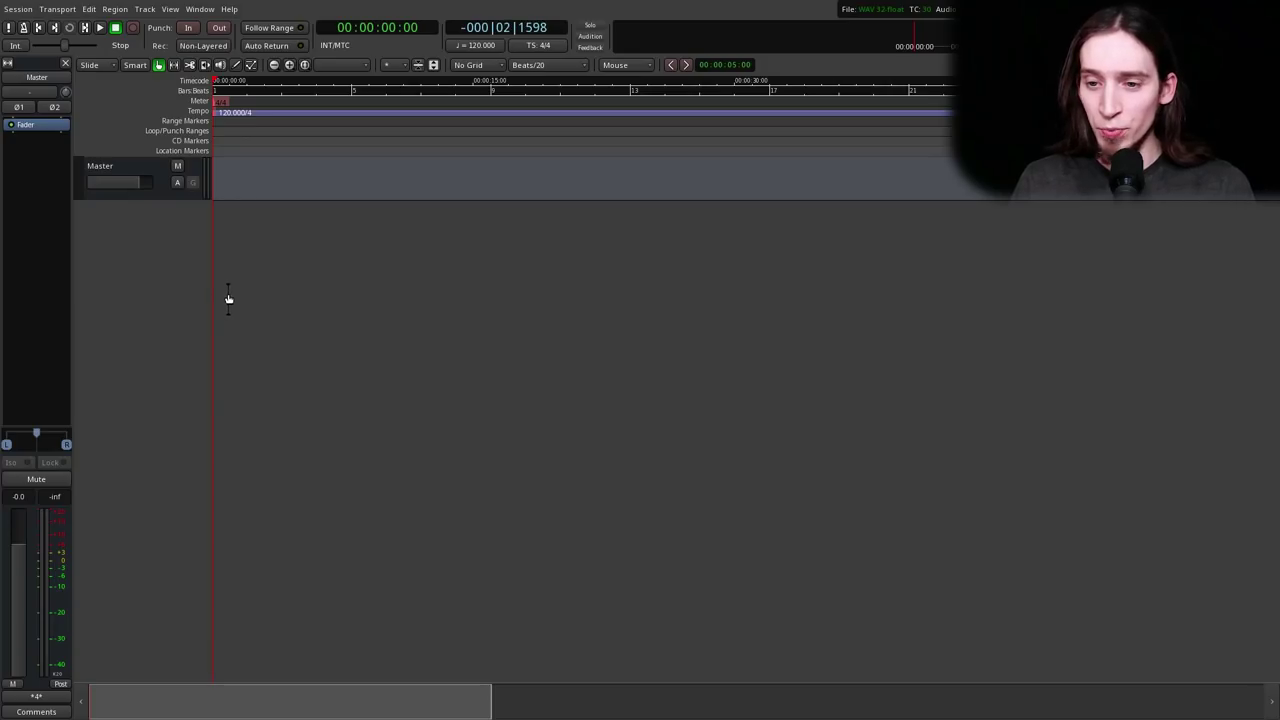
- Add eight MIDI tracks named Zyn with the ZynAddSubFX (LV2) instrument
double_click(152, 242)
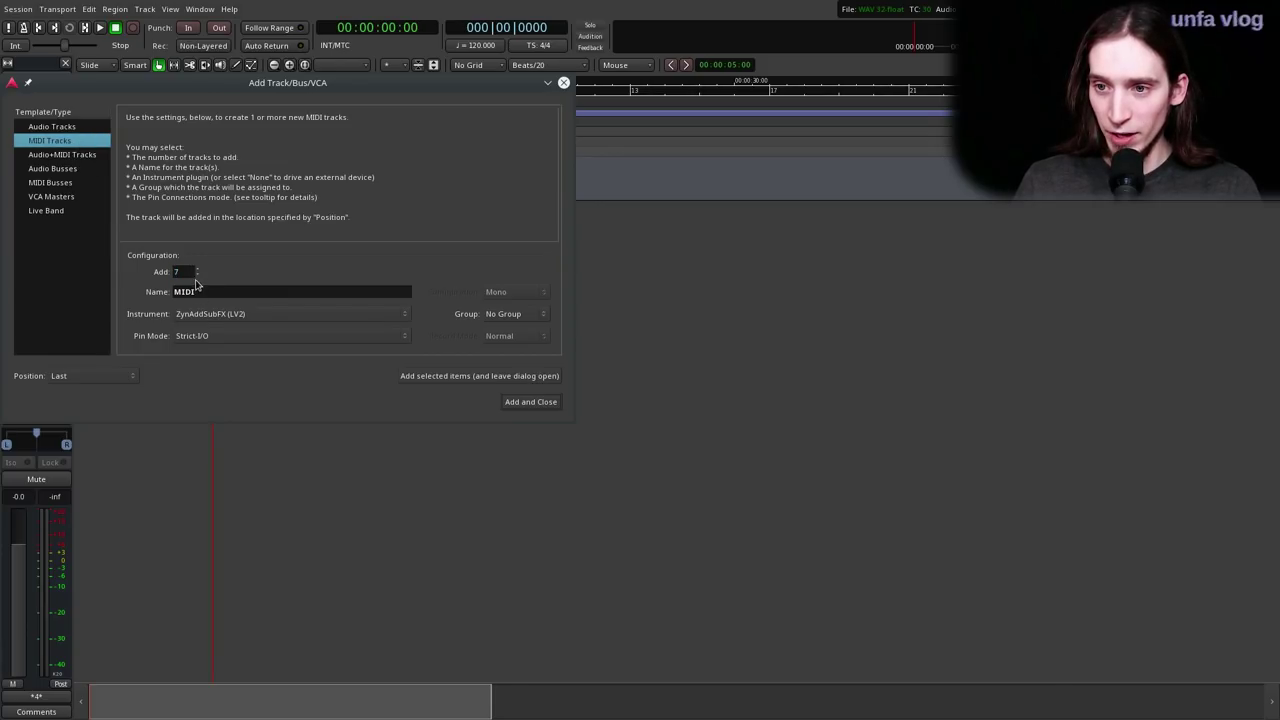
scroll(185, 273, up, 1)
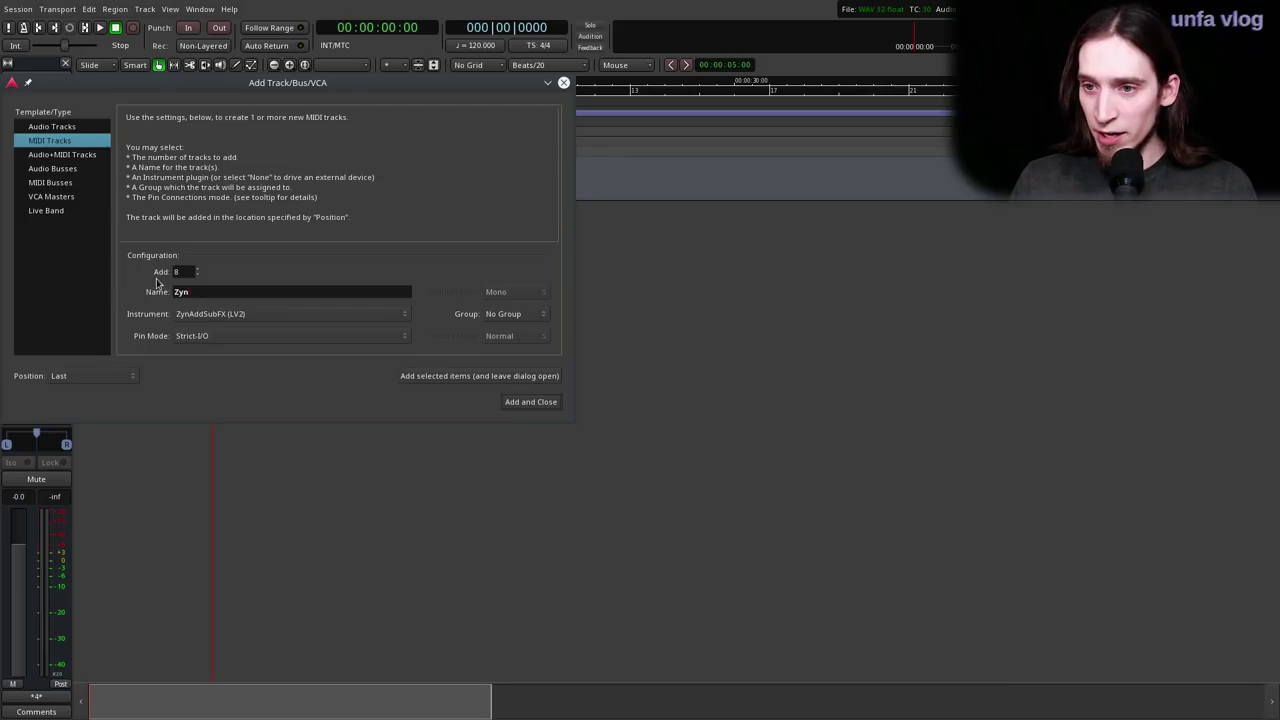
click(283, 318)
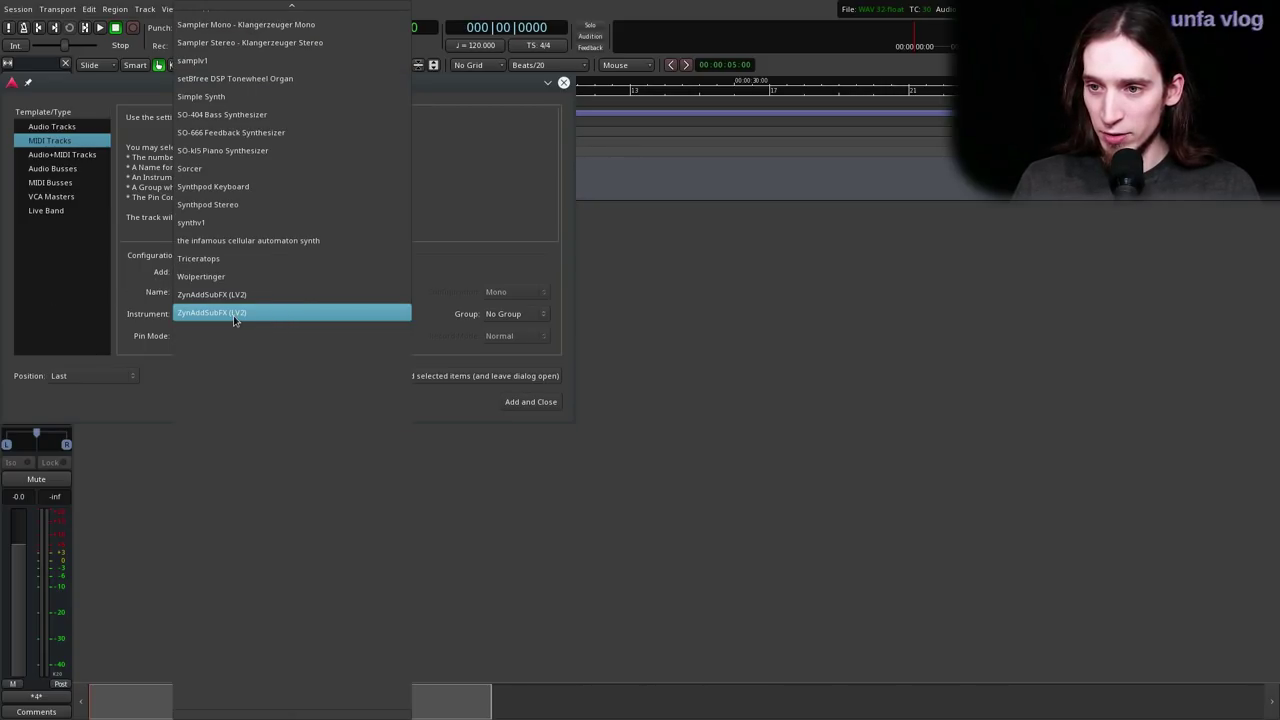
click(251, 316)
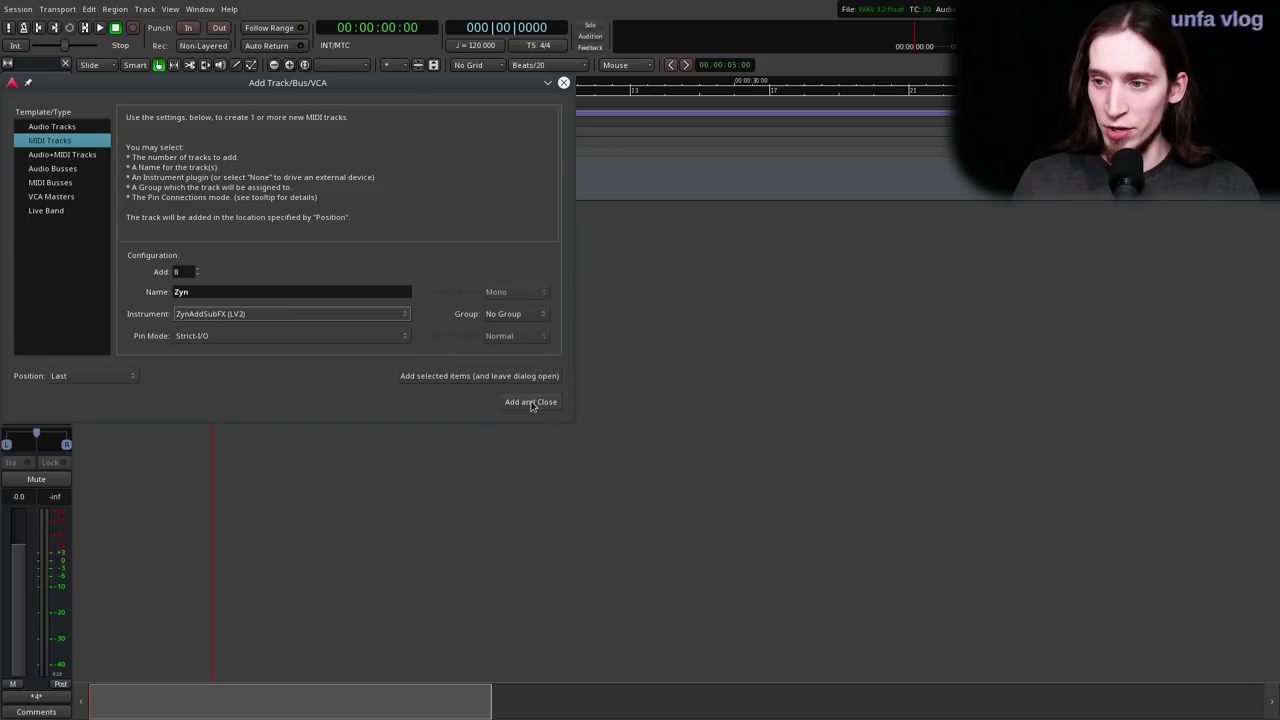
click(531, 403)
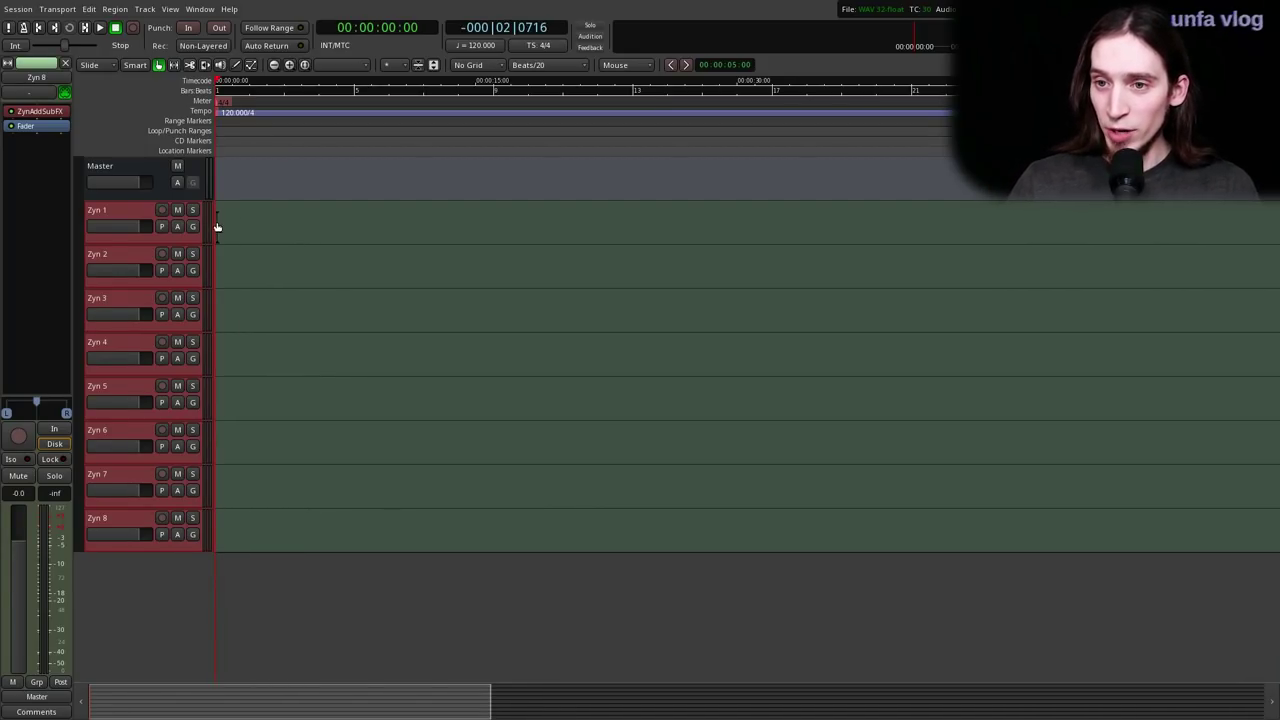
- Enlarge the Zyn 1 track to show its piano keys and draw a MIDI region about nine bars long from the session start
click(121, 211)
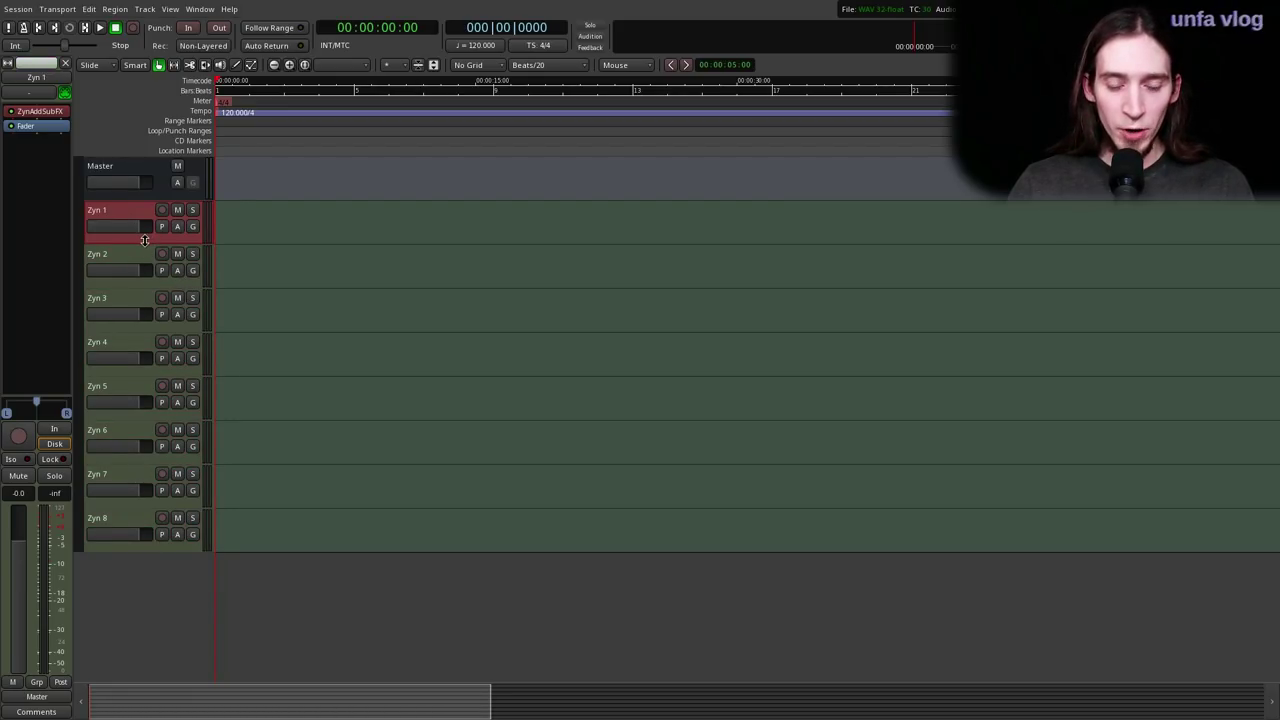
drag(147, 236, 121, 550)
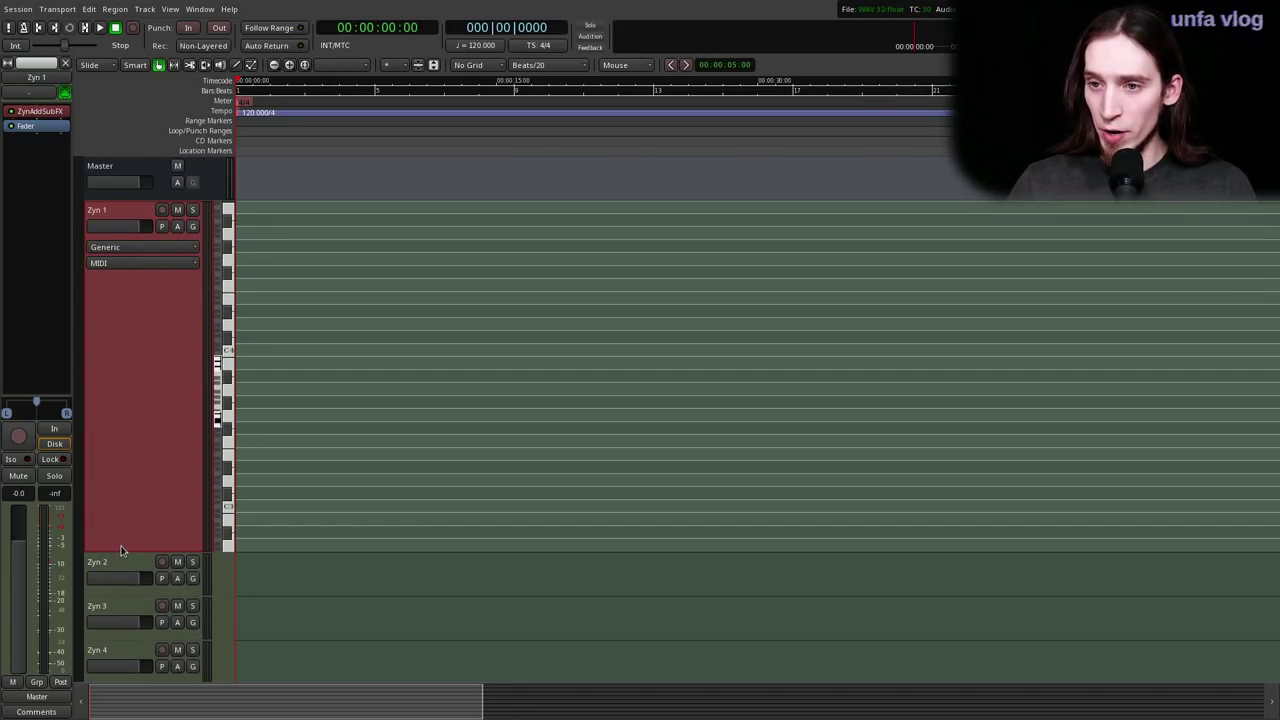
key(d)
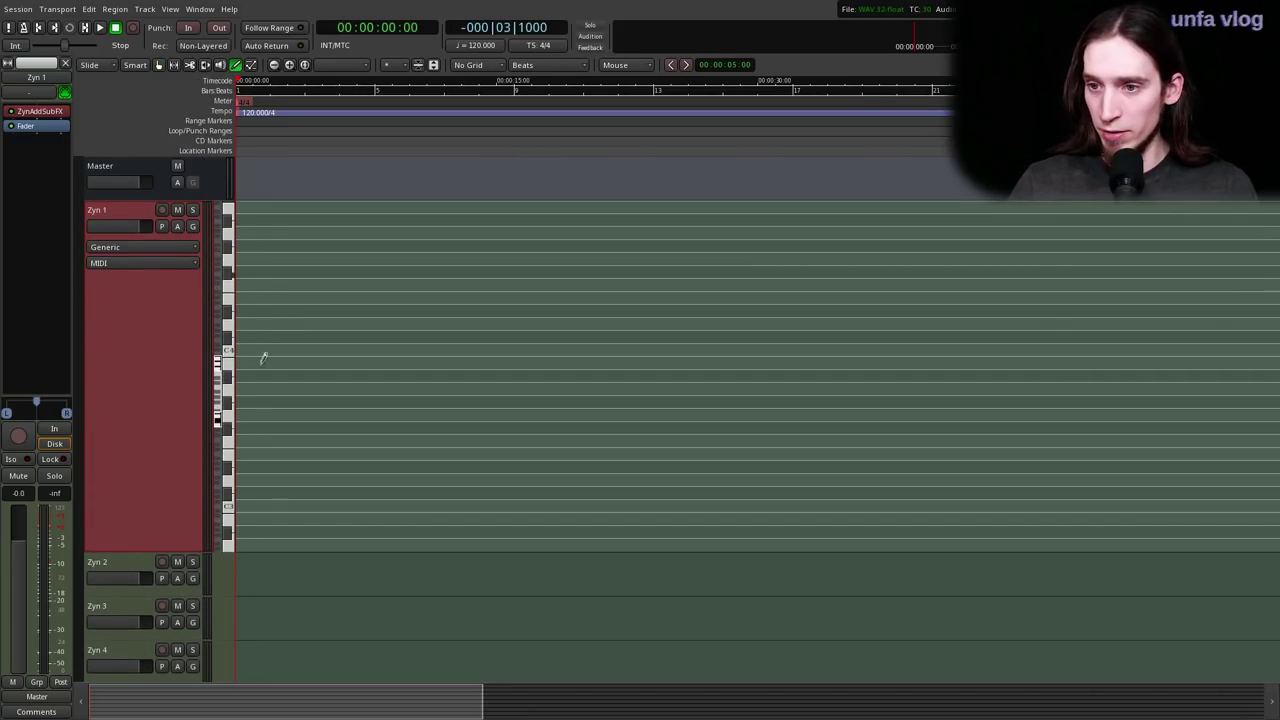
mouse_move(238, 420)
mouse_down()
mouse_move(586, 423)
mouse_move(543, 423)
mouse_up()
key(g)
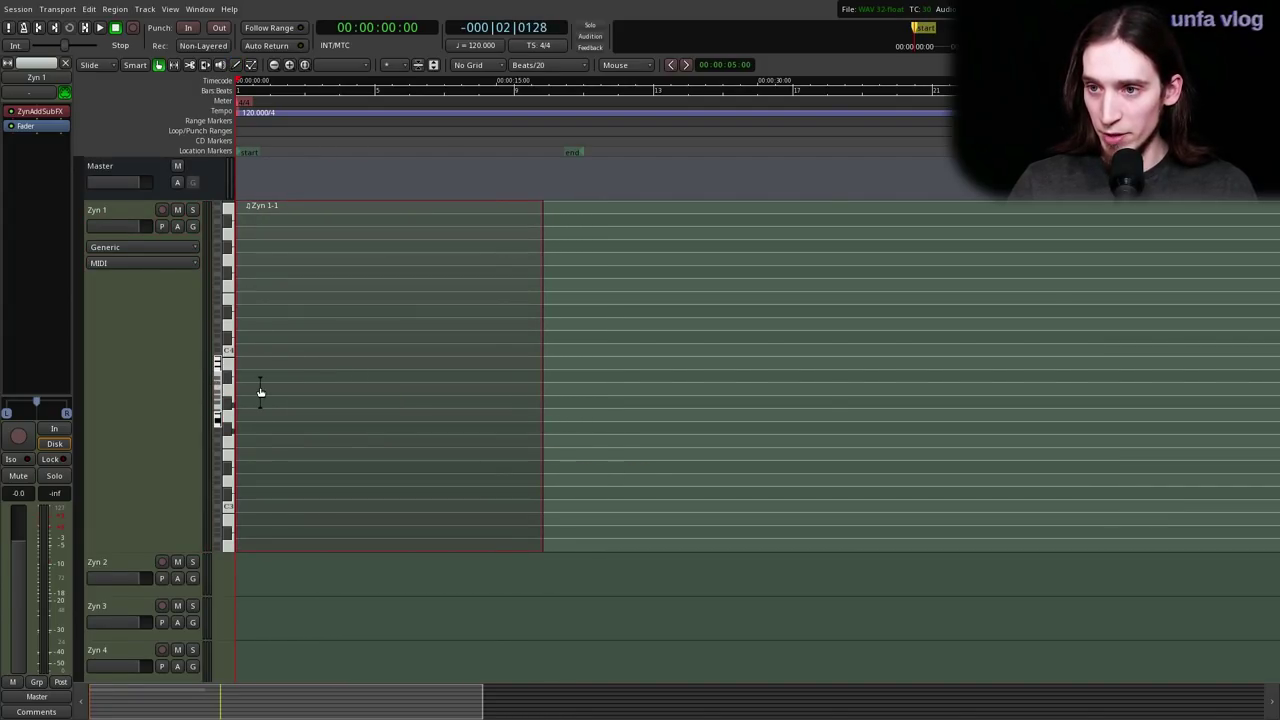
- Turn on the measure lines in the editor
key(equal)
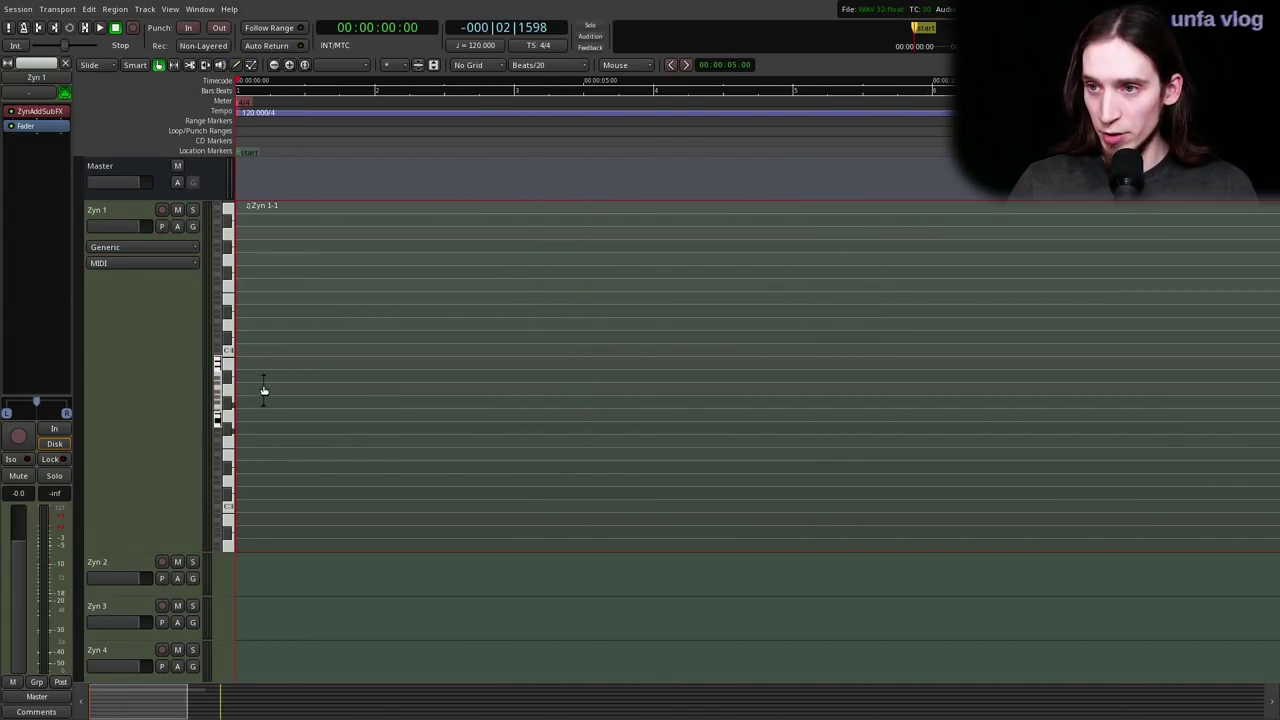
click(168, 12)
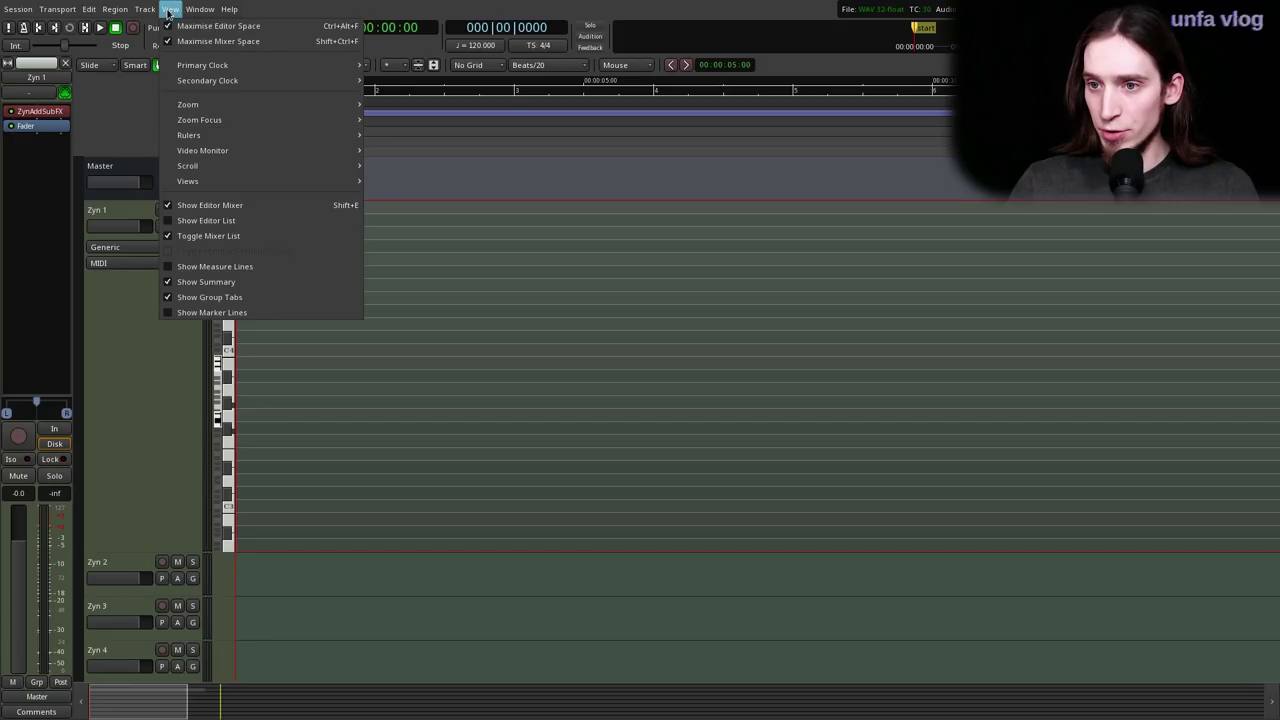
click(247, 270)
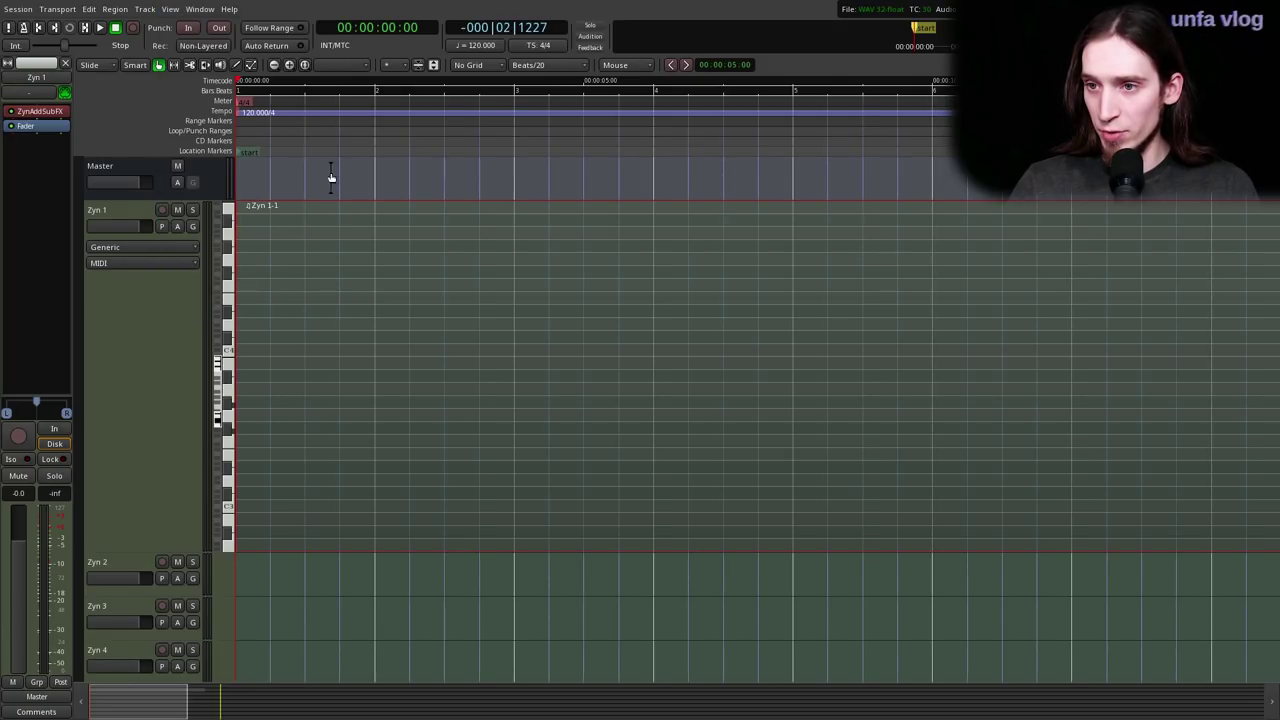
- Set the session tempo at bar 1 to 122 beats per minute
double_click(240, 113)
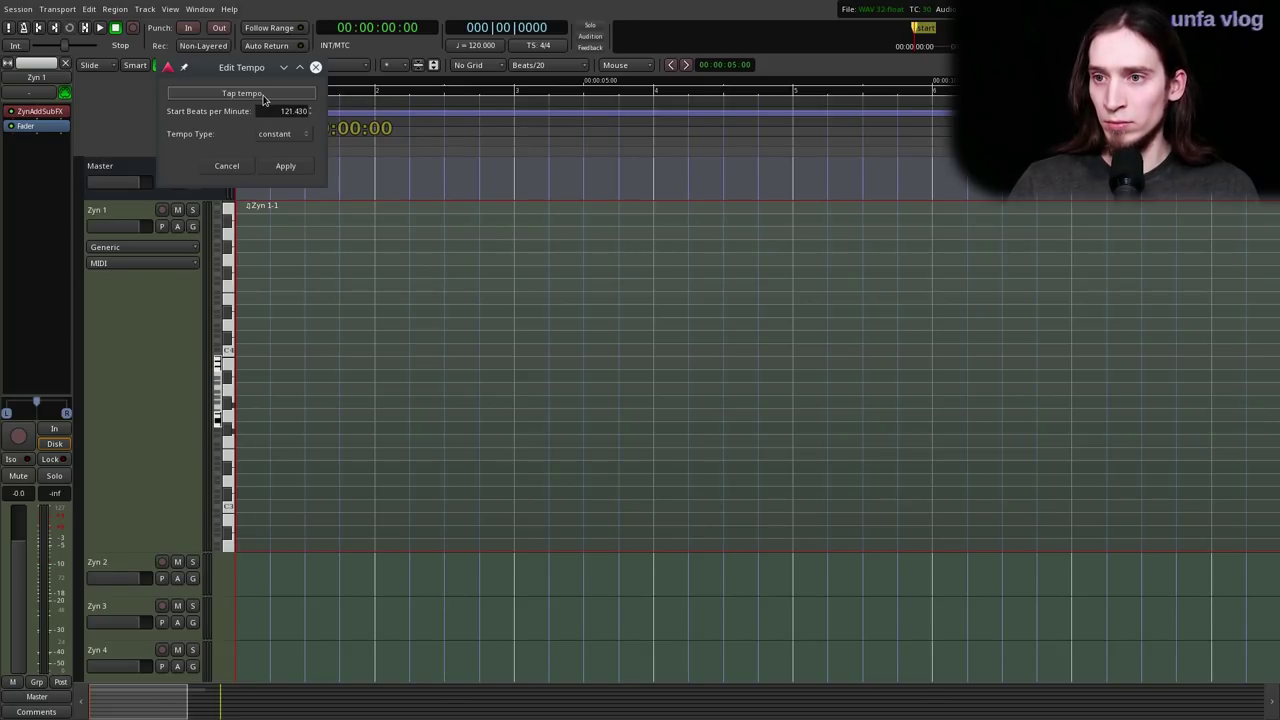
drag(288, 111, 338, 110)
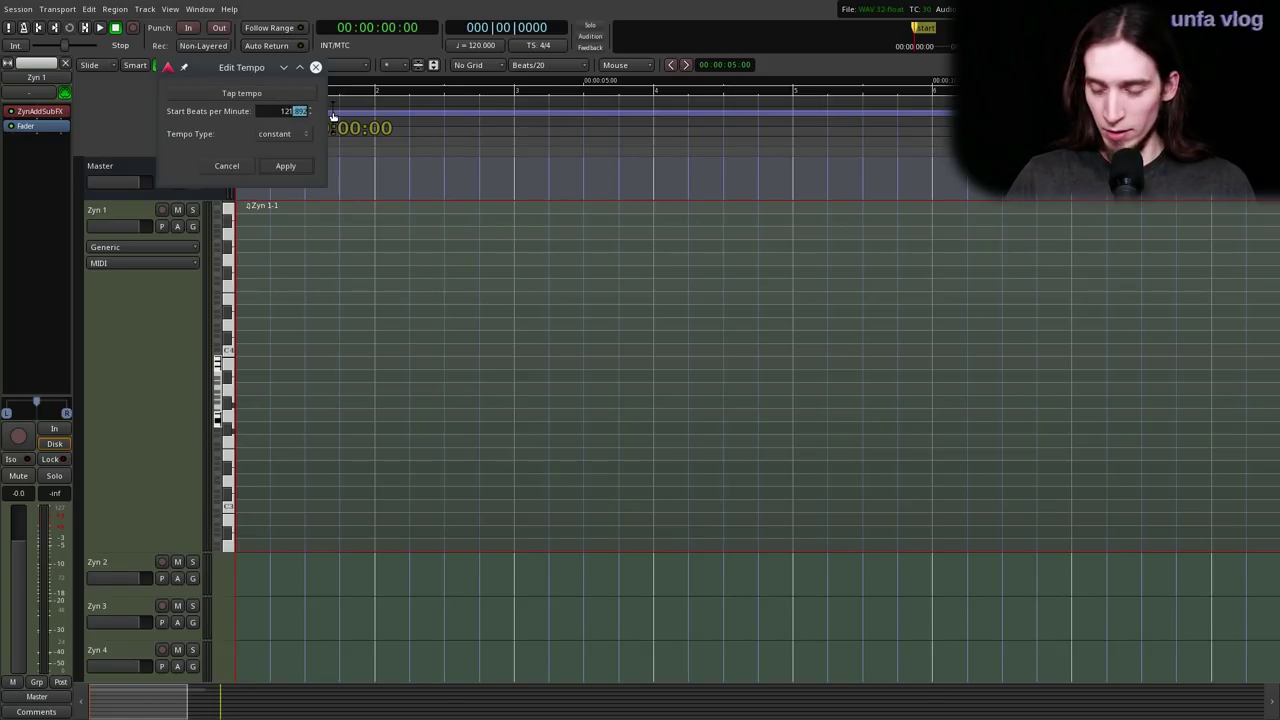
text(122)
key(Return)
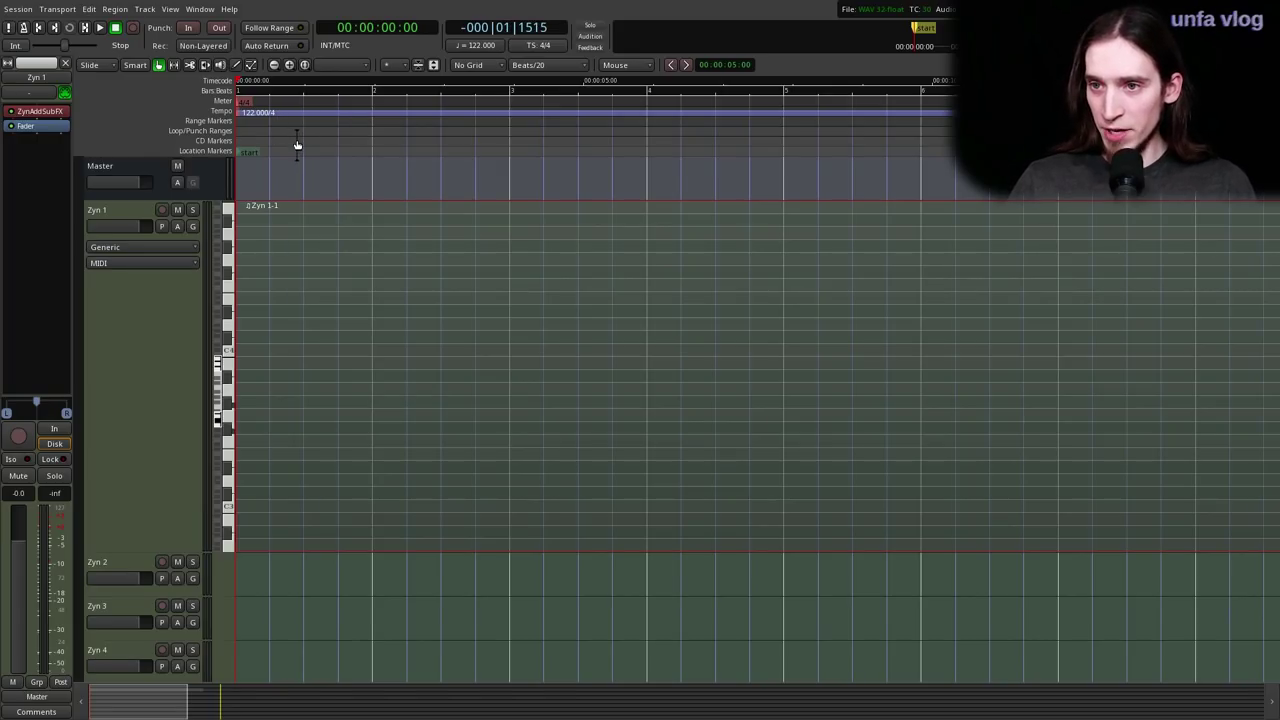
- Draw two one-beat notes at the start of the Zyn 1 region, placing the first on A#3 and the second on F#4
click(120, 332)
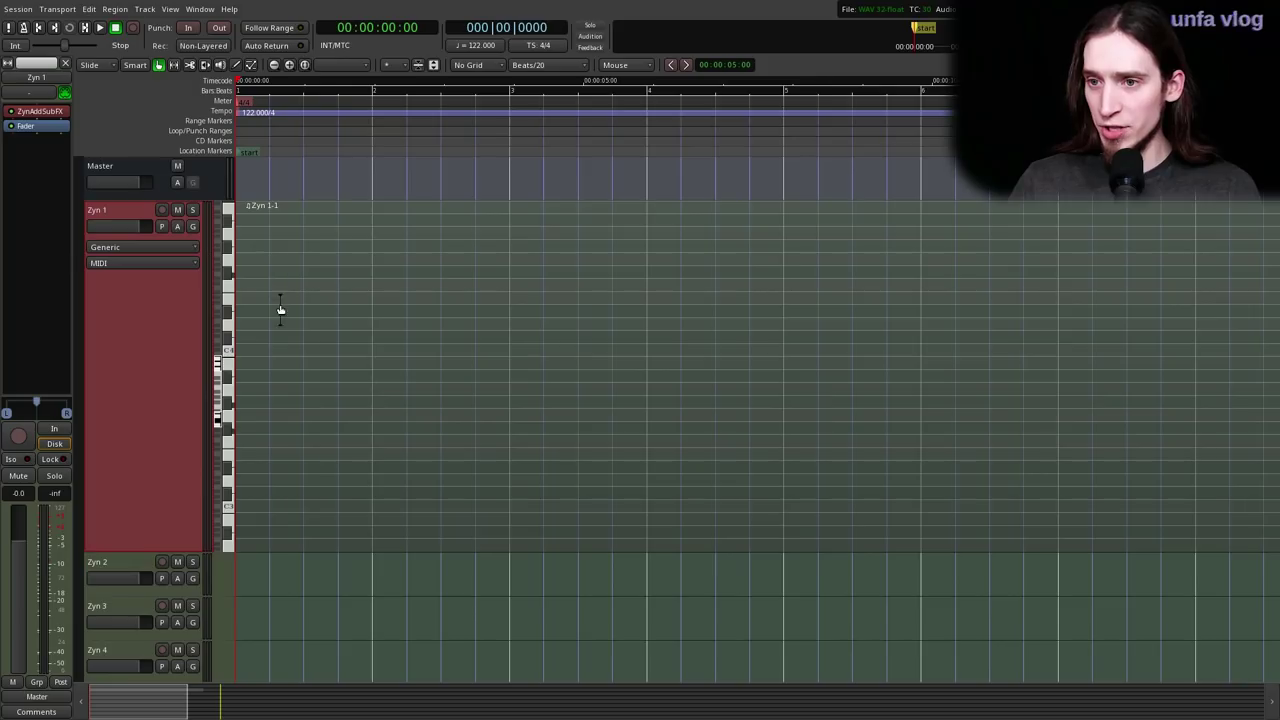
key(d)
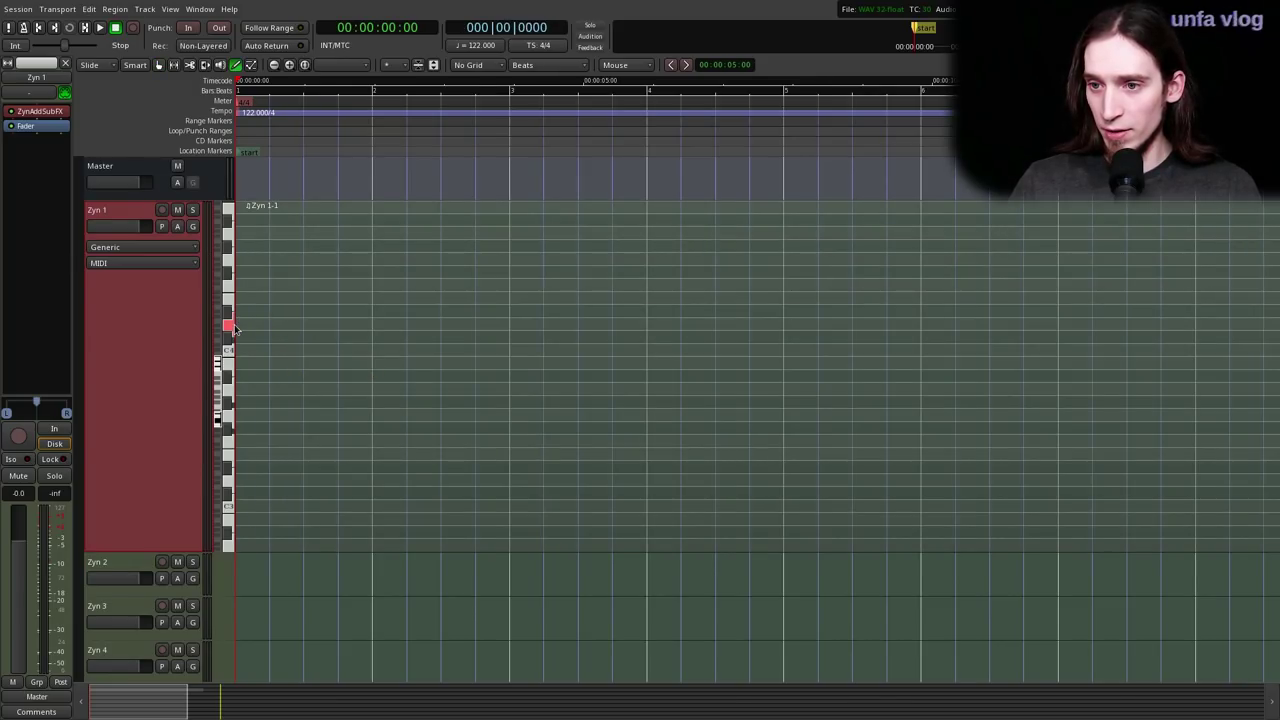
click(244, 333)
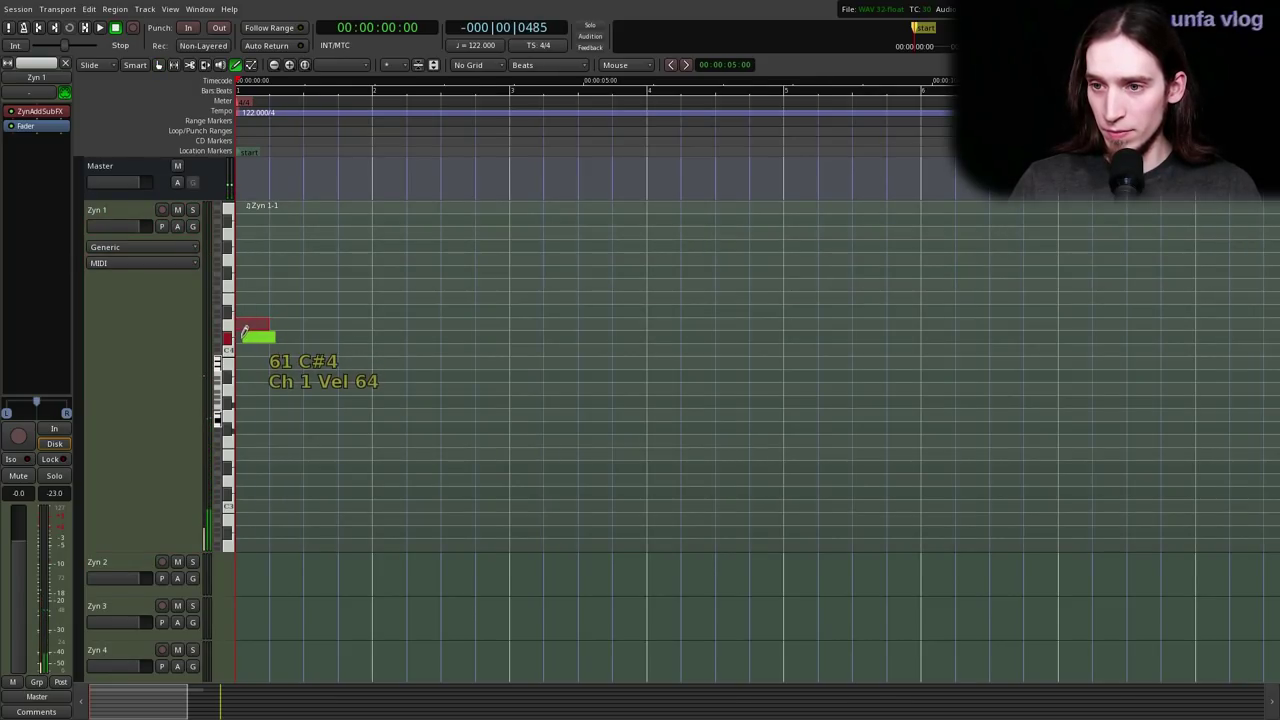
drag(242, 329, 240, 376)
click(280, 326)
drag(278, 328, 278, 225)
- Enable Grid snapping for note drawing and set the grid resolution to Beats/2
click(468, 65)
click(472, 81)
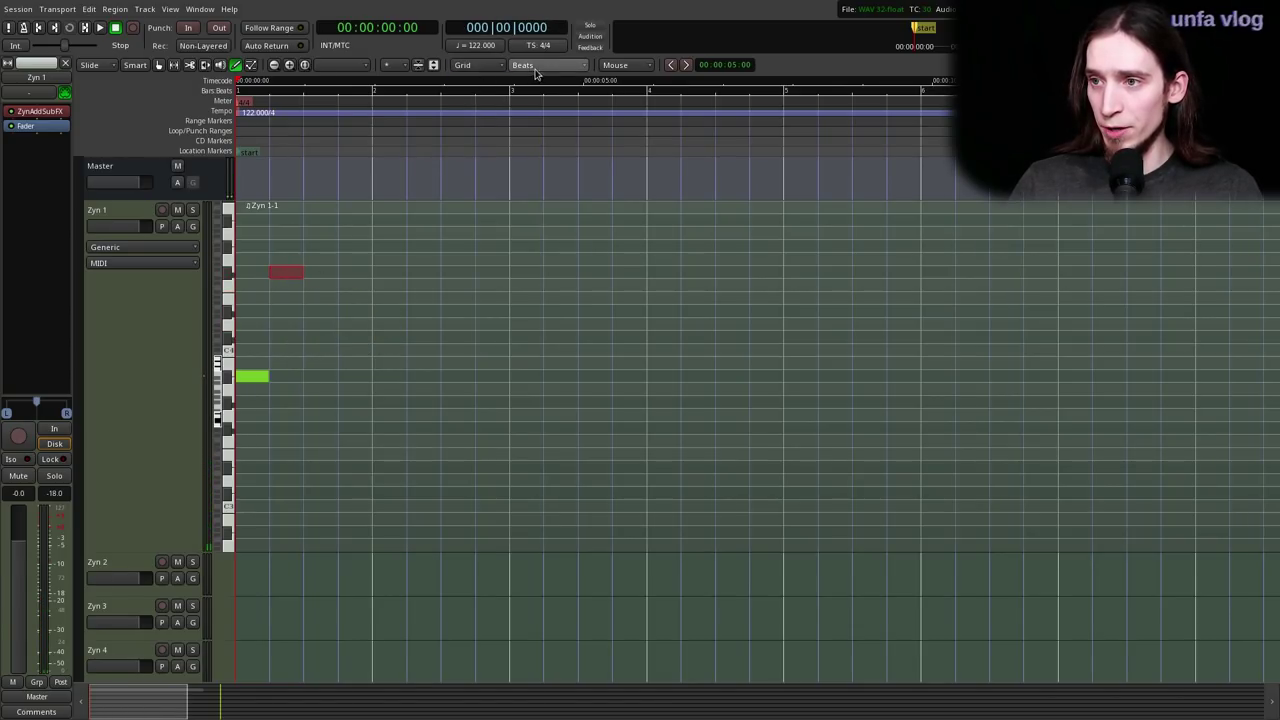
click(548, 65)
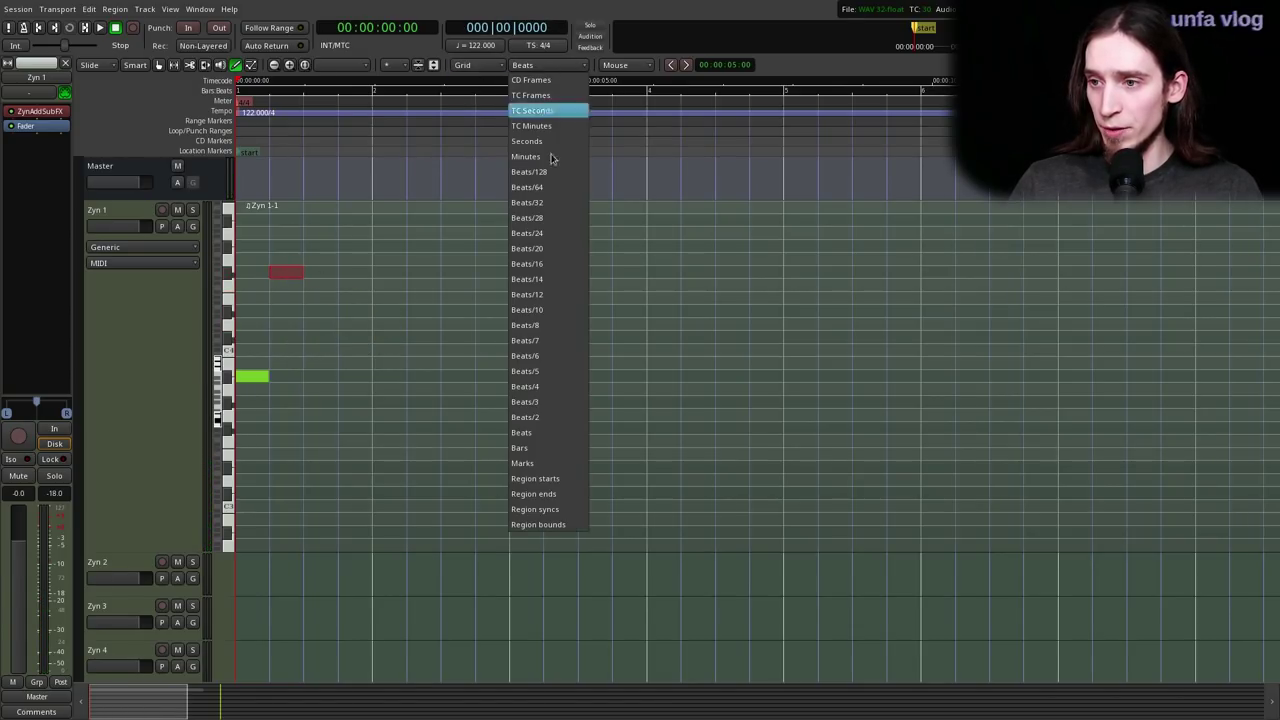
click(550, 418)
scroll(284, 402, up, 1)
scroll(284, 402, left, 1)
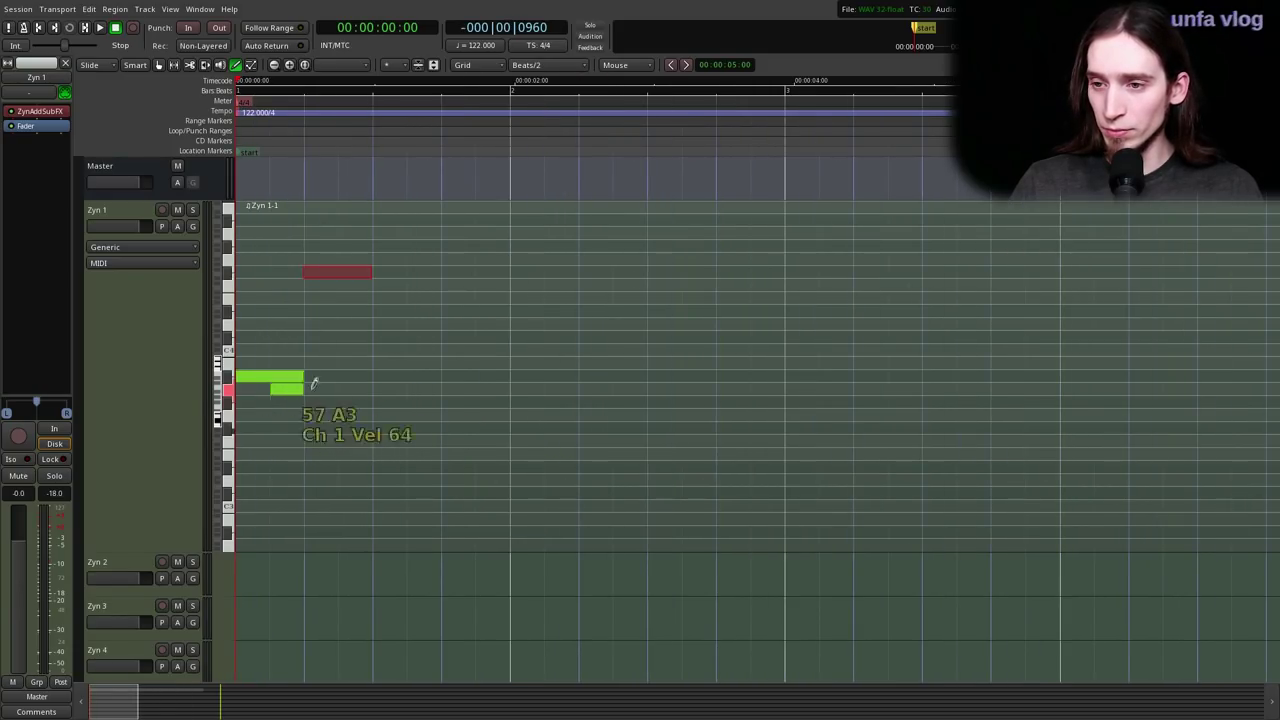
- Clear the trial notes and draw four consecutive half-beat notes on A3, C#4, F#4 and A4 from bar 1
drag(291, 376, 254, 335)
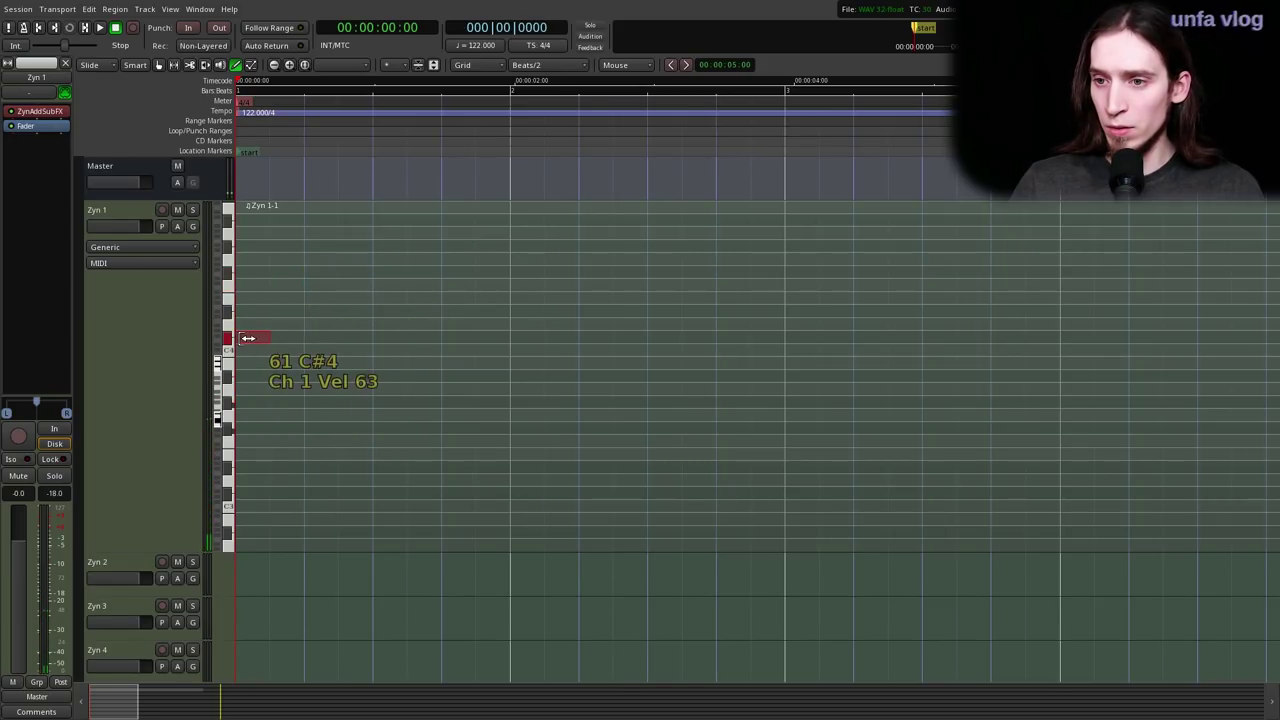
drag(250, 336, 248, 390)
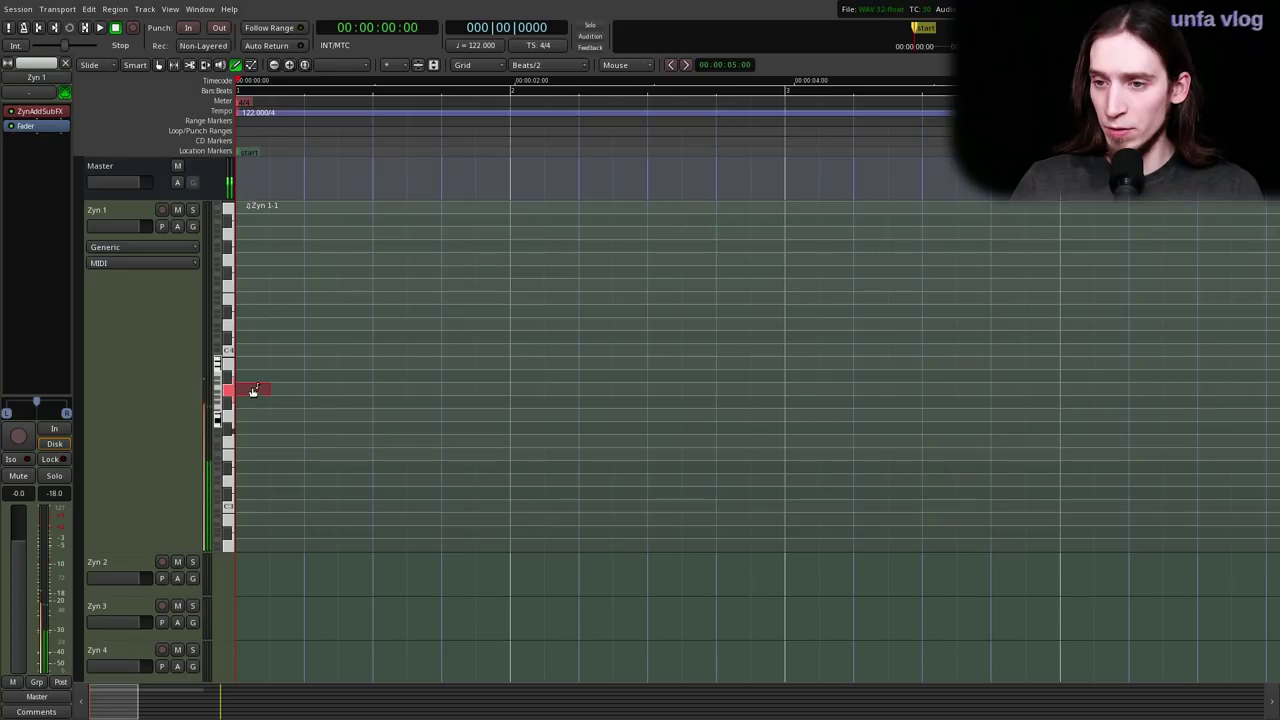
click(285, 350)
drag(284, 351, 282, 337)
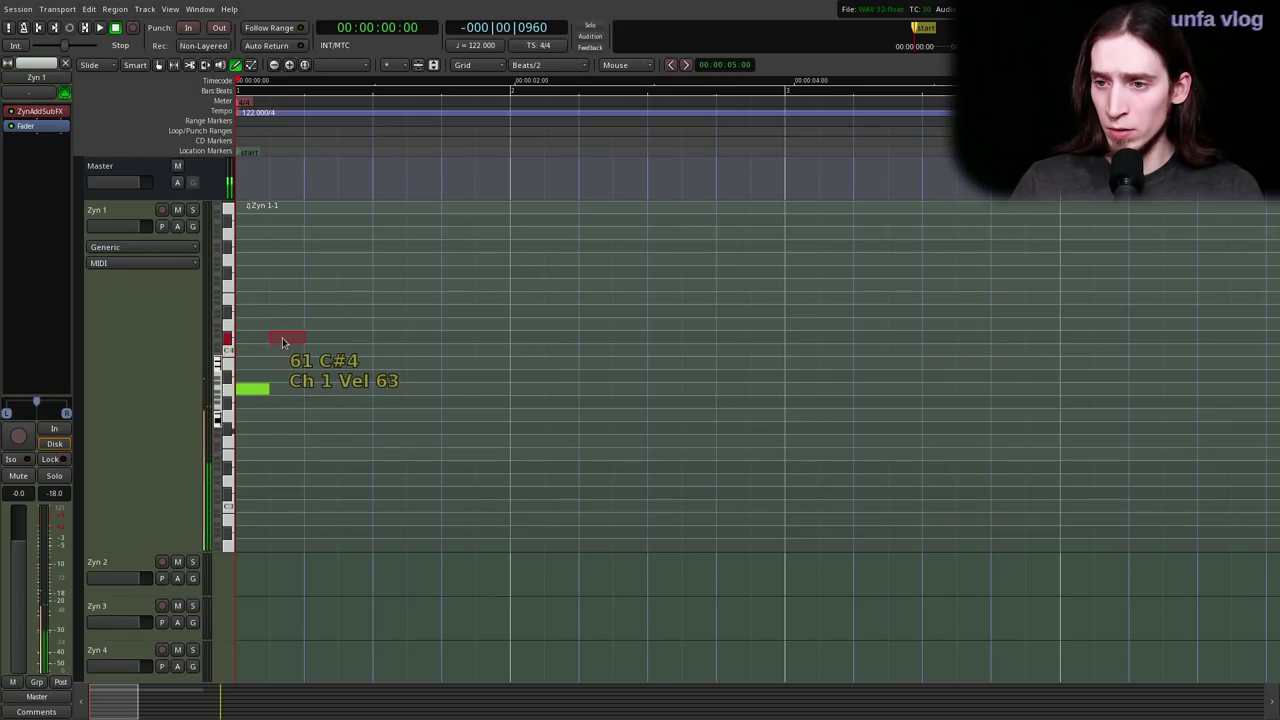
click(322, 297)
drag(322, 296, 320, 272)
click(355, 233)
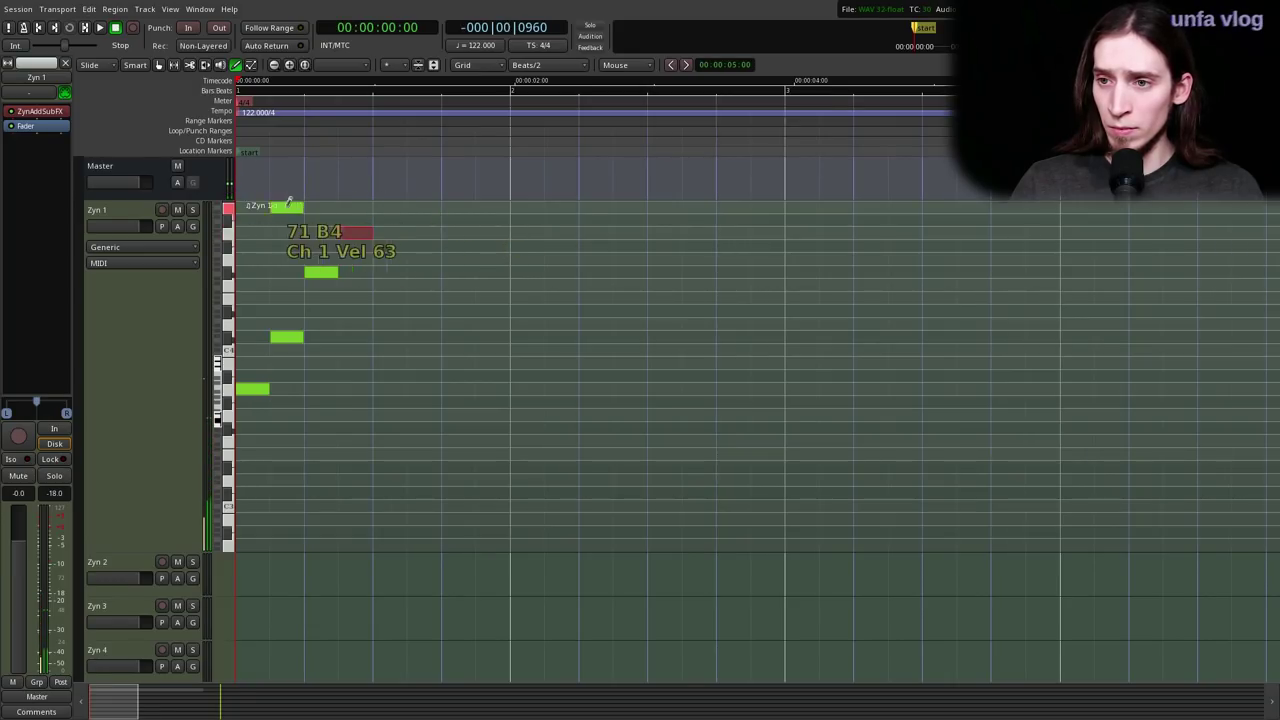
- Play the four-note phrase from the session start to check how it sounds
key(space)
key(Home)
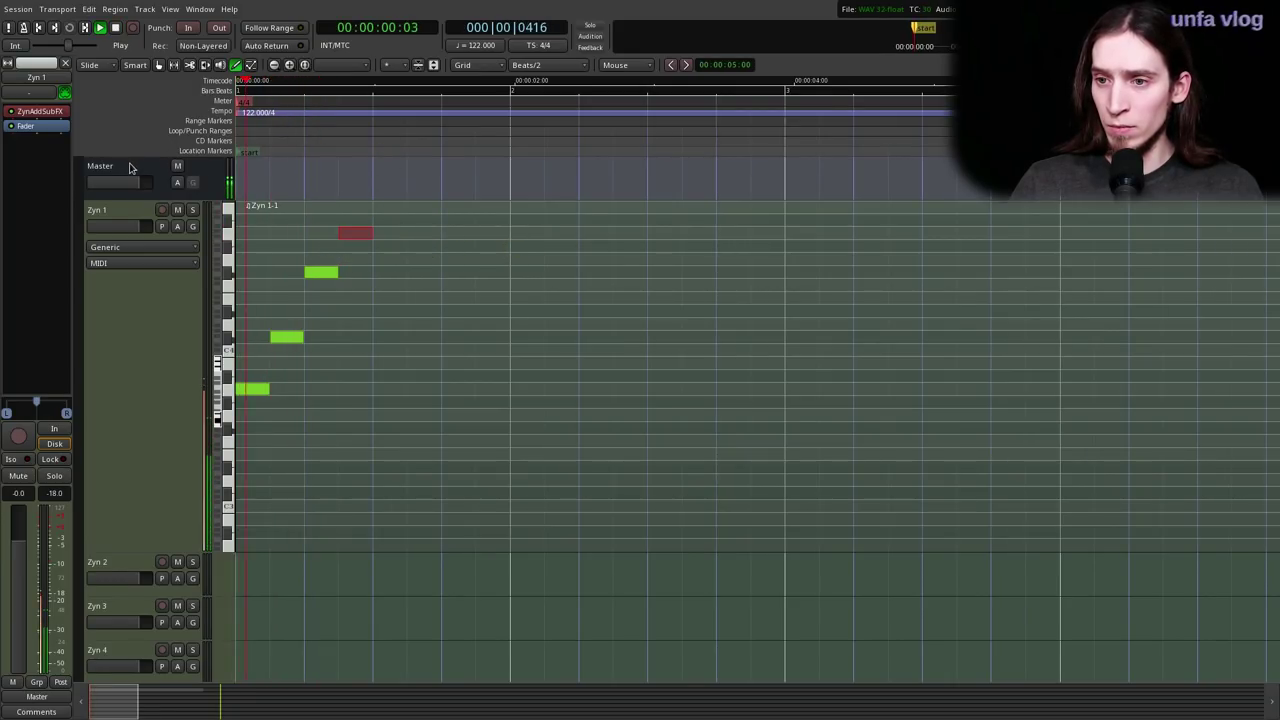
key(space)
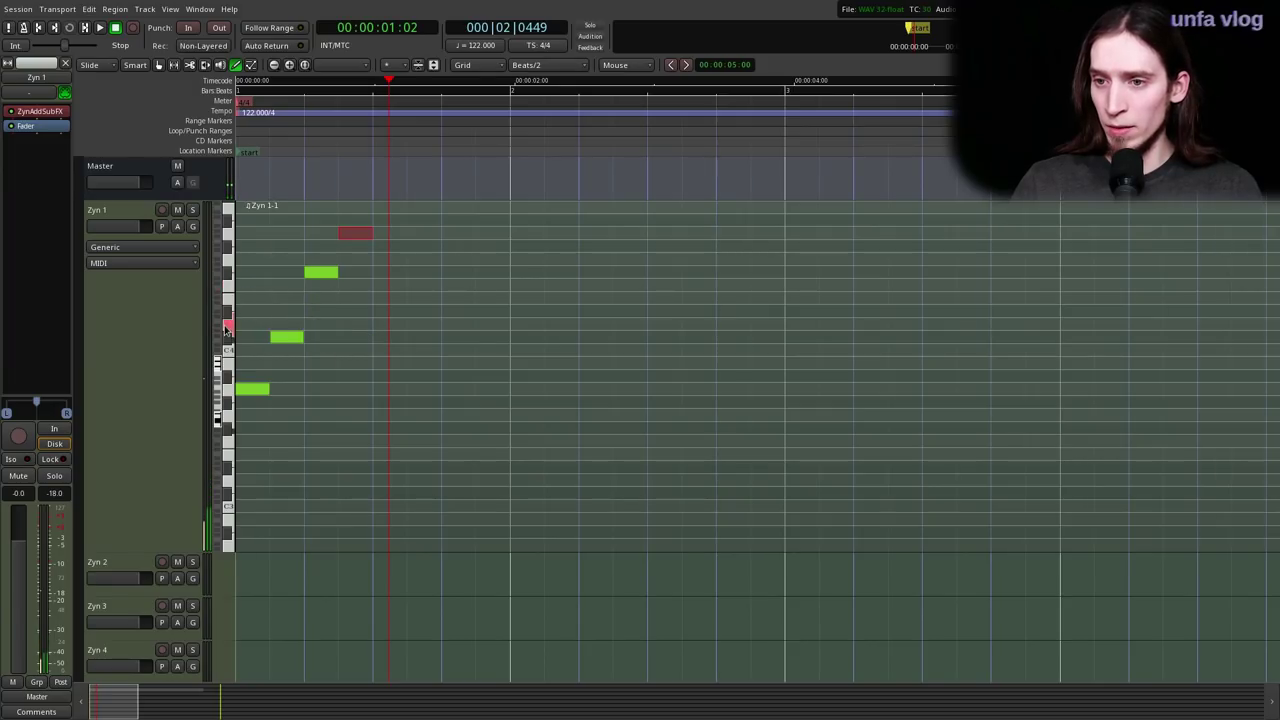
scroll(217, 364, up, 5)
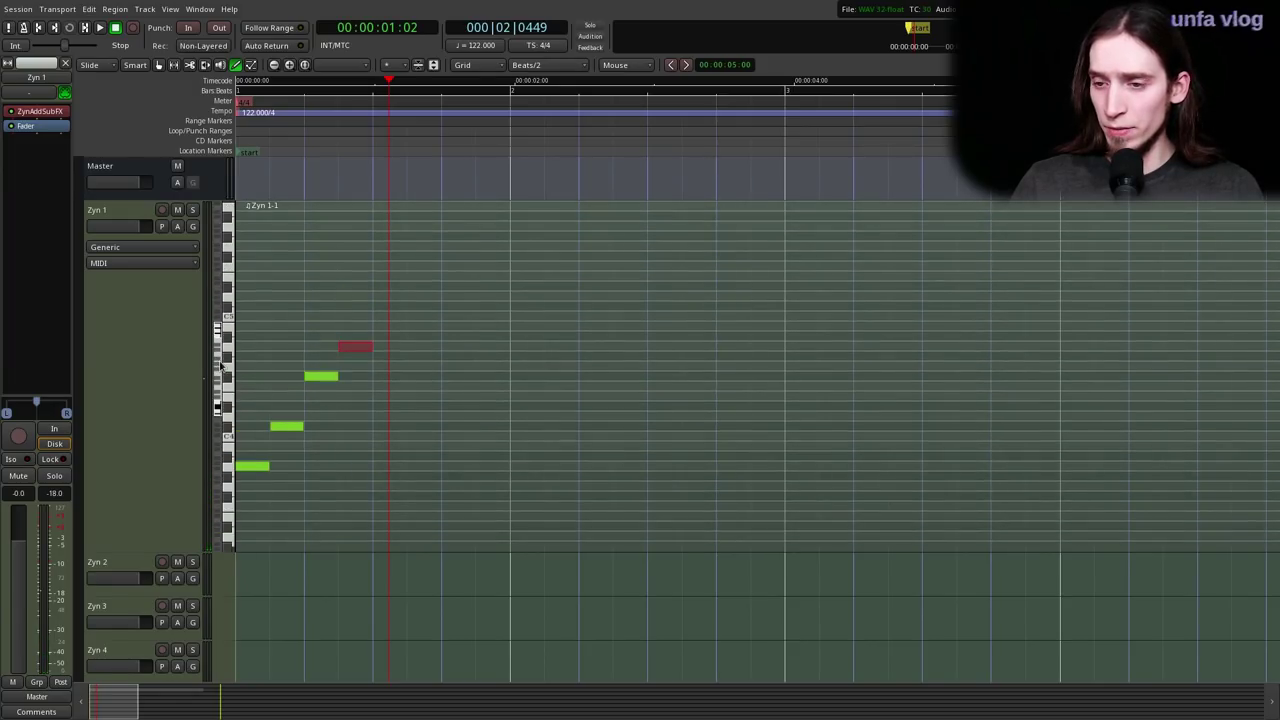
key(Home)
key(space)
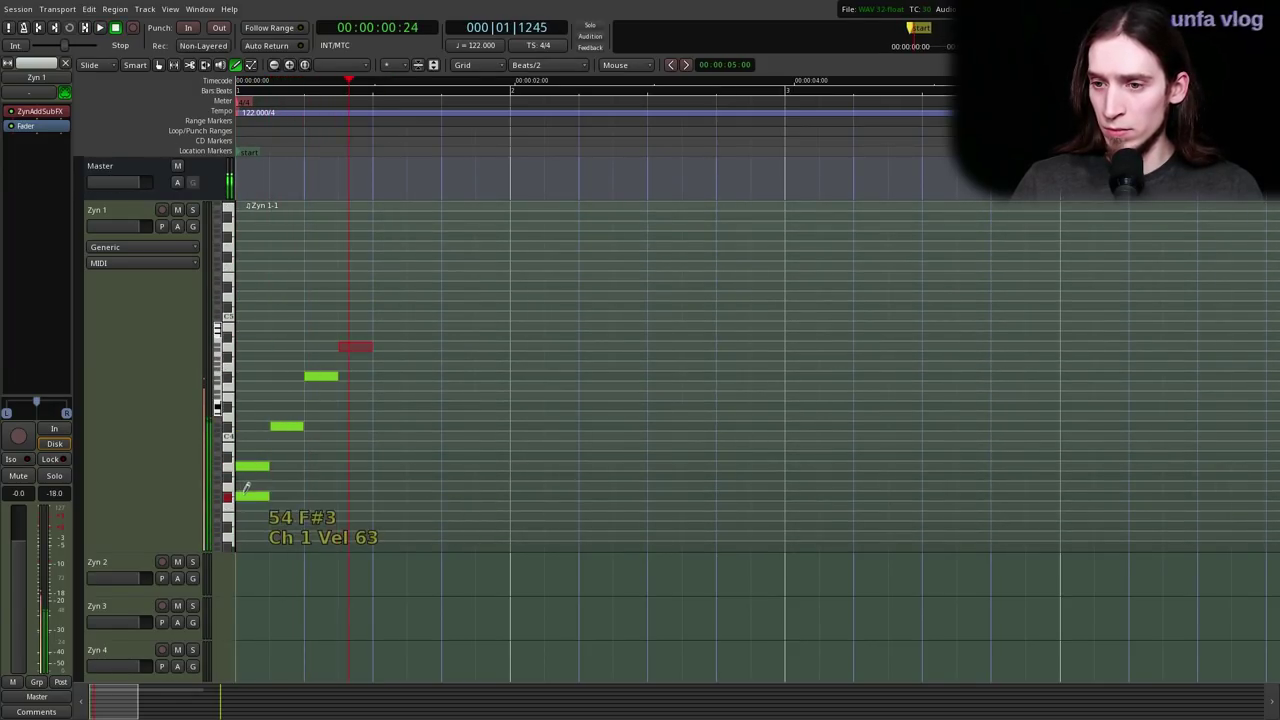
- Try to trim the ends of all four notes together, and set the note grid to Beats/4
key(ctrl+a)
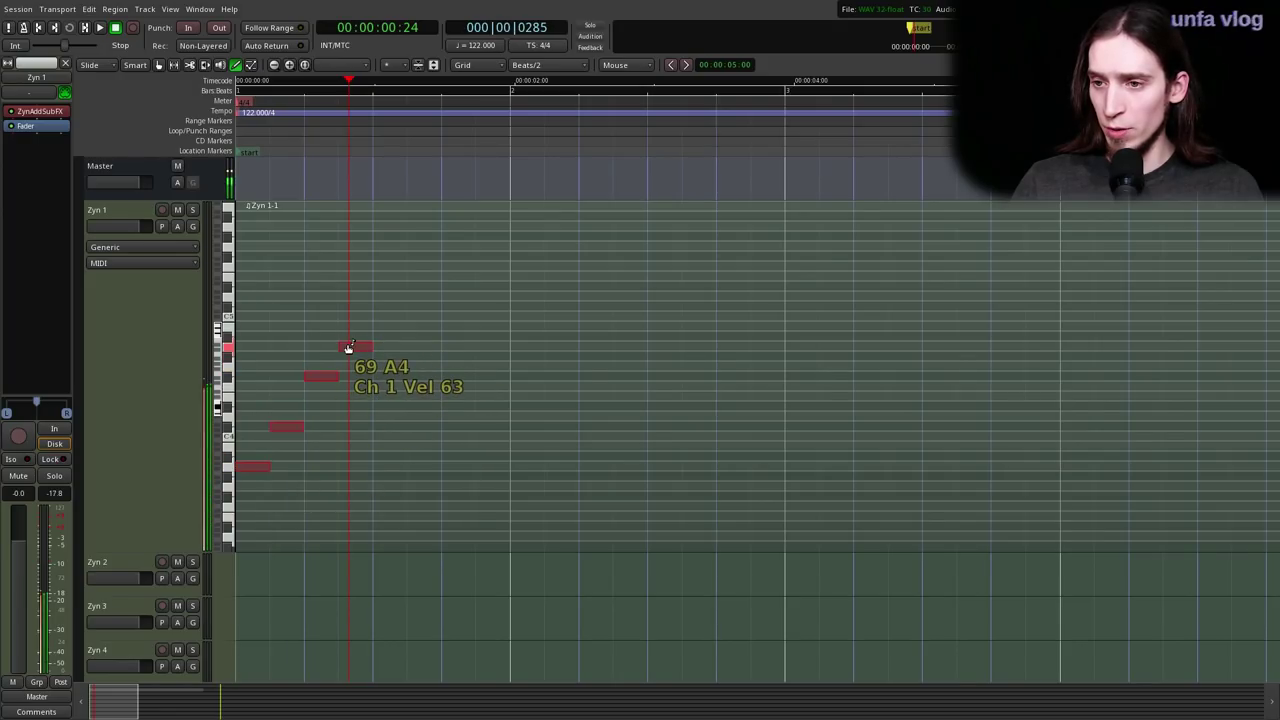
mouse_move(363, 347)
mouse_down()
mouse_move(321, 351)
mouse_move(371, 348)
mouse_up()
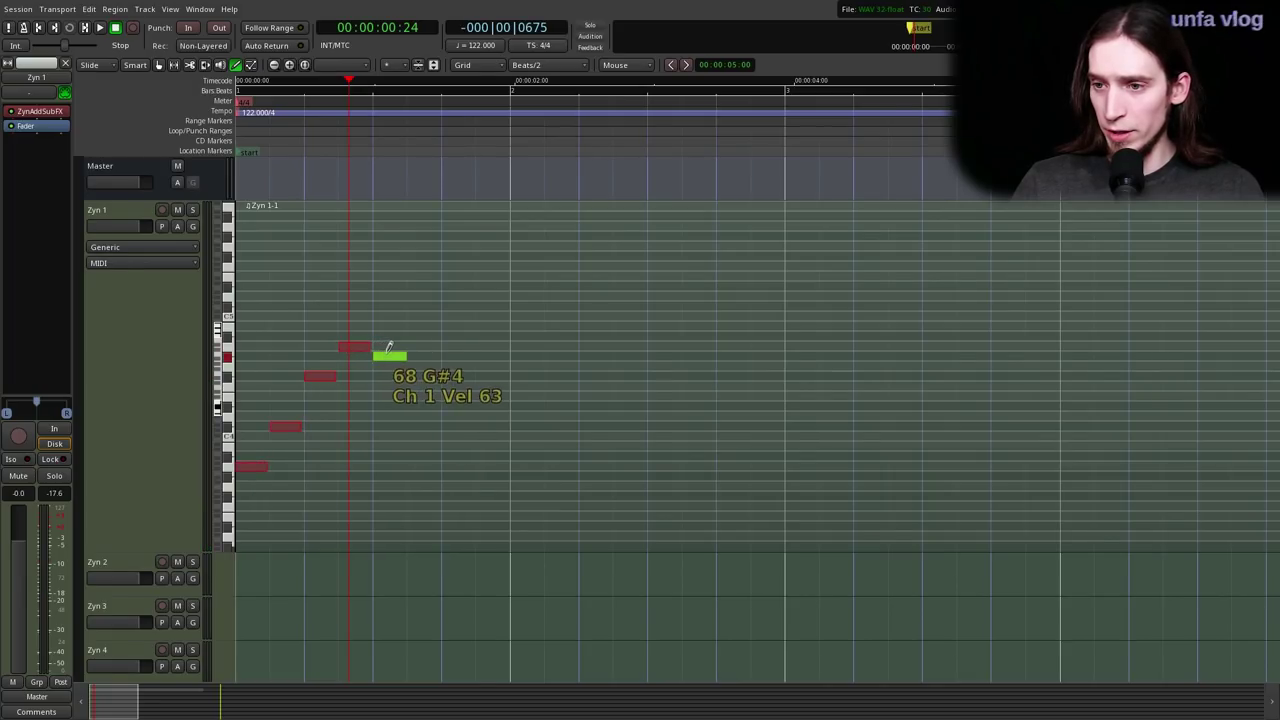
click(533, 66)
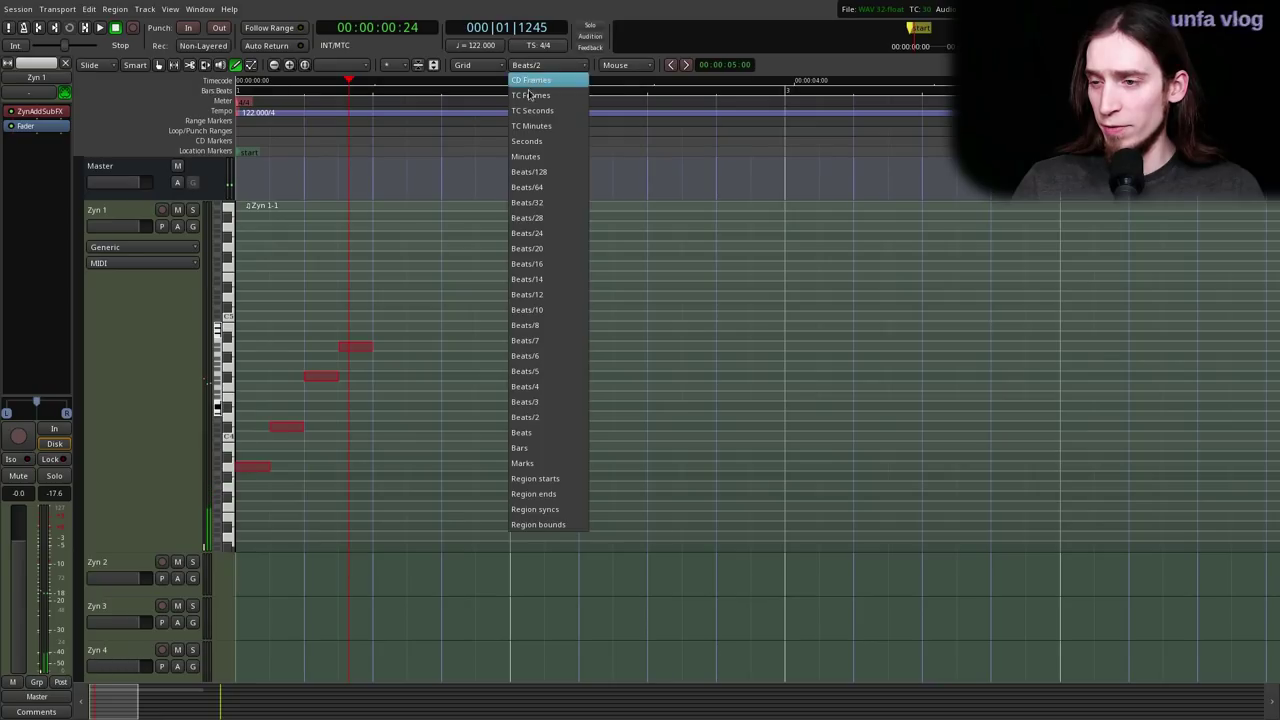
click(538, 385)
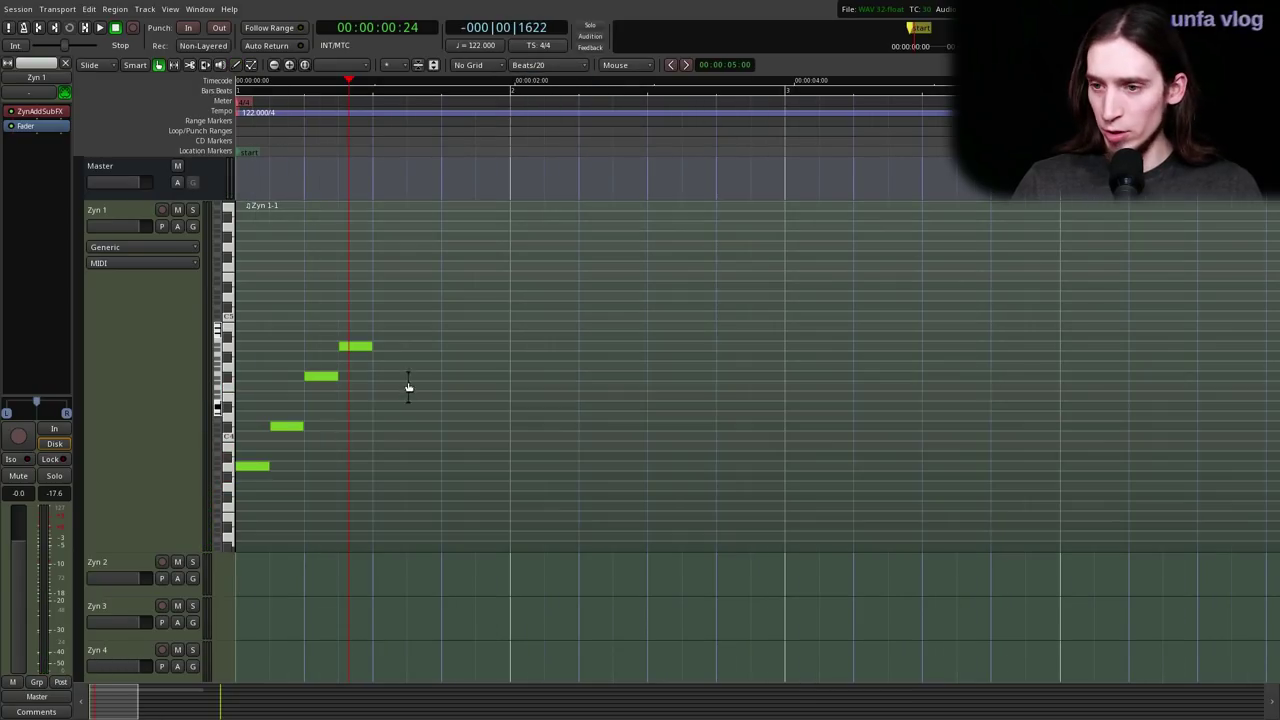
- Split the Zyn 1 region just after the last note, delete the empty trailing part and adjust the remaining region's end
key(s)
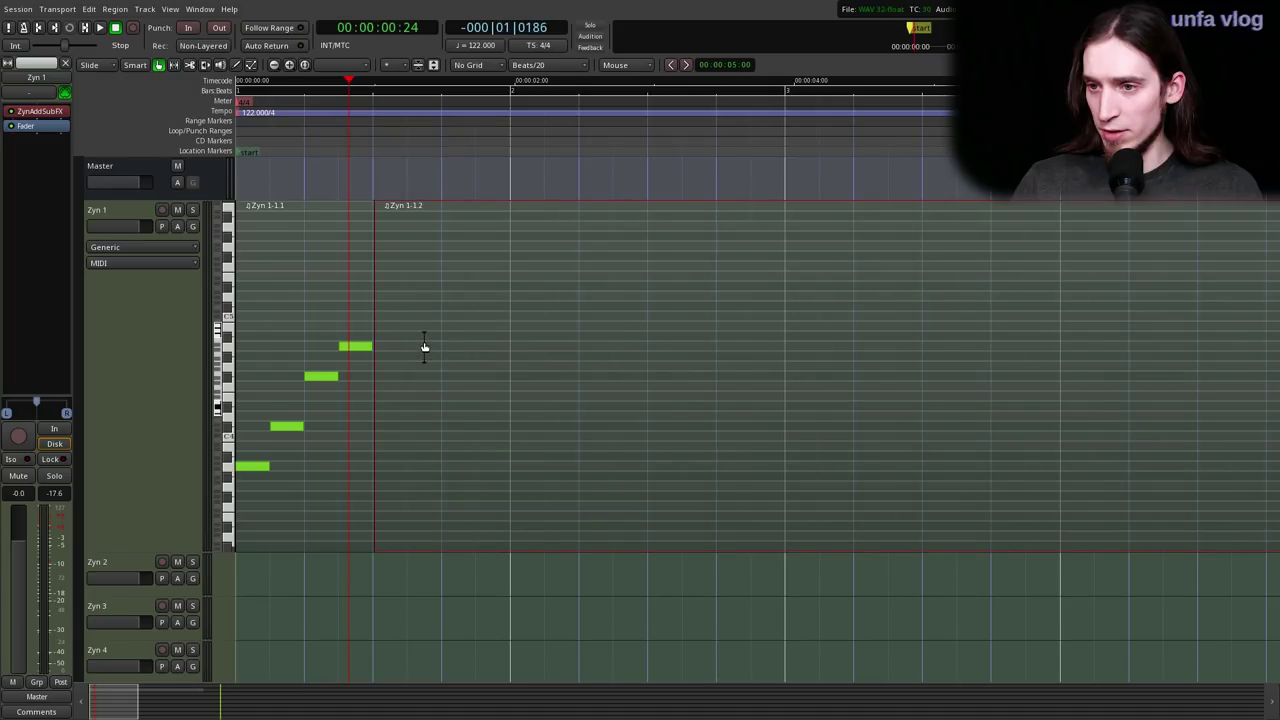
shift+right_click(390, 306)
drag(363, 289, 368, 289)
- Set snapping to Magnetic with a Beats/4 grid and trim the Zyn 1 region's end to beat 3 of bar 1
click(468, 65)
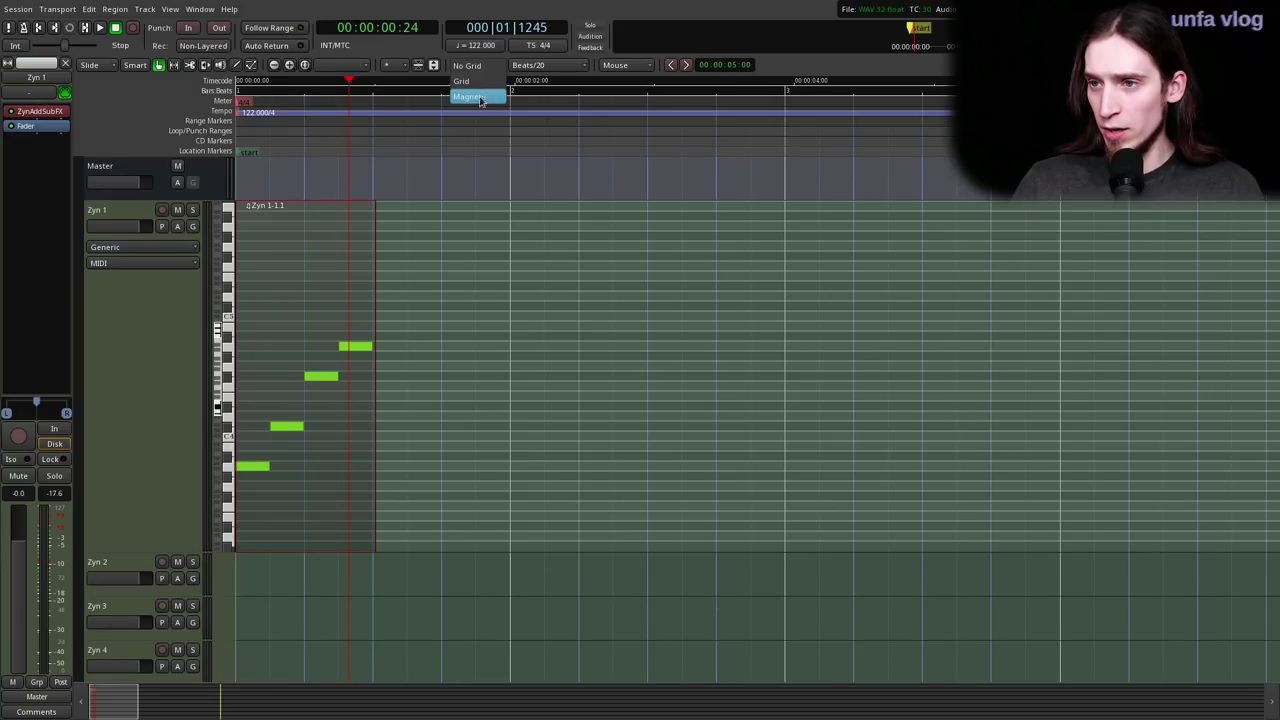
click(480, 96)
click(545, 65)
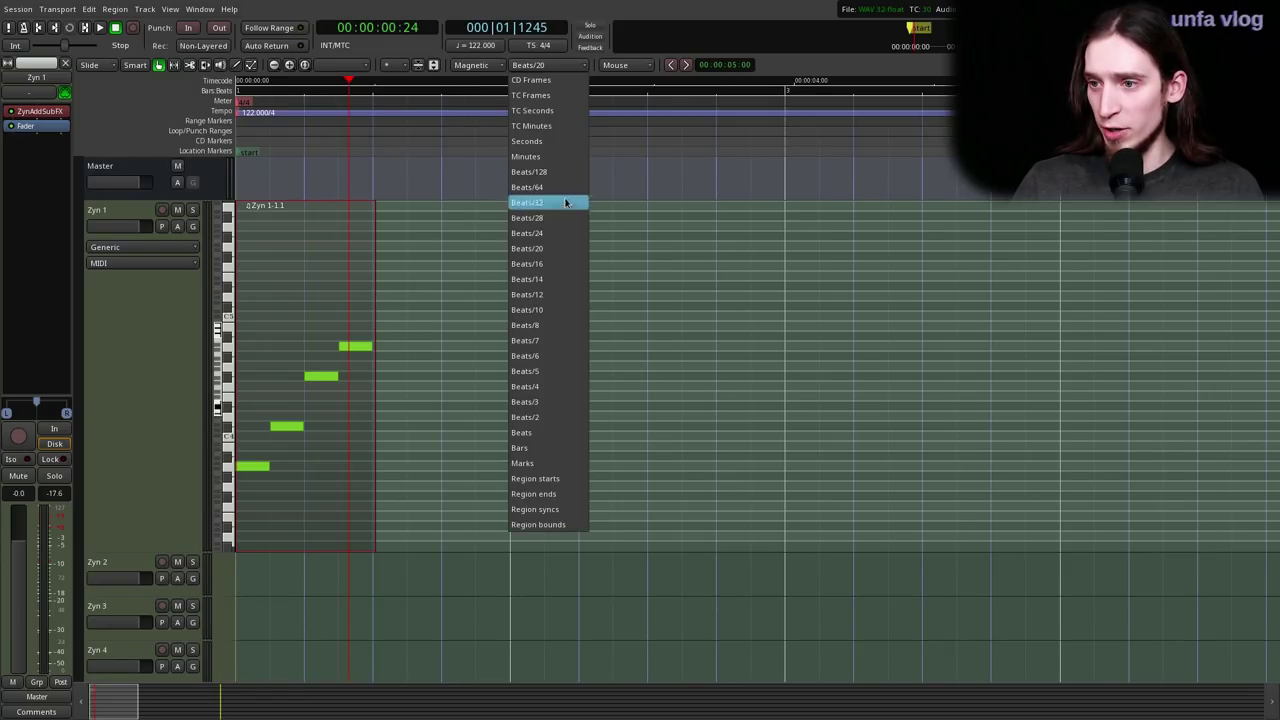
click(549, 386)
drag(383, 285, 377, 340)
- Time-stretch the Zyn 1 region to half its length, ending at beat 2, and play it from the session start
key(e)
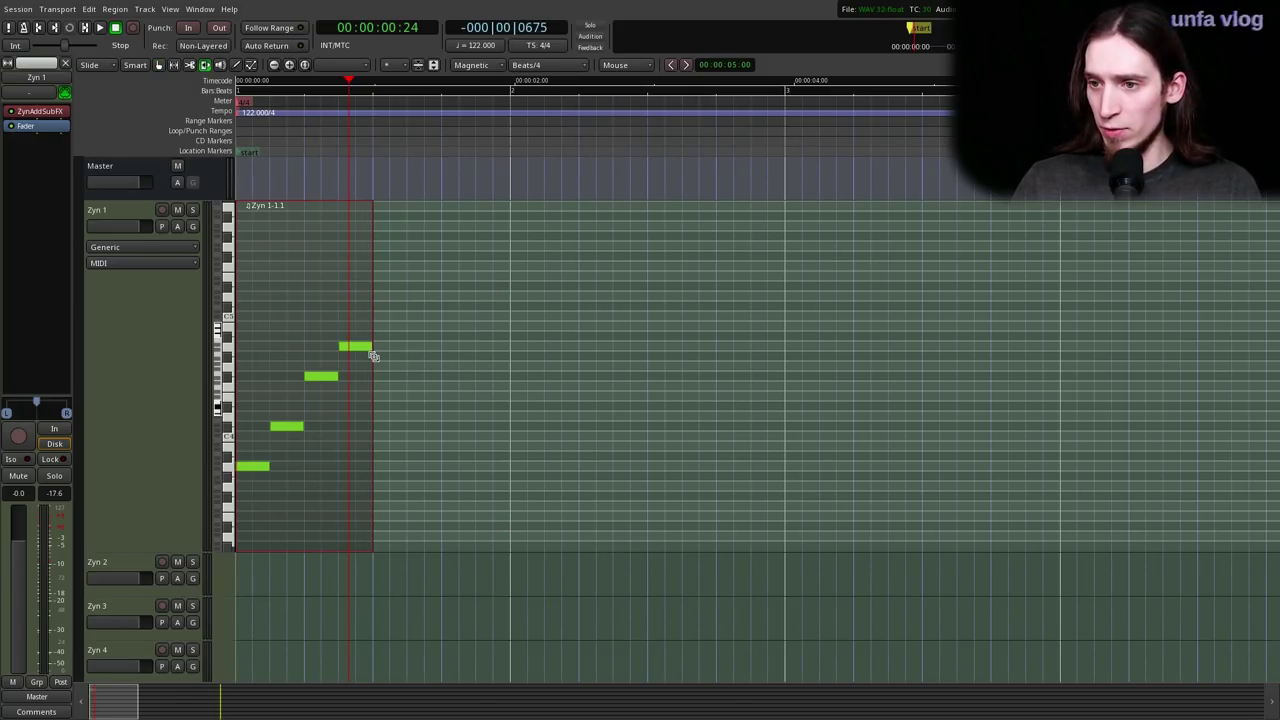
drag(387, 360, 305, 362)
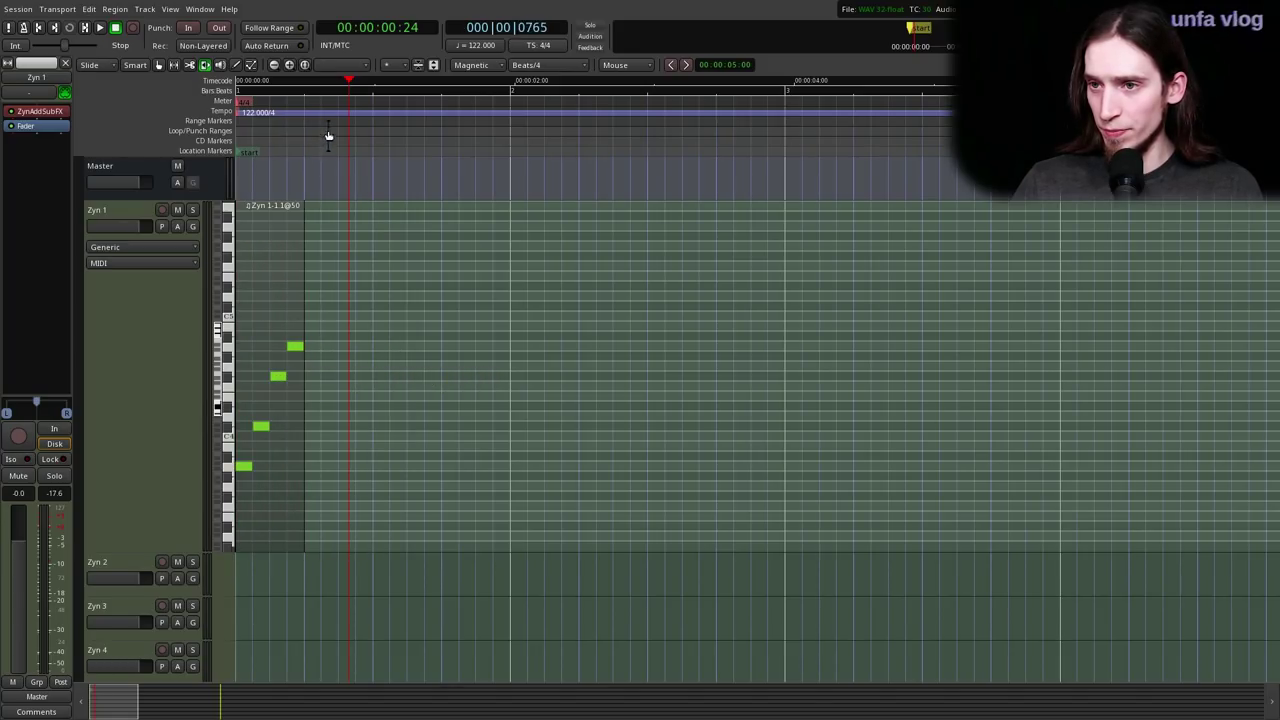
key(Home)
key(space)
key(space)
- Extend the Zyn 1 region's end to the start of bar 2 and play it from the session start
key(g)
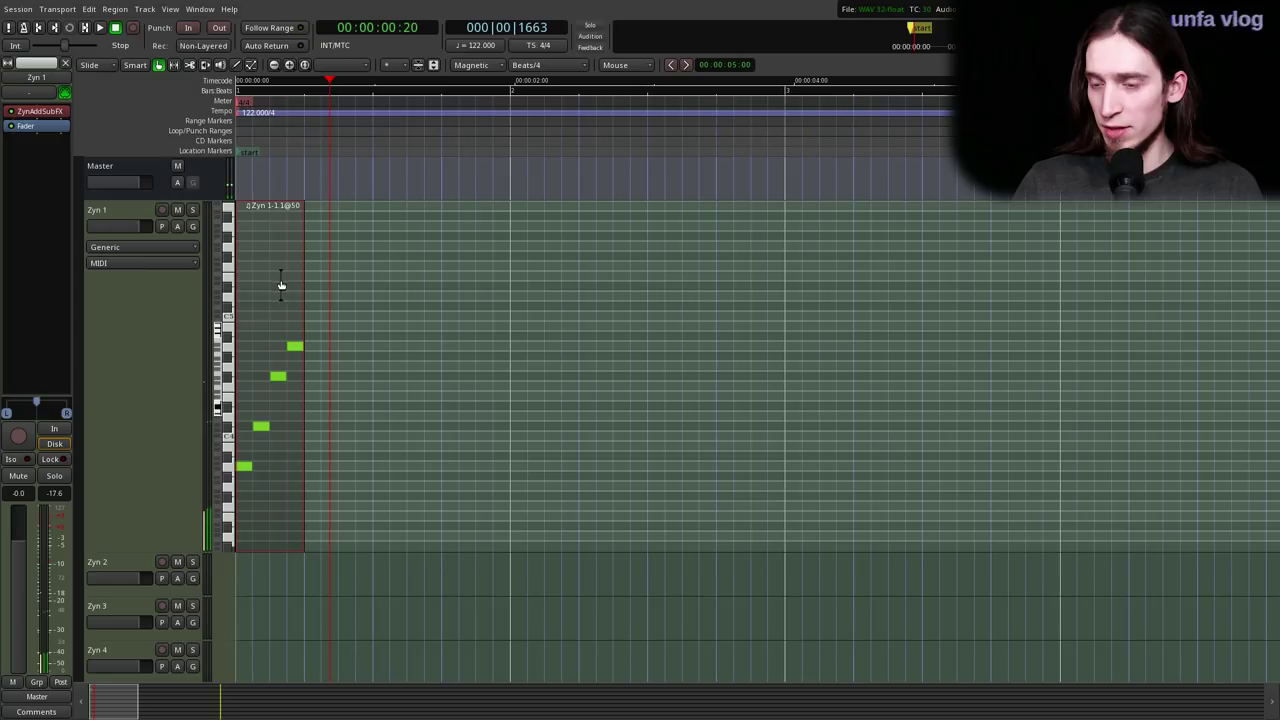
key(2)
key(e)
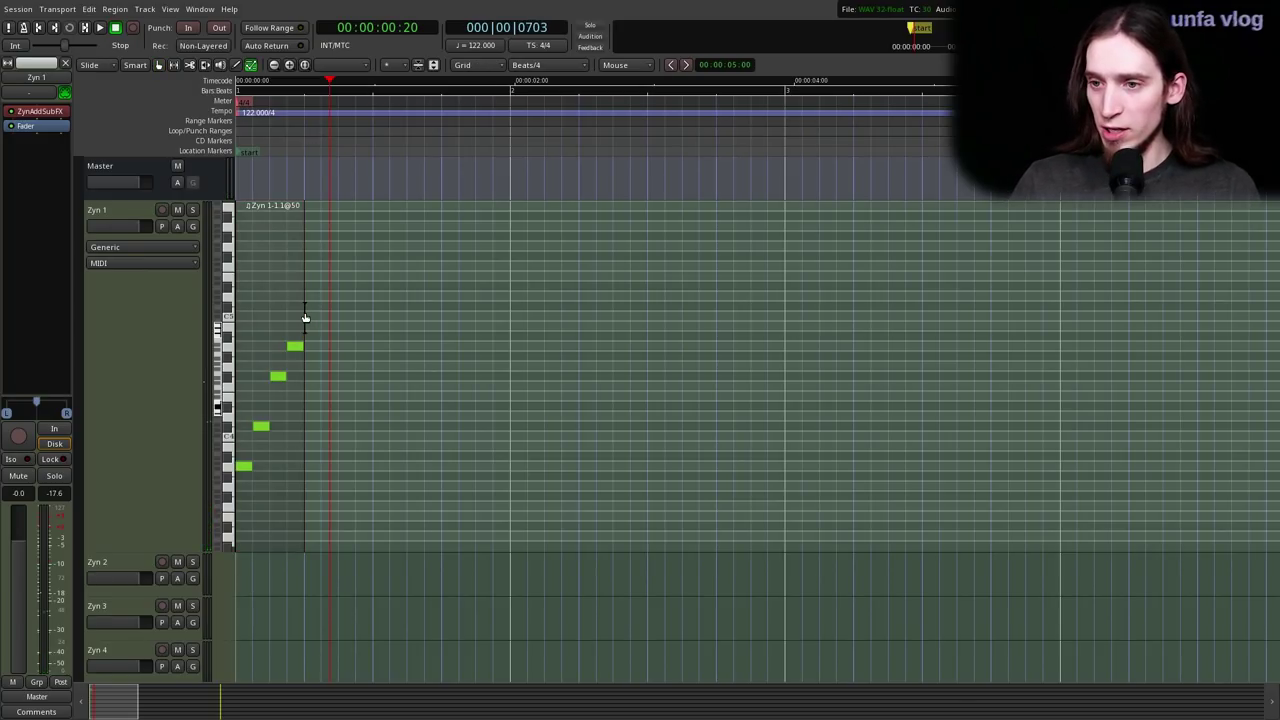
key(3)
key(g)
drag(291, 316, 508, 316)
key(equal)
key(Home)
key(space)
key(space)
- Draw four consecutive quarter-beat notes on E5, A4, G#4 and E4 right after the first four notes
key(3)
key(d)
click(394, 275)
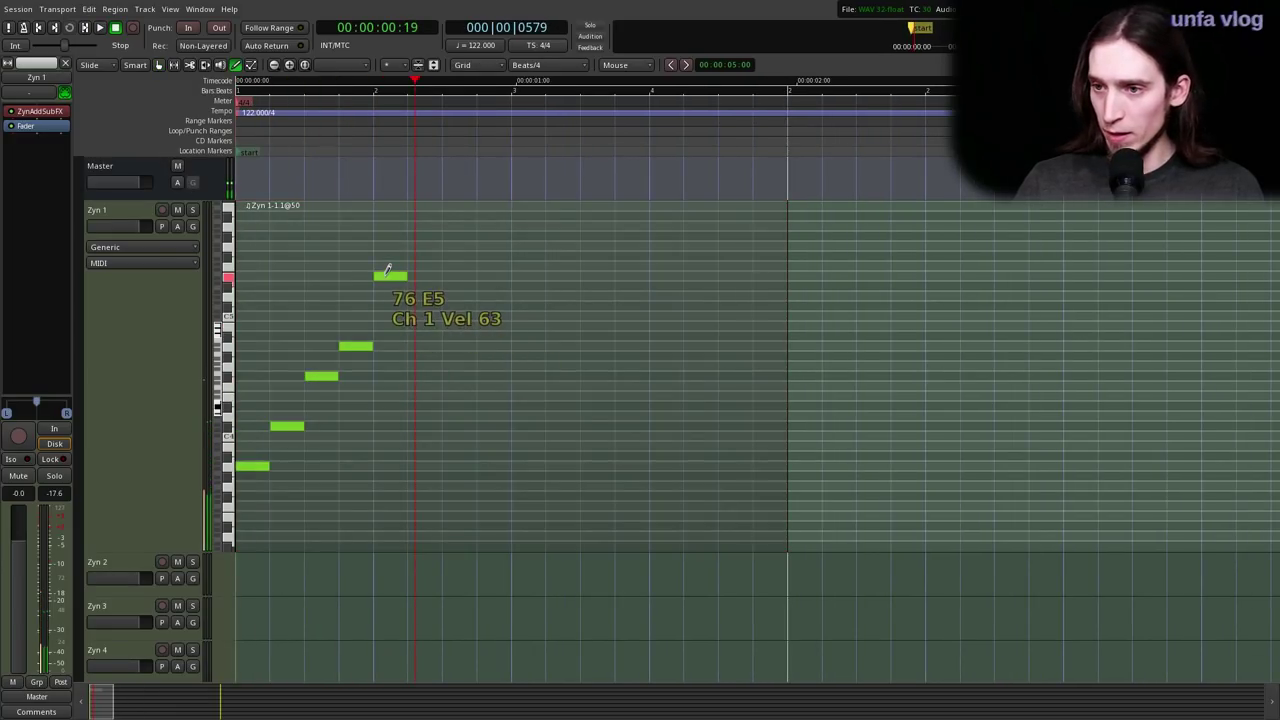
click(474, 357)
click(430, 344)
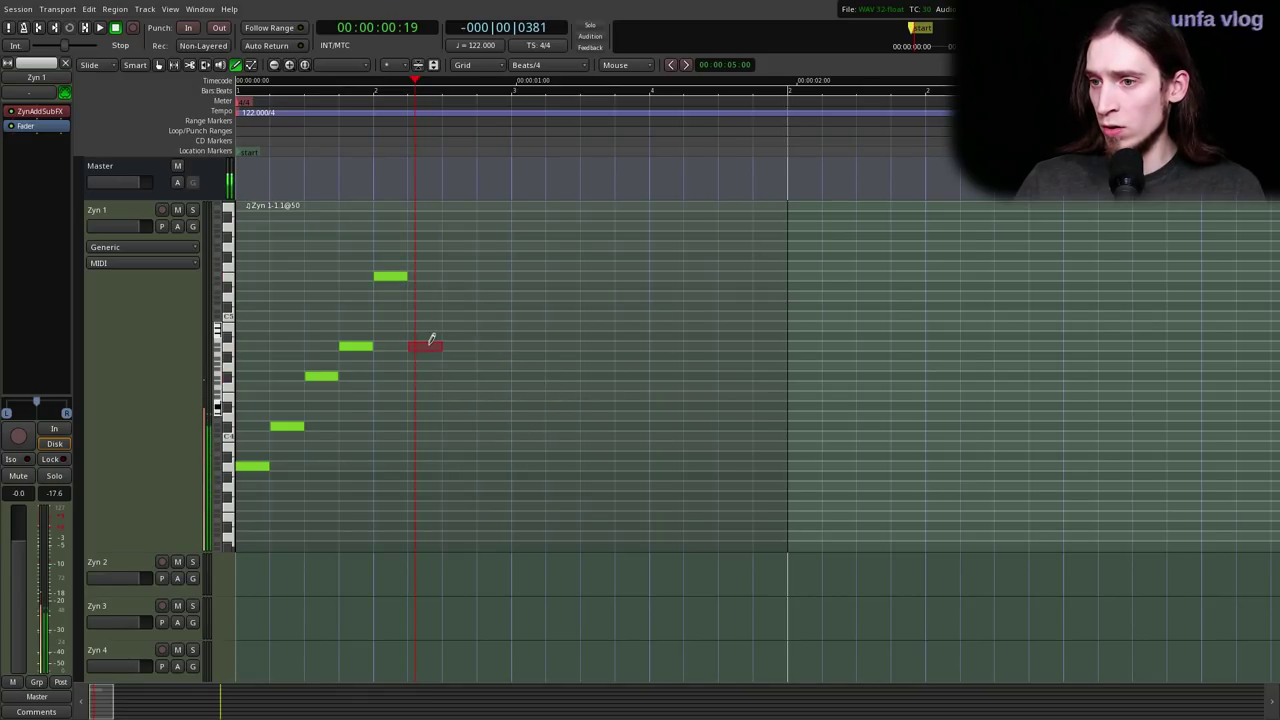
click(467, 365)
drag(466, 366, 466, 356)
click(498, 406)
drag(498, 406, 498, 398)
- Play the eight-note phrase from the session start to check how it sounds
key(g)
key(3)
key(Home)
key(space)
key(space)
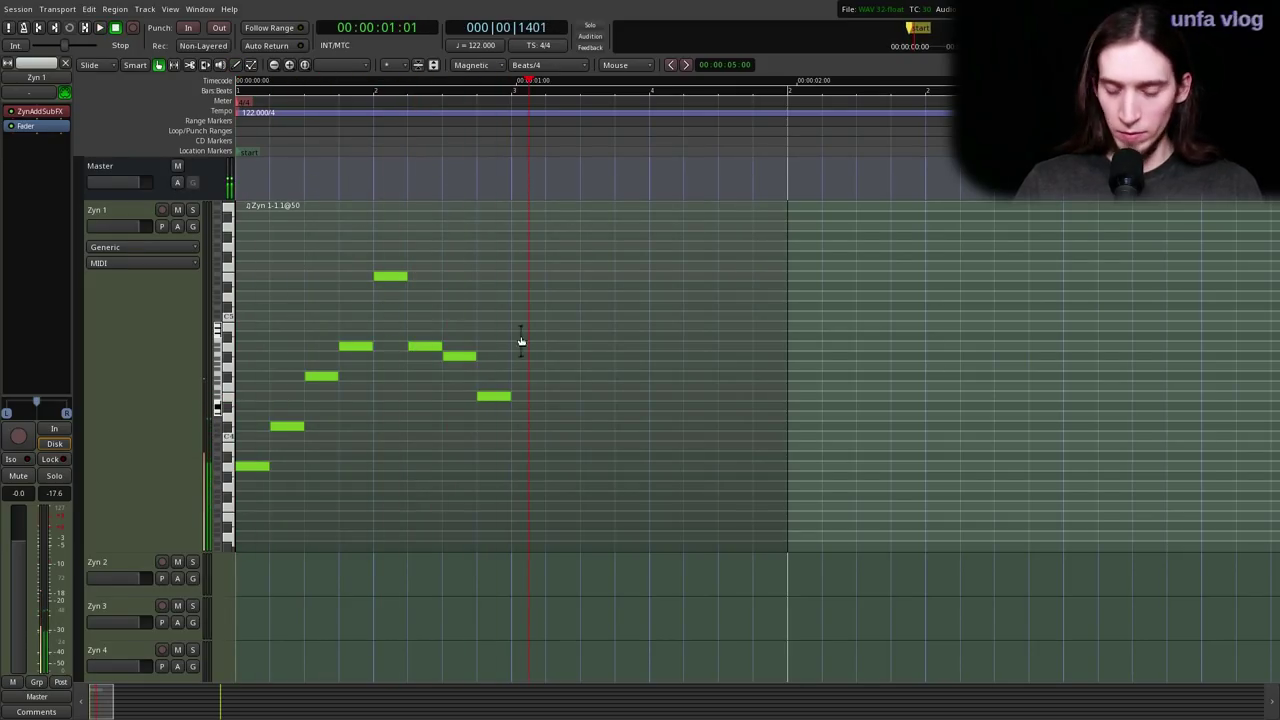
- Trim the region's end to beat 3, duplicate it three times to fill bars 1 and 2, and play the result
drag(778, 347, 510, 357)
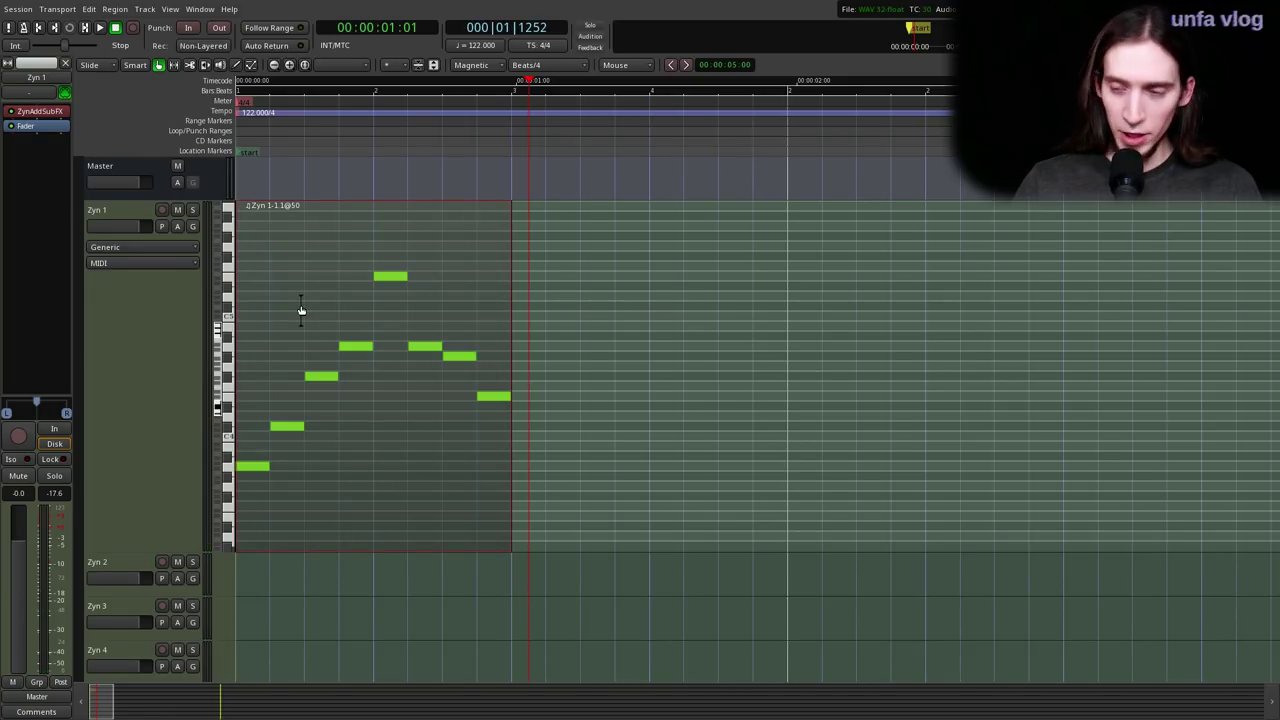
key(alt+d)
key(alt+d)
key(alt+d)
key(ctrl+underscore)
key(Home)
key(space)
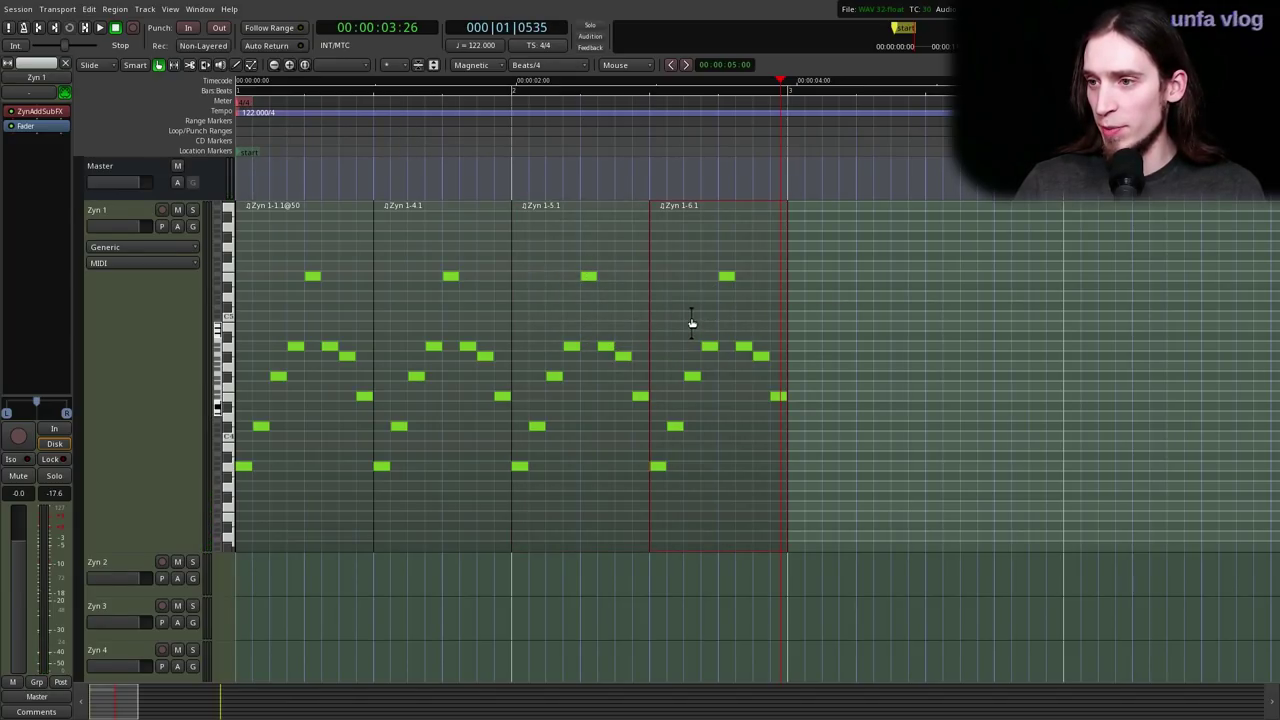
- Delete the fourth region and play the third one from the start of bar 2
key(Delete)
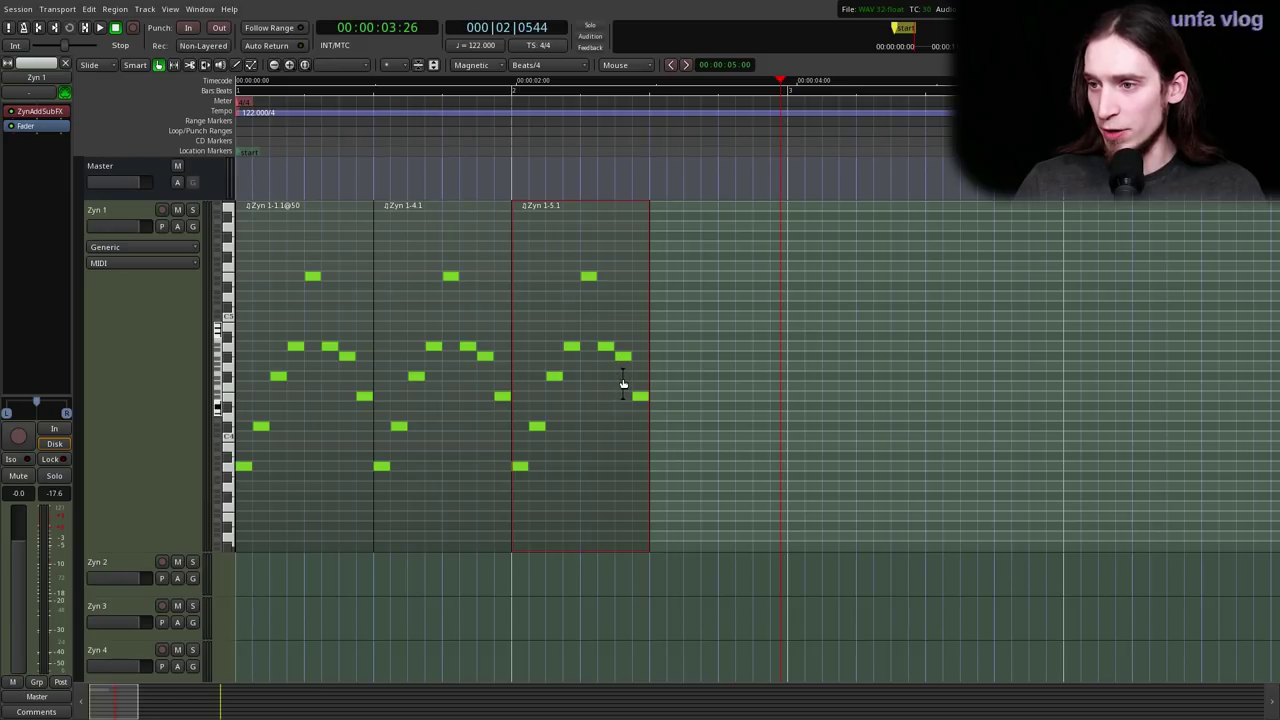
key(e)
click(520, 143)
key(space)
scroll(588, 315, up, 1)
key(space)
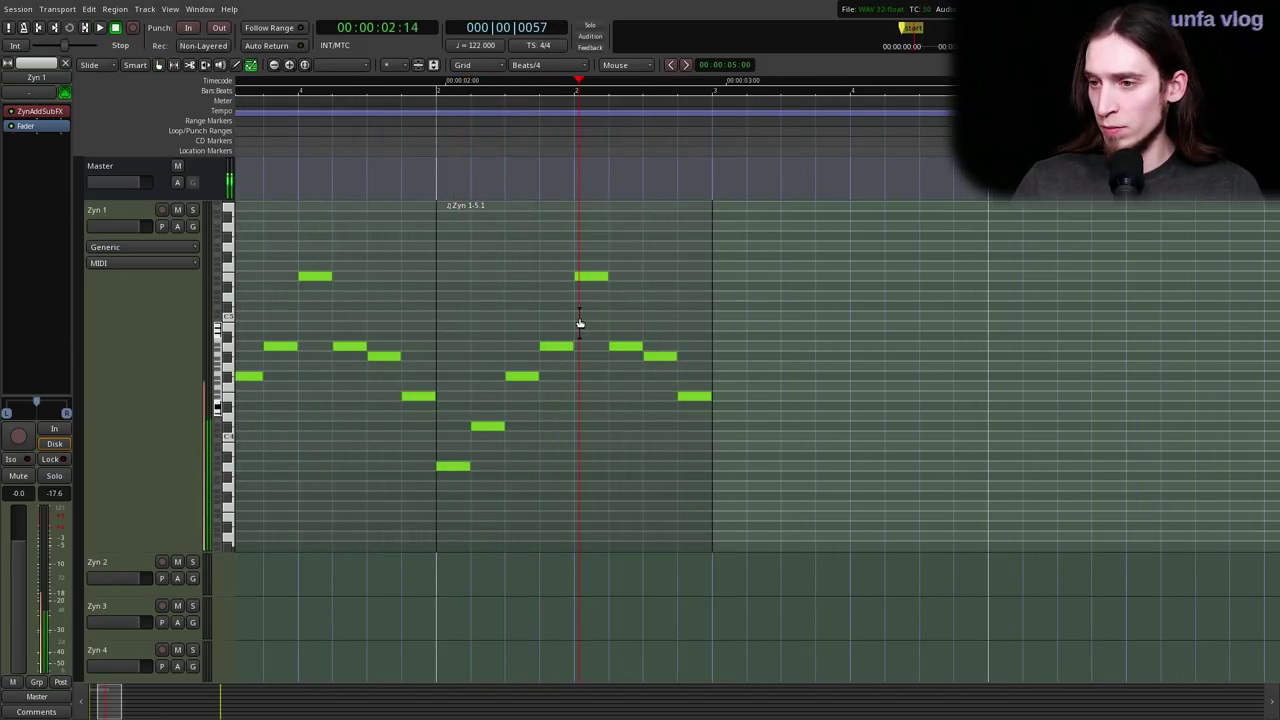
- In the third region, lower the E5 note to C#5, raise the following A4 to B4, and listen to the change
mouse_move(589, 275)
mouse_down()
mouse_move(595, 347)
mouse_move(595, 306)
mouse_move(694, 373)
mouse_move(699, 397)
mouse_up()
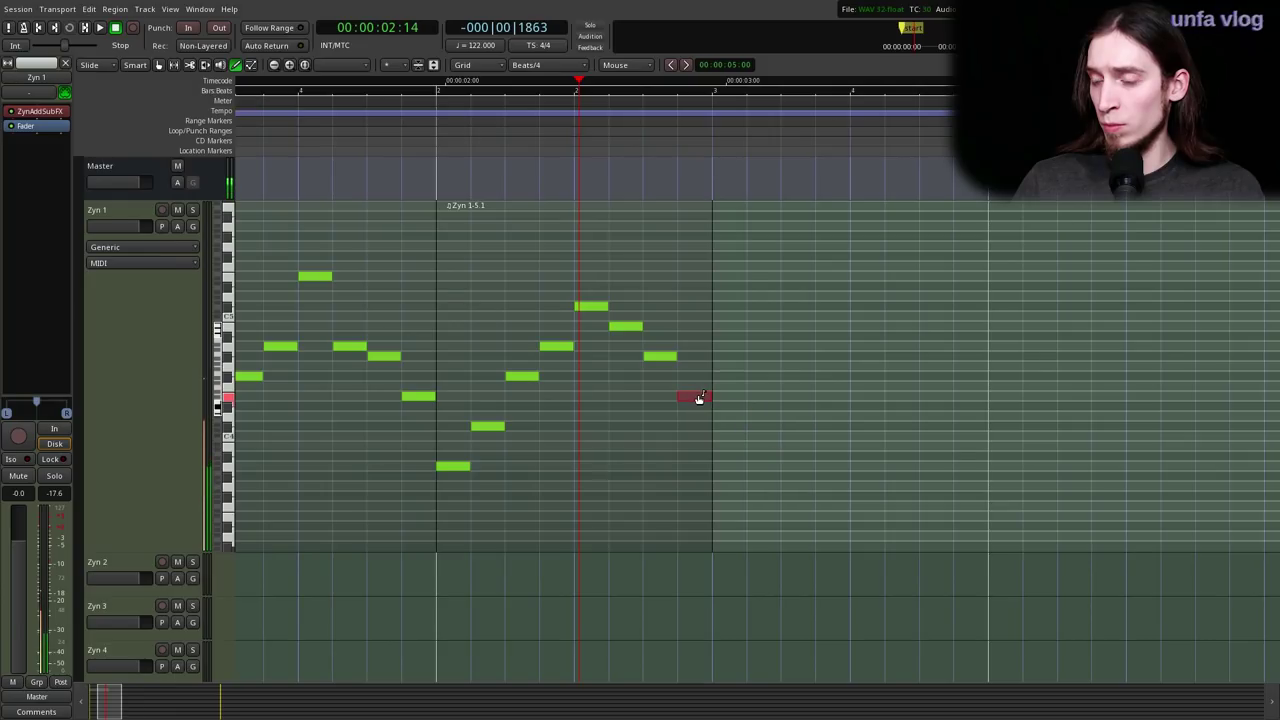
click(400, 147)
key(space)
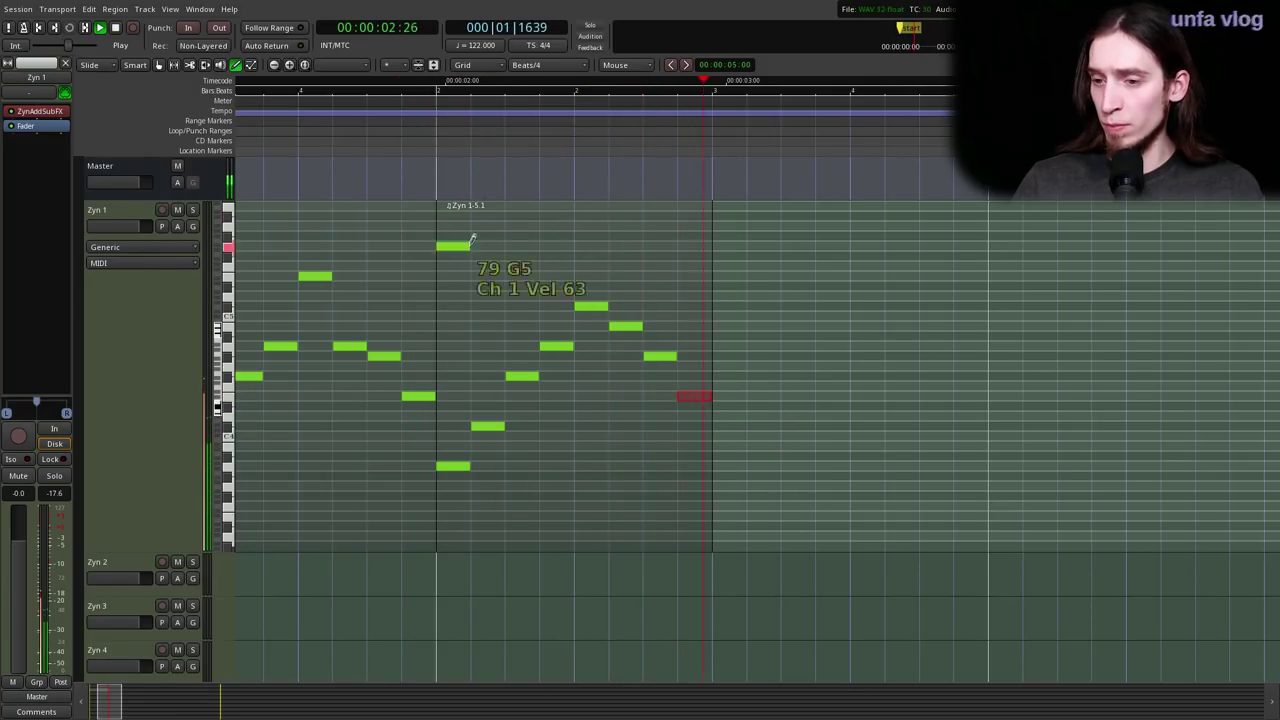
key(space)
- Duplicate the edited third region once to fill the second half of bar 2
key(g)
click(616, 377)
key(alt+d)
scroll(616, 377, down, 2)
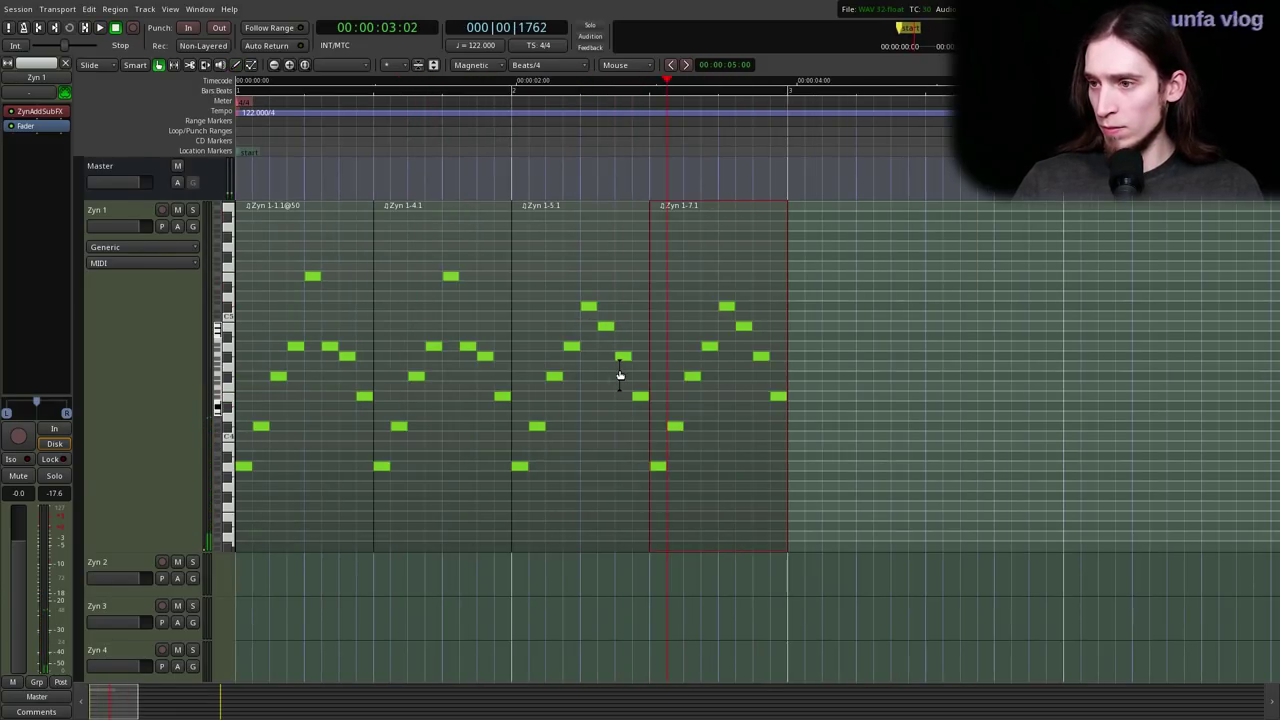
- Select all four regions, loop bars 1 and 2, duplicate the regions into bars 3 and 4, and return to the session start
drag(696, 304, 257, 342)
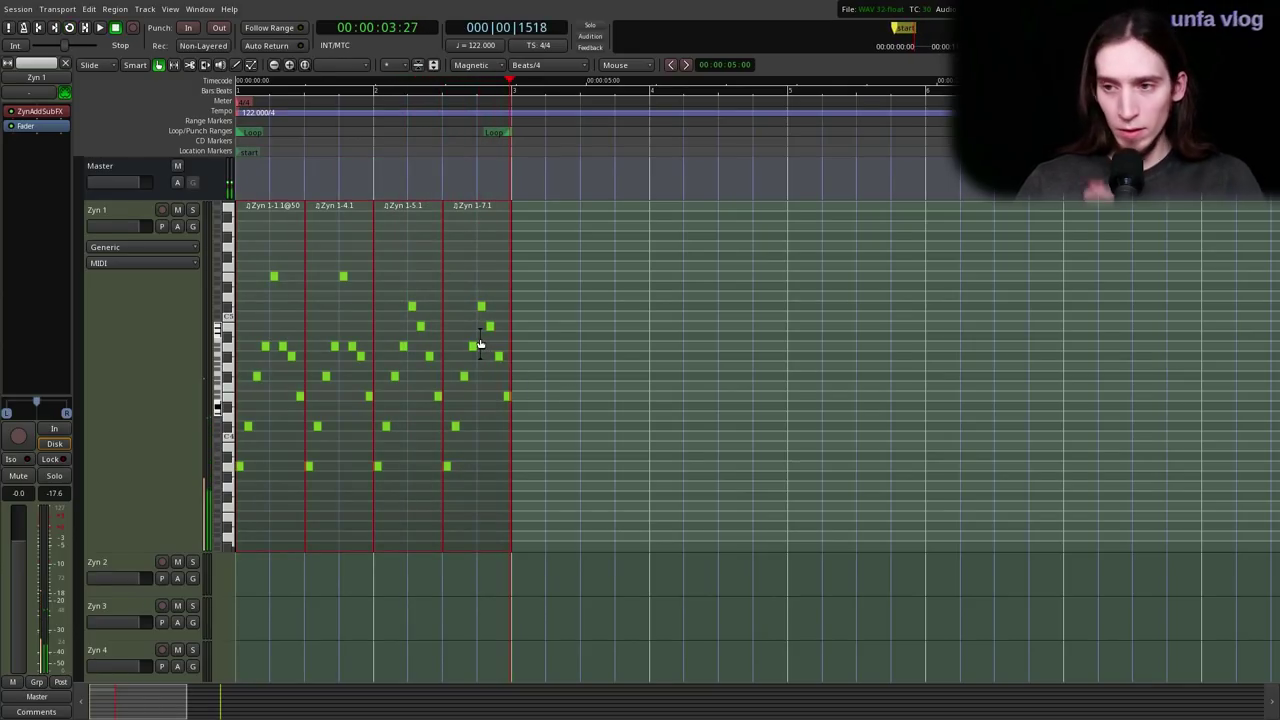
key(alt+d)
drag(460, 90, 169, 172)
key(space)
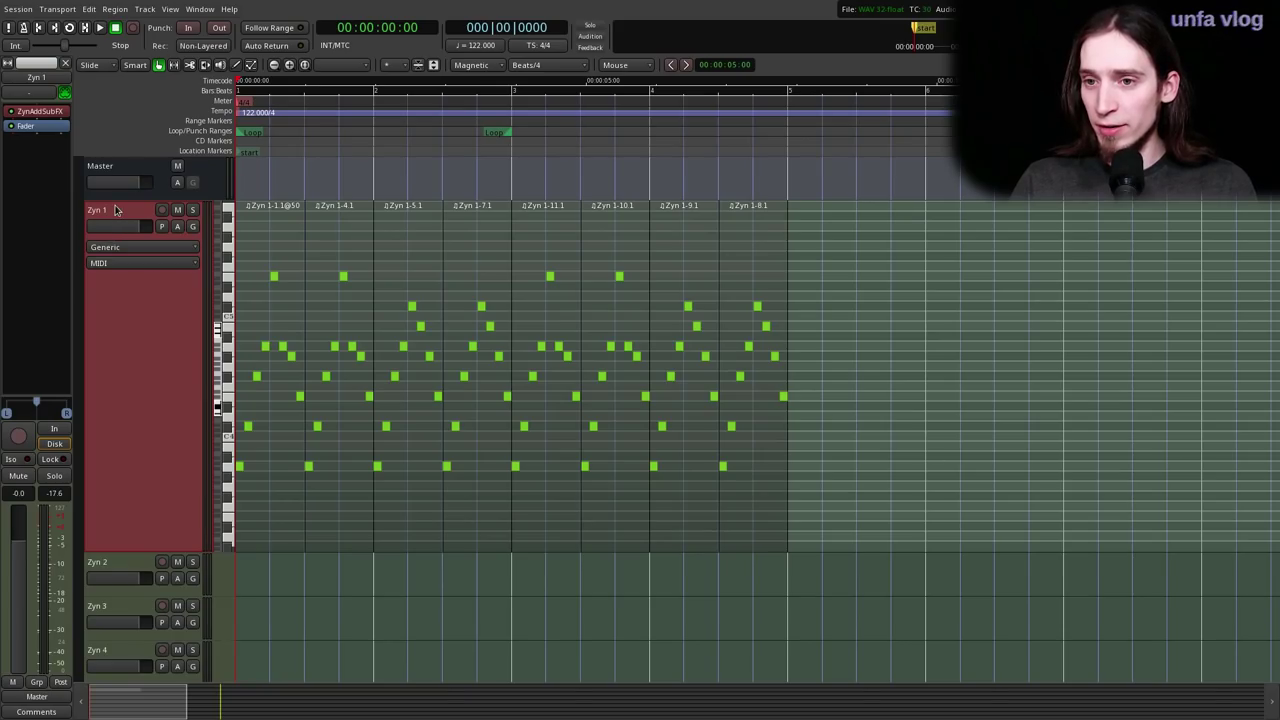
- Rename the Zyn 1 track to Arp
double_click(129, 212)
text(Ar)
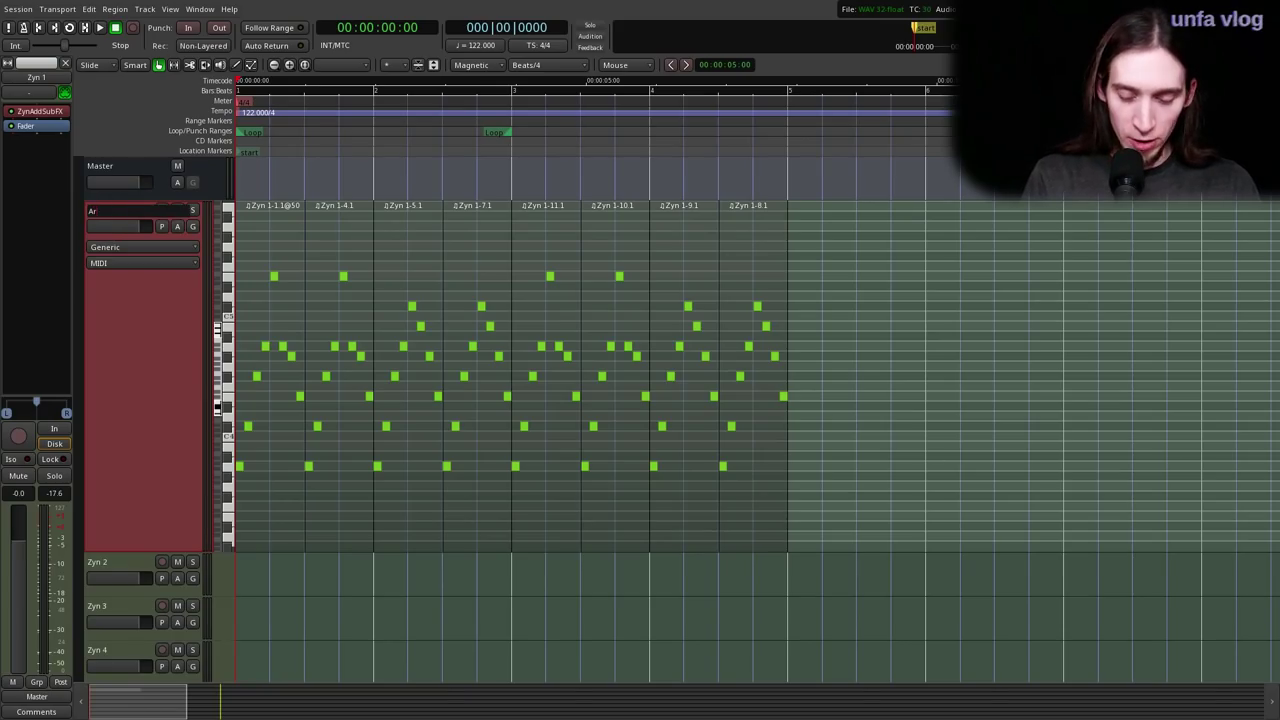
text(p)
key(Return)
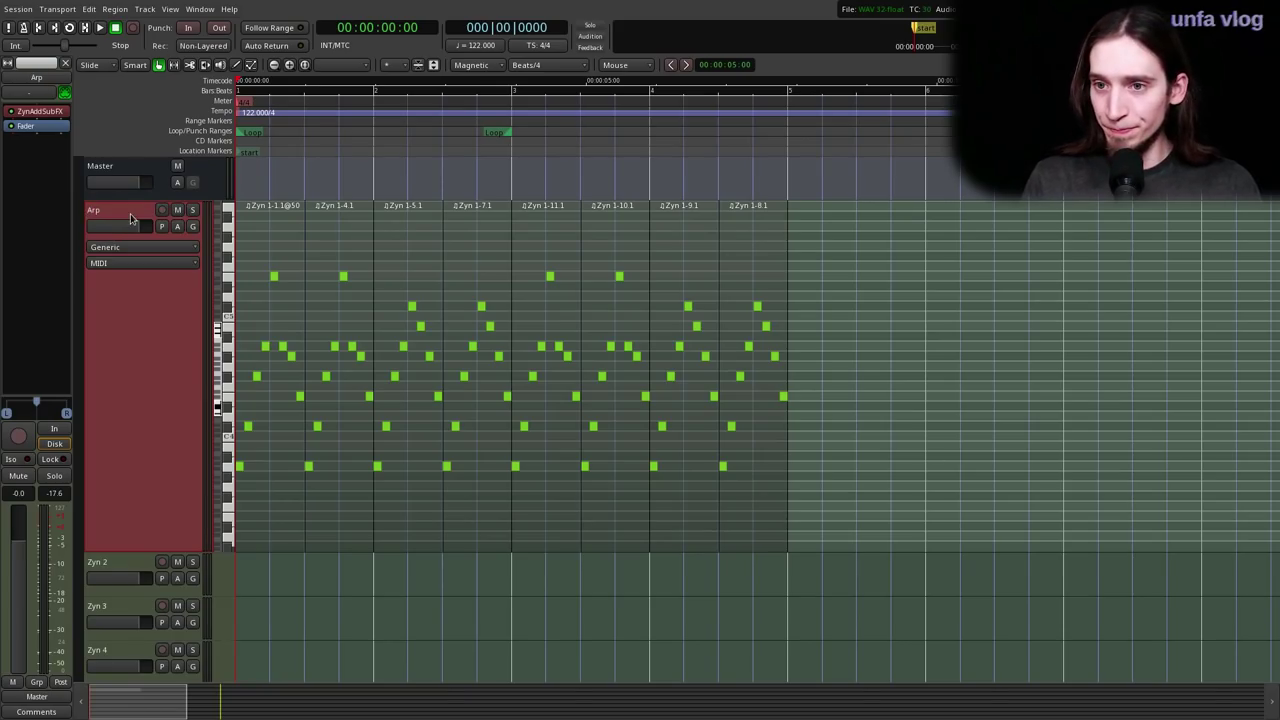
- Open the Arp track's ZynAddSubFX window, move it clear of the track headers and start loop playback
double_click(55, 116)
drag(184, 8, 406, 126)
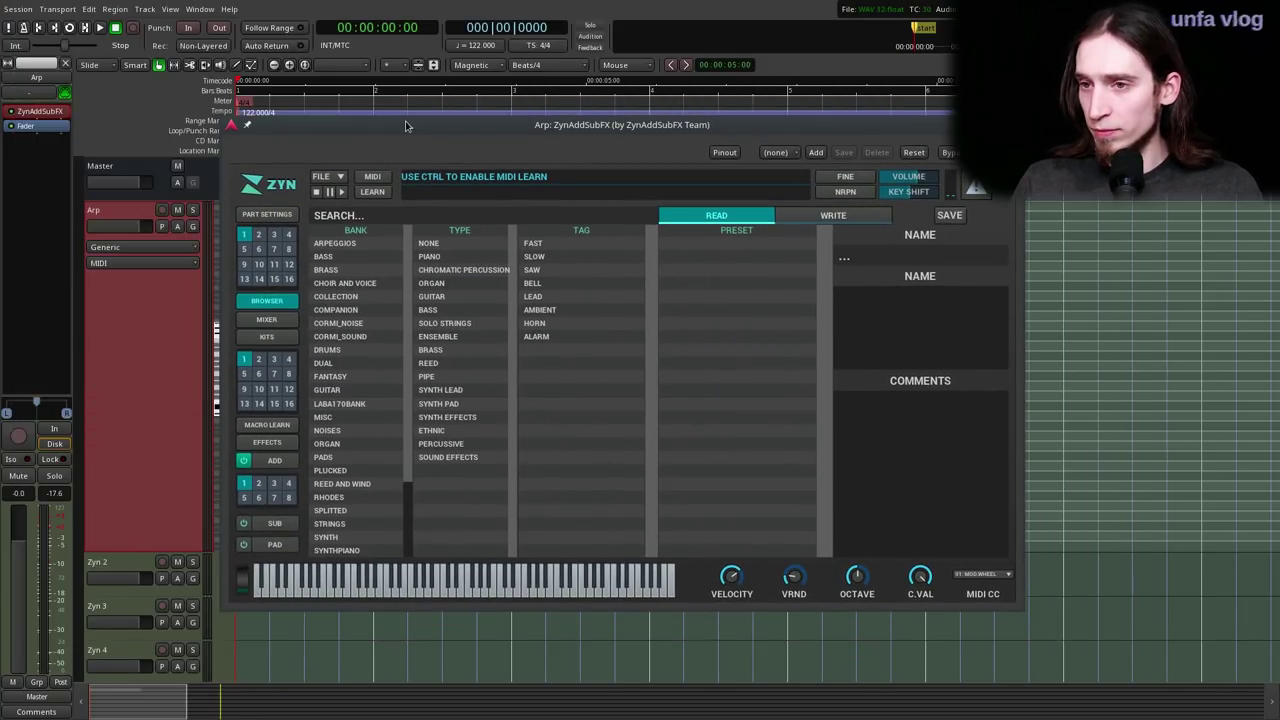
key(space)
- In the ADD synth's voice 1 oscillator, set the base function to Saw and its shape to 0
click(272, 462)
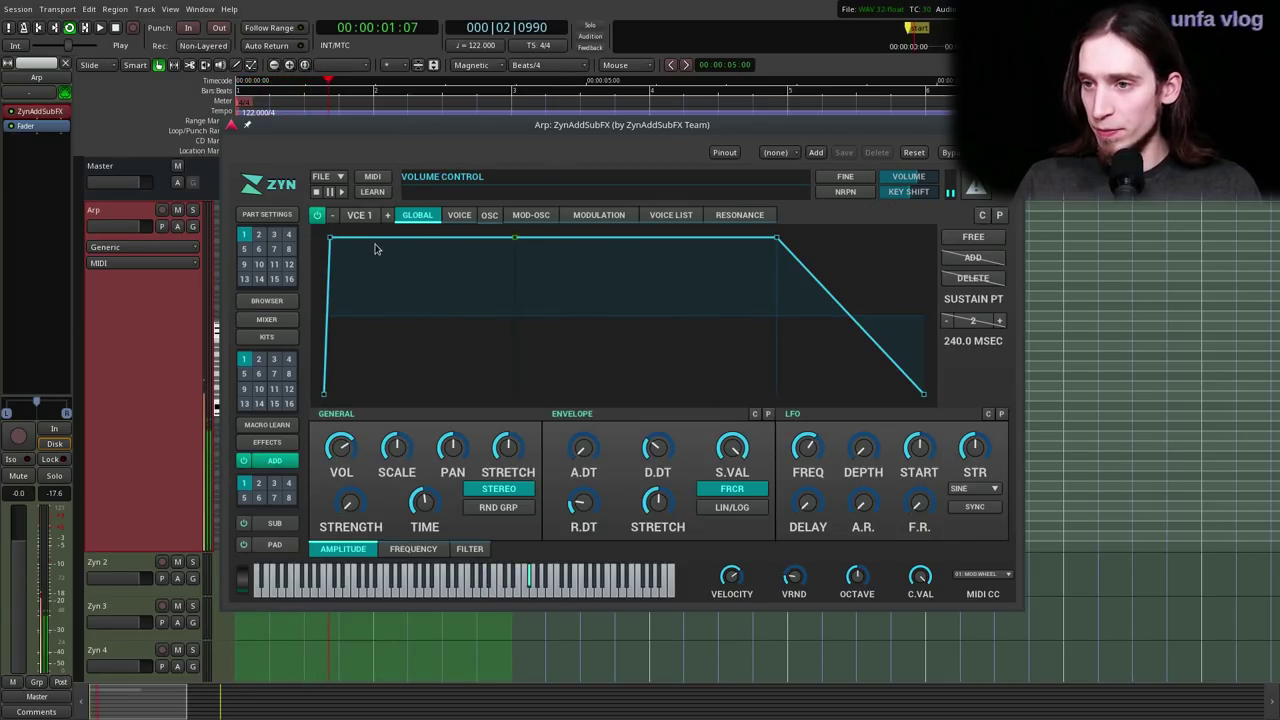
click(459, 215)
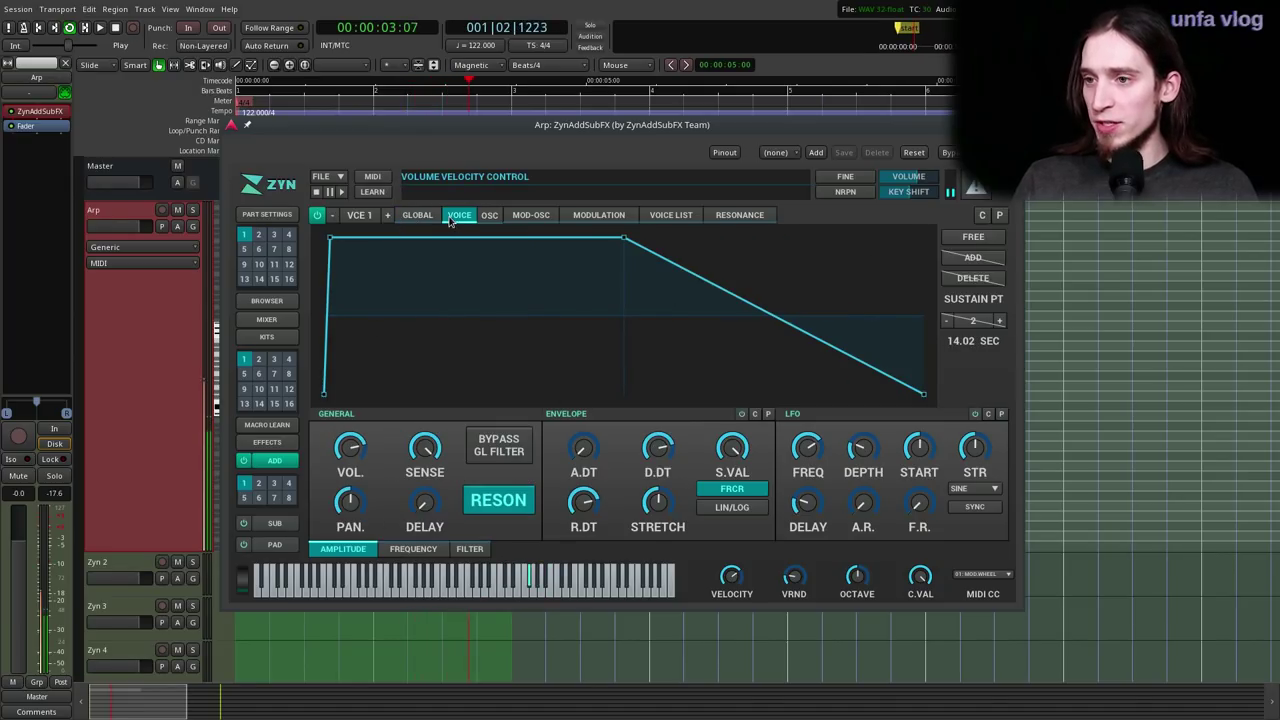
click(489, 215)
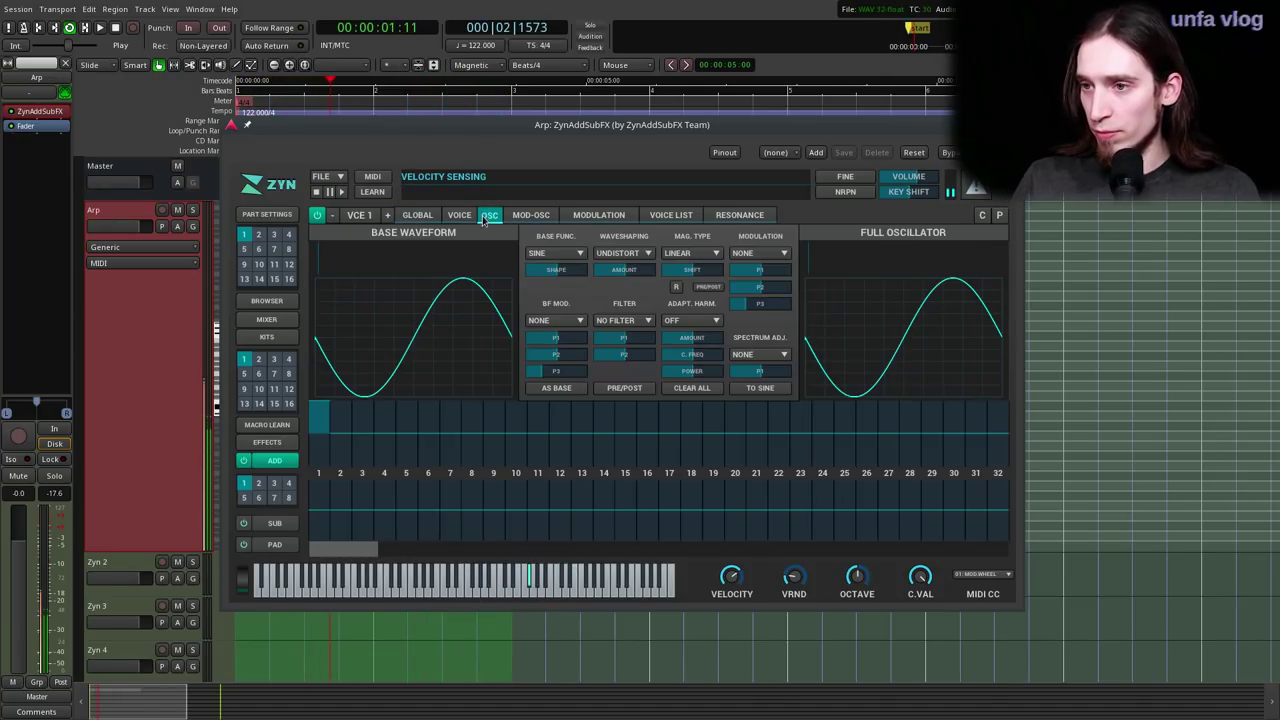
click(552, 253)
click(541, 291)
drag(556, 270, 500, 280)
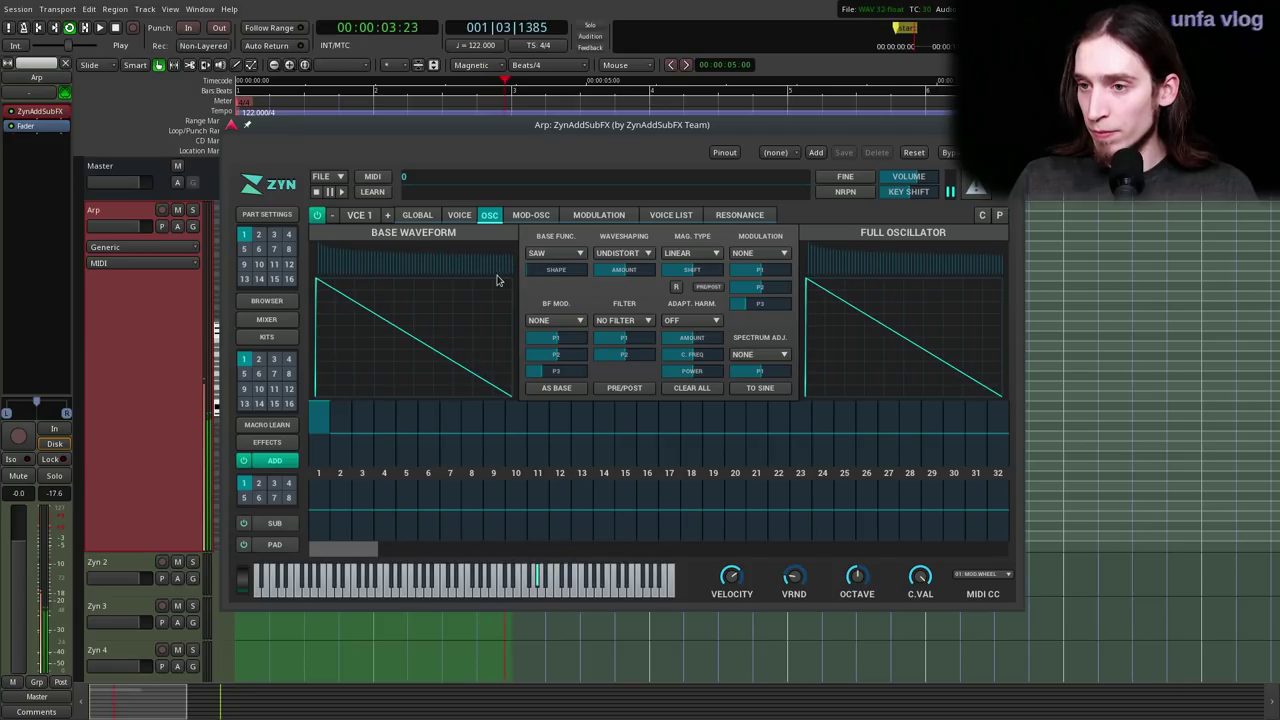
- In the global filter, lower the cutoff to about 82 Hz and raise the envelope's start point to the maximum with a slightly longer attack
click(422, 215)
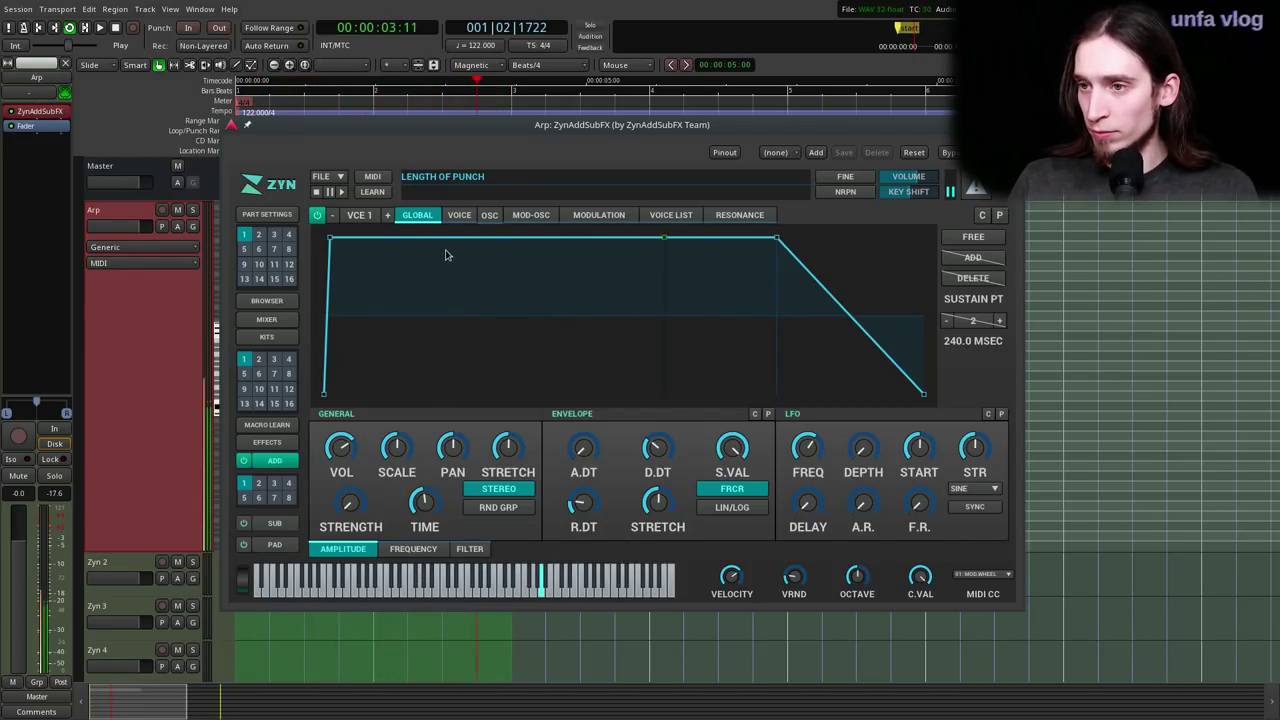
click(424, 550)
click(479, 554)
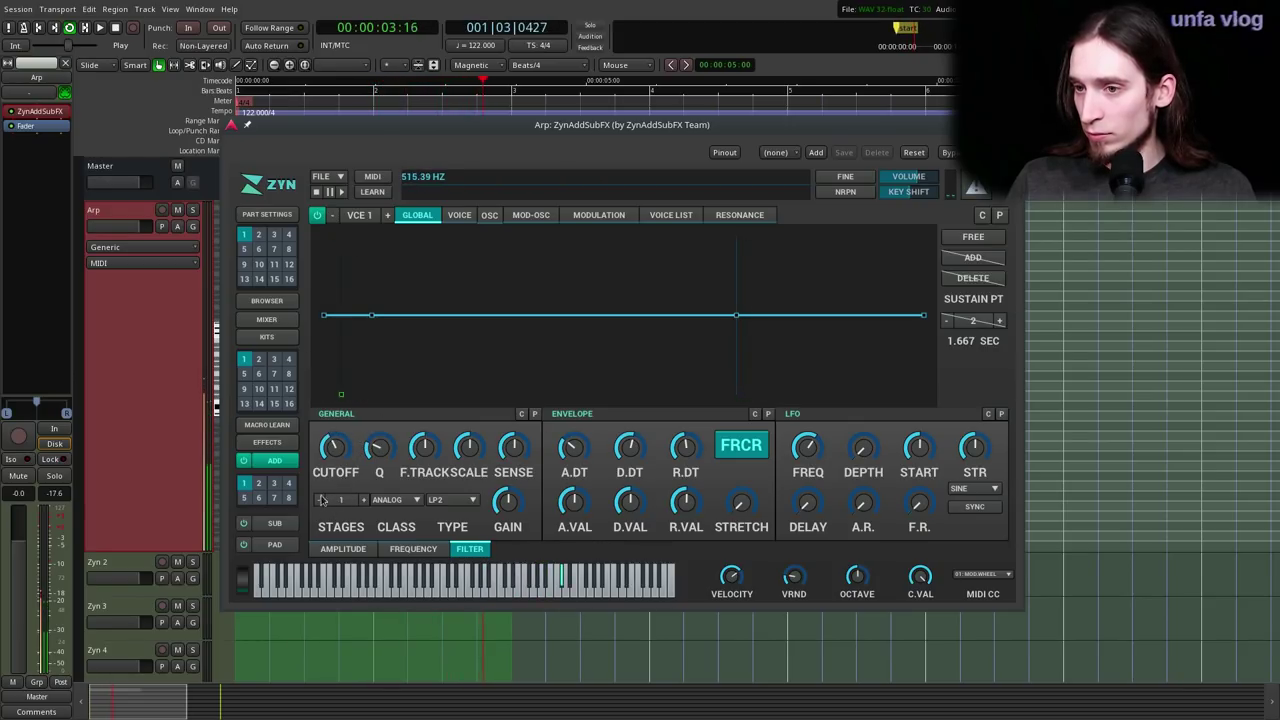
drag(323, 315, 318, 250)
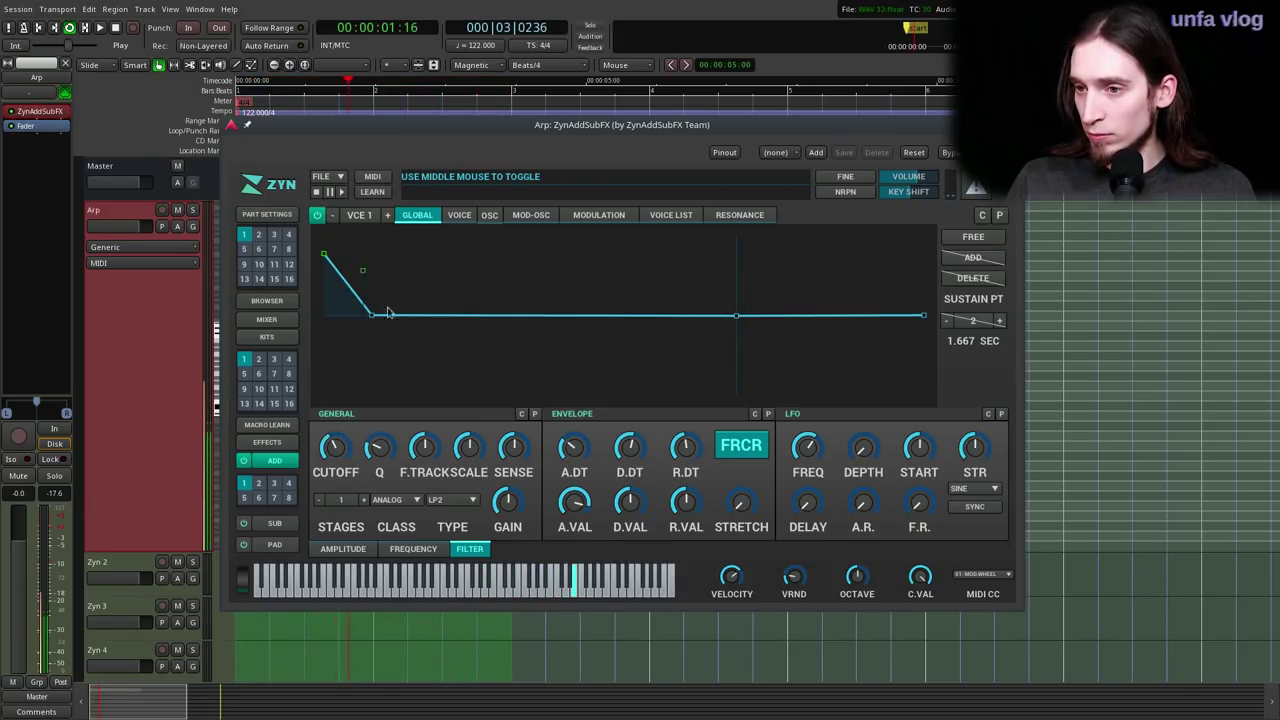
mouse_move(376, 326)
mouse_down()
mouse_move(372, 400)
mouse_move(380, 334)
mouse_move(398, 328)
mouse_up()
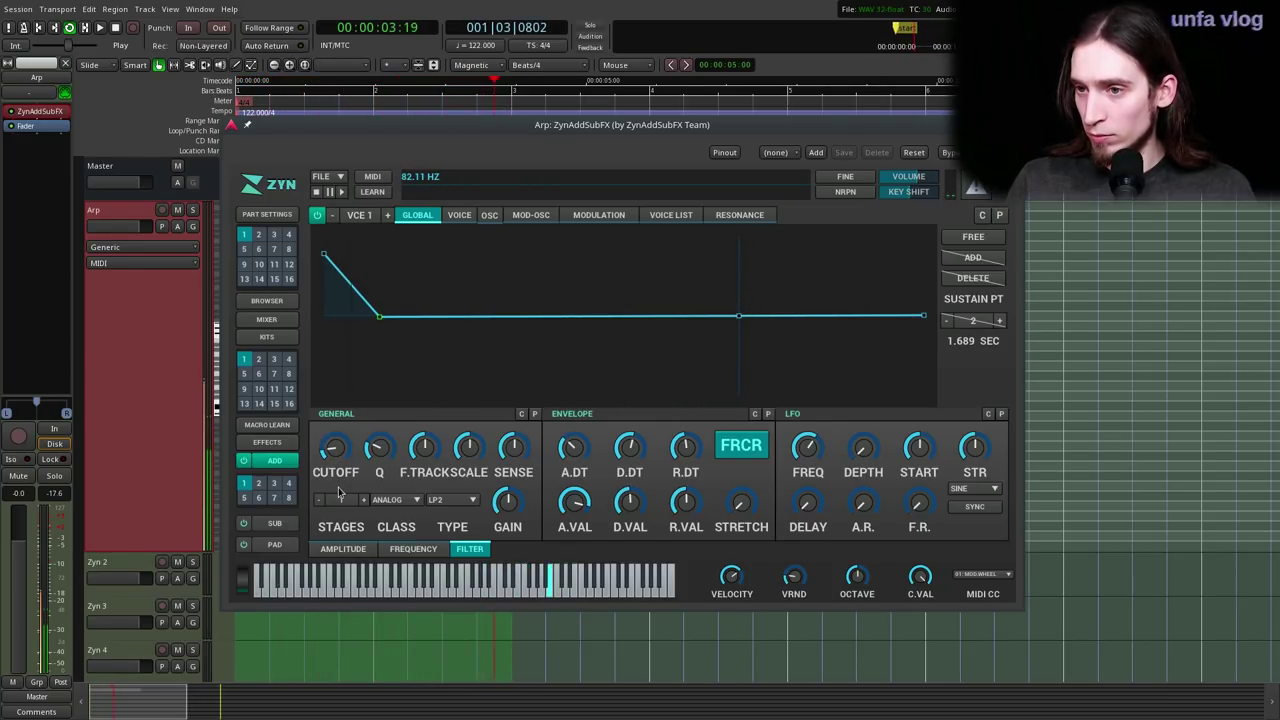
drag(323, 253, 323, 237)
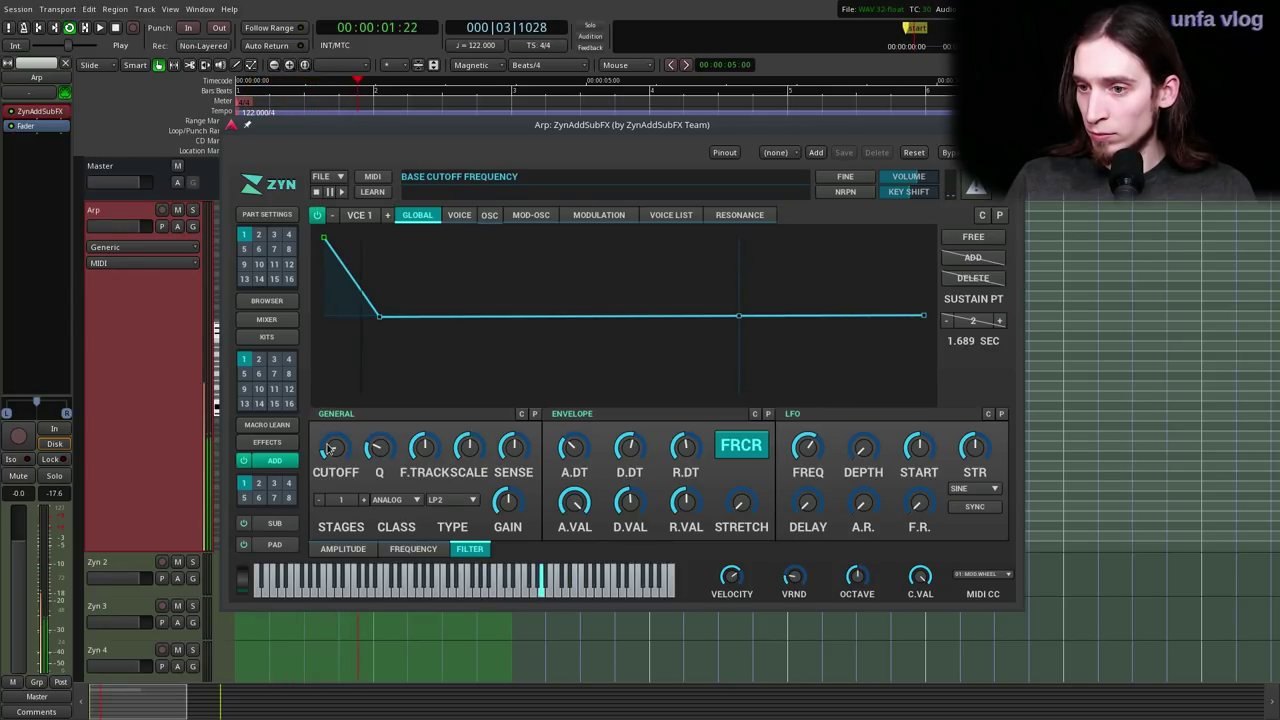
- Reshape the global filter envelope into a longer initial fall to near the centre line with a short decay segment after it
drag(380, 317, 371, 247)
drag(738, 315, 408, 320)
mouse_move(447, 258)
mouse_down()
mouse_move(218, 265)
mouse_move(185, 285)
mouse_move(230, 268)
mouse_move(577, 360)
mouse_move(426, 334)
mouse_move(446, 280)
mouse_move(436, 289)
mouse_up()
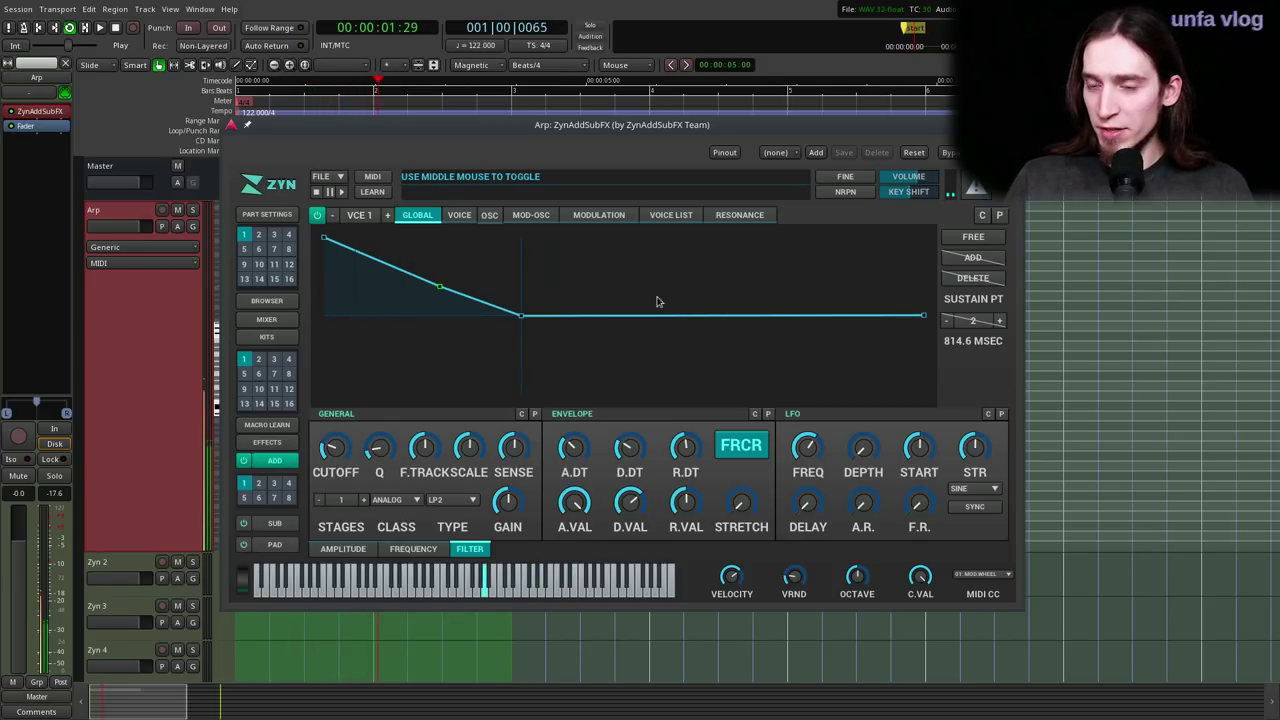
mouse_move(436, 291)
mouse_down()
mouse_move(346, 331)
mouse_move(434, 314)
mouse_up()
mouse_move(579, 446)
mouse_down()
mouse_move(587, 423)
mouse_move(580, 463)
mouse_move(586, 420)
mouse_move(582, 452)
mouse_up()
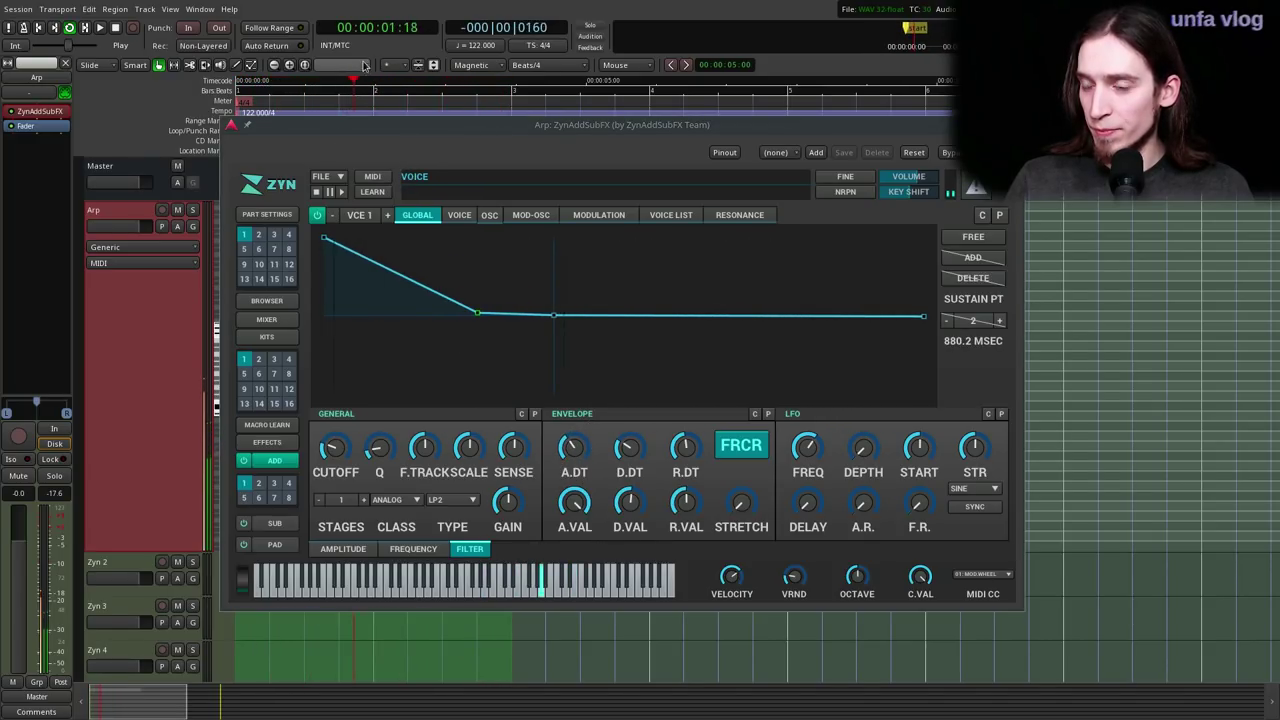
- With MIDI learn switched on, shorten the global filter envelope's attack time, and switch MIDI learn off again
click(372, 191)
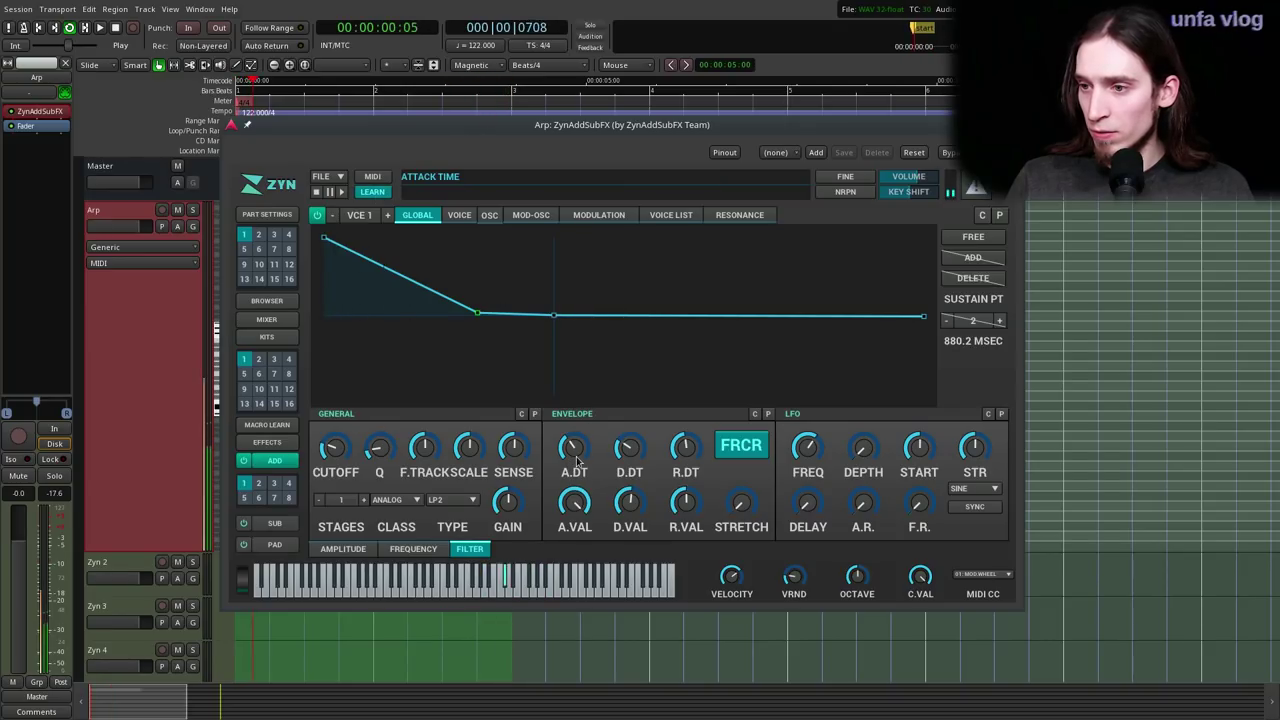
mouse_move(575, 456)
mouse_down()
mouse_move(577, 422)
mouse_move(574, 460)
mouse_up()
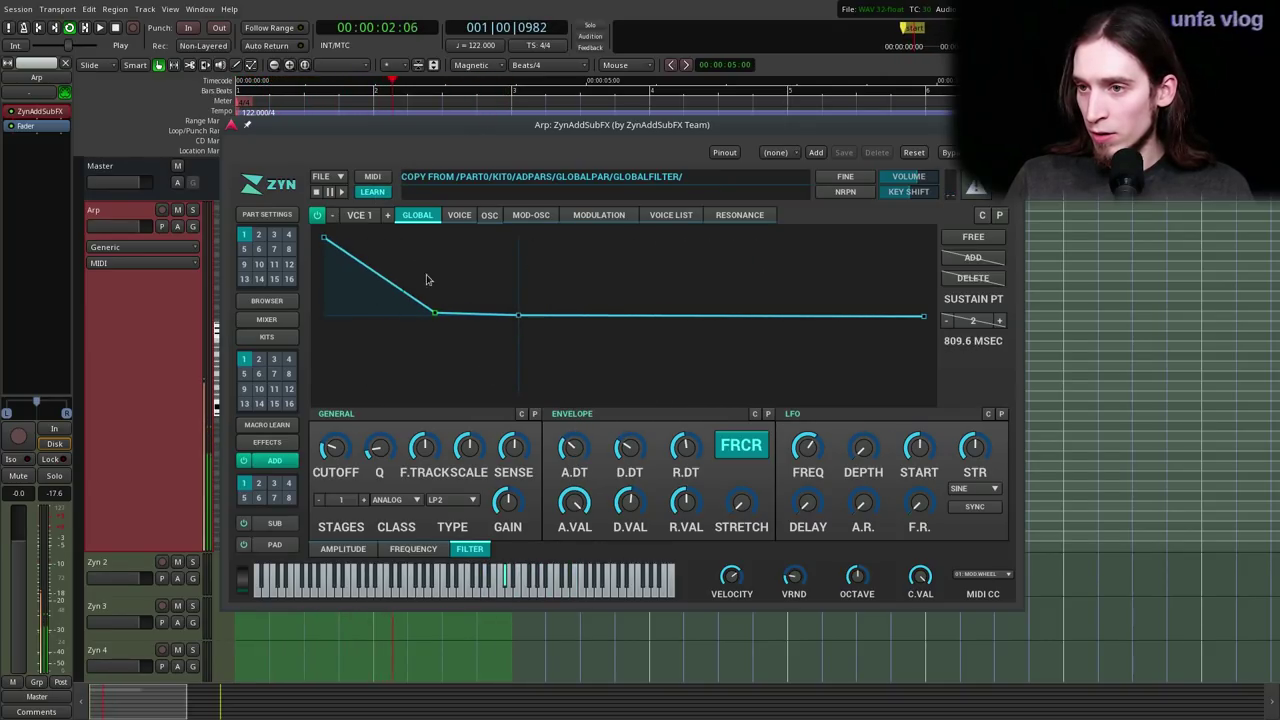
click(372, 192)
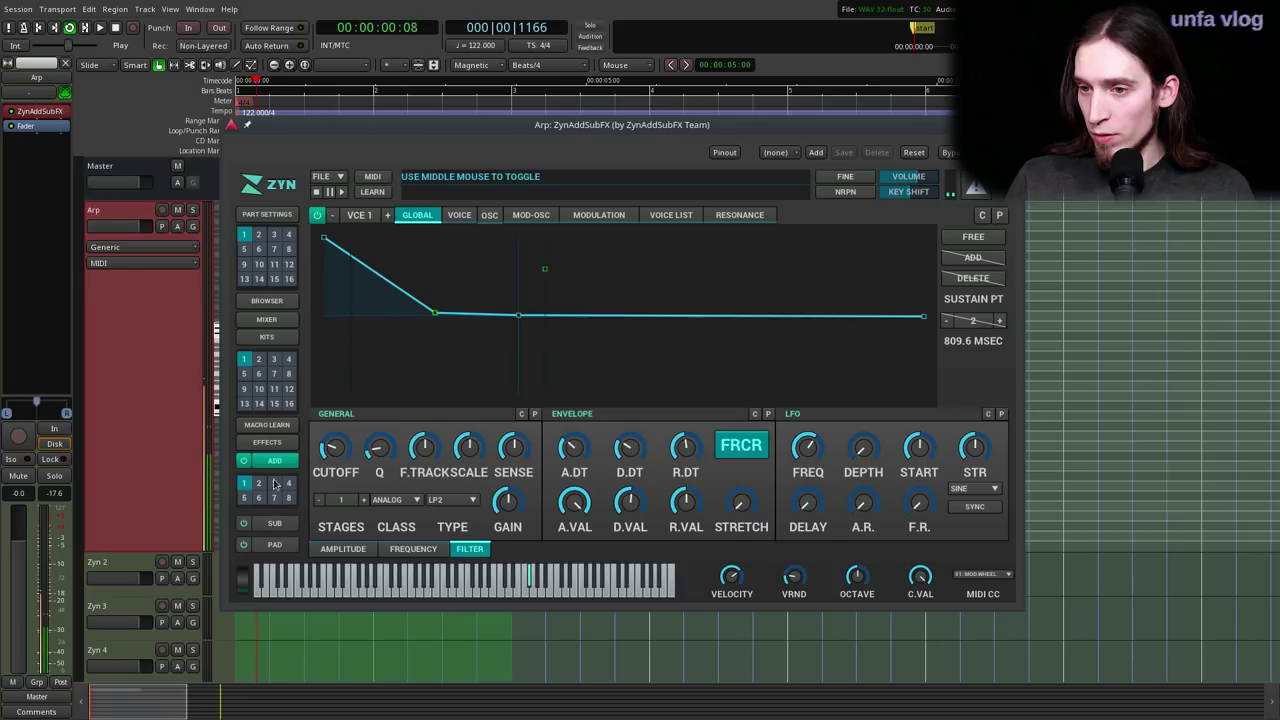
- Name the first macro learn slot Attack, close the synth window and stop playback
click(289, 426)
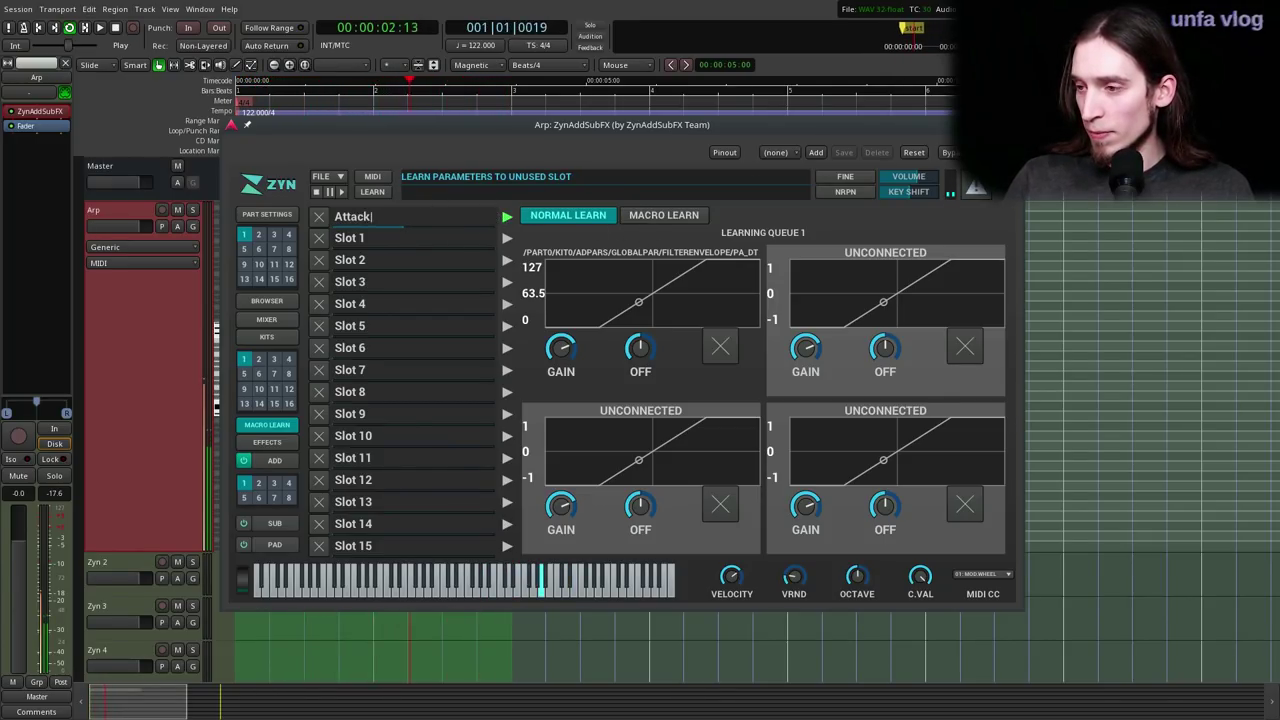
key(ctrl+w)
key(space)
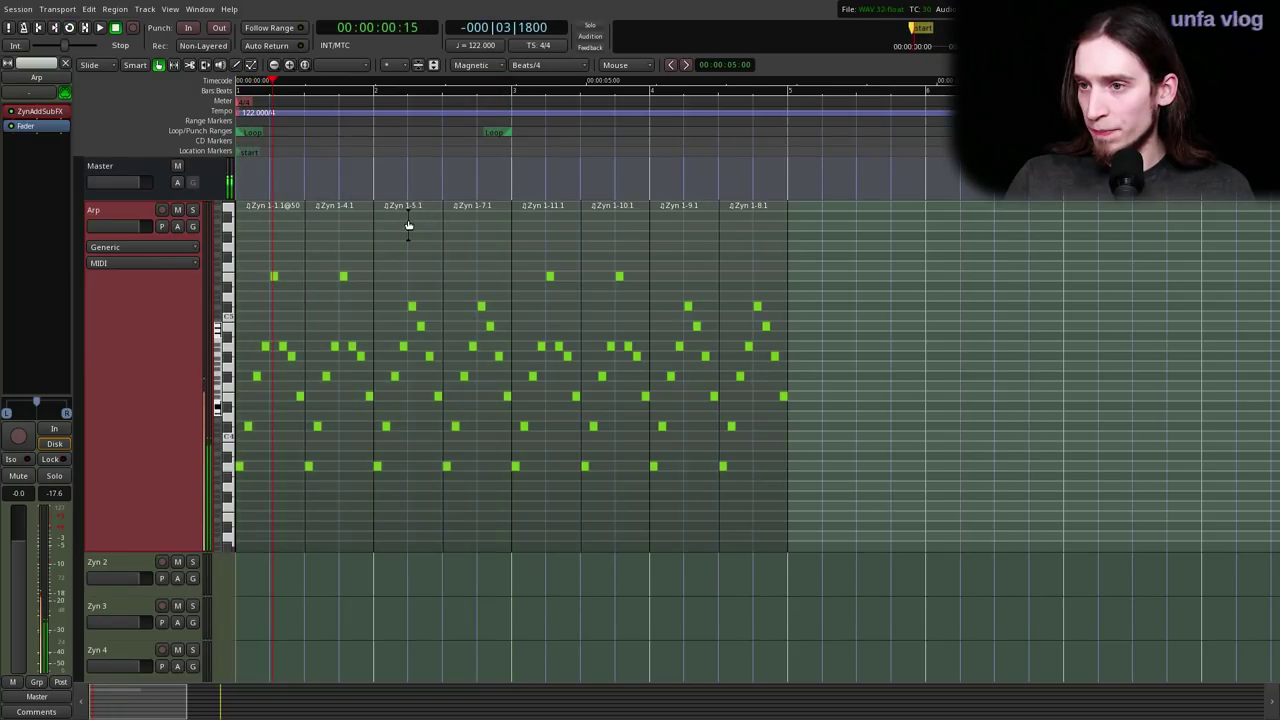
- Show the automation lane for ZynAddSubFX Slot 1 under the Arp track
click(177, 226)
mouse_move(260, 296)
mouse_move(368, 298)
click(430, 296)
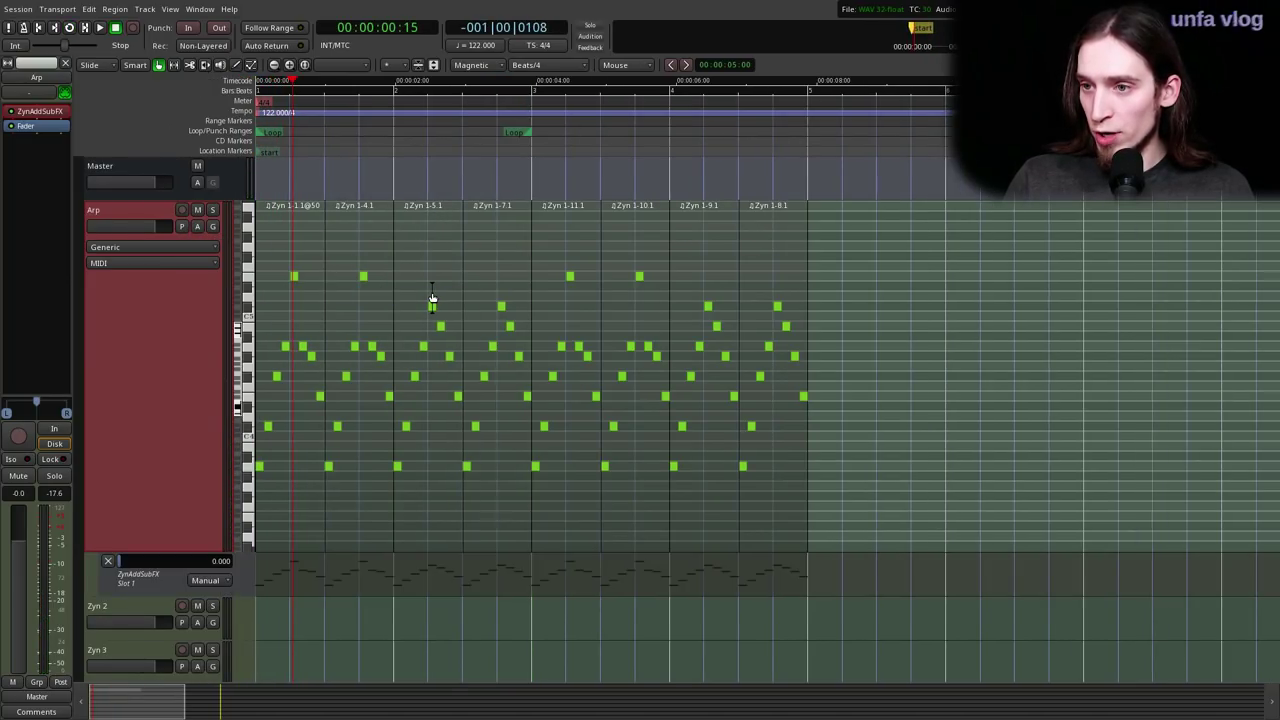
- Draw a rising automation ramp for Slot 1 from zero at bar 1 to the maximum at bar 5 and set the lane to Play
key(d)
click(268, 562)
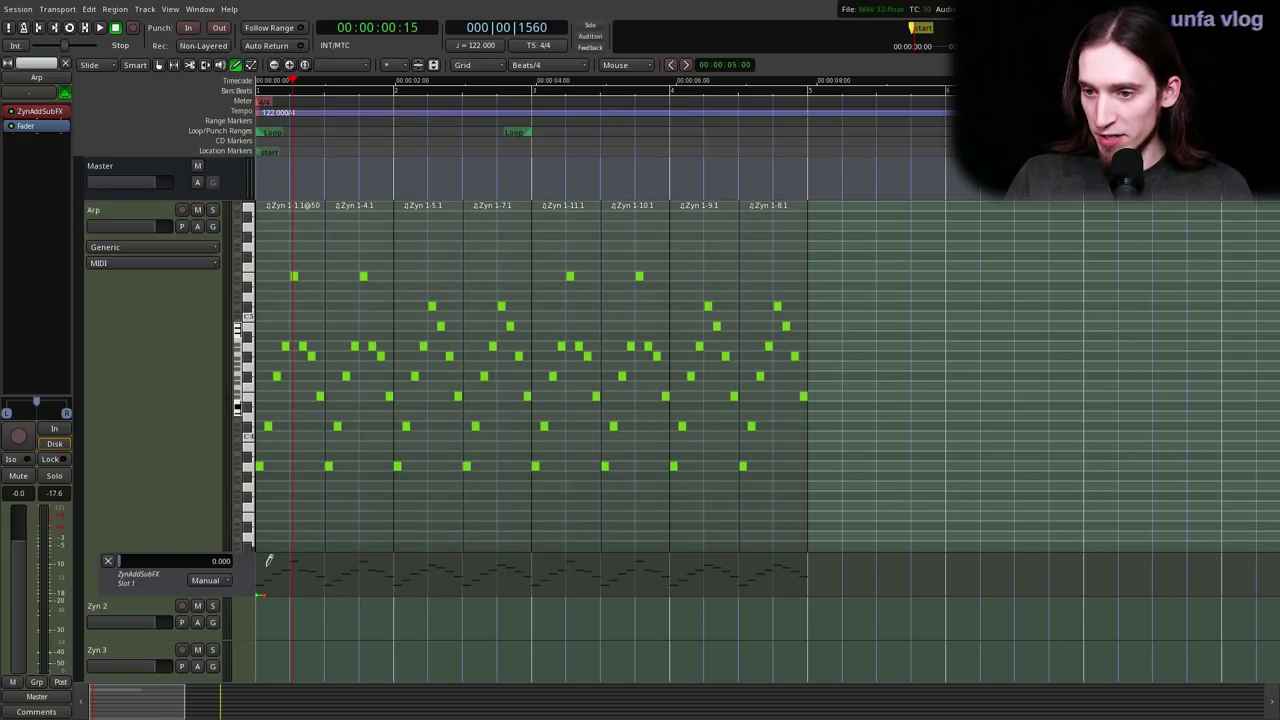
drag(270, 592, 812, 543)
click(208, 582)
click(203, 597)
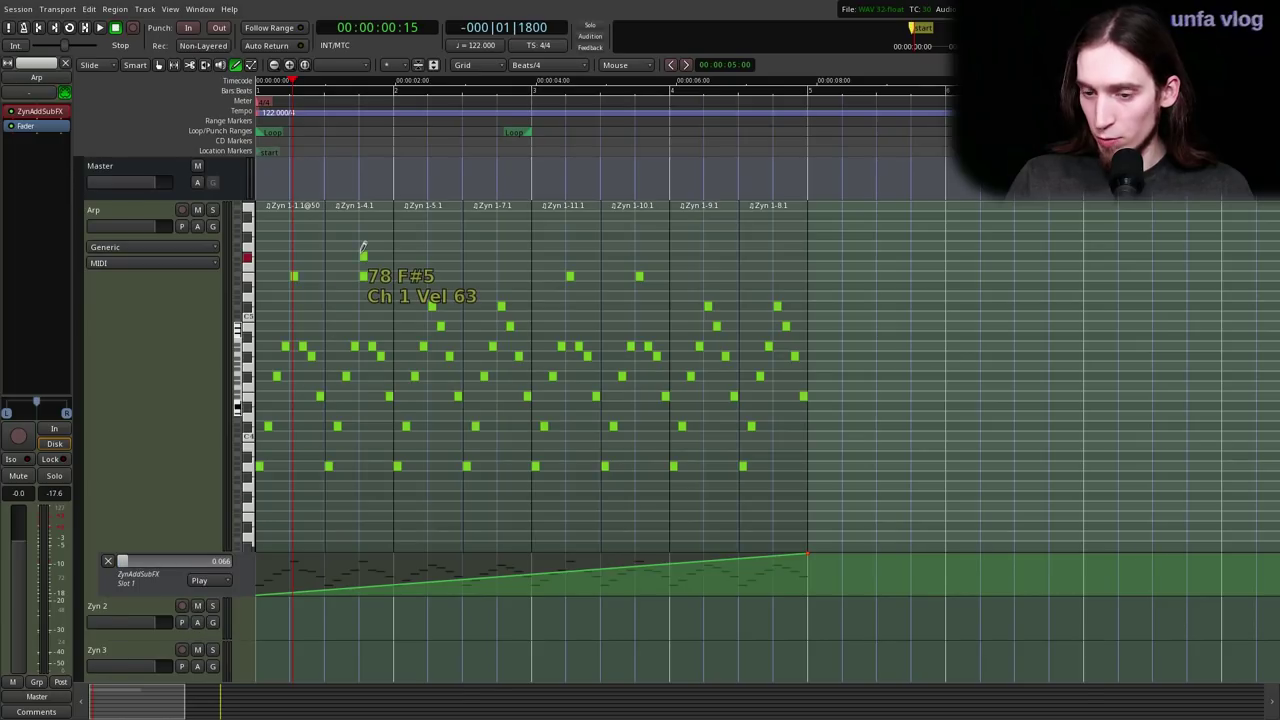
- Make the Slot 1 automation lane taller, raise the ramp's starting point to about 0.25 and play from the start
key(space)
drag(153, 594, 153, 627)
key(space)
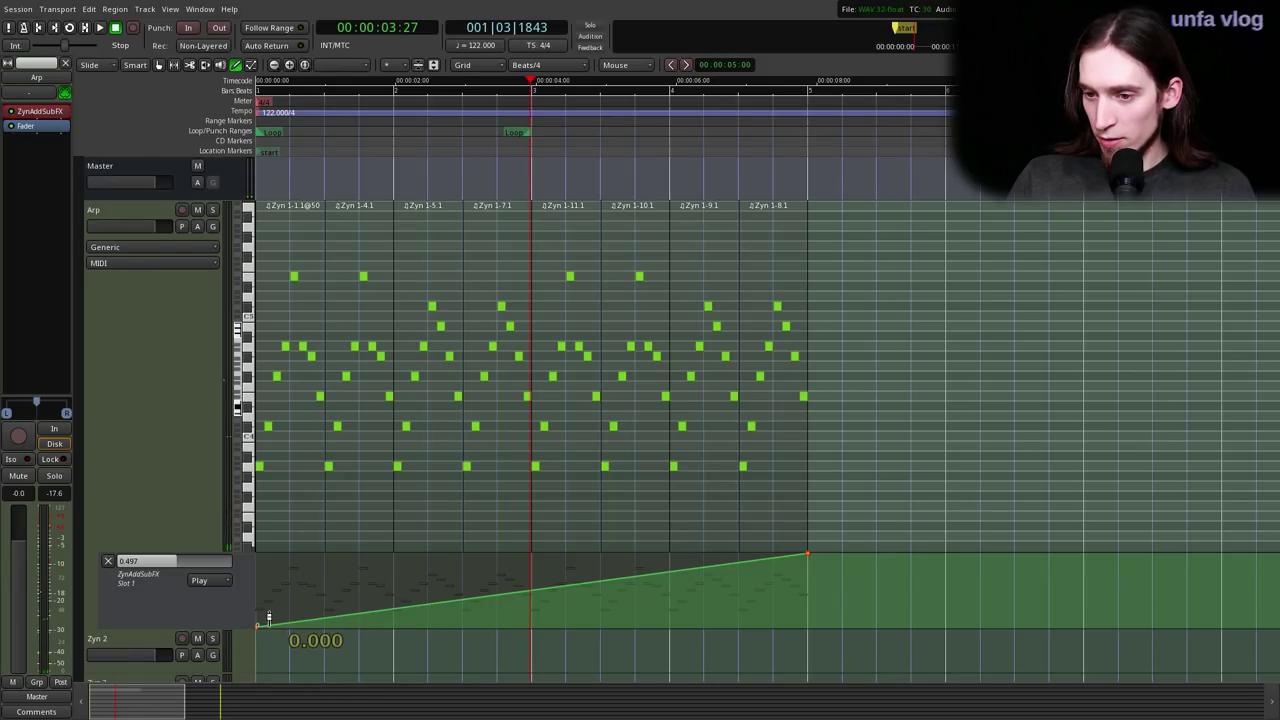
click(281, 624)
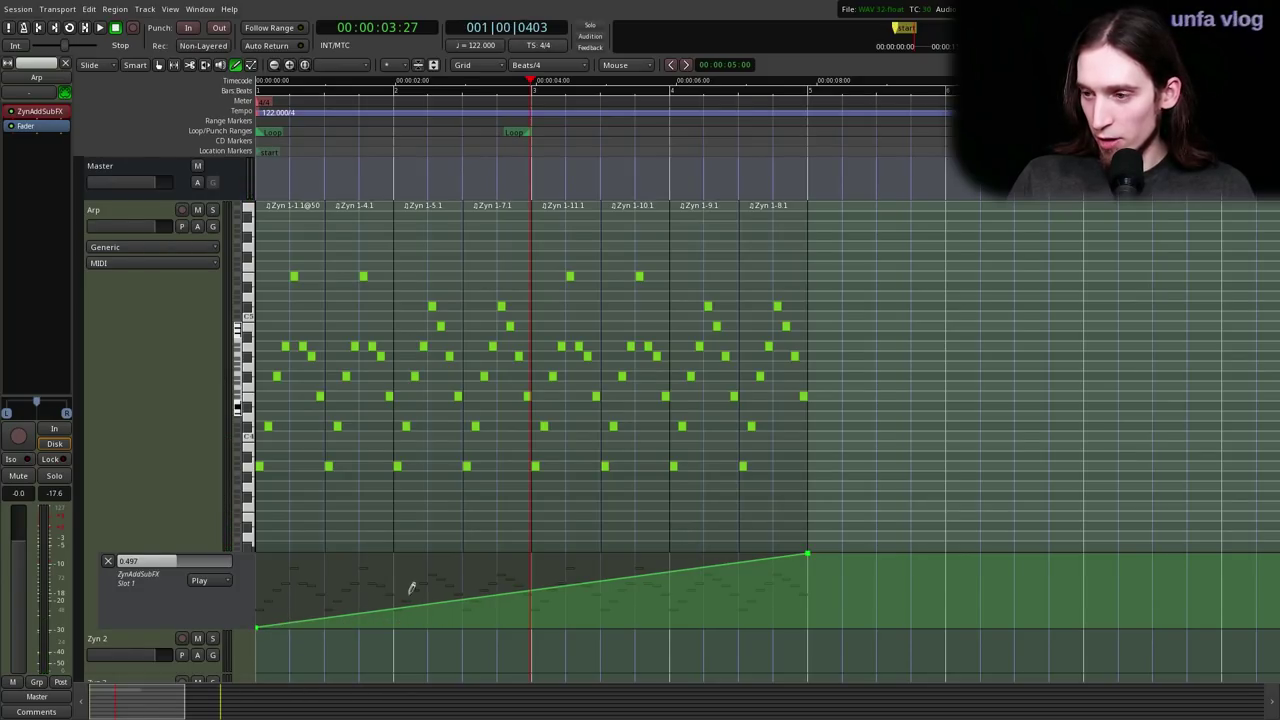
drag(268, 618, 268, 606)
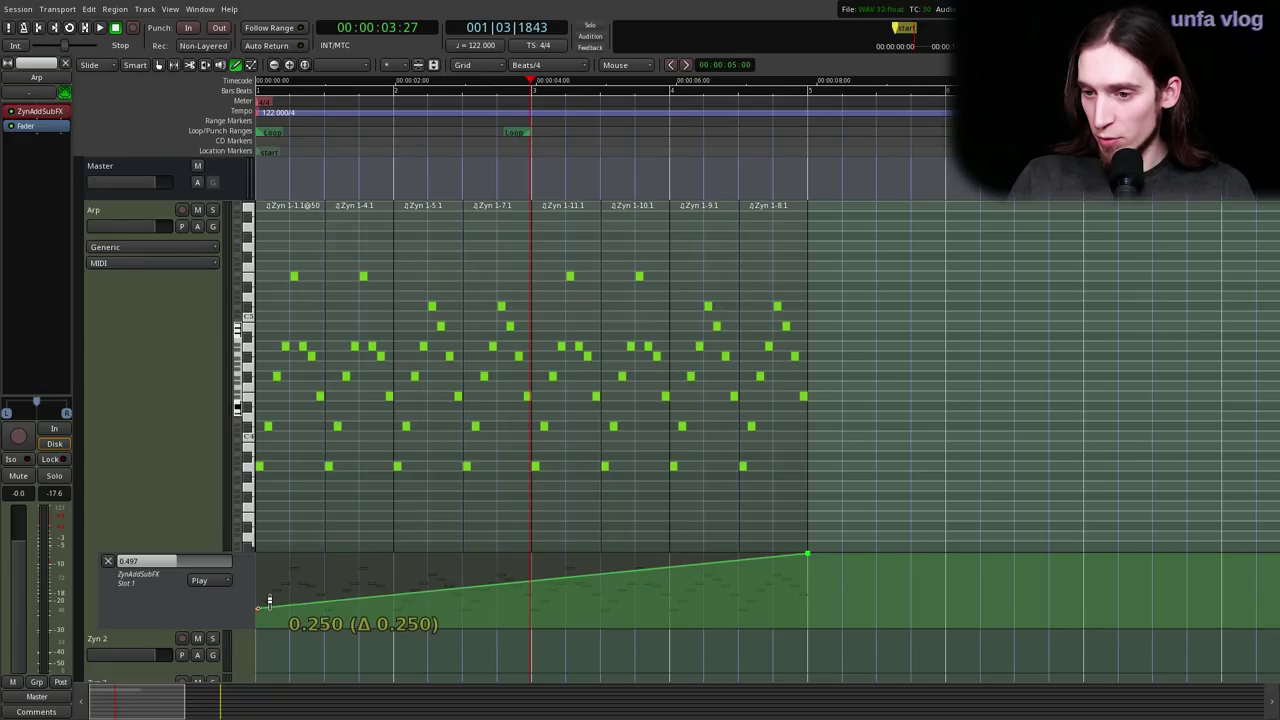
key(Home)
key(space)
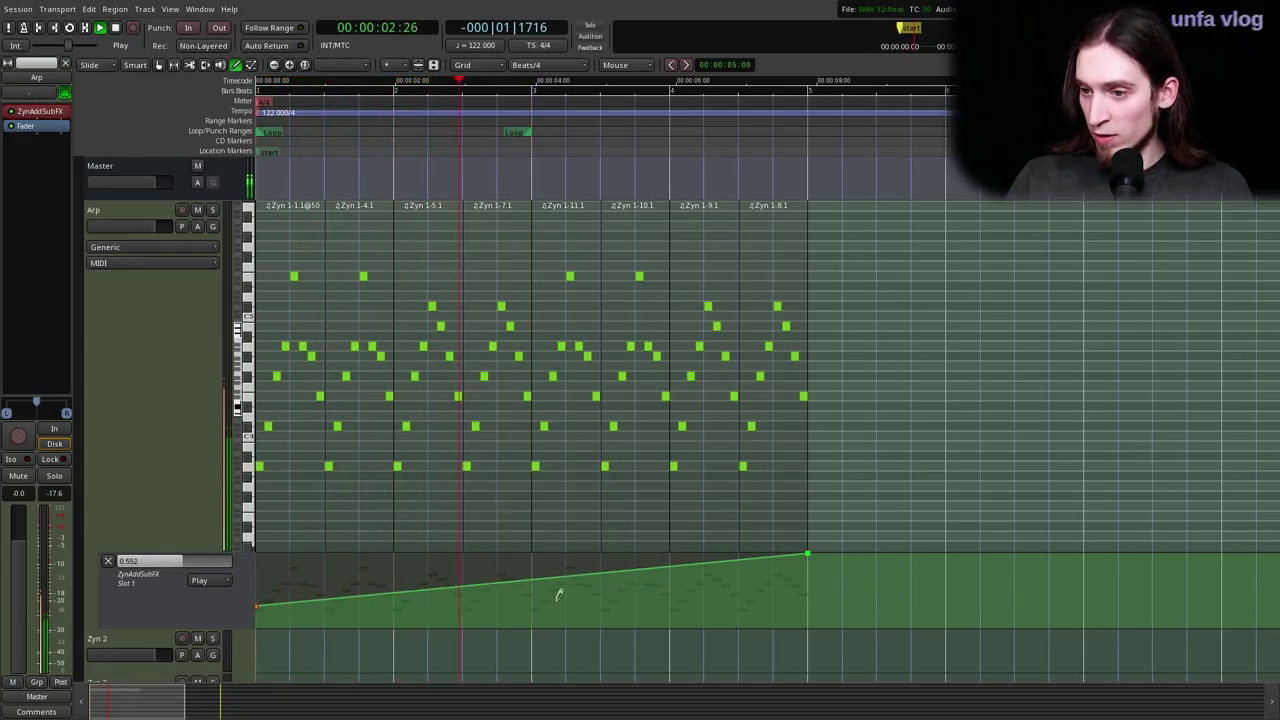
- Add automation points at bar 3 so that the ramp drops sharply there to about 0.15 before rising again
scroll(523, 599, up, 1)
key(space)
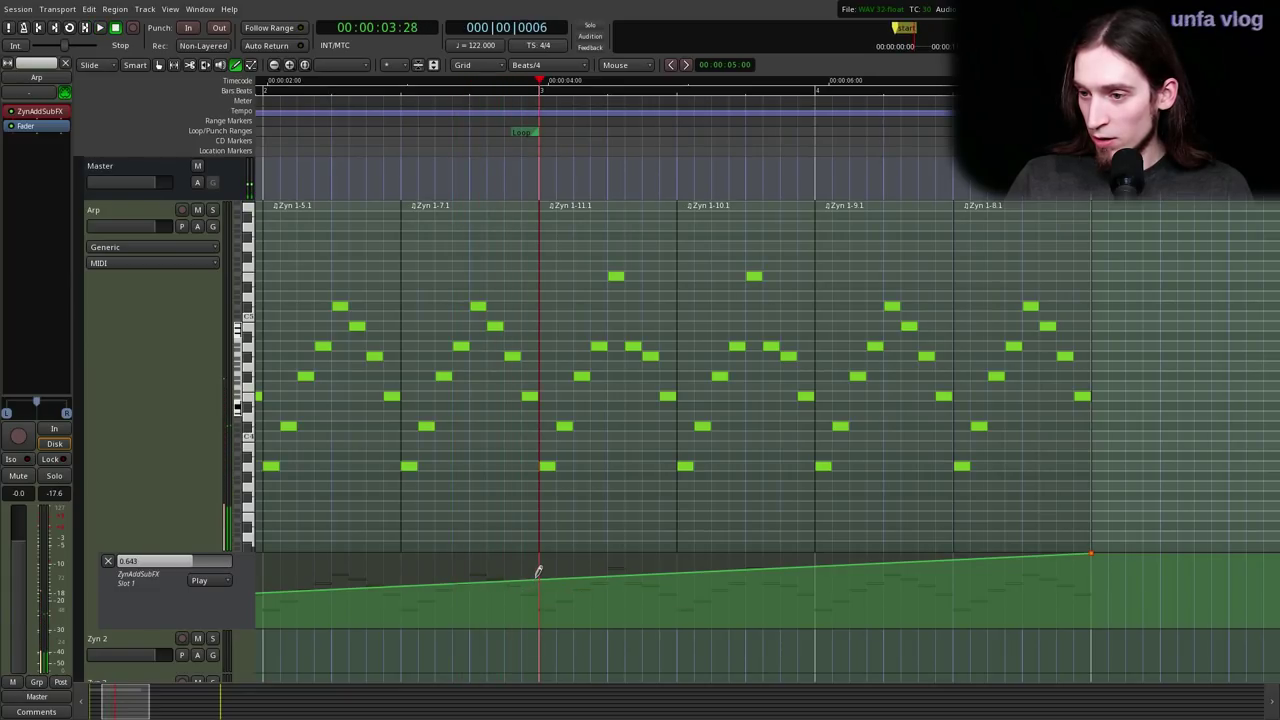
scroll(531, 567, up, 1)
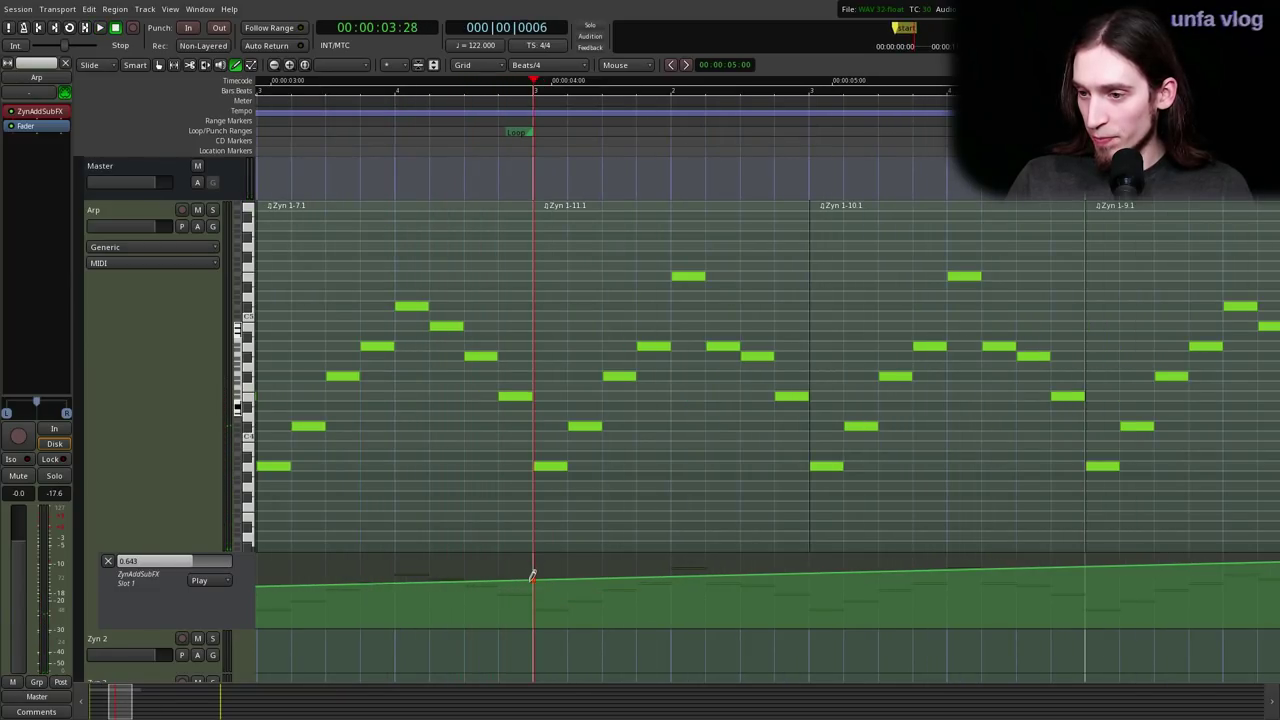
click(533, 578)
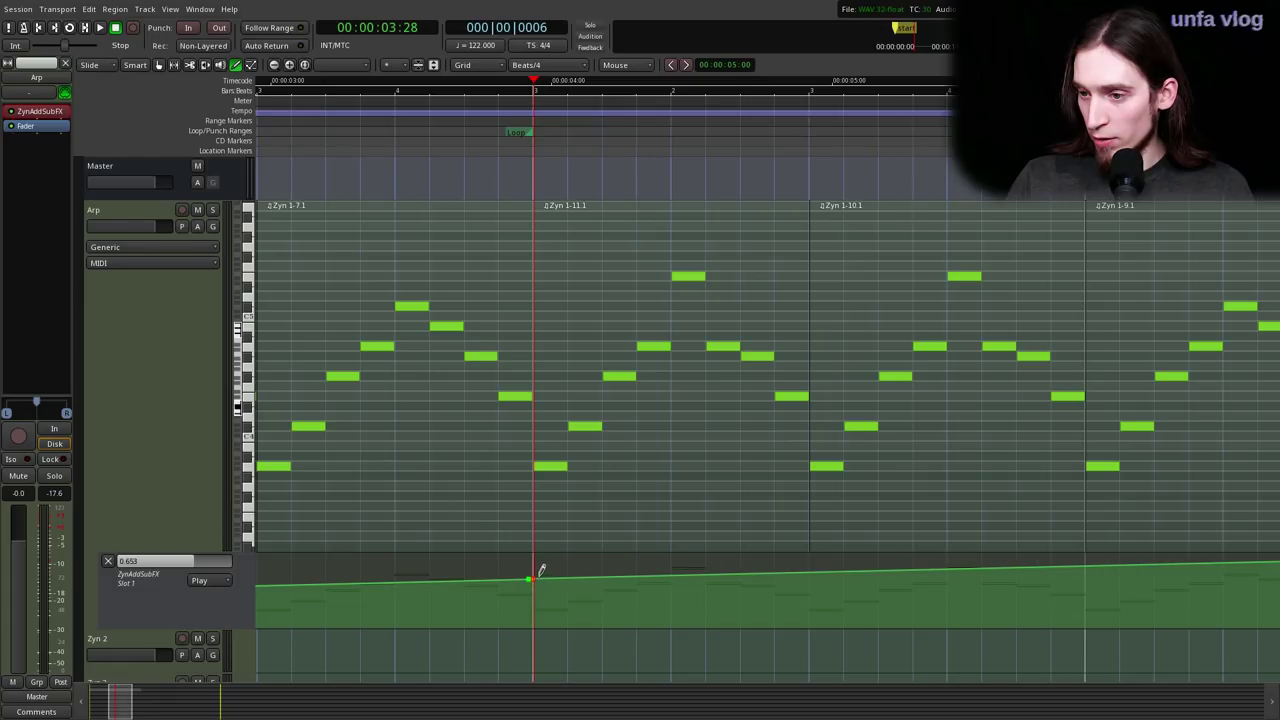
drag(536, 578, 537, 615)
scroll(515, 611, down, 1)
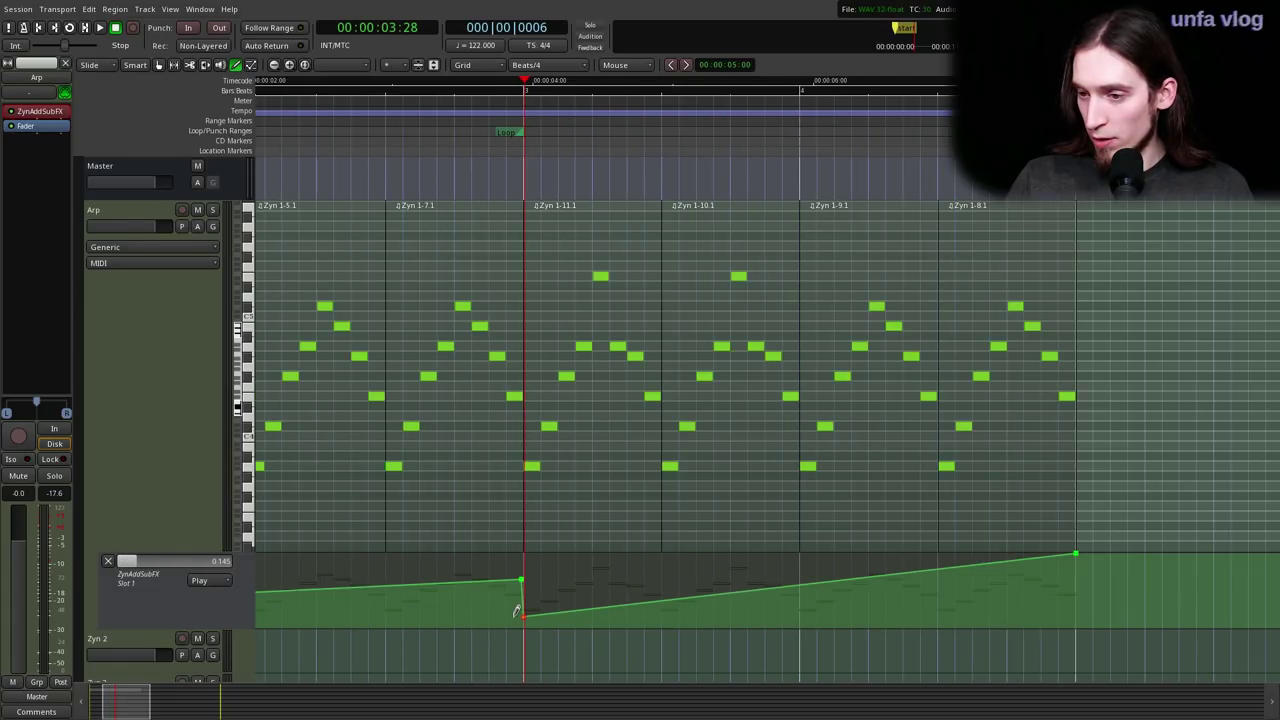
- Raise the low automation point at bar 3 slightly and play the arpeggio back from the start
key(space)
key(space)
drag(525, 616, 526, 608)
key(p)
key(space)
scroll(540, 600, down, 1)
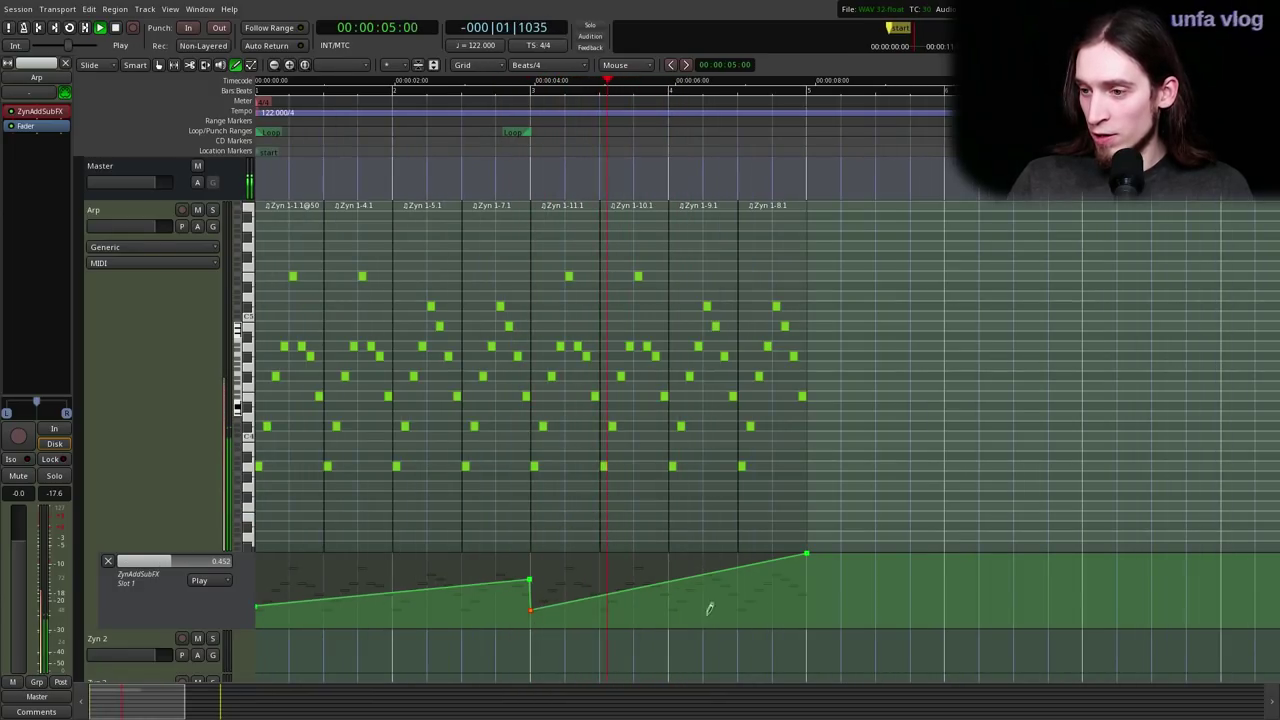
- Make the automation peak half a bar before bar 5, lower its last point to about 0.19 and audition the ending
scroll(714, 606, up, 1)
key(space)
drag(899, 553, 915, 606)
drag(709, 135, 589, 134)
key(space)
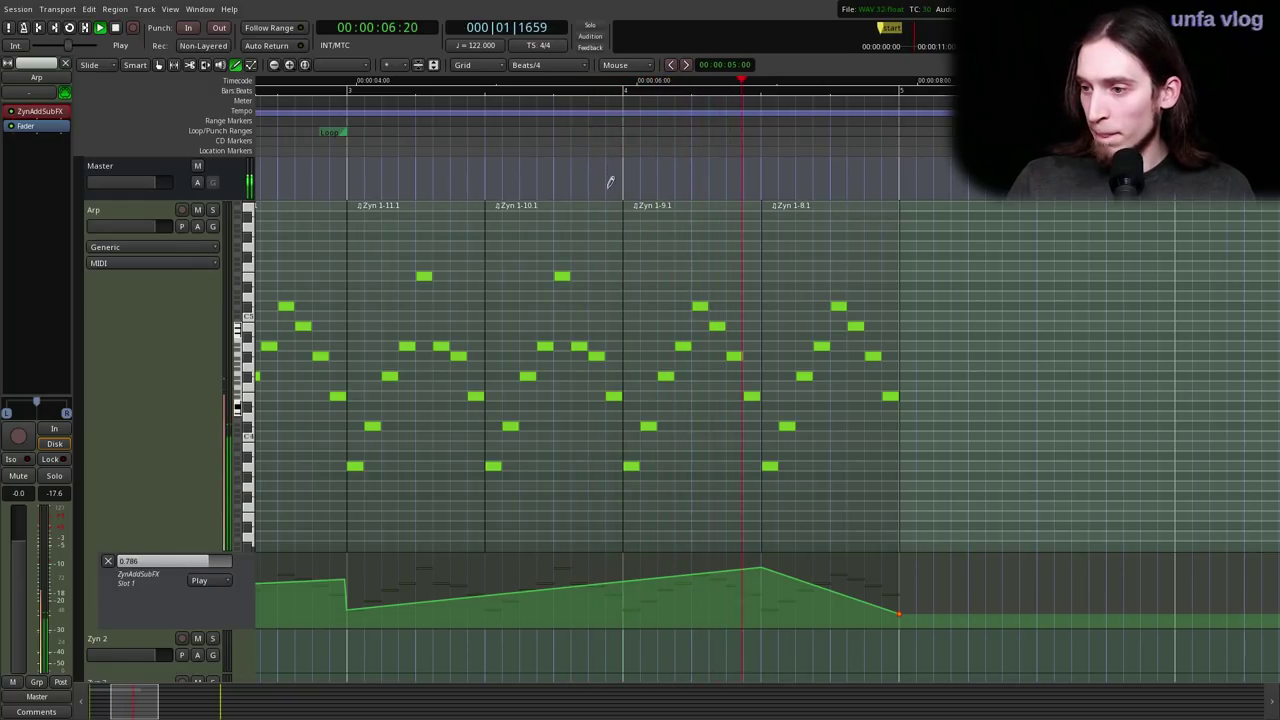
key(space)
scroll(718, 378, down, 1)
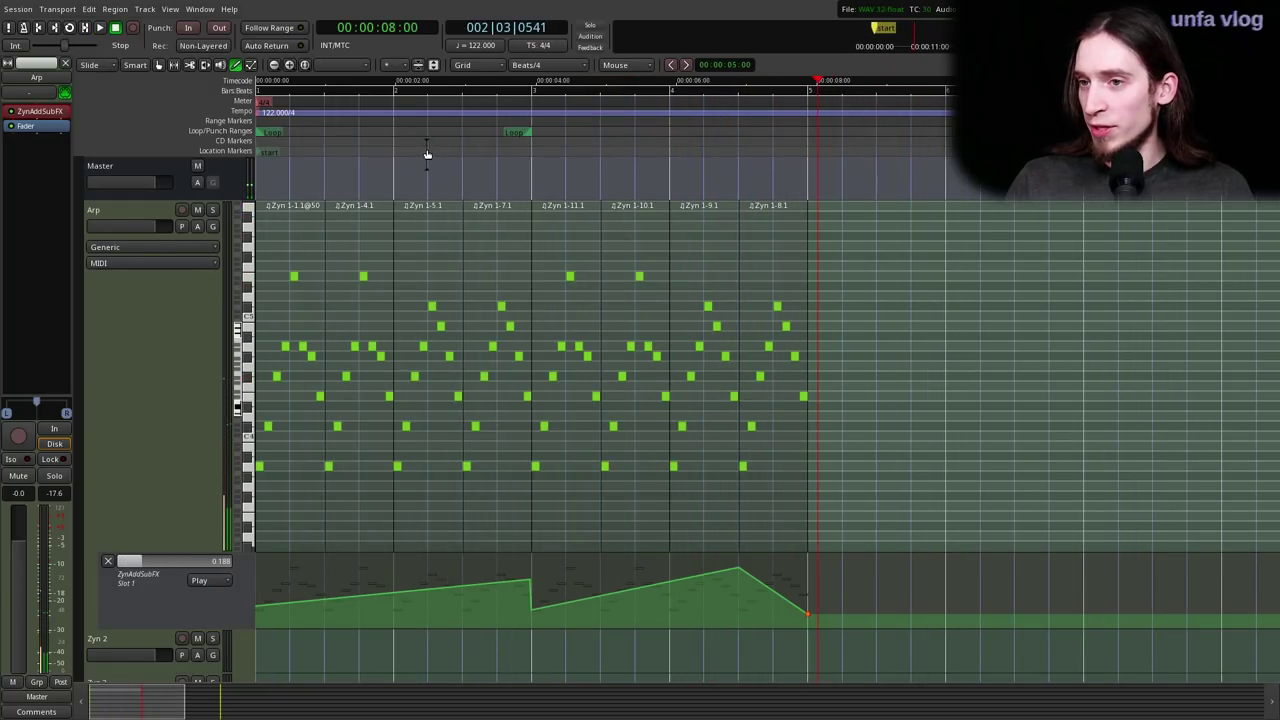
- Return to the session start and add Distortion as the first part insertion effect in the Arp's ZynAddSubFX
key(Home)
double_click(18, 113)
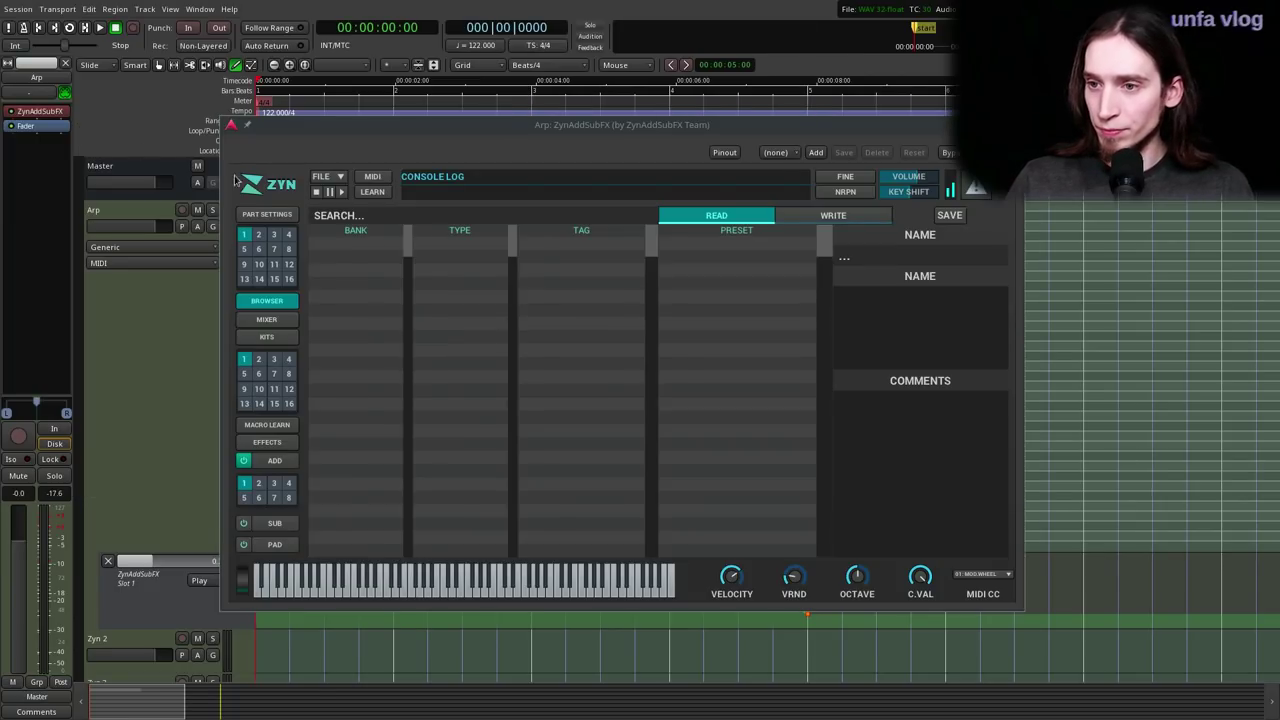
click(278, 444)
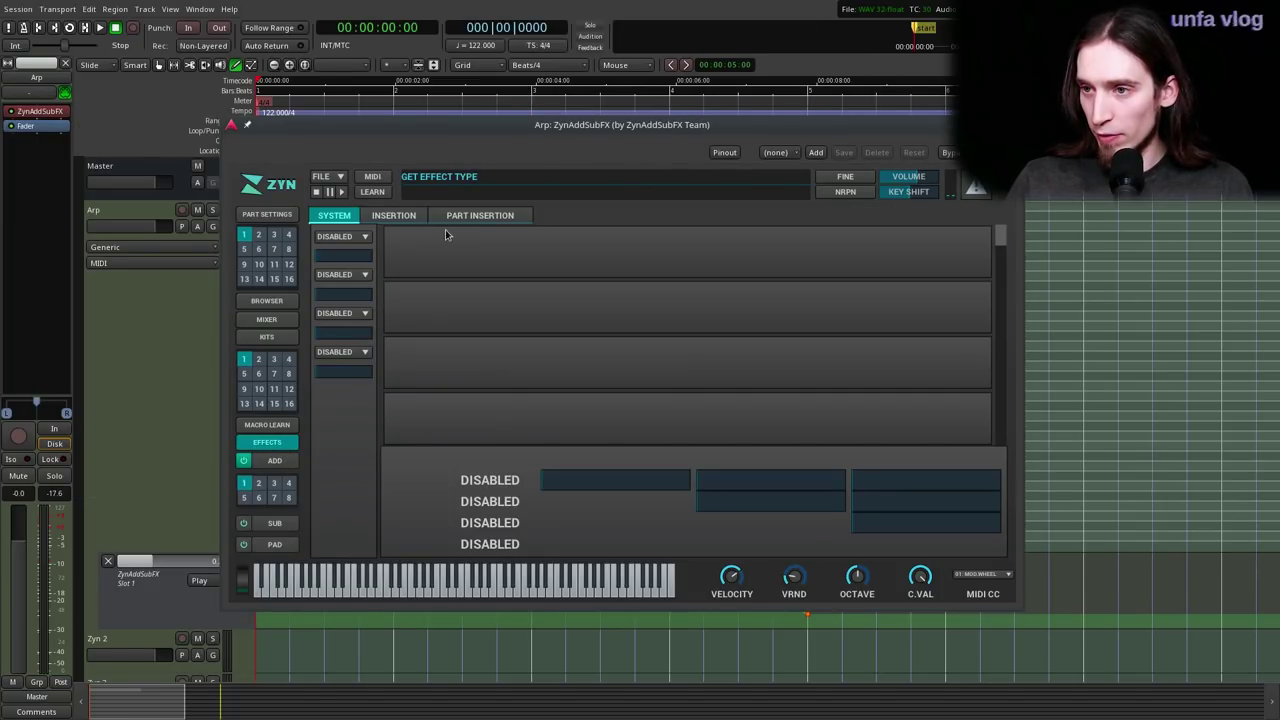
click(465, 219)
click(328, 240)
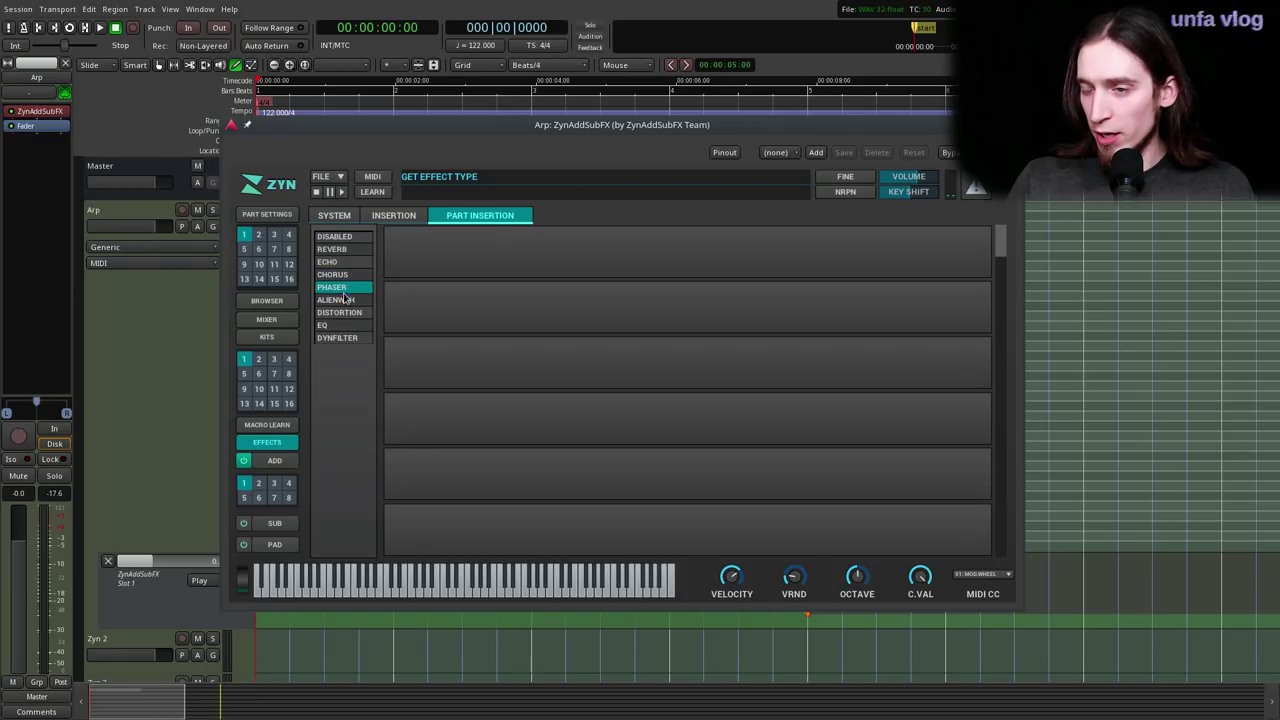
click(337, 313)
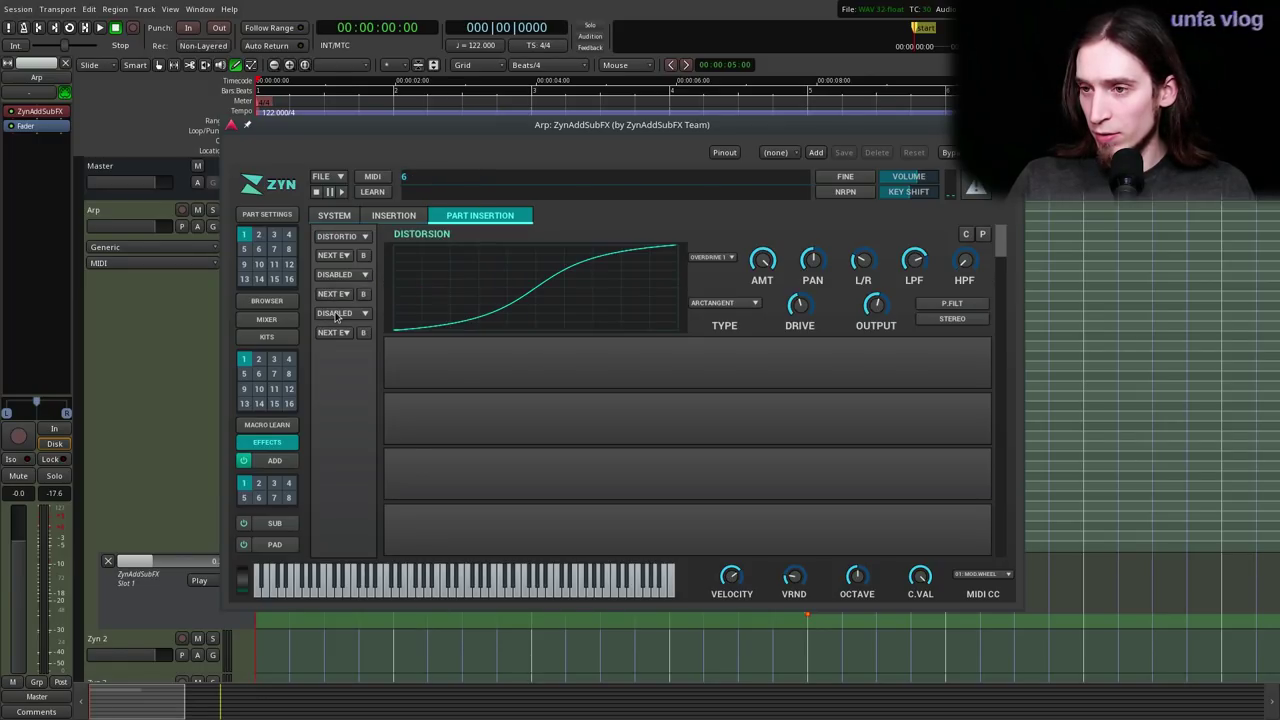
- While the loop plays, set the distortion's LPF to 127 with a lower output, a reduced amount and a moderate drive
key(space)
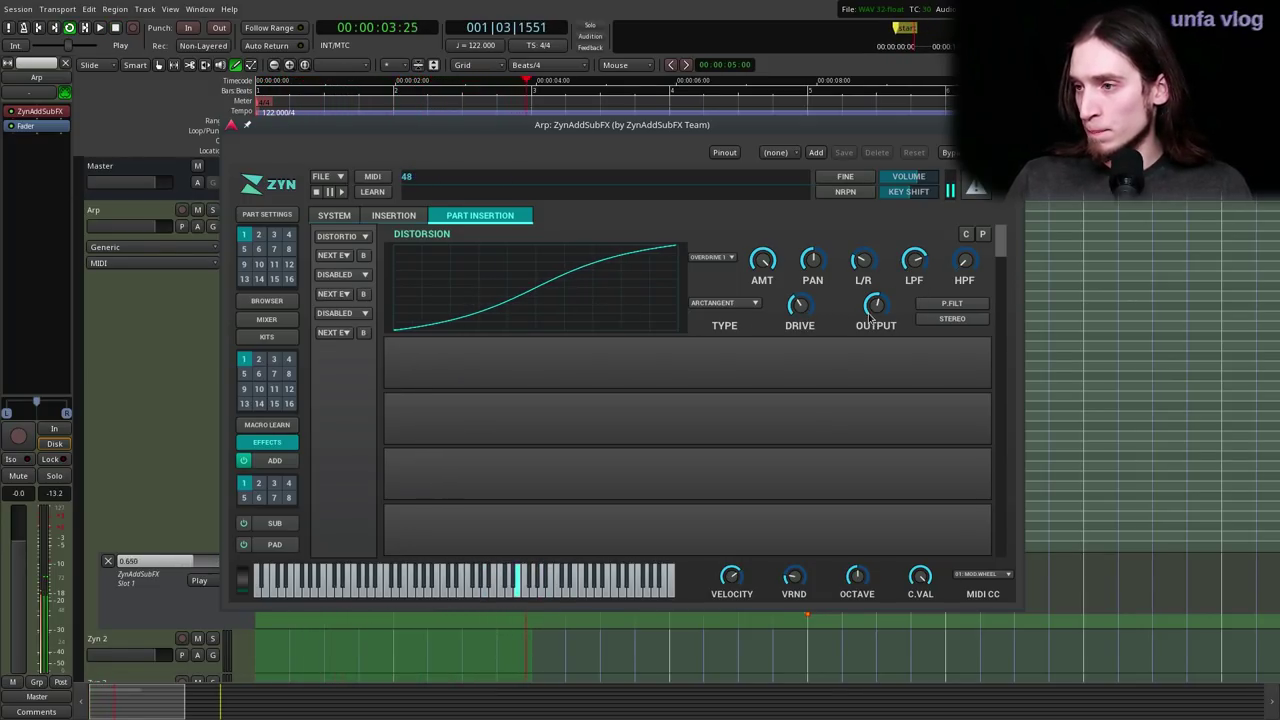
drag(808, 311, 812, 280)
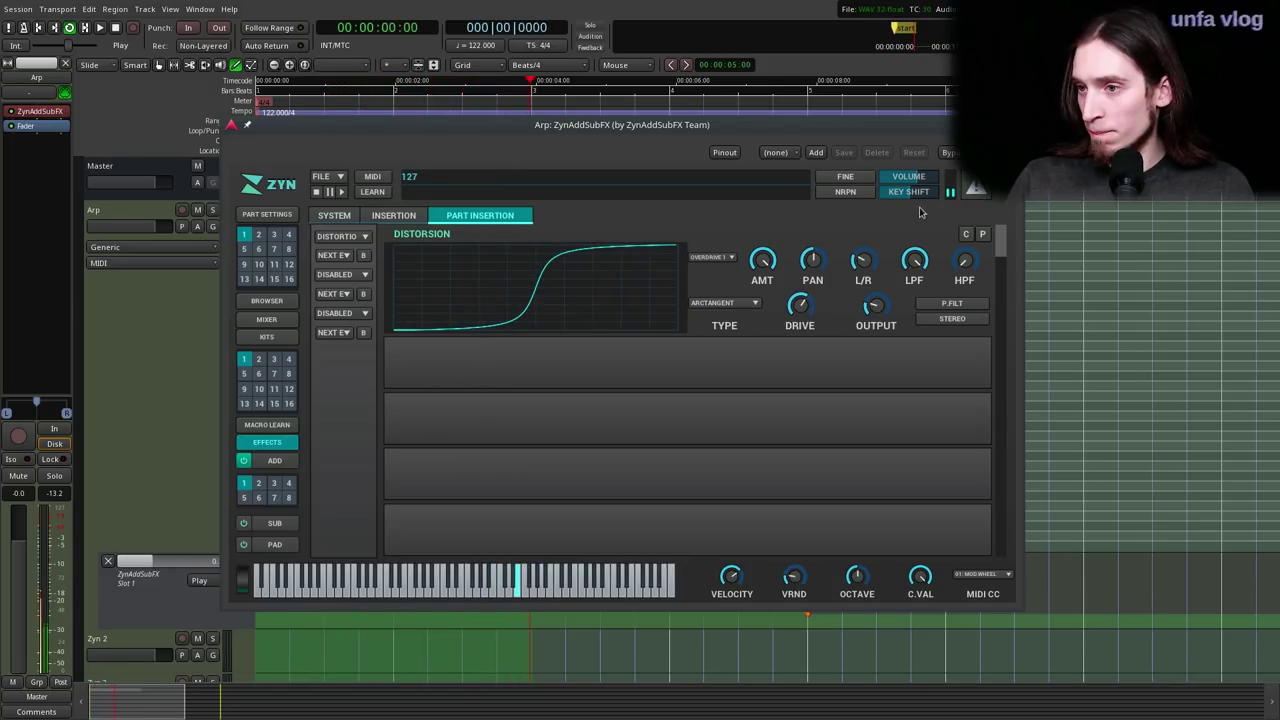
drag(918, 285, 919, 380)
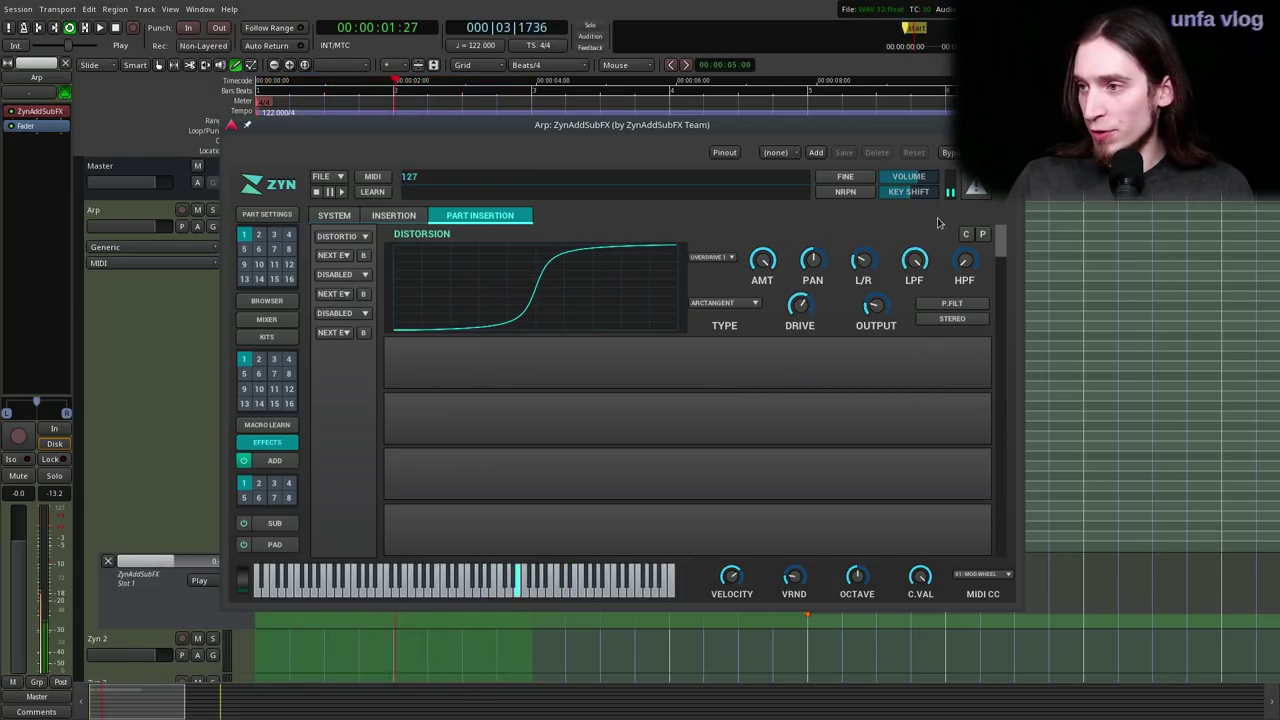
mouse_move(793, 313)
mouse_down()
mouse_move(794, 355)
mouse_move(804, 306)
mouse_move(806, 320)
mouse_up()
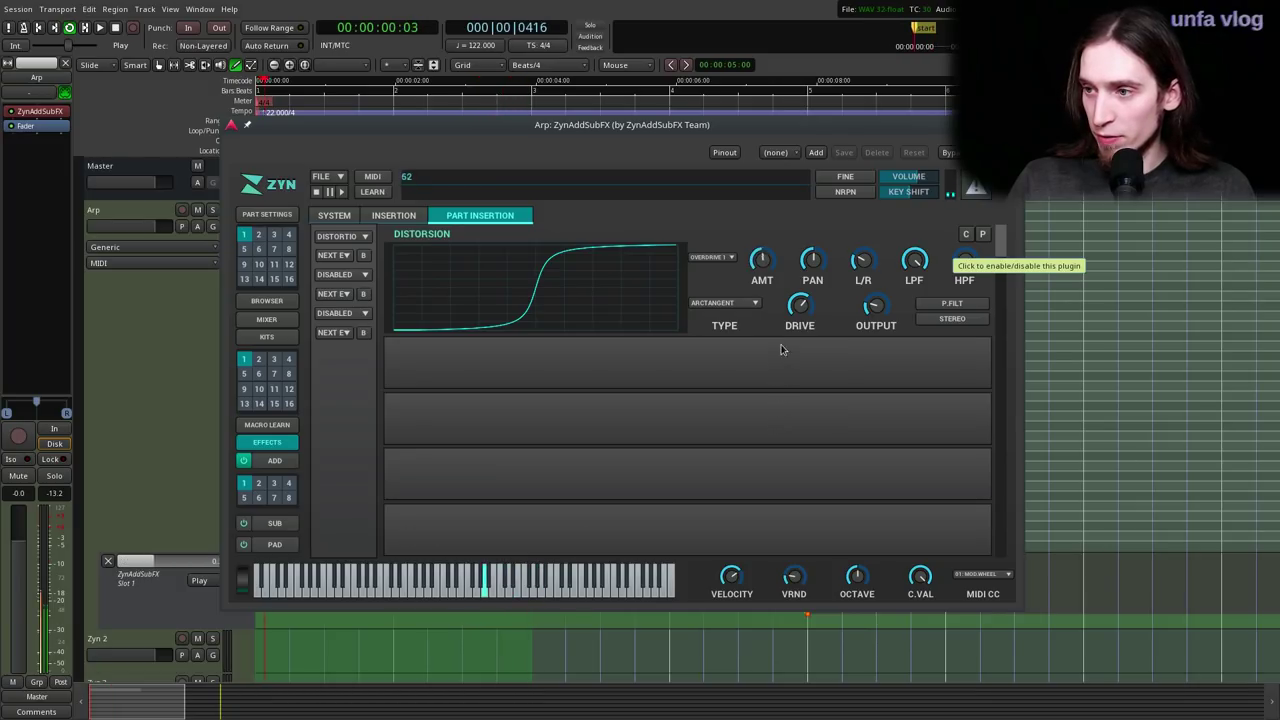
mouse_move(800, 330)
mouse_down()
mouse_move(806, 360)
mouse_move(812, 282)
mouse_move(807, 337)
mouse_up()
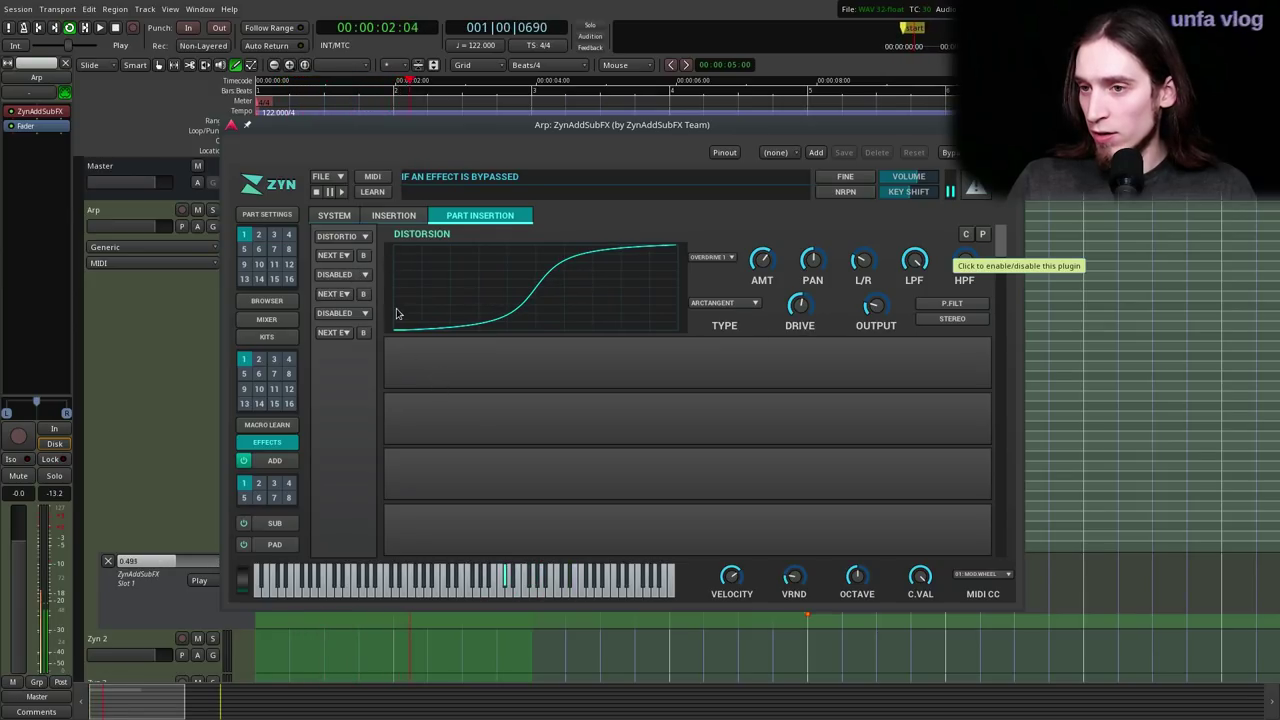
- Add Reverb as the second part insertion effect, with a larger size and a shorter time
click(362, 275)
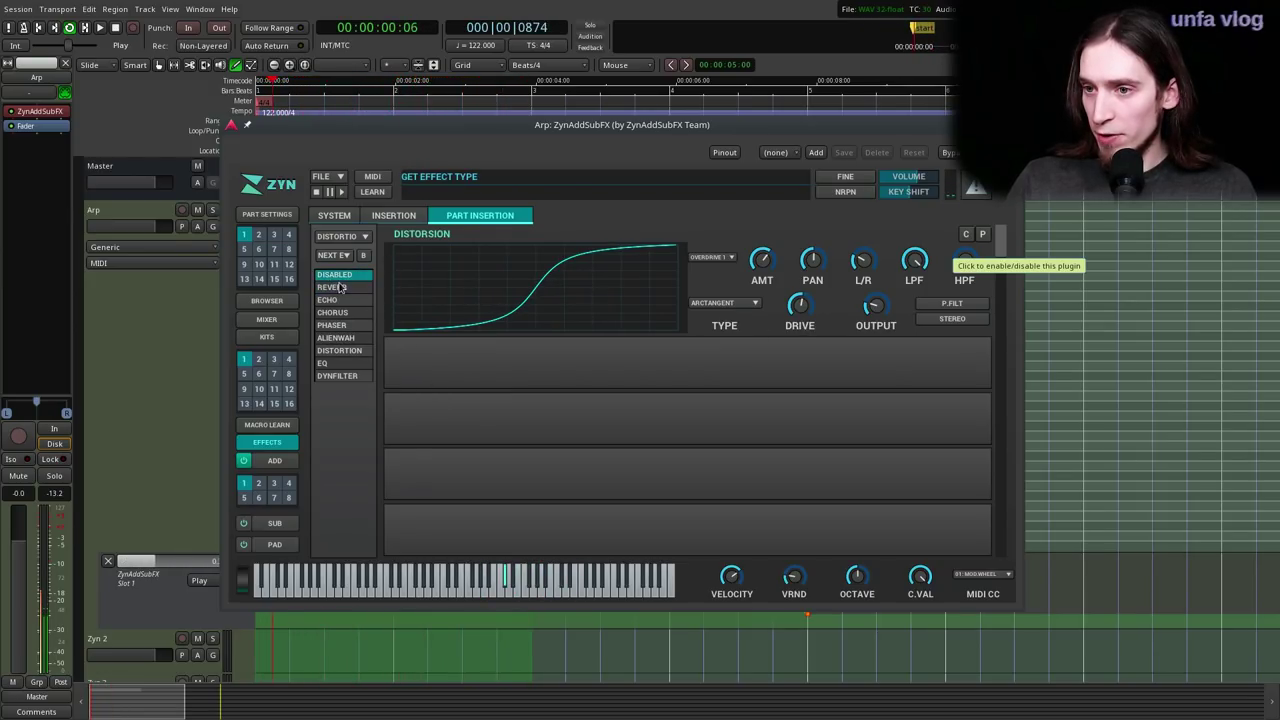
click(332, 287)
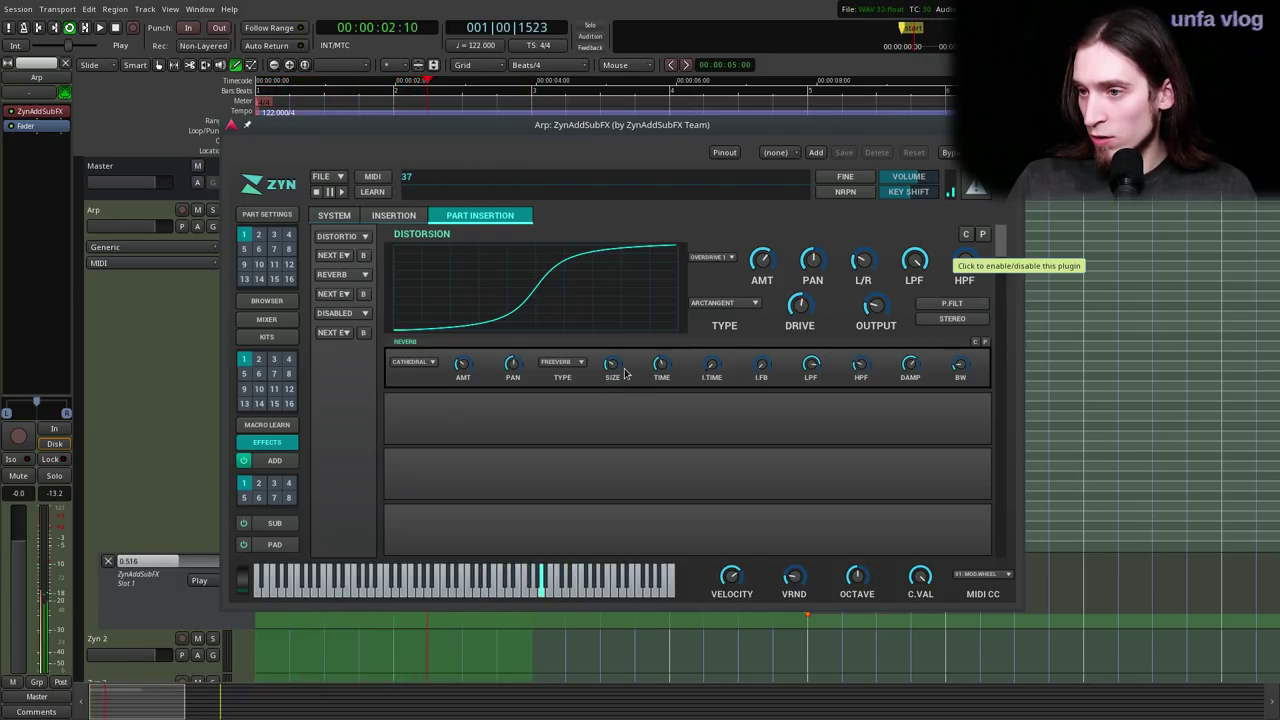
drag(661, 374, 665, 360)
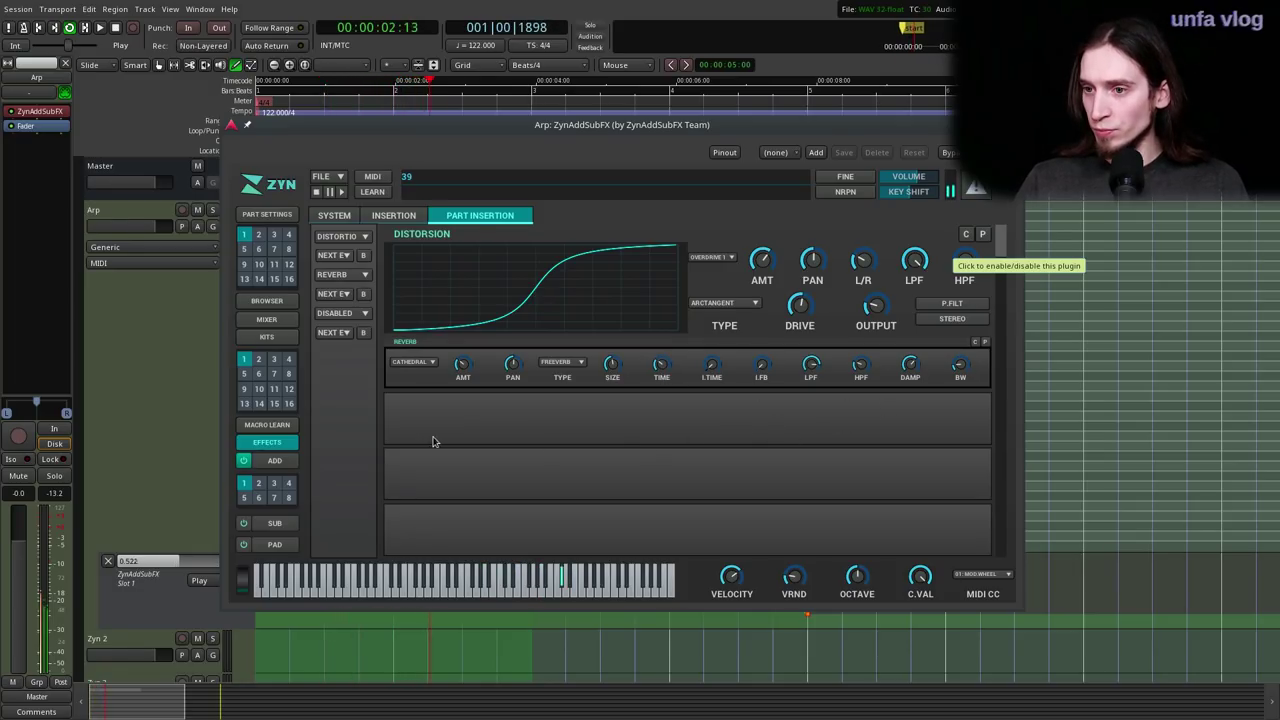
key(space)
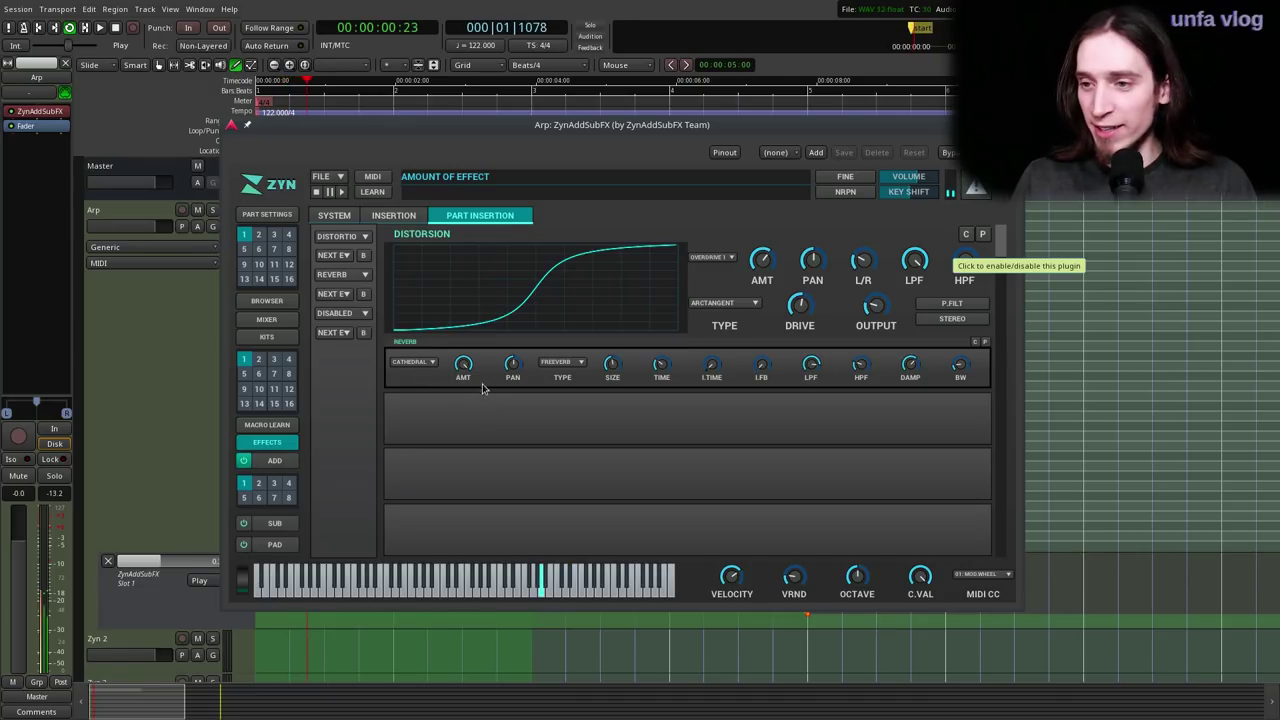
- Bring the reverb amount down from full to a moderate level and shorten the reverb time further
drag(478, 381, 498, 445)
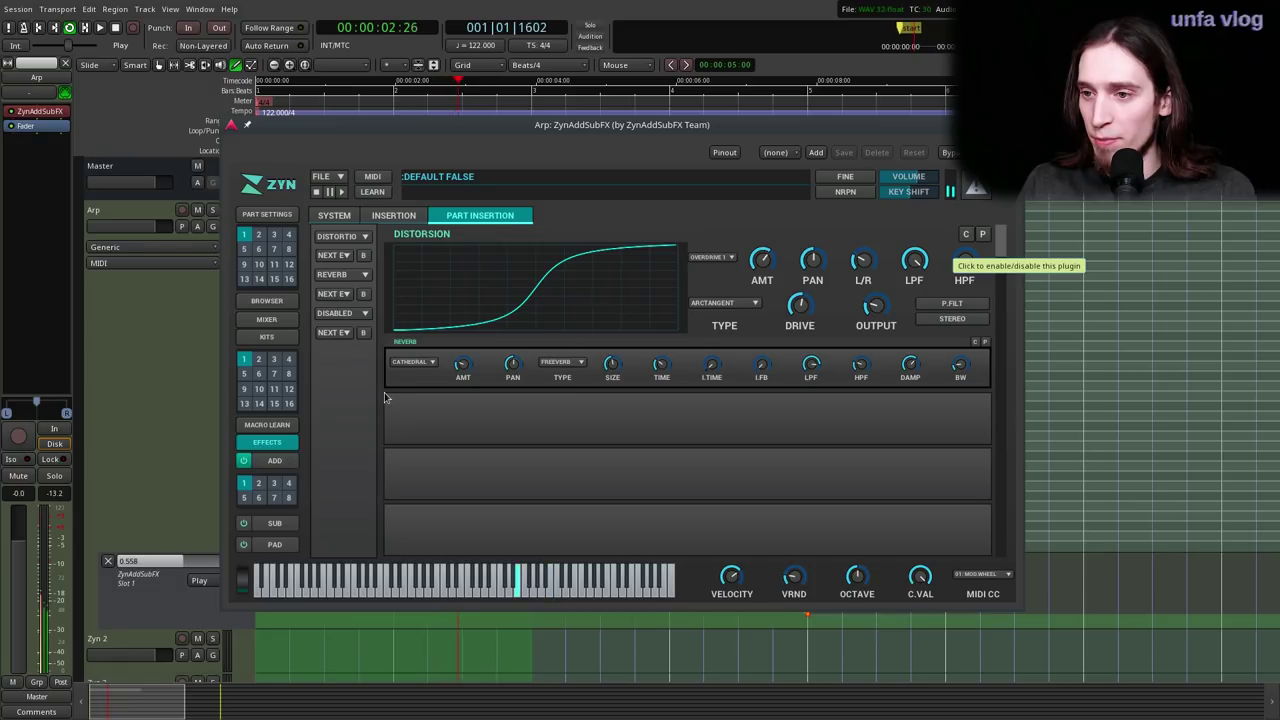
drag(663, 373, 669, 394)
drag(462, 365, 461, 332)
drag(661, 365, 660, 355)
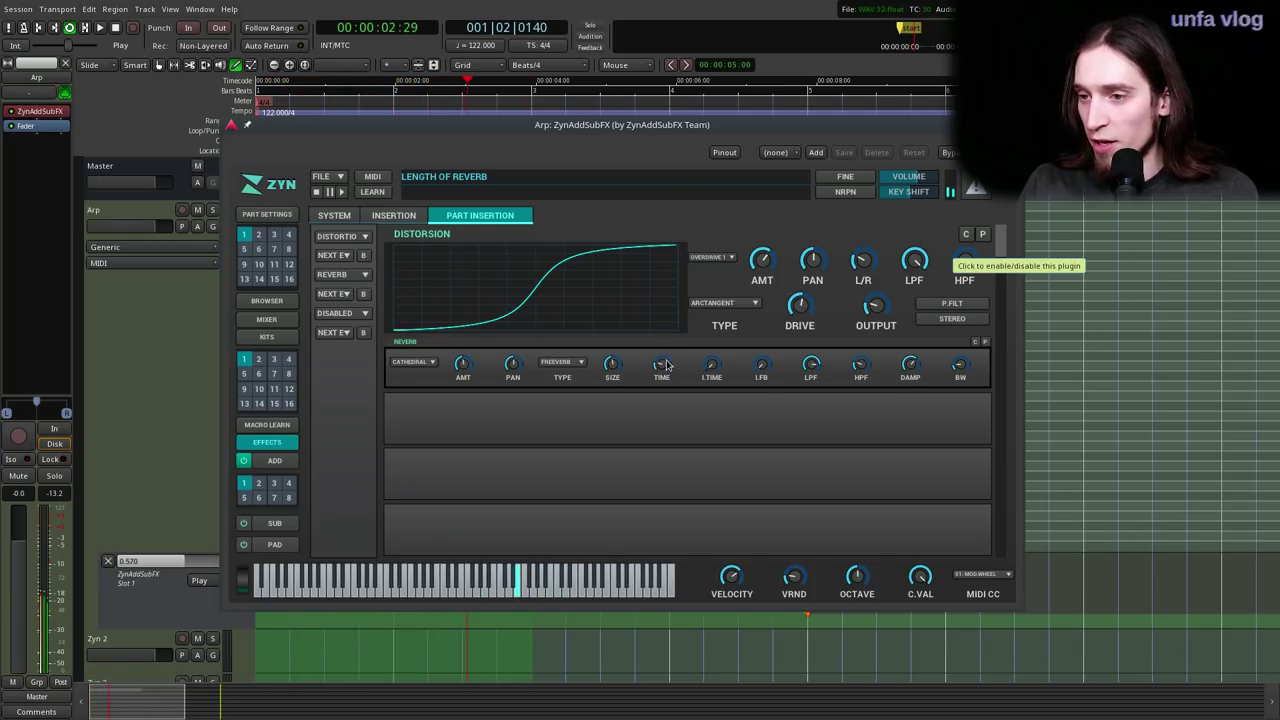
- Learn the Arp reverb's time control to a free macro slot and name that slot Reverb
click(376, 190)
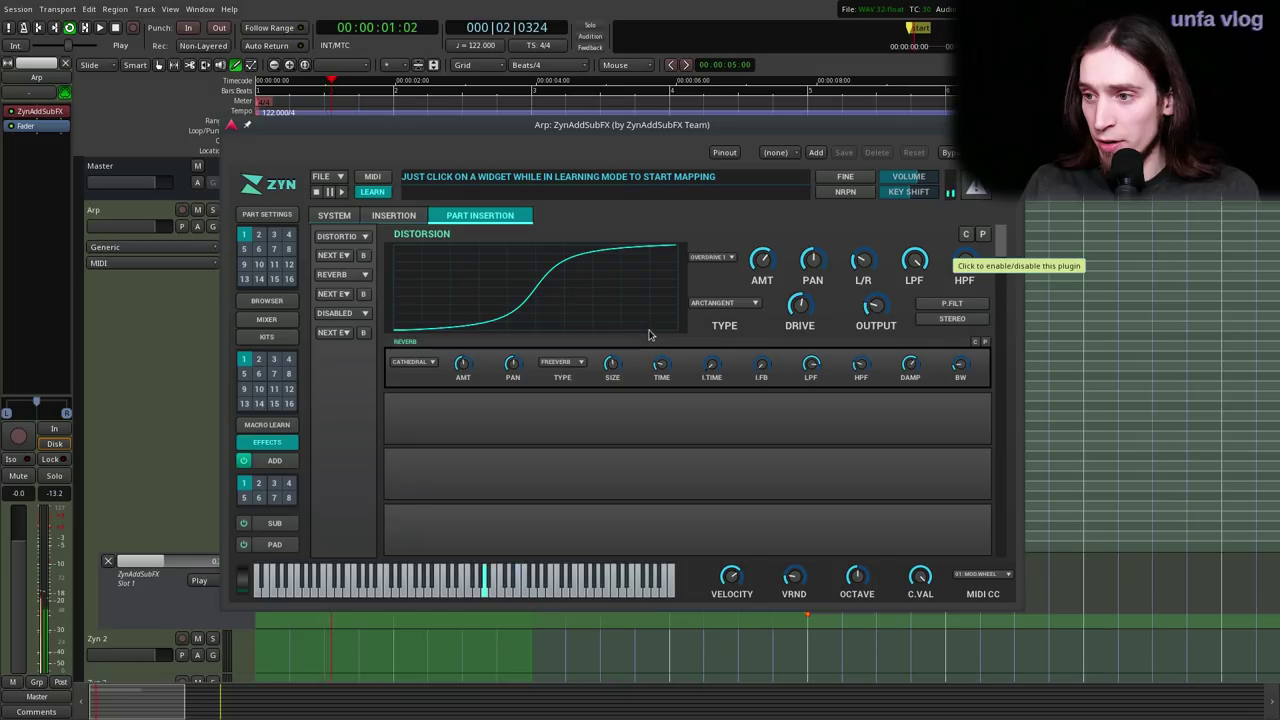
mouse_move(665, 366)
mouse_down()
mouse_move(670, 330)
mouse_move(675, 386)
mouse_up()
click(387, 193)
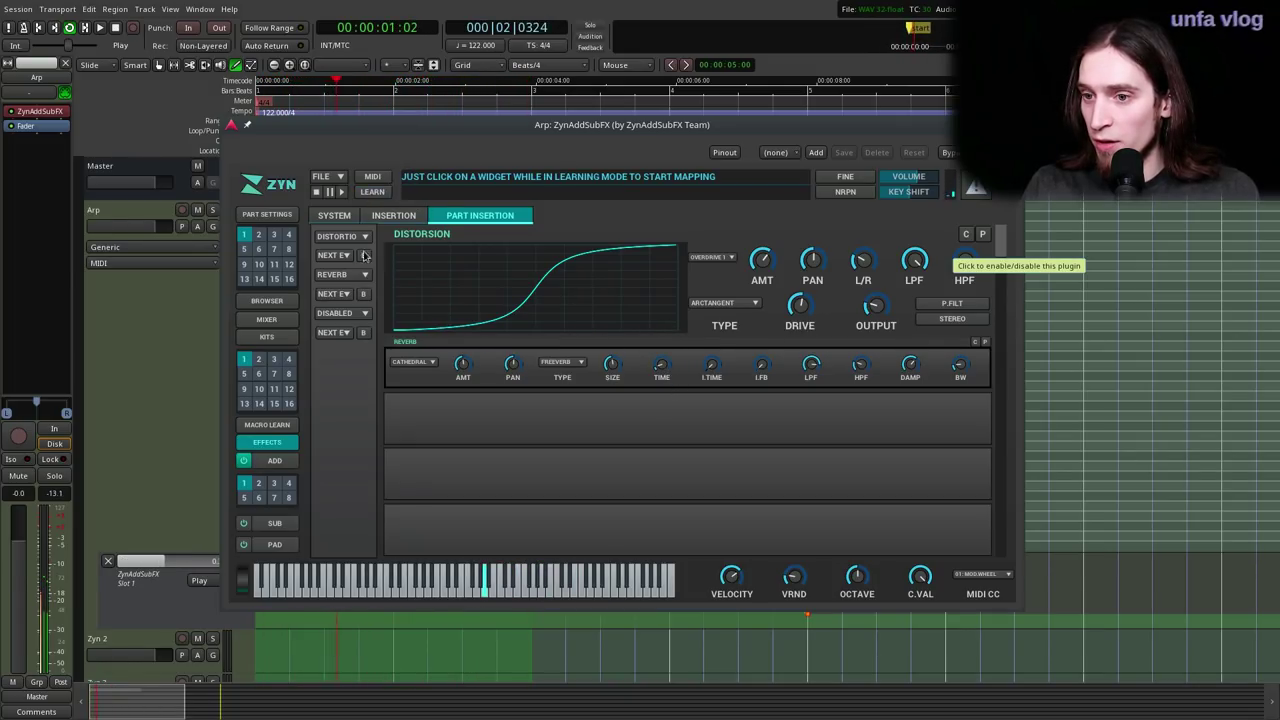
click(284, 427)
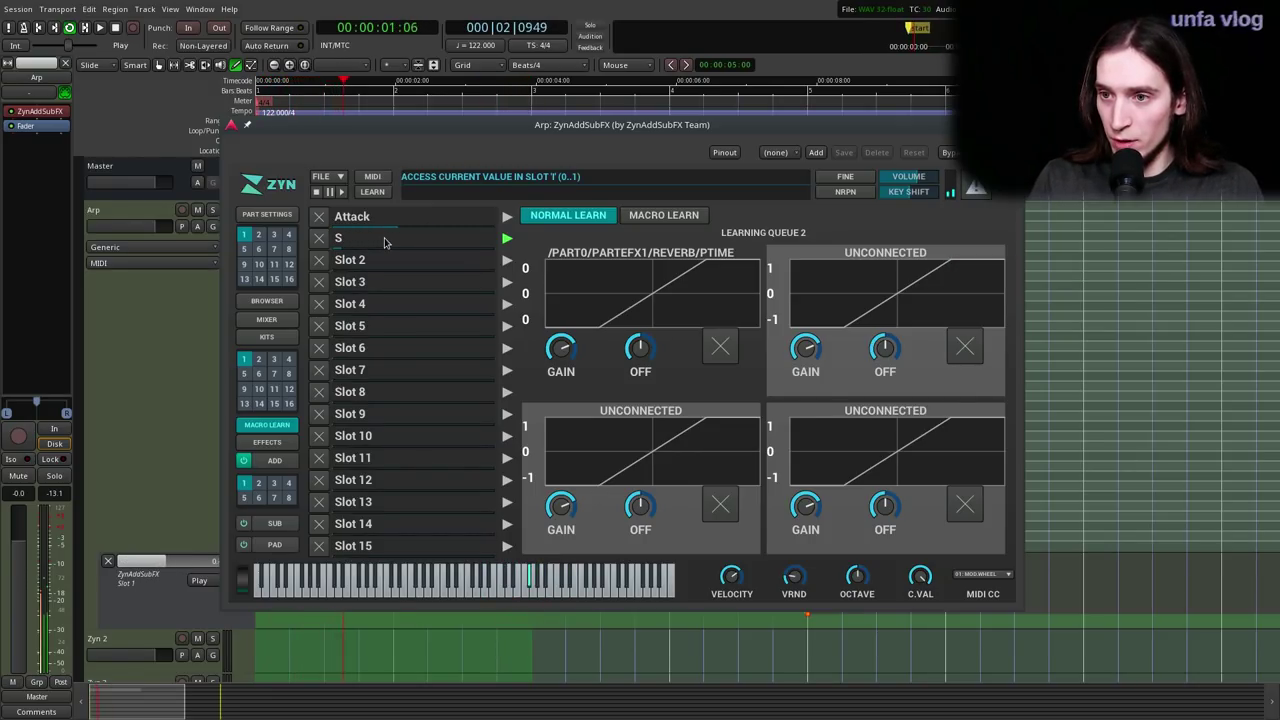
text(everb)
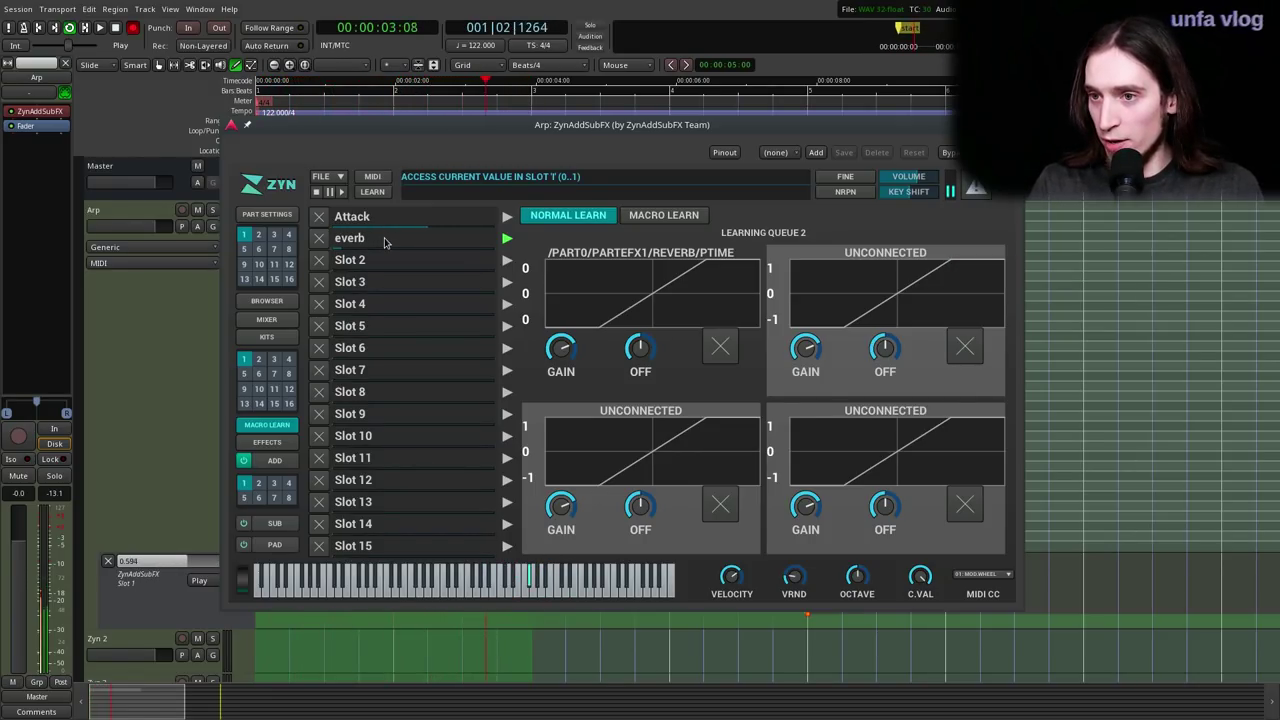
key(space)
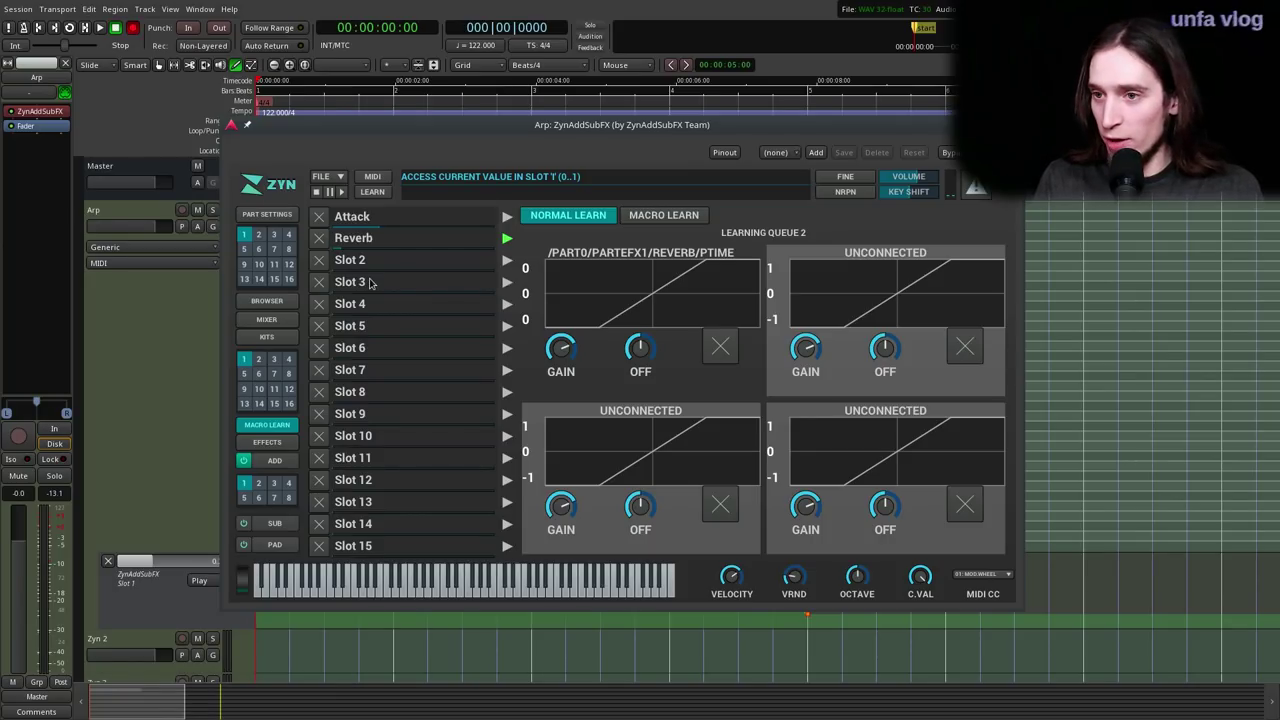
- With the loop playing, close the synth window, show the Arp's ZynAddSubFX Slot 2 automation lane and set it to Play
key(l)
click(1013, 125)
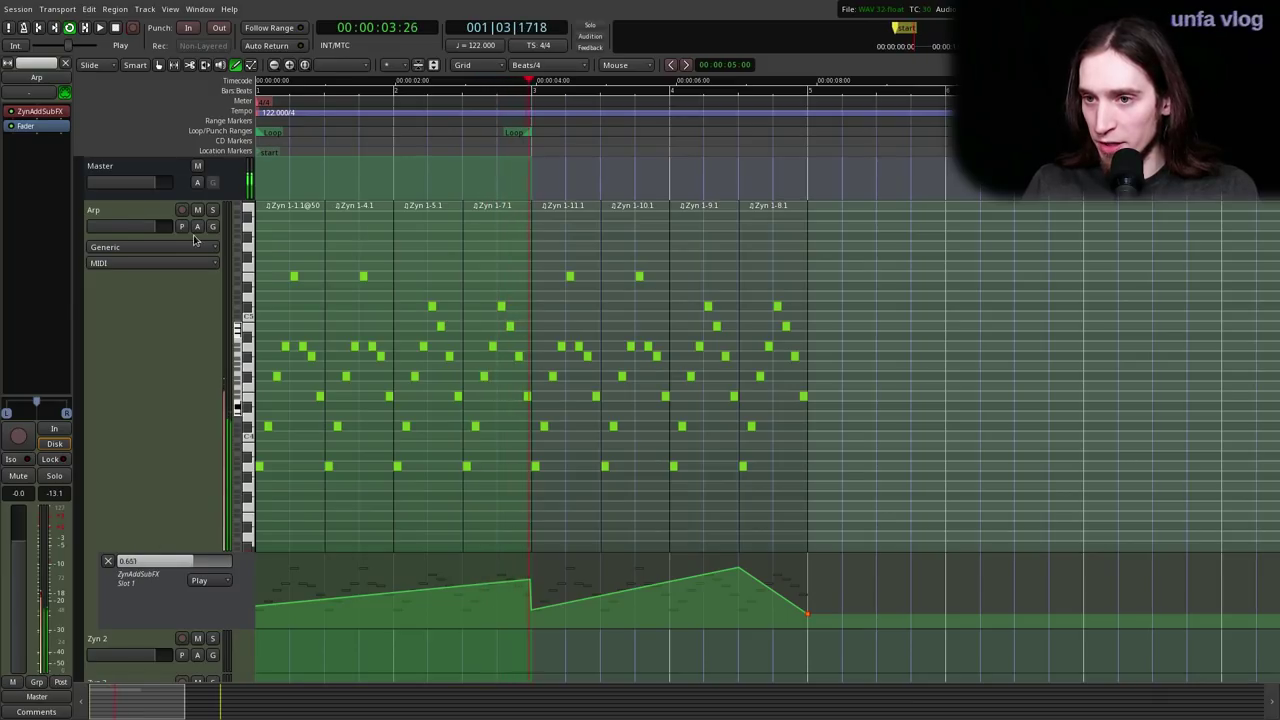
click(197, 226)
mouse_move(280, 296)
mouse_move(385, 296)
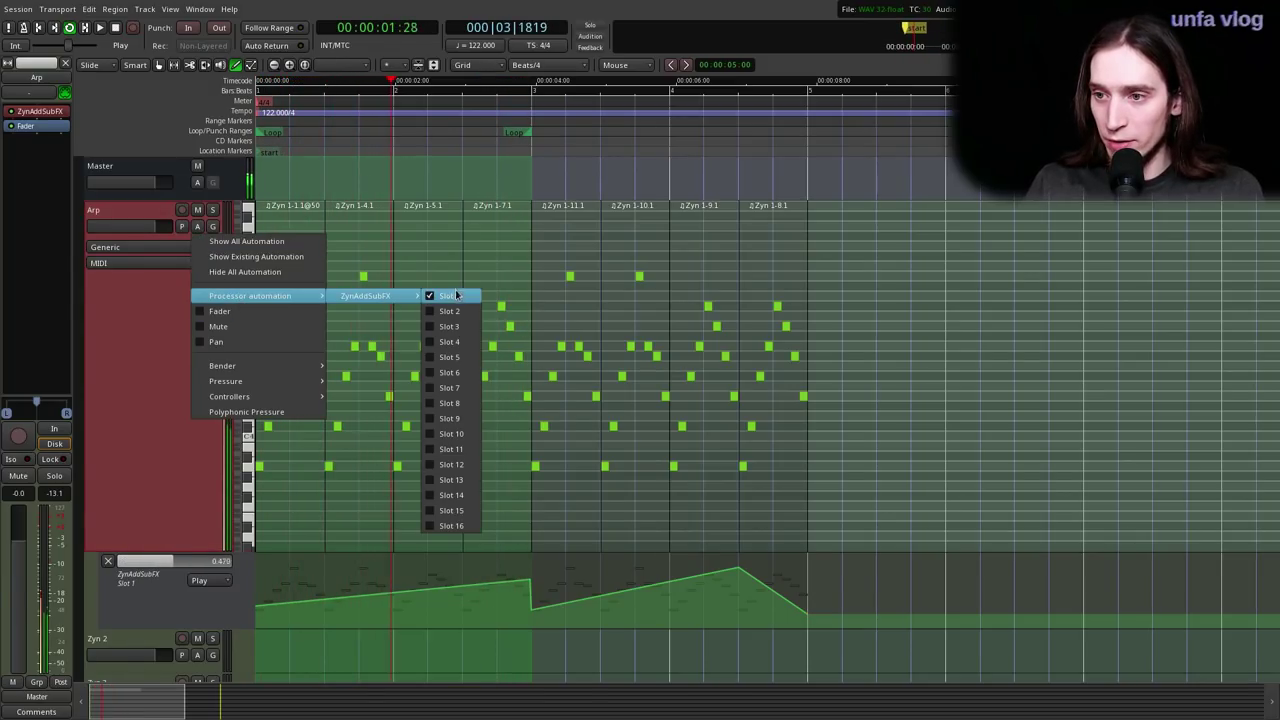
click(450, 311)
scroll(877, 420, down, 4)
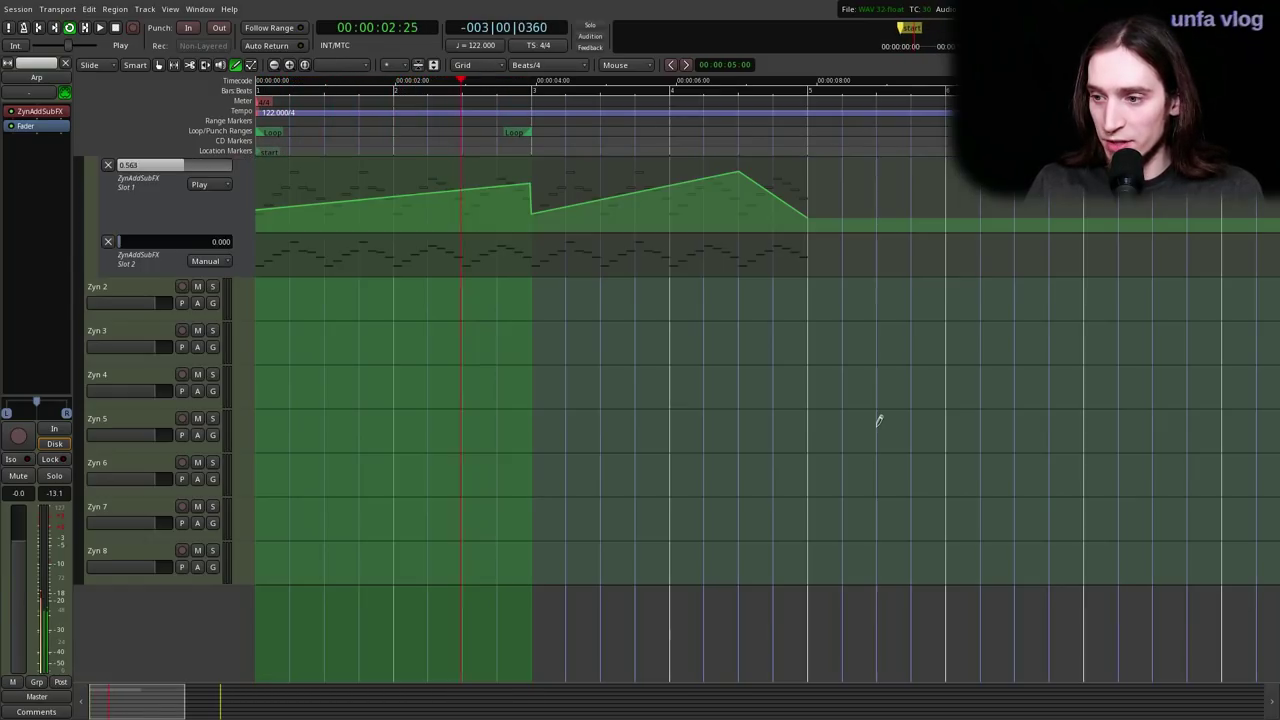
click(215, 260)
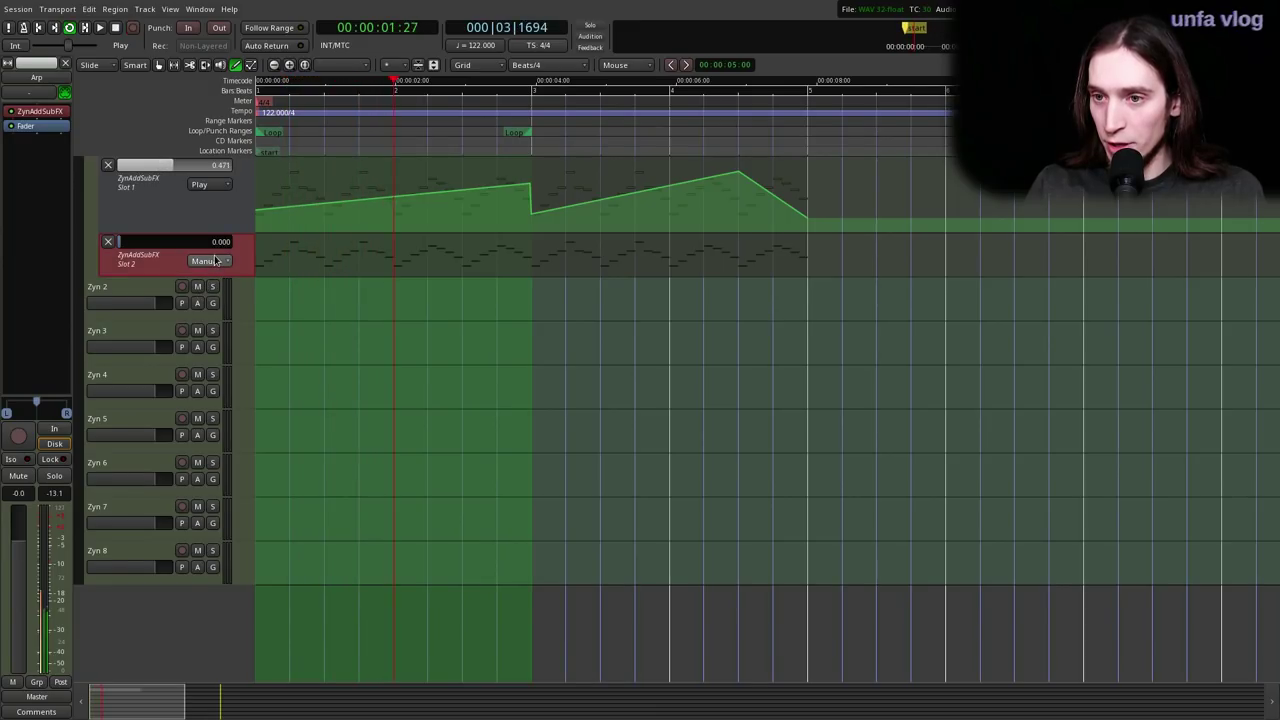
click(215, 260)
click(210, 280)
- Enlarge the Slot 2 lane, draw a ramp rising from the start to just before bar 3, and return the stopped playhead to the start
drag(183, 274, 262, 329)
drag(368, 327, 525, 279)
key(space)
drag(367, 131, 222, 138)
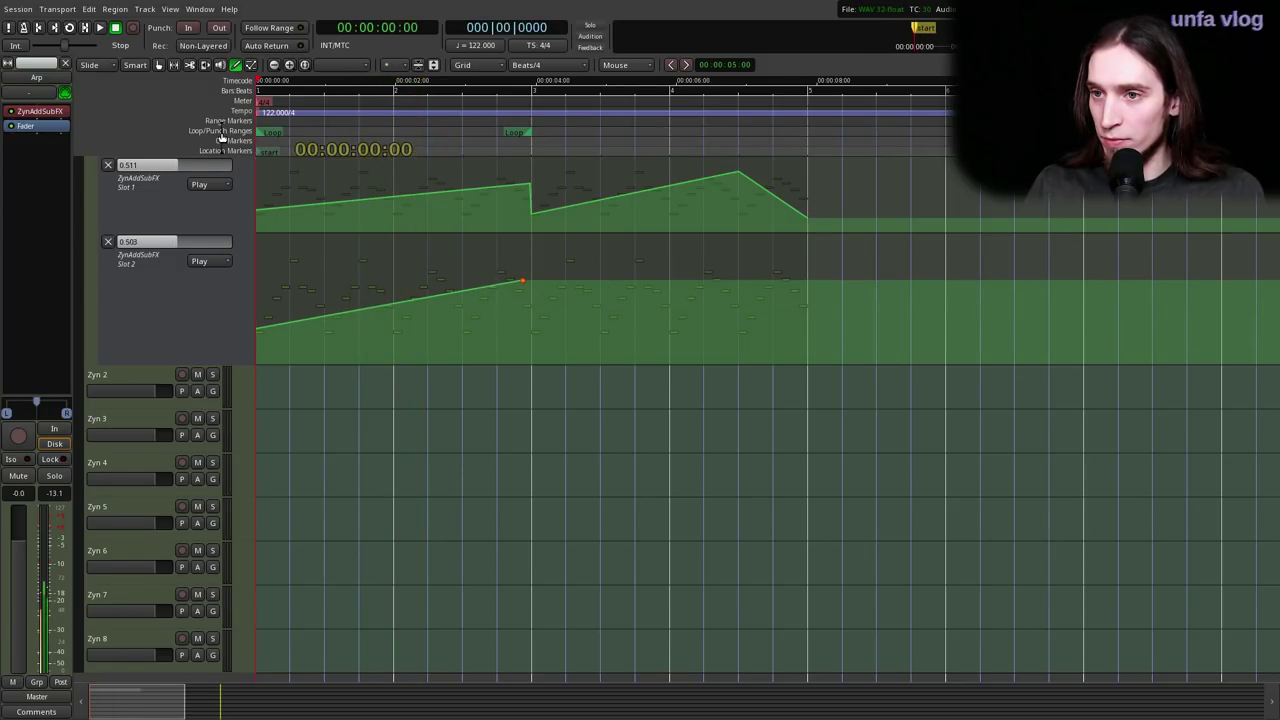
- Reshape the Slot 2 curve to fall across bars 1 and 2, with a breakpoint at bar 2, and jump steeply upward at bar 3
drag(524, 280, 536, 320)
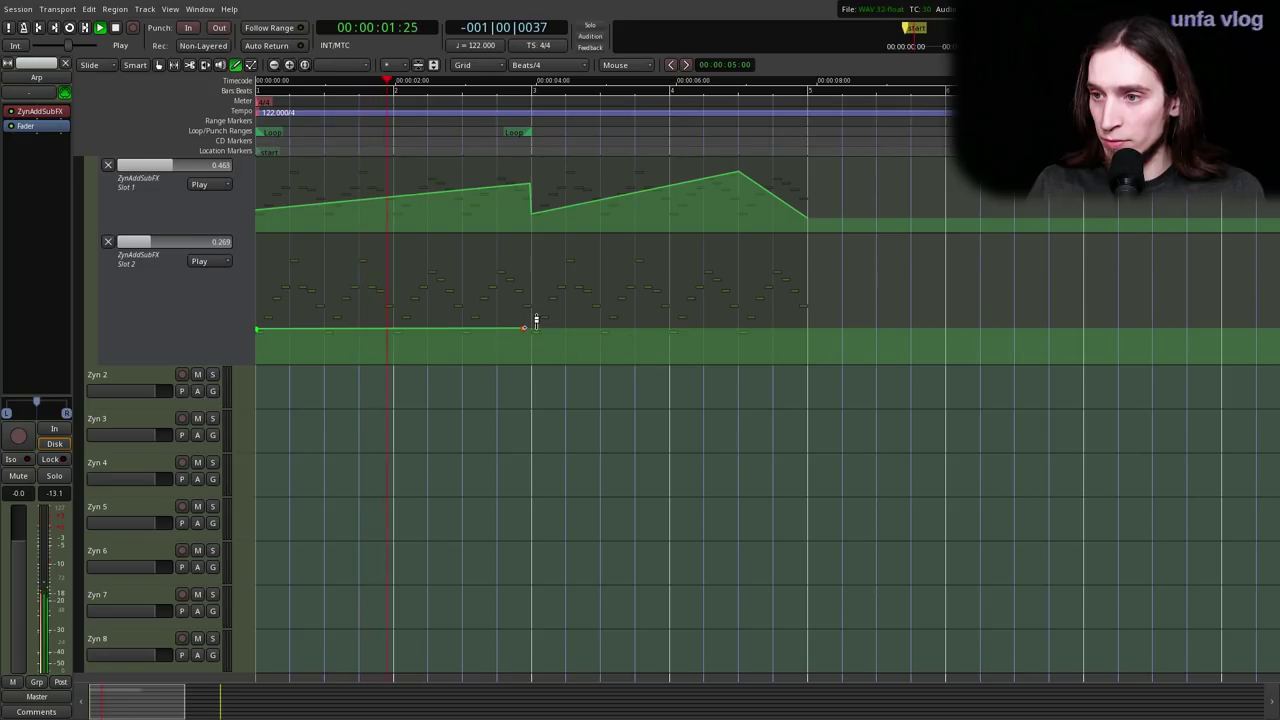
mouse_move(260, 321)
mouse_down()
mouse_move(264, 336)
mouse_move(257, 289)
mouse_move(258, 300)
mouse_up()
drag(389, 311, 393, 316)
drag(542, 316, 547, 263)
scroll(540, 300, up, 2)
drag(516, 345, 519, 334)
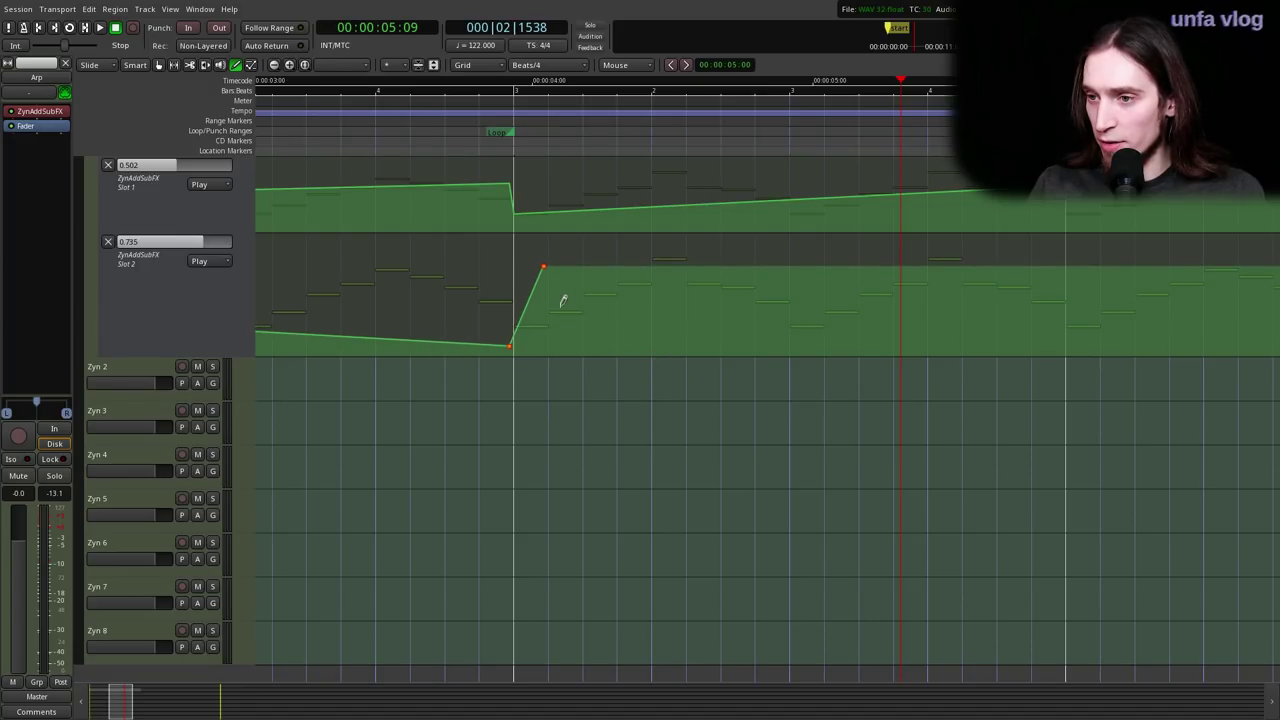
drag(549, 264, 526, 266)
- Play the session from the start to hear the reverb automation, then stop playback
click(400, 119)
key(Home)
key(space)
scroll(324, 292, down, 1)
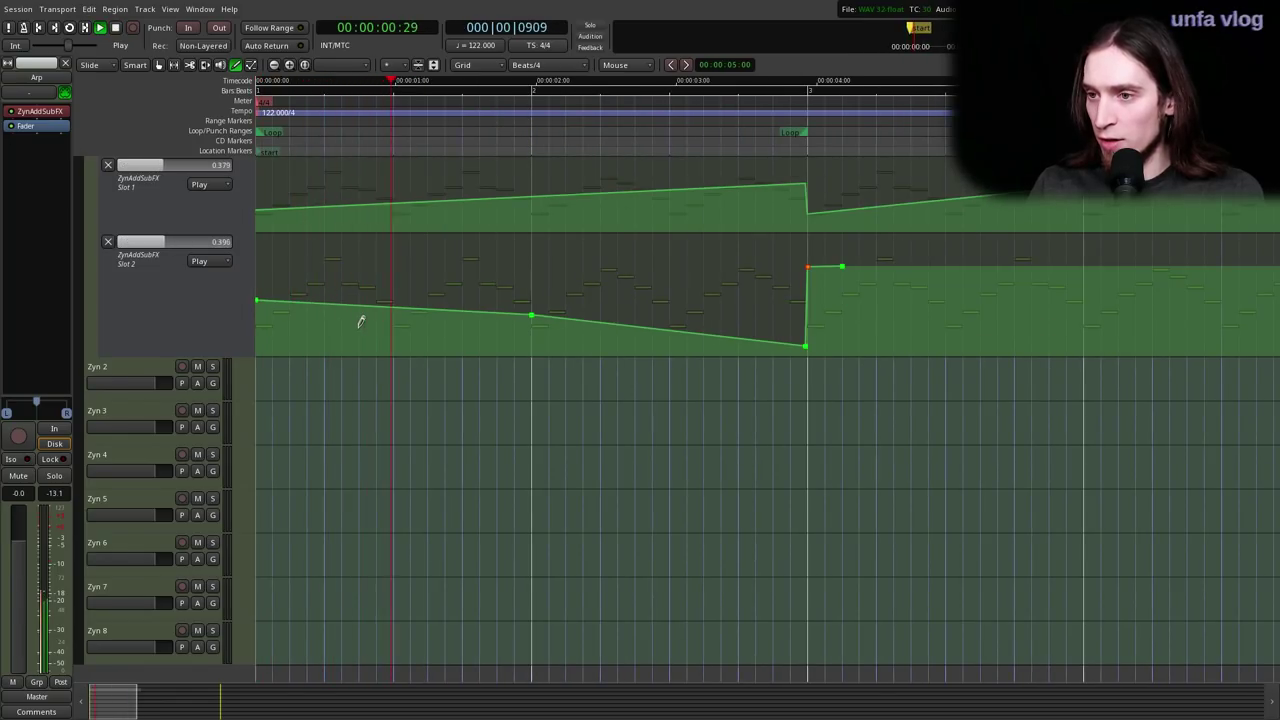
scroll(362, 321, down, 2)
scroll(390, 322, up, 2)
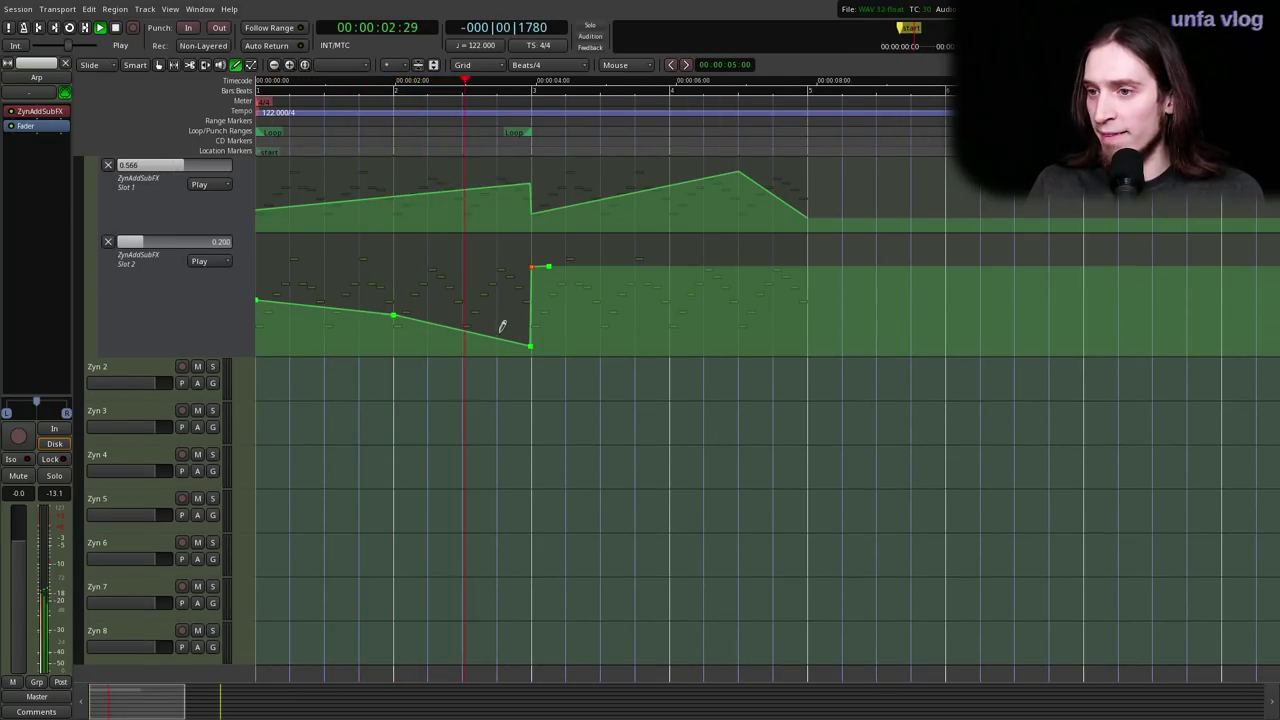
key(space)
- Lower the Slot 2 breakpoints at the start, bar 2 and bar 3, and make the curve decline through bars 3 and 4 to bar 5
drag(550, 266, 618, 275)
drag(259, 291, 259, 301)
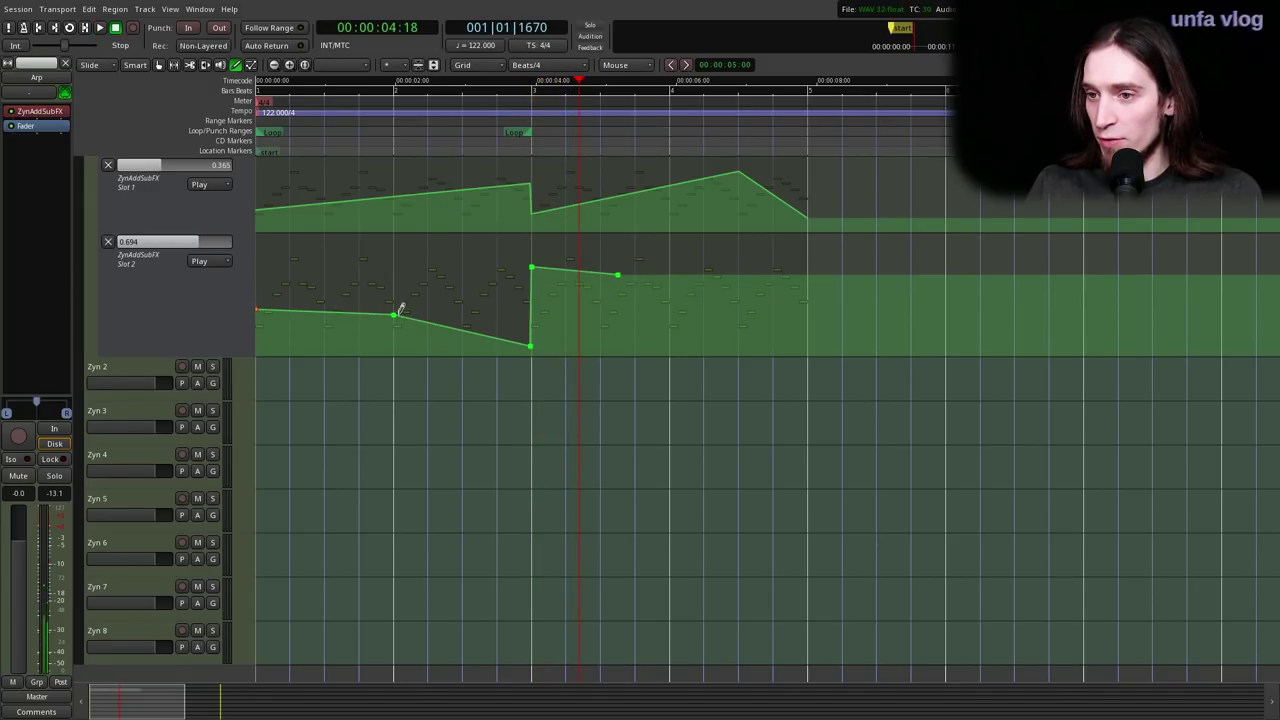
drag(397, 311, 397, 315)
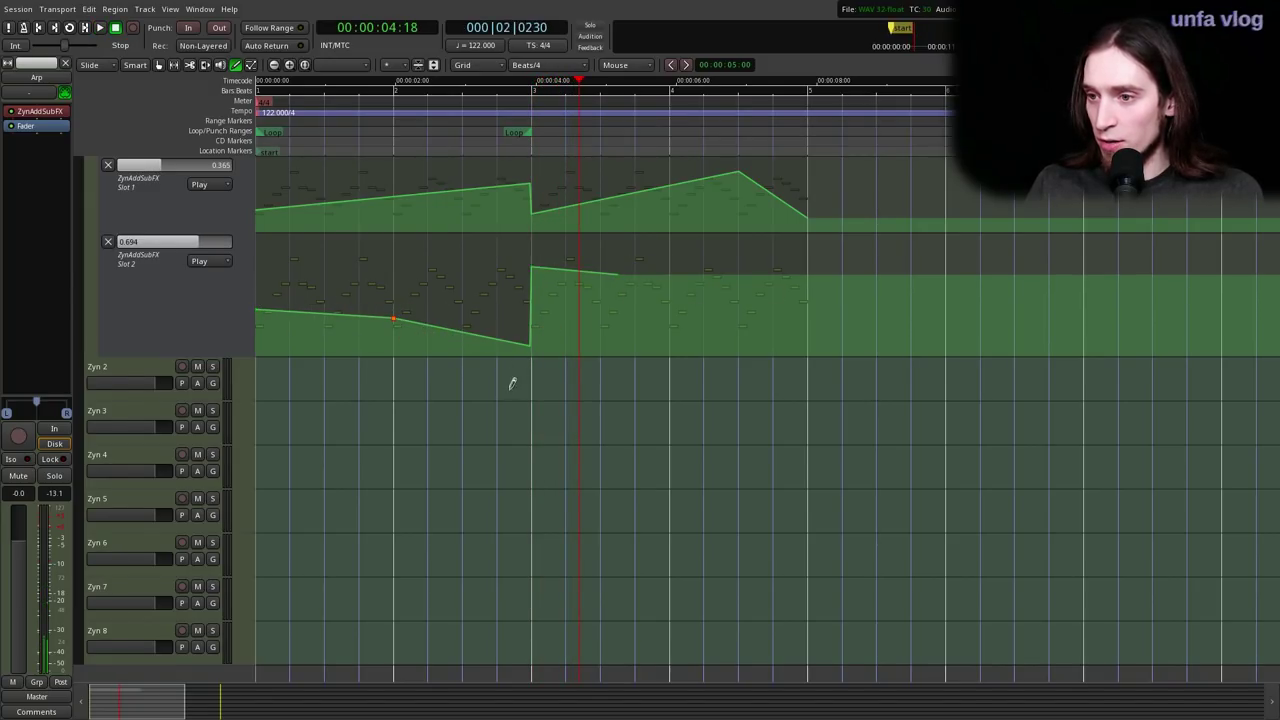
drag(533, 268, 532, 298)
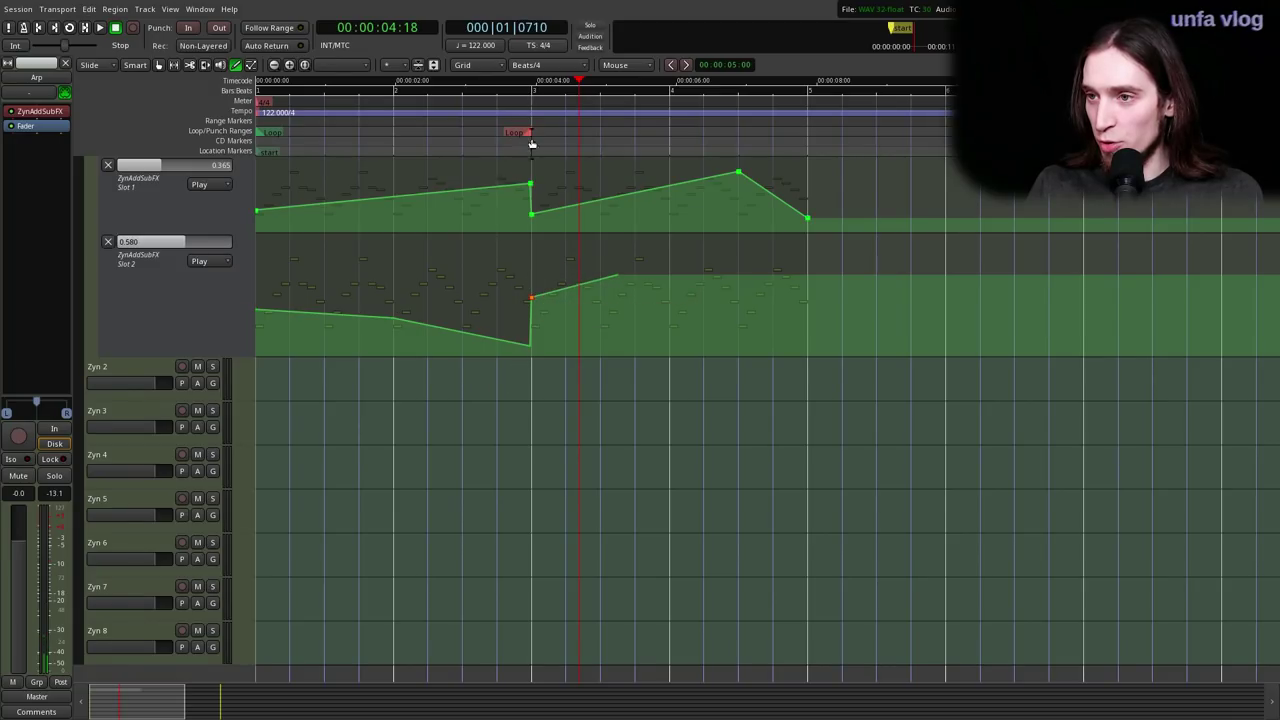
drag(620, 268, 641, 301)
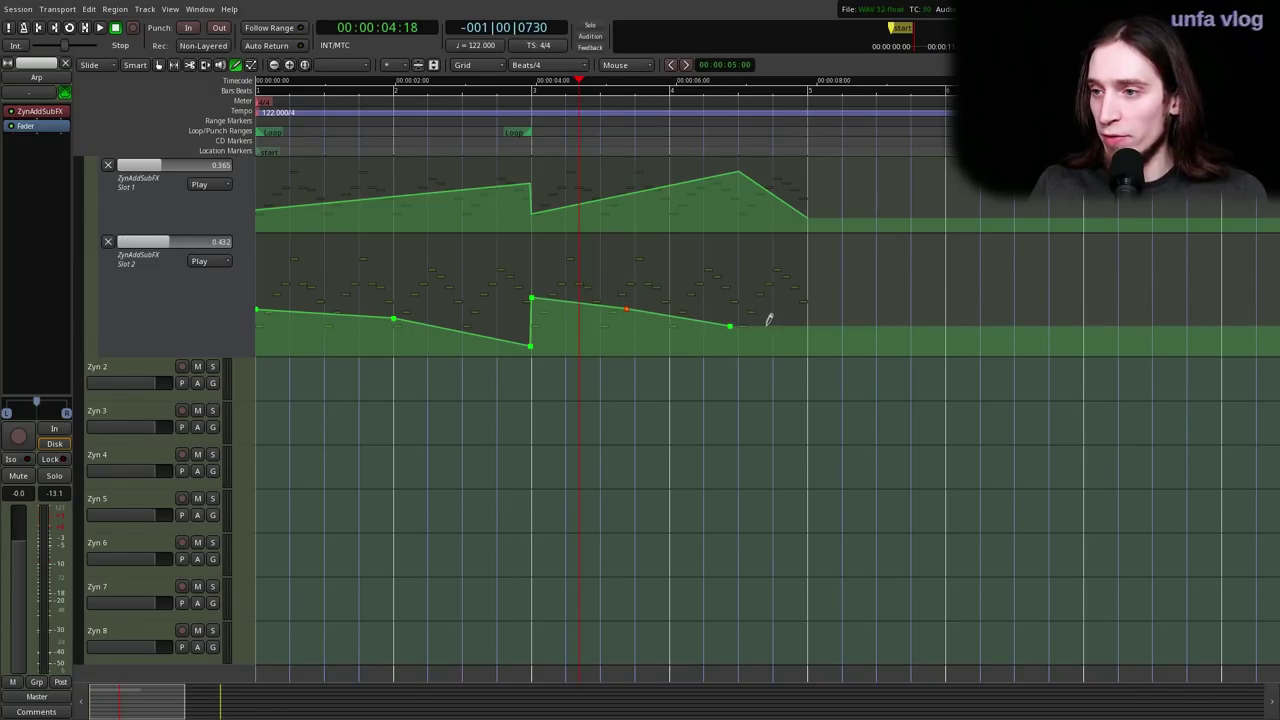
drag(773, 318, 820, 338)
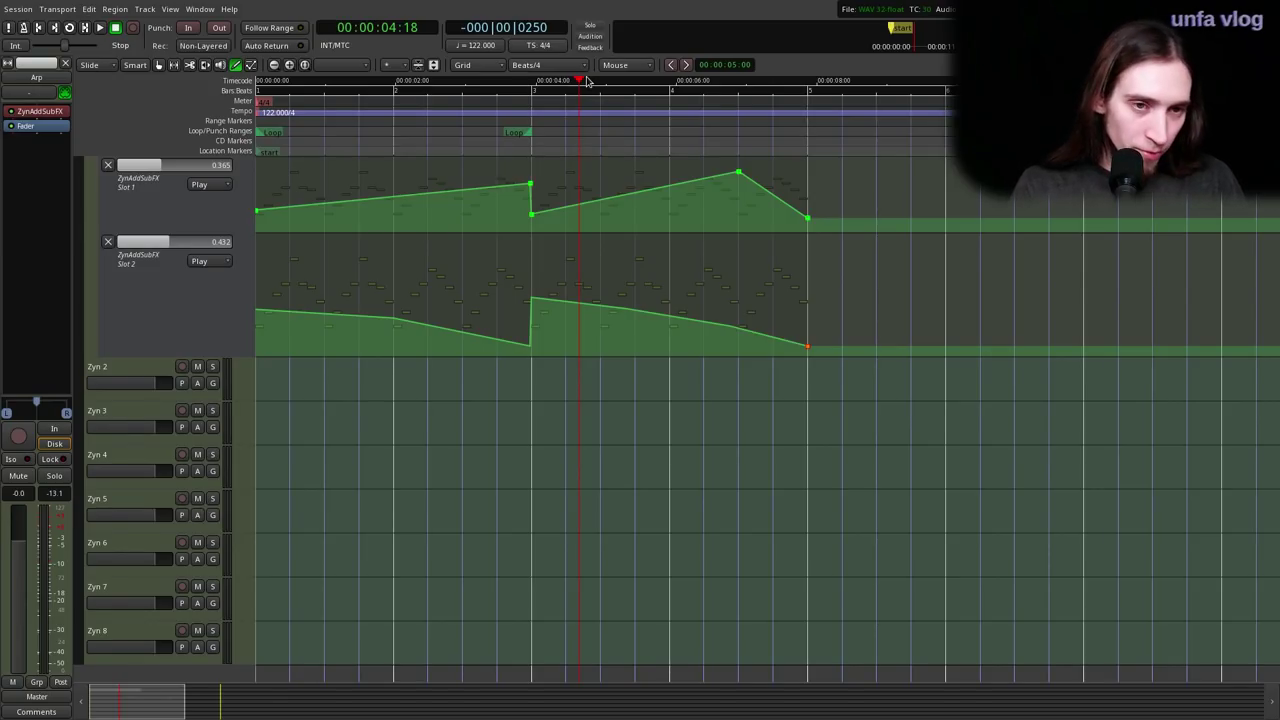
- Play through all four bars to check the declining reverb curve, then stop
key(space)
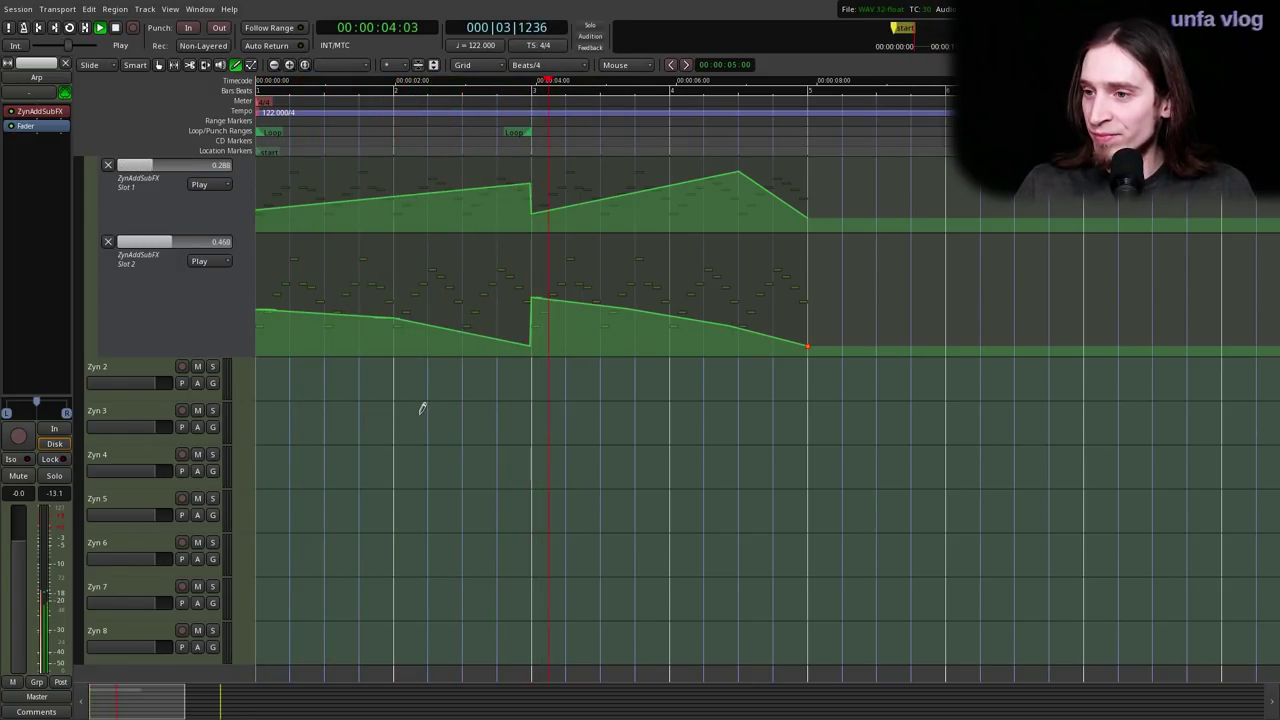
scroll(403, 381, up, 2)
scroll(402, 381, down, 2)
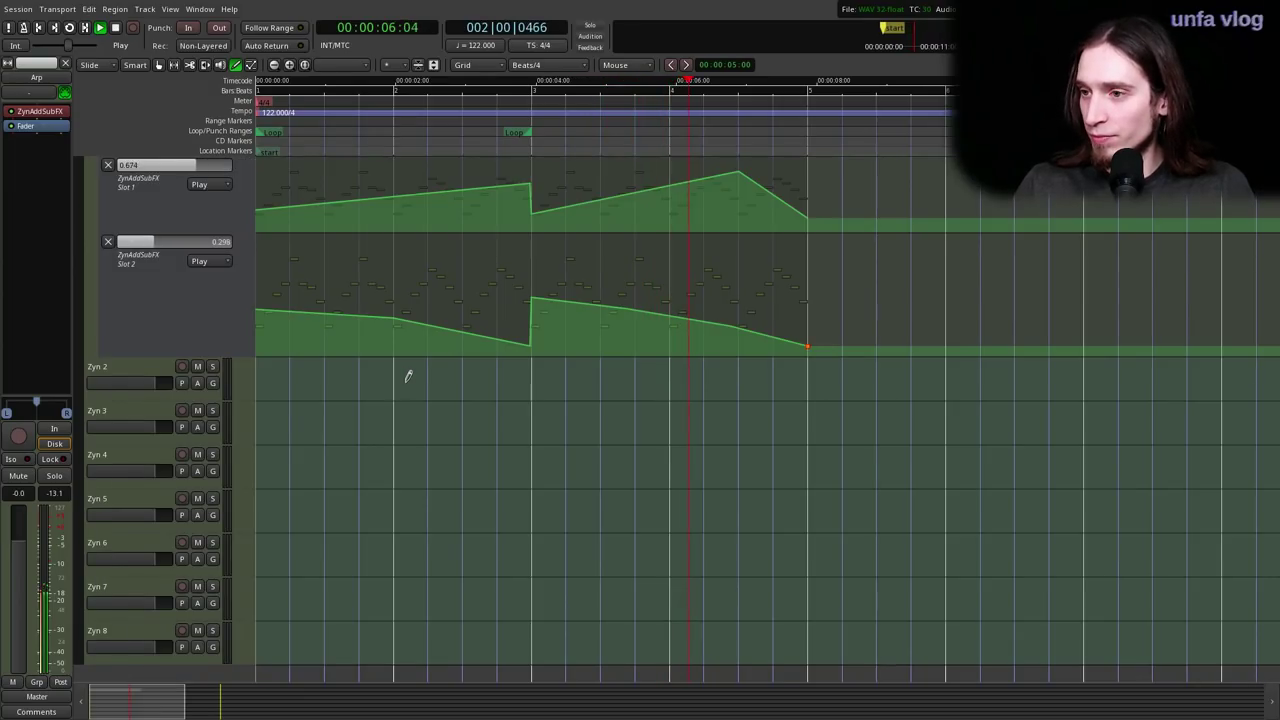
key(space)
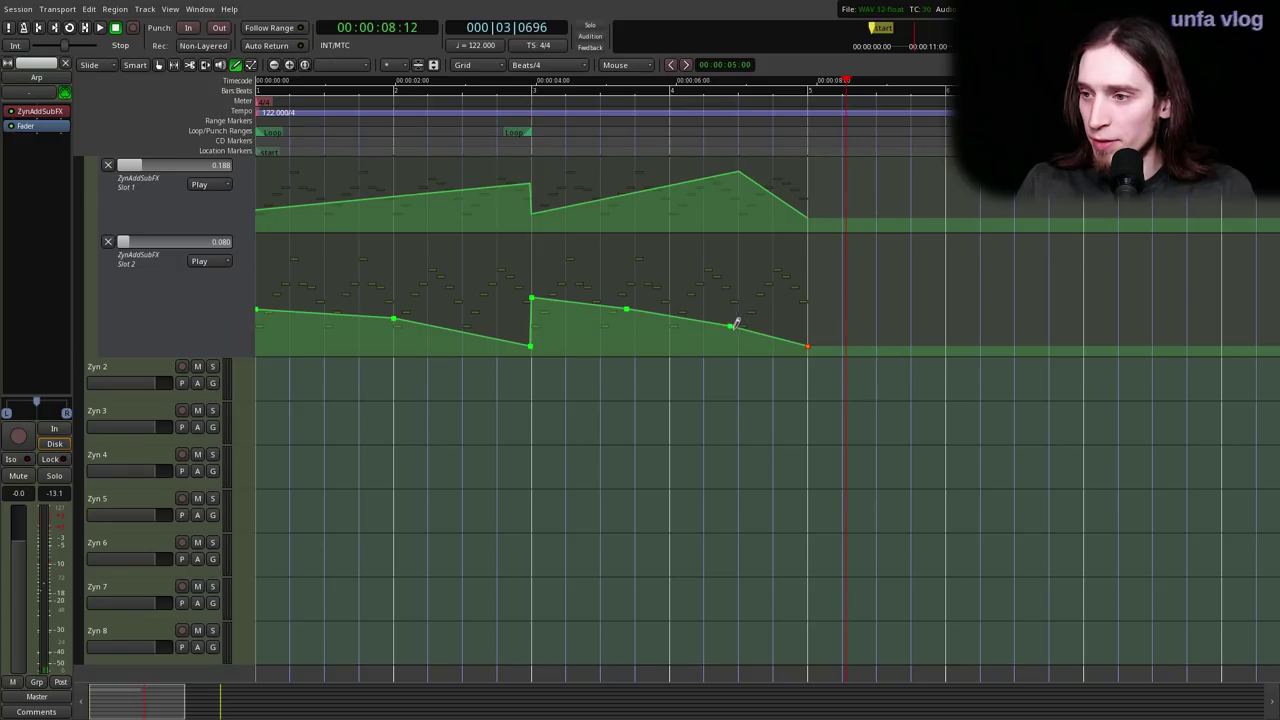
- Add a drop and a short, high reverb spike to the Slot 2 curve late in bar 4, ending at a low value at bar 5
drag(742, 326, 766, 346)
click(522, 113)
key(space)
key(space)
mouse_move(801, 293)
drag(801, 293, 794, 343)
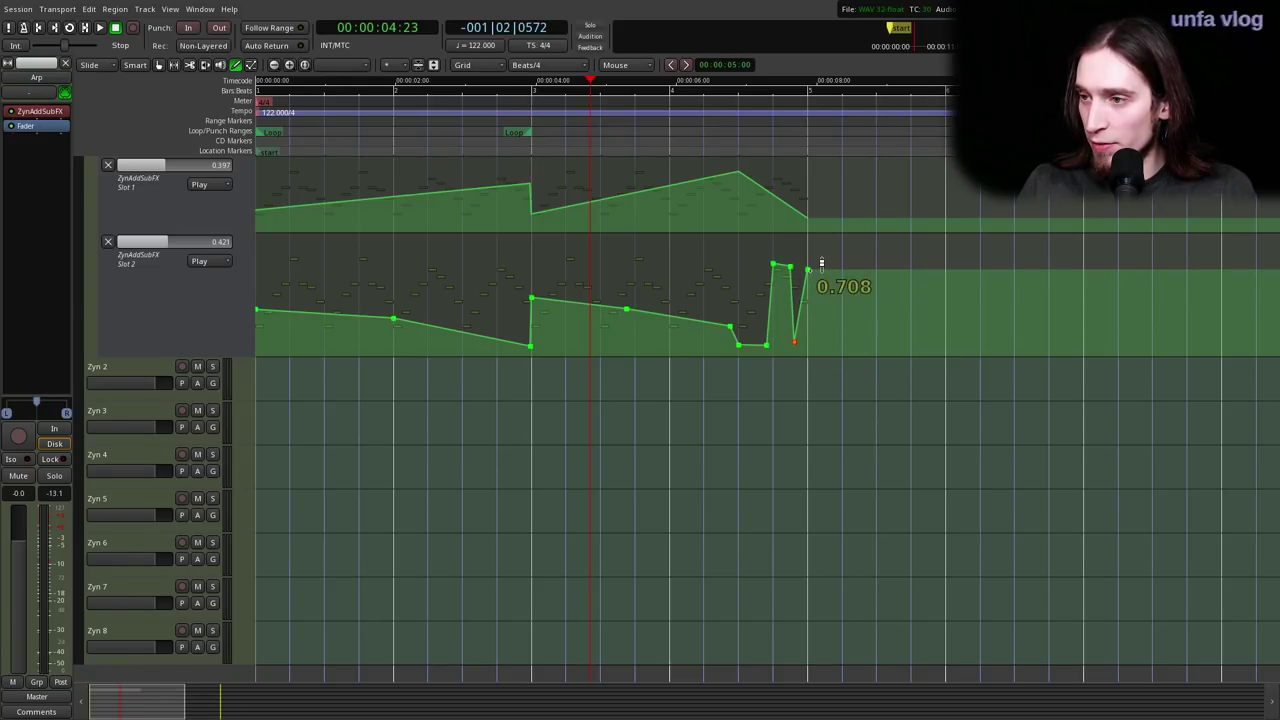
drag(820, 266, 820, 331)
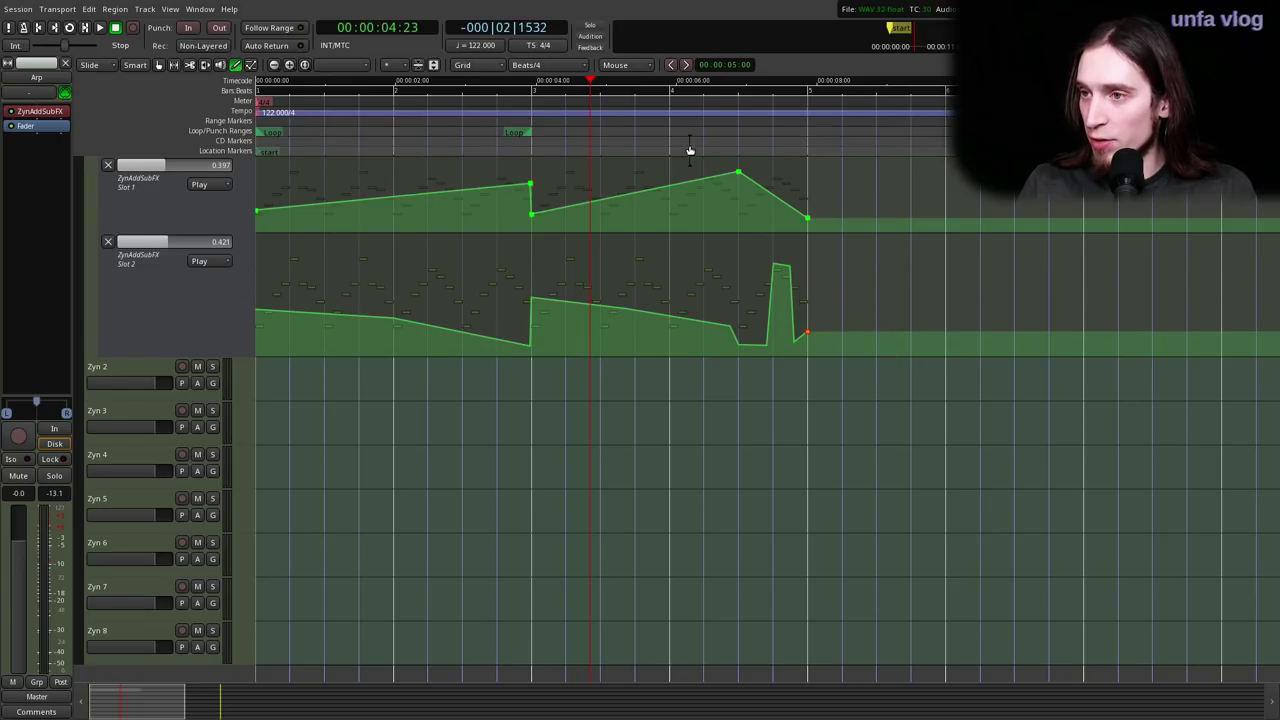
- Listen to the late reverb spike from around bar 3, then replay the session from the start
click(528, 123)
key(space)
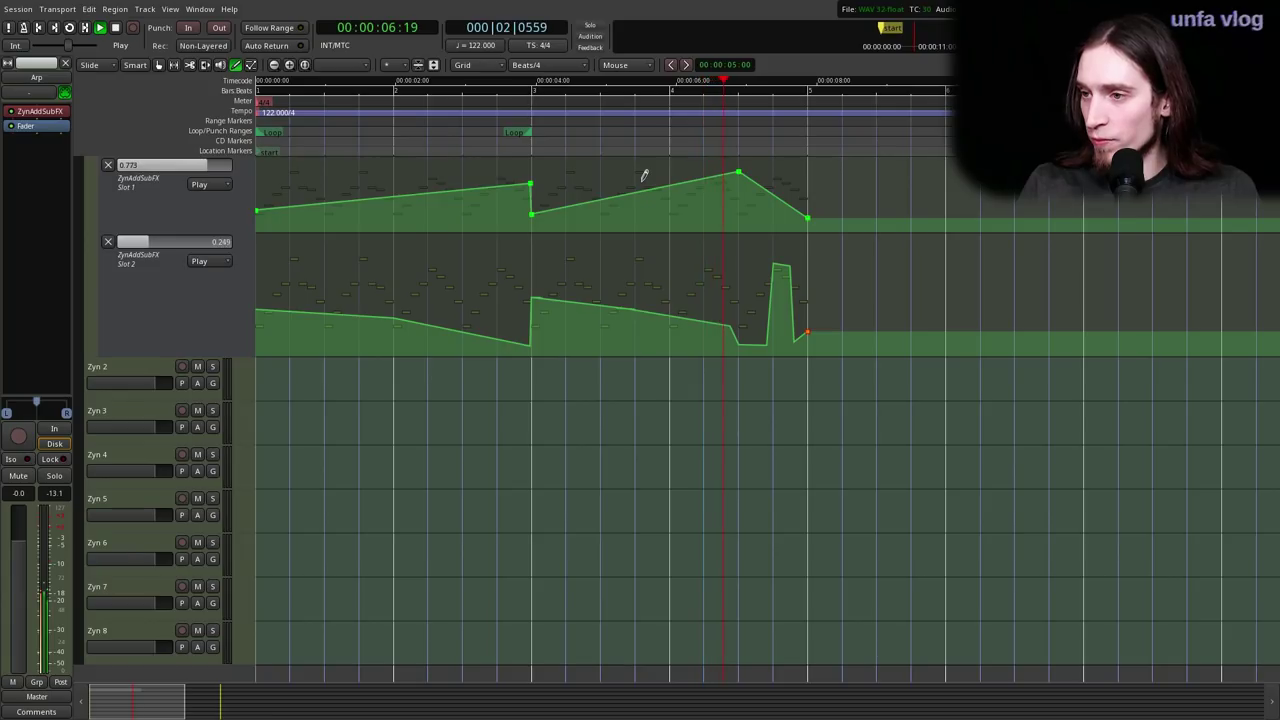
drag(382, 140, 222, 135)
key(space)
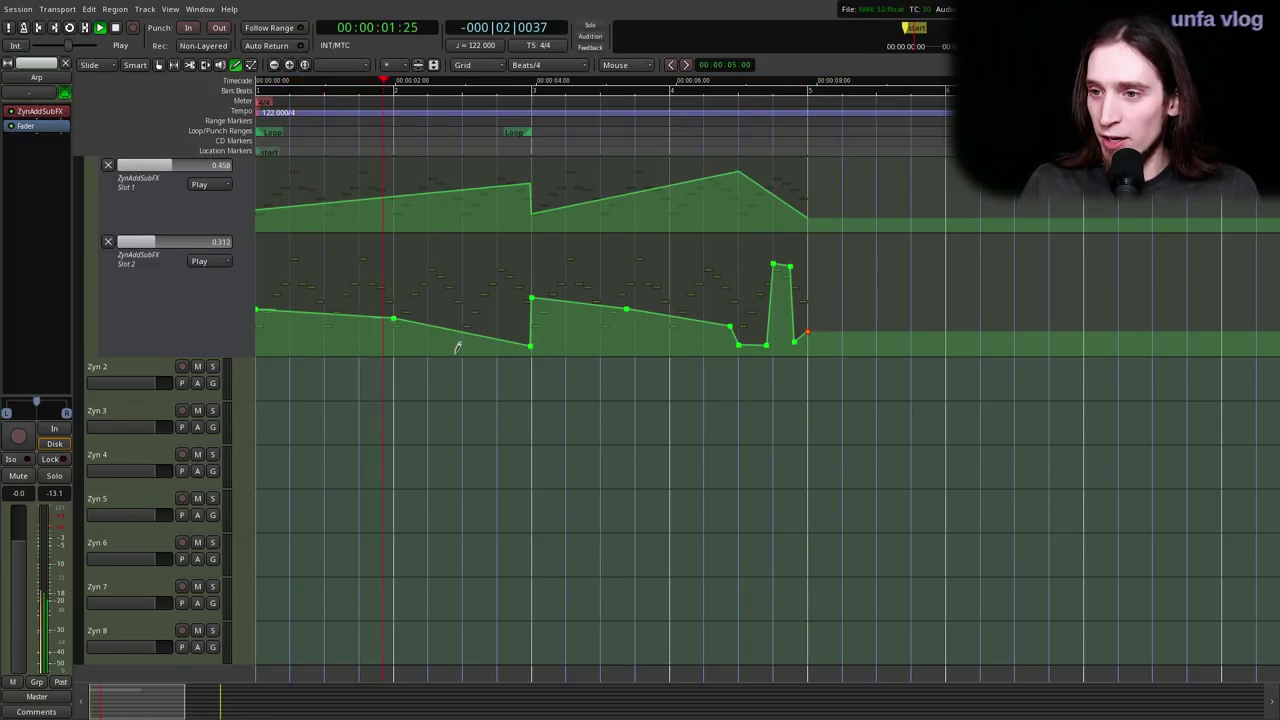
- Add a short reverb spike with a rising top to the Slot 2 curve near the end of bar 2
click(497, 339)
drag(511, 347, 494, 275)
scroll(503, 348, up, 1)
click(495, 338)
key(space)
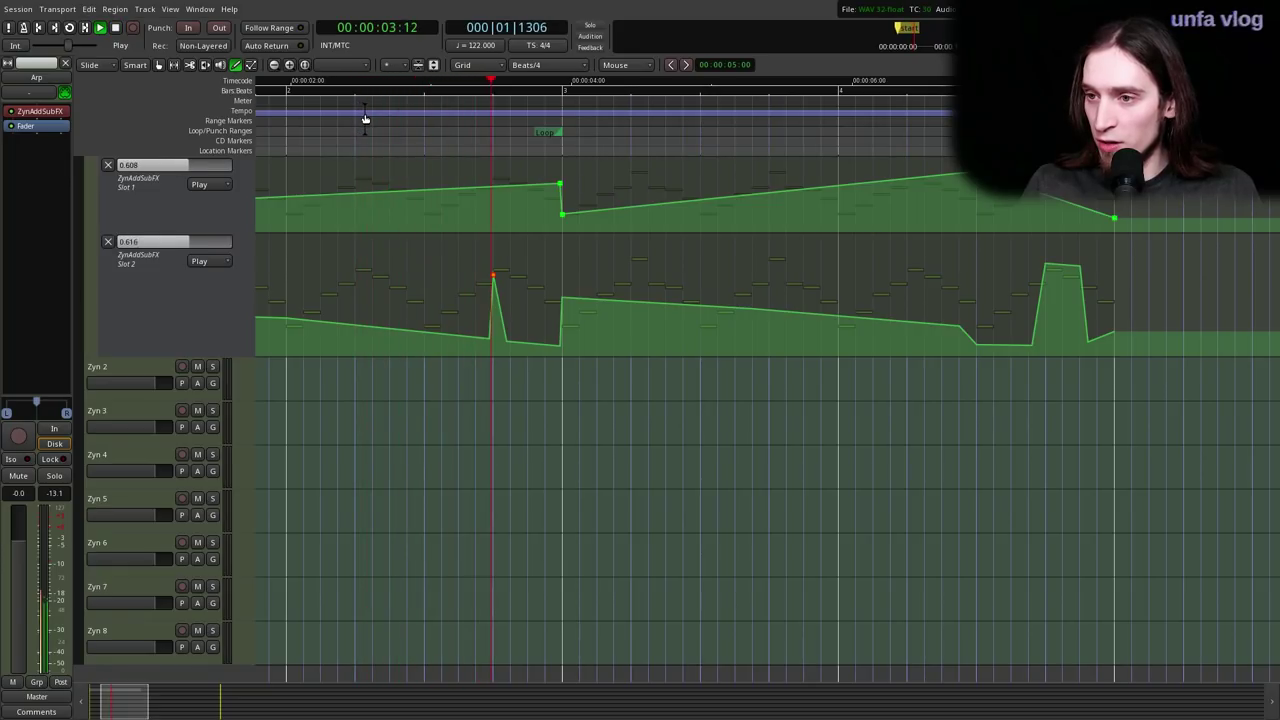
key(space)
drag(506, 338, 535, 244)
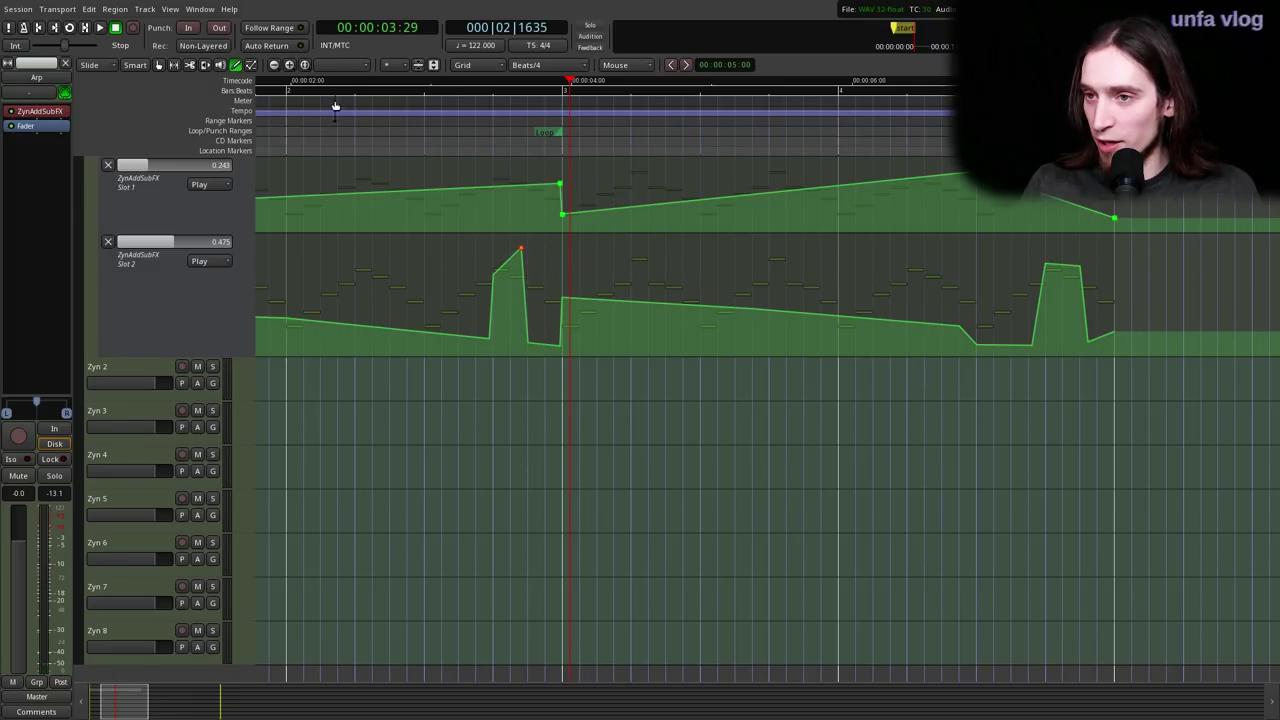
- Play from around bar 2 past bar 5 to check both reverb spikes, then stop
click(330, 118)
key(space)
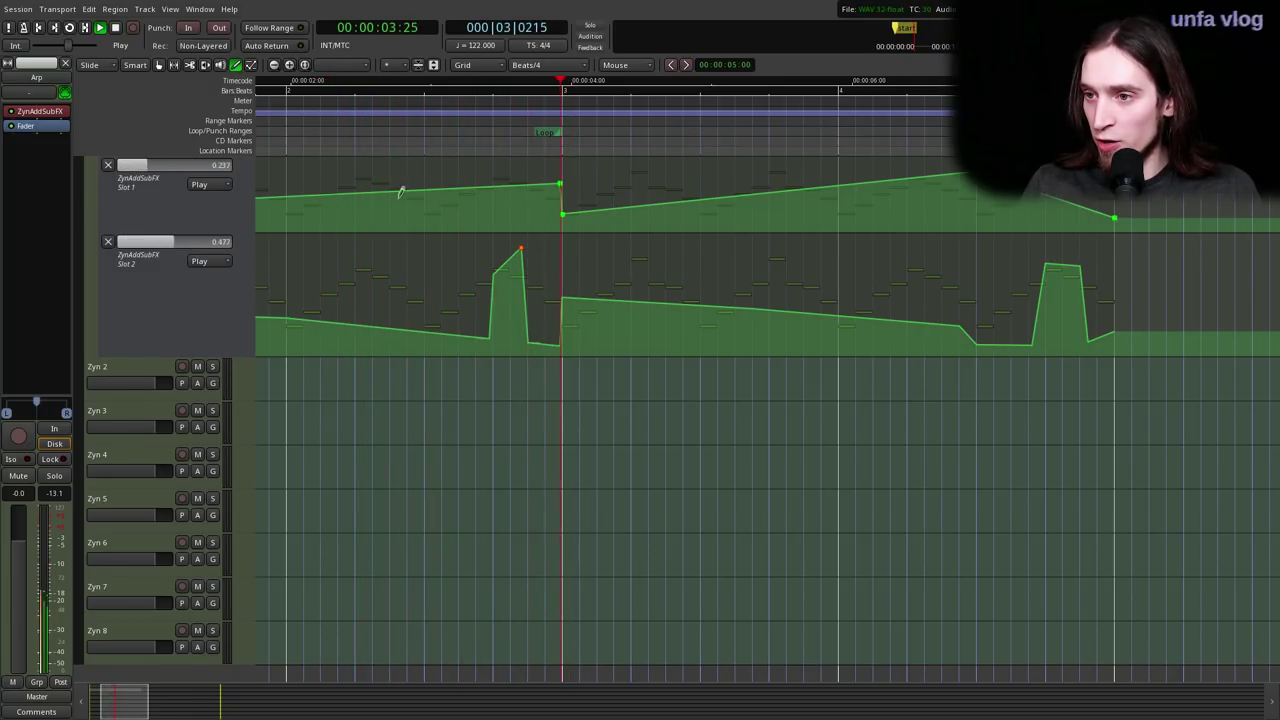
scroll(496, 312, down, 2)
scroll(449, 320, up, 1)
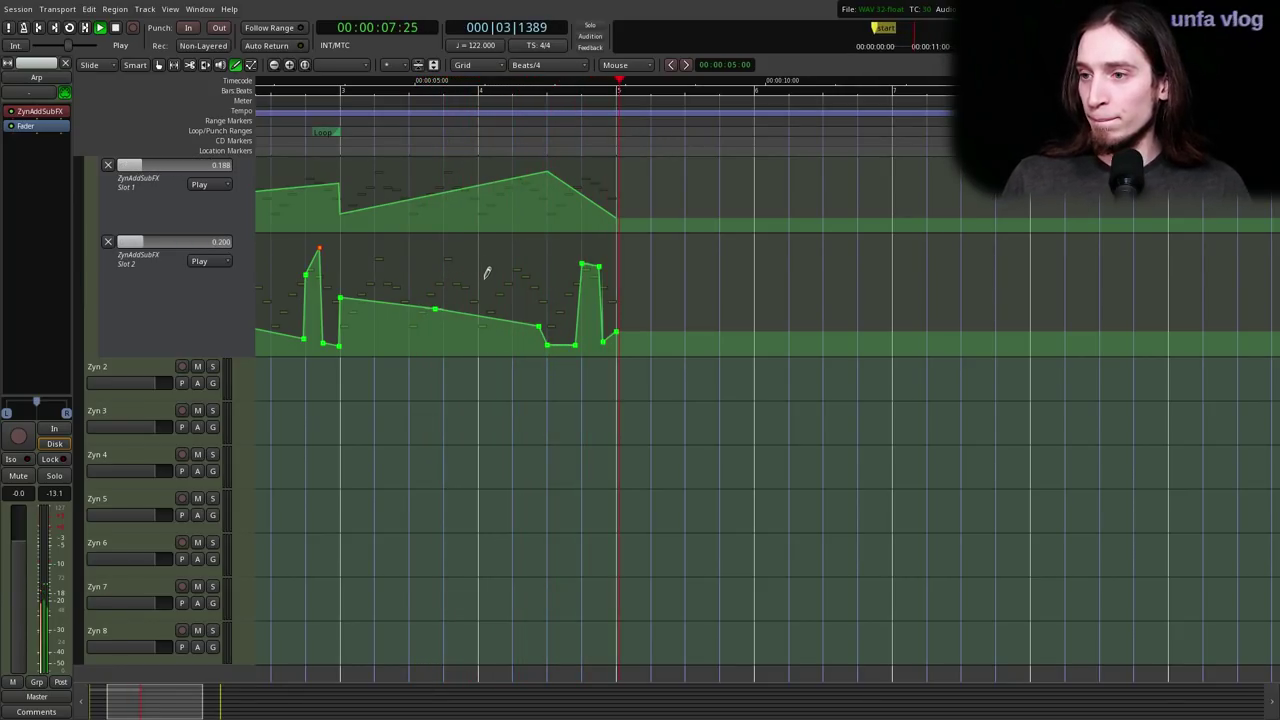
key(space)
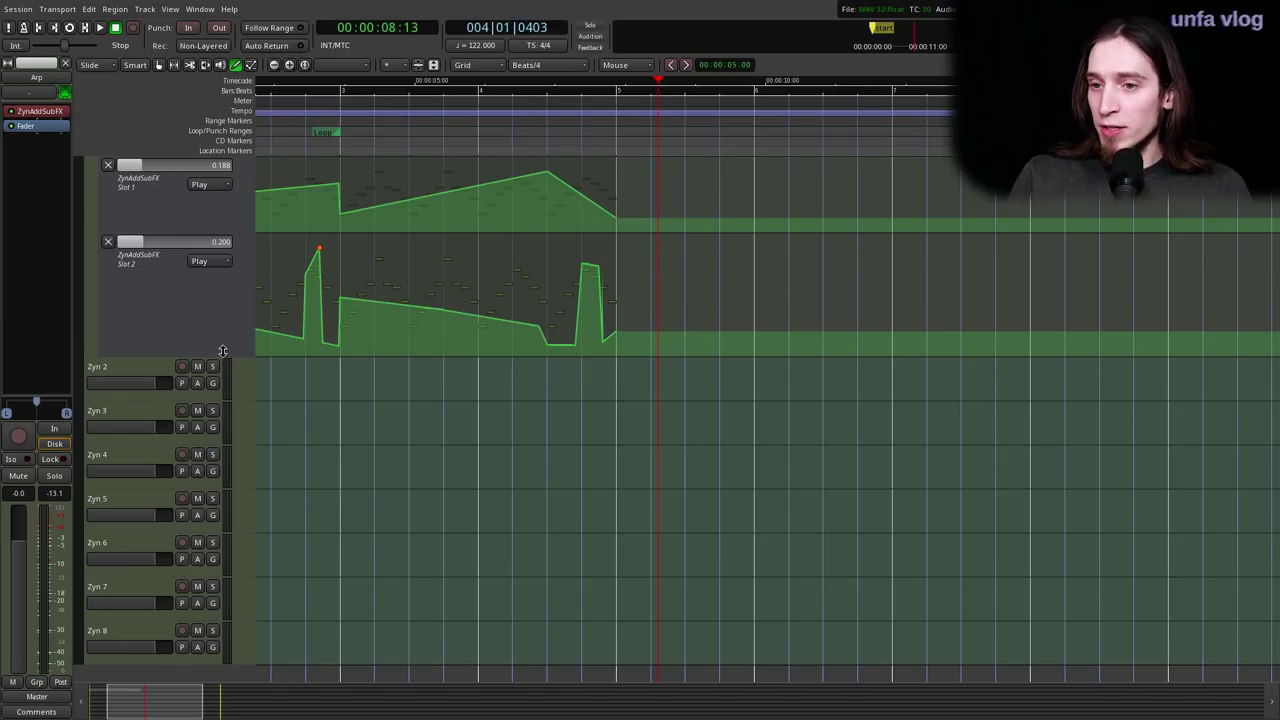
- Reduce the height of the Arp's Slot 1 and Slot 2 automation lanes
scroll(224, 352, up, 5)
mouse_move(205, 626)
mouse_down()
mouse_move(206, 582)
mouse_move(208, 604)
mouse_up()
scroll(446, 546, down, 5)
drag(175, 343, 175, 251)
scroll(386, 334, down, 1)
scroll(313, 382, up, 5)
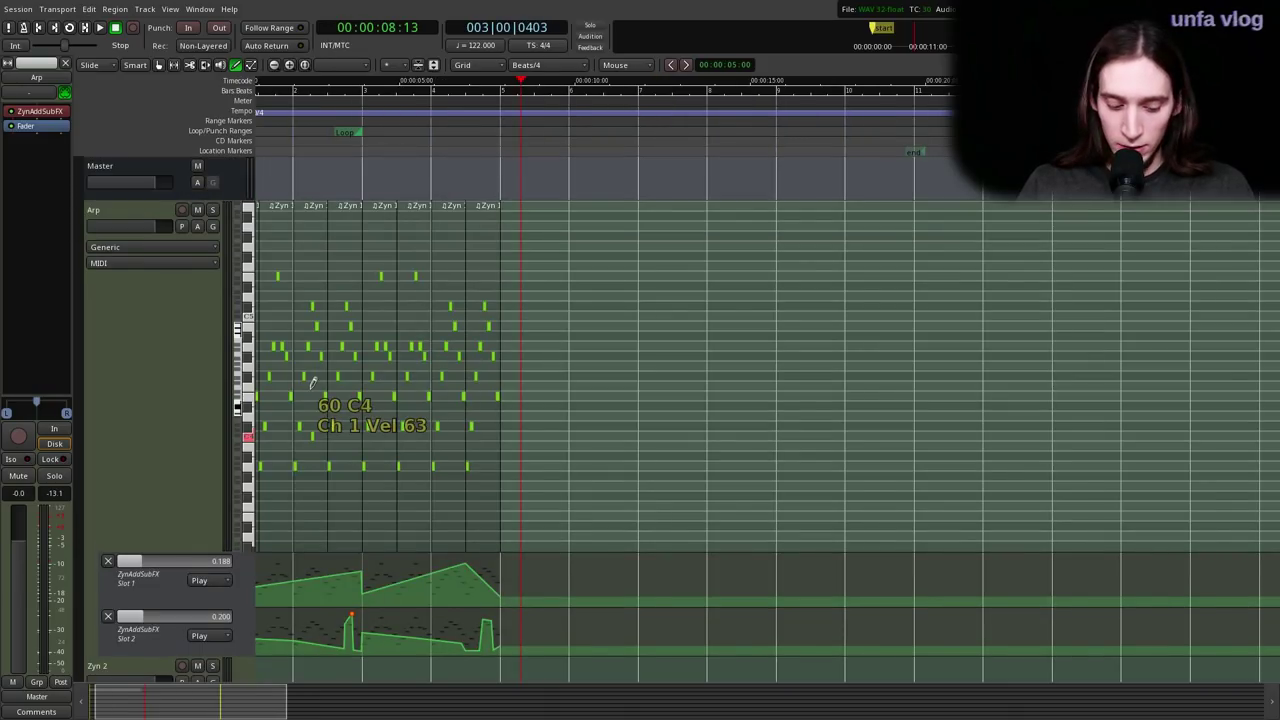
- Select the Arp's first four bars as a range that also covers its Slot 1 and Slot 2 automation lanes
key(g)
scroll(337, 388, left, 1)
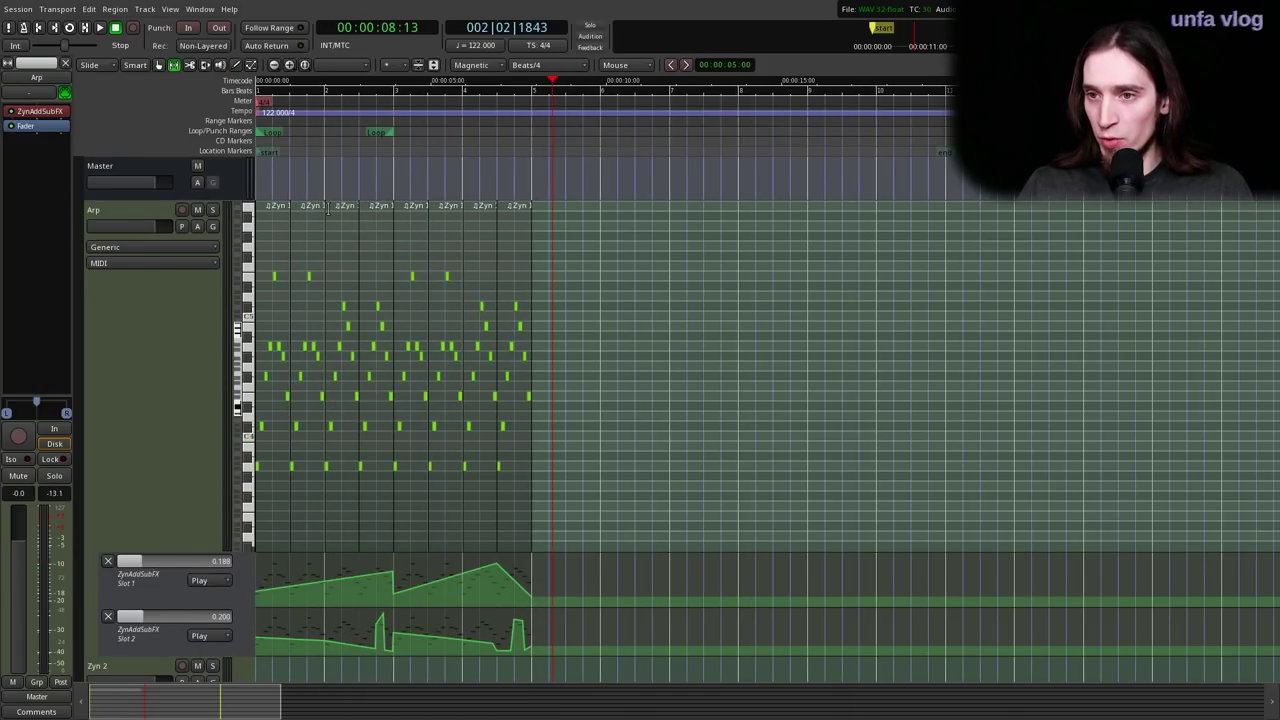
drag(252, 229, 528, 246)
scroll(330, 314, down, 5)
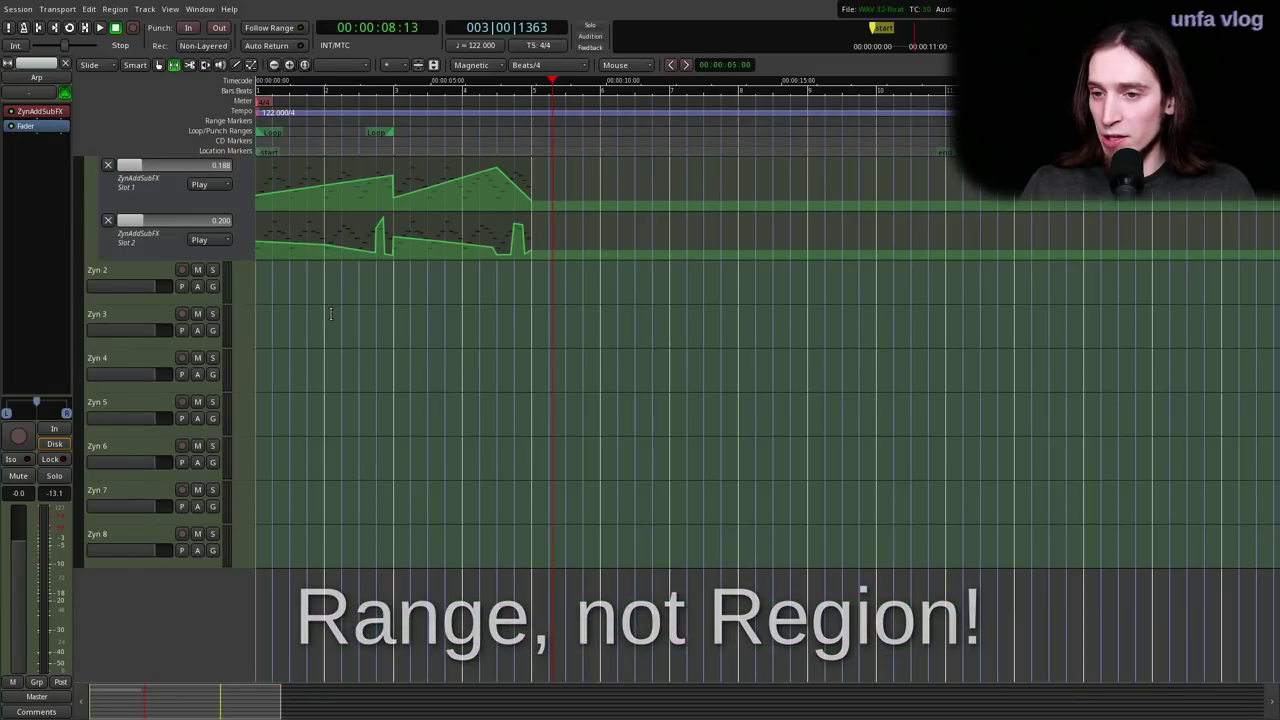
scroll(300, 350, up, 5)
ctrl+click(158, 552)
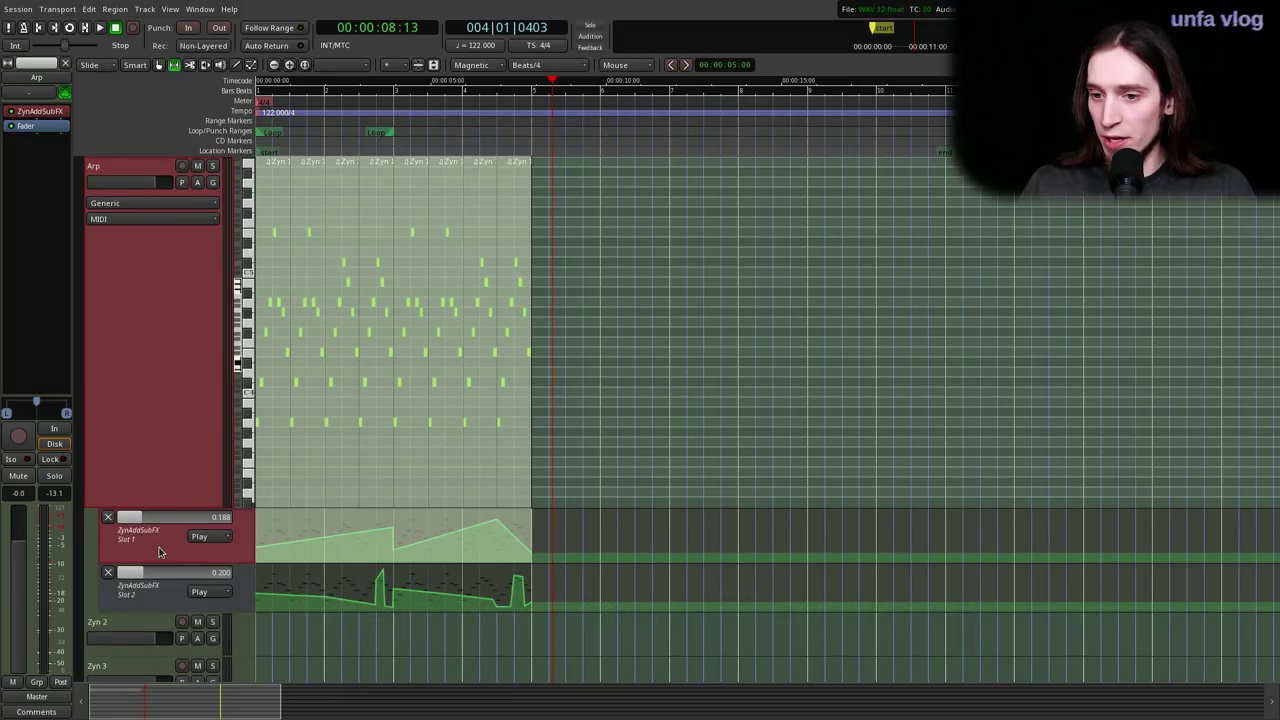
ctrl+click(158, 602)
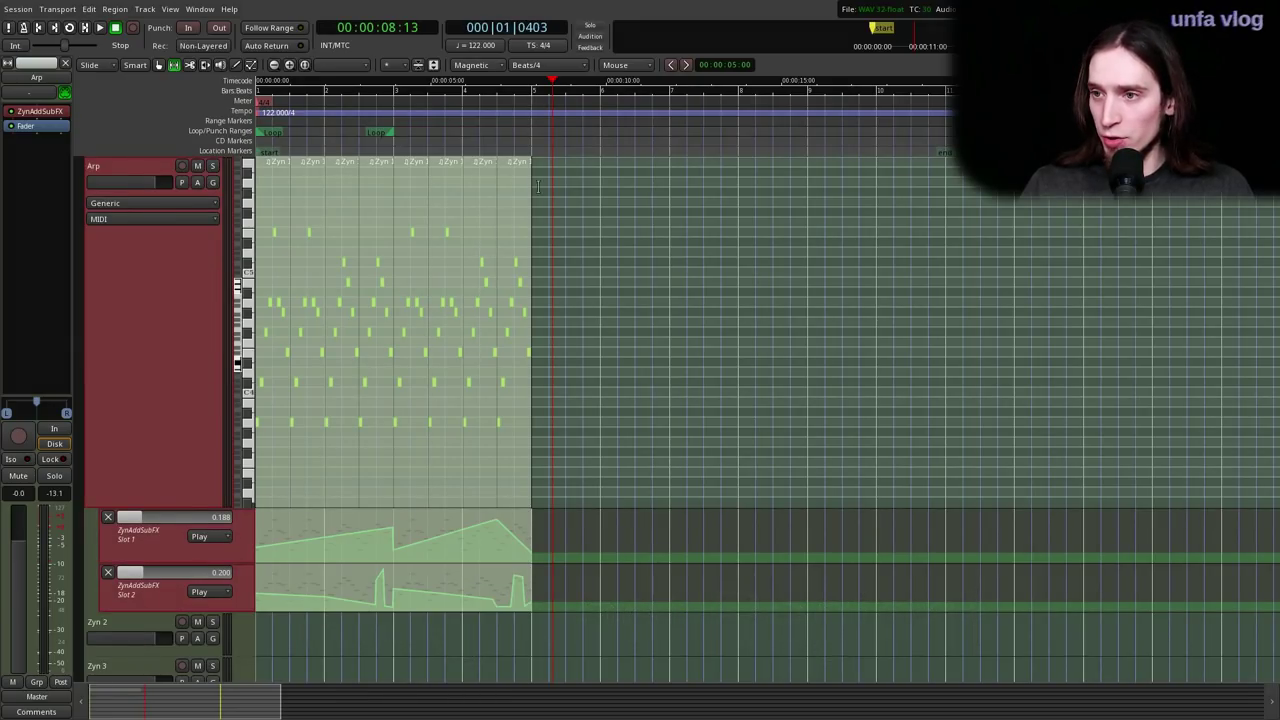
- Try to paste the copied four bars and automation with the playhead at bar 5, then undo the paste
drag(546, 112, 531, 114)
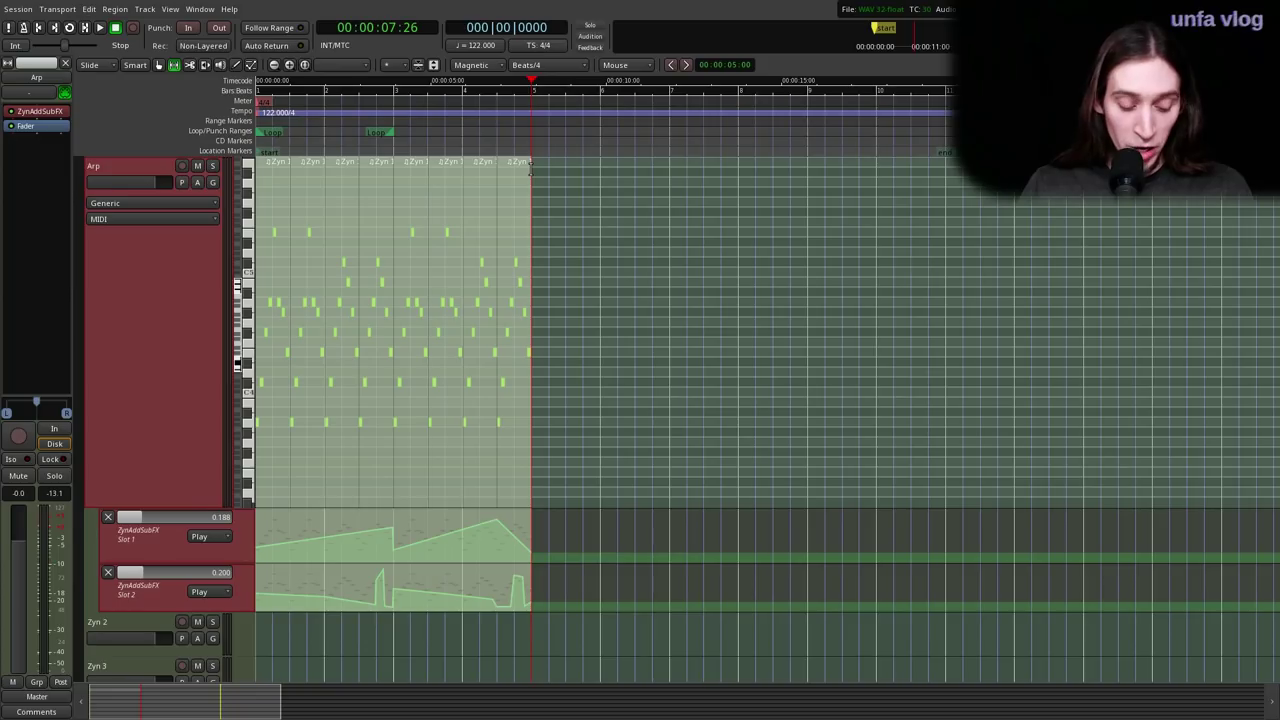
key(ctrl+v)
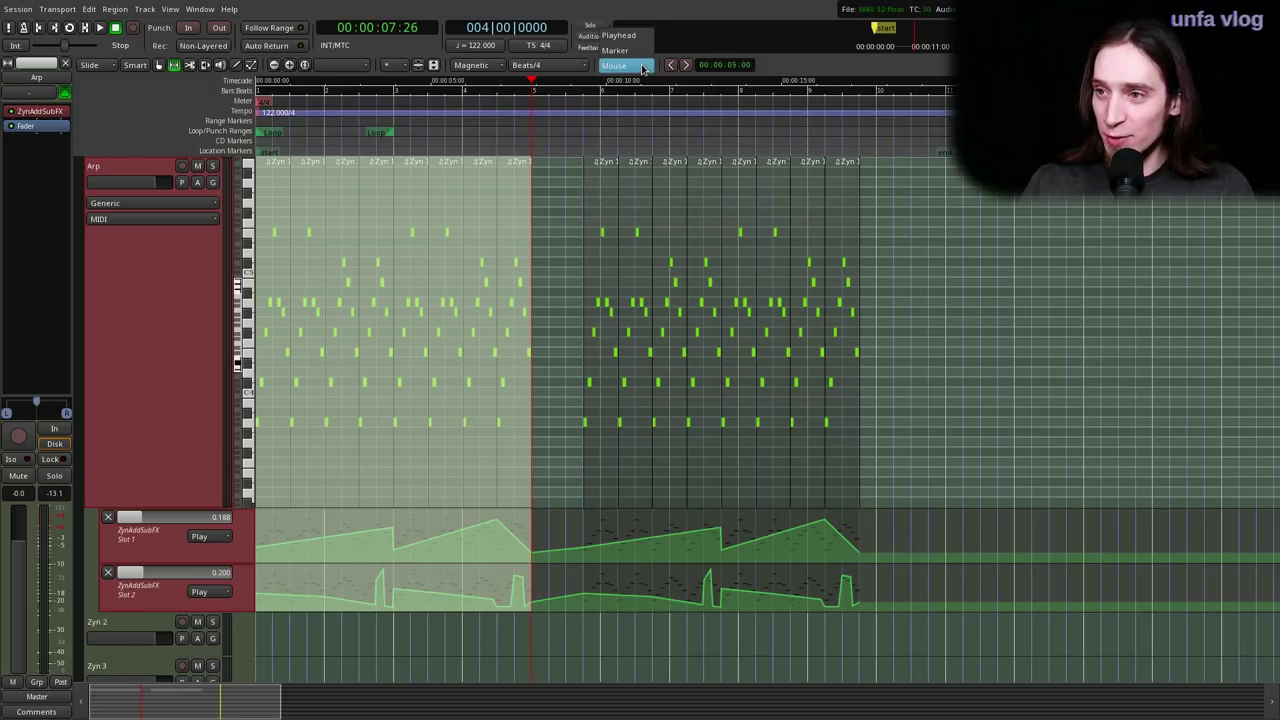
key(ctrl+z)
- Set the edit point to Playhead and paste the four Arp bars with both automation lanes at bar 5
click(622, 62)
click(622, 32)
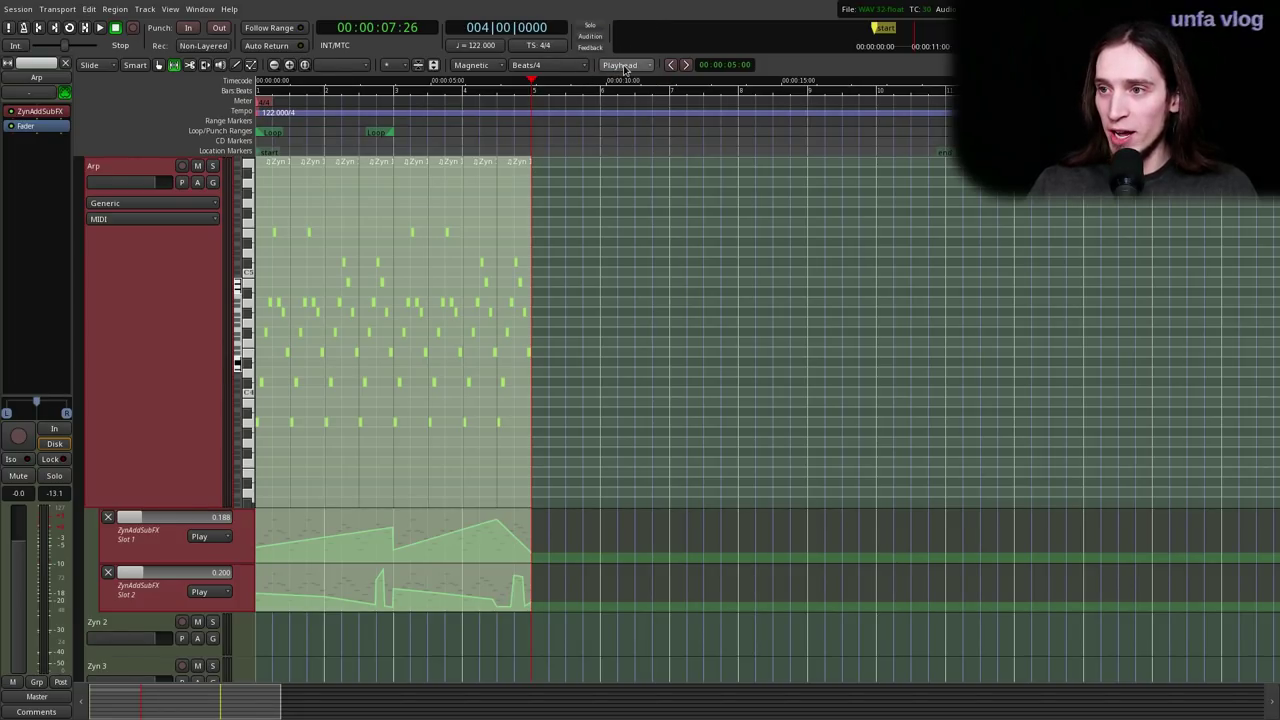
click(627, 66)
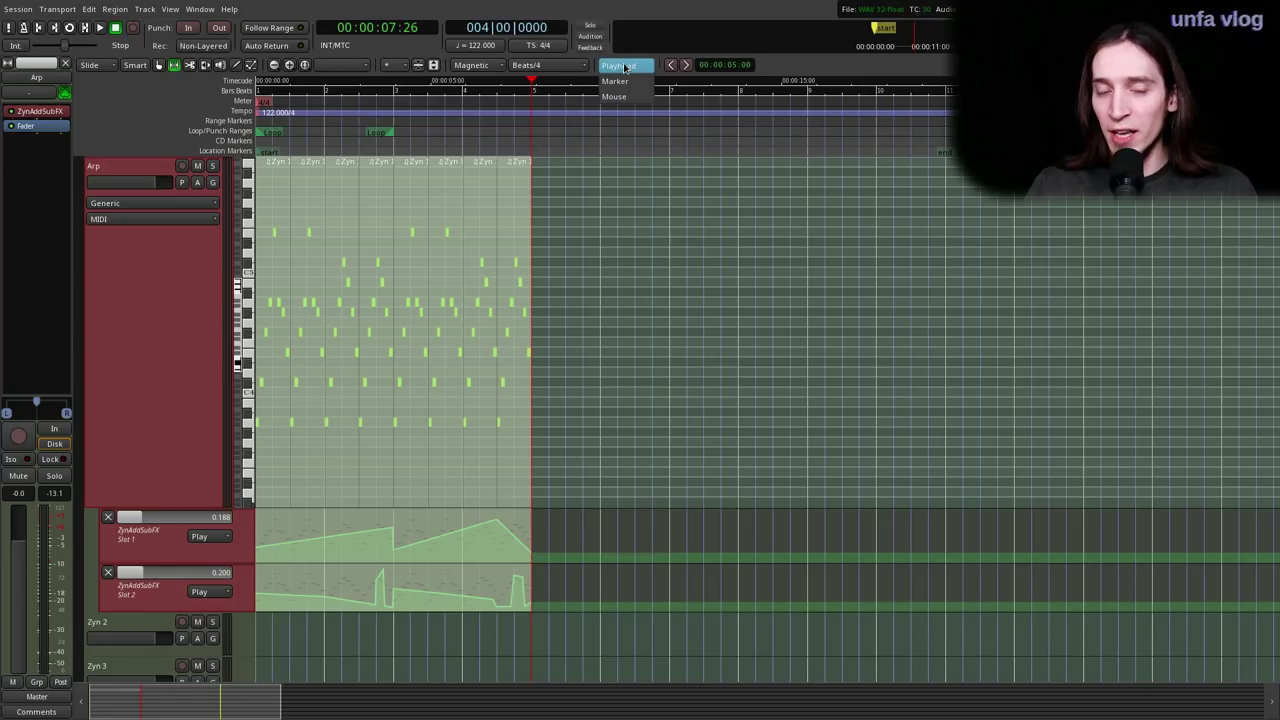
click(617, 67)
mouse_move(531, 86)
mouse_down()
mouse_move(549, 86)
mouse_move(533, 86)
mouse_up()
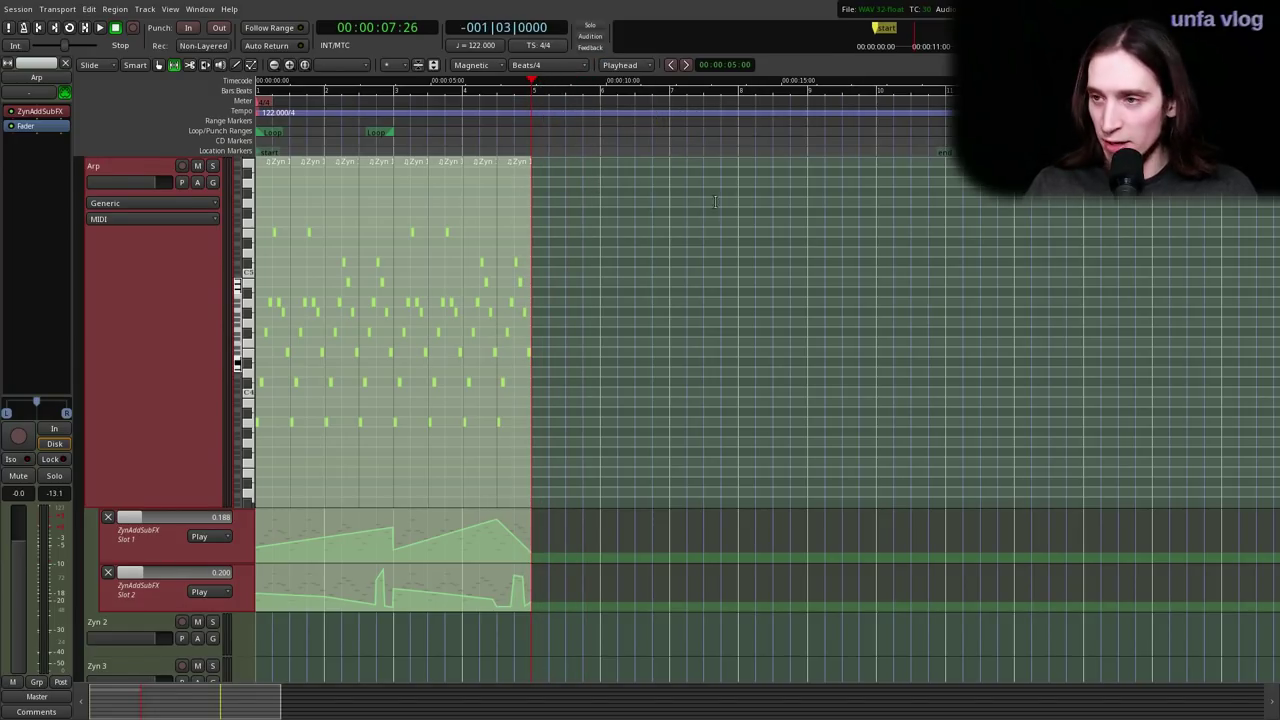
key(ctrl+v)
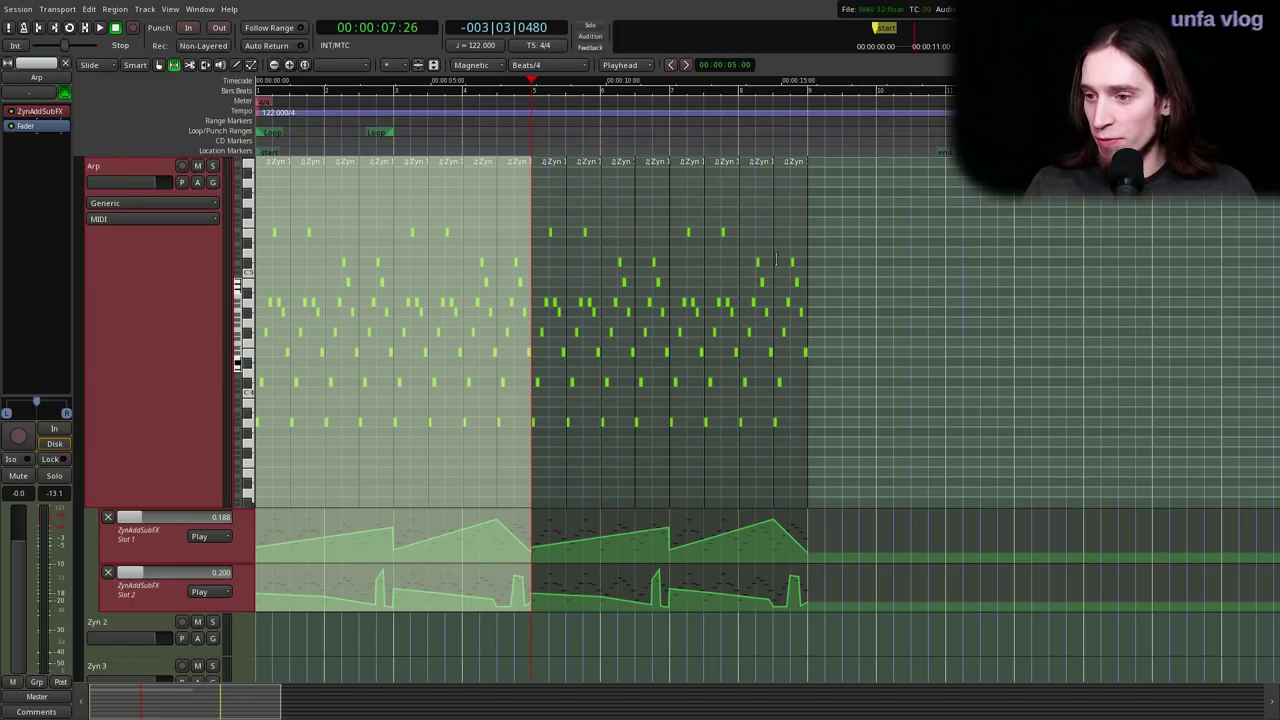
- Try pasting another copy of the four bars and automation at bar 9, then undo it
click(818, 115)
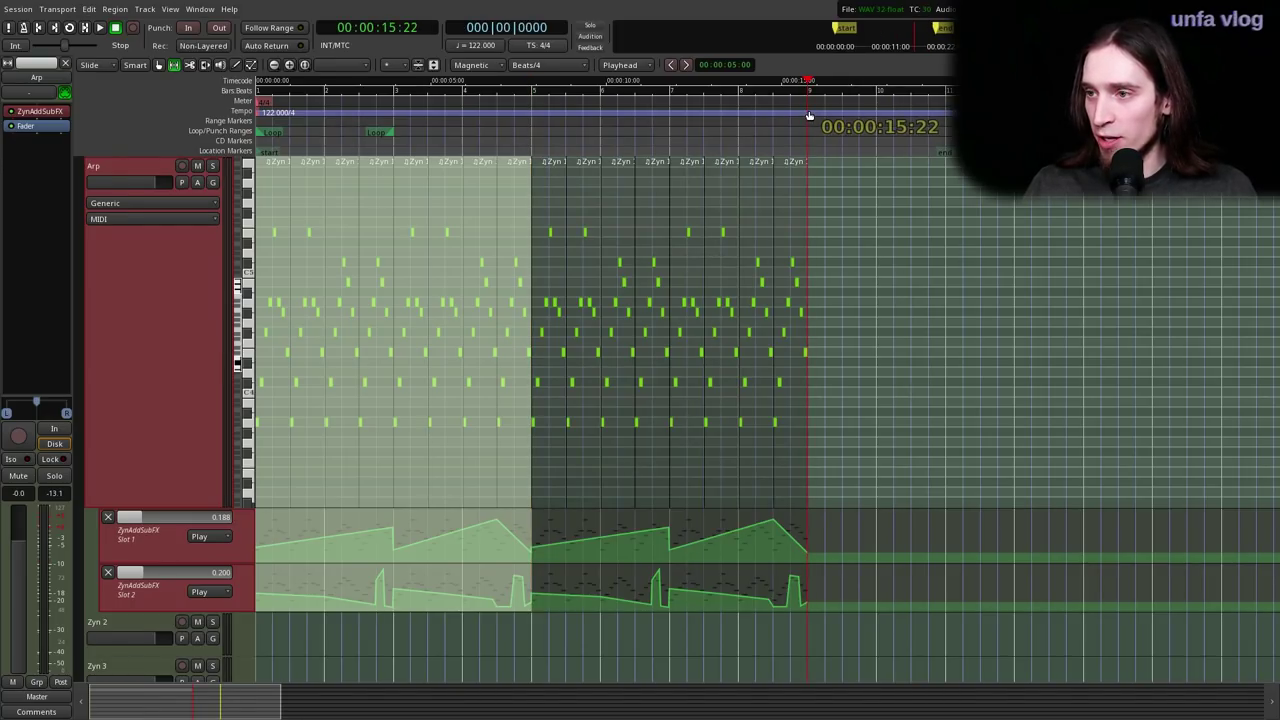
key(ctrl+v)
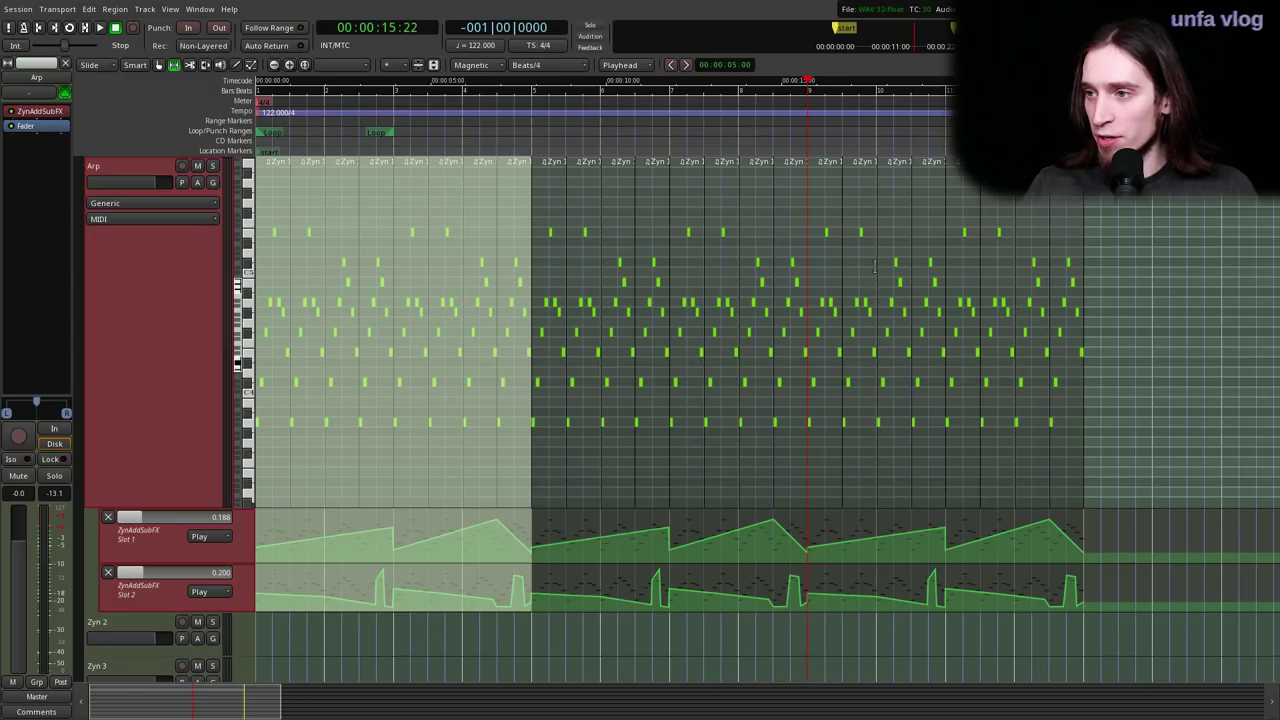
key(ctrl+z)
- Return the playhead to the session start and reduce the height of the Arp track and its automation lanes
click(503, 136)
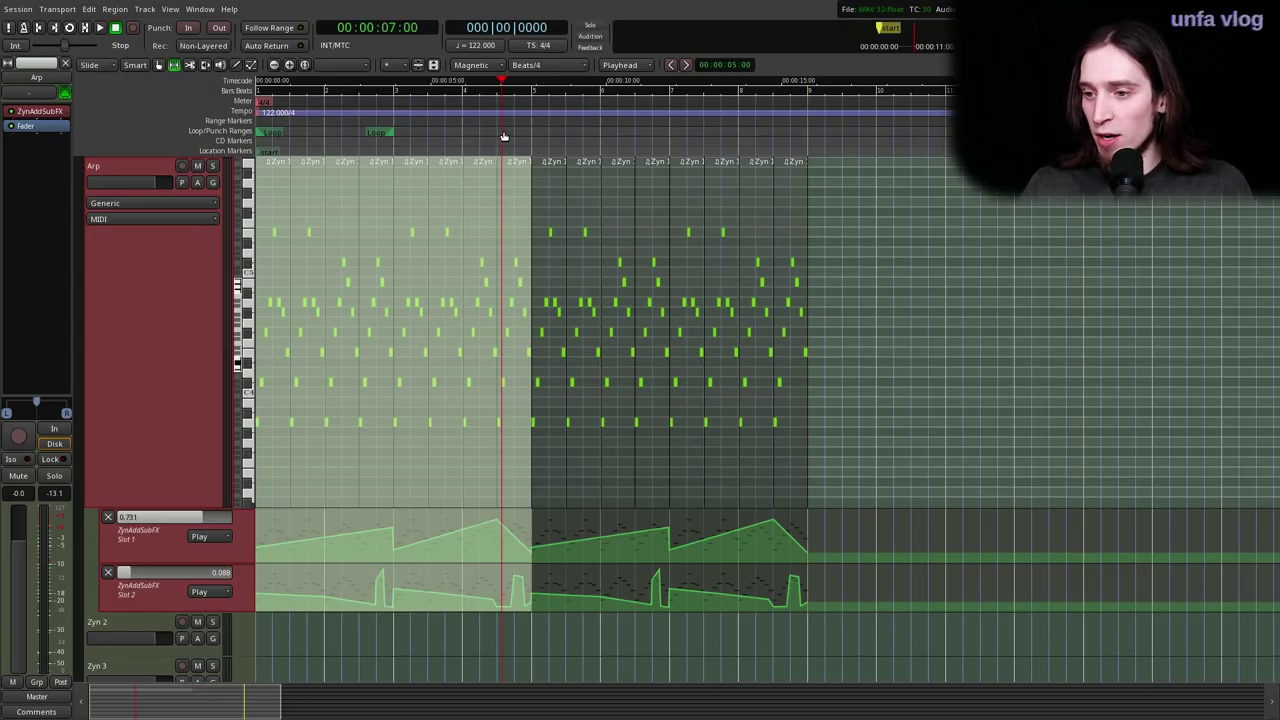
key(g)
key(Home)
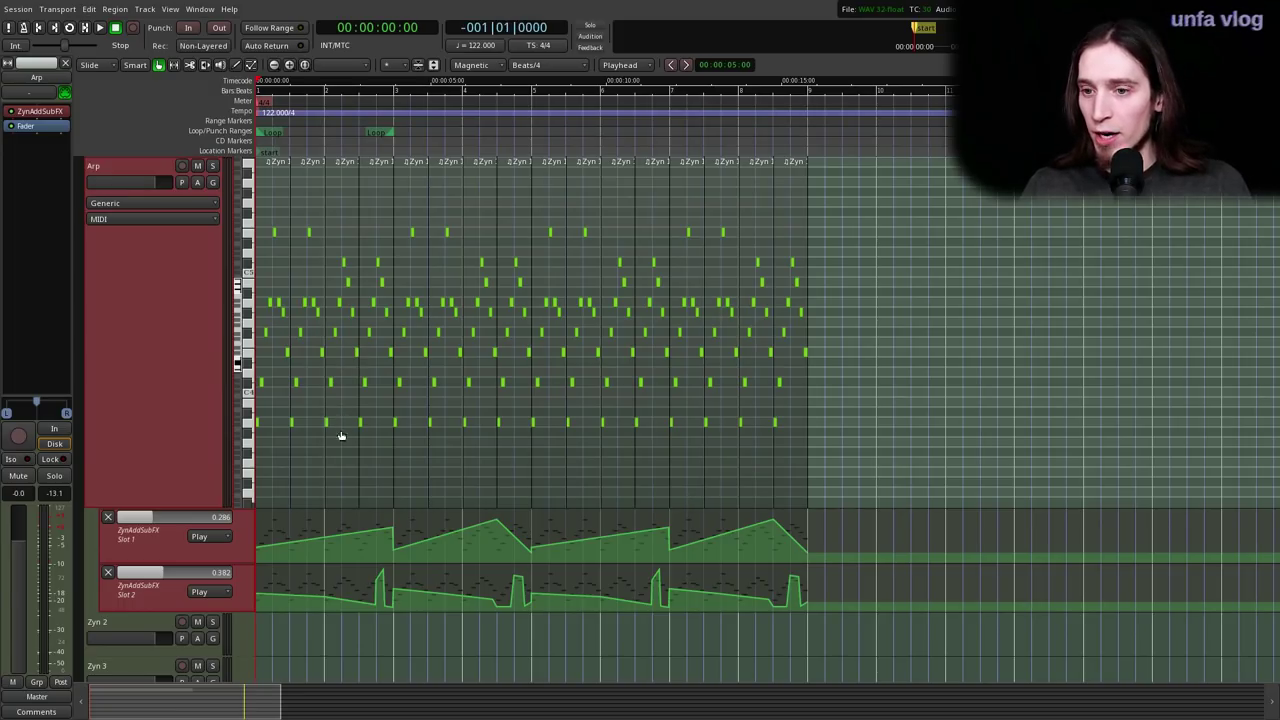
drag(194, 501, 208, 365)
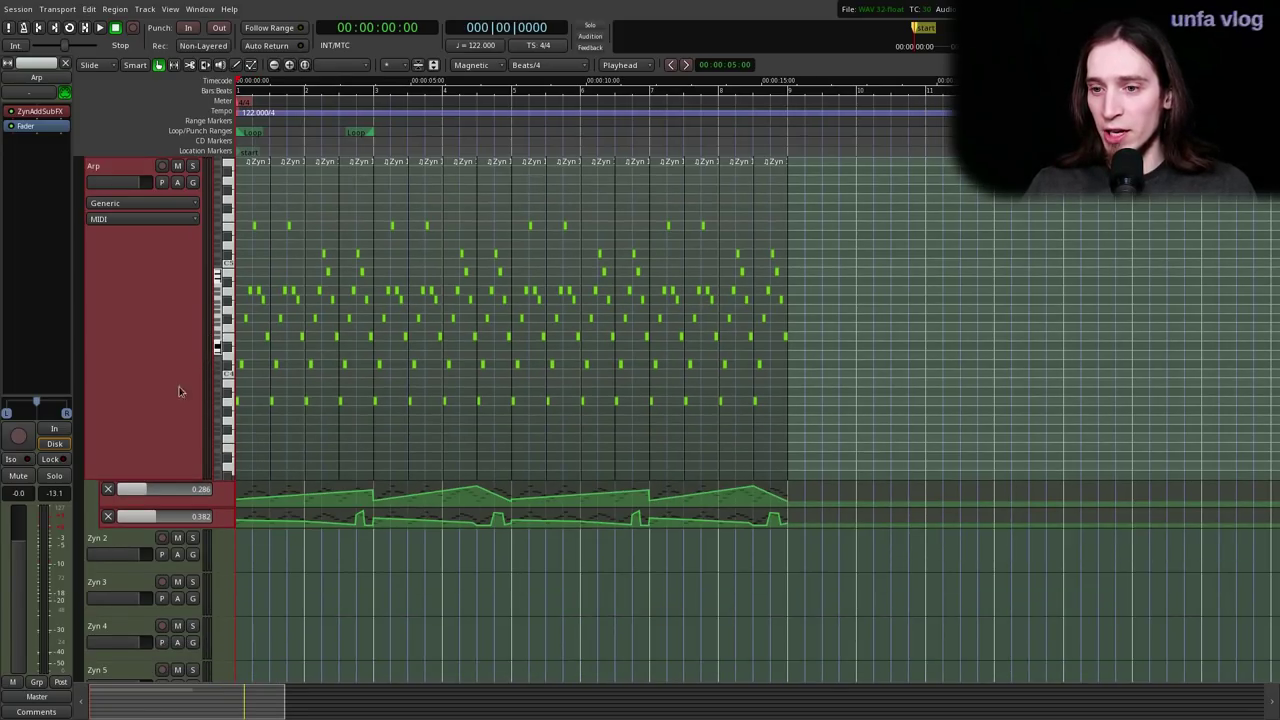
drag(171, 477, 218, 331)
click(286, 551)
drag(166, 467, 155, 376)
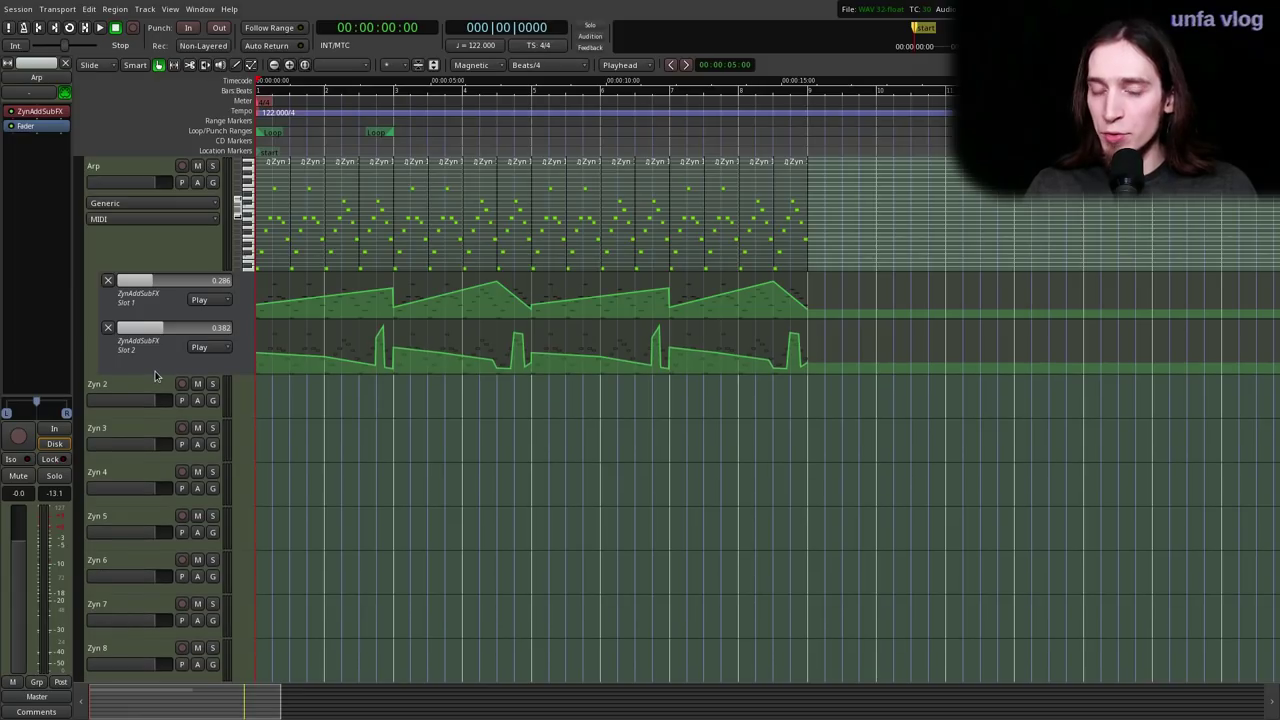
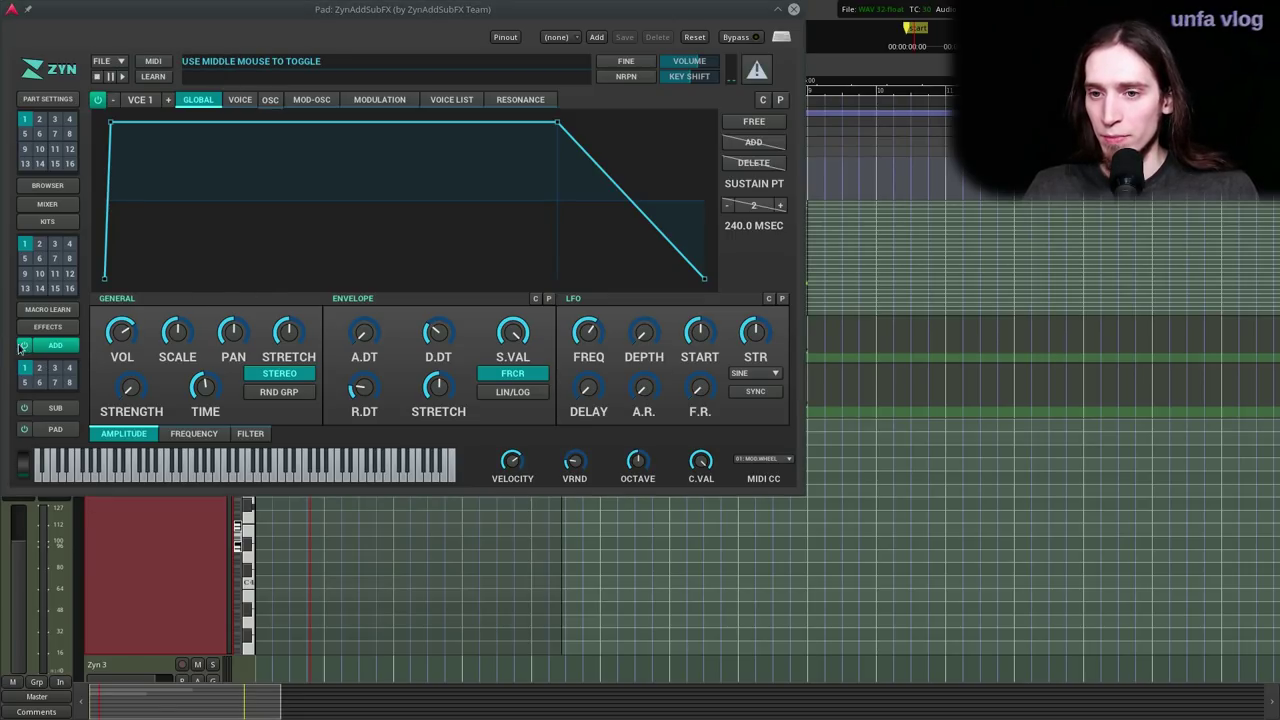
- Disable the Pad instrument's ADD synth, enable its PAD synth and open the PAD settings
click(21, 430)
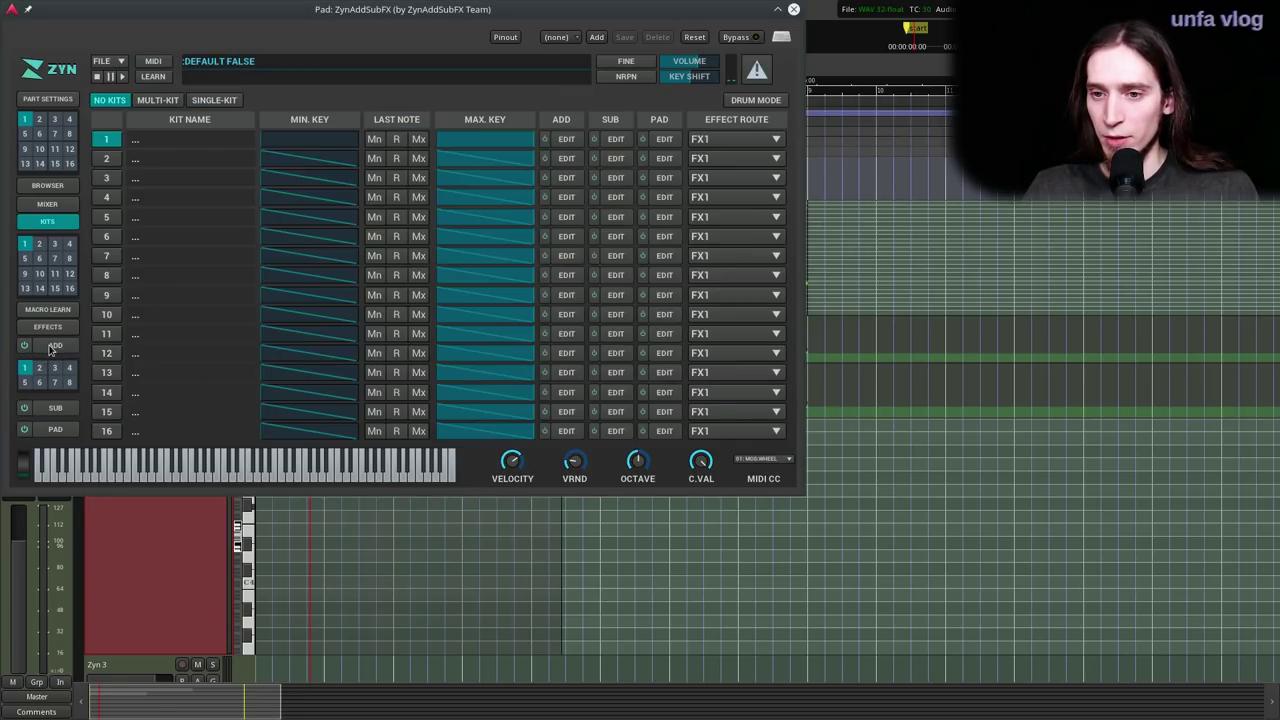
click(24, 430)
click(52, 431)
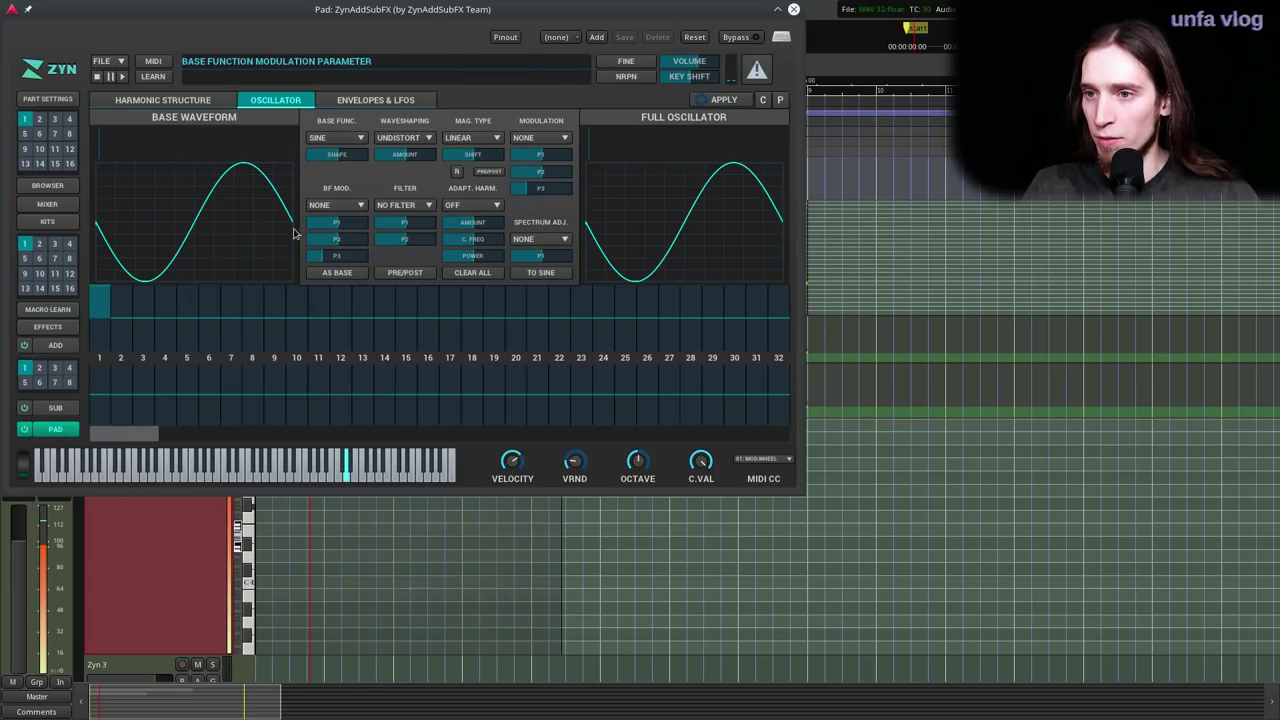
- Set the PAD oscillator's base function to Pulse
click(342, 143)
click(335, 176)
click(337, 140)
click(326, 164)
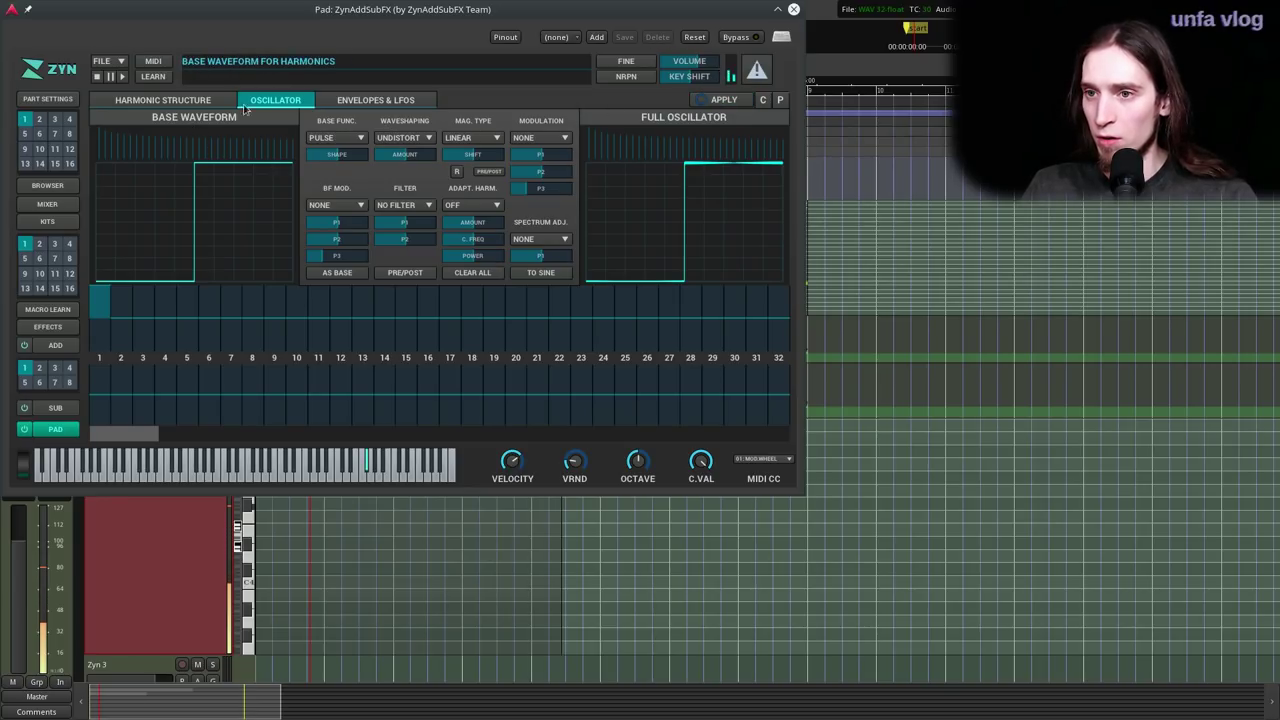
- Raise the PAD synth's anti-pop amount slightly in its amplitude settings and apply the change
click(368, 101)
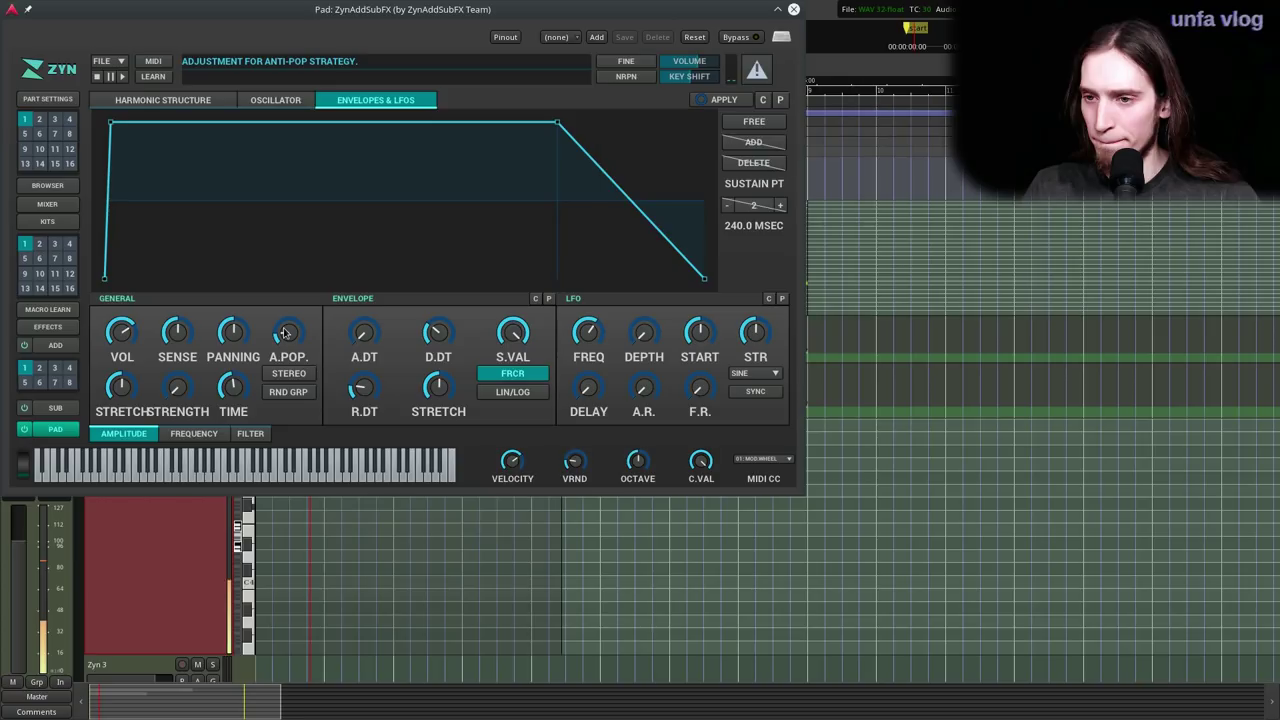
drag(292, 340, 293, 326)
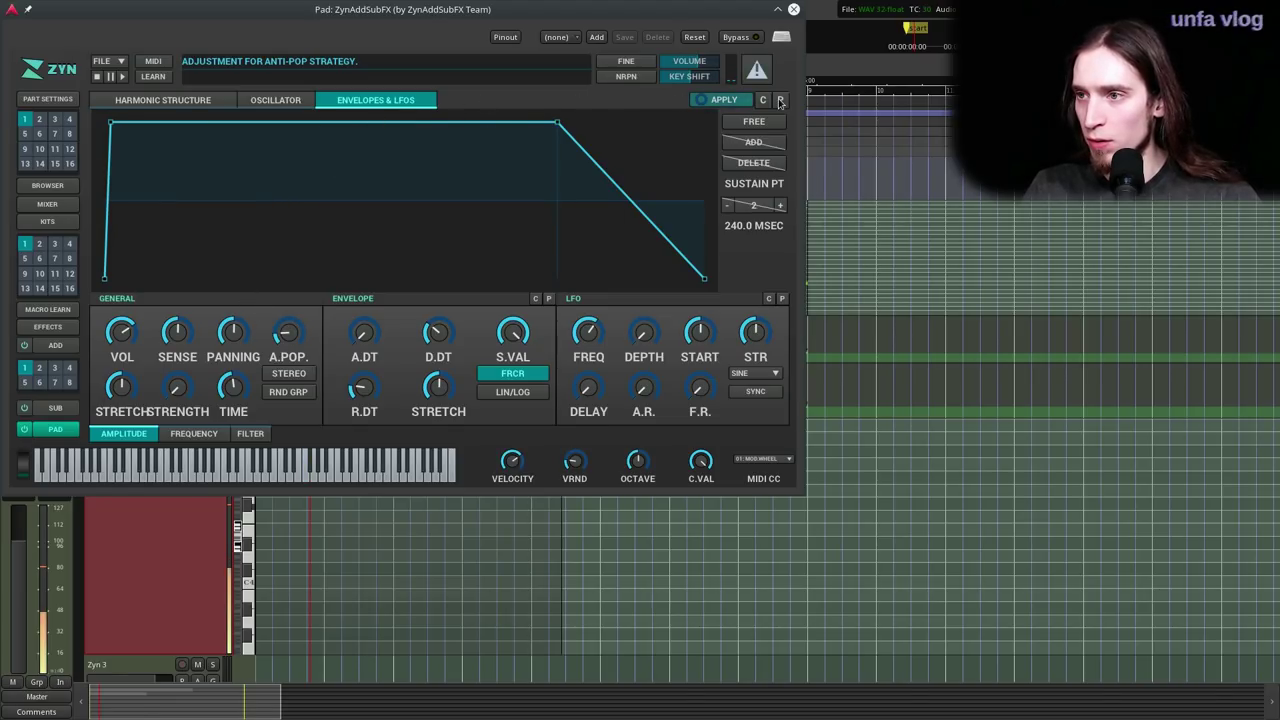
click(282, 102)
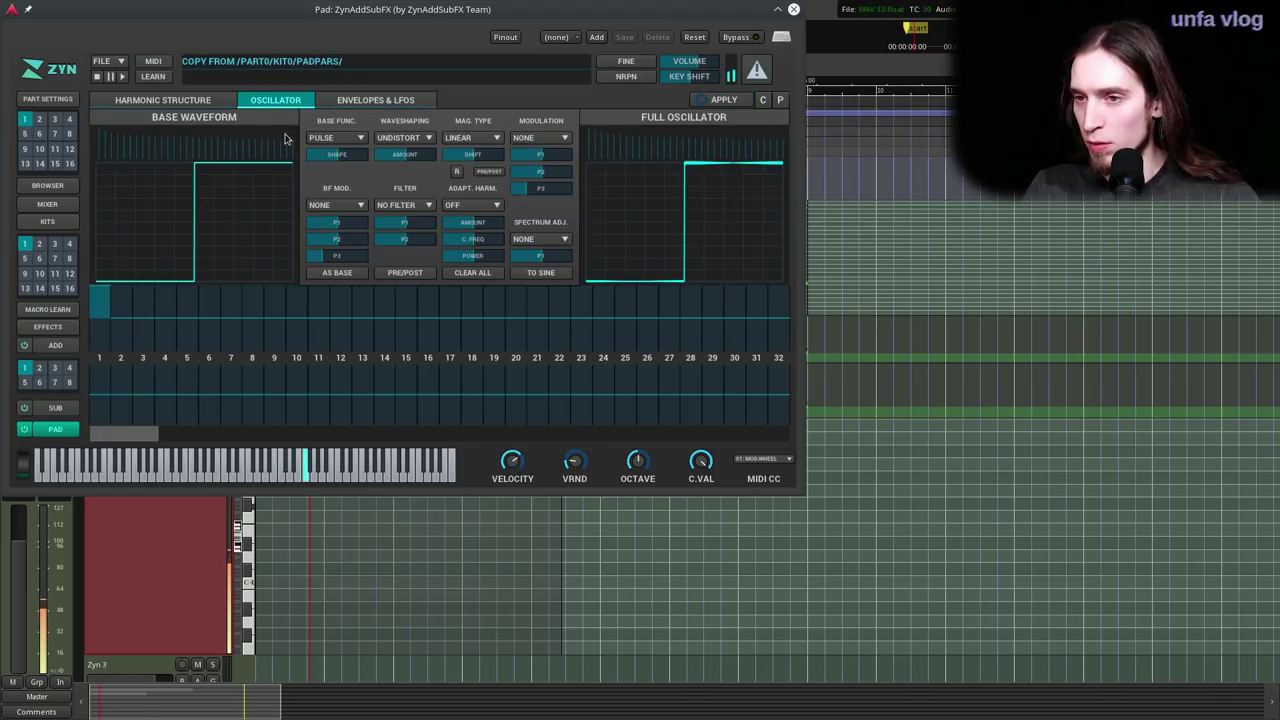
click(162, 100)
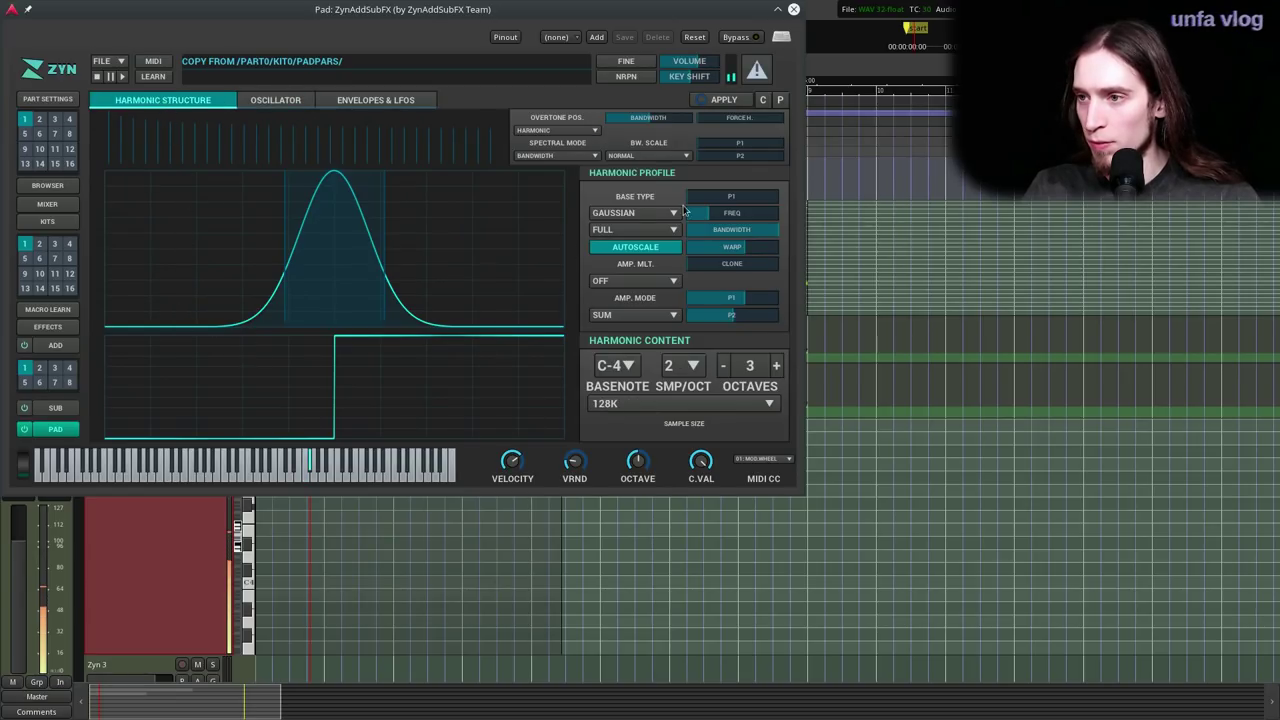
click(290, 100)
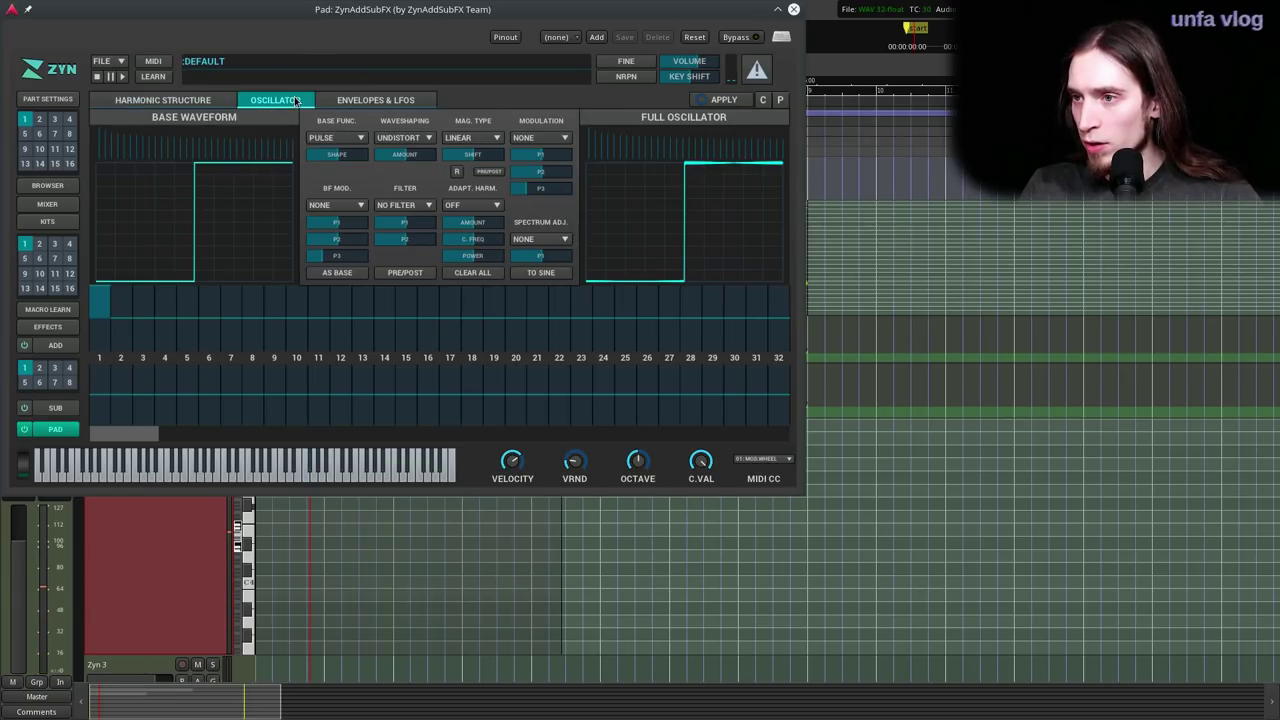
click(355, 101)
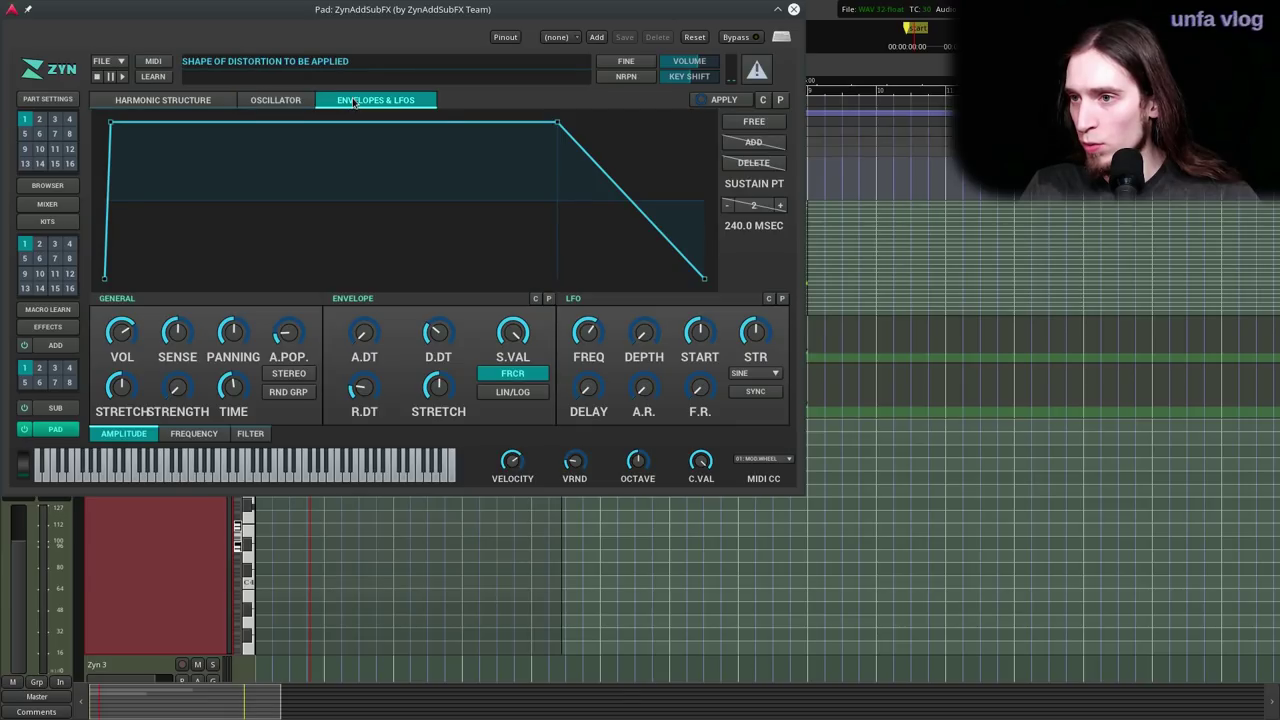
click(285, 101)
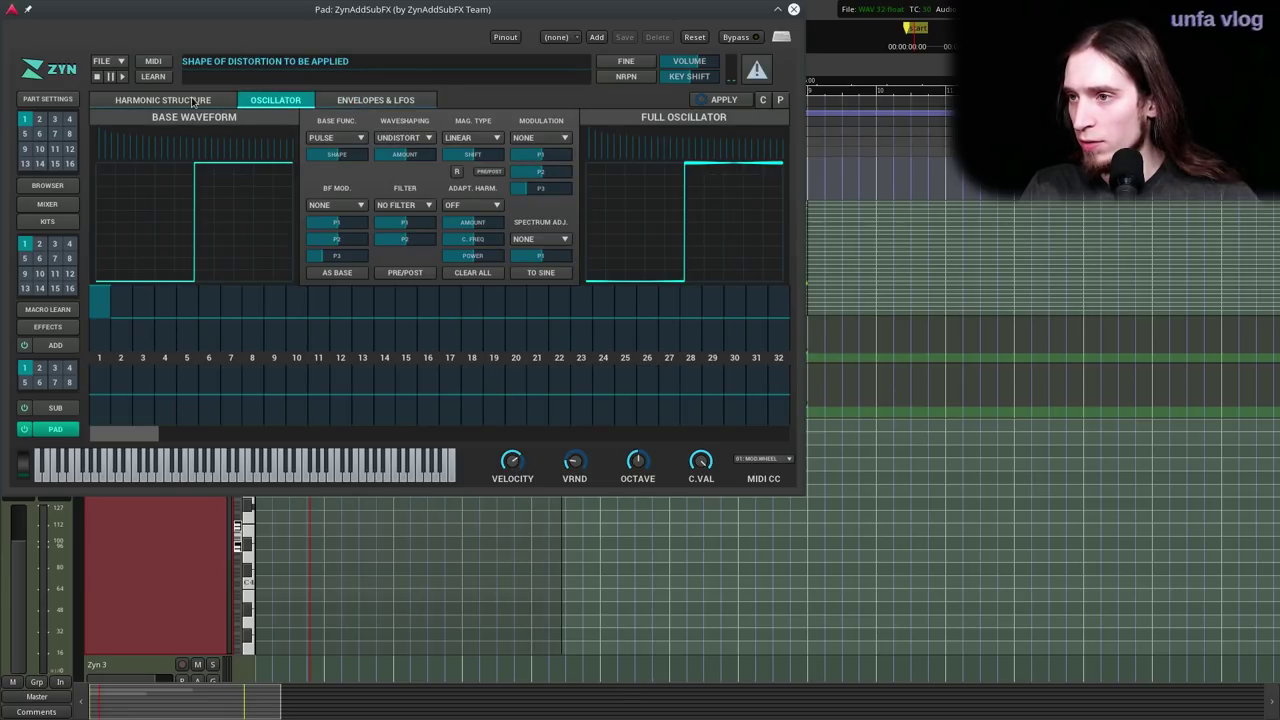
- Increase the bandwidth of the PAD harmonics, first to 647 and then slightly further, applying each change
click(193, 102)
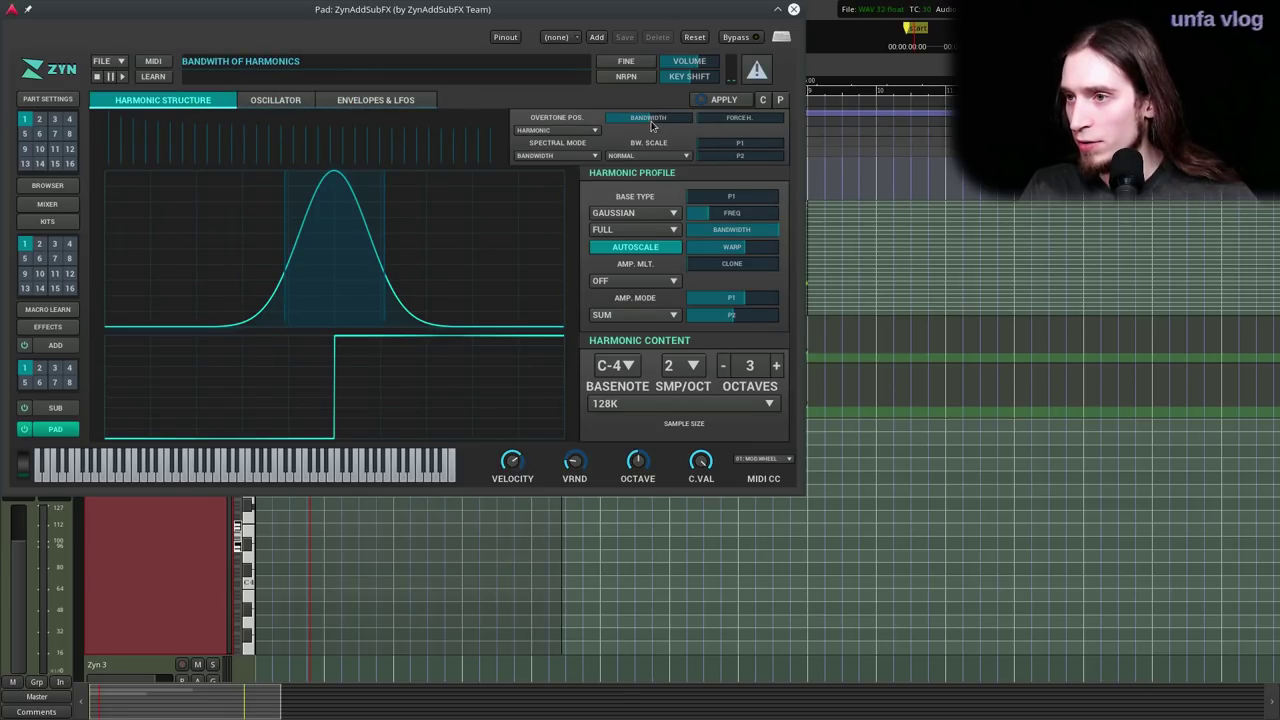
drag(651, 120, 660, 120)
click(702, 102)
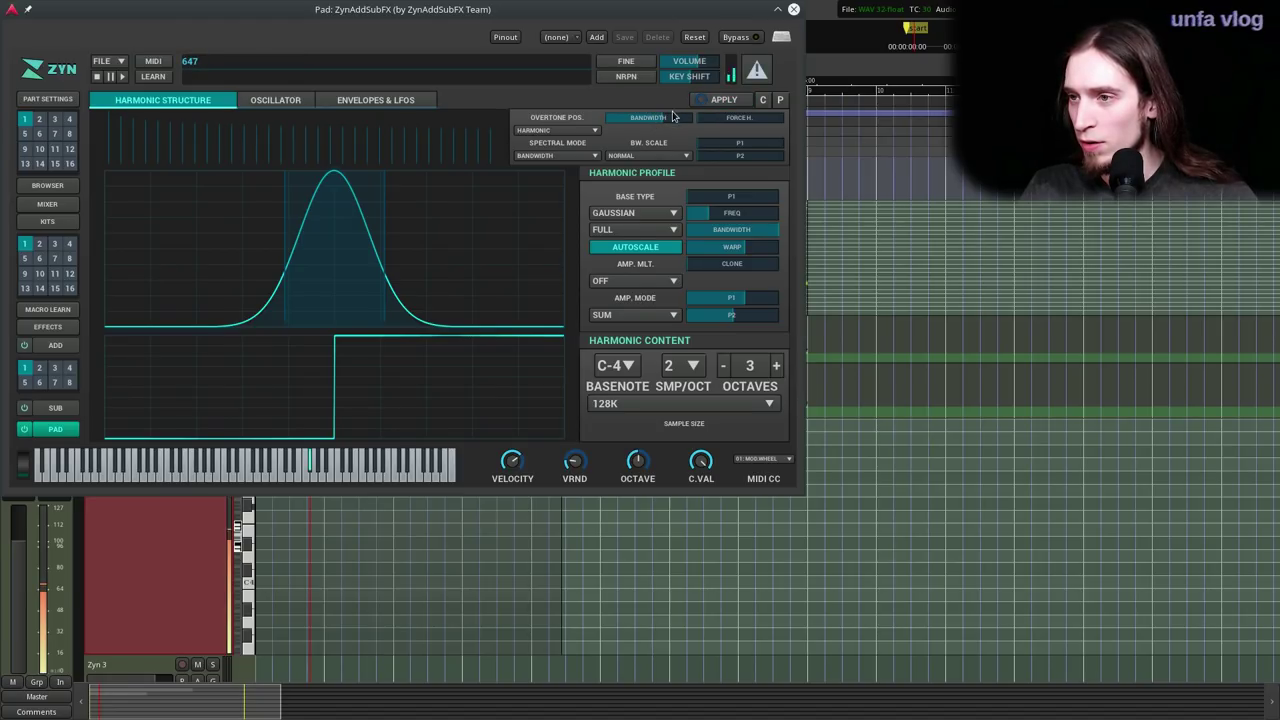
click(732, 101)
drag(665, 120, 671, 120)
click(708, 101)
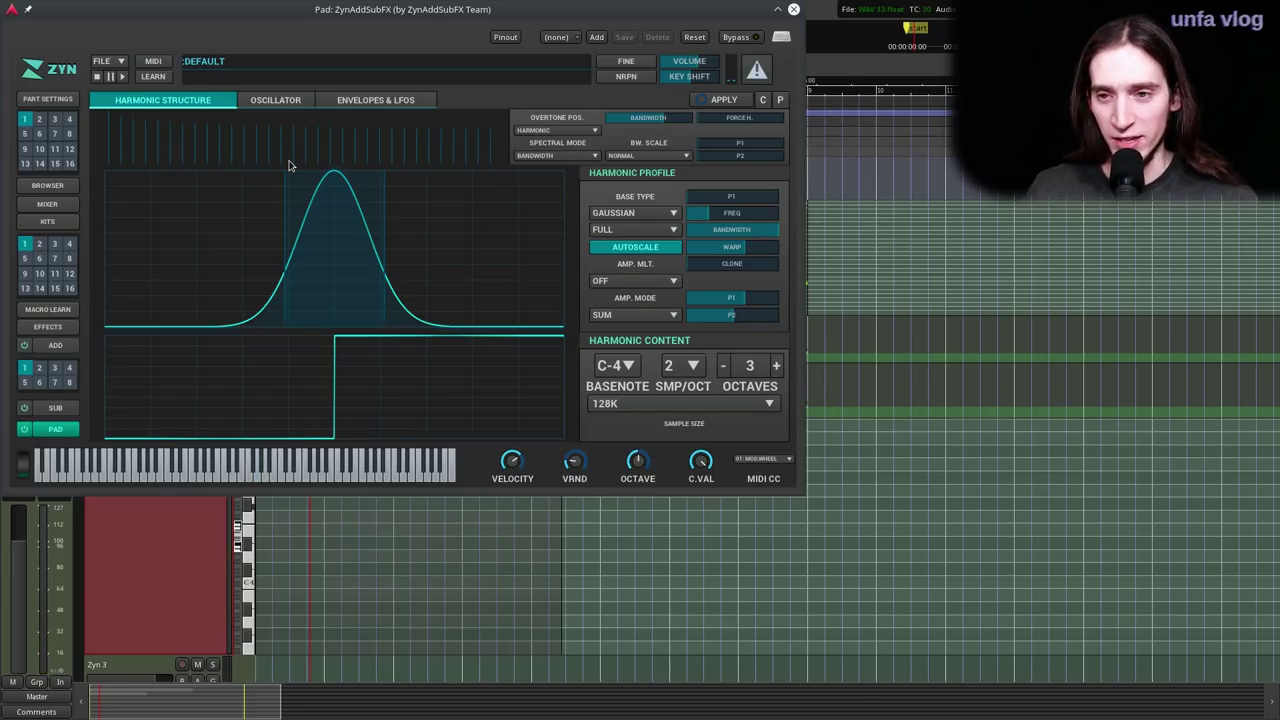
- Lengthen the attack of the PAD amplitude envelope and stretch its release to about 985 ms
click(272, 103)
click(203, 104)
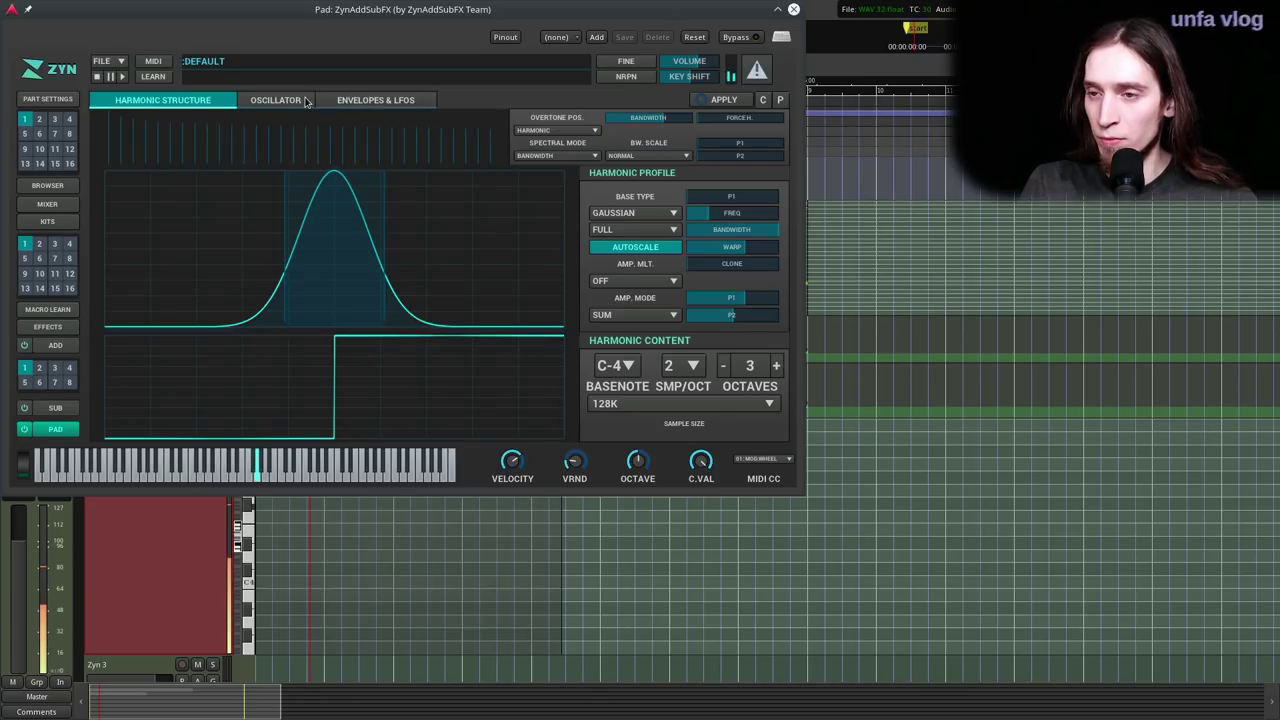
click(342, 101)
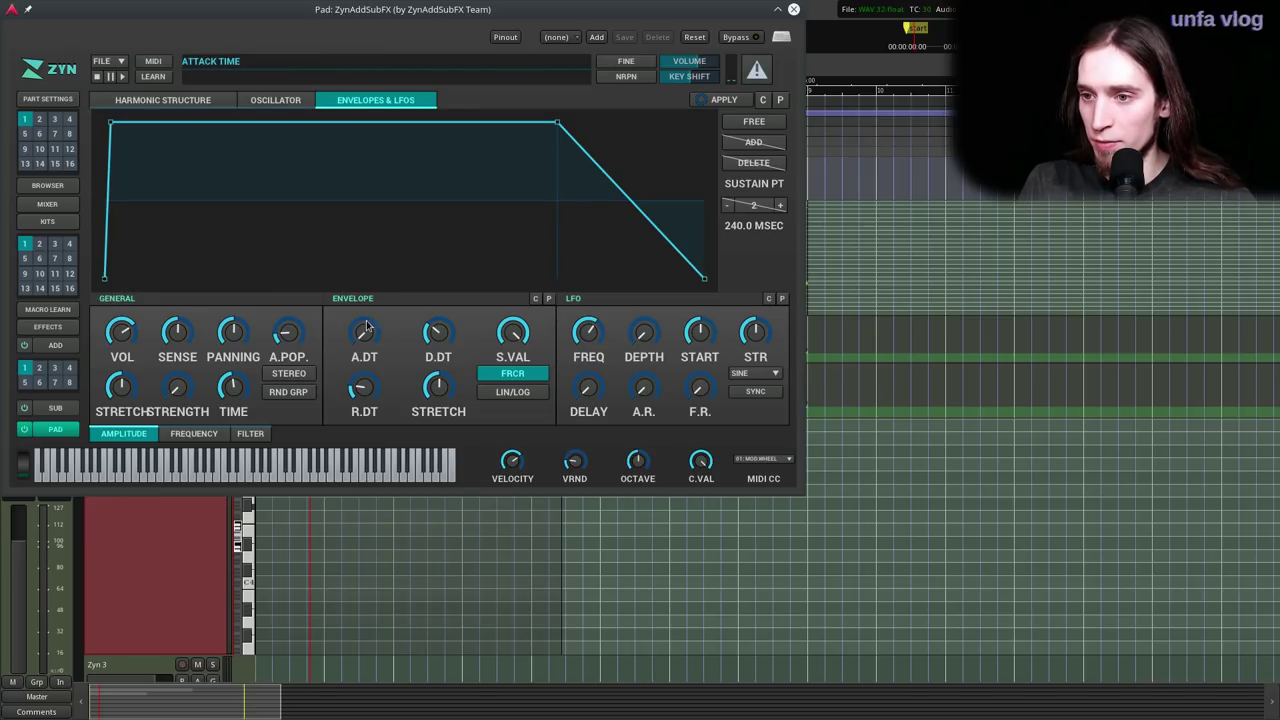
drag(366, 330, 277, 190)
drag(331, 124, 302, 124)
drag(705, 279, 845, 316)
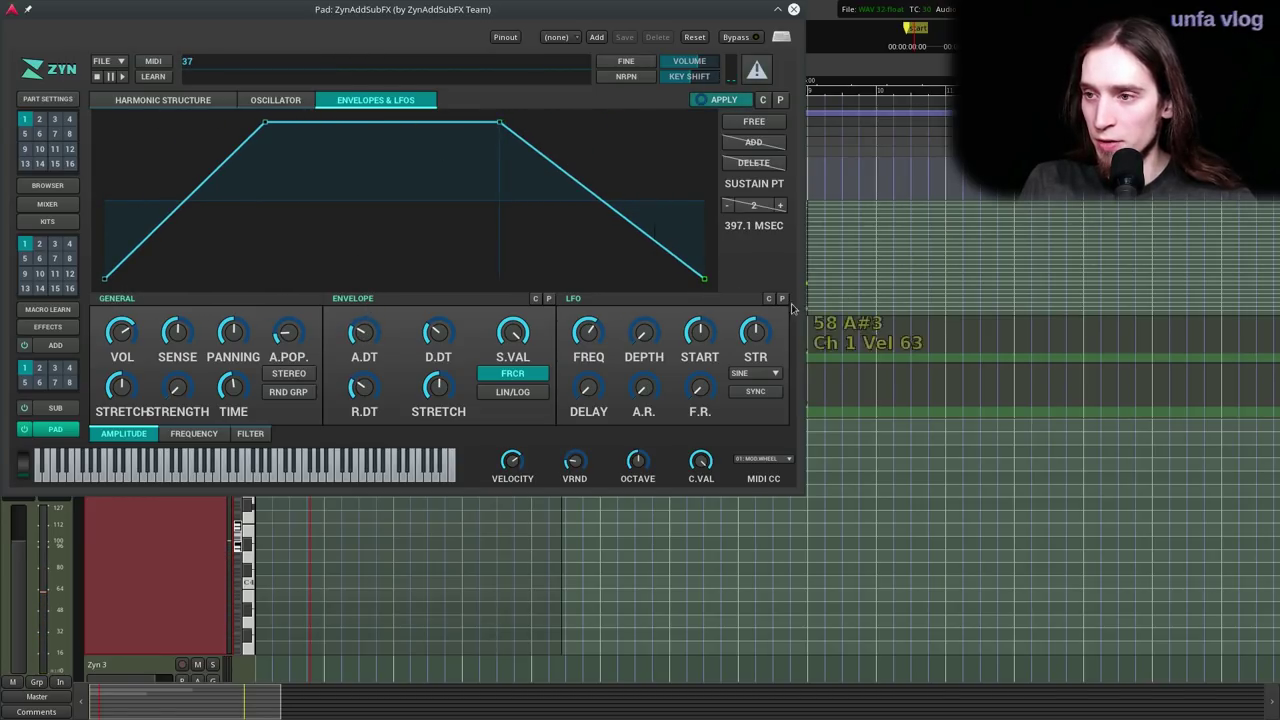
drag(705, 279, 743, 286)
drag(662, 284, 797, 296)
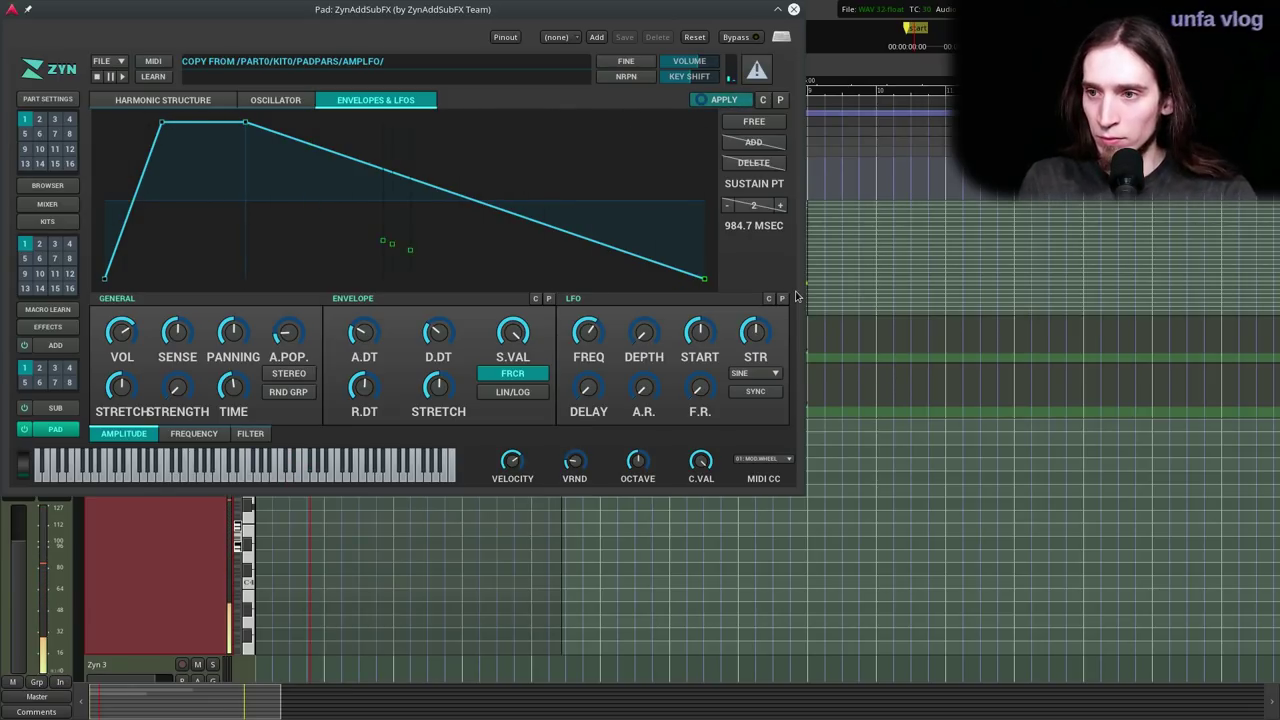
click(110, 100)
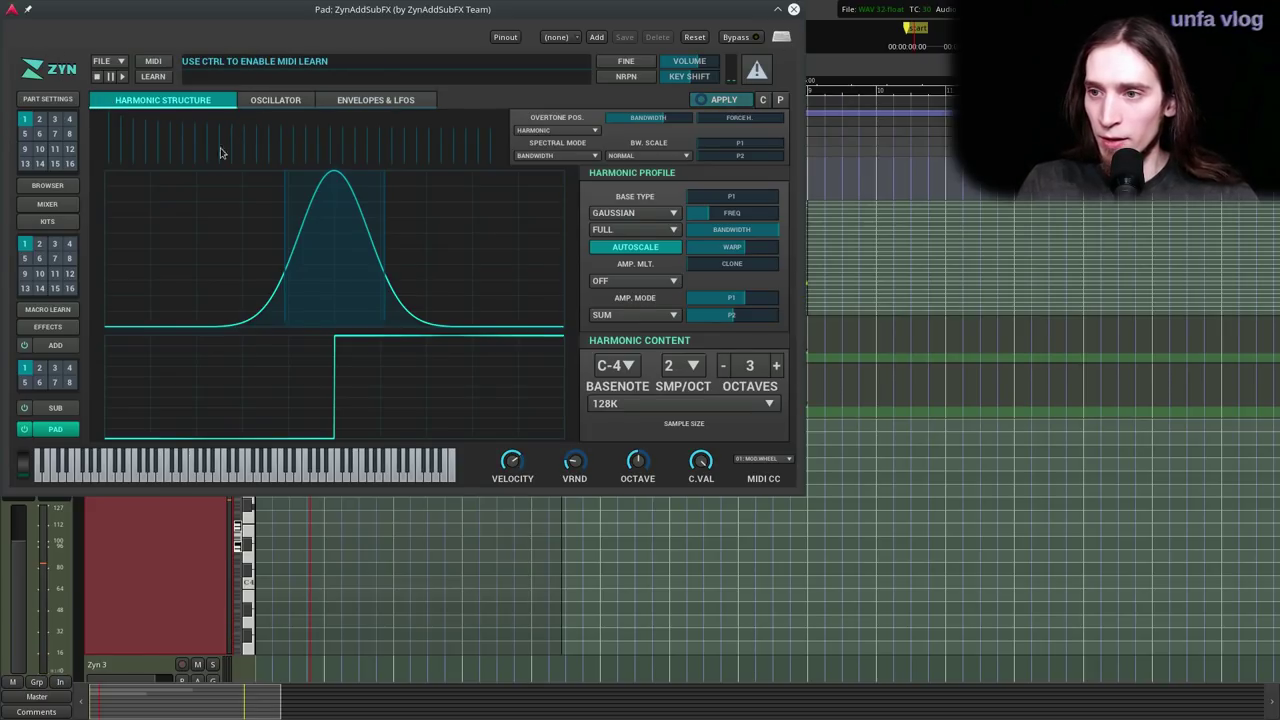
- Lower the Pulse shape of the PAD oscillator, add Sine waveshaping with a raised amount, and apply the changes
click(268, 101)
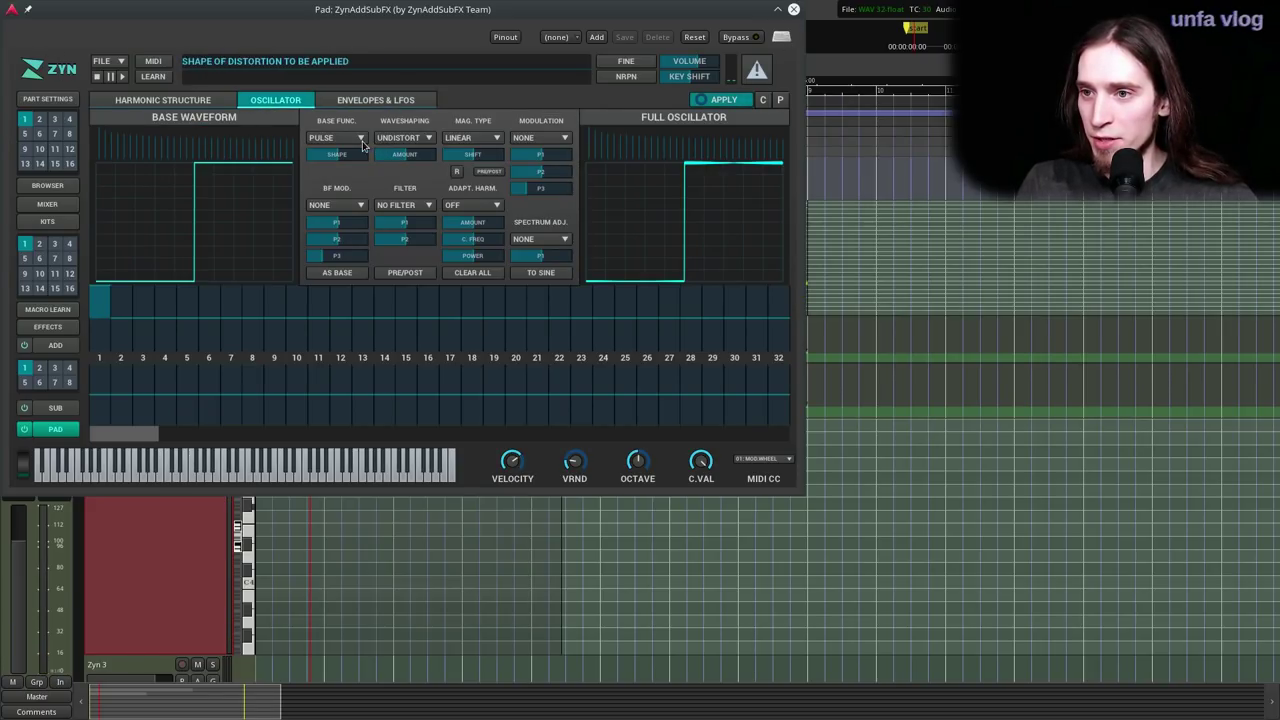
drag(340, 155, 328, 155)
click(405, 137)
click(414, 192)
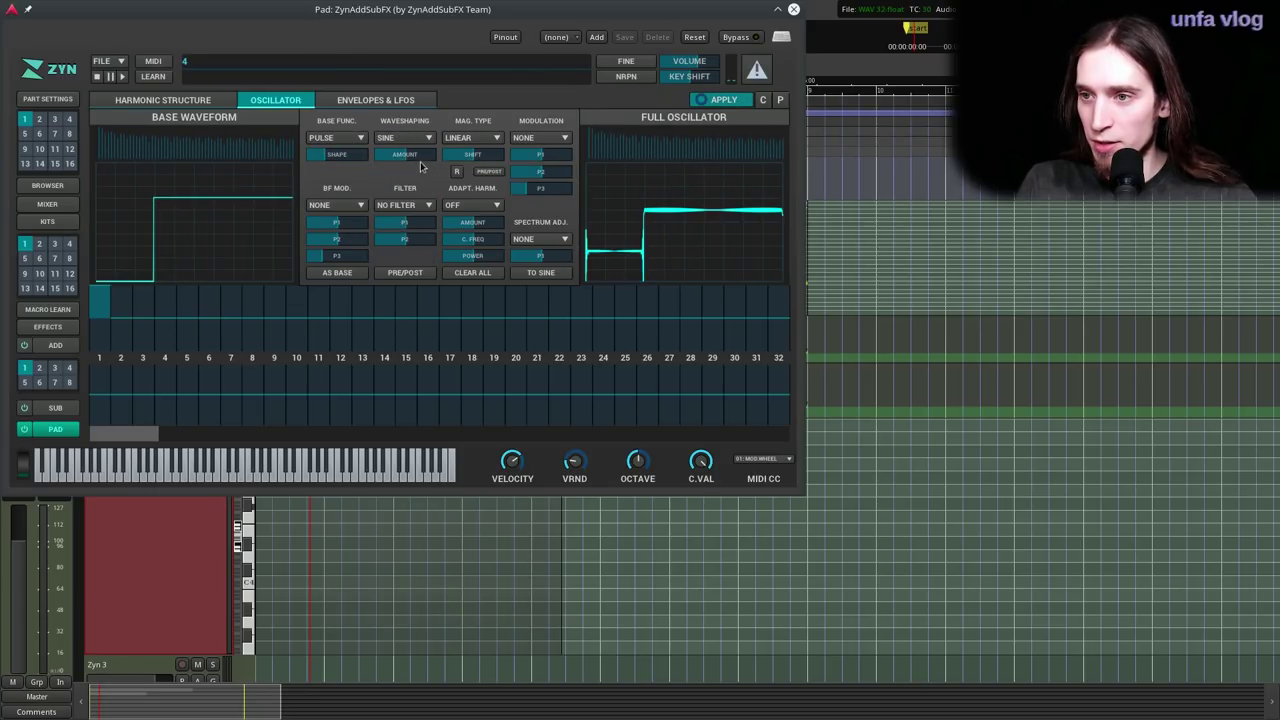
drag(413, 154, 428, 154)
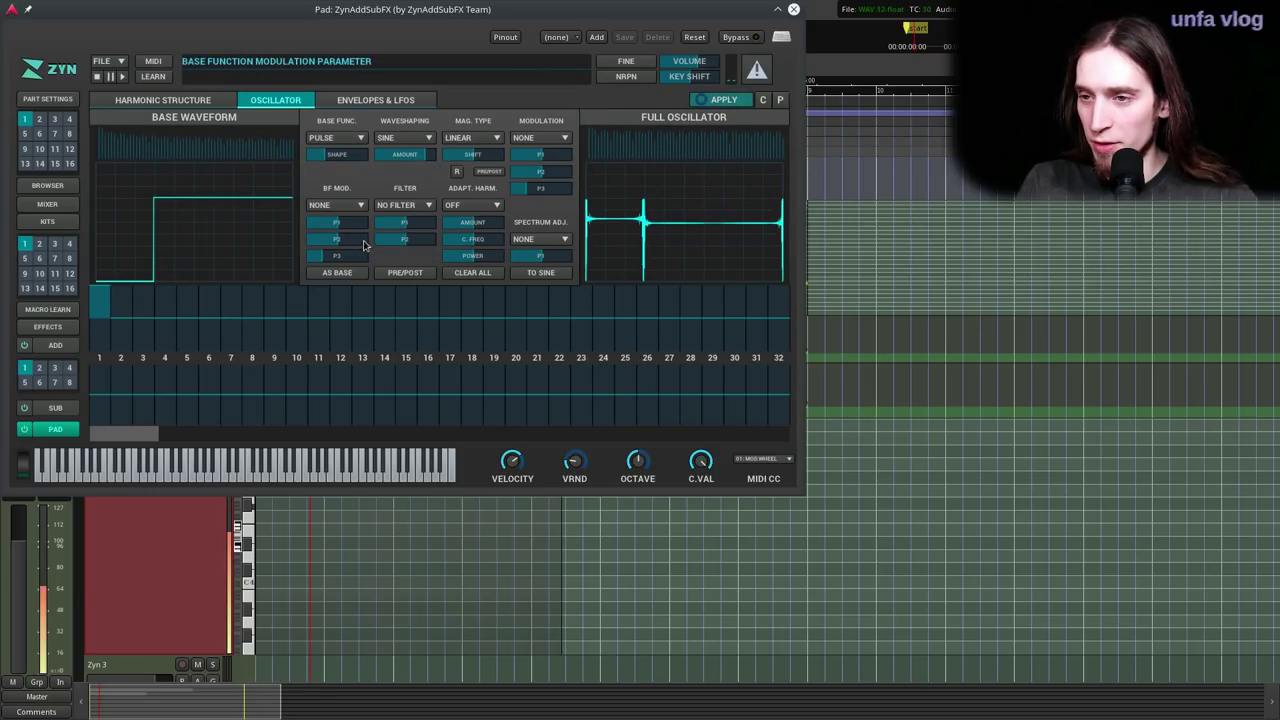
click(718, 101)
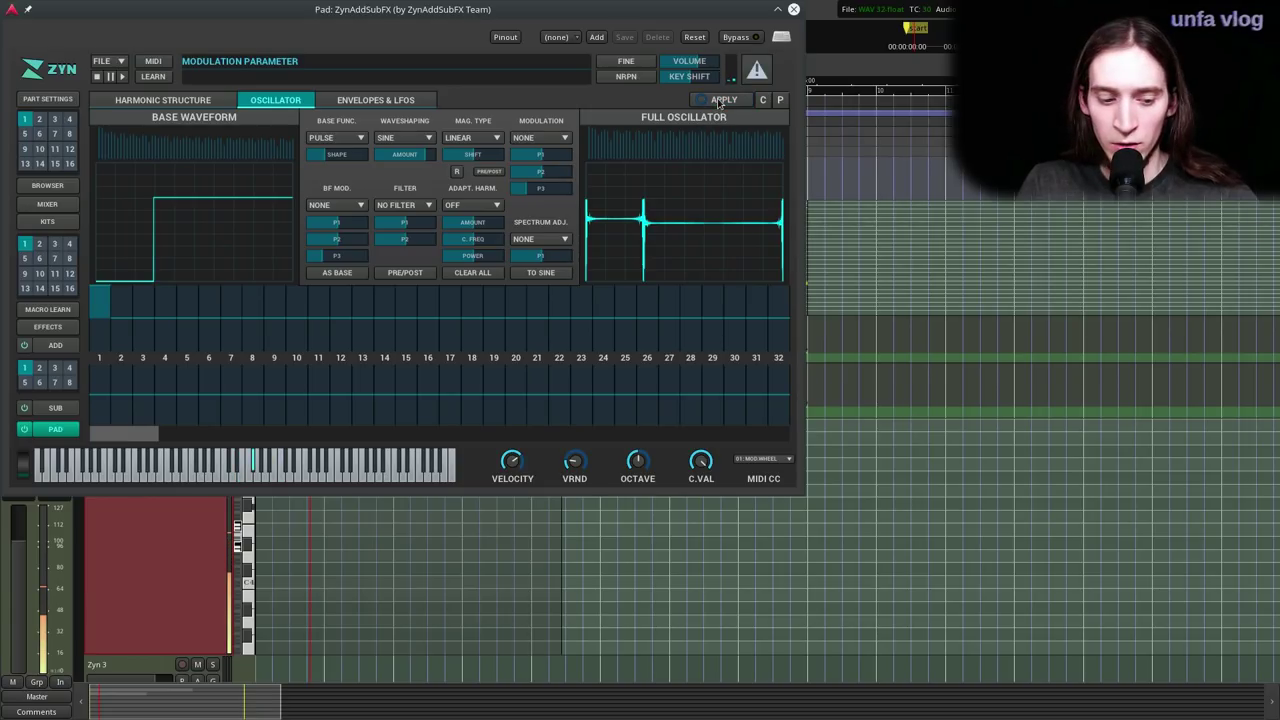
- Set the PAD oscillator's harmonic filter to COS and apply the change
click(418, 205)
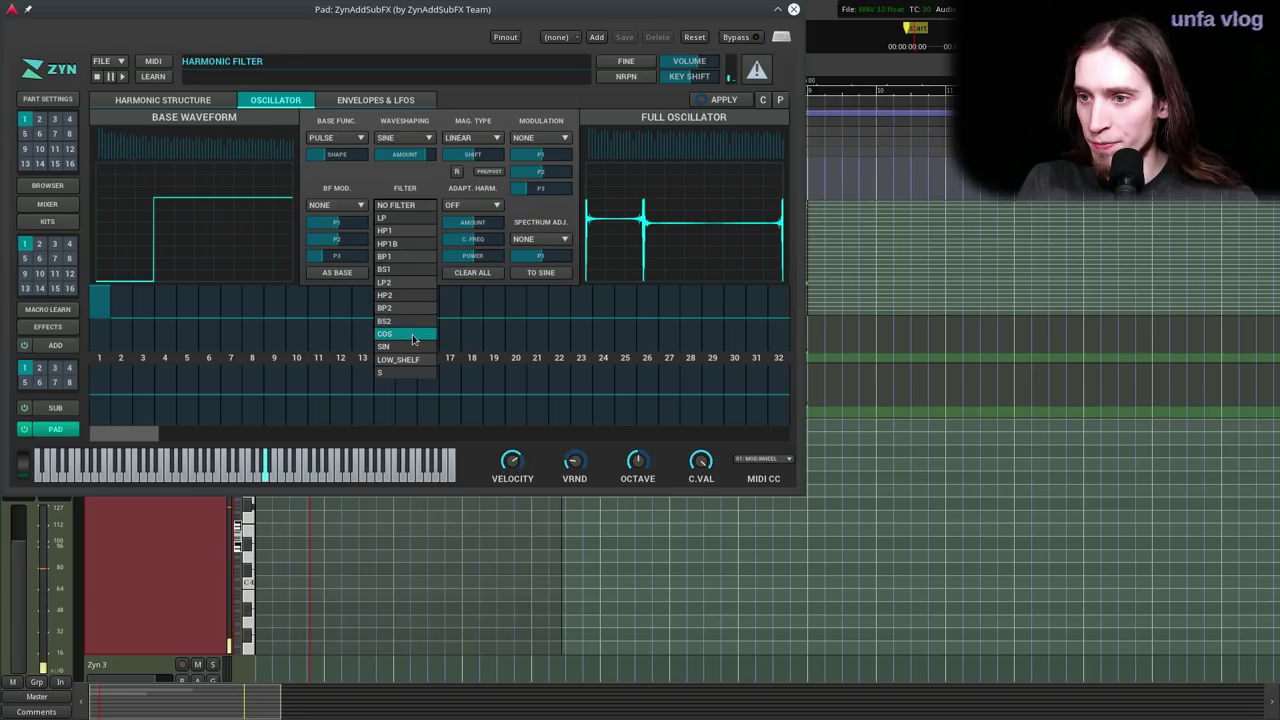
click(410, 333)
click(706, 99)
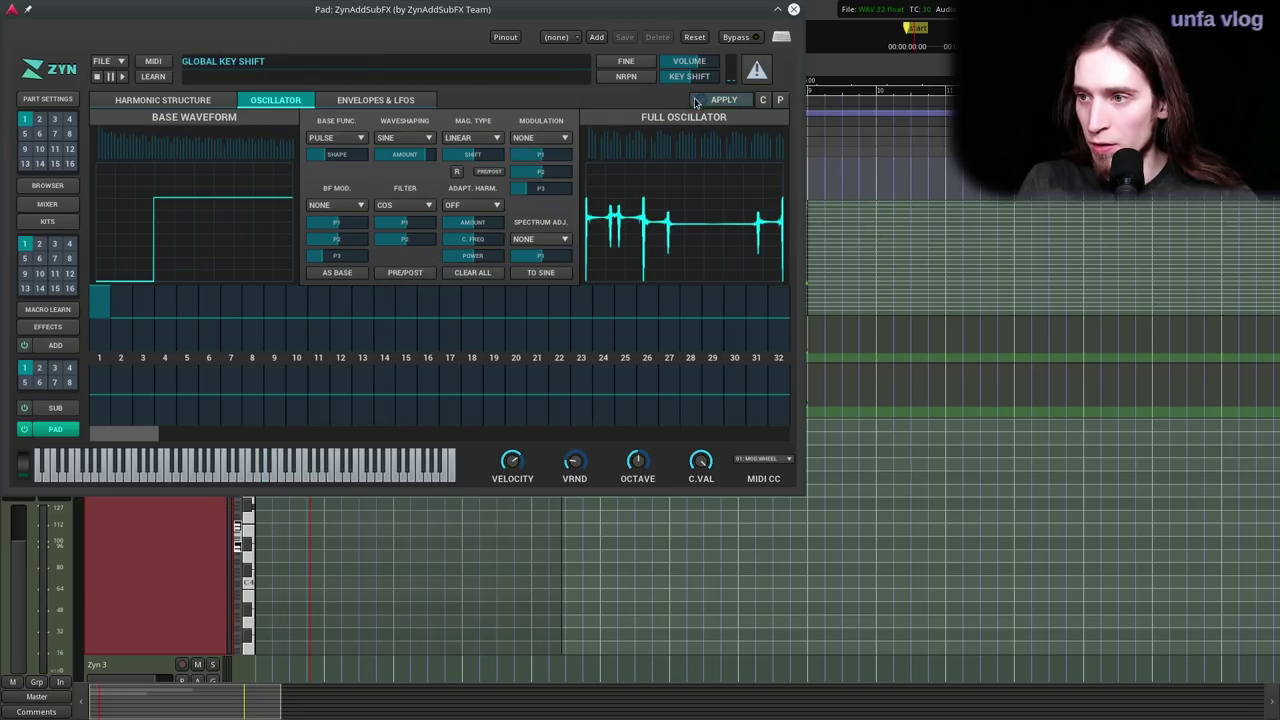
- Vary the two COS filter parameters, first raising and then lowering them to low values, and apply each change
drag(403, 226, 471, 249)
click(425, 240)
click(728, 101)
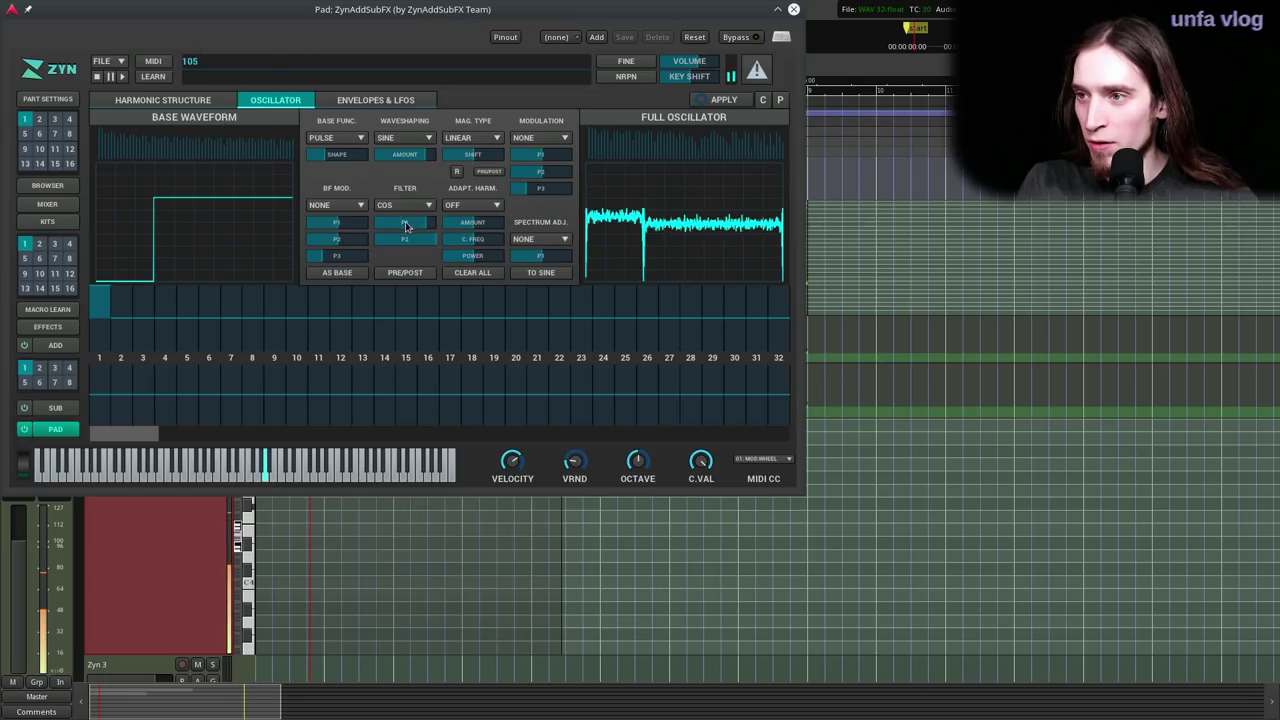
drag(409, 222, 374, 228)
click(728, 101)
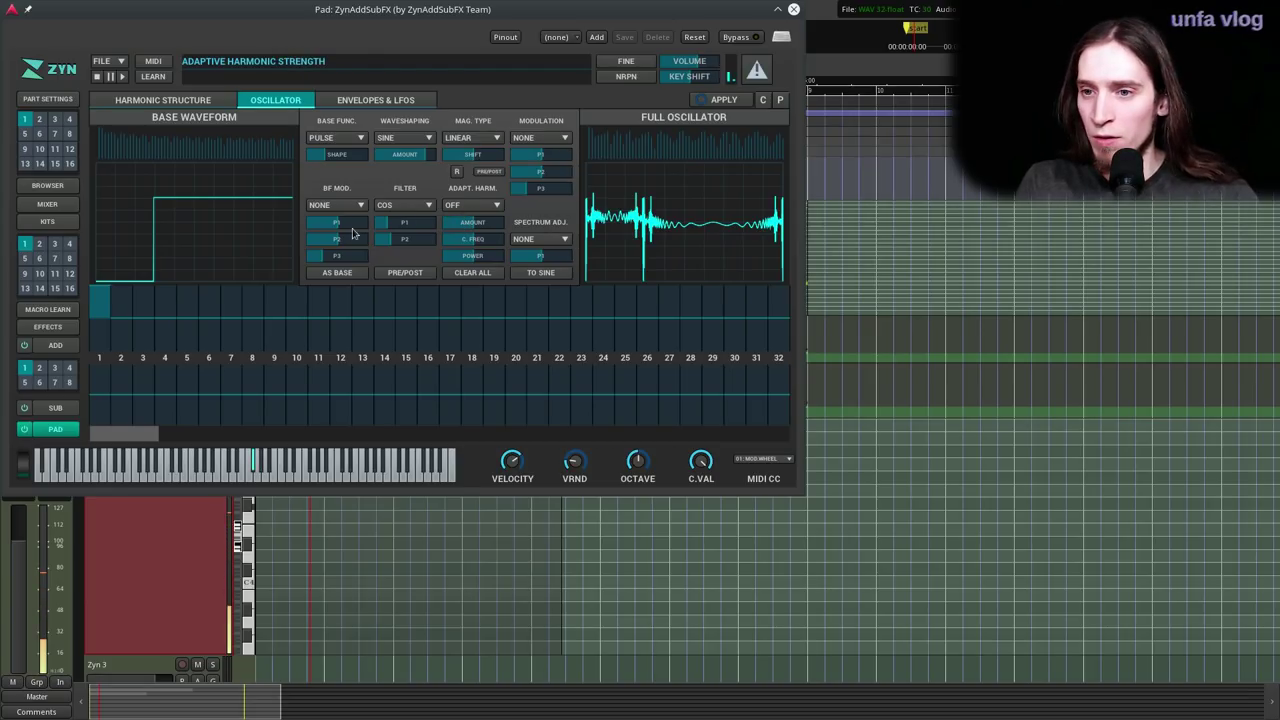
- Add a Reverb as the first part insertion effect and adjust its low-pass and high-pass filters
click(58, 329)
click(246, 106)
click(134, 122)
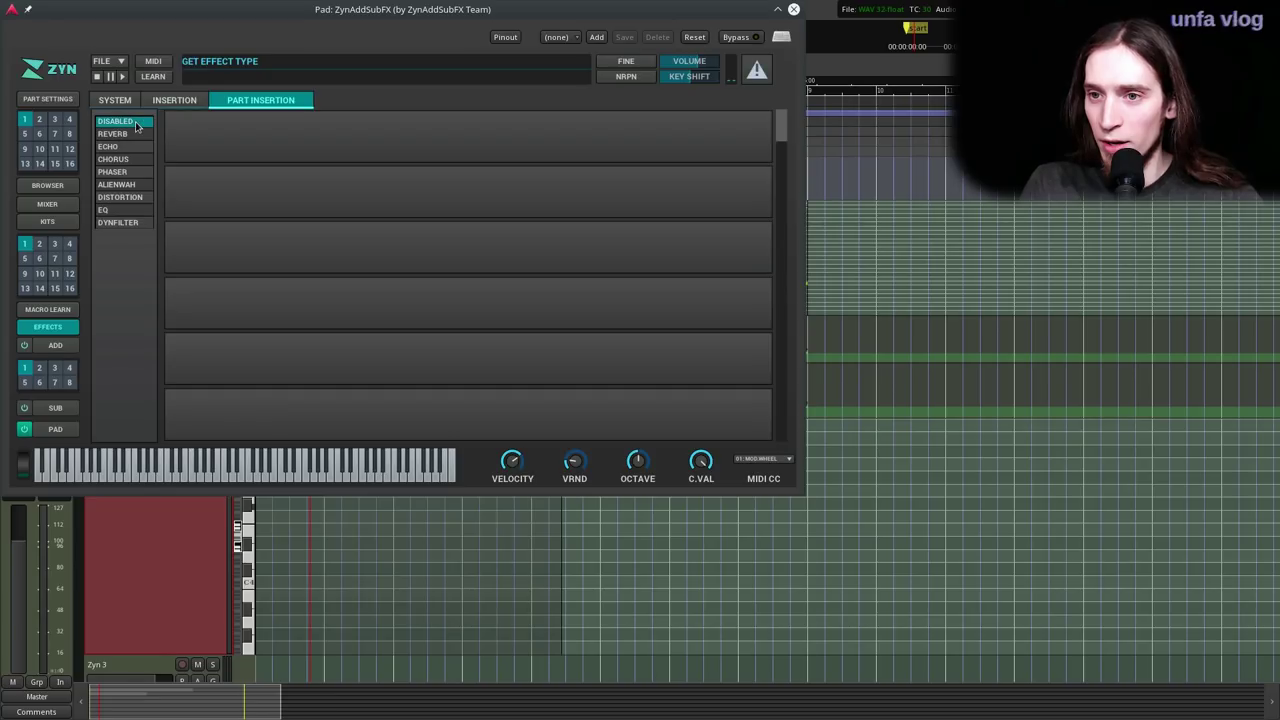
click(125, 136)
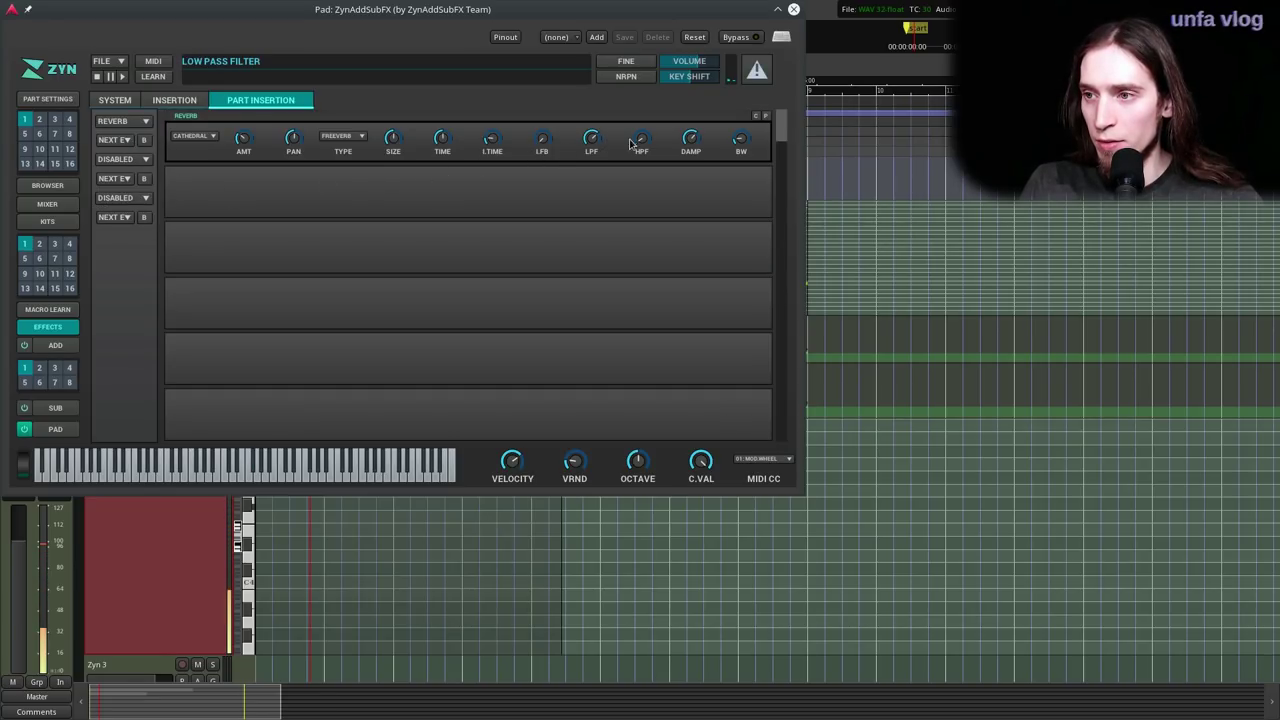
drag(591, 127, 593, 124)
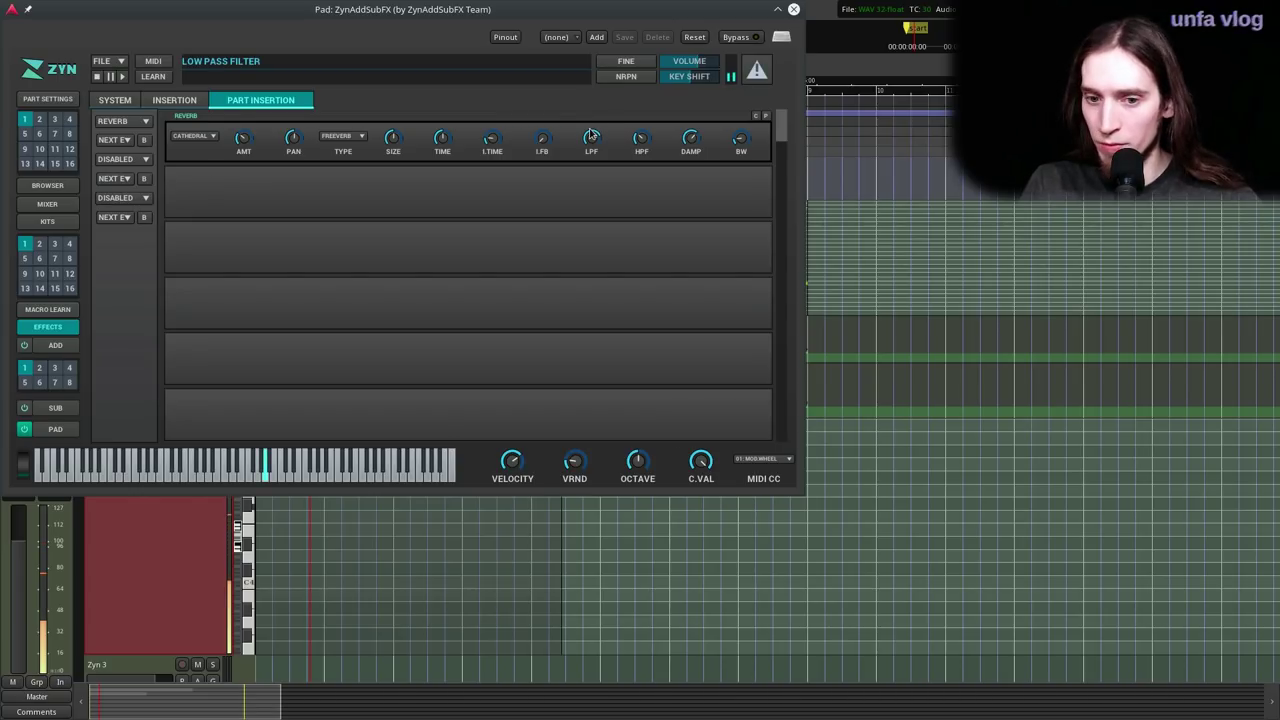
- Add a Phaser as the second part insertion effect and set it to 3 stages
click(124, 160)
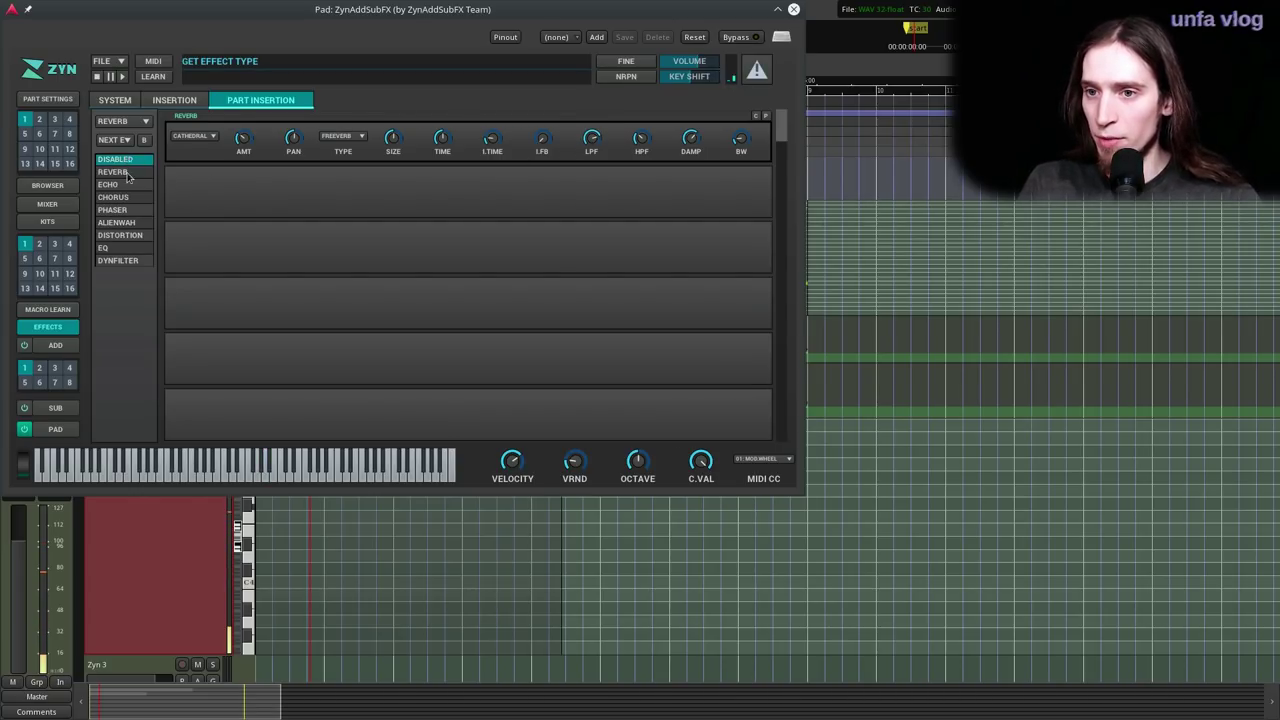
click(114, 210)
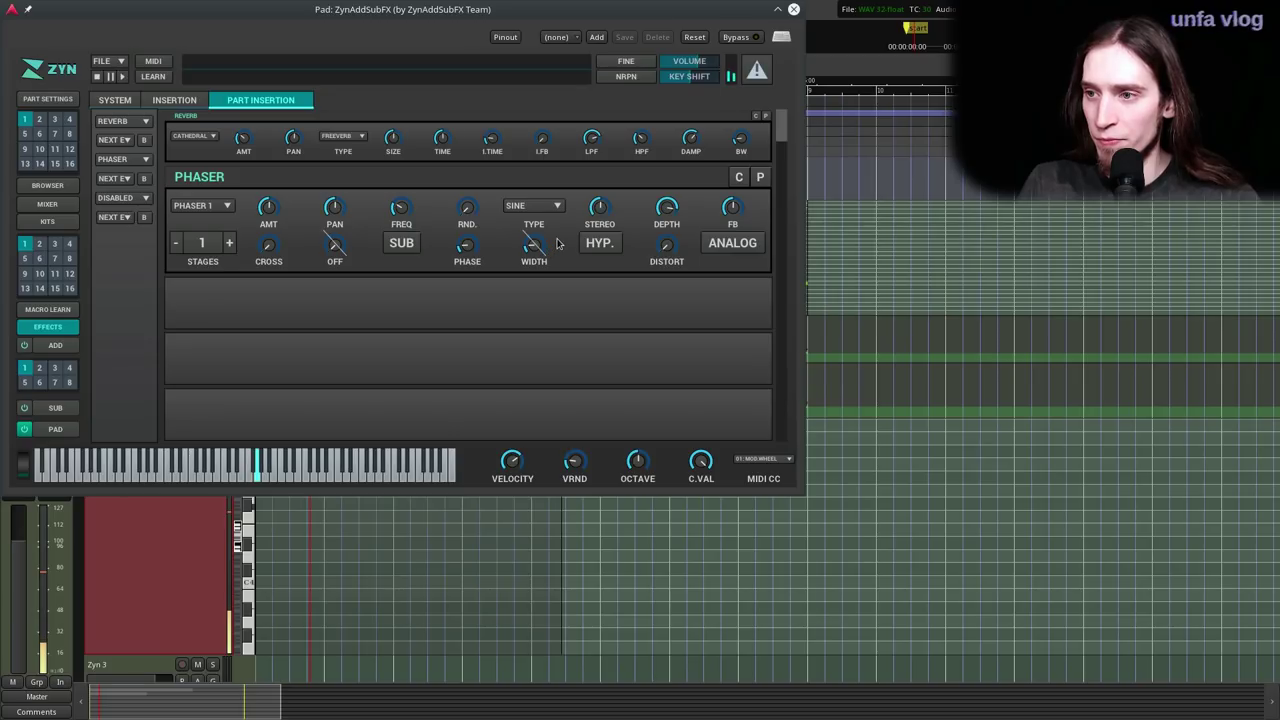
click(230, 245)
click(230, 245)
- Raise the Phaser's randomness, adjust its frequency and depth, and lower its feedback
drag(404, 208, 423, 145)
drag(467, 210, 483, 108)
drag(401, 207, 393, 286)
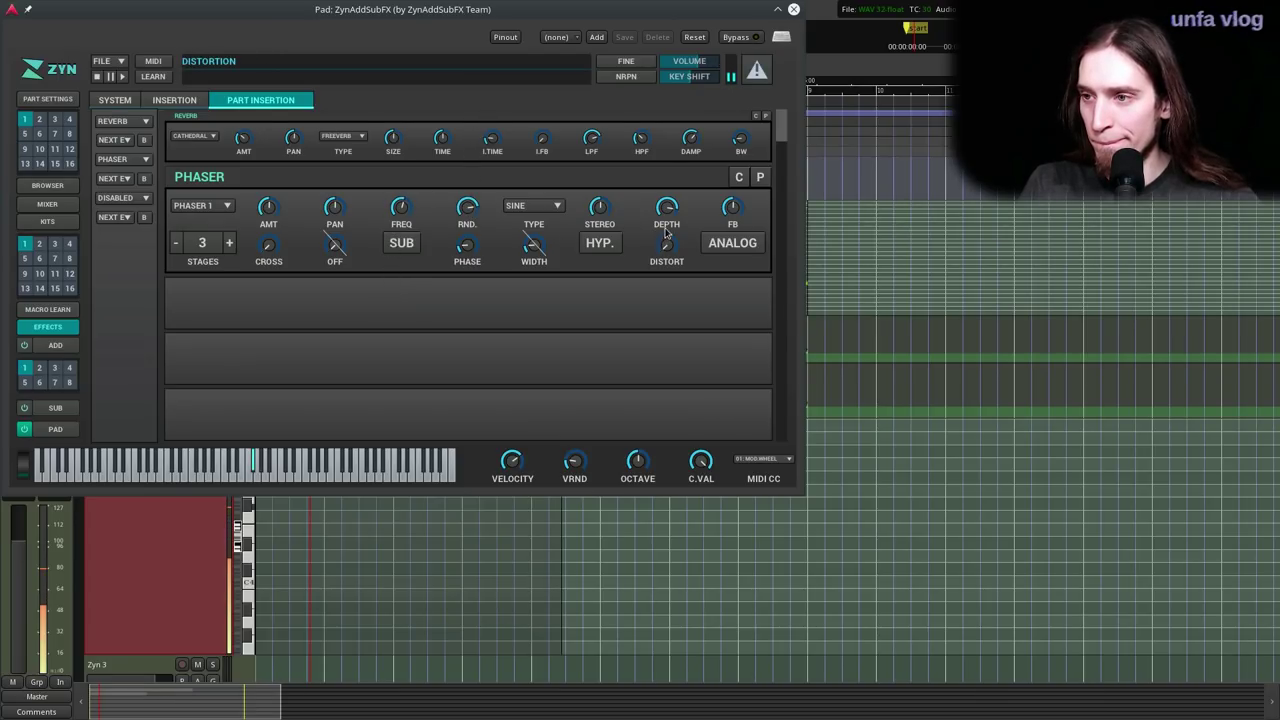
drag(667, 212, 661, 271)
drag(668, 210, 697, 137)
drag(732, 207, 727, 257)
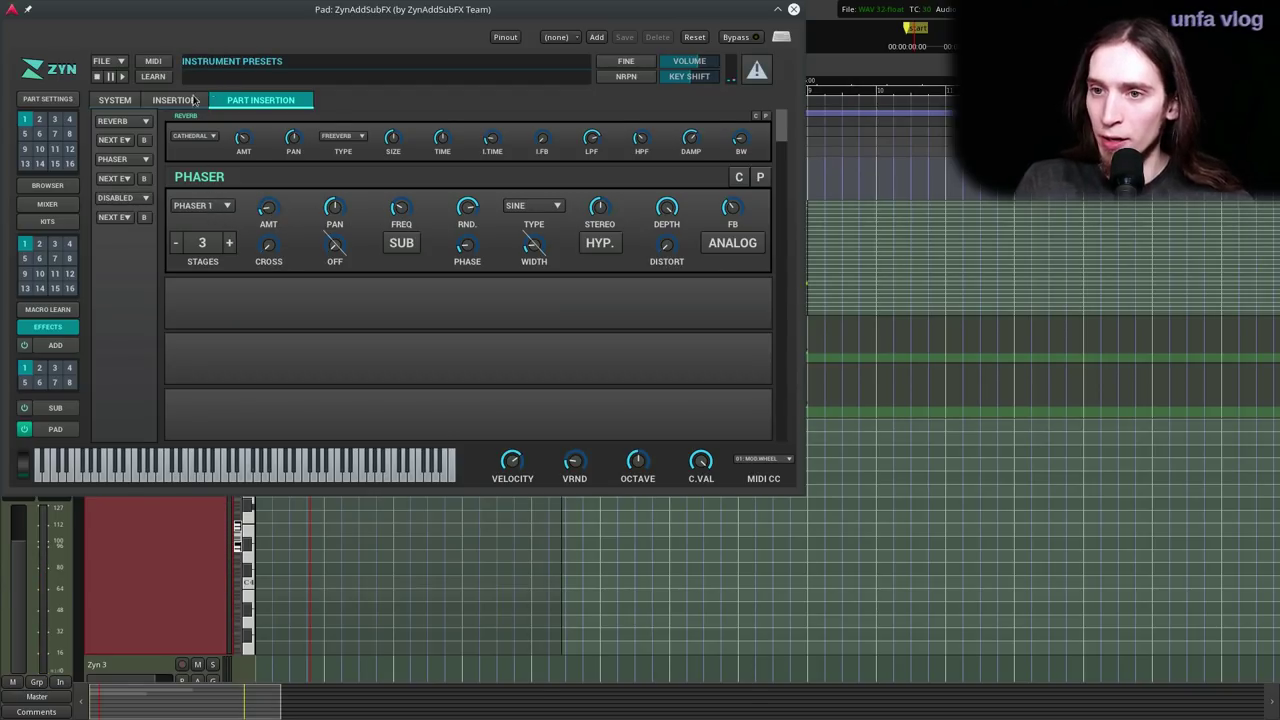
- Add a Chorus as the third part insertion effect and close the Pad synth window
click(119, 200)
click(113, 235)
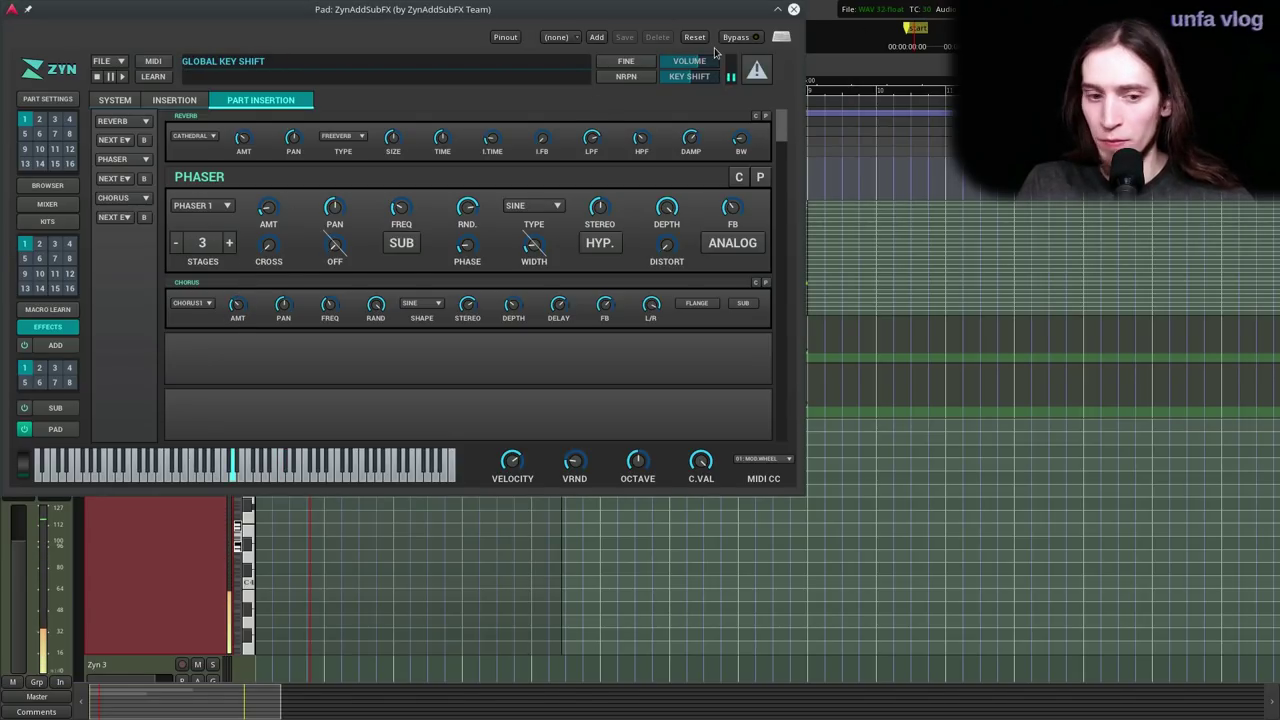
click(793, 10)
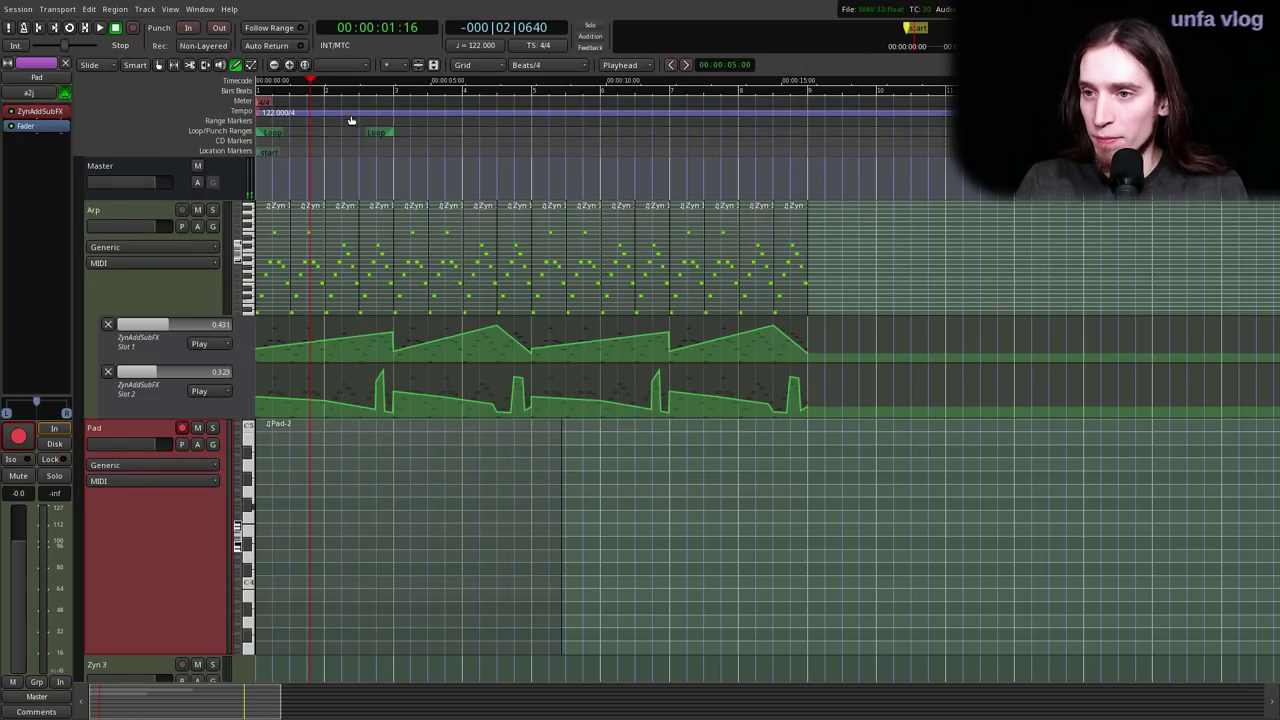
- Draw a note about two and a half bars long at the start of the Pad region and move it up to A4
key(space)
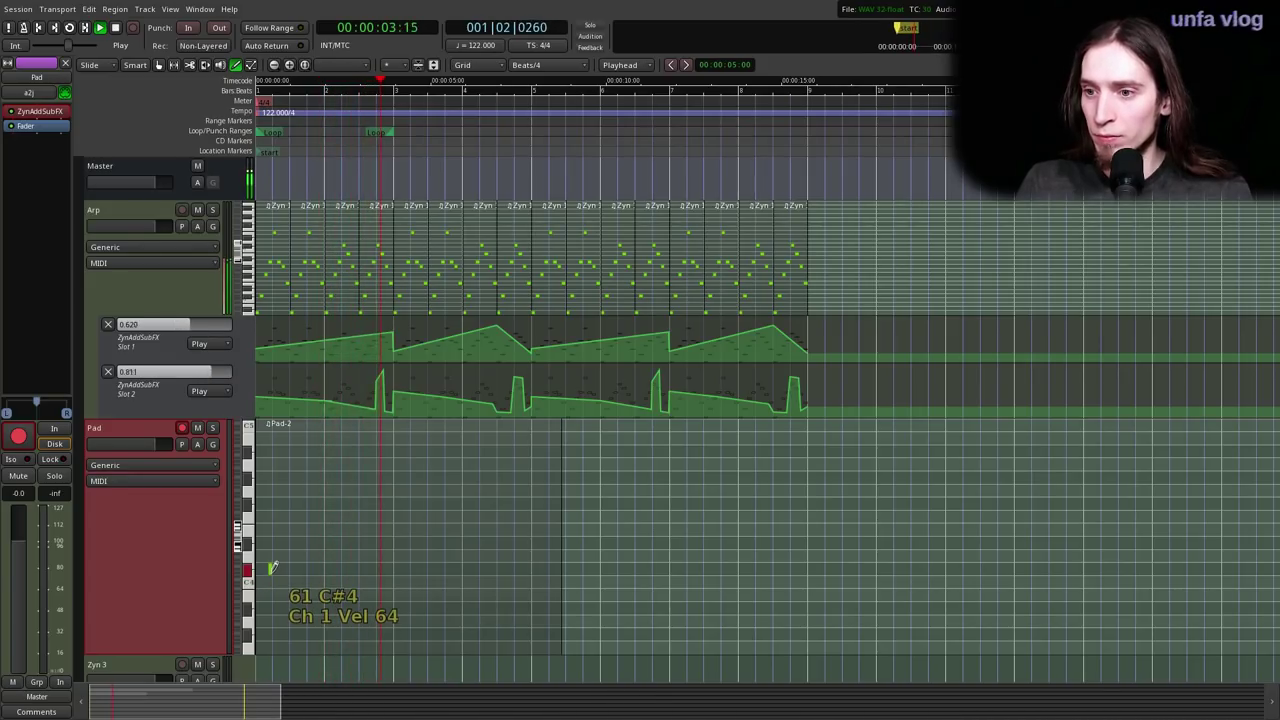
key(space)
drag(255, 583, 428, 583)
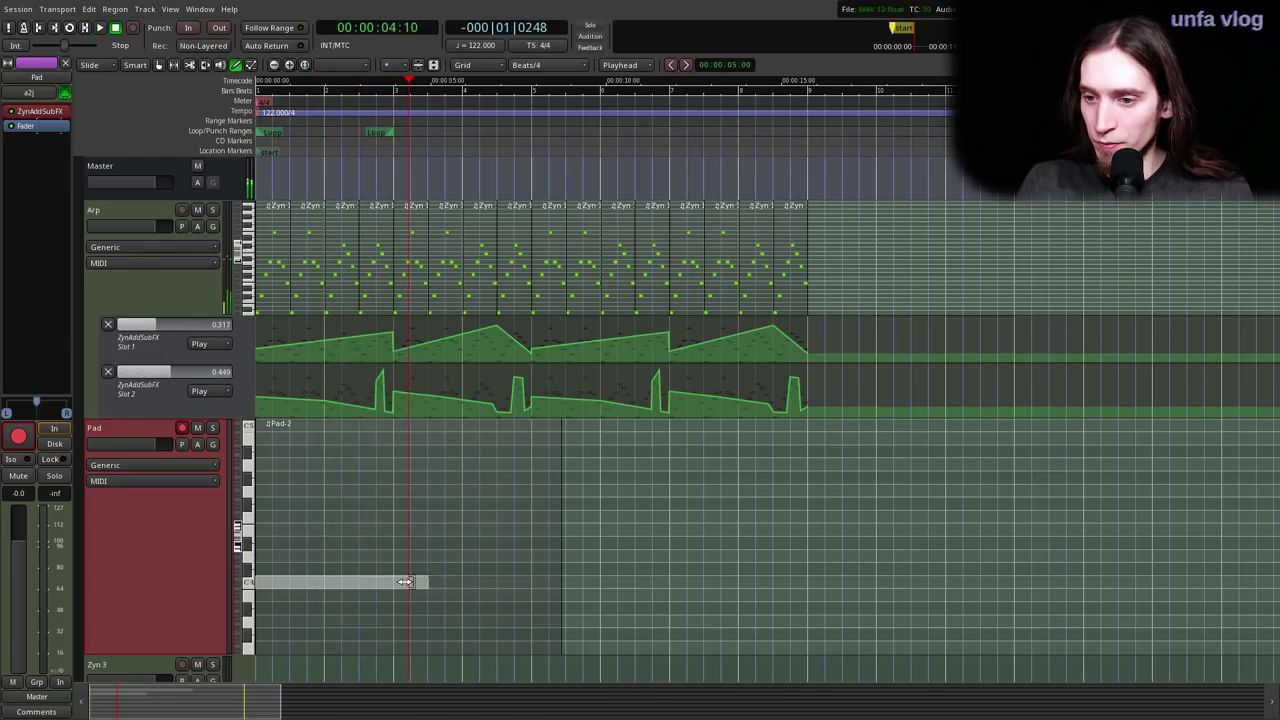
drag(316, 583, 272, 468)
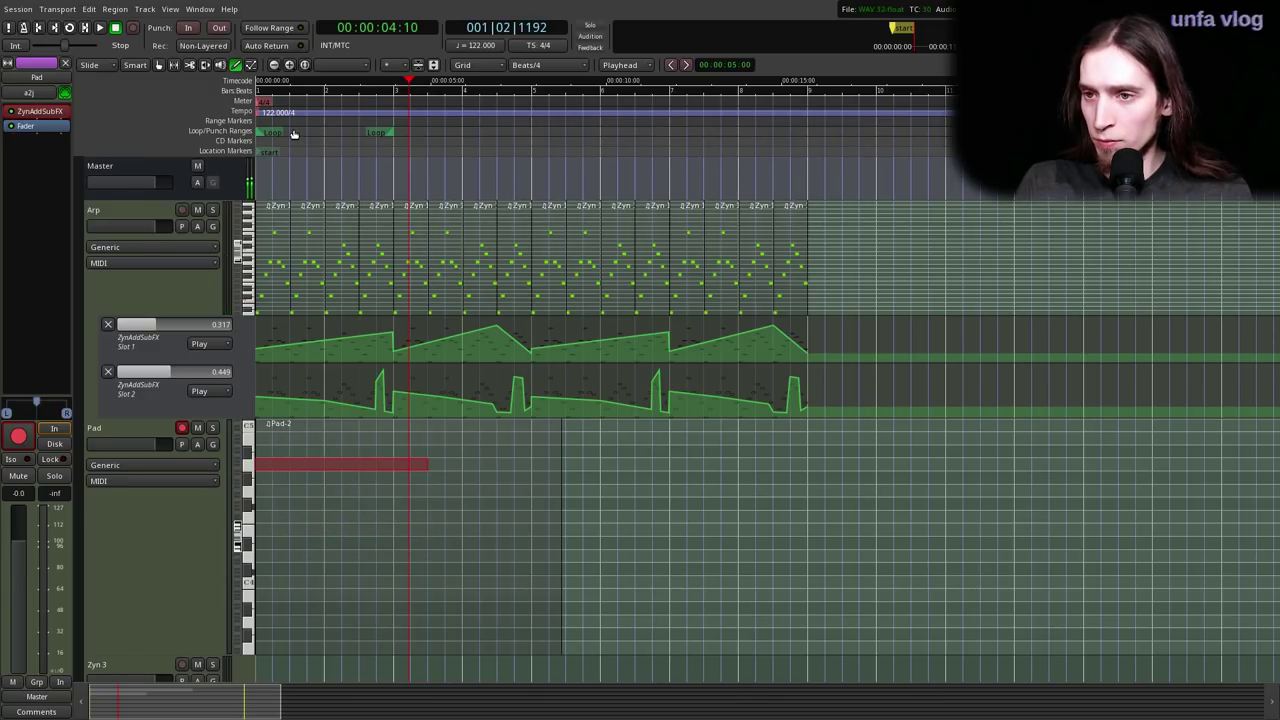
- Shorten the A4 Pad note to fill bar 1 and add a one-bar G#4 note in bar 2
key(Home)
key(space)
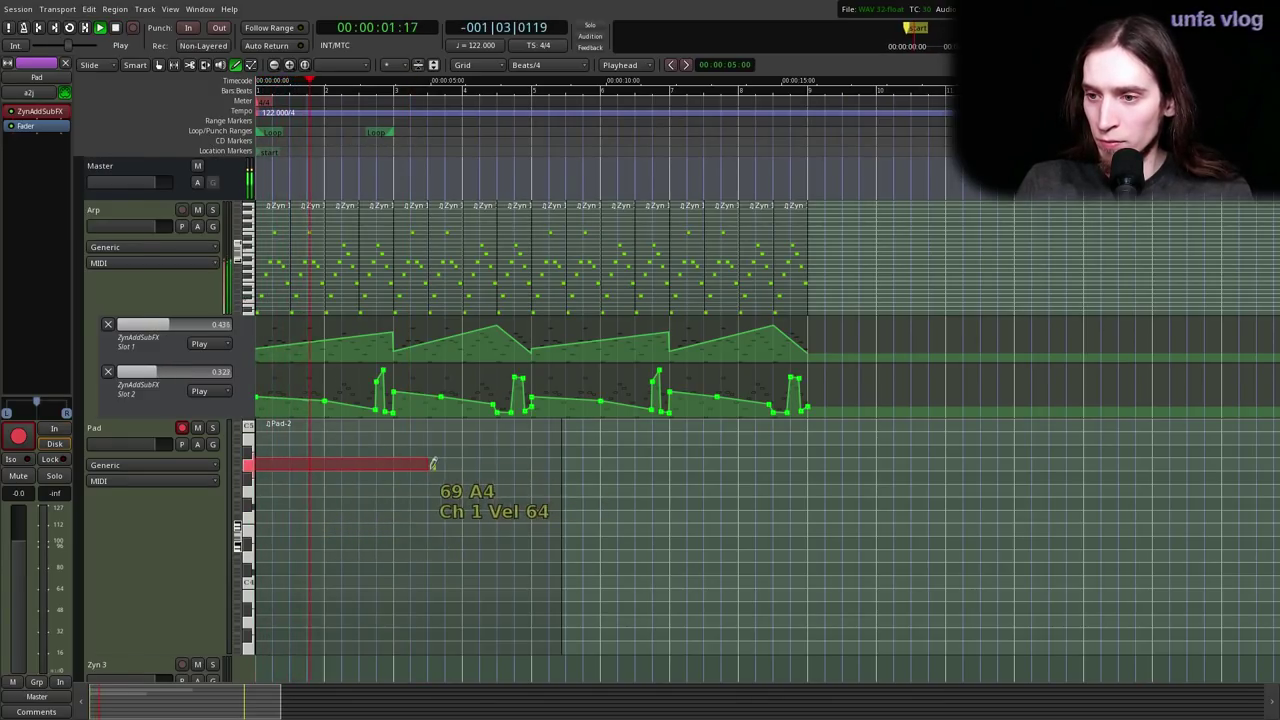
mouse_move(417, 467)
mouse_down()
mouse_move(316, 468)
mouse_move(391, 485)
mouse_move(353, 484)
mouse_up()
scroll(416, 480, up, 1)
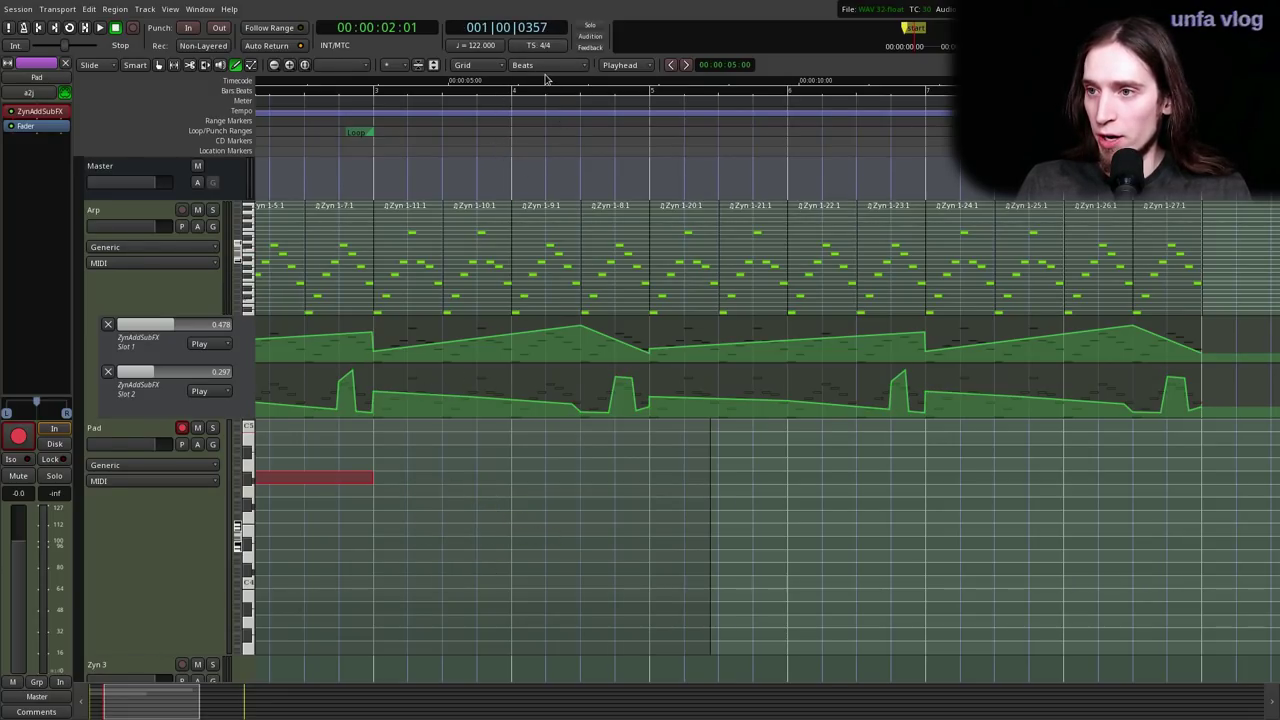
scroll(545, 70, down, 2)
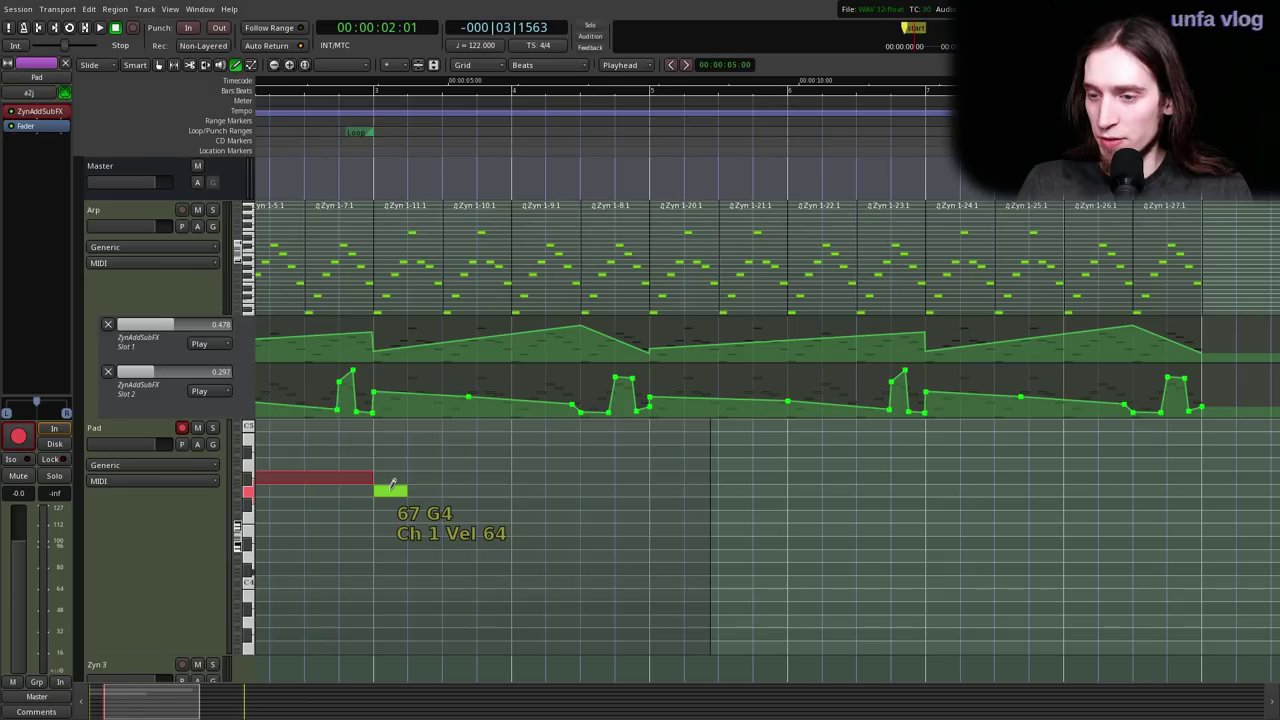
- Audition the first two Pad notes against the Arp from the start and balance the Pad track's level to -2.6
key(Home)
key(space)
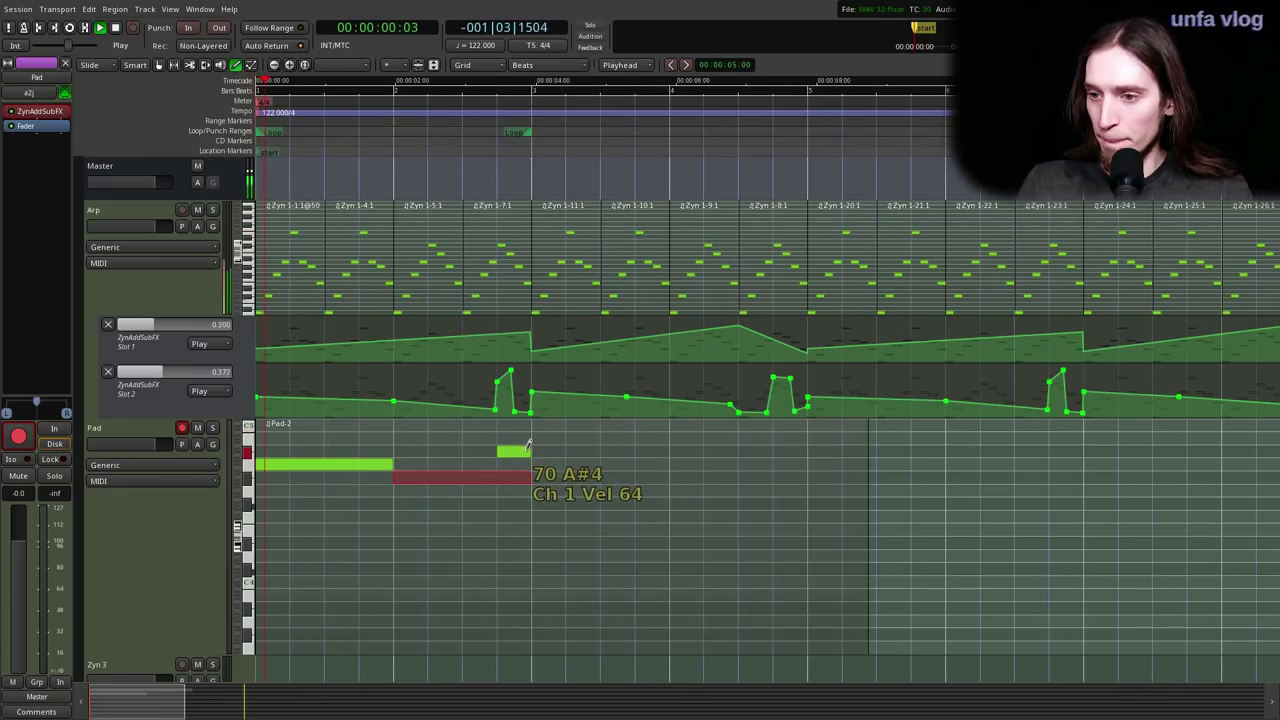
key(space)
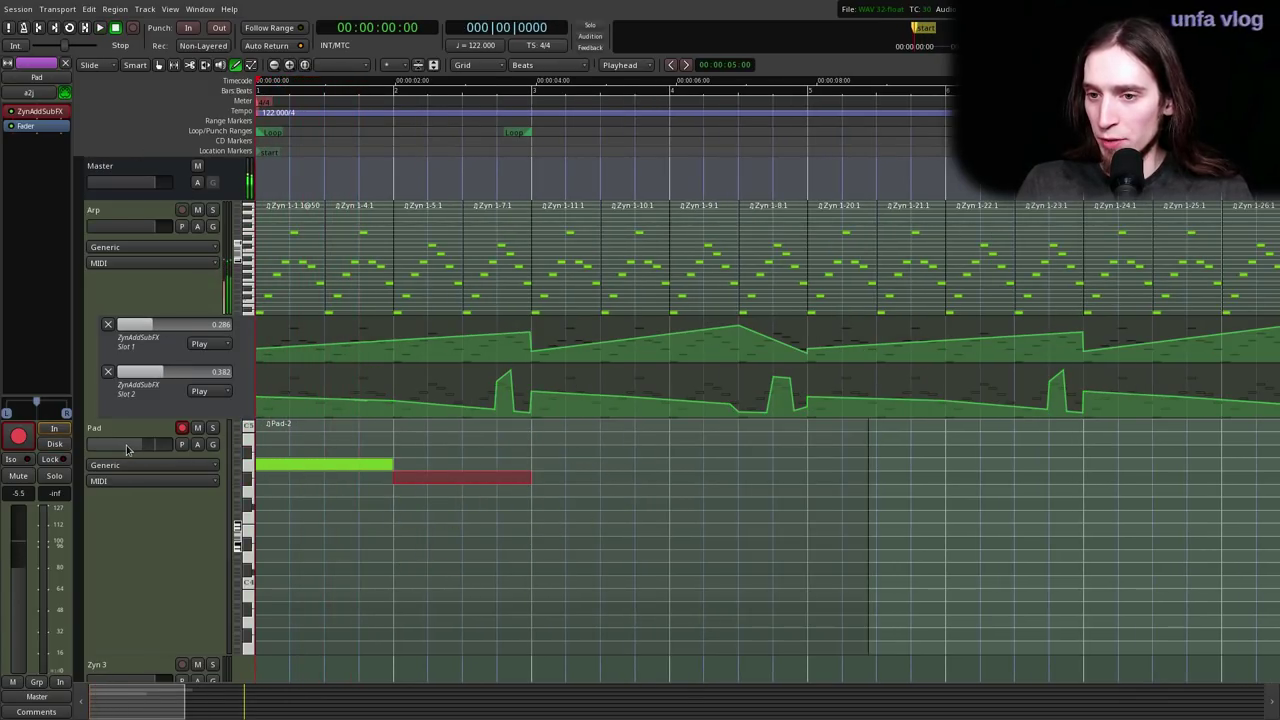
key(space)
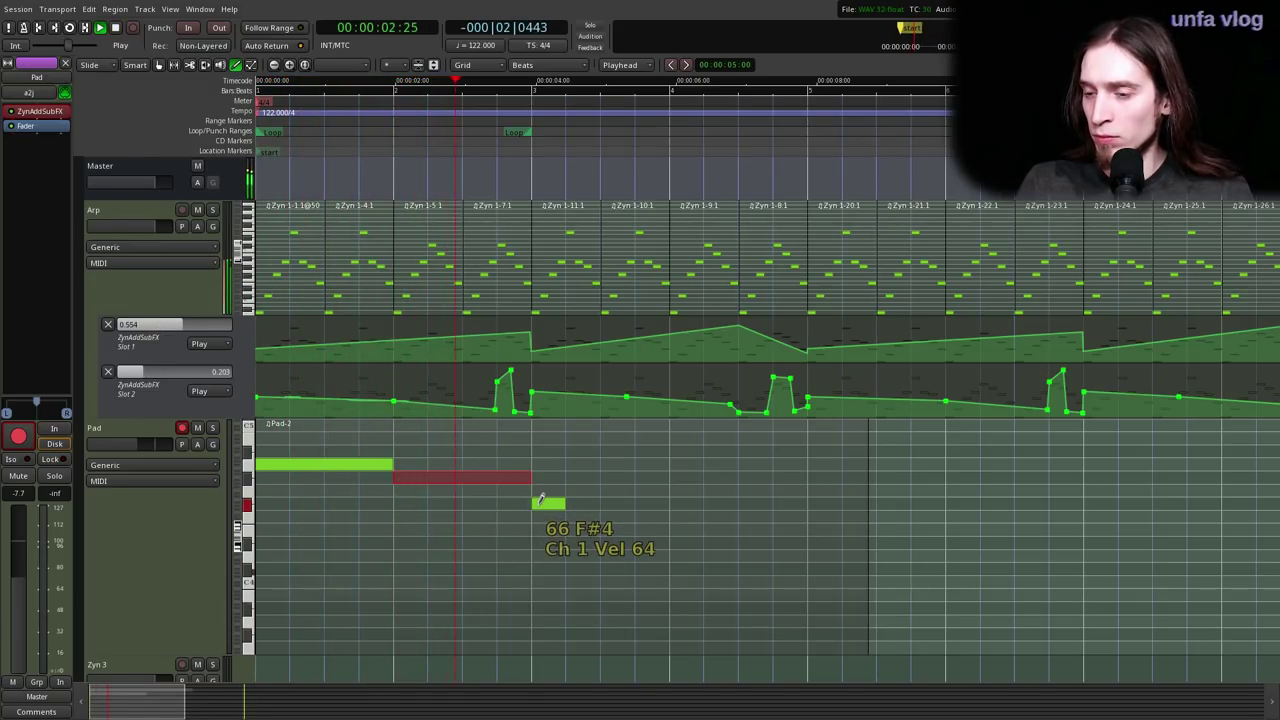
key(space)
key(space)
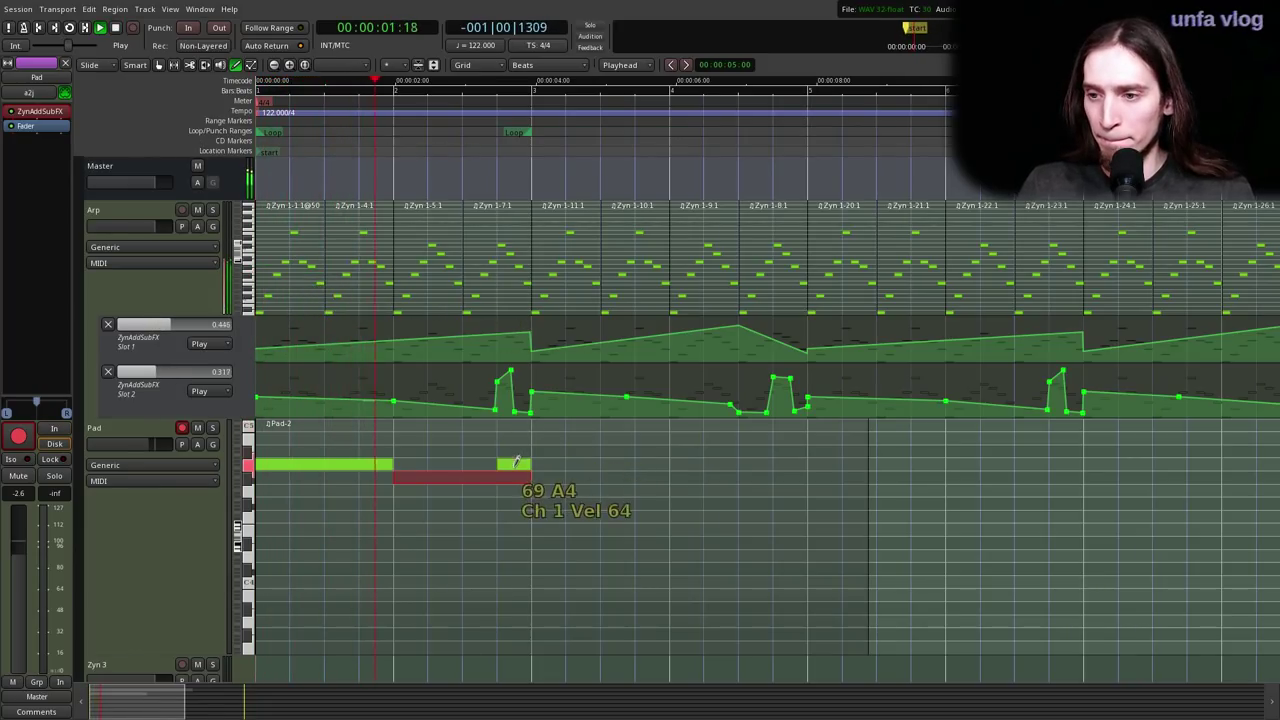
key(space)
- Draw one-bar Pad notes on E4 in bar 3 and F#4 in bar 4, and trim the region to end after bar 4
mouse_move(544, 512)
mouse_down()
mouse_move(646, 508)
mouse_move(614, 529)
mouse_move(700, 504)
mouse_move(830, 504)
mouse_move(792, 504)
mouse_up()
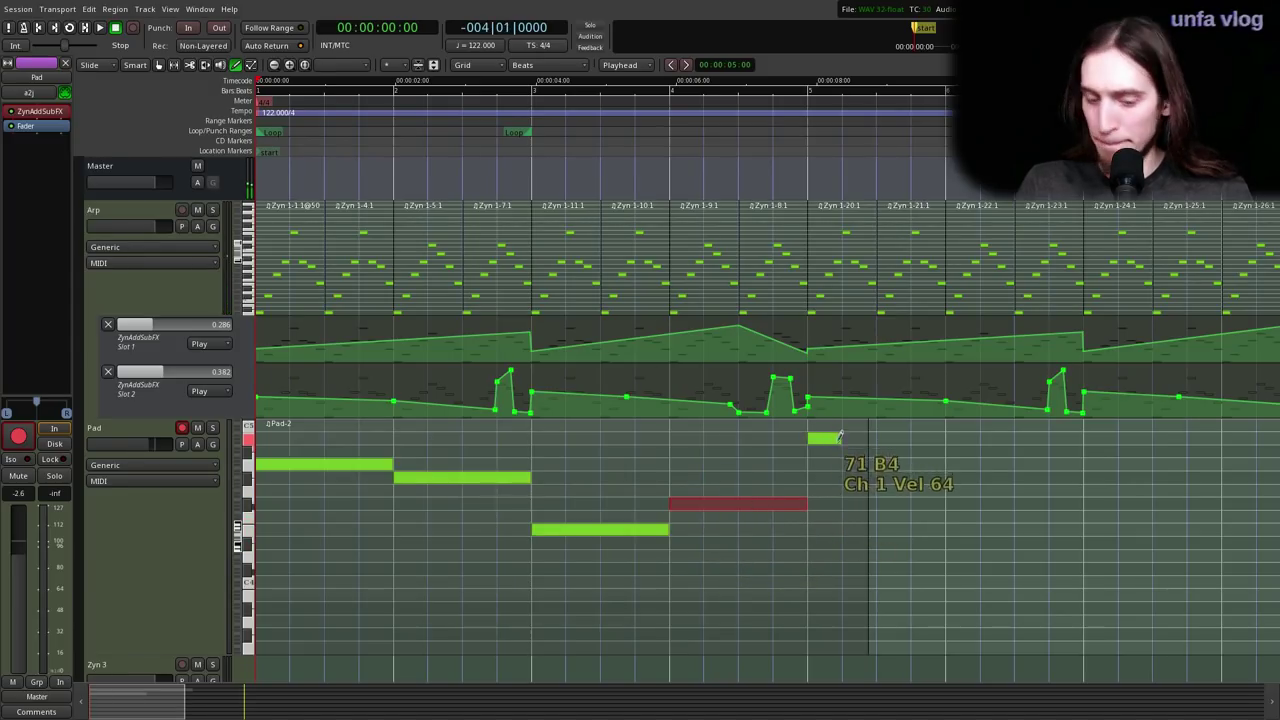
key(g)
drag(857, 459, 799, 457)
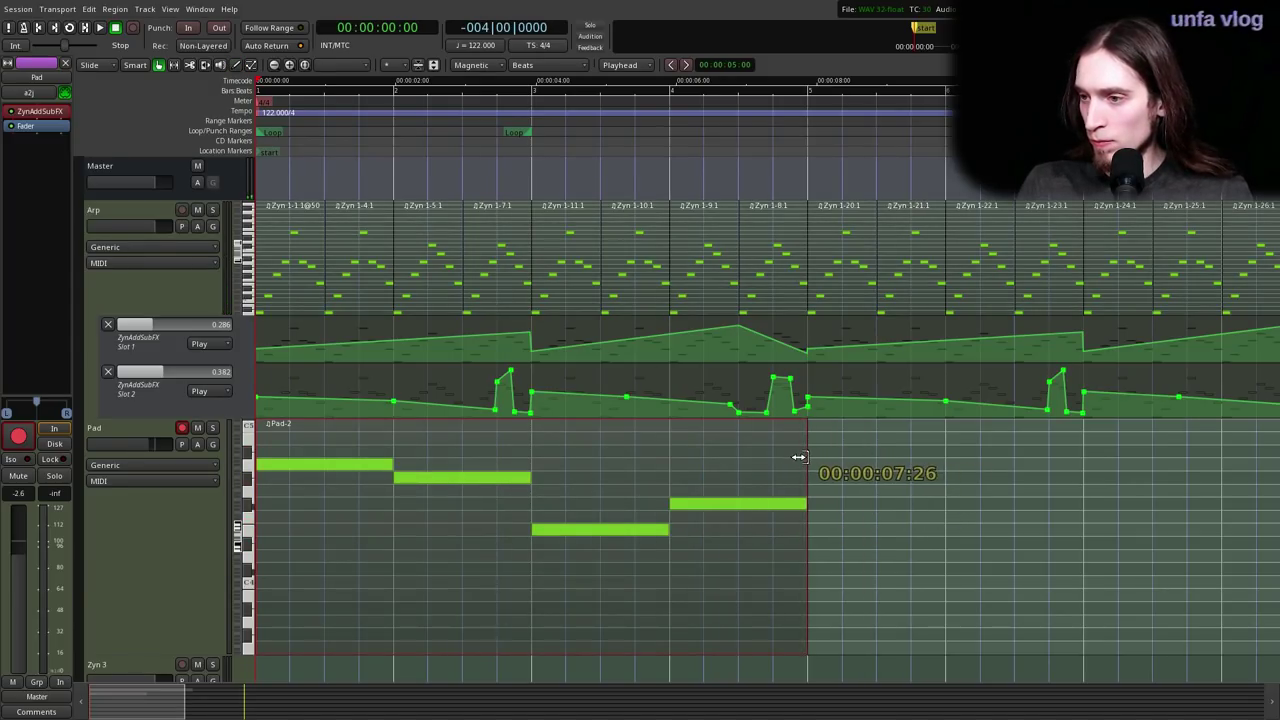
- Play the four-bar Pad line together with the Arp to check how they fit
key(space)
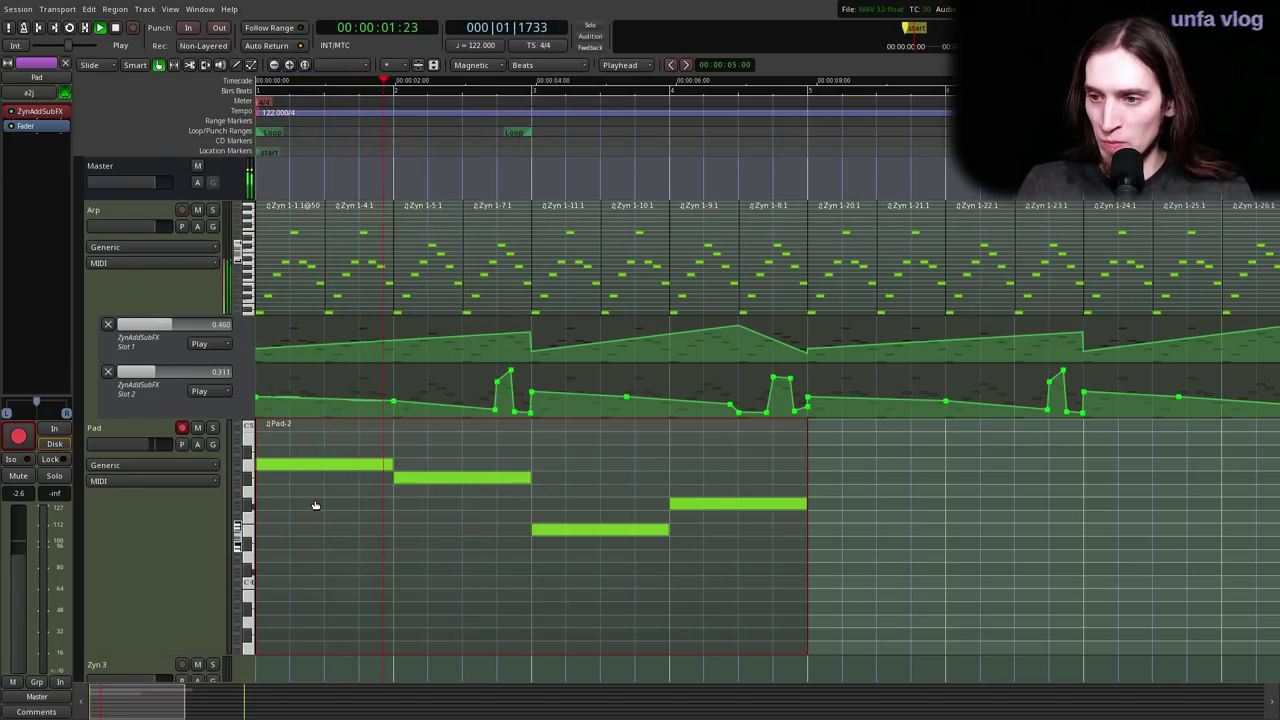
key(minus)
key(equal)
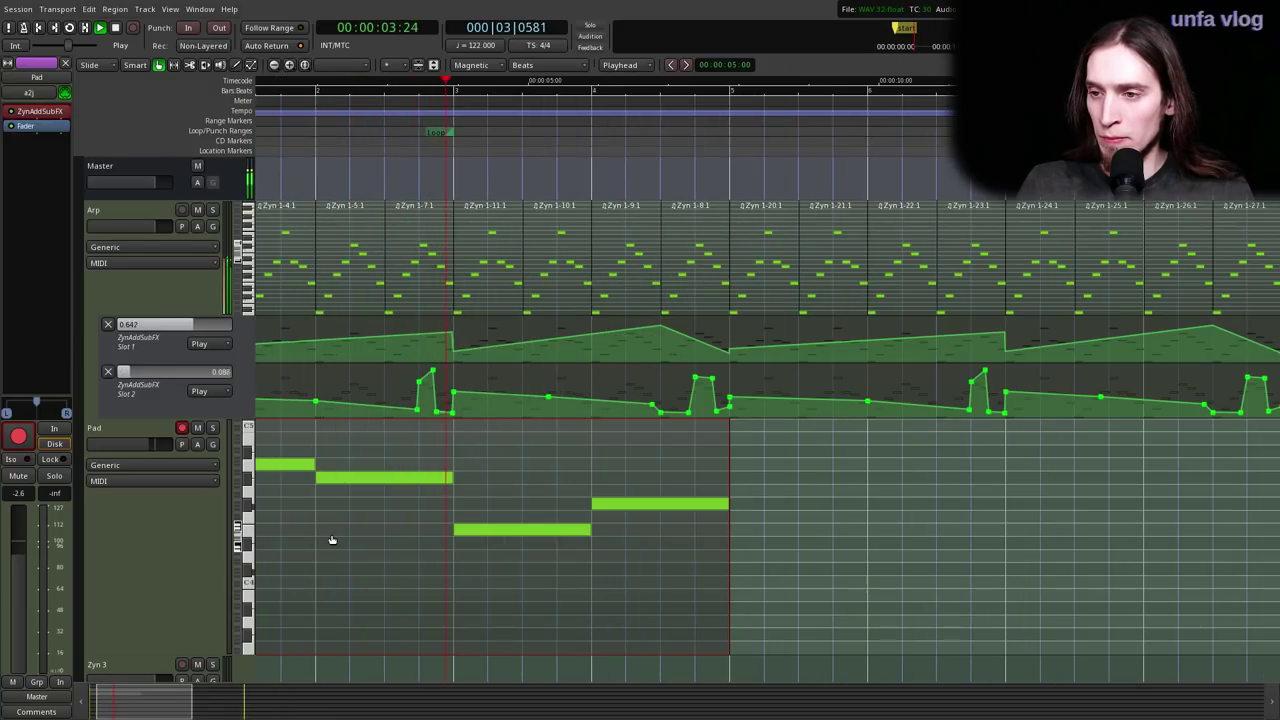
key(minus)
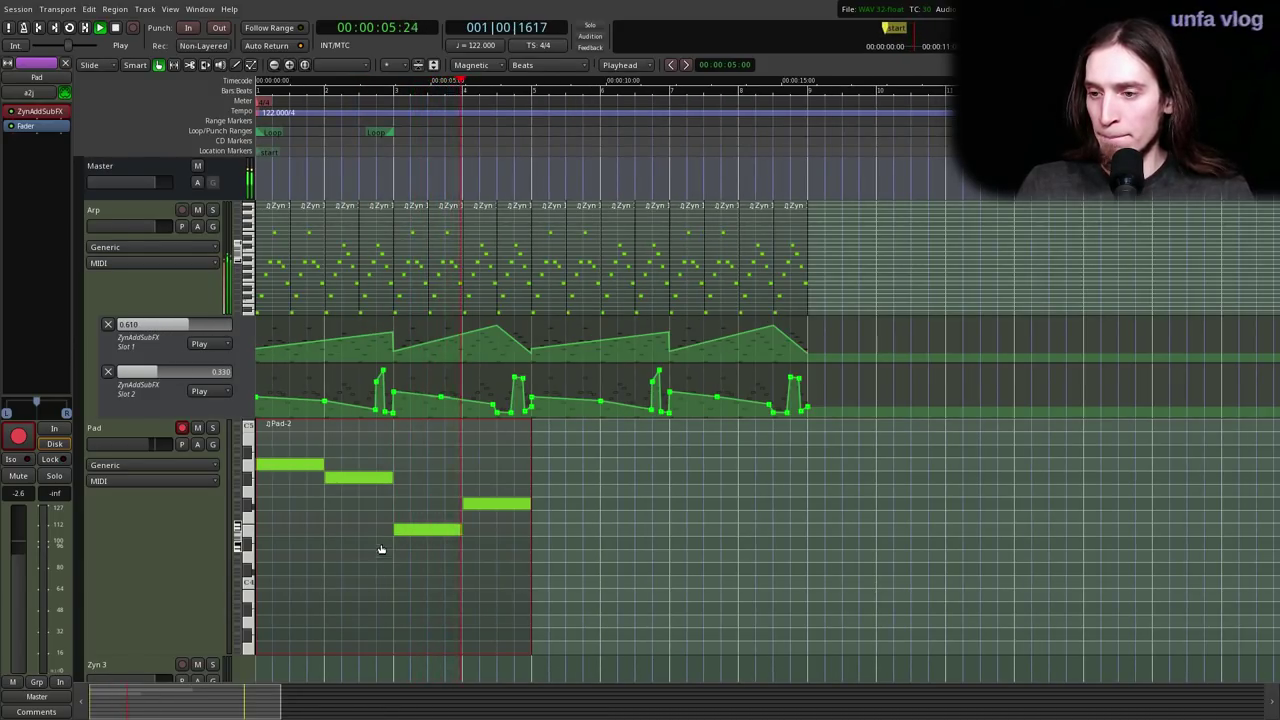
key(space)
- Shorten the F#4 Pad note to three beats, add a one-beat E5 note to finish bar 4, and place the playhead midway through bar 3
drag(525, 500, 515, 502)
key(e)
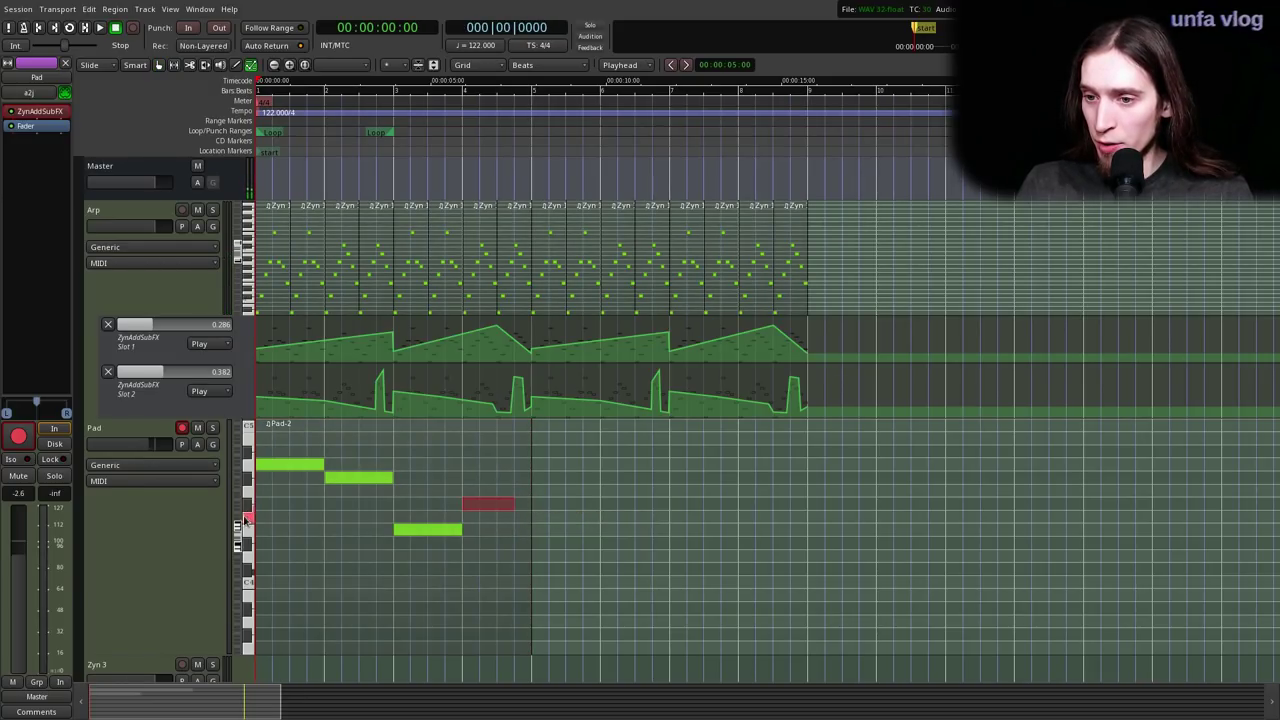
scroll(237, 530, down, 2)
key(d)
click(523, 471)
drag(523, 470, 522, 446)
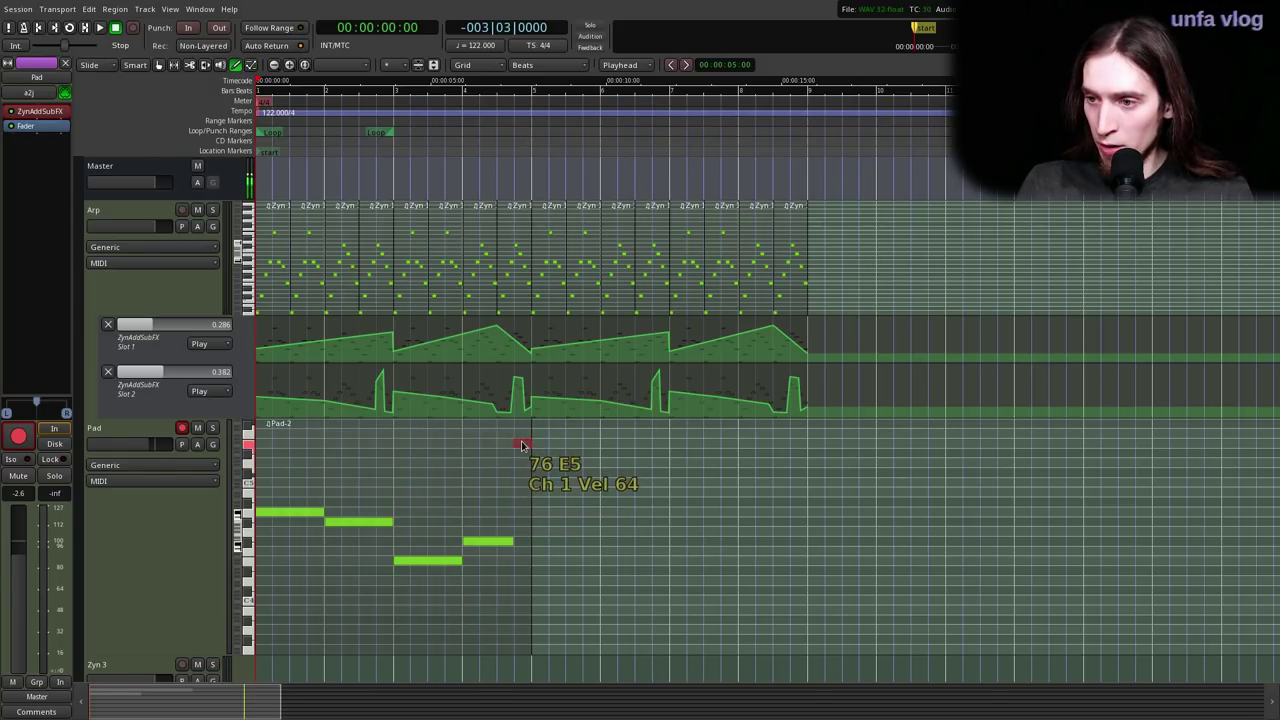
click(427, 134)
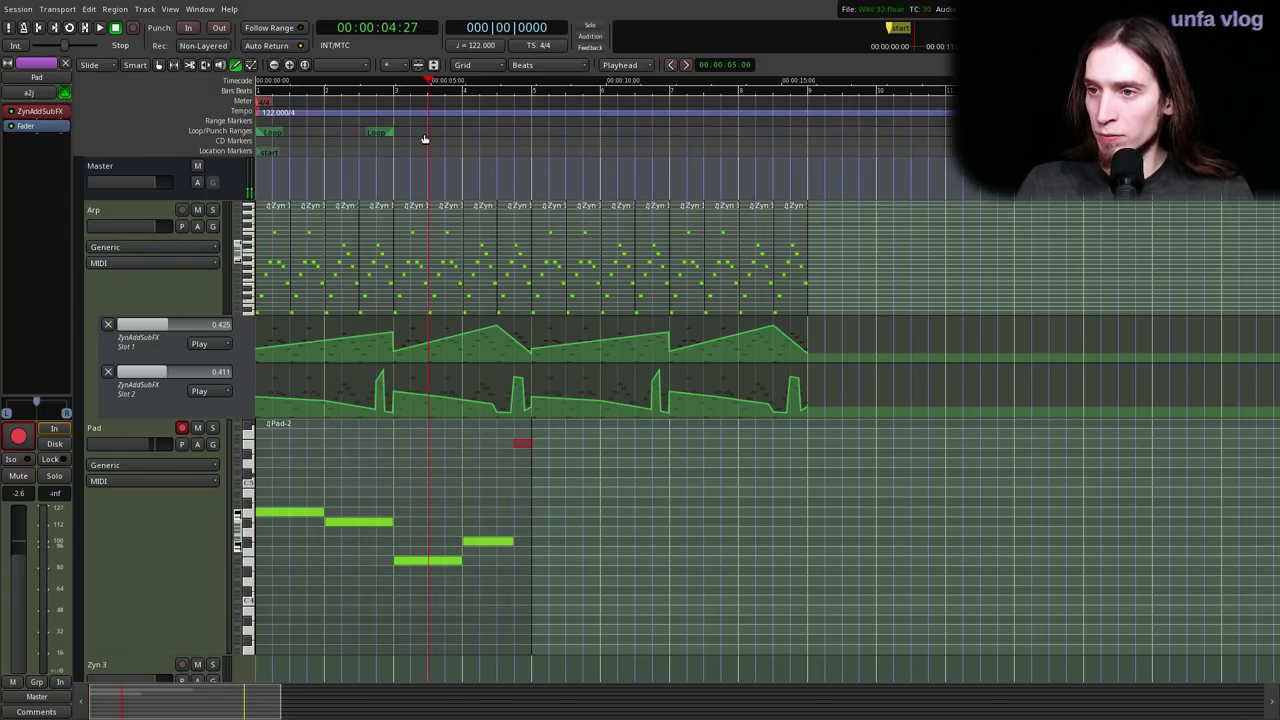
- Check the end of the Pad line in playback, then duplicate the four-bar Pad region to fill bars 5 to 8
key(space)
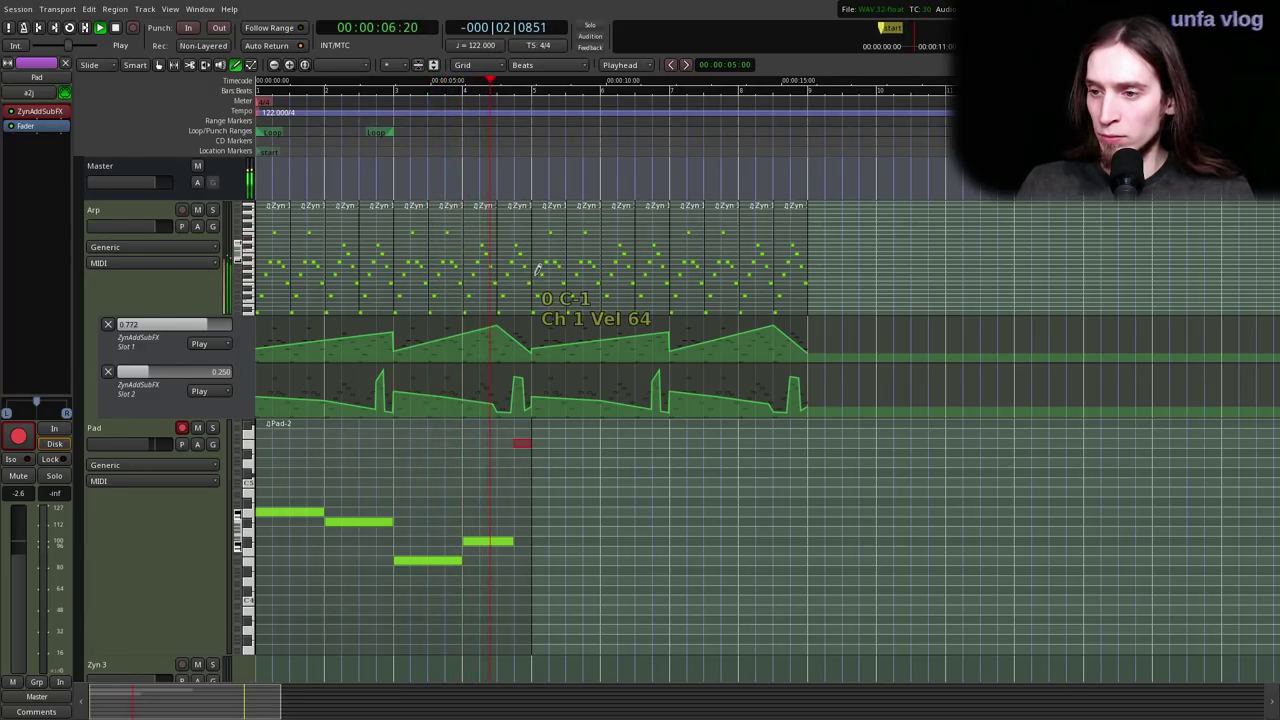
key(g)
key(space)
click(460, 509)
key(alt+d)
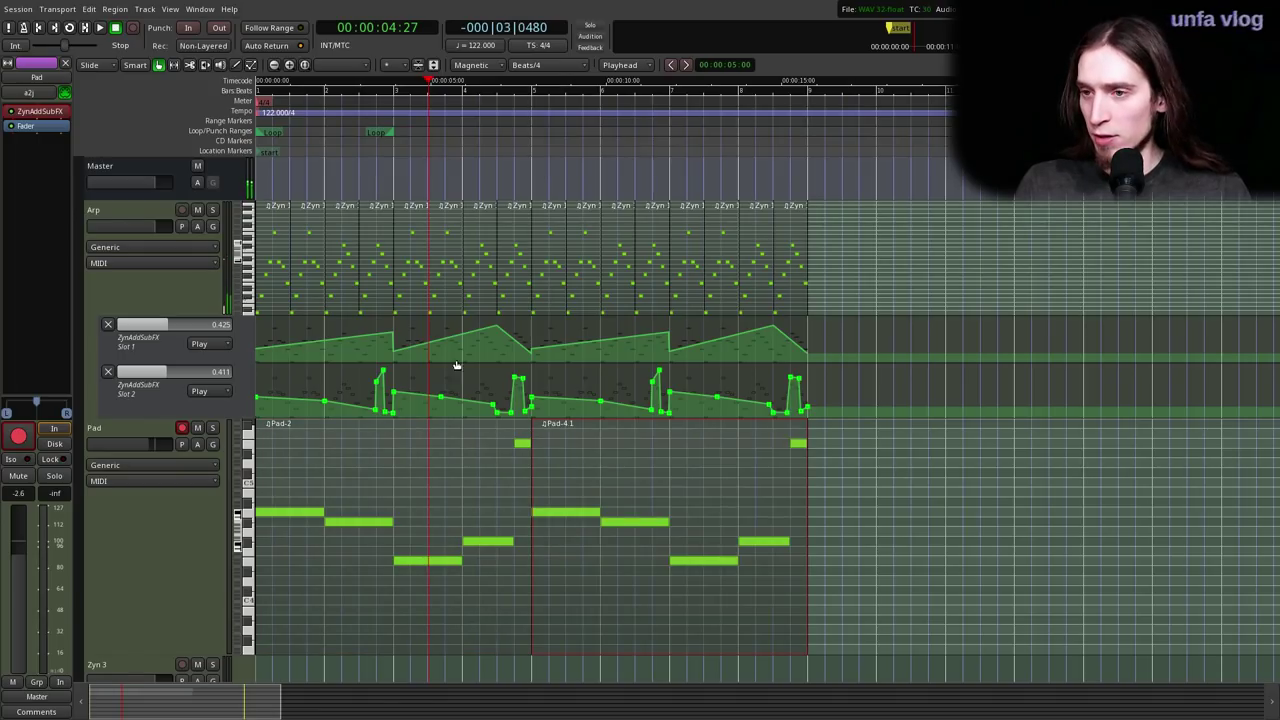
- Play briefly from the start, then insert Calf Filter on the Pad track between ZynAddSubFX and the fader, and open its settings
key(Home)
key(space)
key(space)
click(161, 525)
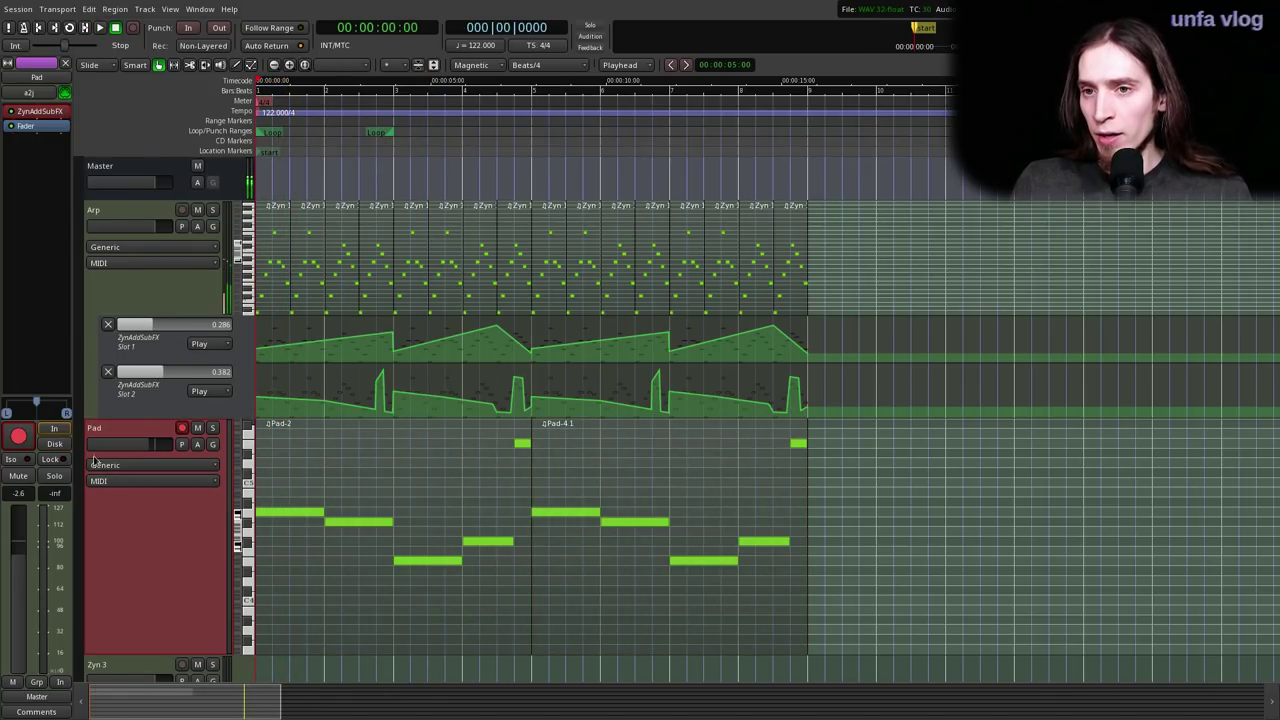
right_click(36, 133)
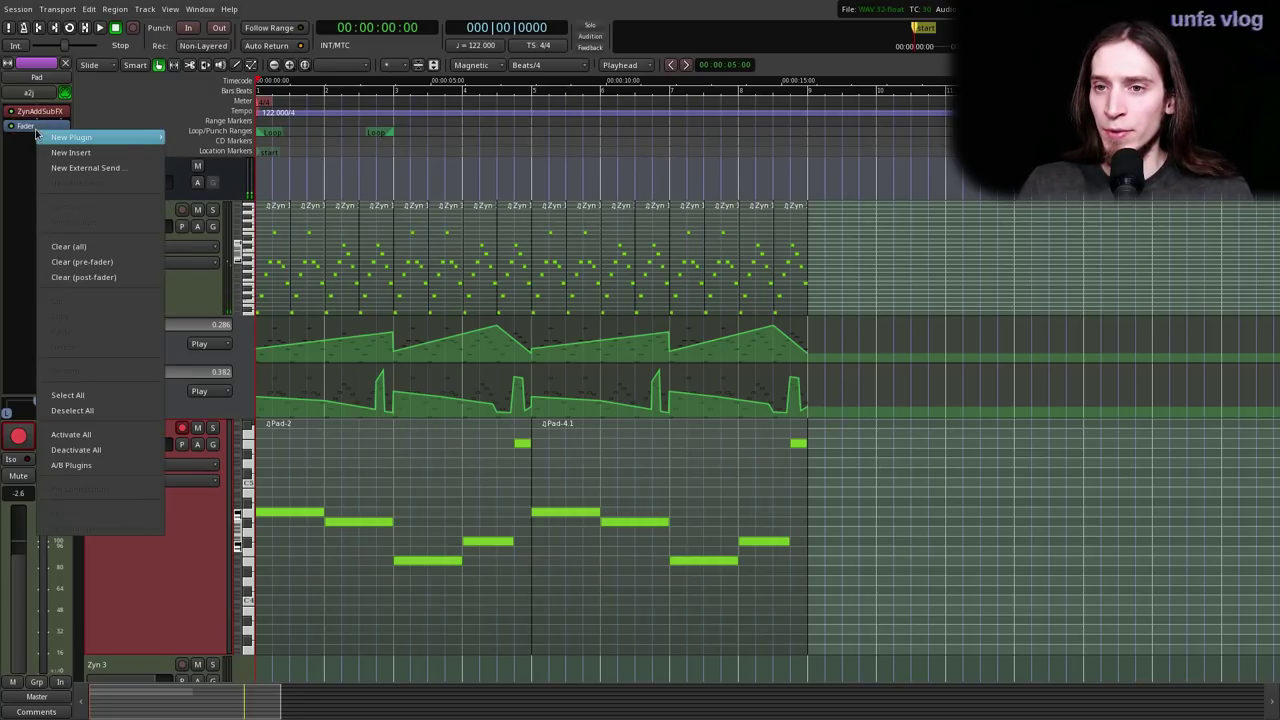
mouse_move(95, 137)
mouse_move(203, 137)
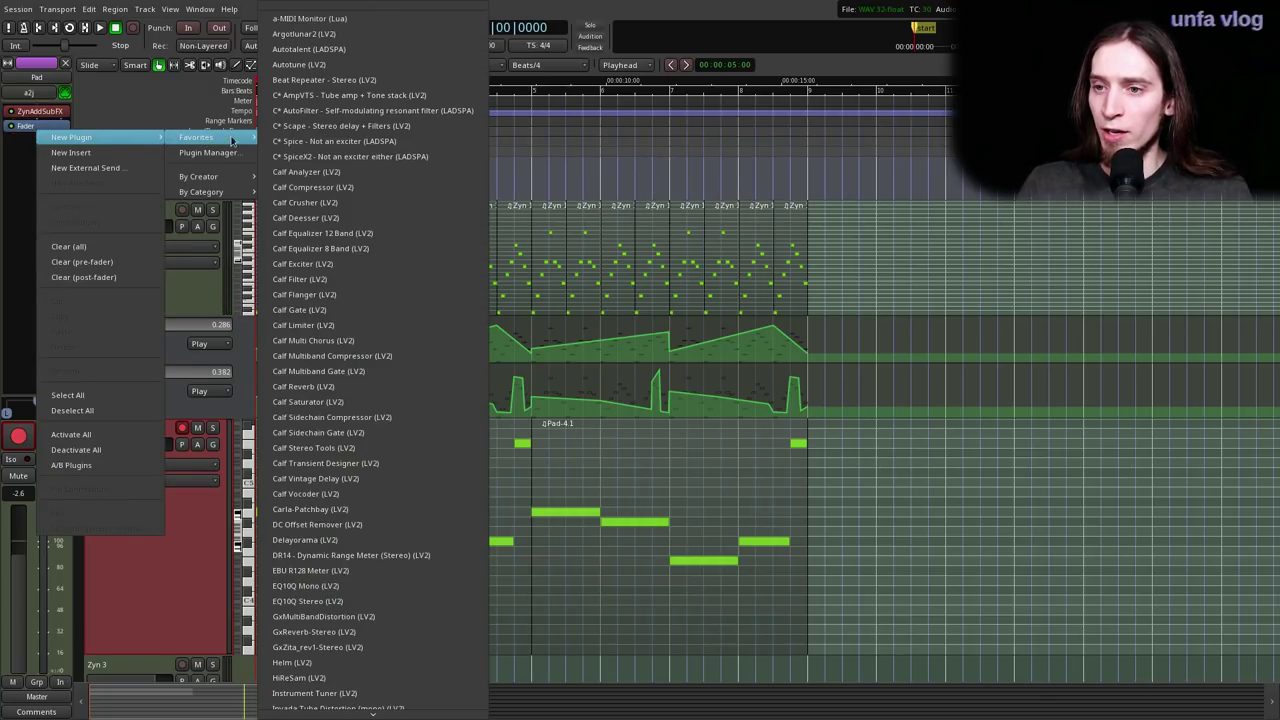
click(407, 286)
drag(34, 142, 50, 132)
- Compare bandpass slopes in the Calf Filter, set its mode to 18dB/oct Bandpass with about 8.3 ms inertia, and close it
click(297, 281)
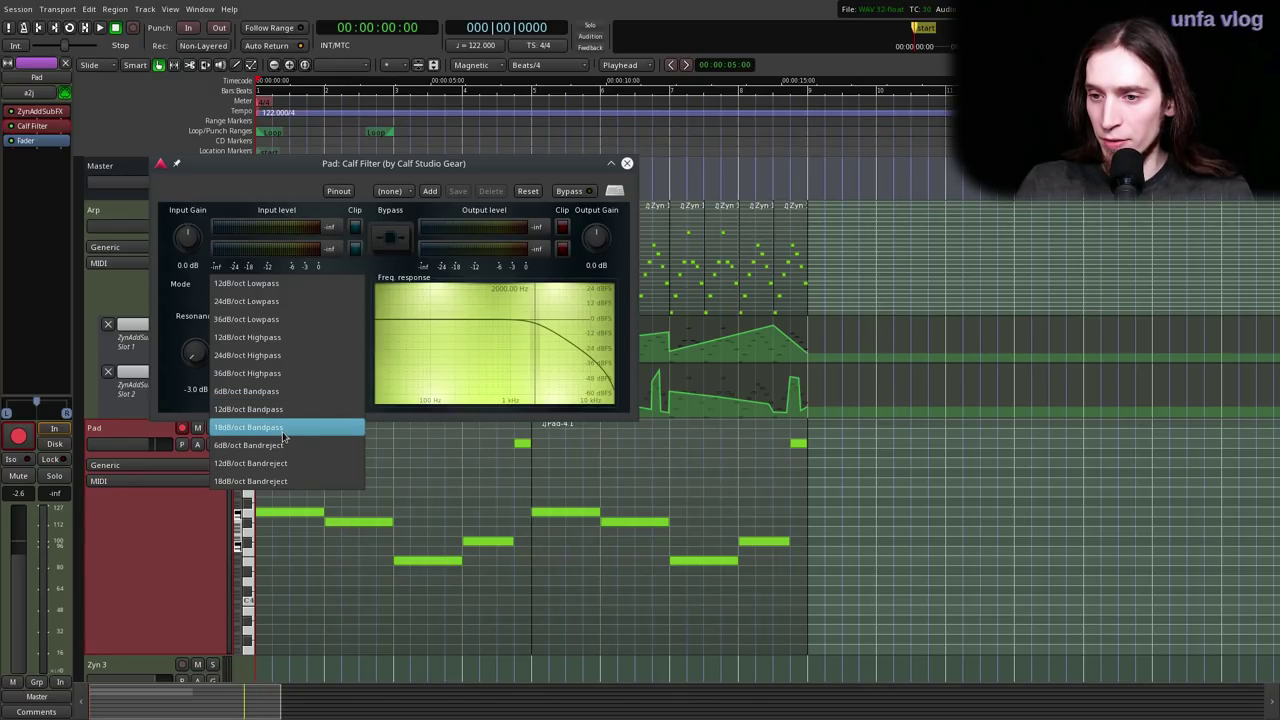
click(282, 432)
click(283, 288)
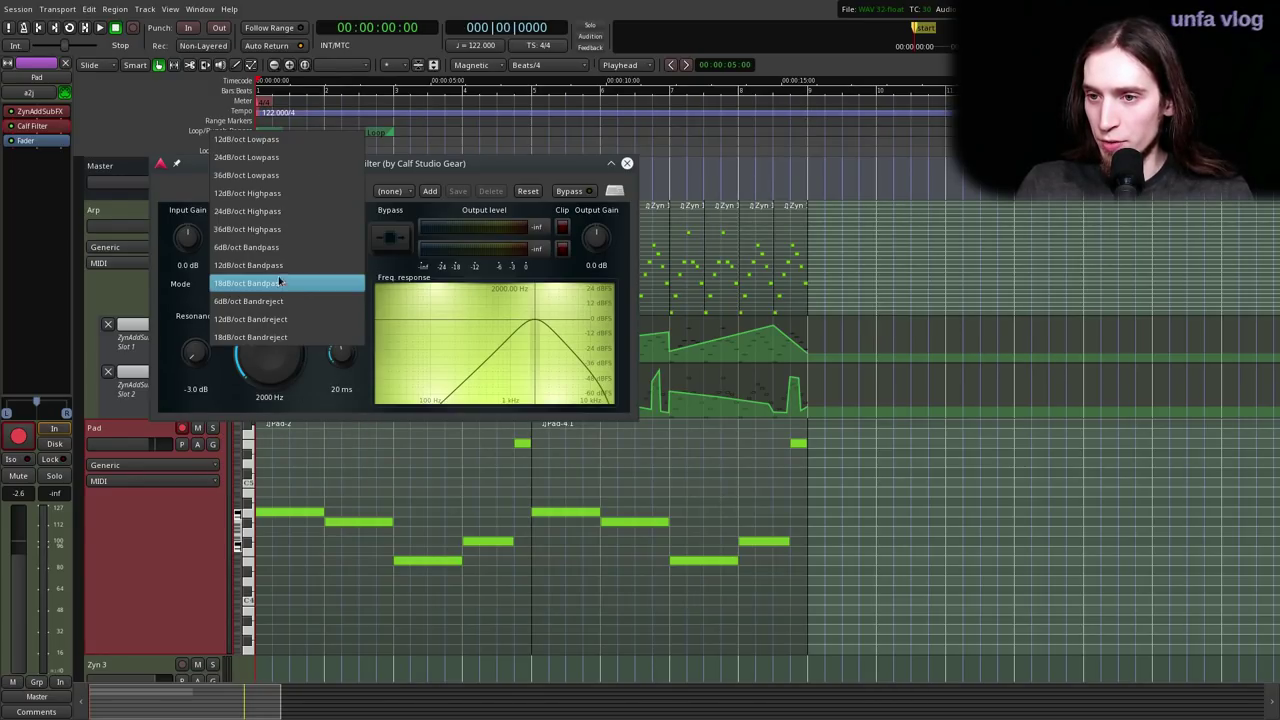
click(287, 256)
click(270, 284)
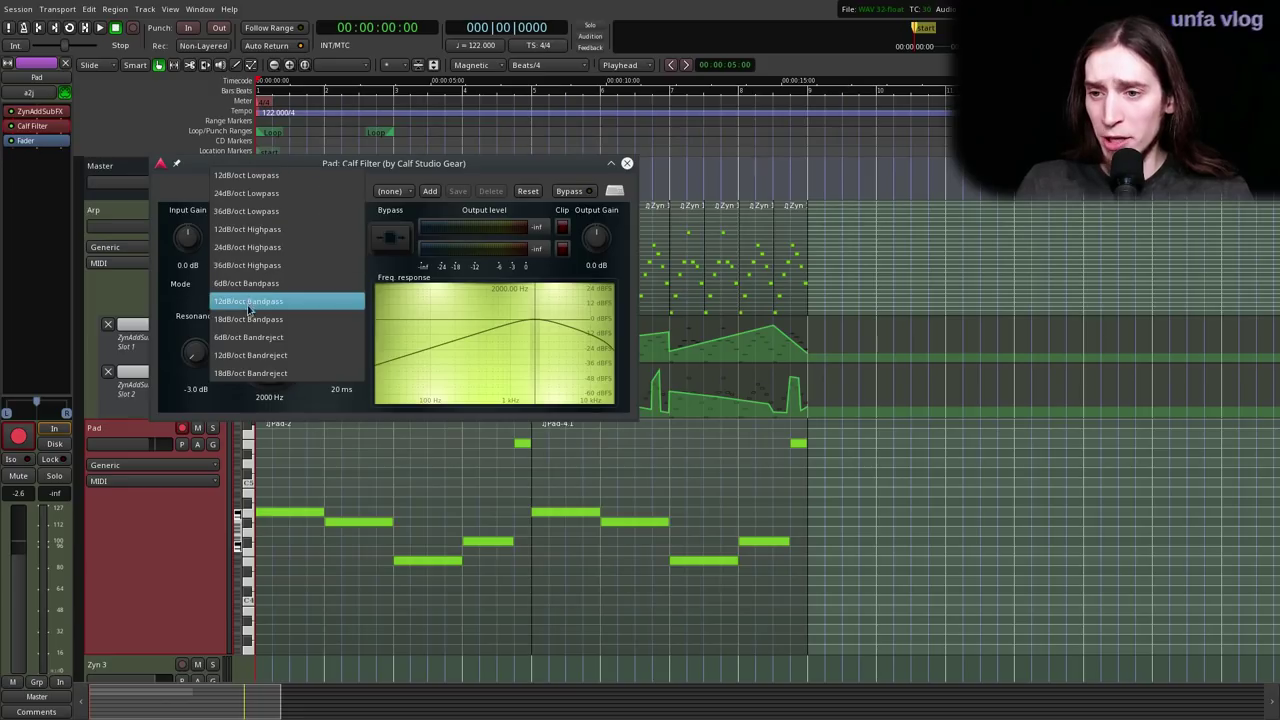
click(286, 317)
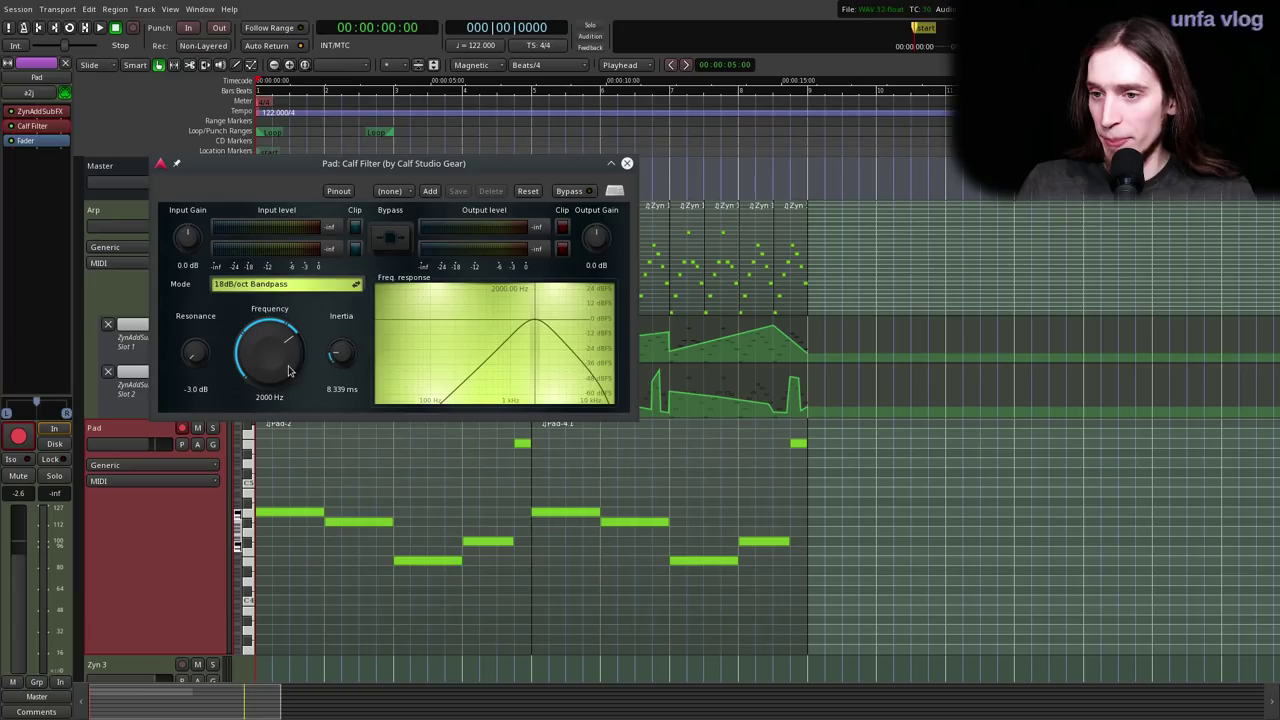
click(627, 163)
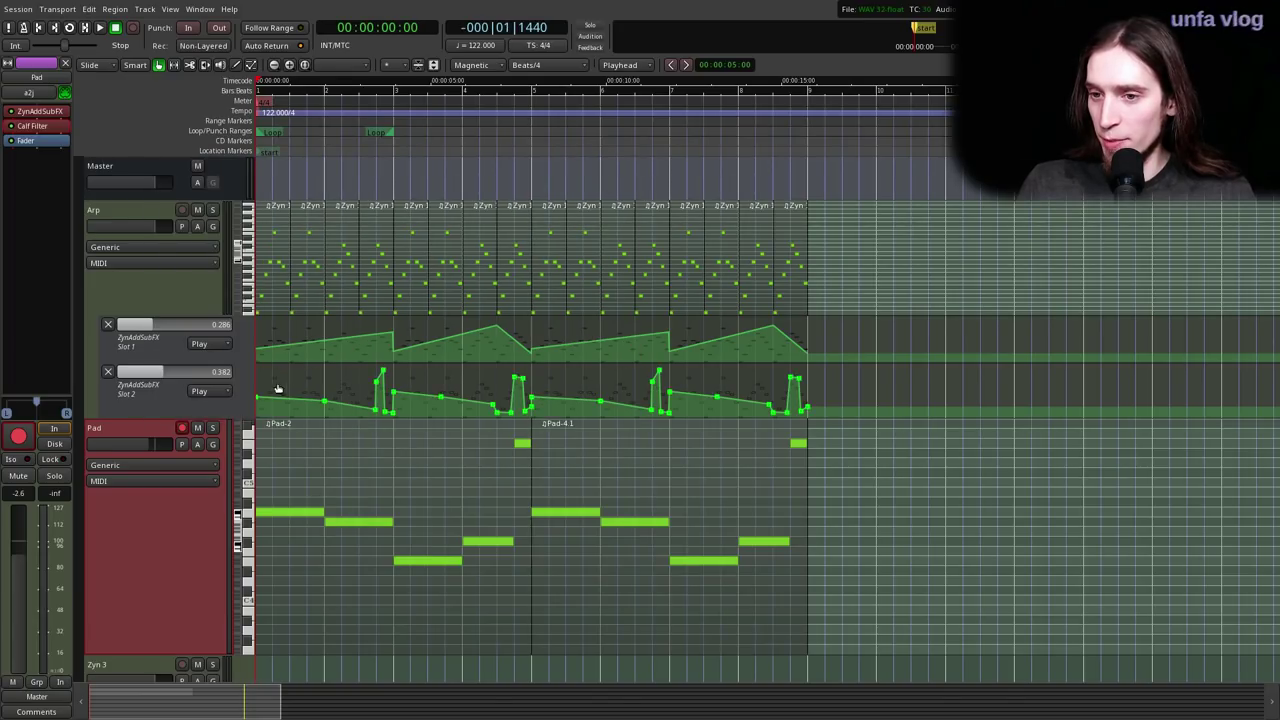
- Show an automation lane for the Calf Filter's Frequency on the Pad track and make the lane taller
click(197, 446)
mouse_move(286, 514)
mouse_move(375, 530)
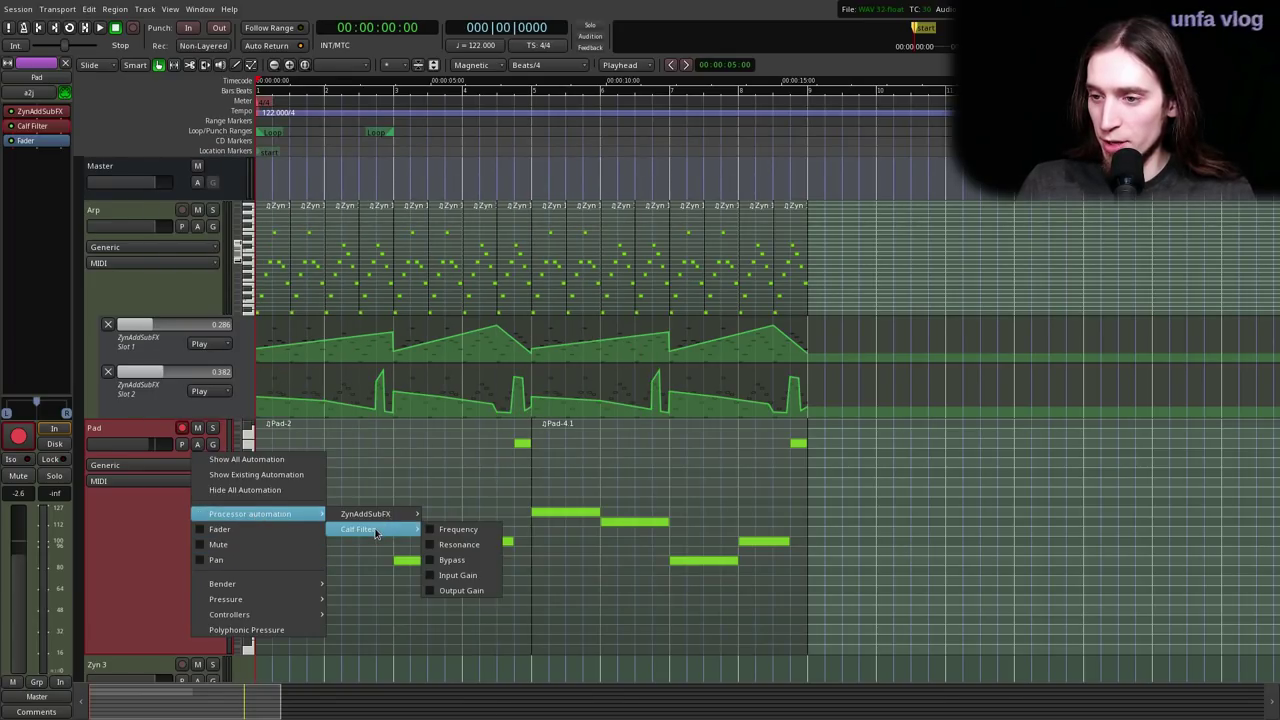
click(470, 530)
drag(163, 537, 160, 632)
- Draw a Calf Filter frequency ramp rising from the start of bar 1 to early in bar 7, deleting the extra point
key(d)
click(282, 595)
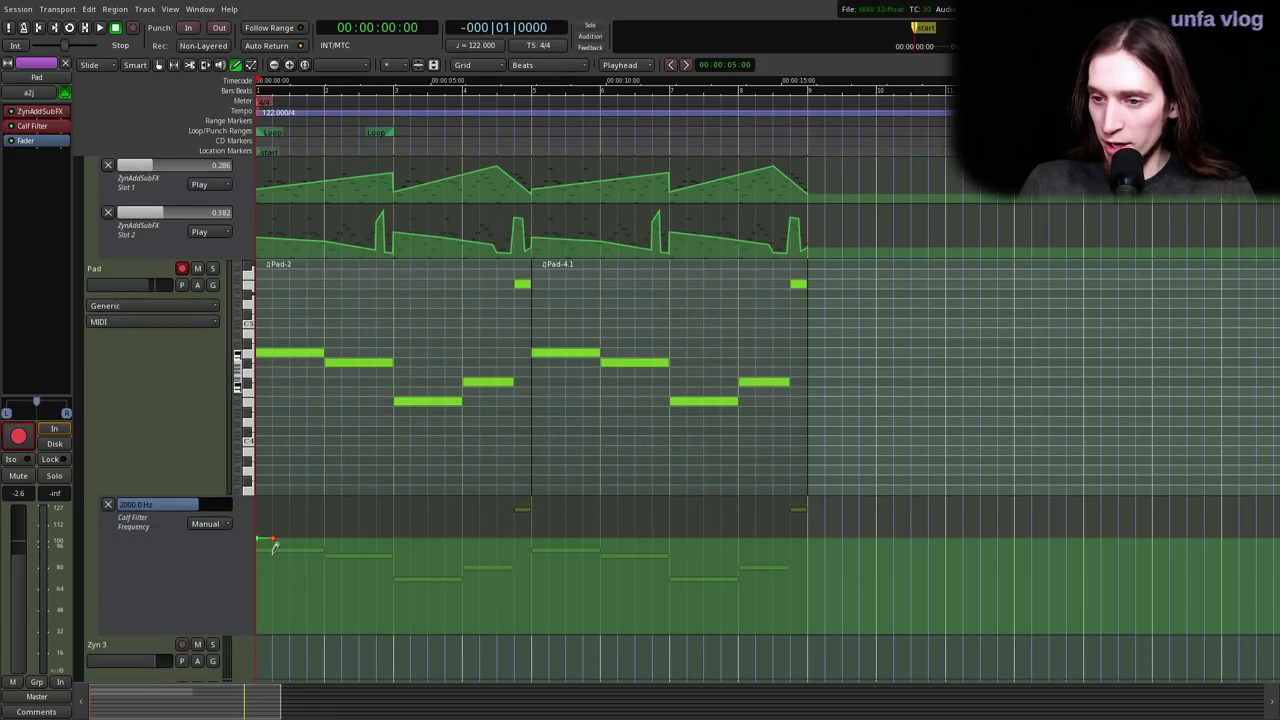
drag(309, 538, 324, 589)
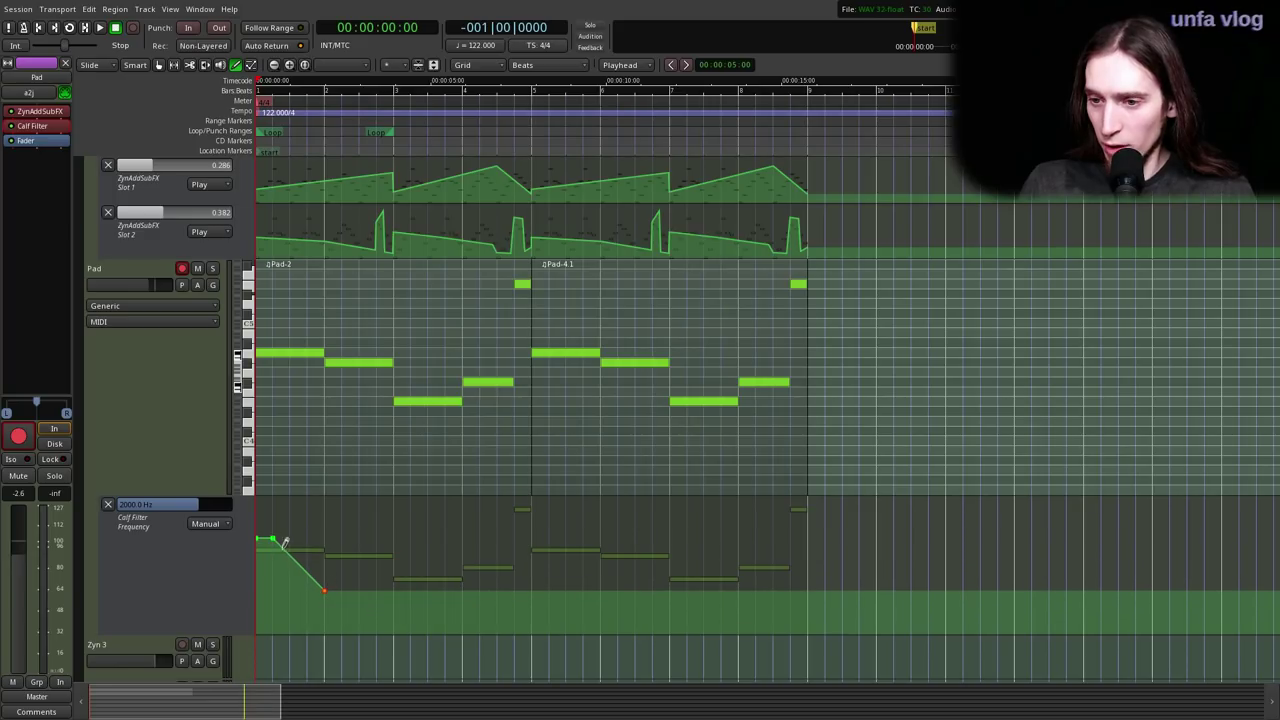
drag(259, 537, 686, 569)
shift+right_click(273, 538)
- Solo the Pad track, set the Calf Filter Frequency automation to Play, and audition it
key(space)
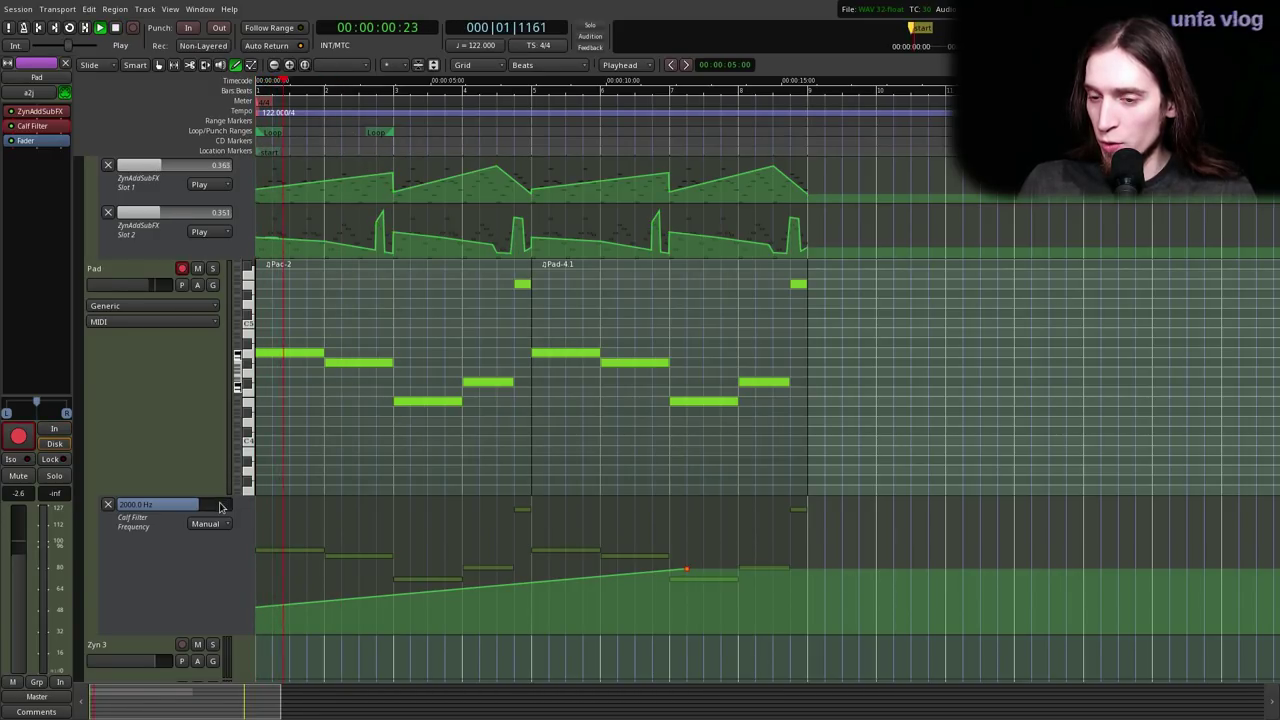
click(212, 268)
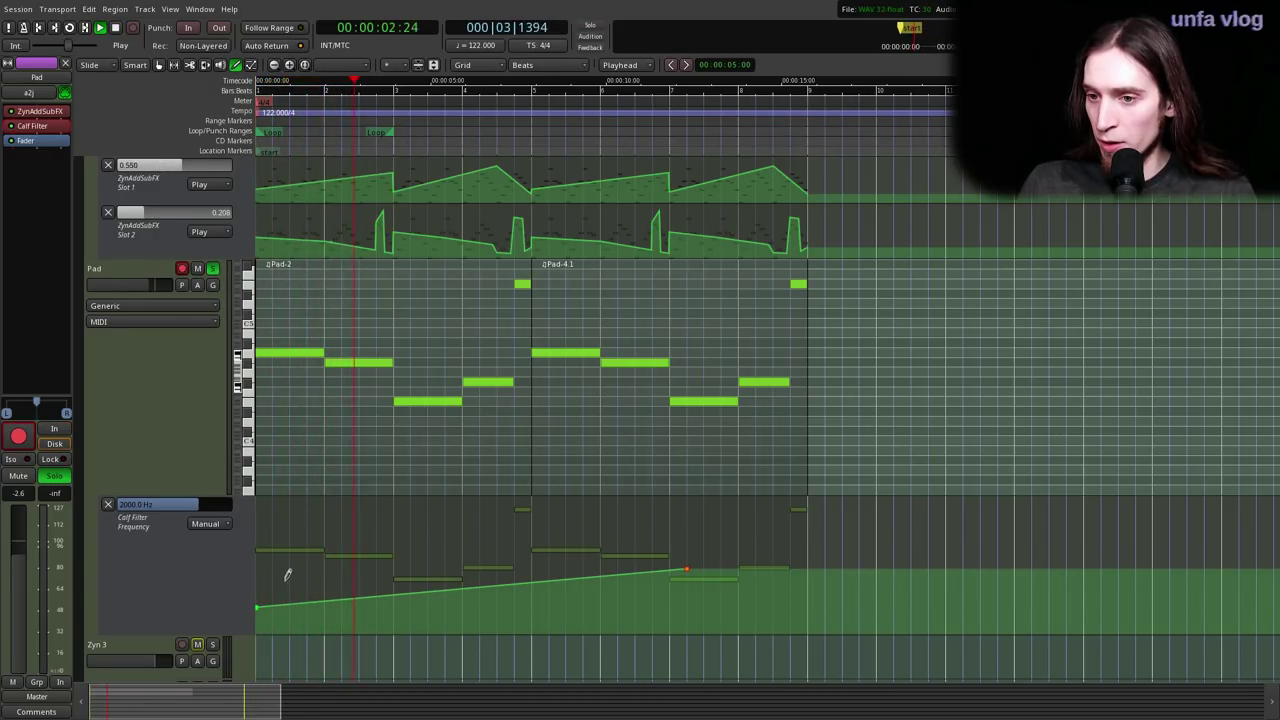
key(space)
click(205, 523)
click(208, 540)
key(space)
key(space)
- Reshape the frequency automation to start at about 340 Hz, peak at bar 5, and fall to about 353 Hz at the end of bar 8
drag(268, 600, 268, 570)
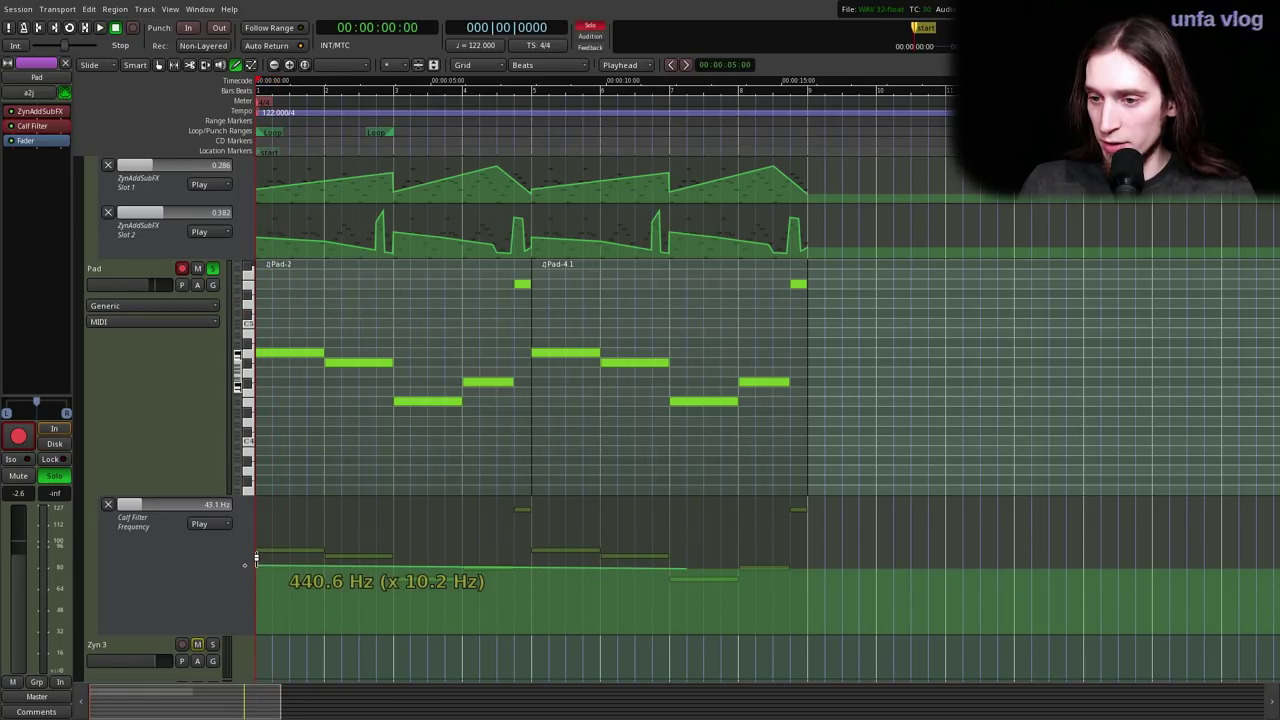
key(space)
drag(698, 563, 540, 535)
drag(640, 534, 812, 563)
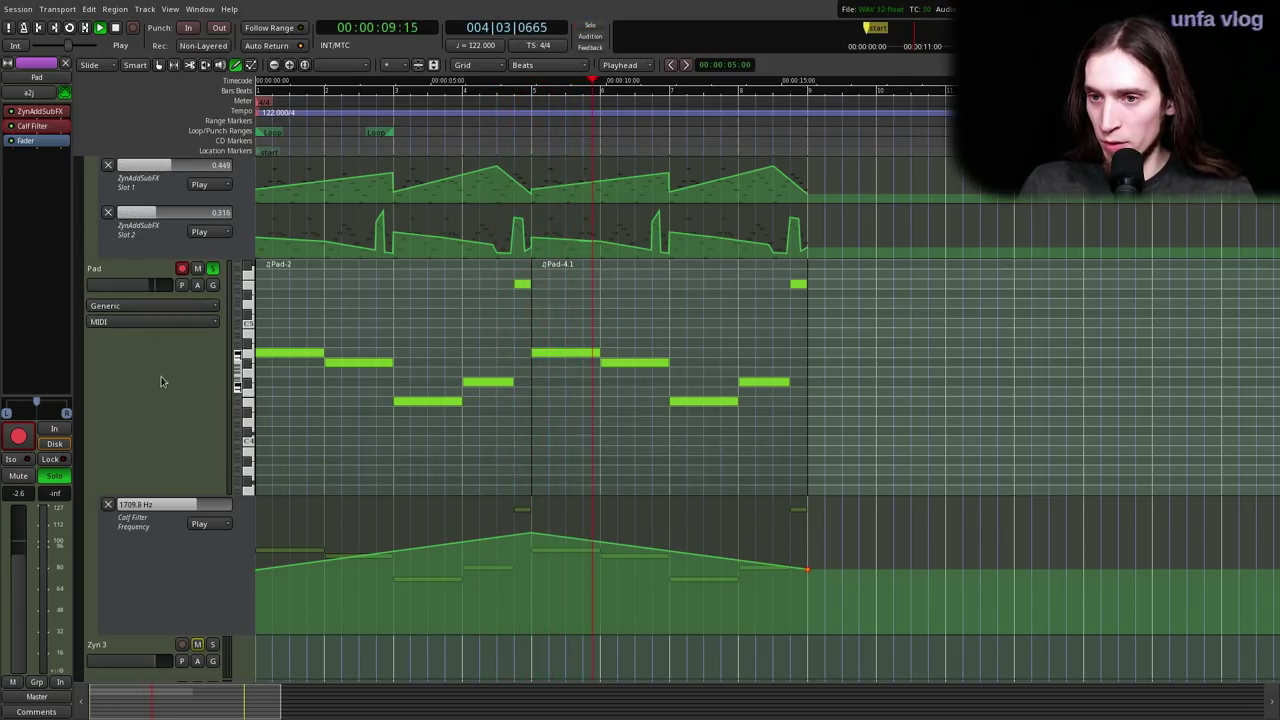
- Watch the Pad's Calf Filter follow the automation during playback, try adjusting its resonance, and close the filter
click(136, 397)
double_click(55, 130)
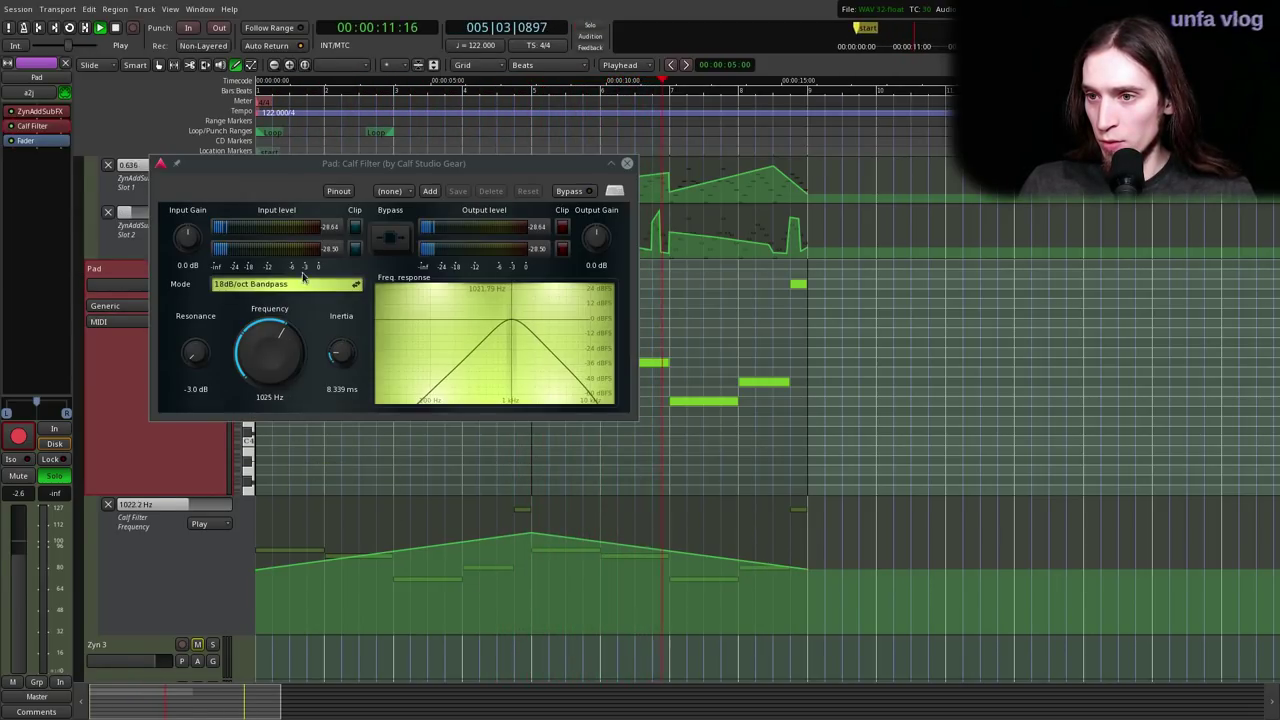
drag(197, 352, 214, 391)
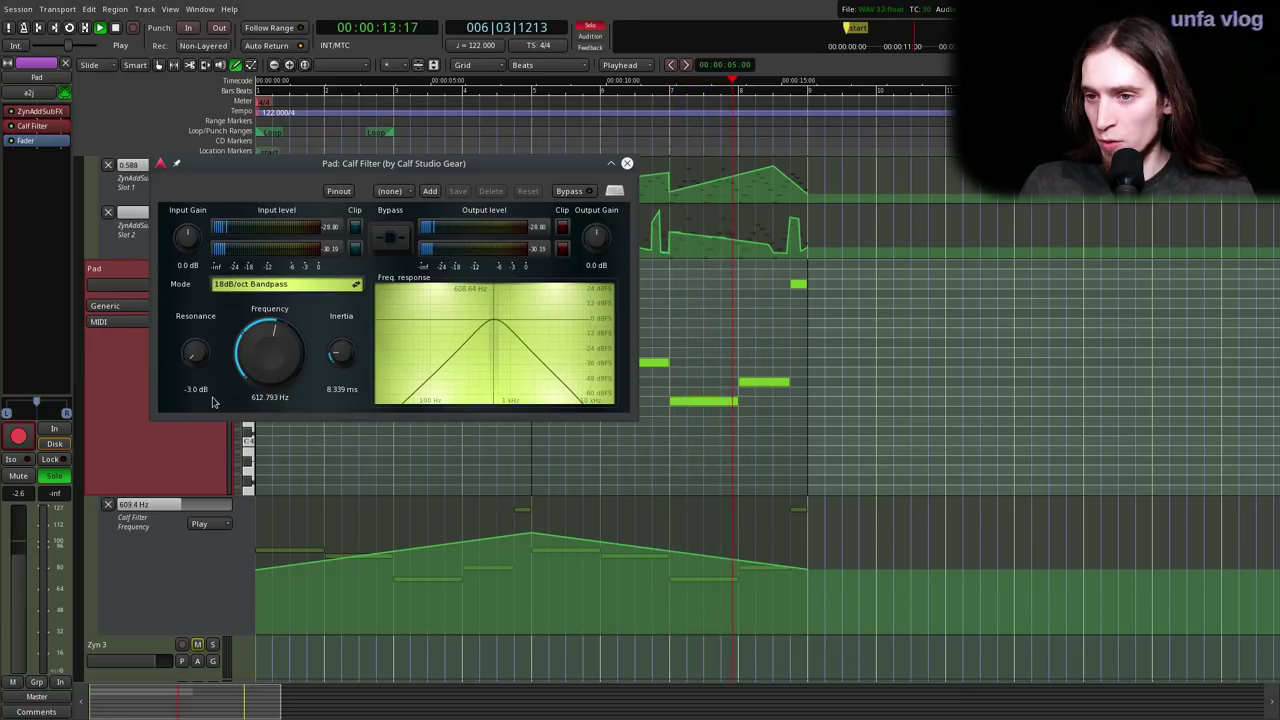
scroll(249, 289, up, 2)
scroll(249, 289, down, 1)
click(627, 163)
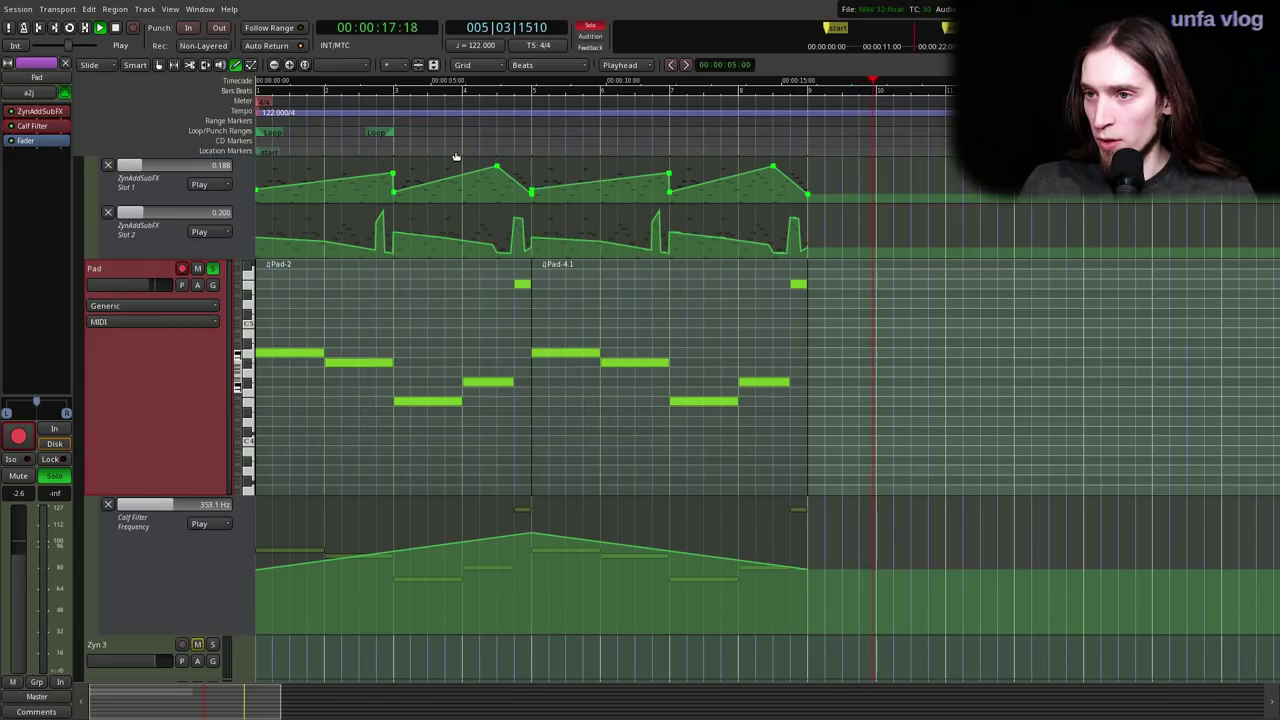
- Open the plugin manager for the Pad track and search plugin names for "Octaver"
click(55, 180)
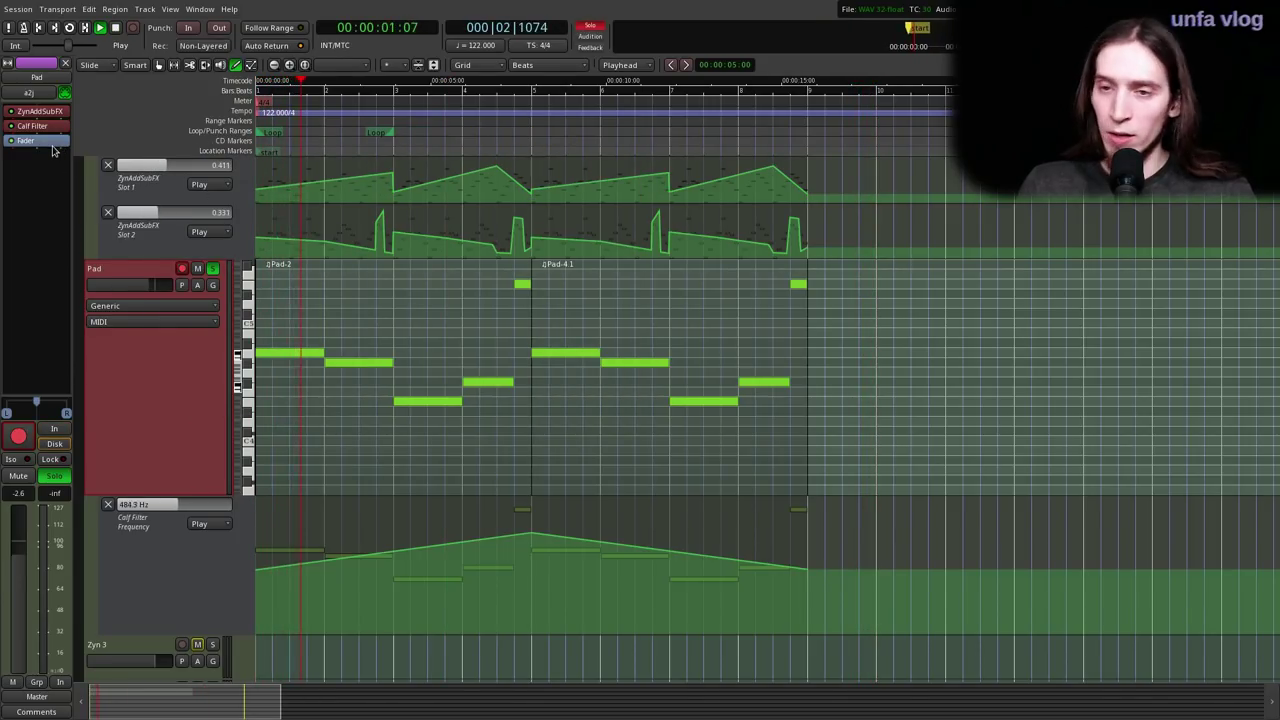
right_click(54, 149)
mouse_move(120, 154)
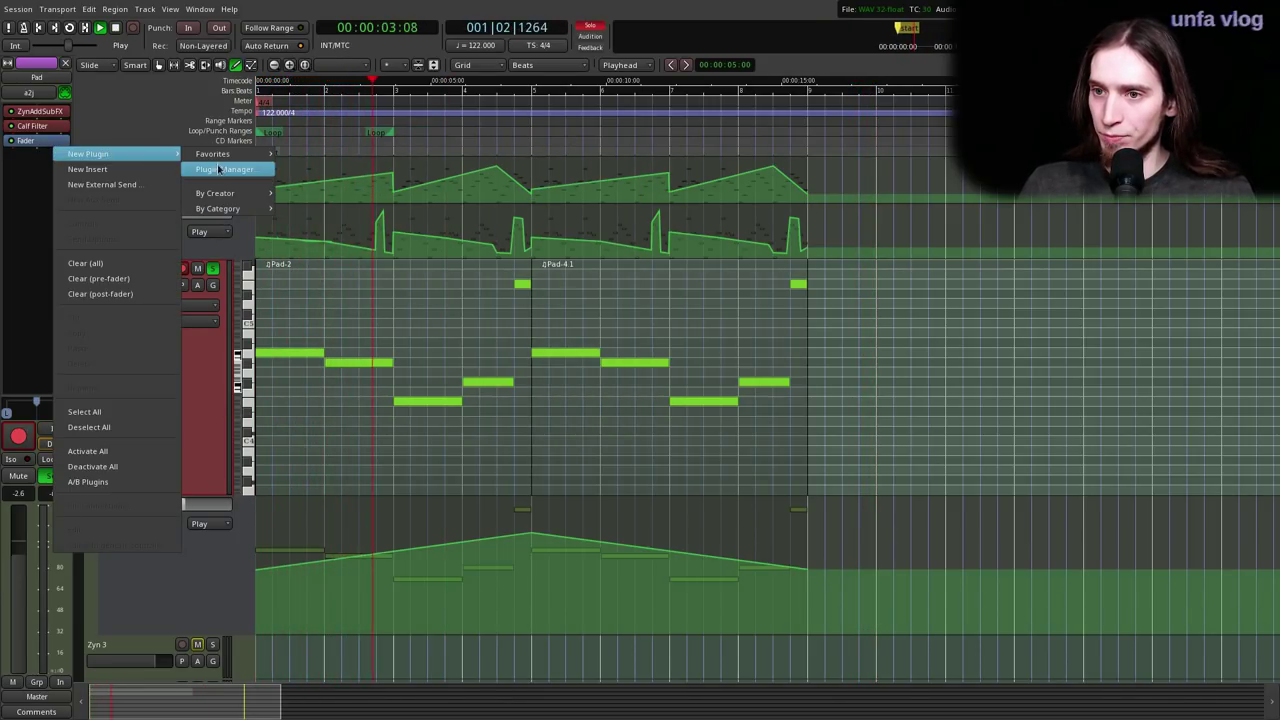
click(221, 170)
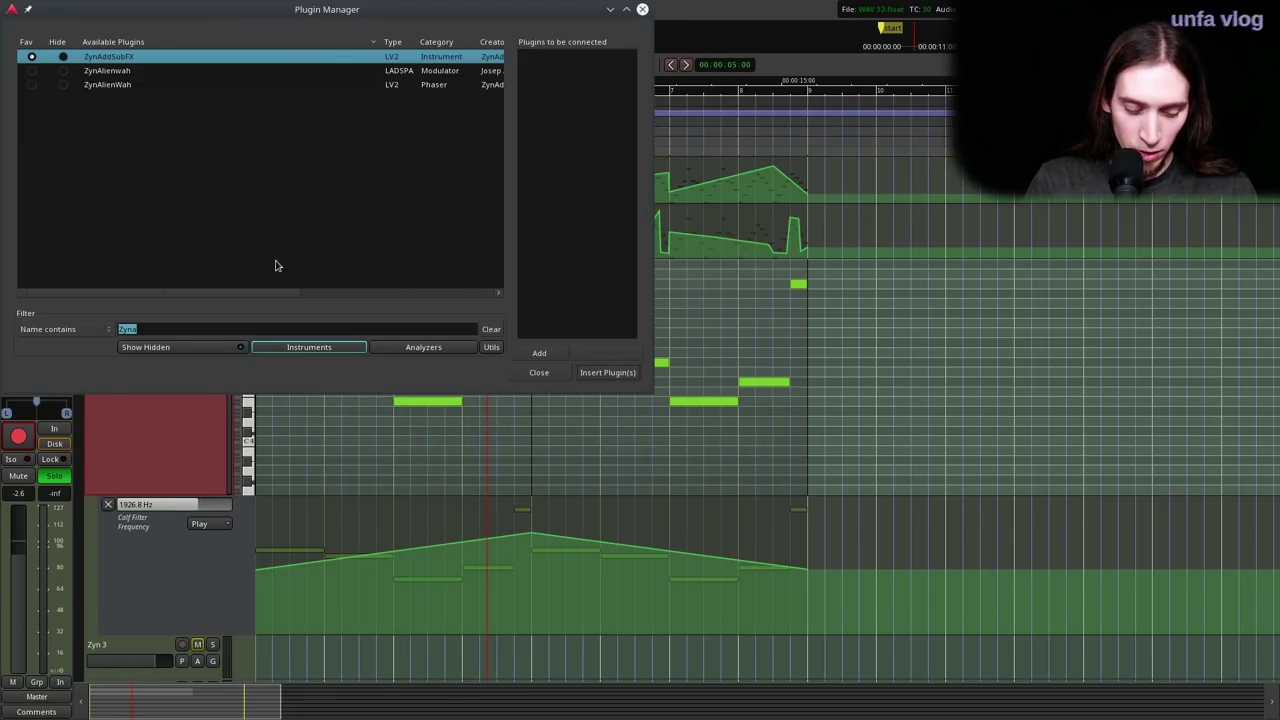
text(Octaver)
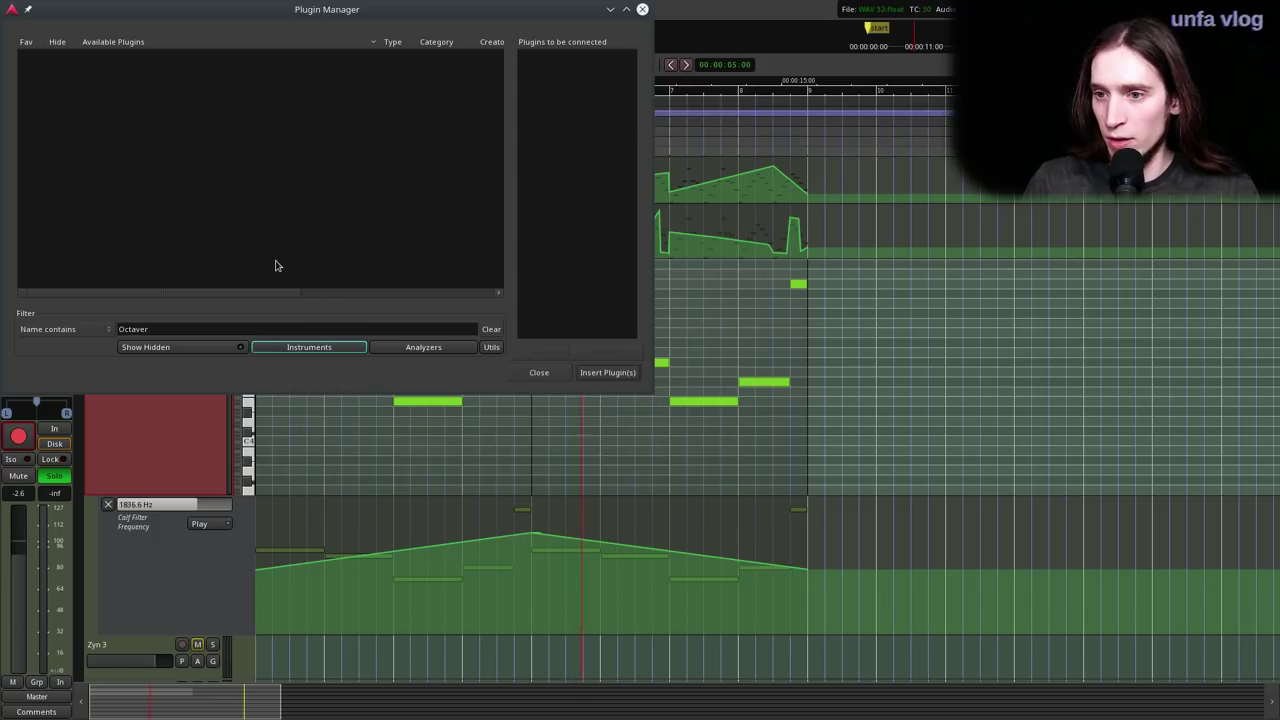
- Change the Instruments and Analyzers filters and search plugin names for "pitch", then the shorter "Pi"
click(425, 351)
click(290, 349)
double_click(253, 330)
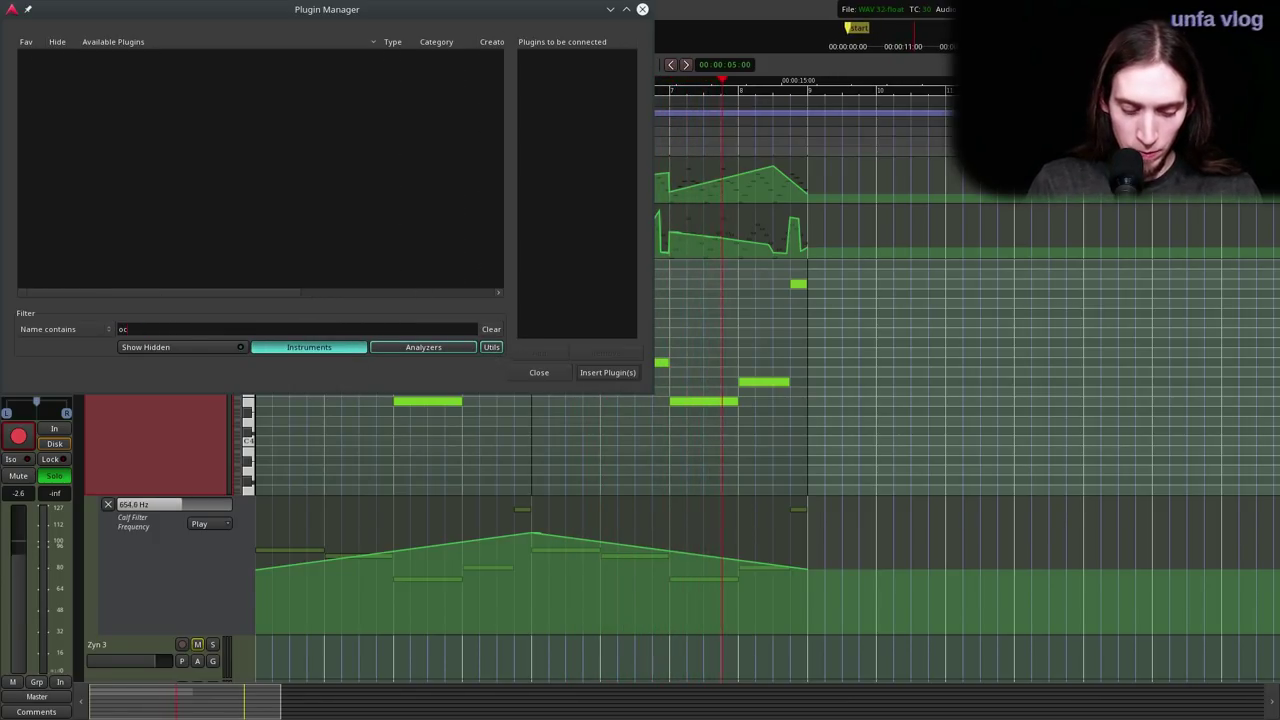
text(pitch)
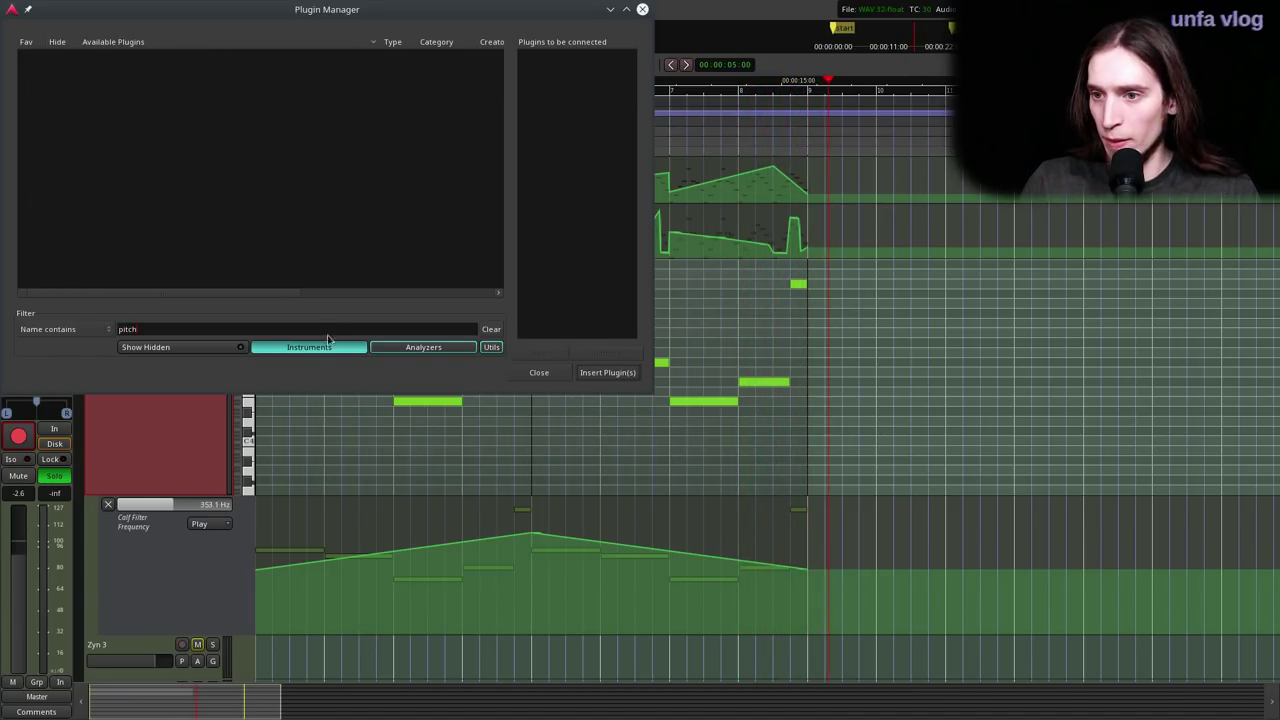
click(423, 347)
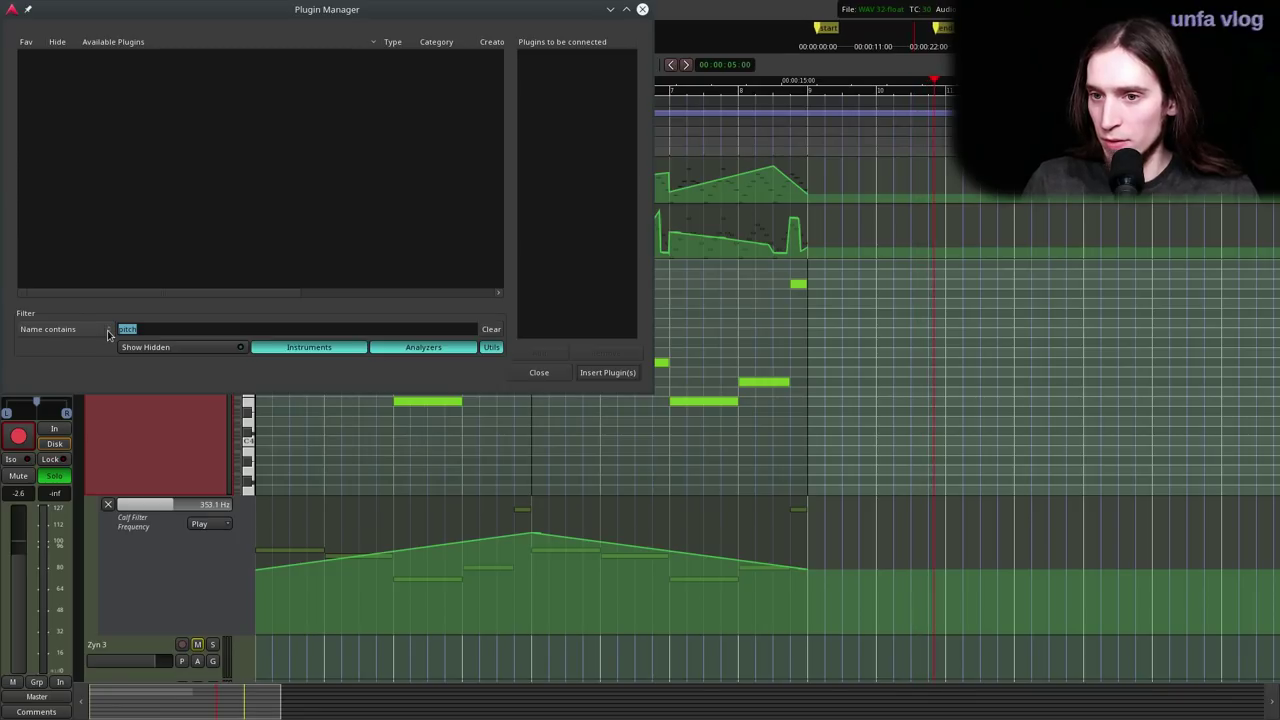
key(BackSpace)
text(Pi)
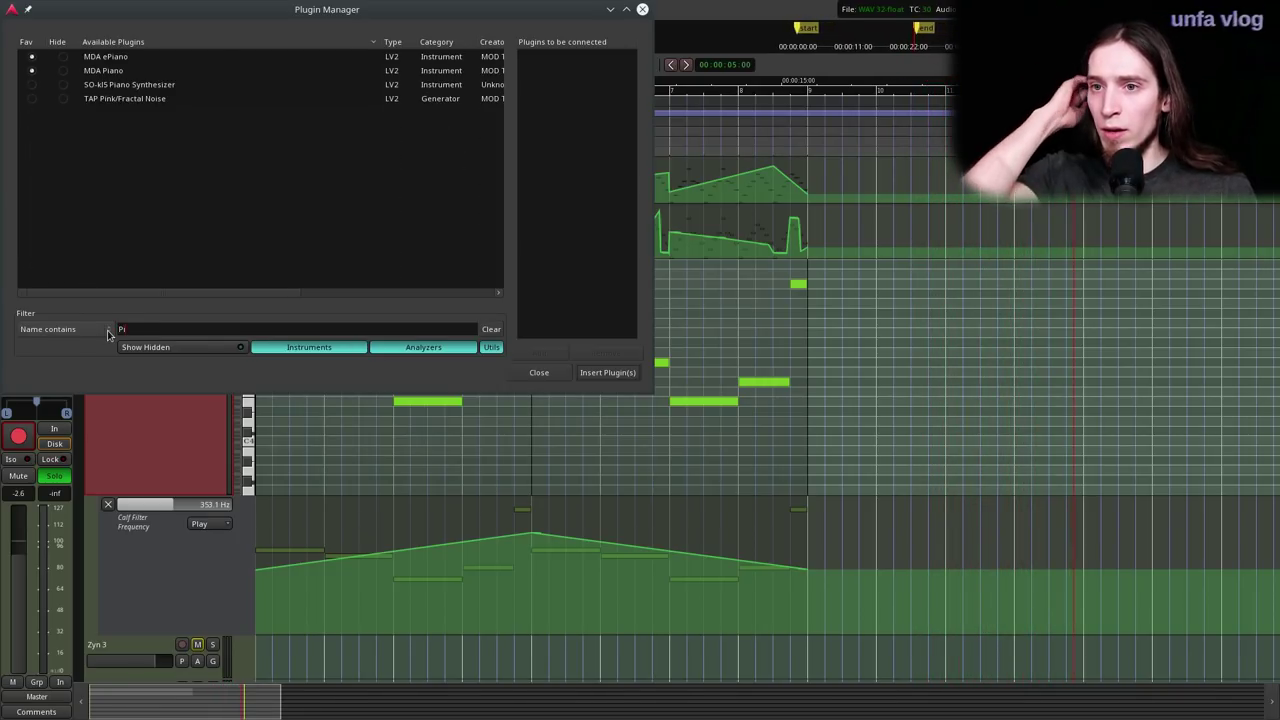
- Search plugin names for "Gx", then switch the search criterion to Type contains
key(BackSpace)
key(BackSpace)
text(Gx)
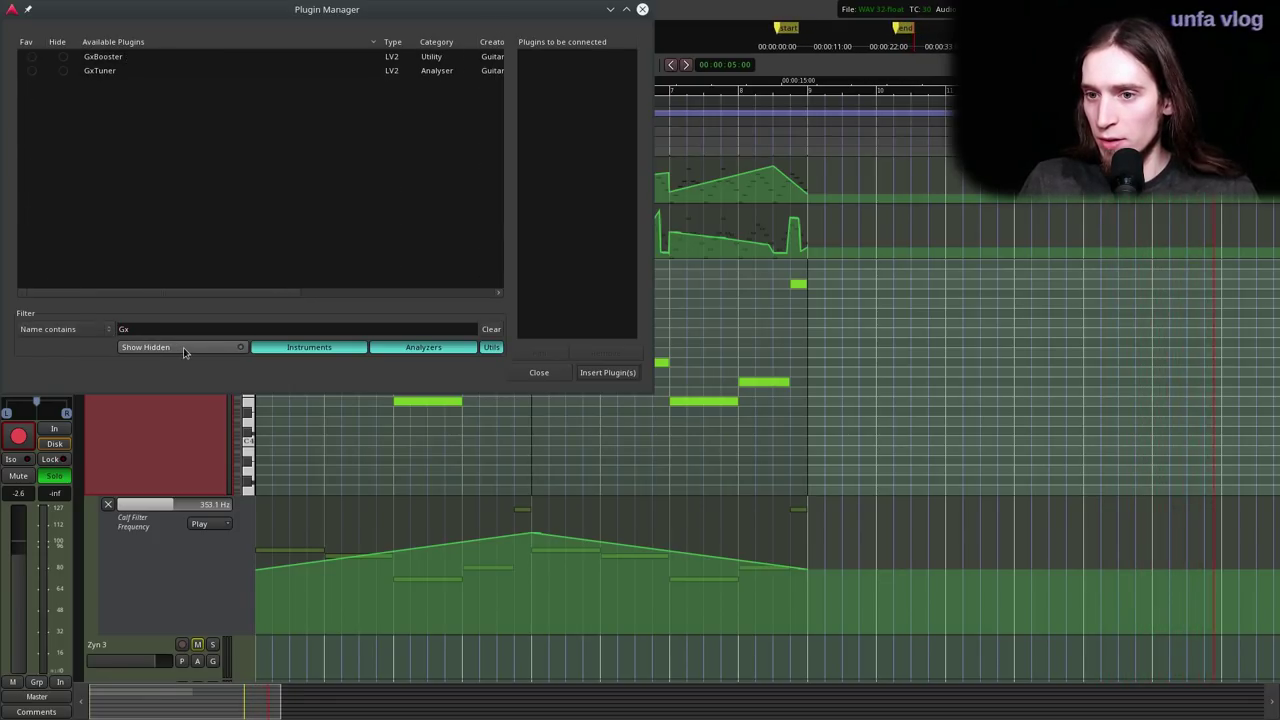
click(101, 333)
click(89, 352)
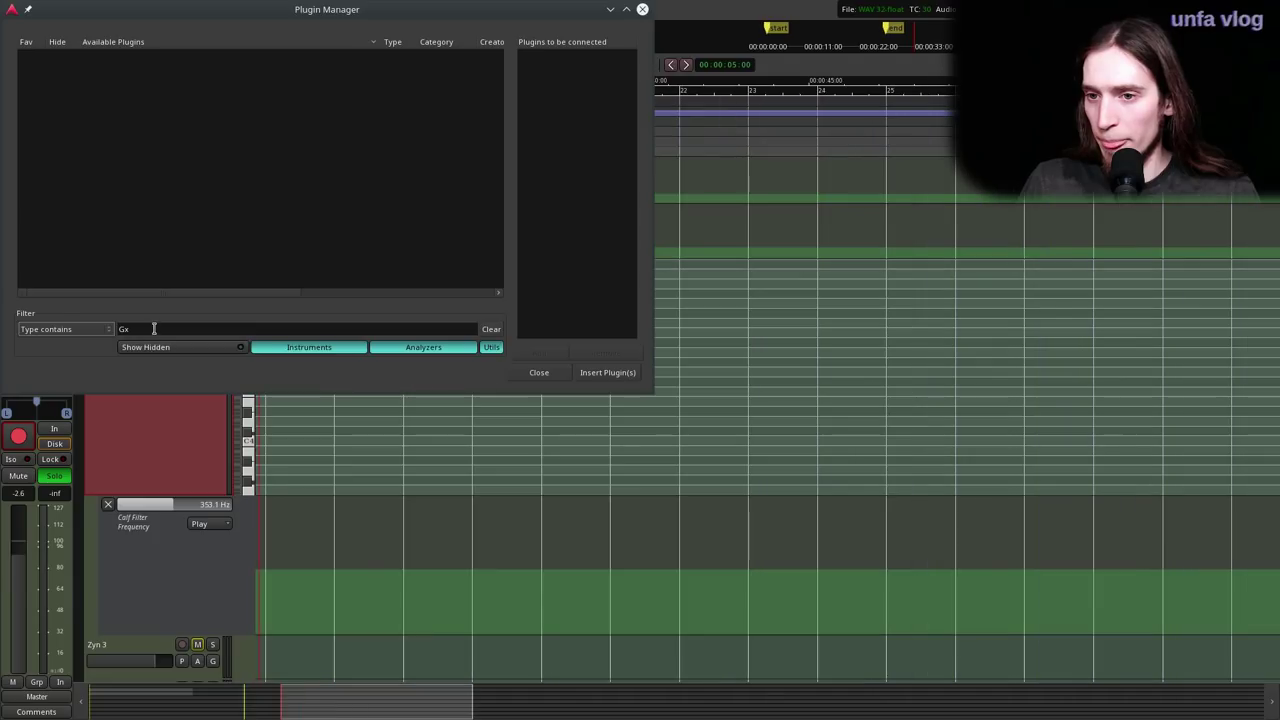
- Search plugin types for "Pitch", toggle the Analyzers, Instruments and Utils filters, and leave the plugin manager
drag(154, 329, 64, 324)
text(Pitch)
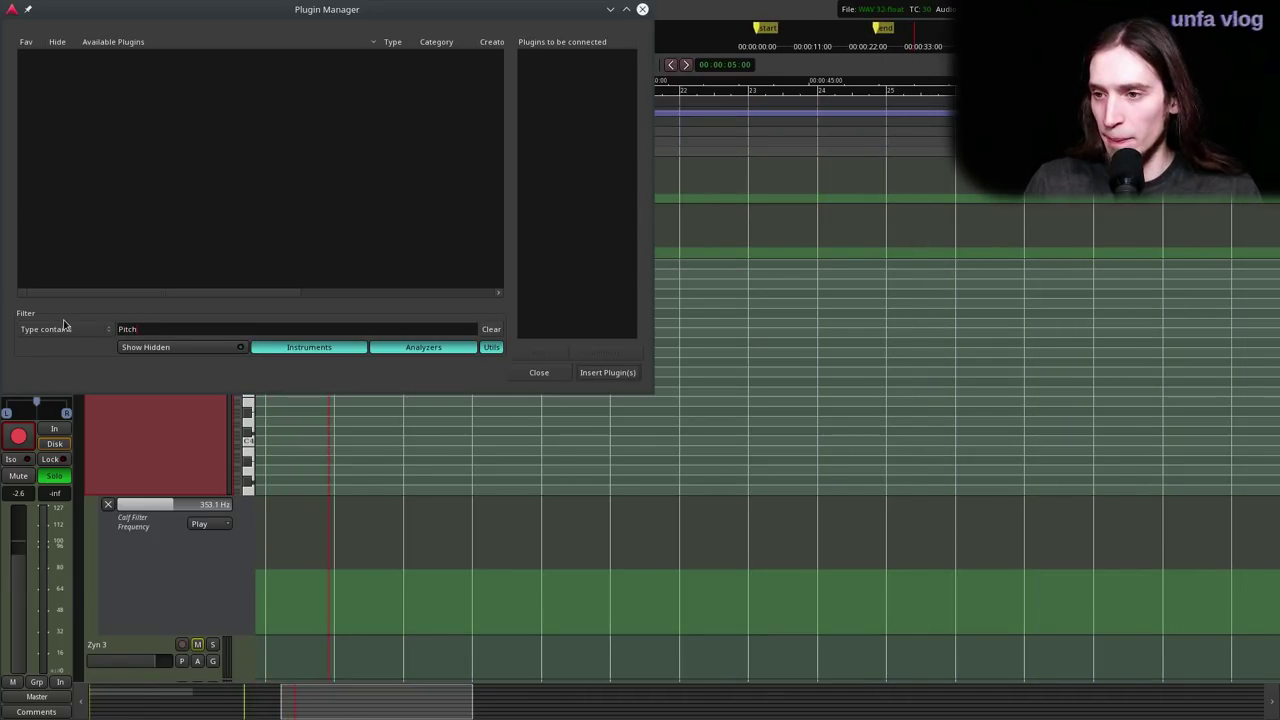
click(421, 350)
click(335, 352)
click(490, 348)
drag(546, 9, 657, 103)
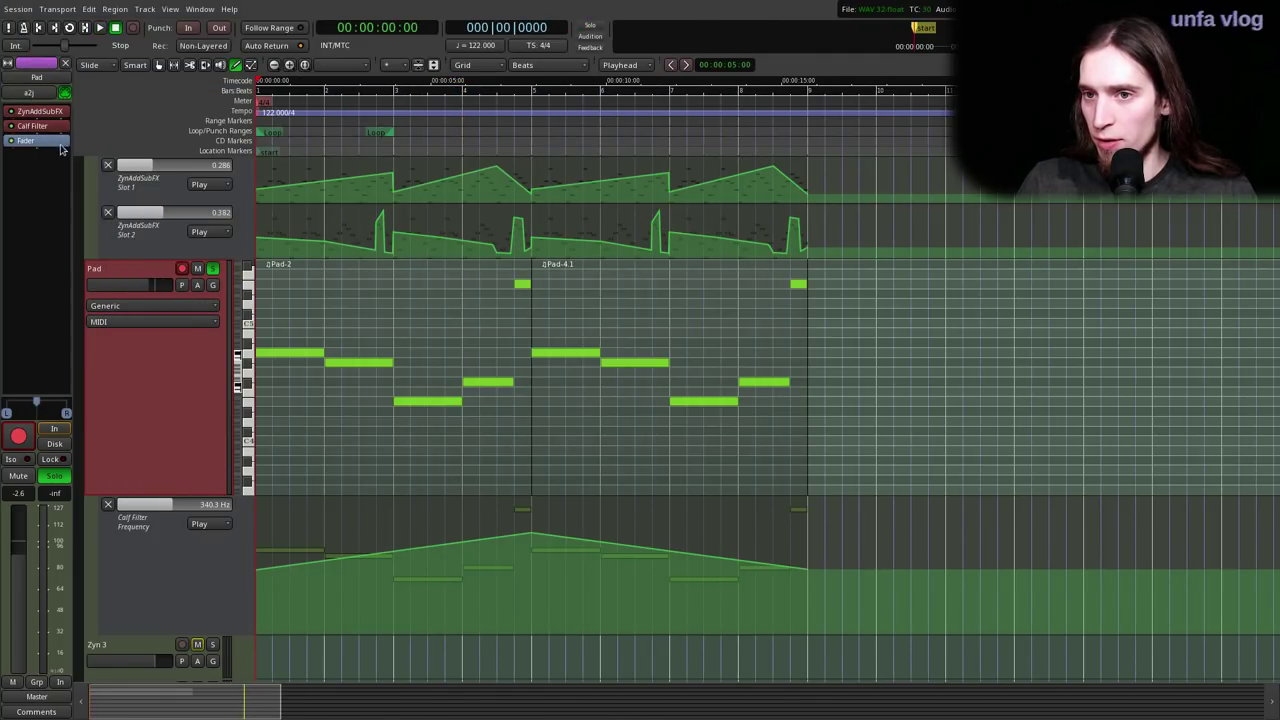
- Reopen the plugin manager for the Pad track and list the plugins whose name contains "Gx"
right_click(60, 148)
mouse_move(120, 154)
click(215, 160)
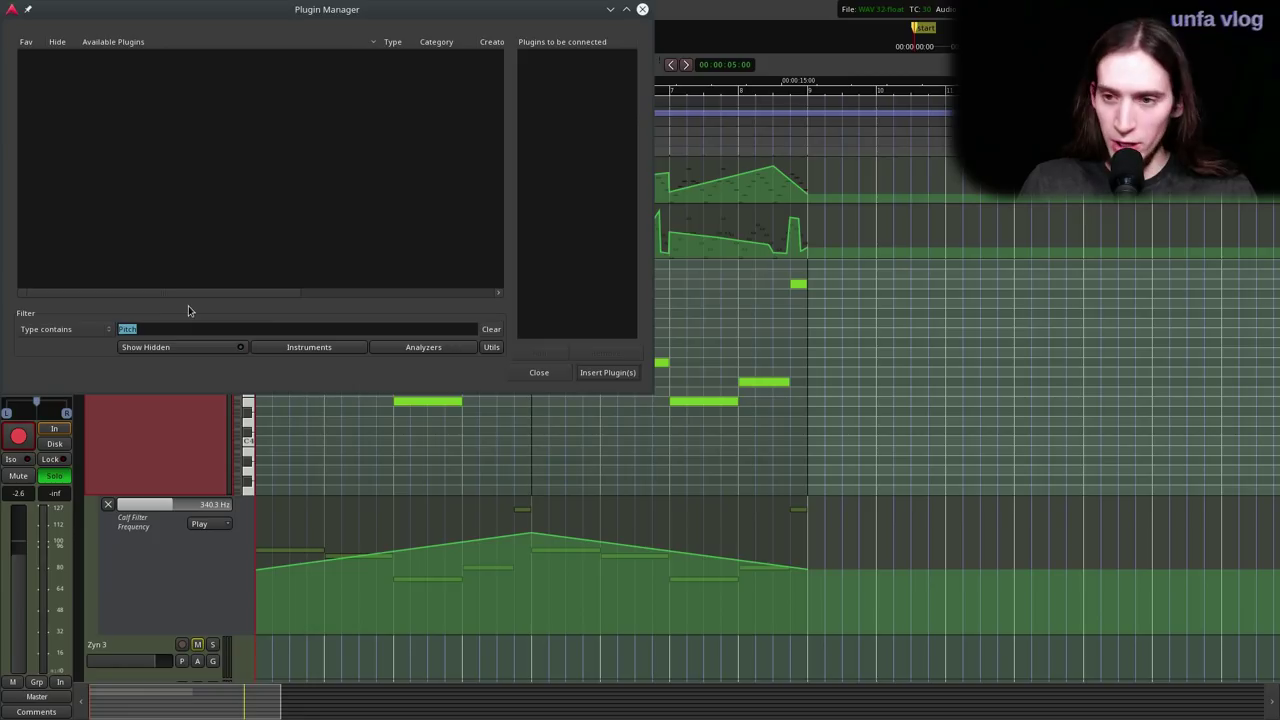
text(Gx)
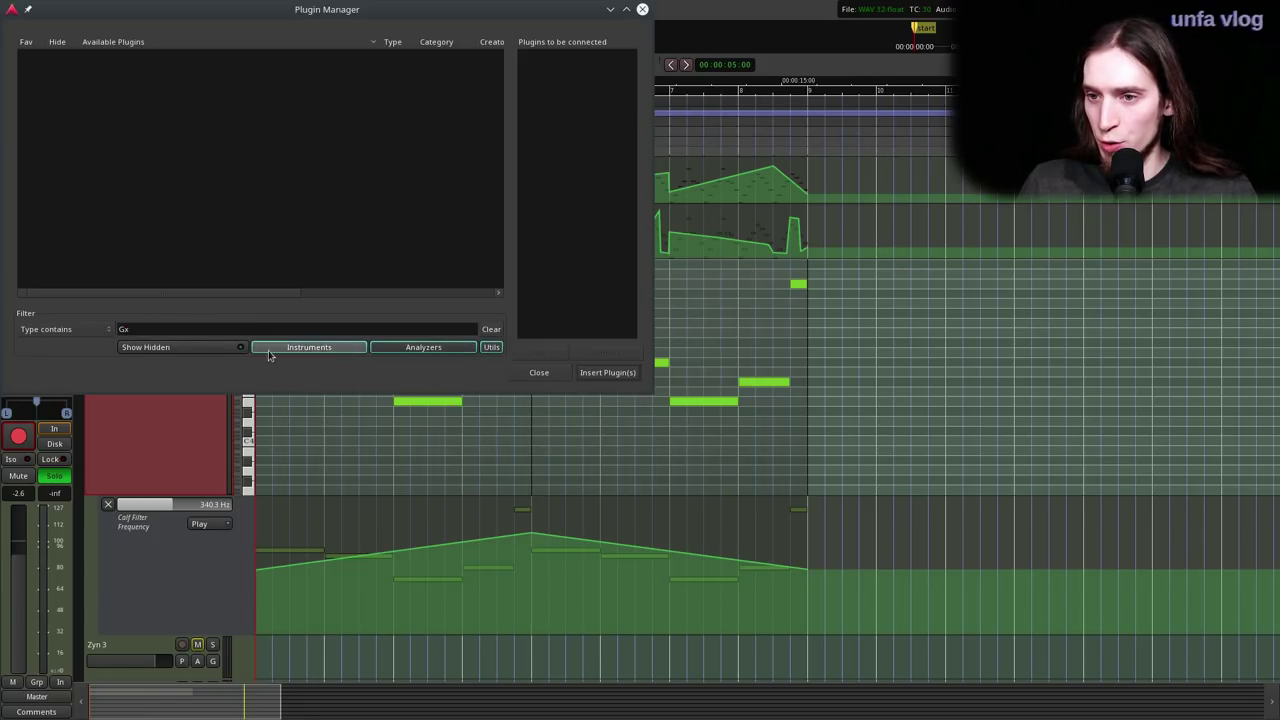
click(80, 329)
click(50, 309)
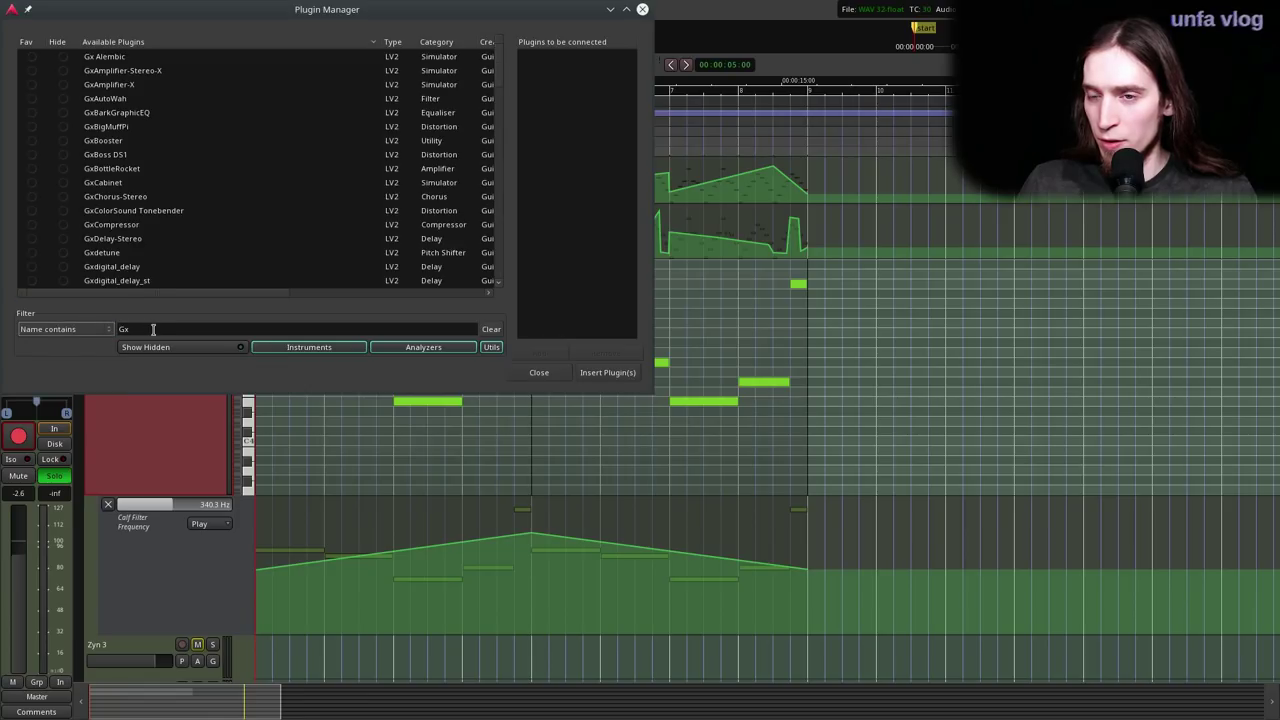
- Find the Gxoc_2 pitch shifter among the listed plugins and insert it on the Pad track
click(155, 212)
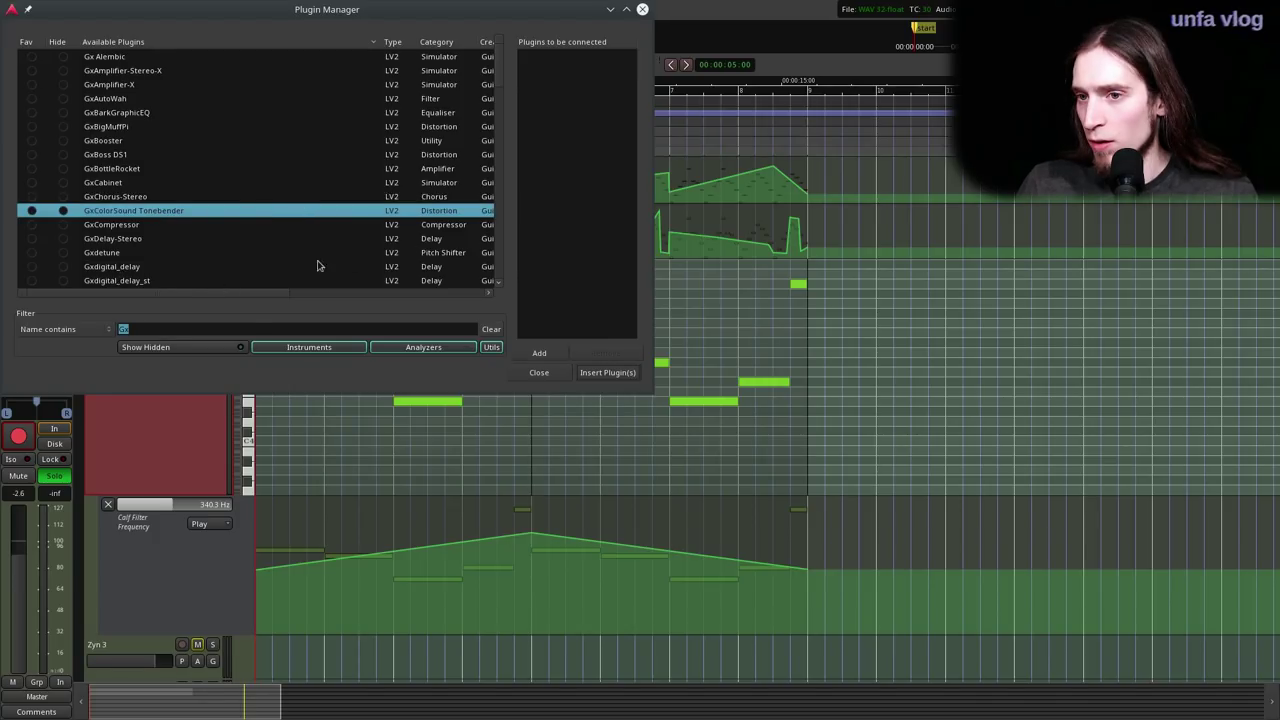
click(108, 253)
scroll(409, 260, down, 3)
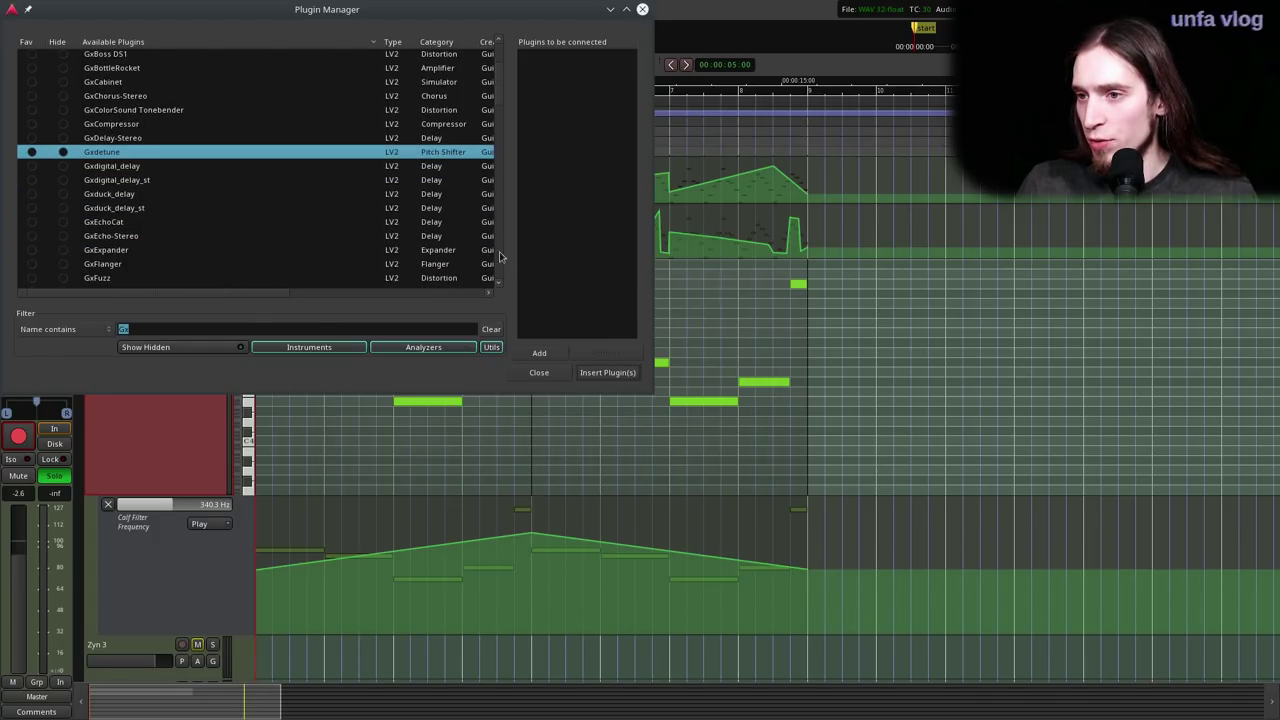
scroll(485, 257, down, 6)
click(148, 244)
double_click(115, 244)
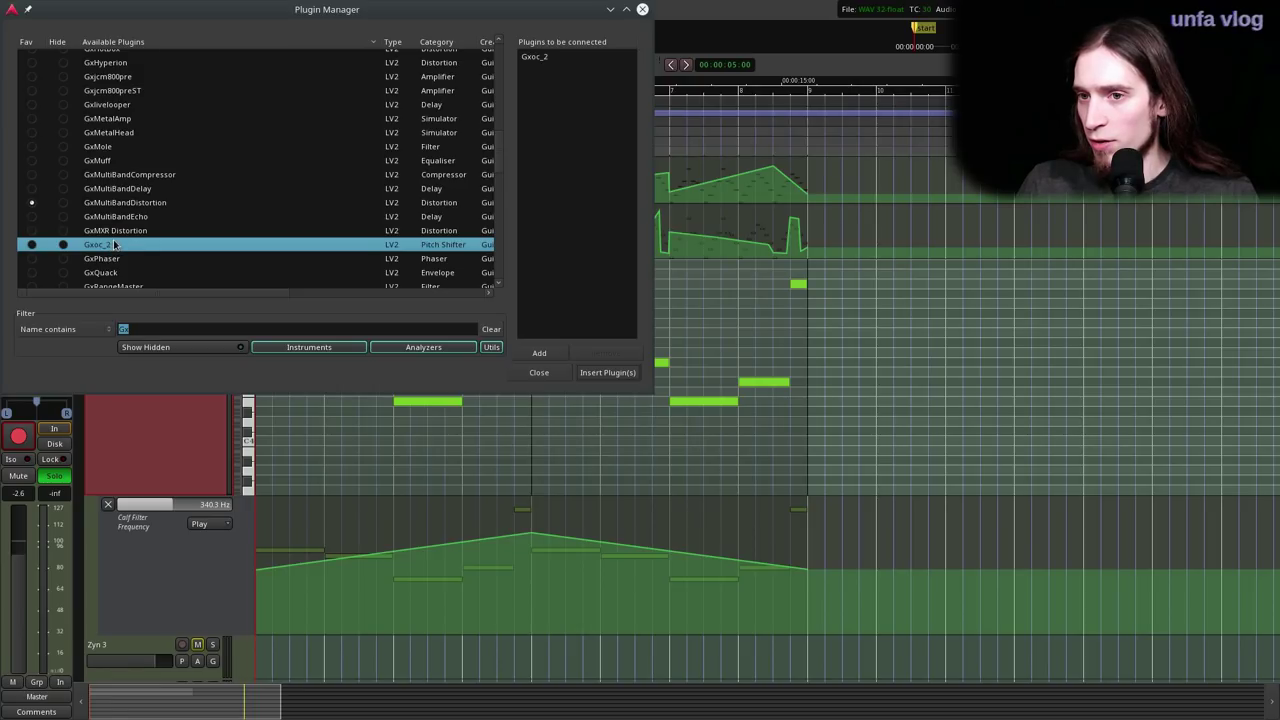
click(594, 374)
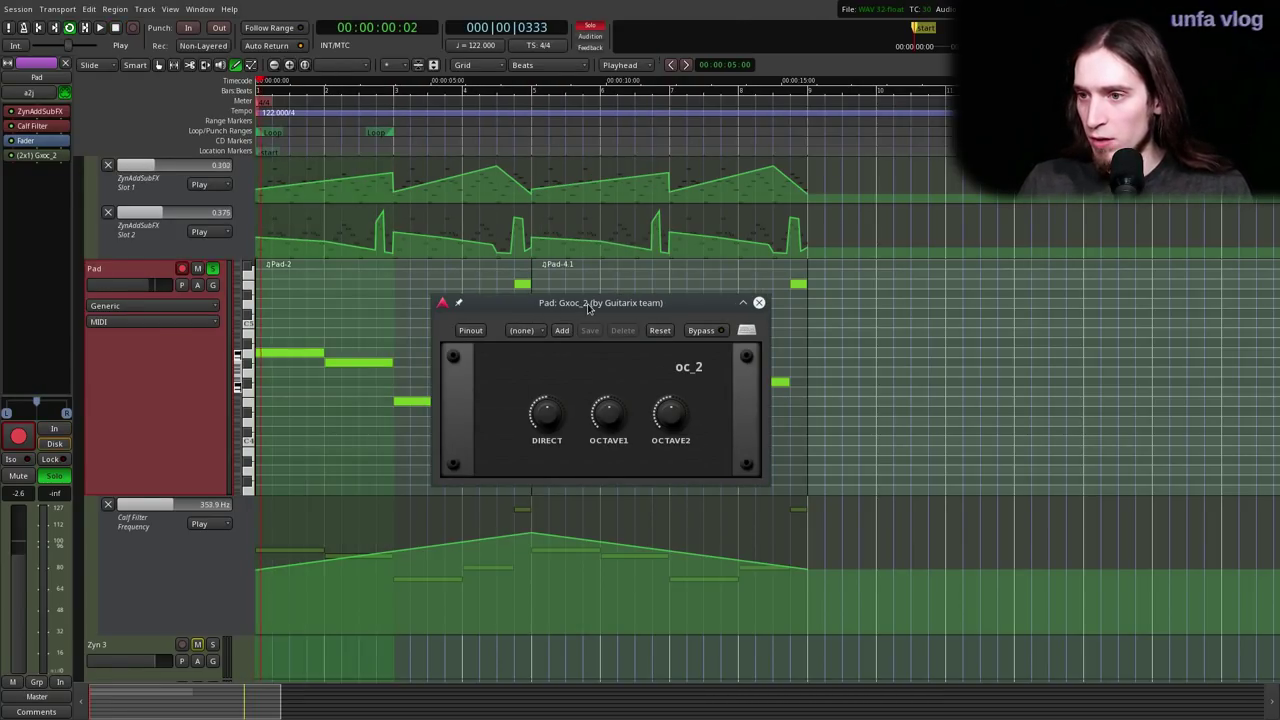
- Audition the Pad through Gxoc_2, stop playback and delete the plugin from the track
key(space)
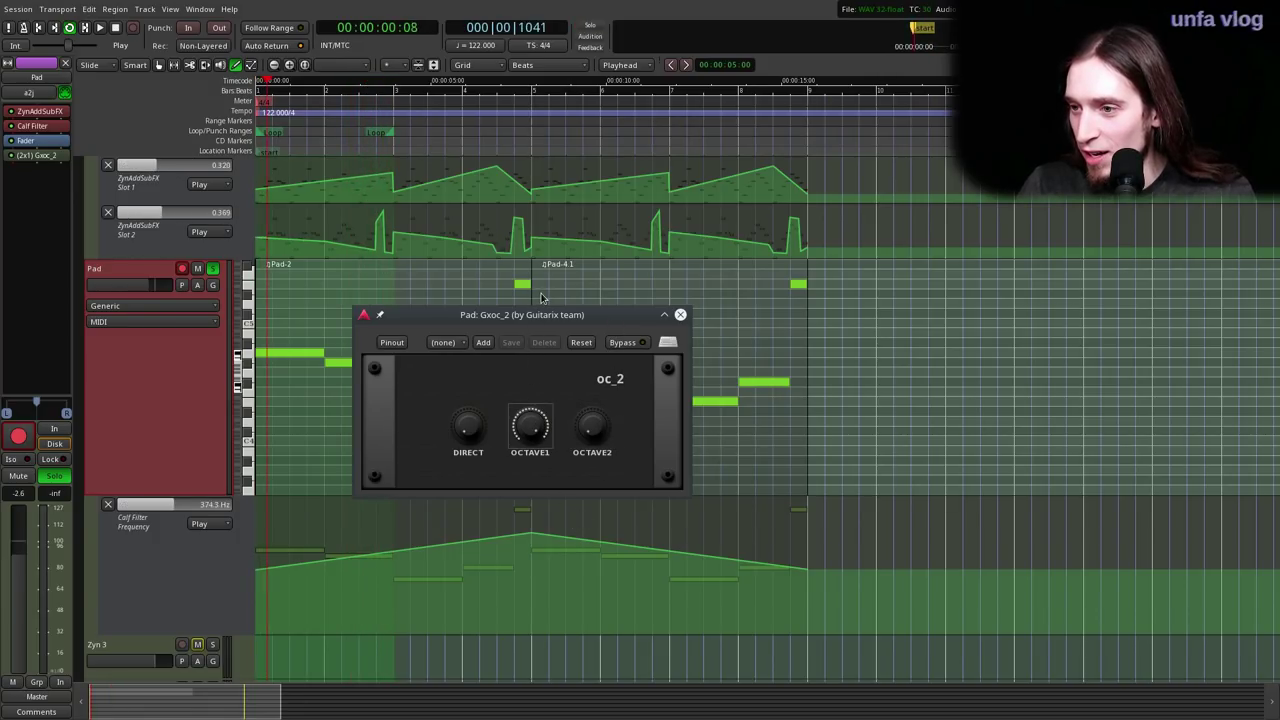
click(681, 315)
key(space)
right_click(40, 157)
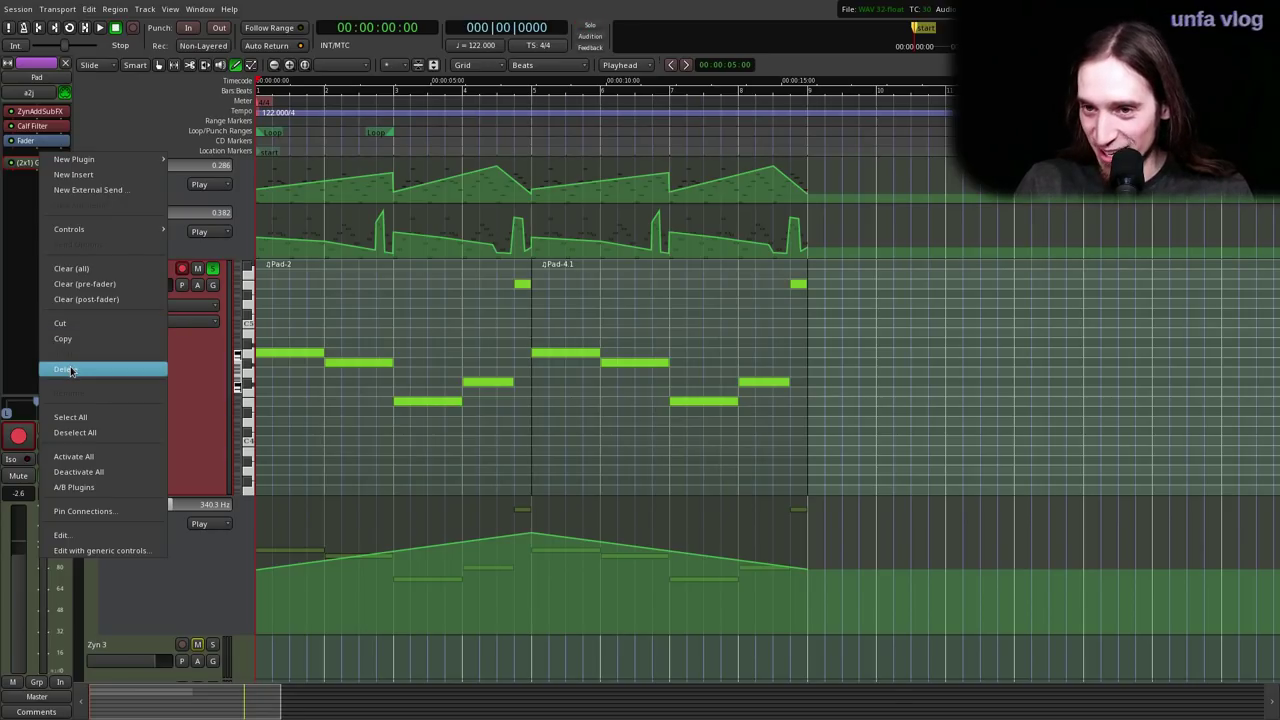
click(70, 364)
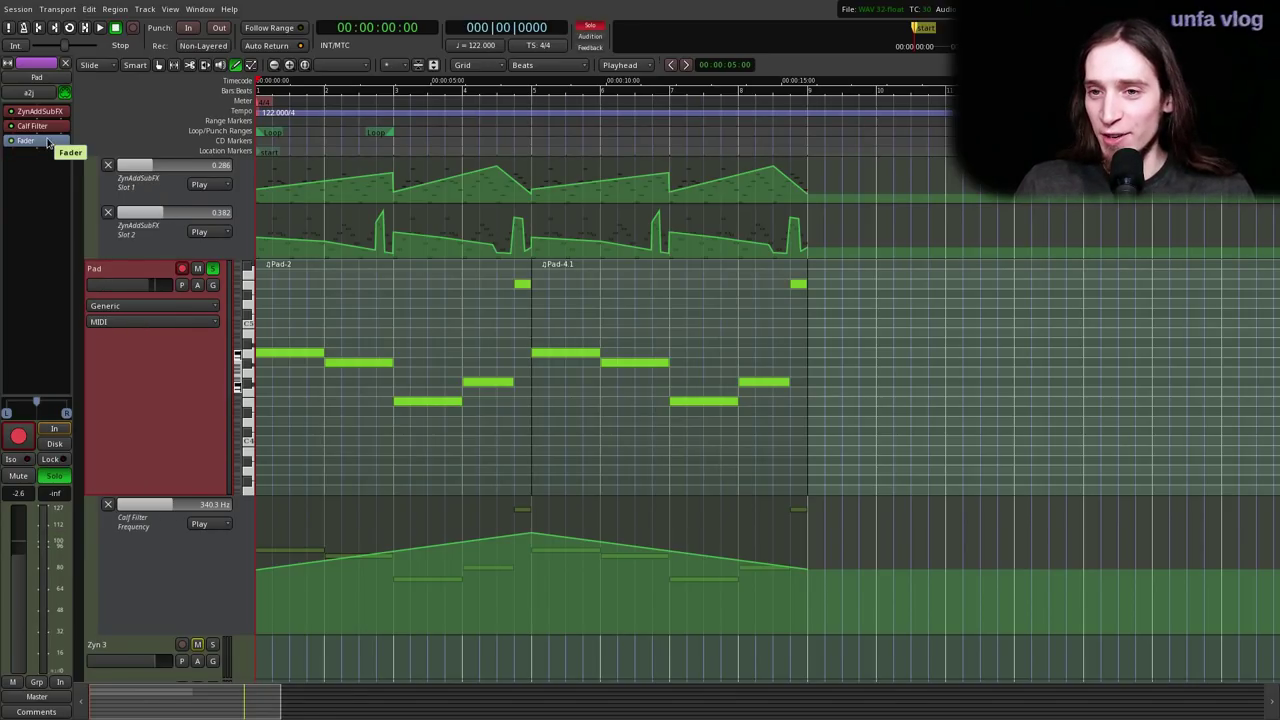
- Search the plugin names for "auto" and insert Autotalent after the Pad track's fader
right_click(40, 147)
mouse_move(100, 150)
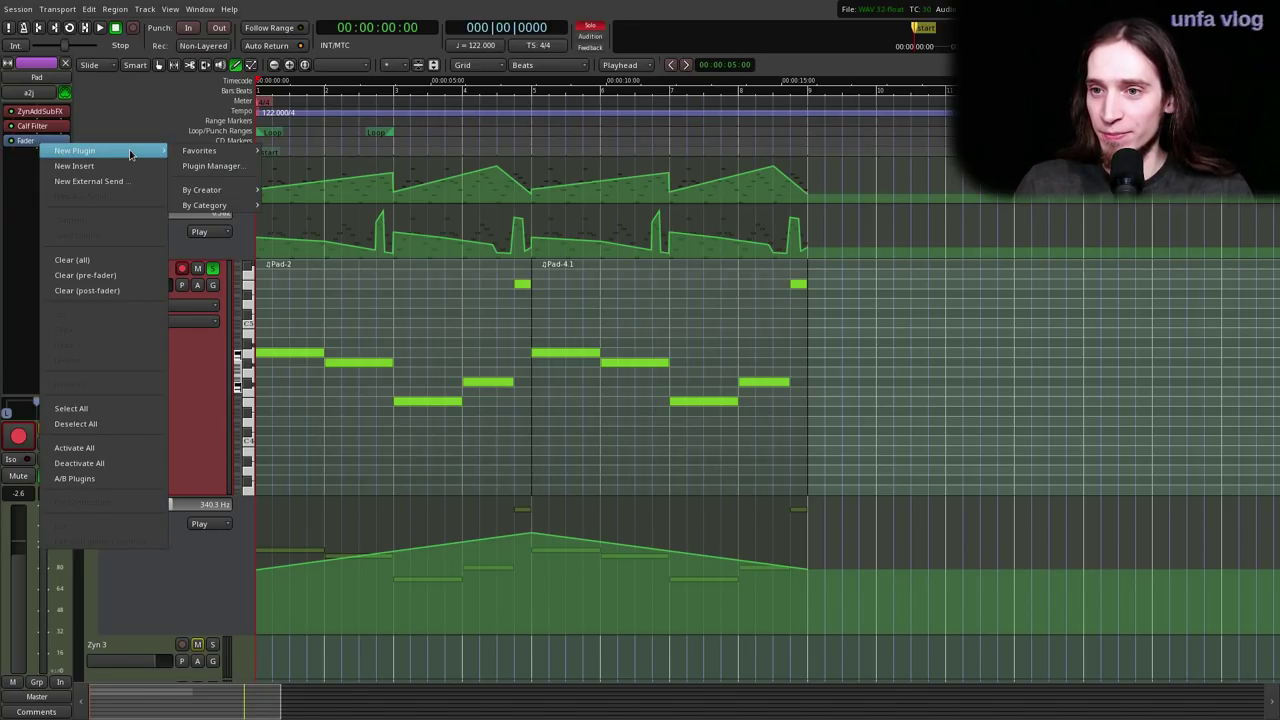
click(215, 155)
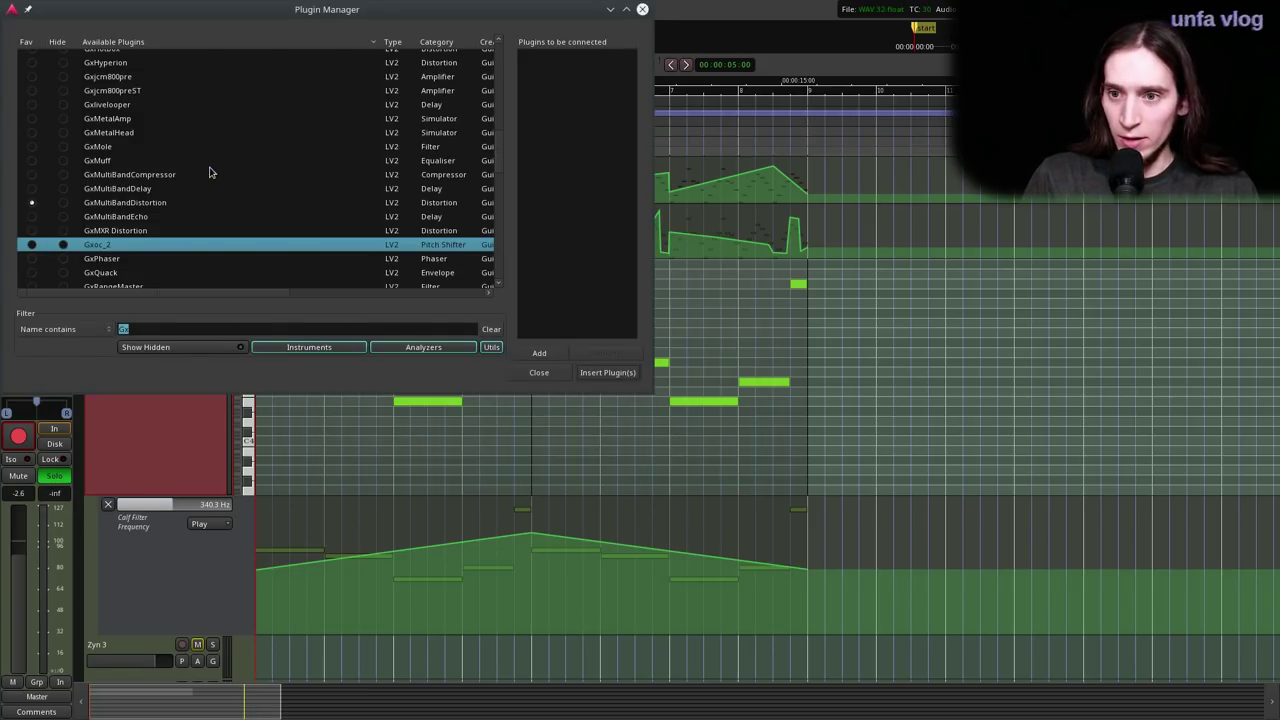
text(auto)
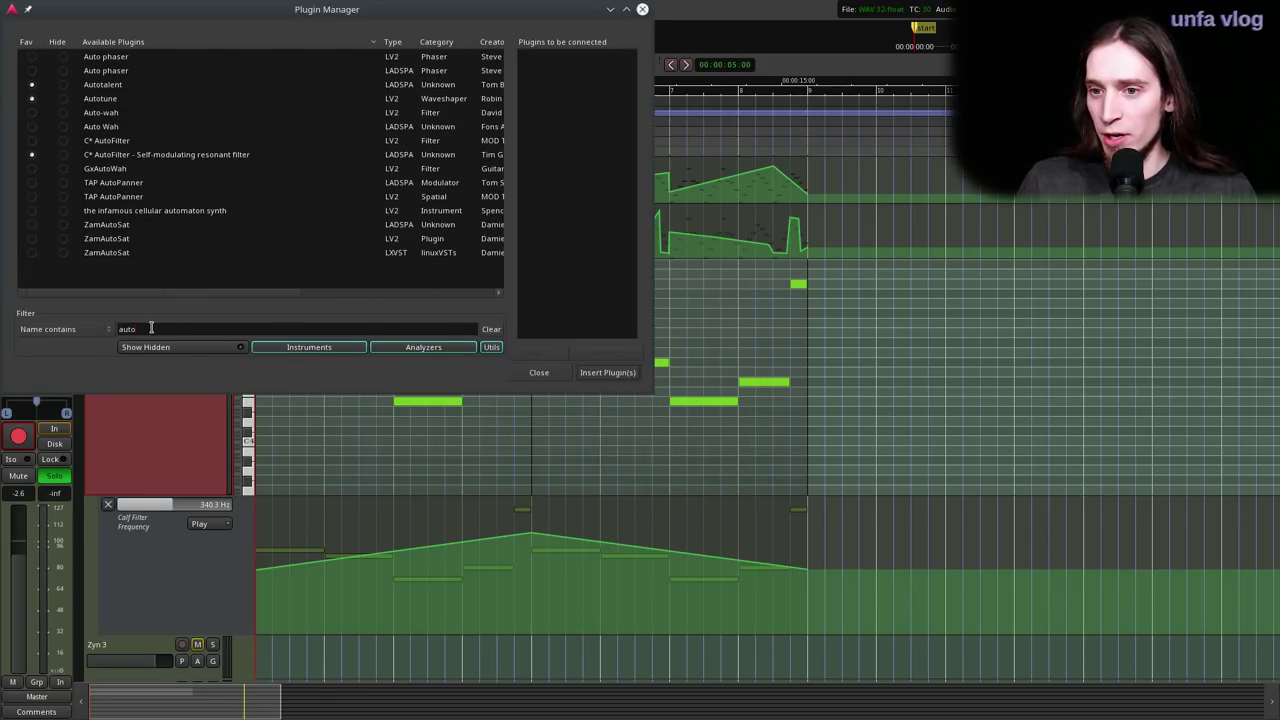
double_click(113, 86)
click(606, 370)
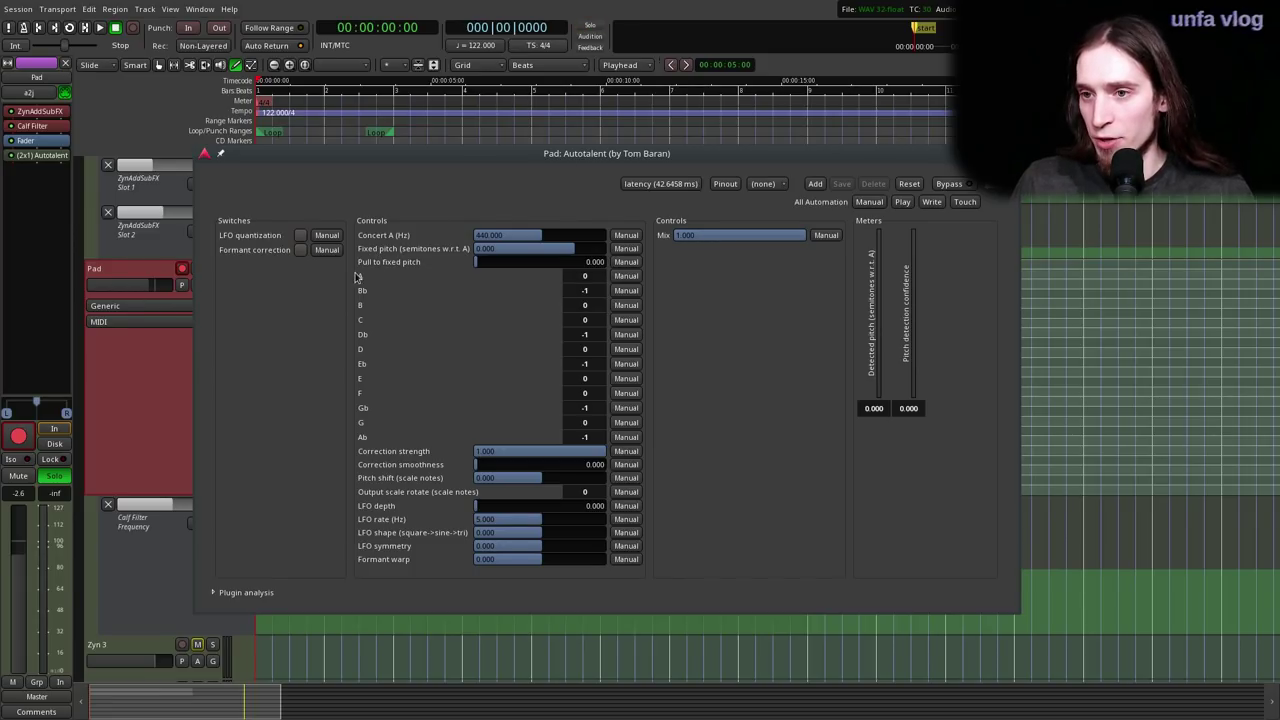
- During playback, set Autotalent's Correction strength to 0 and its Pitch shift to 1, then 12 scale notes
key(space)
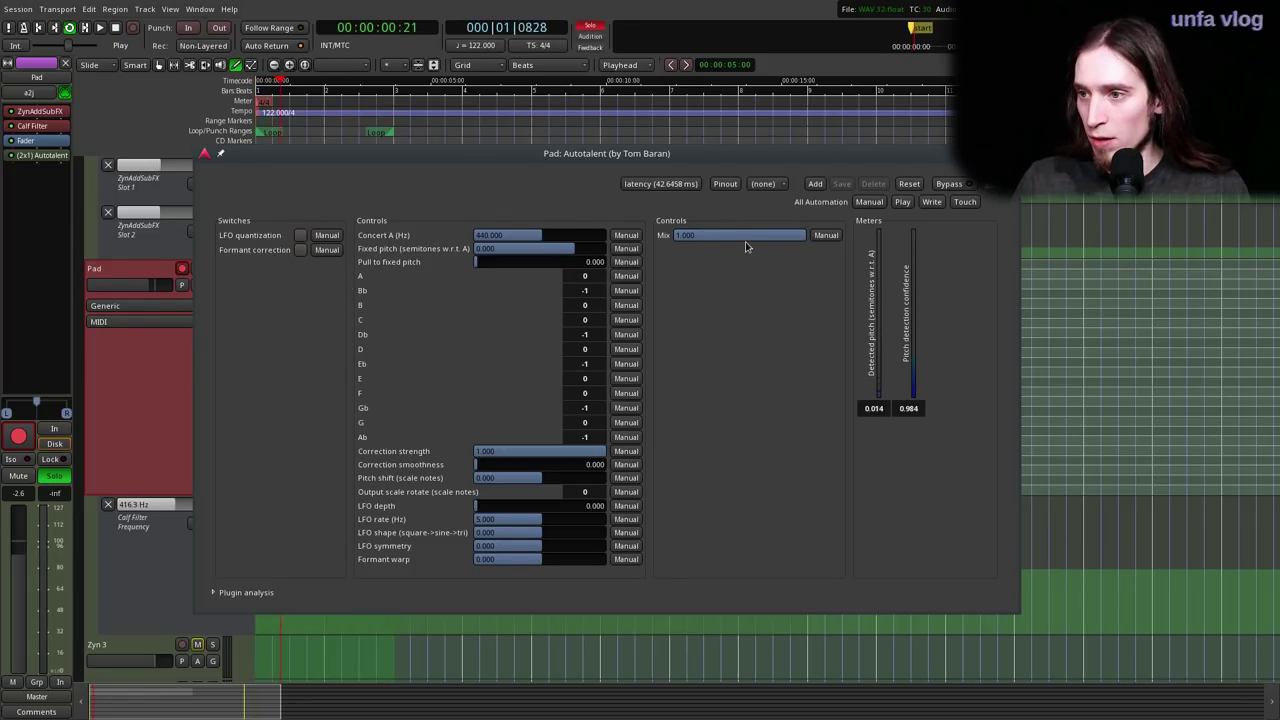
drag(500, 457, 174, 465)
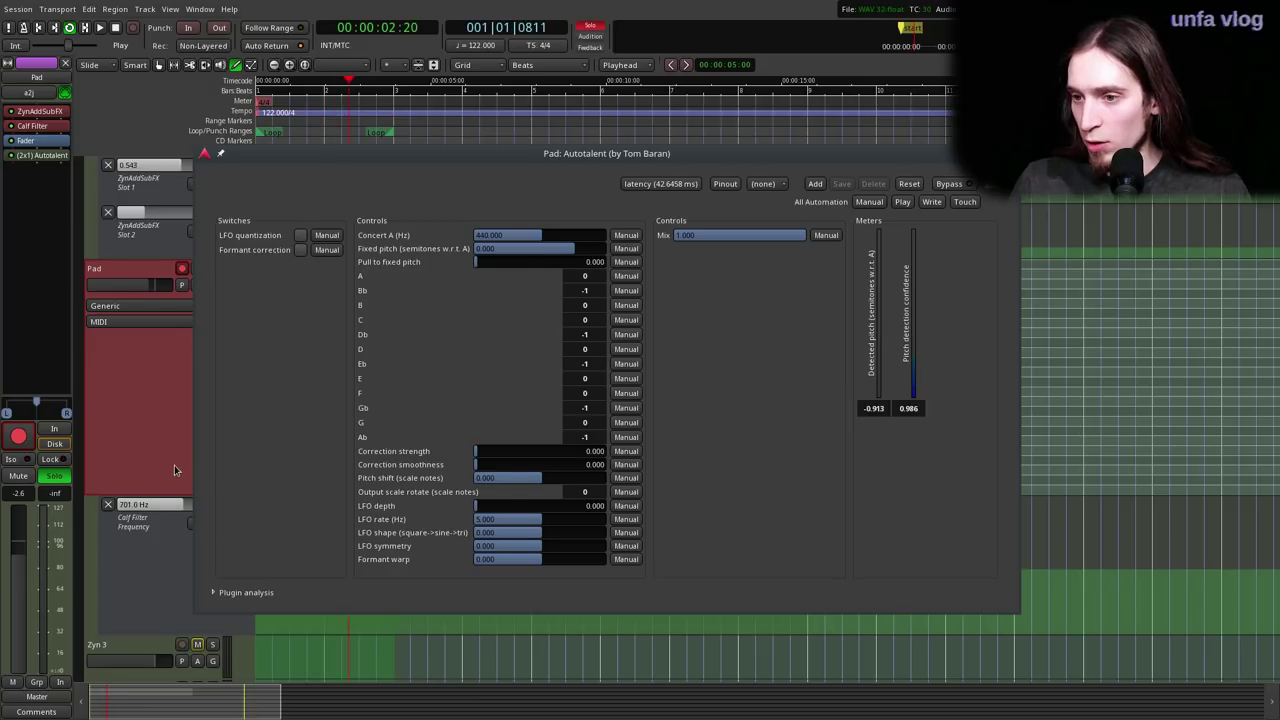
double_click(560, 480)
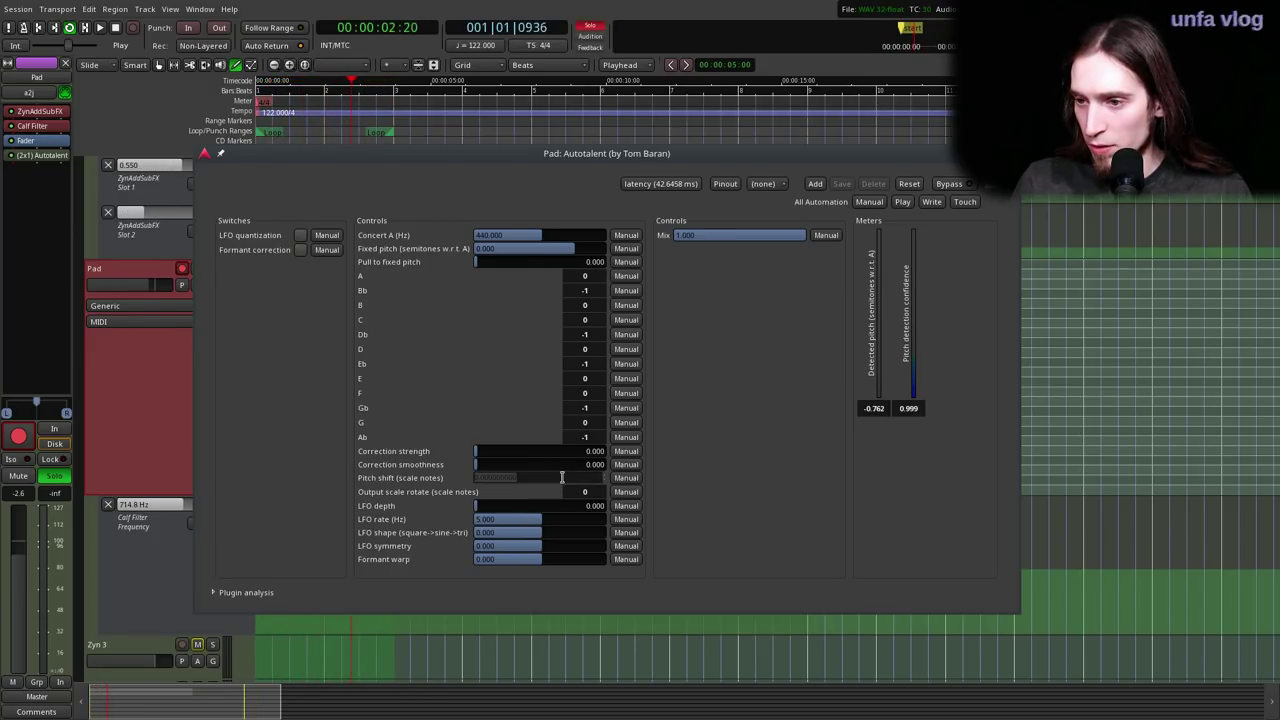
key(Return)
double_click(563, 482)
text(1)
key(Return)
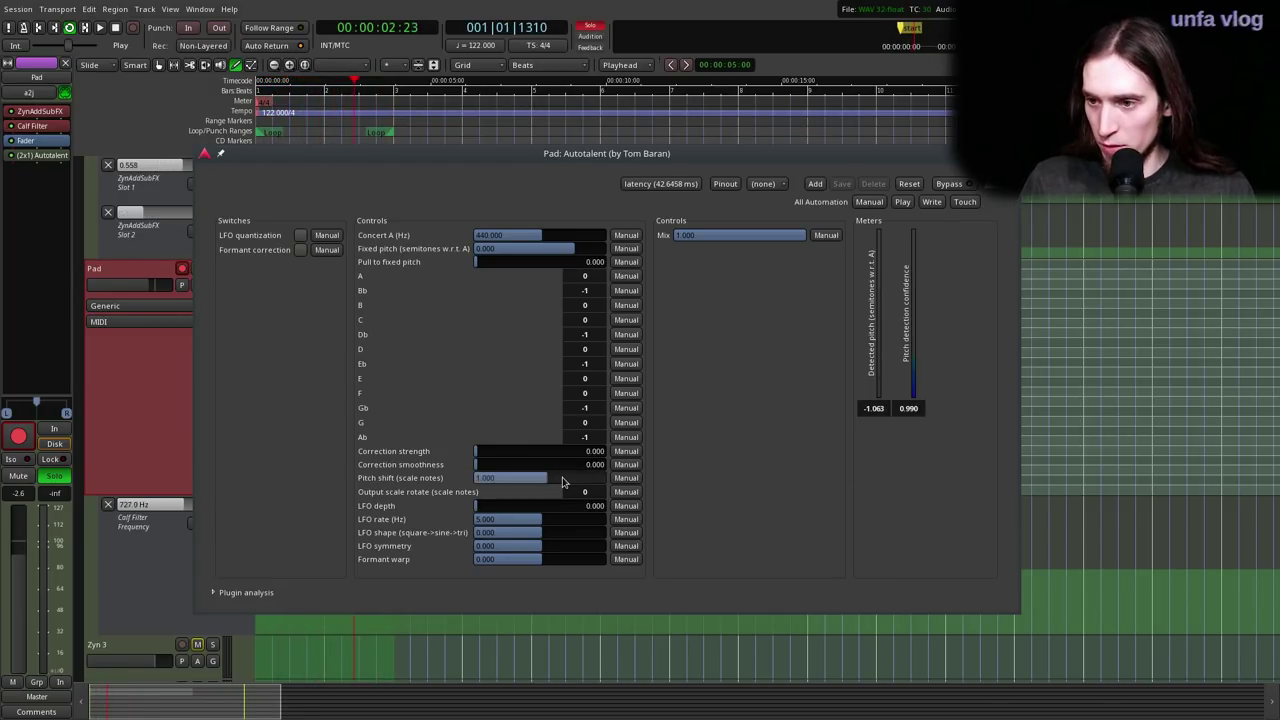
drag(563, 483, 674, 478)
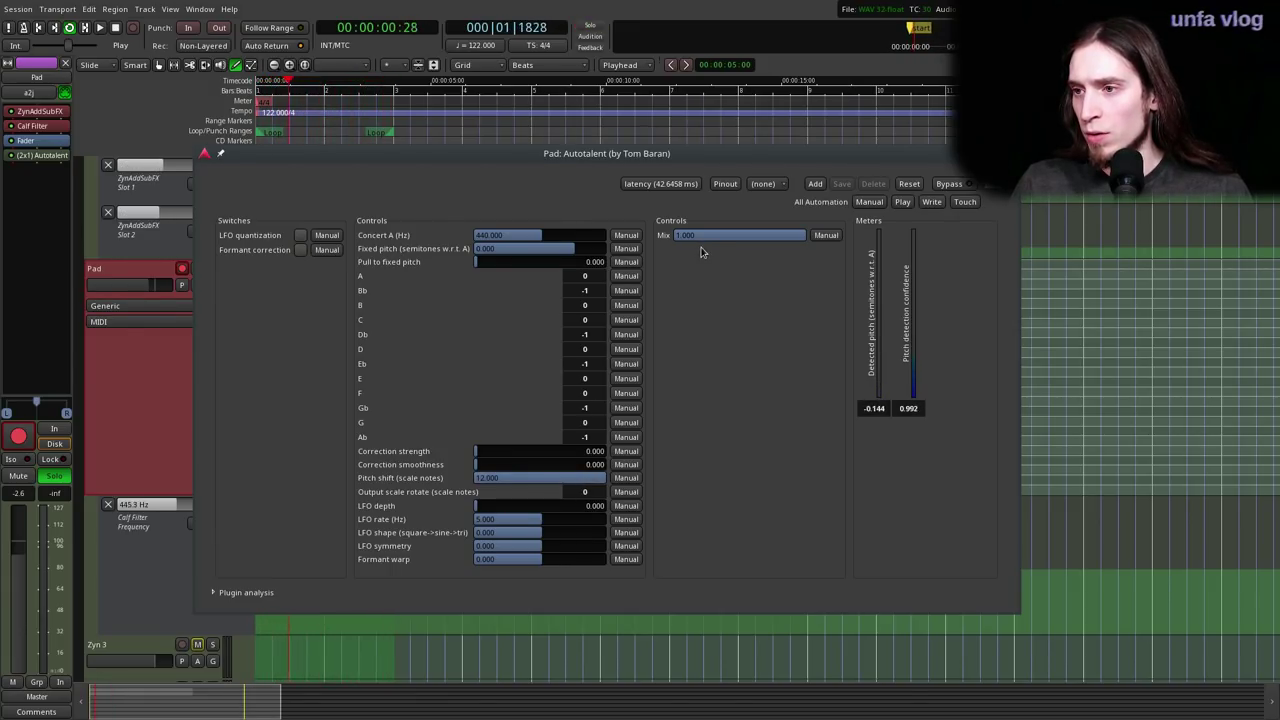
- Lower Autotalent's Mix to about 0.443 and try Pitch shift values of 2, then 0 scale notes
drag(686, 241, 671, 243)
drag(489, 482, 537, 479)
double_click(498, 478)
text(2)
key(Return)
double_click(537, 478)
text(0)
key(Return)
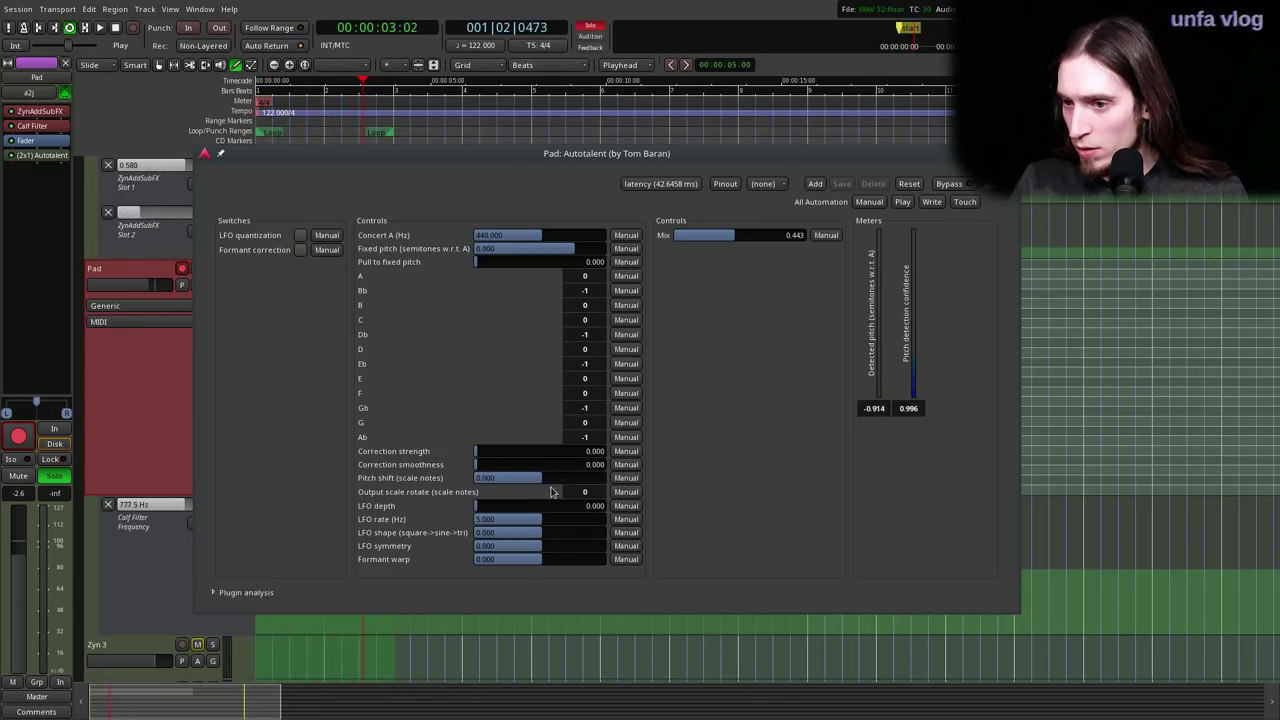
scroll(607, 497, up, 2)
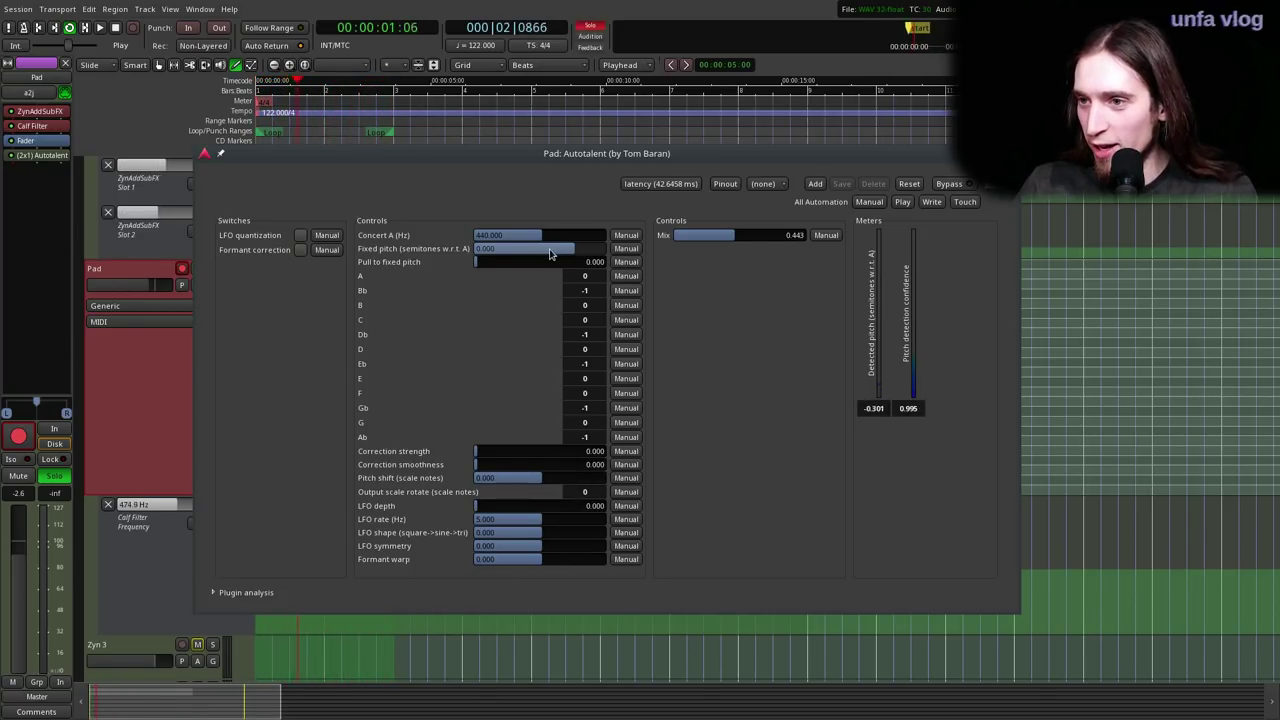
- Reset Mix to 1, enable Formant correction, set Correction strength to 1 and Formant warp to -1, and adjust Pitch shift
drag(518, 560, 582, 569)
shift+click(745, 236)
shift+click(488, 561)
click(301, 250)
drag(530, 453, 662, 460)
drag(557, 562, 422, 545)
drag(508, 479, 513, 481)
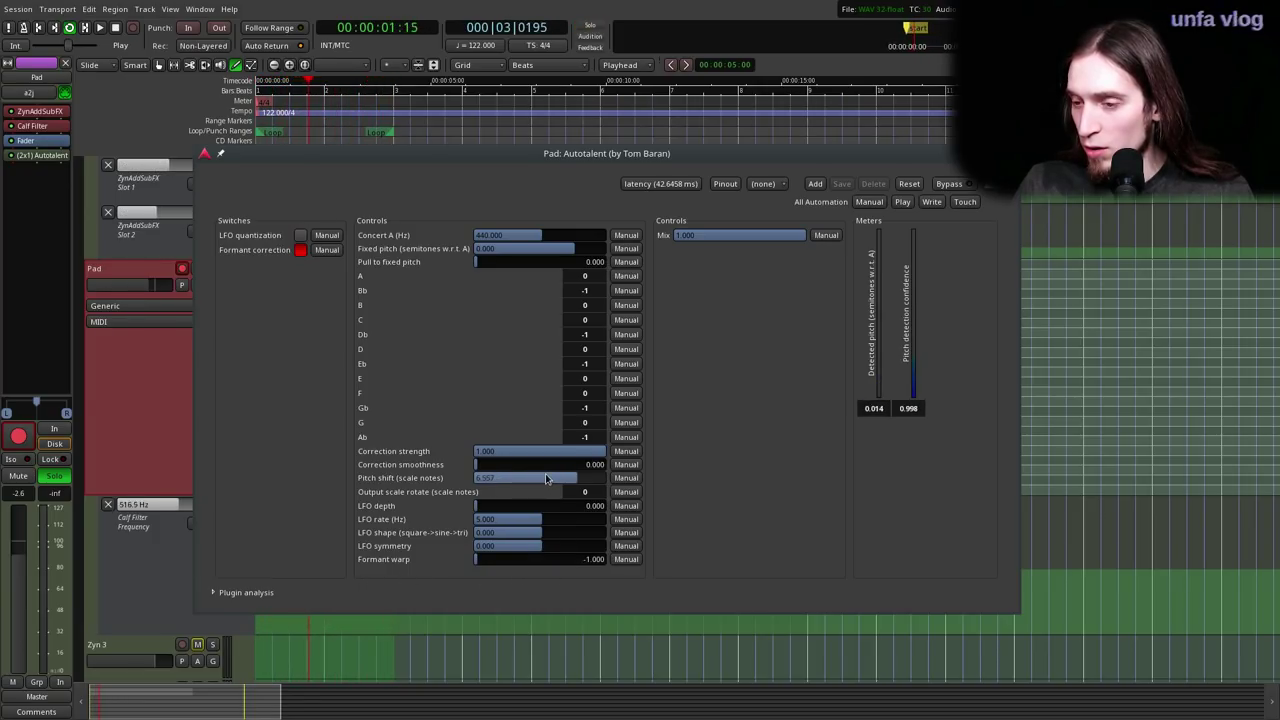
- Set Autotalent's Pitch shift to 8 scale notes and lower its Mix to about 0.057
double_click(547, 479)
text(8)
key(Return)
drag(708, 233, 679, 235)
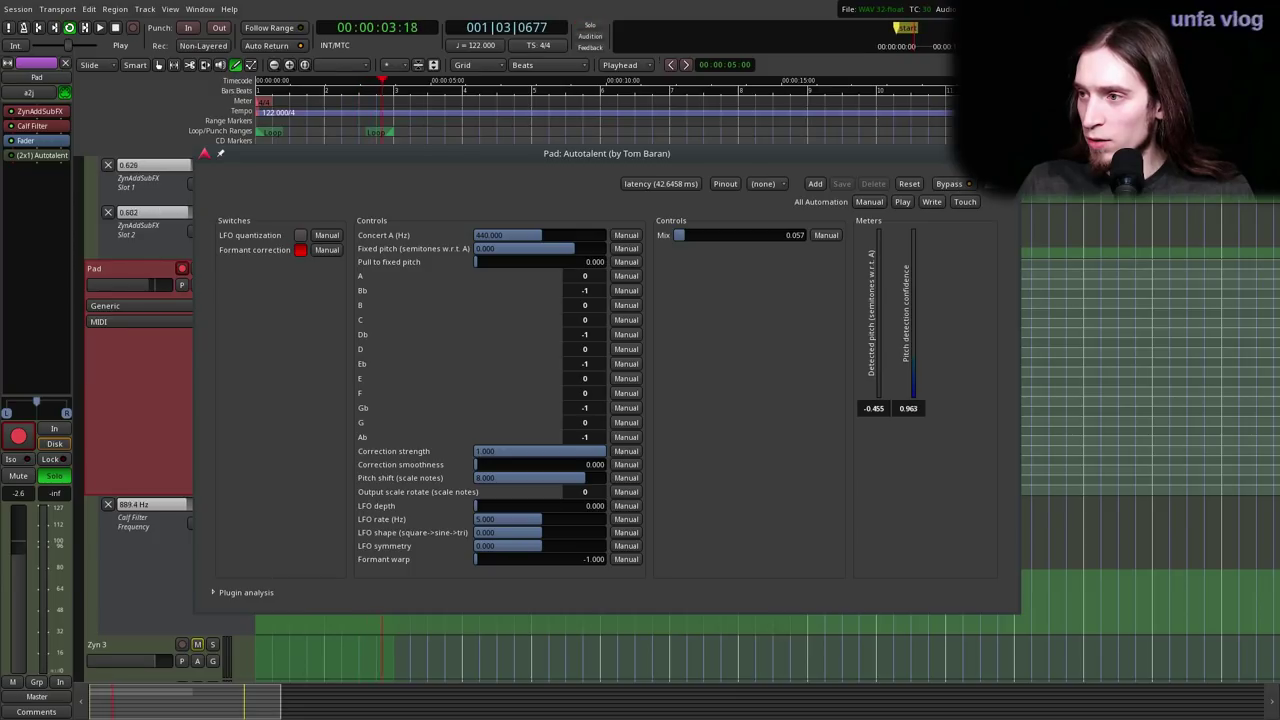
- Stop playback, delete Autotalent from the Pad track, and reopen and dismiss the plugin manager
click(1009, 153)
key(space)
shift+right_click(49, 153)
right_click(49, 153)
click(205, 165)
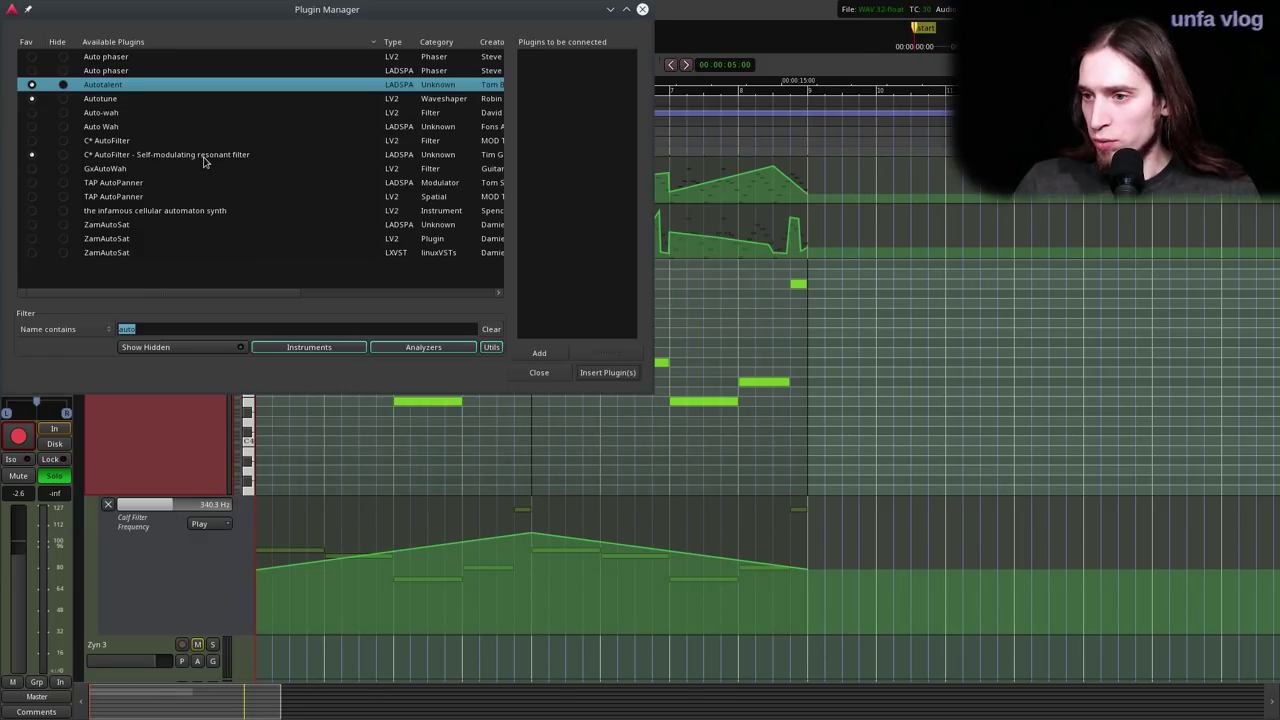
click(549, 371)
- Unsolo the Pad track and raise its fader to 0.5 dB while the full mix plays
click(213, 269)
key(space)
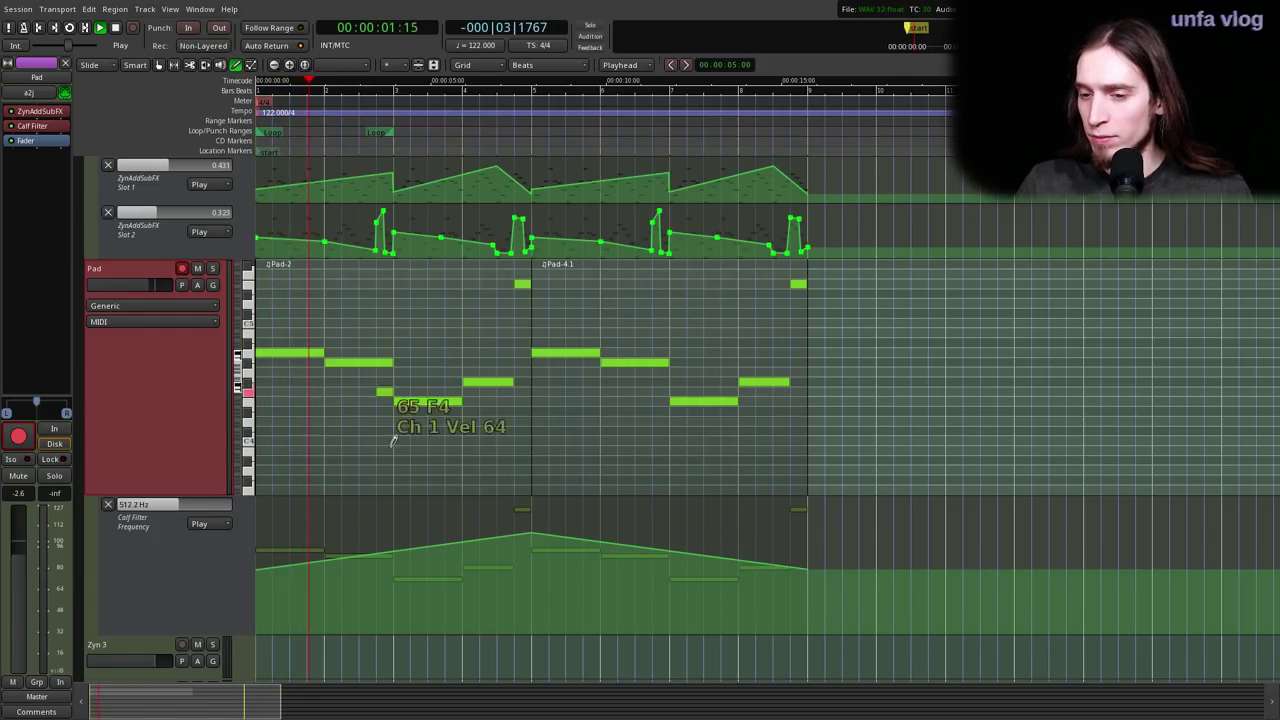
scroll(151, 287, up, 2)
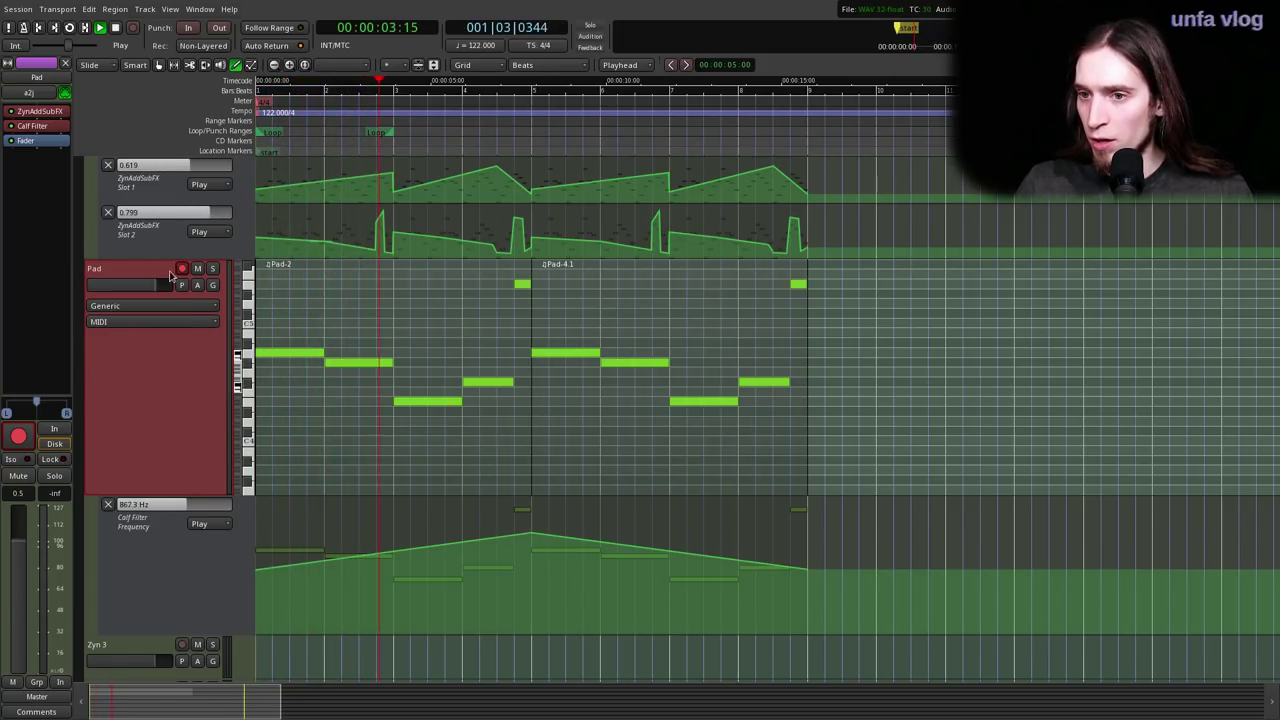
right_click(20, 127)
click(20, 131)
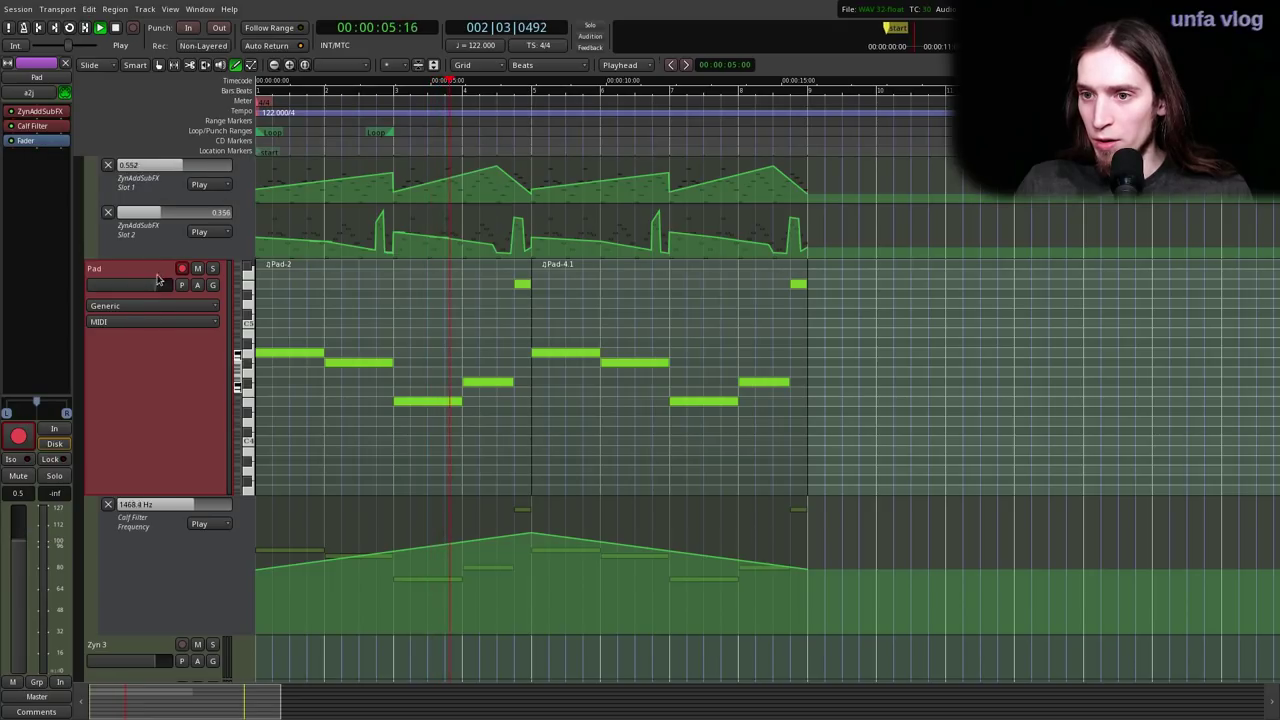
- Insert the favourite Calf Compressor plugin on the Pad track, between Calf Filter and the fader
right_click(36, 145)
mouse_move(90, 152)
mouse_move(200, 152)
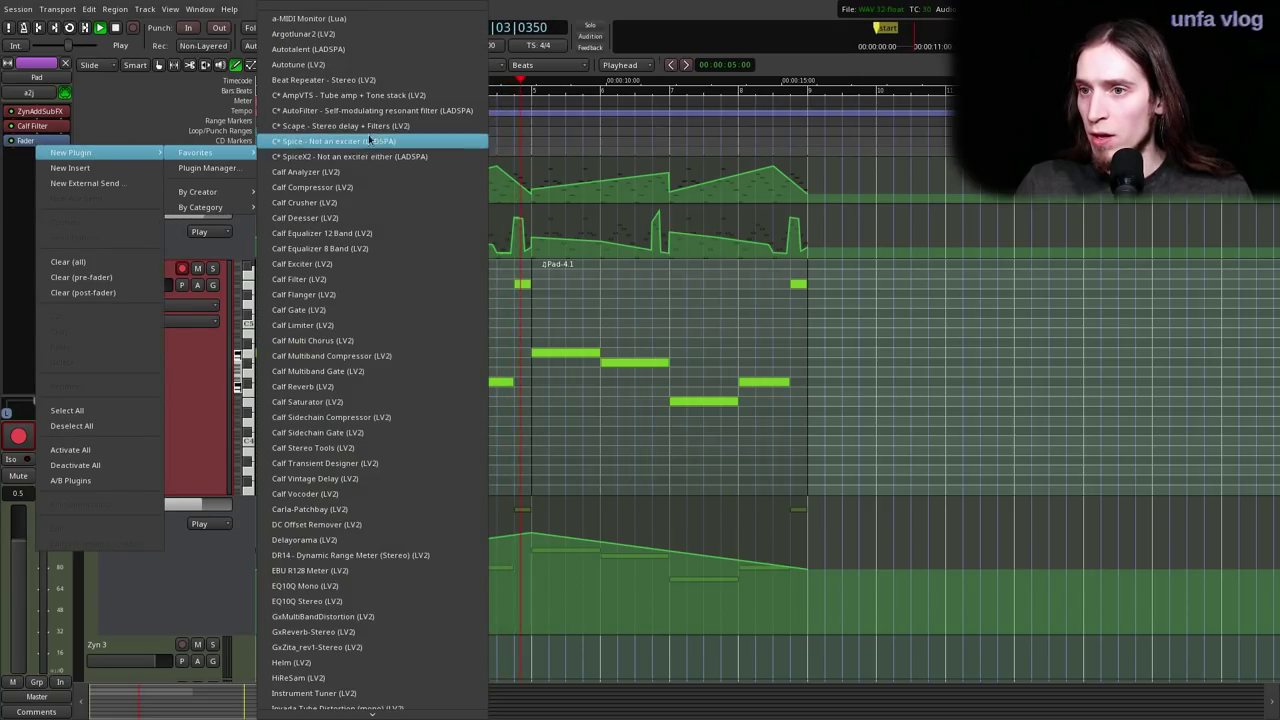
click(370, 188)
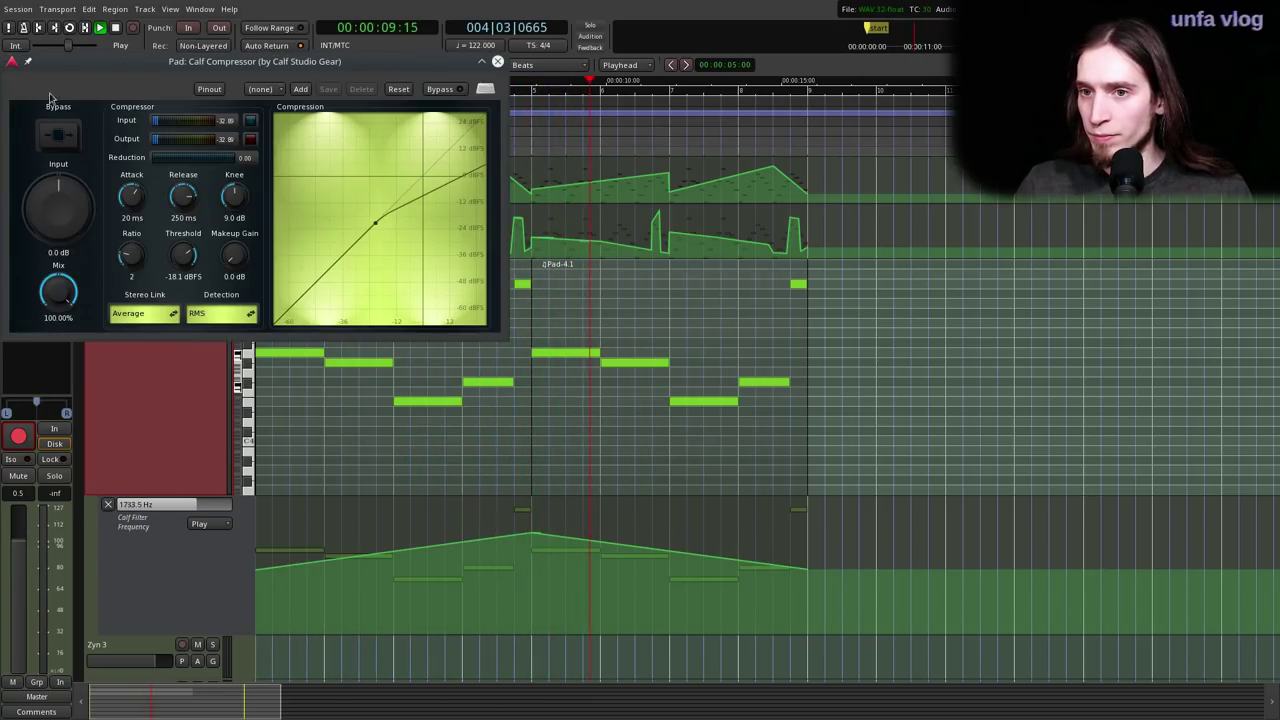
- Set the compressor to about 11.8 dB input, 100 ms attack, 114 ms release, ratio 3 and -24.3 dBFS threshold
drag(68, 70, 148, 185)
drag(52, 157, 51, 144)
double_click(50, 144)
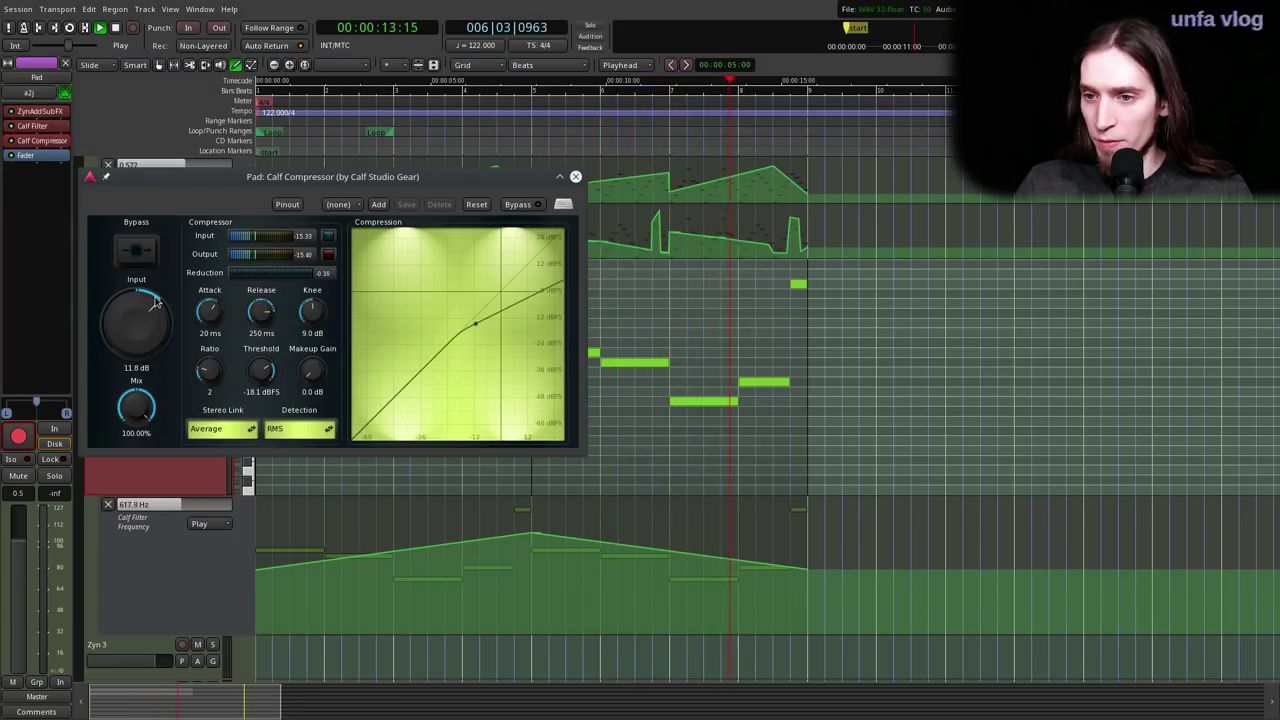
drag(215, 300, 261, 317)
drag(263, 364, 207, 359)
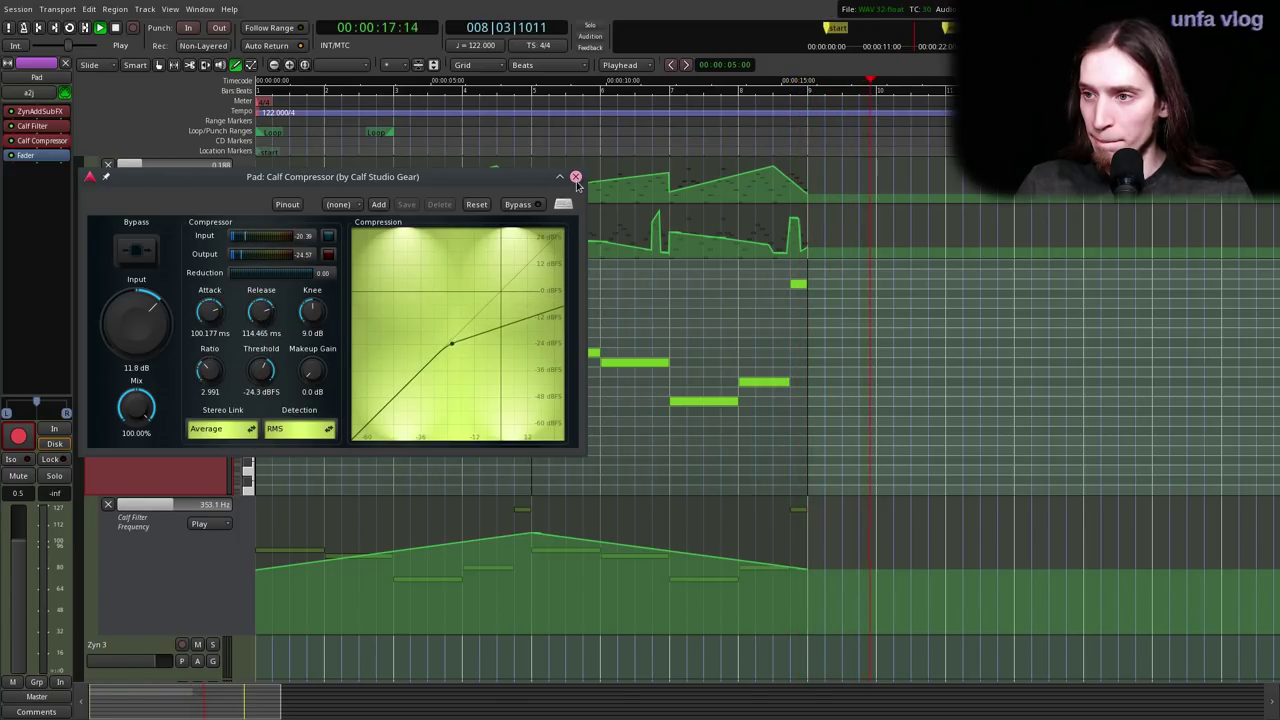
click(575, 176)
- Replay the mix from the start, lower the Pad fader to -3.4 dB and check the Calf Filter settings
key(space)
key(space)
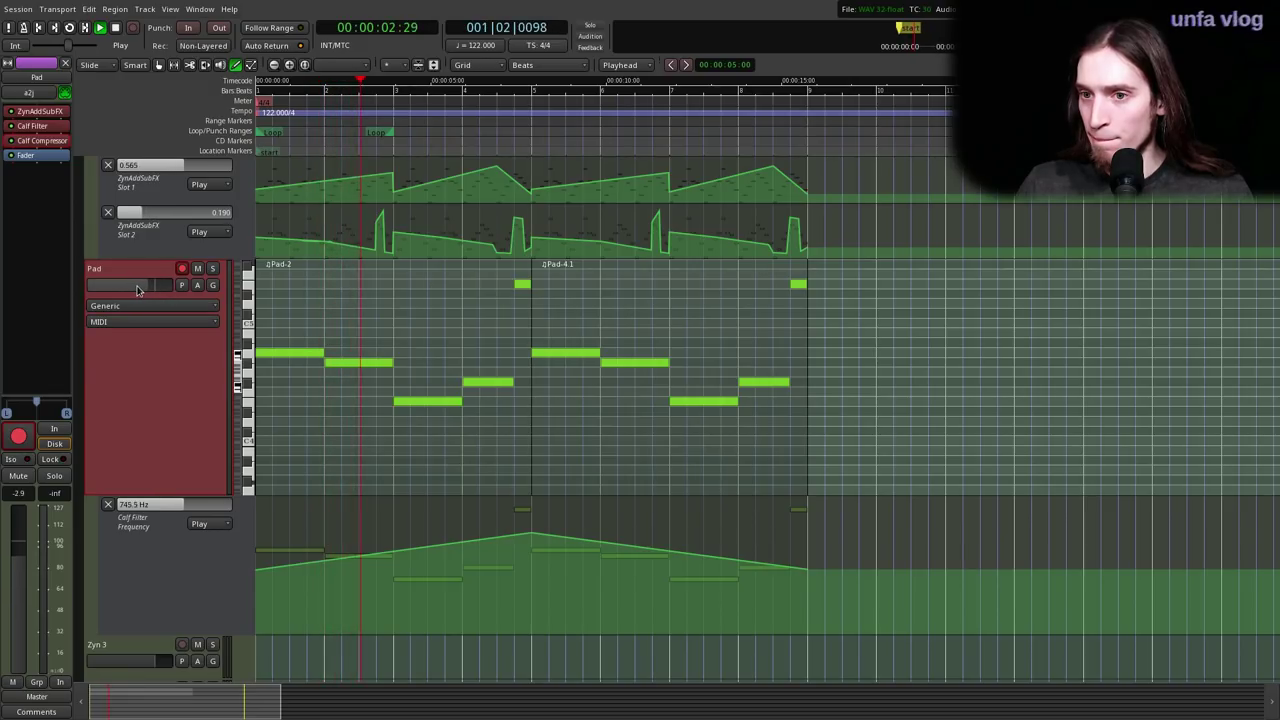
scroll(408, 516, down, 1)
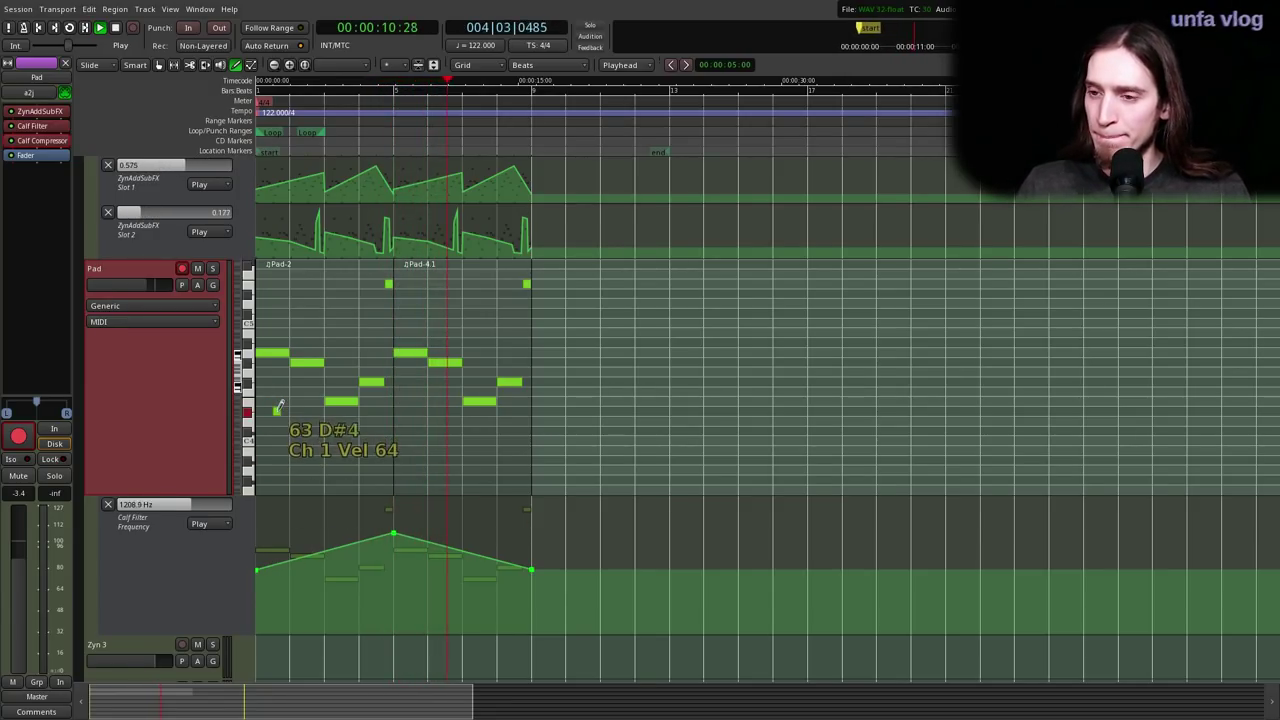
double_click(35, 126)
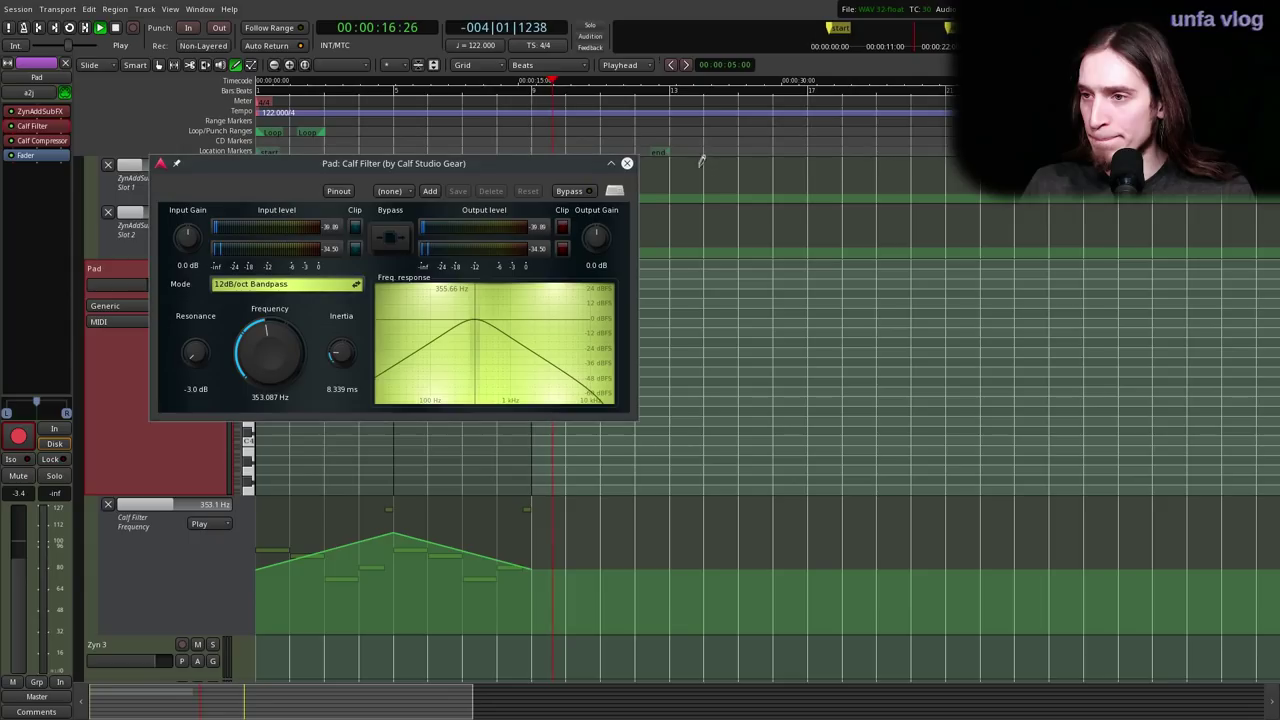
click(626, 163)
key(space)
- Switch to Grab mode and reduce the heights of the Calf Filter Frequency lane and the Pad track
key(g)
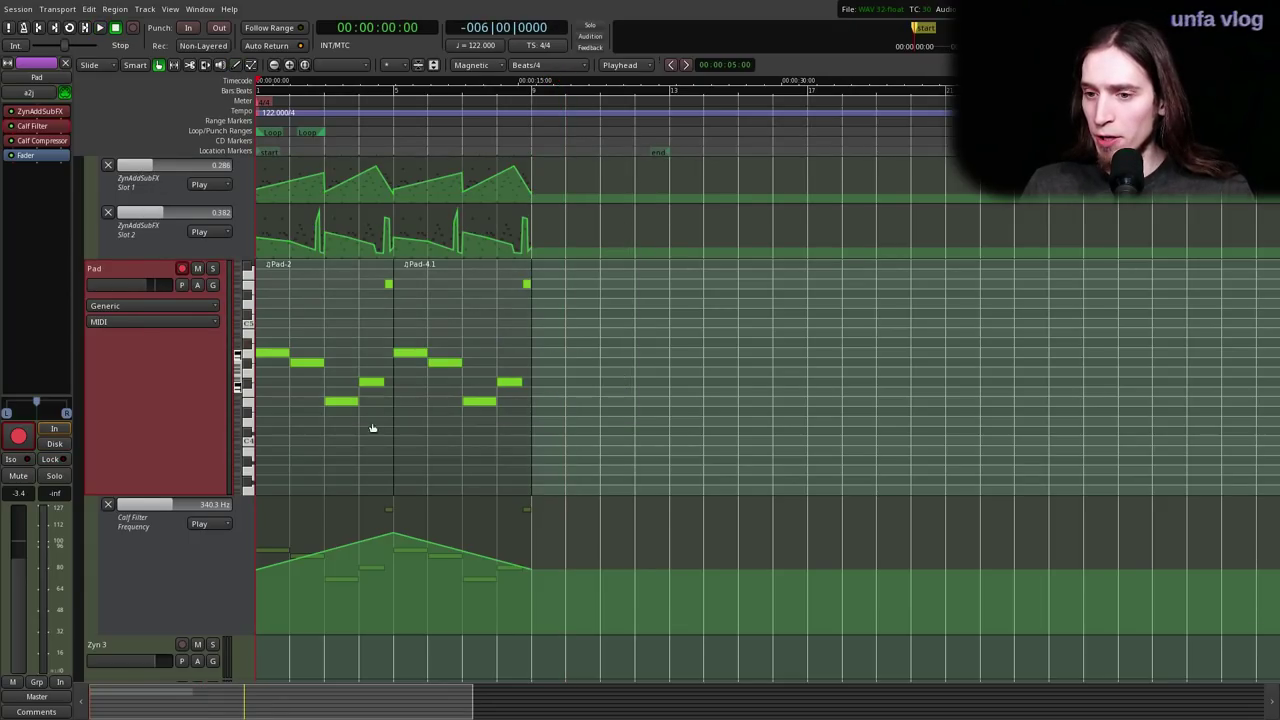
drag(125, 619, 130, 555)
drag(154, 494, 154, 384)
- Rename the Zyn 3 track as Kick
double_click(145, 464)
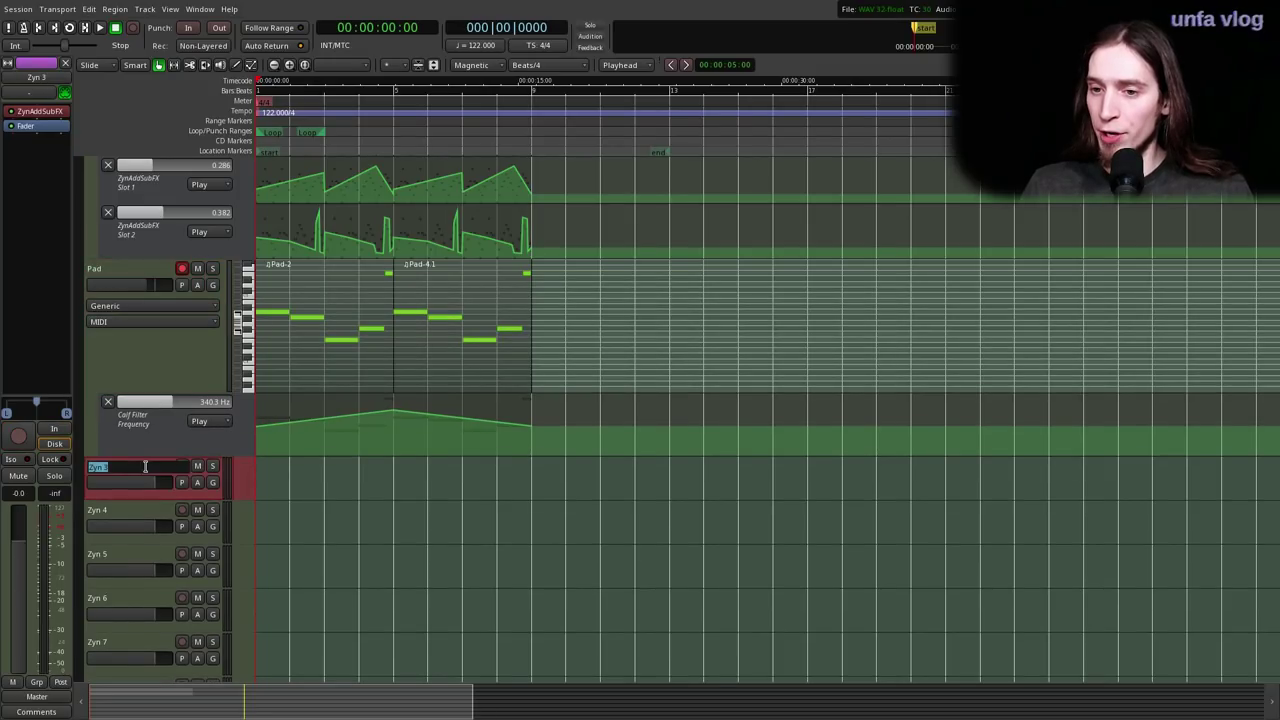
text(Kick)
key(Return)
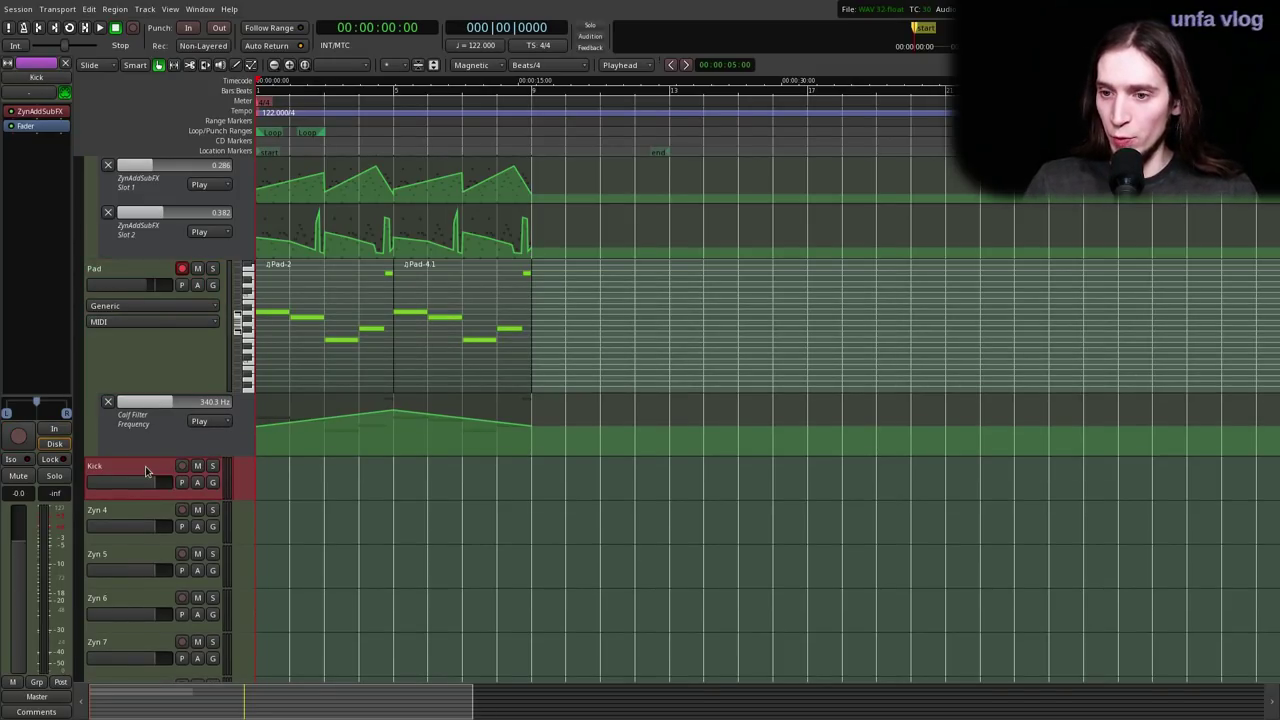
- Enlarge the Kick track and draw an empty eight-bar MIDI region on it starting at bar 1
drag(143, 497, 158, 600)
key(d)
drag(269, 546, 531, 521)
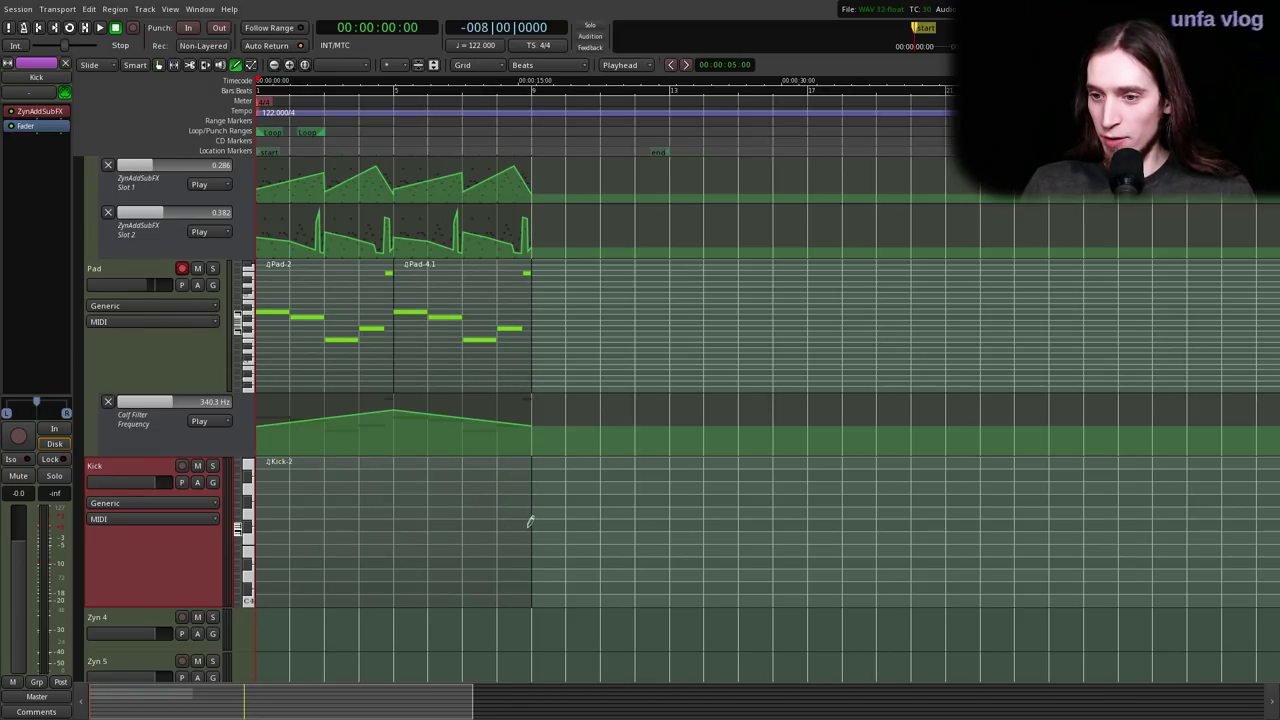
- Draw one-beat C4 notes at the starts of bars 1, 3, 5 and 7 in the Kick region
click(260, 596)
click(329, 597)
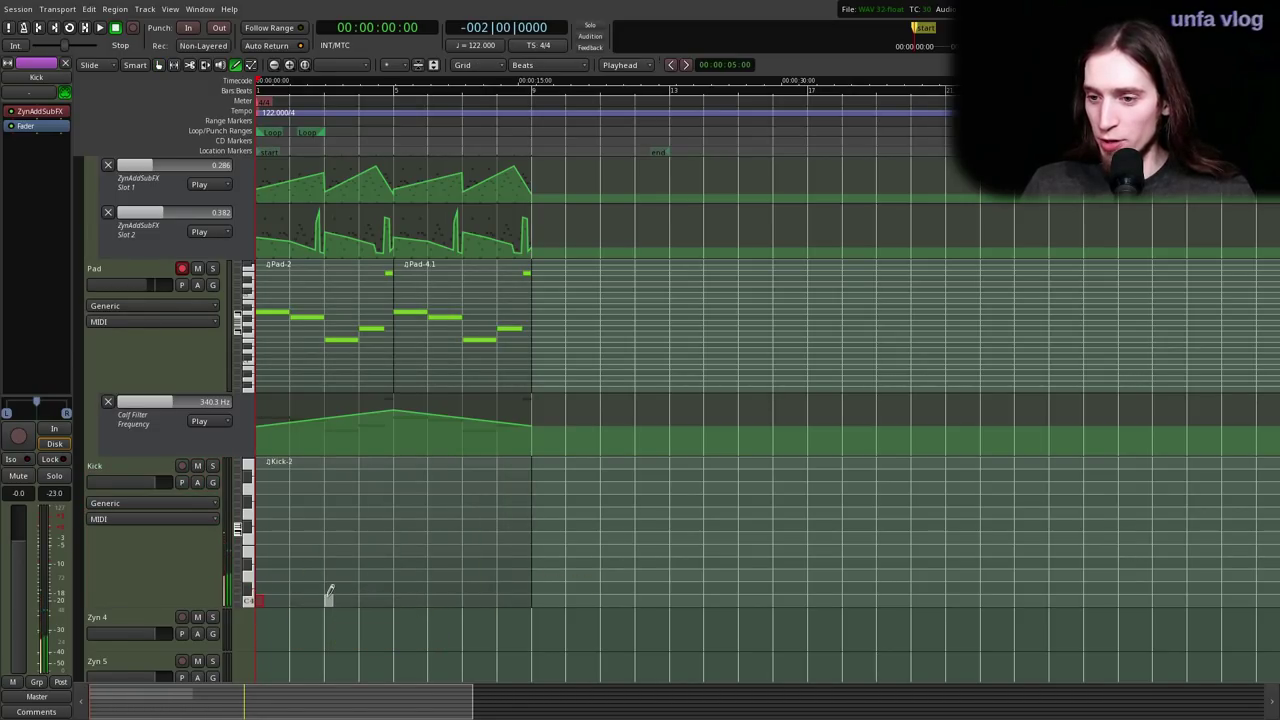
click(397, 597)
click(466, 597)
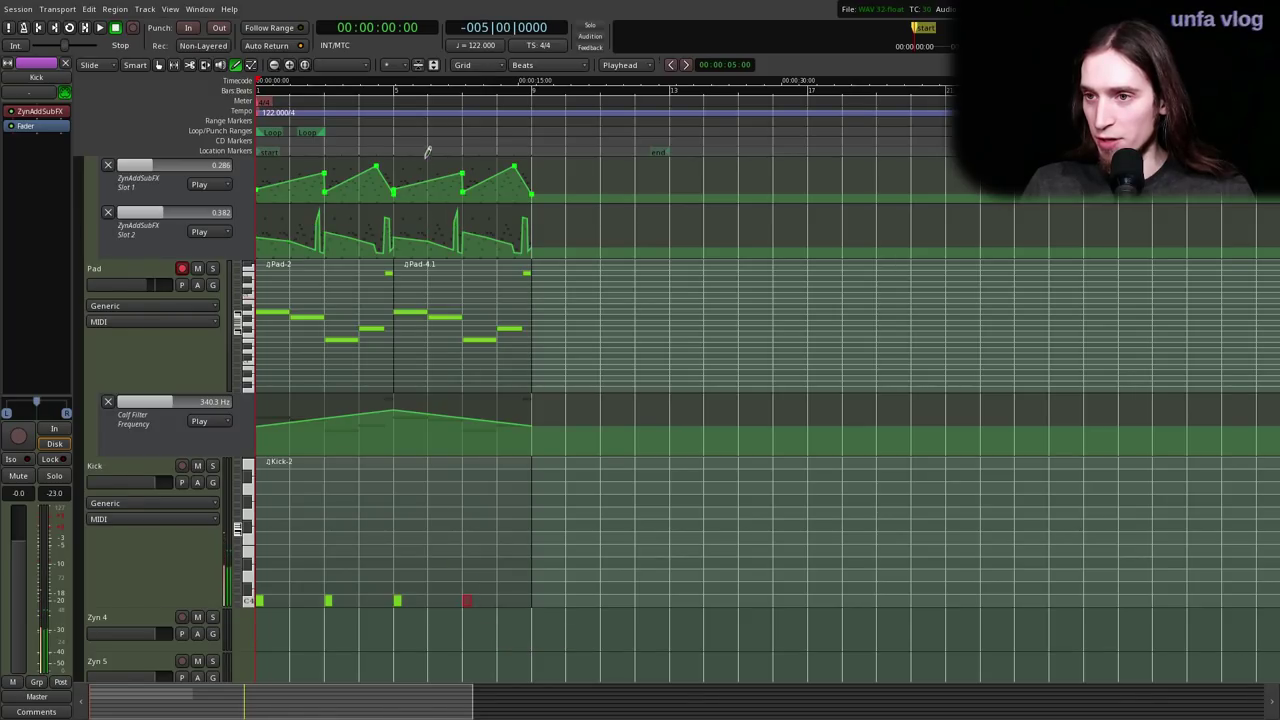
- Fill bar 1 of the Kick region with one-beat C4 notes on beats 2, 3 and 4
key(space)
scroll(286, 567, up, 1)
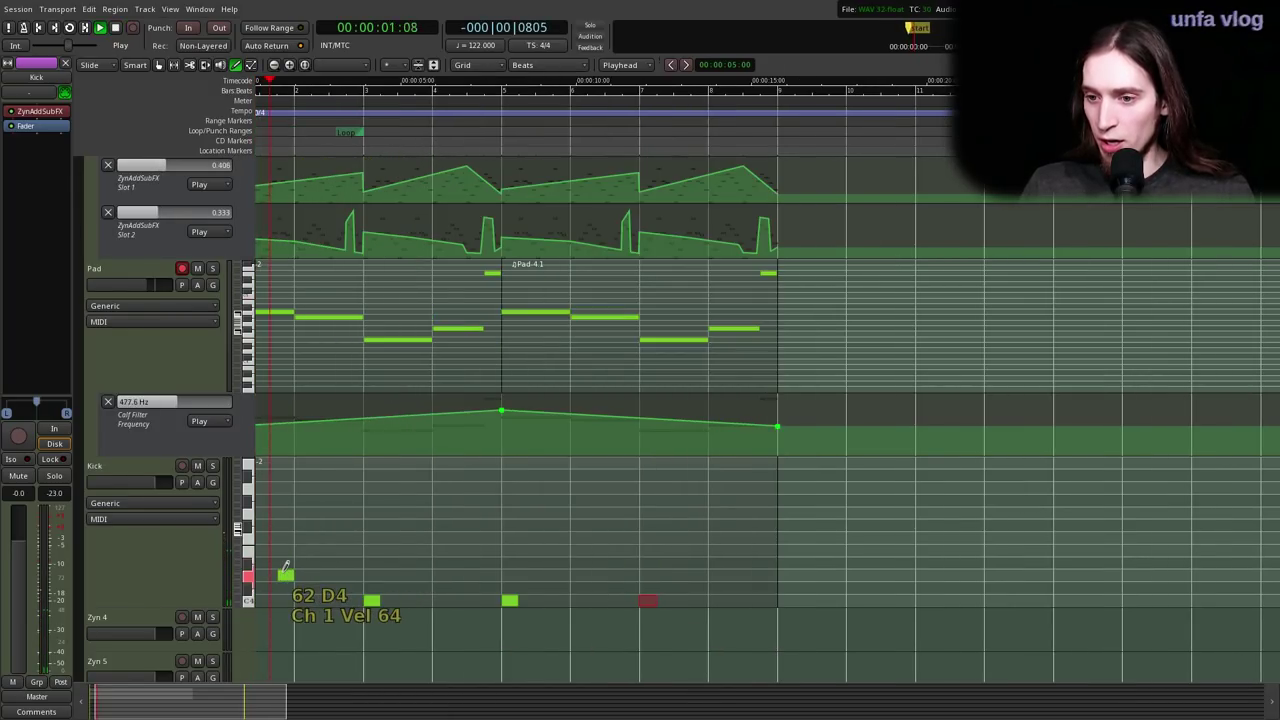
key(space)
scroll(289, 566, up, 1)
key(space)
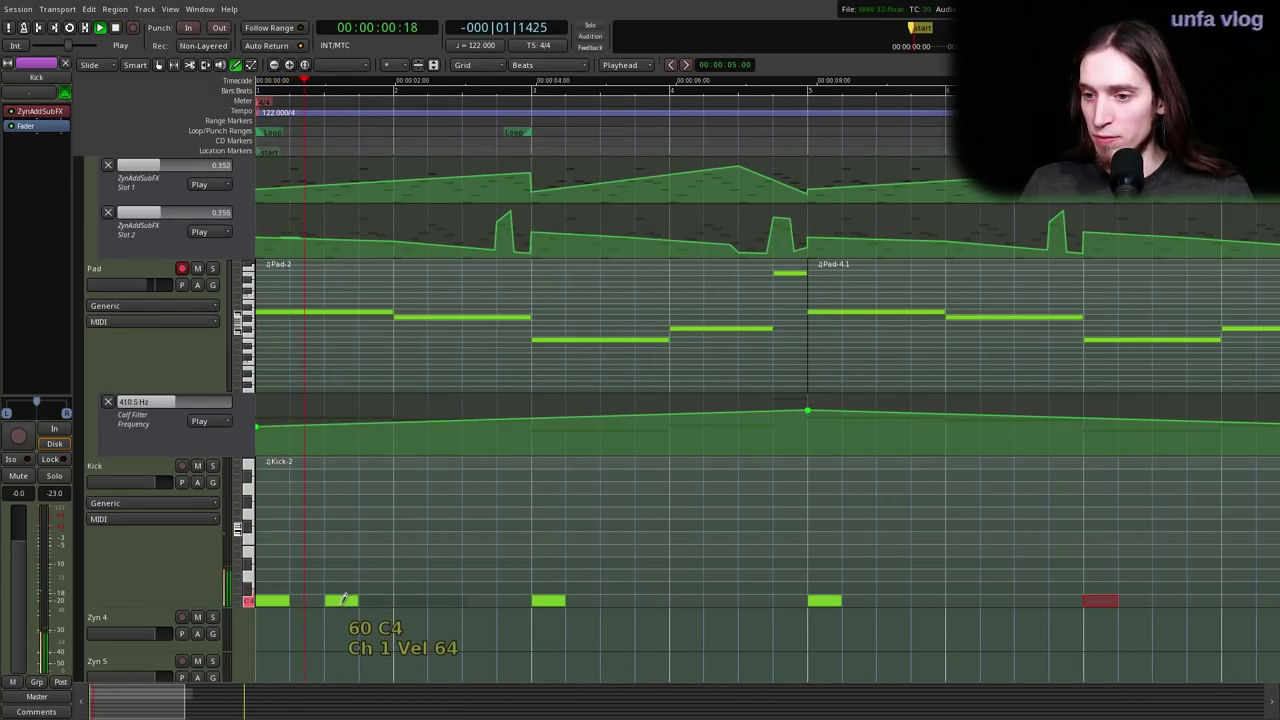
key(space)
click(307, 600)
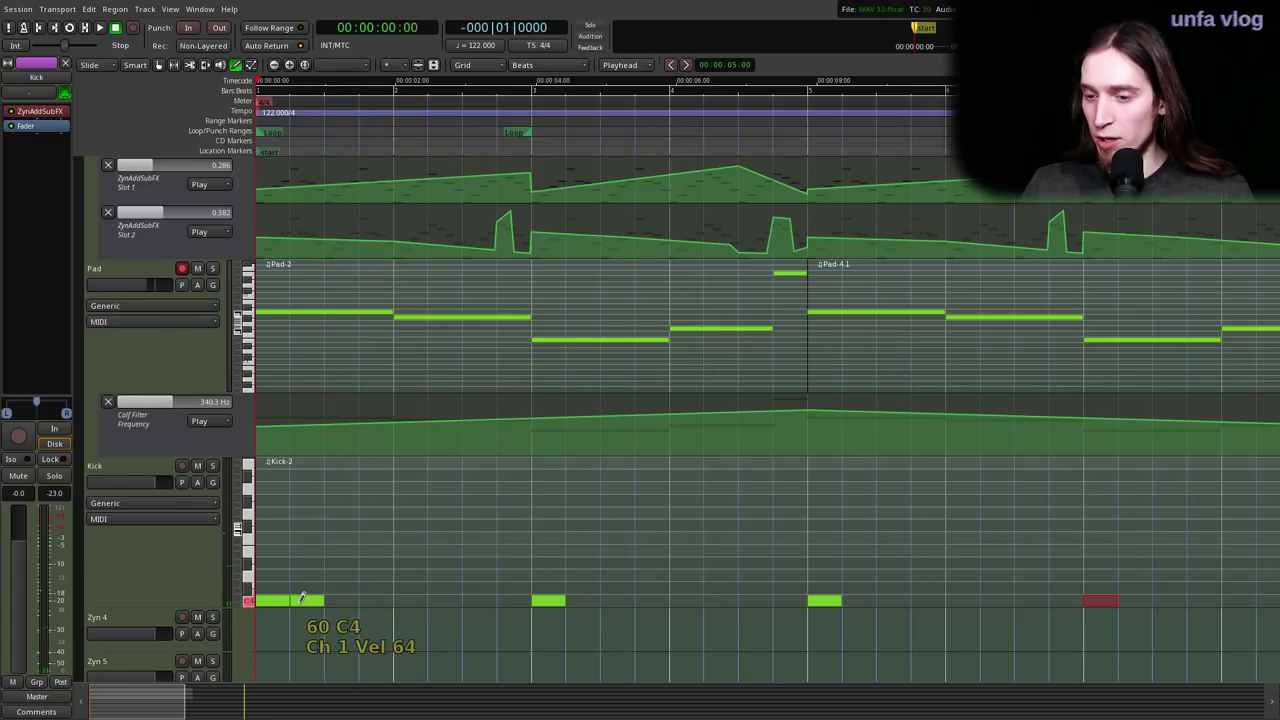
click(340, 600)
click(375, 600)
- Set the edit point to Mouse, split the Kick region at bar 2 and delete the part after the split
key(g)
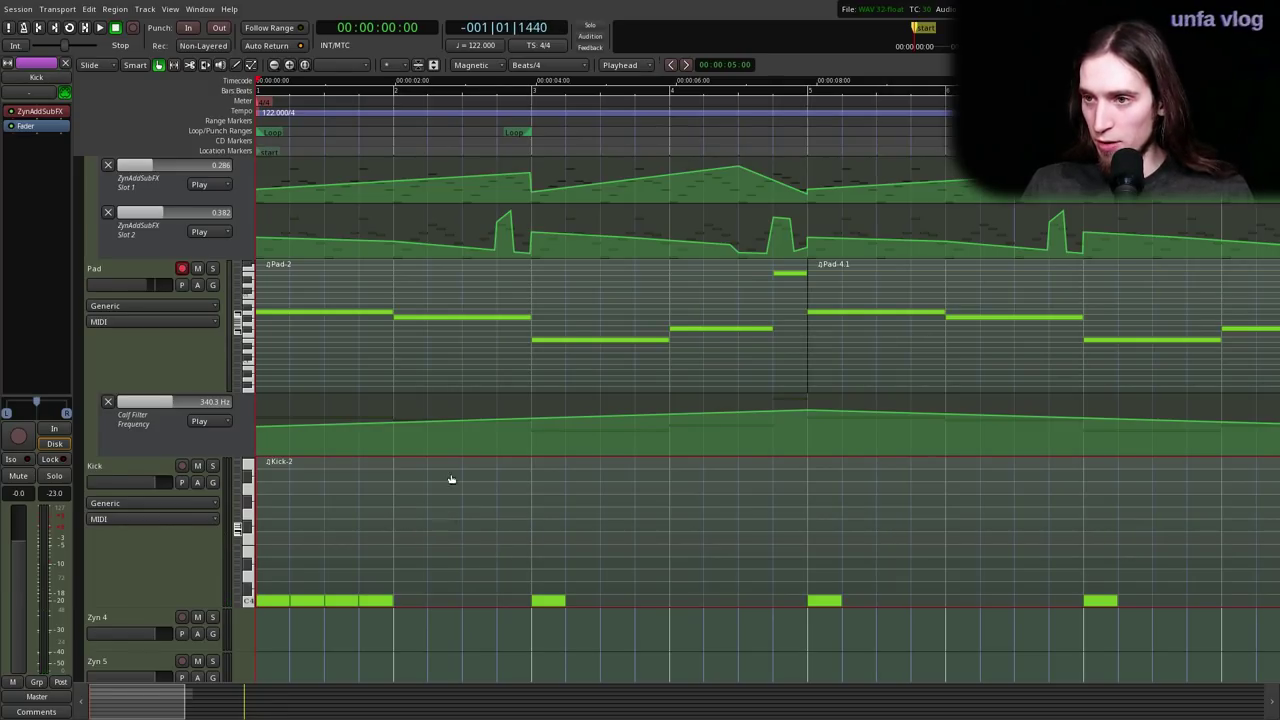
click(619, 65)
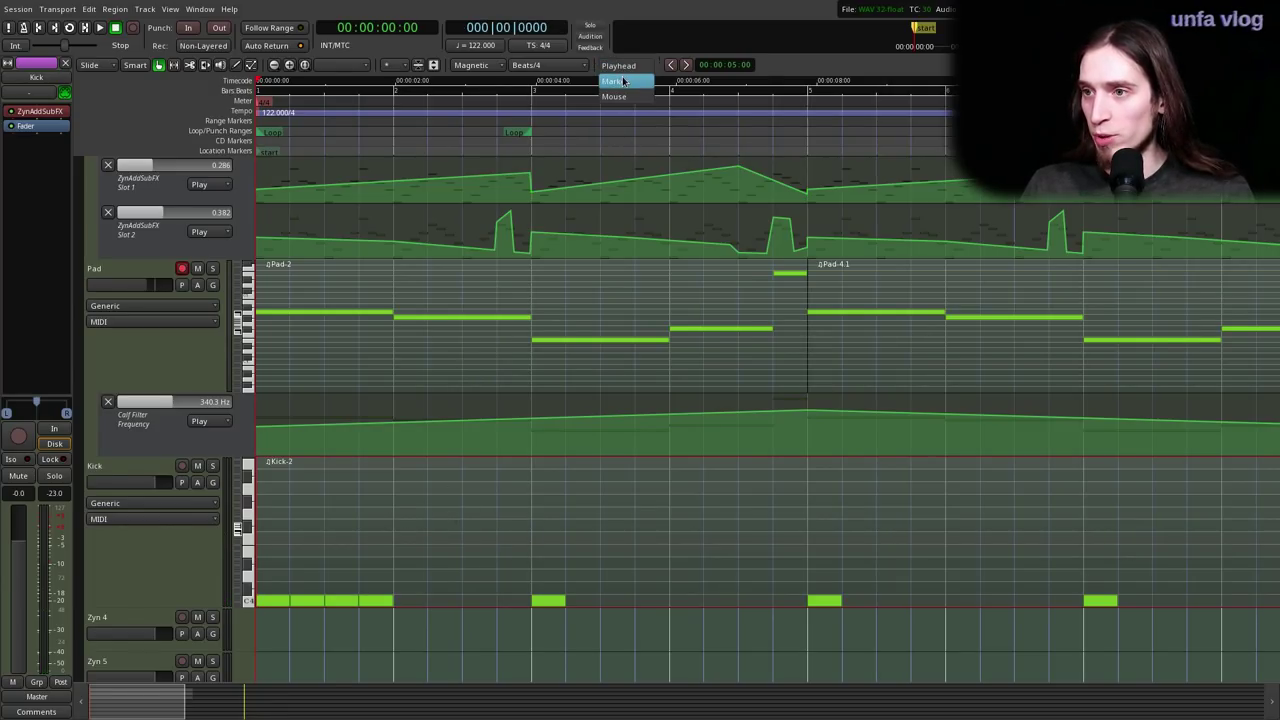
click(624, 97)
key(s)
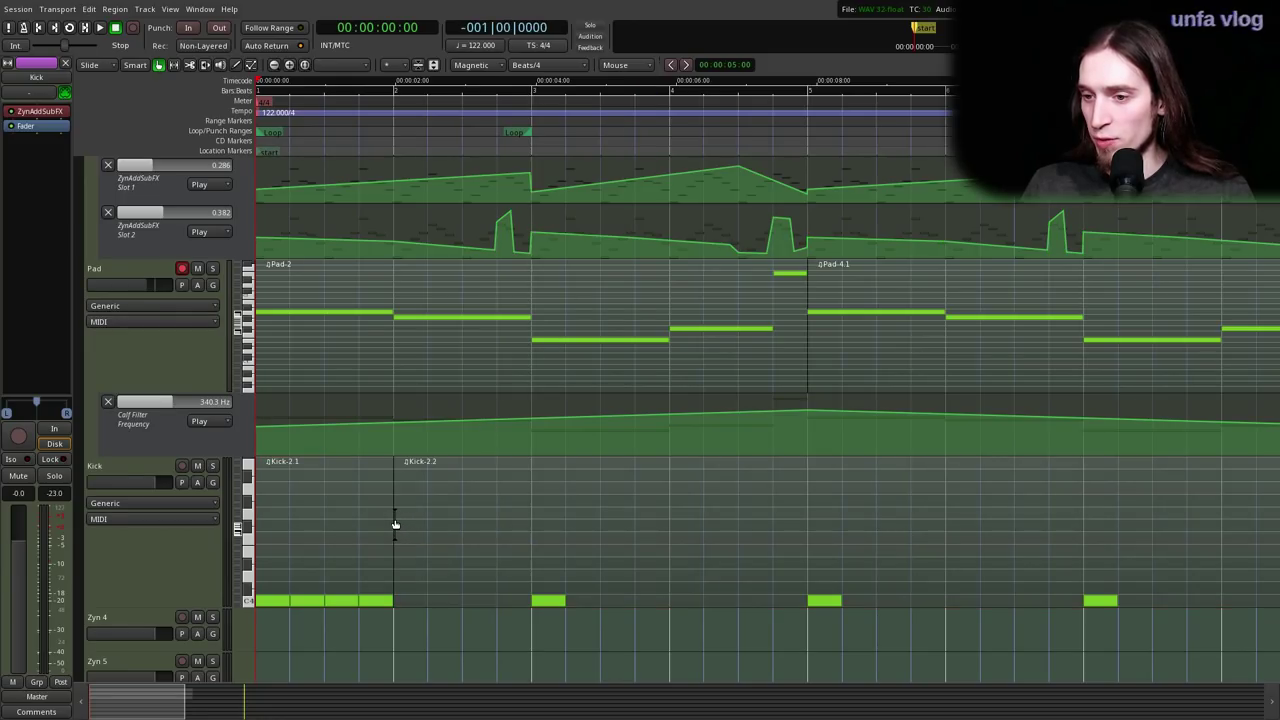
key(Delete)
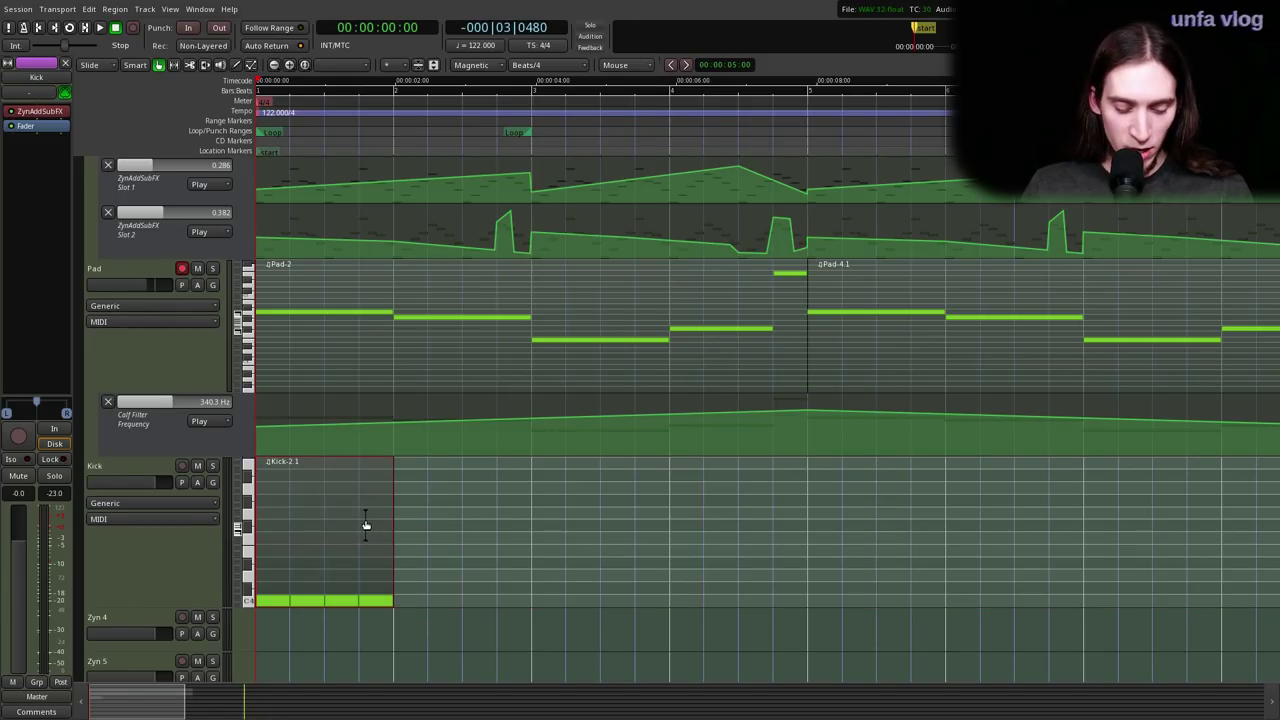
- Loop playback over the one-bar Kick region and solo the Kick track
click(187, 556)
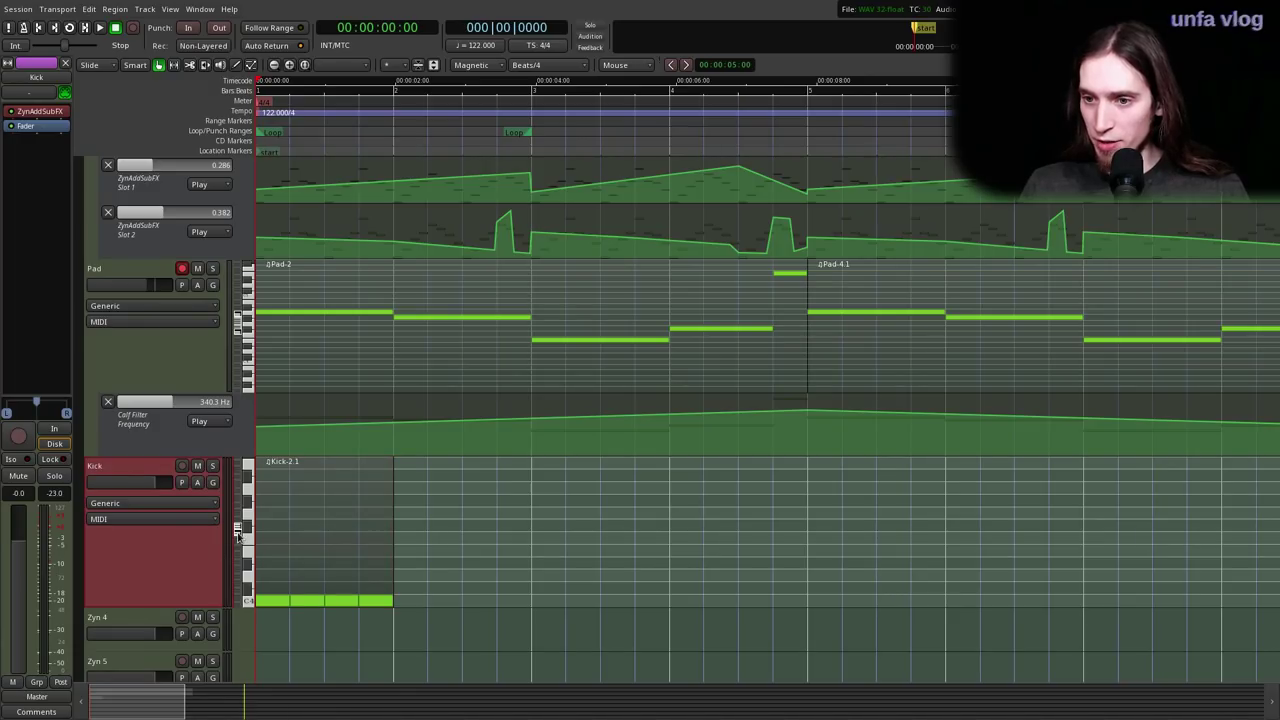
click(365, 484)
key(bracketright)
key(l)
click(215, 467)
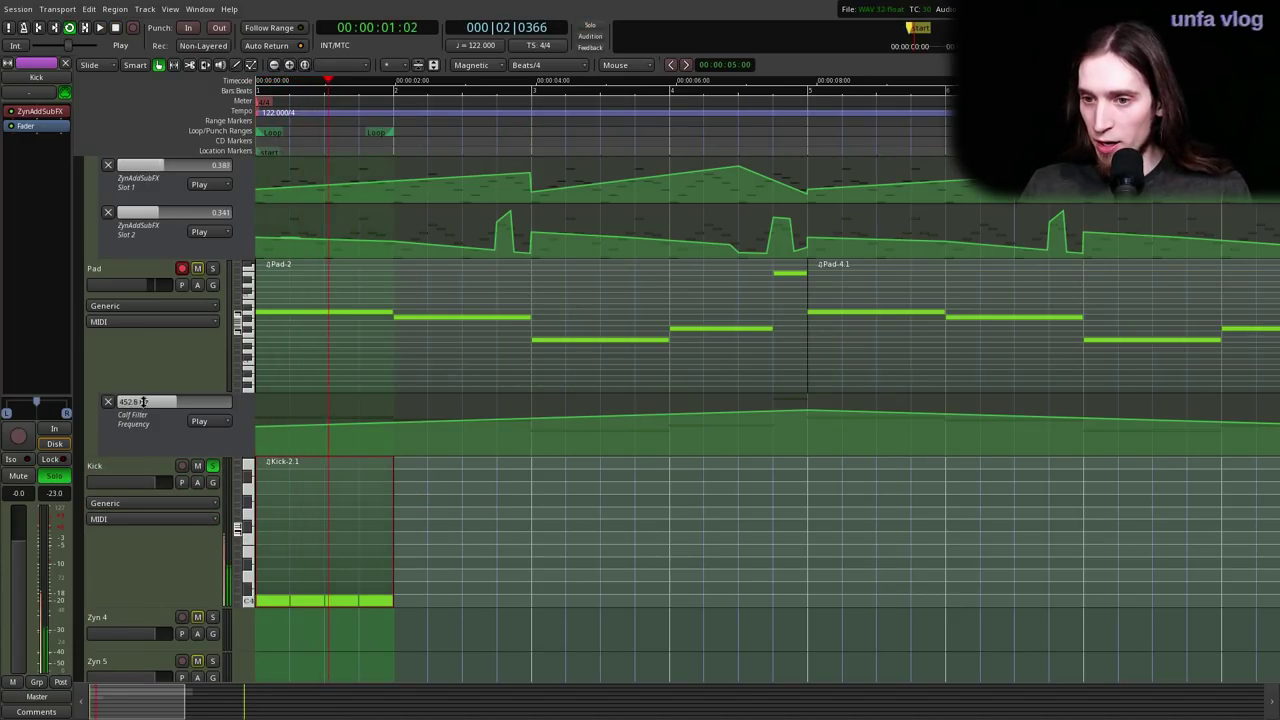
click(127, 465)
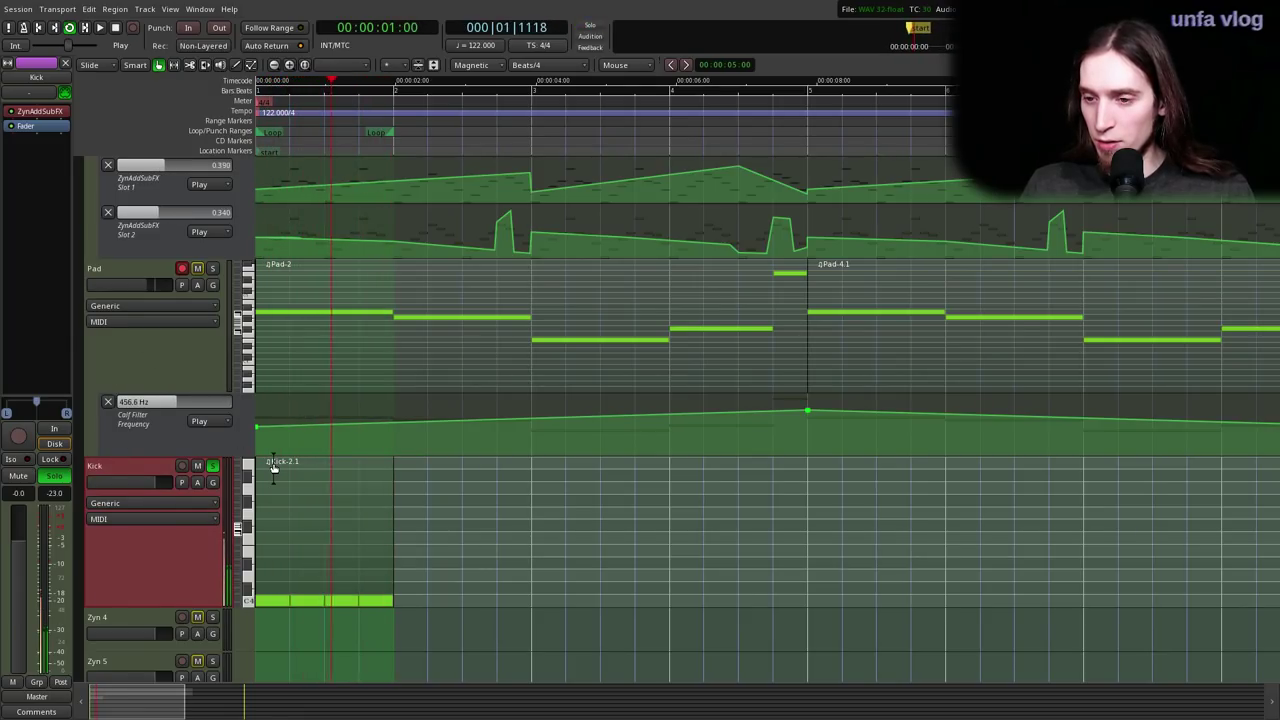
- Shorten all four Kick notes to about three quarters of a beat and restart the looped playback
key(space)
click(358, 551)
key(e)
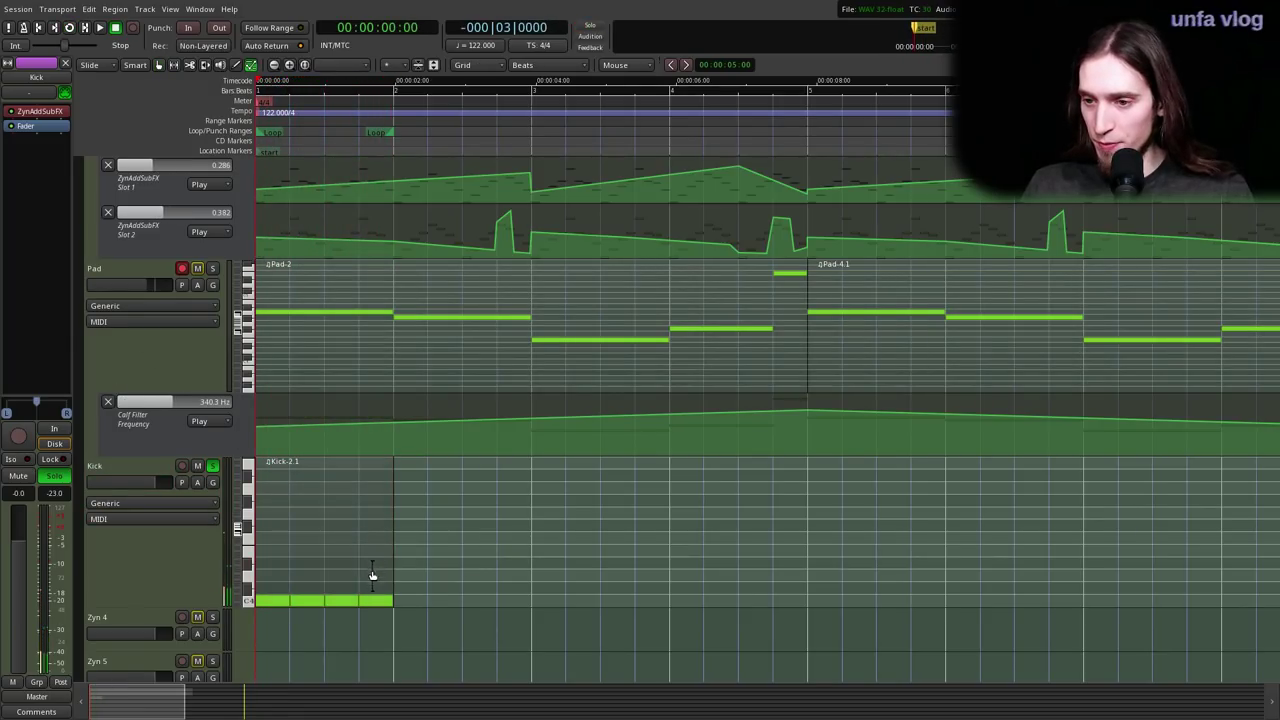
drag(383, 566, 257, 617)
drag(391, 603, 384, 604)
key(space)
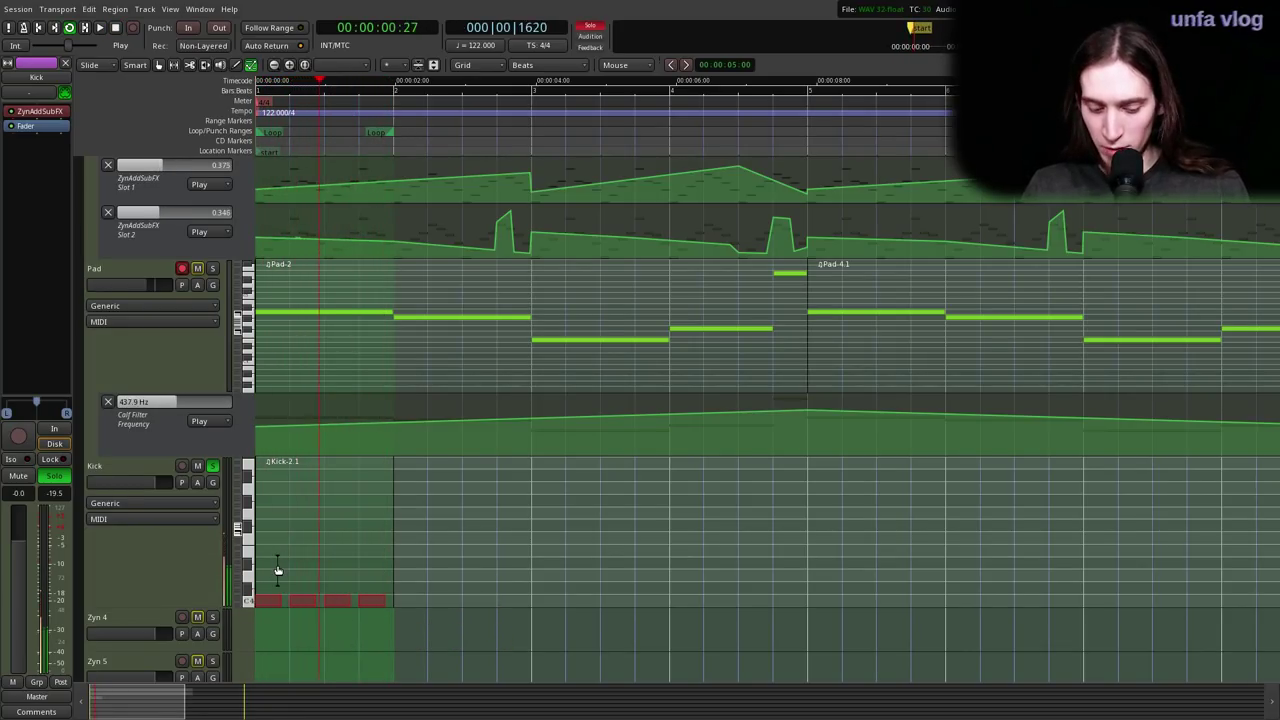
- In the Kick's ZynAddSubFX, enable voice 1's frequency envelope with a short, steep drop from a high start and set its octave to -2
key(g)
click(149, 537)
double_click(36, 112)
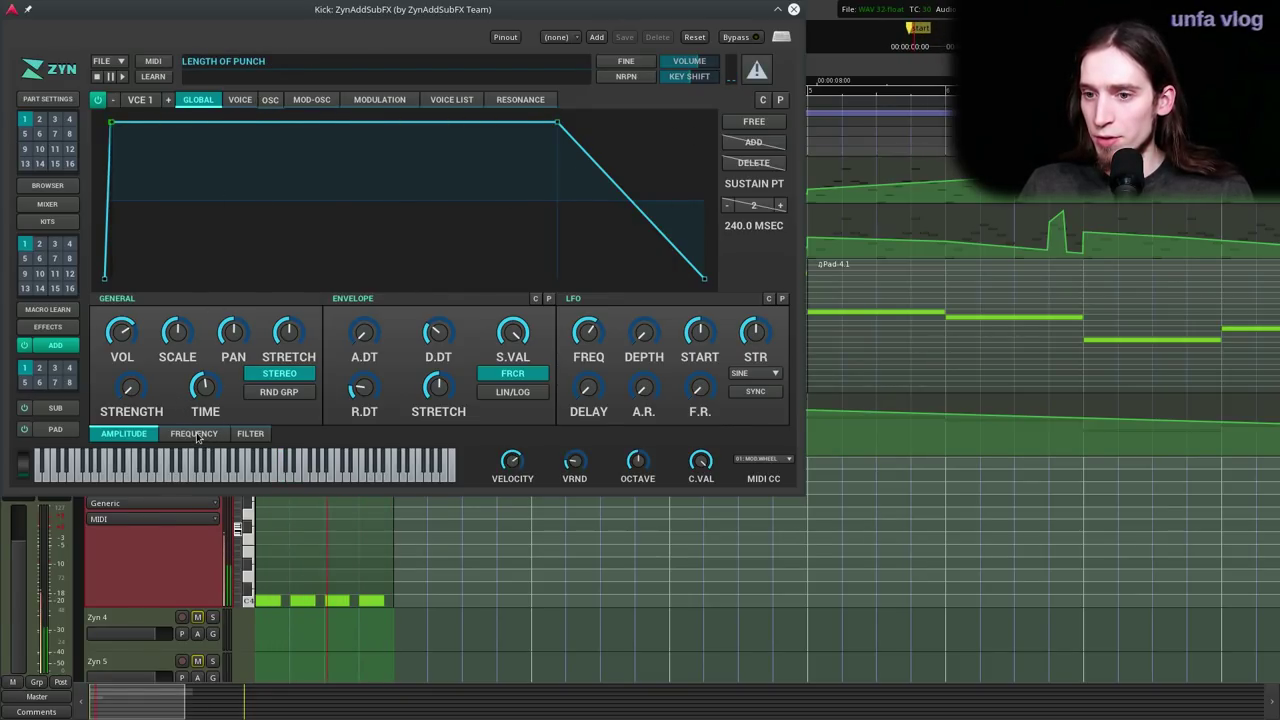
click(241, 100)
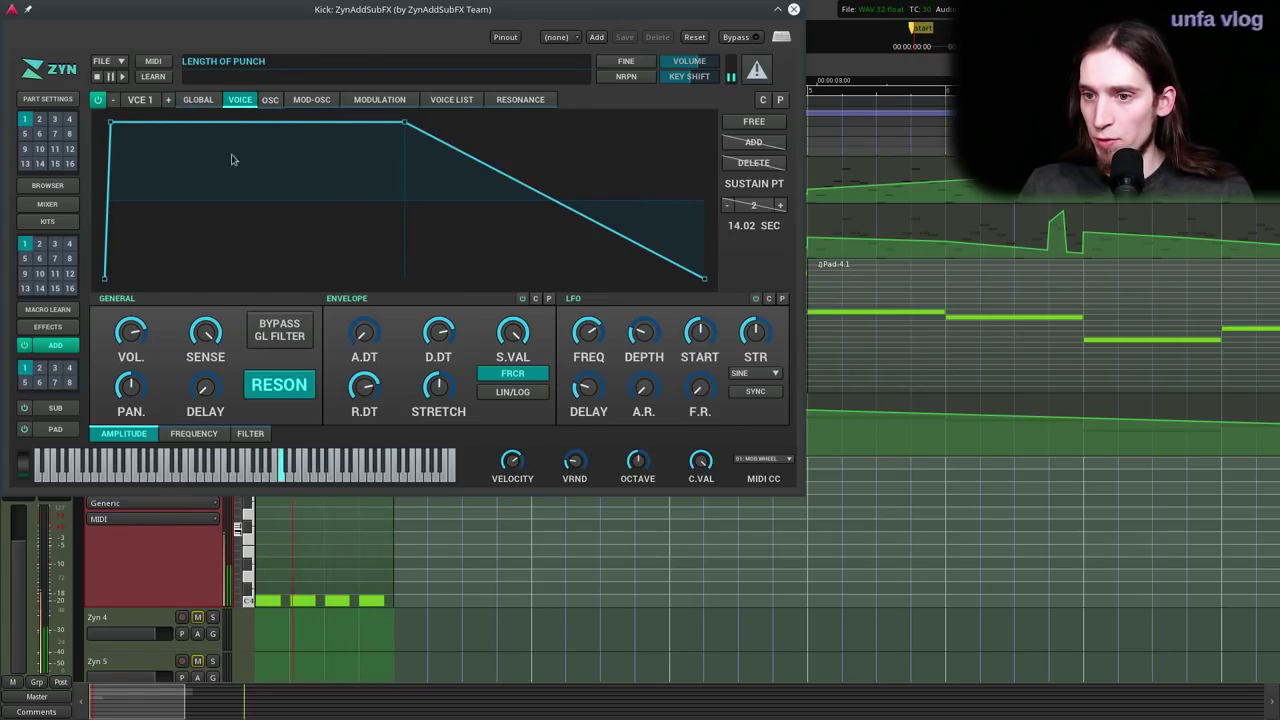
click(193, 433)
click(521, 298)
drag(104, 240, 76, 93)
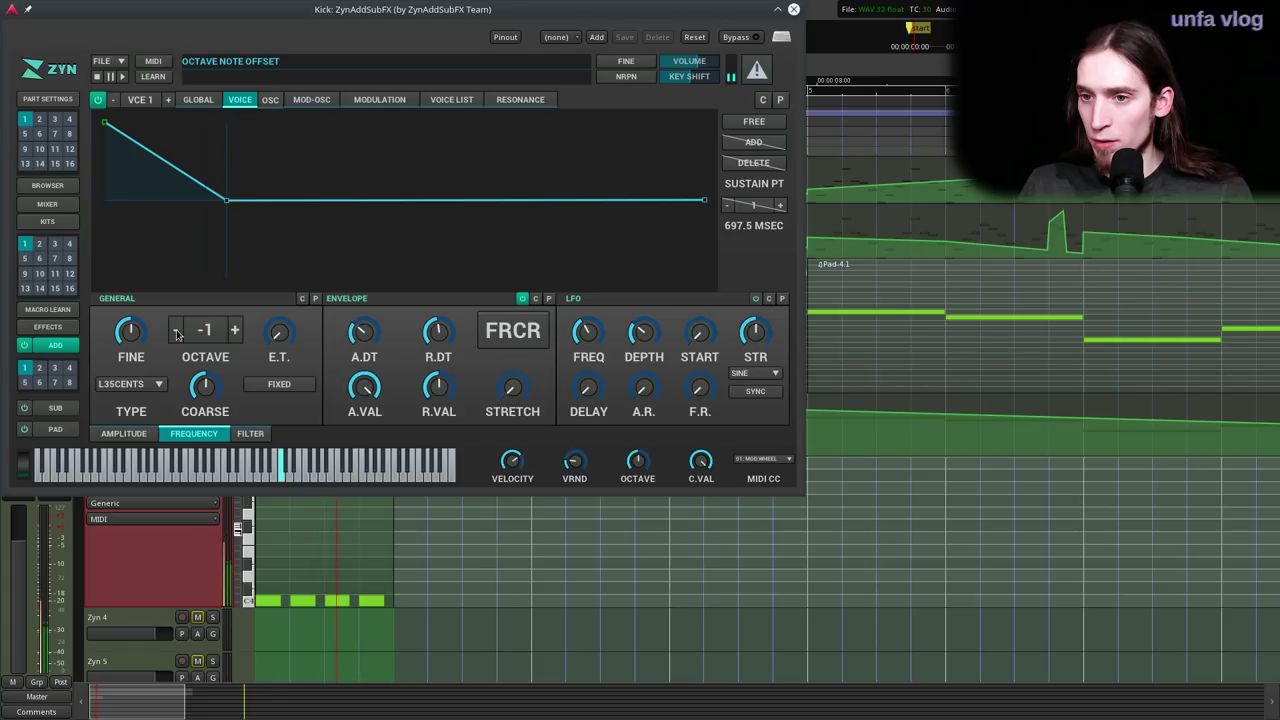
drag(226, 200, 137, 200)
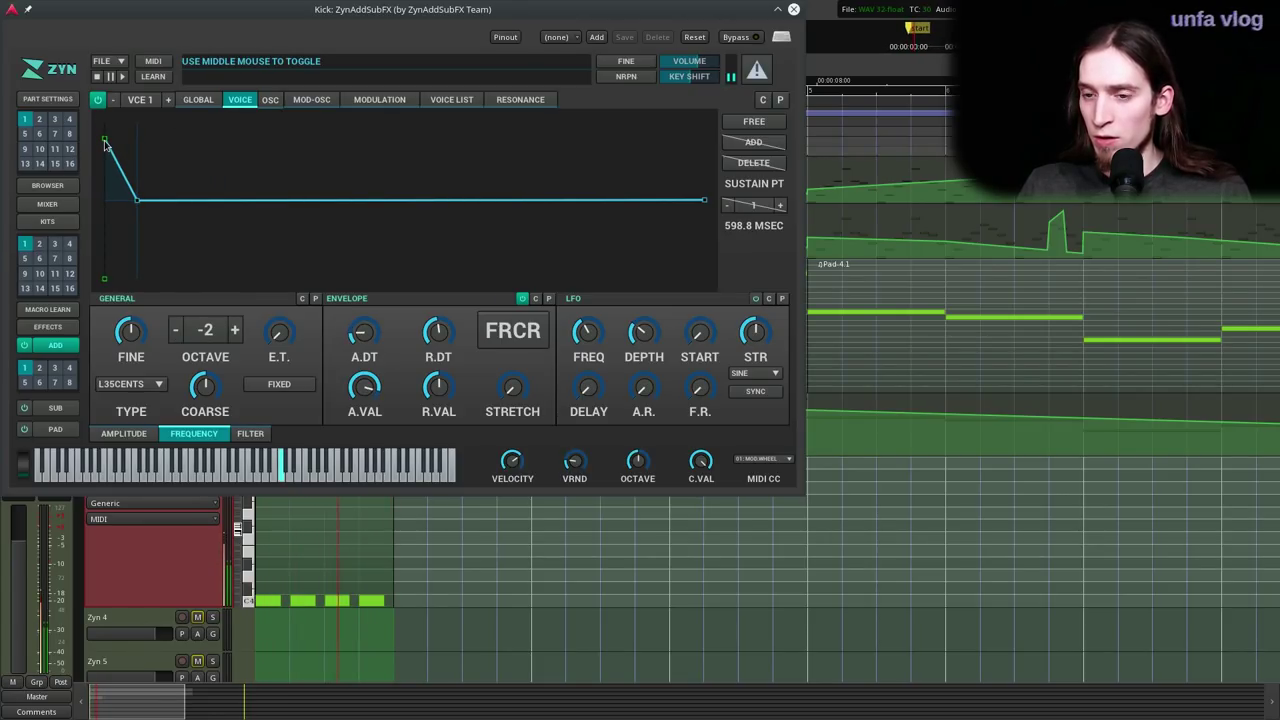
- Reshape the global amplitude envelope to decay to zero sustain with a total length of about 206 ms, and raise the global volume
click(132, 435)
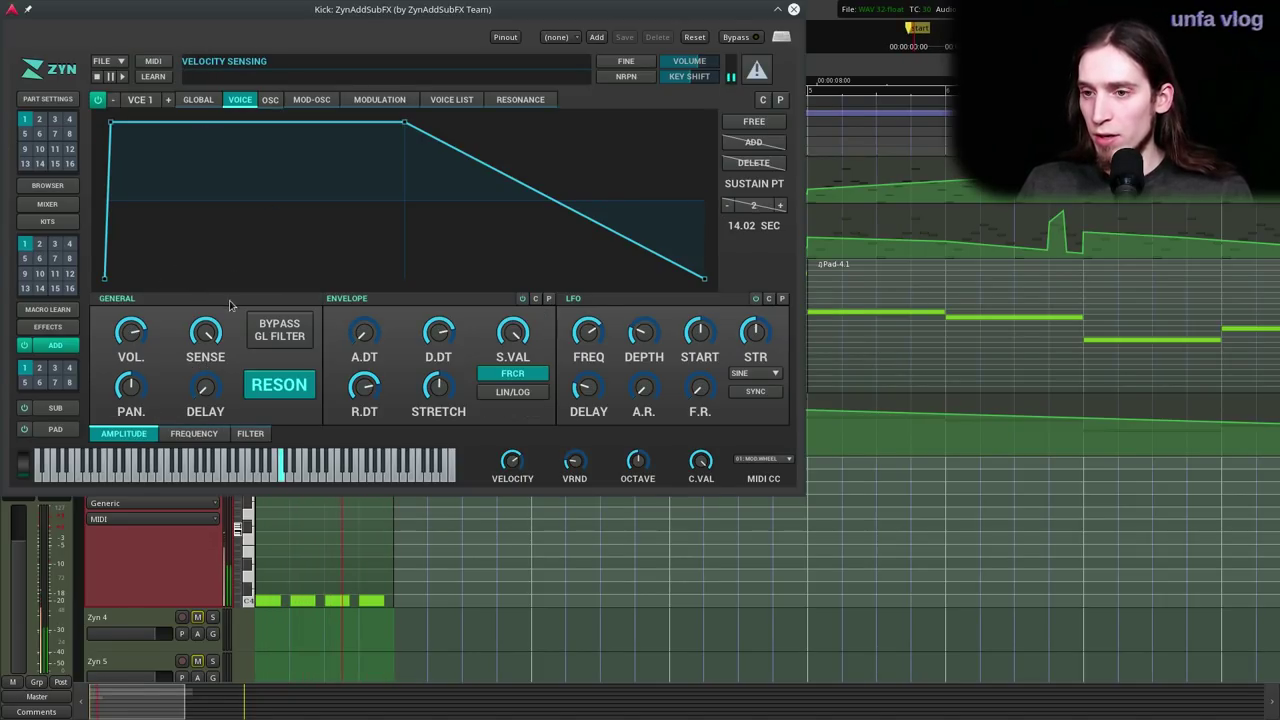
click(198, 100)
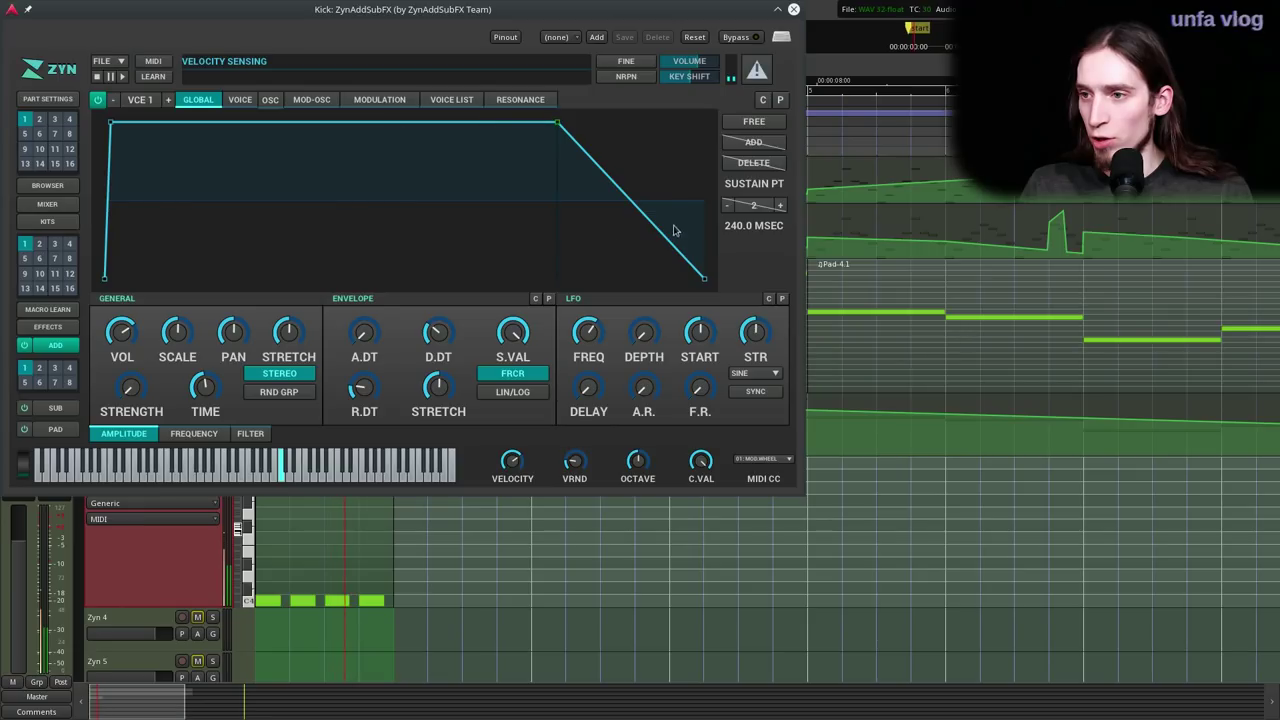
drag(554, 126, 502, 428)
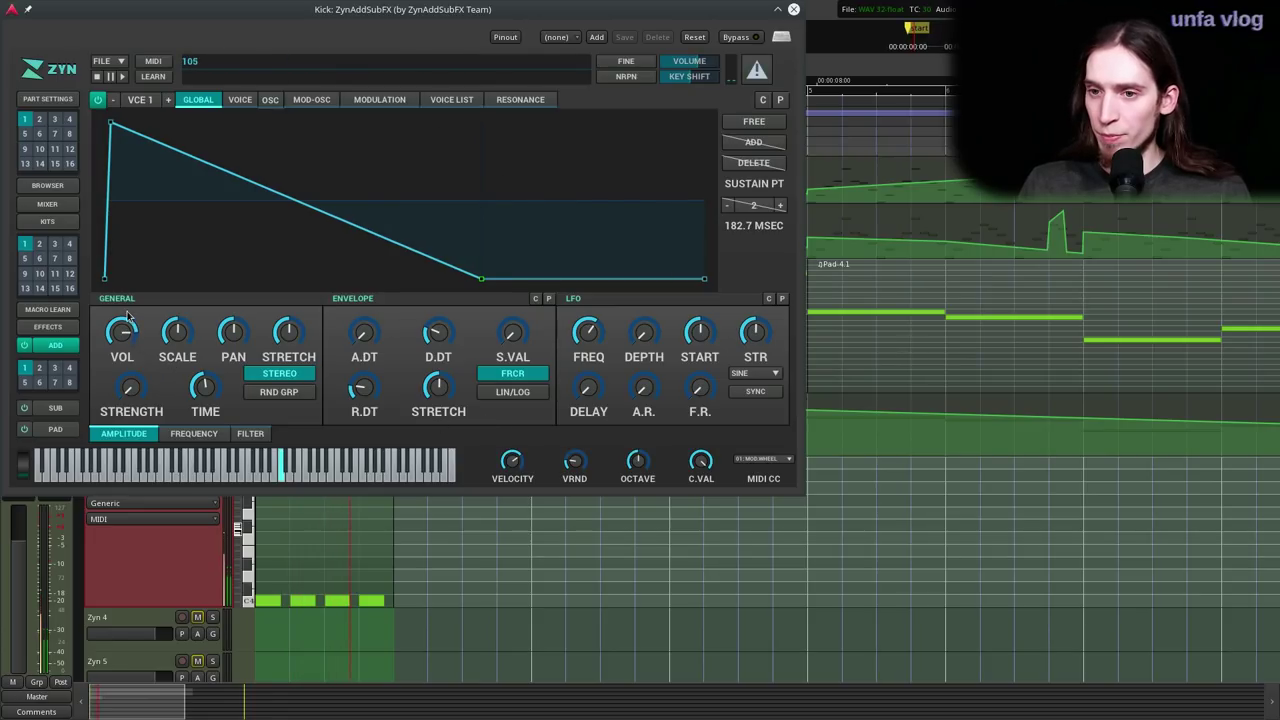
drag(491, 280, 533, 284)
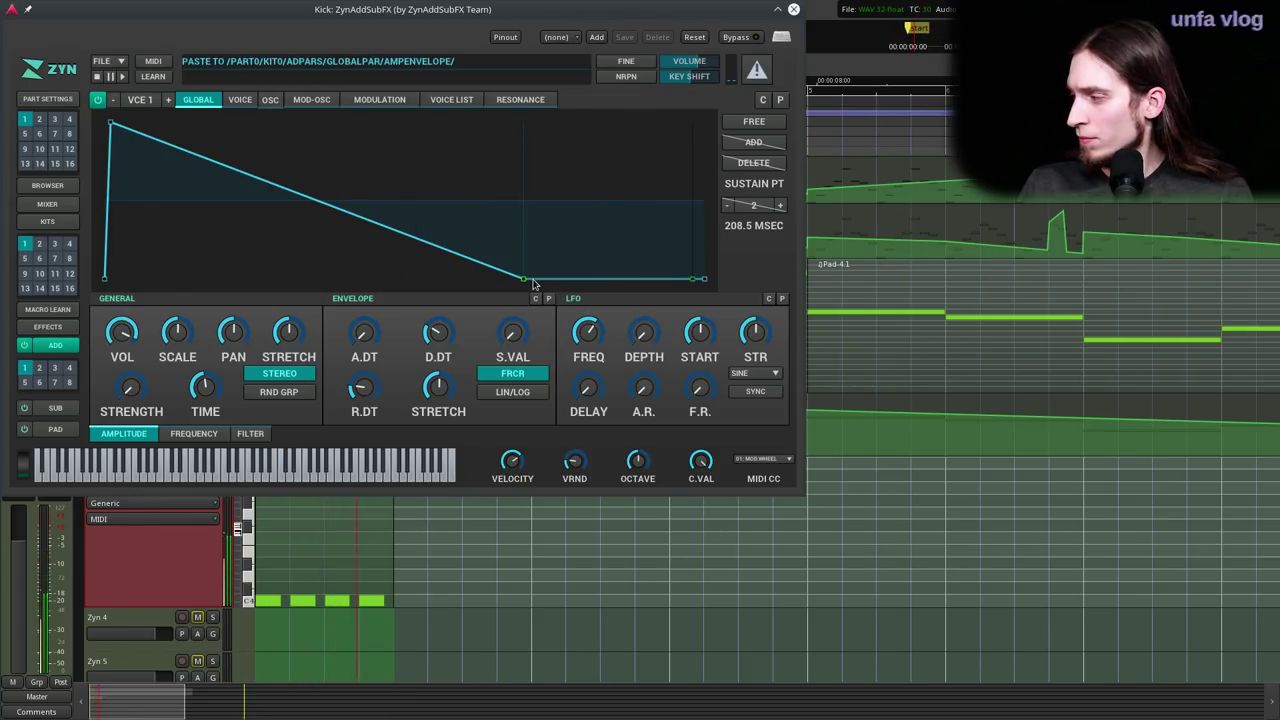
drag(518, 277, 515, 279)
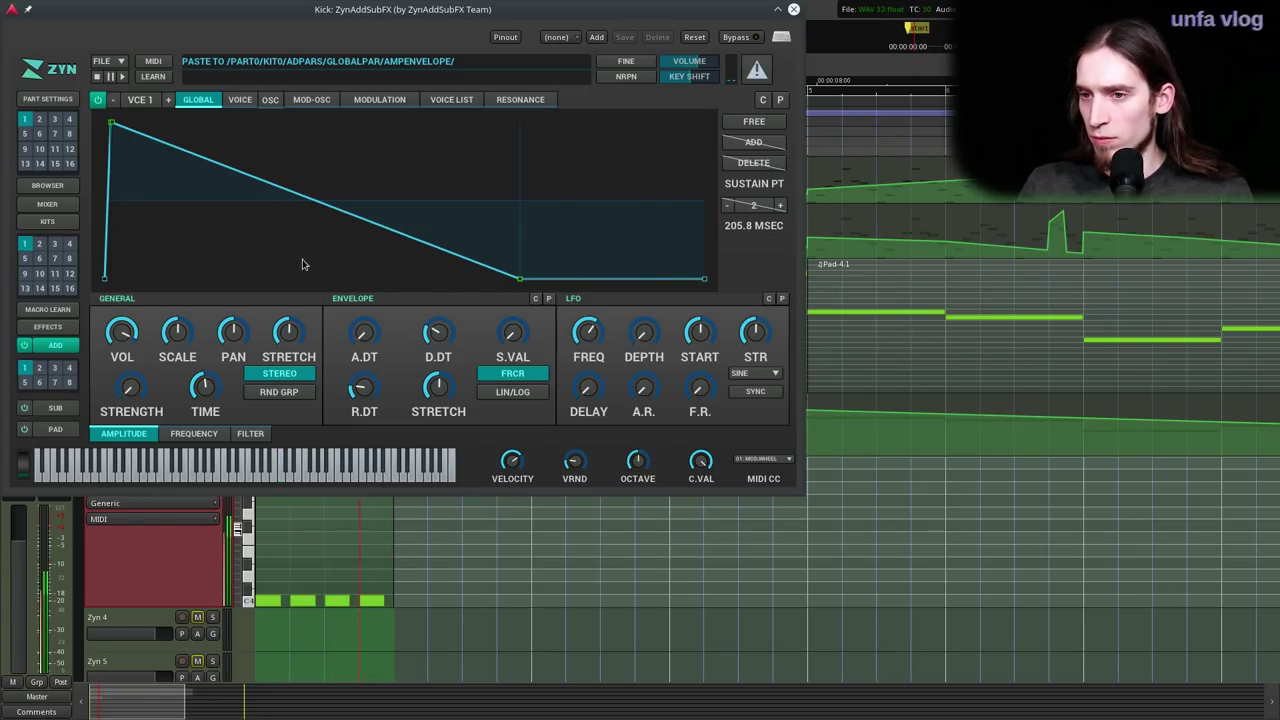
- Enable voice 2, set its modulation mode to Frequency and restart the looped playback
click(240, 100)
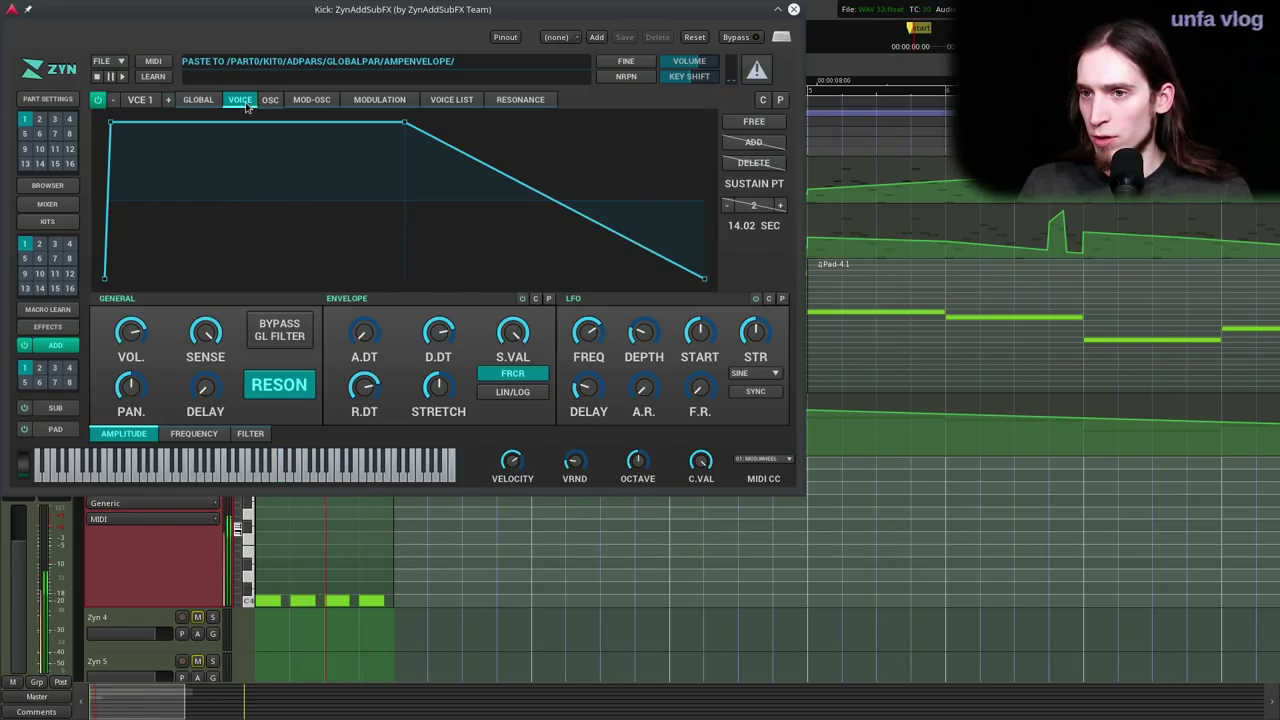
click(168, 99)
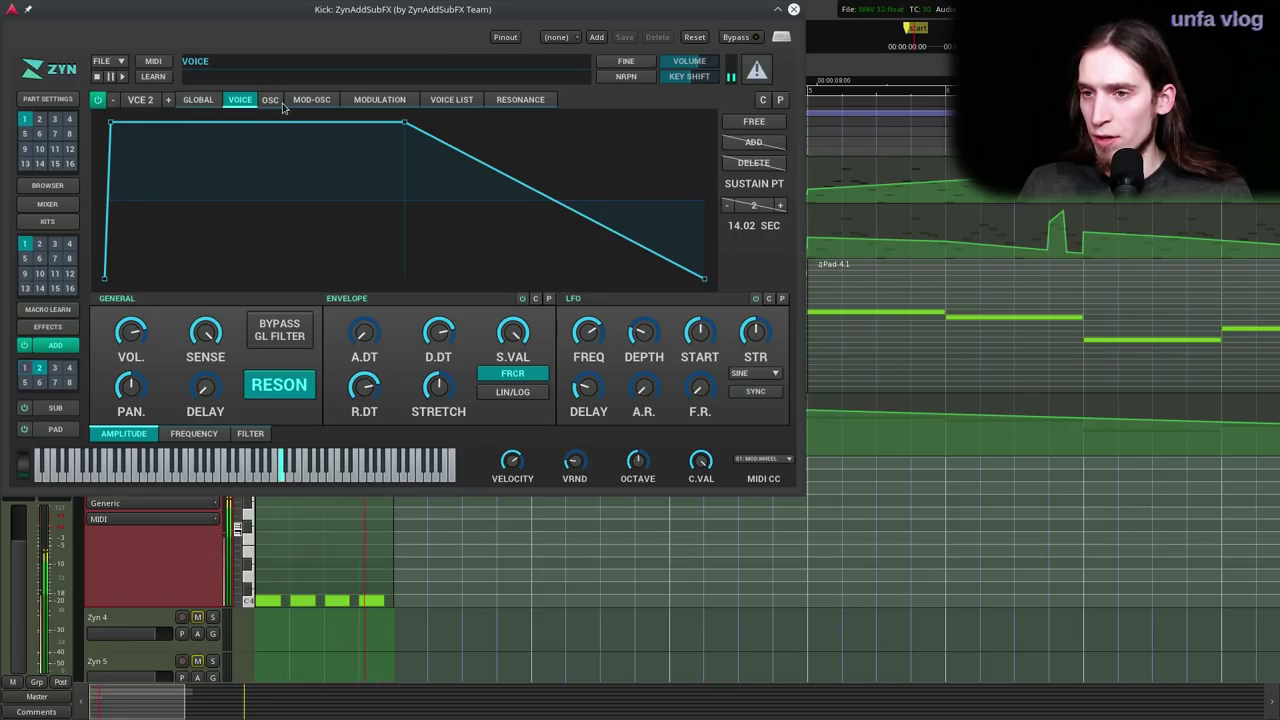
click(278, 102)
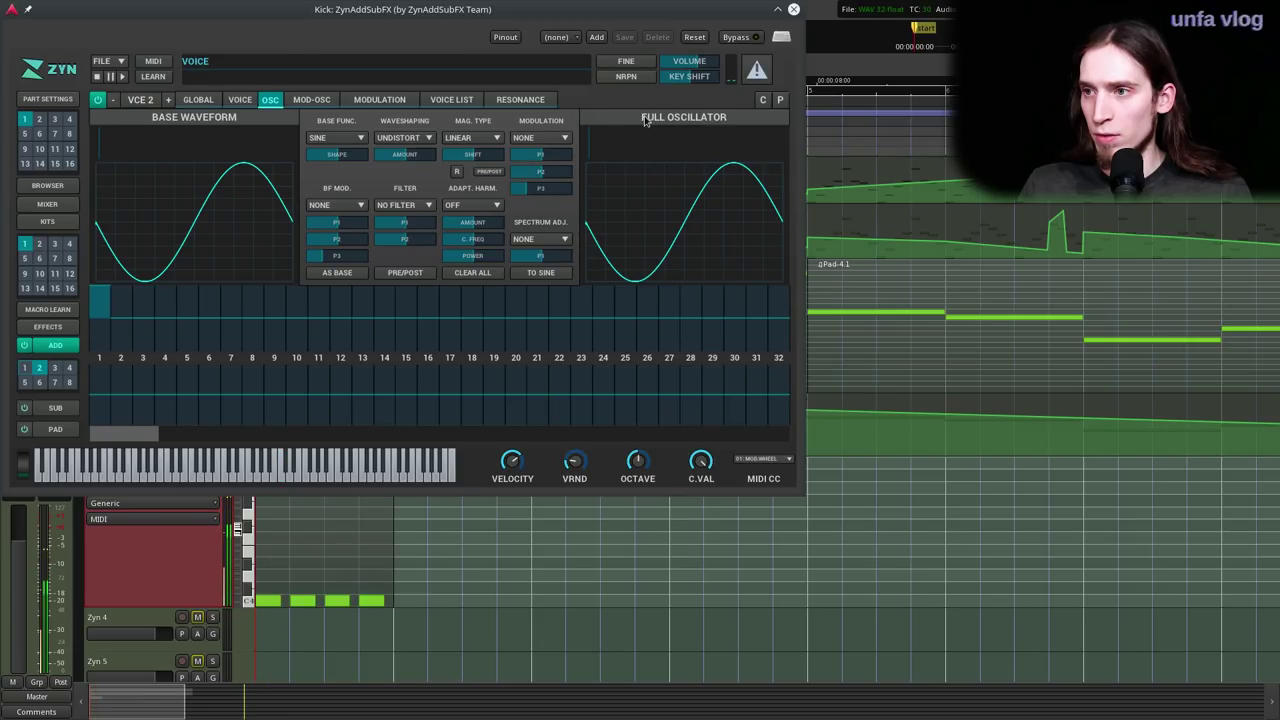
click(360, 100)
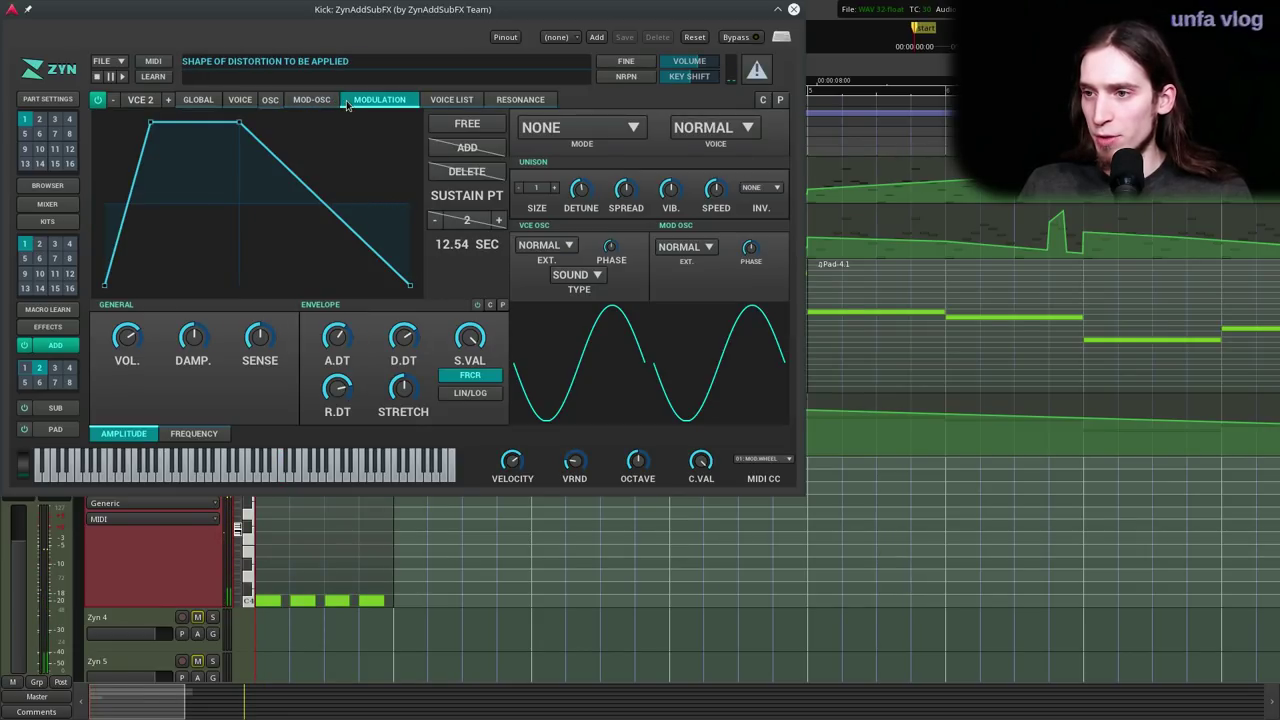
click(542, 126)
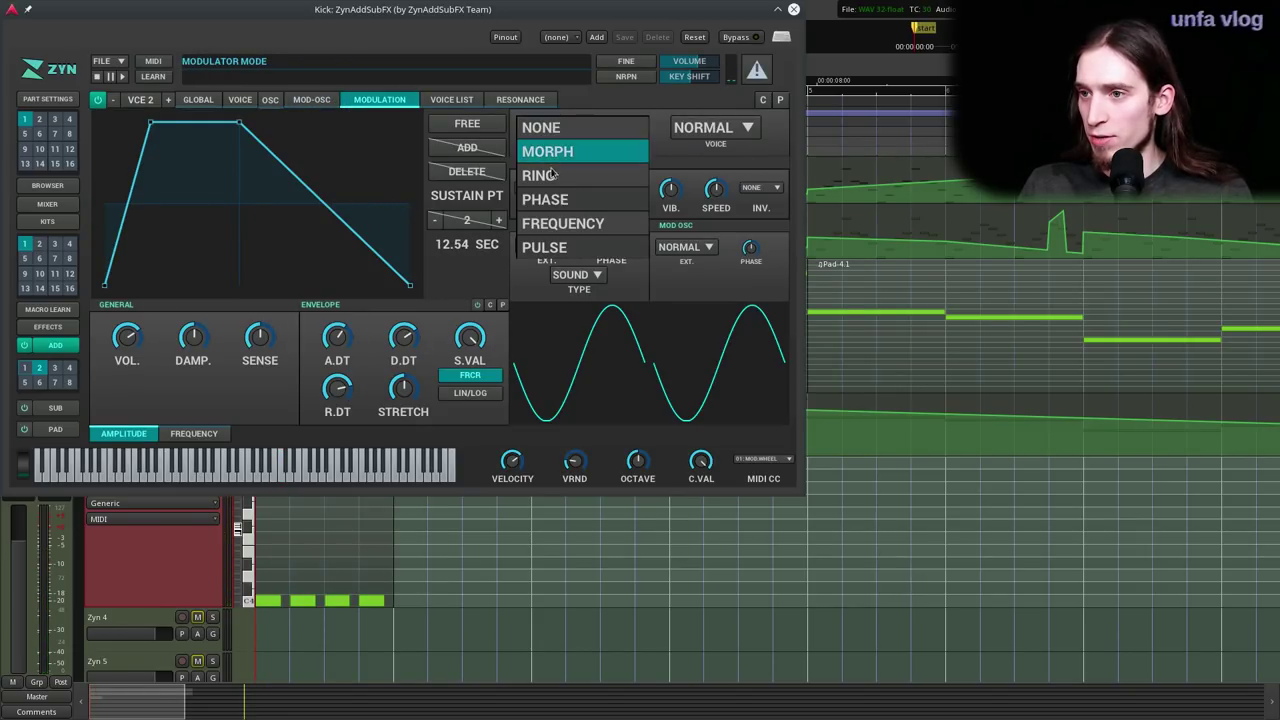
click(567, 232)
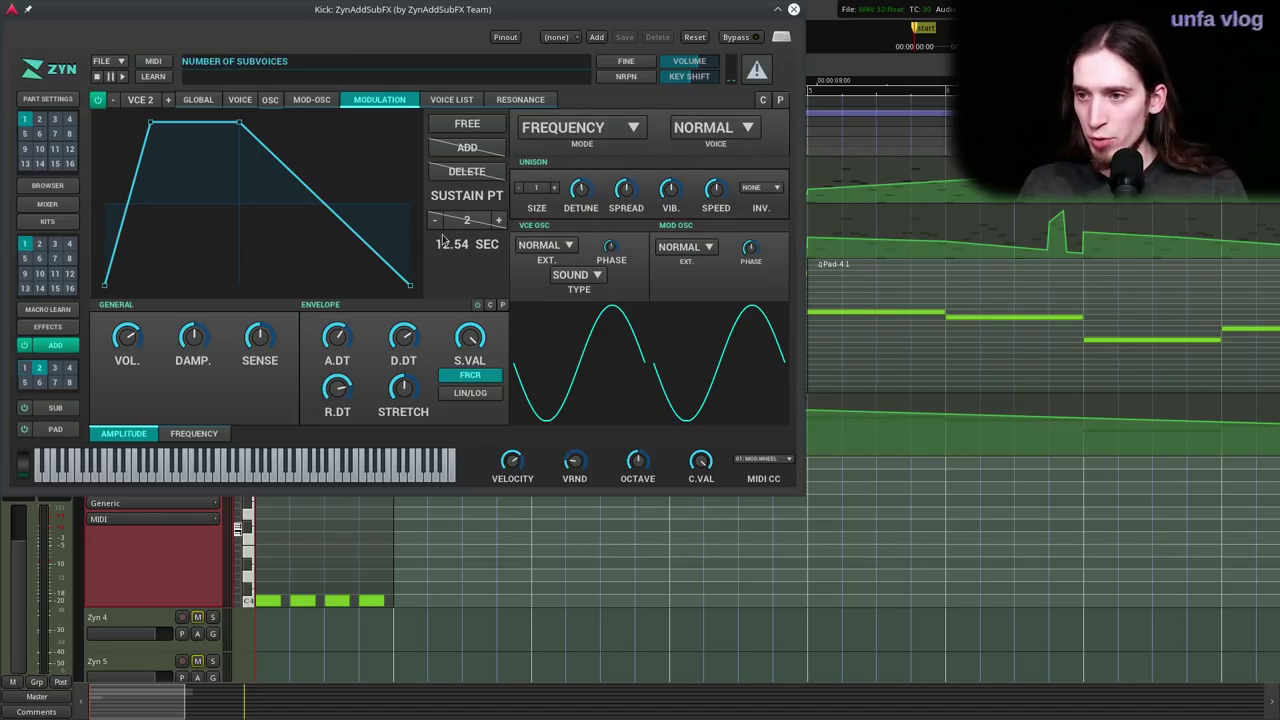
key(space)
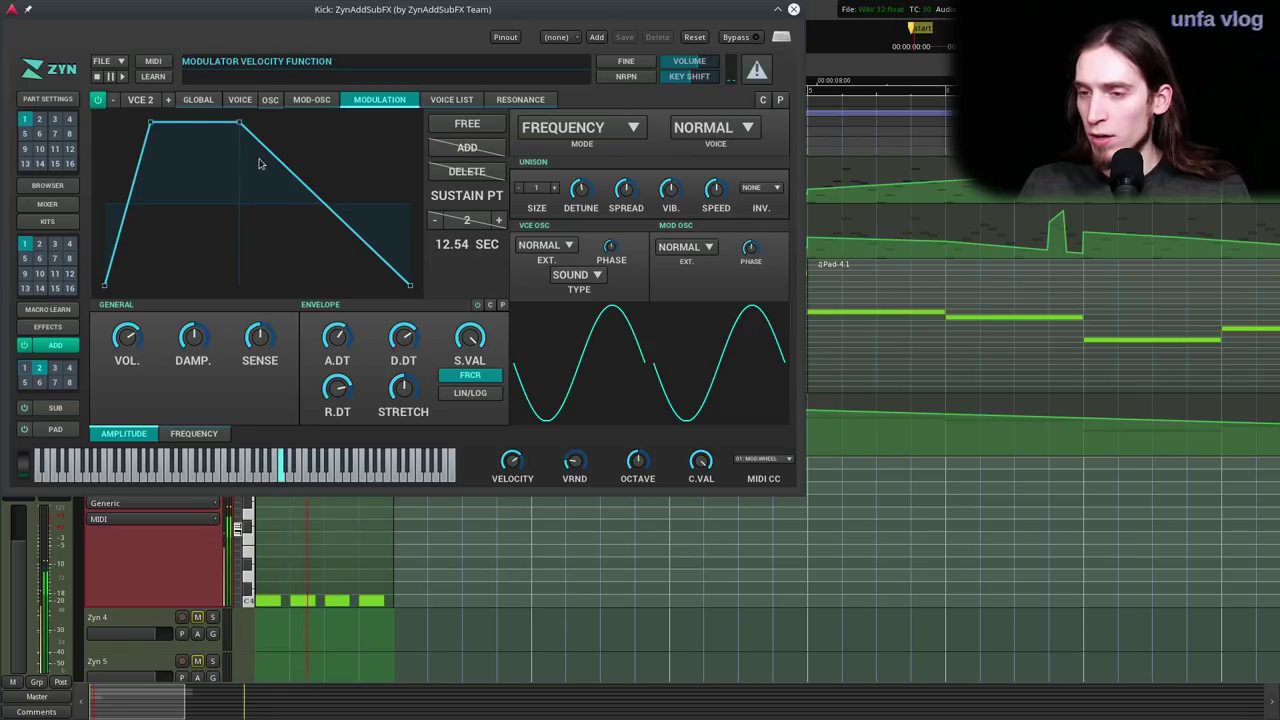
- Set voice 2's modulator oscillator base function to Saw and adjust its shape into a skewed triangle
click(296, 100)
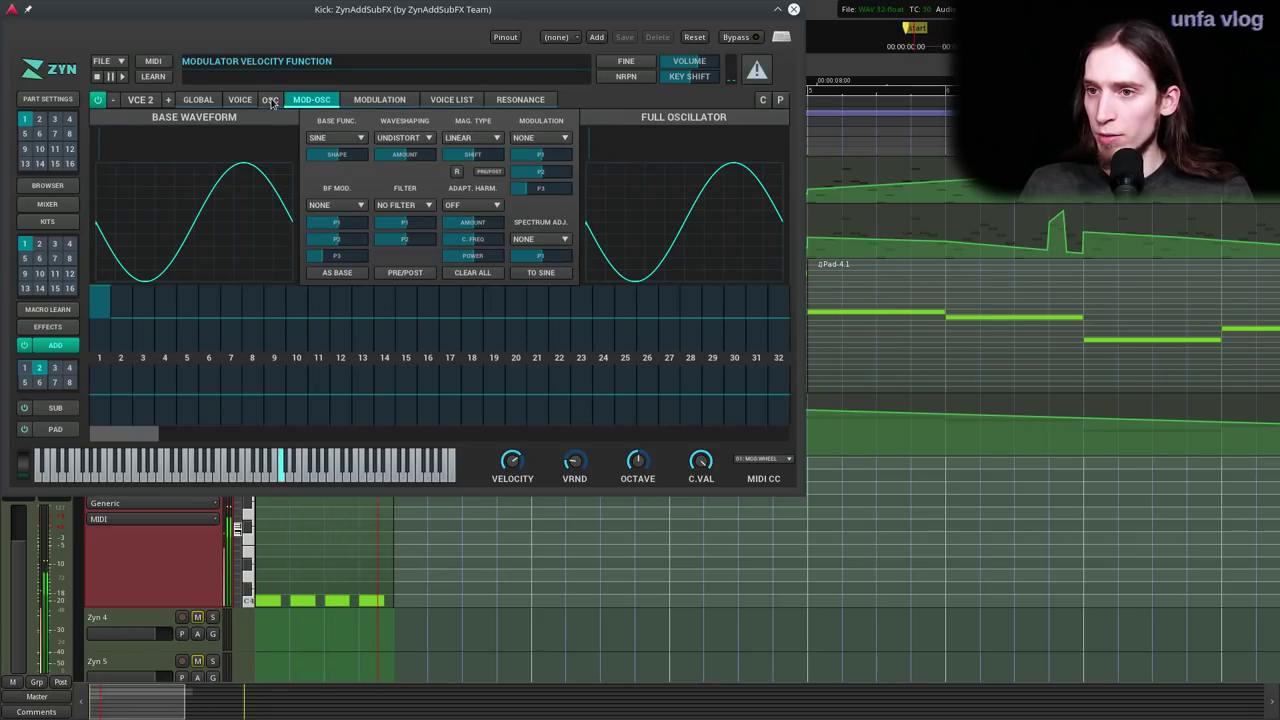
click(336, 138)
click(333, 177)
drag(338, 155, 347, 153)
click(375, 100)
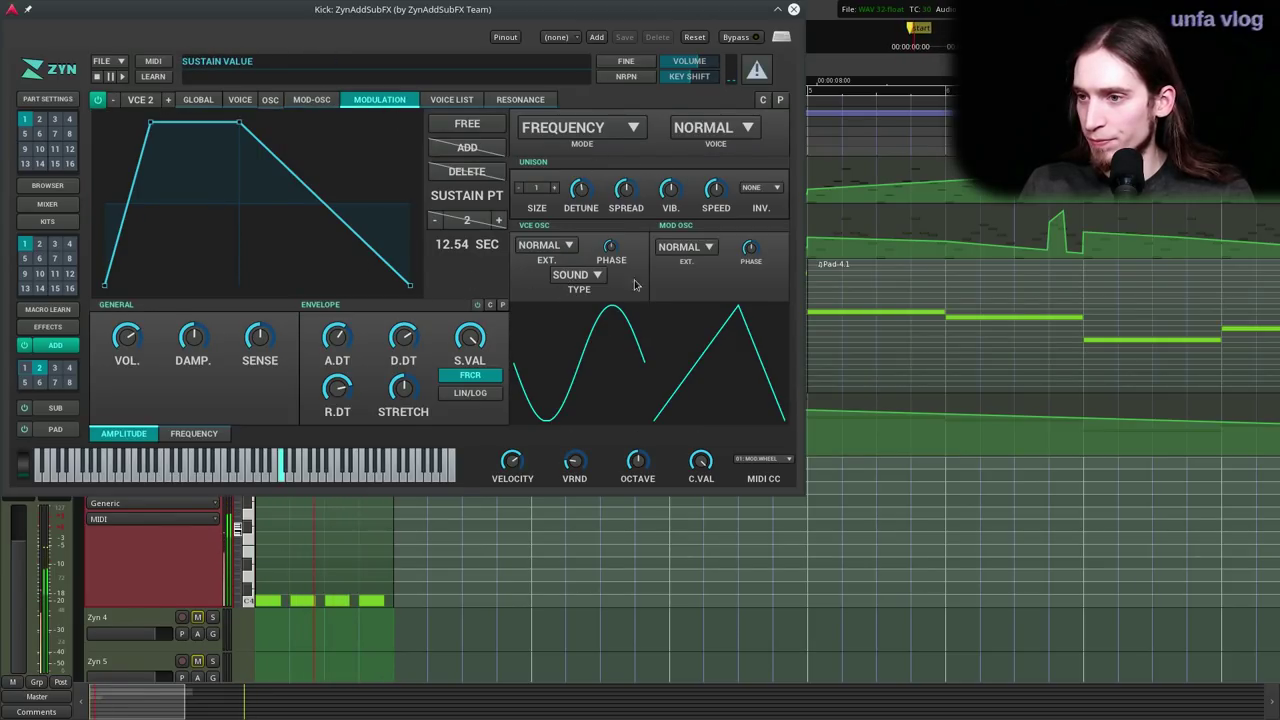
- Set voice 2's main oscillator base function to Gauss and raise its shape value
click(311, 101)
click(327, 139)
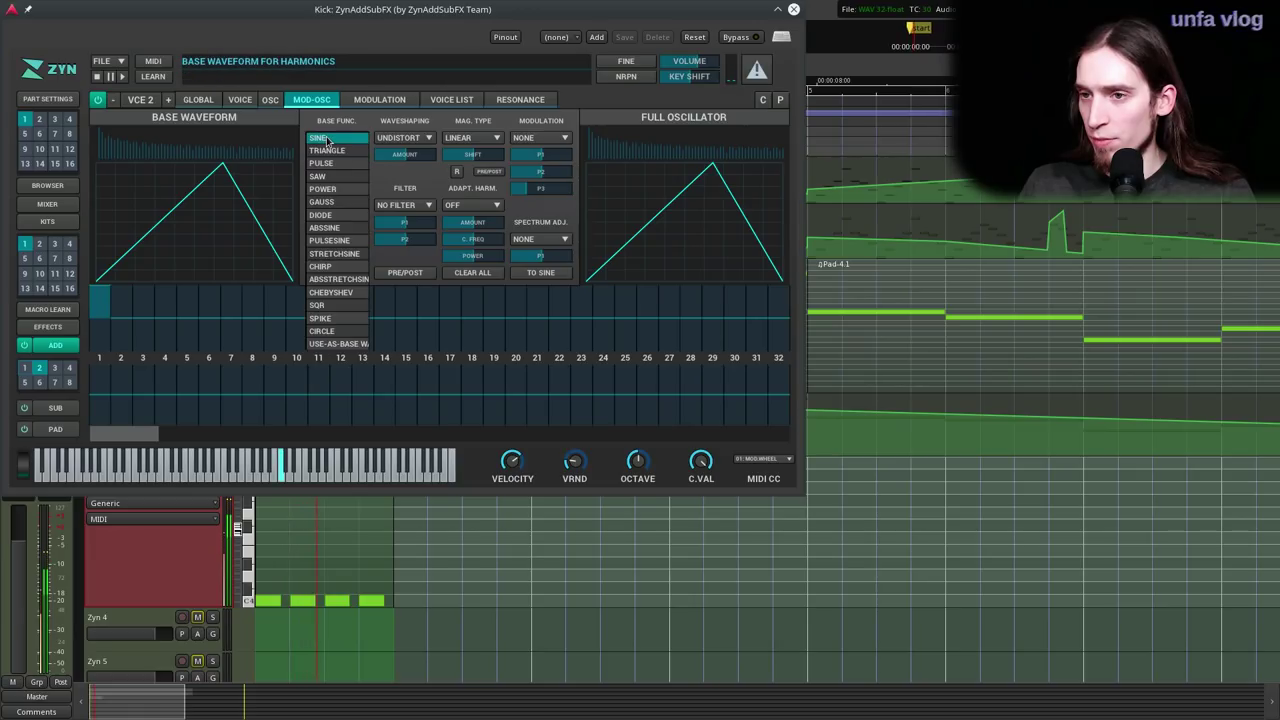
click(270, 100)
click(336, 137)
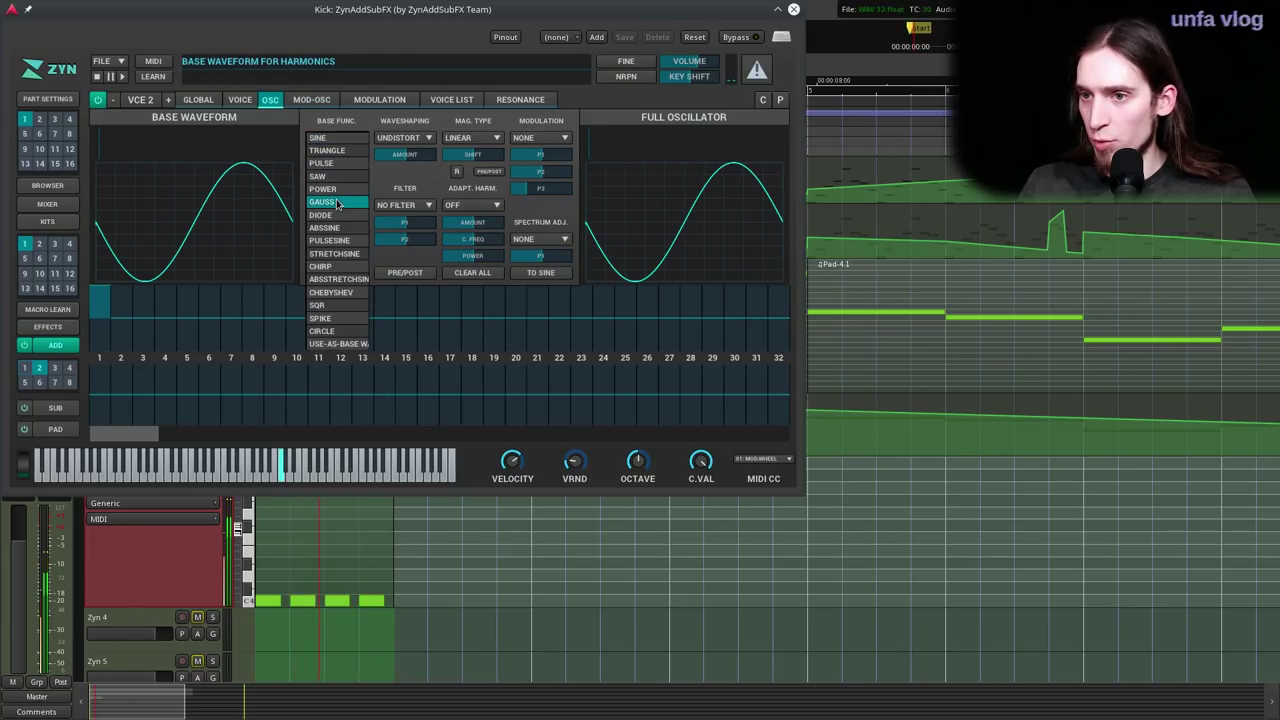
click(322, 201)
drag(340, 156, 361, 160)
click(311, 100)
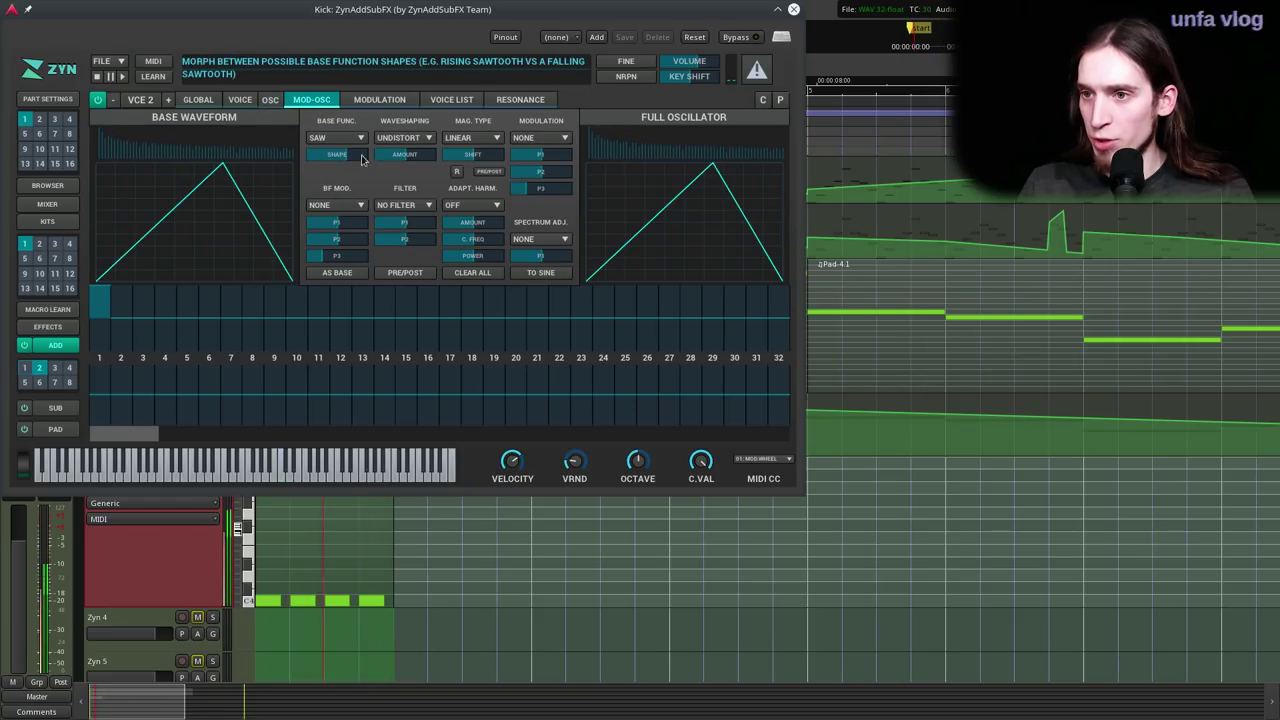
- Apply Sine waveshaping with an amount of 98 to voice 2's modulator oscillator and raise the modulation volume to maximum
click(404, 138)
click(386, 189)
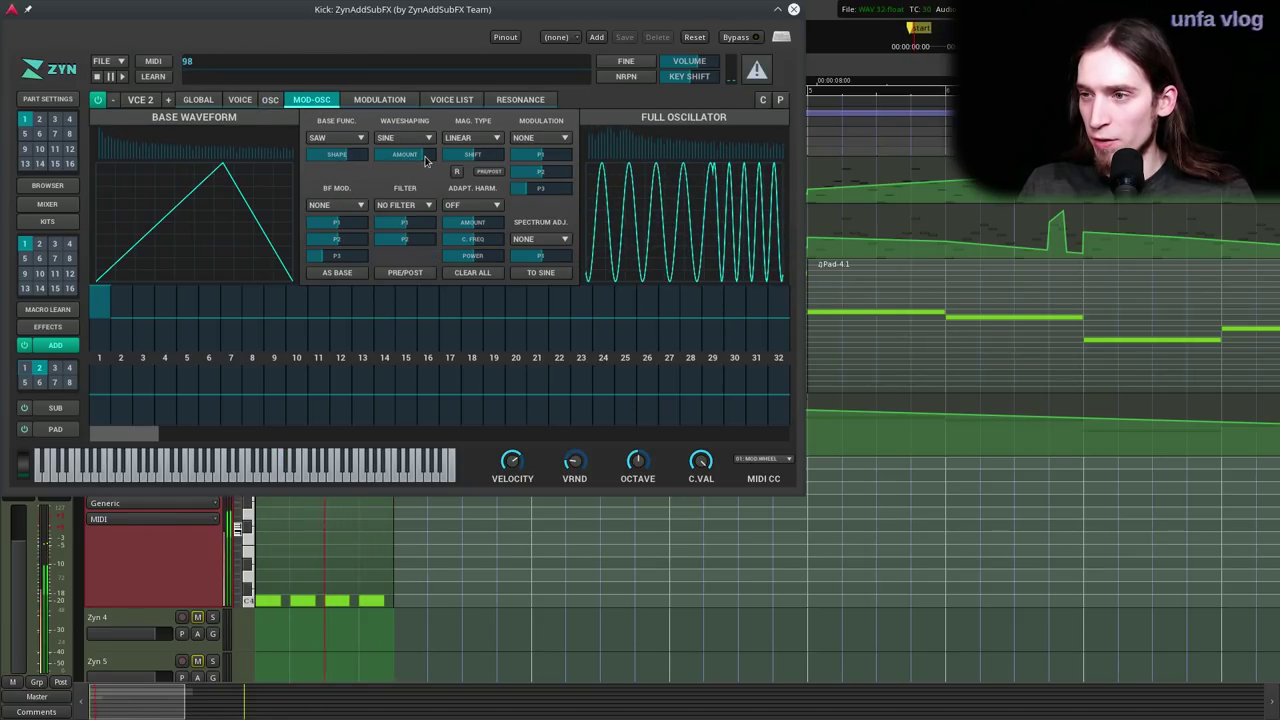
click(379, 100)
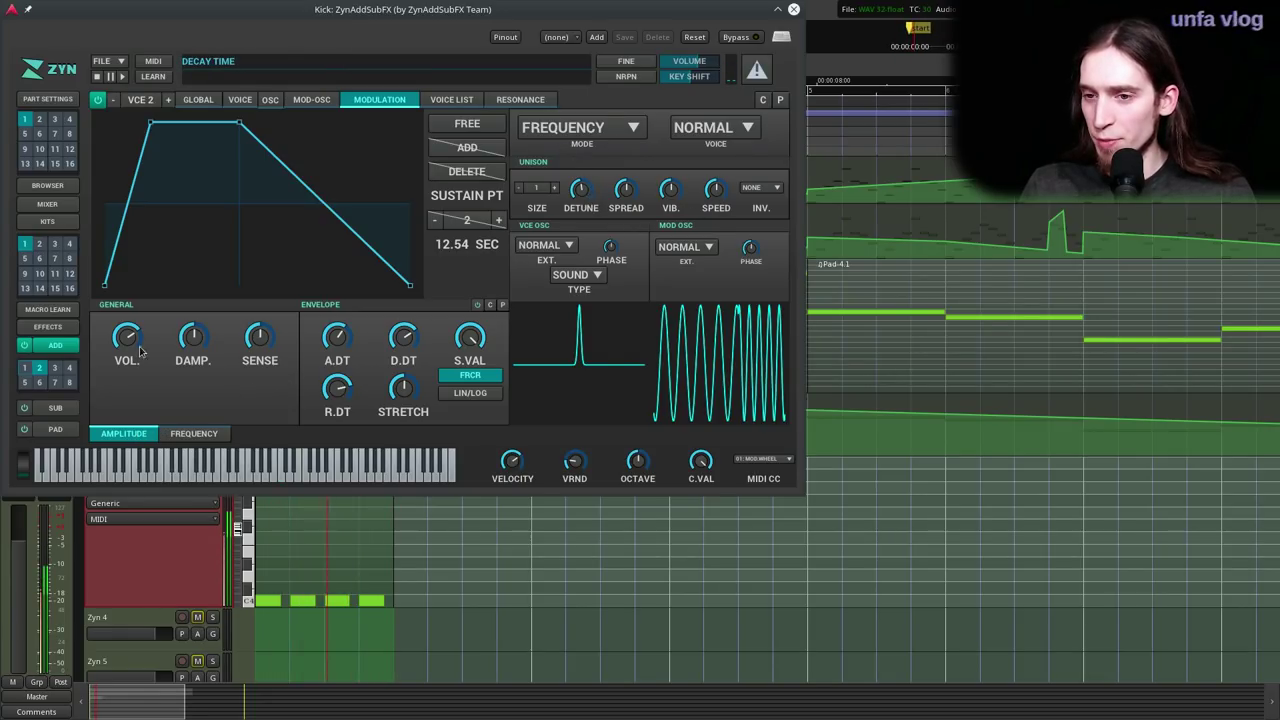
drag(130, 336, 130, 314)
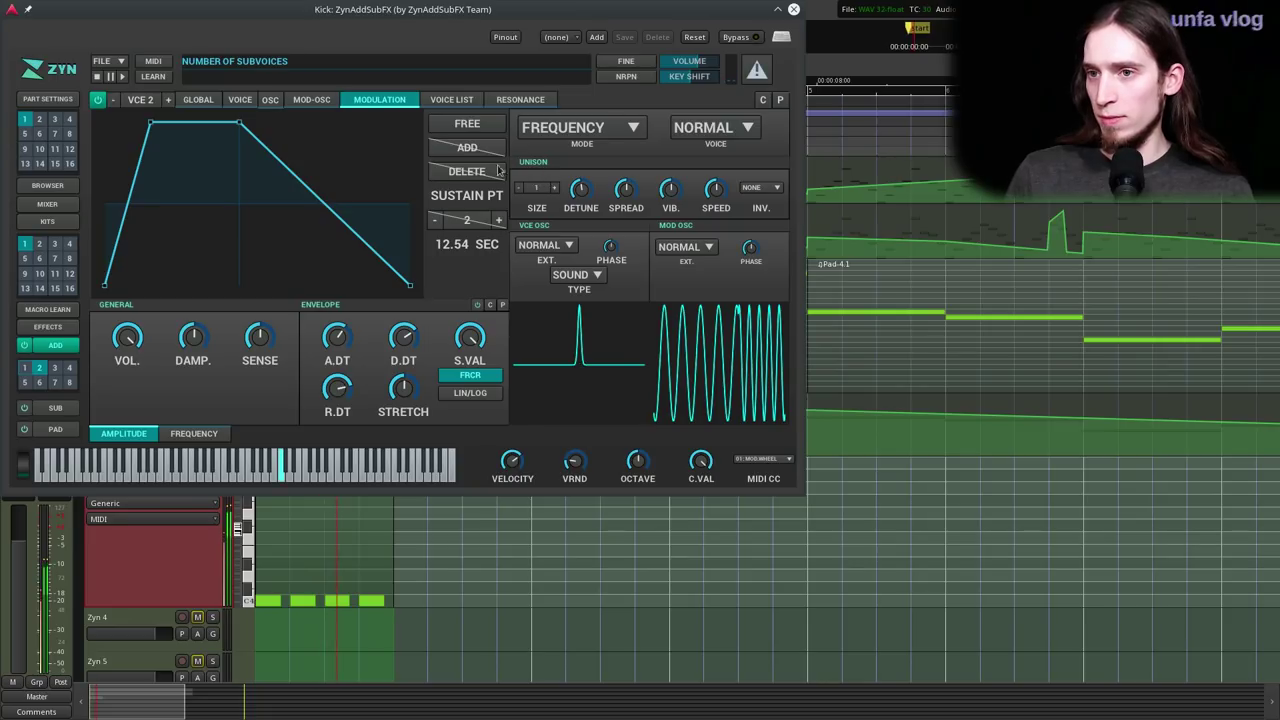
- Enable voice 2's amplitude envelope with zero sustain and a very short decay, and lower the voice volume slightly
click(239, 100)
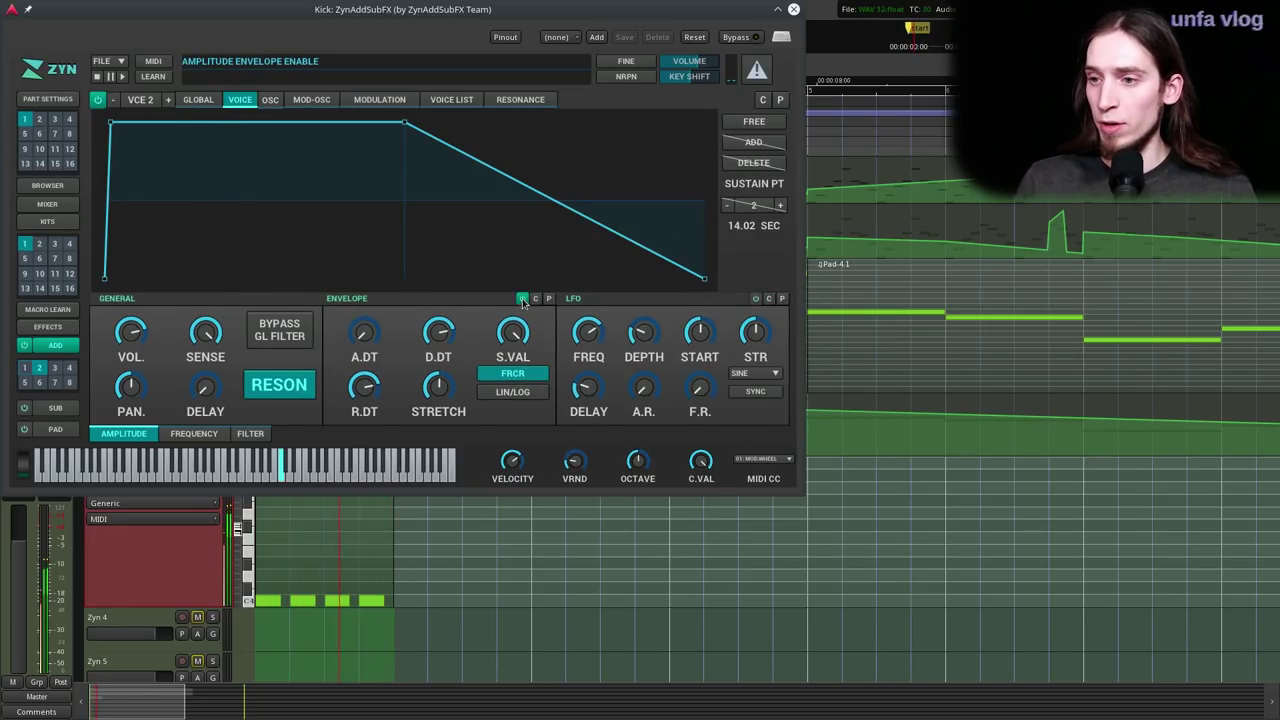
drag(514, 337, 484, 402)
drag(442, 336, 428, 420)
drag(438, 338, 439, 334)
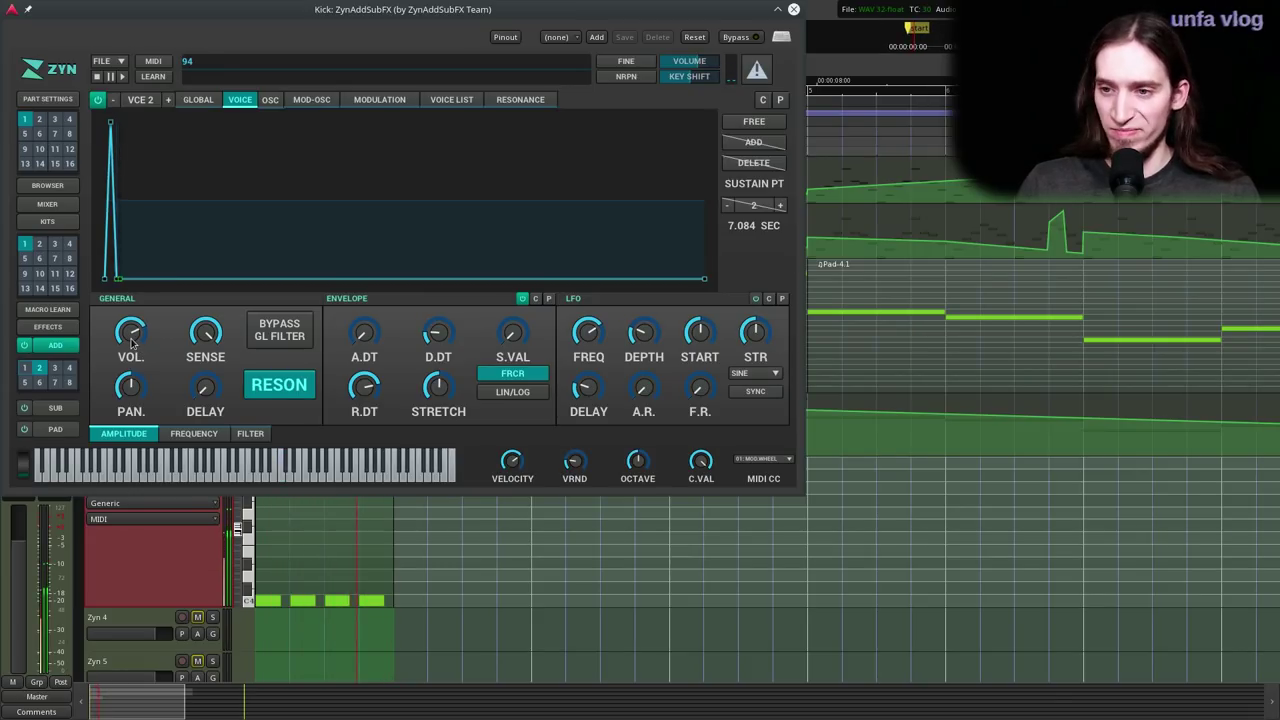
- Add a Distortion effect to the first part insertion slot of the Kick synth
click(47, 326)
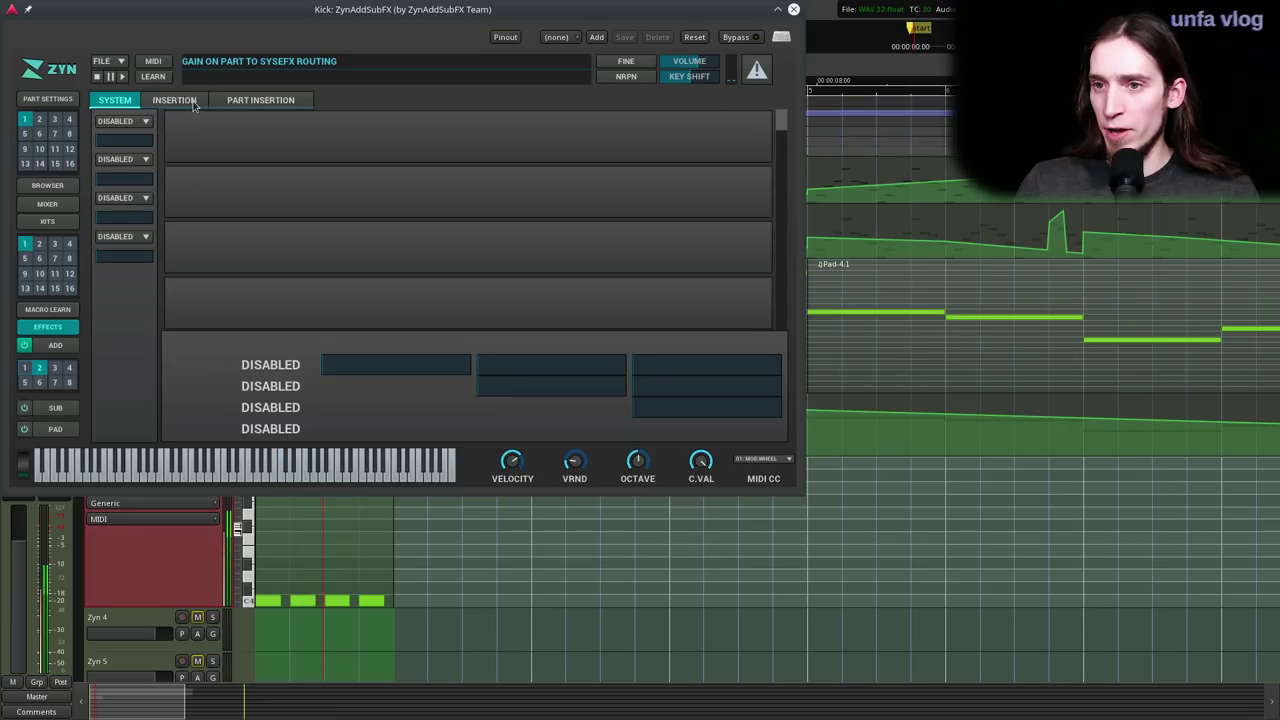
click(260, 100)
click(122, 121)
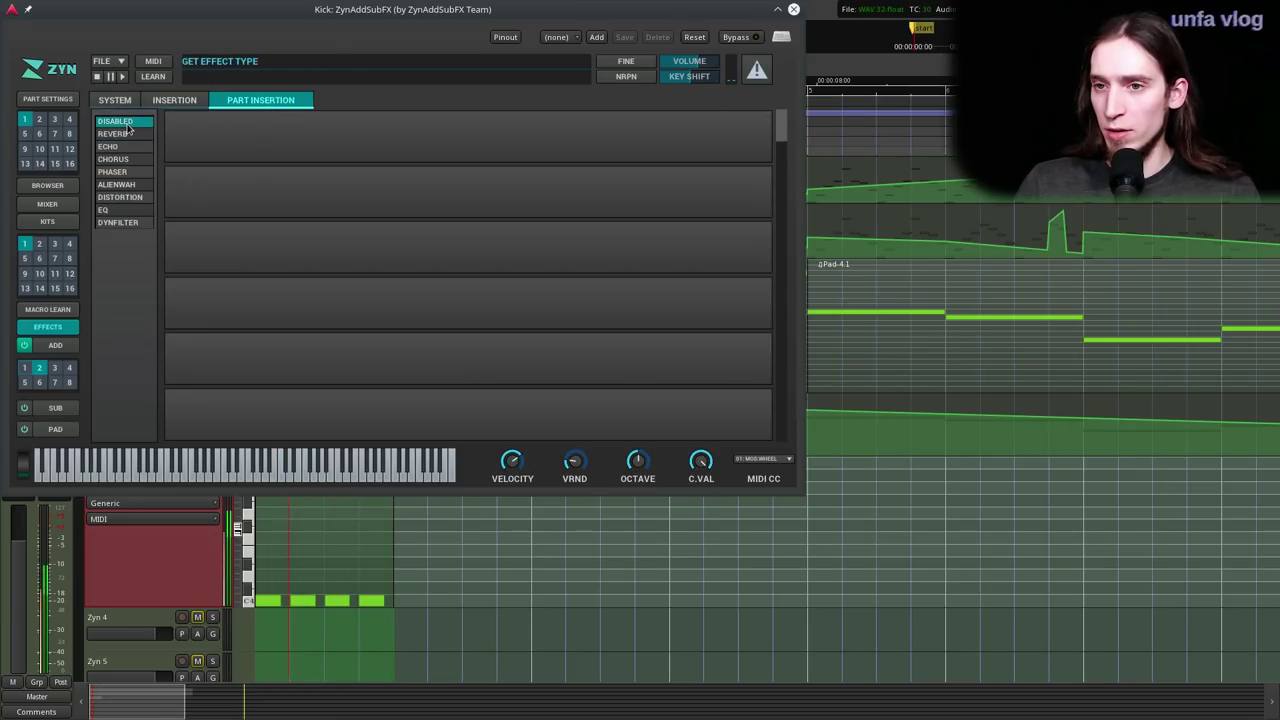
click(119, 197)
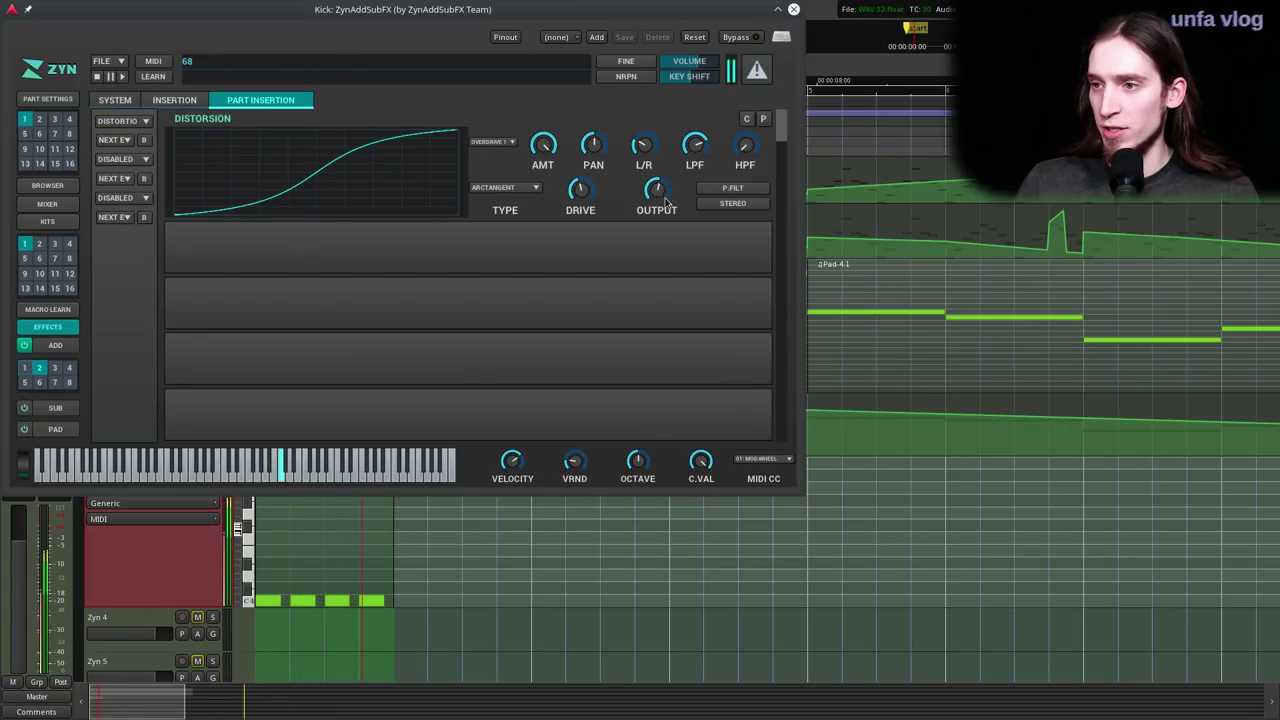
- Raise the distortion's drive, lower its output and amount, open the low-pass filter fully and set the L/R crossover to zero
mouse_move(580, 190)
mouse_down()
mouse_move(577, 170)
mouse_move(575, 183)
mouse_up()
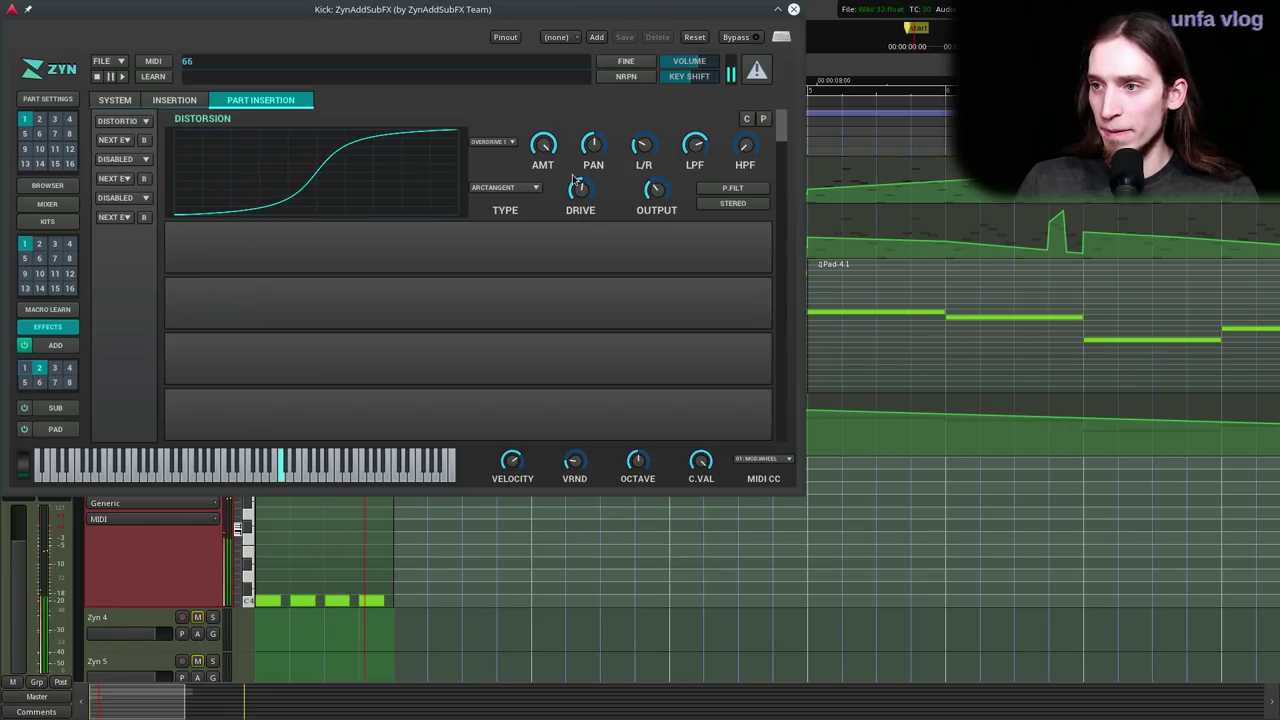
drag(695, 145, 703, 28)
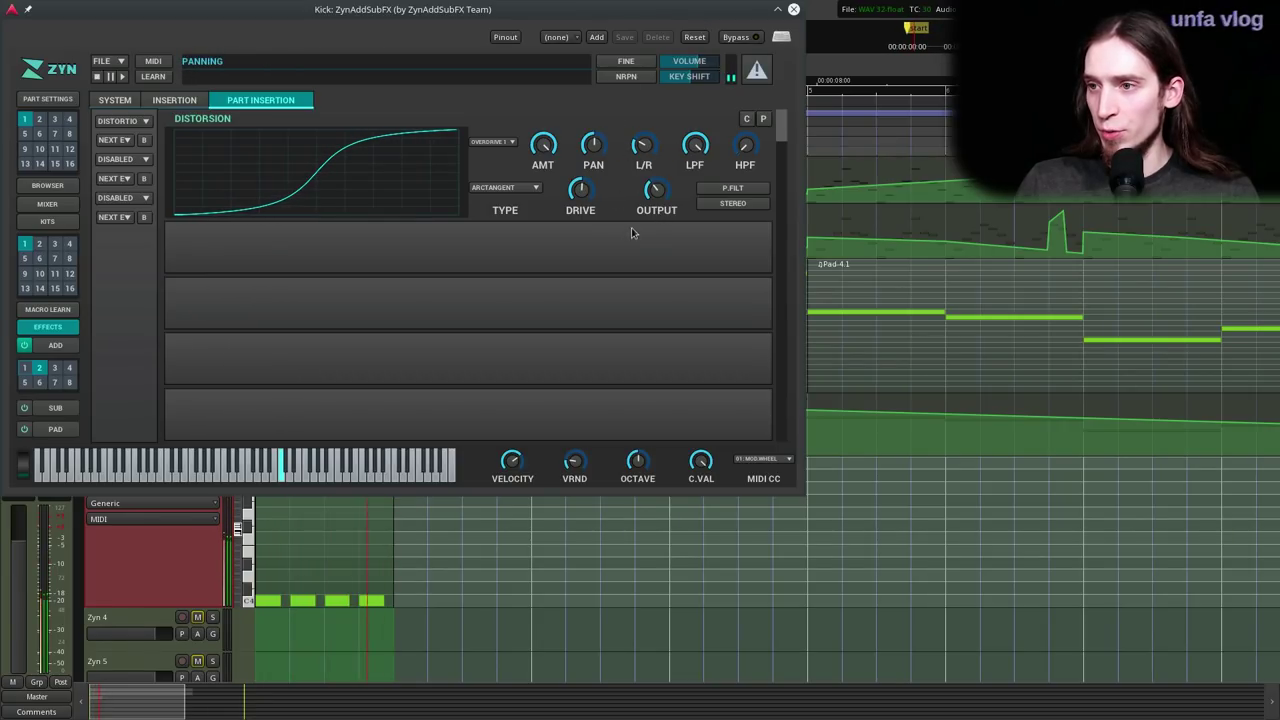
mouse_move(581, 191)
mouse_down()
mouse_move(589, 205)
mouse_move(584, 189)
mouse_up()
drag(543, 147, 590, 172)
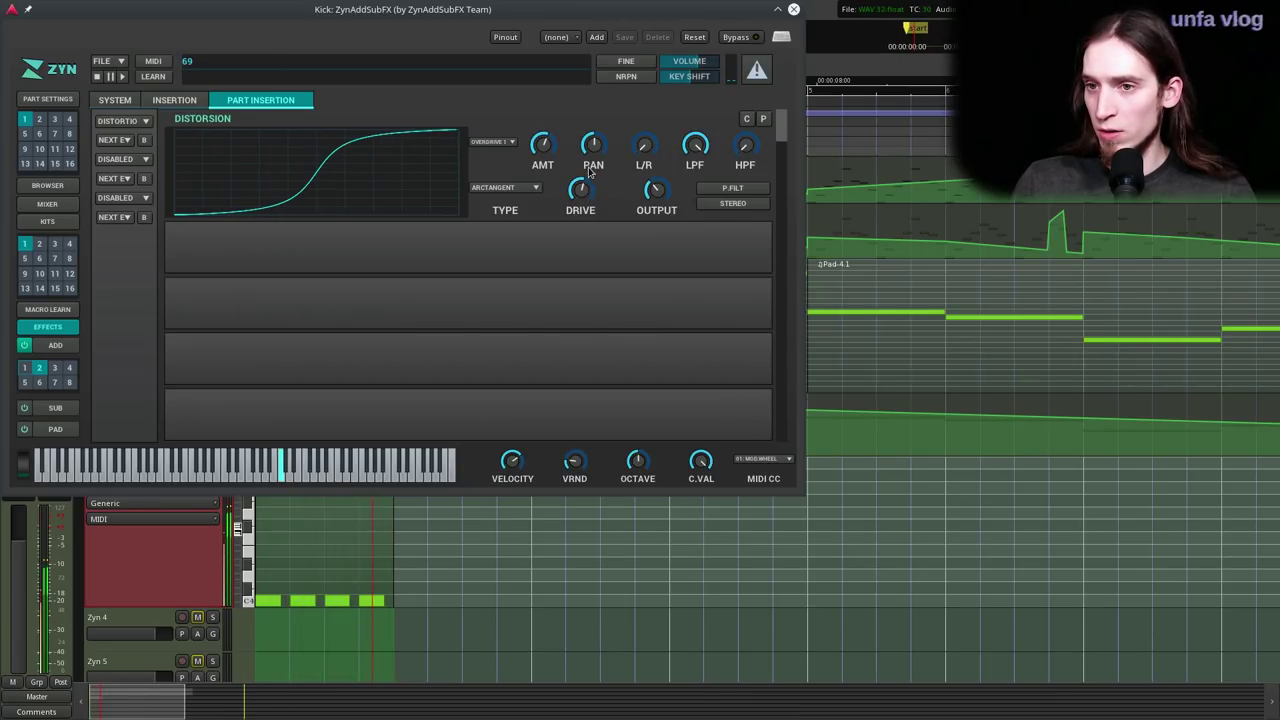
- Add an EQ to the second part insertion slot and set its filter 1 to HP2 with 4 stages
click(147, 159)
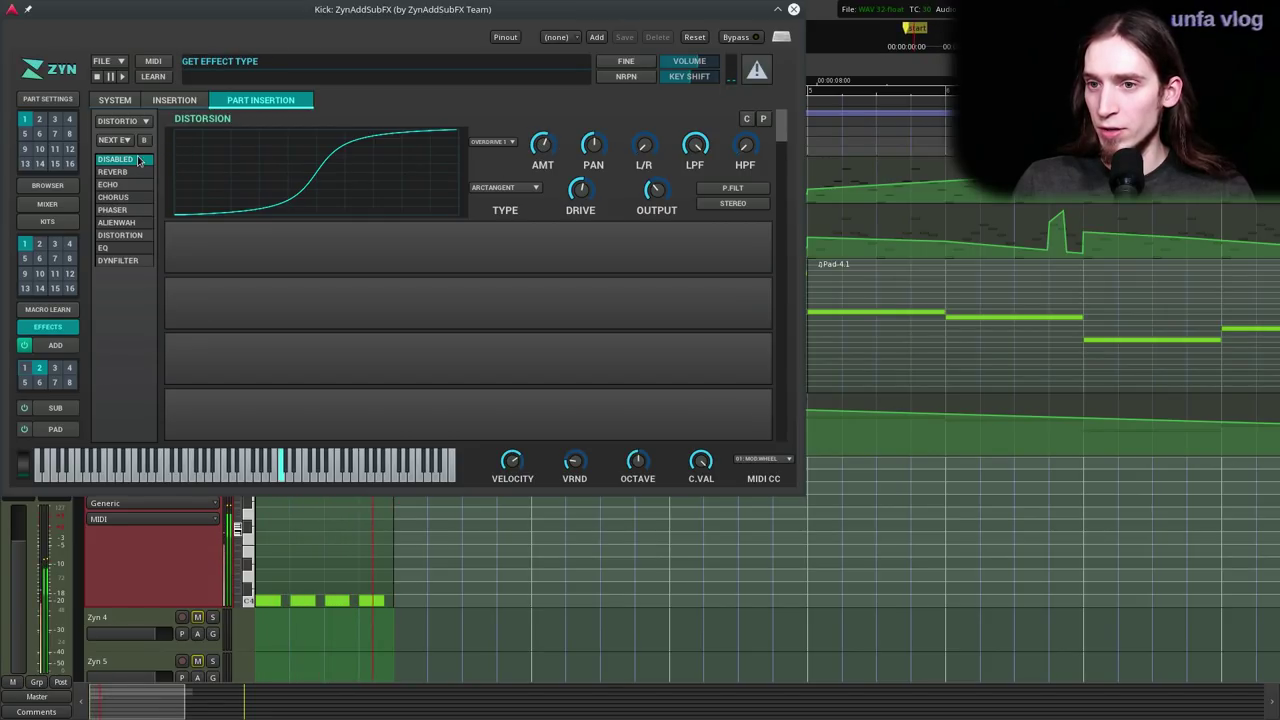
click(118, 240)
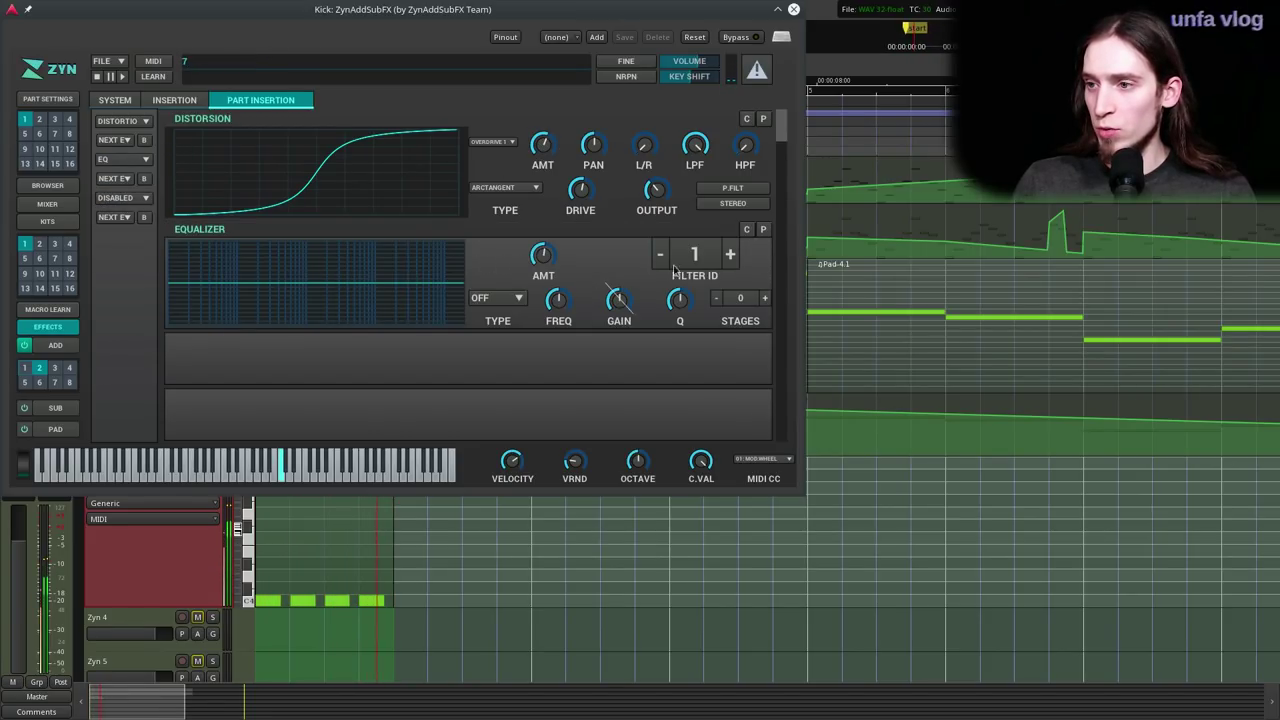
click(524, 298)
click(505, 362)
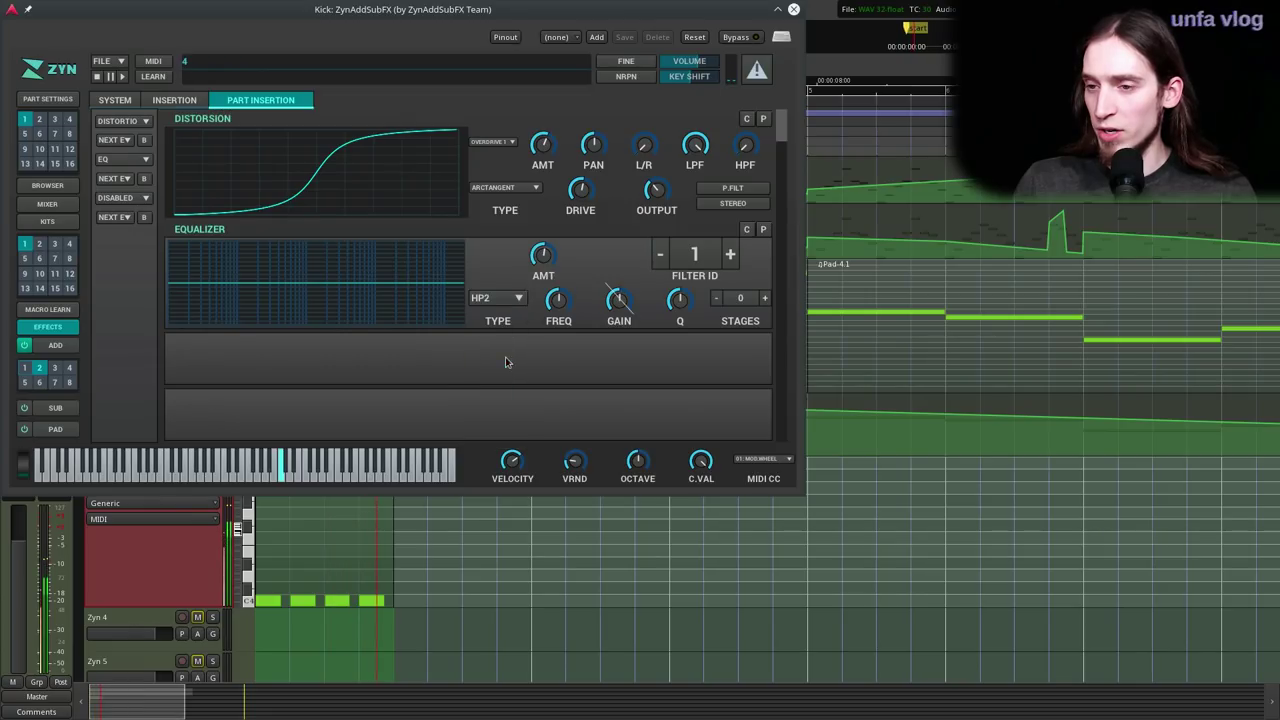
click(764, 298)
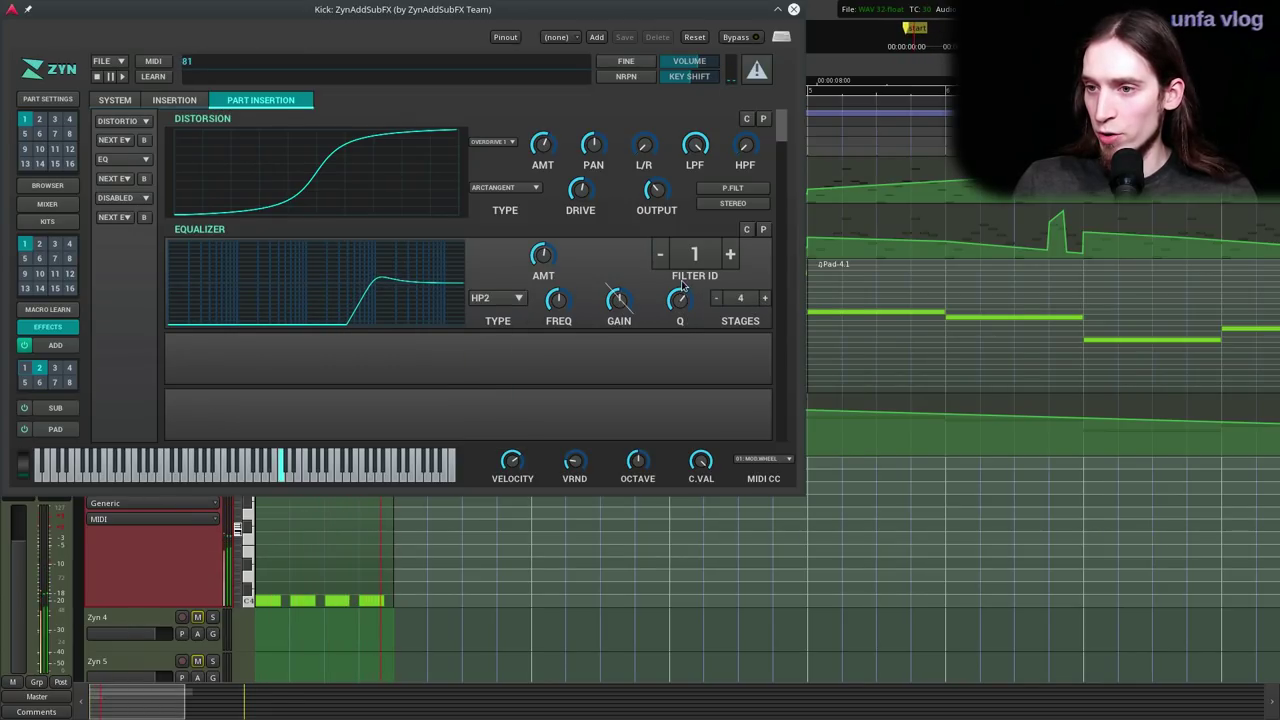
- Lower the high-pass filter's frequency to about 25, raise its Q moderately and reduce the equalizer's amount
drag(560, 308, 549, 341)
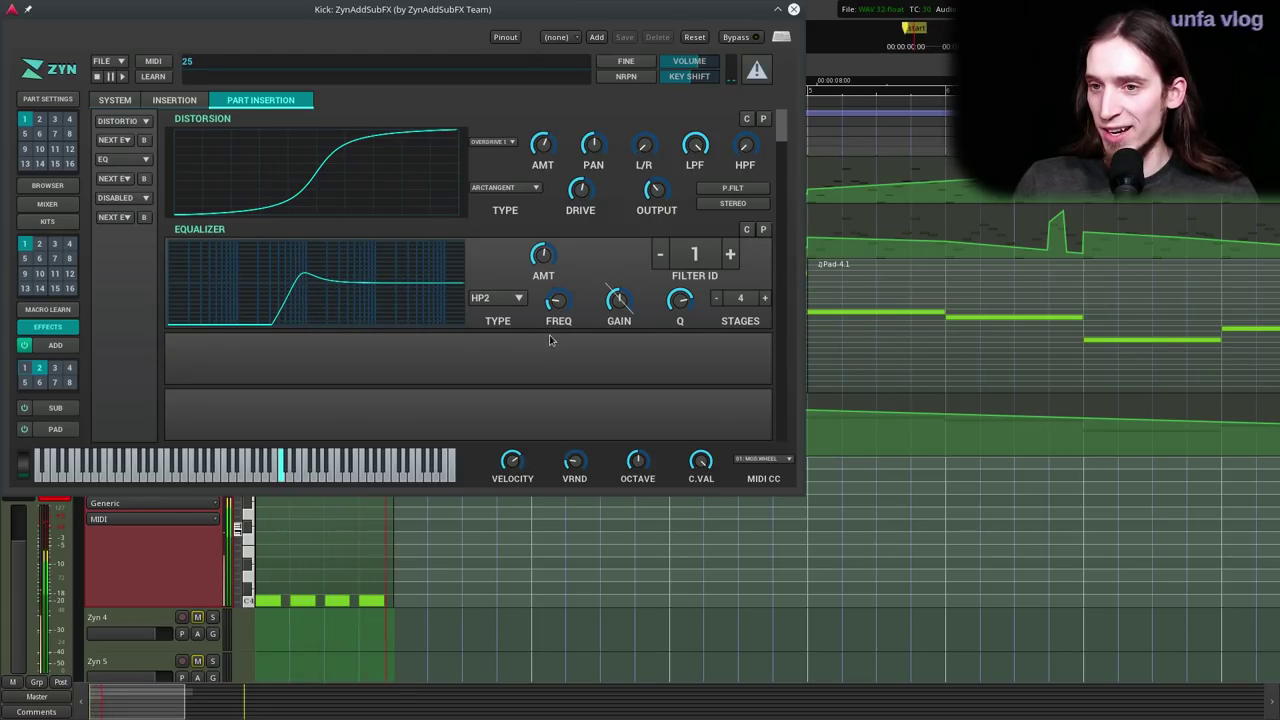
drag(540, 265, 544, 285)
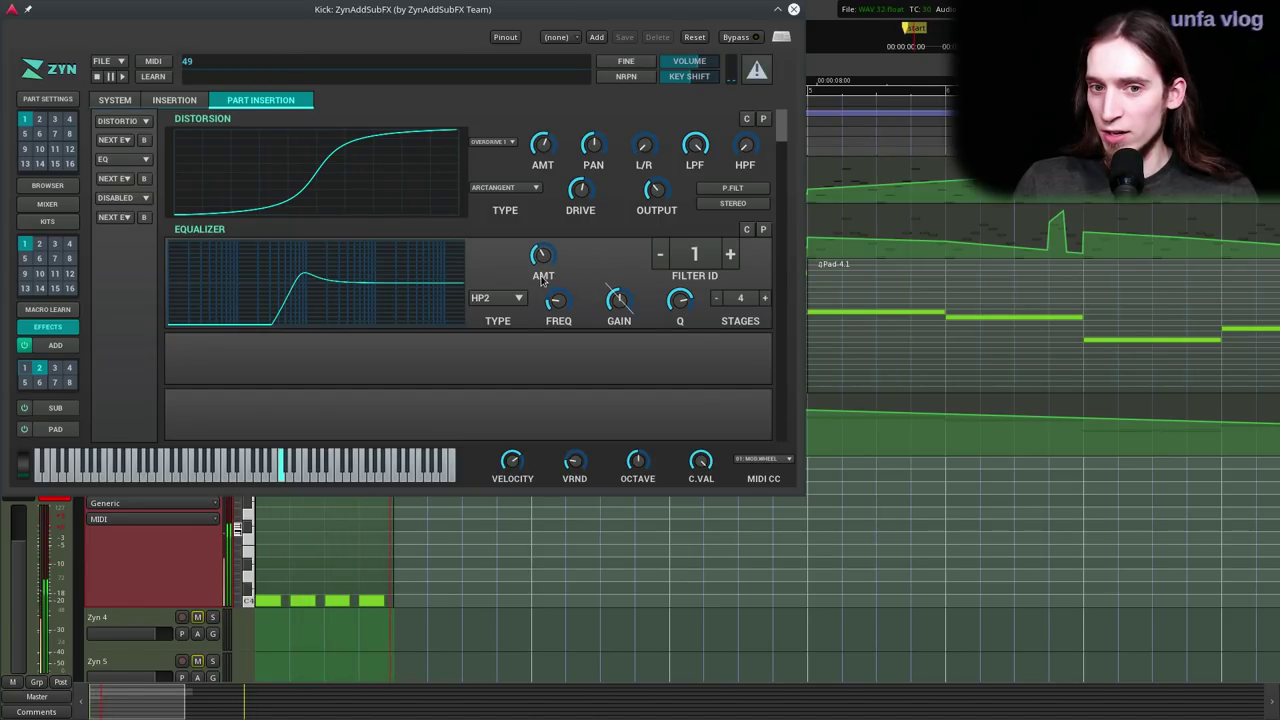
drag(682, 320, 685, 331)
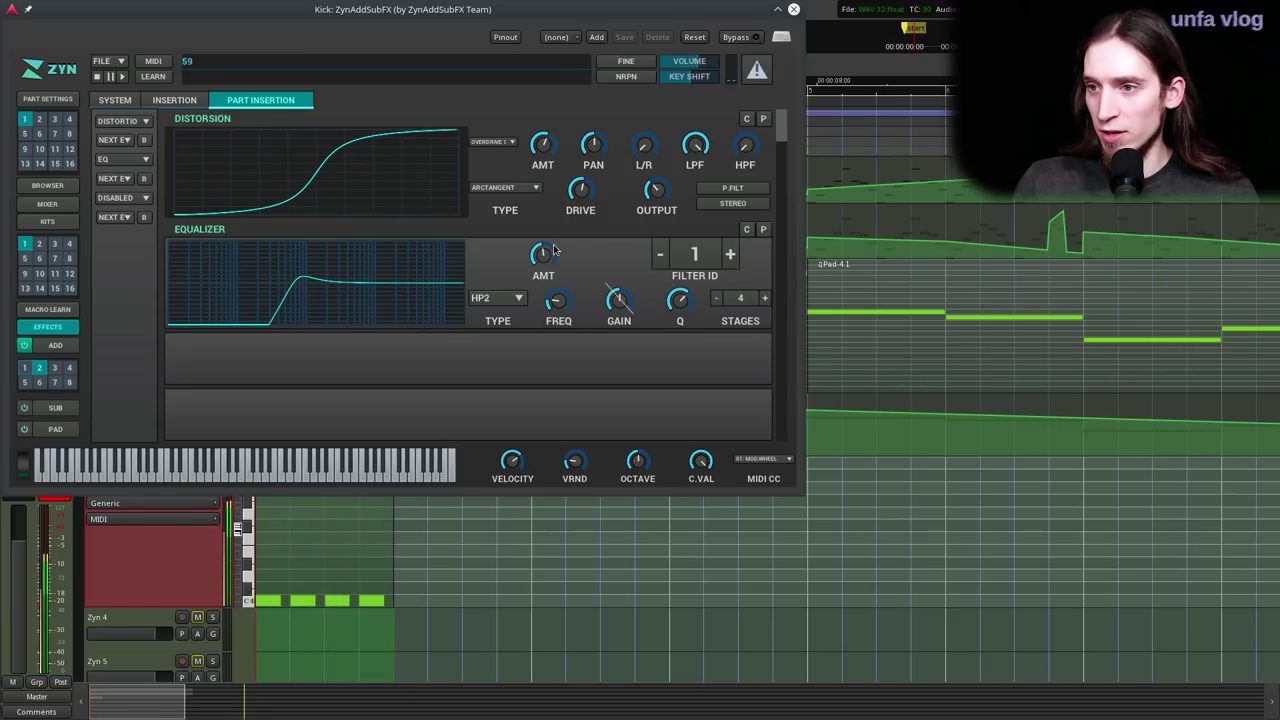
- Set the equalizer's filter 2 to H.Shelf with raised frequency and gain and a reduced Q, and close the synth window
click(730, 254)
click(497, 297)
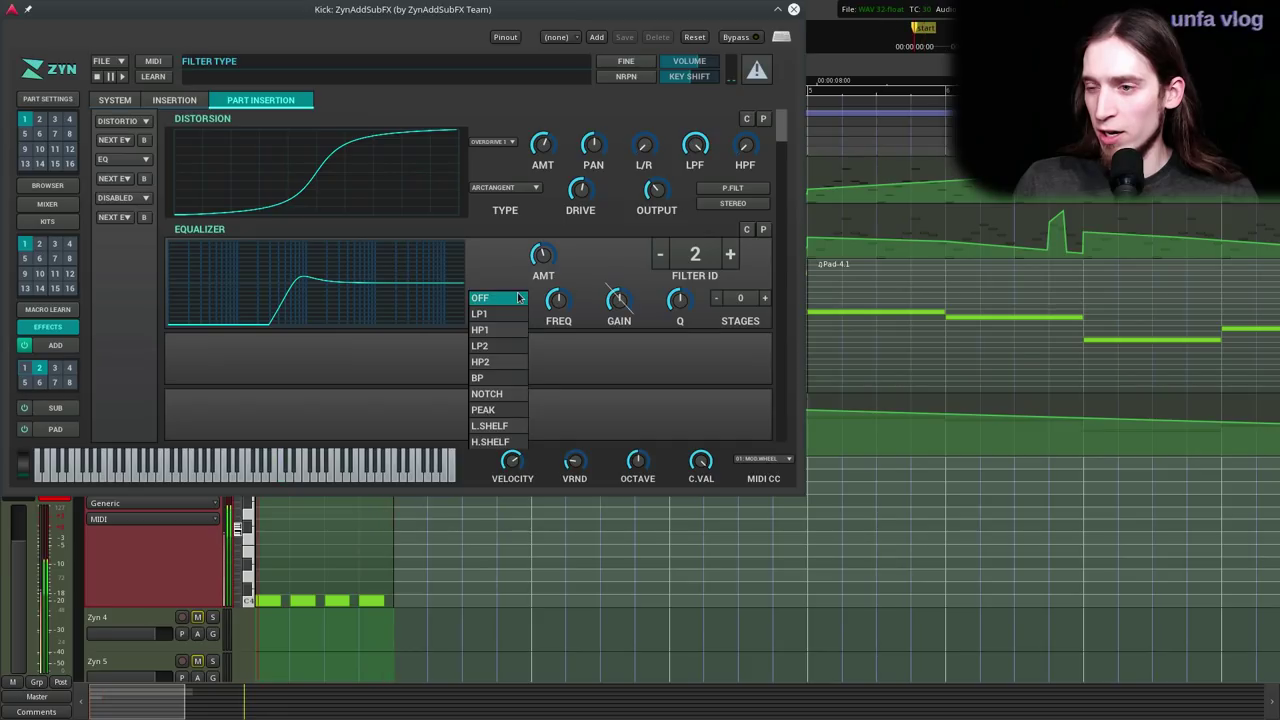
click(494, 444)
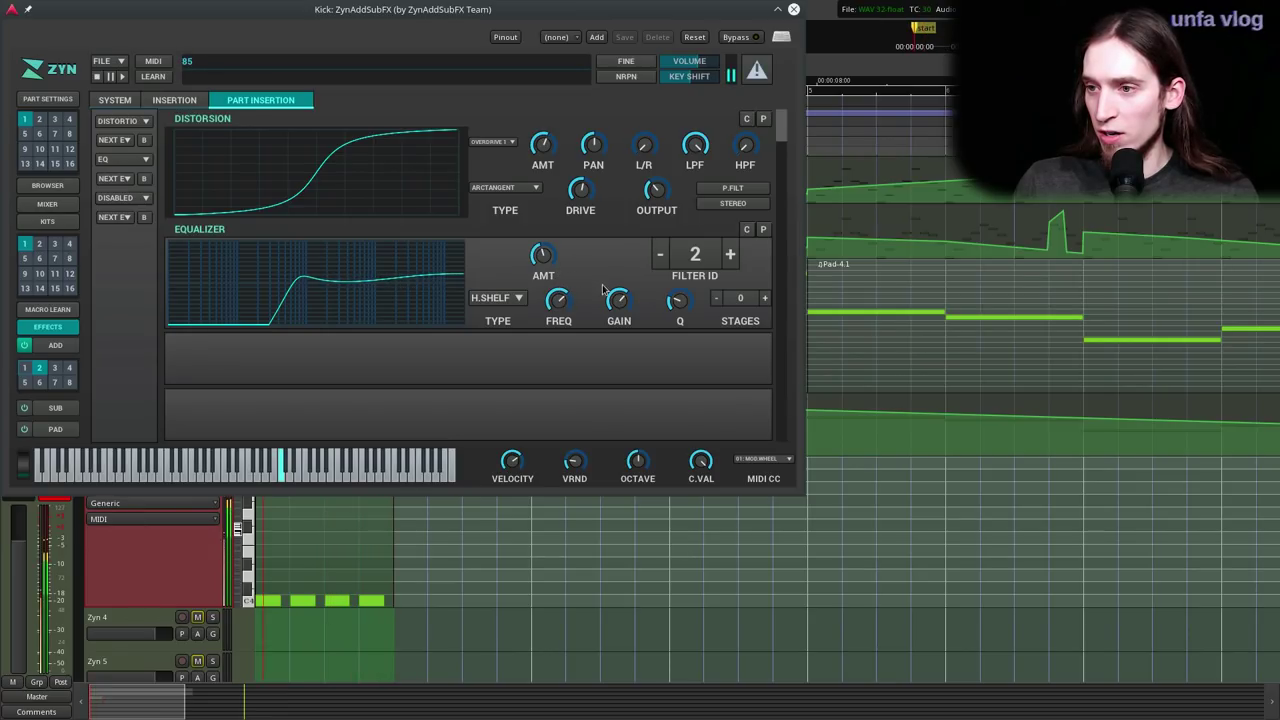
click(794, 9)
- Insert a Calf Compressor after the synth on the Kick track and restart the looped playback
right_click(40, 127)
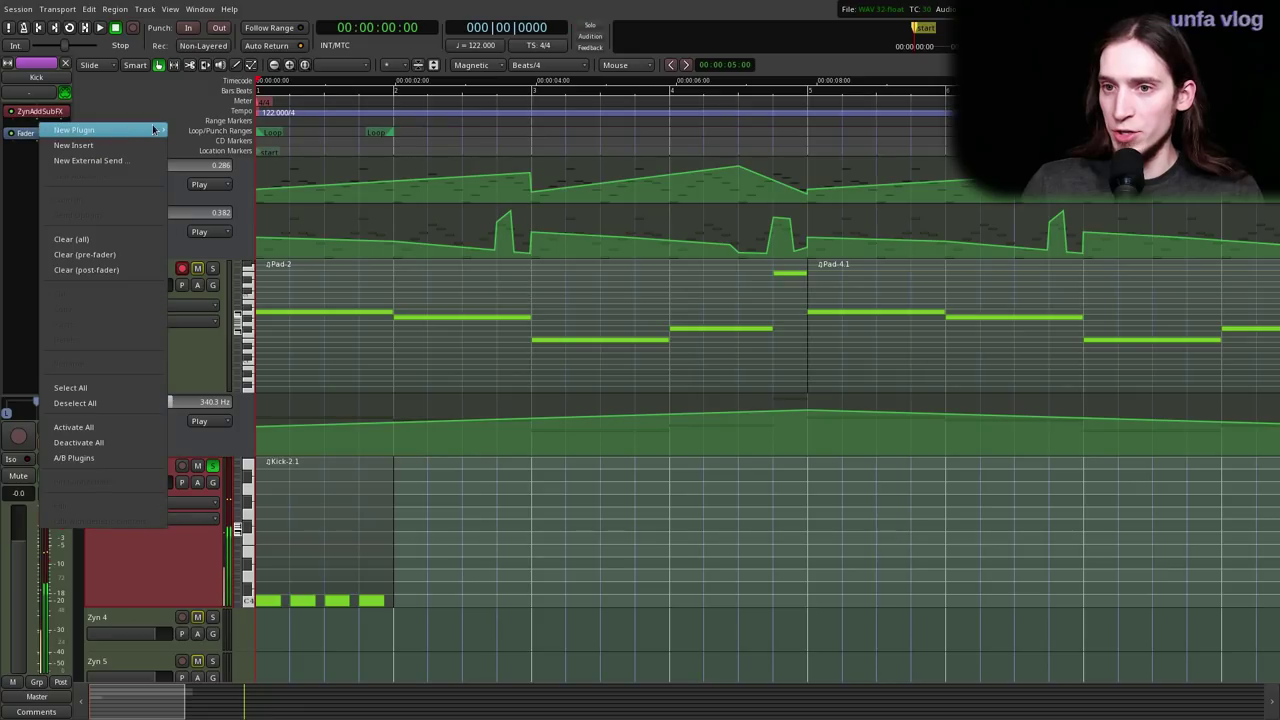
mouse_move(140, 130)
mouse_move(207, 130)
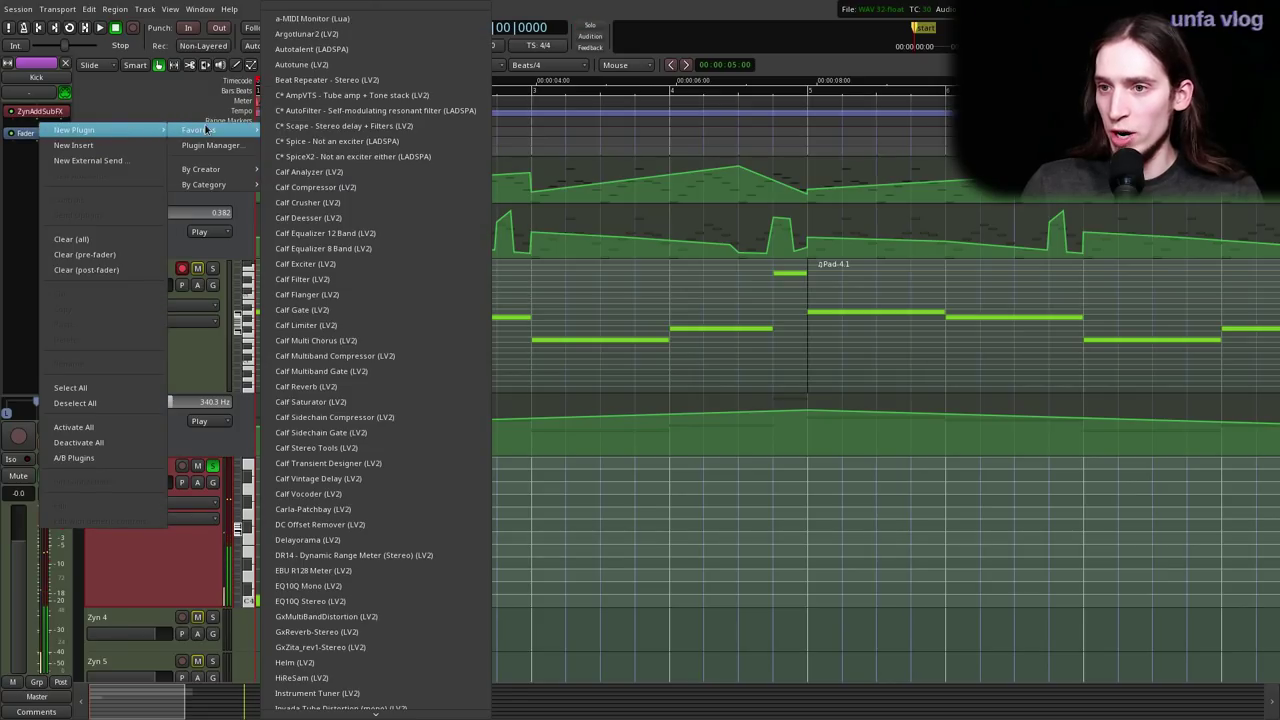
click(342, 190)
key(space)
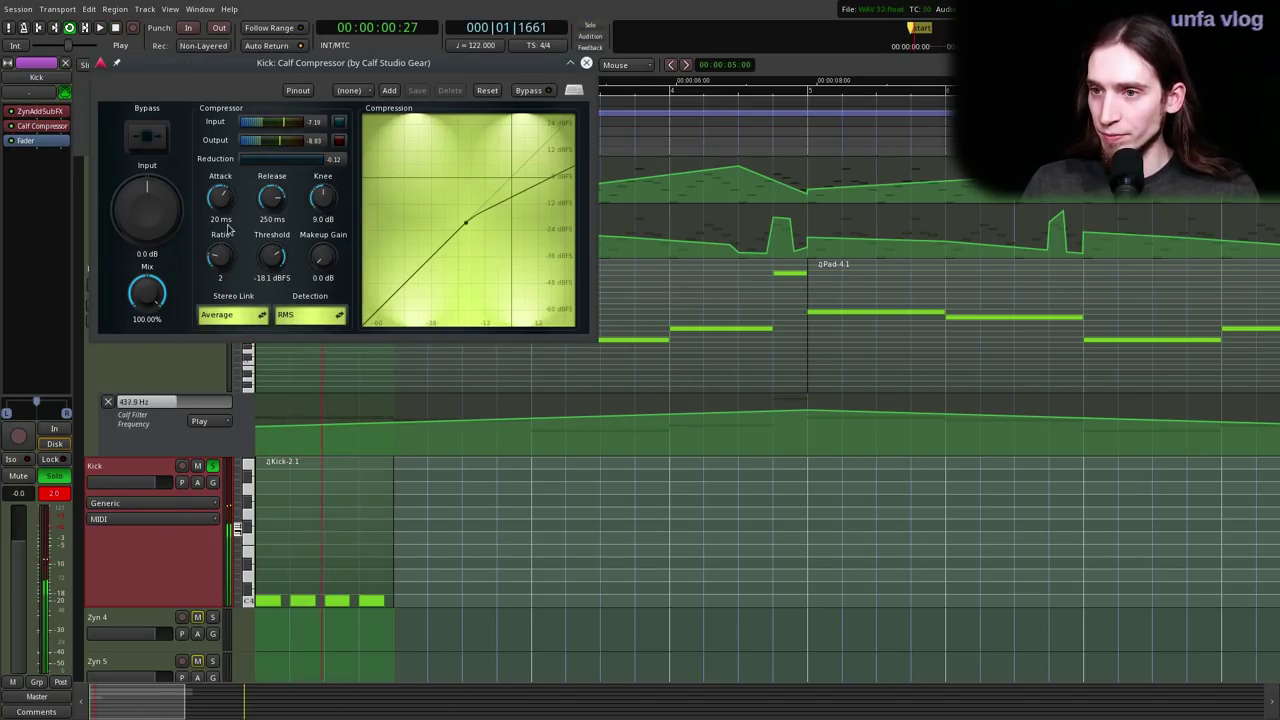
- Set the compressor to 37.73 ms attack, 18.798 ms release, 4.202 ratio, -38.8 dBFS threshold, 9.5 dB makeup gain and 50% mix
drag(221, 205, 276, 308)
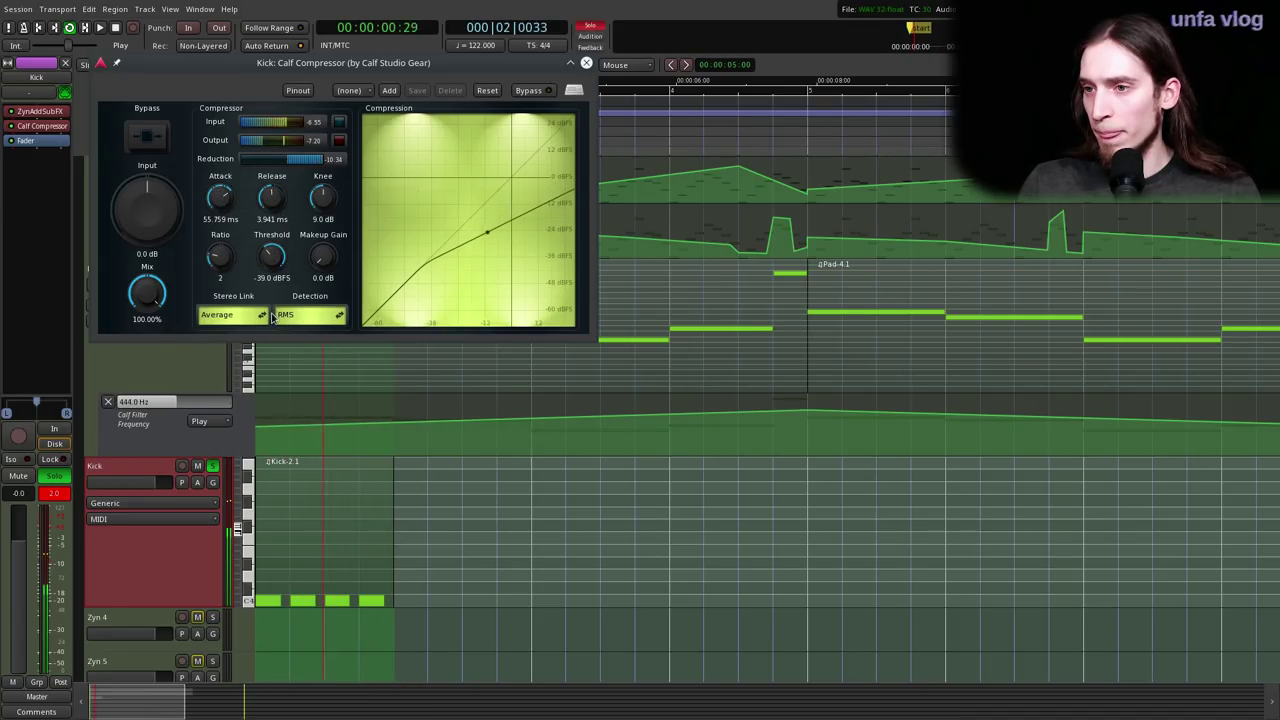
drag(221, 256, 240, 211)
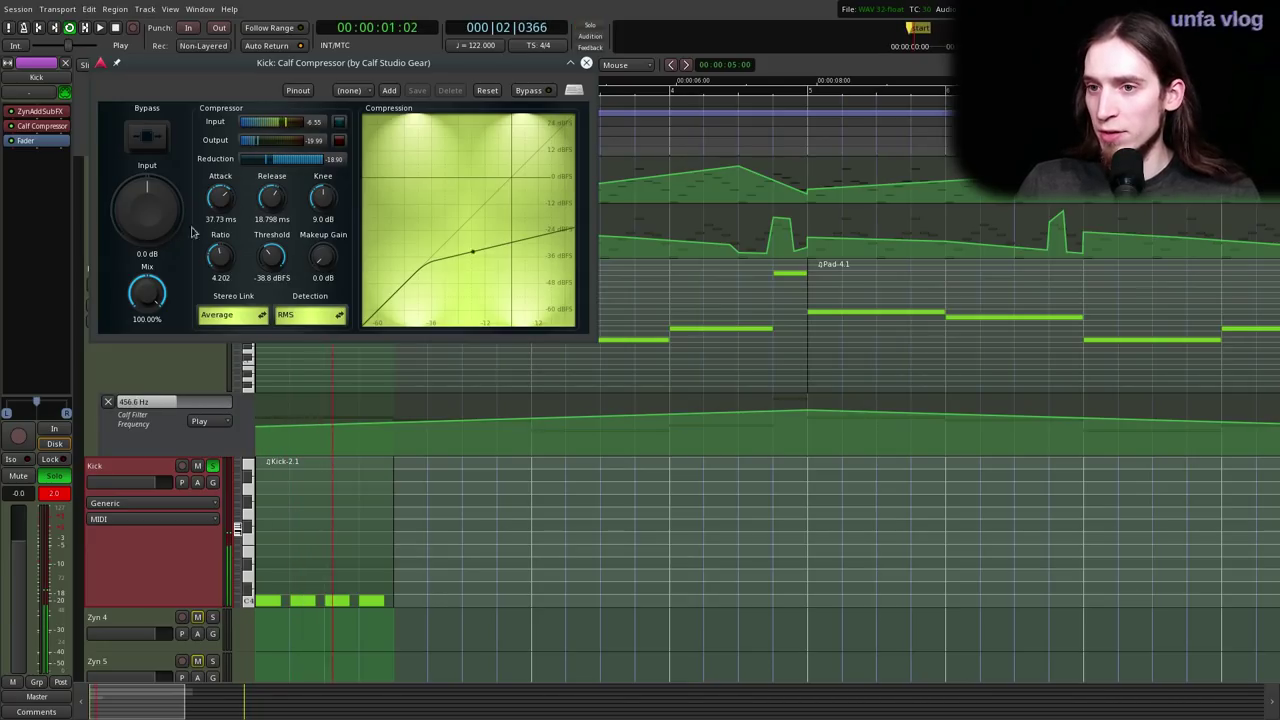
drag(320, 256, 324, 207)
drag(158, 293, 184, 369)
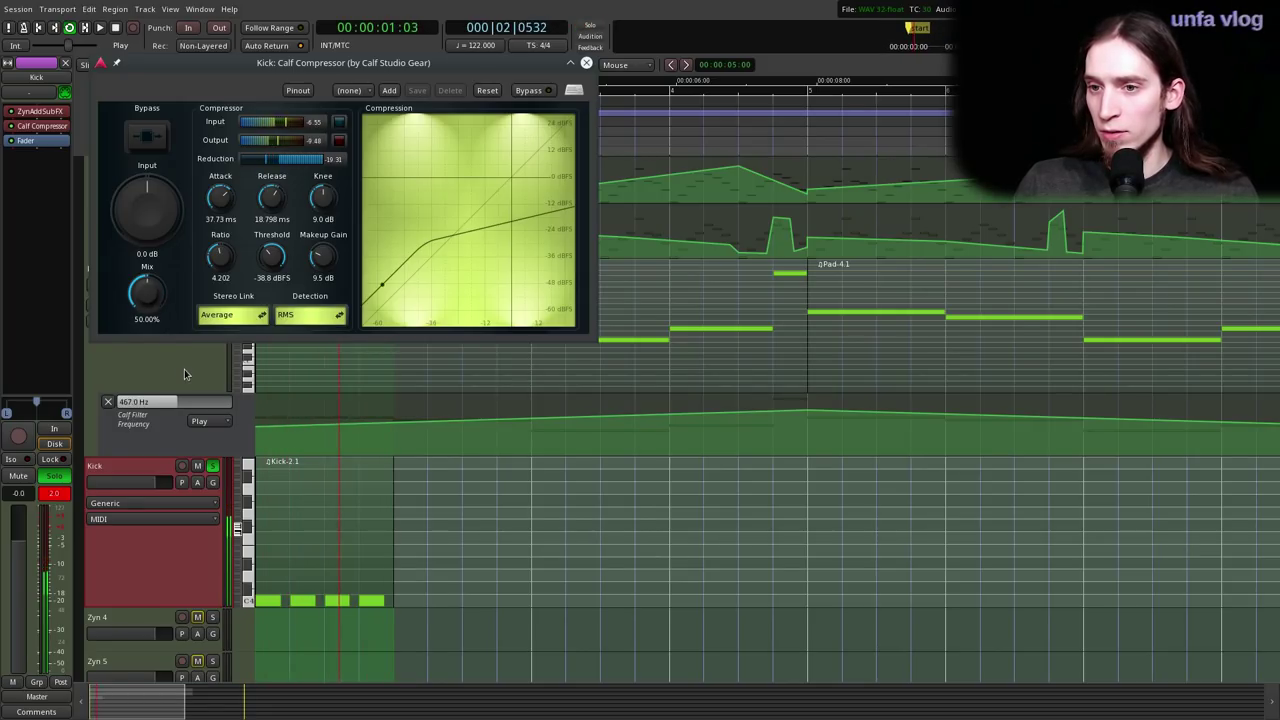
- Compare the kick with and without compression by toggling the compressor's bypass, and close the compressor window
click(148, 137)
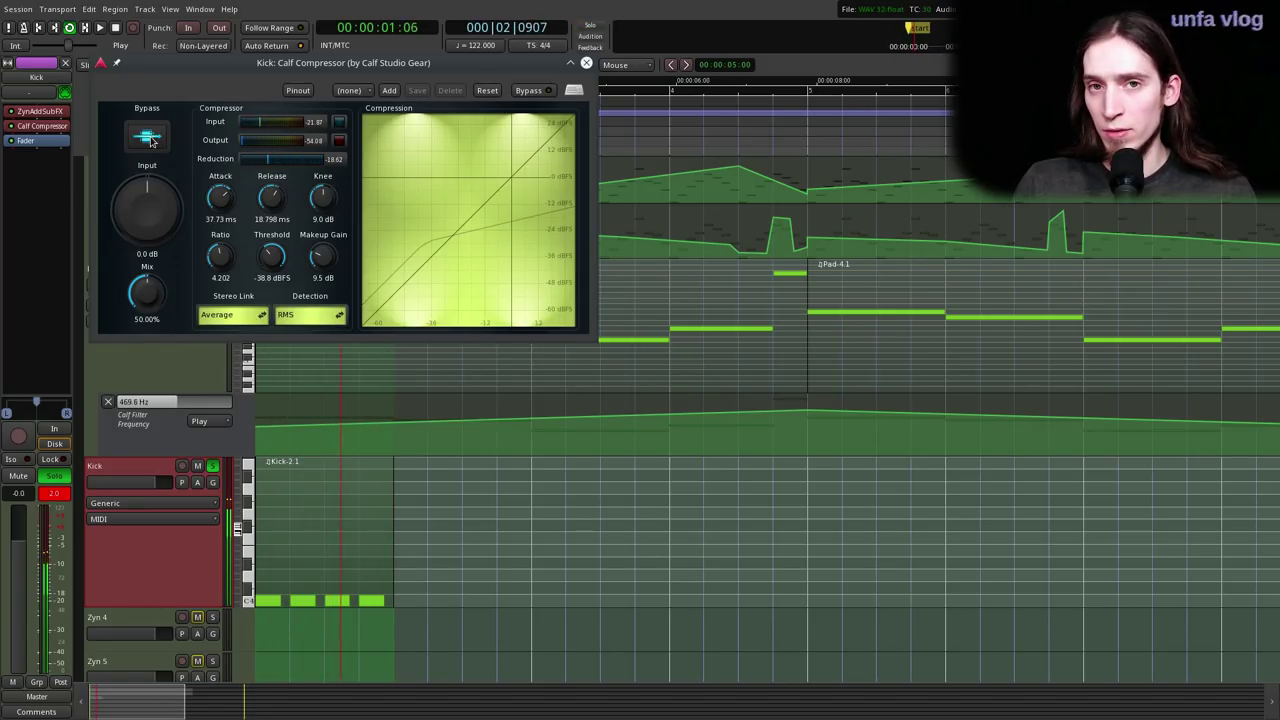
click(149, 138)
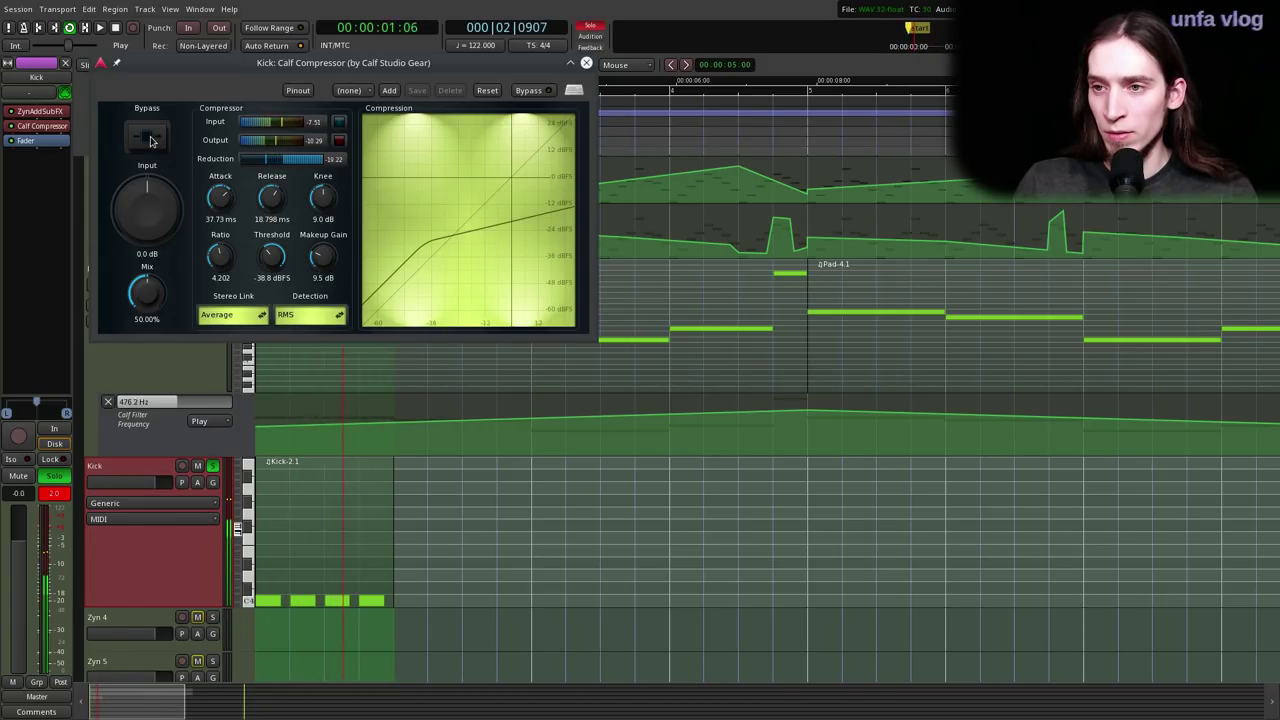
click(586, 63)
- Unsolo the Kick track and play the loop to hear the kick together with the other tracks
key(space)
click(211, 467)
key(space)
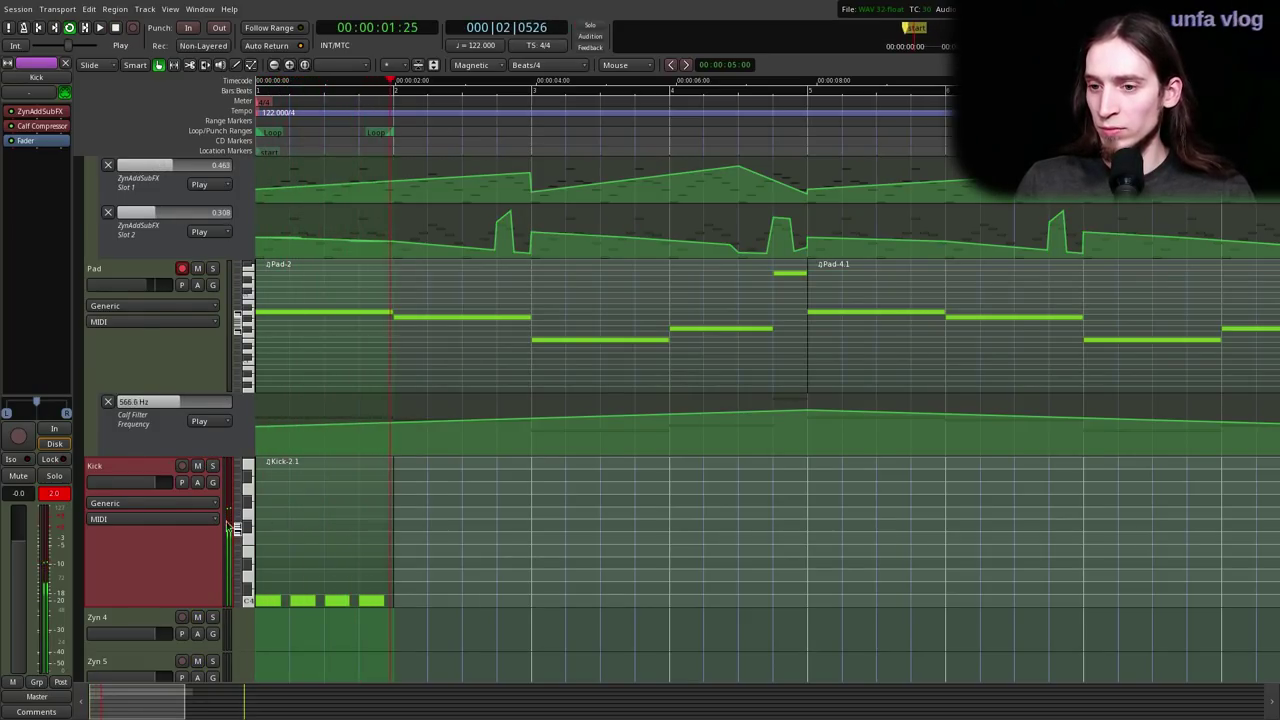
key(space)
- Select the one-bar Kick region and open the settings for duplicating it
click(327, 497)
key(shift+d)
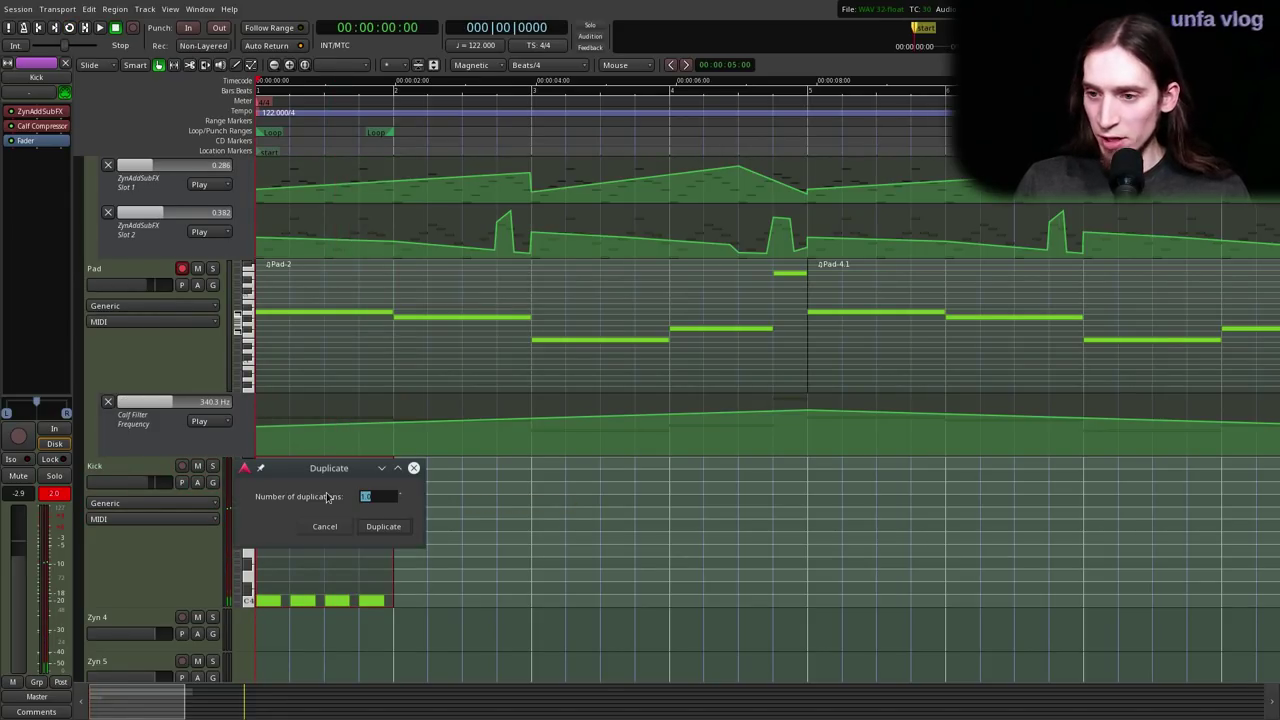
- Duplicate the one-bar Kick region through the end of bar 8 and play the arrangement from the start
key(Return)
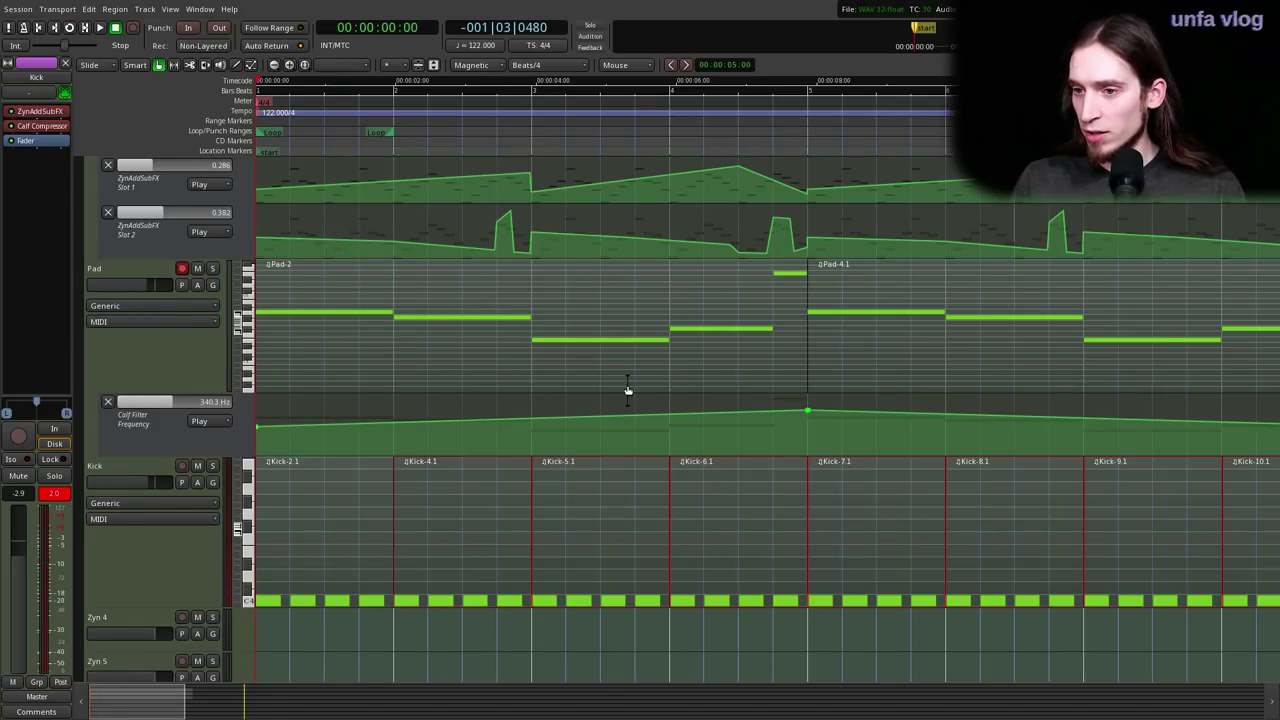
key(minus)
key(minus)
key(equal)
key(space)
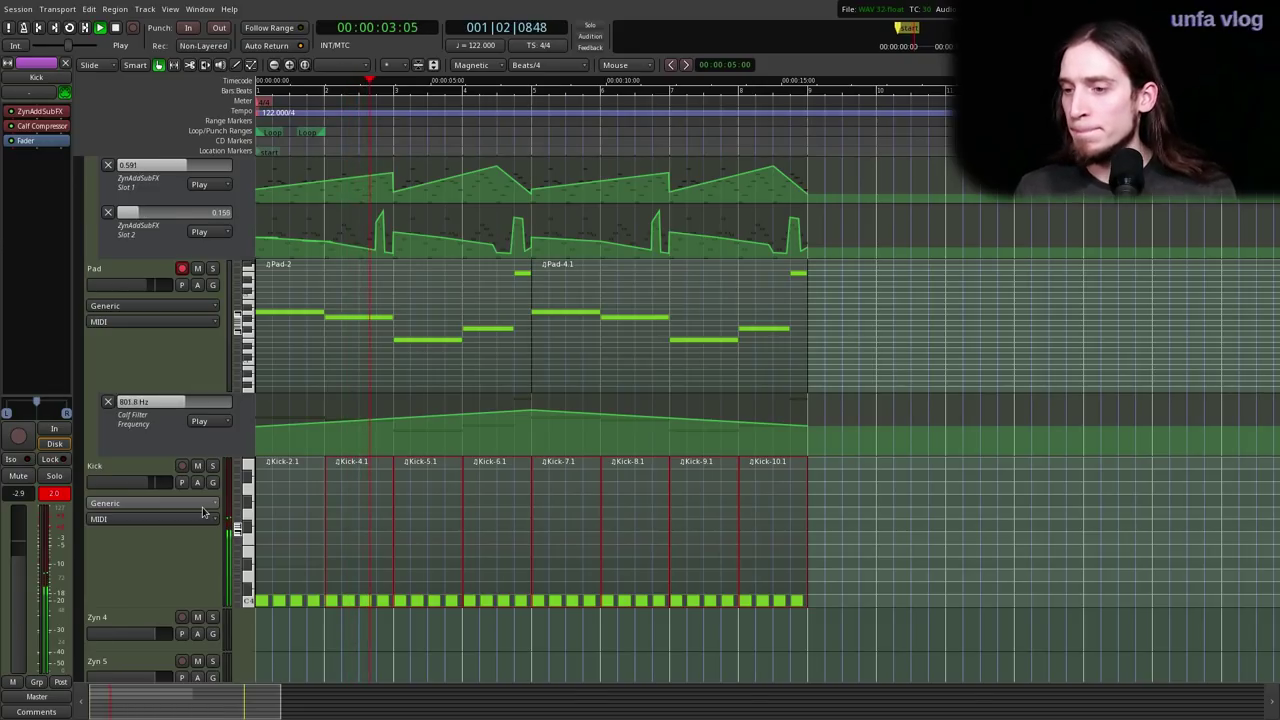
scroll(700, 441, down, 1)
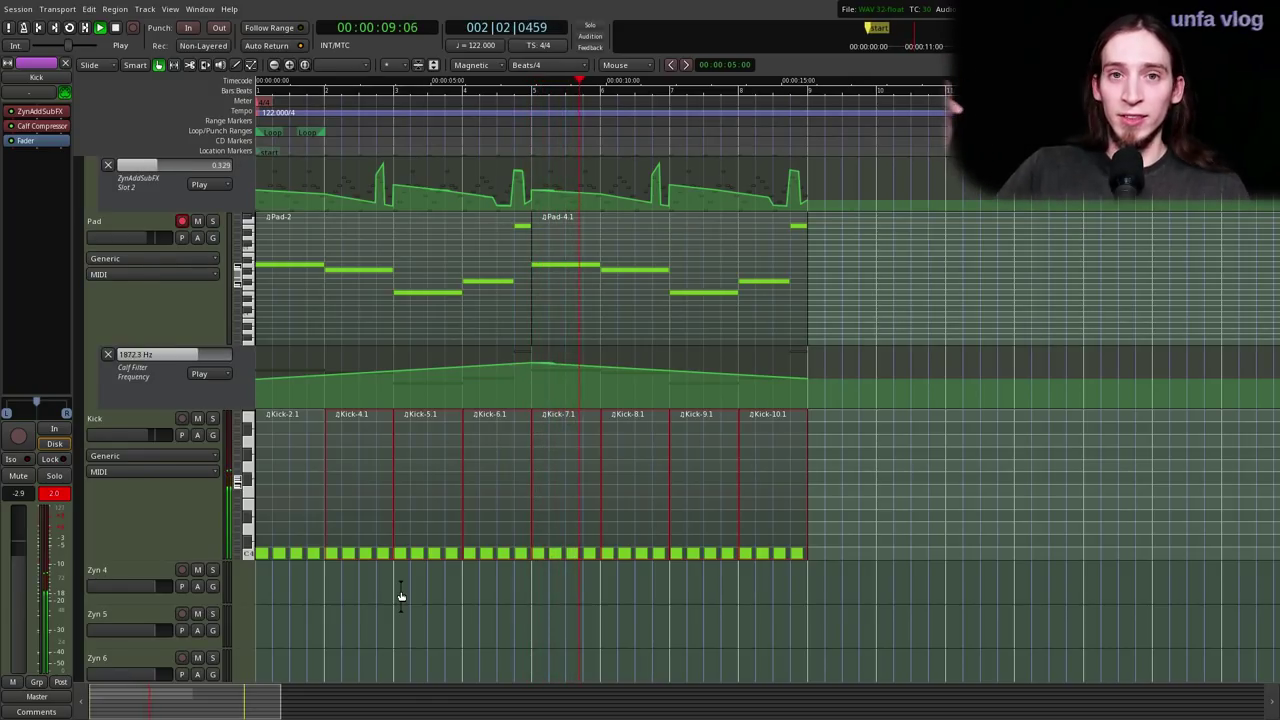
key(space)
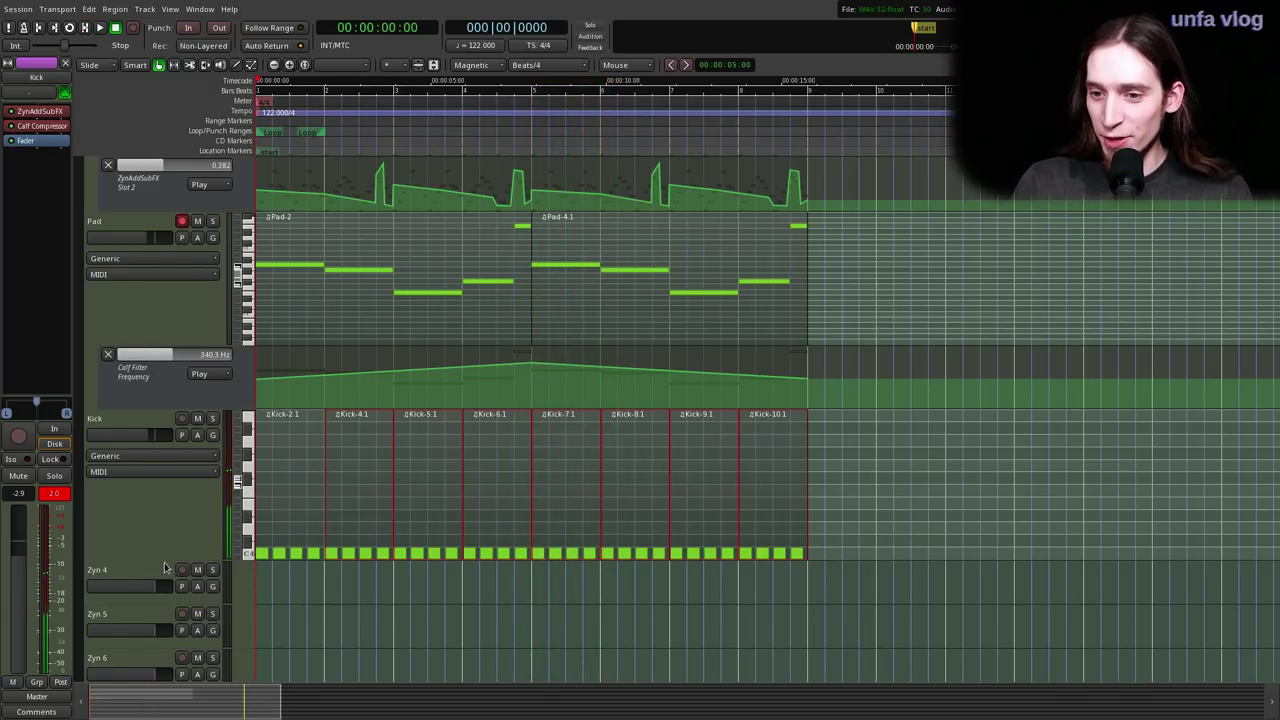
- Rename the Zyn 4 track as HH and copy a one-bar Kick region onto it at bar 5
double_click(136, 567)
key(Return)
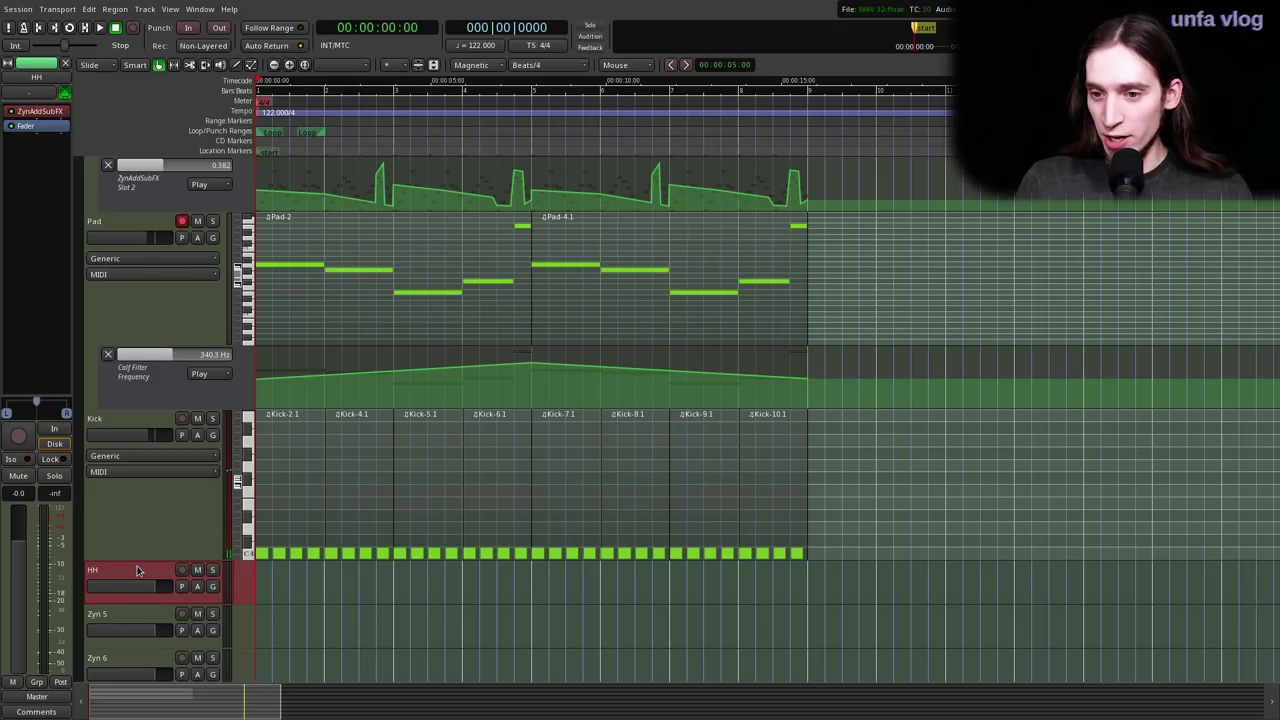
click(510, 523)
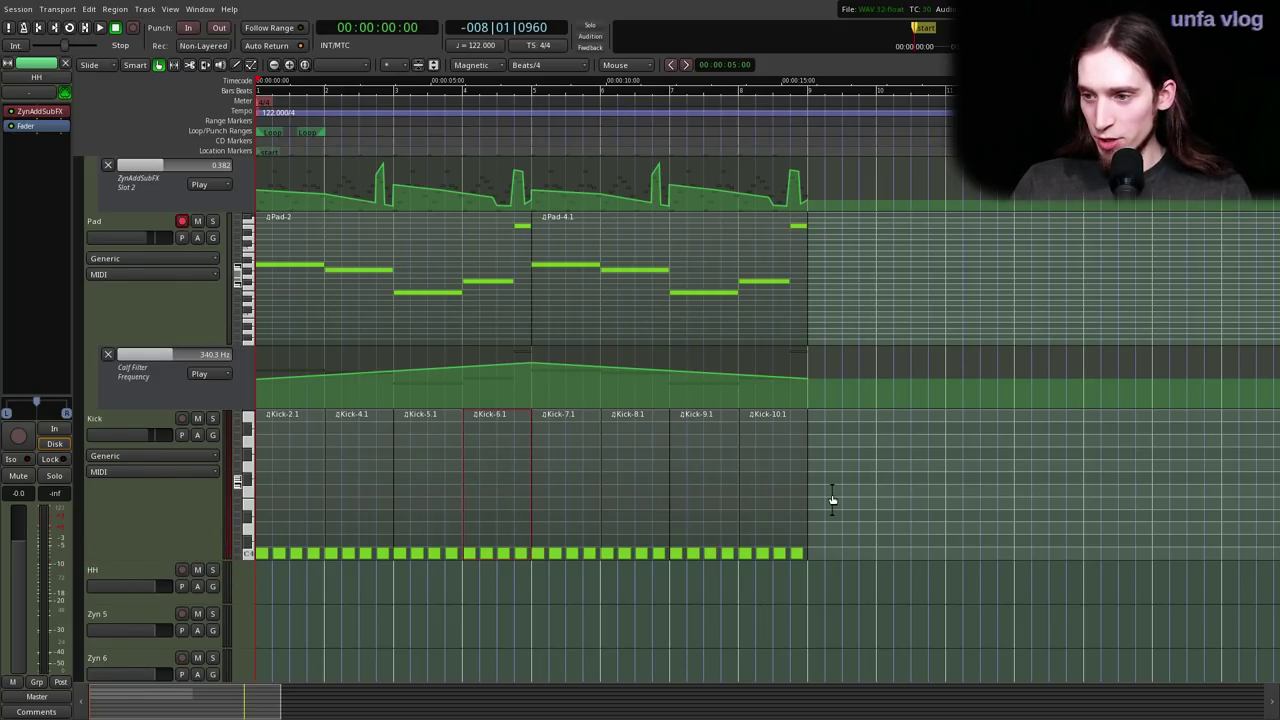
drag(499, 507, 565, 583)
- Reduce the Kick track's height and enlarge the HH track until its notes are editable
scroll(548, 588, up, 1)
drag(178, 550, 183, 441)
drag(155, 487, 154, 592)
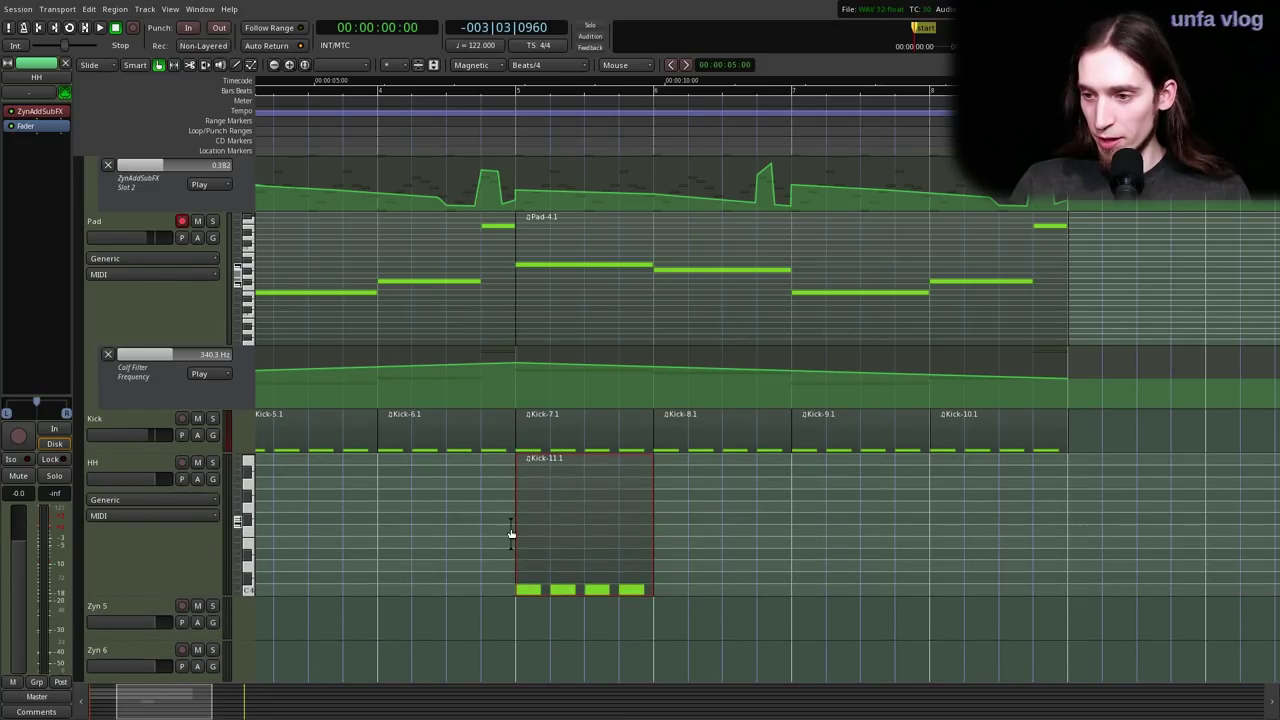
- Shift all four notes in the HH region half a beat later and shorten them to half a beat each
scroll(572, 517, up, 1)
key(e)
drag(484, 567, 676, 586)
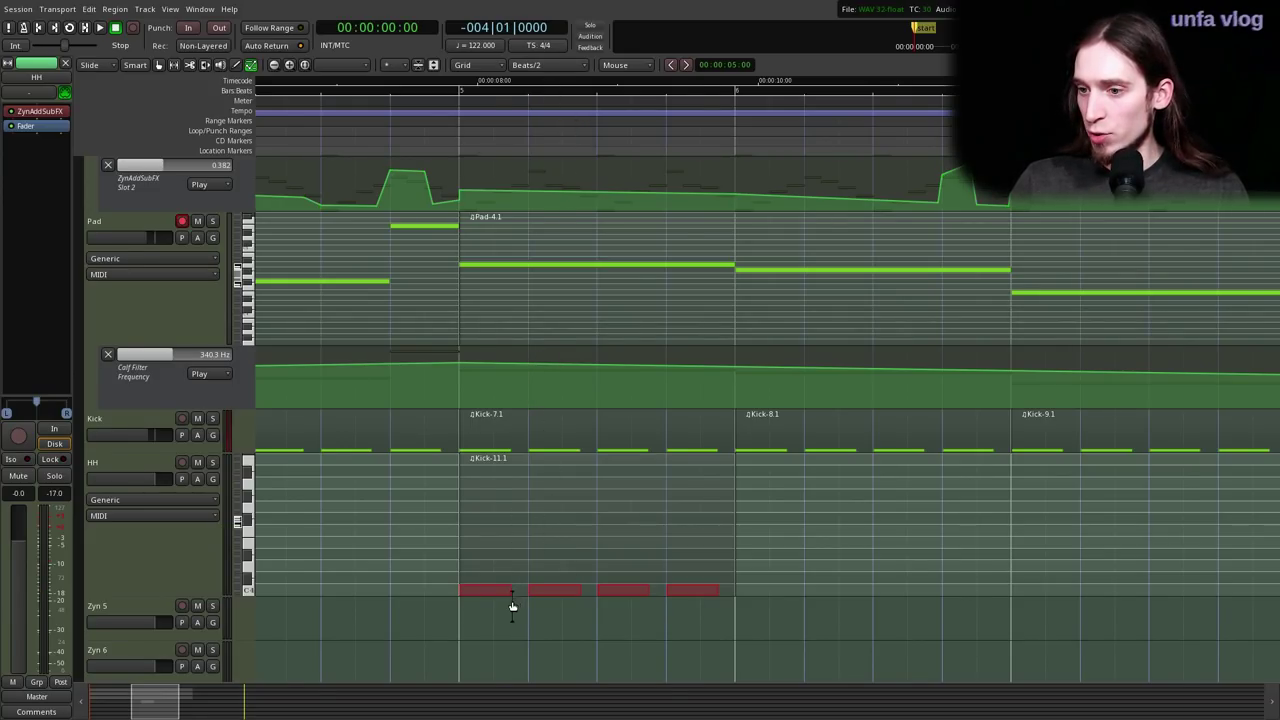
drag(490, 588, 524, 588)
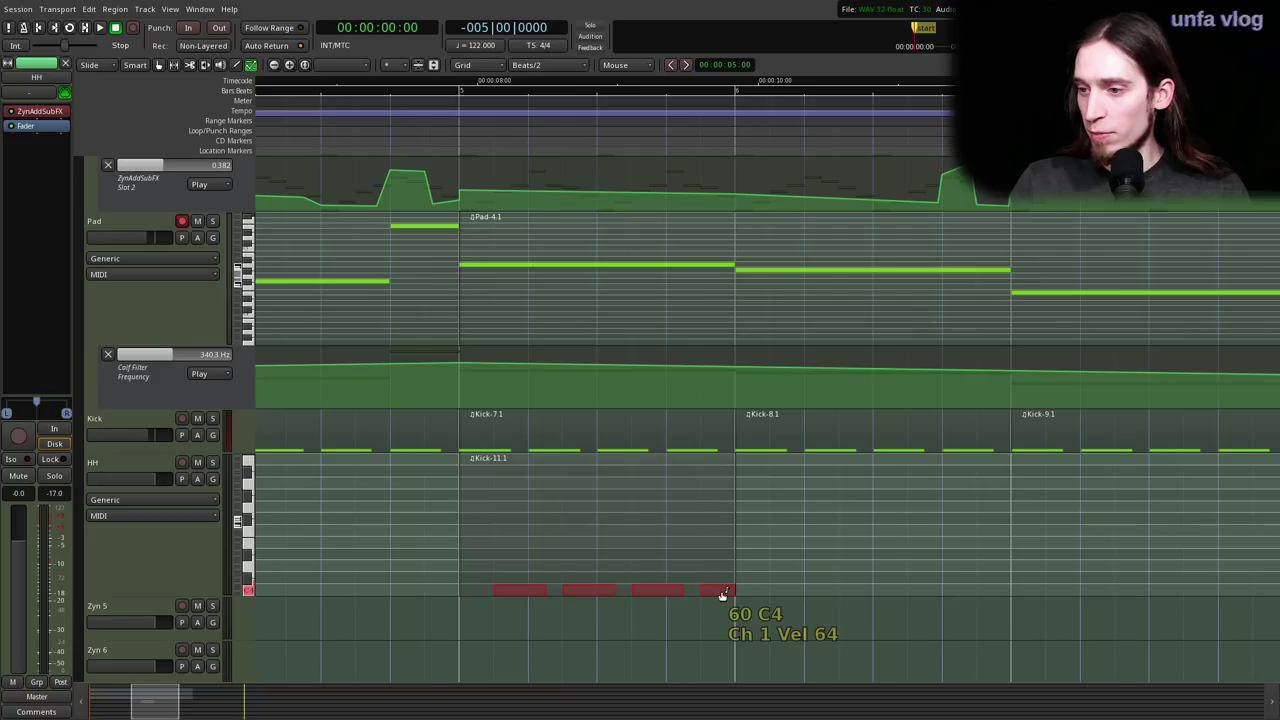
drag(722, 592, 674, 591)
click(582, 526)
- Play the arrangement from just before bar 5 to hear the offbeat HH notes
click(446, 99)
key(space)
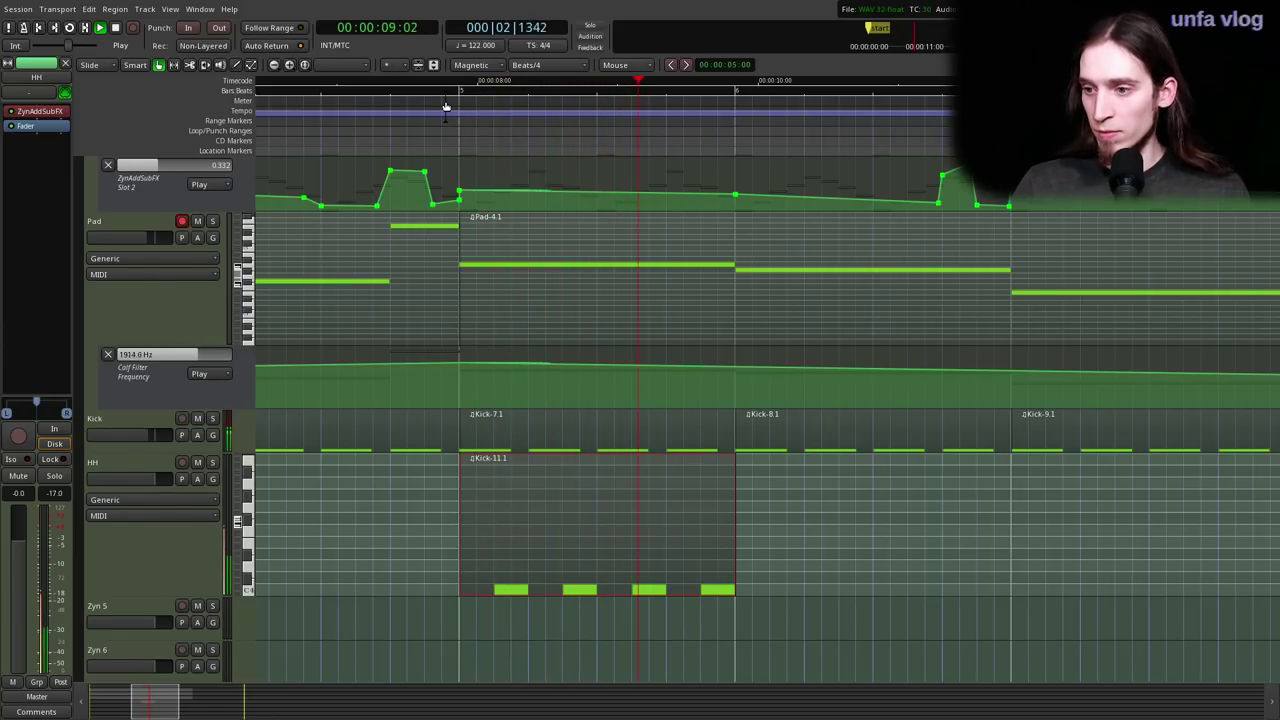
key(space)
- Solo the HH and Kick tracks and start loop playback over the HH region's bar
click(212, 461)
key(])
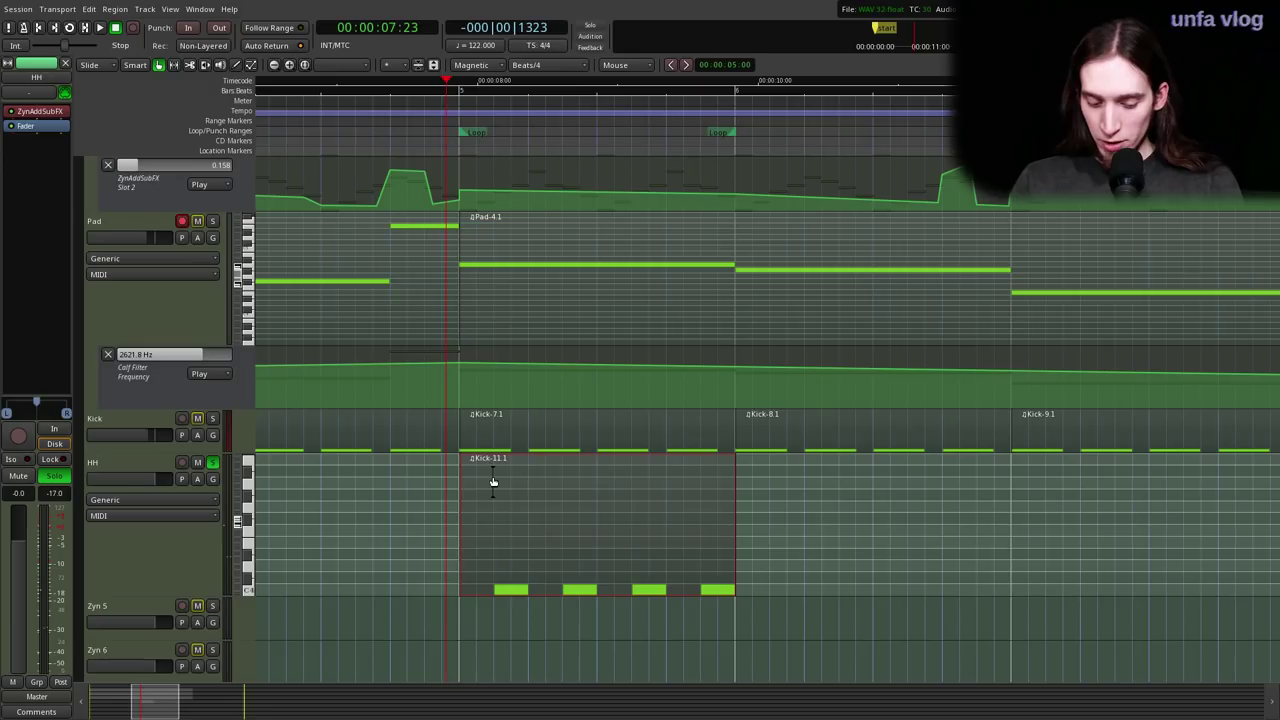
key(l)
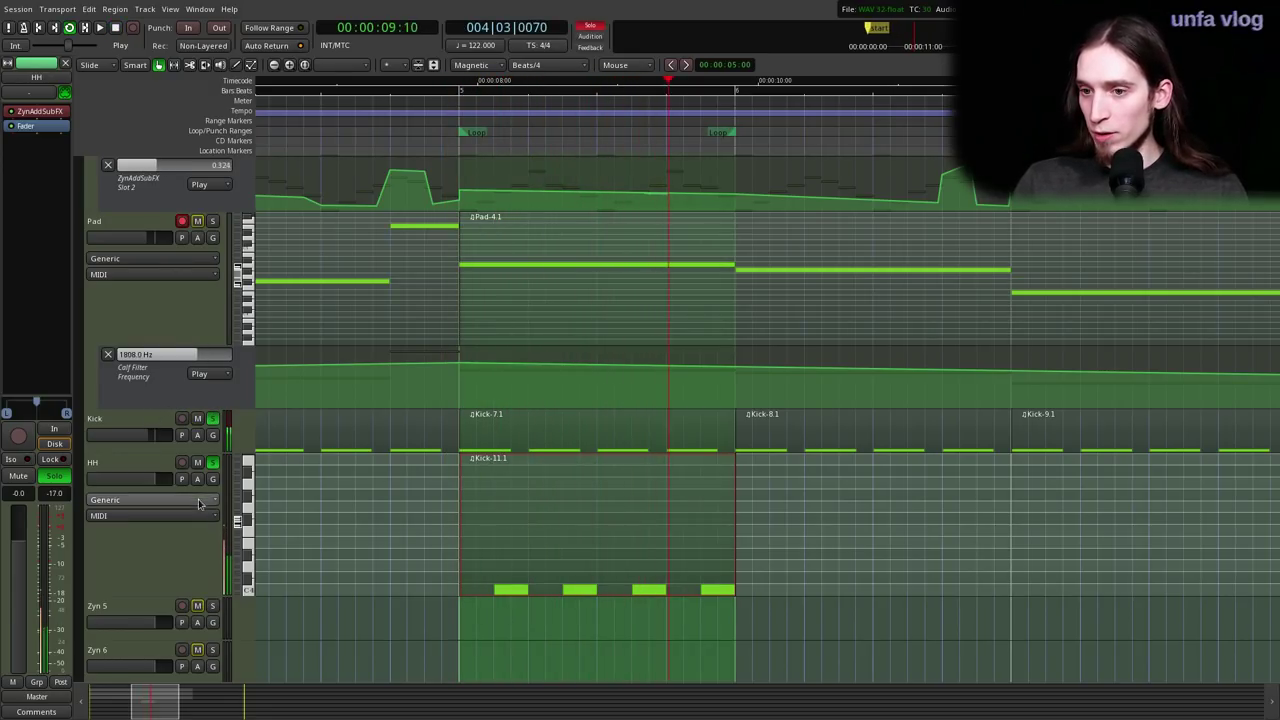
- Open the HH track's ZynAddSubFX synth and take the Kick track out of solo
click(160, 560)
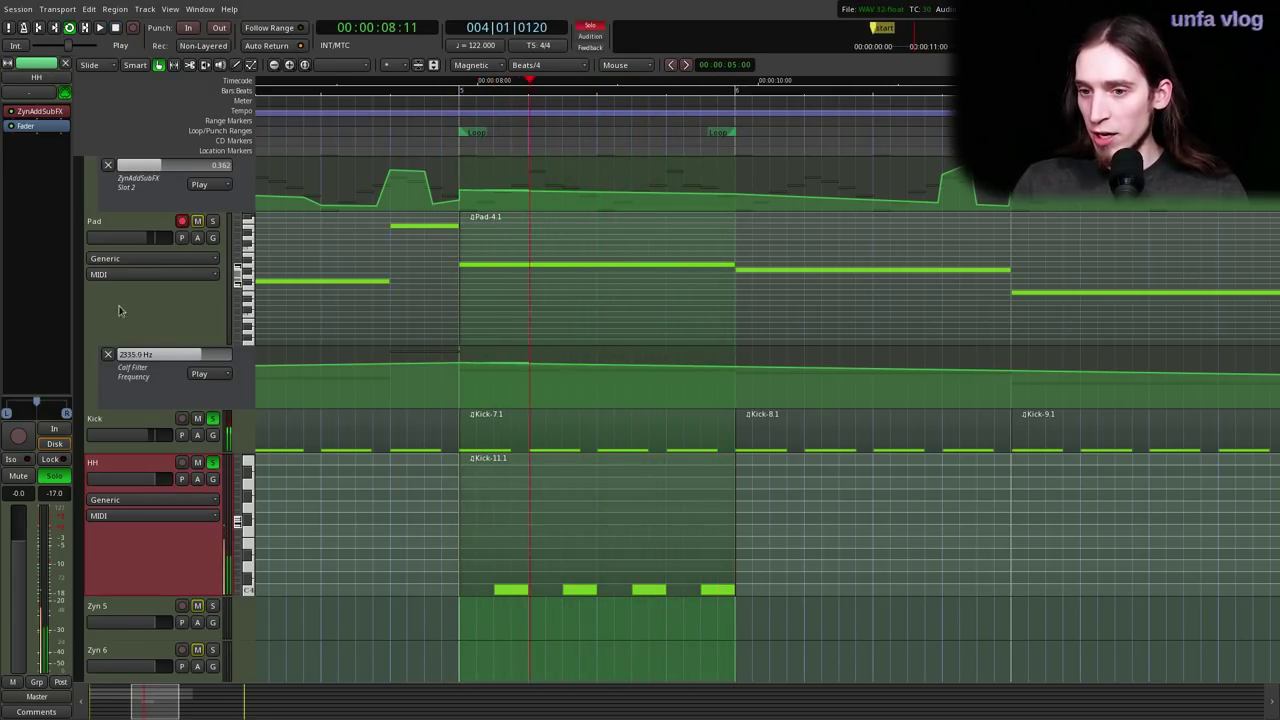
double_click(57, 113)
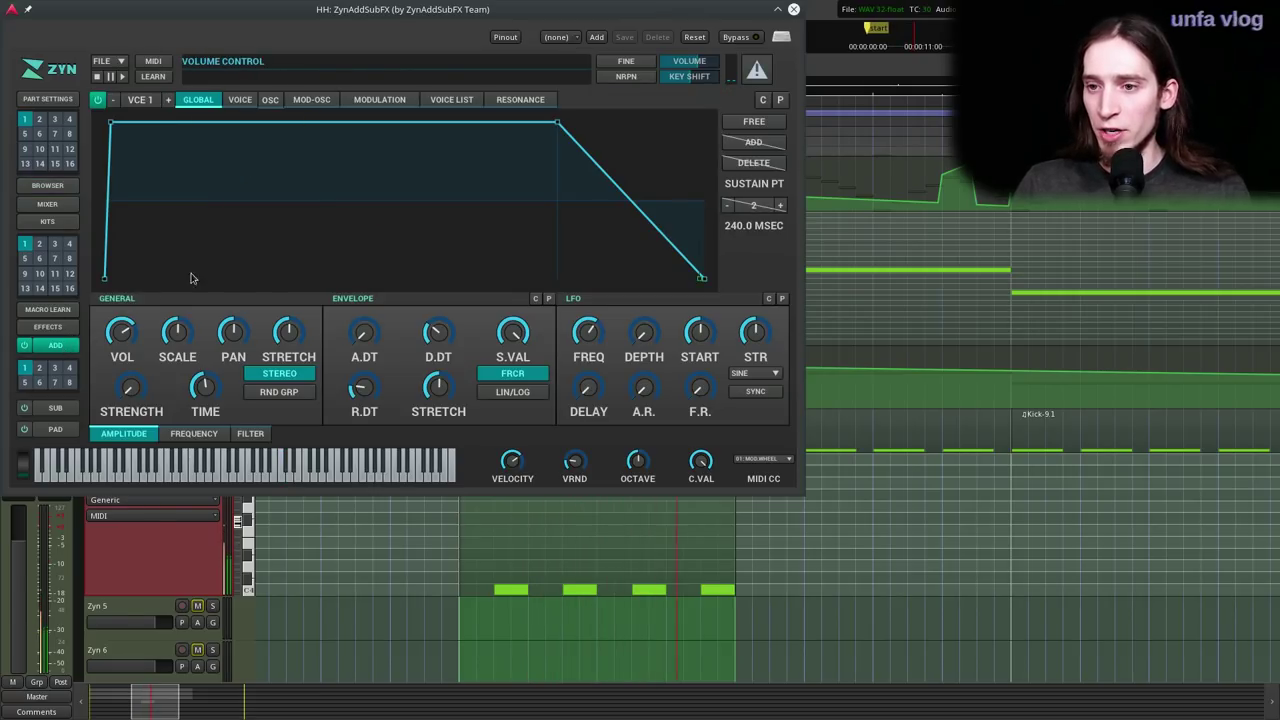
drag(461, 10, 817, 165)
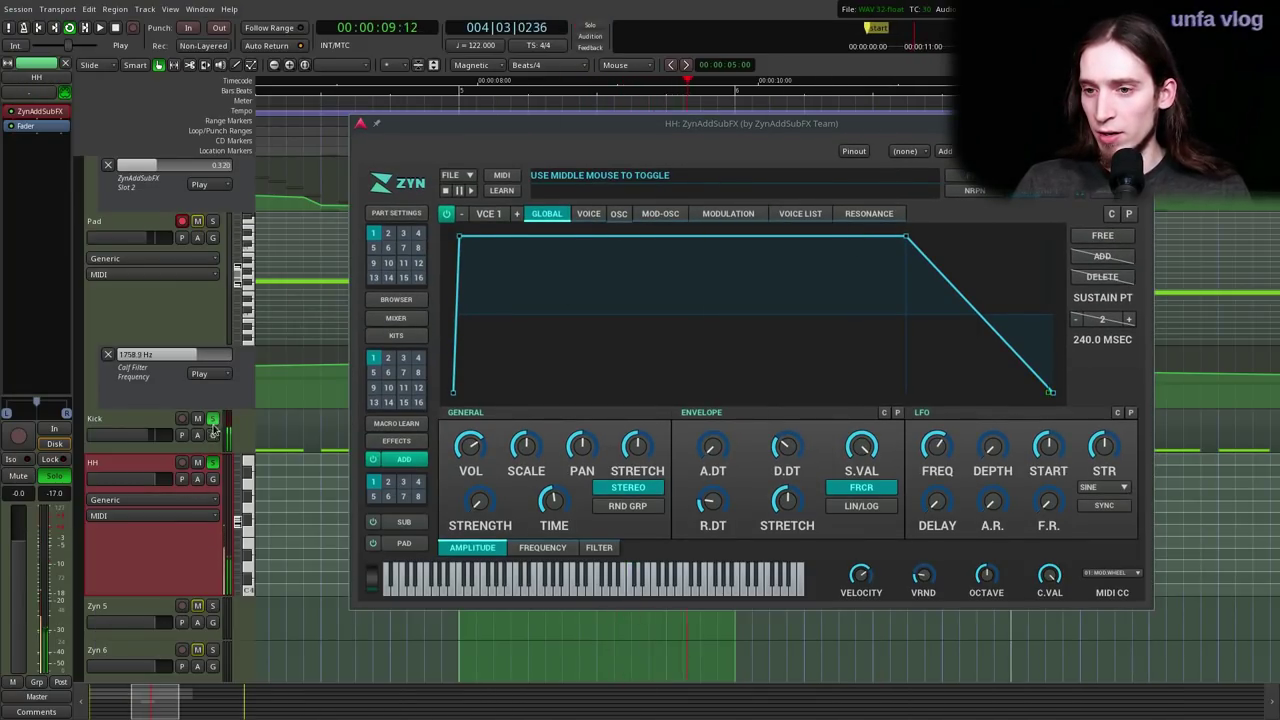
click(213, 421)
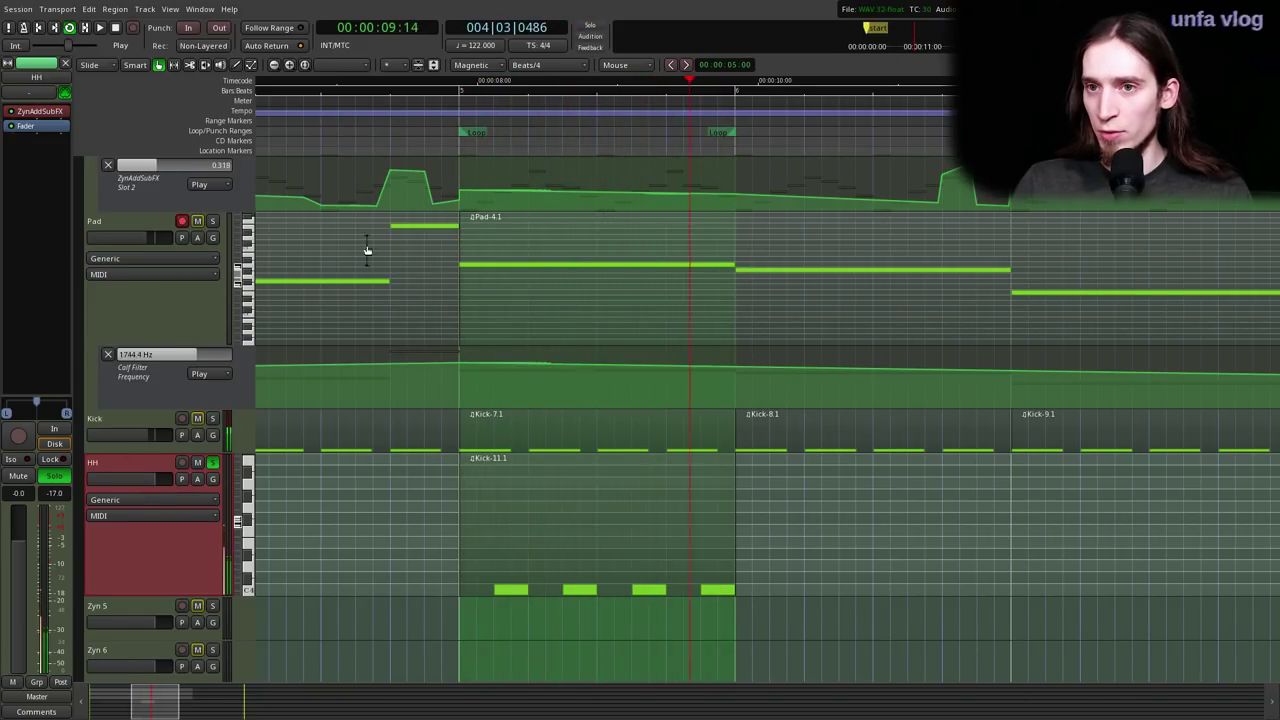
key(alt+Tab)
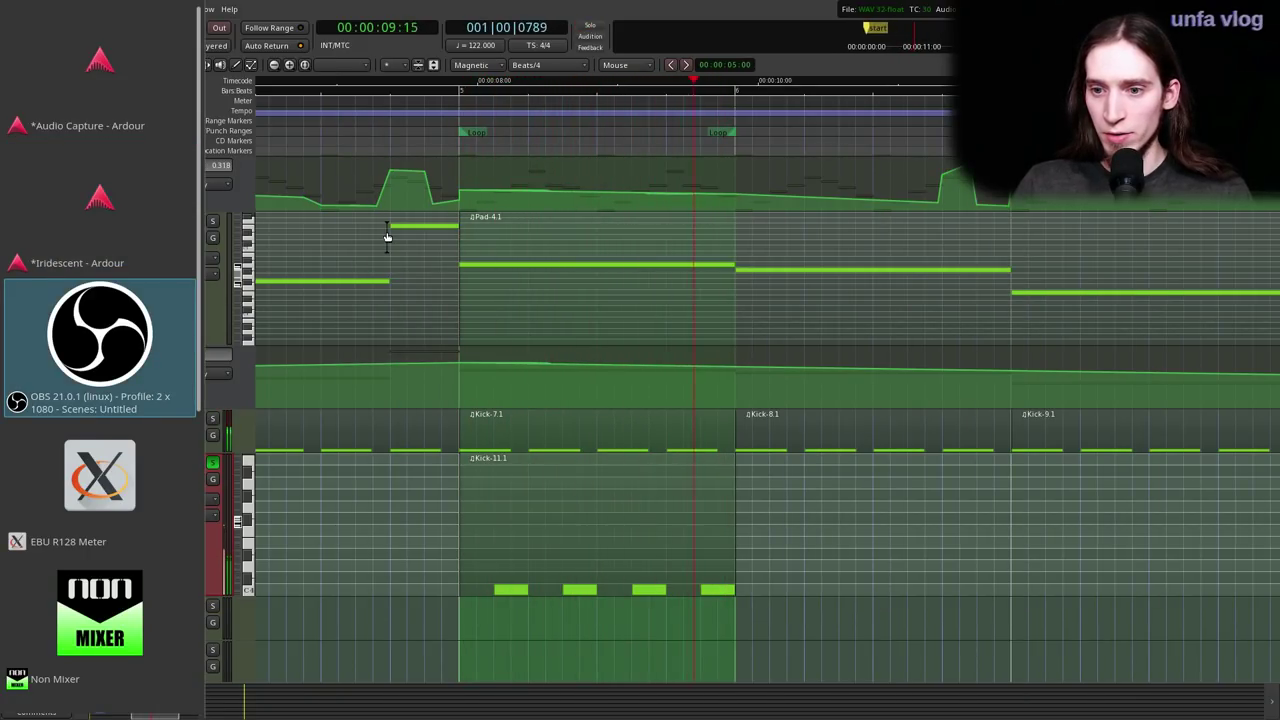
key(alt+Tab)
key(alt+Tab)
key(alt+Tab)
key(alt+Tab)
key(alt+Tab)
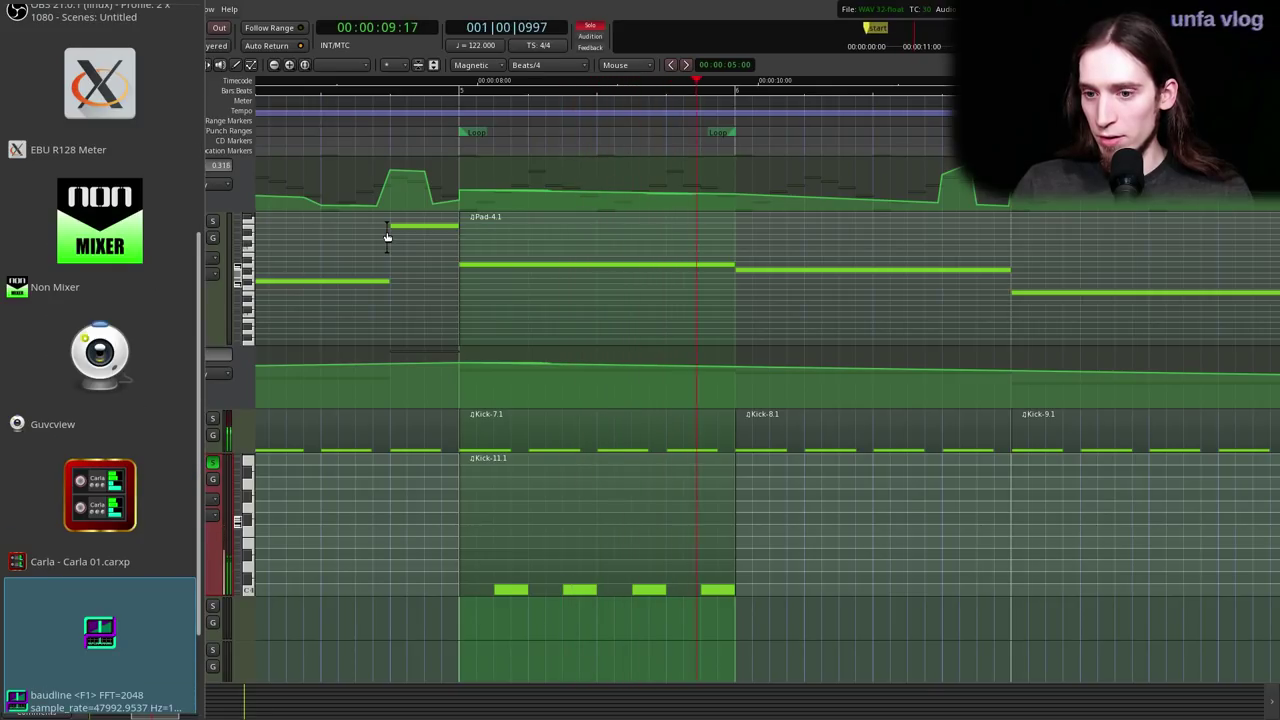
key(alt+Tab)
key(alt+Tab)
key(alt+Tab)
key(alt+shift+Tab)
key(alt+shift+Tab)
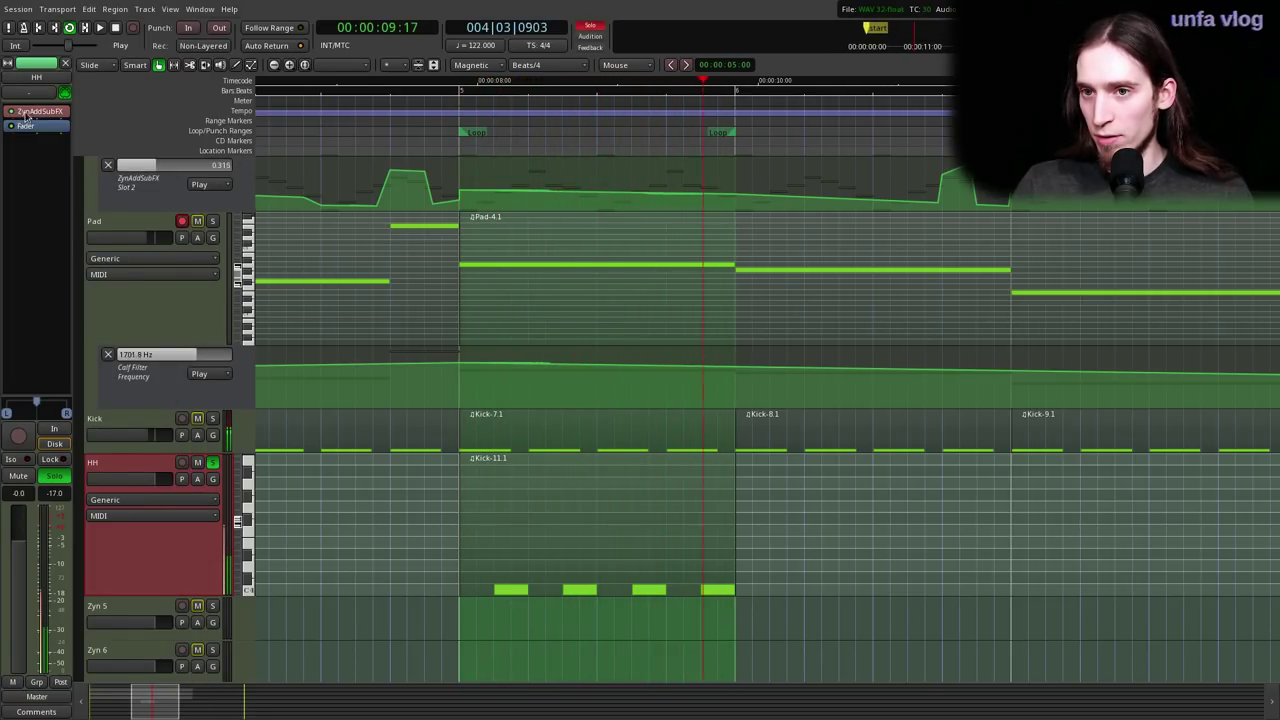
- Reopen the HH track's ZynAddSubFX and set voice 1's oscillator base function to Pulse
double_click(24, 112)
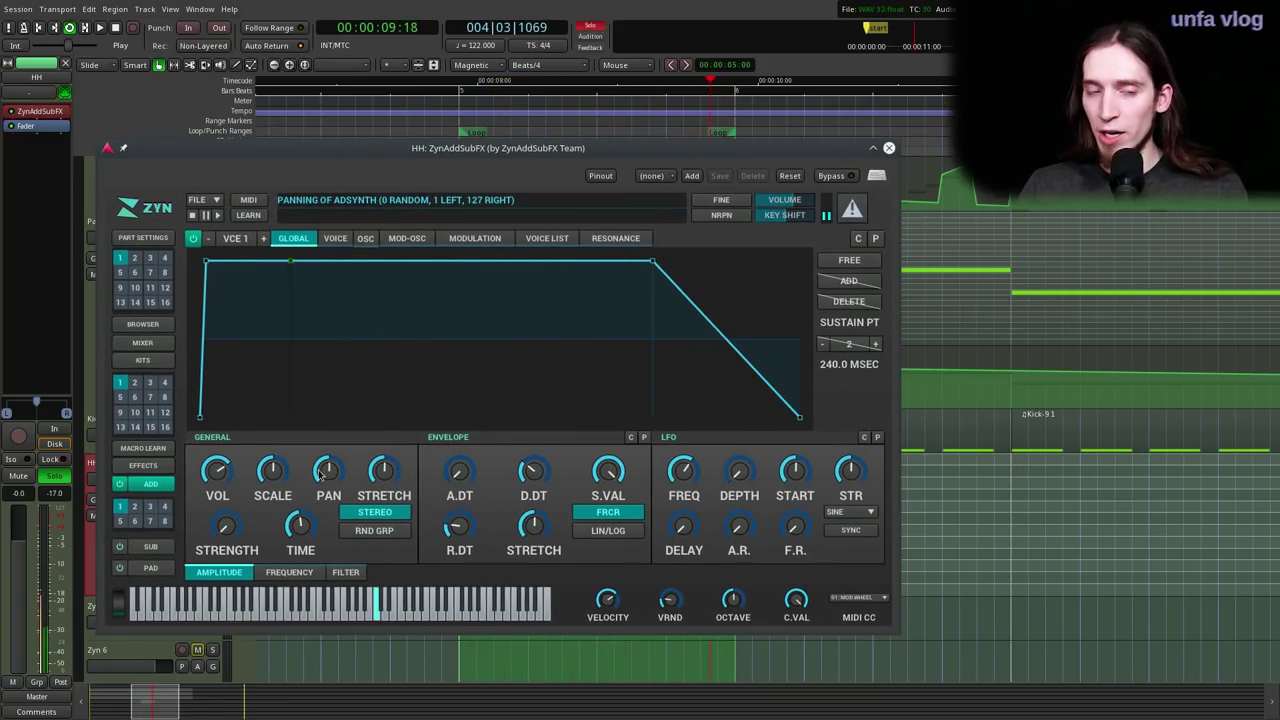
click(341, 241)
click(370, 244)
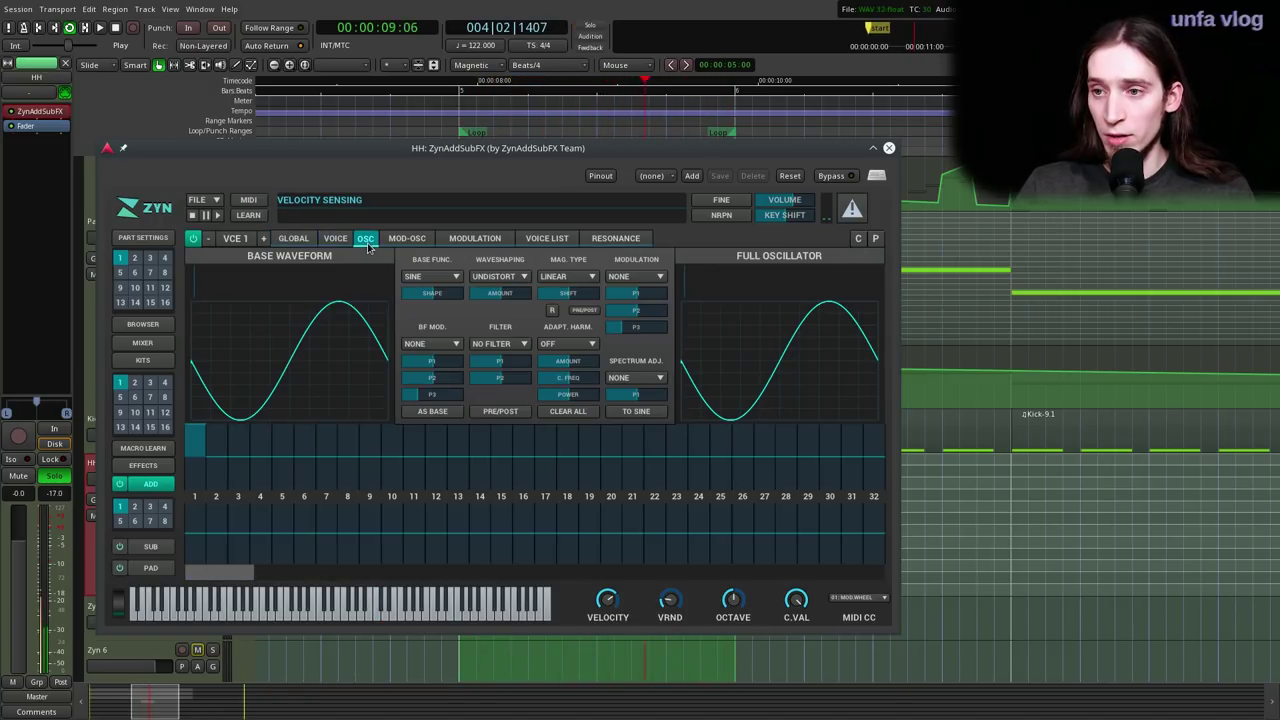
click(432, 277)
click(432, 303)
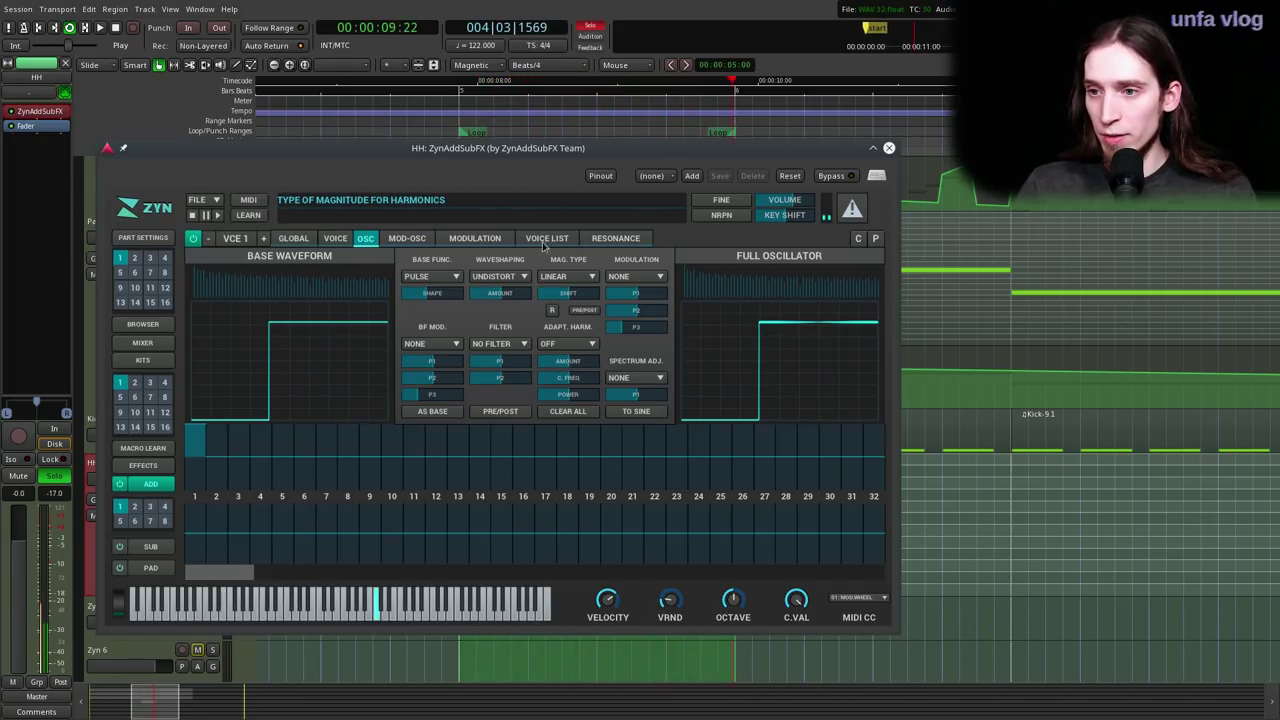
- Set voice 1's unison size to 3, turn its vibrato down to minimum and adjust the unison detune
click(484, 238)
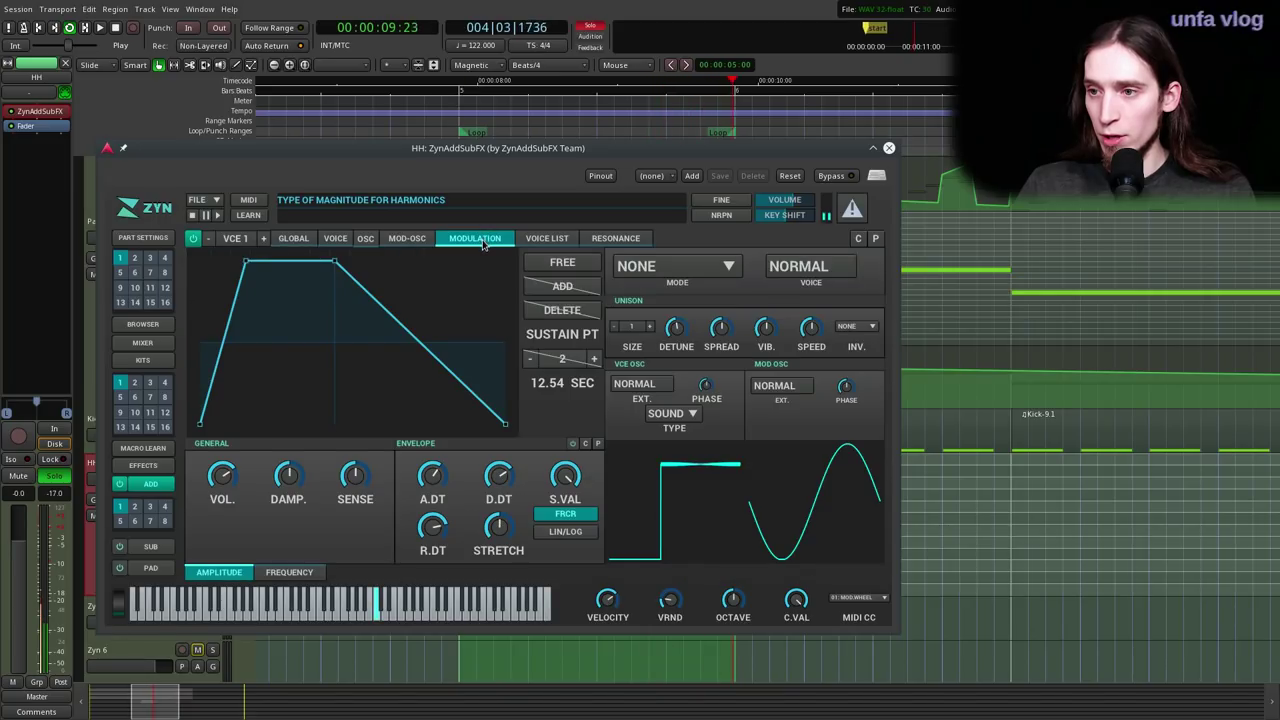
click(648, 327)
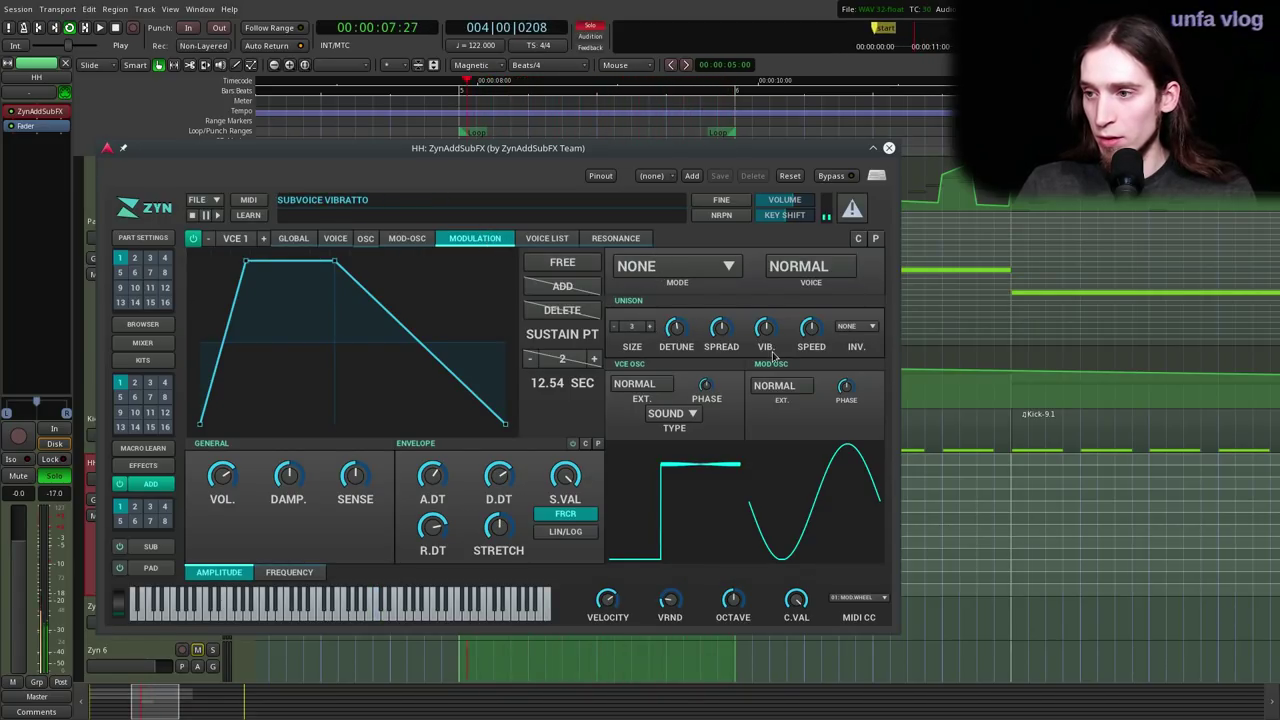
drag(757, 335, 753, 465)
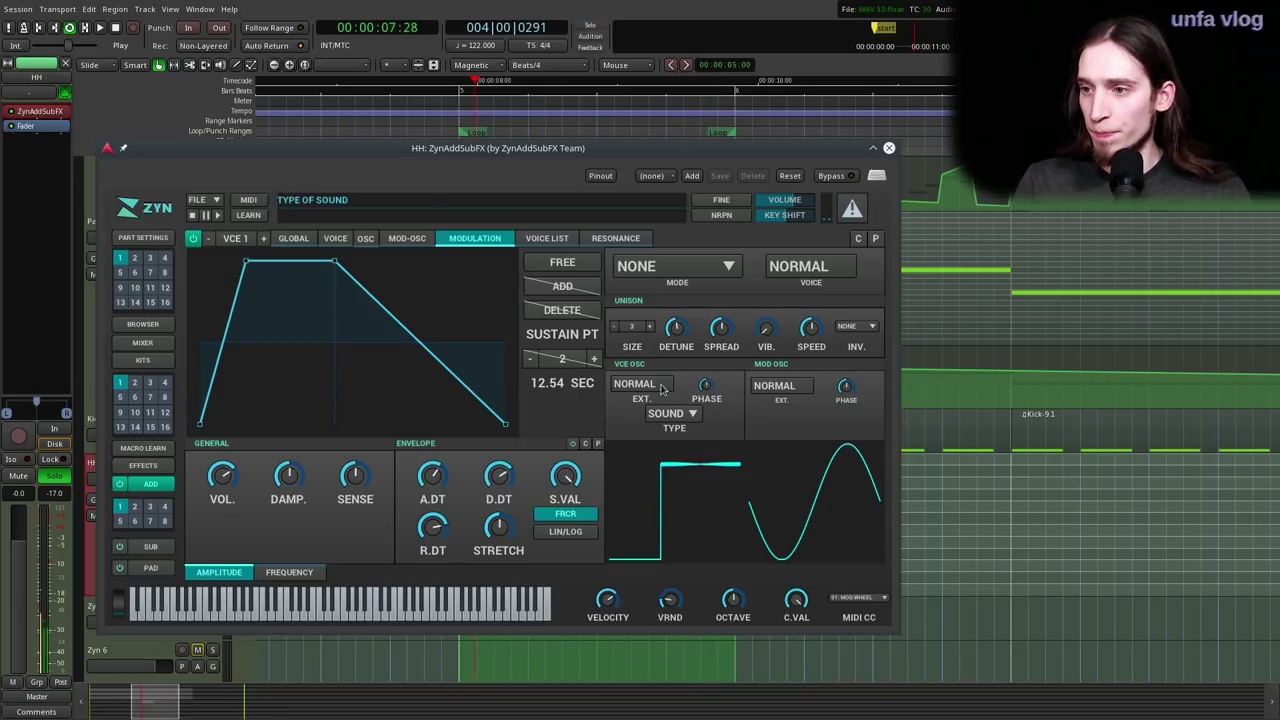
drag(677, 328, 676, 366)
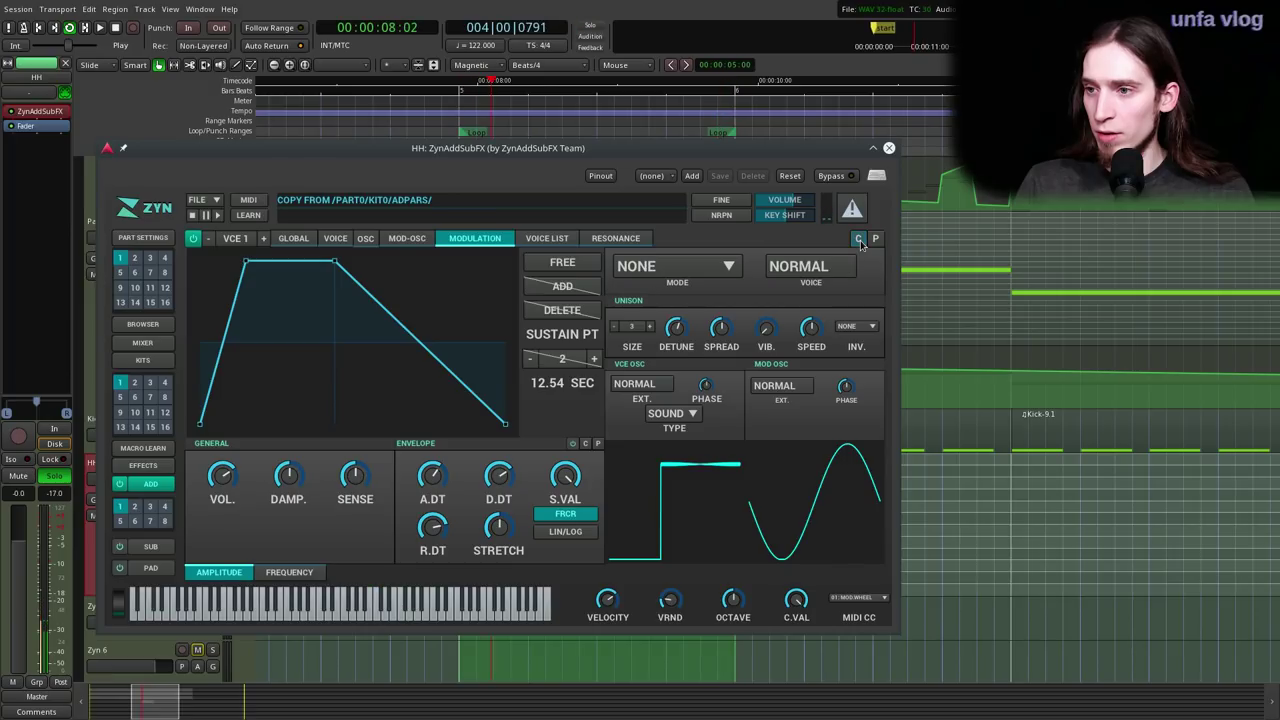
- Paste voice 1's settings into voice 2 and detune it with type E100CENTS, maximum fine detune and coarse detune -4
click(263, 238)
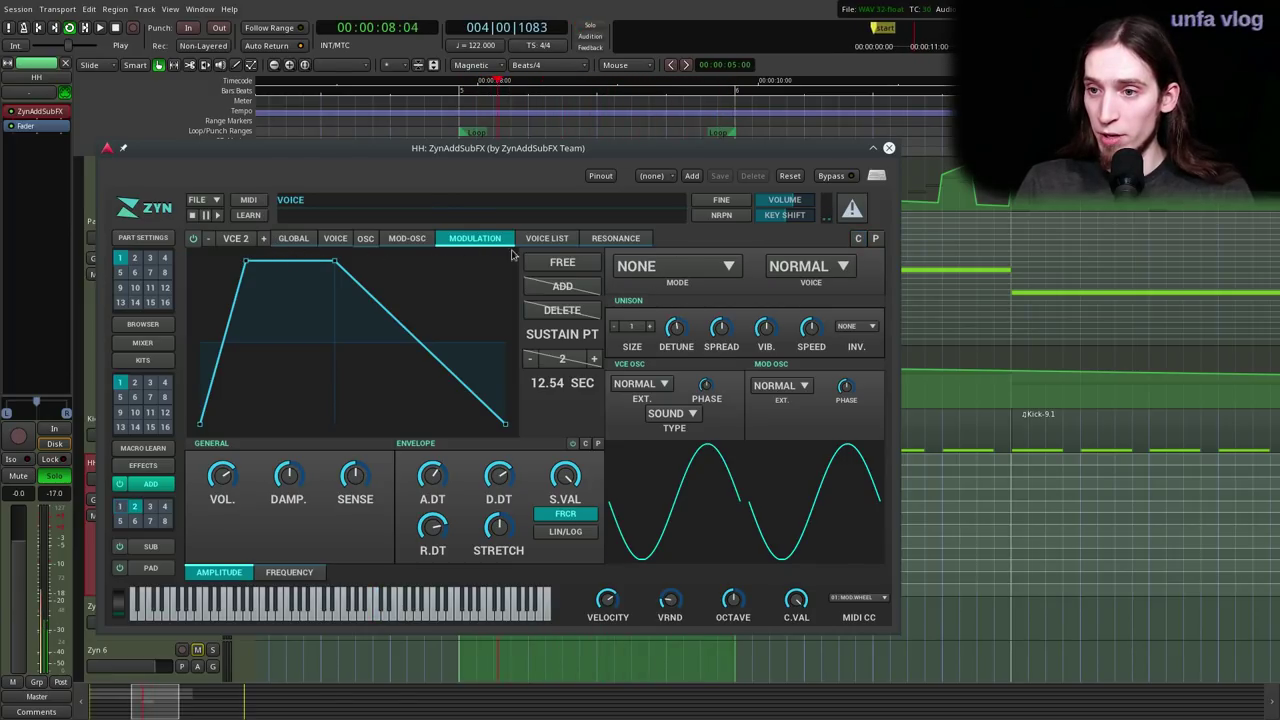
click(876, 242)
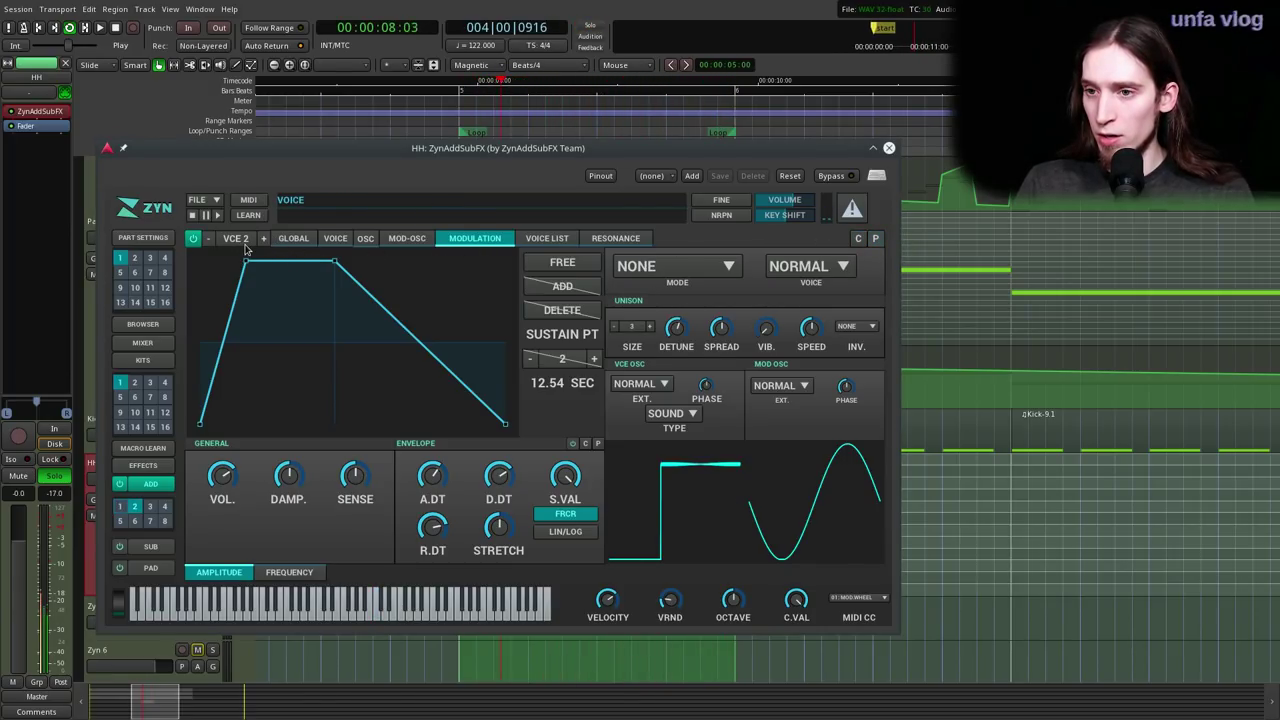
click(286, 572)
click(337, 241)
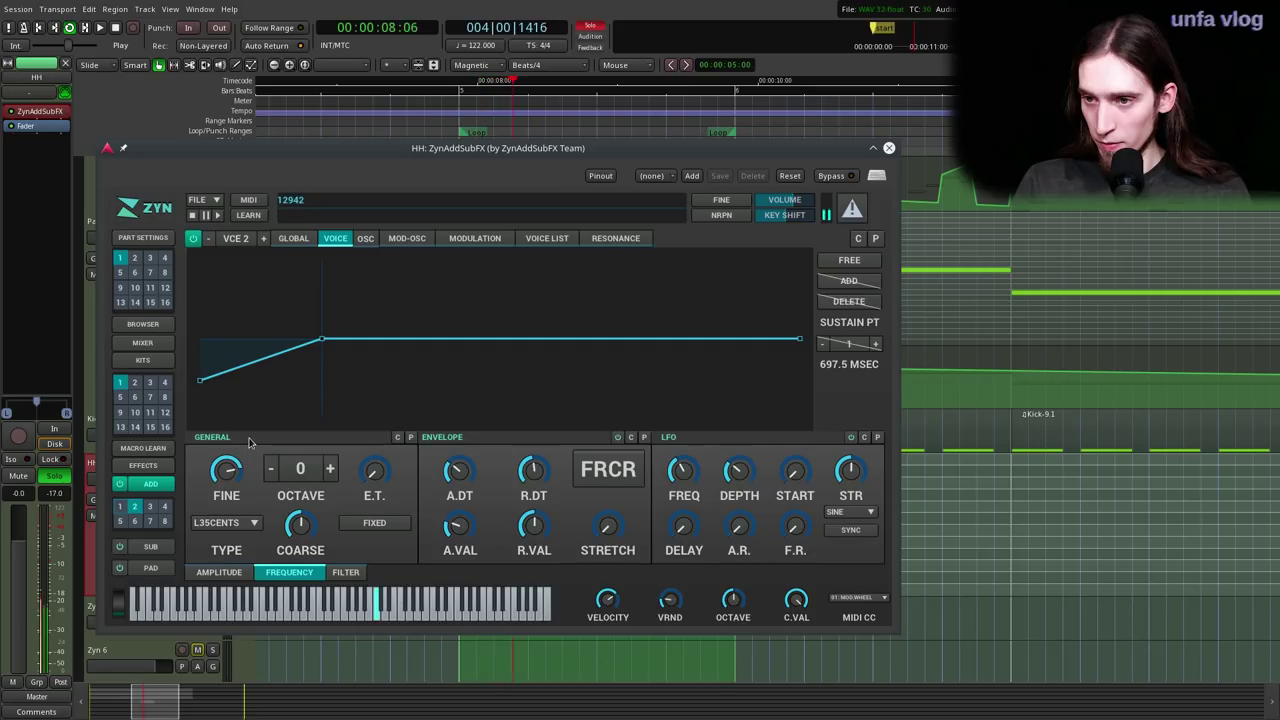
click(237, 530)
click(225, 553)
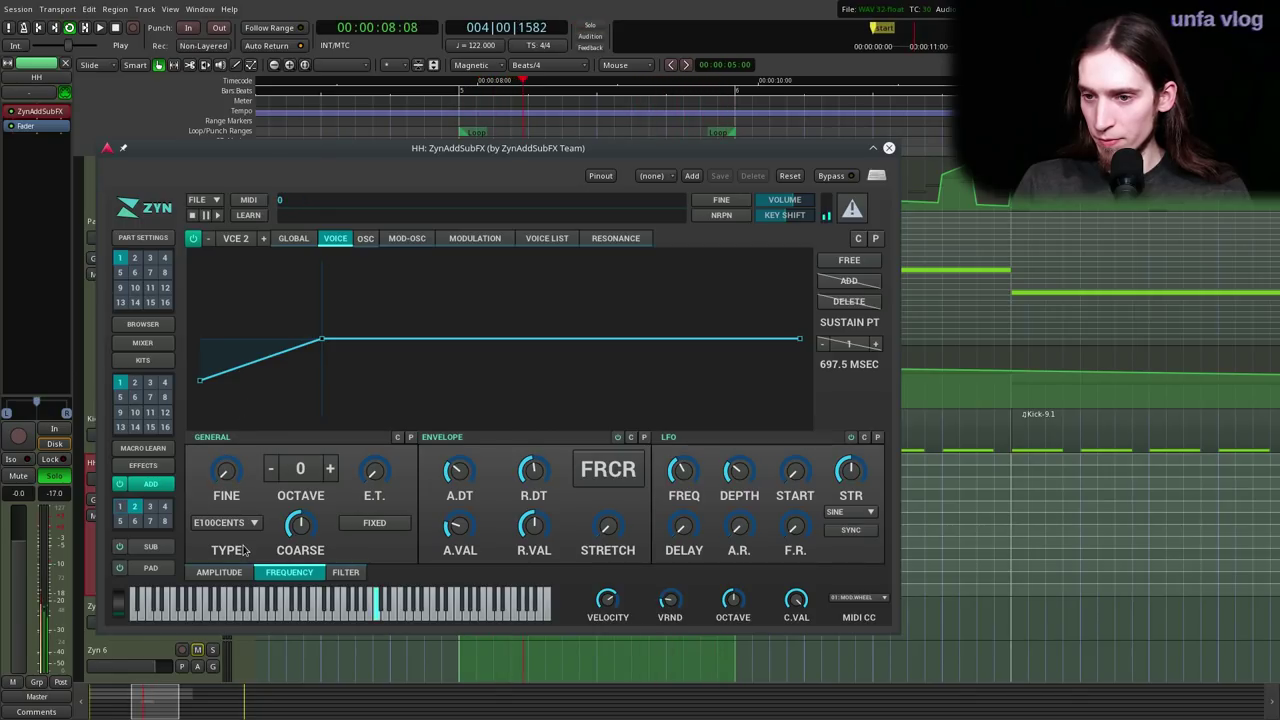
click(207, 239)
click(264, 241)
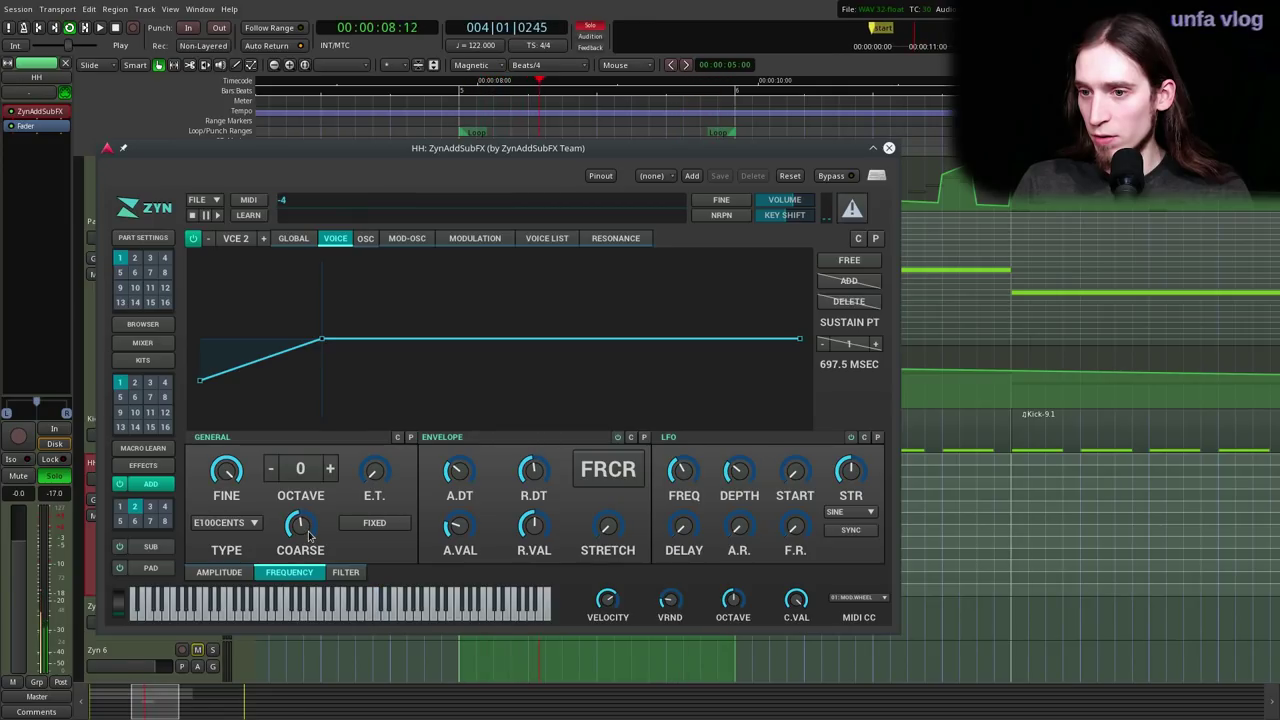
- Paste voice 1's settings into voice 3 and set its coarse detune to -2
click(209, 240)
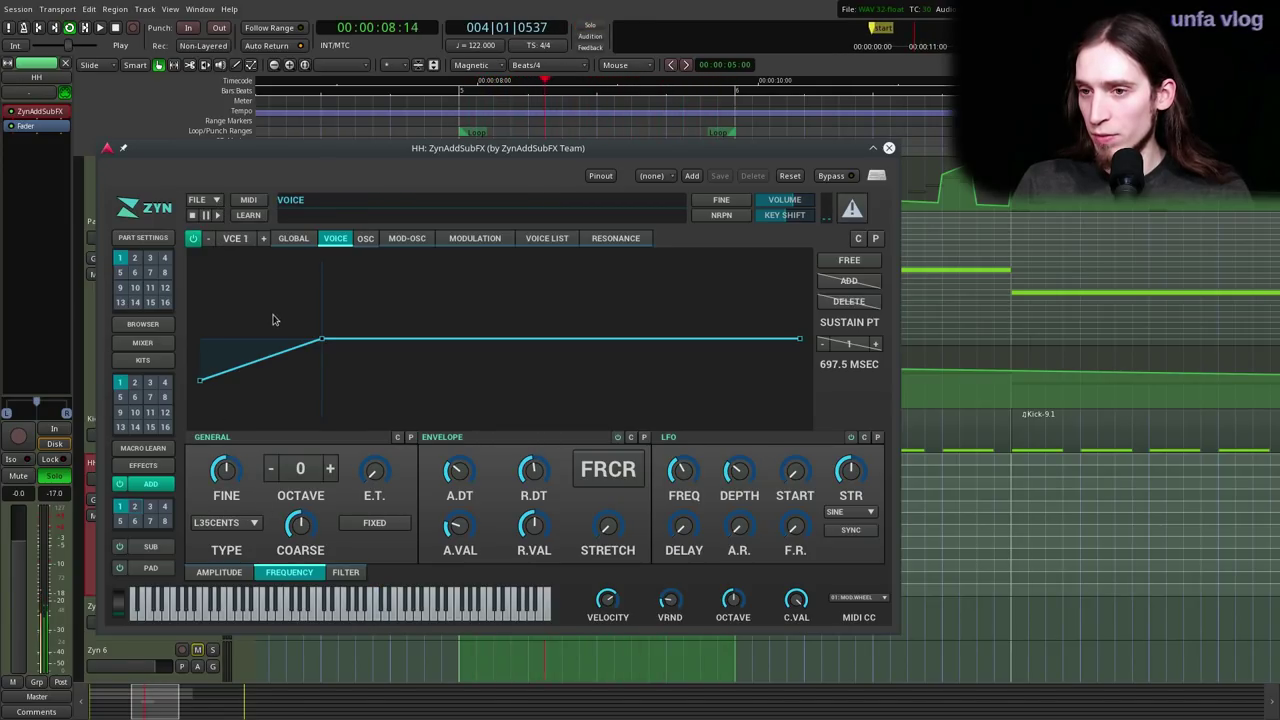
click(265, 239)
click(265, 240)
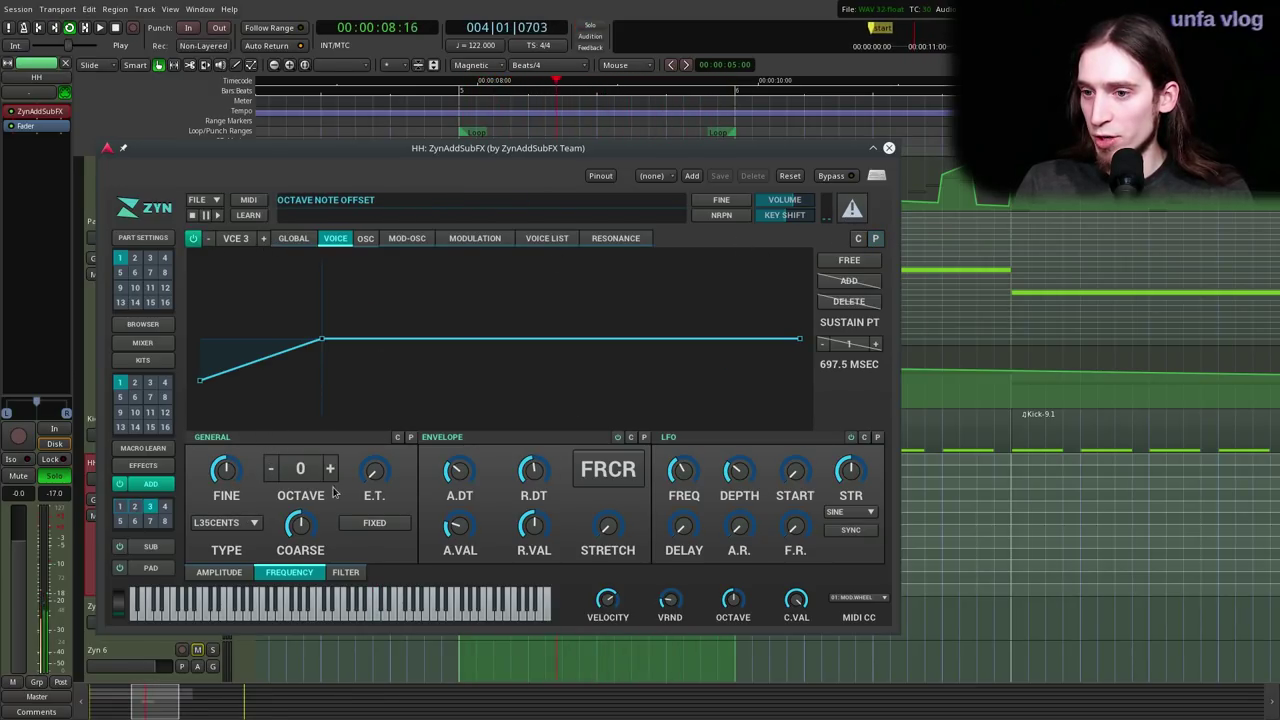
drag(303, 531, 303, 534)
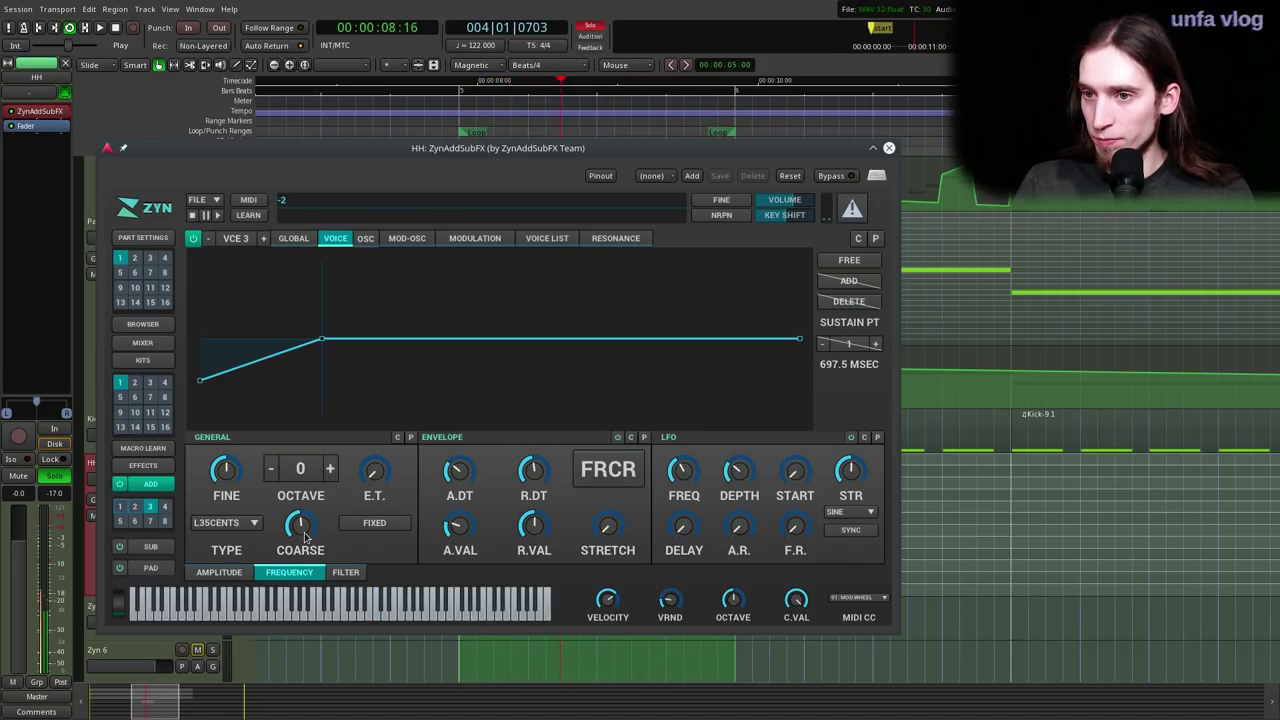
- Enable voice 4 of the HH synth and set its oscillator base function to Pulse
click(265, 240)
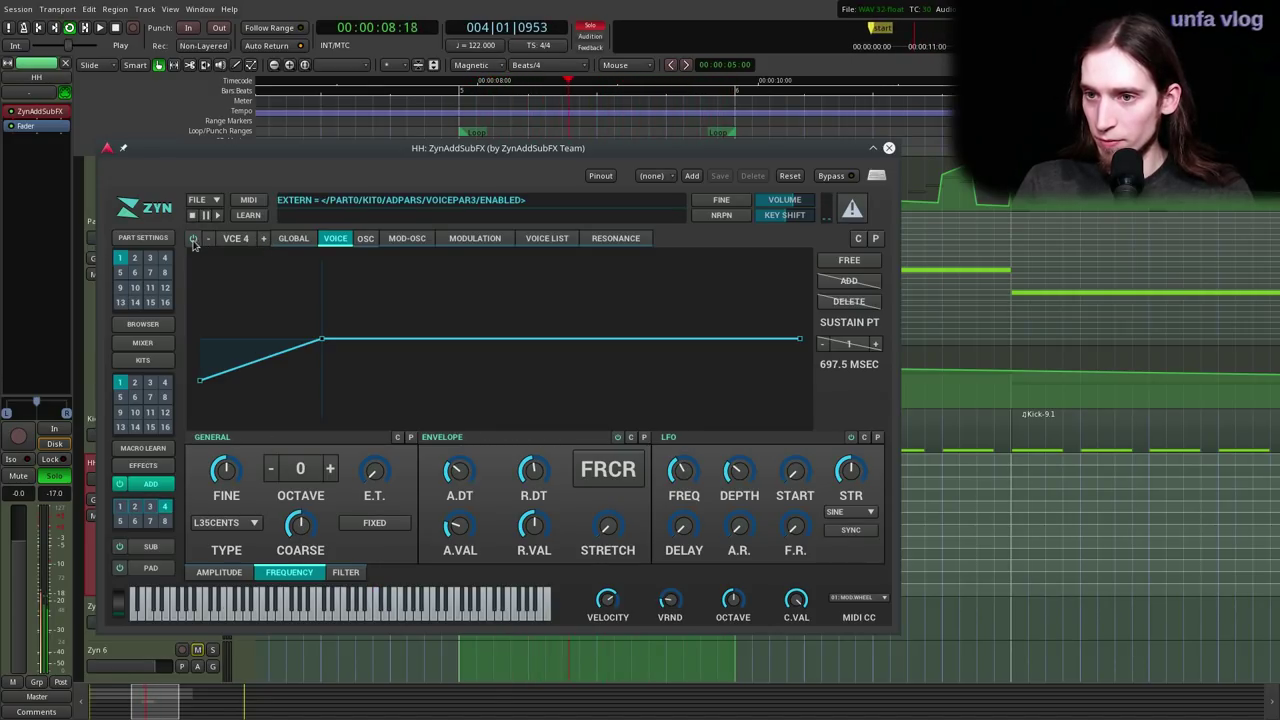
click(366, 238)
click(432, 277)
click(430, 306)
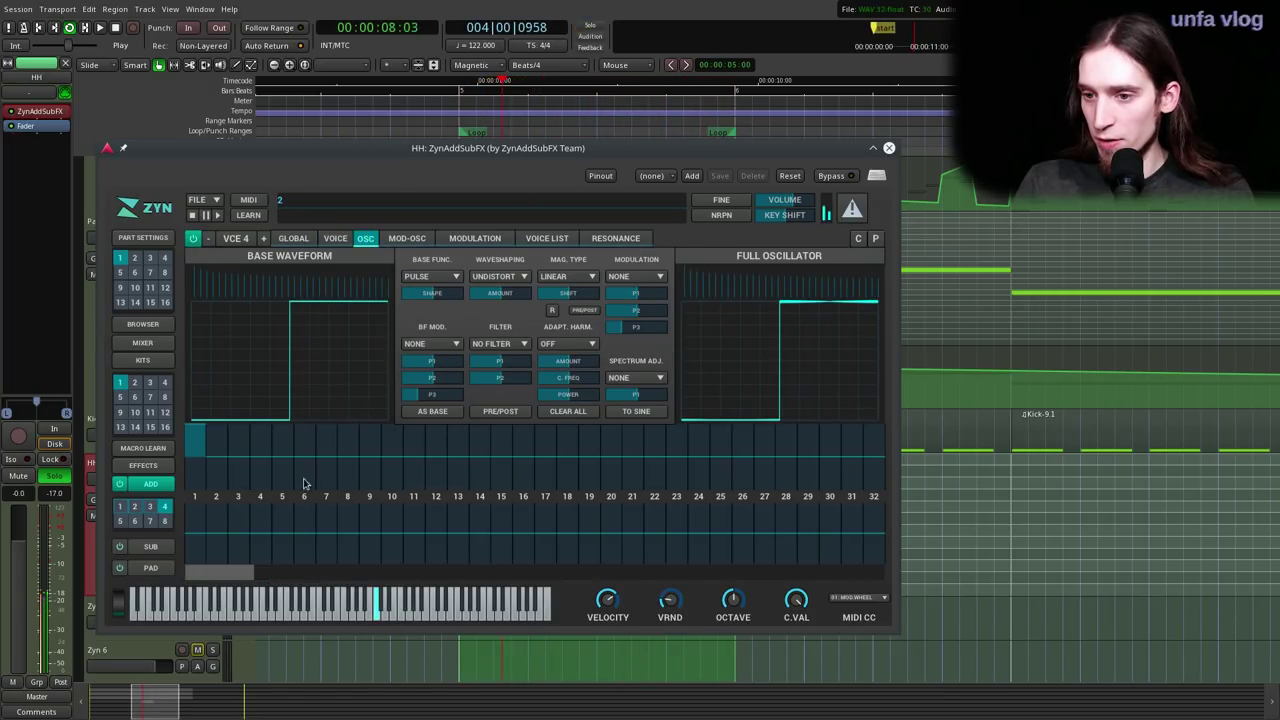
- Raise voice 4's fine detune, adjust its coarse detune and bring up its amplitude settings
click(293, 240)
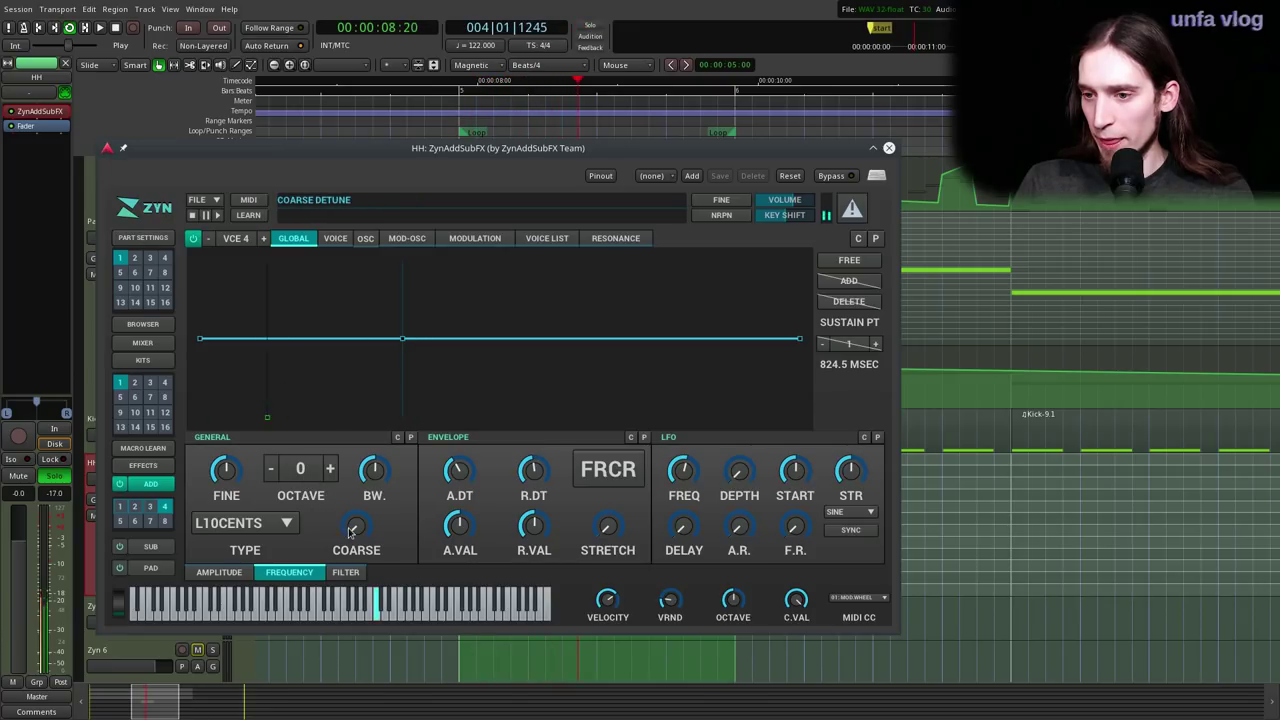
click(336, 239)
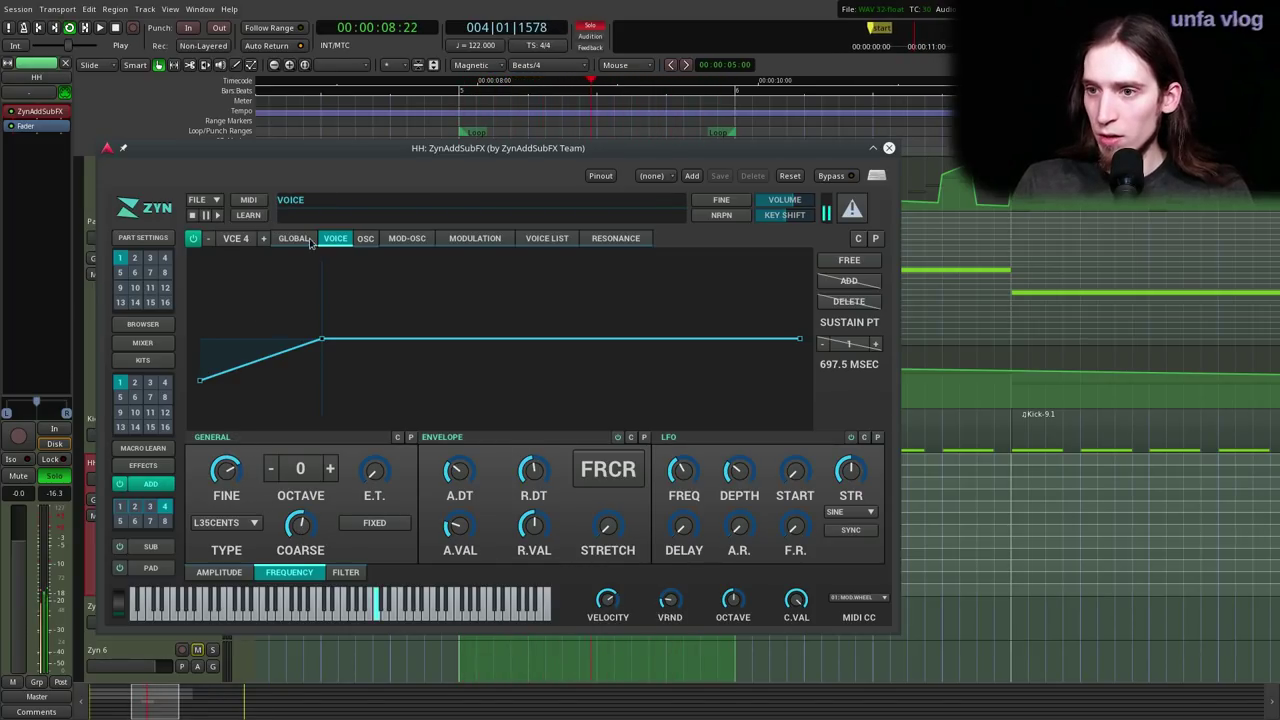
click(219, 572)
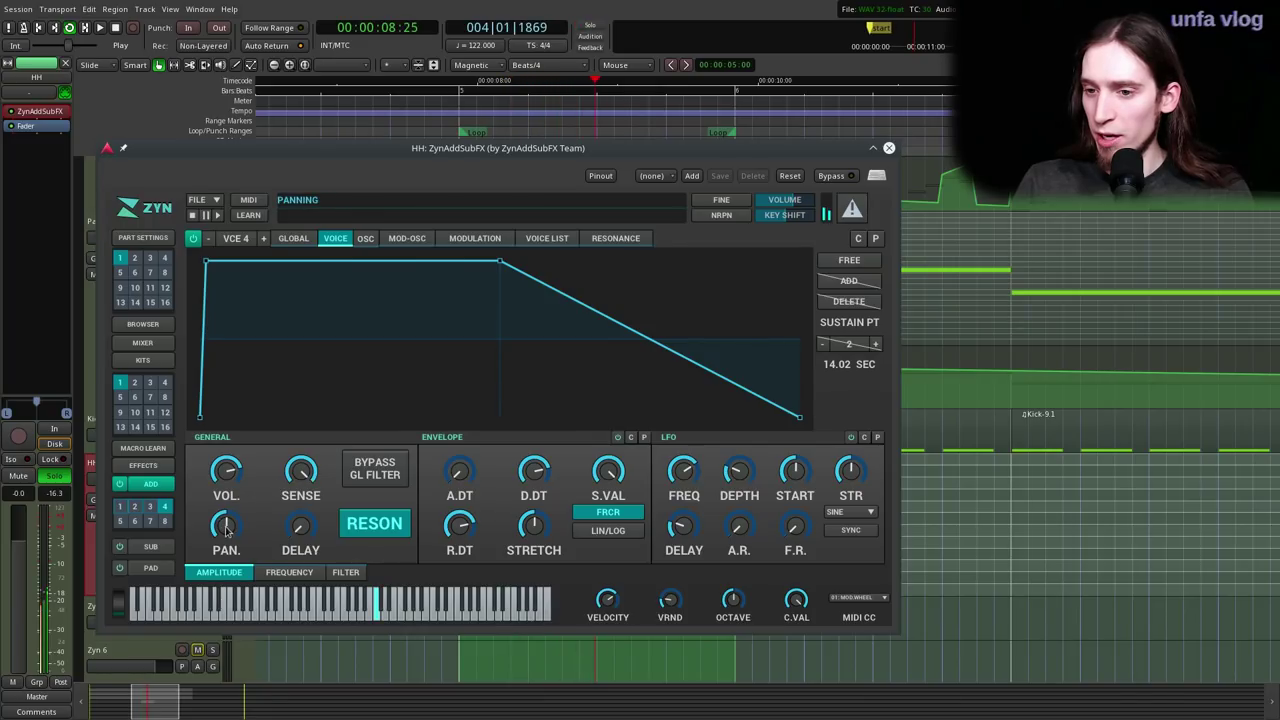
- Paste voice 4's settings into voice 5, set its panning to 118 and fine detune to 4503, and raise its coarse detune
click(857, 240)
click(264, 240)
click(874, 240)
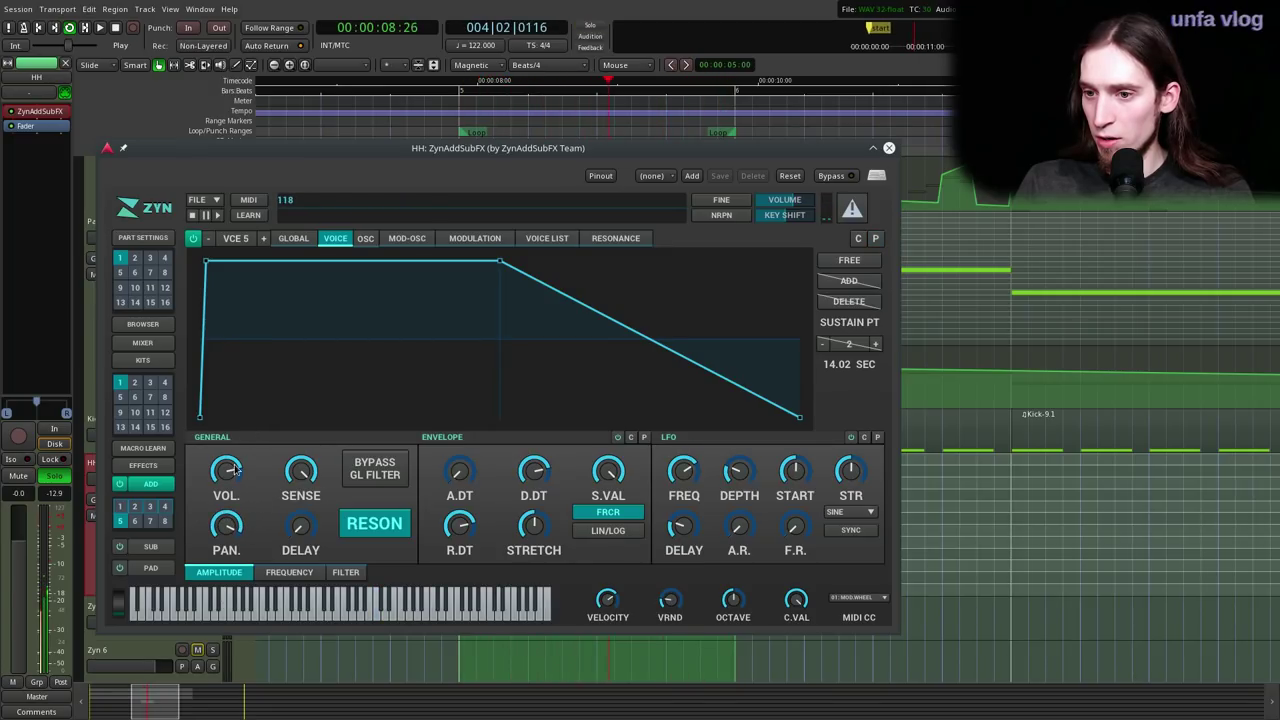
click(289, 572)
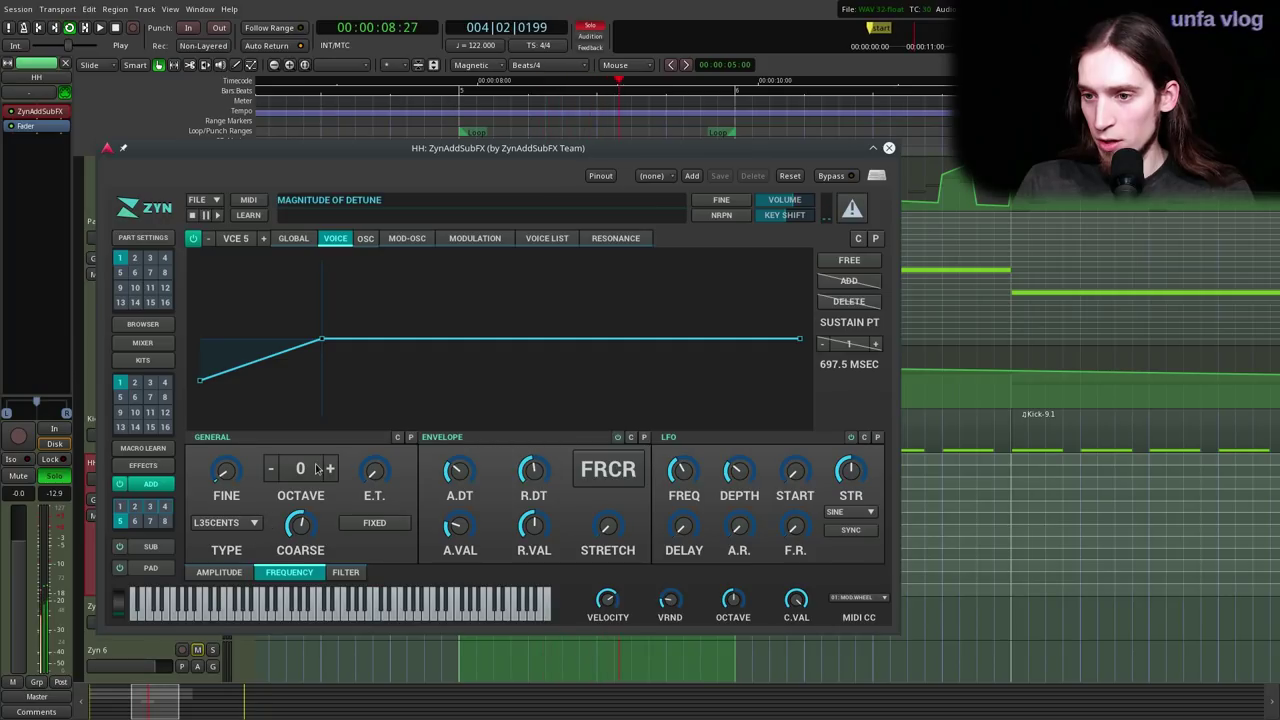
scroll(300, 534, up, 1)
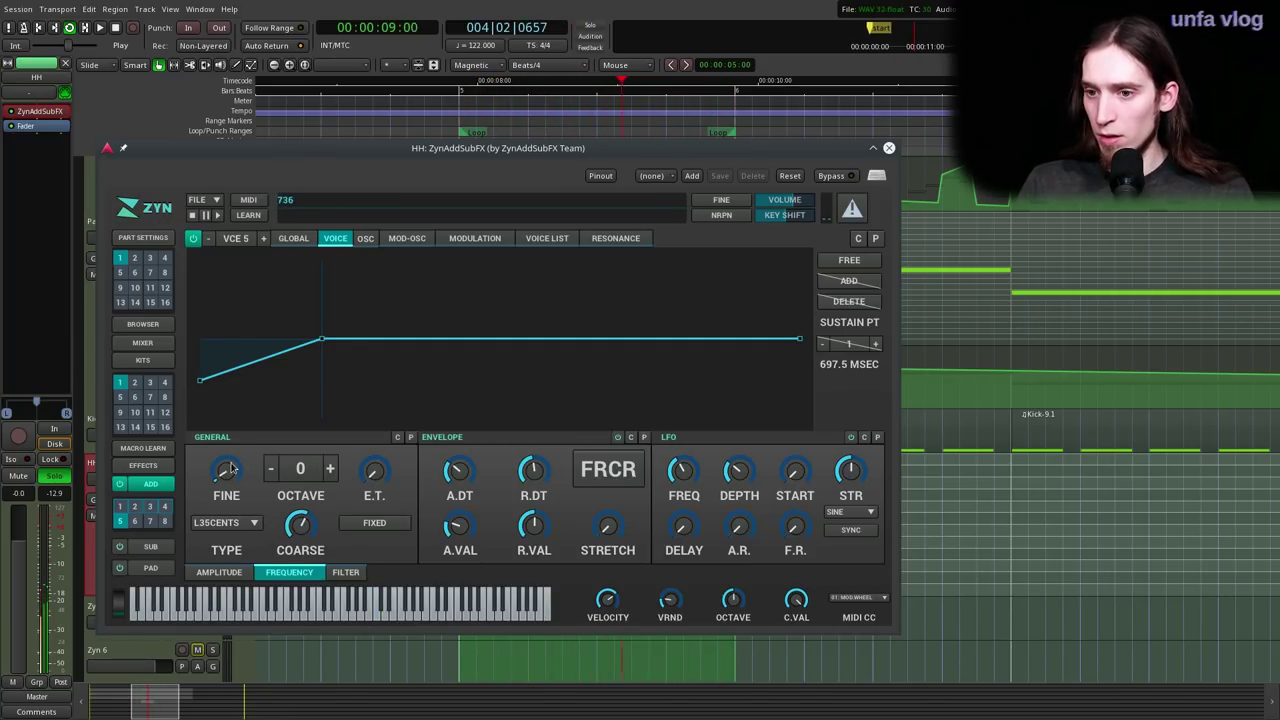
scroll(297, 529, down, 1)
drag(228, 477, 222, 519)
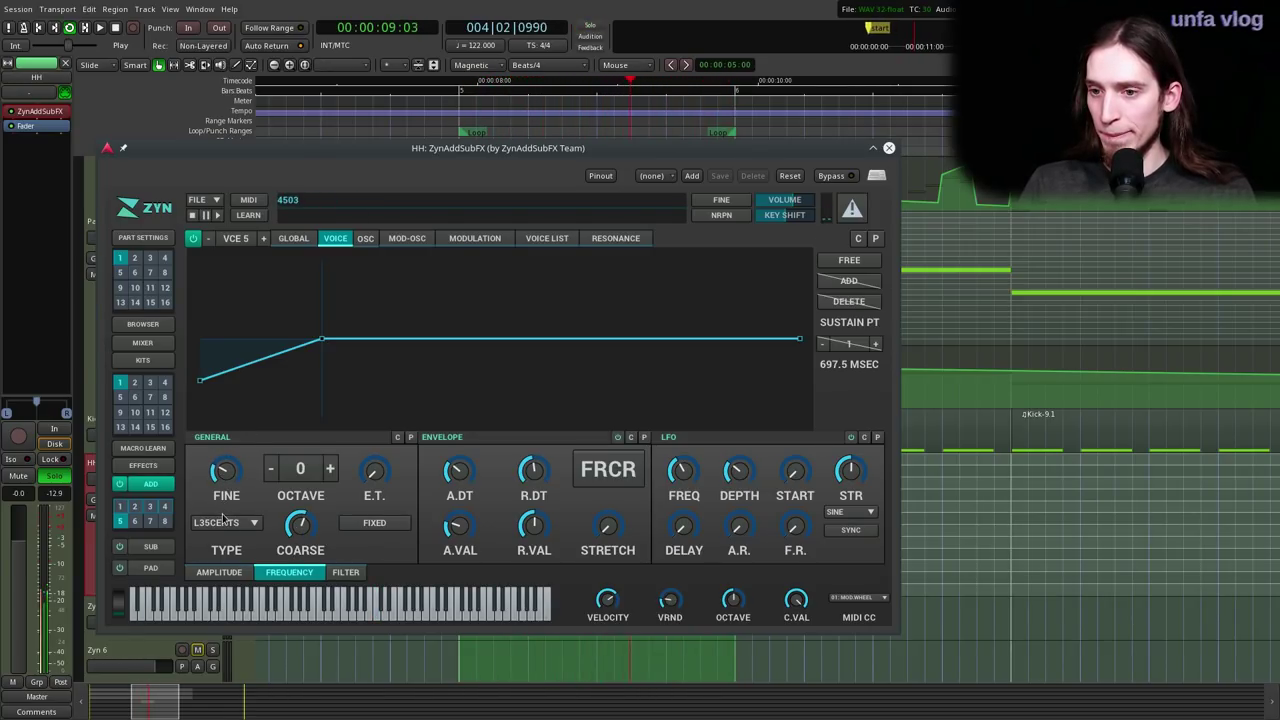
- Paste the copied voice settings into voice 6, raise its coarse detune, set fine detune to 1966 and volume to 83, and pan it right
click(264, 241)
click(874, 241)
scroll(309, 534, up, 2)
scroll(227, 472, down, 2)
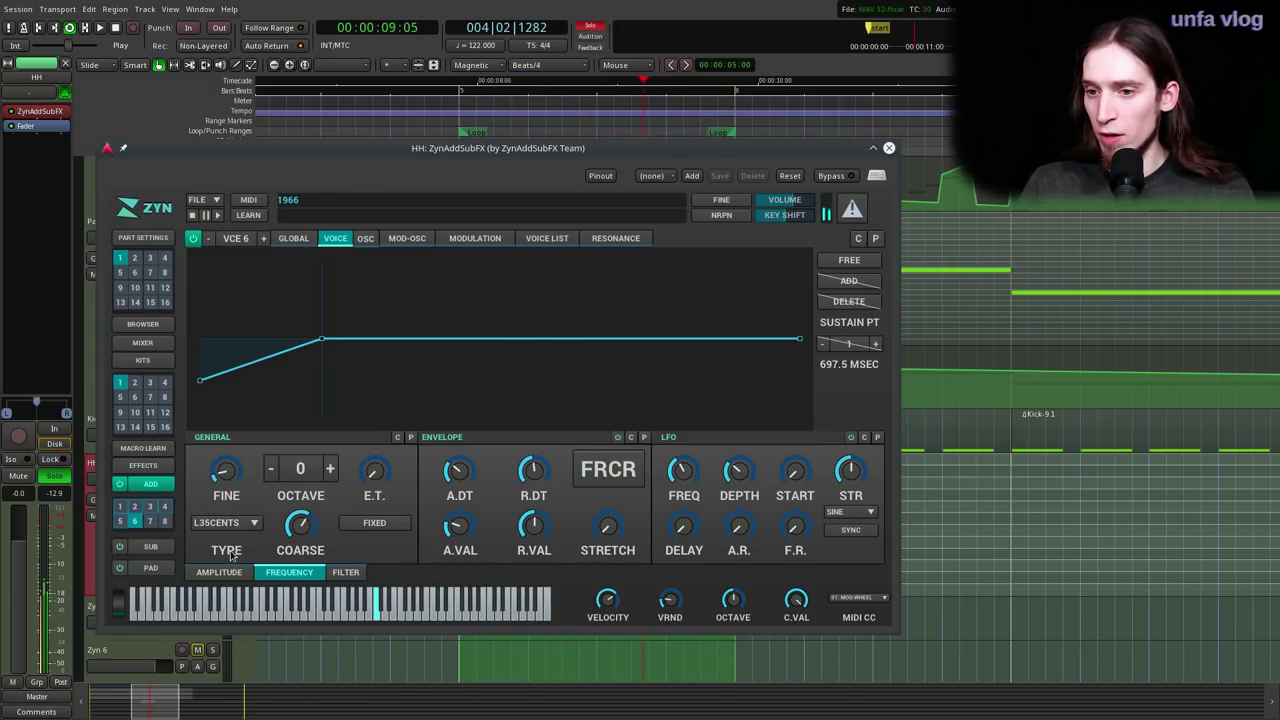
click(233, 575)
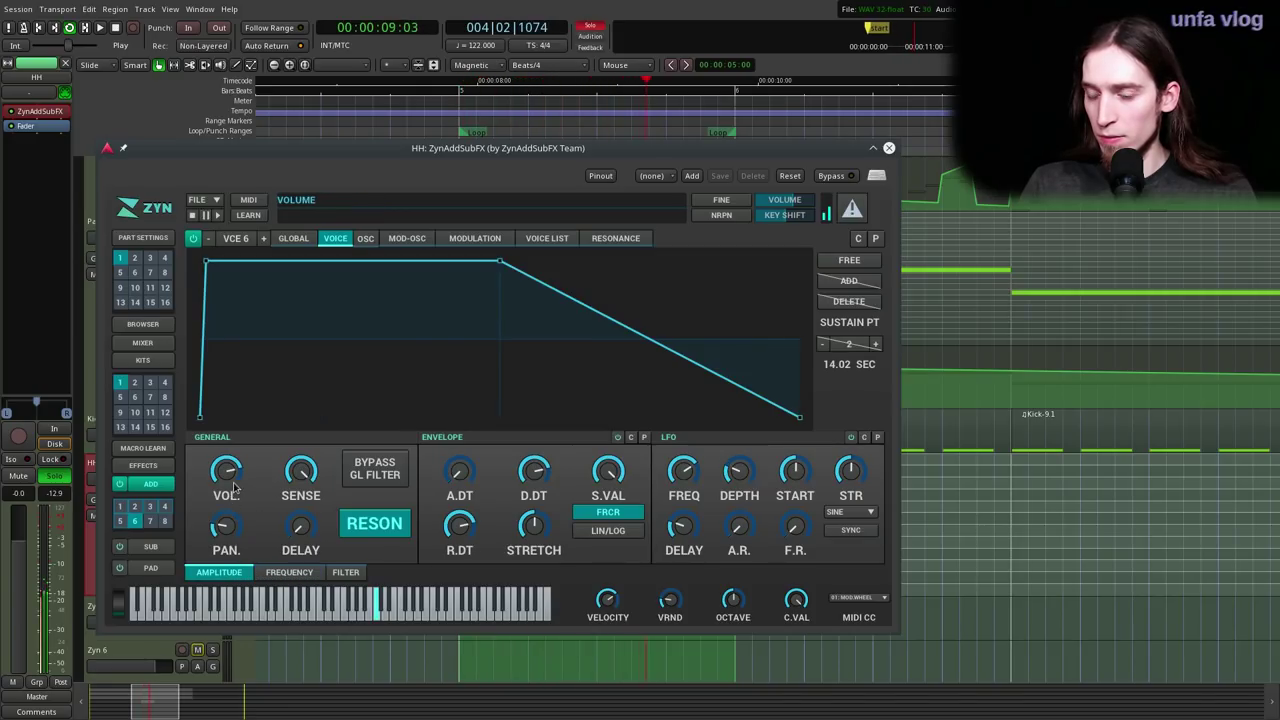
mouse_move(241, 471)
mouse_down()
mouse_move(243, 508)
mouse_move(239, 487)
mouse_up()
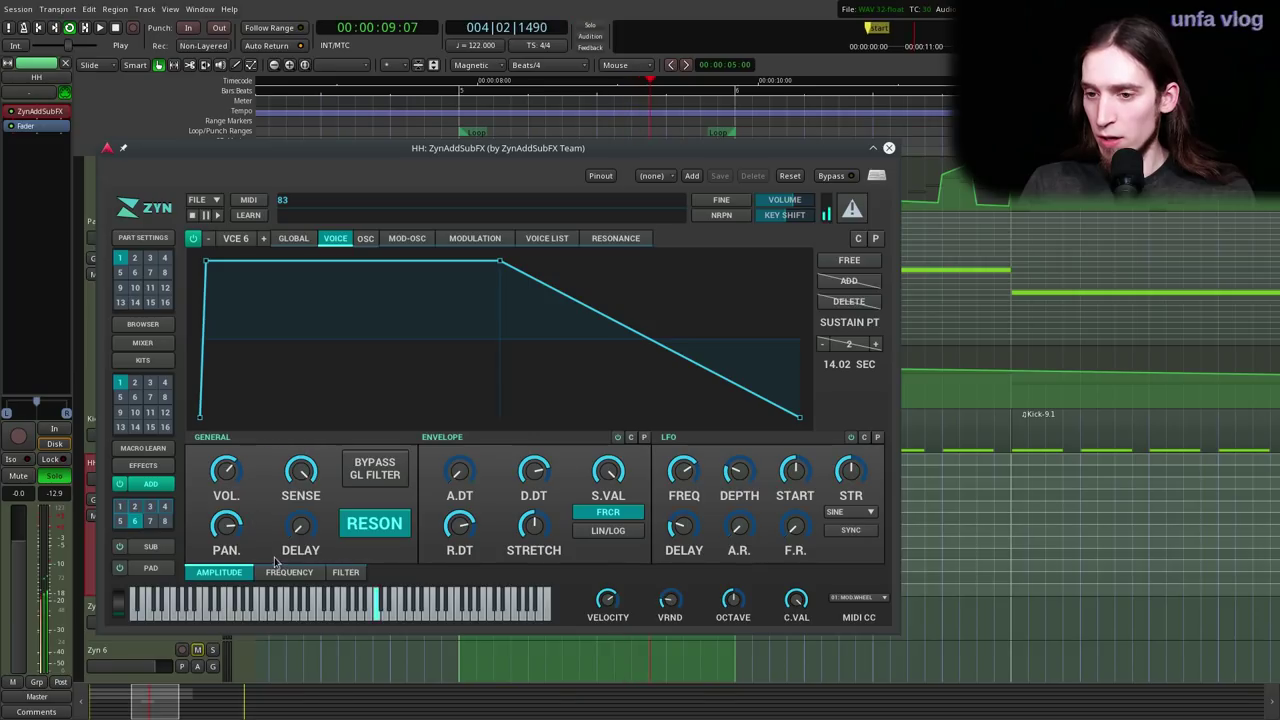
- Paste the copied settings into voice 7, pan it right, set coarse detune to 24, adjust fine detune and set volume to 97
click(264, 238)
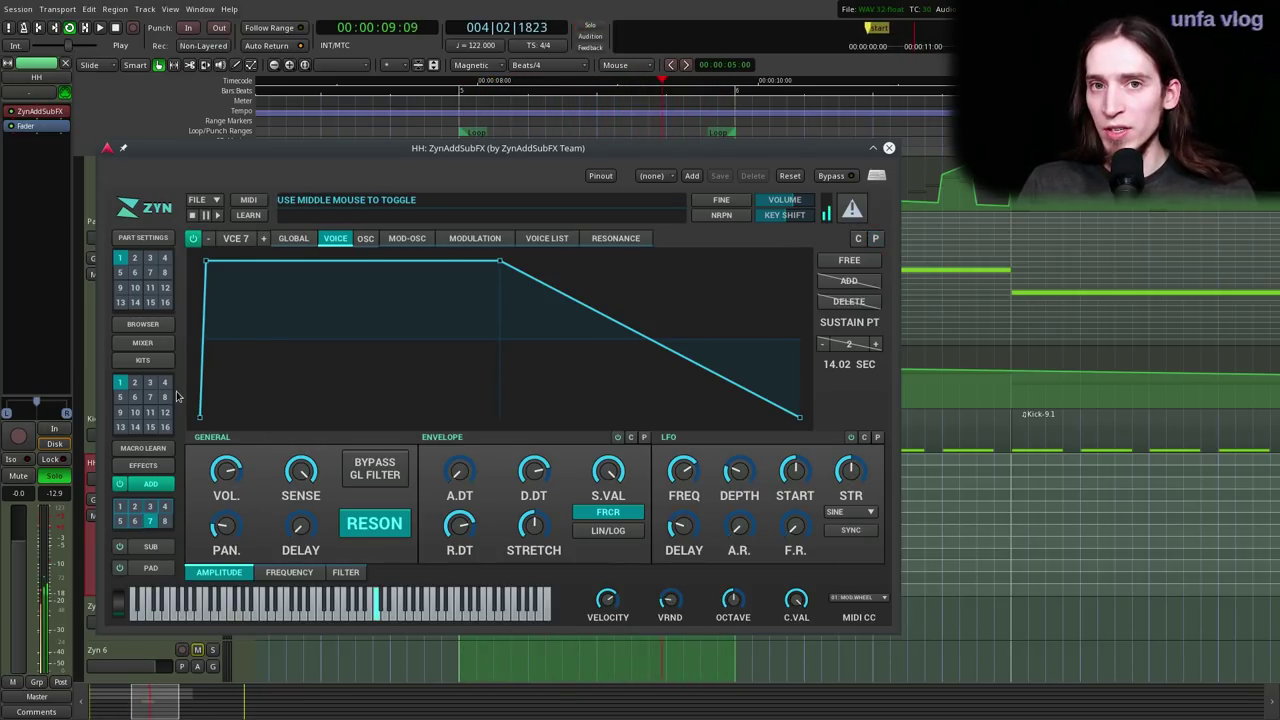
drag(243, 532, 251, 463)
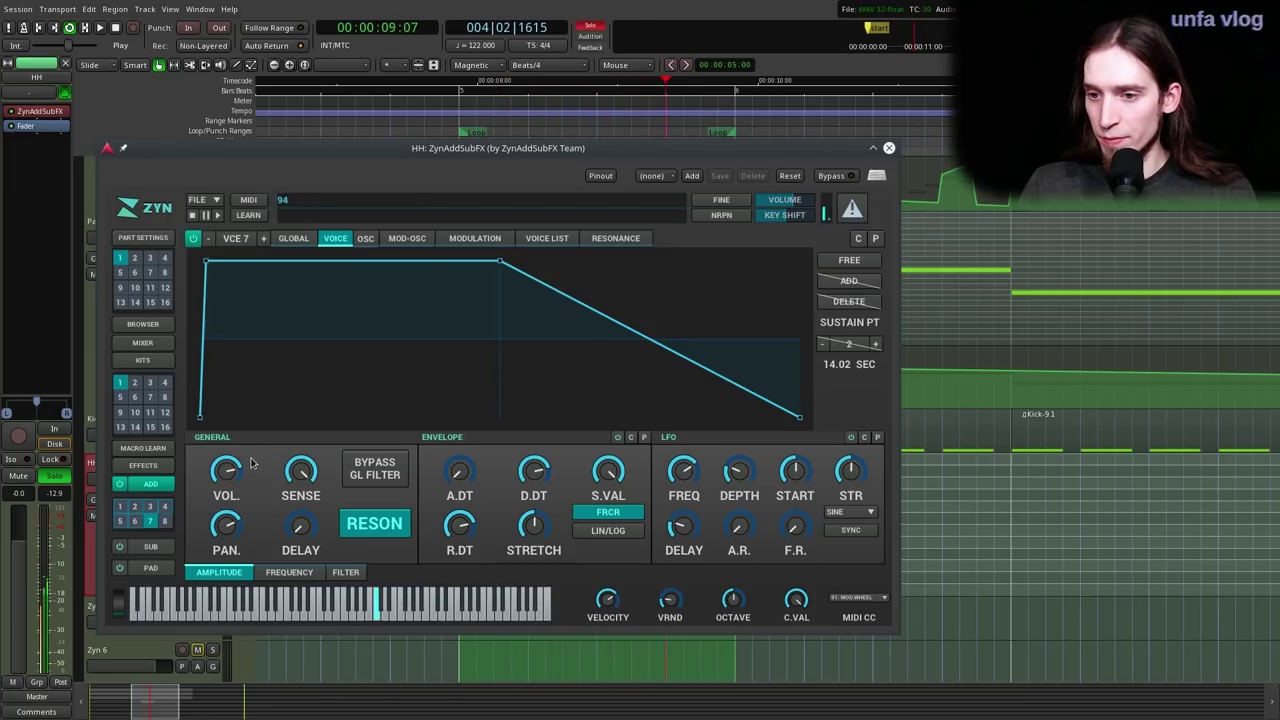
click(281, 572)
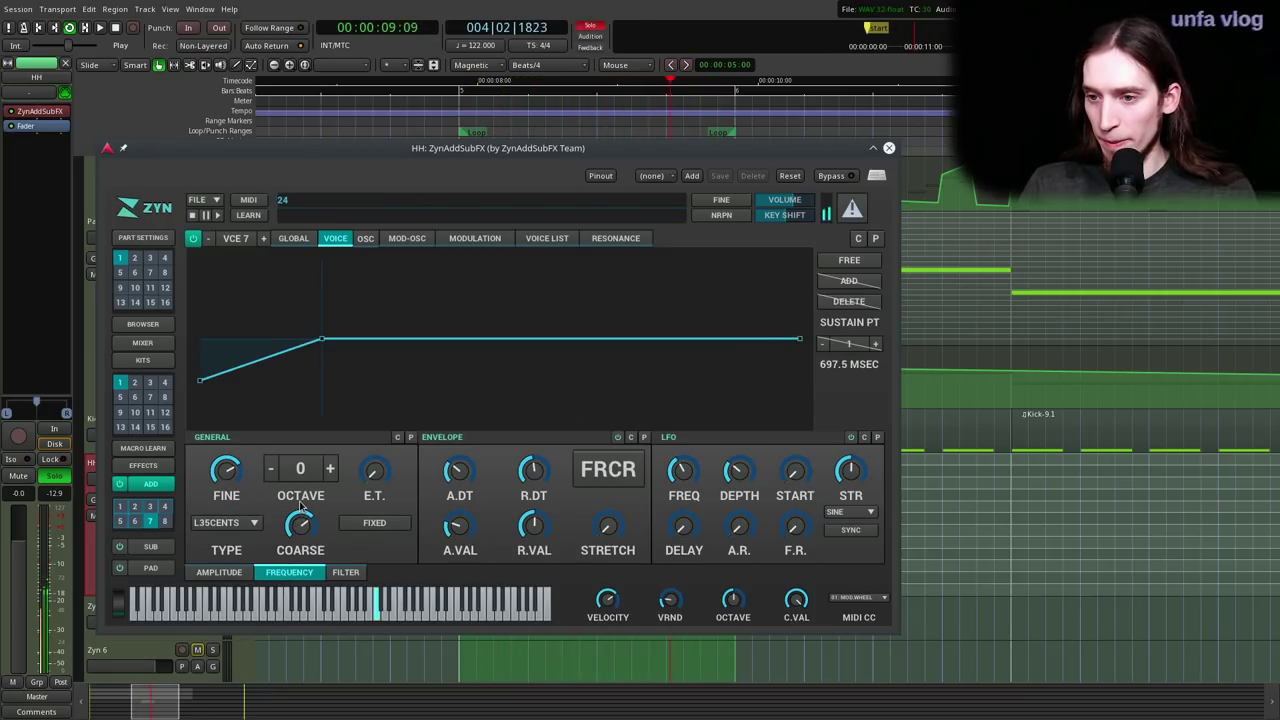
drag(232, 495, 227, 558)
click(219, 572)
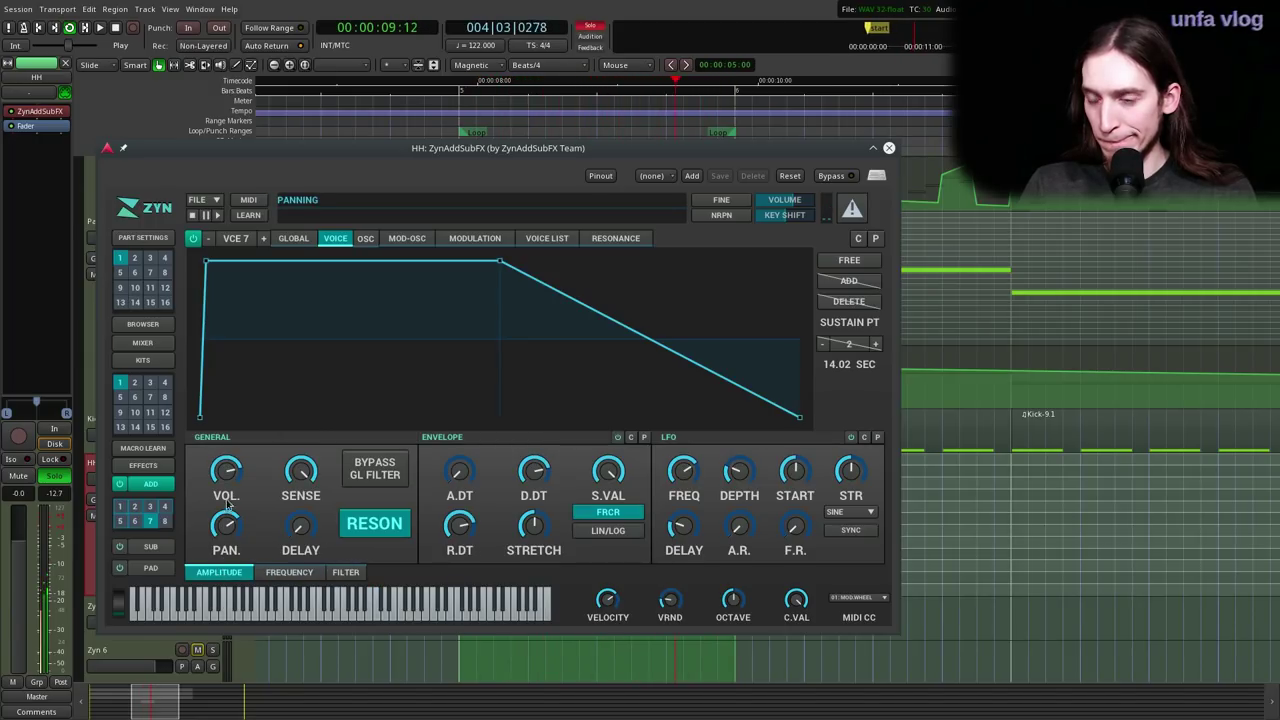
drag(231, 476, 231, 496)
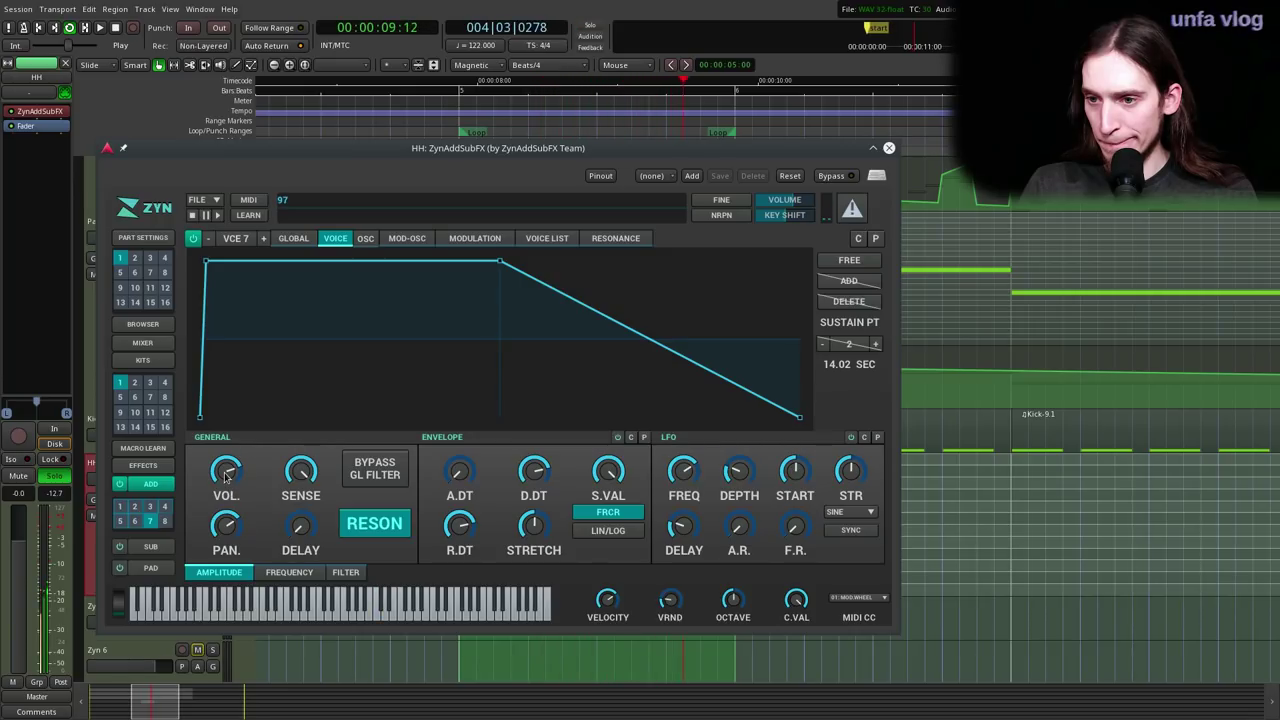
- Enable voice 8, paste the copied voice settings into it and lower its volume to 68
click(265, 239)
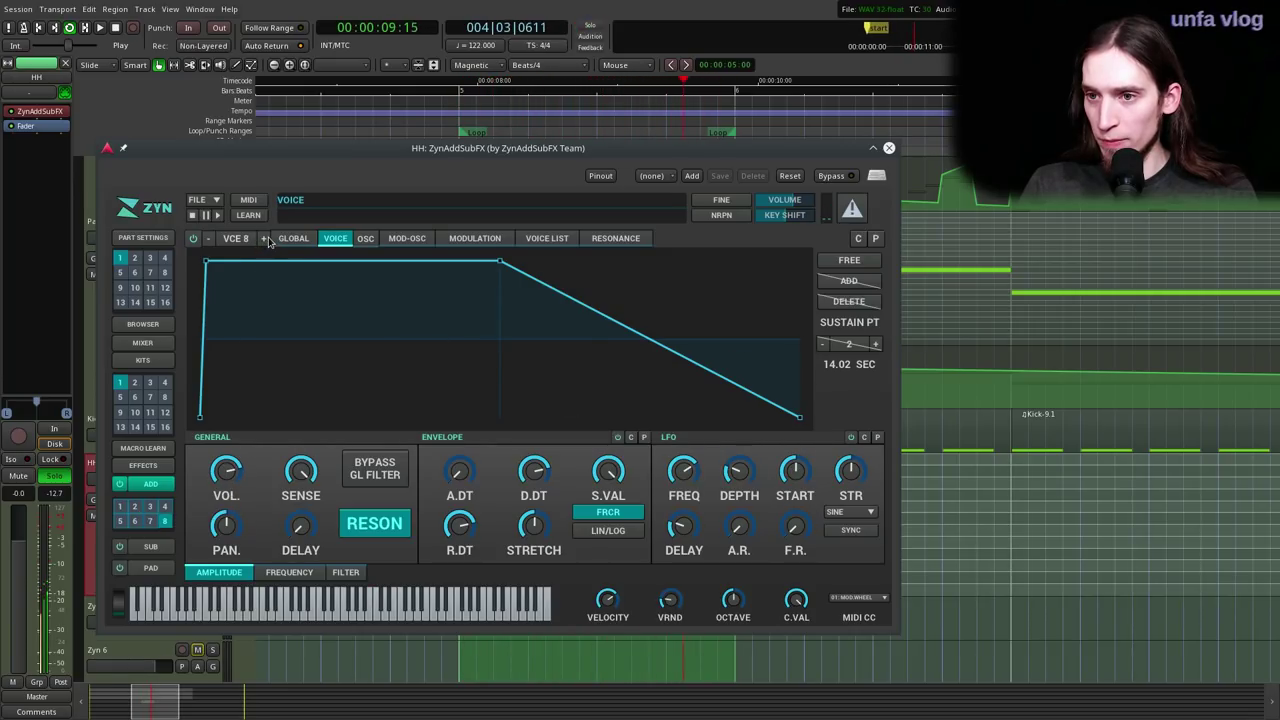
click(193, 238)
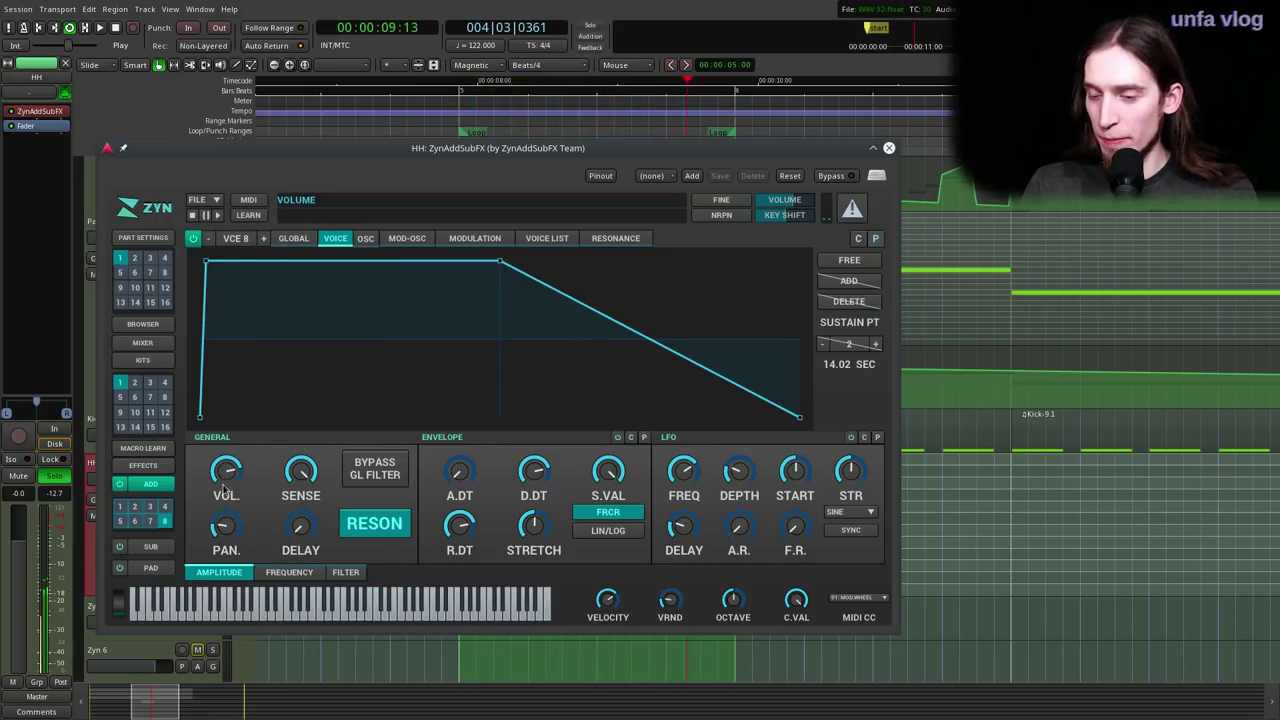
drag(227, 559, 224, 540)
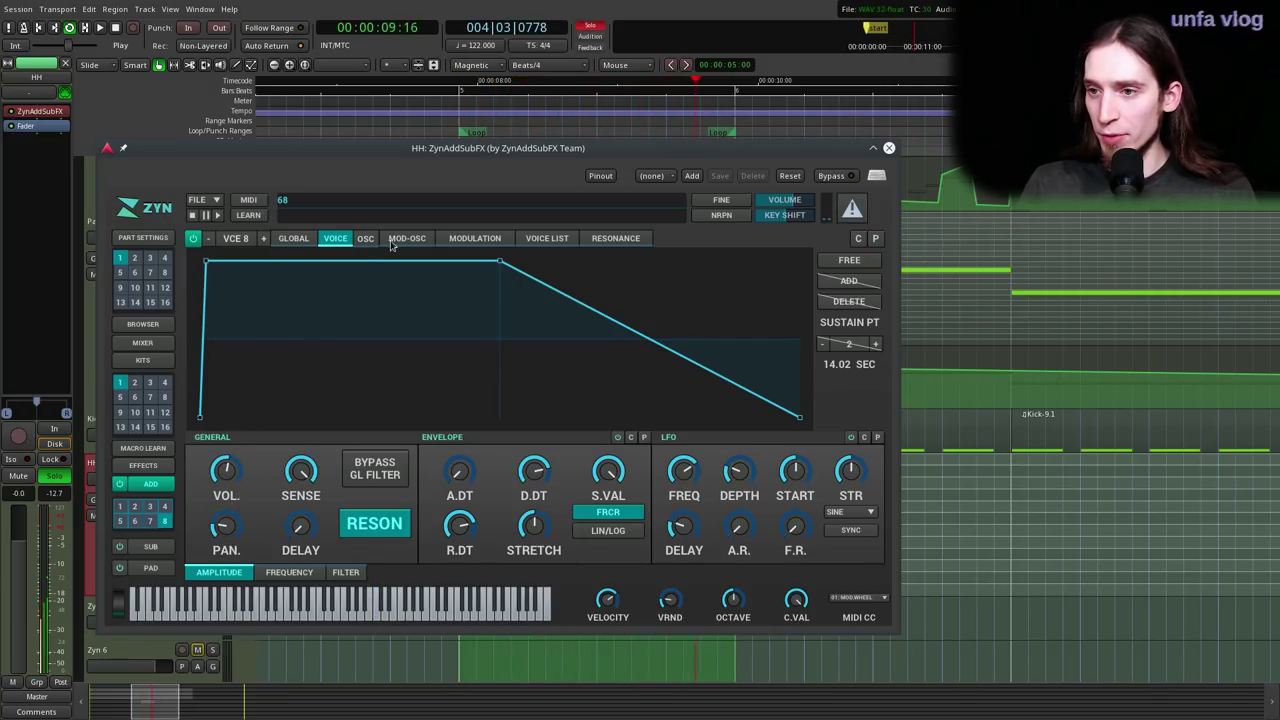
- Change voice 8's sound type to white noise
click(475, 238)
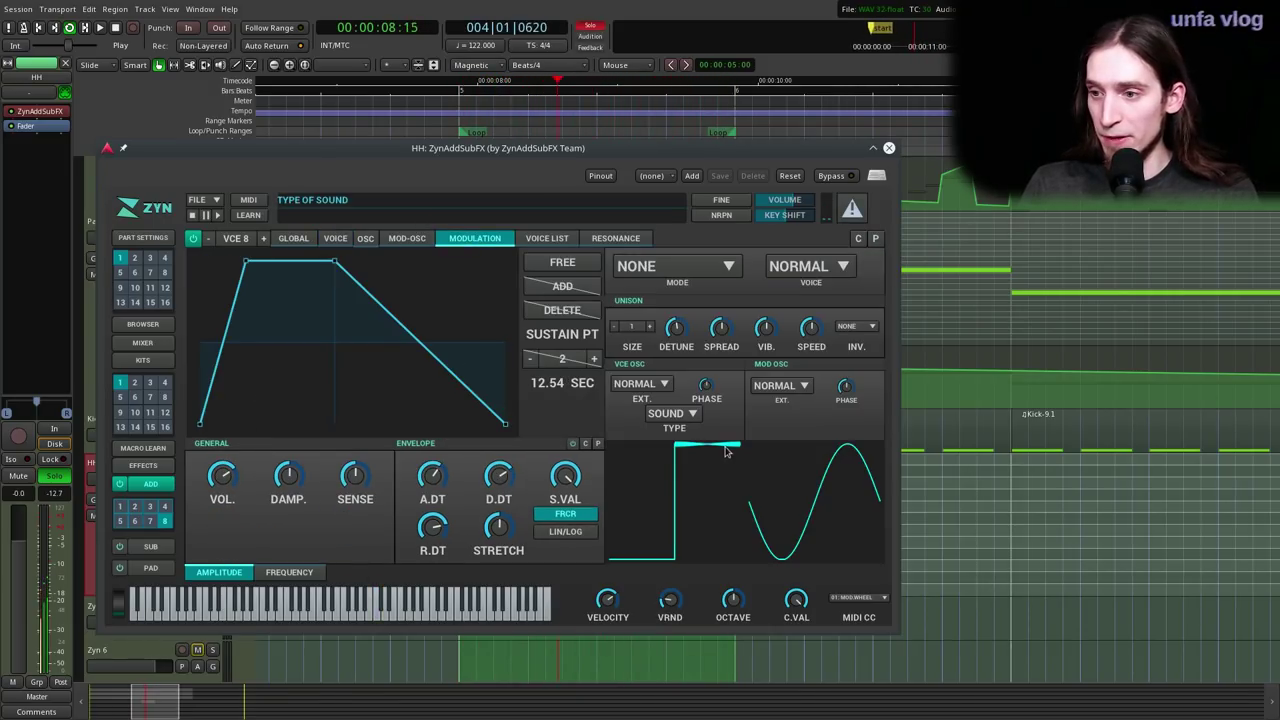
click(664, 386)
click(664, 386)
click(680, 413)
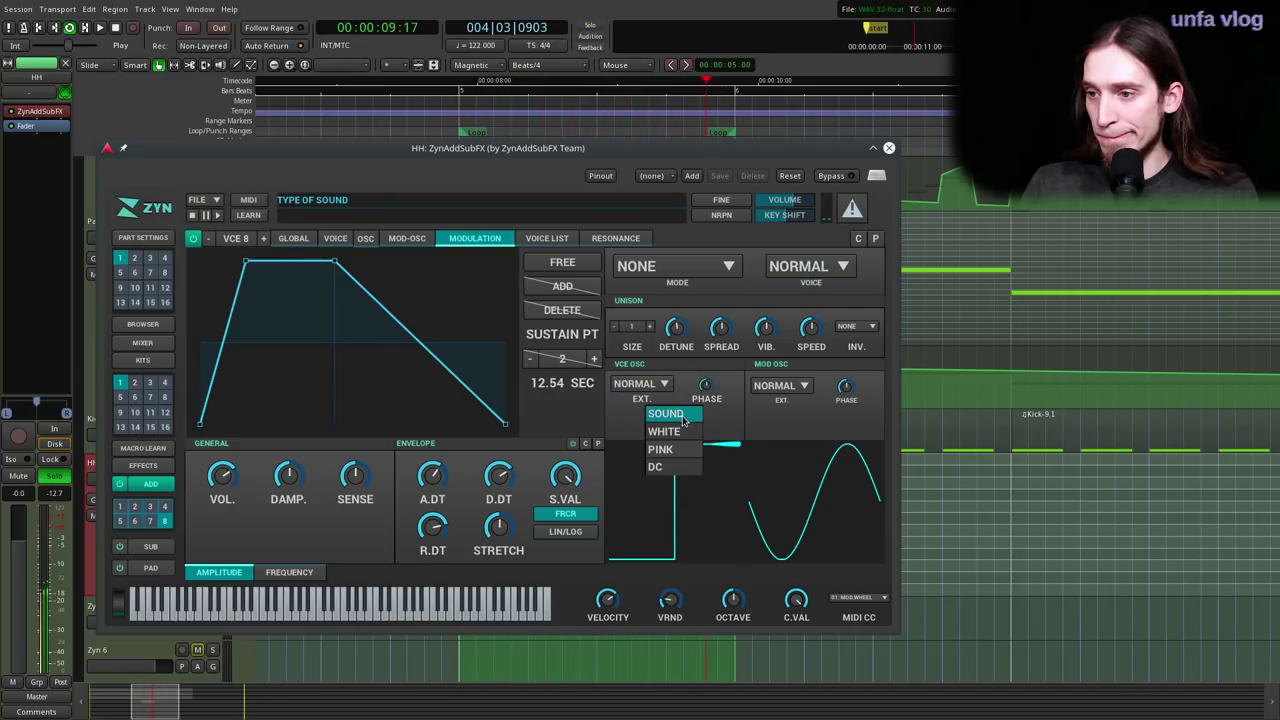
click(684, 434)
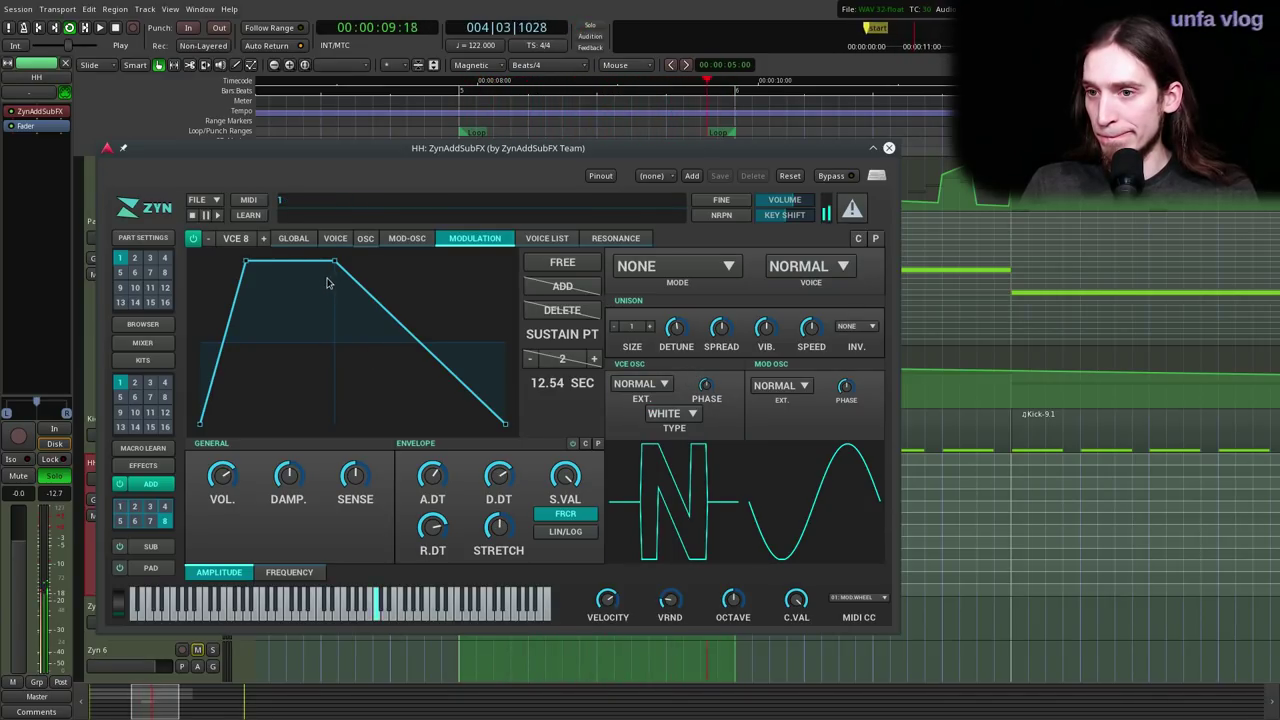
- Centre voice 8's panning, adjust its volume and set its unison size to 2 with maximum spread
click(335, 241)
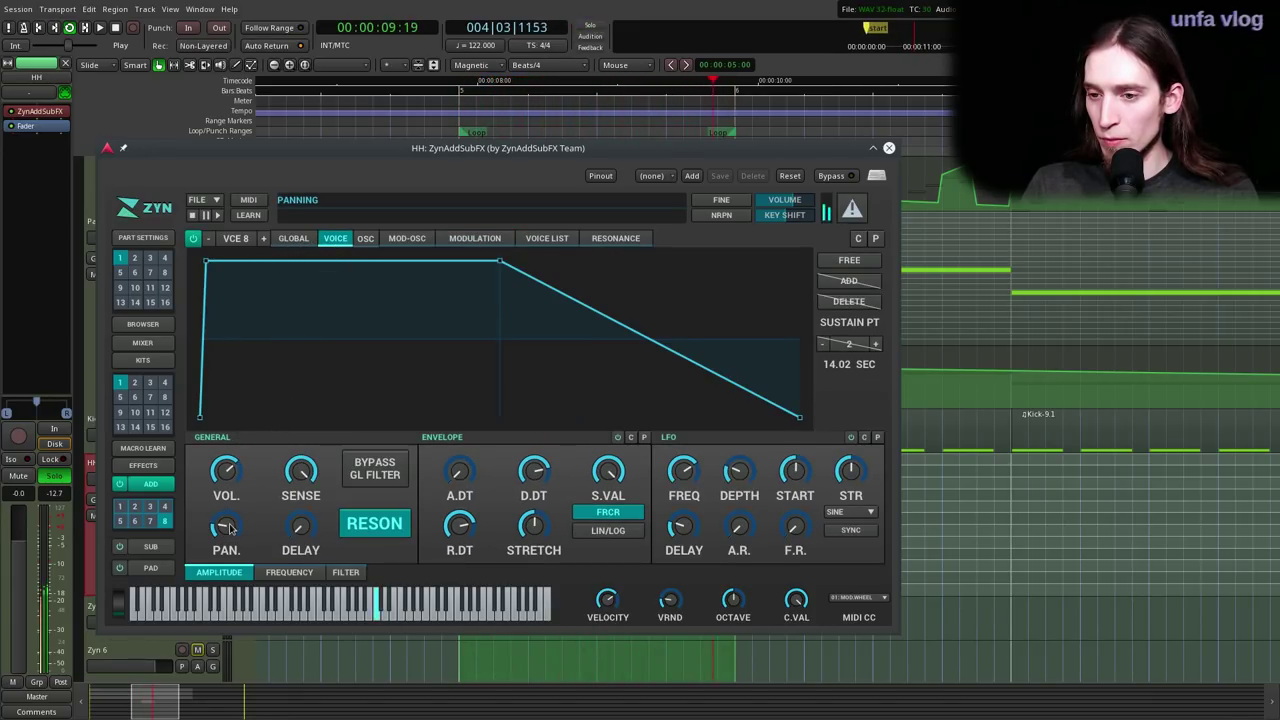
drag(229, 533, 229, 492)
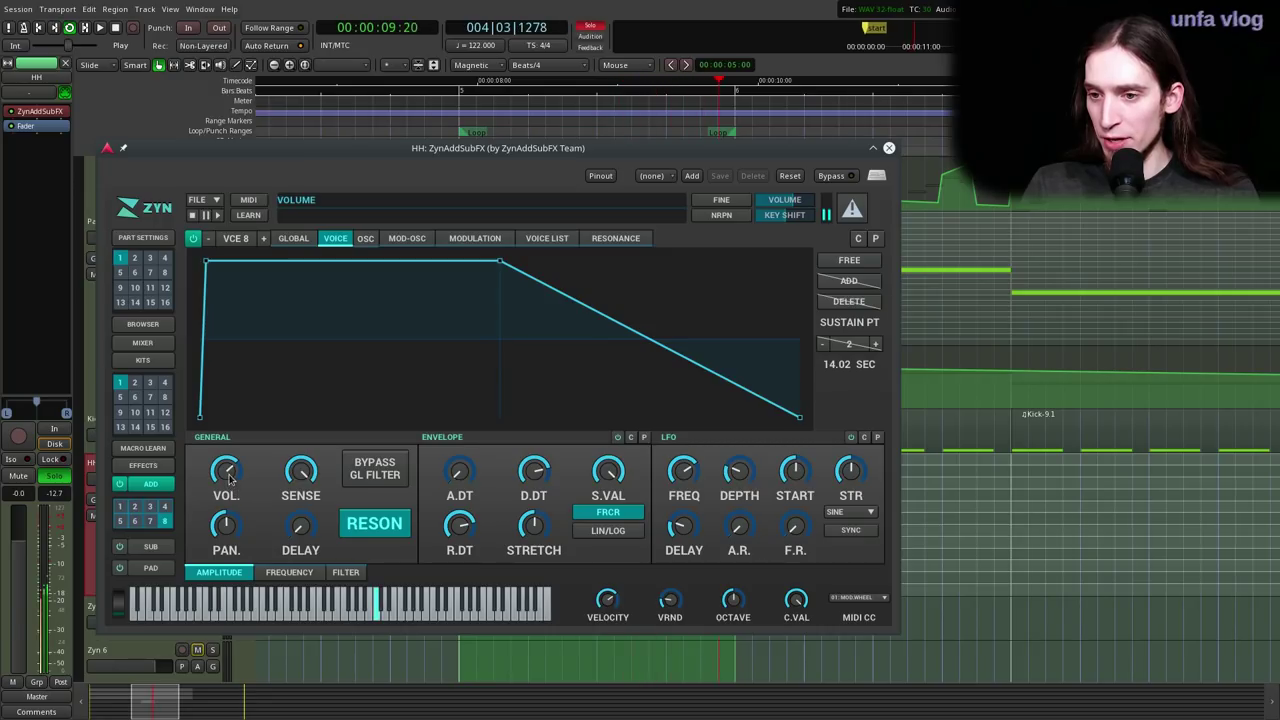
click(474, 238)
click(650, 326)
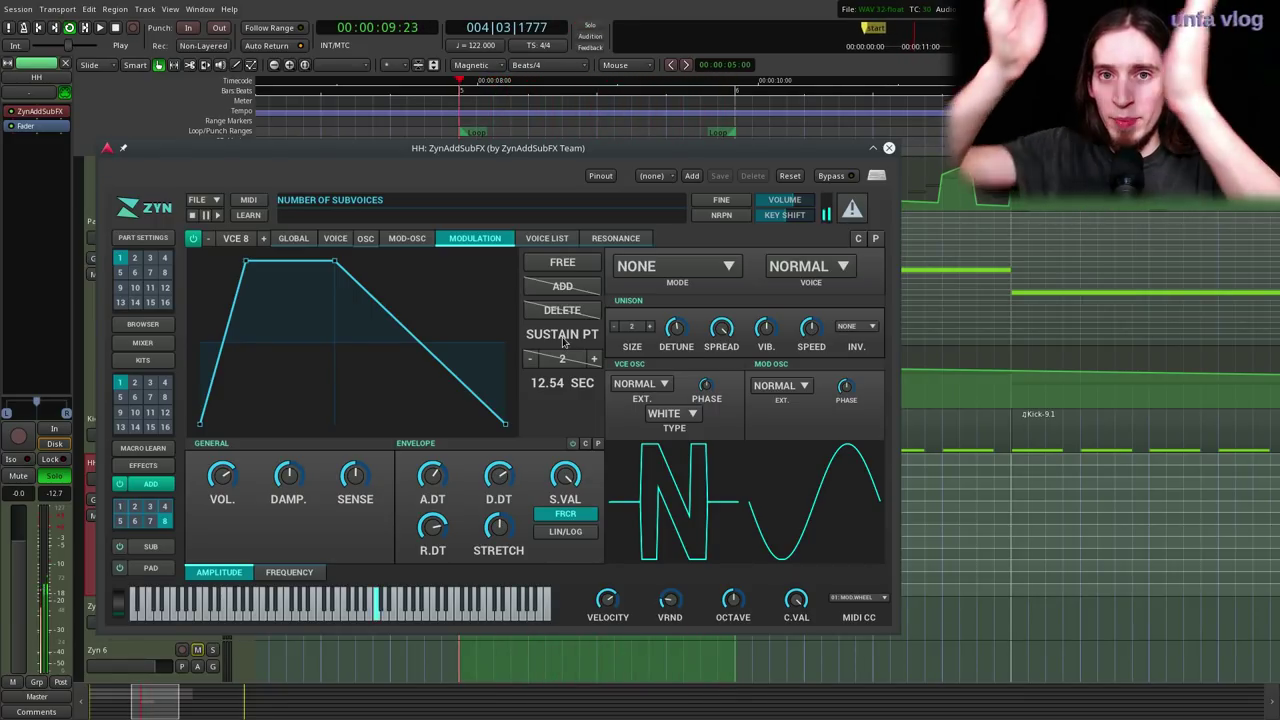
key(space)
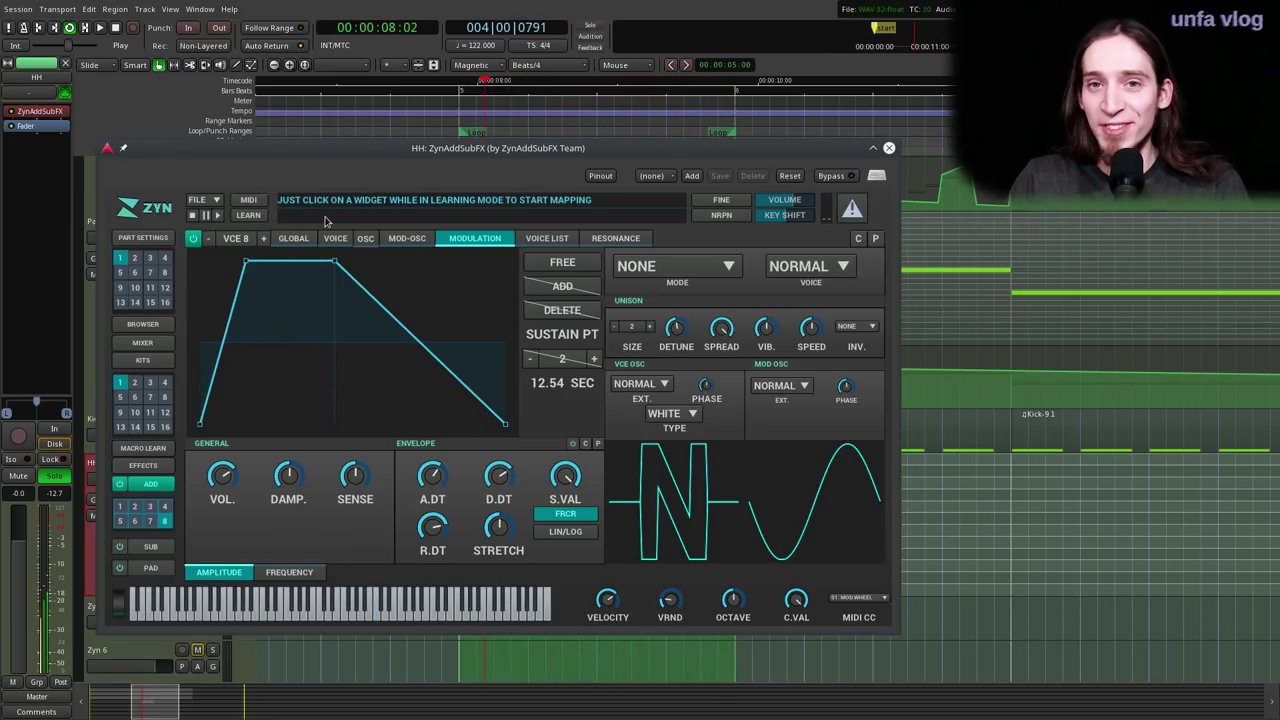
- Set the global filter type to HP2, adjust its Q and raise the cutoff
click(290, 239)
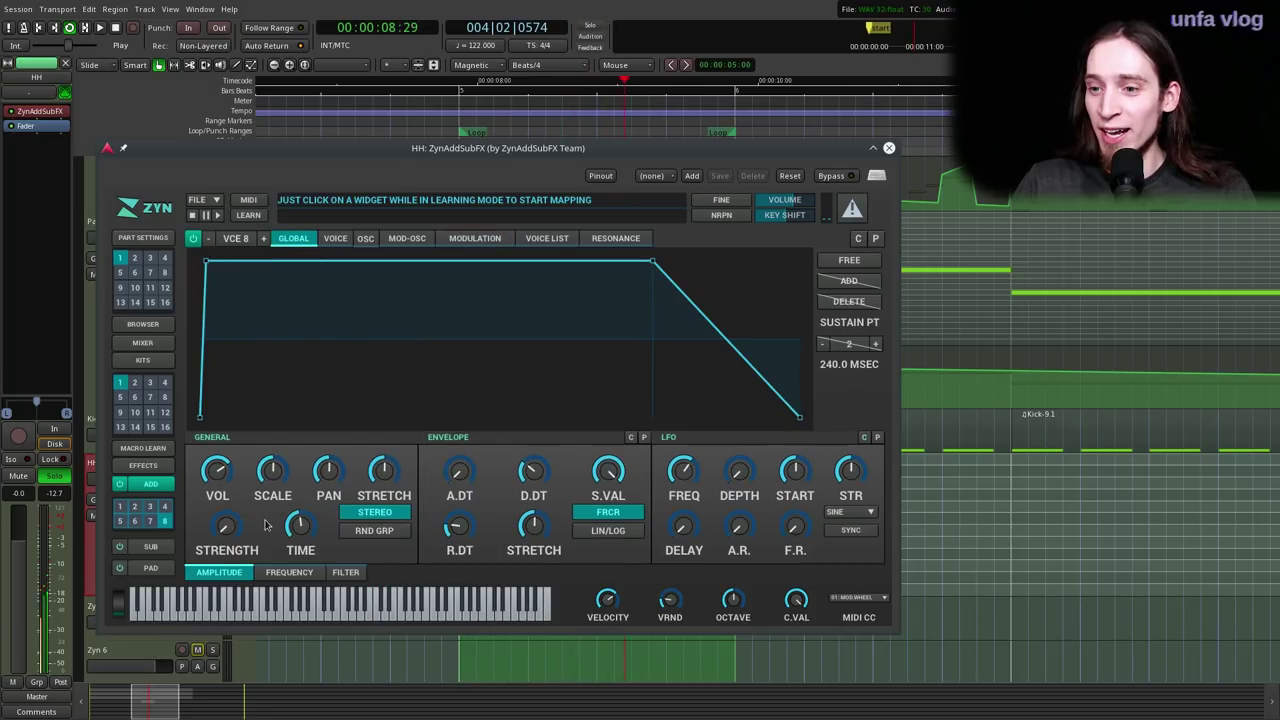
click(345, 573)
click(286, 524)
click(311, 524)
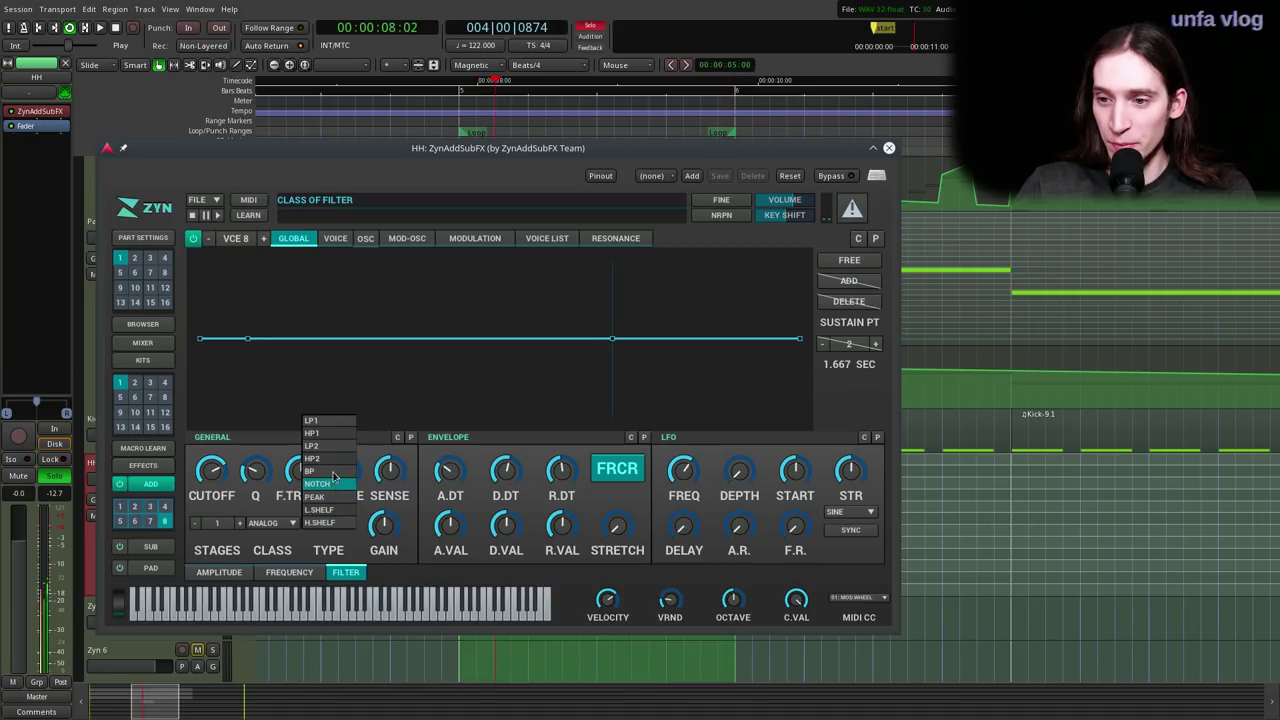
click(334, 460)
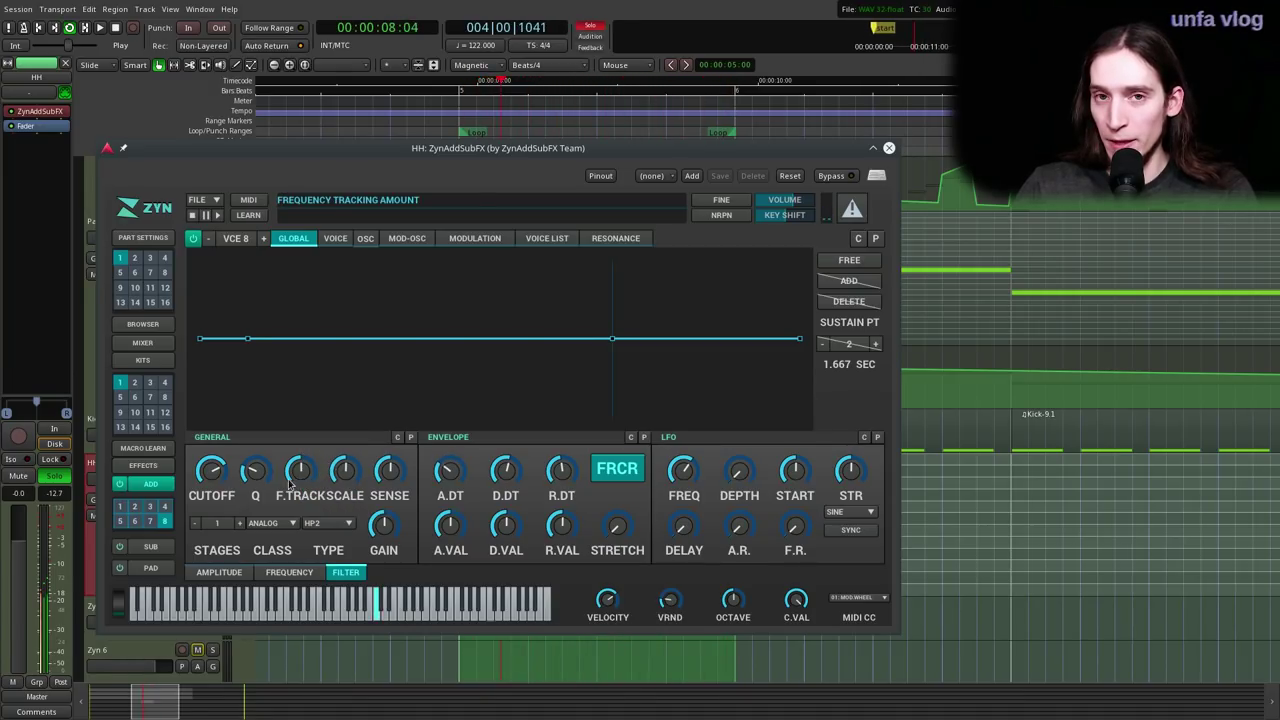
drag(266, 476, 302, 466)
click(336, 441)
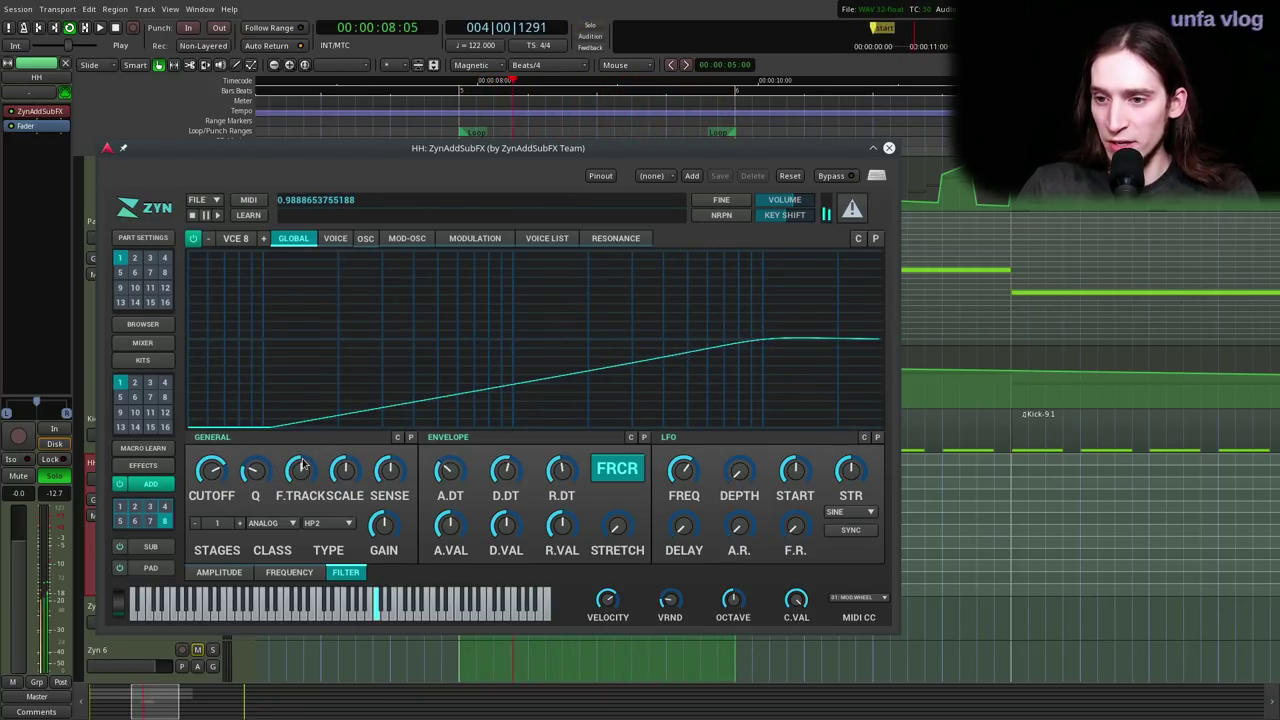
mouse_move(213, 472)
mouse_down()
mouse_move(222, 463)
mouse_move(219, 490)
mouse_up()
- Turn the global amplitude envelope's sustain down to minimum and shorten its decay
click(219, 572)
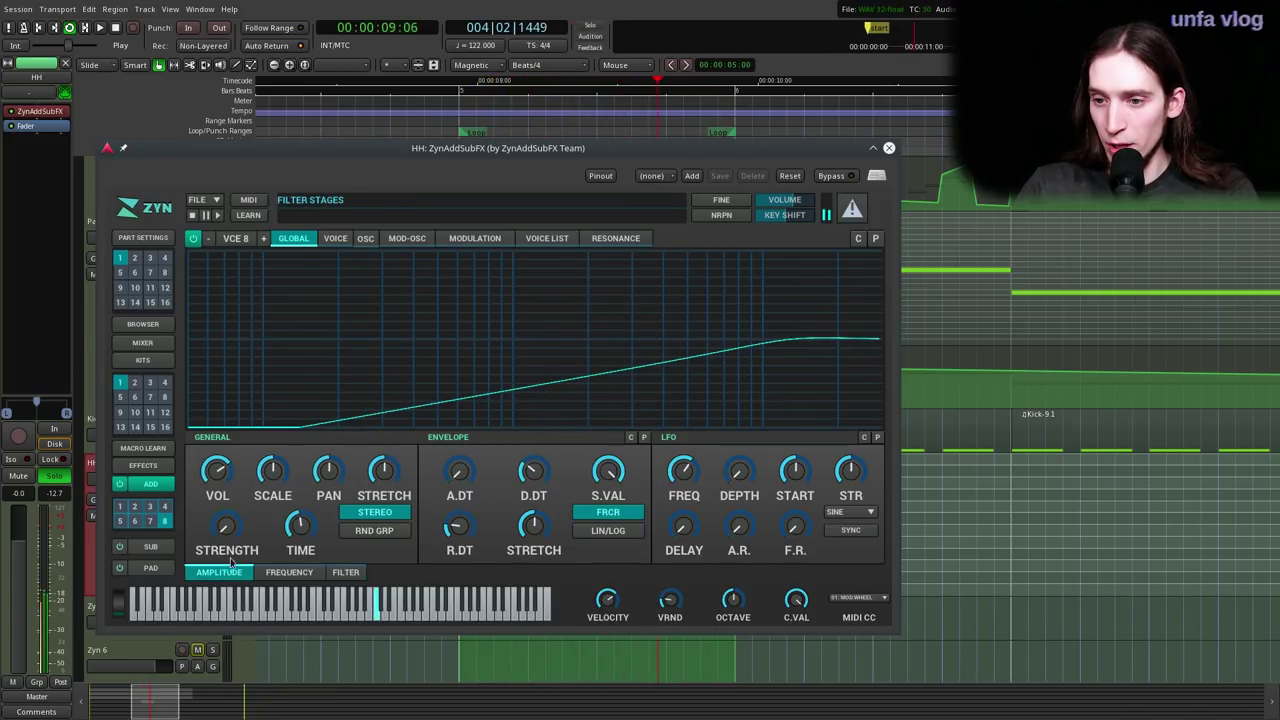
click(466, 441)
drag(608, 470, 539, 486)
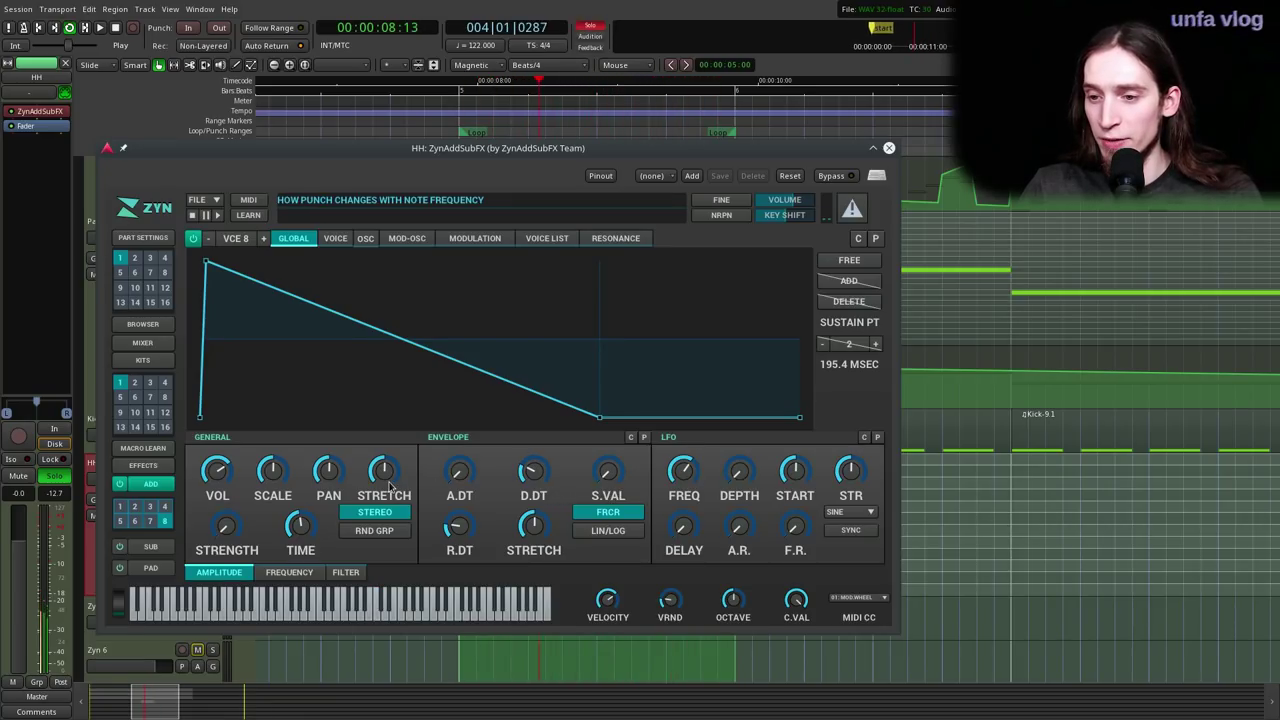
- Return to voice 1 and set its unison detune to 48
click(210, 239)
click(210, 239)
click(210, 239)
click(210, 239)
click(210, 239)
click(210, 239)
click(210, 239)
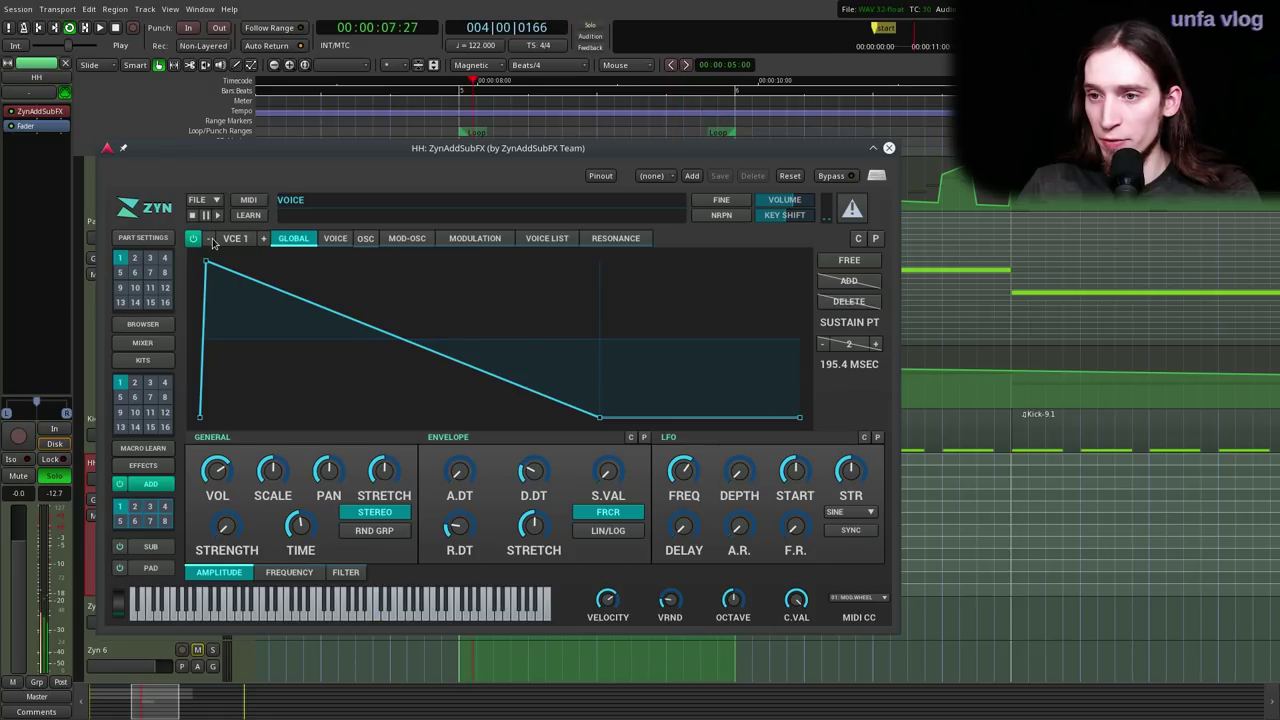
click(529, 241)
click(407, 239)
click(472, 240)
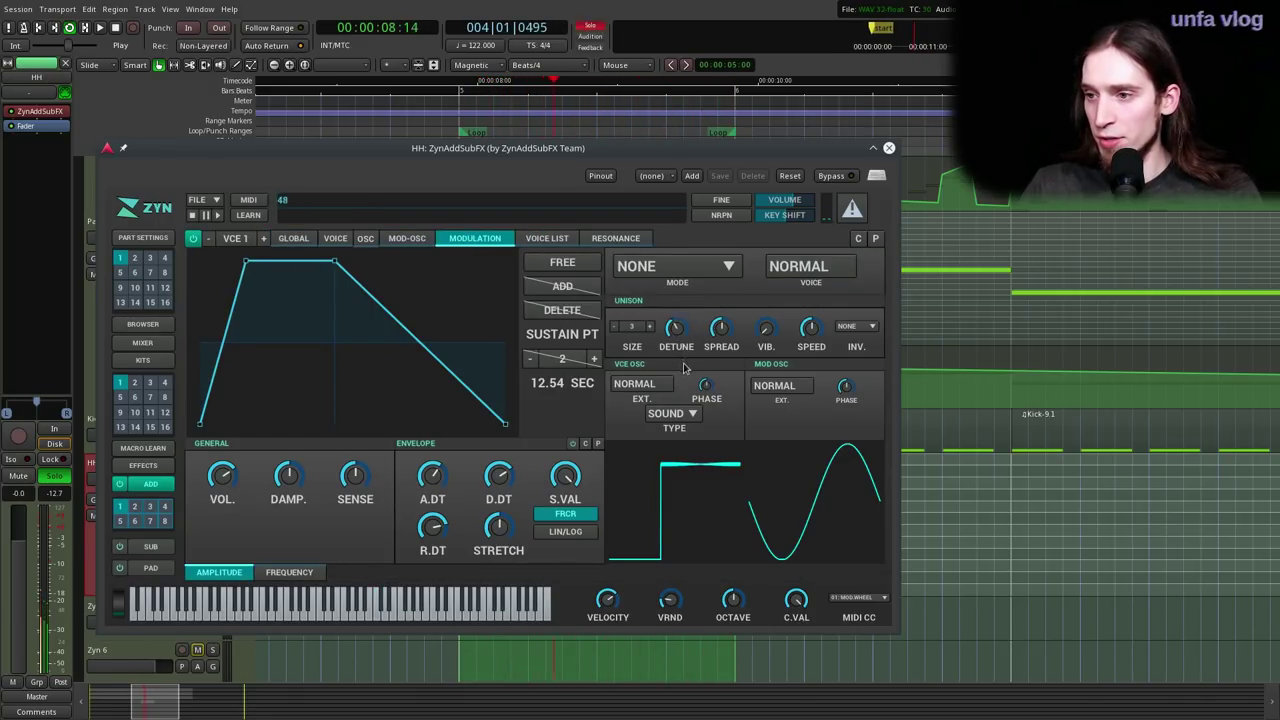
- Check the unison settings of voices 2 to 4 and return to voice 1
click(265, 239)
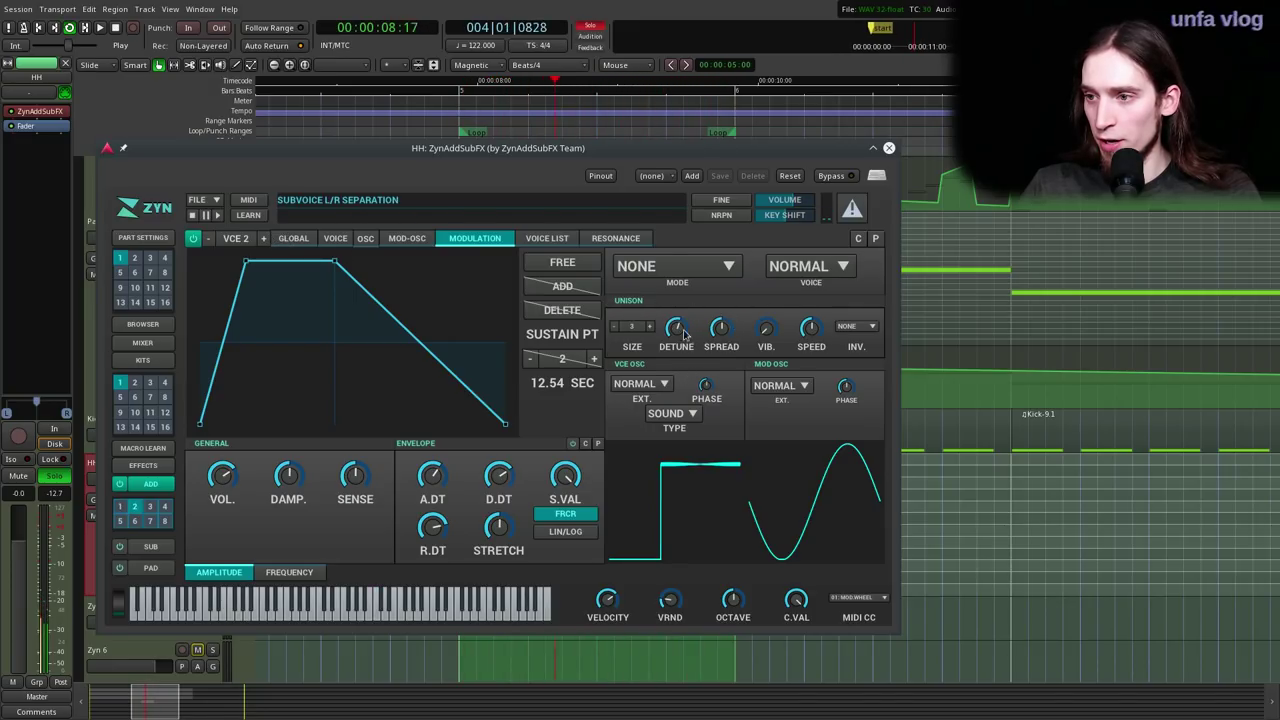
click(264, 239)
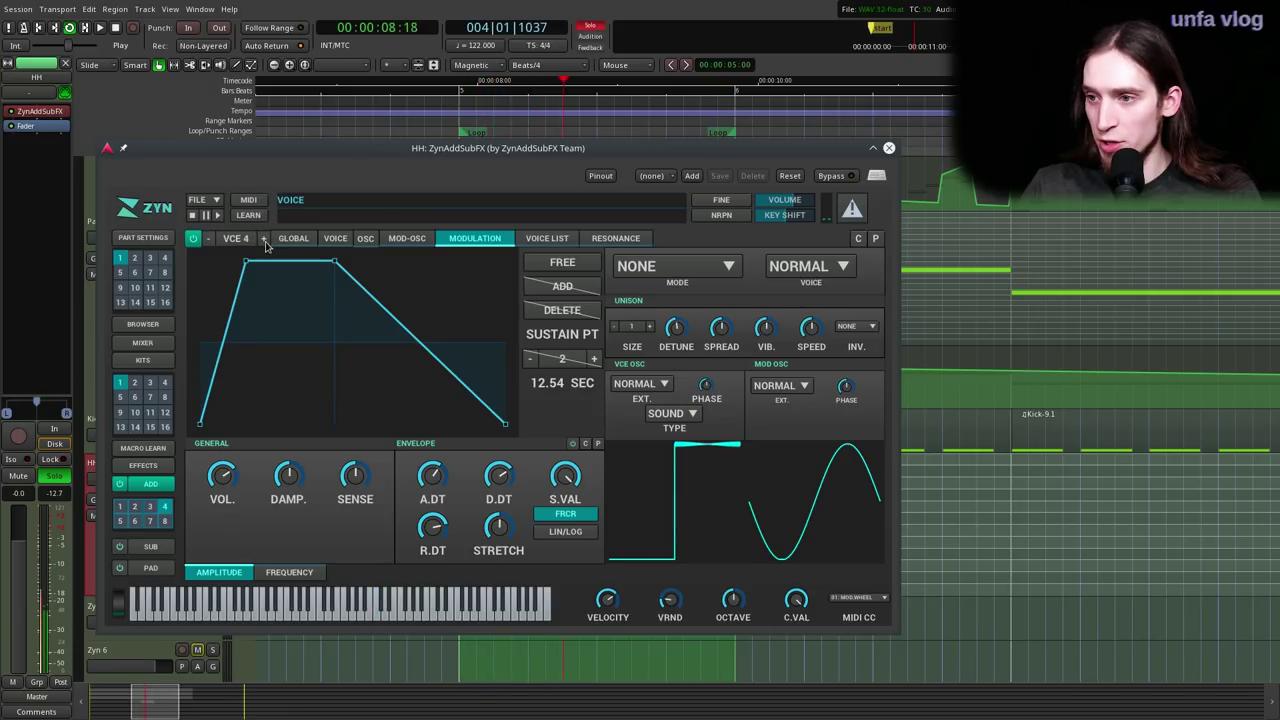
click(209, 239)
click(209, 240)
- Set the octave in the synth's global frequency settings to -1
click(293, 239)
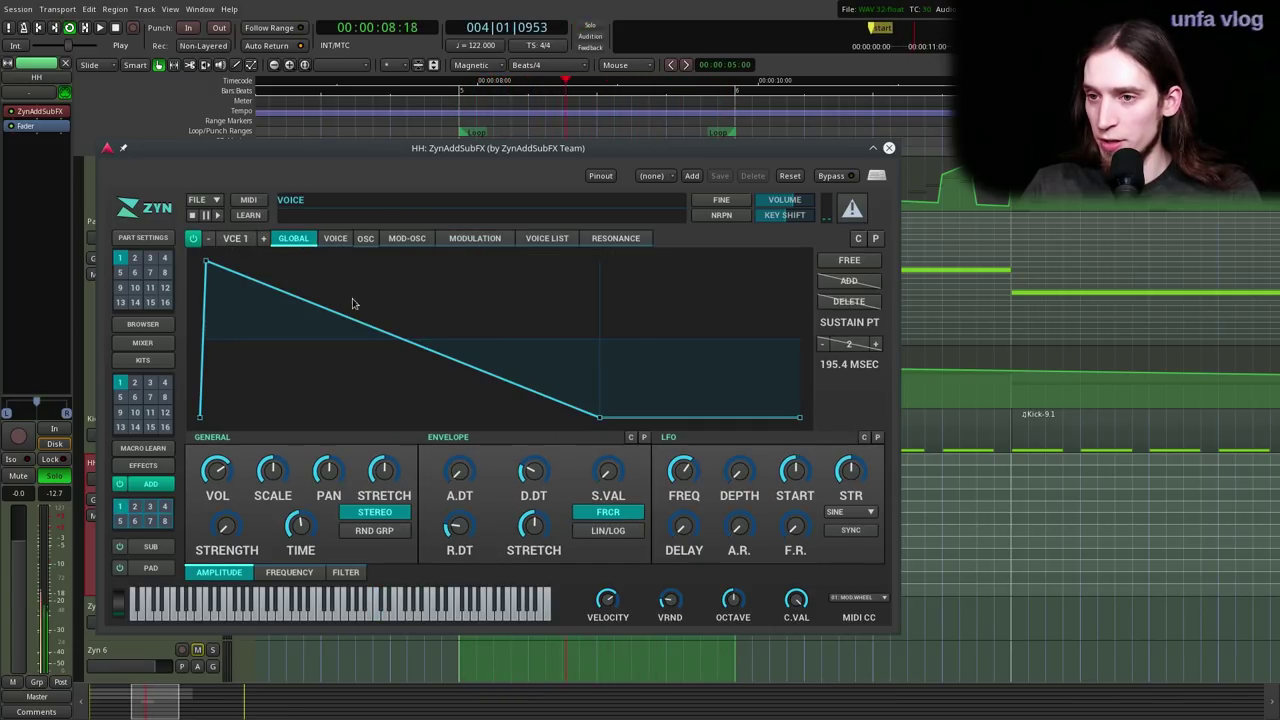
click(291, 576)
click(330, 469)
click(269, 469)
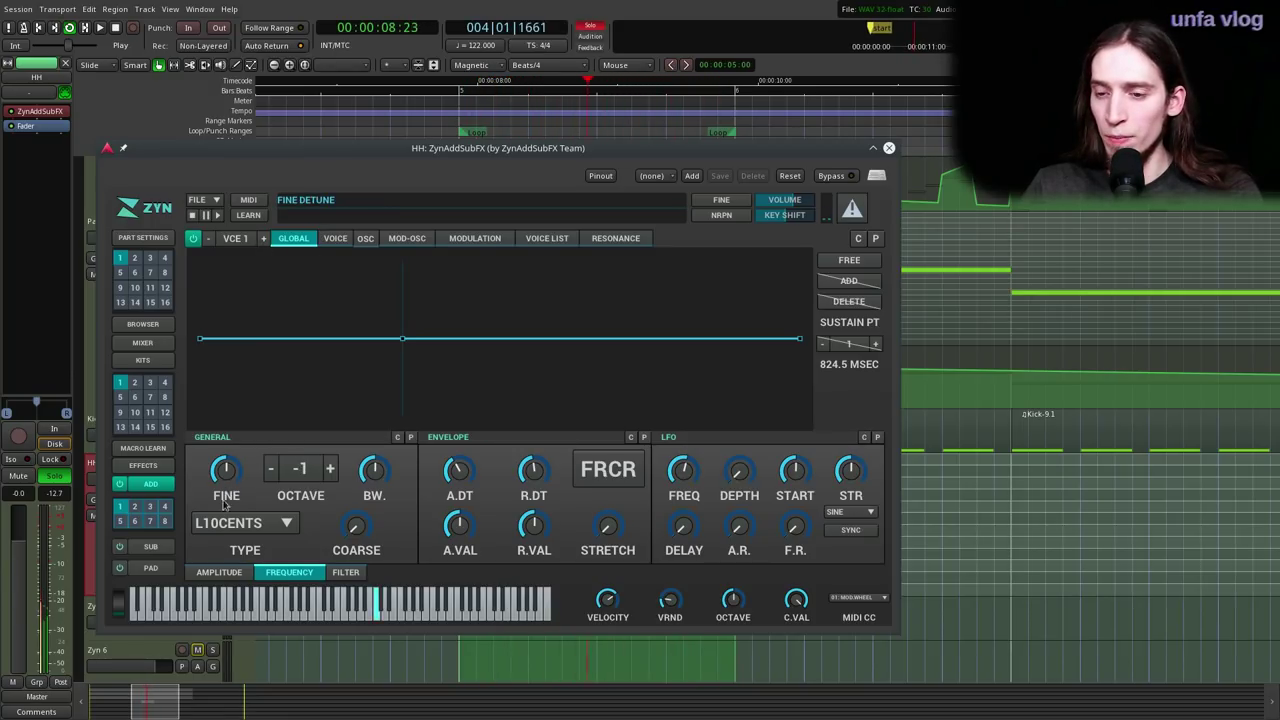
- Add a Reverb as the first part insertion effect, raising its low-pass and high-pass filters and shortening its time
click(143, 465)
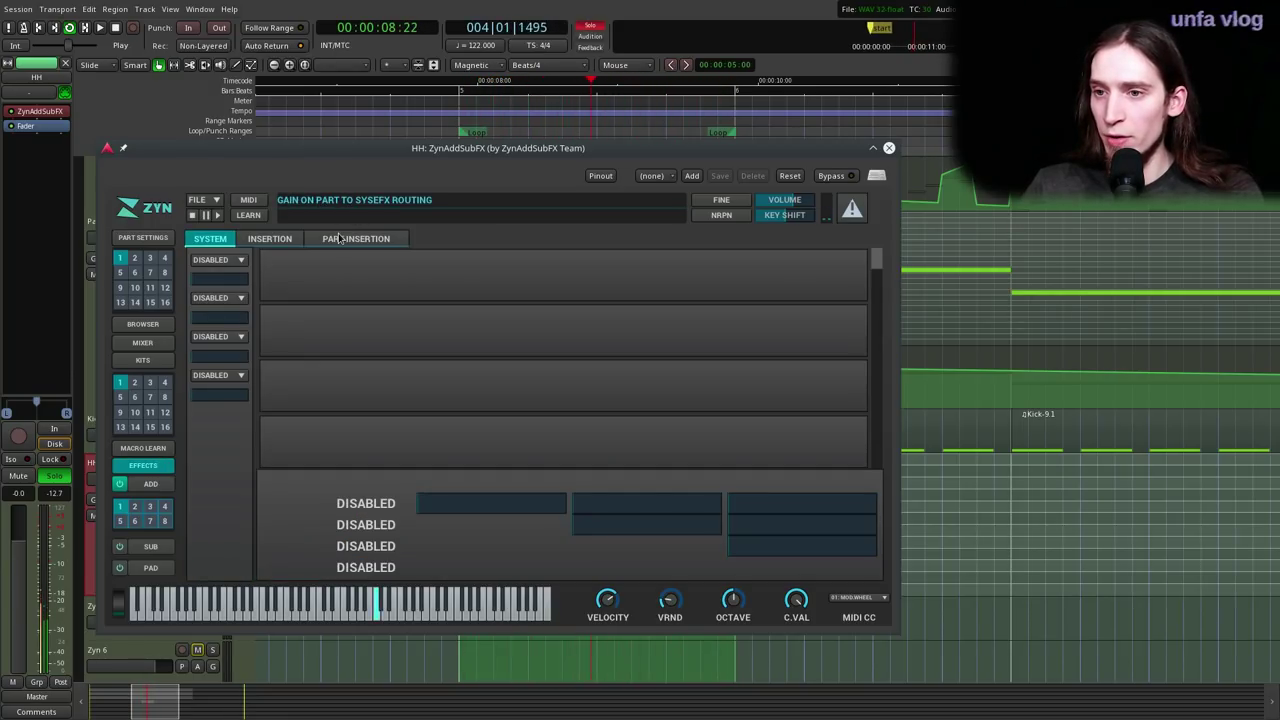
click(356, 238)
click(218, 260)
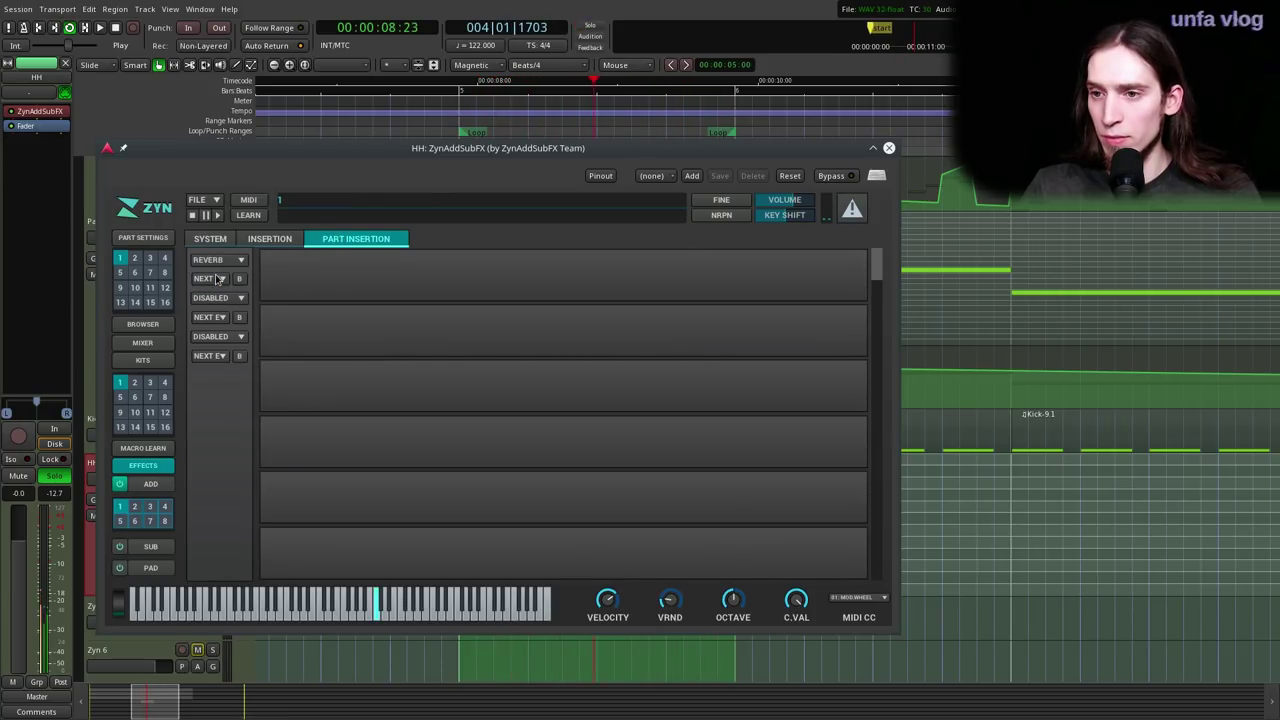
click(218, 273)
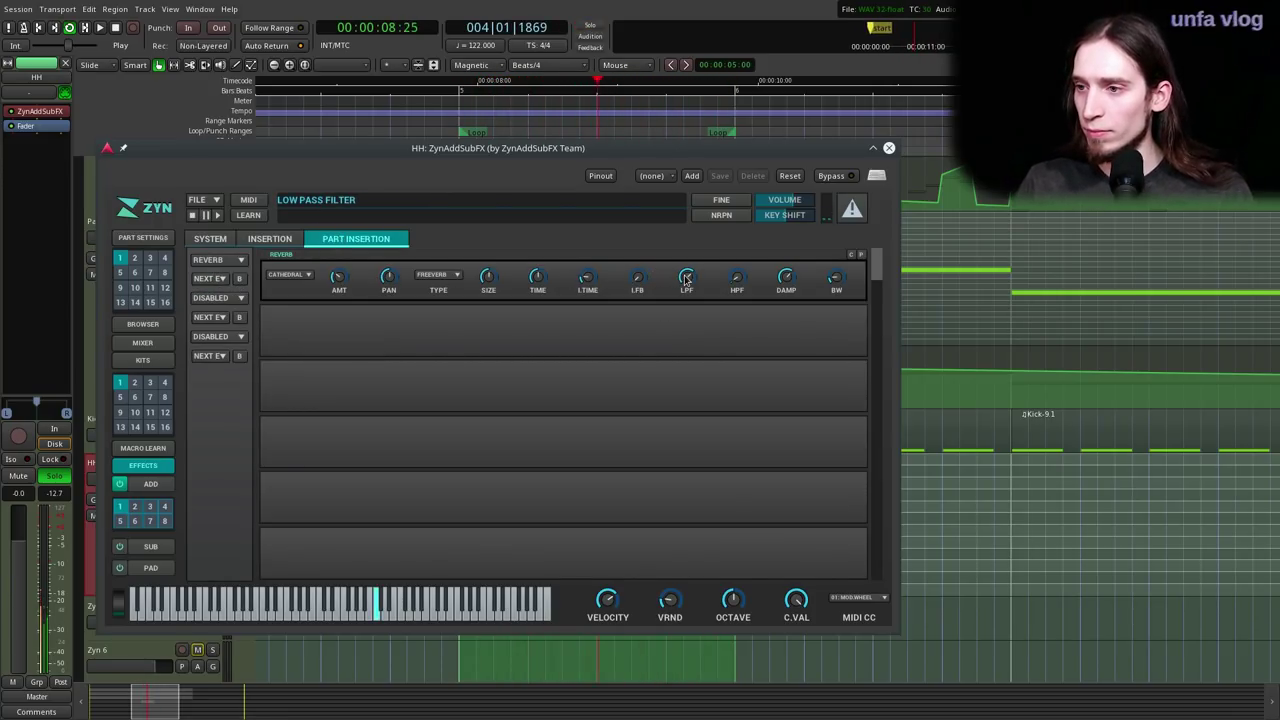
drag(739, 279, 748, 222)
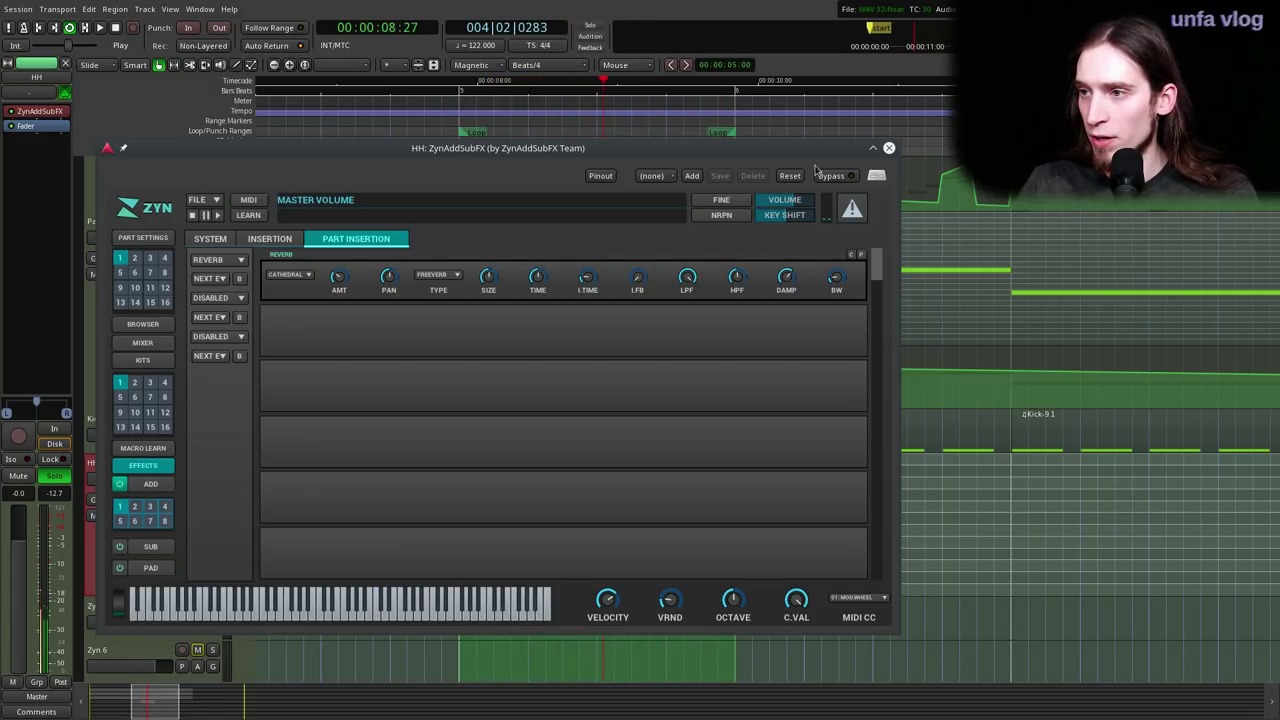
click(872, 148)
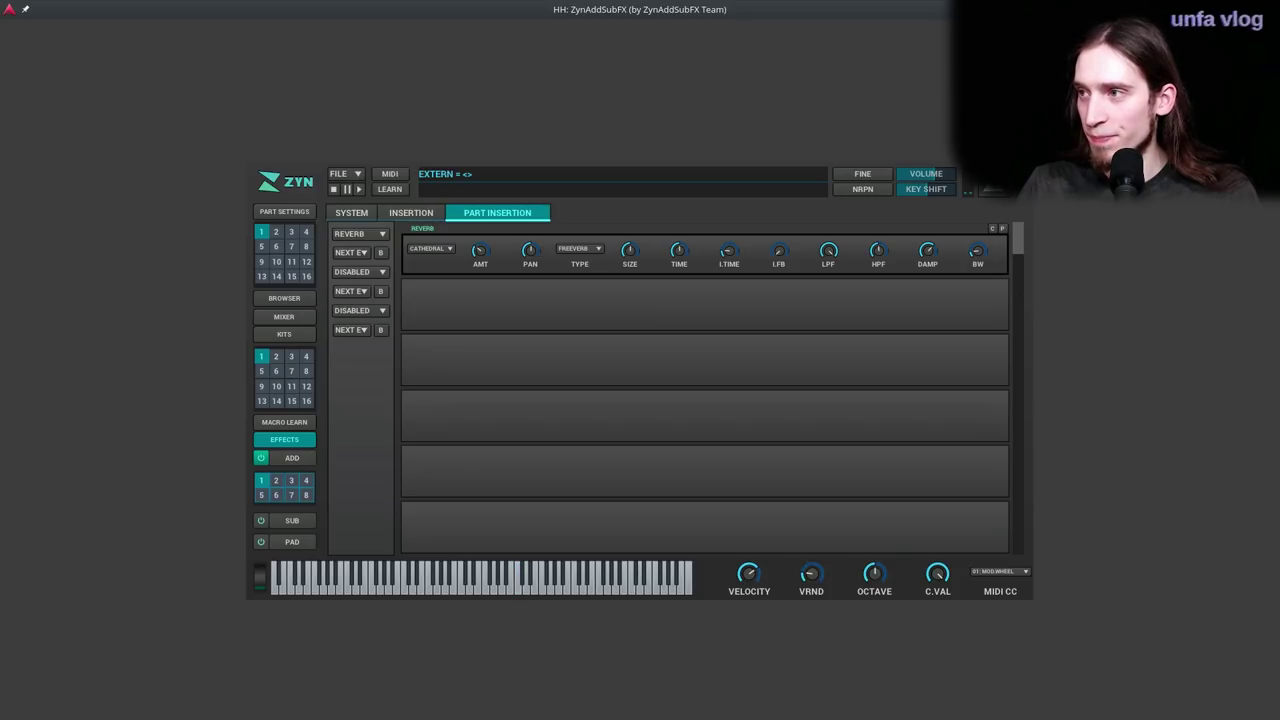
click(1252, 9)
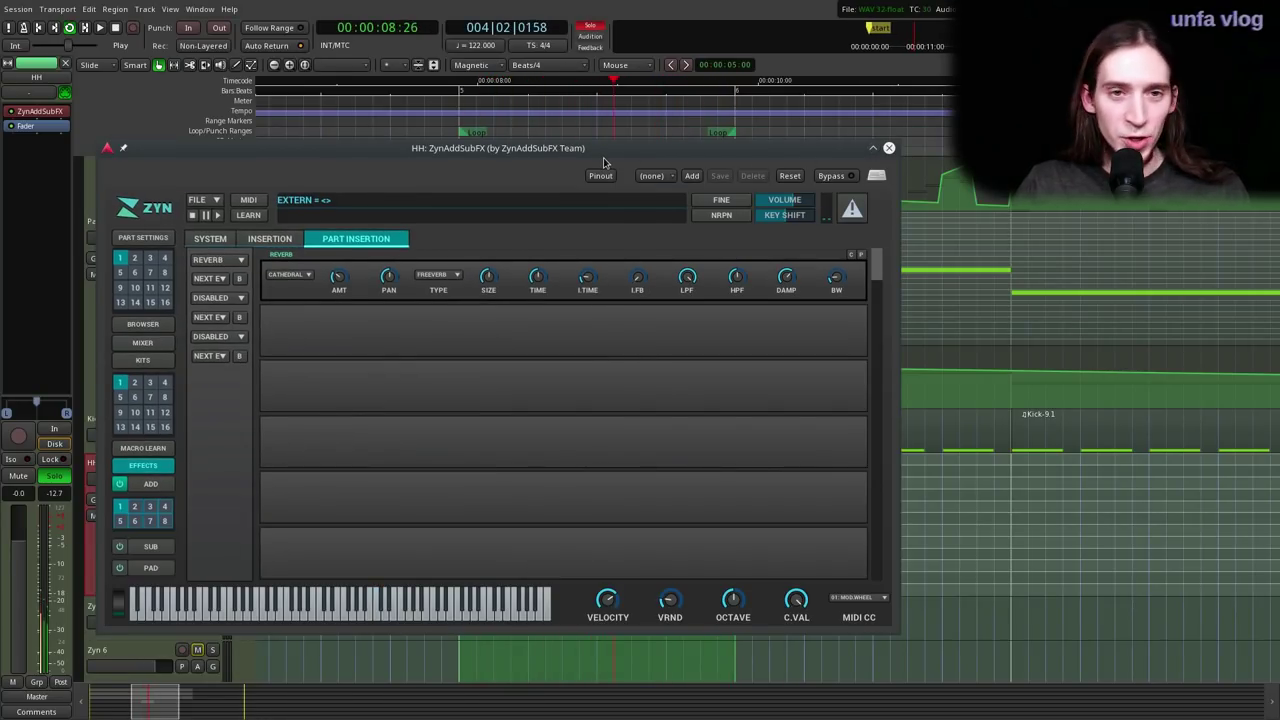
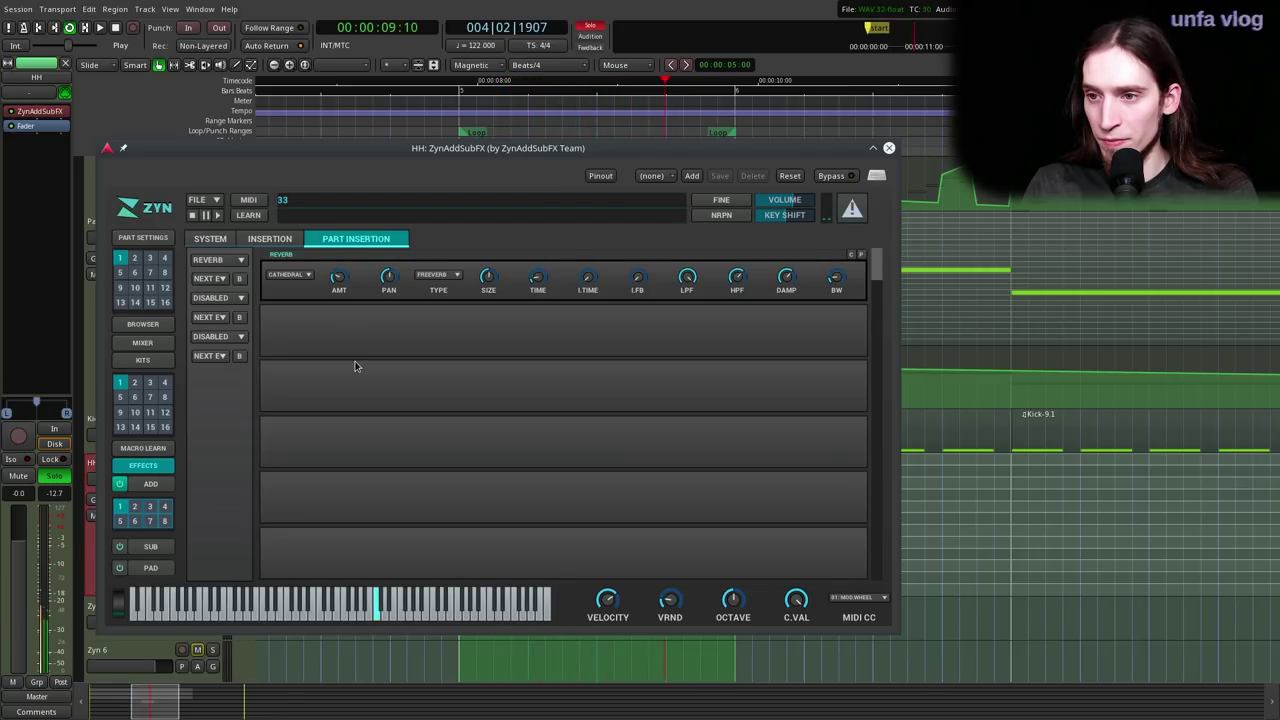
- Add an EQ as the second part insertion effect and make filter 1 a broad PEAK boost at a high frequency
click(219, 298)
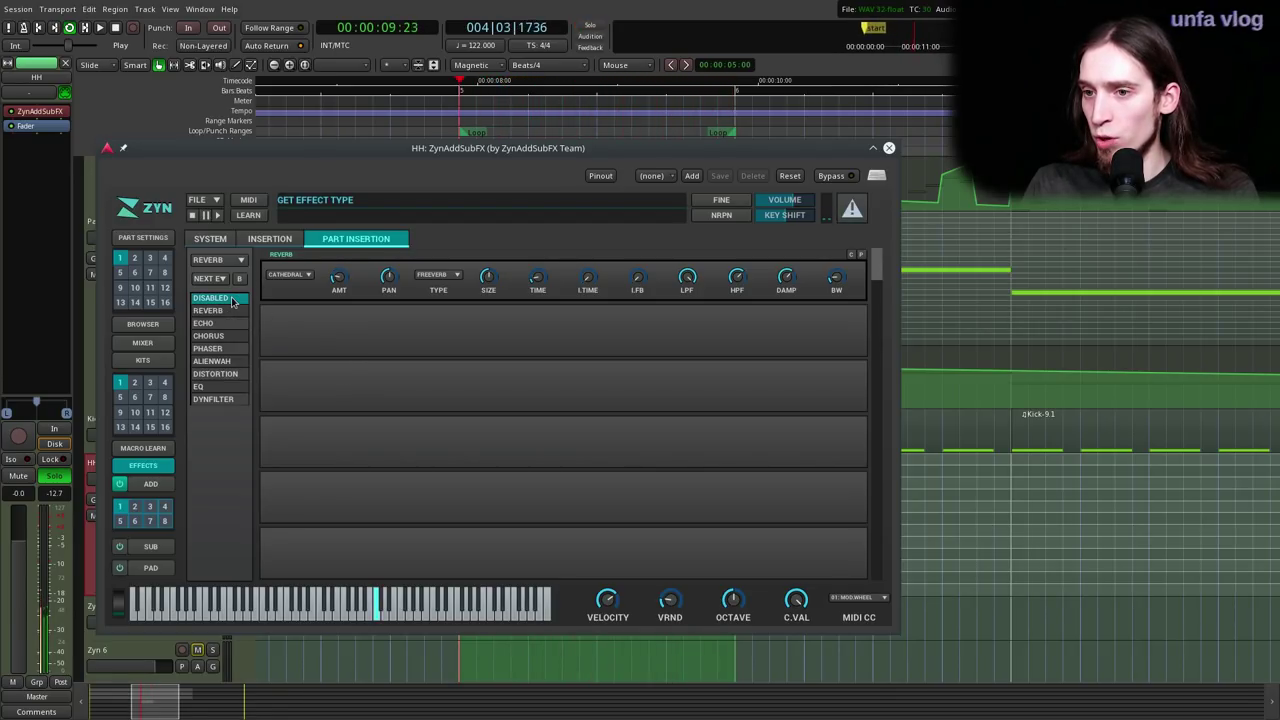
click(214, 393)
click(611, 389)
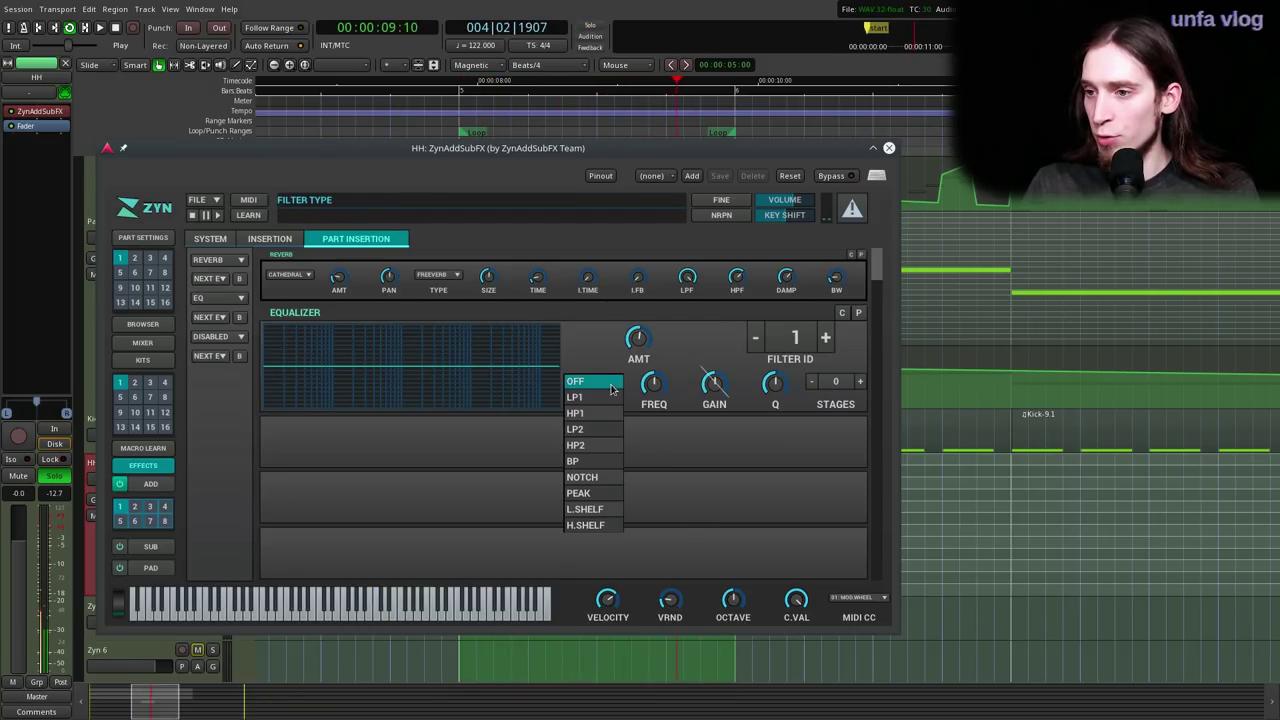
click(592, 493)
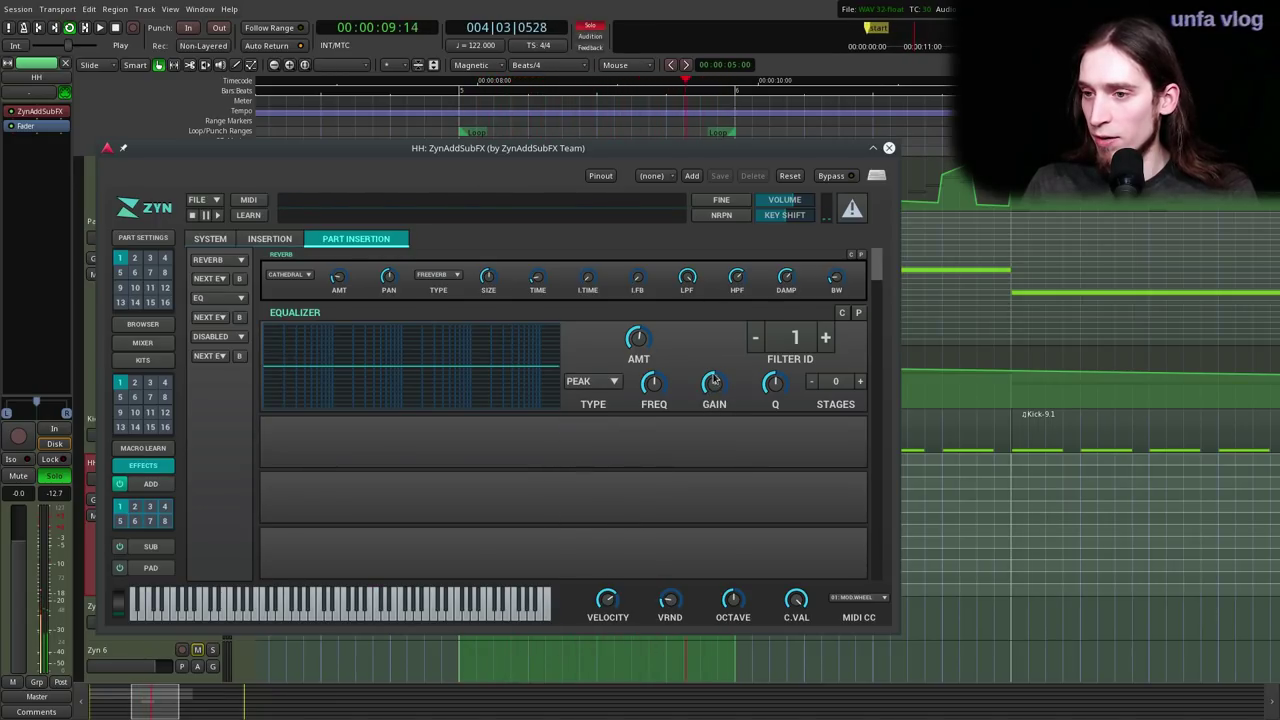
drag(773, 382, 740, 413)
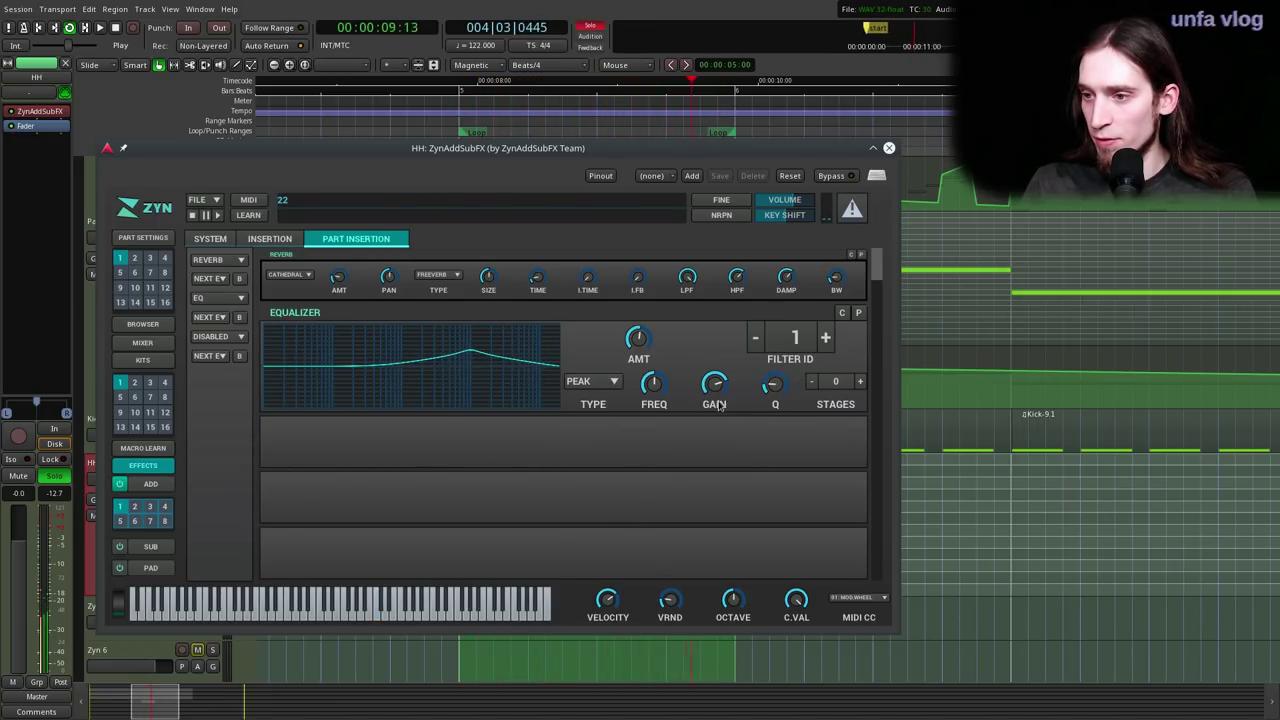
drag(663, 383, 671, 334)
drag(774, 384, 711, 389)
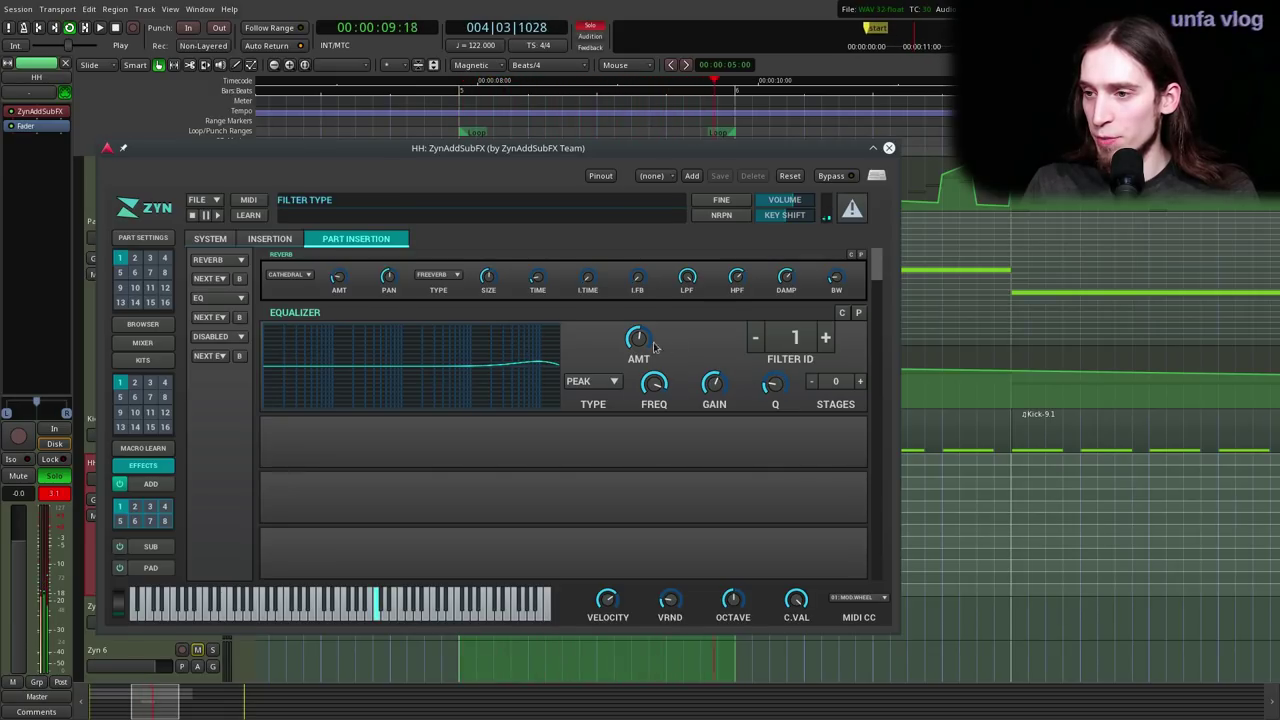
- Set EQ filter 2 to PEAK, boosting its gain, raising its frequency and lowering its Q slightly
click(825, 338)
click(592, 381)
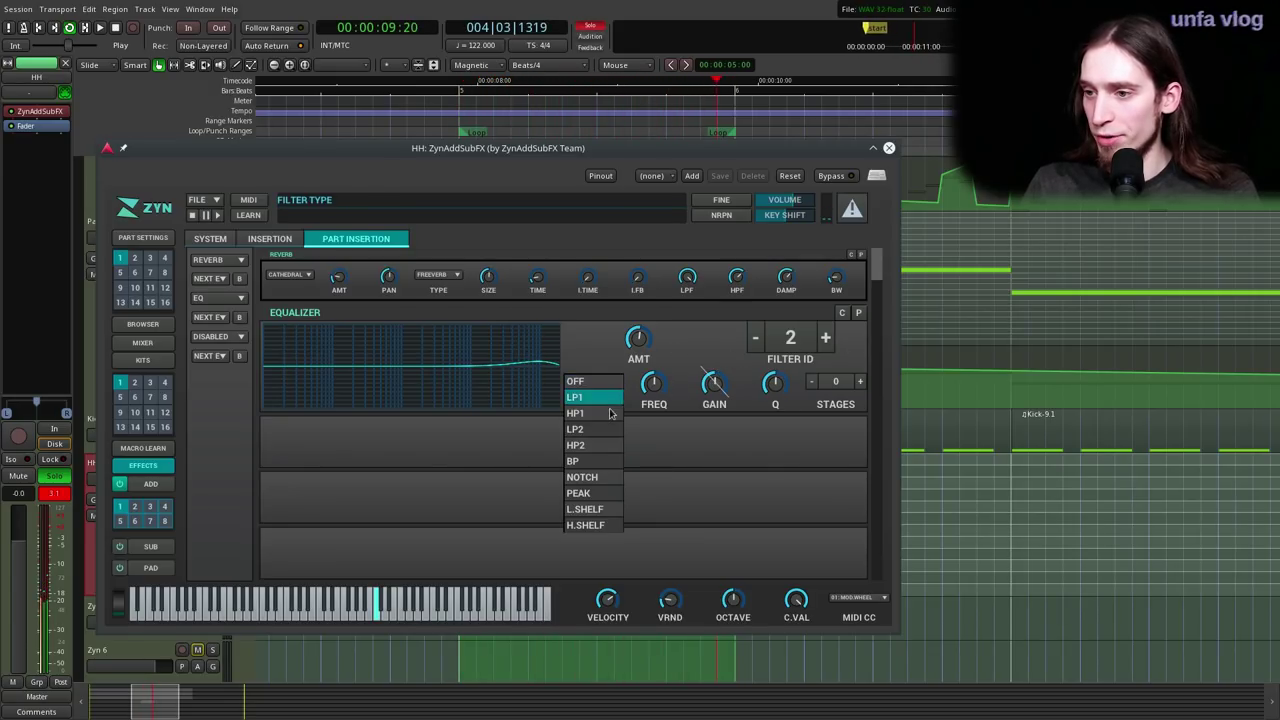
click(581, 494)
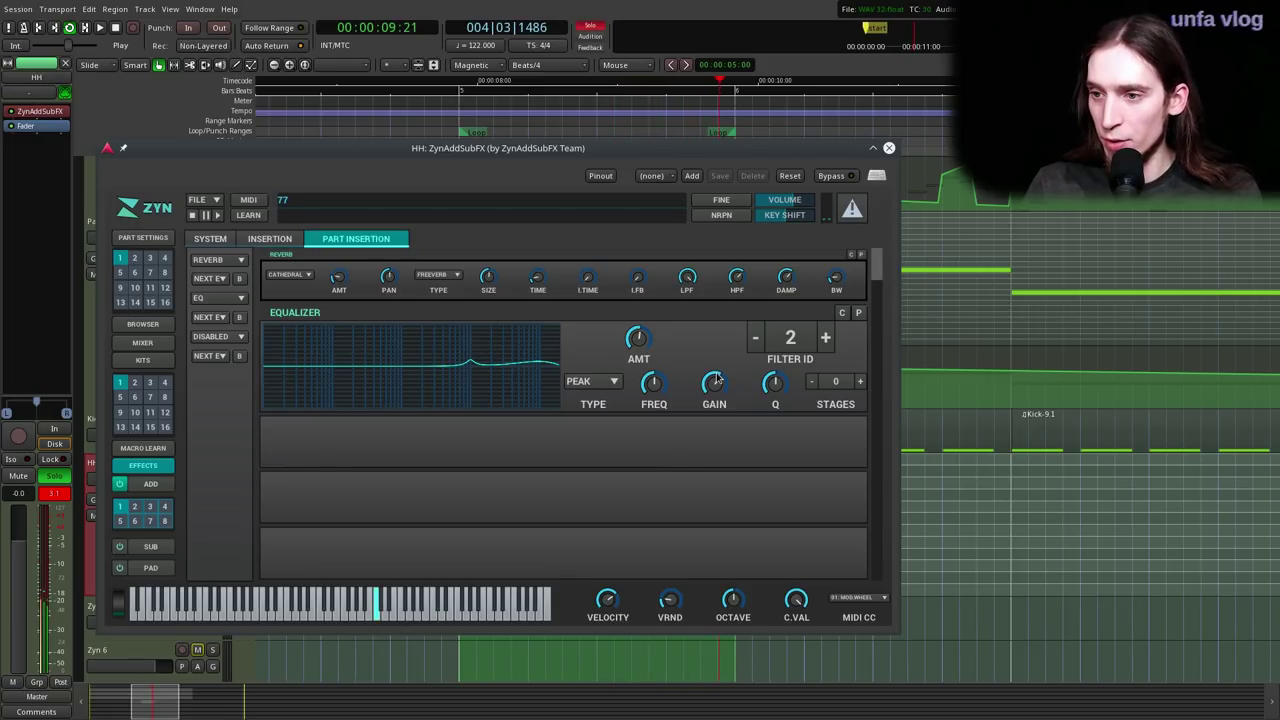
drag(658, 378, 667, 347)
drag(780, 425, 768, 393)
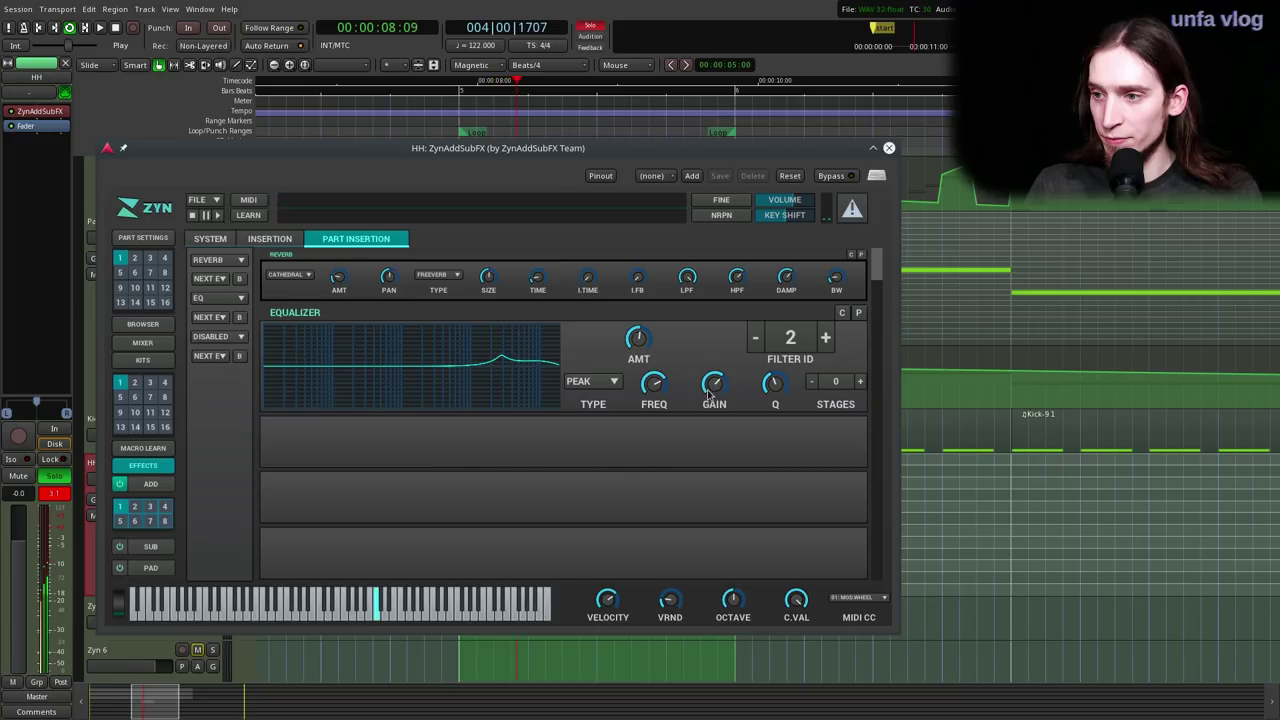
- Set EQ filter 3 to L.SHELF with 4 stages, gain turned fully down and frequency at 55
click(826, 338)
click(603, 386)
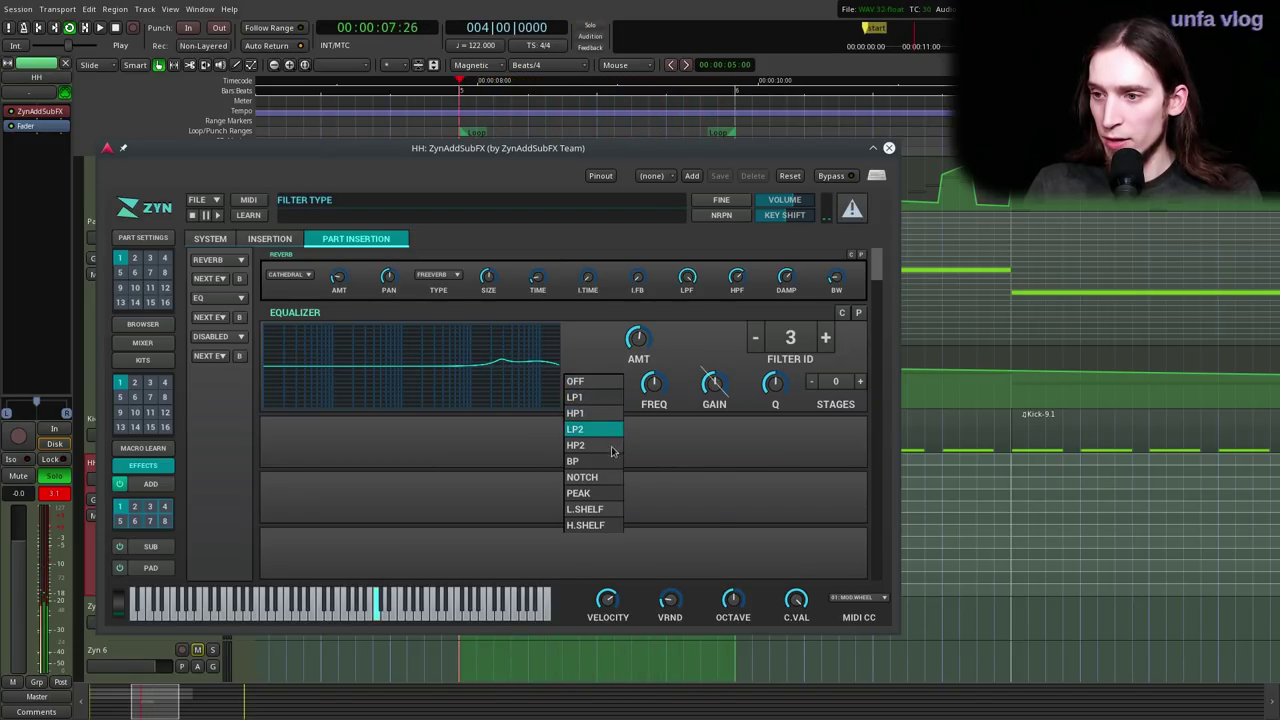
click(596, 509)
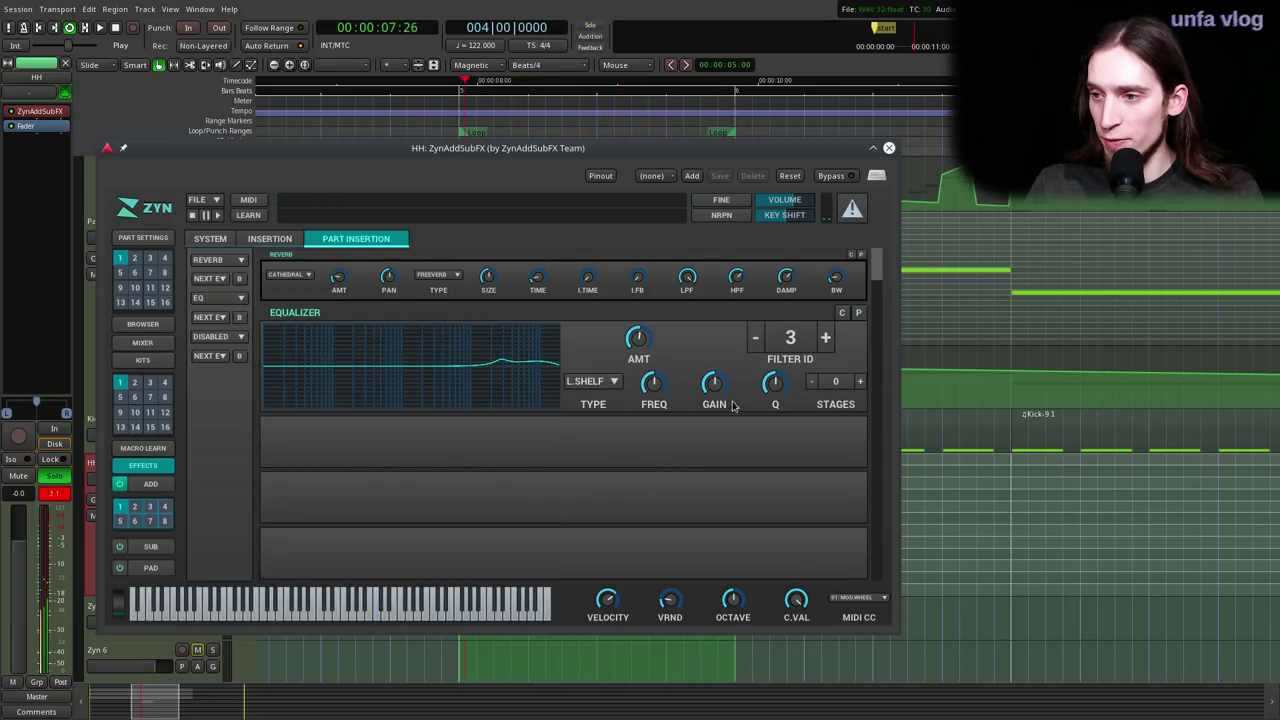
click(860, 382)
mouse_move(655, 390)
mouse_down()
mouse_move(653, 405)
mouse_move(648, 390)
mouse_move(712, 446)
mouse_move(664, 388)
mouse_move(667, 361)
mouse_move(660, 408)
mouse_move(662, 396)
mouse_up()
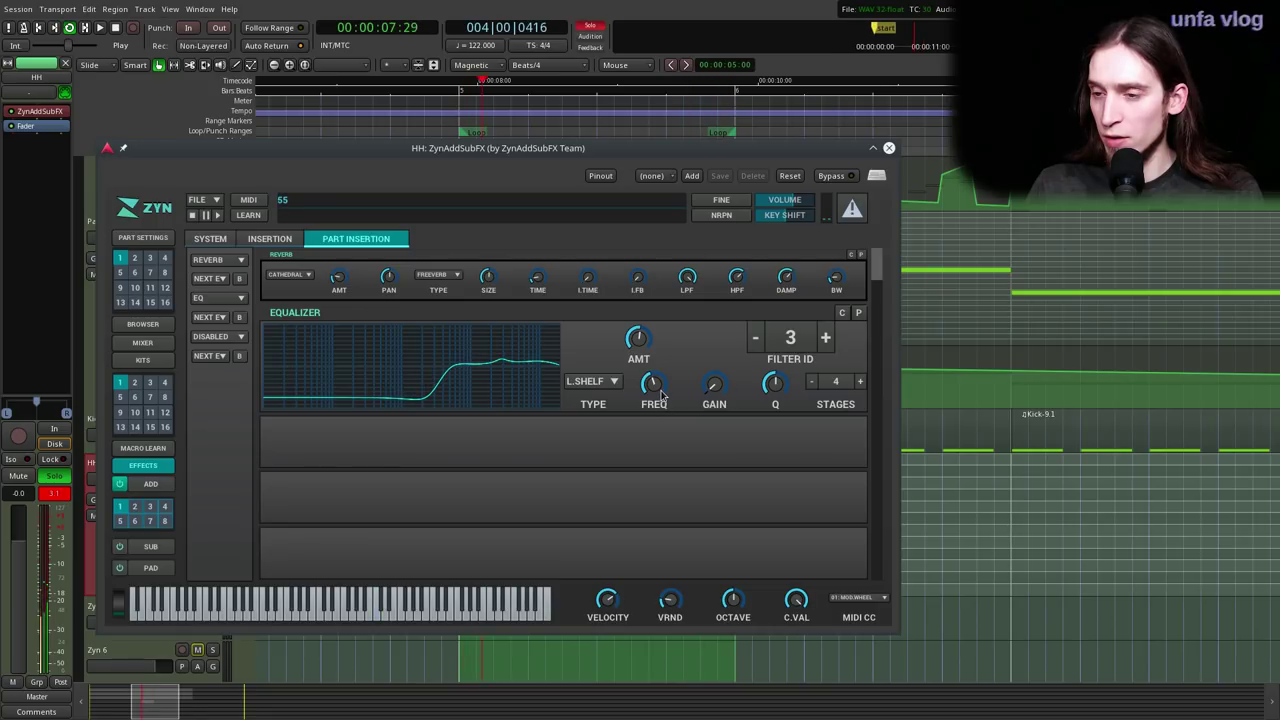
- Close the synth window, then unsolo the HH track and stop playback
click(889, 148)
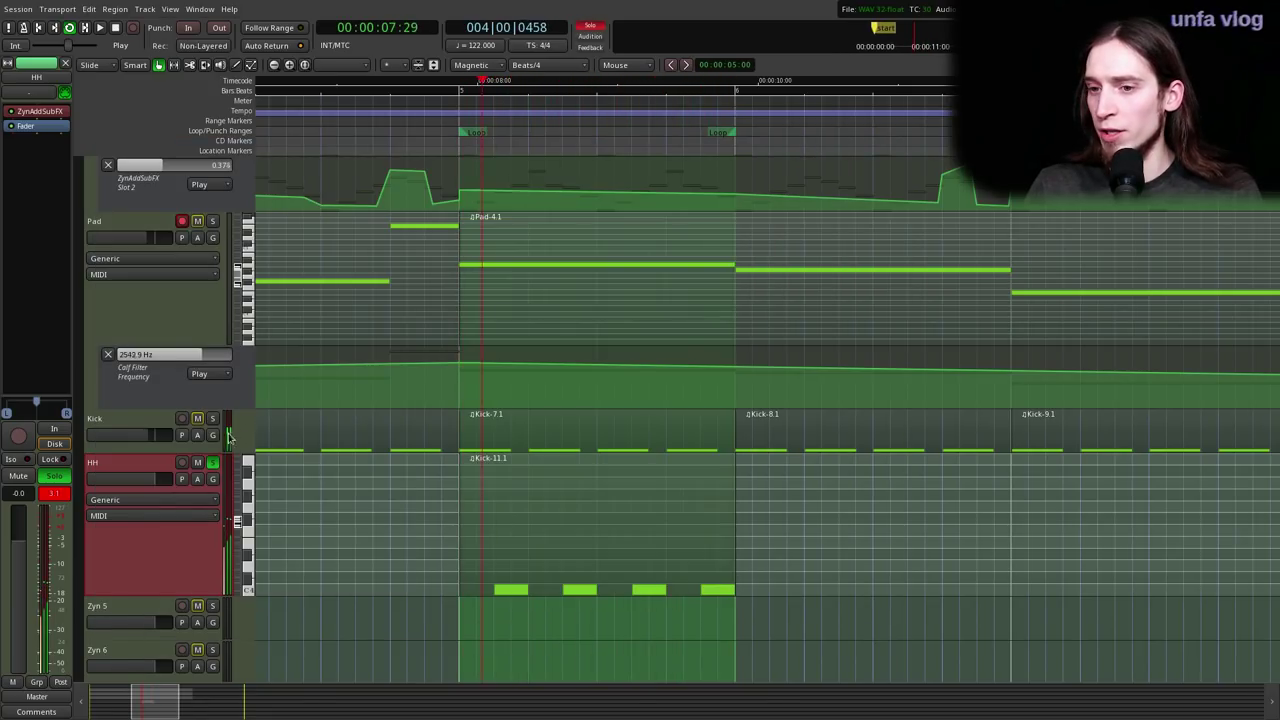
click(214, 421)
click(214, 464)
key(space)
- Duplicate the one-bar HH region three times so the hi-hat pattern fills bars 5 to 8
scroll(299, 480, down, 1)
click(417, 504)
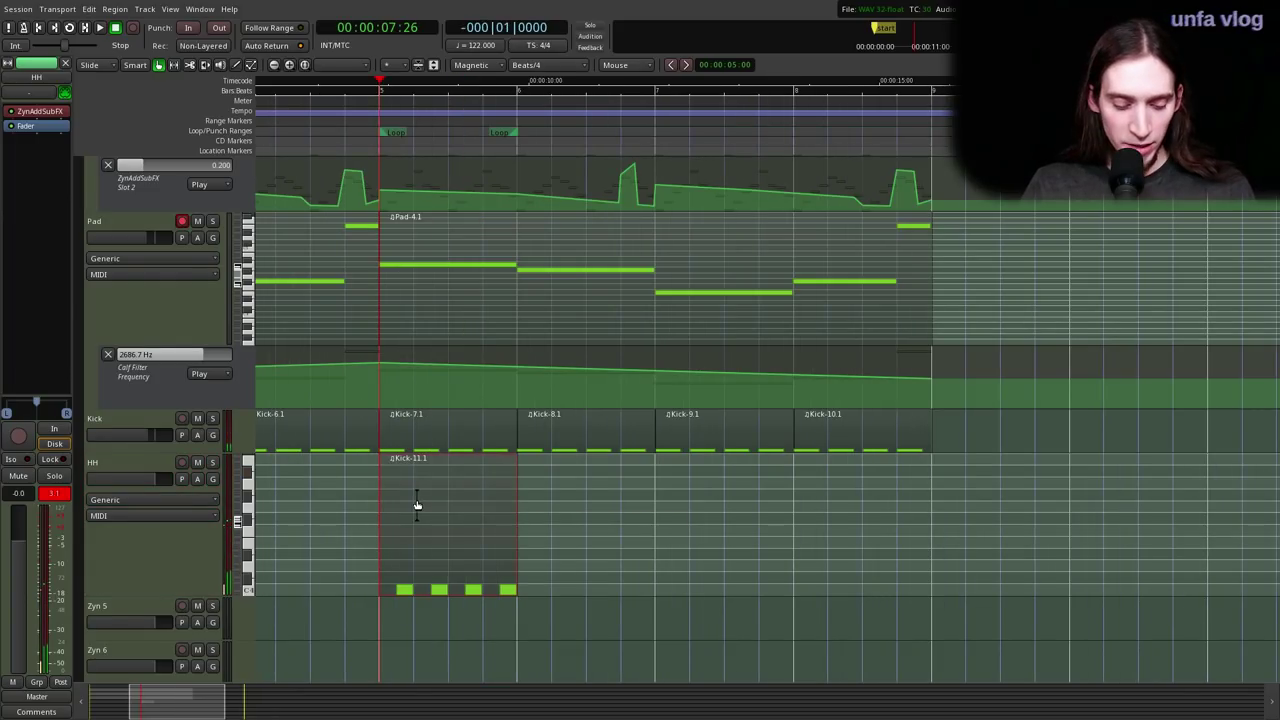
key(shift+alt+d)
key(Return)
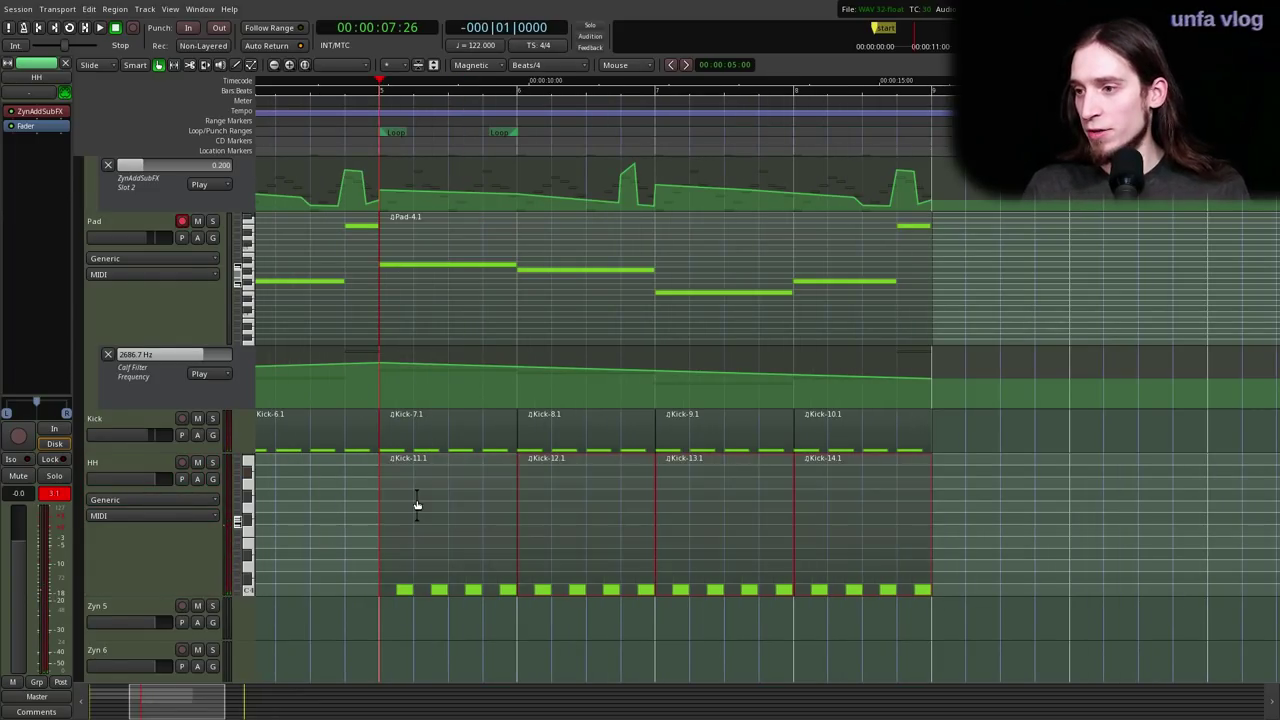
- Play the arrangement from the start to hear the hi-hat together with the other tracks
key(Home)
key(space)
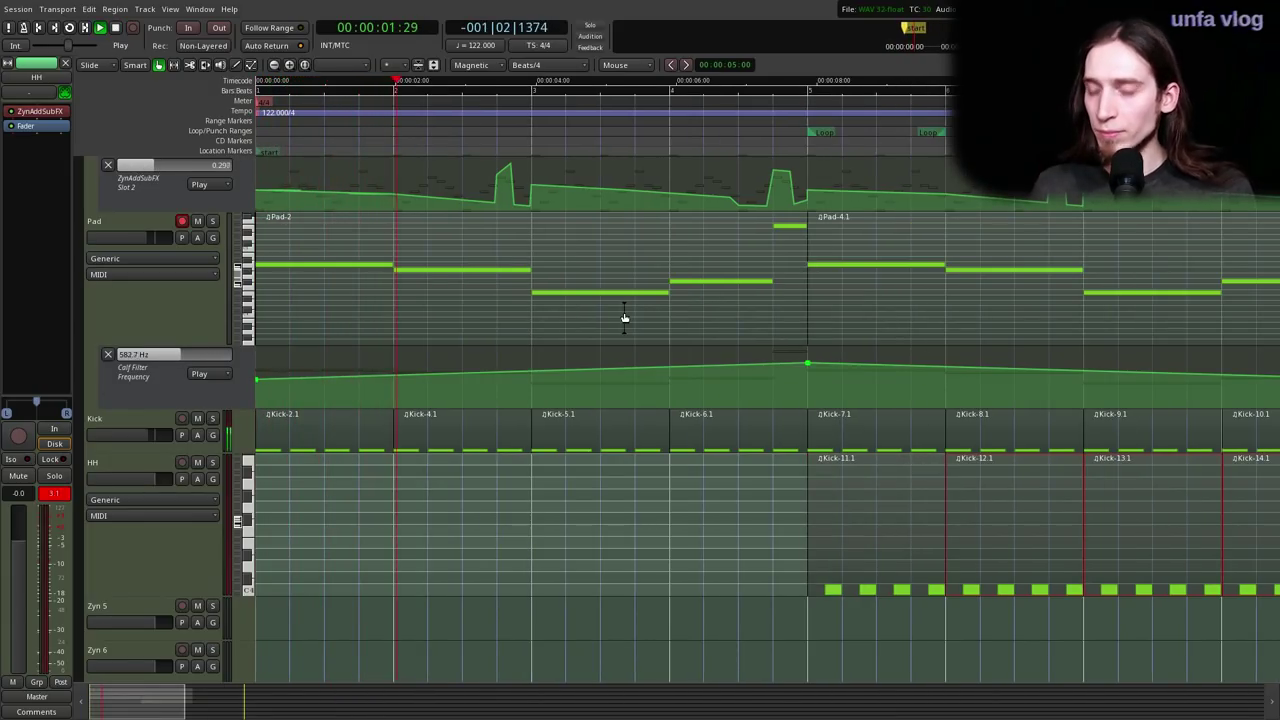
click(199, 302)
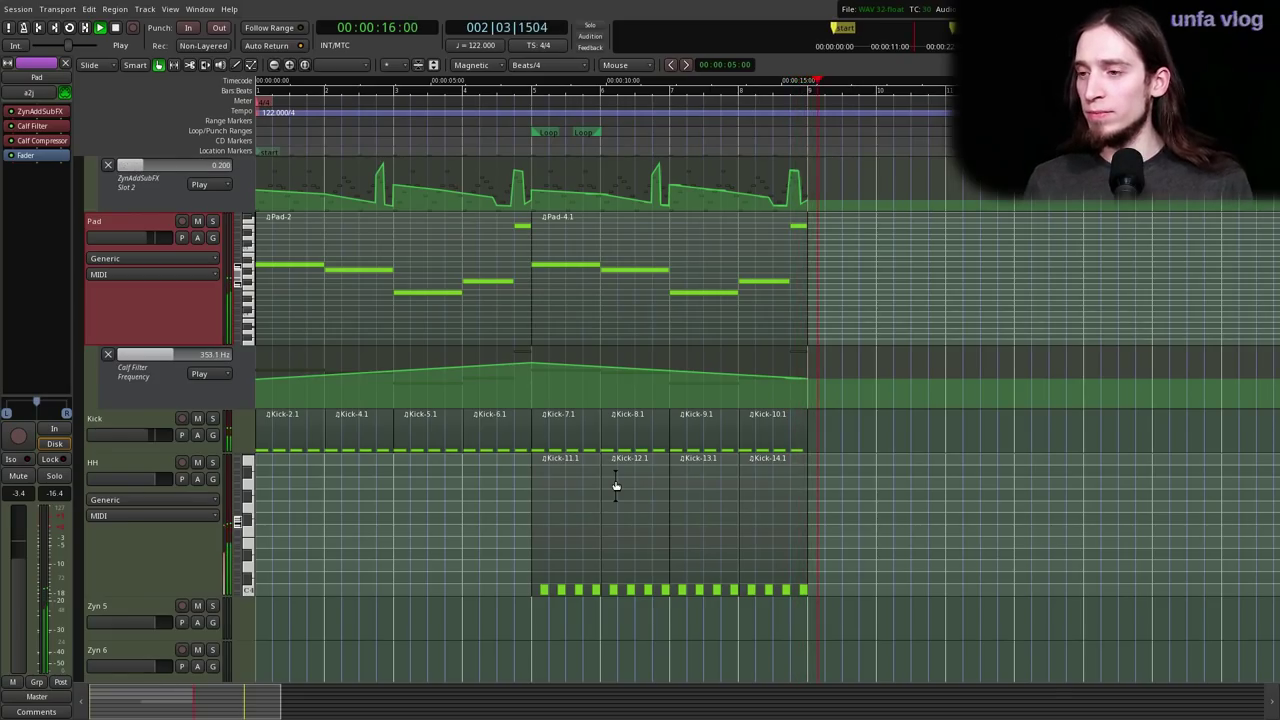
key(space)
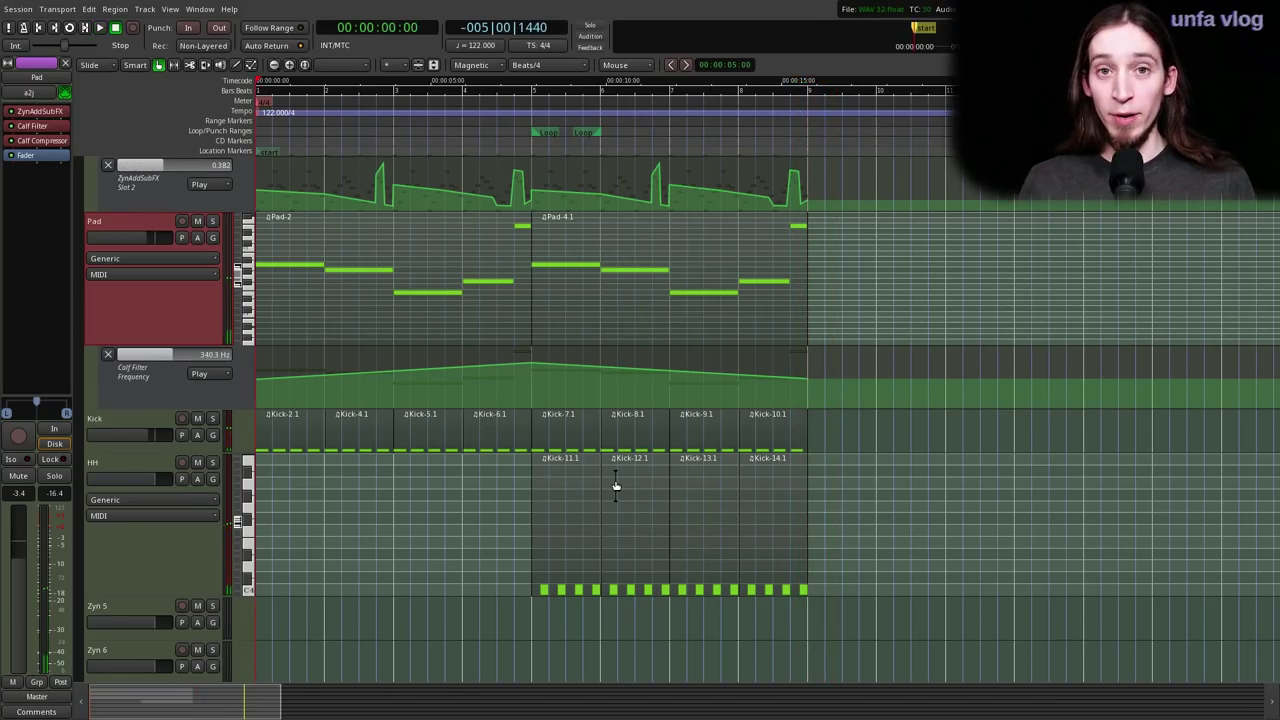
- Set the snap grid to Bars and select the range of bars 1 to 8 from the Arp track down through Kick
scroll(832, 367, up, 5)
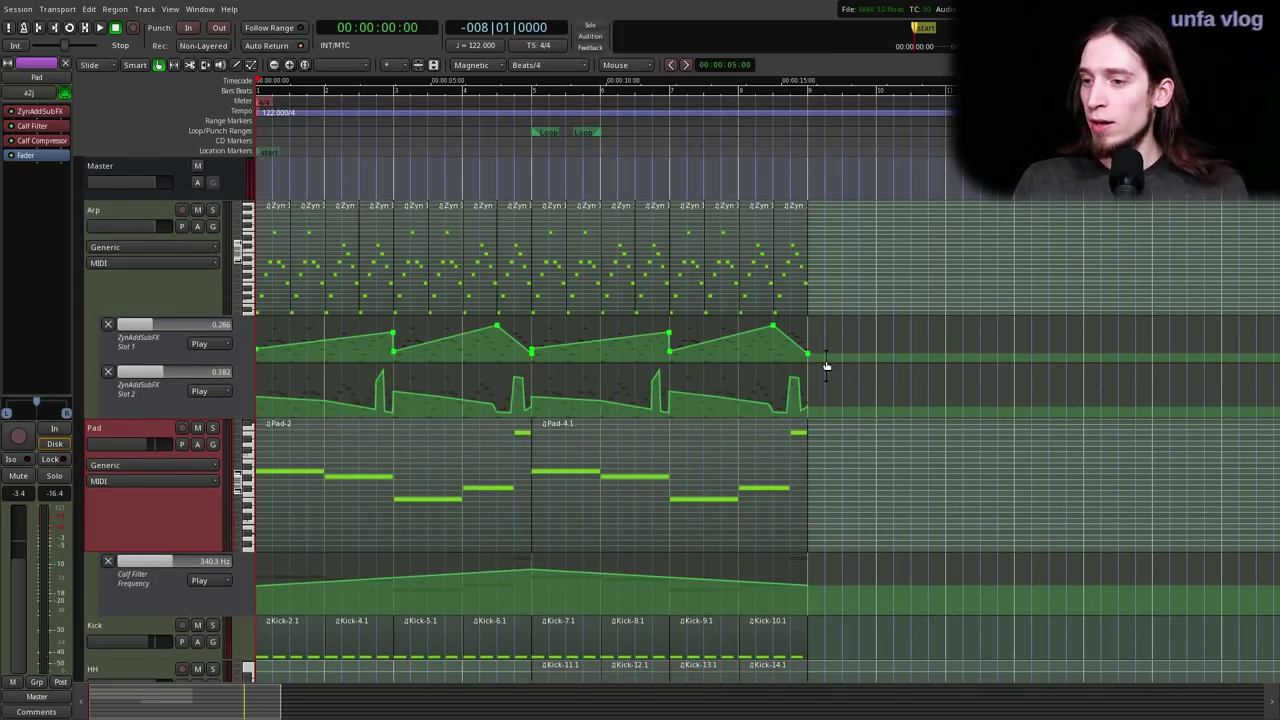
key(minus)
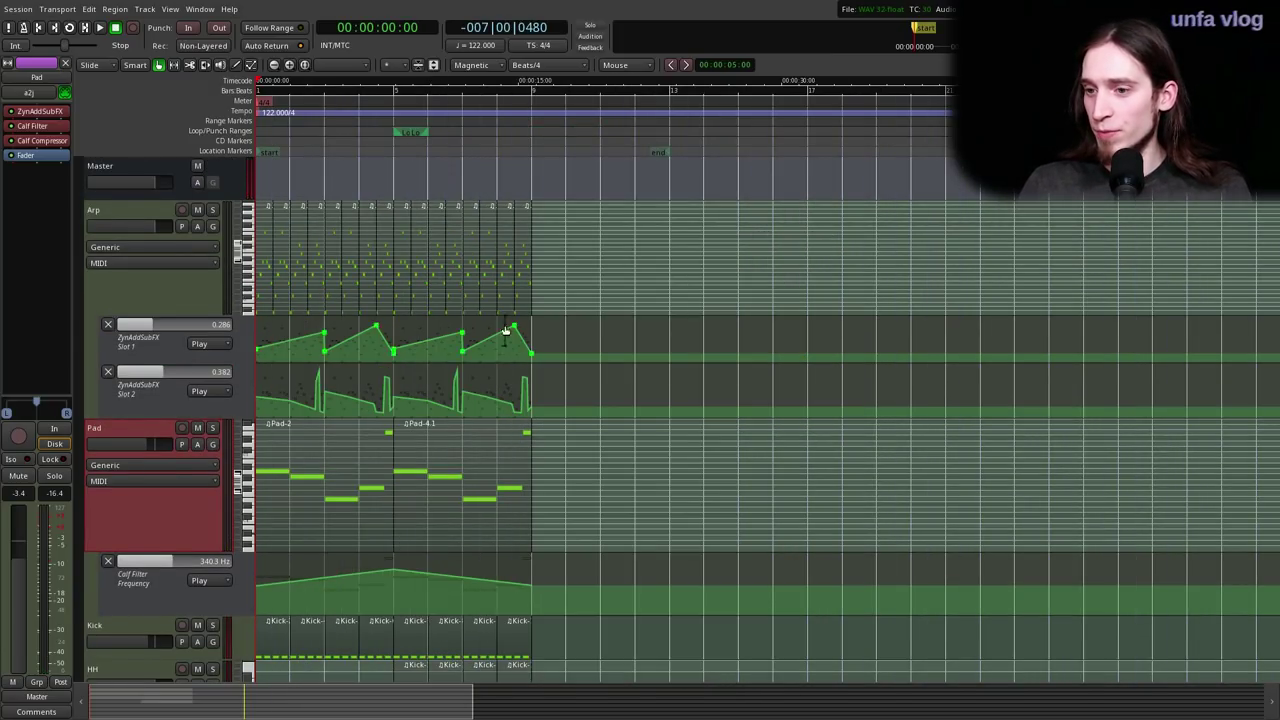
key(equal)
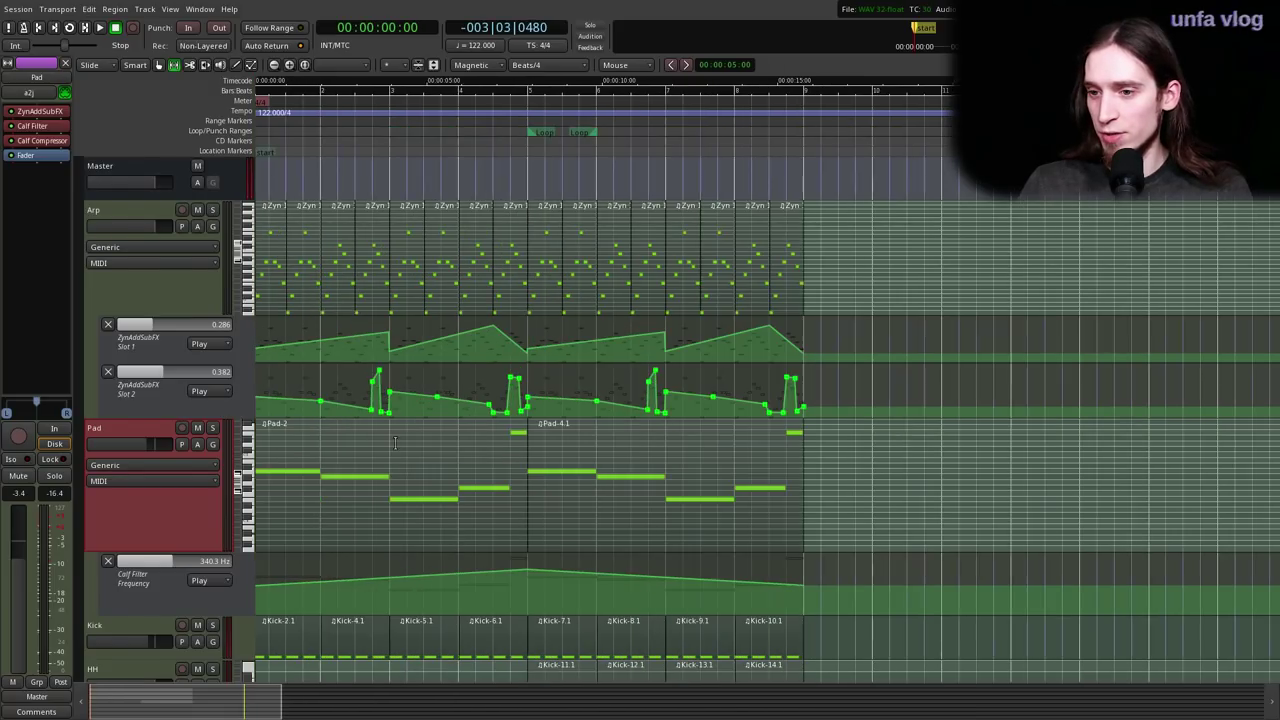
click(805, 213)
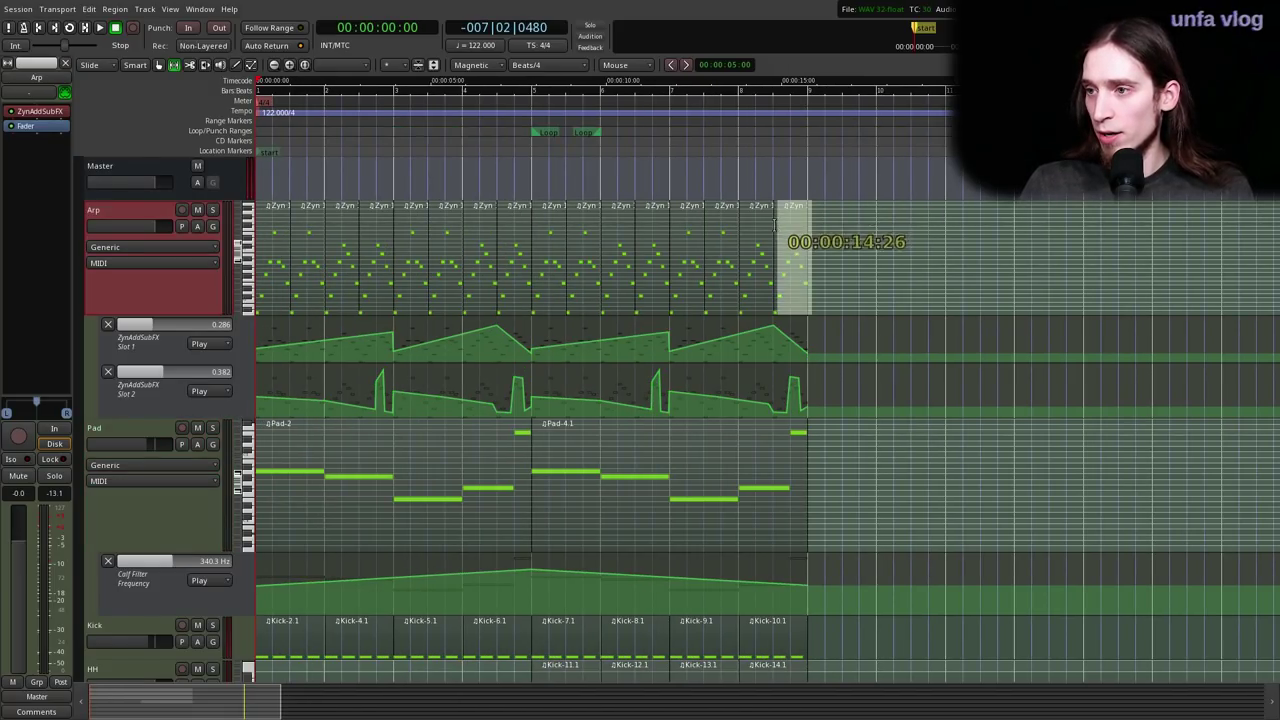
click(825, 207)
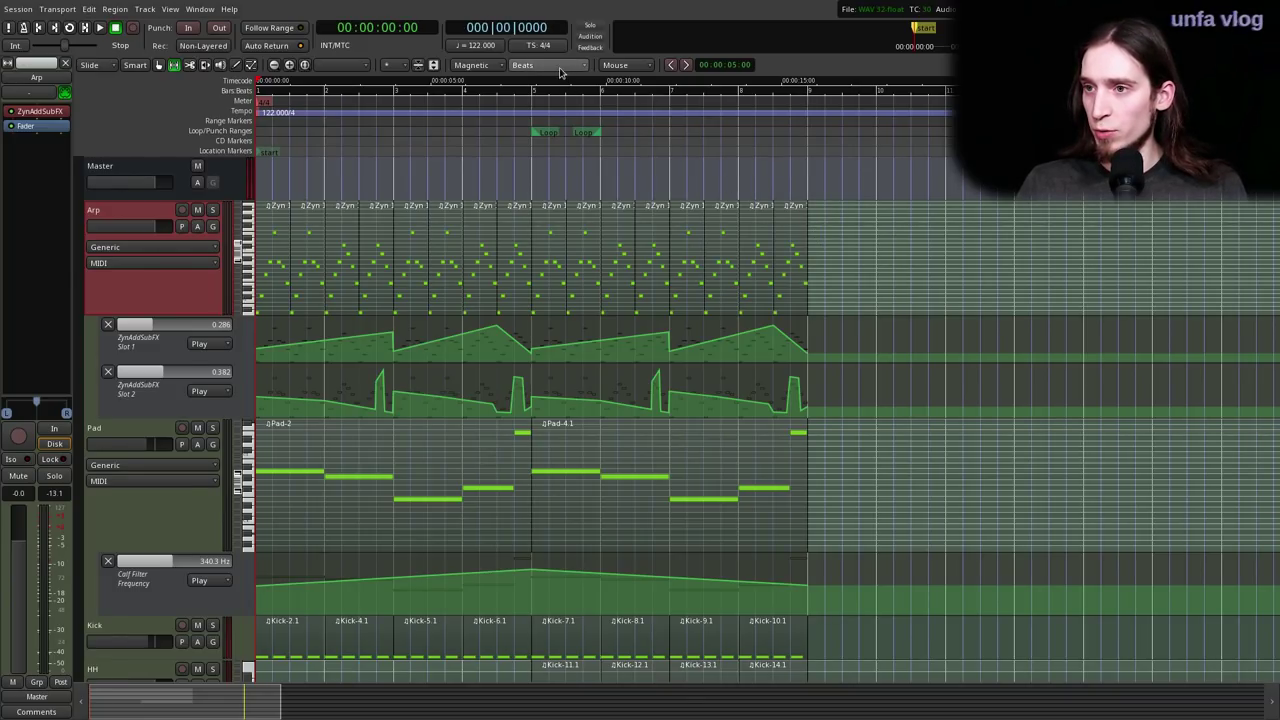
drag(808, 207, 146, 644)
- Extend the bars 1 to 8 range selection to the HH track and the automation lanes of the Pad and Arp tracks
scroll(437, 570, down, 3)
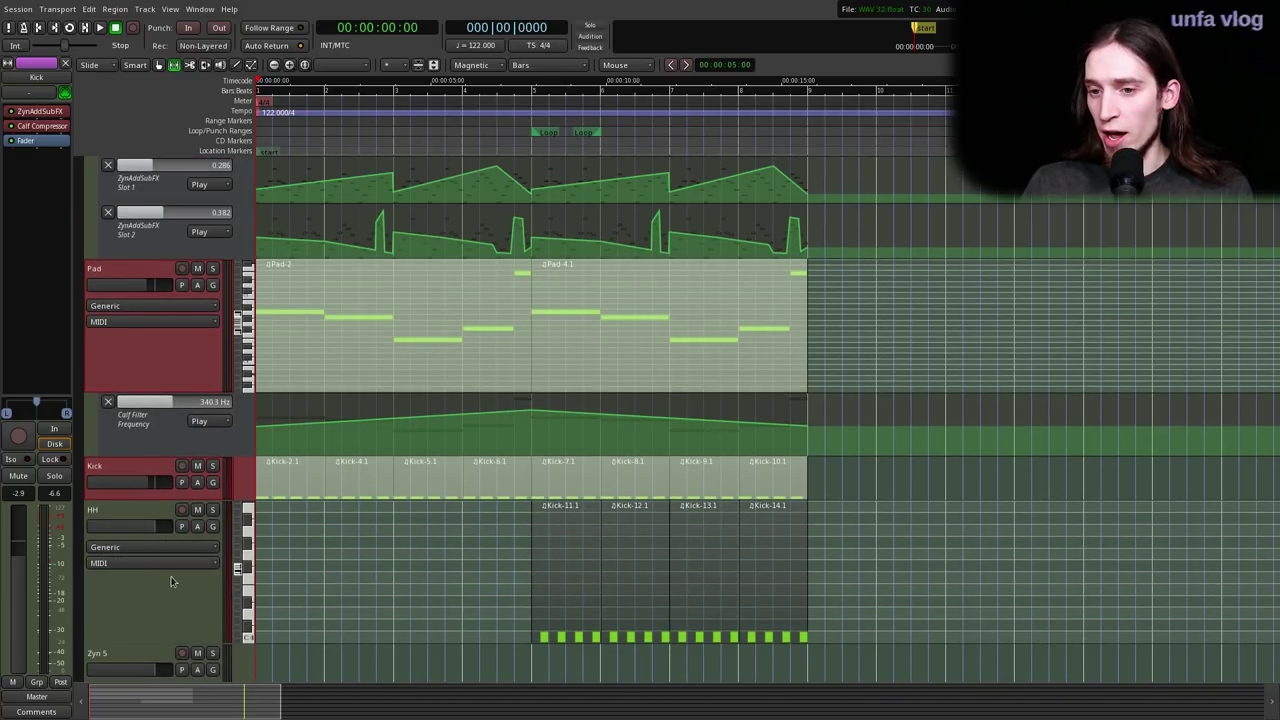
ctrl+click(173, 592)
ctrl+click(162, 441)
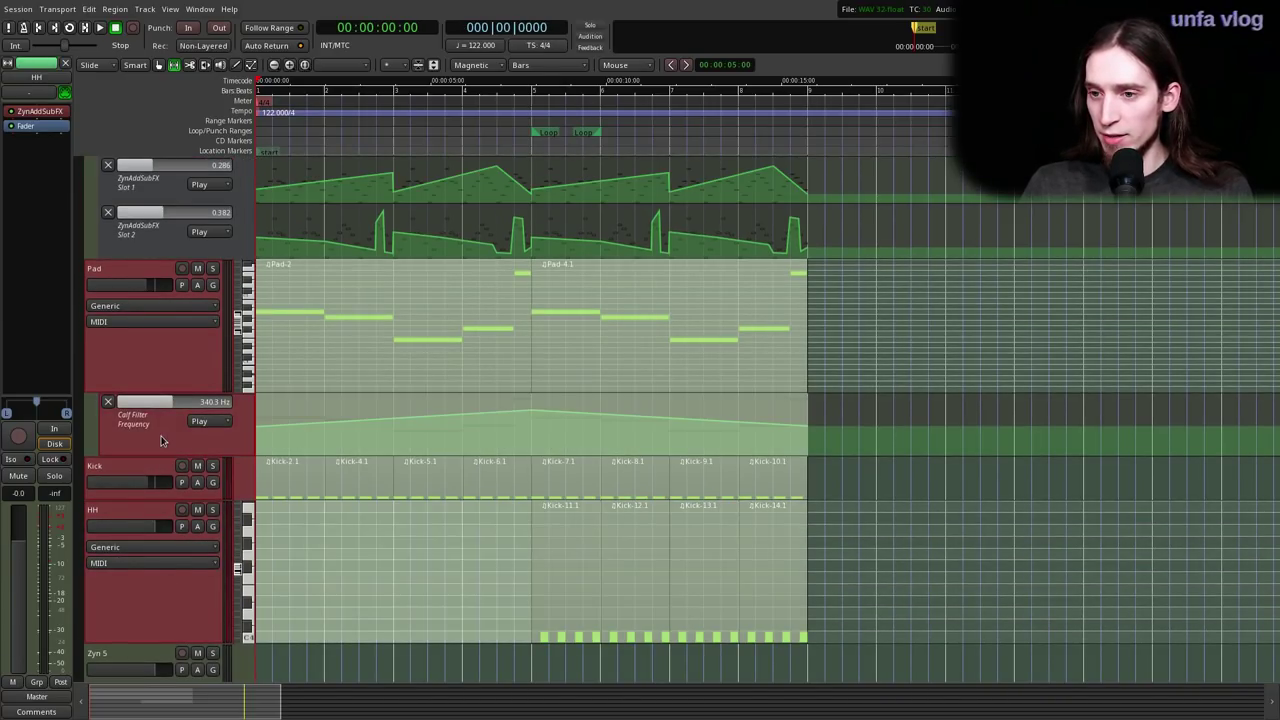
scroll(164, 438, up, 1)
ctrl+click(175, 361)
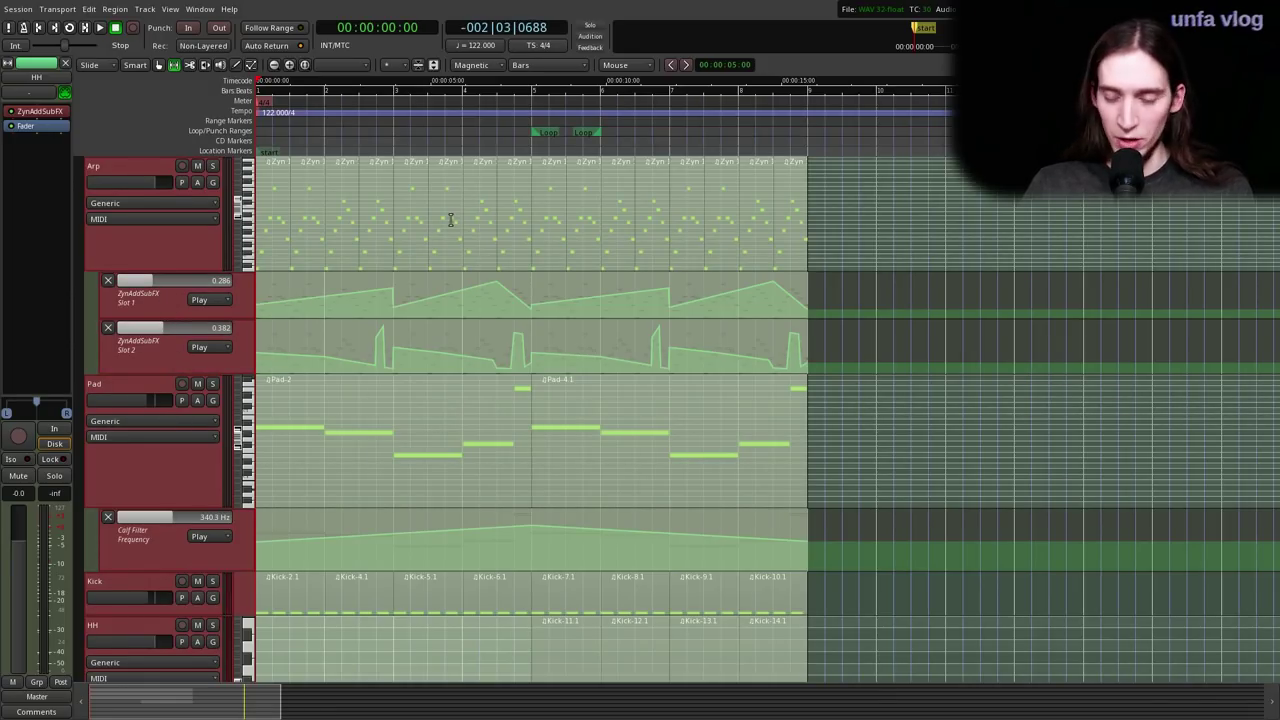
- Set the edit point to Playhead and place the playhead at the start of bar 9
click(620, 64)
click(625, 33)
click(800, 103)
key(space)
key(space)
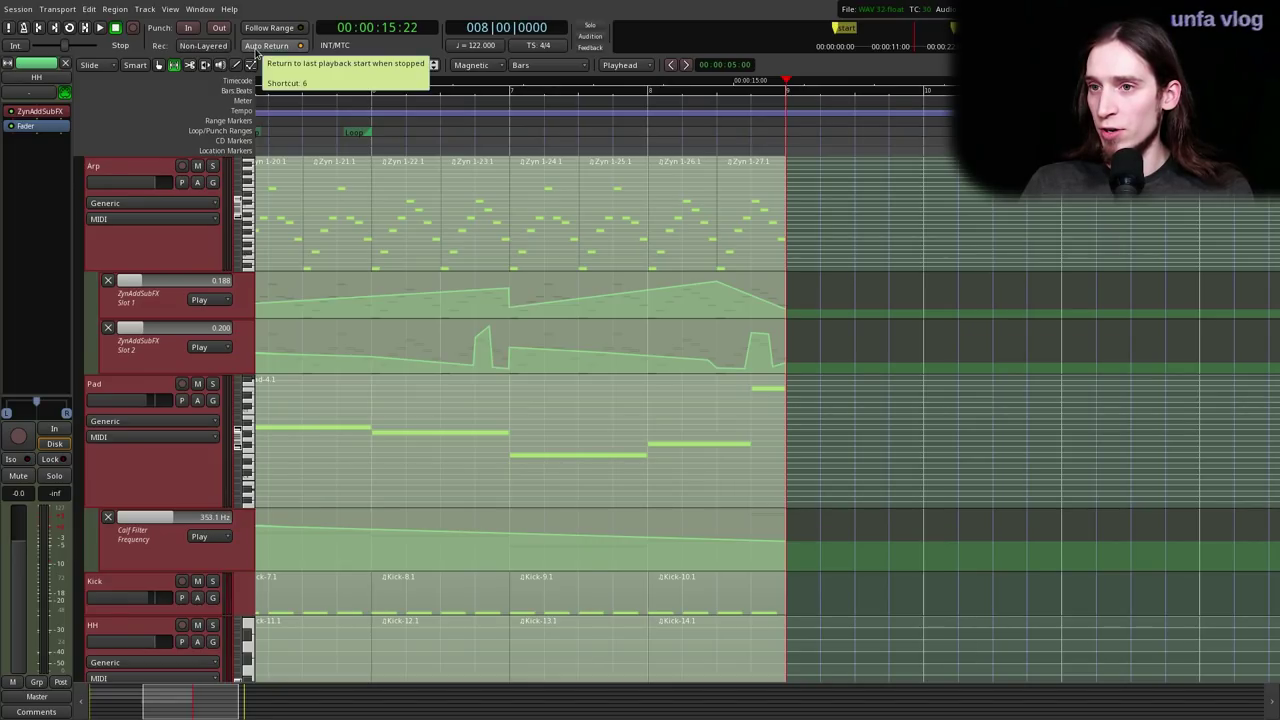
- Turn off Auto Play and paste a copy of the selected eight bars, including automation, at bar 9
click(57, 12)
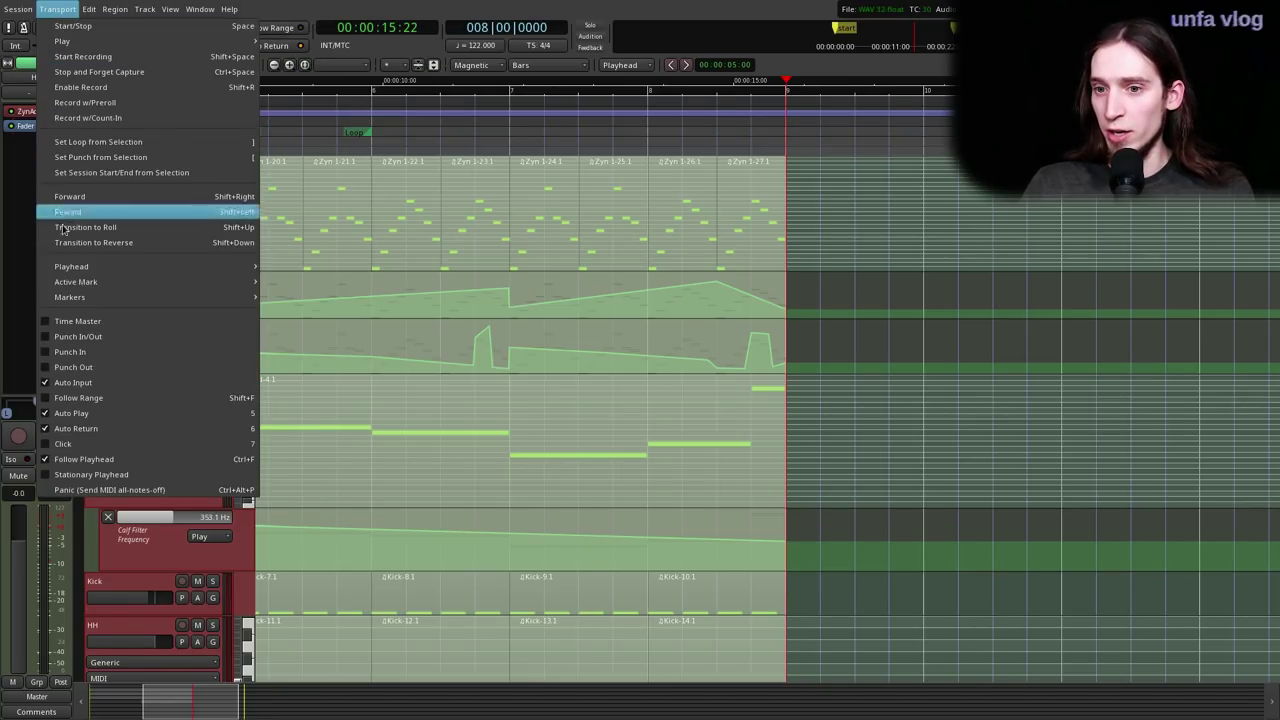
click(98, 413)
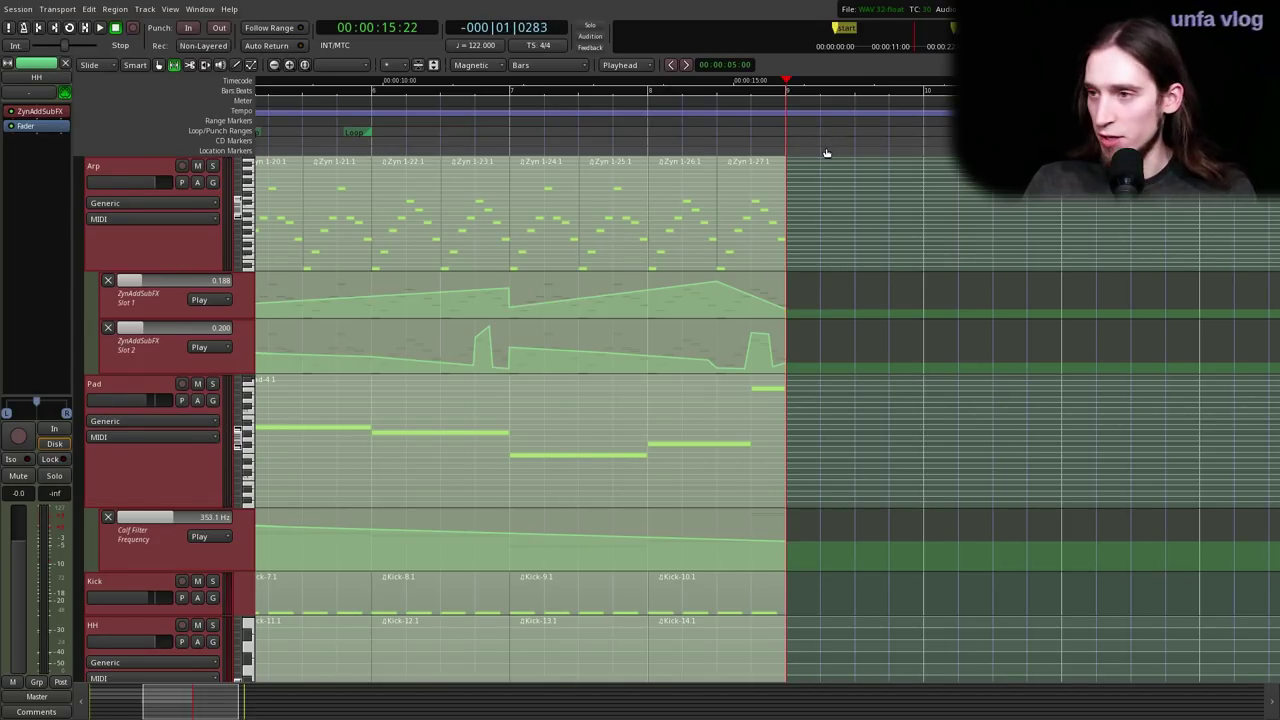
scroll(812, 147, up, 1)
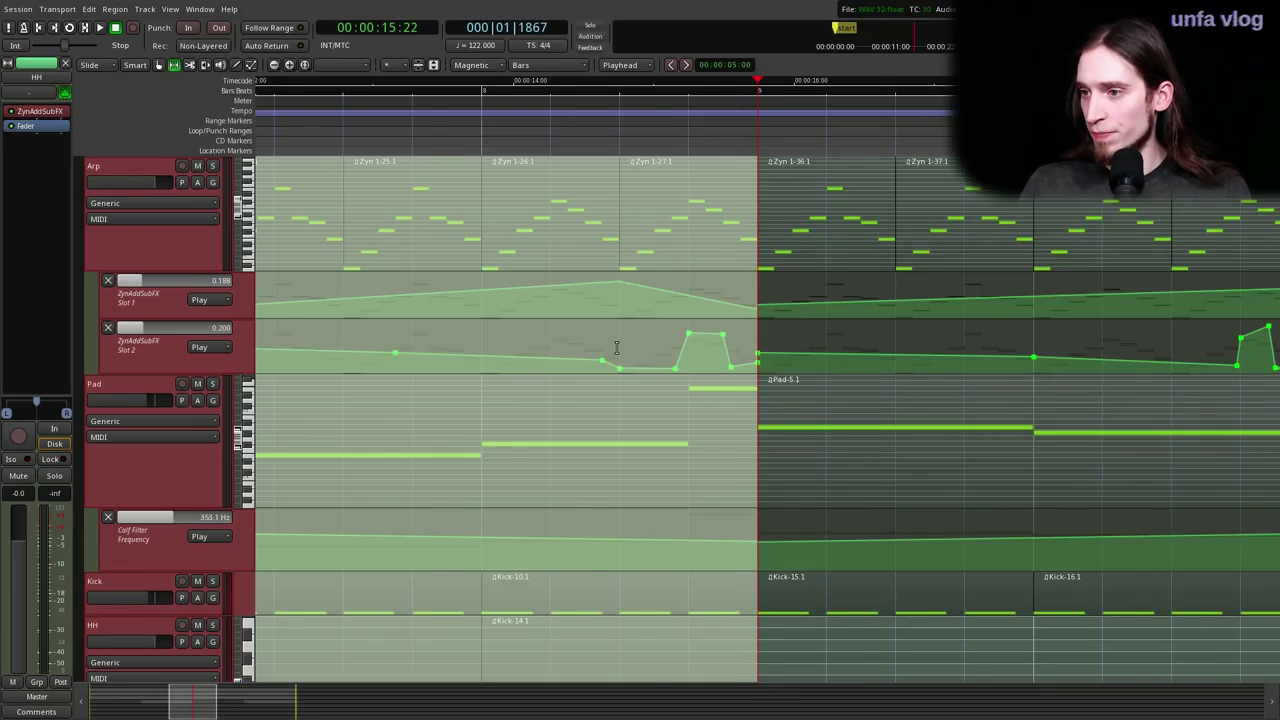
- Copy the four HH regions from bars 13 to 16 into the empty bars 9 to 12
scroll(618, 348, down, 4)
key(g)
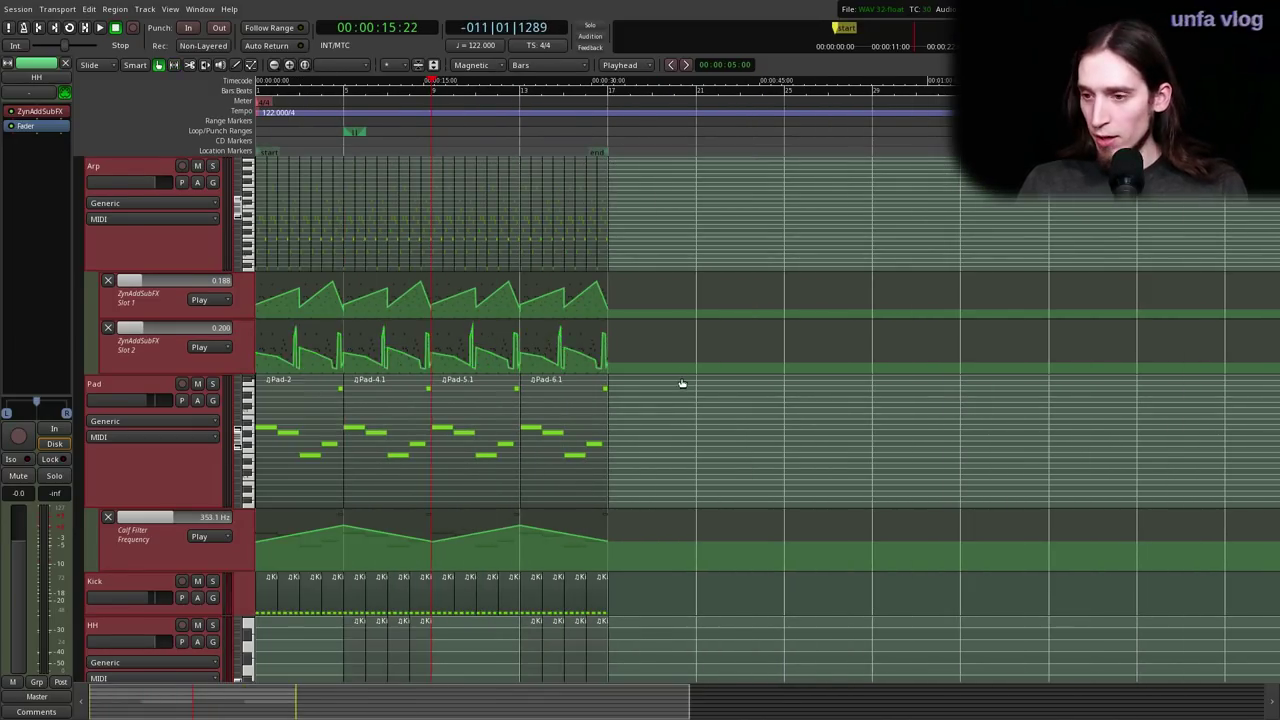
scroll(684, 380, down, 2)
scroll(417, 505, up, 1)
drag(870, 522, 466, 497)
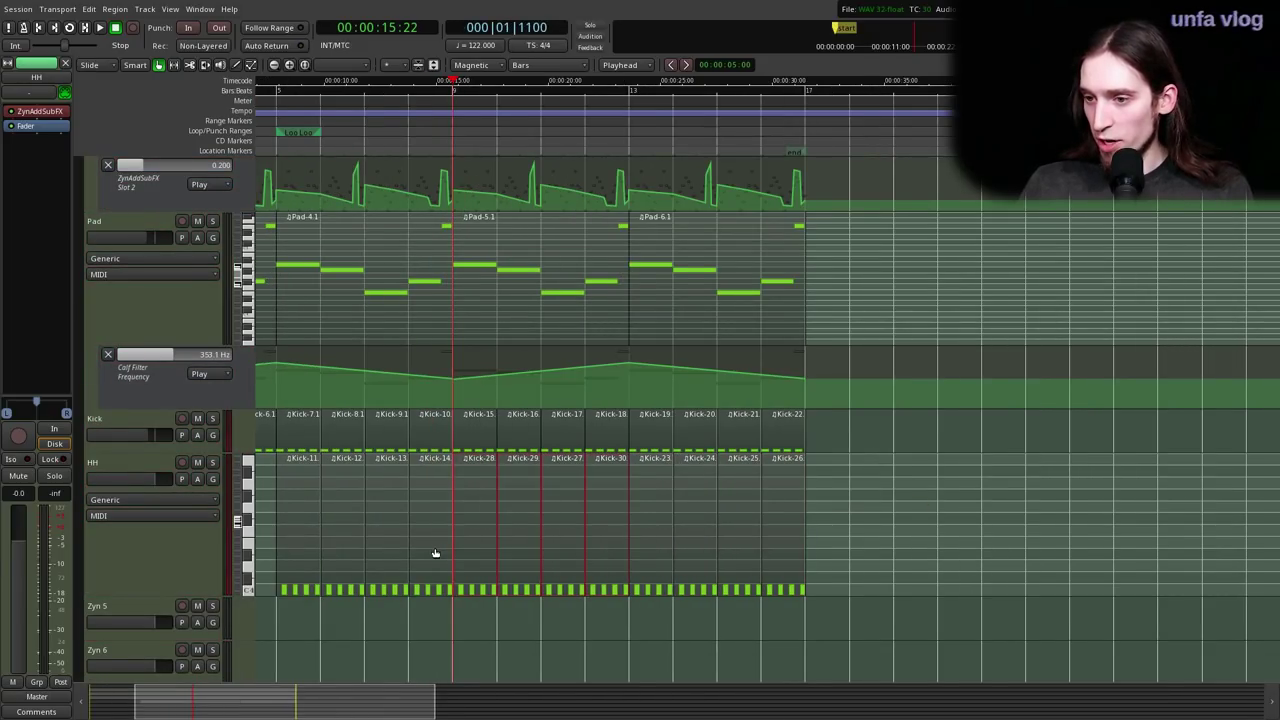
scroll(434, 551, up, 1)
scroll(429, 511, down, 2)
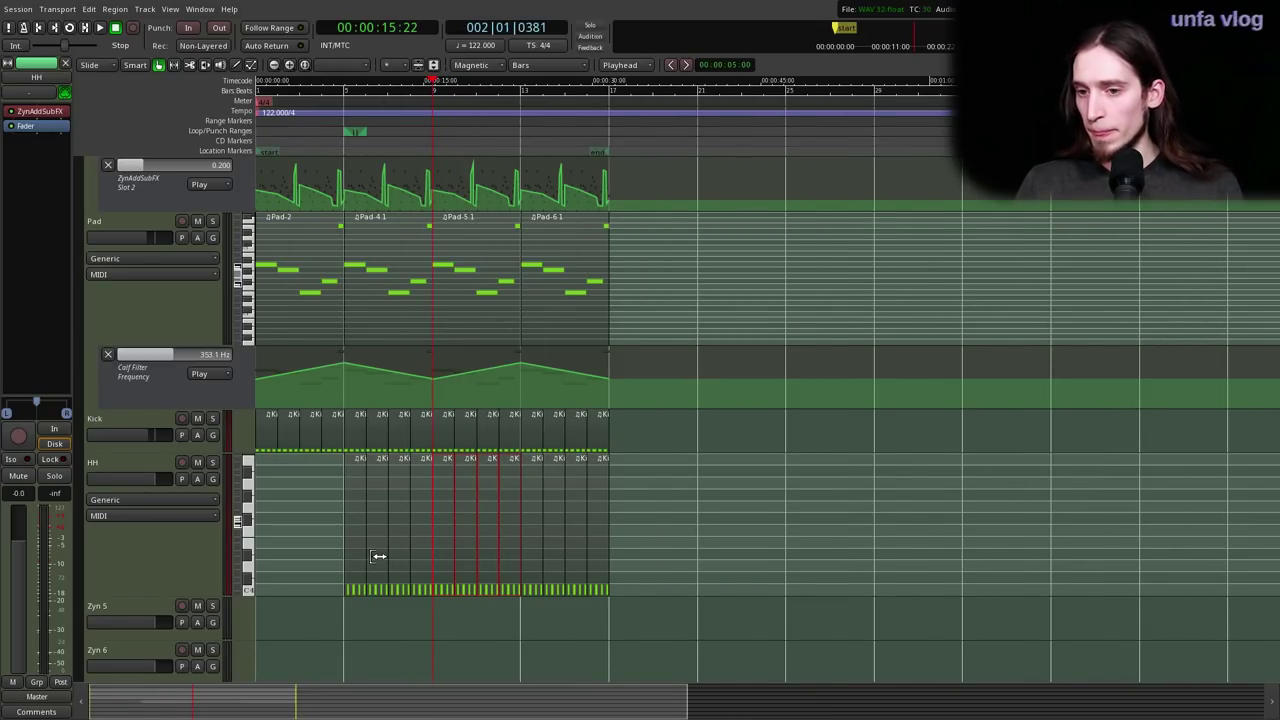
- Reduce the HH track's height and play the arrangement from just before bar 9
drag(165, 585, 174, 487)
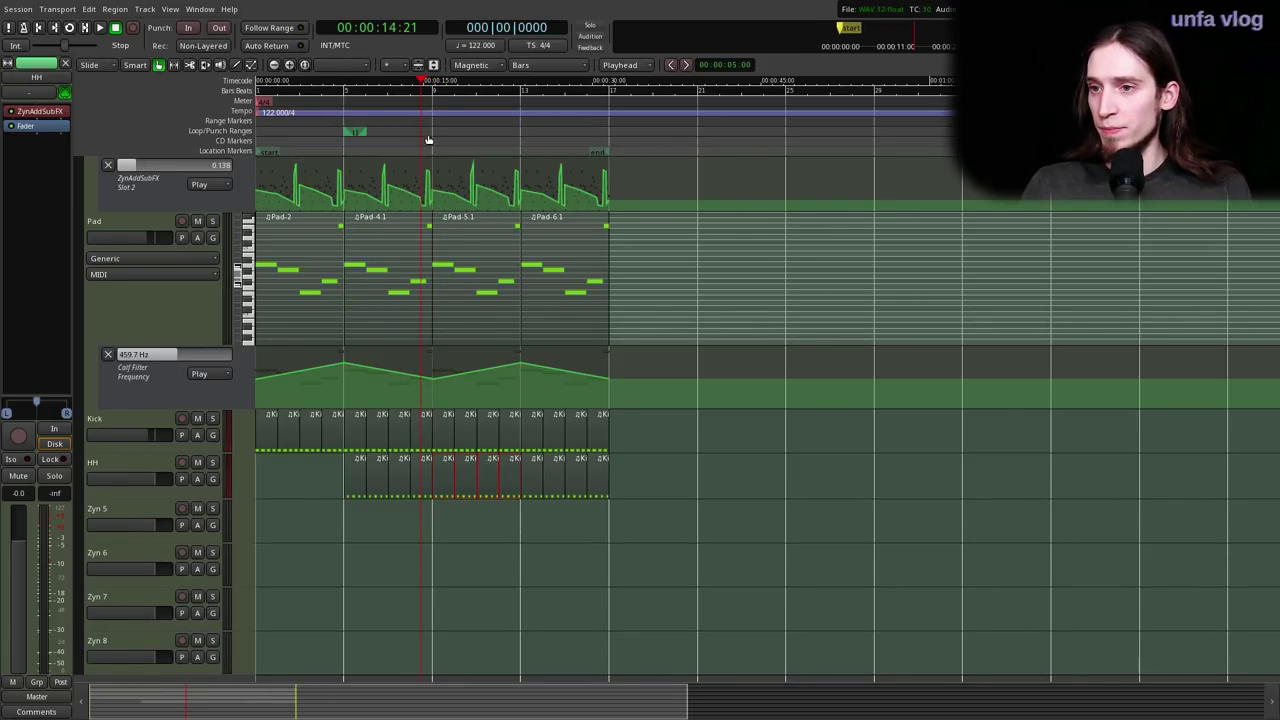
key(space)
scroll(426, 128, up, 1)
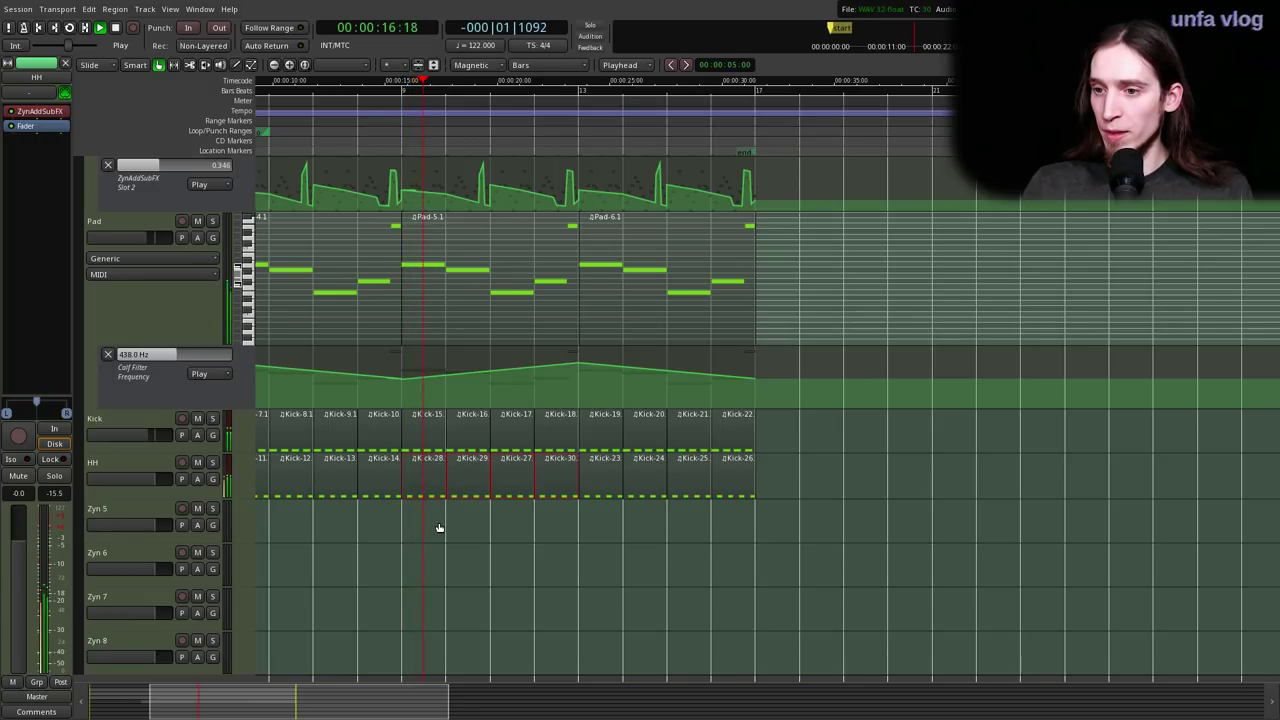
- Rename the Zyn 5 track to Bass and enlarge its height for note editing
double_click(128, 510)
text(Bass)
key(Return)
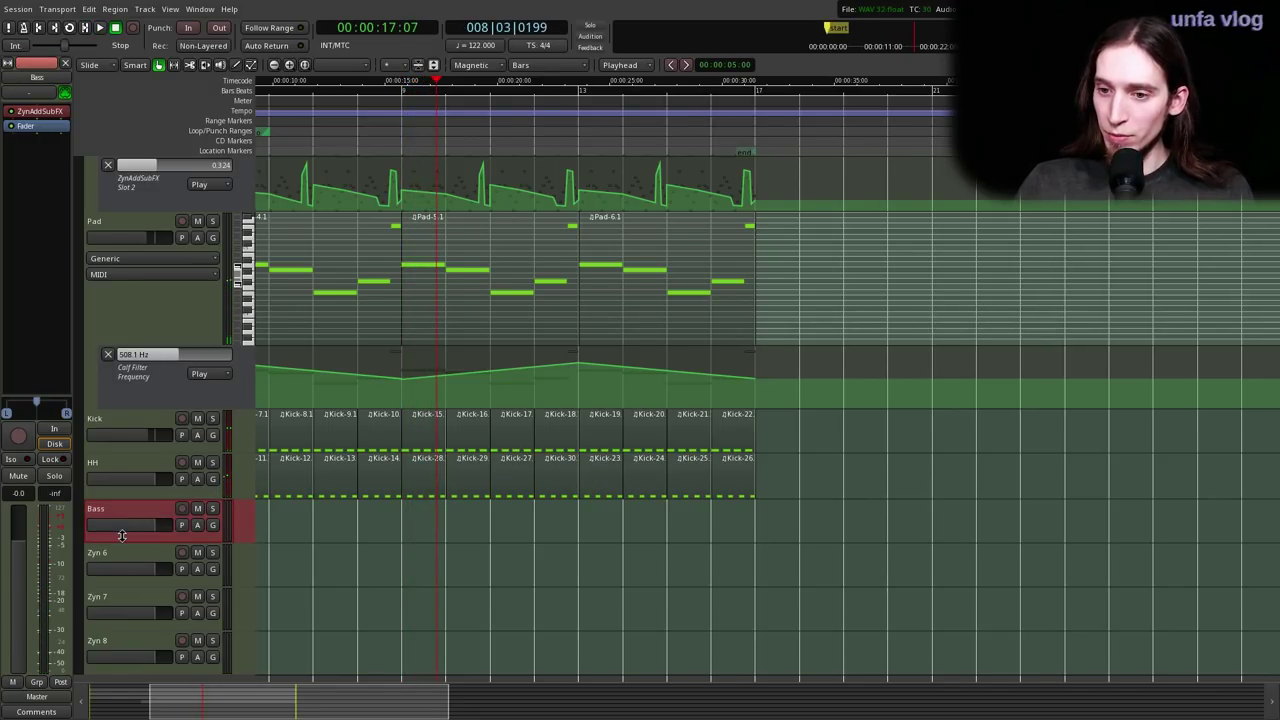
drag(121, 541, 113, 651)
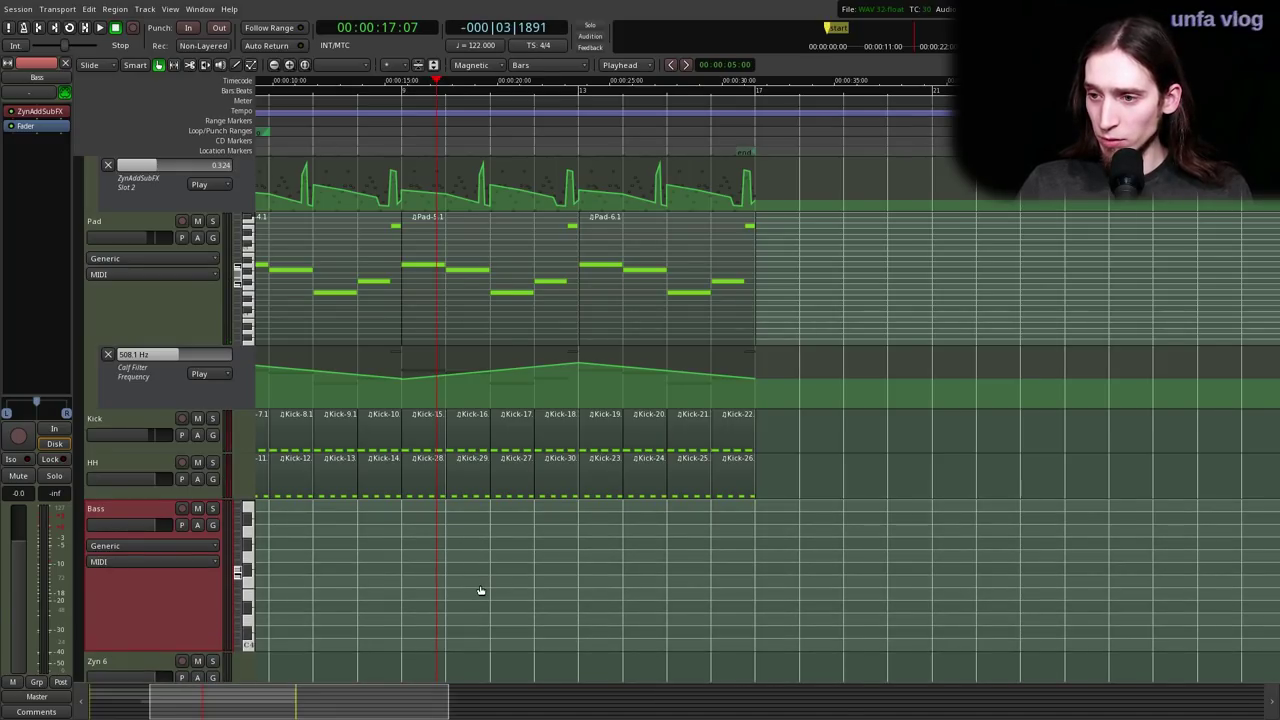
- Play the transition into bar 9 and look over the whole arrangement
click(364, 112)
scroll(435, 519, up, 1)
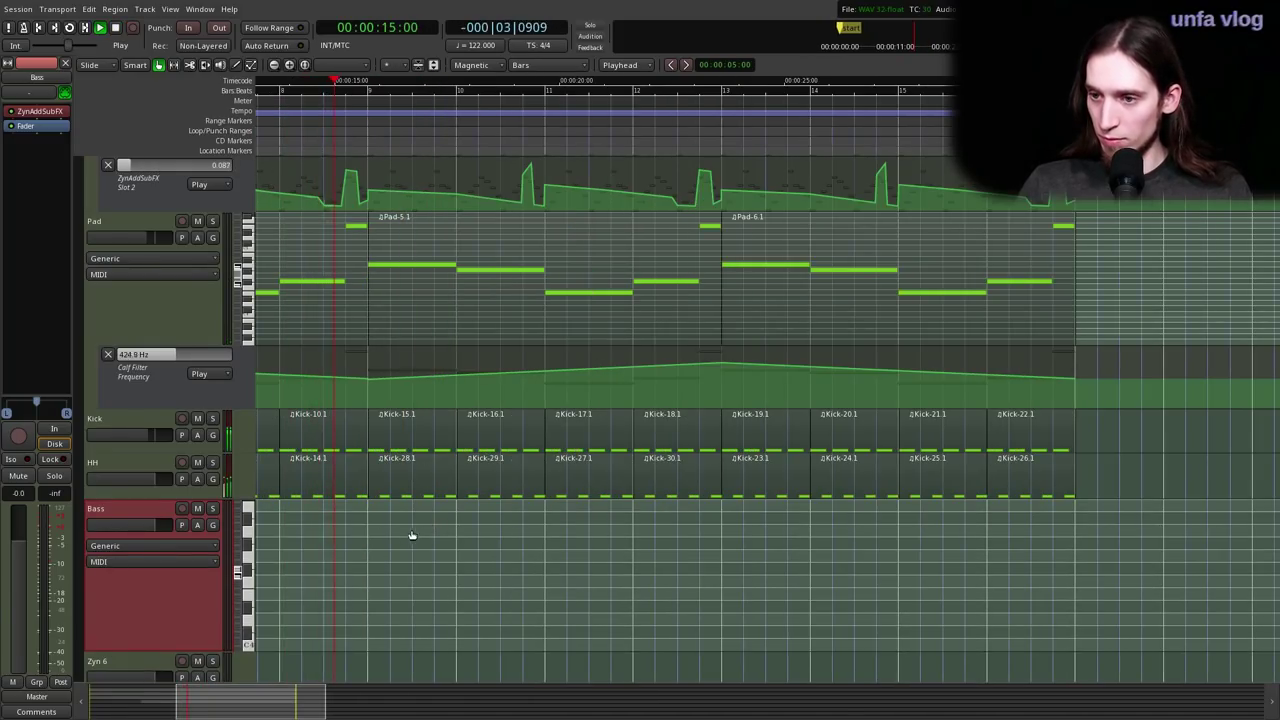
key(space)
scroll(400, 580, left, 4)
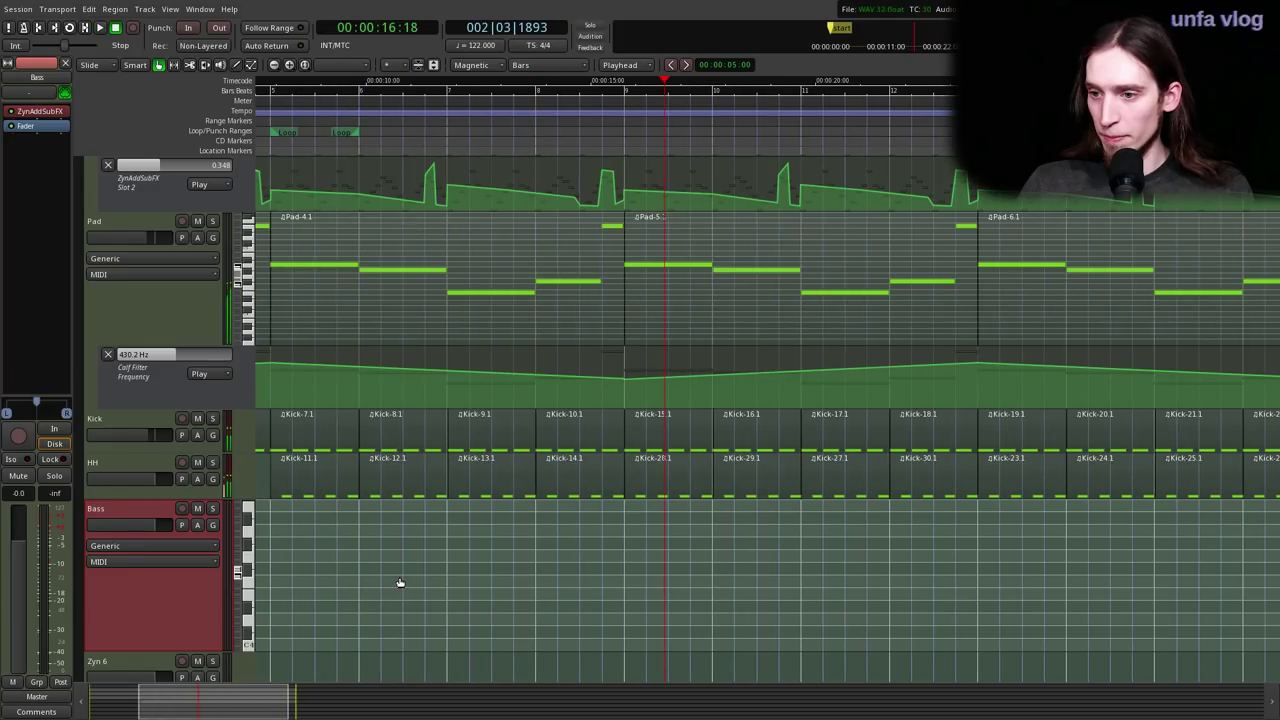
scroll(462, 567, down, 1)
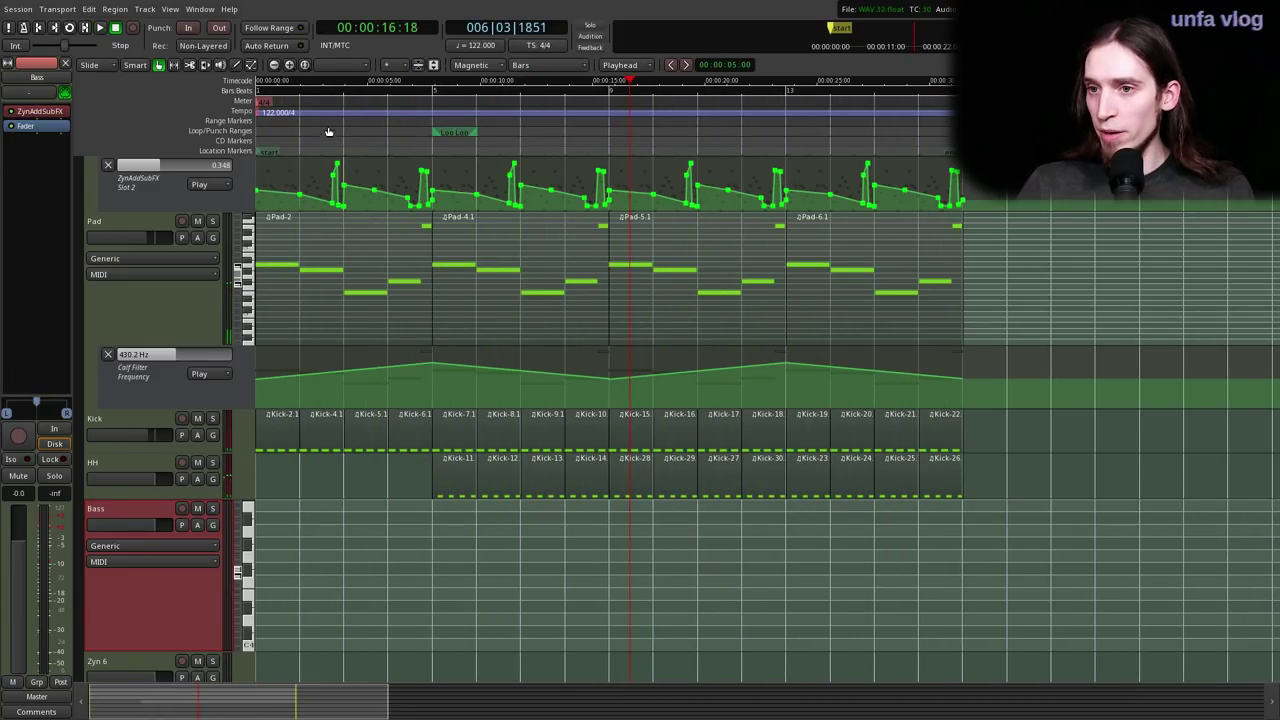
- Add a location marker at the start of the session and name it A
key(Home)
key(space)
key(space)
key(Tab)
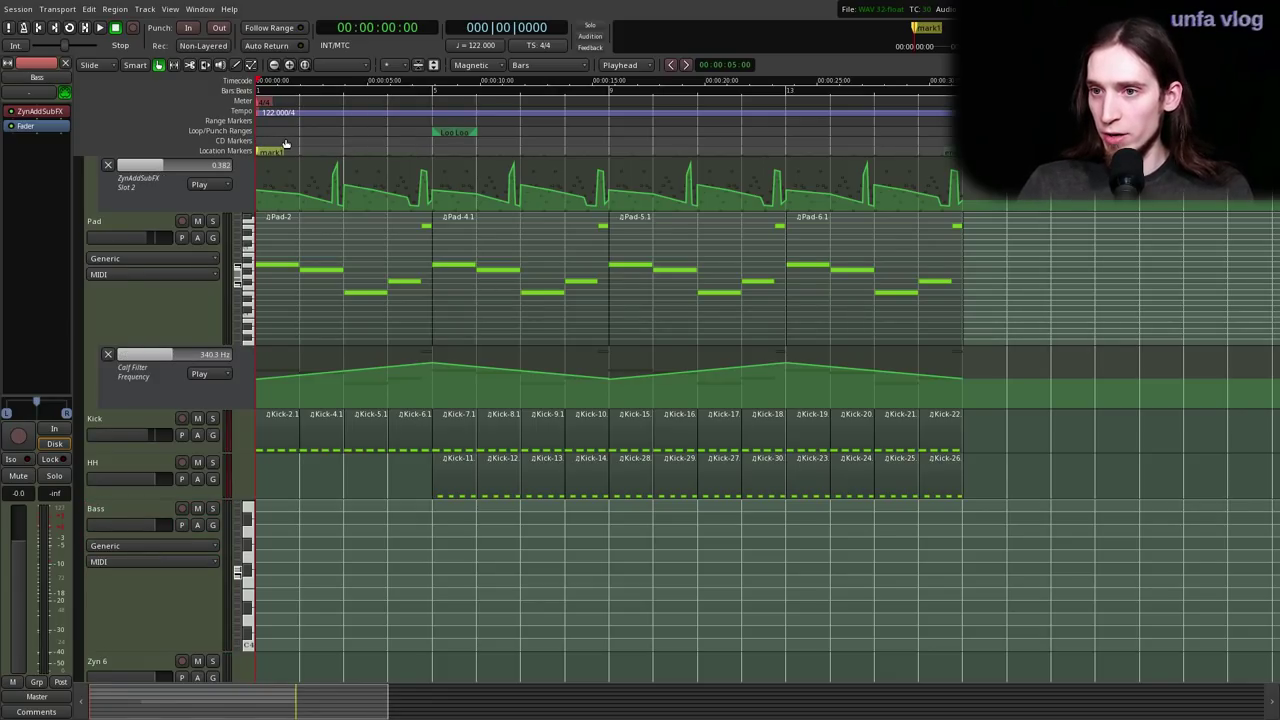
double_click(281, 151)
text(A)
key(Return)
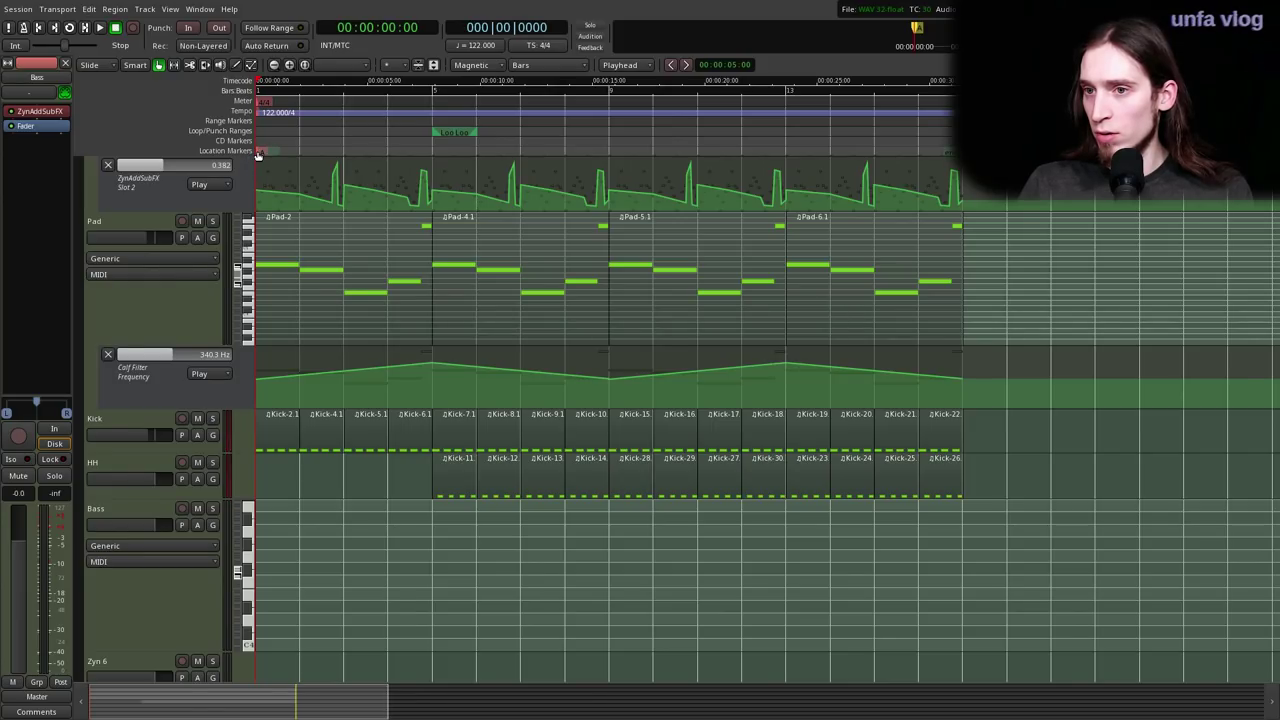
- Add a location marker at bar 9 and name it B
click(610, 105)
key(Tab)
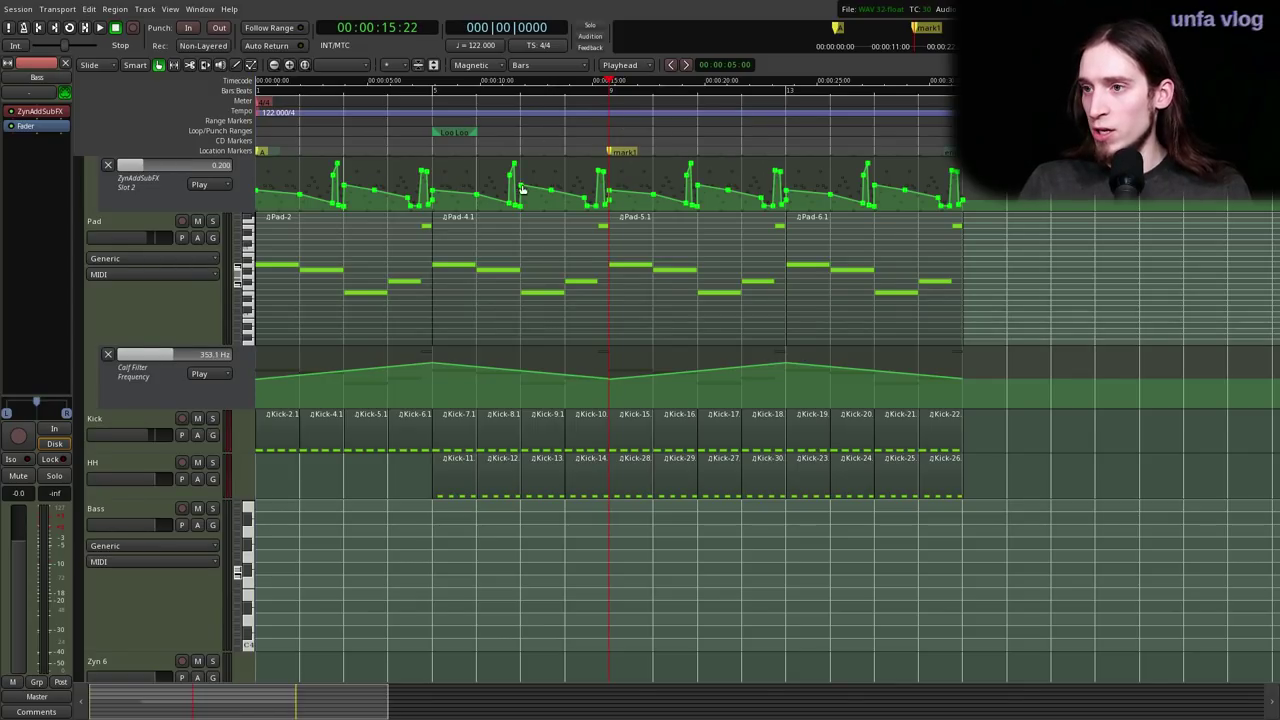
double_click(620, 152)
text(B)
key(Return)
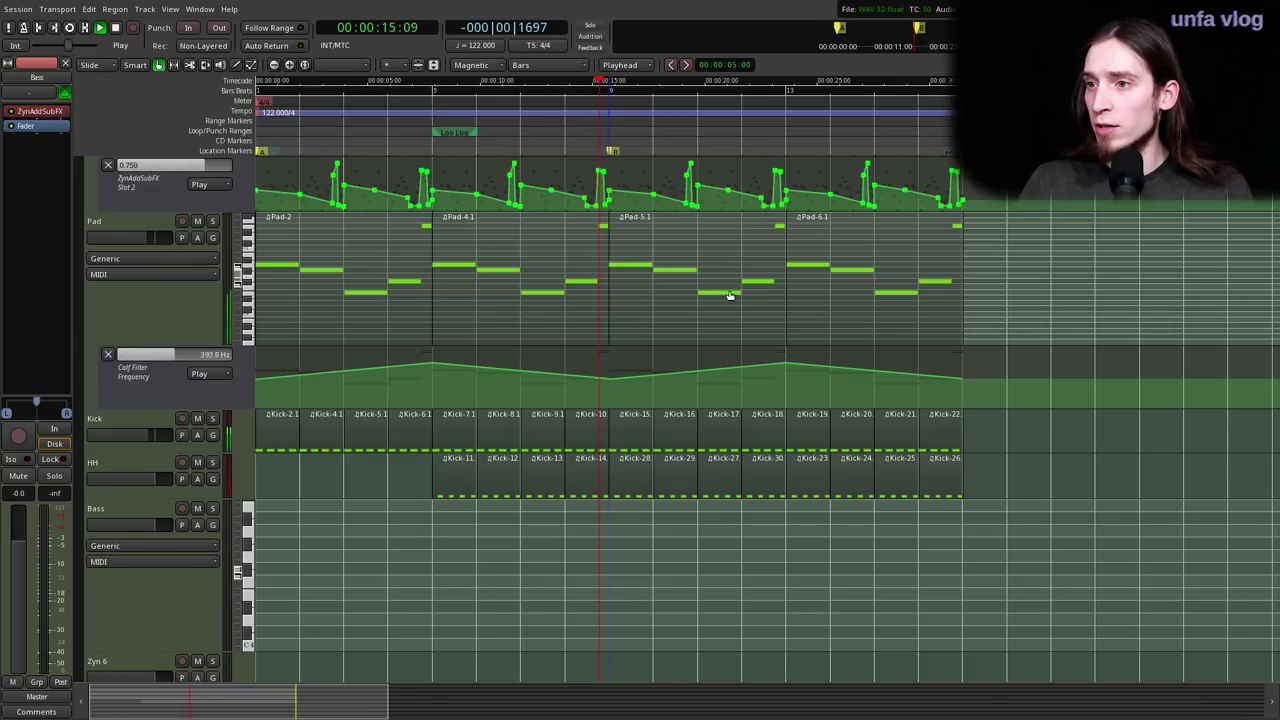
- Stop playback and draw a two-bar MIDI region on the Bass track covering bars 9 and 10
key(space)
scroll(889, 534, up, 1)
key(d)
mouse_move(329, 543)
mouse_down()
mouse_move(723, 529)
mouse_move(466, 537)
mouse_move(505, 540)
mouse_up()
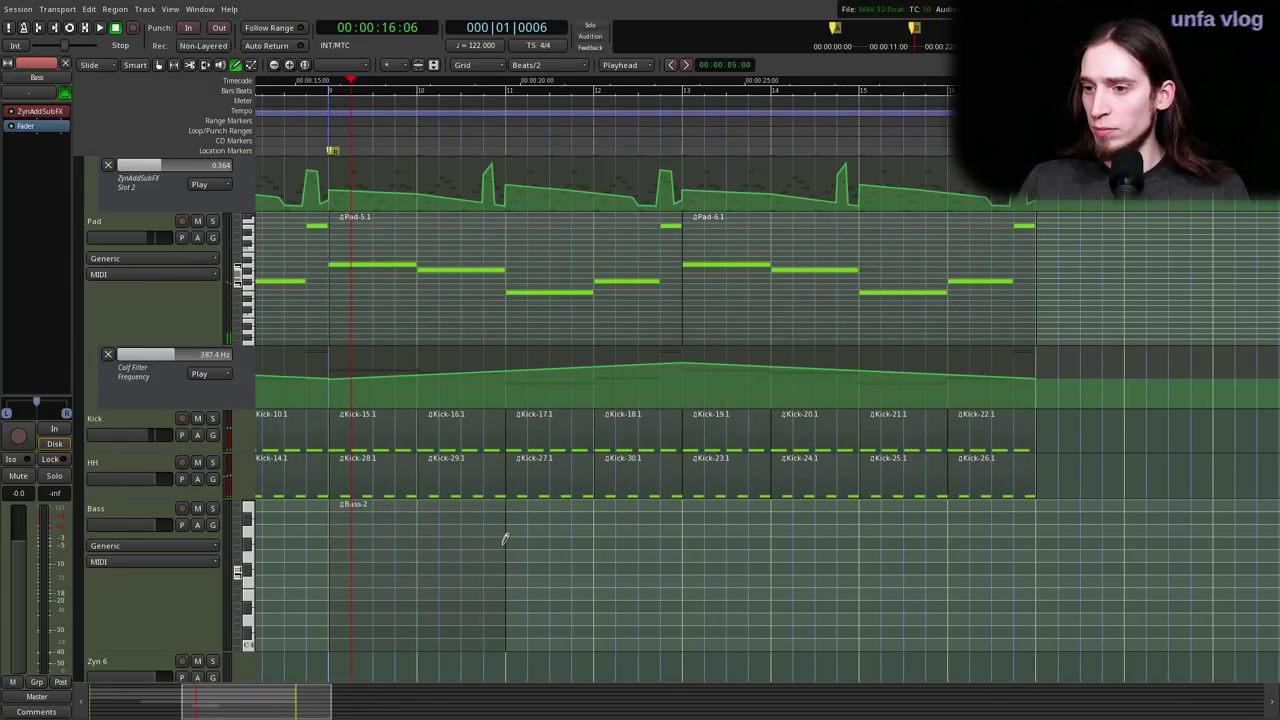
- Draw a half-beat F#4 note at the start of bar 9 in the Bass region and listen to it
scroll(345, 592, up, 1)
click(323, 596)
drag(323, 596, 323, 571)
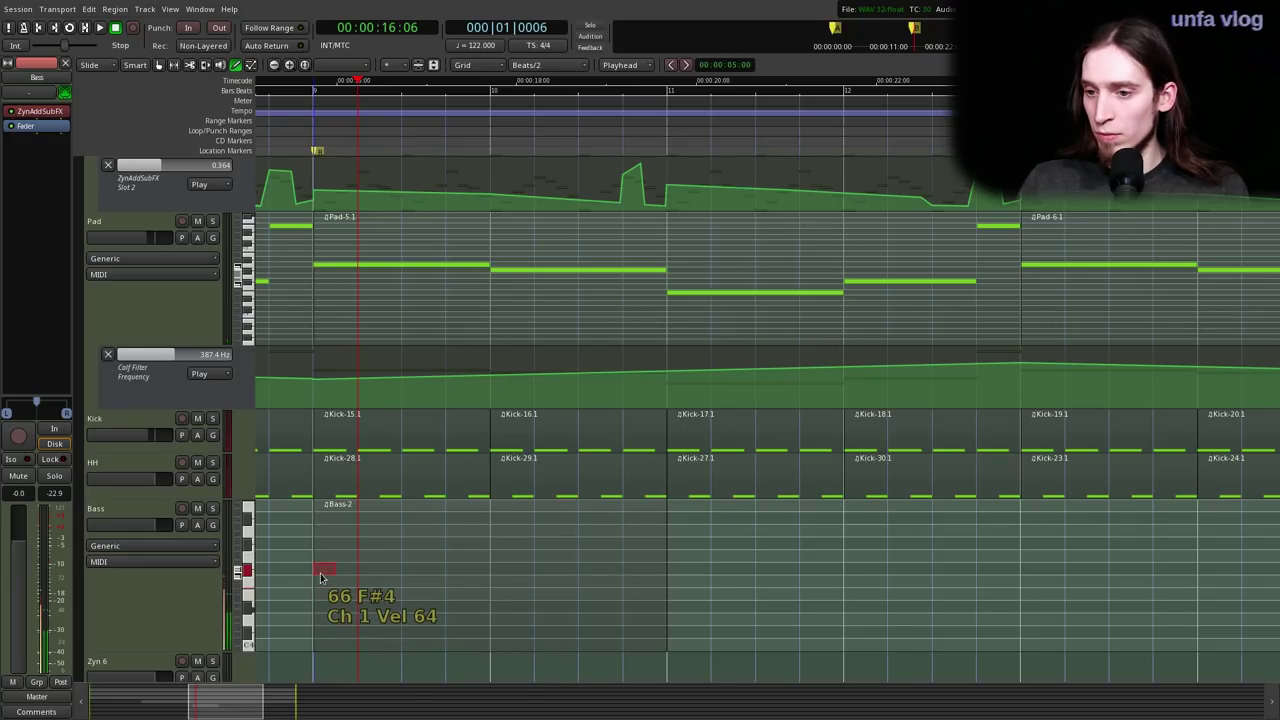
key(space)
key(space)
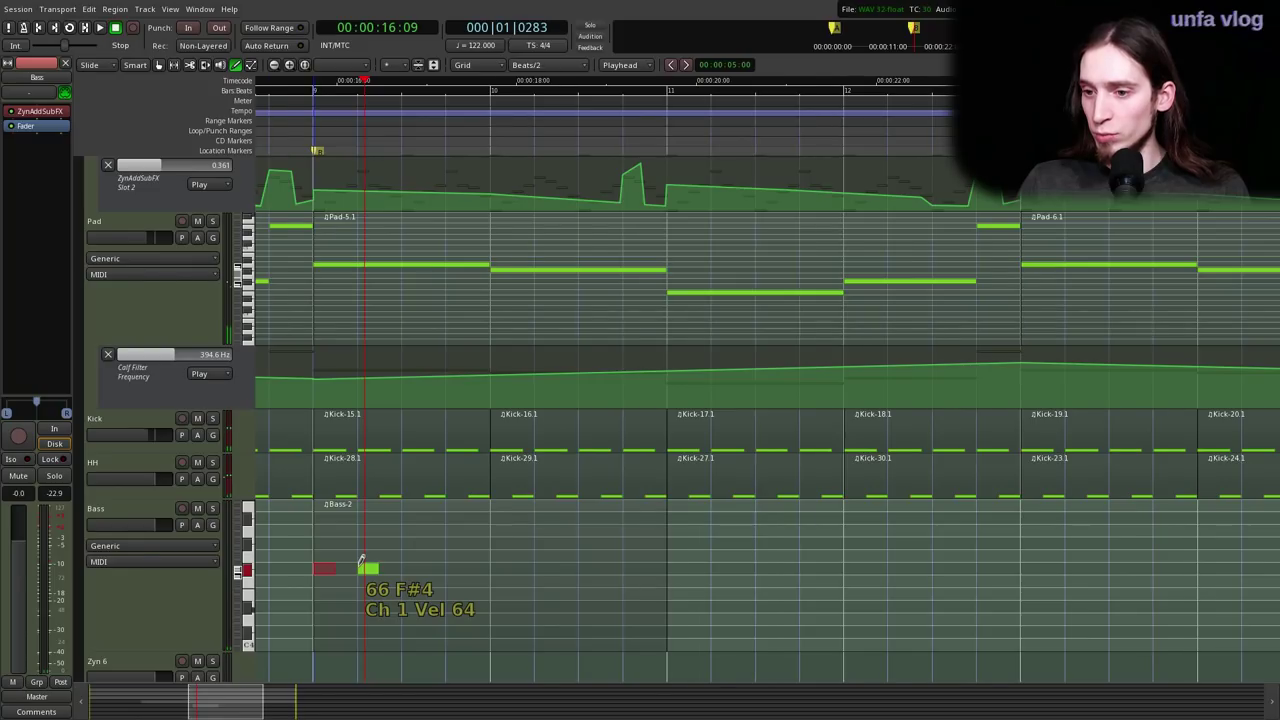
- Add a shorter F#4 note at the end of bar 9's first beat and play from bar 9
scroll(362, 560, up, 1)
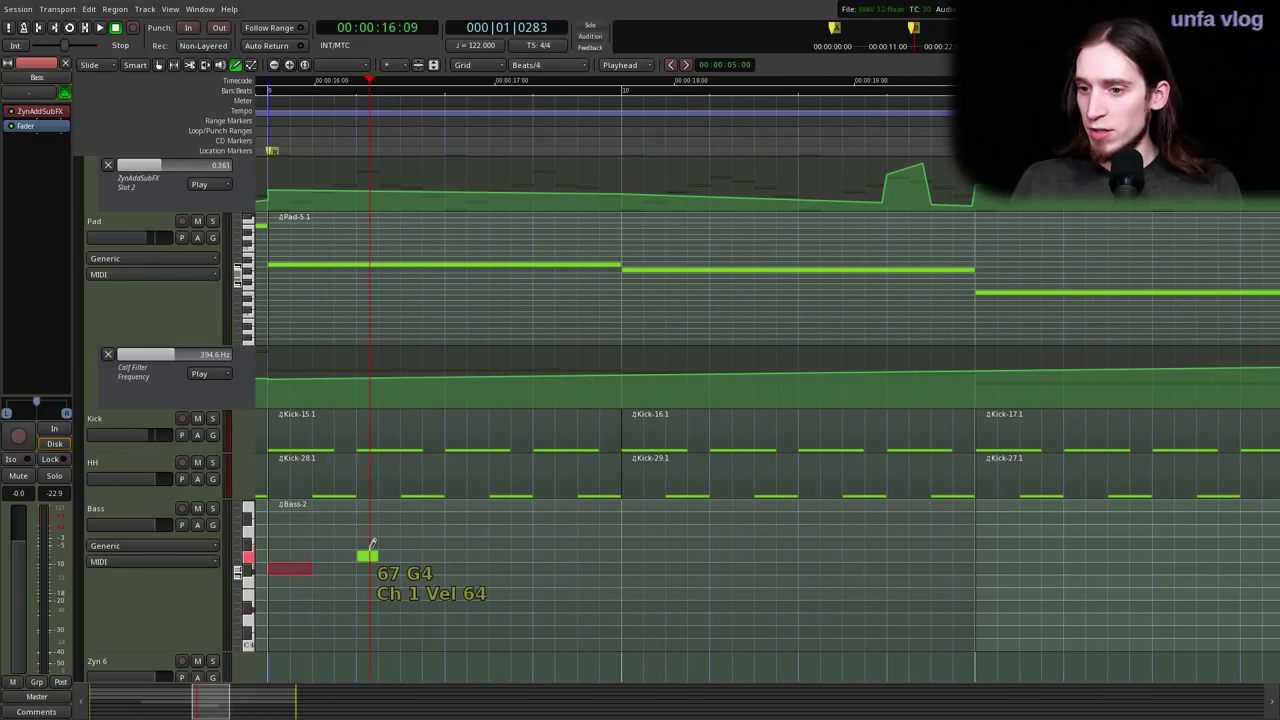
key(space)
click(345, 568)
click(270, 115)
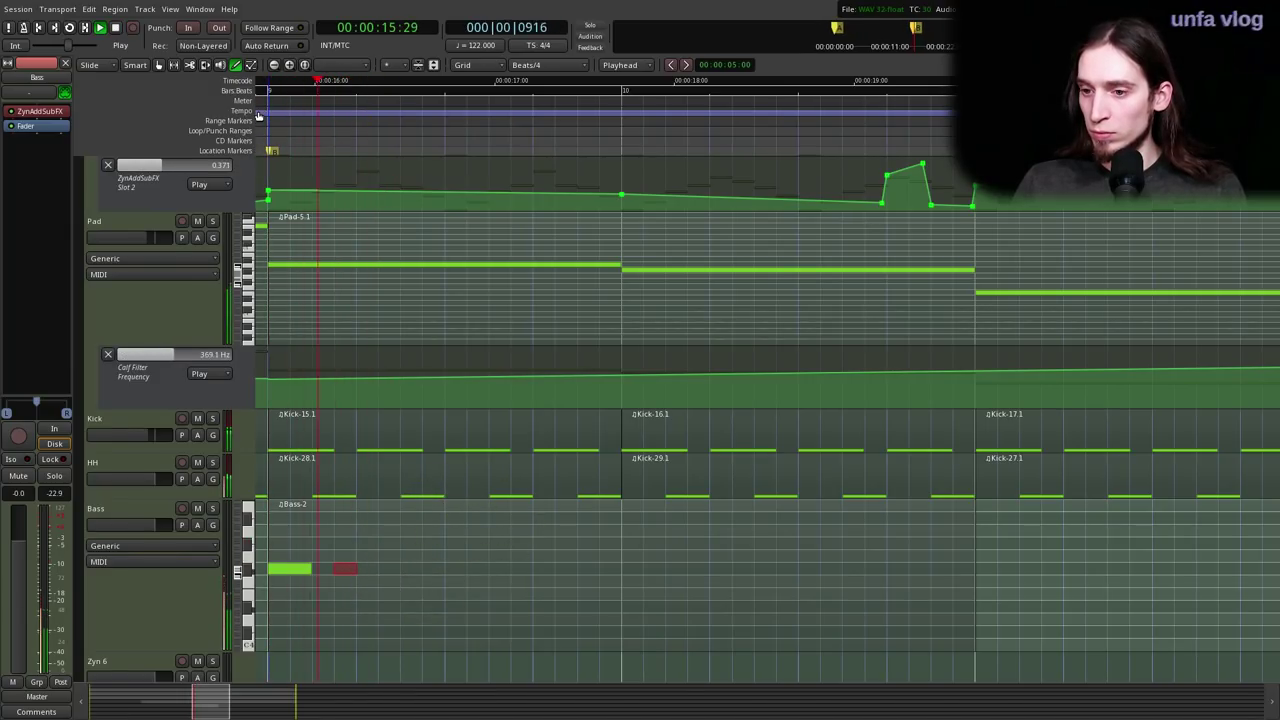
- Add two descending bass notes, E4 in the second half of beat 2 and a longer C#4 on beat 3
click(390, 594)
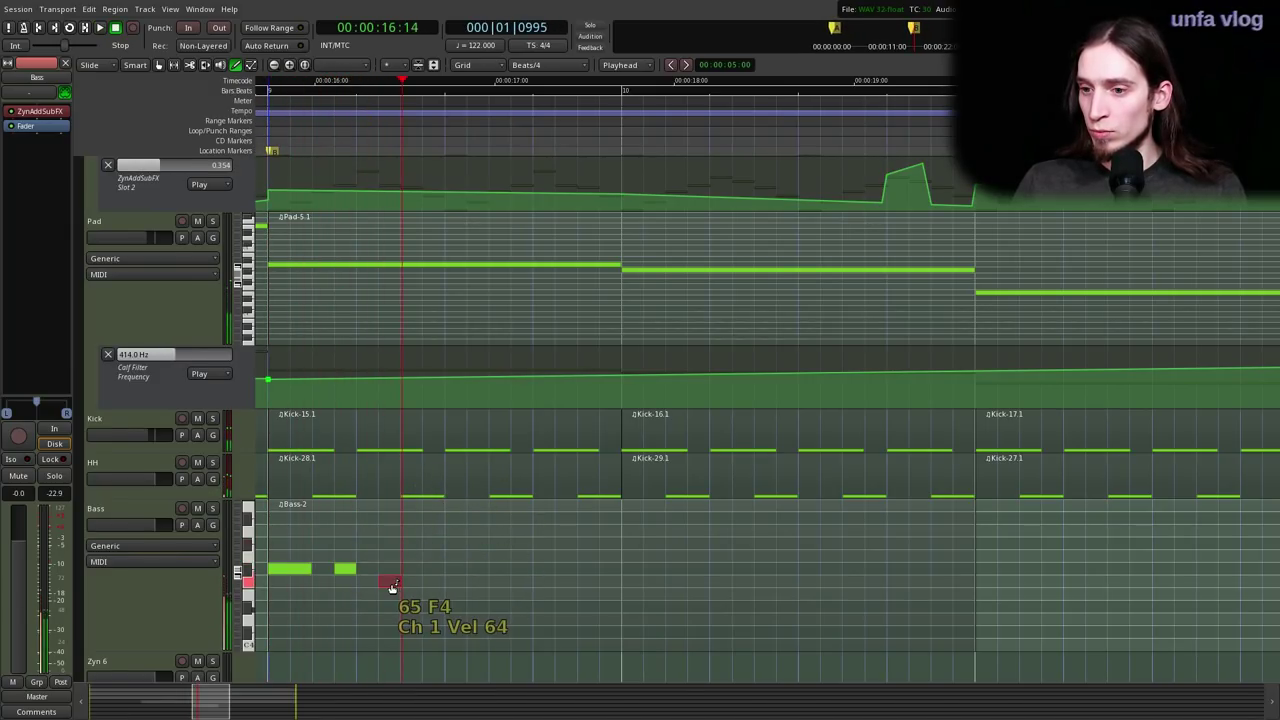
click(433, 631)
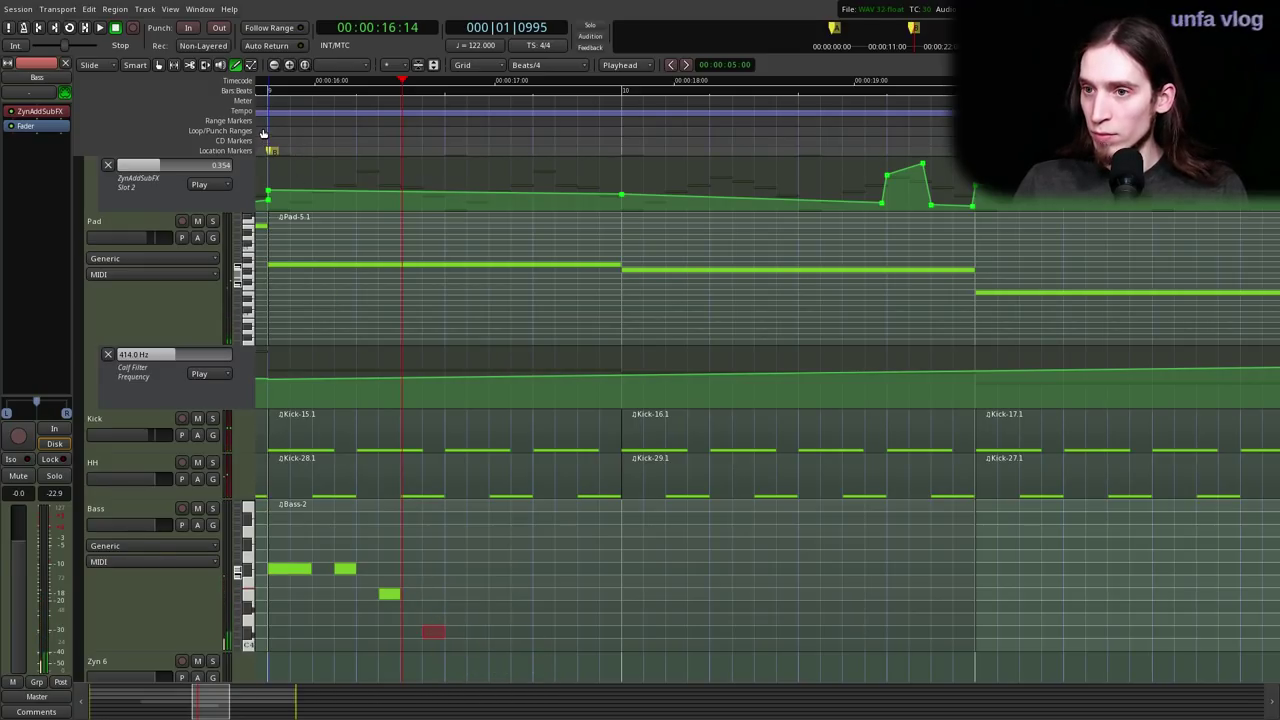
click(392, 596)
drag(396, 600, 490, 633)
- Add a high C#5 note on beat 4 and two short lower notes closing bar 9, then play the bass line
click(543, 555)
drag(542, 545, 598, 543)
drag(567, 543, 567, 514)
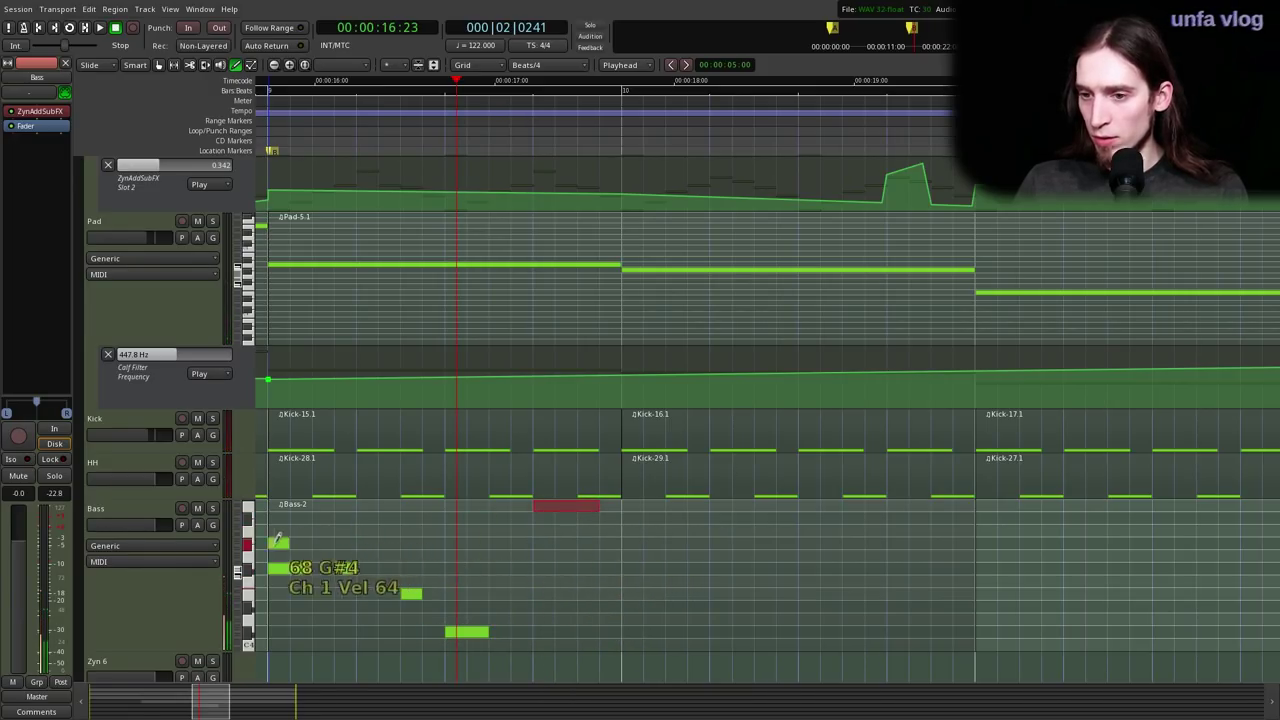
mouse_move(562, 528)
mouse_down()
mouse_move(575, 513)
mouse_move(564, 513)
mouse_up()
click(590, 598)
drag(590, 598, 602, 558)
key(space)
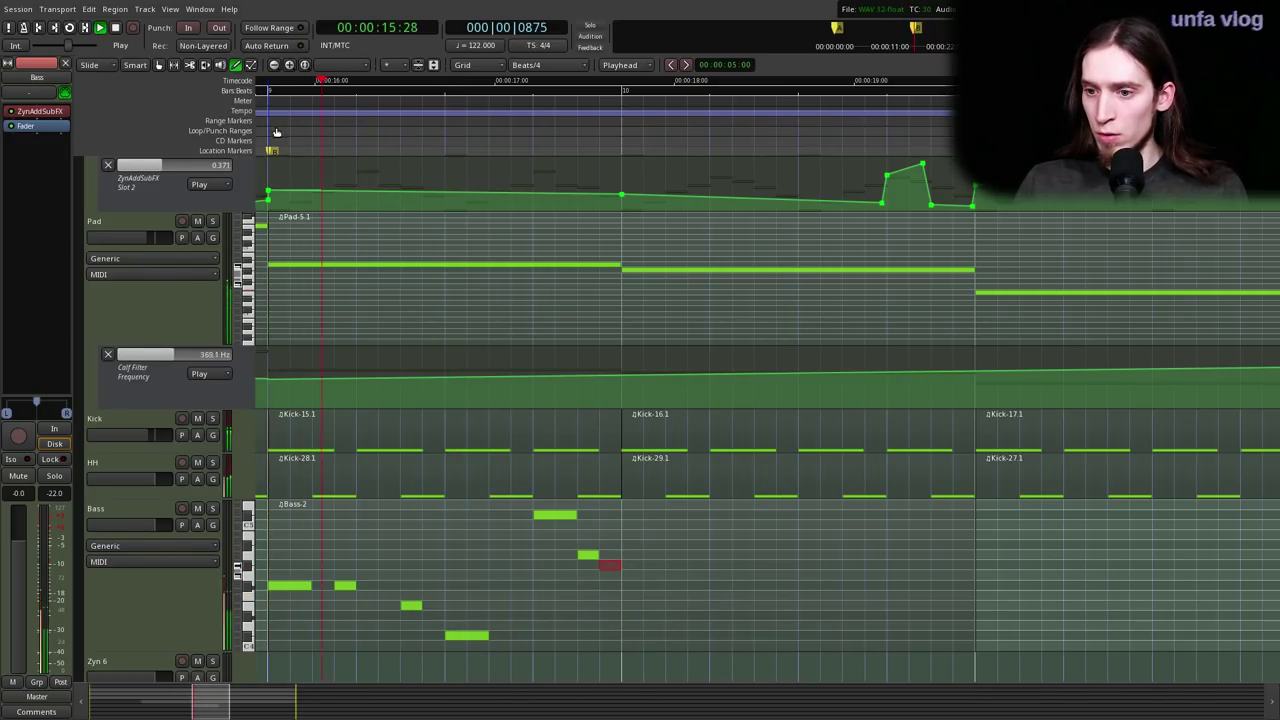
- Solo the Bass, Kick and HH tracks and play them together from the bar 9 marker
key(space)
click(212, 508)
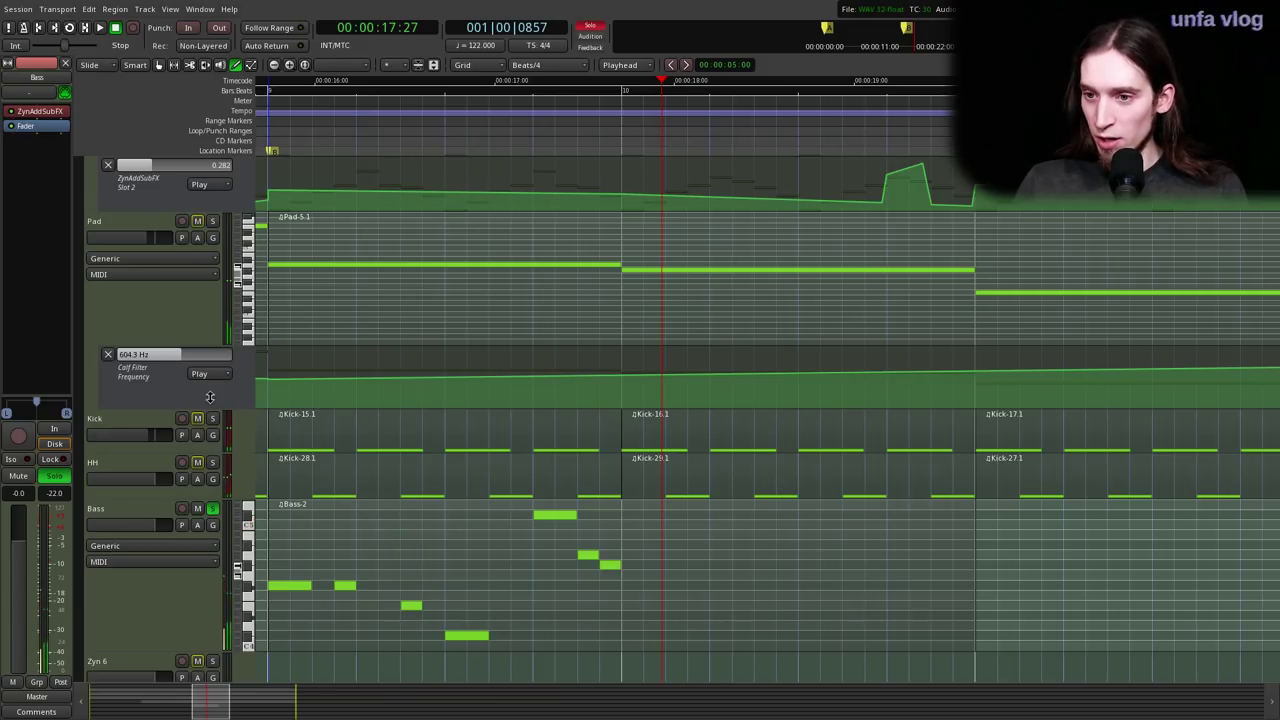
click(272, 146)
key(space)
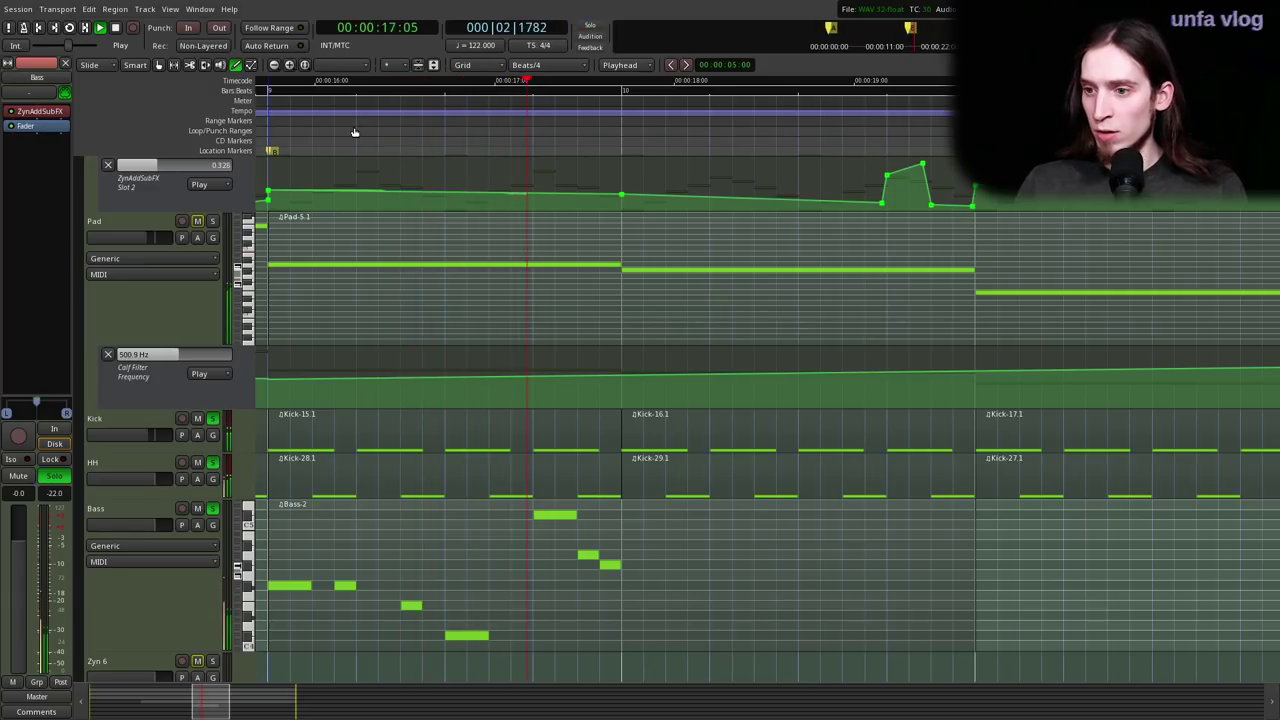
key(space)
- Try to split the Bass region at the playhead and undo the split
key(g)
click(656, 564)
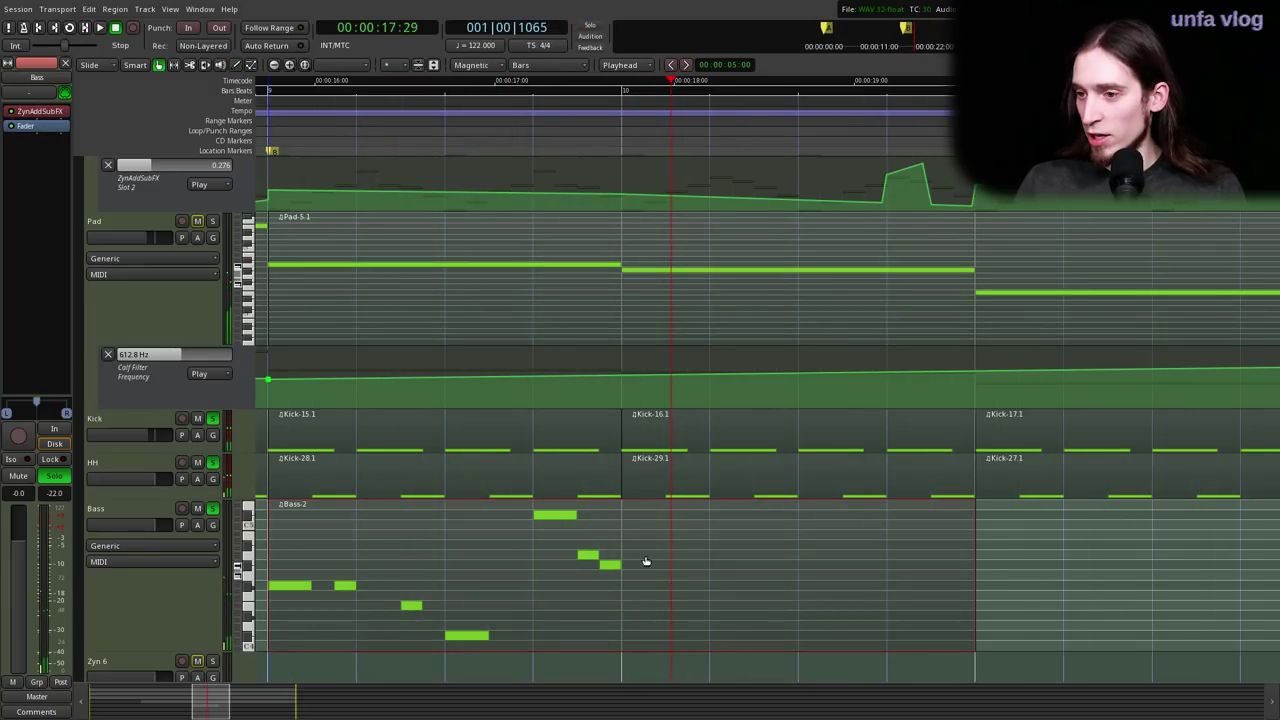
key(s)
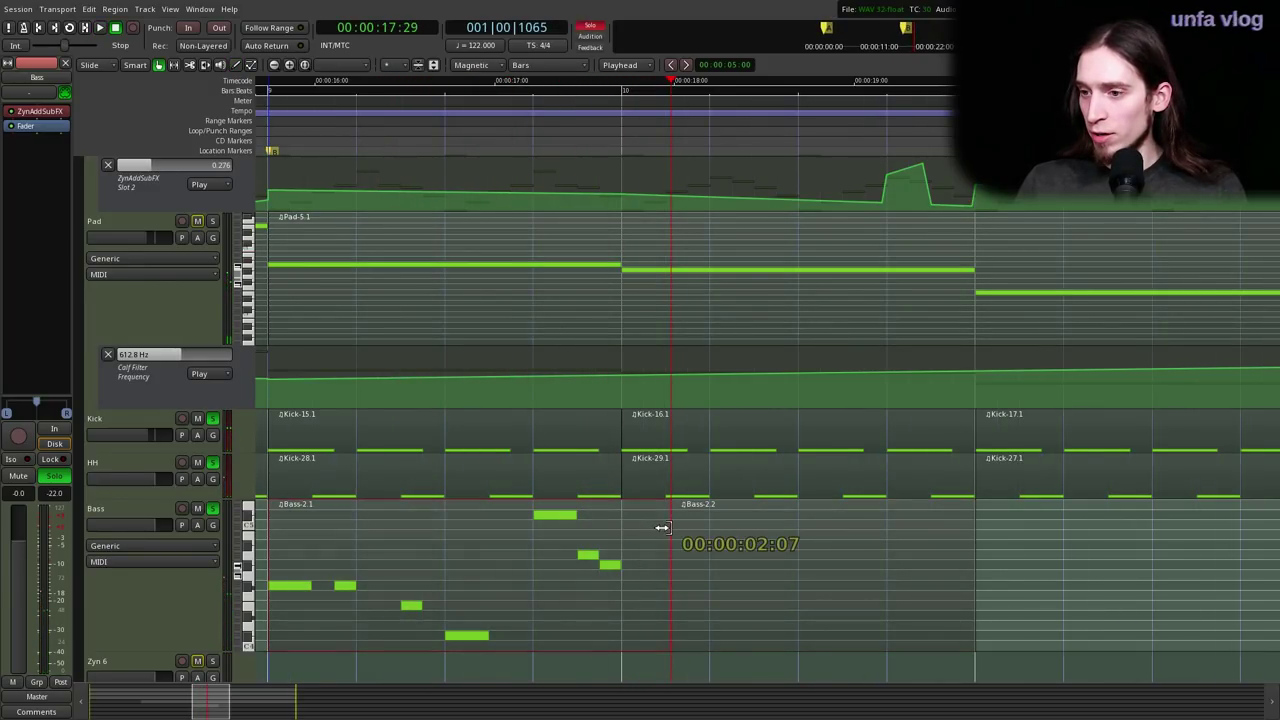
key(ctrl+z)
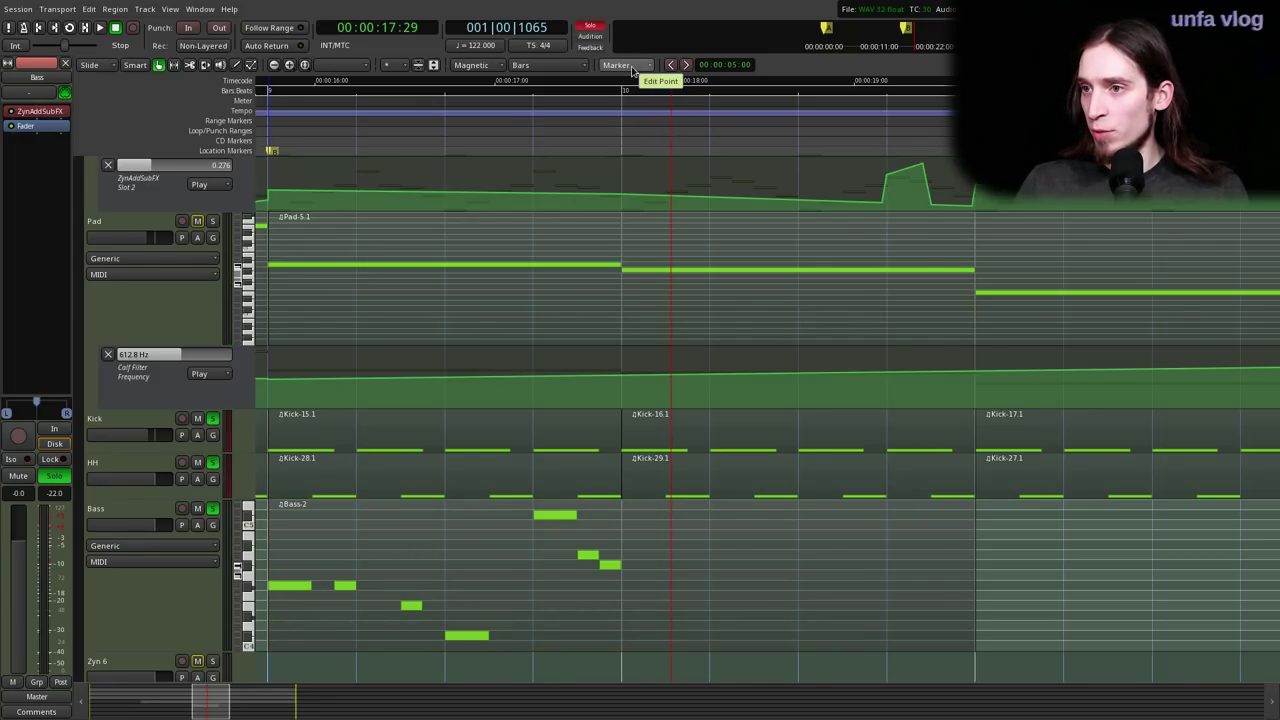
- Using the Mouse edit point, cut the Bass region down to bar 9 only and duplicate it into bar 10
scroll(651, 520, down, 1)
click(664, 472)
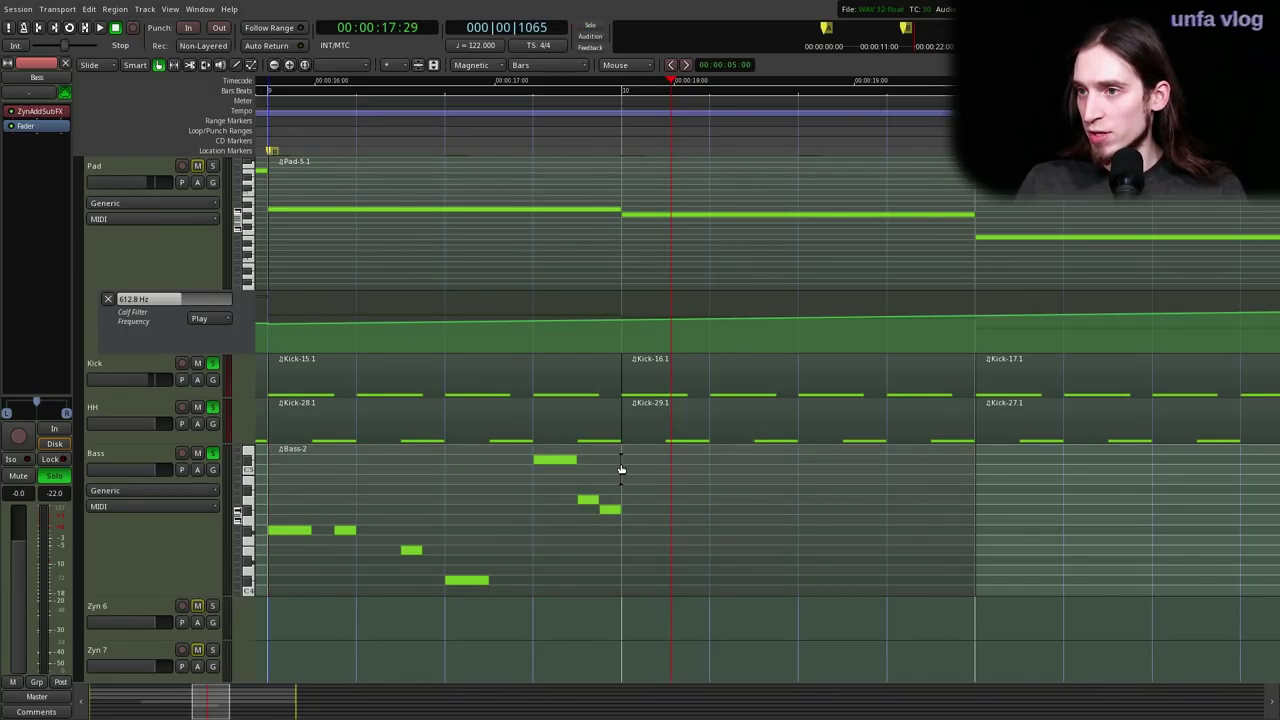
click(561, 480)
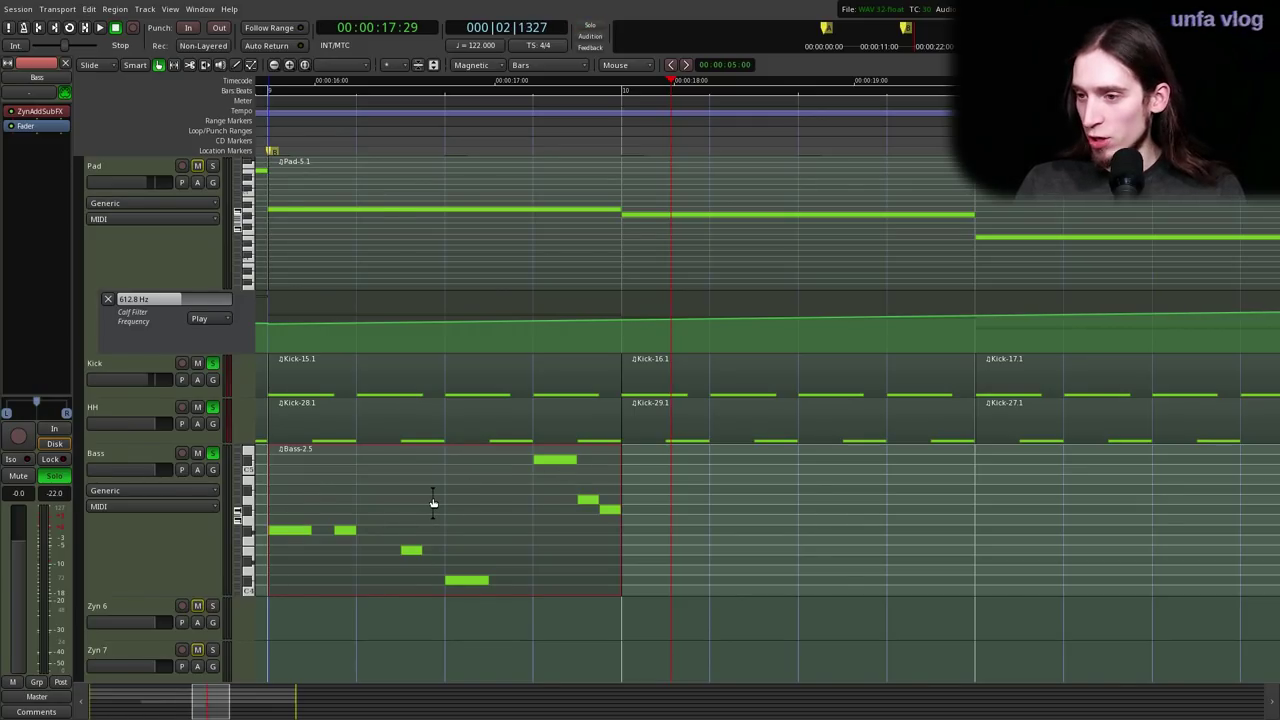
key(alt+d)
- Play the original and duplicated bass regions from the bar 9 marker
scroll(440, 366, left, 1)
click(372, 141)
key(space)
scroll(370, 430, down, 1)
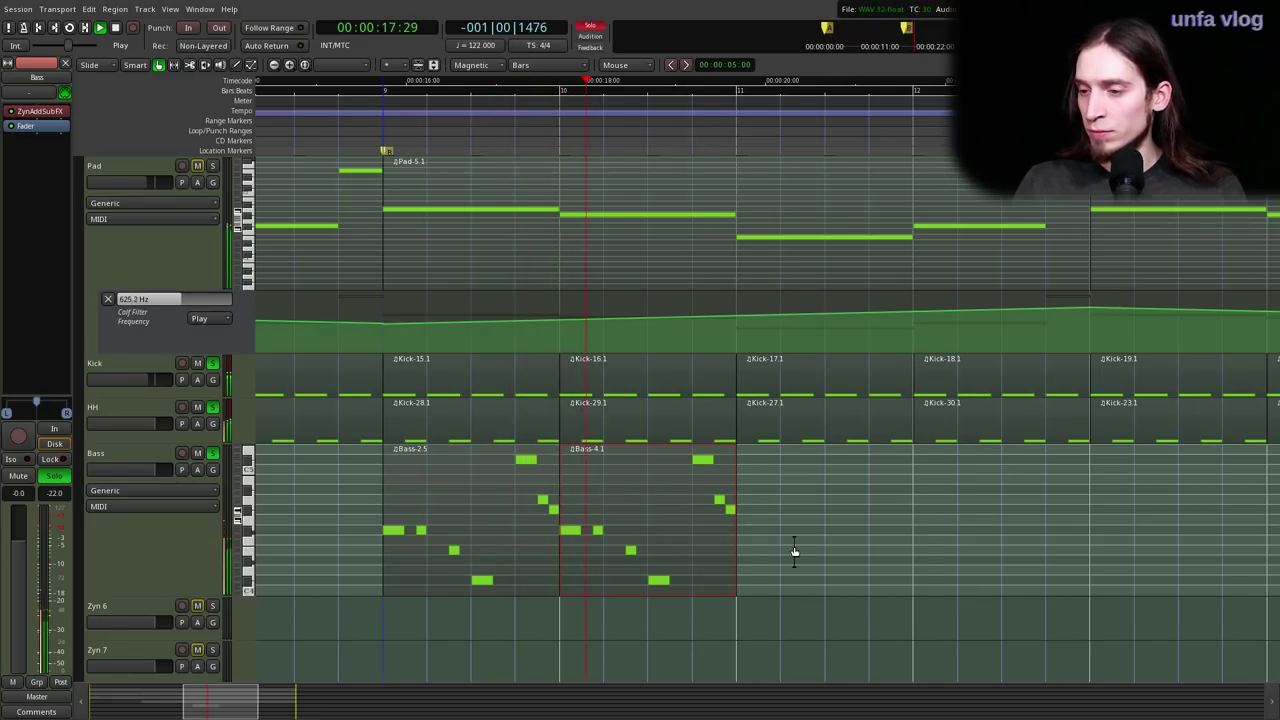
scroll(794, 545, up, 1)
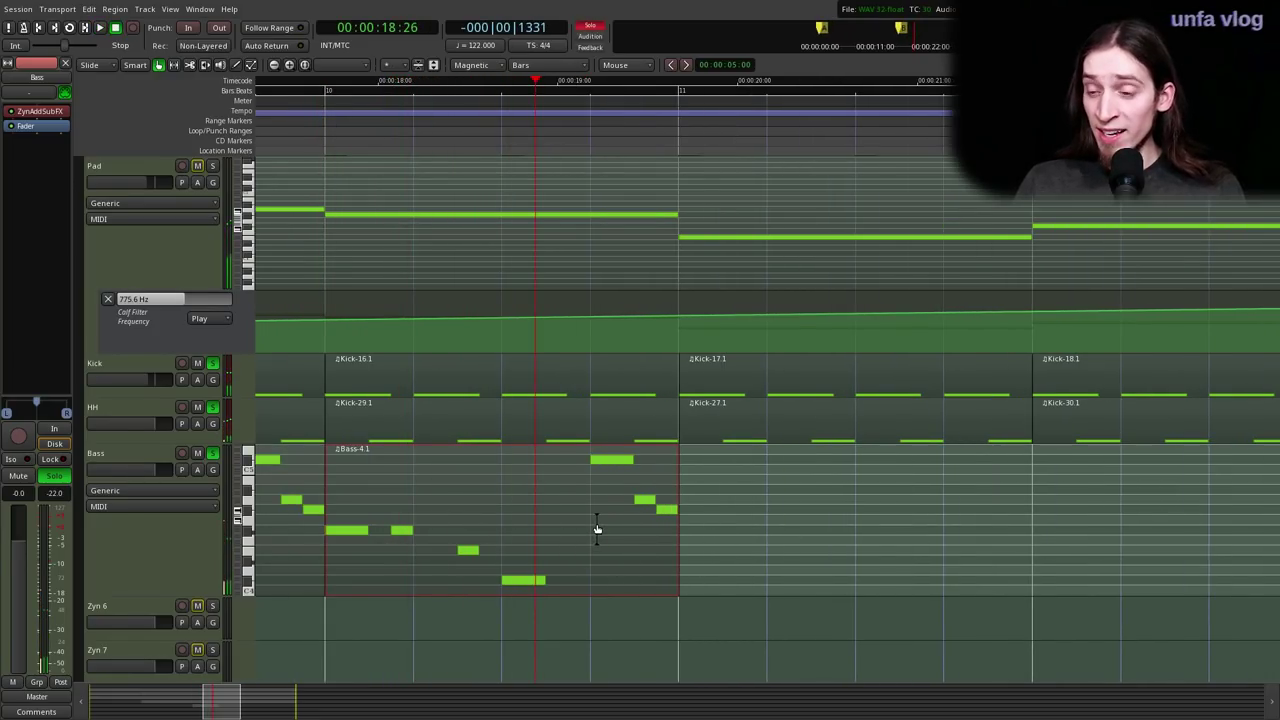
- Add a short E5 note just before beat 4 of the bar 10 Bass region and raise its last note to C#5
key(e)
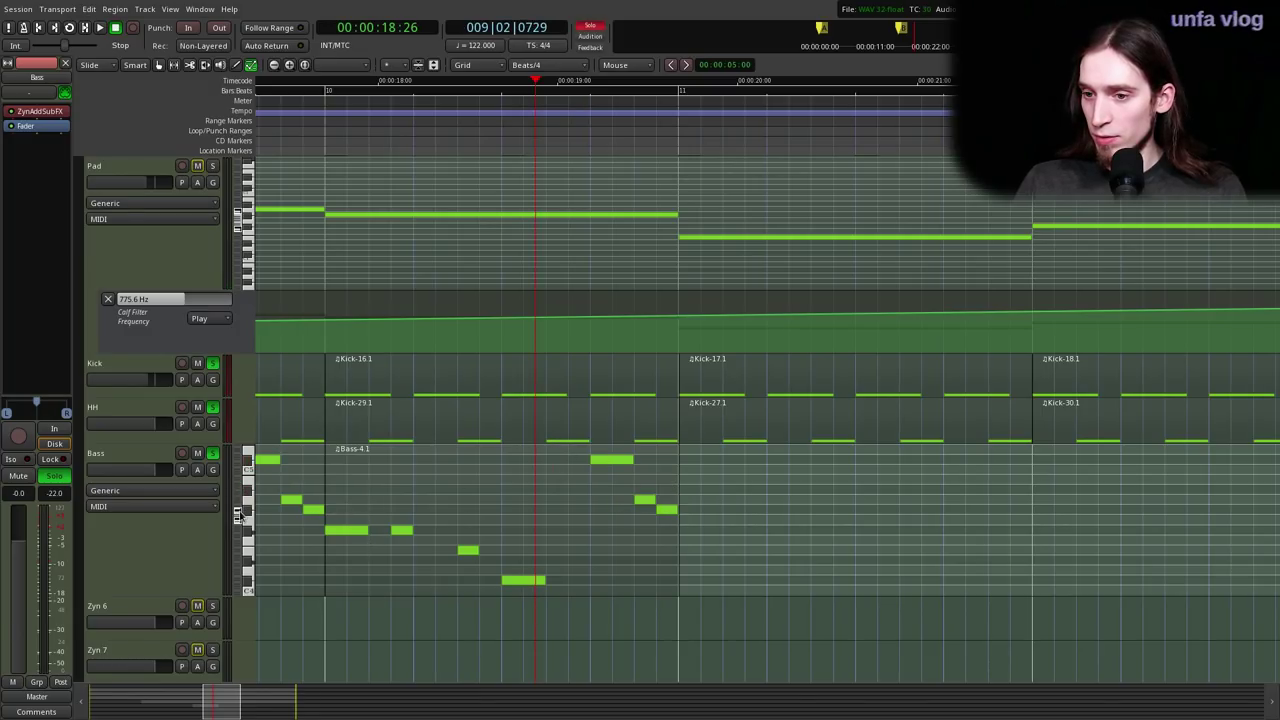
drag(239, 513, 239, 509)
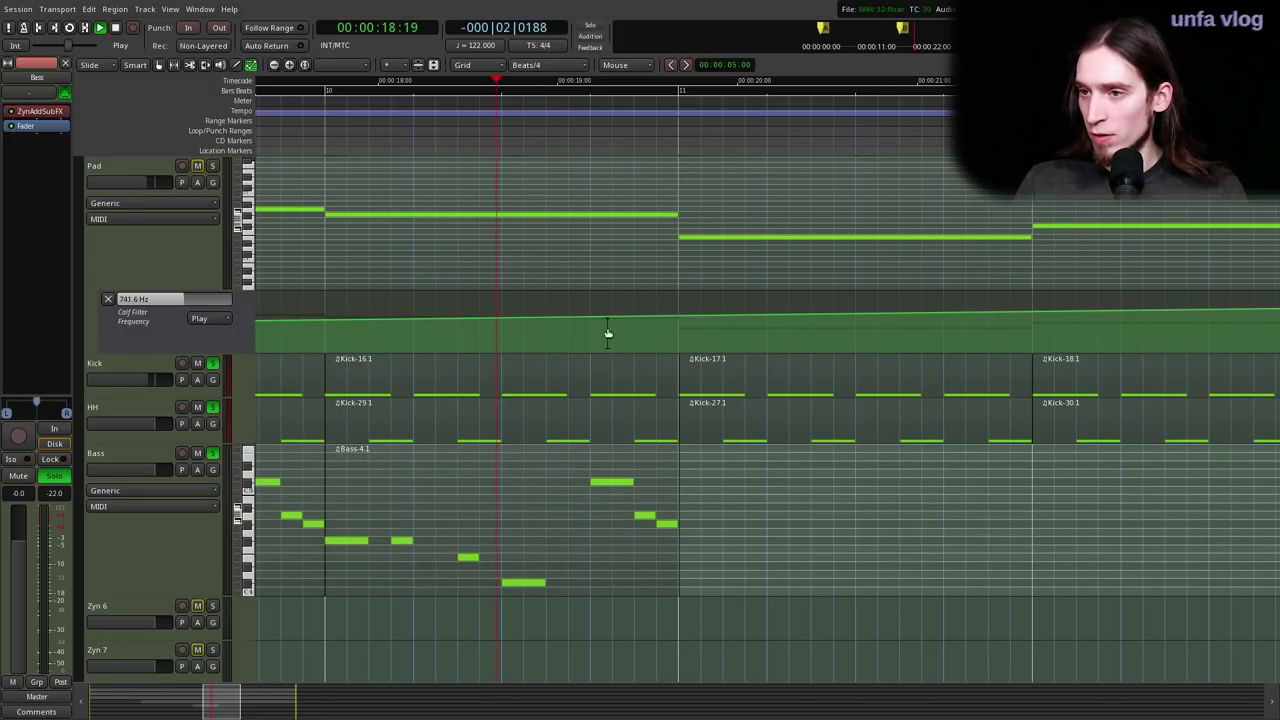
click(600, 464)
click(600, 464)
drag(601, 466, 583, 459)
click(614, 484)
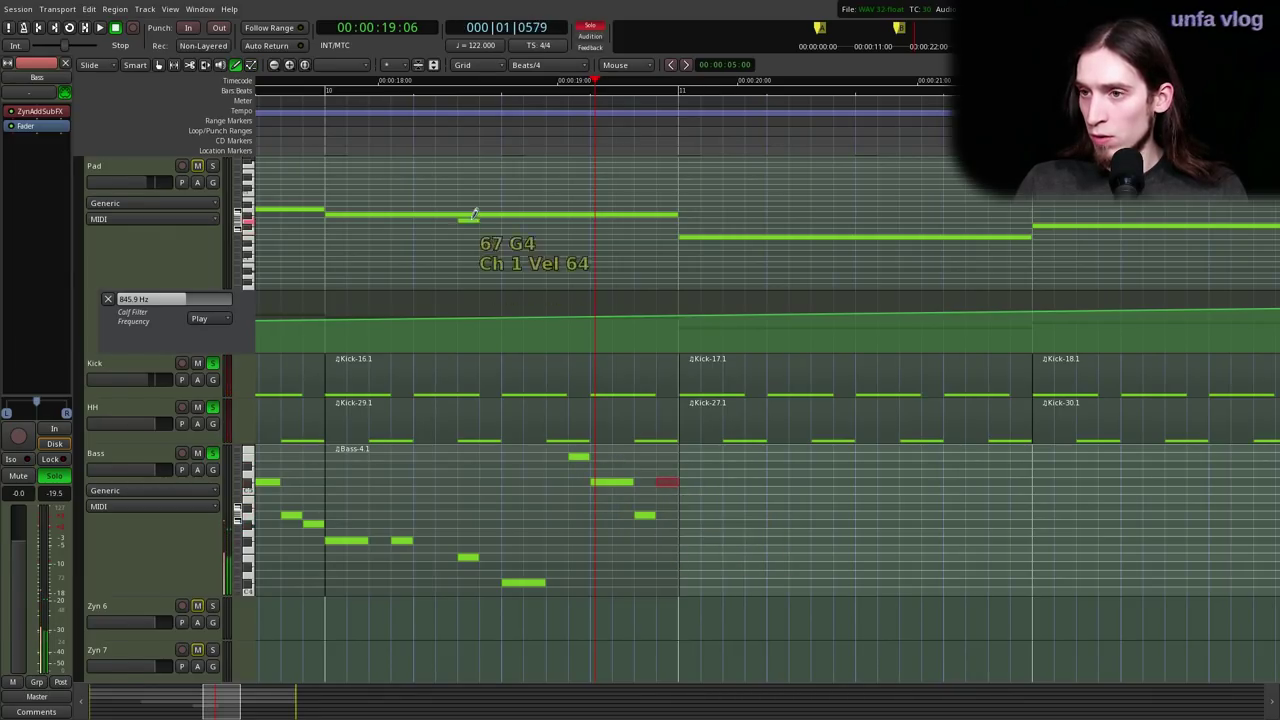
- Play the bar 10 bass variation and lower its closing note to G#4
click(287, 92)
key(space)
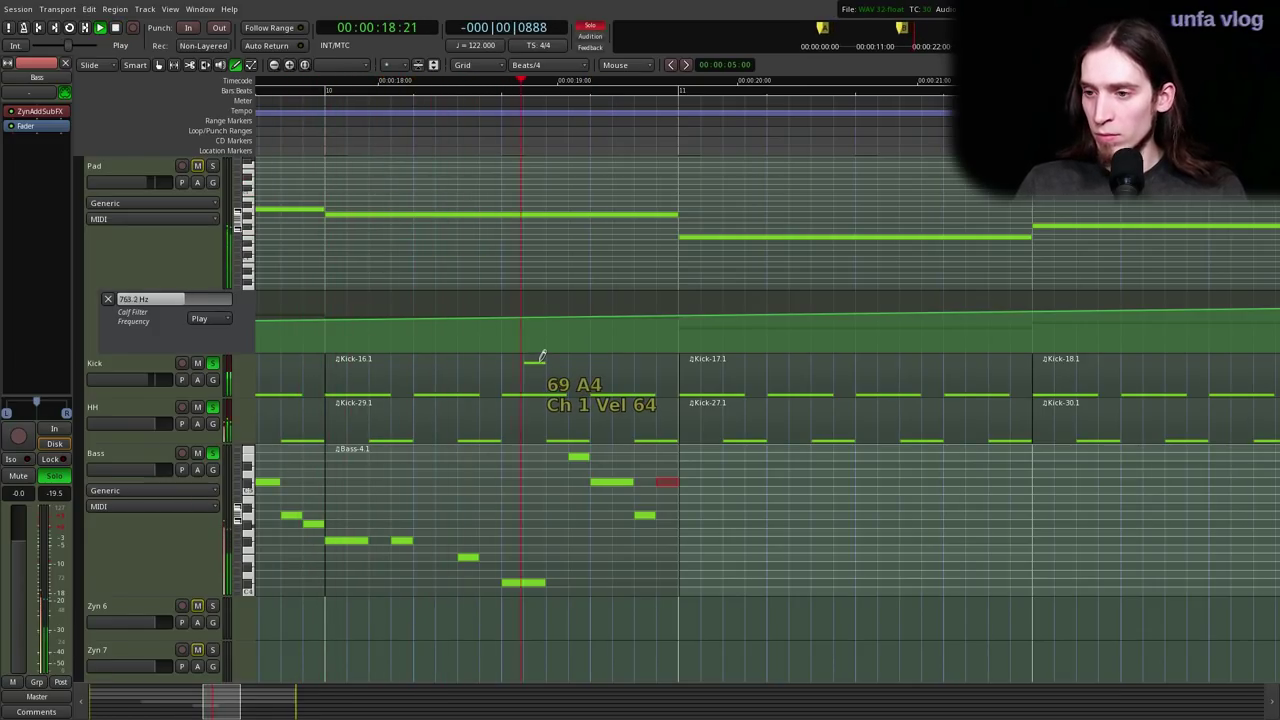
key(space)
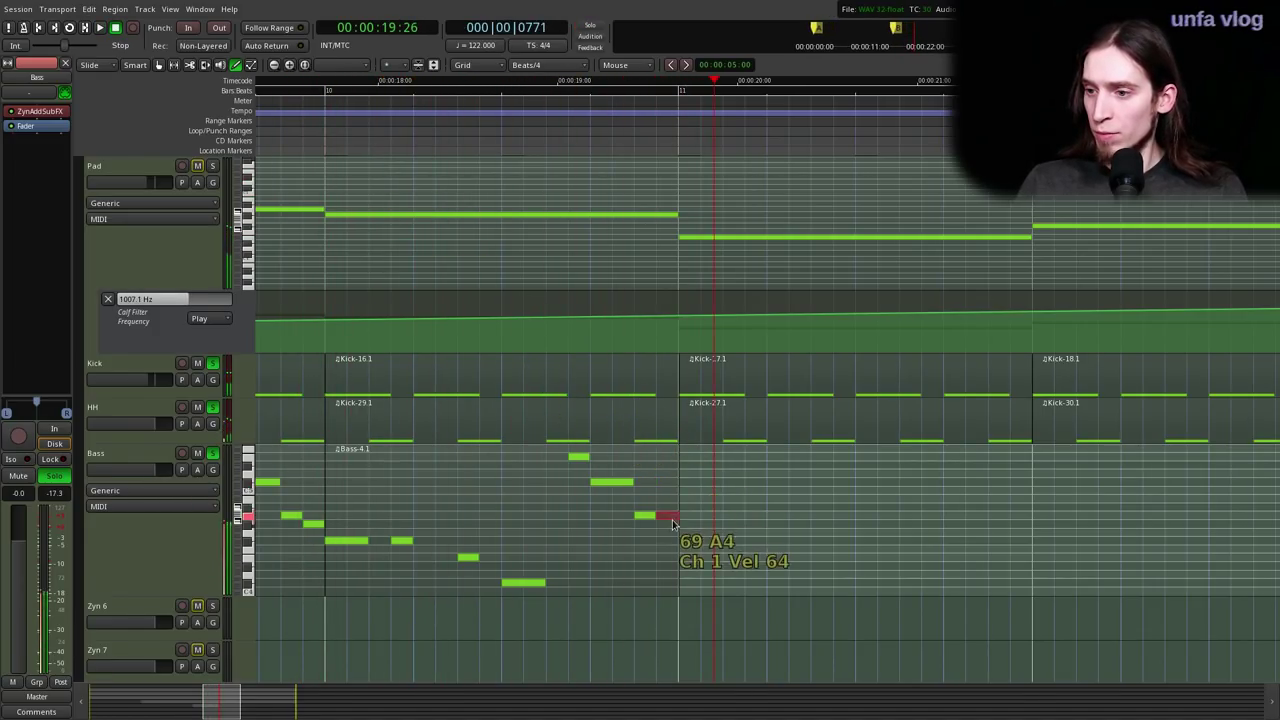
scroll(556, 308, down, 1)
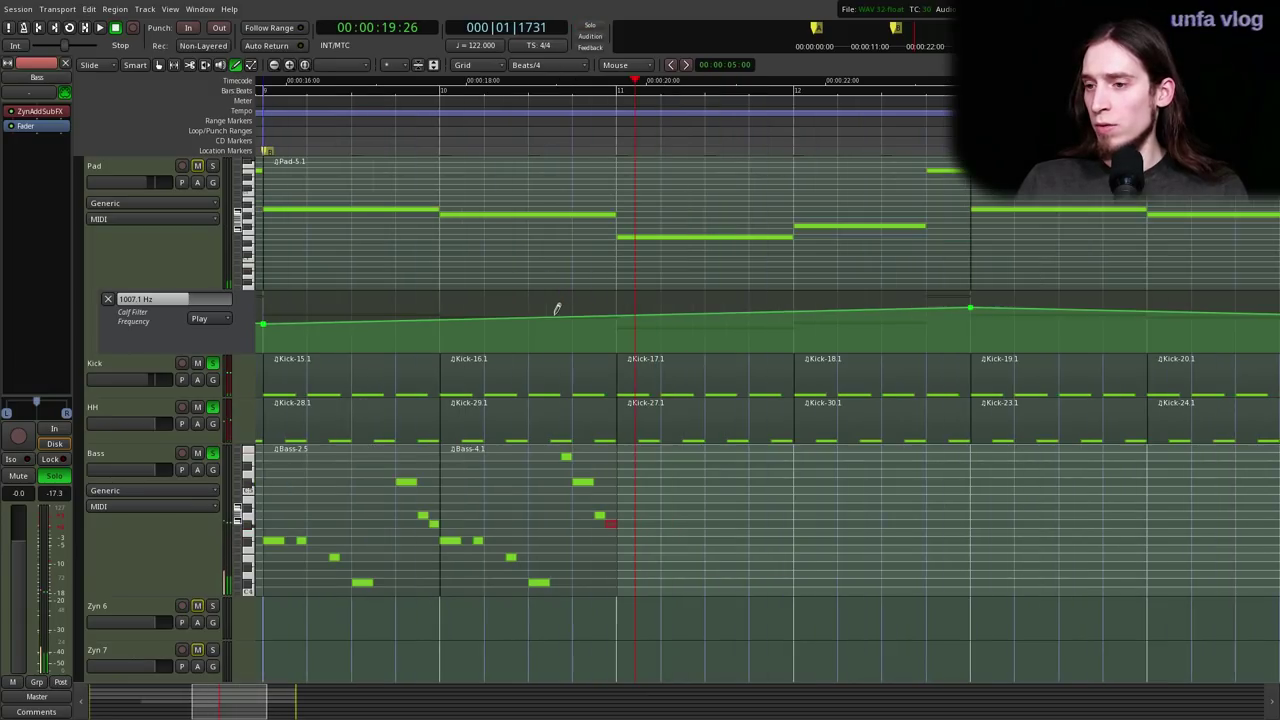
- Return to object editing with magnetic snapping and play both bass bars from the bar 9 marker
scroll(624, 362, left, 1)
scroll(626, 363, up, 1)
key(g)
click(395, 147)
key(space)
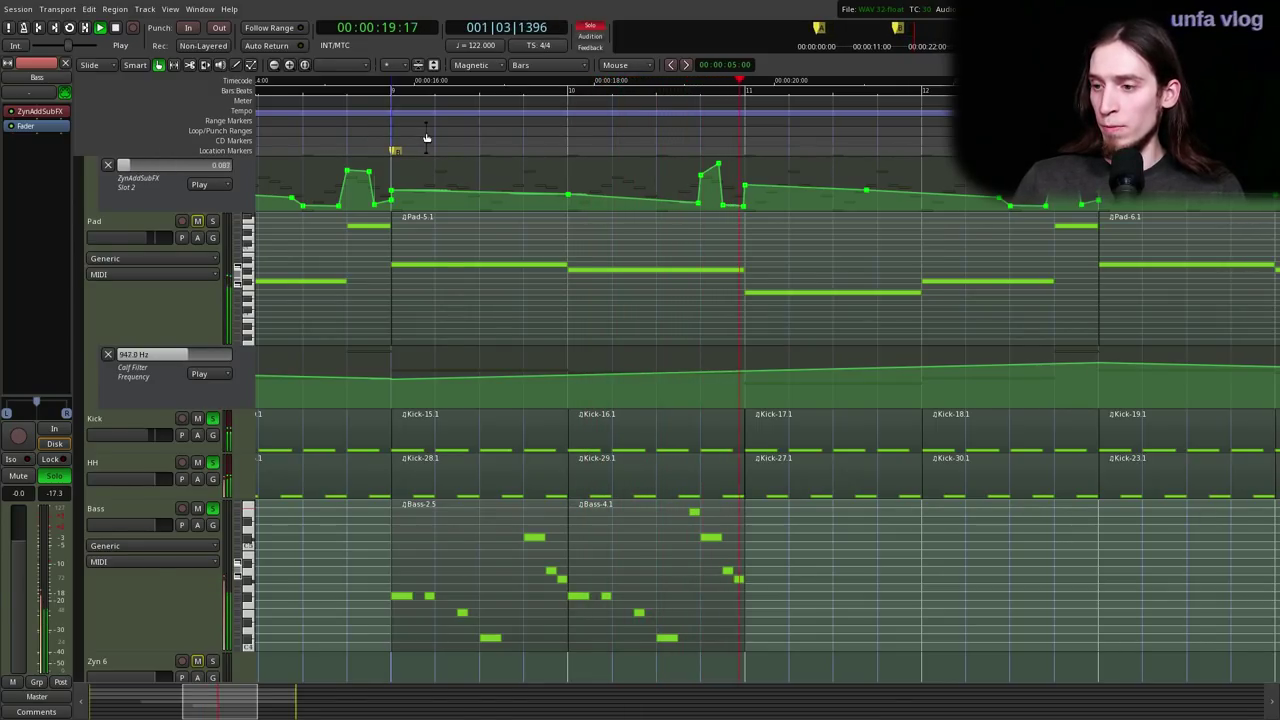
key(space)
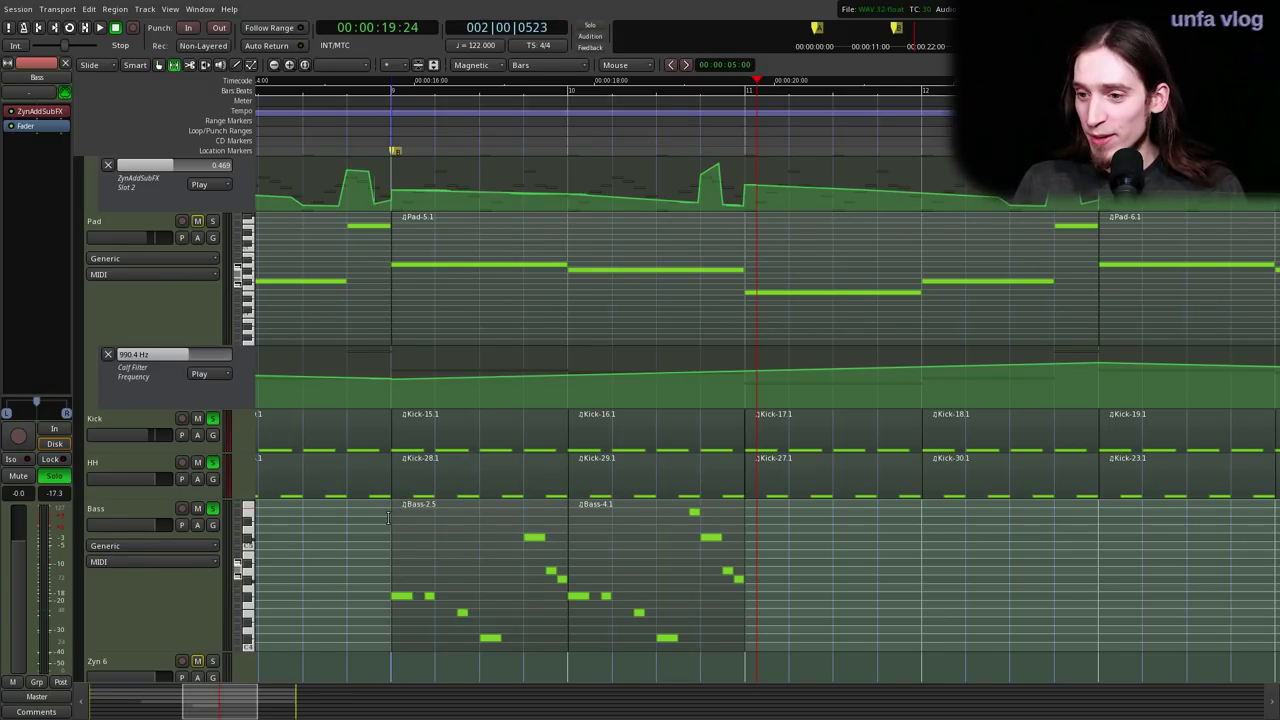
- Consolidate the range covering bars 9 and 10 on the Bass track into a single region
drag(389, 516, 745, 522)
key(z)
scroll(546, 581, down, 2)
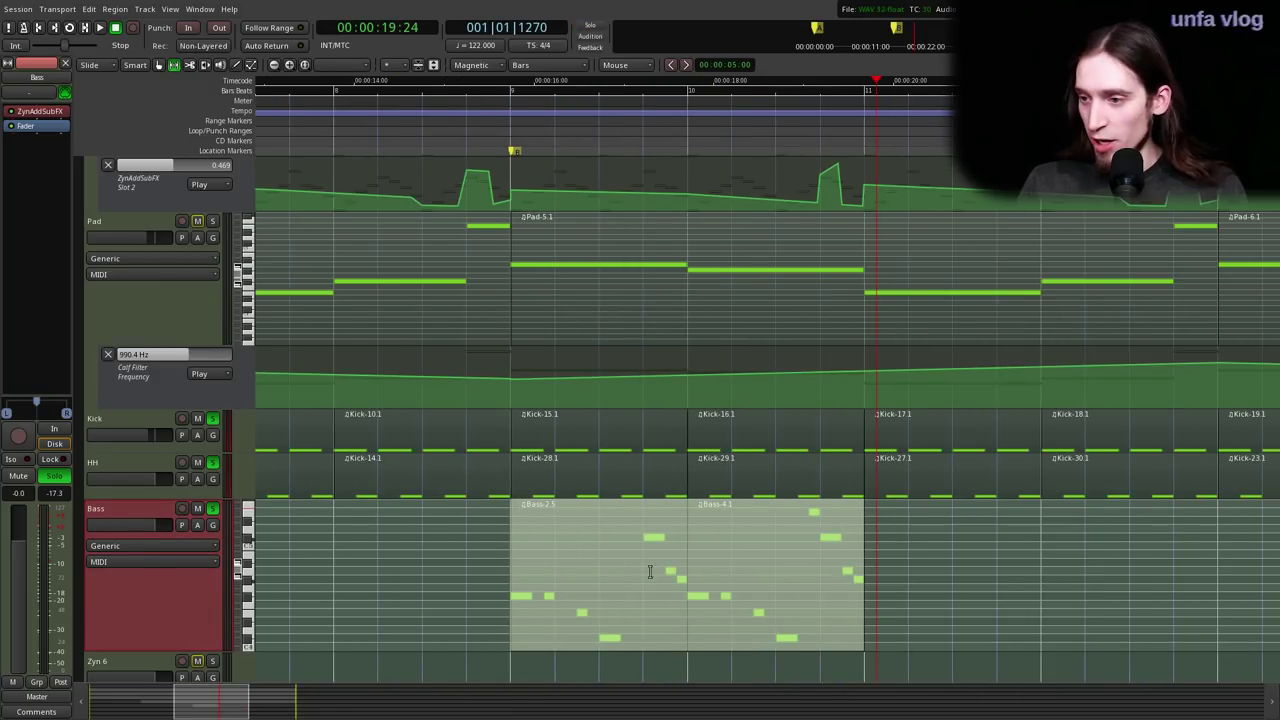
right_click(615, 540)
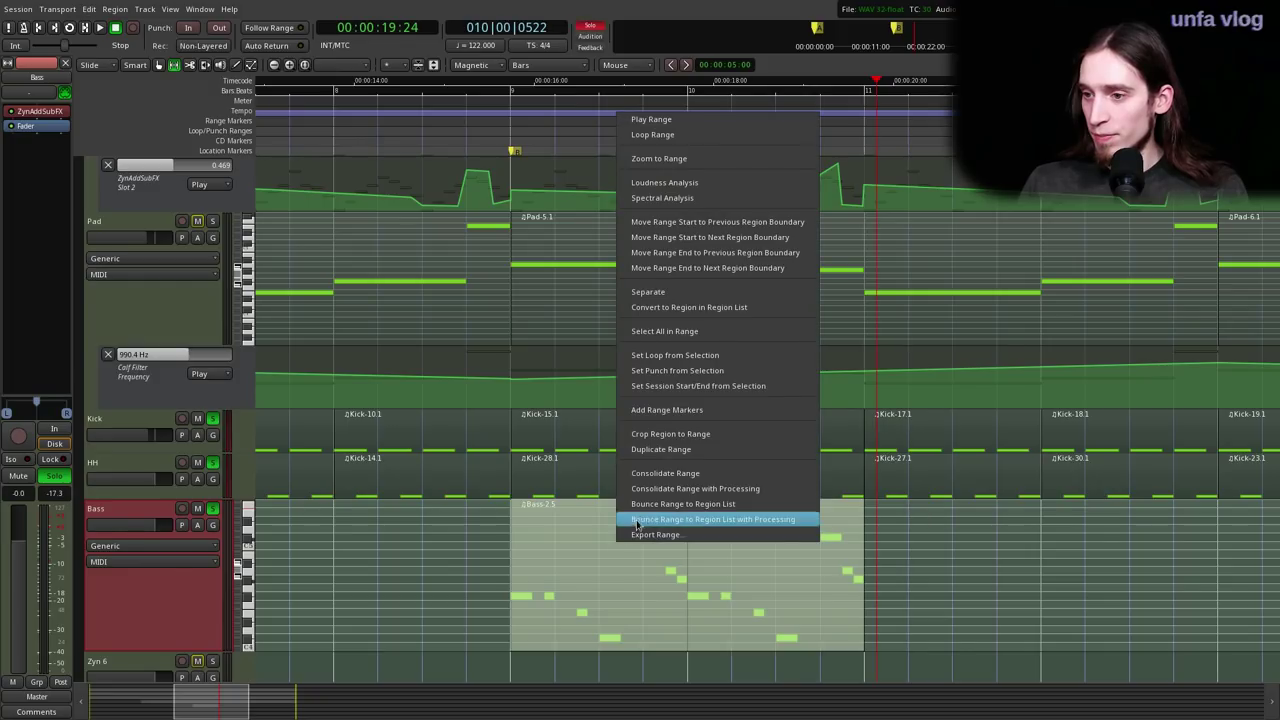
click(668, 475)
key(g)
mouse_move(627, 578)
mouse_down()
mouse_move(687, 566)
mouse_move(638, 566)
mouse_up()
- Play the consolidated bass region in the context of the whole arrangement
scroll(522, 545, up, 2)
scroll(526, 540, down, 2)
key(p)
key(space)
scroll(456, 440, down, 2)
key(space)
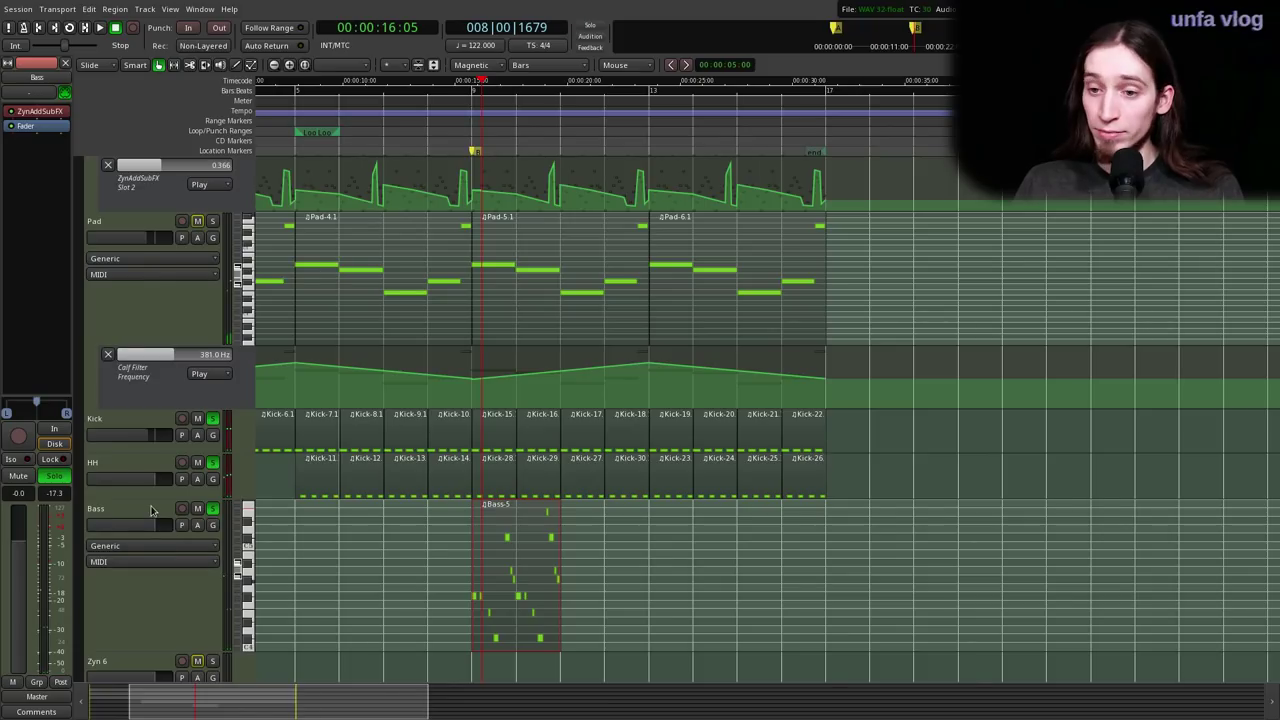
- Set the loop range to the consolidated two-bar Bass region at bar 9 and start looped playback
click(105, 516)
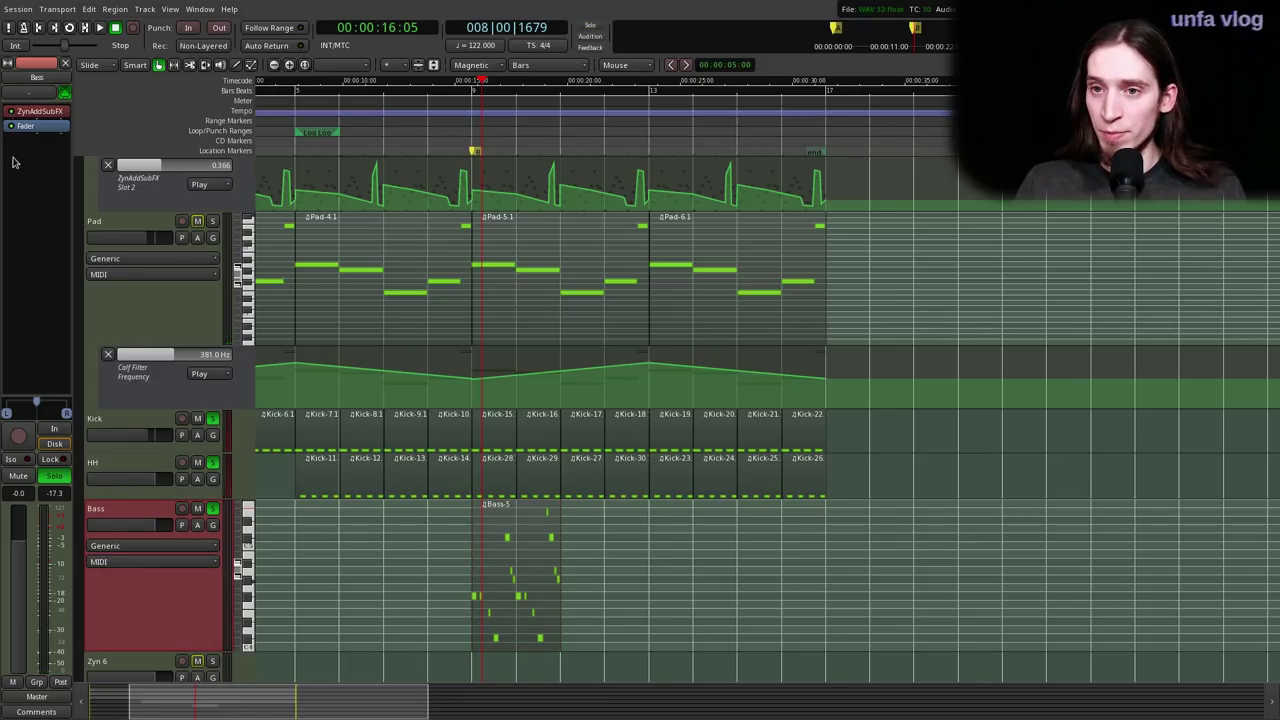
double_click(38, 112)
key(l)
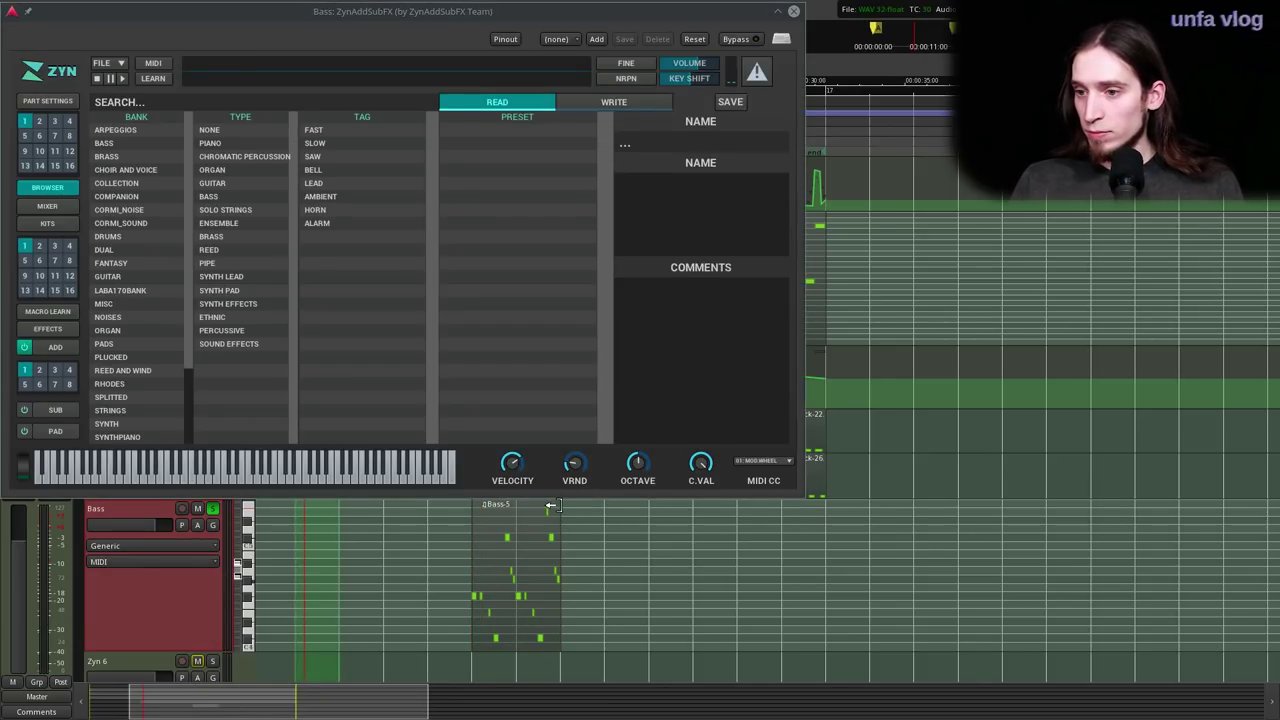
key(space)
click(510, 550)
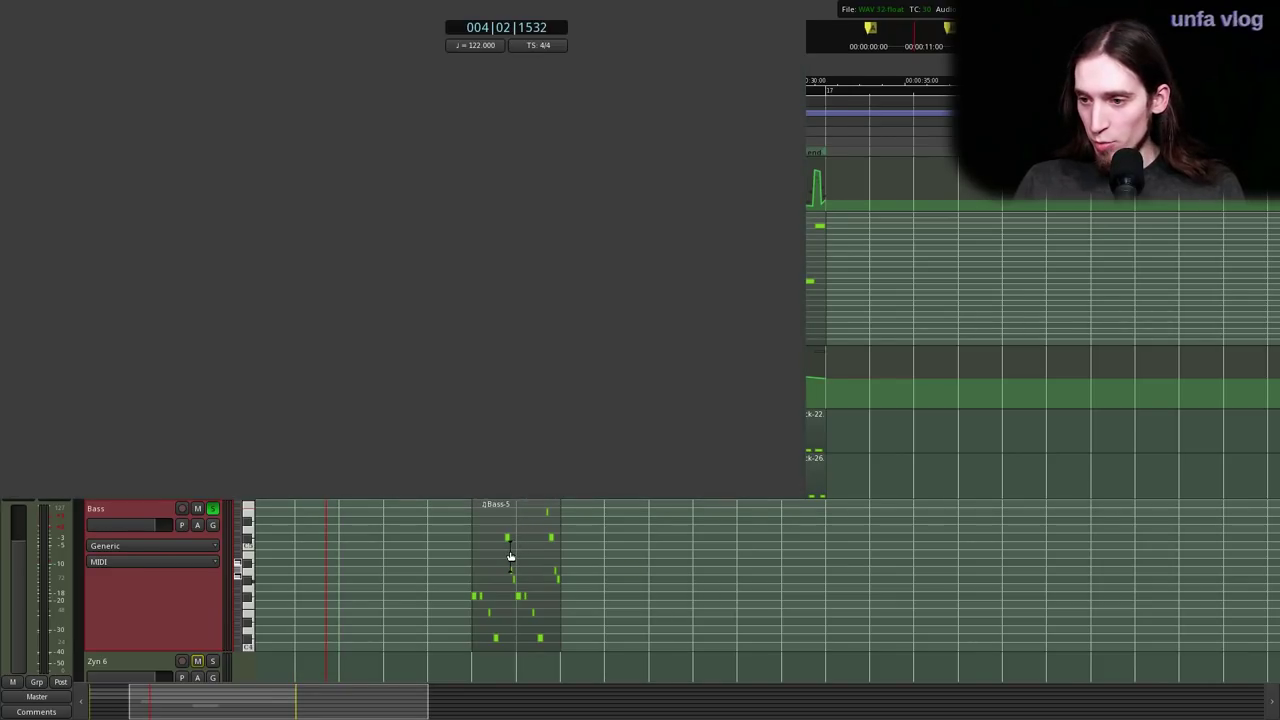
key(])
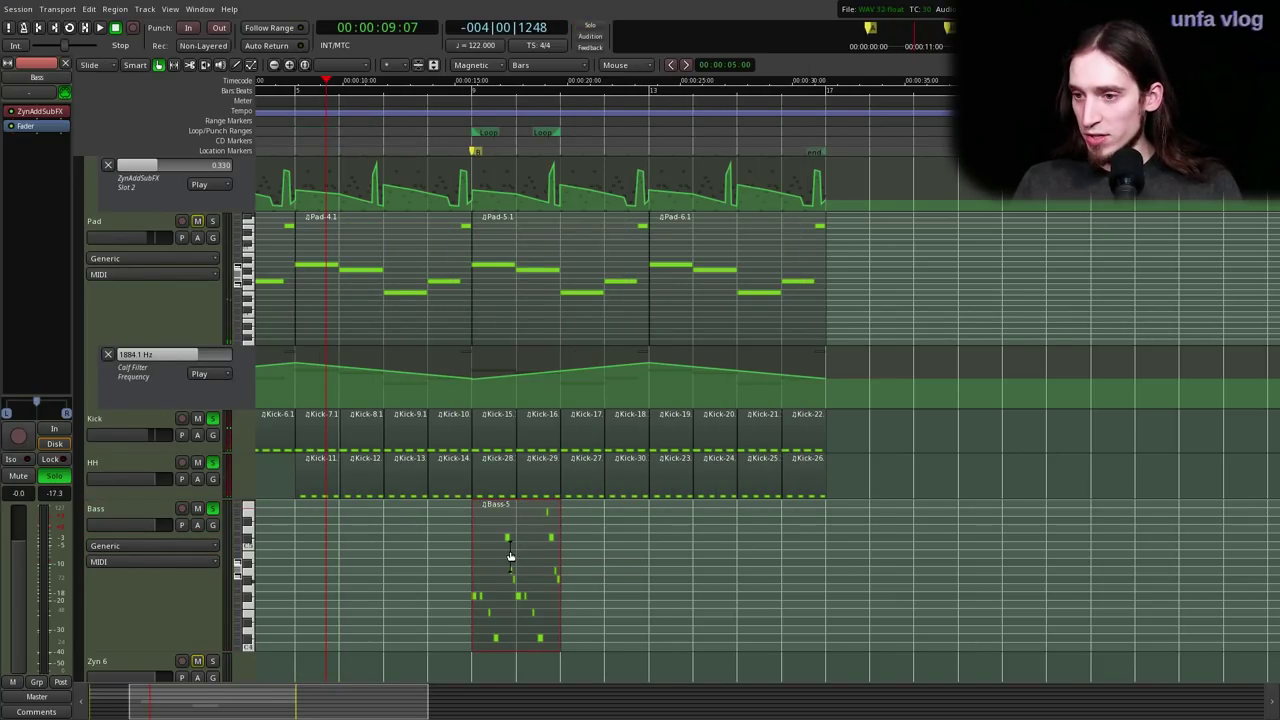
key(l)
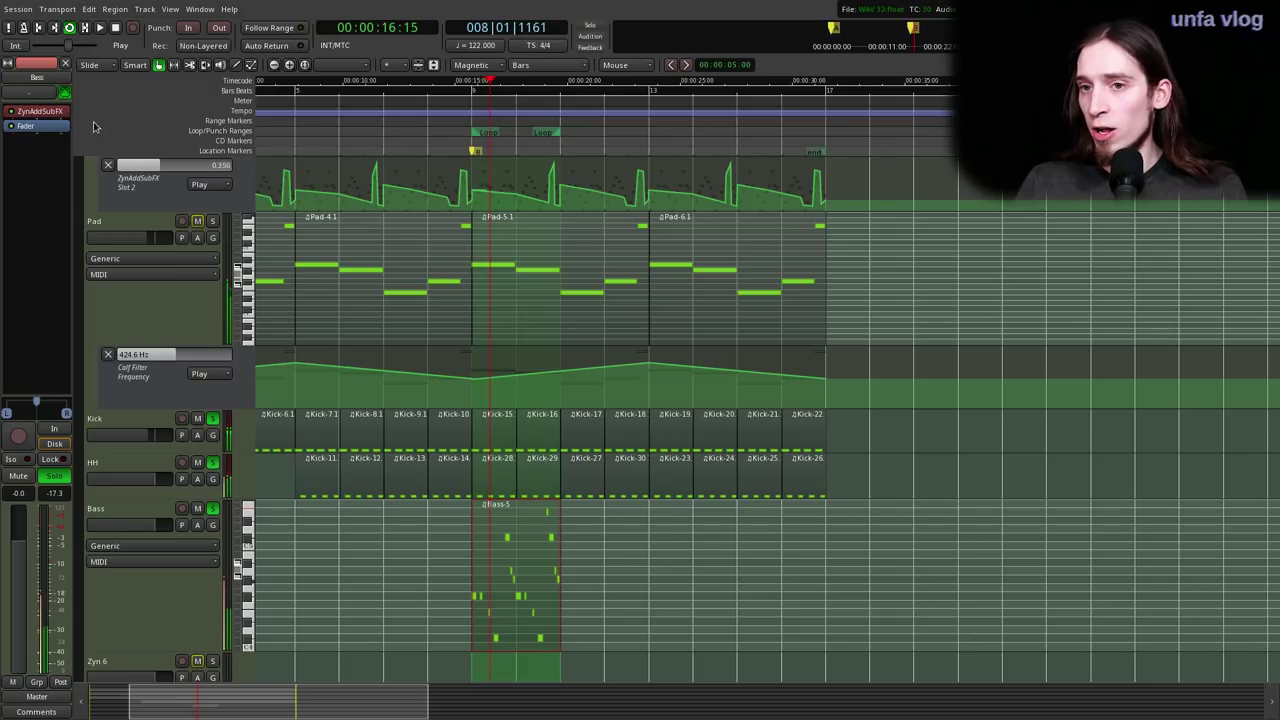
- In the Bass track's ZynAddSubFX, set voice 1's modulator mode to Phase and the global frequency octave to -2
double_click(30, 112)
drag(272, 32, 391, 86)
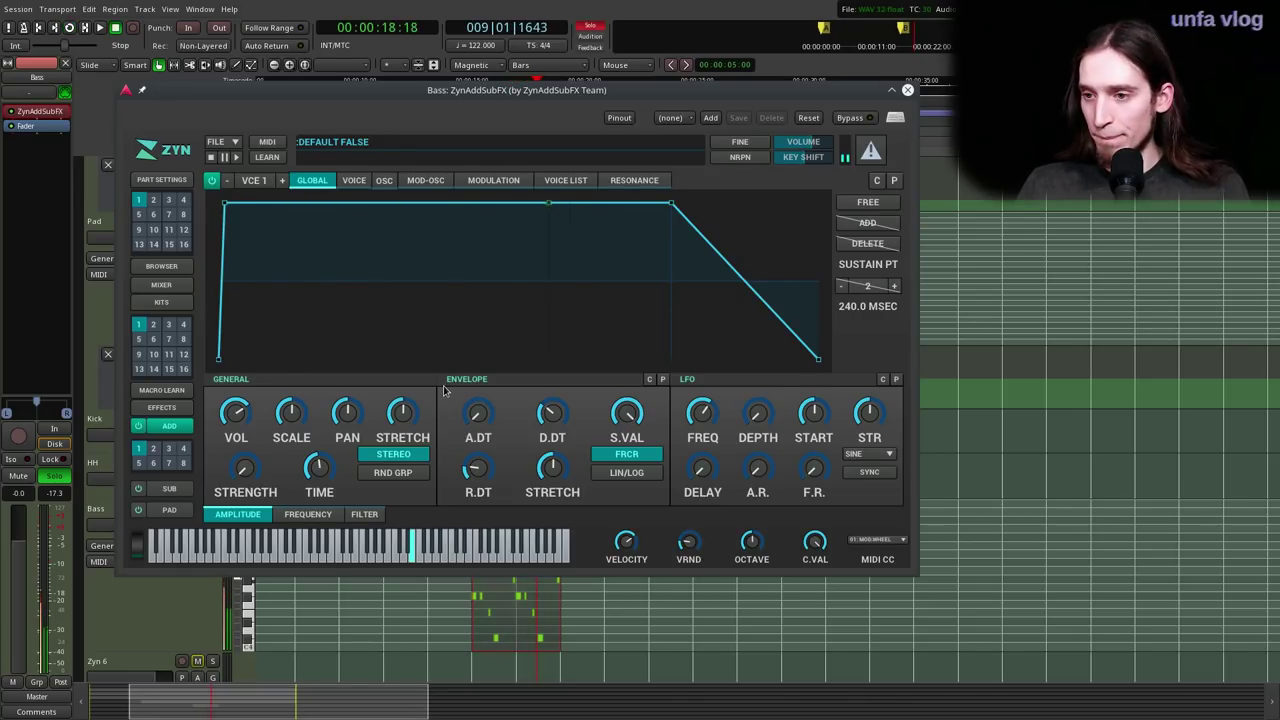
click(484, 180)
click(688, 212)
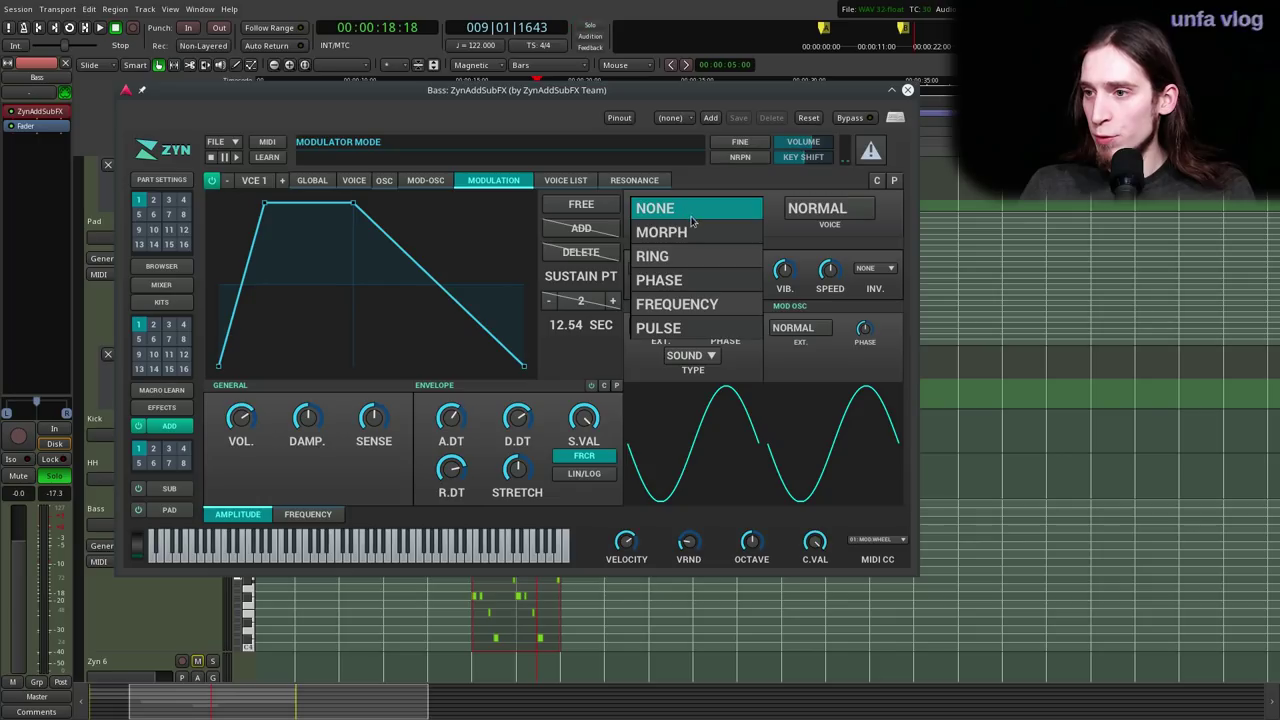
click(695, 283)
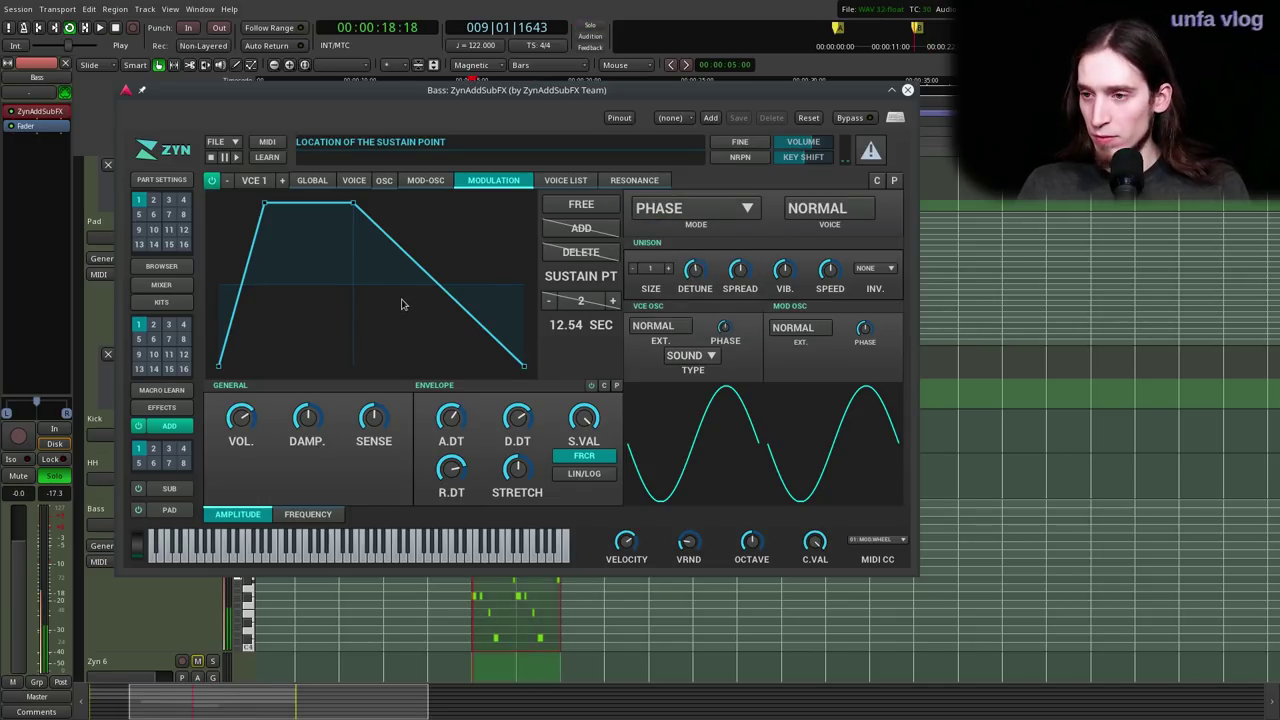
click(312, 182)
click(305, 512)
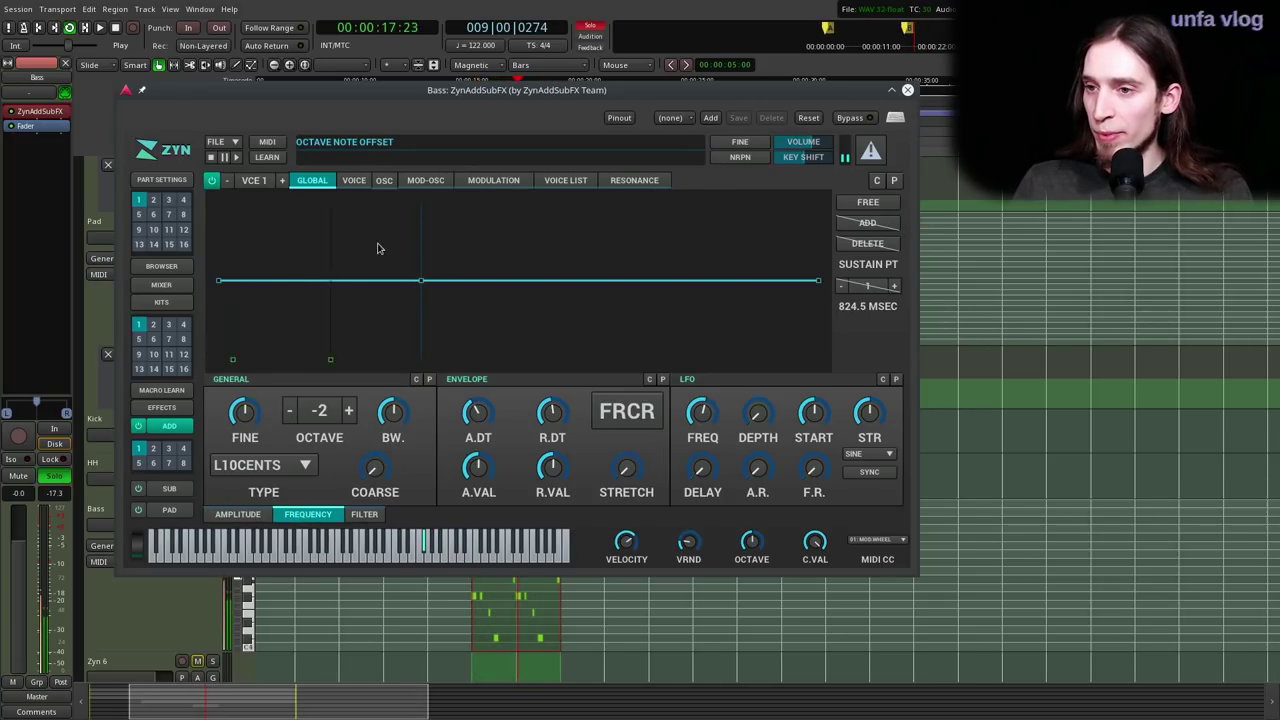
- Set voice 1's modulator oscillator to the Gauss base function with a shape value of 89
click(440, 184)
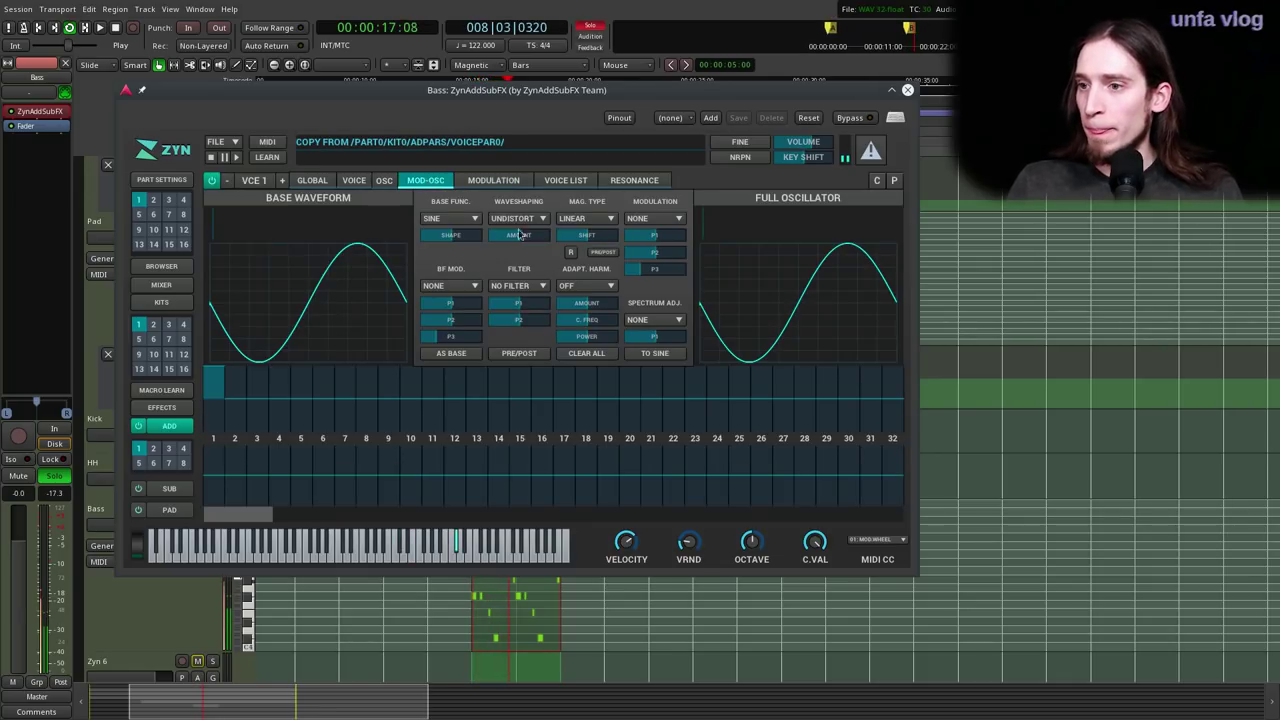
click(450, 218)
click(455, 277)
drag(456, 236, 474, 234)
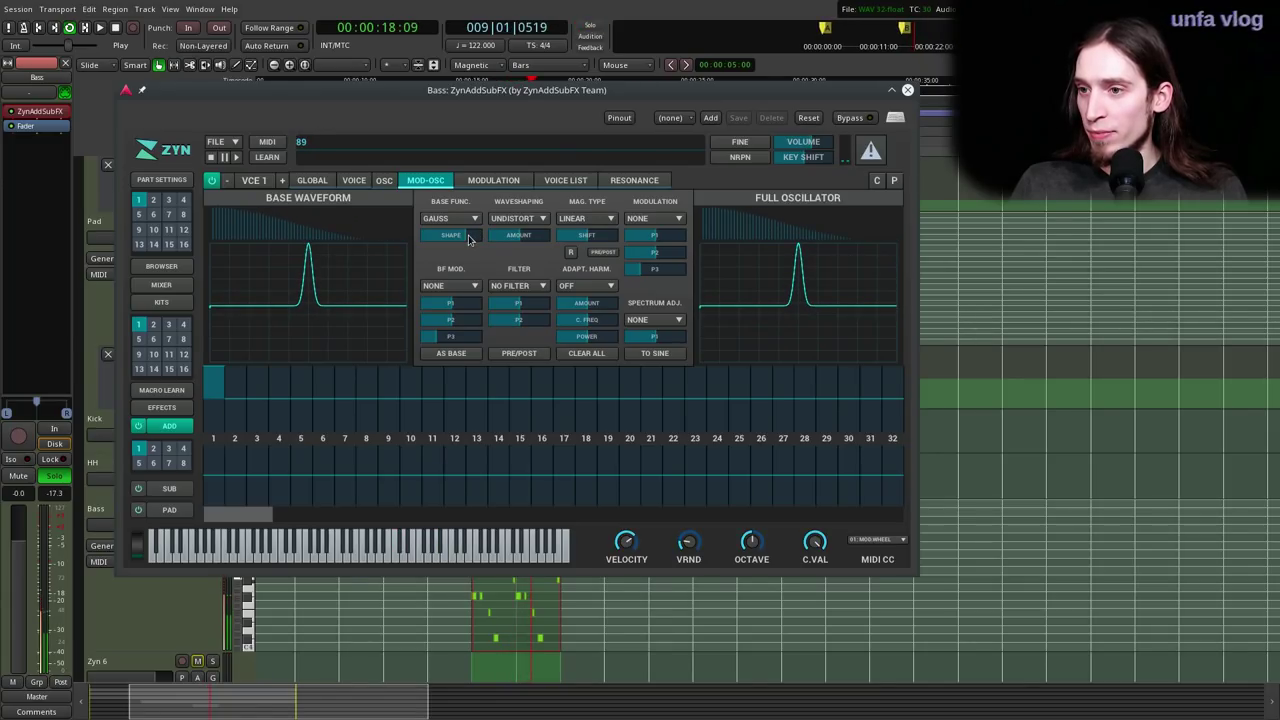
- Check voice 1's oscillator and modulator waveforms and adjust the oscillator phase in the modulation settings
click(388, 181)
click(492, 180)
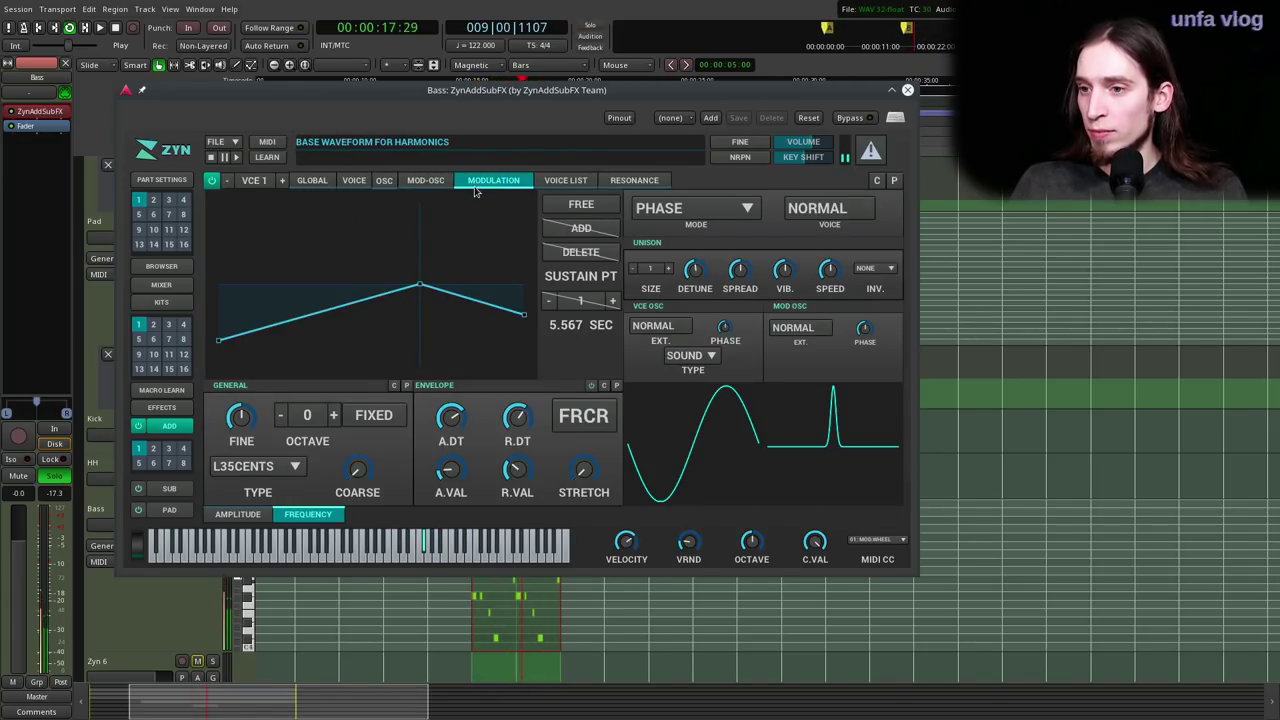
click(425, 181)
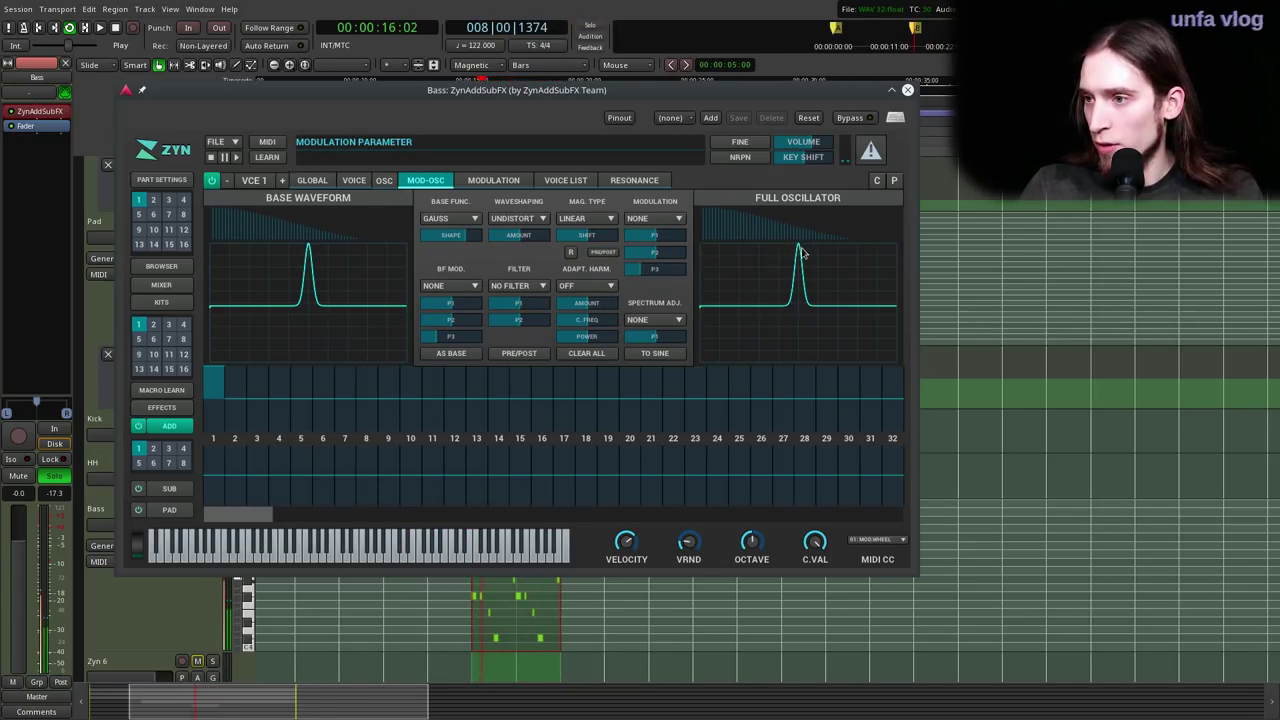
click(468, 181)
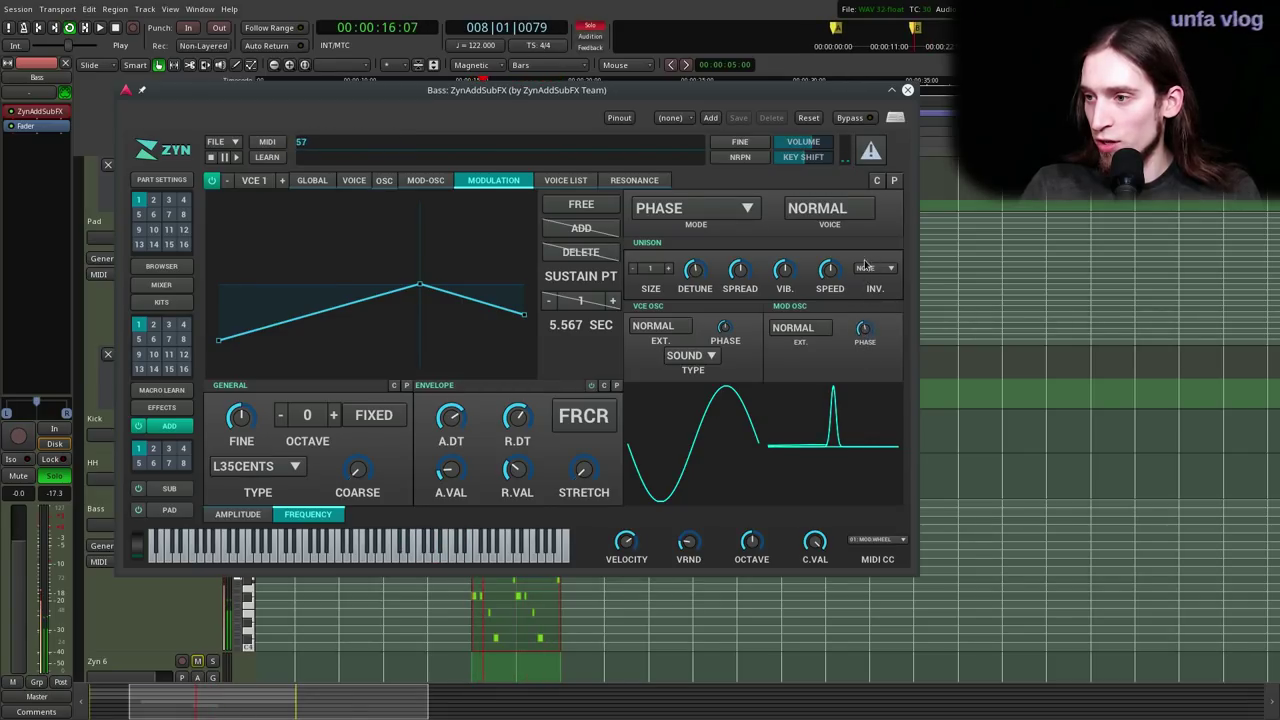
drag(727, 404, 700, 451)
drag(732, 328, 733, 320)
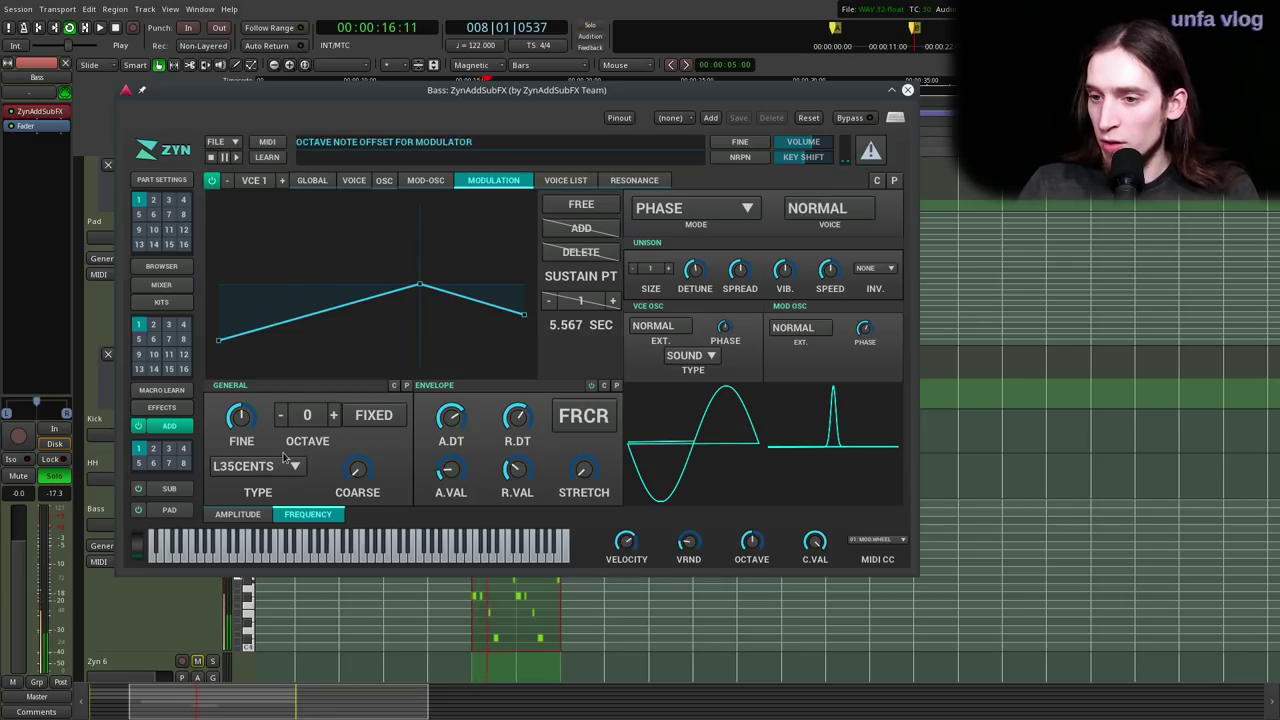
- Set voice 1's modulator octave to -1 and its voice frequency octave to 1
click(282, 418)
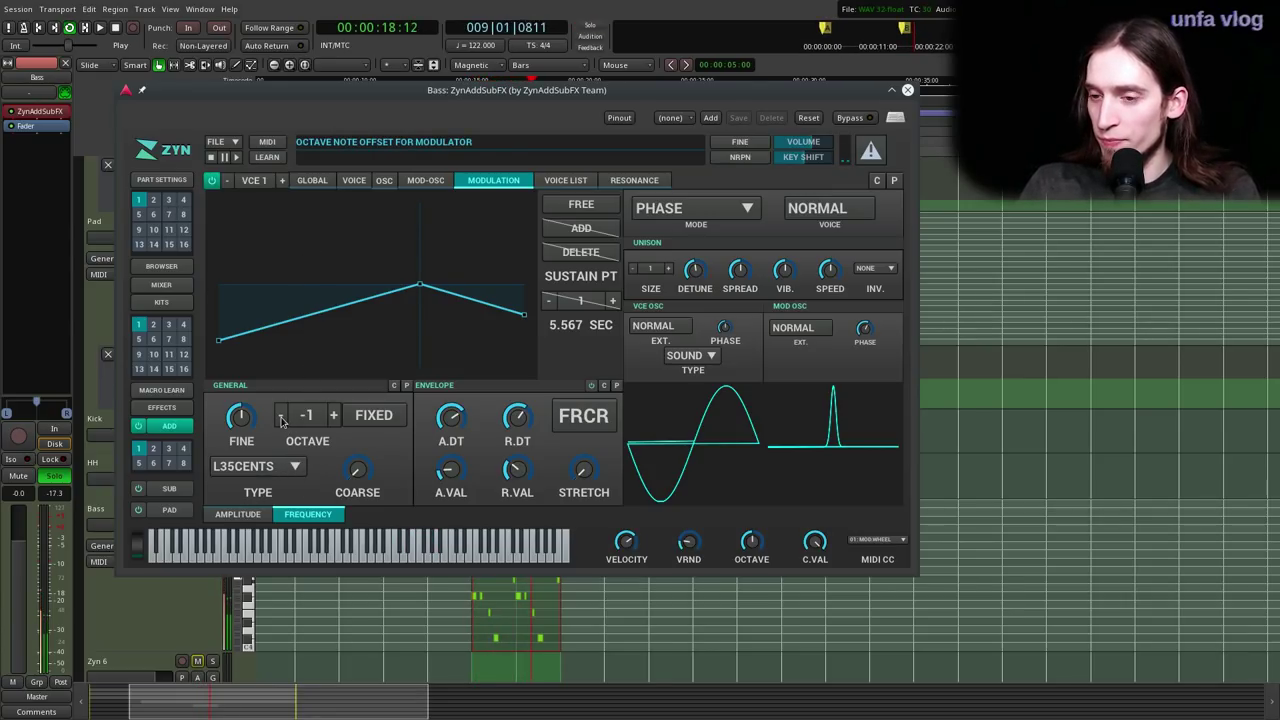
click(282, 418)
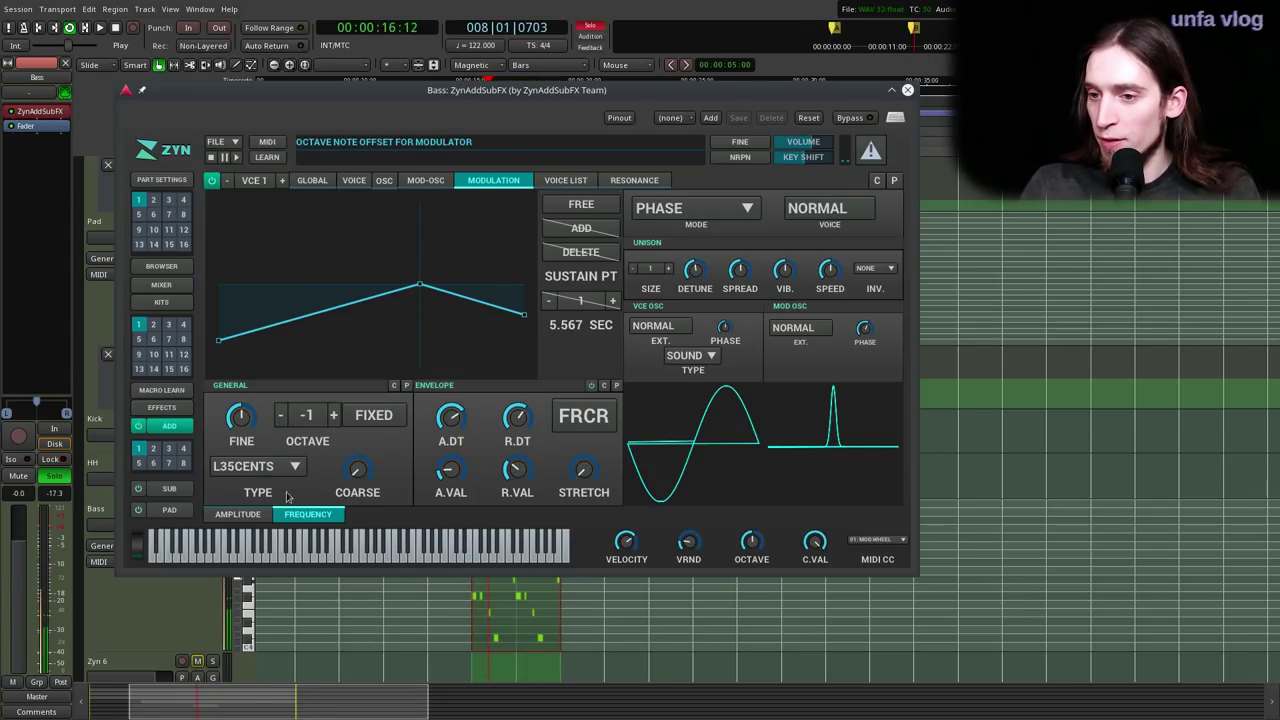
click(384, 181)
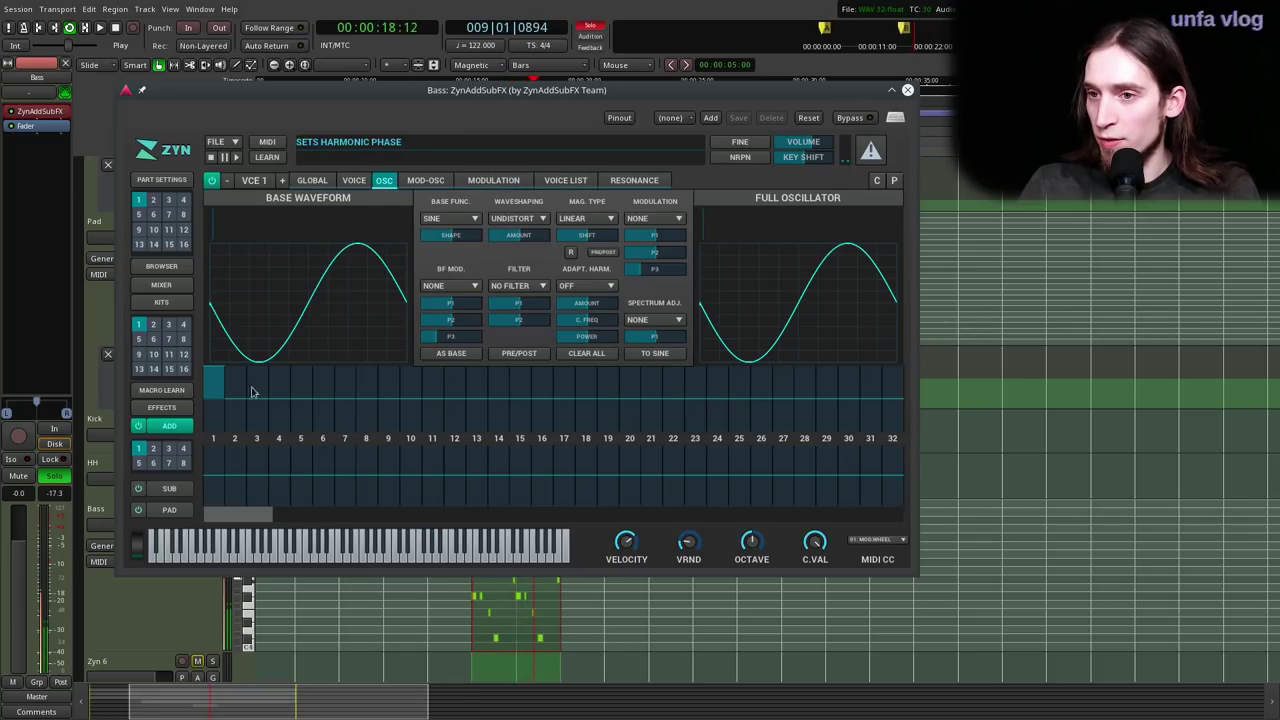
click(354, 181)
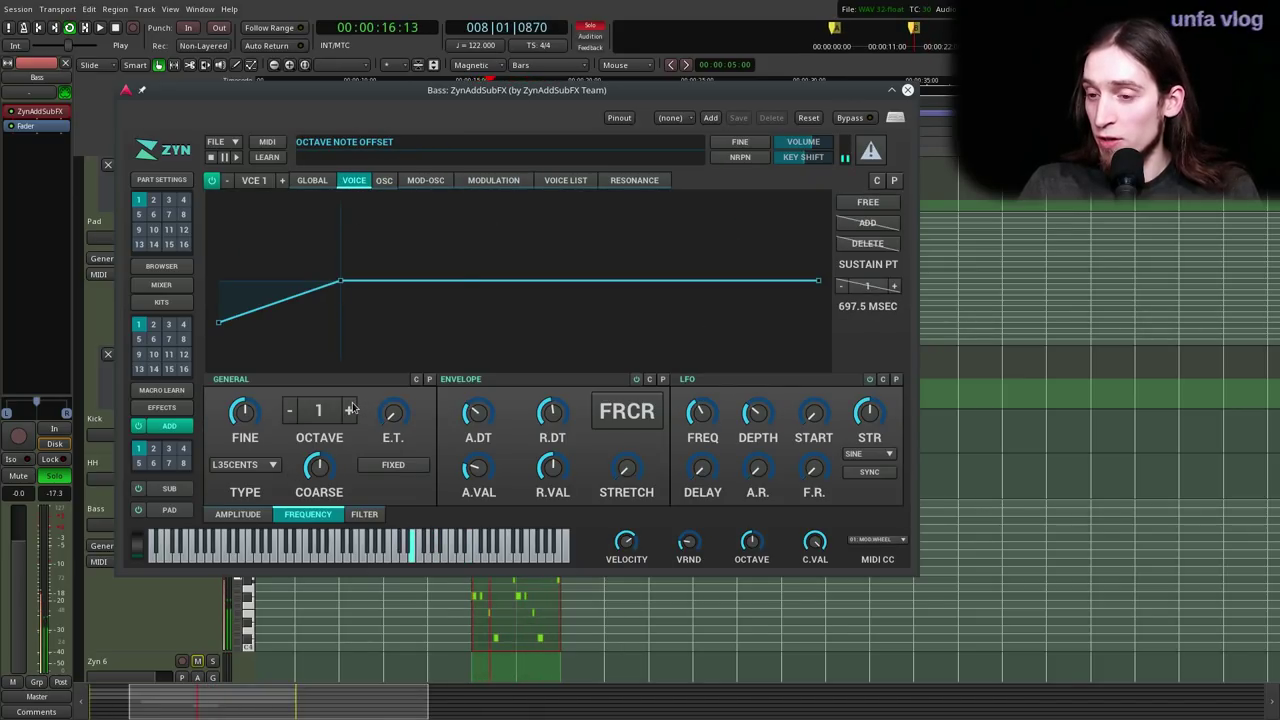
- Try a modulator octave of -2 on voice 1, raise it again, and set the voice's frequency octave to 0
click(480, 183)
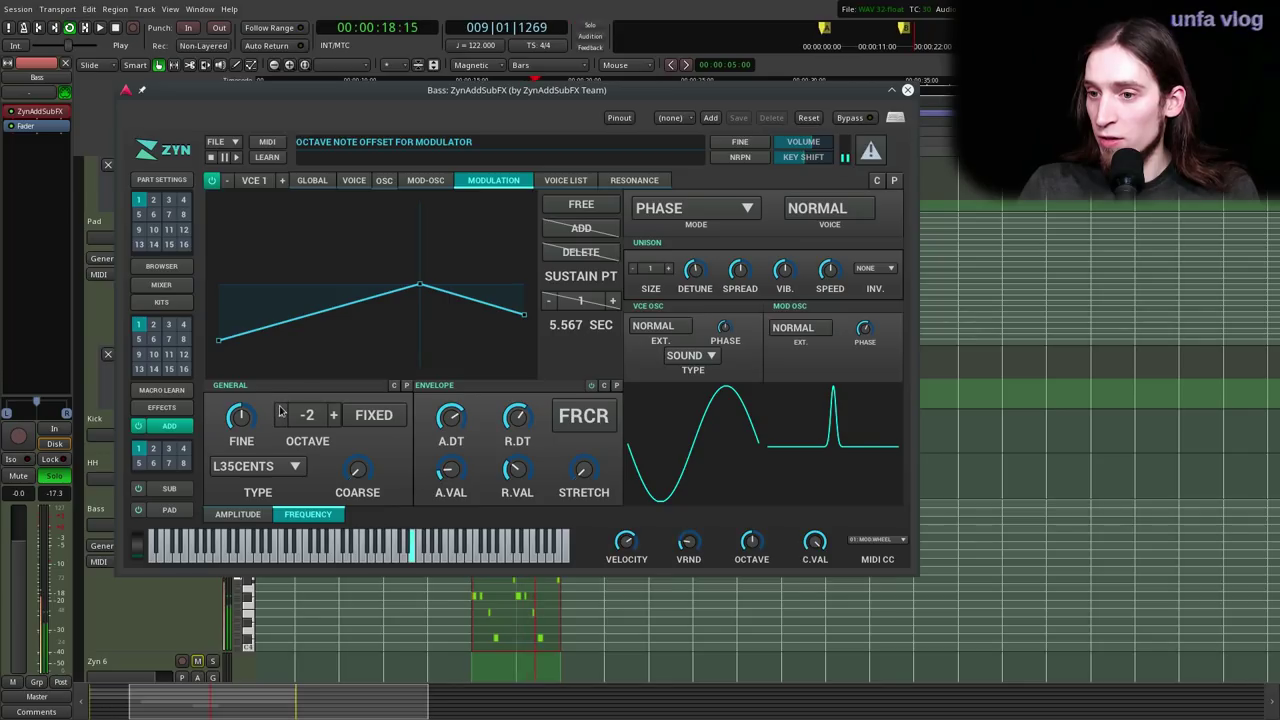
click(333, 415)
click(354, 181)
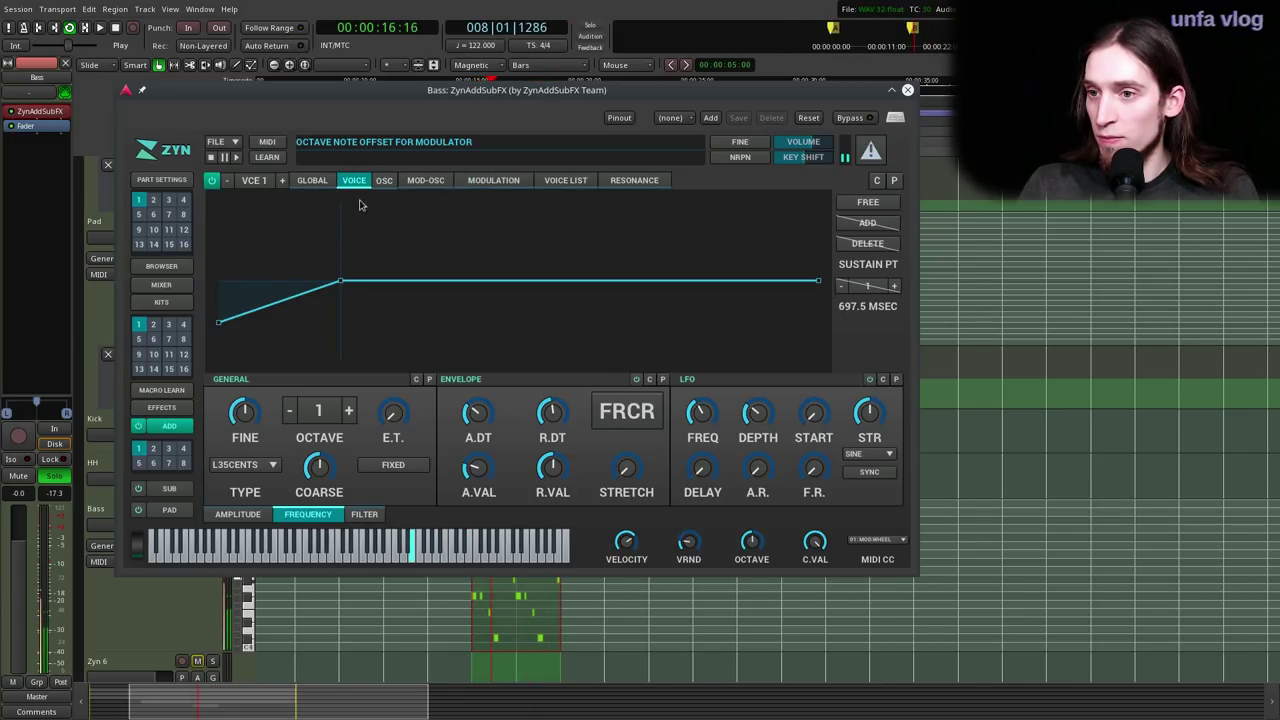
click(350, 410)
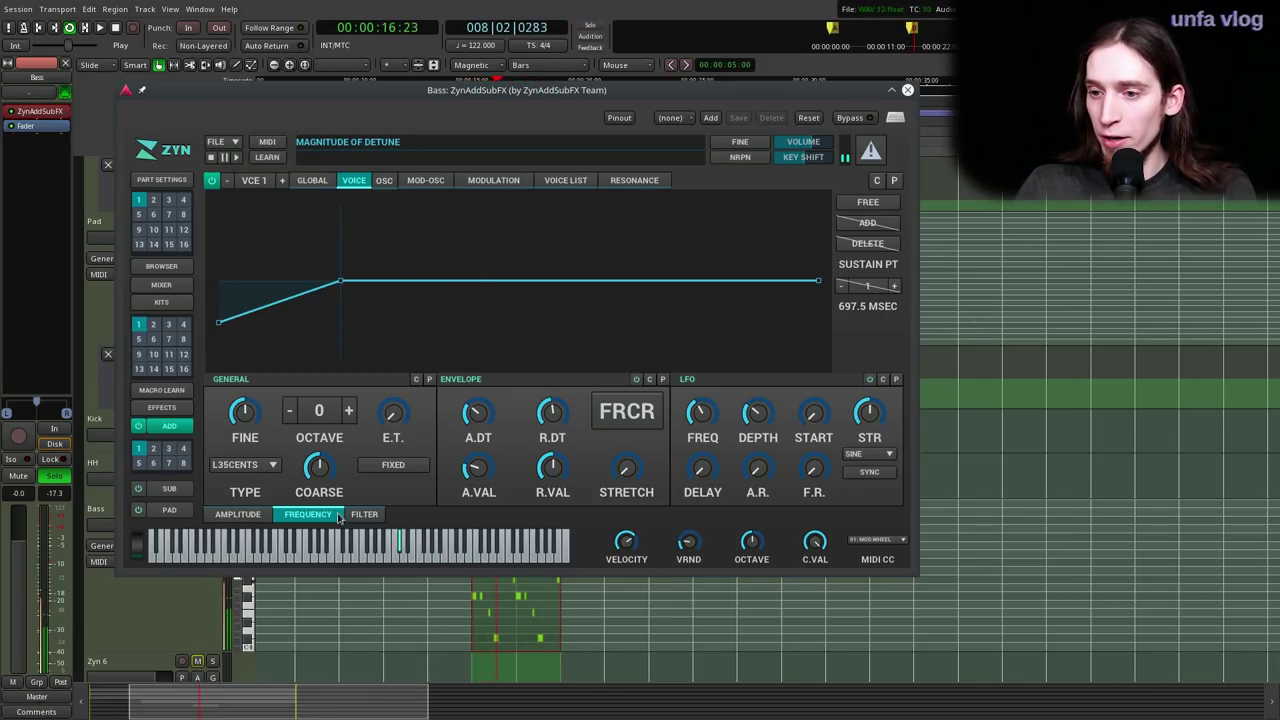
- Set the global filter type to HP2 with a lower cutoff, and turn its frequency tracking and velocity sense down to minimum
click(313, 182)
click(364, 514)
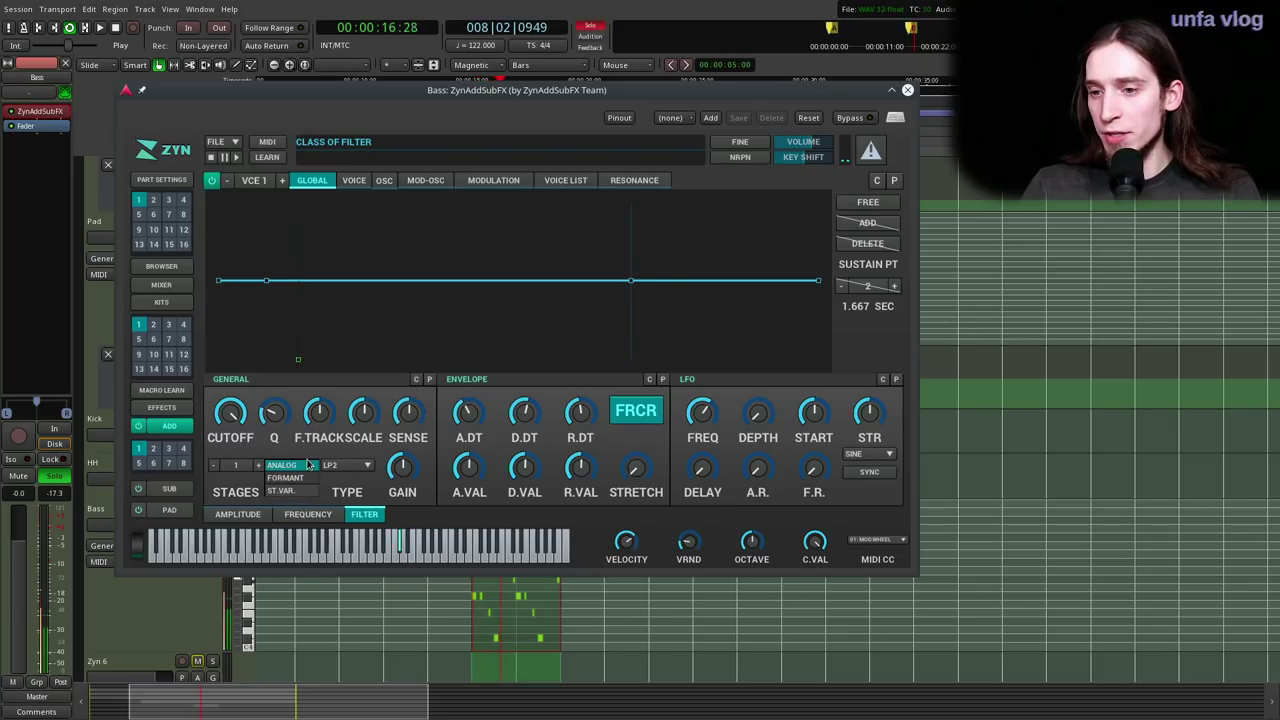
click(352, 466)
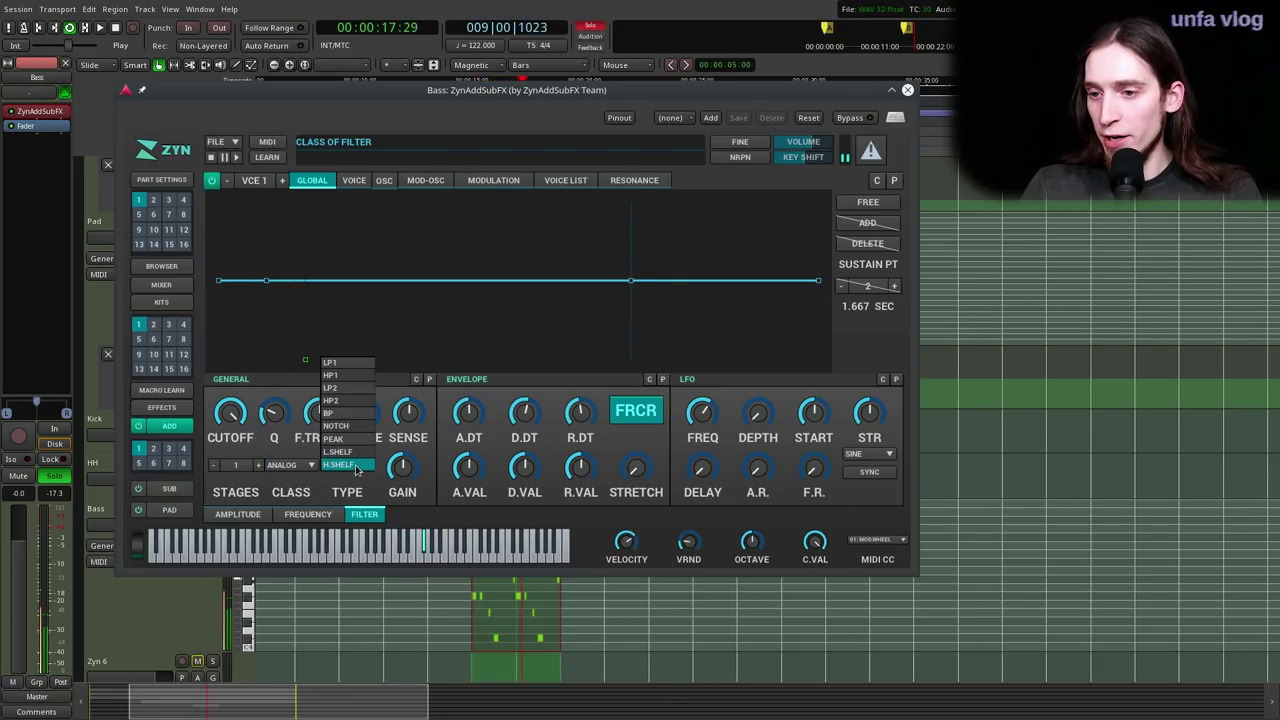
click(345, 400)
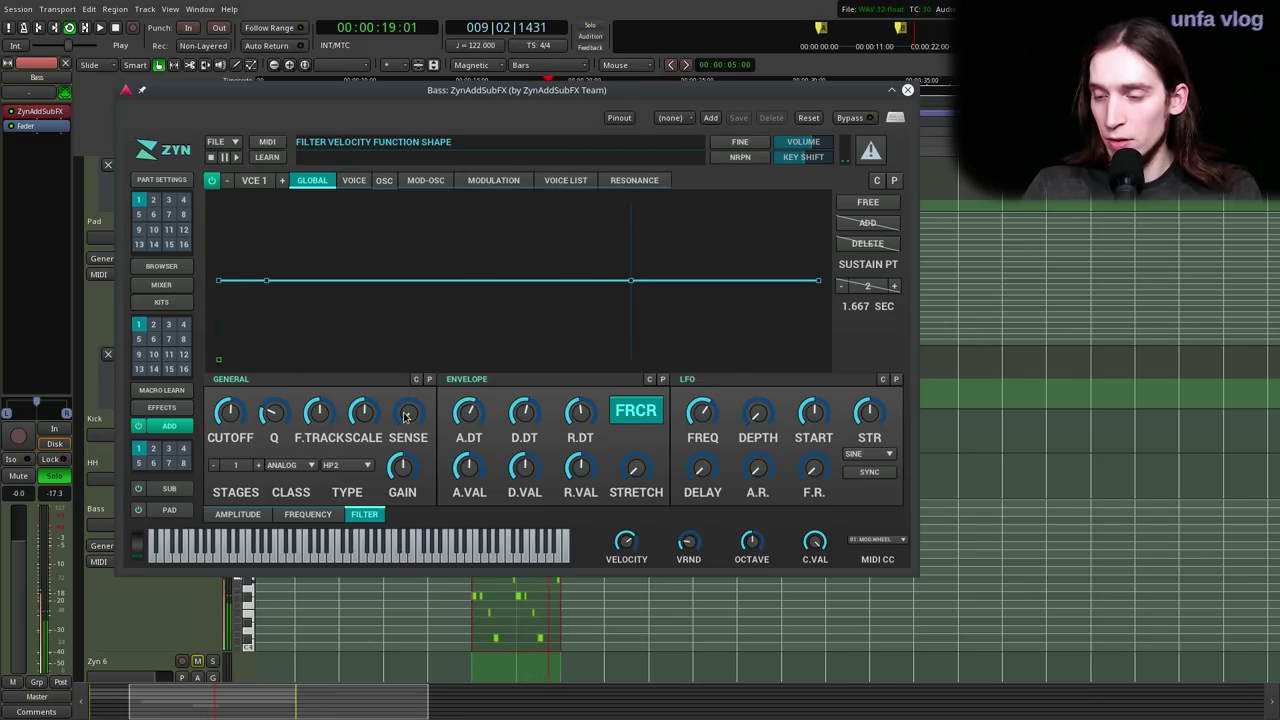
drag(322, 412, 326, 567)
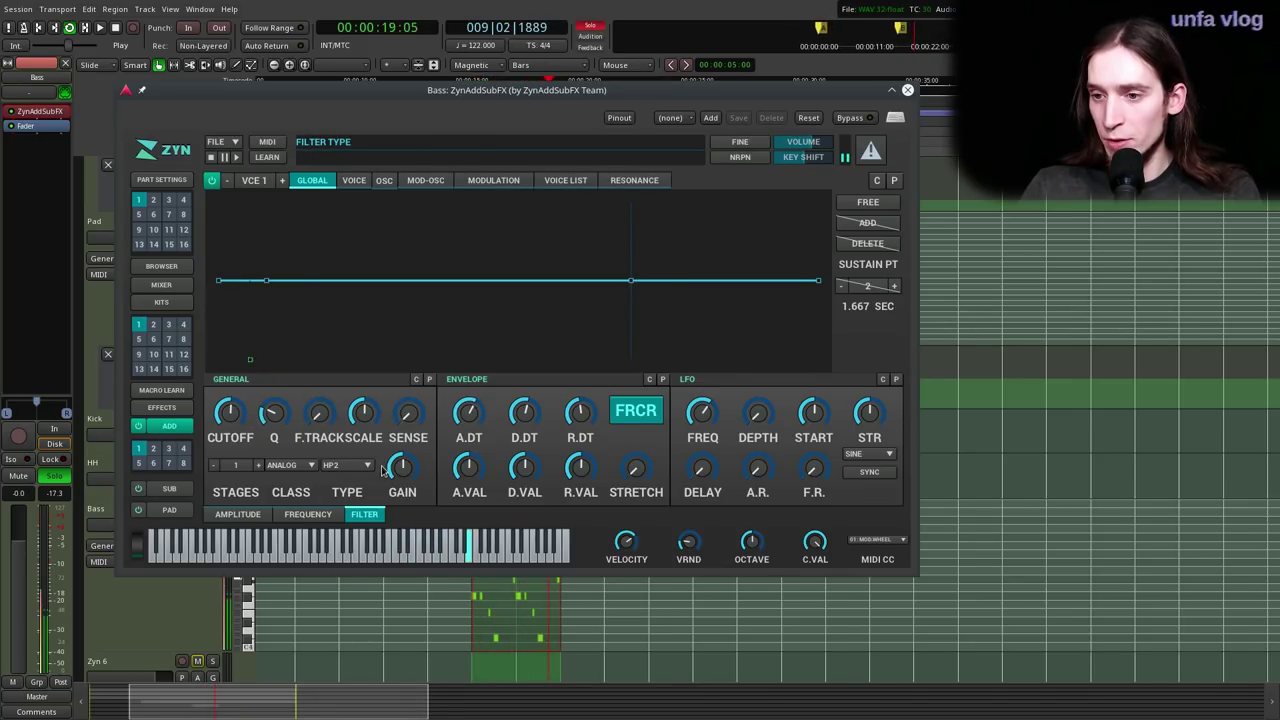
- Set the global high-pass filter to 5 stages and fine-tune its cutoff
click(258, 465)
click(265, 467)
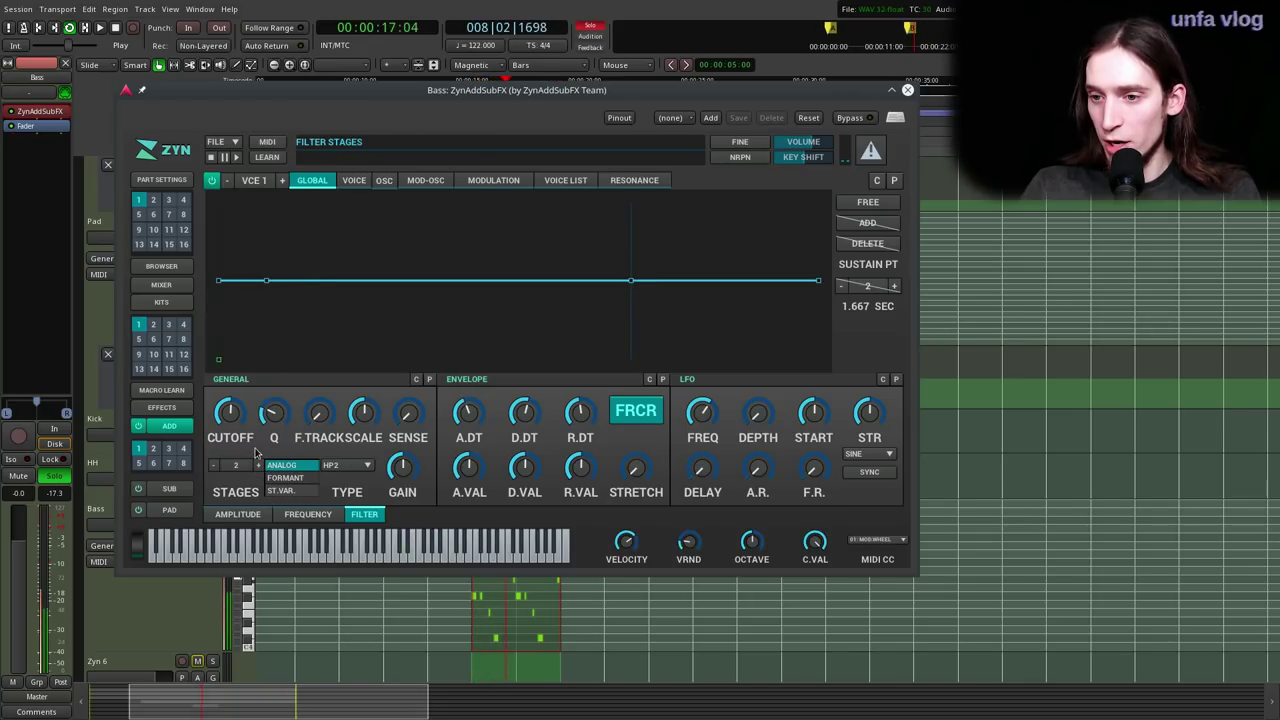
click(257, 460)
click(258, 466)
click(258, 466)
click(258, 466)
mouse_move(232, 421)
mouse_down()
mouse_move(234, 440)
mouse_move(228, 425)
mouse_up()
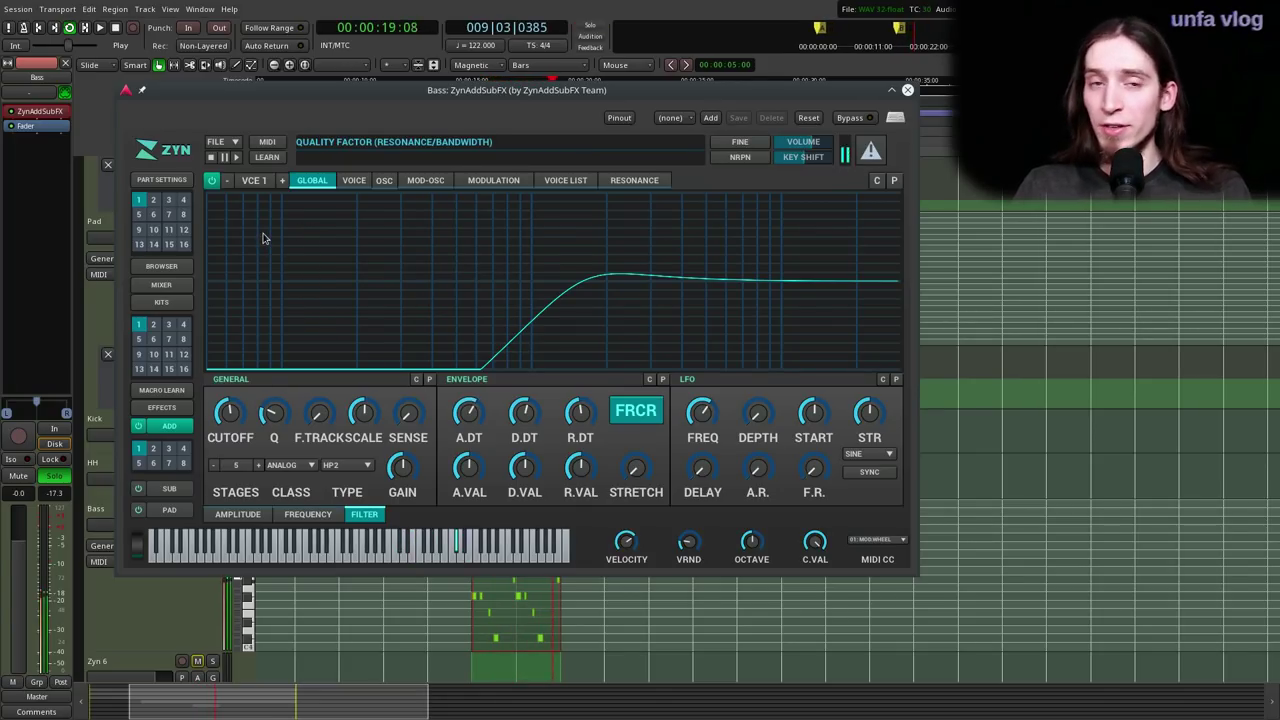
- Enable voice 2 with the global filter bypassed, and lower the global filter cutoff to 659.75 Hz
click(284, 181)
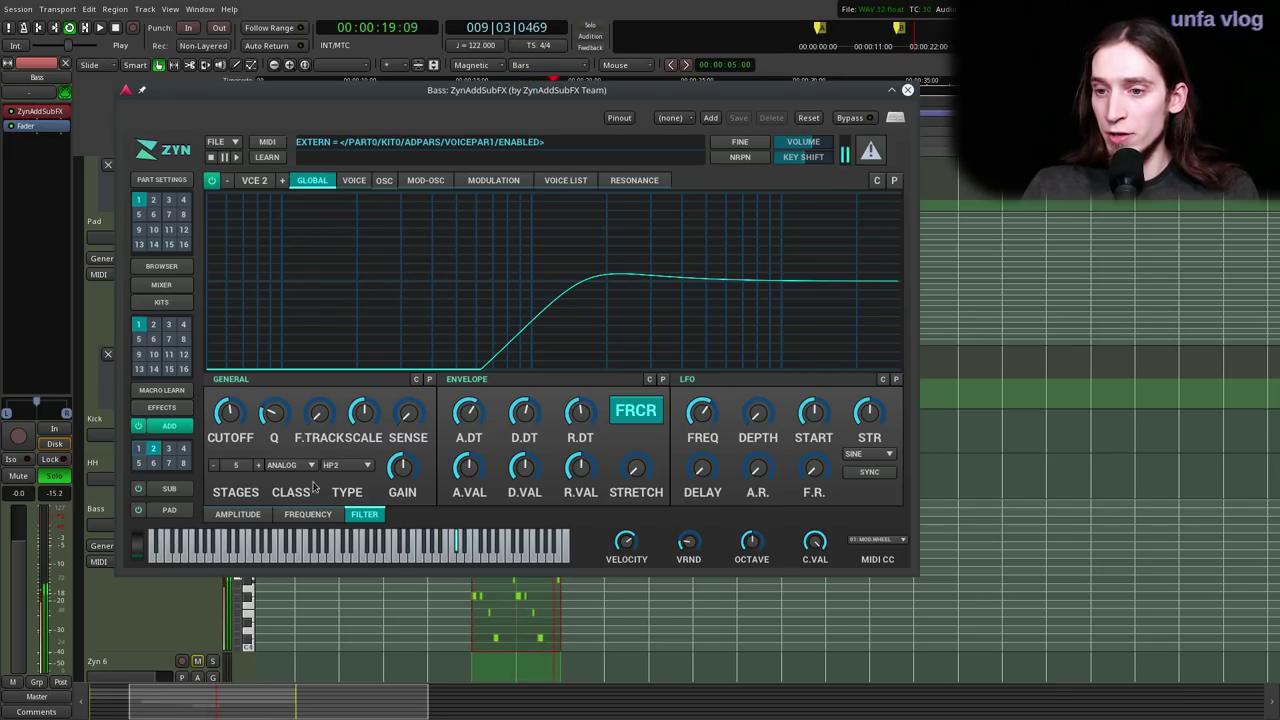
drag(231, 419, 231, 423)
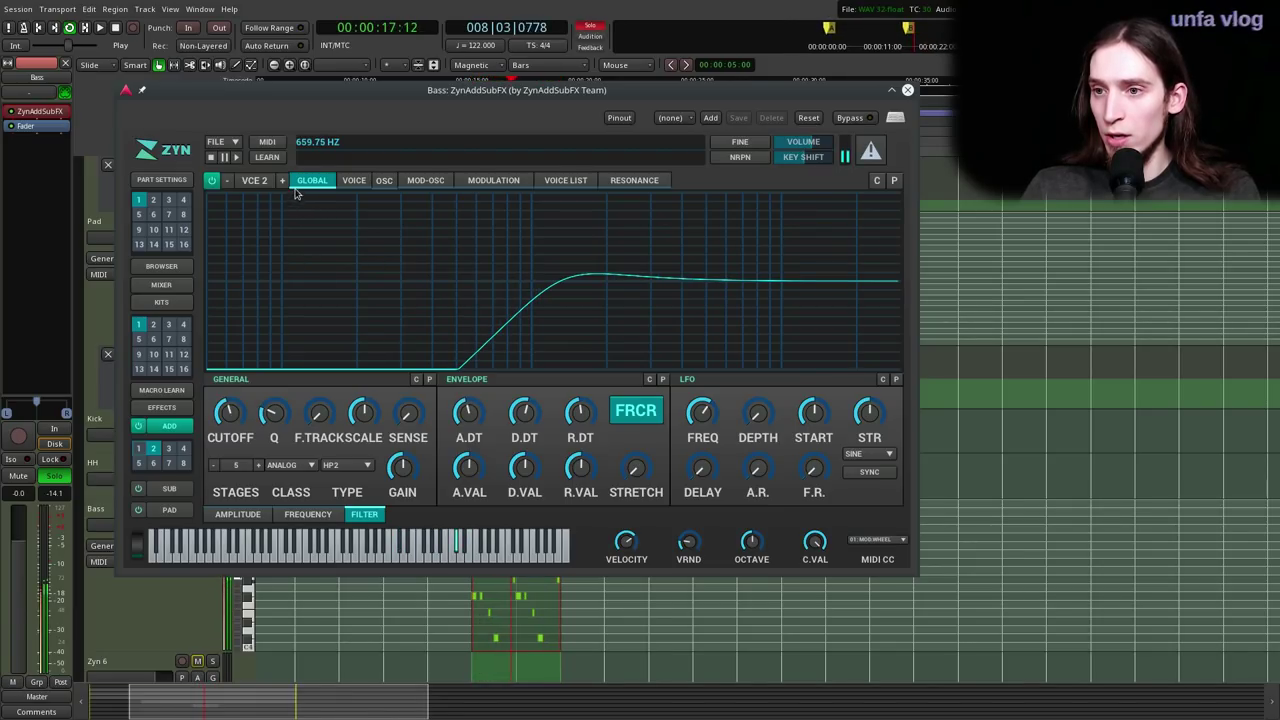
click(355, 182)
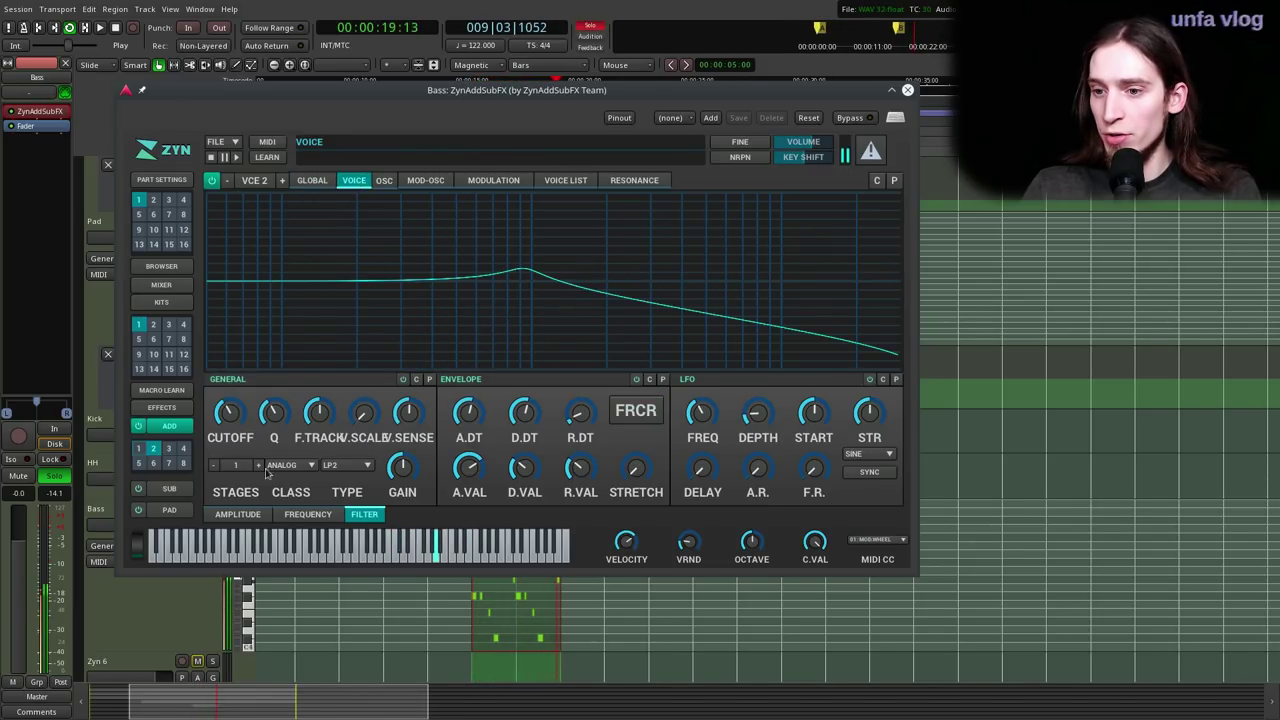
click(237, 514)
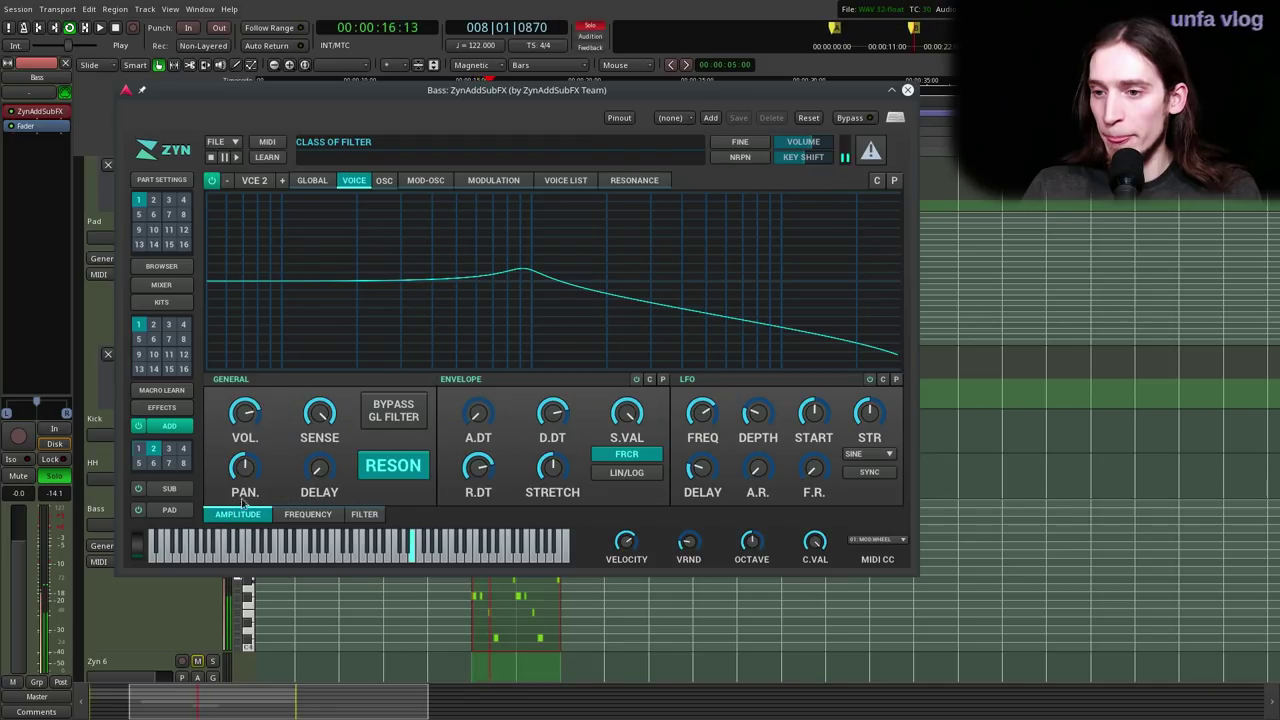
click(391, 420)
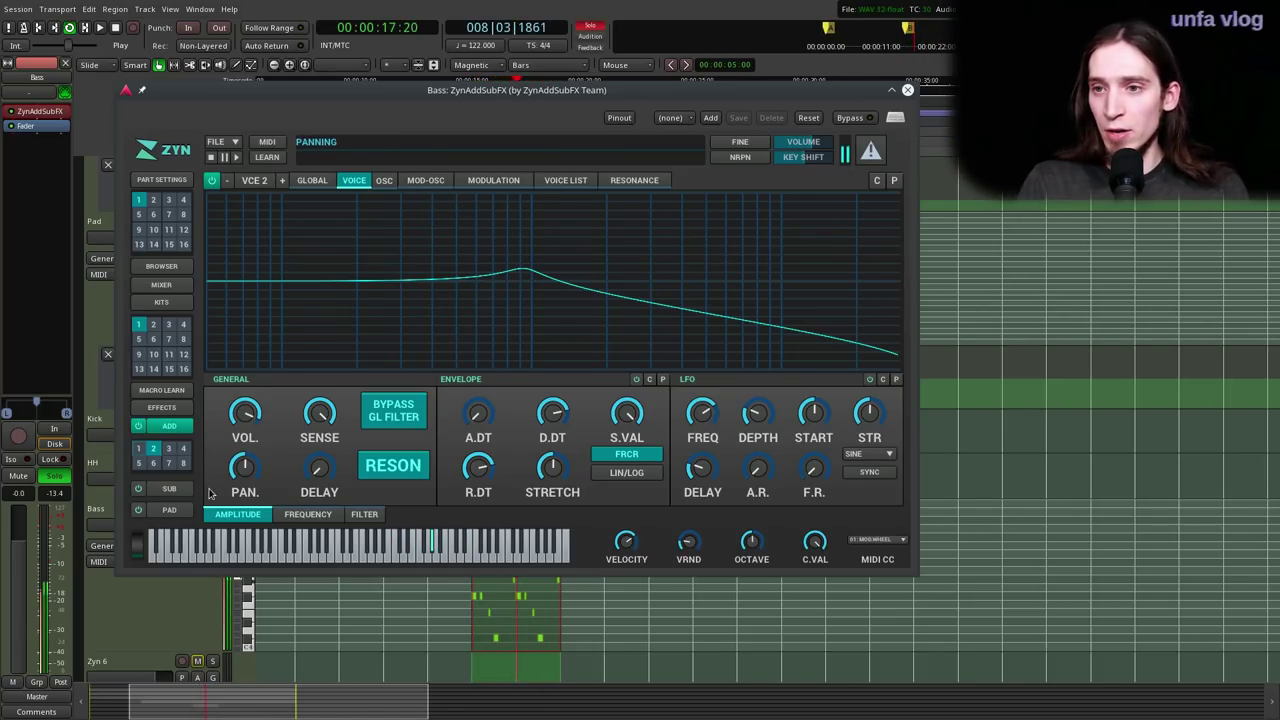
- Enable voice 3 and change its oscillator's sound type in the modulation settings
click(227, 180)
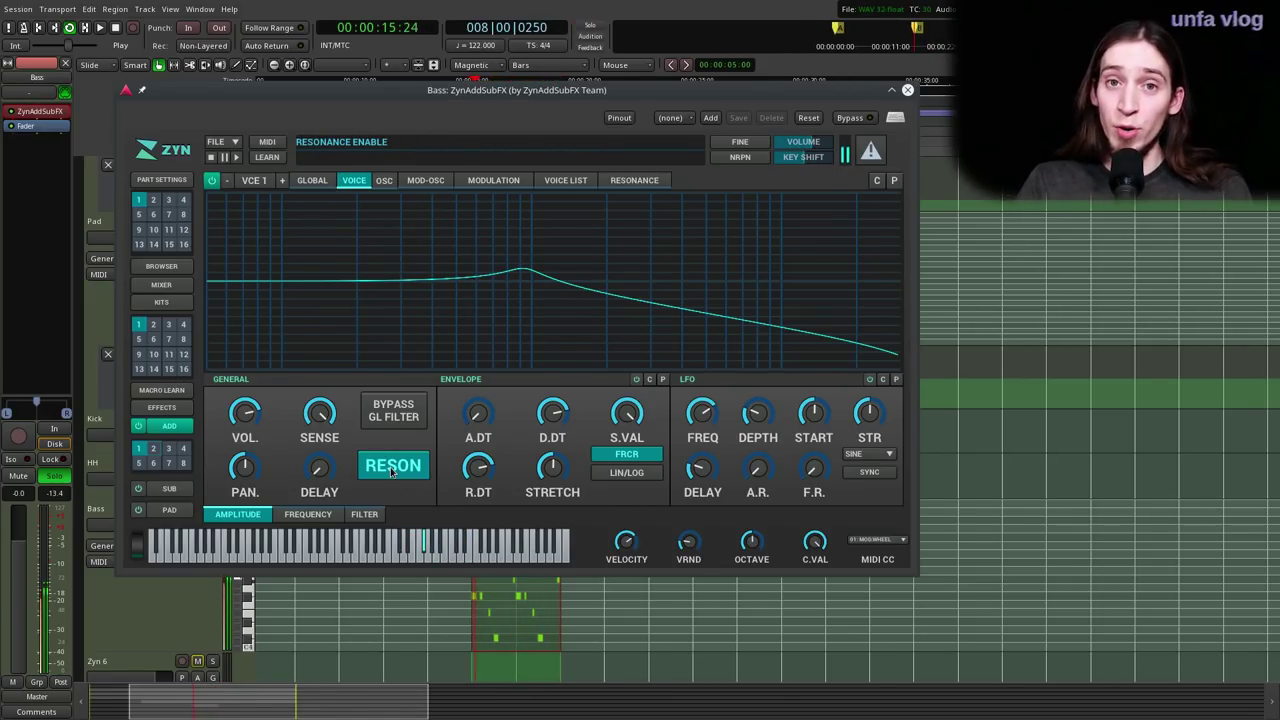
click(282, 180)
click(282, 180)
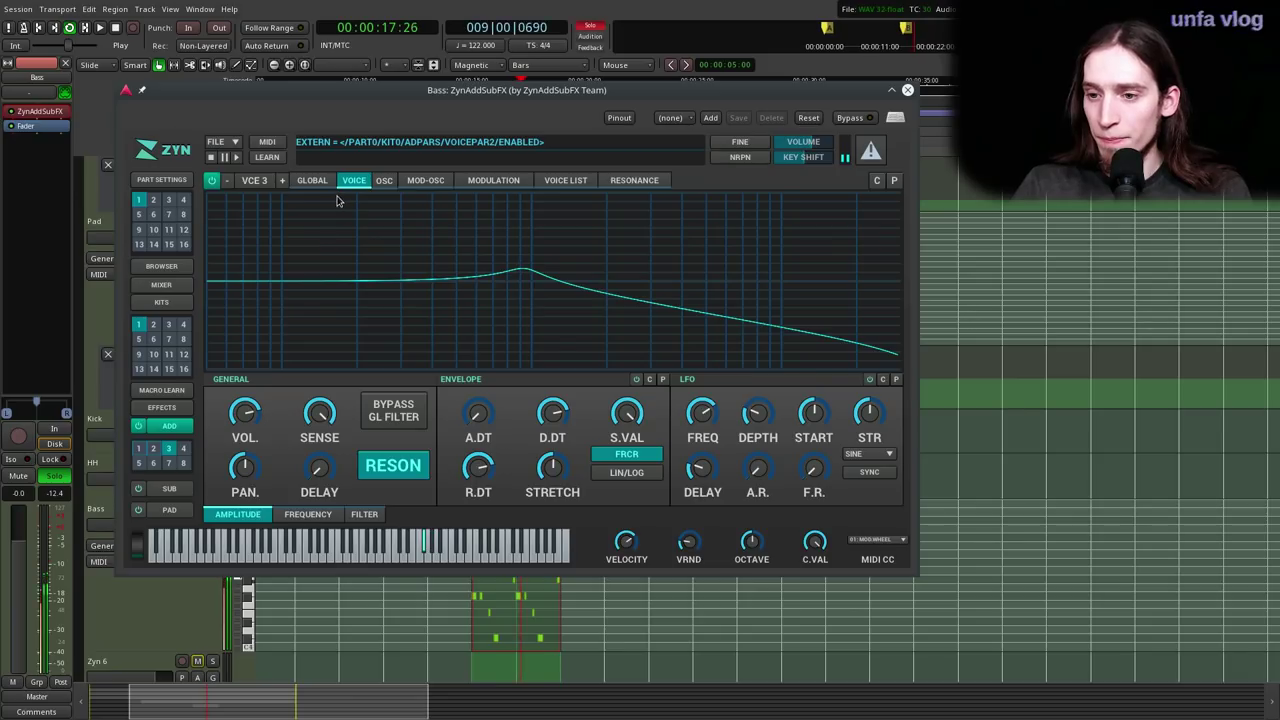
click(493, 180)
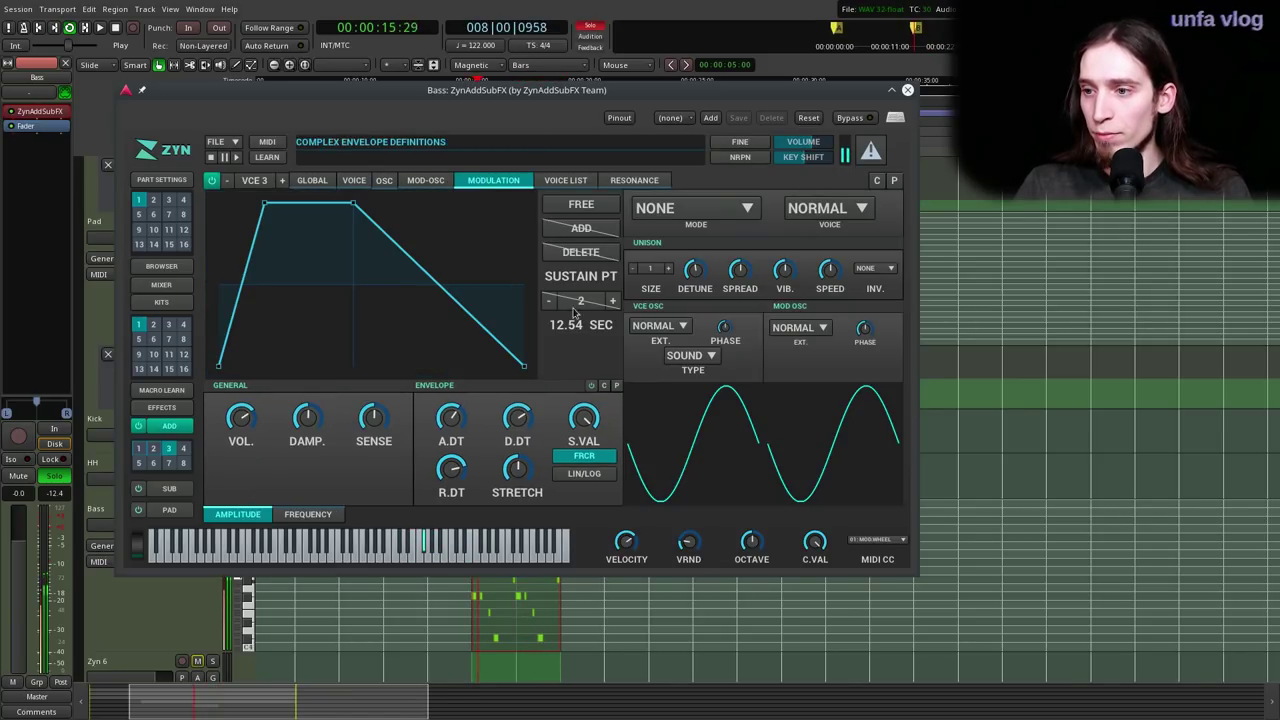
click(656, 327)
click(711, 356)
click(700, 360)
- Enable voice 3's amplitude envelope with a shorter decay and minimum sustain, and adjust the voice's volume
click(354, 180)
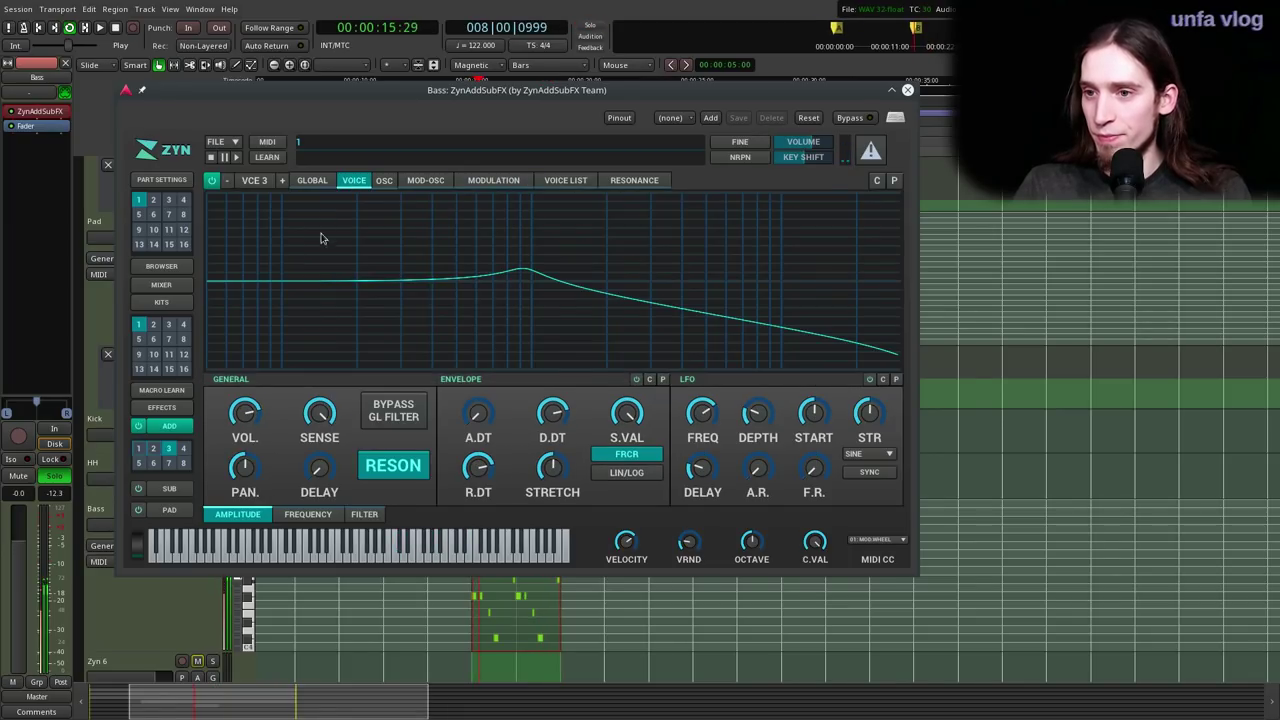
click(385, 181)
click(353, 181)
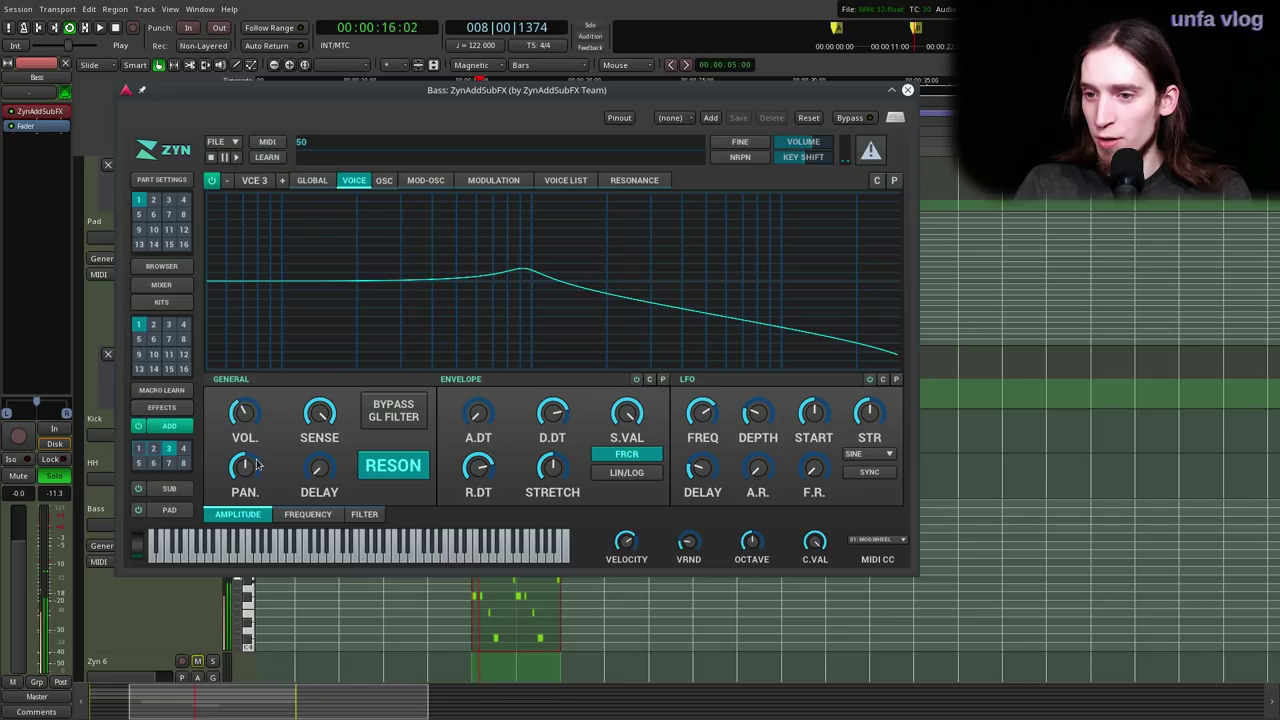
click(636, 379)
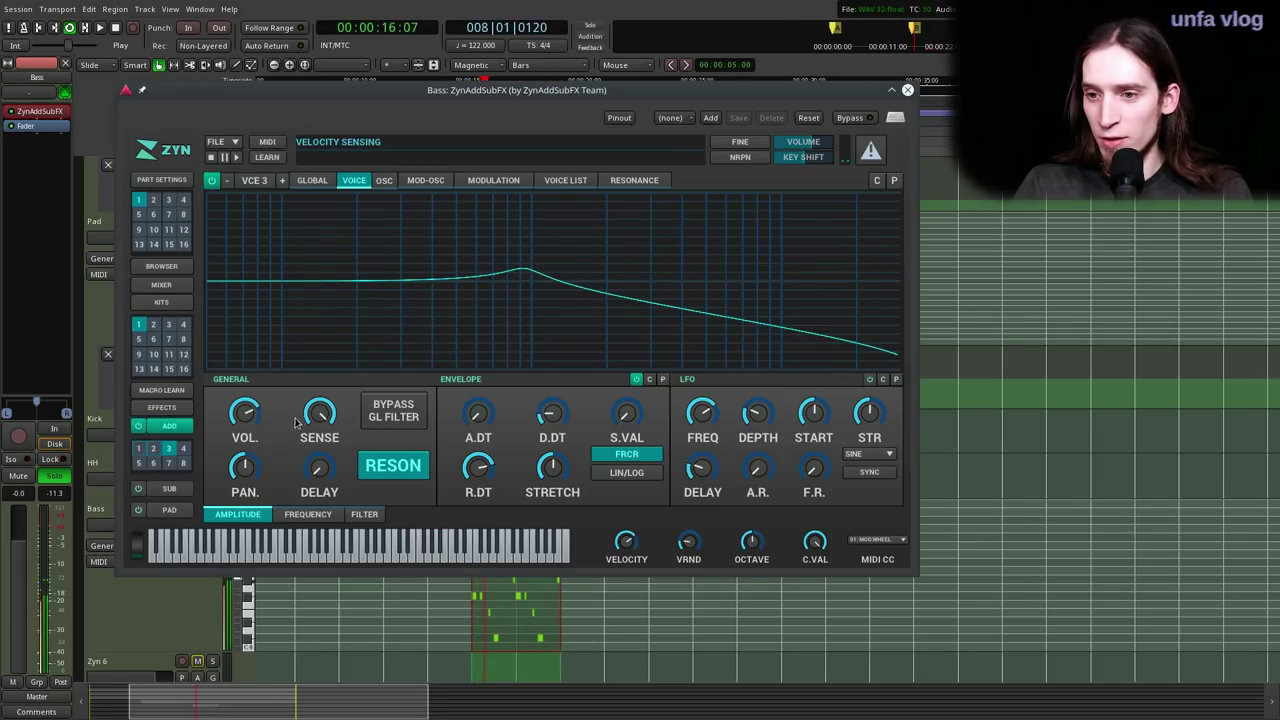
- Enable voice 3's filter as type BP with a low Q and a 4457.54 Hz cutoff, and lower the voice's volume
click(364, 515)
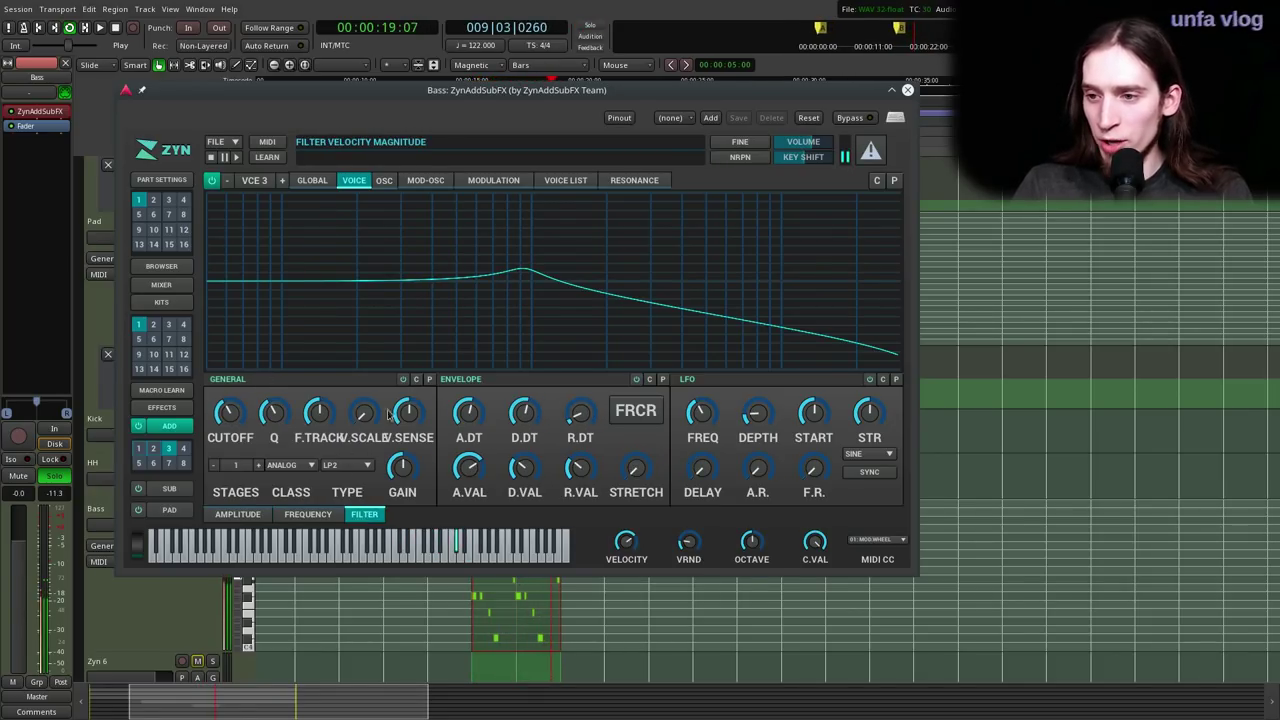
click(636, 379)
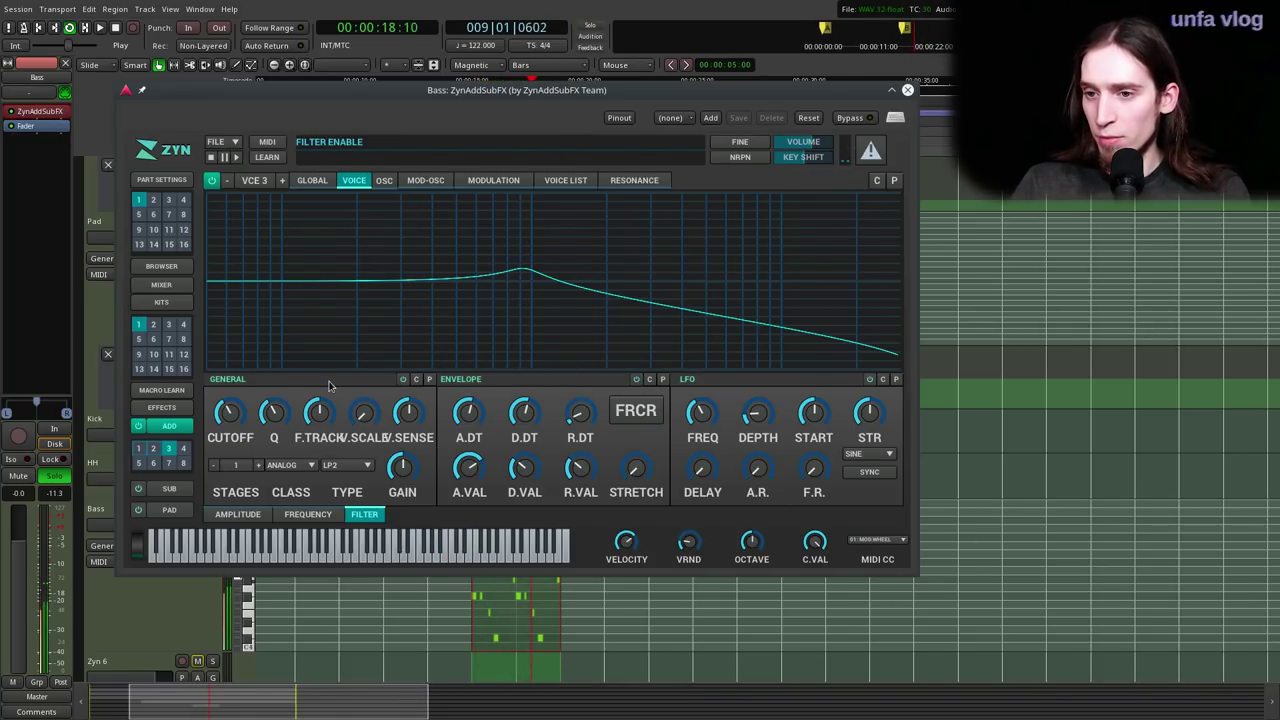
click(403, 379)
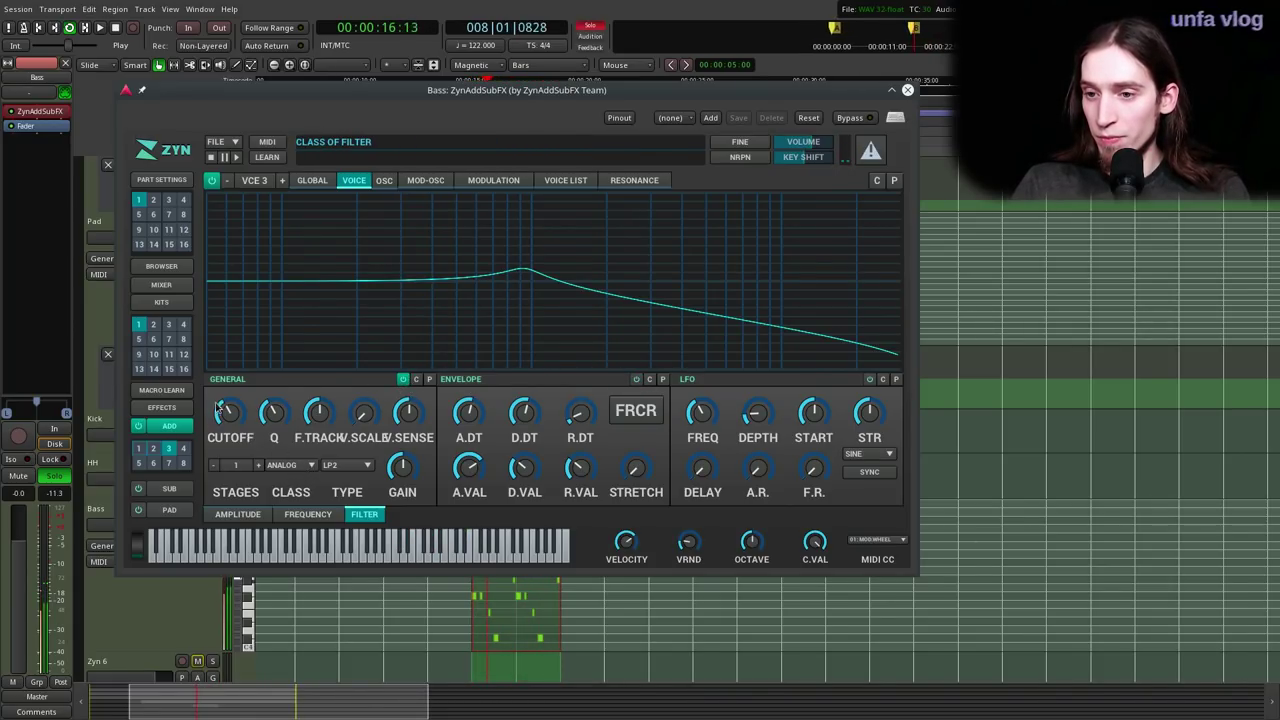
click(282, 466)
click(283, 467)
click(345, 465)
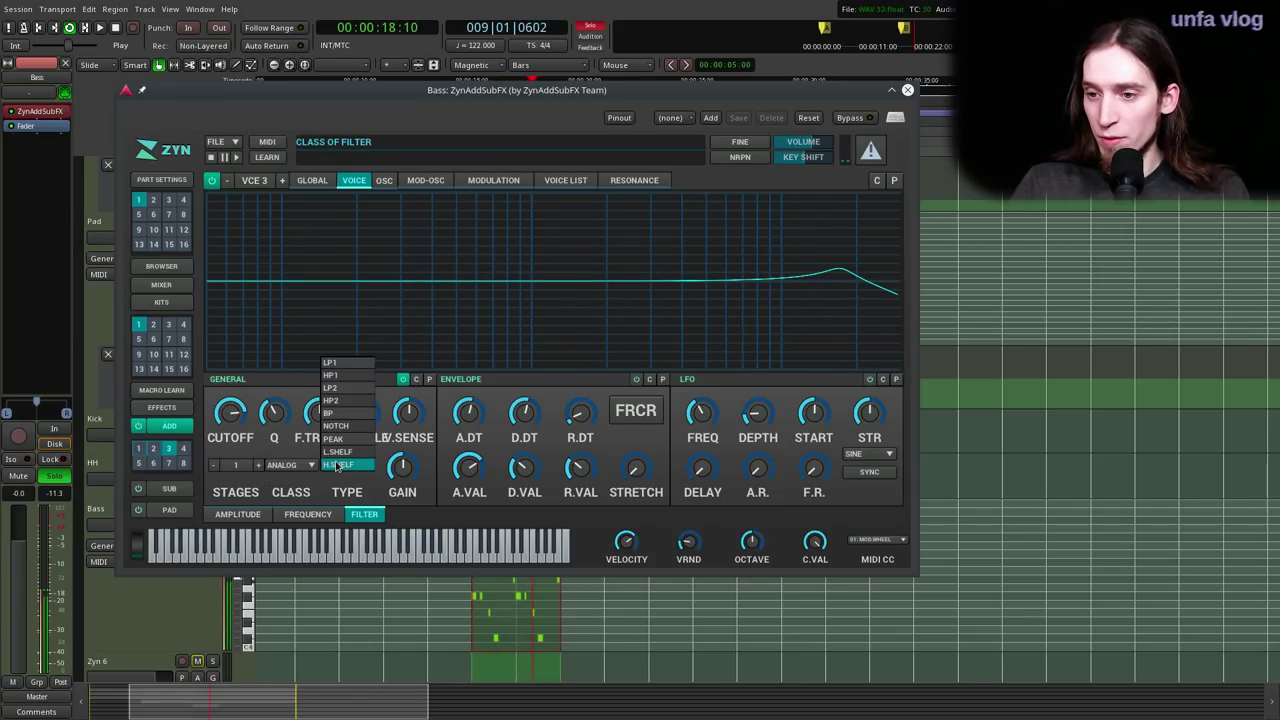
click(345, 413)
drag(272, 414, 238, 428)
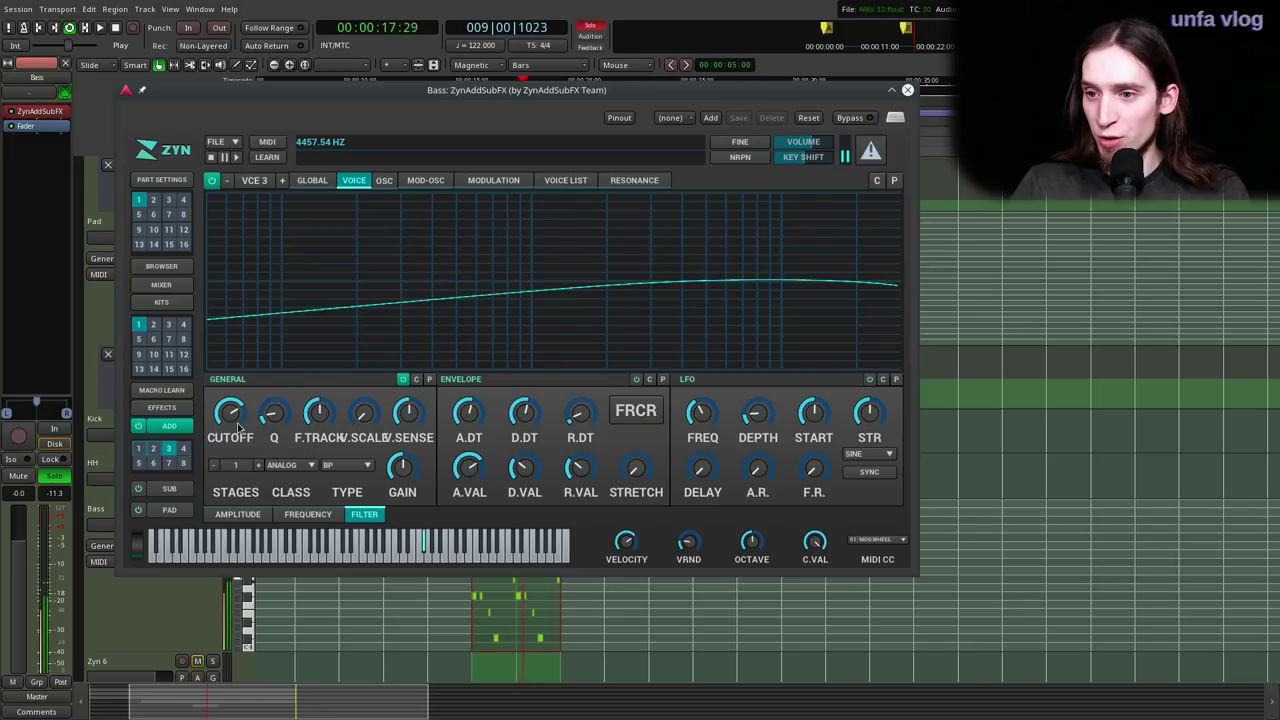
click(255, 516)
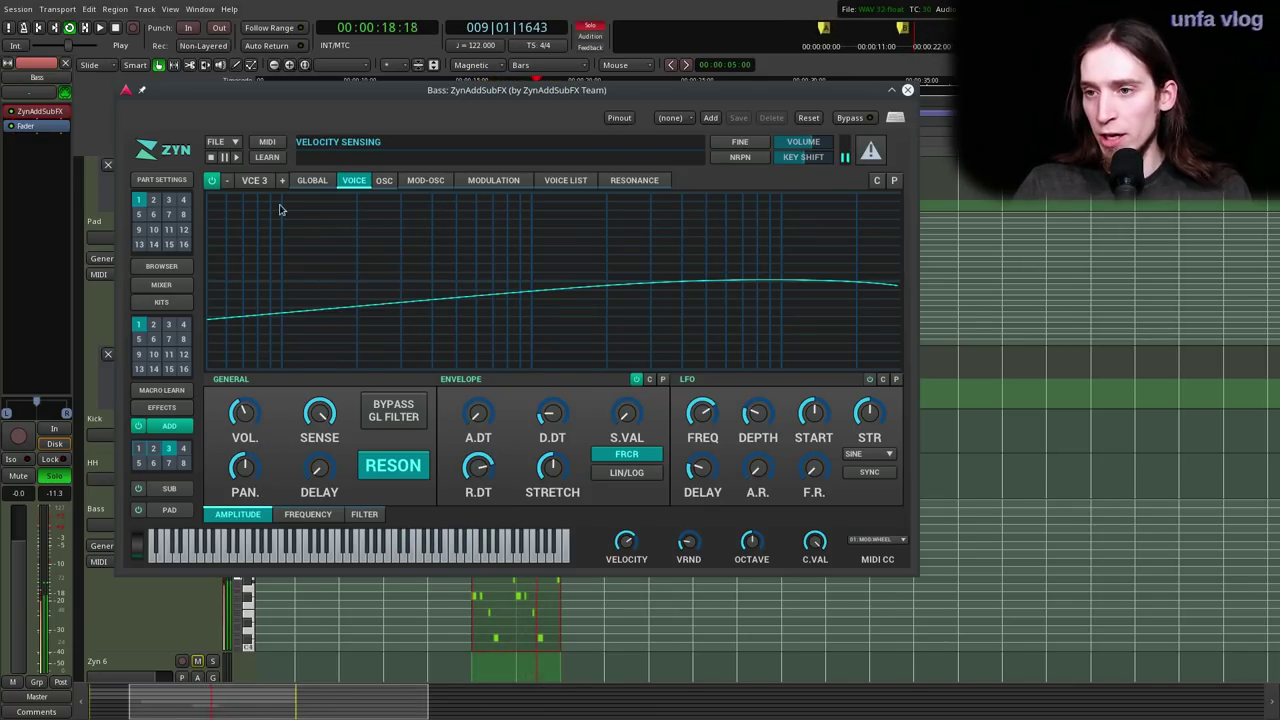
- Set voice 1's modulator volume to 83
click(227, 183)
click(227, 183)
click(505, 181)
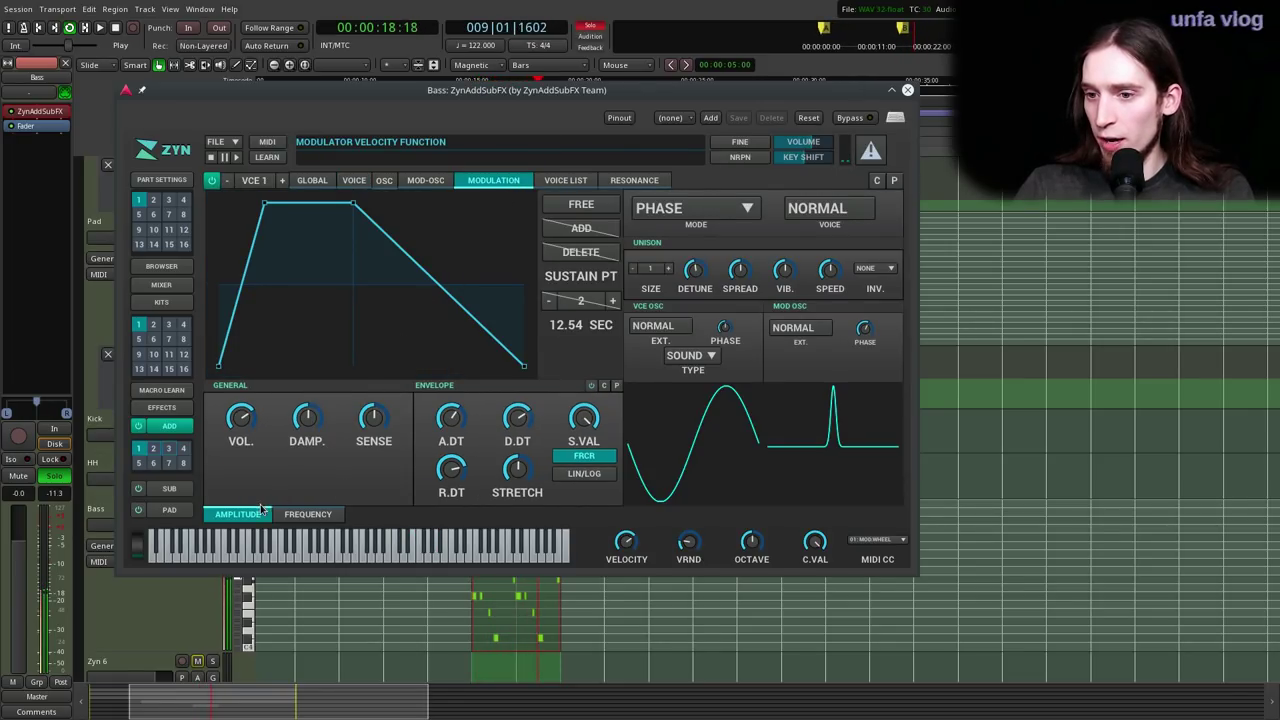
mouse_move(237, 423)
mouse_down()
mouse_move(248, 438)
mouse_move(233, 417)
mouse_up()
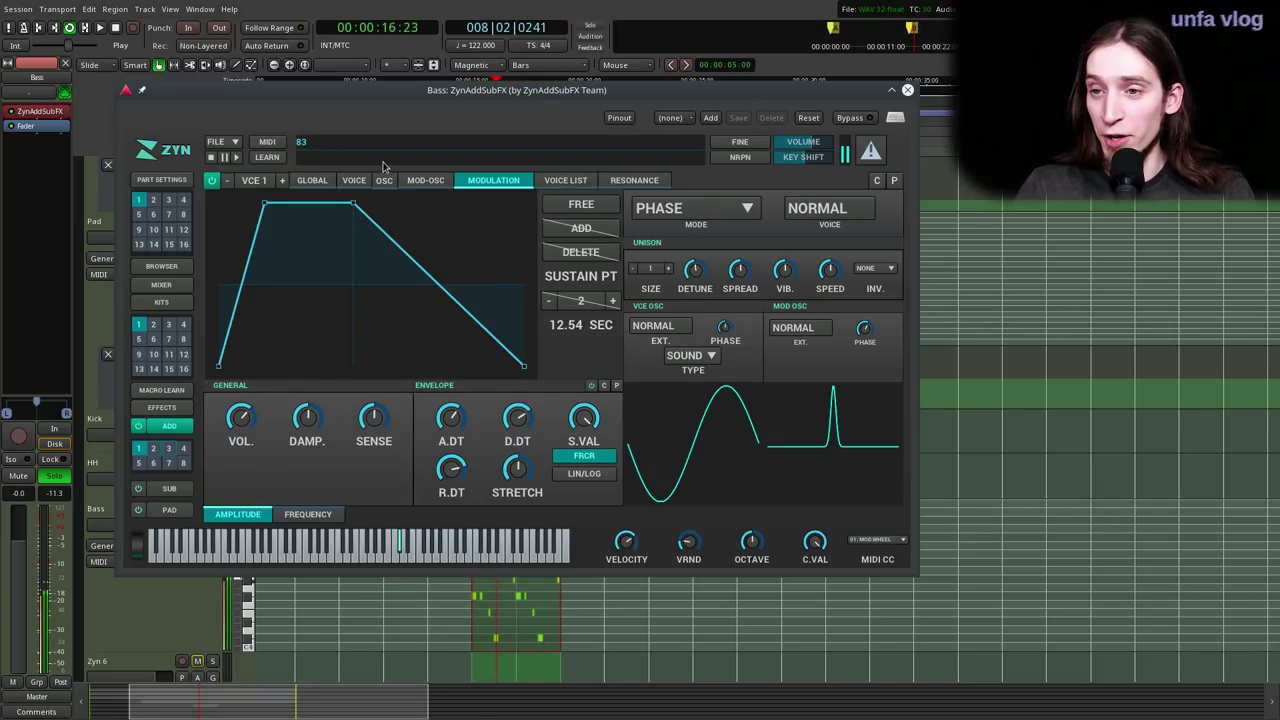
- Assign voice 1's modulator volume to an automation slot with the learn function
click(276, 158)
click(245, 425)
click(268, 158)
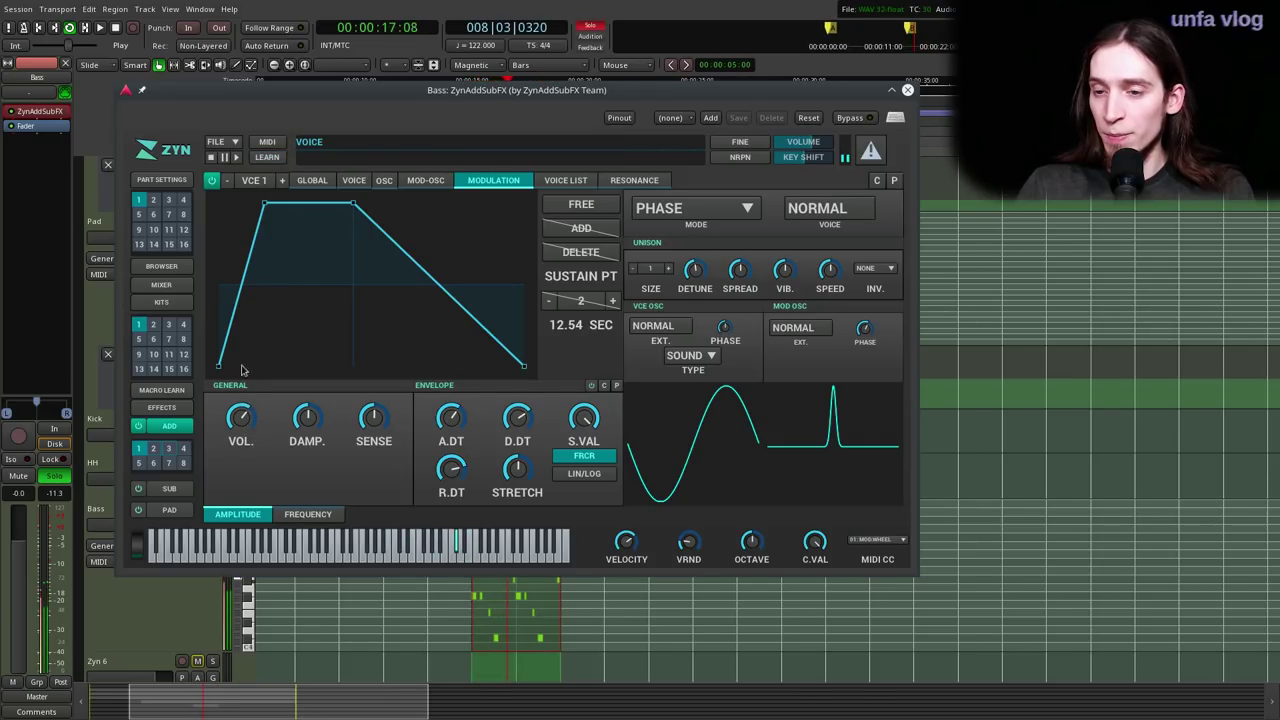
- Name the macro slot linked to the modulator volume PM and stop playback
click(162, 390)
mouse_move(308, 197)
mouse_down()
mouse_move(422, 200)
mouse_move(305, 197)
mouse_move(318, 197)
mouse_up()
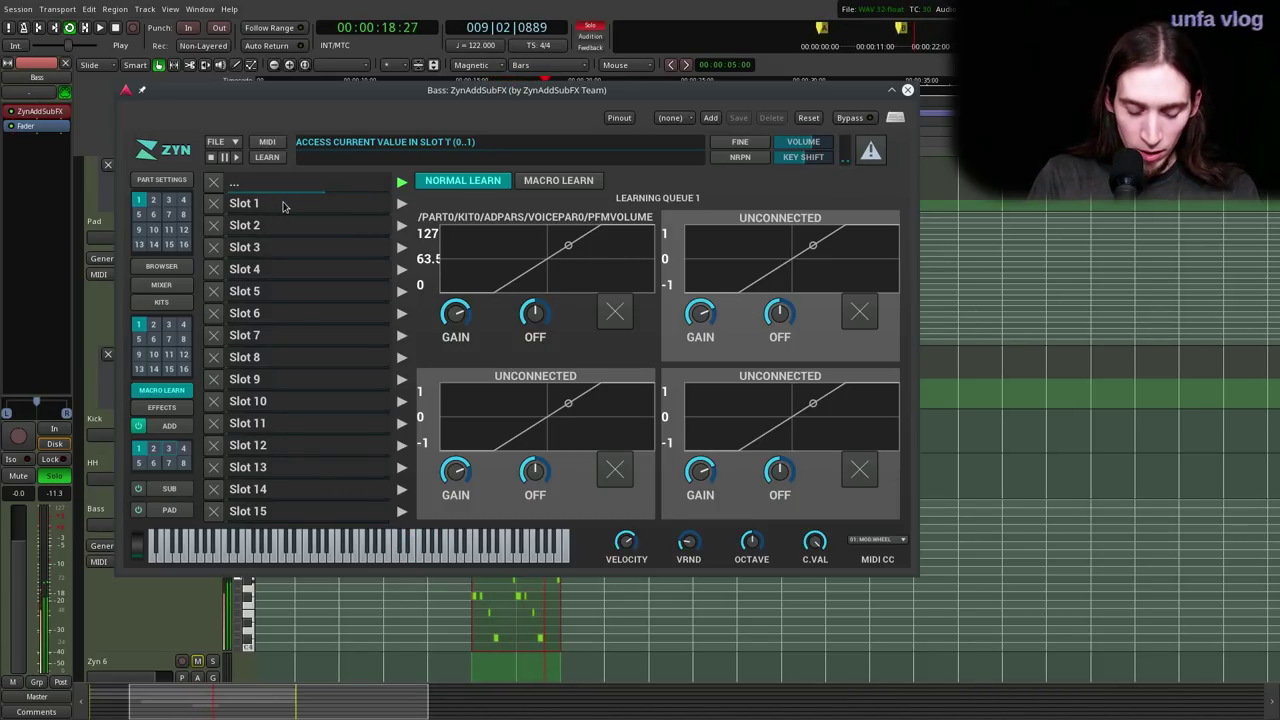
key(space)
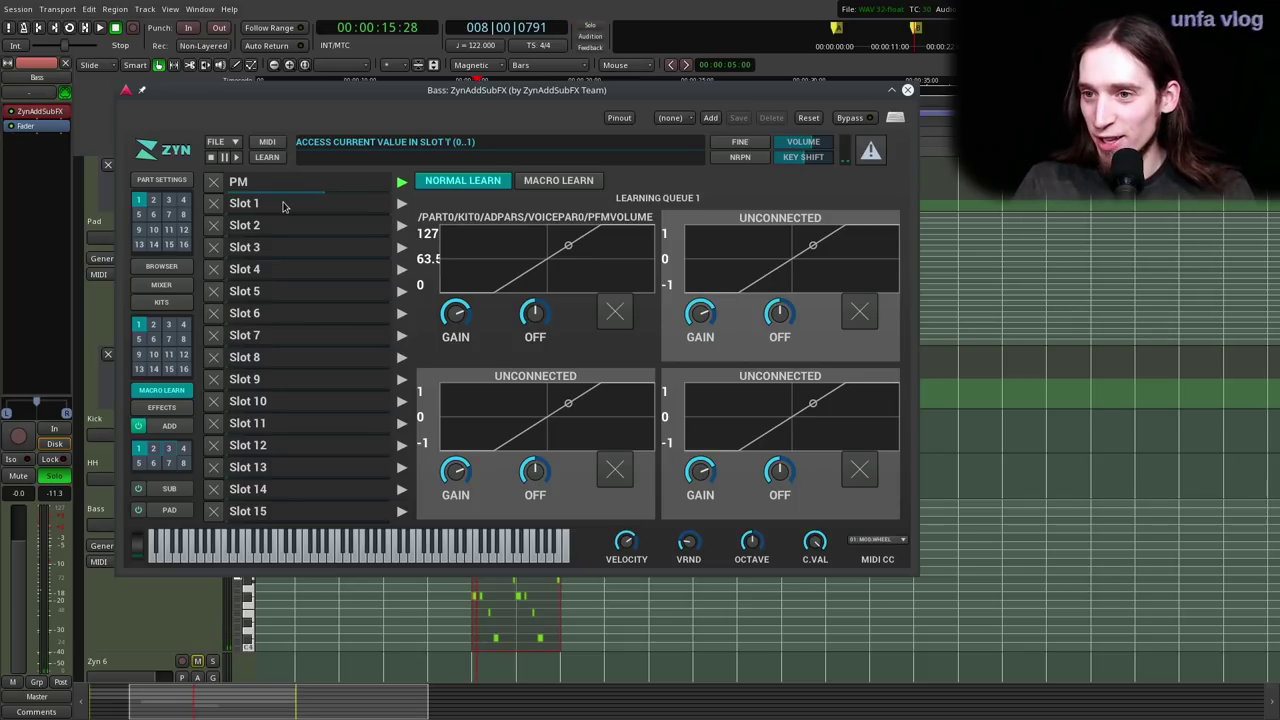
- Close the synth window and show the ZynAddSubFX Slot 1 automation lane on the Bass track during loop playback
click(907, 91)
key(l)
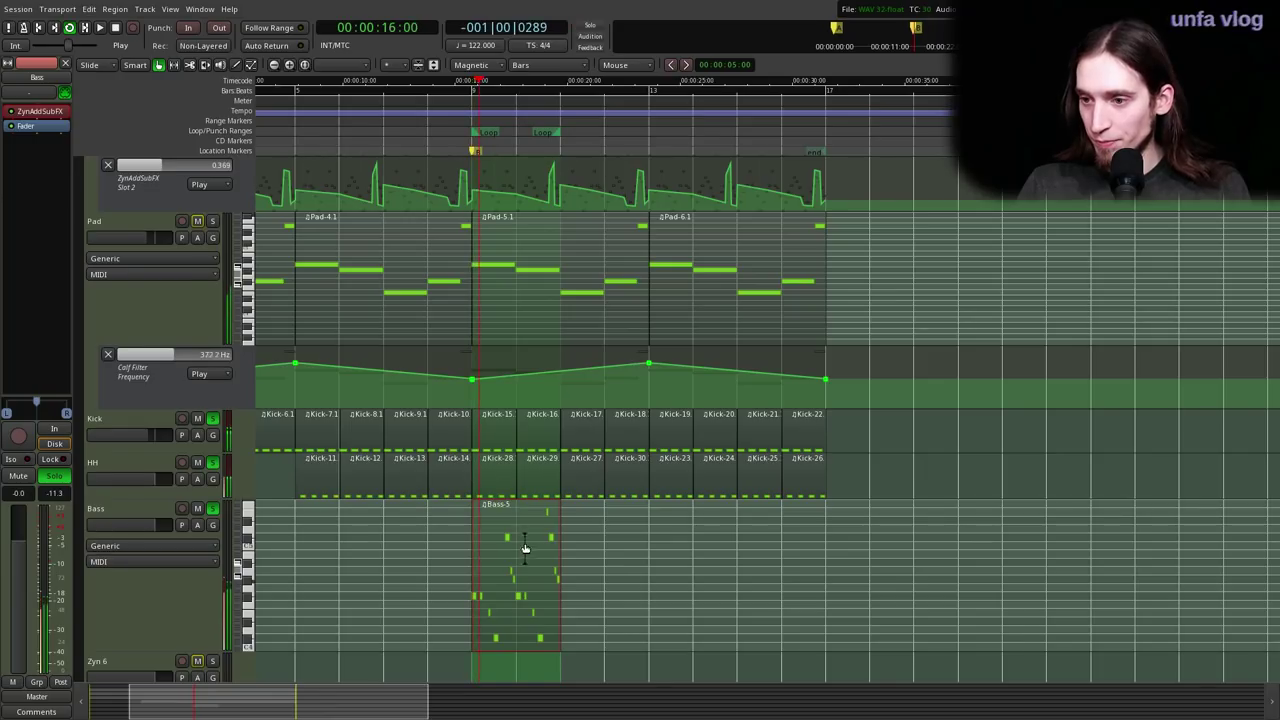
scroll(498, 548, up, 1)
scroll(329, 514, down, 1)
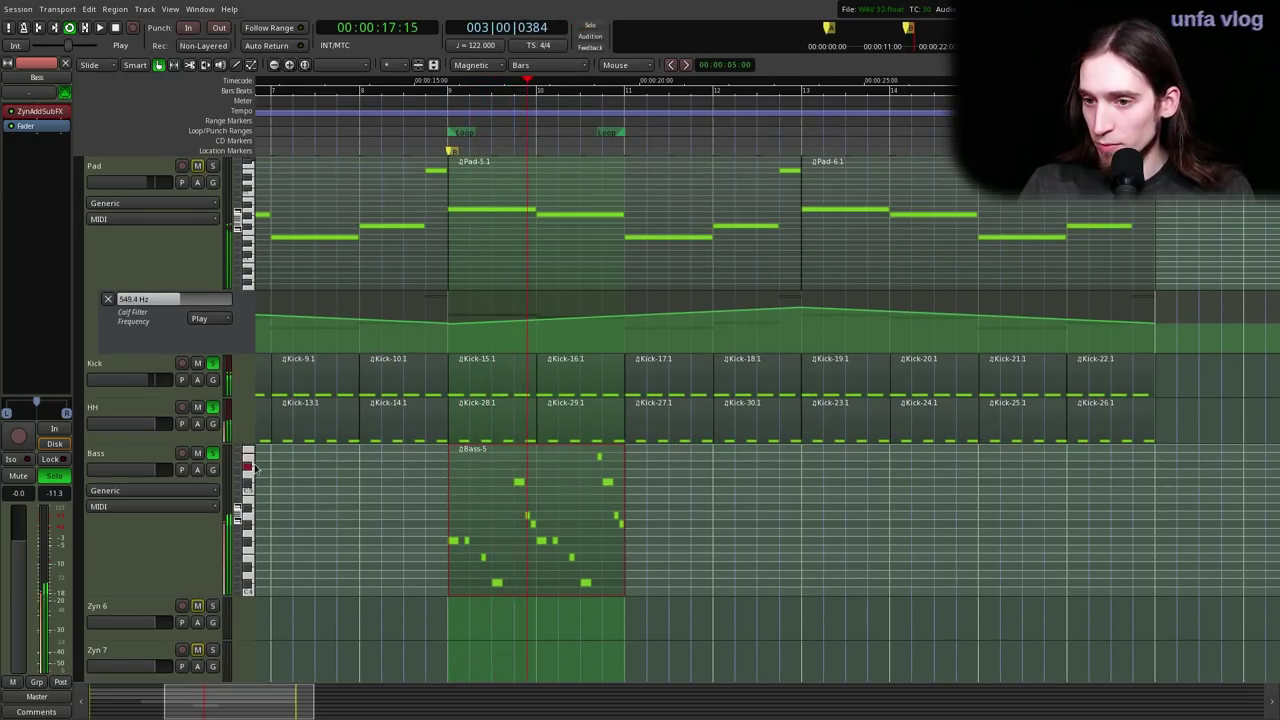
click(197, 469)
mouse_move(247, 537)
mouse_move(371, 538)
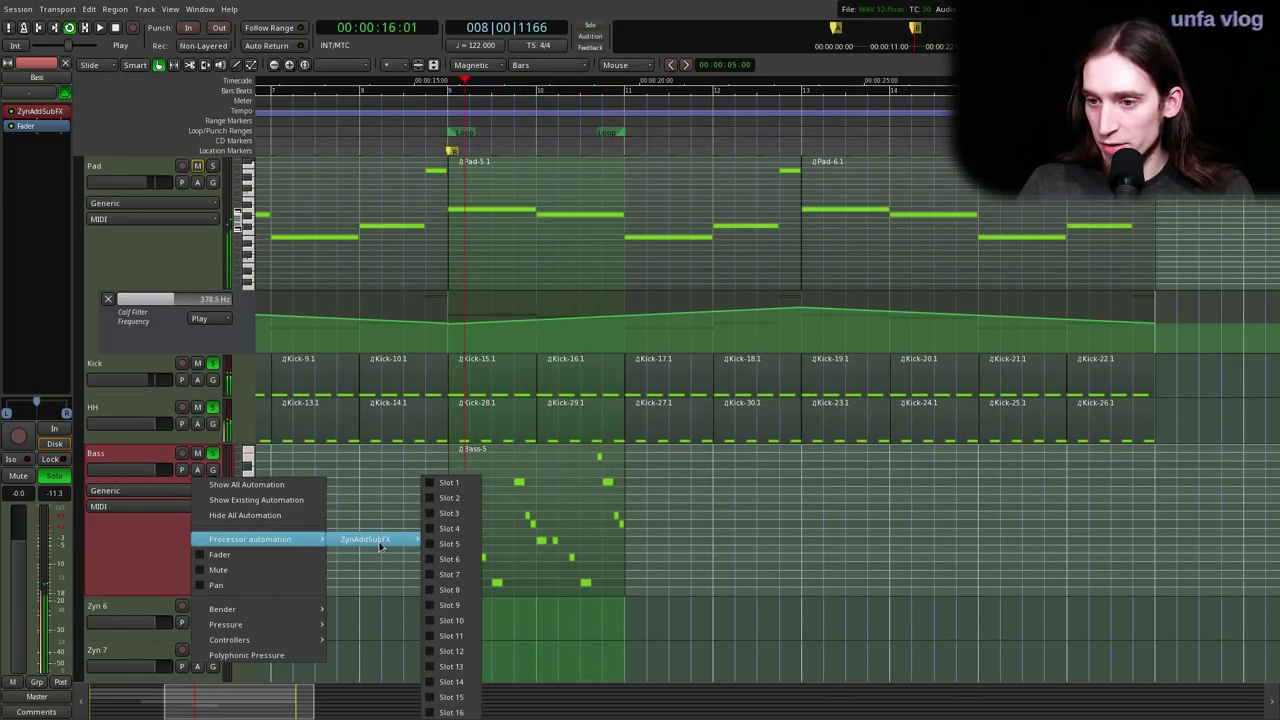
click(432, 485)
scroll(250, 530, down, 2)
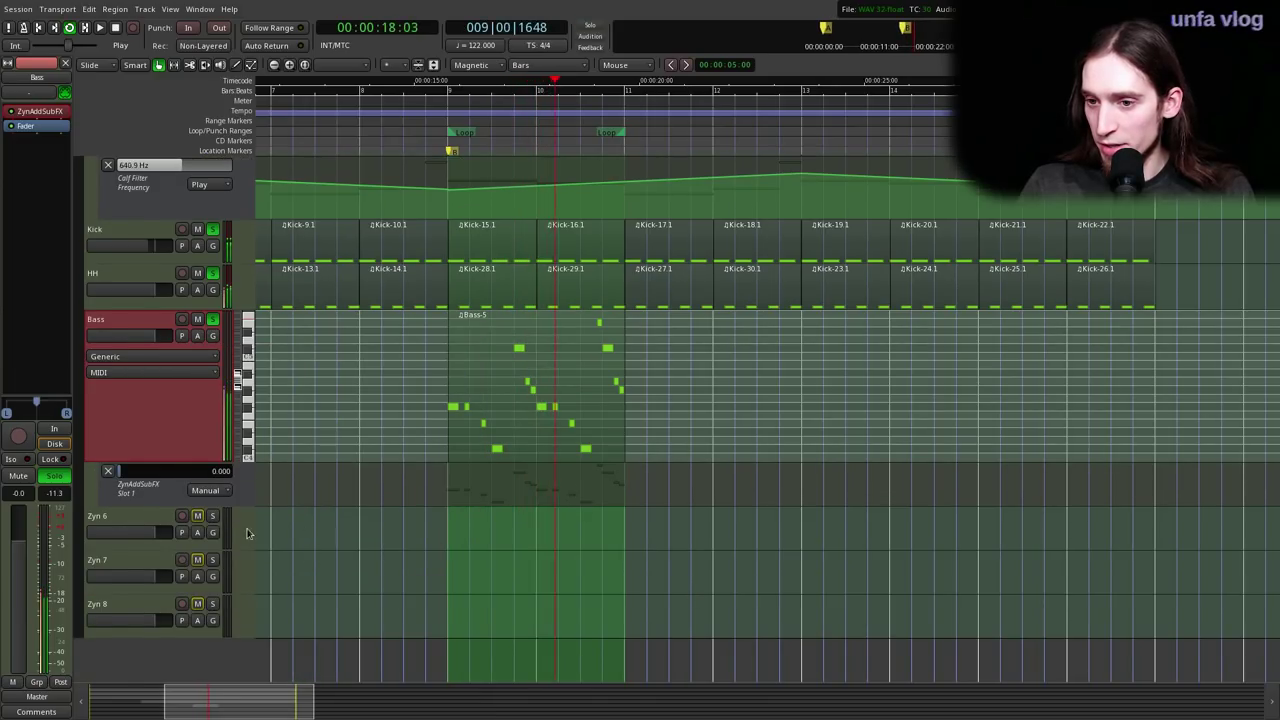
- Set the Bass Slot 1 automation to a 0.720 base level in Touch mode, enlarge its lane and switch it to Play mode
drag(142, 473, 200, 474)
click(223, 491)
click(223, 491)
click(206, 490)
click(200, 537)
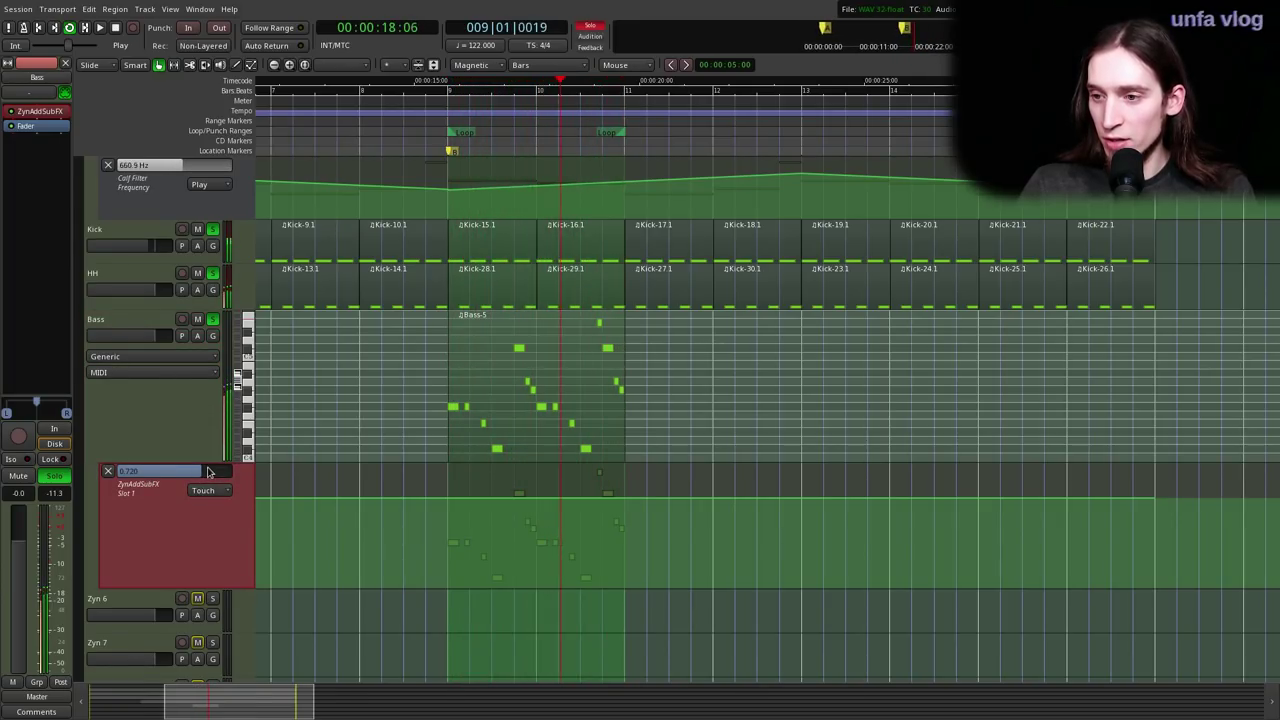
key(space)
click(548, 393)
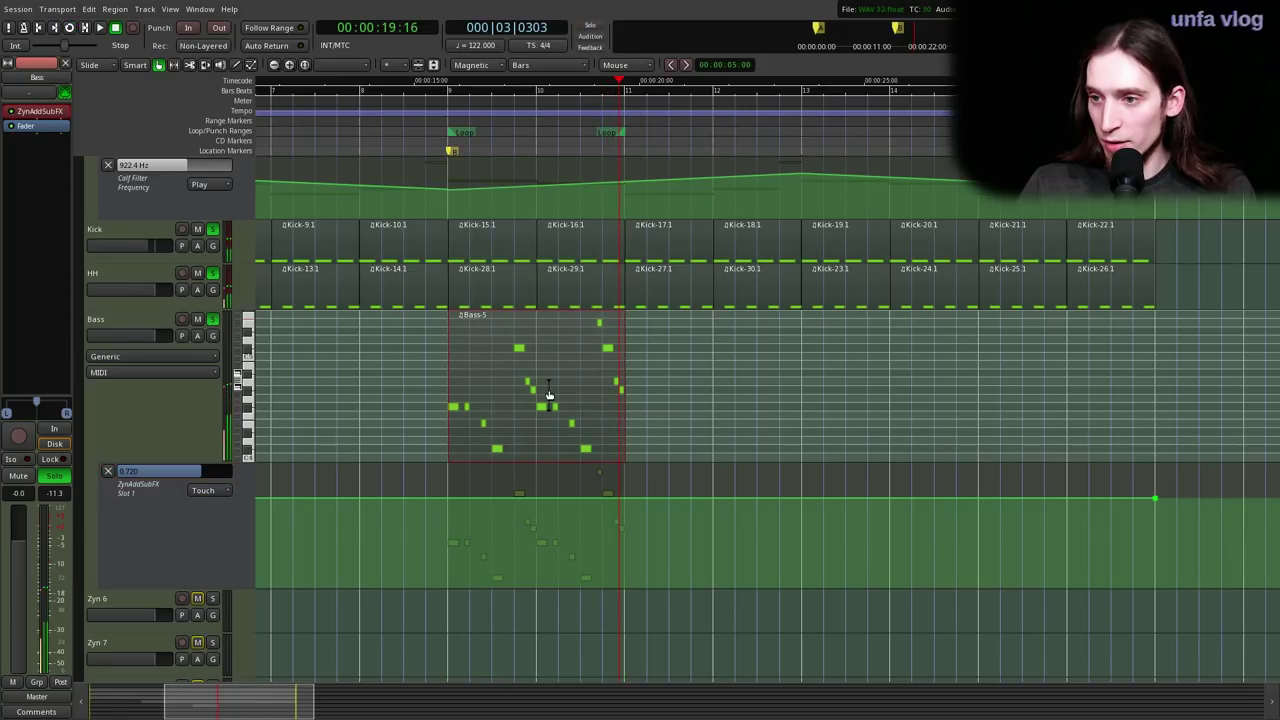
ctrl+scroll(535, 515, up, 1)
click(203, 490)
click(226, 458)
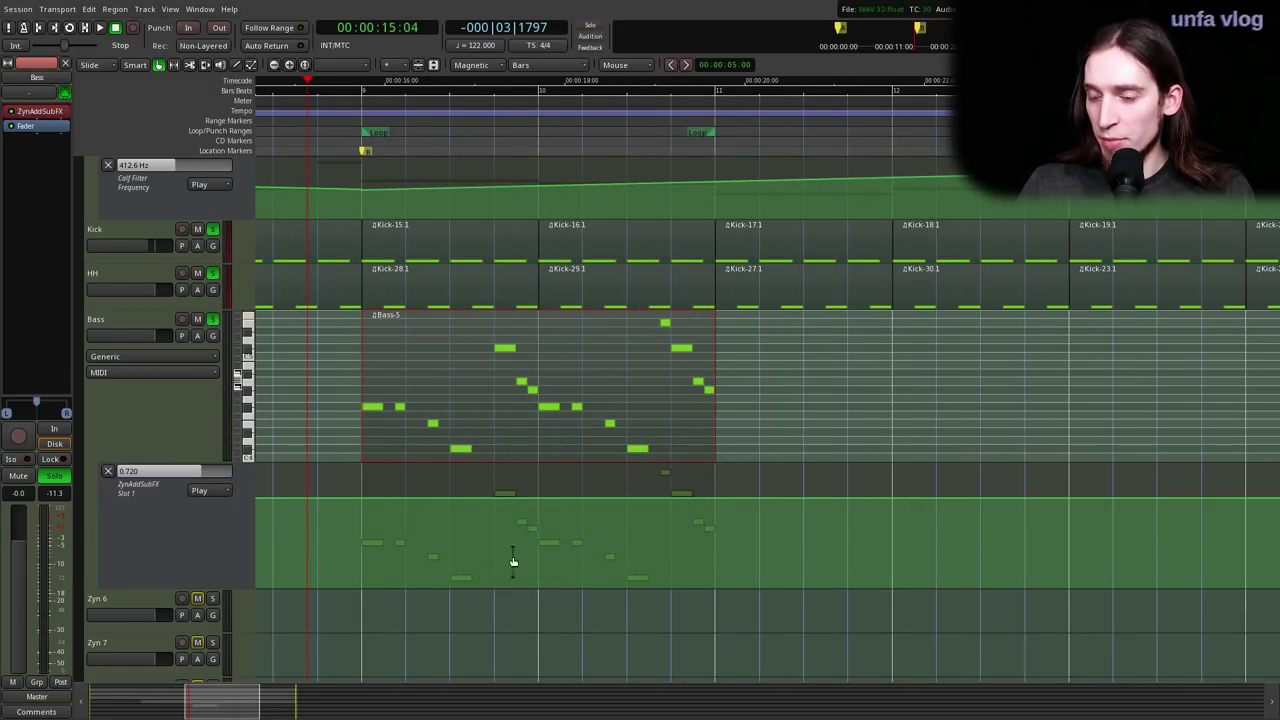
- Draw the Bass Slot 1 automation falling from 0.720 at bar 9 to about 0.52 at bar 10, and play it back
ctrl+scroll(494, 555, up, 1)
ctrl+scroll(551, 563, down, 1)
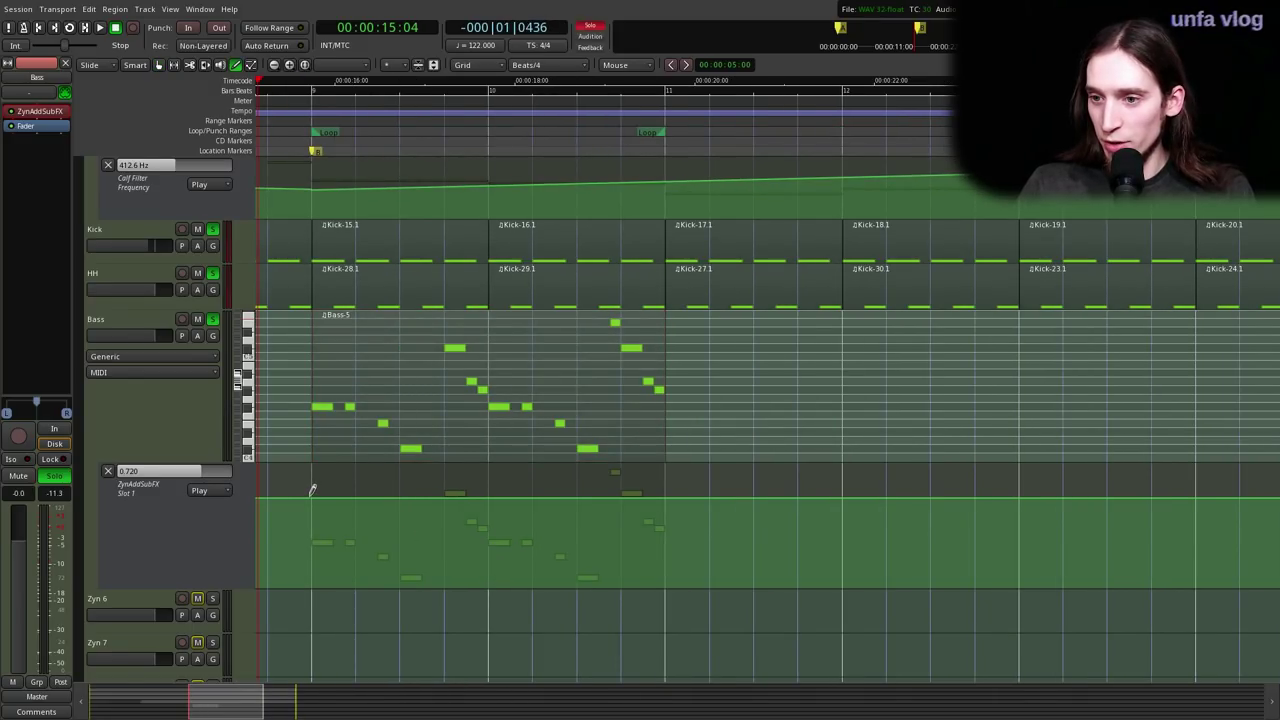
drag(368, 497, 495, 521)
click(293, 106)
key(space)
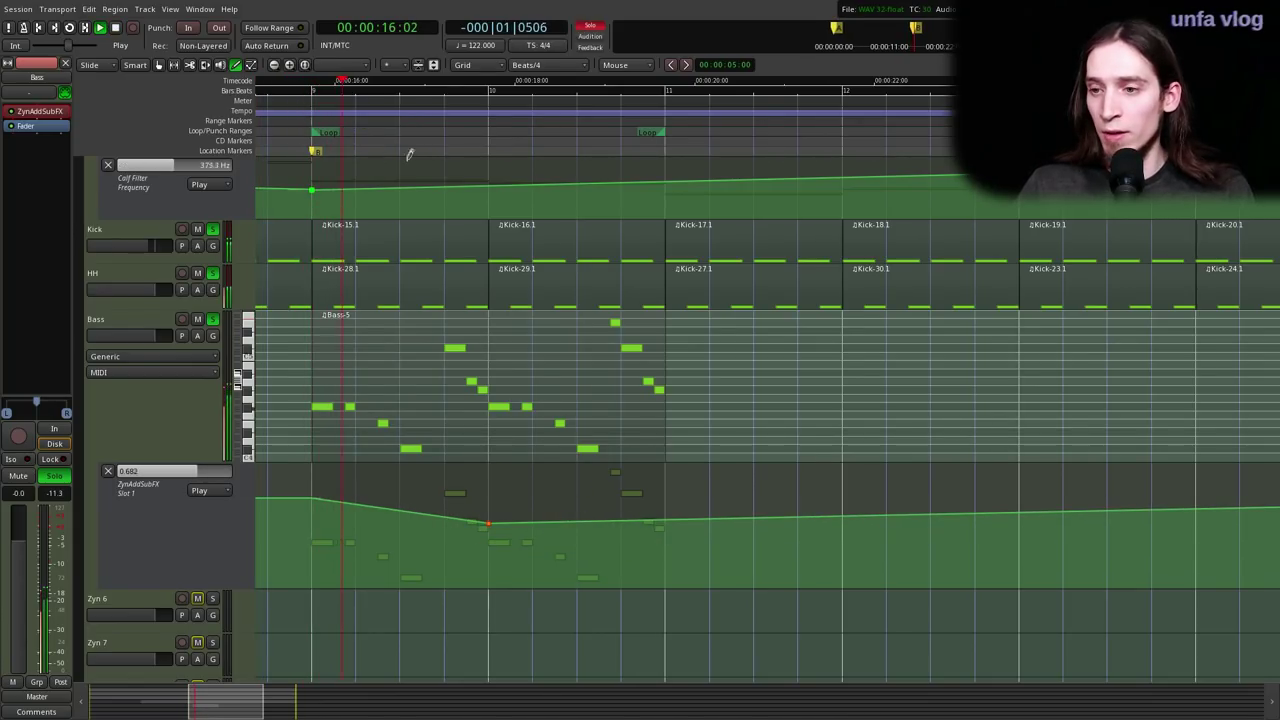
key(space)
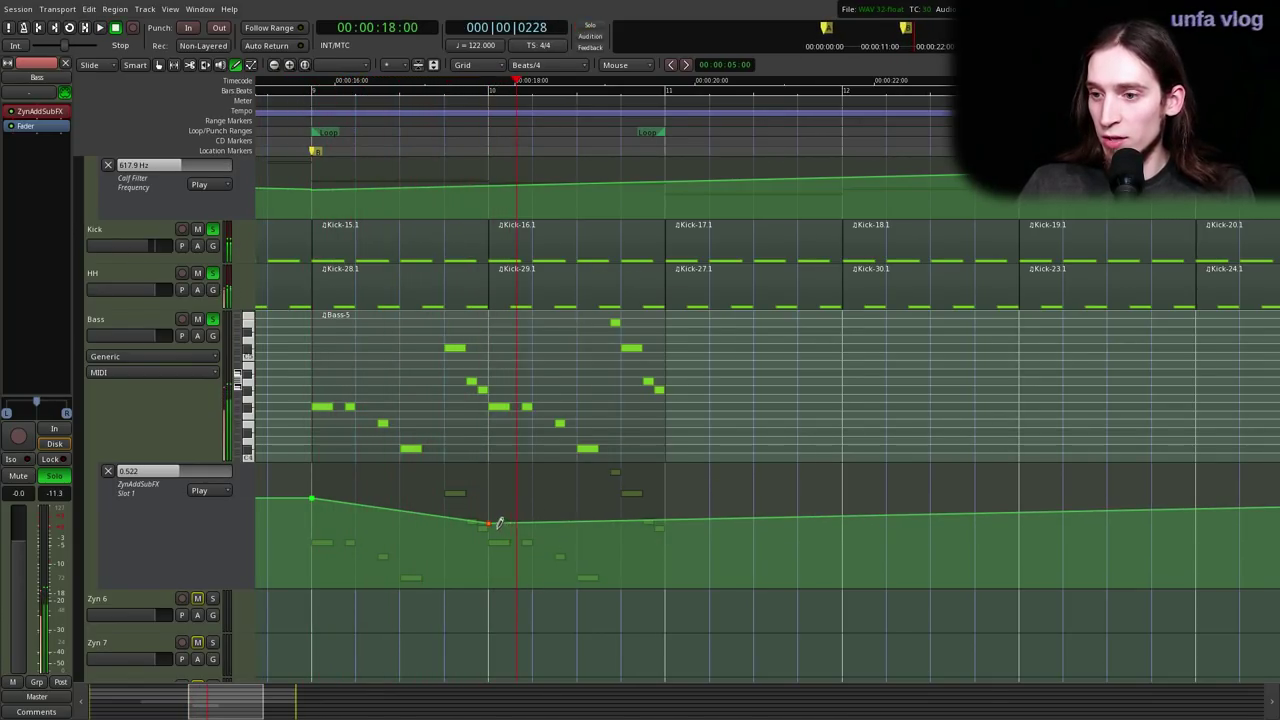
- Add a short peak to the Slot 1 curve in the last beat of bar 9 and listen to it
mouse_move(472, 518)
mouse_down()
mouse_move(455, 518)
mouse_move(466, 497)
mouse_up()
key(p)
key(space)
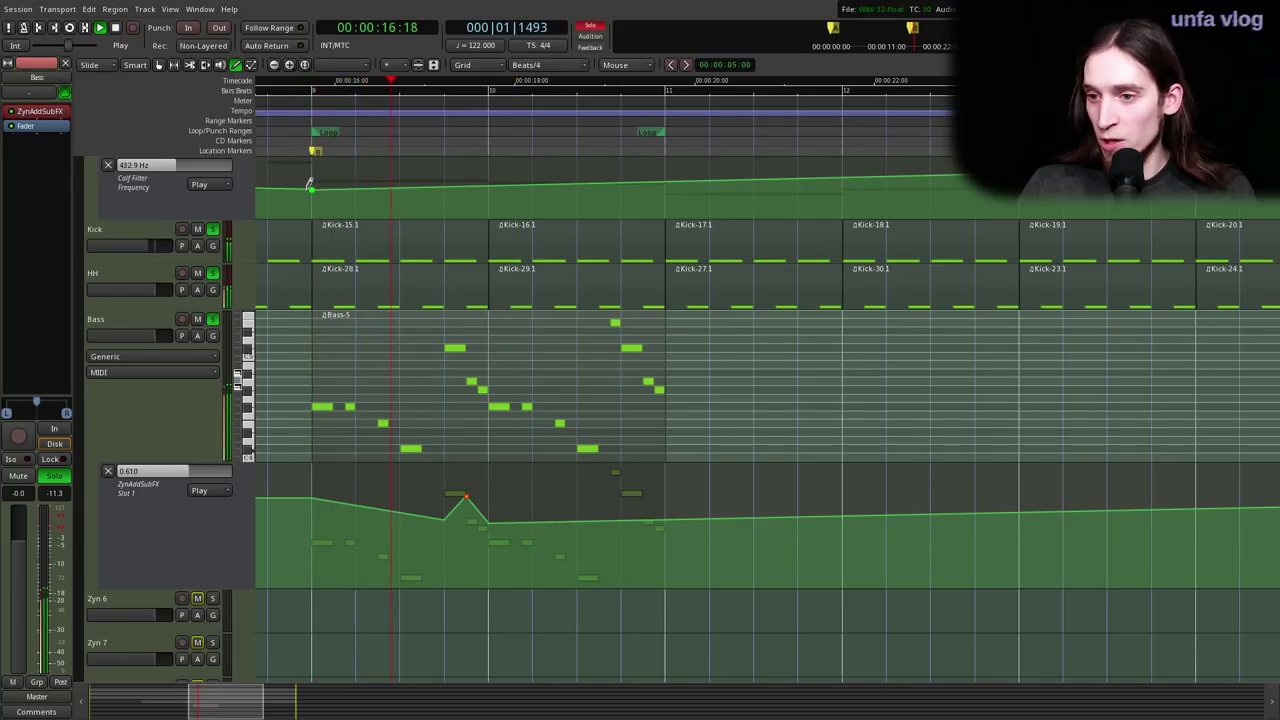
key(space)
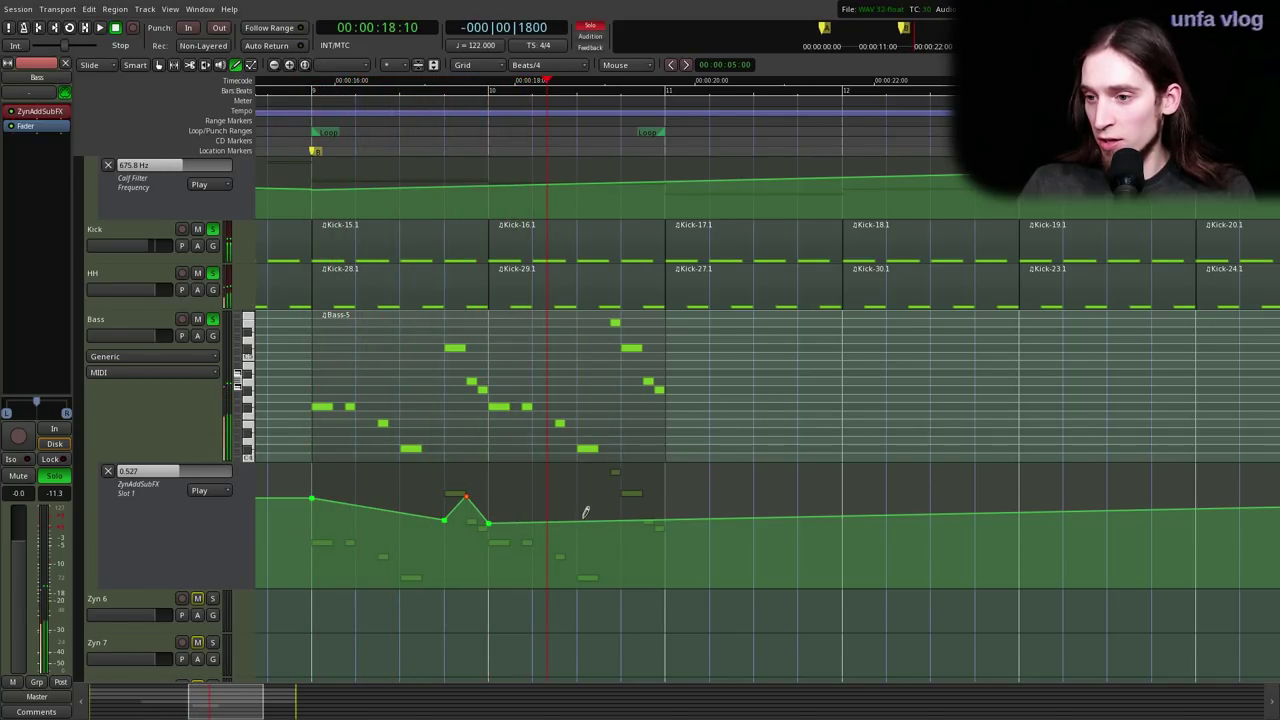
- Draw a rise, a peak, a dip and a final rise to about 0.90 across bar 10 of the Slot 1 curve and play it
click(567, 507)
drag(634, 497, 678, 459)
click(300, 120)
key(space)
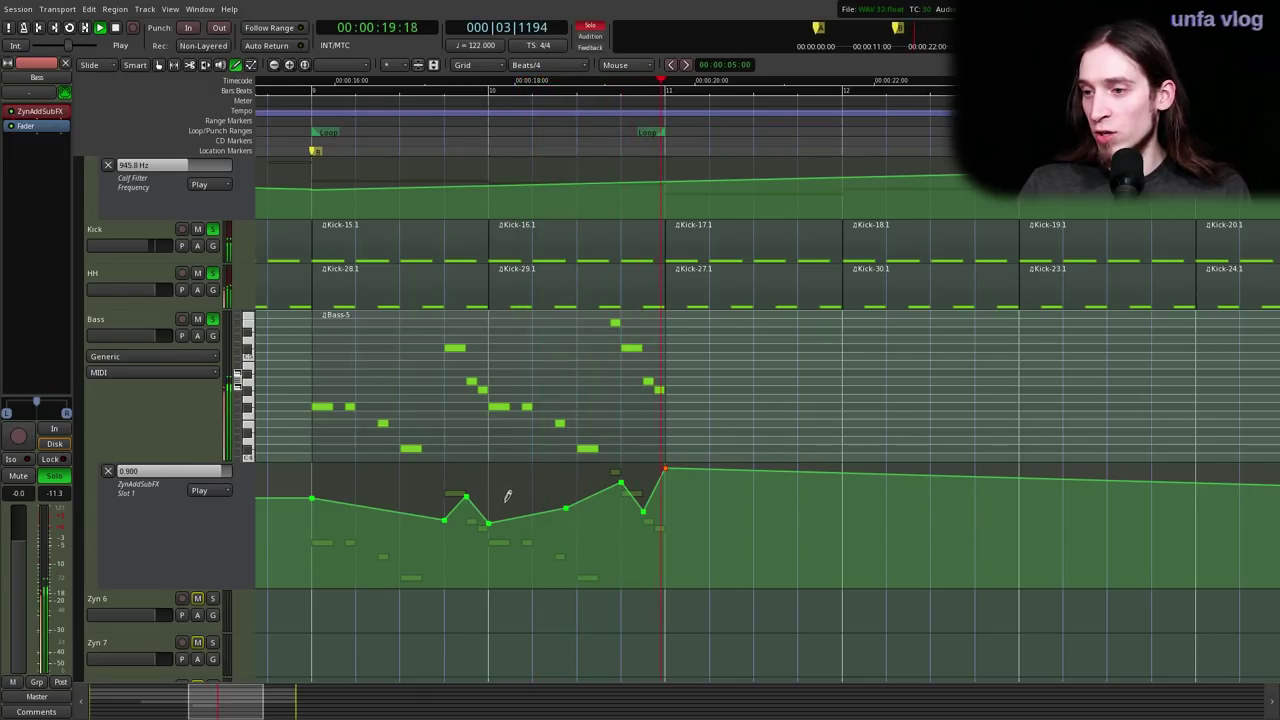
- Lower bar 10's peak and the final point to about 0.70, adjust the middle point, and play the result
drag(671, 461, 622, 492)
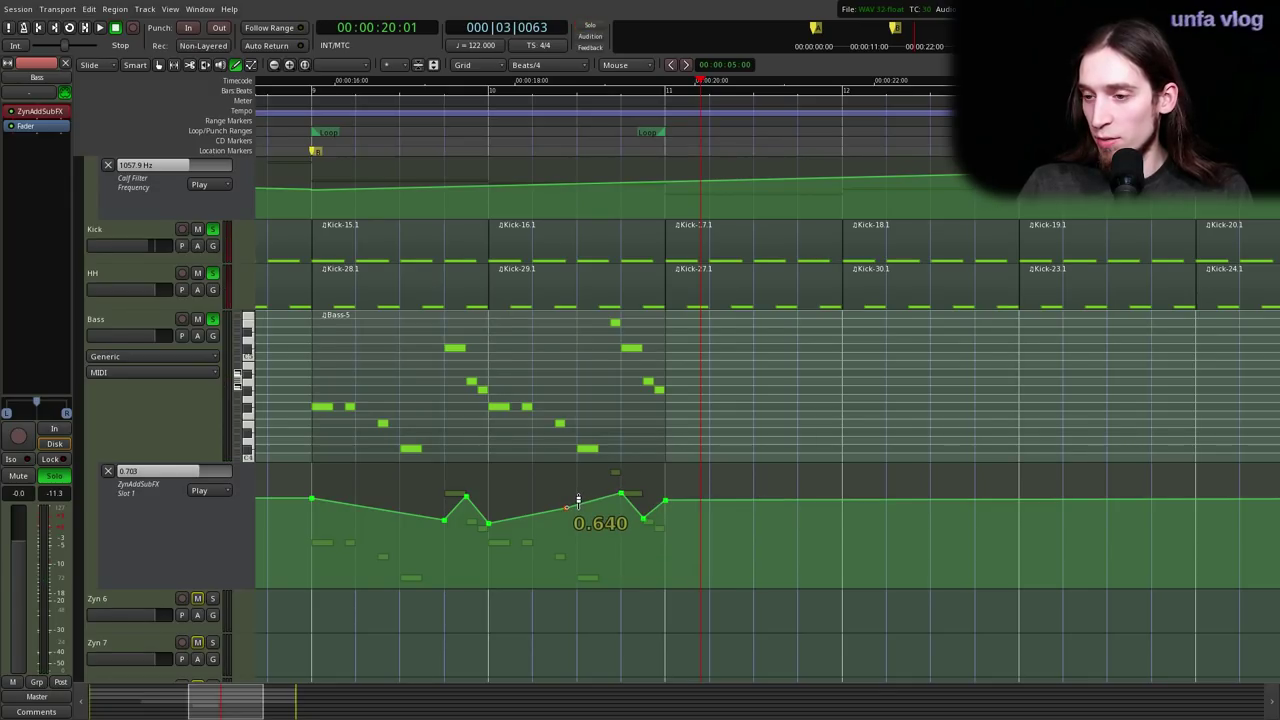
click(306, 120)
key(space)
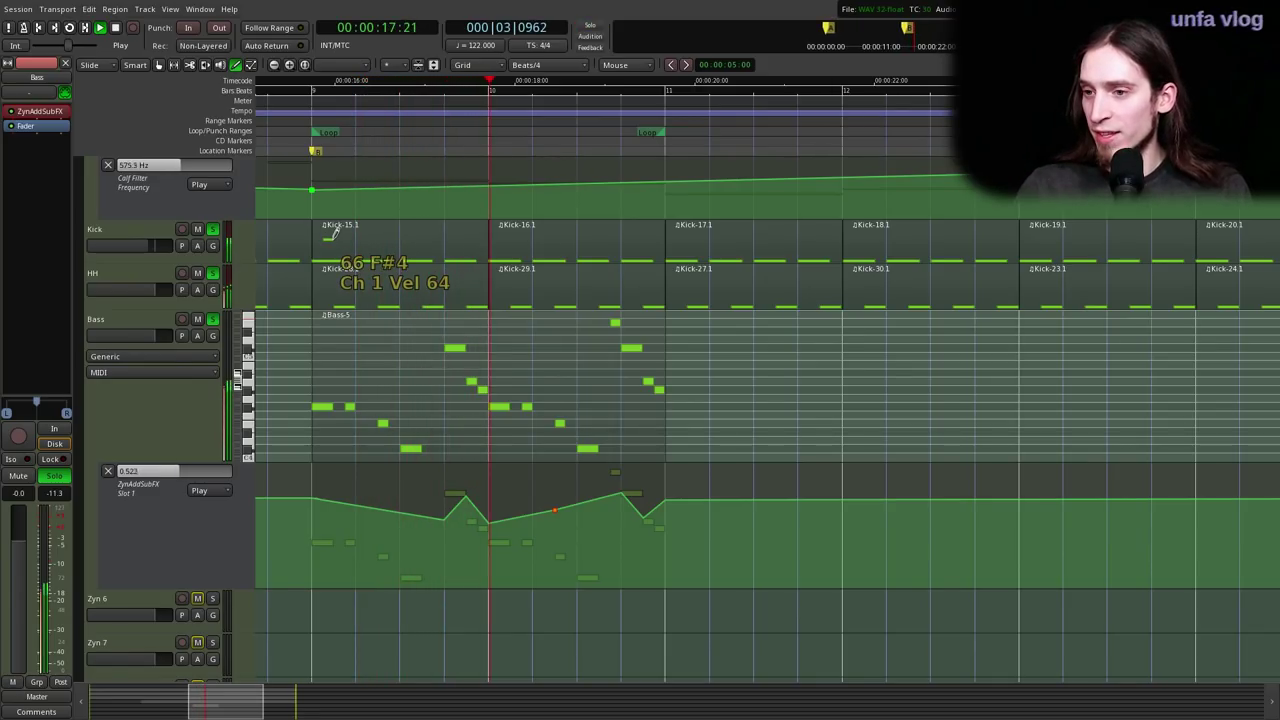
key(space)
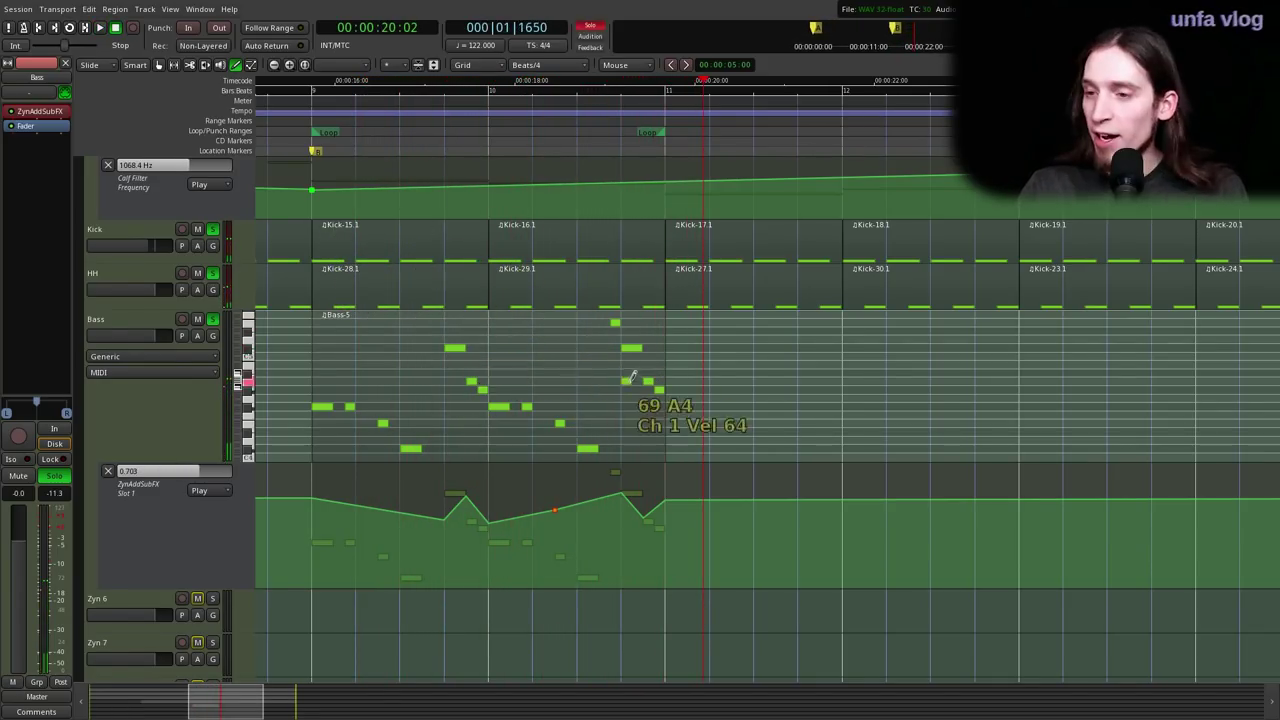
- Switch from drawing to the Grab tool and bring the Arp and Pad tracks into view
scroll(631, 377, up, 5)
key(g)
scroll(473, 389, down, 2)
drag(864, 210, 455, 518)
scroll(460, 528, down, 1)
click(859, 417)
click(777, 437)
shift+click(490, 437)
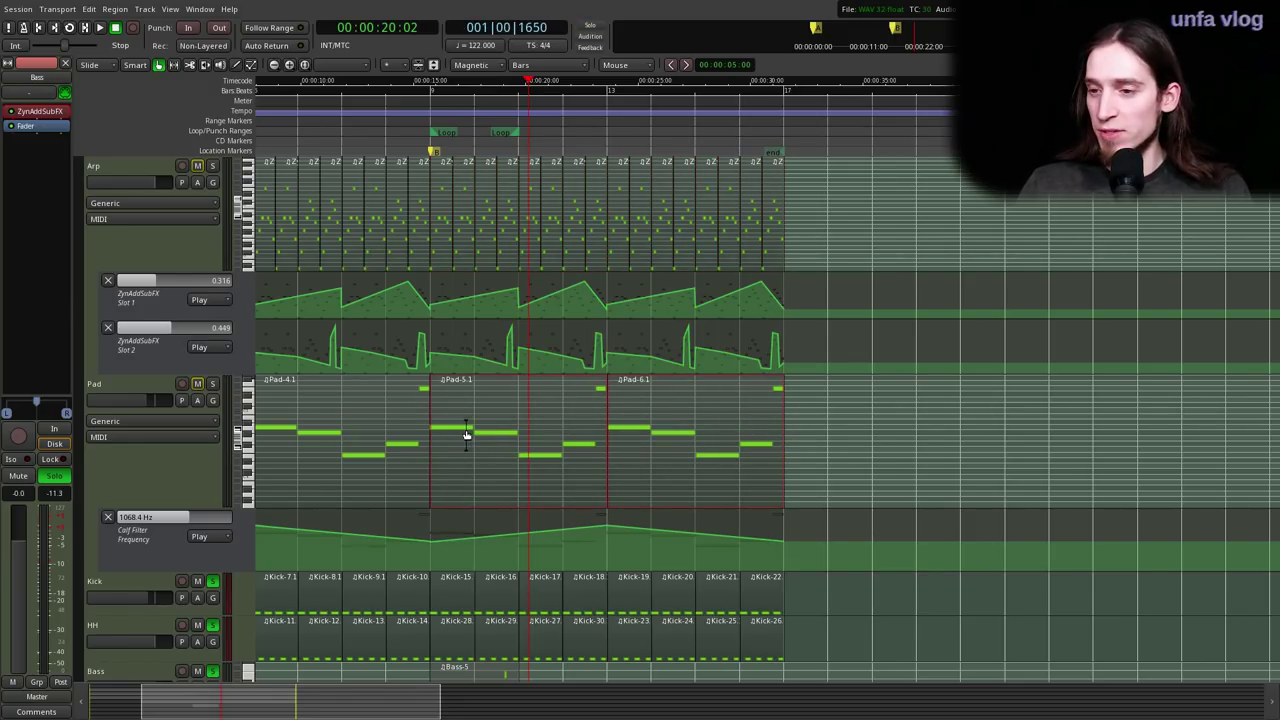
click(918, 433)
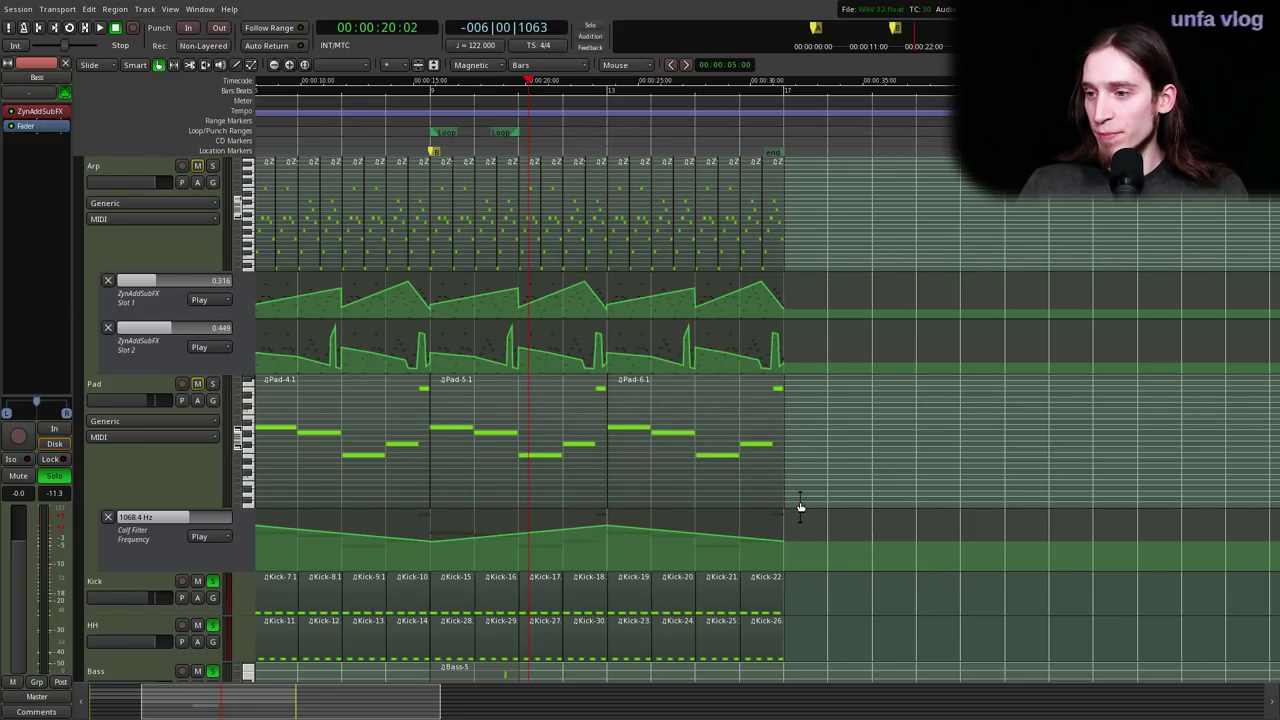
drag(815, 557, 436, 209)
click(928, 266)
- Mute the Arp and Pad regions of section B, from bar 9 to the end
drag(892, 258, 437, 239)
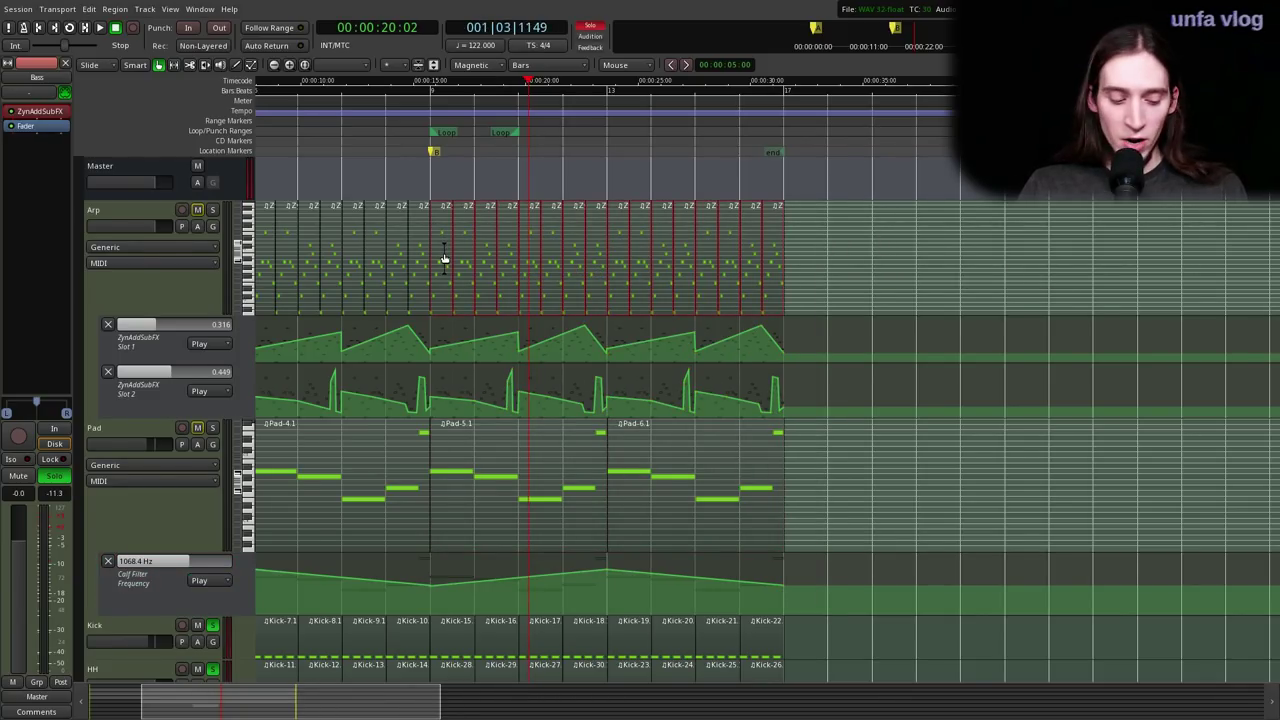
key(m)
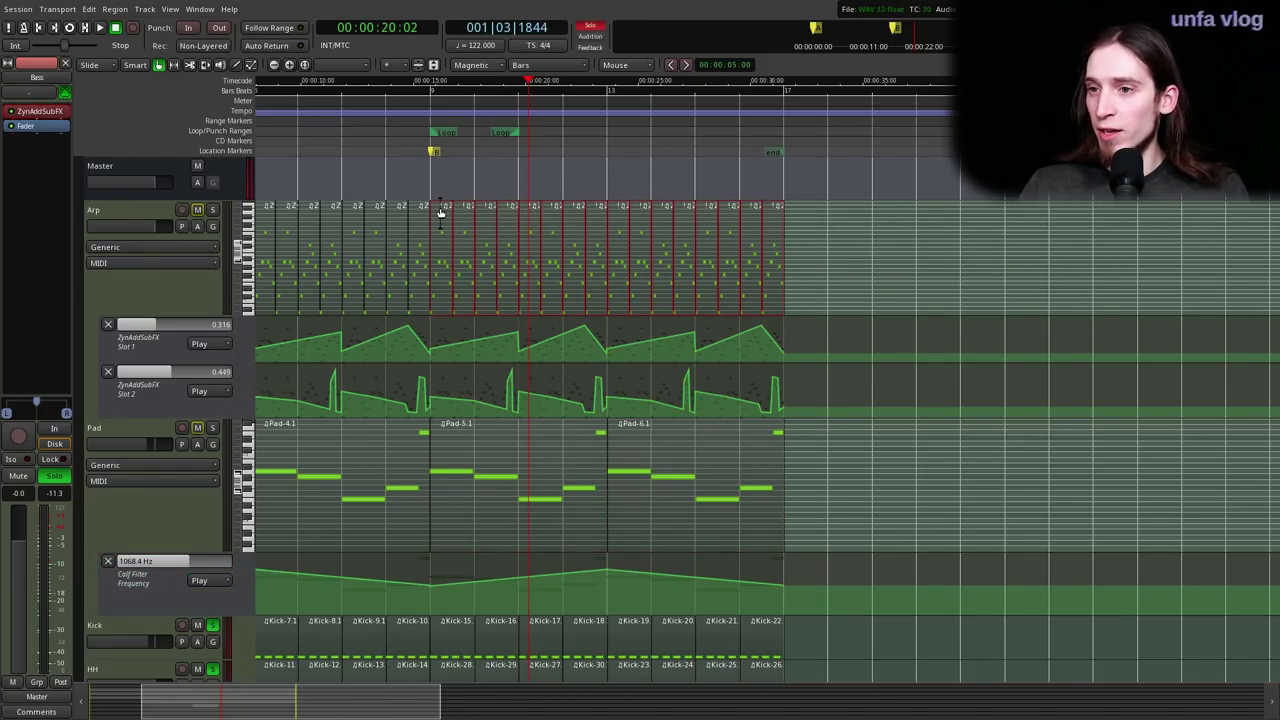
drag(866, 500, 504, 478)
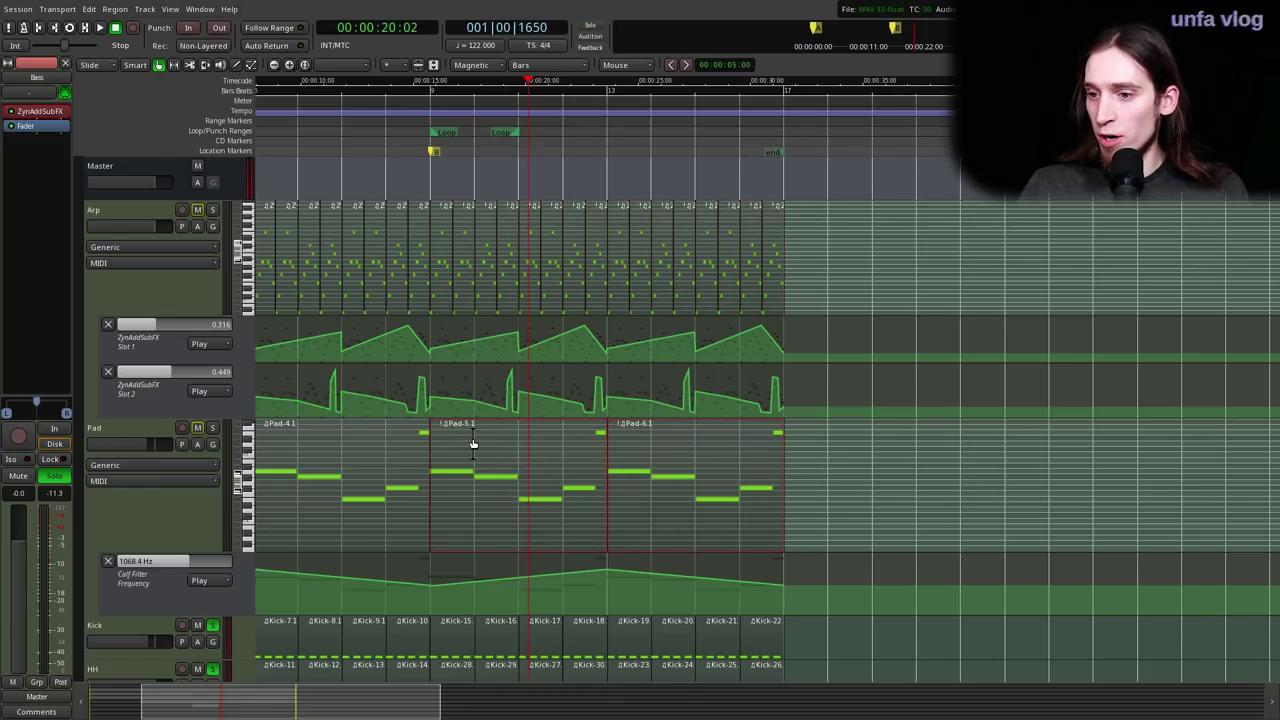
- Clear all track solos and play the arrangement from shortly before section B
scroll(473, 443, down, 1)
click(410, 101)
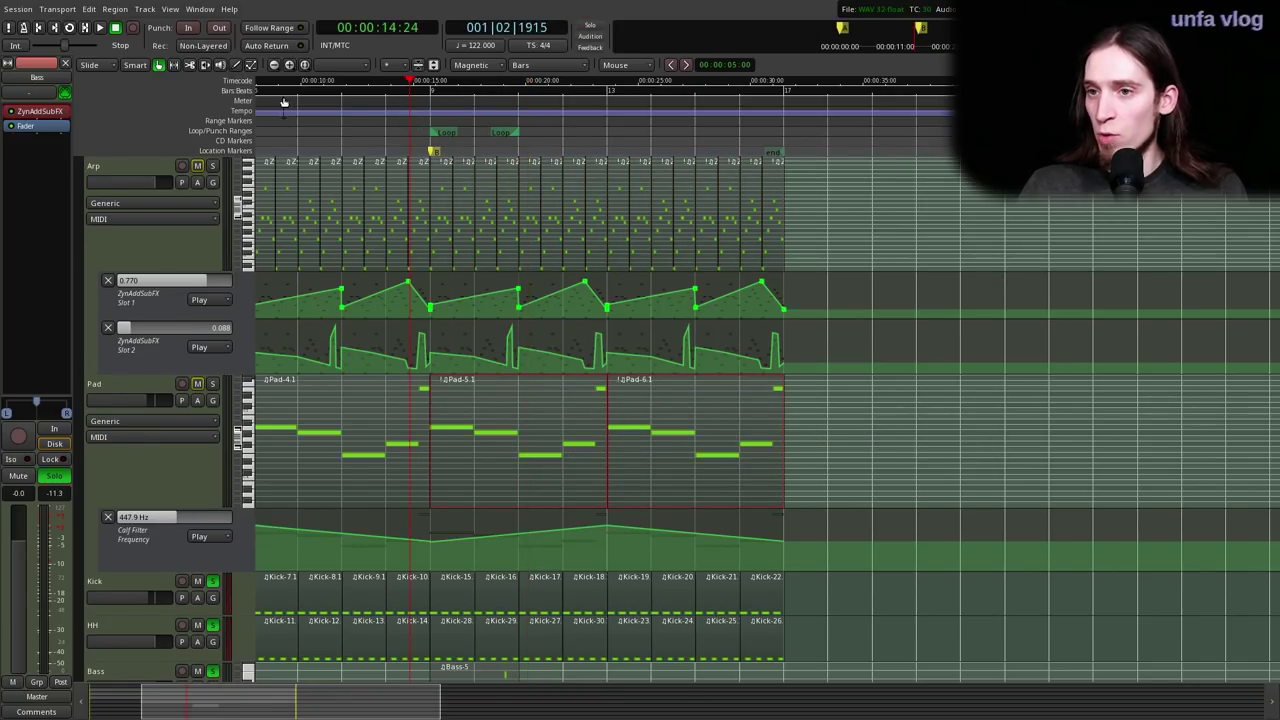
click(595, 30)
key(space)
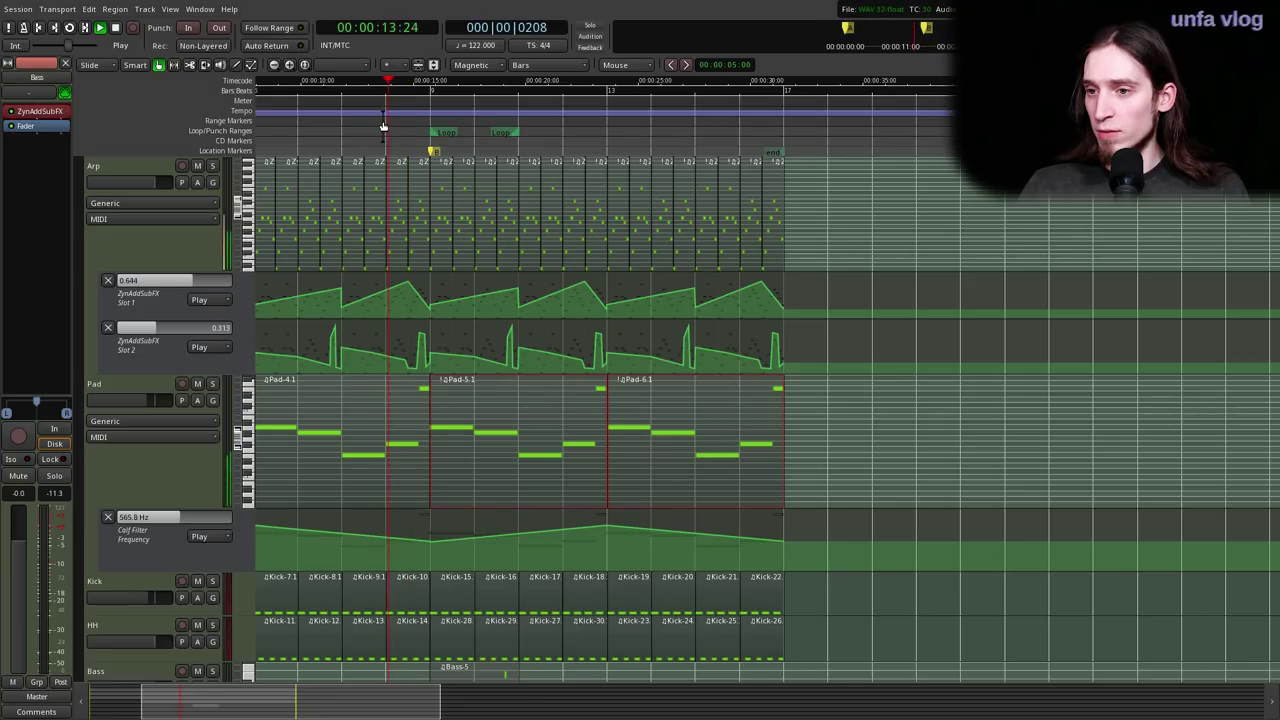
- Duplicate the two-bar Bass region repeatedly to fill section B up to the end marker
scroll(920, 348, down, 3)
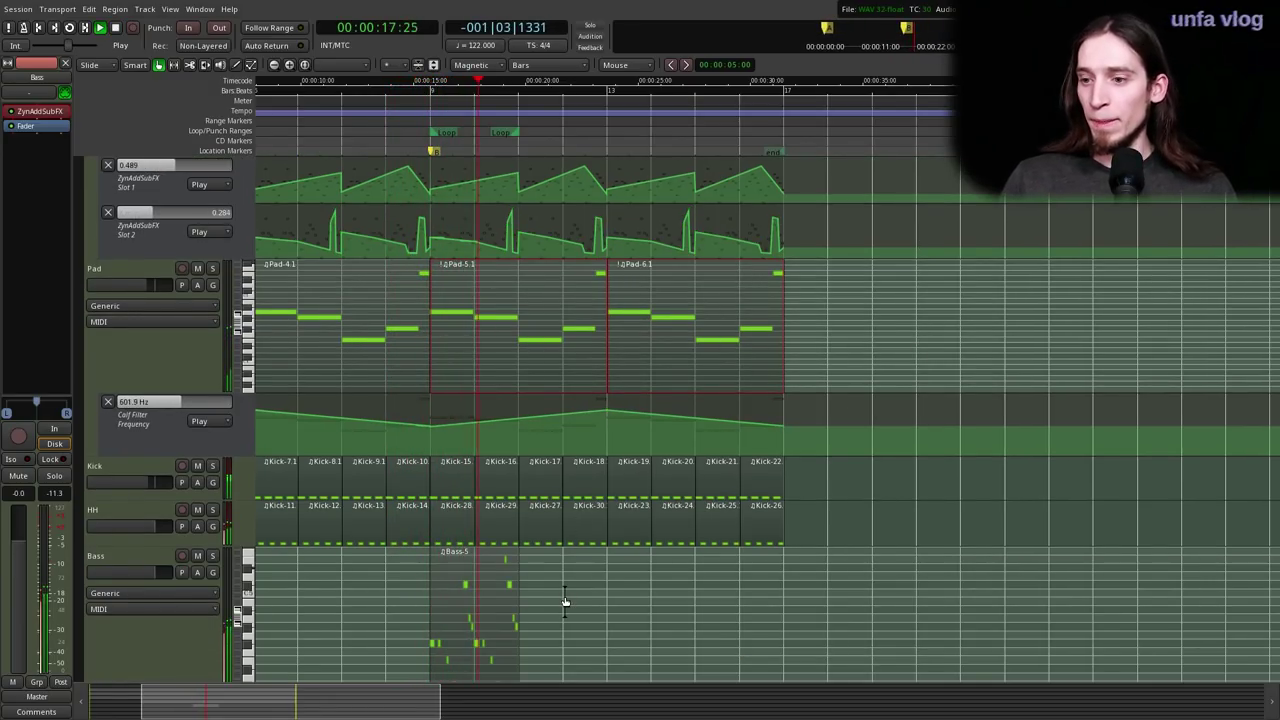
click(484, 604)
key(alt+d)
key(space)
key(space)
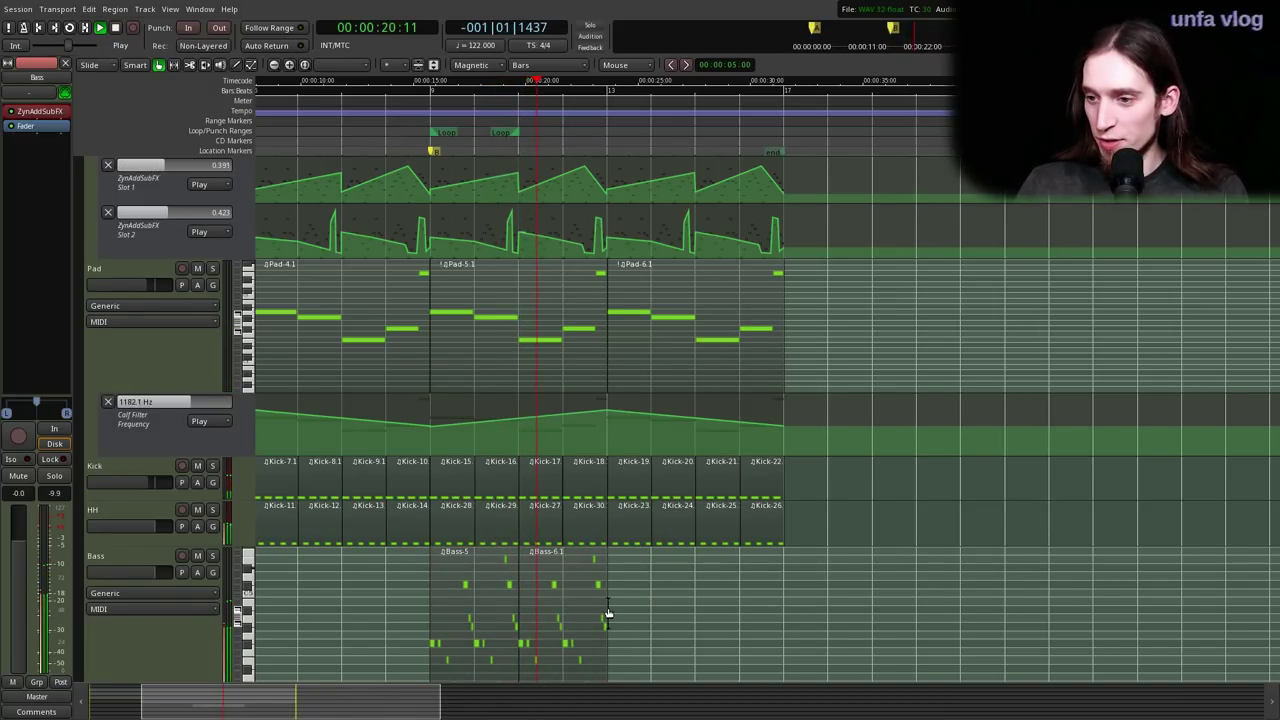
scroll(686, 614, up, 1)
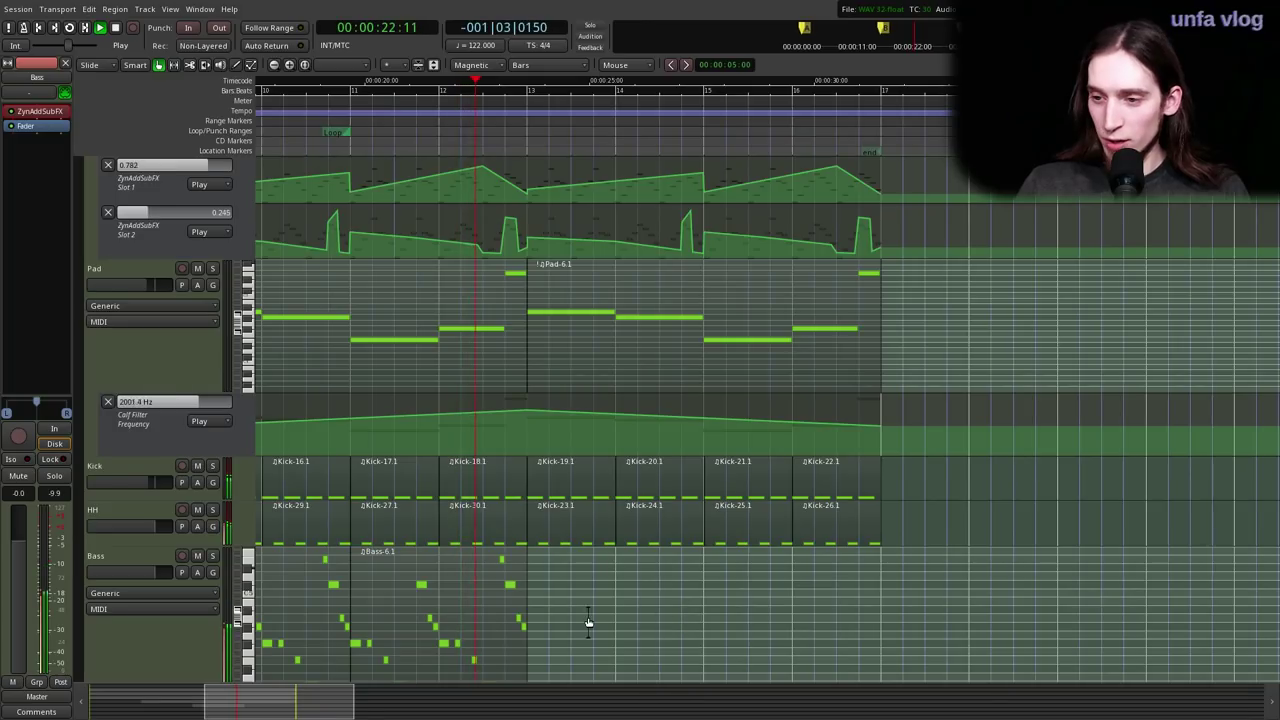
key(alt+d)
scroll(851, 606, down, 2)
scroll(702, 606, down, 1)
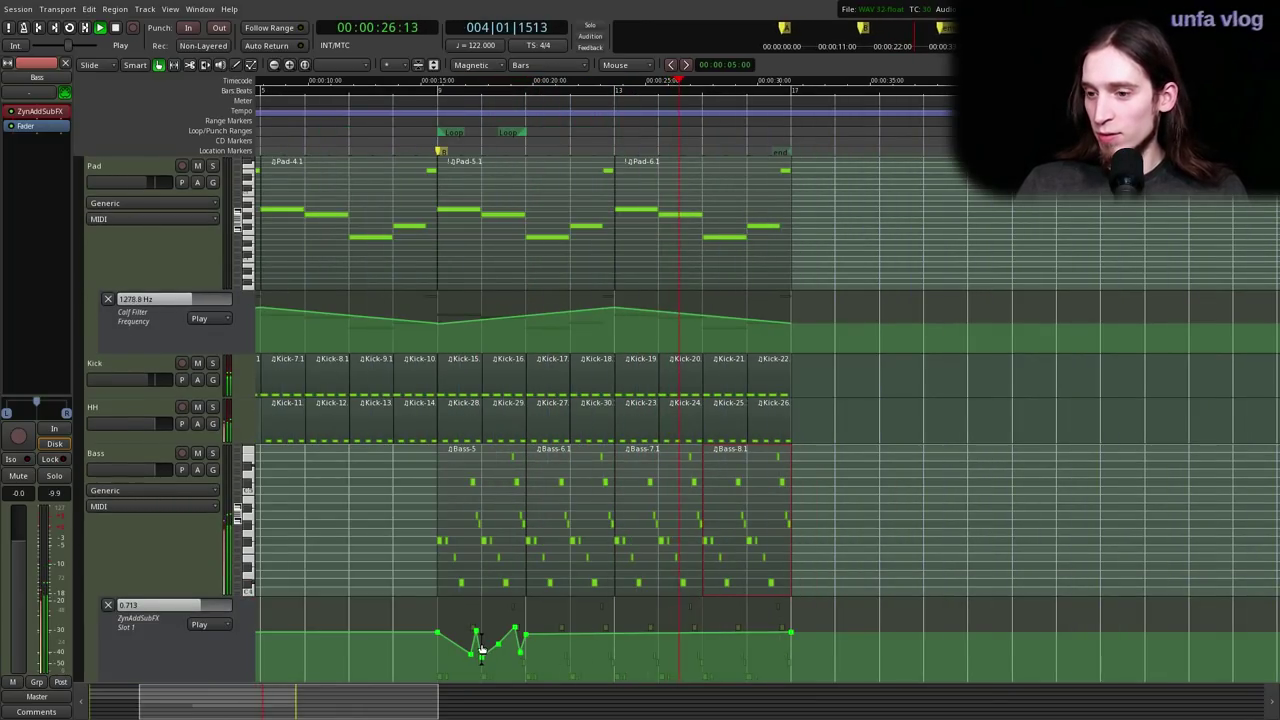
- Stop playback and delete the duplicated Bass regions after the first two bars of section B
scroll(481, 648, up, 1)
key(space)
drag(1160, 476, 691, 518)
key(Delete)
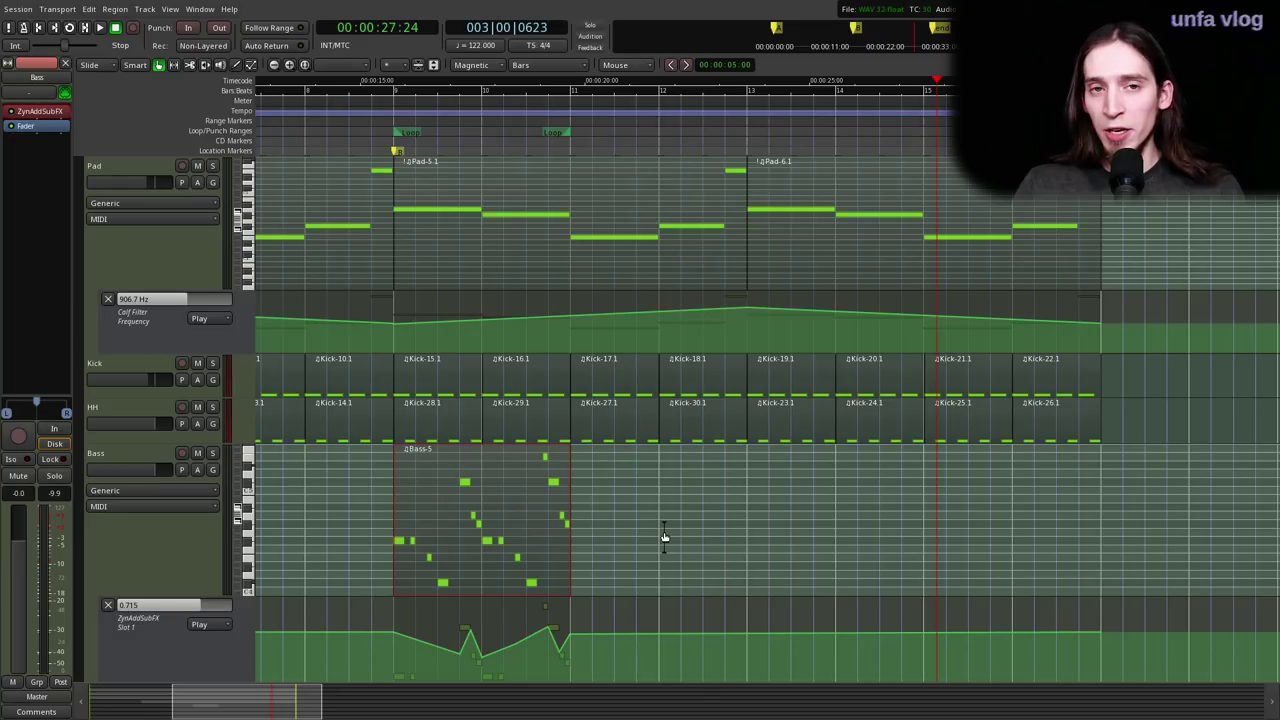
- Try duplicating only the Bass region once more and delete the copy
drag(533, 538, 519, 524)
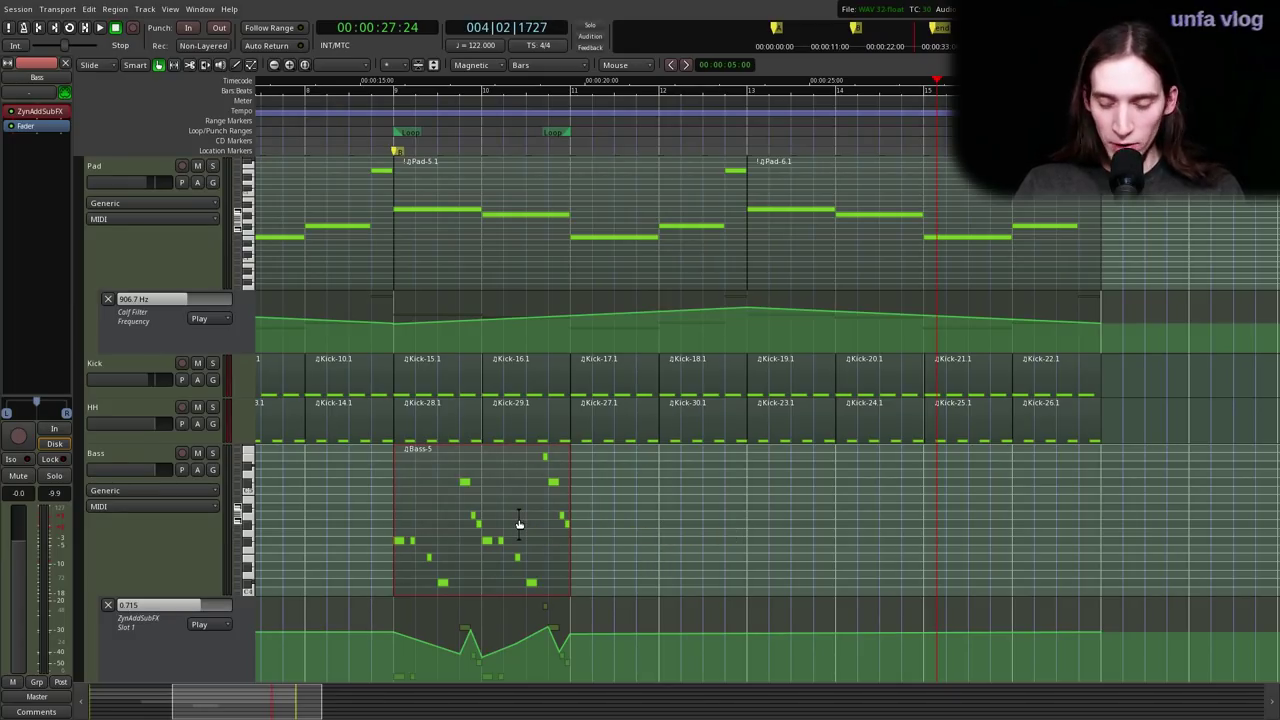
key(alt+d)
click(652, 524)
key(Delete)
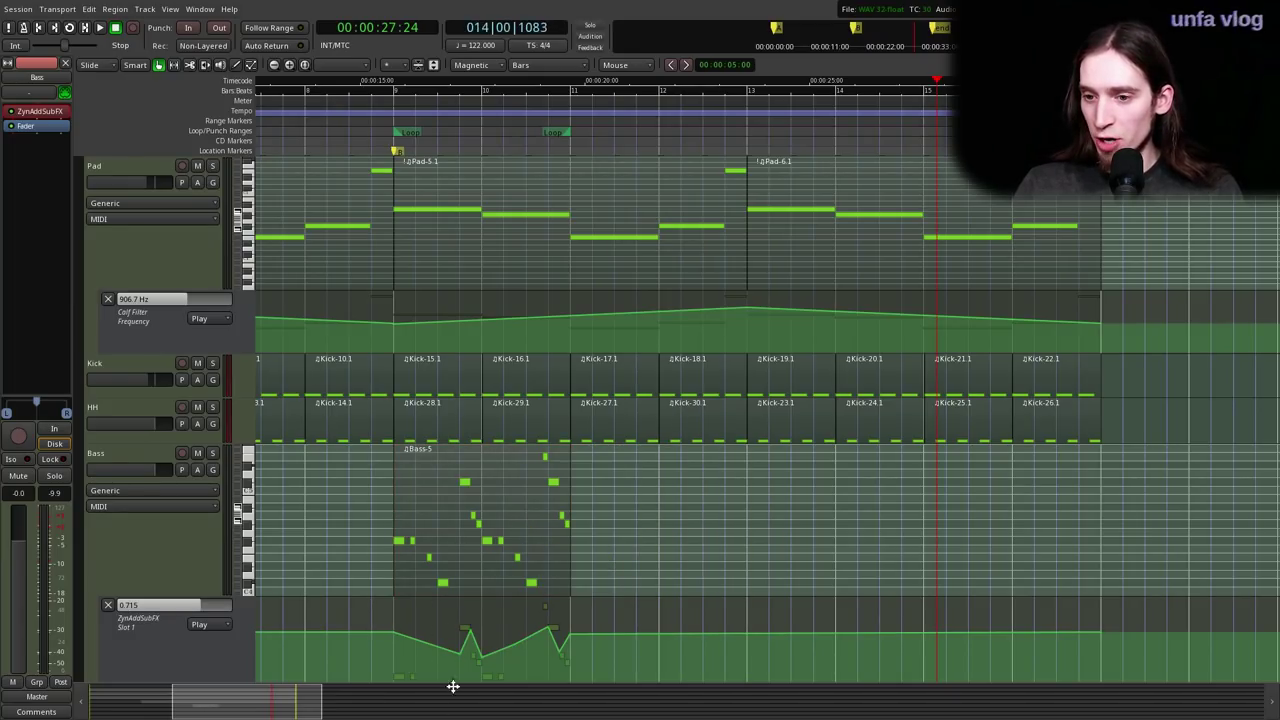
- Select bars 9 and 10 on the Bass track and its Slot 1 automation with the Range tool, and duplicate that range
scroll(447, 592, down, 3)
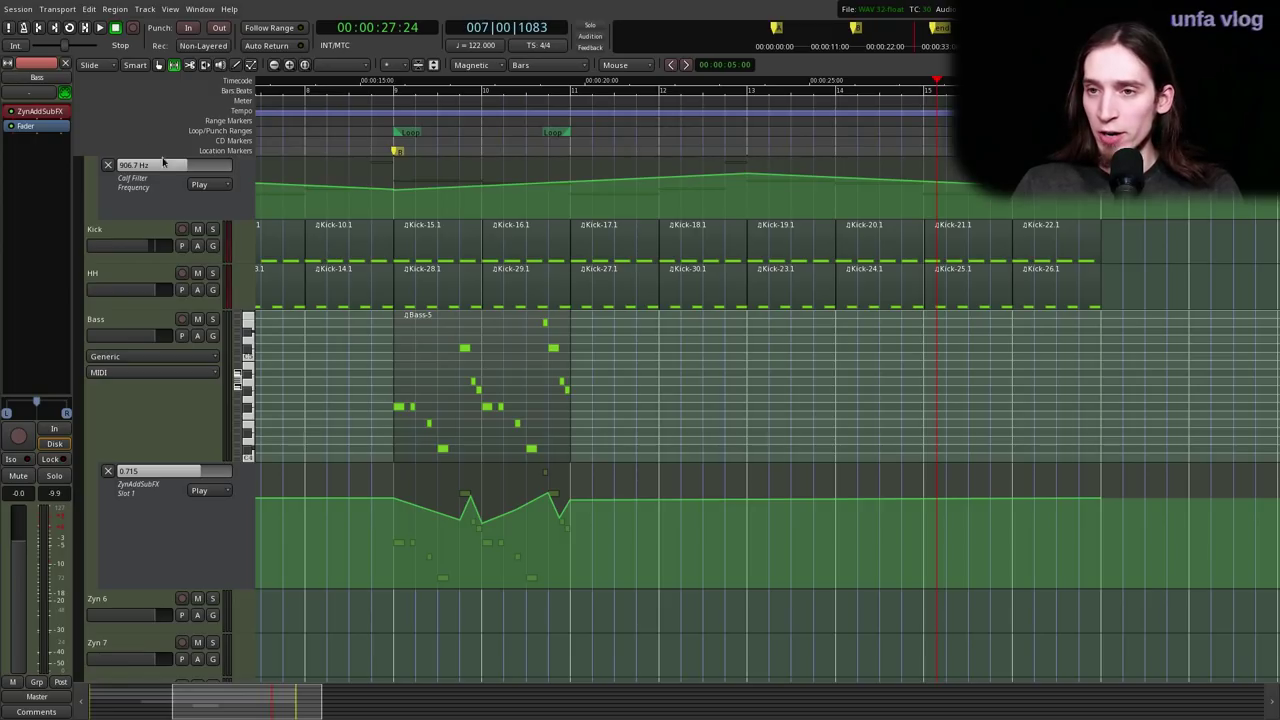
click(173, 65)
drag(393, 322, 570, 335)
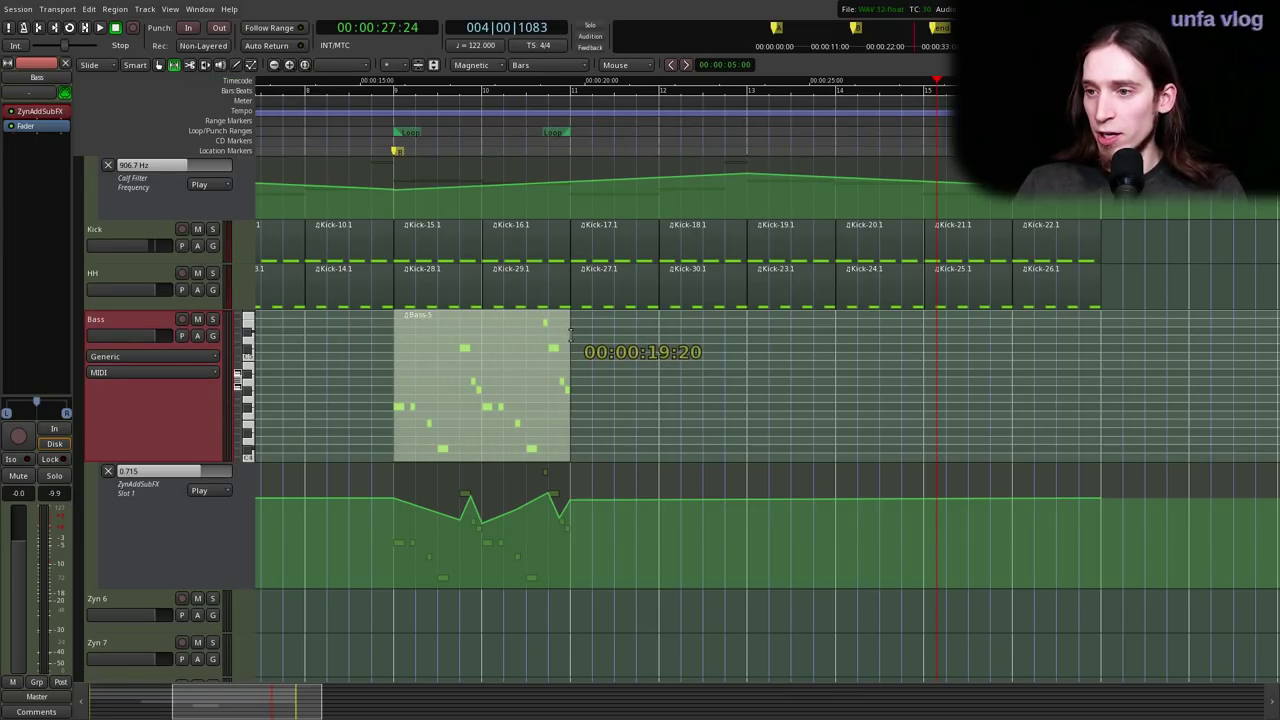
click(227, 525)
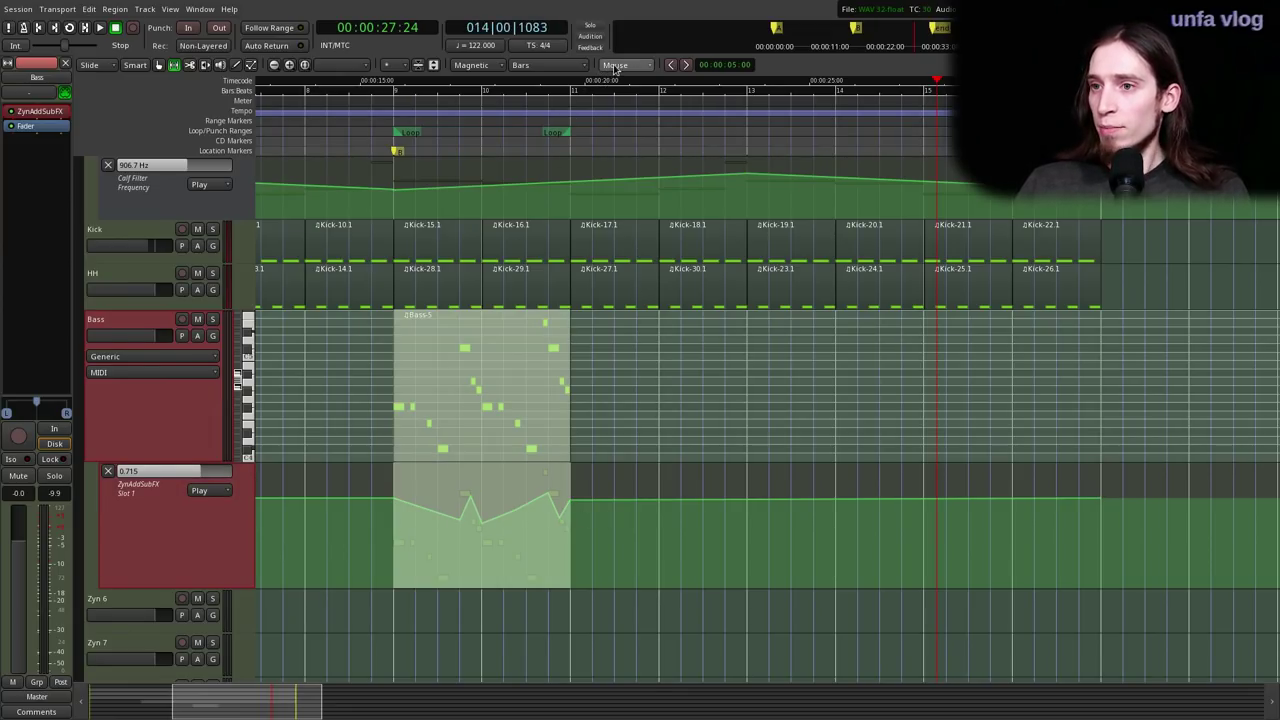
click(353, 65)
click(514, 73)
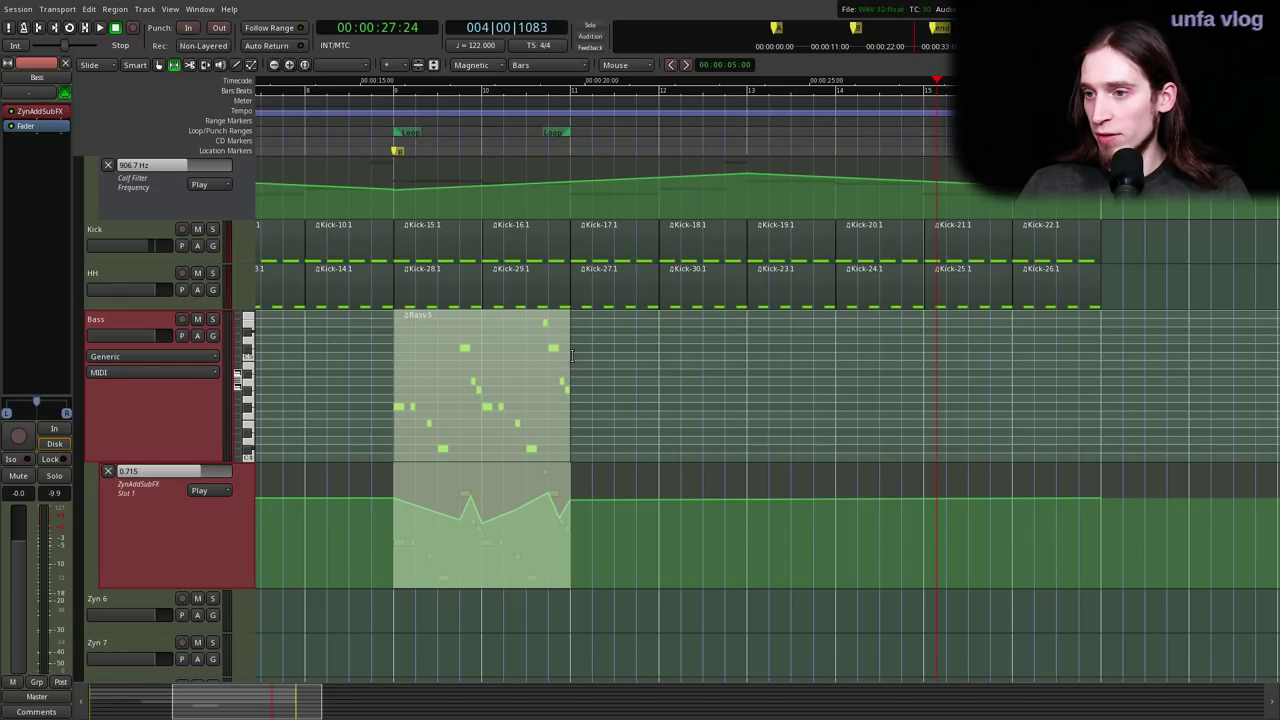
key(alt+d)
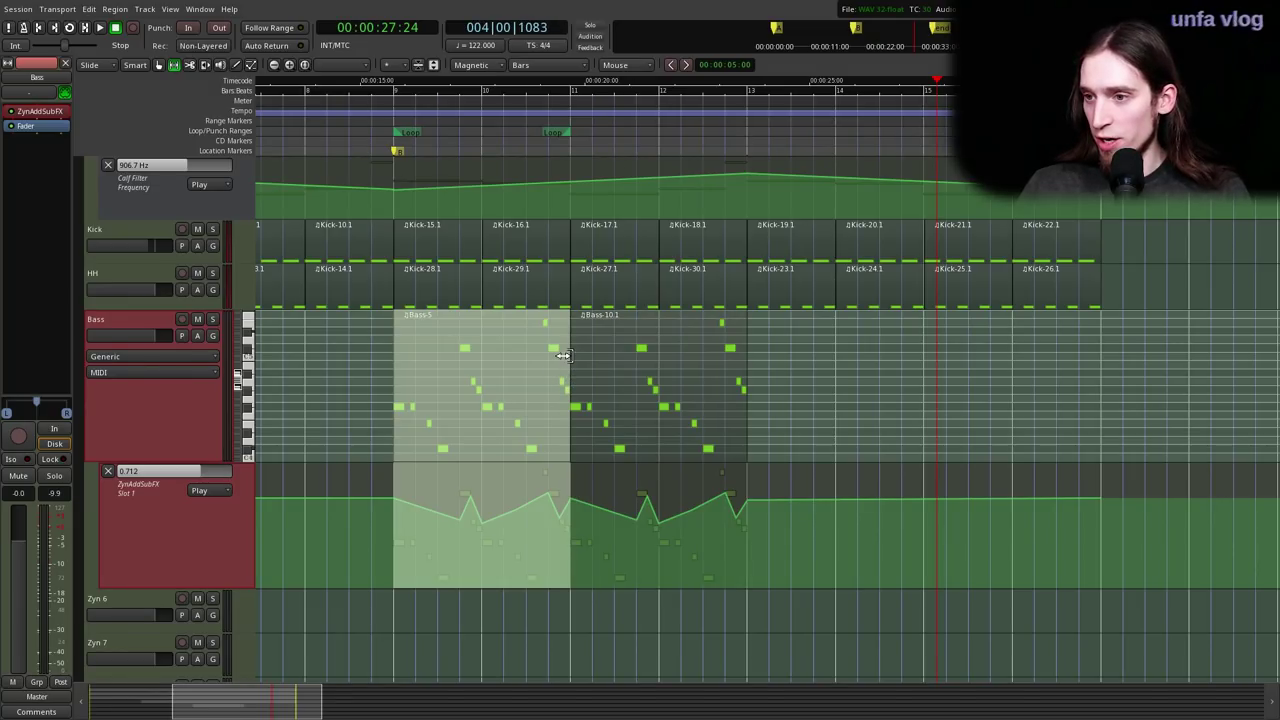
- Duplicate the selected two-bar Bass range with its Slot 1 automation twice more, filling section B to its end
scroll(563, 355, up, 2)
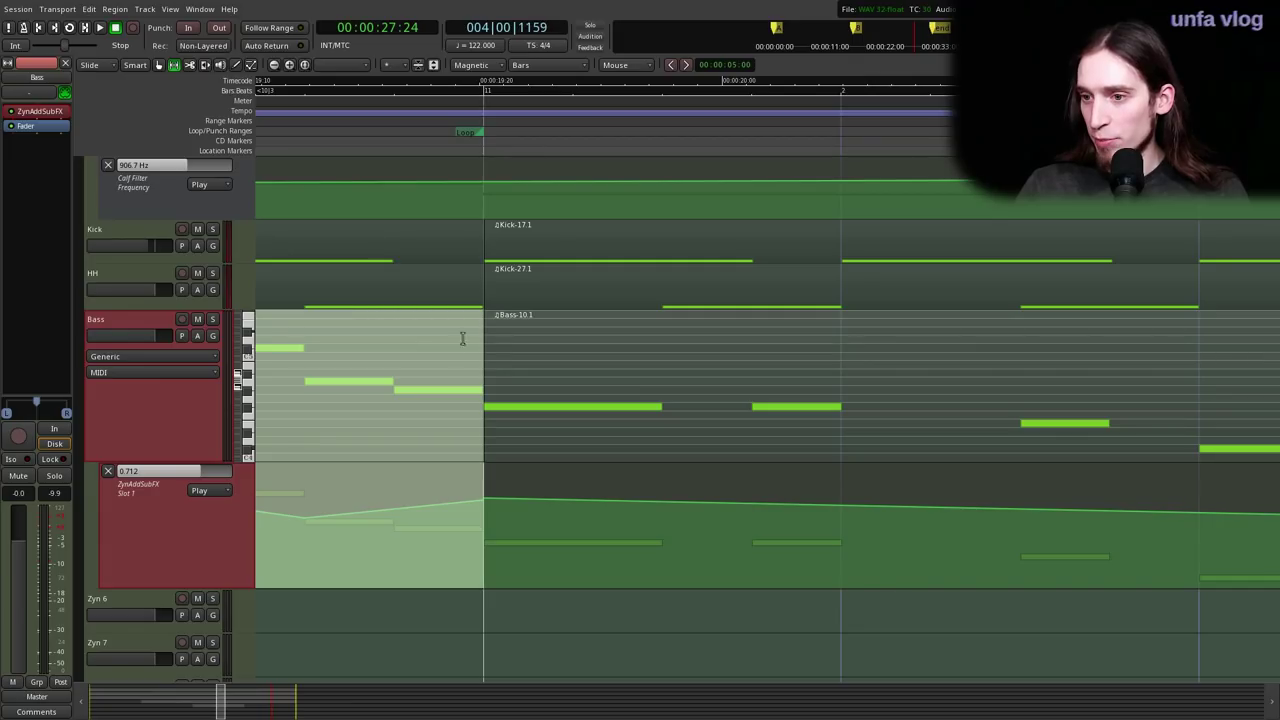
scroll(351, 409, down, 3)
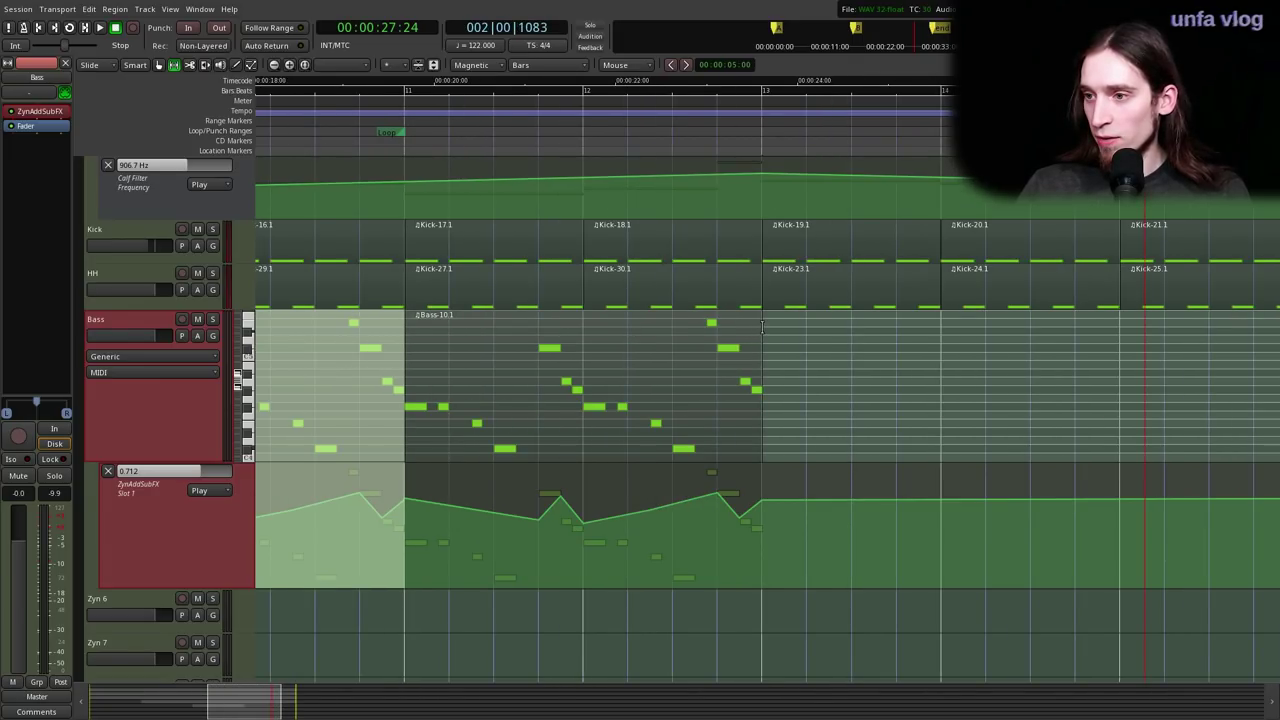
key(alt+d)
scroll(800, 341, down, 1)
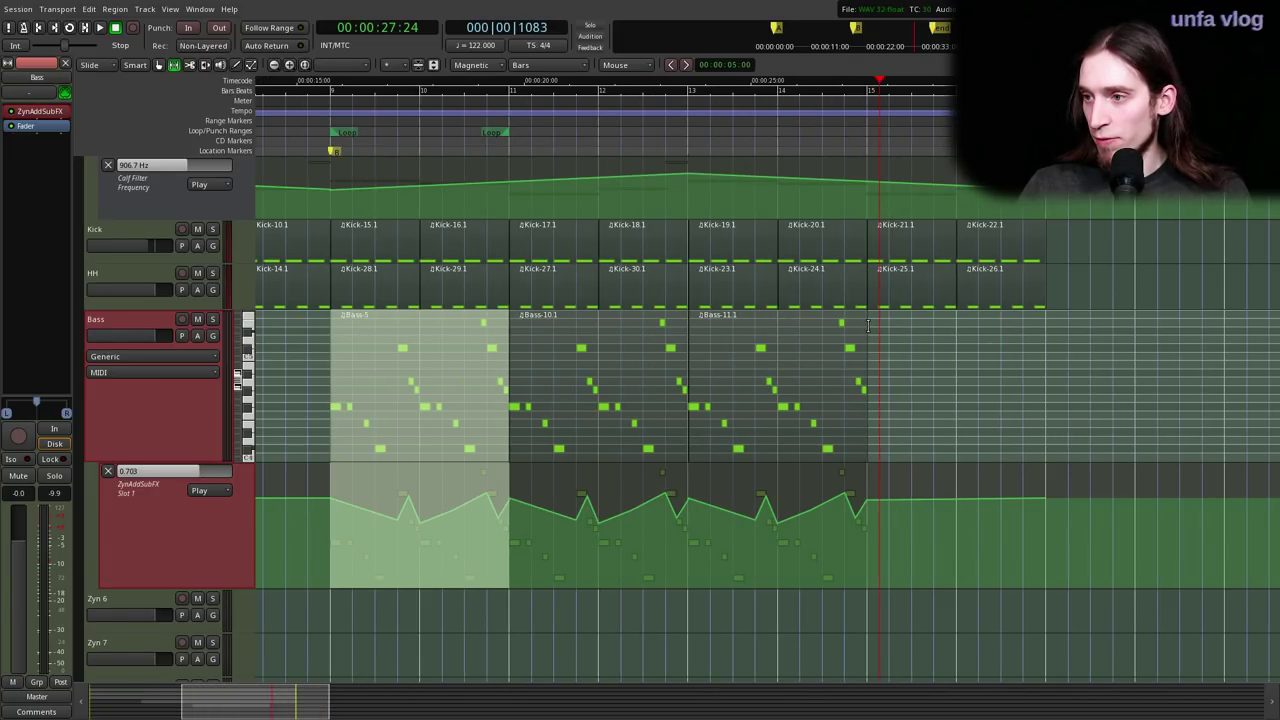
key(alt+d)
scroll(922, 386, up, 2)
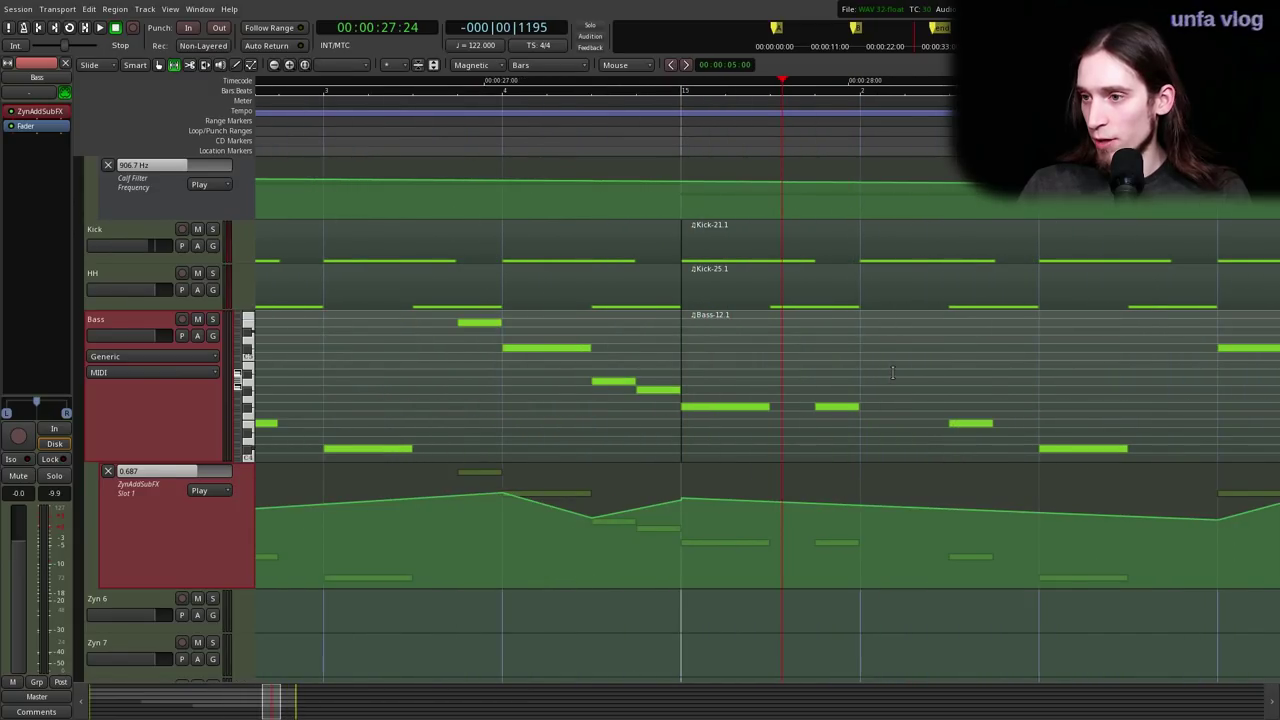
scroll(864, 388, down, 2)
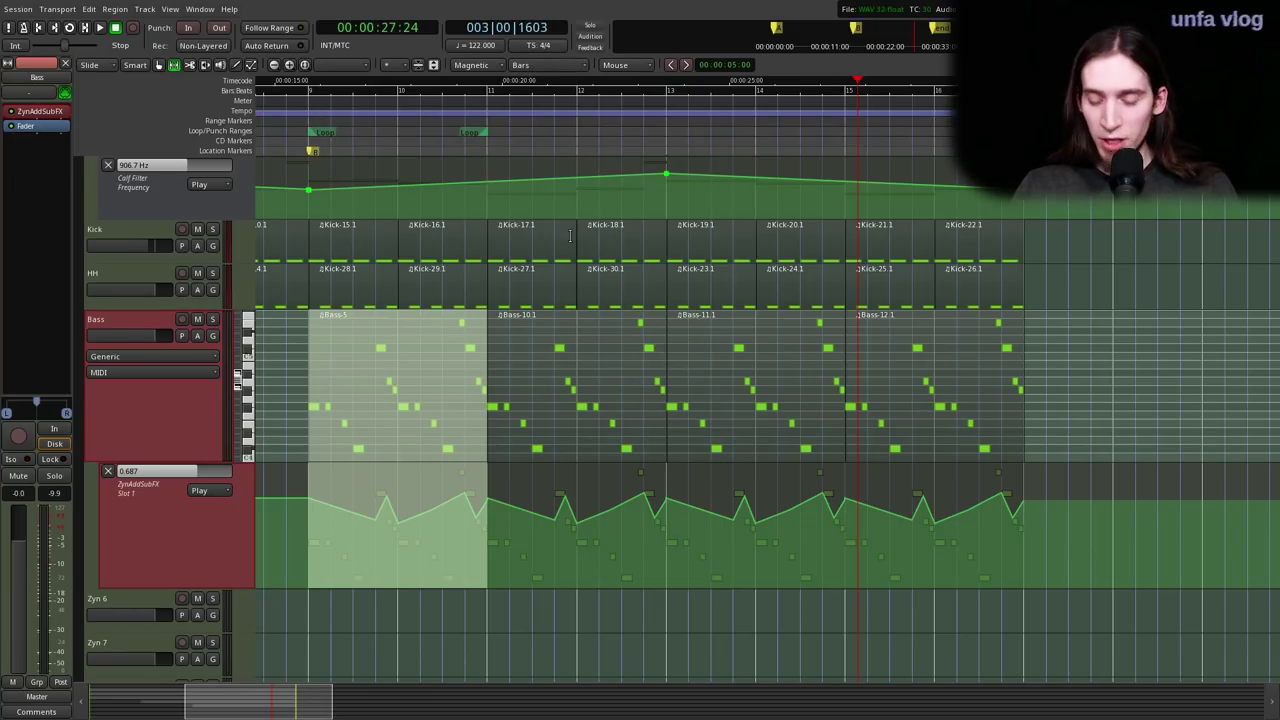
- Play section B from just before its start to listen to the repeated bass and its automation
key(g)
click(298, 113)
key(=)
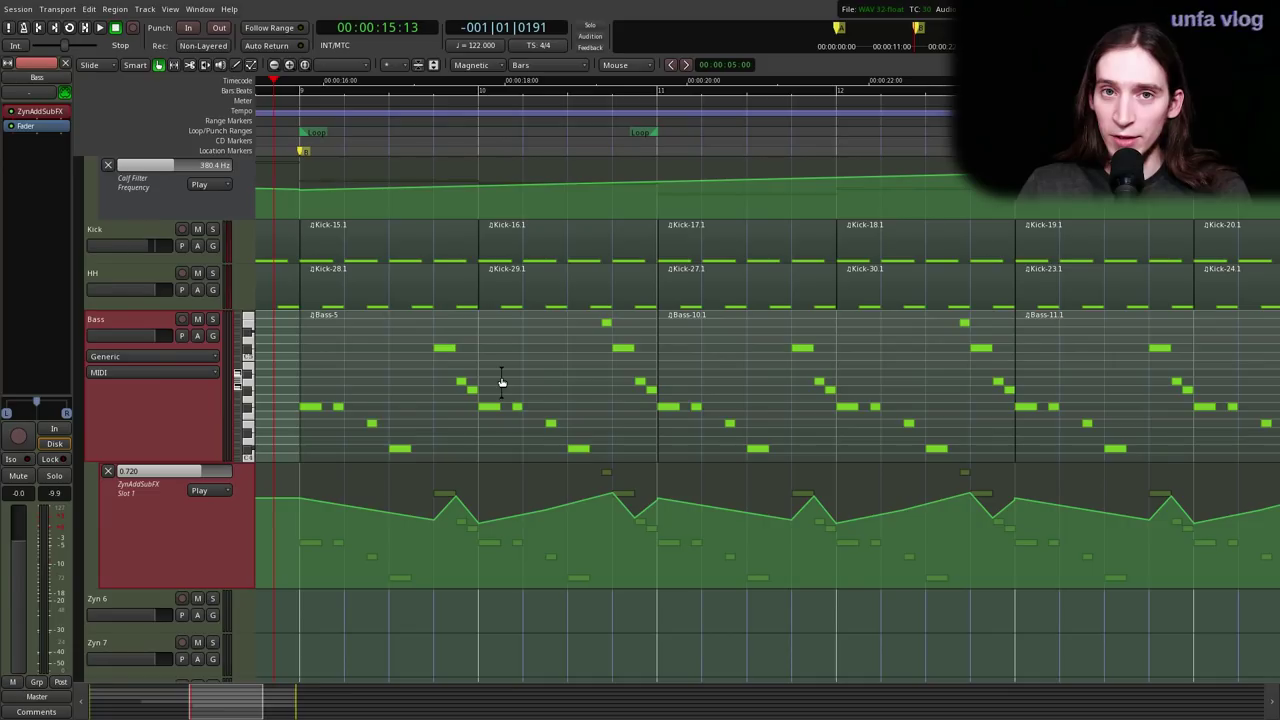
key(space)
key(minus)
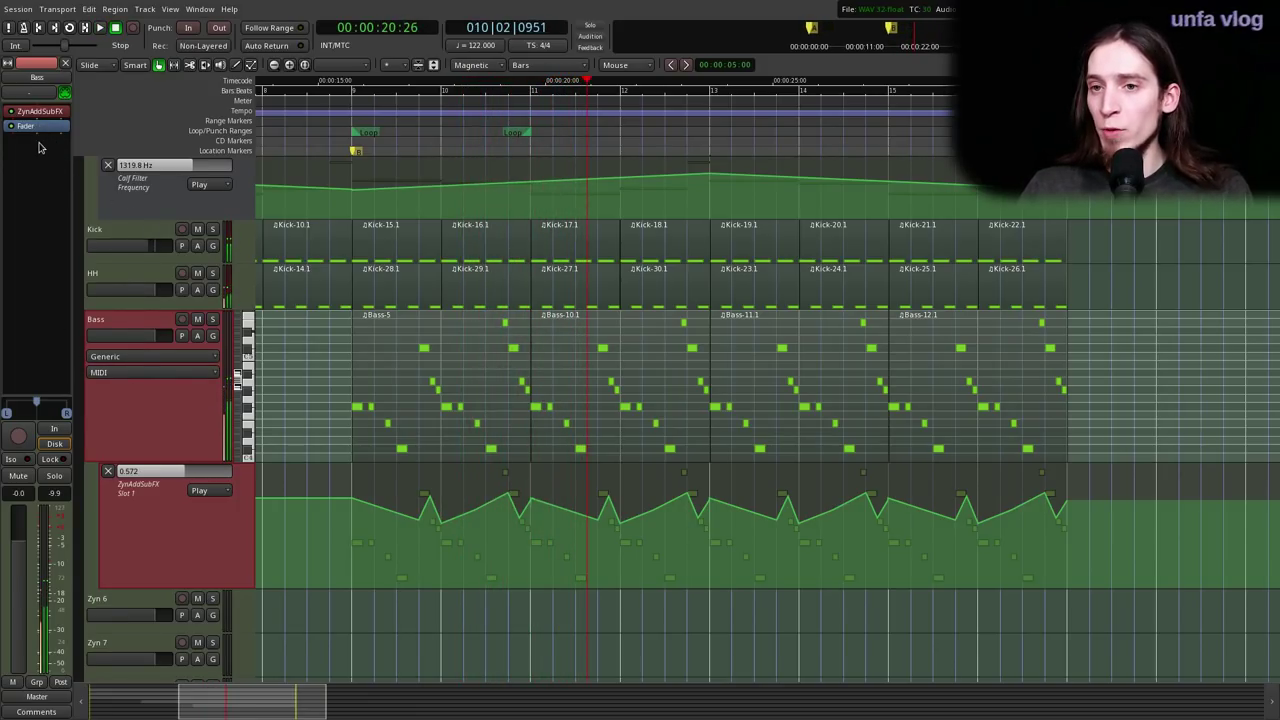
- Extend the loop range to the end of section B and start looped playback
key(space)
key(space)
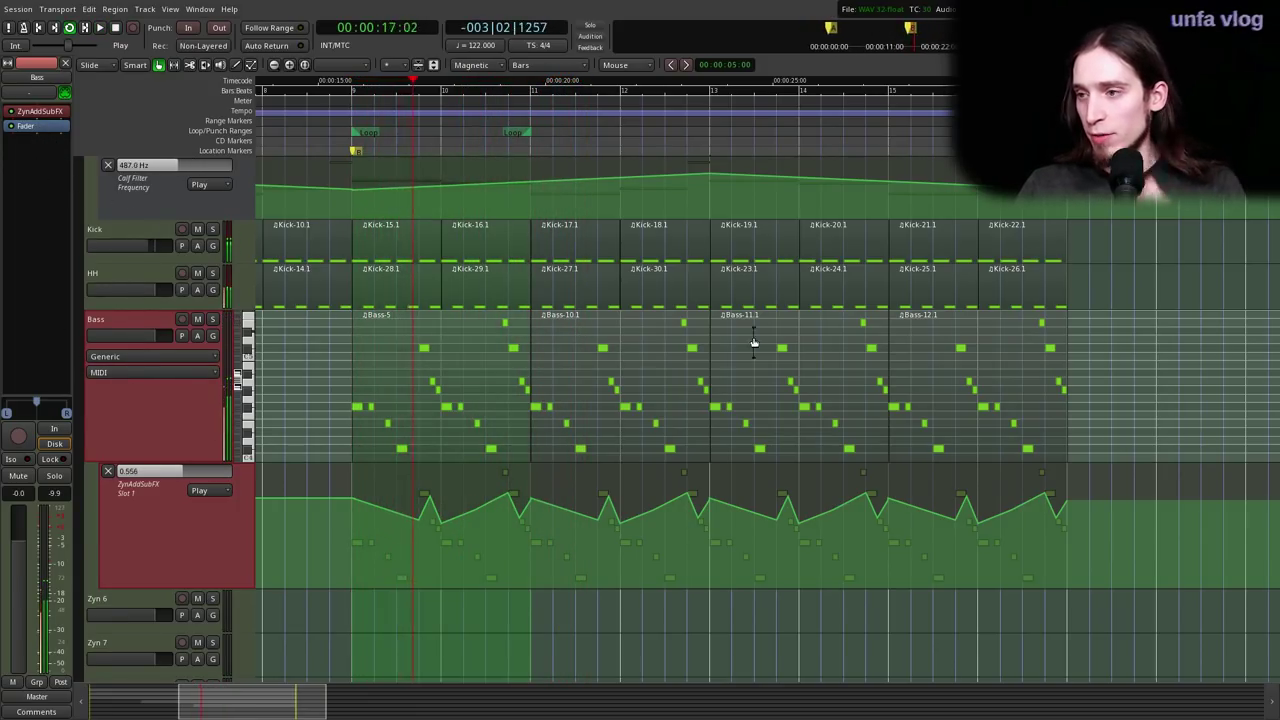
drag(1098, 321, 460, 355)
key(l)
- Open the Bass track's ZynAddSubFX and add a Reverb as the first part insertion effect
double_click(48, 112)
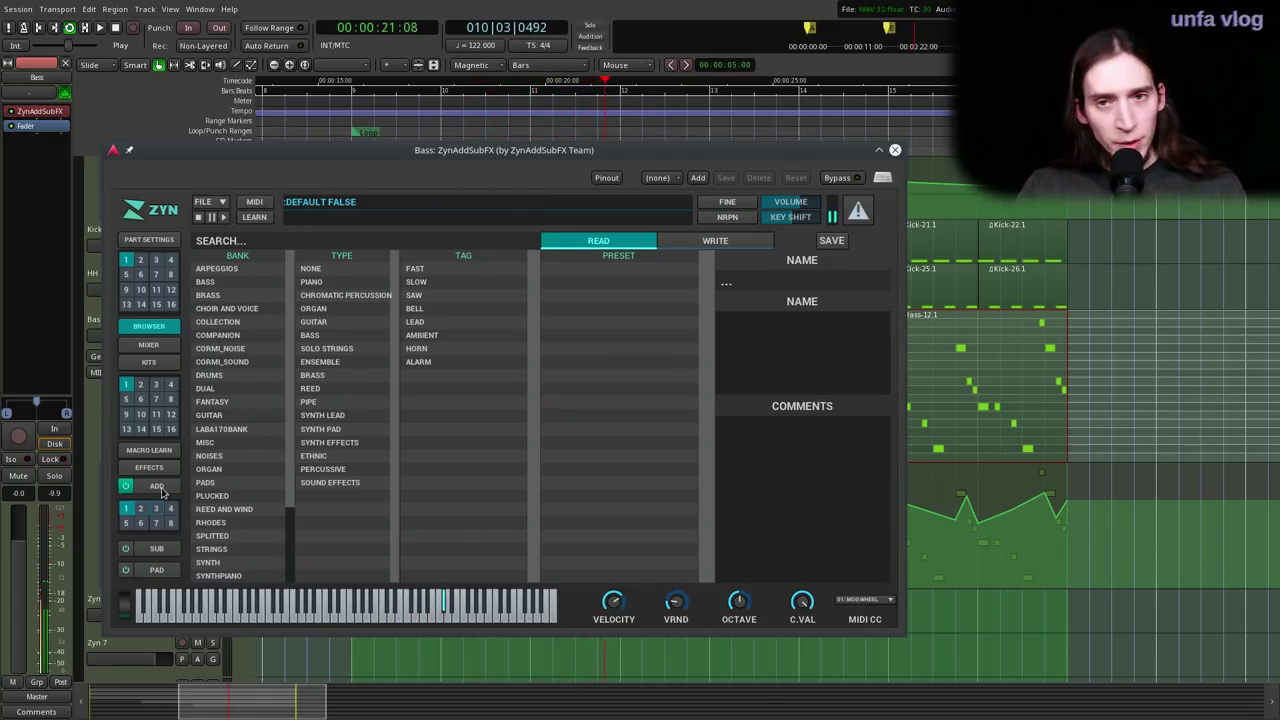
click(148, 467)
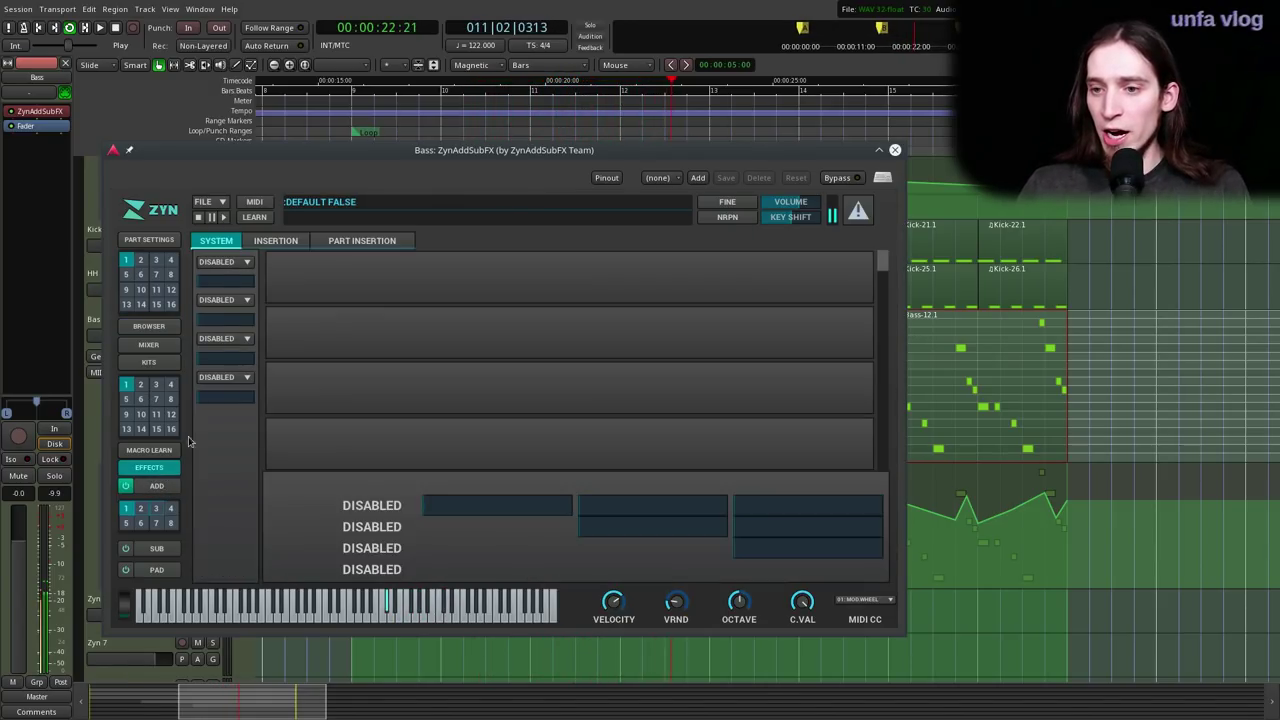
click(362, 240)
click(215, 281)
click(215, 281)
click(225, 261)
click(215, 273)
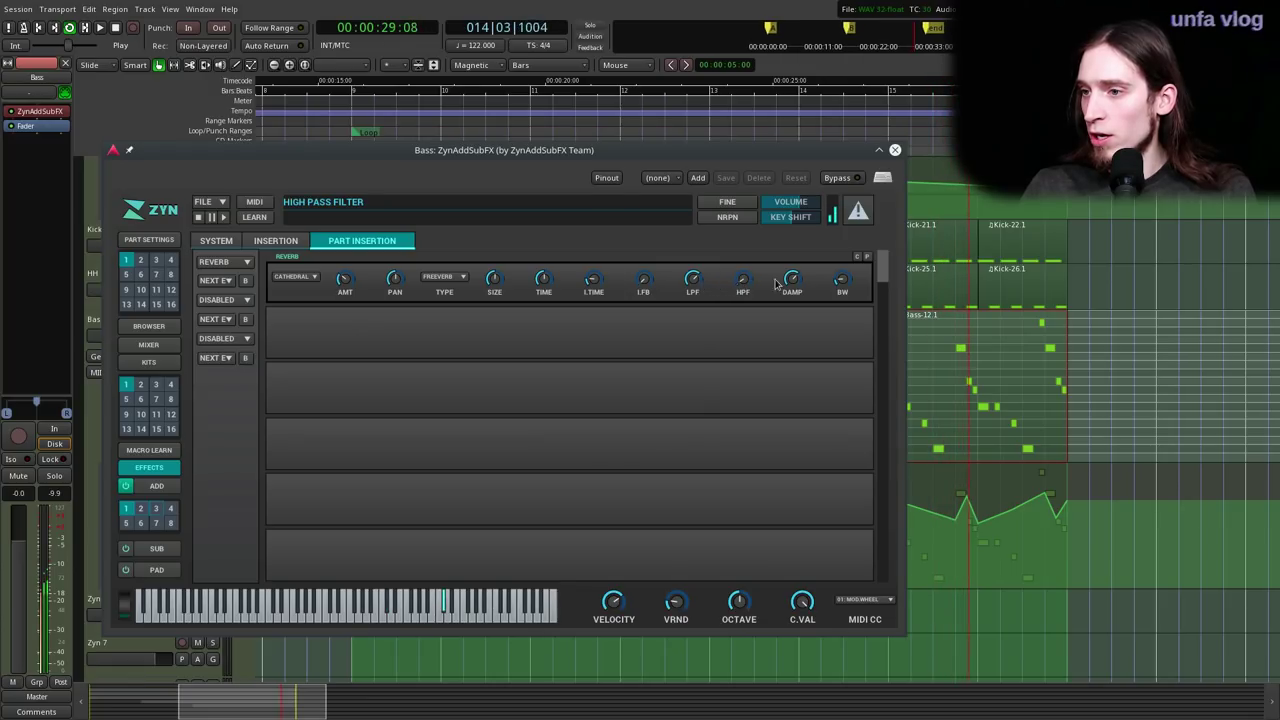
- Raise the reverb's high-pass and low-pass filters, shorten its time, and set its amount to 26
drag(746, 283, 746, 216)
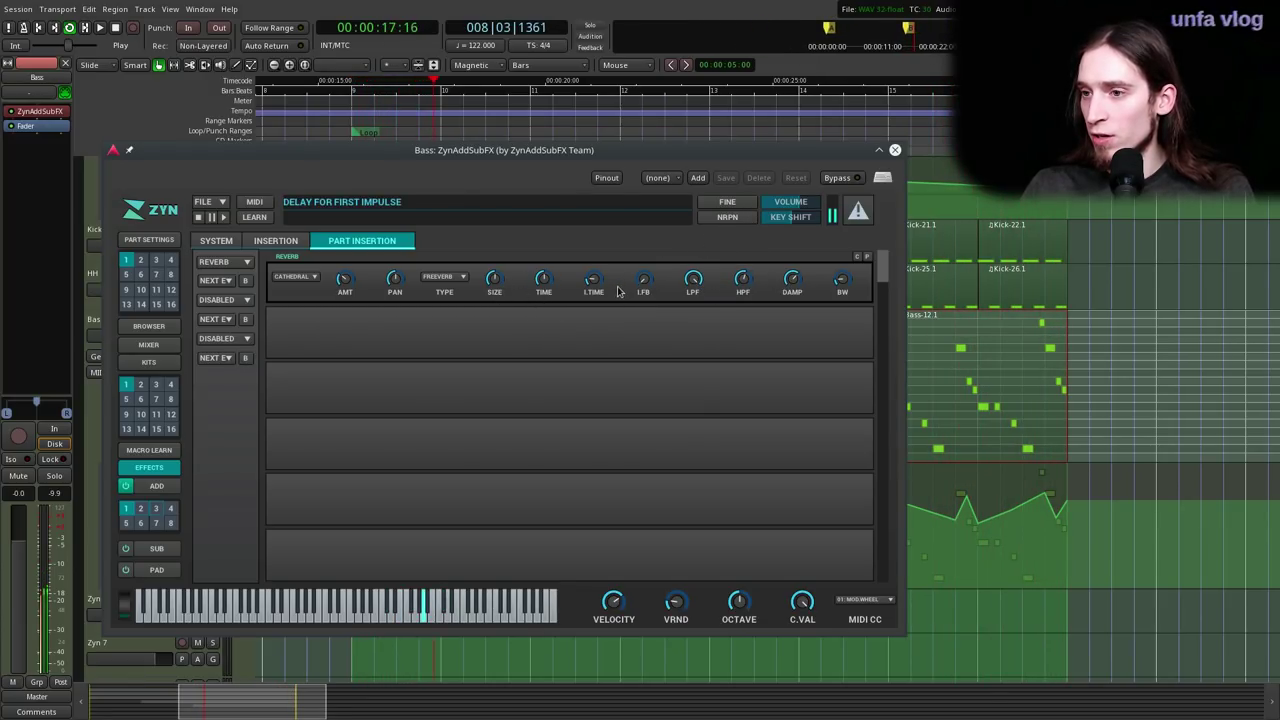
drag(593, 287, 539, 318)
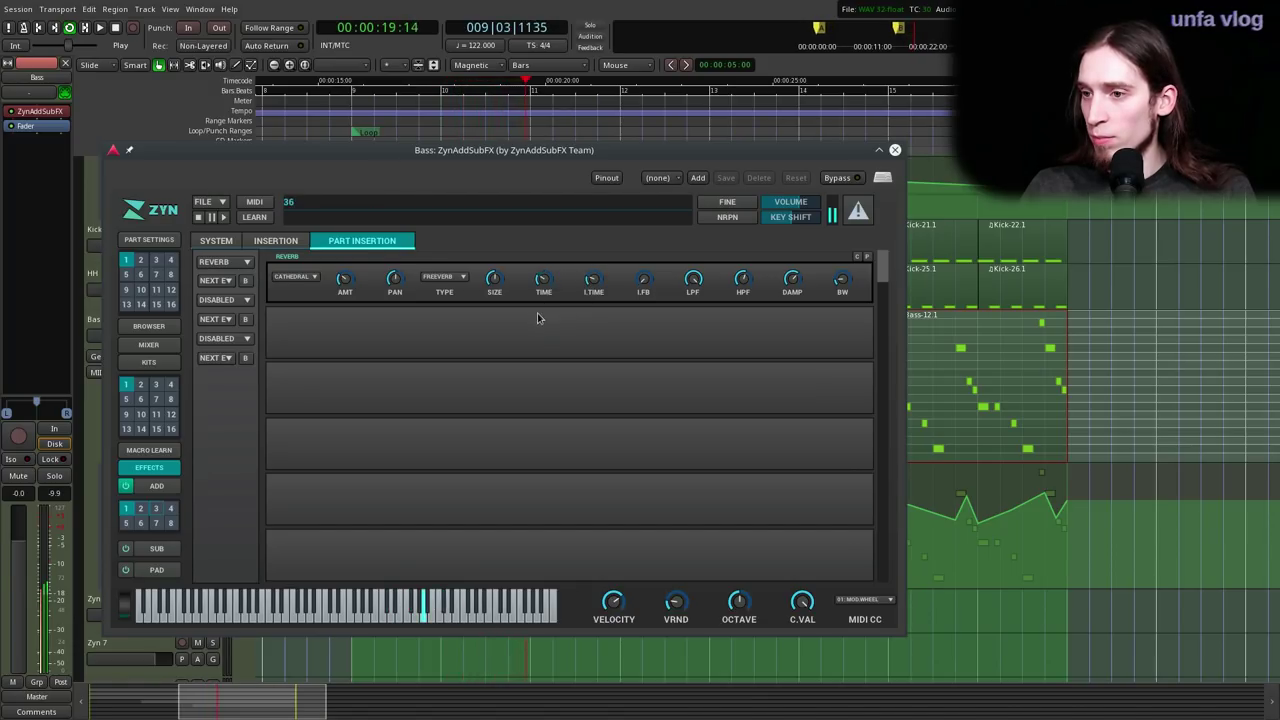
mouse_move(345, 281)
mouse_down()
mouse_move(344, 261)
mouse_move(352, 302)
mouse_up()
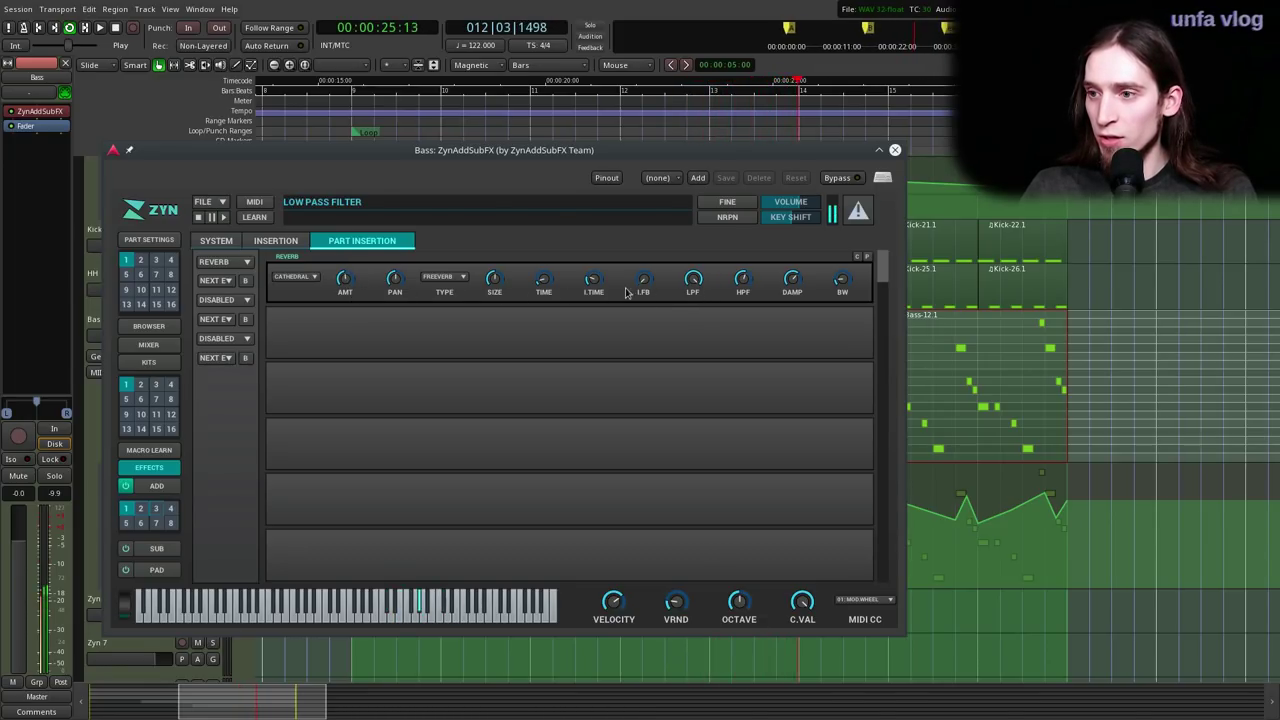
drag(350, 283, 348, 290)
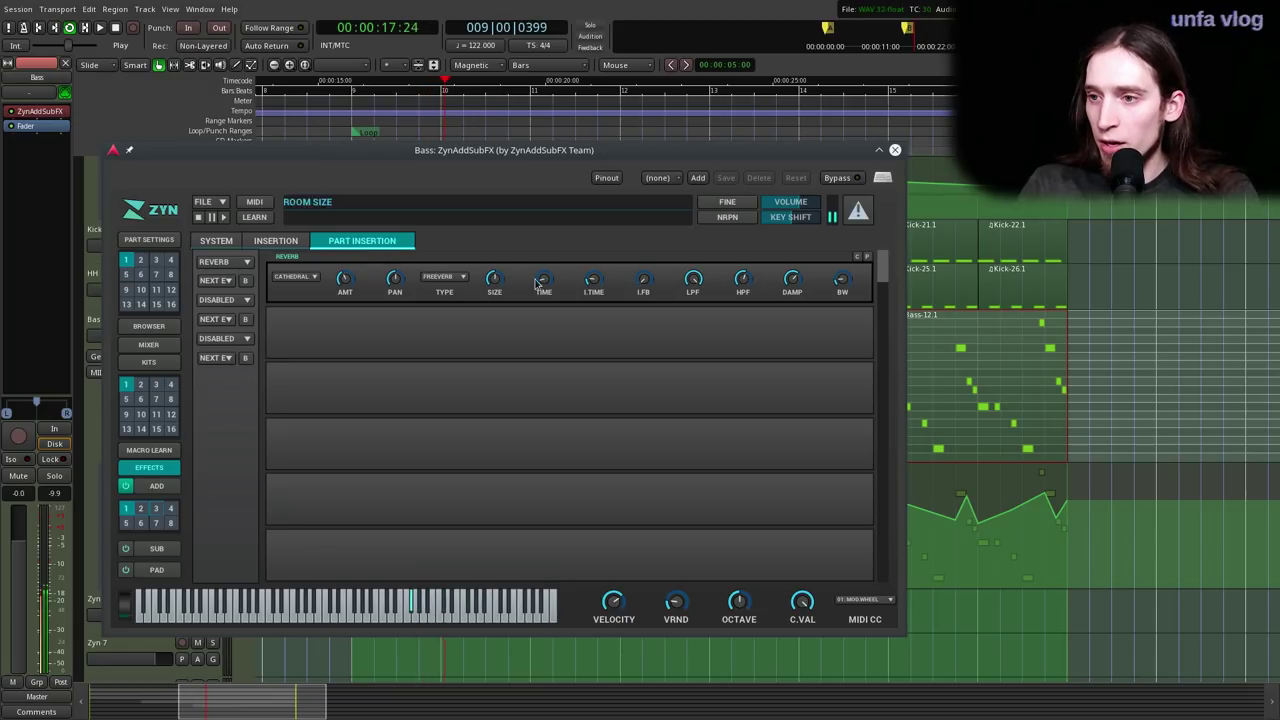
drag(346, 284, 352, 296)
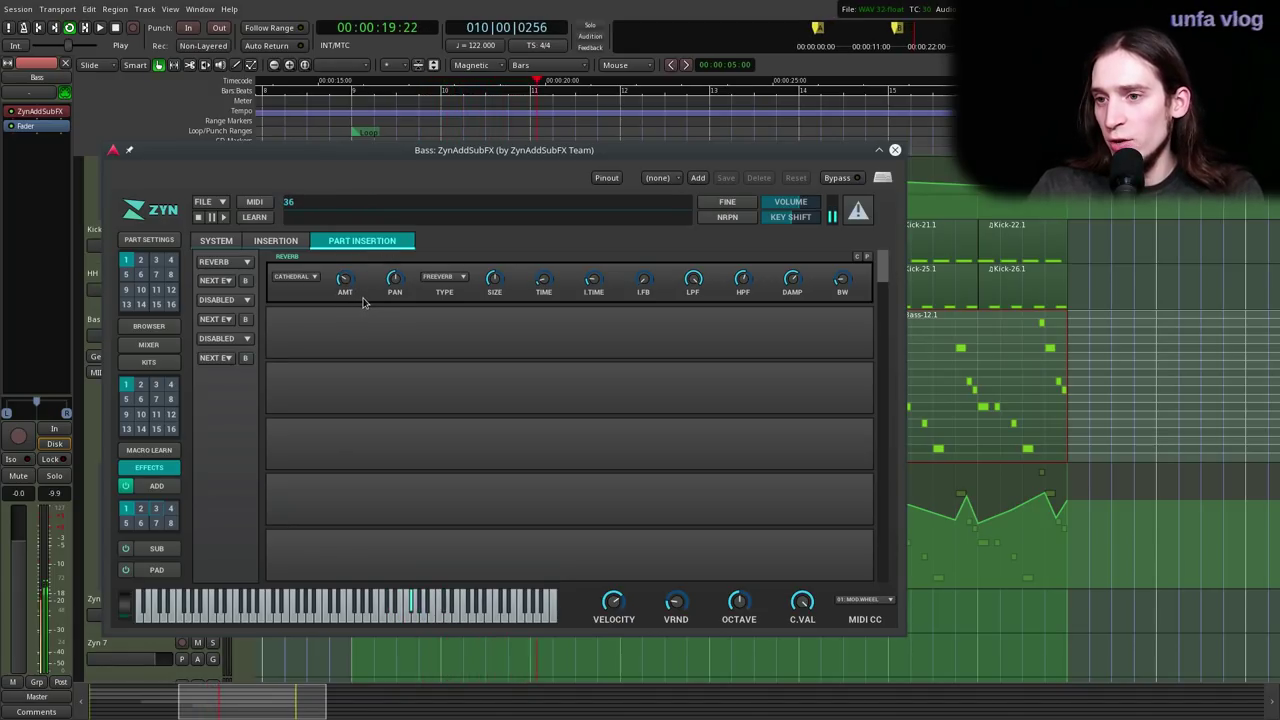
scroll(346, 284, down, 3)
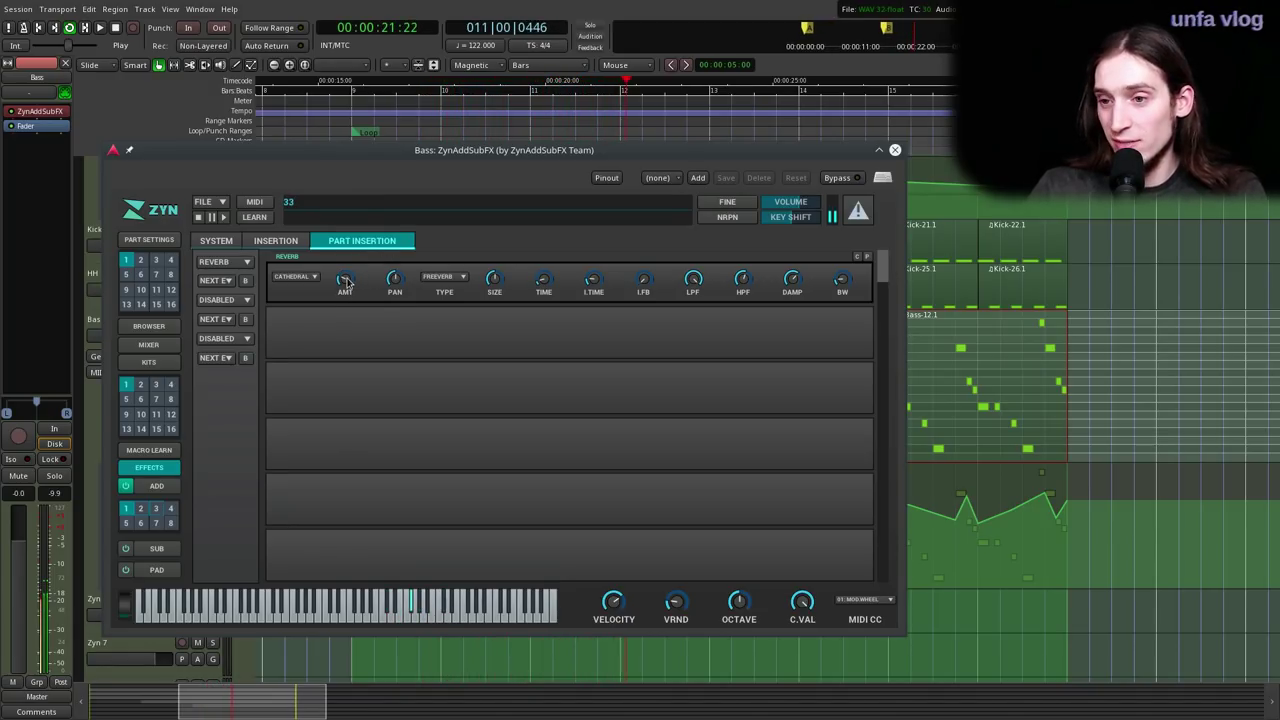
scroll(347, 294, down, 2)
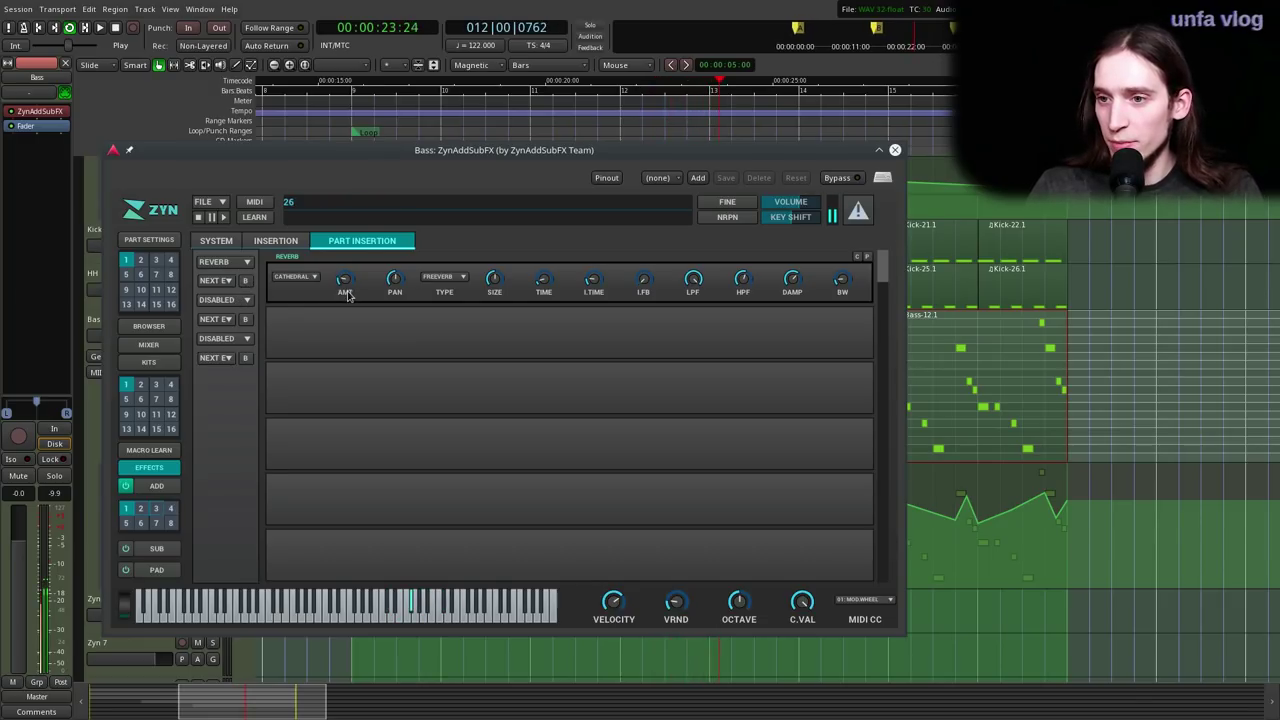
- Add a Distortion as the second part insertion effect and try drive settings up to 103
click(226, 300)
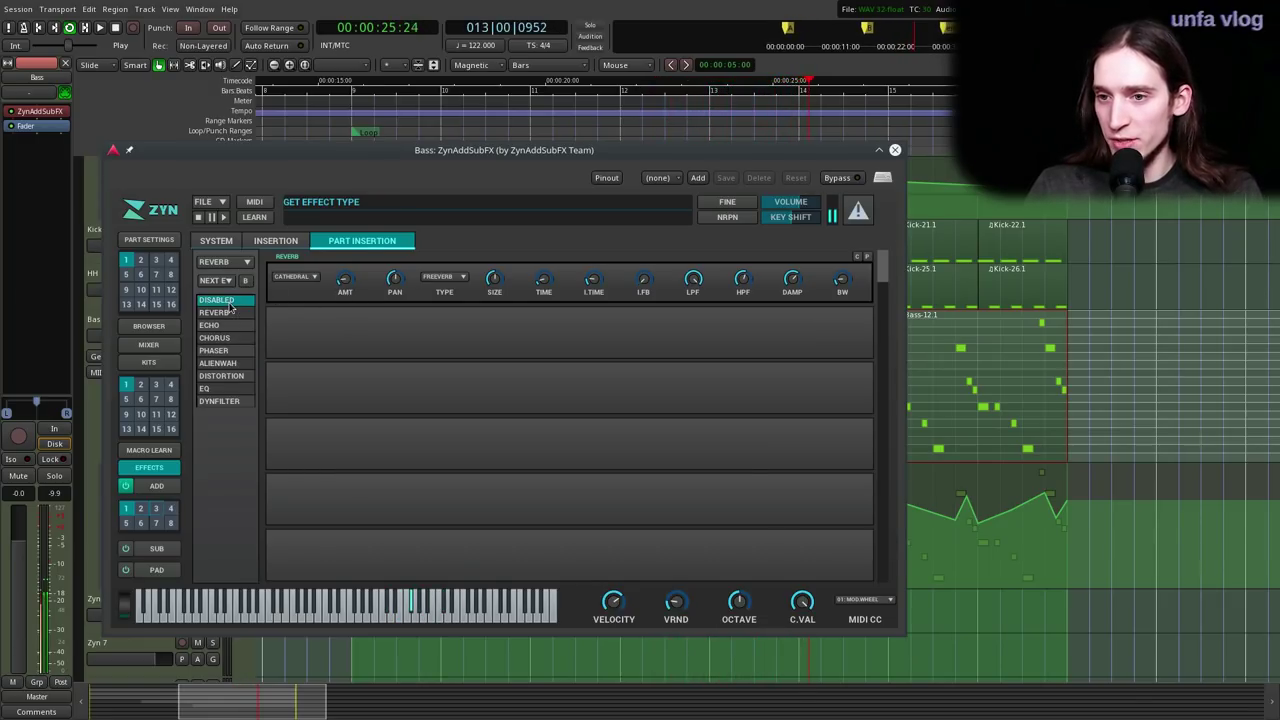
click(233, 376)
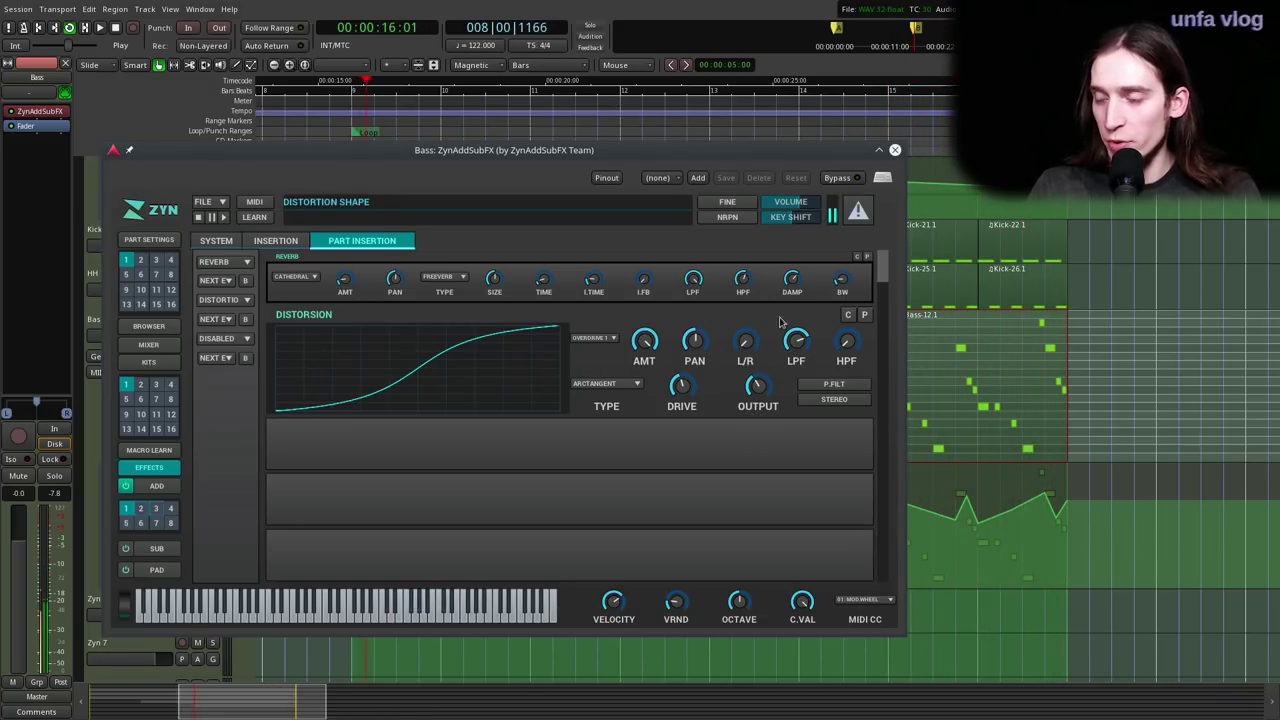
drag(707, 388, 688, 368)
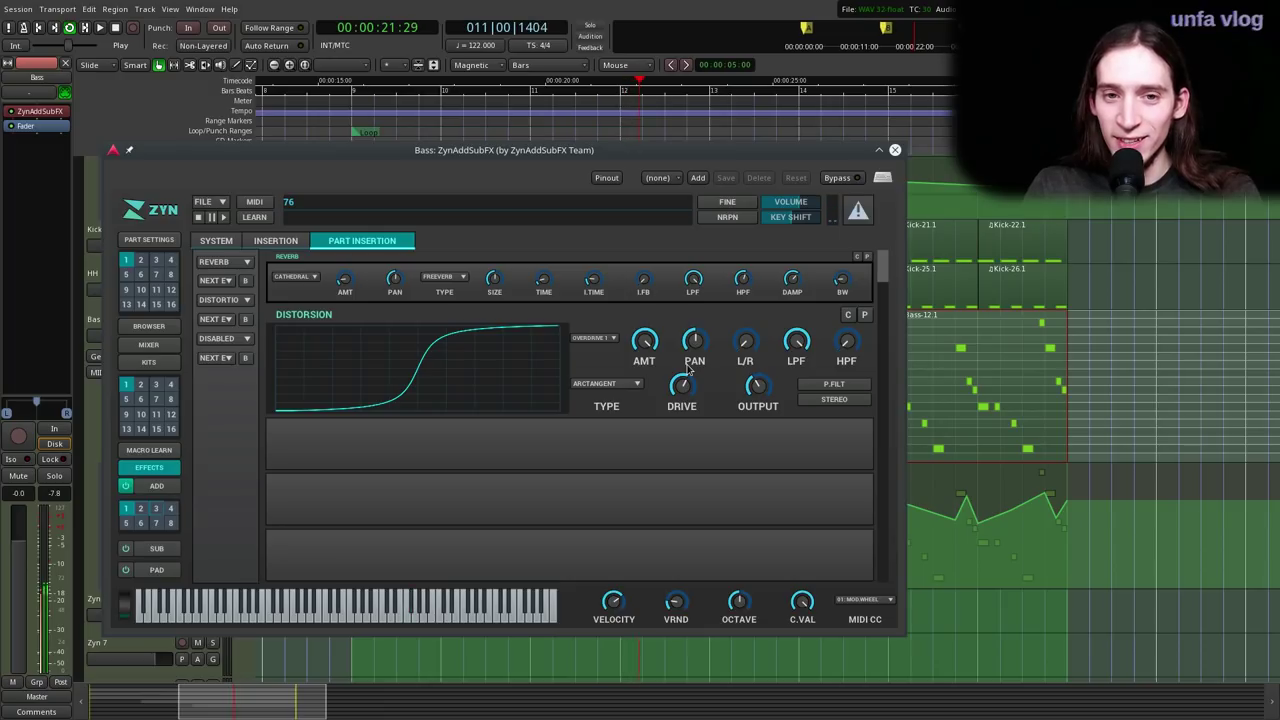
drag(687, 366, 687, 362)
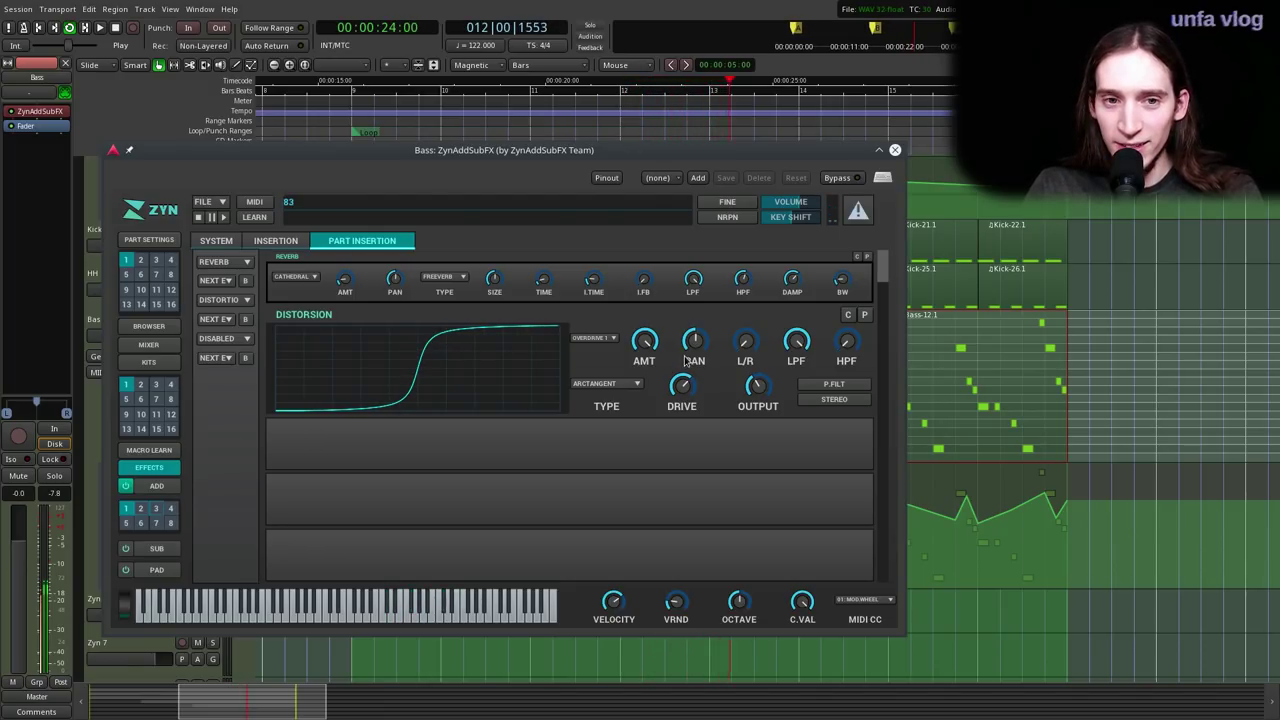
drag(695, 374, 724, 338)
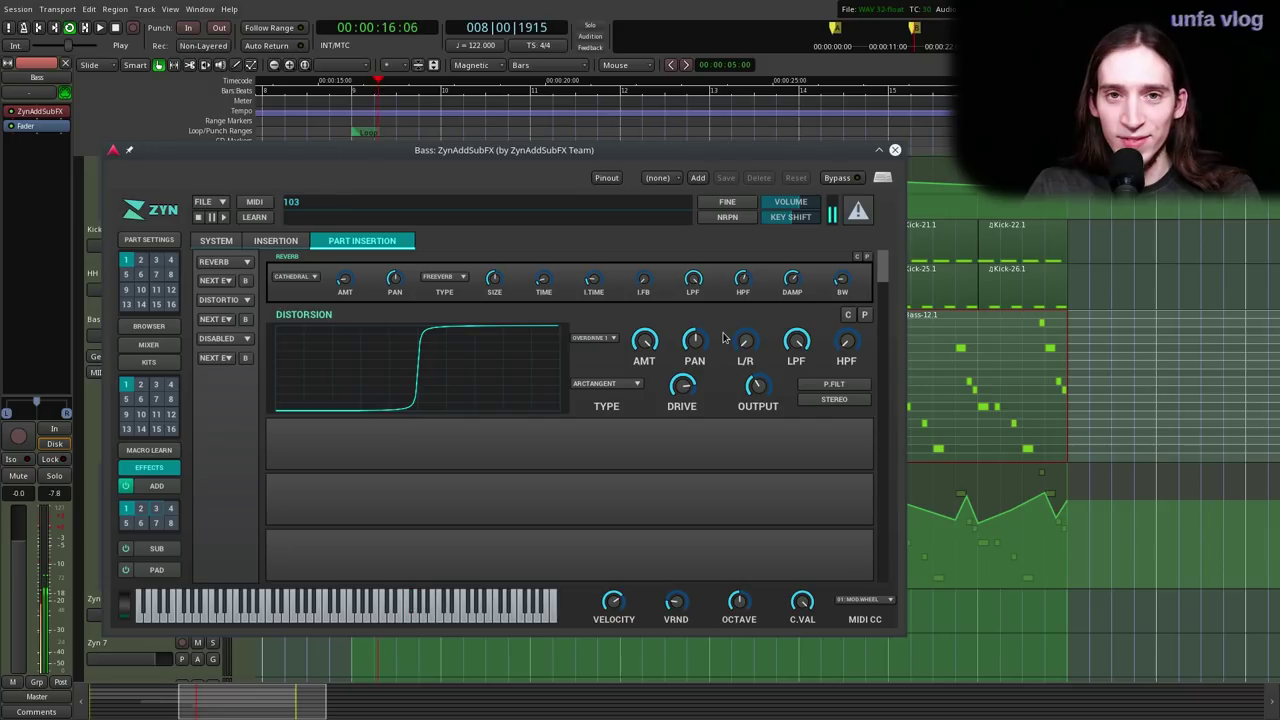
drag(724, 338, 700, 382)
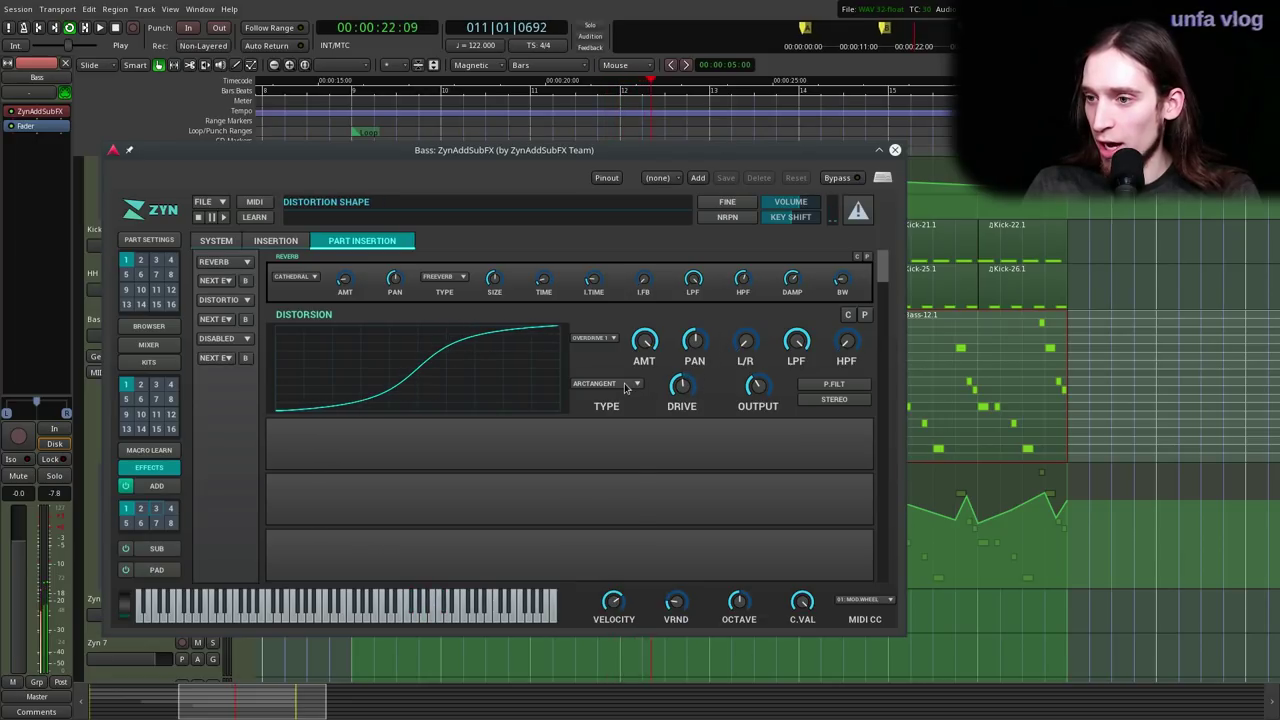
- Set the distortion type to Asym2 and try out its drive
click(605, 384)
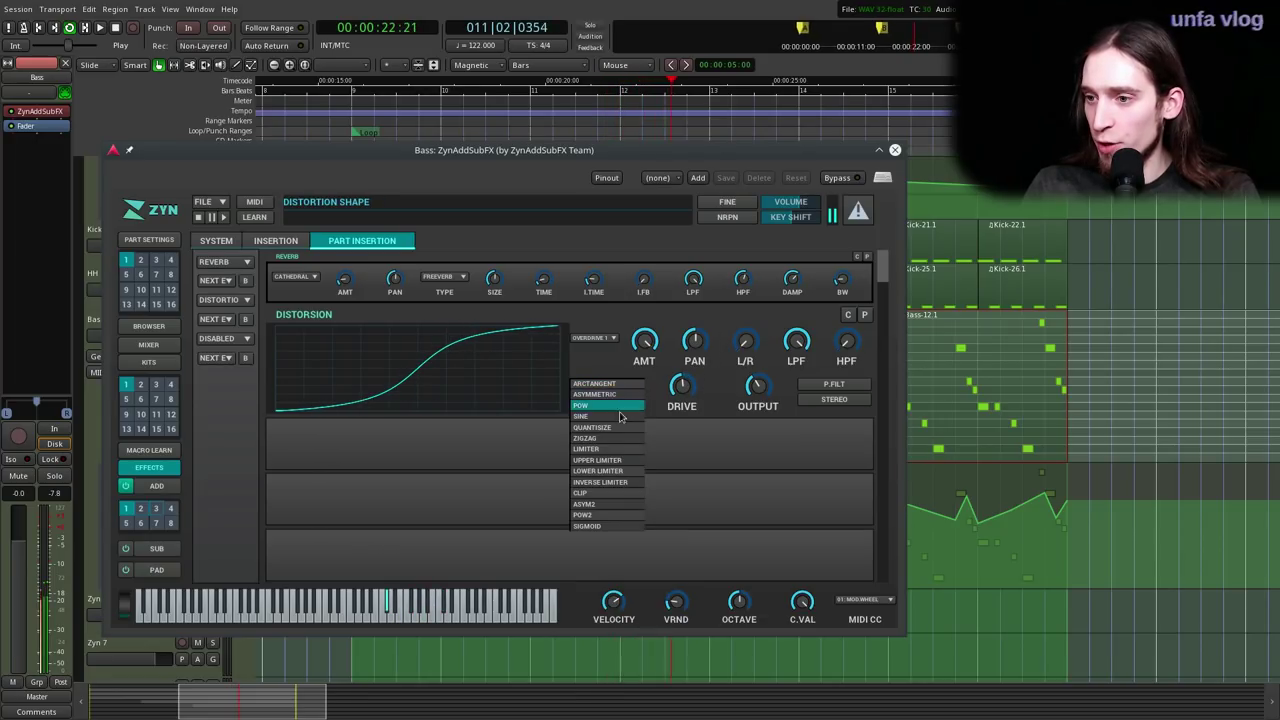
click(624, 505)
mouse_move(687, 376)
mouse_down()
mouse_move(690, 358)
mouse_move(676, 384)
mouse_move(692, 372)
mouse_move(700, 388)
mouse_up()
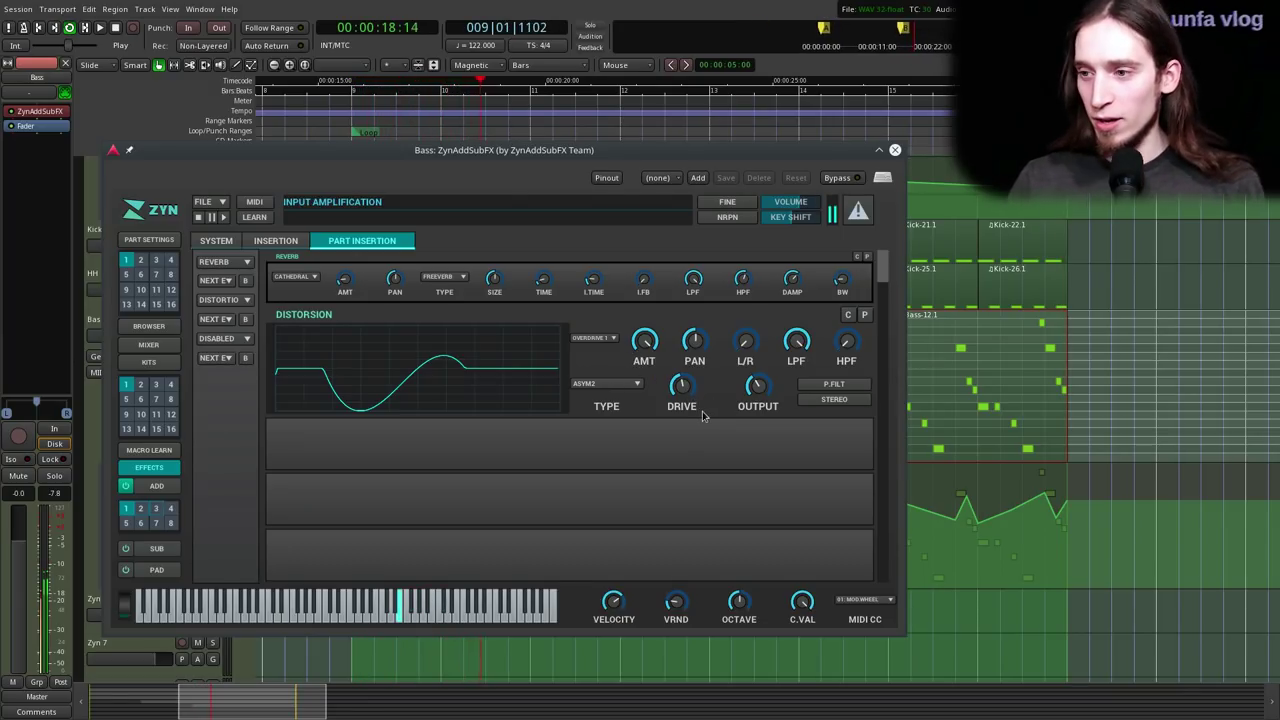
- Assign the distortion's drive to a macro slot using ZynAddSubFX's Learn function
click(262, 217)
drag(683, 385, 685, 393)
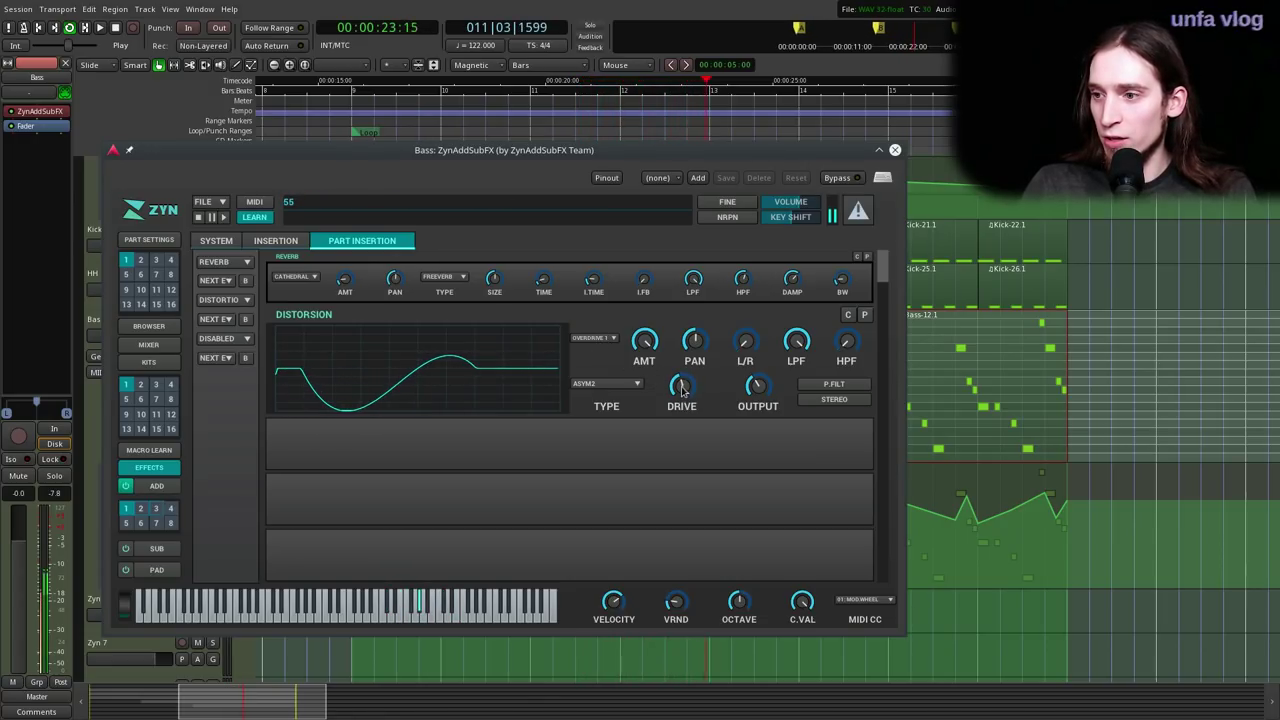
click(254, 217)
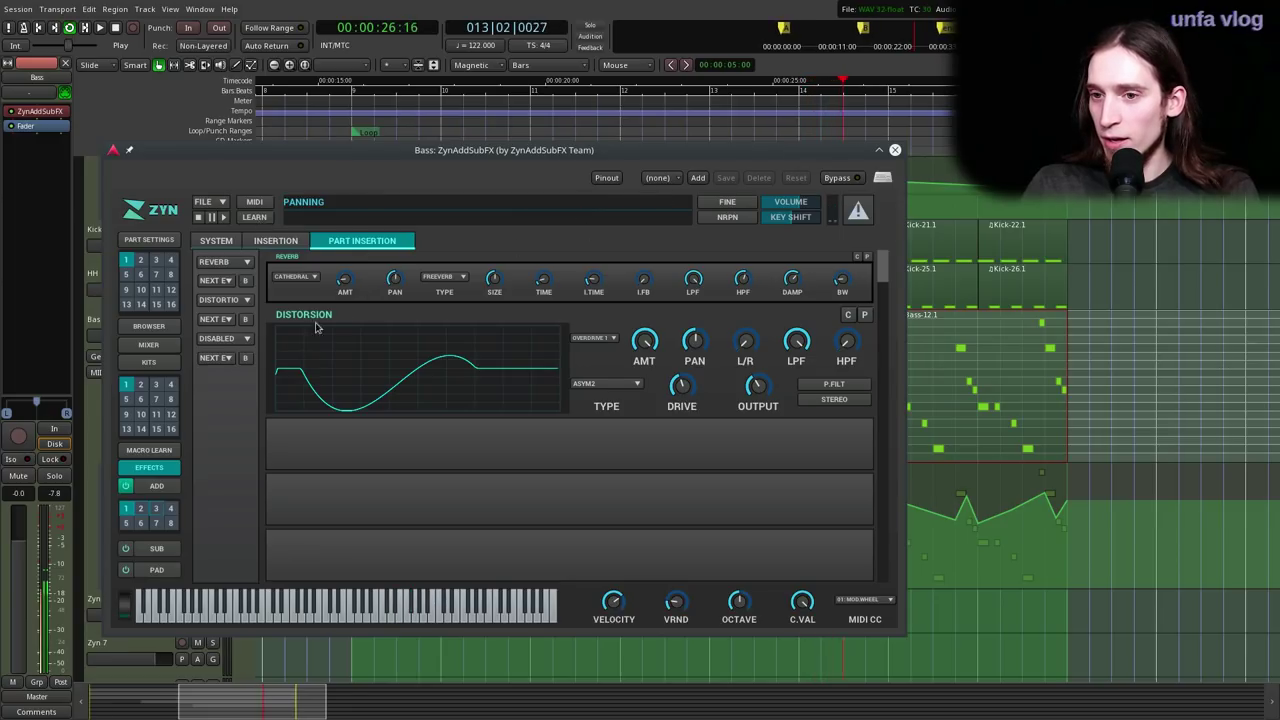
- Rename the macro slot assigned to the distortion drive, Slot 1, as Drive
click(168, 451)
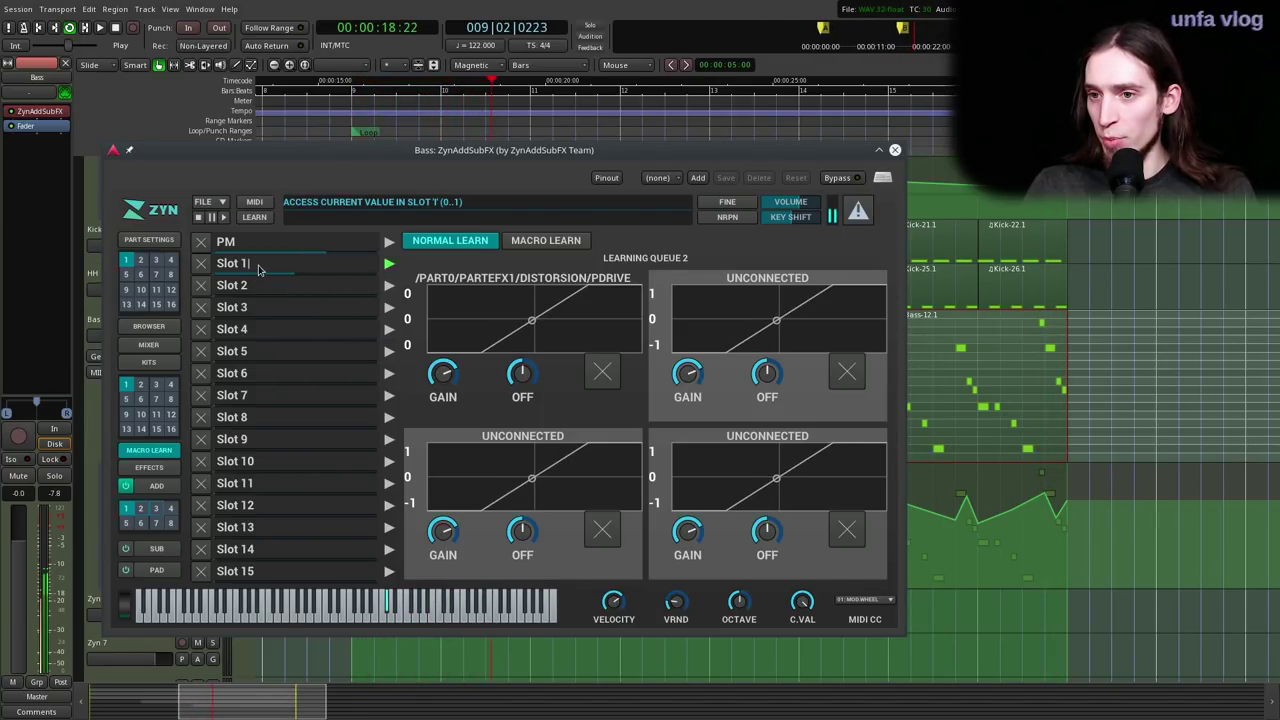
key(BackSpace)
key(BackSpace)
key(BackSpace)
key(BackSpace)
key(BackSpace)
key(BackSpace)
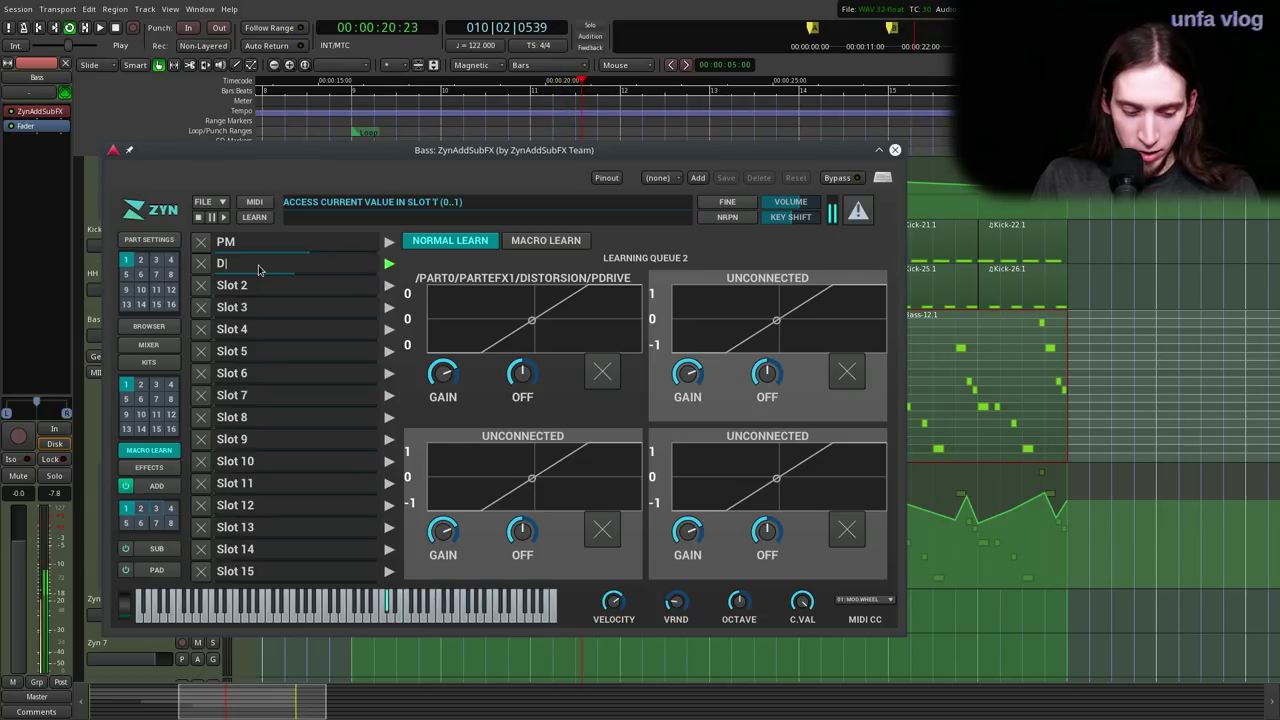
text(Drive)
key(Return)
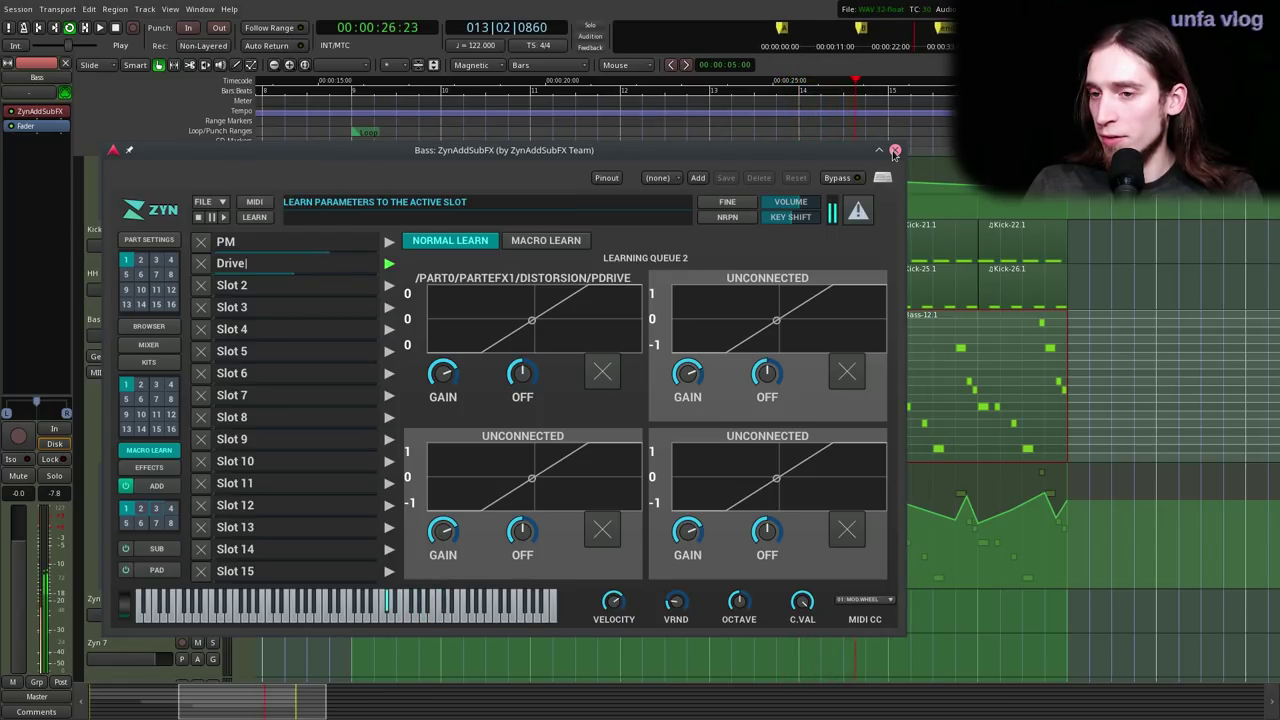
- Close the synth, stop playback, and show the ZynAddSubFX Slot 2 automation lane under the Bass track, made taller
click(895, 151)
key(space)
click(202, 336)
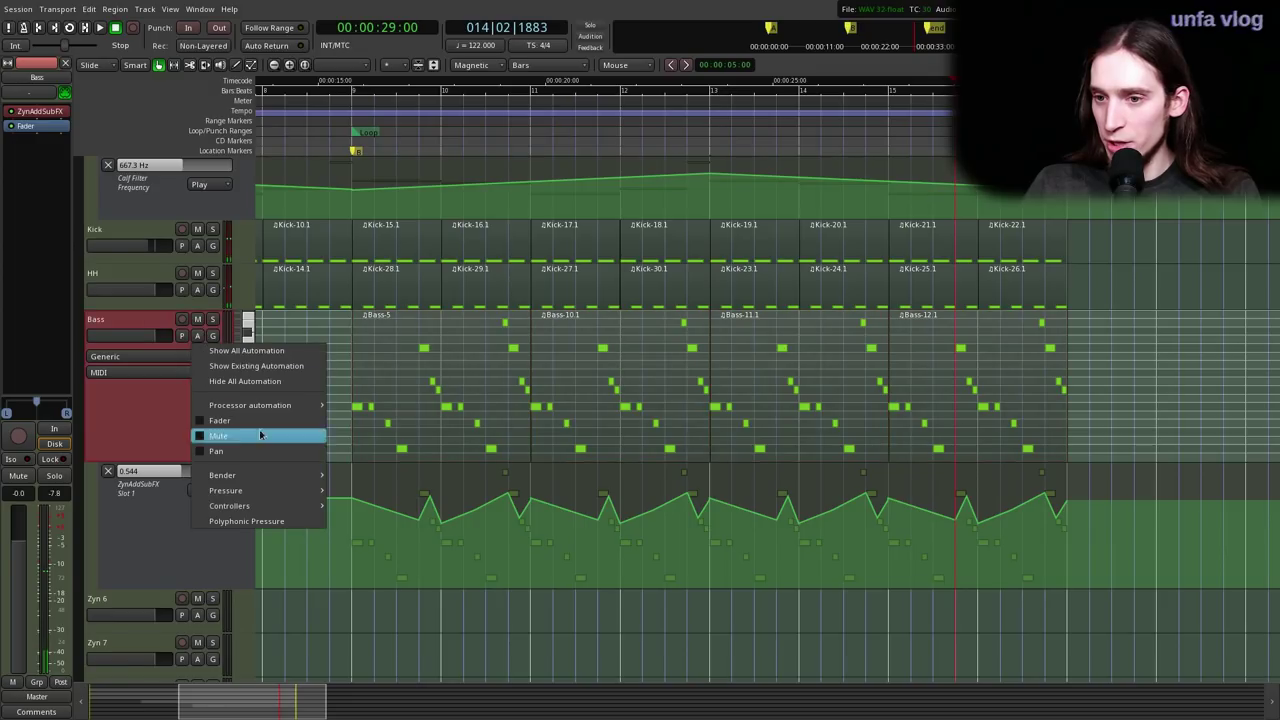
mouse_move(290, 405)
mouse_move(376, 405)
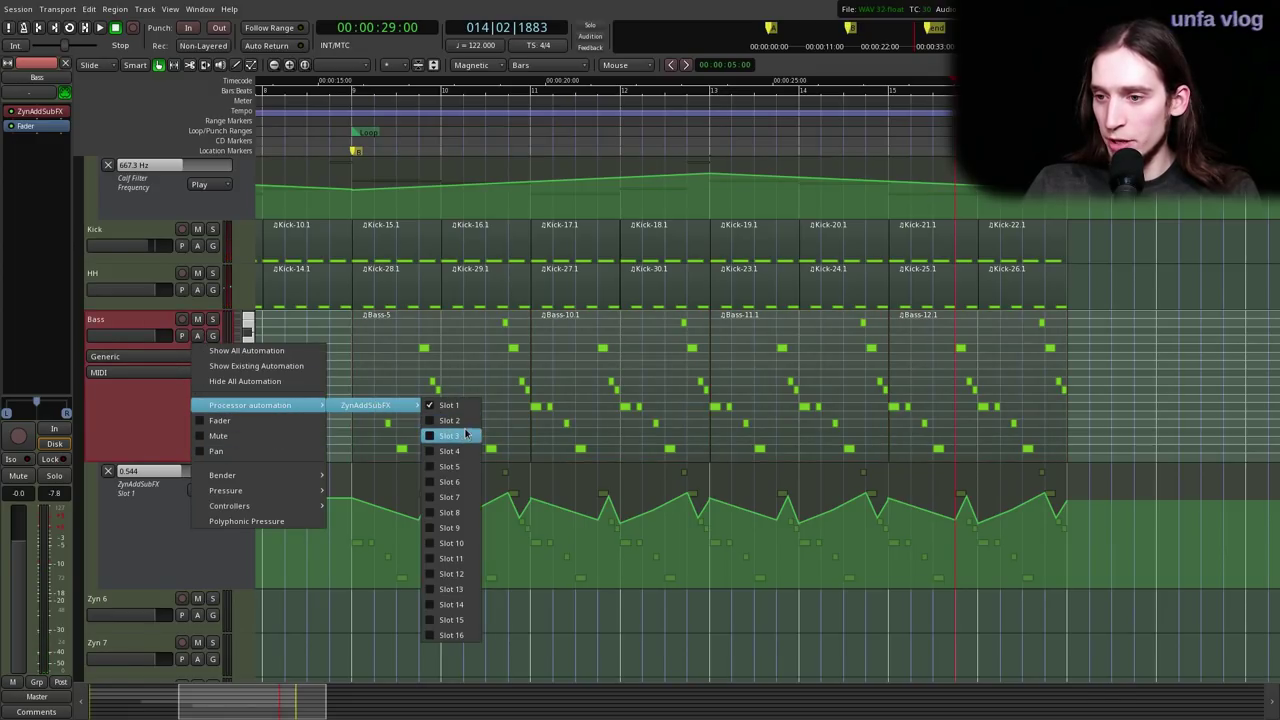
click(443, 418)
scroll(383, 617, down, 1)
drag(170, 567, 165, 648)
- Draw a first automation point at bar 9 in the Bass track's Slot 2 lane and set the lane to Play
key(d)
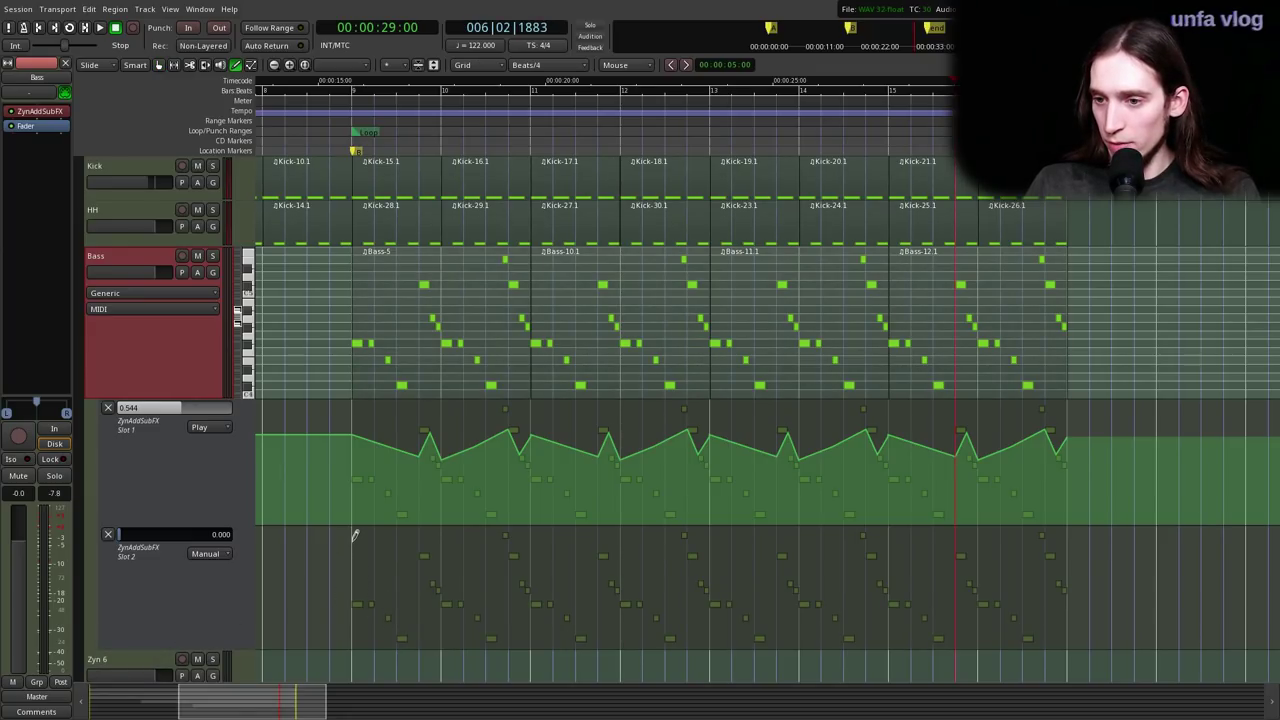
mouse_move(414, 648)
mouse_down()
mouse_move(369, 645)
mouse_move(364, 603)
mouse_up()
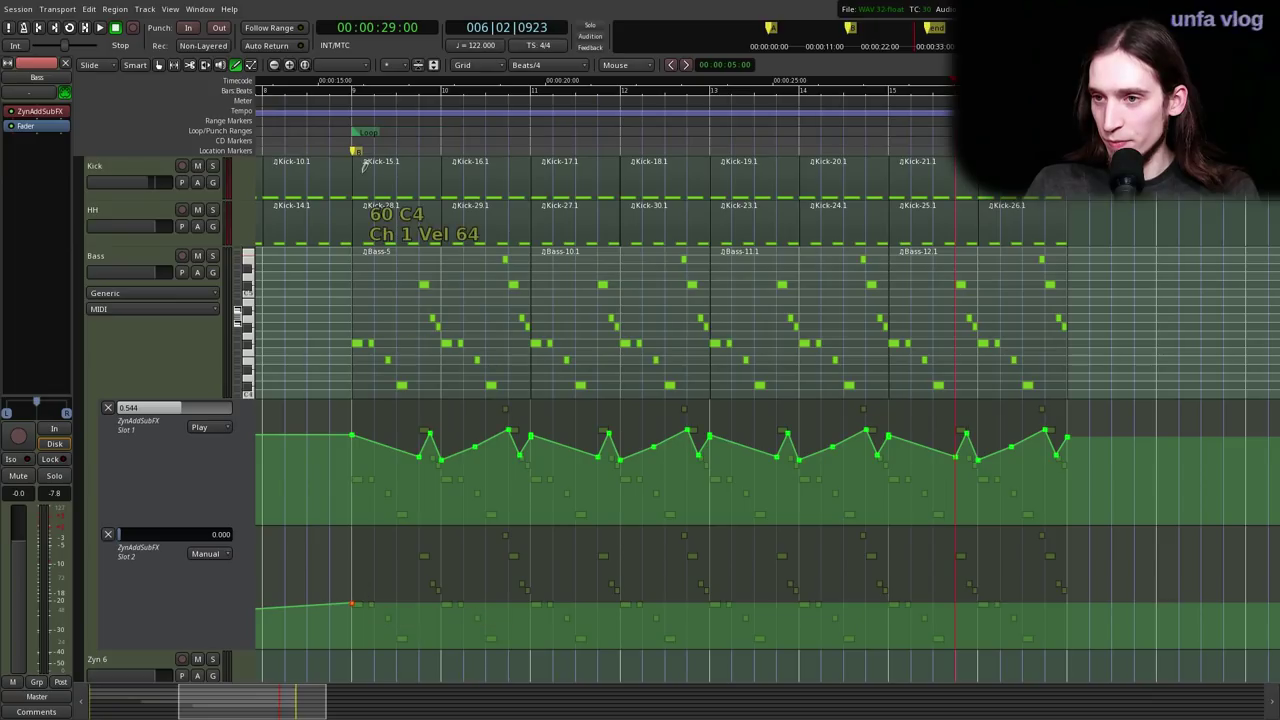
click(341, 124)
key(space)
click(206, 553)
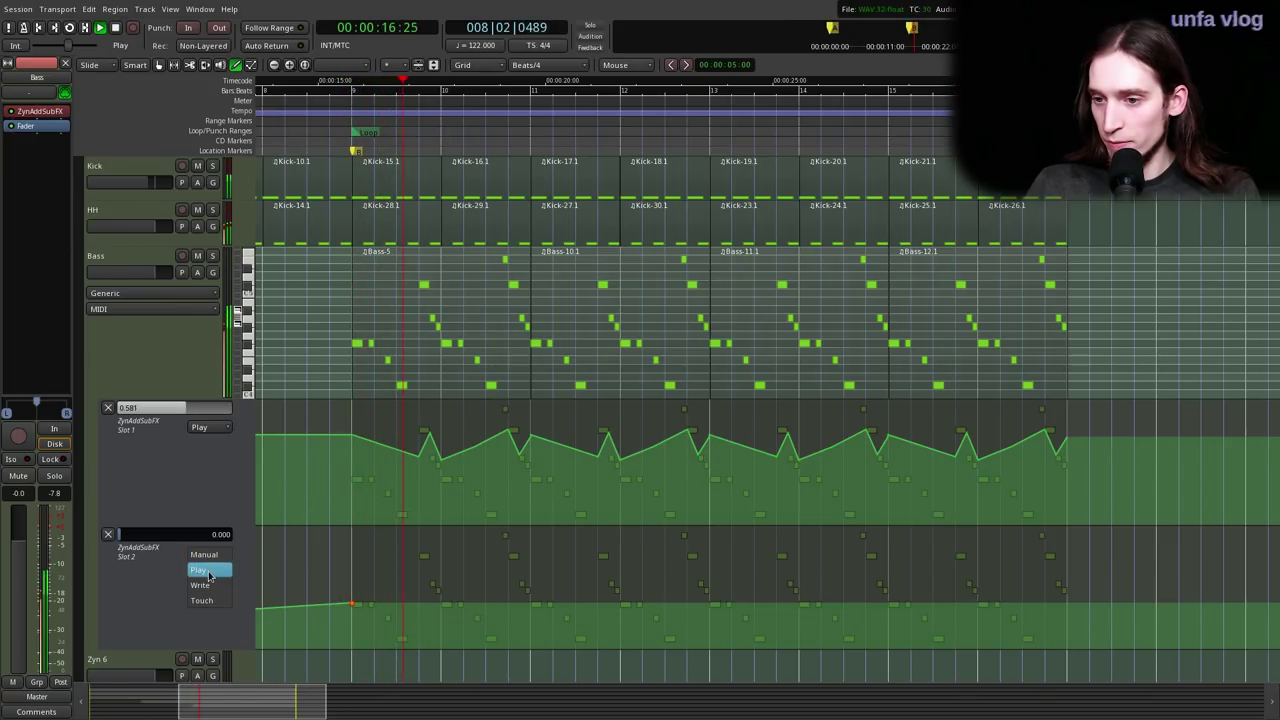
click(208, 571)
- Shape the Slot 2 automation to rise from bar 9 to bar 12 and fall back by bar 13
drag(364, 601, 449, 586)
click(437, 594)
mouse_move(555, 570)
mouse_down()
mouse_move(723, 570)
mouse_move(717, 560)
mouse_move(618, 577)
mouse_move(708, 596)
mouse_up()
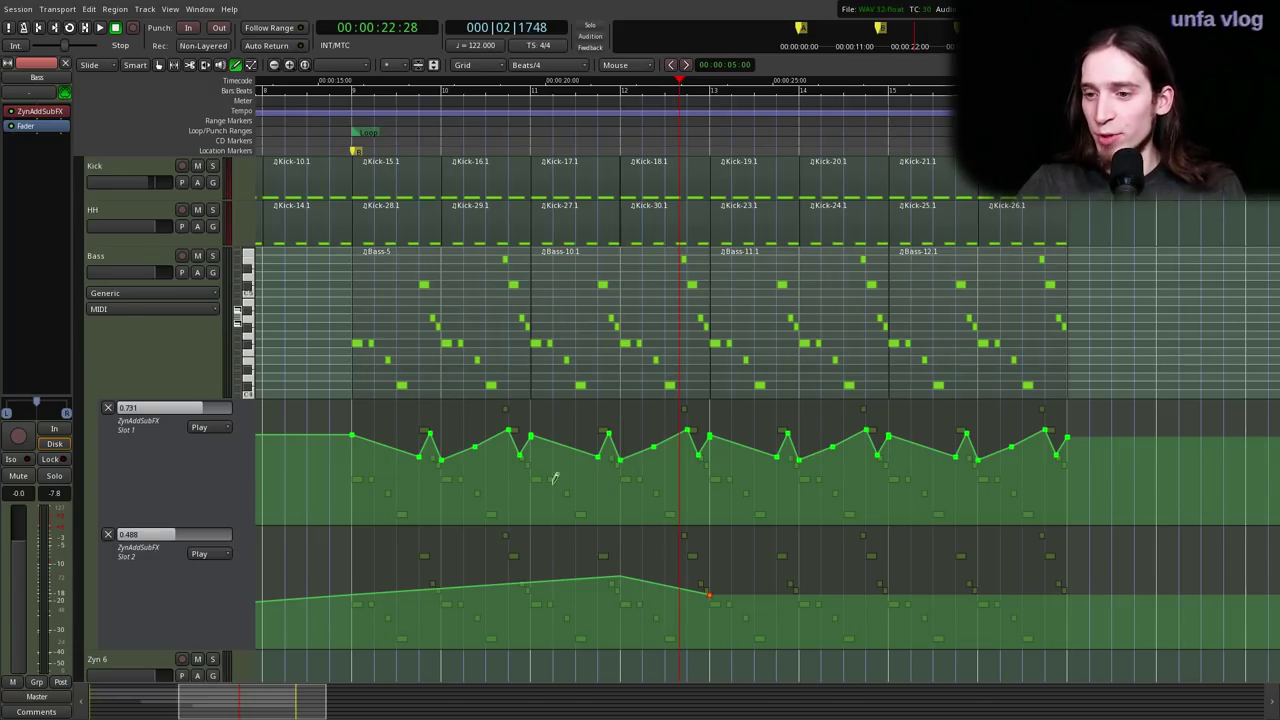
- Continue the Slot 2 automation with a rise from bar 13 to bar 16 and a fall to bar 17
scroll(588, 480, down, 3)
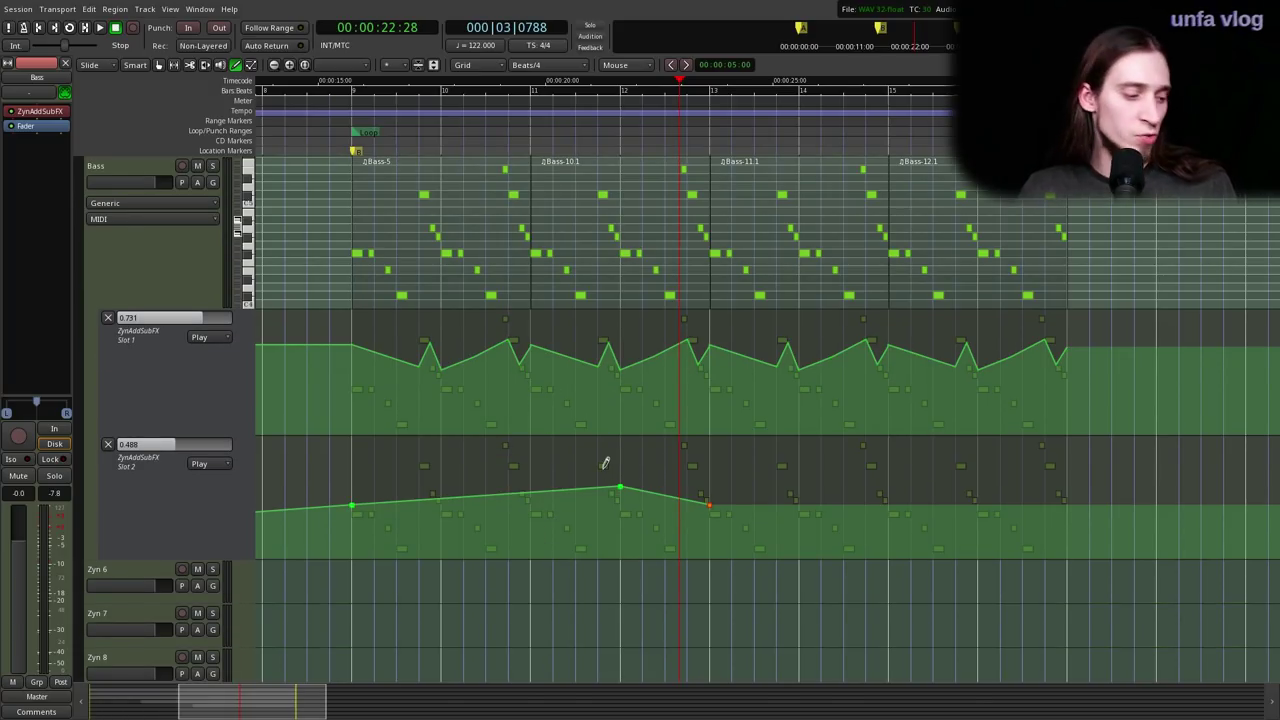
key(space)
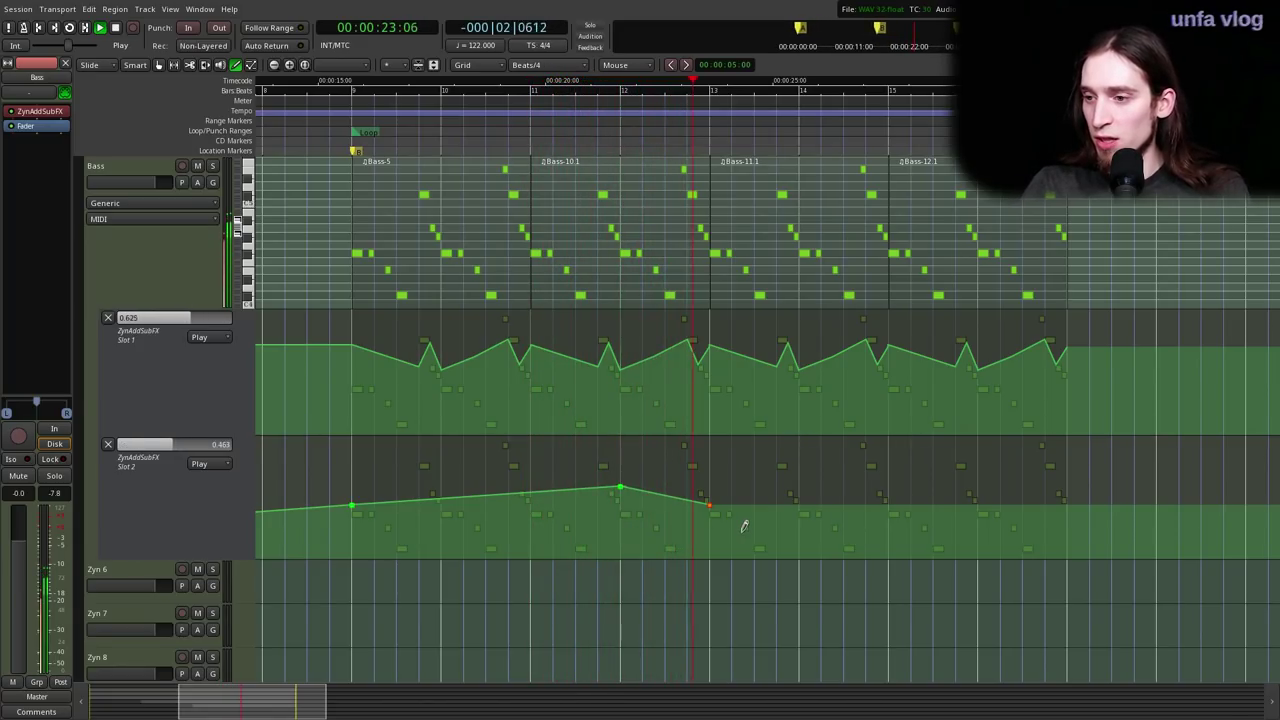
key(space)
drag(837, 494, 1076, 492)
click(1035, 470)
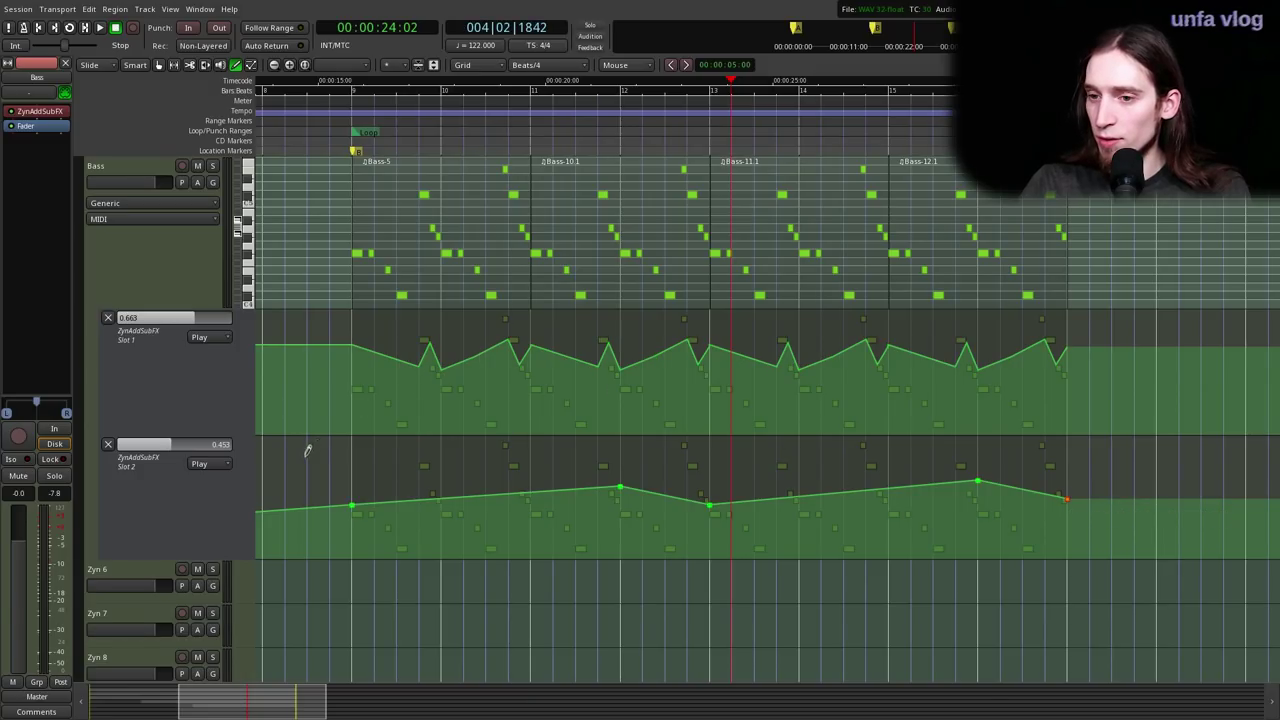
- Loop section B and enable Stereo on the distortion among ZynAddSubFX's part insertion effects on the Bass track
key(l)
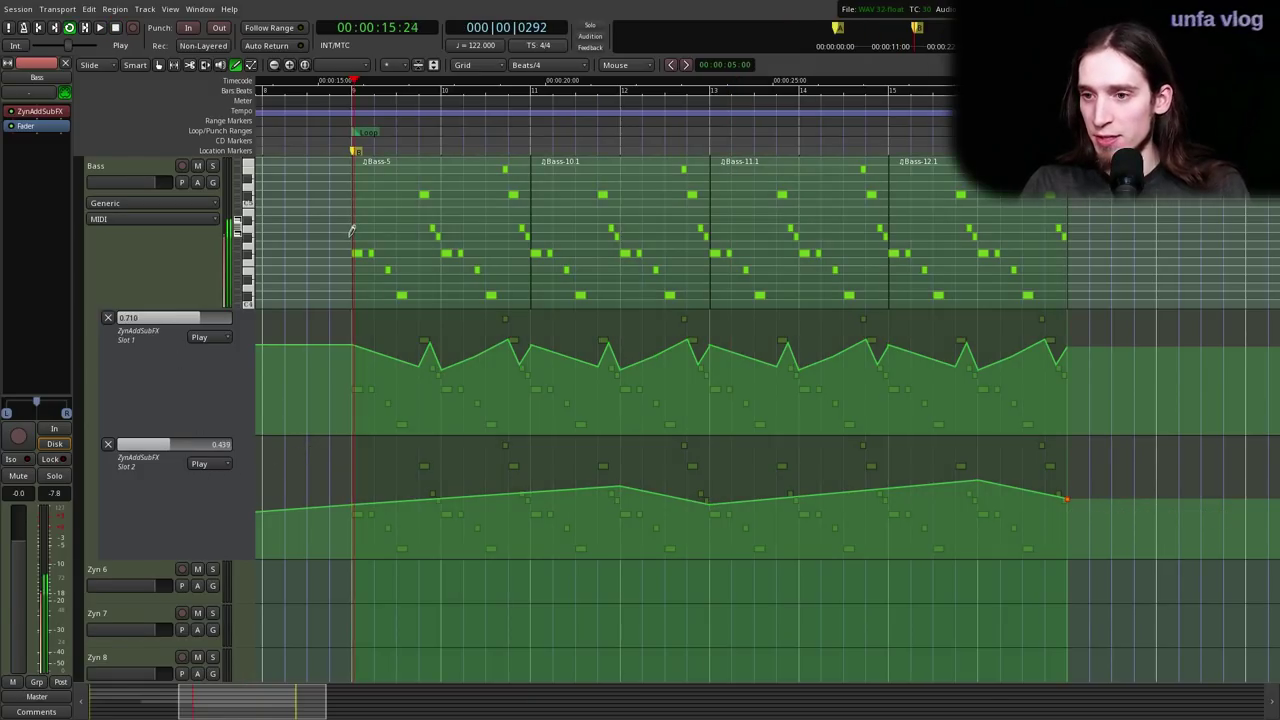
double_click(36, 111)
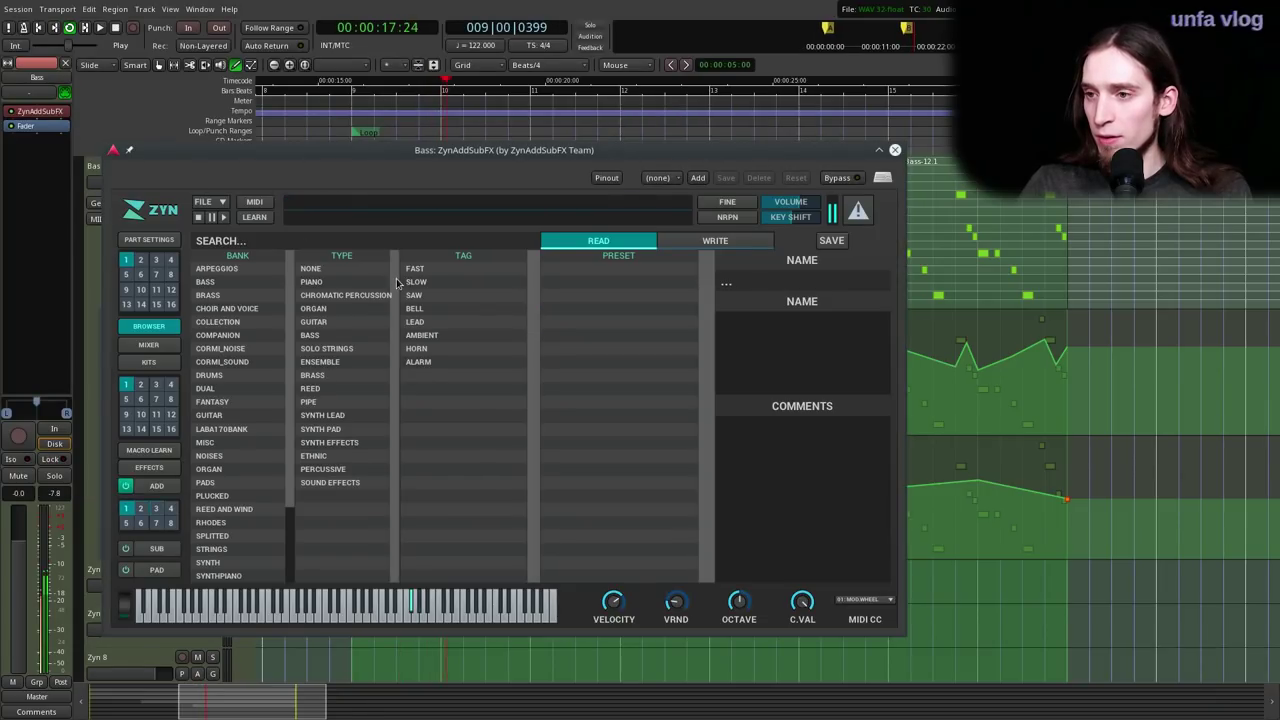
click(149, 467)
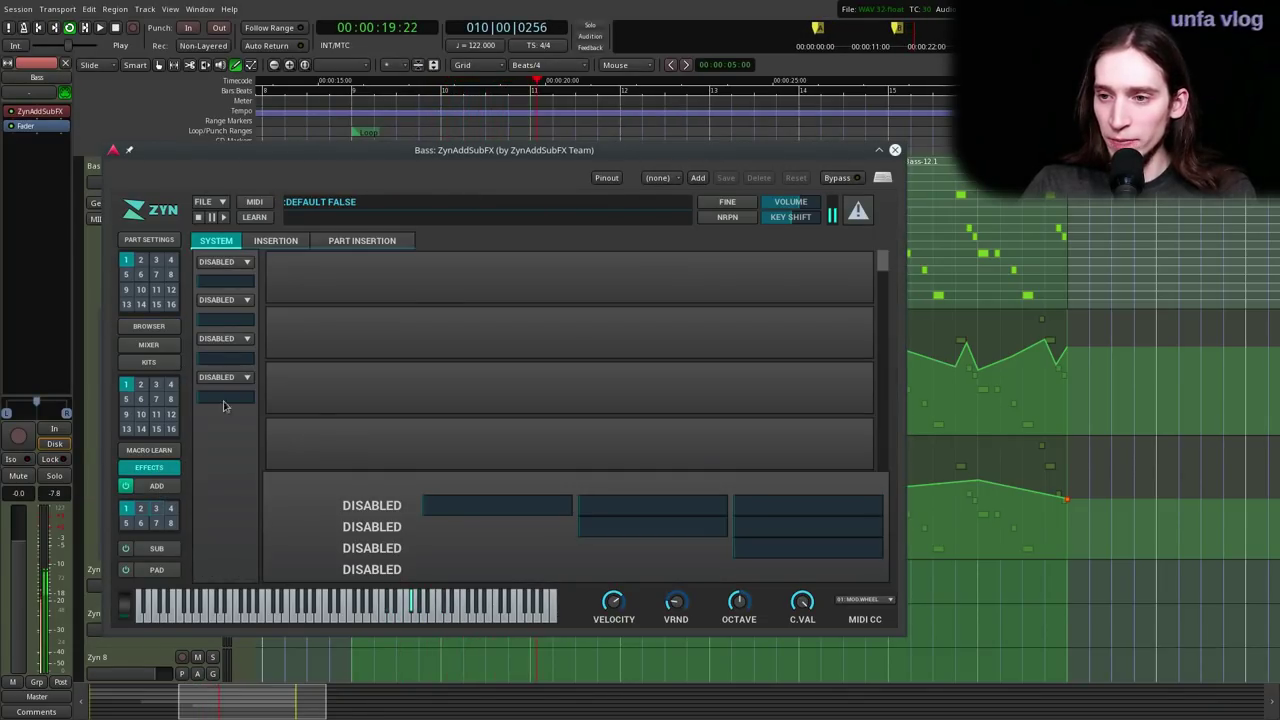
click(362, 240)
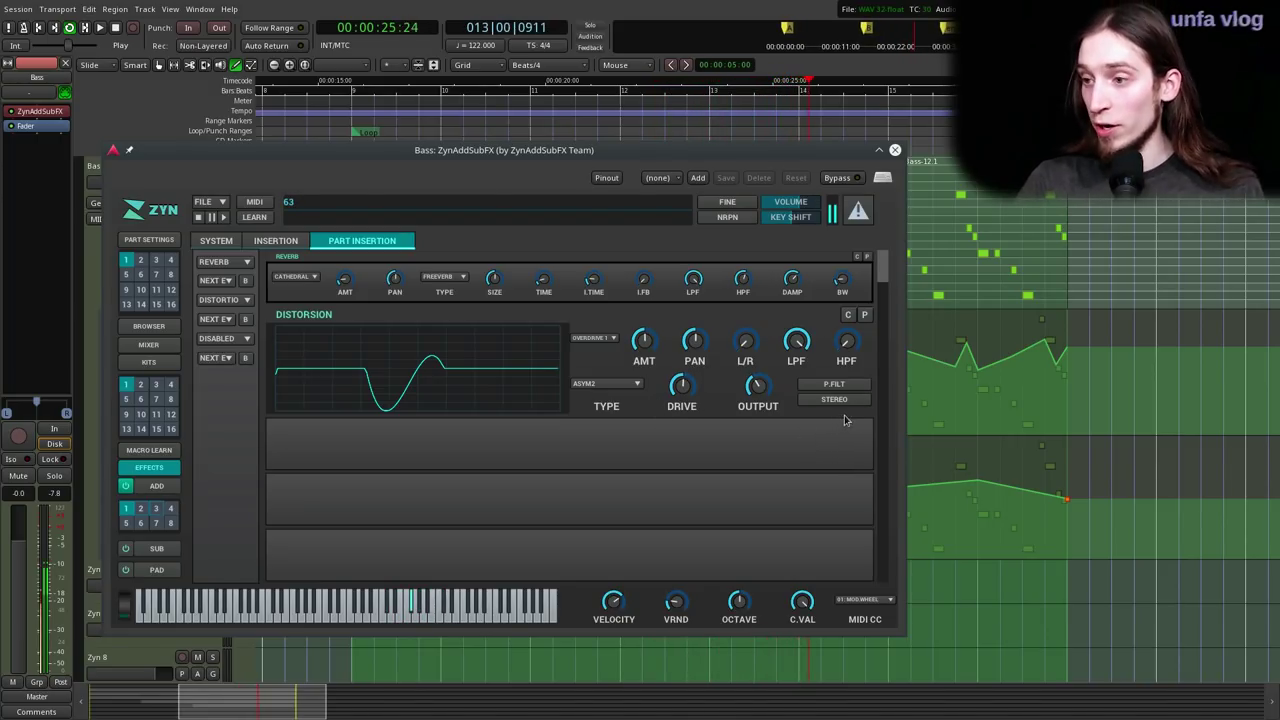
click(845, 401)
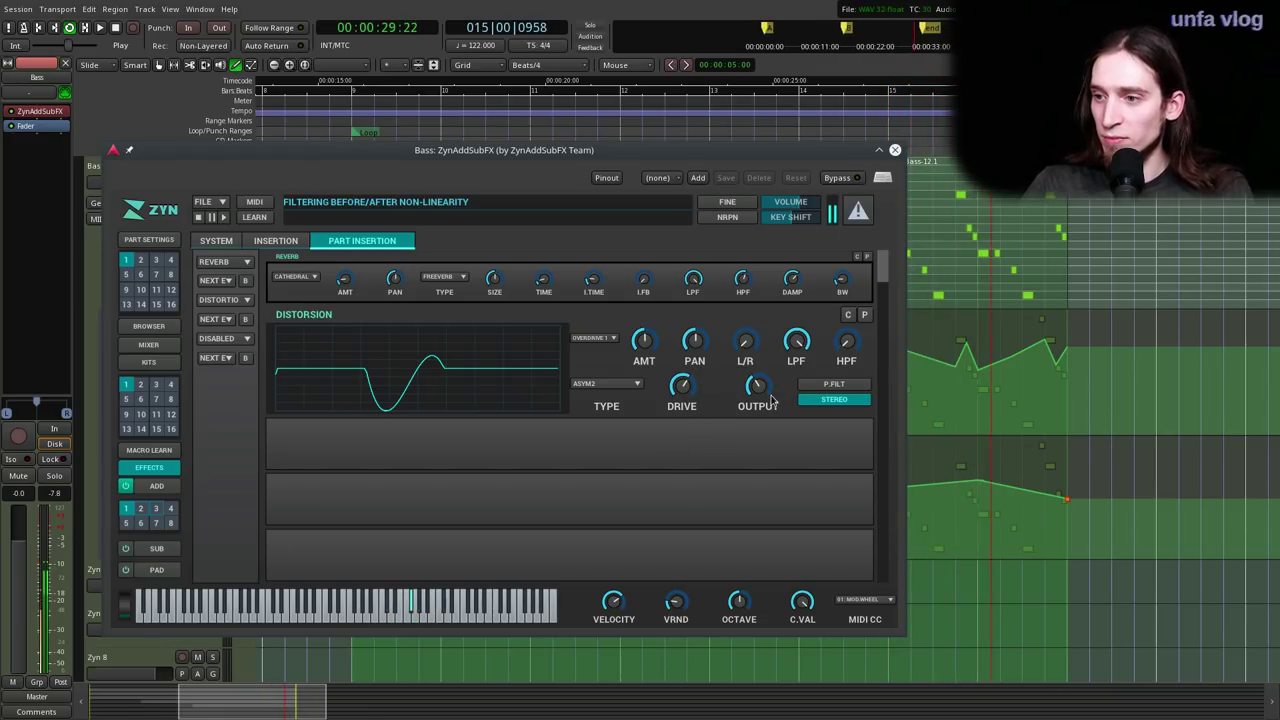
drag(765, 392, 768, 396)
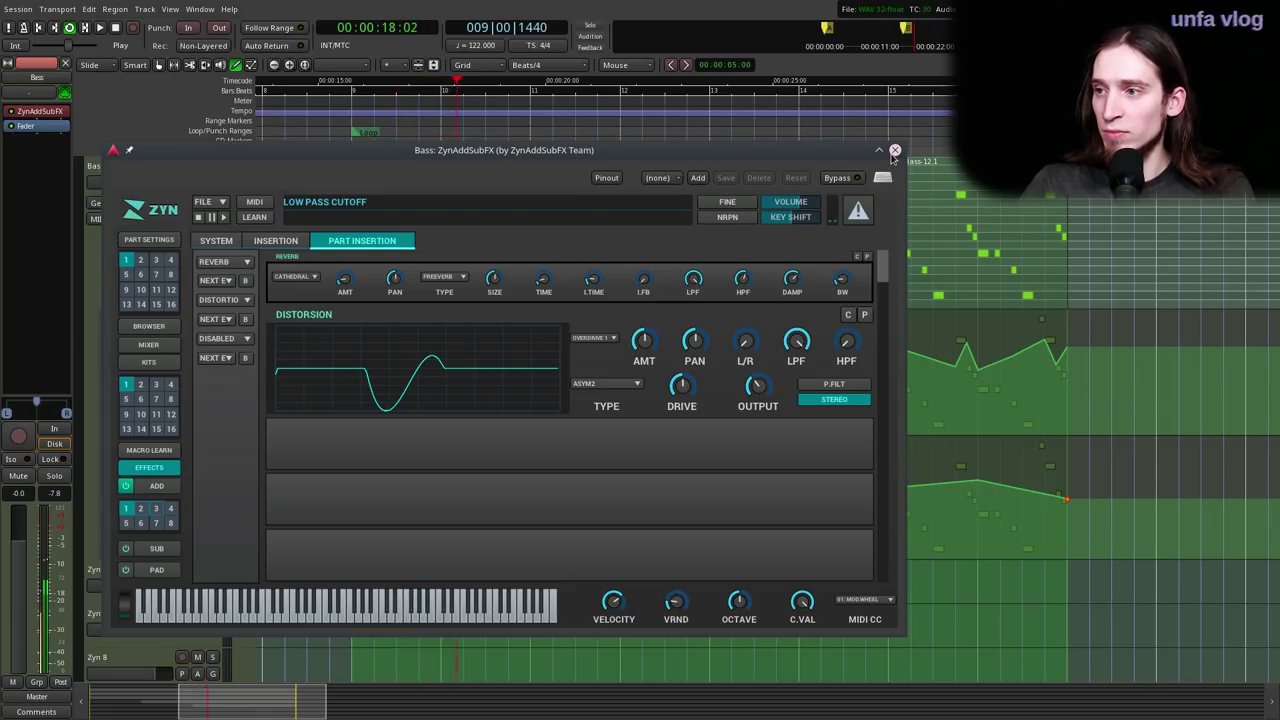
click(895, 150)
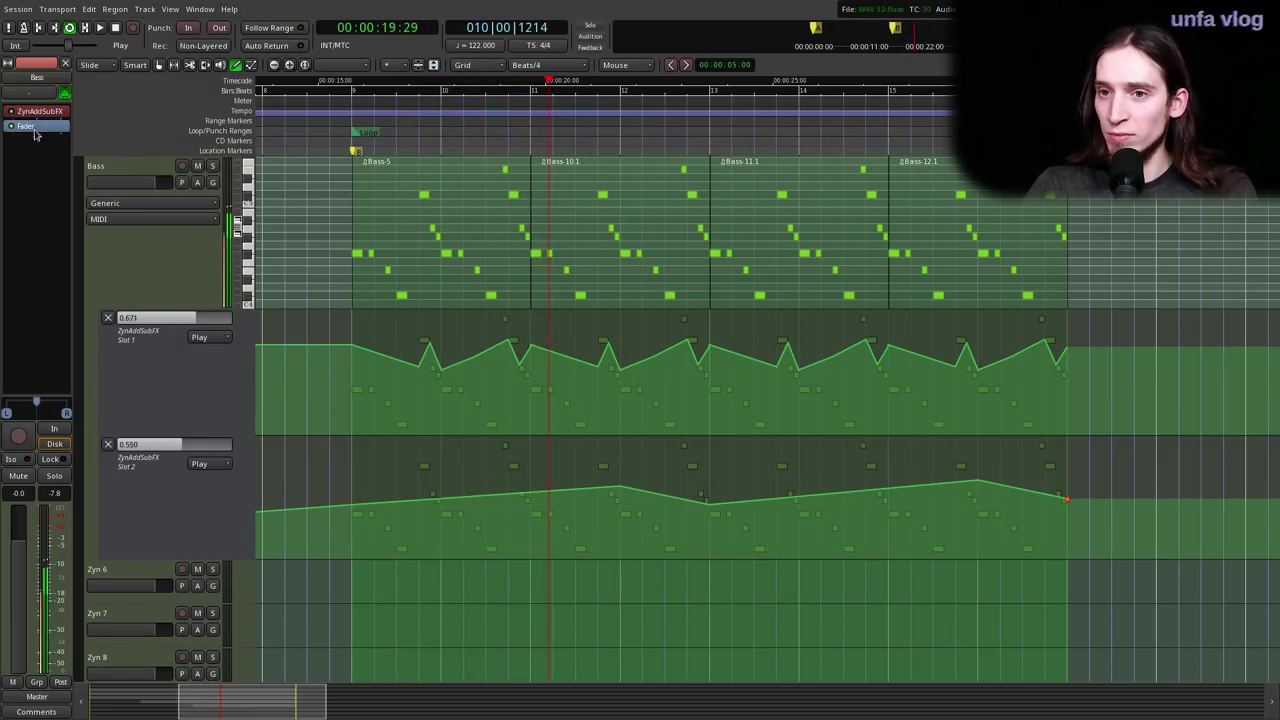
- Add a Calf Compressor to the Bass track with an attack of about 48 ms and a threshold of about -13 dBFS
right_click(32, 130)
mouse_move(70, 133)
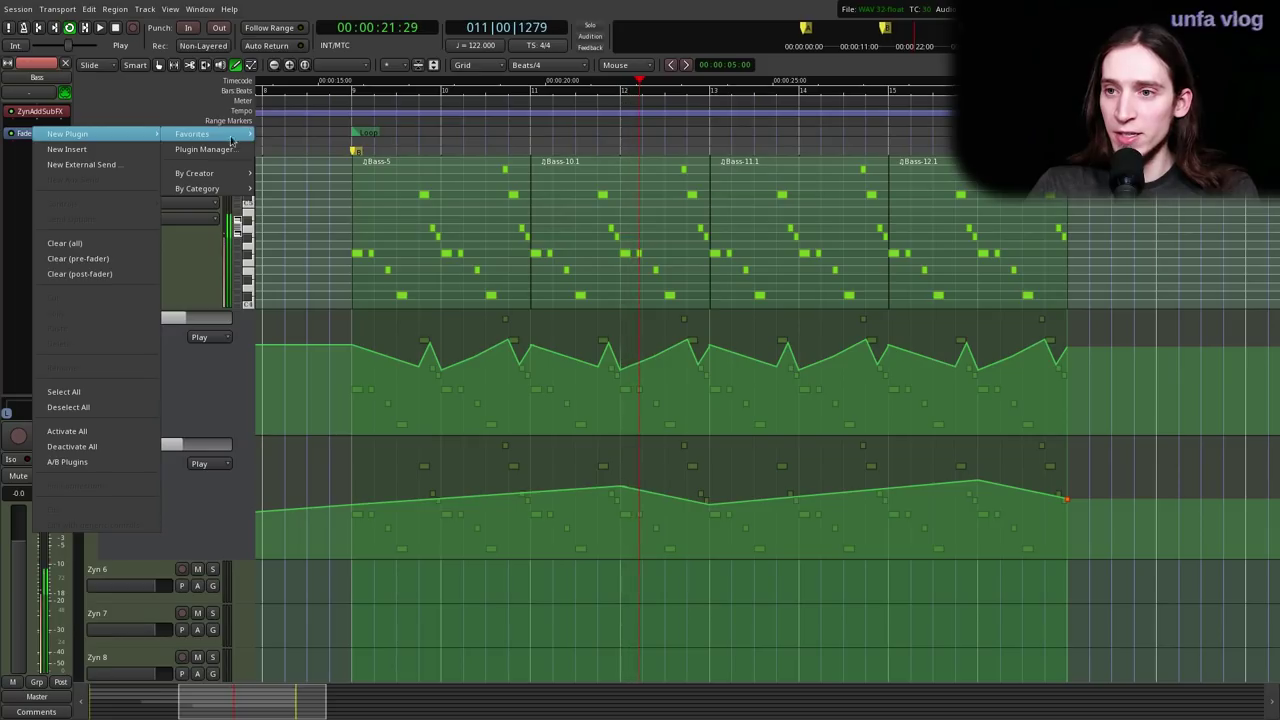
mouse_move(195, 133)
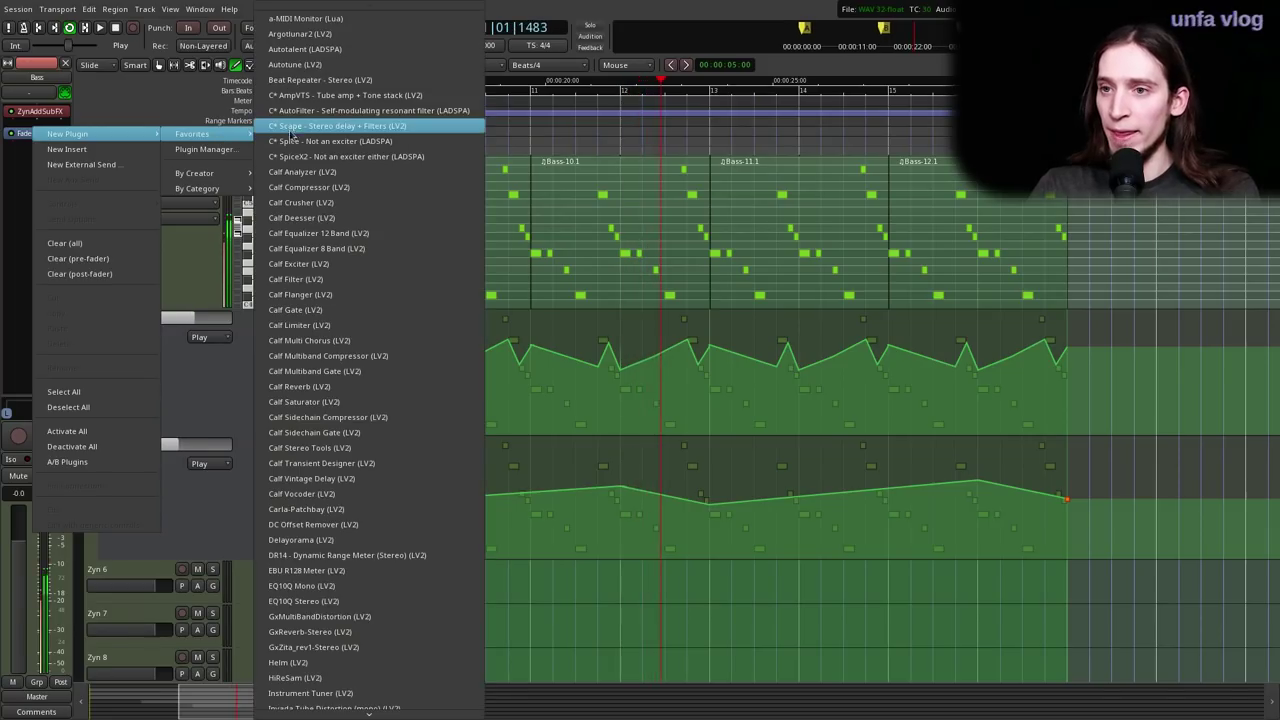
click(323, 190)
drag(199, 208, 199, 199)
drag(248, 261, 247, 245)
drag(199, 207, 200, 200)
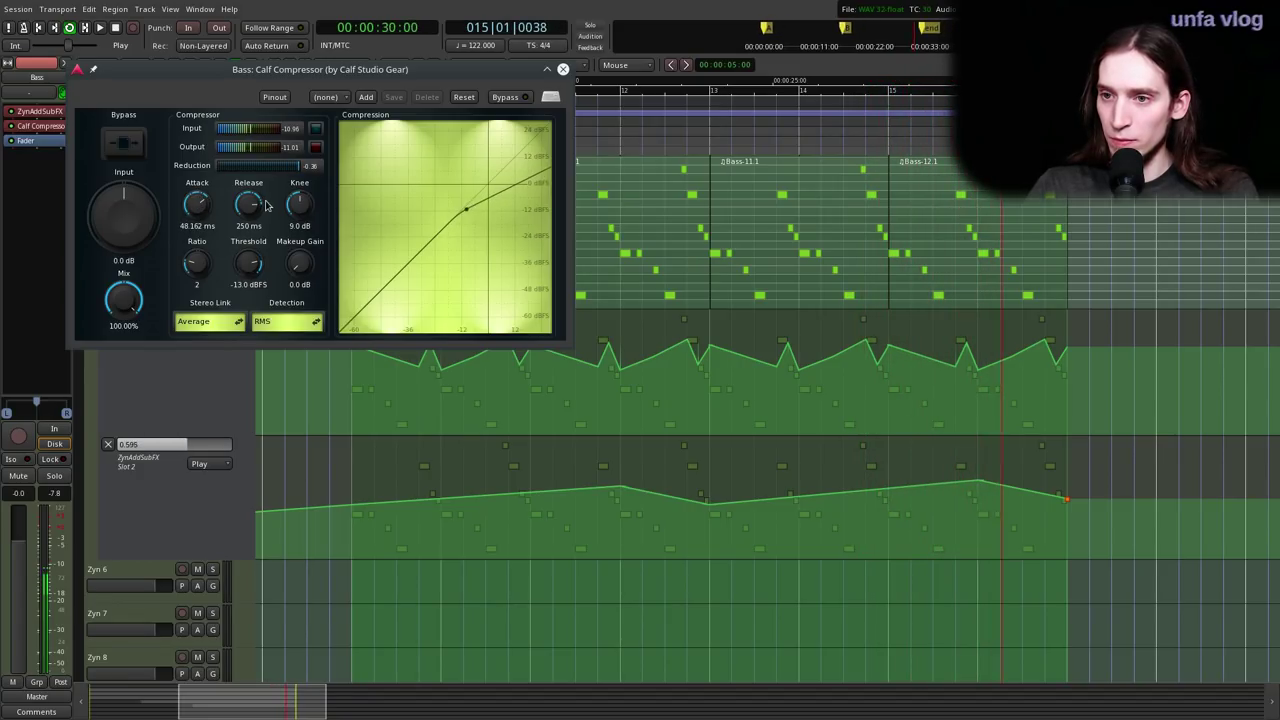
- Set the compressor's ratio to about 3.6, release to about 30.6 ms and threshold to about -20.7 dBFS, and close it
drag(211, 276, 199, 240)
drag(247, 277, 241, 269)
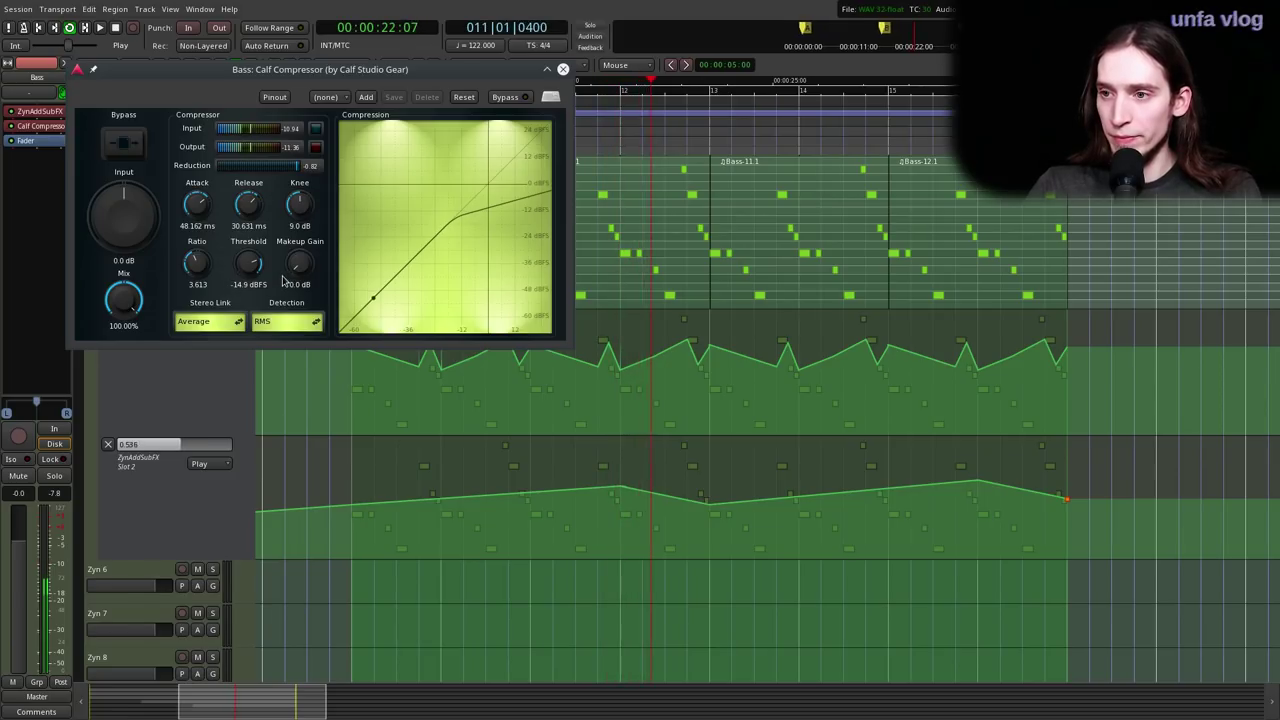
drag(262, 268, 258, 284)
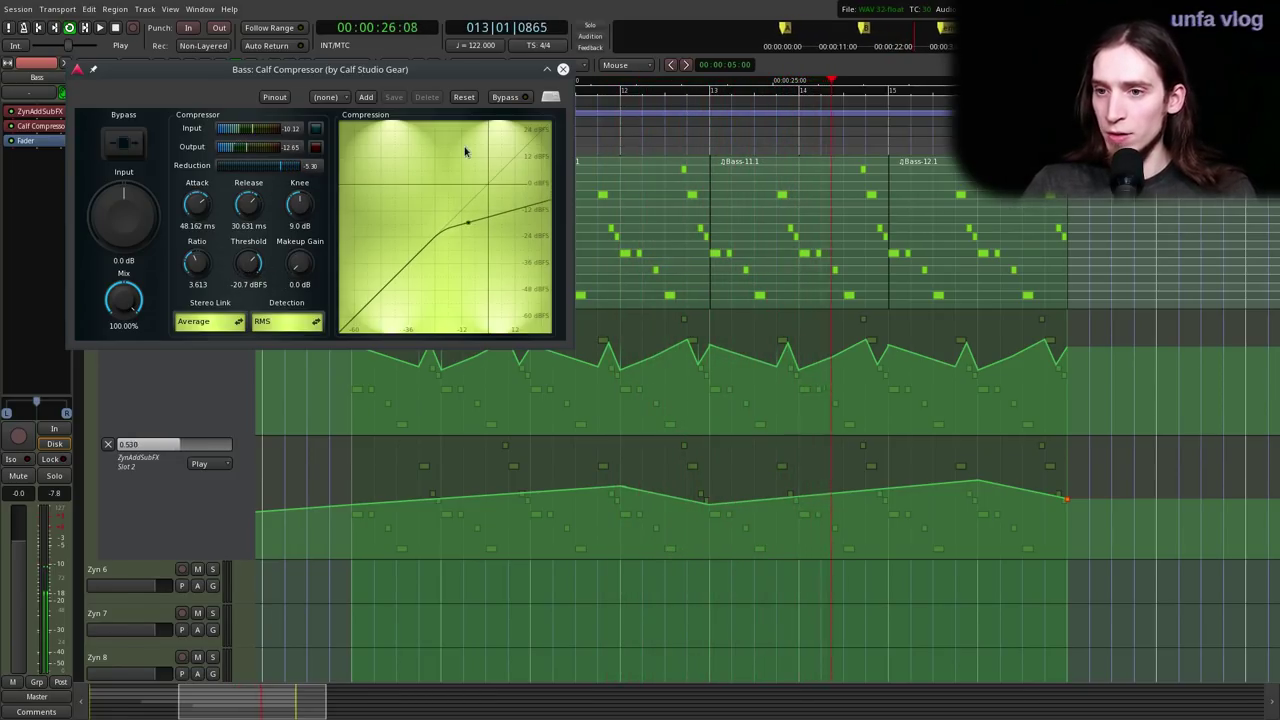
click(563, 69)
- Play the track from the start and review the arrangement and bass automation through section B
scroll(409, 463, down, 1)
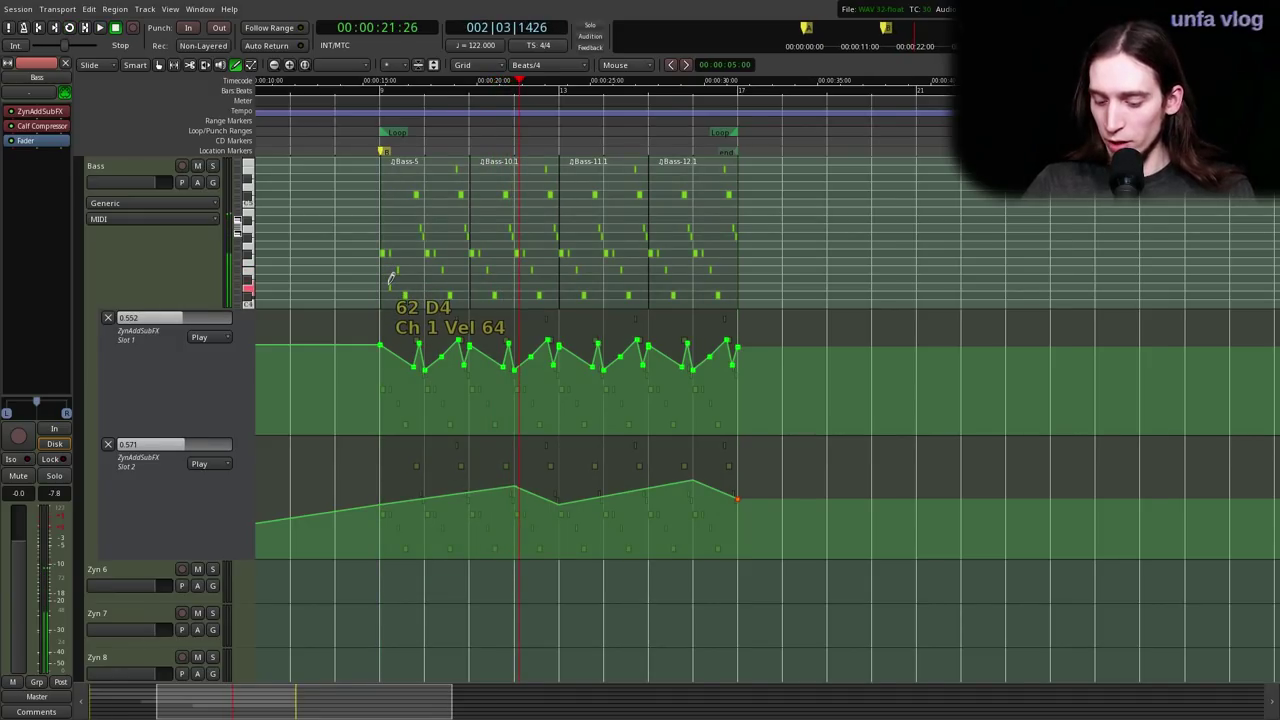
key(Home)
scroll(451, 219, up, 5)
key(space)
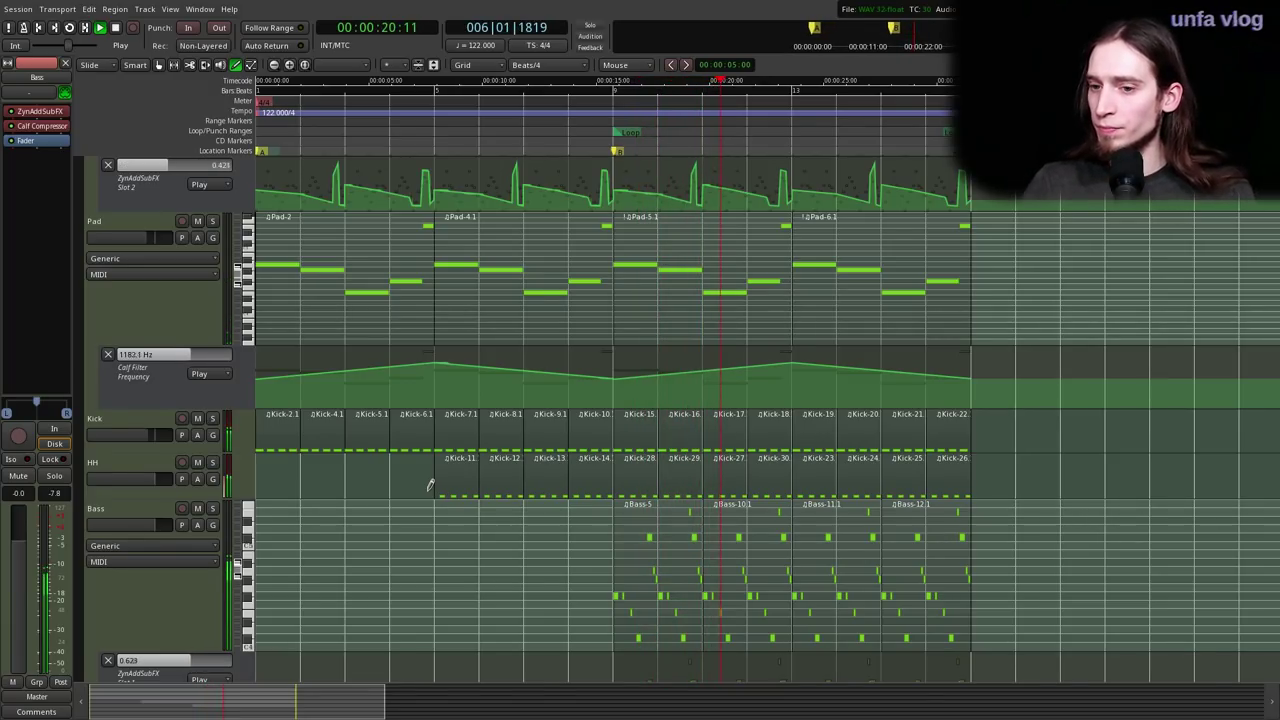
scroll(370, 300, down, 2)
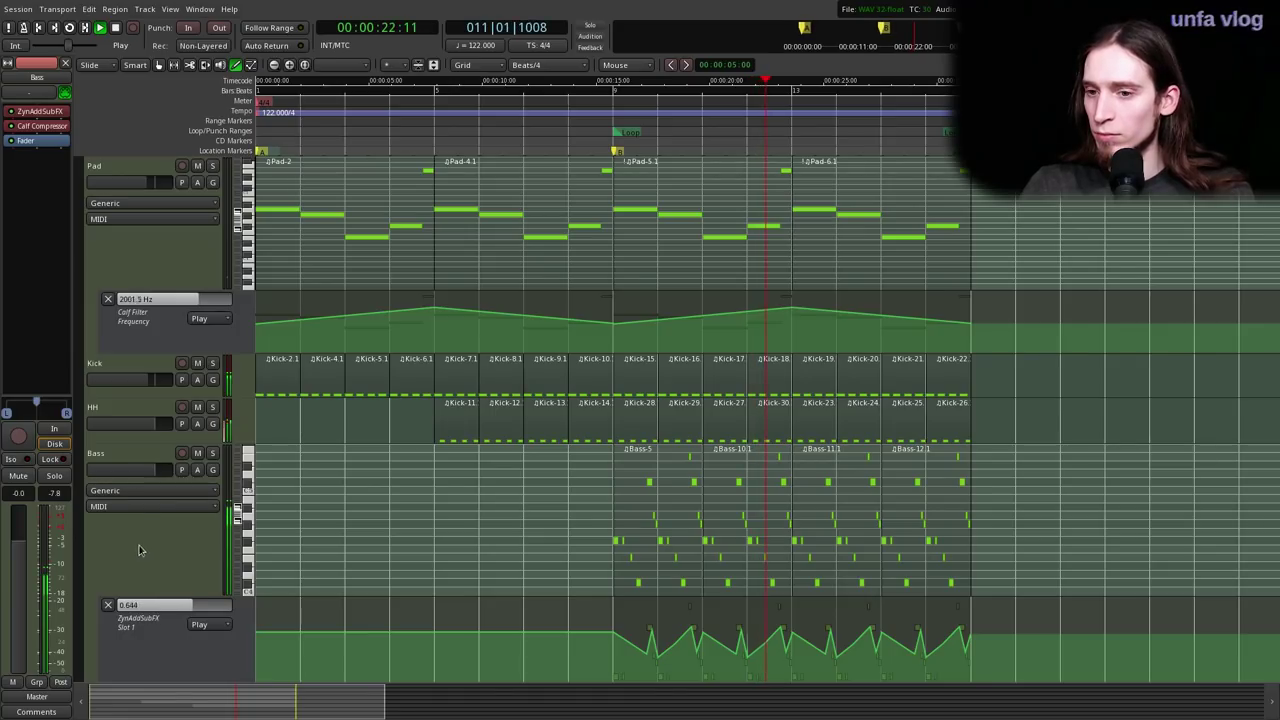
scroll(1110, 571, up, 1)
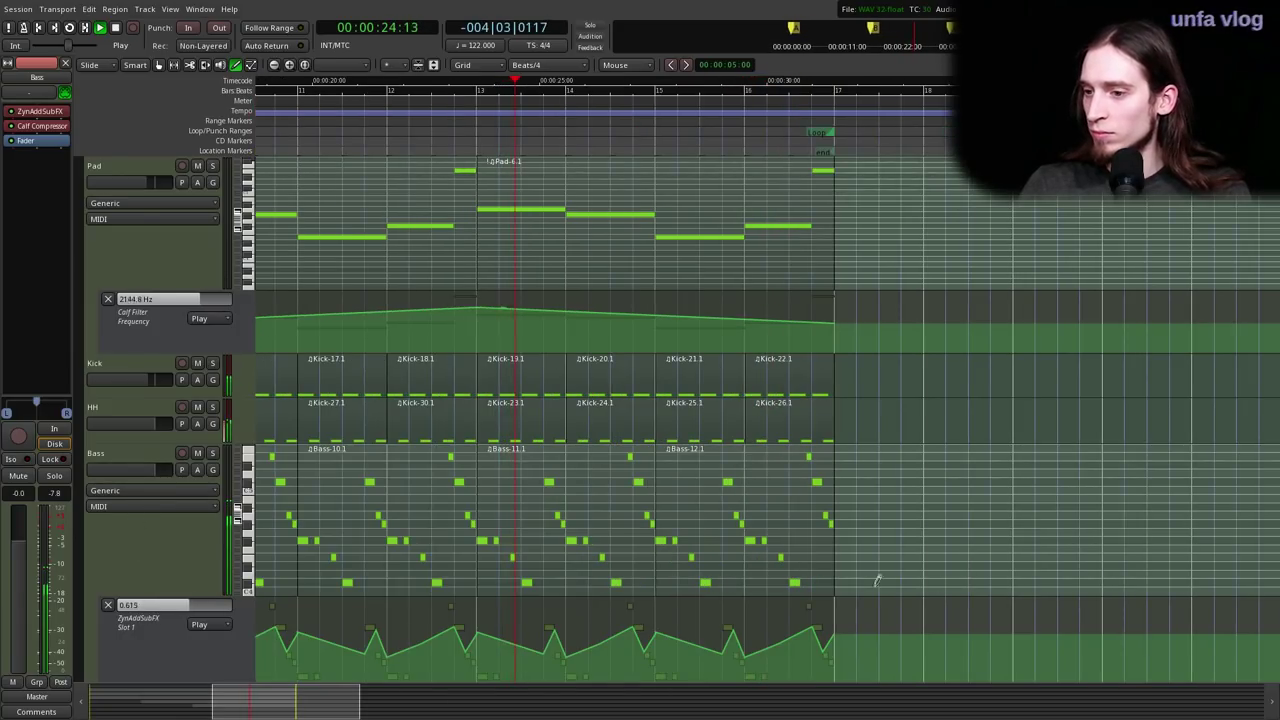
scroll(789, 562, down, 1)
scroll(705, 550, down, 5)
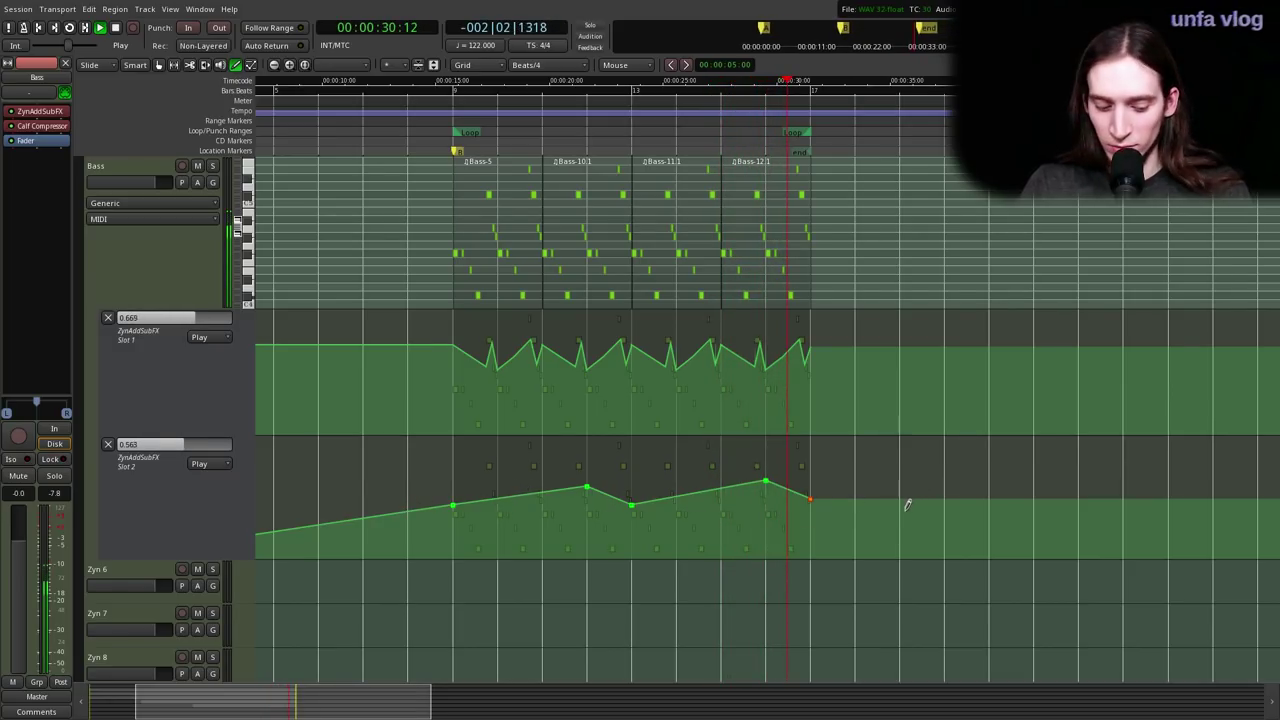
- Zoom in on the final Bass region, widen its visible pitch range and enter note editing at its ending
key(g)
click(774, 218)
scroll(774, 218, up, 3)
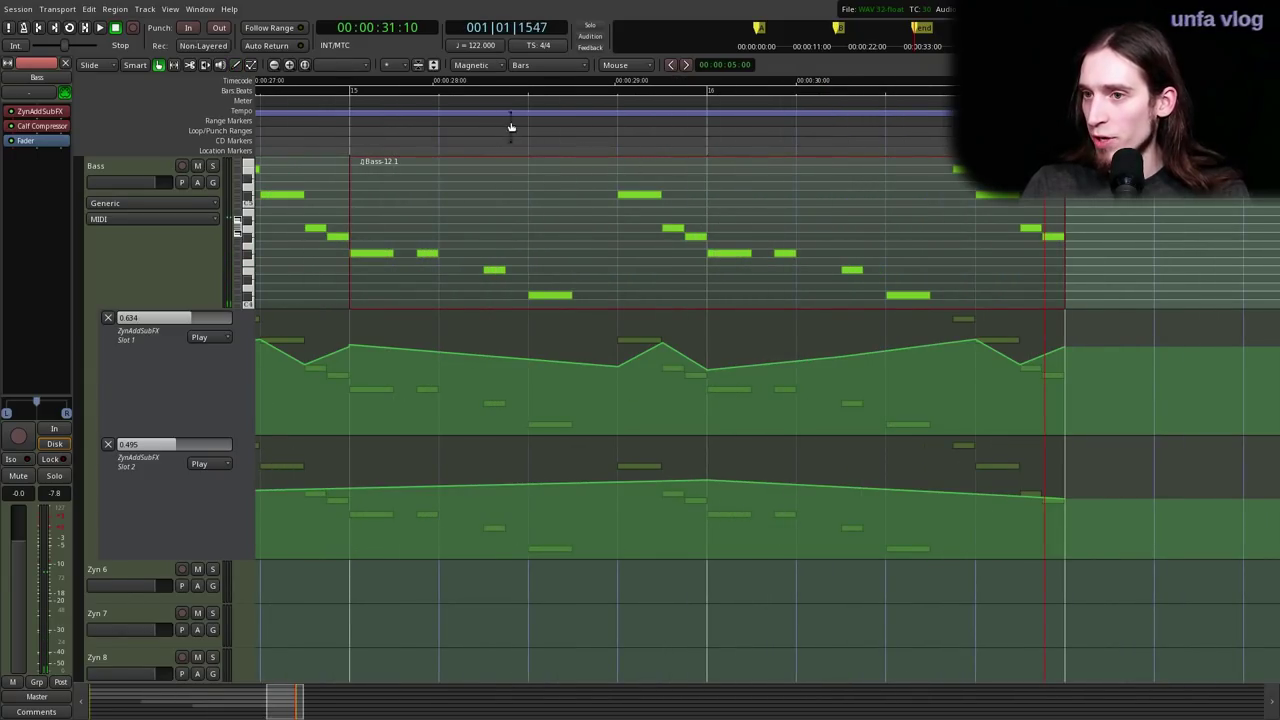
key(space)
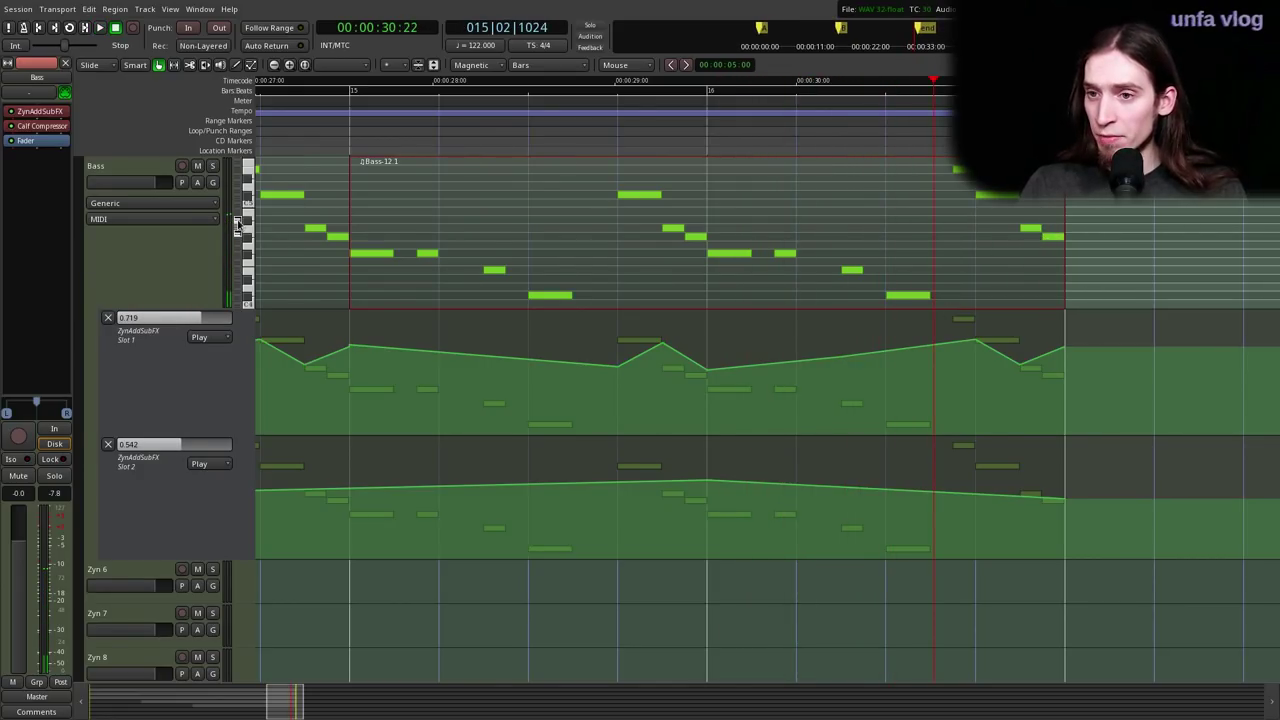
drag(237, 223, 237, 217)
key(e)
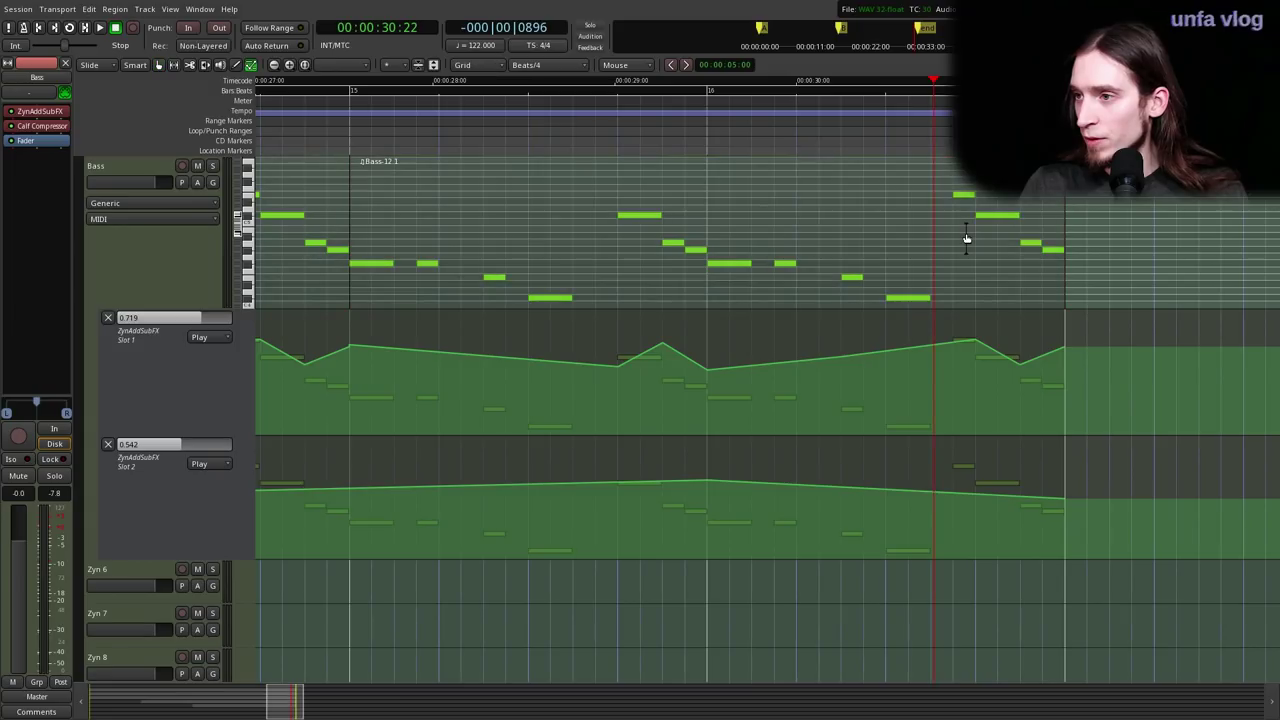
key(space)
key(space)
- Replace the last three notes of the final Bass region with higher ones and play back the ending
click(961, 197)
click(1000, 219)
key(Delete)
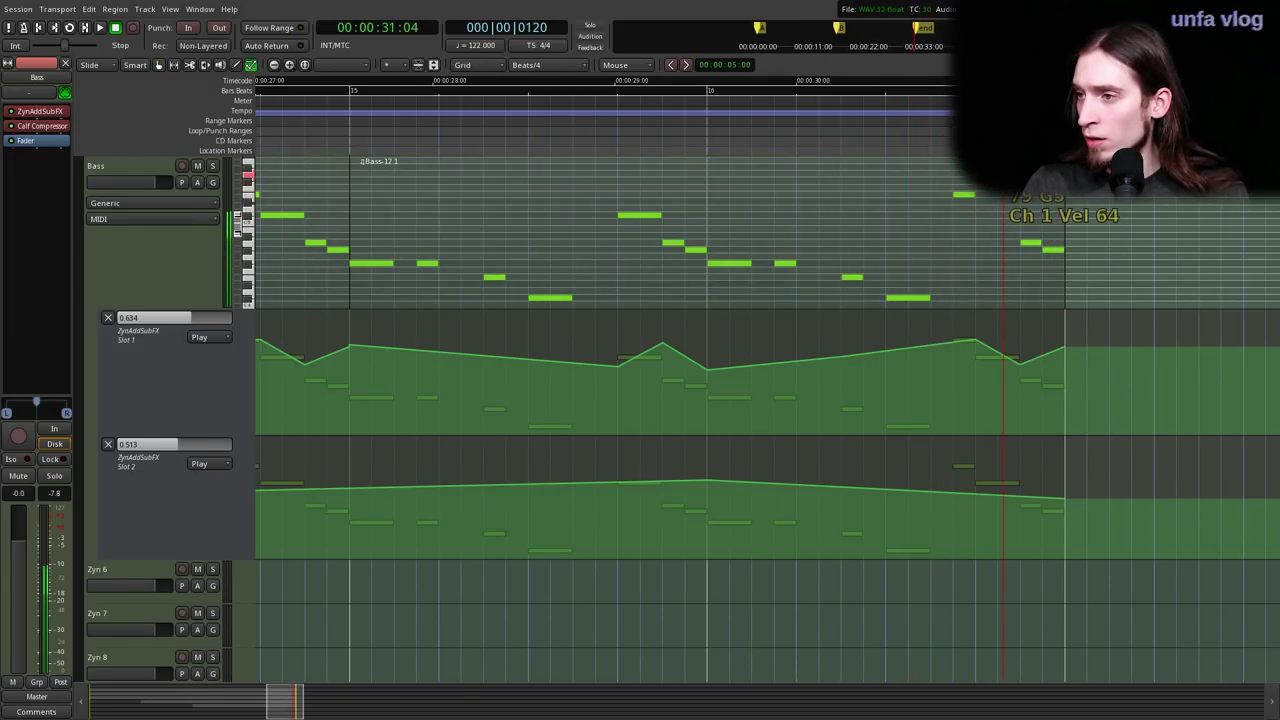
key(d)
click(1030, 182)
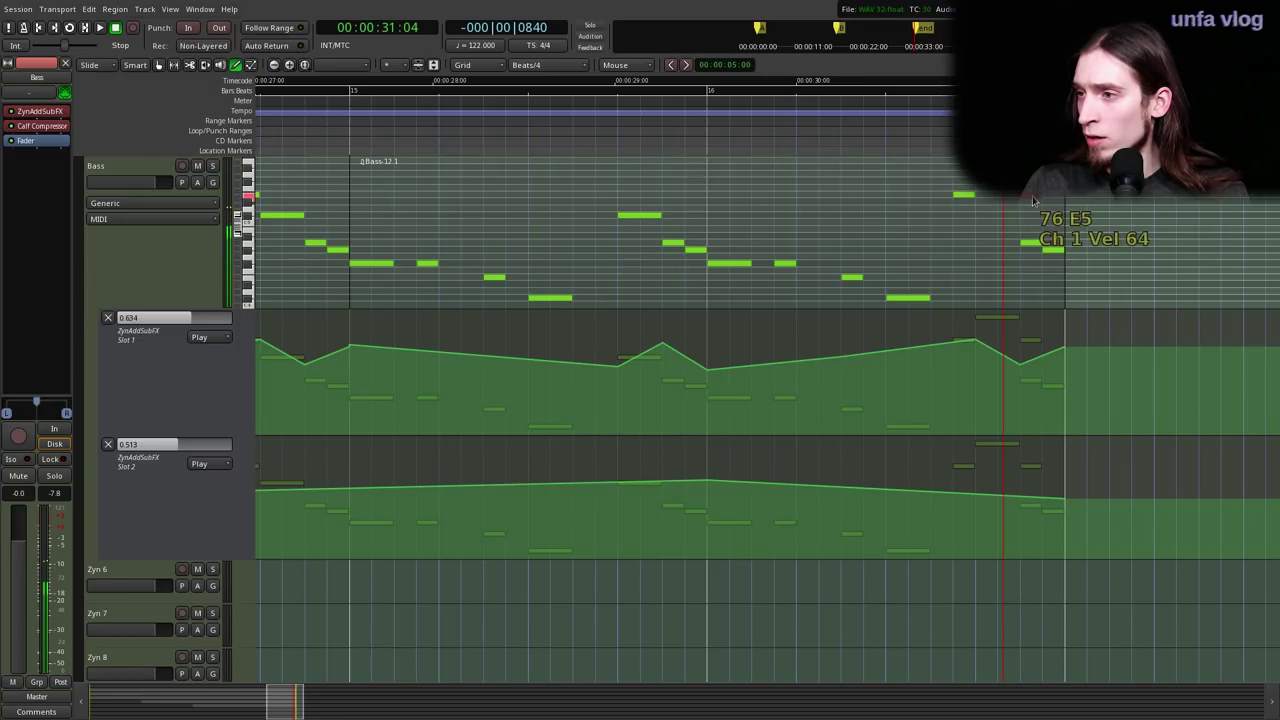
click(1052, 191)
shift+right_click(1034, 243)
shift+right_click(1051, 249)
click(688, 120)
key(space)
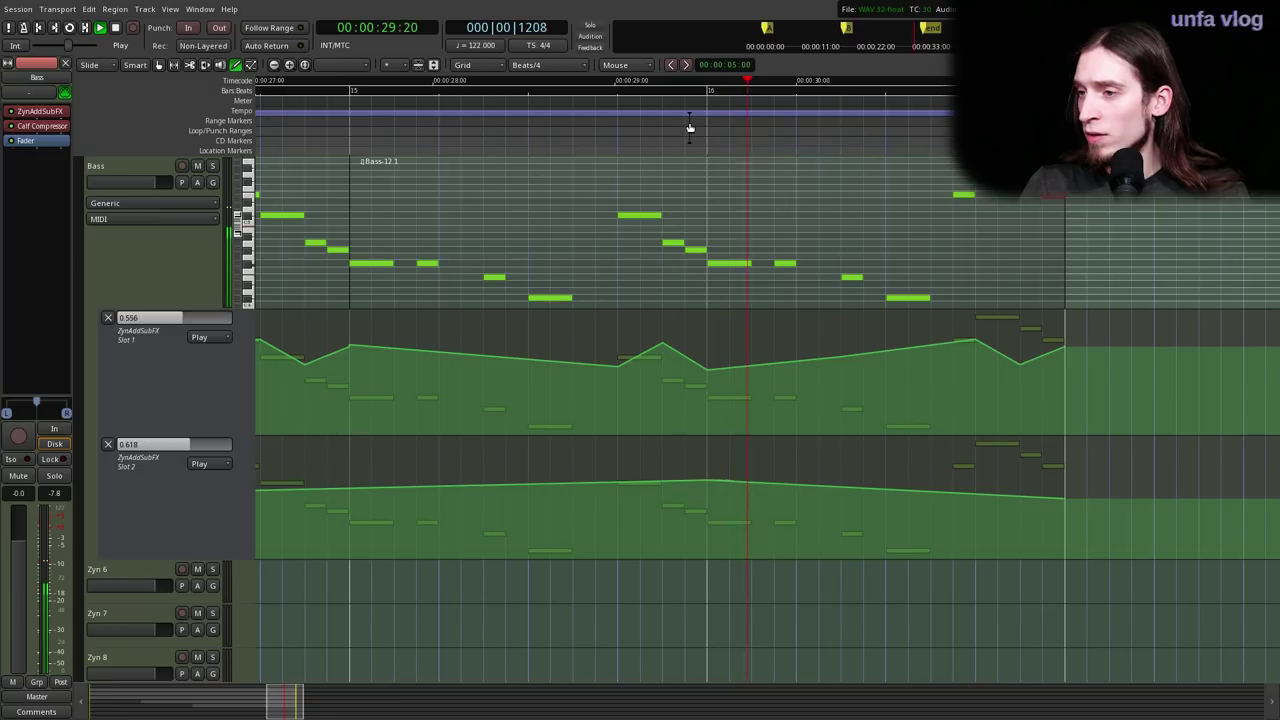
key(space)
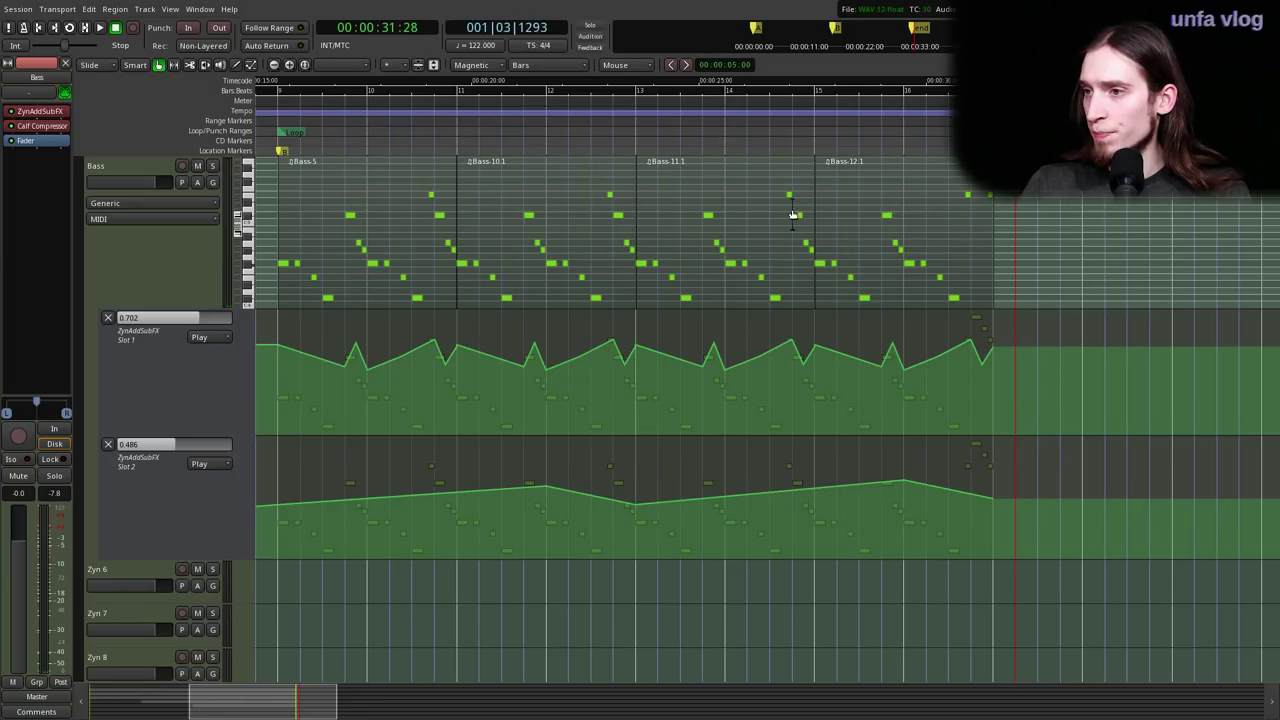
- Reshape the end of the Slot 2 automation to dip just before bar 17 and rise steeply to about 0.85, and listen
drag(850, 116, 728, 114)
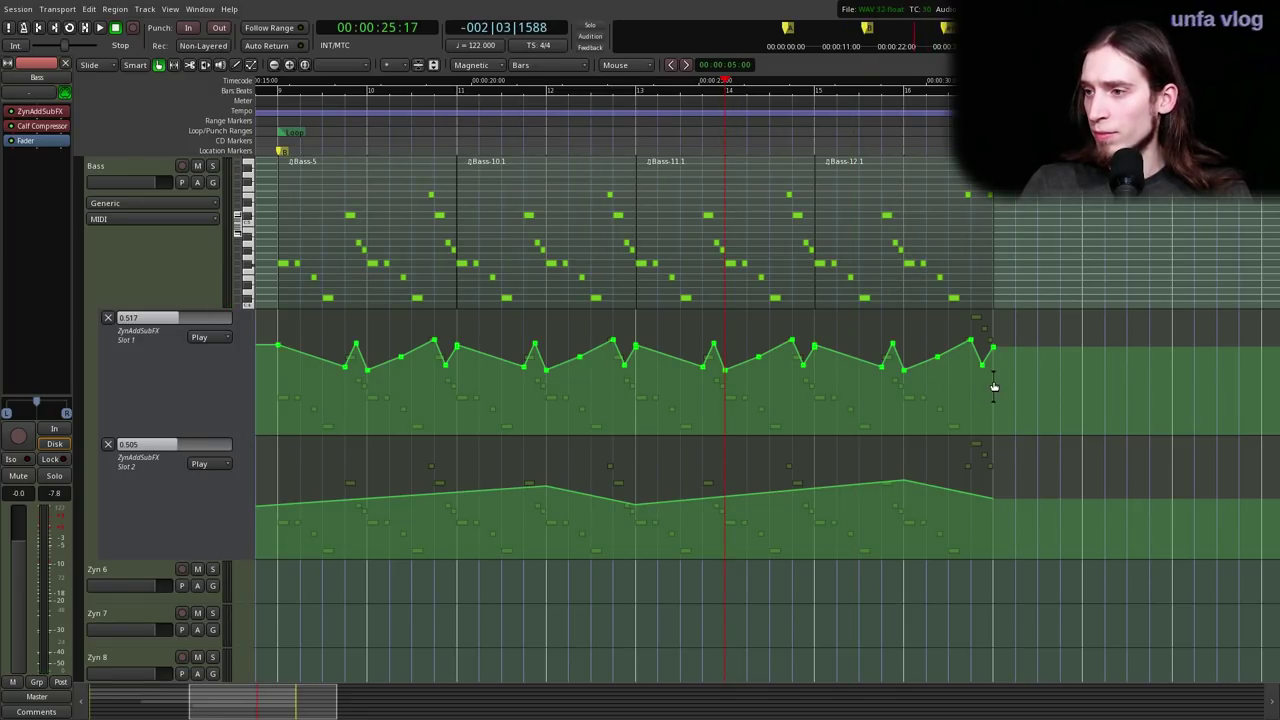
mouse_move(991, 356)
mouse_down()
mouse_move(991, 328)
mouse_move(991, 373)
mouse_move(991, 359)
mouse_up()
key(d)
drag(979, 489, 995, 455)
click(806, 126)
key(space)
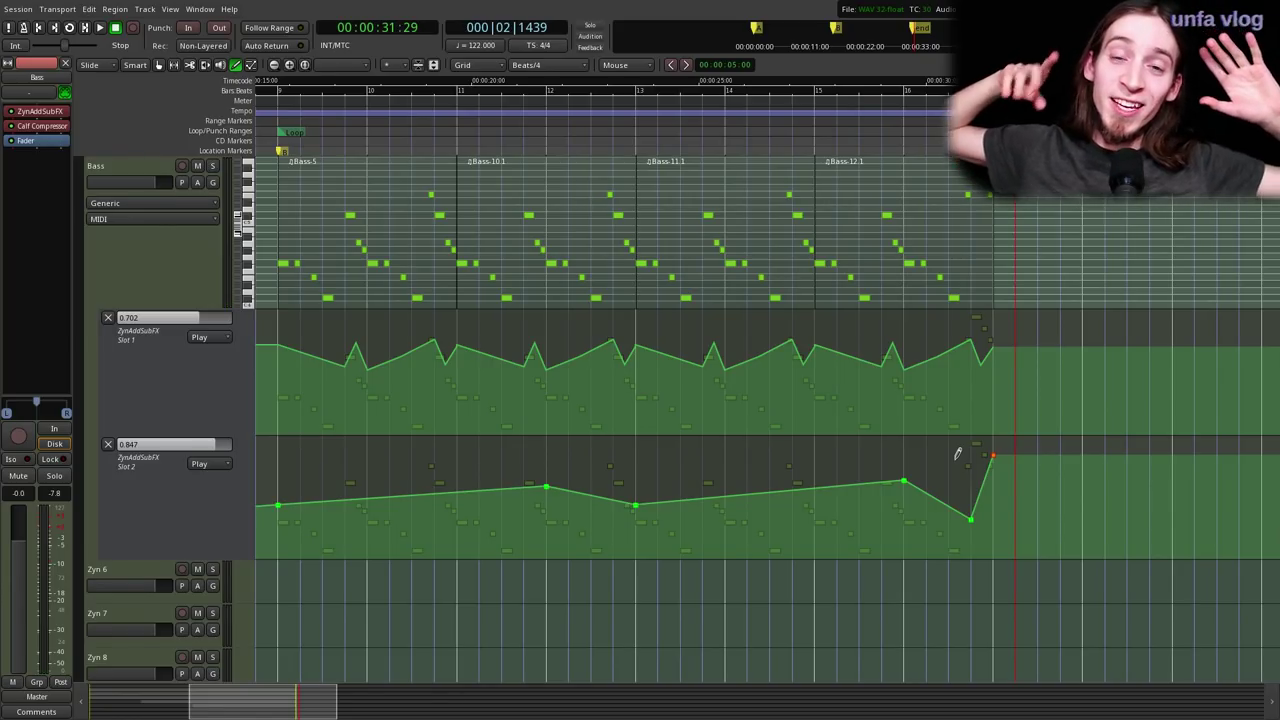
- Play section B from around bar 9 and inspect the start of the Bass automation lanes
scroll(498, 249, down, 2)
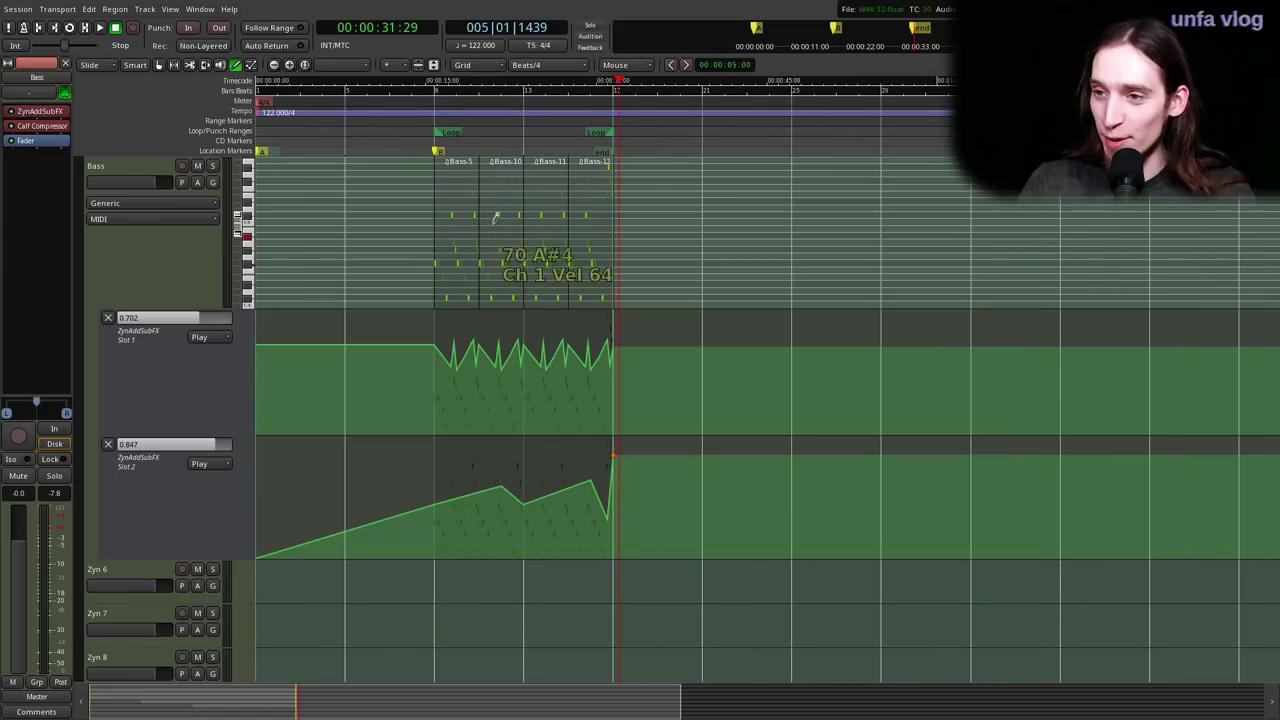
click(427, 106)
key(space)
scroll(500, 331, up, 2)
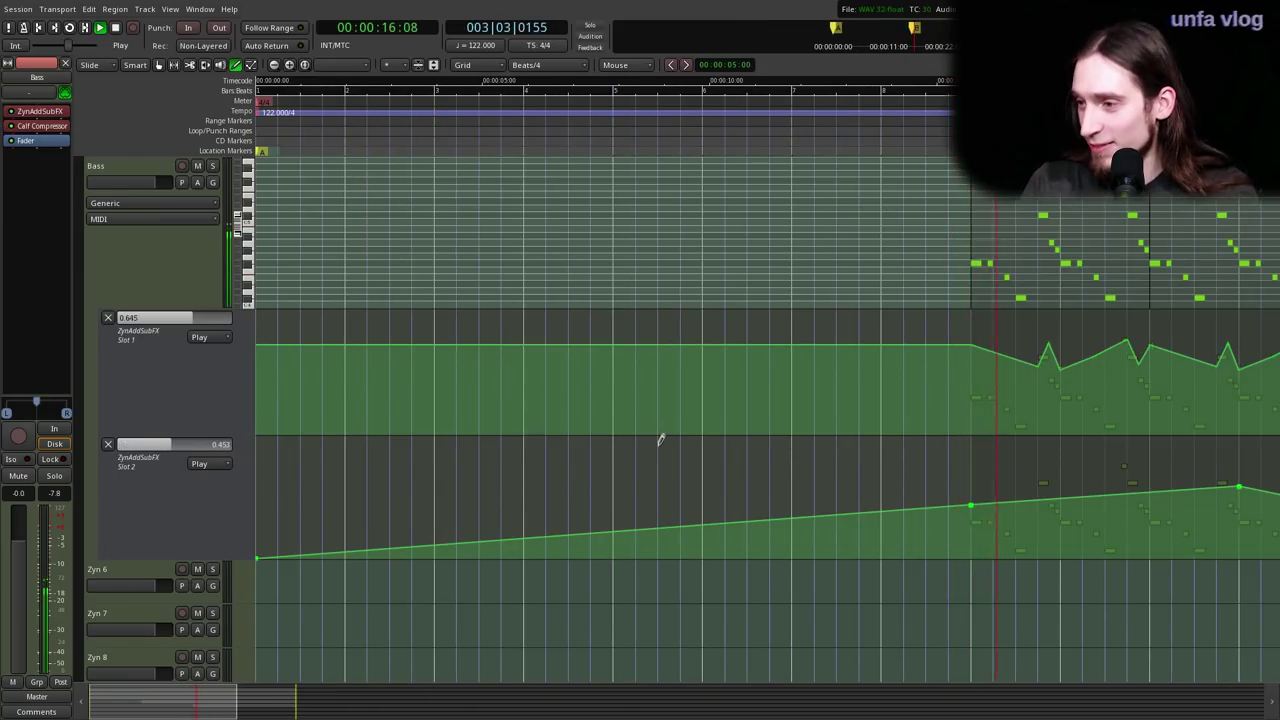
- Stop playback and delete the stray automation point at bar 1 in the Bass track's Slot 2 lane
scroll(660, 440, down, 1)
key(space)
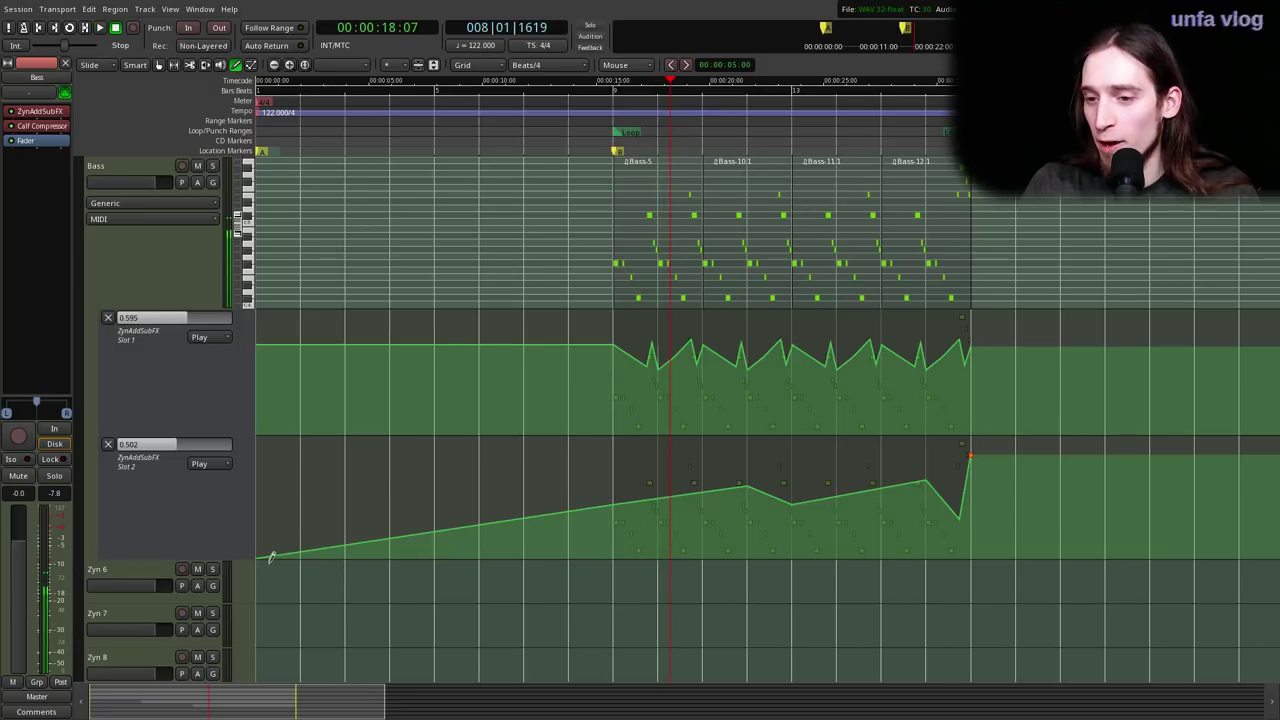
shift+right_click(266, 551)
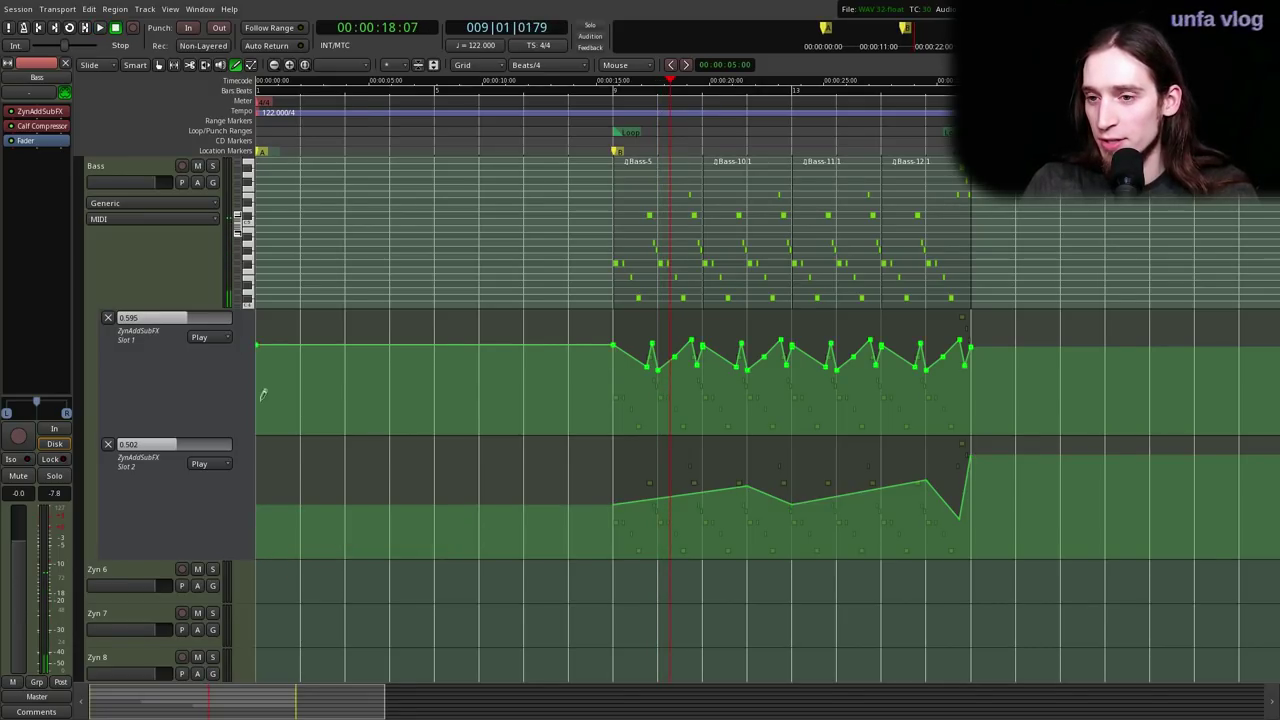
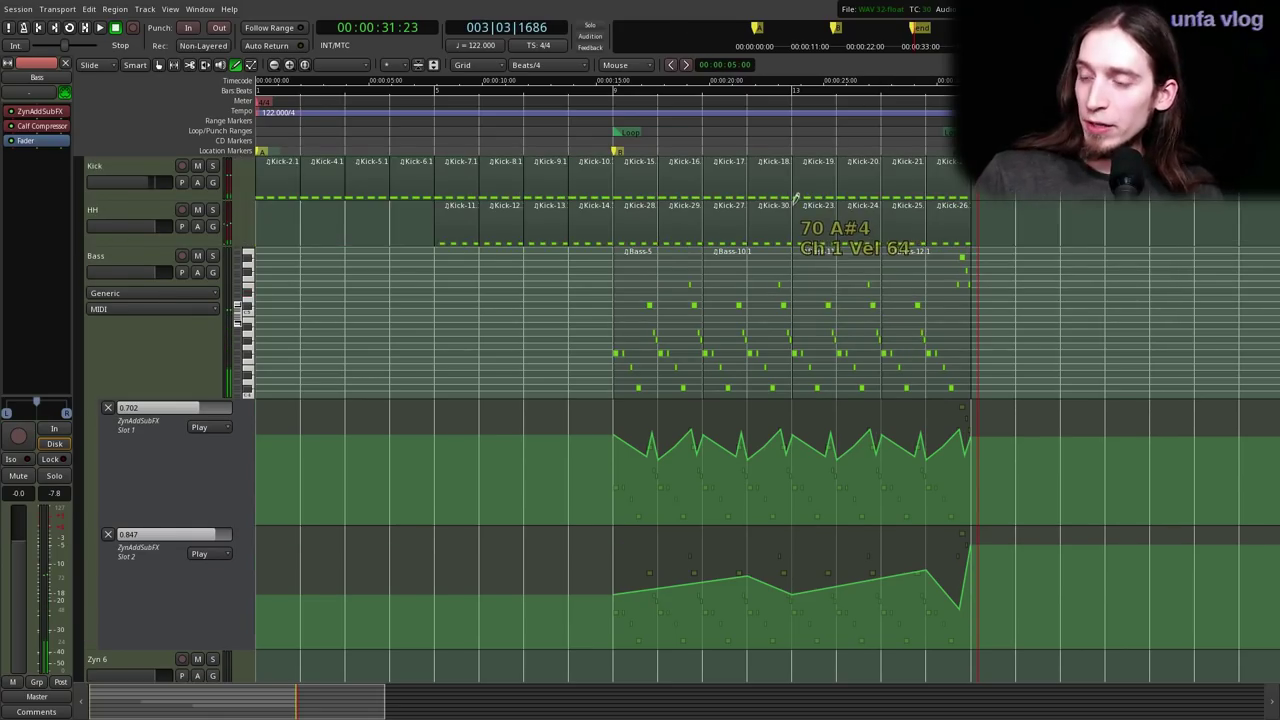
- Add EQ10Q Stereo to the Bass track and place it before the fader, after the Calf Compressor
right_click(31, 147)
mouse_move(60, 150)
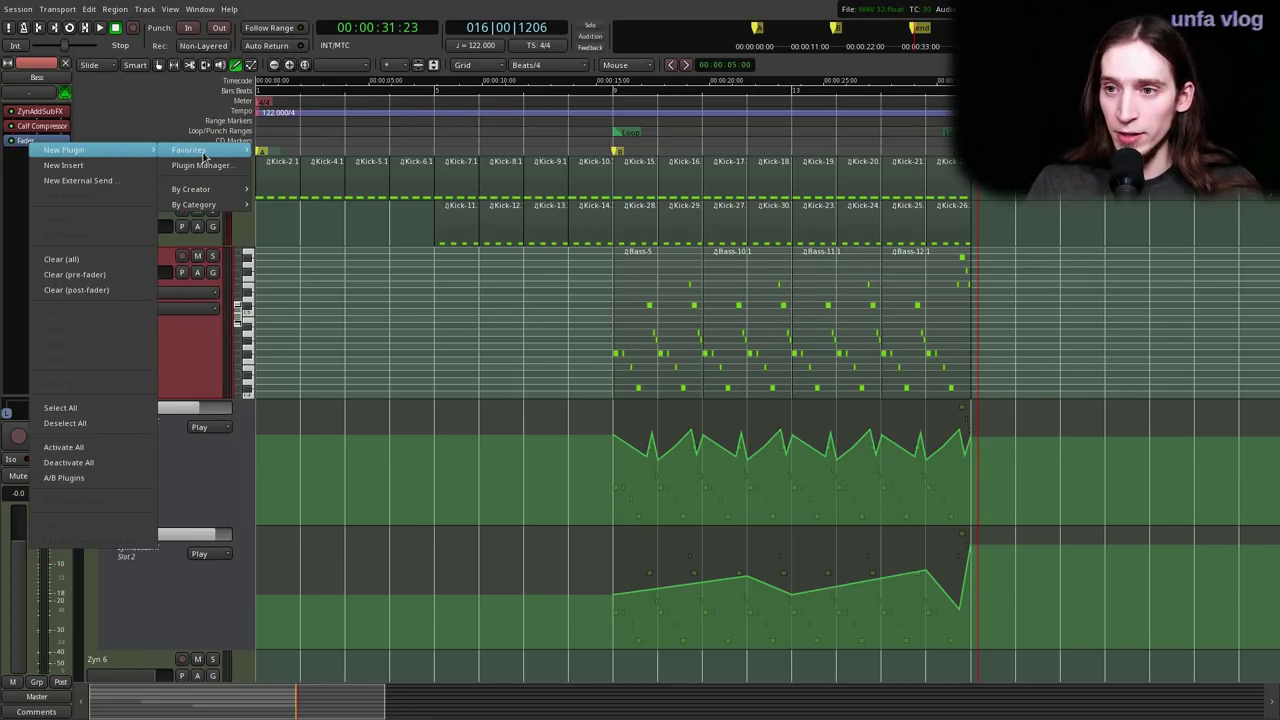
mouse_move(204, 153)
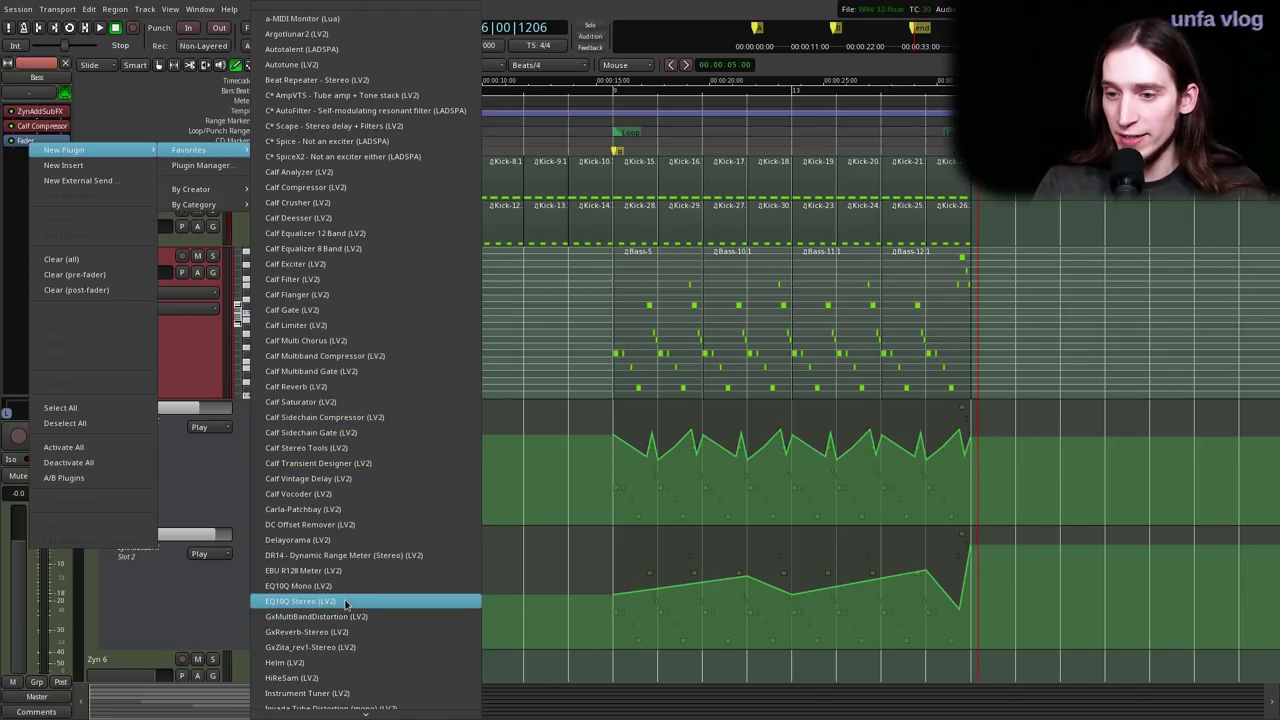
click(300, 601)
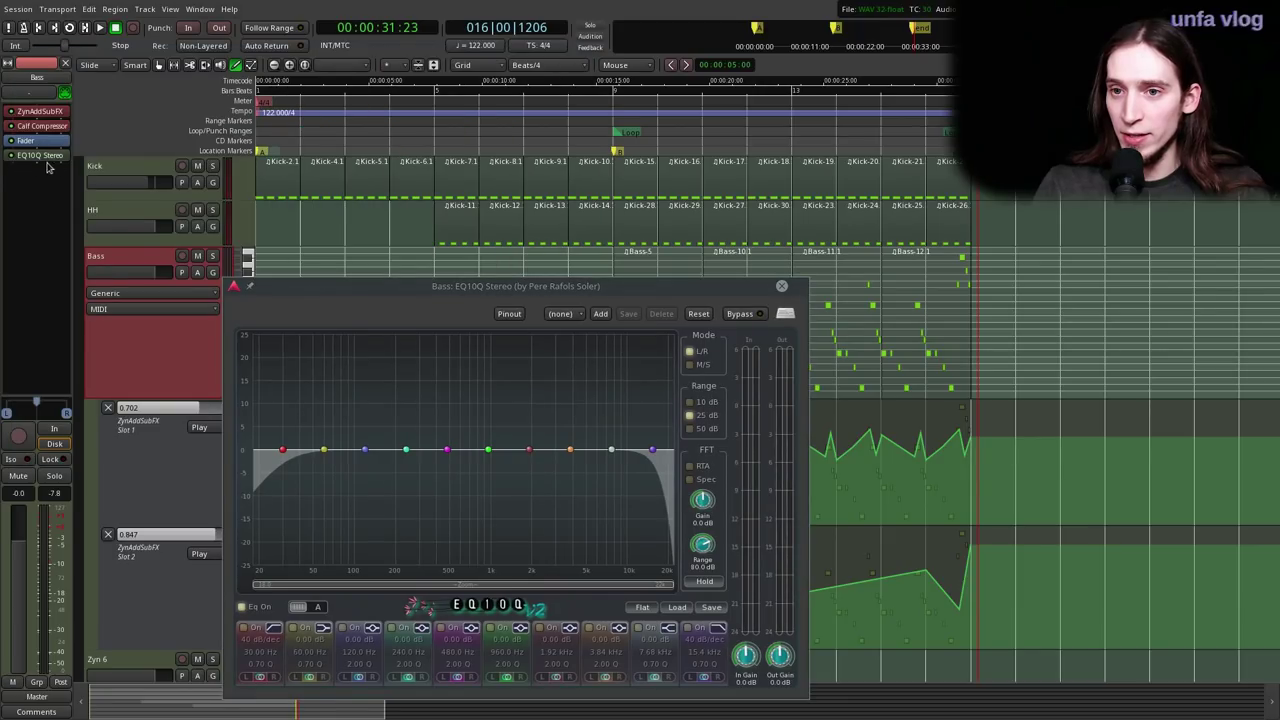
double_click(42, 155)
drag(45, 145, 40, 160)
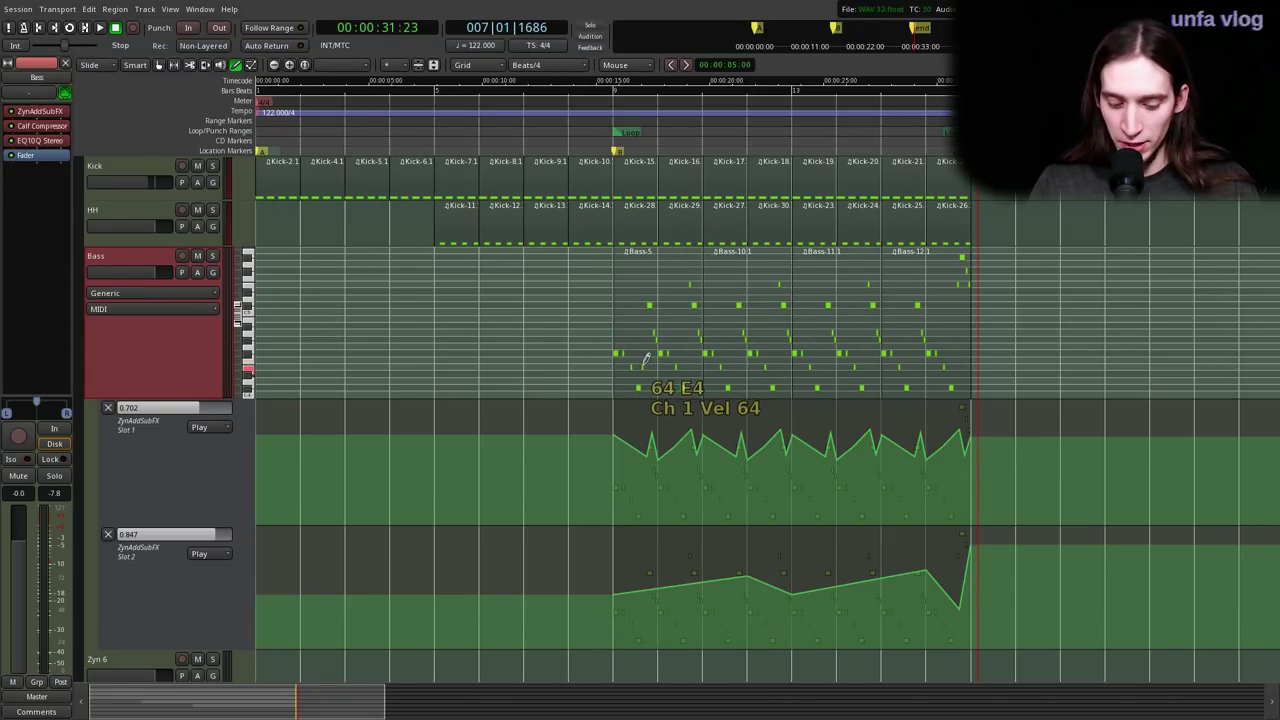
- Cut the Bass highs by 6.50 dB with the EQ10Q high shelf at 1.60 kHz, checking the live spectrum and spectrogram
key(space)
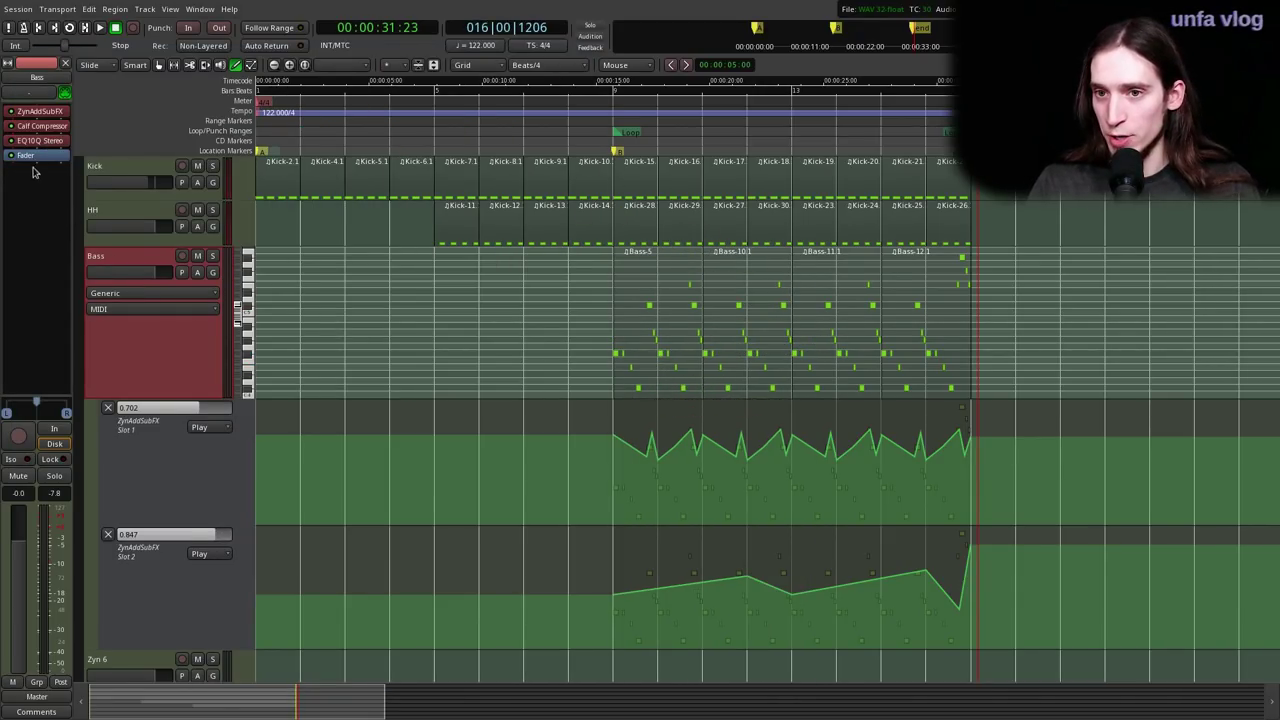
double_click(40, 141)
drag(611, 449, 516, 480)
click(690, 466)
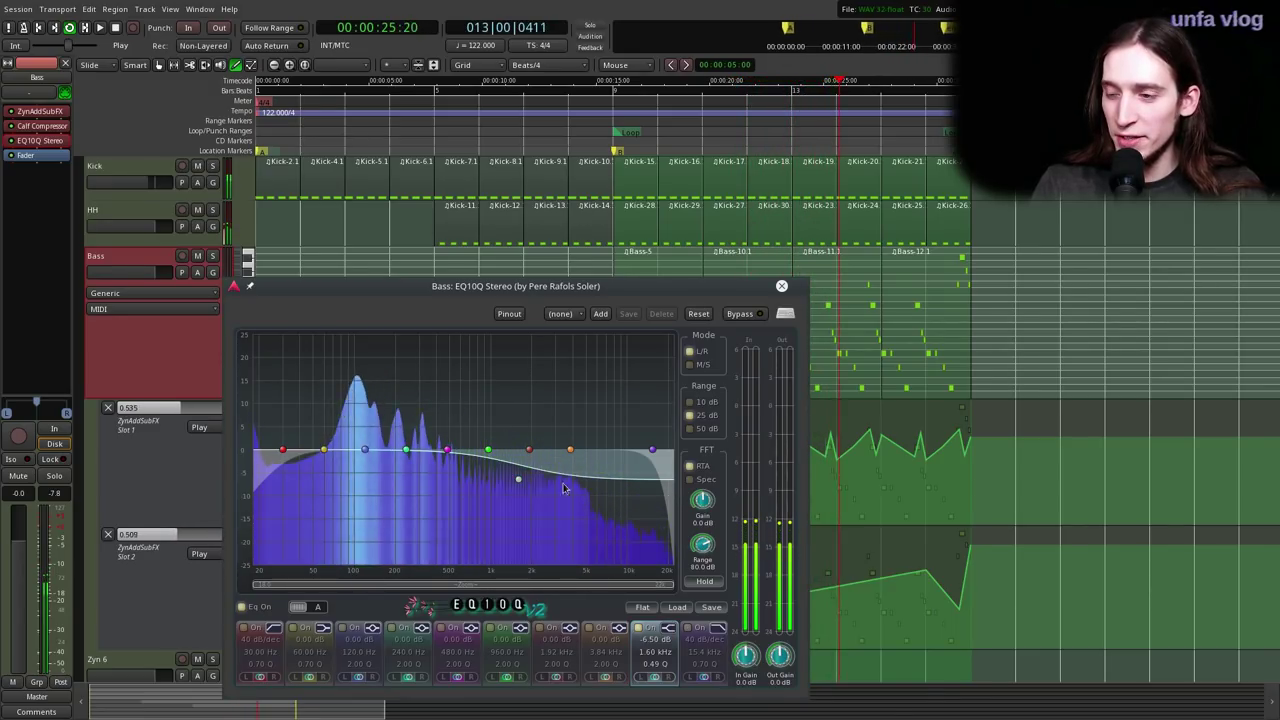
click(690, 479)
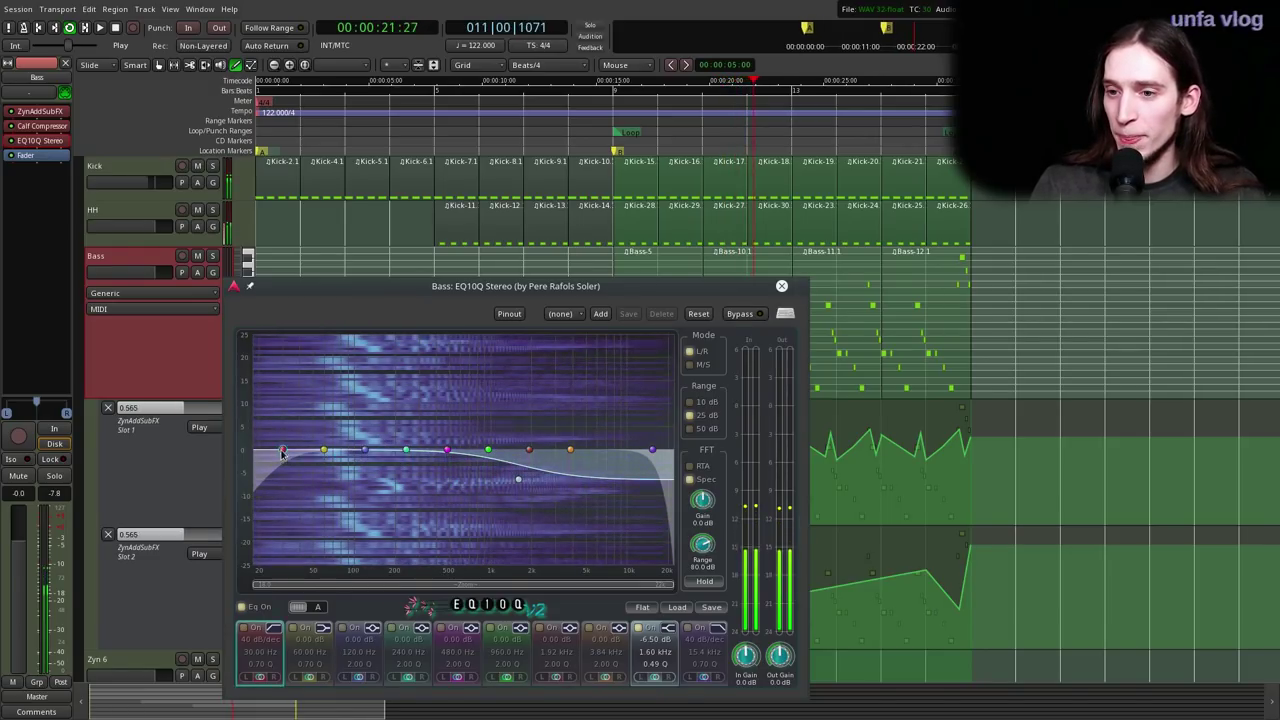
click(781, 288)
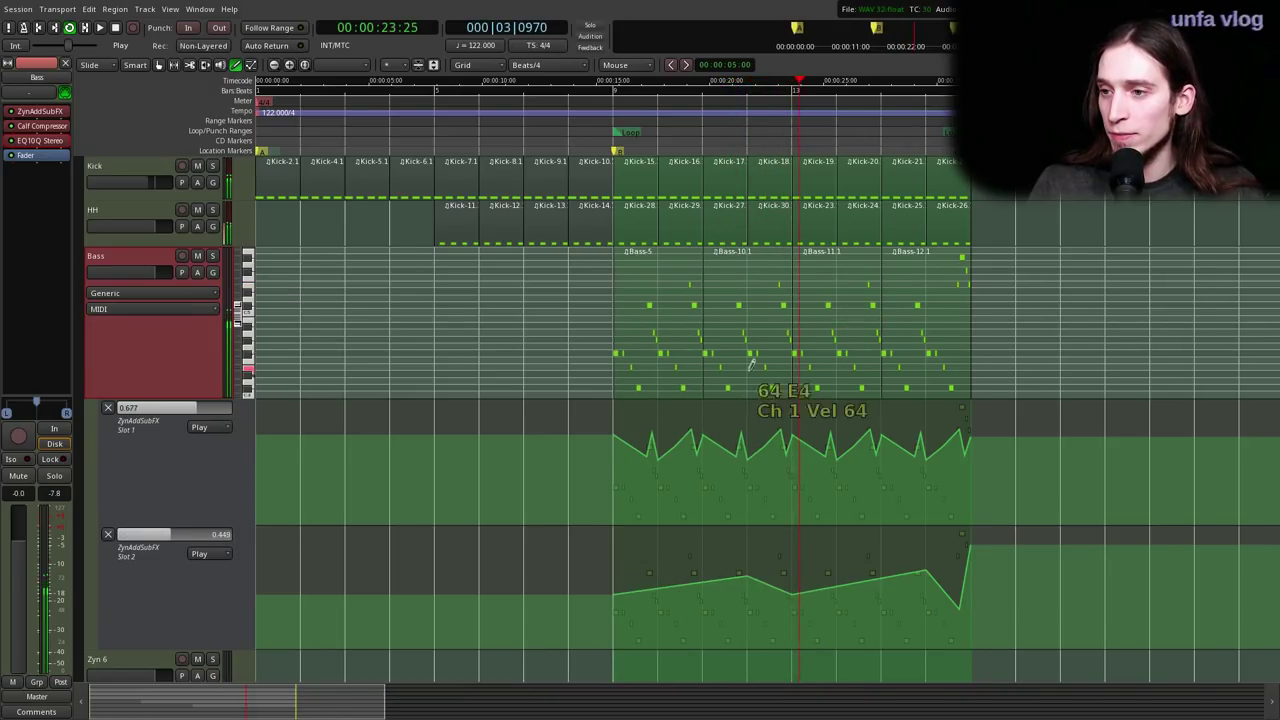
- Stop playback and reduce the height of the Bass track's Slot 1 and Slot 2 automation lanes
key(space)
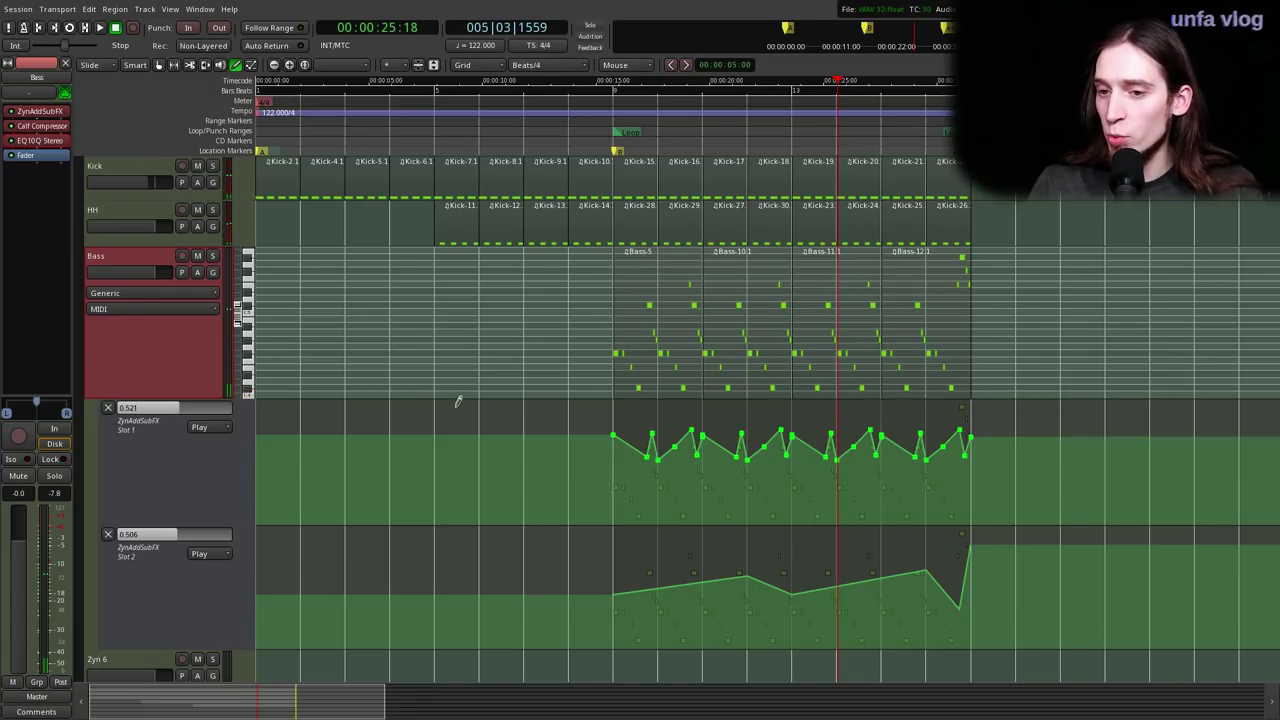
drag(169, 509, 162, 442)
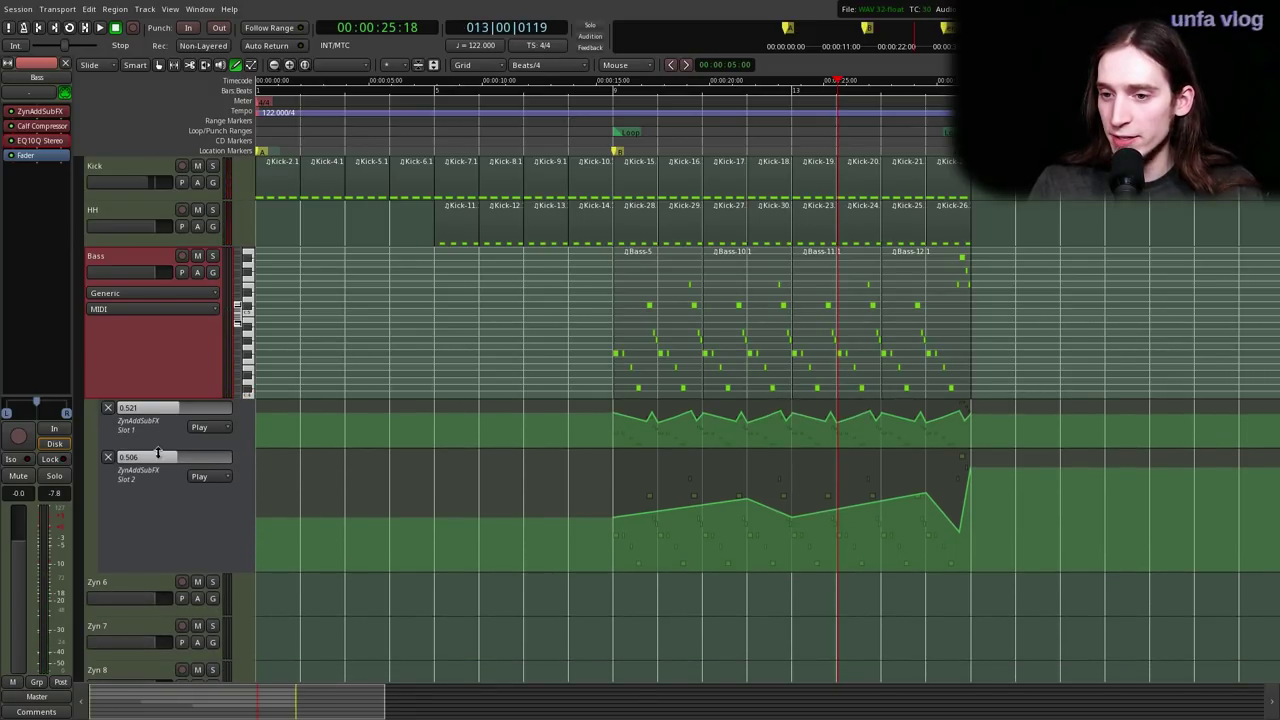
drag(152, 567, 155, 485)
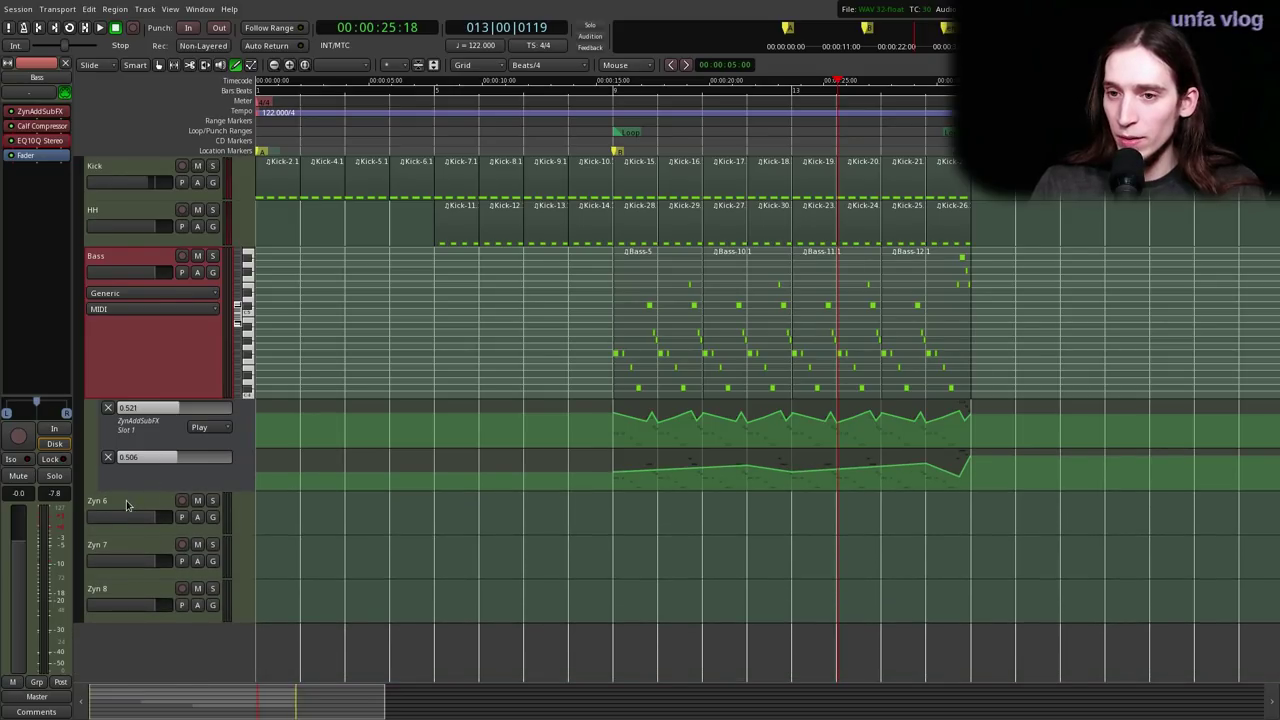
- Rename the Zyn 6 track to HH 2 and move it between the HH and Bass tracks
double_click(126, 502)
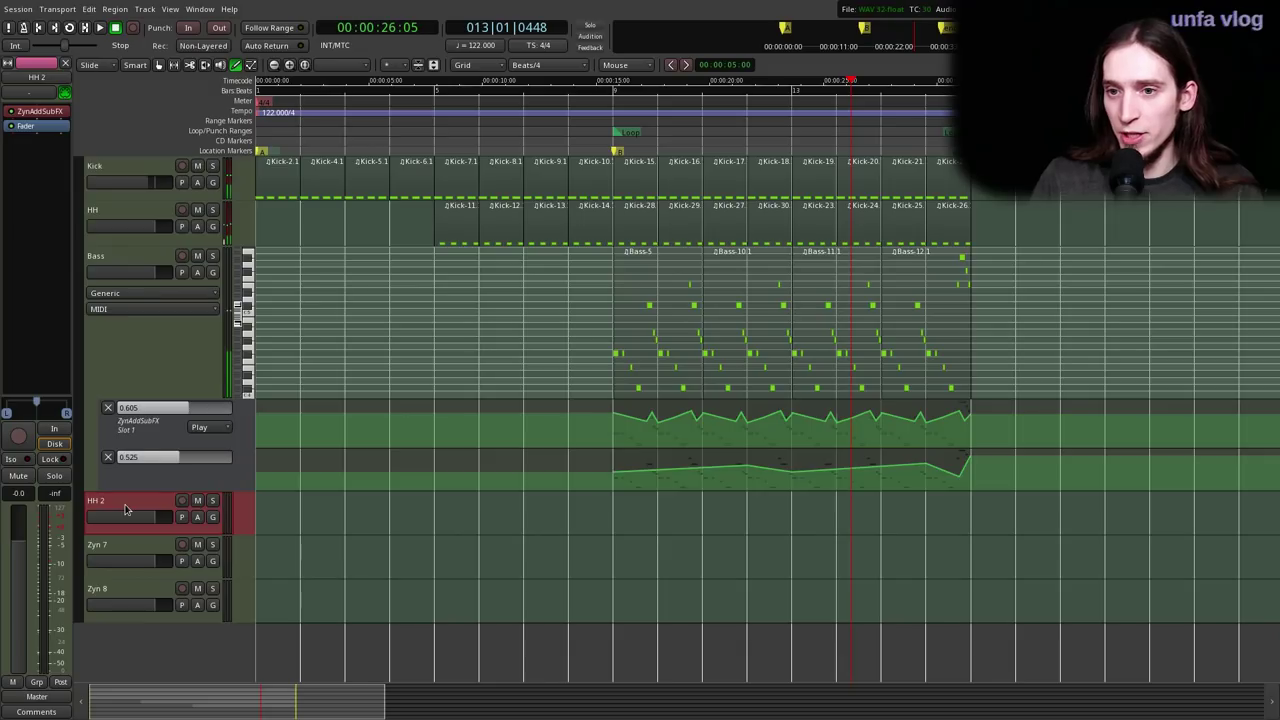
key(ctrl+Up)
key(ctrl+Up)
key(ctrl+Up)
key(ctrl+Down)
key(ctrl+Down)
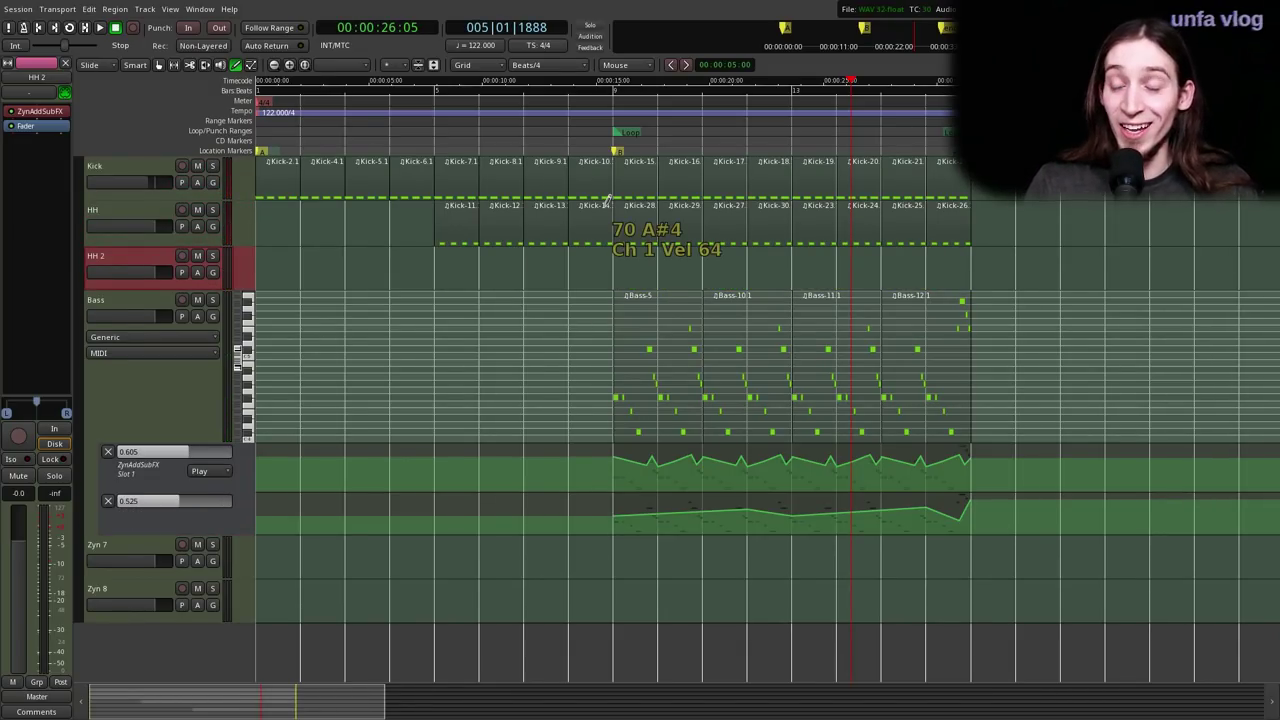
- Enlarge the HH 2 track to show its note grid and play from just before bar 9
scroll(618, 217, up, 2)
key(p)
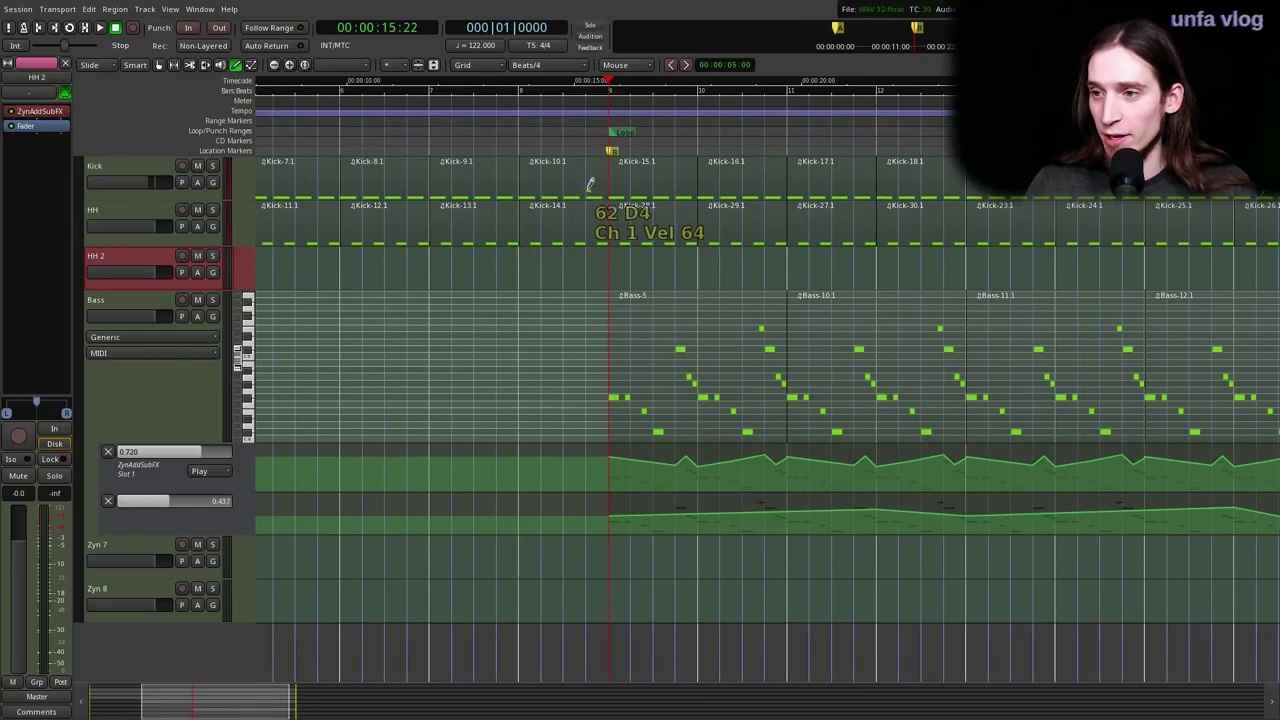
click(568, 126)
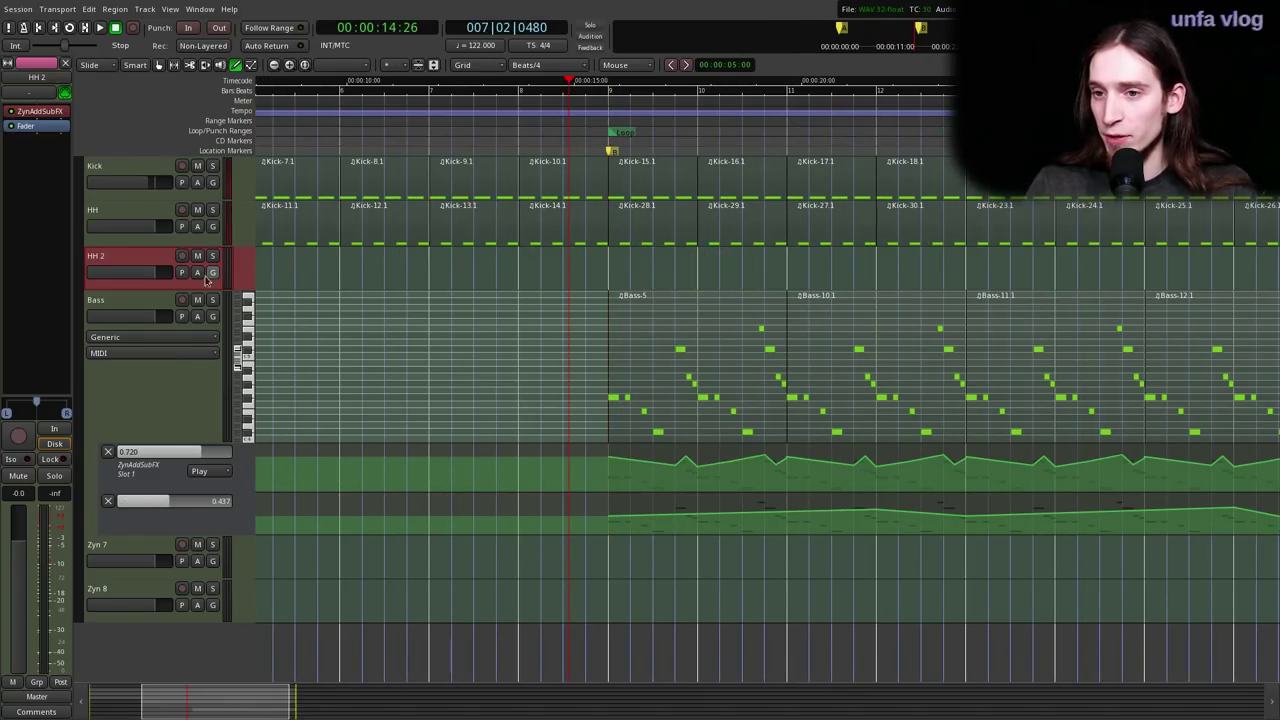
drag(170, 279, 170, 369)
scroll(691, 157, up, 1)
key(space)
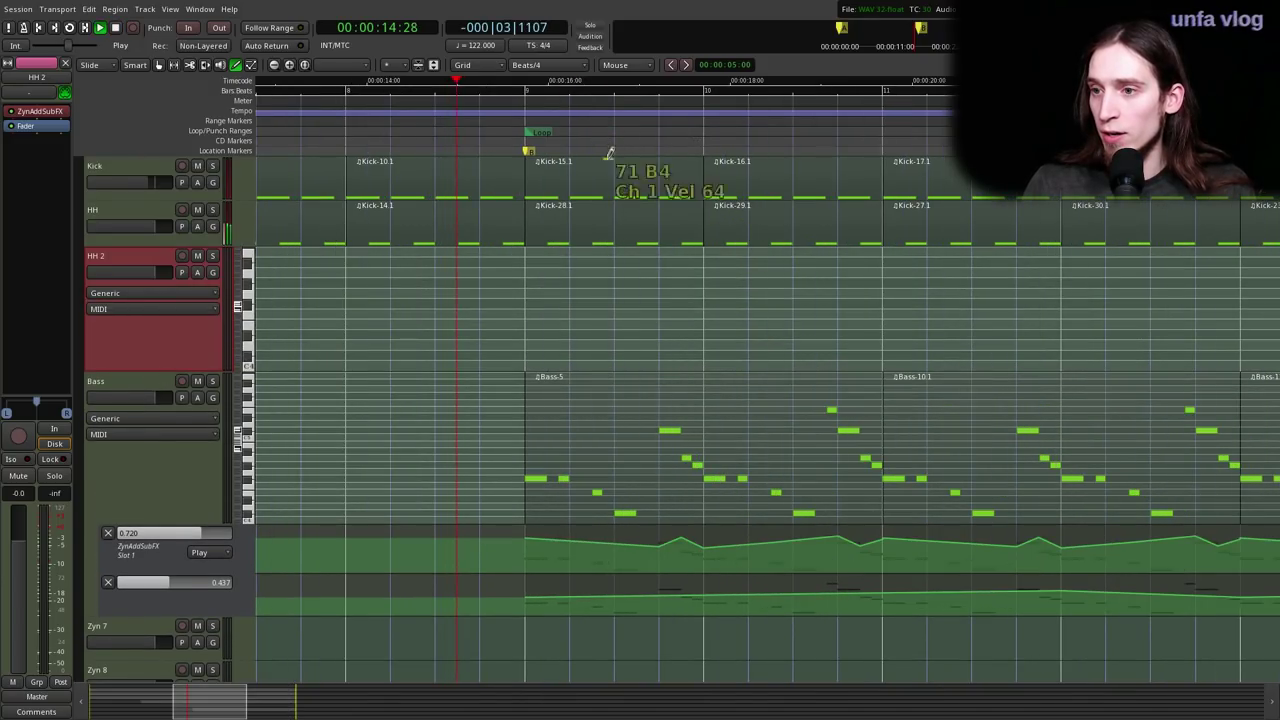
- Solo the Kick and HH tracks and loop playback over the first Bass region, covering bars 9 and 10
scroll(749, 340, up, 1)
click(212, 166)
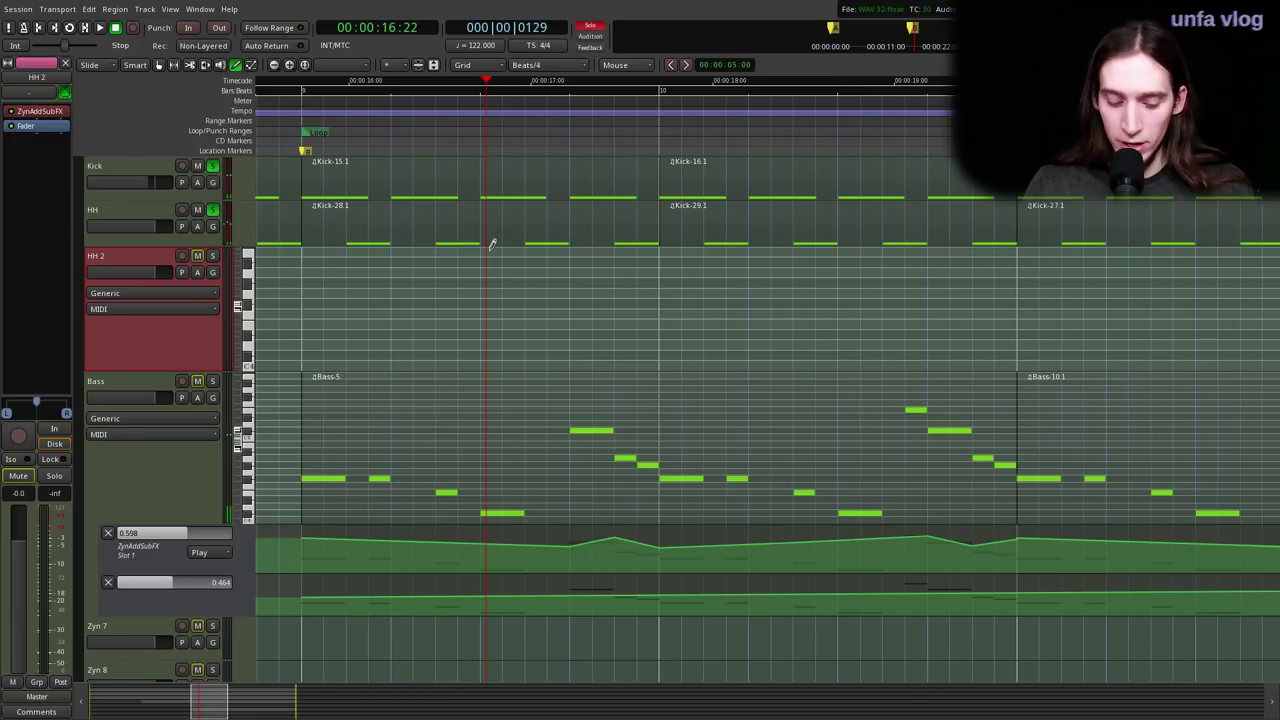
key(g)
click(630, 402)
scroll(634, 403, down, 3)
drag(496, 408, 571, 401)
key(l)
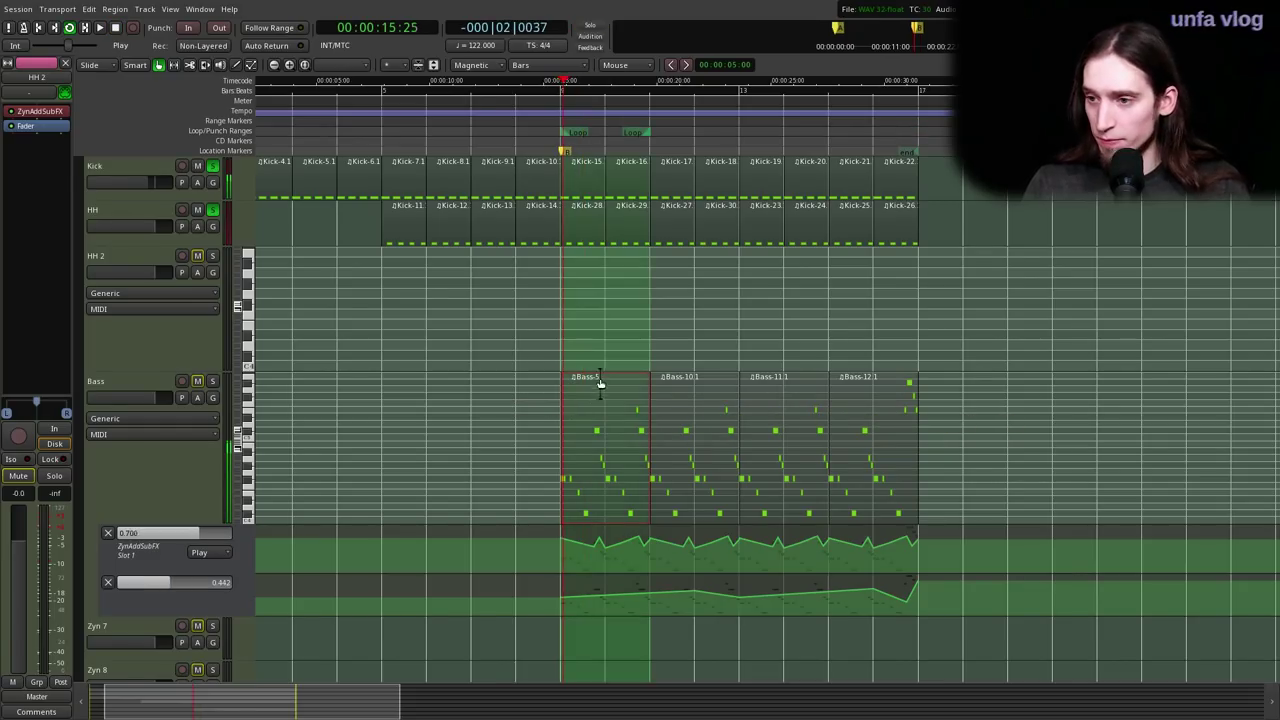
- Turn off solo on the Kick and HH tracks to hear the full loop
scroll(605, 296, up, 2)
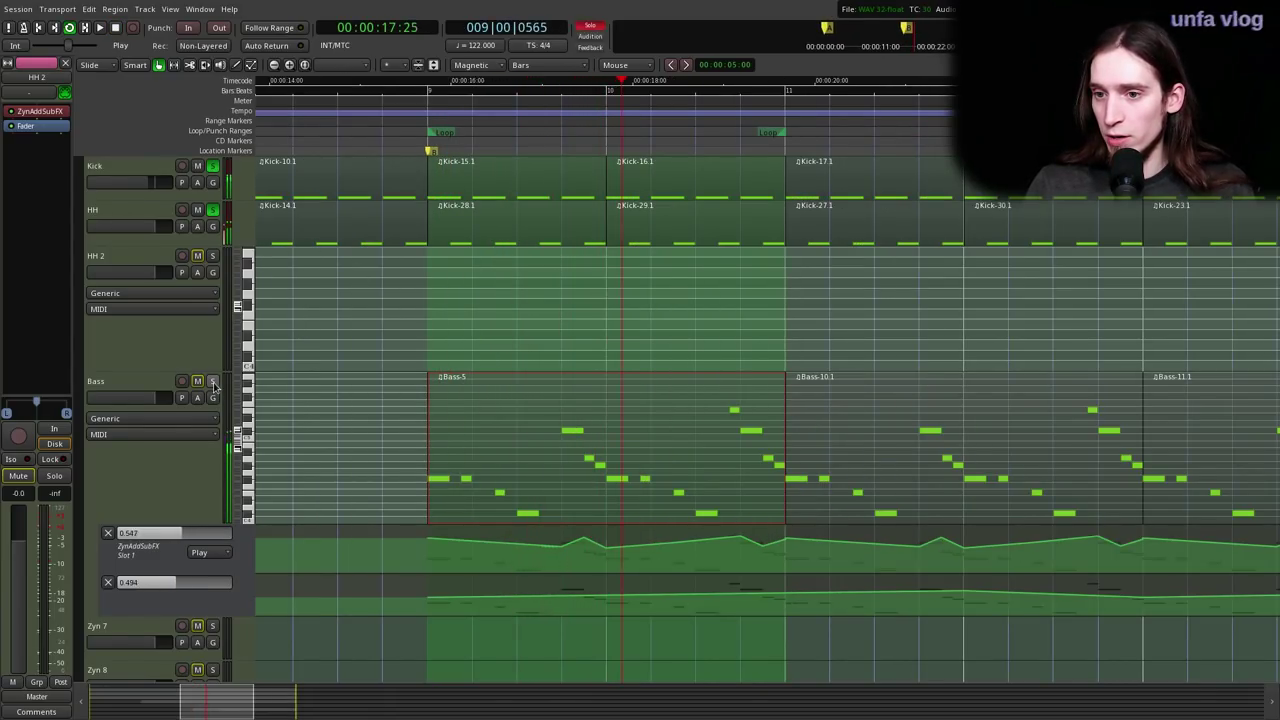
click(212, 211)
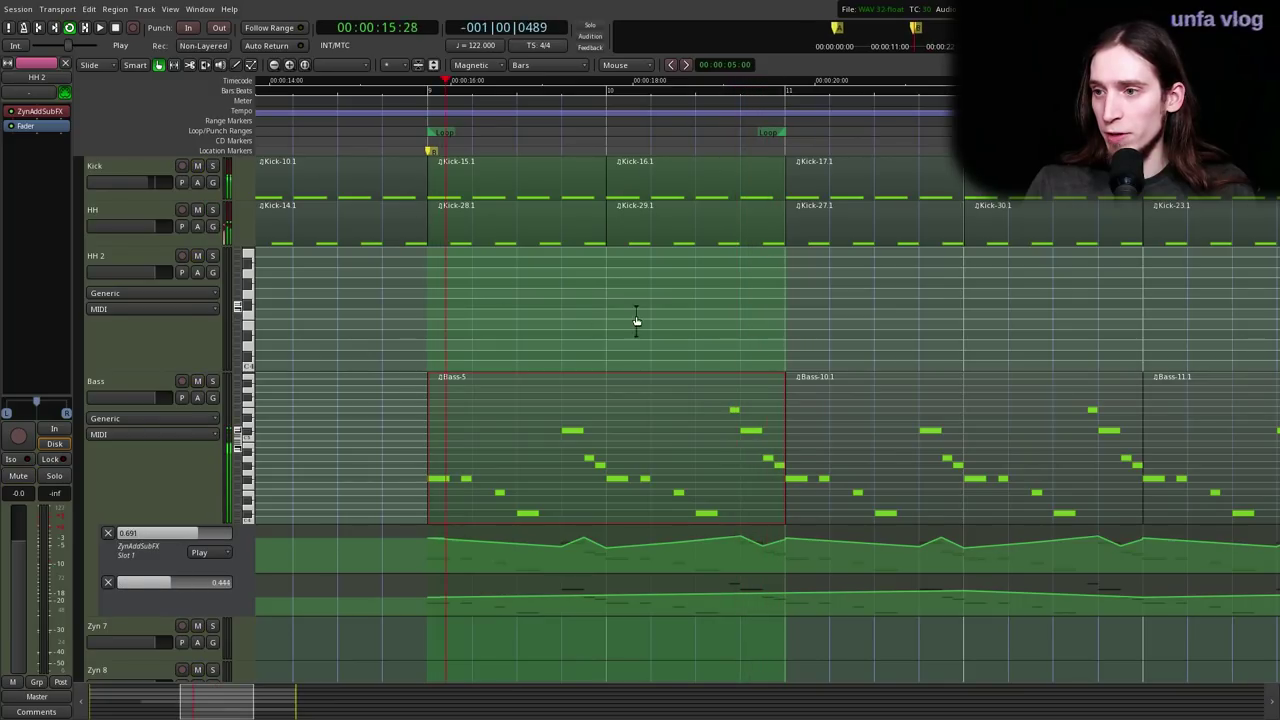
click(212, 256)
click(211, 258)
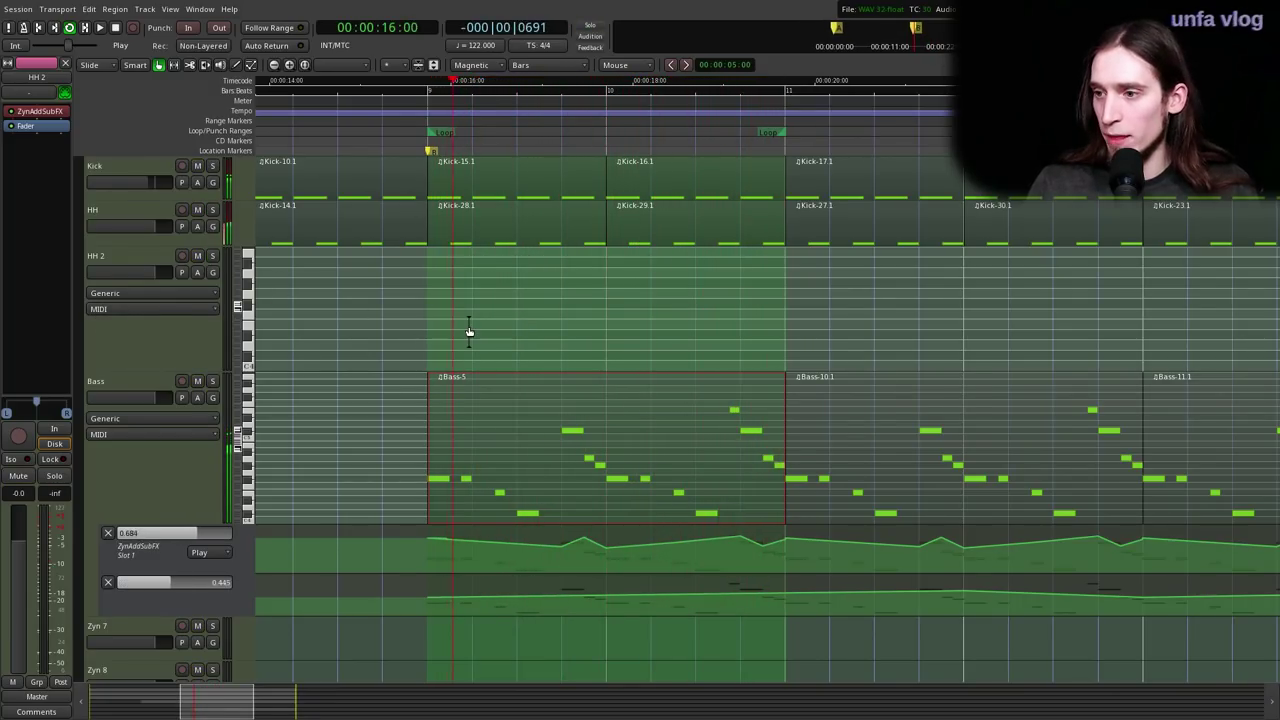
- Draw a MIDI region on HH 2 spanning bars 9 and 10, and restart playback from just before bar 9
key(e)
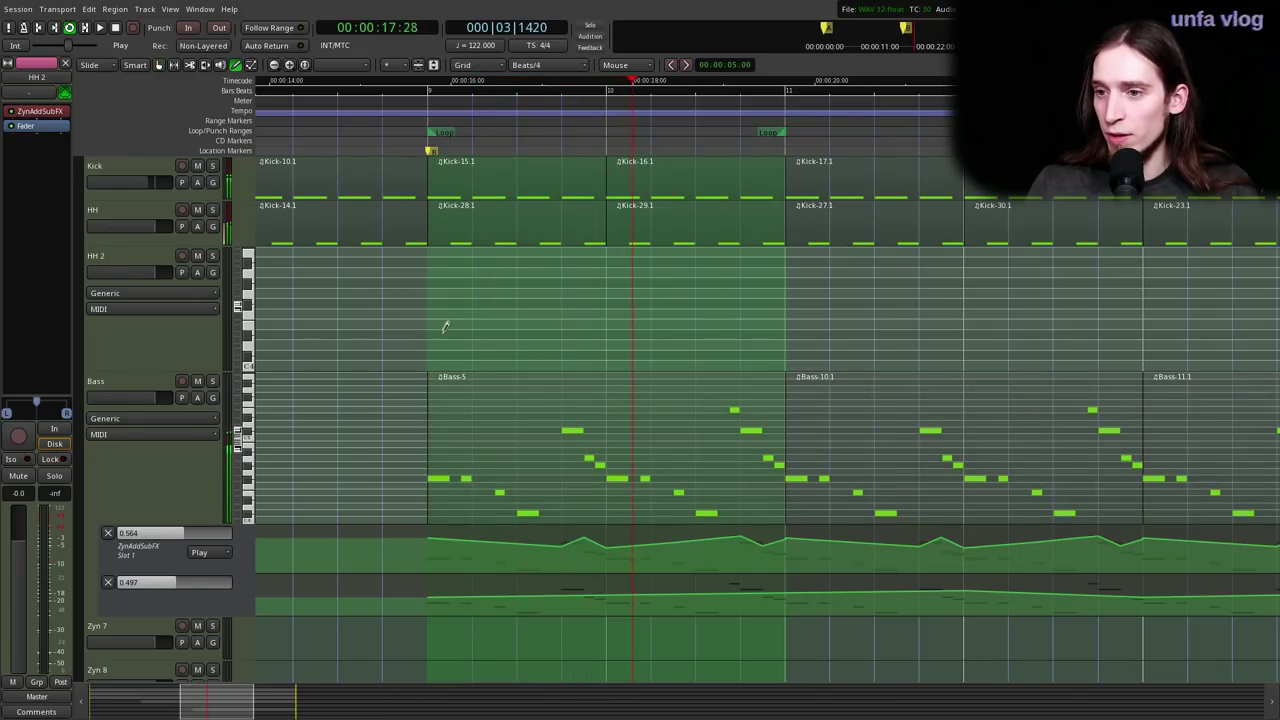
drag(428, 320, 790, 303)
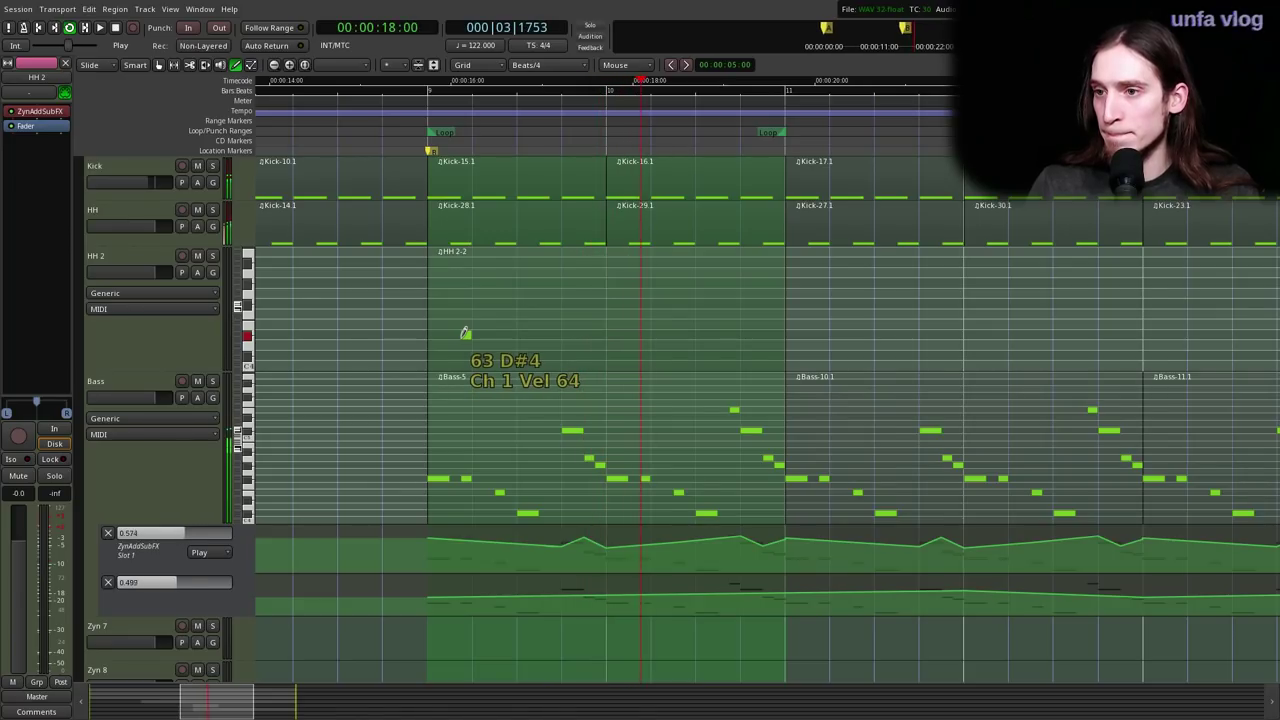
click(533, 262)
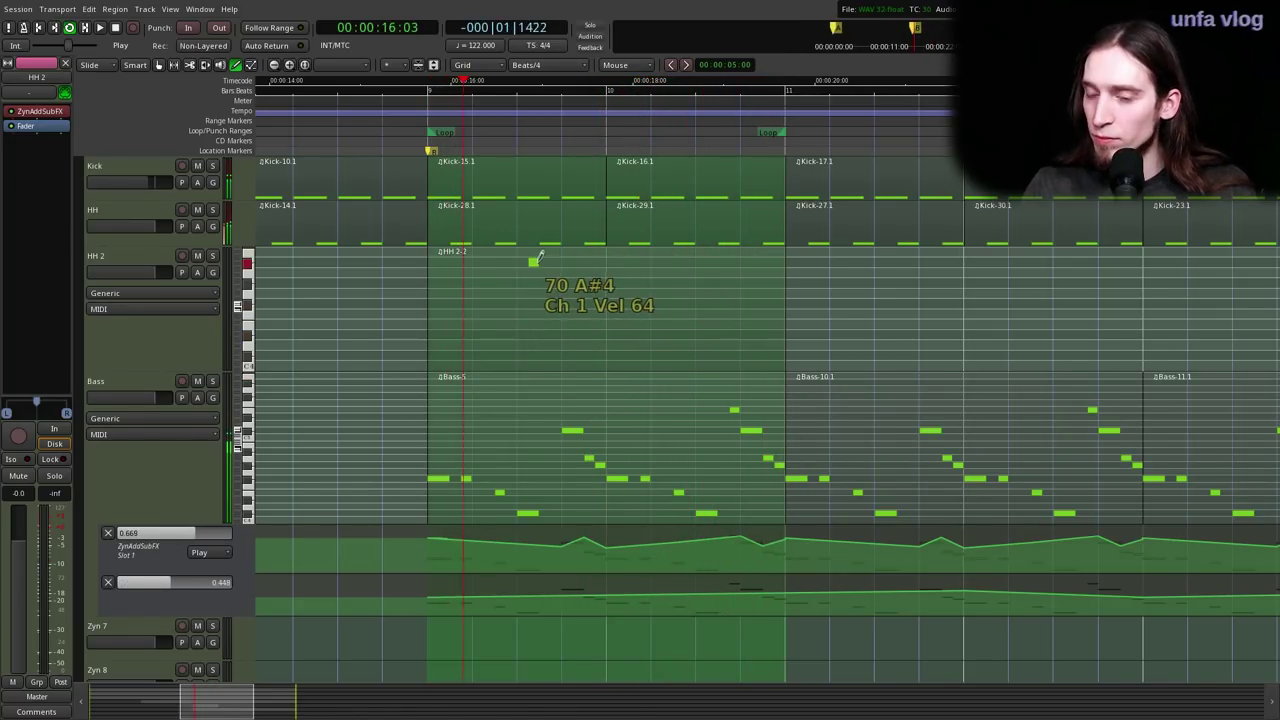
key(space)
click(432, 151)
key(space)
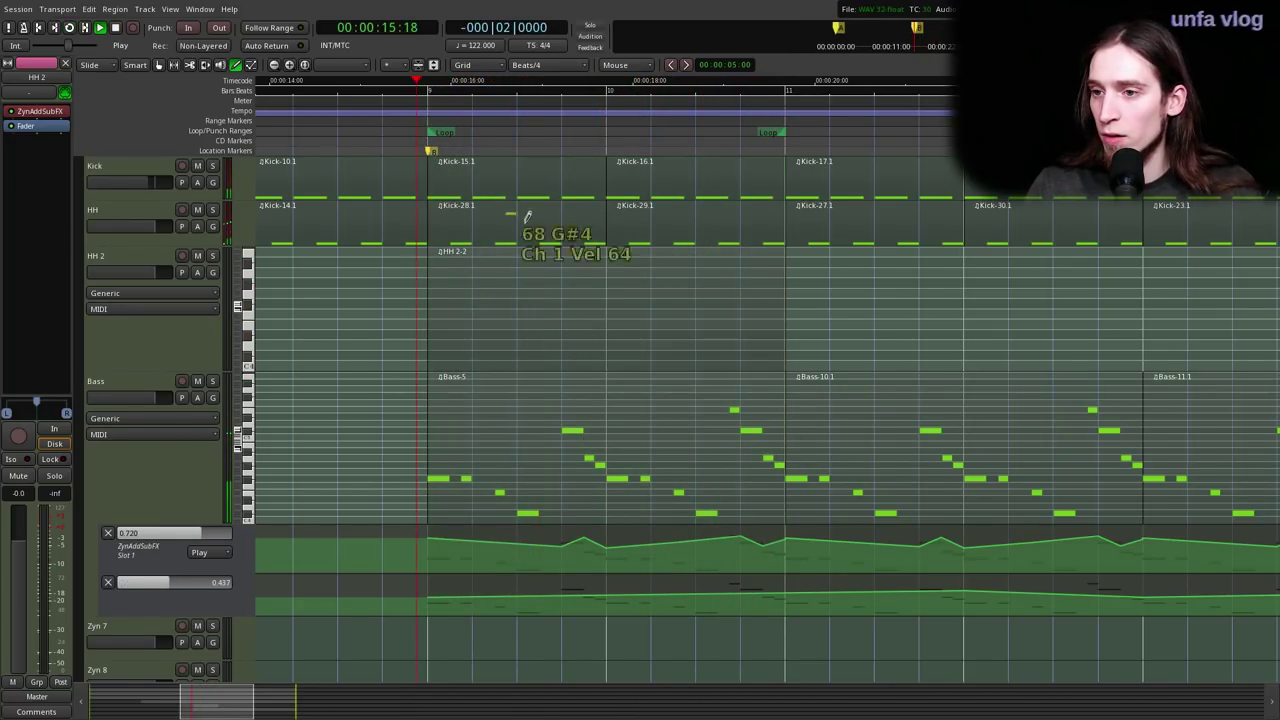
- Add a short F#4 note on the first offbeat of bar 9 in the HH 2 region and audition it
click(455, 307)
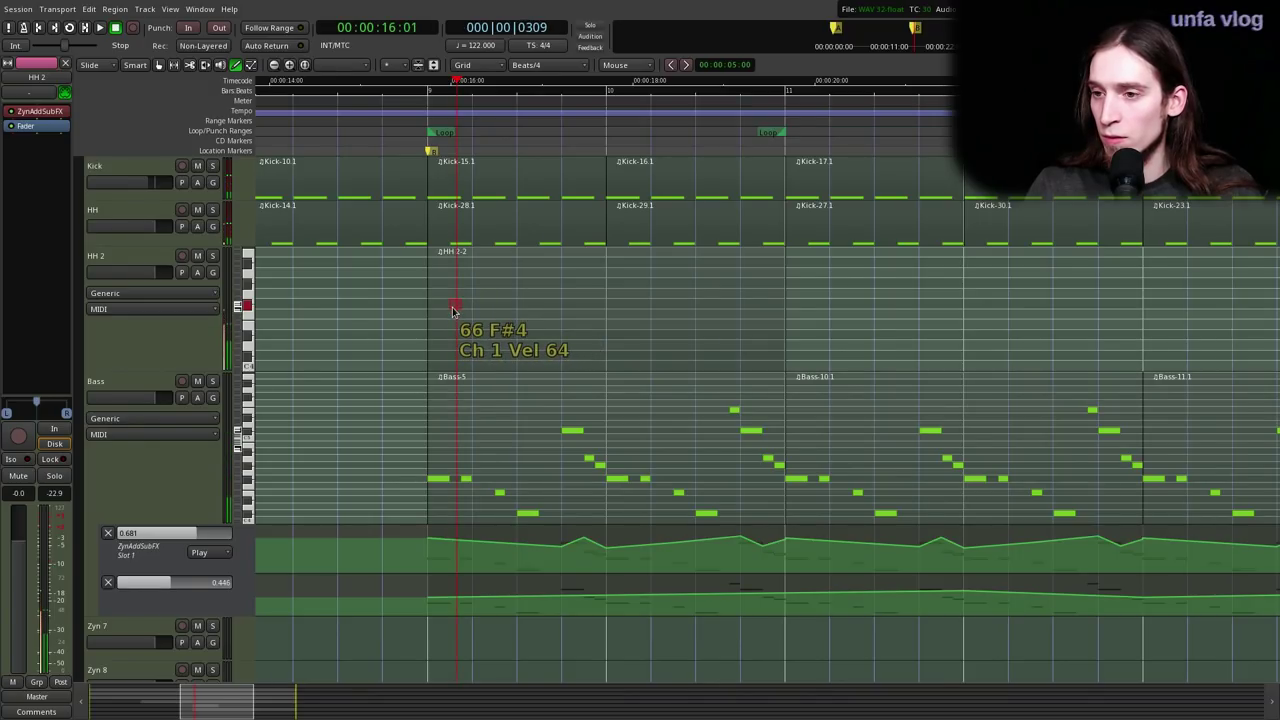
click(402, 121)
key(space)
key(space)
key(space)
click(421, 130)
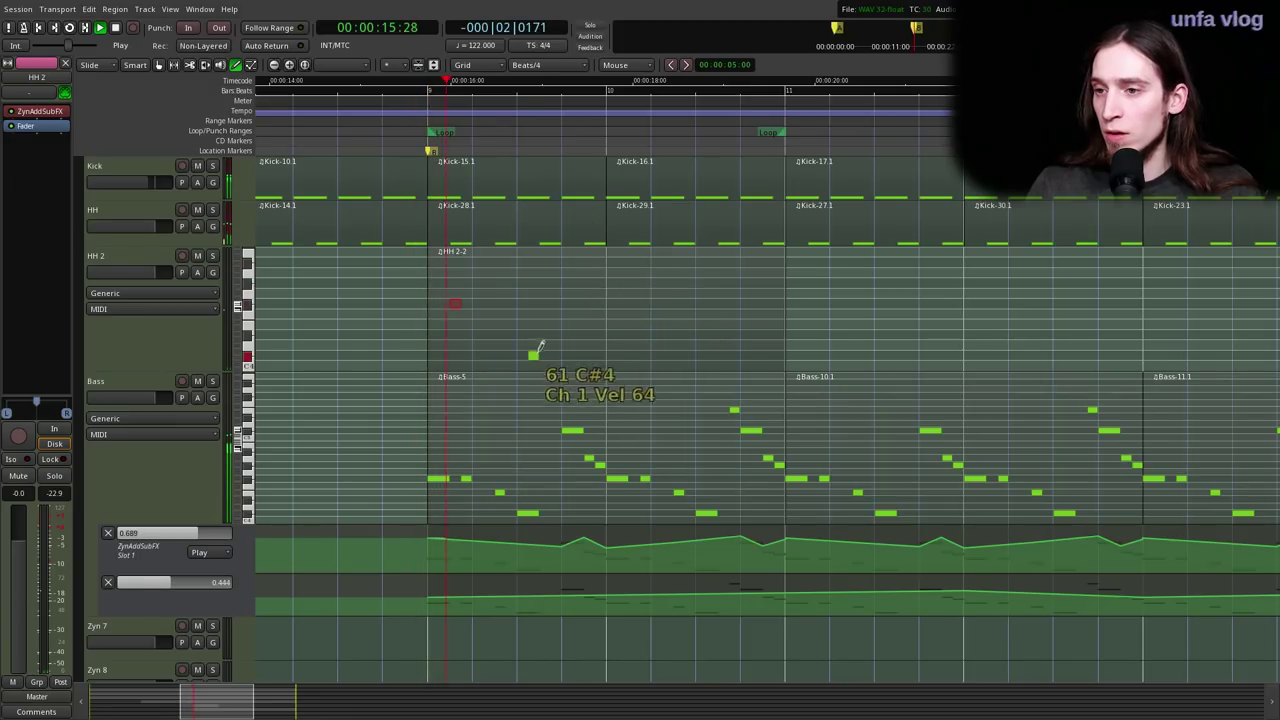
- Add short HH 2 notes in bar 9: an F#4 just after beat 3 and a G#4 just after beat 4
click(533, 303)
key(space)
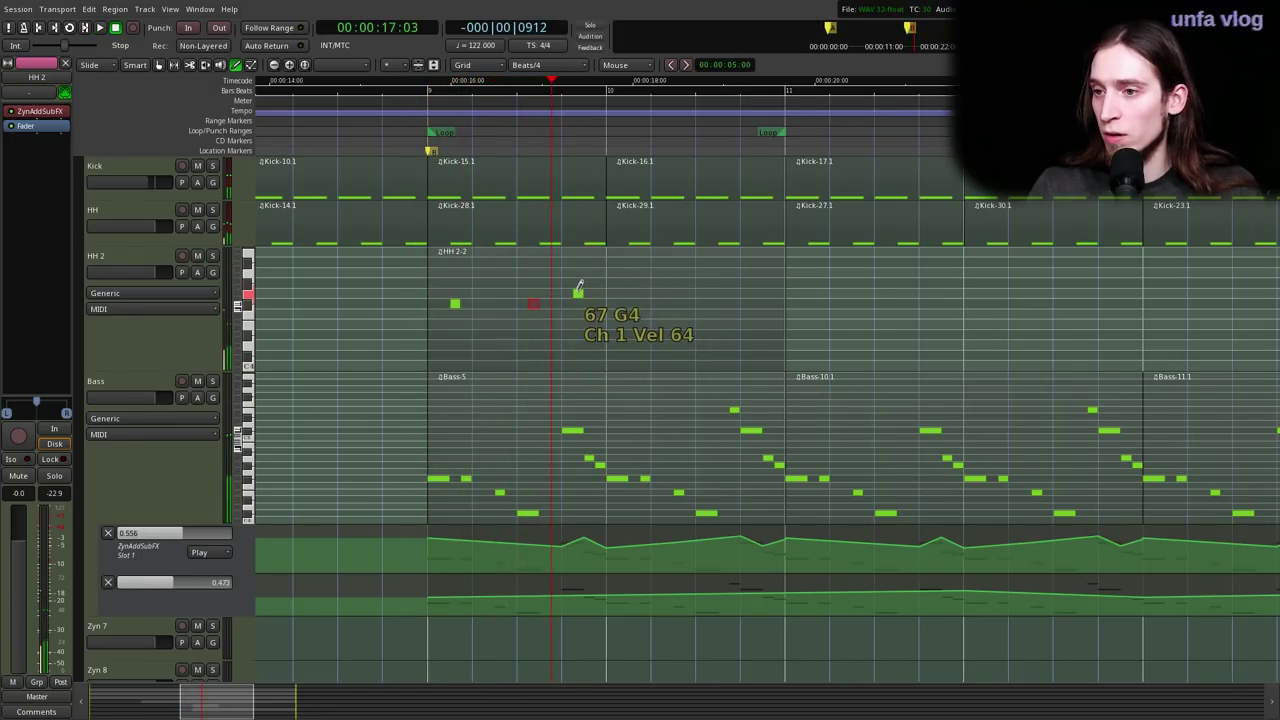
click(578, 288)
right_click(578, 297)
click(580, 299)
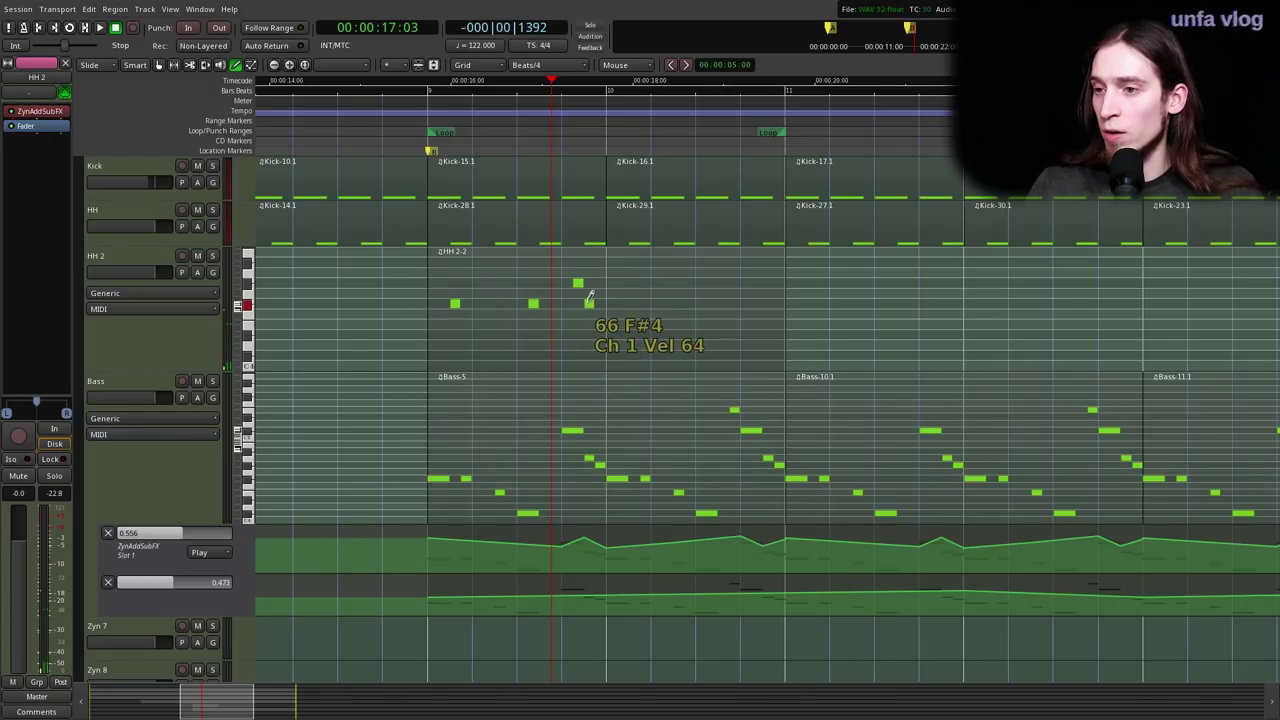
- Draw a lower note at the end of bar 9 on the HH 2 track and play it back
click(599, 323)
click(422, 136)
key(space)
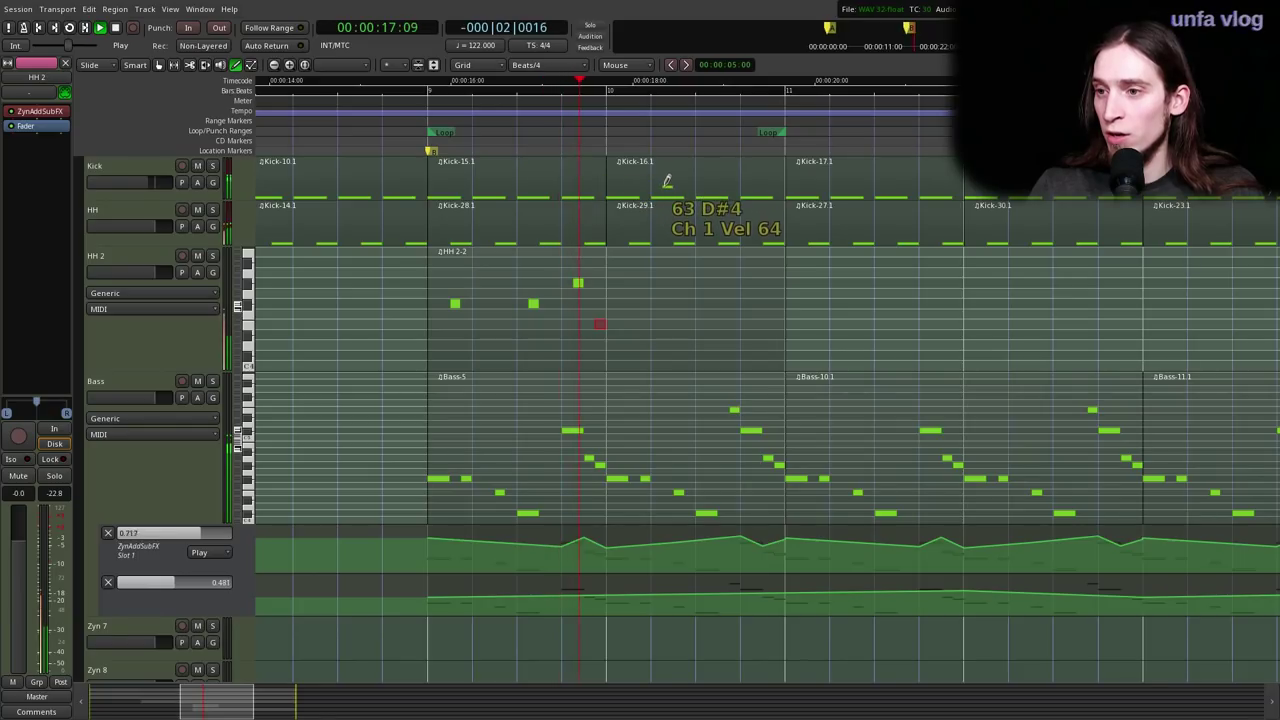
- Duplicate the HH 2 region from bar 9 into bar 10 and play the pattern
key(g)
drag(770, 303, 594, 307)
key(alt+d)
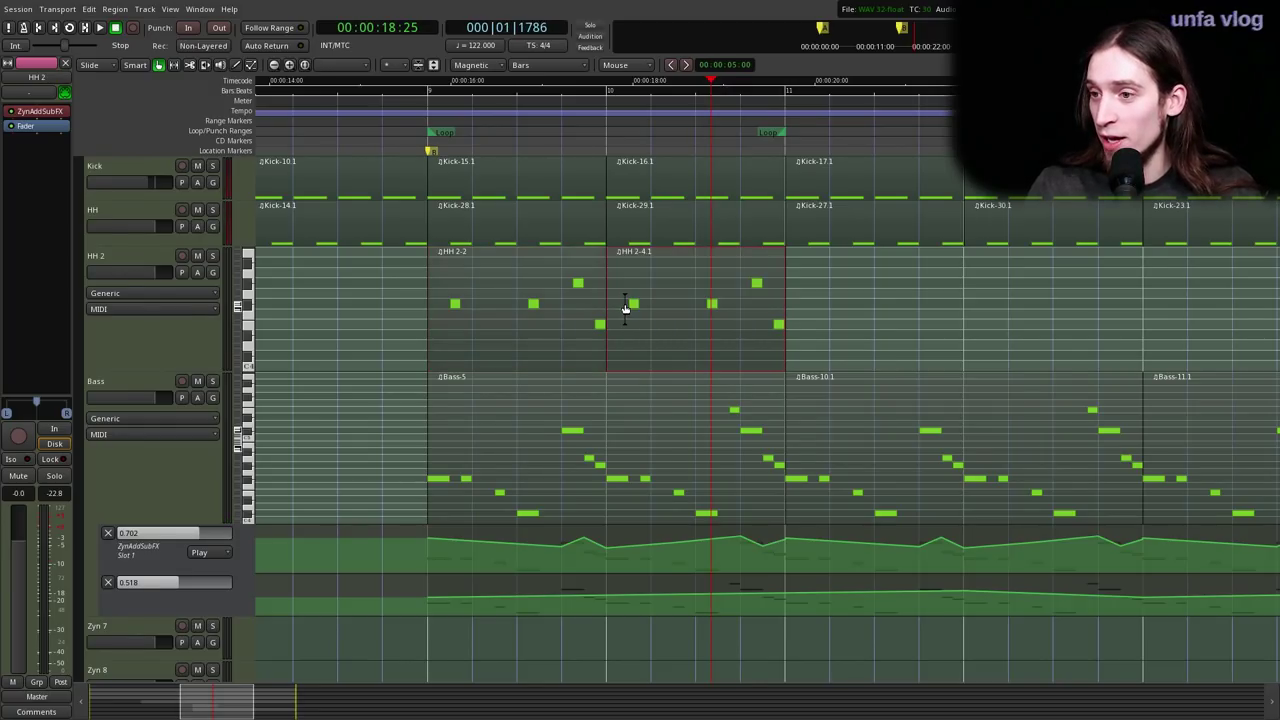
key(l)
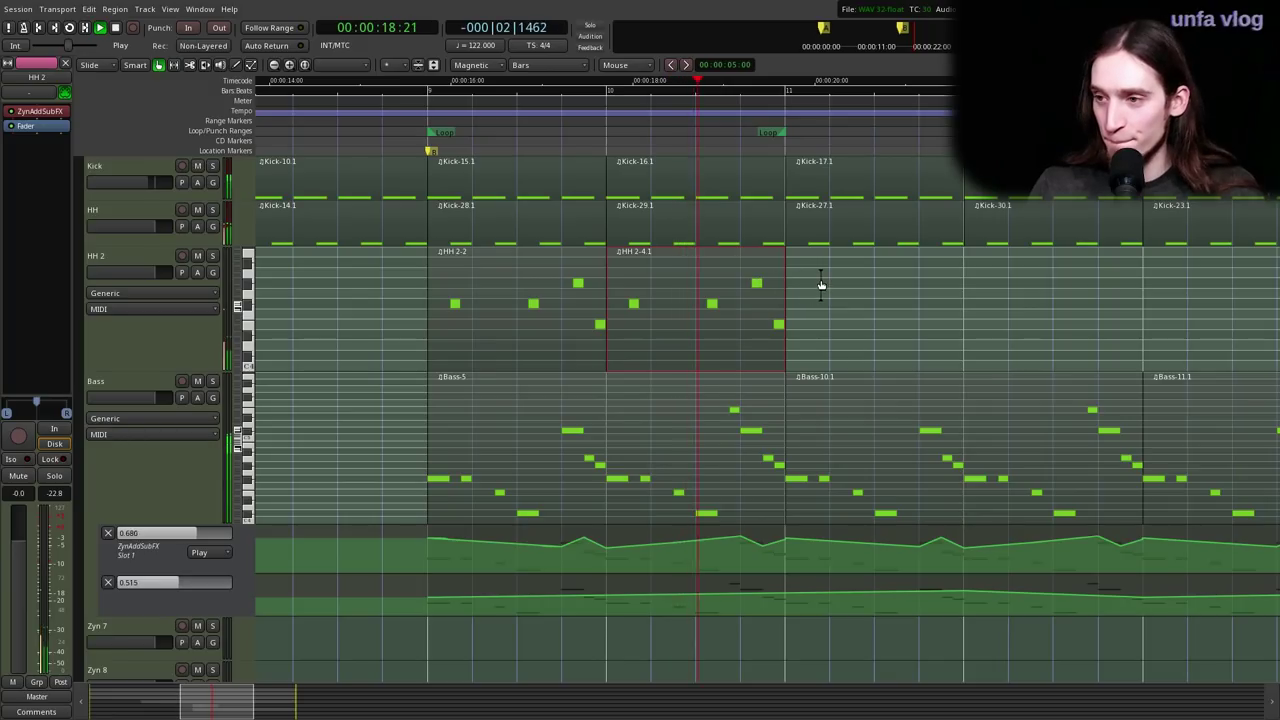
- Raise the pitch of the last two notes in bar 10 of the HH 2 track and play the result
key(space)
key(e)
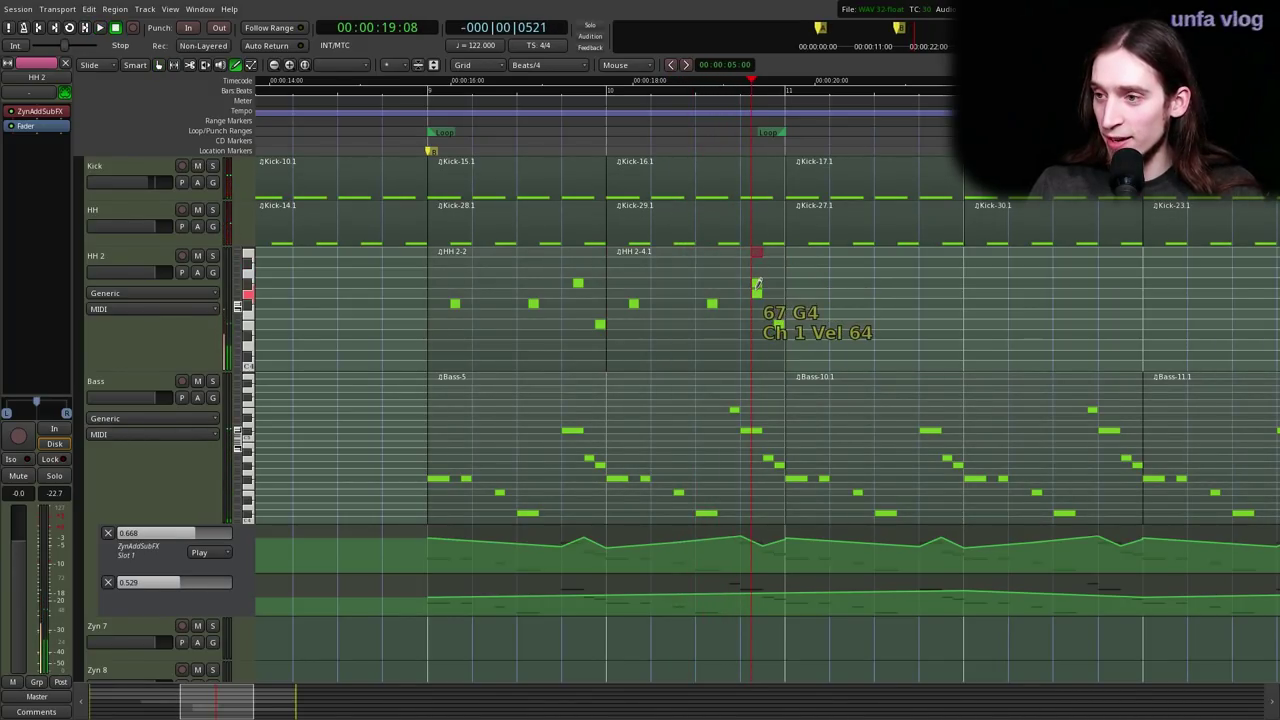
drag(776, 325, 776, 285)
click(655, 121)
key(space)
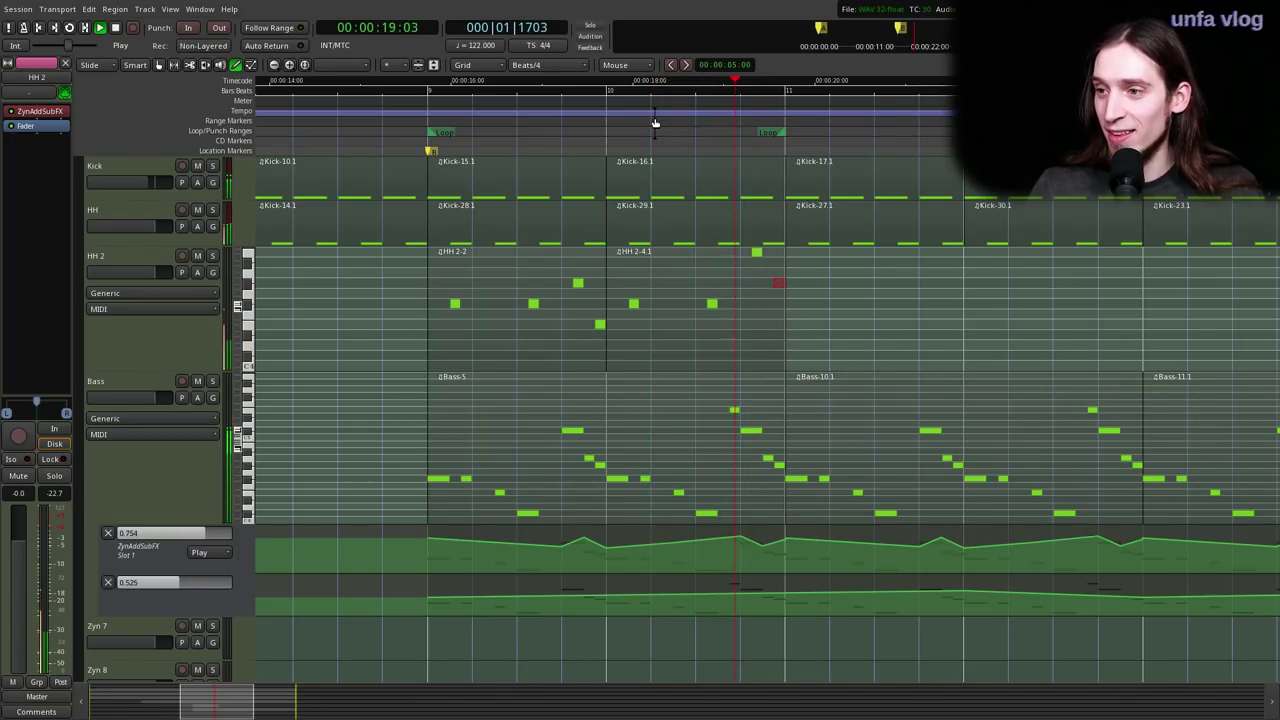
- Stop playback and consolidate the range covering the two HH 2 regions in bars 9 and 10 into one region
key(space)
key(g)
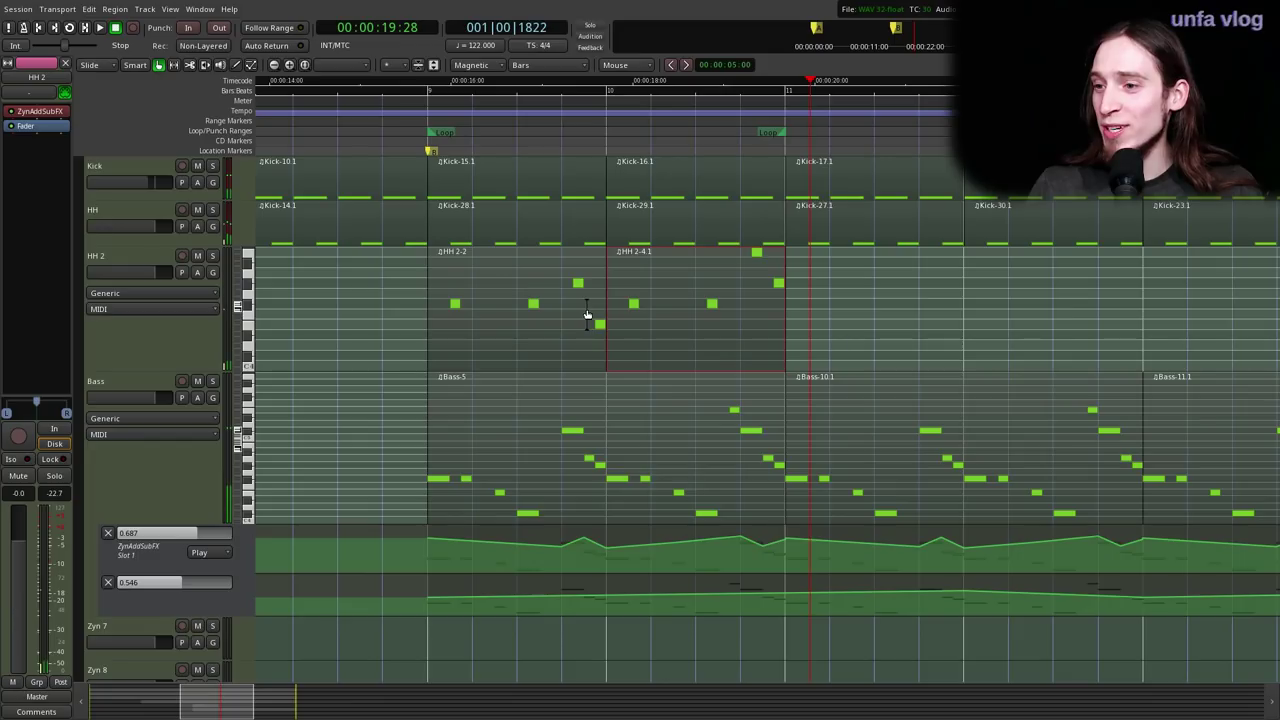
key(r)
drag(431, 283, 785, 295)
right_click(726, 292)
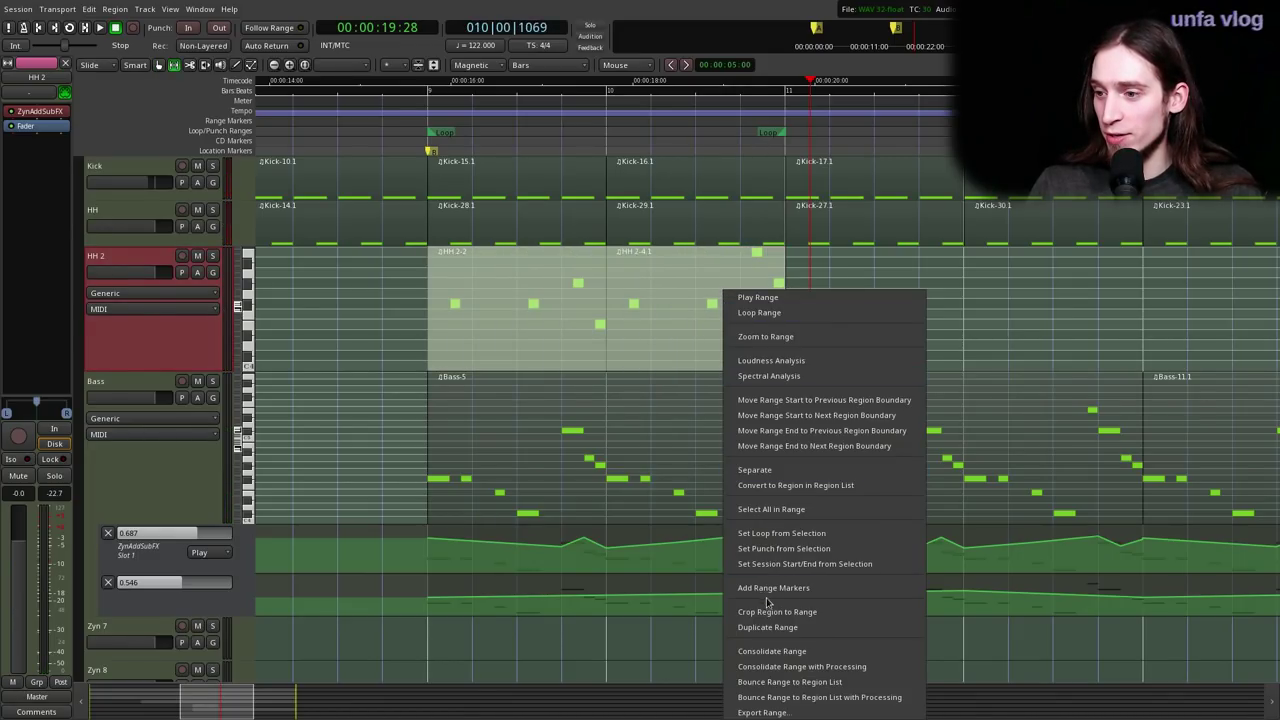
click(766, 652)
key(g)
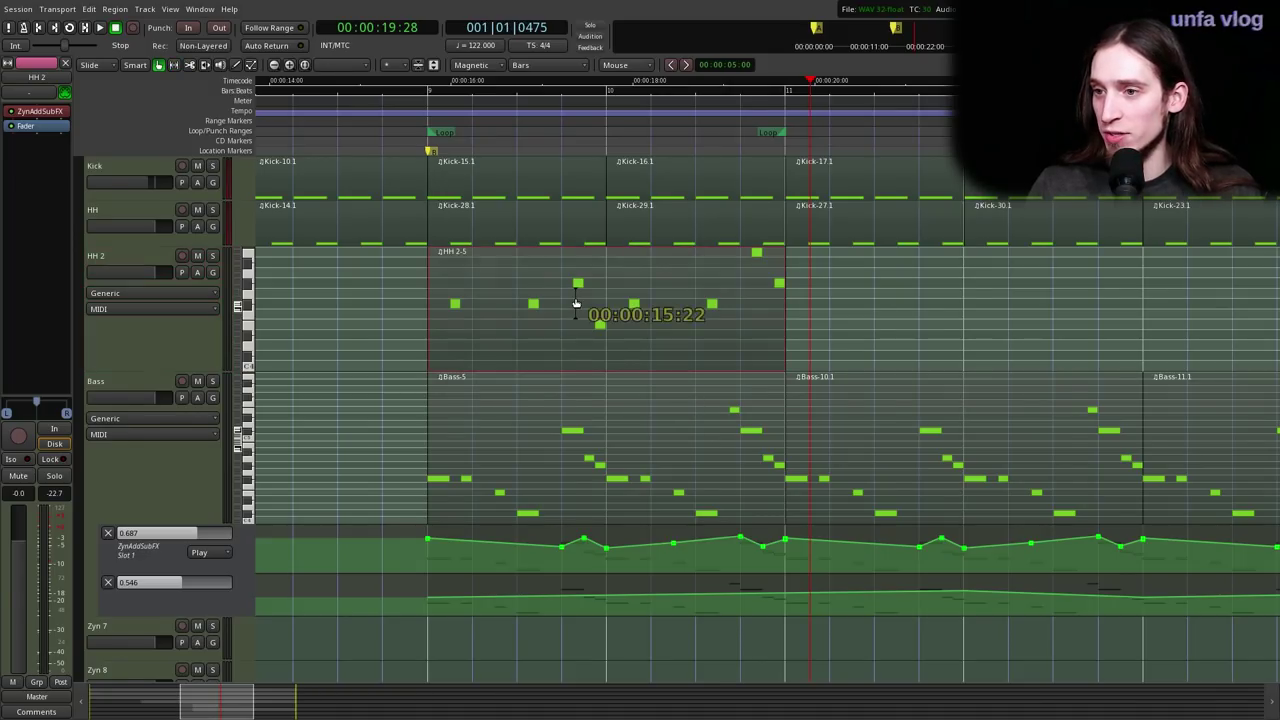
click(576, 303)
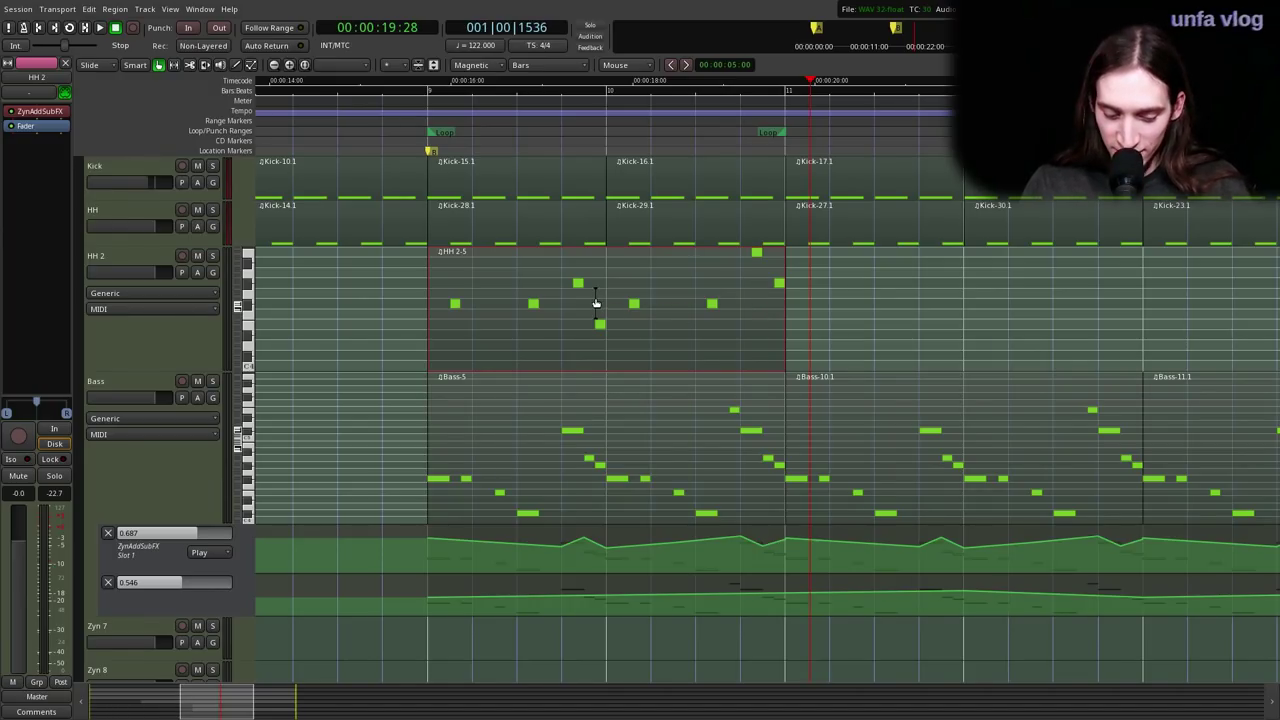
- Play the loop to hear the pattern, and rename the HH 2 track to Pluck
key(l)
click(97, 260)
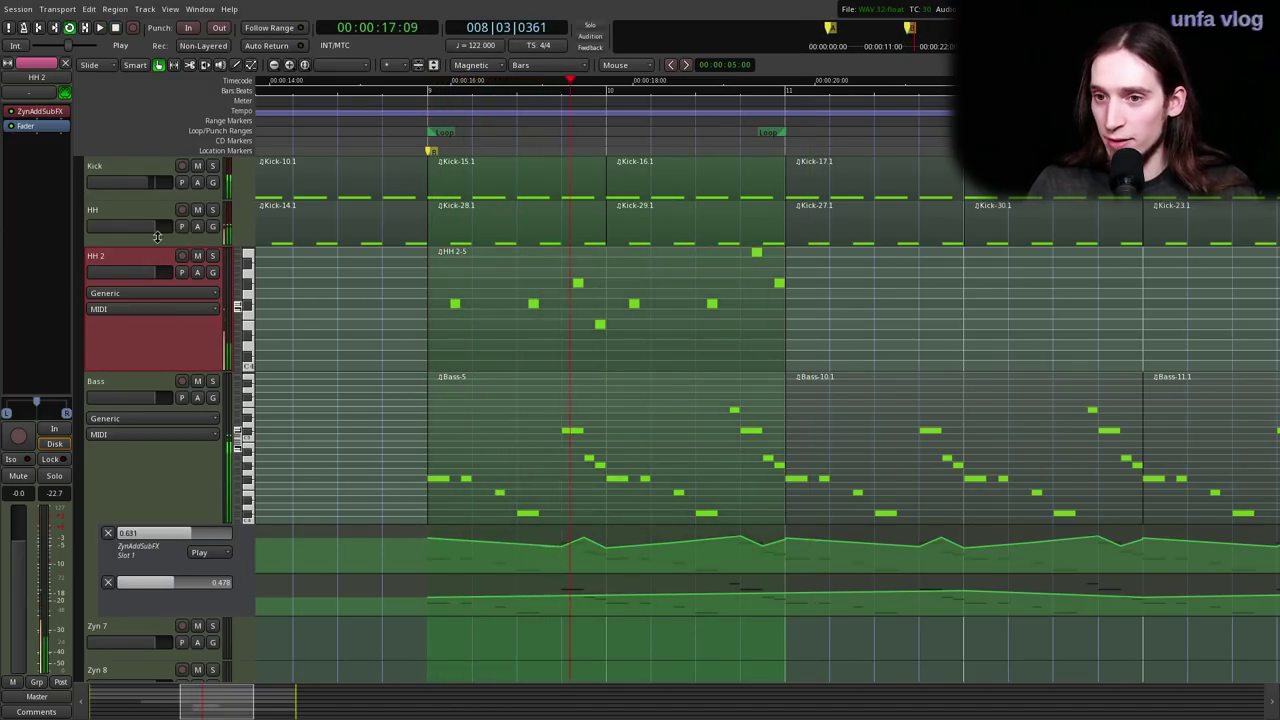
double_click(127, 258)
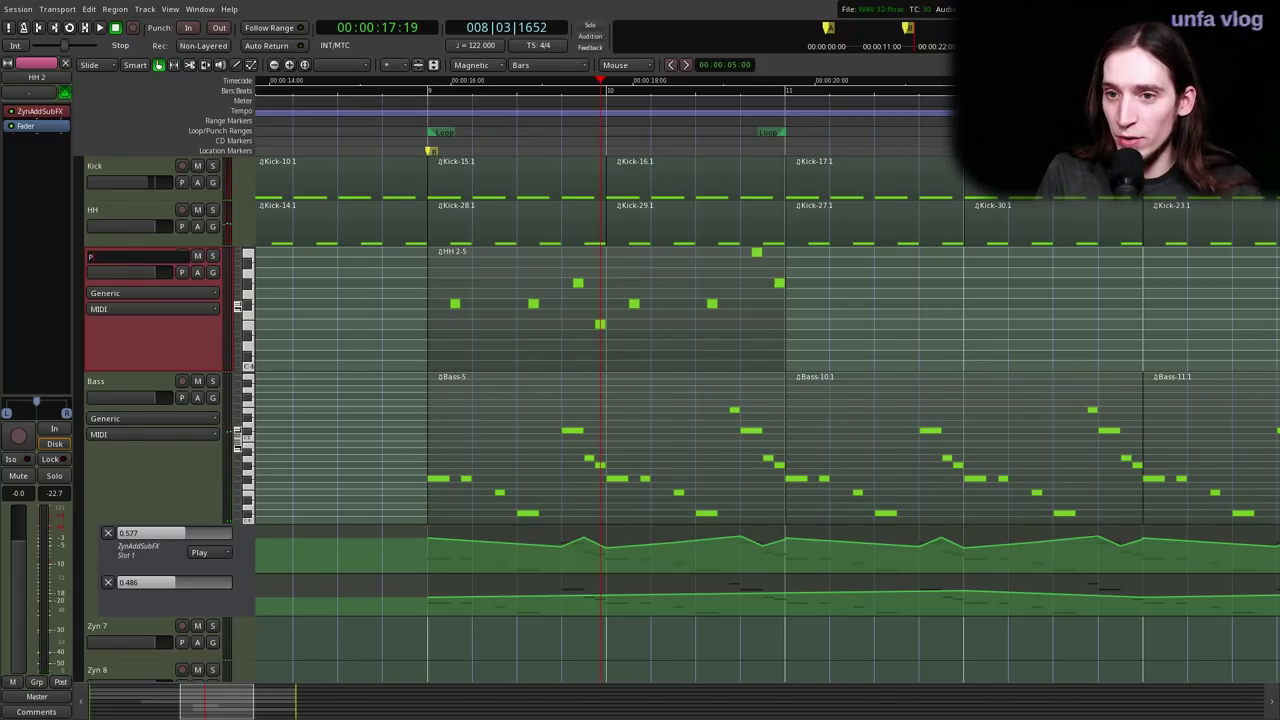
key(Return)
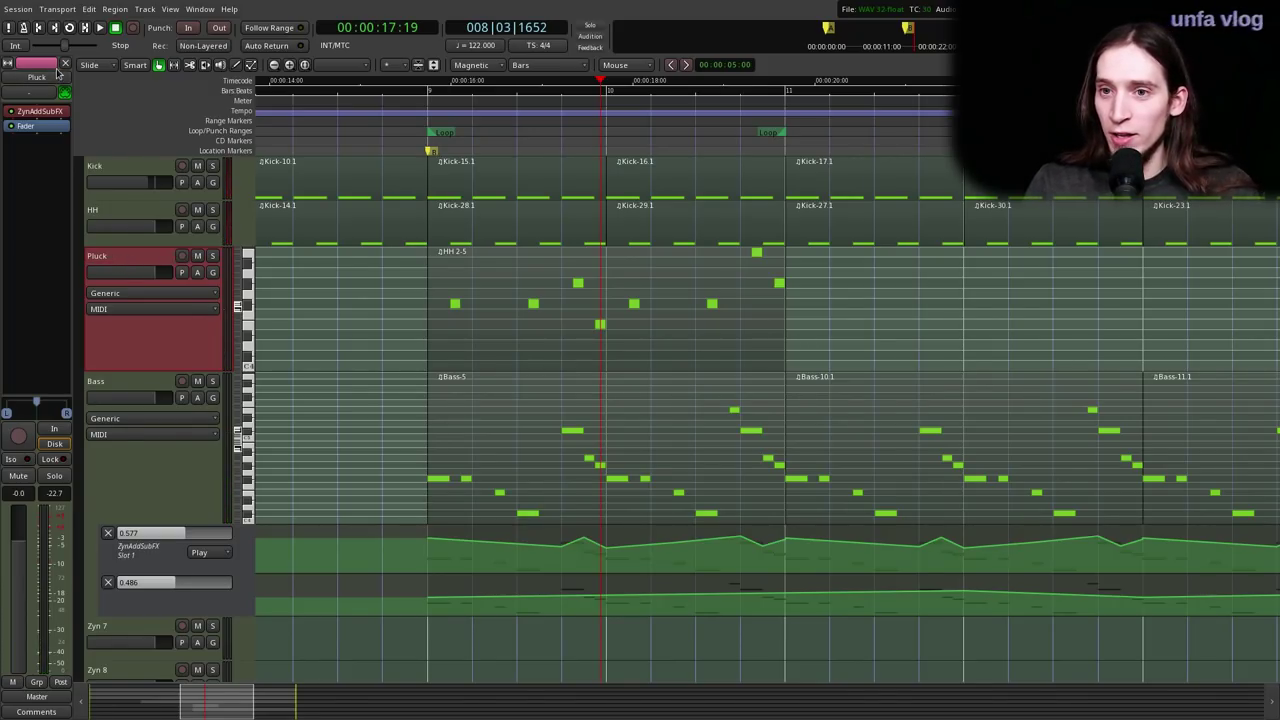
- Open the Pluck track's ZynAddSubFX editor, set the voice 1 oscillator's base function to Power and increase its shape
double_click(35, 113)
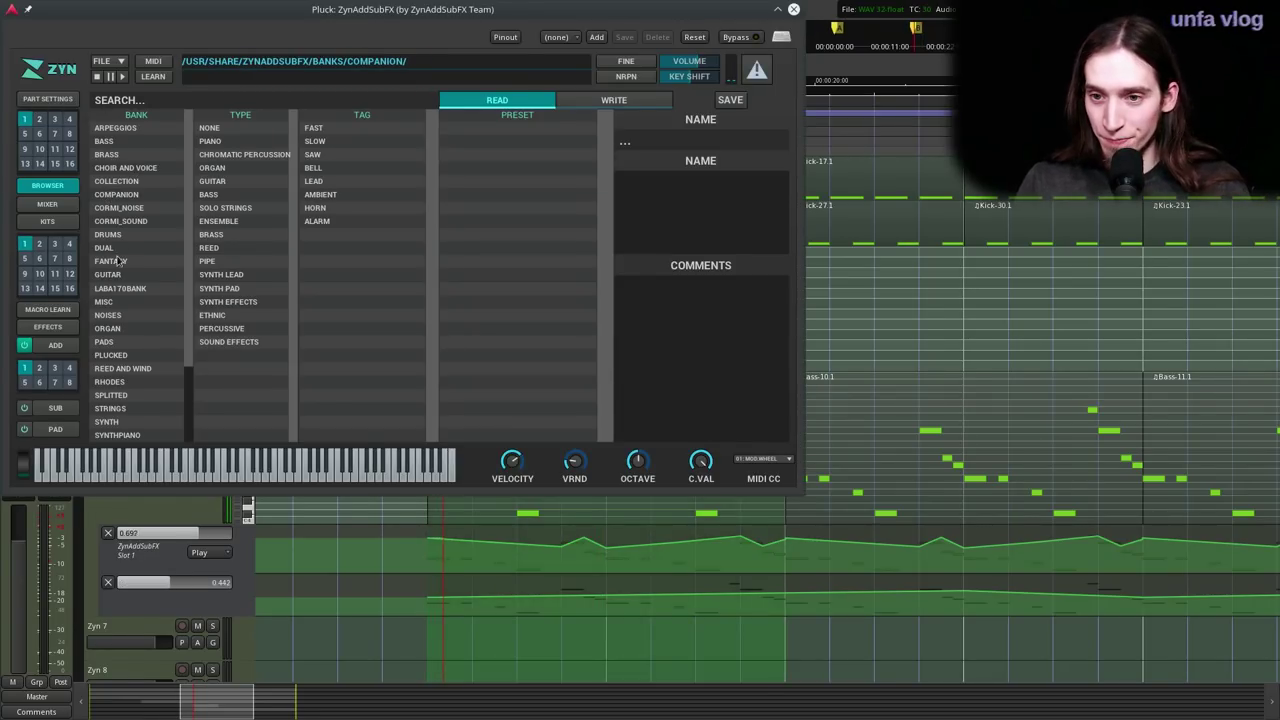
click(56, 348)
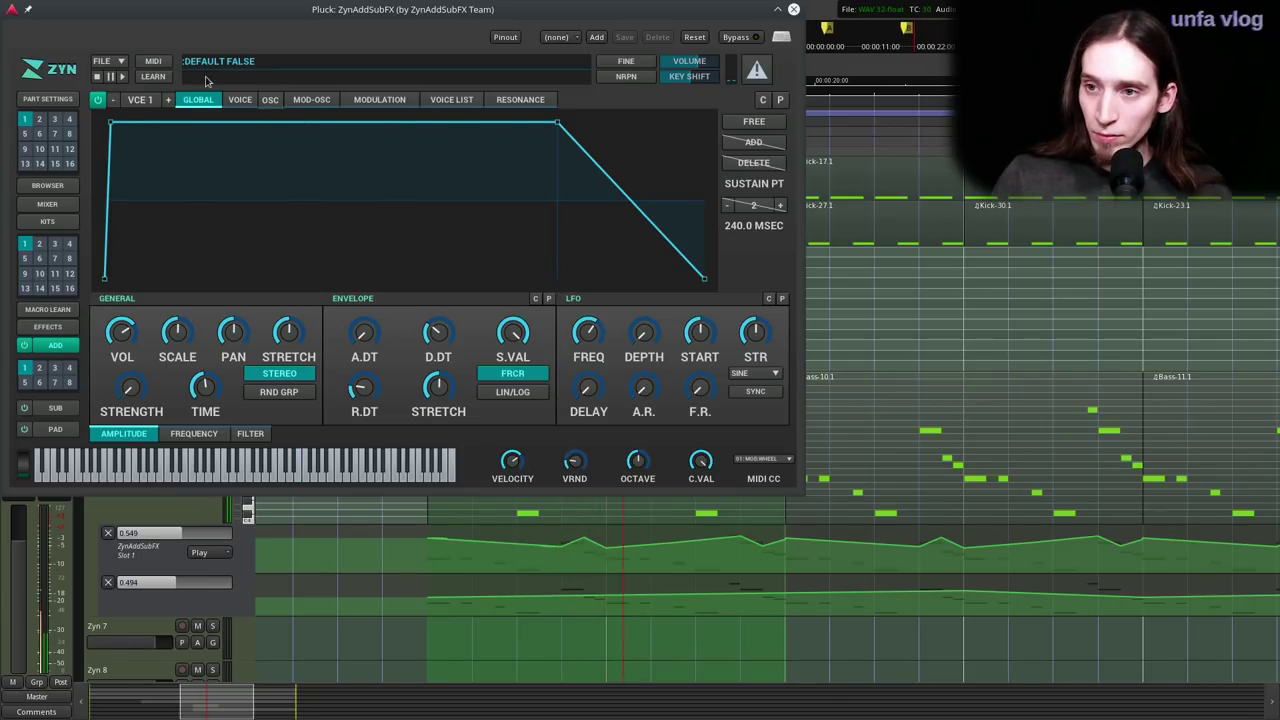
click(270, 100)
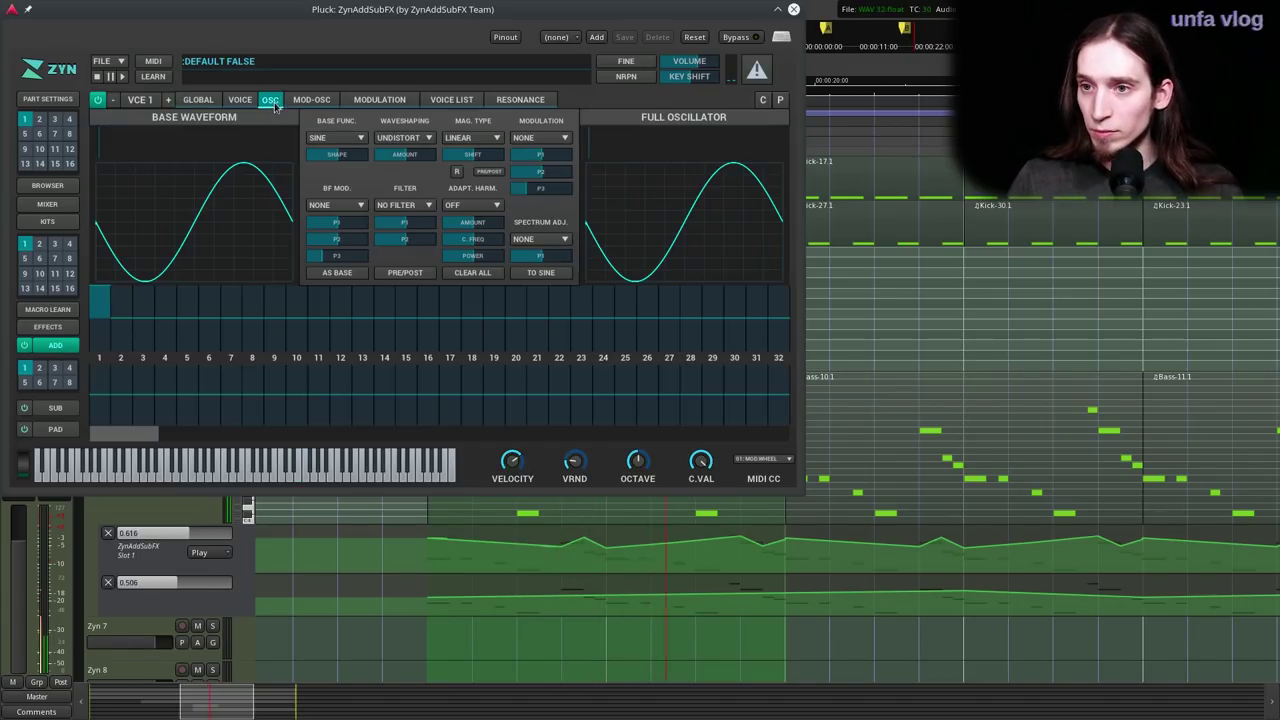
click(52, 348)
click(49, 348)
click(336, 137)
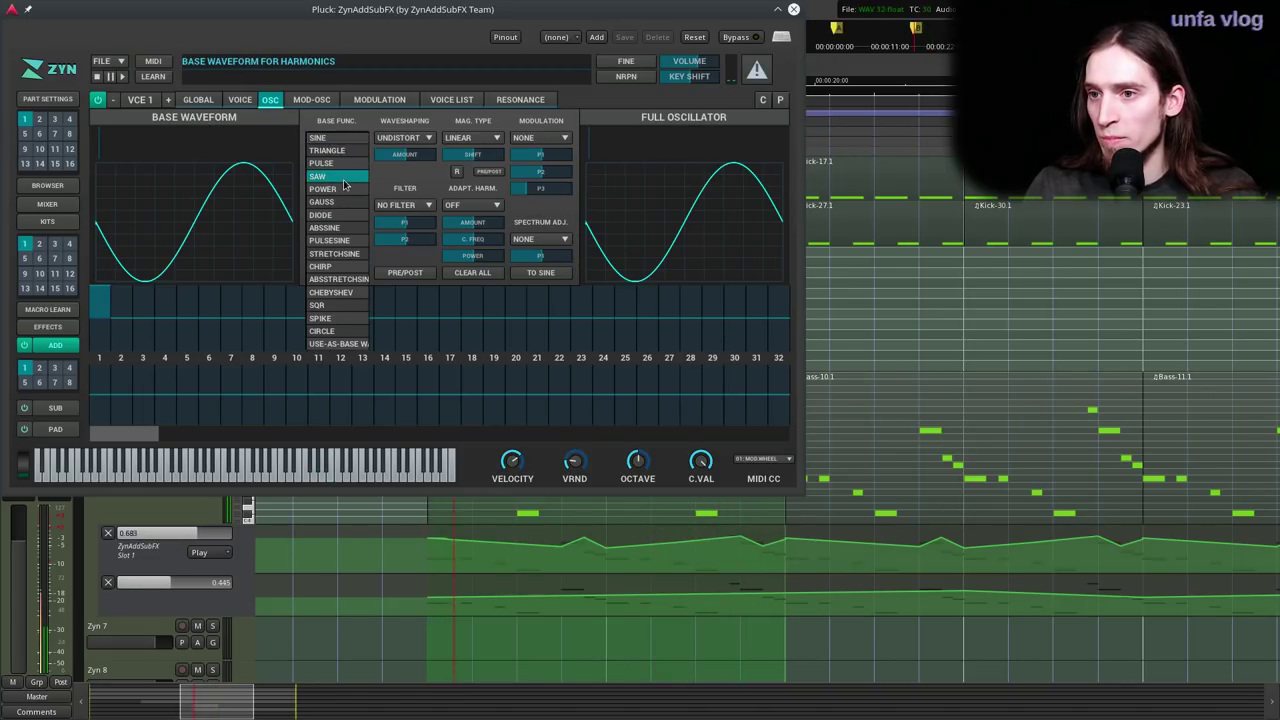
click(326, 192)
mouse_move(331, 156)
mouse_down()
mouse_move(350, 153)
mouse_move(338, 148)
mouse_up()
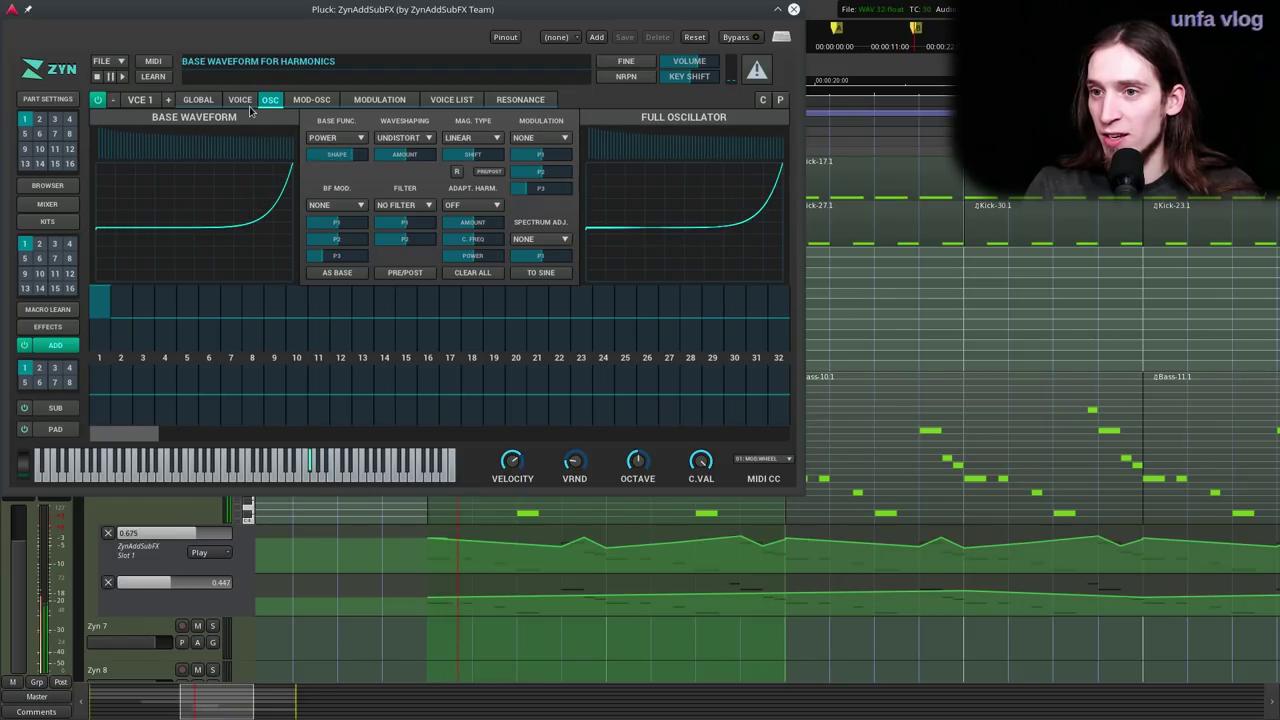
- Enable voice 1's frequency envelope with a short attack from a low starting pitch and a short release to the minimum pitch
click(240, 99)
click(194, 434)
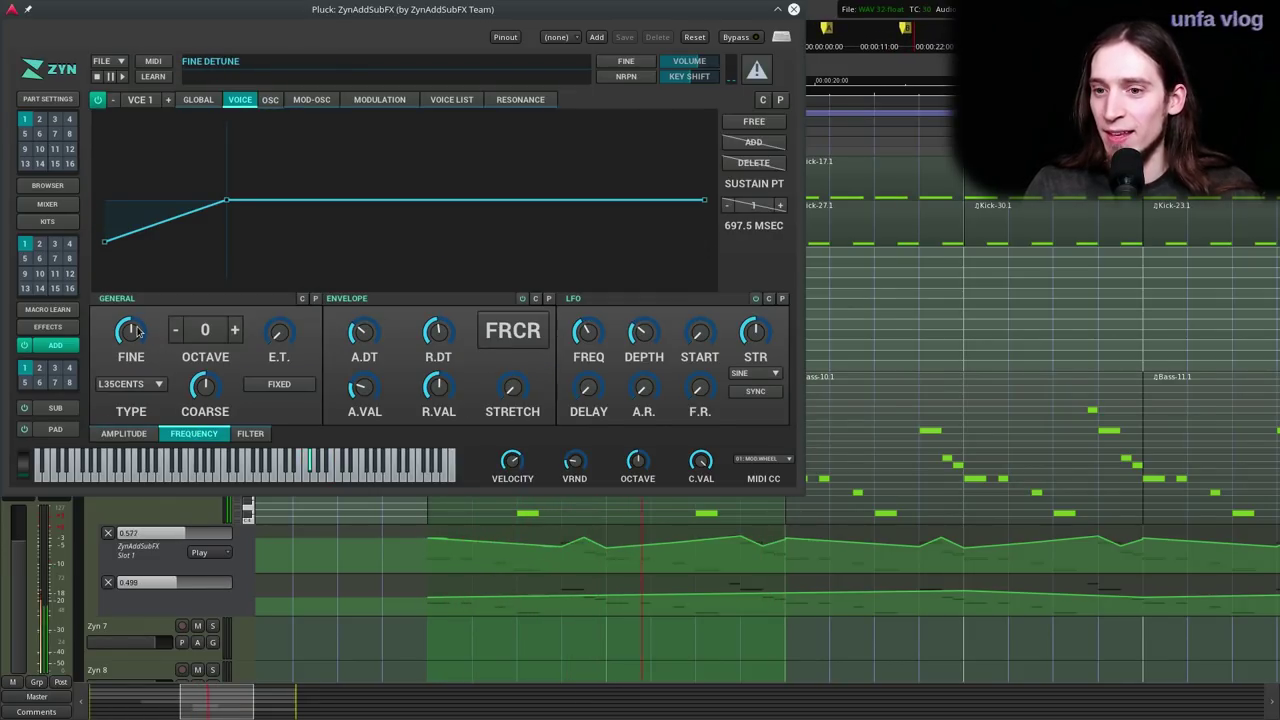
mouse_move(360, 336)
mouse_down()
mouse_move(360, 322)
mouse_move(358, 346)
mouse_up()
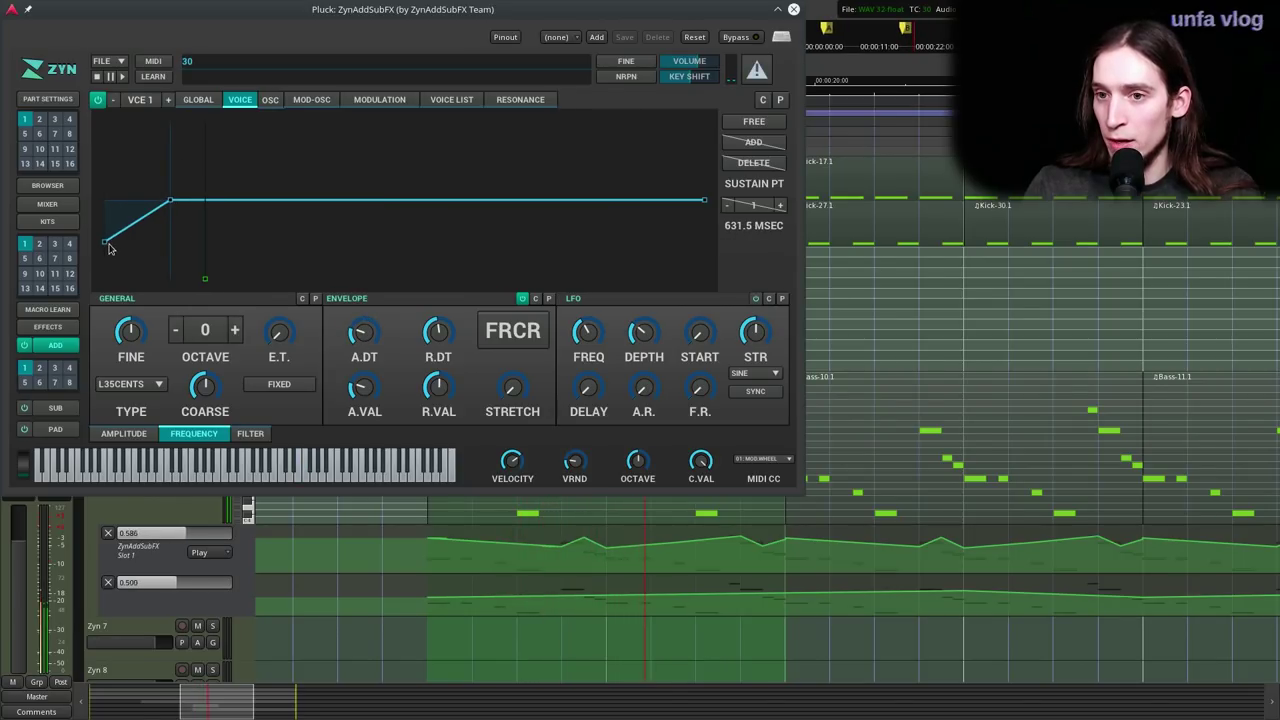
drag(172, 207, 100, 242)
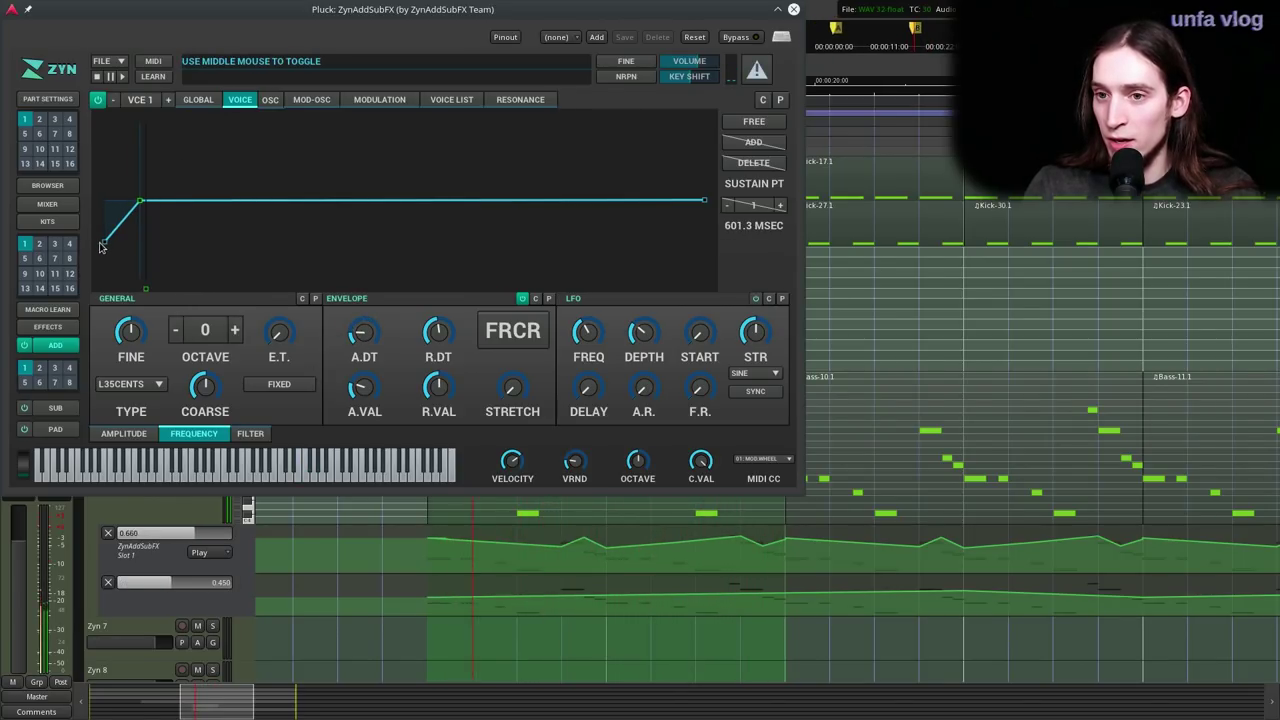
drag(138, 202, 61, 205)
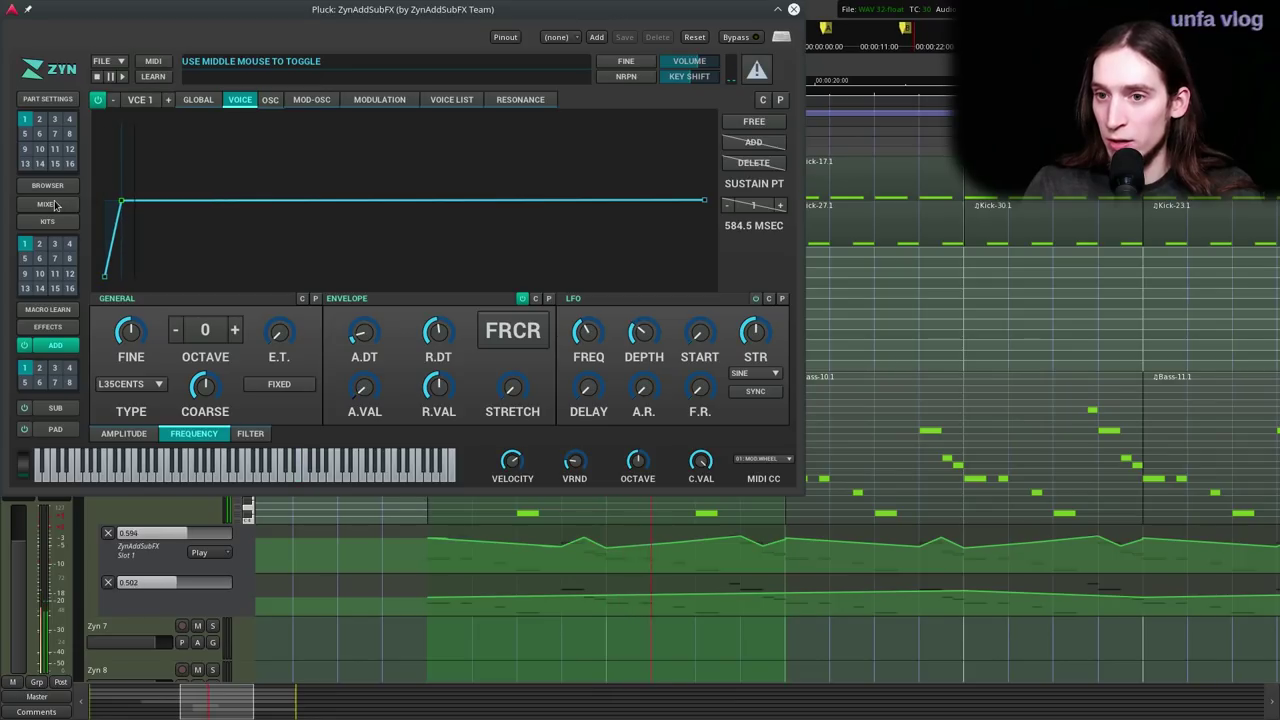
drag(703, 201, 170, 328)
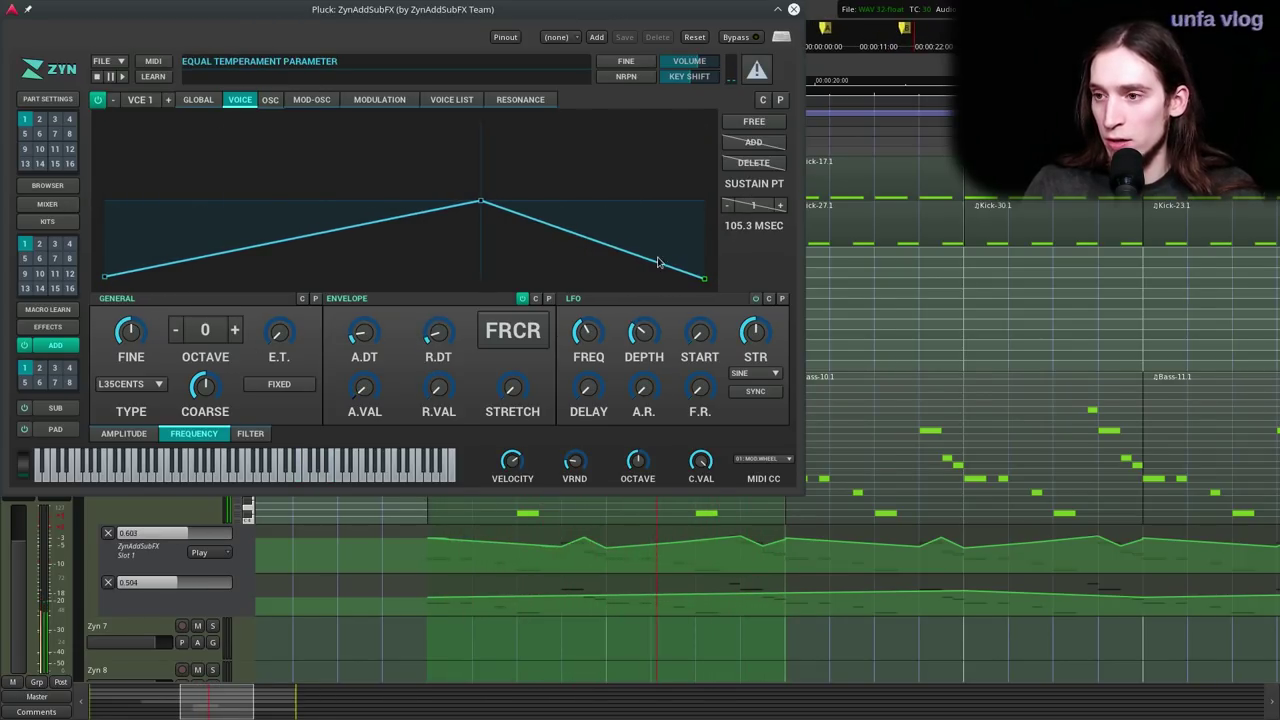
- Set the global amplitude envelope's release time to 87 and lengthen the release of voice 1's frequency envelope
click(198, 99)
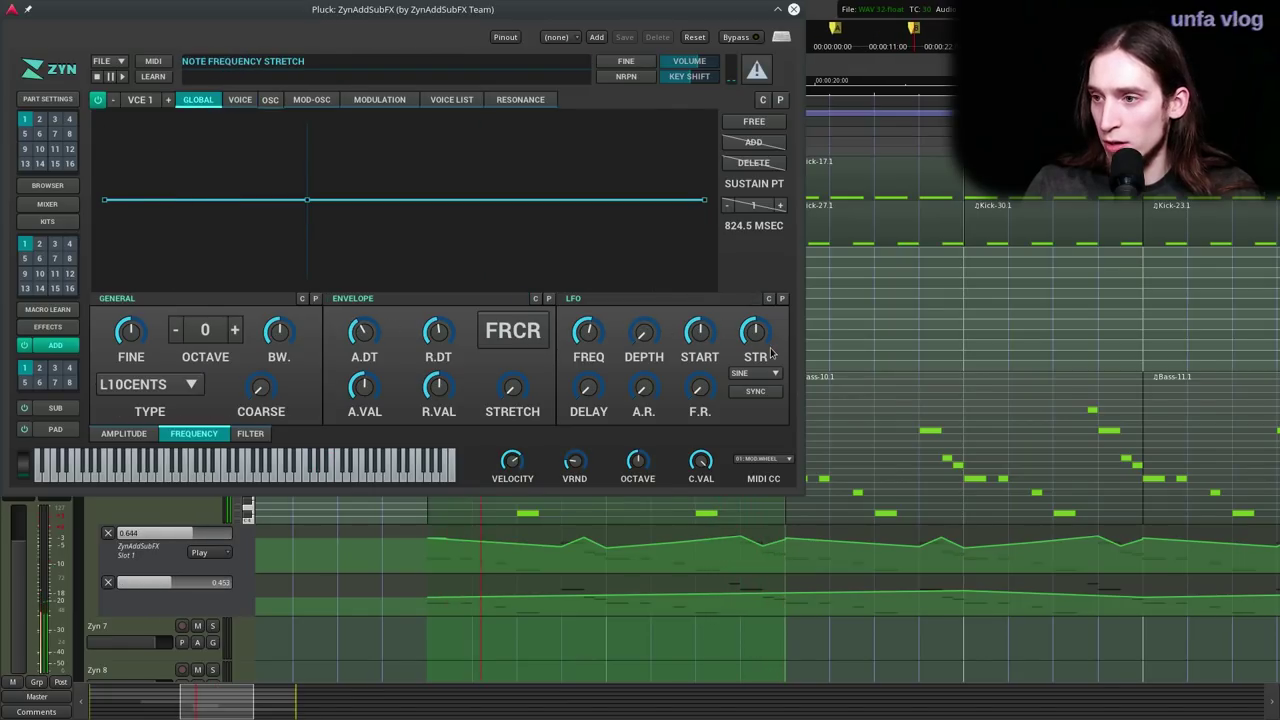
click(123, 433)
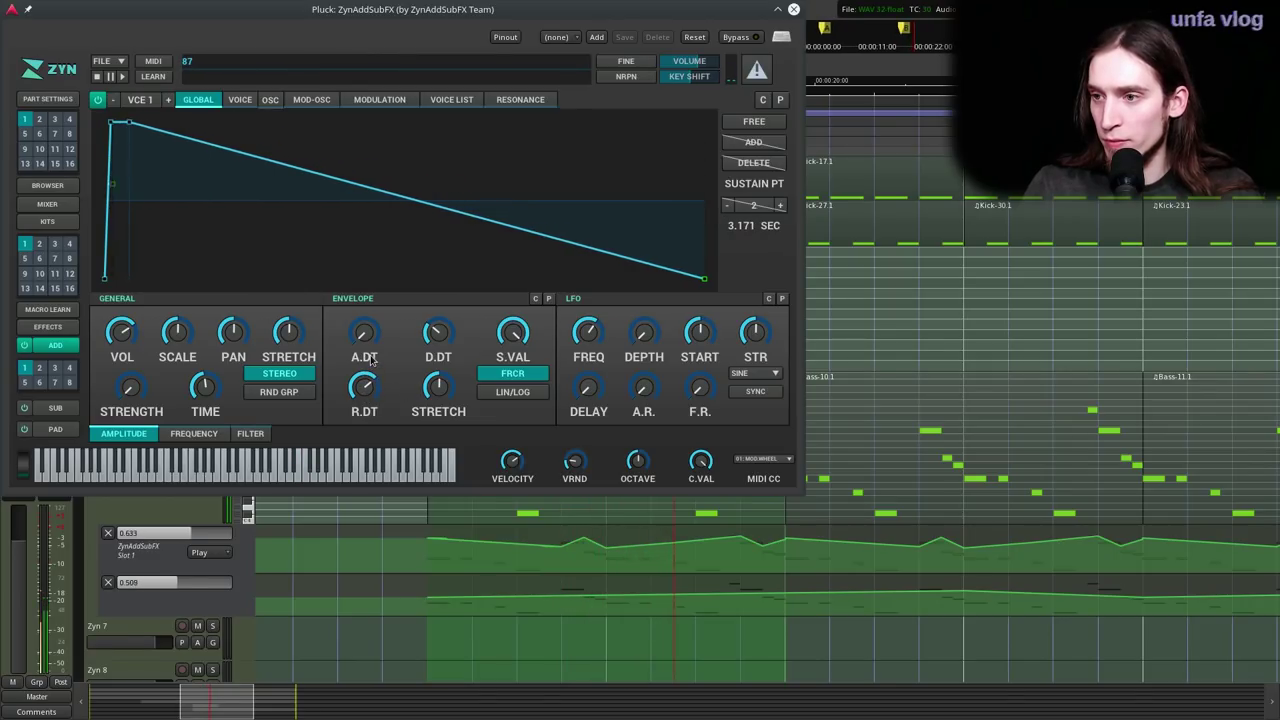
click(246, 104)
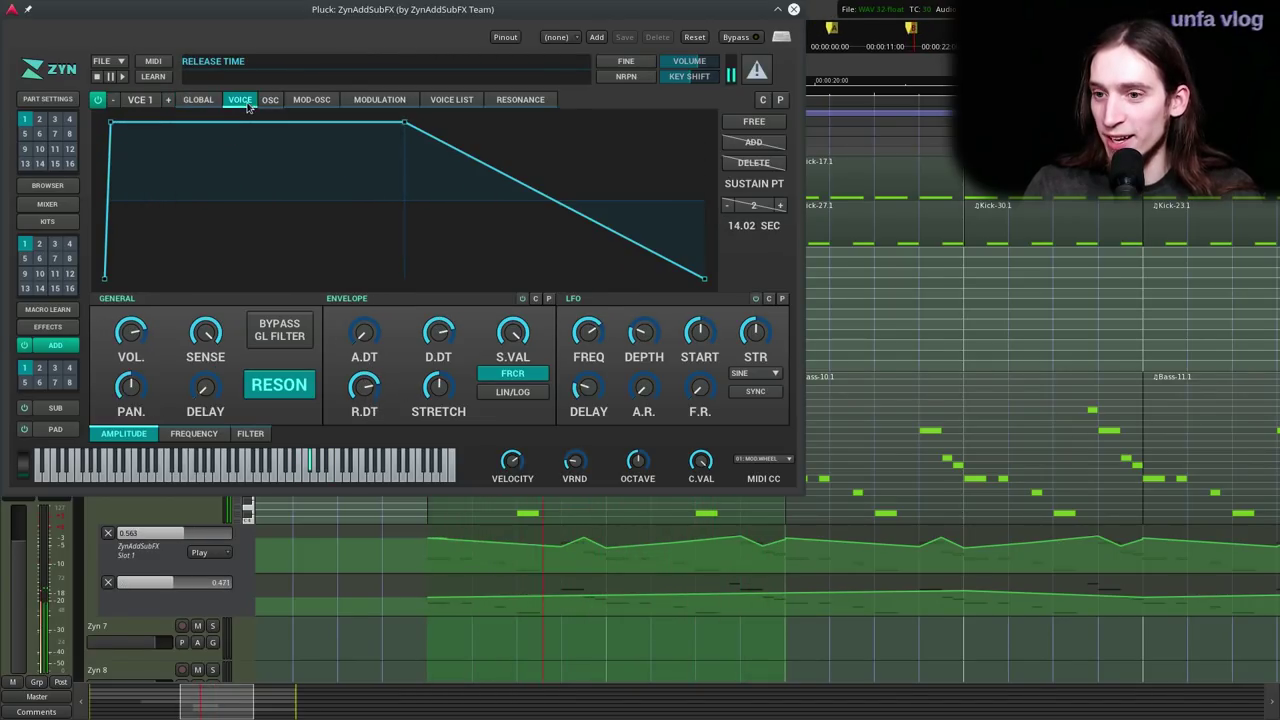
click(184, 435)
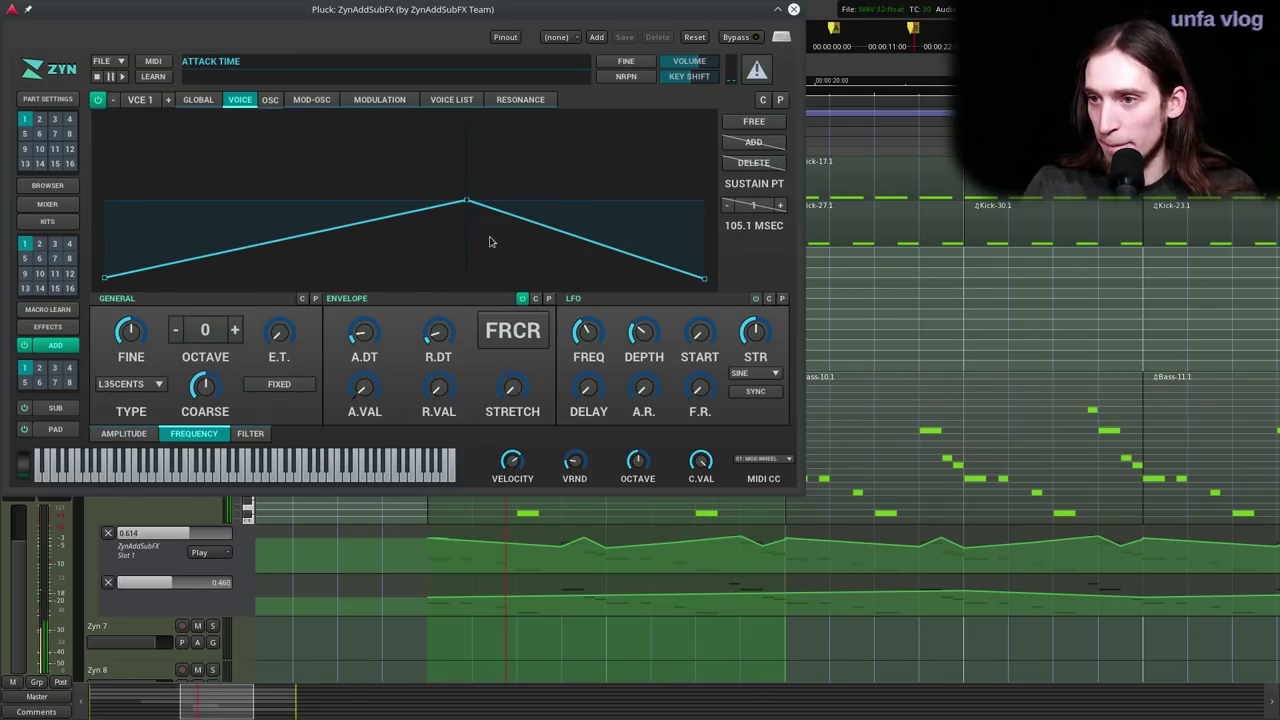
drag(703, 279, 777, 283)
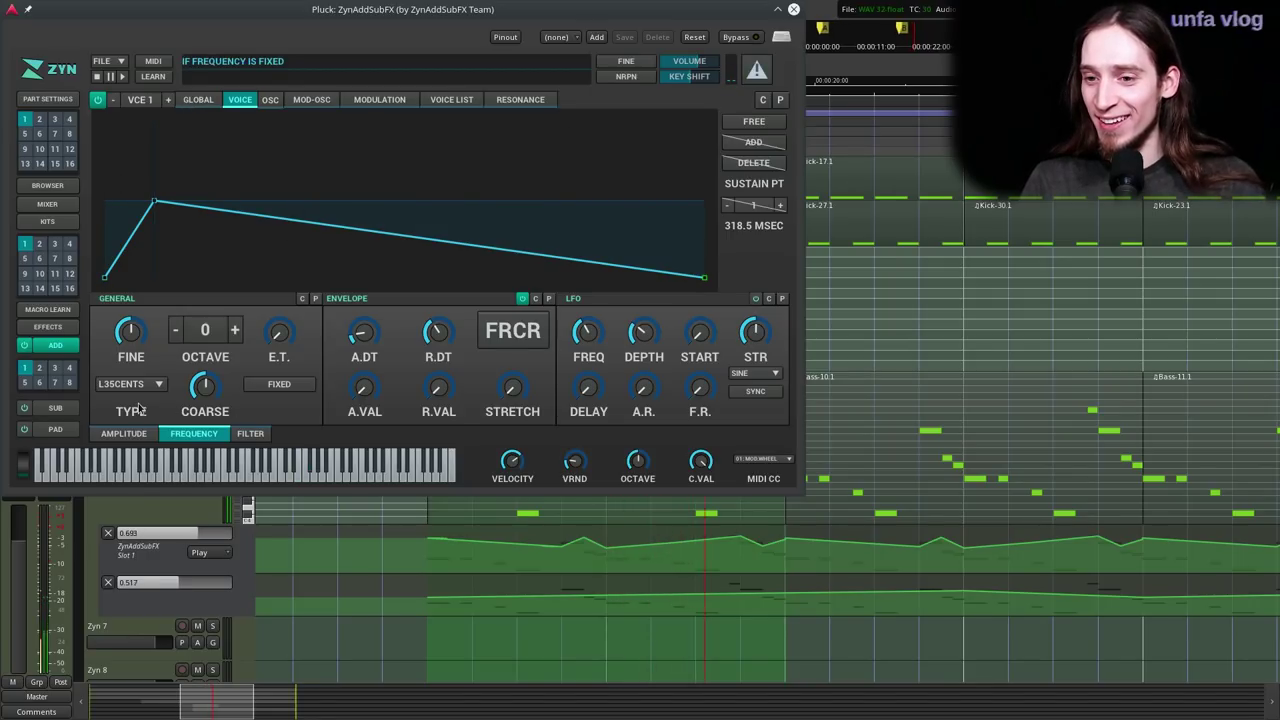
- Try different global frequency octave offsets and settle on 1
click(125, 434)
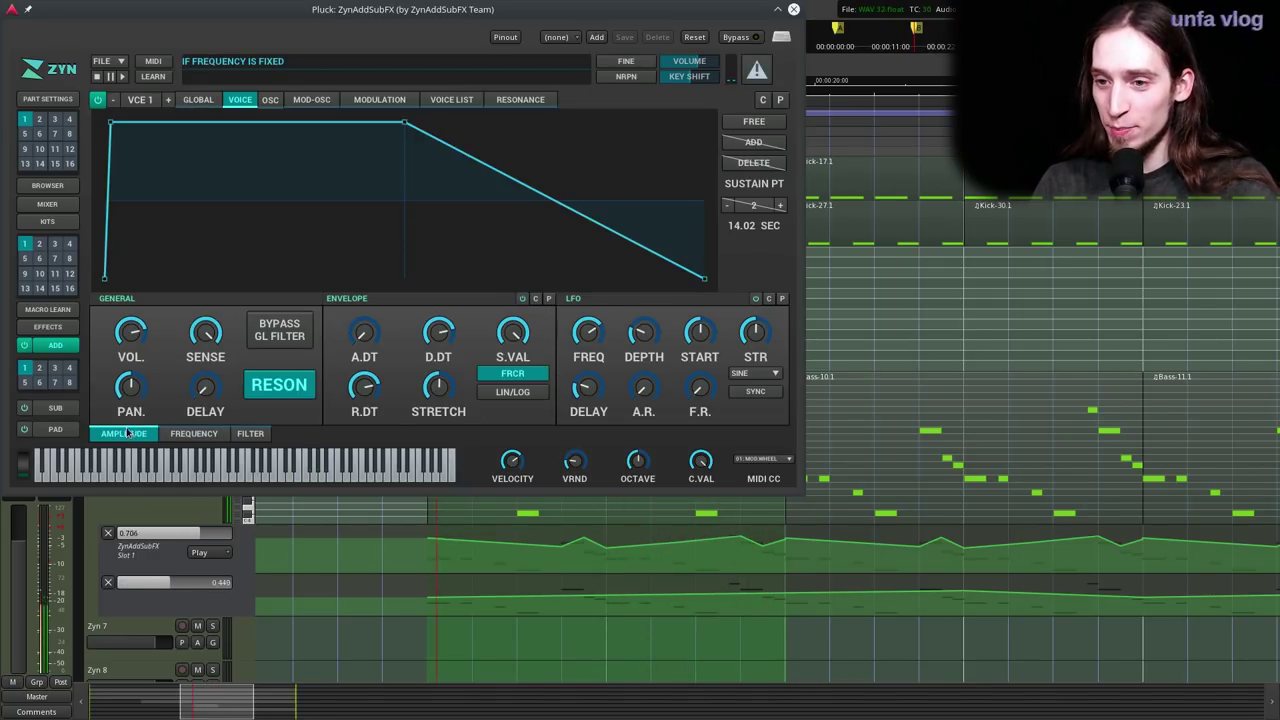
click(198, 100)
click(193, 433)
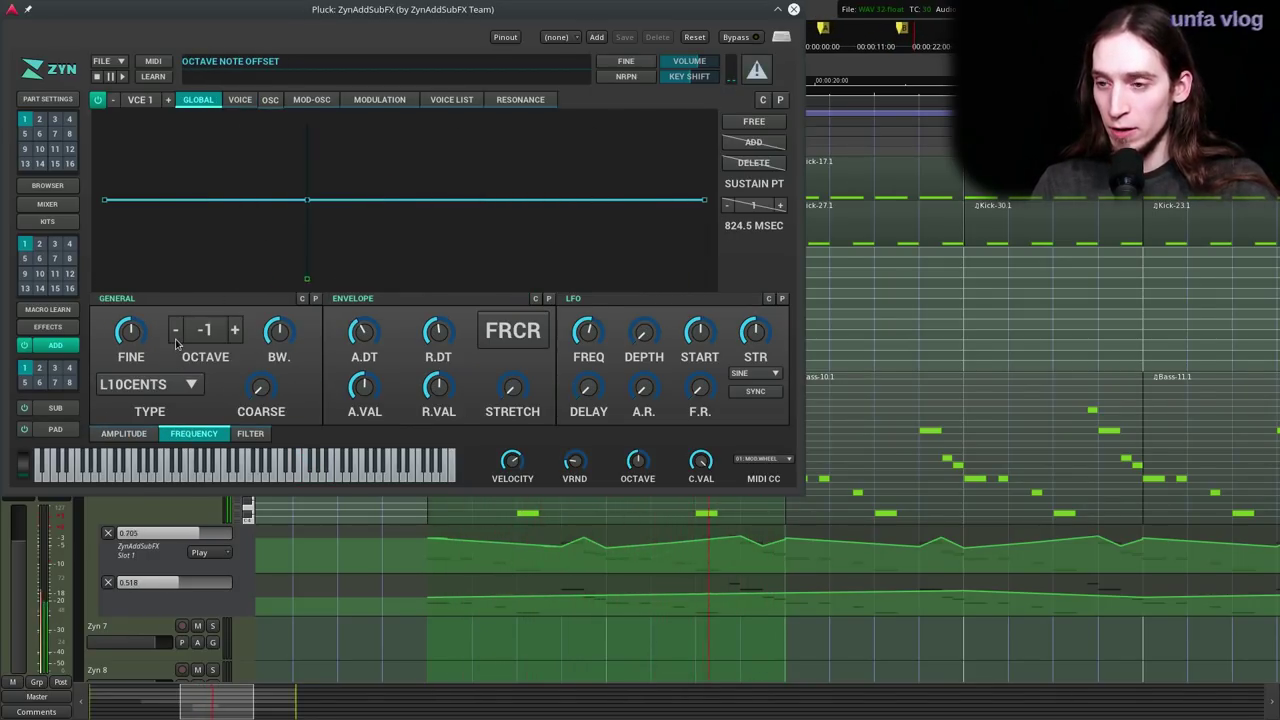
click(235, 330)
click(236, 330)
click(236, 330)
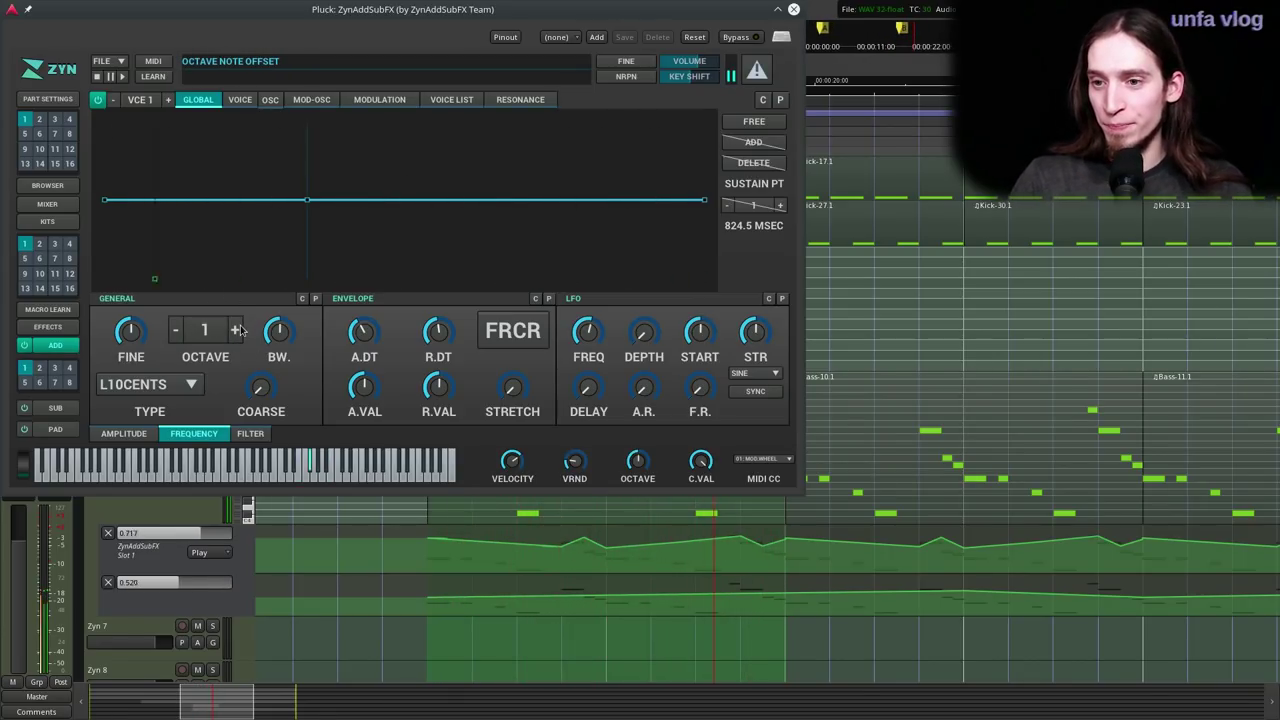
click(238, 330)
click(177, 330)
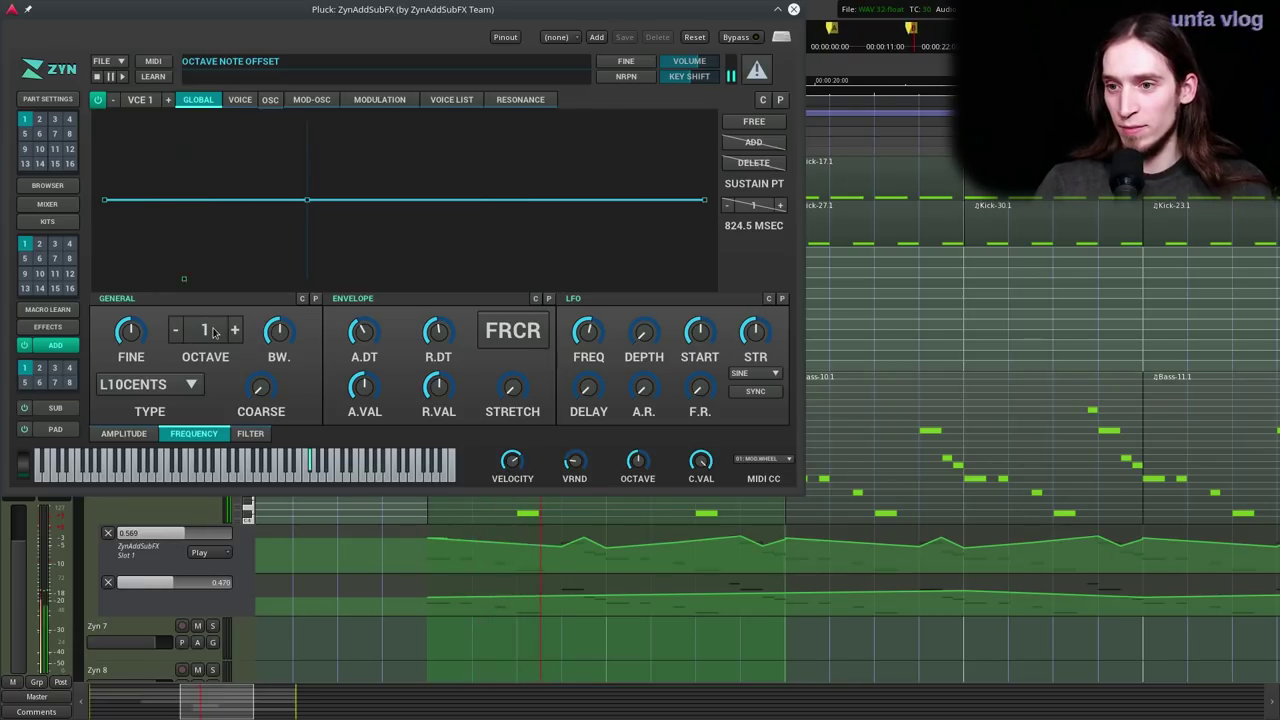
- Enable portamento for the part in monophonic mode with a portamento time of 28, and return to the additive synth's settings
click(47, 99)
click(368, 214)
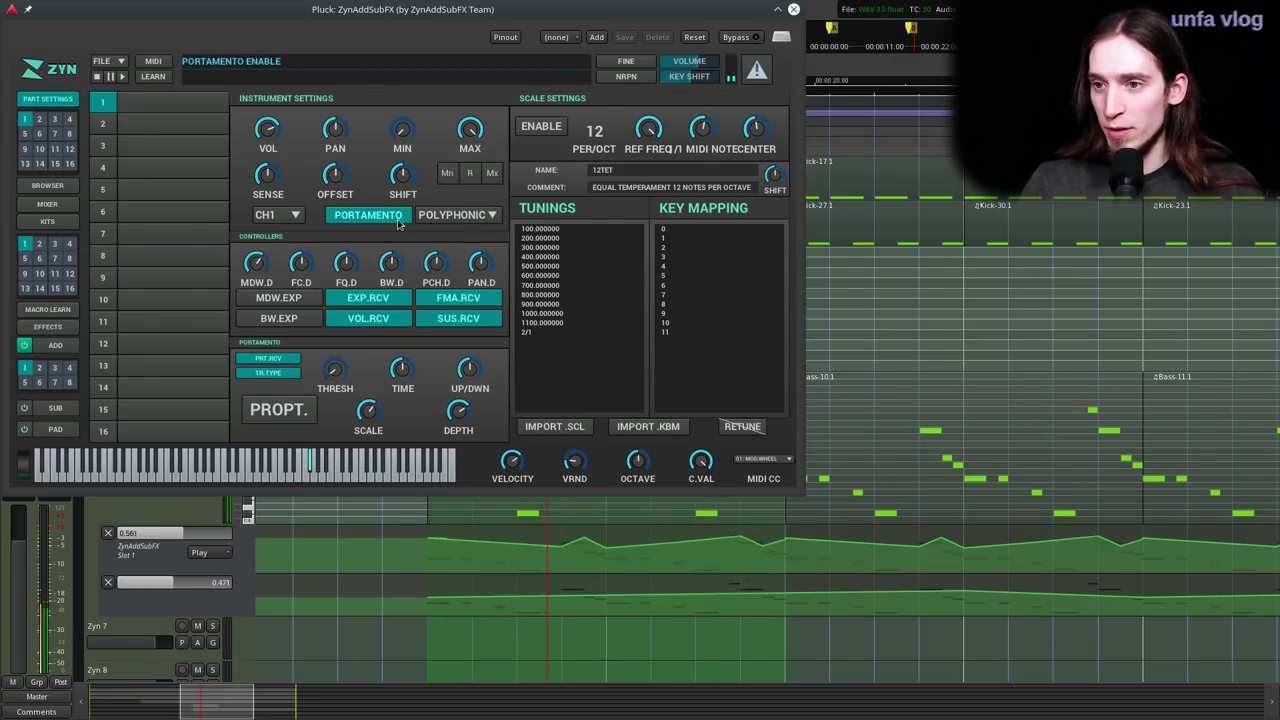
click(440, 215)
click(455, 233)
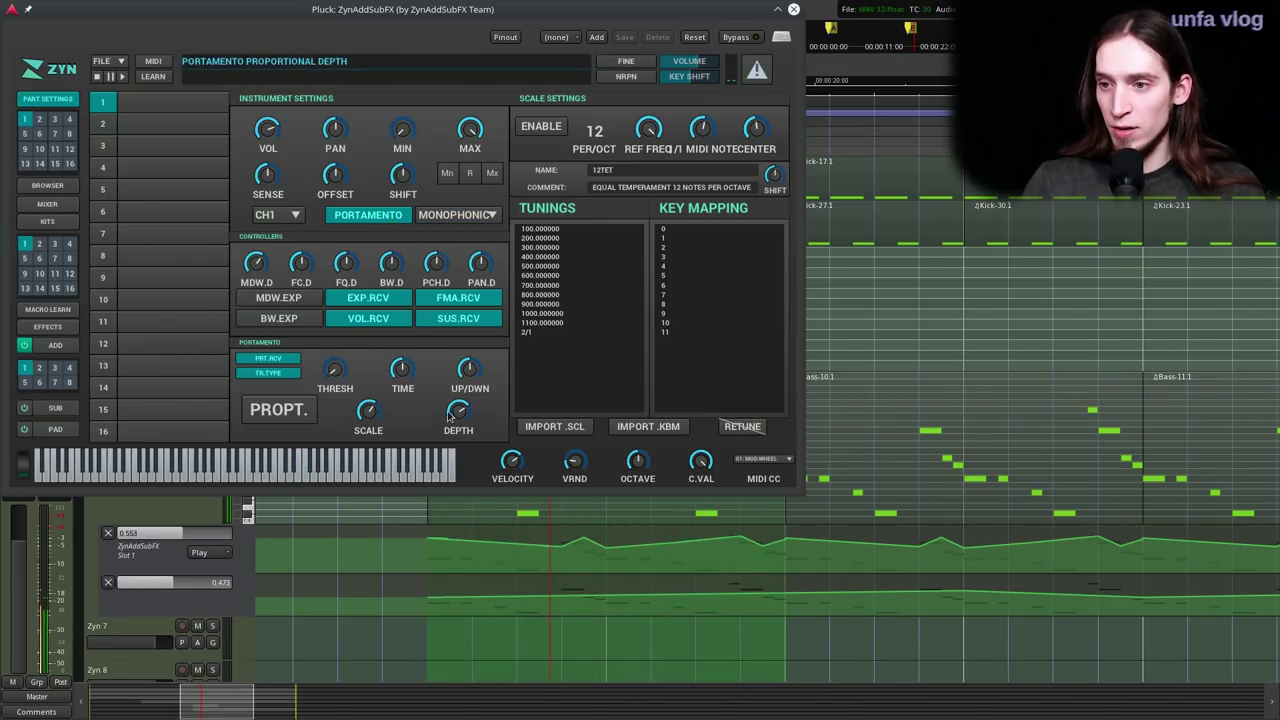
drag(406, 371, 409, 421)
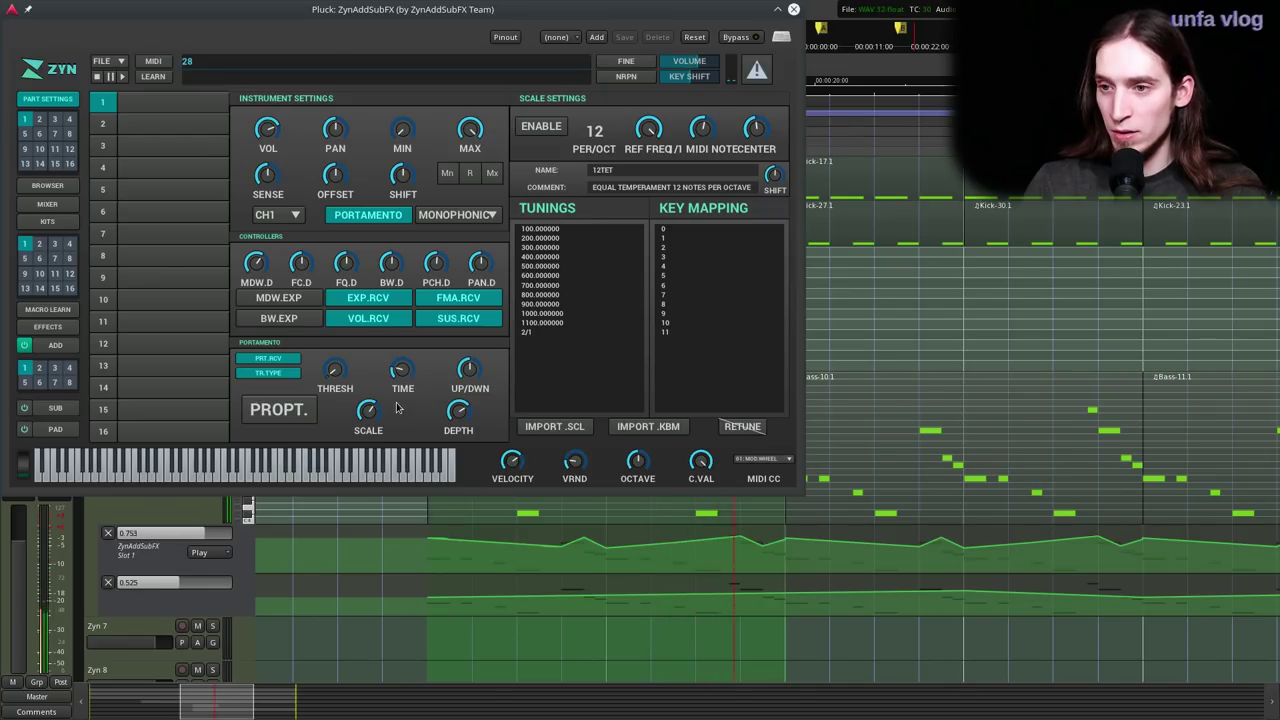
click(76, 344)
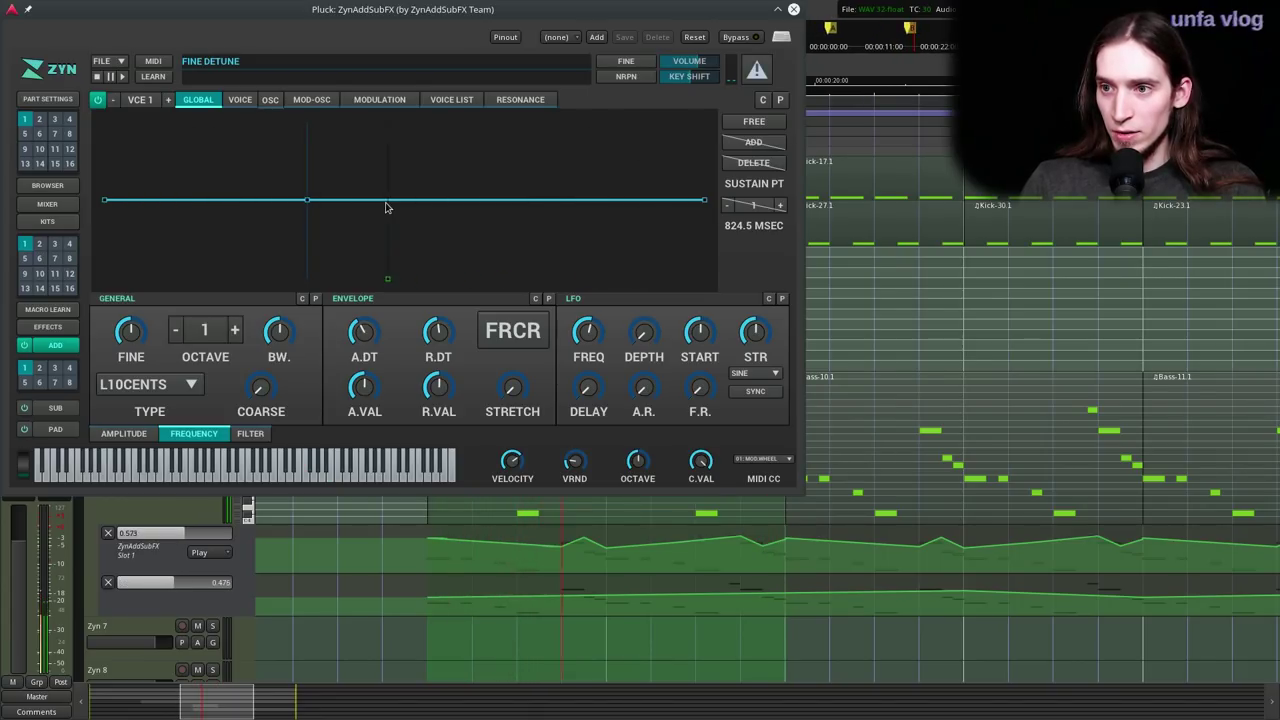
- Set voice 1's modulator to Frequency mode and set the modulator volume to 79
click(386, 99)
click(570, 127)
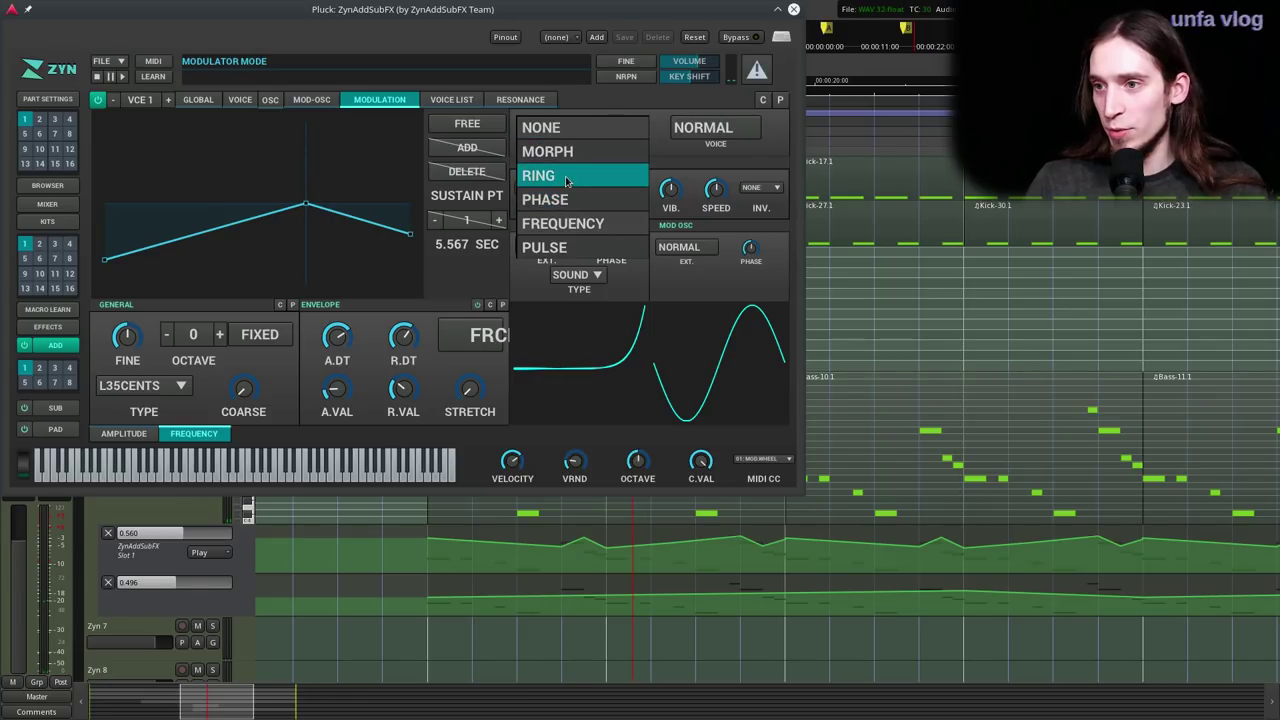
click(567, 224)
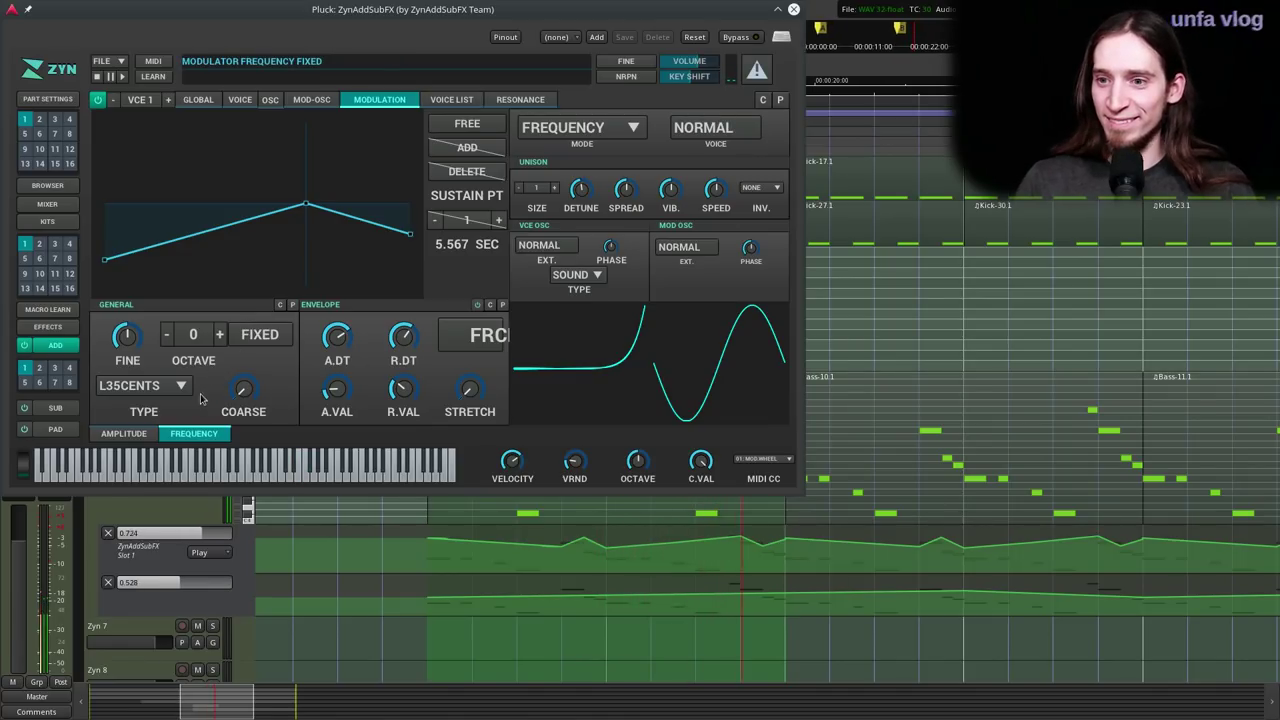
click(135, 434)
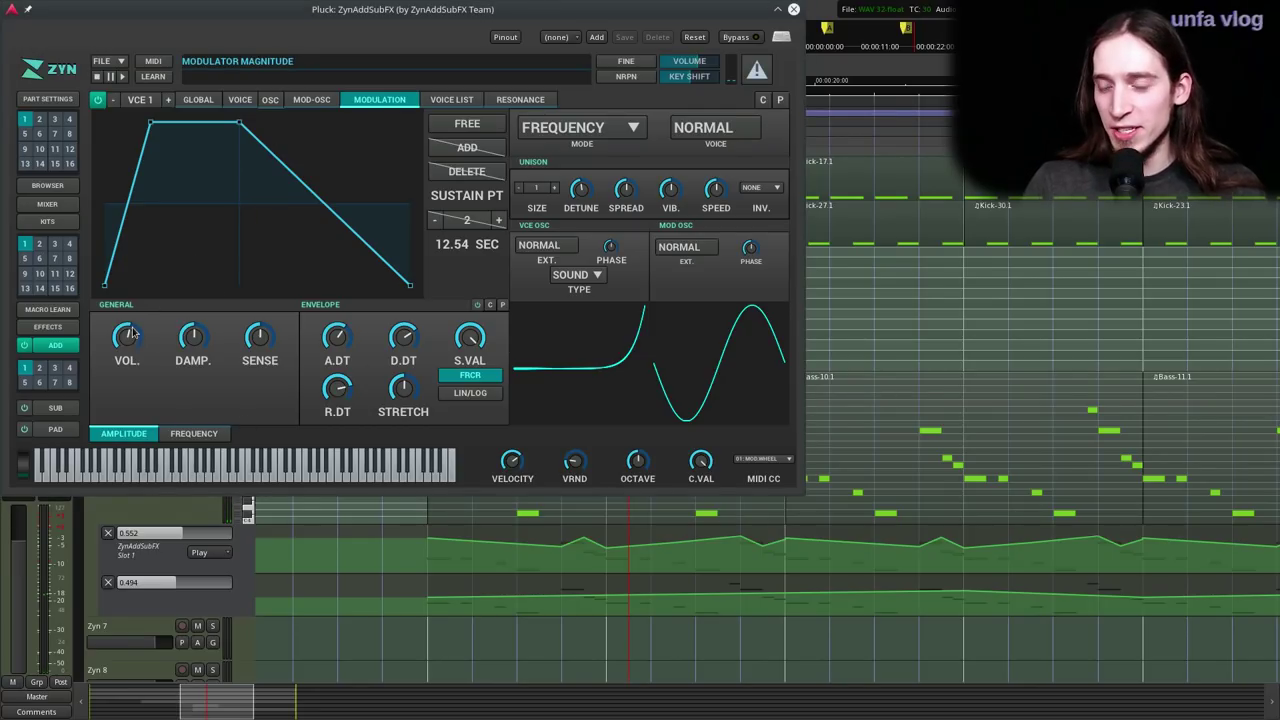
drag(128, 340, 131, 369)
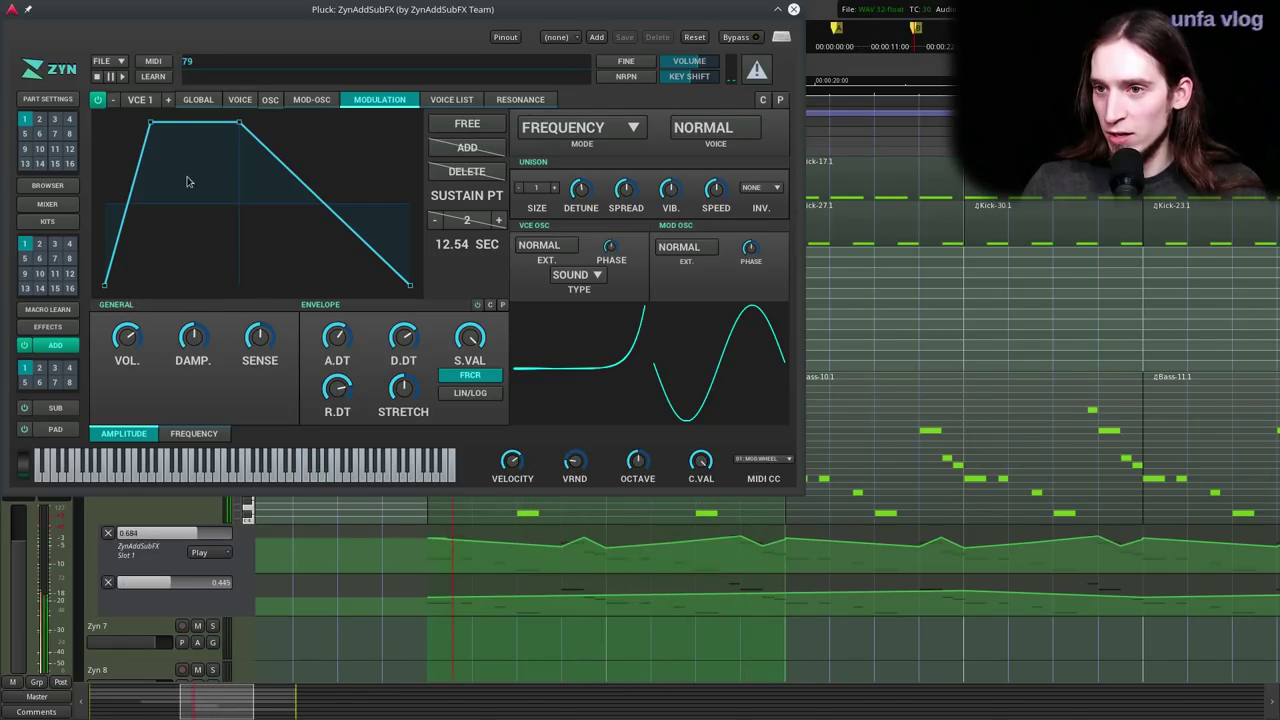
- Give the modulator oscillator a triangle base function with a raised shape and sine base-function modulation, raising P1 and P2 and setting P3 to 68
click(320, 101)
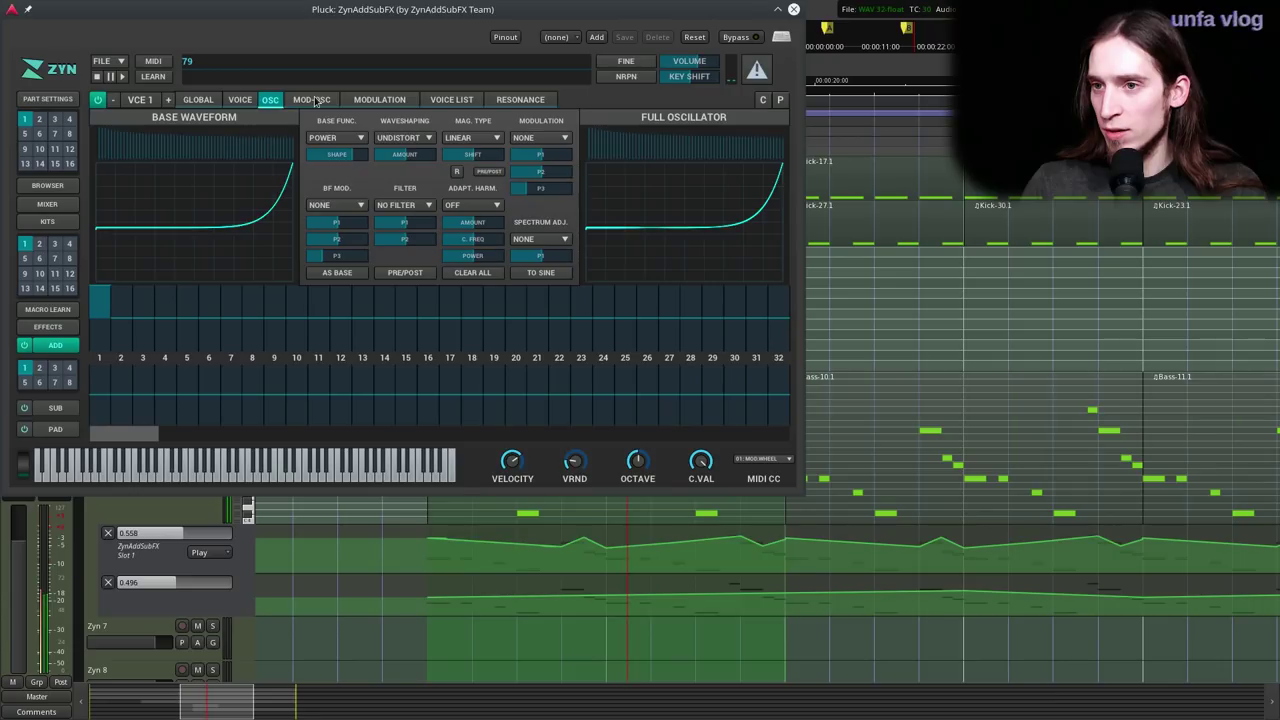
click(340, 139)
click(349, 158)
mouse_move(350, 159)
mouse_down()
mouse_move(366, 157)
mouse_move(325, 157)
mouse_move(351, 157)
mouse_up()
click(345, 205)
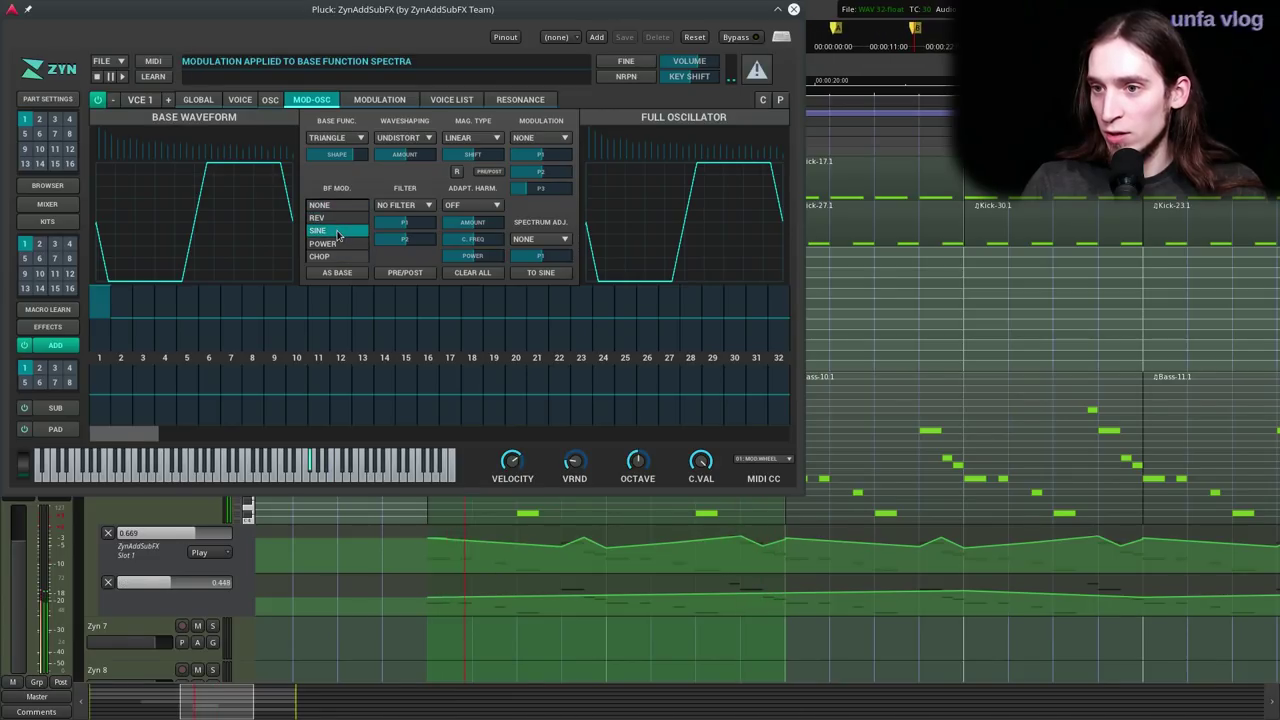
click(344, 222)
drag(341, 220, 346, 261)
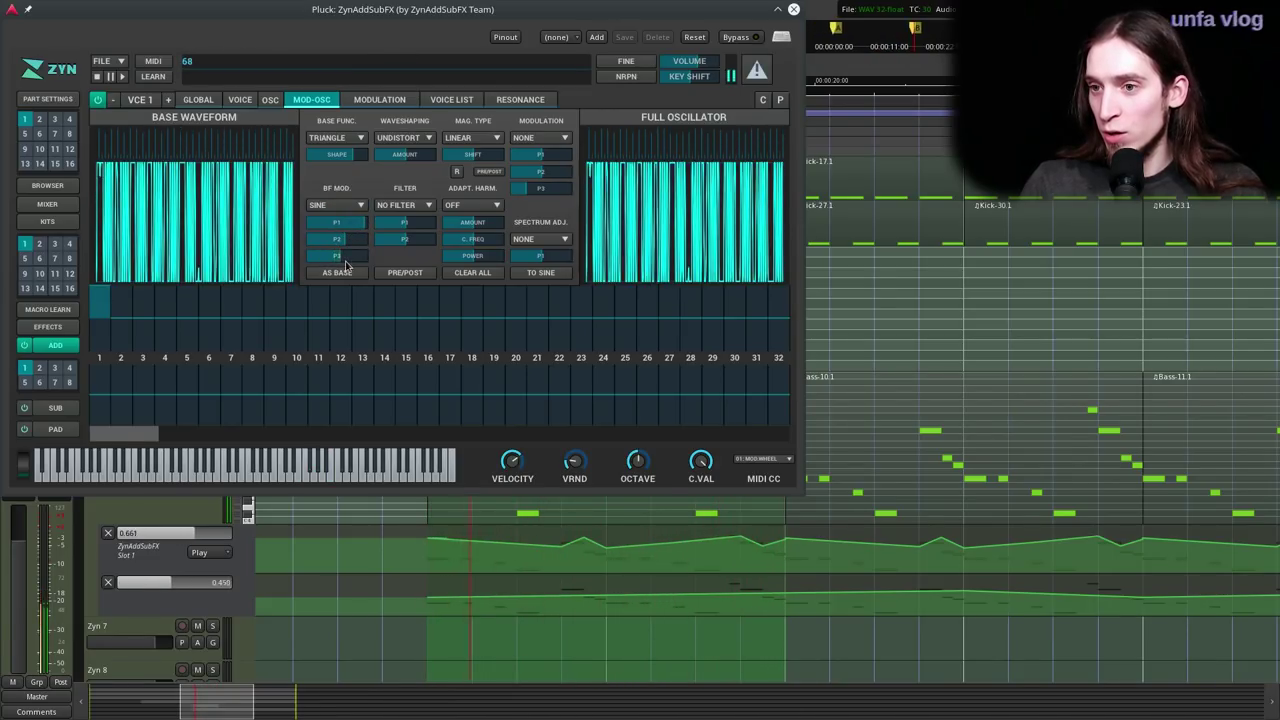
- Apply a filter to the modulator oscillator, adjust the filter's parameters, and close the synth window after checking the global filter
click(405, 205)
click(400, 334)
drag(409, 221, 428, 241)
click(379, 99)
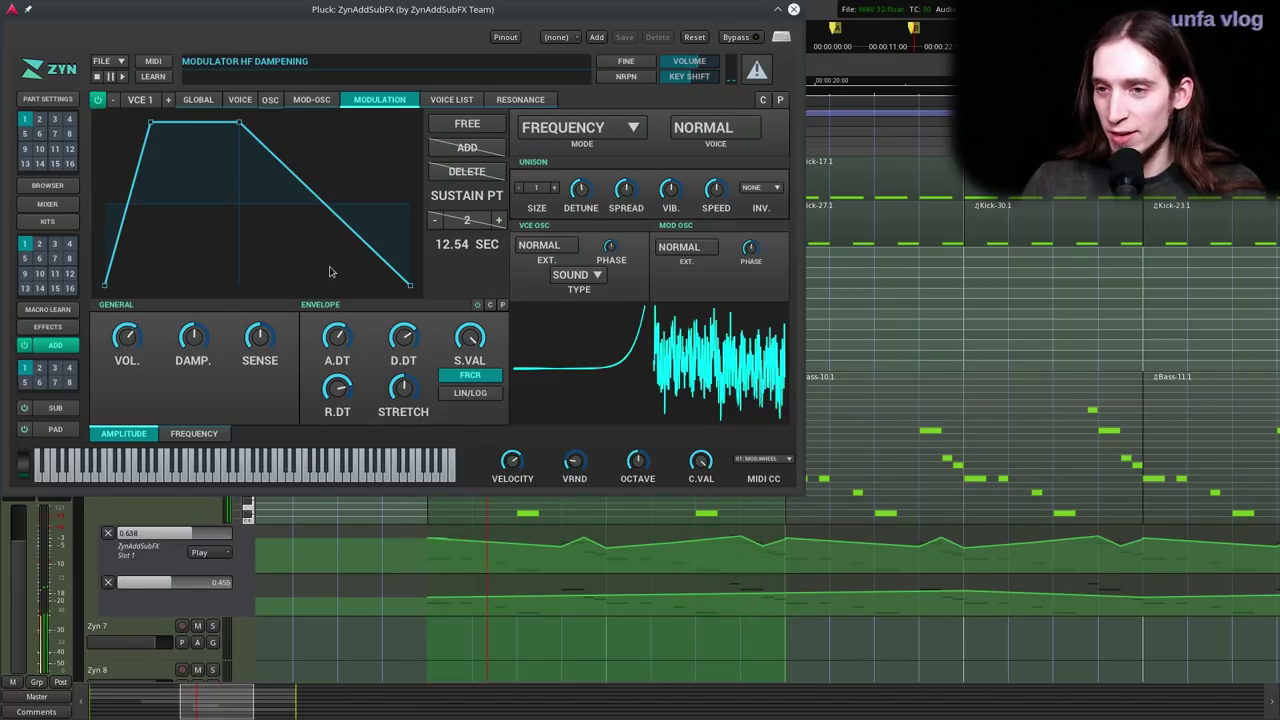
click(198, 99)
click(250, 433)
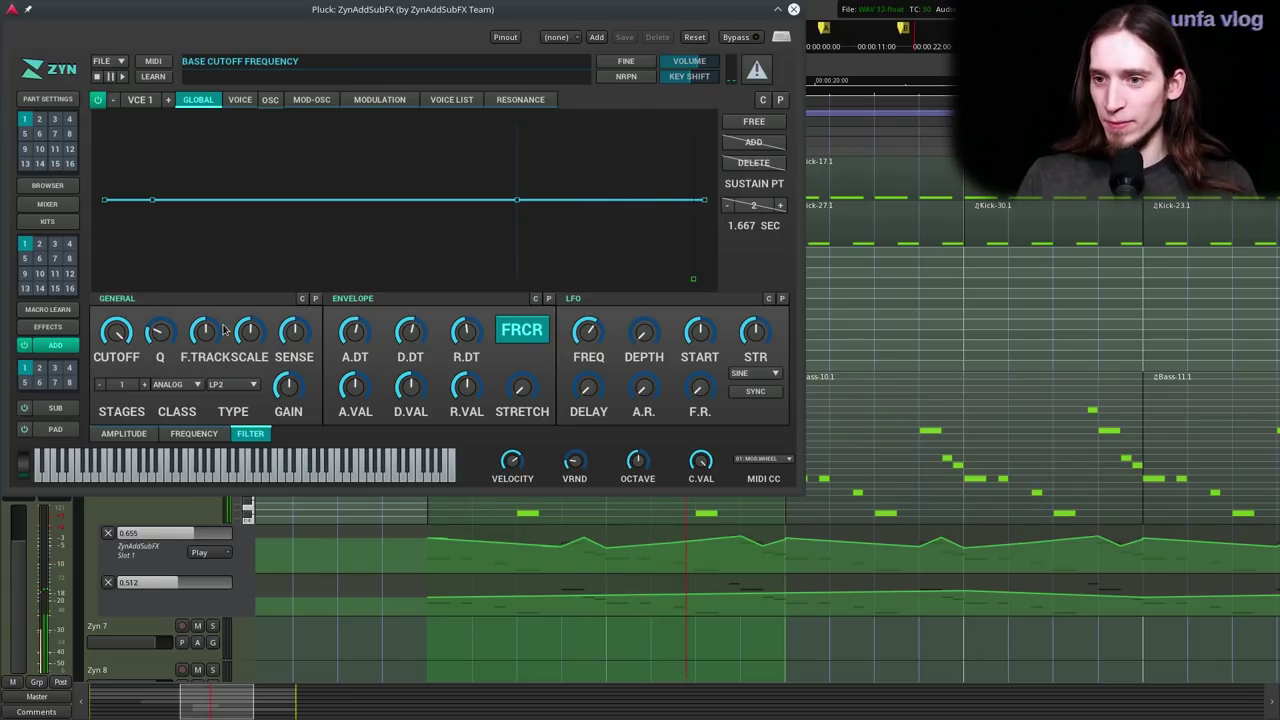
click(795, 10)
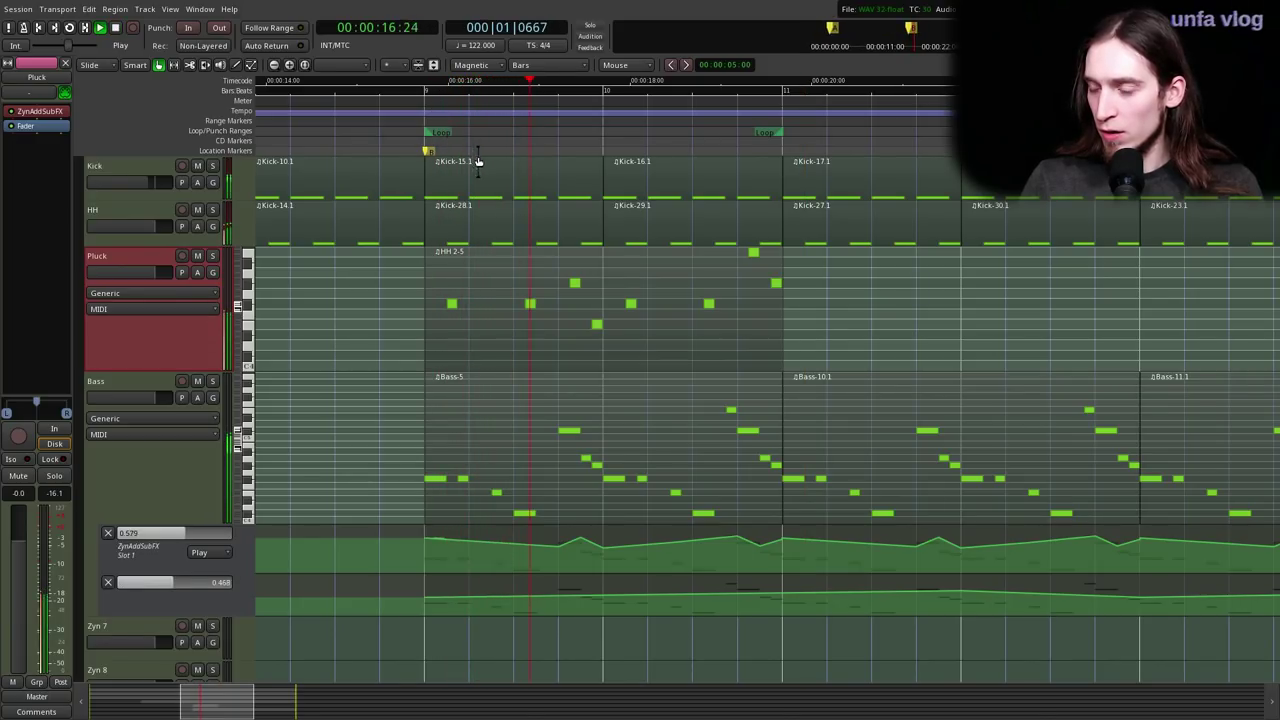
- Try the last note of the pluck pattern's first bar an octave higher and play back the section to compare
key(d)
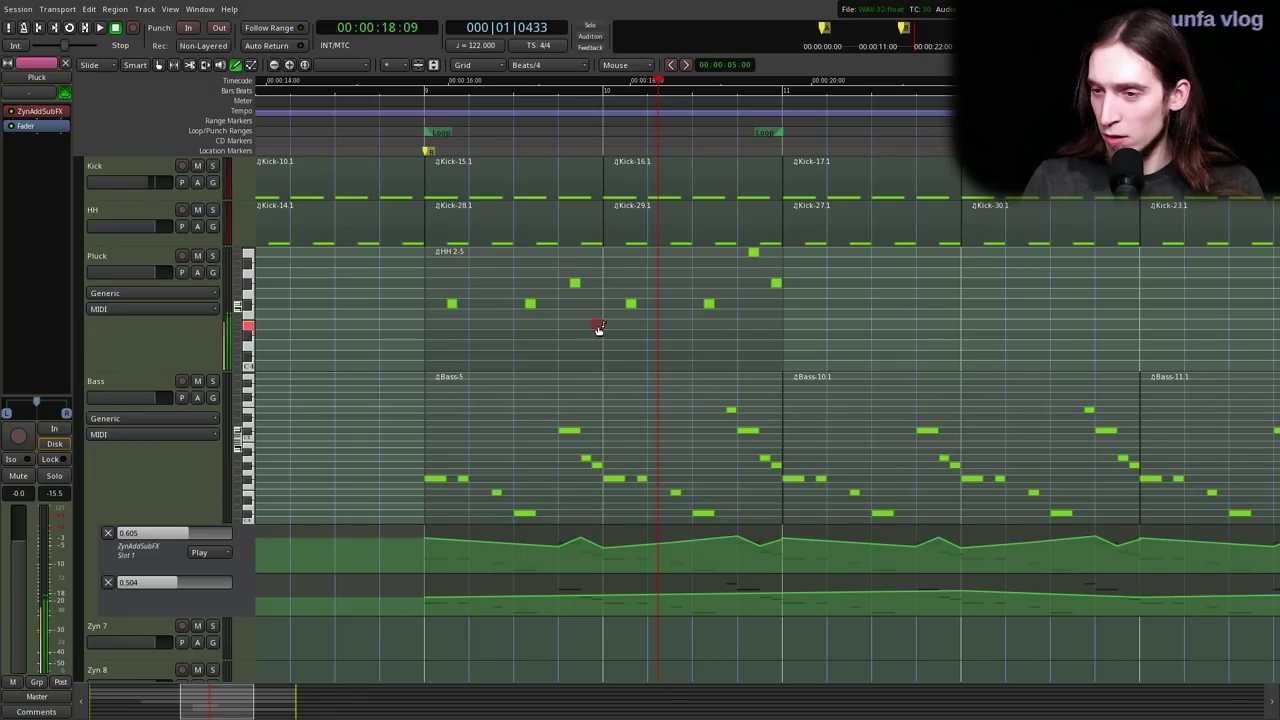
scroll(598, 329, up, 2)
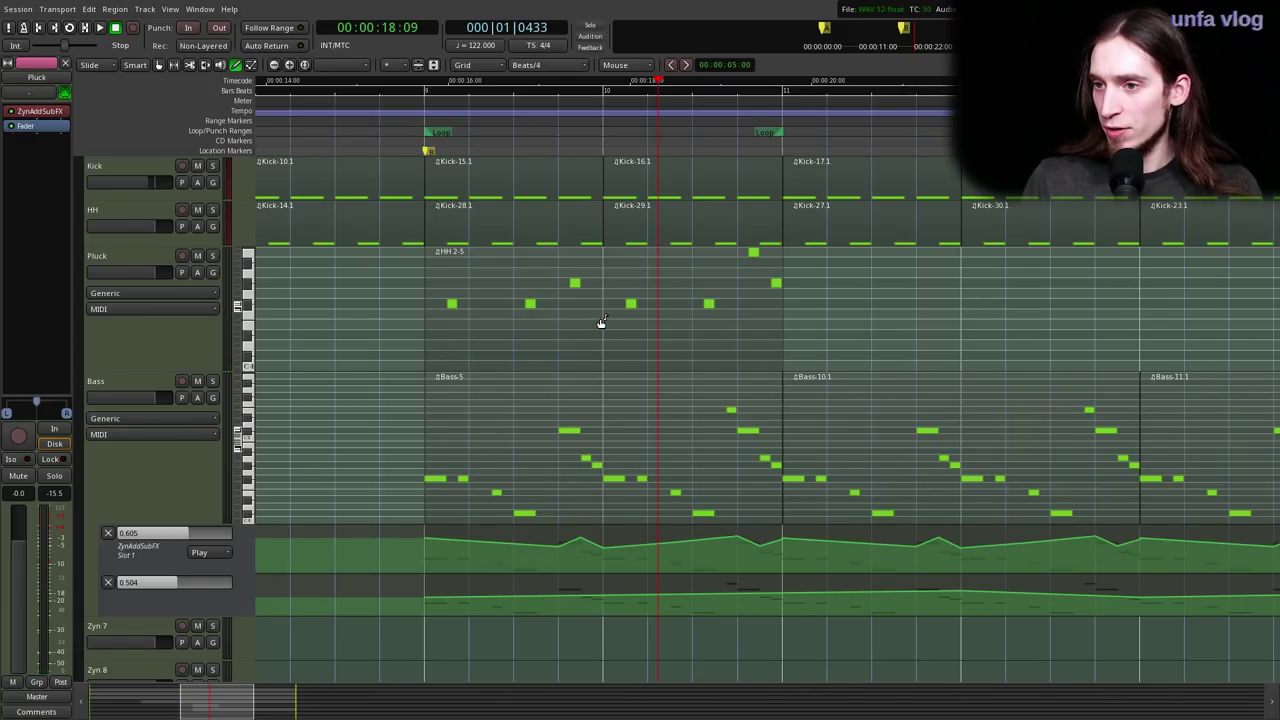
scroll(244, 306, down, 3)
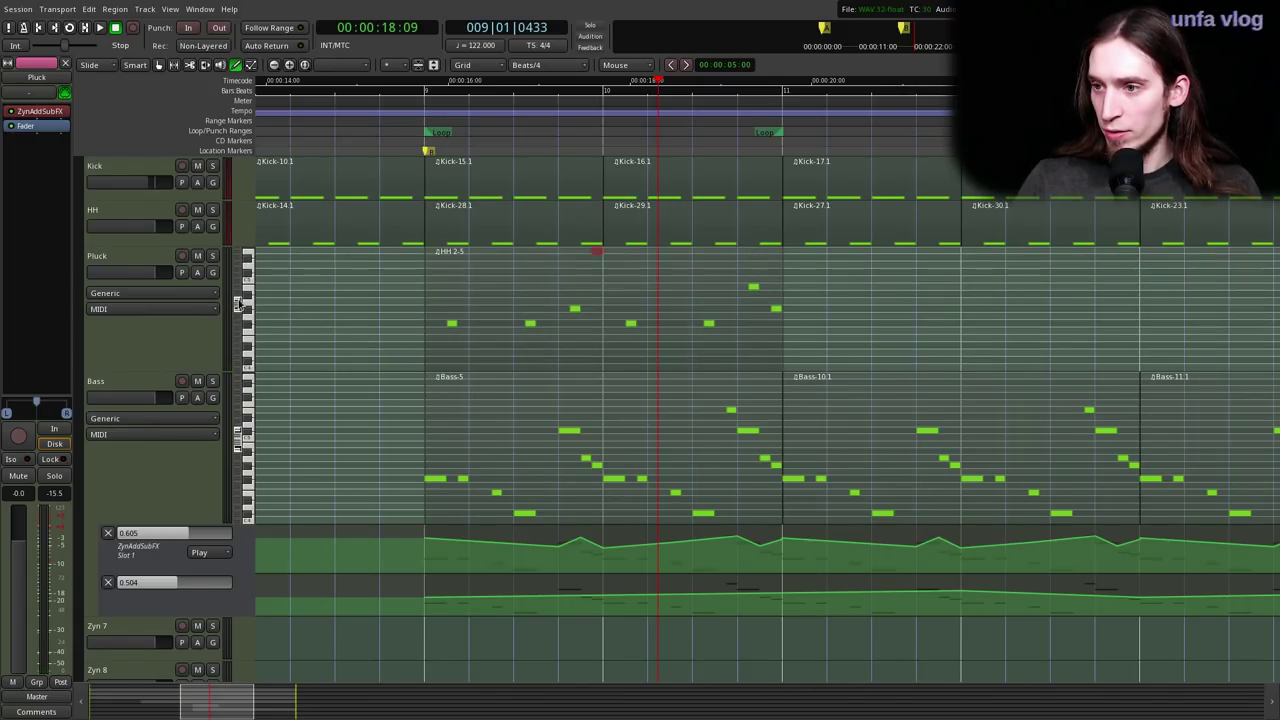
click(422, 112)
key(space)
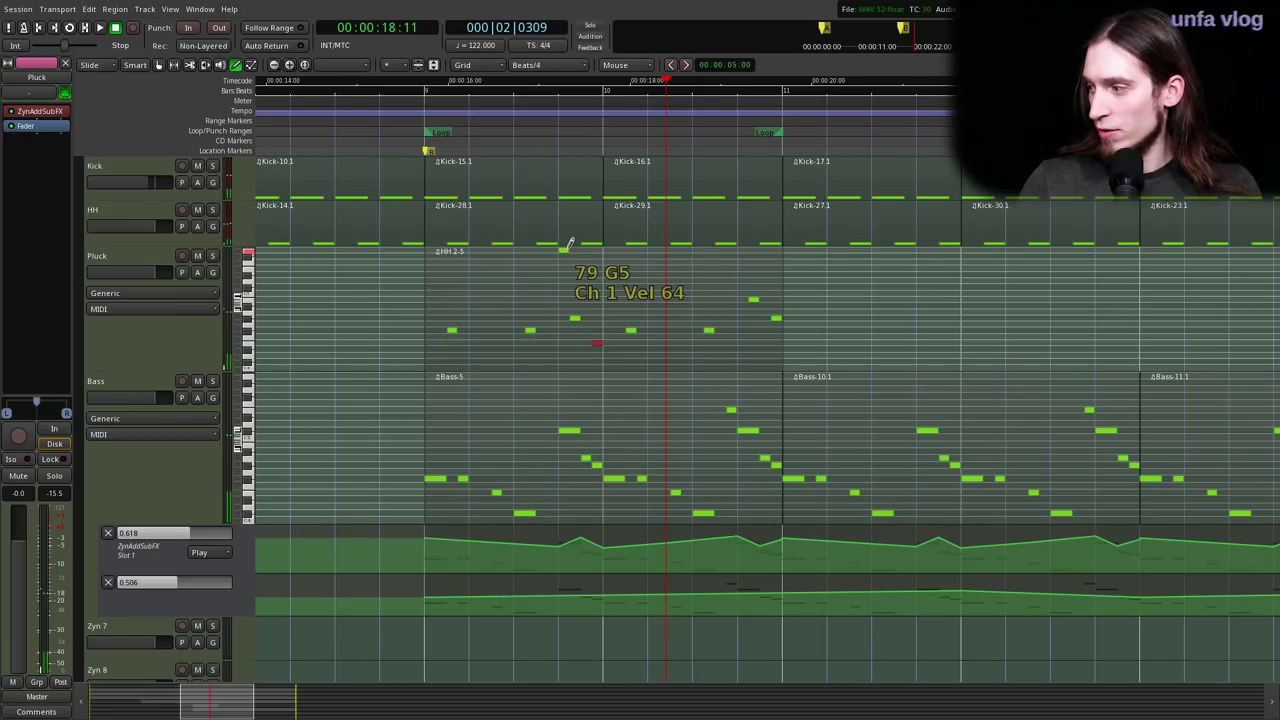
click(423, 128)
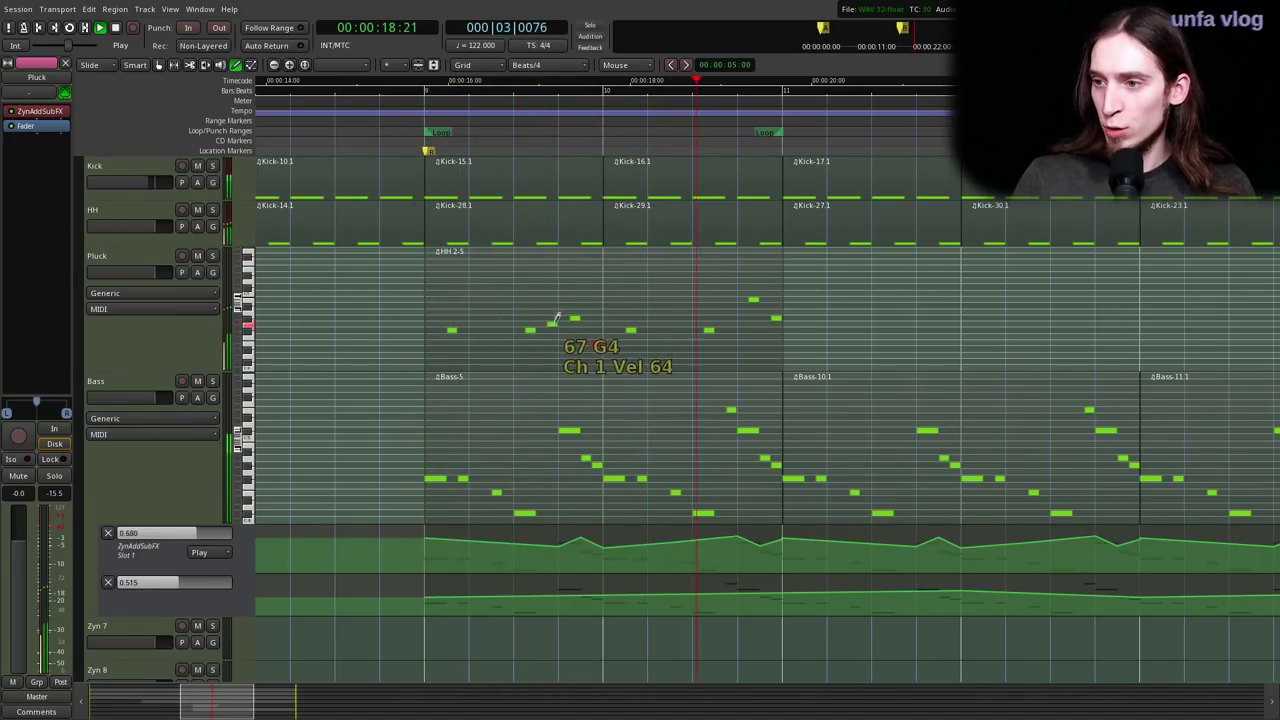
key(space)
- Shorten the last note in the first bar of the pluck pattern and listen to the result
scroll(591, 344, up, 1)
drag(609, 343, 597, 344)
click(408, 133)
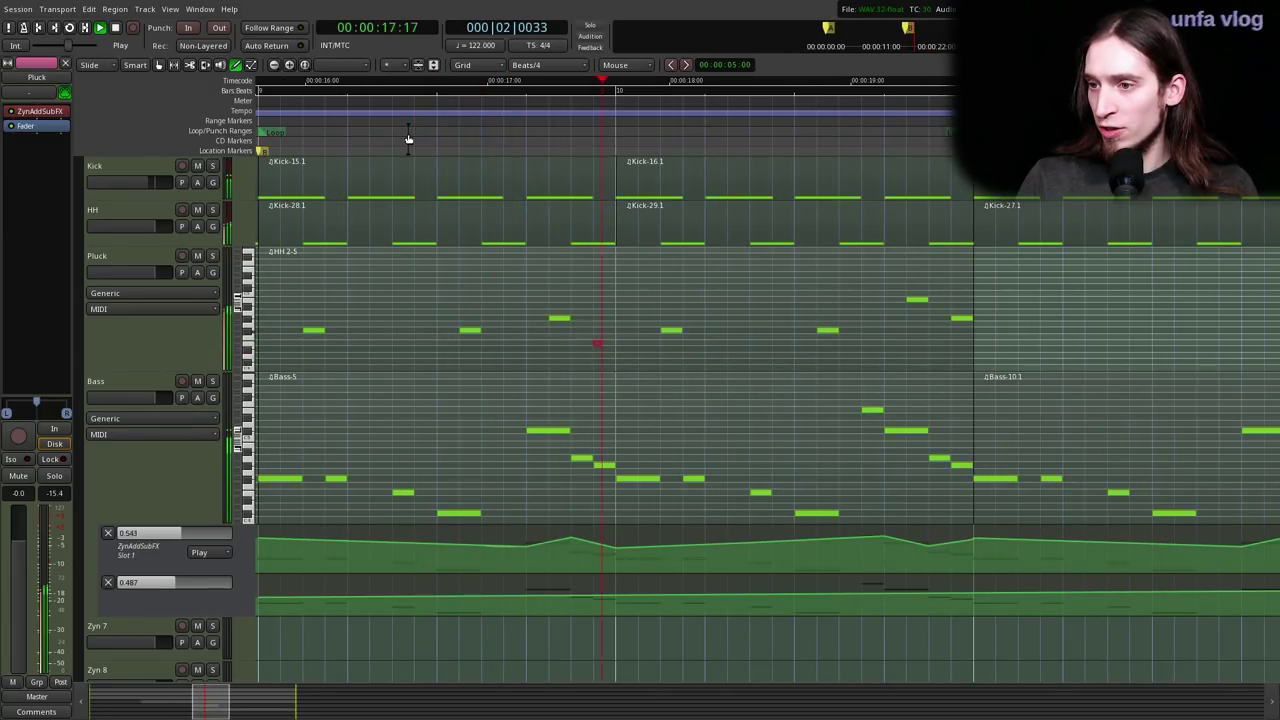
scroll(607, 331, down, 1)
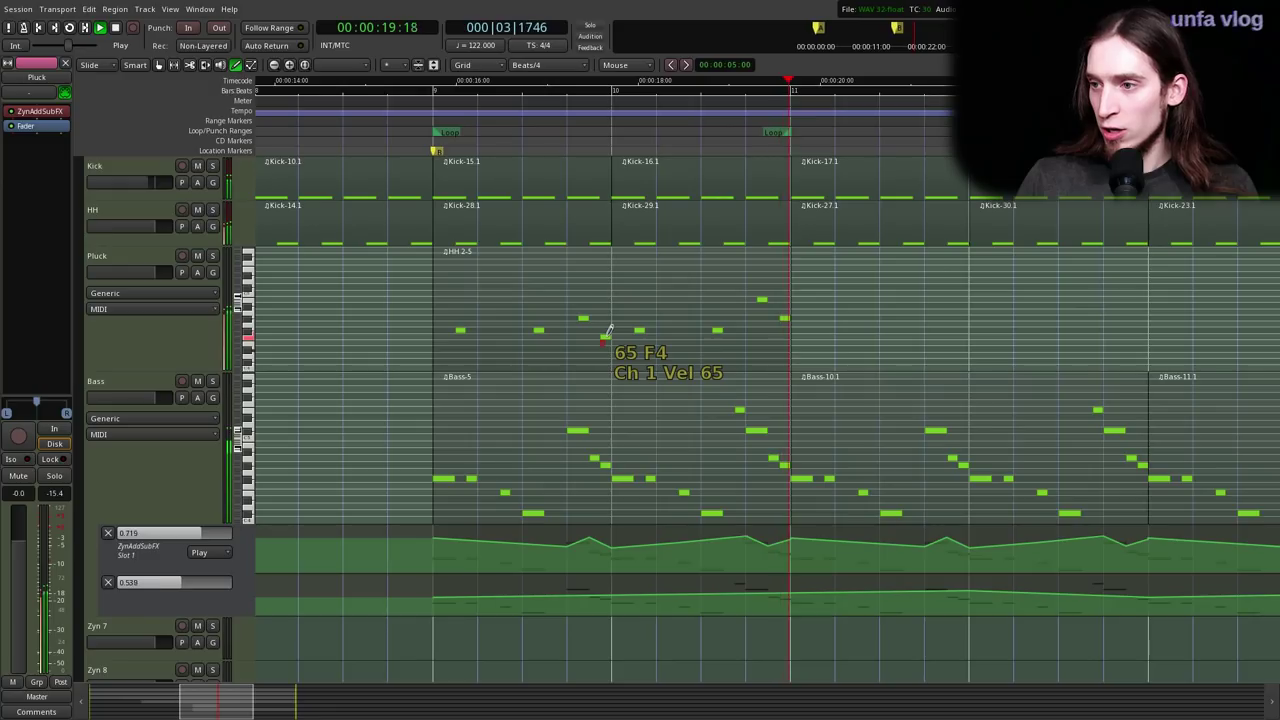
key(space)
- Duplicate the two-bar pluck region three times so the pattern runs from bar 9 to bar 17
key(g)
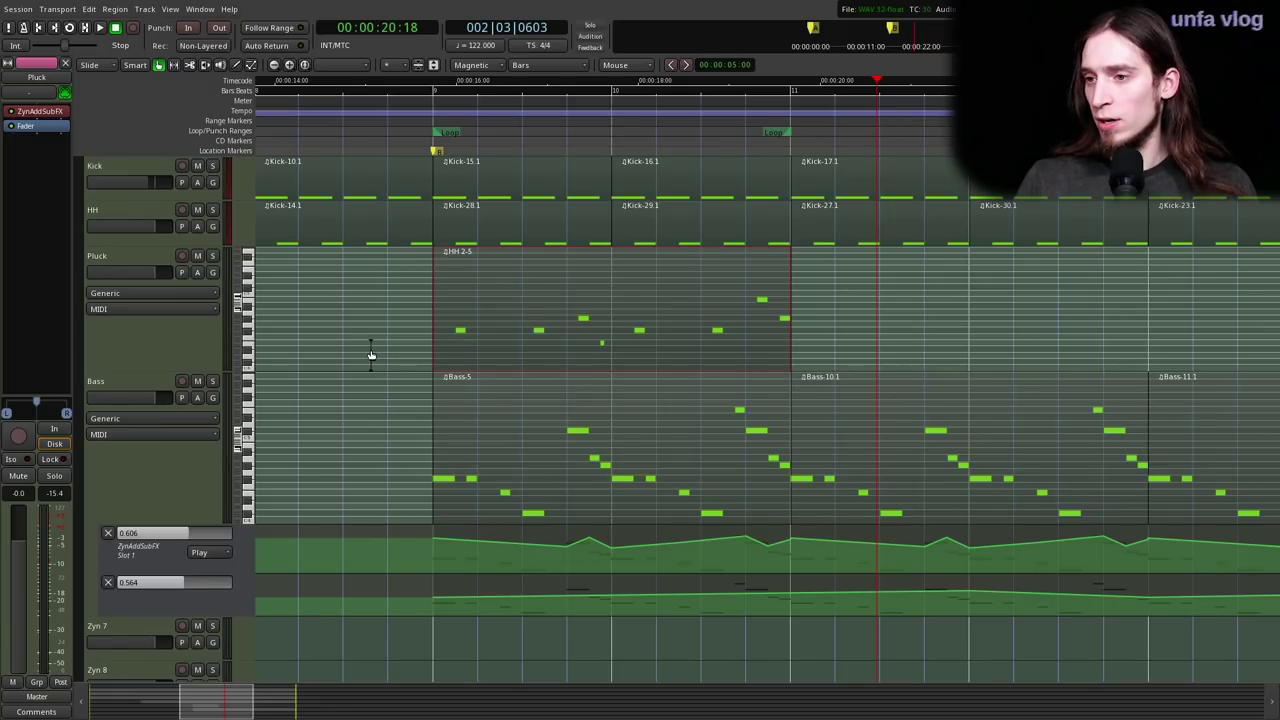
key(alt+d)
scroll(370, 356, down, 1)
key(alt+d)
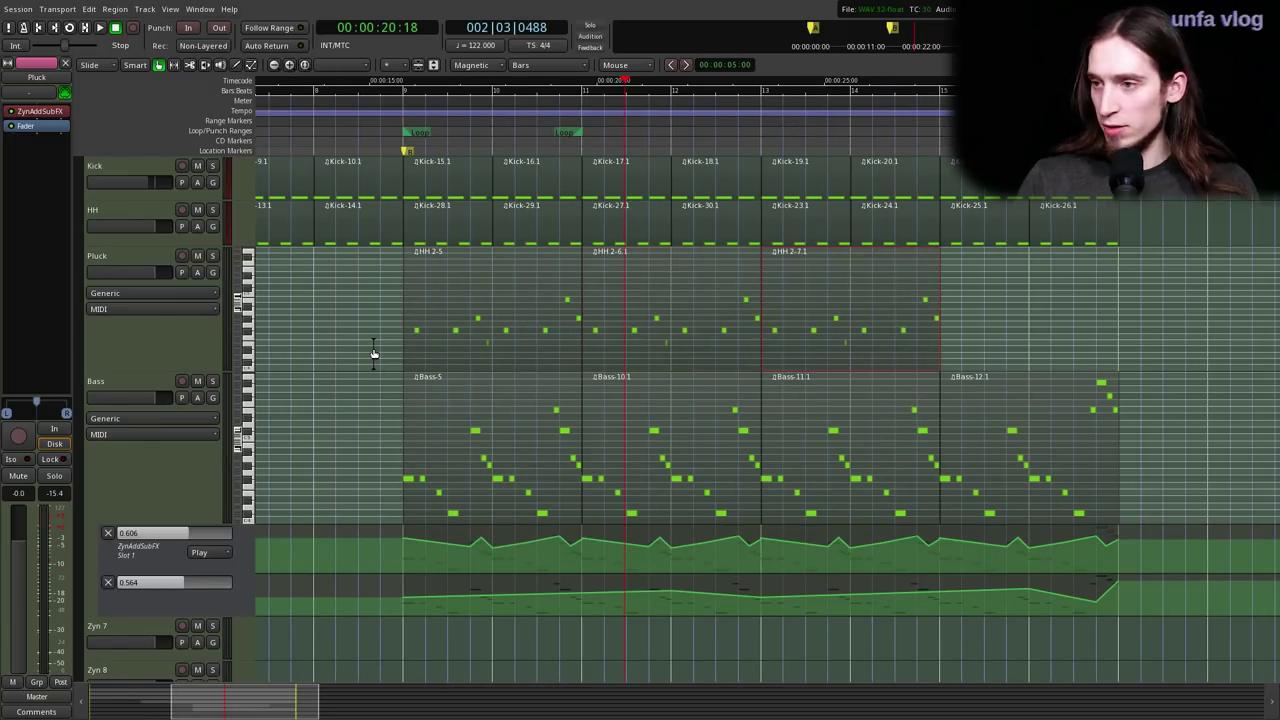
key(alt+d)
- Play back the arrangement from about bar 5 to hear how the pluck enters with the bass
click(158, 354)
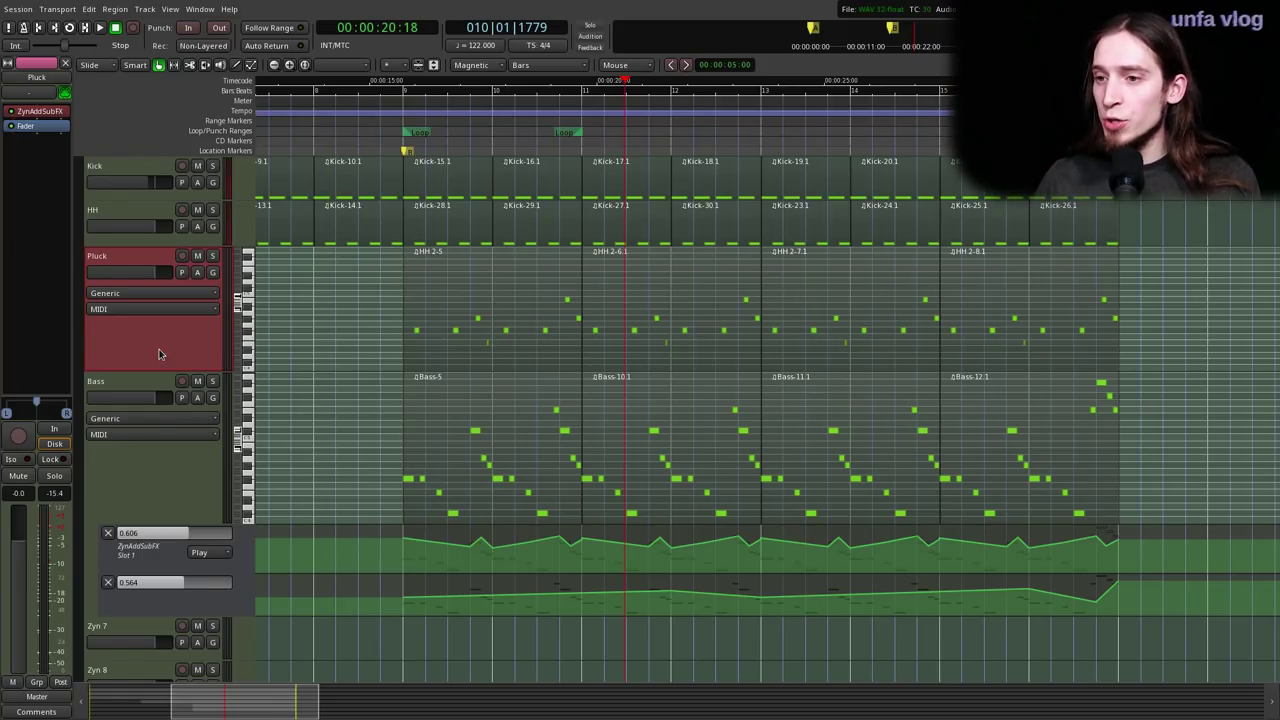
scroll(480, 358, down, 1)
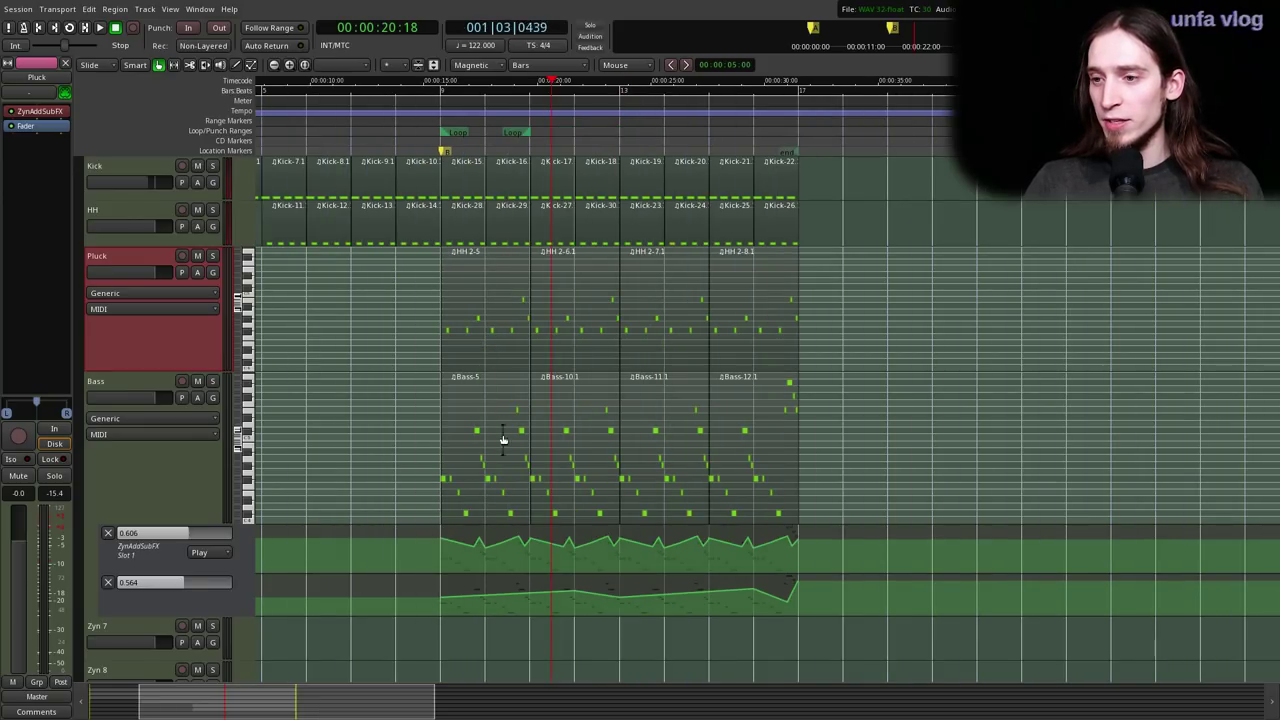
click(318, 130)
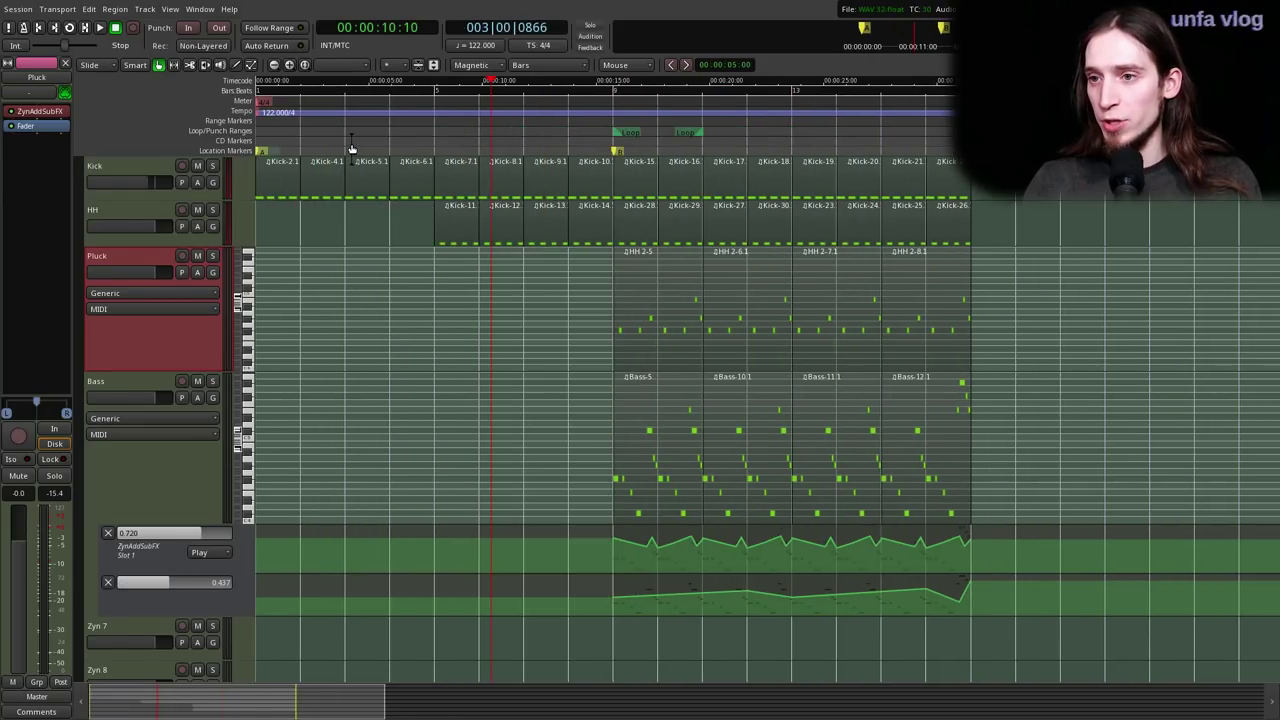
click(430, 122)
key(space)
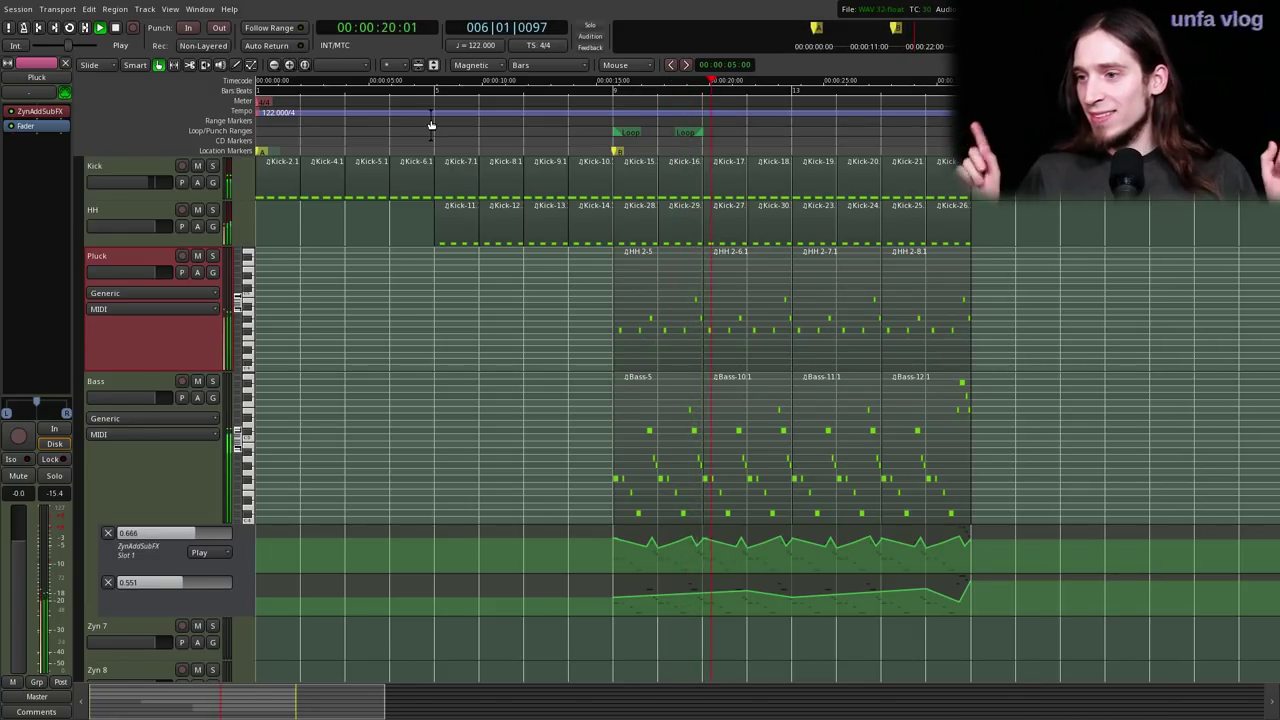
key(space)
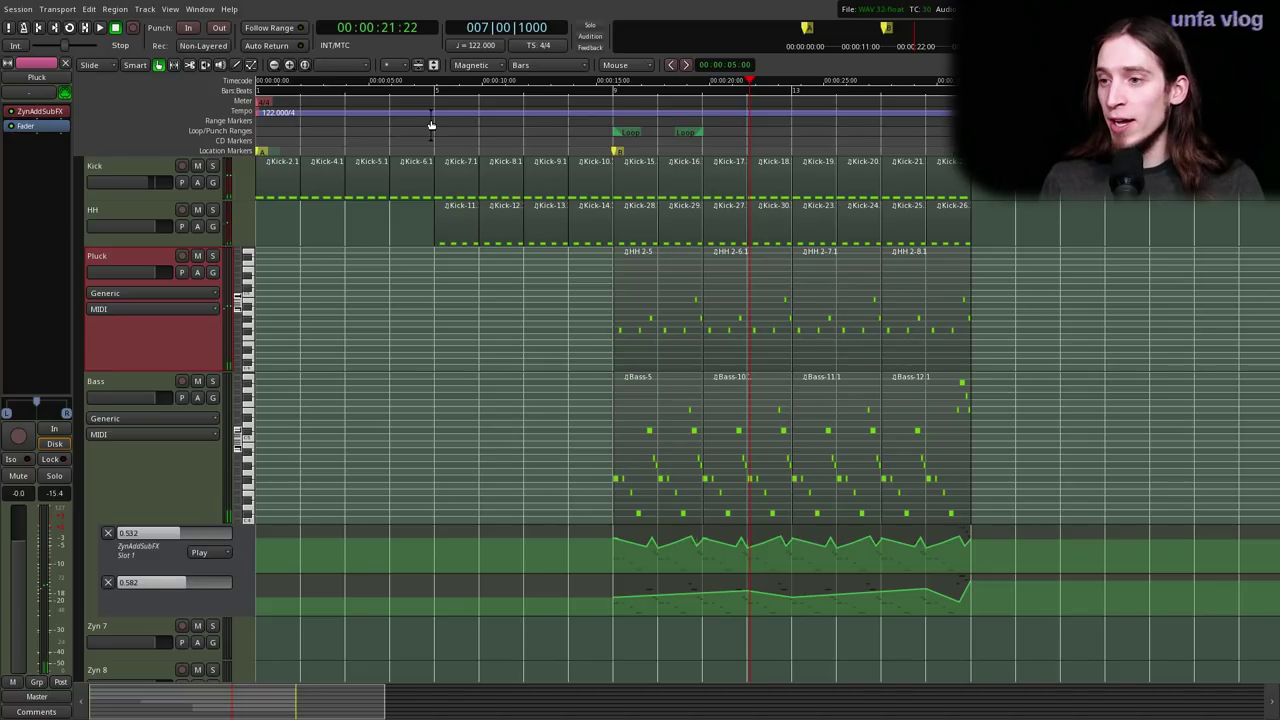
click(630, 302)
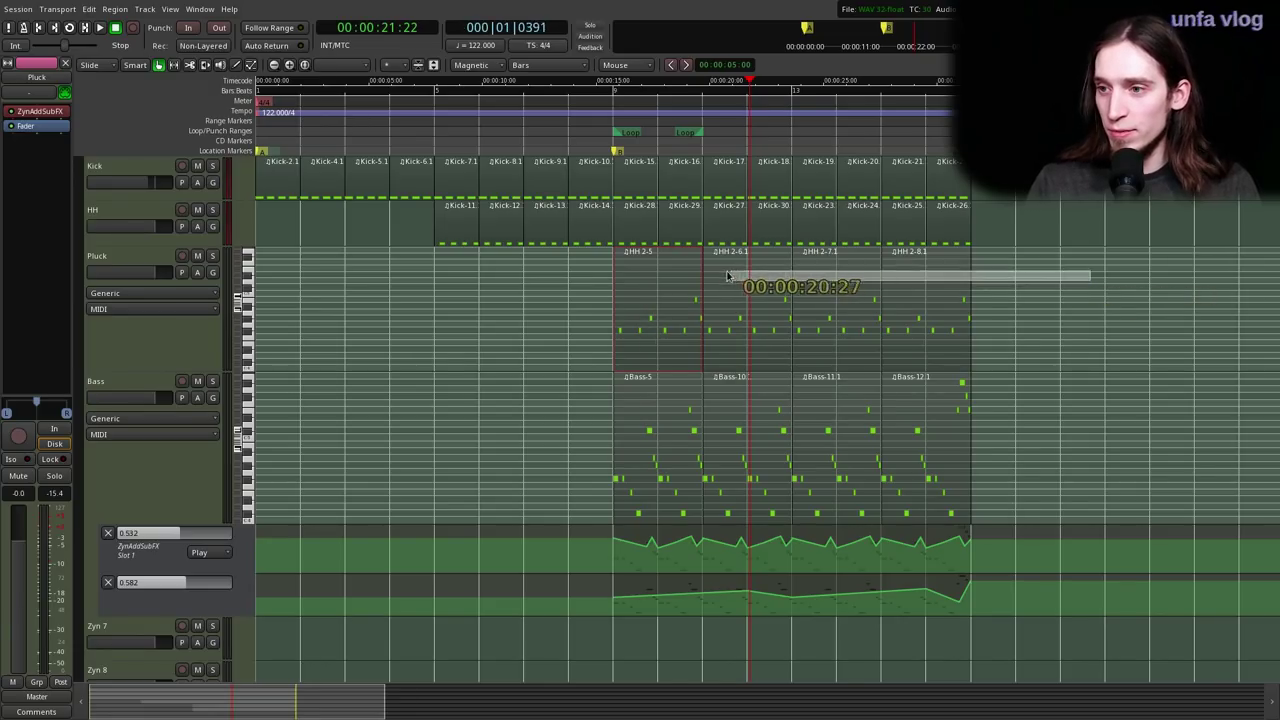
click(668, 398)
click(630, 293)
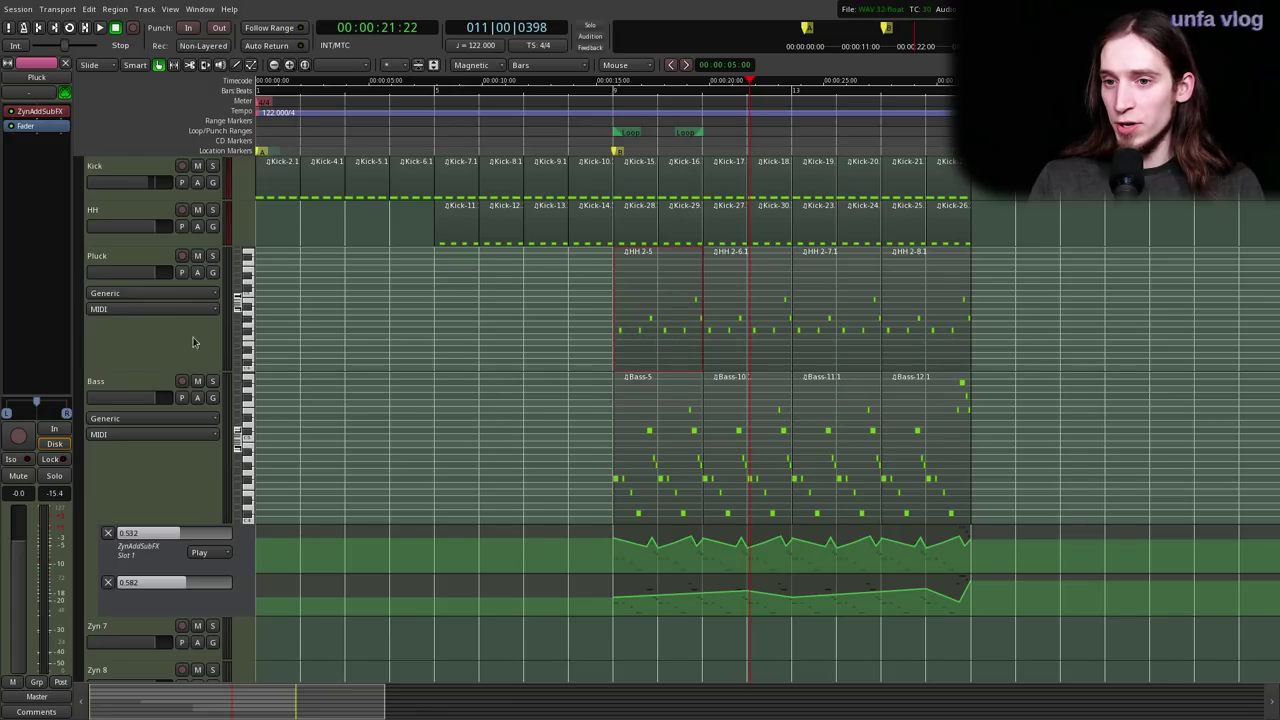
- Open the ZynAddSubFX window of the Pluck track and start loop playback of the section from bar 9
click(141, 328)
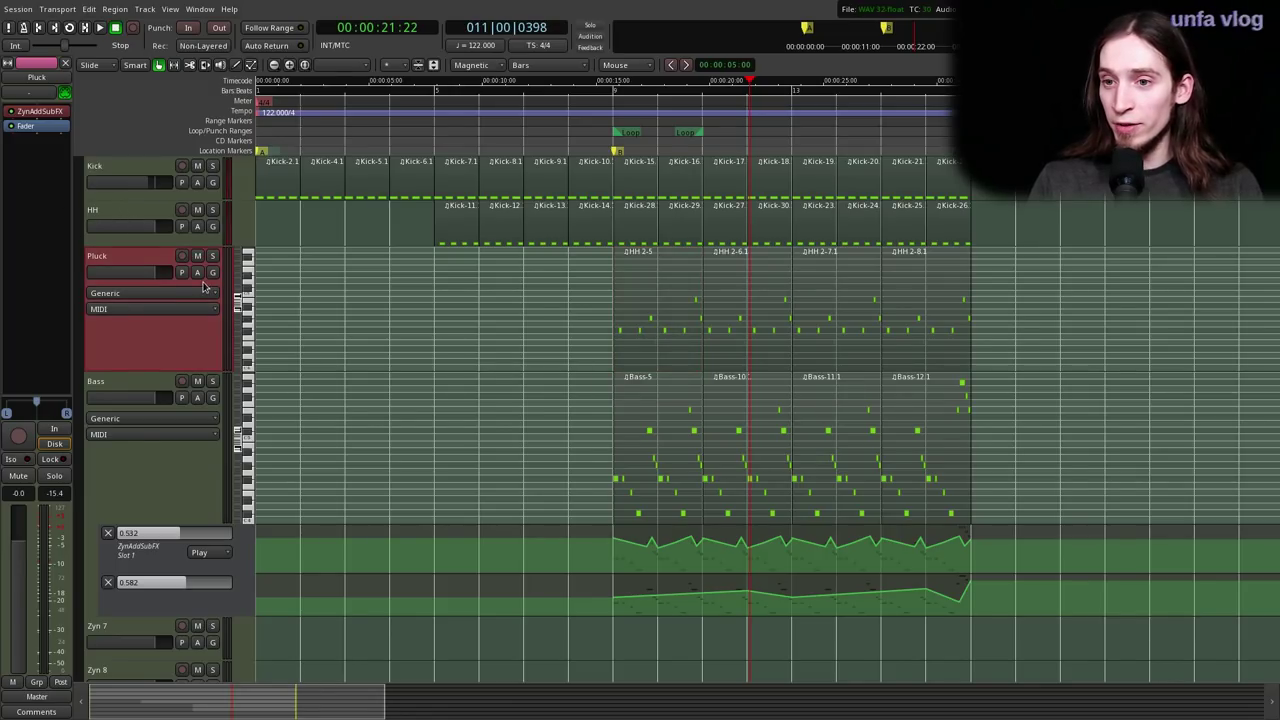
double_click(45, 111)
drag(297, 17, 376, 86)
key(l)
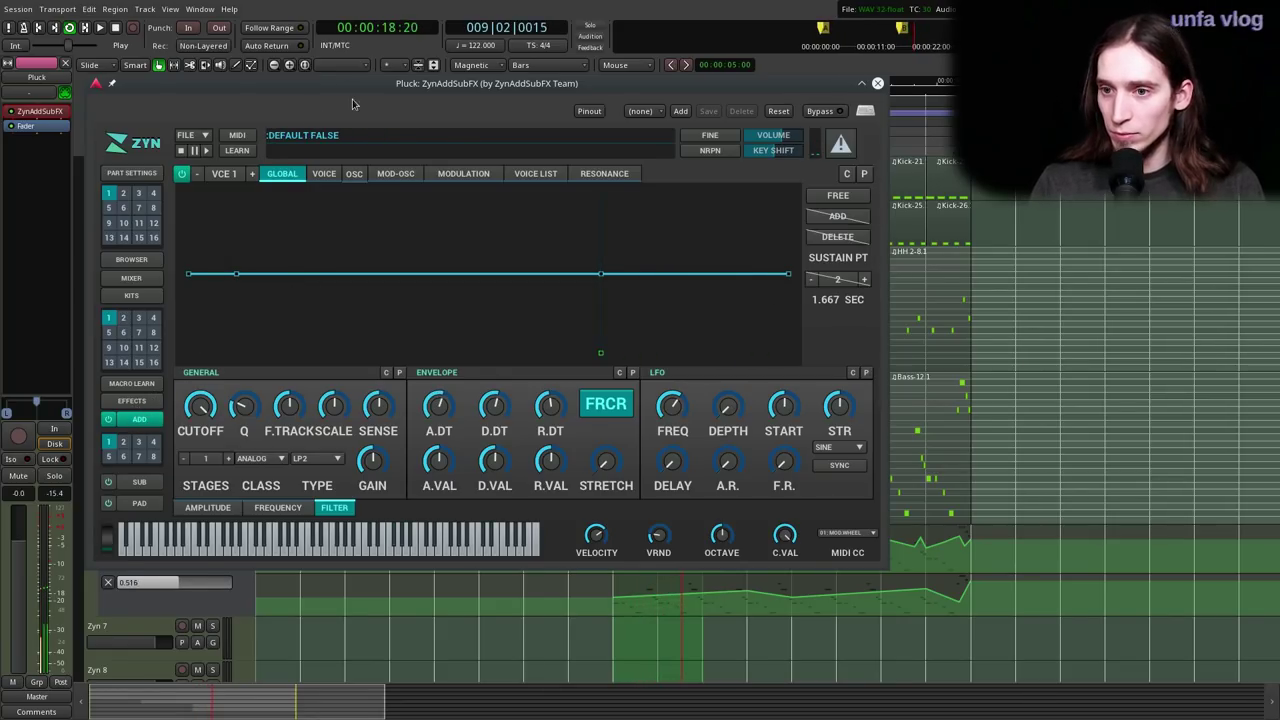
- Mute the Bass track and bring the Pluck synth window back into full view
drag(345, 84, 453, 528)
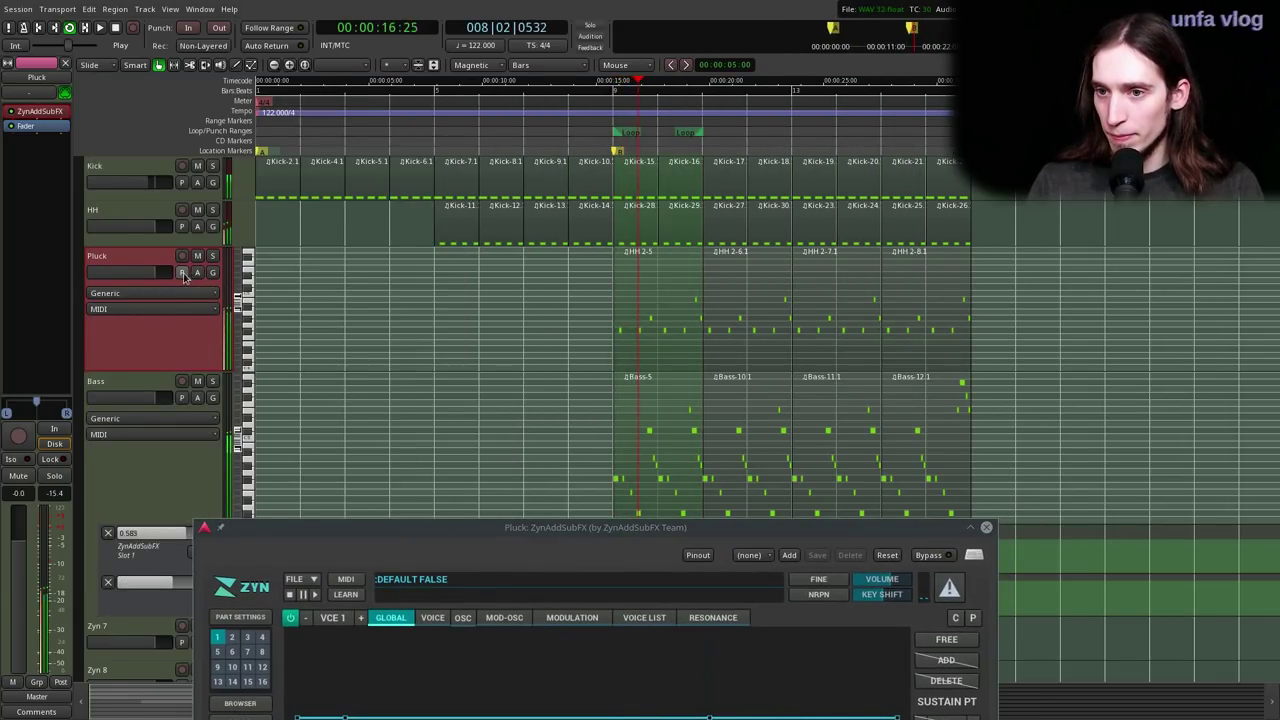
click(198, 382)
key(alt+Tab)
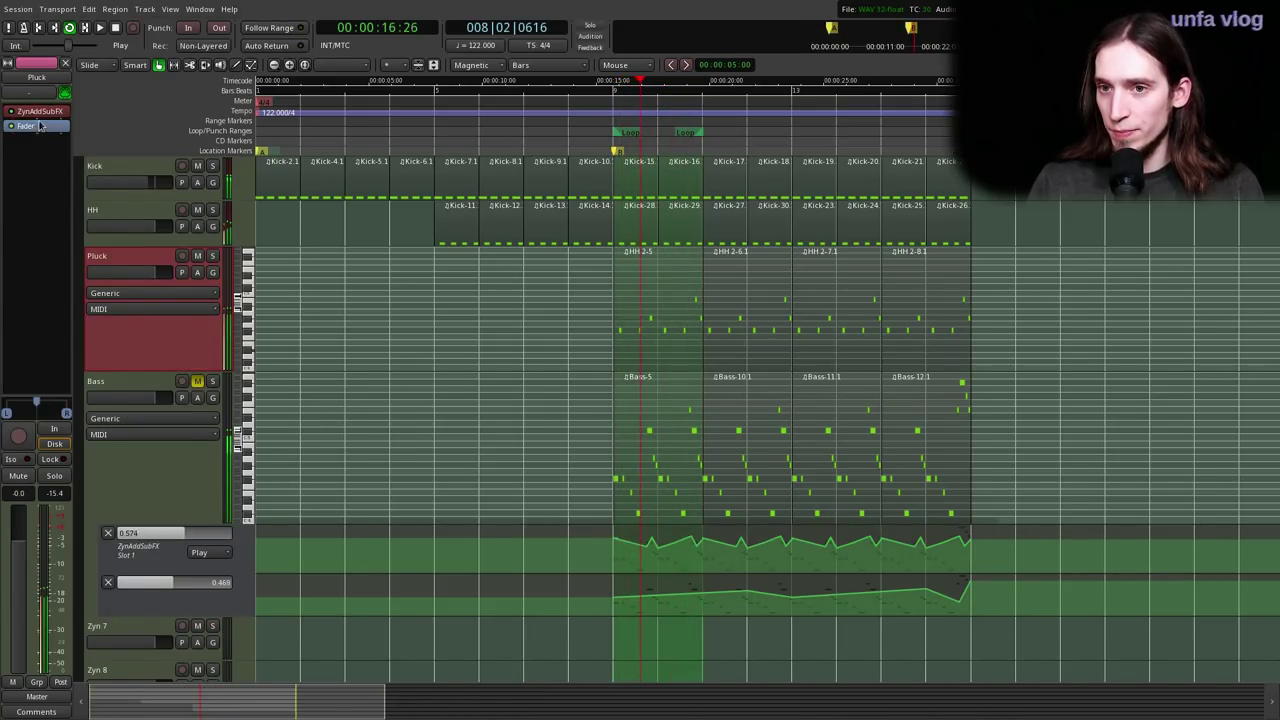
double_click(40, 111)
drag(381, 528, 210, 207)
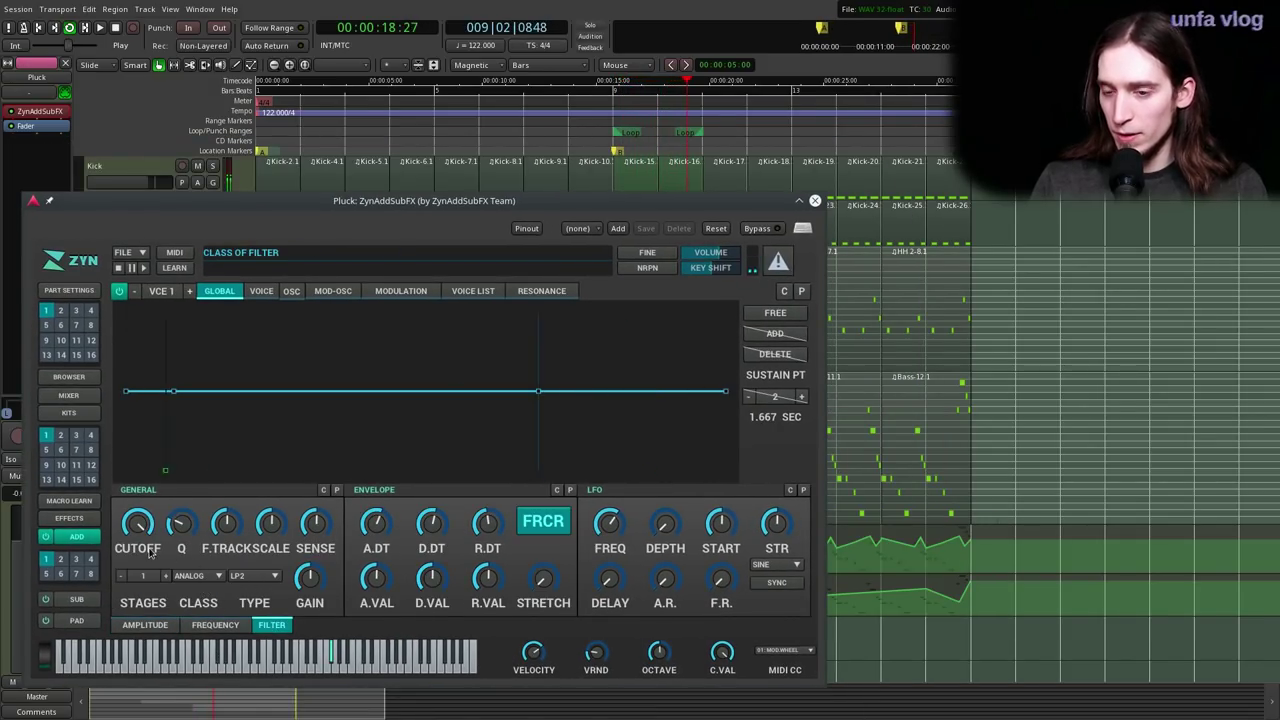
- Set the Pluck synth's global filter type to BP and its cutoff to about 4438 Hz
click(248, 578)
click(250, 508)
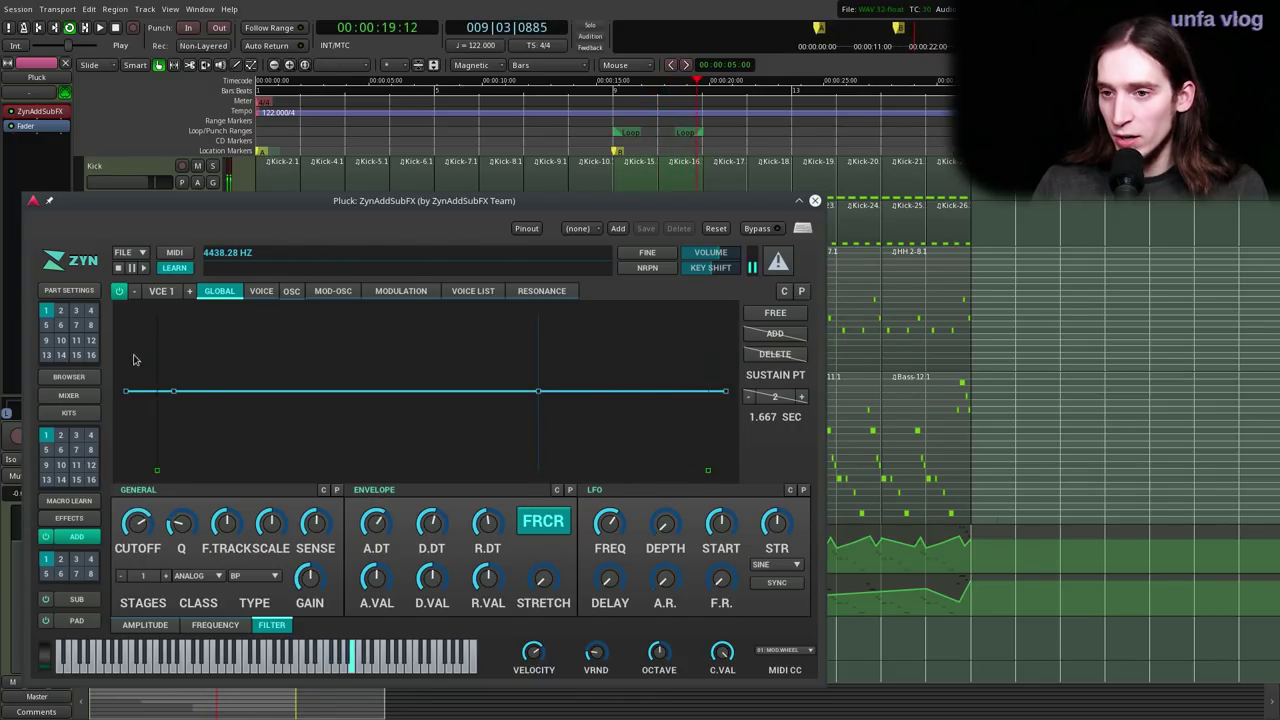
- Assign the global filter's cutoff to macro slot 0, name the slot Cutoff, and close the synth window
click(69, 501)
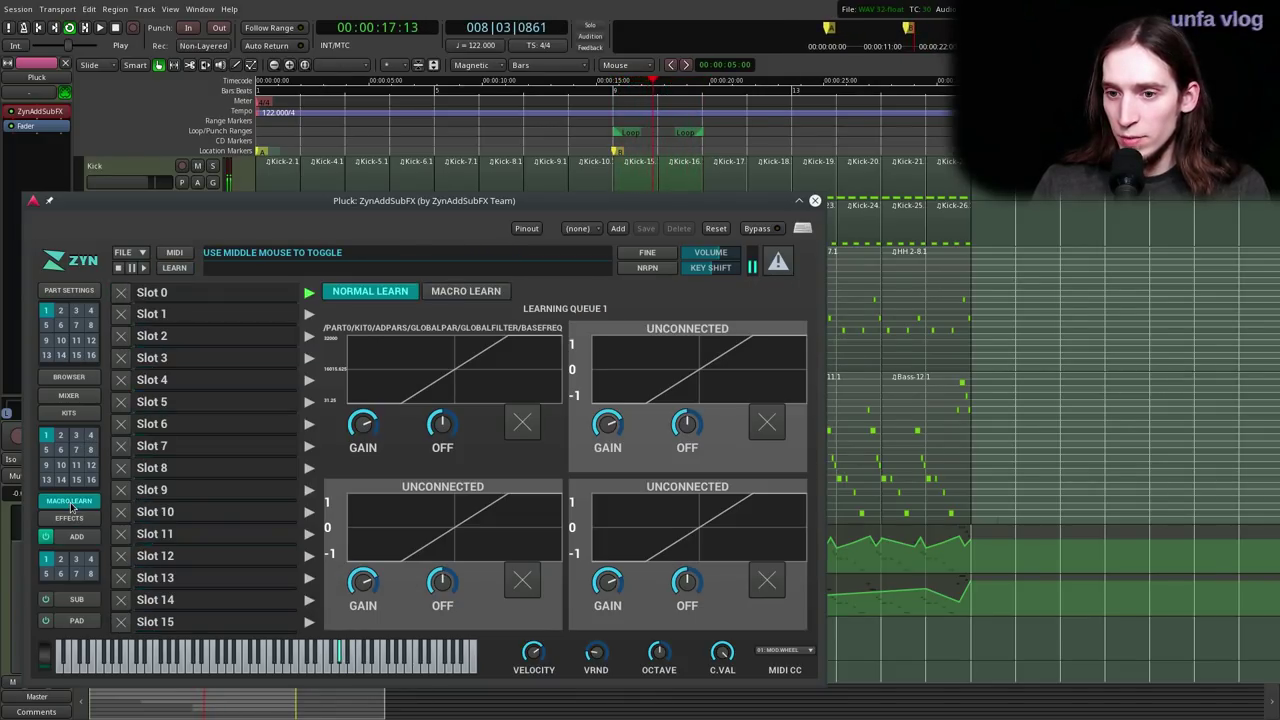
click(241, 307)
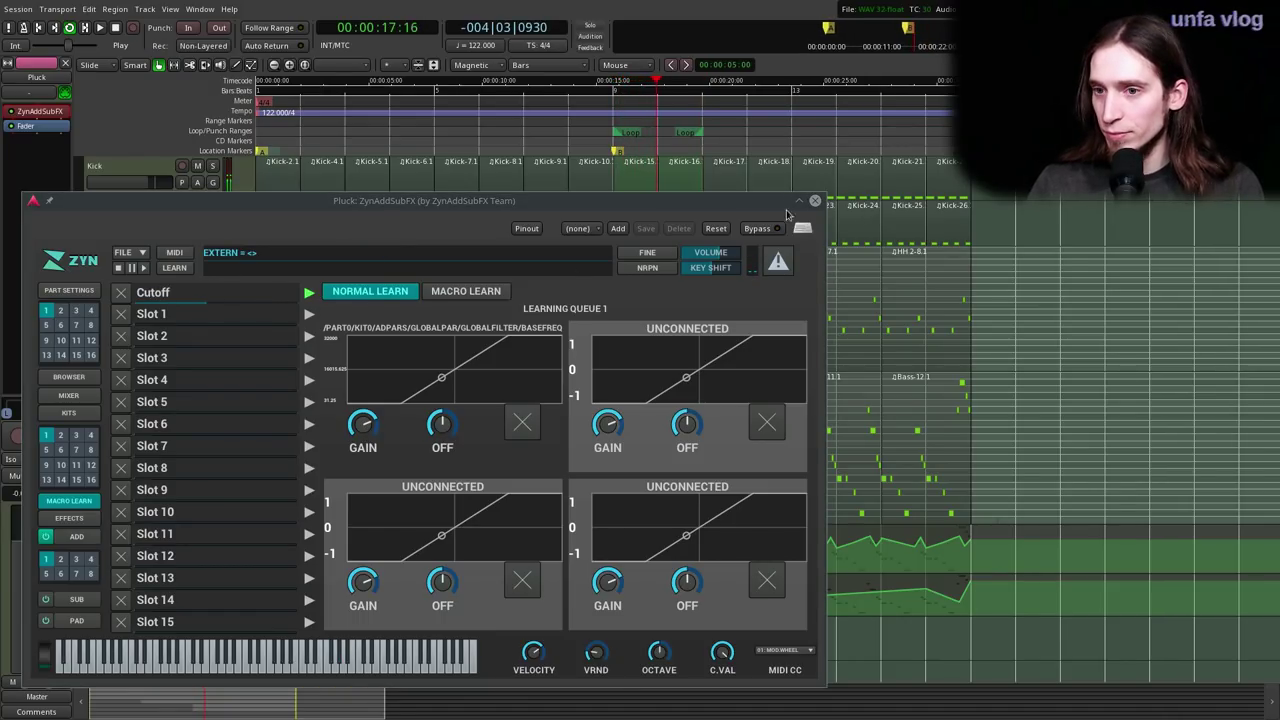
click(815, 201)
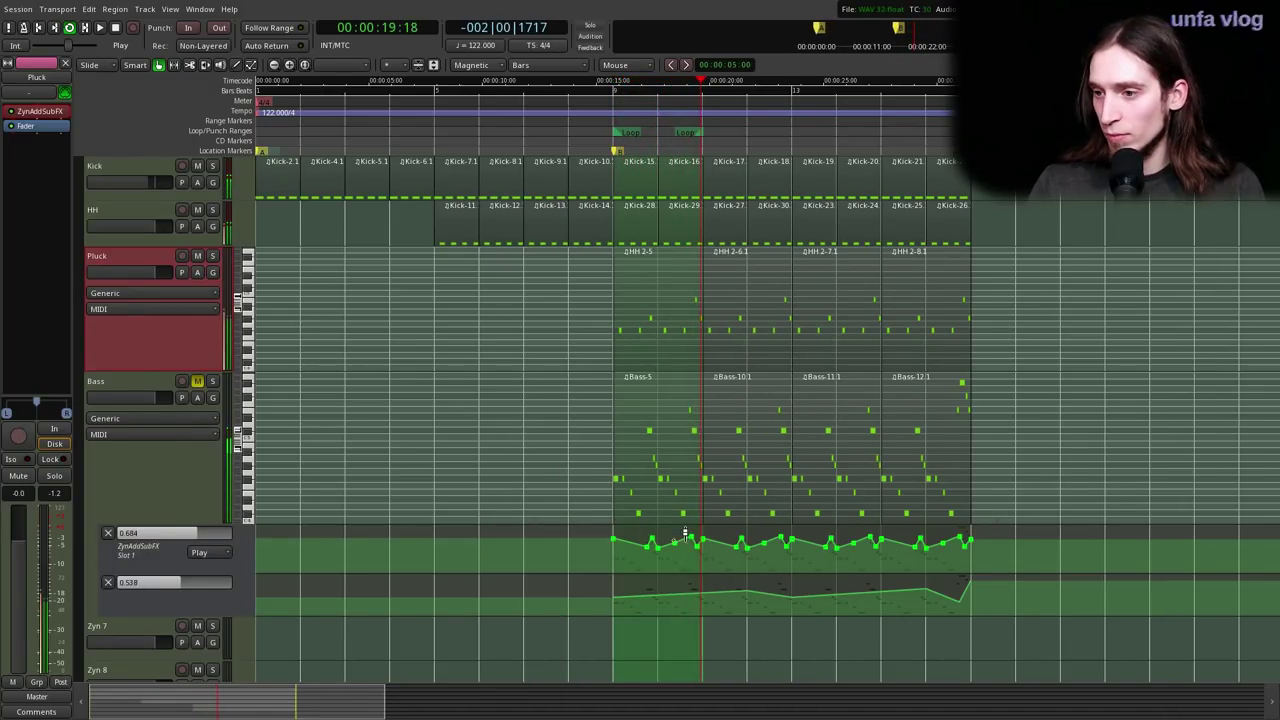
- Show the ZynAddSubFX Slot 1 automation lane under the Pluck track and set its automation mode to Play
click(197, 272)
mouse_move(255, 342)
mouse_move(370, 341)
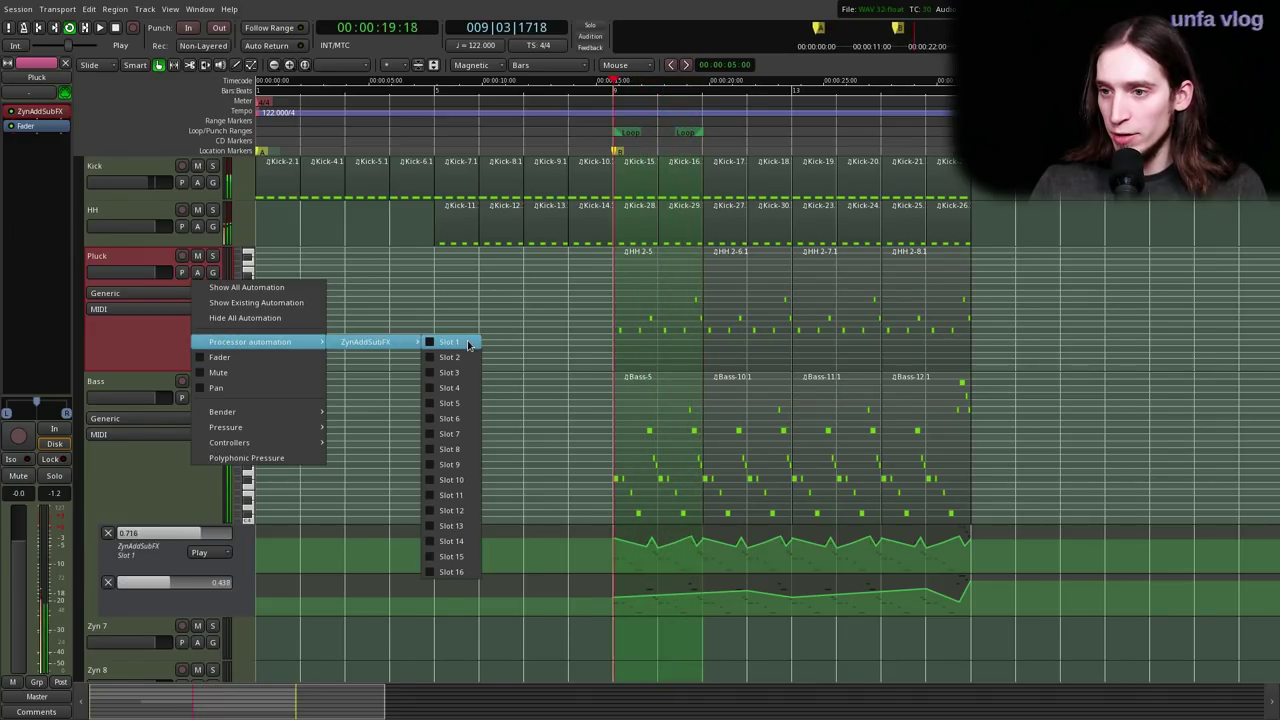
click(455, 343)
click(619, 389)
click(199, 403)
click(207, 423)
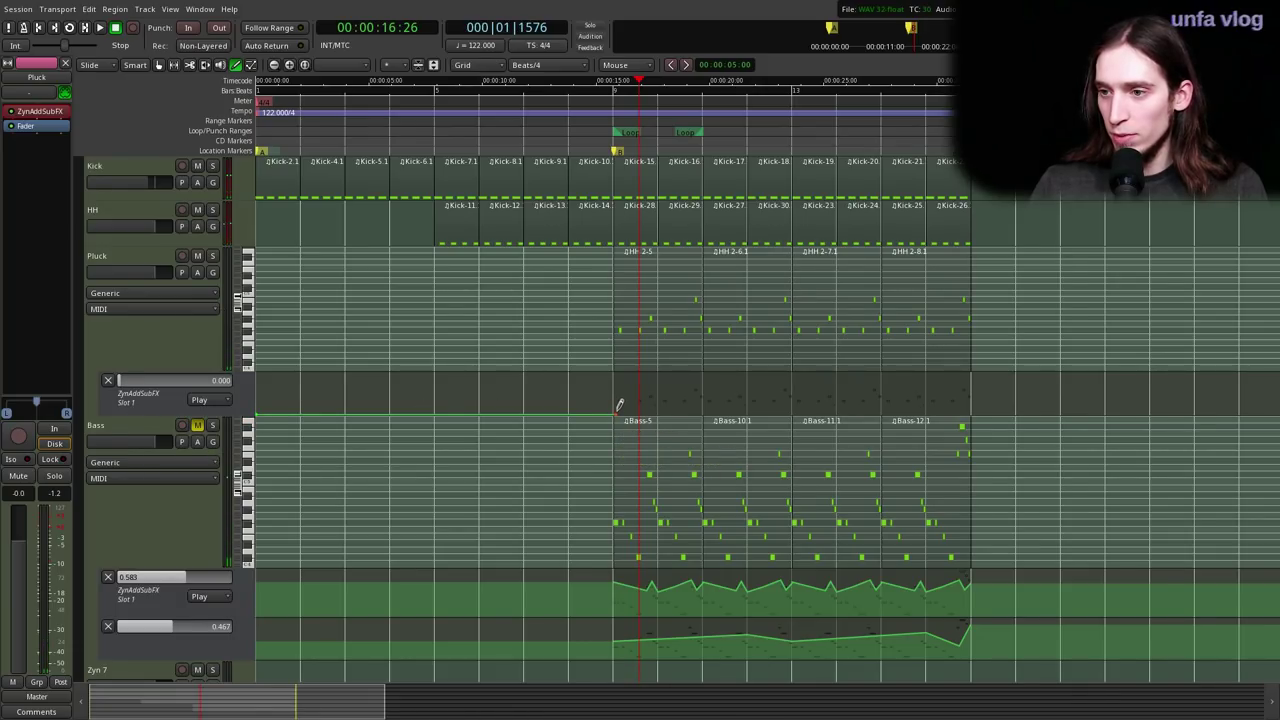
- Draw a rising Slot 1 automation ramp from a low point at bar 9 to maximum at bar 17 and audition it
drag(627, 407, 627, 403)
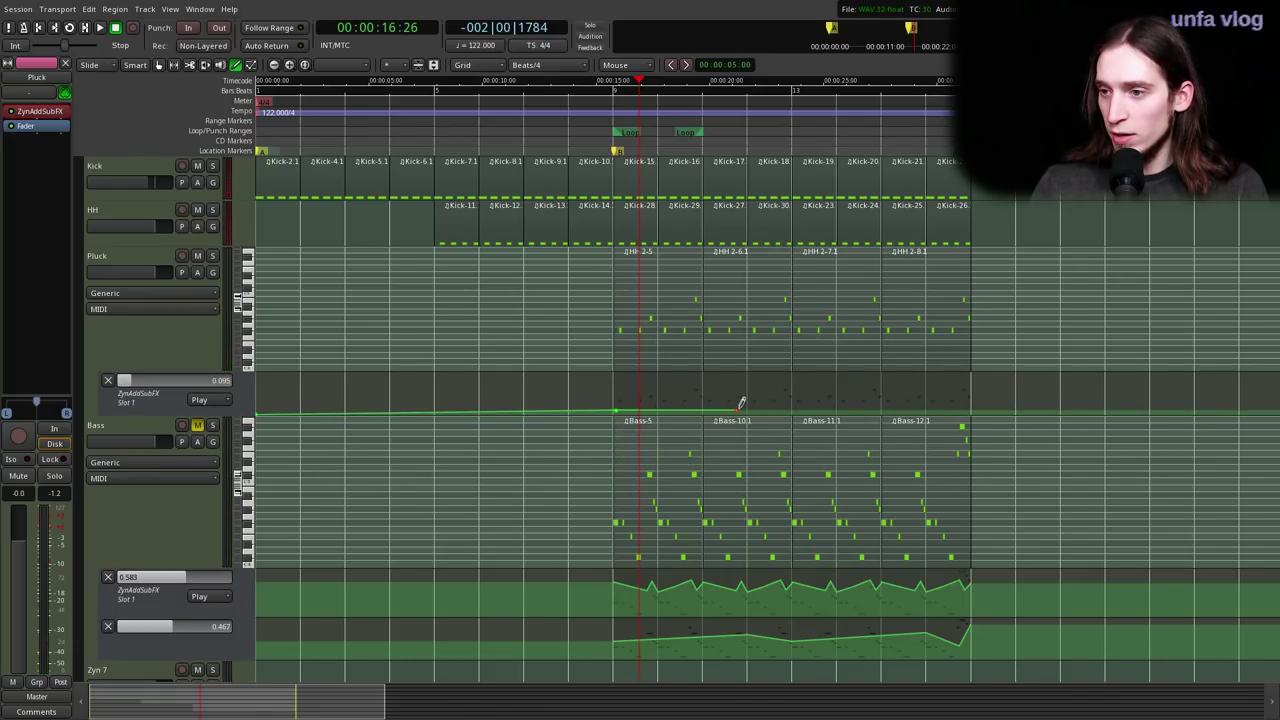
drag(747, 402, 980, 362)
key(space)
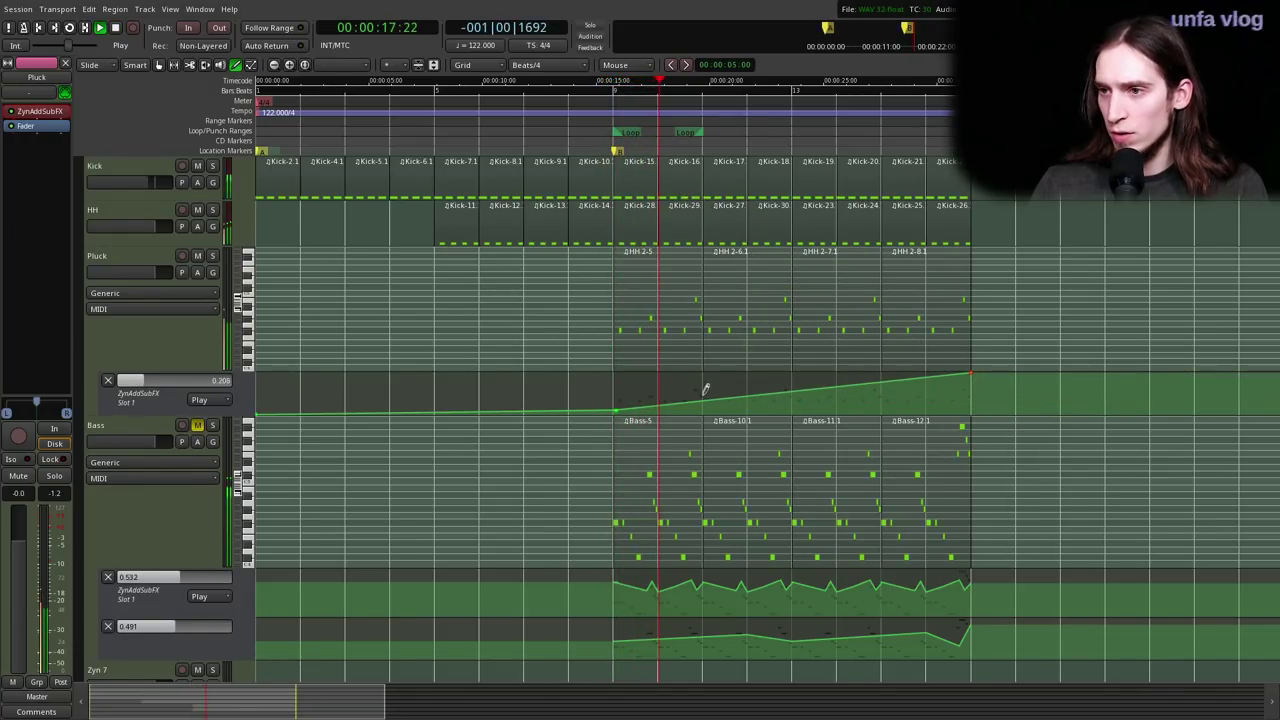
scroll(479, 406, down, 1)
key(space)
- Enlarge the Pluck automation lane, lower its bar 9 point almost to zero, and audition the ramp from bar 9
drag(191, 413, 220, 579)
scroll(430, 574, up, 1)
key(p)
key(space)
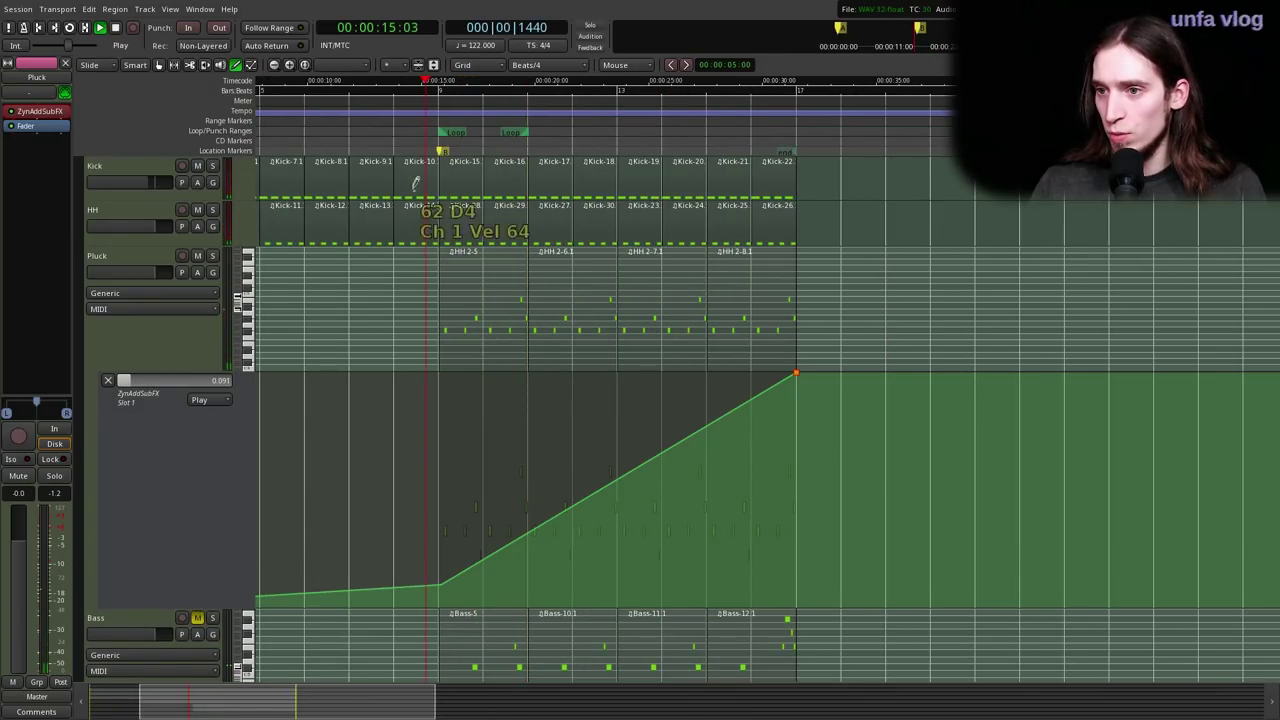
drag(450, 578, 450, 608)
click(418, 108)
key(space)
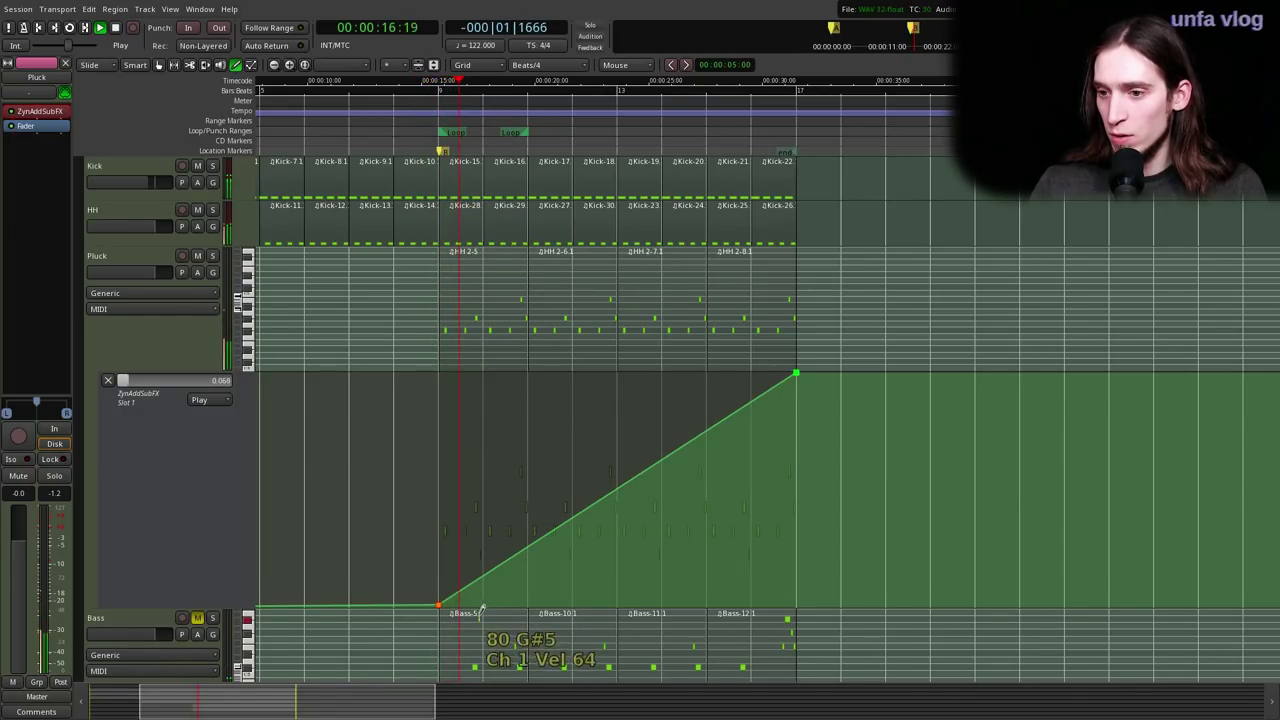
key(space)
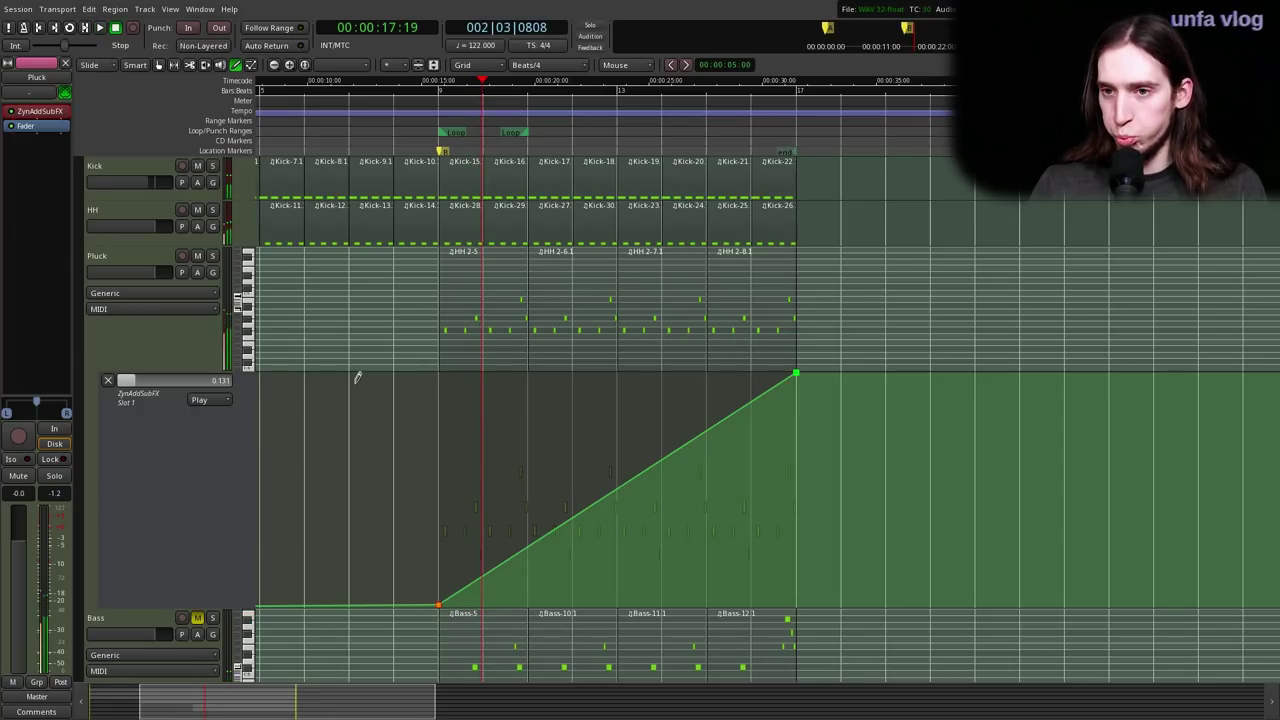
- Set the Pluck synth's Cutoff macro gain to 50 percent and offset to -28 percent, and play from bar 9
double_click(45, 112)
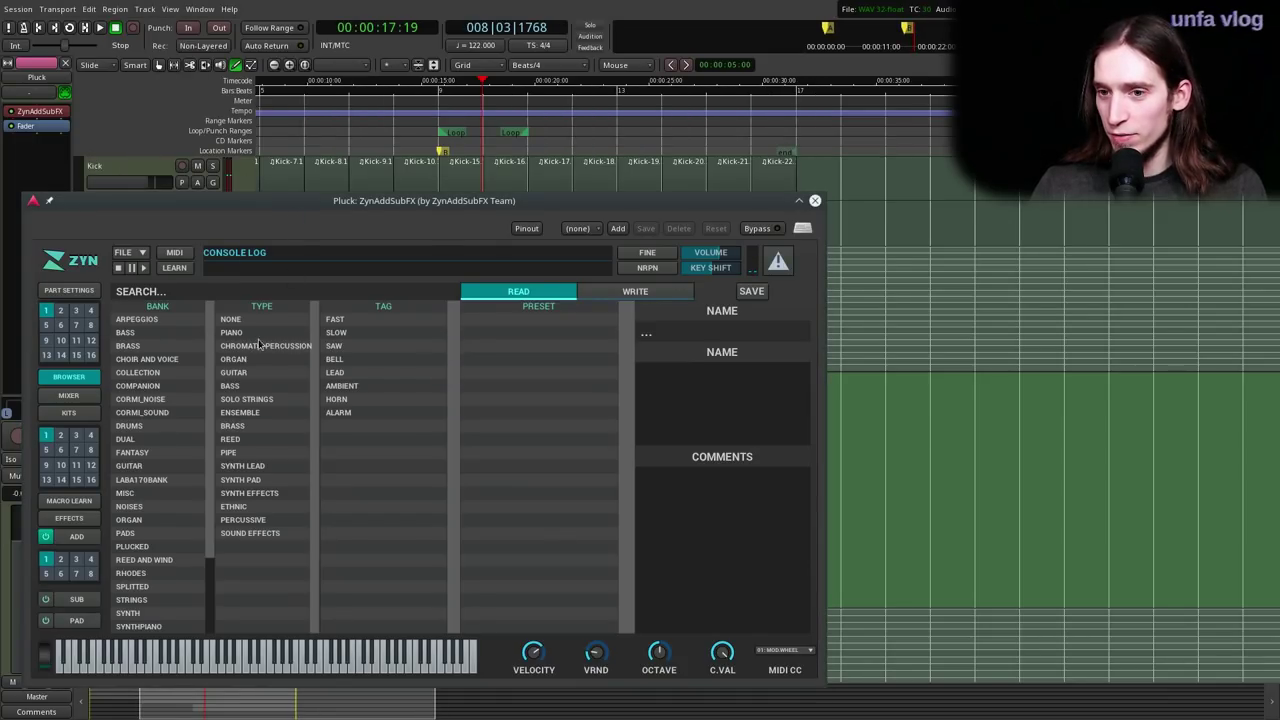
click(85, 502)
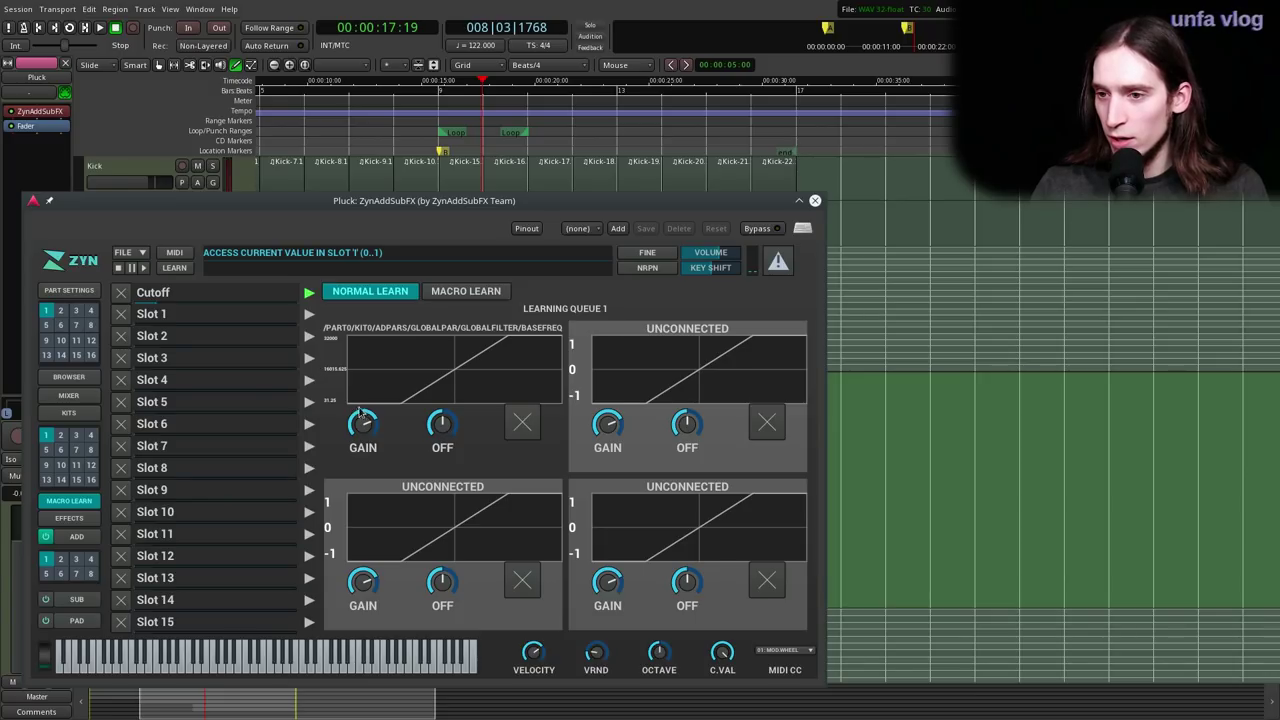
drag(375, 432, 368, 449)
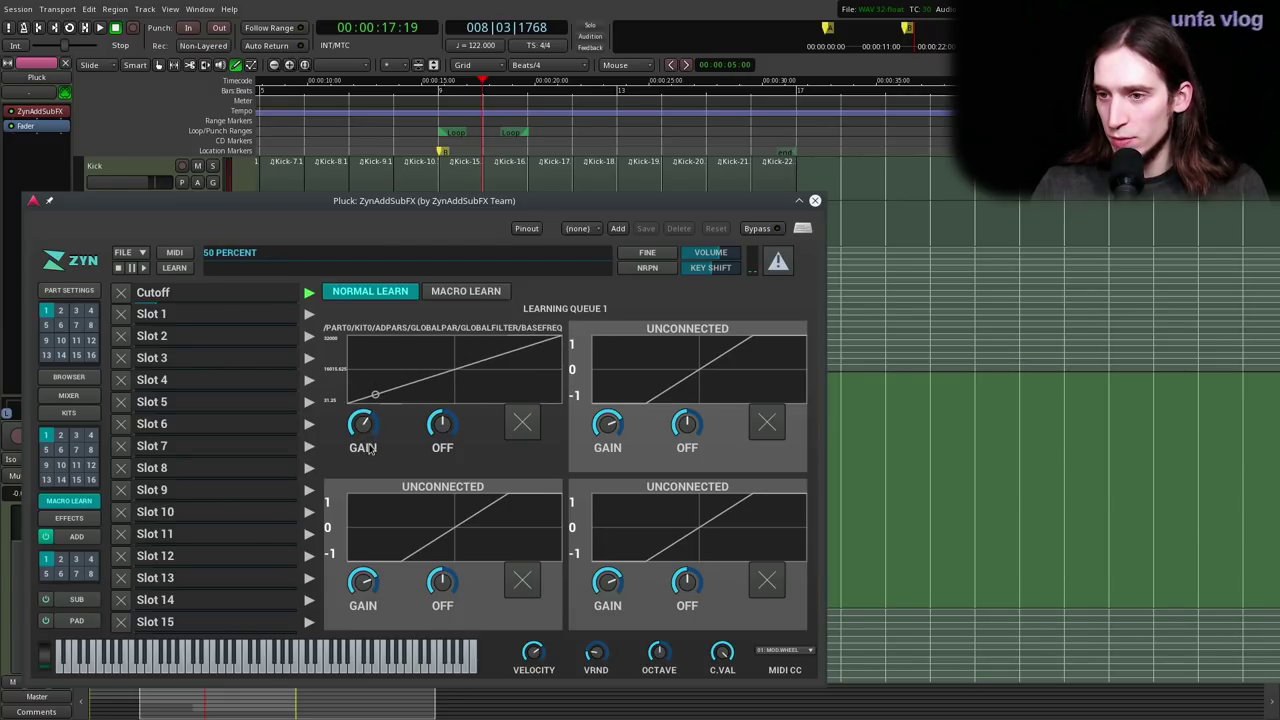
drag(452, 427, 430, 461)
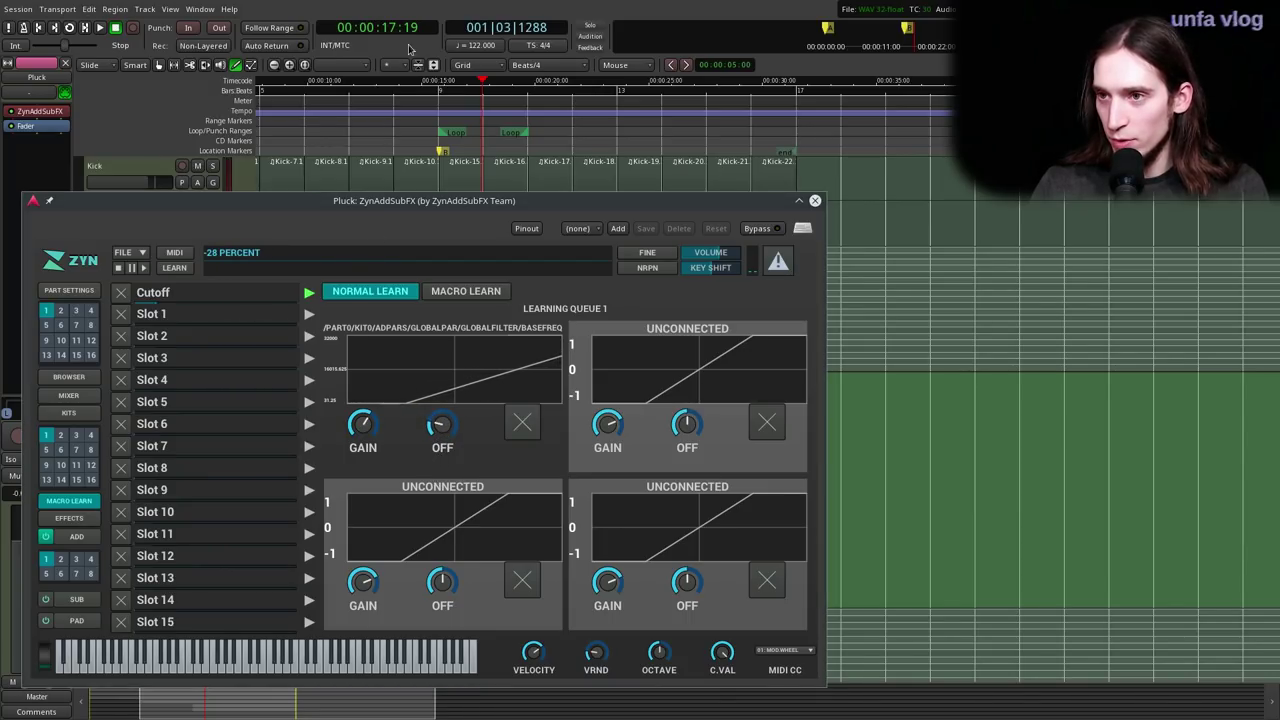
click(408, 57)
click(427, 103)
key(space)
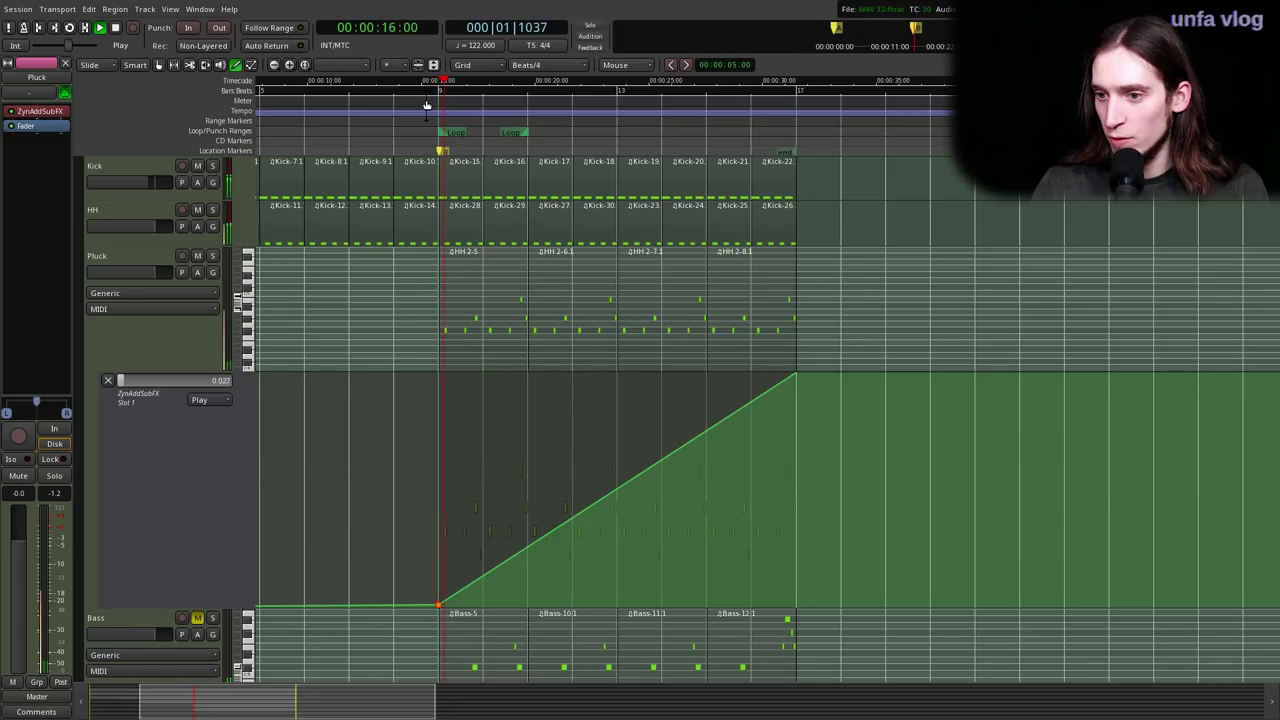
- Bend the Pluck cutoff automation with a low midway point, lower its bar 17 point to about a third, and replay from bar 9
drag(568, 520, 604, 579)
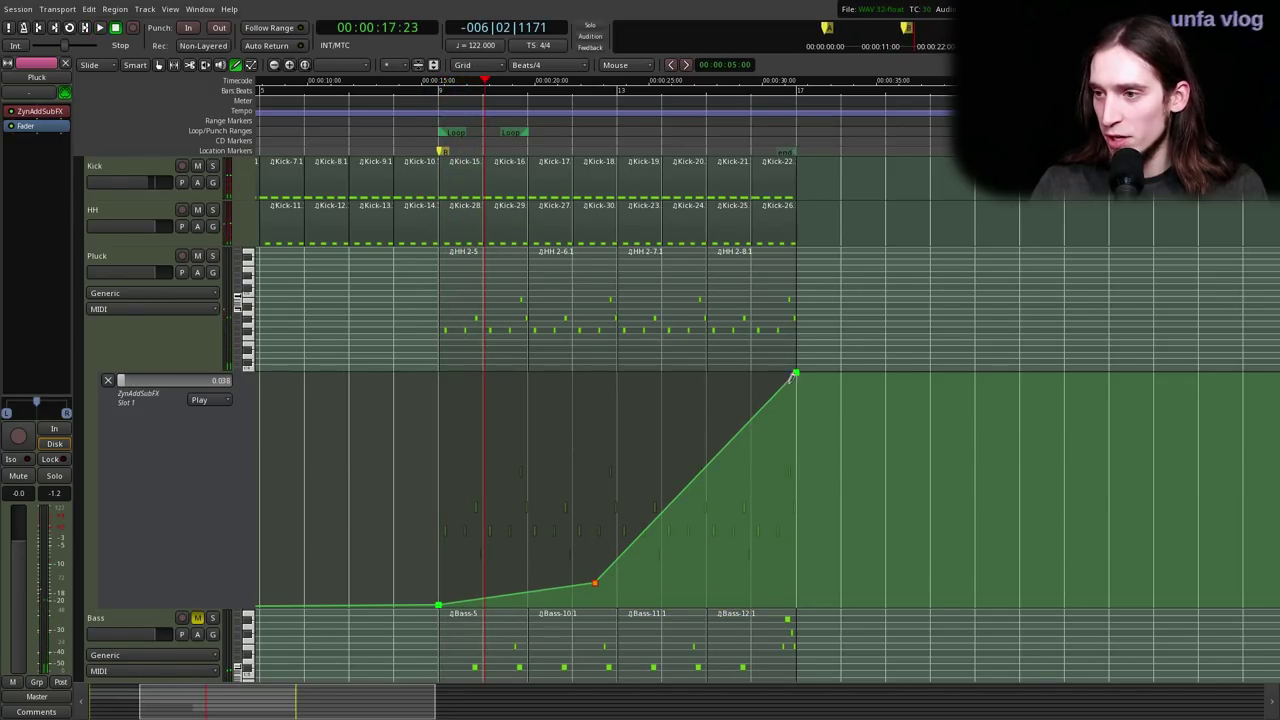
drag(803, 369, 809, 531)
click(440, 123)
key(space)
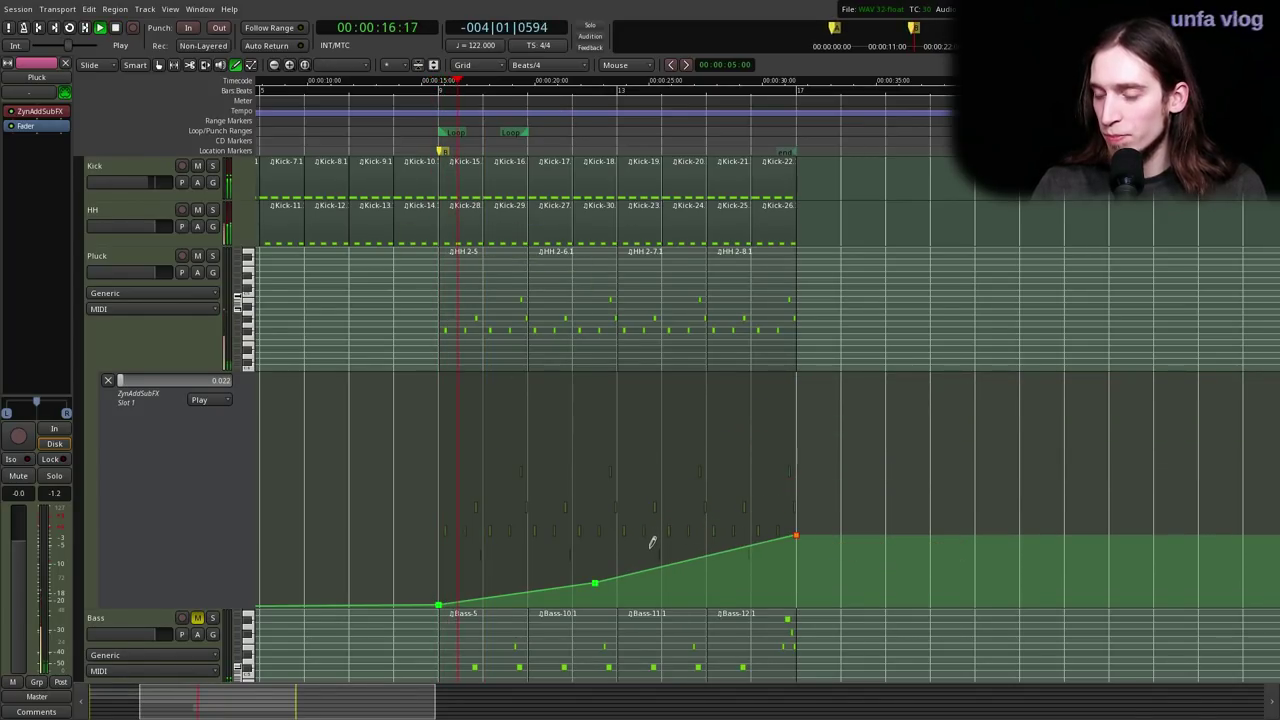
- Lower the midway automation point slightly, add points around bars 15 and 16, and raise the bar 17 point to maximum for a steep final rise
scroll(422, 528, down, 1)
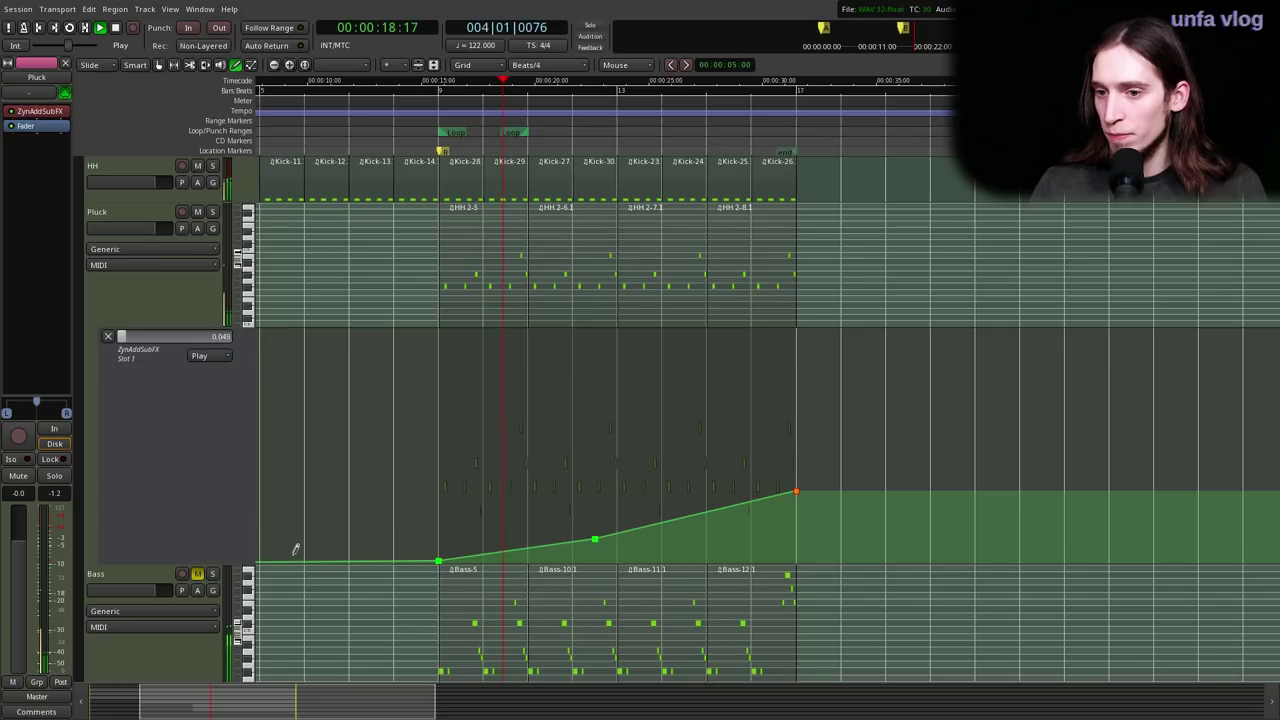
drag(596, 538, 598, 544)
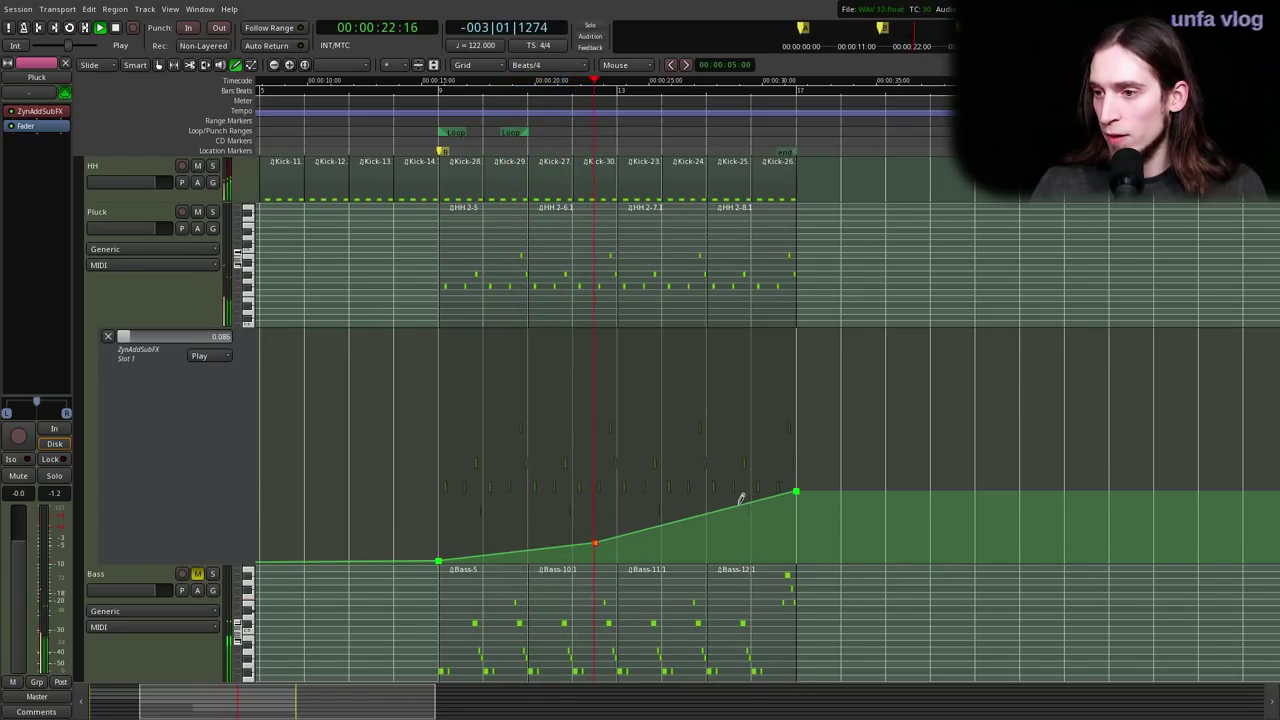
mouse_move(716, 507)
mouse_down()
mouse_move(729, 514)
mouse_move(715, 525)
mouse_up()
mouse_move(806, 487)
drag(797, 491, 800, 306)
click(791, 427)
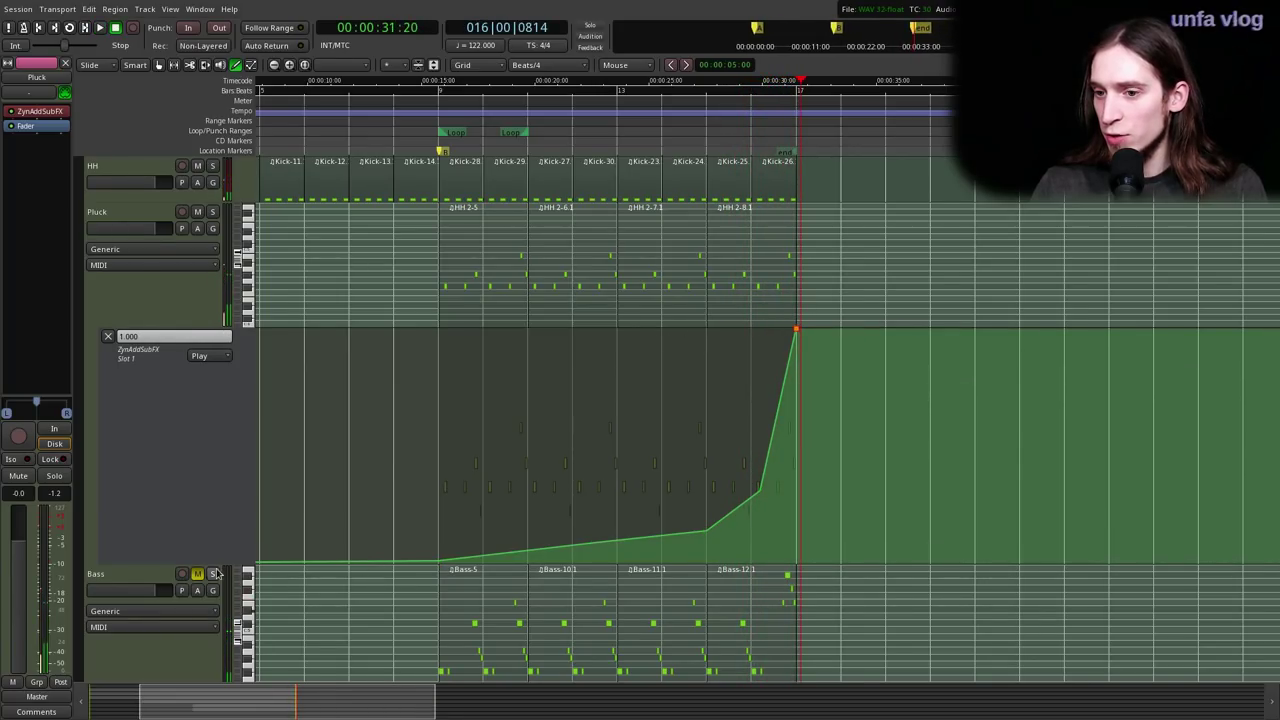
- Unmute the Bass track and audition the transition into the bar 9 section from about bar 6
click(378, 142)
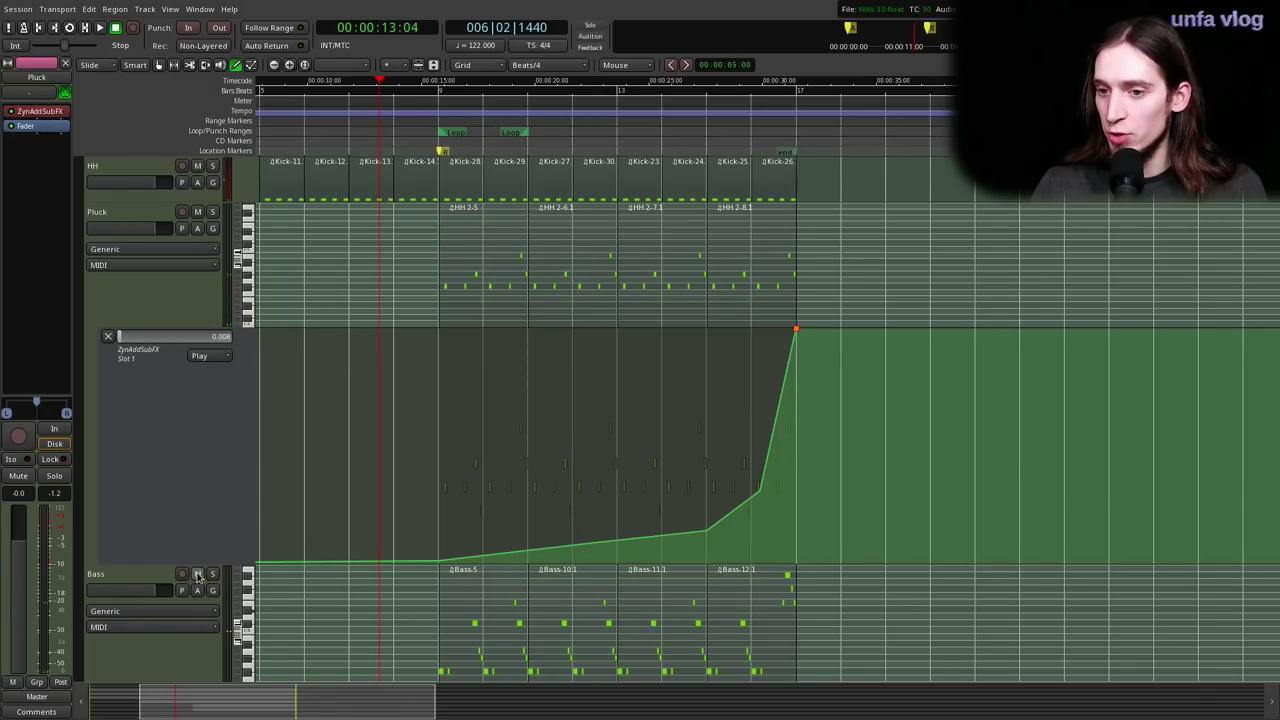
click(329, 134)
scroll(515, 290, down, 1)
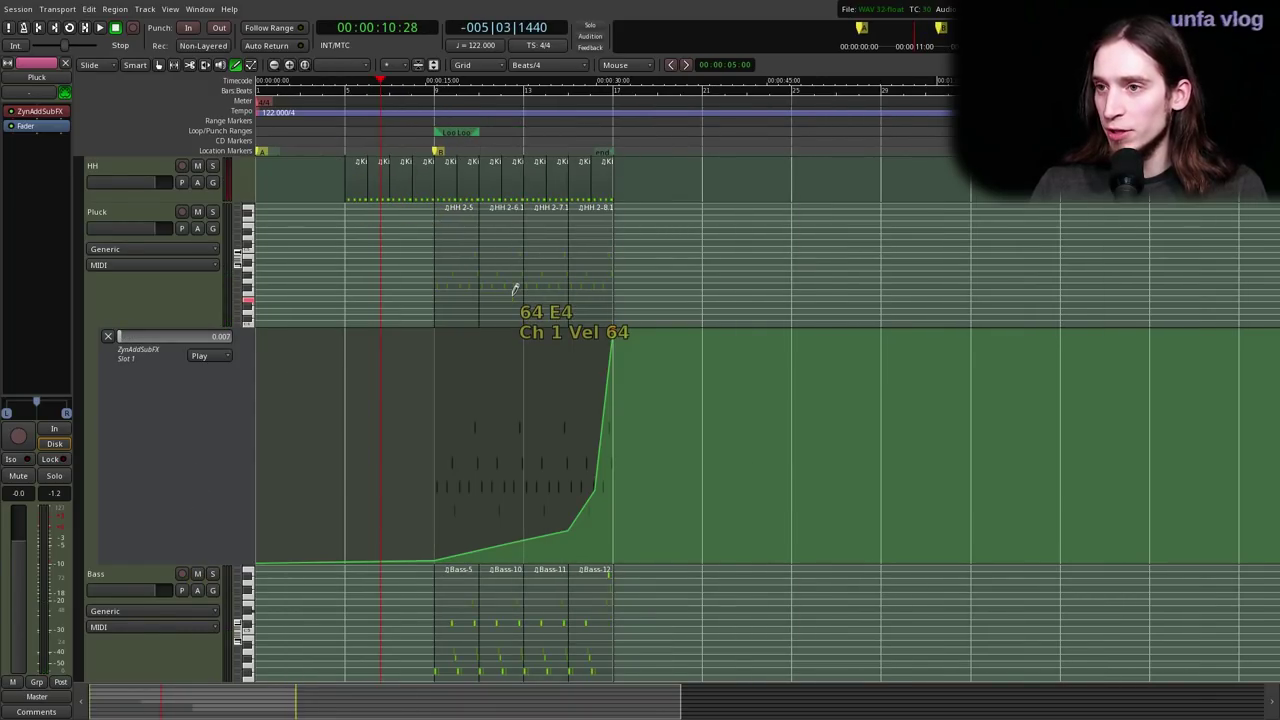
key(space)
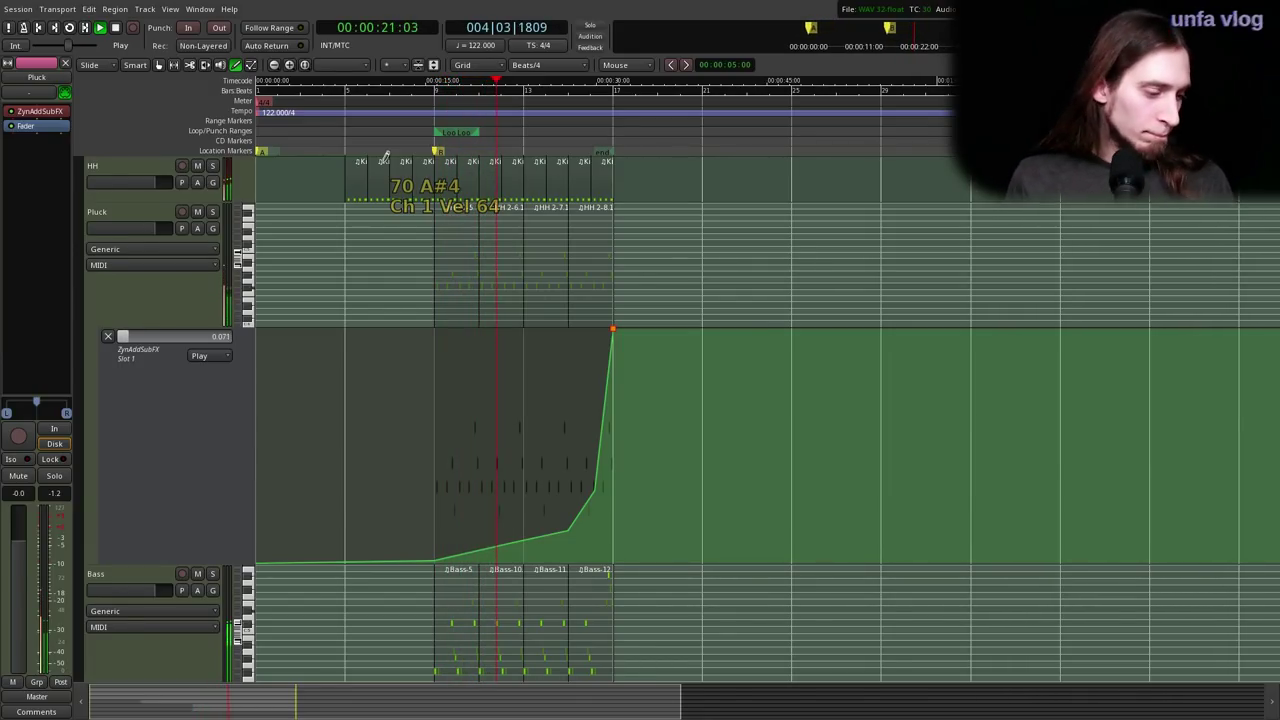
key(space)
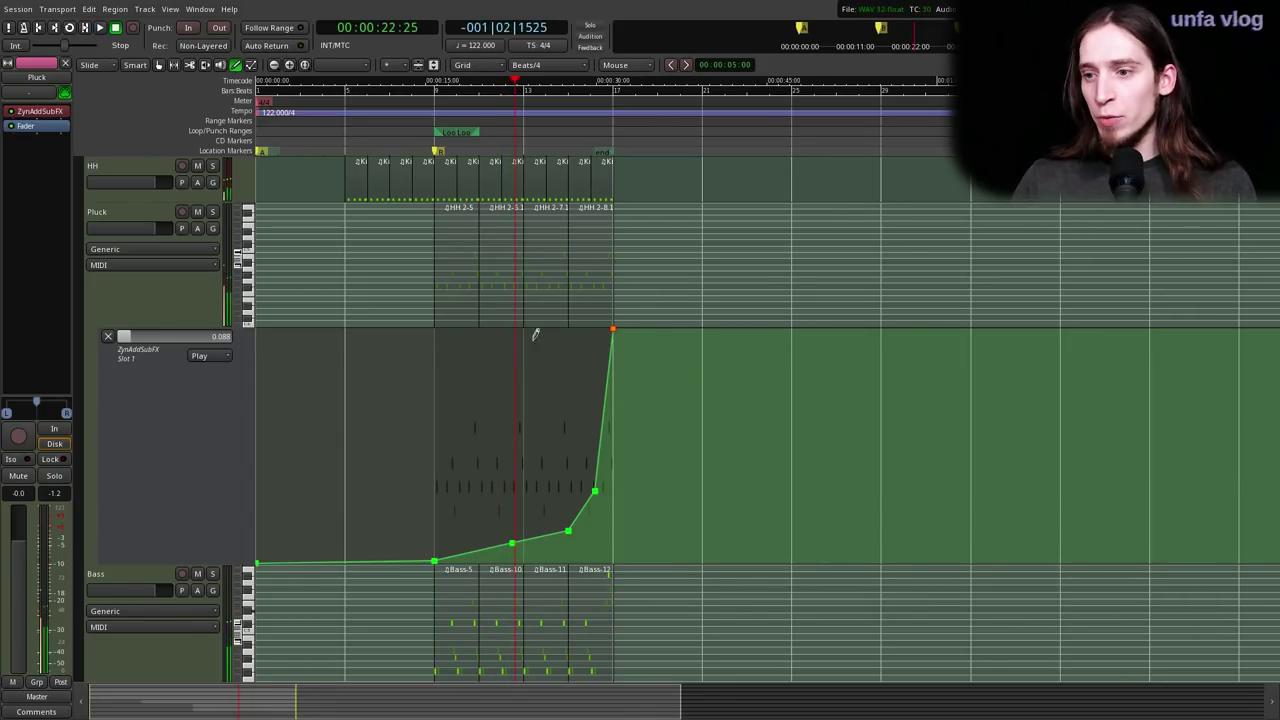
- Lower the Pluck automation's midway point almost to zero and its bar 15 point slightly to delay the rise
scroll(520, 390, up, 1)
drag(516, 537, 521, 553)
drag(615, 531, 621, 541)
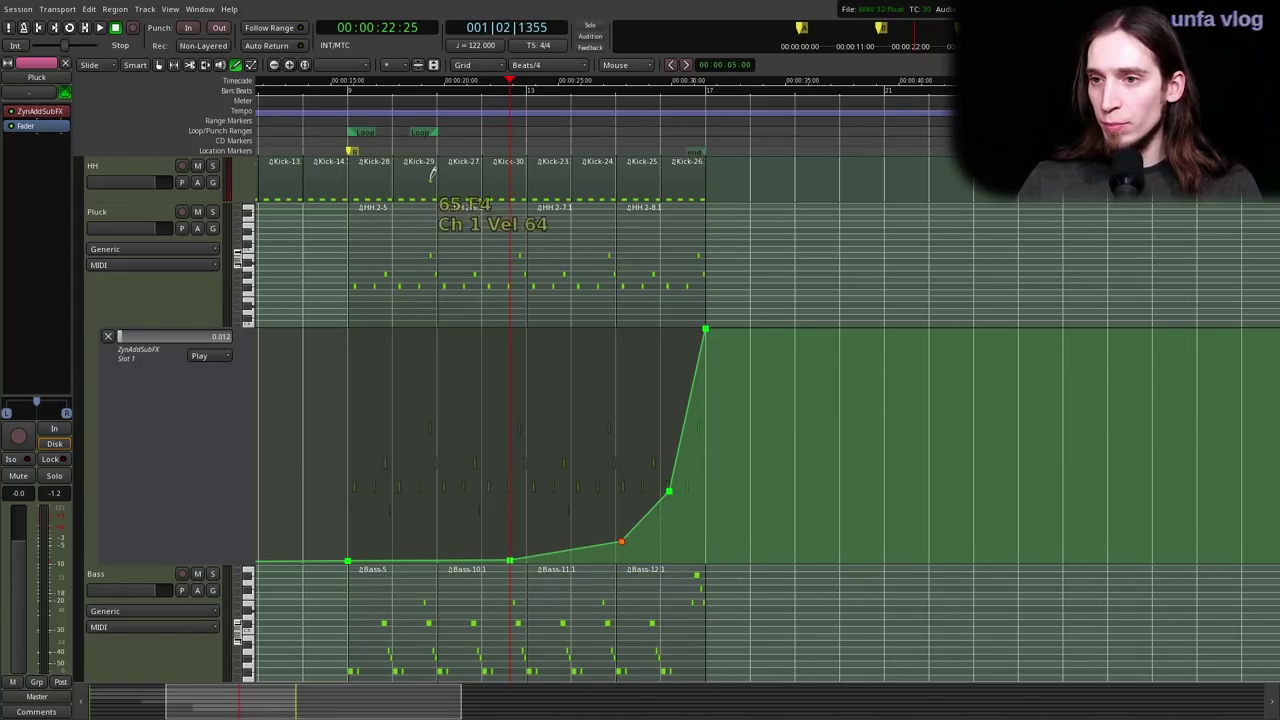
click(159, 279)
right_click(36, 126)
click(35, 127)
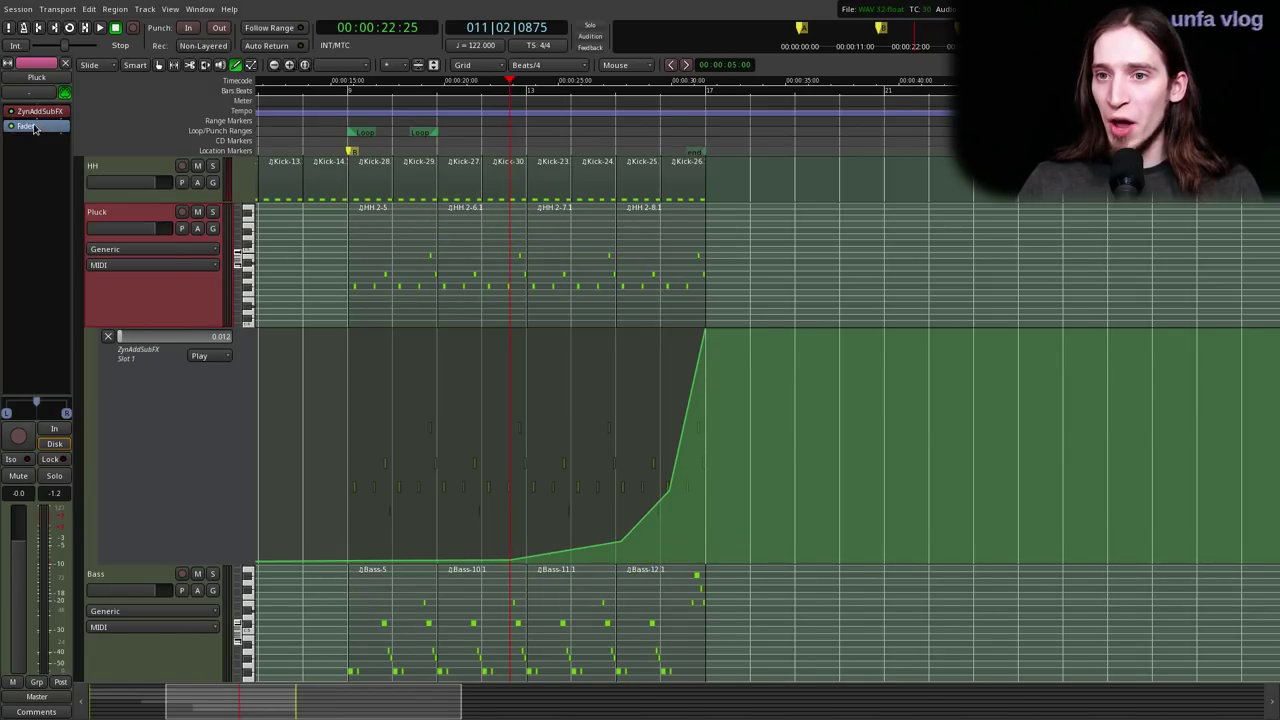
right_click(35, 128)
mouse_move(69, 132)
mouse_move(193, 132)
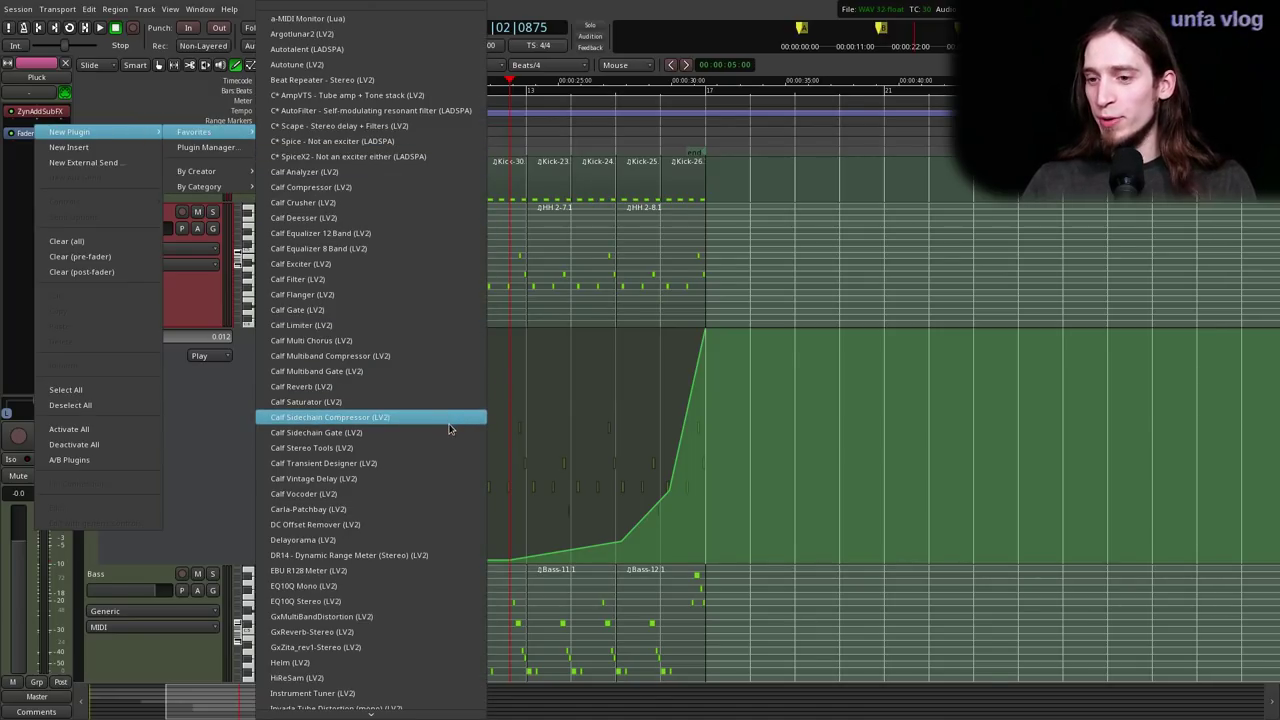
click(33, 124)
- Look at the effects page of the Pluck synth, stop playback, and close the synth window
double_click(38, 113)
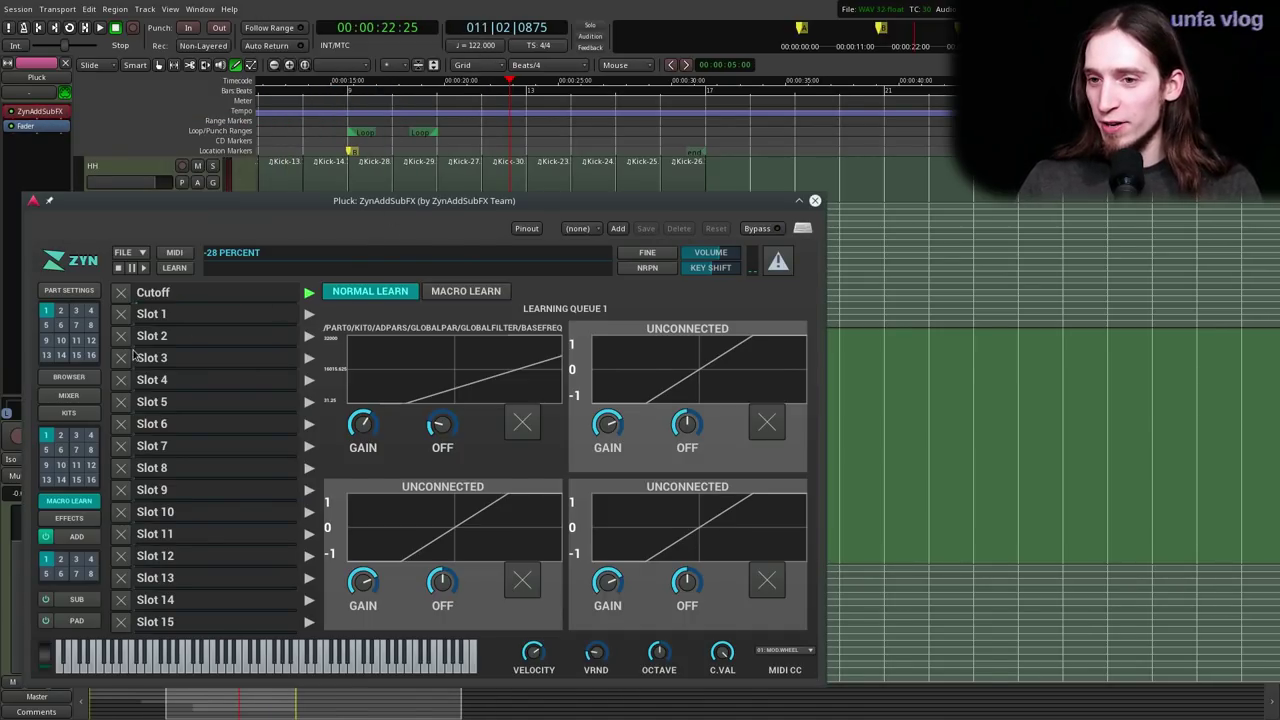
click(70, 518)
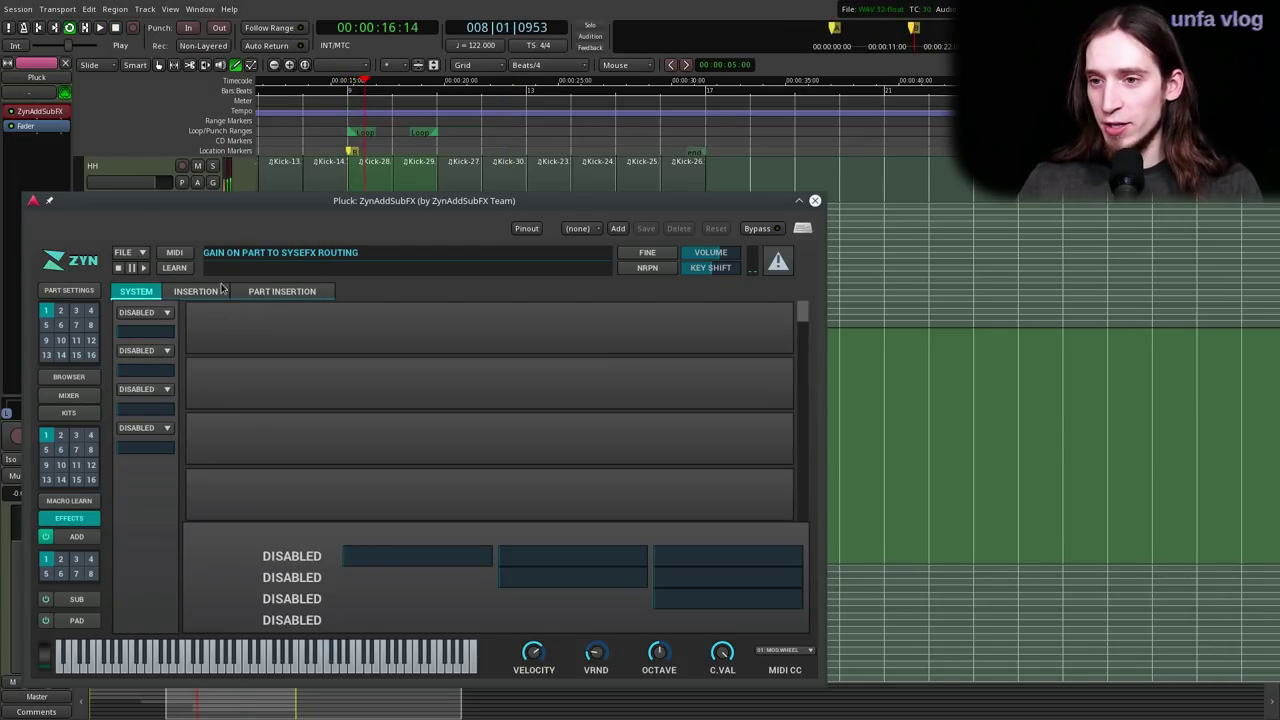
key(space)
key(ctrl+w)
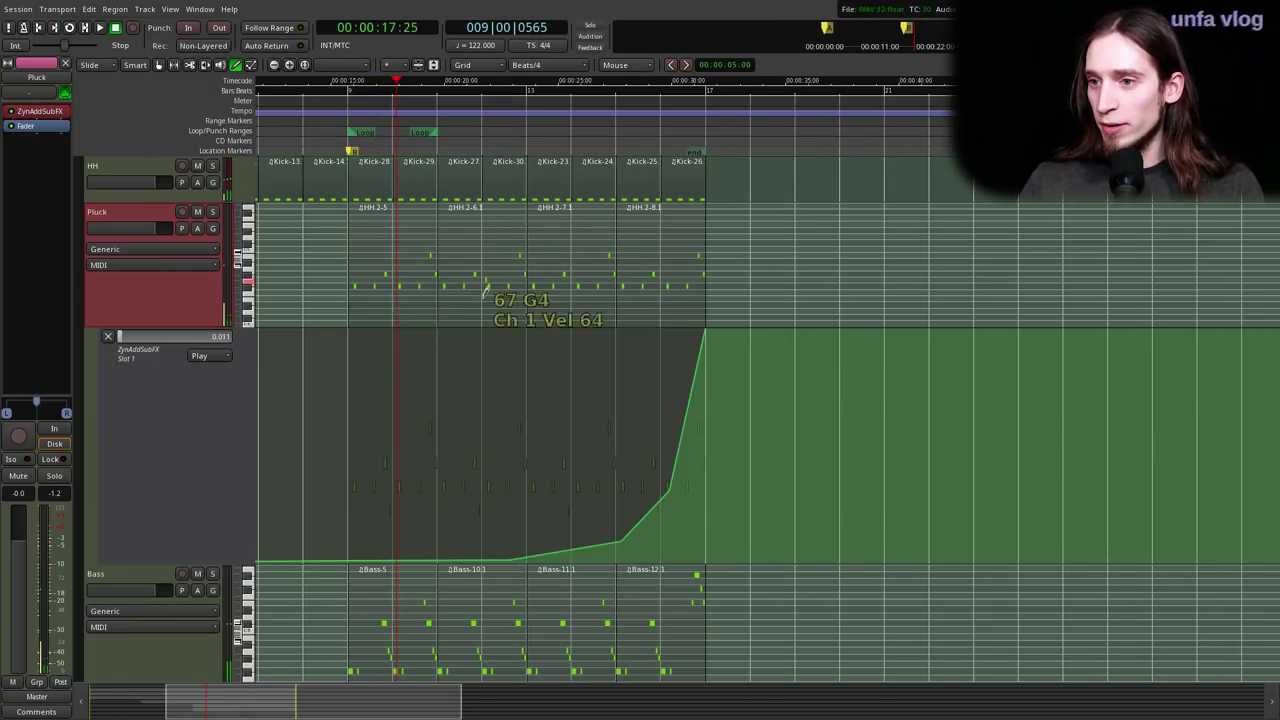
- Loop playback over the last two Pluck regions from bar 13 to bar 17 and solo the Pluck track
key(g)
drag(763, 233, 562, 249)
key(bracketright)
key(l)
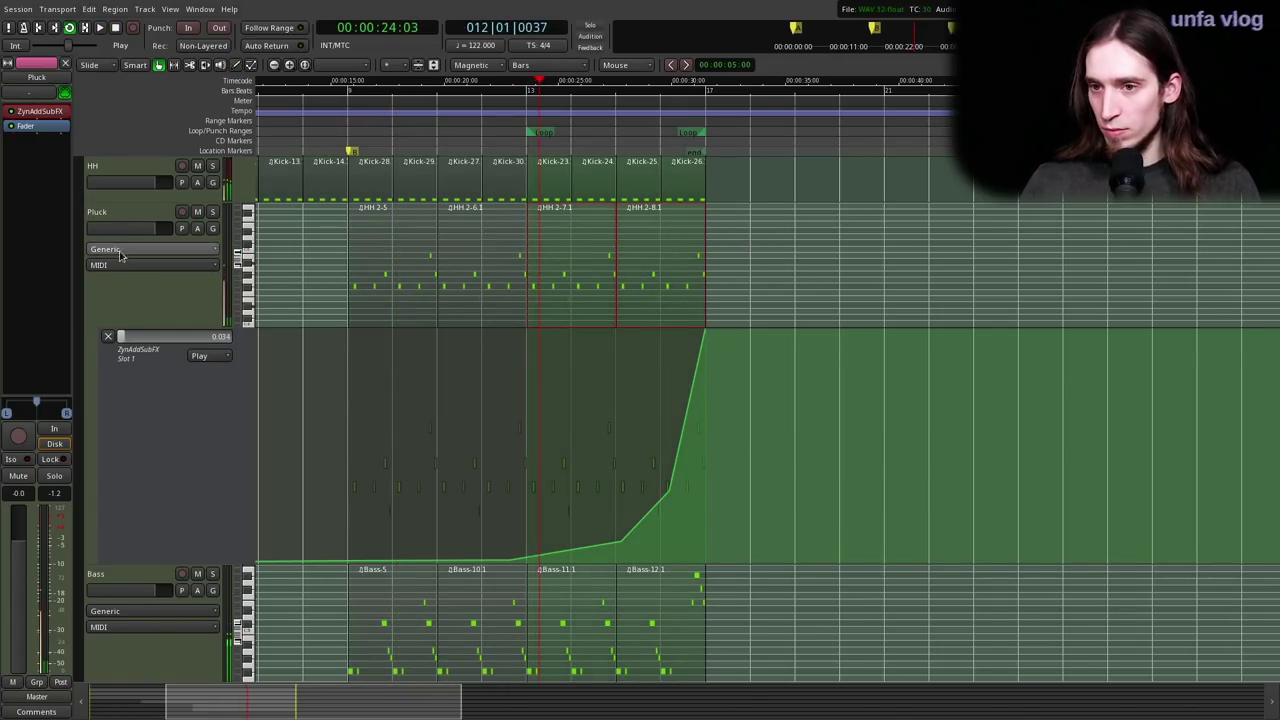
click(212, 211)
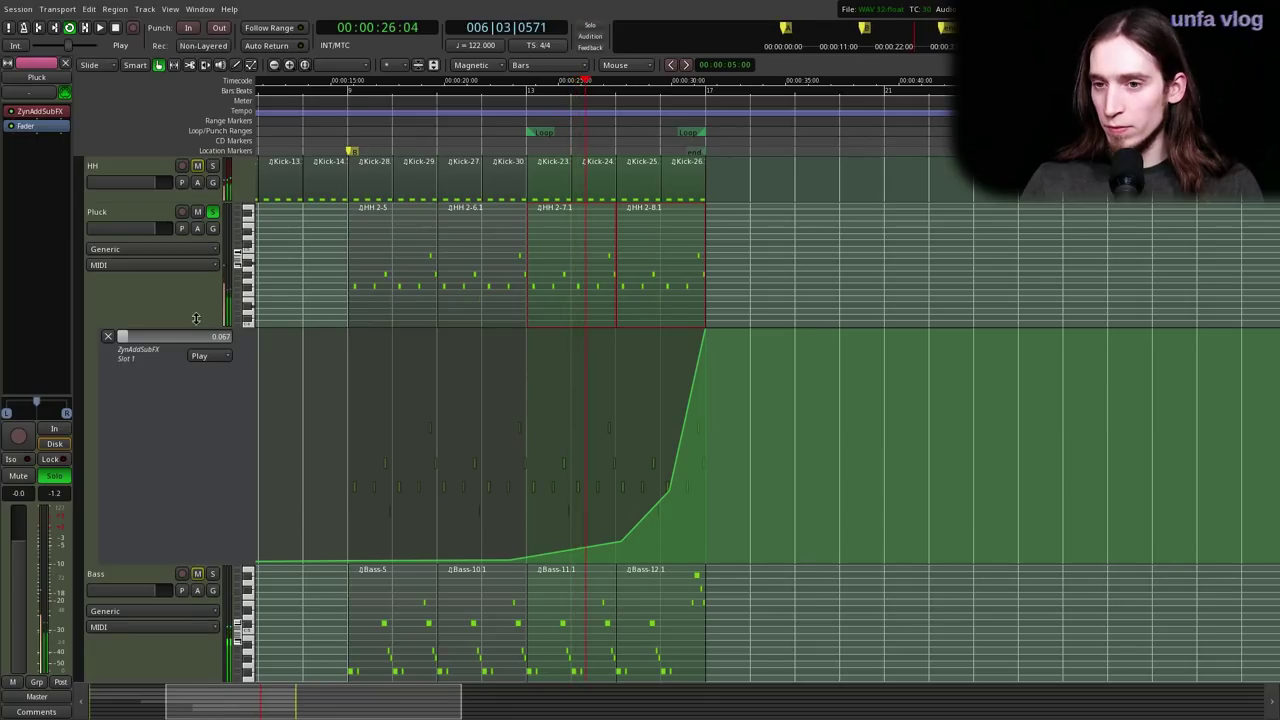
- Add a Reverb as the Pluck synth's first part insertion effect and adjust its amount
double_click(40, 111)
click(262, 292)
click(140, 312)
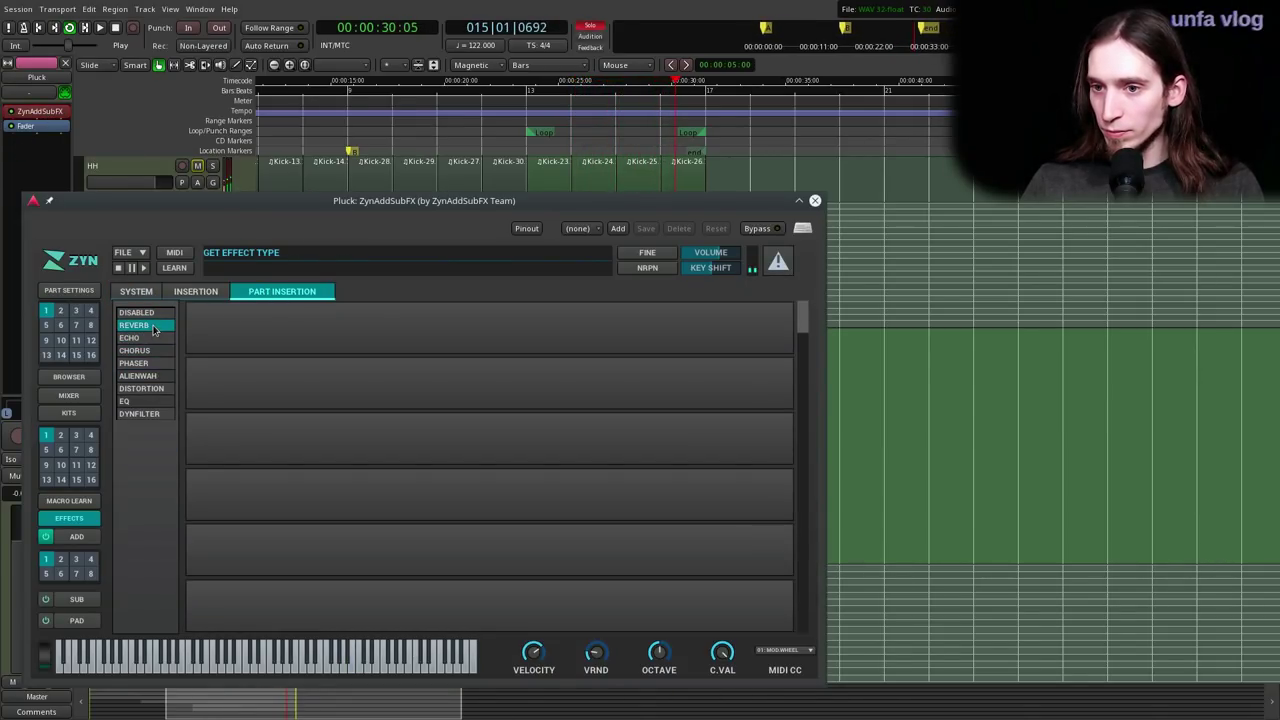
click(134, 325)
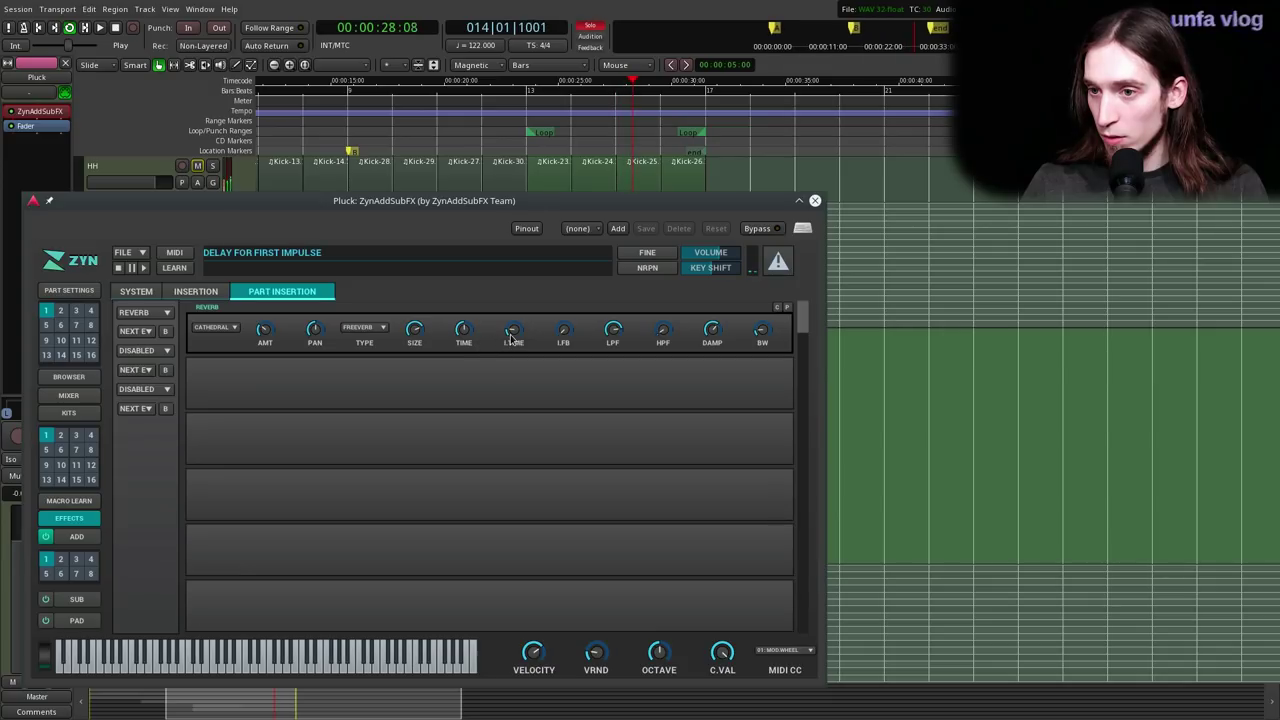
mouse_move(264, 336)
mouse_down()
mouse_move(256, 365)
mouse_move(262, 328)
mouse_up()
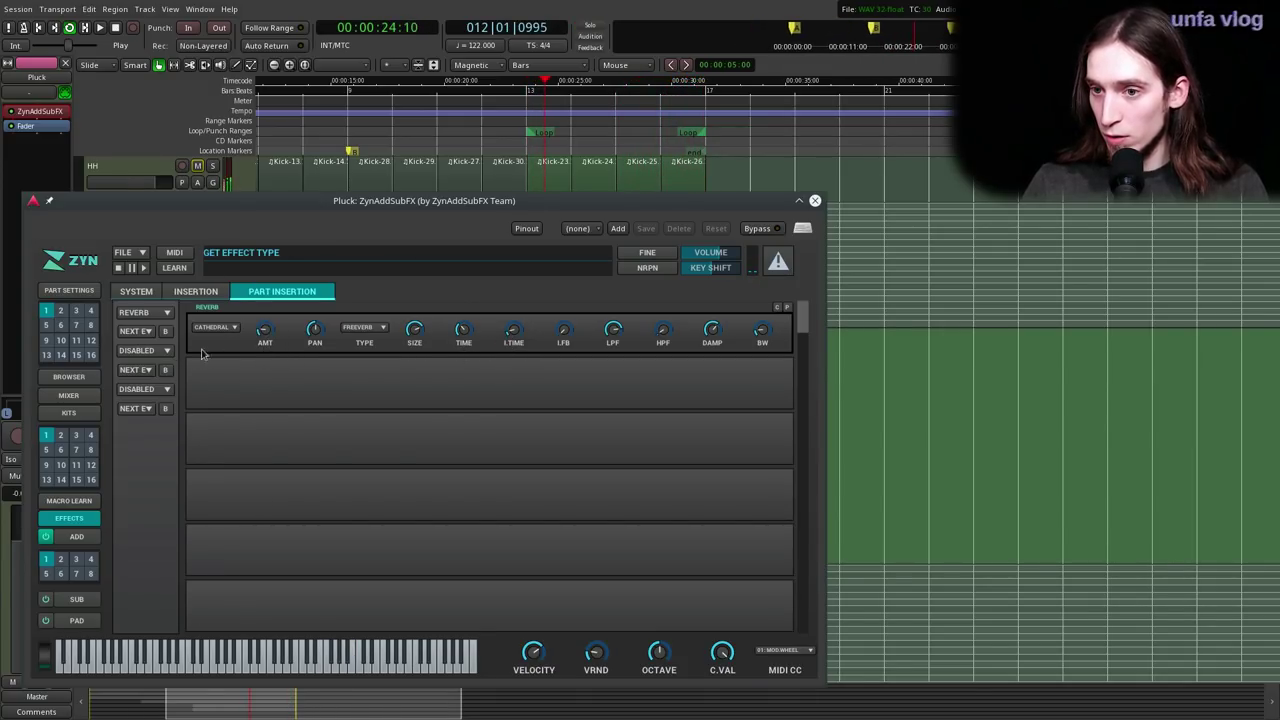
- Add a Distortion as the second part insertion effect and enable its stereo mode
click(140, 350)
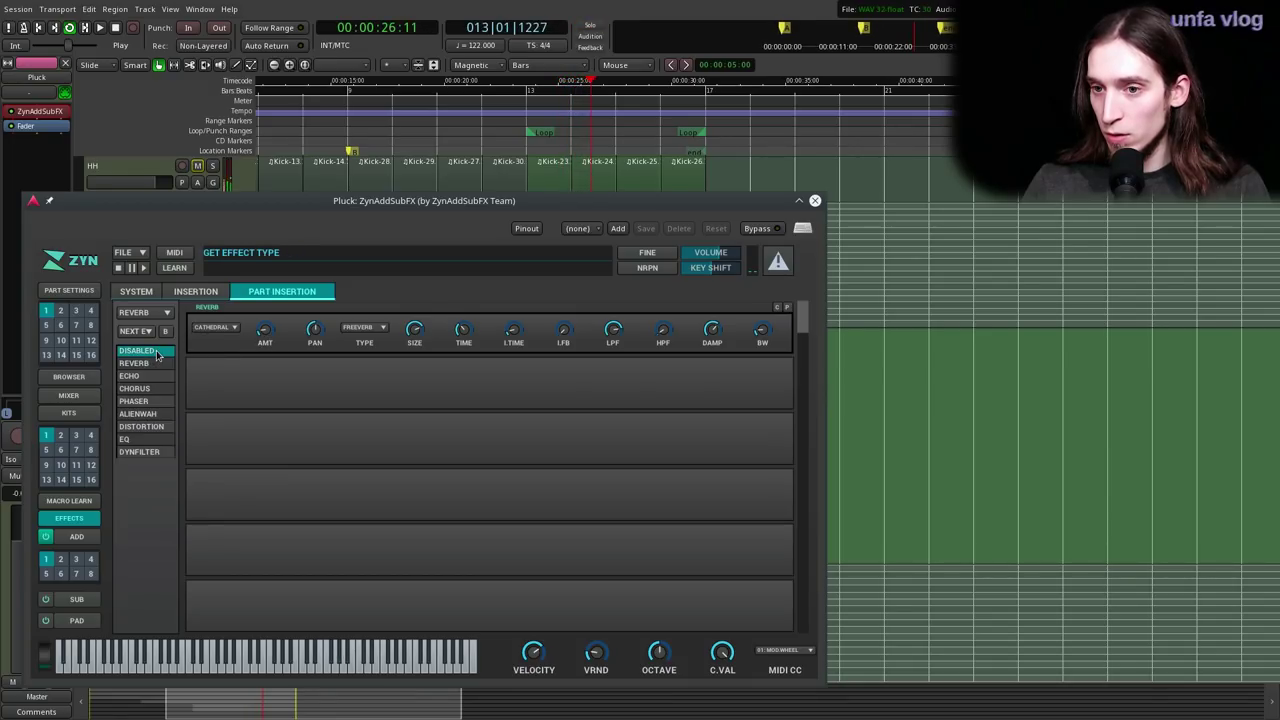
click(140, 428)
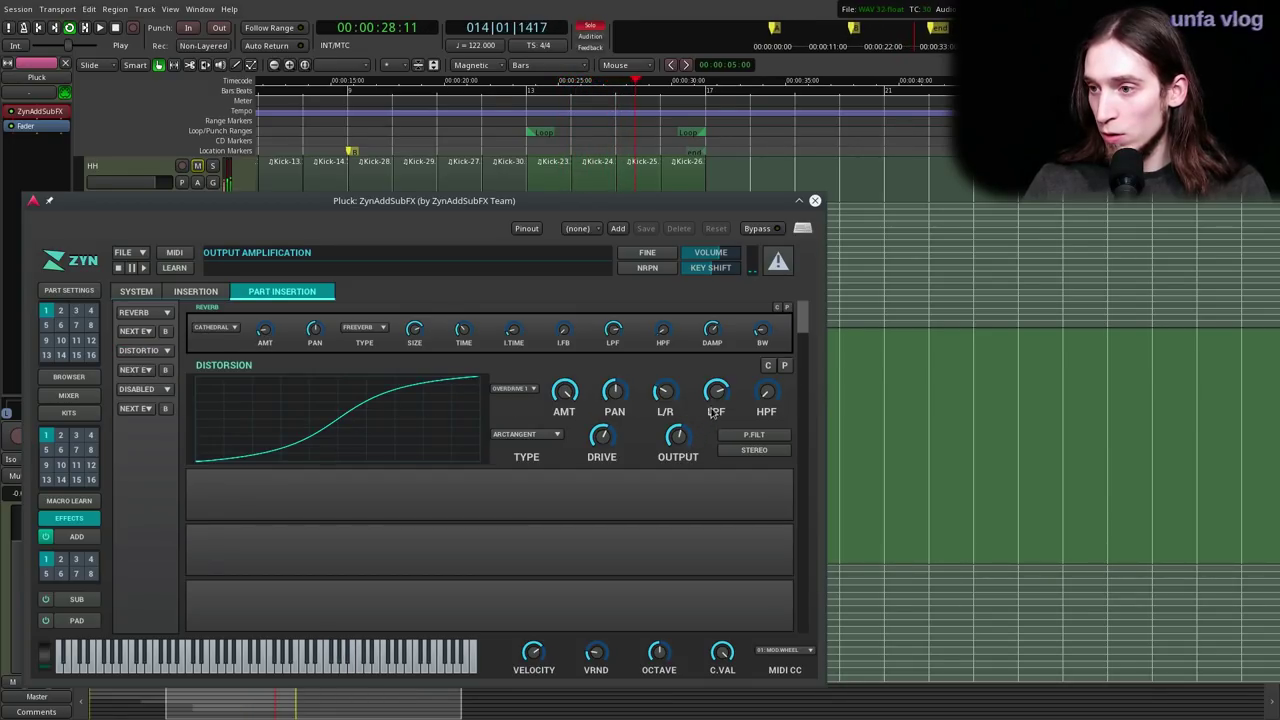
click(754, 450)
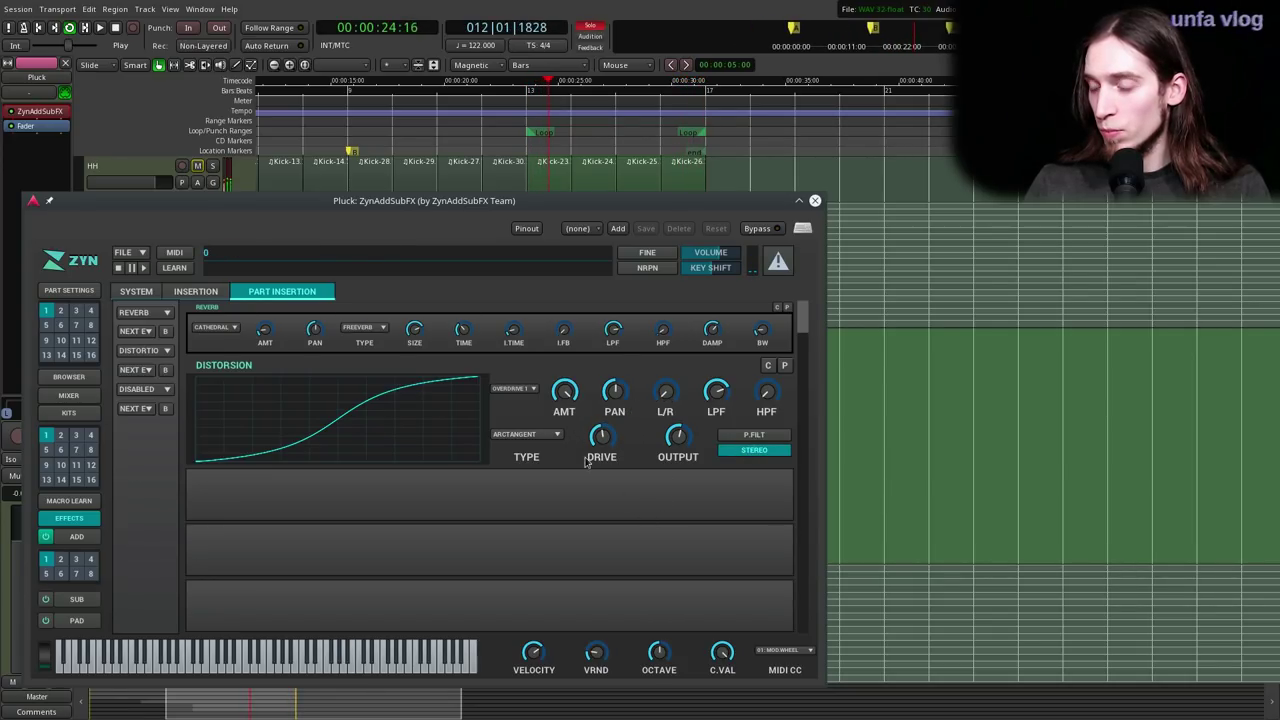
- Set the distortion type to Asymmetric and add an EQ as the third part insertion effect
click(547, 434)
click(535, 446)
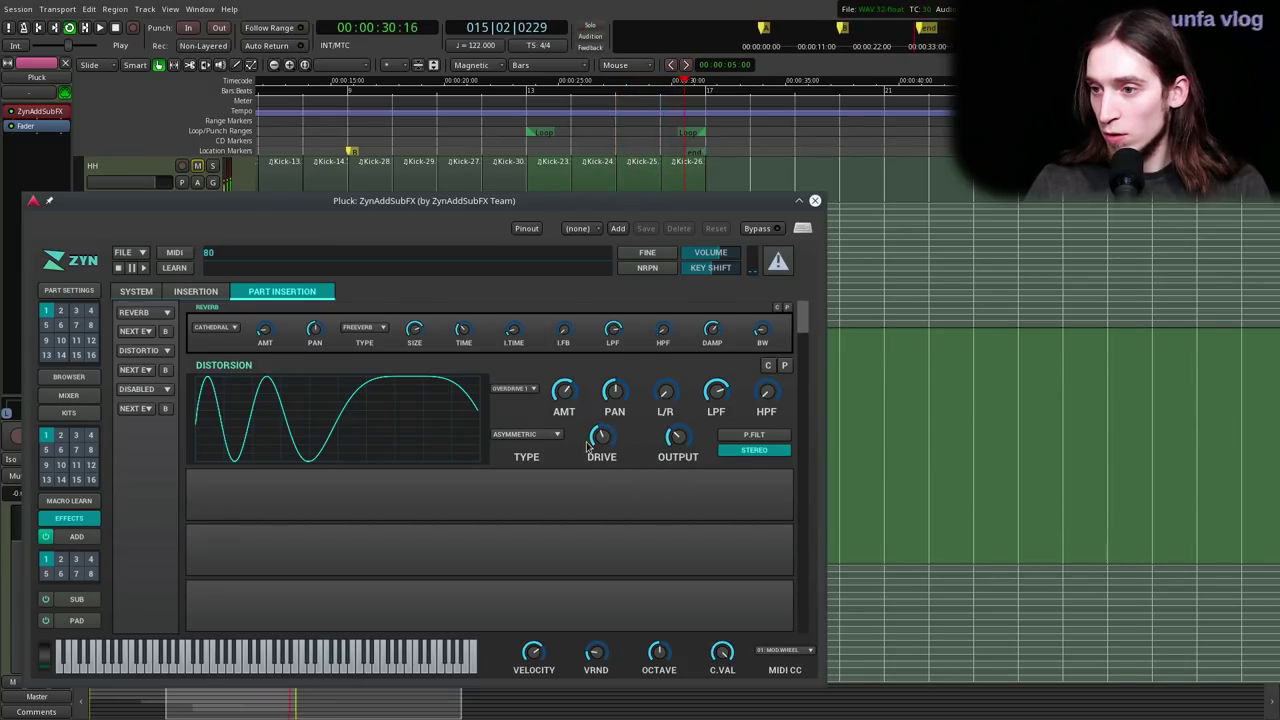
click(152, 390)
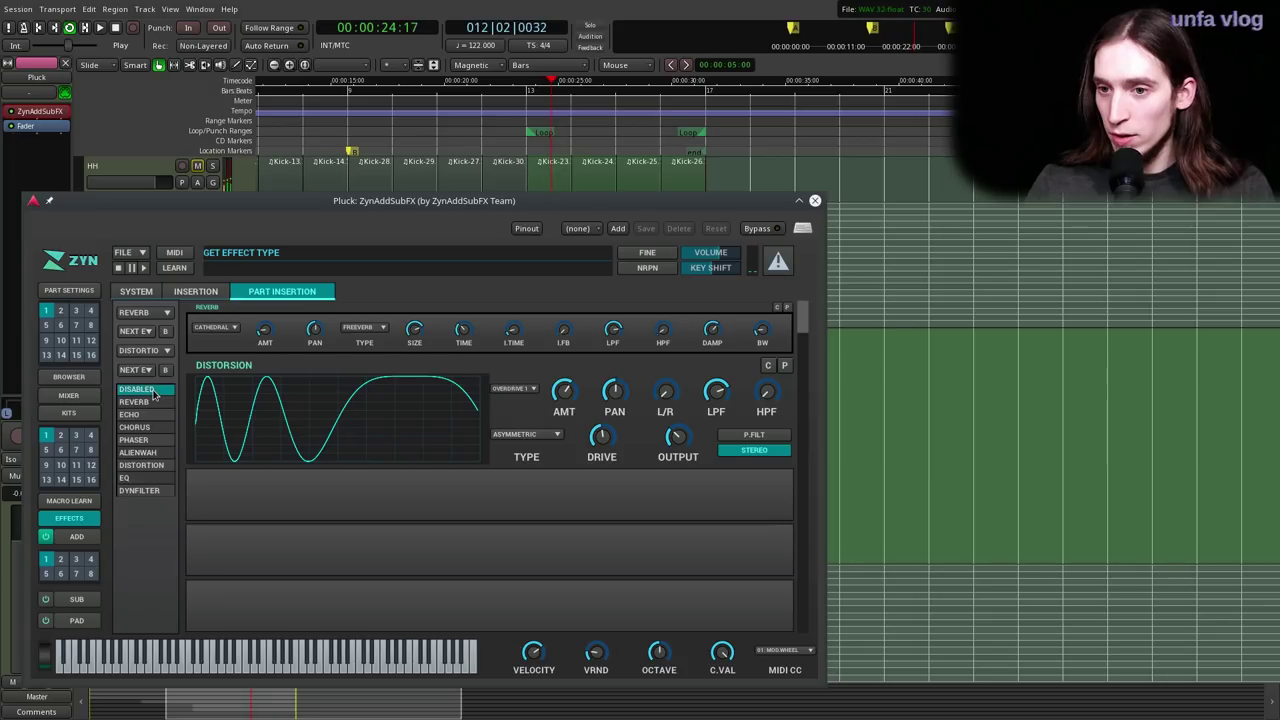
click(125, 478)
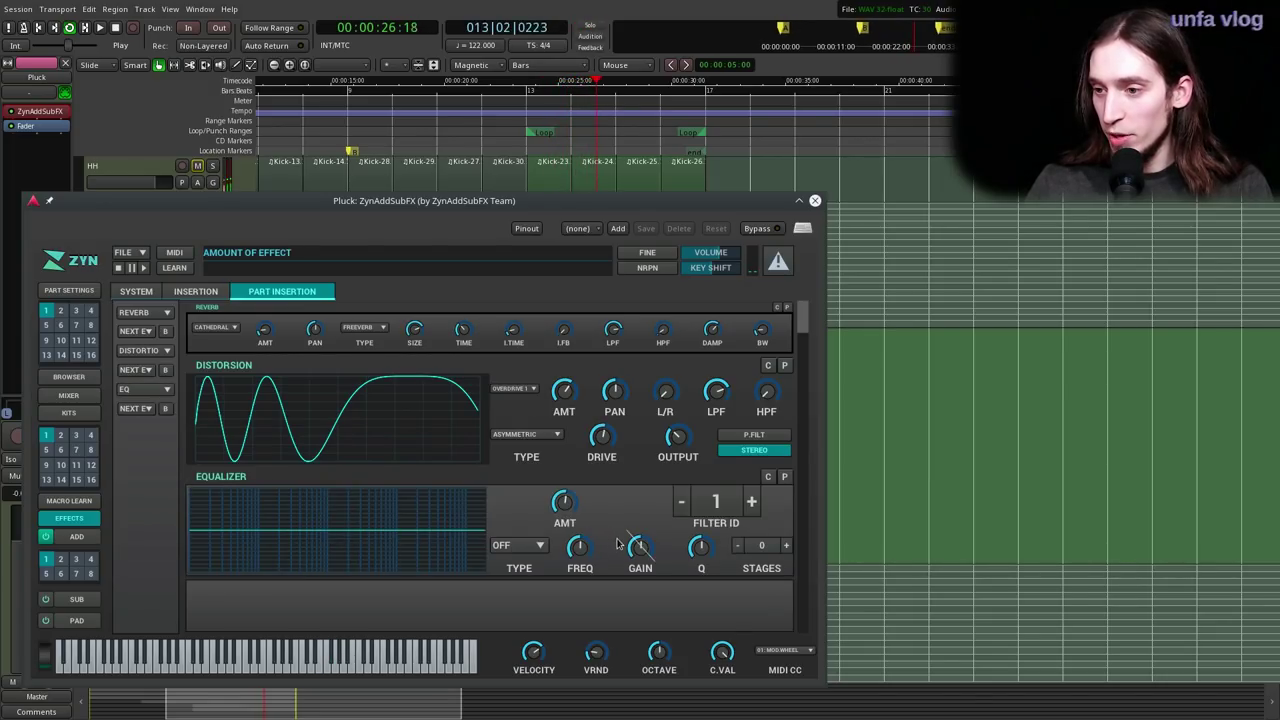
- Set the equalizer's filter 1 type to HP2, after trying the other low-pass option
click(520, 546)
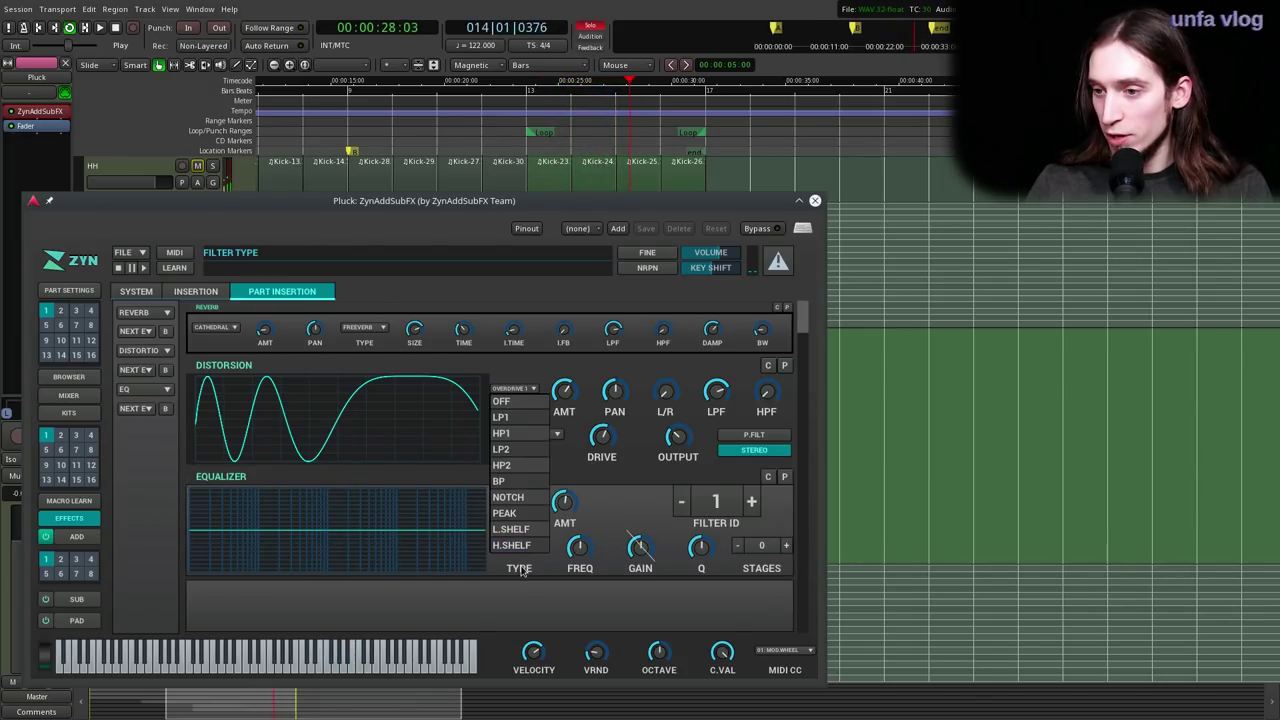
click(520, 450)
click(518, 545)
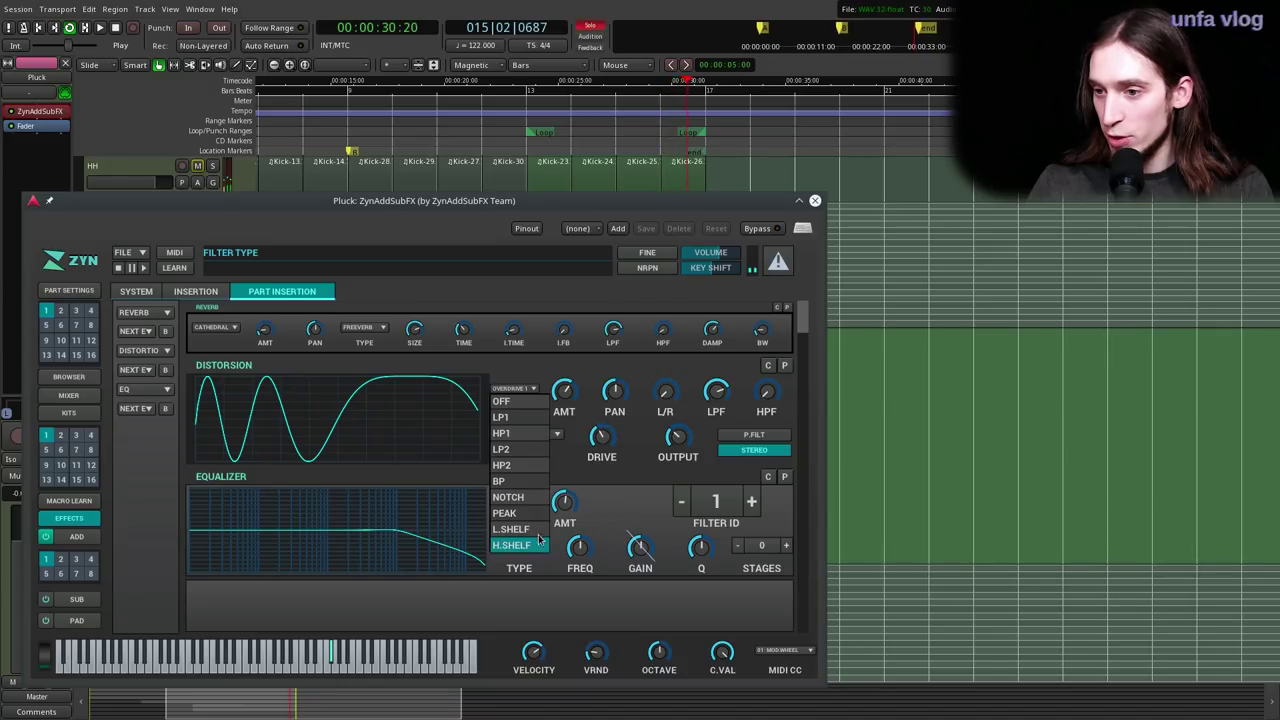
click(524, 469)
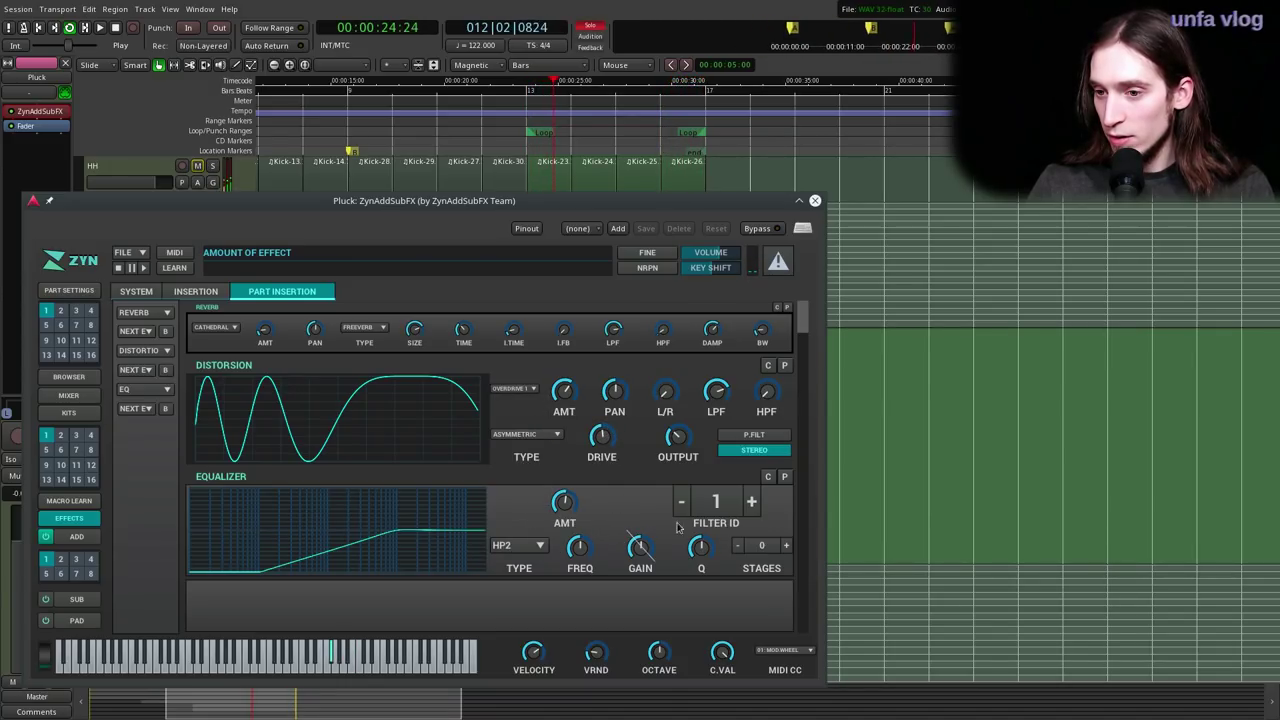
- Set the equalizer's high-pass filter to 3 stages with frequency 47, then close the synth window and stop playback
click(785, 547)
click(785, 547)
click(785, 547)
scroll(586, 552, up, 3)
scroll(586, 552, down, 5)
scroll(701, 559, down, 3)
drag(580, 549, 593, 563)
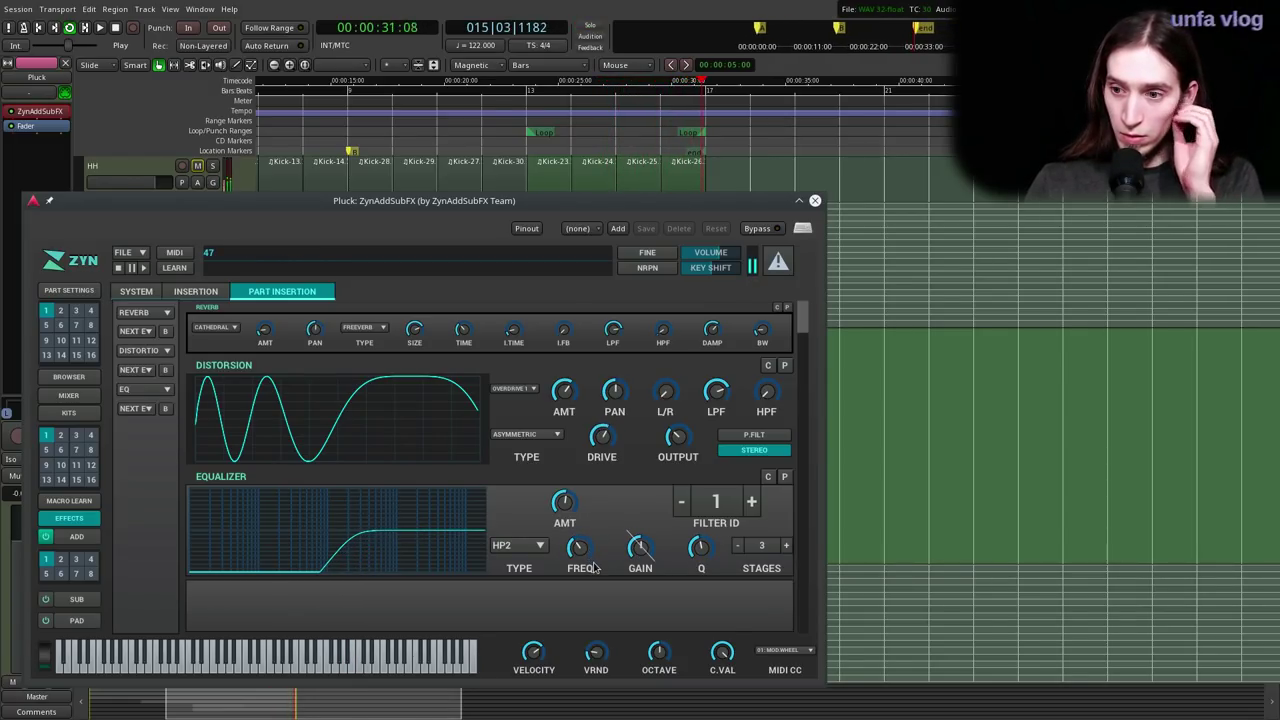
click(815, 200)
key(space)
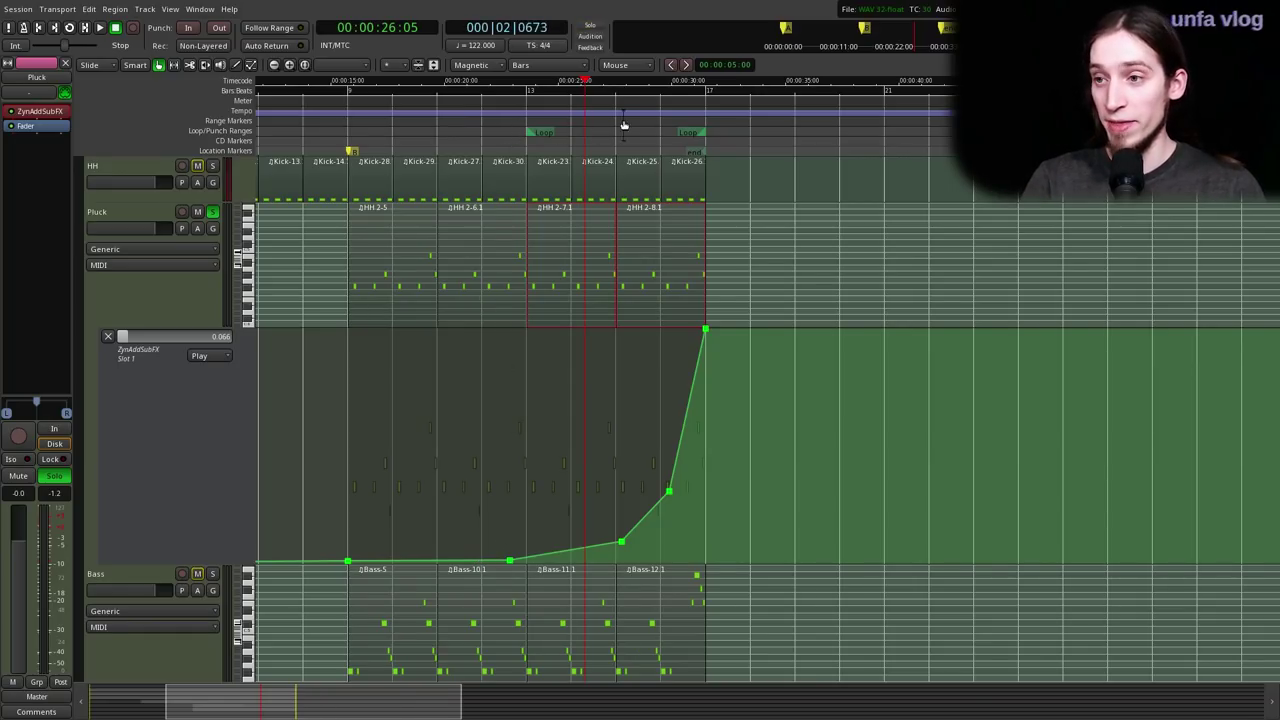
- Unsolo the Pluck track and play the whole arrangement from bar 9
click(332, 124)
click(212, 213)
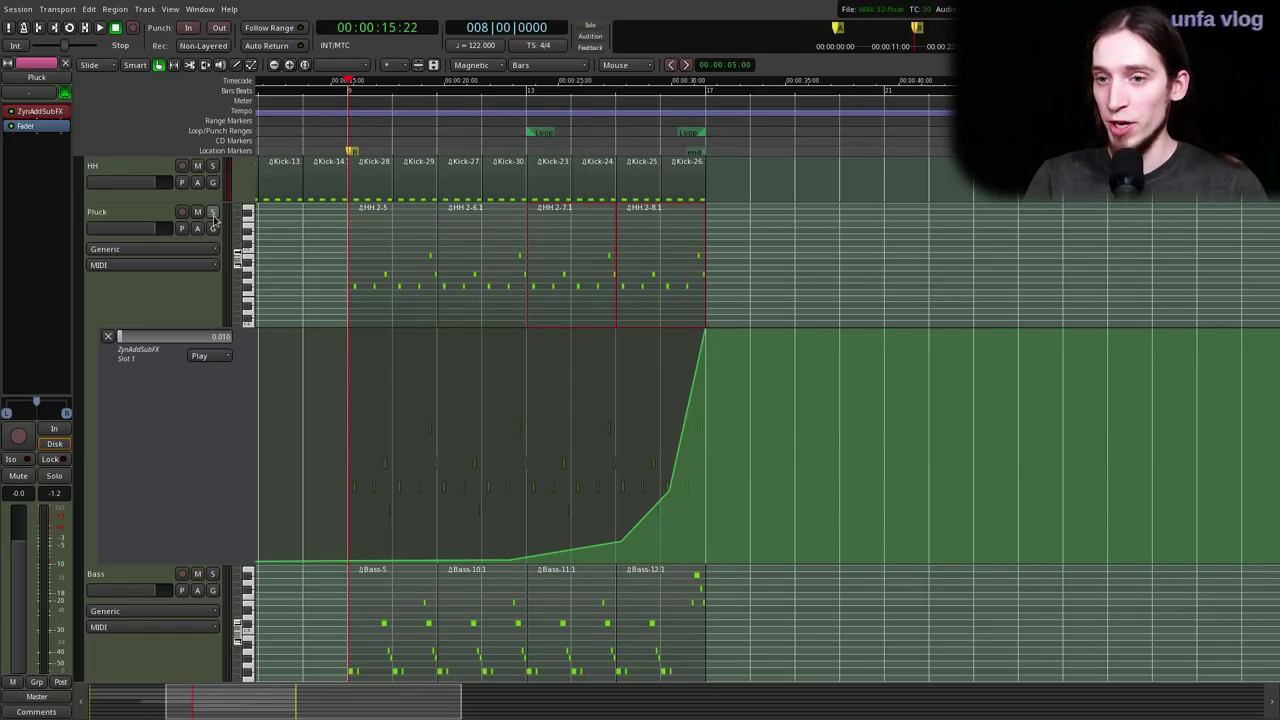
key(space)
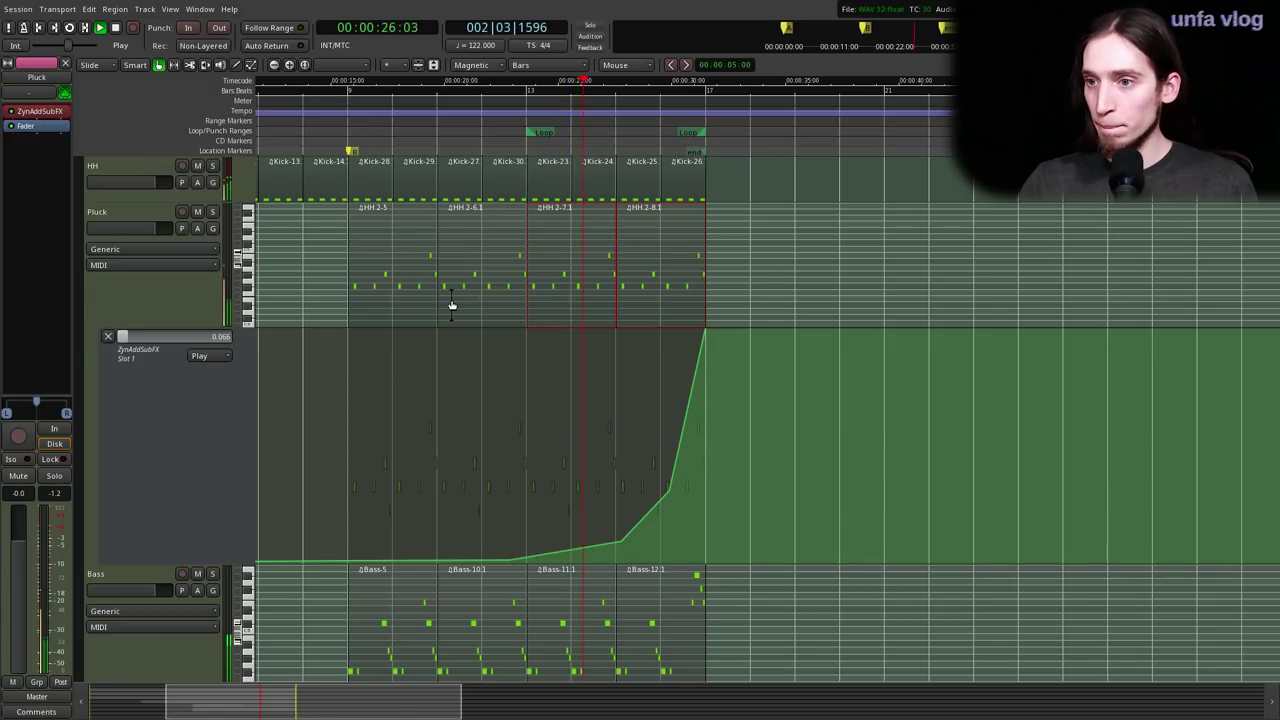
- Lower the Pluck track's fader to about -6.4 dB during playback and replay from bar 12
key(minus)
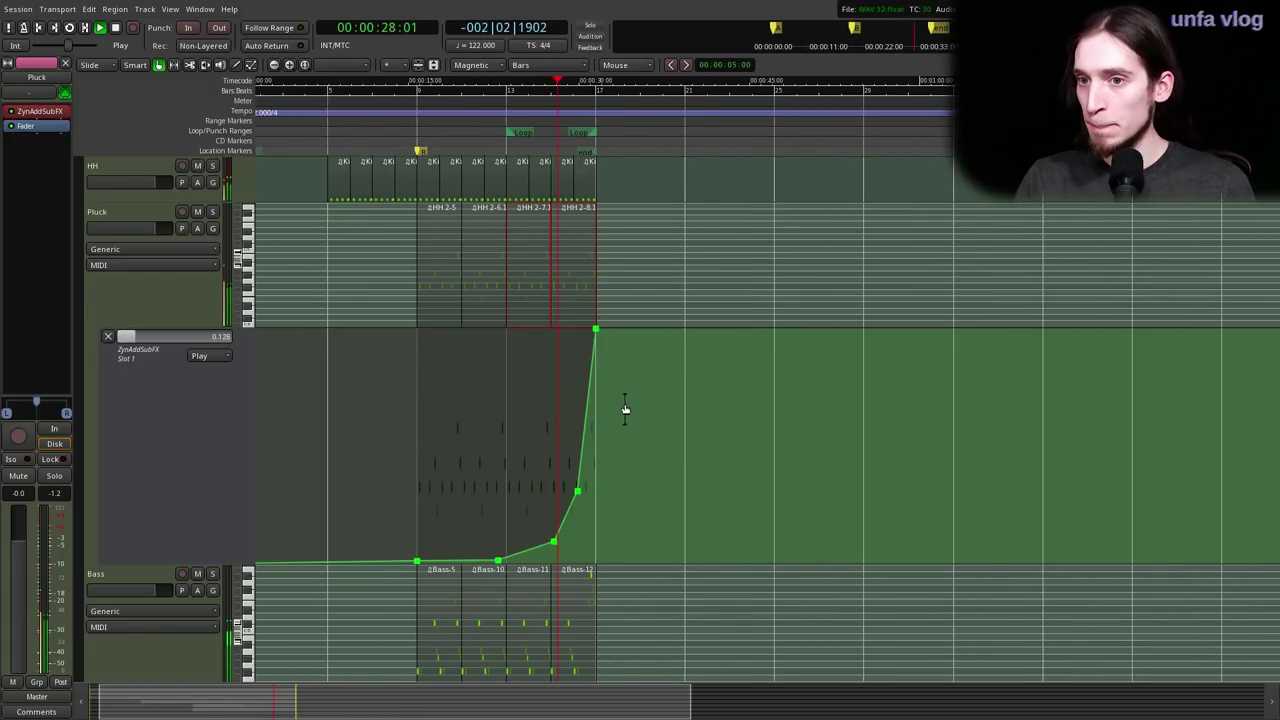
key(equal)
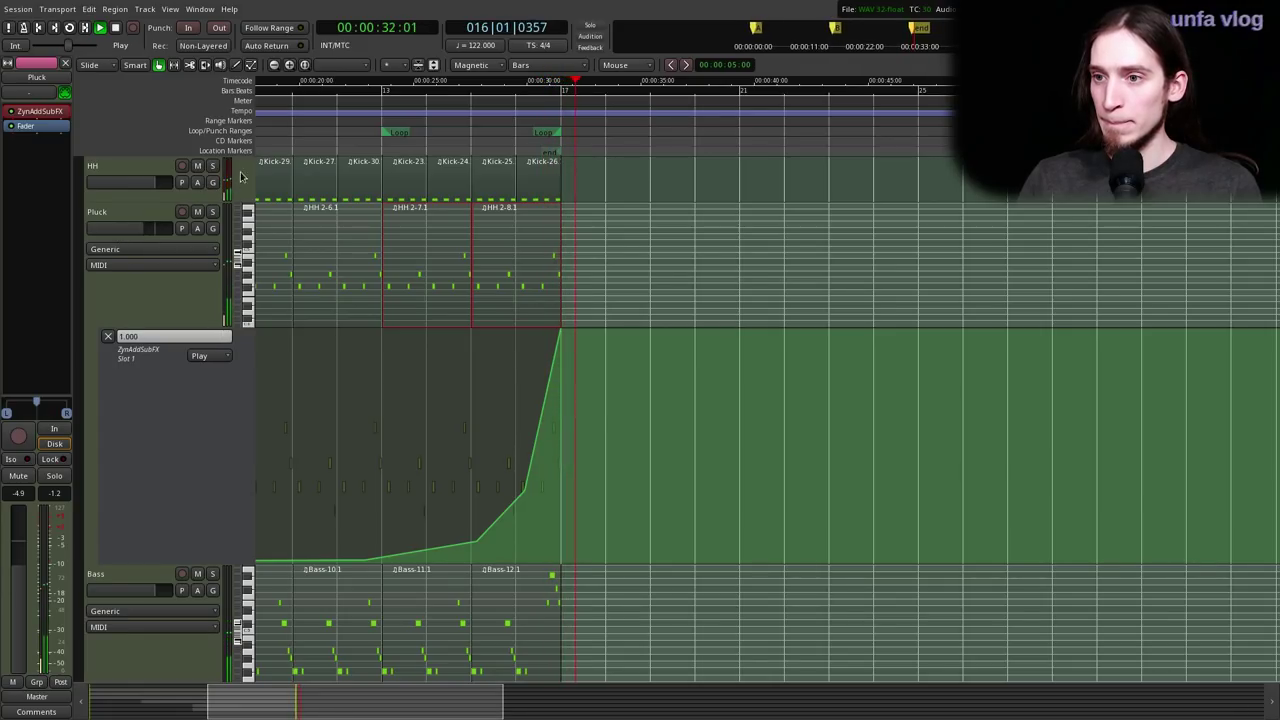
click(336, 90)
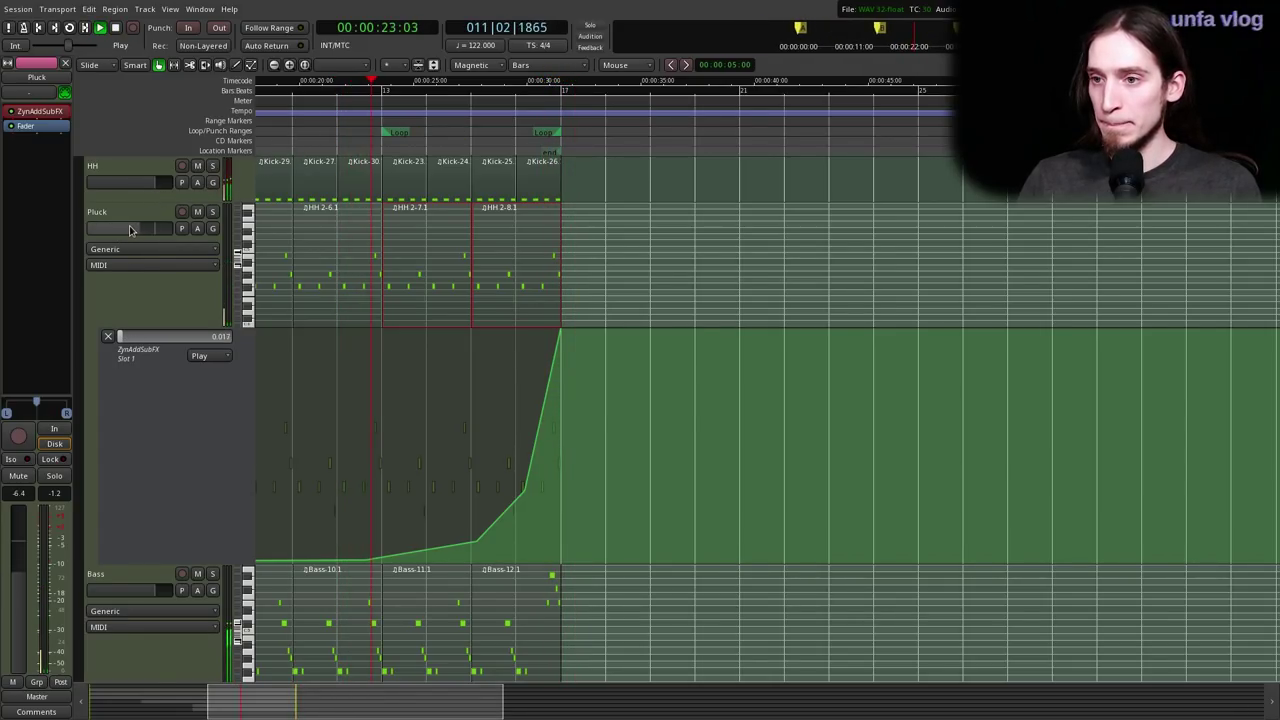
- Move the Pluck automation point just before bar 13 back to bar 12 and play through the build-up to check it
scroll(595, 350, down, 1)
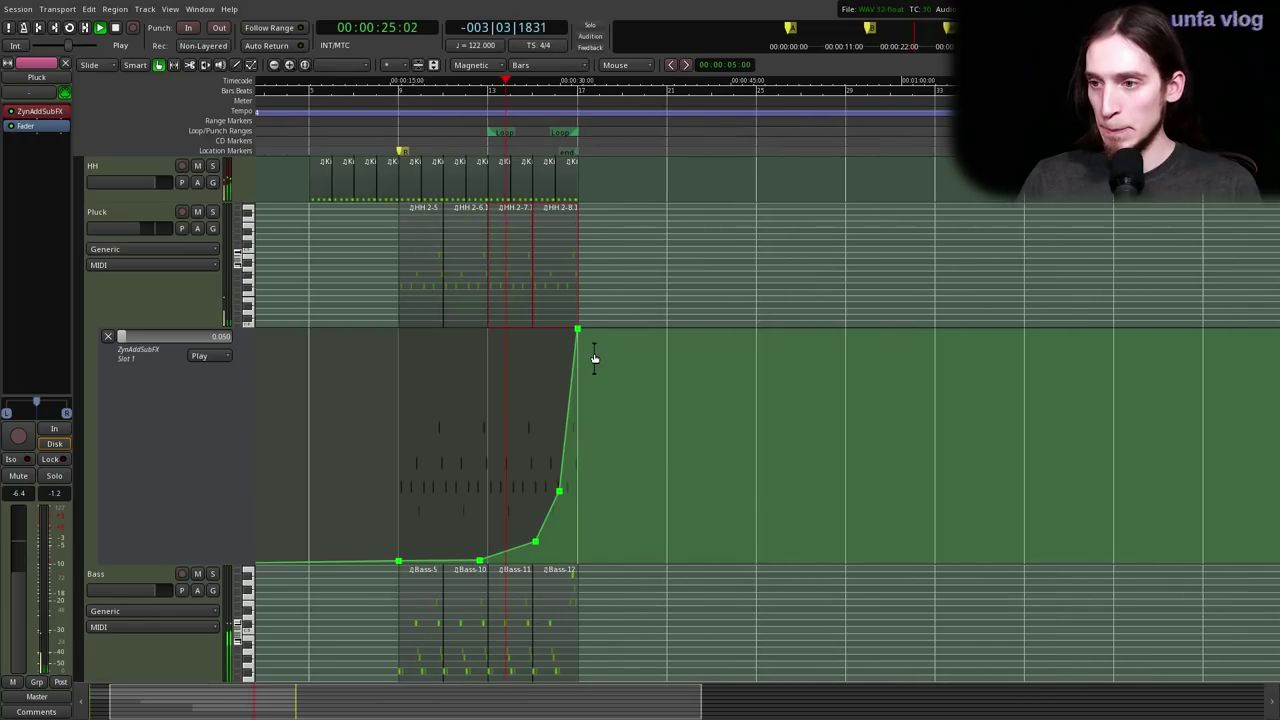
click(481, 557)
drag(488, 552, 476, 552)
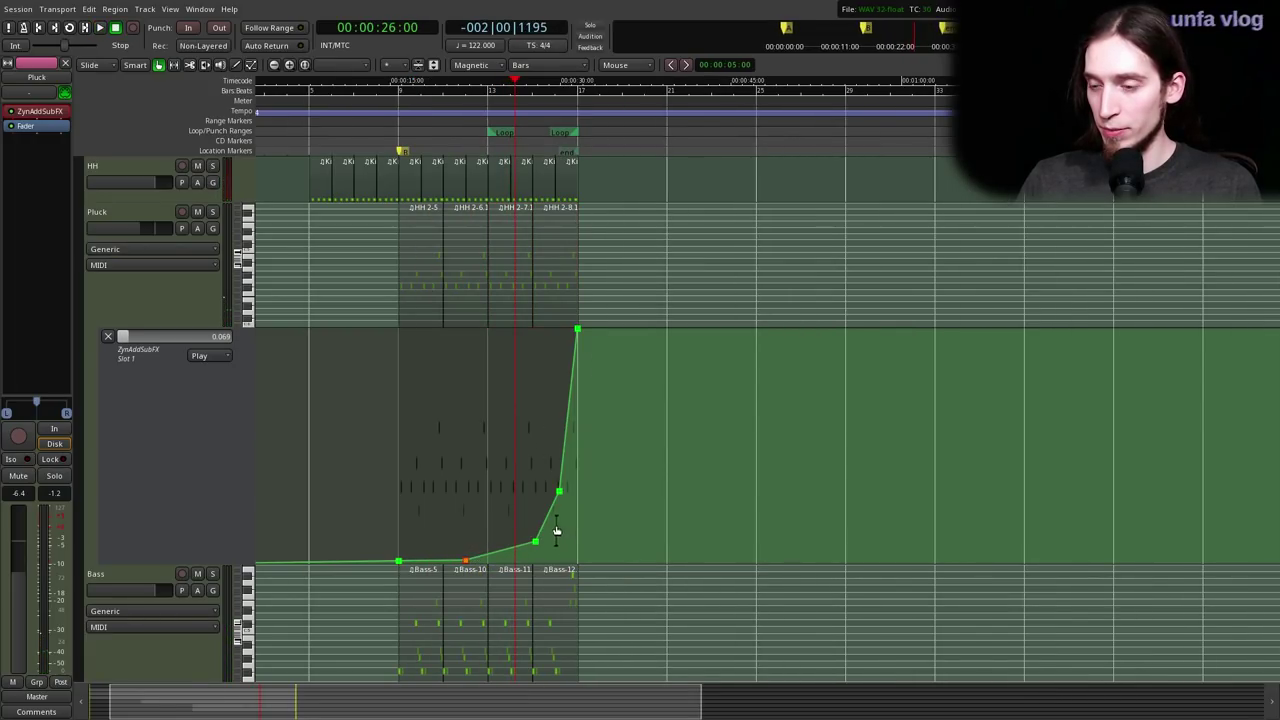
key(space)
scroll(532, 484, up, 1)
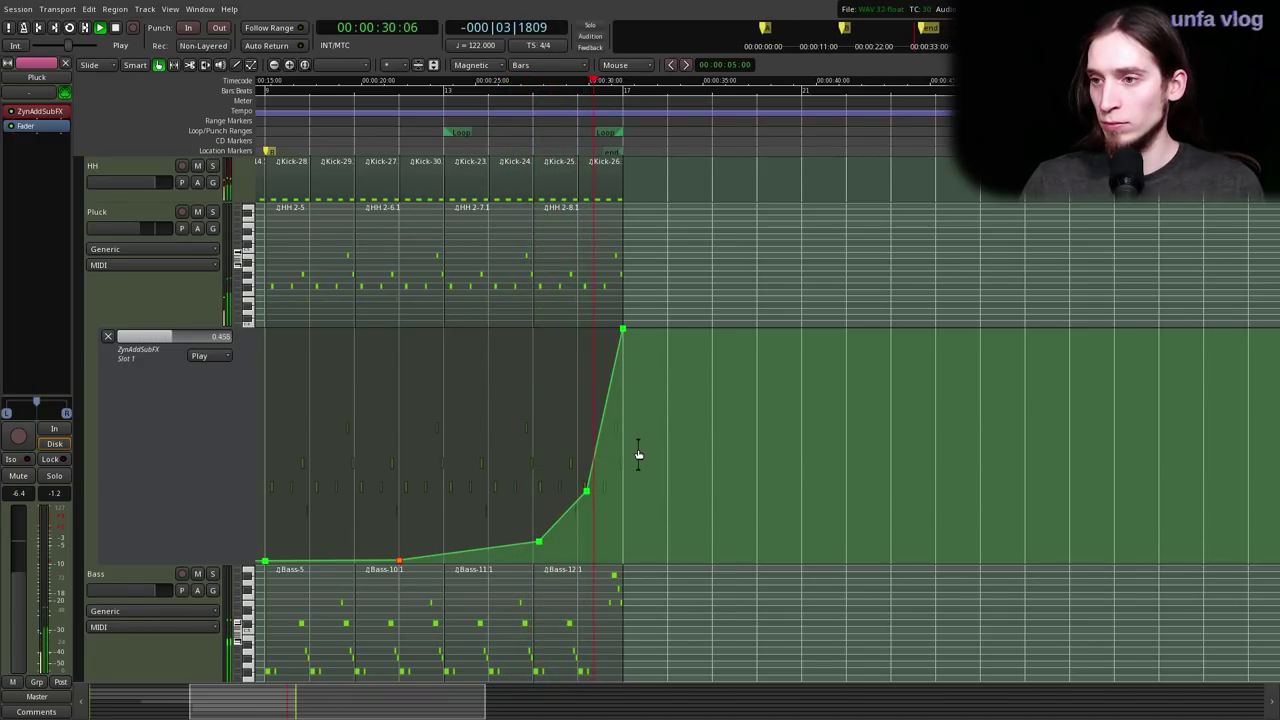
key(space)
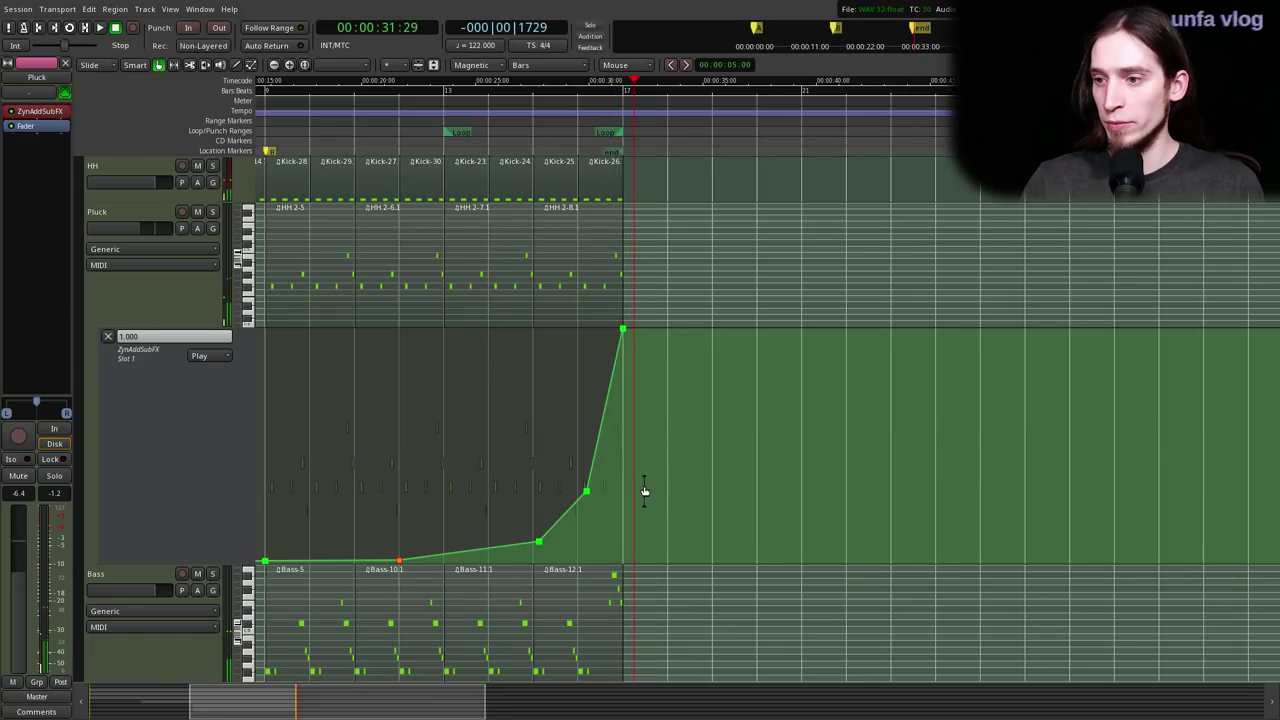
- Select the time range from bar 9 to bar 17 on the Arp track
scroll(620, 497, down, 3)
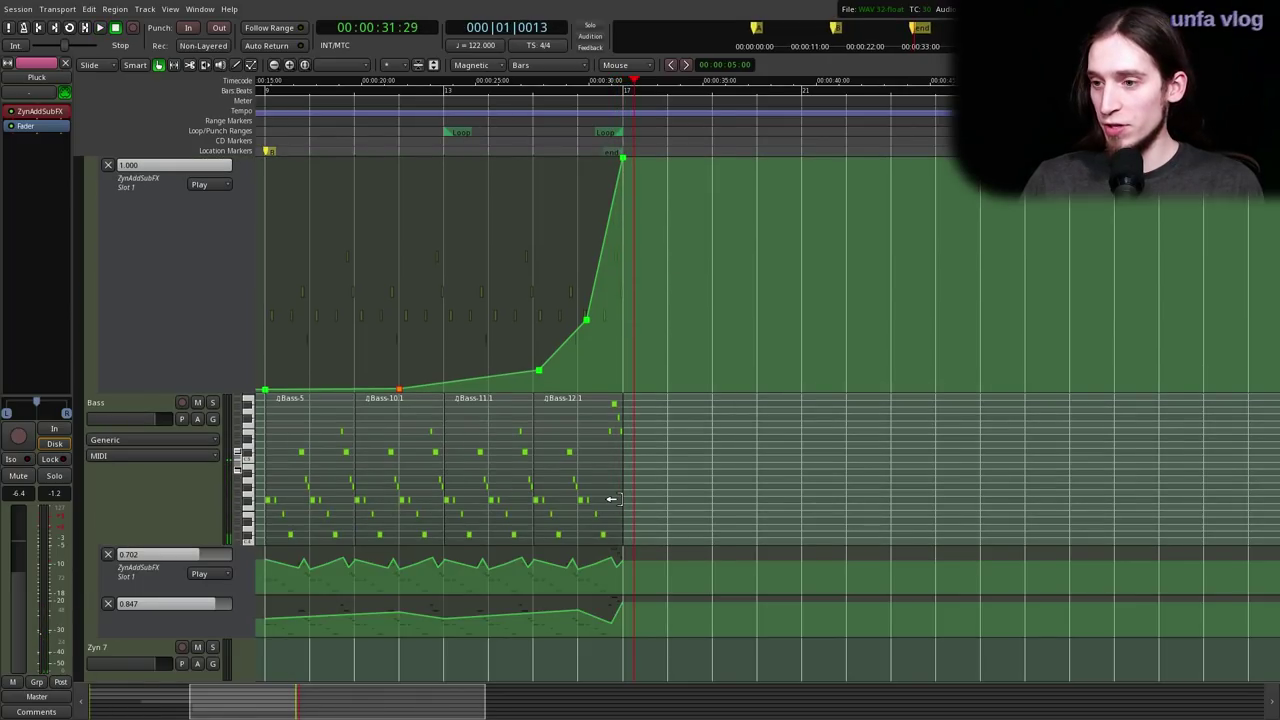
scroll(604, 497, down, 1)
scroll(604, 497, up, 5)
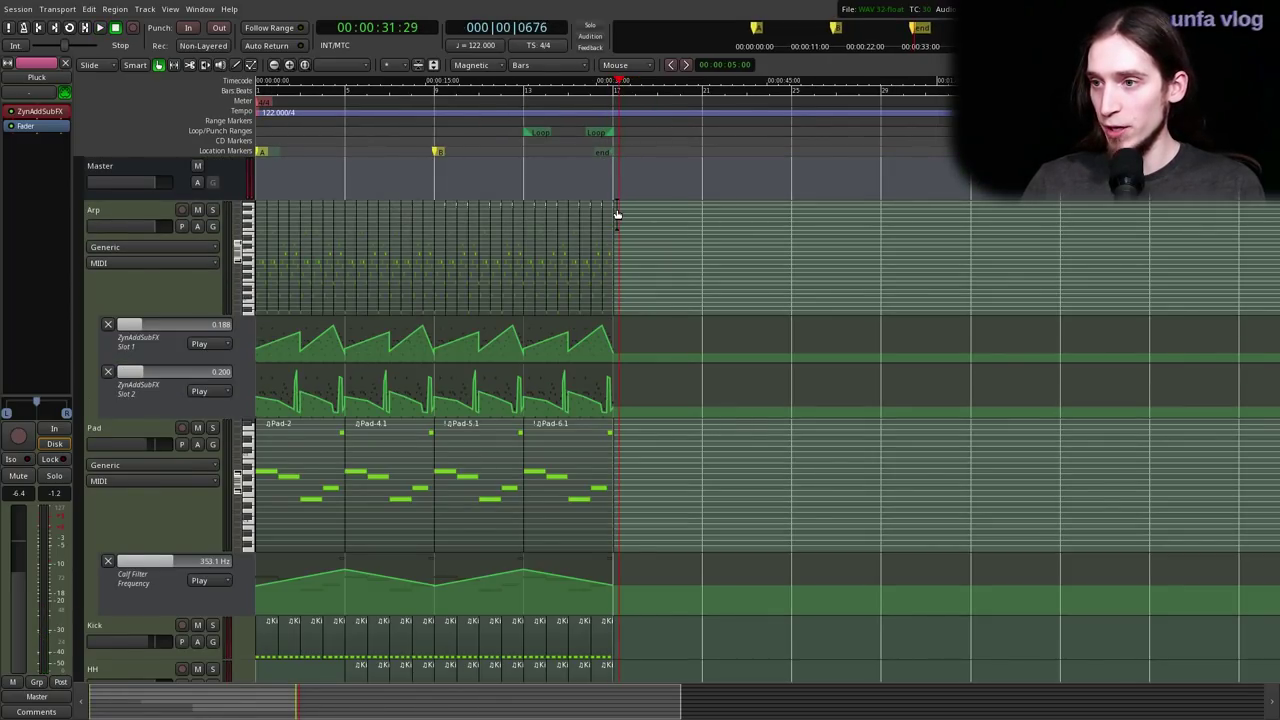
key(r)
scroll(505, 234, up, 1)
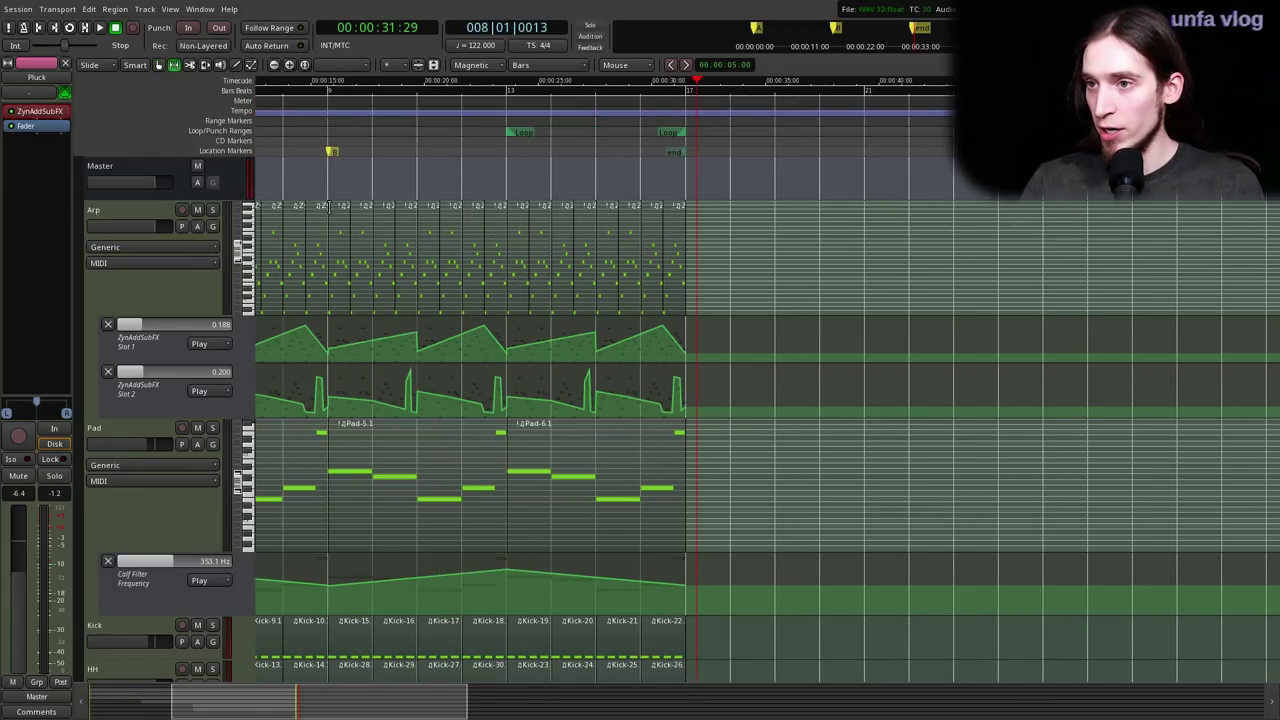
drag(328, 207, 688, 210)
scroll(364, 277, up, 3)
scroll(328, 277, down, 4)
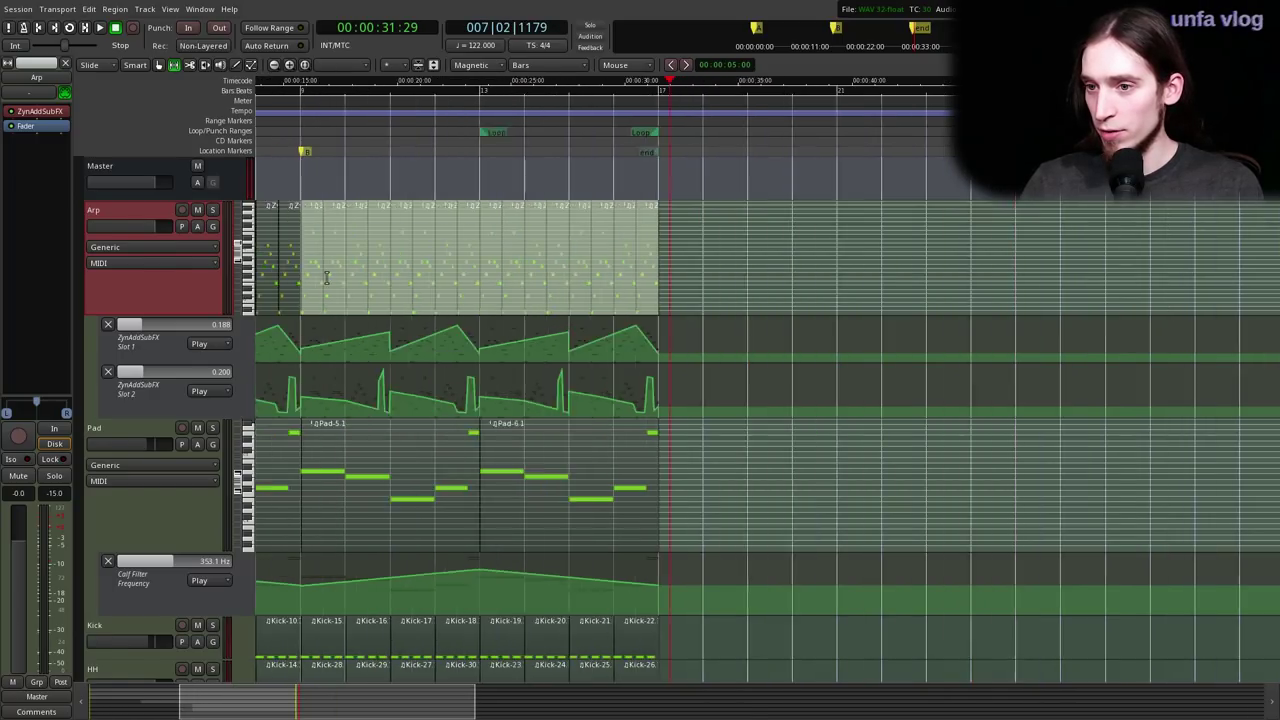
- Extend the range selection to both Arp automation lanes, the Pad track and its Calf Filter Frequency lane
scroll(214, 391, down, 2)
scroll(176, 397, down, 2)
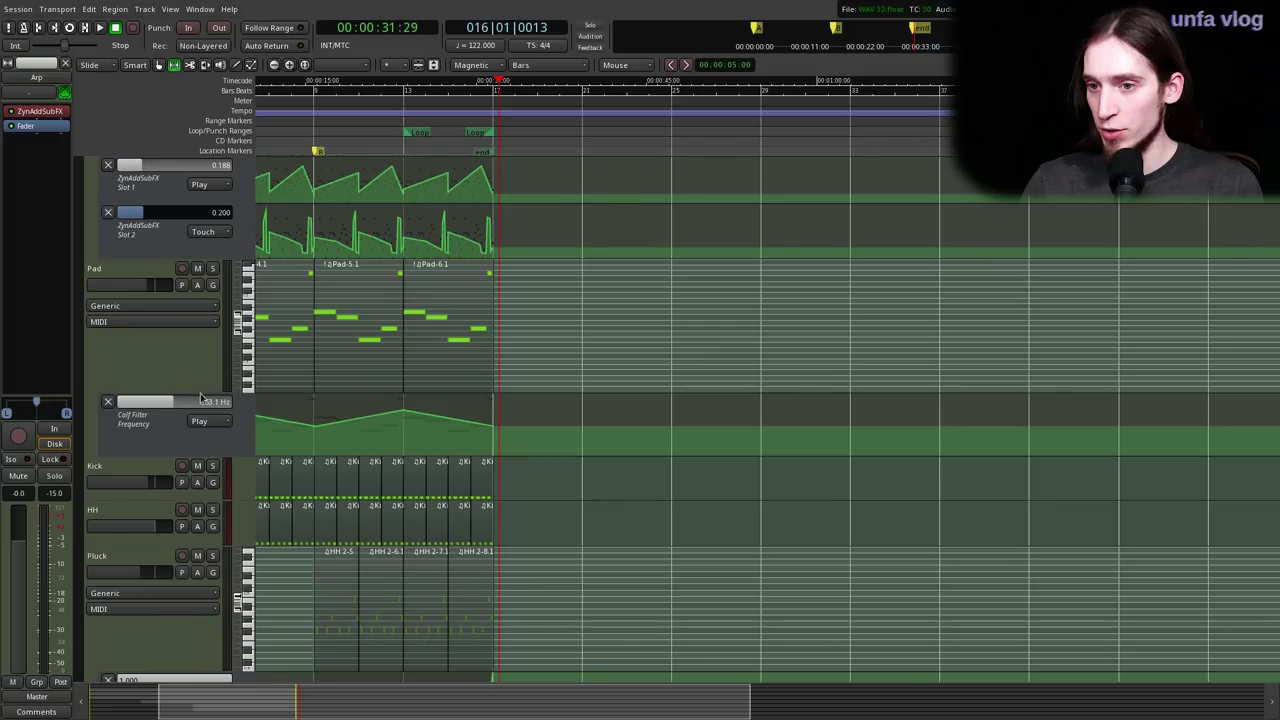
scroll(213, 238, up, 2)
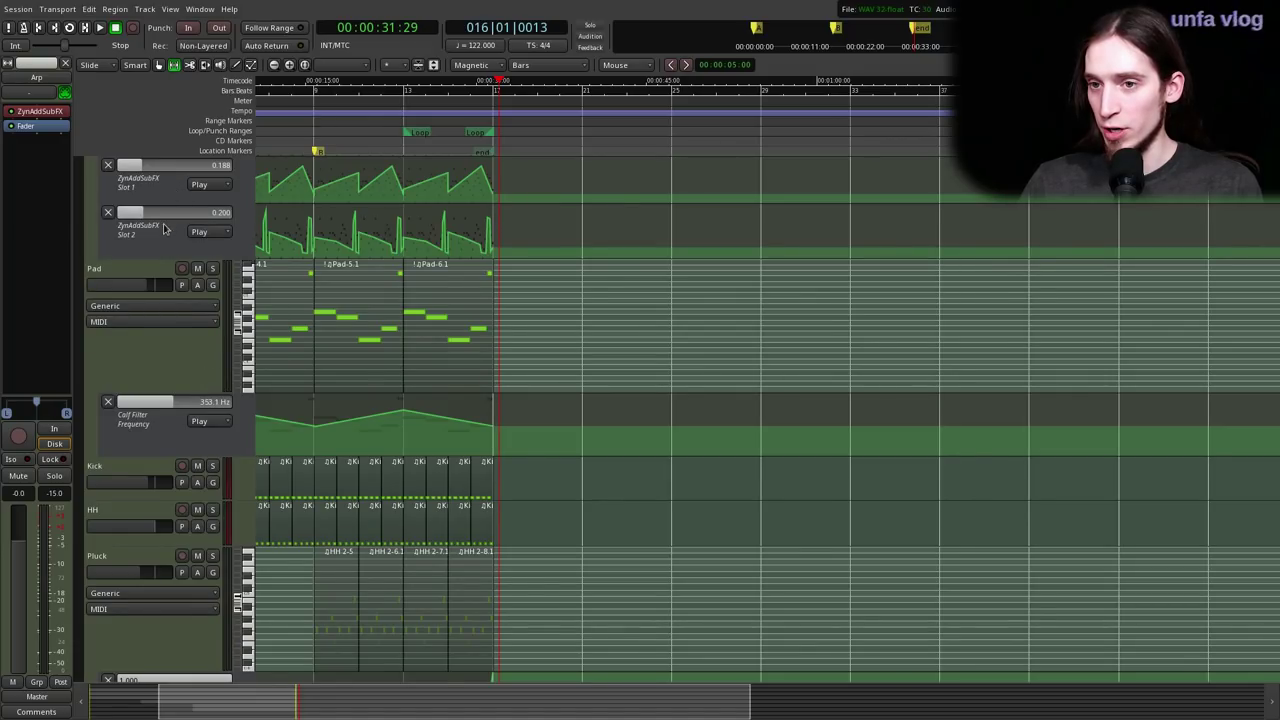
scroll(155, 245, up, 3)
ctrl+click(142, 303)
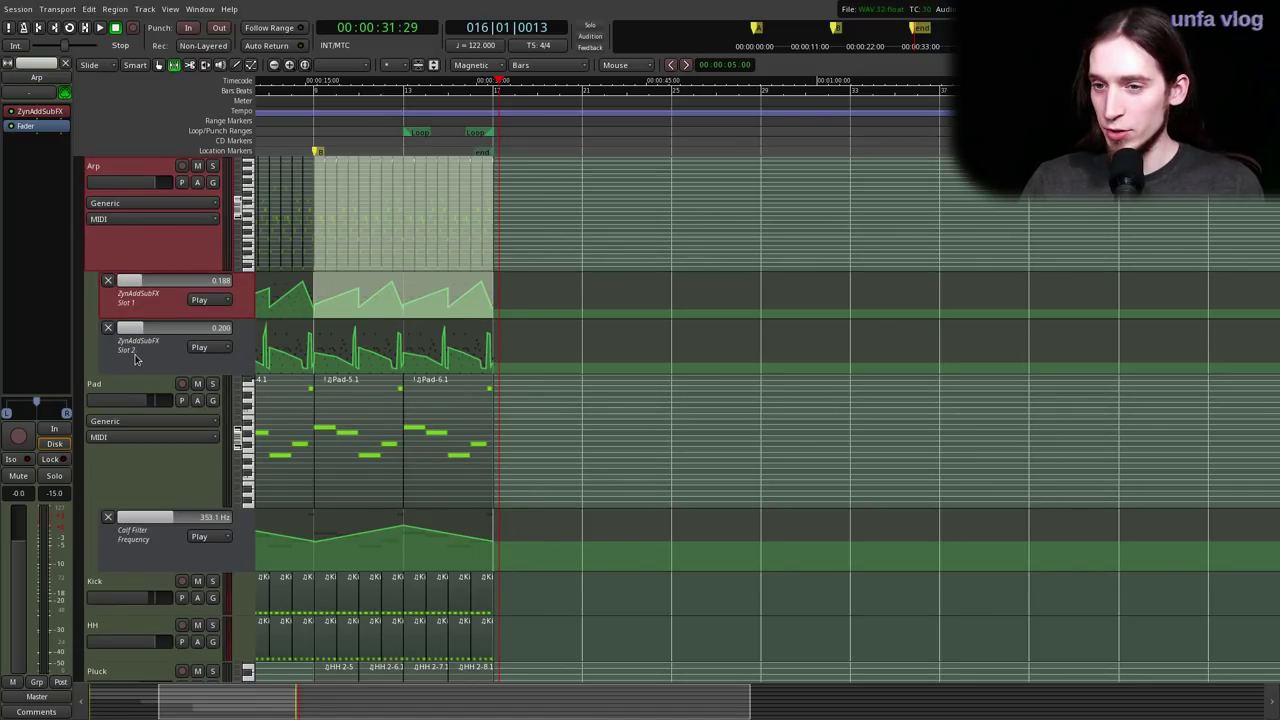
ctrl+click(140, 360)
ctrl+click(133, 453)
ctrl+click(145, 541)
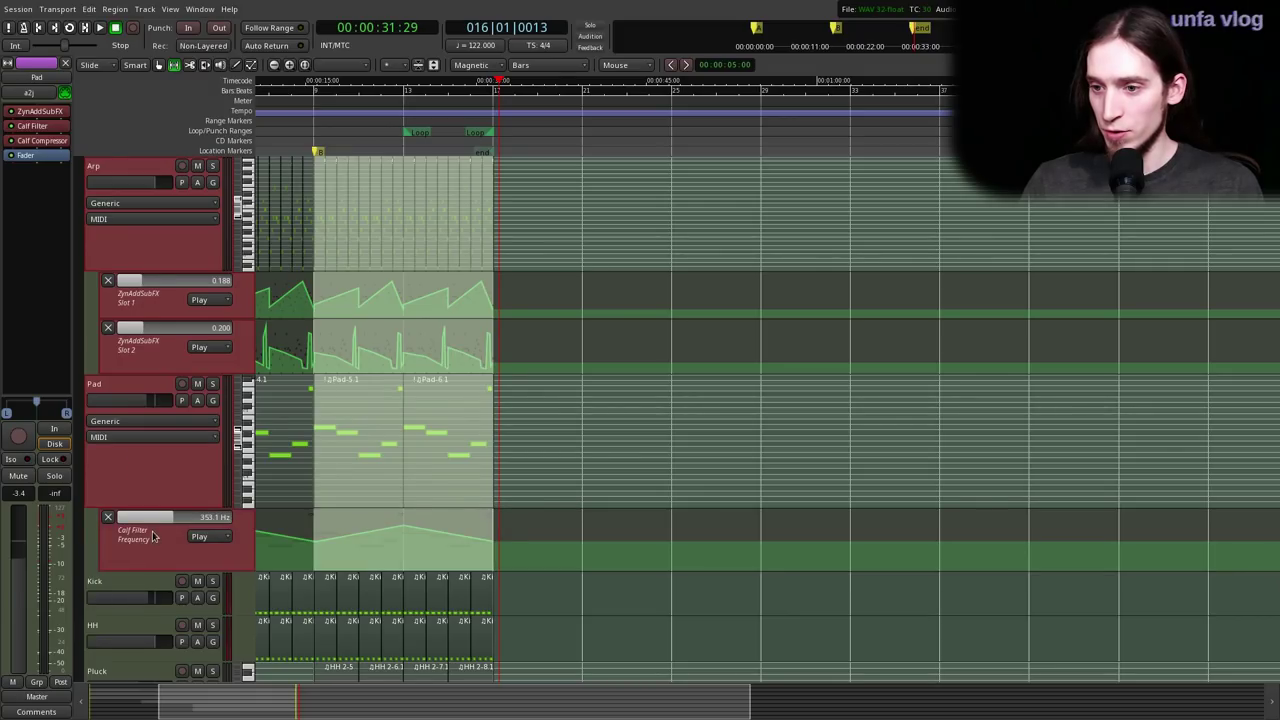
- Add the Kick, HH and Pluck tracks and the Pluck automation lane to the range selection
scroll(120, 487, down, 4)
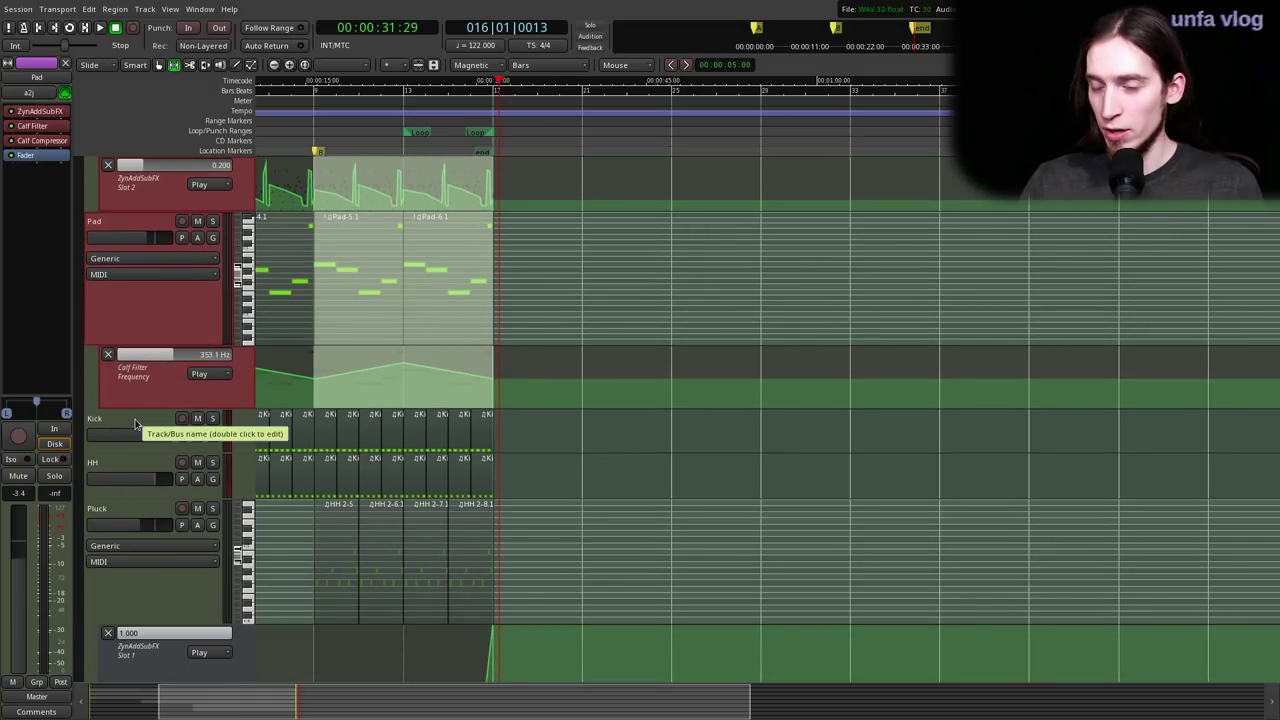
ctrl+click(125, 445)
ctrl+click(125, 467)
ctrl+click(124, 510)
scroll(129, 501, down, 5)
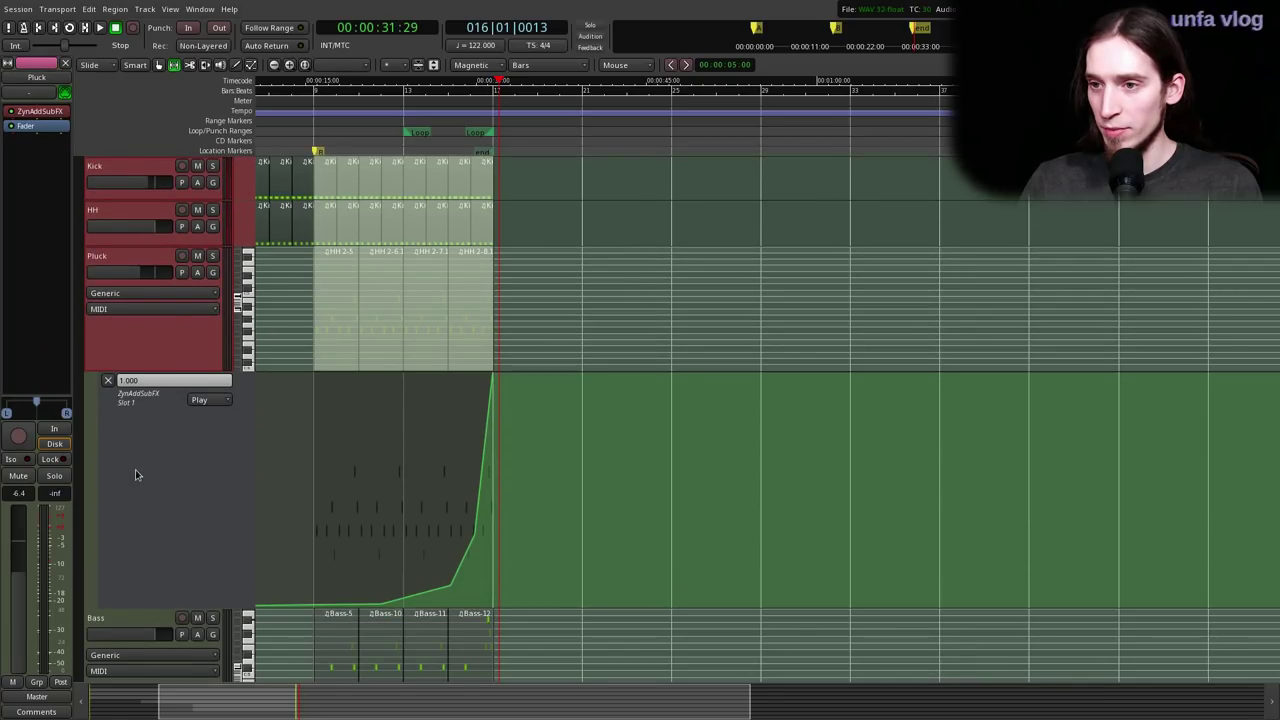
ctrl+click(135, 470)
- Add the Bass track and its two automation lanes to the range selection
scroll(135, 470, down, 9)
ctrl+click(143, 275)
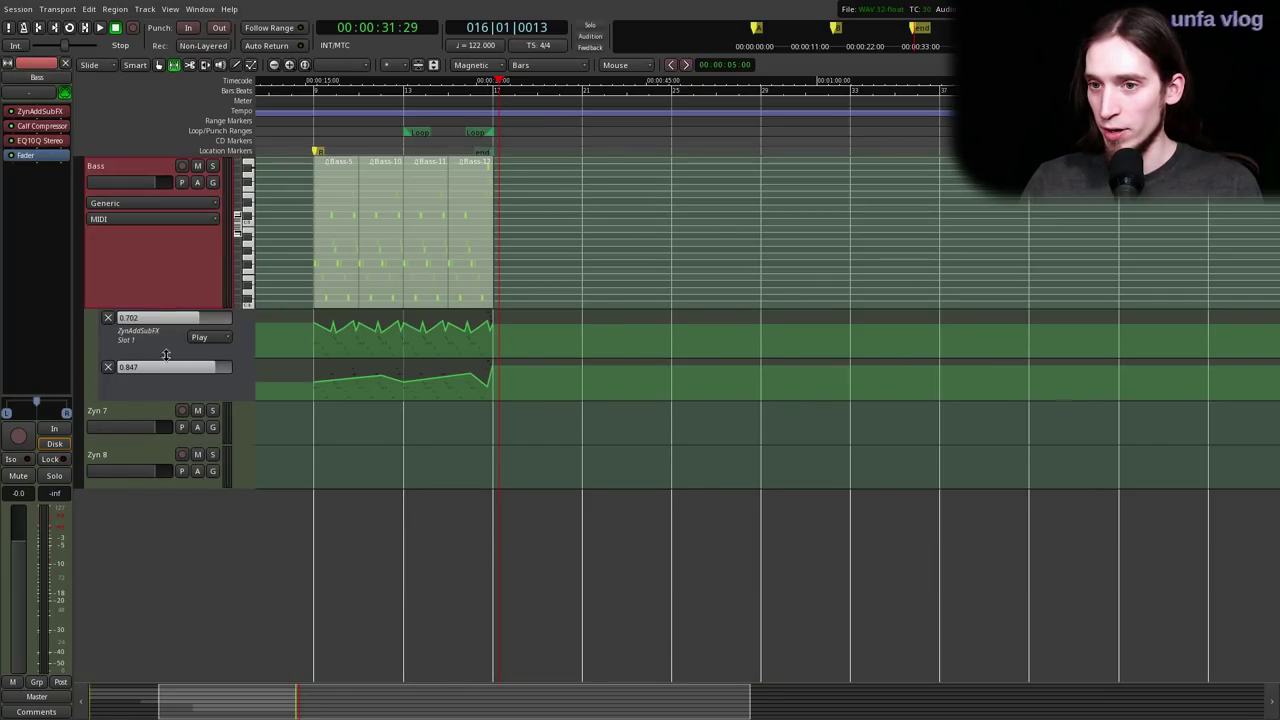
ctrl+click(164, 342)
ctrl+click(149, 388)
- Duplicate the selected range across all tracks from bar 17 to bar 25, check the copies and clear the selection
scroll(320, 452, up, 9)
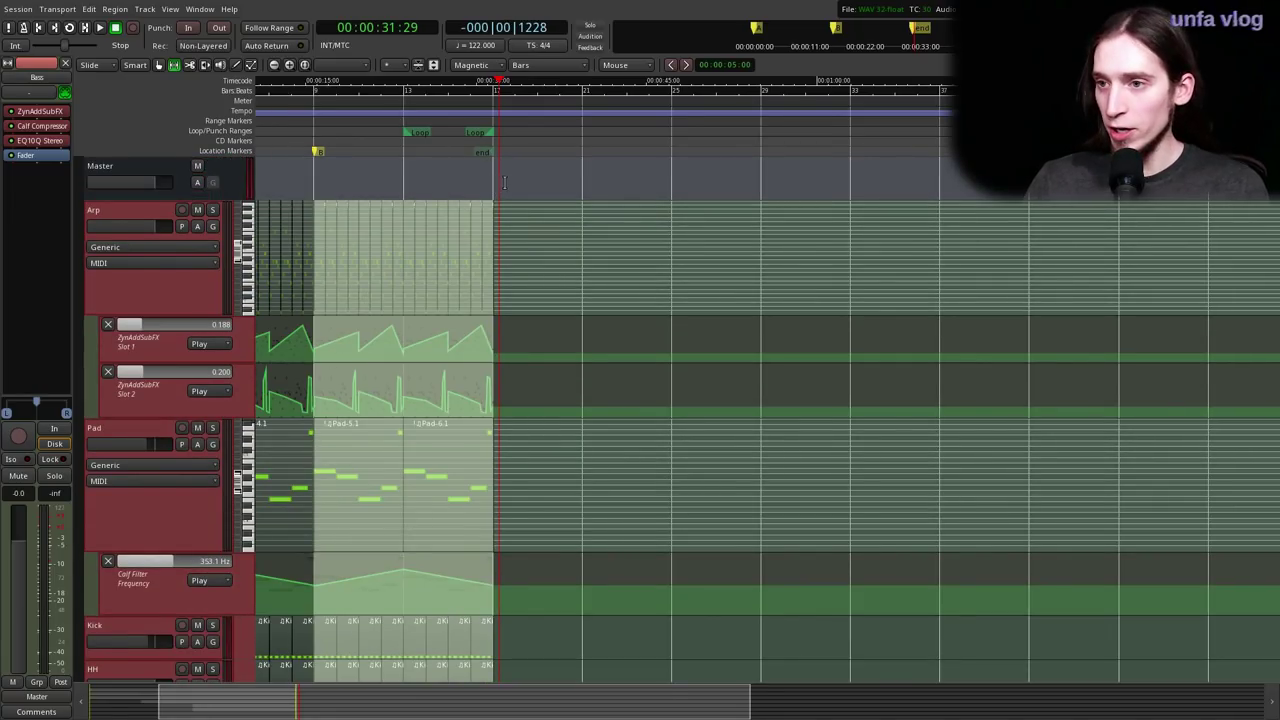
scroll(505, 187, up, 2)
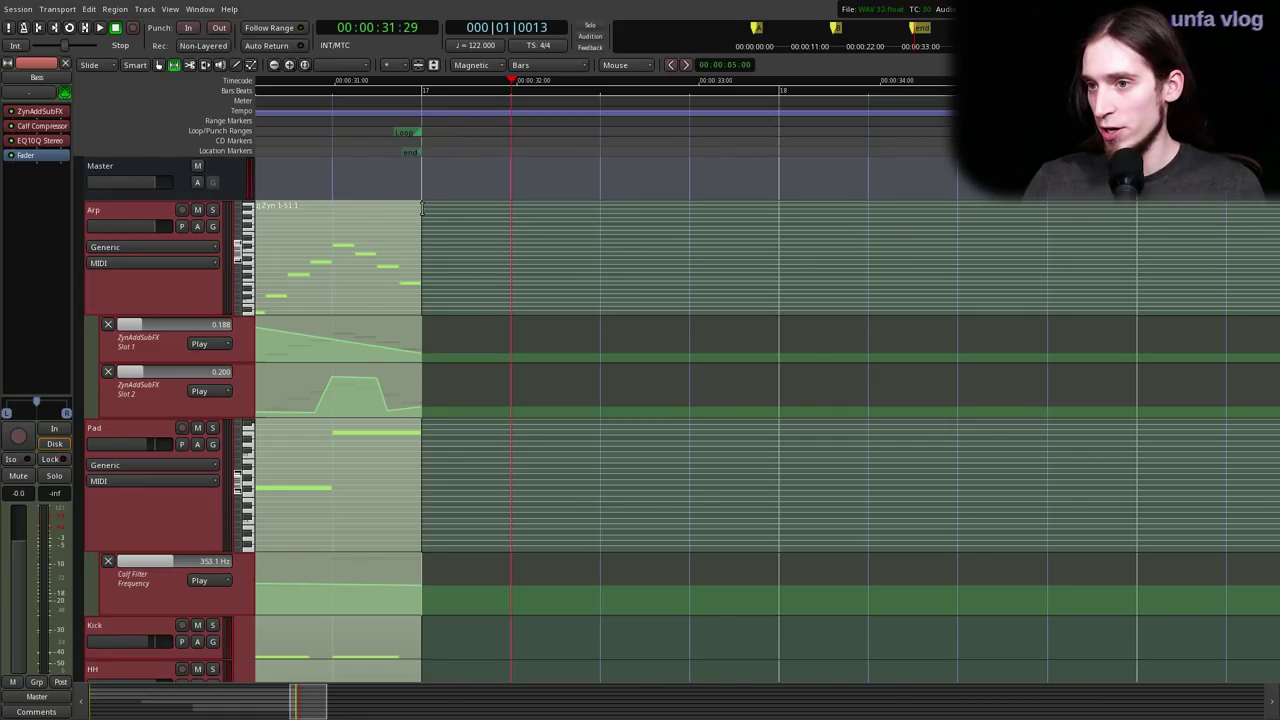
scroll(422, 207, down, 3)
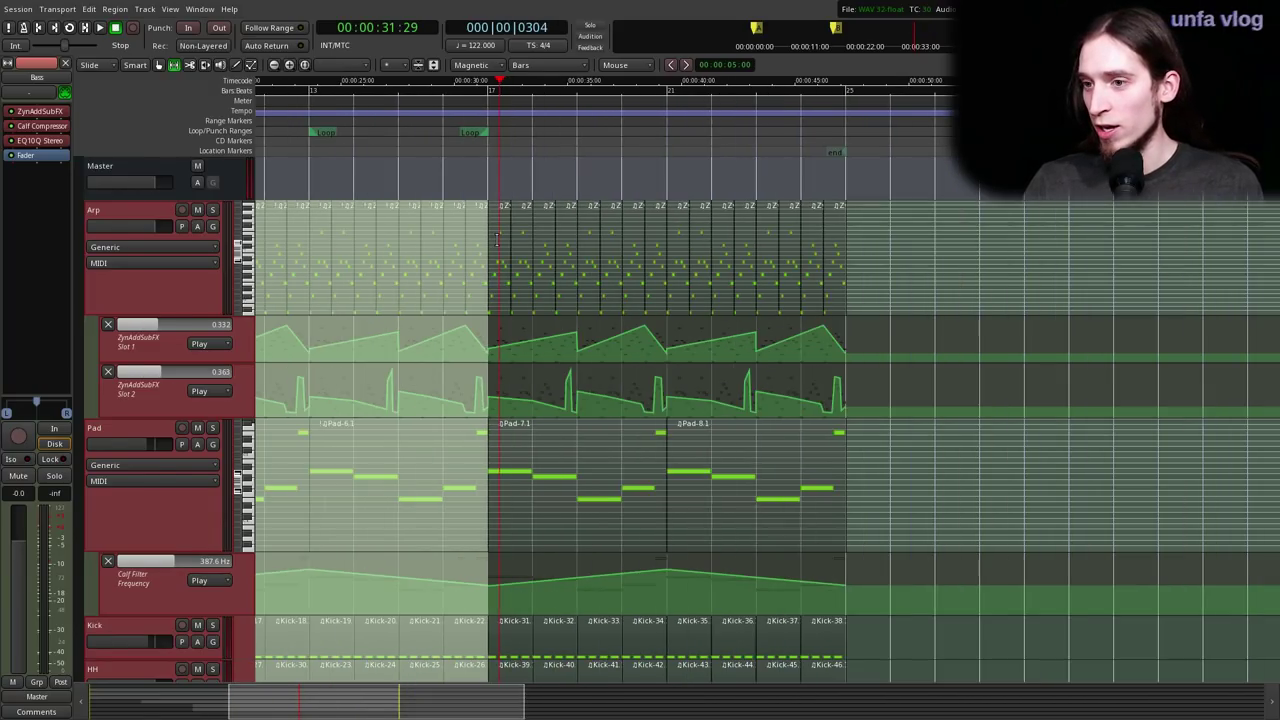
scroll(600, 210, down, 2)
scroll(607, 211, down, 4)
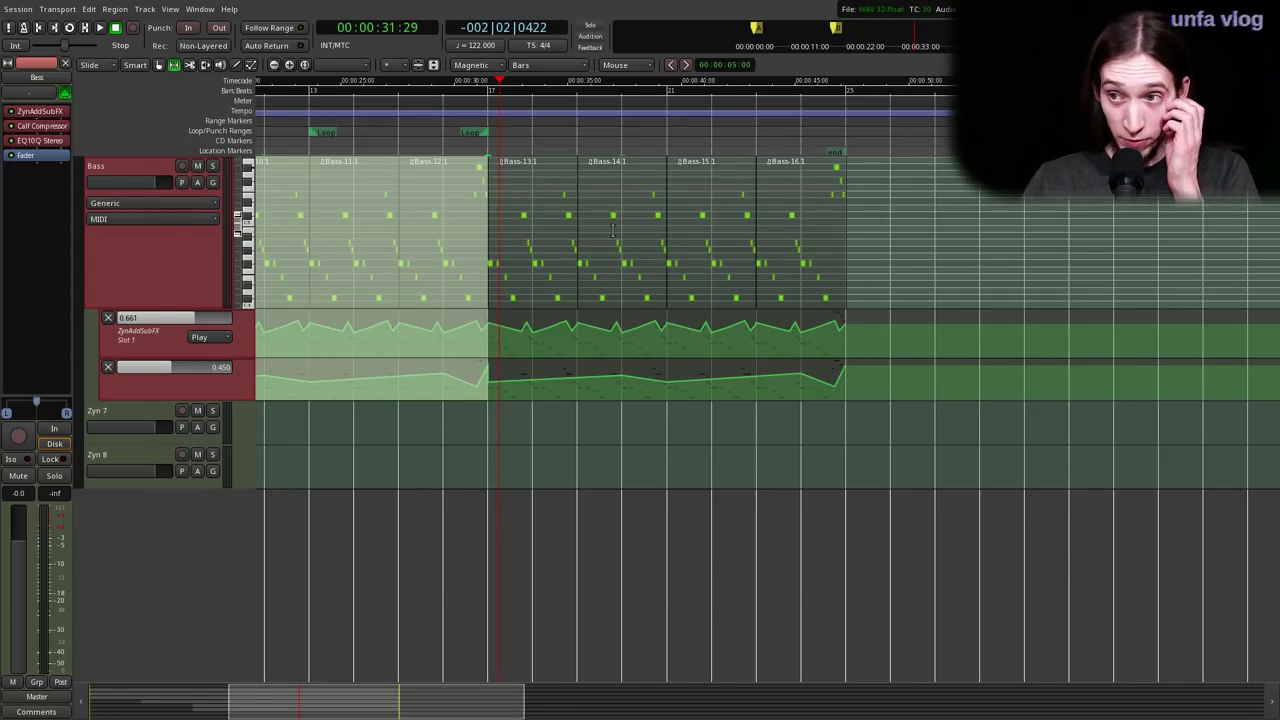
scroll(596, 322, up, 8)
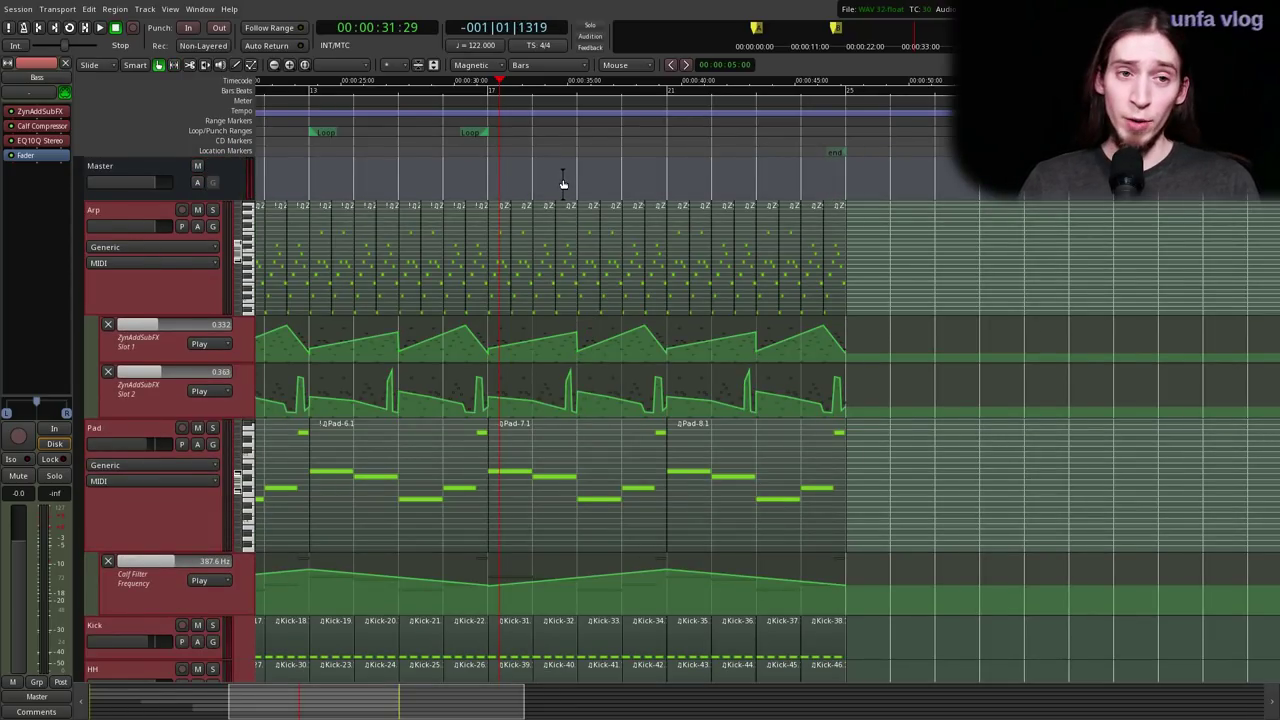
click(949, 267)
- Place the playhead at bar 17, where the duplicated section begins
scroll(647, 230, left, 1)
scroll(606, 340, up, 2)
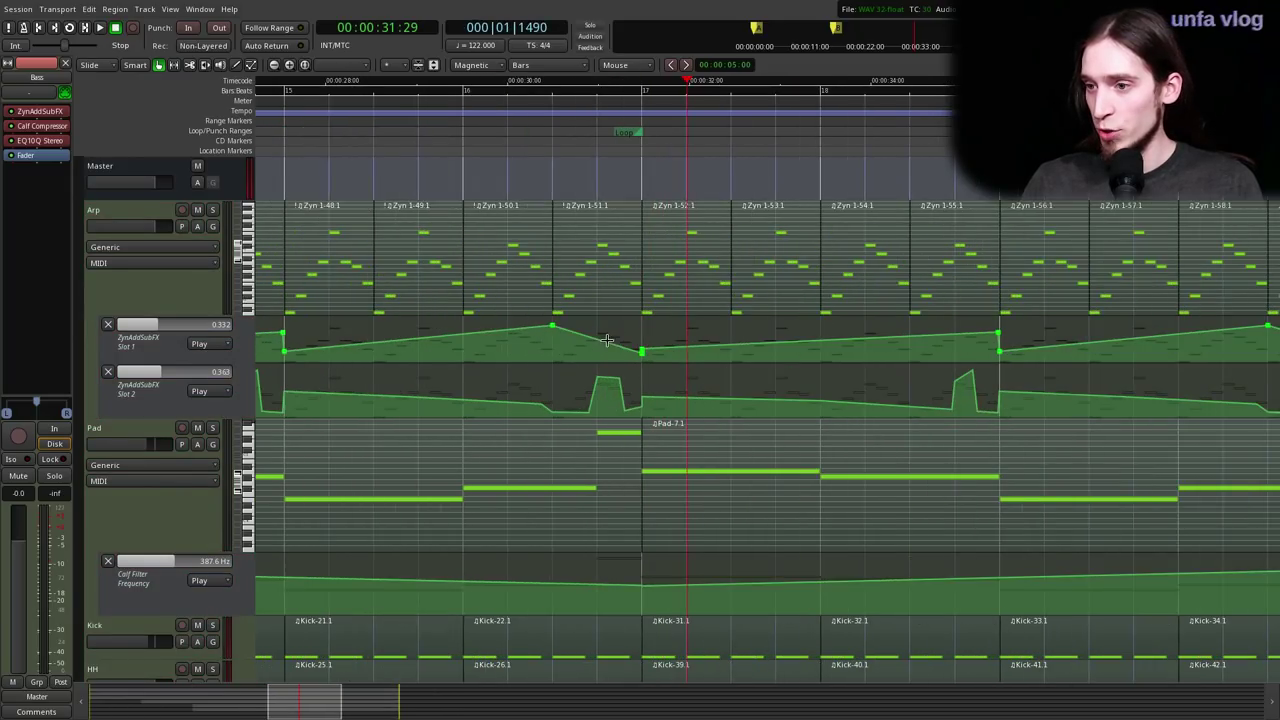
click(644, 115)
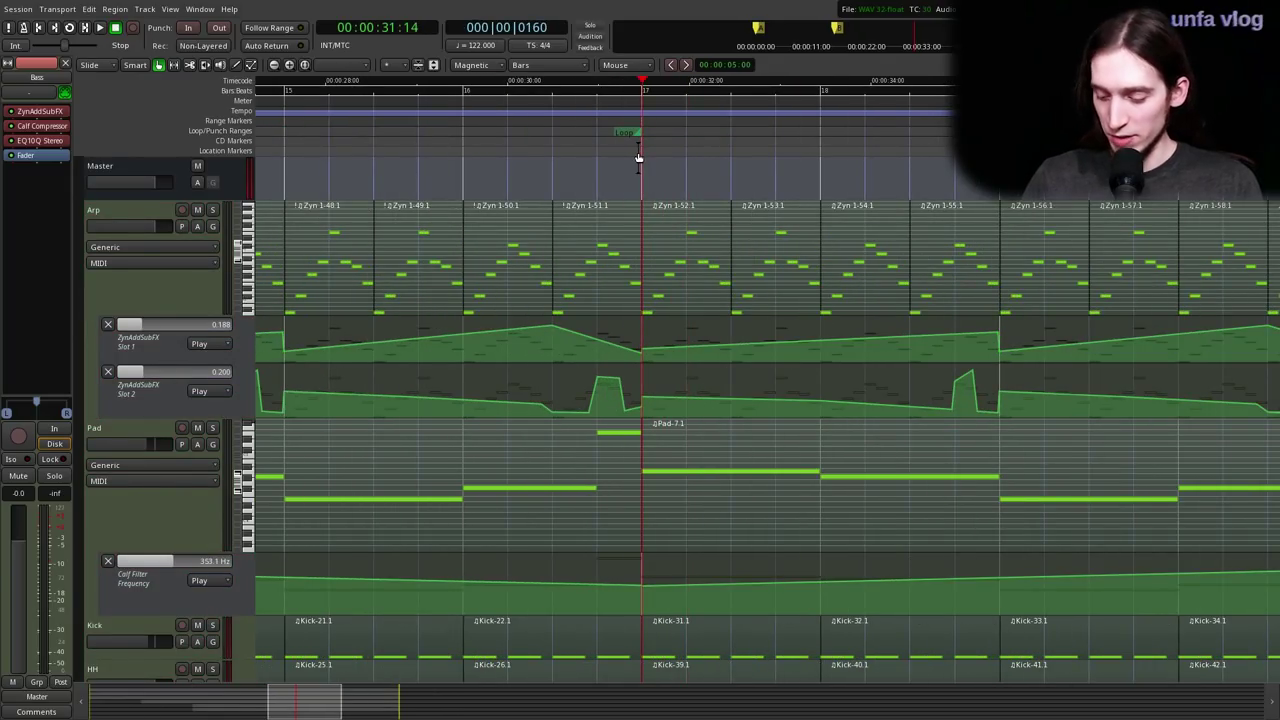
- Add a location marker at bar 17 and name it C
key(Tab)
double_click(657, 153)
text(C)
key(Return)
scroll(597, 187, down, 3)
scroll(540, 230, left, 1)
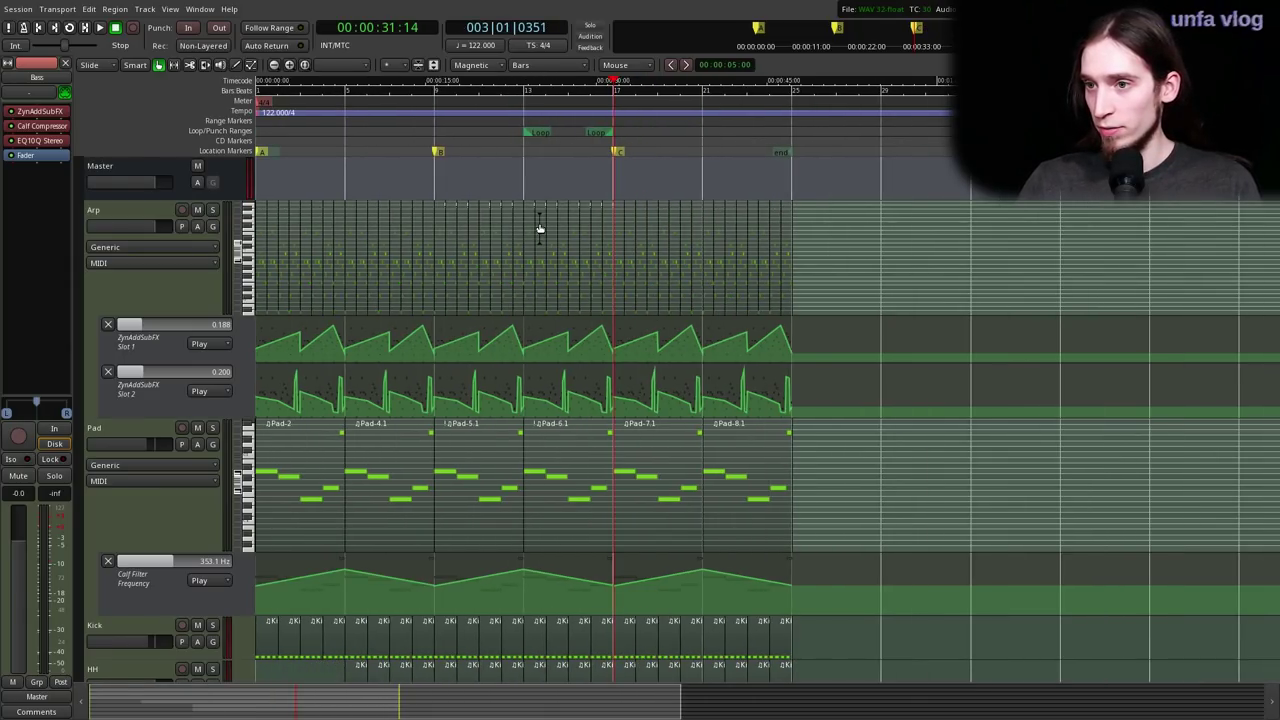
- Play the start of section C at bar 17 and the transition leading into it
scroll(557, 167, up, 1)
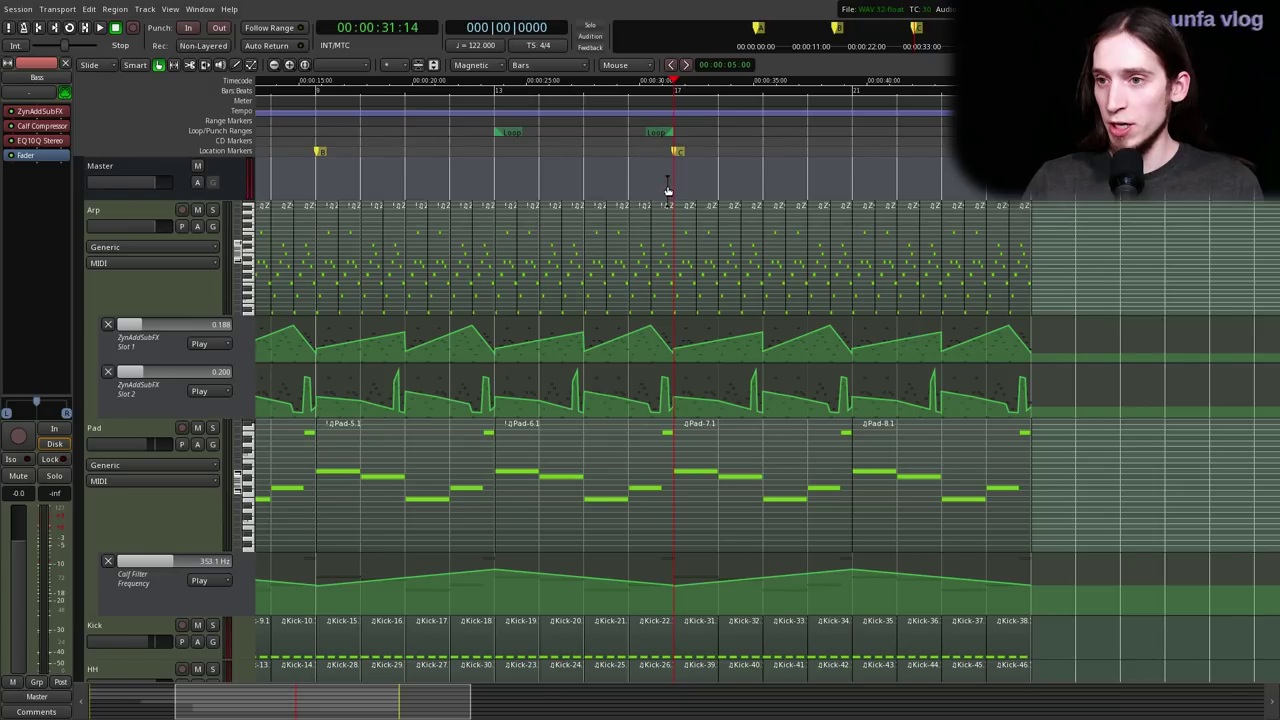
scroll(668, 190, left, 6)
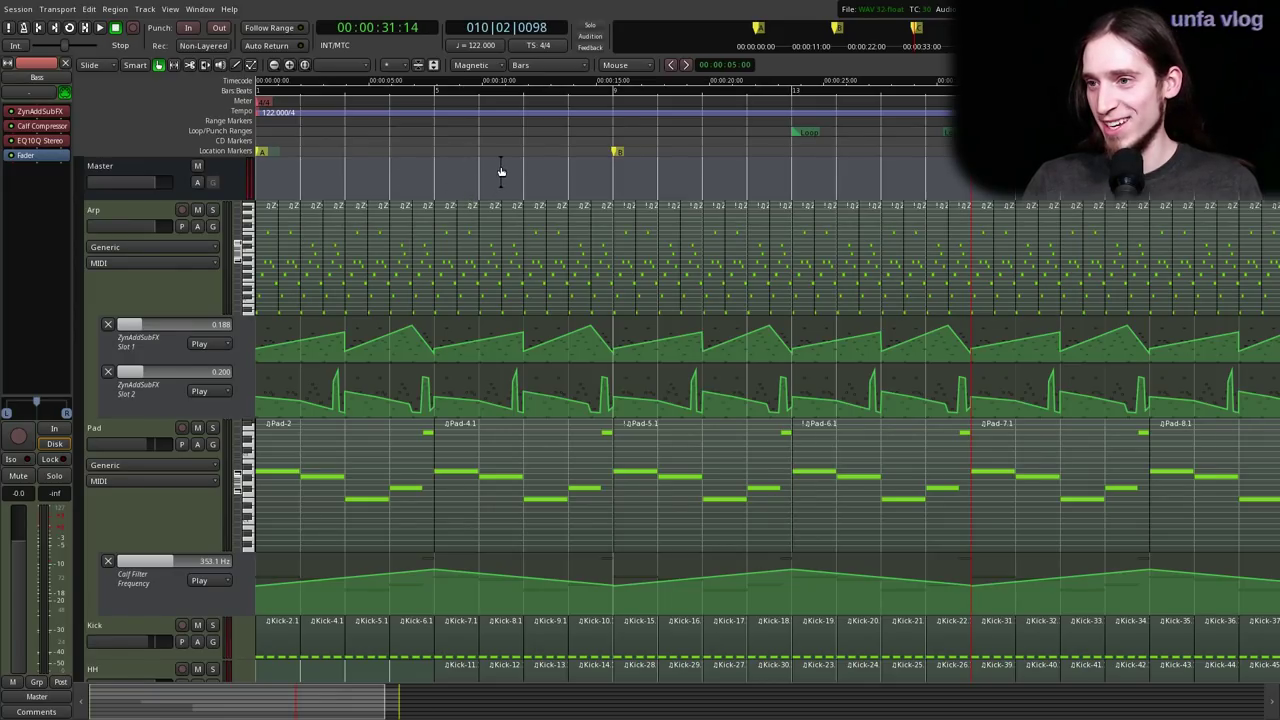
scroll(558, 204, down, 1)
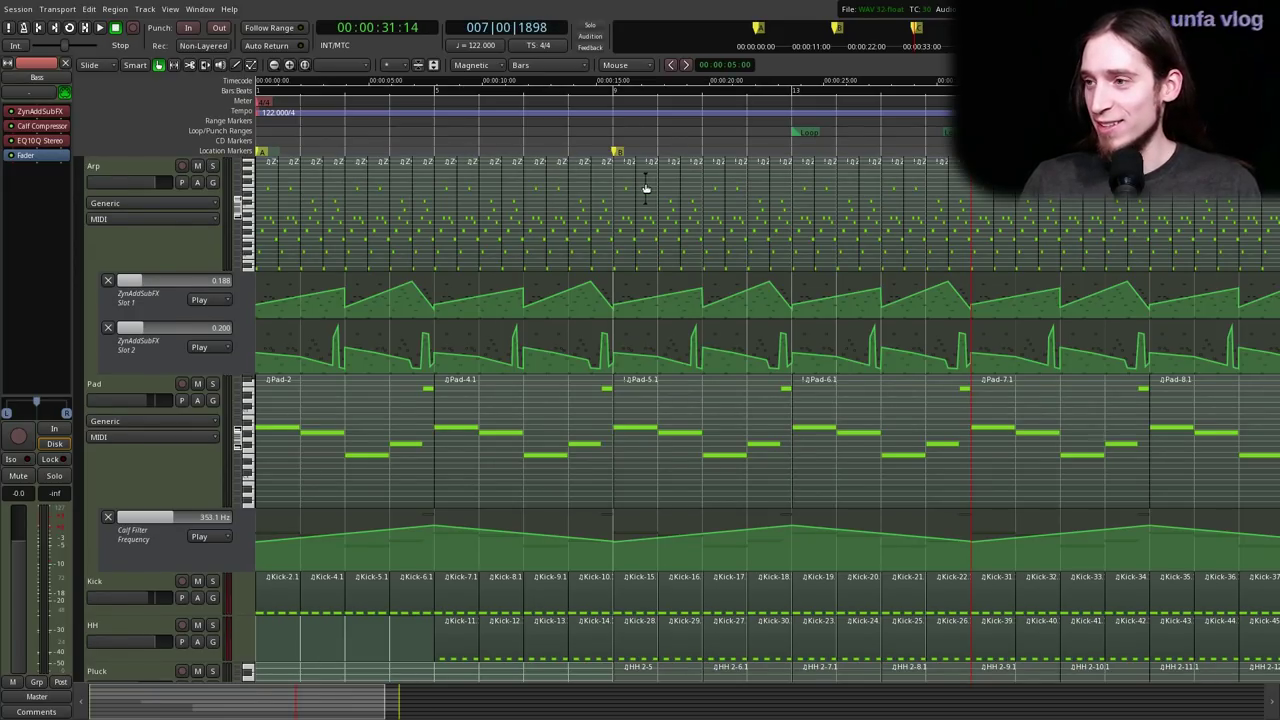
scroll(509, 237, down, 1)
scroll(686, 242, up, 1)
key(space)
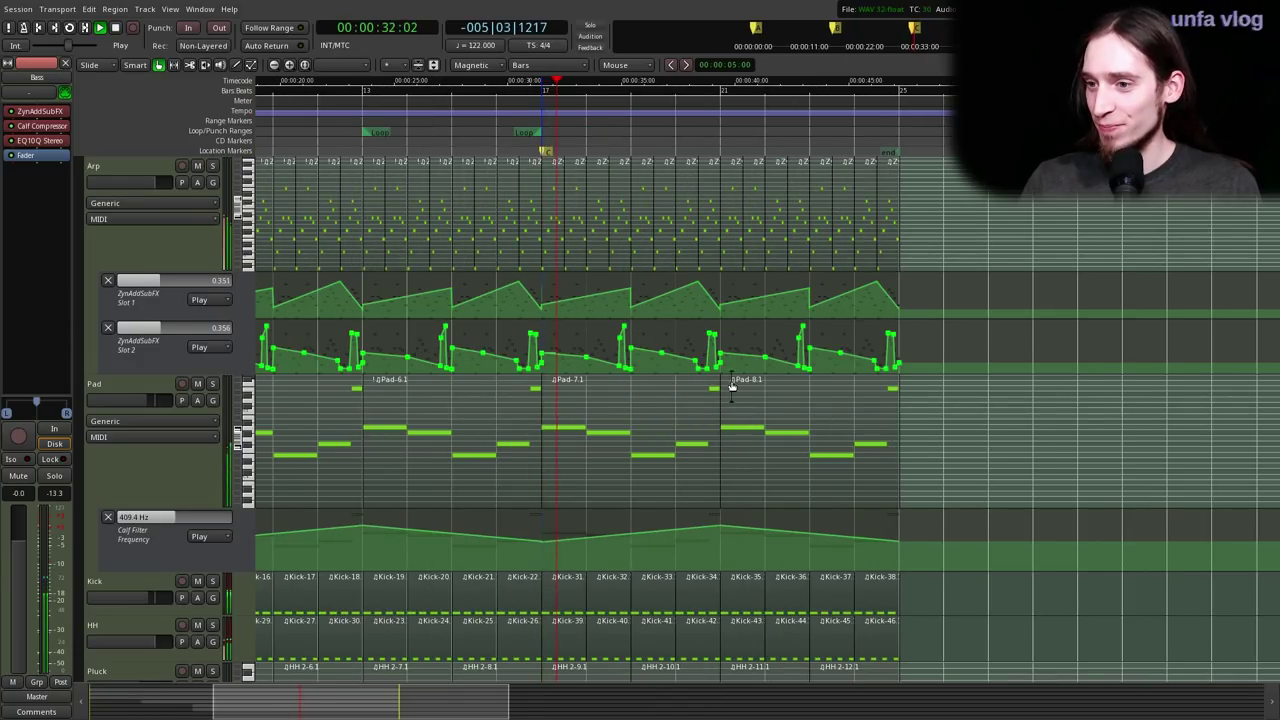
scroll(740, 400, up, 1)
key(space)
click(510, 113)
key(space)
key(space)
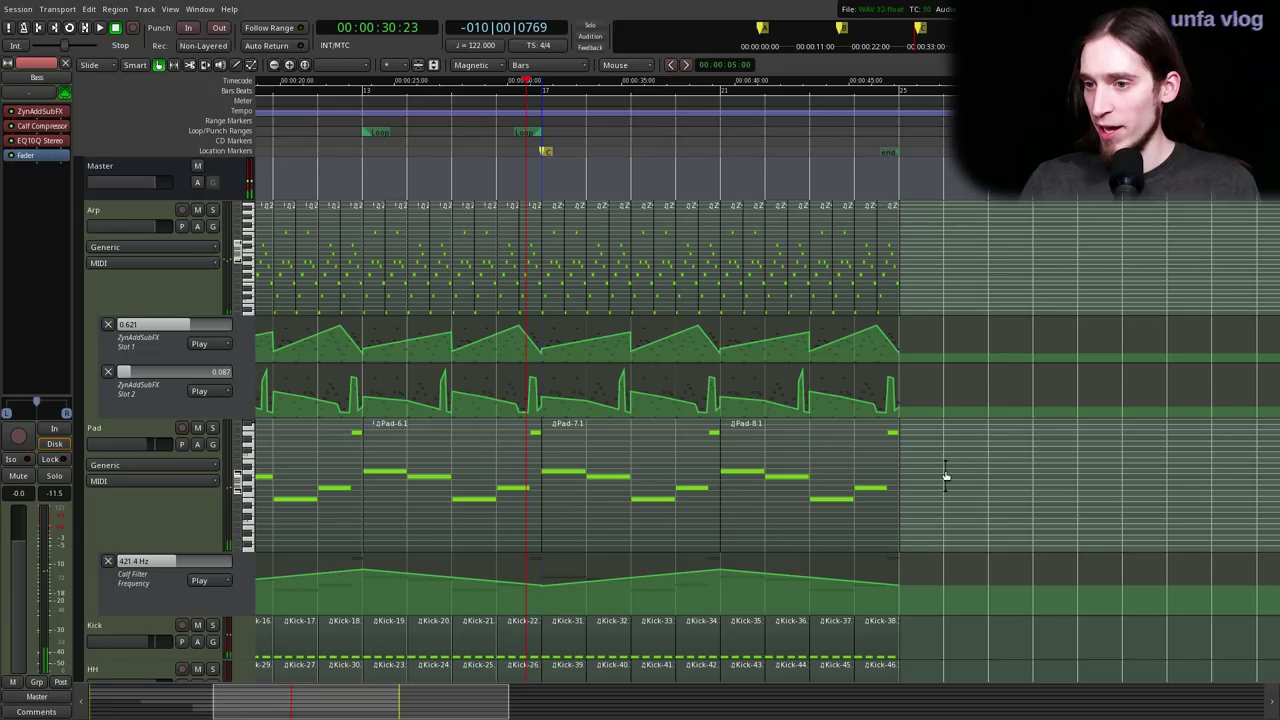
scroll(957, 477, down, 1)
drag(1005, 440, 668, 440)
scroll(696, 444, down, 1)
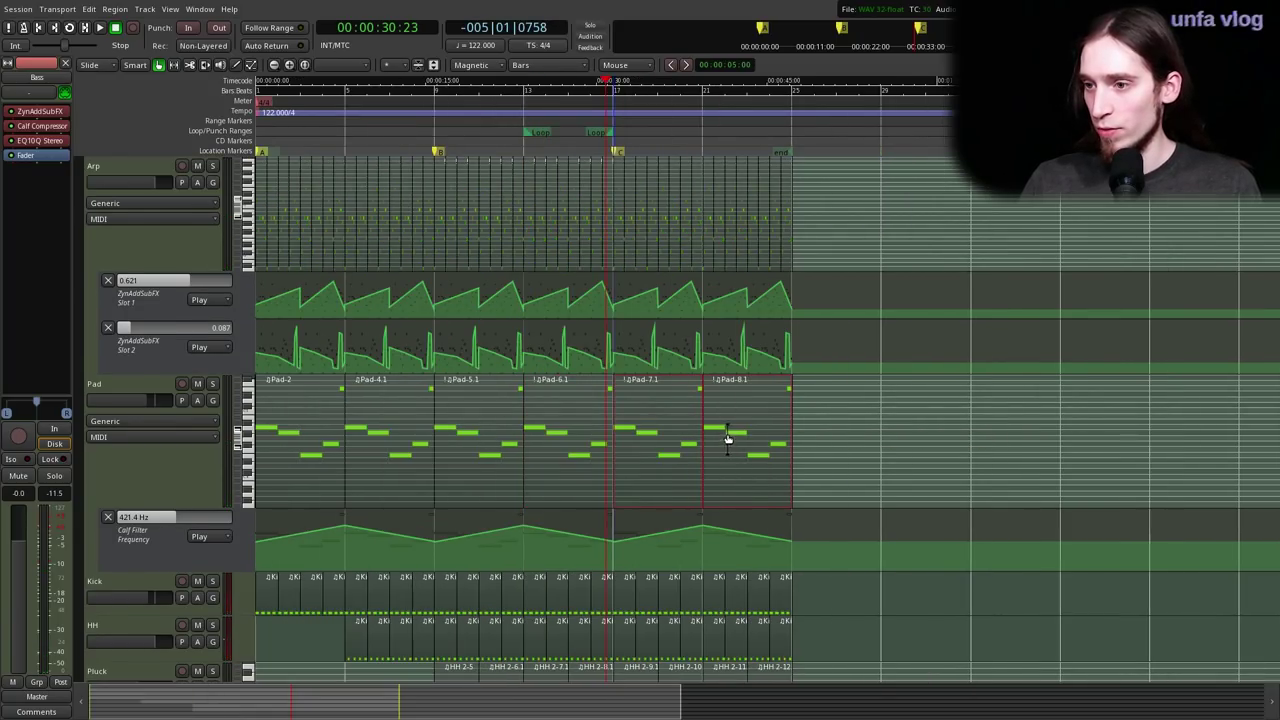
drag(880, 197, 620, 204)
drag(924, 264, 621, 338)
scroll(620, 504, up, 1)
scroll(620, 504, up, 2)
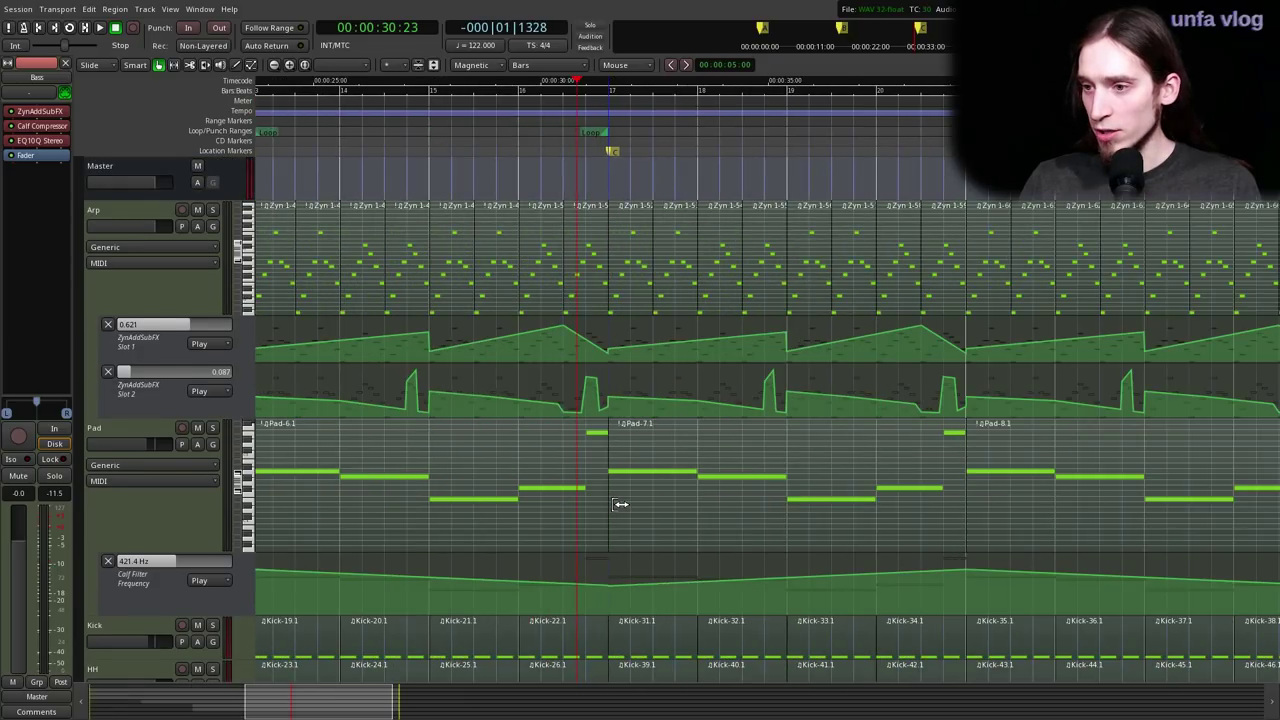
scroll(620, 504, down, 1)
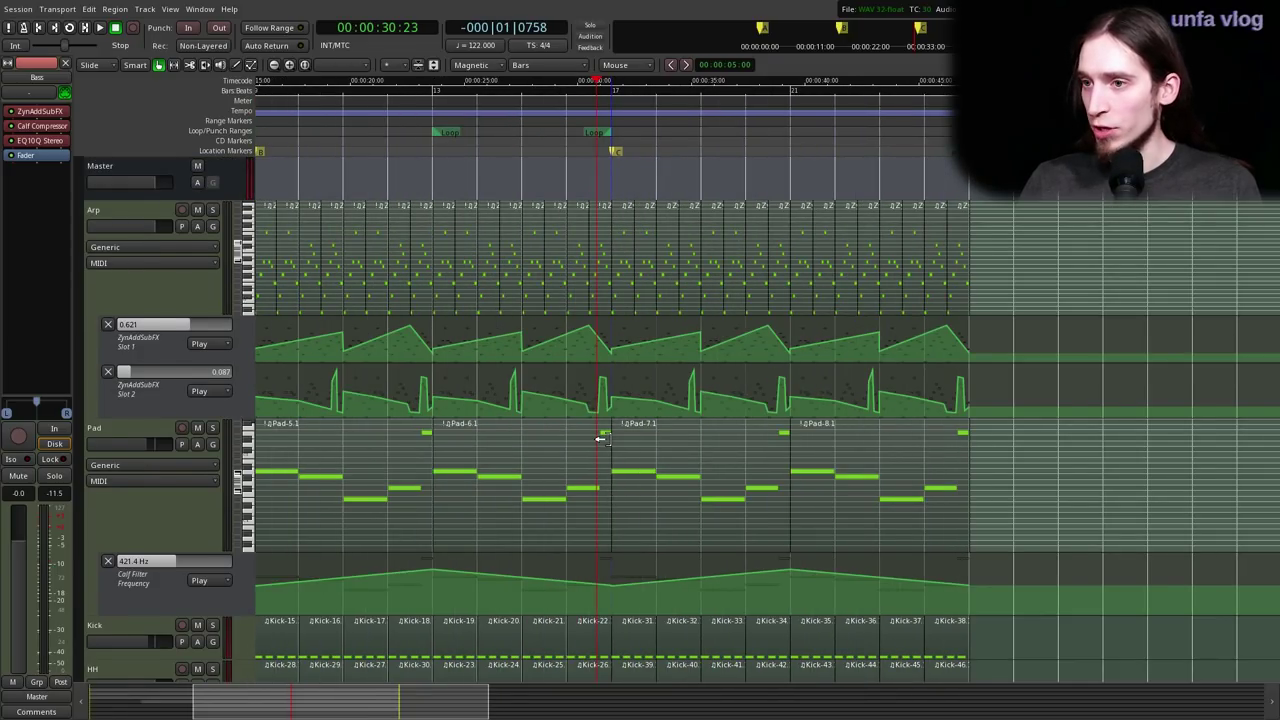
- Play the arrangement from the section B marker at bar 9
scroll(607, 440, left, 1)
click(367, 119)
key(space)
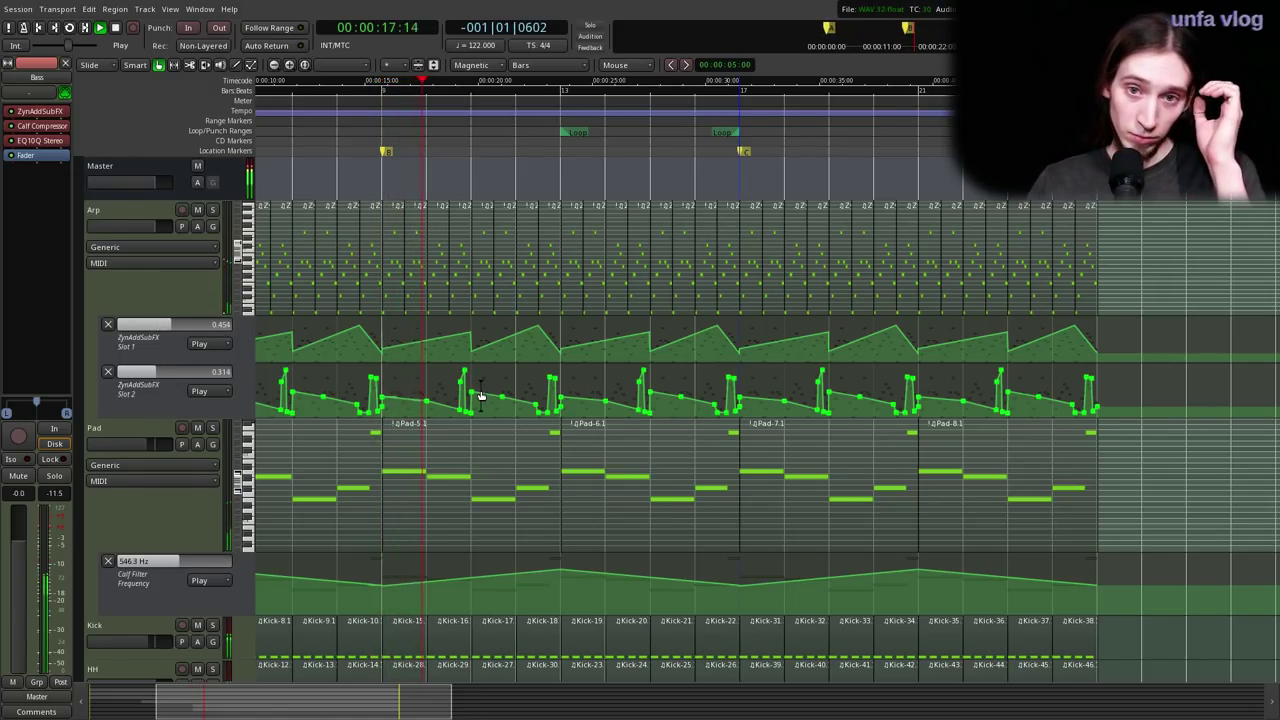
- Rename the empty Zyn 7 track as HH 2
scroll(462, 440, down, 5)
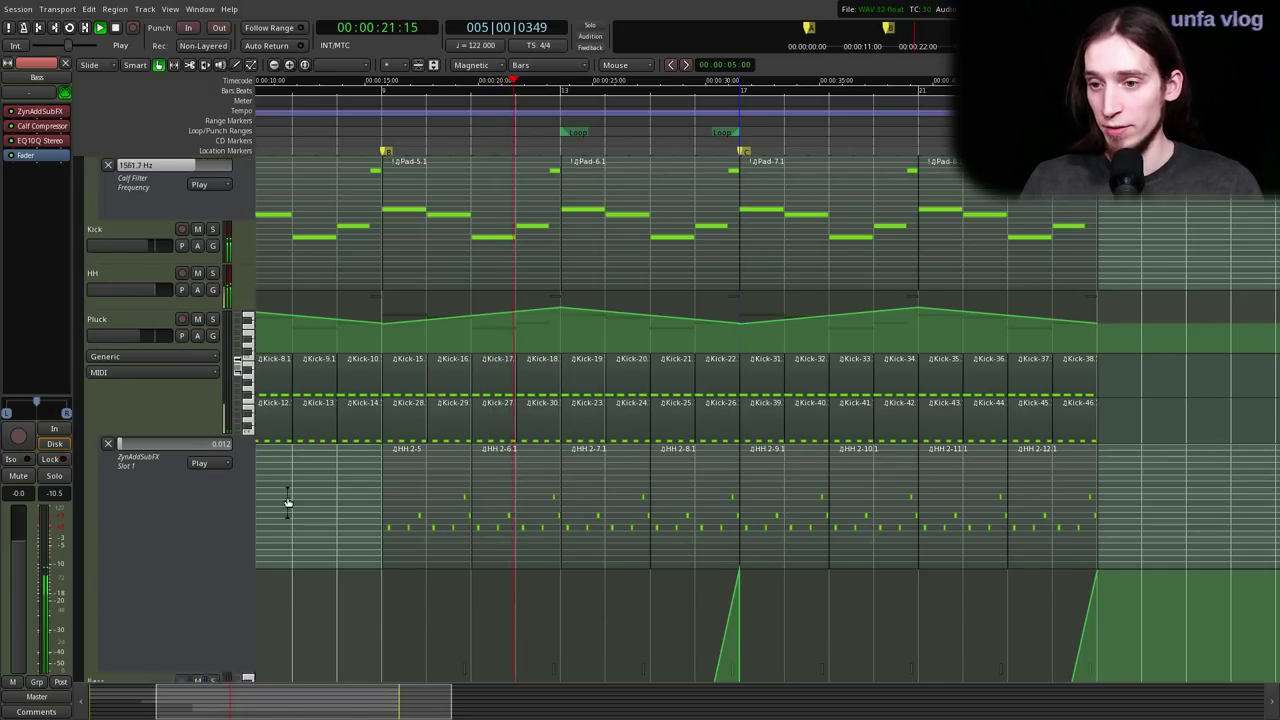
scroll(288, 500, down, 10)
click(147, 410)
double_click(144, 410)
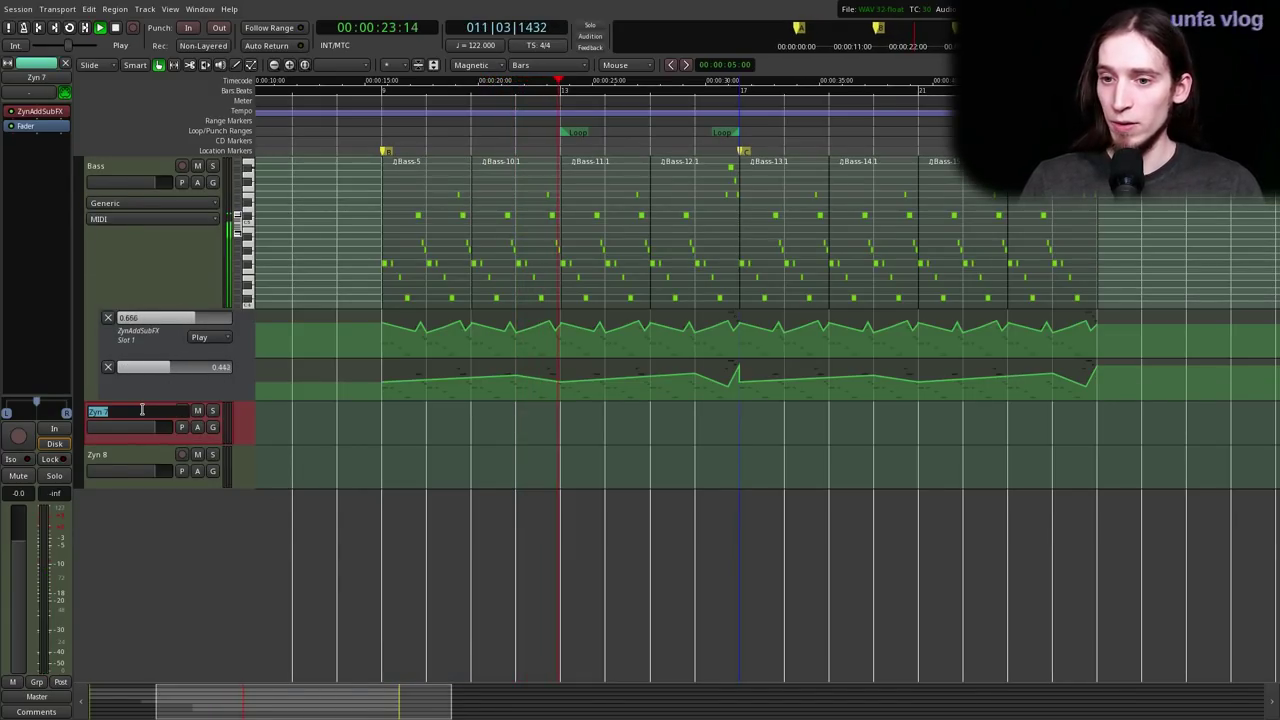
key(Return)
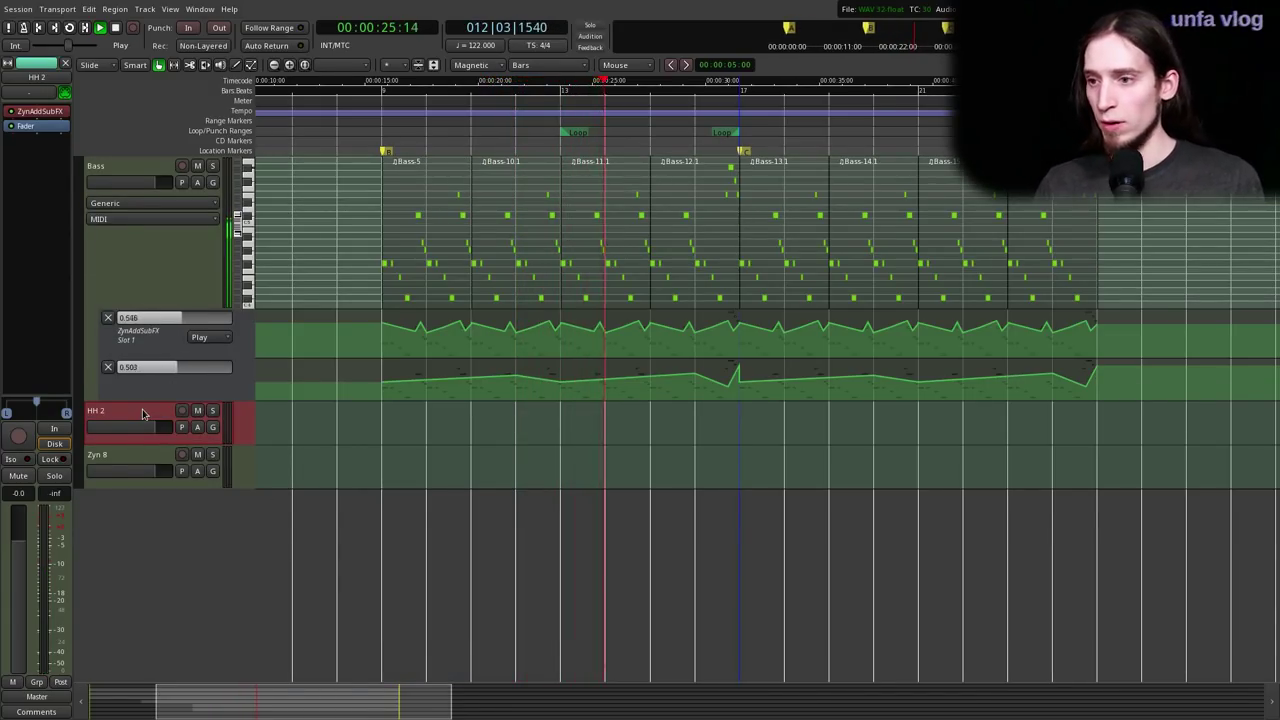
- Move the HH 2 track up the track list so it sits between HH and Pluck
scroll(160, 480, up, 5)
key(ctrl+Up)
key(ctrl+Up)
key(ctrl+Up)
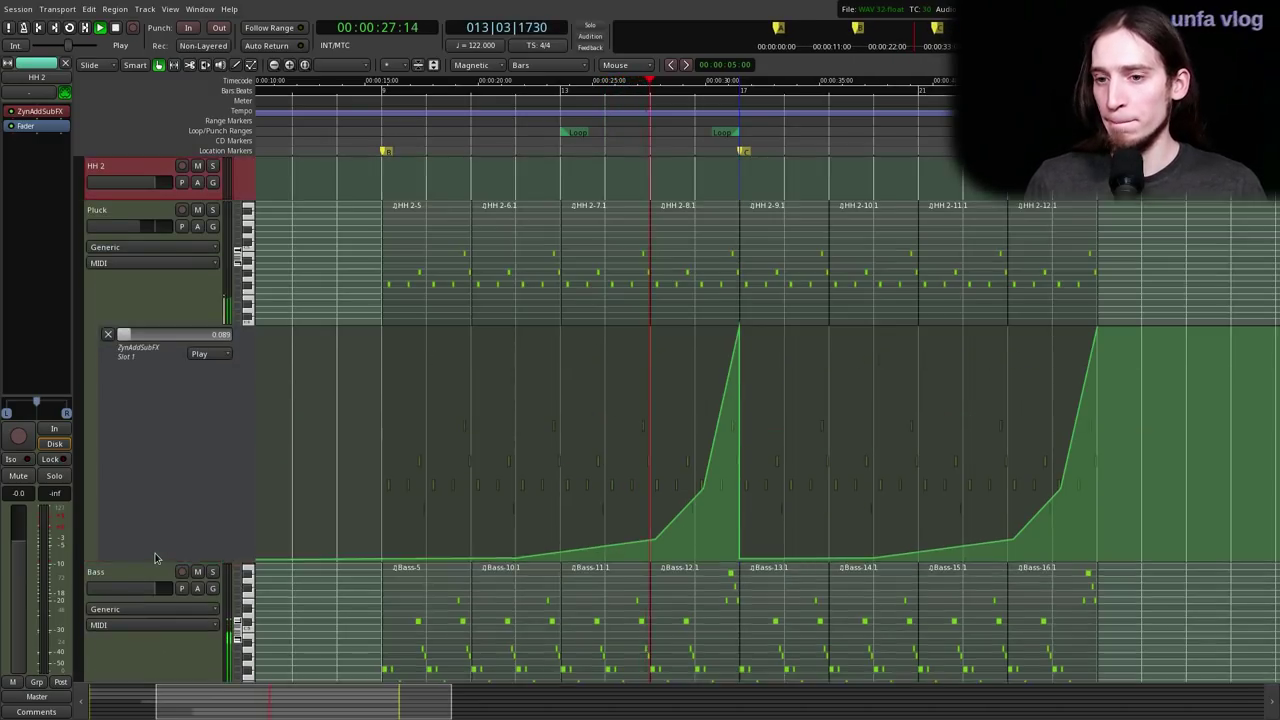
key(ctrl+Down)
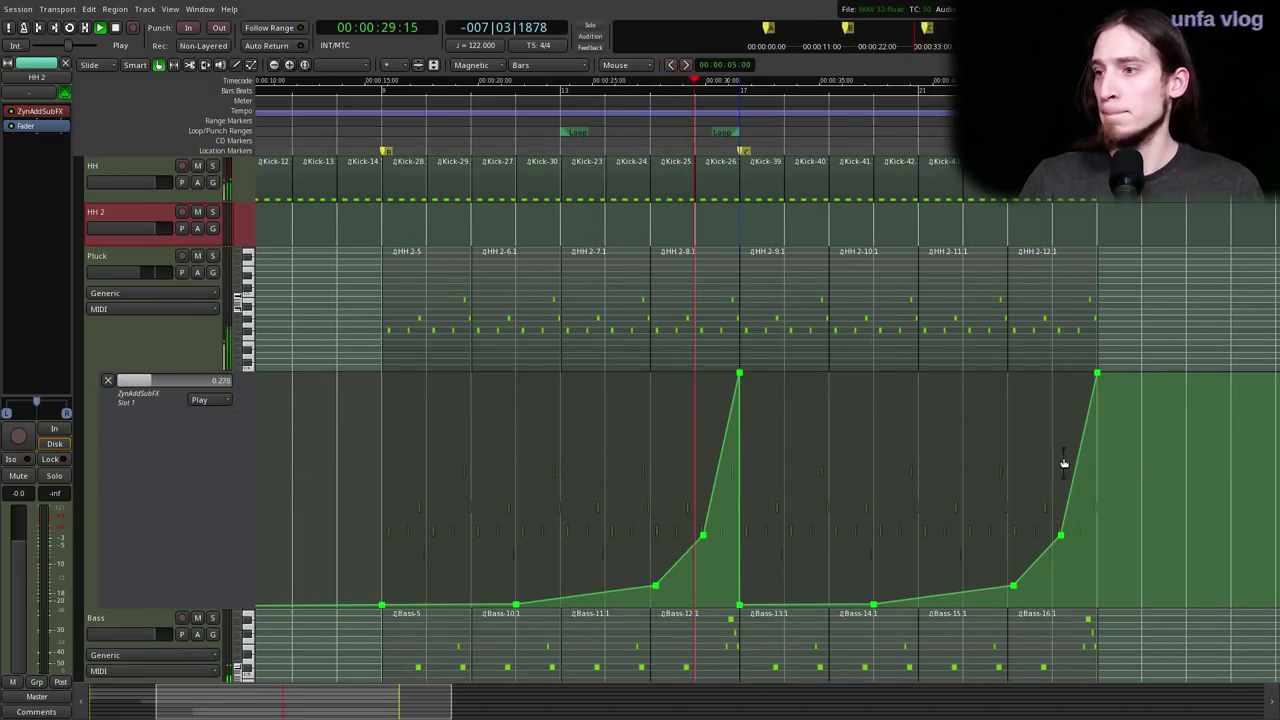
- Stop playback, make the HH 2 track taller and draw a MIDI region on it from bar 17 to bar 19
scroll(1060, 470, up, 1)
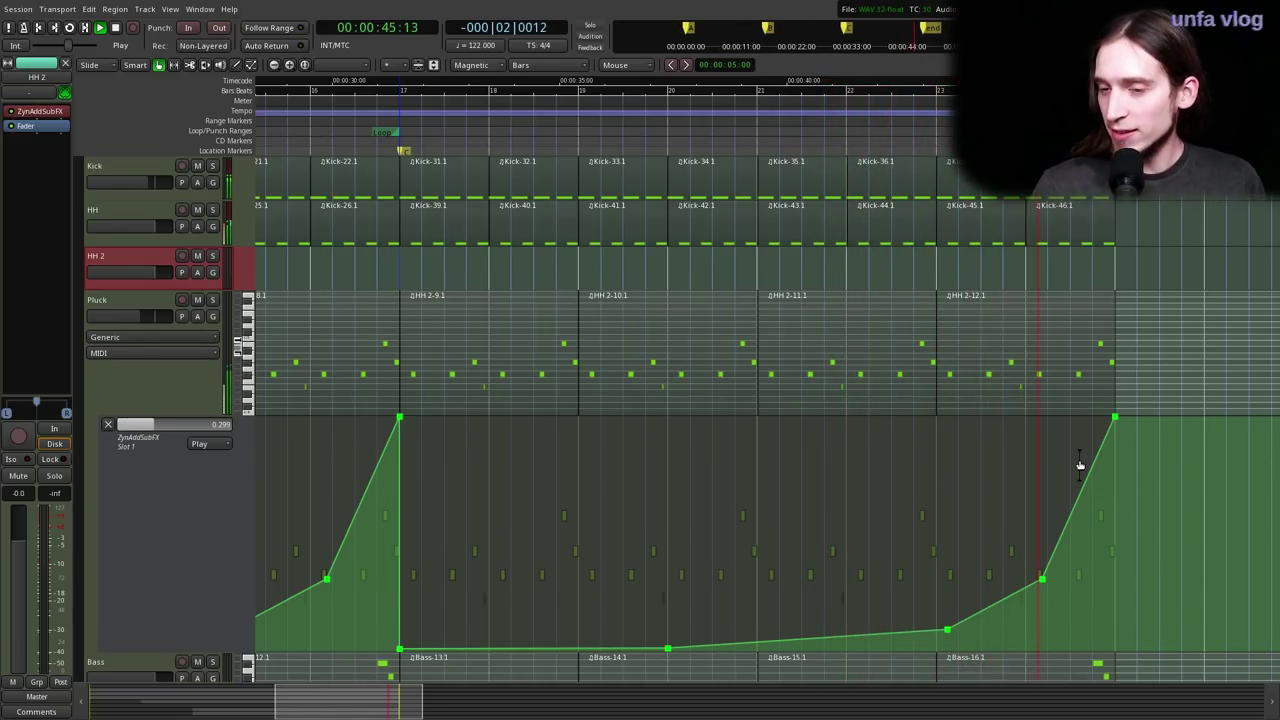
key(space)
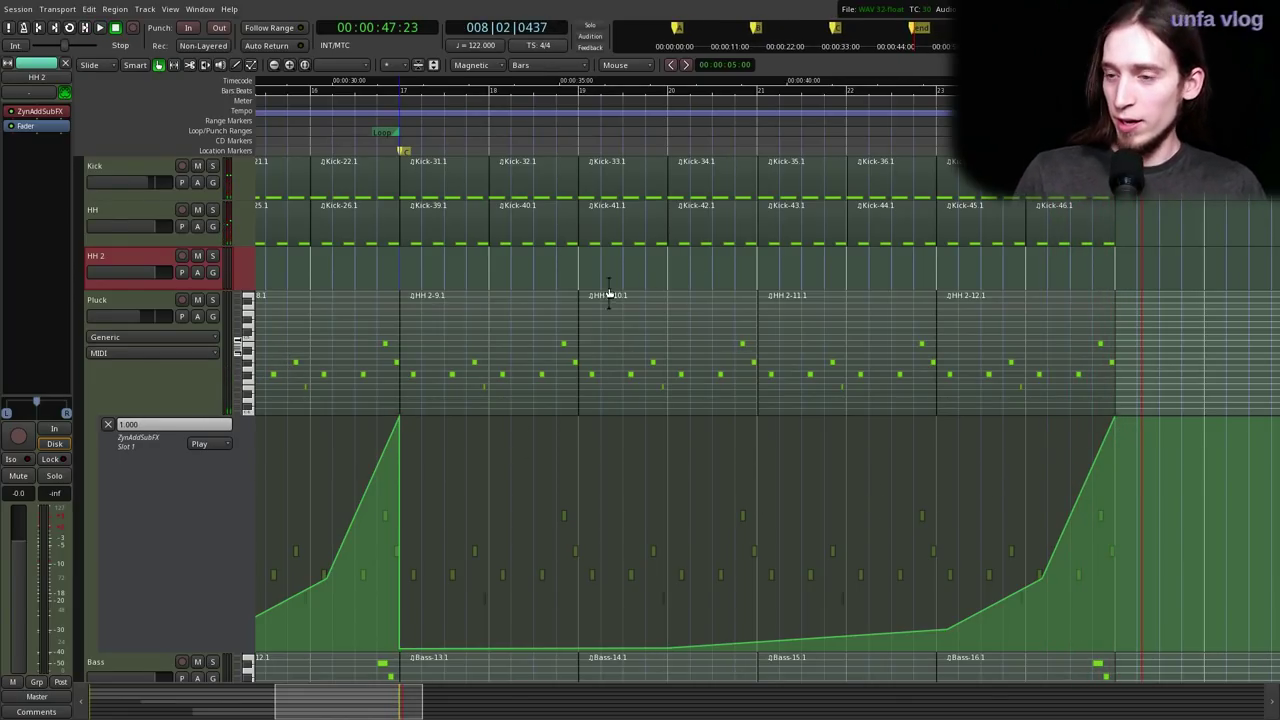
key(d)
drag(118, 288, 118, 368)
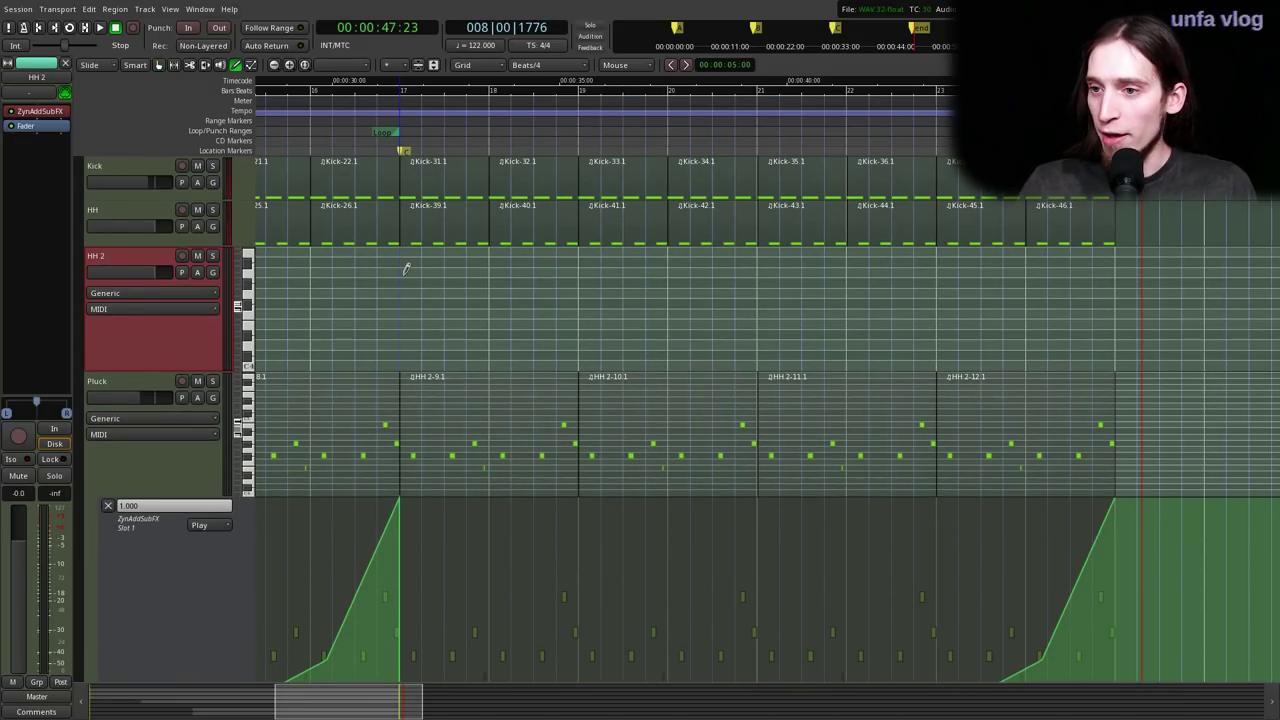
mouse_move(401, 267)
mouse_down()
mouse_move(1120, 280)
mouse_move(537, 306)
mouse_move(580, 291)
mouse_up()
scroll(449, 308, up, 1)
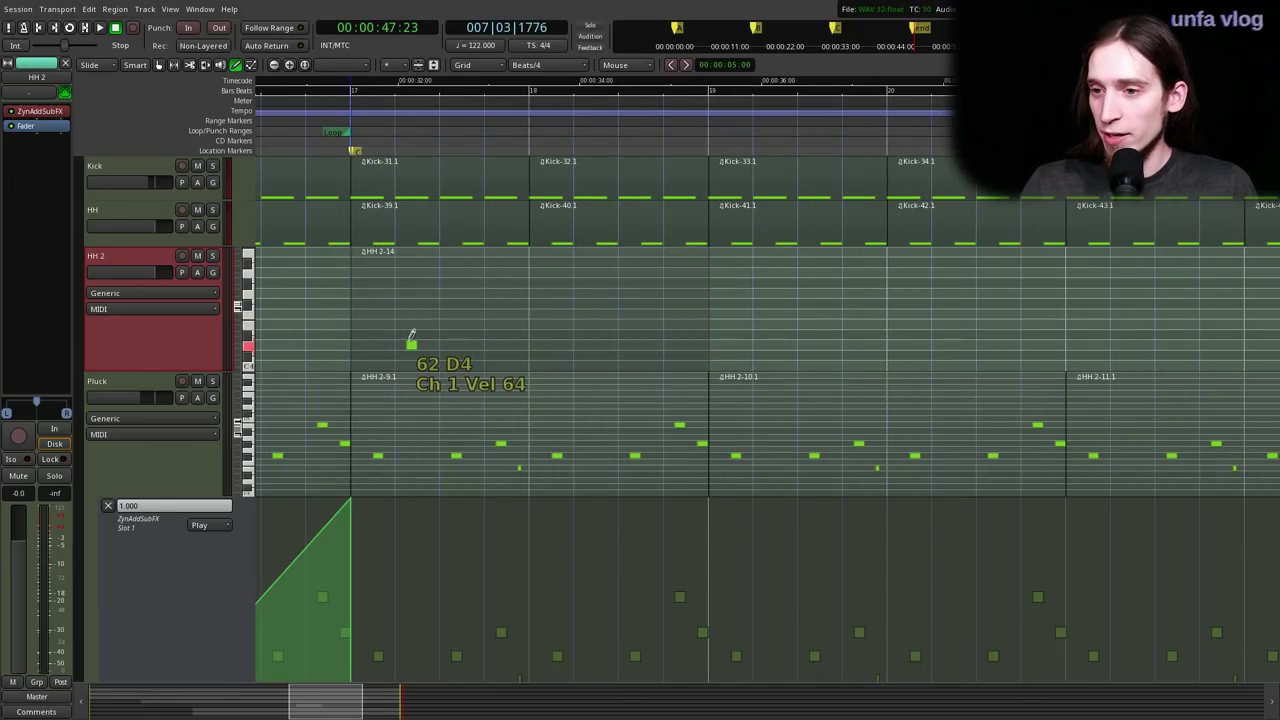
- Enlarge the HH 2 track further and draw four C4 notes on beats 2 and 4 of bars 17 and 18
drag(154, 366, 158, 416)
click(357, 399)
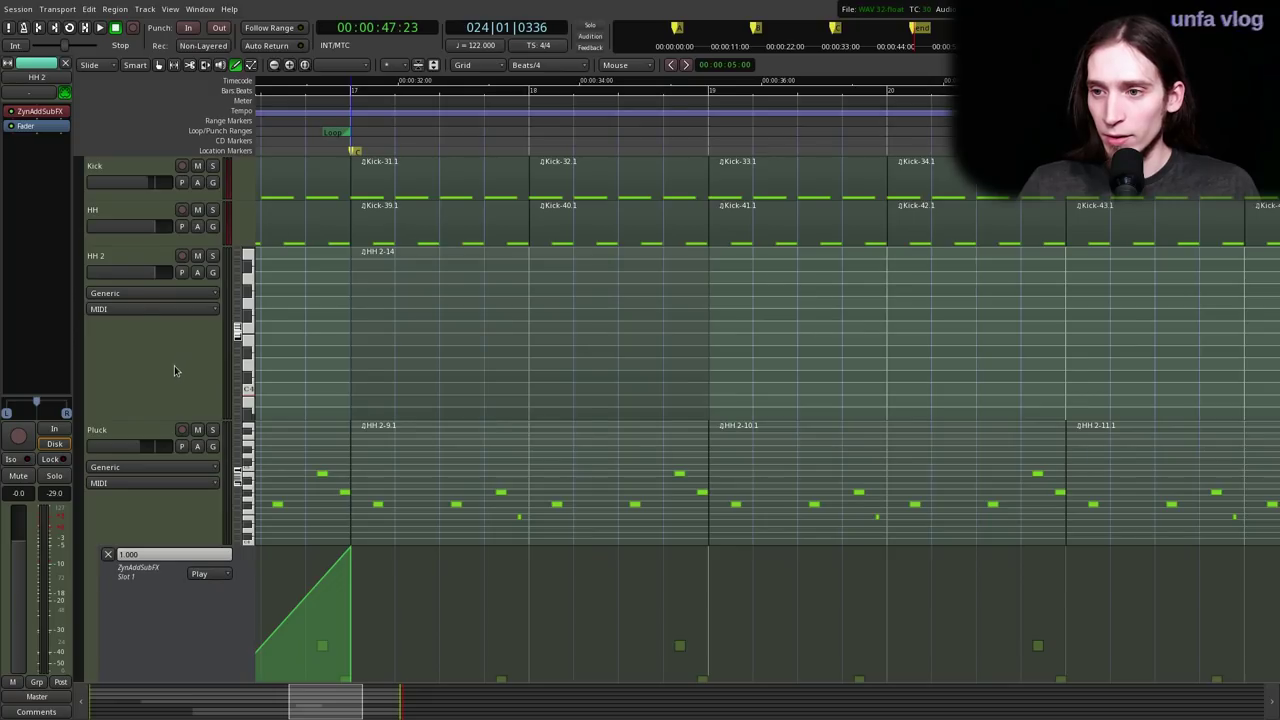
click(400, 378)
click(489, 378)
click(590, 378)
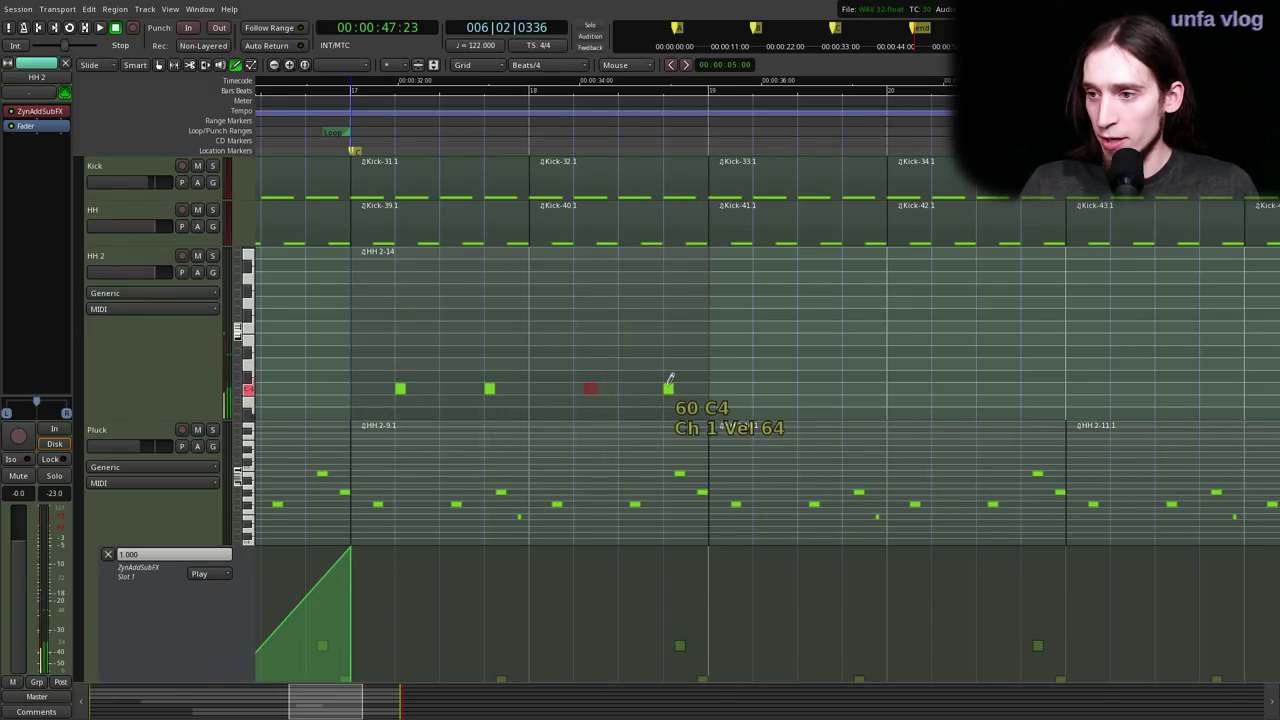
click(669, 380)
drag(590, 388, 590, 386)
shift+right_click(590, 386)
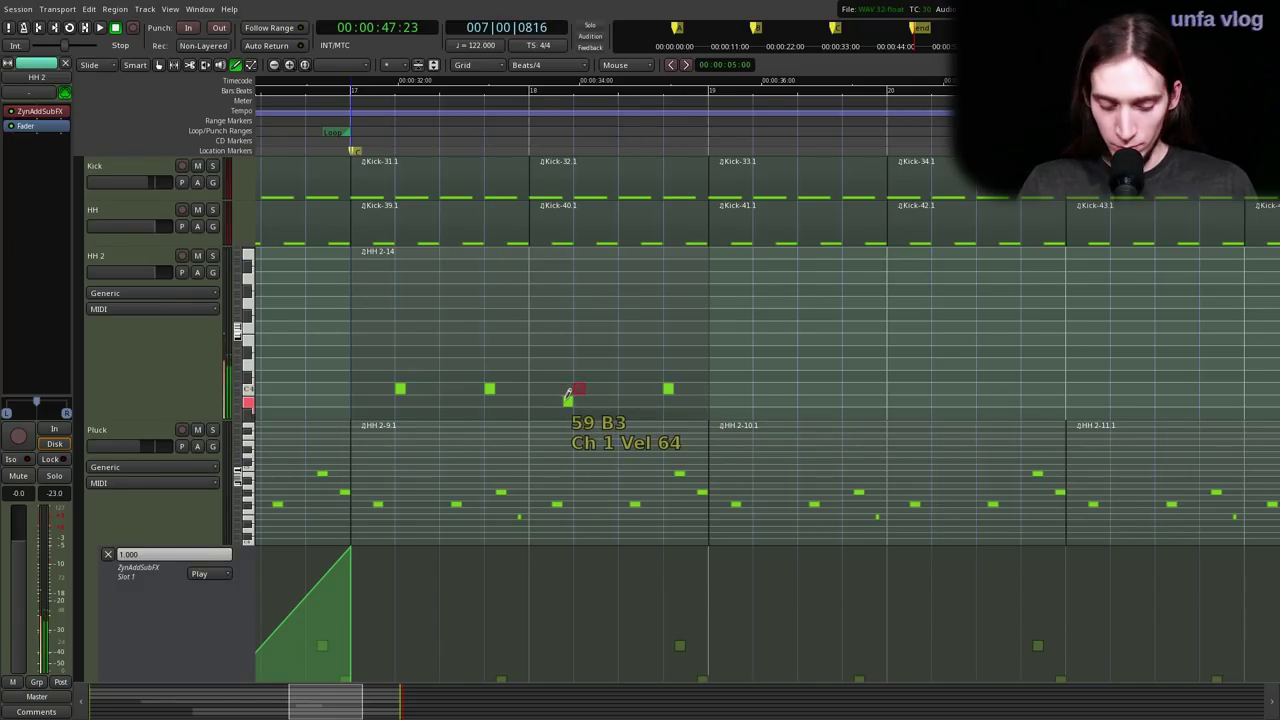
- Set the loop range to the HH 2 region at bars 17 to 19, start loop playback and solo HH 2
key(l)
scroll(733, 346, down, 1)
key(space)
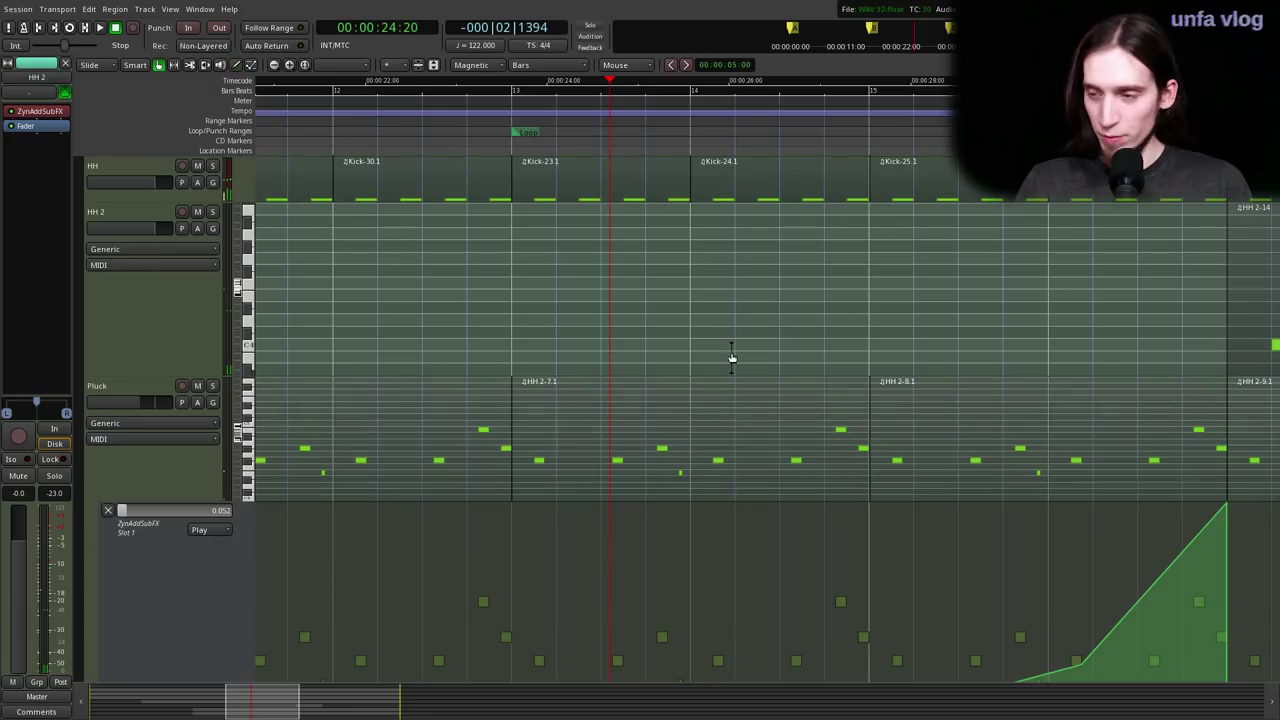
scroll(732, 358, down, 2)
key(])
key(l)
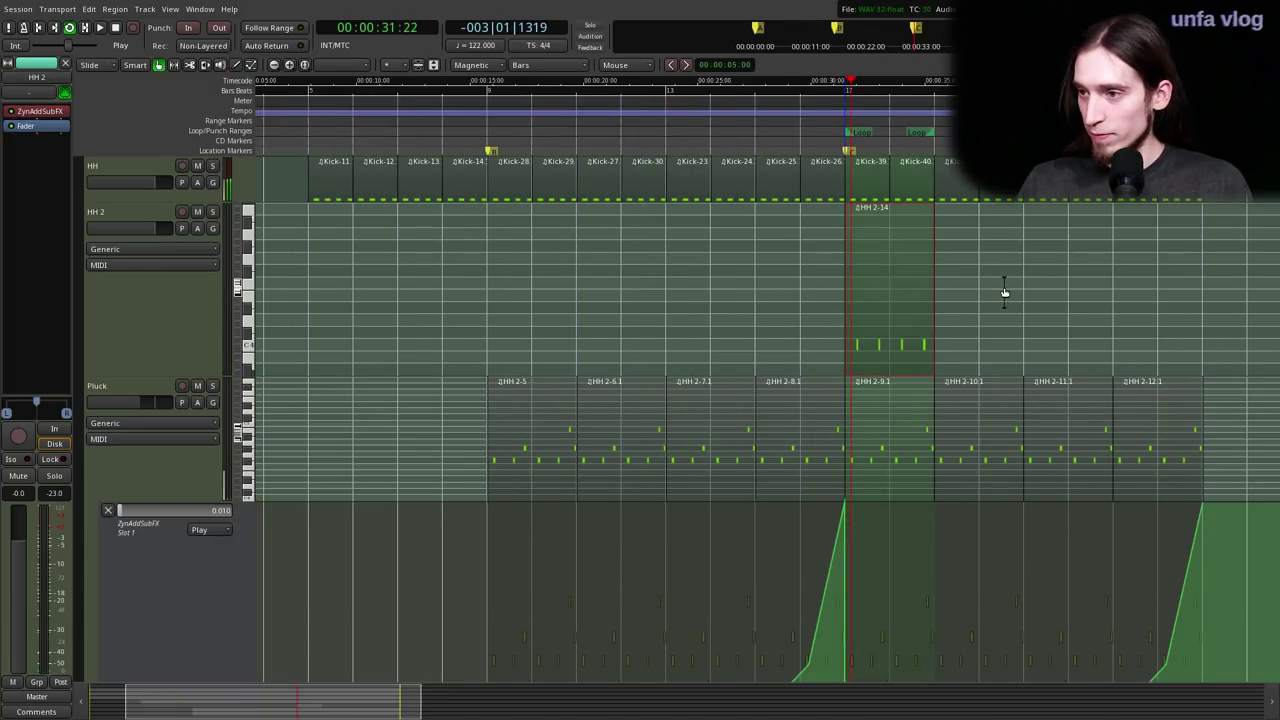
scroll(1004, 291, up, 1)
click(212, 211)
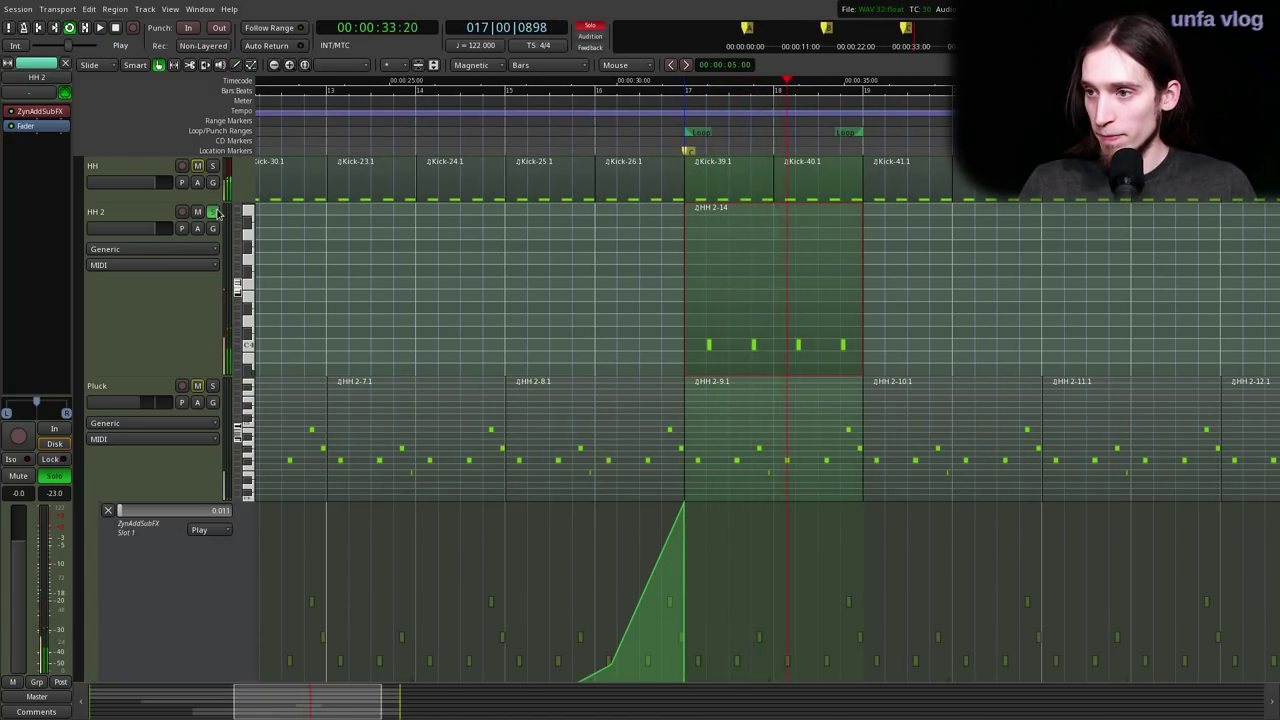
scroll(209, 344, up, 1)
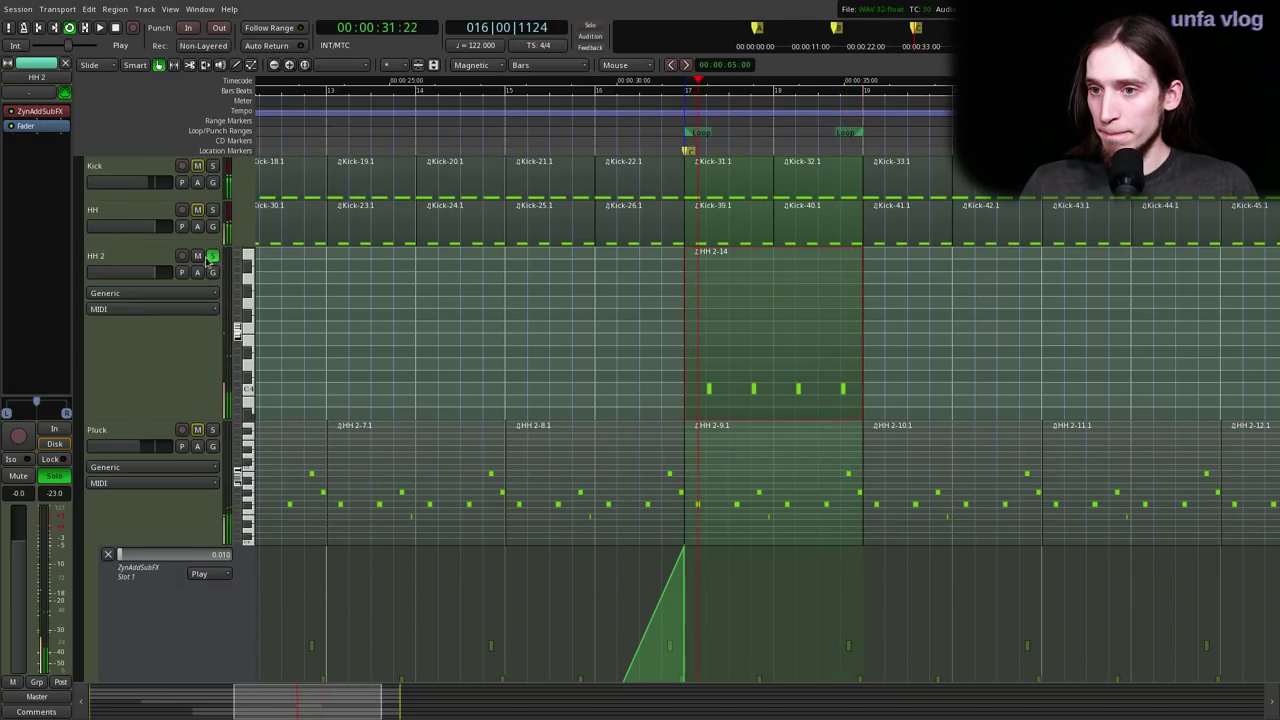
- Open the HH 2 ZynAddSubFX synth, disable its ADD engine, enable the PAD engine and show the PAD oscillator
click(153, 330)
double_click(40, 111)
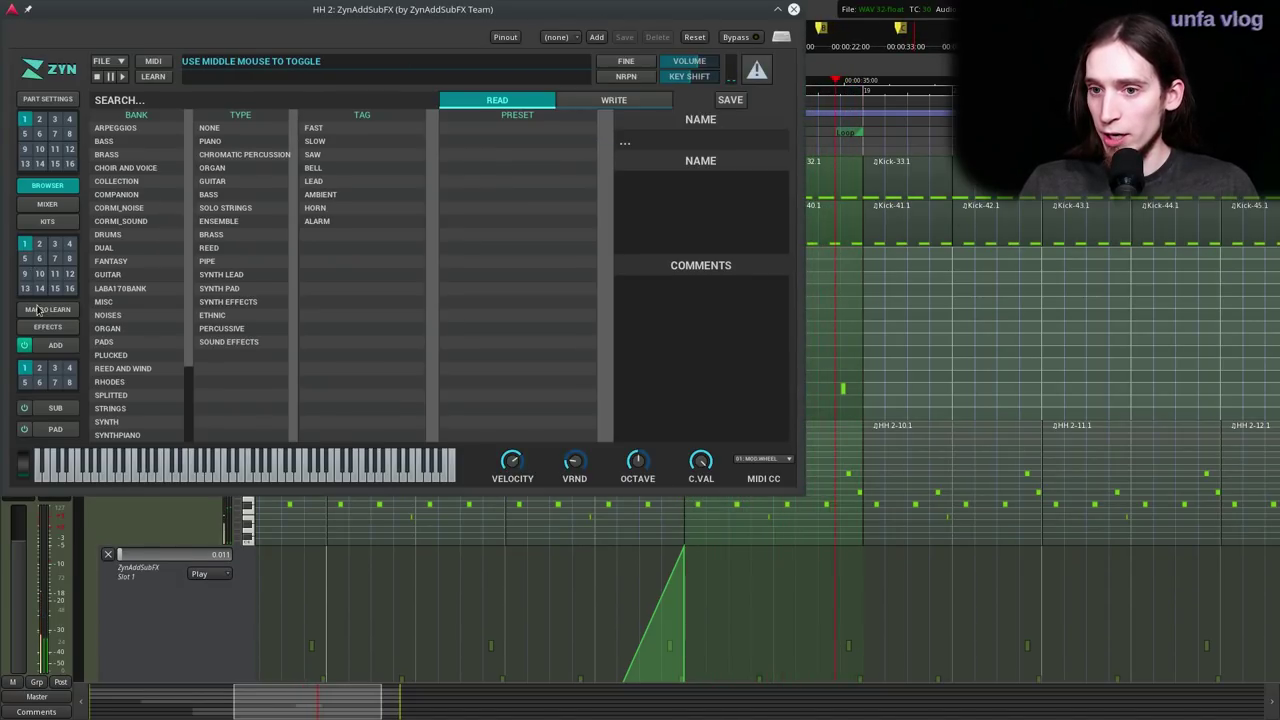
click(55, 345)
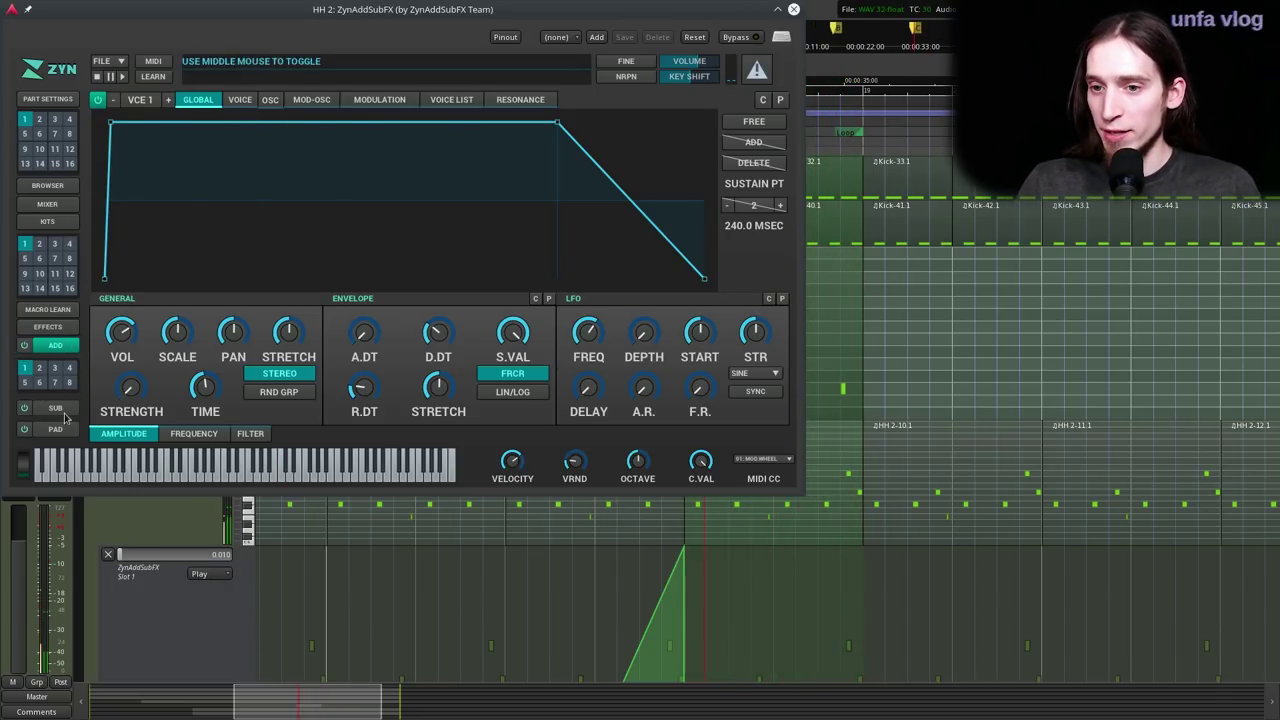
click(35, 430)
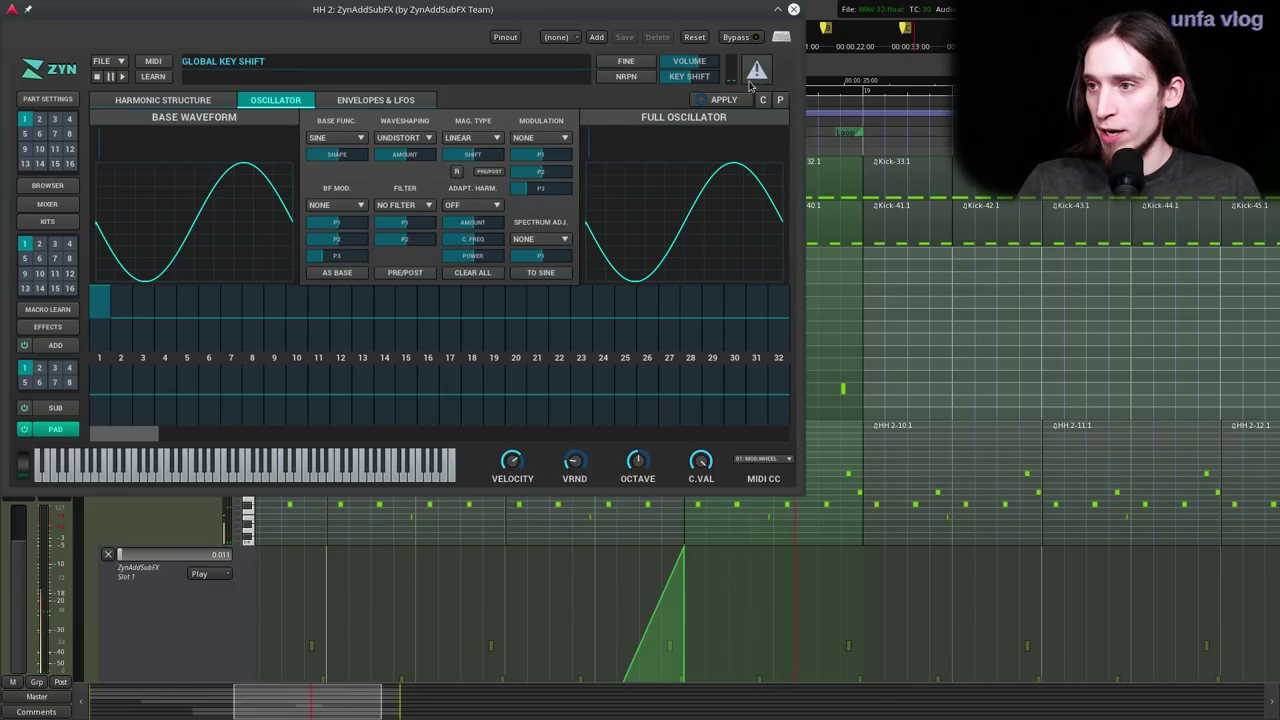
click(184, 102)
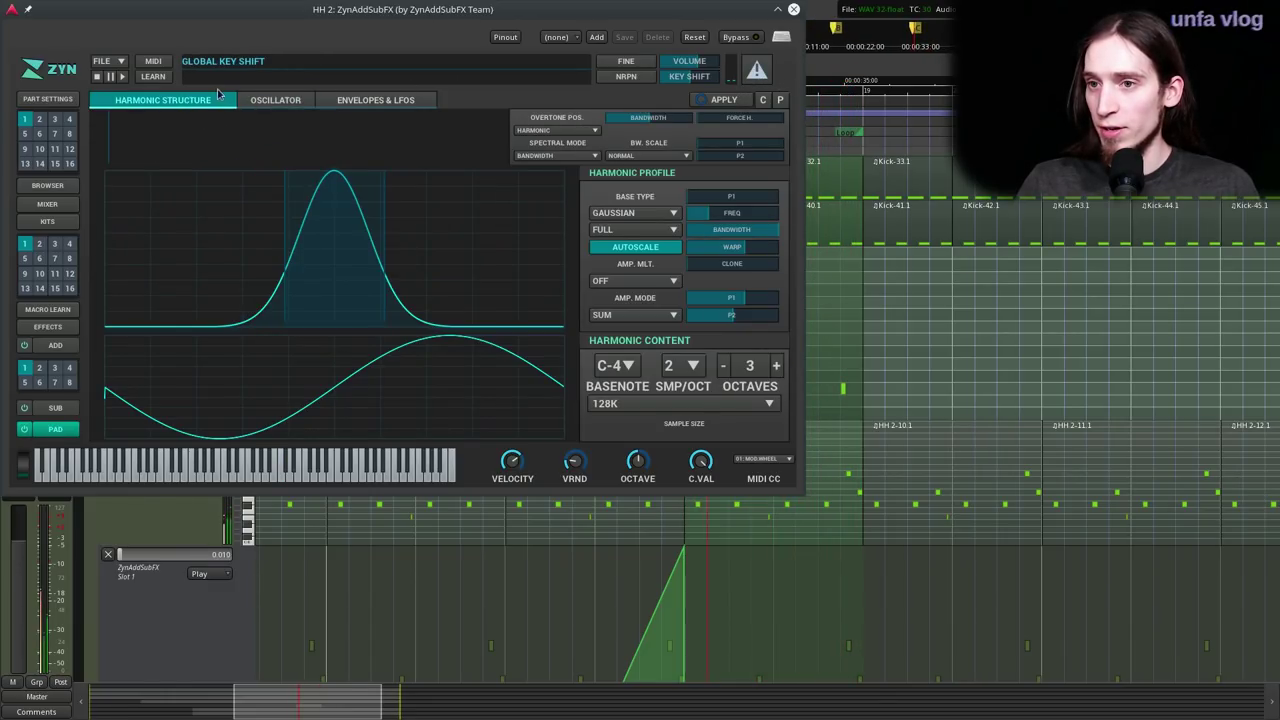
click(295, 103)
- Try the Pulse base function with a low shape value on the PAD oscillator
click(336, 137)
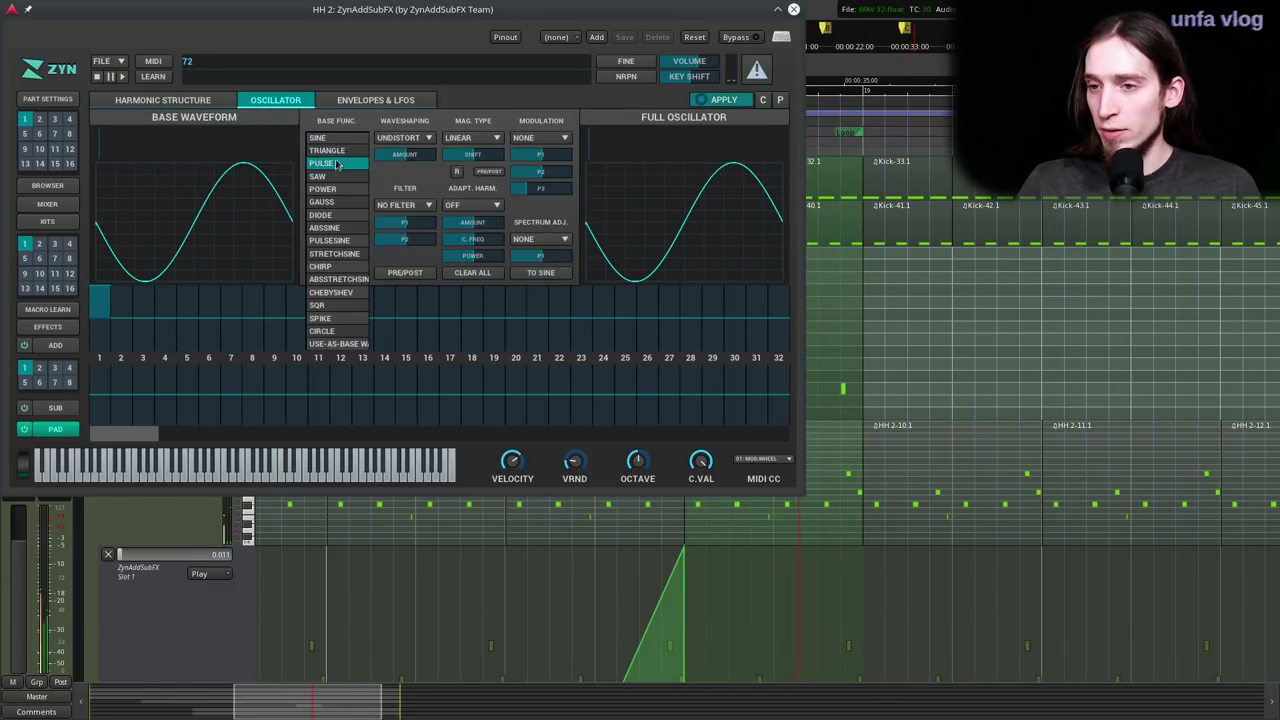
click(337, 165)
drag(312, 160, 313, 160)
- Set the PAD oscillator's waveshaping to Zigzag and raise its amount
click(404, 138)
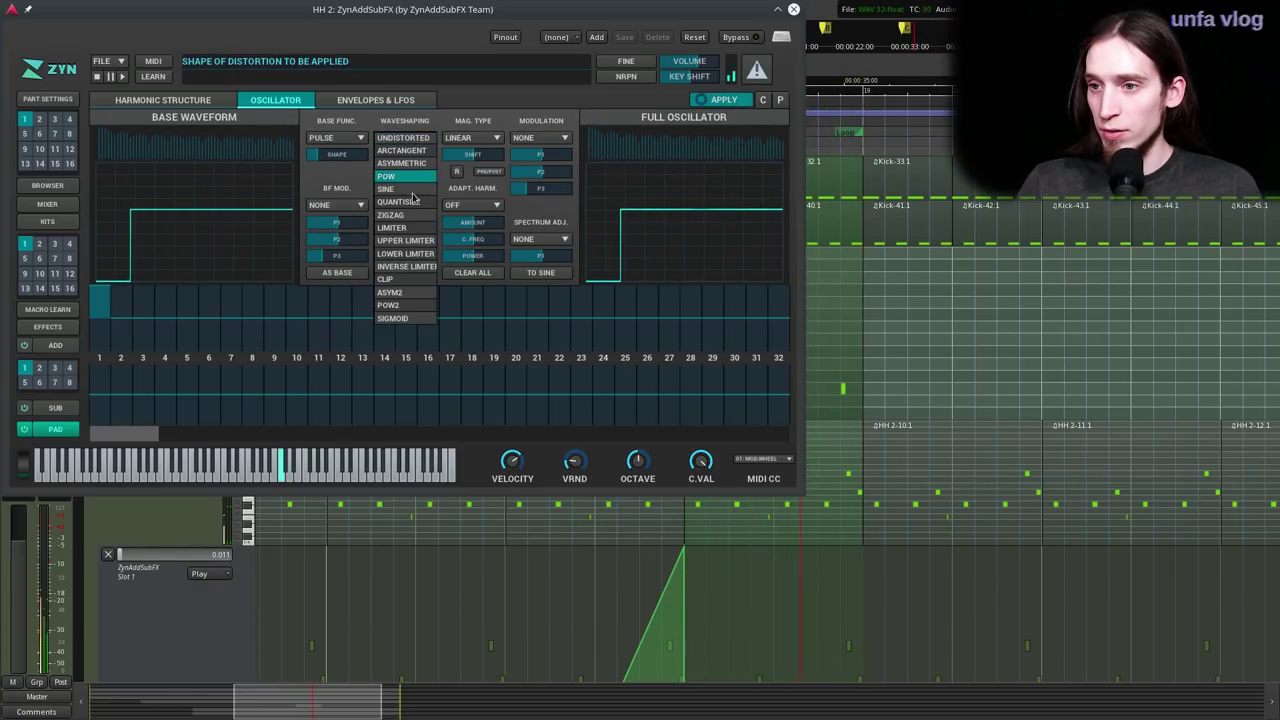
click(404, 214)
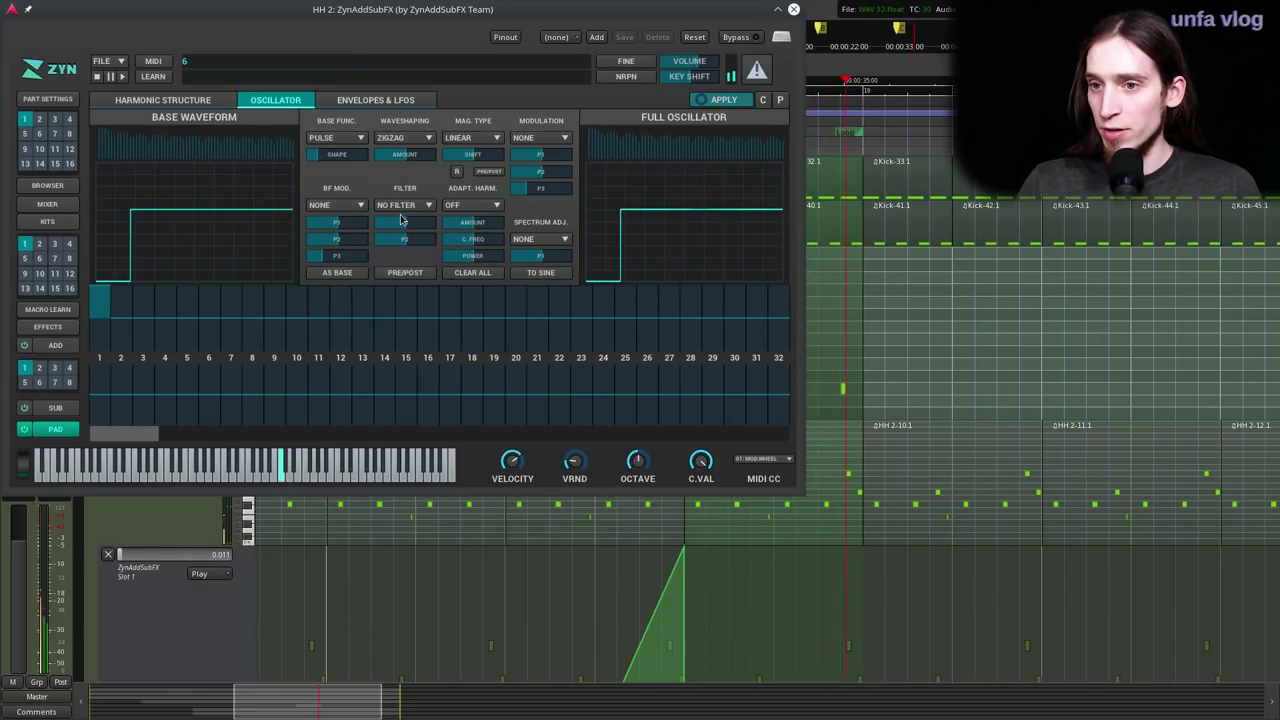
drag(407, 165, 434, 160)
click(422, 140)
- Change the PAD oscillator's base function to Abssine and set its shape to 48
click(345, 151)
click(342, 140)
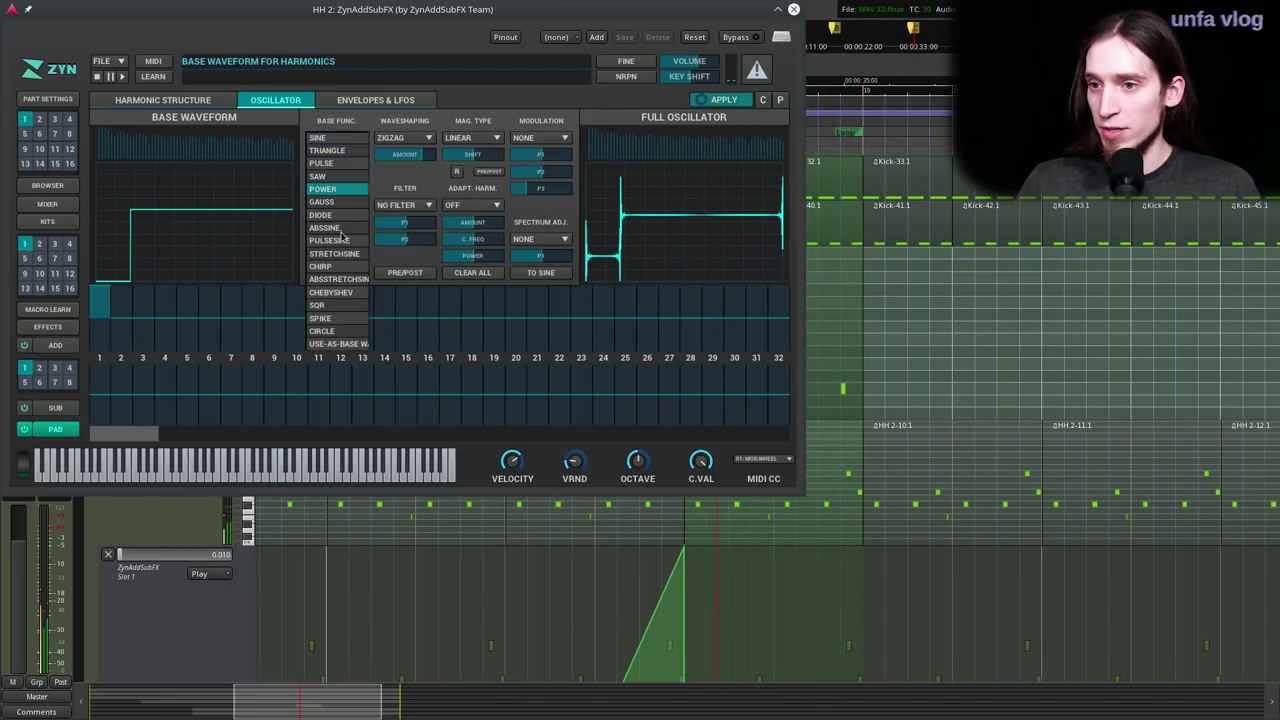
click(340, 228)
drag(323, 165, 340, 165)
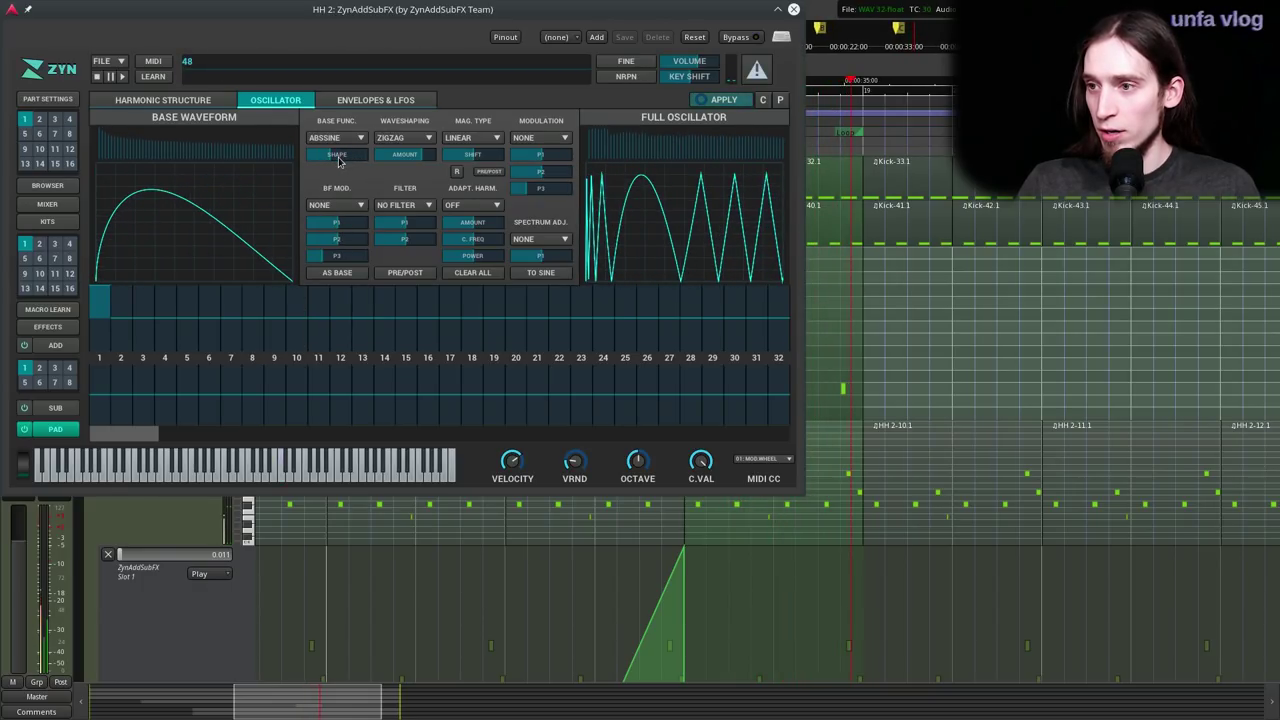
- Apply the Sin filter to the PAD oscillator and lower the filter's first parameter
click(425, 206)
click(414, 348)
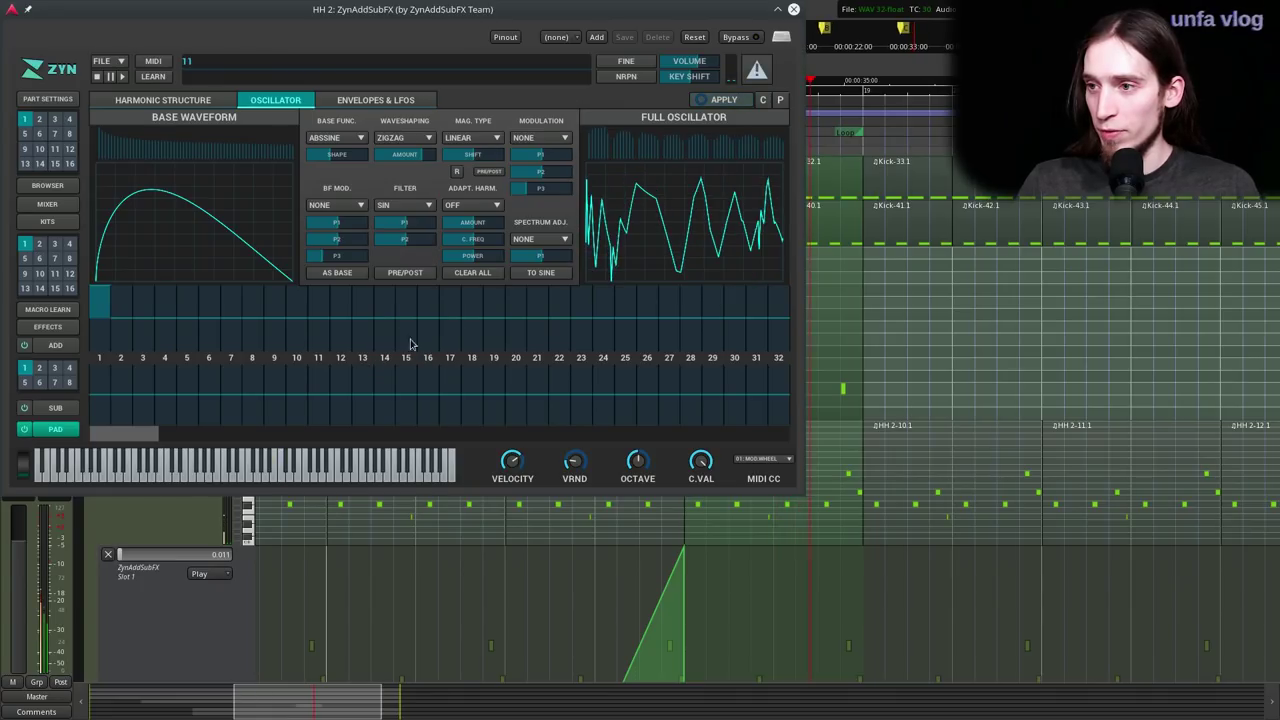
mouse_move(416, 222)
mouse_down()
mouse_move(422, 232)
mouse_move(393, 229)
mouse_up()
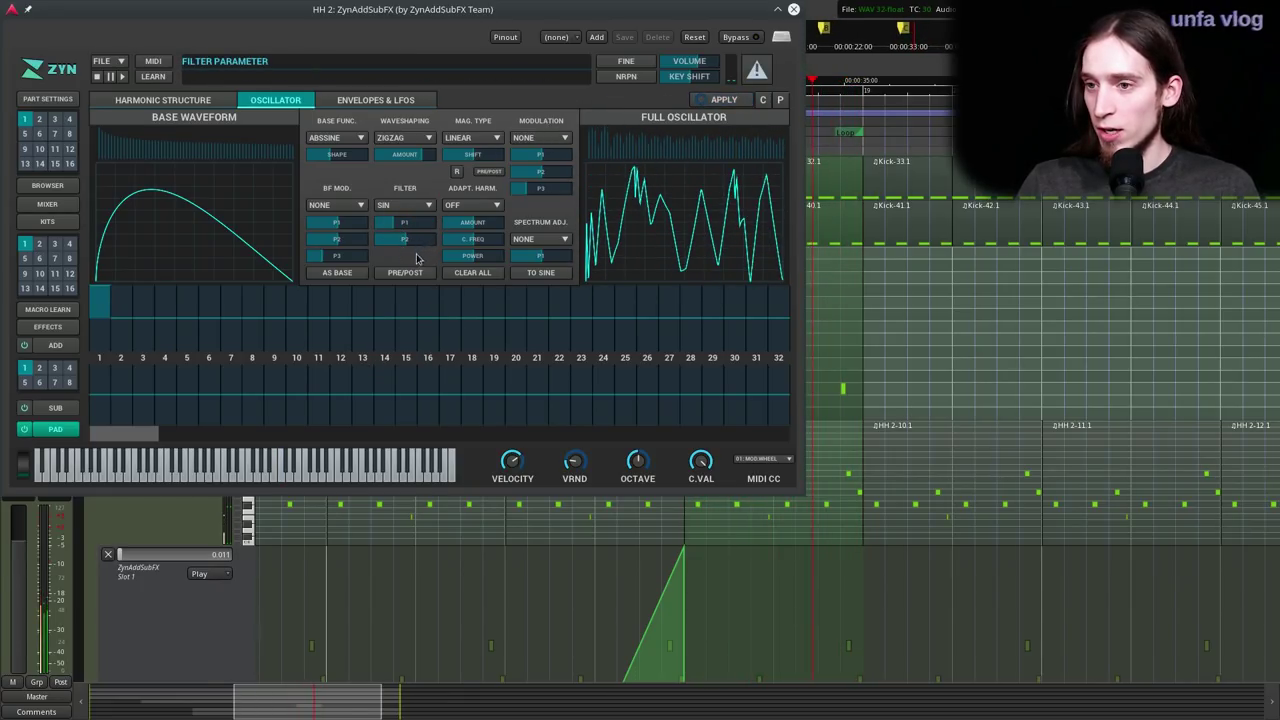
- Set the PAD's overtone position to Sine with P1 at 207 and P2 at 250, and apply the changes
click(187, 106)
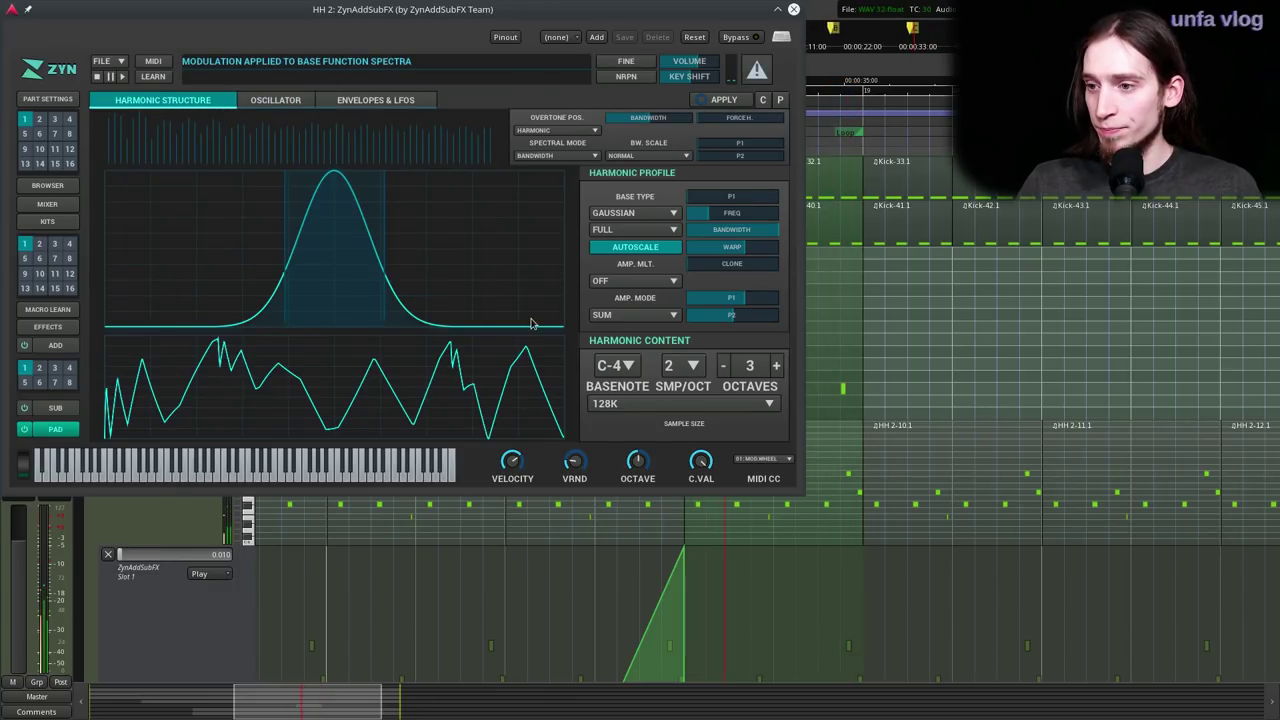
click(733, 146)
drag(741, 149, 695, 150)
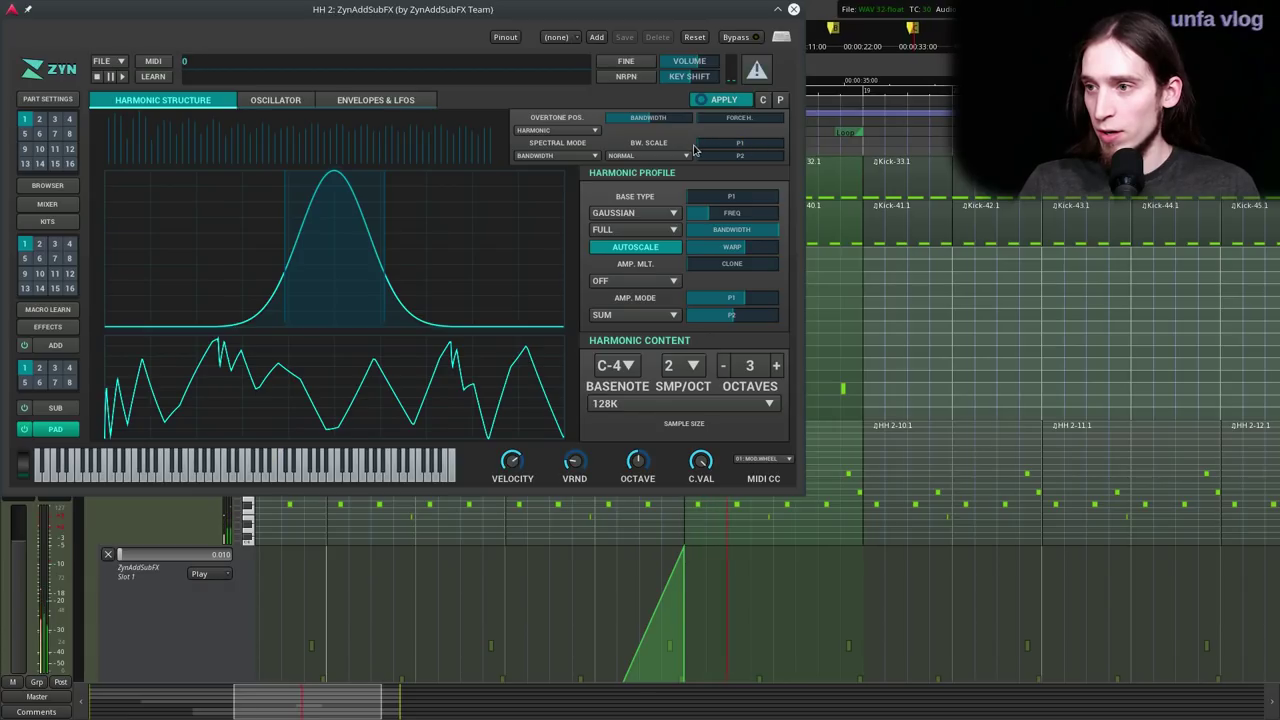
click(556, 130)
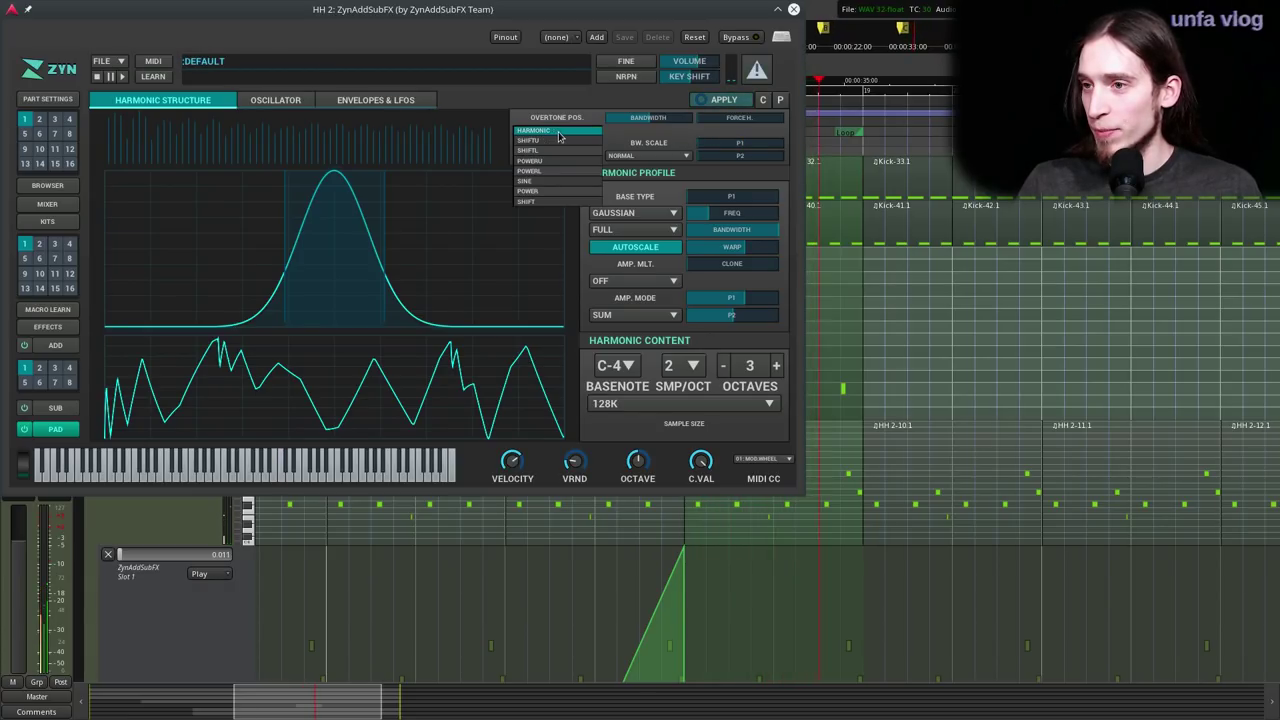
click(560, 164)
click(556, 131)
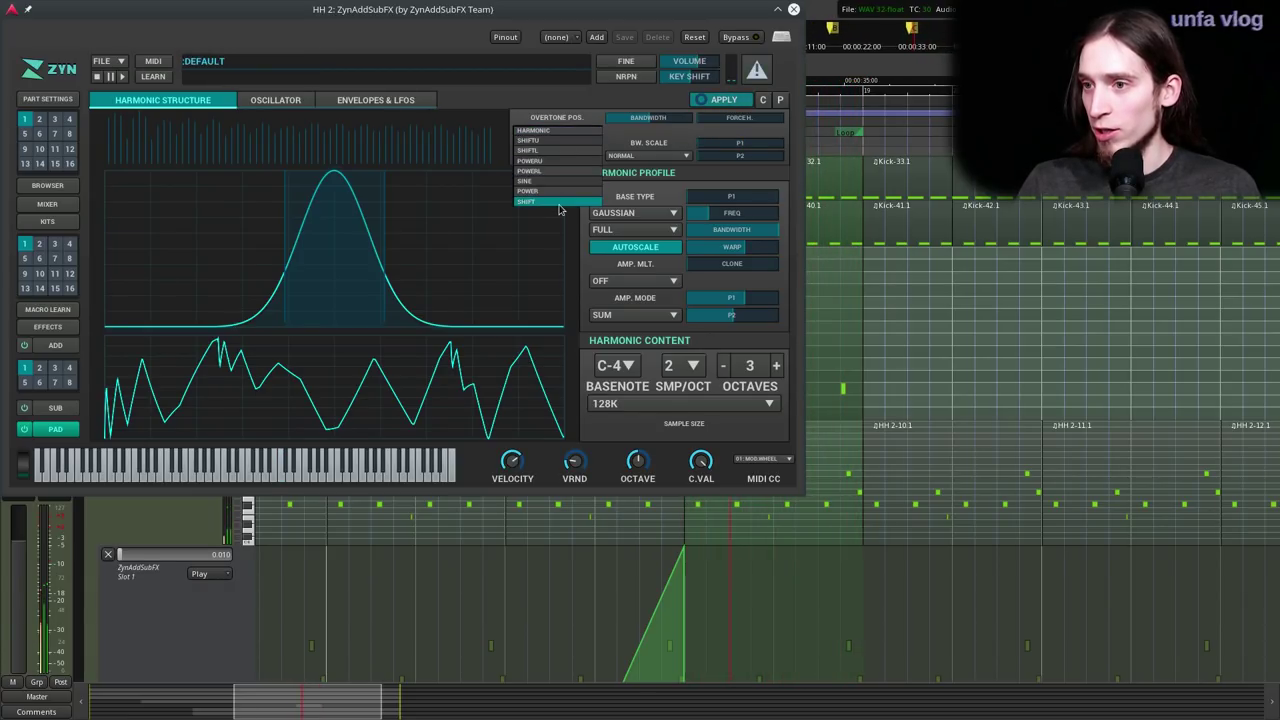
click(547, 183)
drag(720, 148, 820, 155)
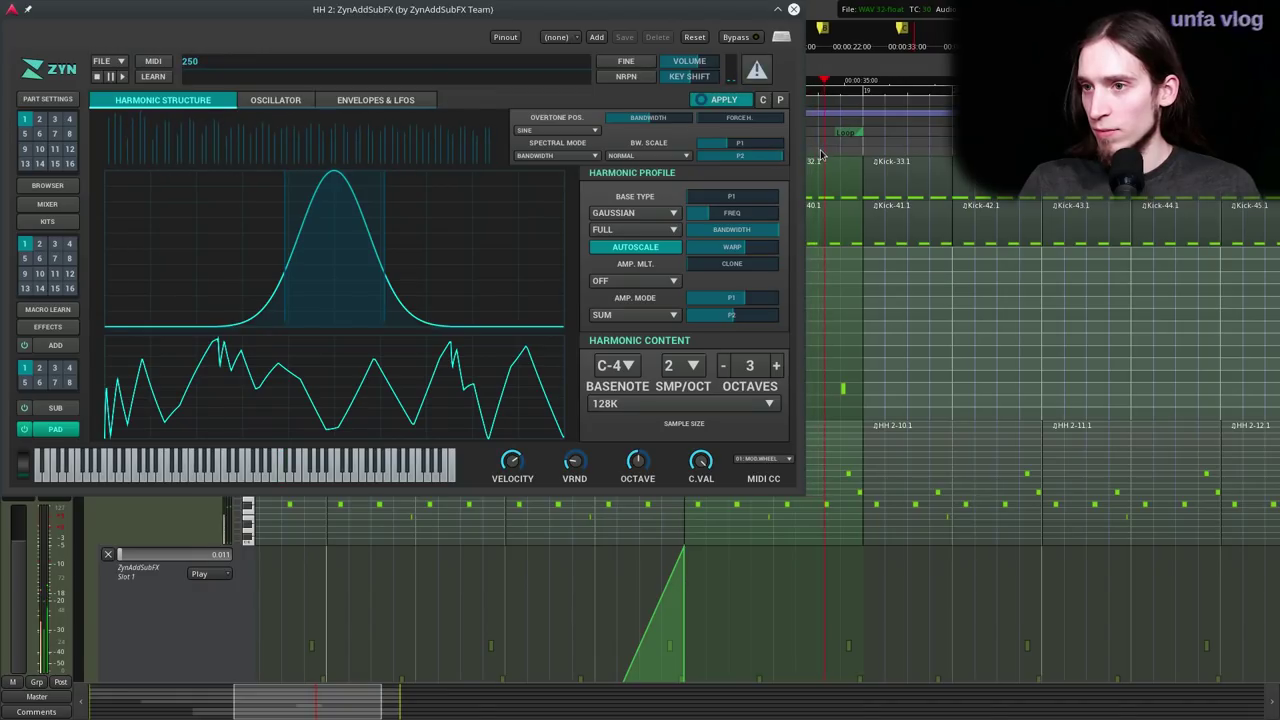
drag(698, 143, 808, 148)
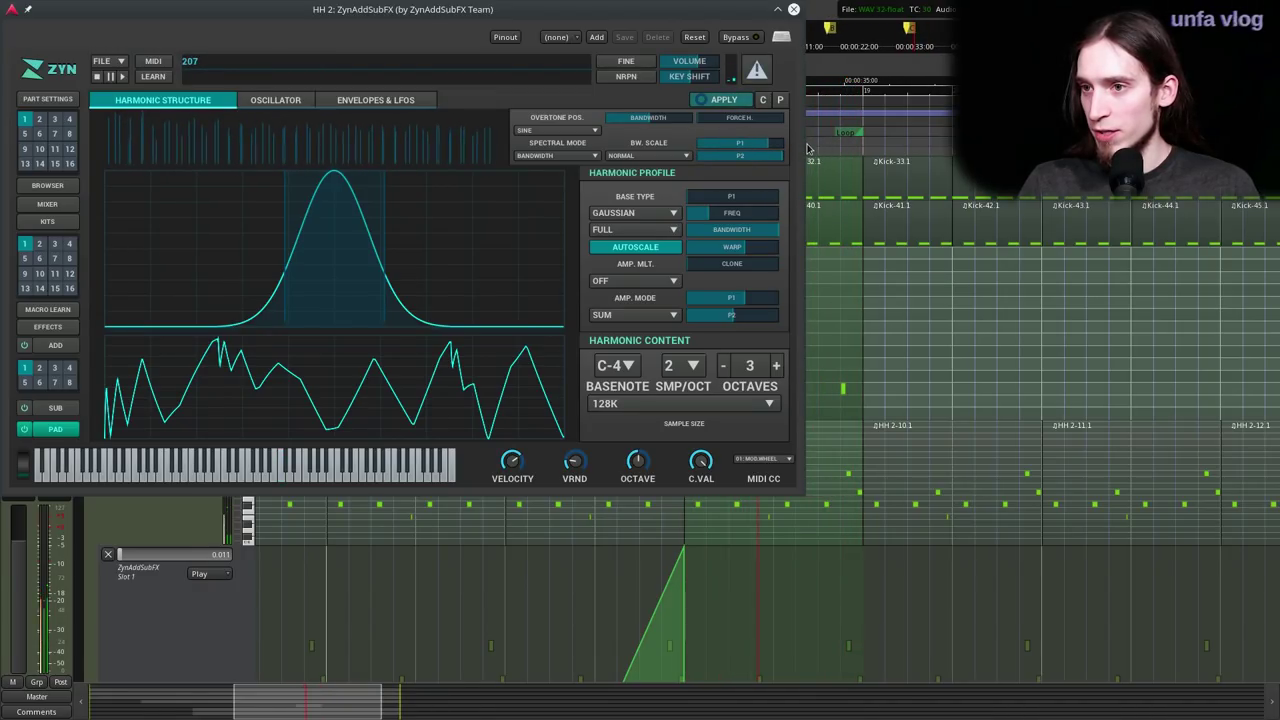
click(723, 102)
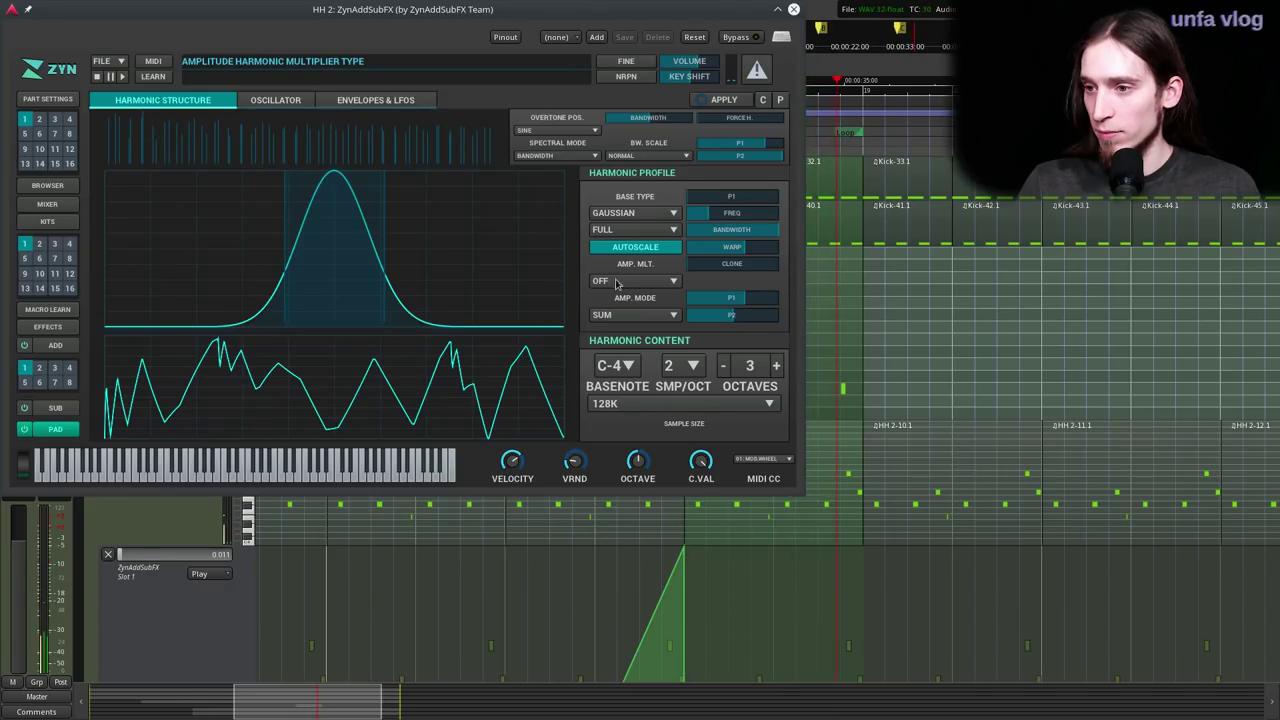
- Keep the Gaussian harmonic profile with autoscale on, raise its clone amount and lower its warp
click(636, 213)
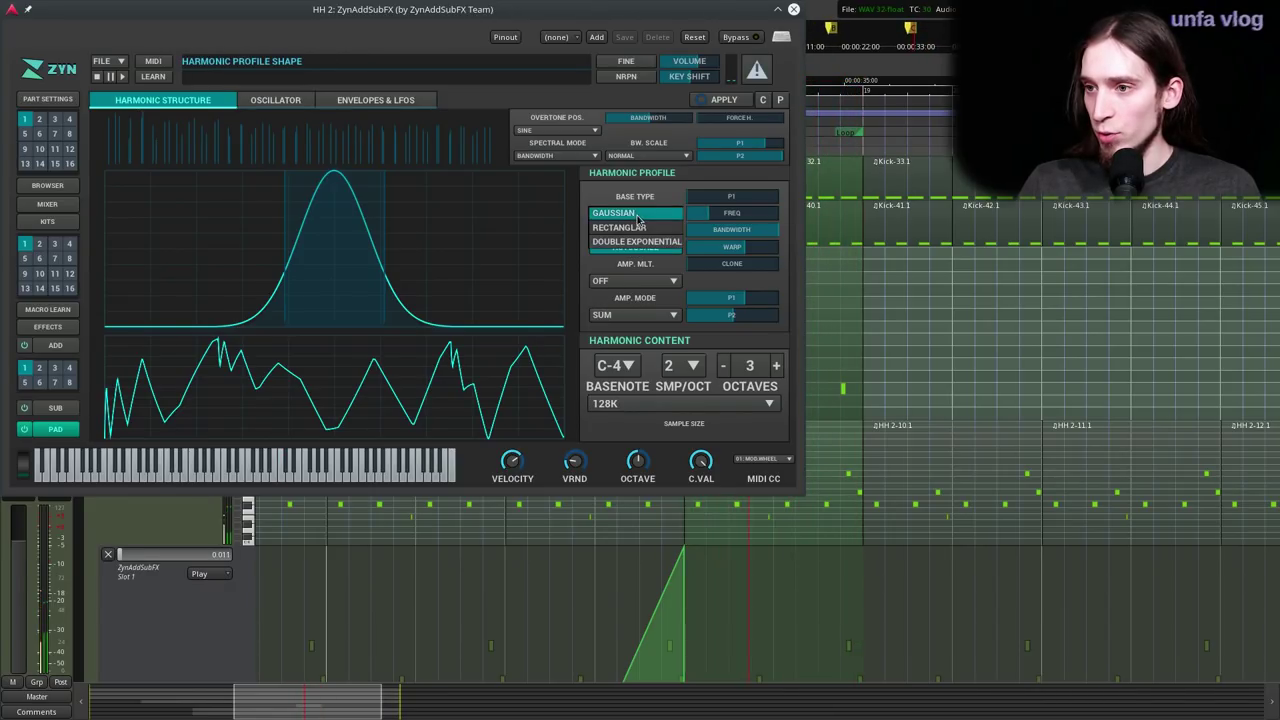
click(644, 212)
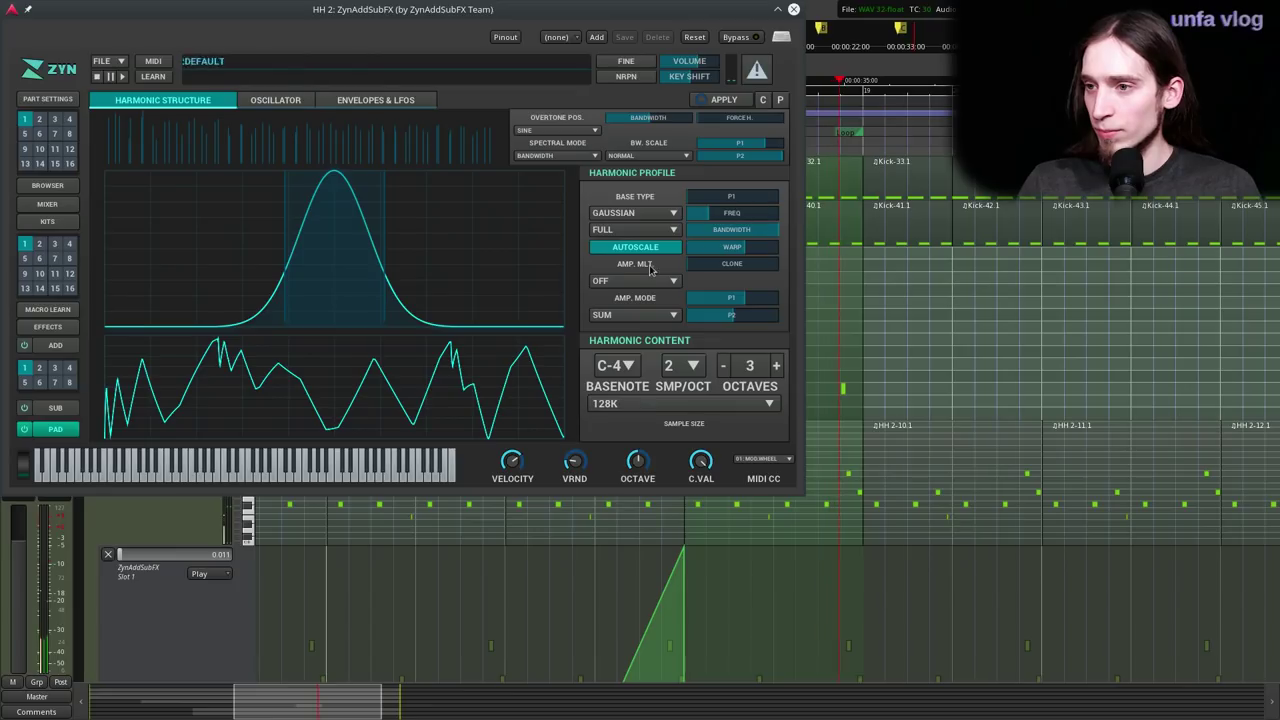
mouse_move(704, 264)
mouse_down()
mouse_move(752, 268)
mouse_move(733, 293)
mouse_move(756, 301)
mouse_up()
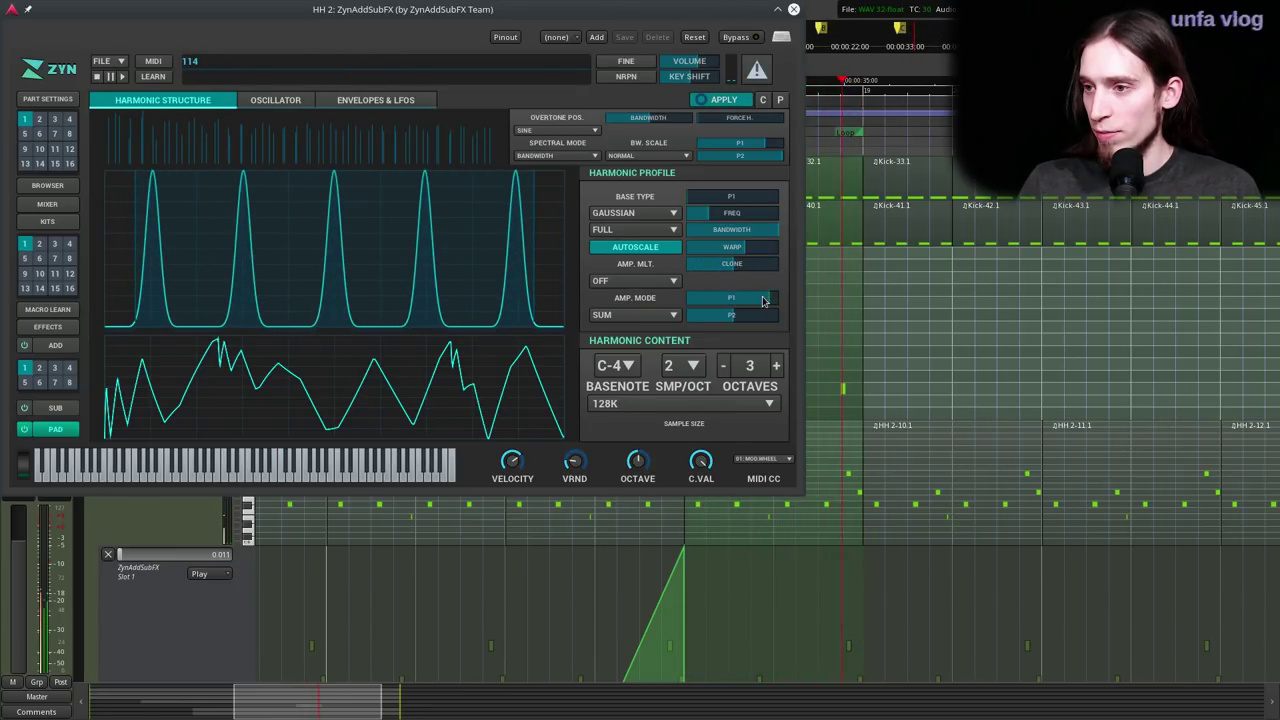
click(653, 281)
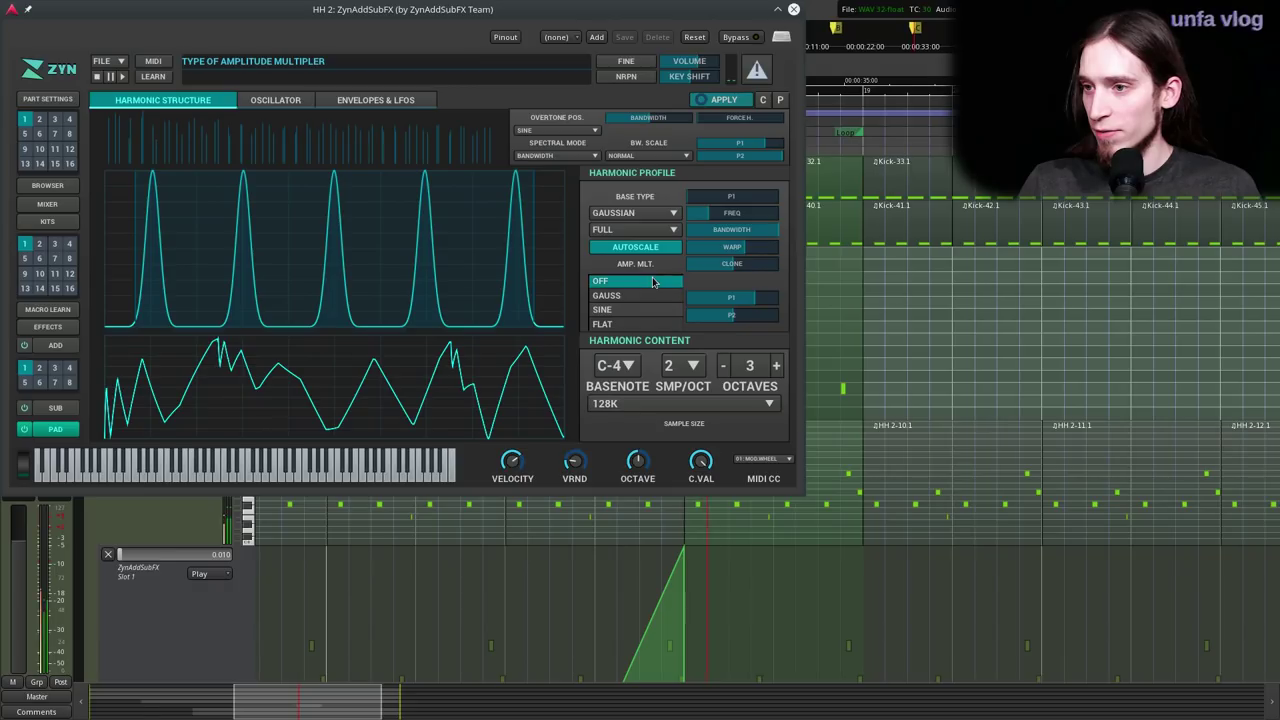
click(730, 280)
drag(747, 246, 712, 251)
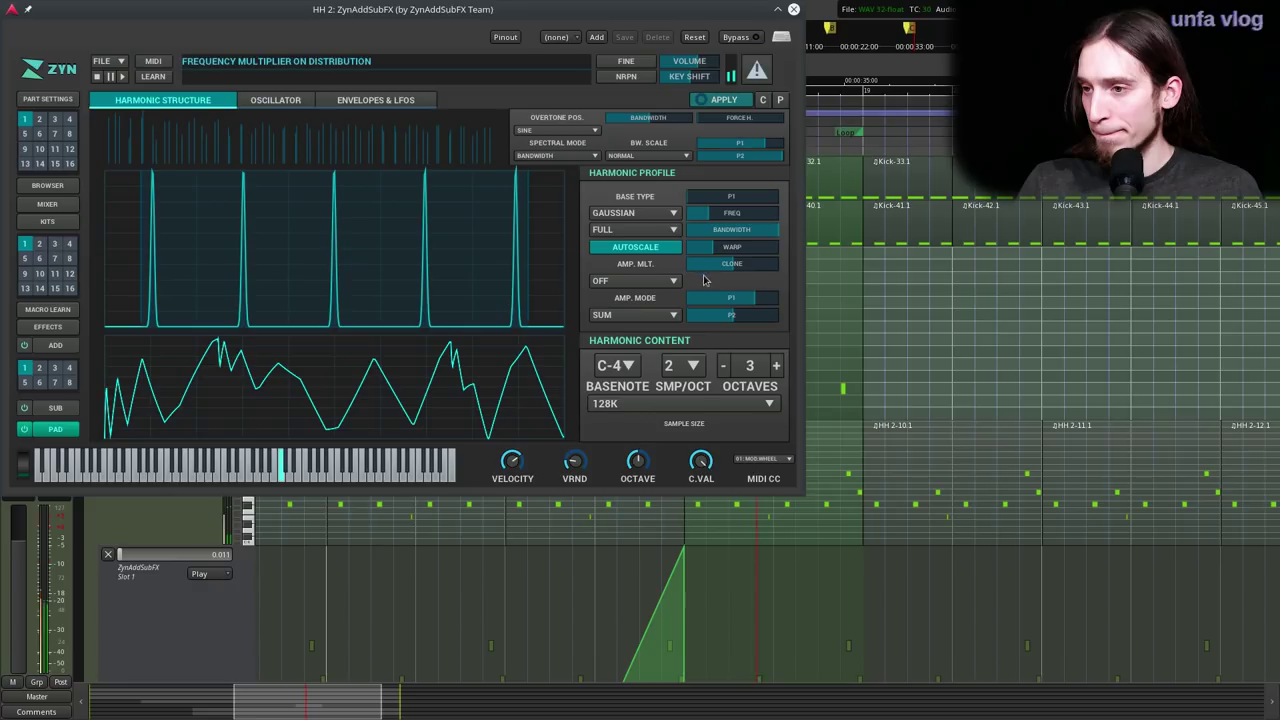
click(658, 249)
click(658, 249)
- Set the harmonic profile's amplitude multiplier to Sine in Div2 mode, lowering amplitude P1 and raising P2 to maximum
drag(742, 236, 777, 238)
drag(751, 304, 722, 306)
click(655, 283)
click(640, 316)
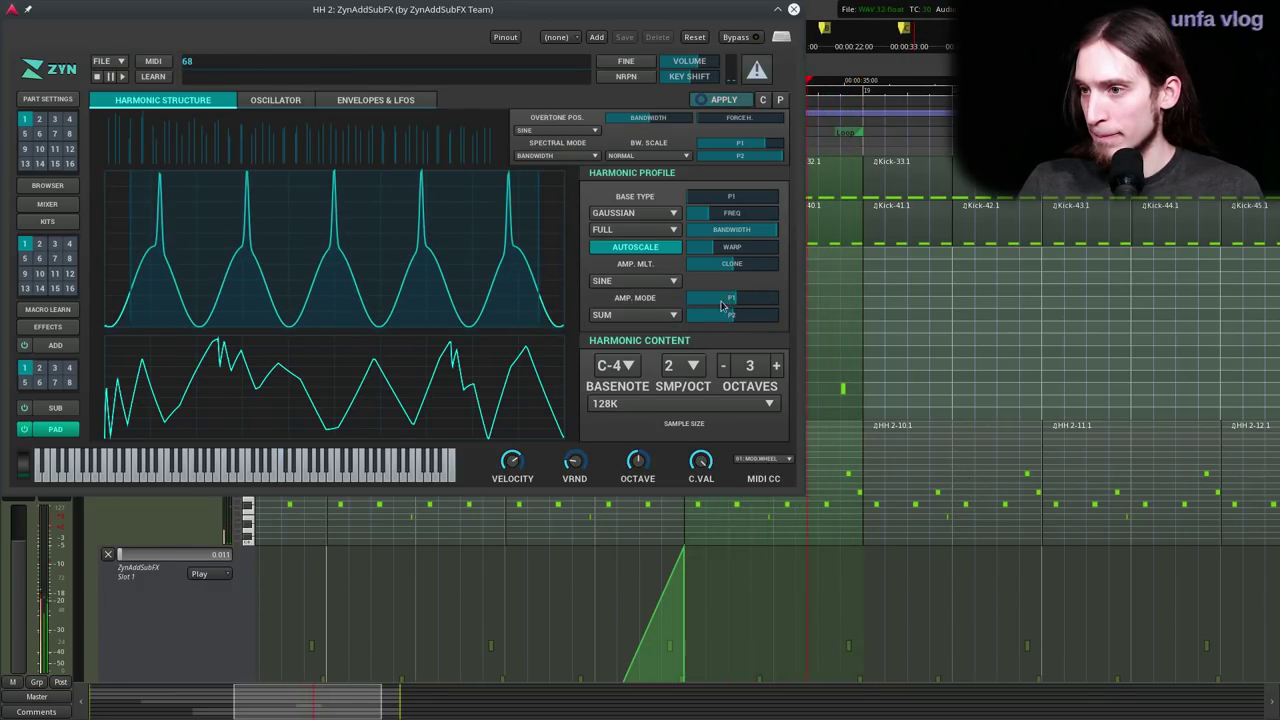
click(643, 315)
click(644, 340)
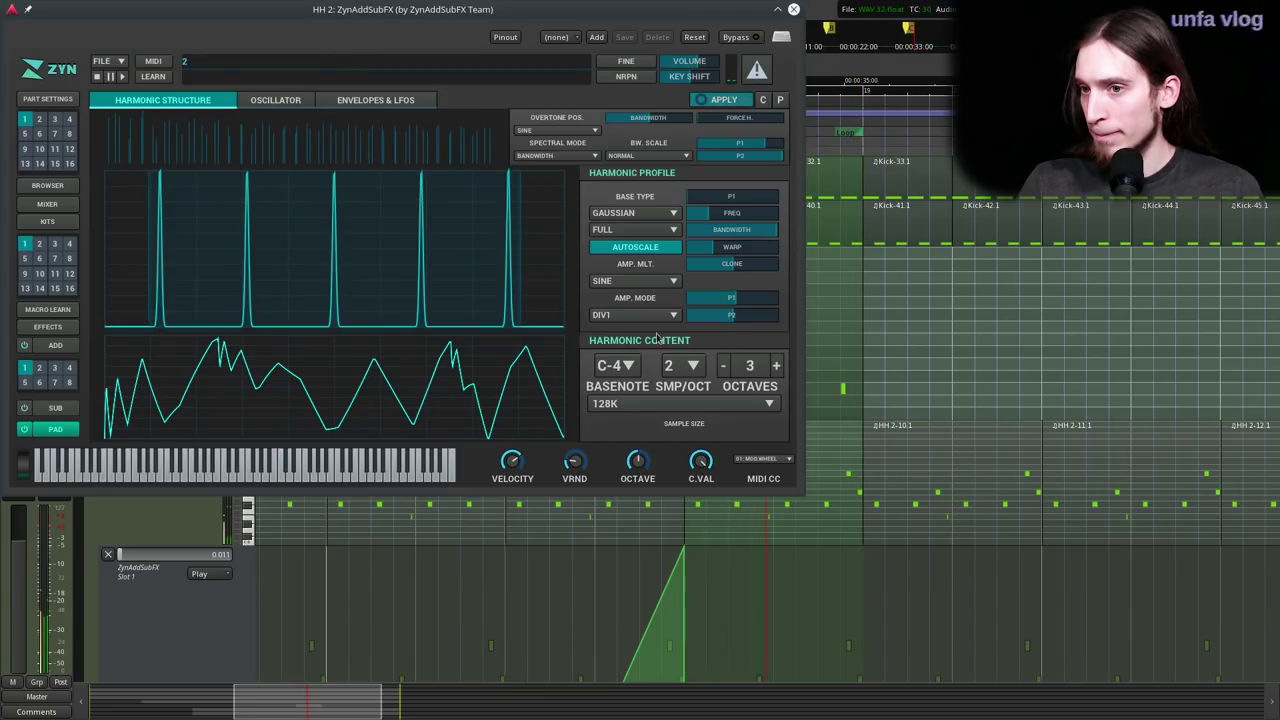
click(640, 315)
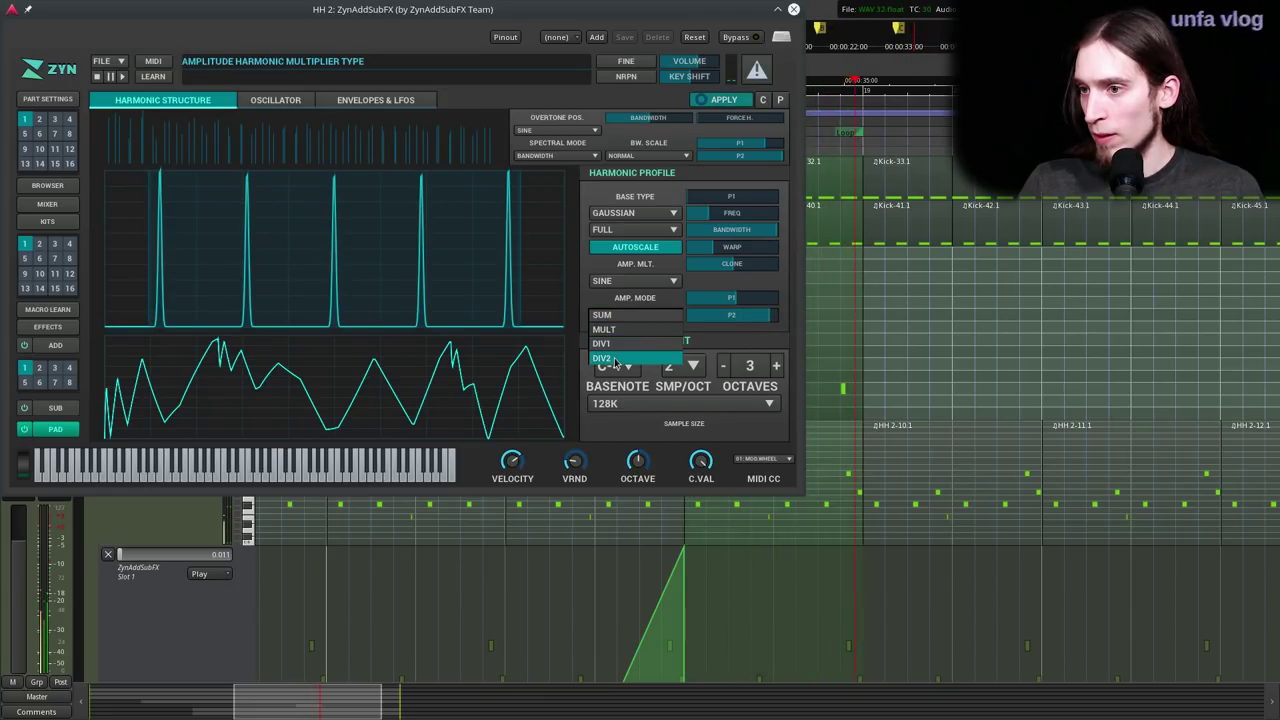
click(615, 360)
mouse_move(767, 320)
mouse_down()
mouse_move(742, 320)
mouse_move(795, 316)
mouse_move(786, 303)
mouse_move(745, 307)
mouse_up()
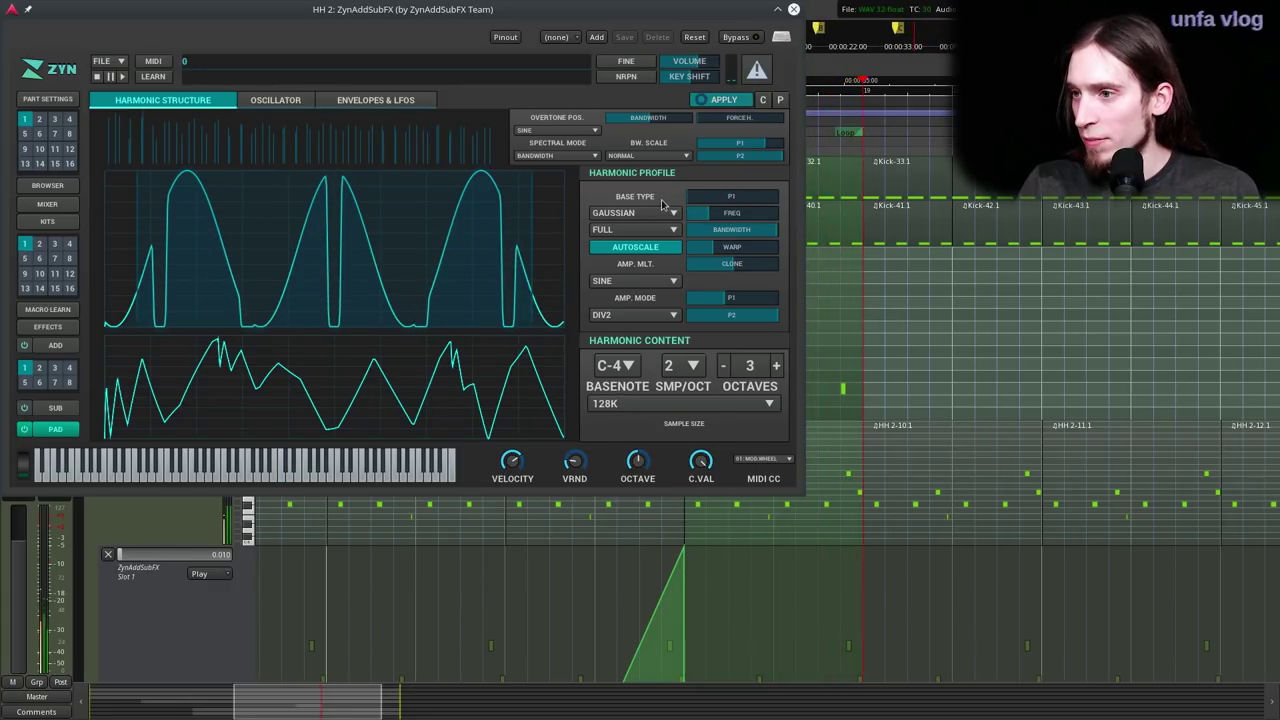
- Raise the harmonic profile's warp and clone amounts, keep the Sine multiplier and Full profile, and apply the changes
drag(710, 245, 771, 271)
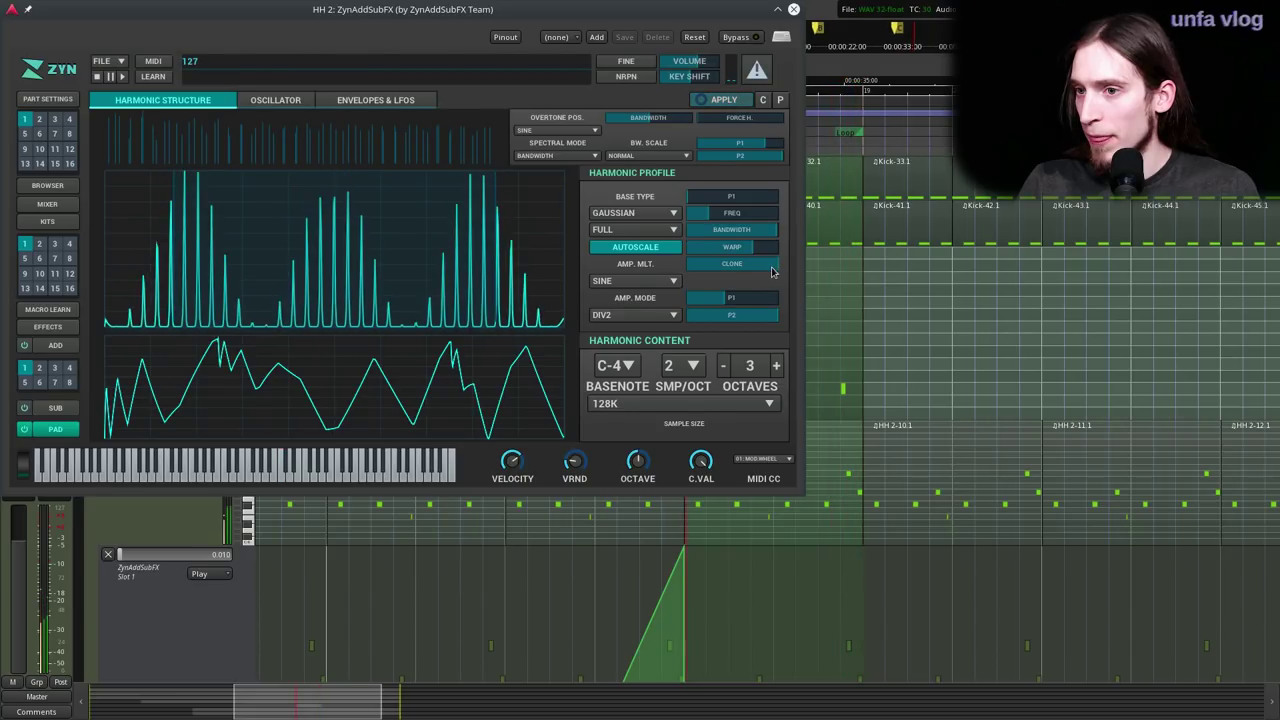
click(632, 281)
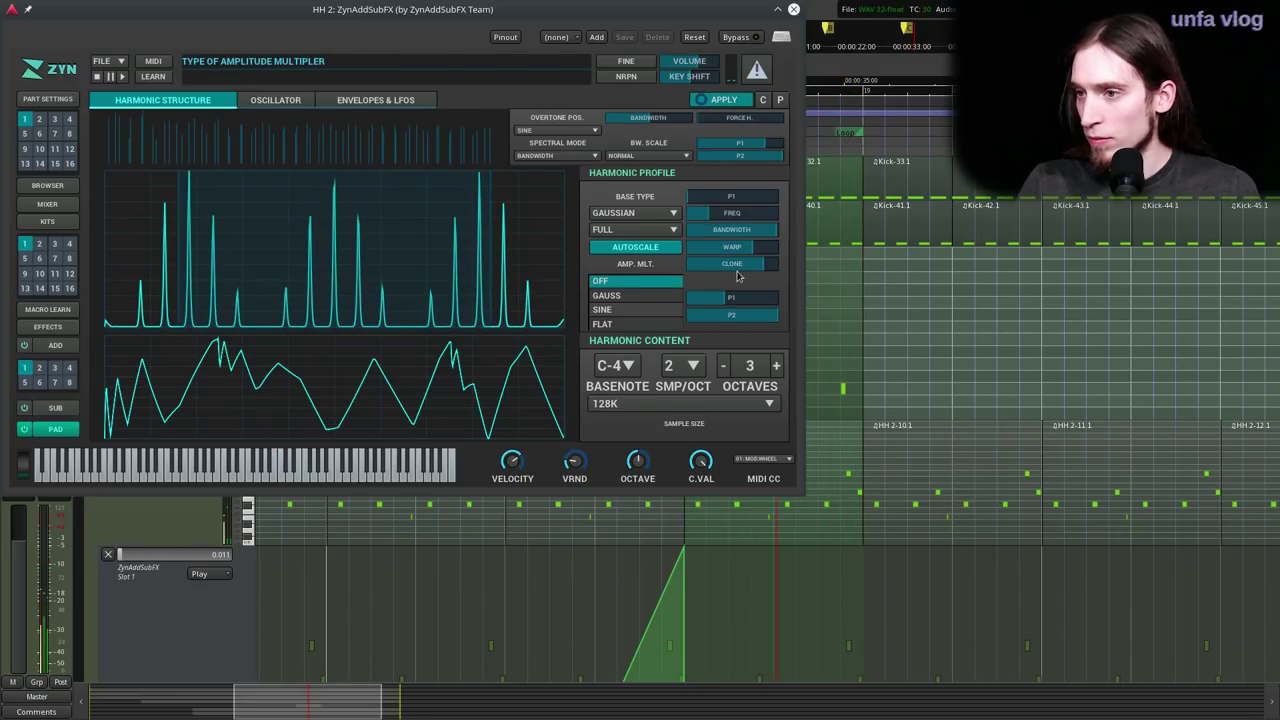
click(665, 260)
click(646, 230)
click(667, 229)
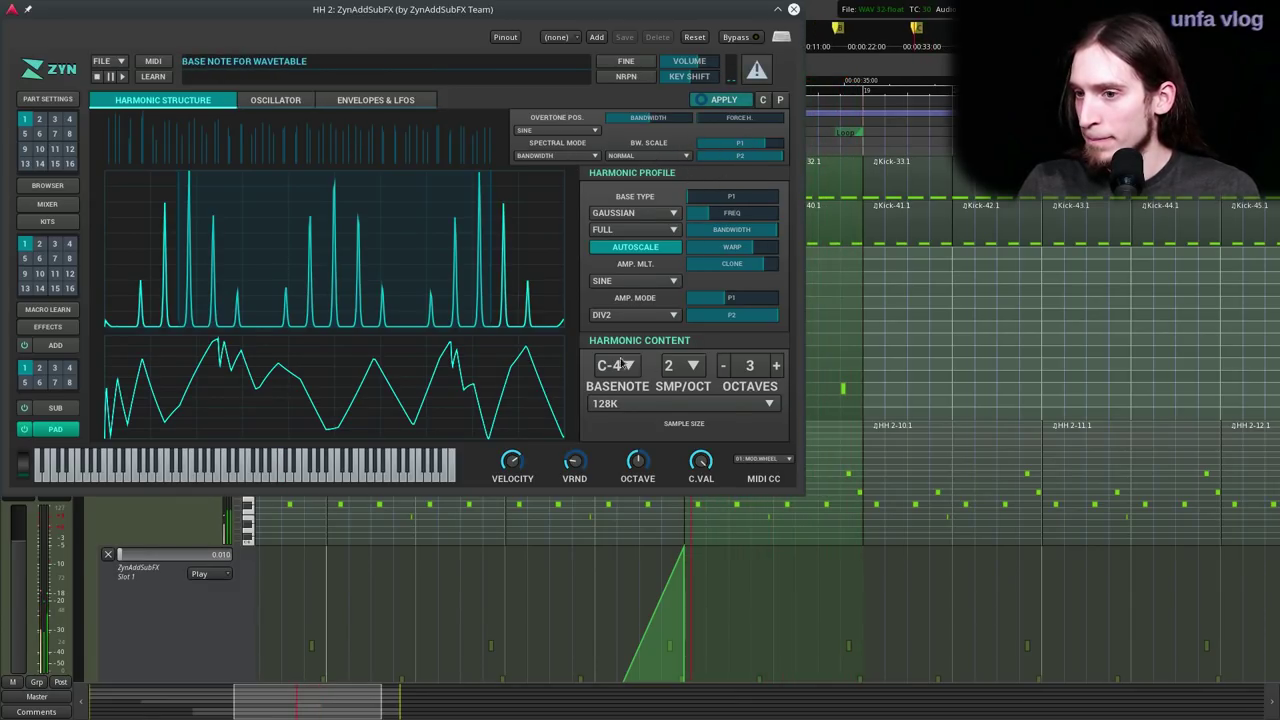
click(707, 102)
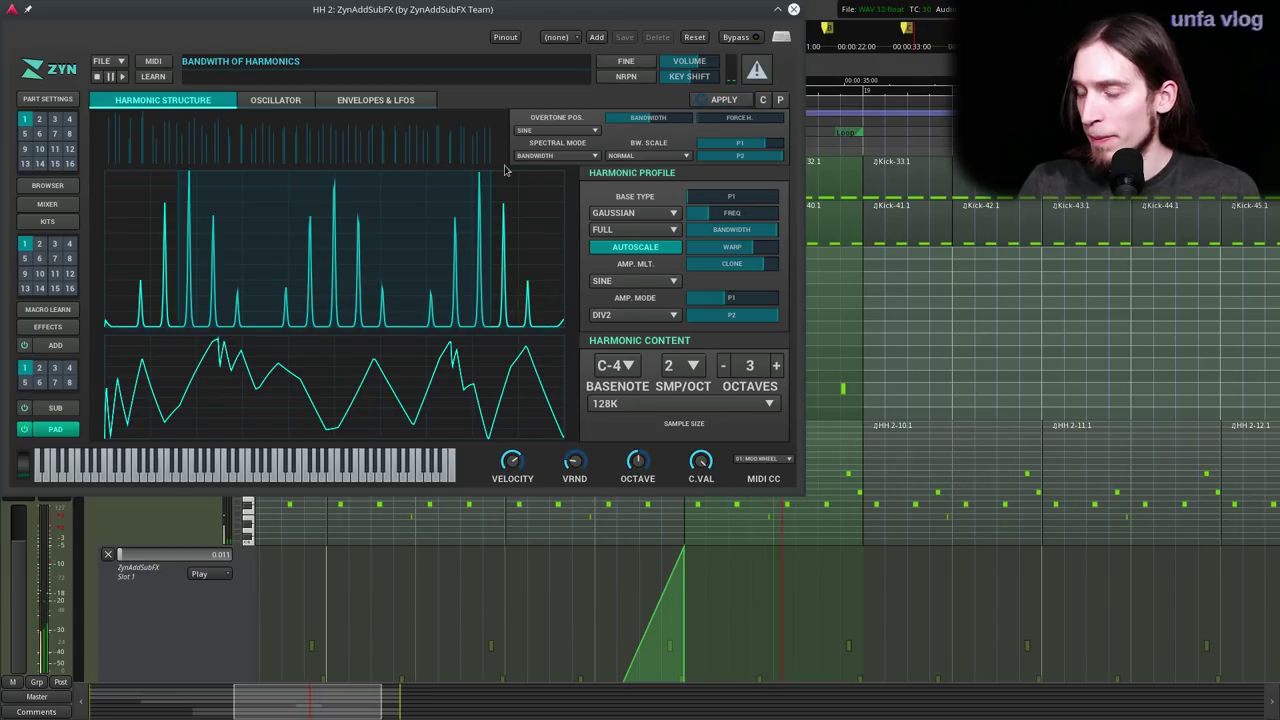
- Increase the bandwidth of the PAD's harmonics slightly and apply the change
click(267, 104)
click(390, 104)
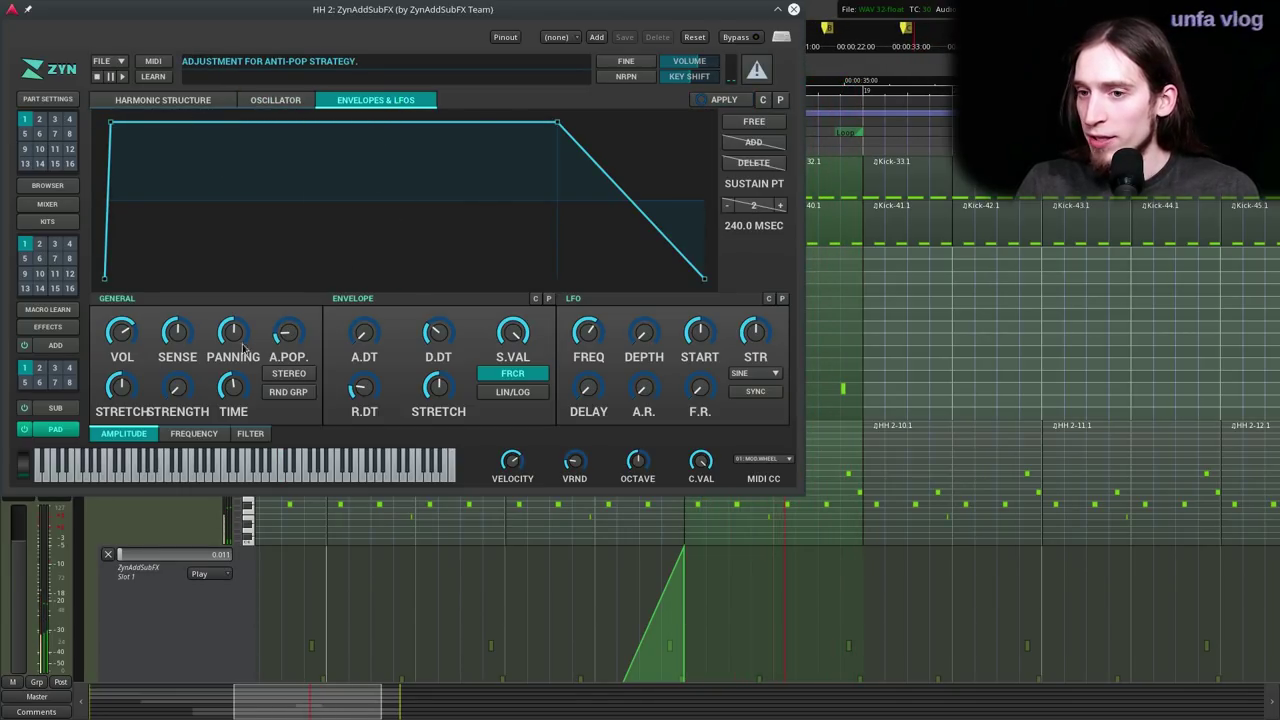
click(190, 100)
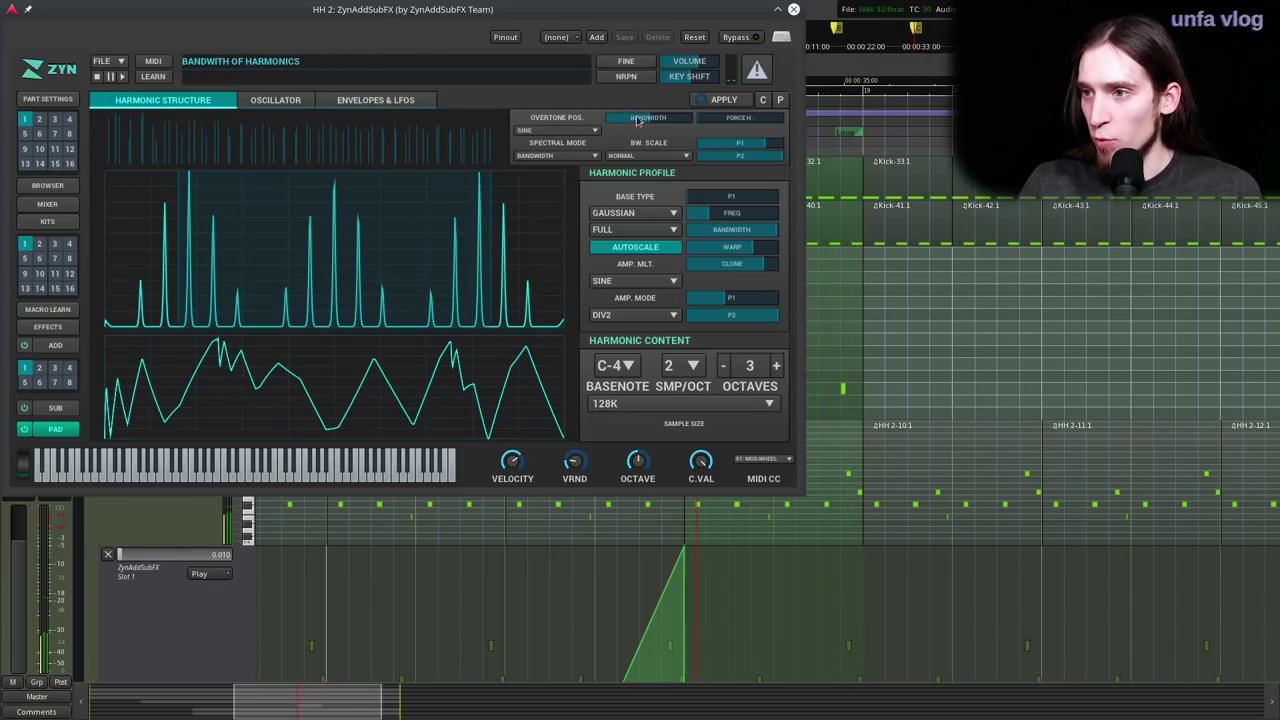
drag(652, 120, 668, 121)
click(710, 101)
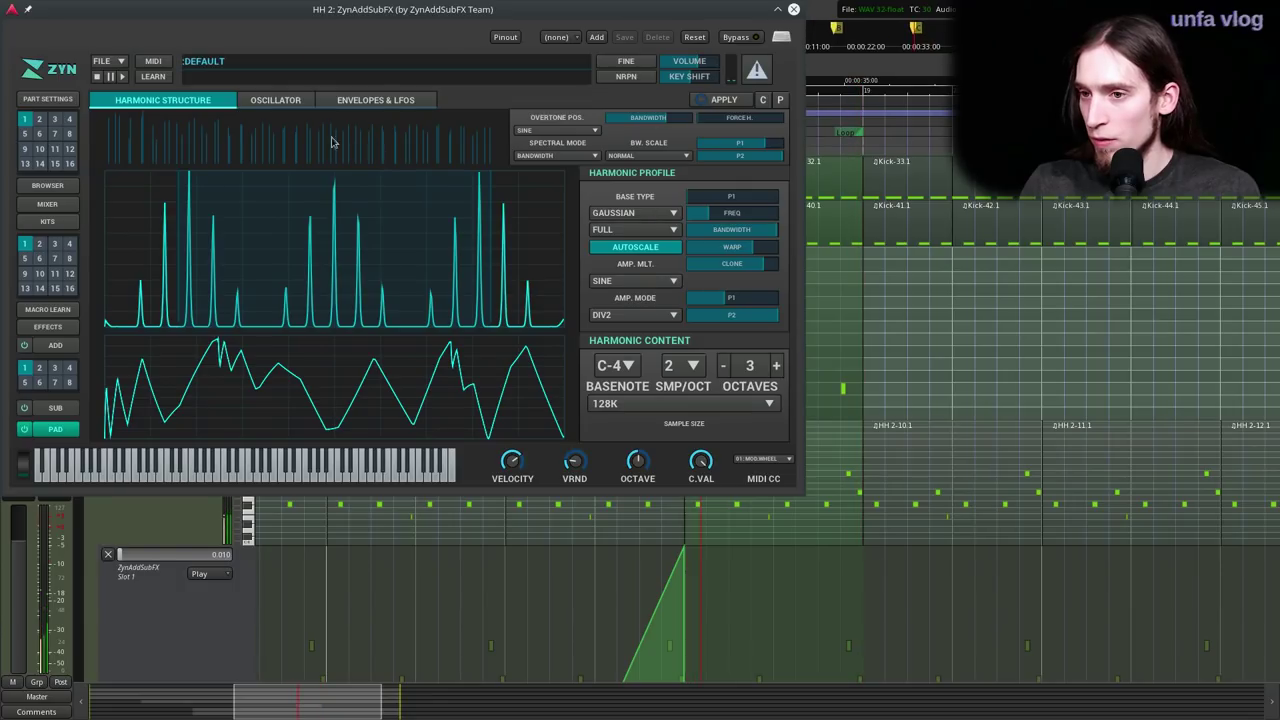
- Set the PAD's filter type to HP2 and adjust its cutoff
click(285, 102)
click(378, 101)
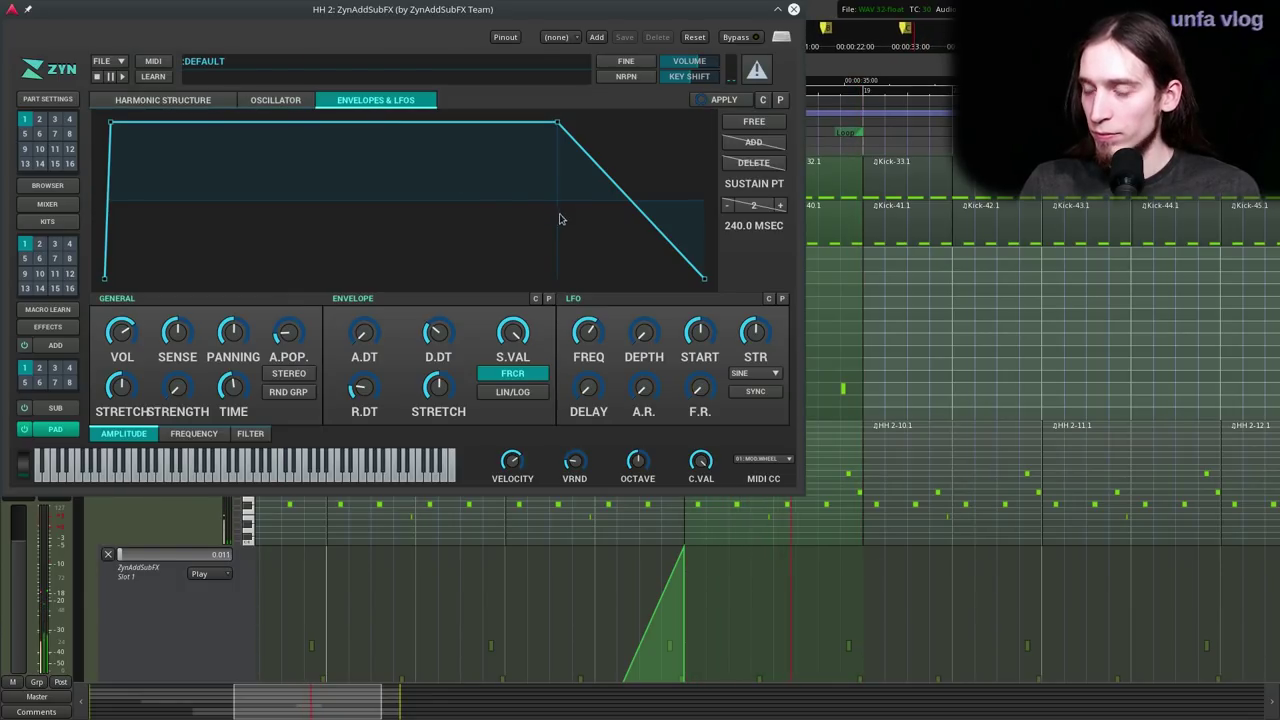
click(255, 433)
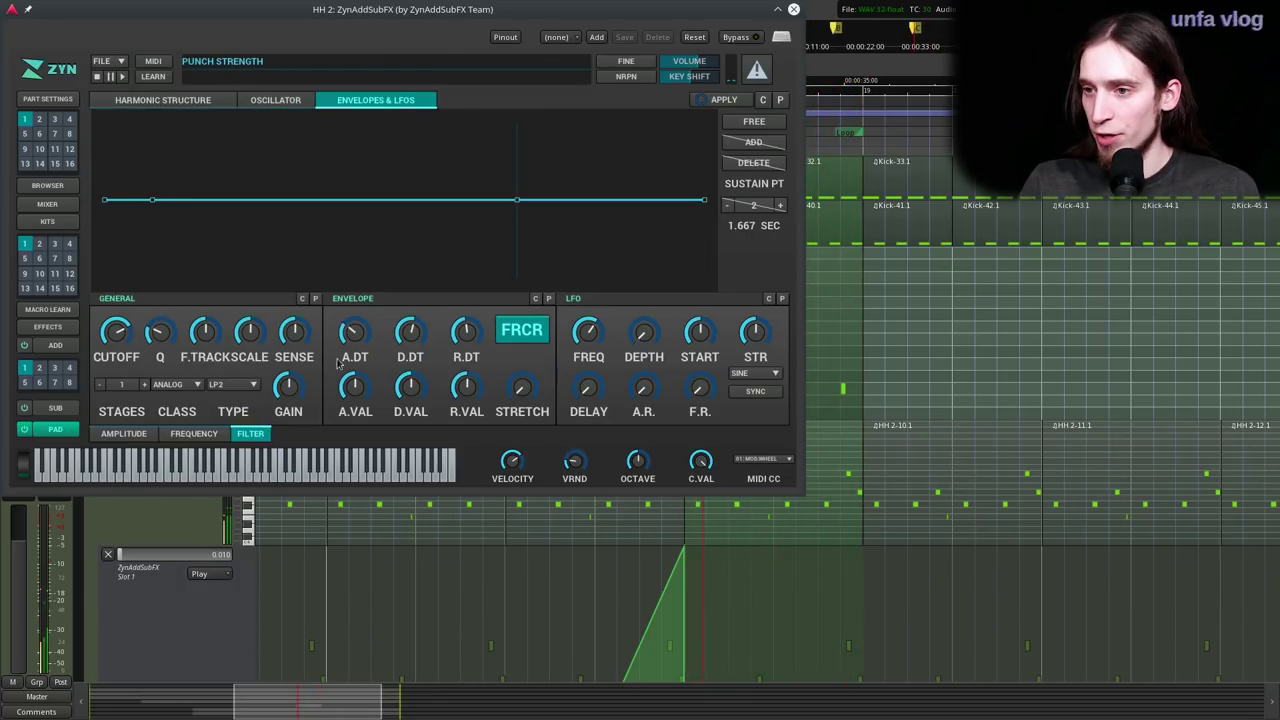
click(228, 389)
click(215, 322)
mouse_move(117, 335)
mouse_down()
mouse_move(153, 343)
mouse_move(119, 336)
mouse_up()
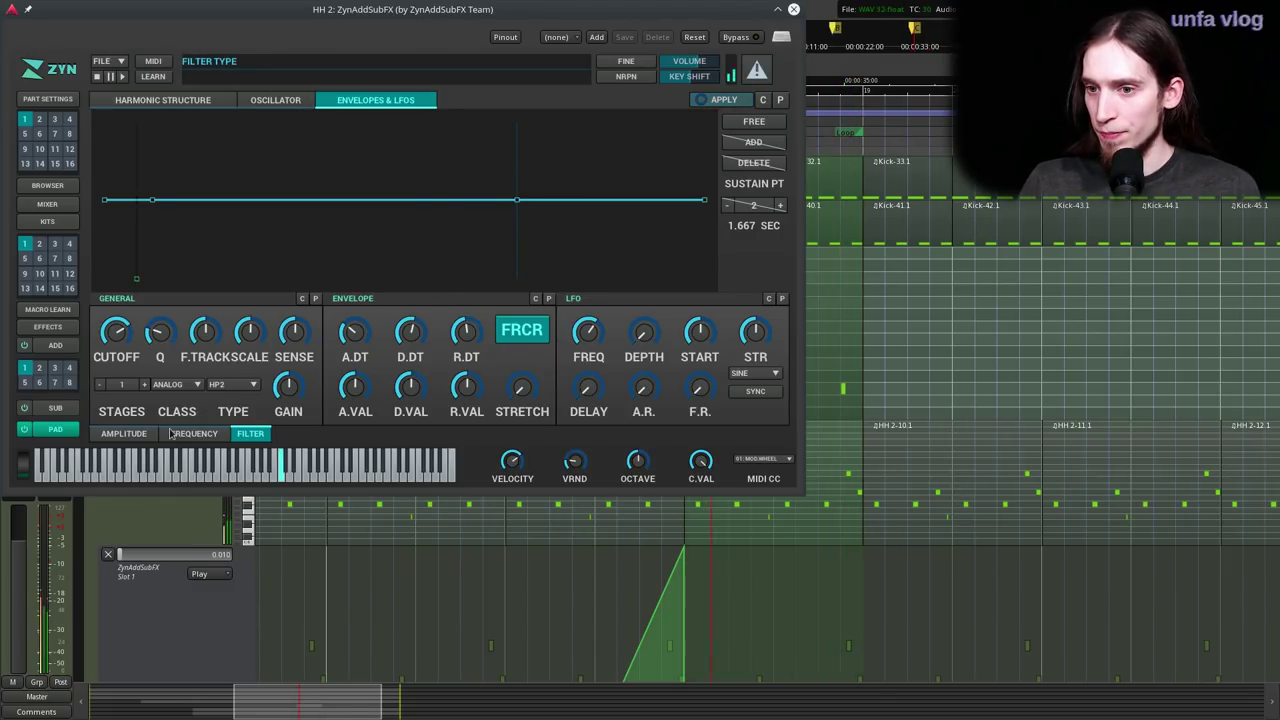
- Set the PAD's octave offset to -1
click(123, 433)
click(193, 433)
click(176, 331)
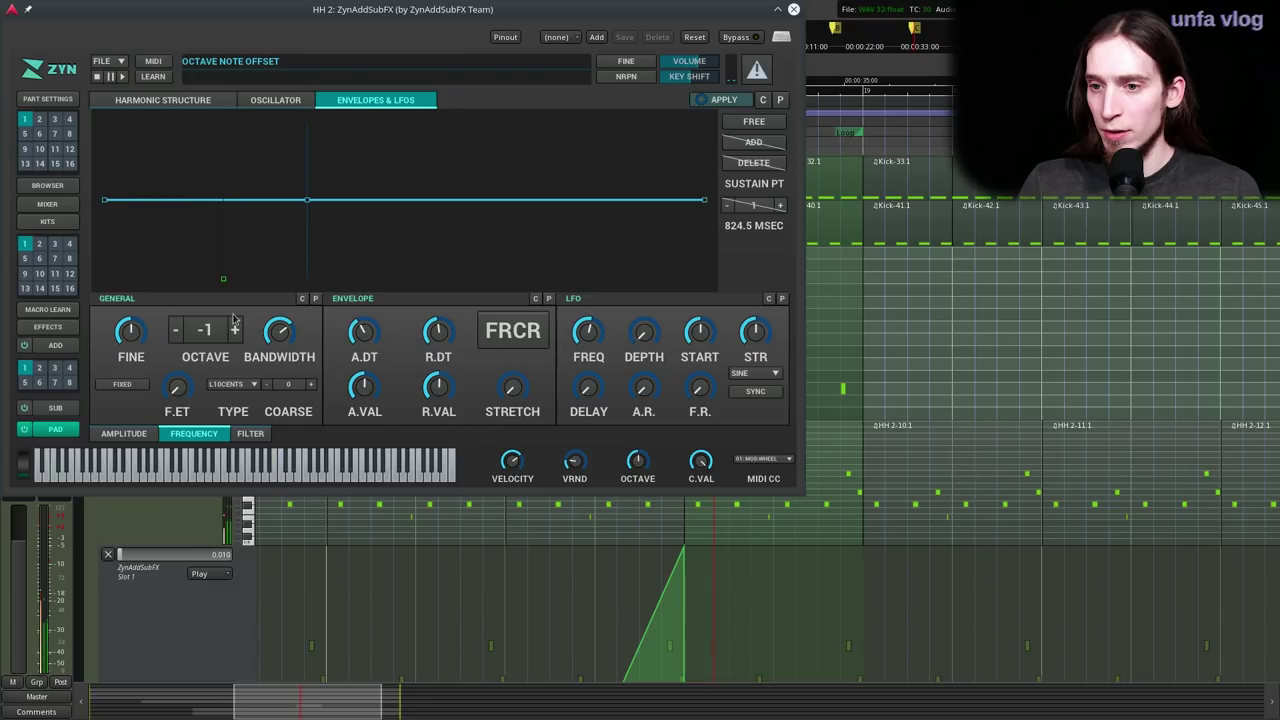
- Raise the PAD's punch strength and reshape its amplitude envelope to decay to zero sustain over 460.4 ms
click(252, 436)
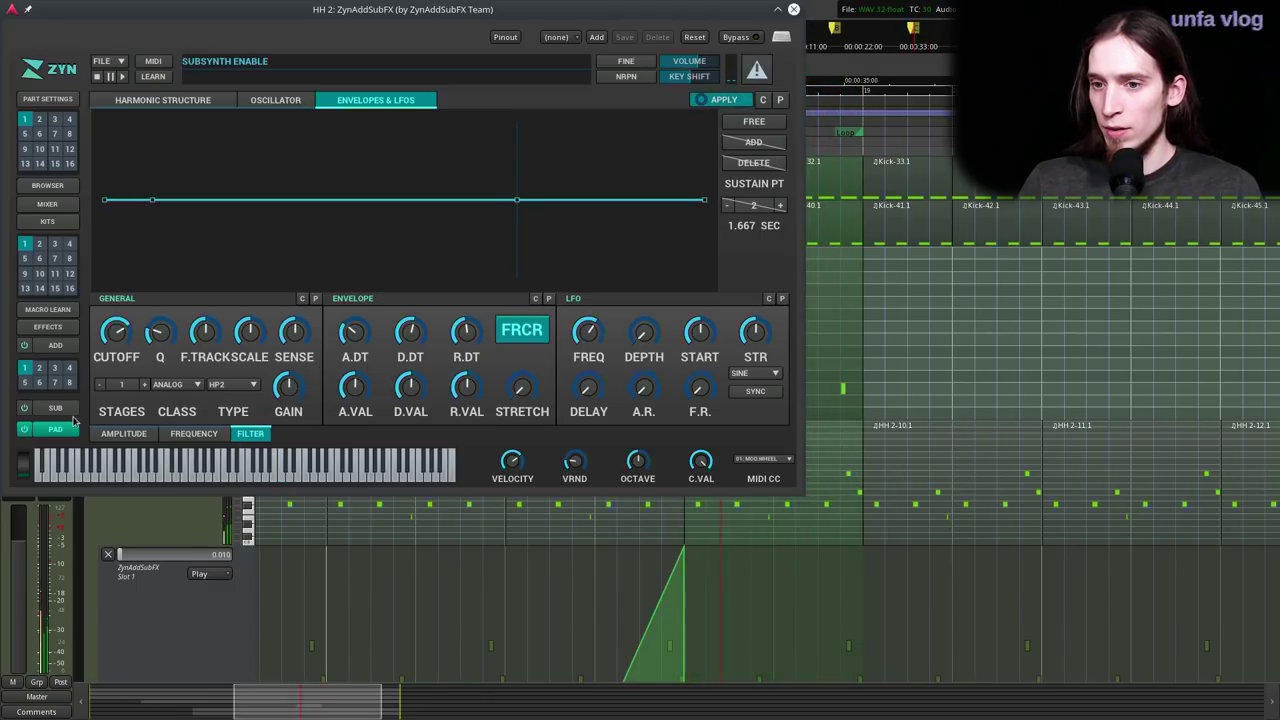
click(126, 436)
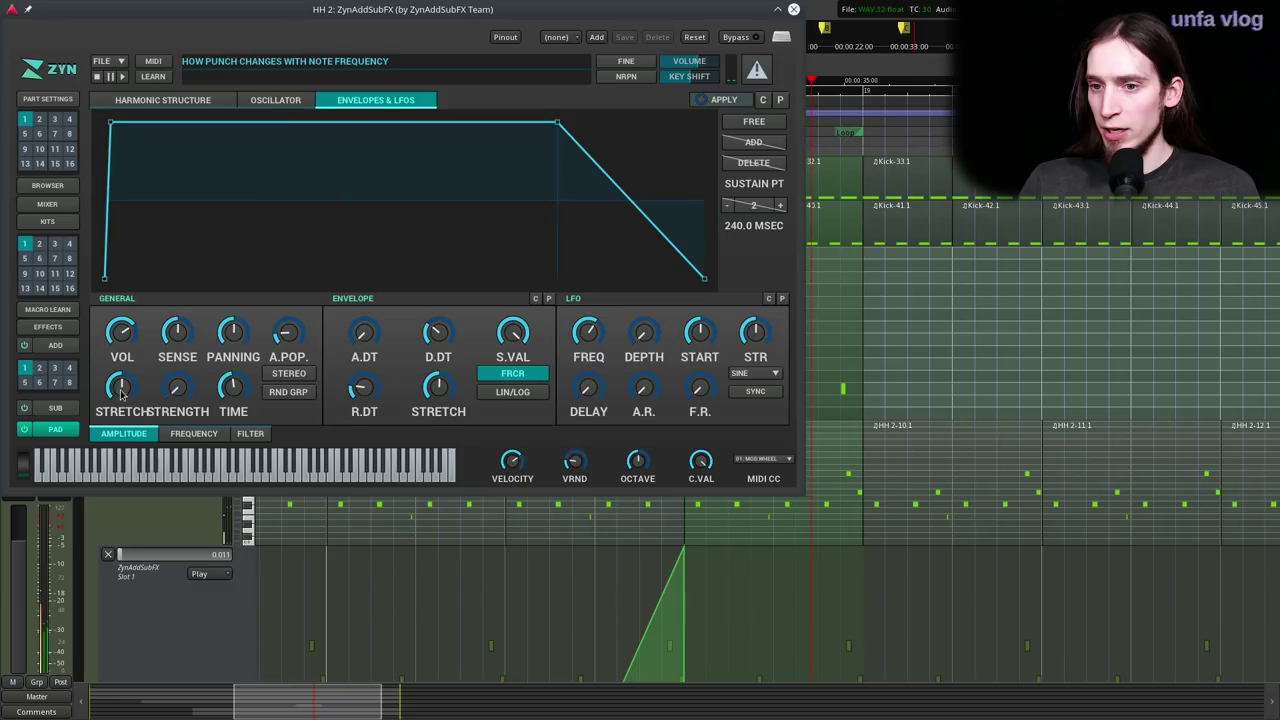
drag(173, 390, 189, 328)
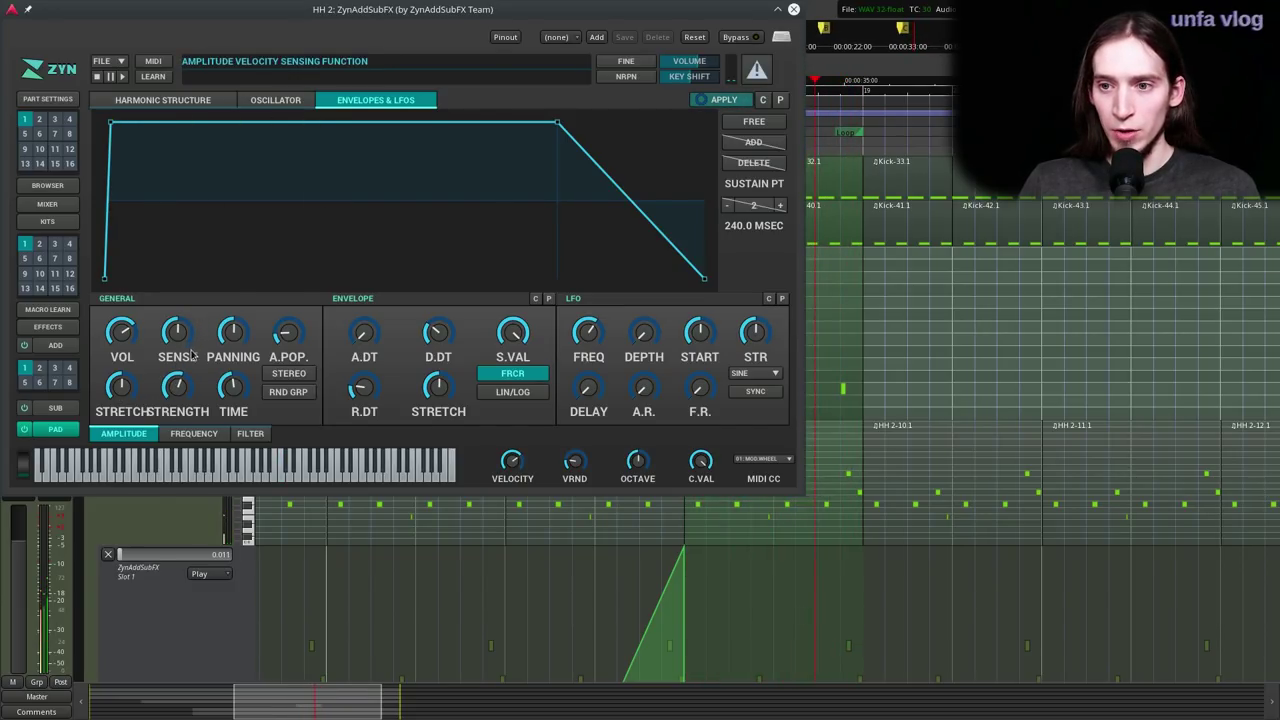
mouse_move(177, 386)
mouse_down()
mouse_move(186, 358)
mouse_move(185, 399)
mouse_up()
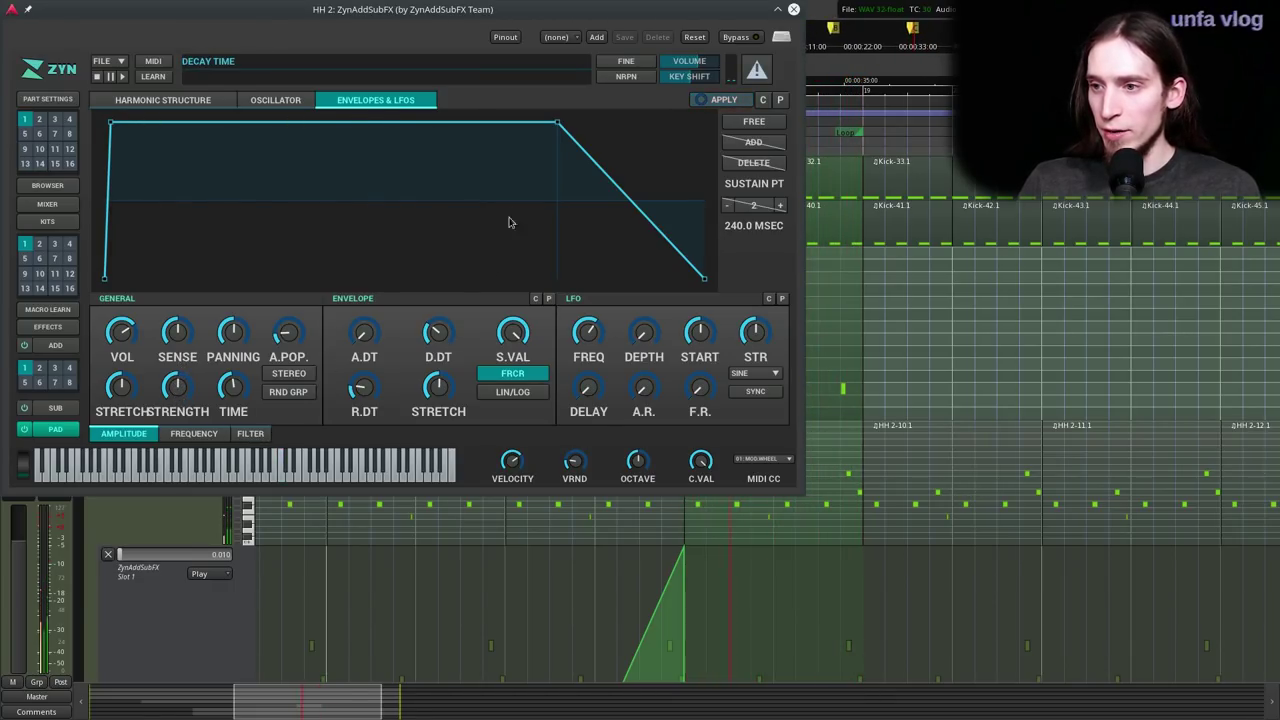
drag(553, 130, 641, 283)
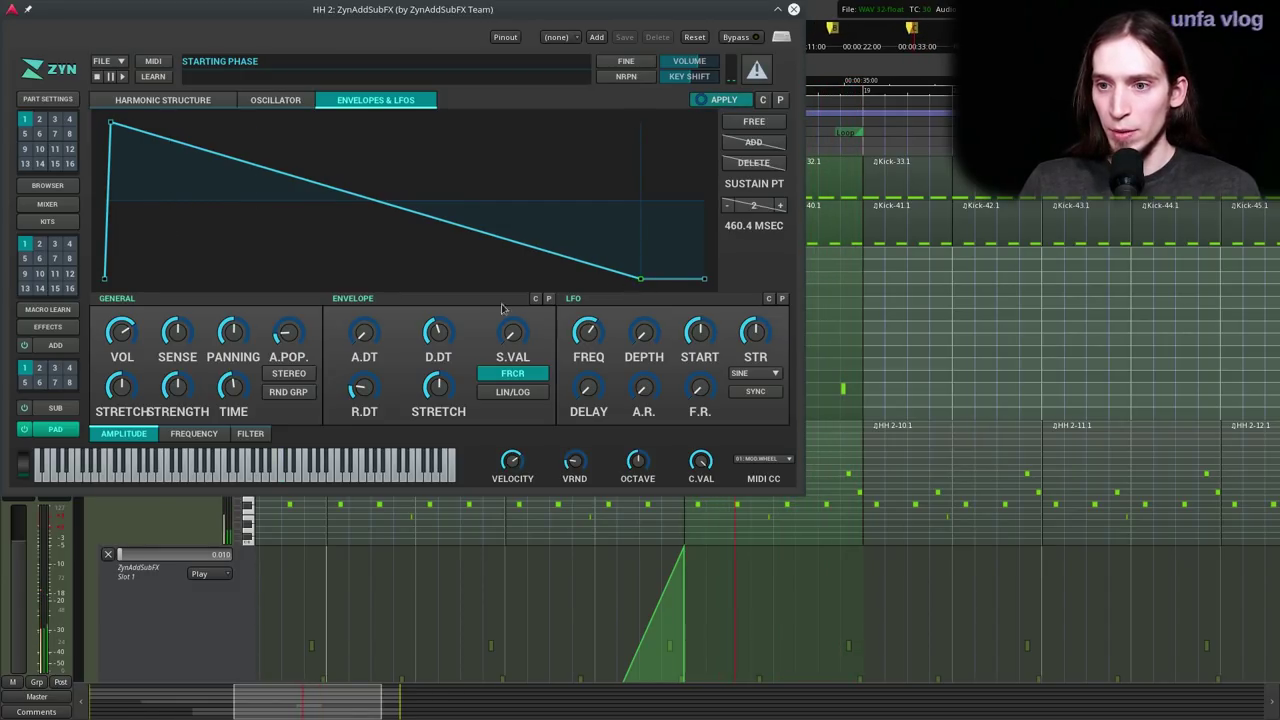
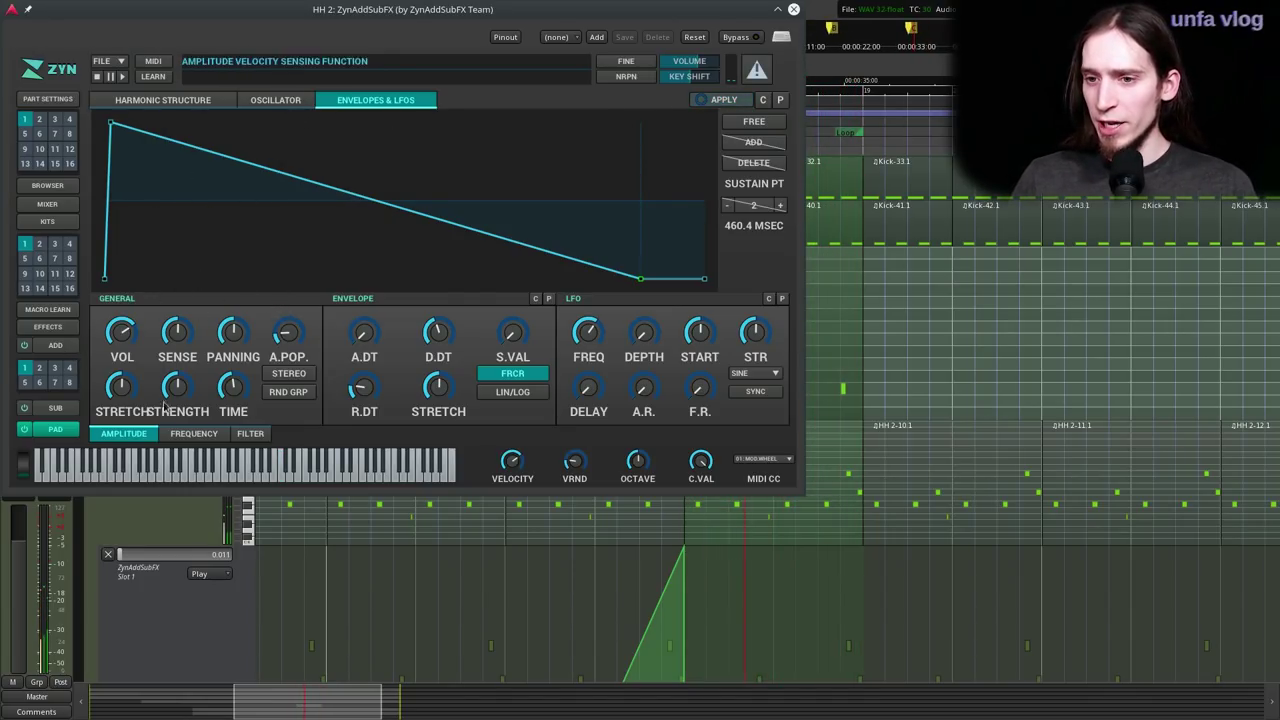
- Lower the punch strength in the PAD's amplitude settings slightly
drag(186, 390, 197, 410)
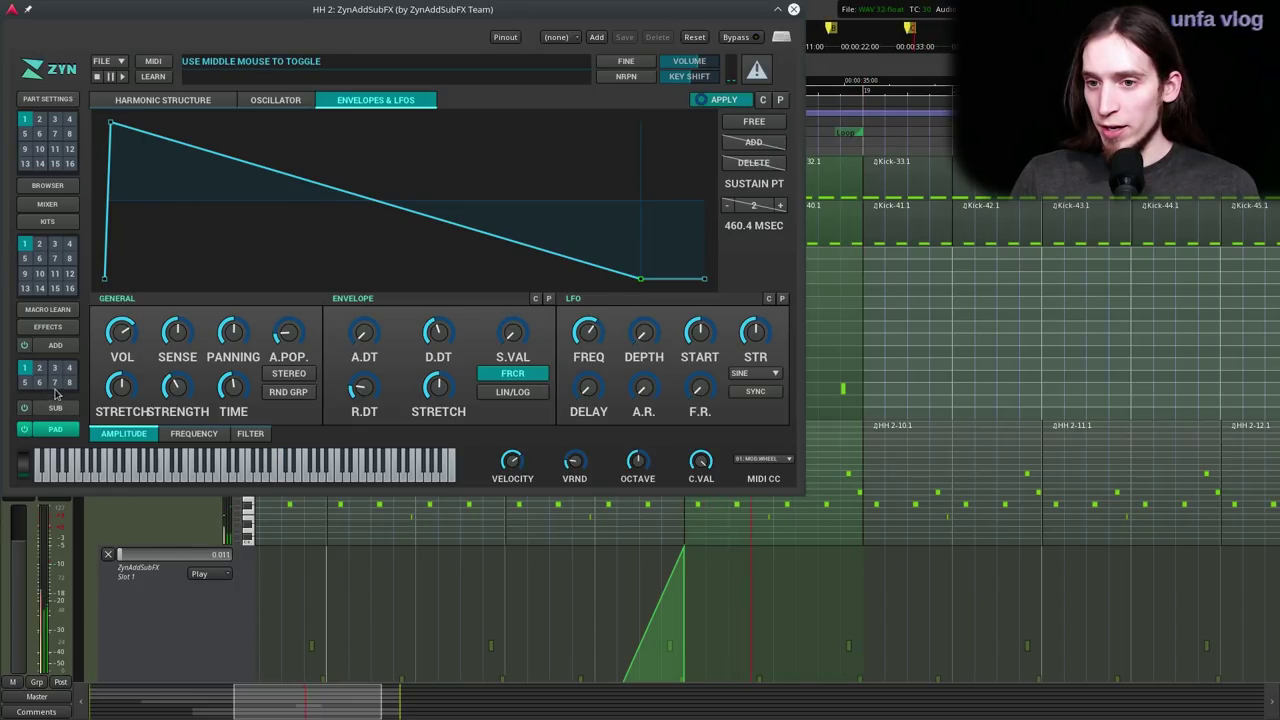
- Enable the SUB synth, drawing uneven magnitudes mainly across its upper harmonics and using 1 filter stage
click(34, 414)
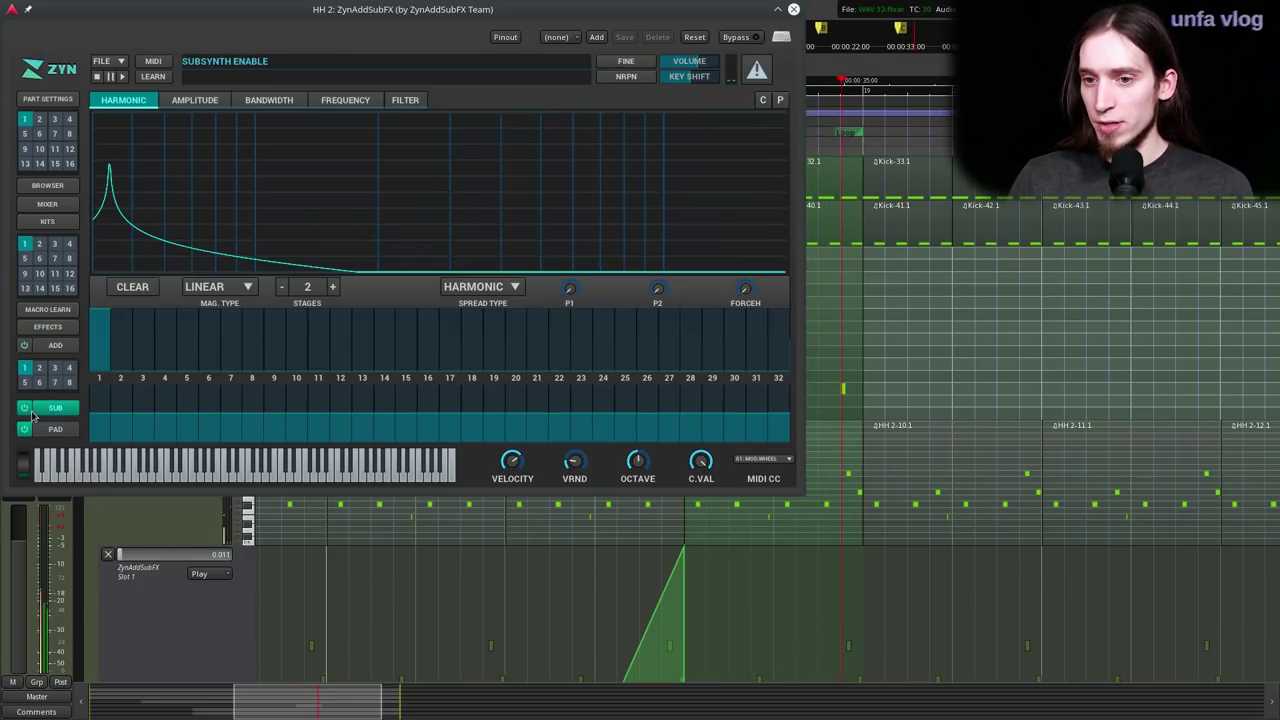
mouse_move(248, 329)
mouse_down()
mouse_move(680, 338)
mouse_move(100, 365)
mouse_move(230, 354)
mouse_up()
mouse_move(101, 343)
mouse_down()
mouse_move(103, 371)
mouse_move(143, 365)
mouse_up()
mouse_move(250, 364)
mouse_down()
mouse_move(236, 361)
mouse_move(562, 342)
mouse_up()
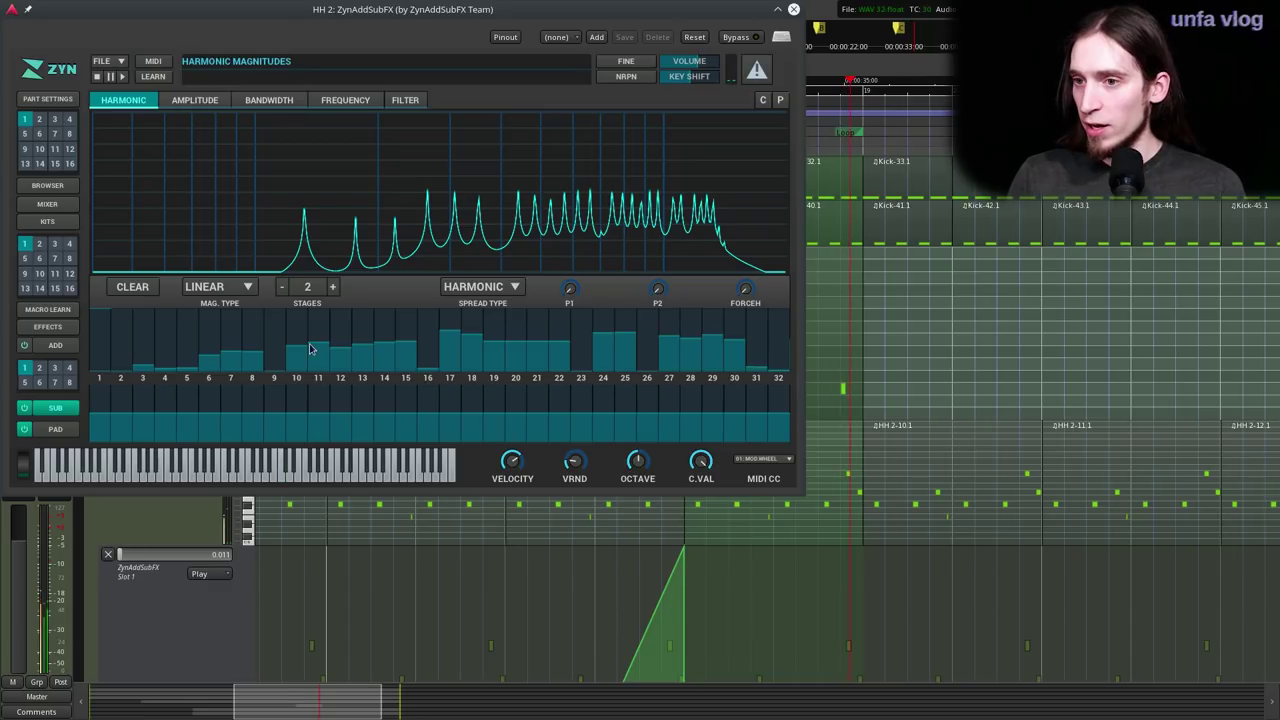
click(280, 287)
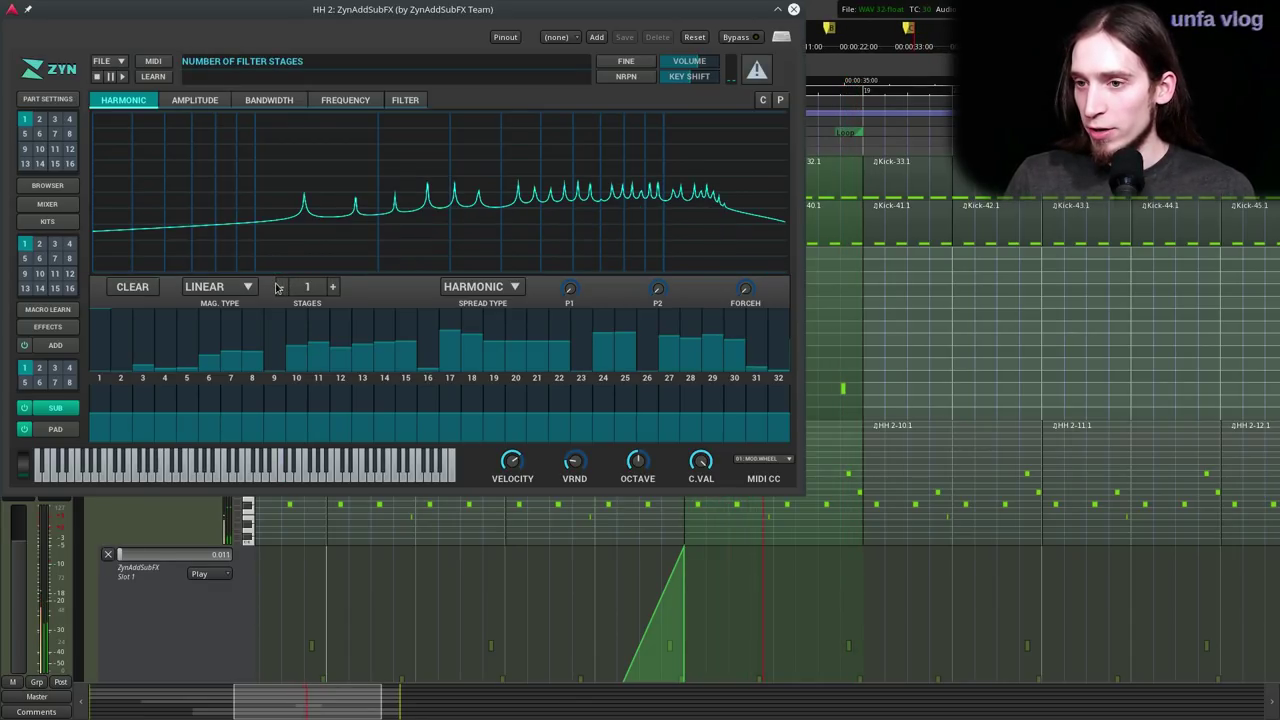
- Set the SUB synth's harmonic spread type to SHIFTU and raise its P1 and P2 spread parameters
click(485, 287)
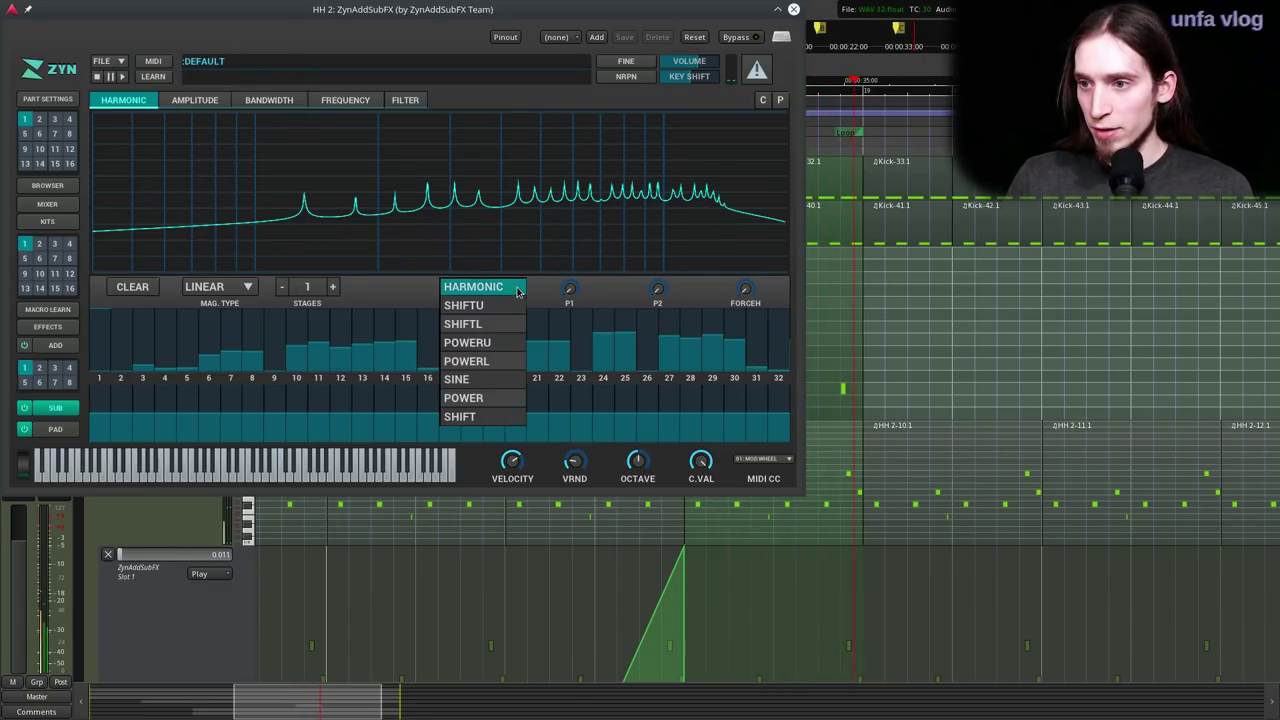
click(480, 323)
drag(575, 274, 593, 192)
mouse_move(653, 285)
mouse_down()
mouse_move(665, 181)
mouse_move(657, 265)
mouse_up()
drag(572, 292, 507, 283)
click(507, 285)
click(468, 306)
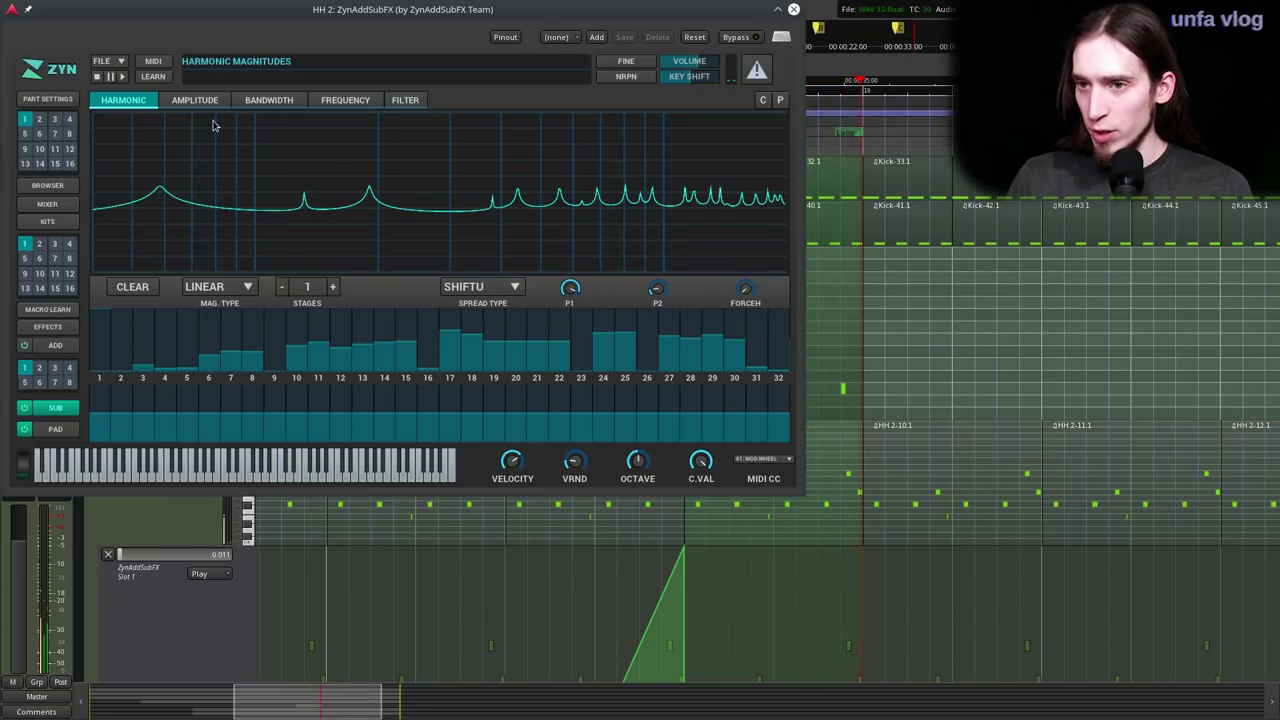
- Raise the SUB synth's bandwidth to 66
click(265, 101)
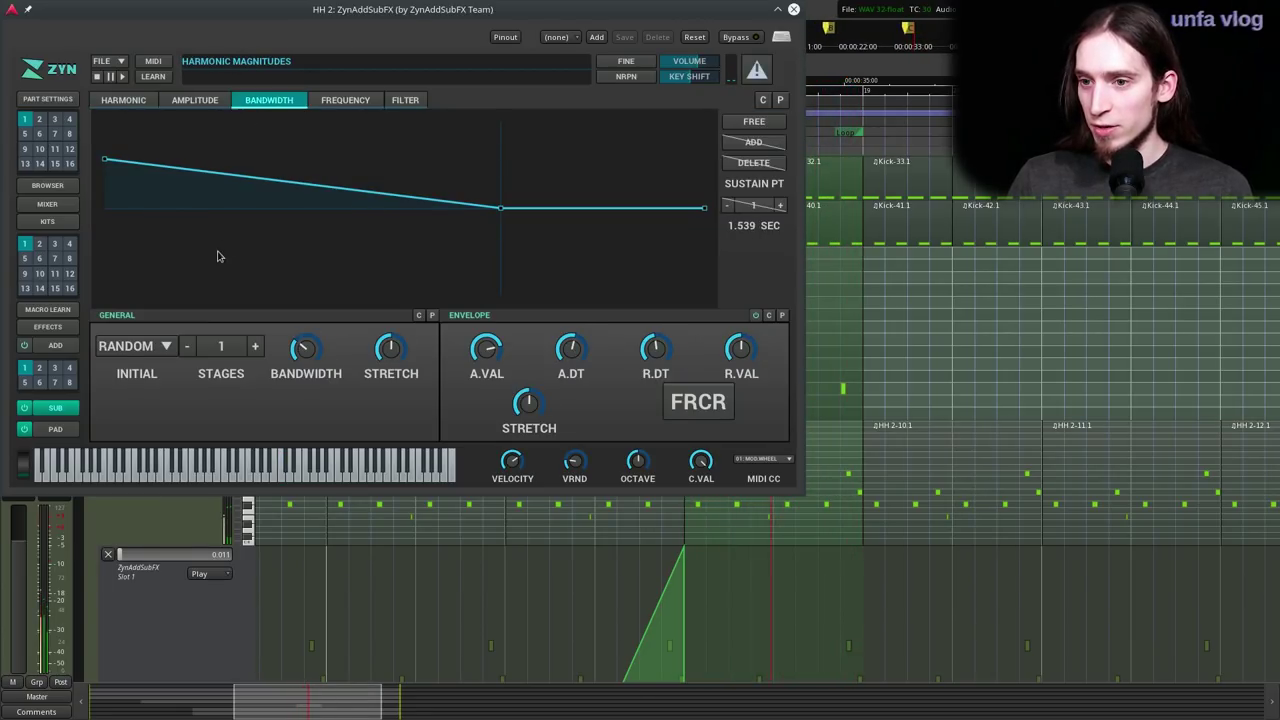
scroll(304, 352, up, 3)
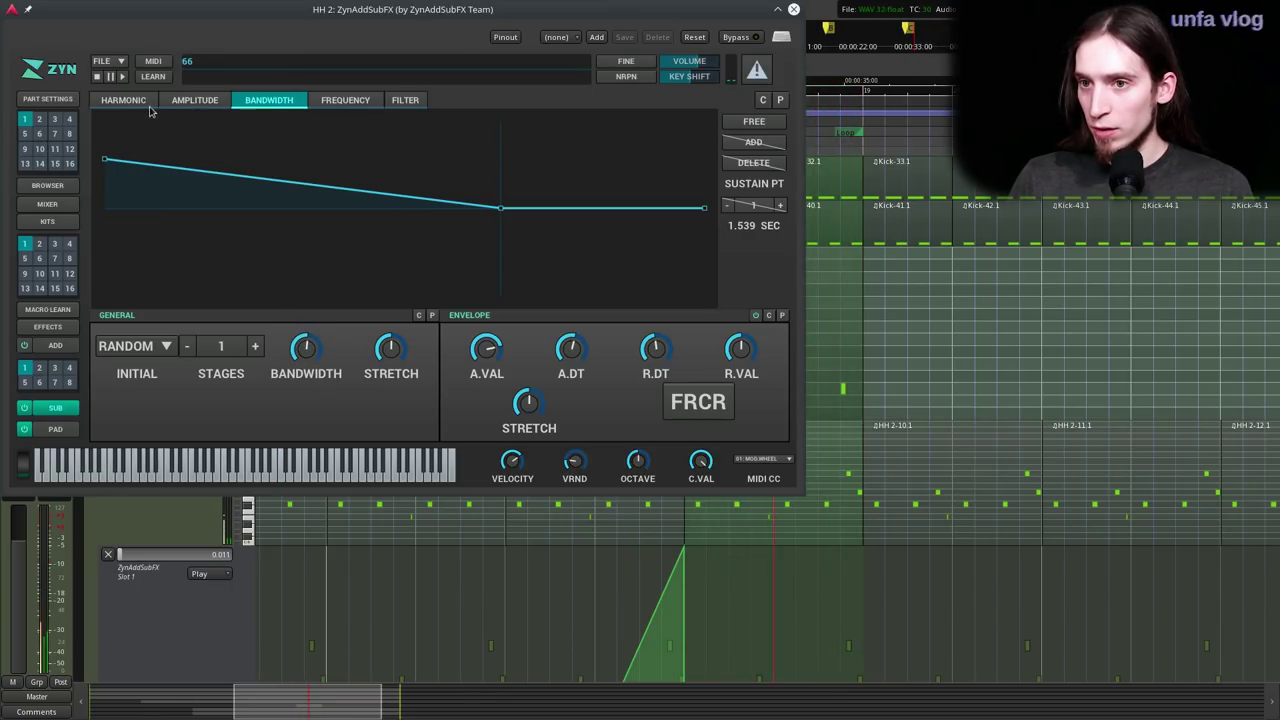
- Shape the SUB's amplitude envelope to decay to zero sustain over 962.0 ms and lower its volume slightly
click(220, 107)
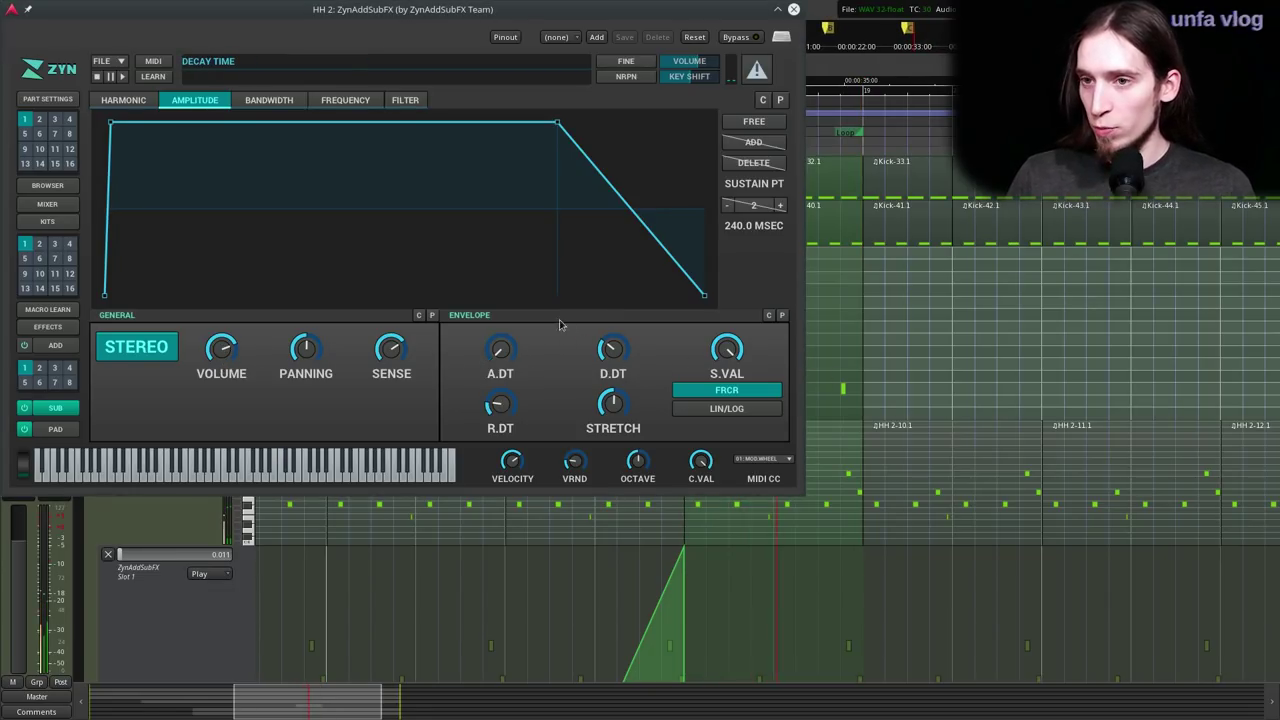
drag(729, 352, 638, 434)
drag(614, 334, 615, 330)
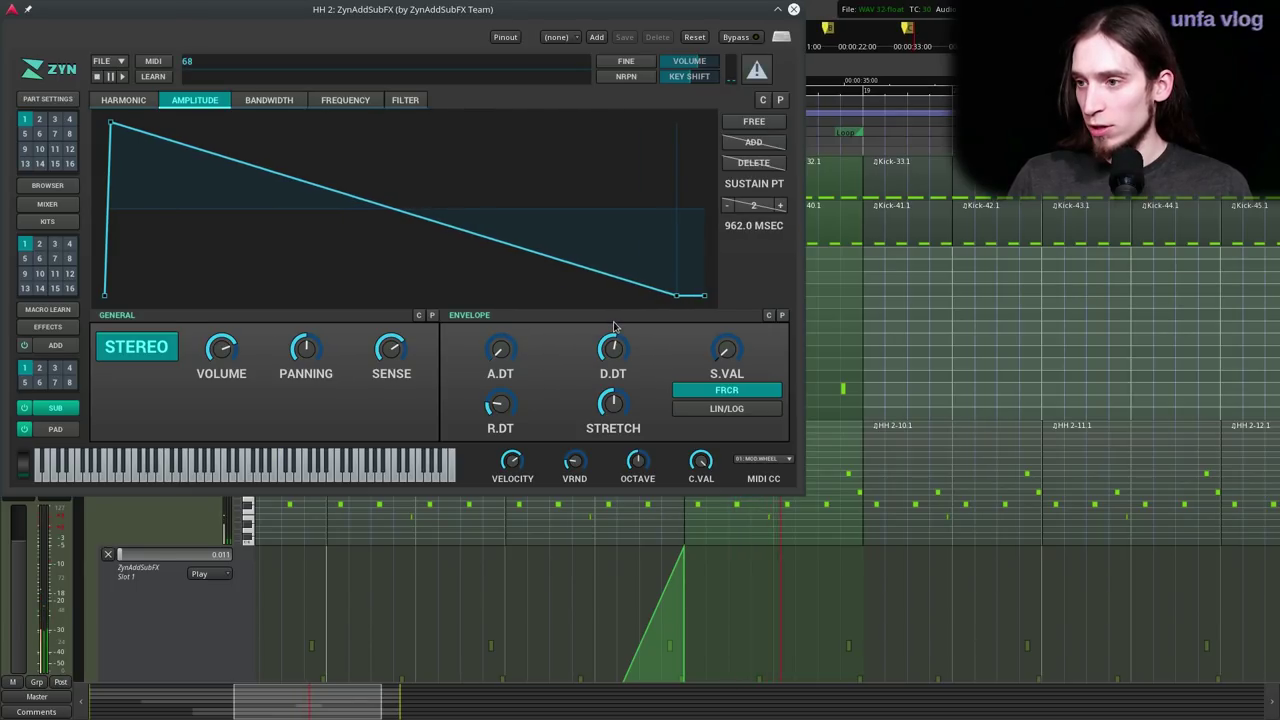
drag(229, 358, 231, 373)
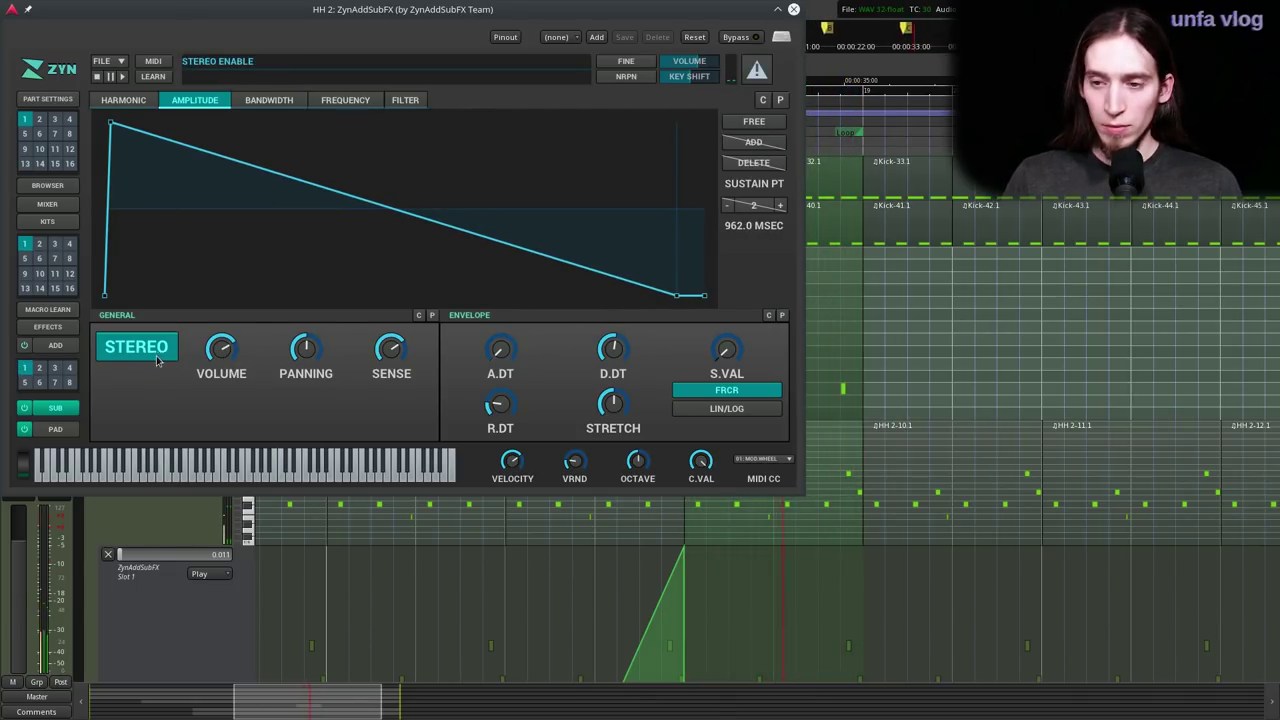
click(26, 408)
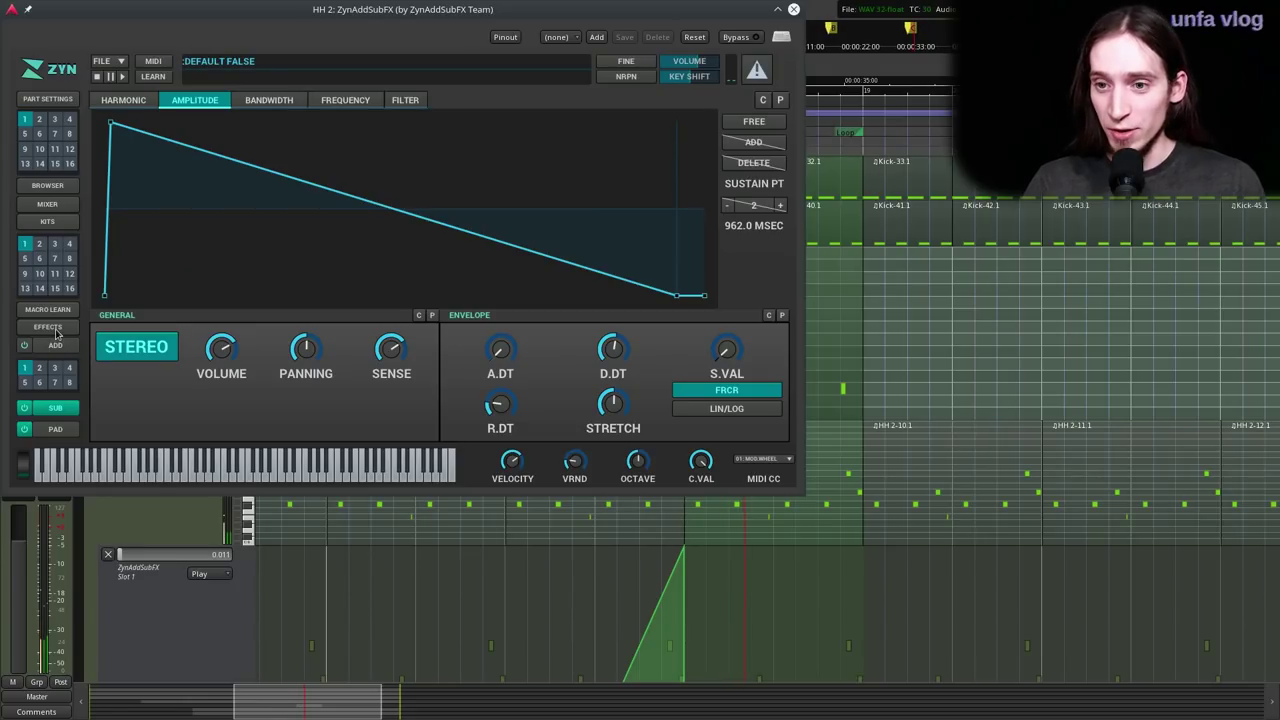
- Add a Reverb as the first part insertion effect and adjust its effect amount
click(48, 327)
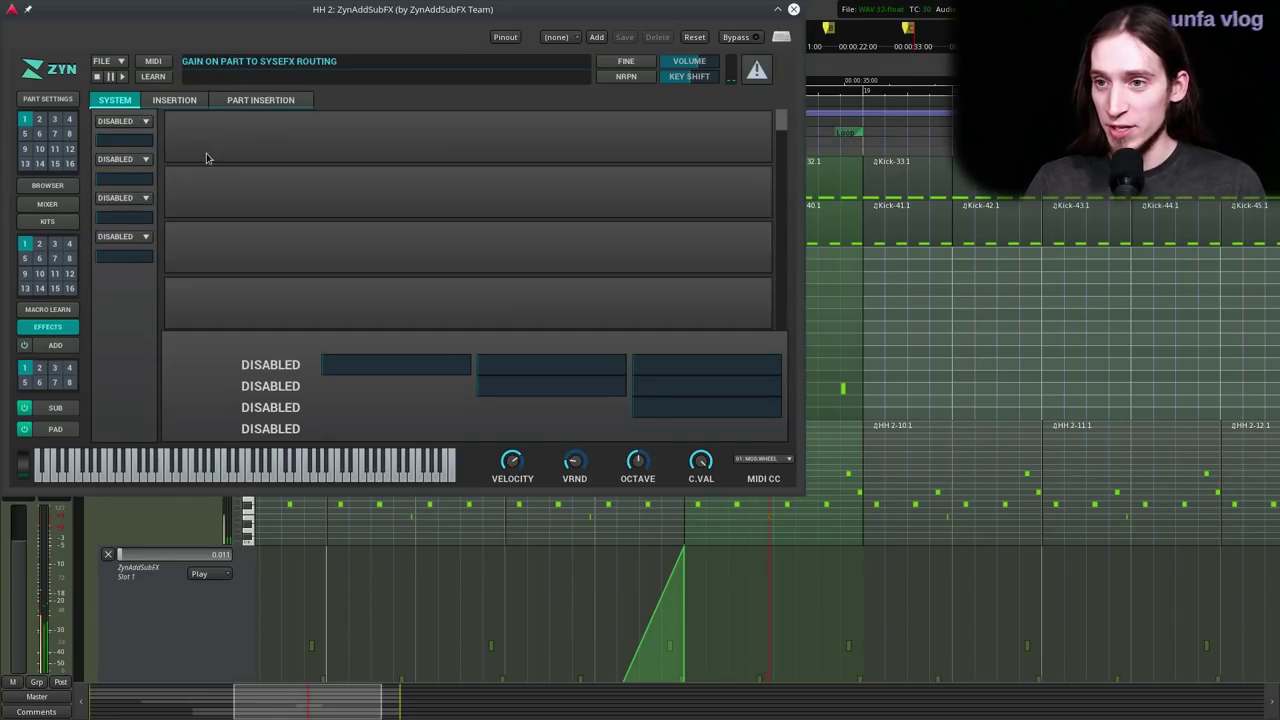
click(260, 100)
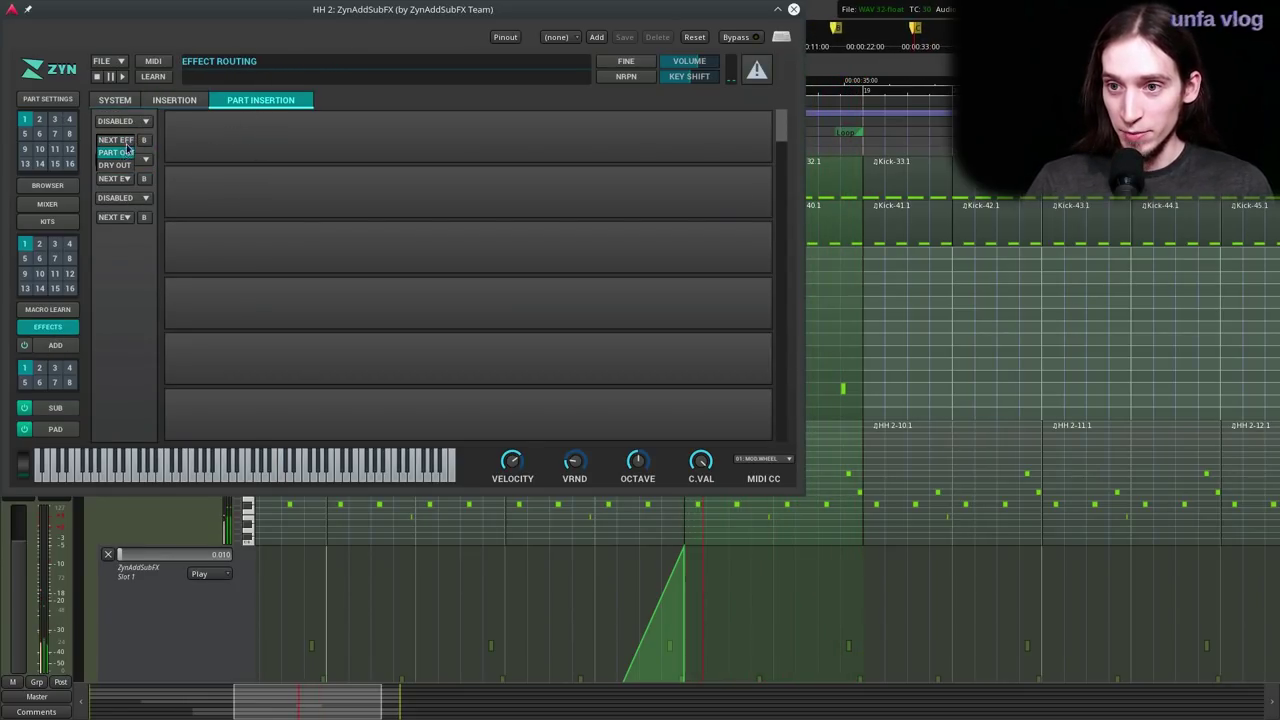
click(120, 121)
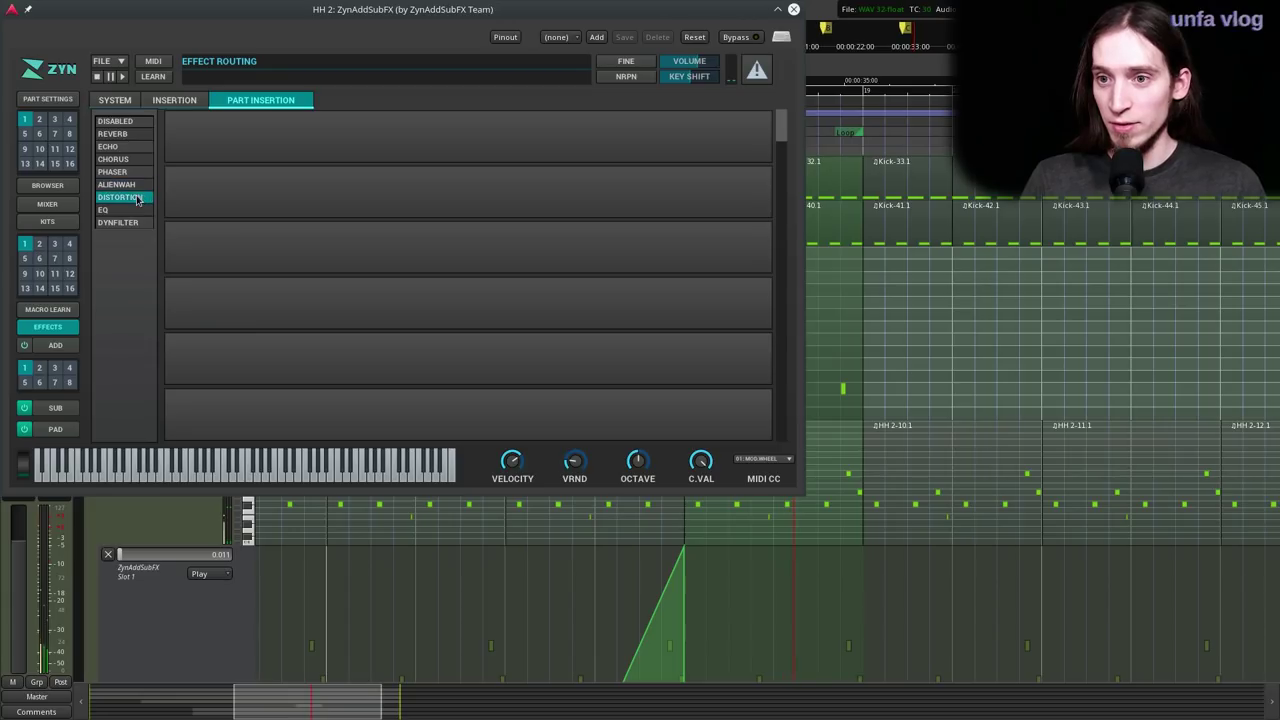
click(112, 134)
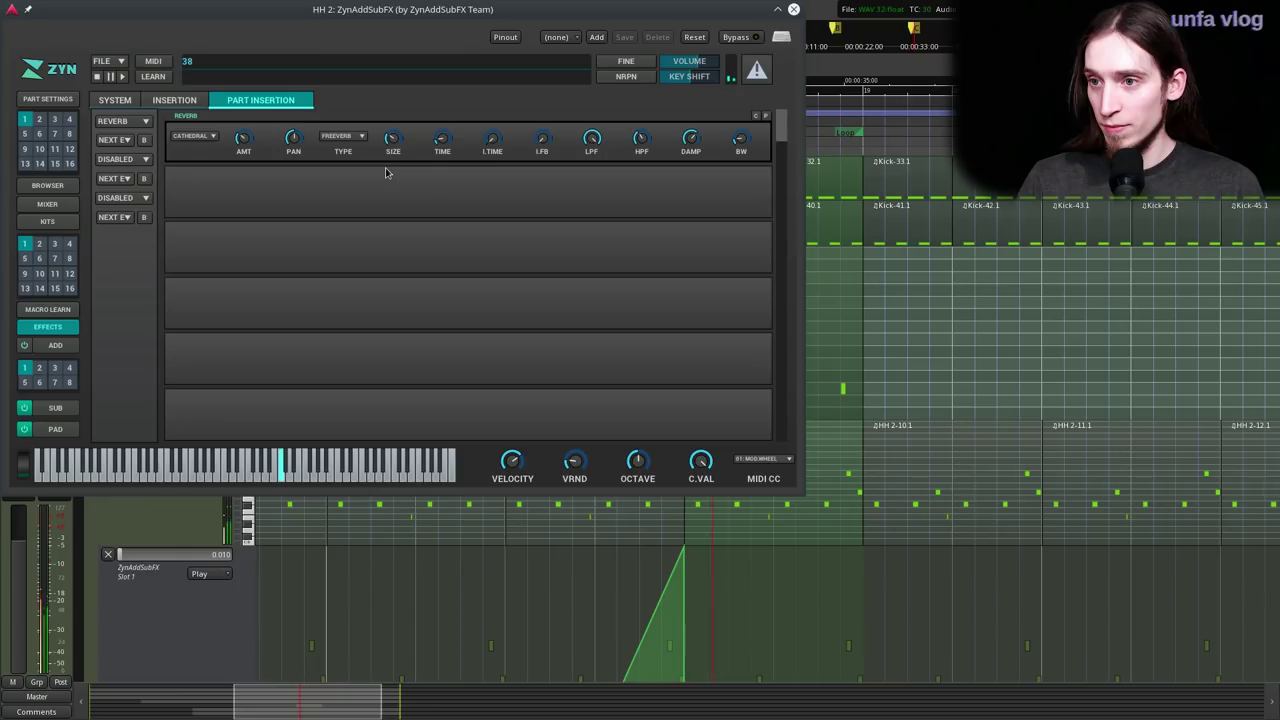
drag(253, 153, 258, 12)
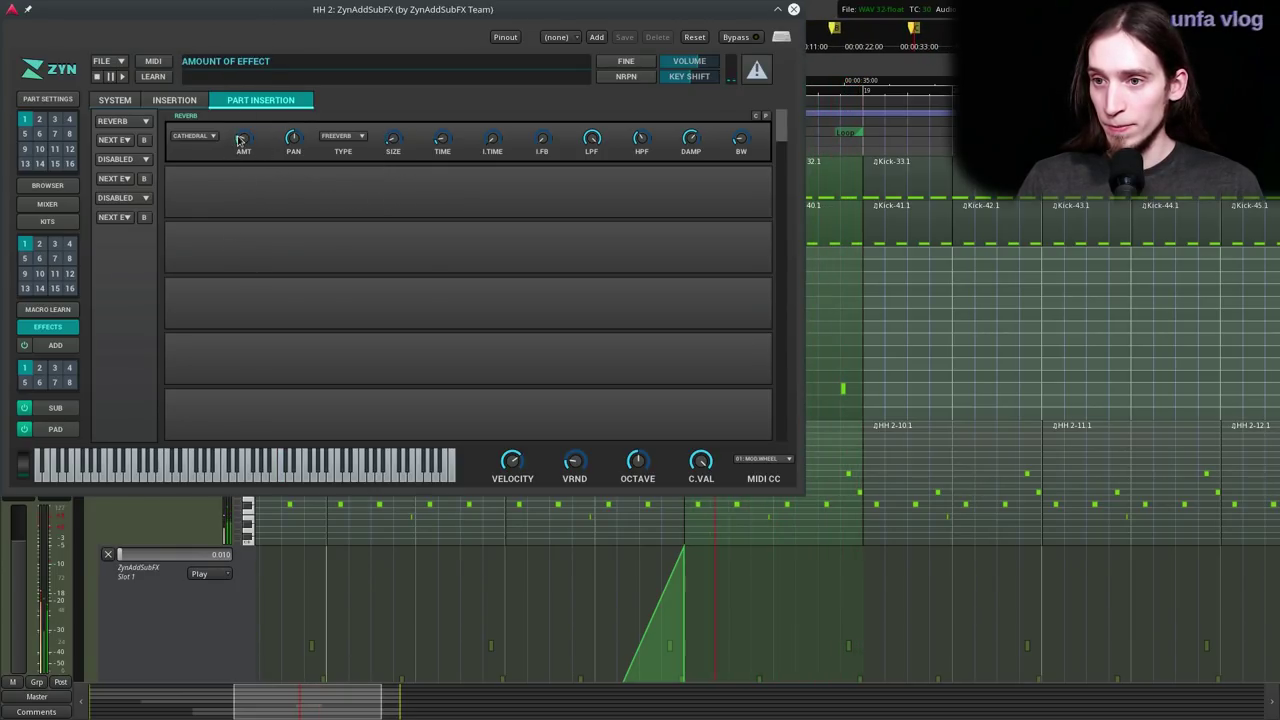
- Add an EQ after the reverb, with filter 1 as HP2 with 3 stages, a lower frequency and a lower Q
click(133, 160)
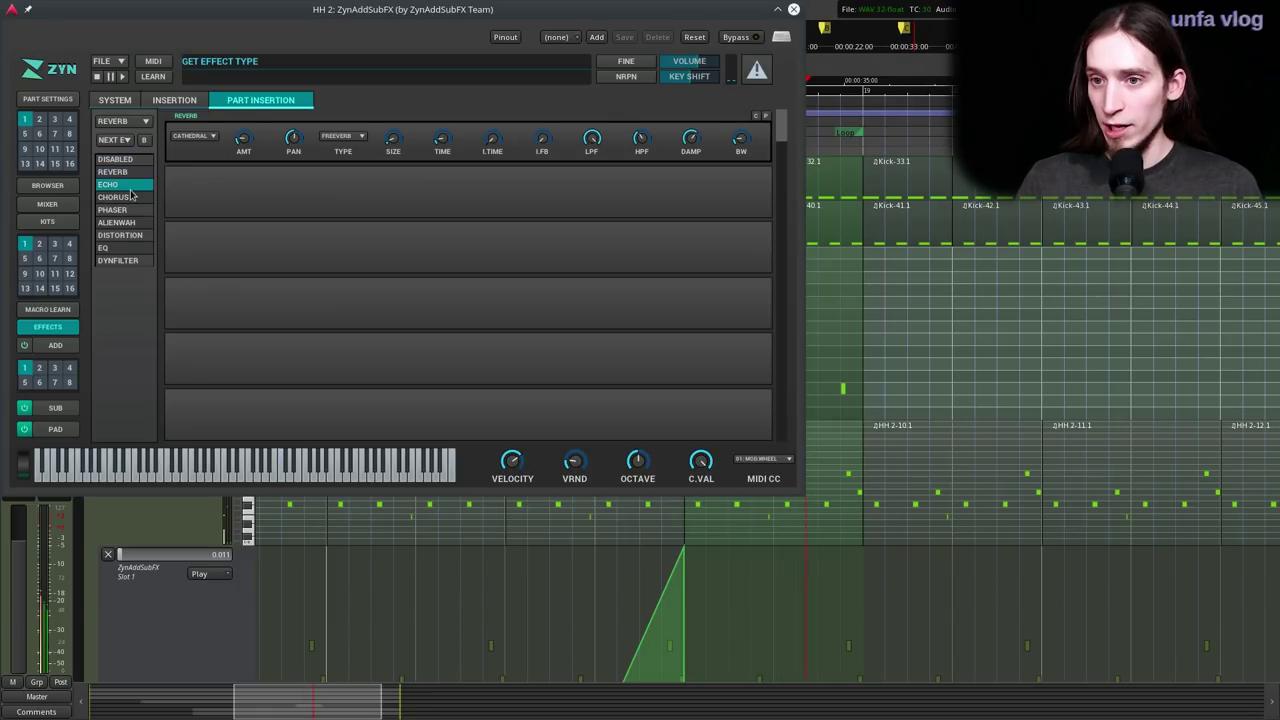
click(130, 249)
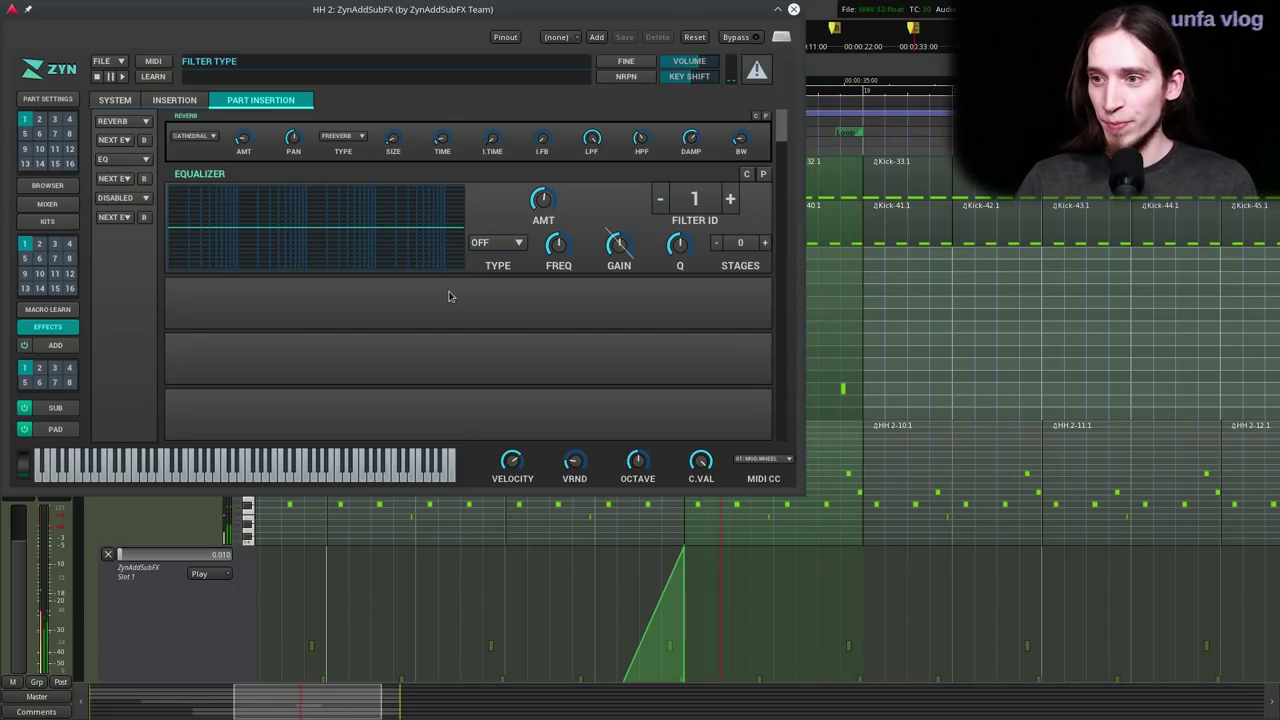
click(498, 242)
click(482, 306)
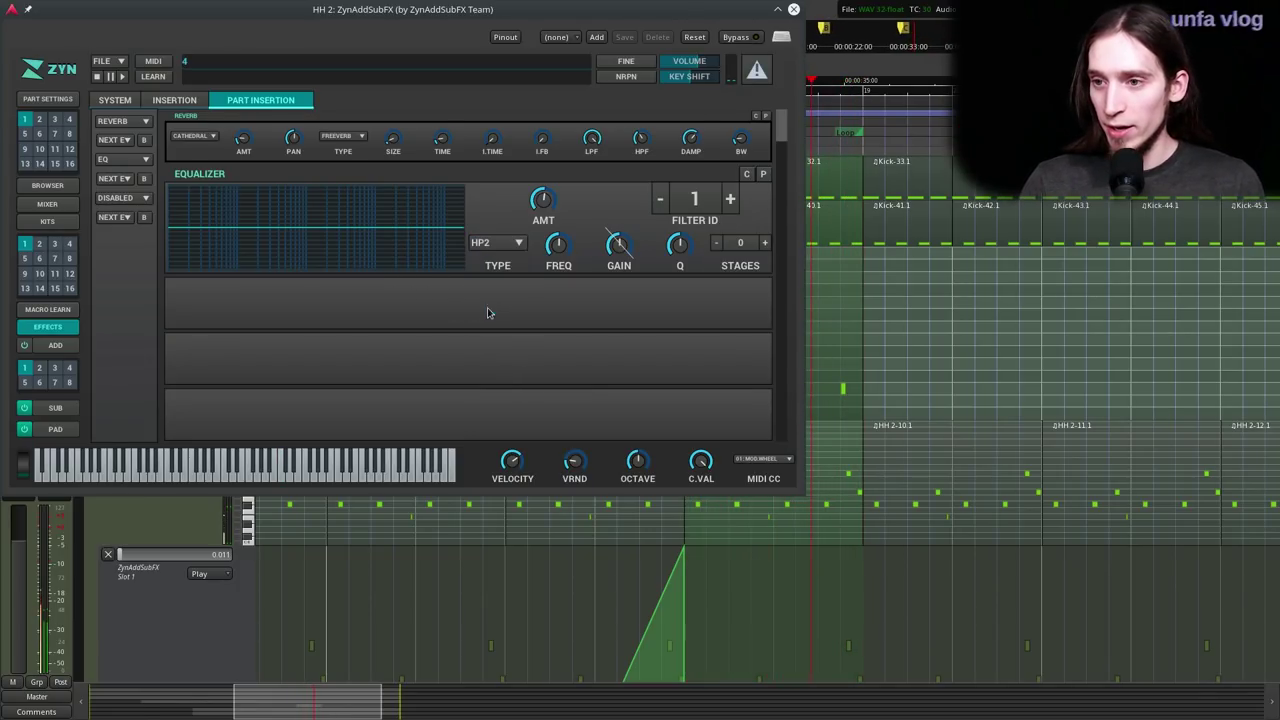
click(763, 244)
click(763, 244)
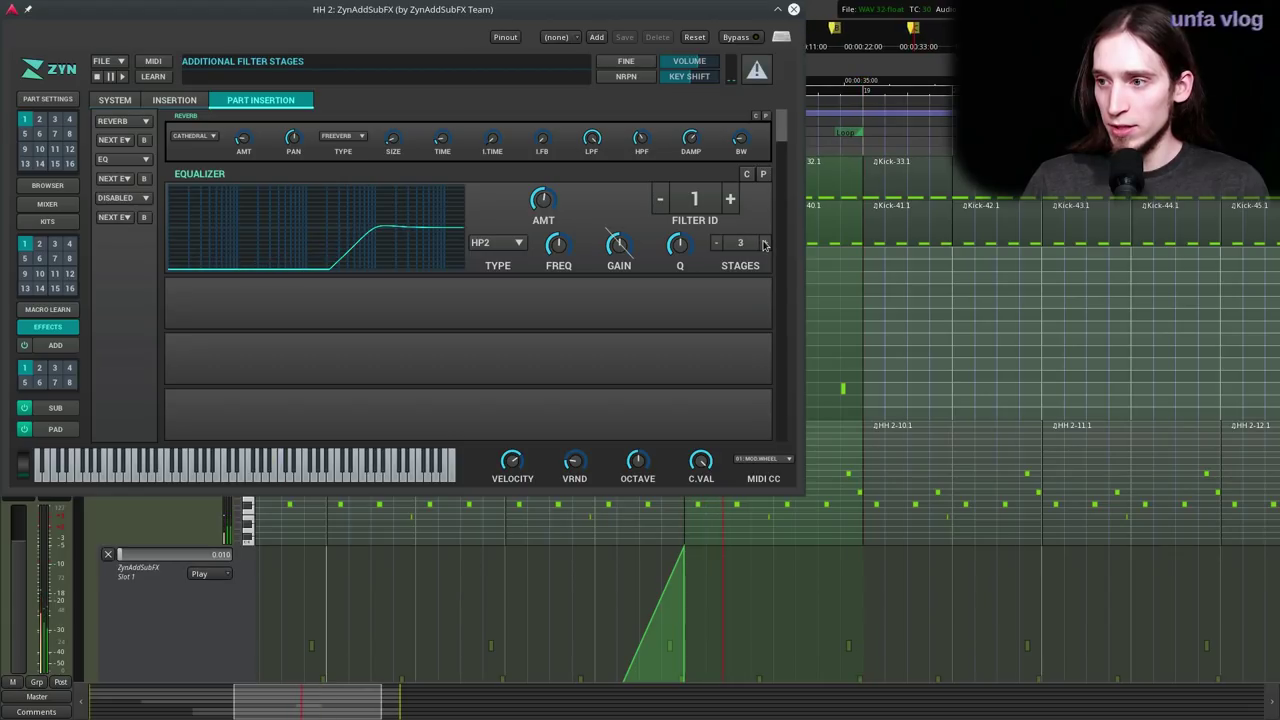
click(763, 244)
drag(678, 247, 678, 264)
drag(561, 256, 563, 280)
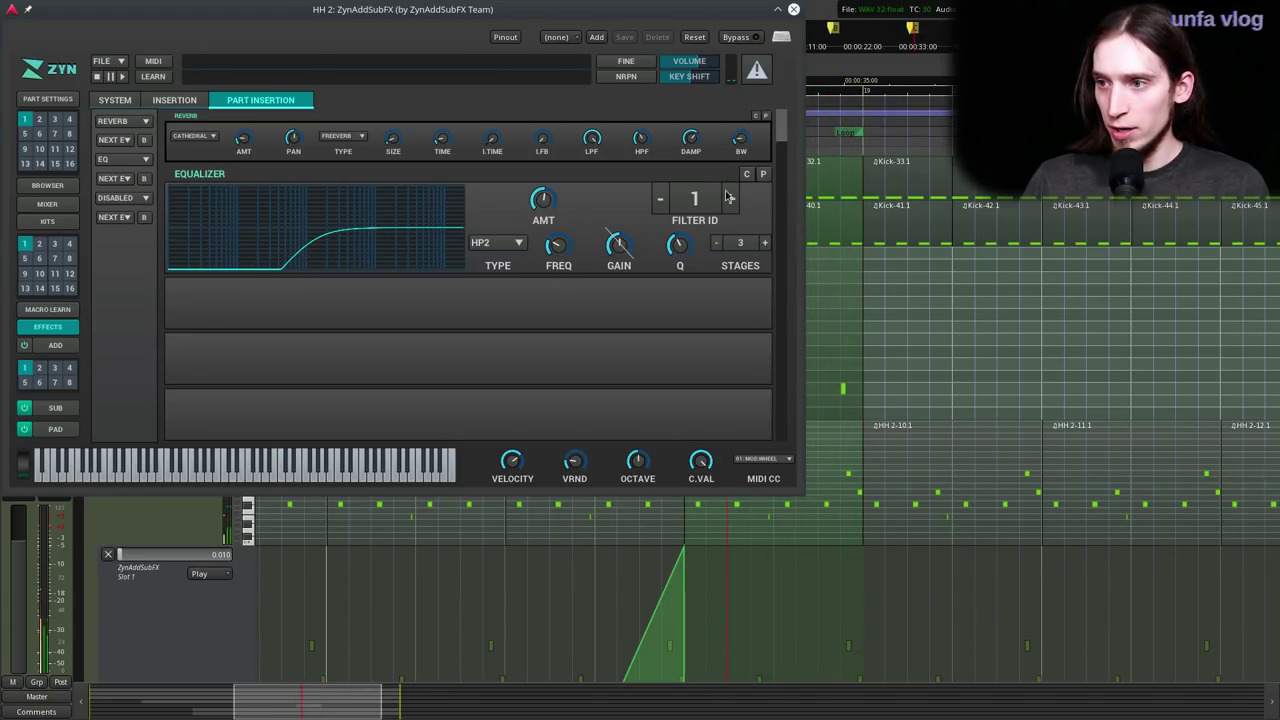
- Set EQ filter 2 to PEAK and shape it as a gentle, wide high-frequency boost with low Q
click(498, 248)
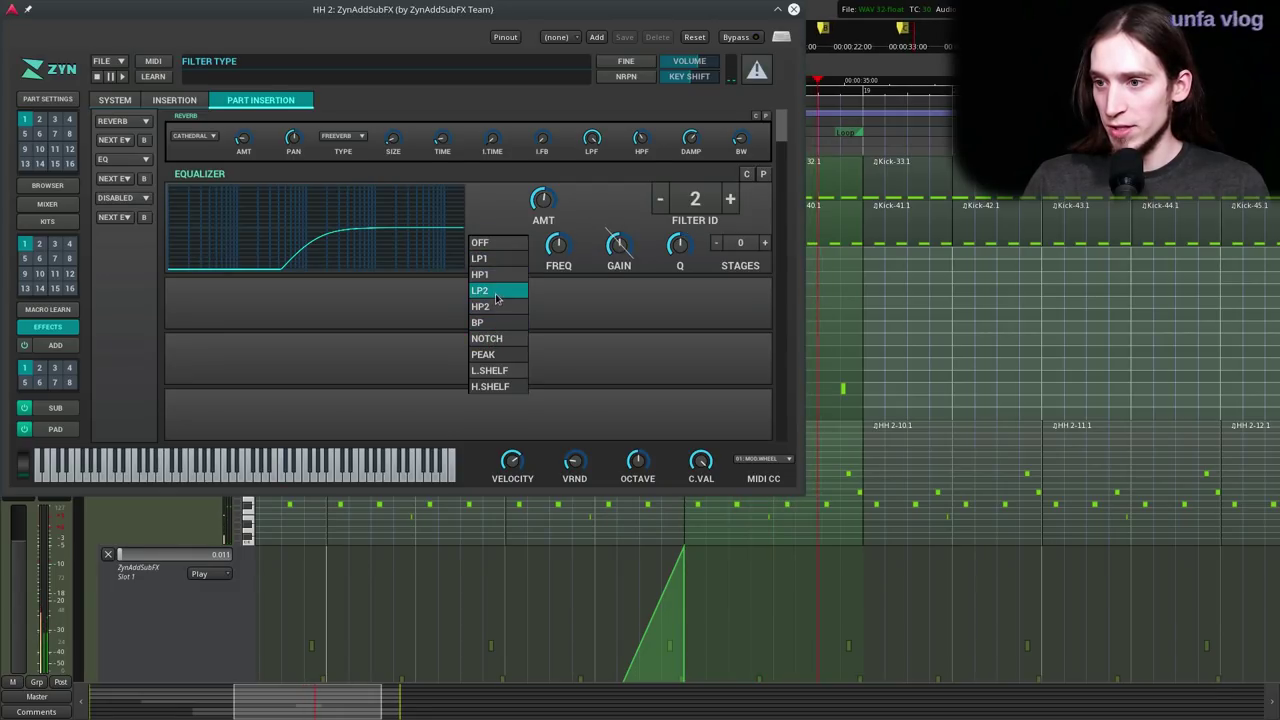
click(490, 357)
drag(614, 250, 677, 270)
drag(566, 252, 572, 205)
drag(676, 250, 607, 264)
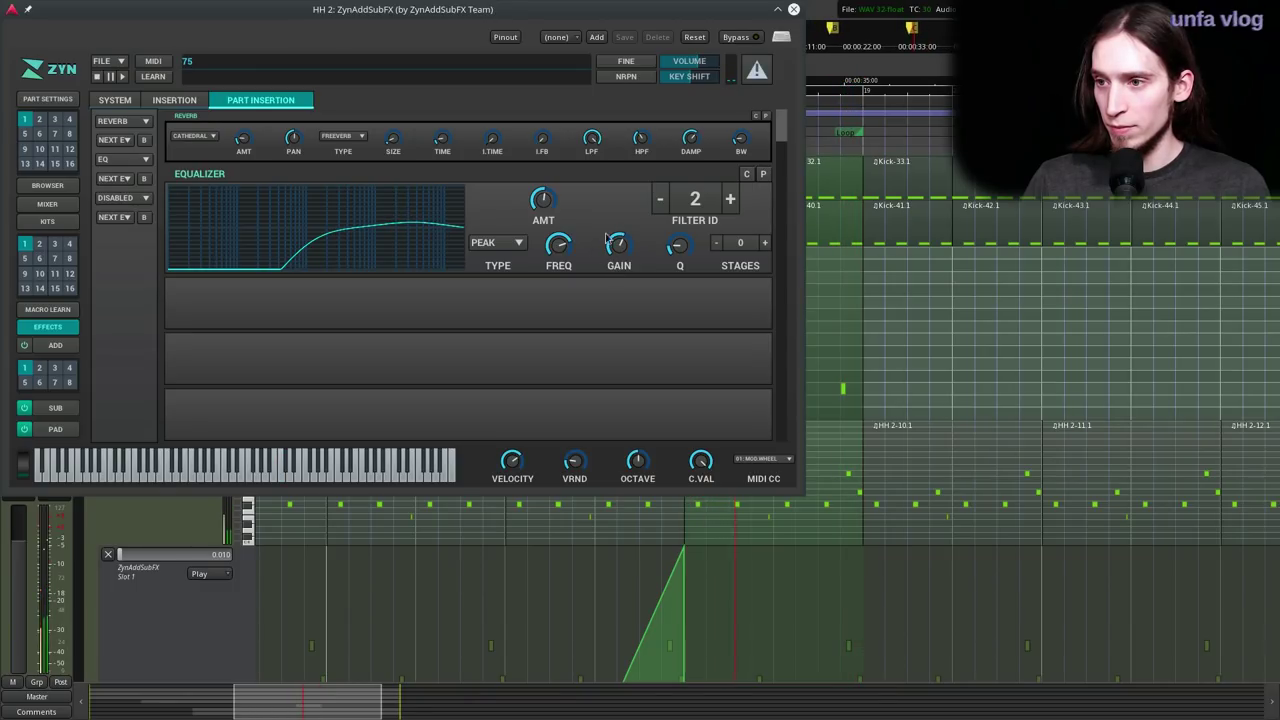
- Set EQ filter 3 to PEAK and shape it as a narrow cut with reduced gain and raised Q
click(731, 200)
click(495, 243)
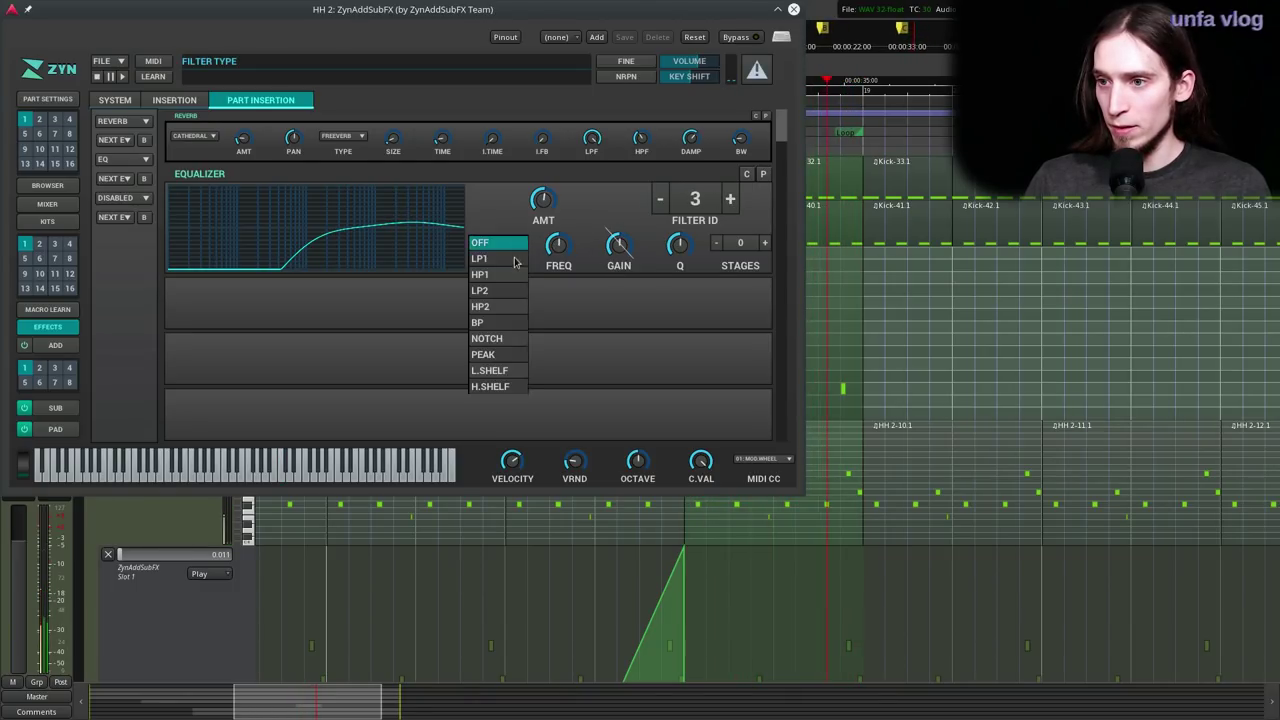
click(500, 356)
drag(624, 243, 620, 298)
drag(669, 248, 662, 217)
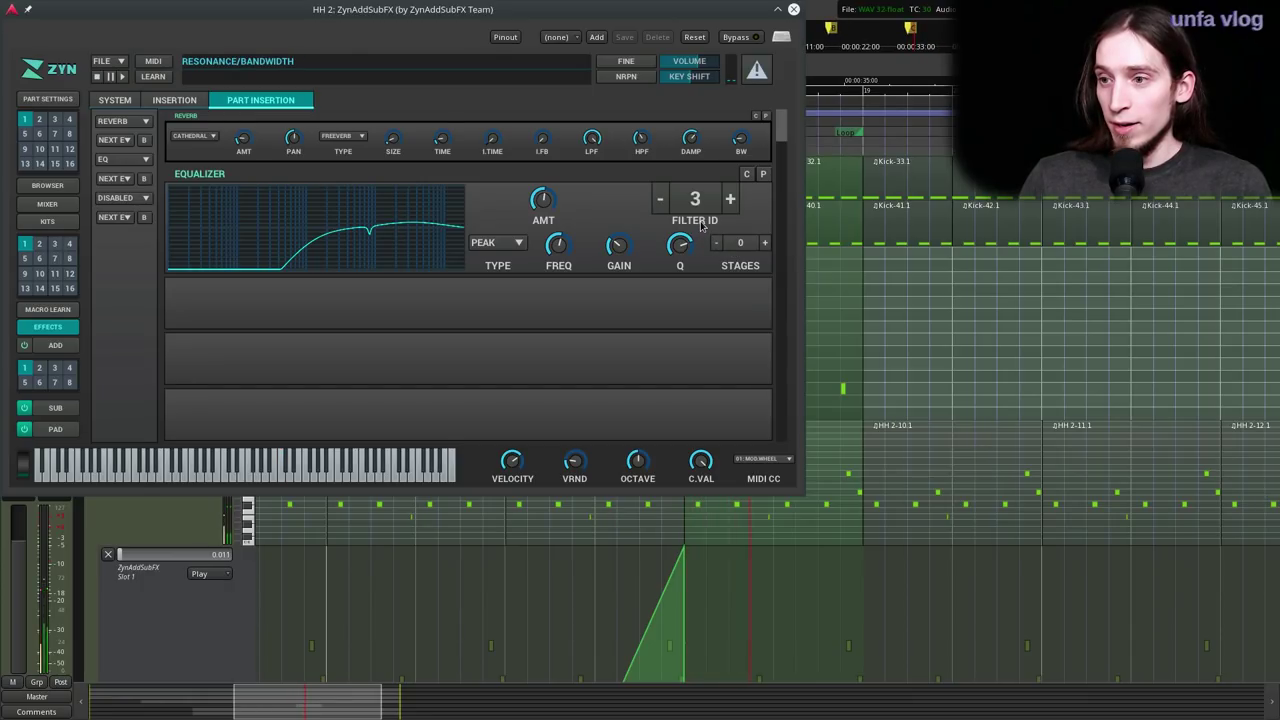
- Switch EQ filter 3 off to compare the sound and restore its PEAK type
click(495, 244)
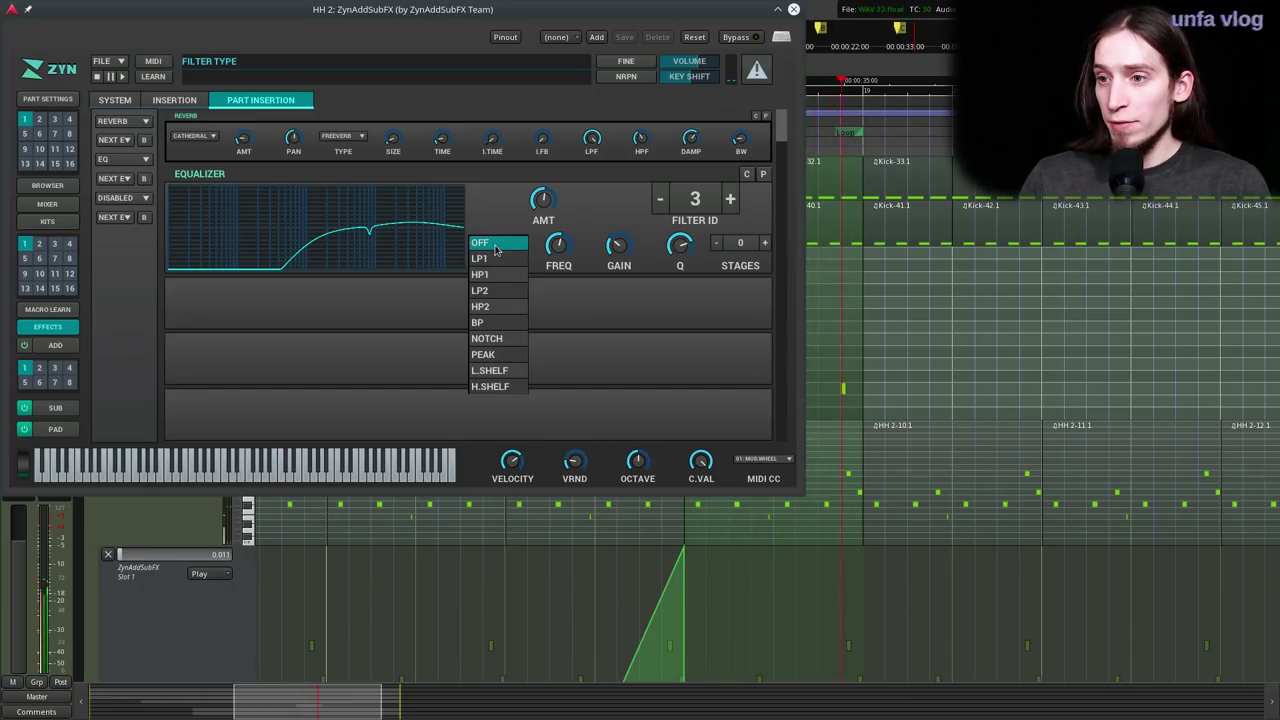
click(504, 247)
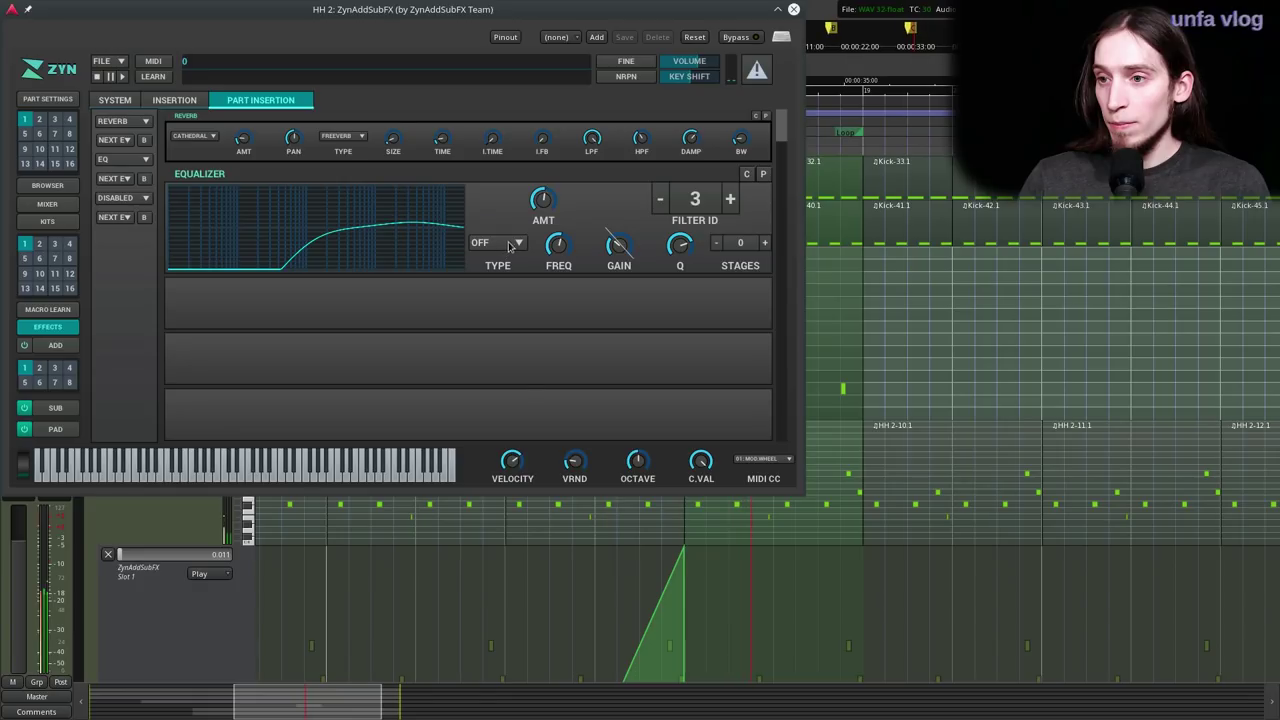
click(508, 246)
click(488, 359)
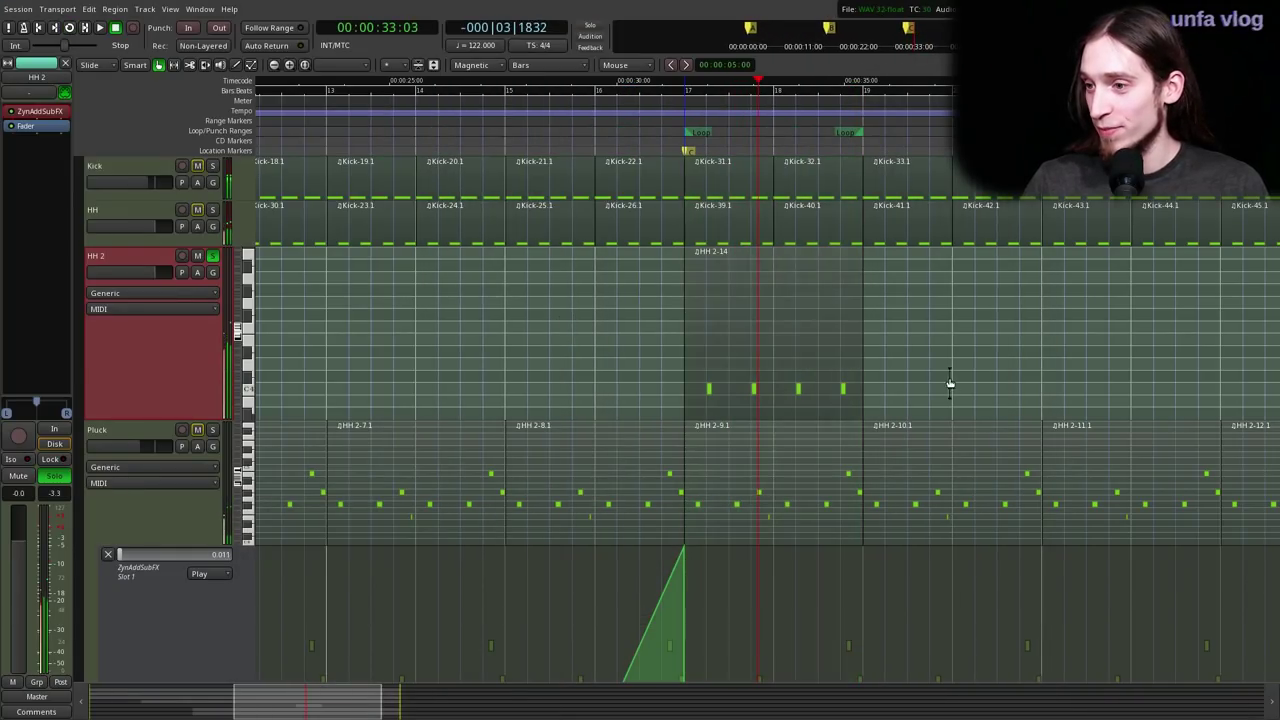
- Unsolo the HH 2 track and play the bar 17 loop together with the other tracks
scroll(800, 391, up, 1)
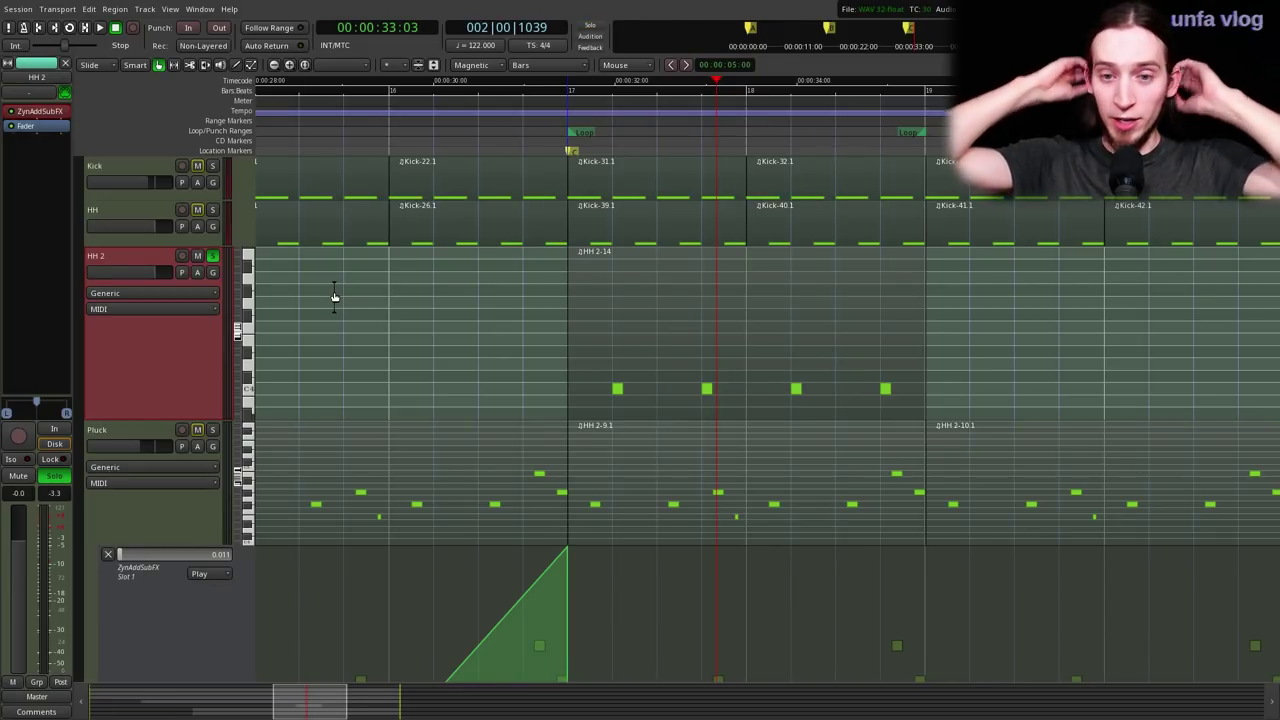
key(p)
key(space)
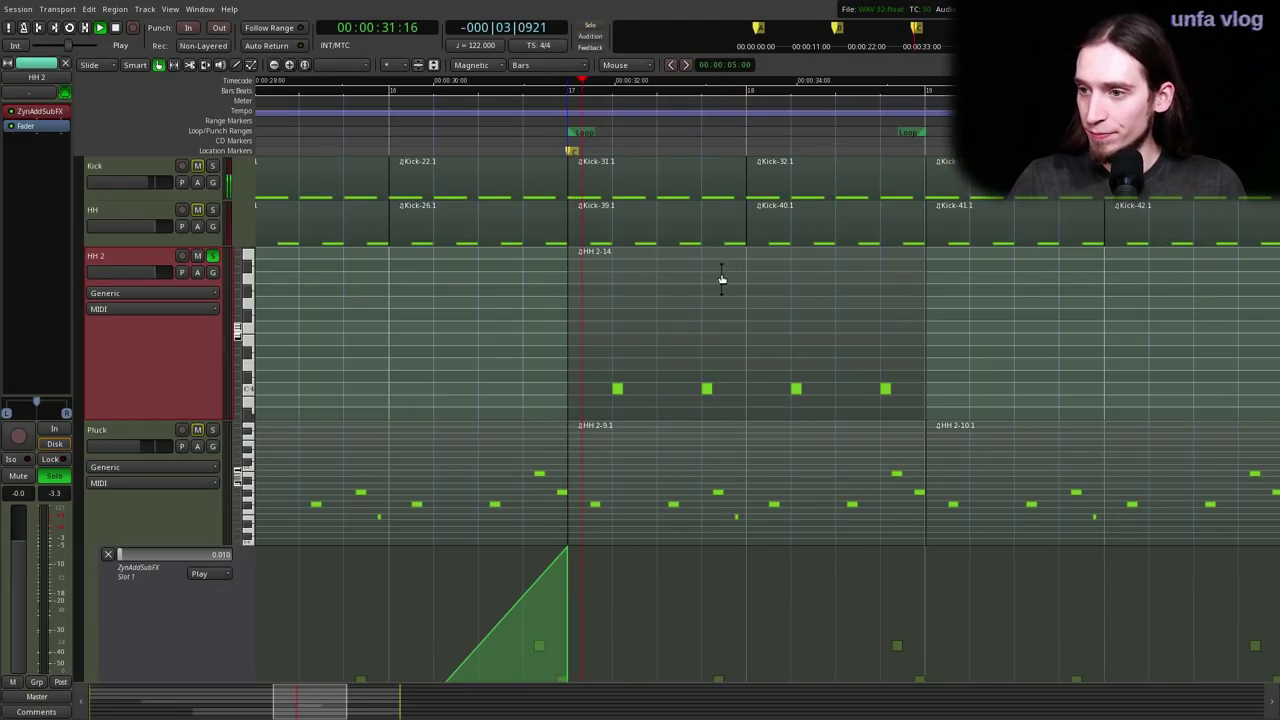
click(212, 257)
key(space)
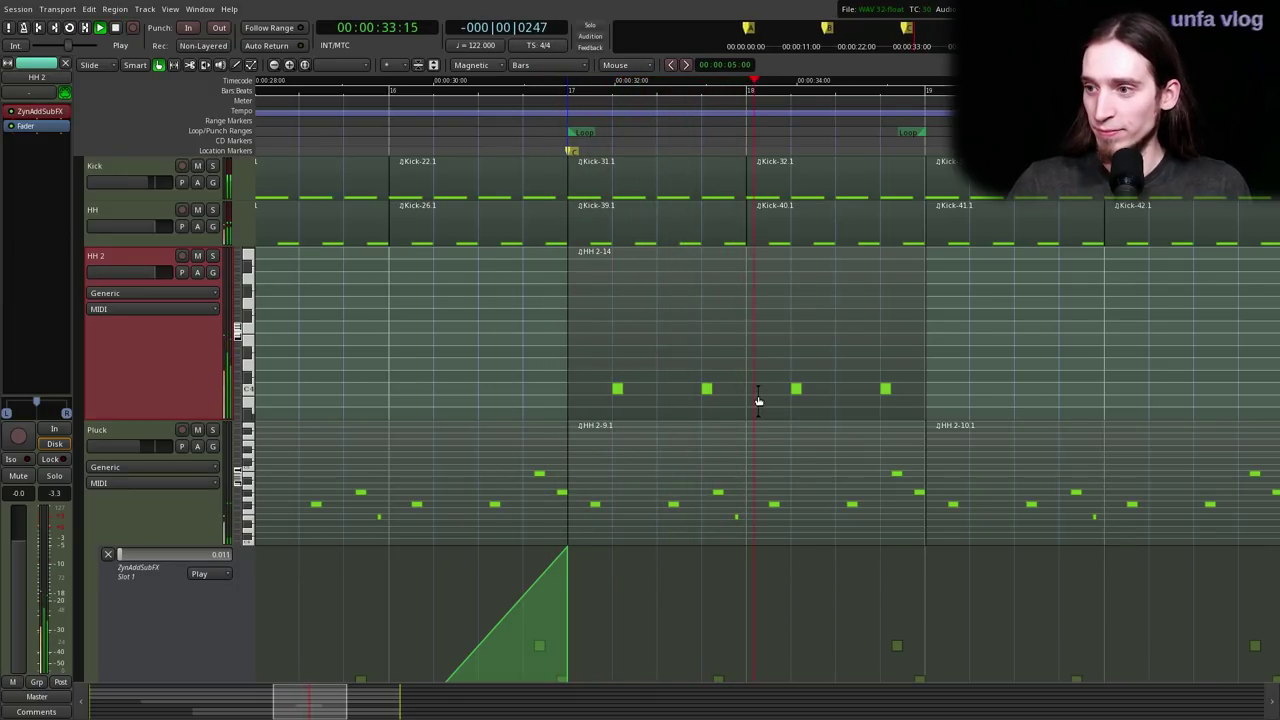
key(space)
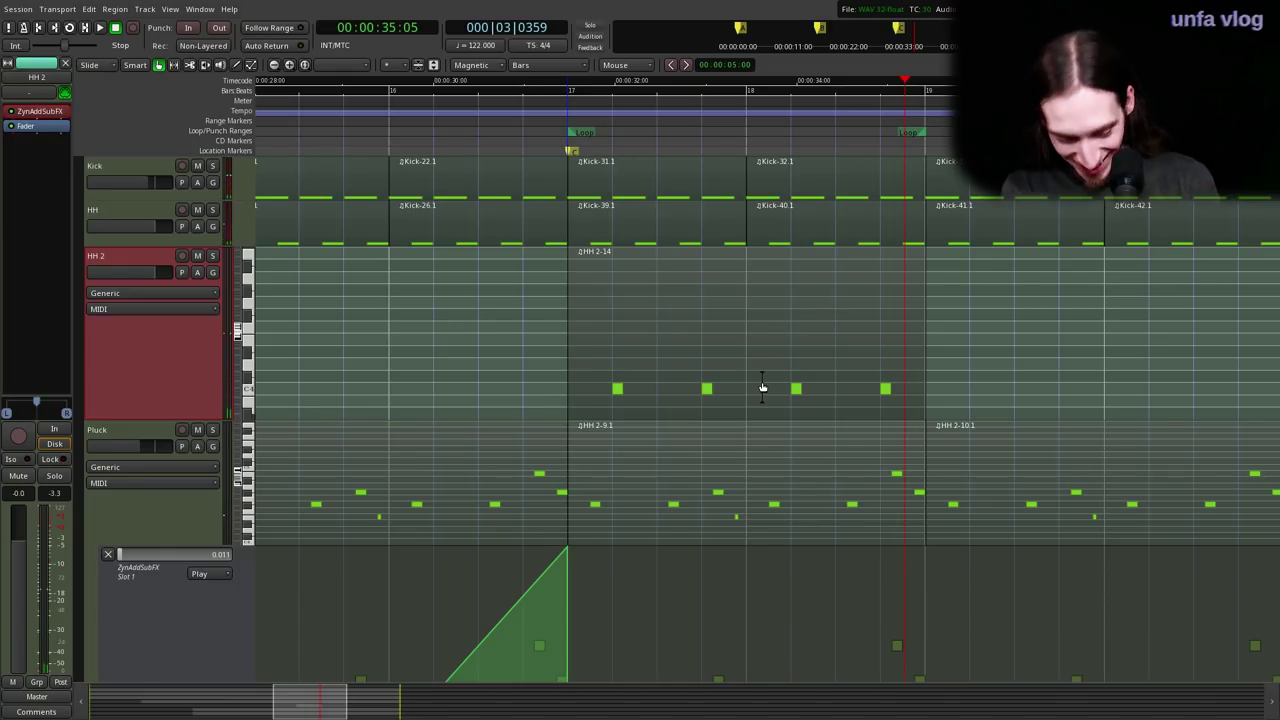
- Play the song from shortly before bar 17 through section C to judge the HH 2 pattern in context
key(d)
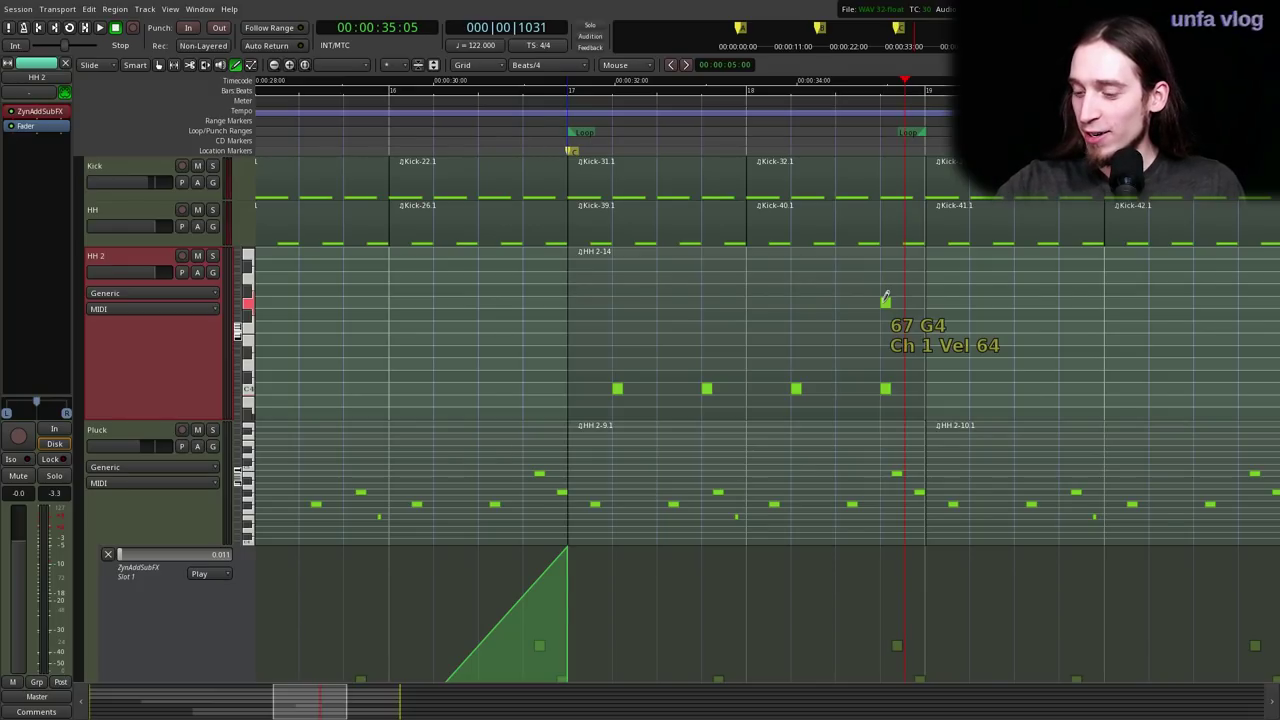
click(546, 115)
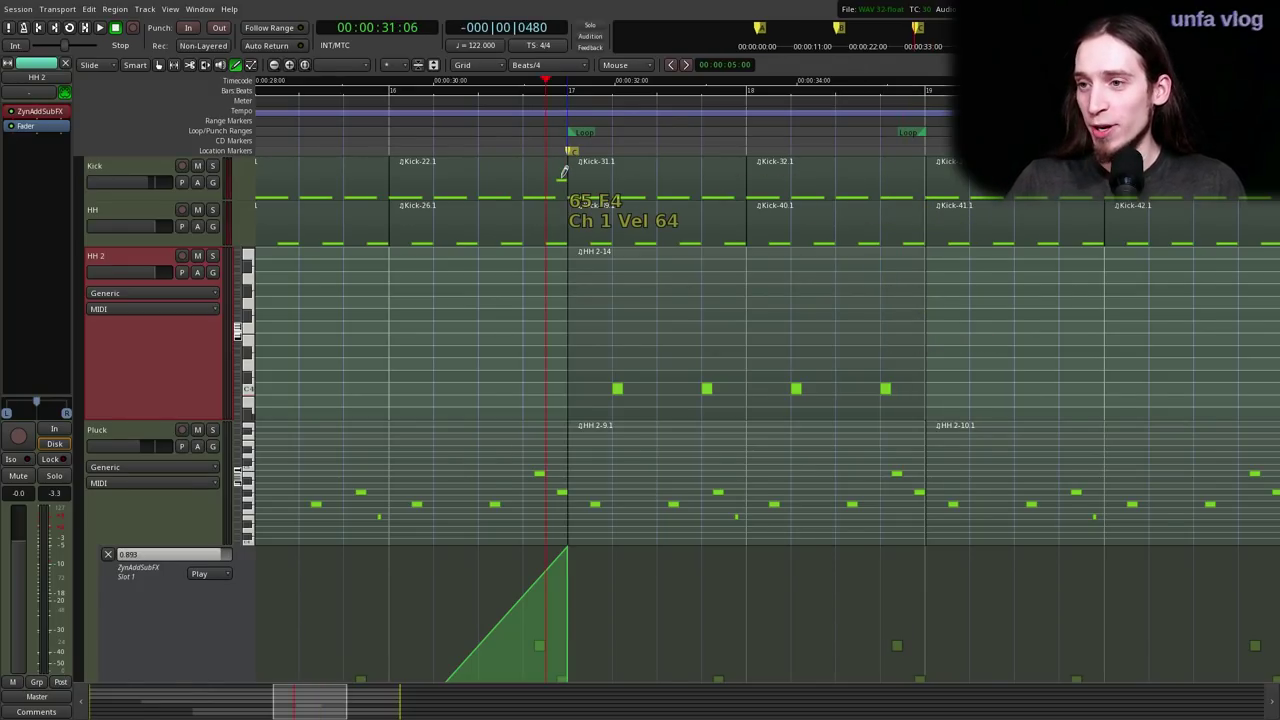
scroll(560, 170, down, 2)
click(340, 131)
scroll(553, 208, down, 2)
click(435, 118)
key(space)
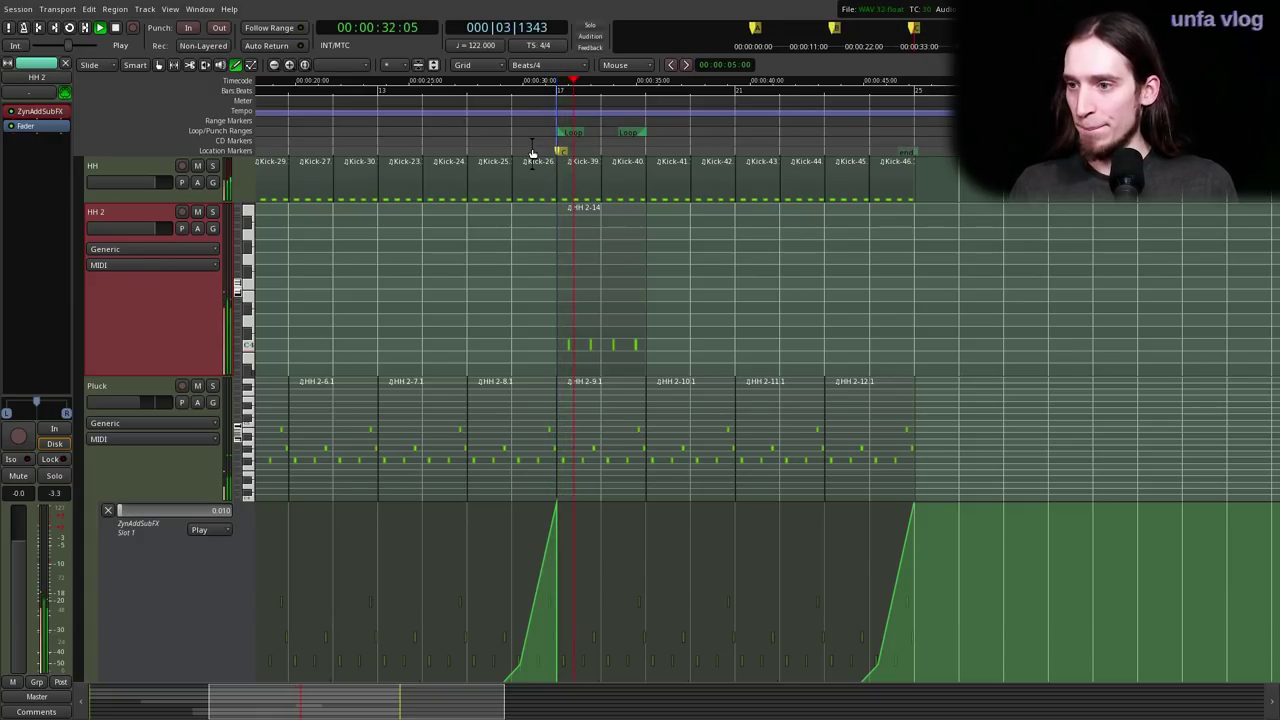
scroll(663, 286, up, 2)
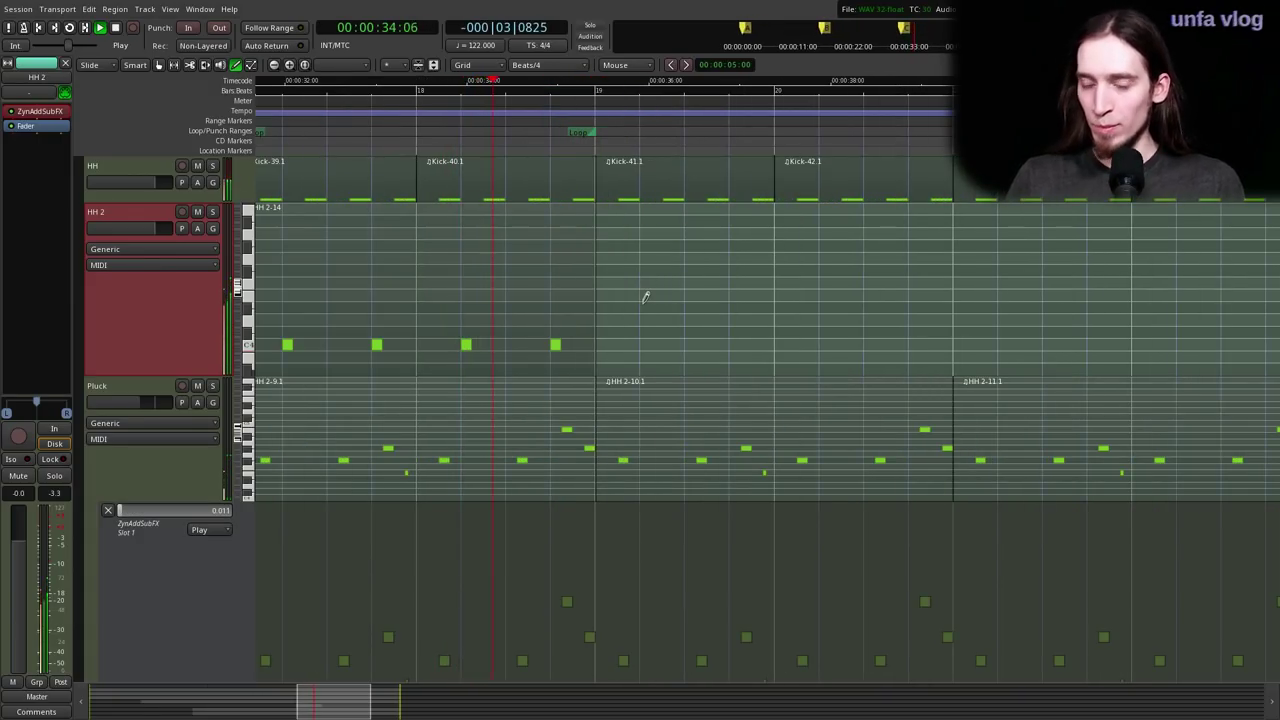
scroll(590, 319, down, 1)
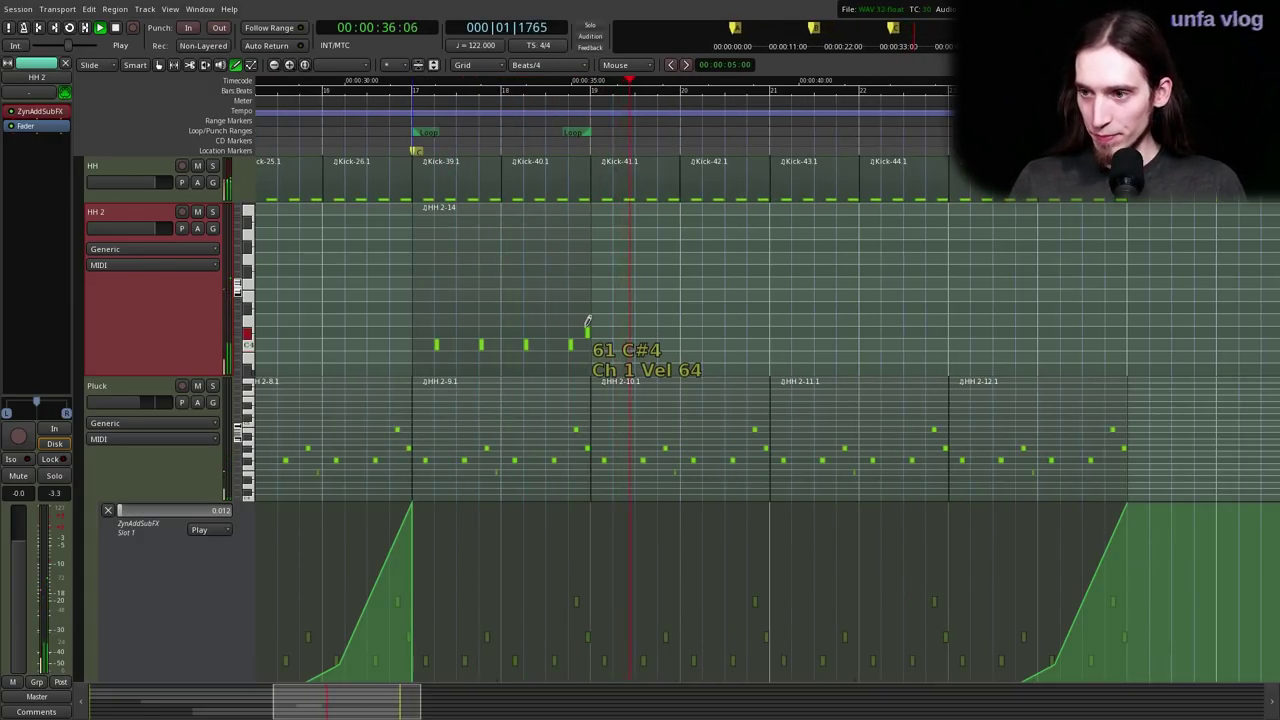
key(space)
- Add a C4 note on beat 3 of bar 17 in the HH 2 region
scroll(452, 318, up, 1)
scroll(400, 329, up, 2)
key(space)
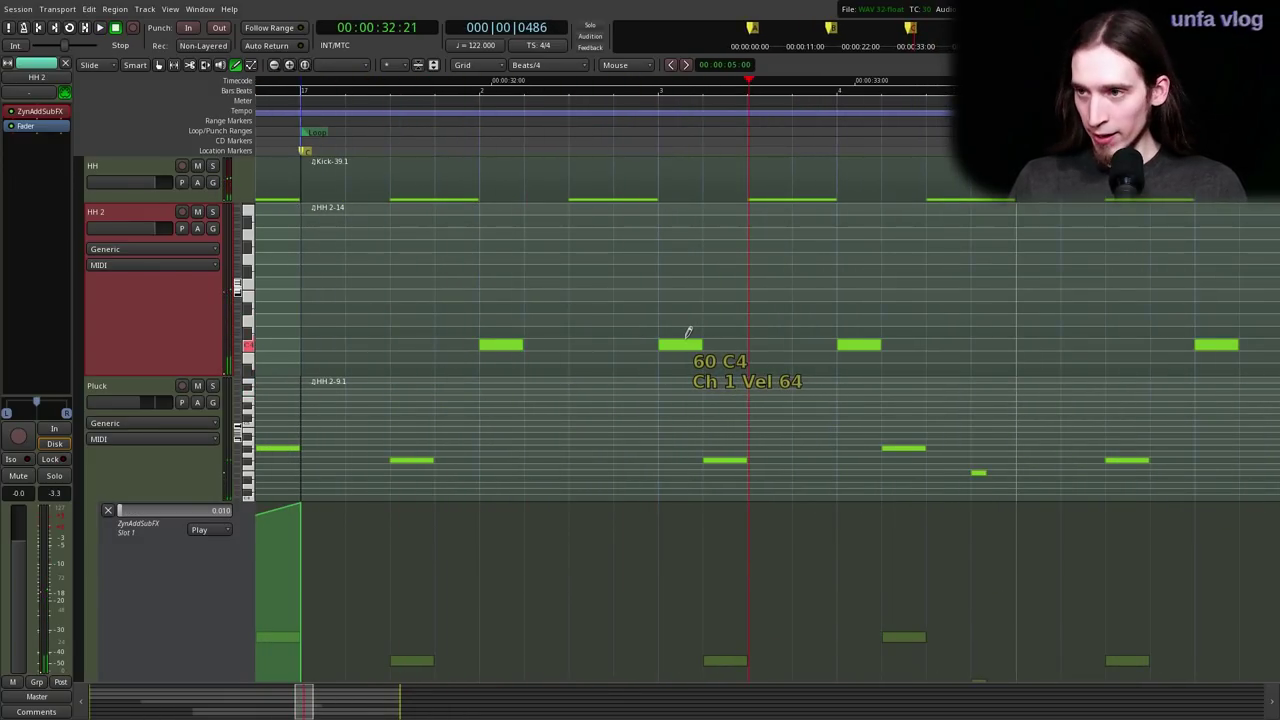
shift+right_click(666, 341)
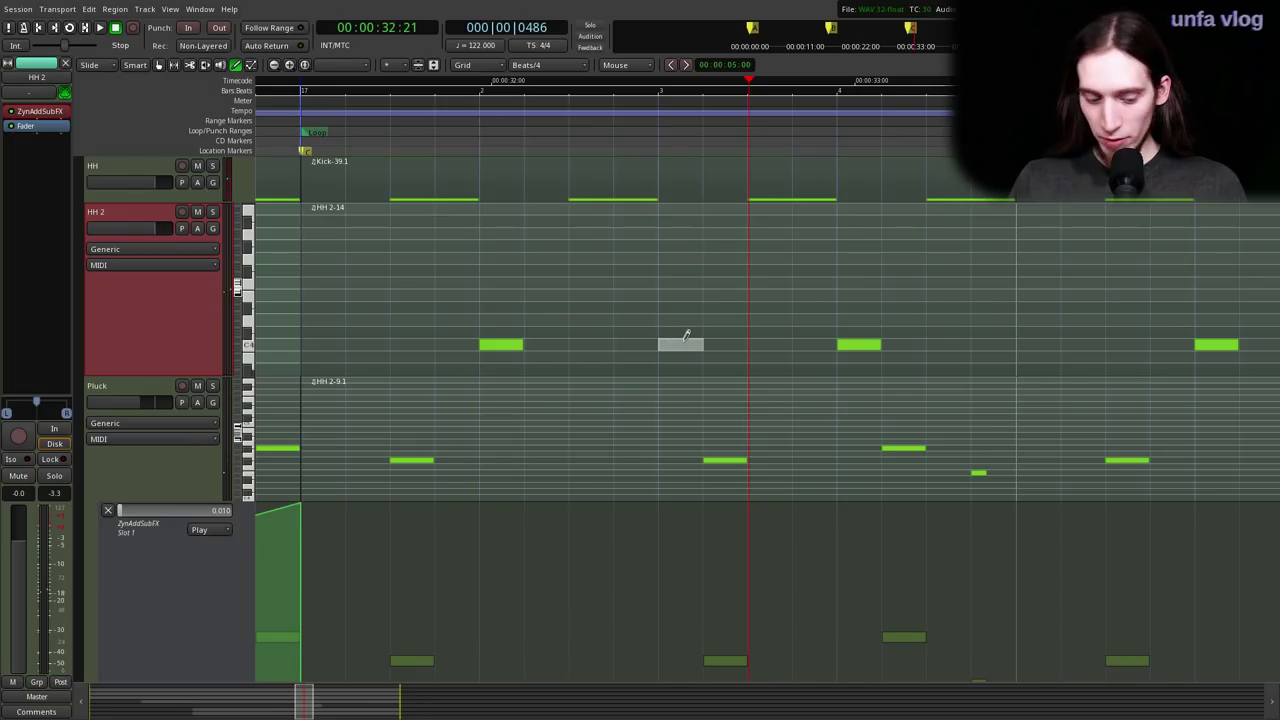
click(664, 343)
- Open the MIDI channel assignment for the beat 3 note in bar 17 and leave it on channel 1
key(c)
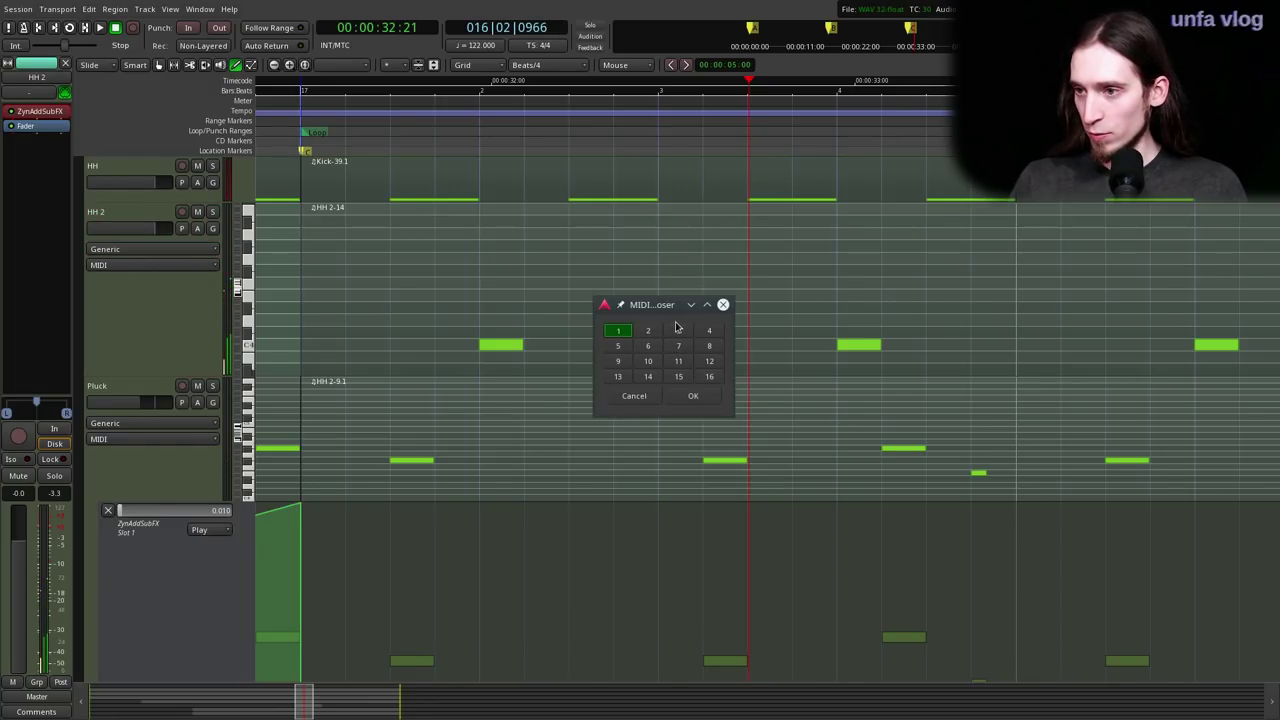
click(723, 305)
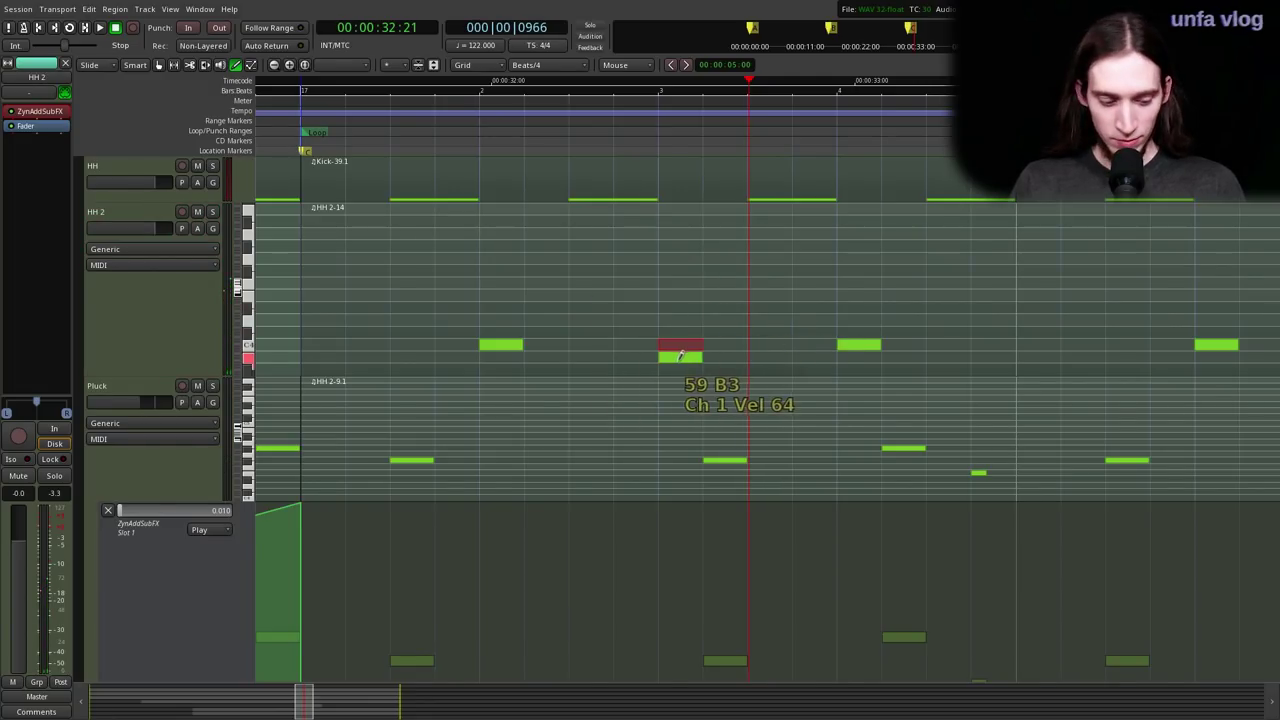
key(g)
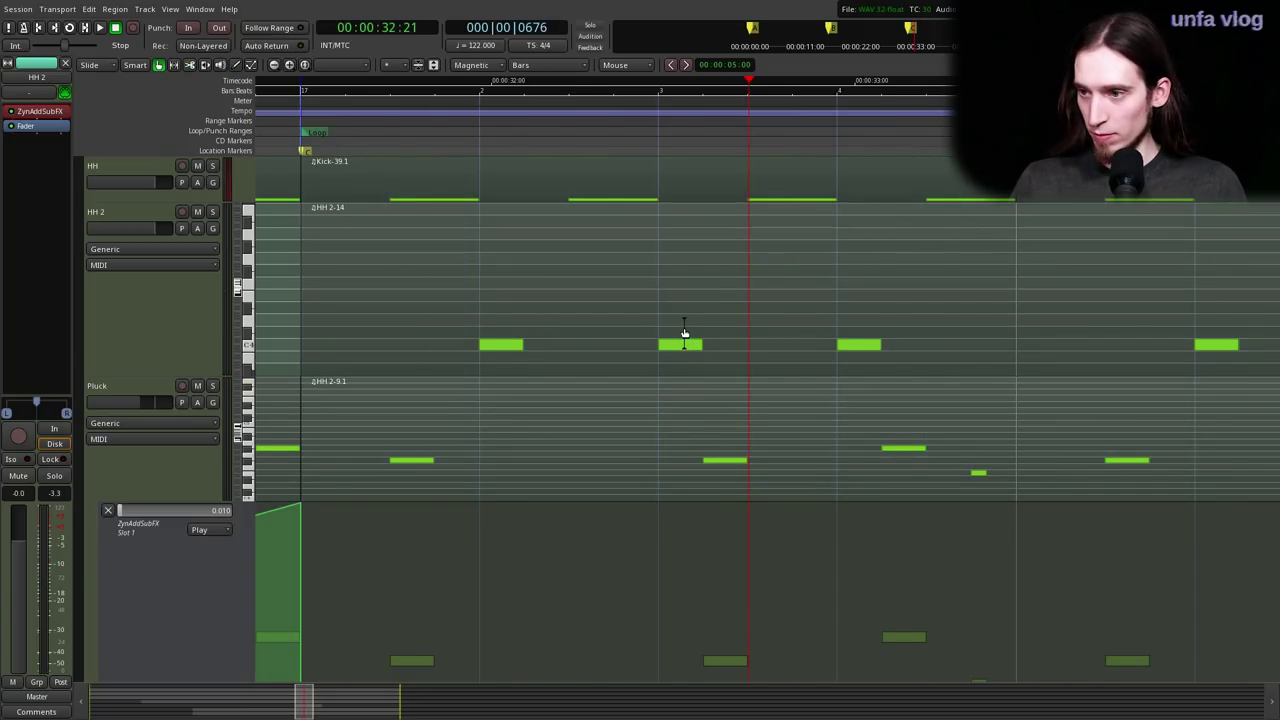
key(e)
click(681, 345)
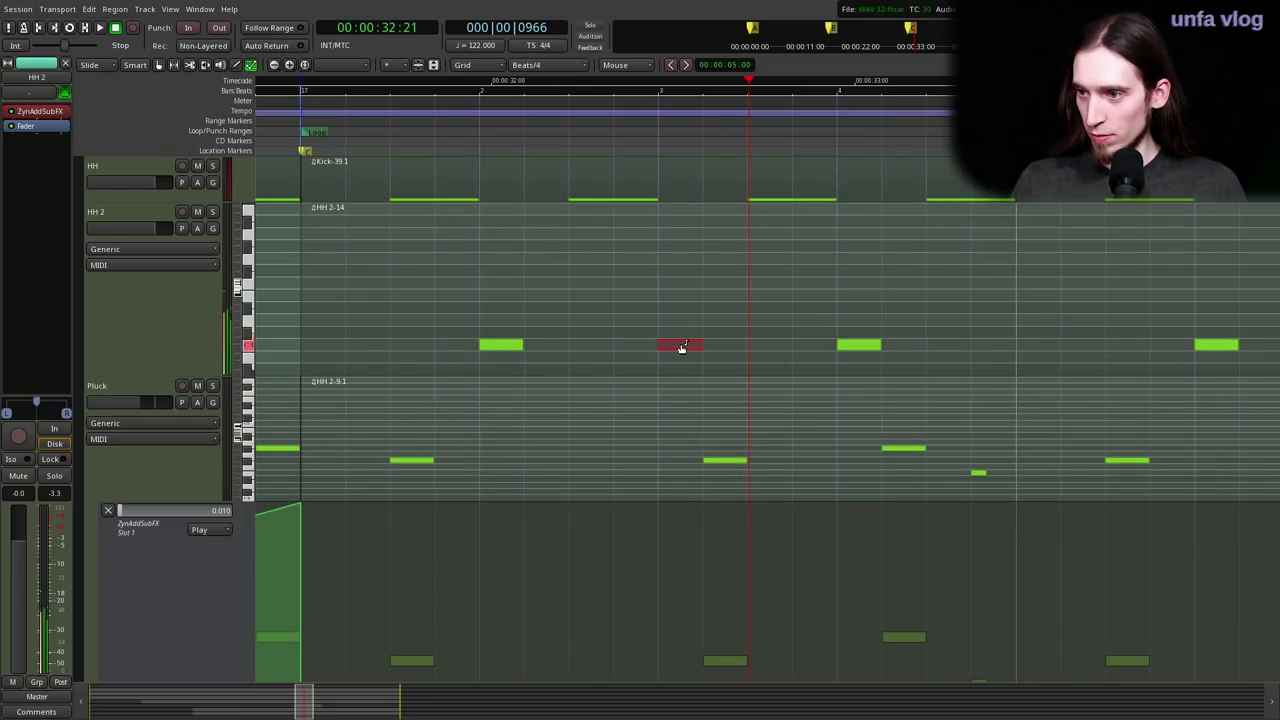
key(c)
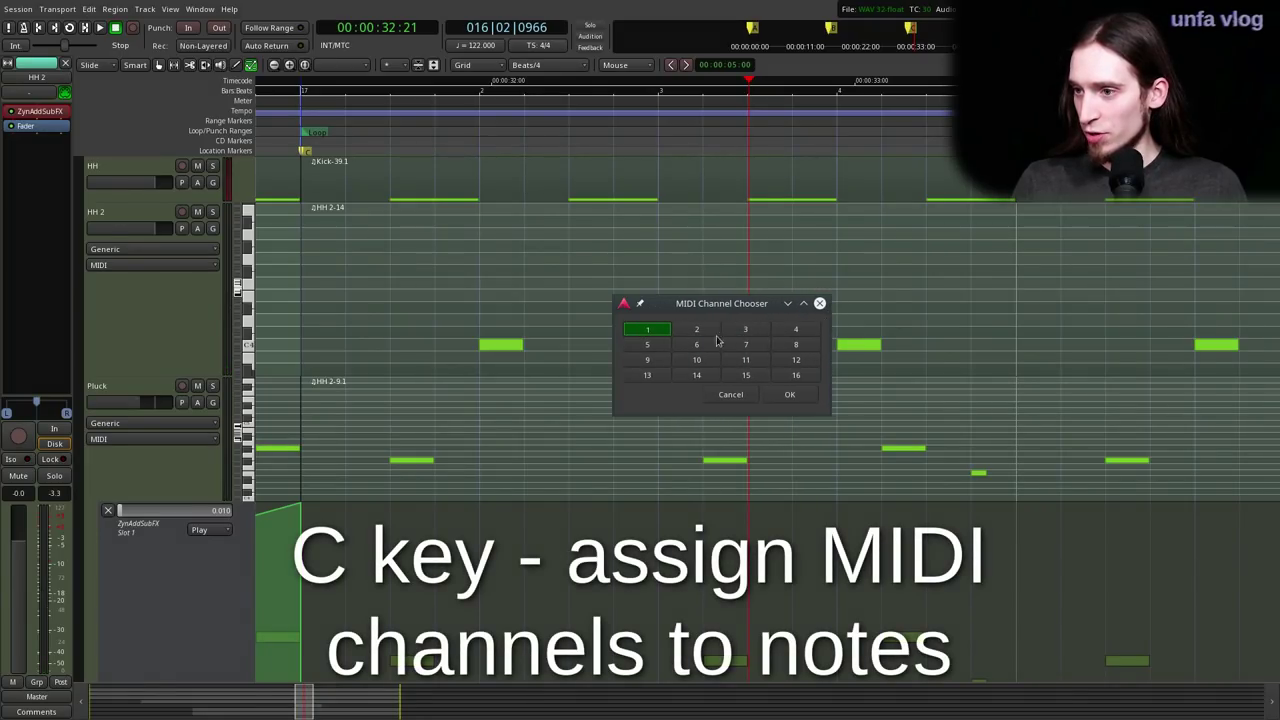
click(777, 393)
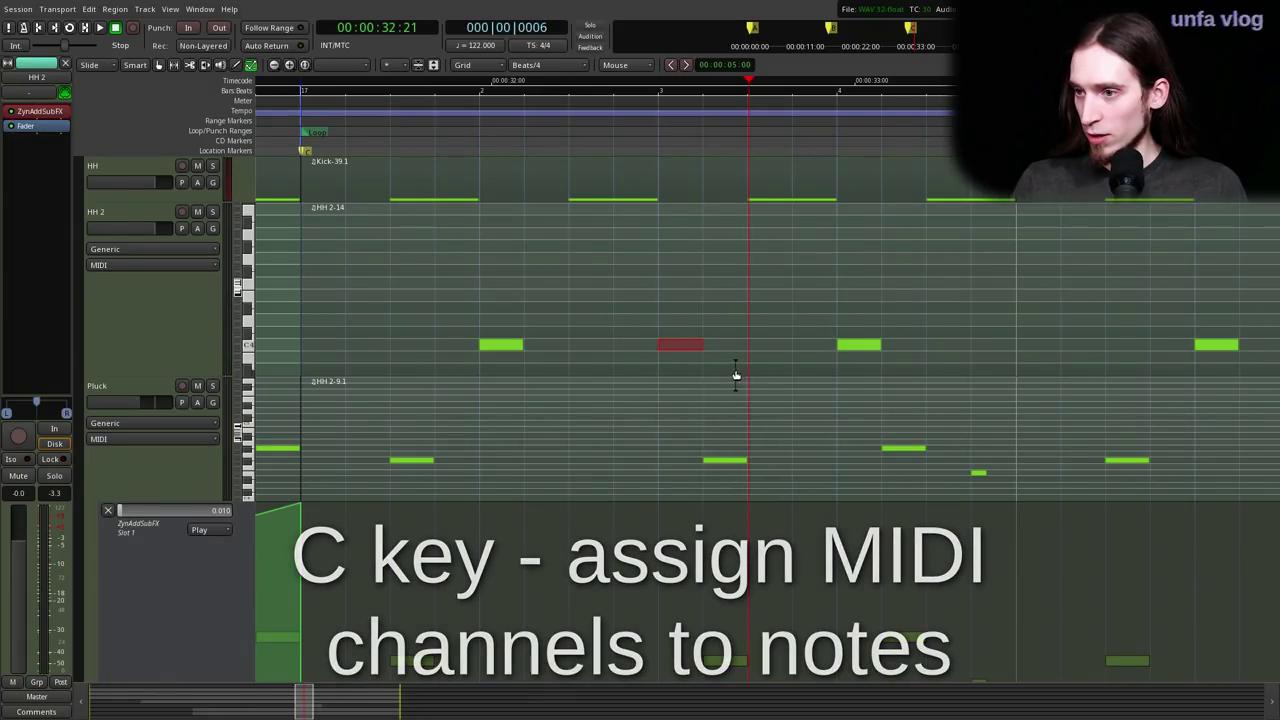
mouse_move(681, 345)
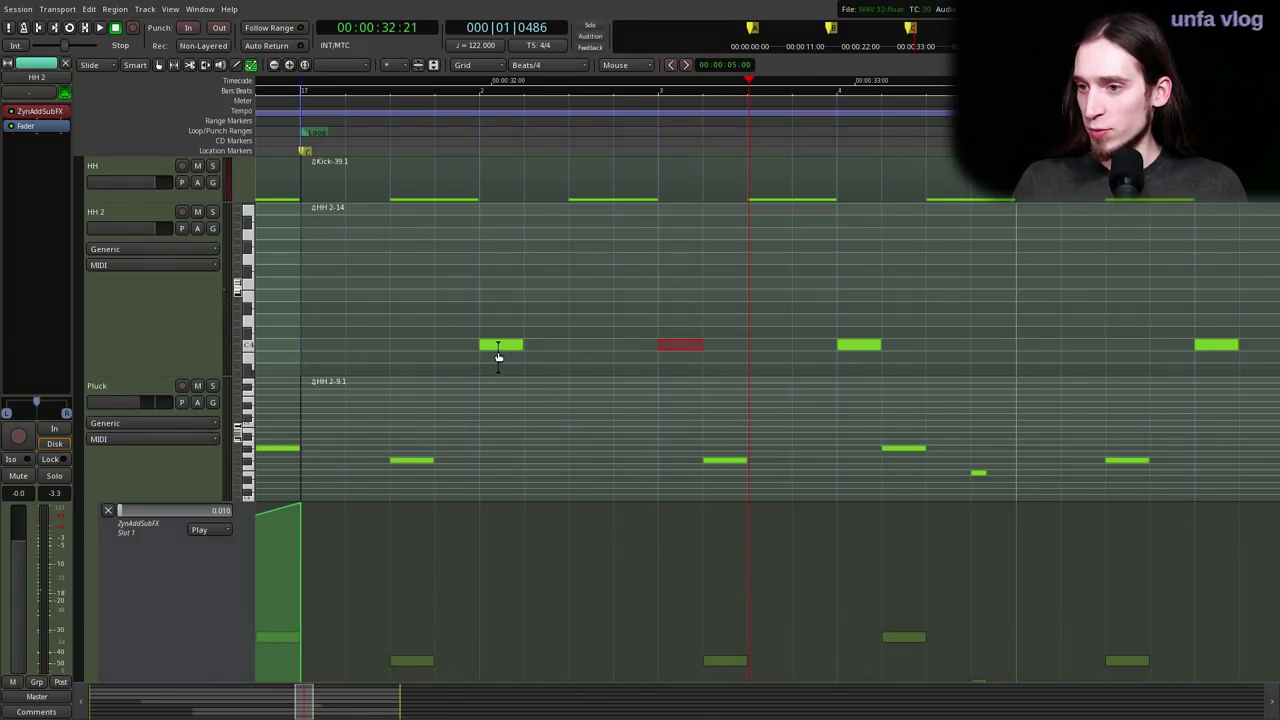
key(c)
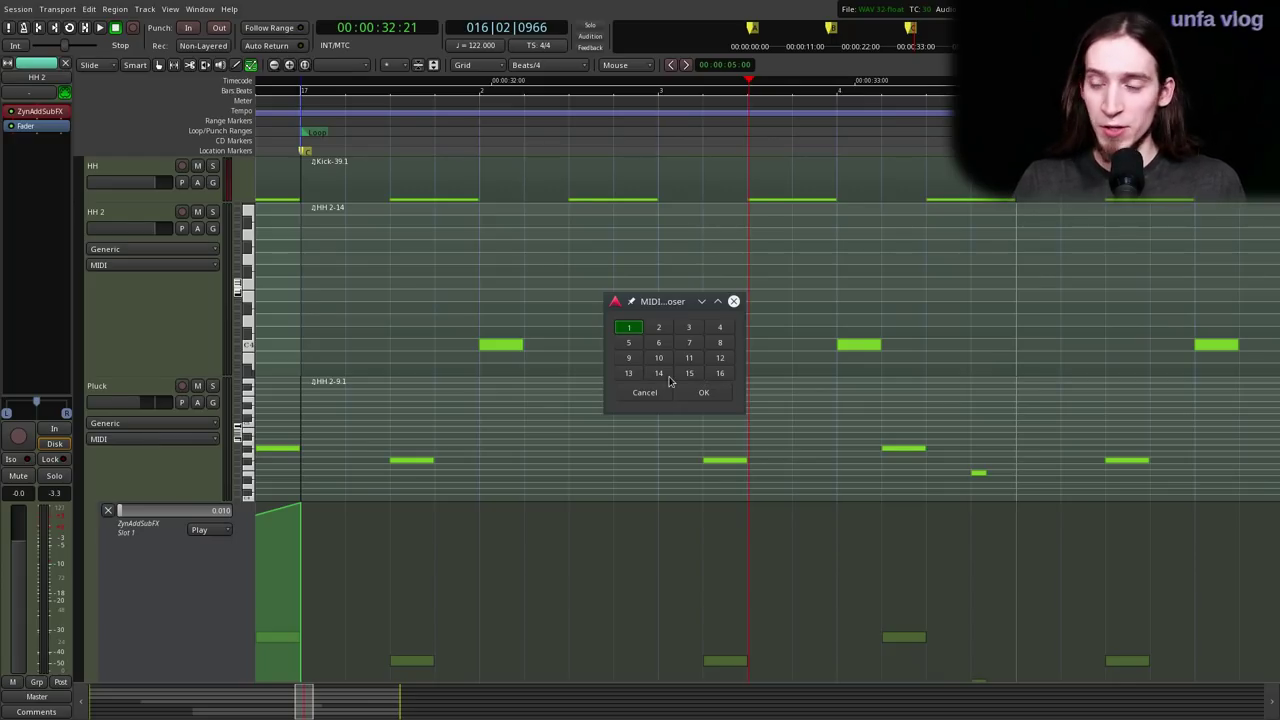
click(706, 391)
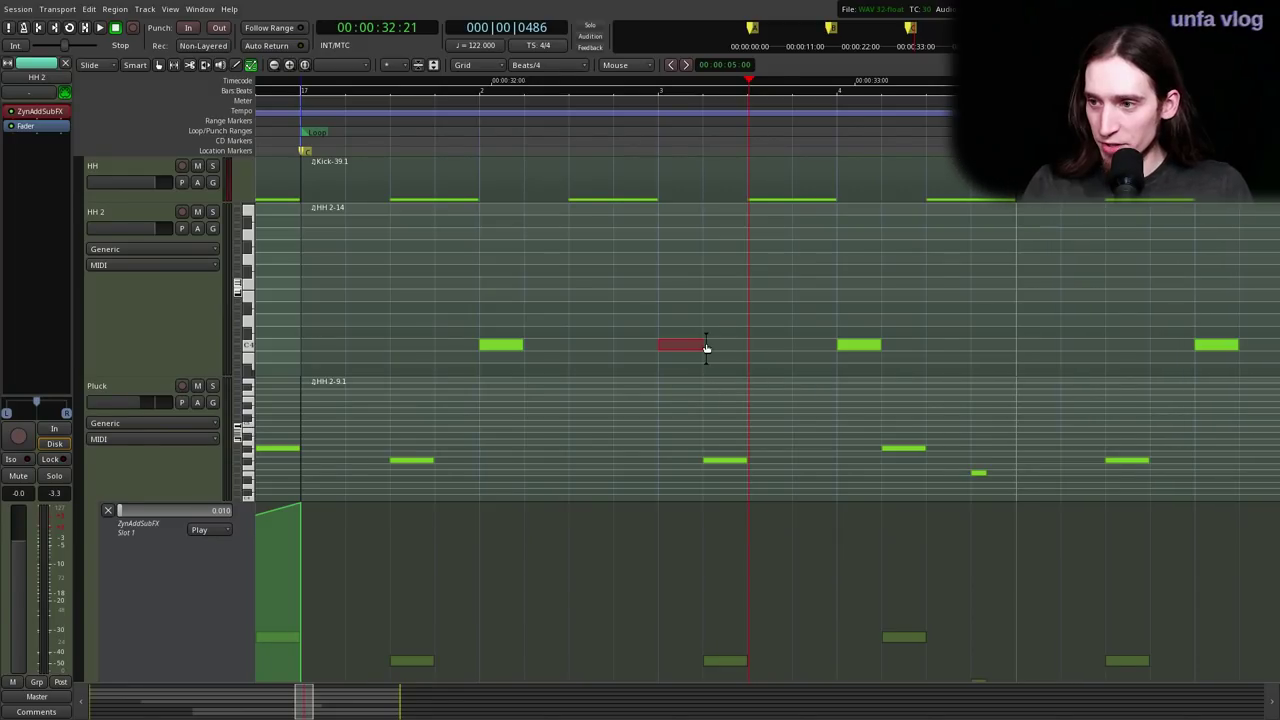
- Shorten the beat 3 note in bar 17 to a brief hit and add a second, shorter C4 hit a quarter beat after it
drag(693, 344, 660, 348)
key(d)
click(708, 340)
click(720, 340)
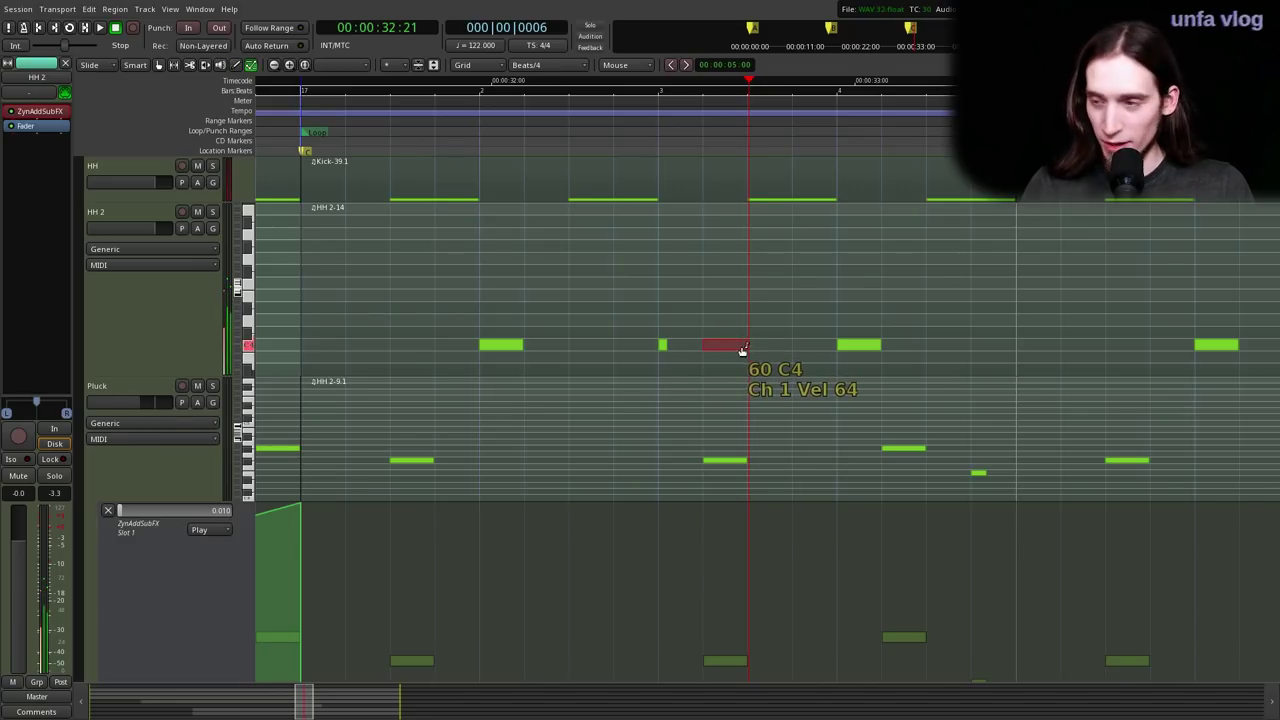
drag(705, 345, 702, 352)
- Play from bar 17 to hear the double hit and return the playhead to just before the bar
click(305, 134)
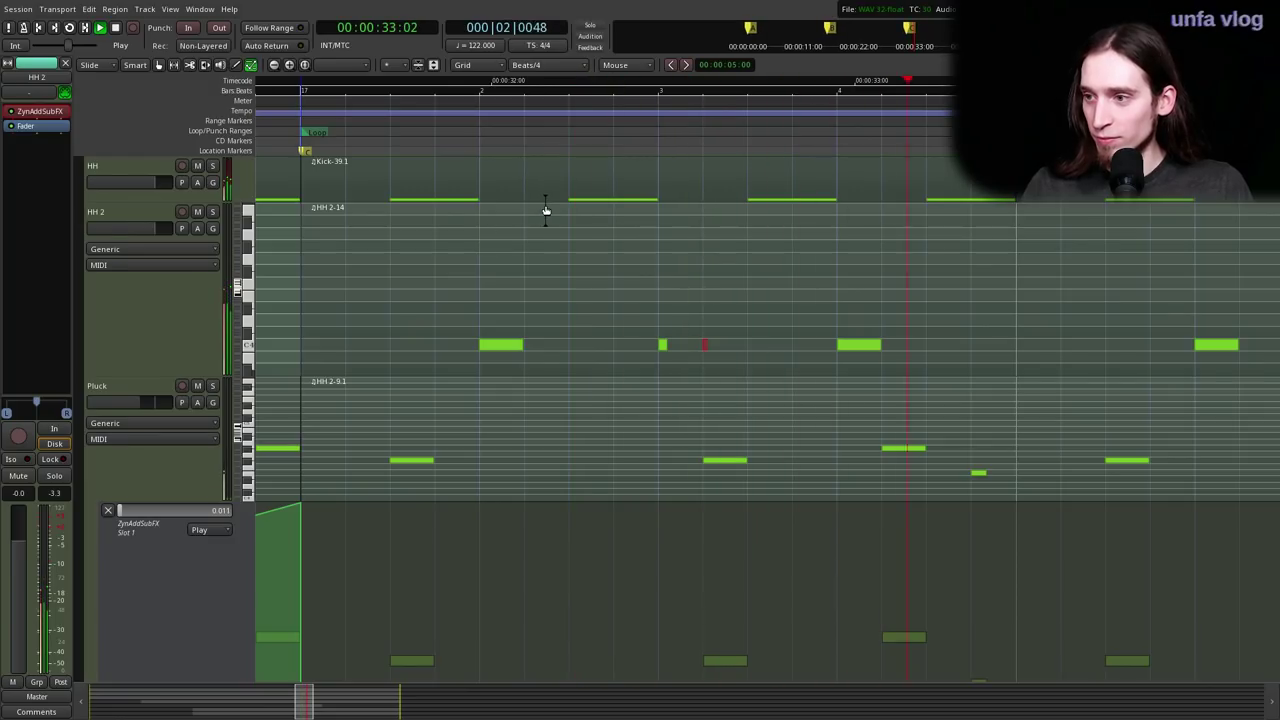
key(space)
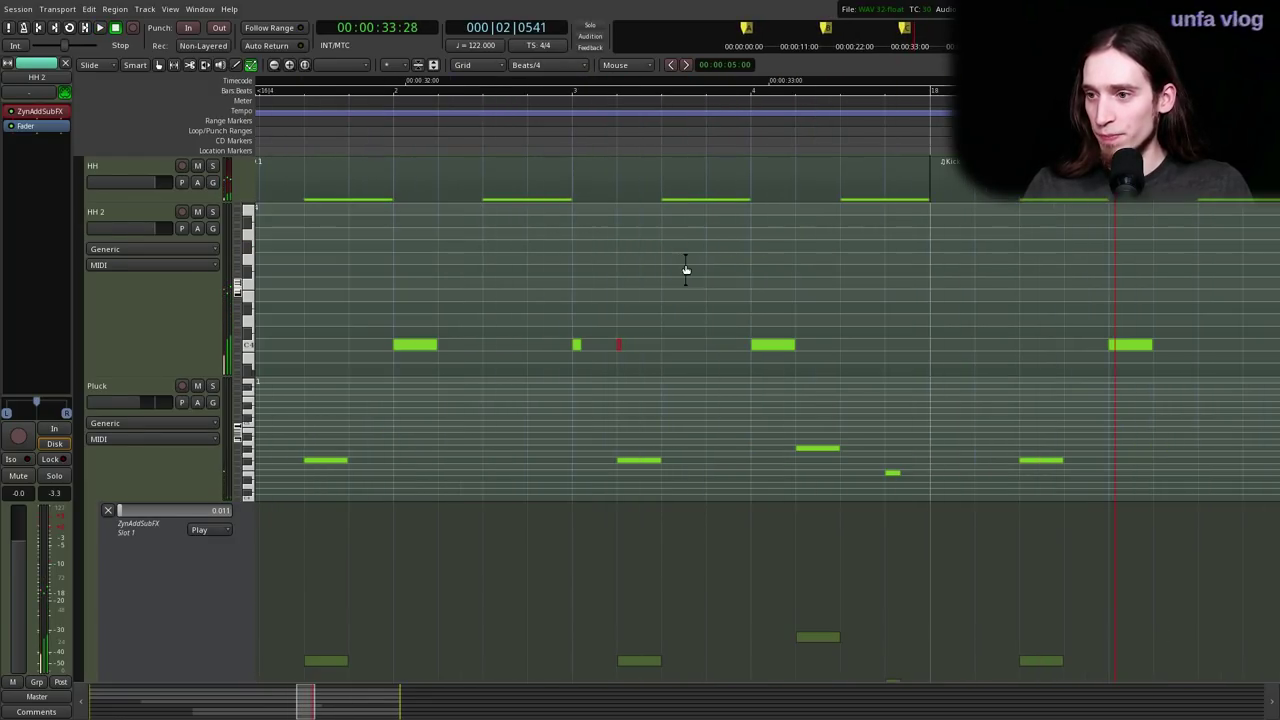
key(Home)
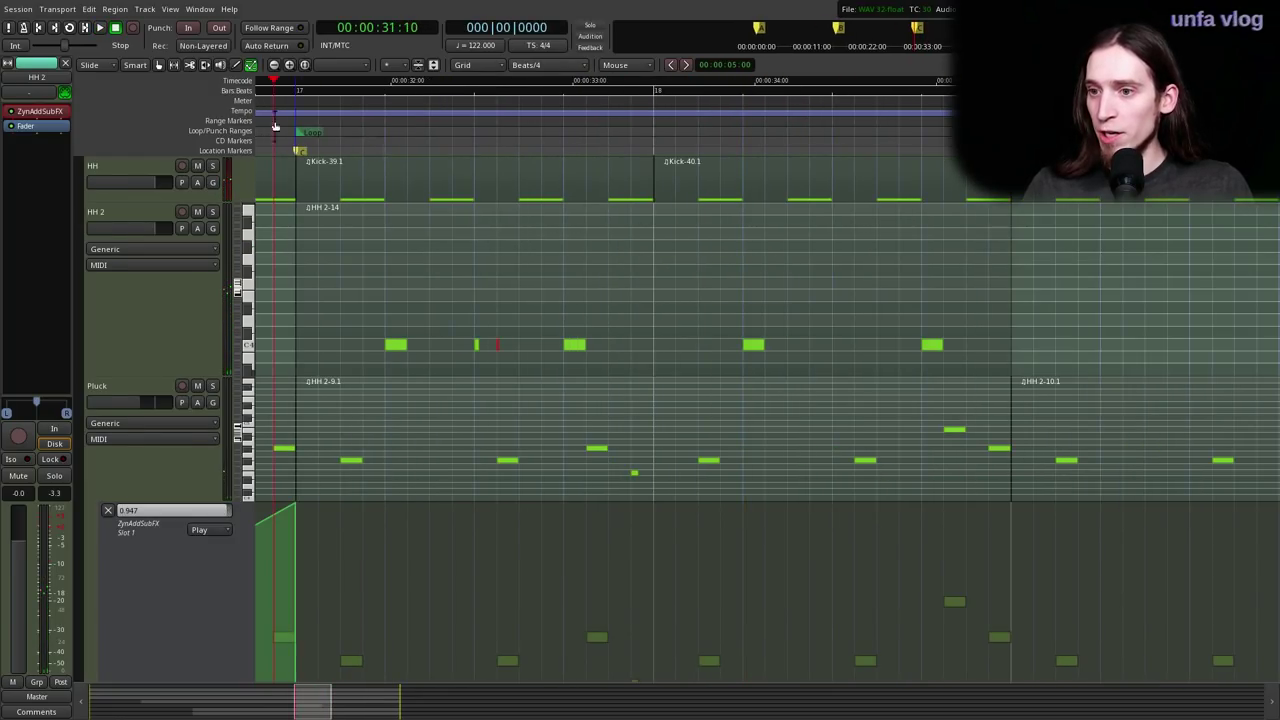
- Open the HH 2 track's ZynAddSubFX and set the ADD layer's amplitude release time to 0
click(161, 305)
double_click(45, 112)
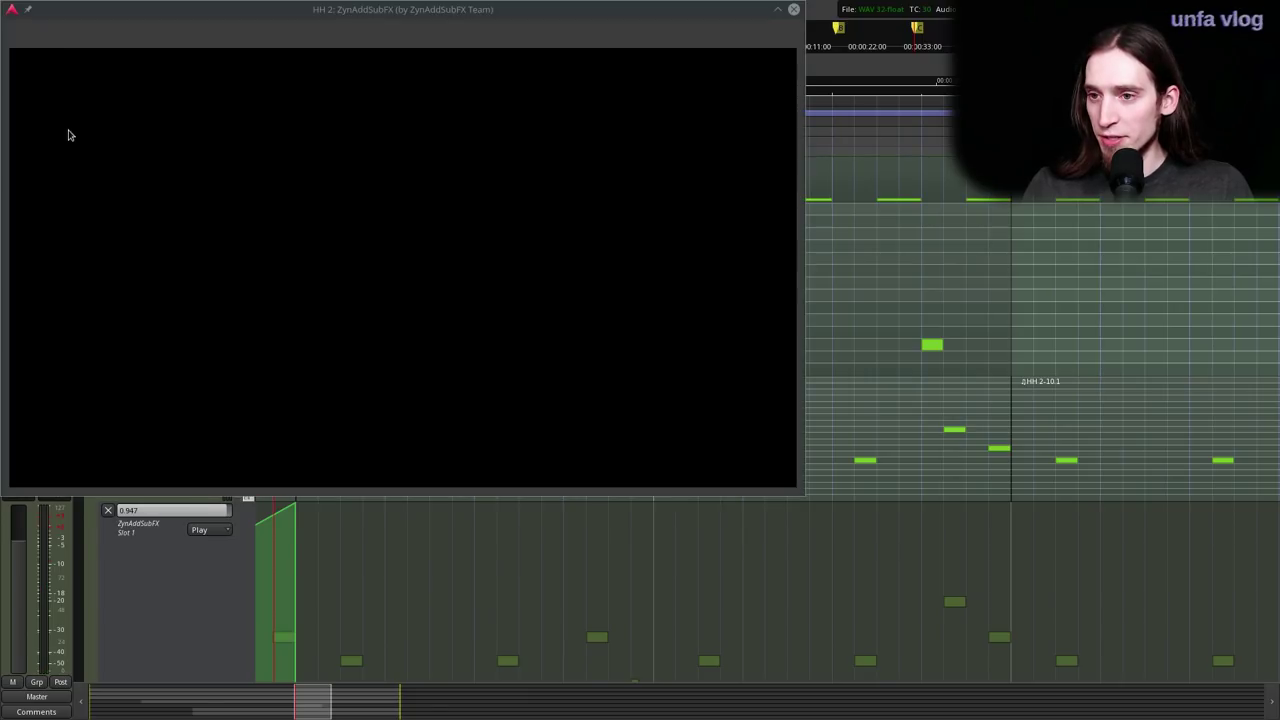
drag(361, 14, 439, 148)
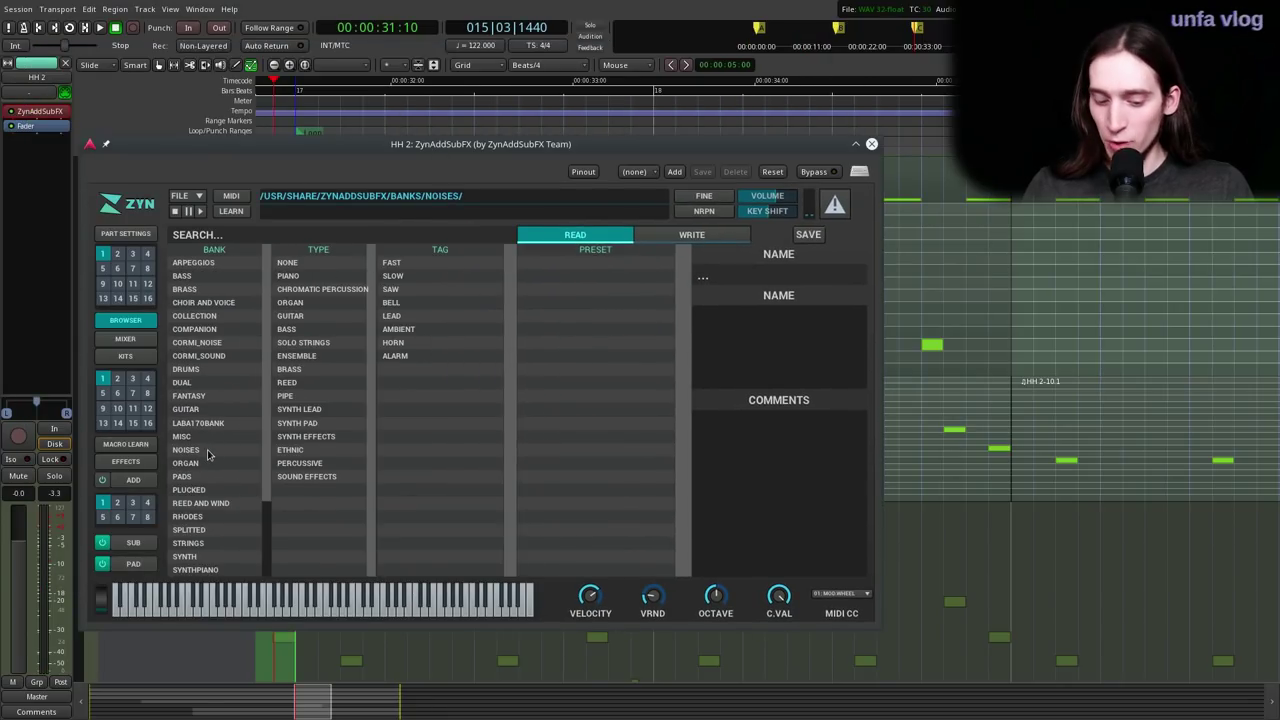
click(134, 480)
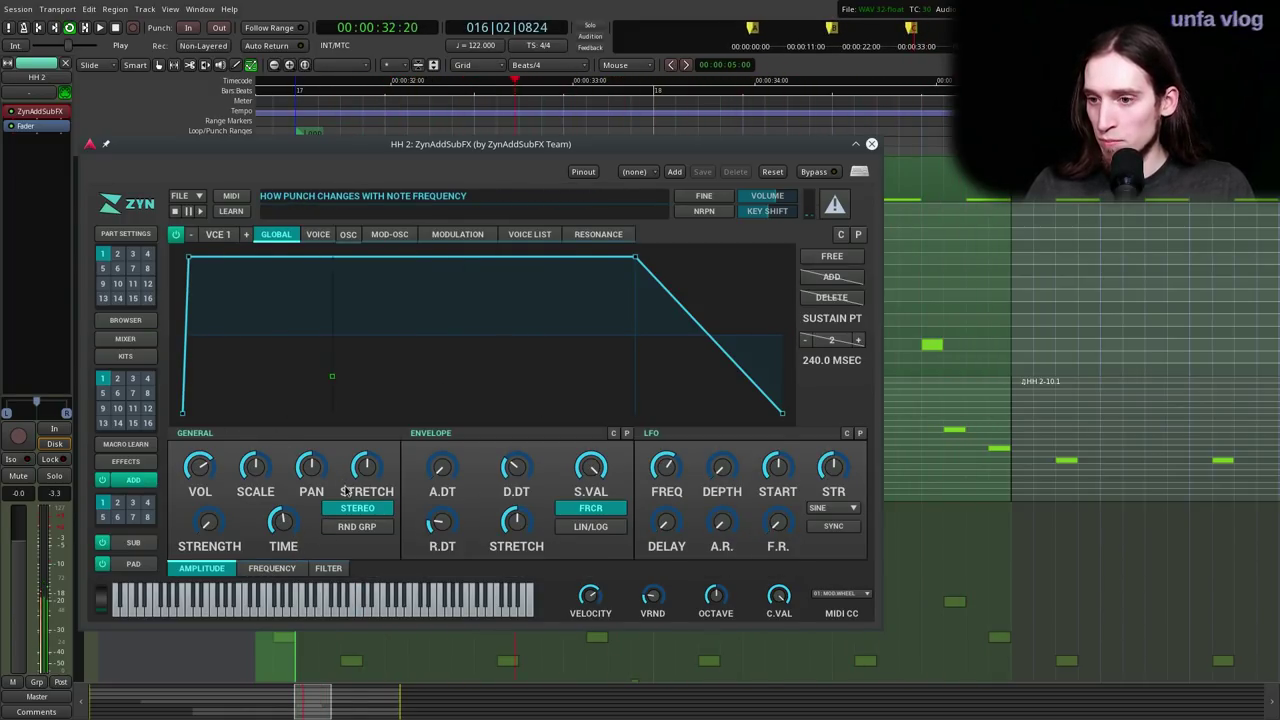
drag(450, 522, 444, 502)
double_click(445, 531)
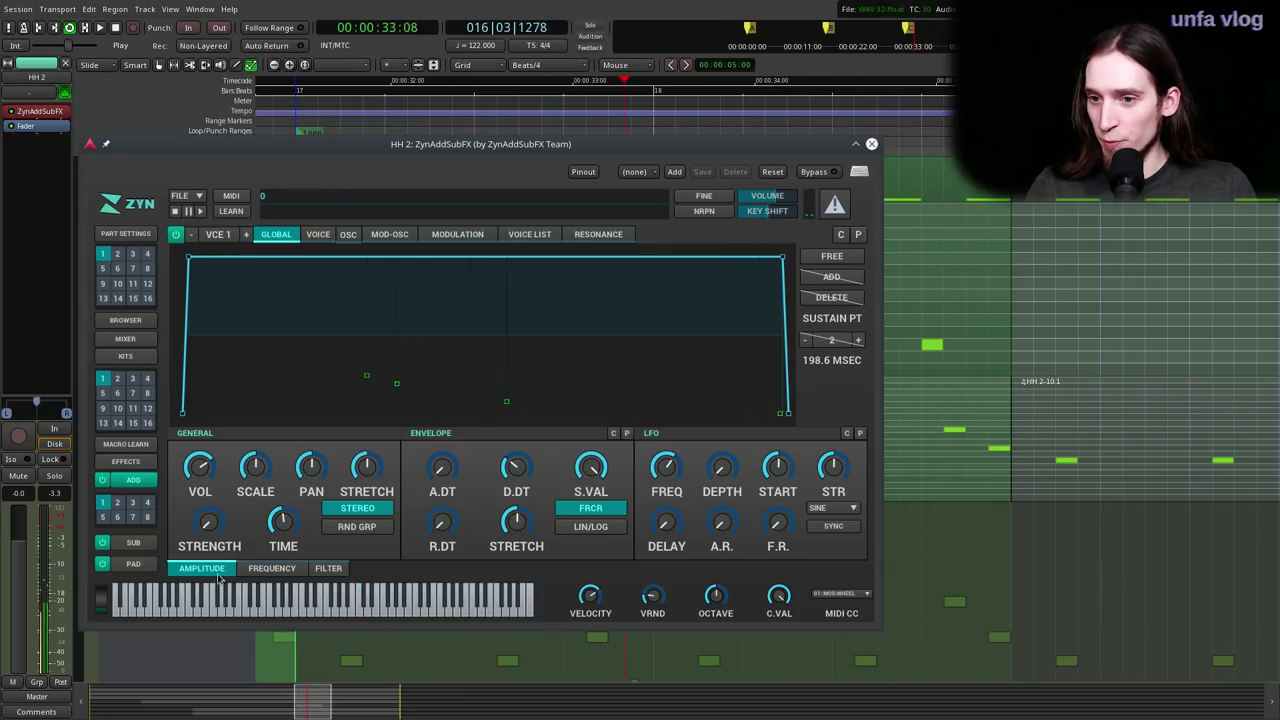
- Set the PAD layer's amplitude envelope release time to 30 and raise its sustain value slightly
click(134, 486)
click(136, 565)
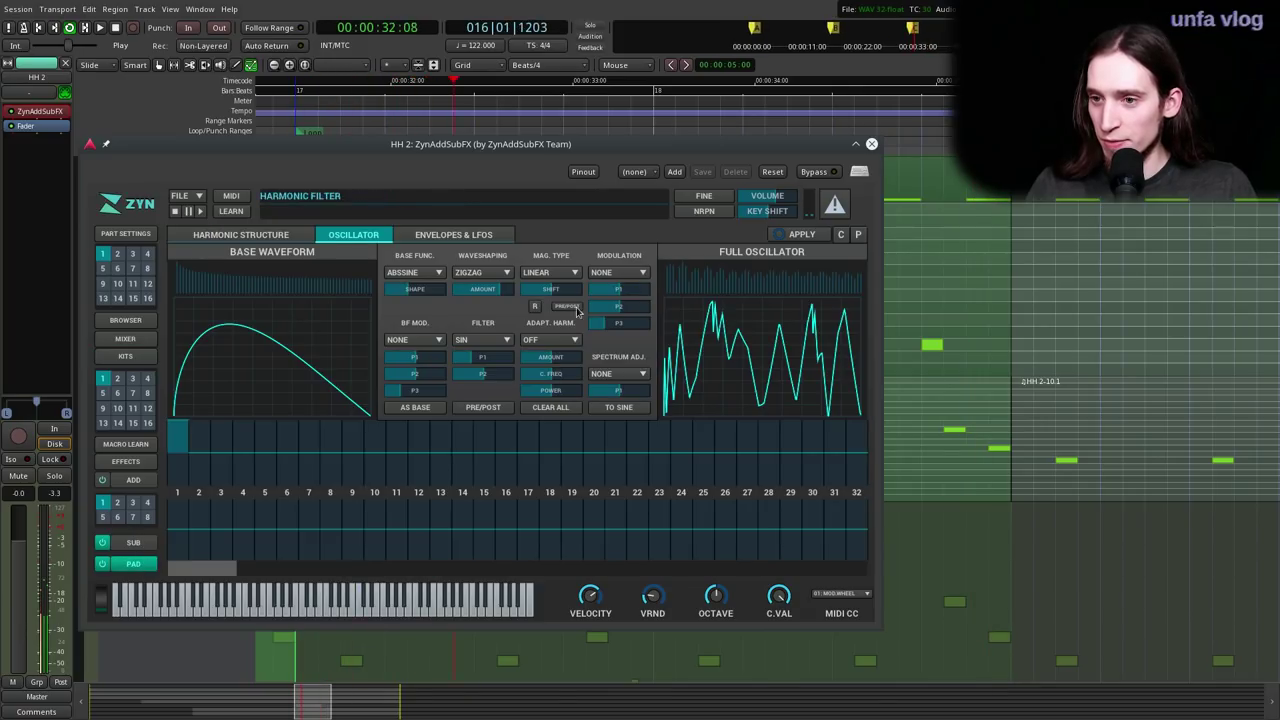
click(490, 235)
drag(430, 524, 453, 537)
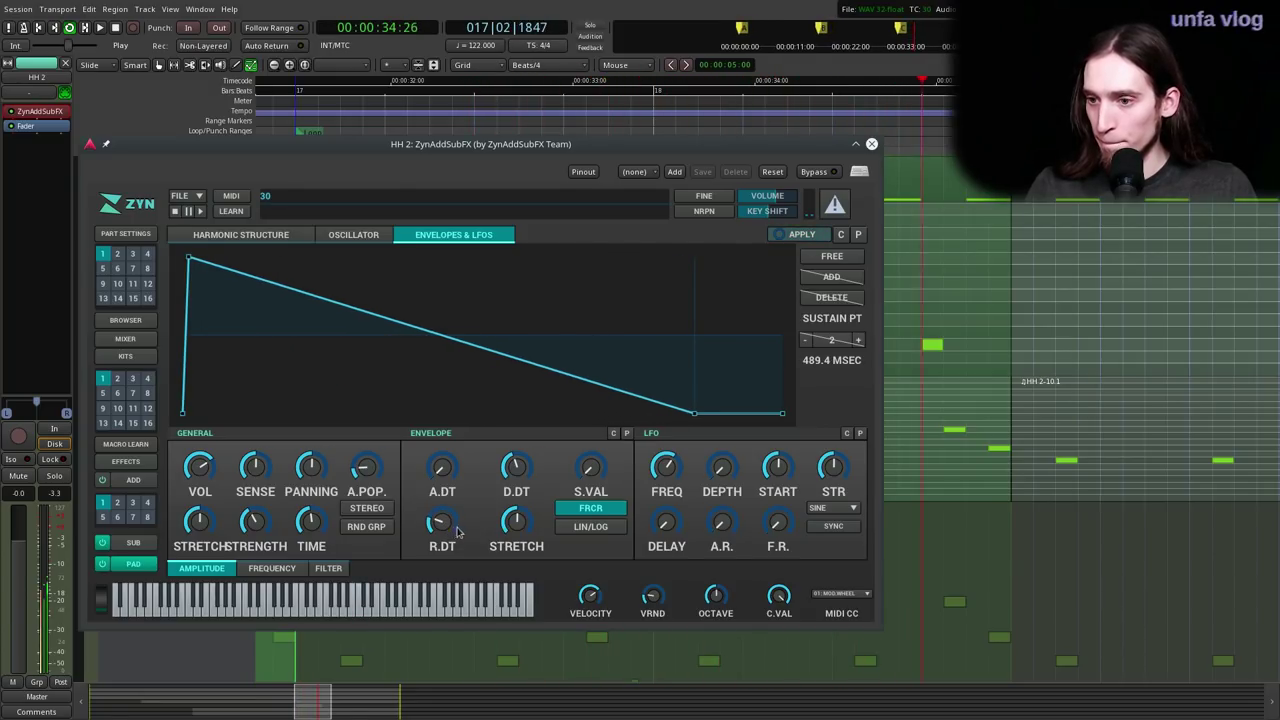
drag(591, 470, 602, 465)
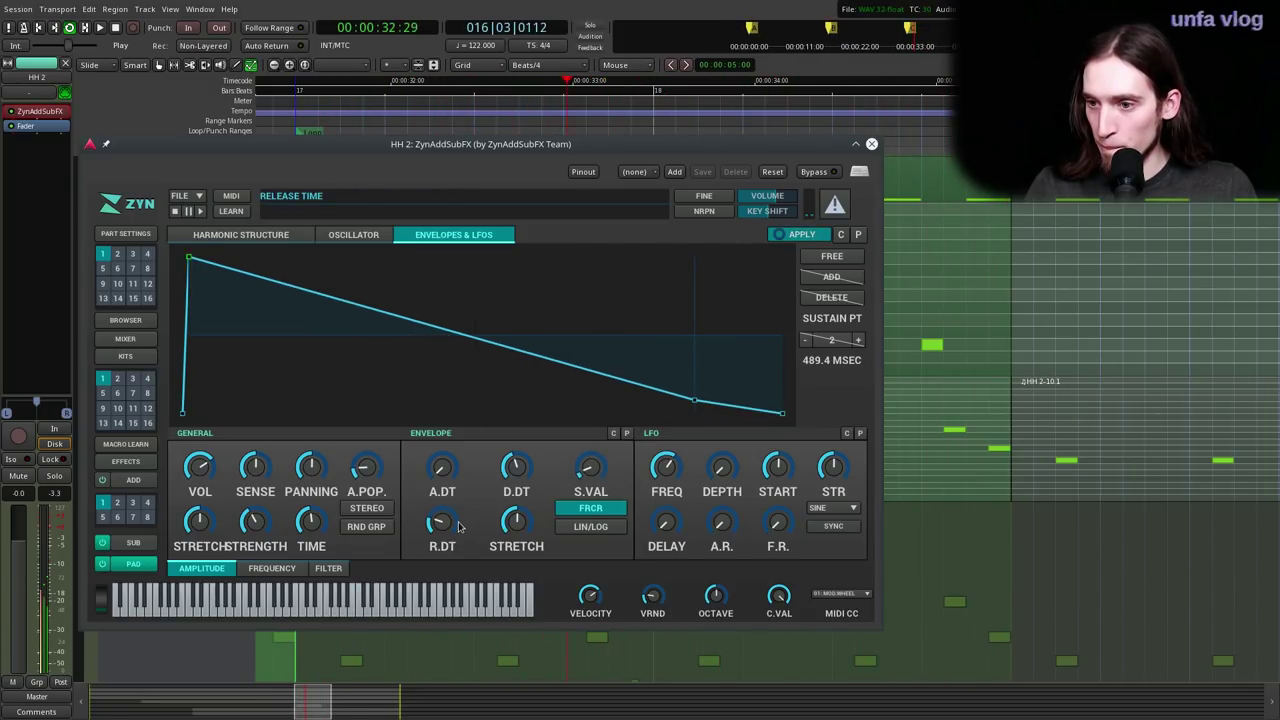
- Lengthen the release time of the SUB layer's amplitude envelope
click(133, 545)
click(358, 238)
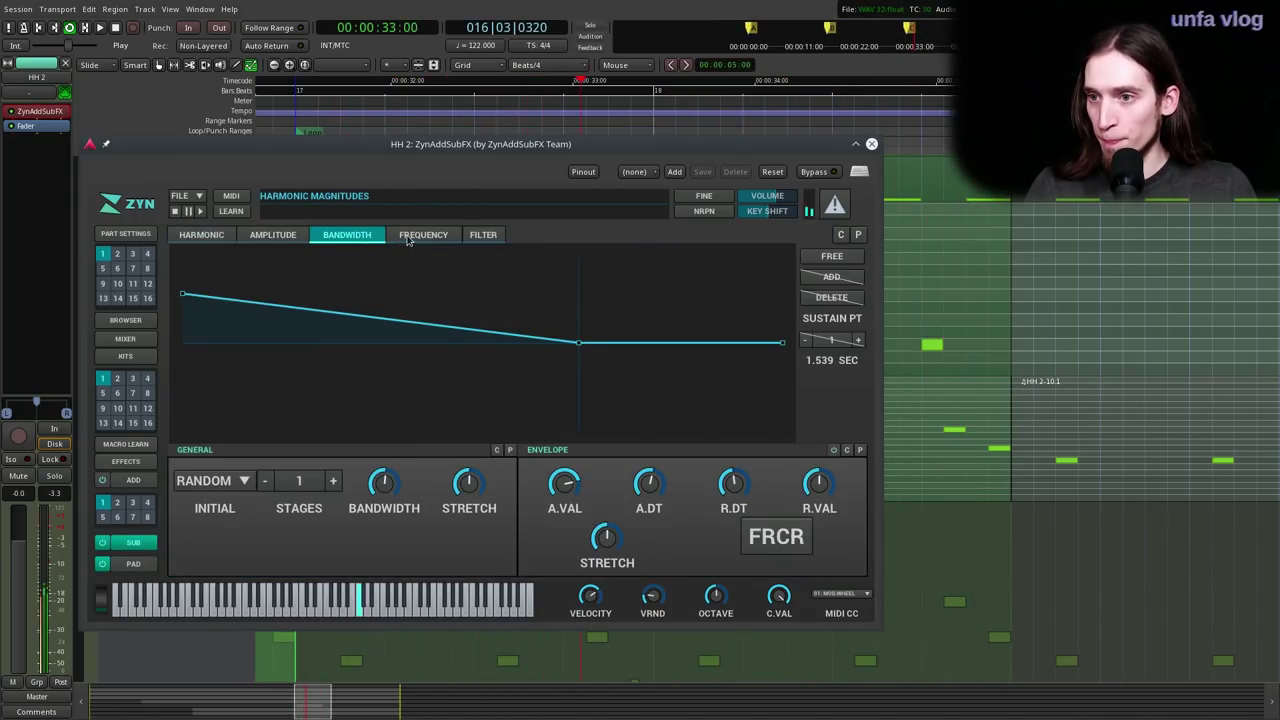
click(412, 238)
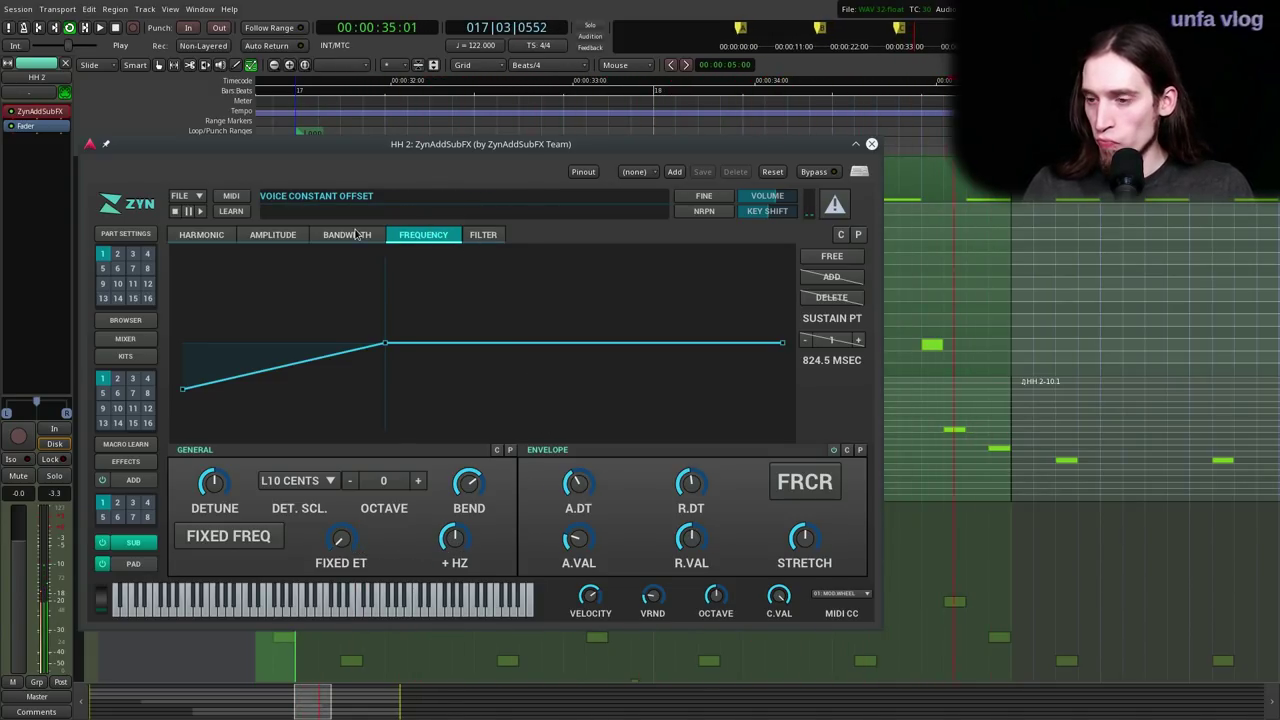
click(272, 235)
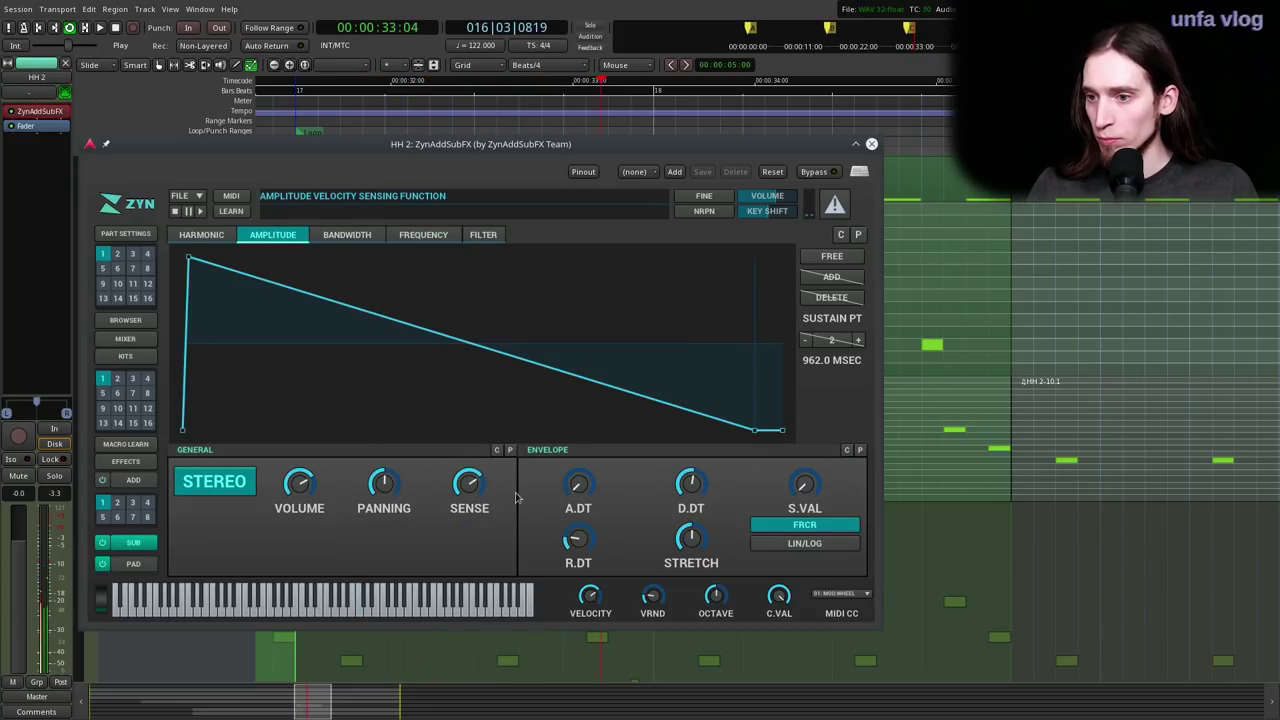
drag(579, 543, 586, 519)
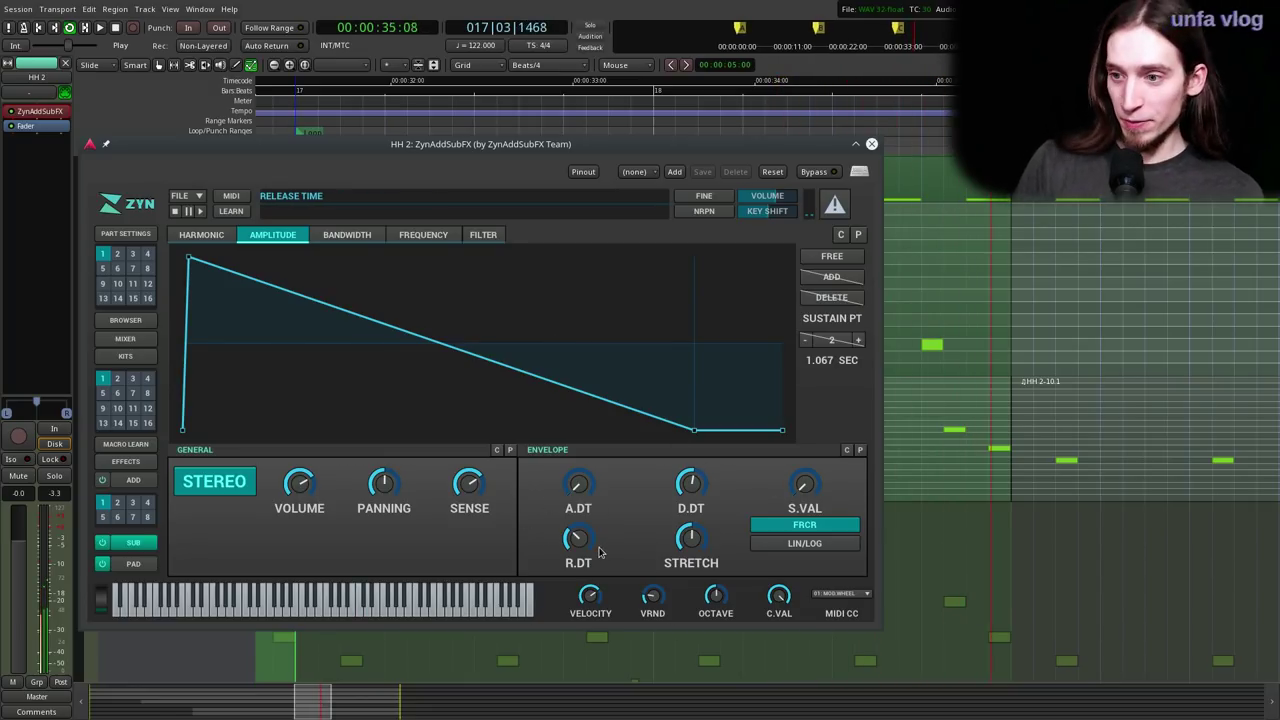
- Stop the loop, put the synth window away and play the HH 2 pattern through bars 17 and 18
click(630, 7)
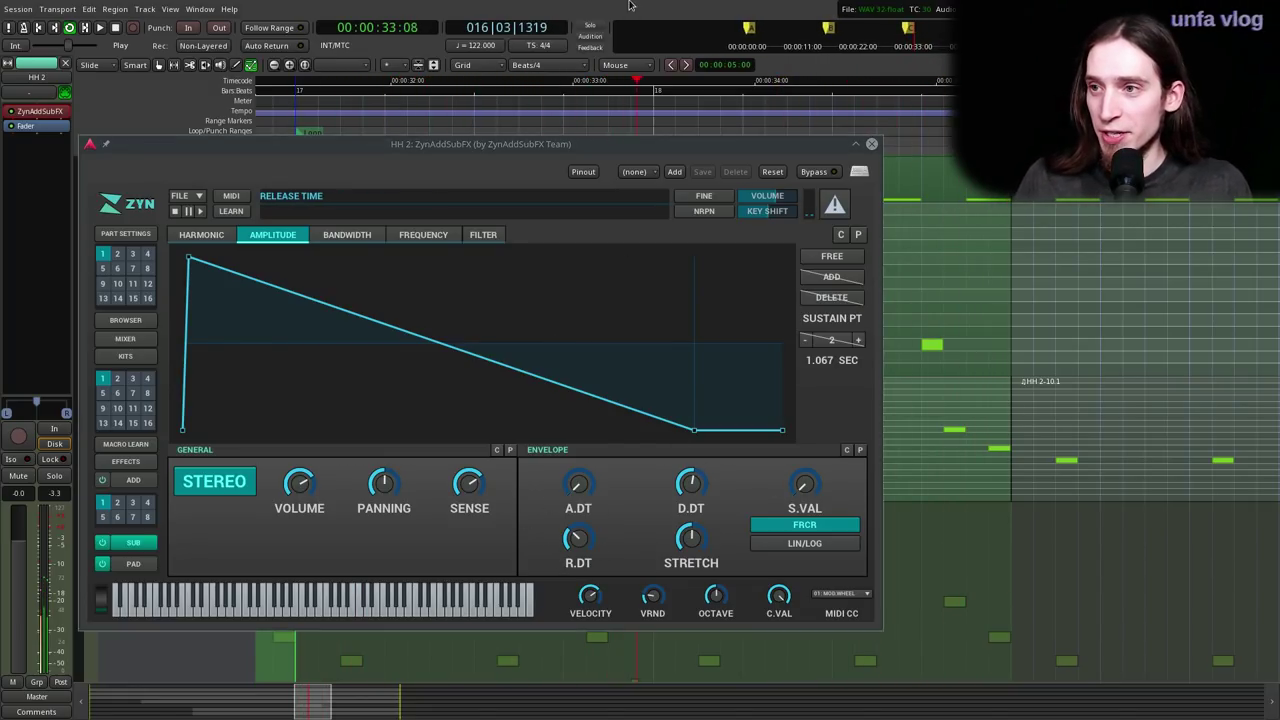
key(space)
key(p)
key(space)
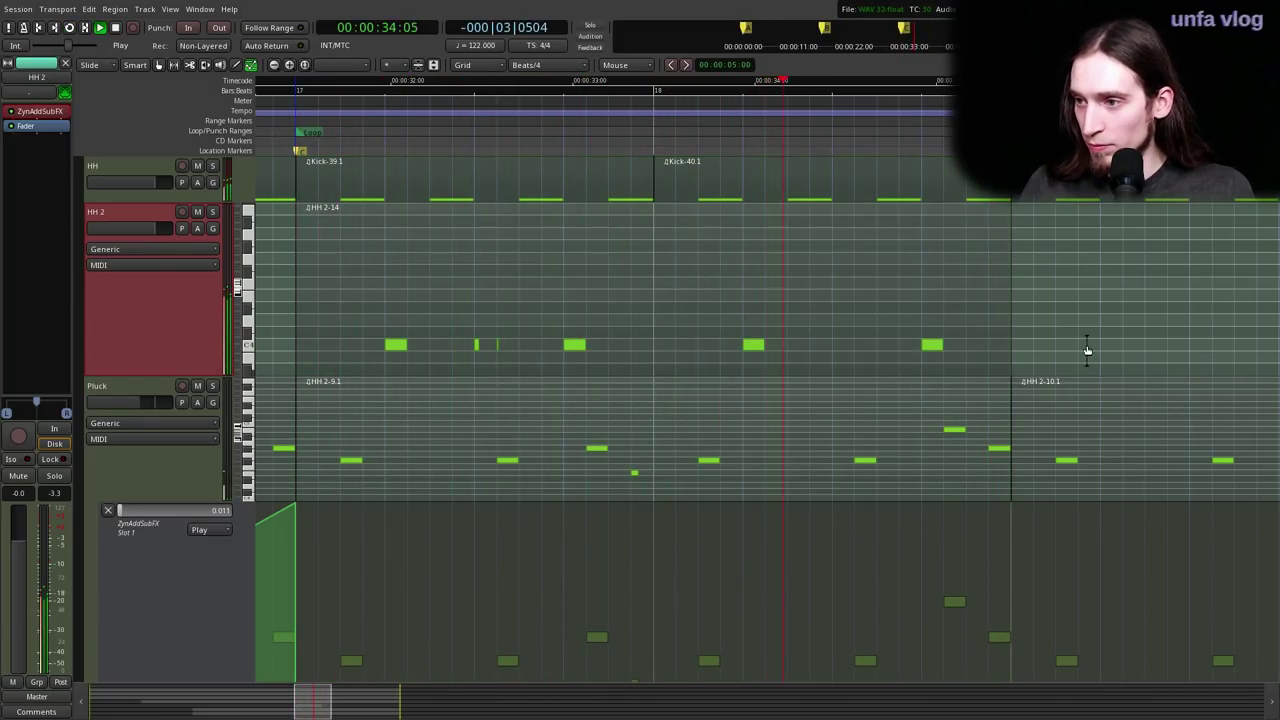
key(=)
key(space)
- Draw a run of five short C4 fill notes between beats 2 and 4 of bar 18 on HH 2 and play it back
key(p)
key(space)
key(space)
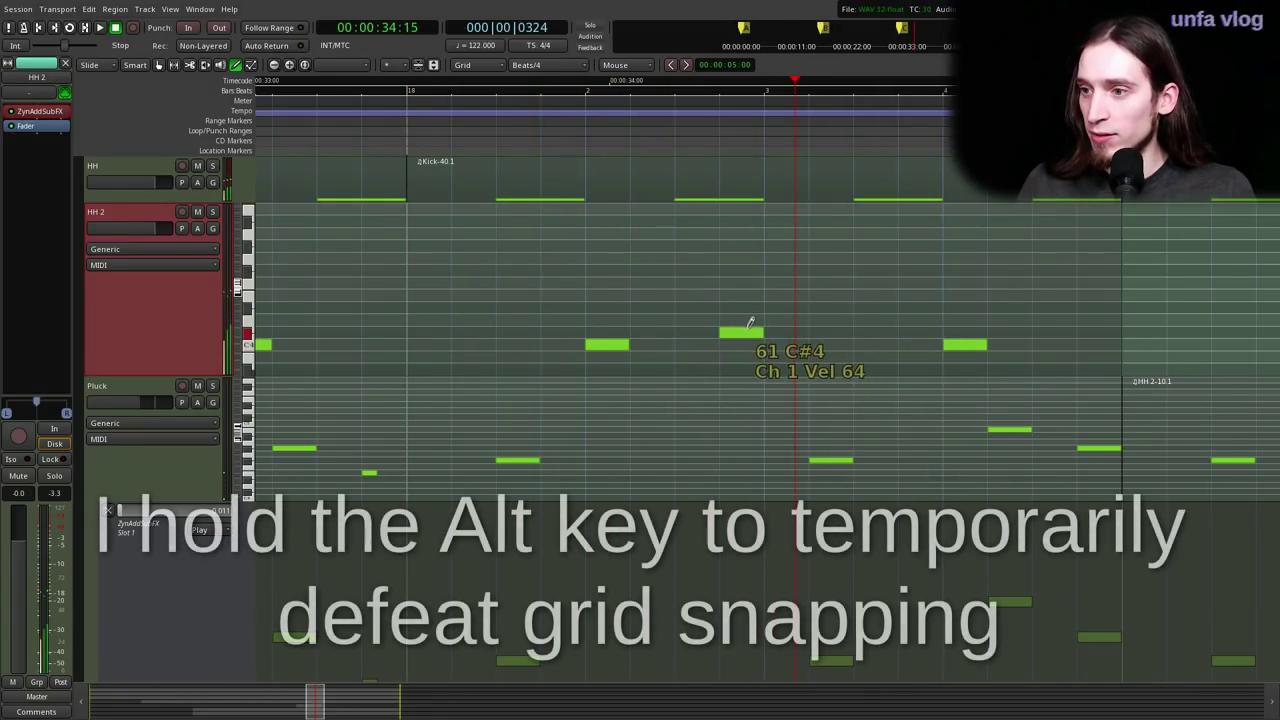
drag(721, 343, 814, 342)
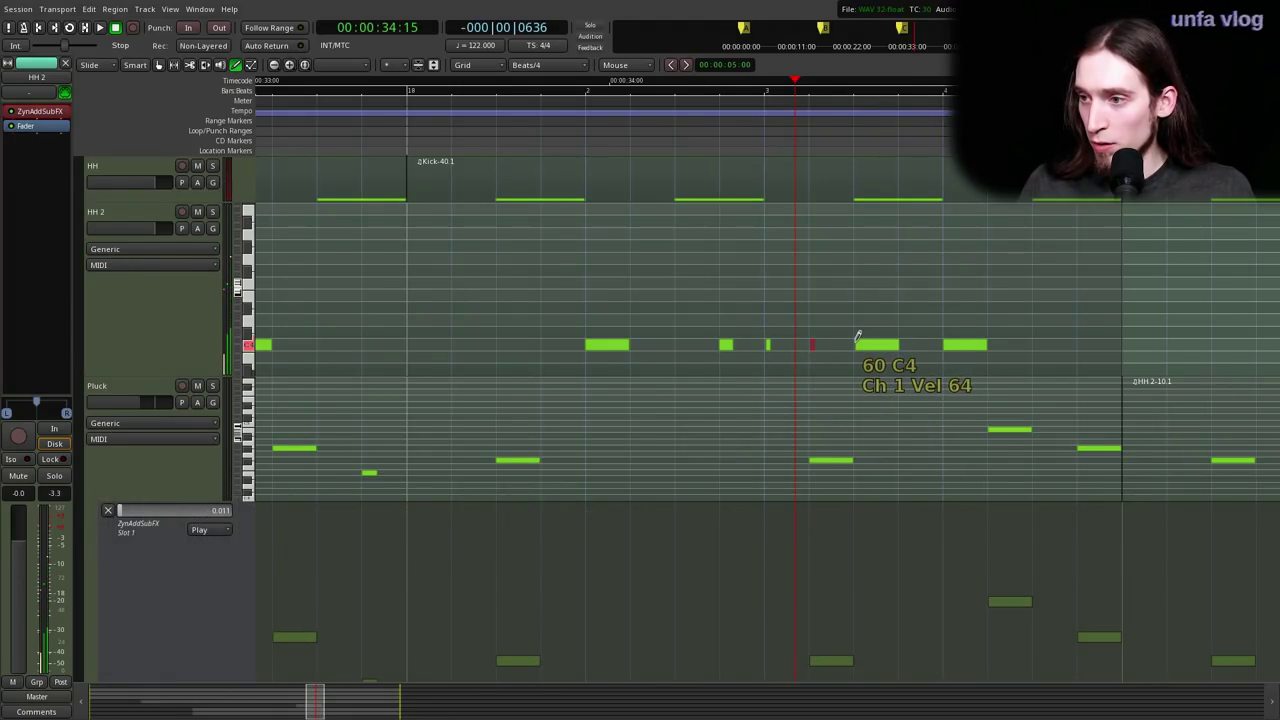
click(857, 342)
drag(900, 343, 920, 343)
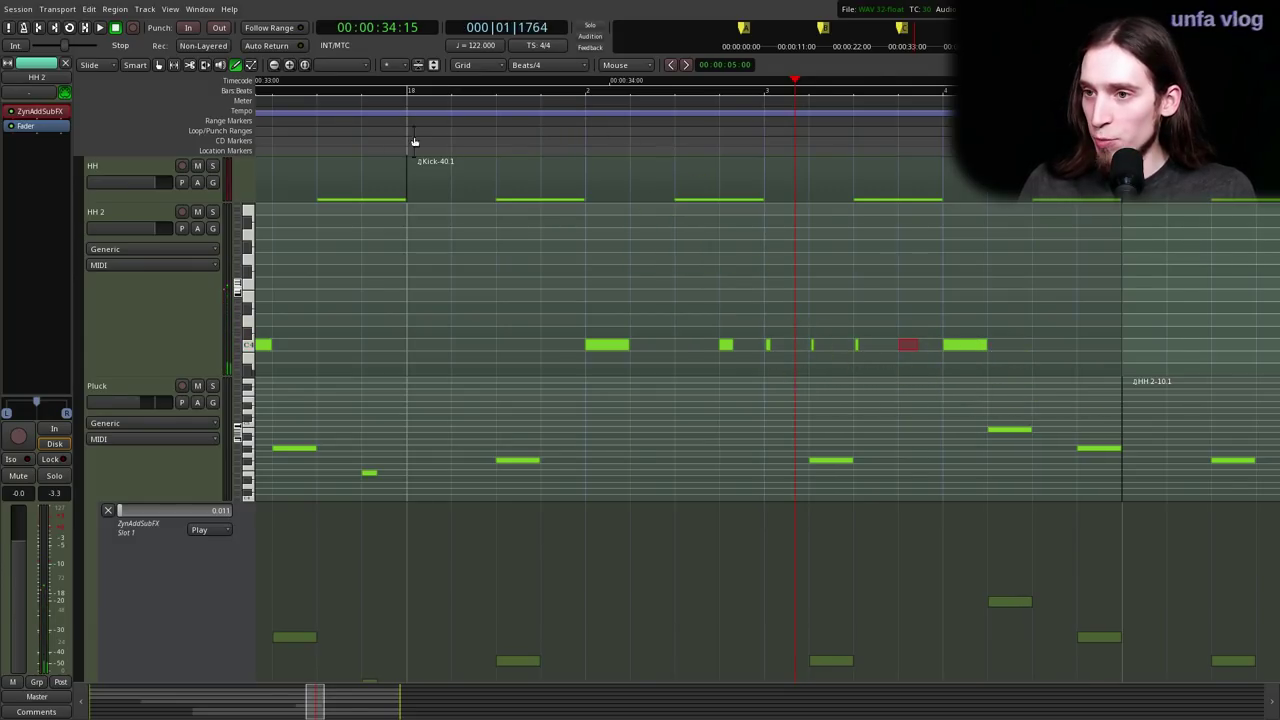
click(361, 125)
key(space)
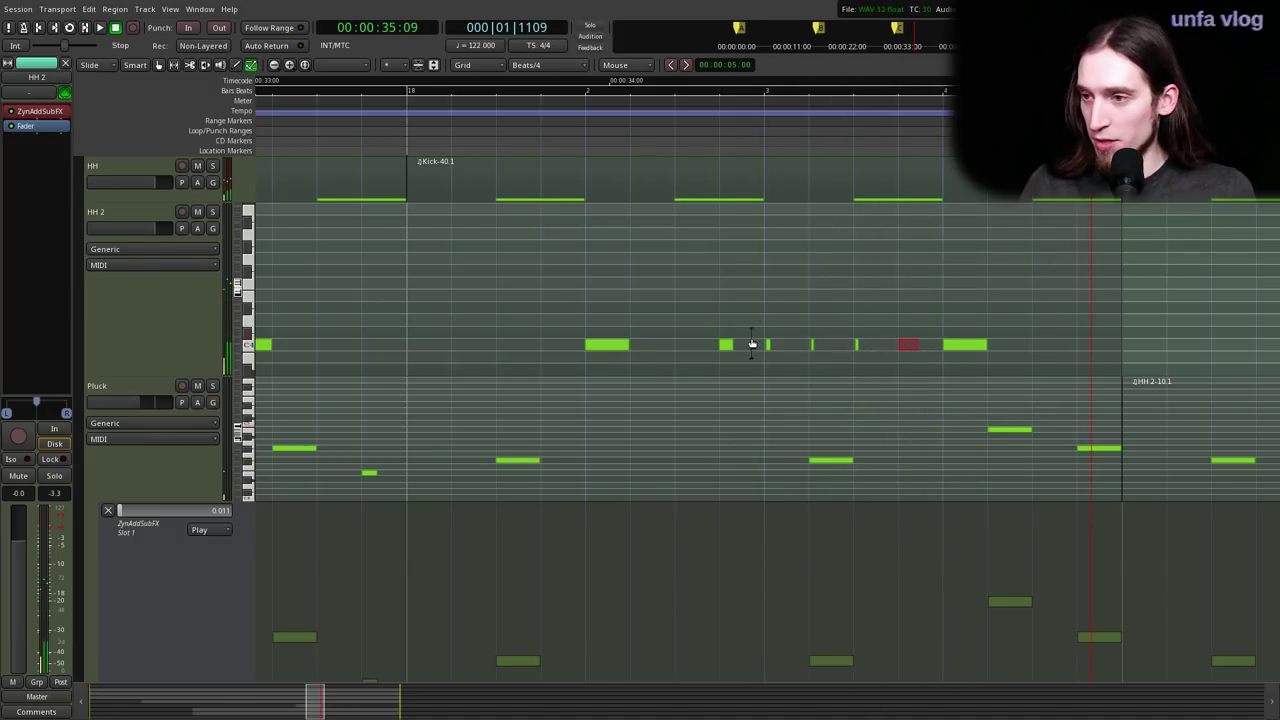
- Lower the velocity of the three shortest fill notes in bar 18 to about 20, checking them in playback
click(769, 346)
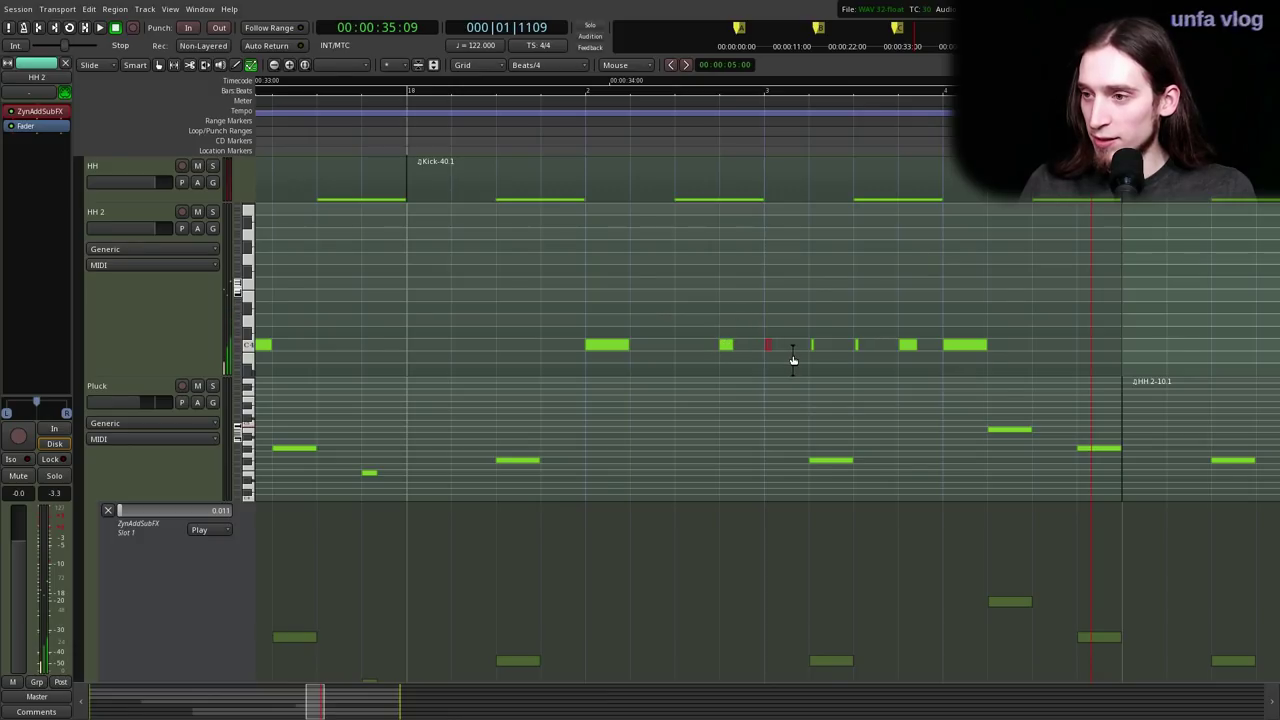
drag(758, 316, 854, 350)
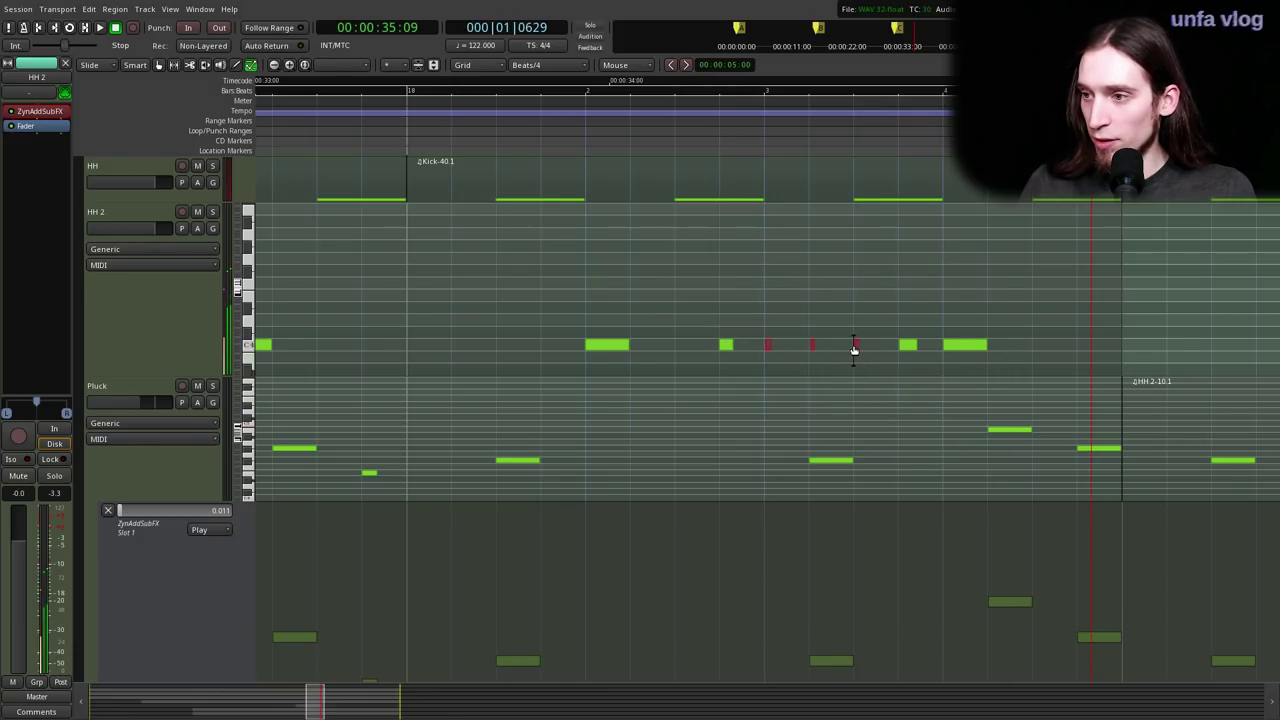
scroll(858, 348, down, 7)
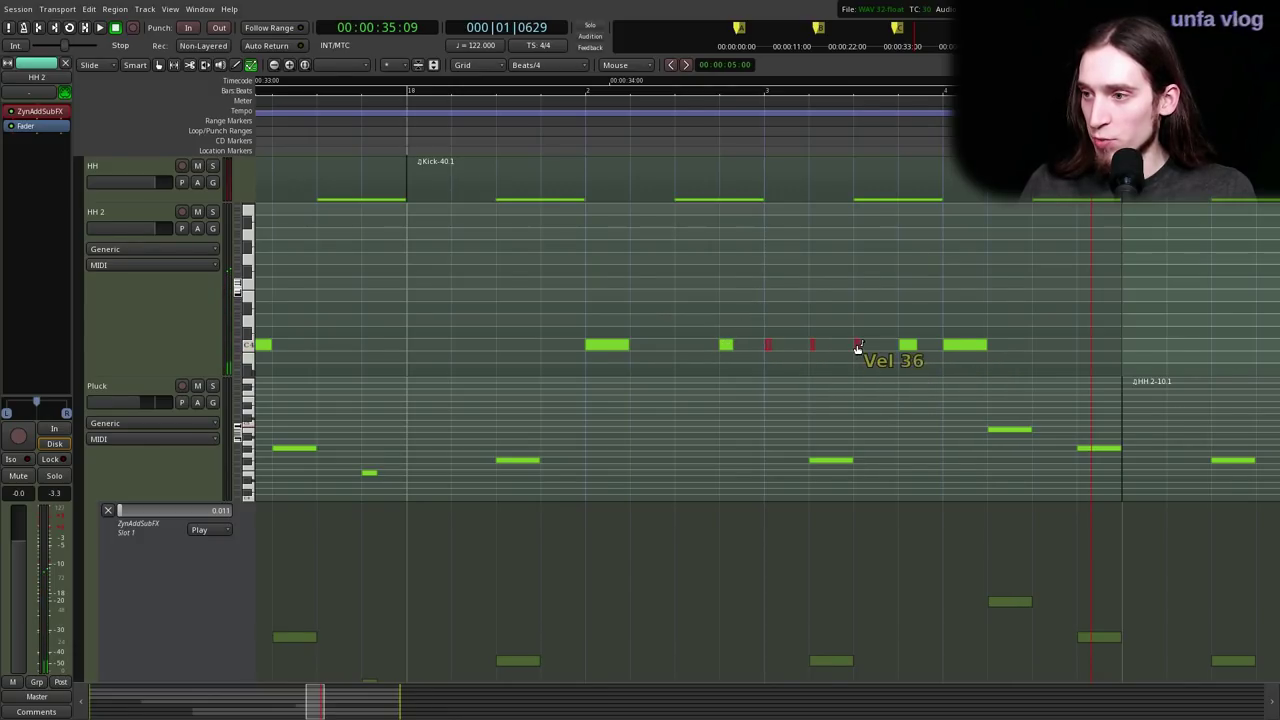
scroll(857, 349, down, 3)
key(p)
key(space)
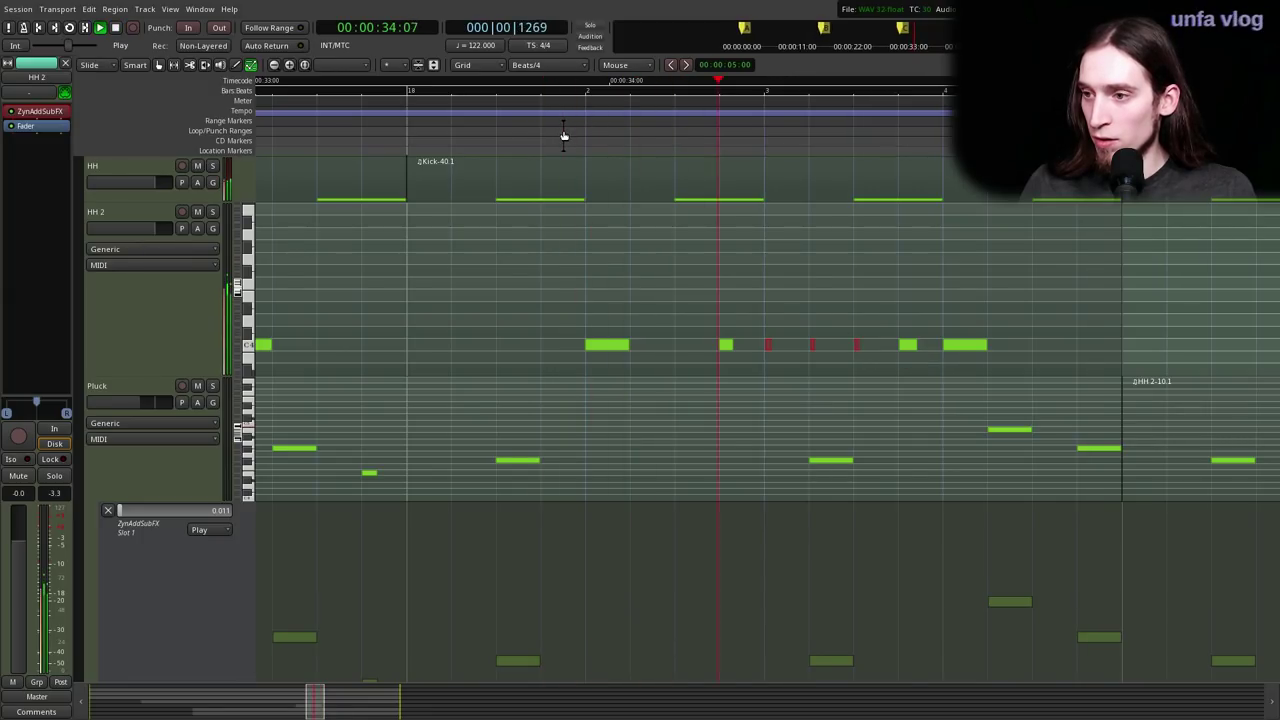
key(space)
scroll(770, 347, down, 5)
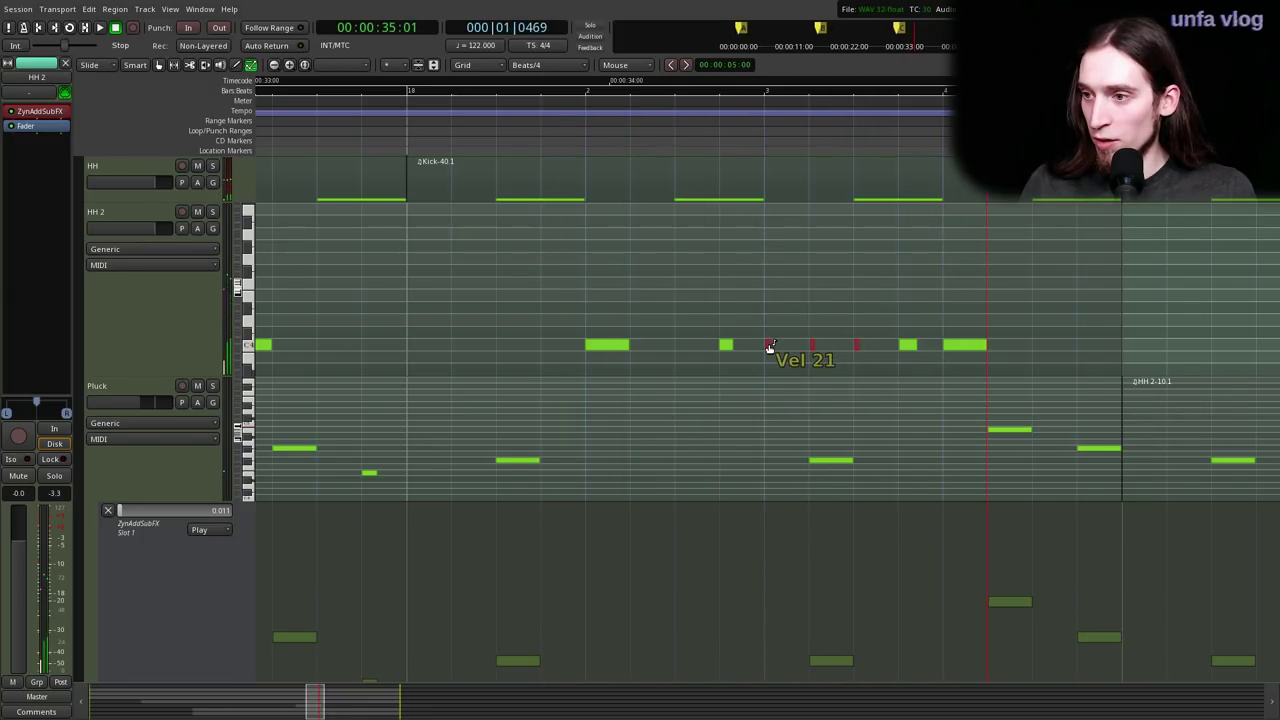
- Set the grid to Beats/8 and add a short C4 note at velocity 20 between the last two quiet fill notes, then audition it
click(805, 346)
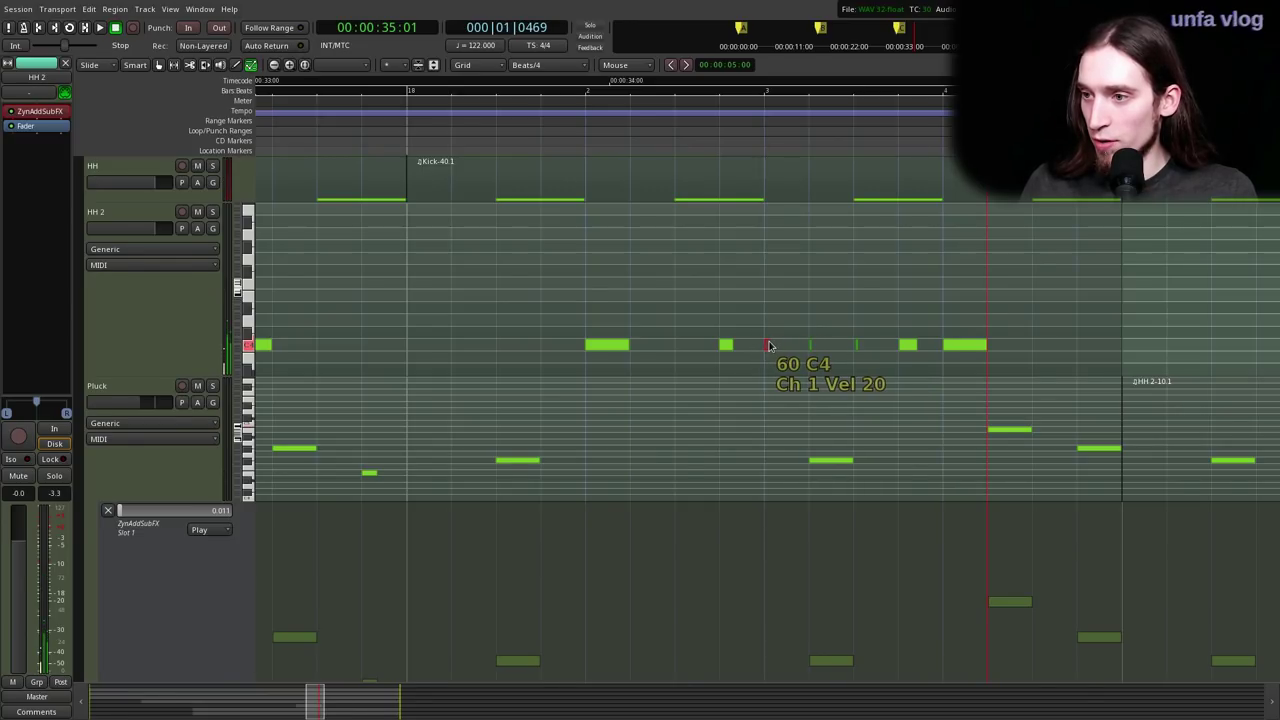
key(3)
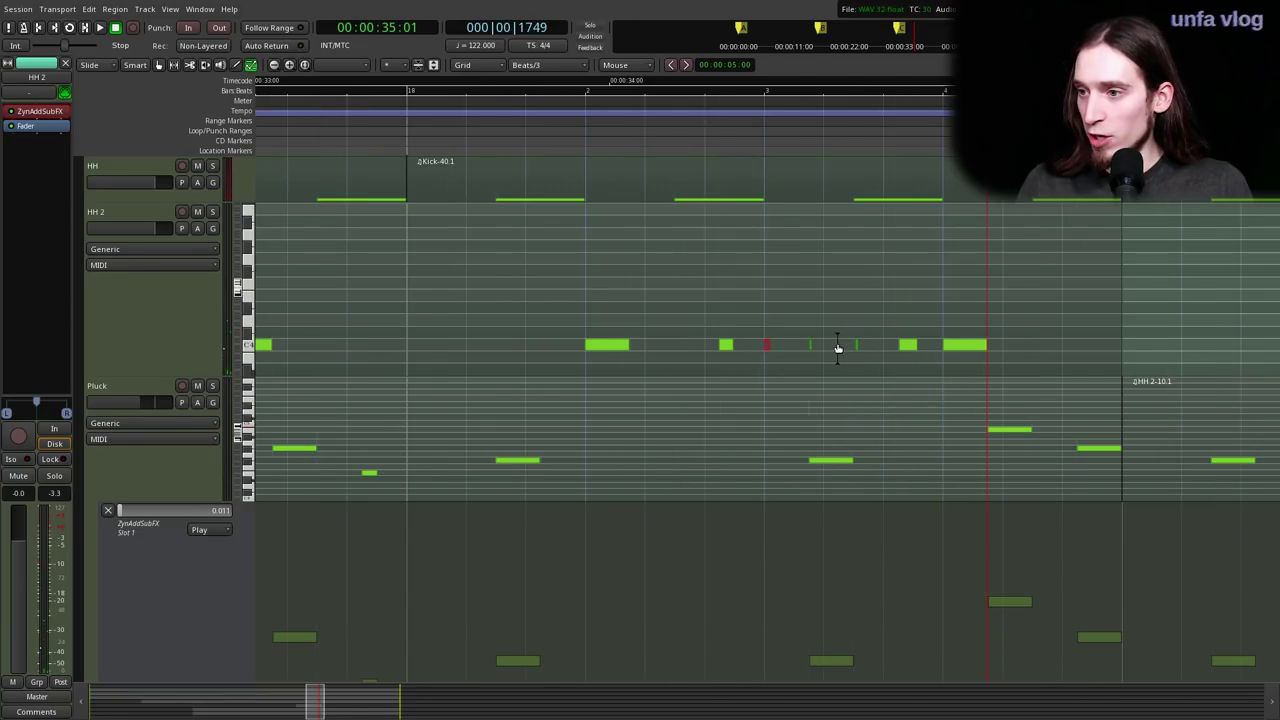
key(4)
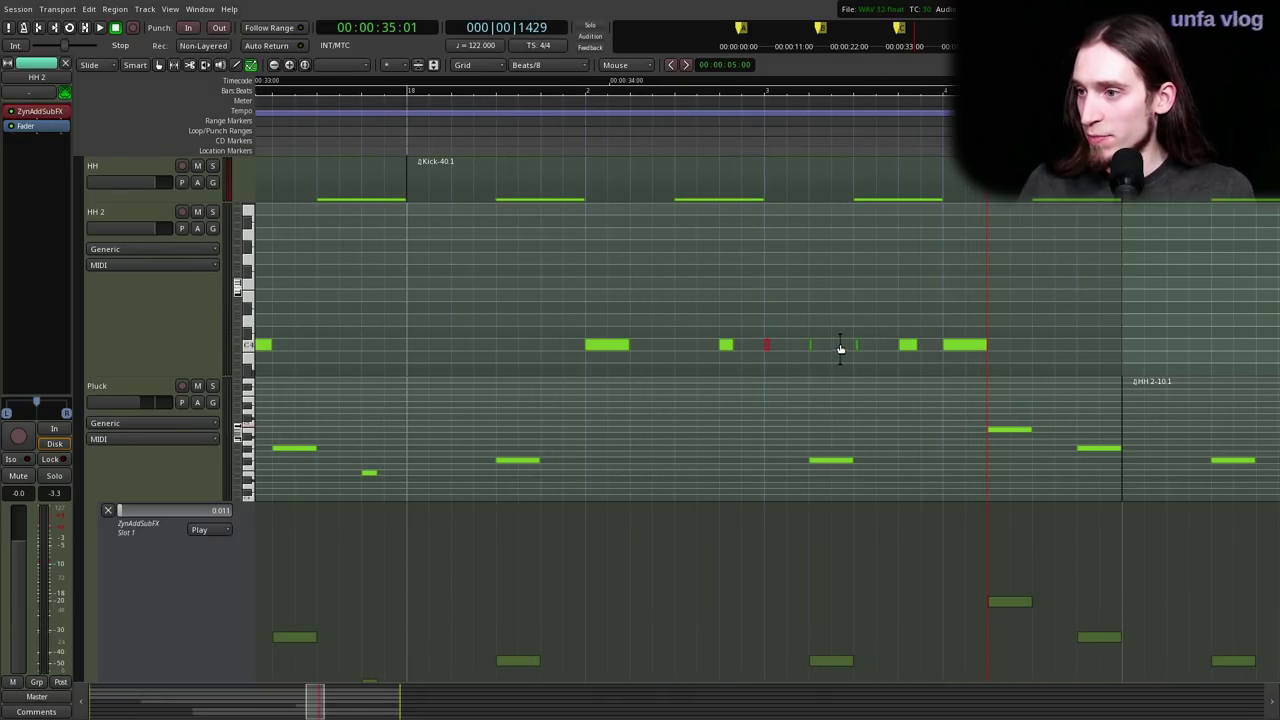
click(813, 346)
key(d)
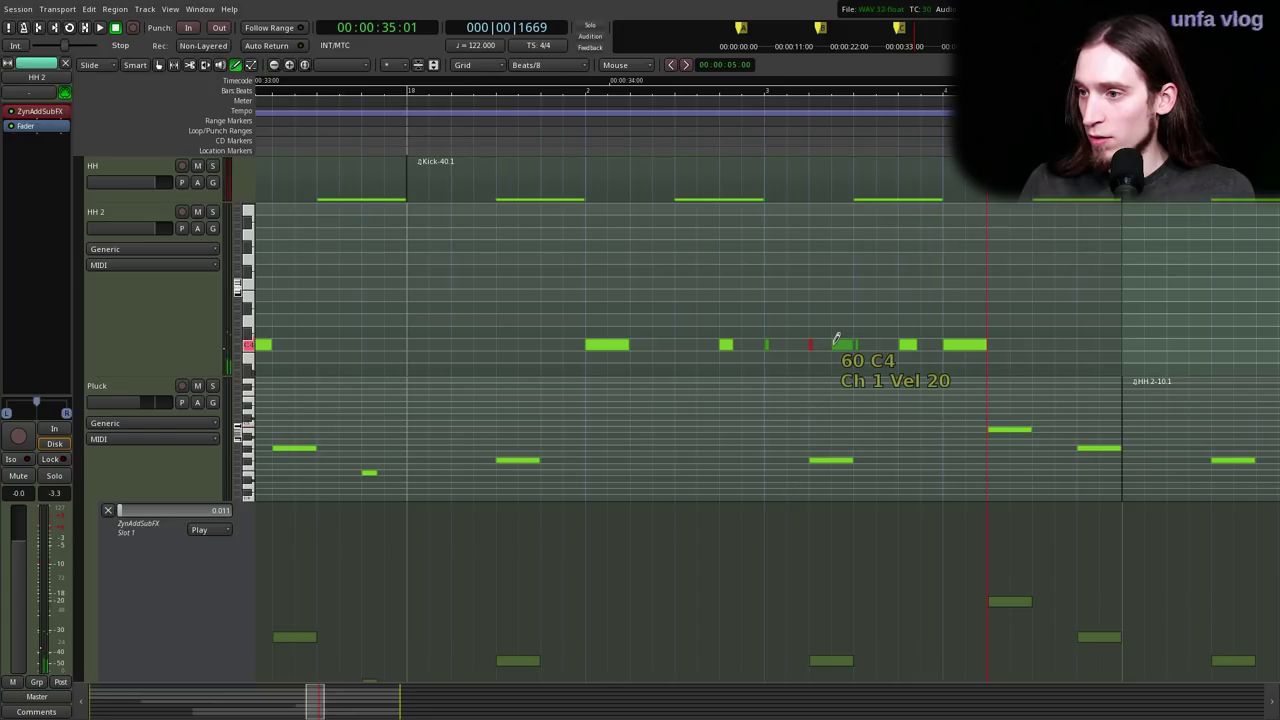
click(834, 342)
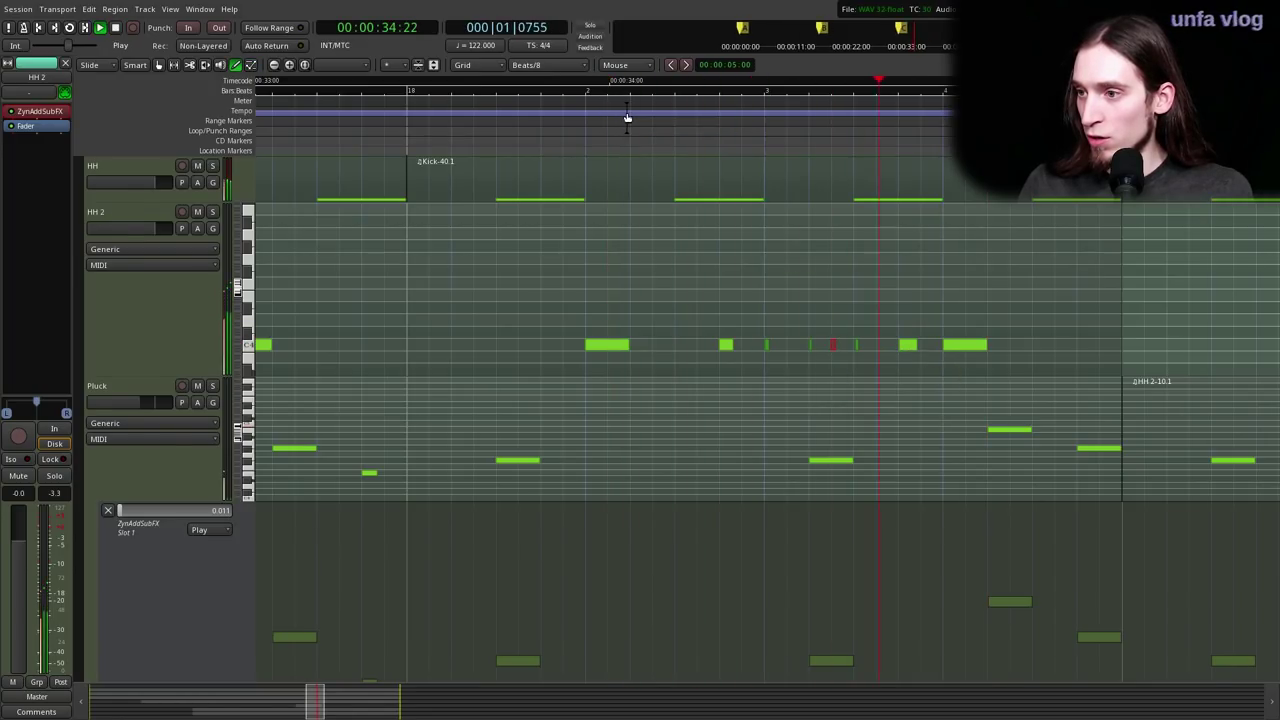
click(520, 116)
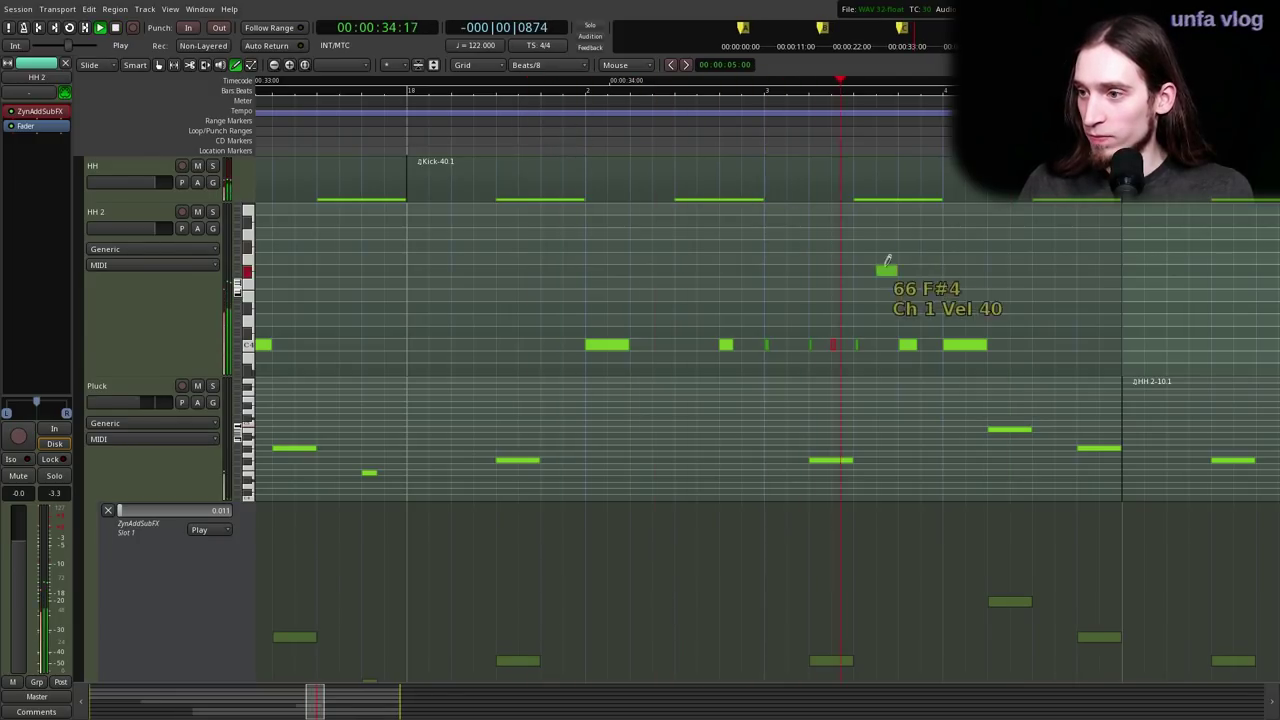
- Duplicate the two-bar HH 2 region from bar 17 three times to fill section C up to bar 25
scroll(775, 289, down, 1)
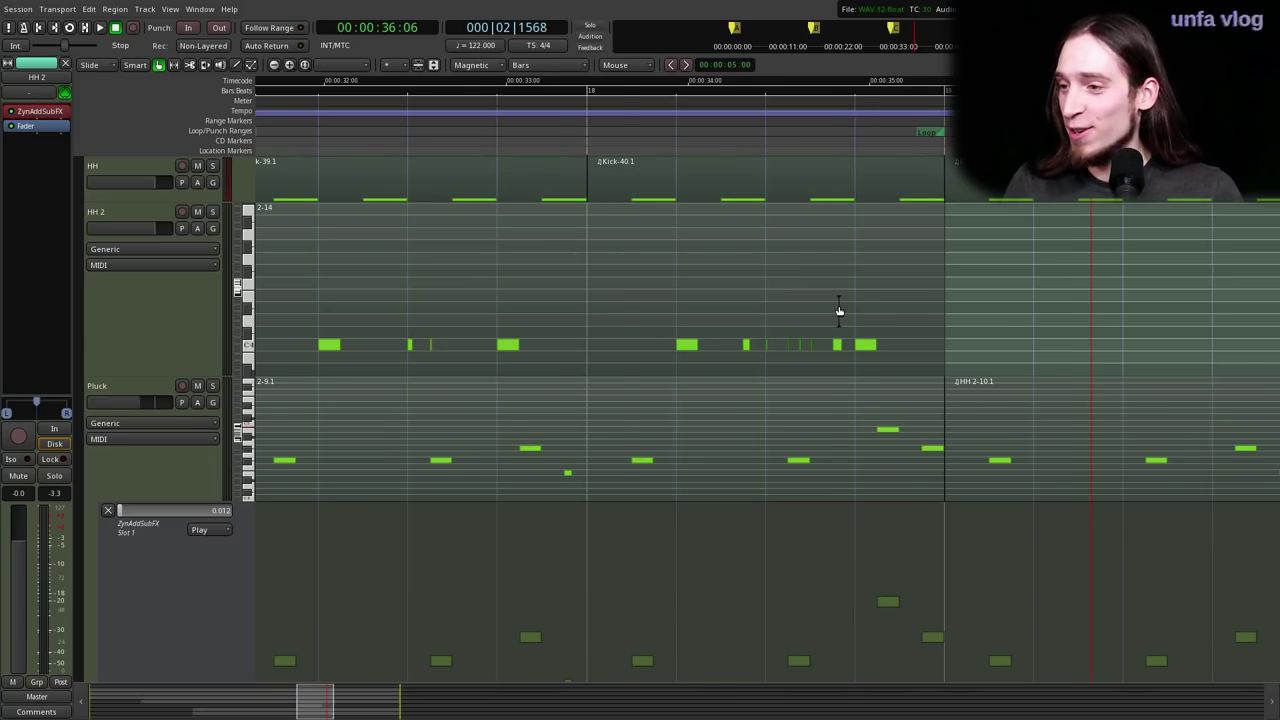
scroll(839, 311, down, 2)
click(705, 296)
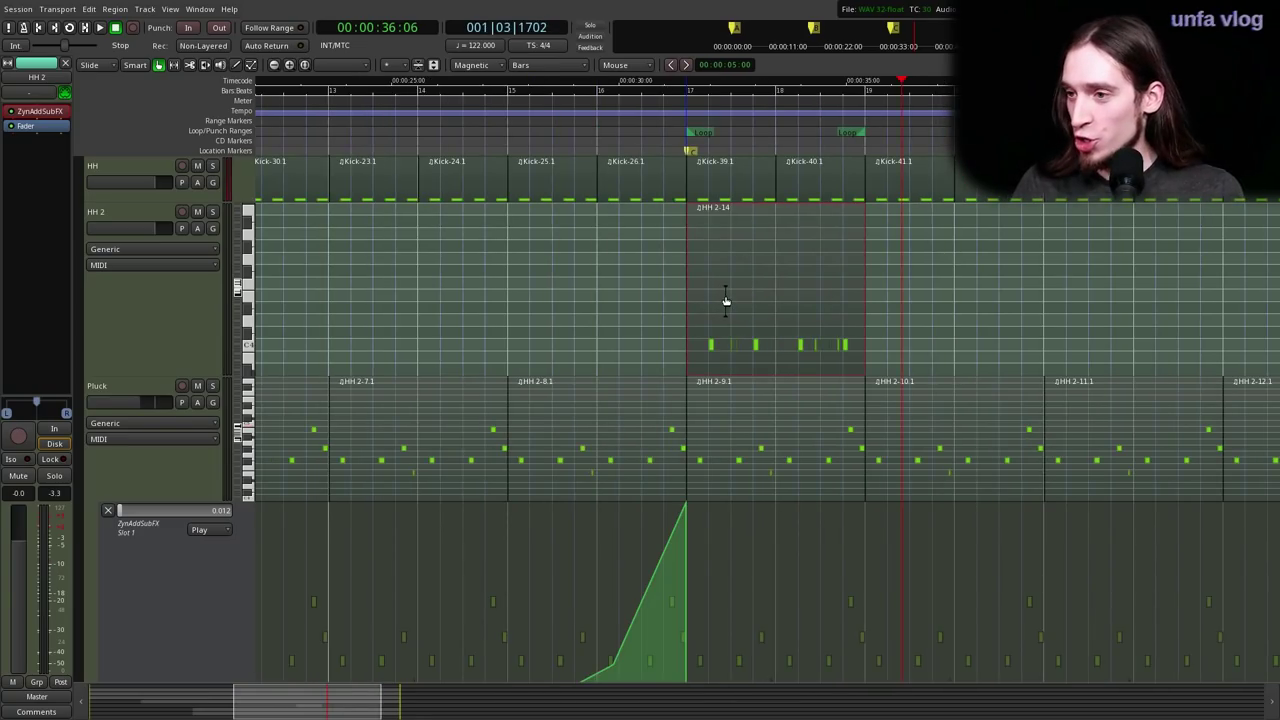
scroll(676, 309, right, 4)
scroll(676, 309, down, 1)
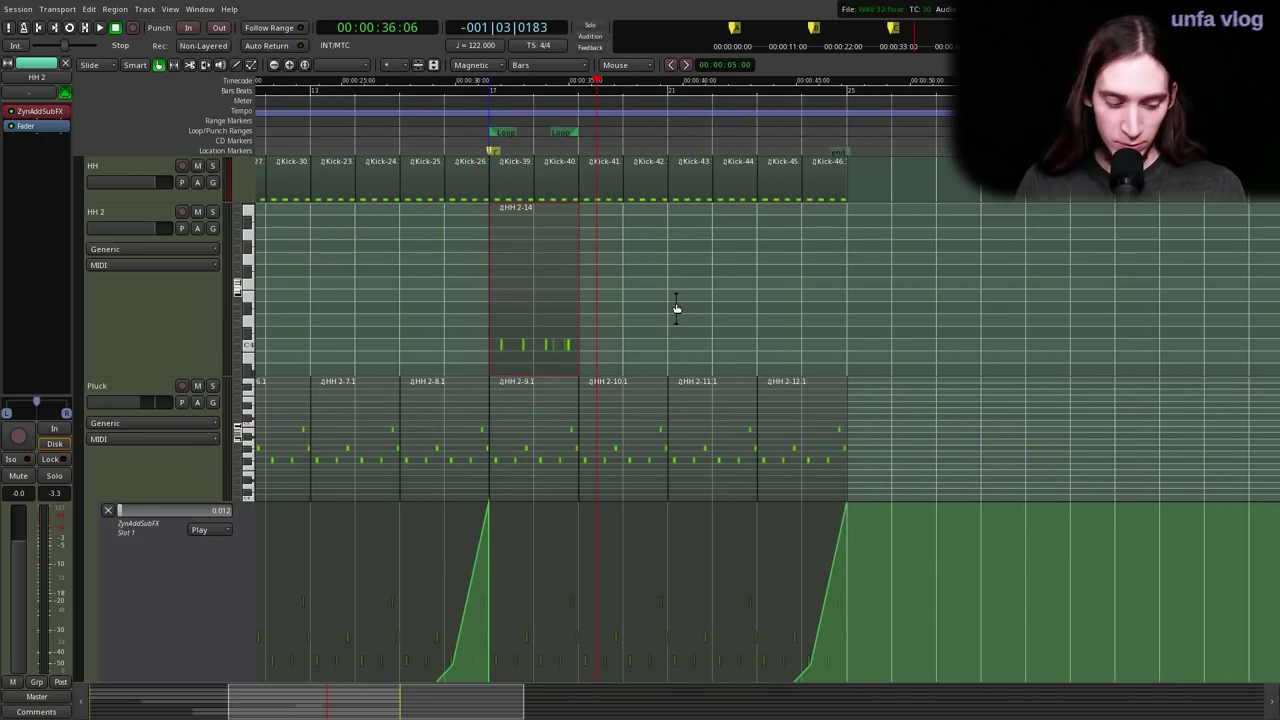
key(shift+d)
text(3)
key(Return)
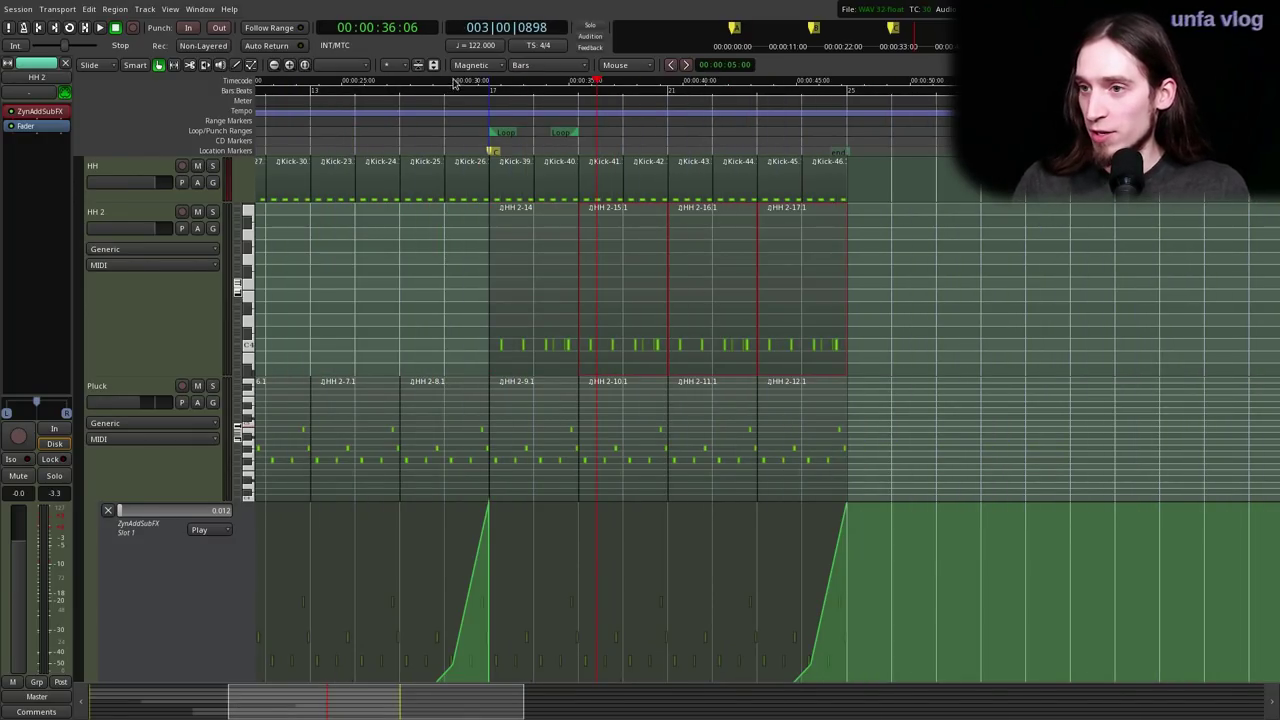
- Play the arrangement from section B at bar 9 through the end of section C
key(minus)
drag(539, 119, 404, 121)
key(space)
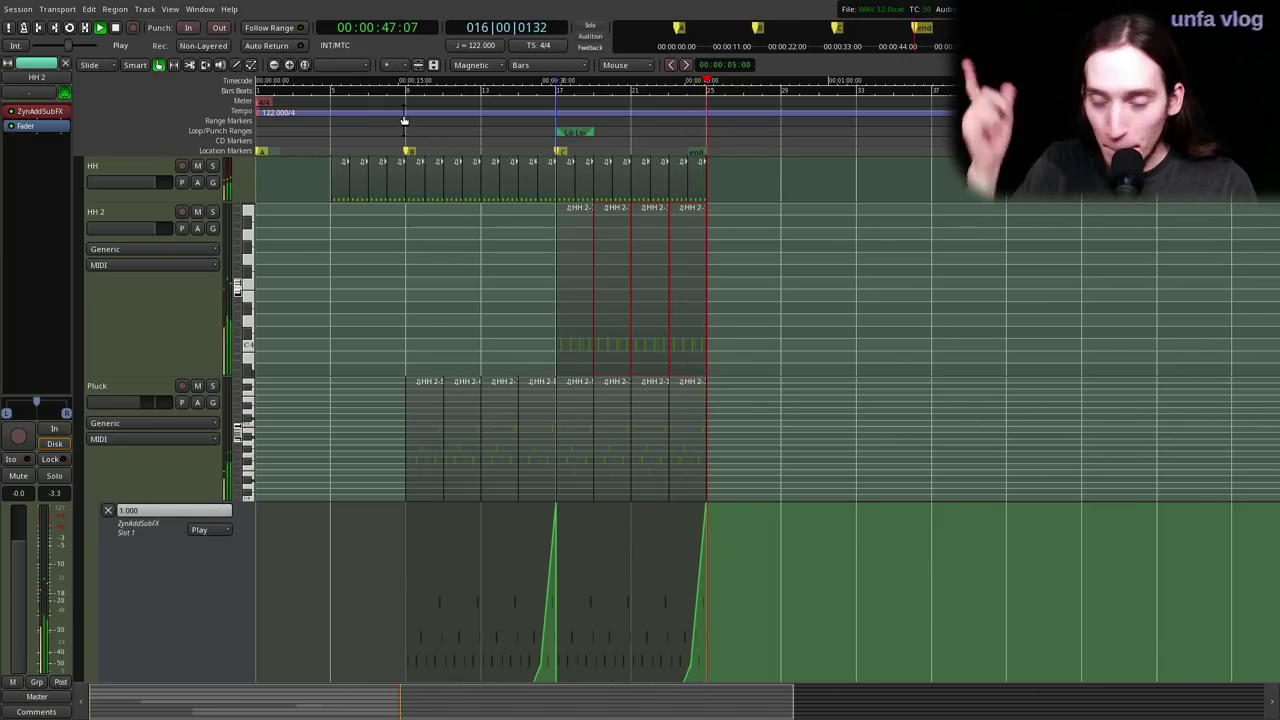
key(space)
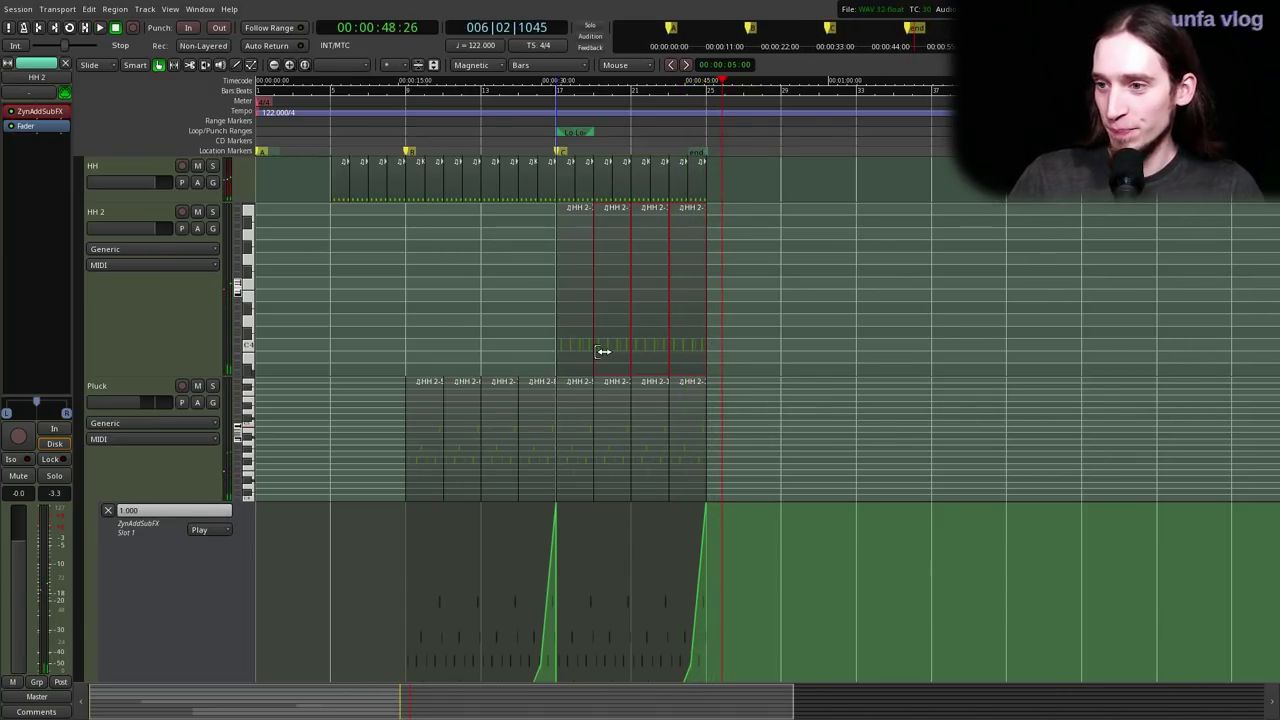
- Play section C from bar 17, lower the HH 2 track's fader to -7.4 dB and select the track
scroll(603, 351, up, 1)
click(516, 140)
key(space)
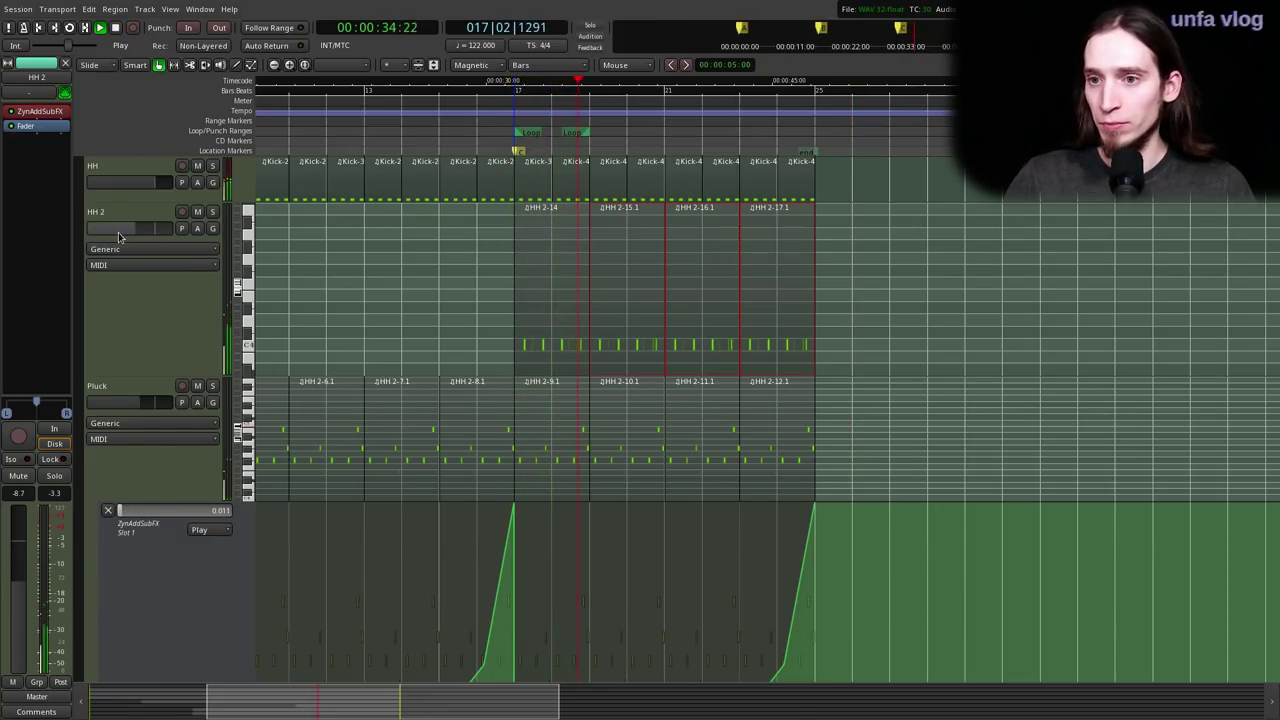
key(space)
click(158, 308)
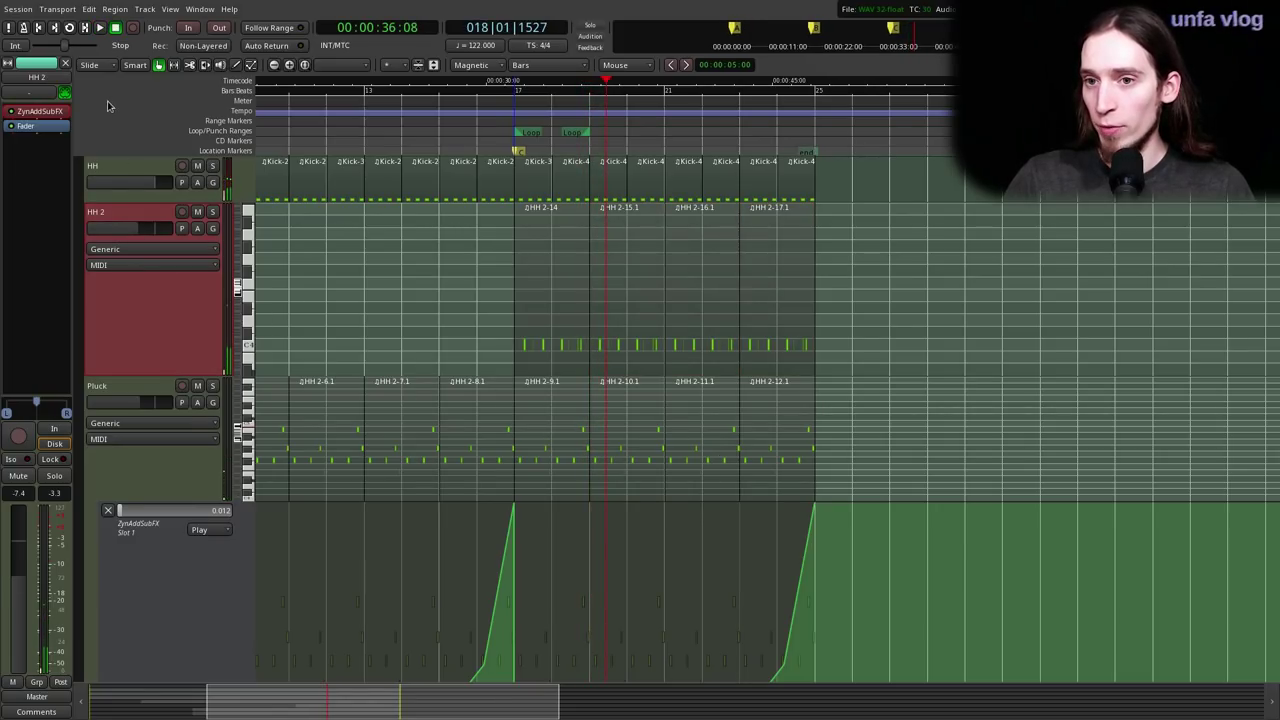
- In HH 2's ZynAddSubFX part insertion equalizer, make filter 4 a high shelf with raised gain and a frequency of 70
double_click(40, 111)
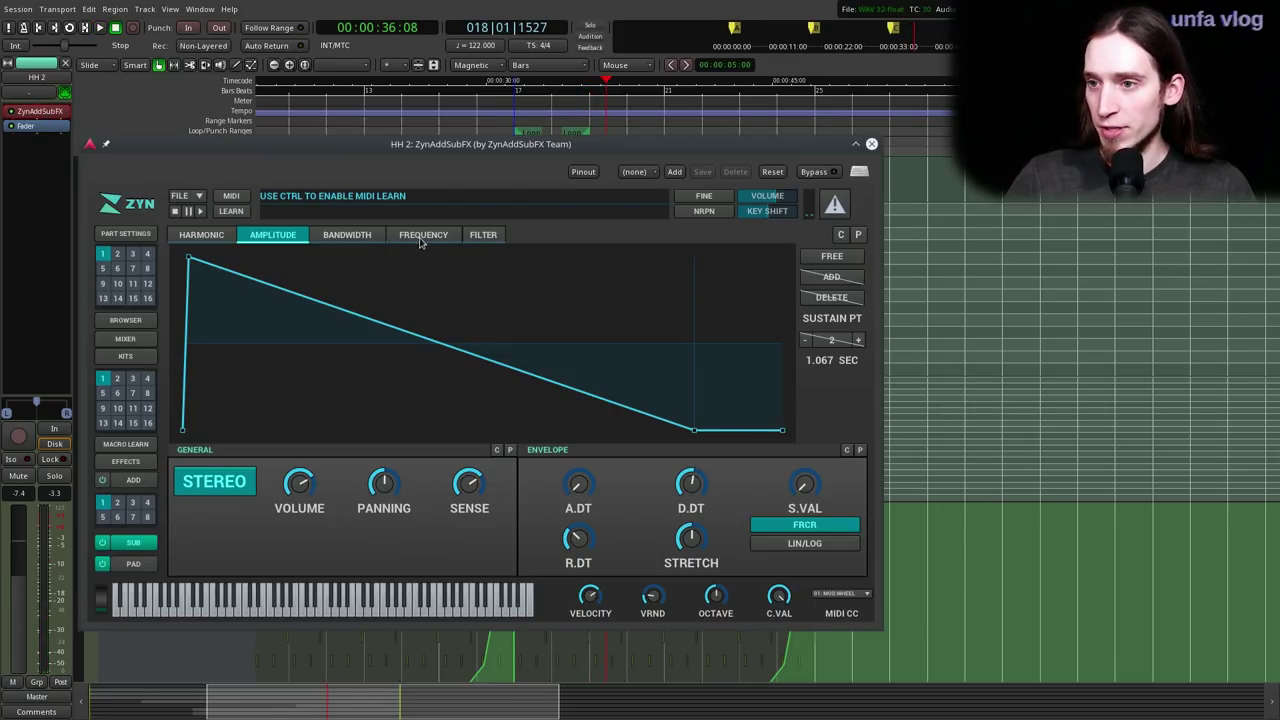
click(126, 462)
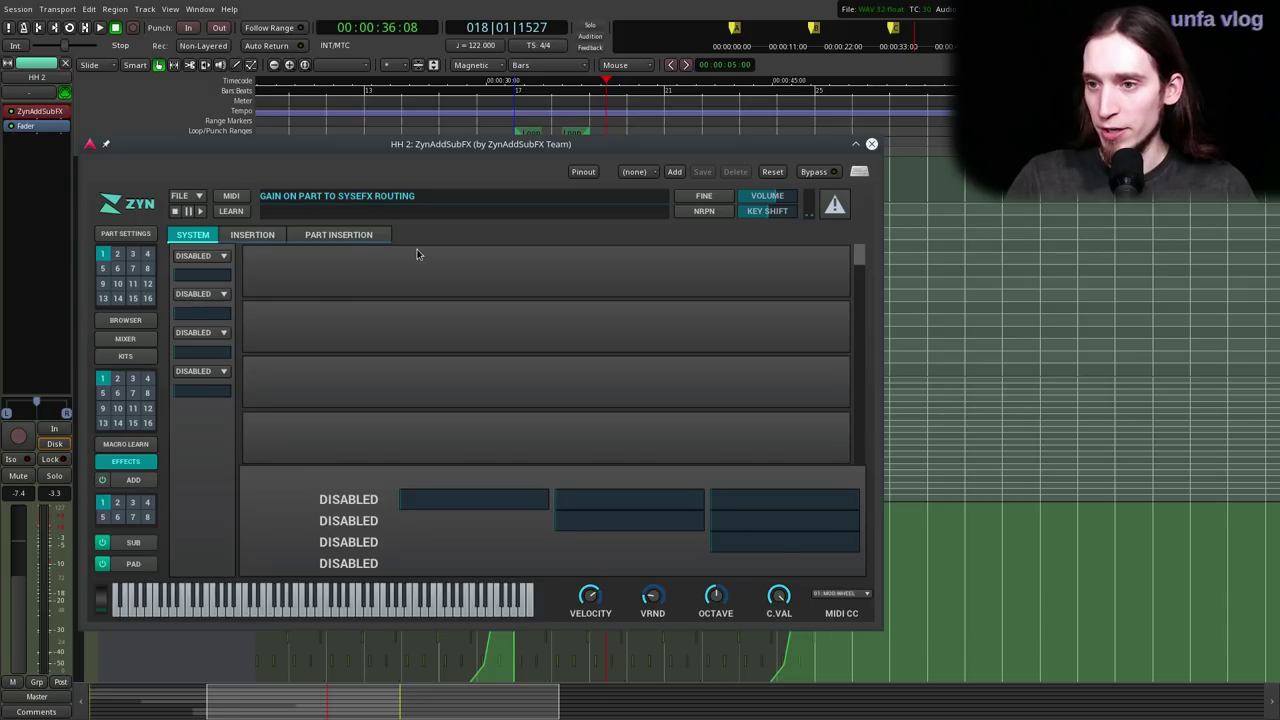
click(271, 237)
click(302, 238)
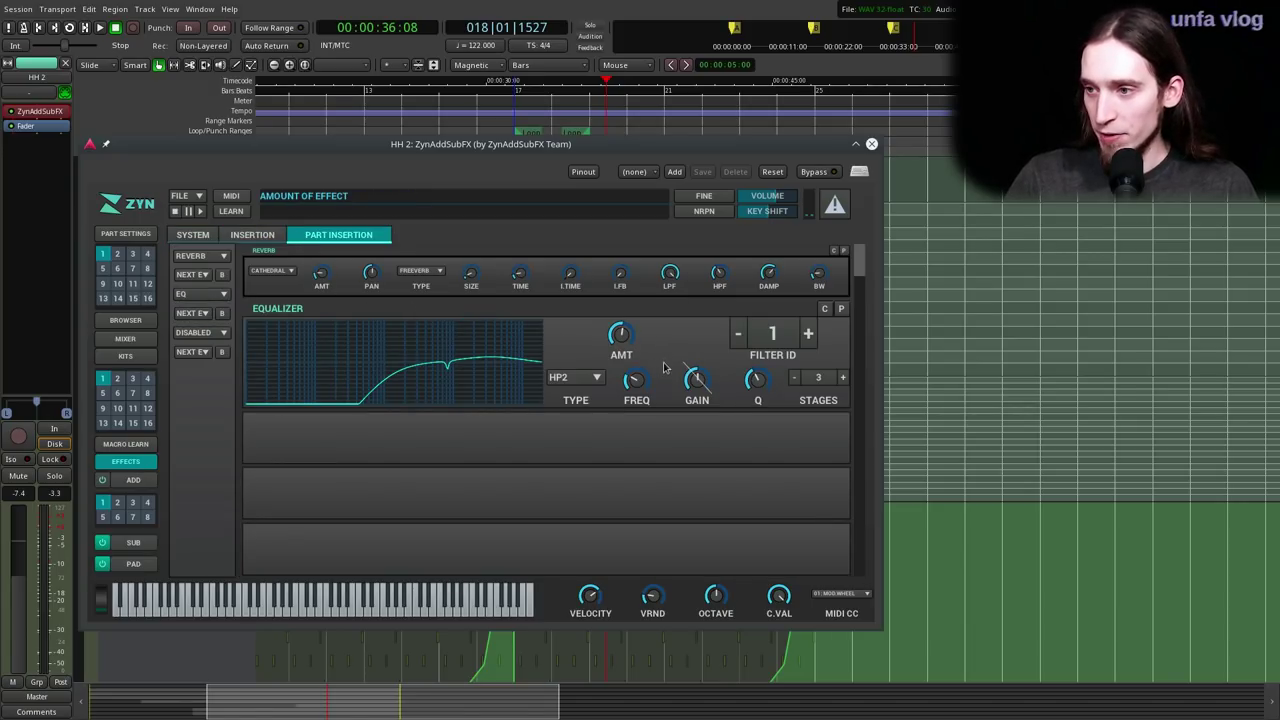
click(808, 336)
click(808, 336)
click(808, 337)
click(575, 377)
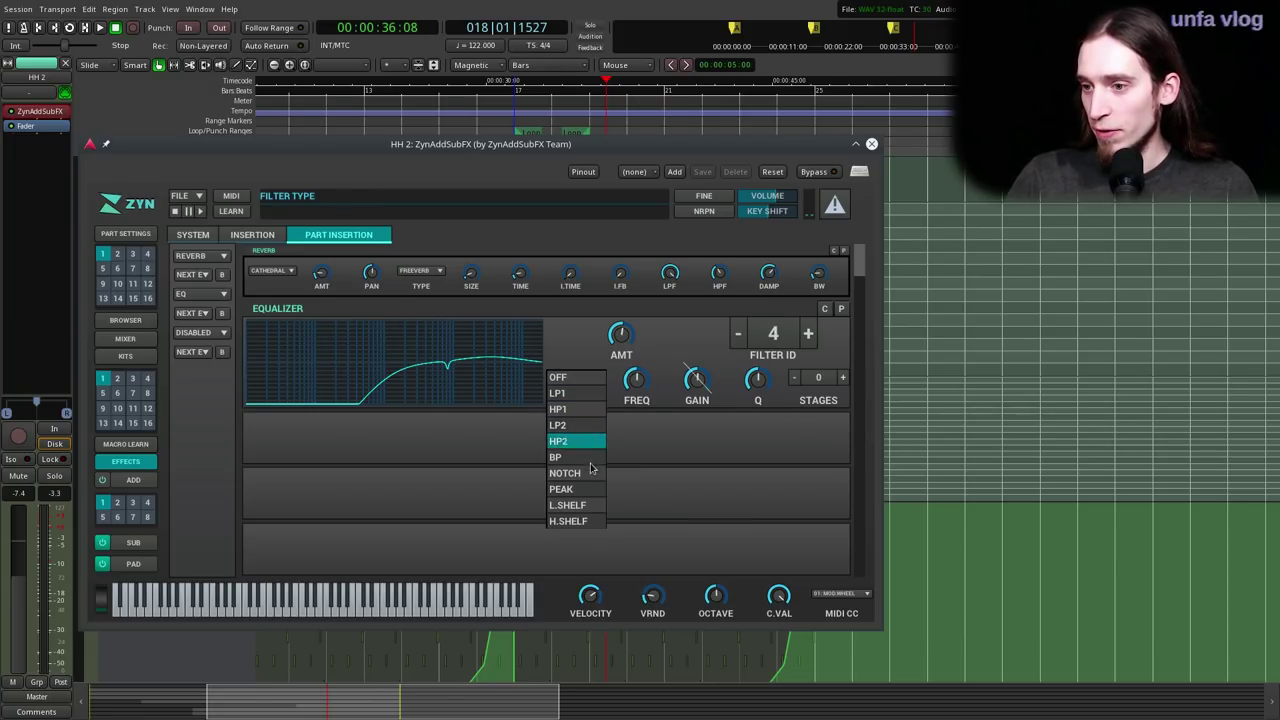
click(573, 521)
drag(699, 385, 645, 379)
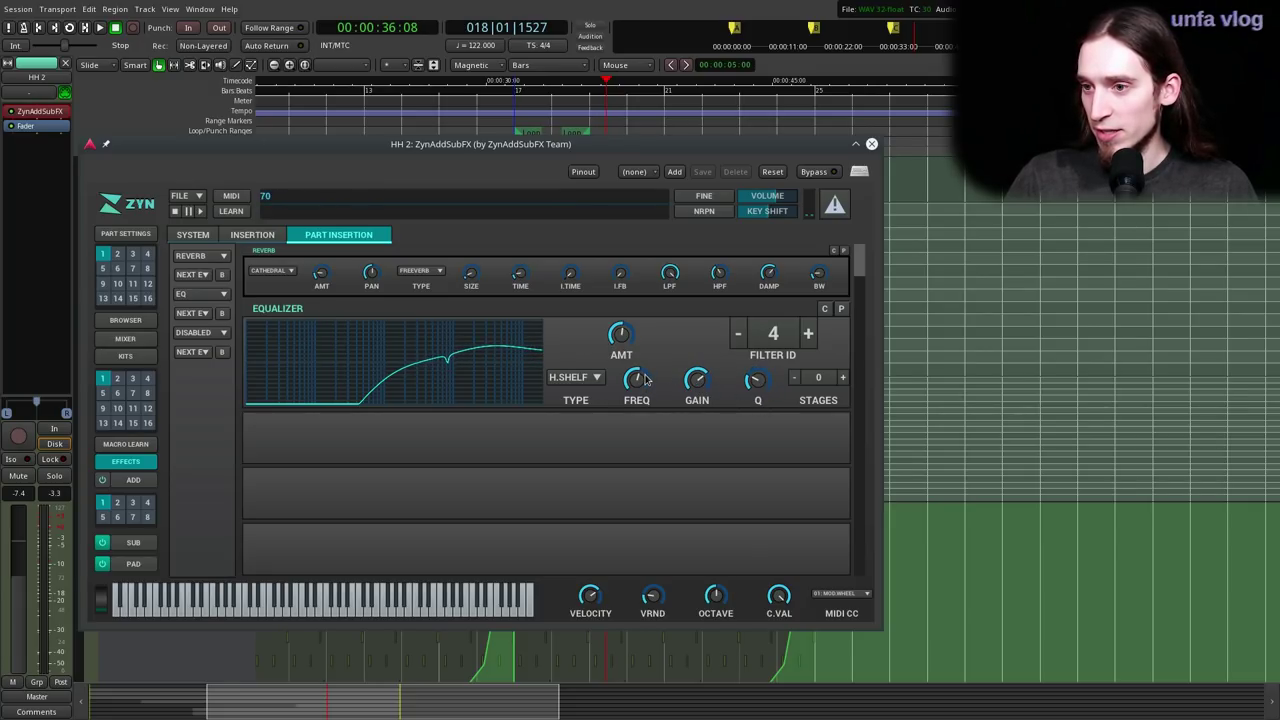
- Loop bars 17 and 18 while lowering the equalizer amount to 16, raising filter 4's frequency to at least 87 and fine-tuning its gain
key(space)
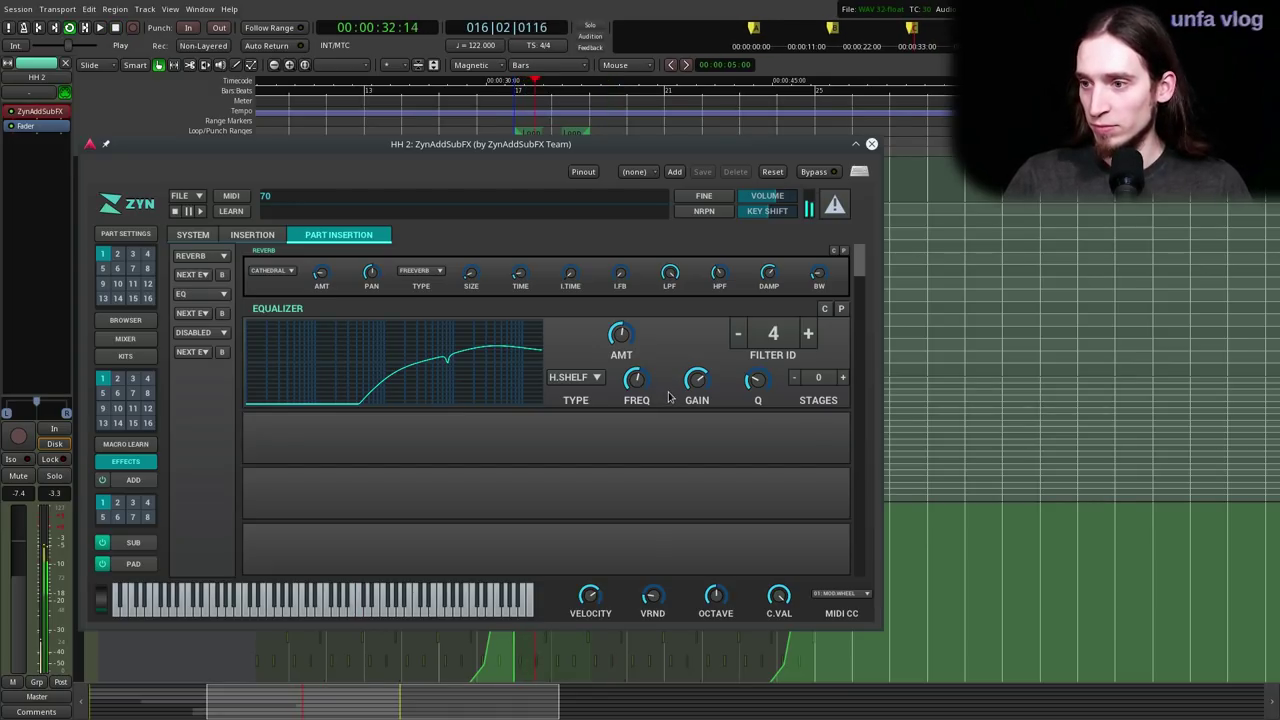
drag(619, 334, 618, 358)
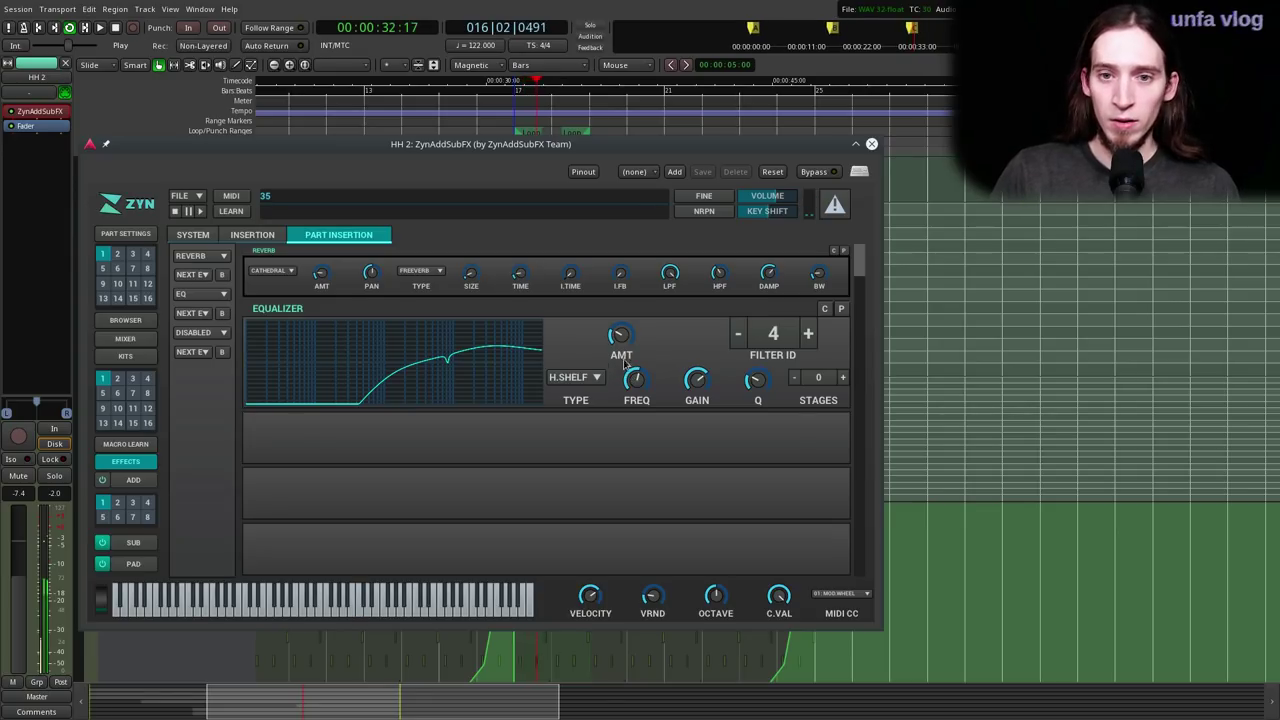
scroll(624, 343, down, 3)
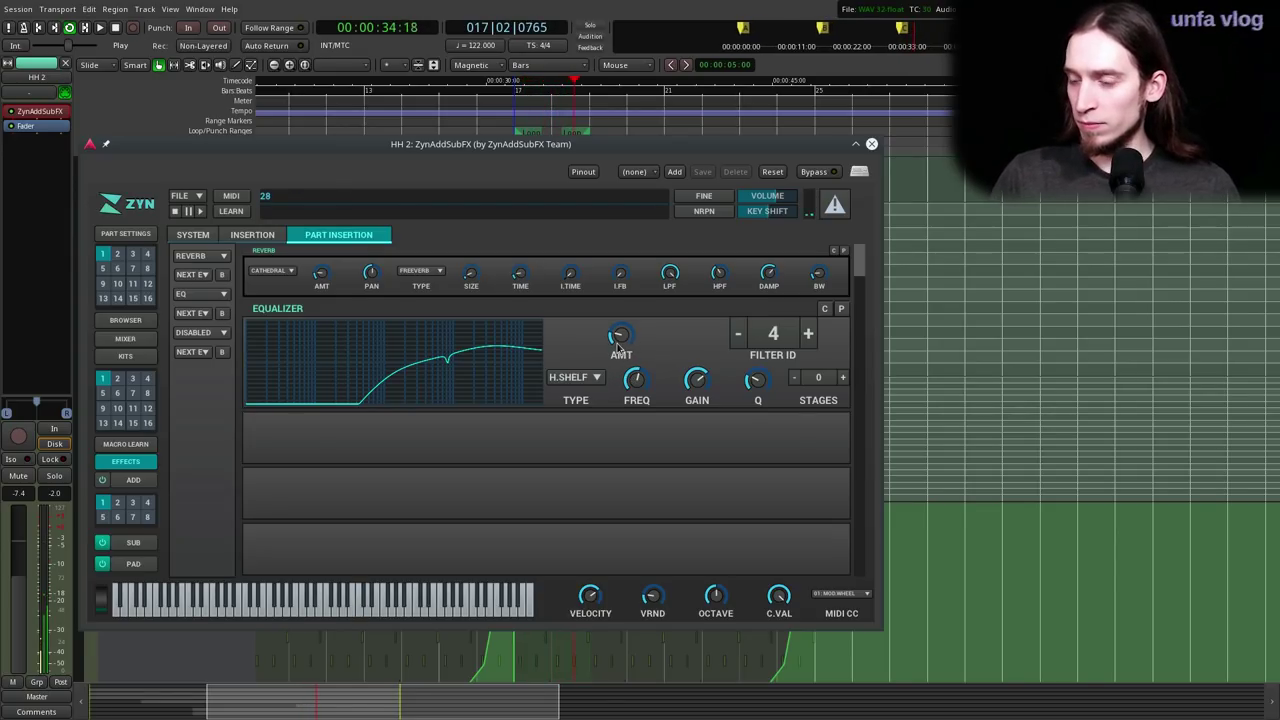
drag(628, 342, 643, 352)
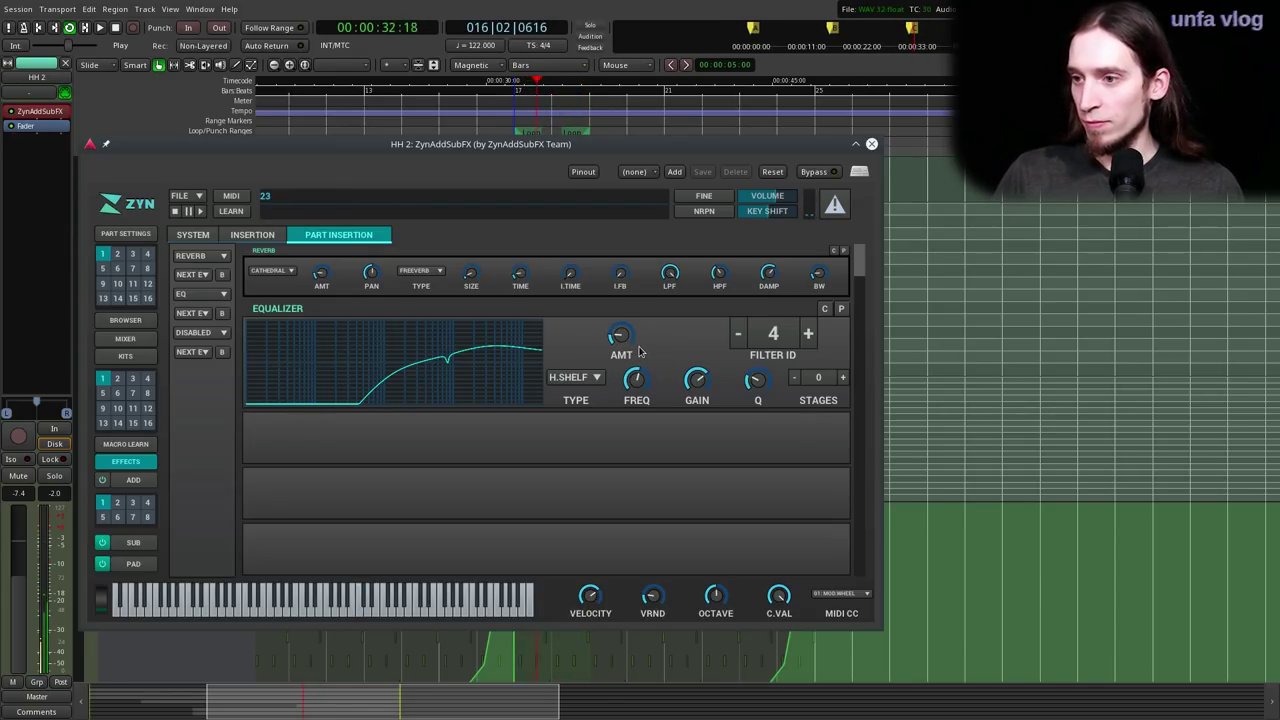
scroll(640, 346, down, 1)
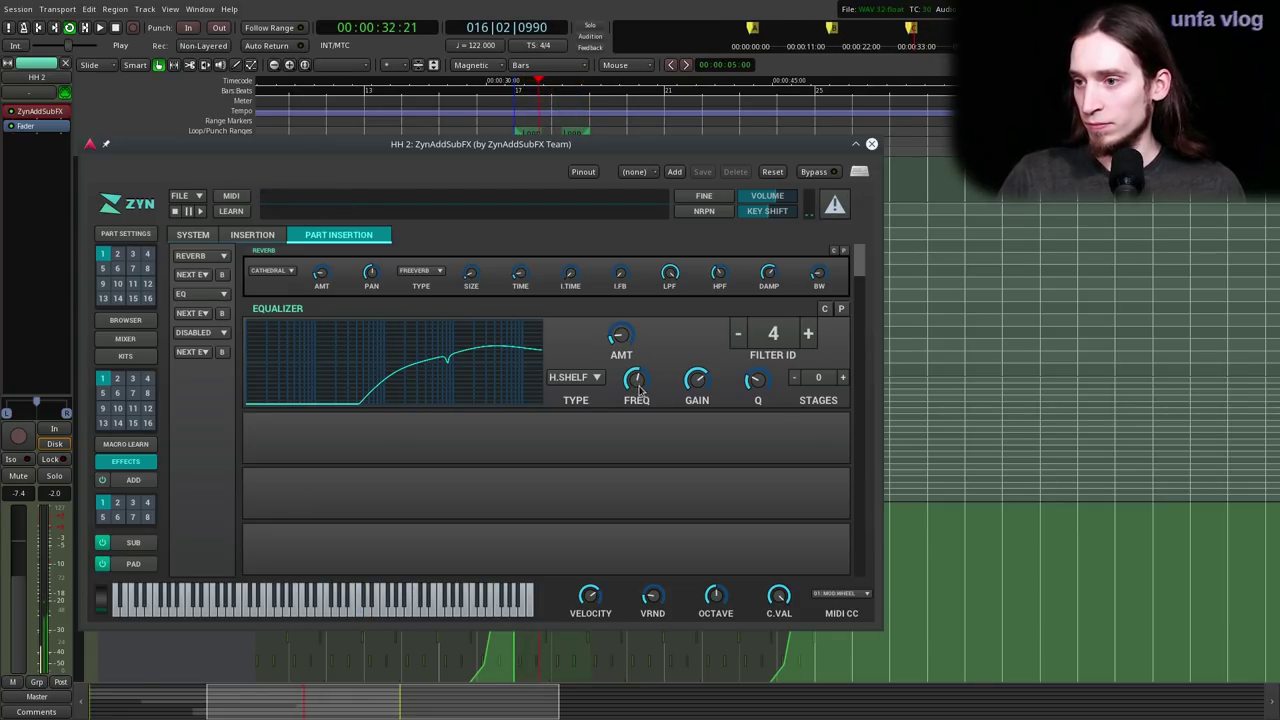
drag(634, 378, 627, 366)
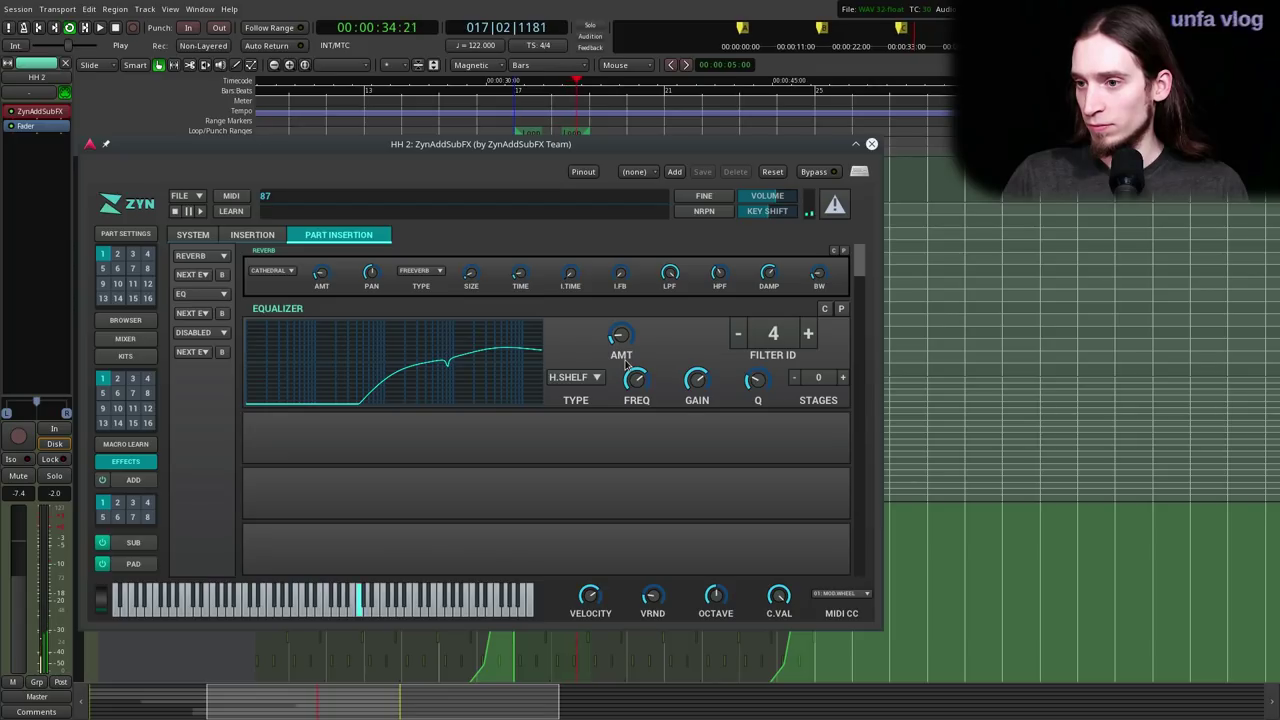
drag(751, 386, 704, 384)
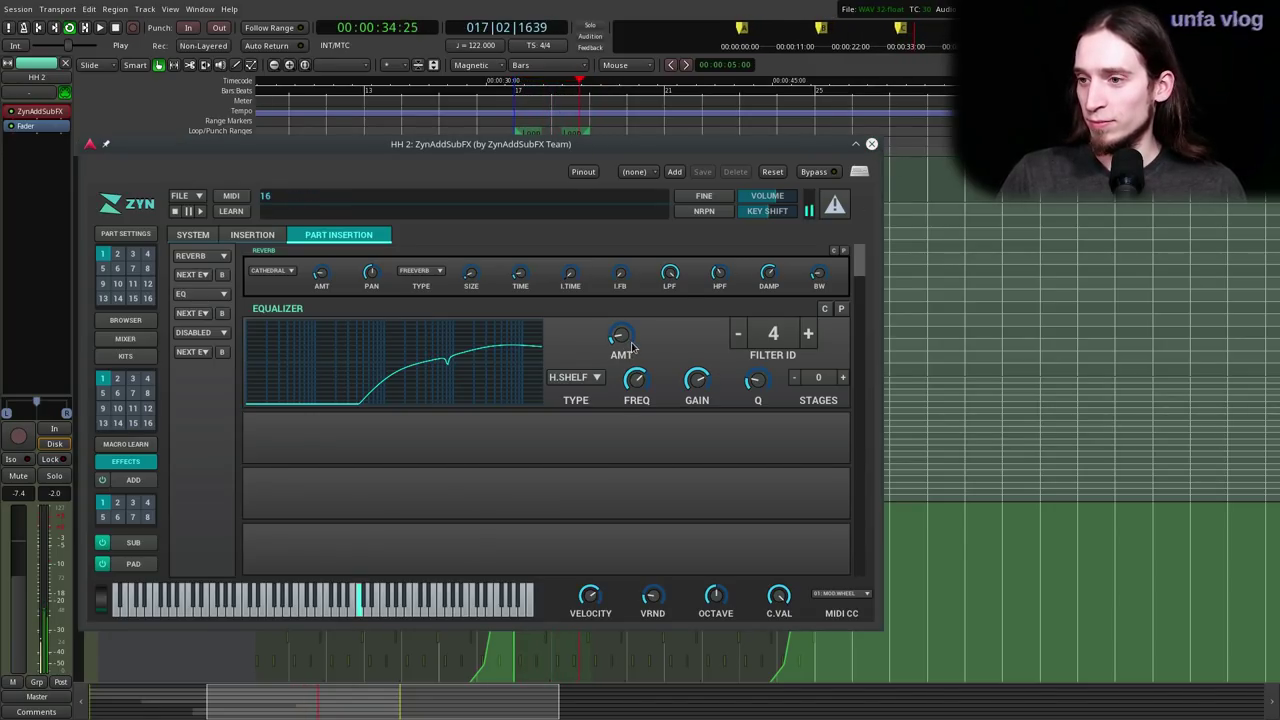
- Close HH 2's synth window, stop the loop playback and shrink the HH 2 track's height
click(871, 144)
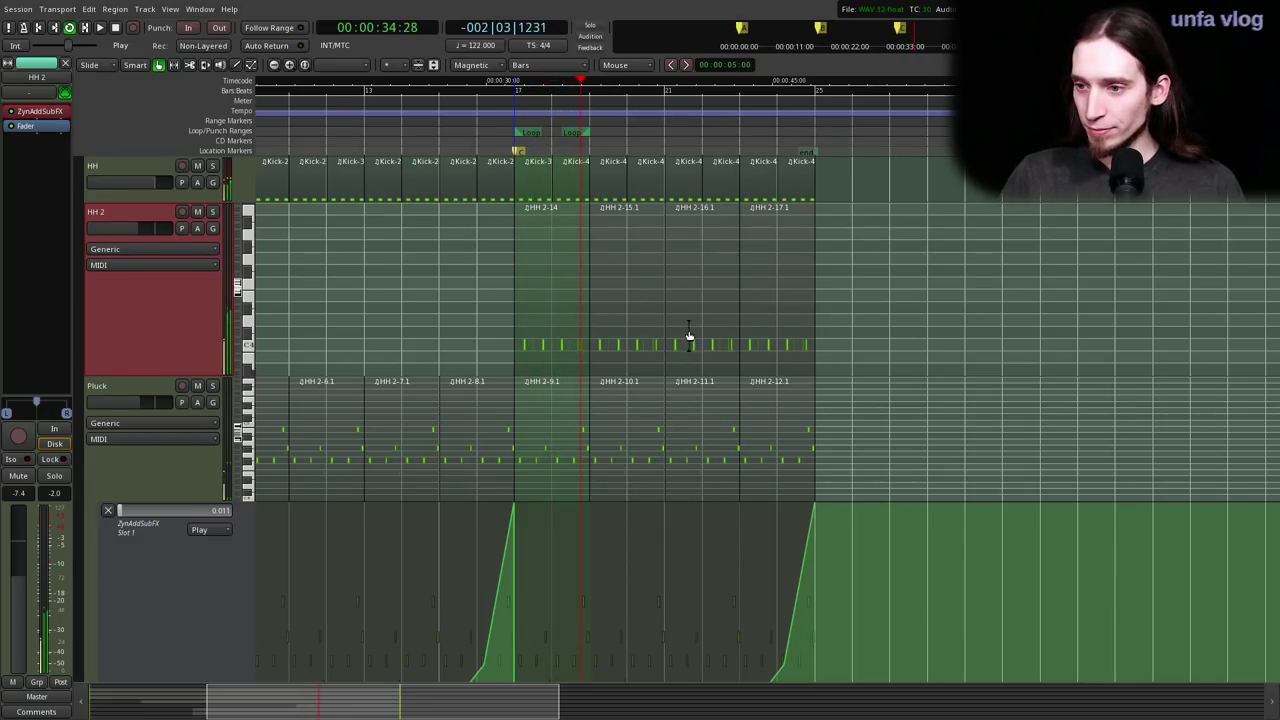
scroll(580, 371, up, 1)
key(space)
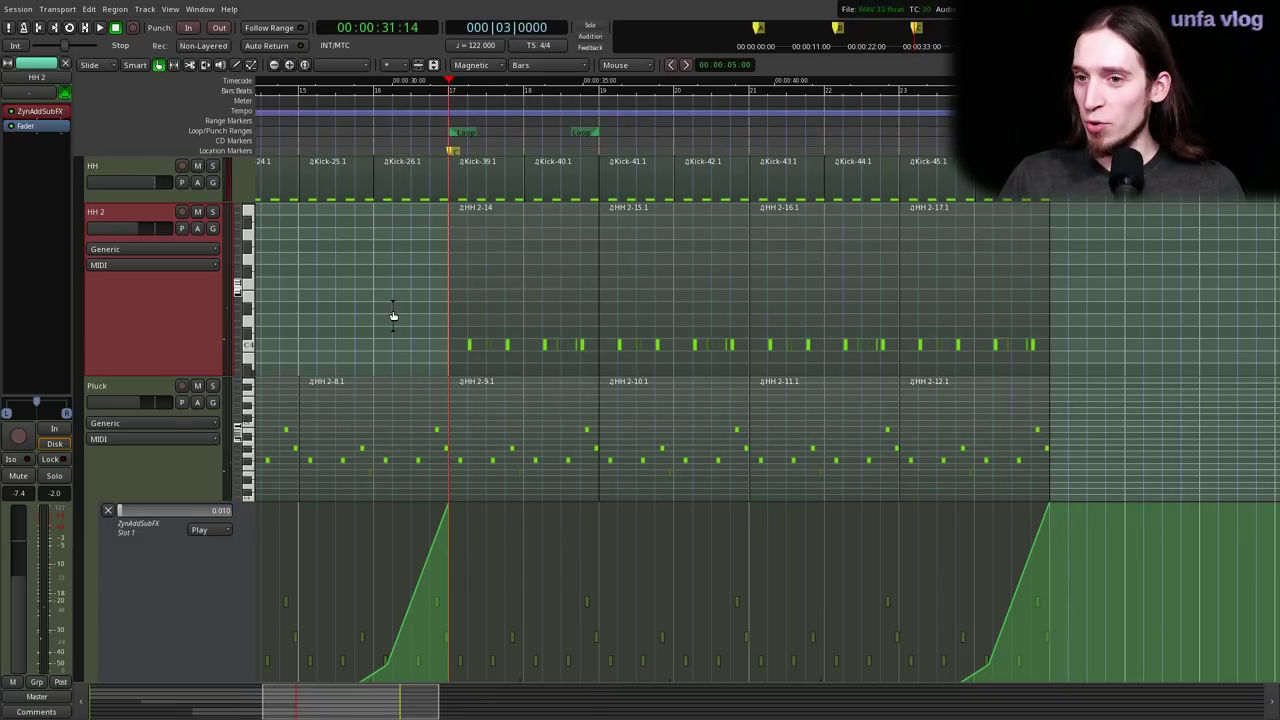
scroll(393, 316, down, 1)
drag(195, 367, 218, 244)
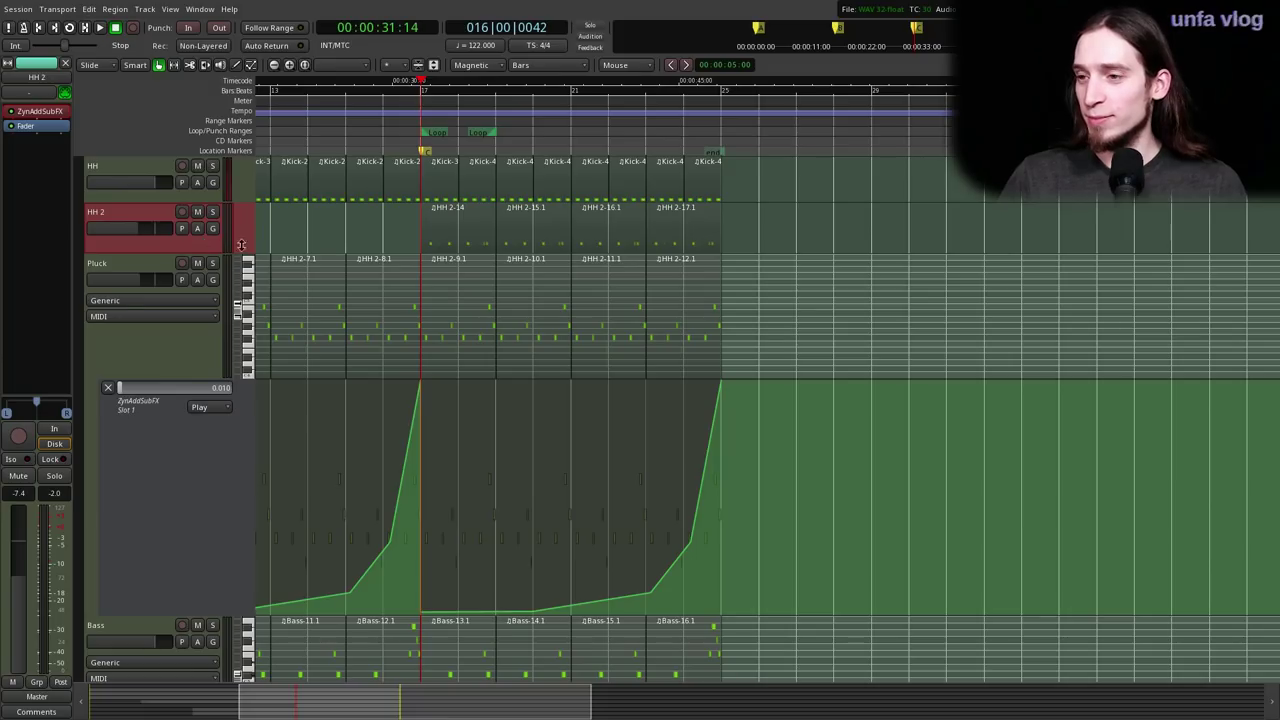
- Enlarge the Zyn 8 track and draw an empty MIDI region on it from bar 23 to bar 25
scroll(748, 332, up, 1)
scroll(650, 327, down, 6)
scroll(545, 337, up, 2)
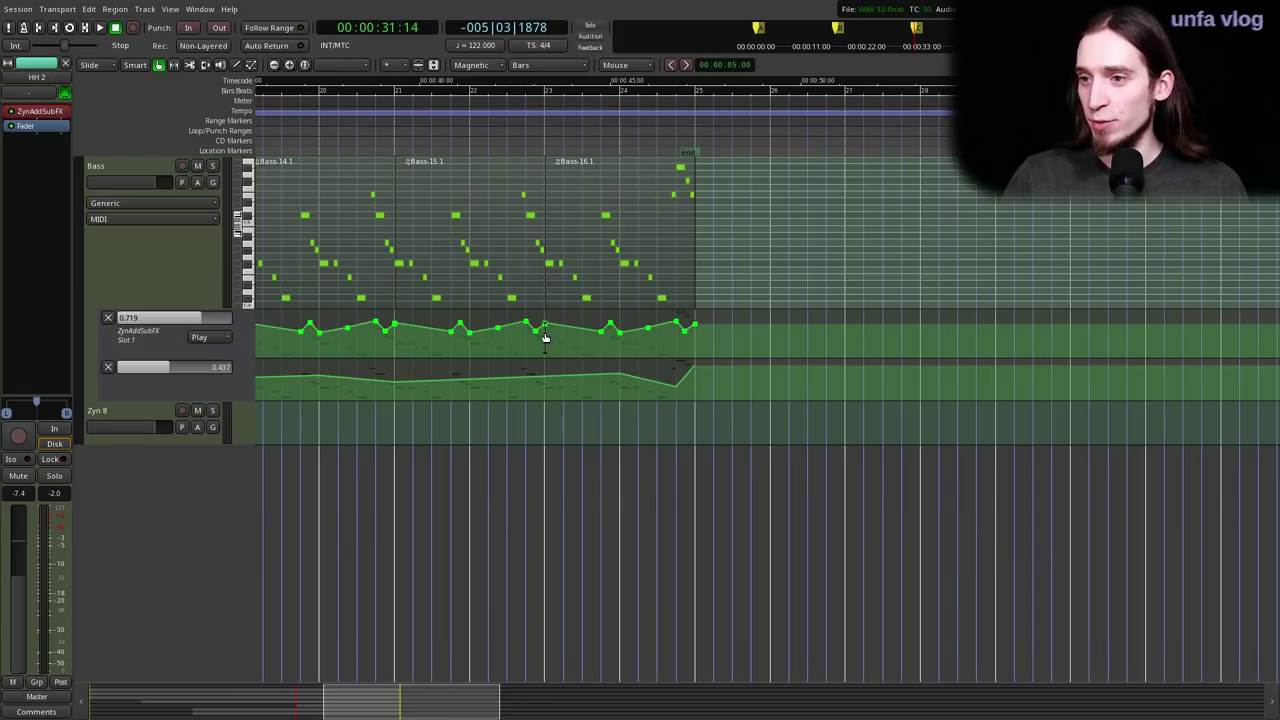
drag(150, 442, 170, 487)
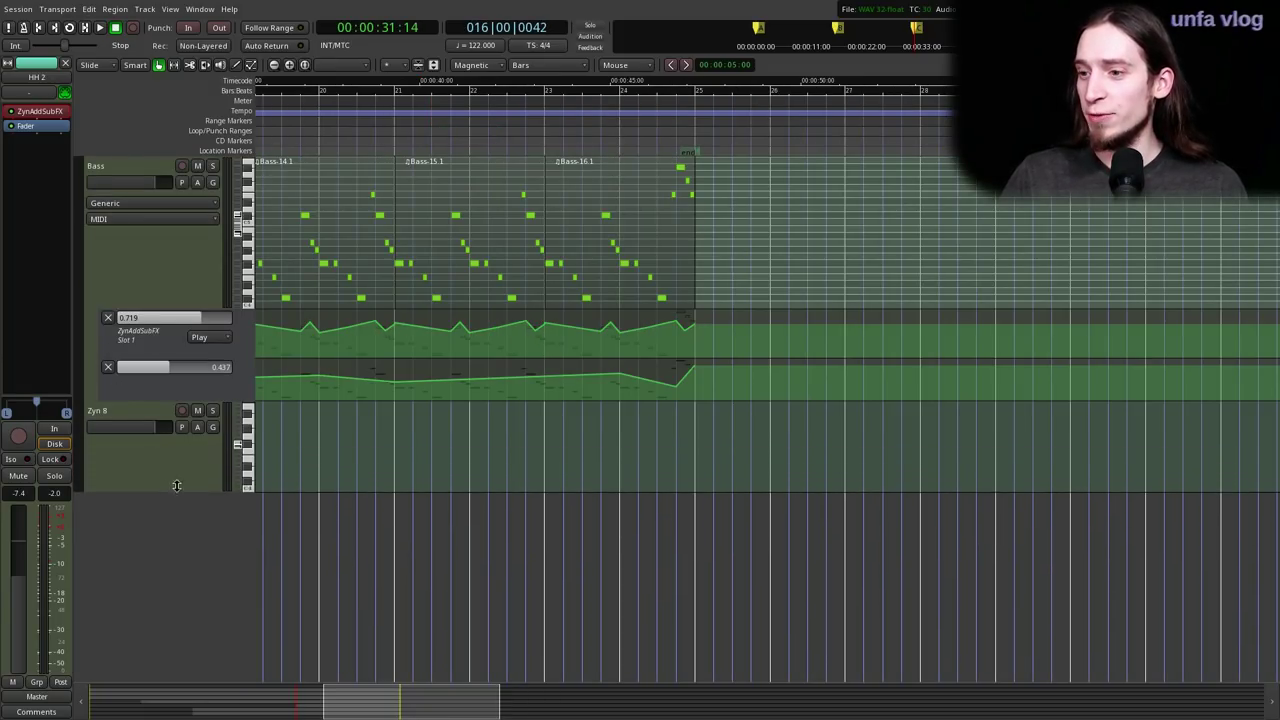
click(528, 91)
scroll(704, 405, up, 1)
key(d)
drag(388, 427, 686, 444)
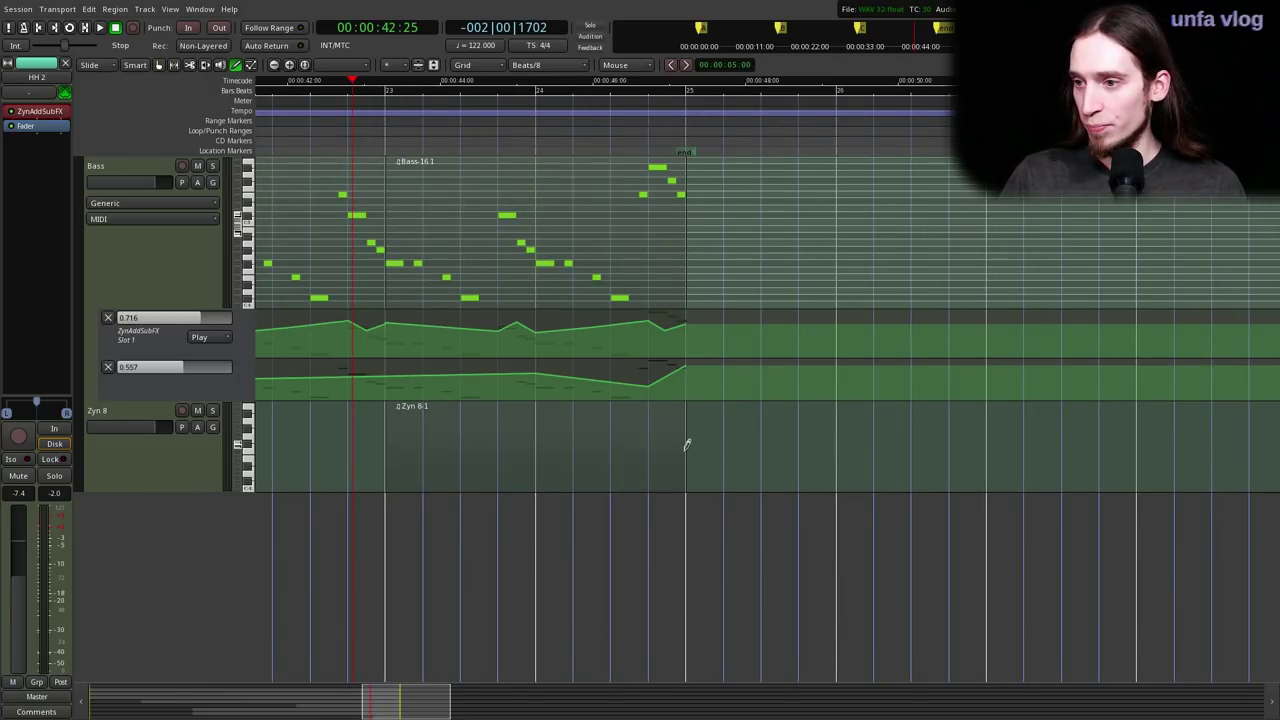
- Make the Zyn 8 track taller and draw one sustained note spanning its whole two-bar region
scroll(363, 443, up, 1)
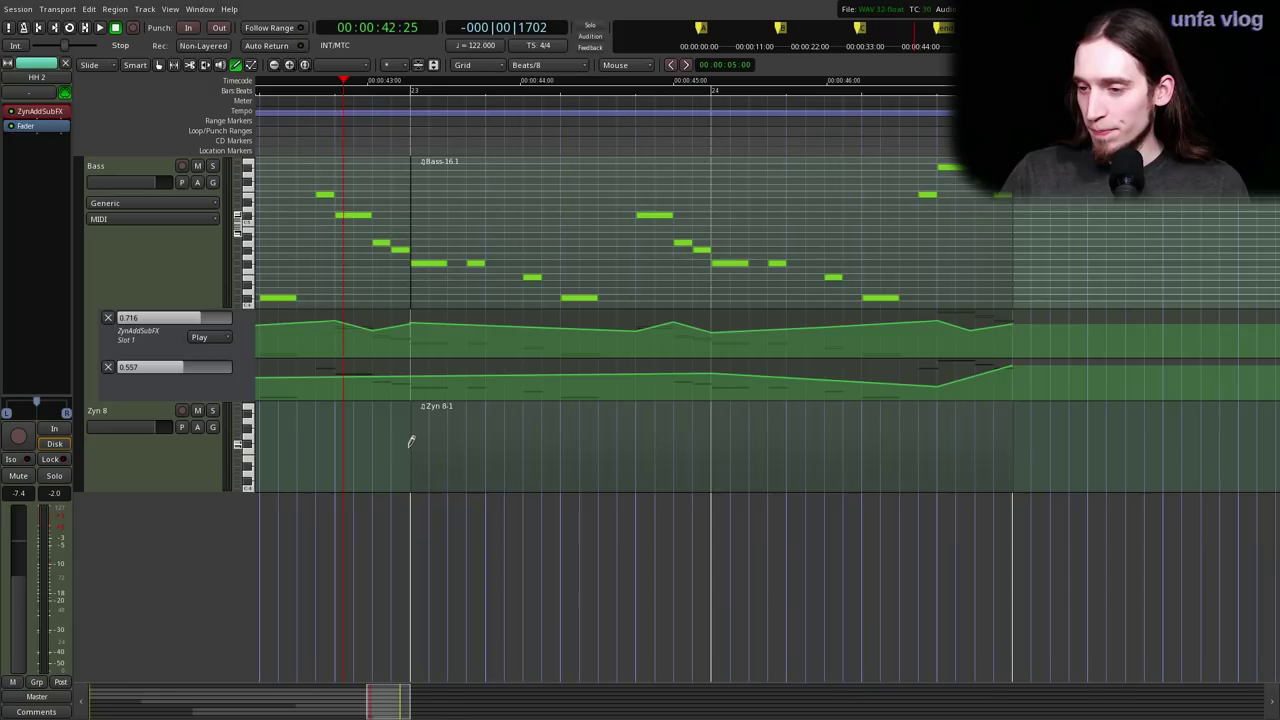
scroll(408, 437, down, 1)
drag(228, 491, 196, 581)
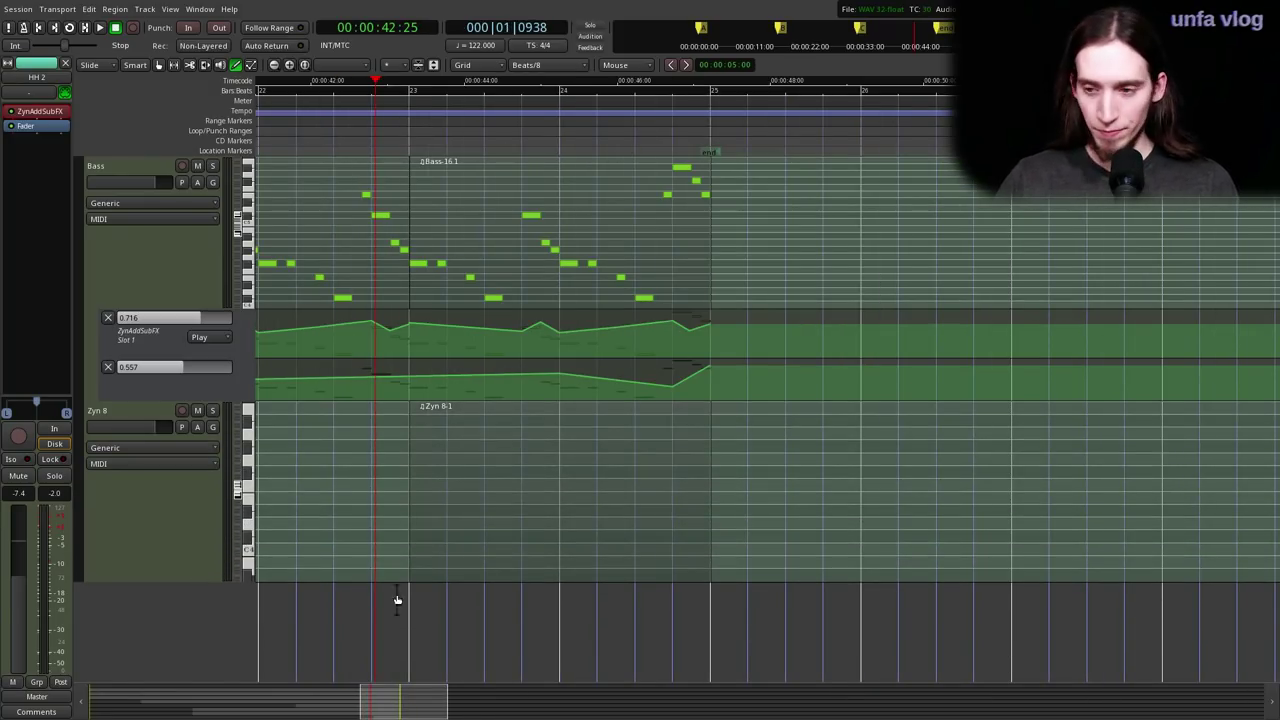
mouse_move(445, 511)
mouse_down()
mouse_move(705, 510)
mouse_move(666, 517)
mouse_up()
key(g)
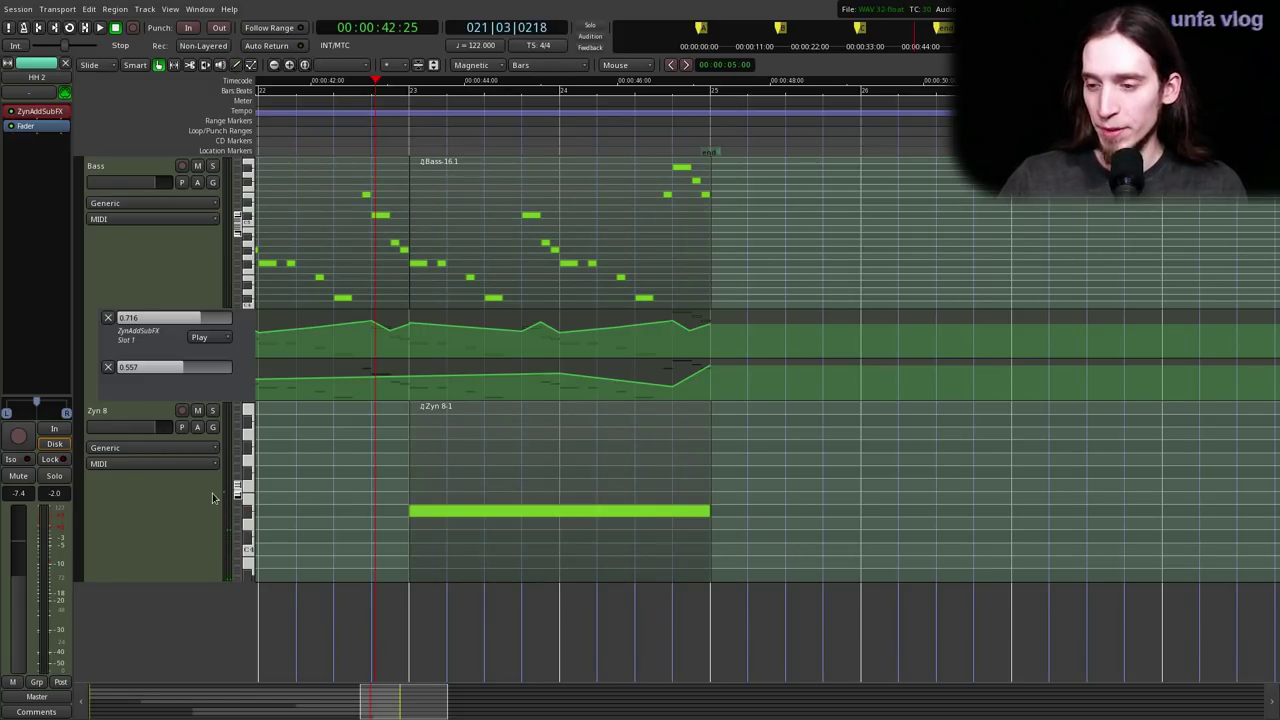
- Connect the Zyn 8 track's input to the Oxygen 49 MIDI keyboard and arm the track for recording
click(155, 485)
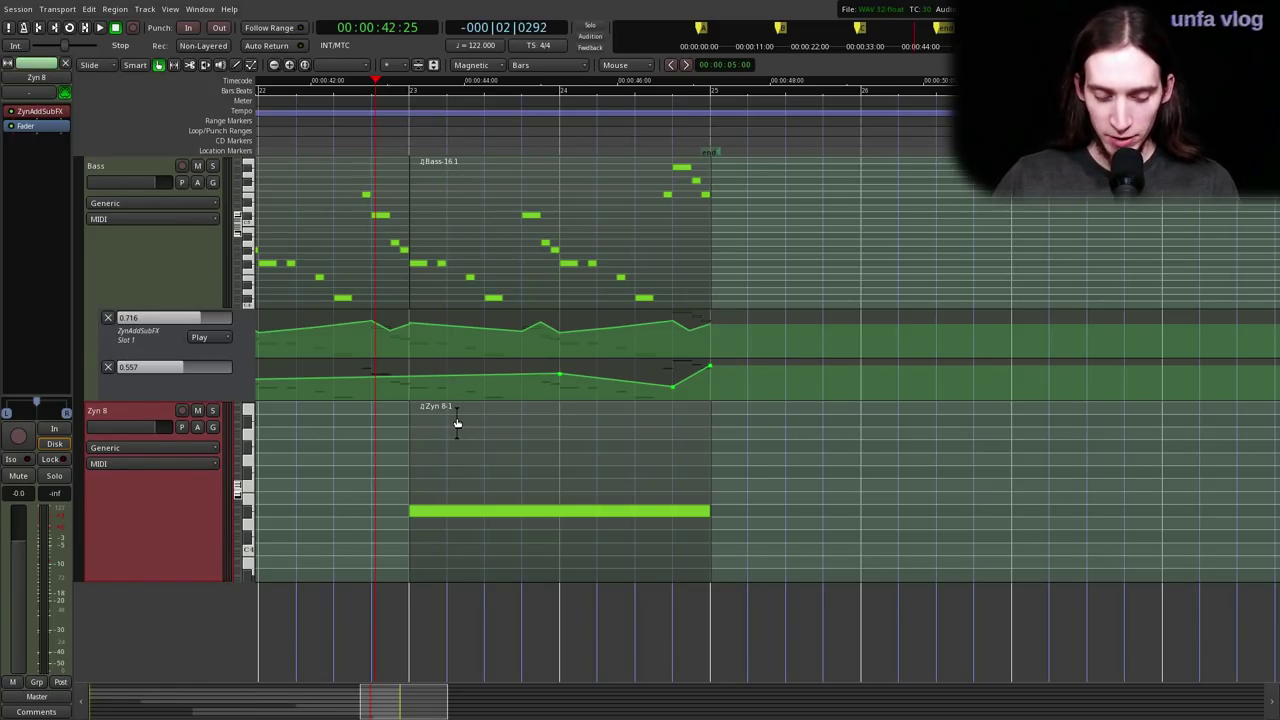
click(492, 438)
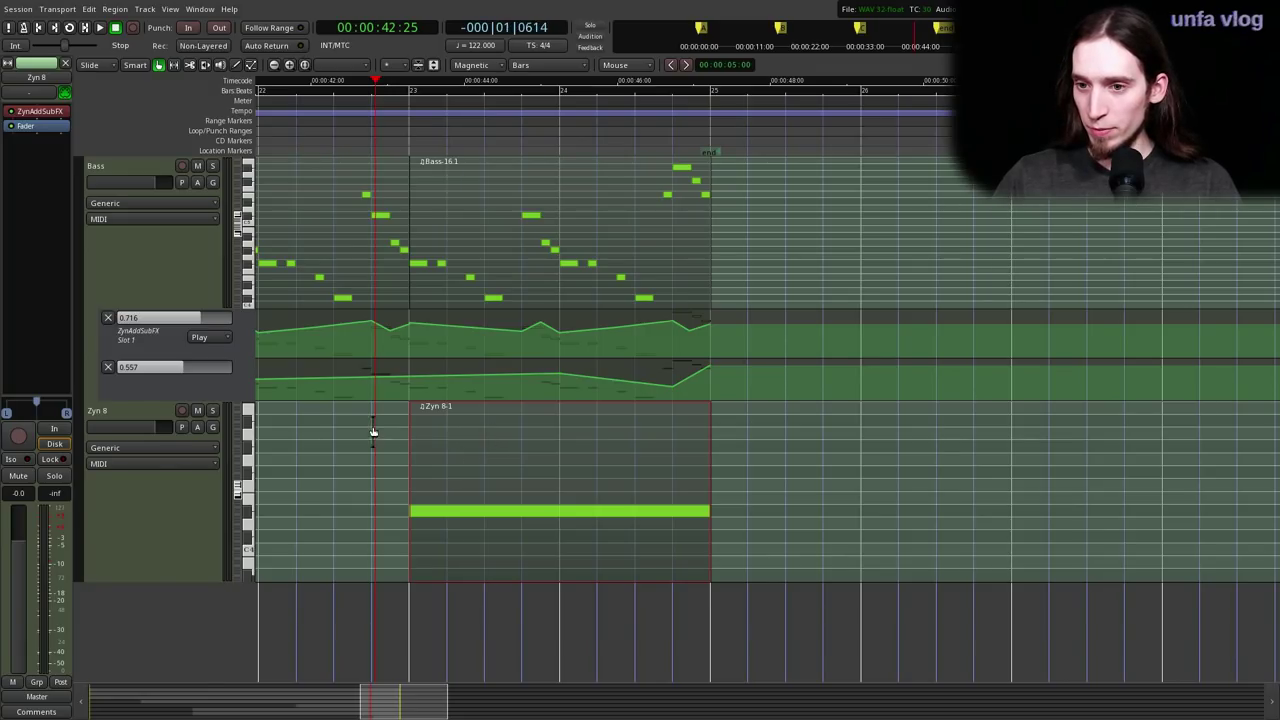
click(133, 410)
click(40, 93)
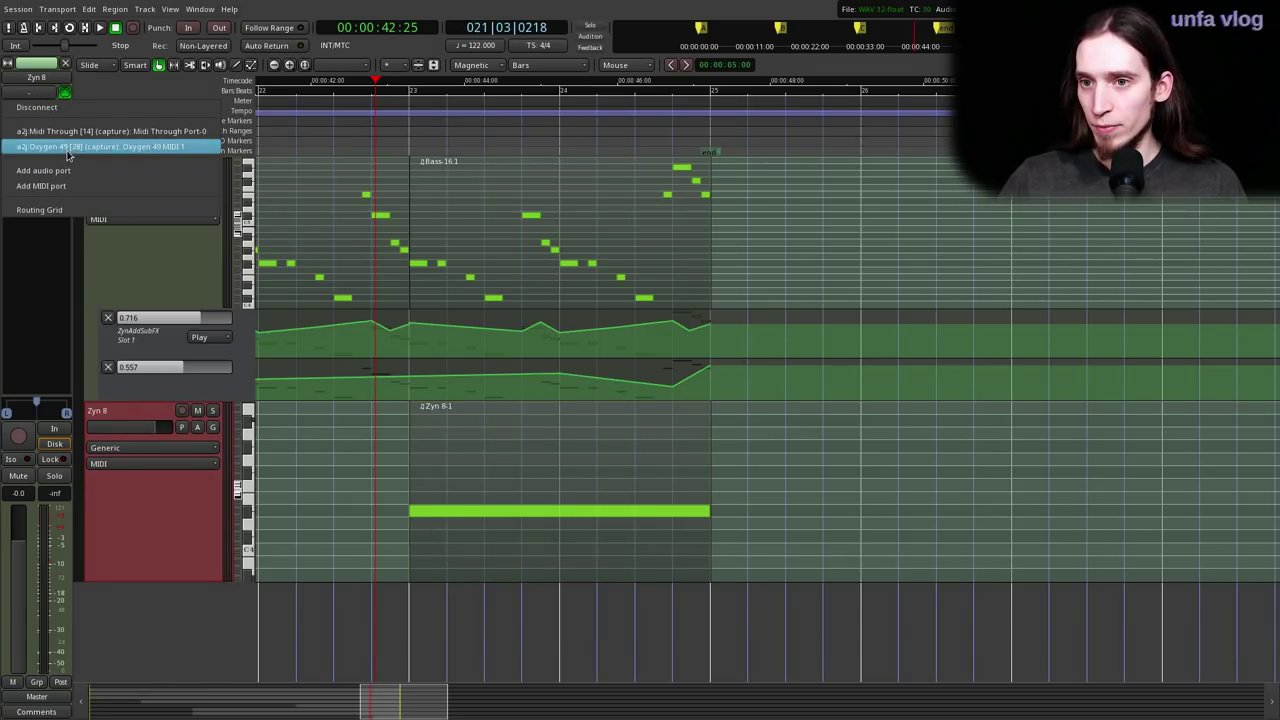
click(100, 146)
click(182, 410)
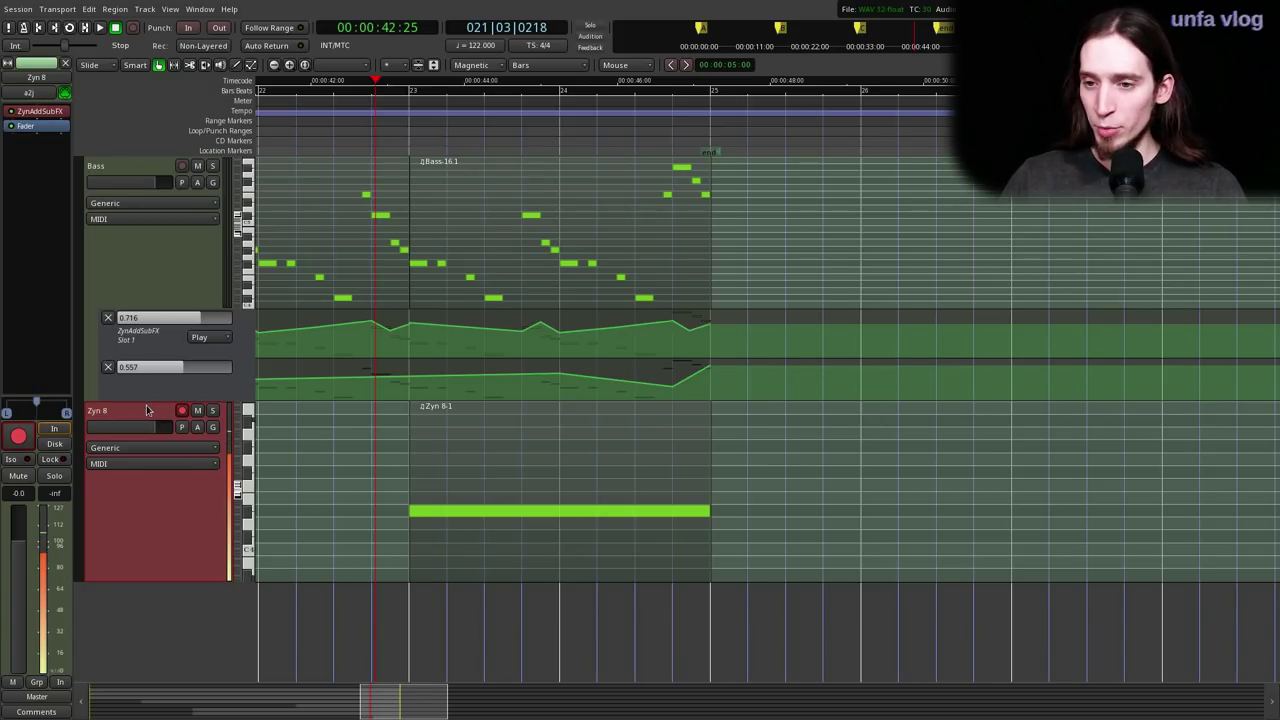
- In Zyn 8's ZynAddSubFX additive synth, set voice 1's oscillator type to white noise with unison size 2 and a wide spread
double_click(38, 111)
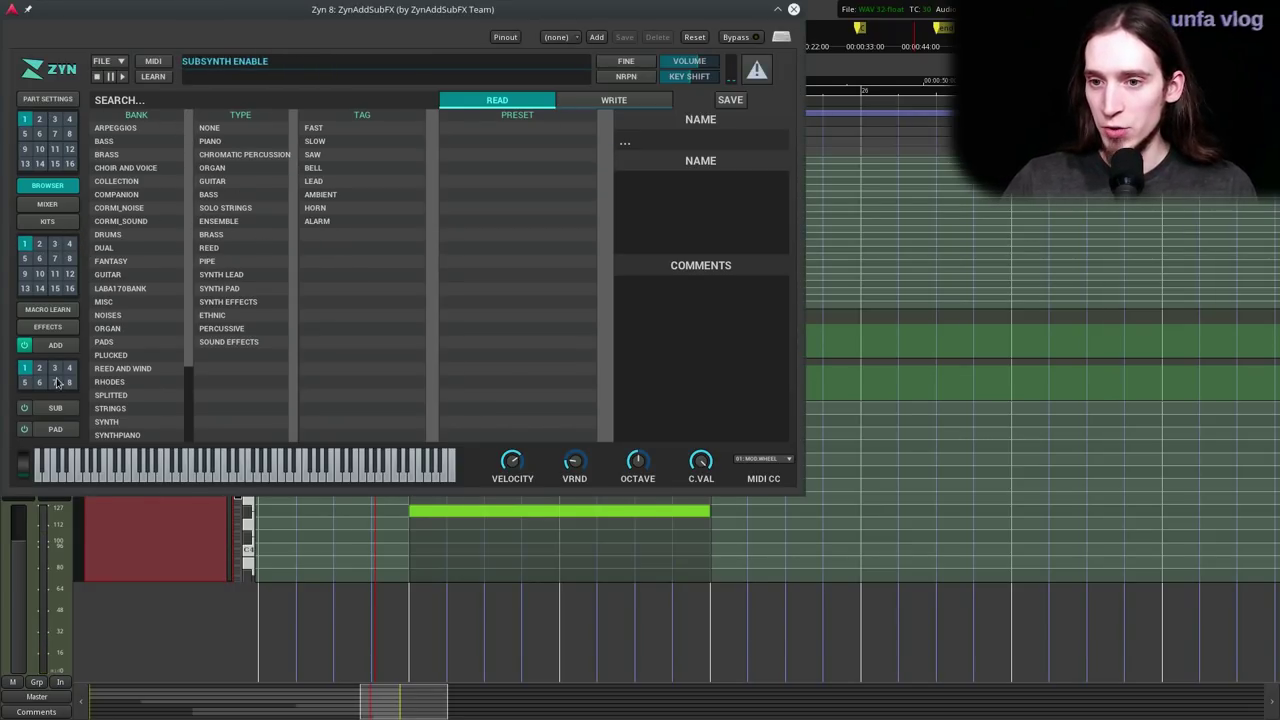
click(52, 347)
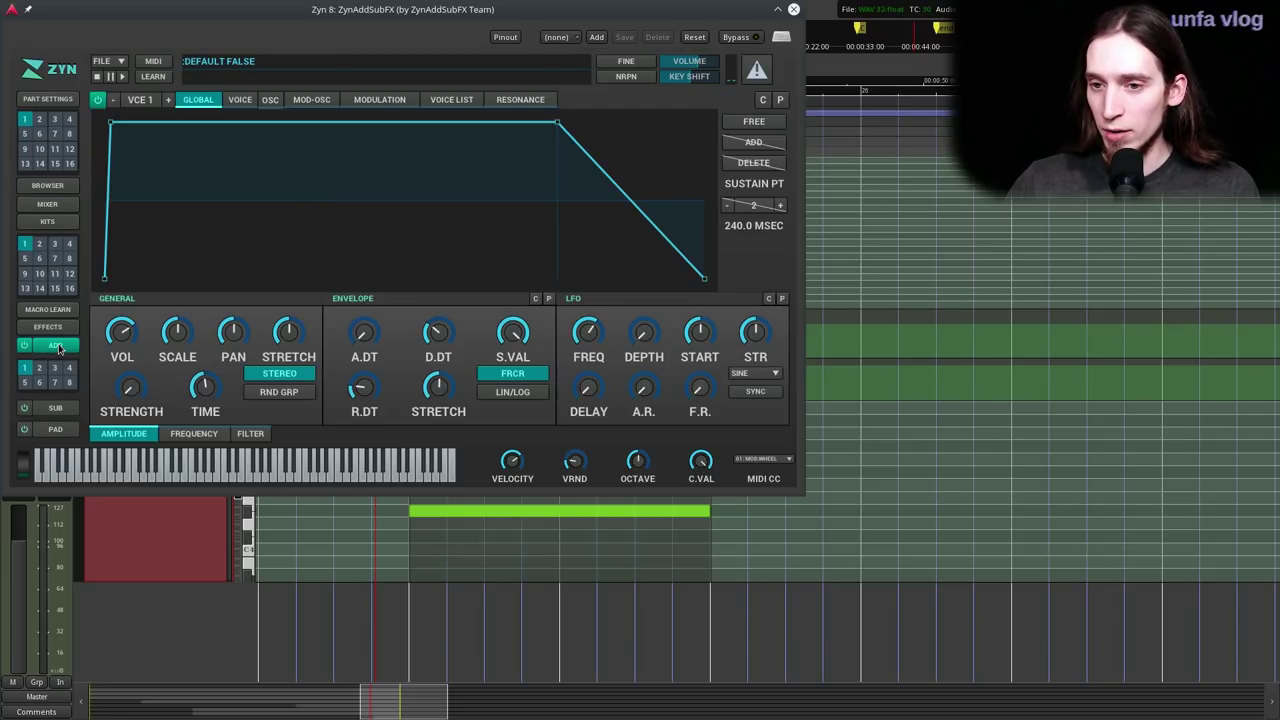
click(390, 104)
click(578, 274)
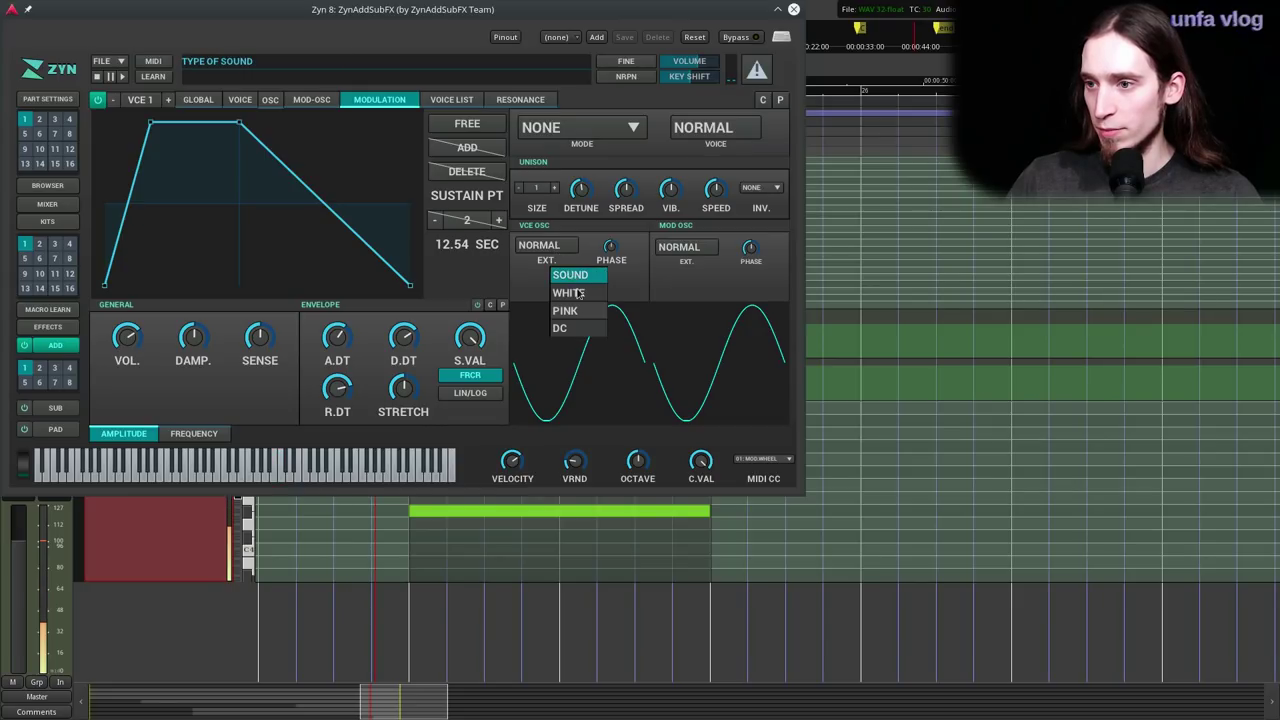
click(573, 289)
click(554, 188)
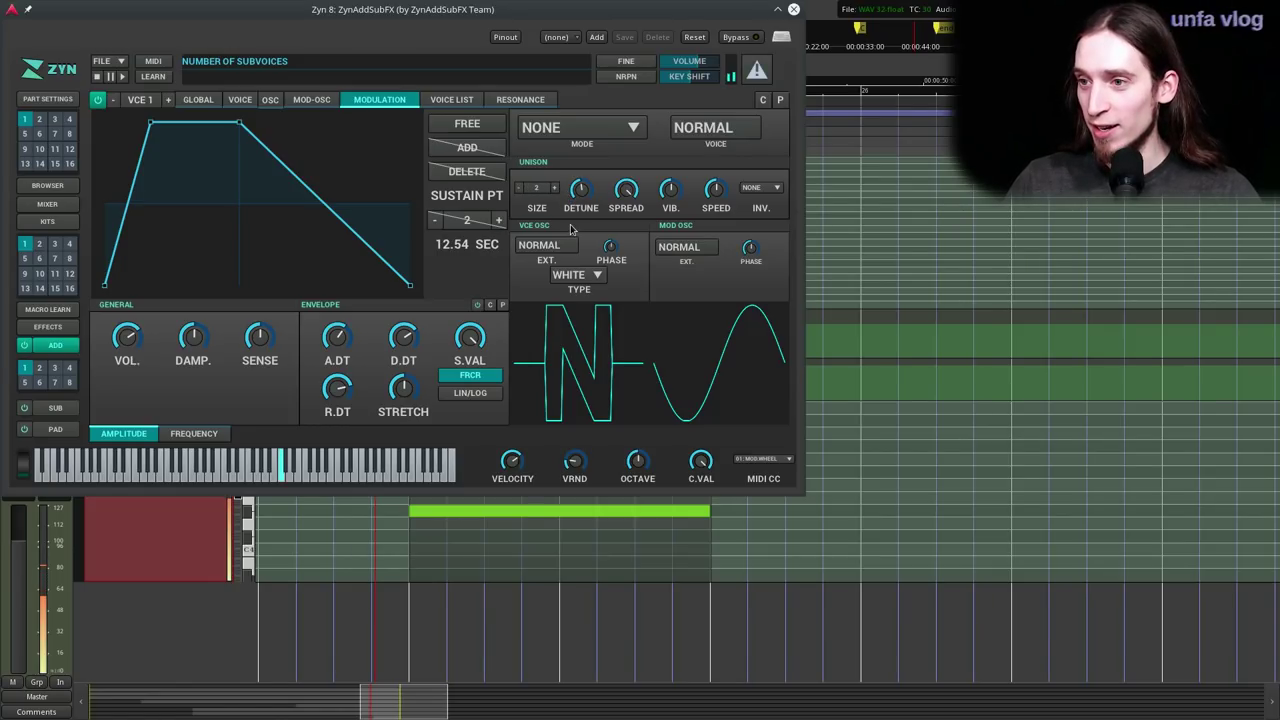
- Set voice 1's own filter type to band-pass (BP)
click(199, 100)
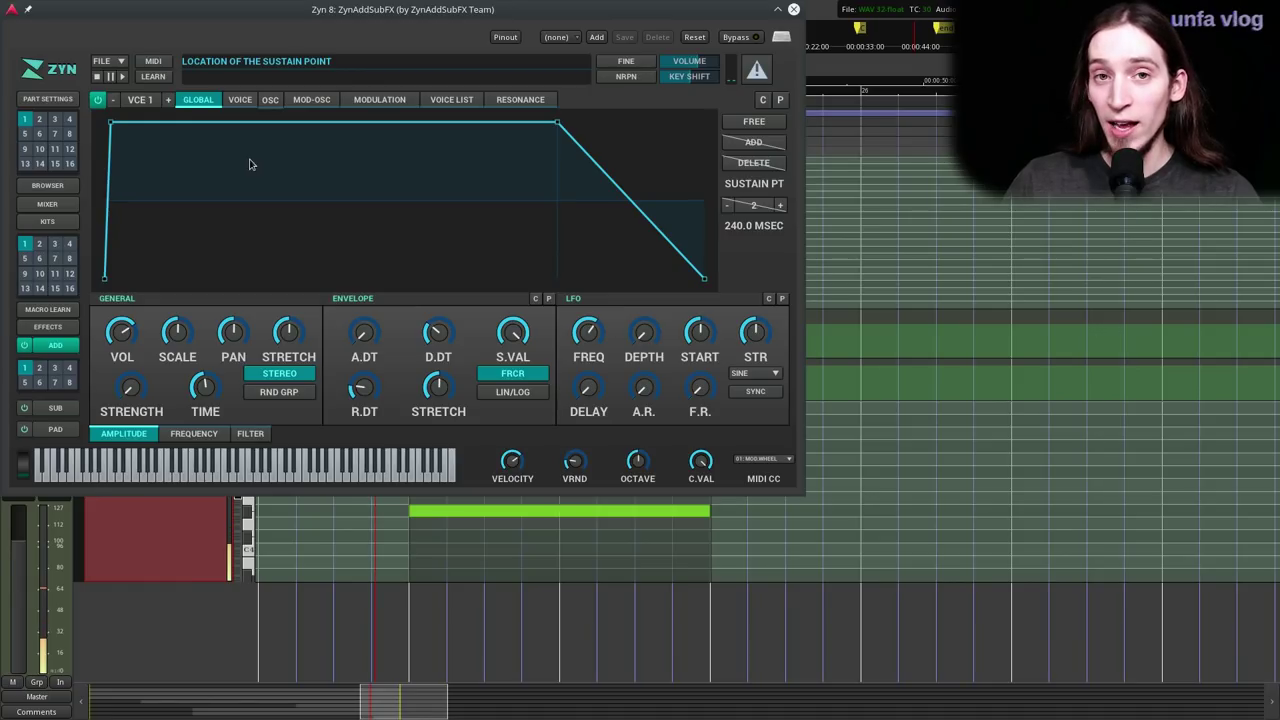
click(242, 101)
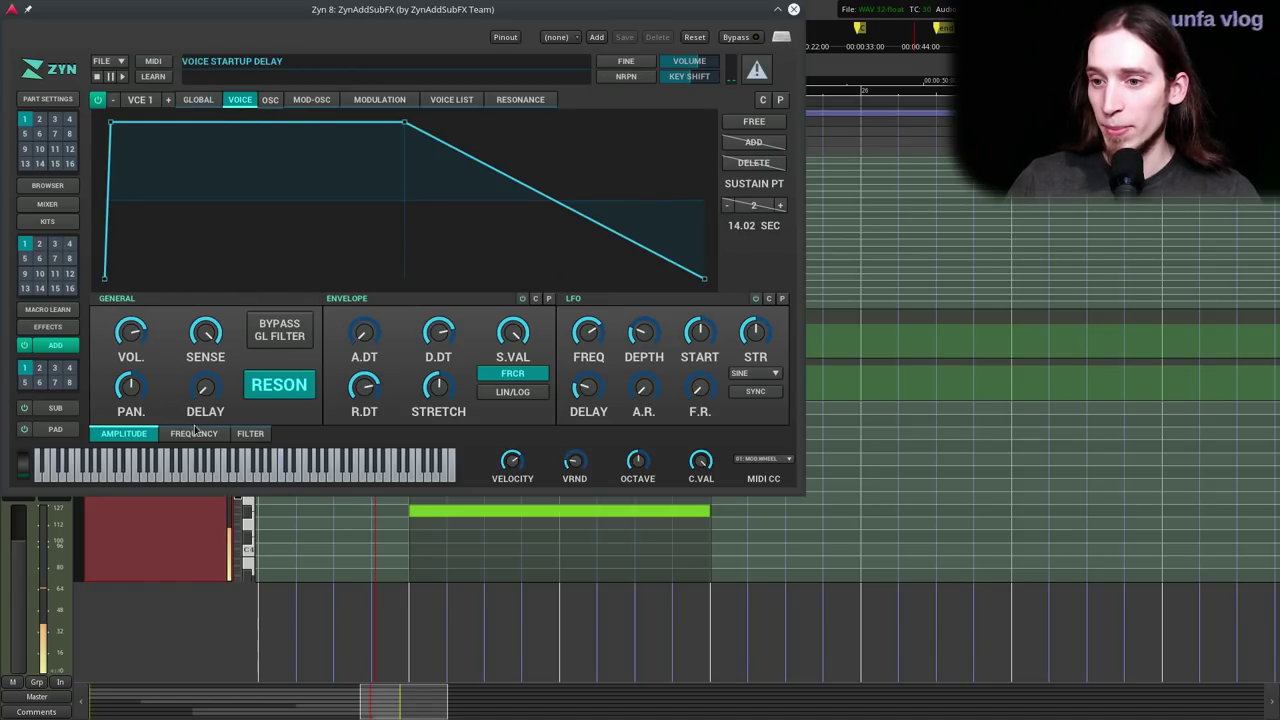
click(251, 434)
click(193, 433)
click(245, 435)
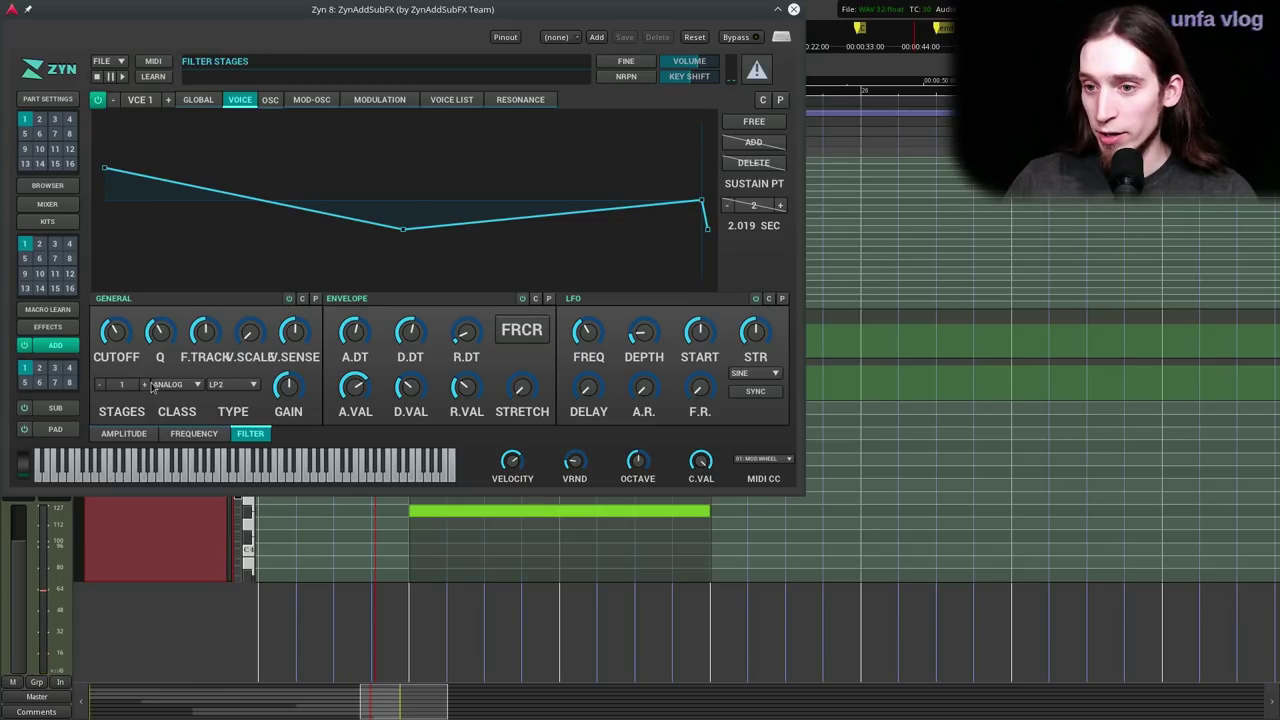
click(236, 386)
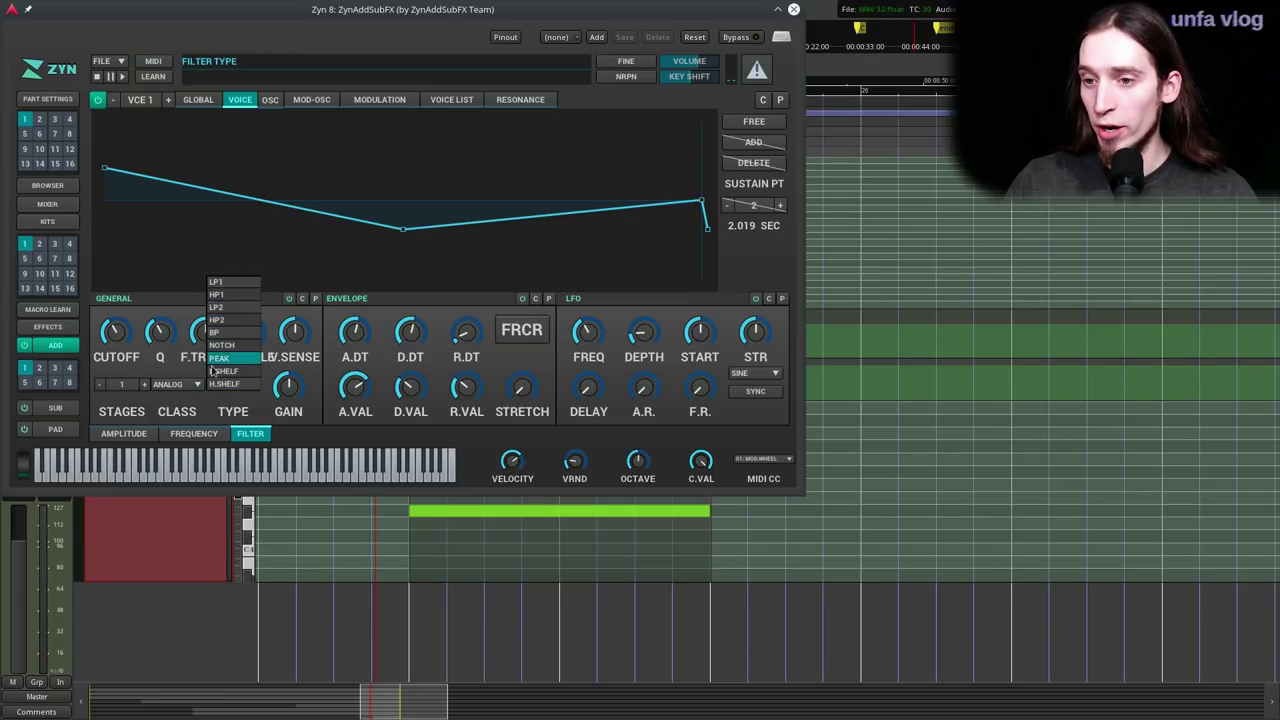
click(247, 334)
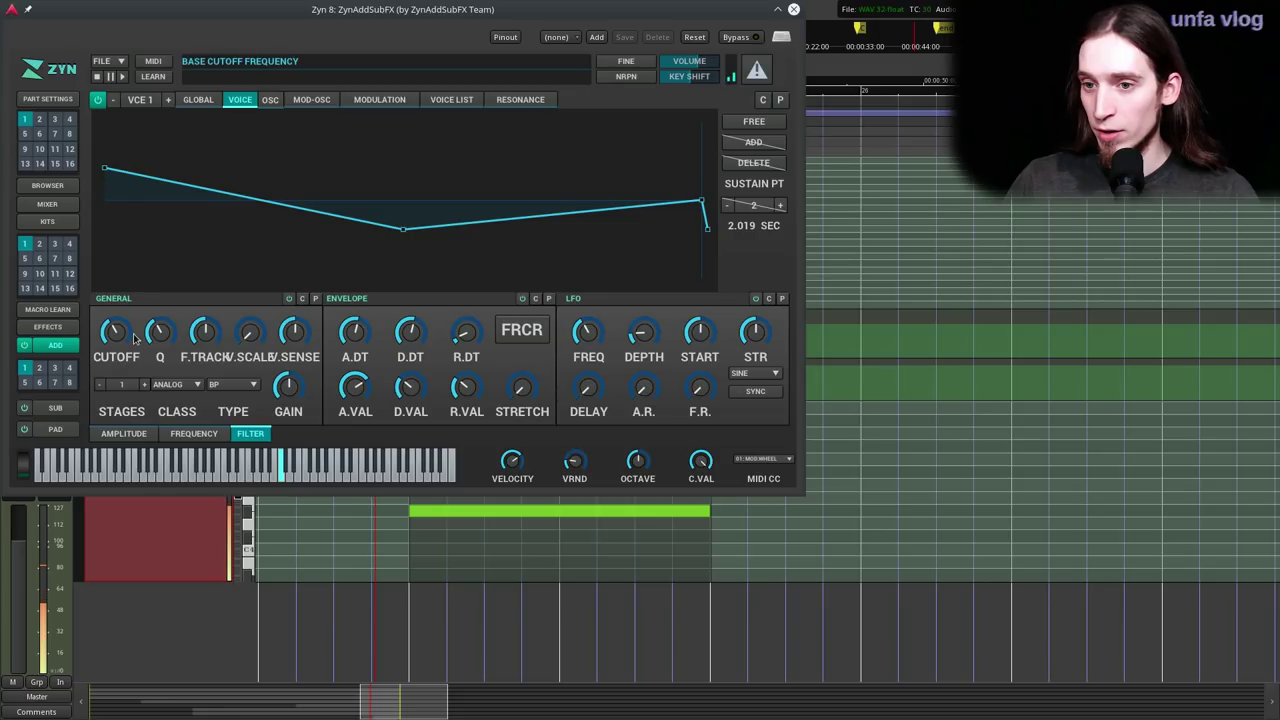
- Enable voice 1's filter and raise its cutoff to 22627.44 Hz
drag(116, 334, 125, 259)
click(289, 298)
drag(163, 326, 124, 358)
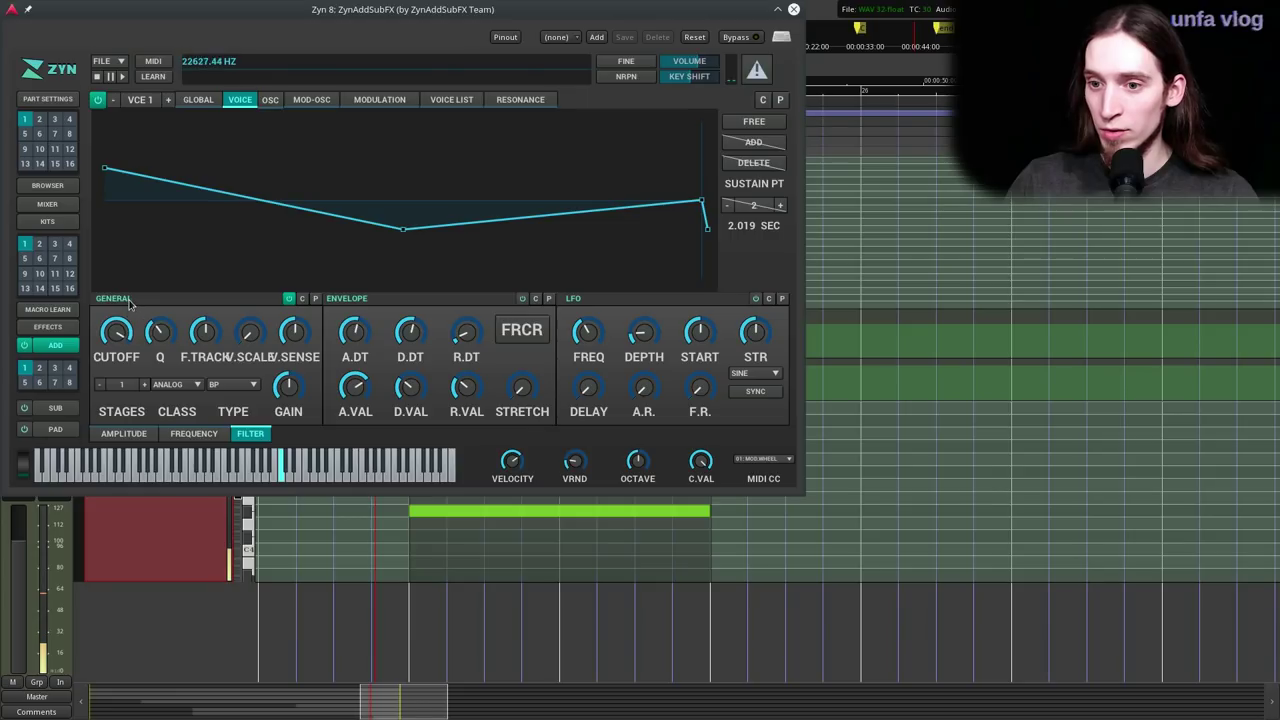
- Toggle the global filter bypass in voice 1's amplitude settings and return to its filter settings
click(146, 436)
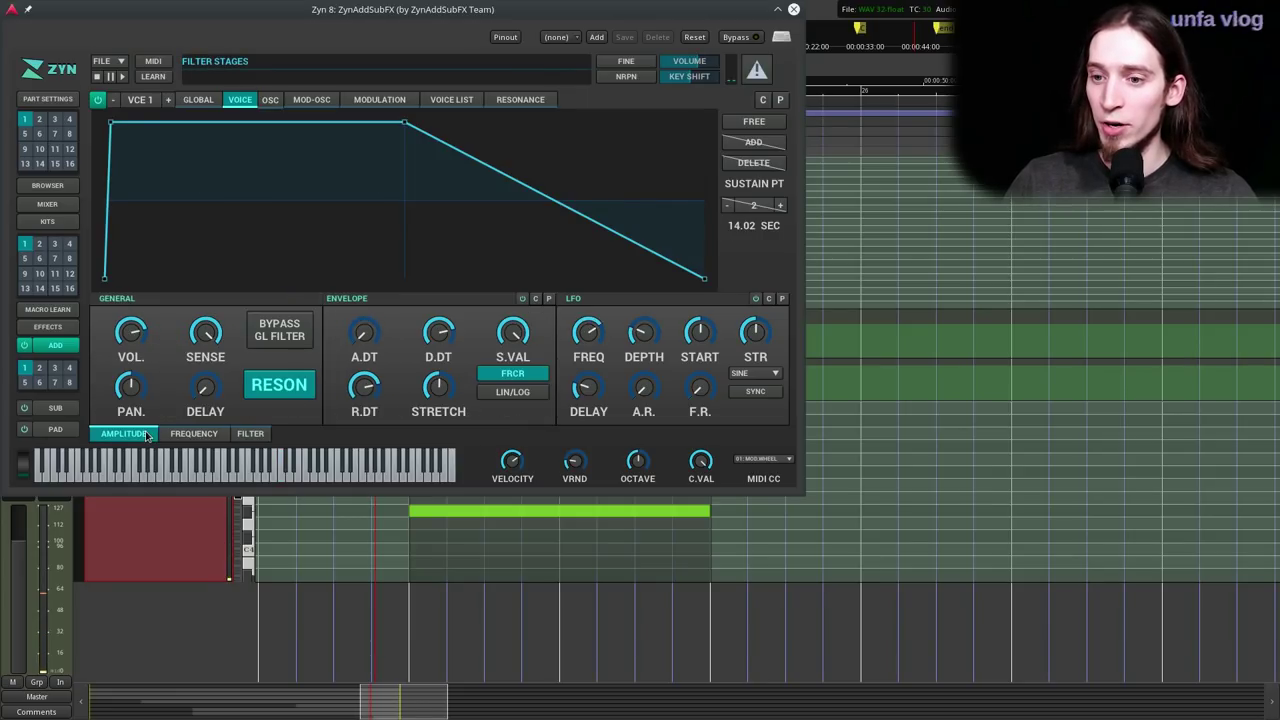
click(276, 340)
click(252, 434)
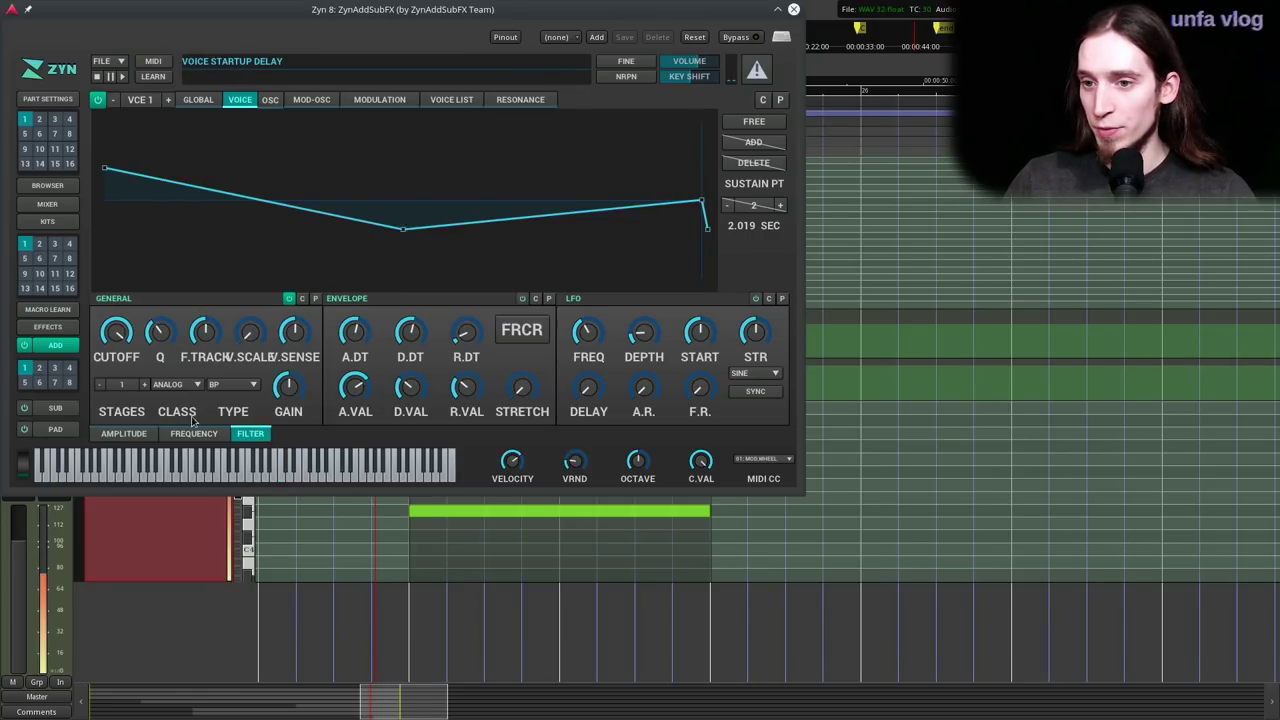
- Adjust voice 1's filter cutoff and assign it to a hardware controller with MIDI learn
drag(117, 427, 119, 445)
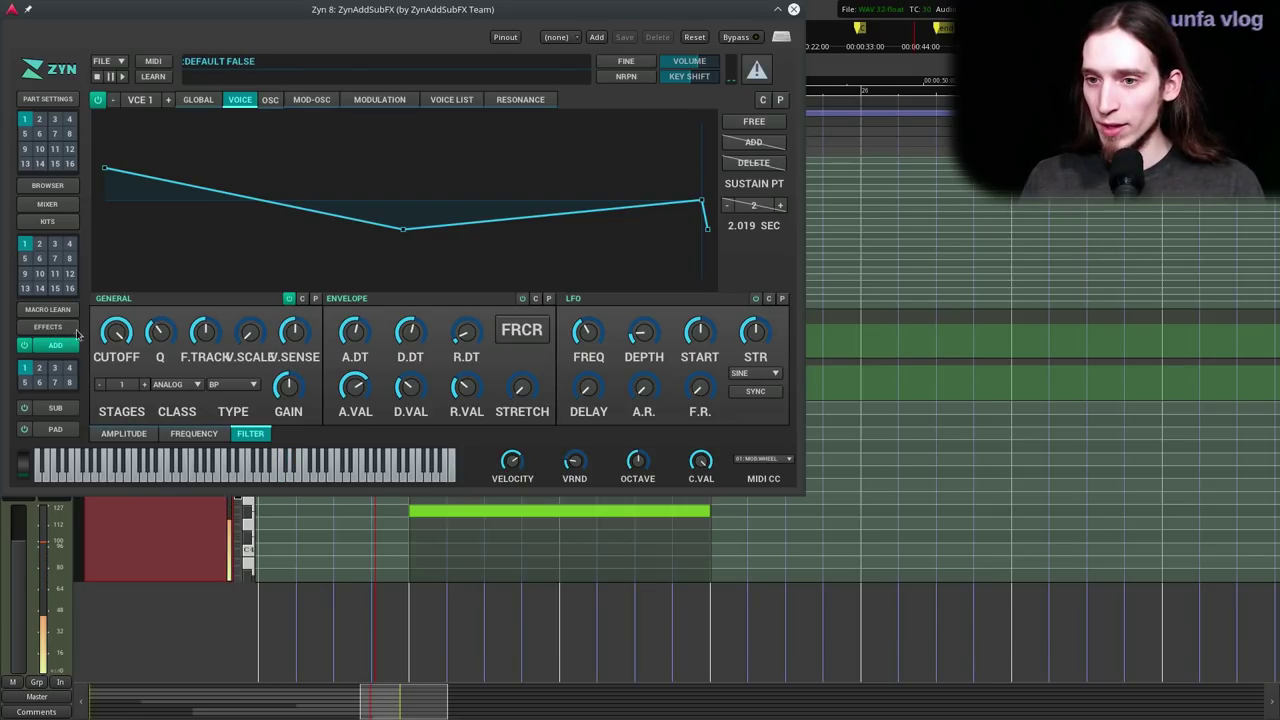
click(153, 77)
click(115, 338)
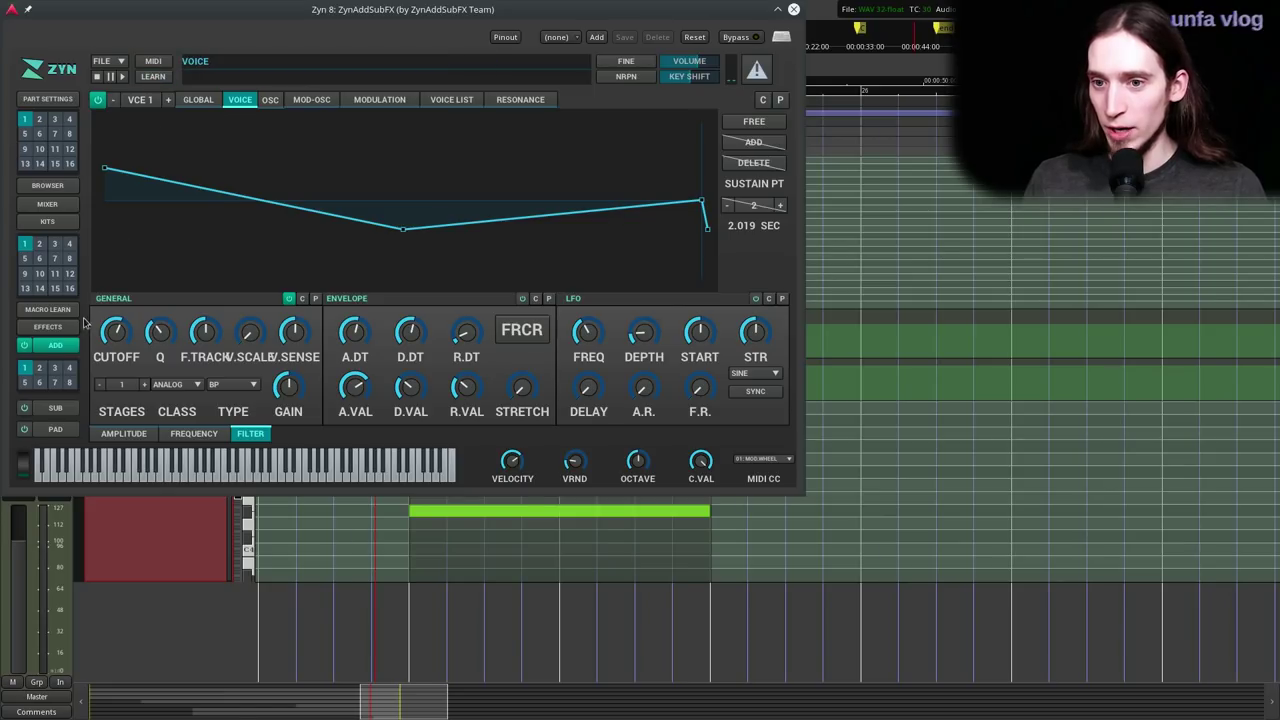
- Check the macro assignments in the synth, then show the ZynAddSubFX Slot 1 automation lane on the Zyn 8 track
click(48, 311)
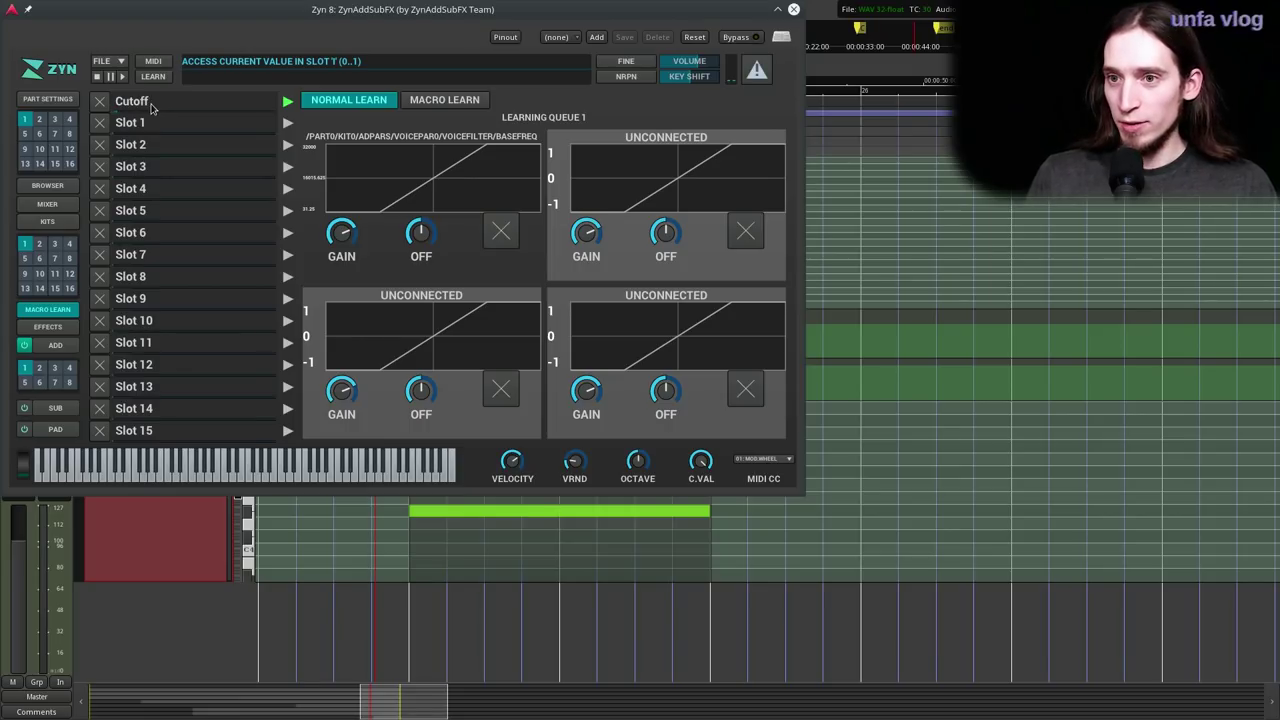
click(793, 10)
click(197, 431)
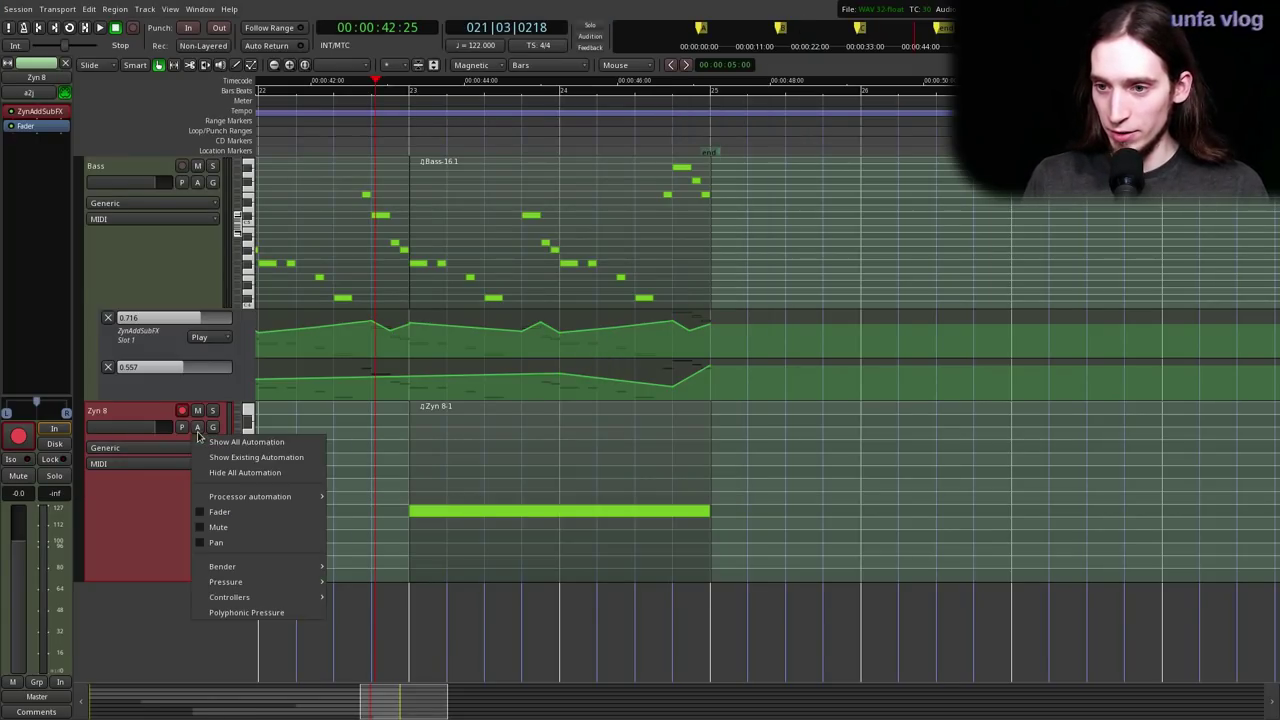
mouse_move(214, 496)
mouse_move(390, 497)
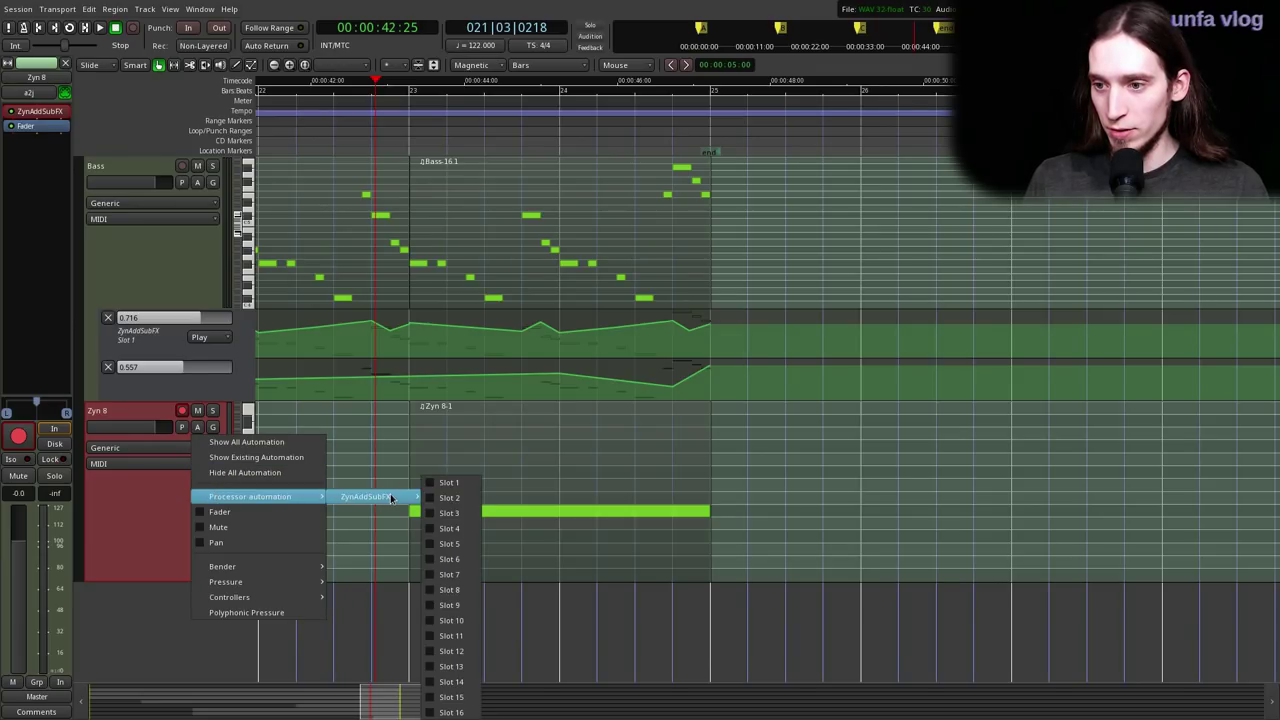
click(449, 483)
- Draw a rising Slot 1 automation ramp across the Zyn 8 region, from bar 23 to bar 25
key(d)
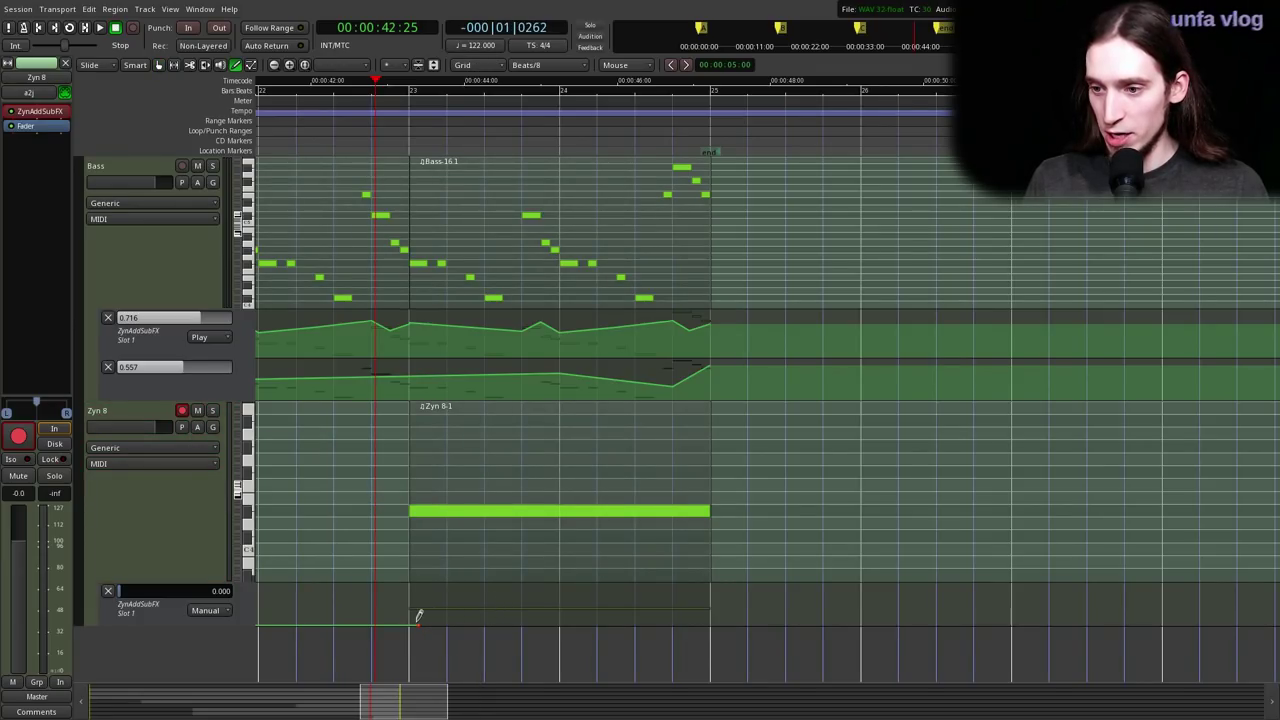
drag(424, 619, 418, 616)
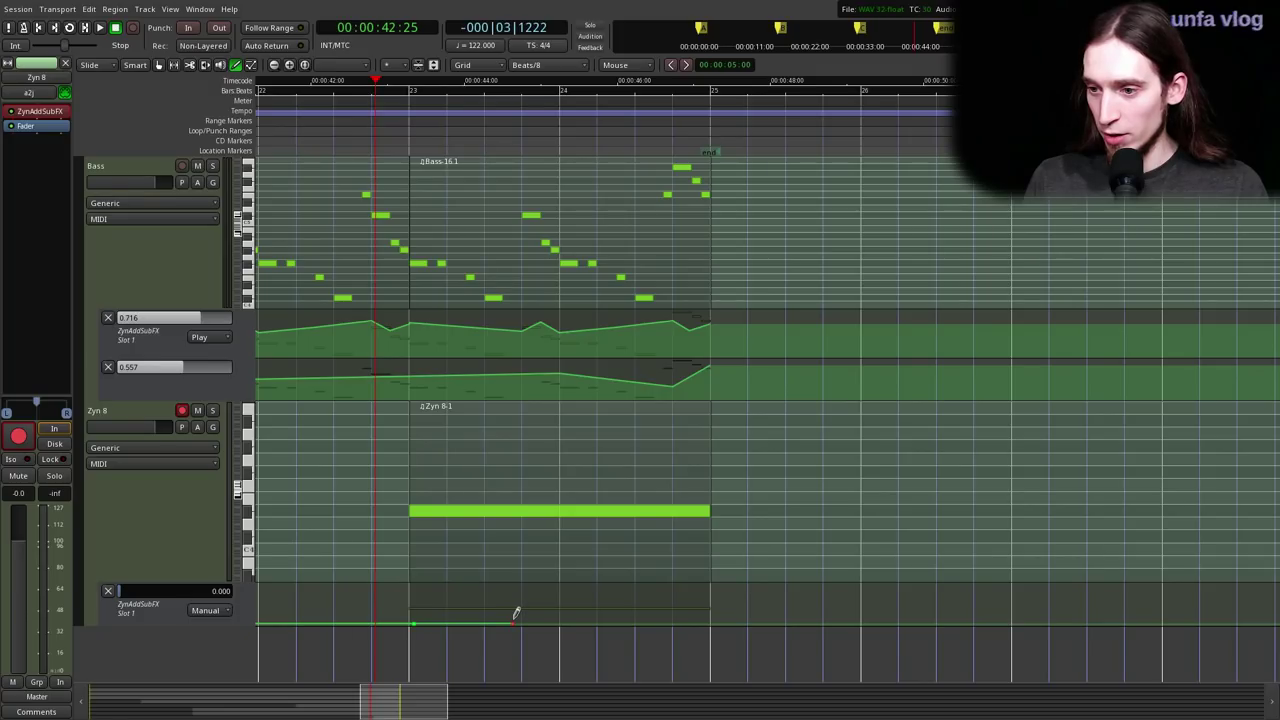
click(511, 617)
drag(521, 614, 572, 612)
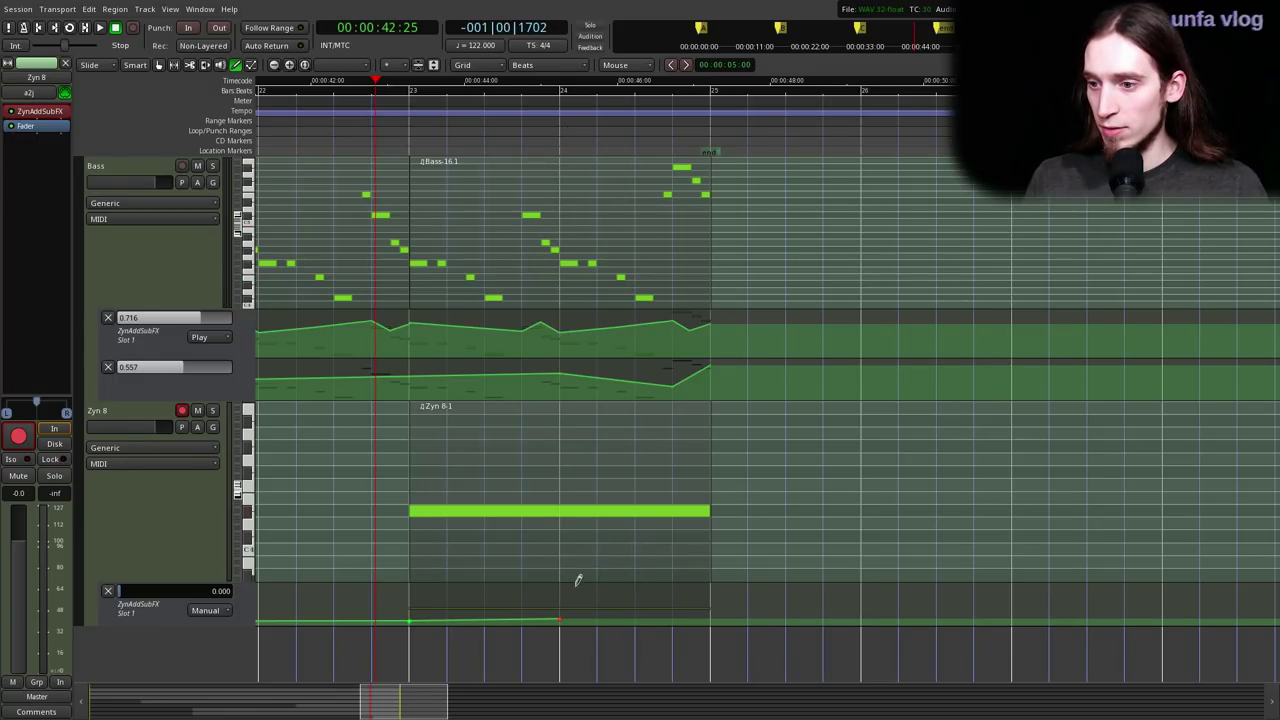
drag(571, 610, 715, 583)
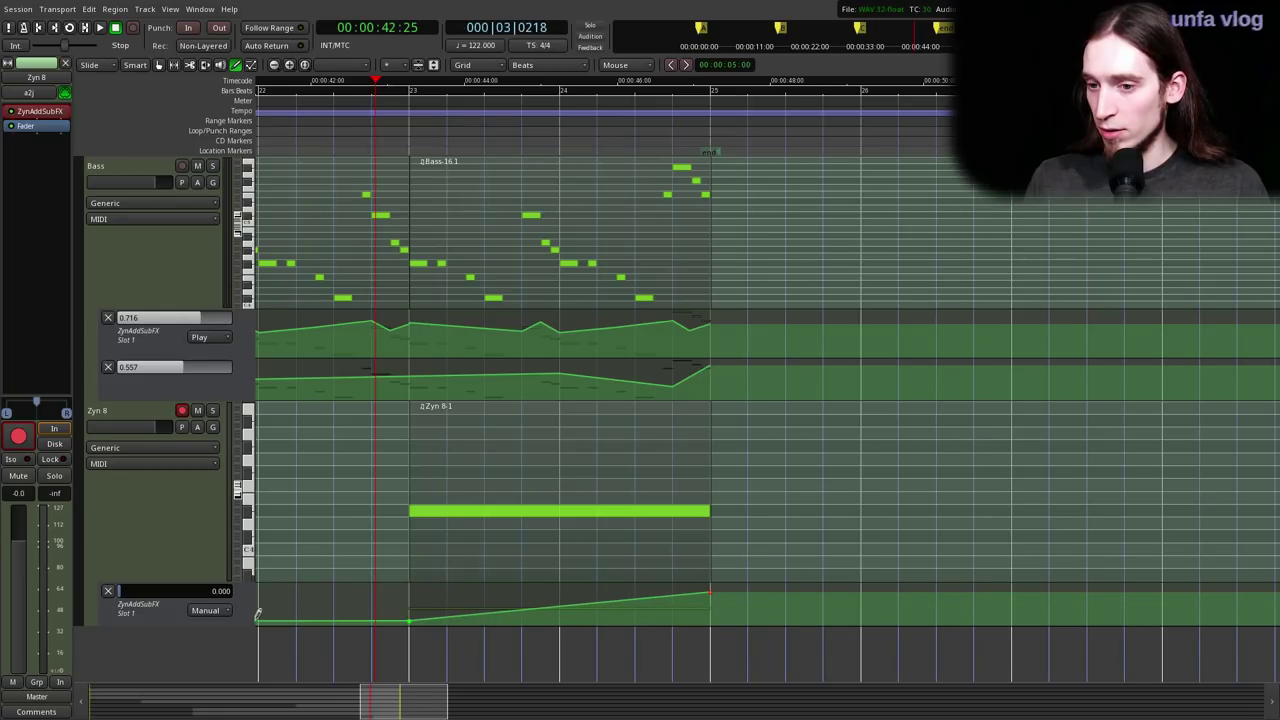
- Set the Slot 1 automation lane to Play mode and audition the ramp
click(218, 622)
click(215, 630)
key(space)
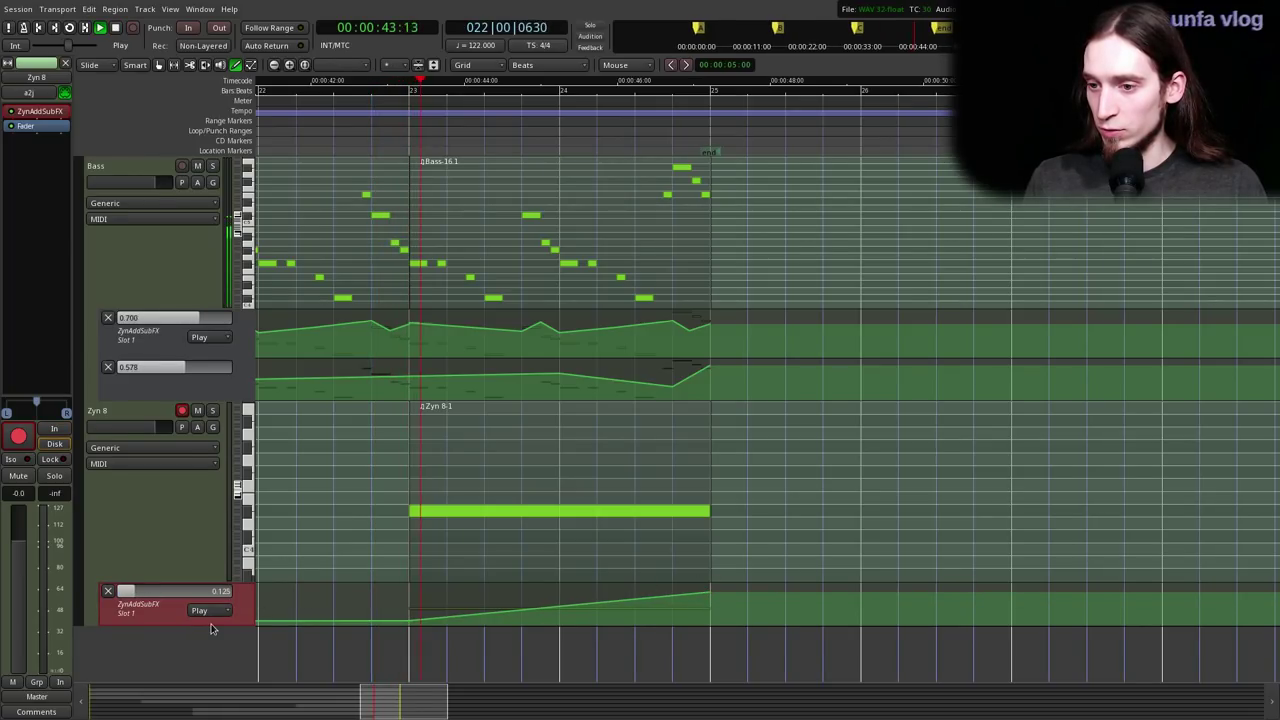
key(space)
- Enlarge the Slot 1 automation lane and flatten the ramp, lowering its bar 23 point to zero and its bar 25 point to a low level
drag(184, 625, 152, 703)
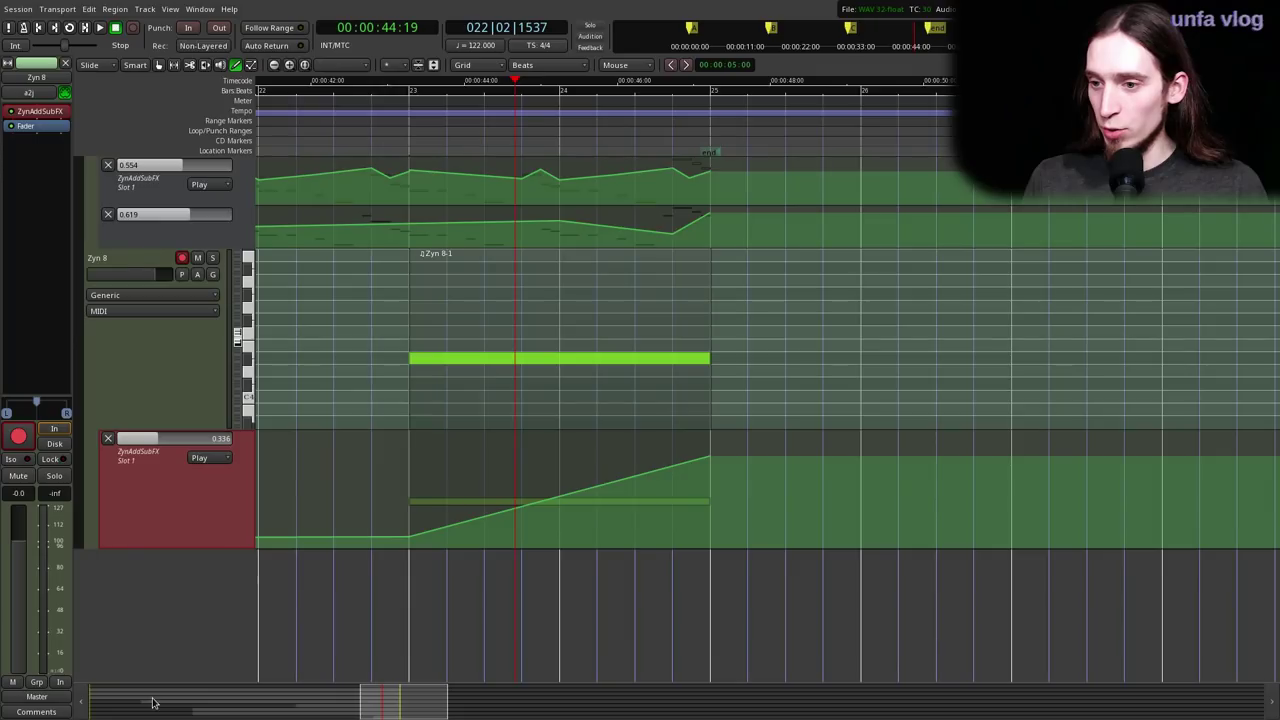
drag(180, 525, 158, 668)
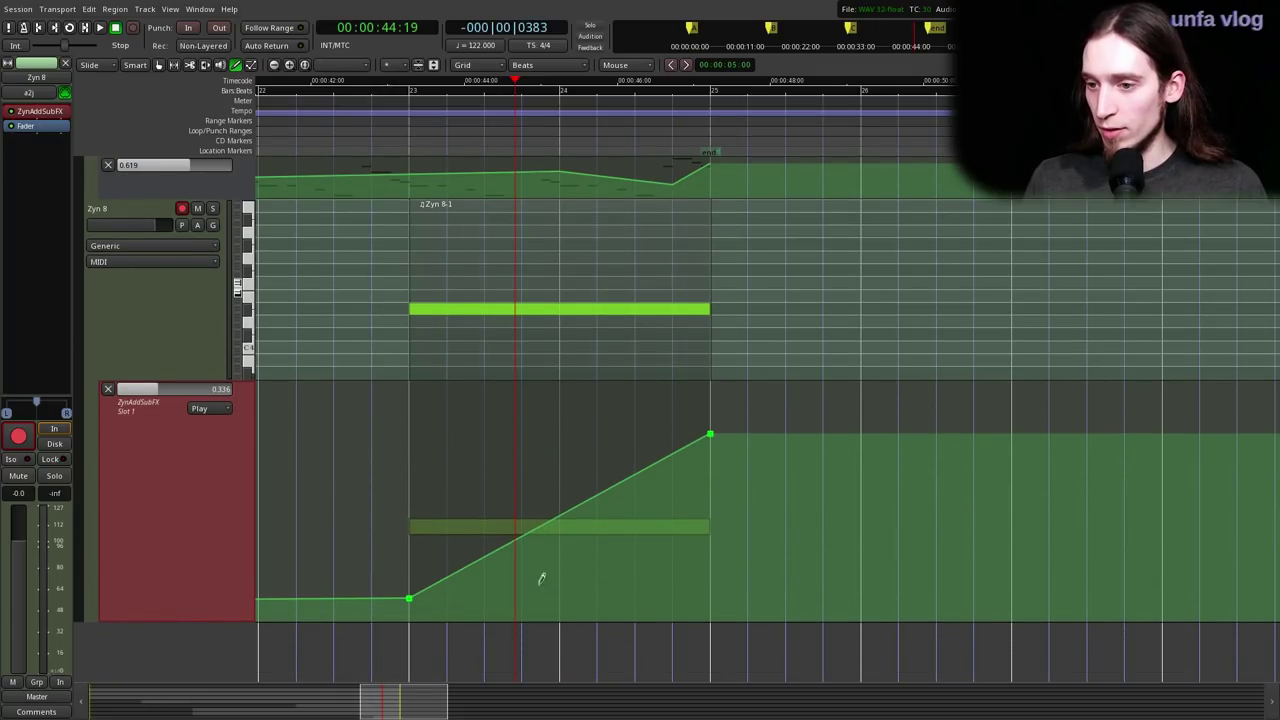
drag(418, 588, 415, 620)
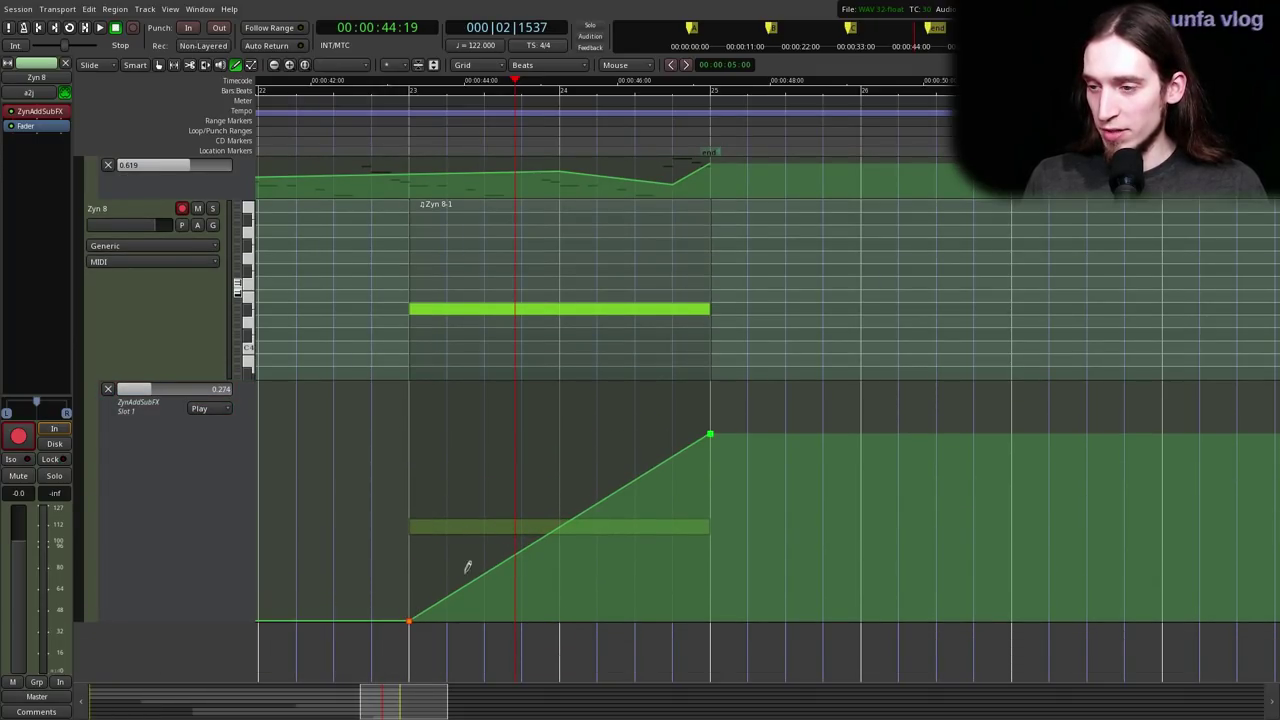
drag(709, 434, 710, 584)
click(404, 130)
key(space)
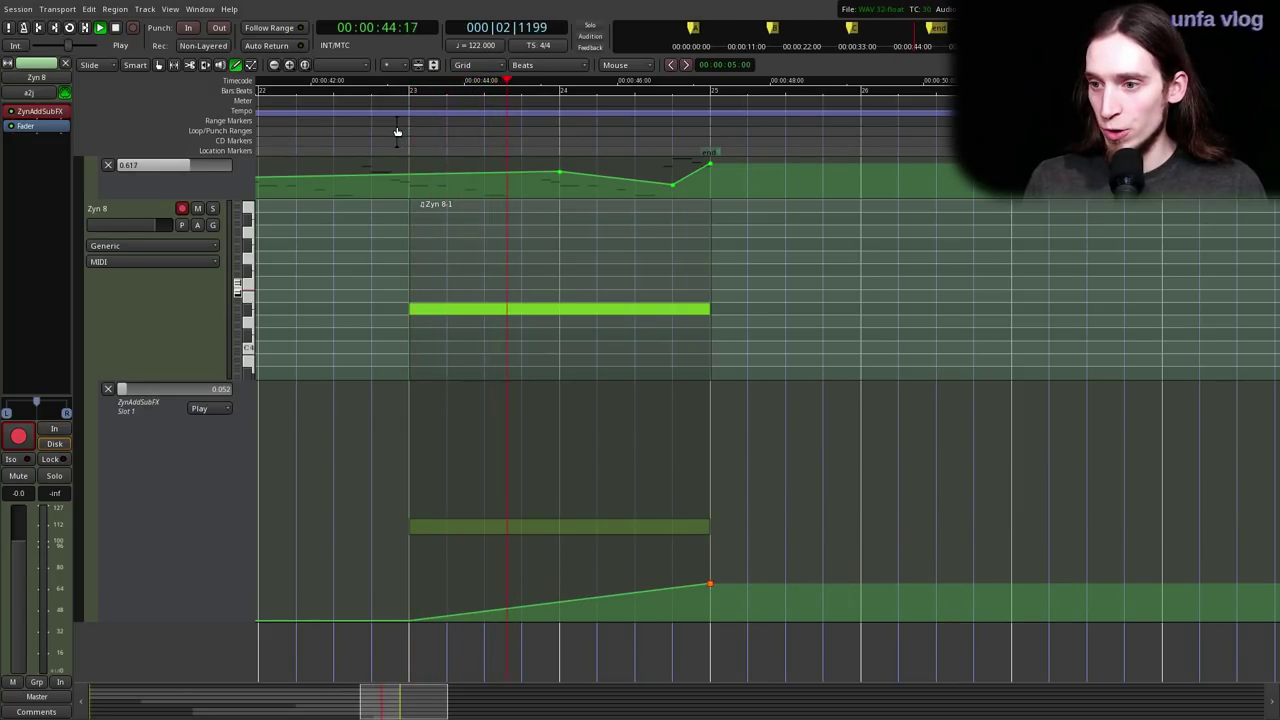
- Reduce the offset and gain of the Cutoff macro's voice filter frequency mapping in ZynAddSubFX
double_click(38, 111)
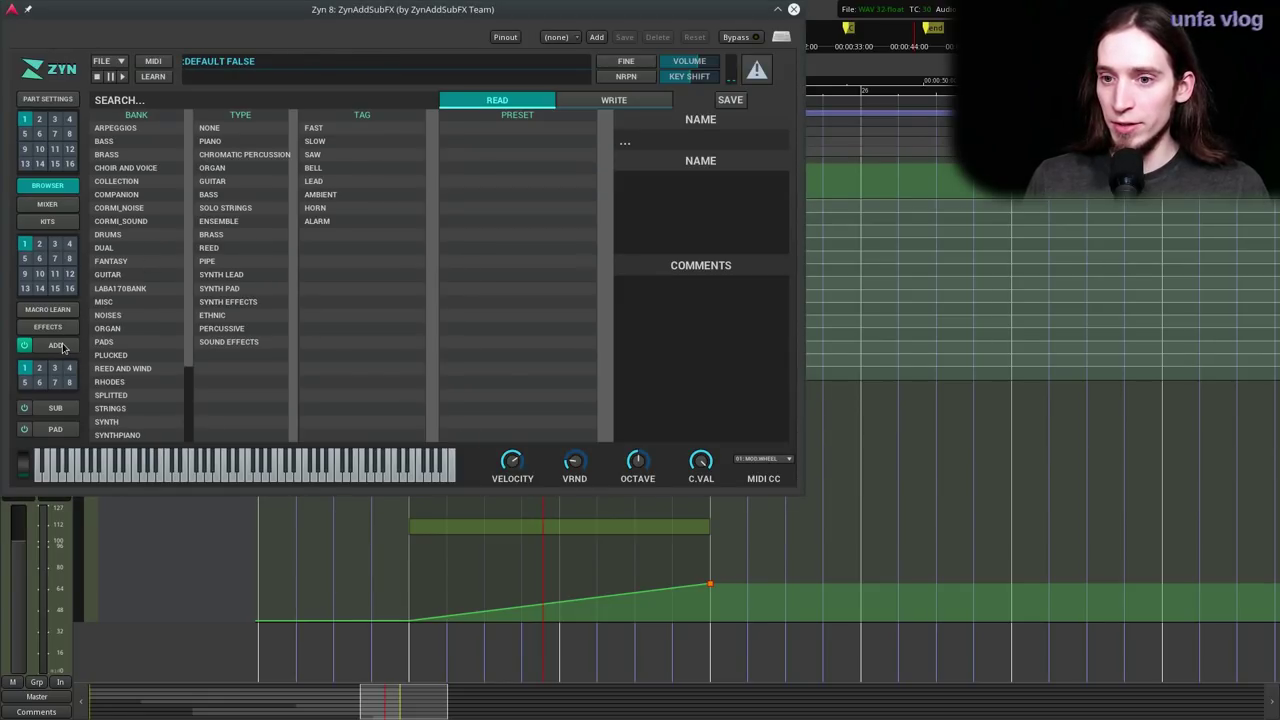
click(48, 309)
drag(422, 238, 425, 297)
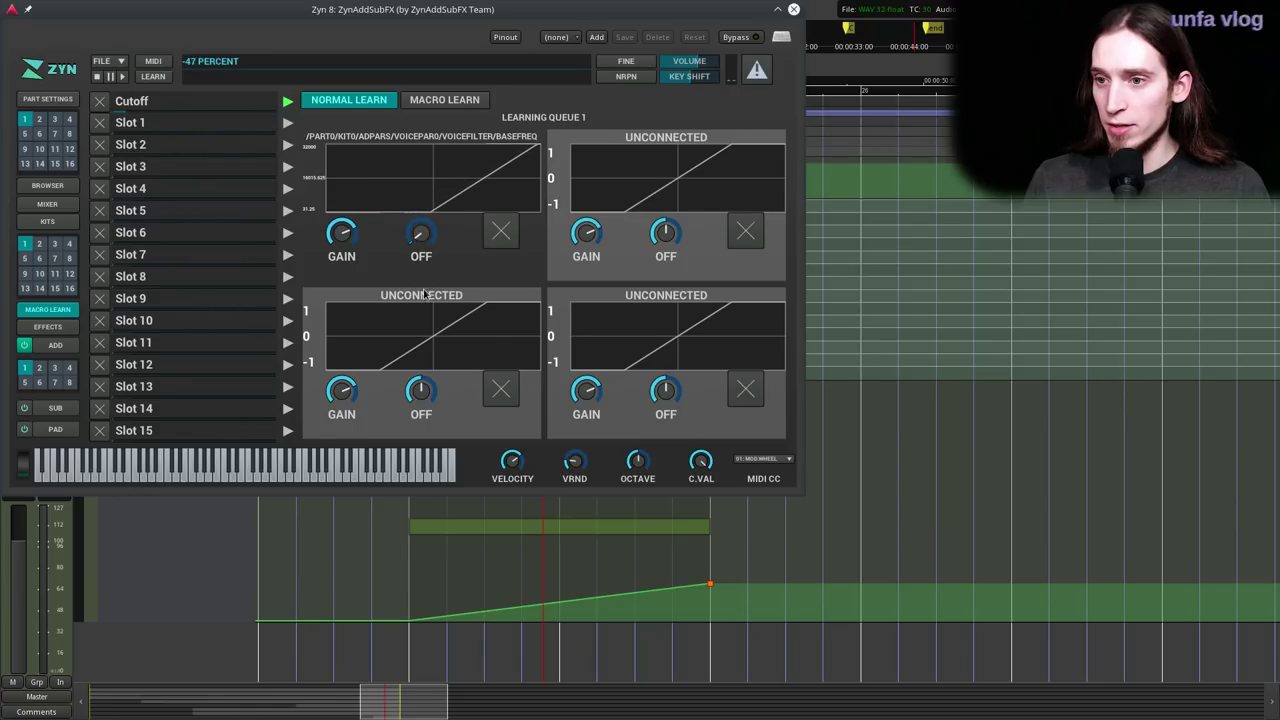
drag(341, 233, 342, 257)
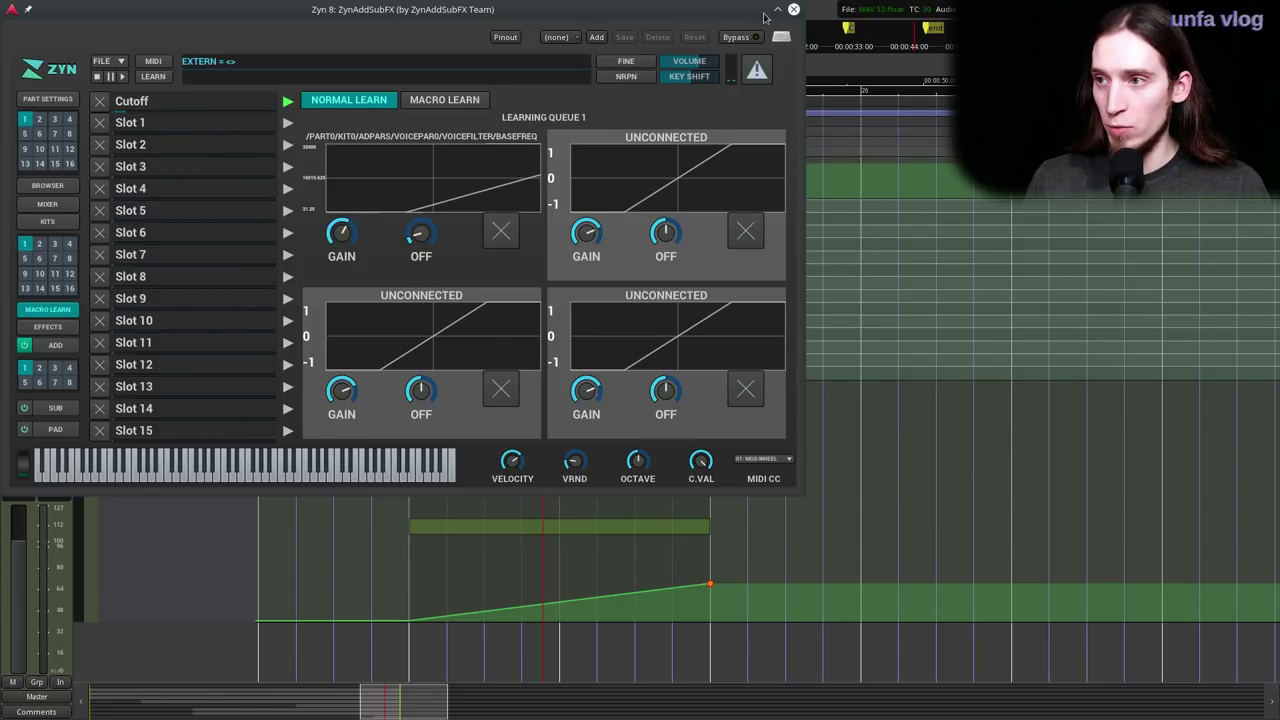
click(794, 9)
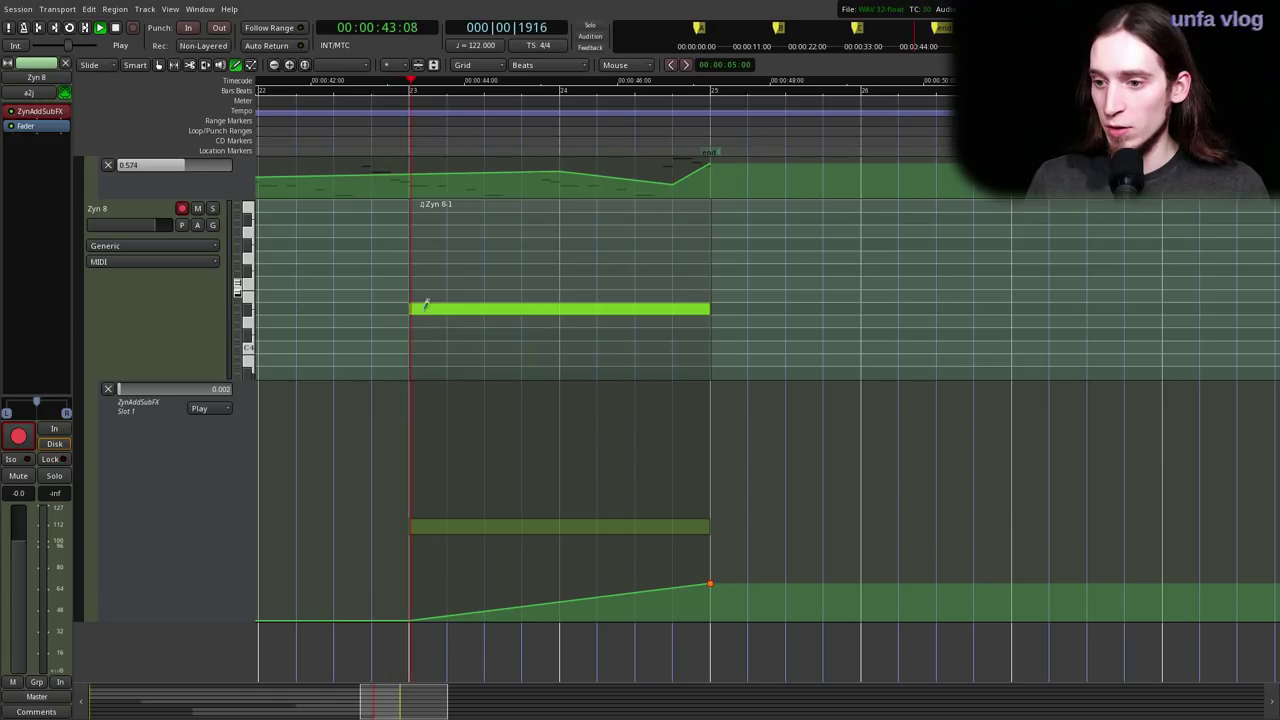
- Raise the Slot 1 automation point at bar 25 to maximum and play the sweep
drag(709, 583, 708, 374)
key(space)
click(416, 121)
key(space)
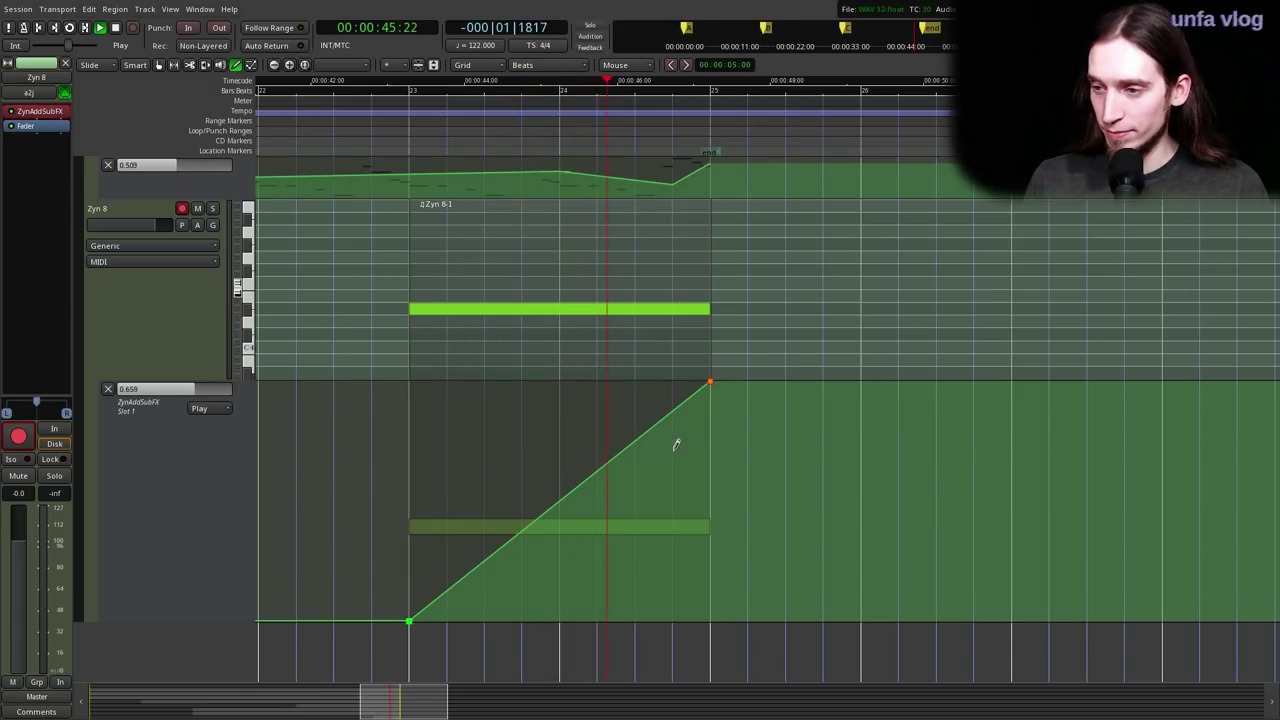
key(space)
- Add a Slot 1 automation point at bar 24, lower it to about 0.261 and audition the bend
drag(565, 494, 570, 552)
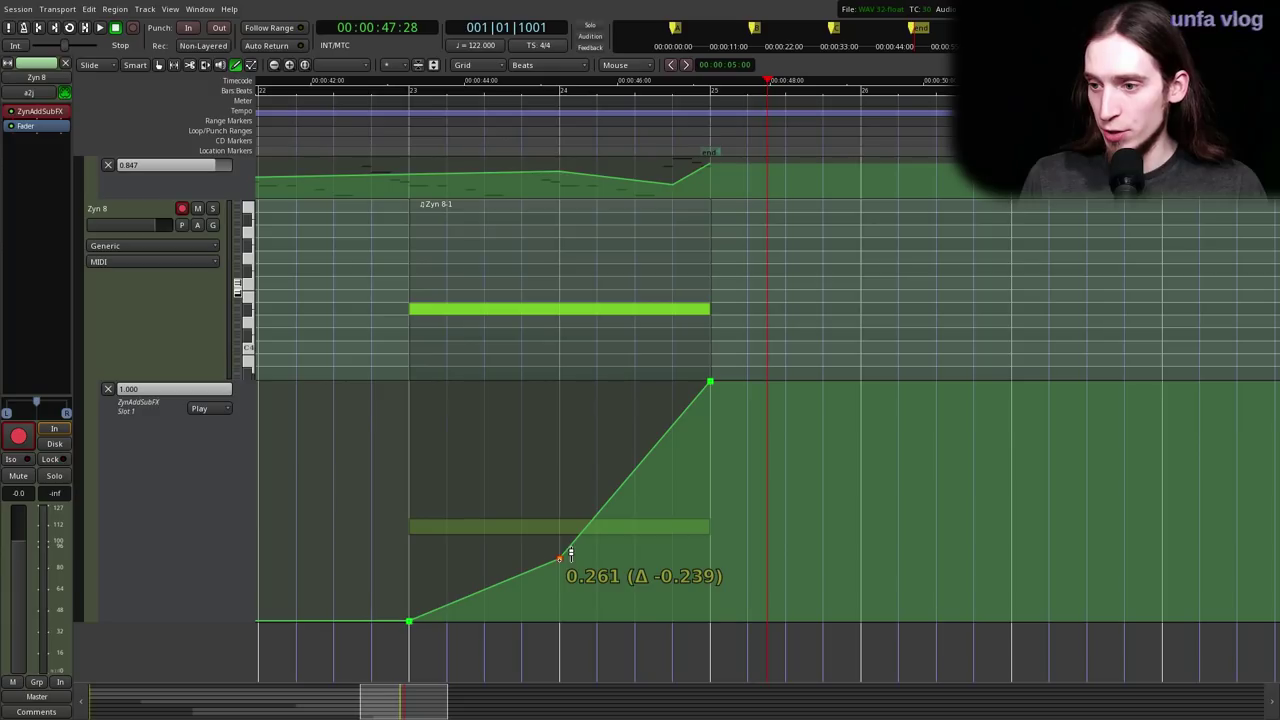
click(422, 91)
key(space)
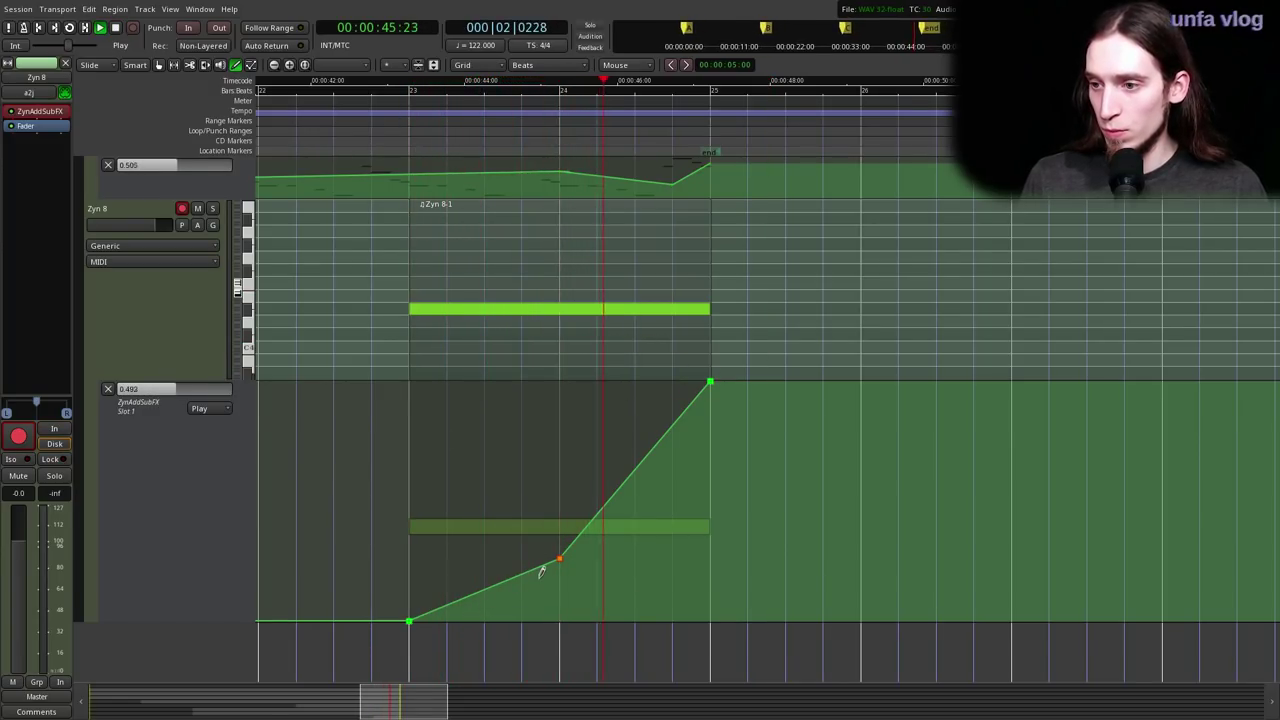
key(space)
- Raise the automation points at bars 23 and 24, add two points before bar 25 to curve the rise, and audition it
drag(409, 621, 410, 574)
drag(559, 558, 559, 546)
drag(633, 461, 634, 505)
drag(681, 437, 681, 454)
click(400, 115)
key(space)
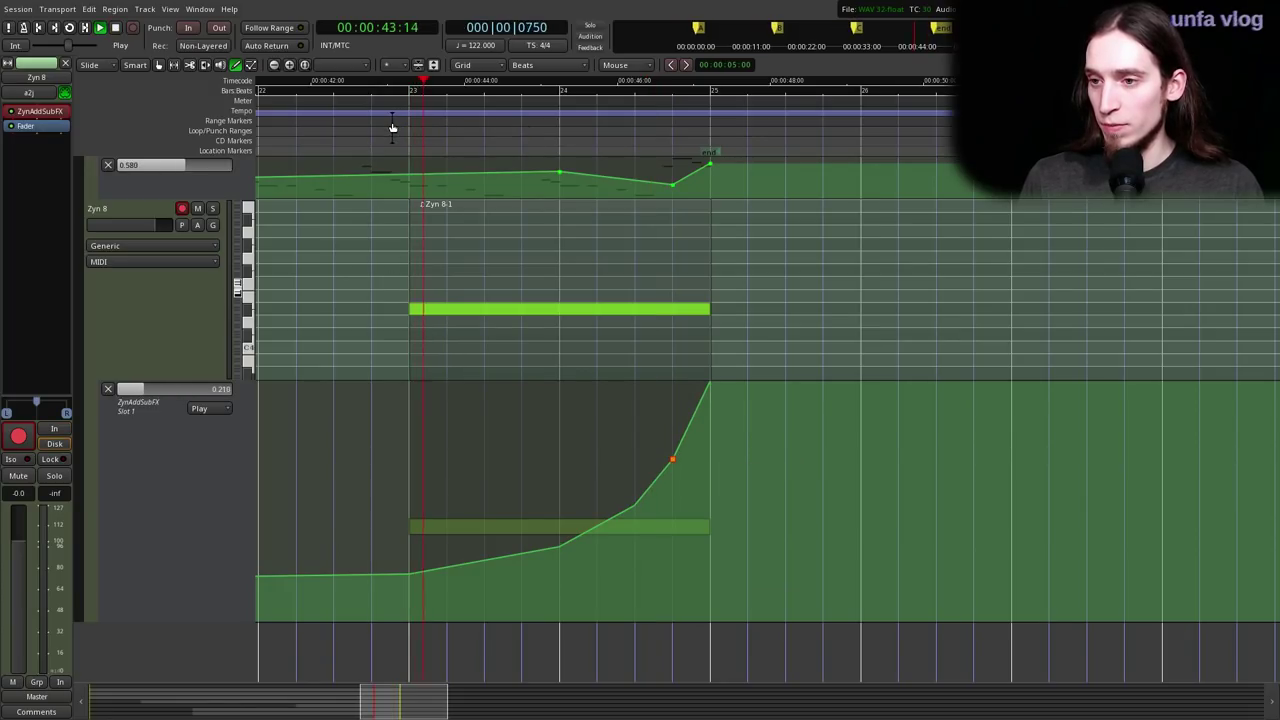
drag(414, 270, 449, 270)
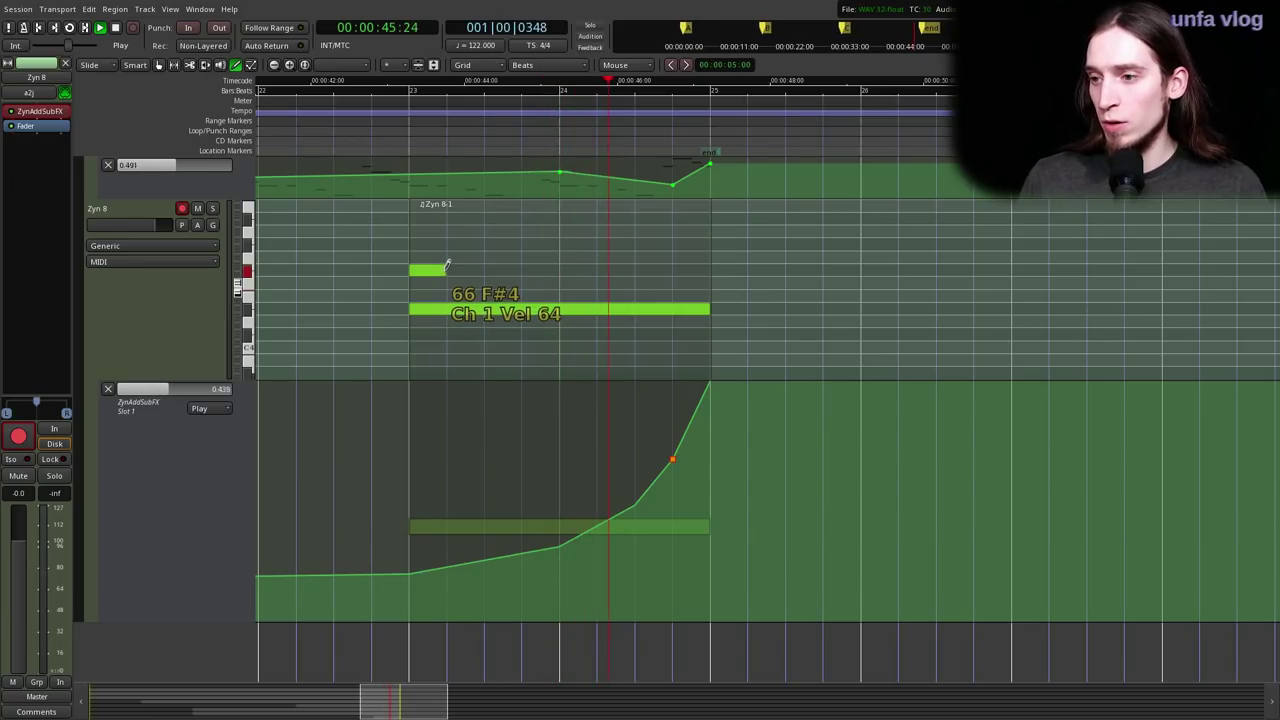
key(space)
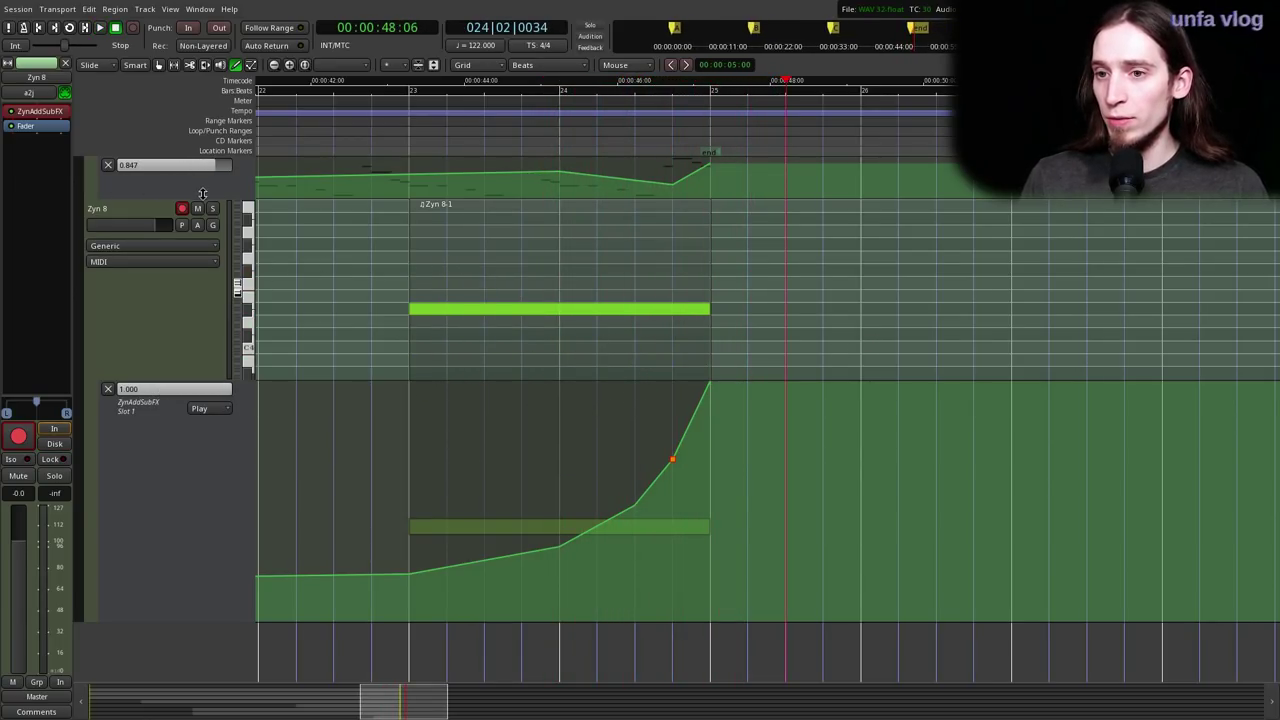
- Rename the Zyn 8 track as PreNoise
double_click(117, 209)
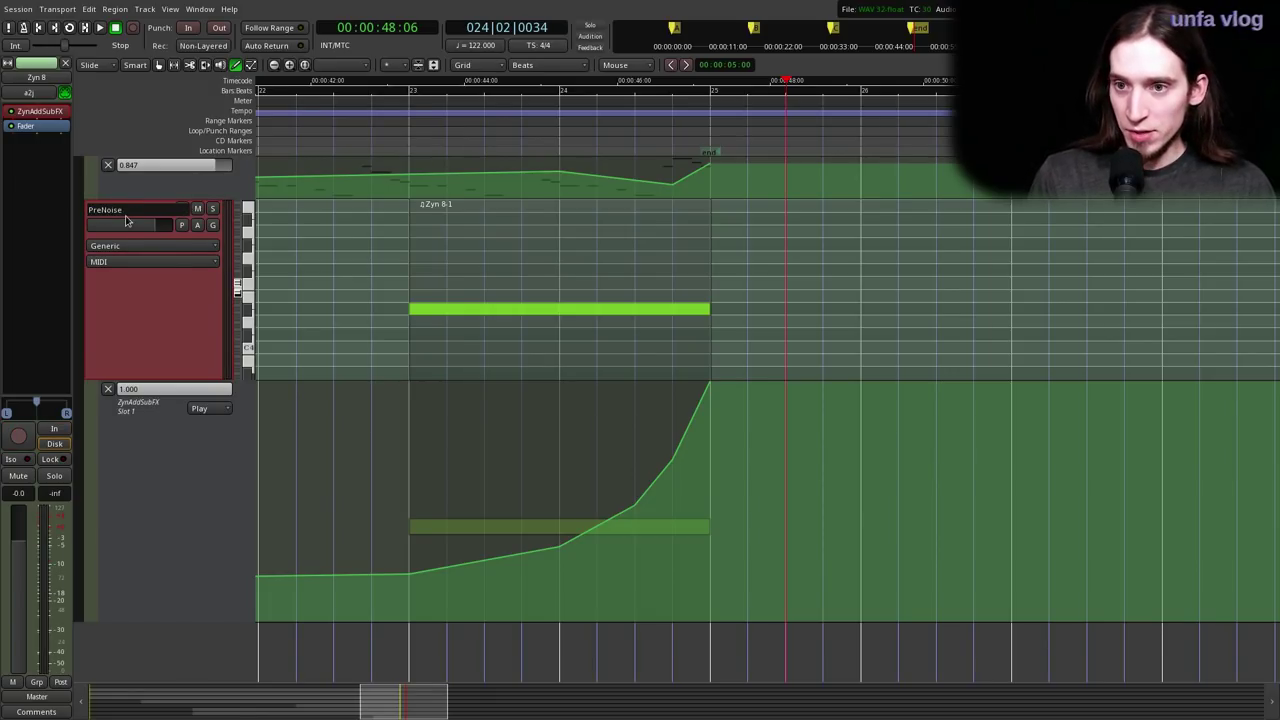
key(Return)
key(space)
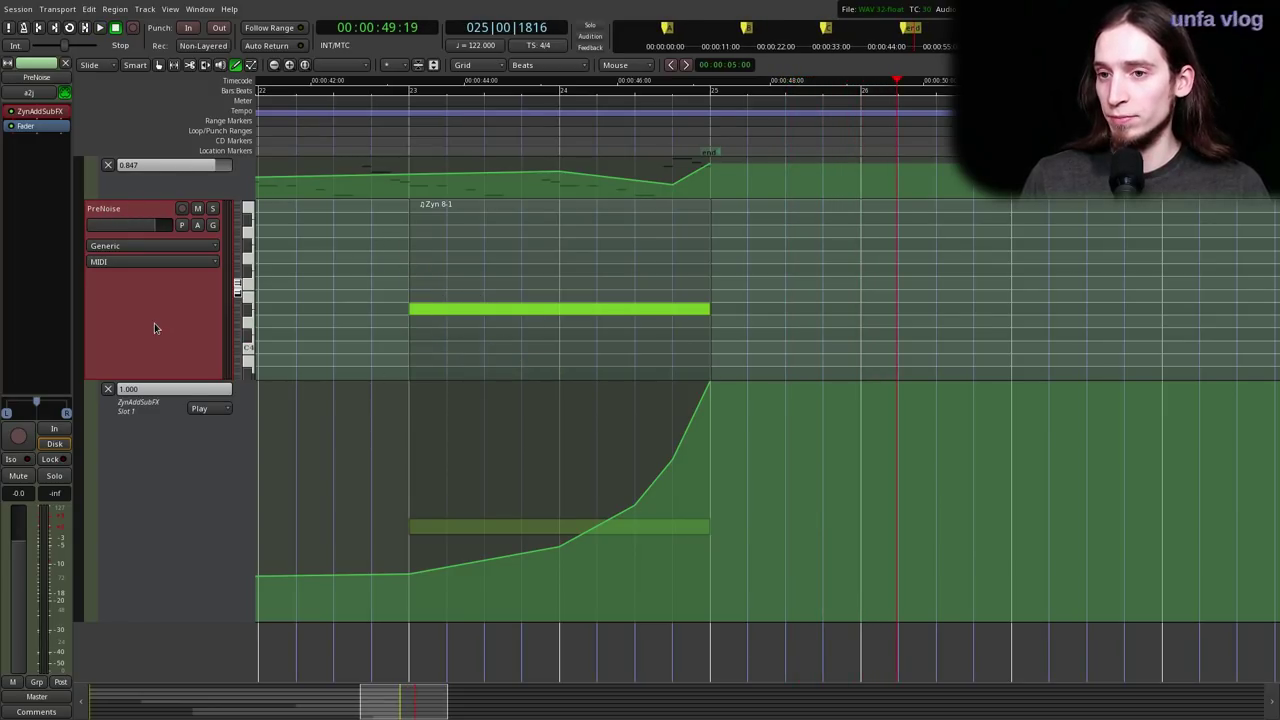
- Add the MaPitchshift plugin to the PreNoise track and place it before the fader
right_click(40, 135)
mouse_move(165, 139)
mouse_move(210, 139)
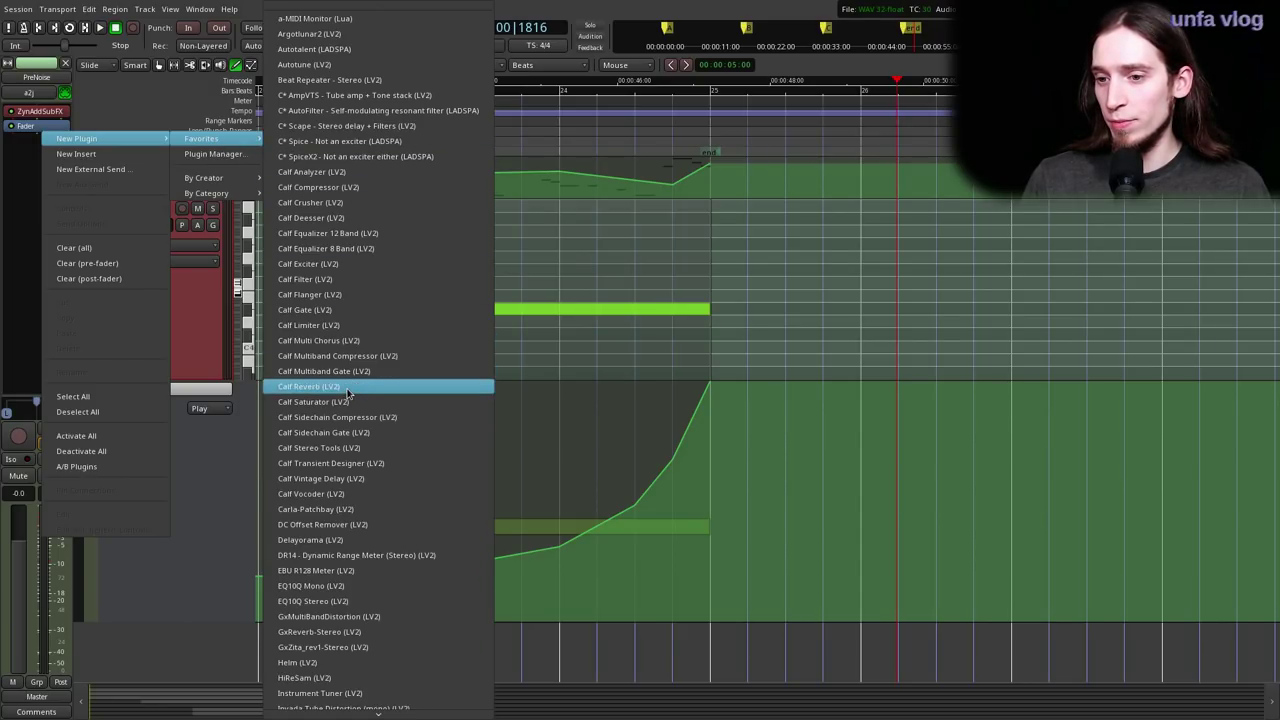
scroll(345, 500, down, 3)
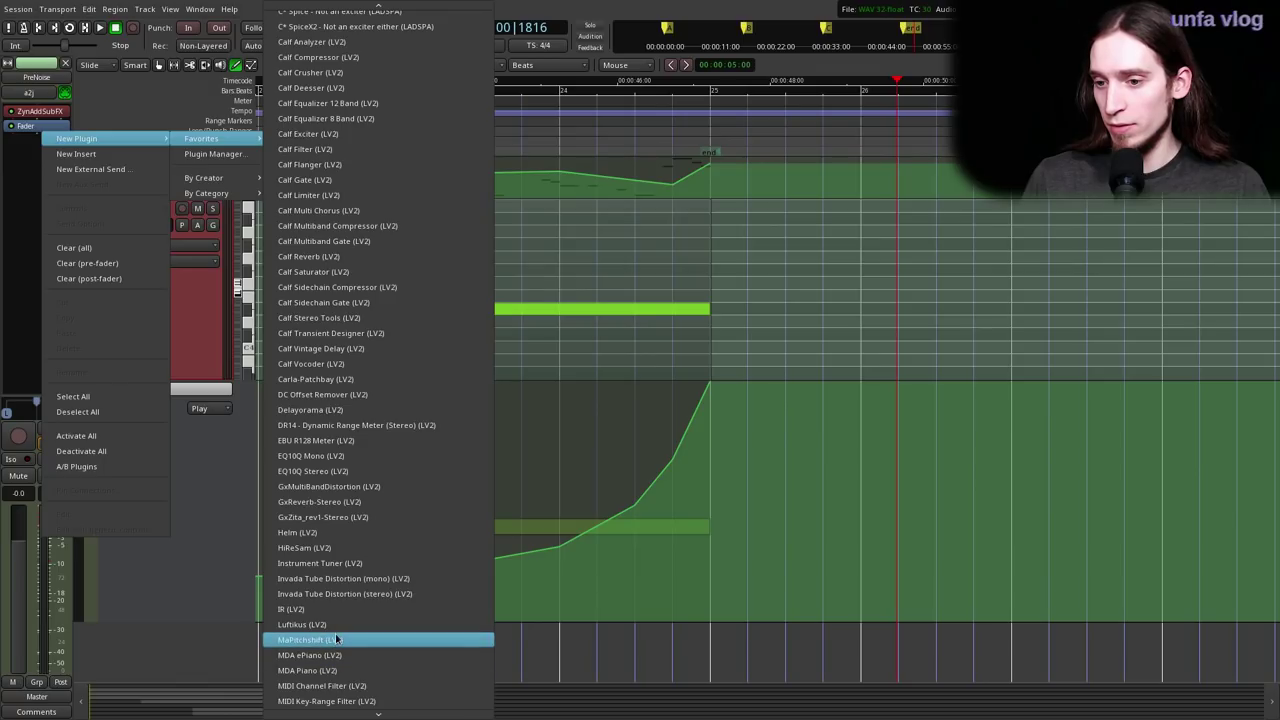
scroll(340, 640, down, 4)
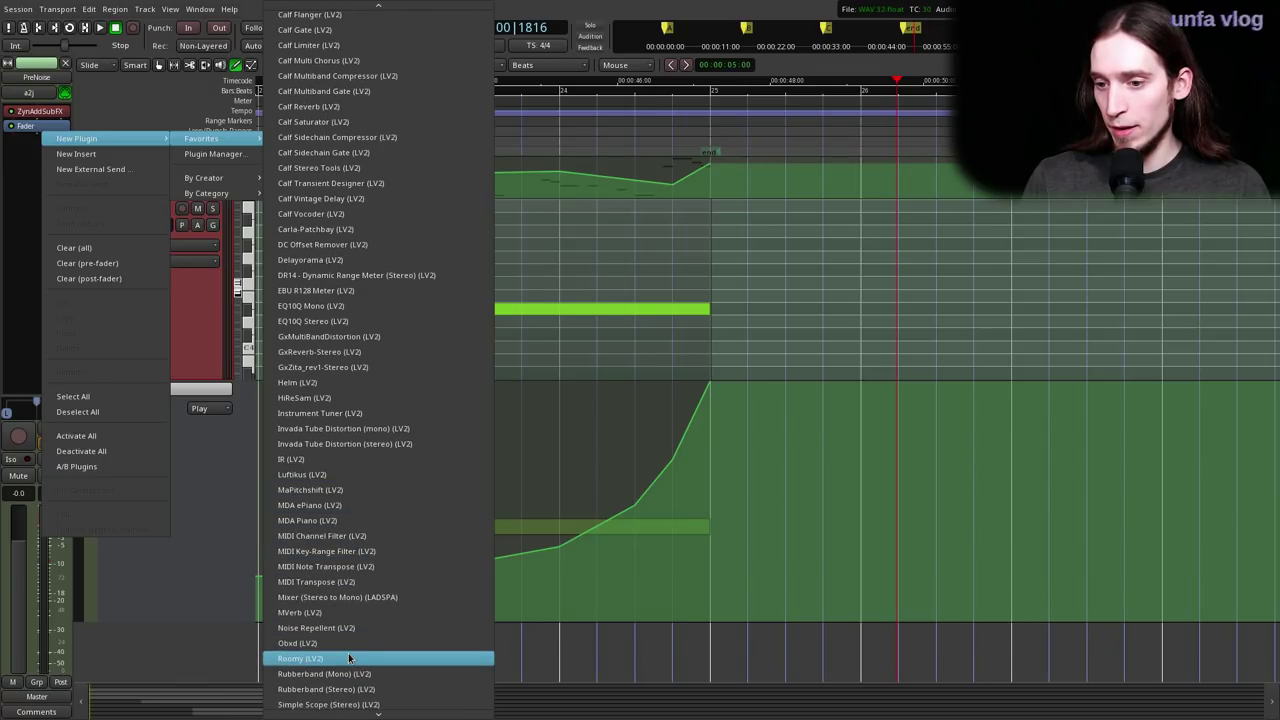
click(360, 490)
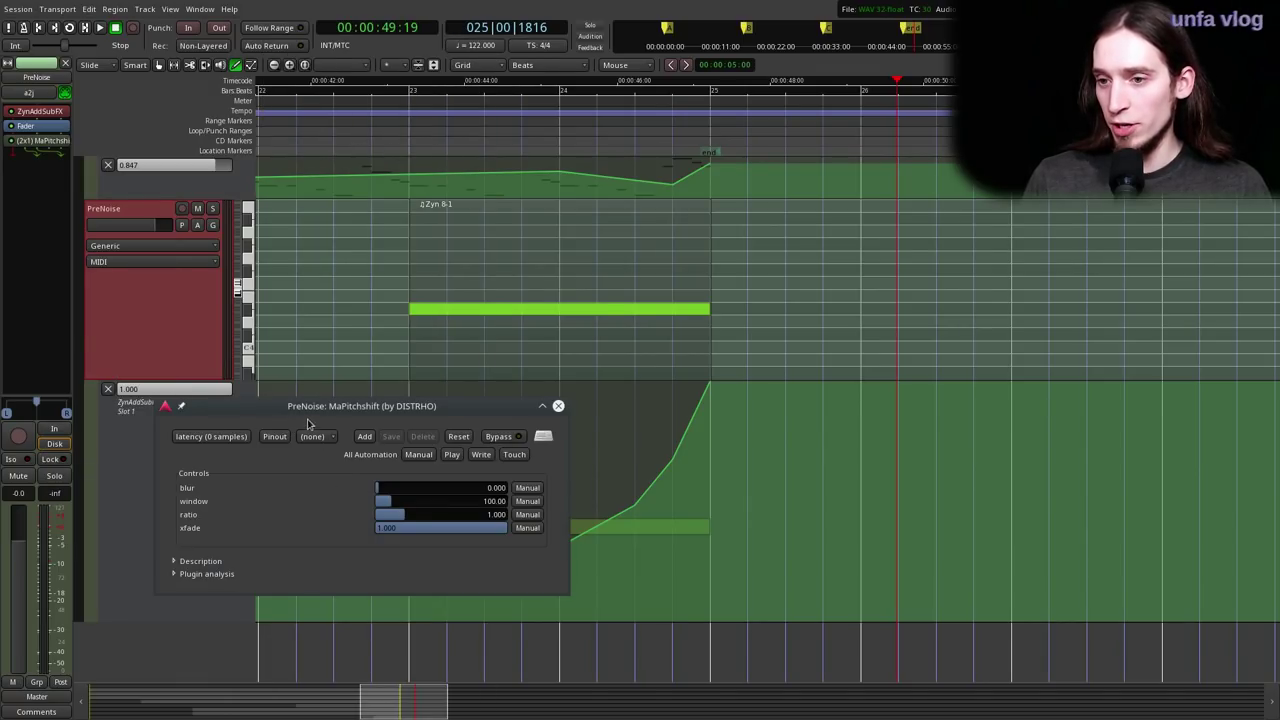
drag(318, 414, 340, 151)
drag(43, 141, 37, 120)
- Rewire MaPitchshift's pin connections so the second audio output is fed by Instance #2
double_click(40, 126)
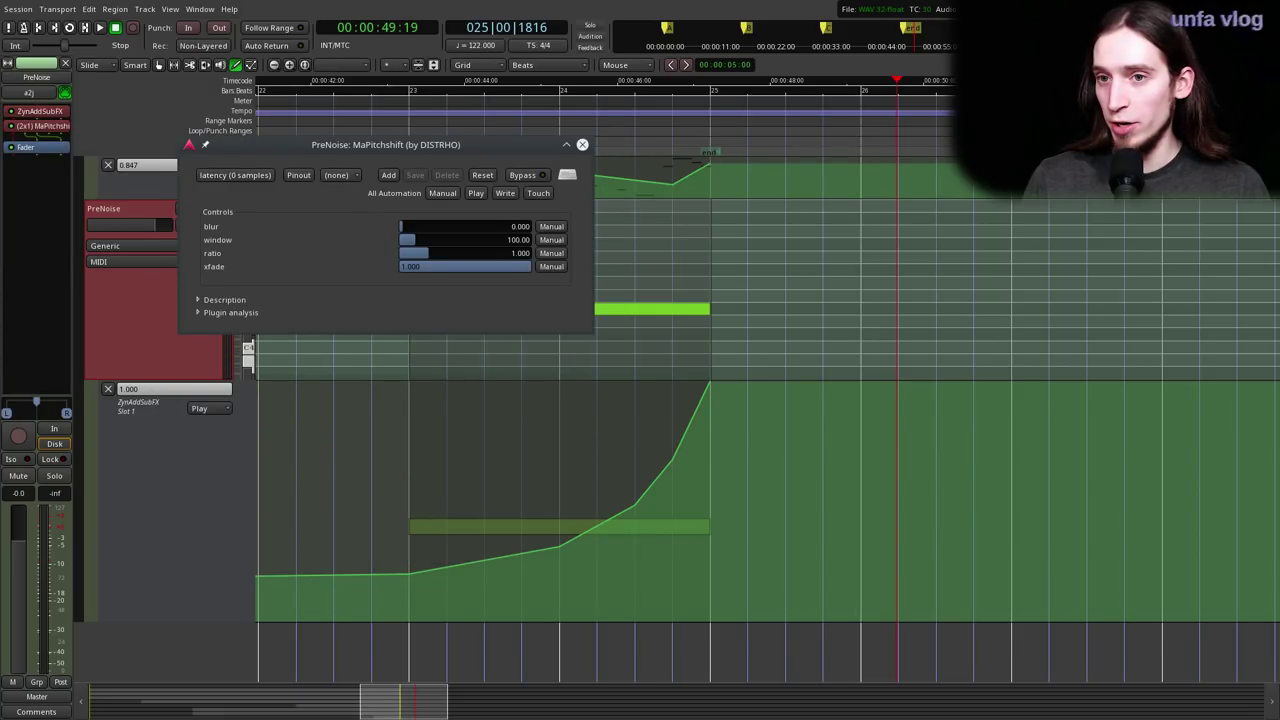
double_click(43, 124)
right_click(43, 123)
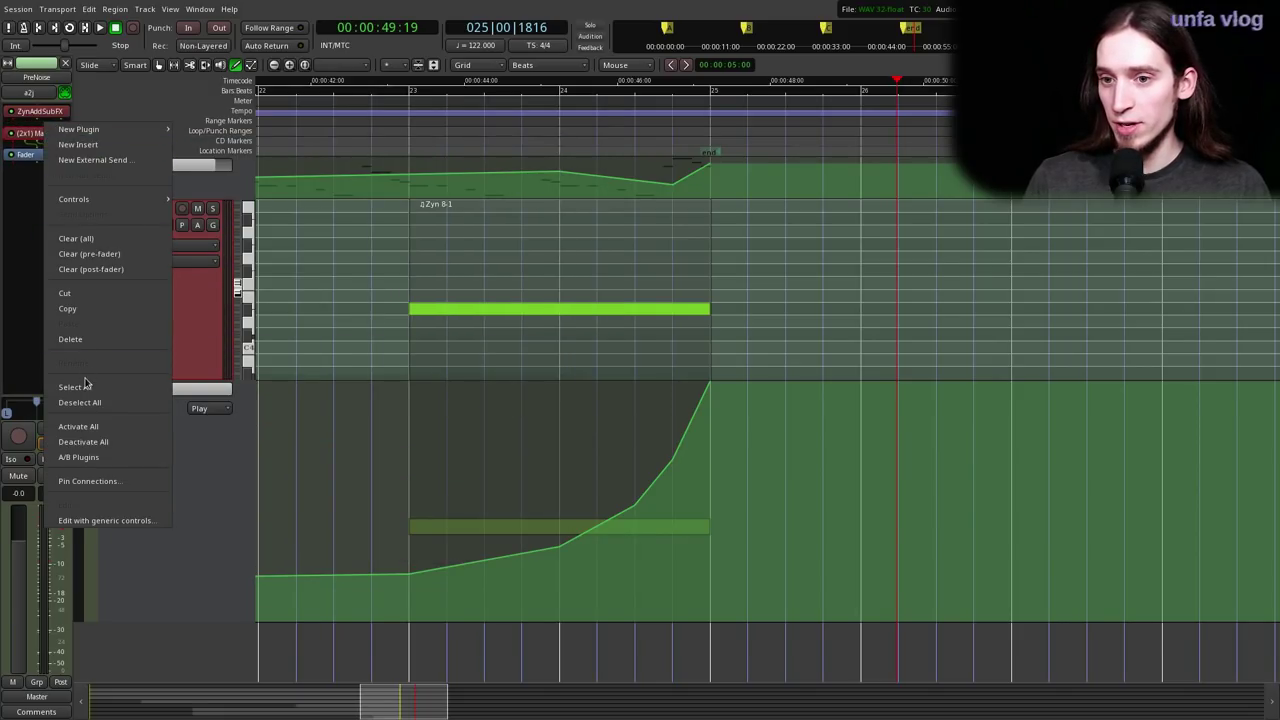
click(86, 481)
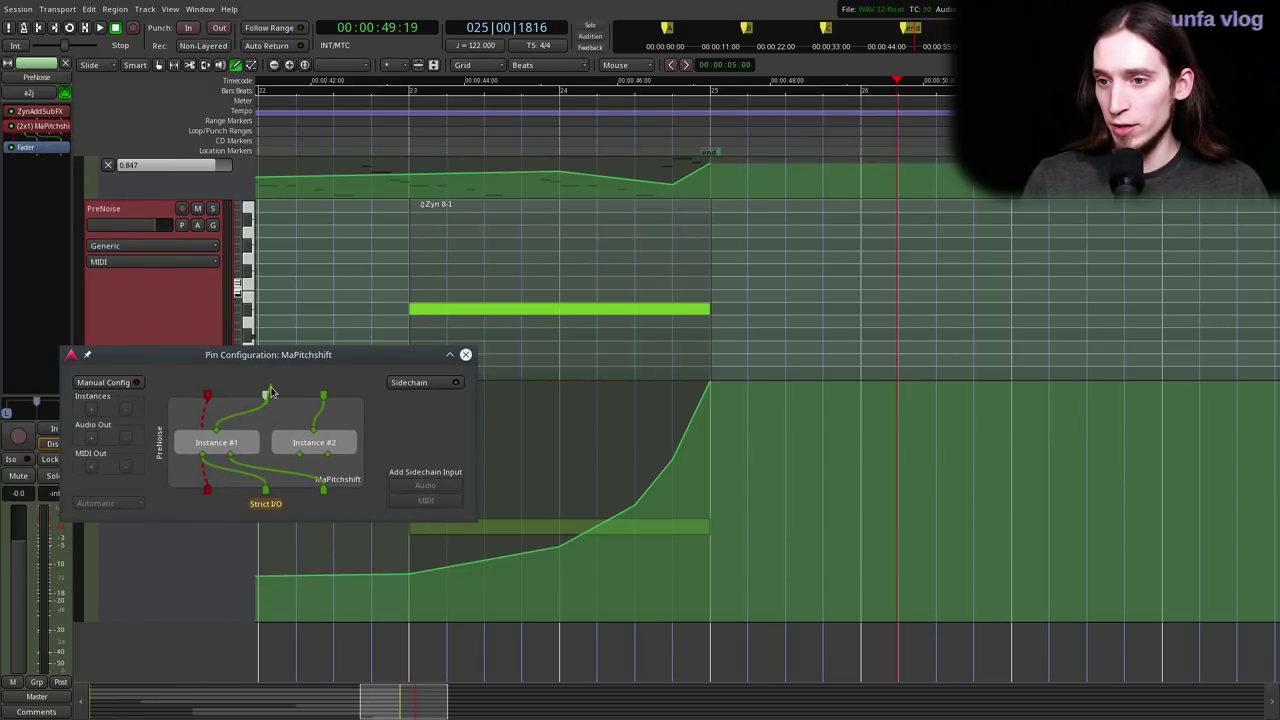
click(318, 480)
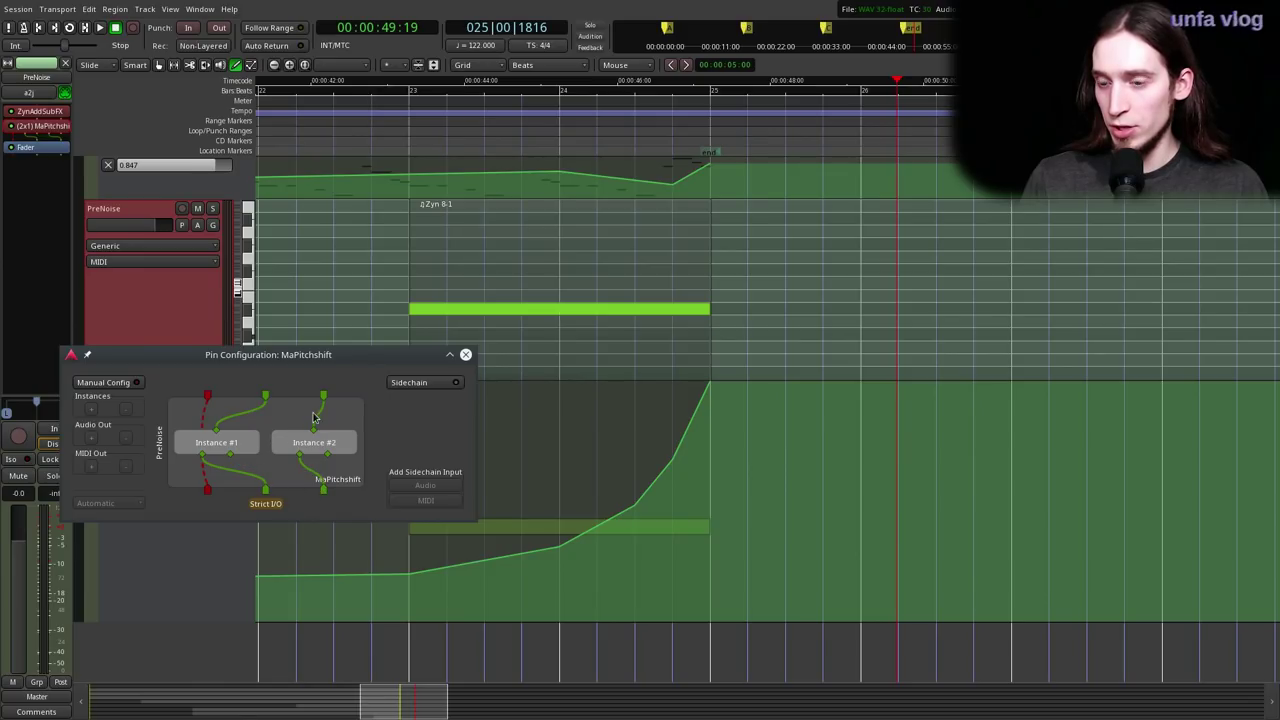
click(465, 354)
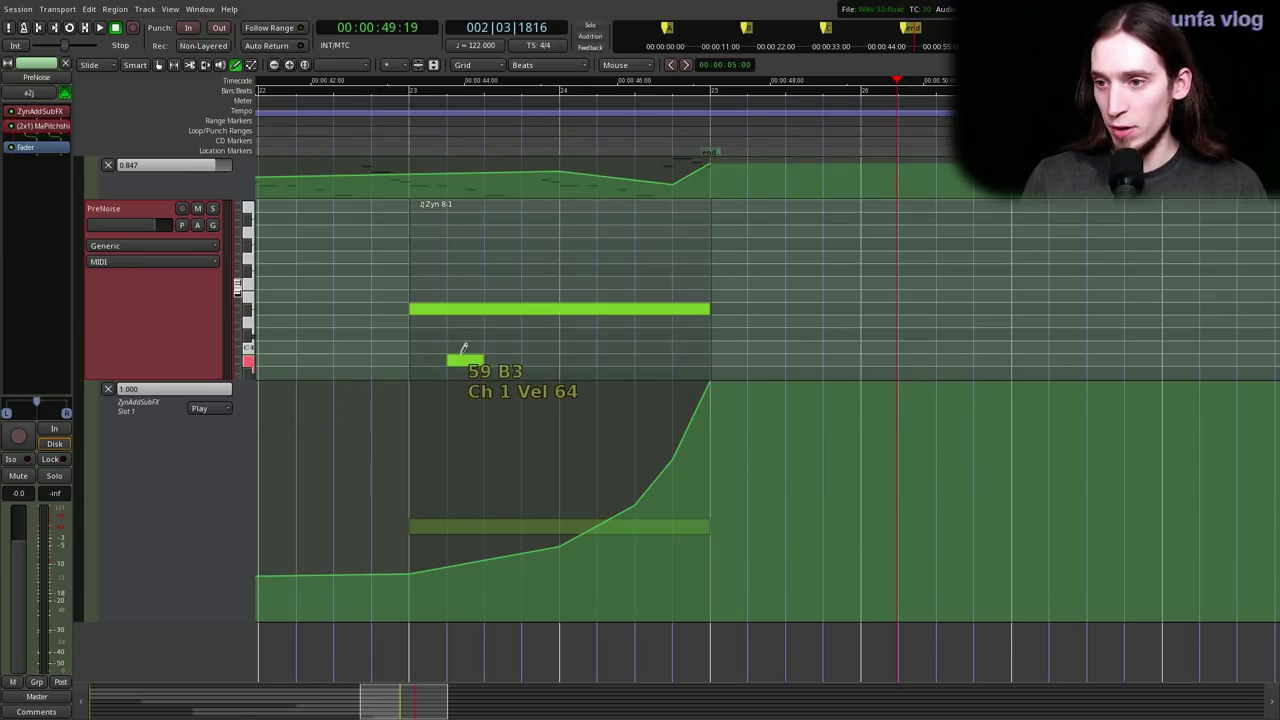
- Audition the PreNoise sweep and set the loop range to its region between bars 23 and 25
click(396, 128)
key(space)
key(g)
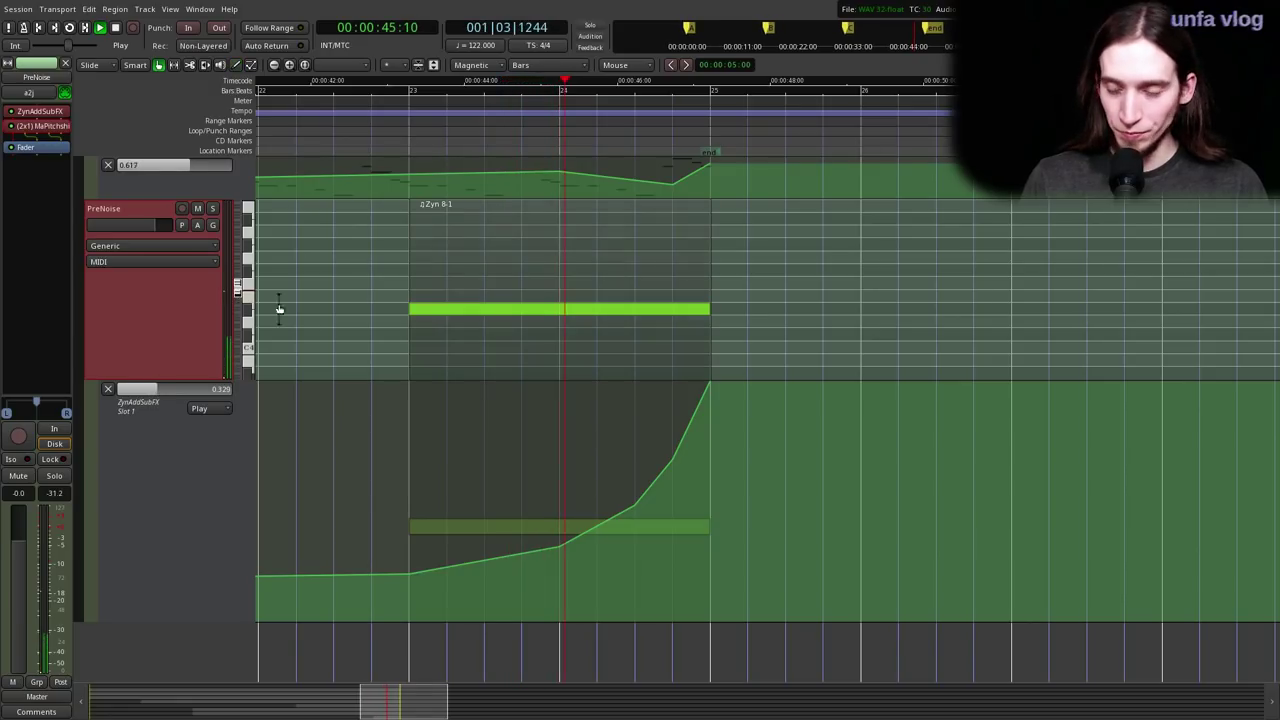
key(space)
click(495, 273)
key(])
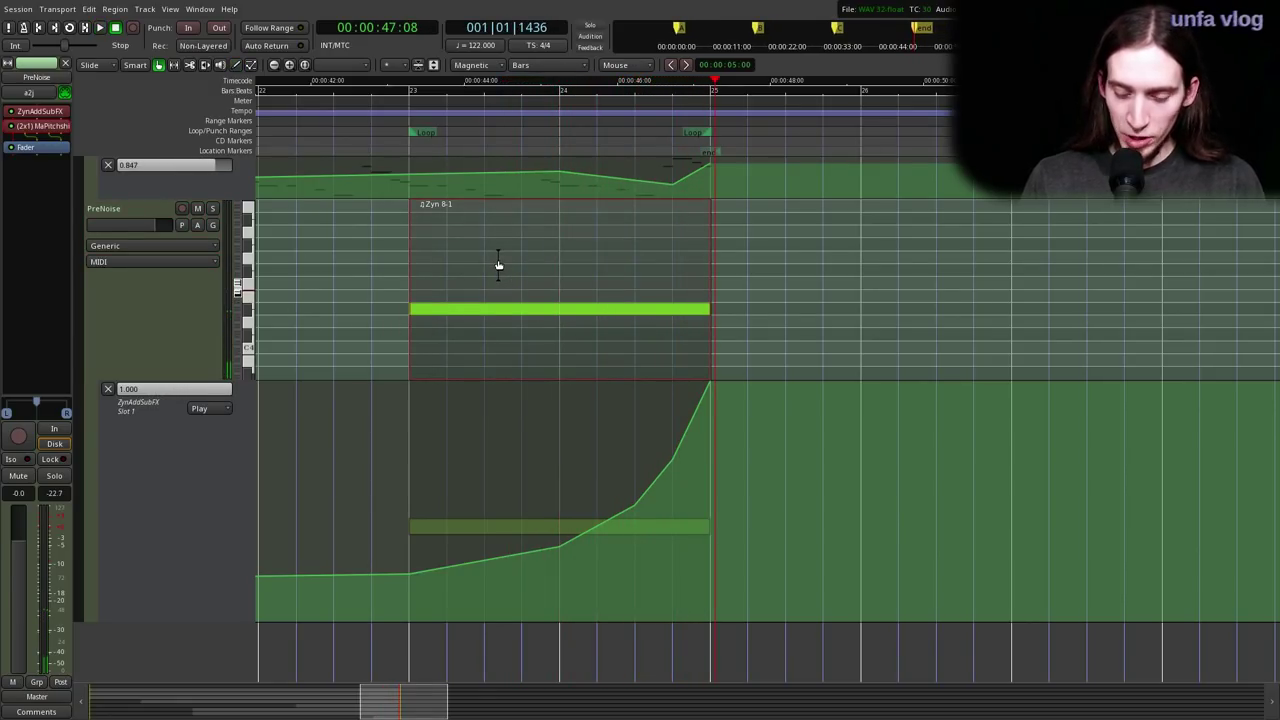
- Loop the range between bars 23 and 25, solo the PreNoise track and show its MaPitchshift ratio automation lane
key(l)
click(212, 208)
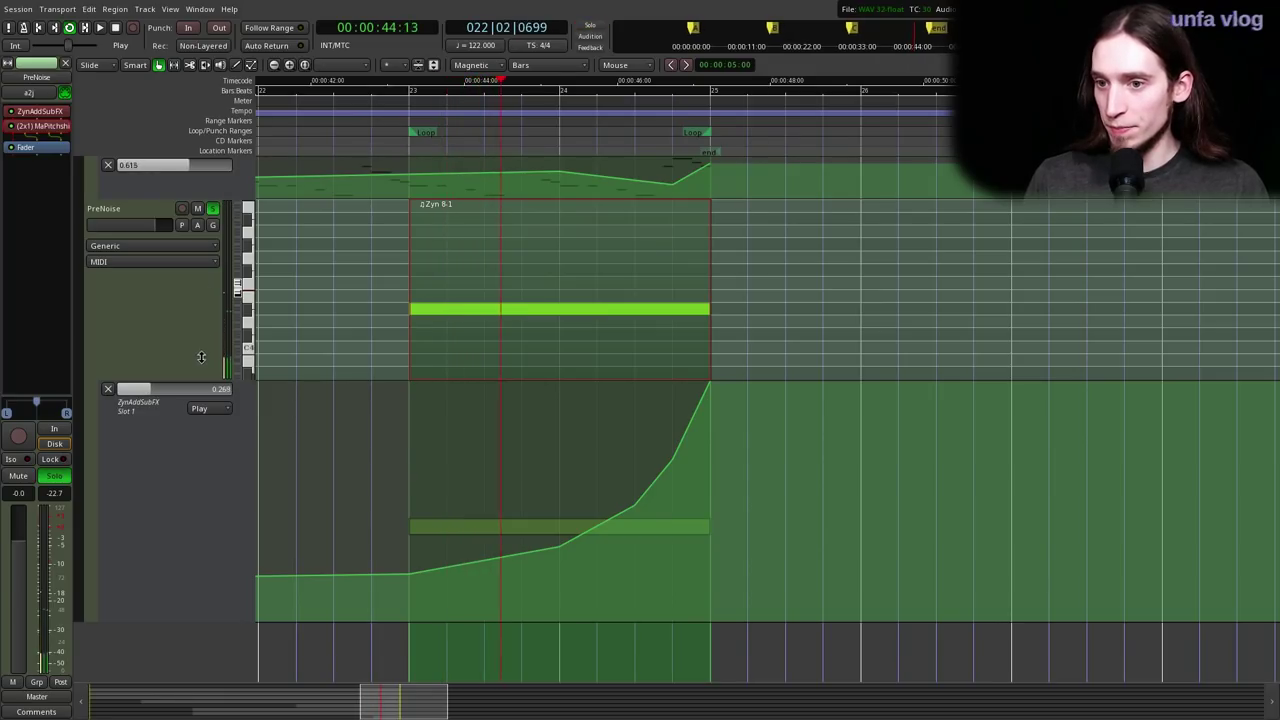
click(197, 224)
mouse_move(258, 294)
mouse_move(368, 310)
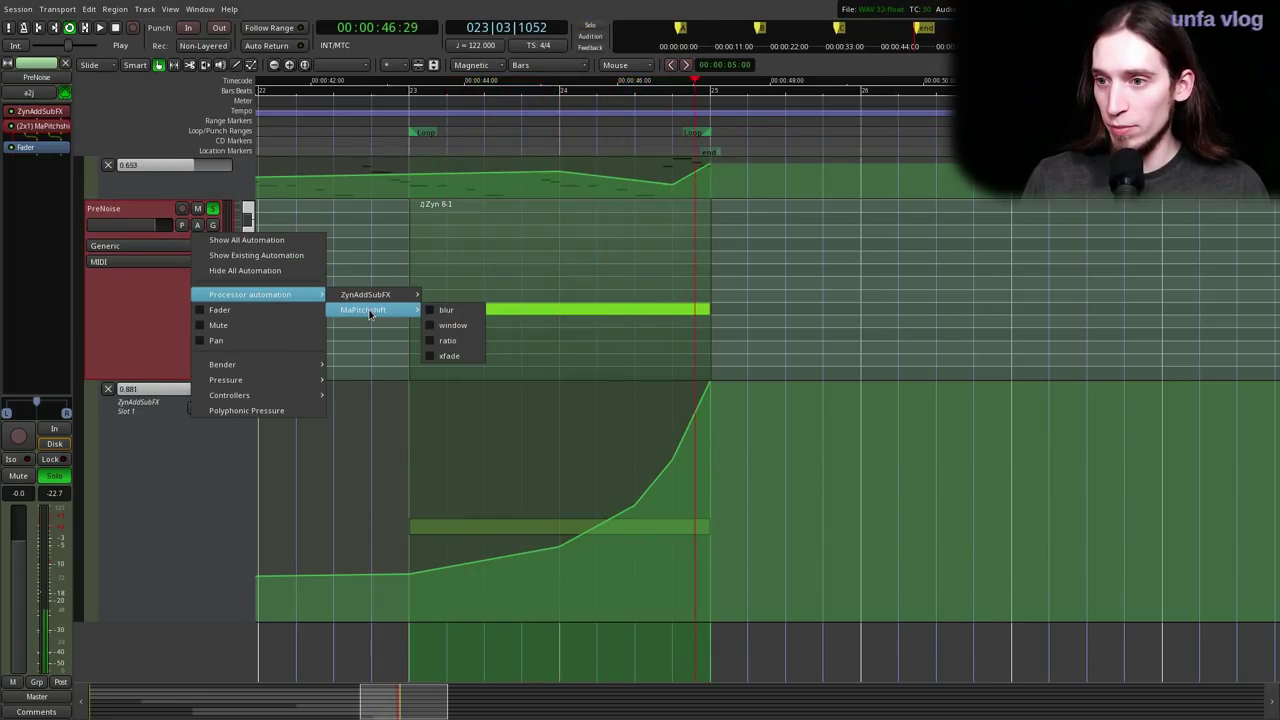
click(429, 345)
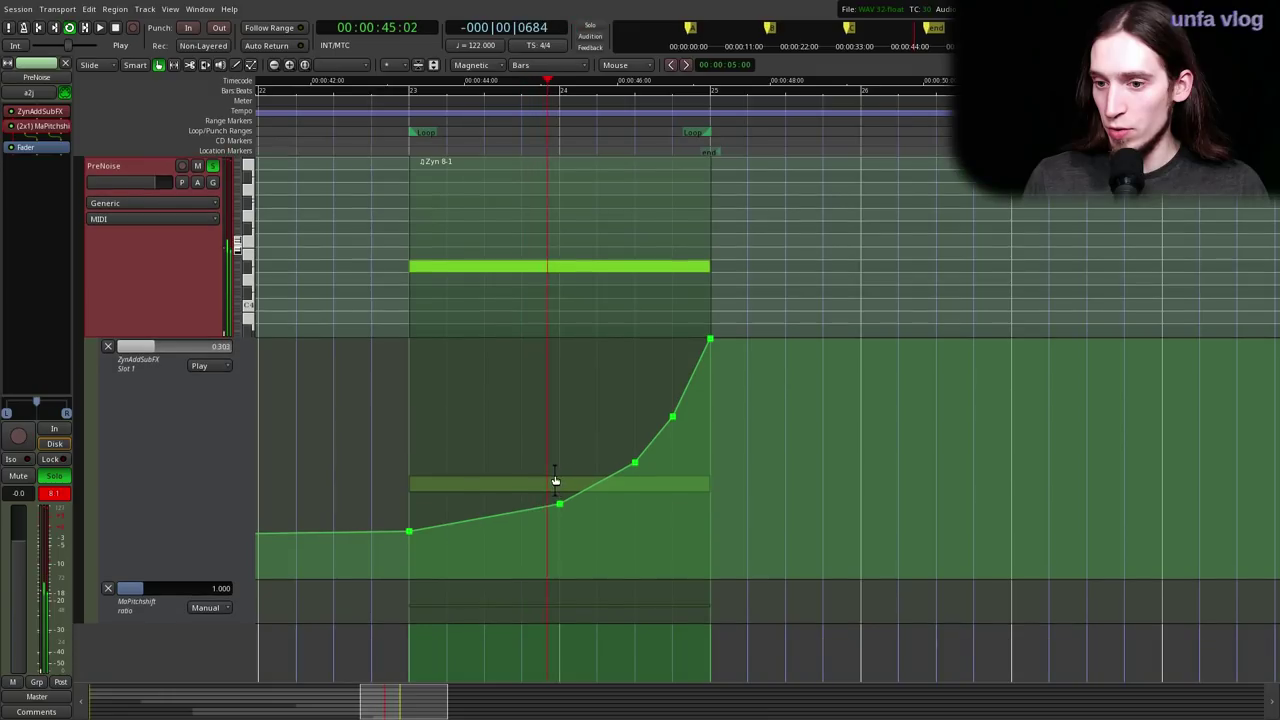
- Set the MaPitchshift ratio automation to Play and make its lane taller for editing
click(200, 609)
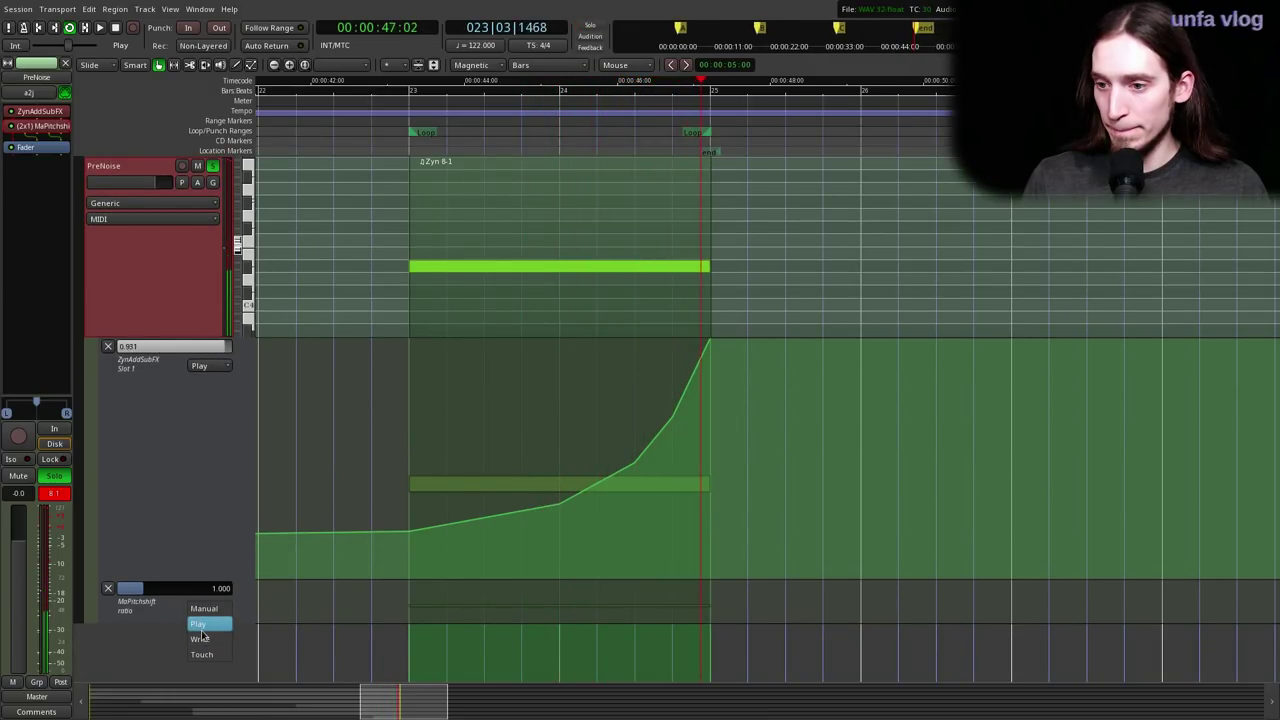
click(199, 624)
drag(179, 621, 197, 688)
scroll(413, 416, down, 2)
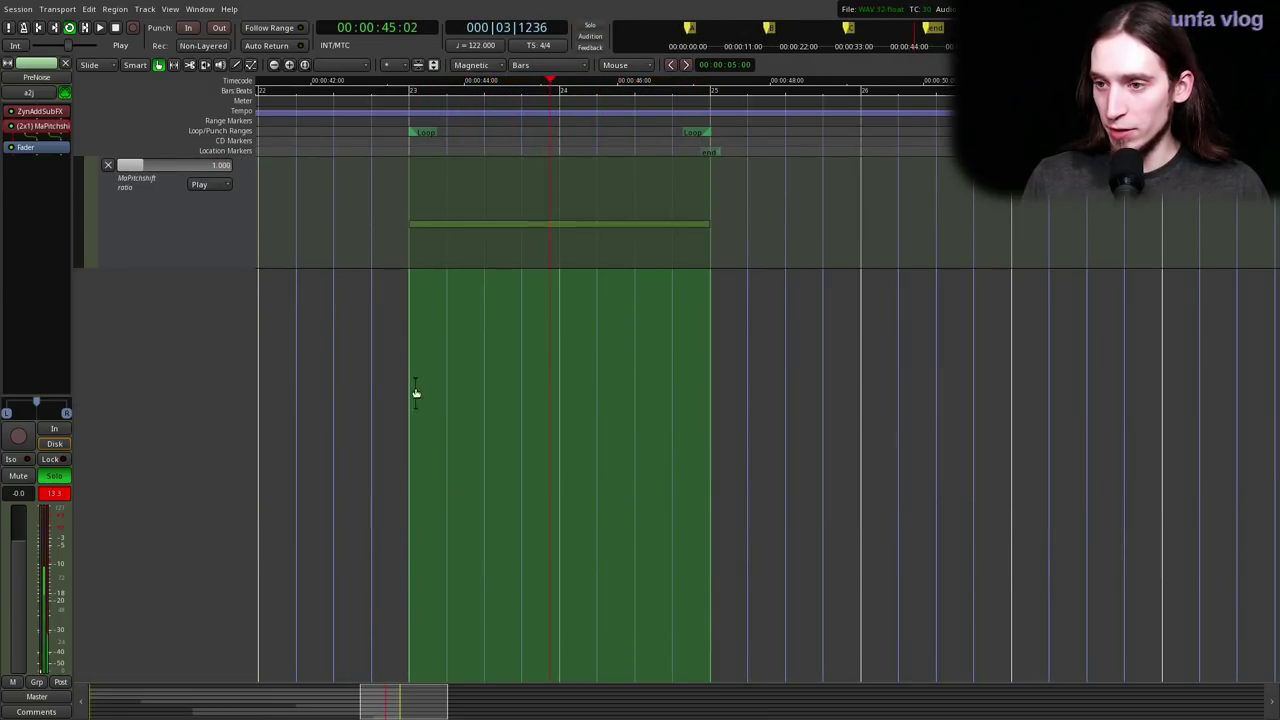
scroll(421, 345, up, 2)
scroll(412, 540, down, 1)
- Draw a MaPitchshift ratio ramp rising from about 0.3 at bar 23 to about 3.5 at bar 25
key(d)
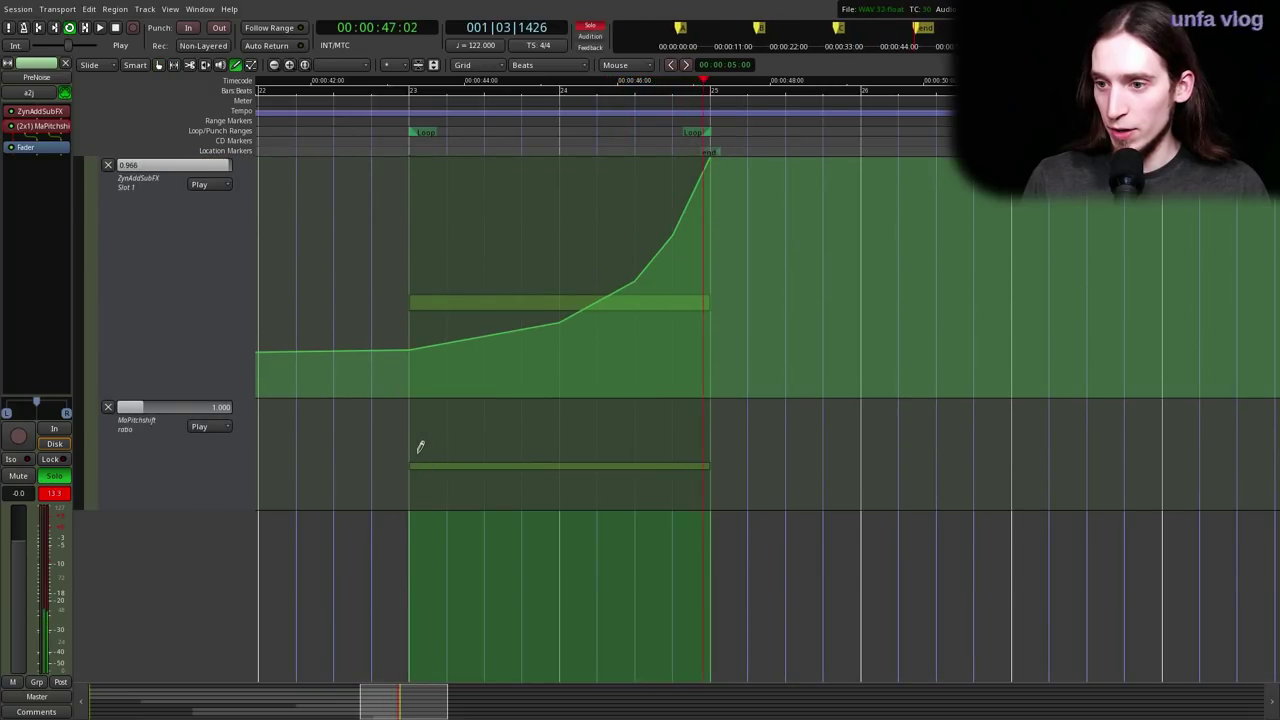
click(410, 479)
drag(558, 484, 717, 409)
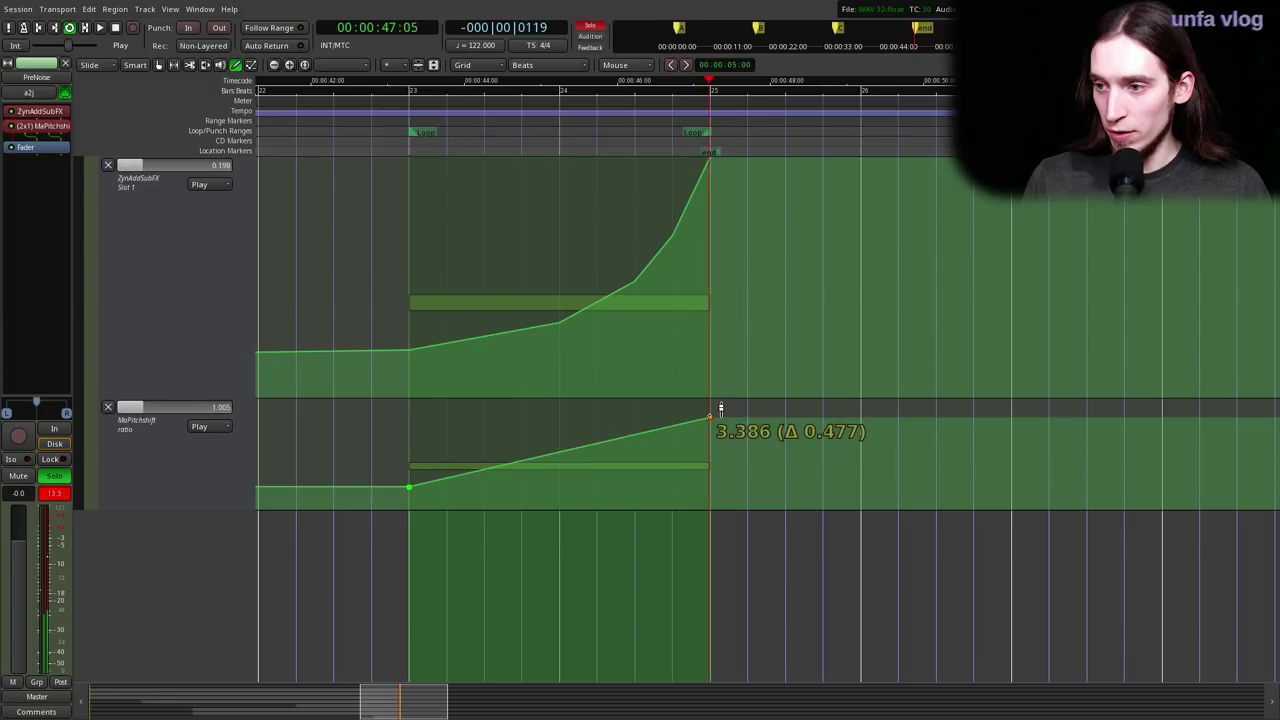
mouse_move(420, 477)
drag(420, 479, 417, 510)
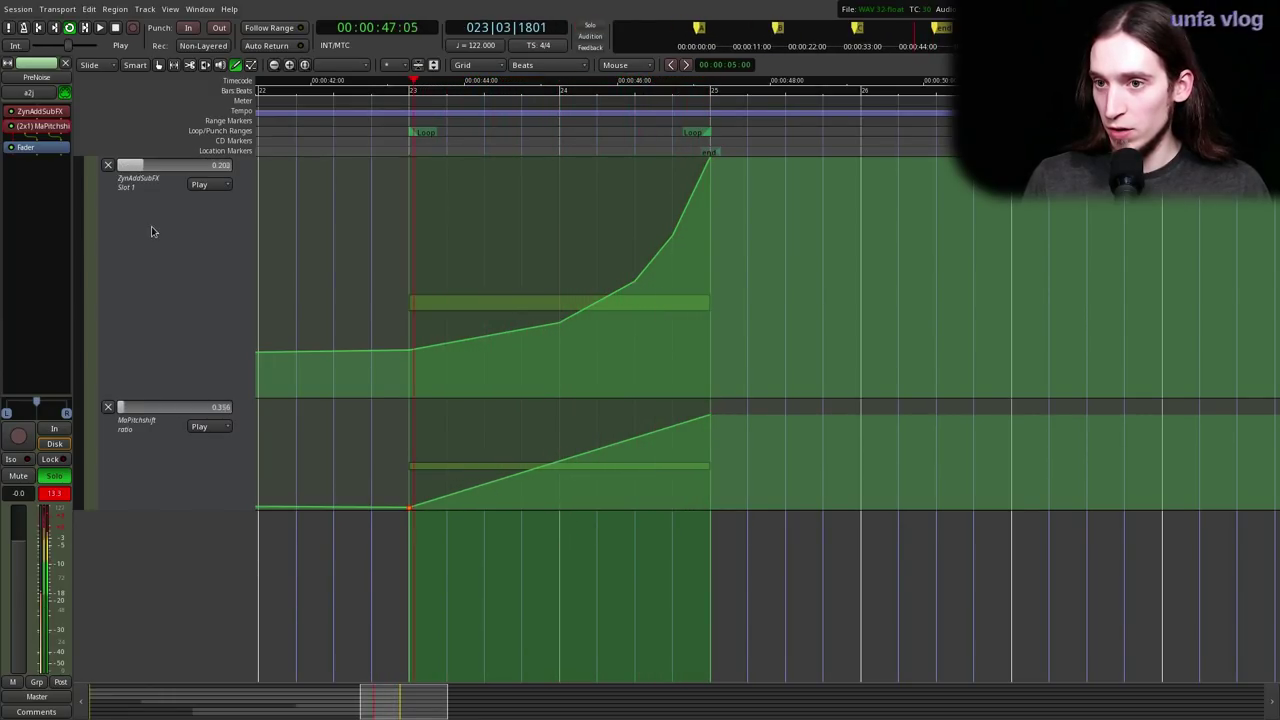
- Compare the sweep with ZynAddSubFX Slot 1 automation switched to Manual, and return it to Play
click(207, 184)
click(203, 201)
scroll(203, 202, up, 1)
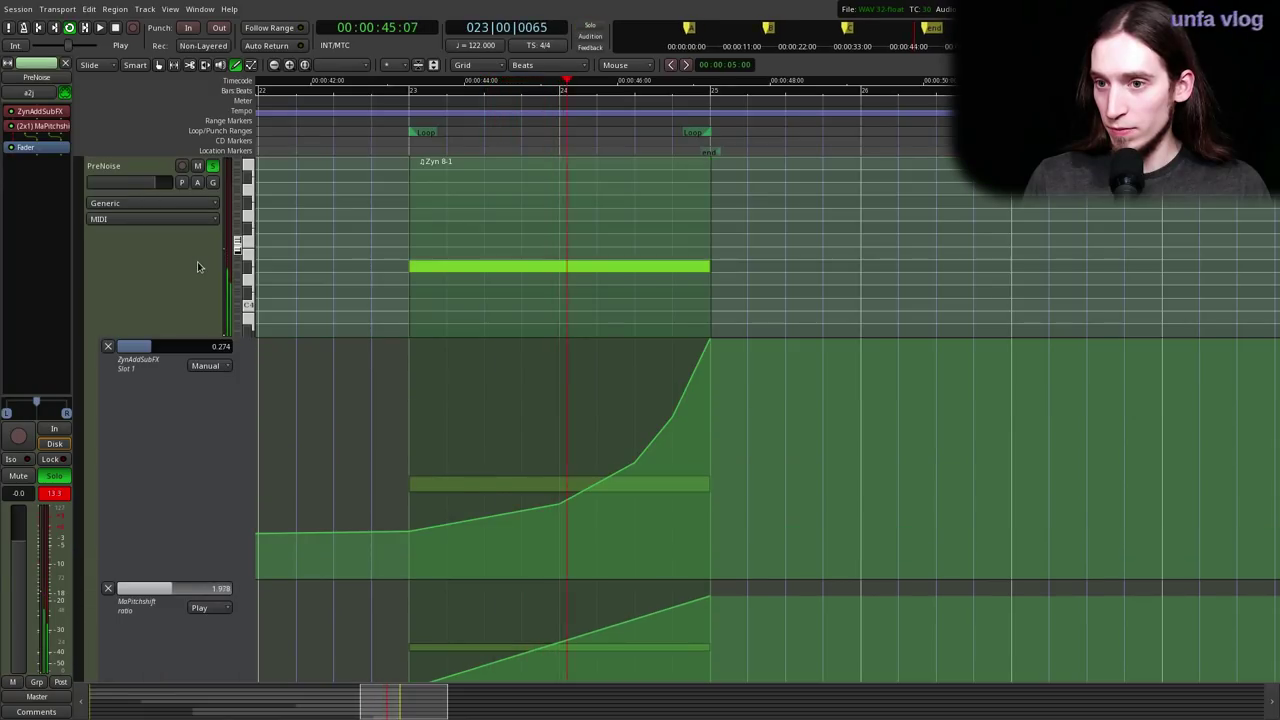
scroll(206, 366, down, 1)
click(201, 184)
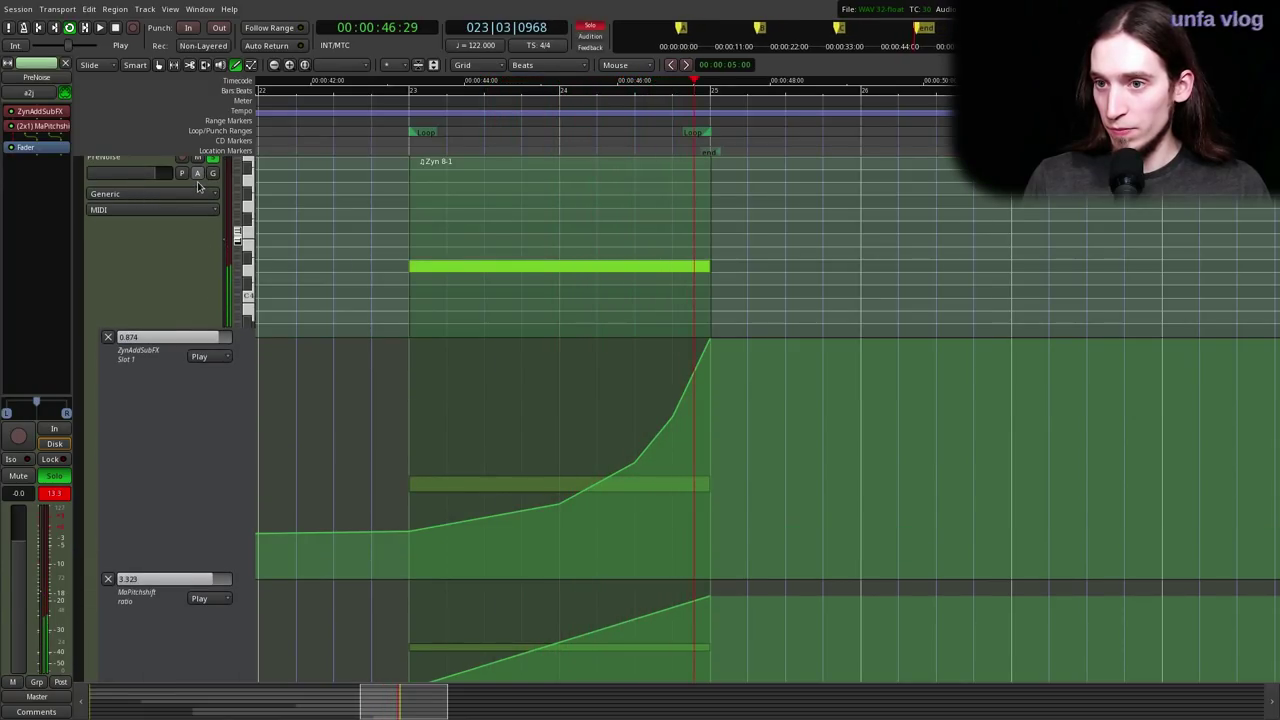
- Show all automation lanes on the PreNoise track and bring up the MaPitchshift window lane
mouse_move(286, 247)
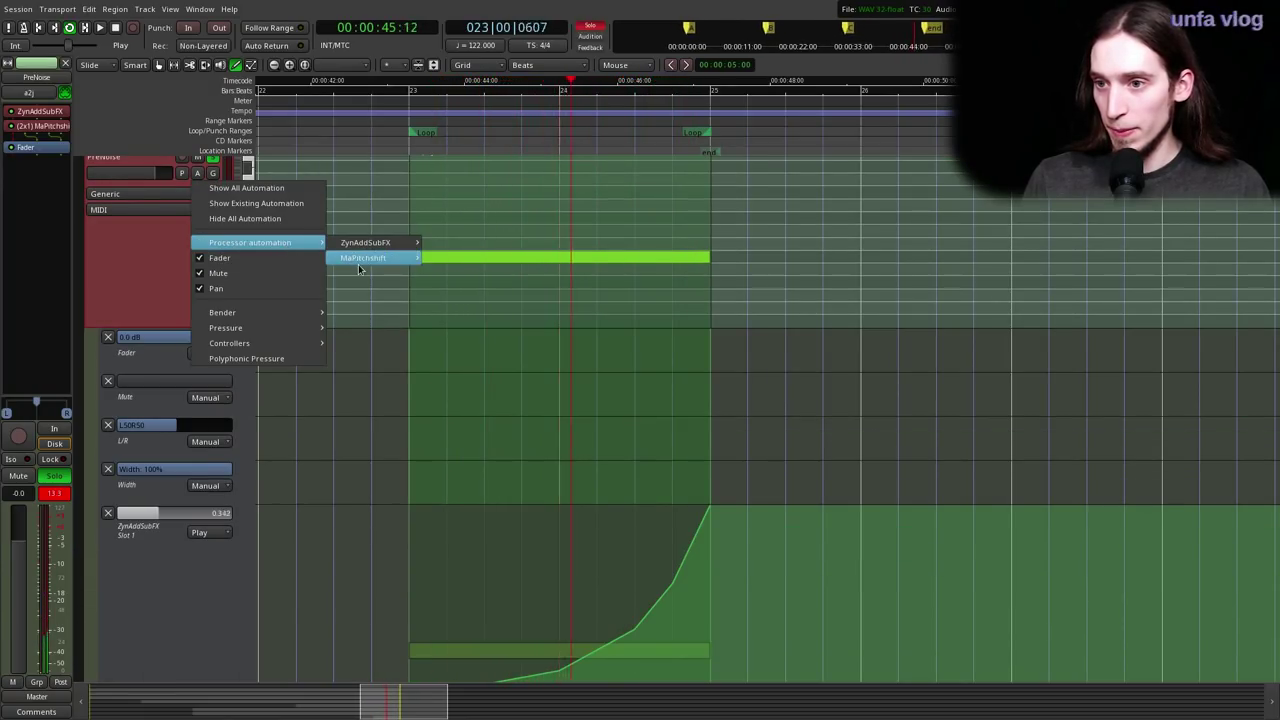
mouse_move(400, 258)
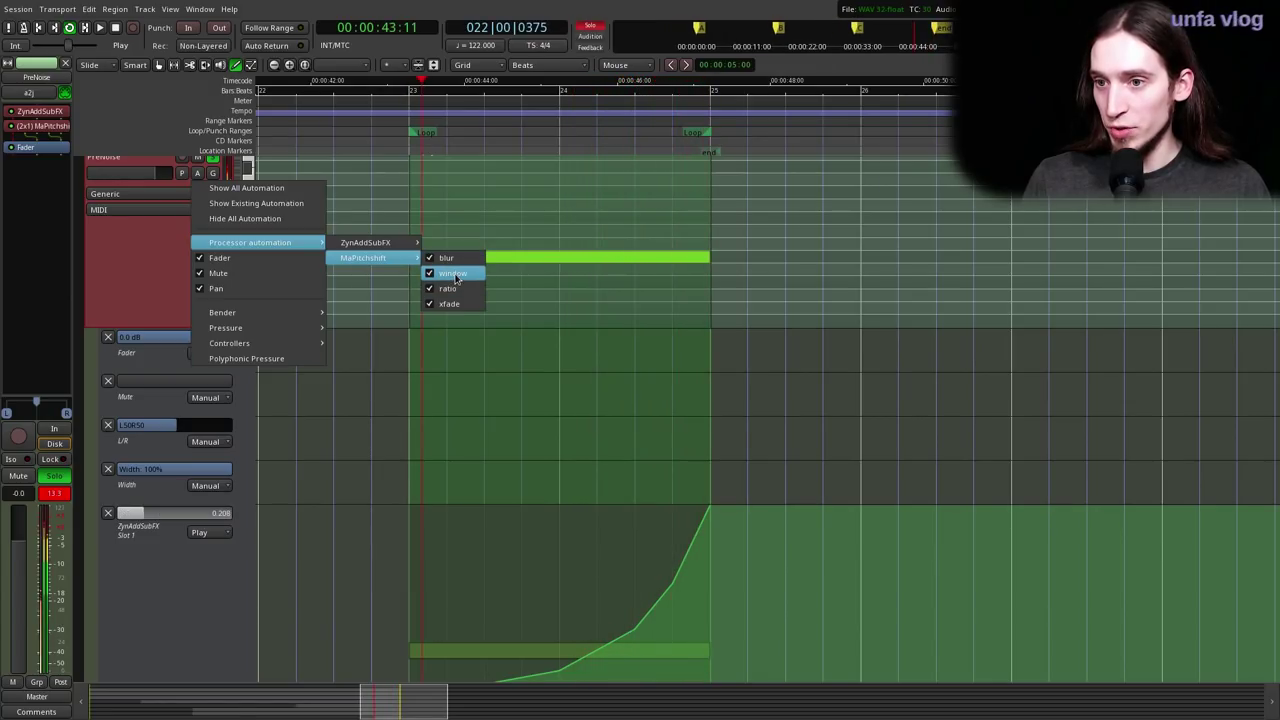
click(134, 277)
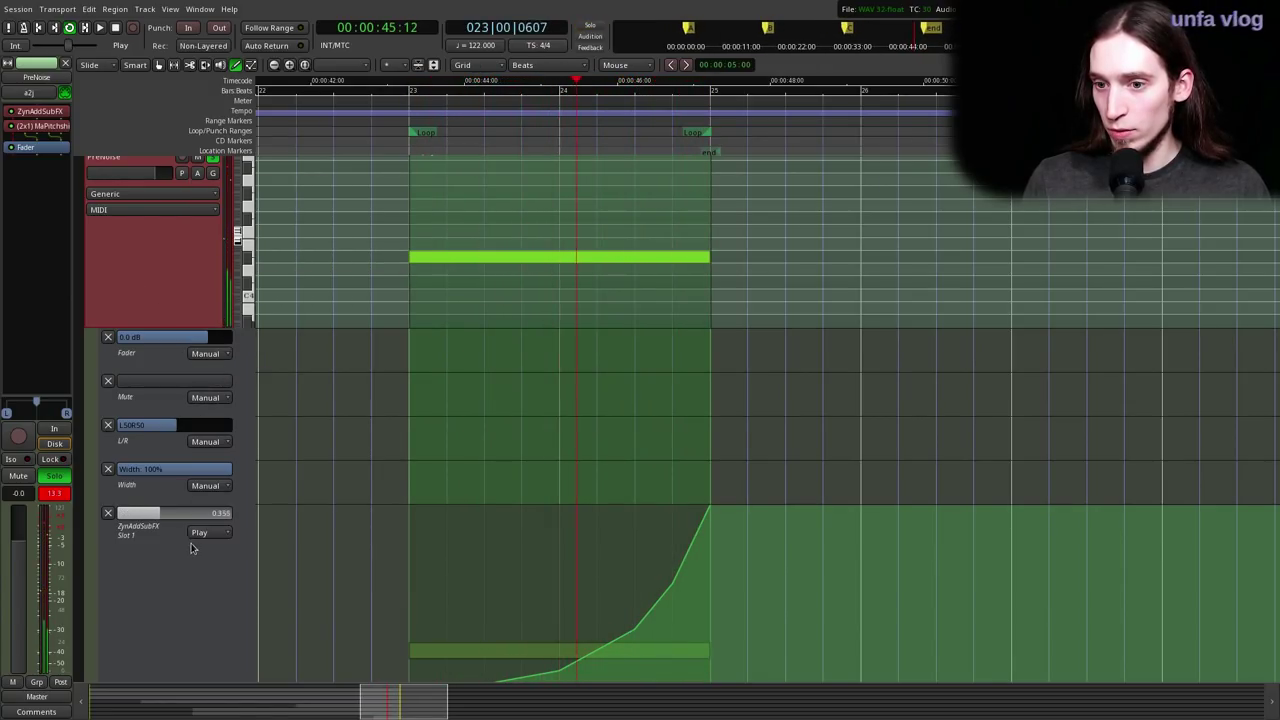
scroll(343, 534, down, 5)
scroll(343, 538, down, 2)
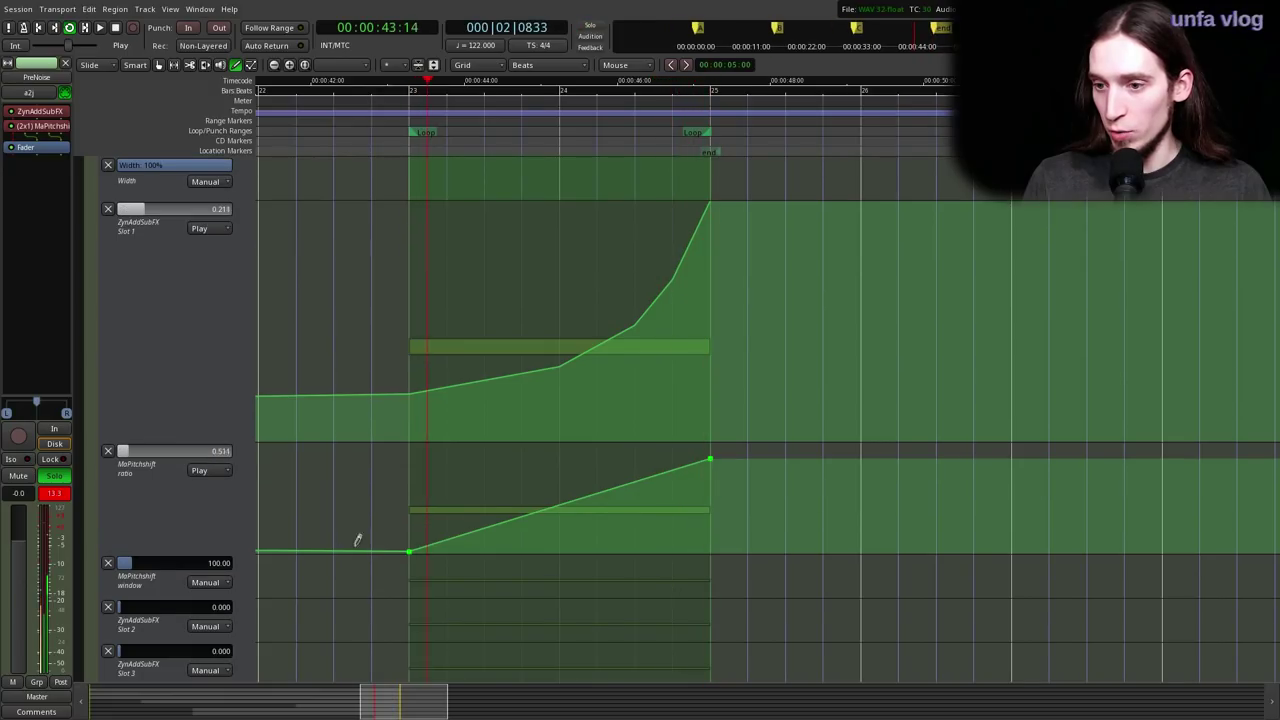
scroll(517, 549, down, 2)
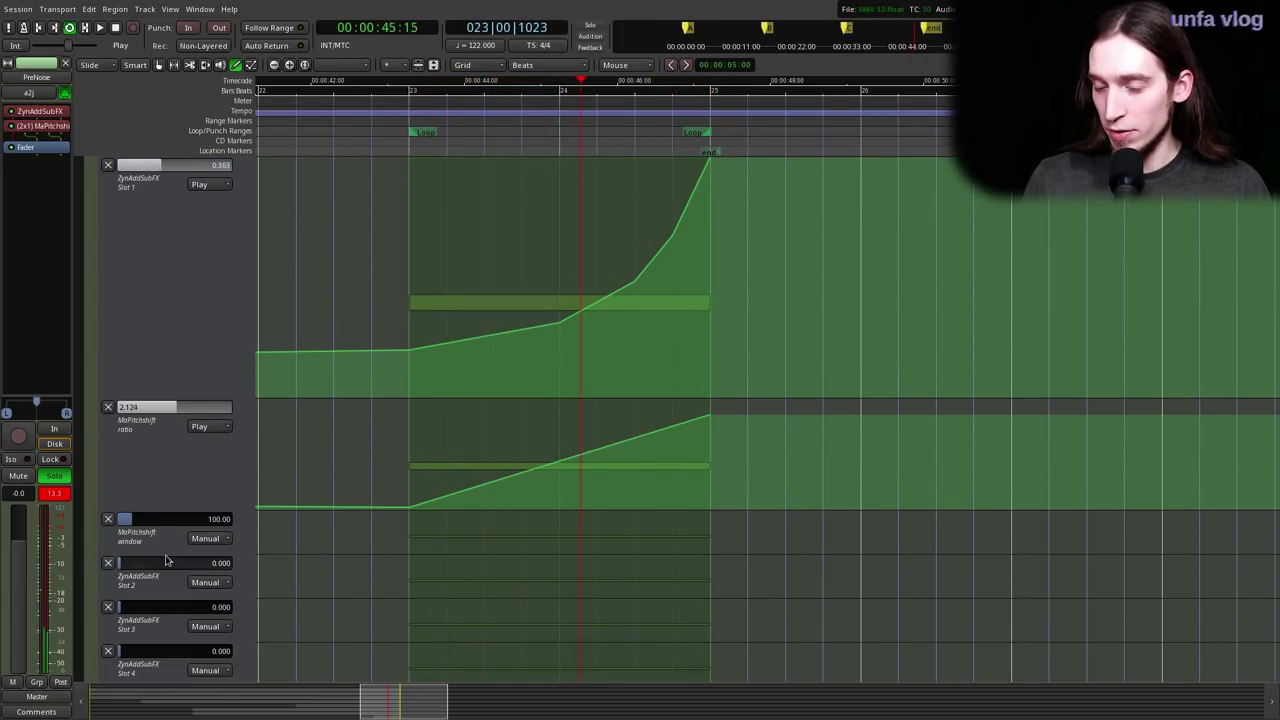
- Stop the loop playback and audition the PreNoise sweep from just before bar 23
key(space)
click(388, 109)
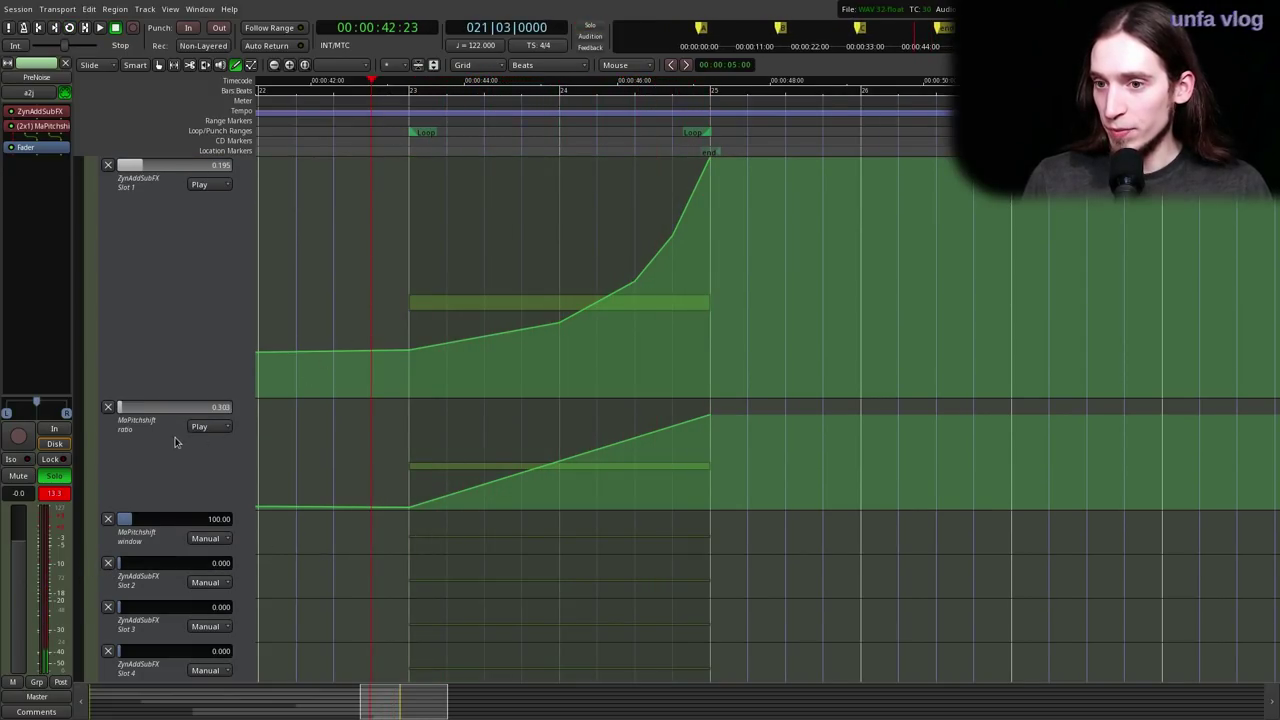
scroll(391, 437, down, 5)
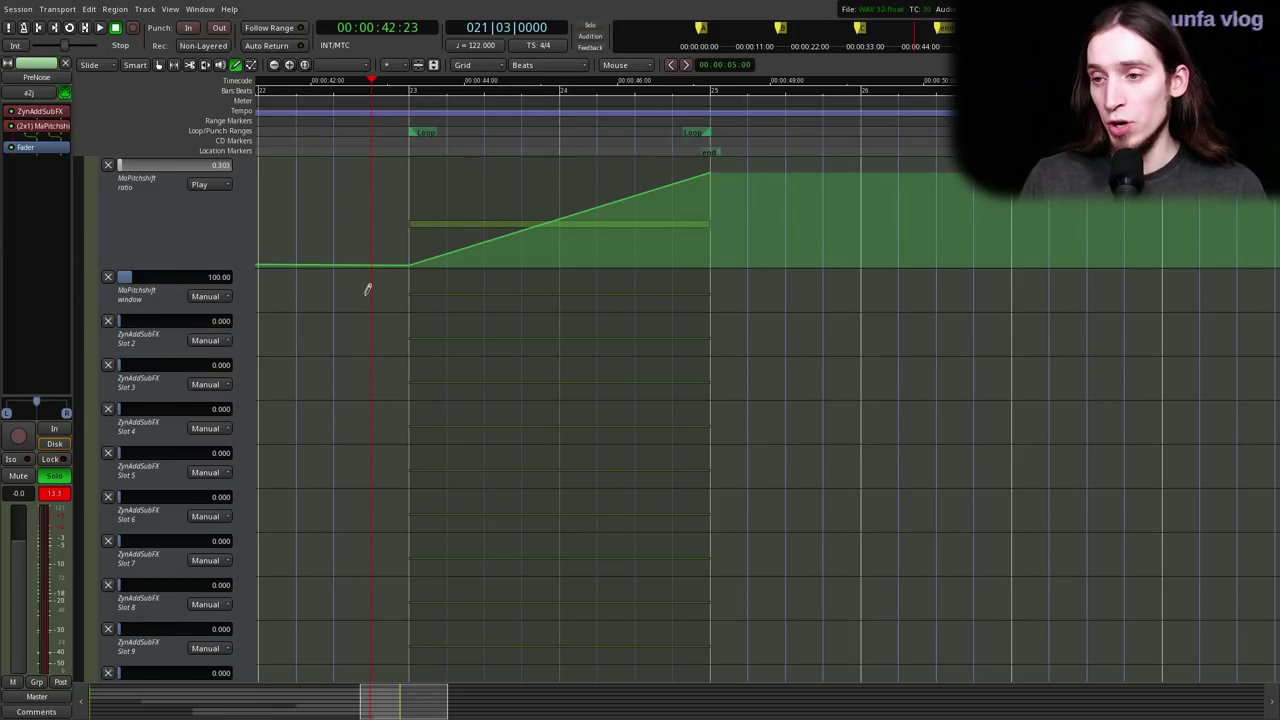
click(398, 126)
key(space)
- Set the MaPitchshift window automation to Play and draw it falling from about 128 at bar 23 to about 5 at bar 25
click(205, 296)
click(199, 312)
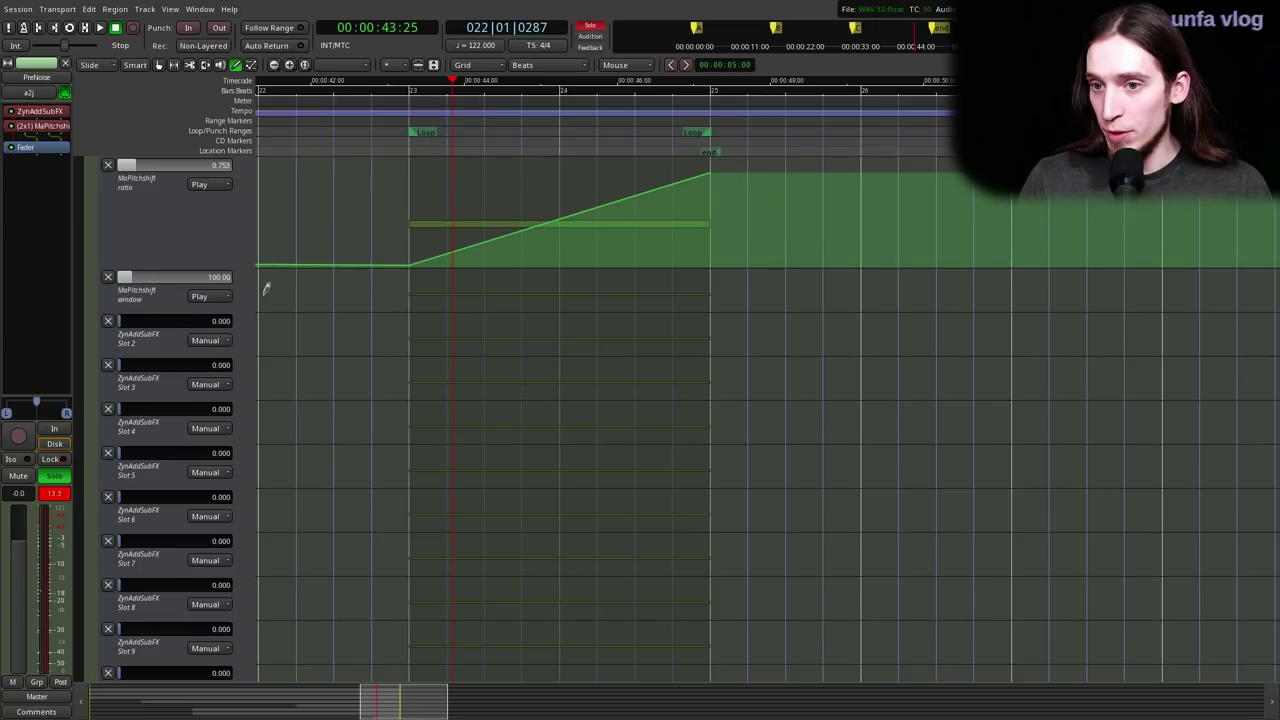
click(410, 306)
drag(413, 298, 720, 300)
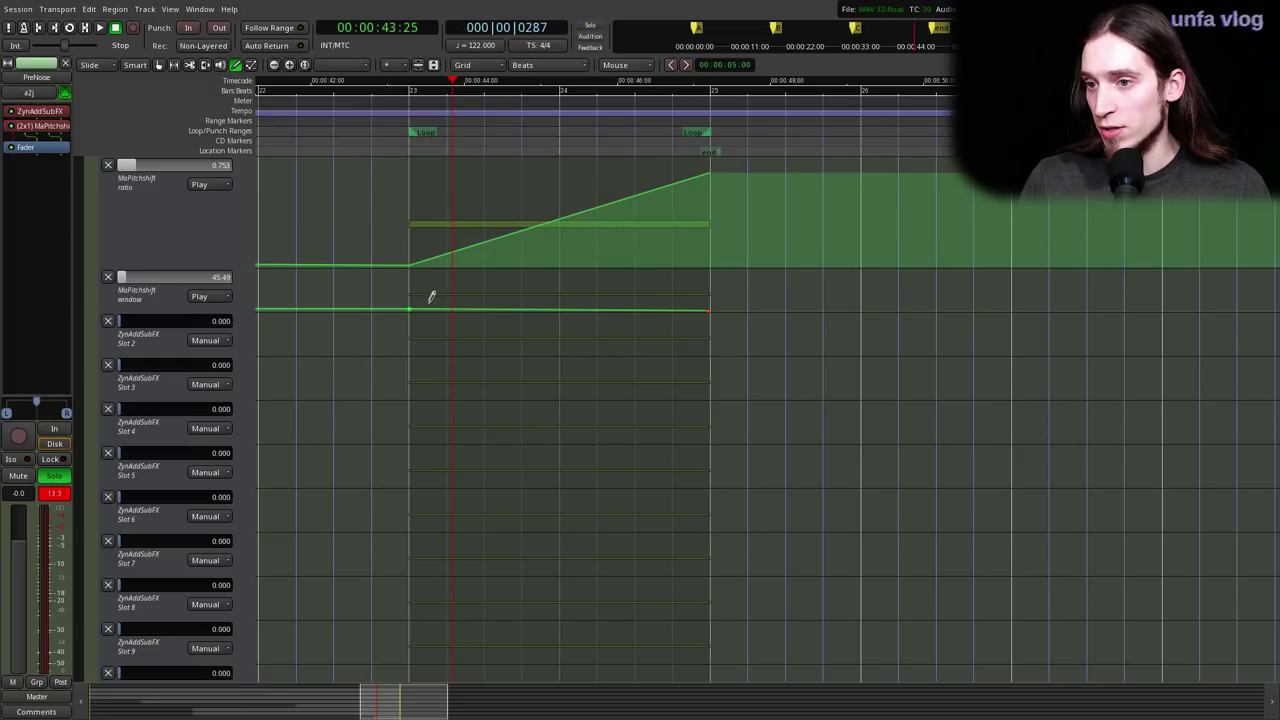
drag(411, 308, 412, 304)
- Audition the sweep from before bar 23 with the ratio and window automation, and stop playback past bar 25
click(408, 128)
key(space)
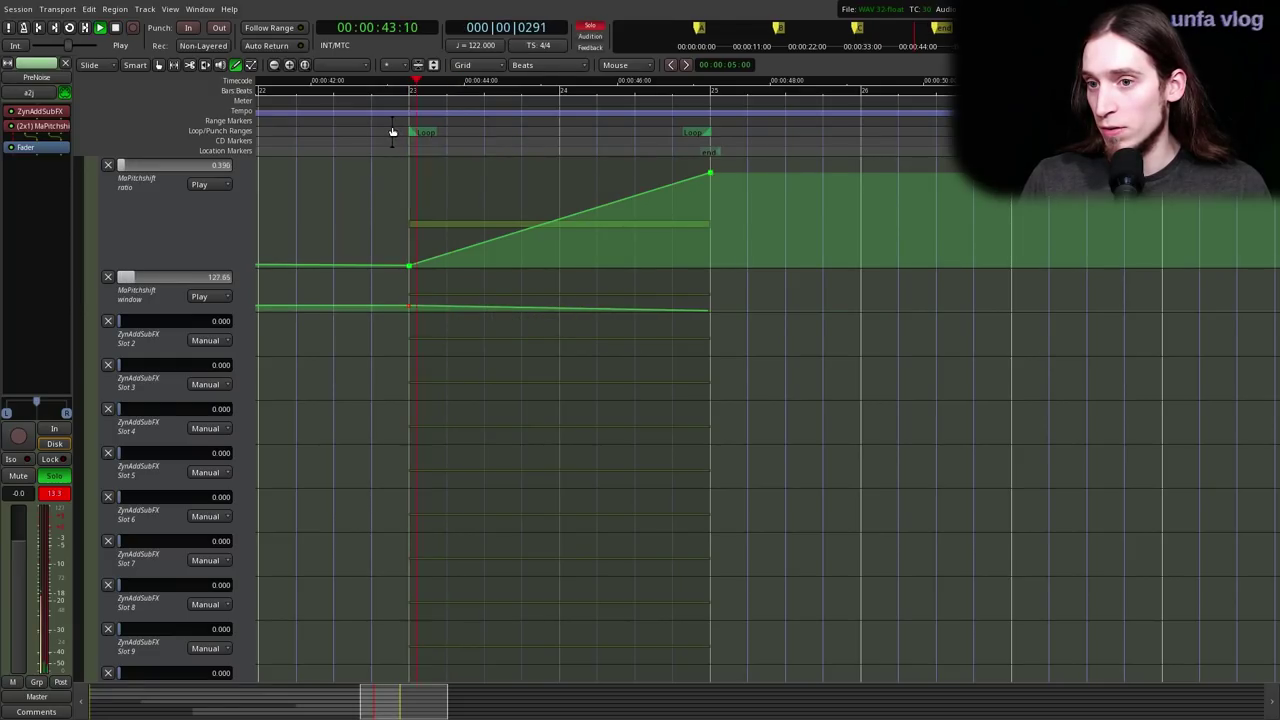
click(355, 128)
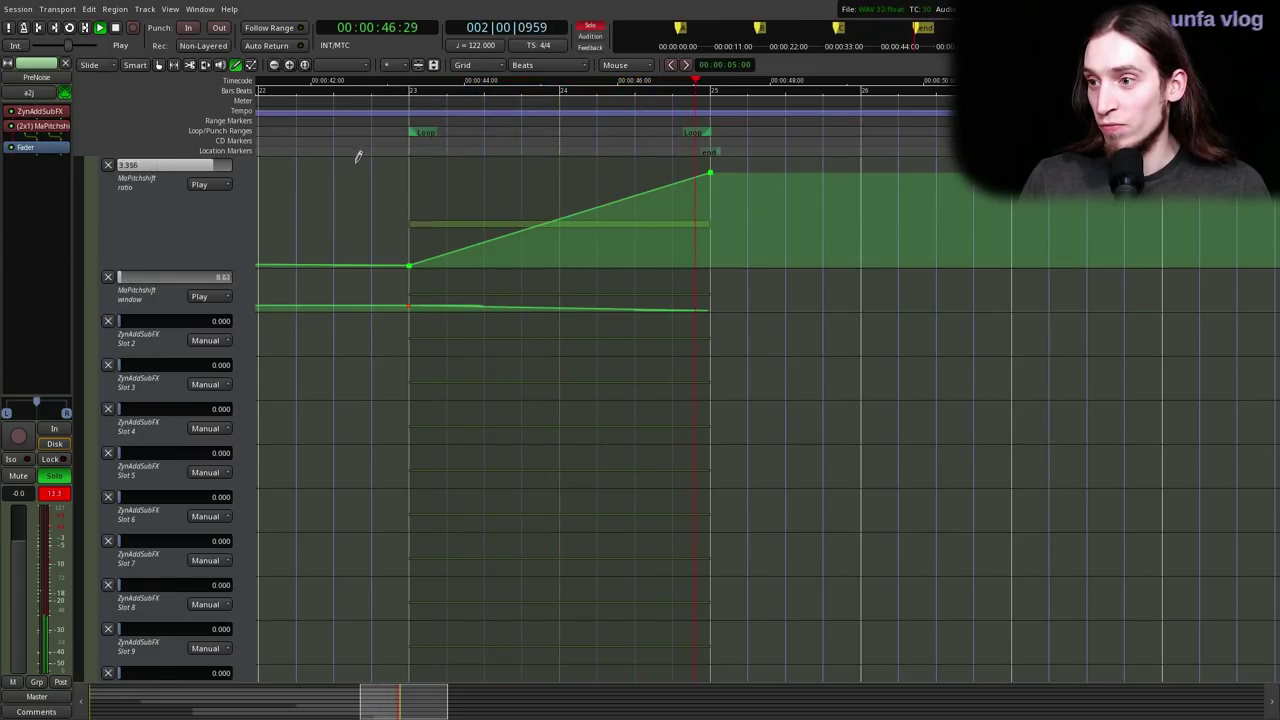
key(space)
- Look through the PreNoise track's automation lanes, from the fader down to the MaPitchshift blur and xfade parameters
scroll(538, 345, up, 3)
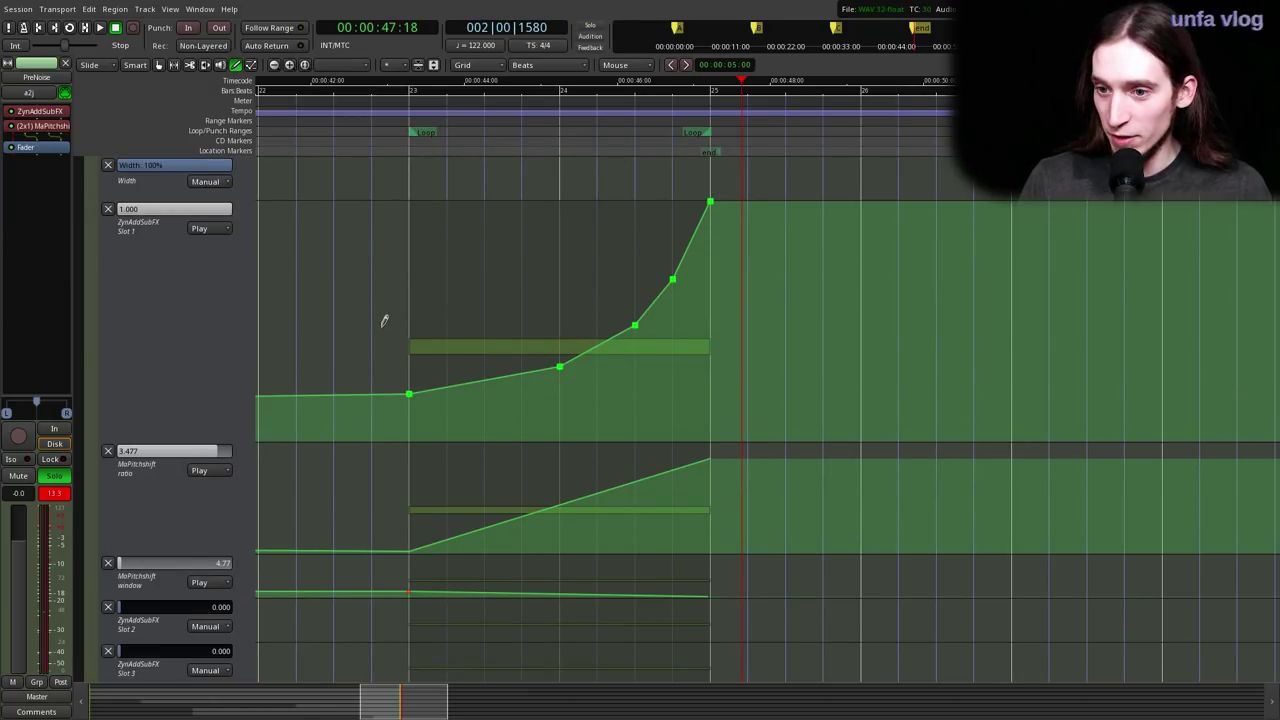
scroll(415, 321, up, 3)
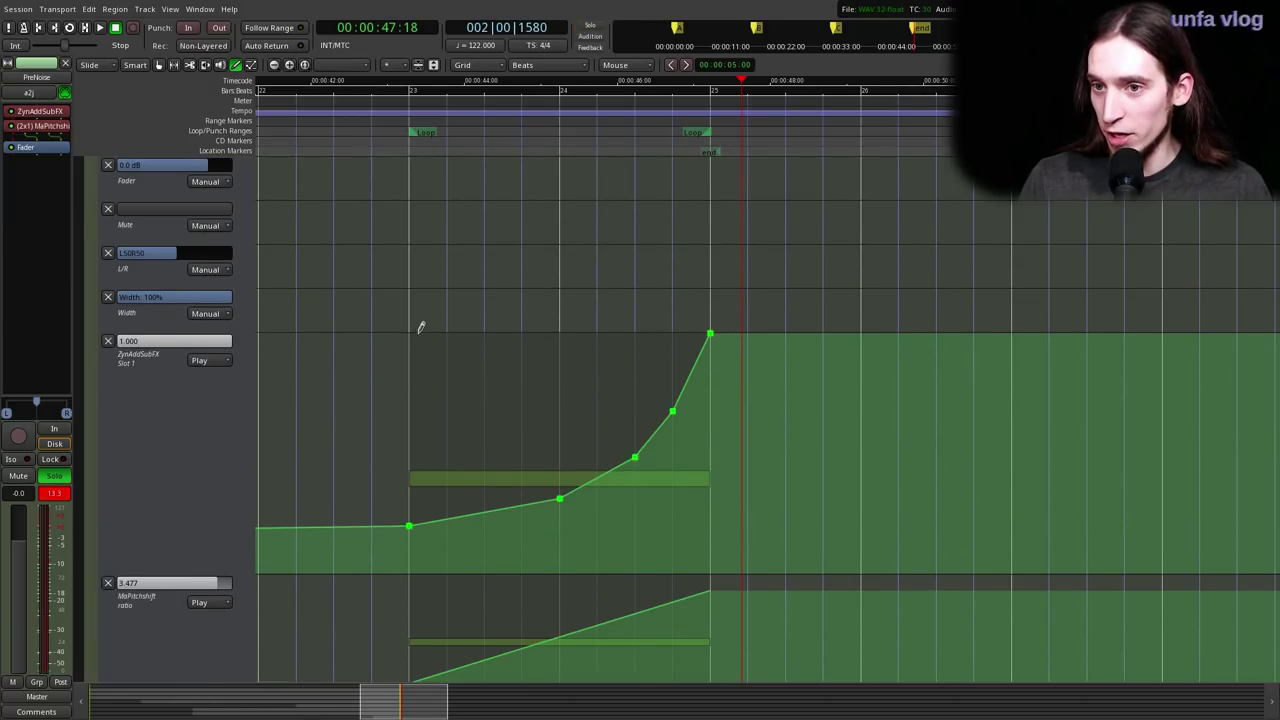
scroll(421, 327, up, 5)
scroll(200, 433, down, 10)
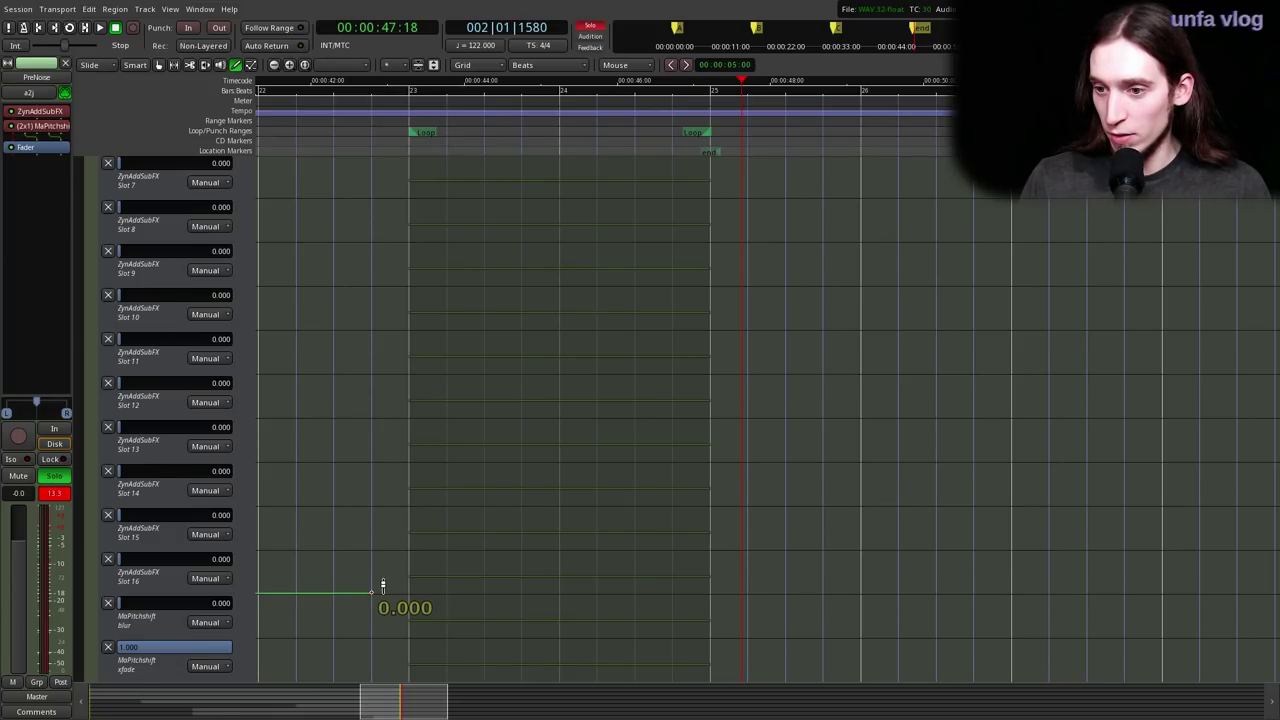
scroll(454, 557, down, 3)
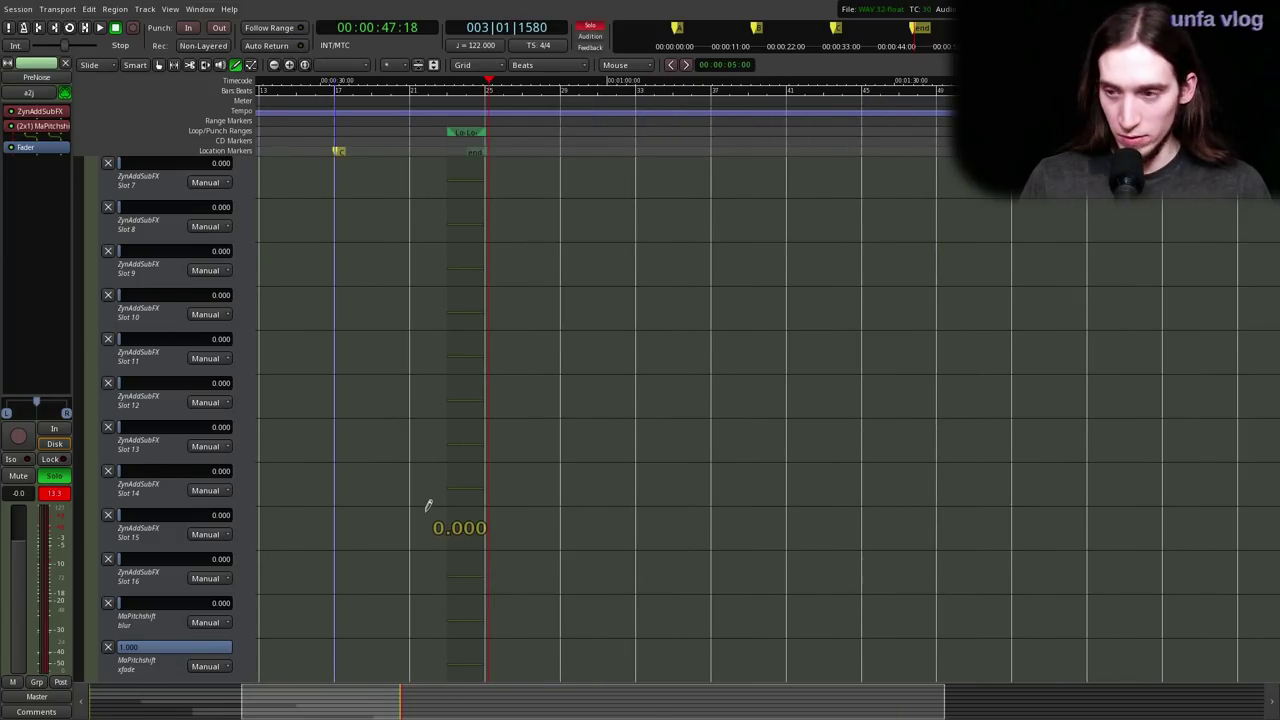
key(g)
scroll(426, 515, up, 14)
scroll(426, 515, down, 4)
scroll(426, 512, up, 5)
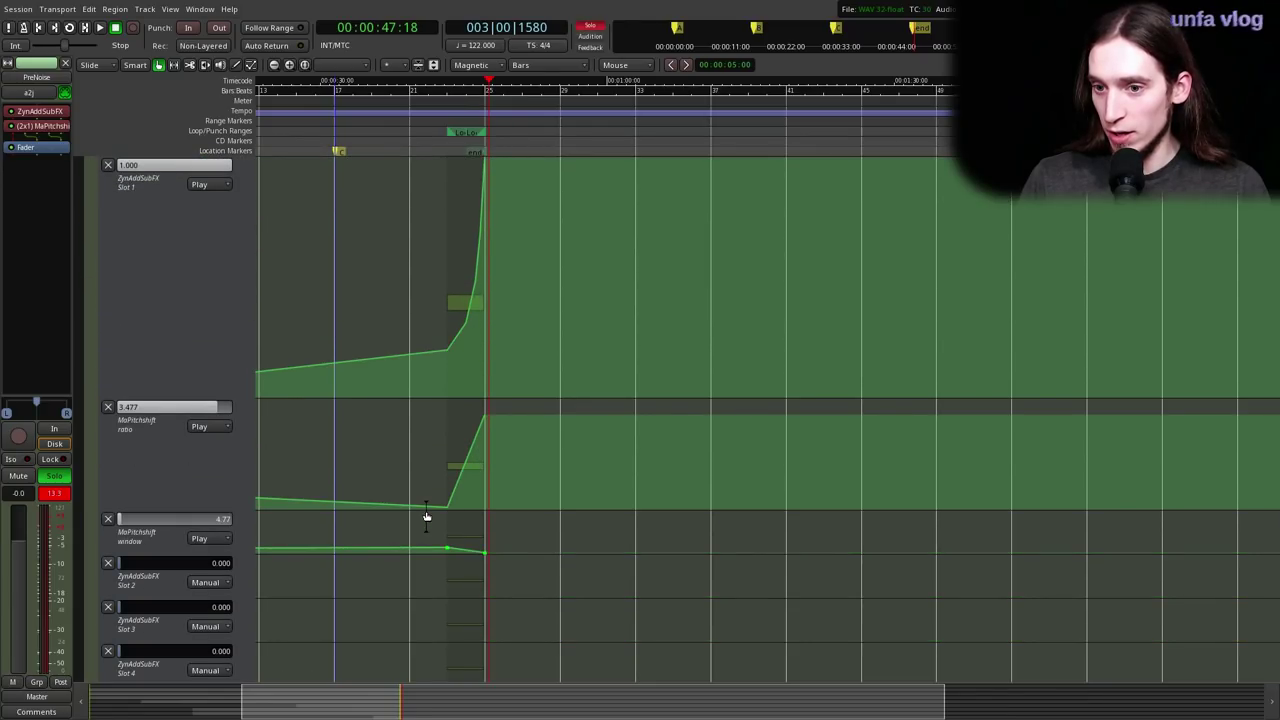
scroll(405, 495, up, 3)
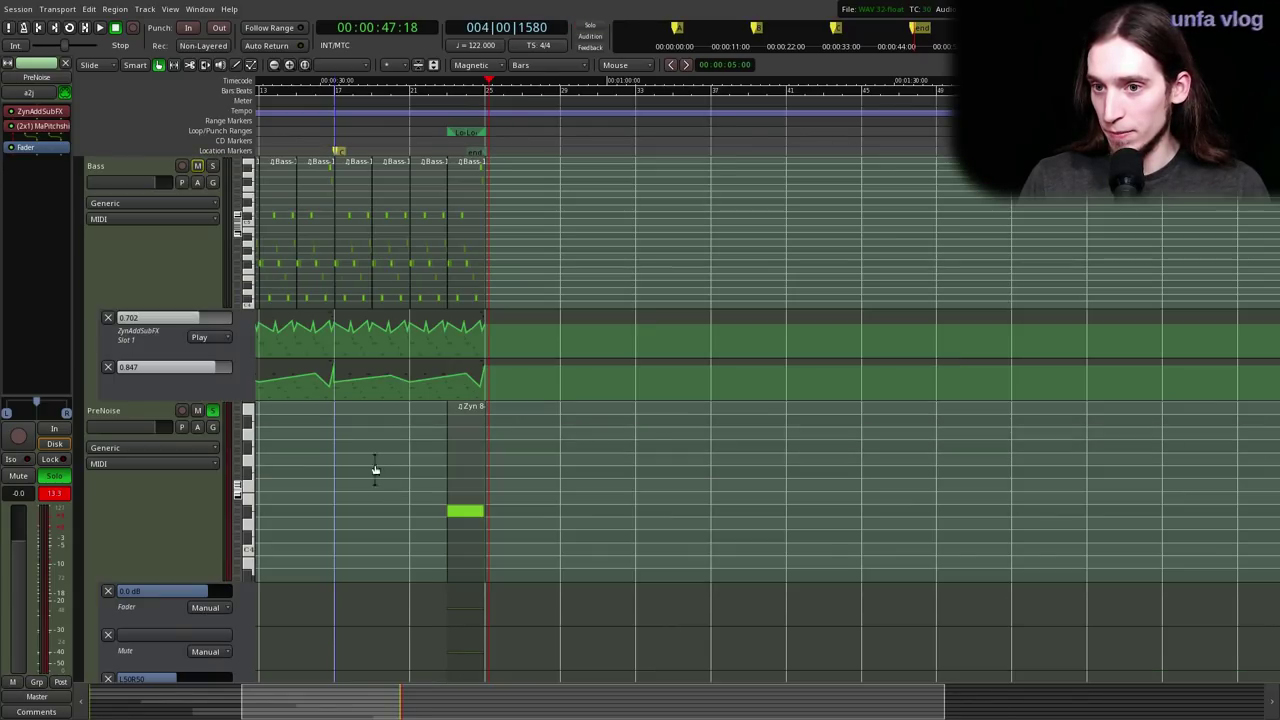
scroll(181, 509, down, 10)
scroll(383, 437, up, 10)
scroll(383, 437, down, 10)
scroll(374, 437, up, 12)
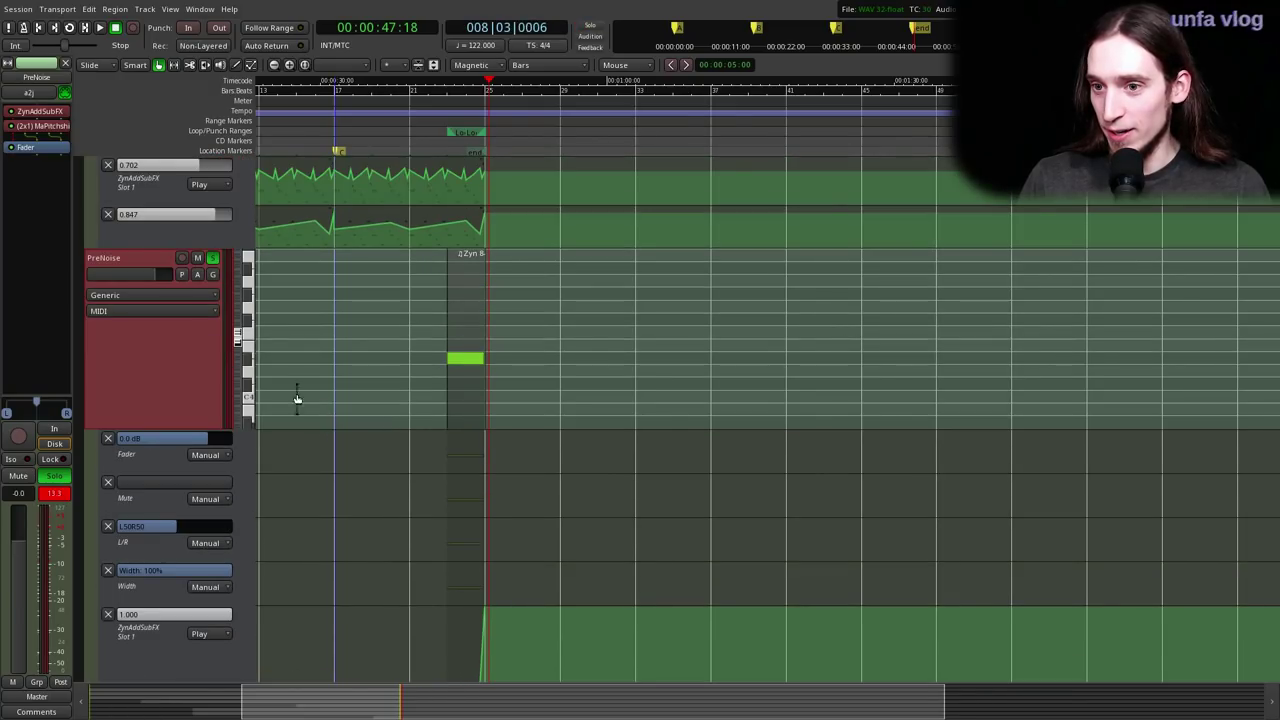
- Hide all of the PreNoise track's automation lanes and show only those with existing automation
click(208, 276)
click(188, 348)
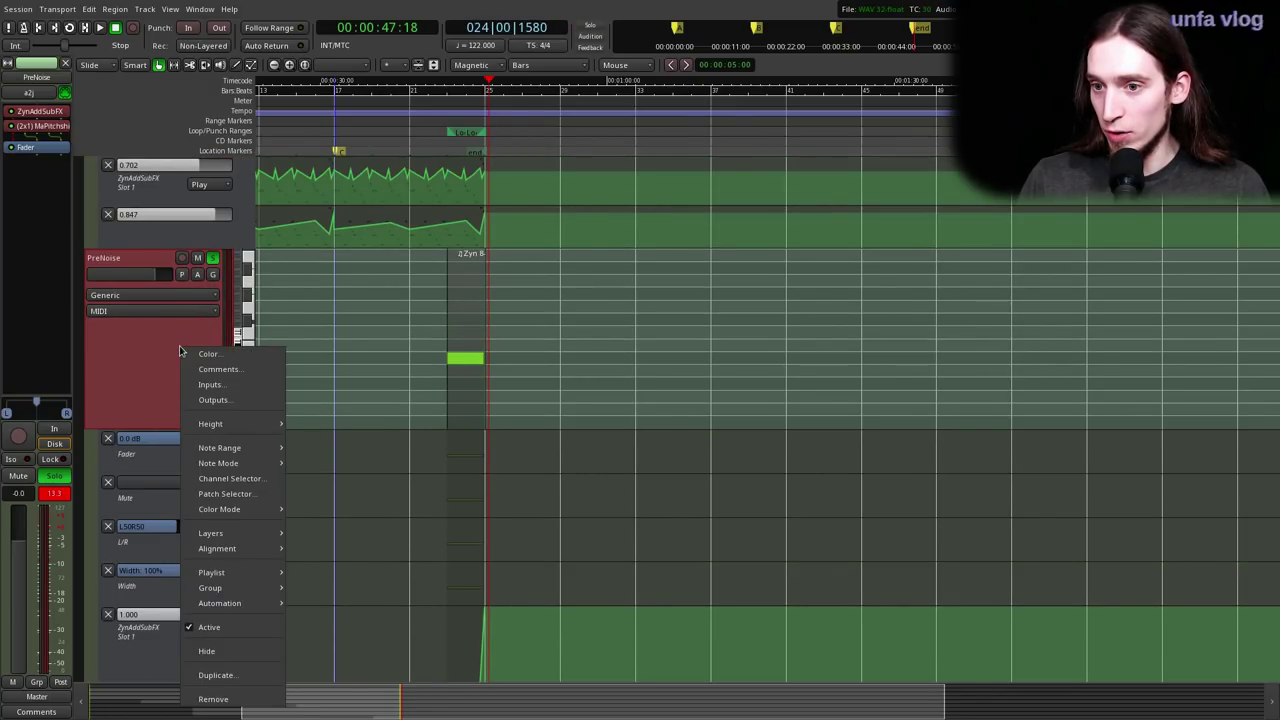
right_click(181, 348)
mouse_move(245, 603)
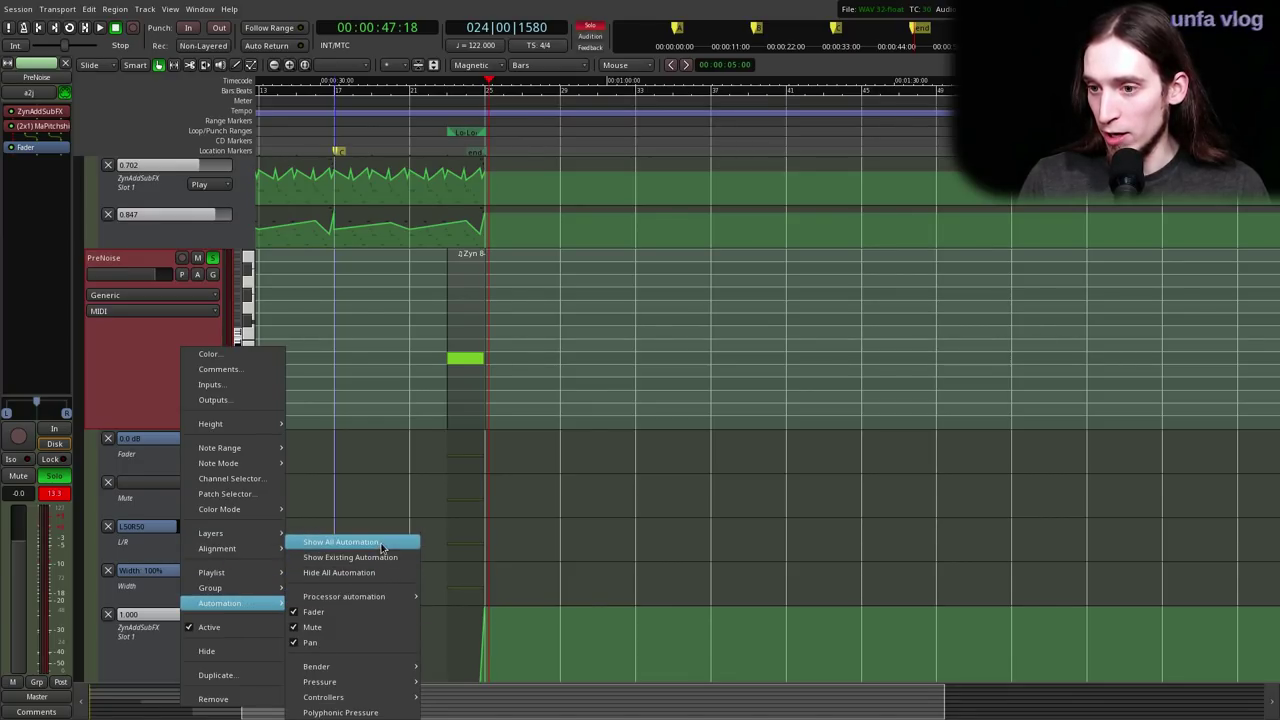
click(366, 572)
click(200, 276)
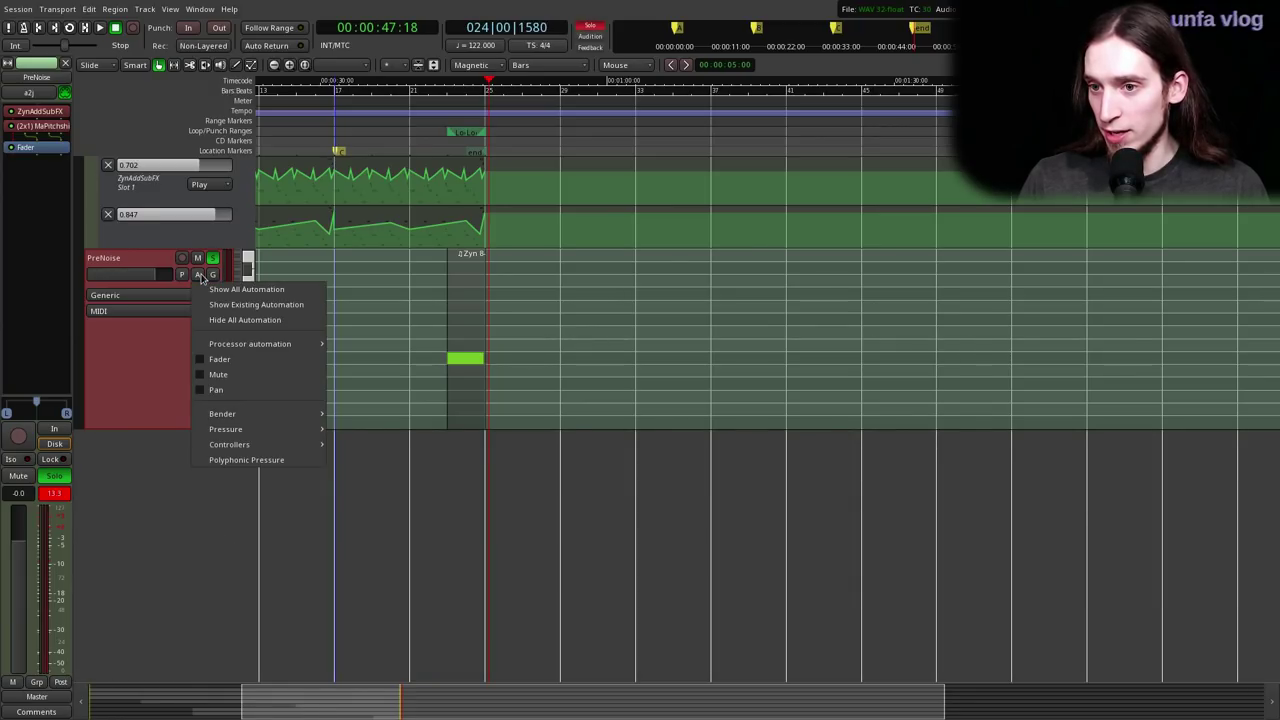
click(220, 308)
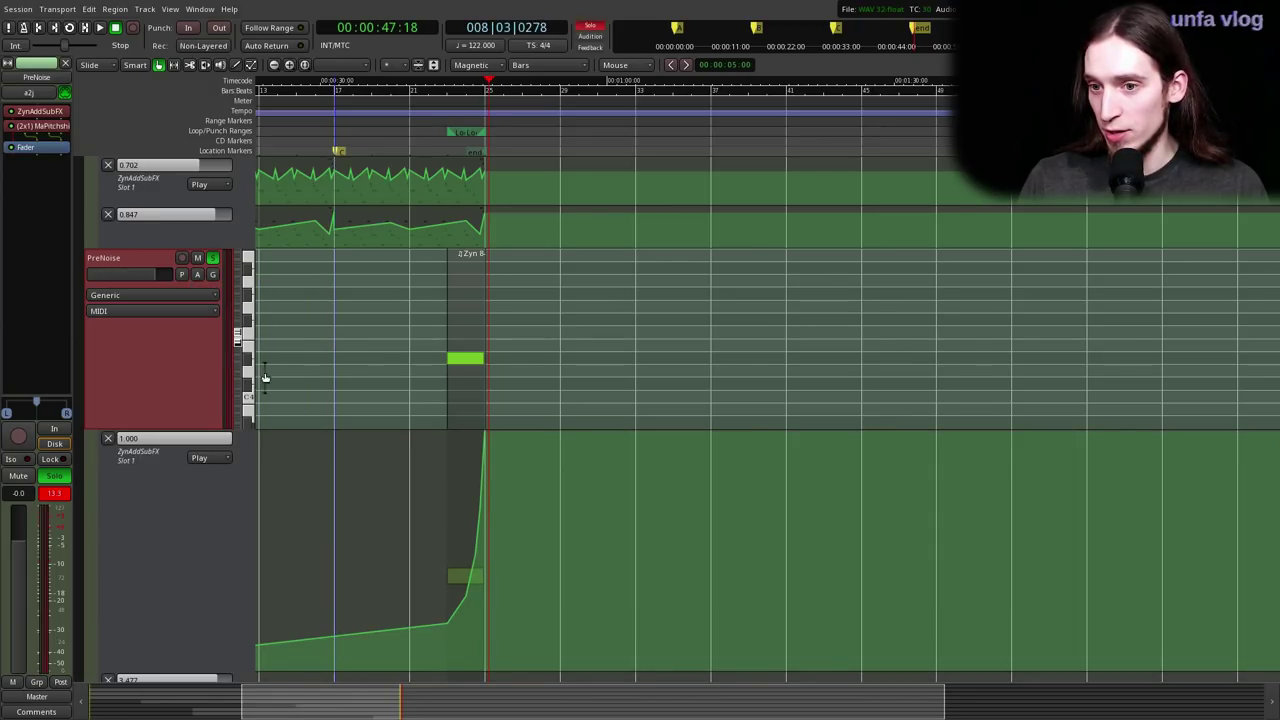
- Reduce the height of the ZynAddSubFX Slot 1 automation lane and hide the unused Slot 16 lane
scroll(227, 562, down, 5)
drag(205, 387, 199, 230)
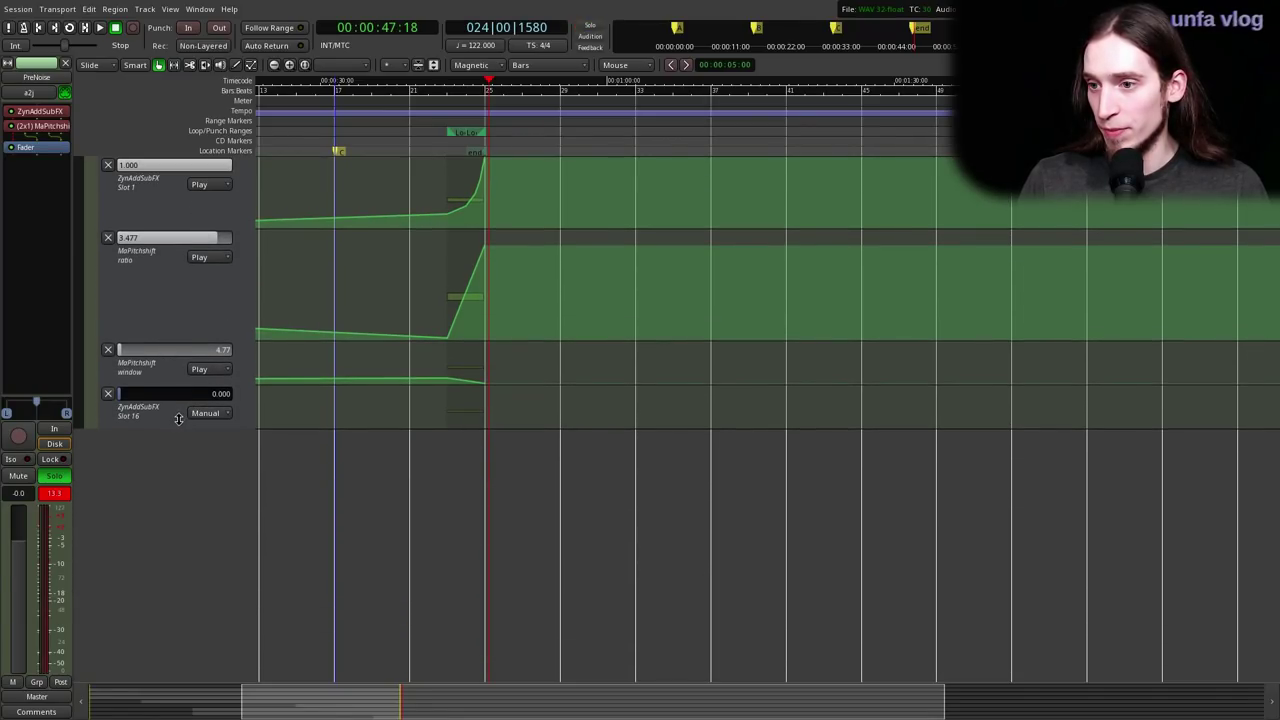
drag(177, 419, 177, 458)
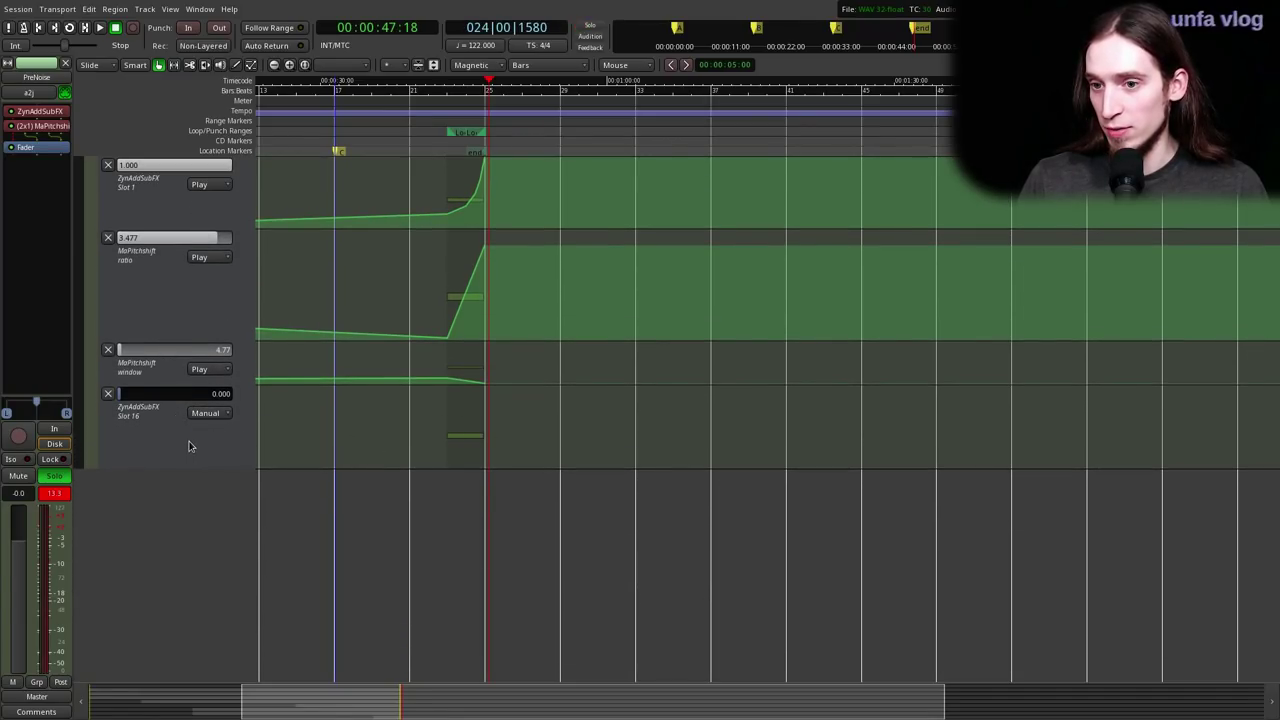
click(108, 394)
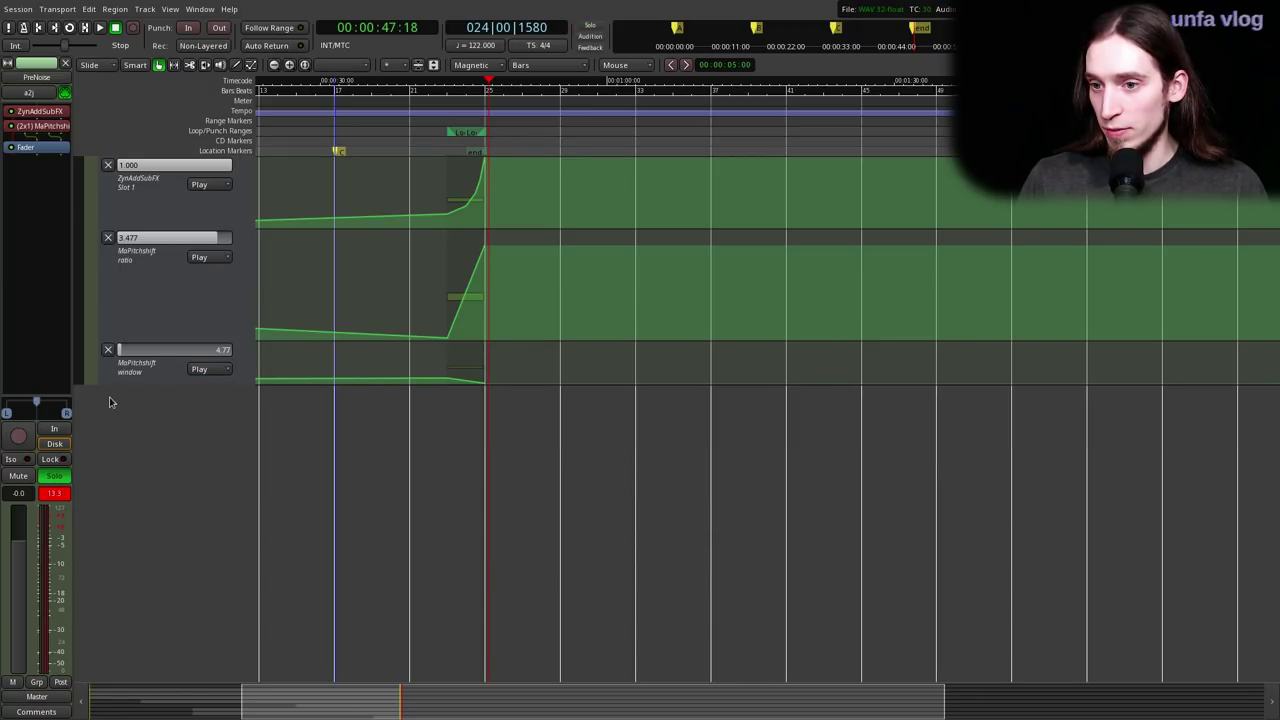
- Turn off solo on the PreNoise track and play the full mix from around bar 21 through bar 25, then stop
scroll(388, 413, up, 3)
click(427, 91)
key(space)
scroll(482, 425, up, 1)
key(space)
click(215, 260)
click(400, 129)
key(space)
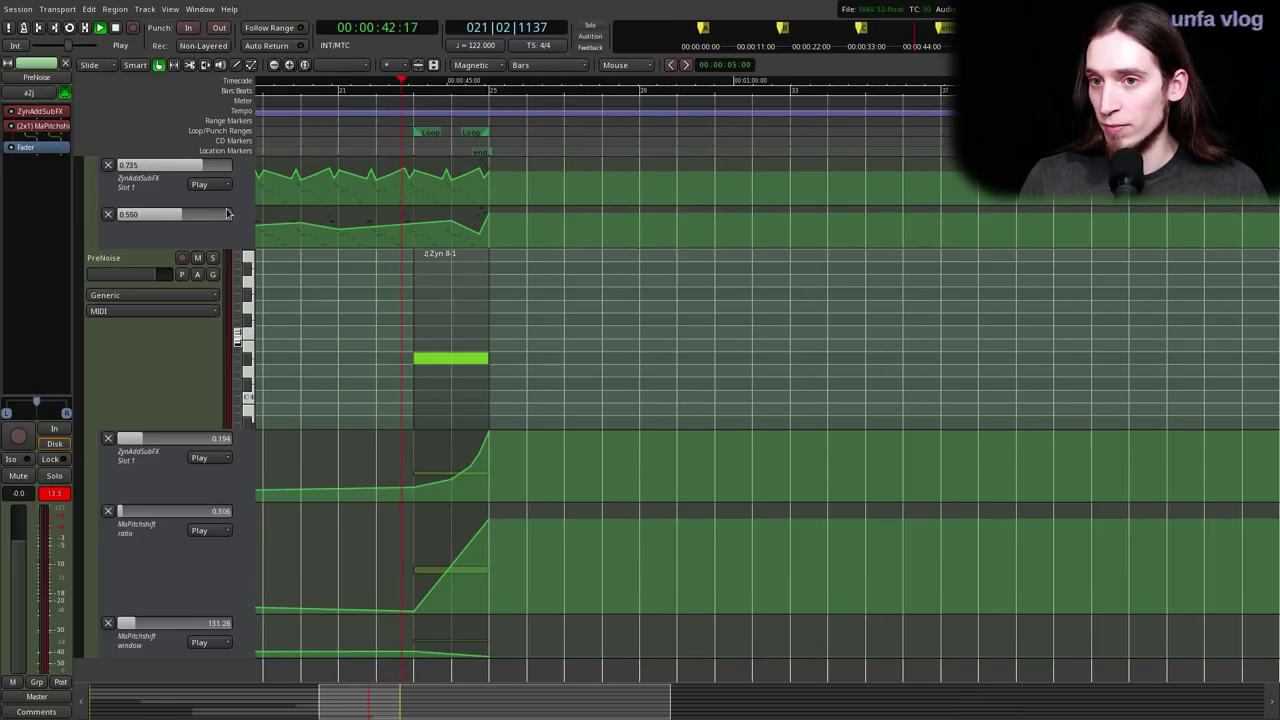
scroll(570, 350, up, 1)
scroll(573, 395, down, 1)
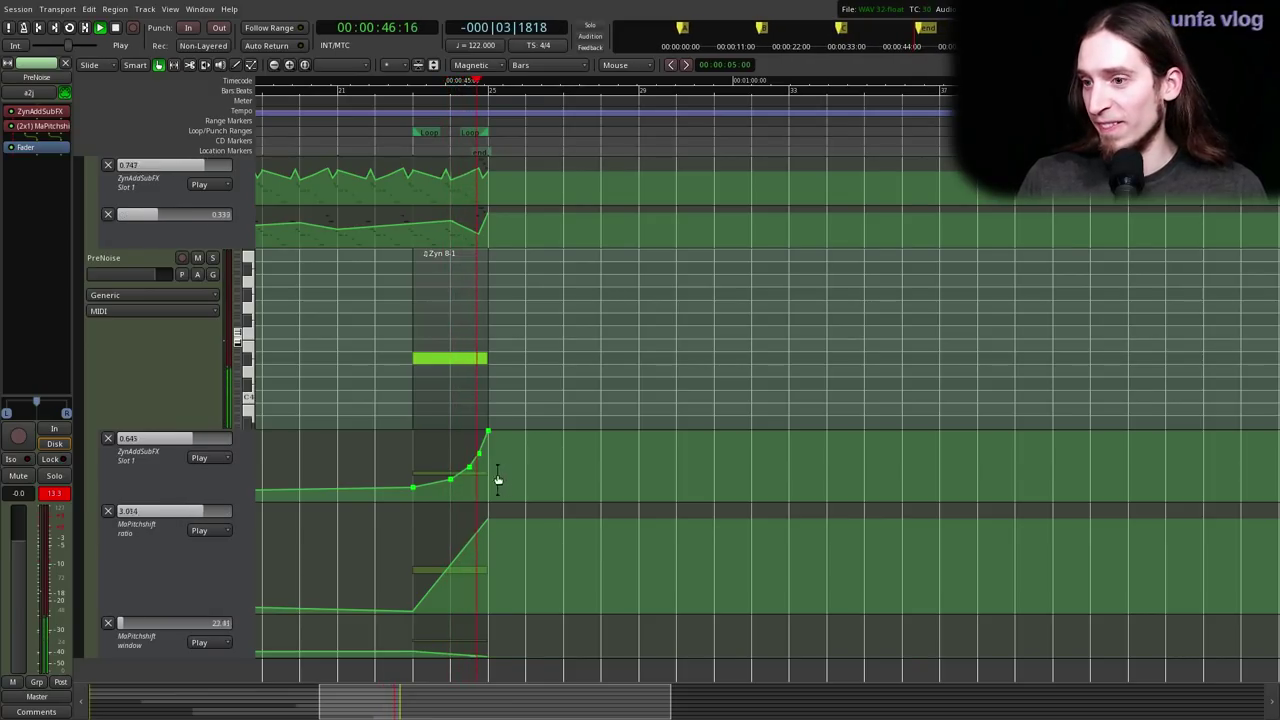
key(space)
scroll(468, 476, up, 1)
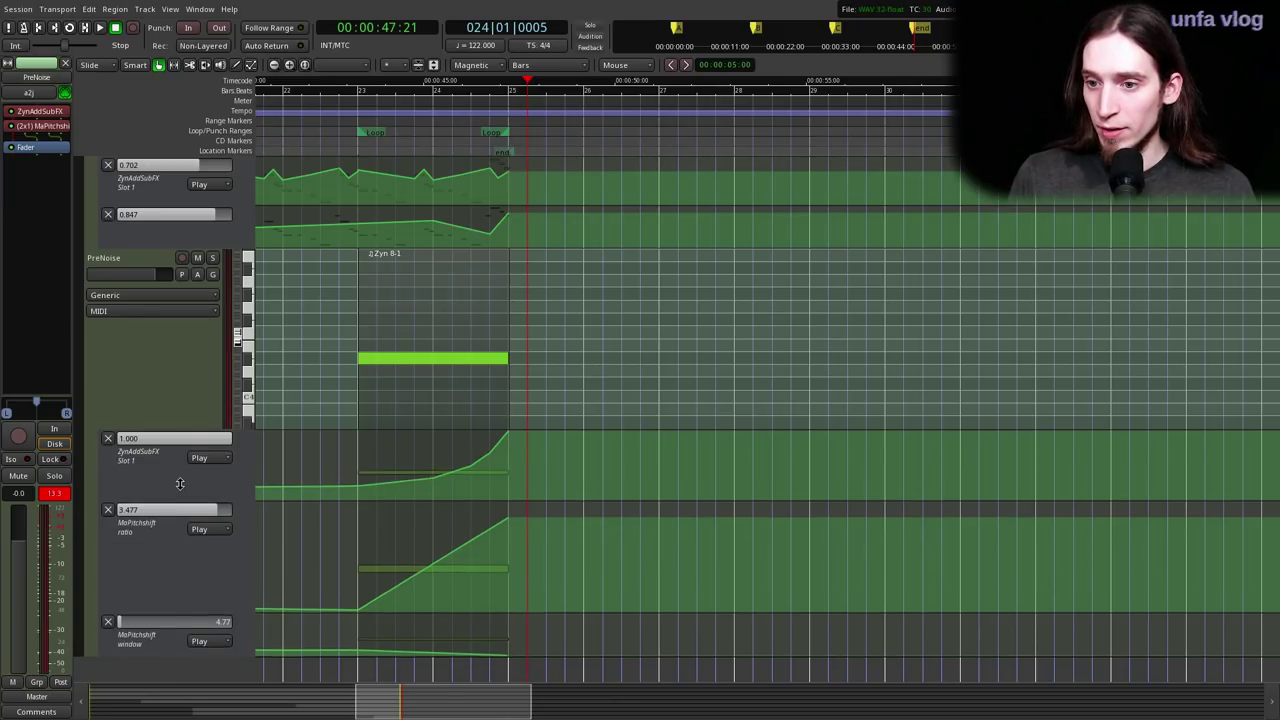
- Reduce the height of the PreNoise track's ZynAddSubFX Slot 1 and MaPitchshift ratio automation lanes
drag(179, 486, 176, 457)
mouse_move(167, 584)
mouse_down()
mouse_move(171, 495)
mouse_move(180, 566)
mouse_up()
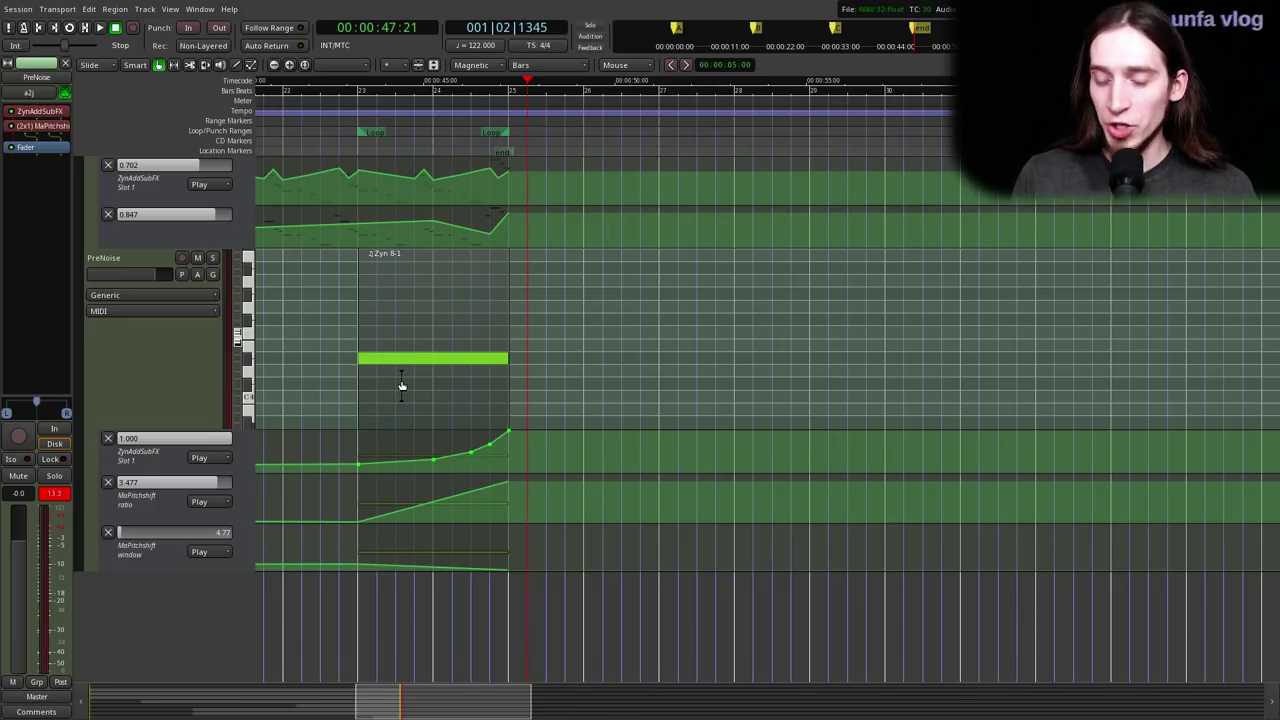
- Examine the Arp and Pad tracks with their automation around bar 25, and the arrangement back at the song's start
scroll(417, 255, down, 1)
scroll(456, 317, up, 10)
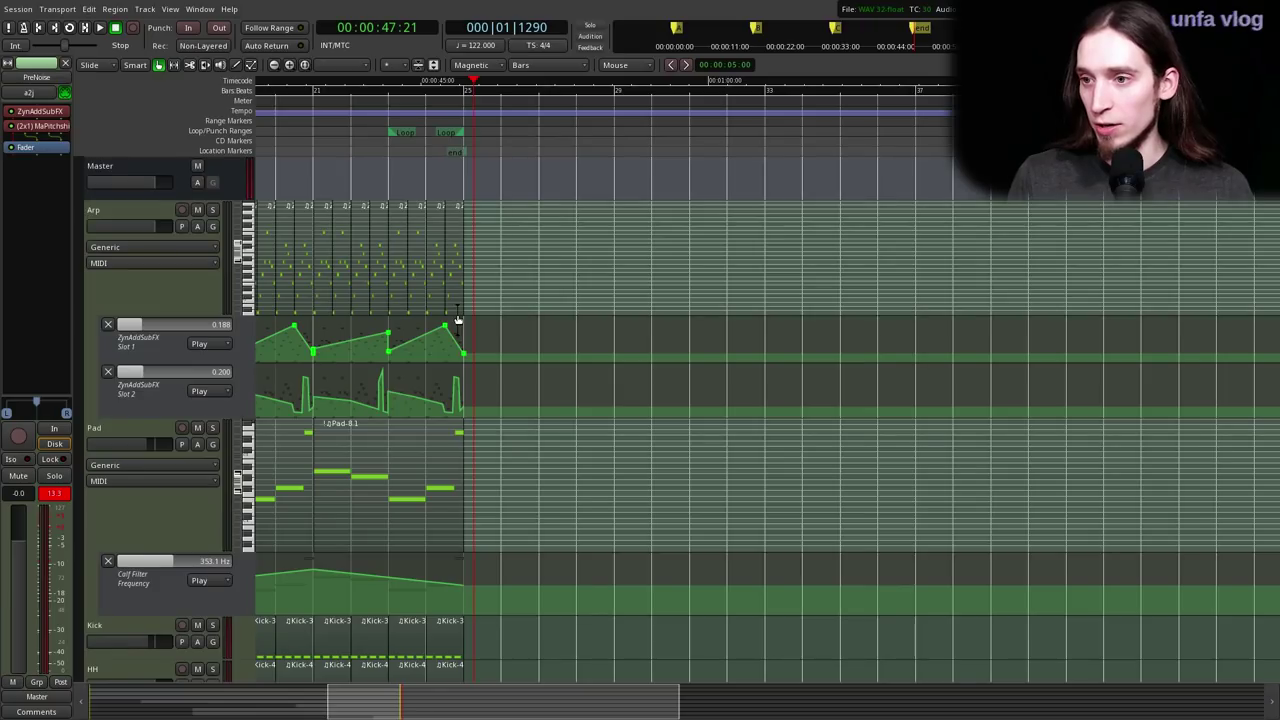
scroll(463, 325, up, 2)
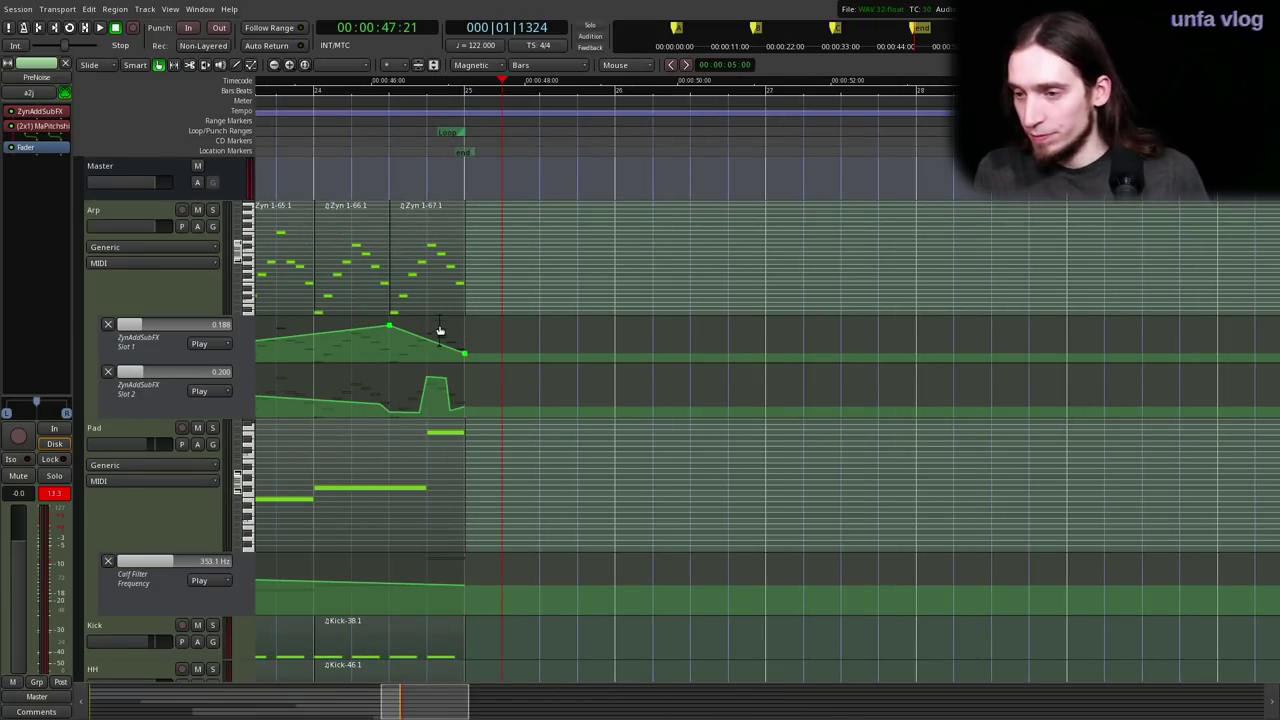
scroll(463, 325, up, 1)
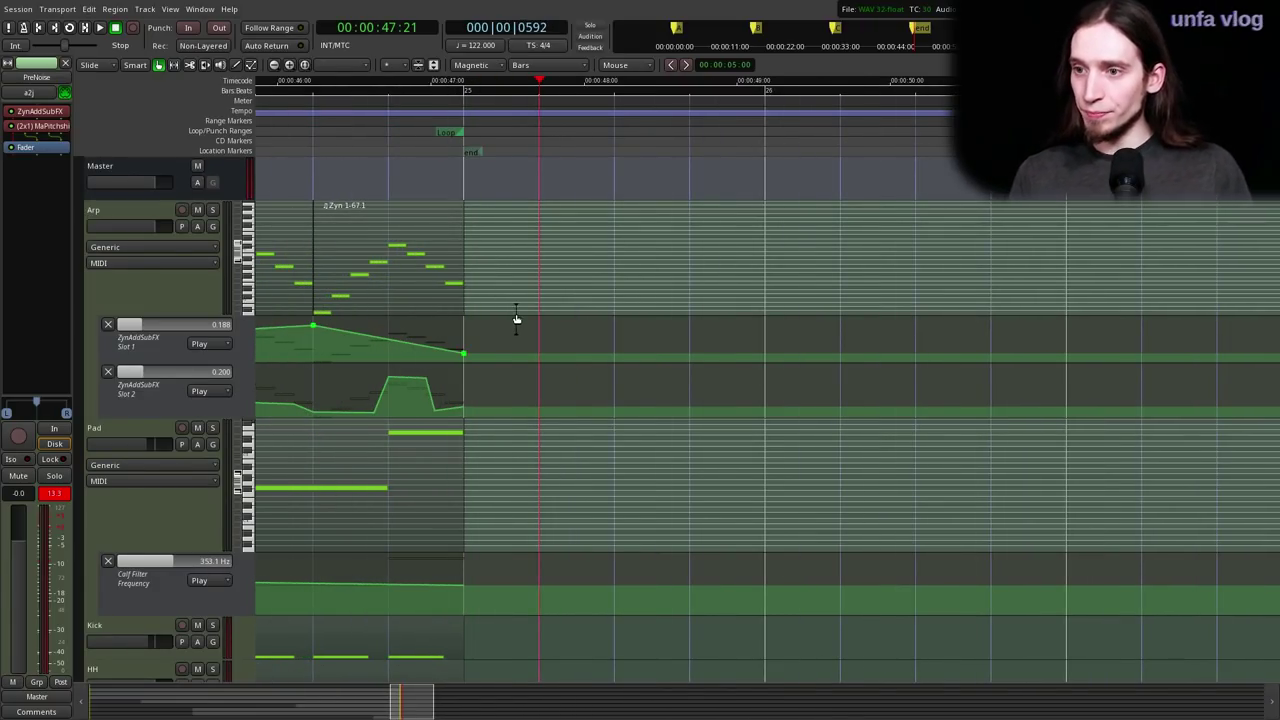
scroll(516, 318, down, 1)
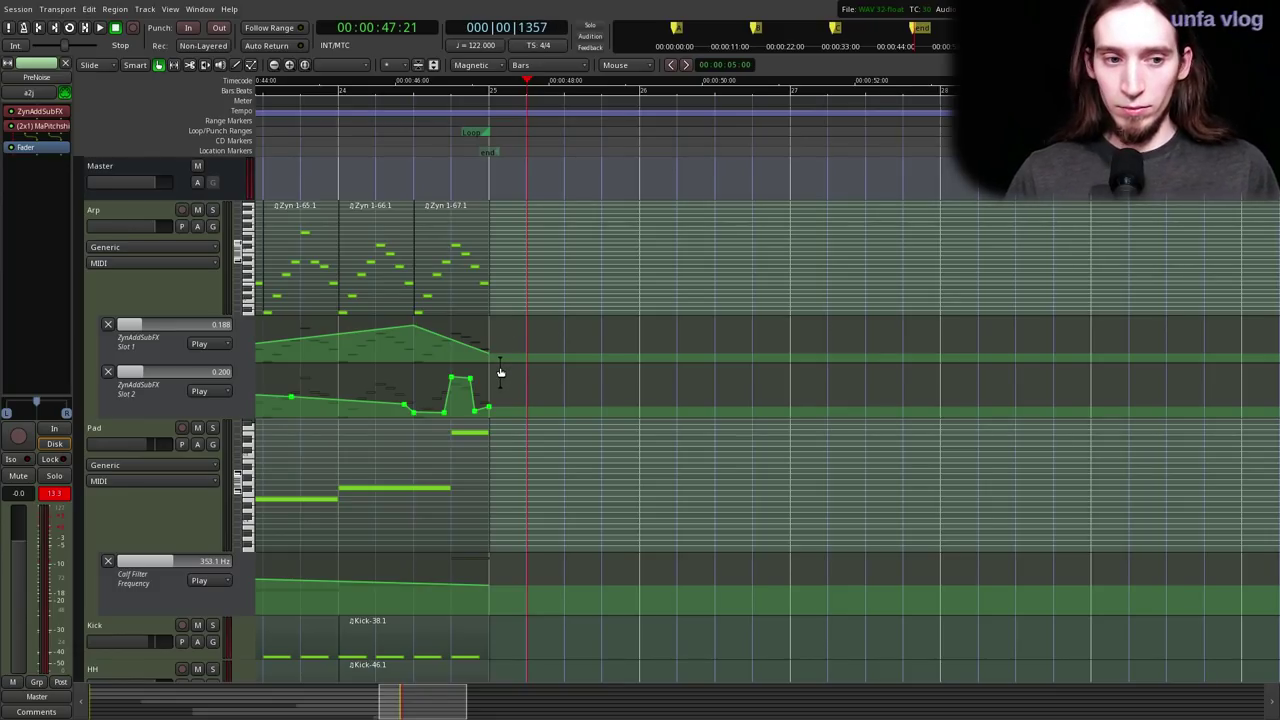
scroll(458, 302, down, 1)
scroll(378, 258, left, 10)
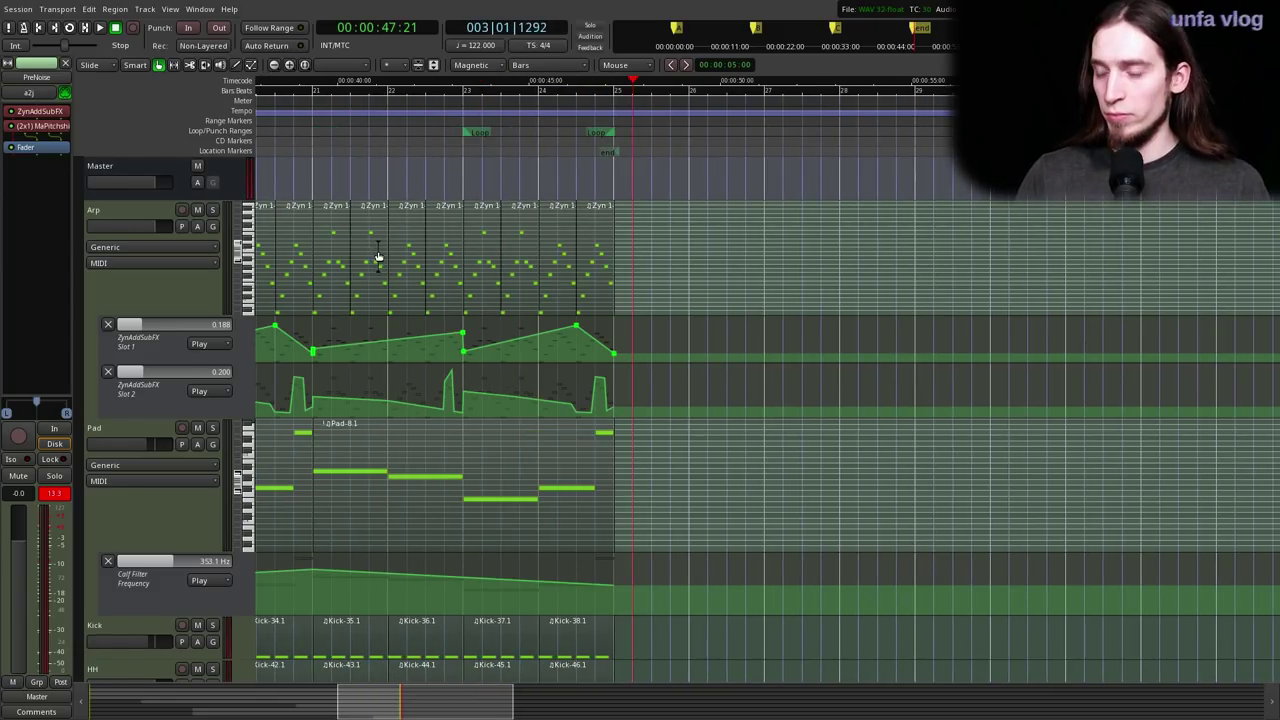
scroll(461, 239, left, 3)
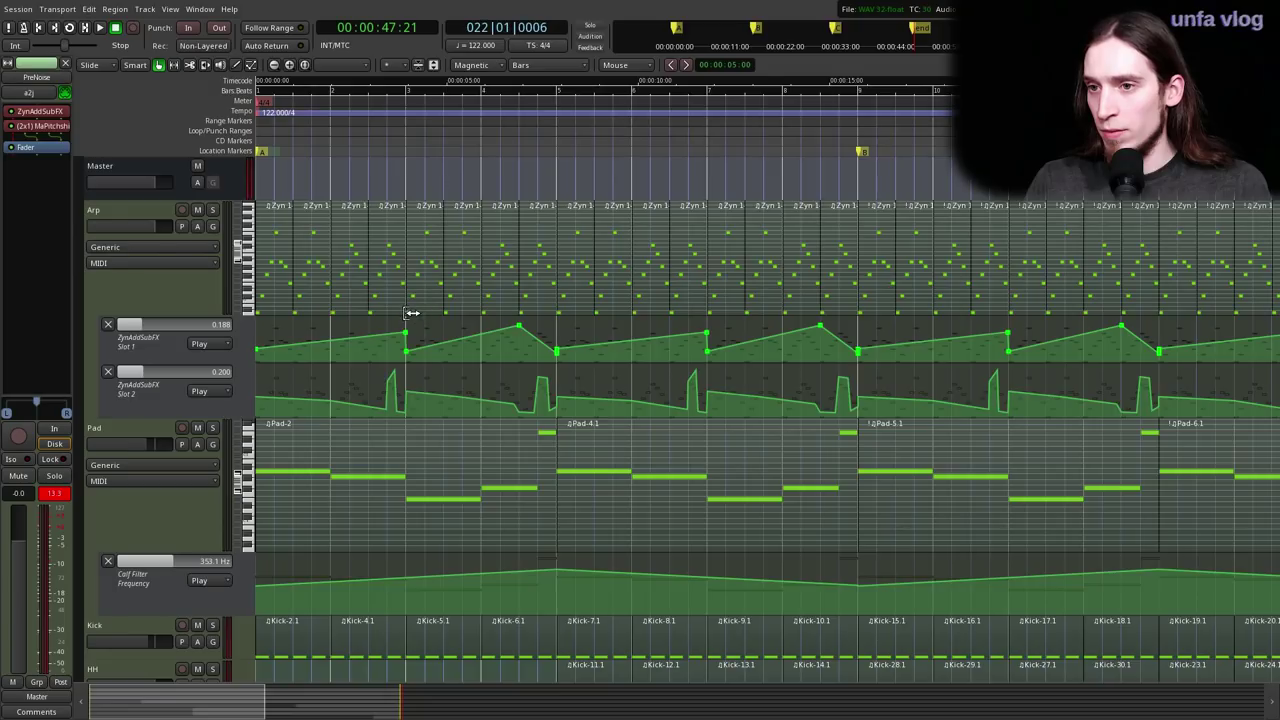
scroll(412, 314, down, 1)
scroll(473, 355, down, 4)
scroll(473, 355, down, 1)
- Play the song's opening from bar 1, stop within the first bar, and look over the drum and Pluck tracks
click(391, 119)
key(space)
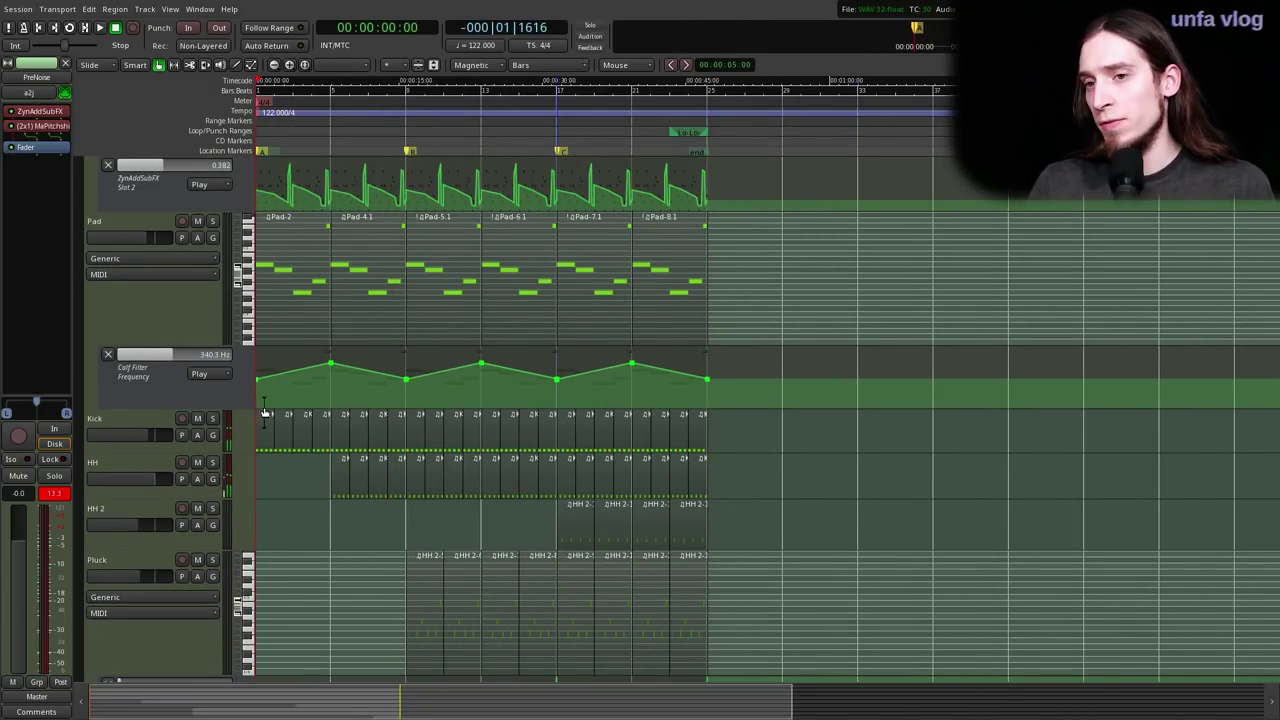
key(space)
key(space)
scroll(279, 462, up, 1)
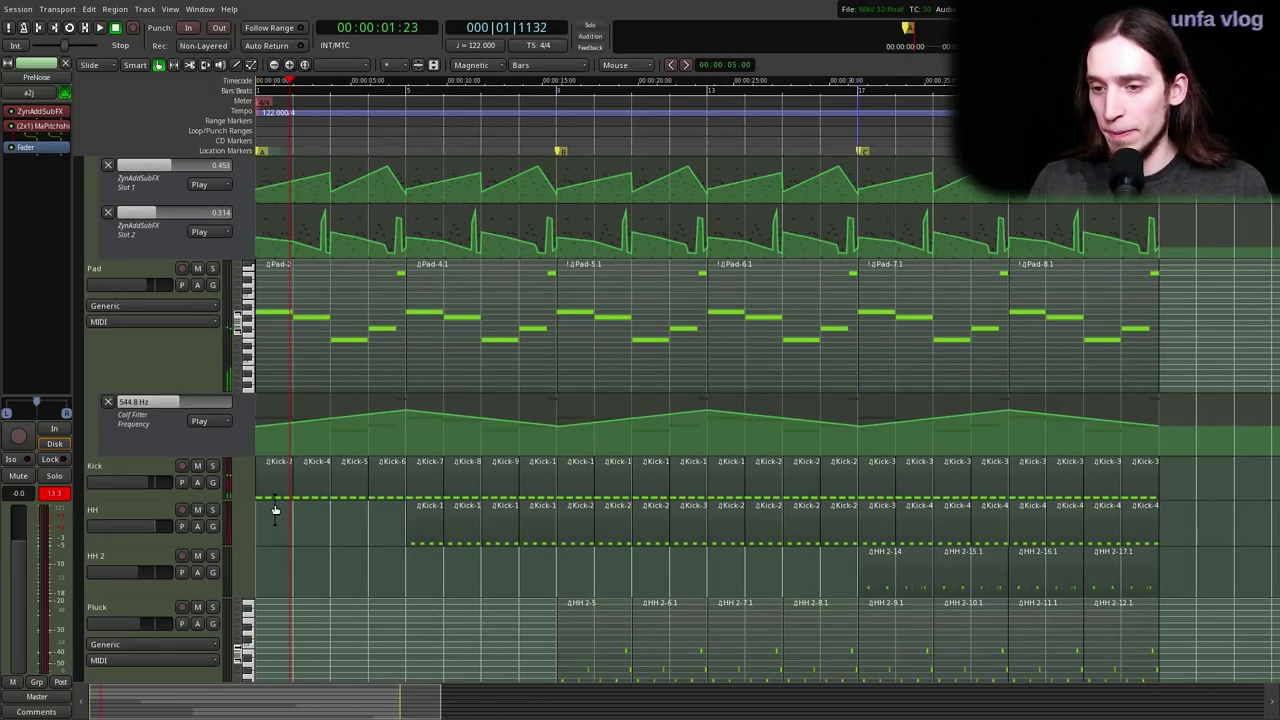
scroll(275, 503, down, 2)
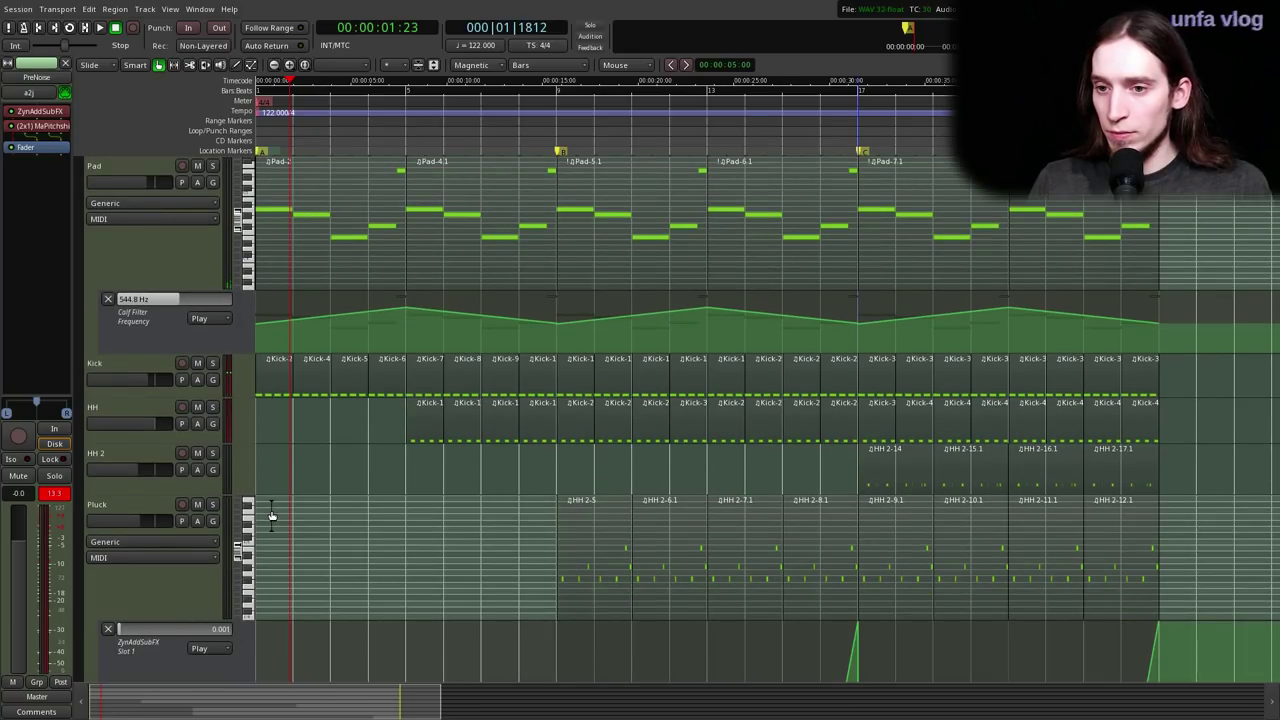
- Delete the notes on beats 2 and 4 in the first Kick region
scroll(271, 423, up, 1)
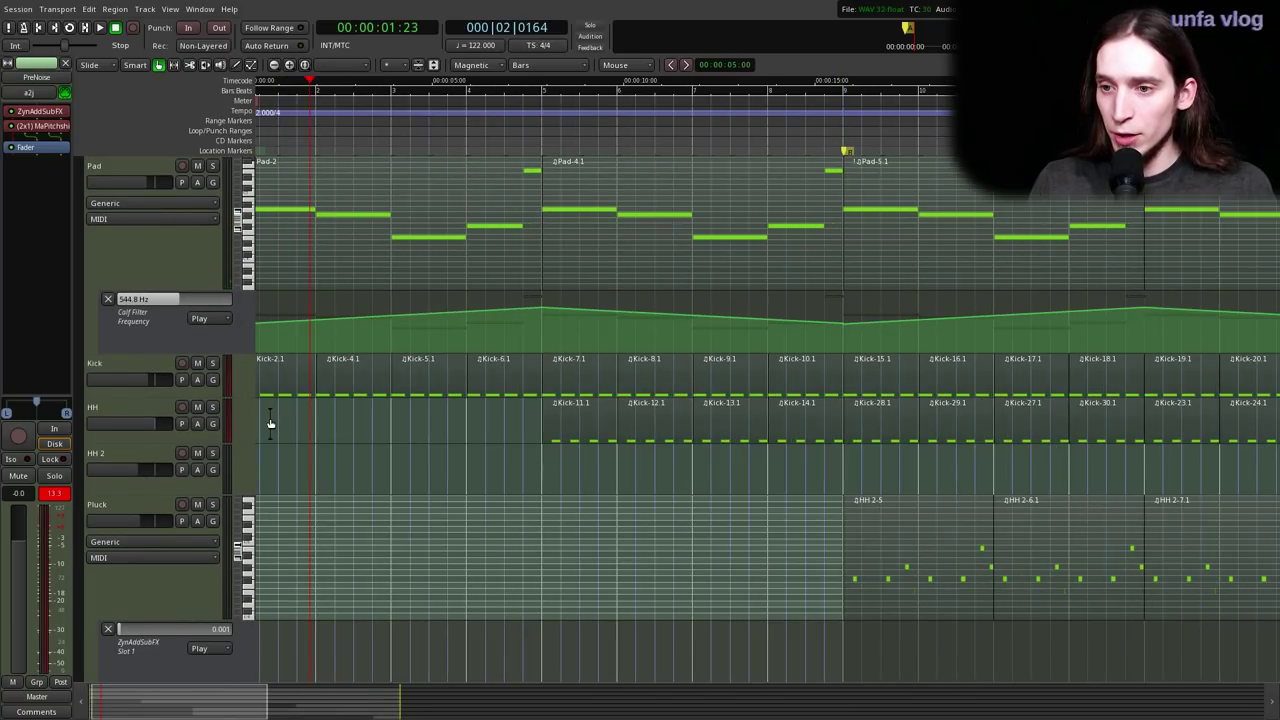
scroll(295, 375, up, 1)
scroll(278, 424, up, 2)
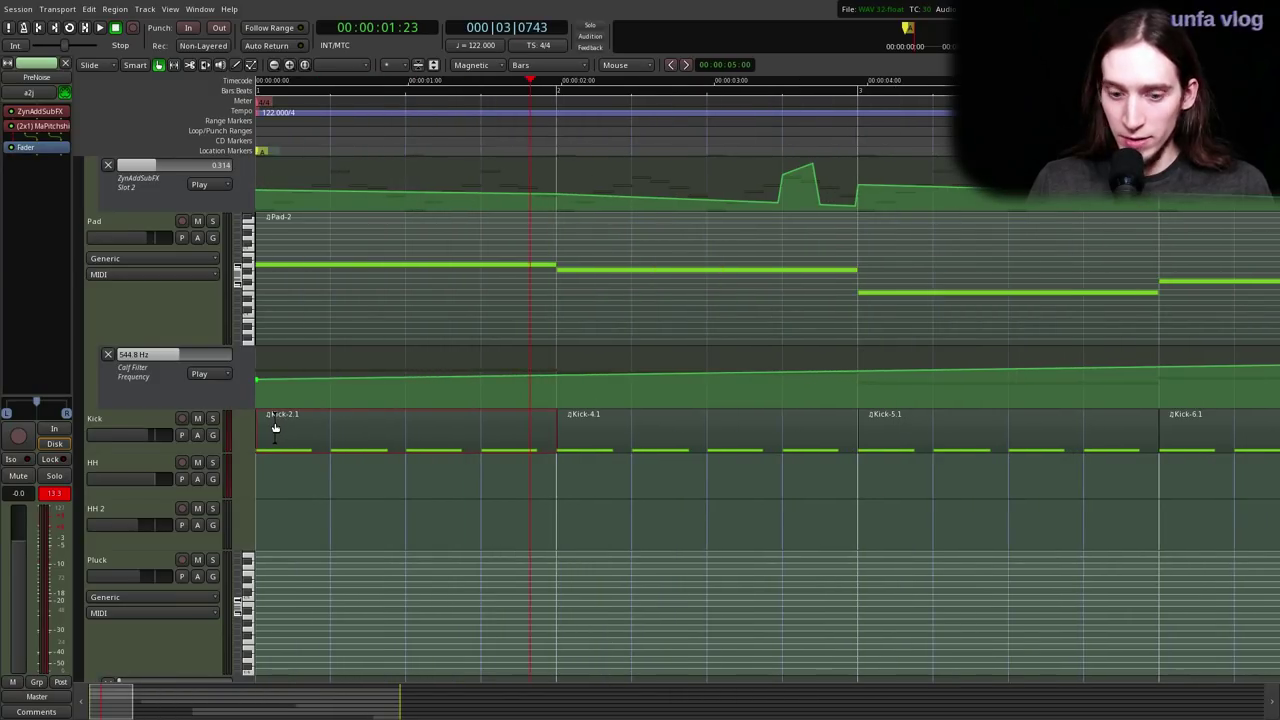
key(e)
click(356, 451)
key(Delete)
scroll(393, 458, down, 1)
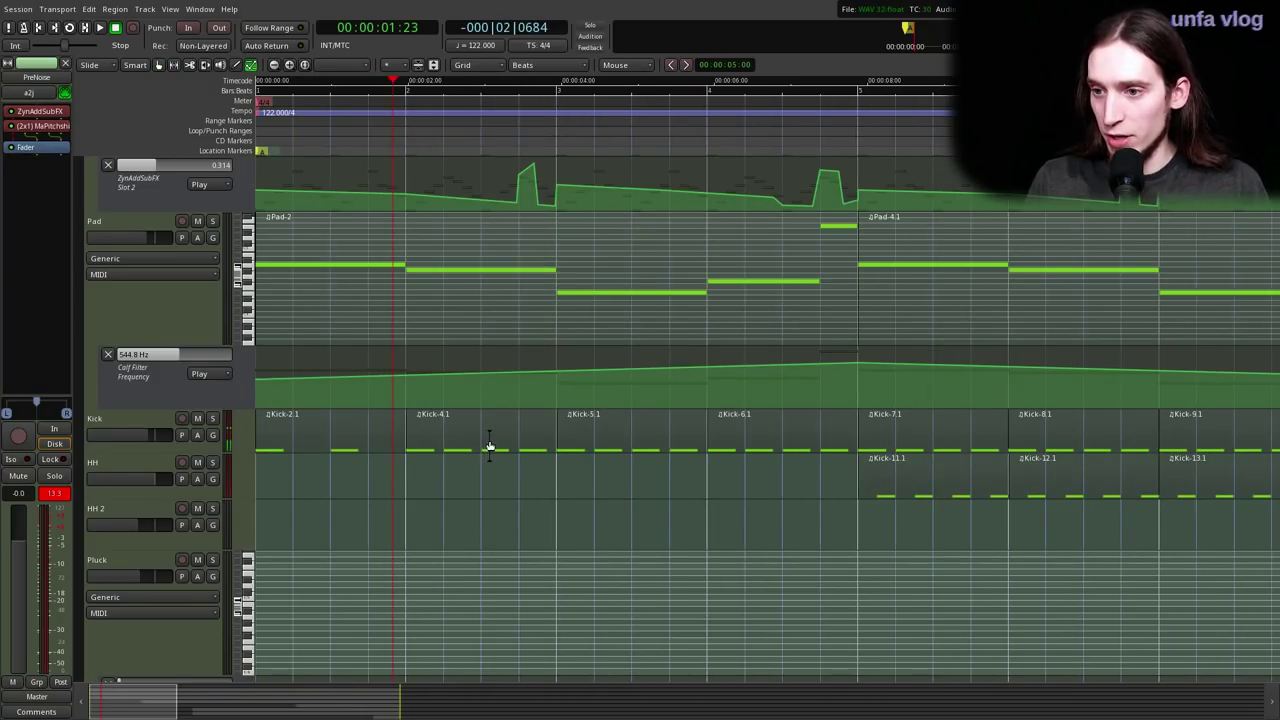
- Delete the Kick regions in bars 2 to 4 and duplicate the thinned first region three times in their place
key(g)
shift+right_click(522, 434)
shift+right_click(671, 441)
shift+right_click(744, 441)
key(alt+d)
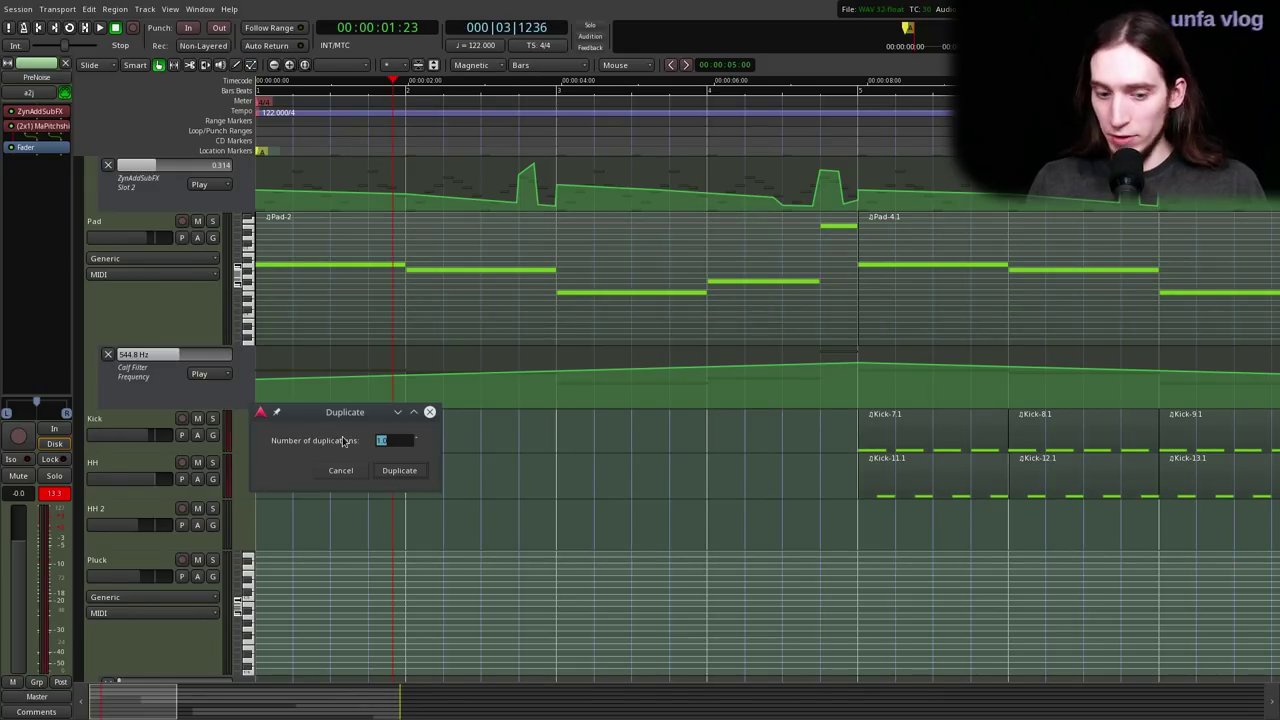
key(Return)
- Audition the thinned kick pattern from the song's start and stop playback near bar 2
key(Home)
key(space)
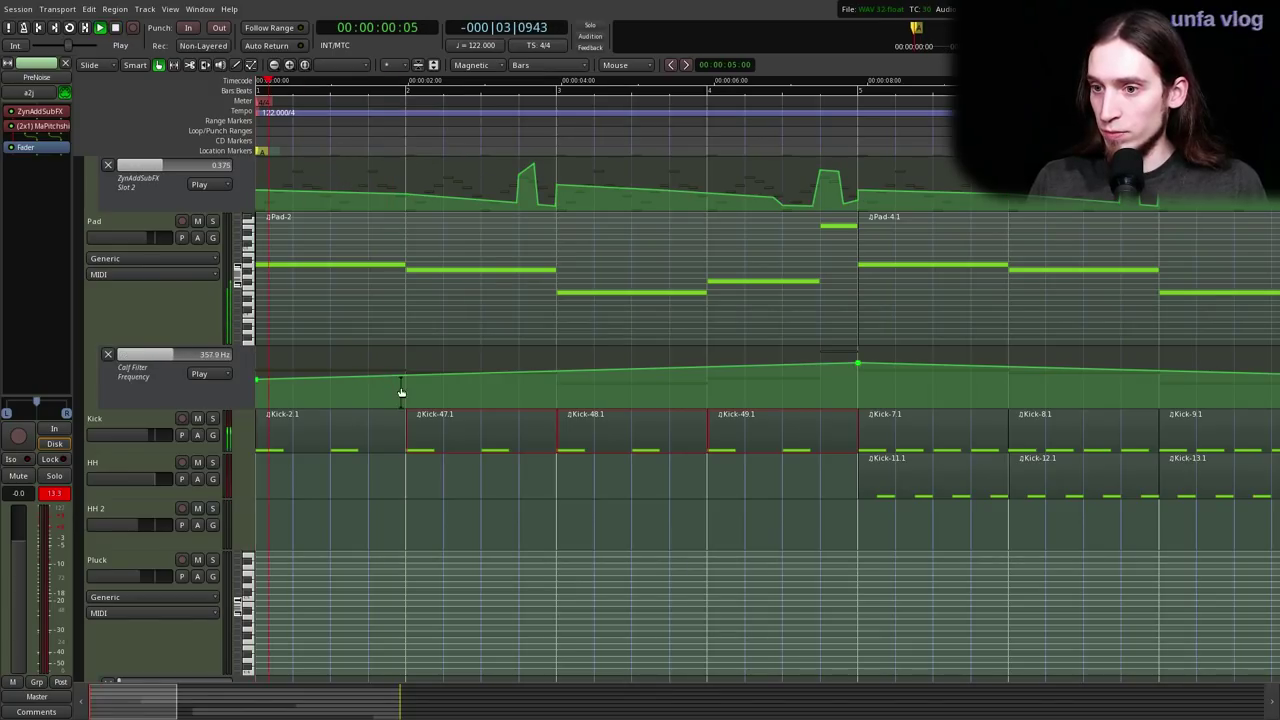
scroll(390, 418, down, 1)
key(space)
scroll(312, 498, up, 1)
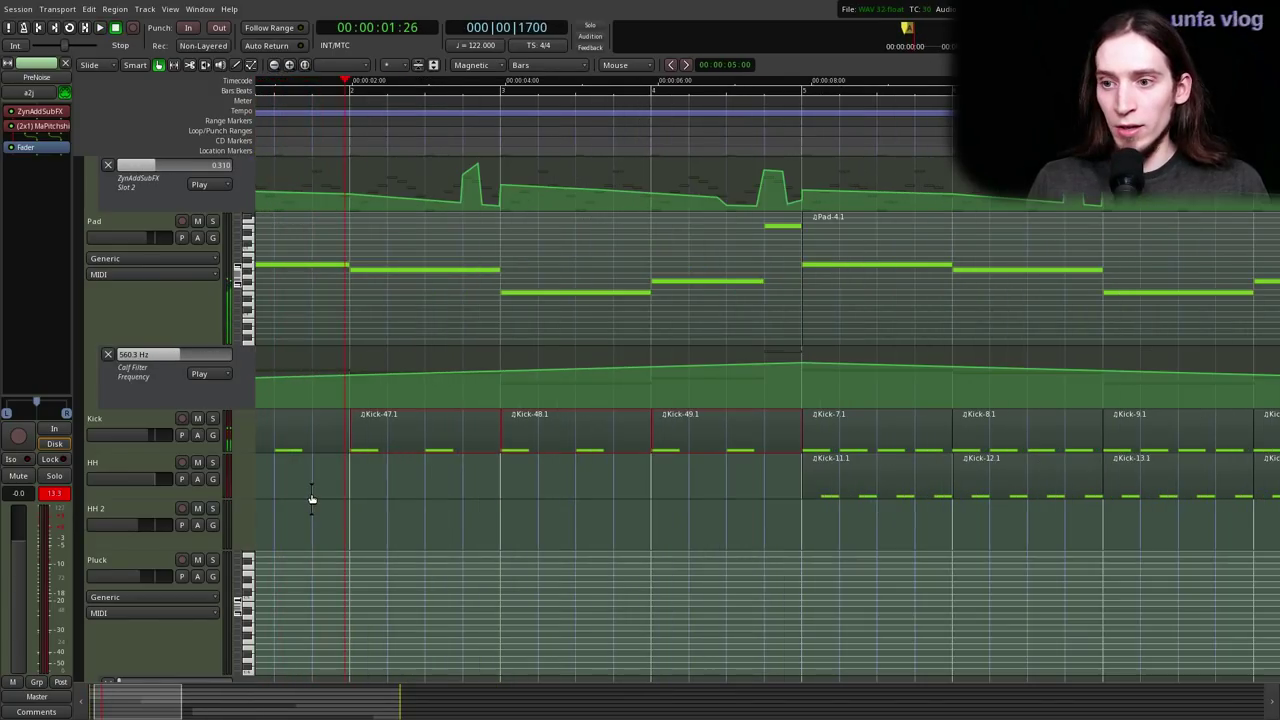
- Undo the region duplication, the region deletions and the note removals on the Kick track
scroll(450, 482, left, 1)
key(ctrl+z)
key(ctrl+z)
key(ctrl+z)
key(ctrl+z)
key(ctrl+z)
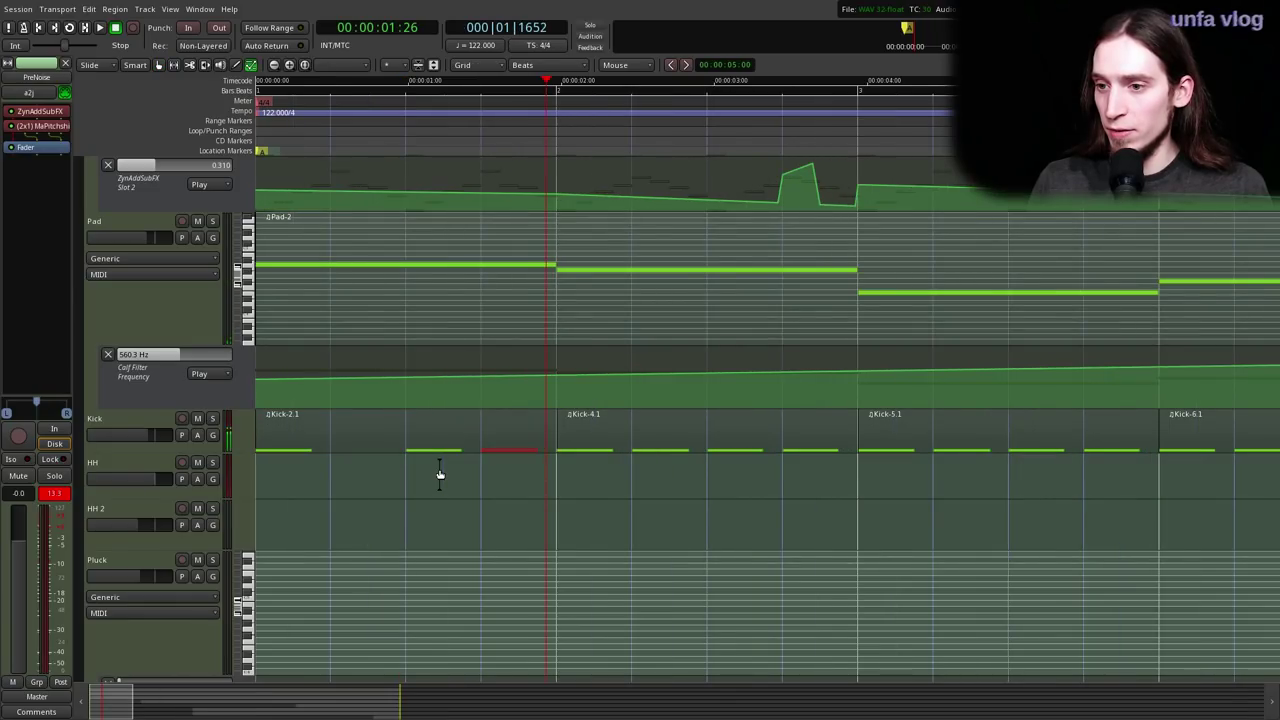
- Play the opening from bar 1 with the original four-beat kick pattern
scroll(440, 474, down, 1)
key(Home)
scroll(386, 455, down, 2)
key(space)
scroll(304, 513, up, 2)
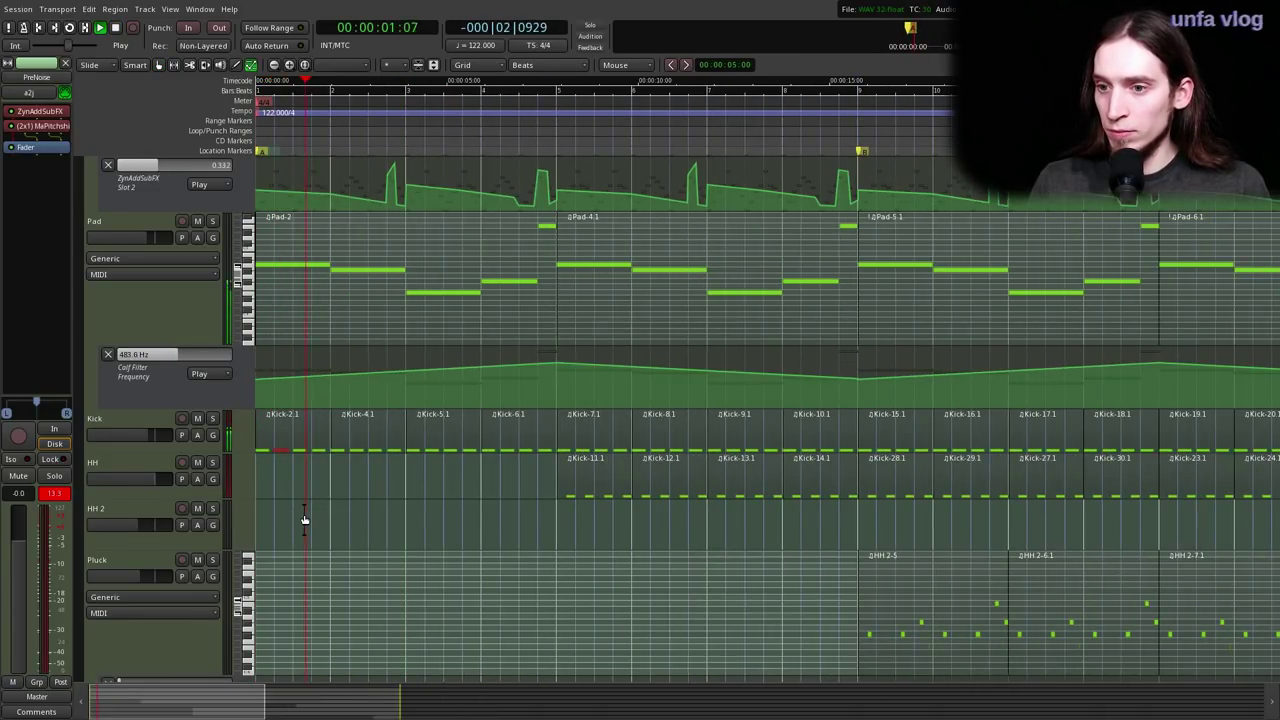
- Add the Calf Filter (LV2) plugin to the Kick track after the Calf Compressor and close its window
click(150, 430)
right_click(25, 146)
mouse_move(118, 150)
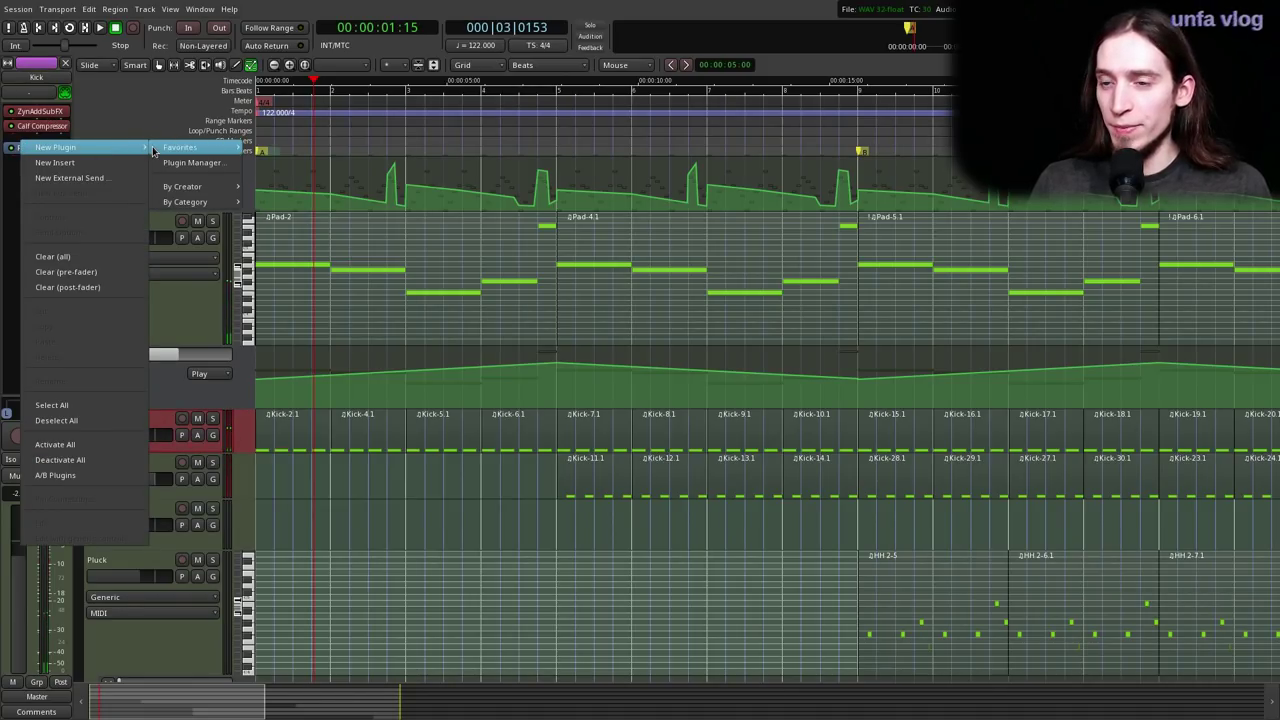
mouse_move(180, 147)
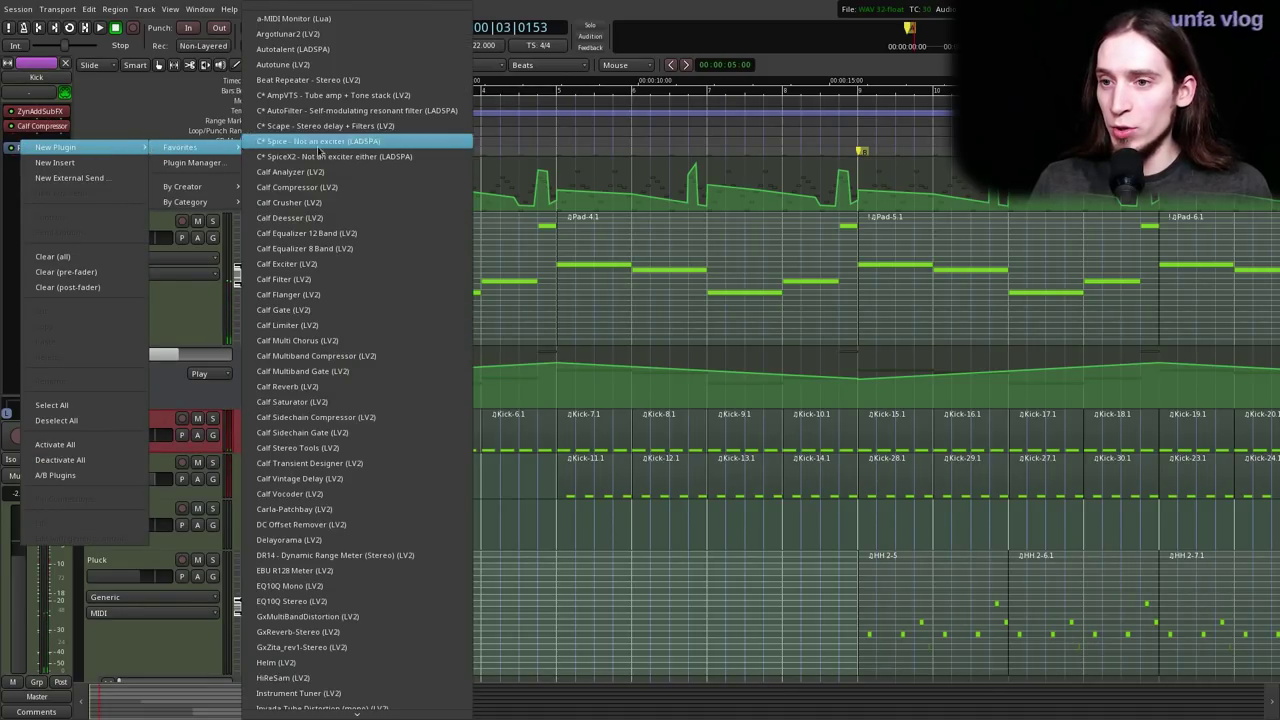
click(346, 281)
drag(142, 167, 240, 250)
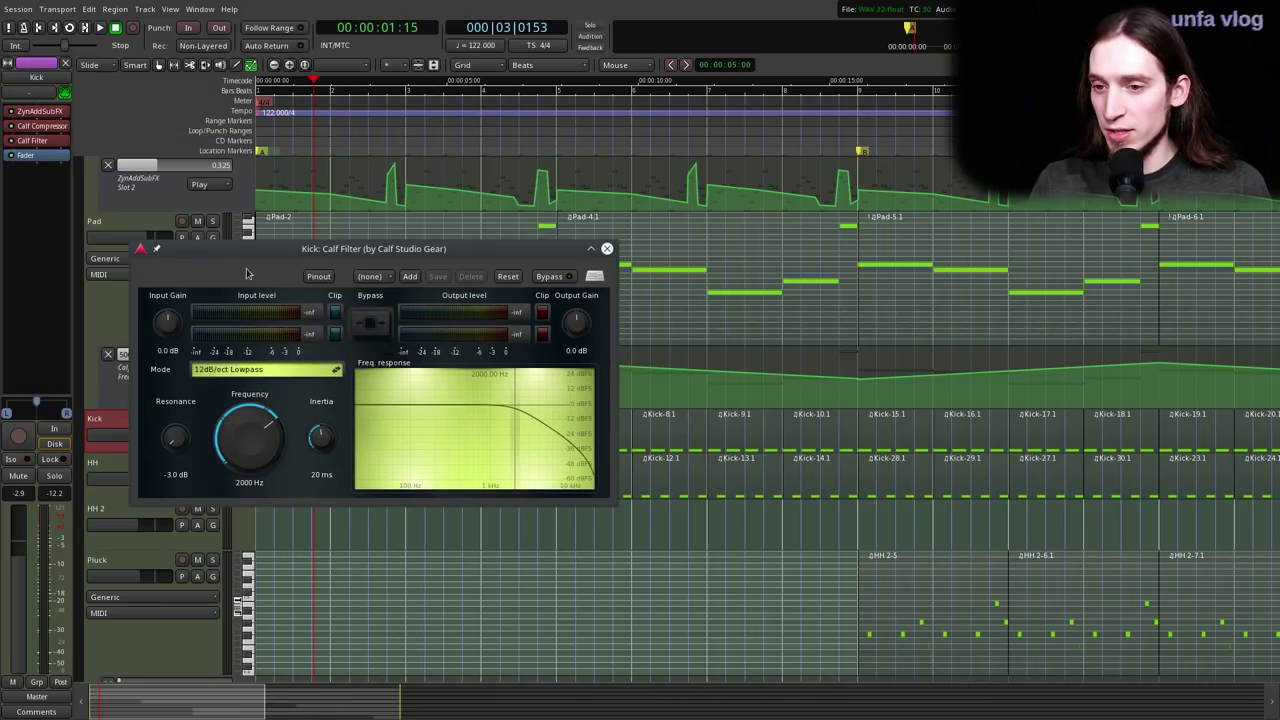
drag(519, 248, 1070, 242)
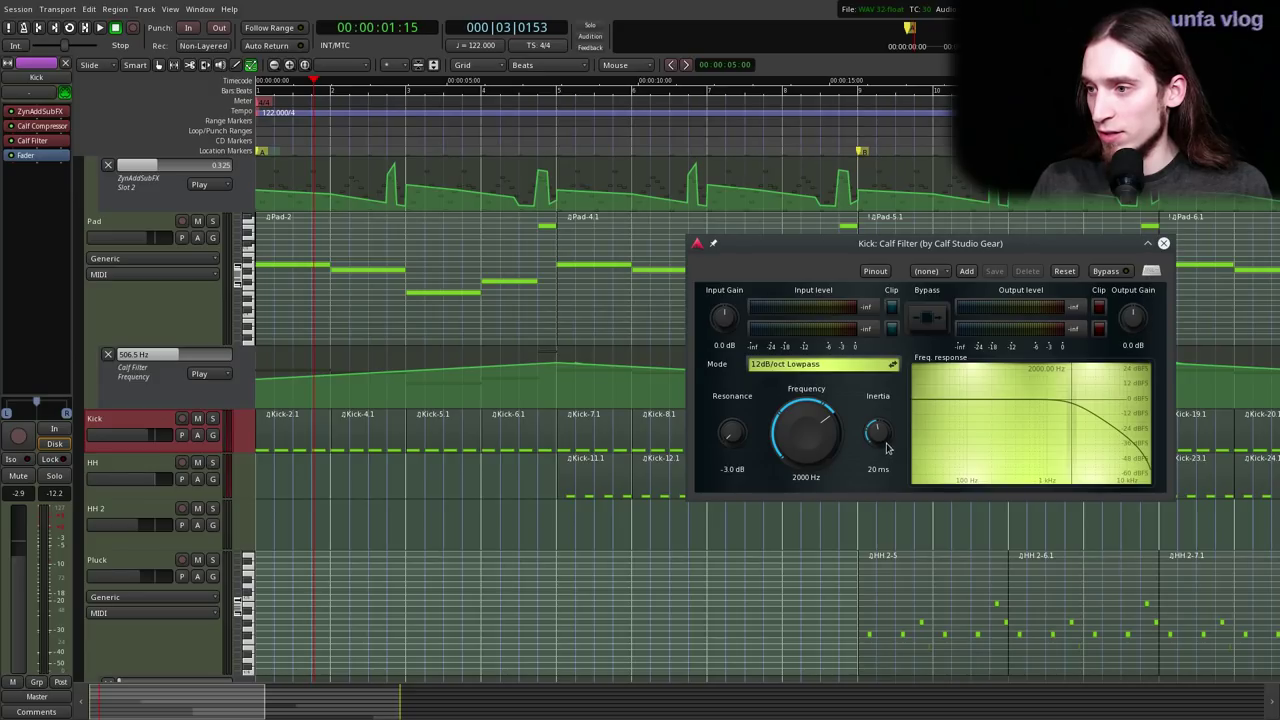
click(1163, 245)
- Show the Kick track's Calf Filter Frequency automation lane and make it much taller
click(196, 437)
mouse_move(250, 505)
mouse_move(398, 537)
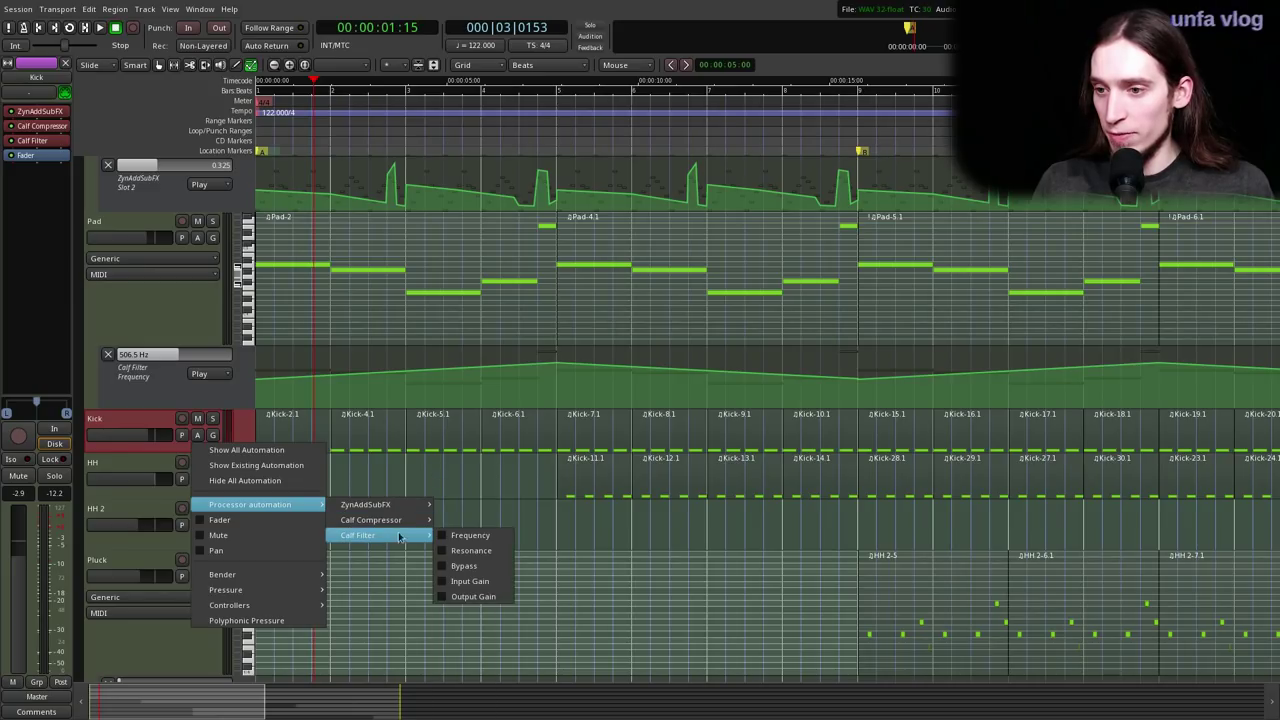
click(468, 535)
click(206, 490)
click(206, 506)
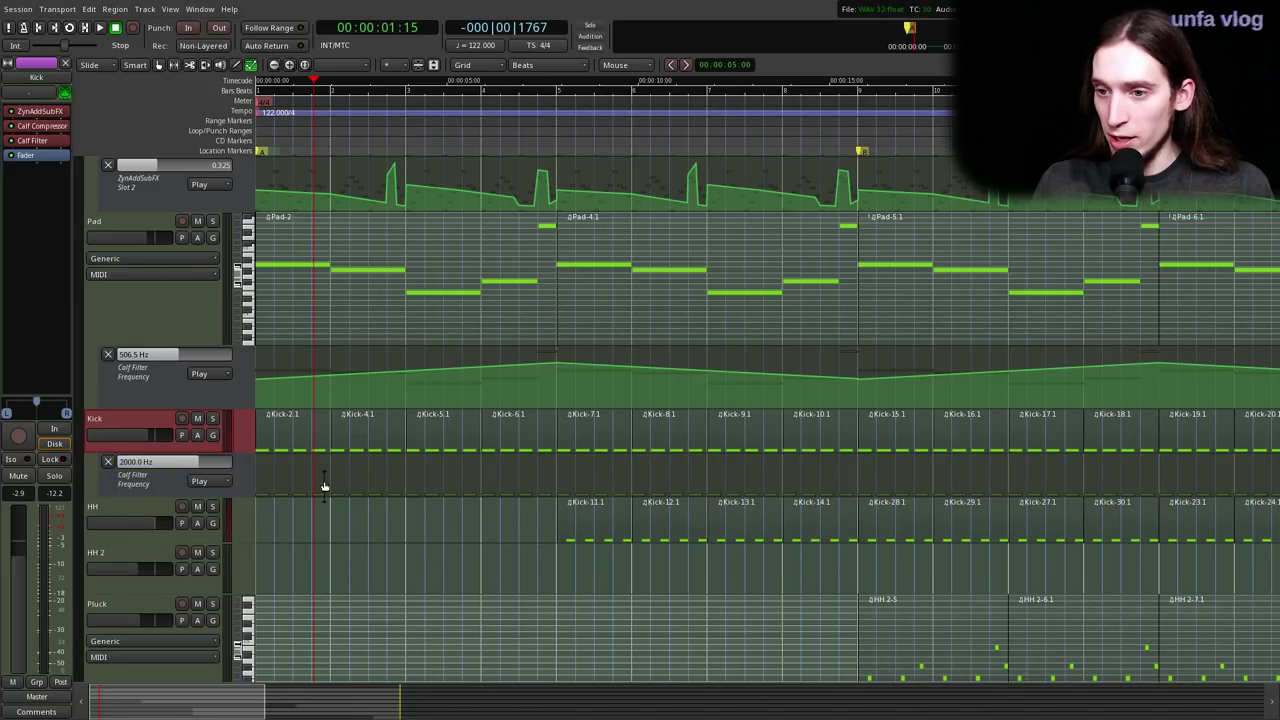
drag(183, 494, 186, 659)
- Draw starting points in bar 1 of the Kick filter frequency lane and lower them to about 507 Hz
key(d)
click(277, 606)
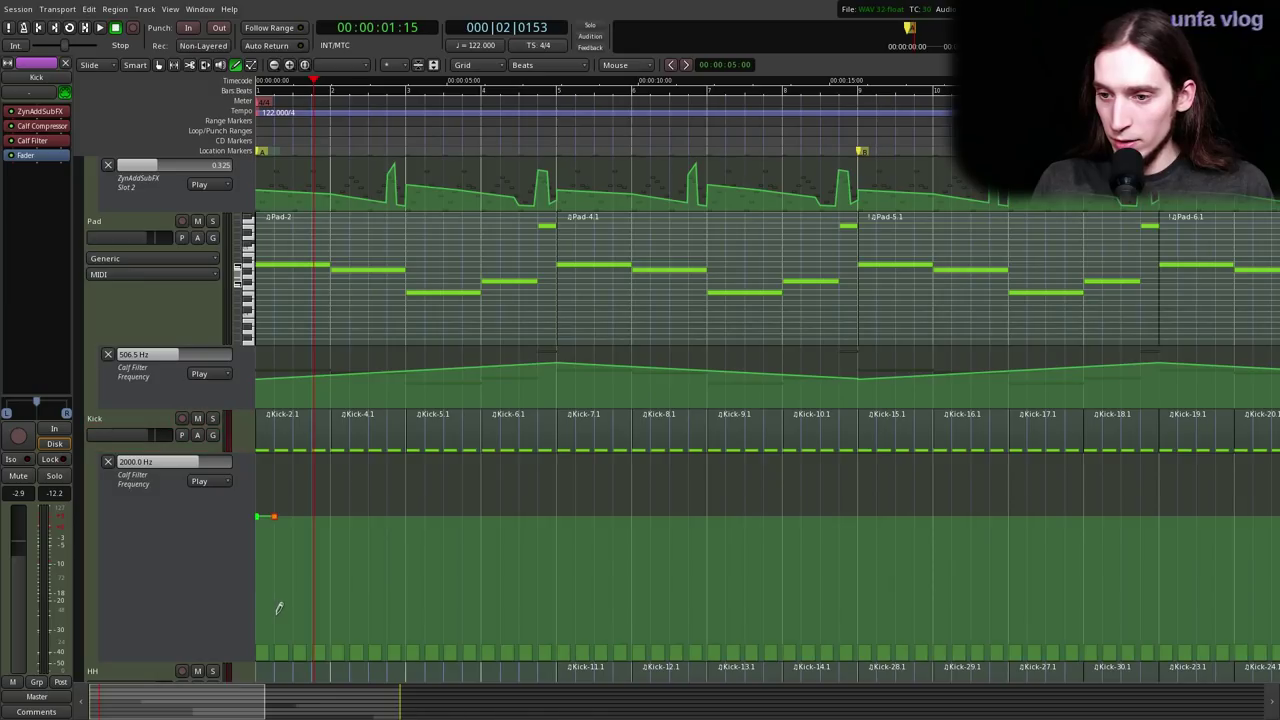
drag(266, 513, 275, 553)
mouse_move(286, 549)
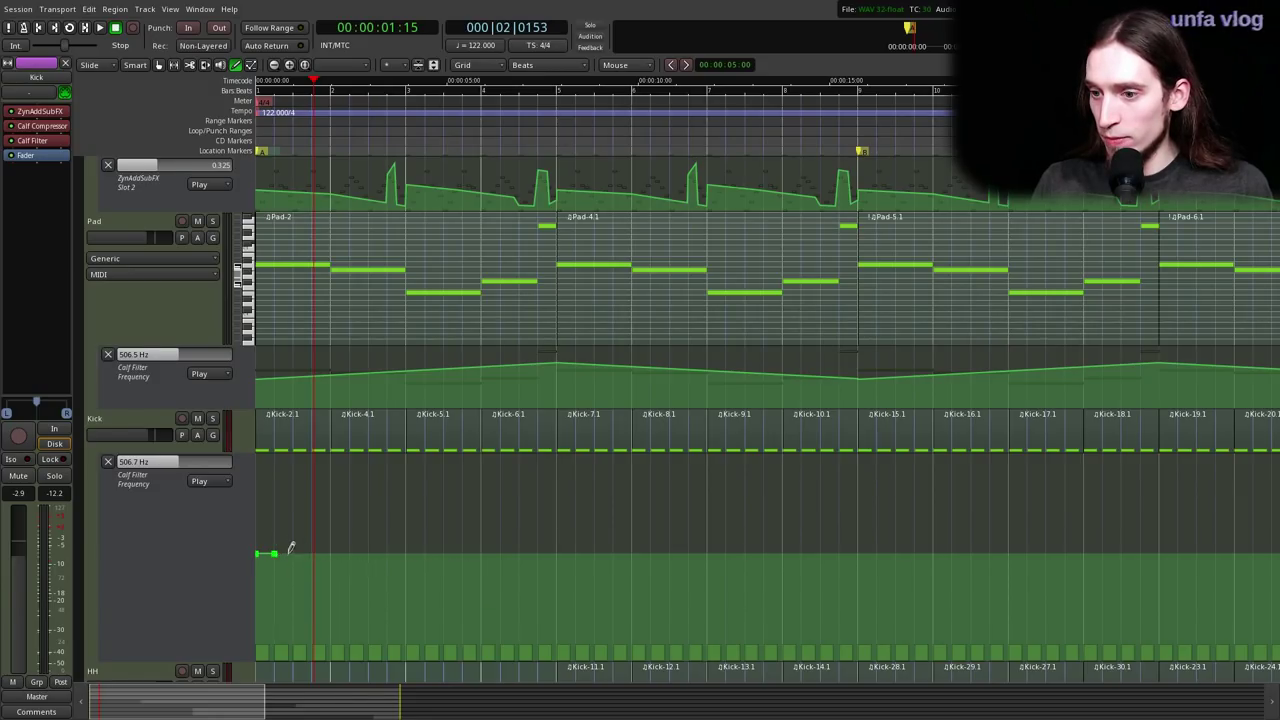
- Raise the Kick filter frequency to 20000 Hz at bar 5, with lowered curve points at bars 3, 4 and just before bar 5
scroll(488, 551, down, 4)
drag(268, 363, 556, 265)
drag(421, 315, 412, 343)
drag(482, 297, 493, 324)
drag(537, 278, 548, 313)
- Audition the kick filter sweep from the start and lower its automation points at bars 1, 3 and 4
key(Home)
key(space)
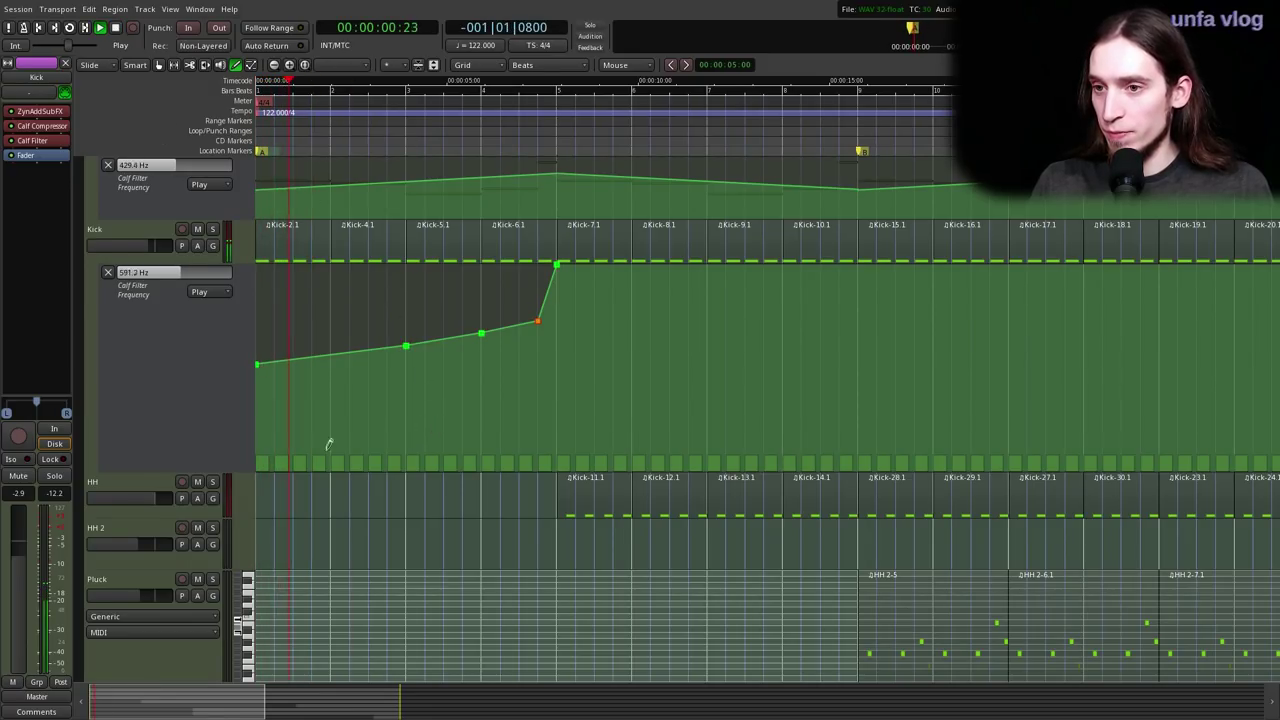
drag(258, 364, 257, 389)
drag(406, 342, 414, 359)
drag(490, 330, 482, 343)
- Play the opening with the revised kick filter sweep and stop at the bar 9 marker
key(space)
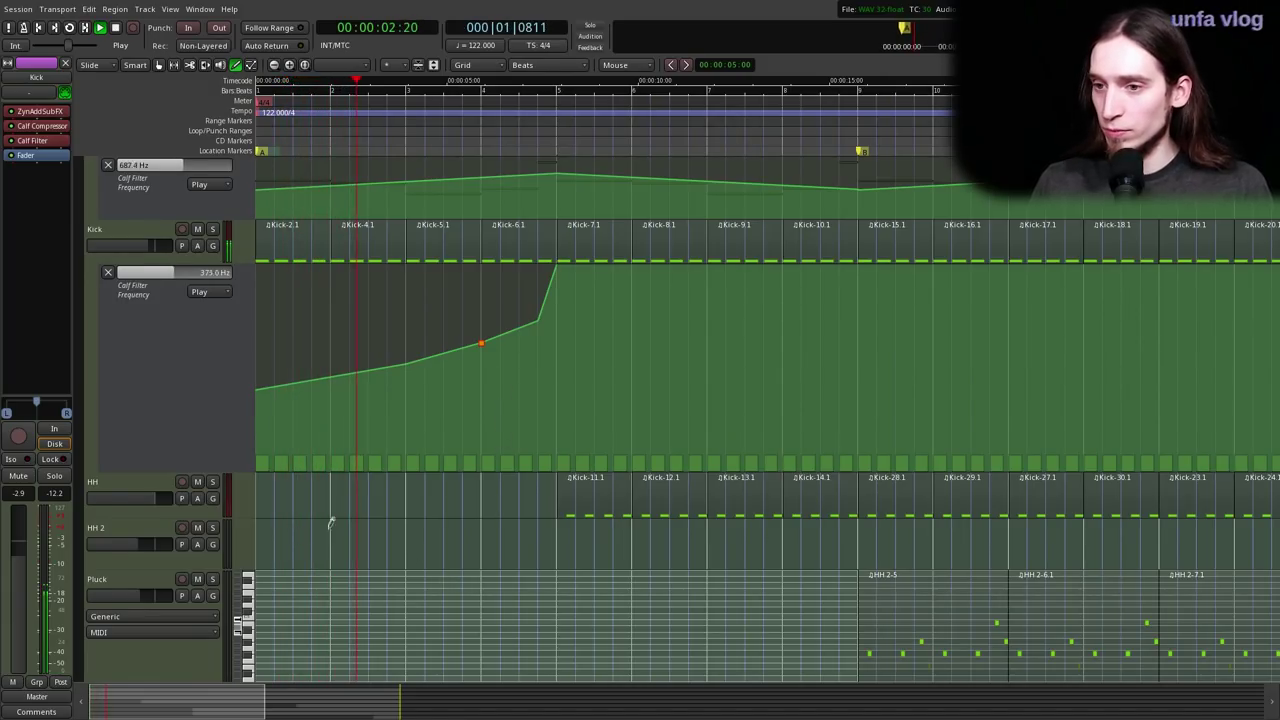
key(minus)
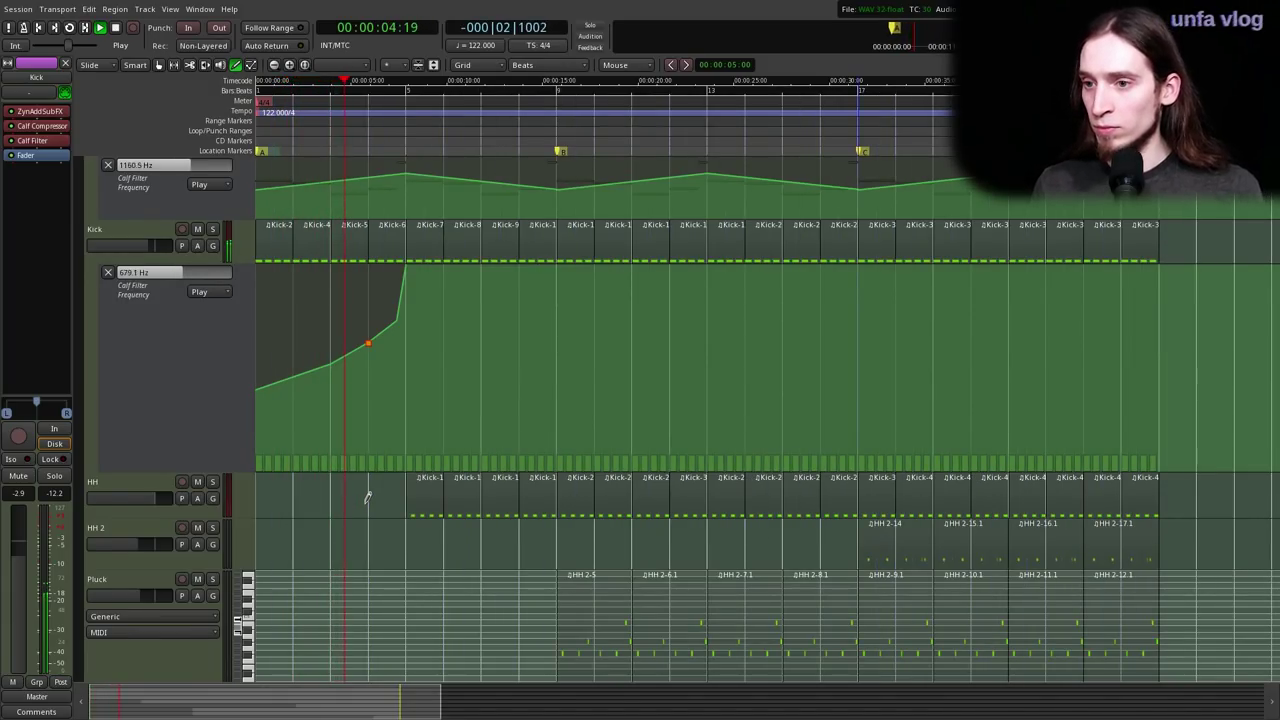
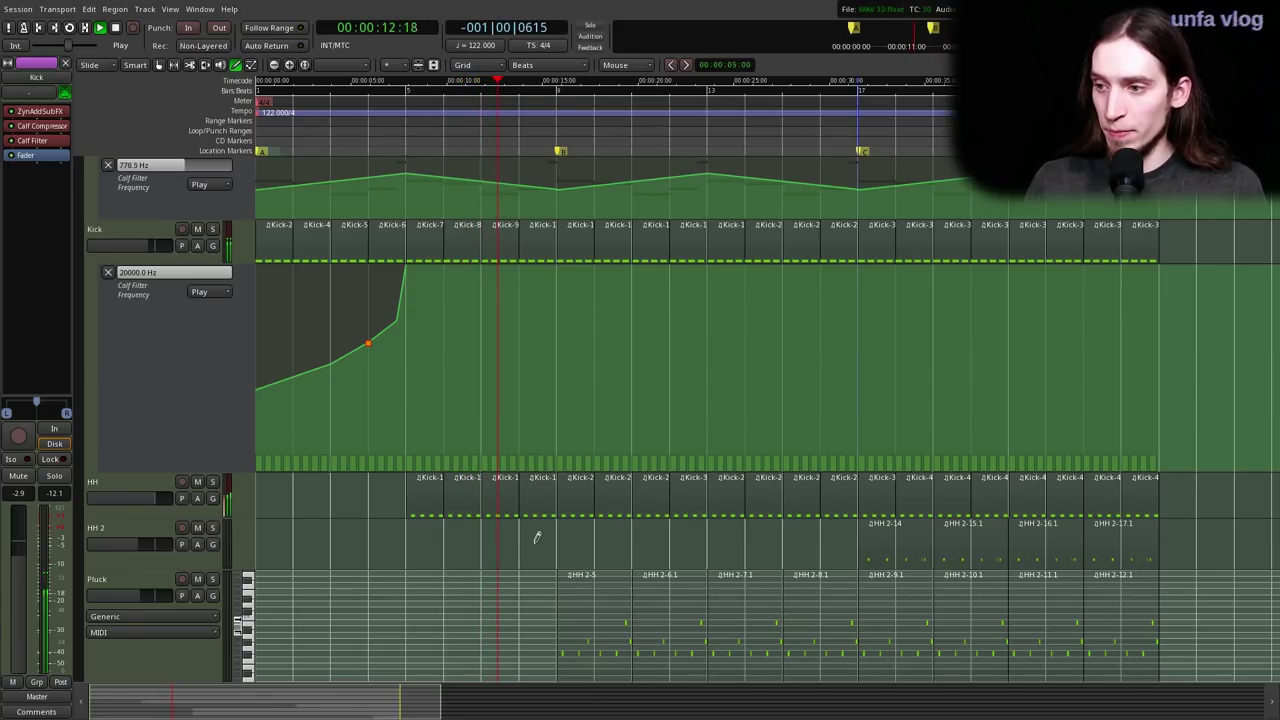
scroll(586, 534, up, 2)
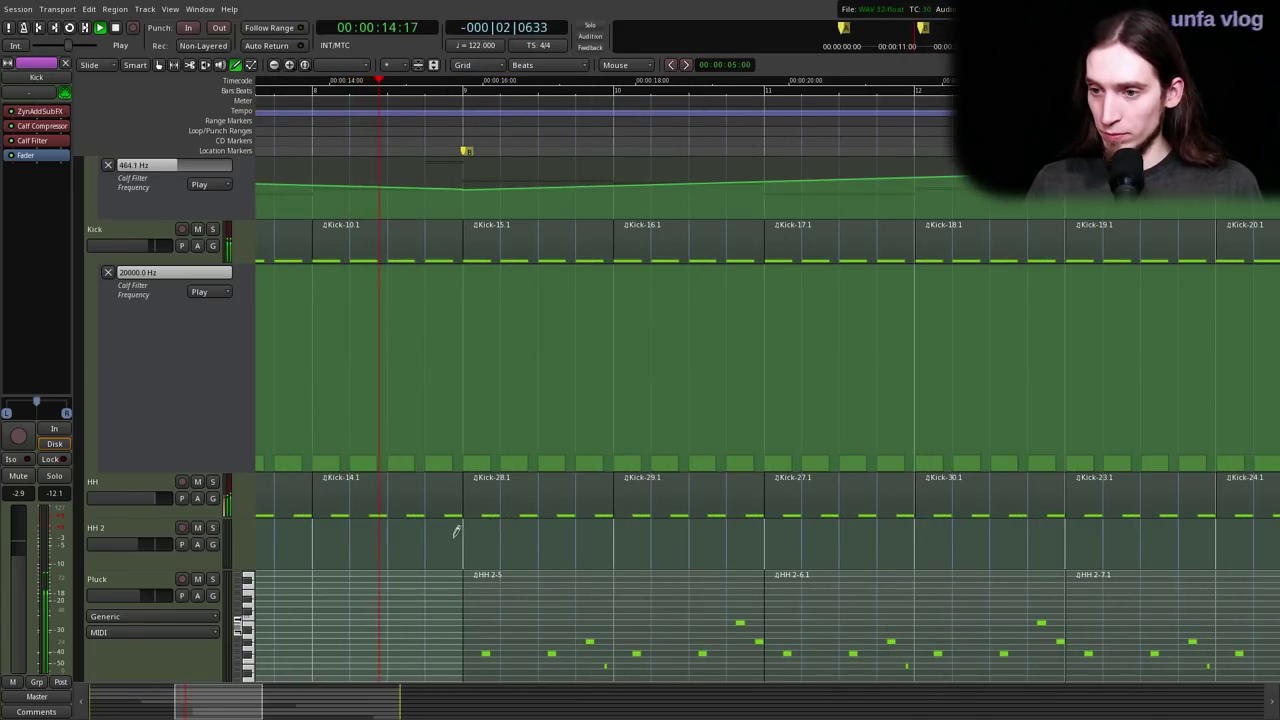
key(space)
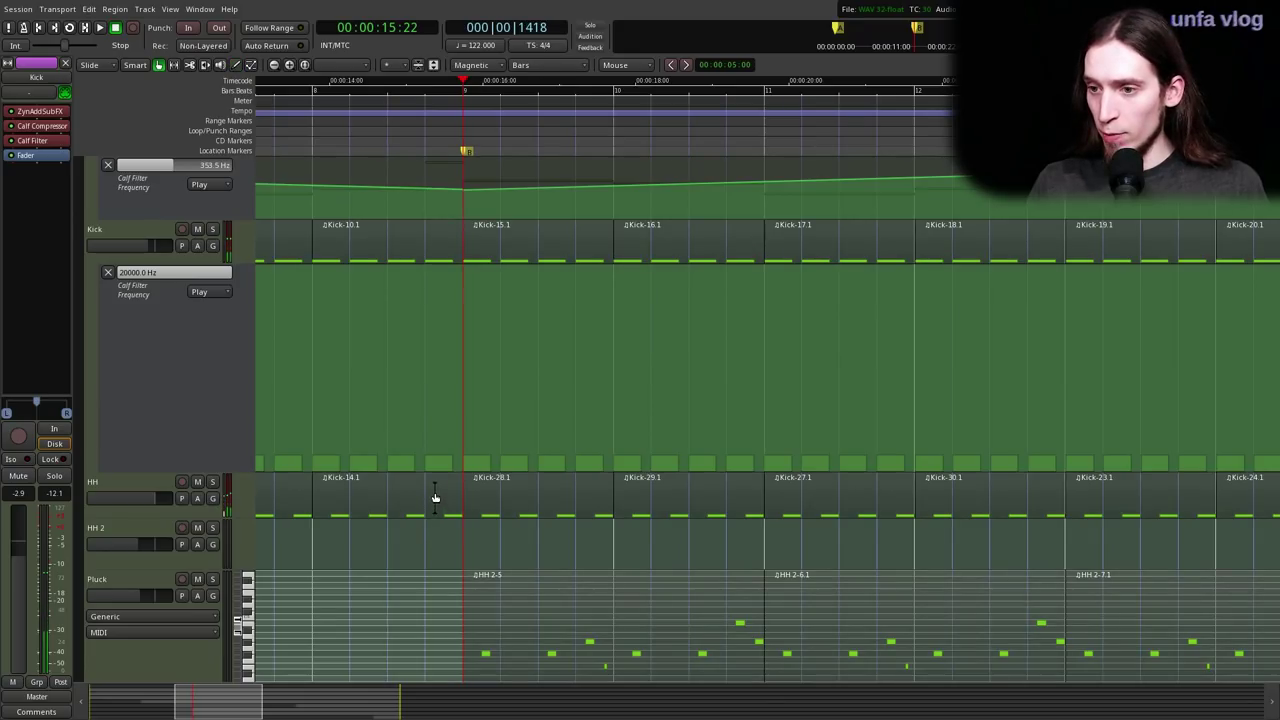
- Enlarge the HH track's height and undo the stray split in its bar 8 region
scroll(440, 530, up, 2)
drag(160, 515, 160, 587)
scroll(421, 540, down, 1)
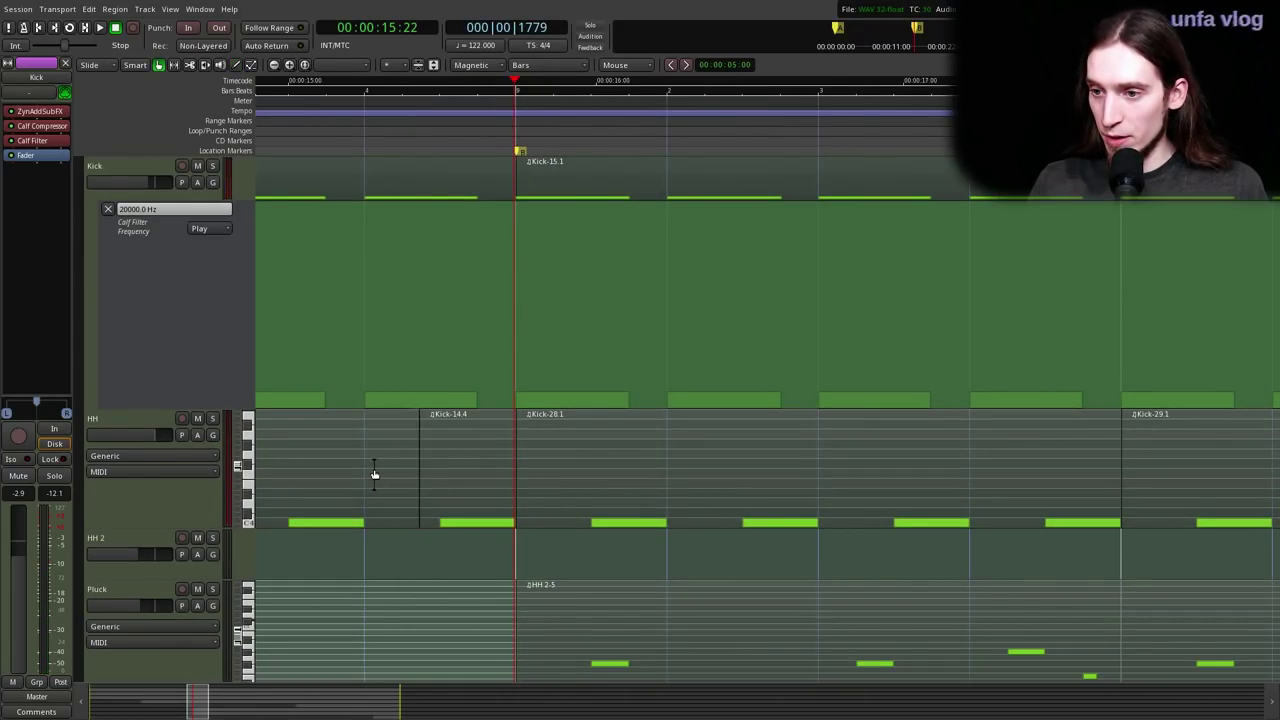
key(ctrl+z)
- Draw very short F4 and A4 notes around beat 4 of bar 8 in the HH region, using a Beats/8 grid
click(432, 474)
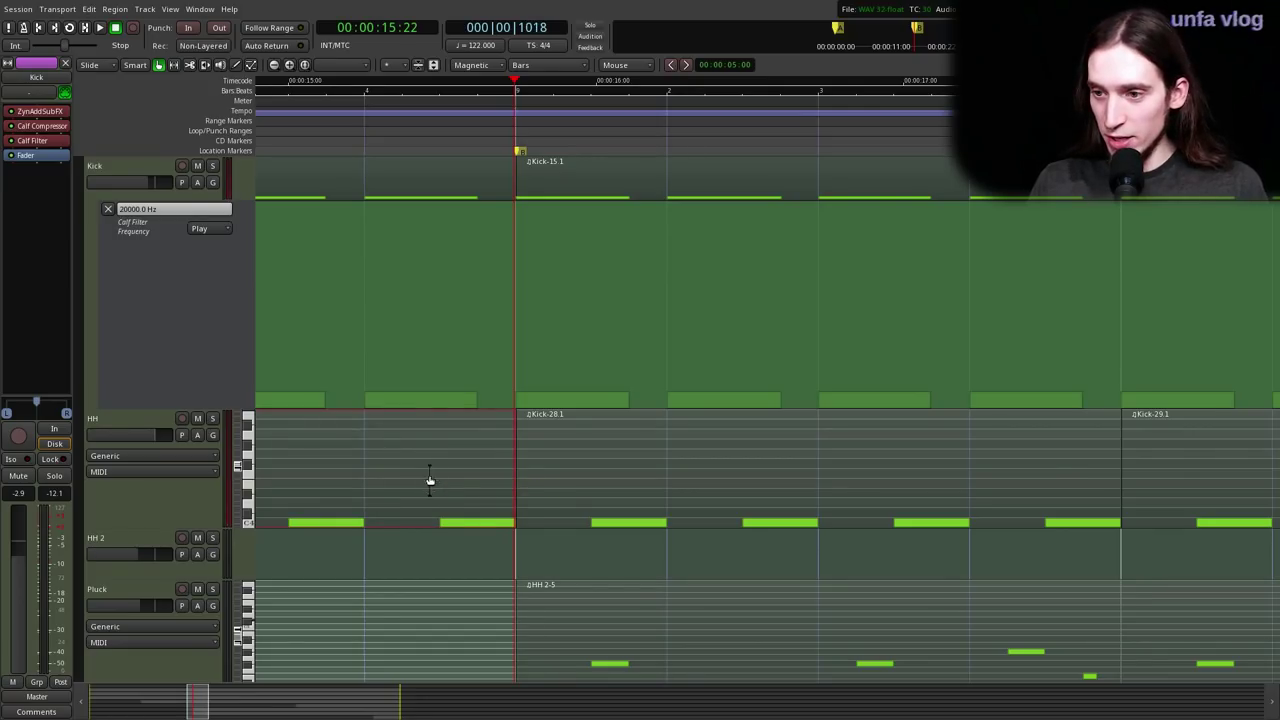
key(d)
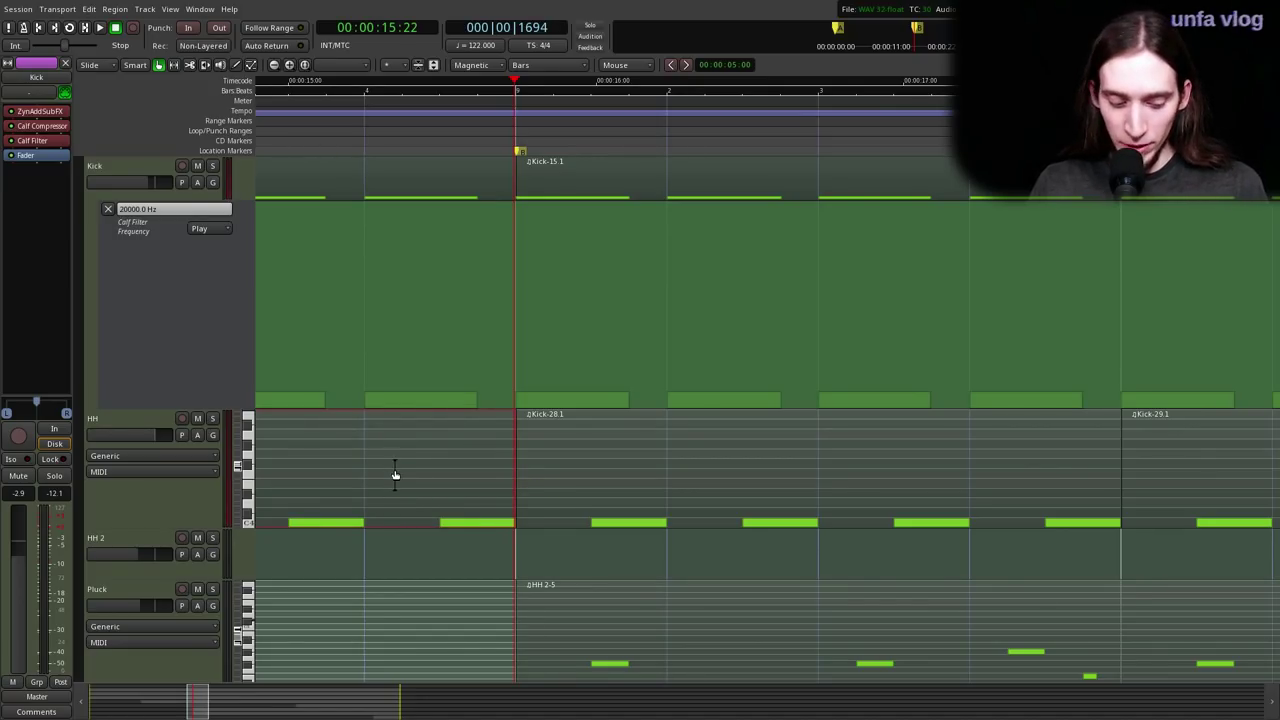
click(385, 472)
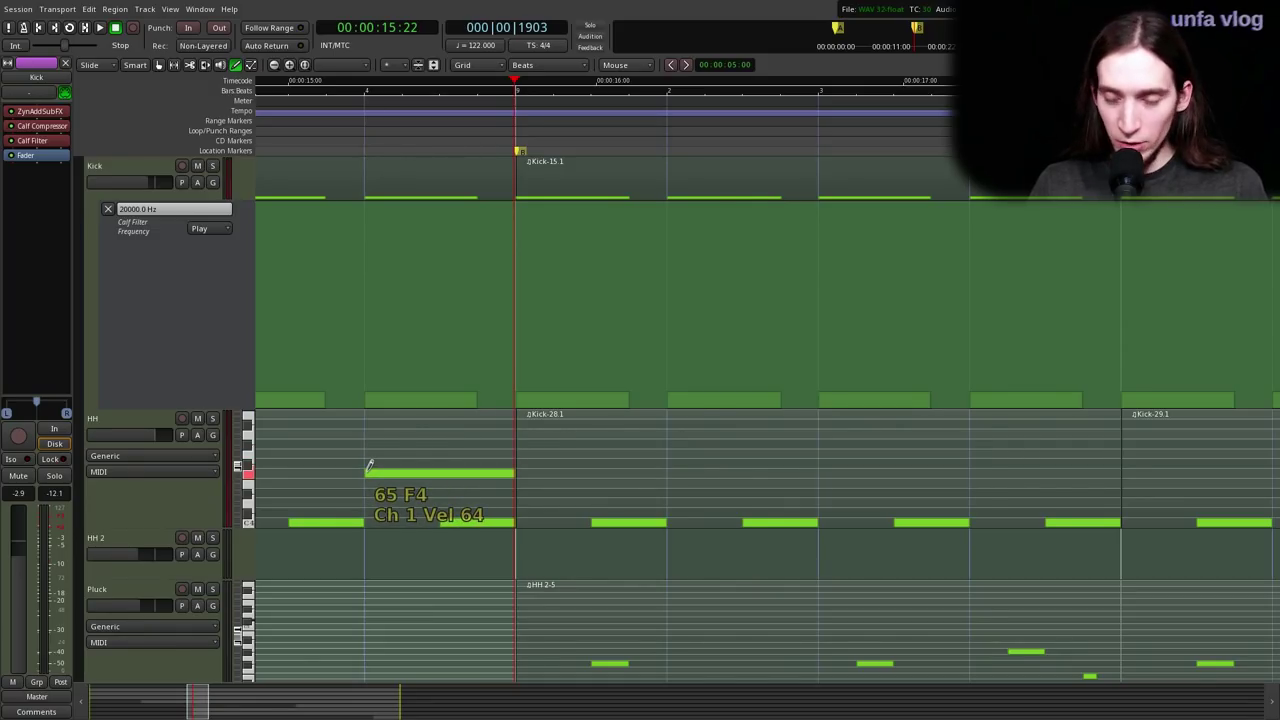
key(shift+3)
key(shift+3)
key(shift+3)
key(shift+3)
key(shift+3)
key(shift+3)
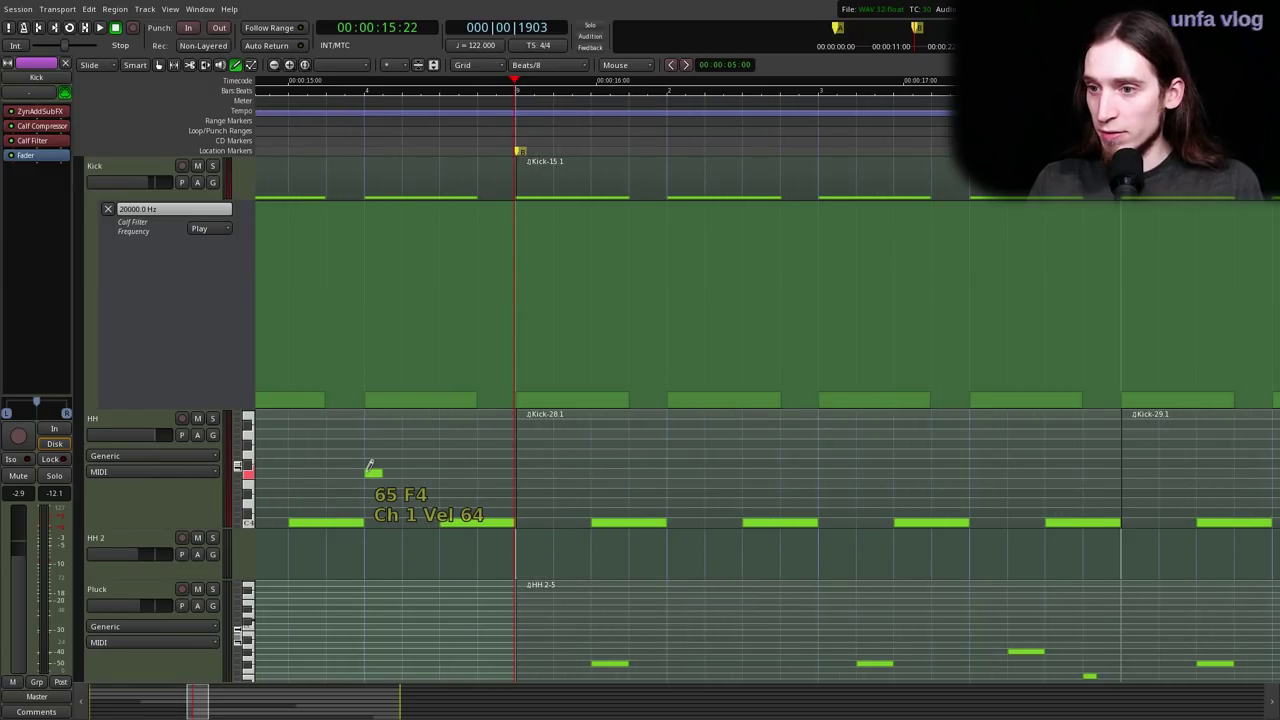
click(374, 470)
click(412, 432)
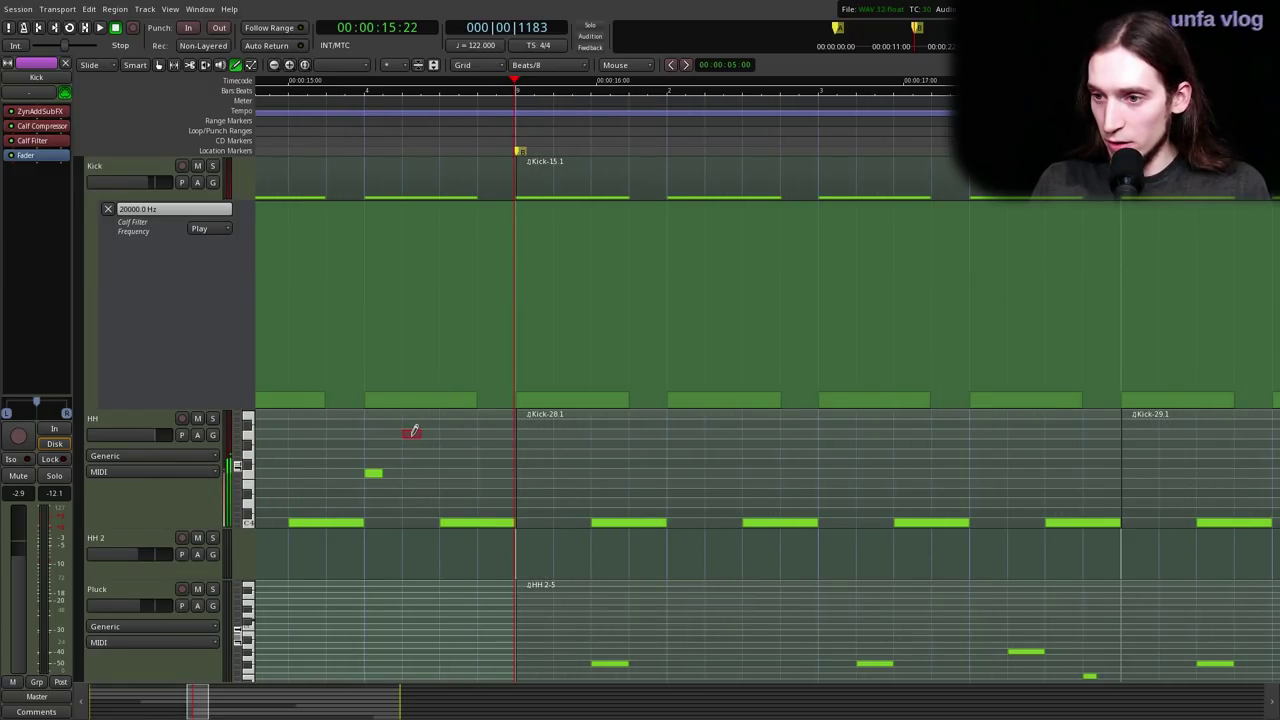
drag(404, 437, 382, 467)
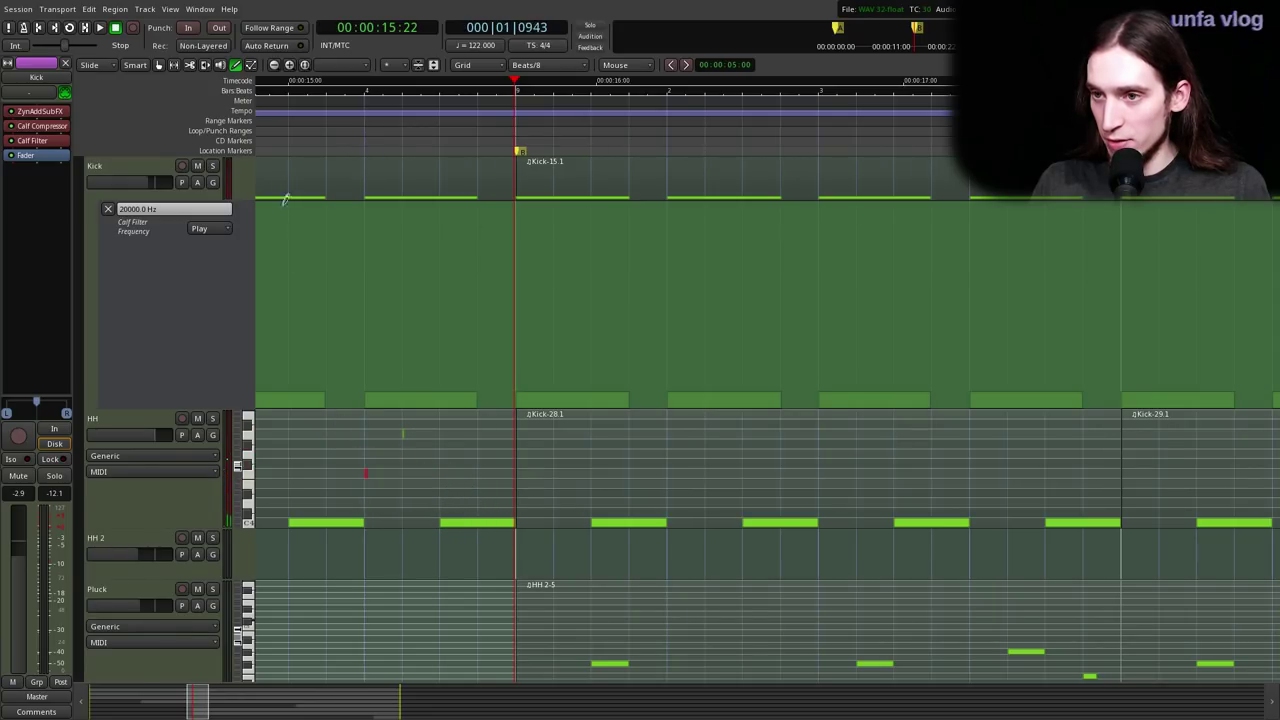
- Play the lead-in to bar 9 to audition the two new hi-hat fill notes
scroll(457, 228, down, 1)
scroll(457, 228, left, 2)
key(space)
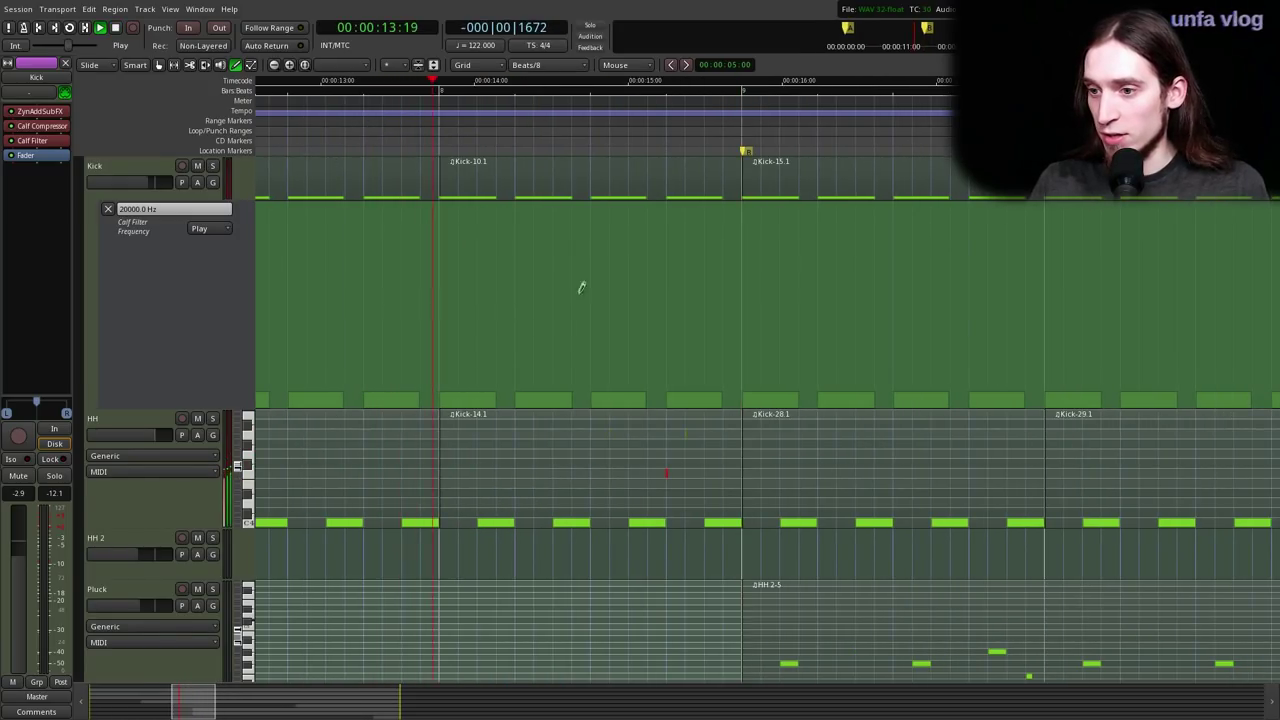
key(space)
- Add a short F#4 note just after the A4 fill note and lower all three fill notes' velocity to about 35
scroll(648, 480, up, 2)
scroll(802, 474, up, 1)
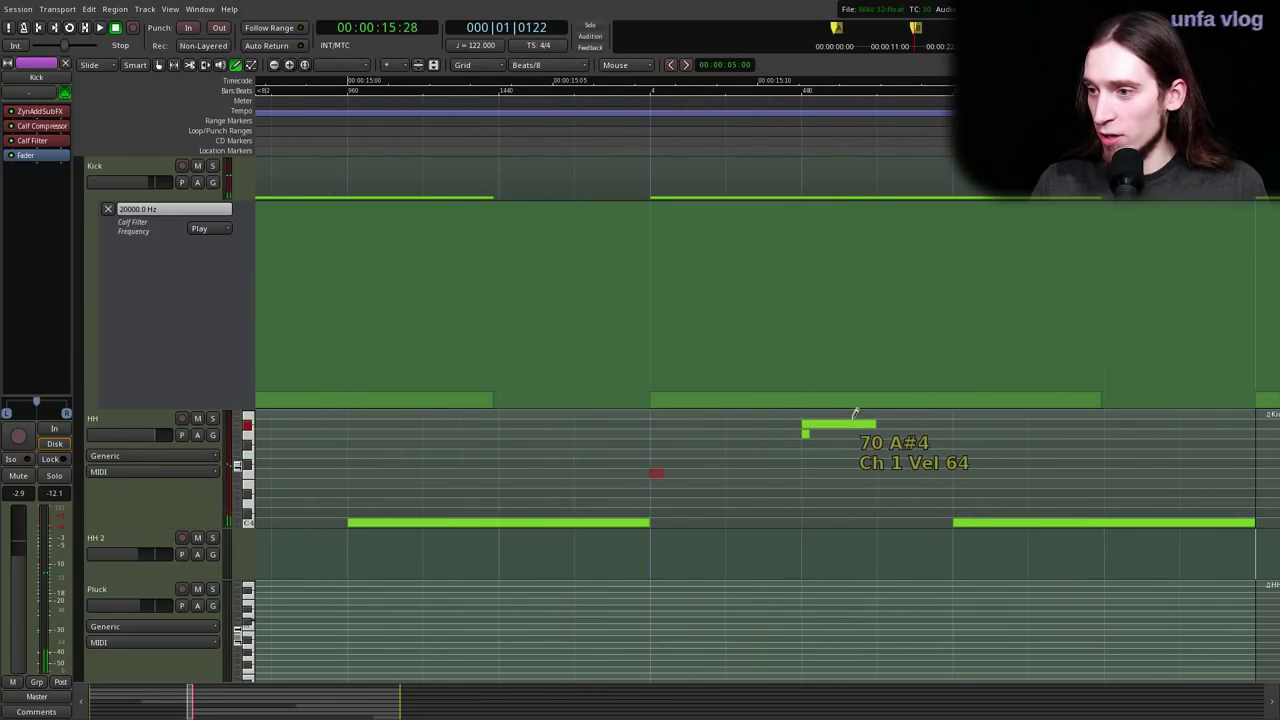
mouse_move(800, 483)
mouse_down()
mouse_move(873, 429)
mouse_move(896, 430)
mouse_move(890, 464)
mouse_up()
key(ctrl+z)
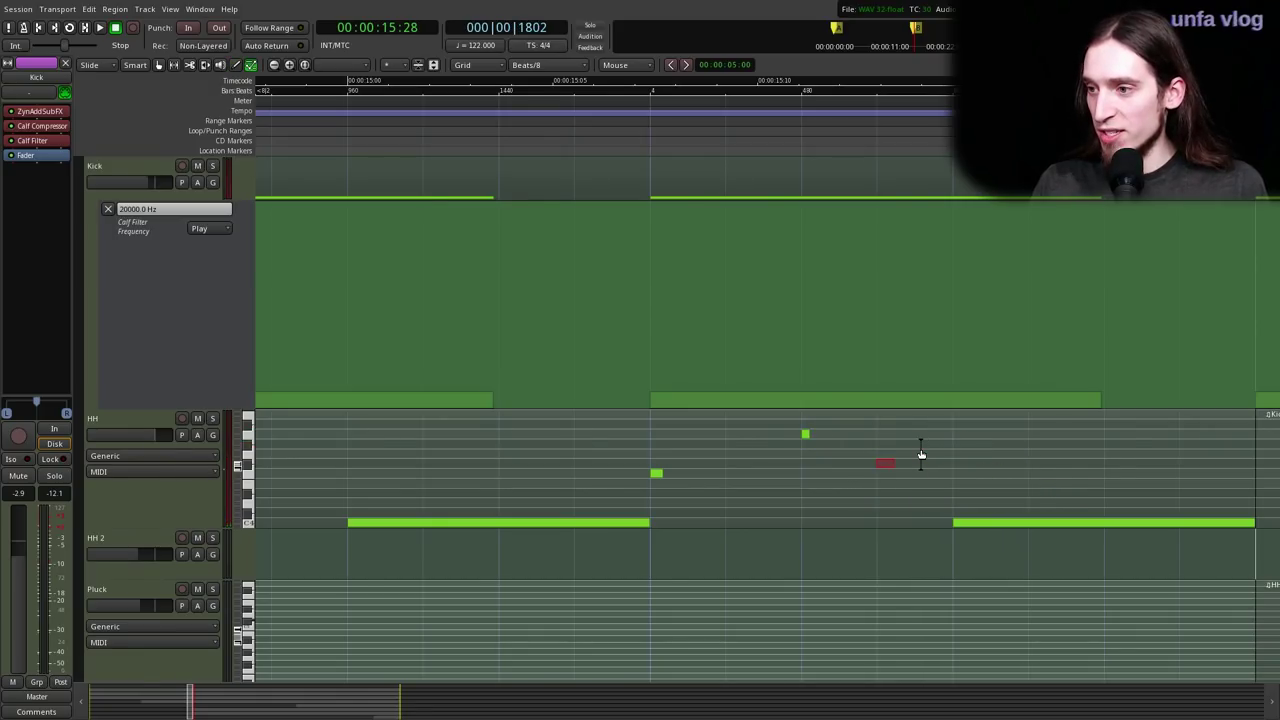
drag(946, 432, 632, 490)
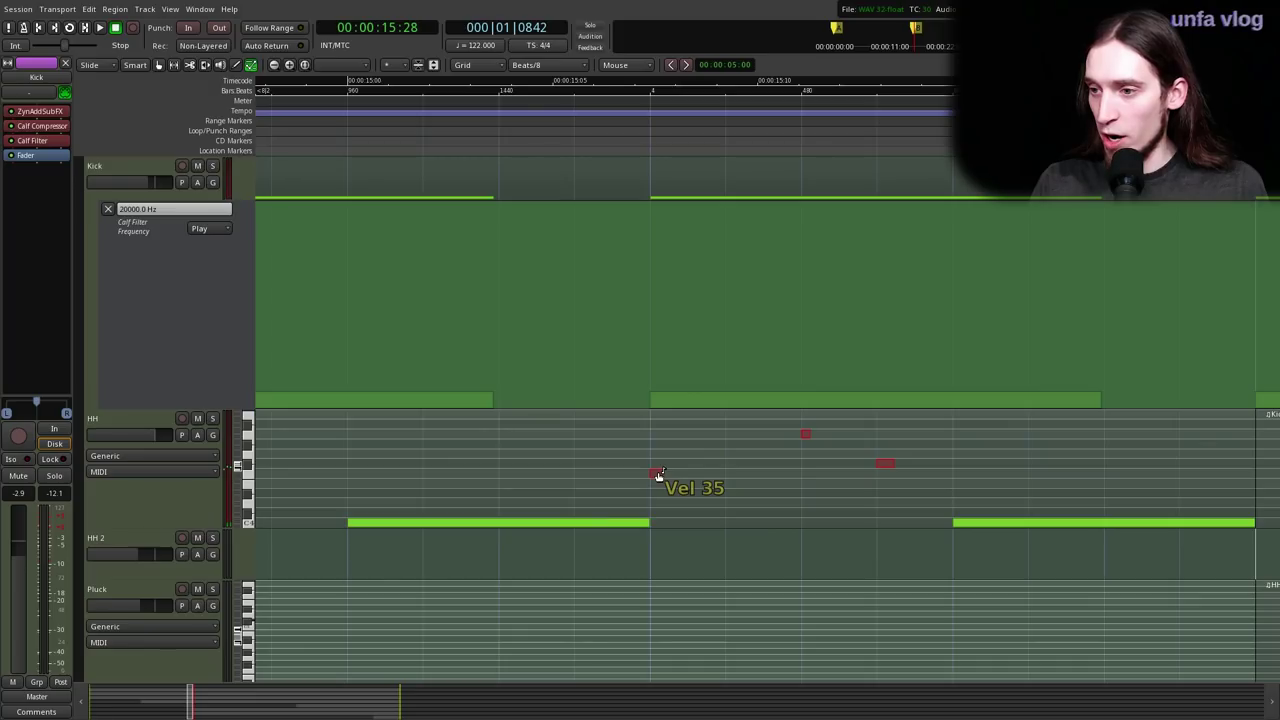
- Audition the three-note hi-hat fill in context, playing from late bar 6 and stopping near bar 9
scroll(658, 476, down, 2)
scroll(610, 430, down, 1)
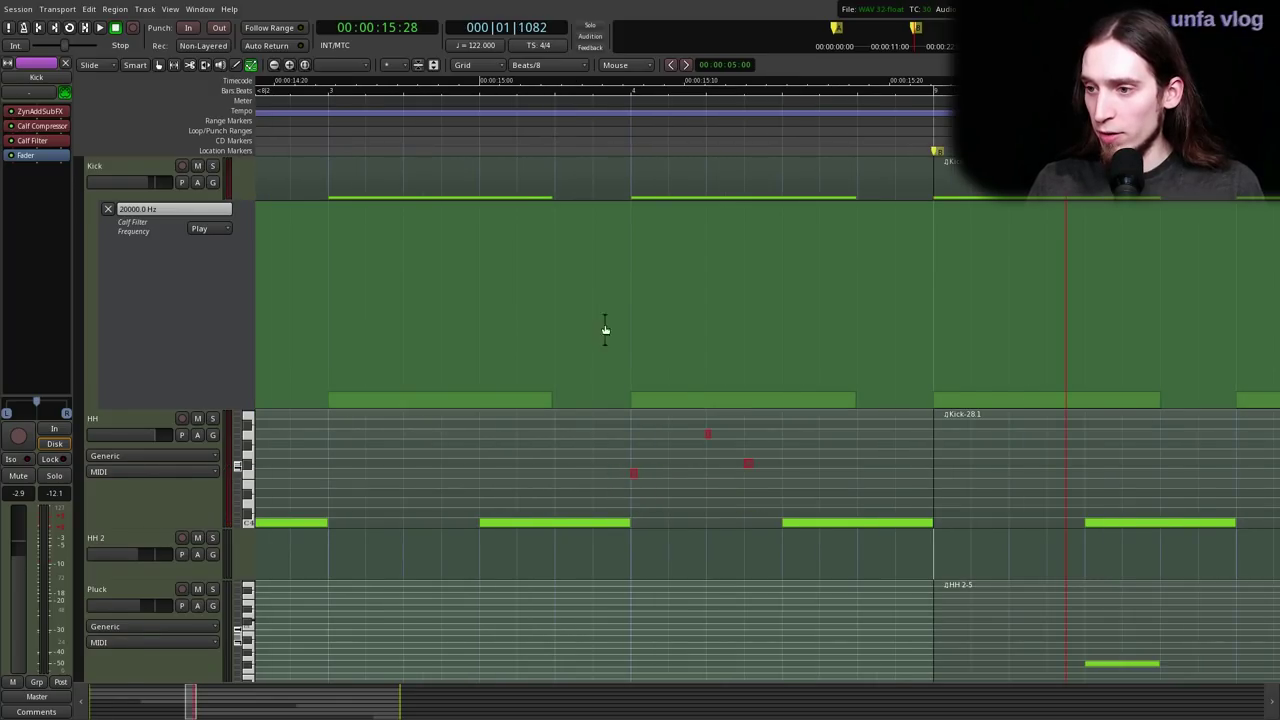
key(space)
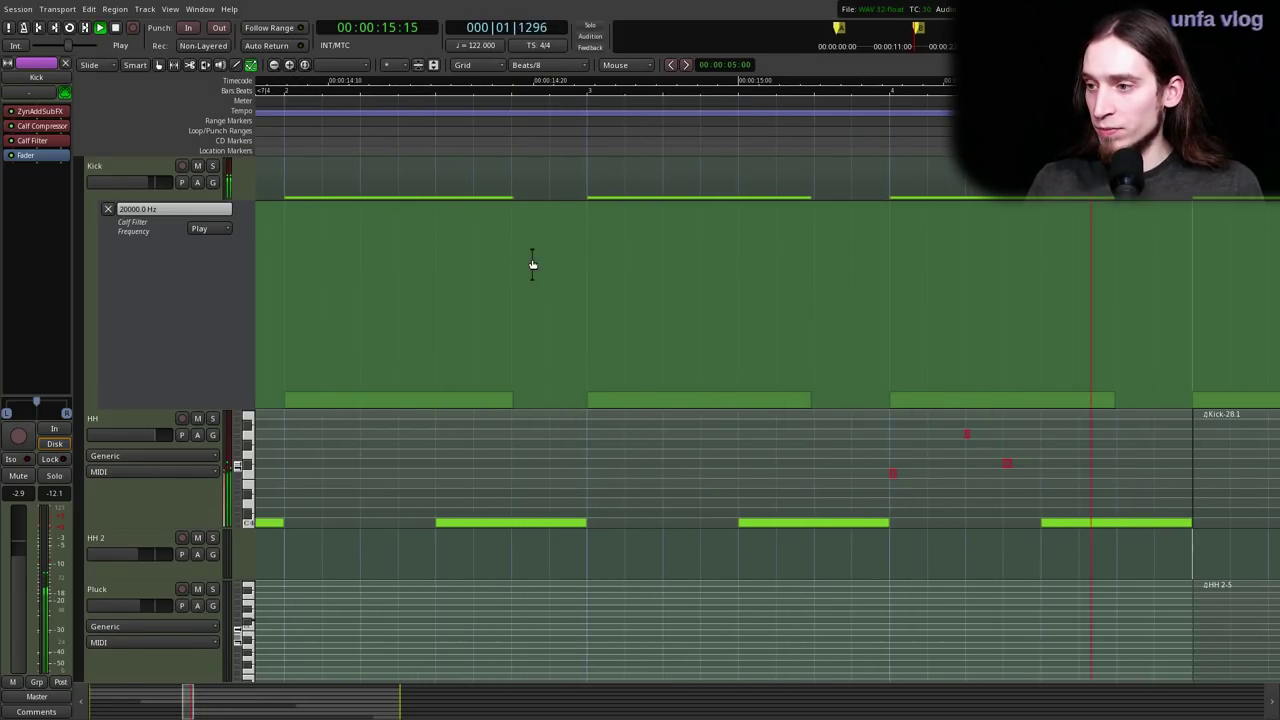
scroll(535, 285, down, 1)
scroll(588, 303, down, 2)
click(322, 115)
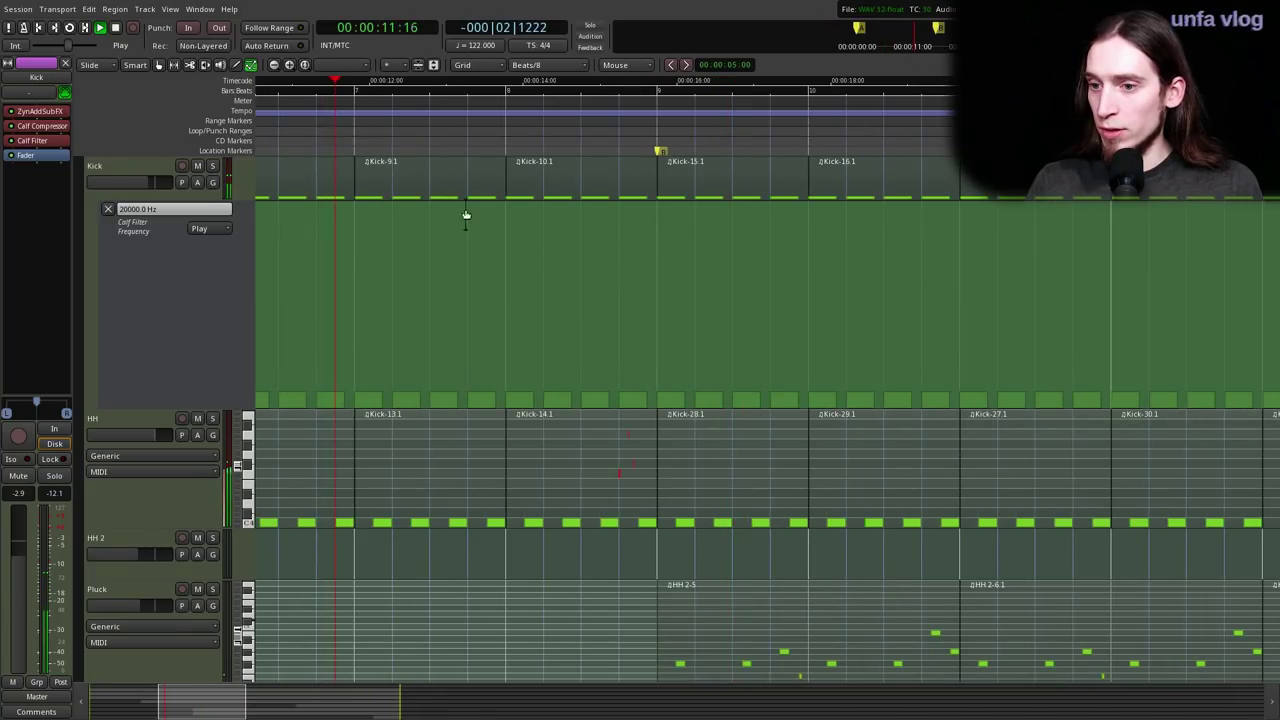
scroll(484, 262, up, 1)
scroll(665, 460, up, 1)
scroll(640, 523, down, 2)
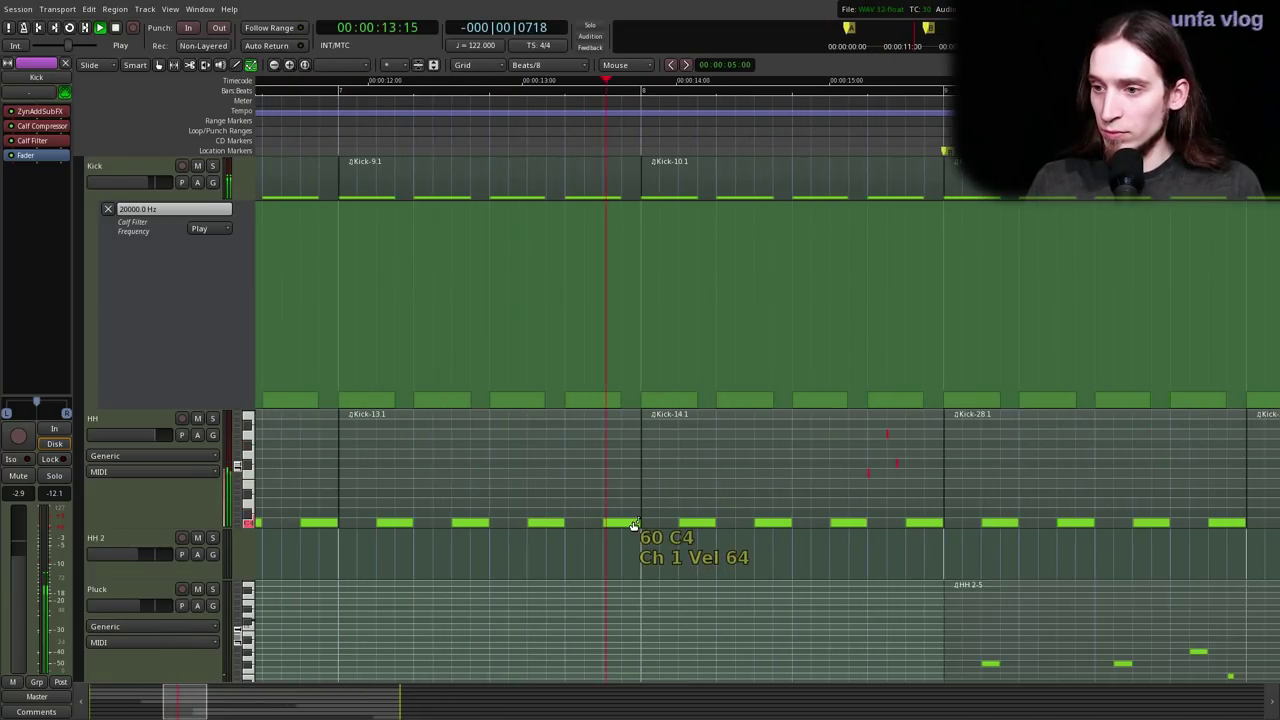
scroll(748, 530, up, 1)
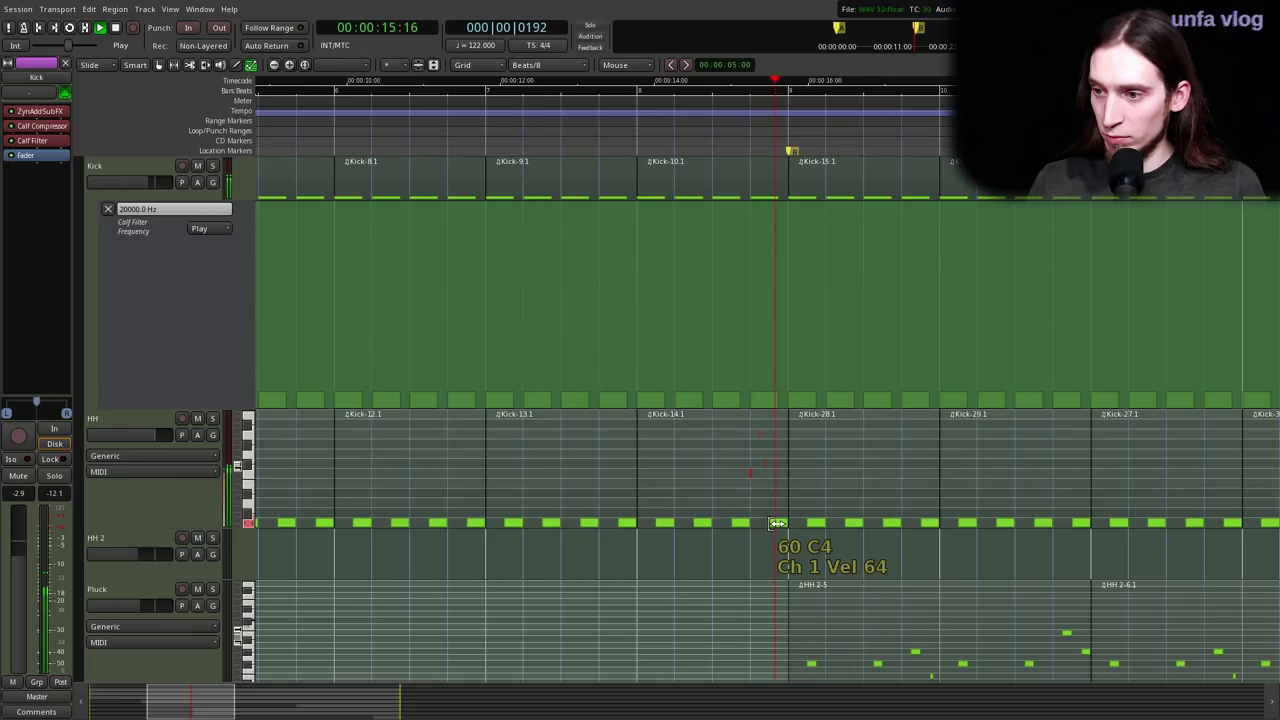
key(space)
- Lengthen the F4 fill note on beat 4 of bar 8 and play the bar twice to check it
scroll(740, 524, up, 2)
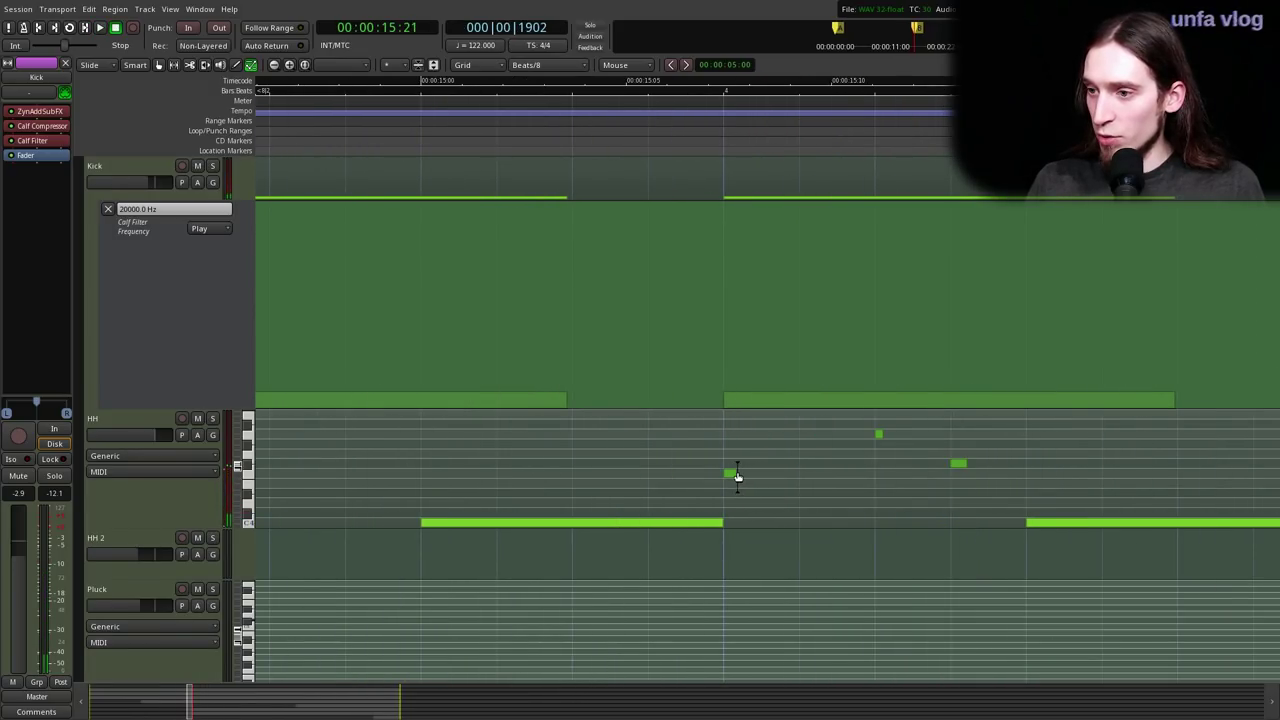
mouse_move(728, 472)
mouse_down()
mouse_move(880, 491)
mouse_move(823, 493)
mouse_move(850, 496)
mouse_up()
scroll(820, 515, down, 2)
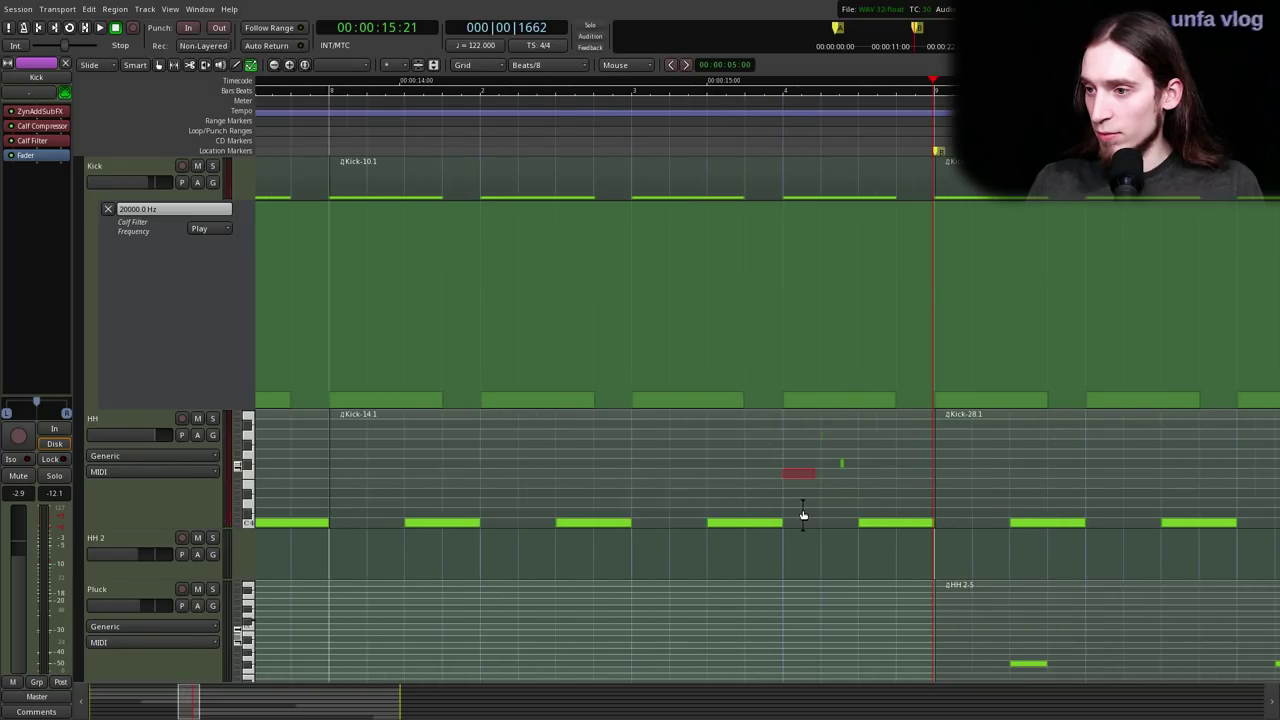
click(322, 92)
key(space)
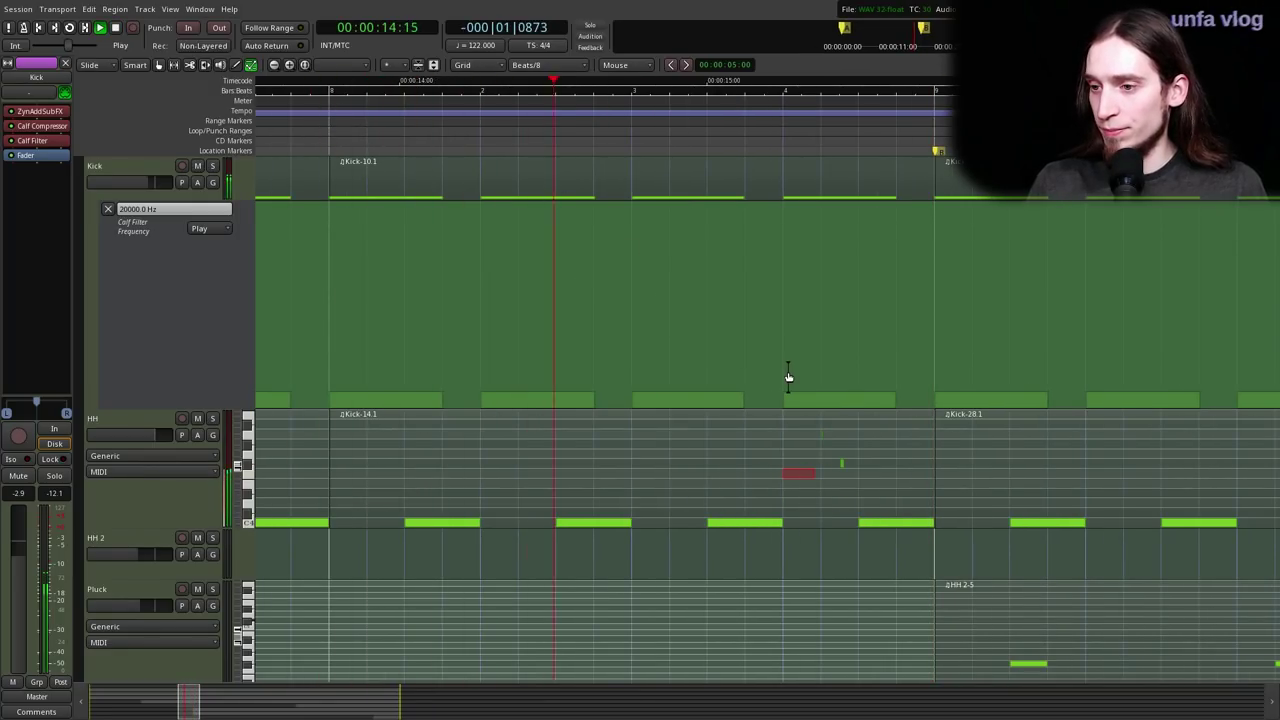
key(space)
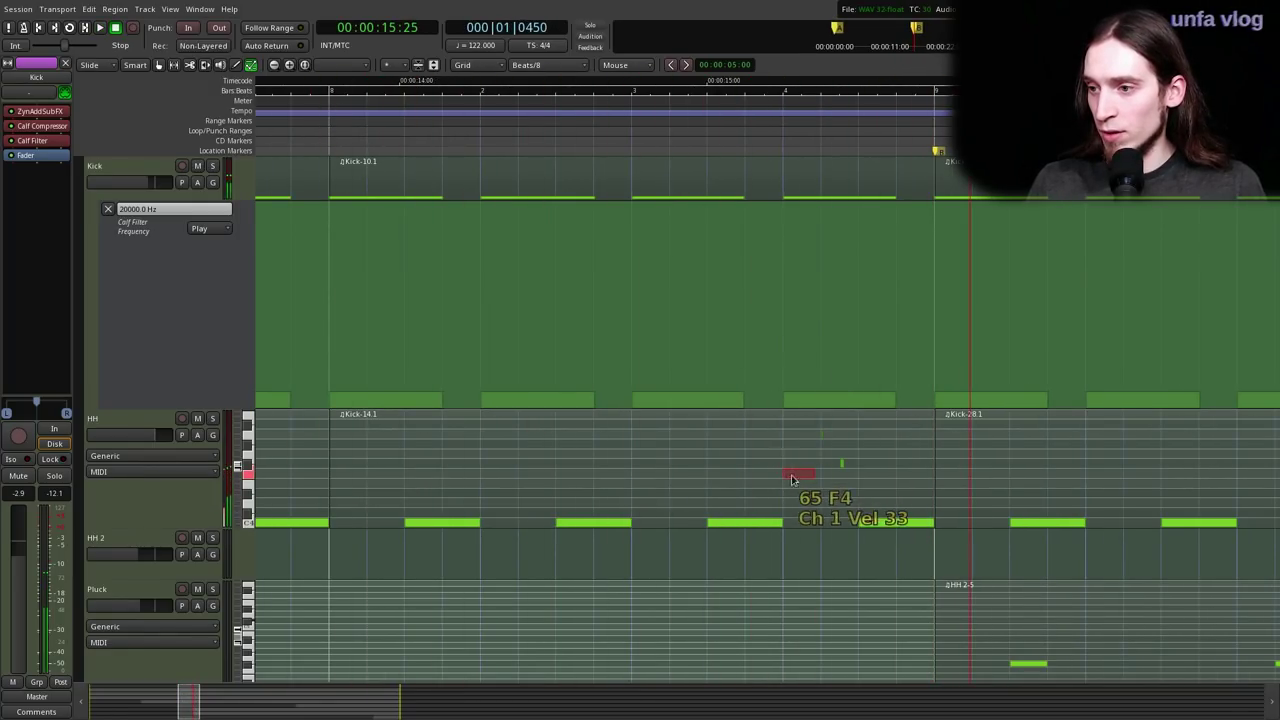
click(312, 138)
key(space)
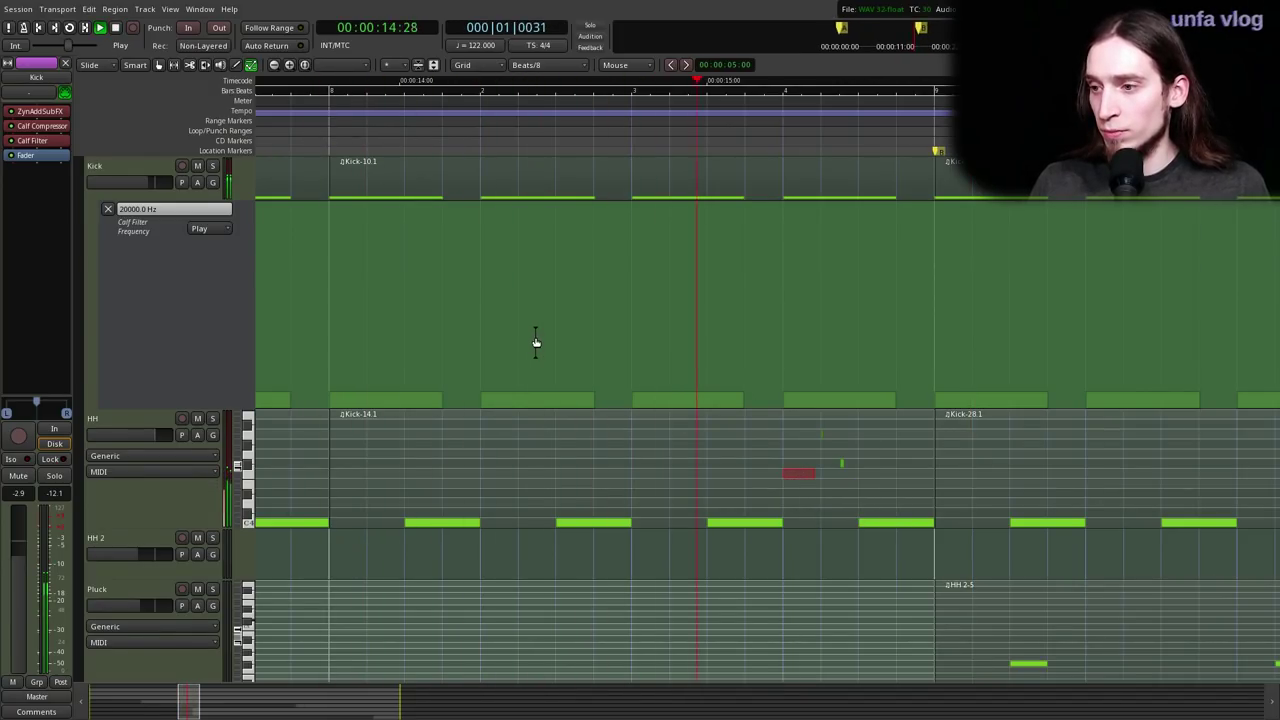
key(space)
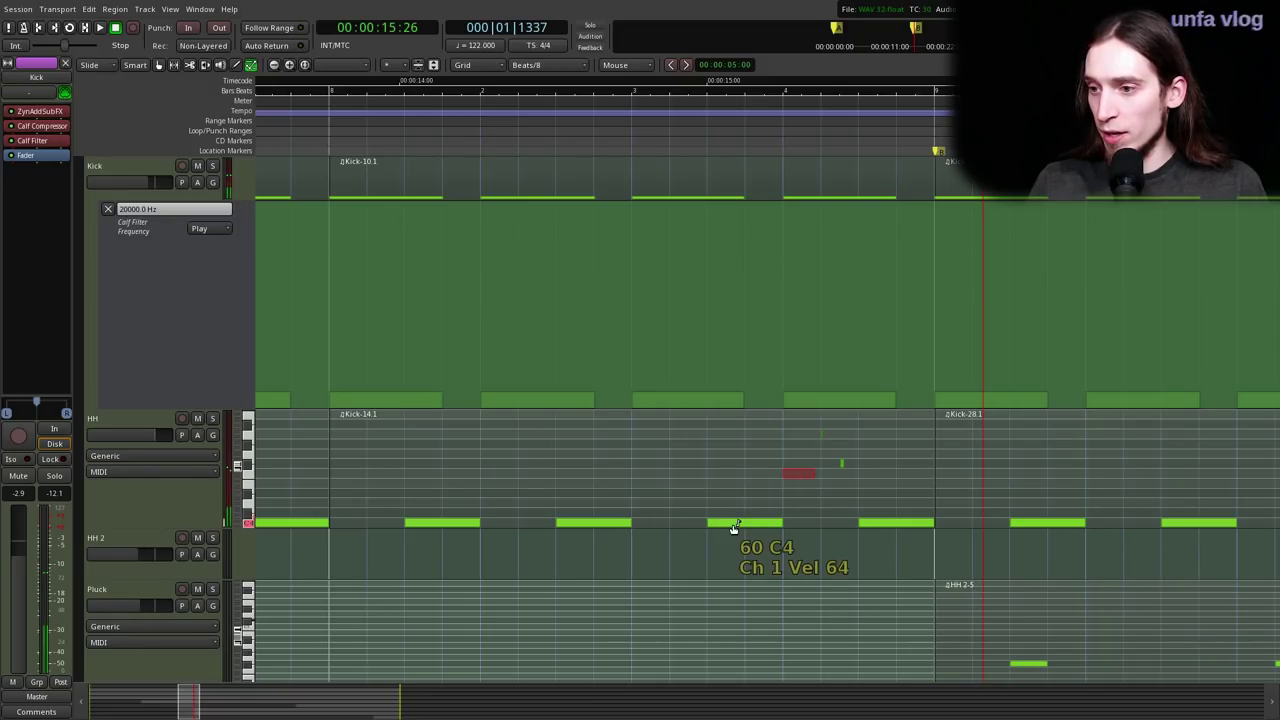
- Shorten the first three C4 hi-hat notes in bar 8, making each one shorter than the previous
click(770, 522)
drag(775, 520, 585, 523)
click(634, 525)
scroll(530, 518, left, 2)
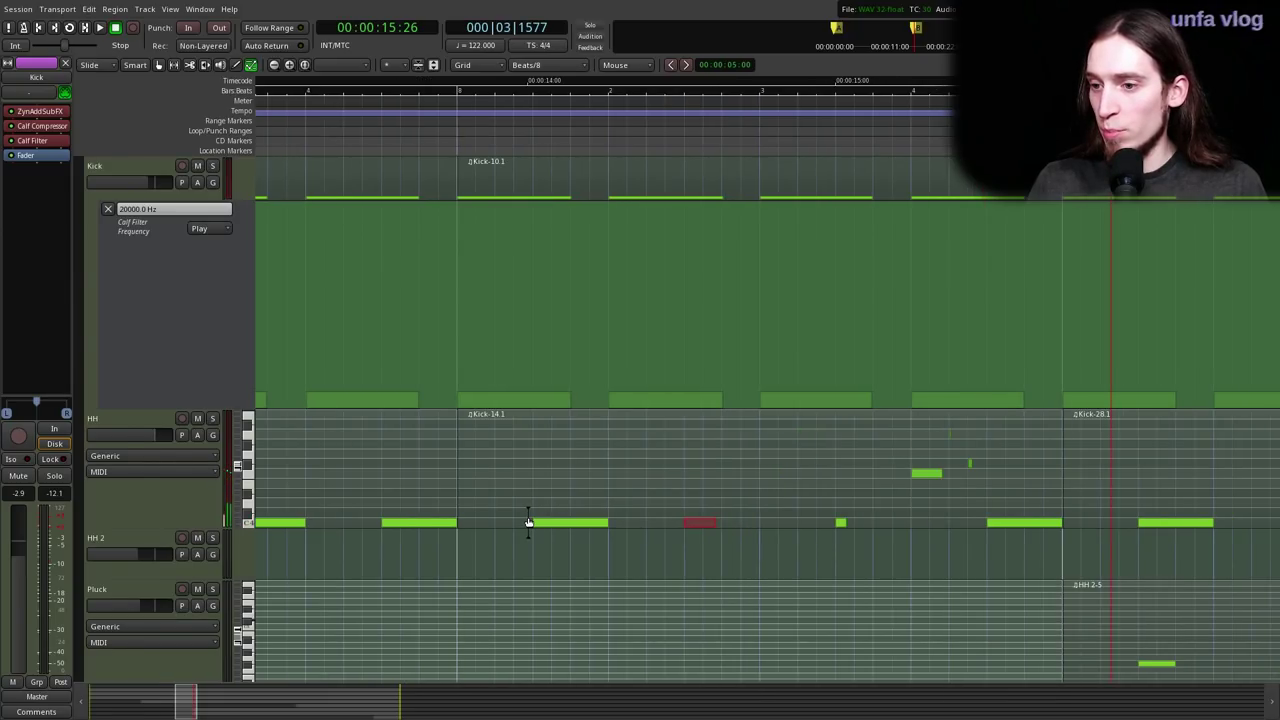
ctrl+click(602, 523)
drag(601, 522, 577, 525)
click(611, 517)
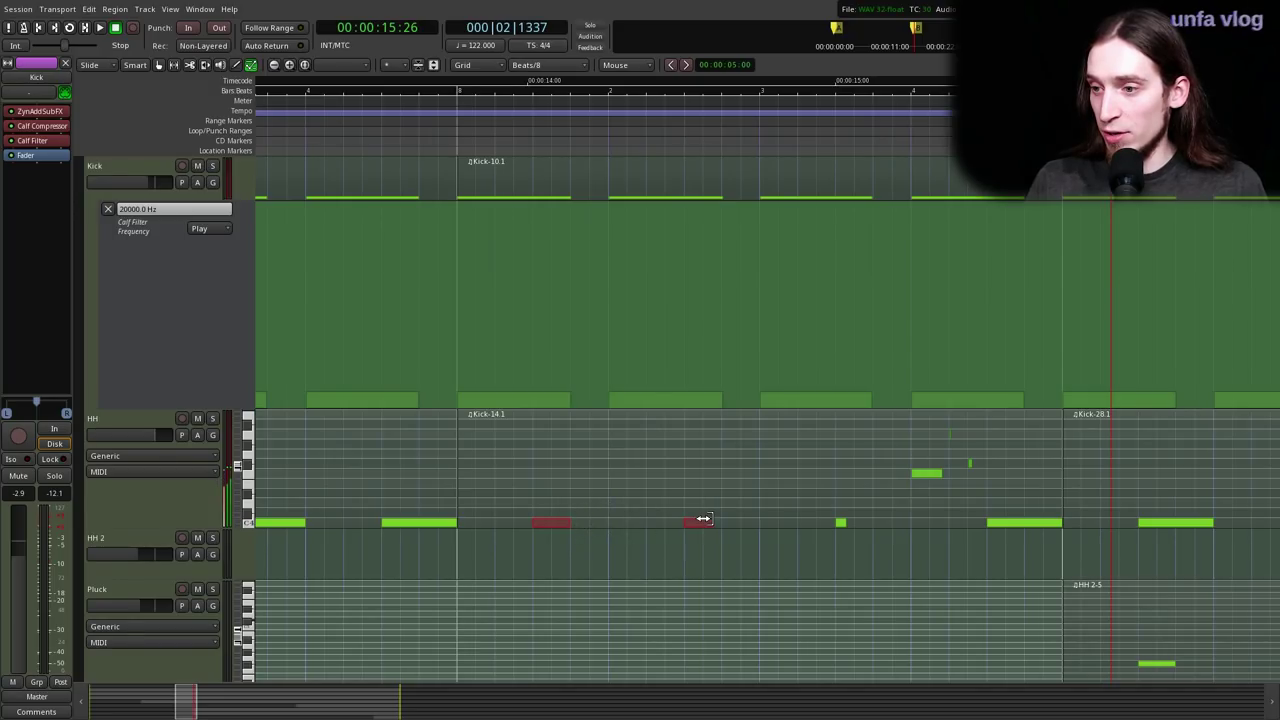
drag(706, 521, 700, 522)
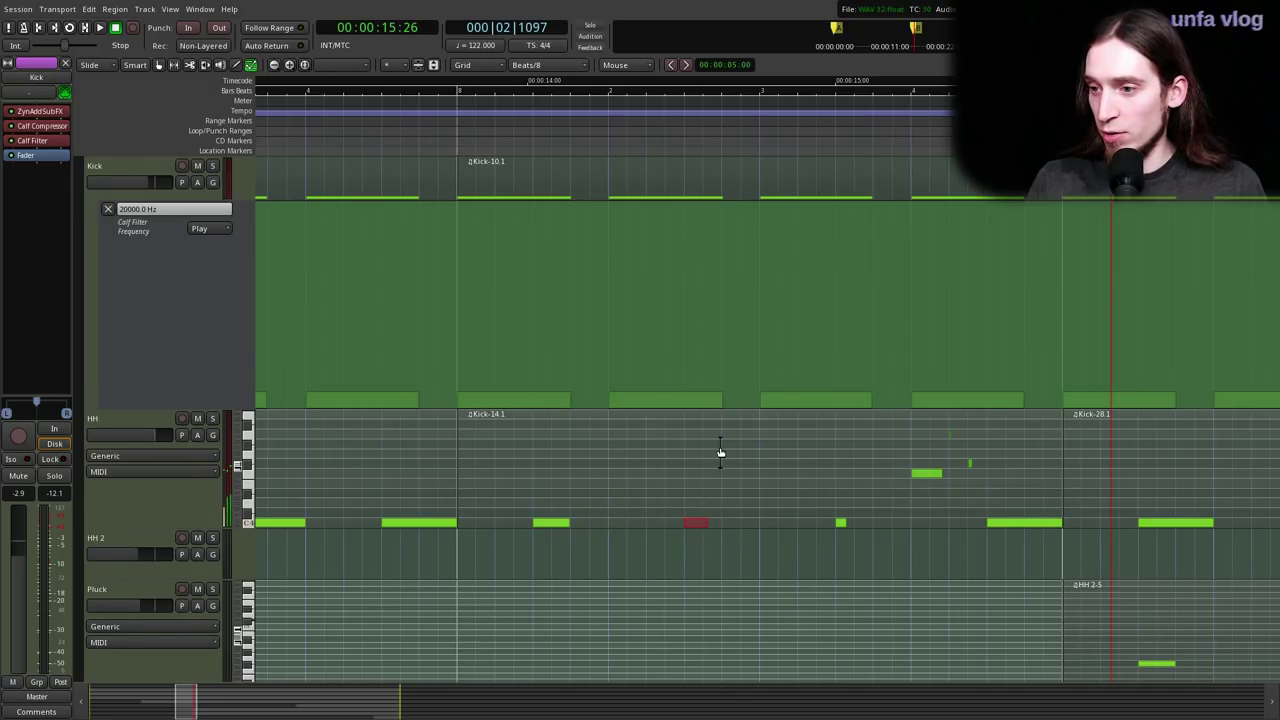
- Play from bar 7 past bar 9 to audition the fill with the shortened hi-hat notes
scroll(720, 451, down, 1)
click(351, 125)
key(space)
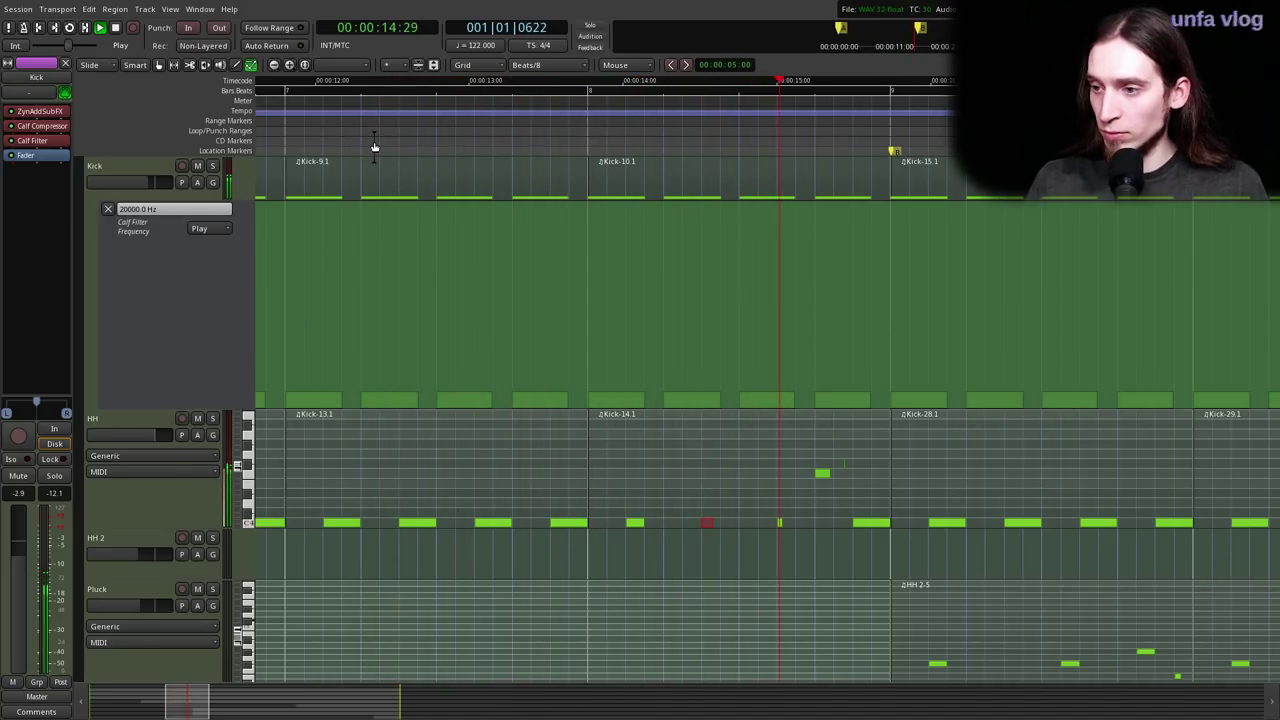
scroll(633, 445, down, 1)
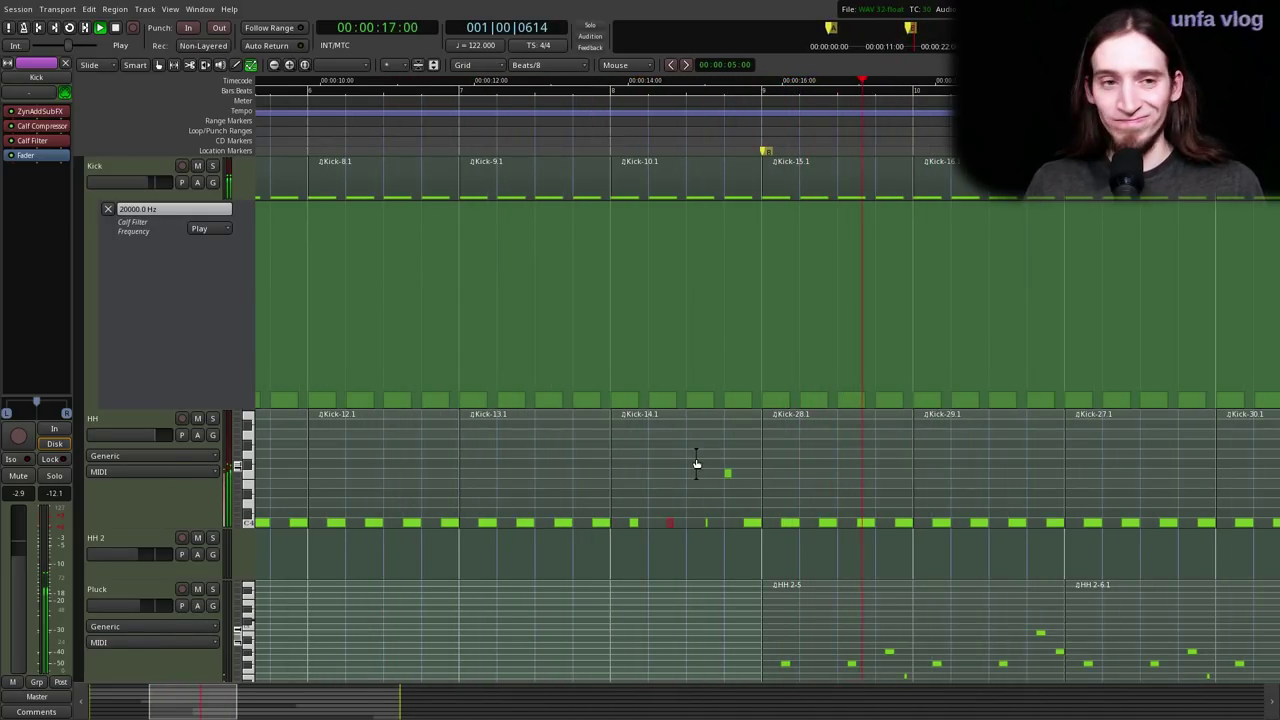
scroll(686, 466, down, 1)
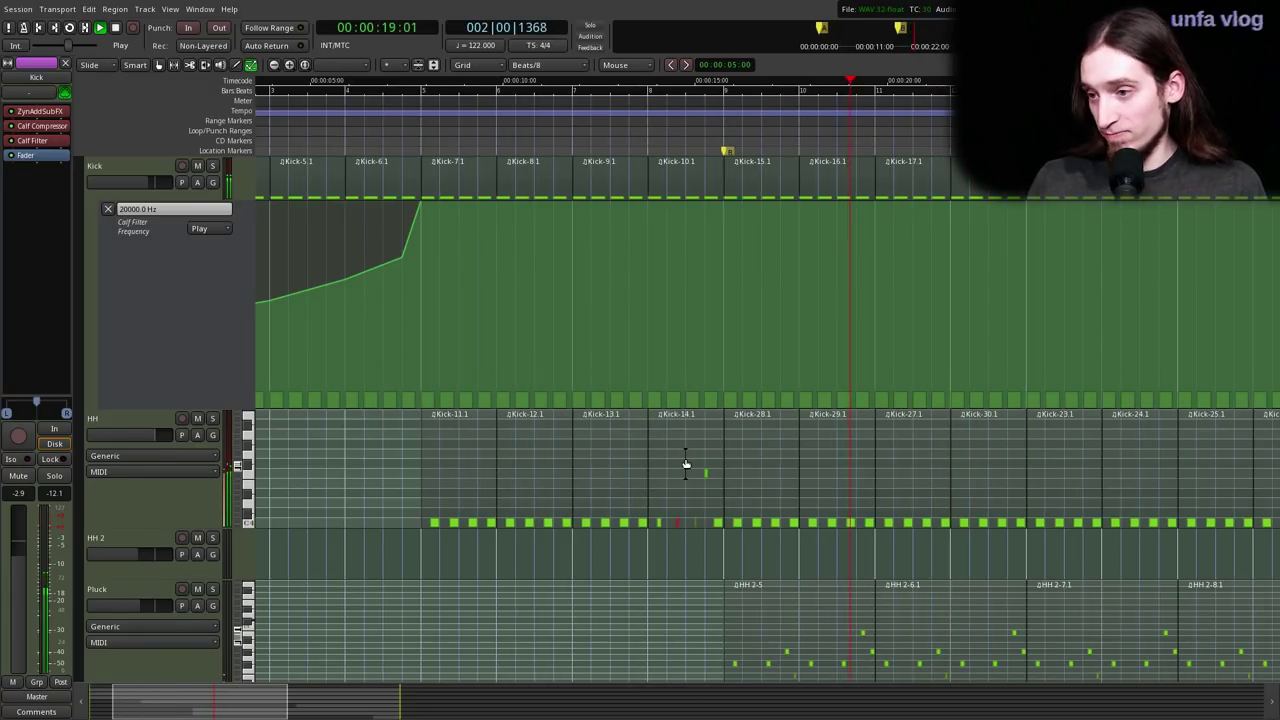
- Replace the HH region in bar 16 with a copy of the bar 8 fill region
scroll(612, 543, down, 1)
key(g)
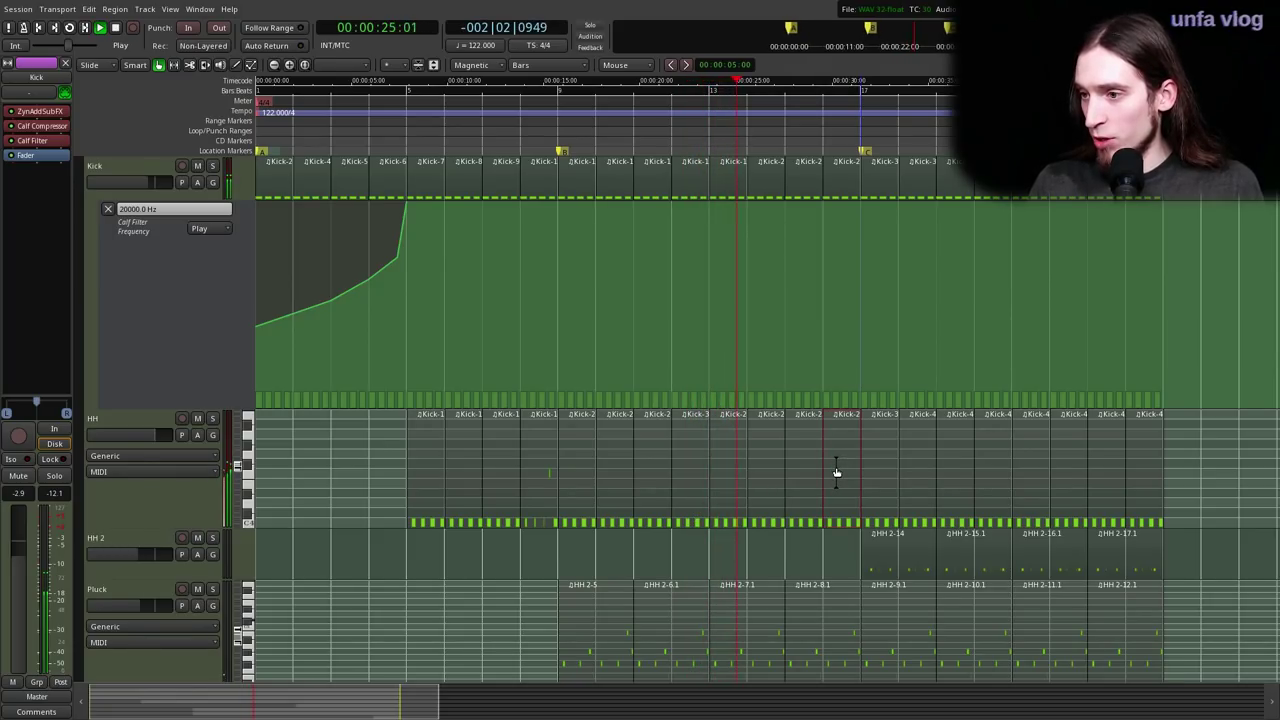
key(Delete)
drag(528, 461, 839, 486)
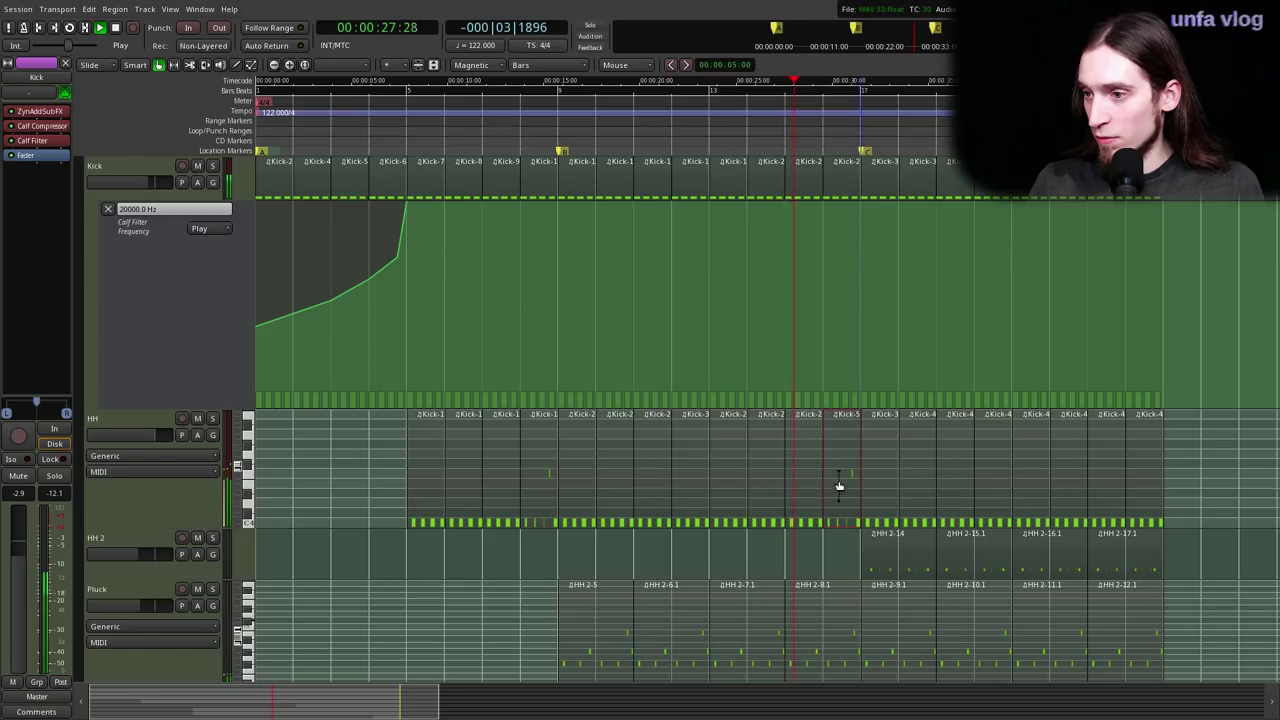
- Replace the last HH region, in bar 24, with a copy of the hi-hat fill region
click(1142, 465)
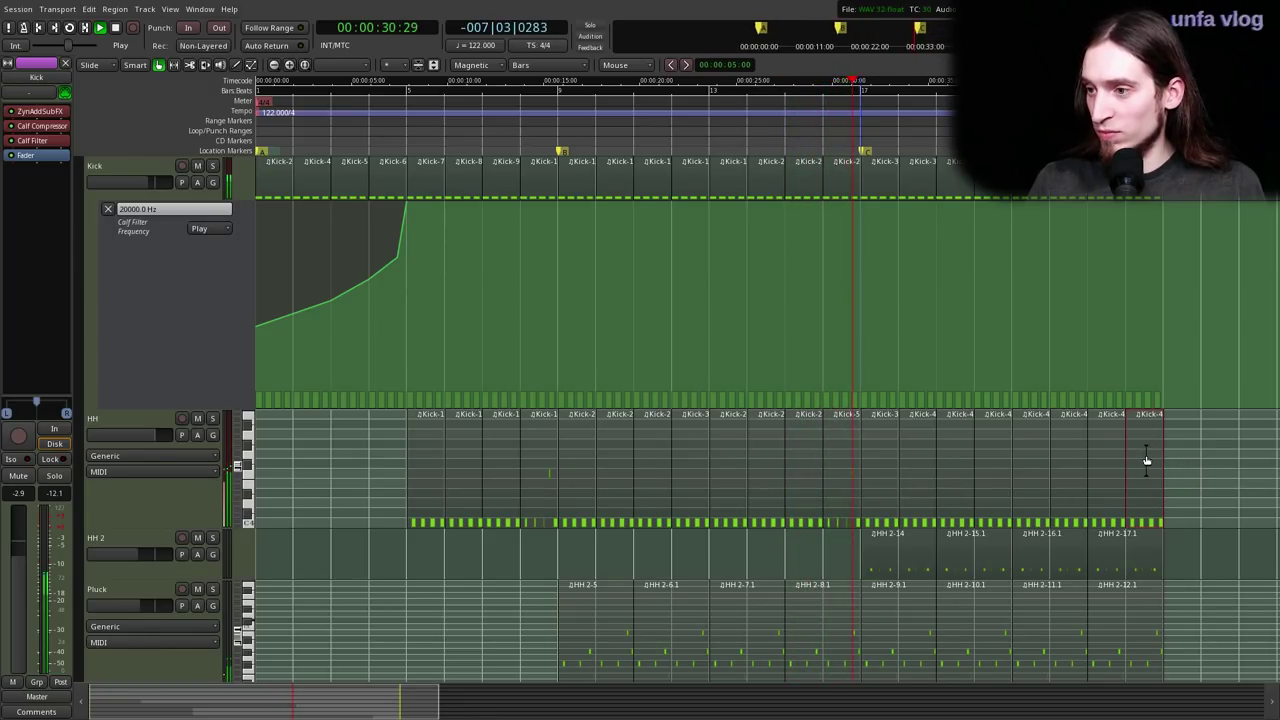
scroll(463, 583, down, 1)
scroll(685, 583, up, 1)
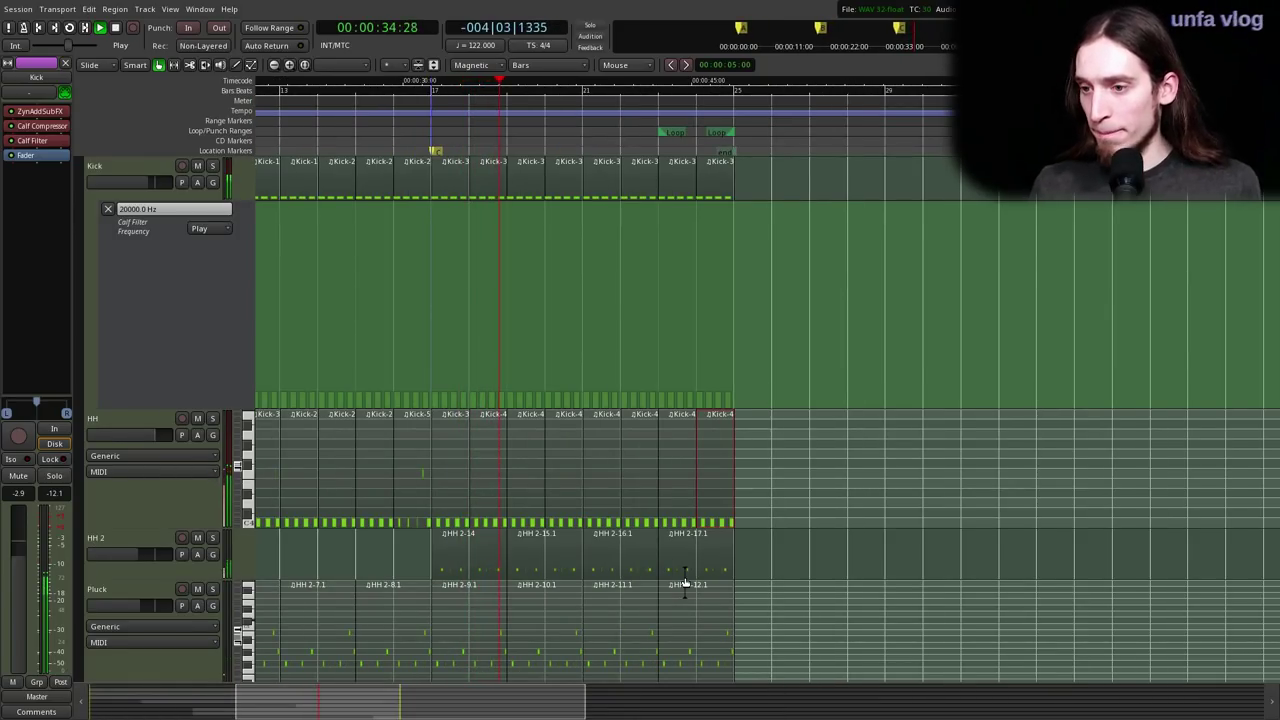
drag(707, 465, 724, 495)
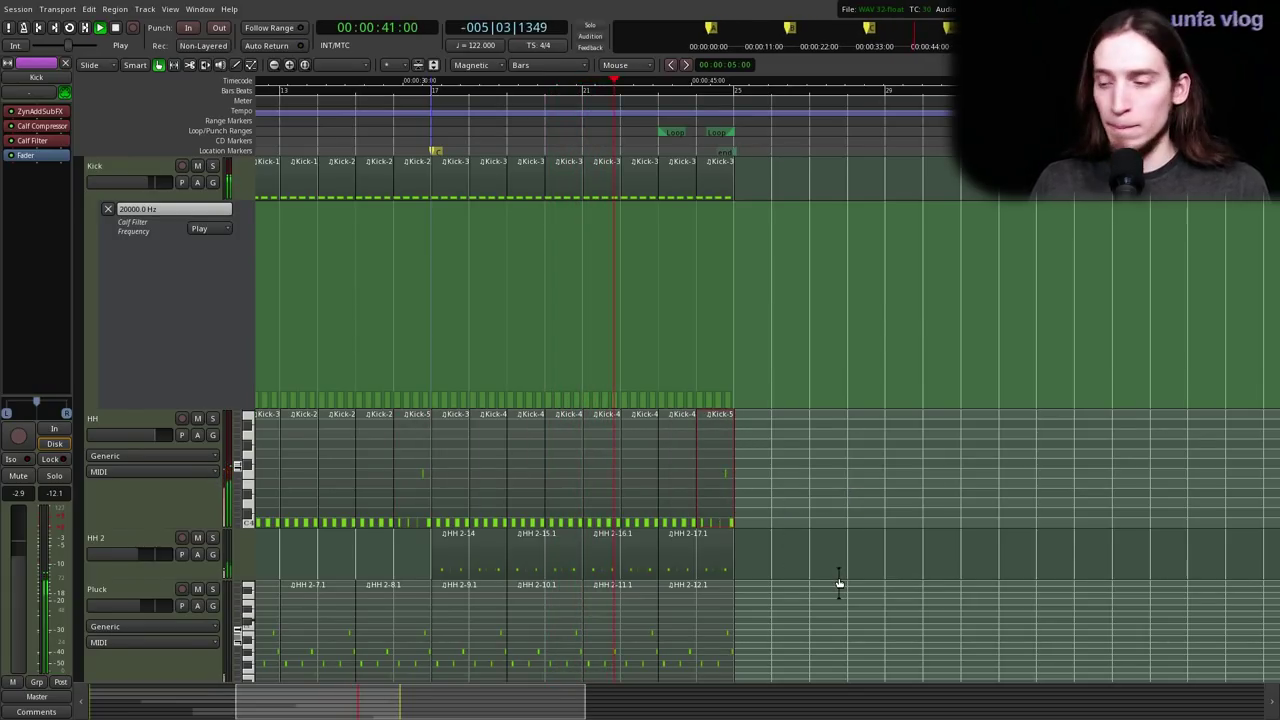
- Listen through the bar 24 fill alongside the Pluck automation and stop playback just after bar 25
scroll(839, 583, down, 5)
scroll(812, 566, up, 1)
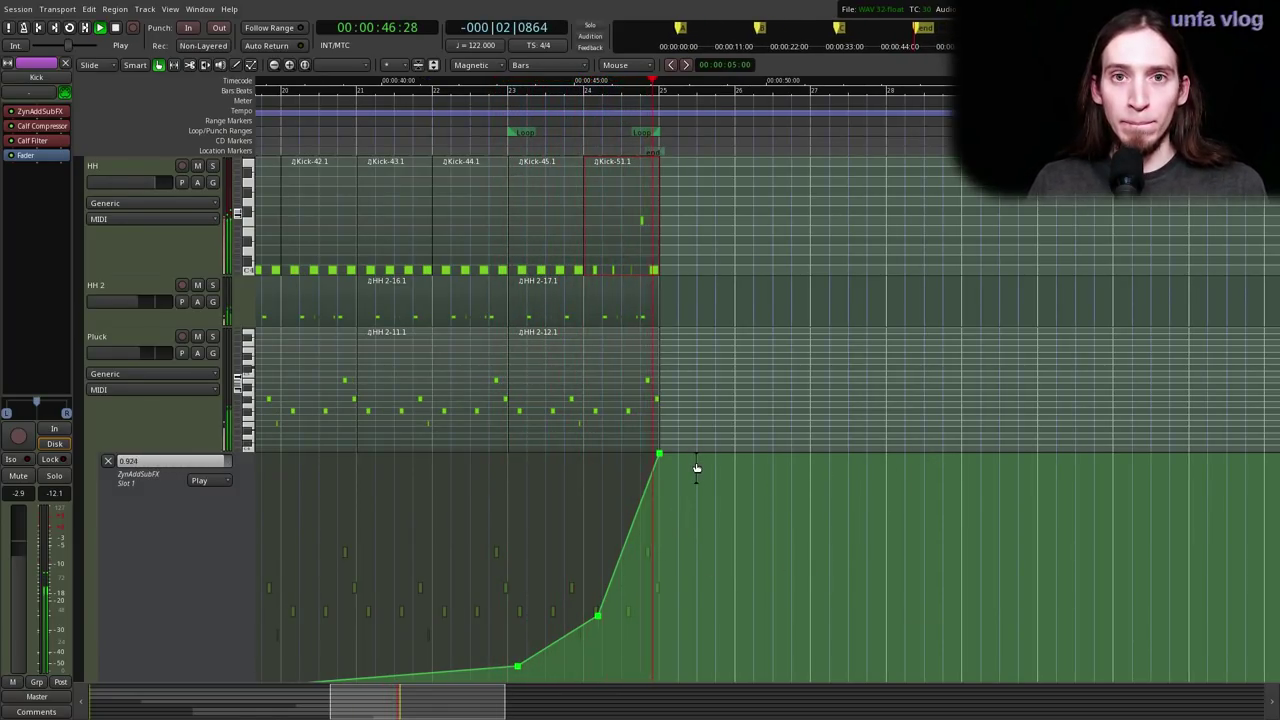
key(space)
scroll(688, 491, down, 1)
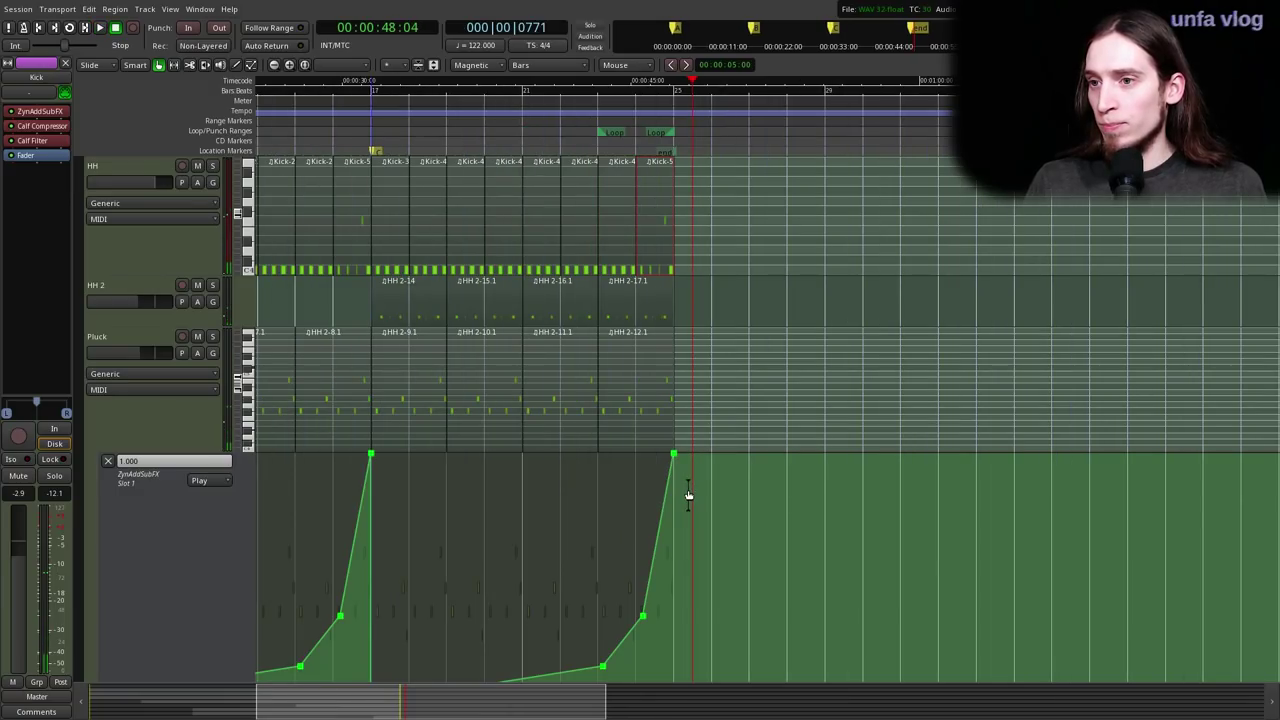
- Add two MIDI tracks named Zyn with the ZynAddSubFX (LV2) instrument at the end of the track list
scroll(688, 489, left, 5)
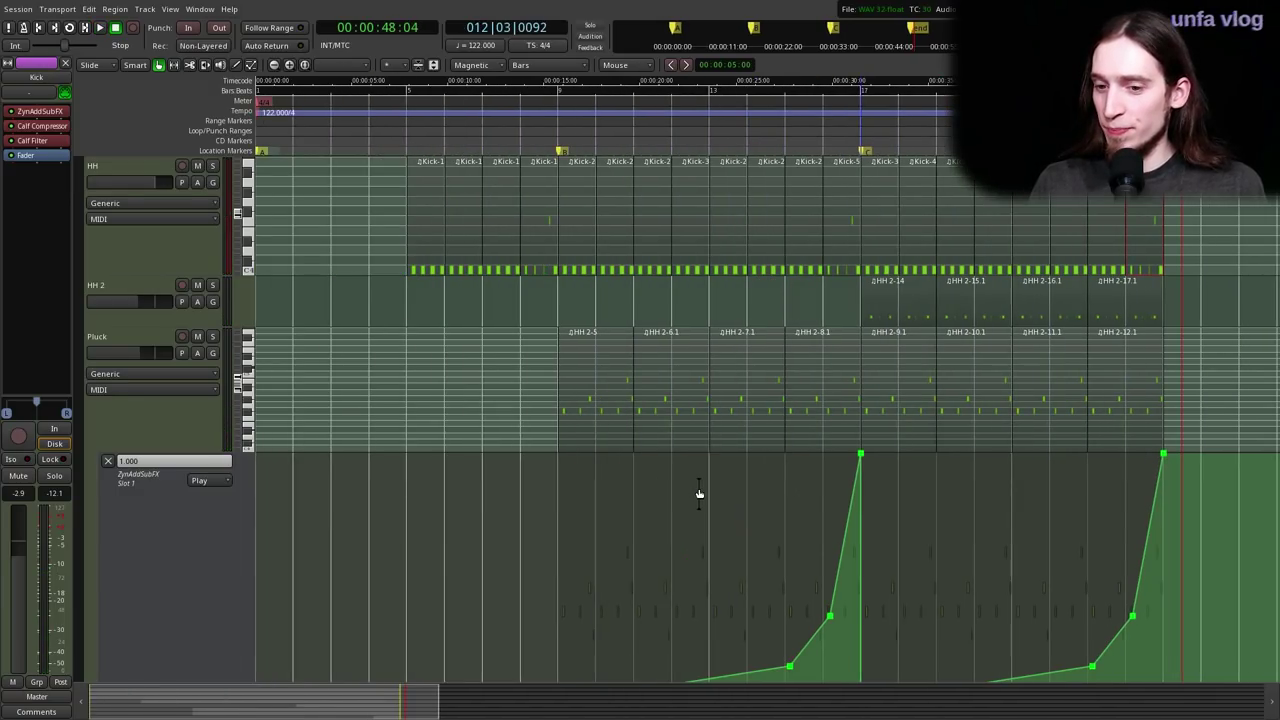
scroll(492, 476, up, 5)
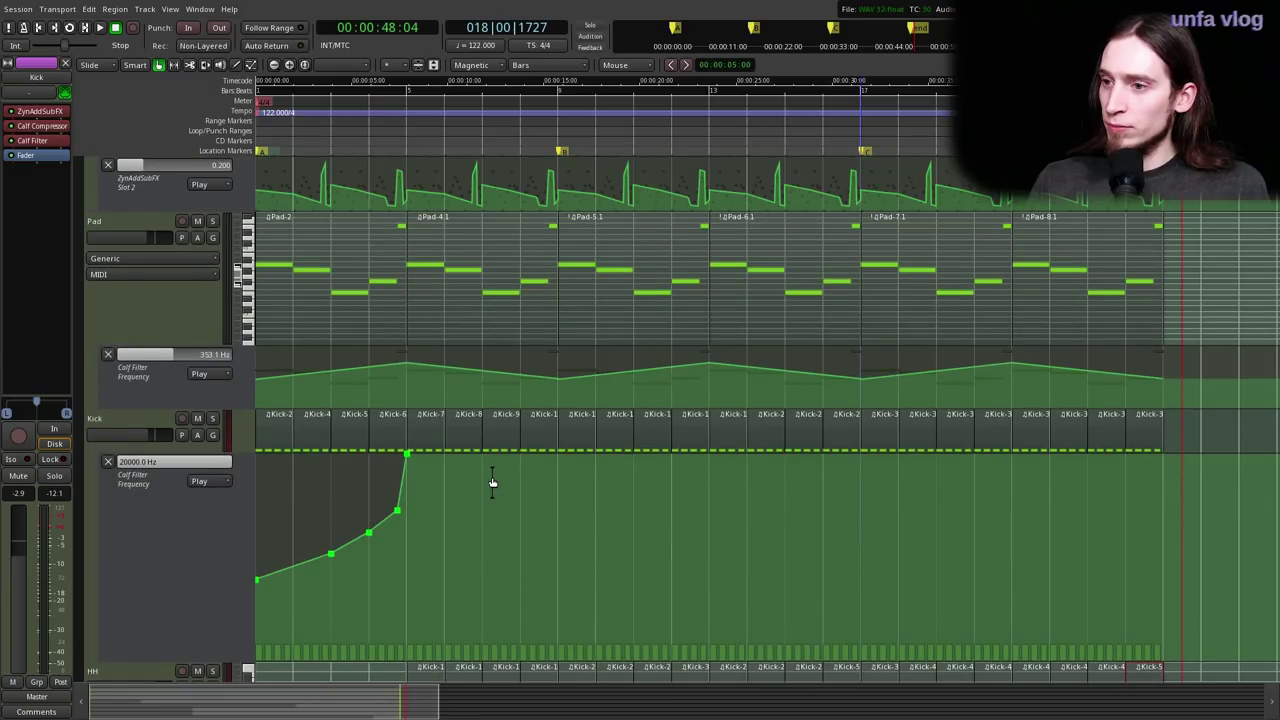
scroll(468, 415, down, 8)
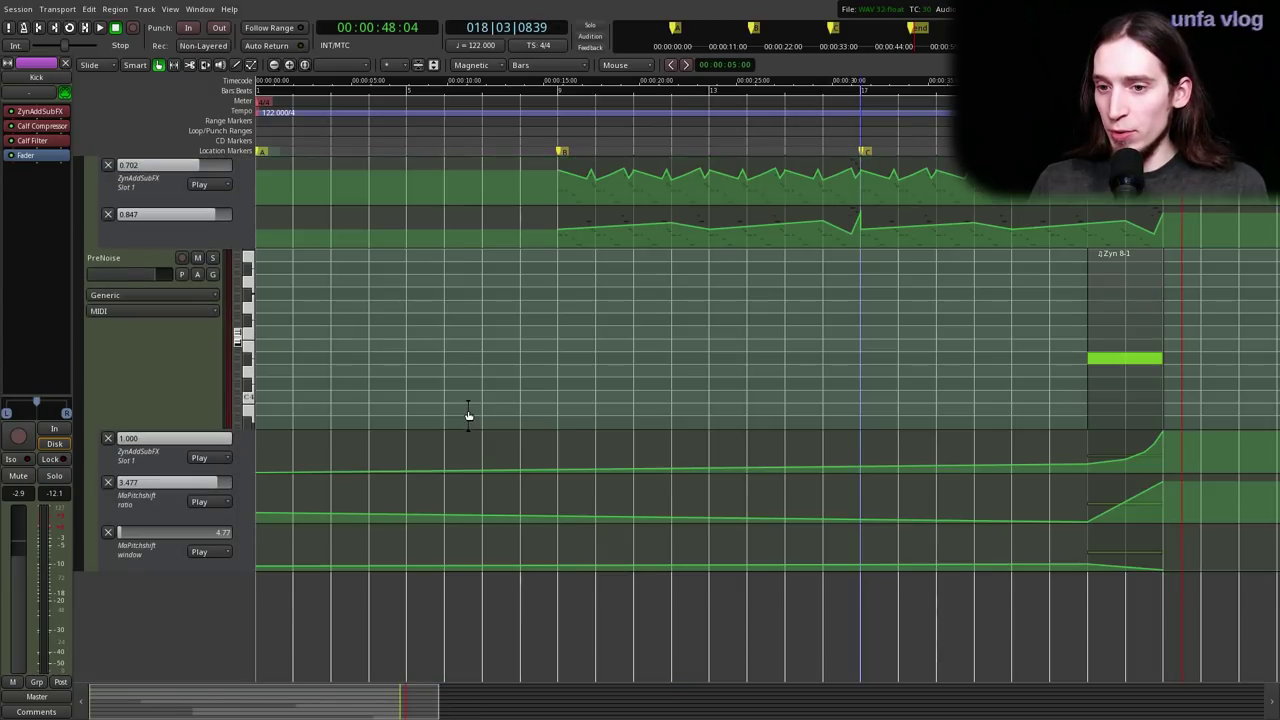
double_click(155, 593)
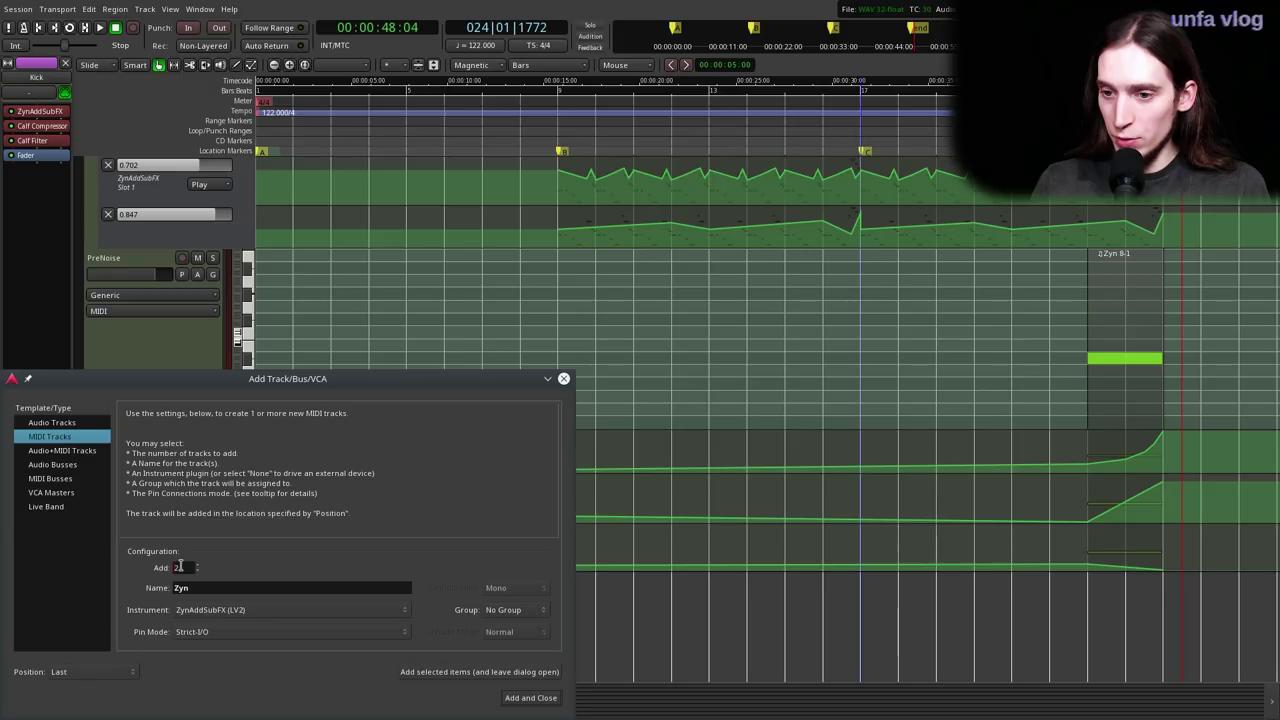
click(517, 699)
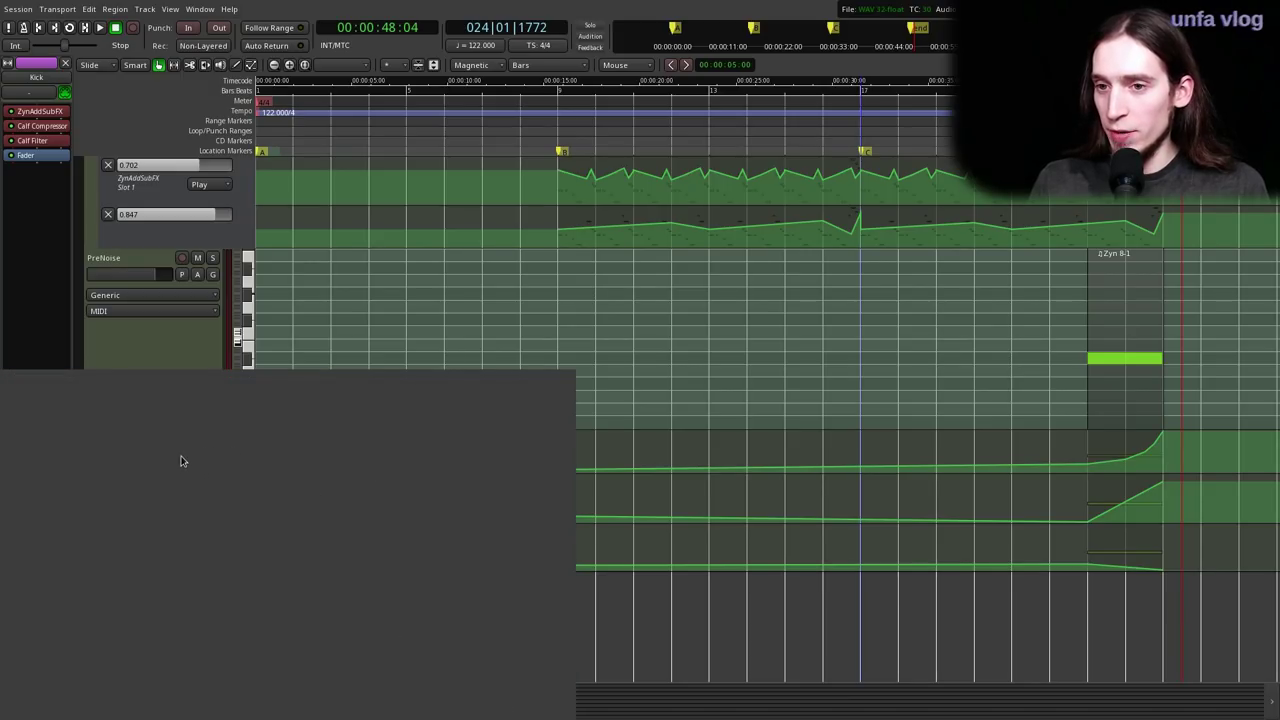
- Rename the first of the two new tracks as Crash
click(138, 580)
double_click(138, 580)
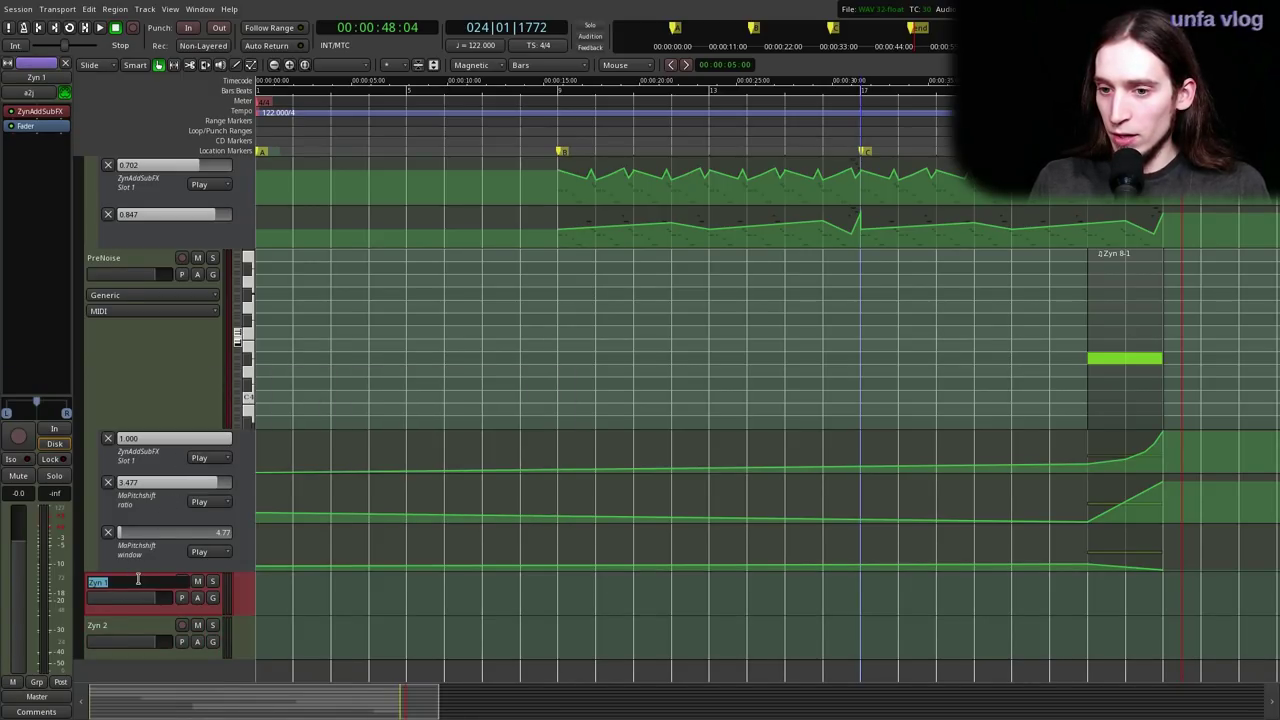
key(Return)
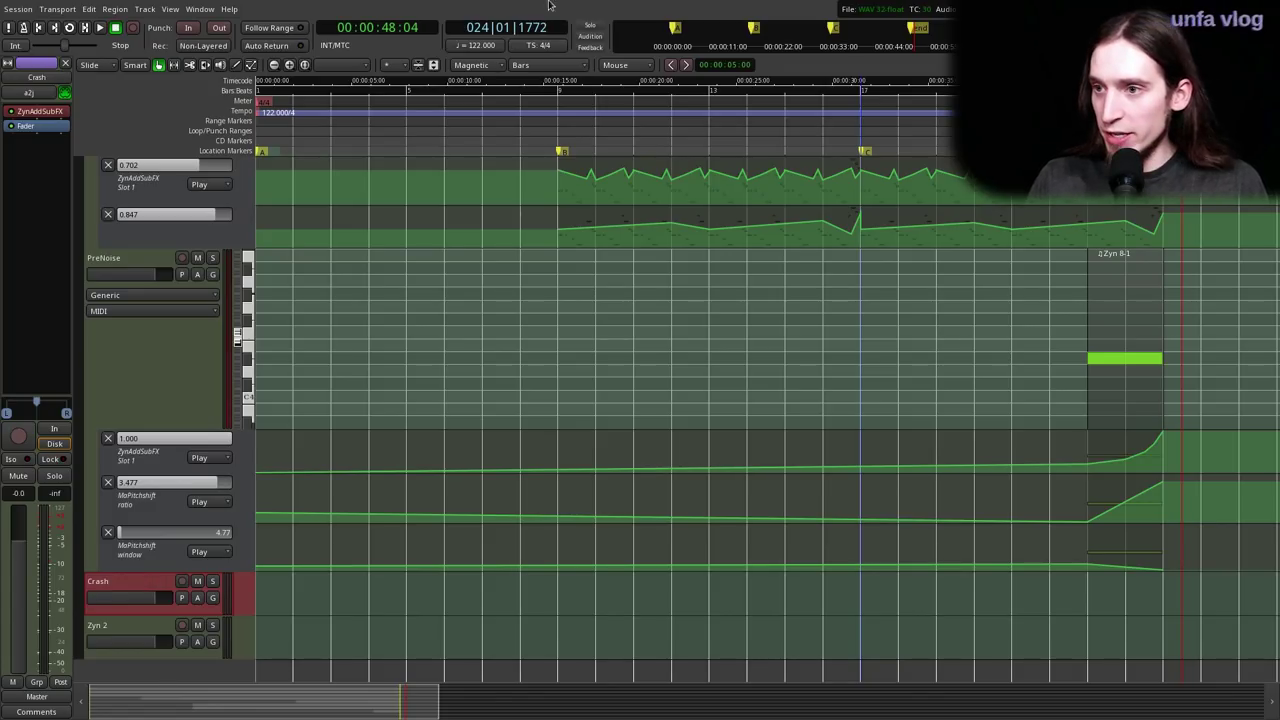
- Play the transition into bar 9 to judge where a crash is needed, and stop playback
scroll(640, 243, up, 10)
click(528, 108)
key(space)
scroll(530, 114, down, 1)
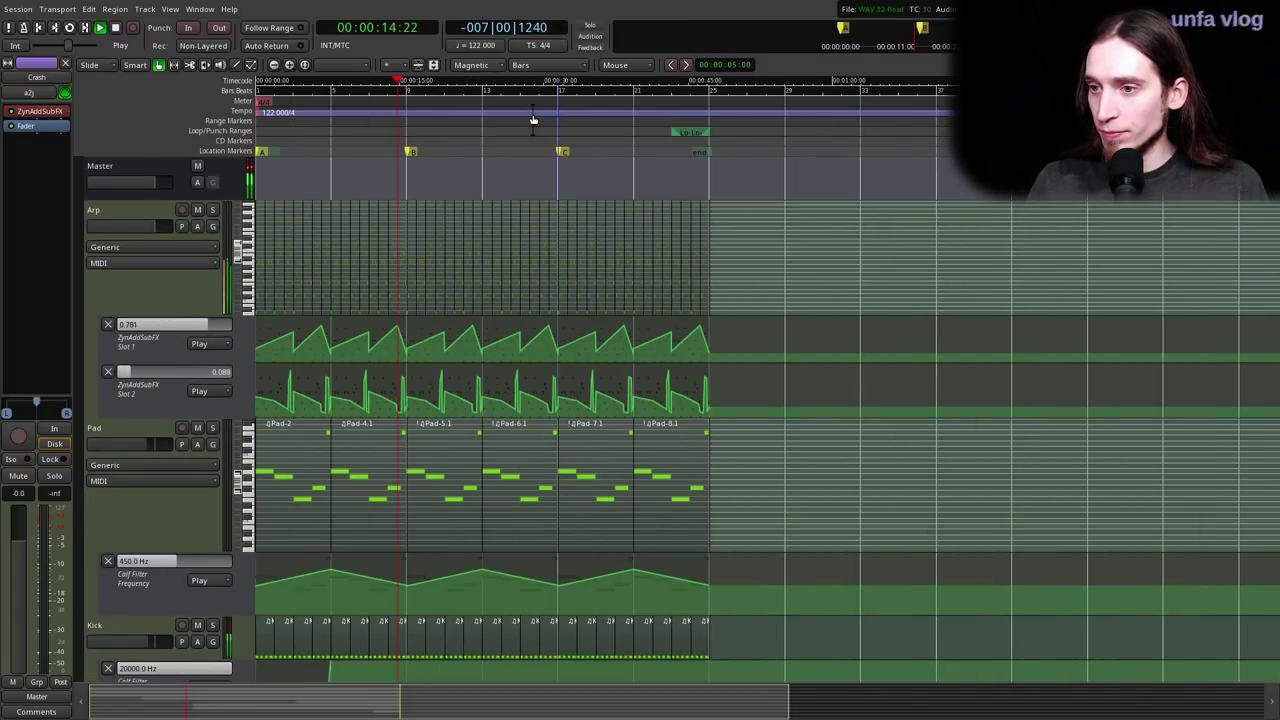
scroll(430, 250, down, 1)
scroll(390, 307, up, 2)
scroll(433, 272, down, 5)
scroll(434, 280, down, 5)
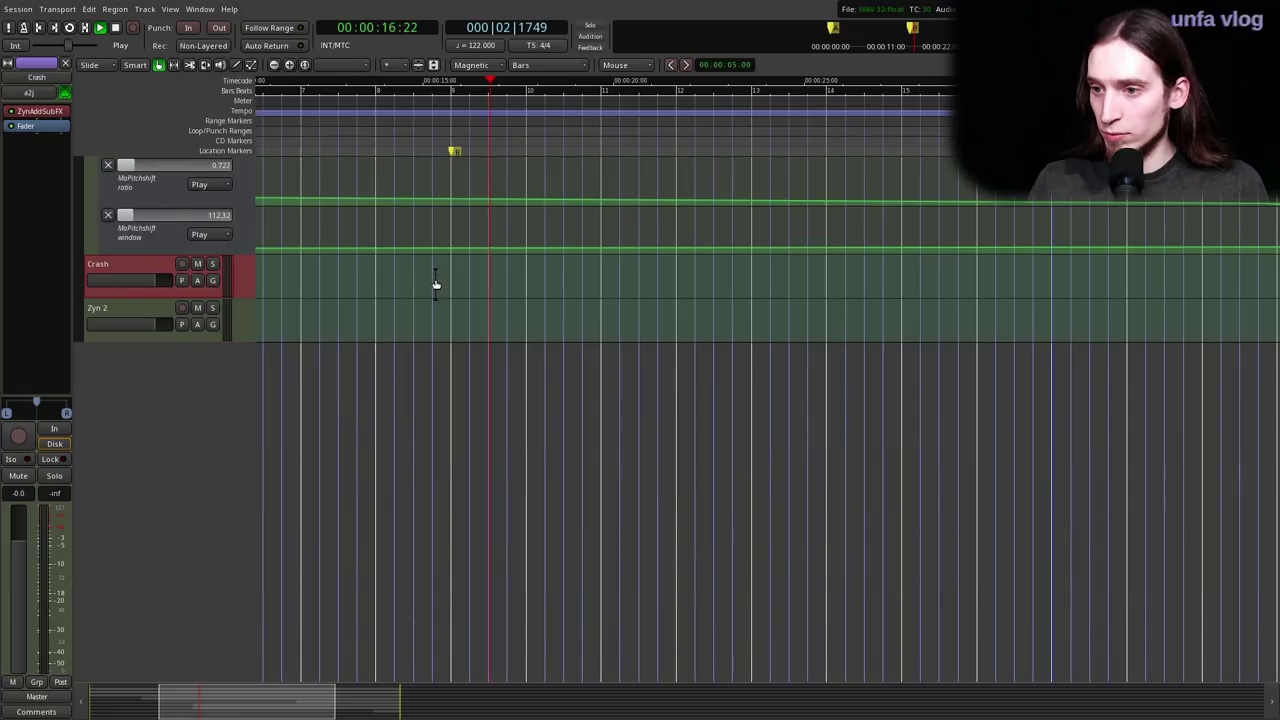
key(space)
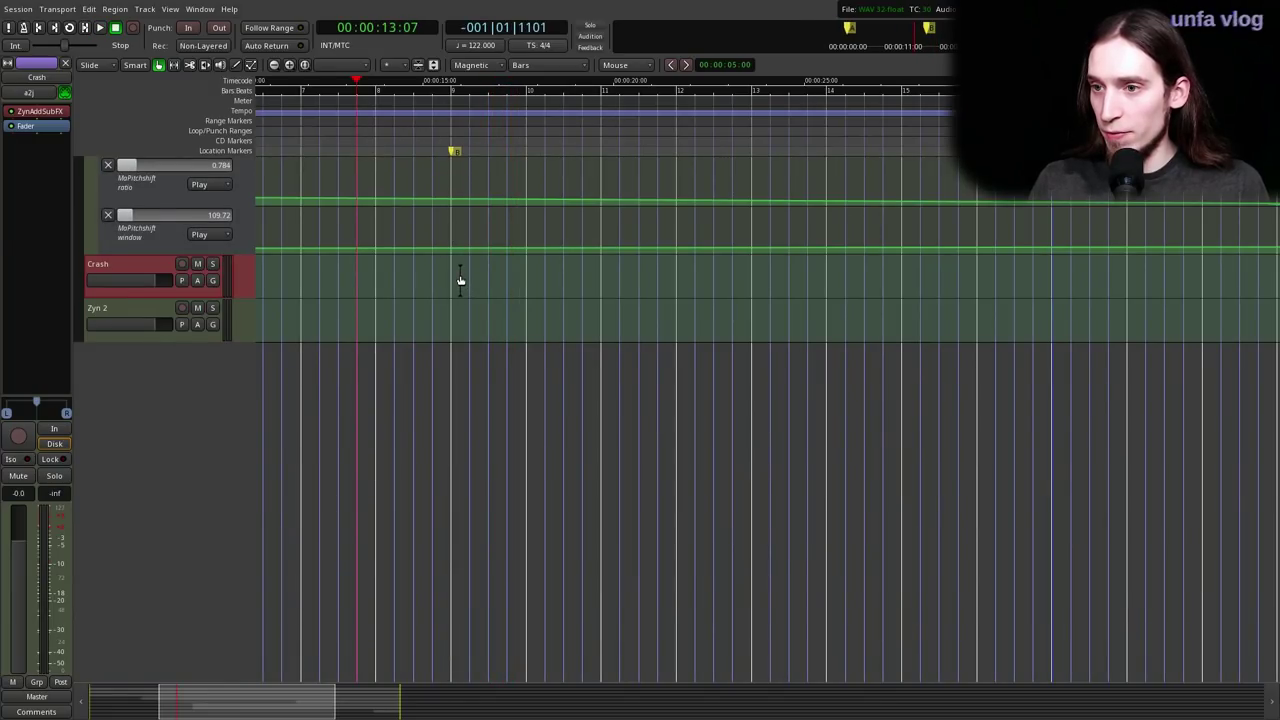
- Record-arm the Crash track and switch its ZynAddSubFX from the ADD engine to PAD, showing the PAD oscillator
click(45, 110)
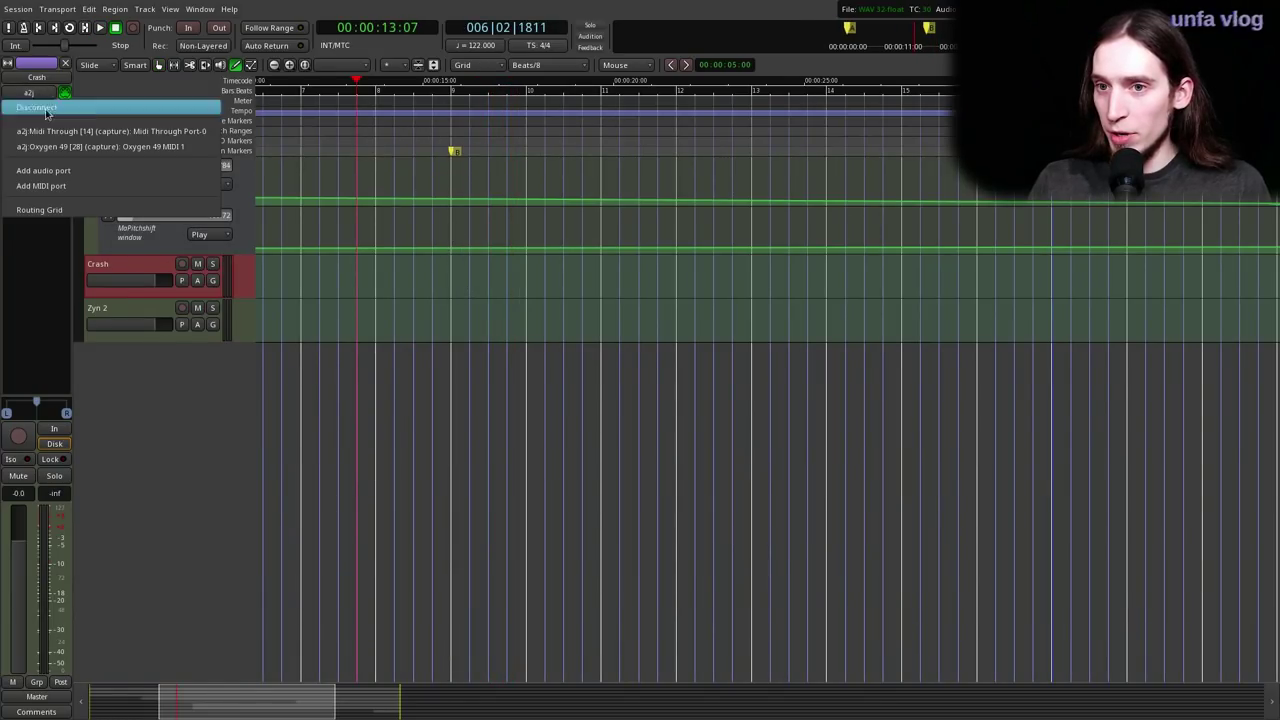
click(181, 263)
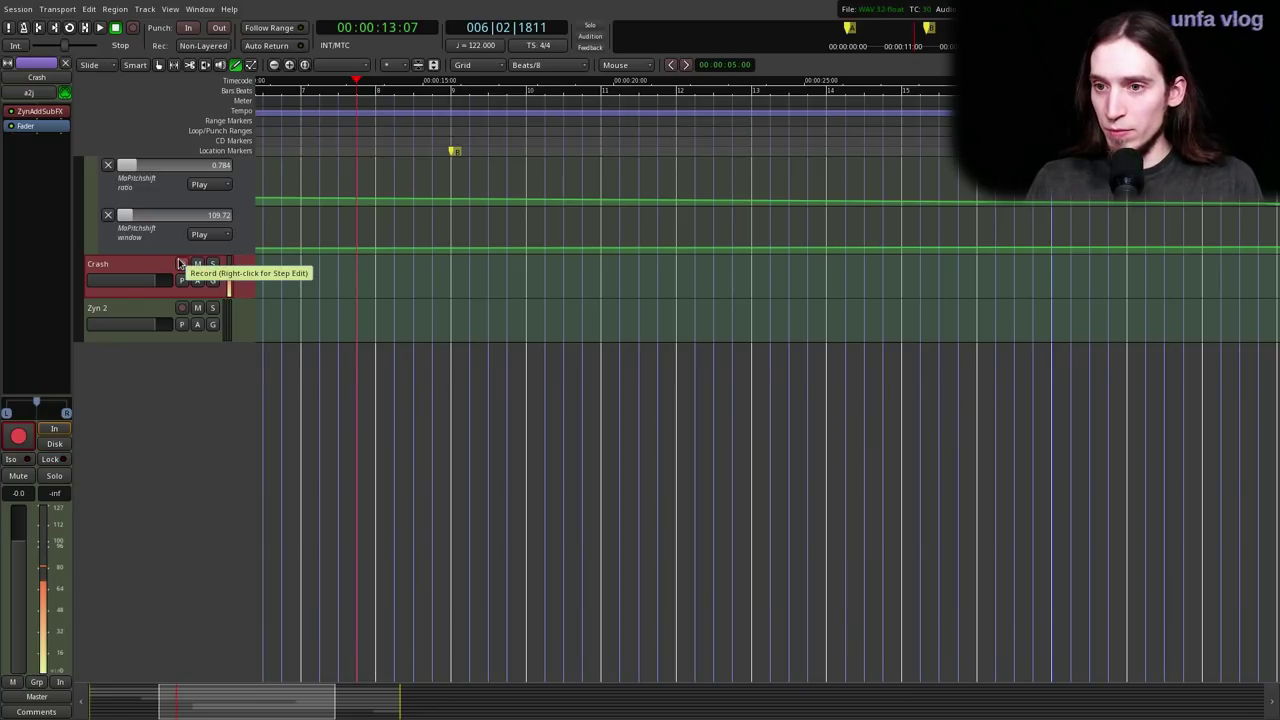
double_click(40, 112)
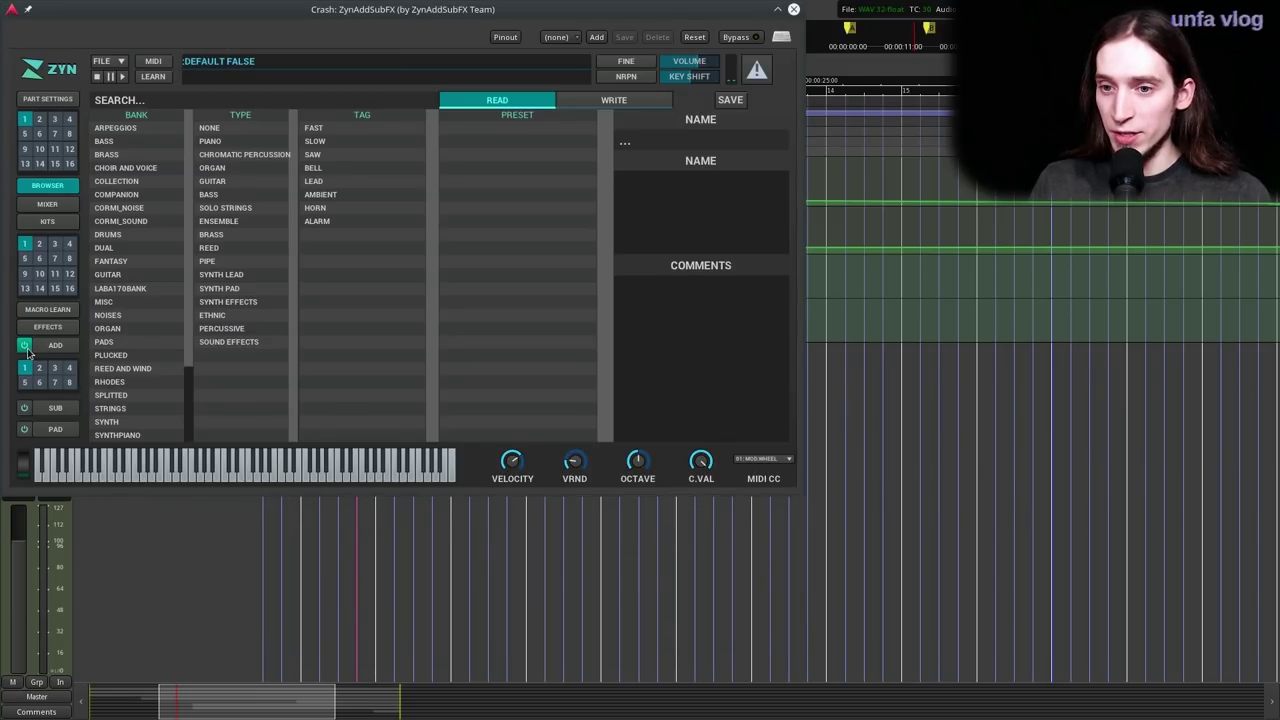
click(55, 431)
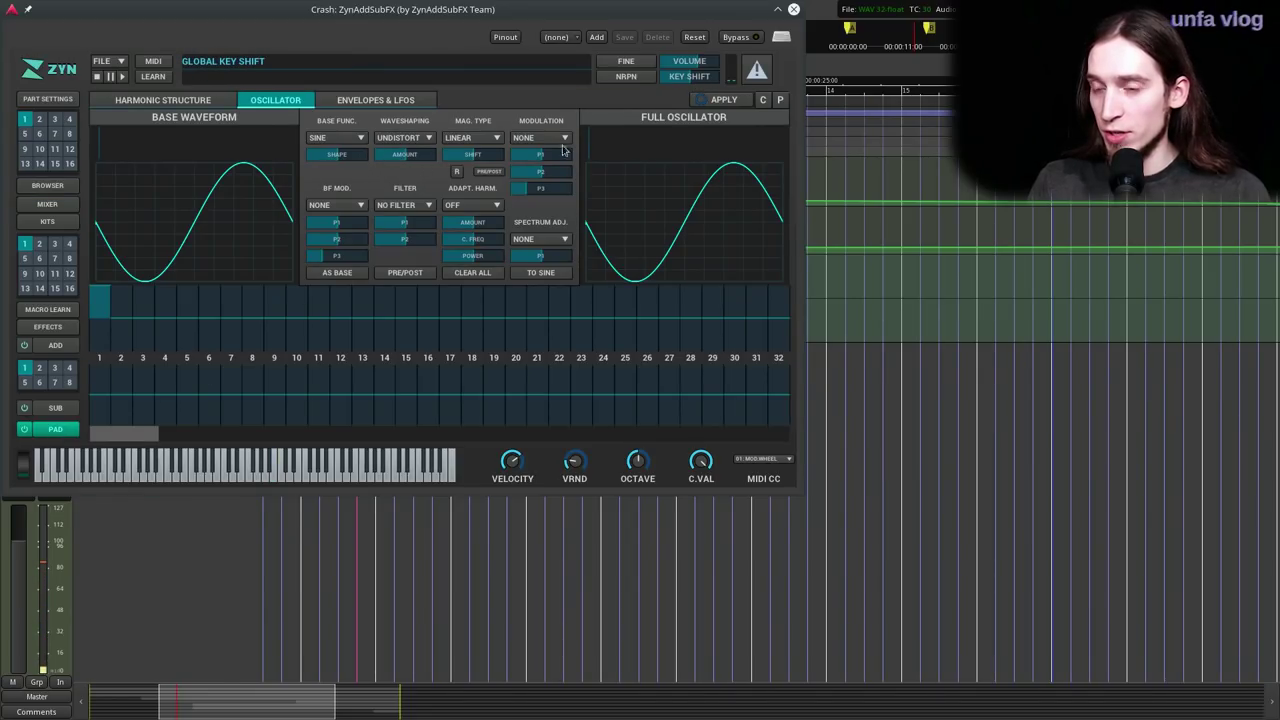
- Set the PAD oscillator's base function to ABSSINE with shape 12 and apply it
click(347, 138)
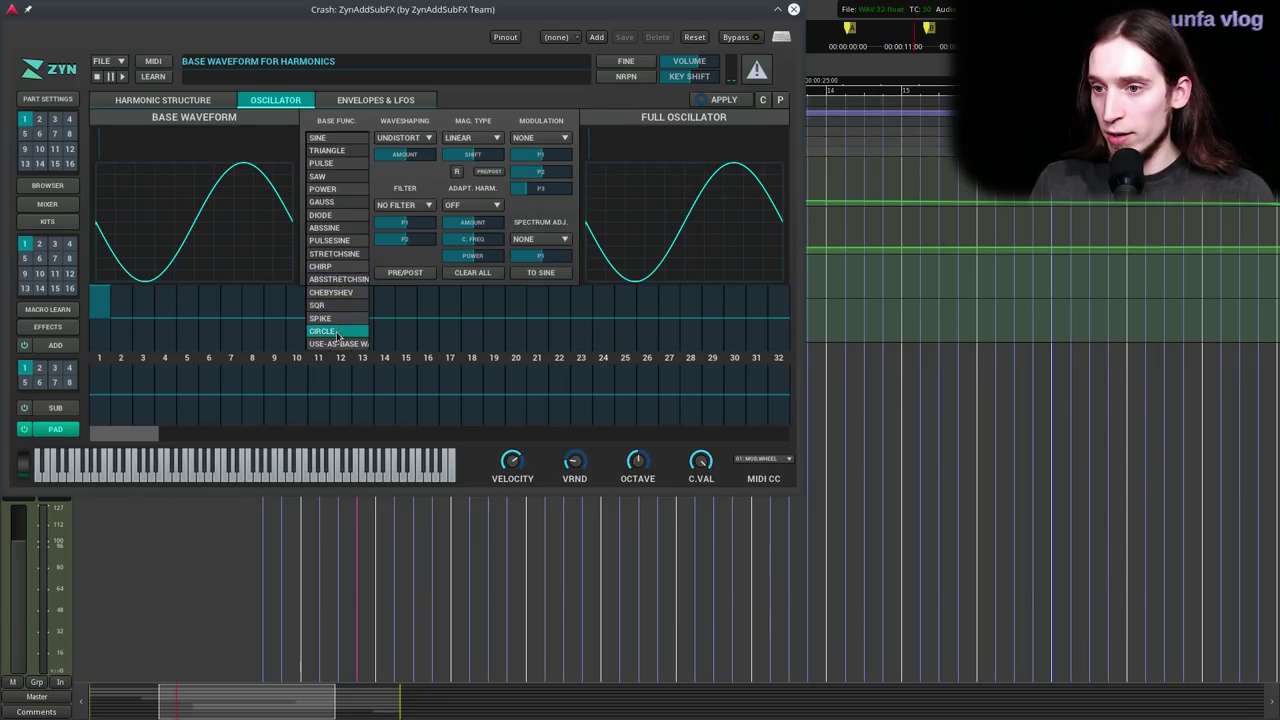
click(347, 229)
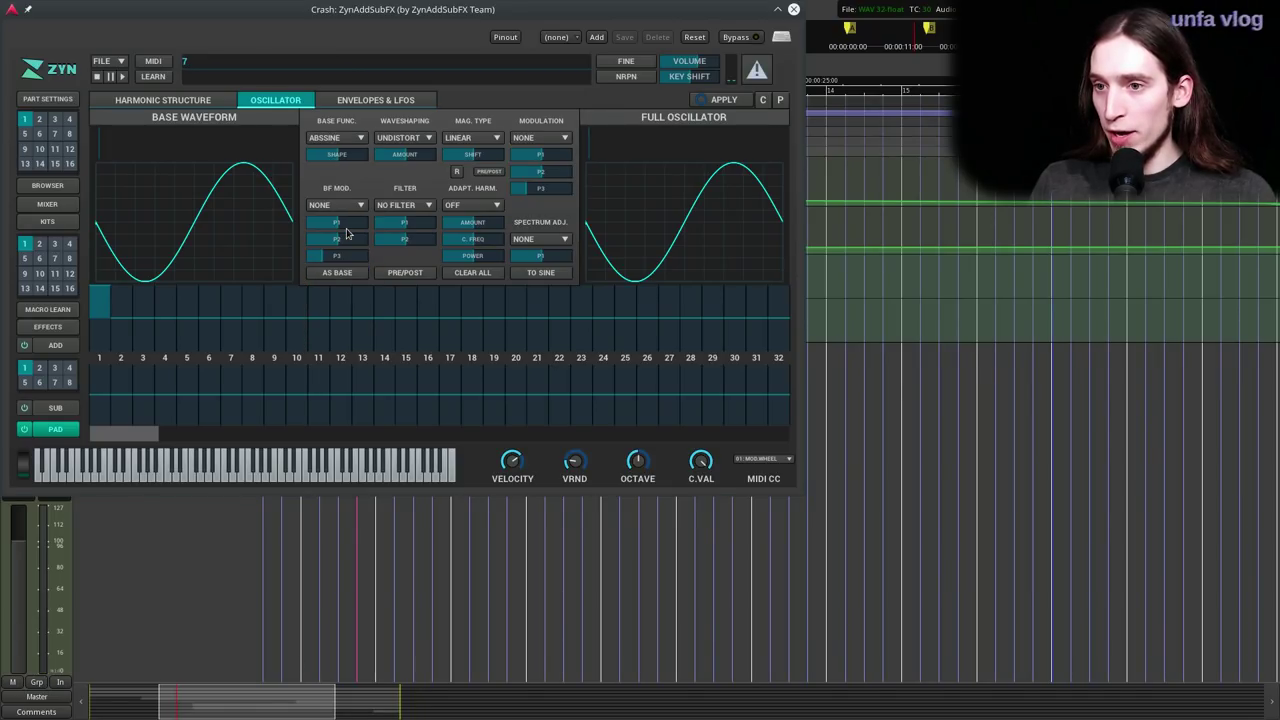
drag(337, 155, 313, 160)
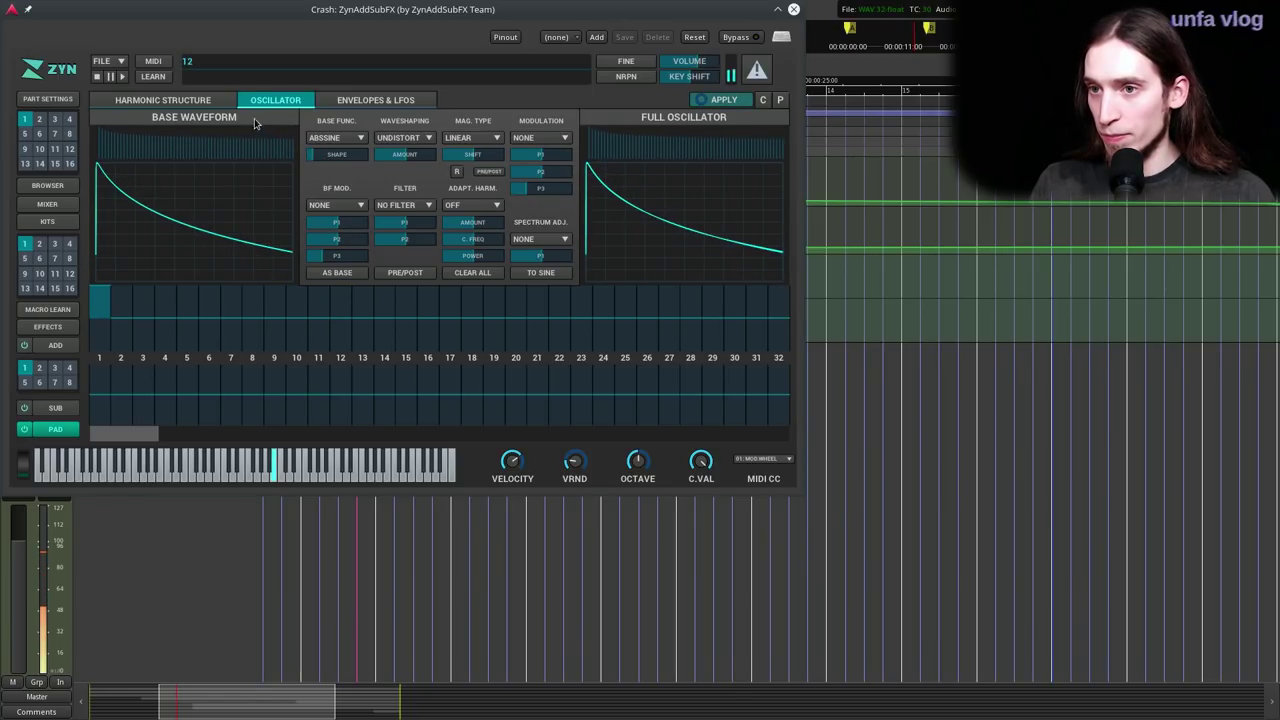
- Set the PAD harmonic structure's spectral mode to Discrete and apply the change
click(204, 104)
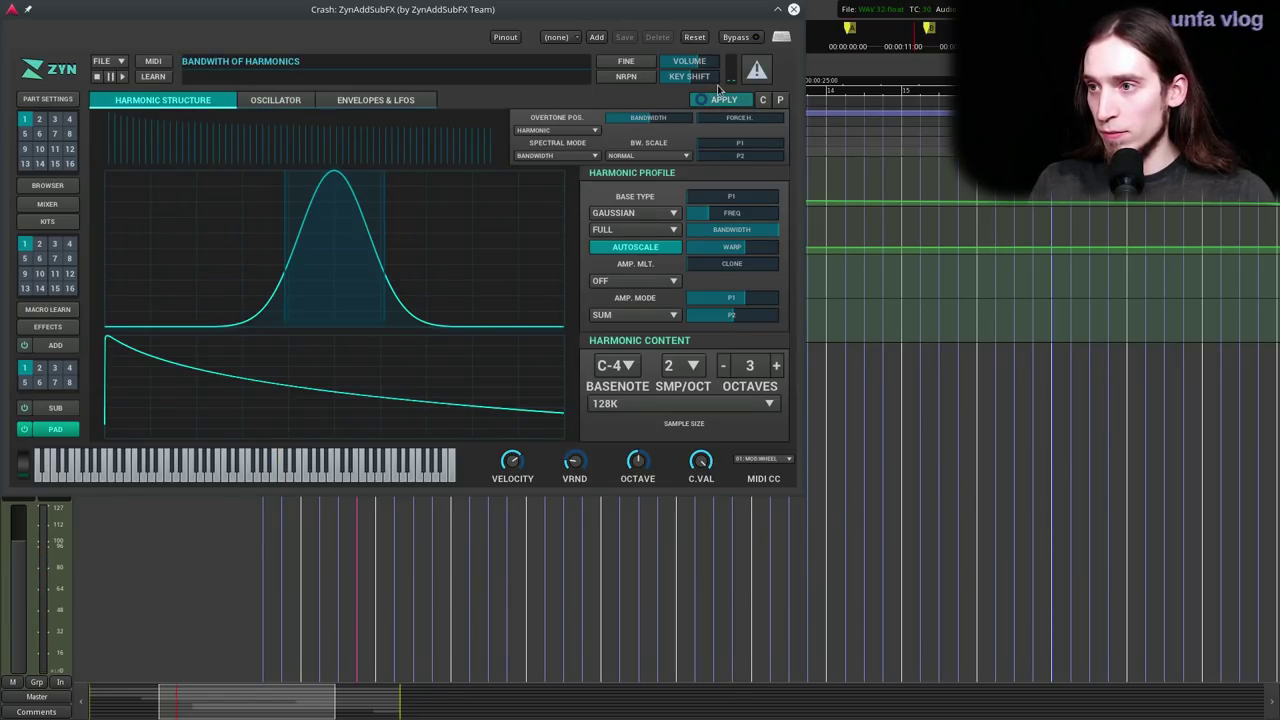
click(556, 155)
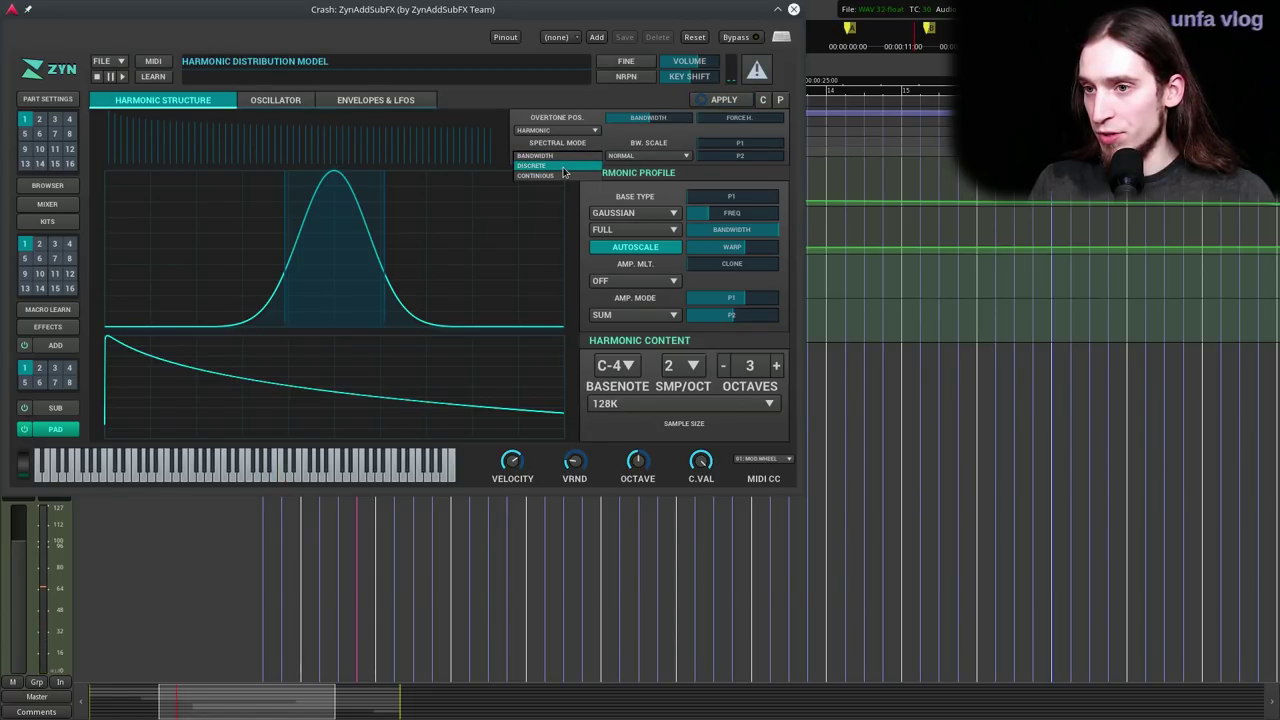
click(563, 172)
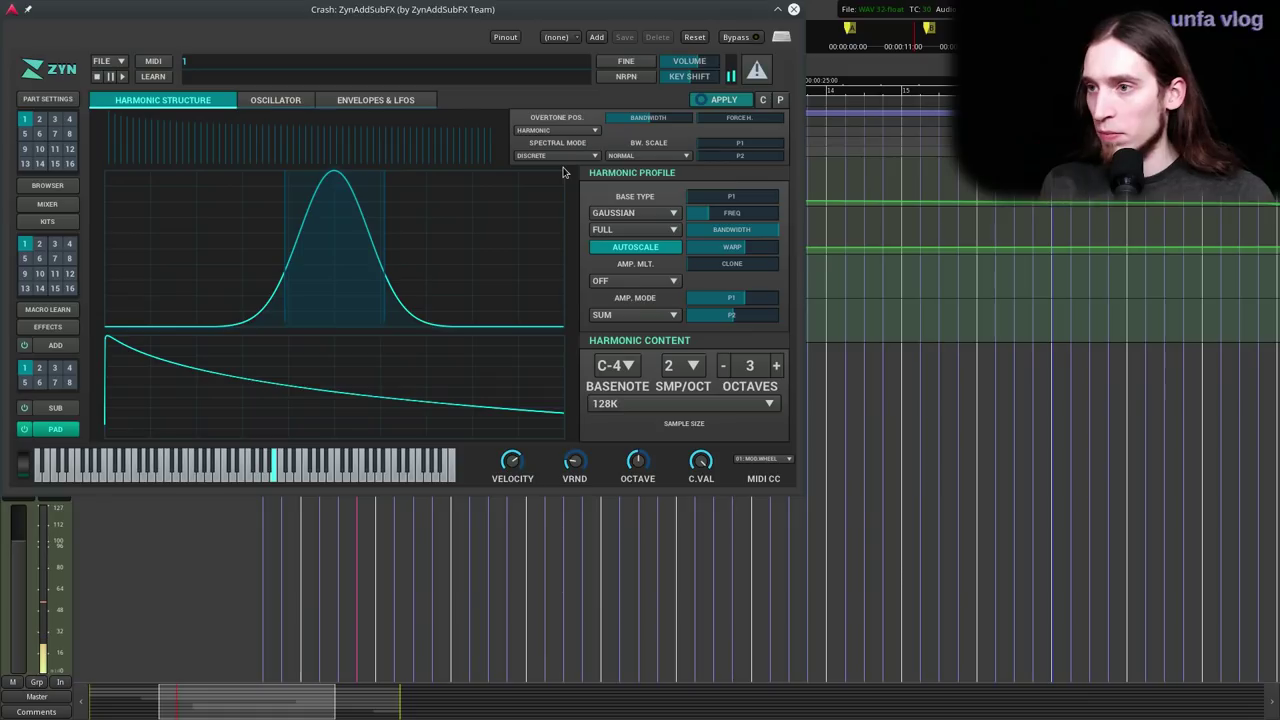
click(724, 100)
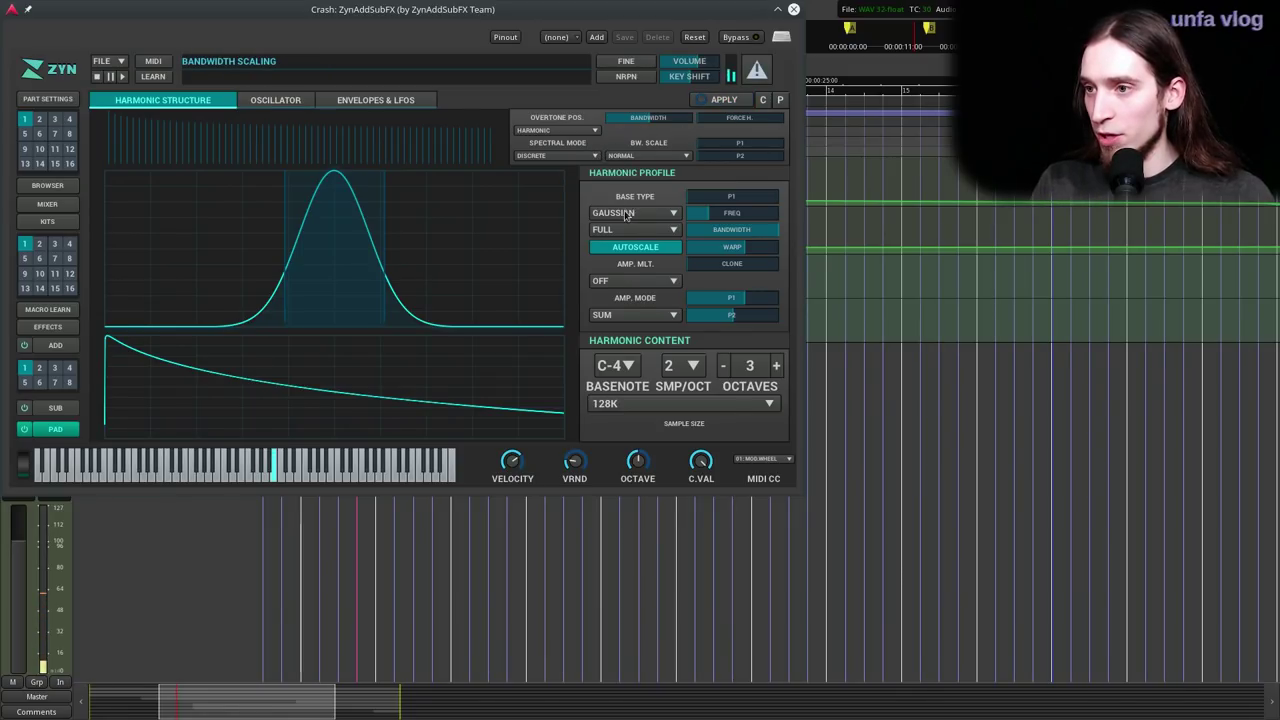
- Distort the oscillator with Inverse Limiter waveshaping at a high amount
click(274, 100)
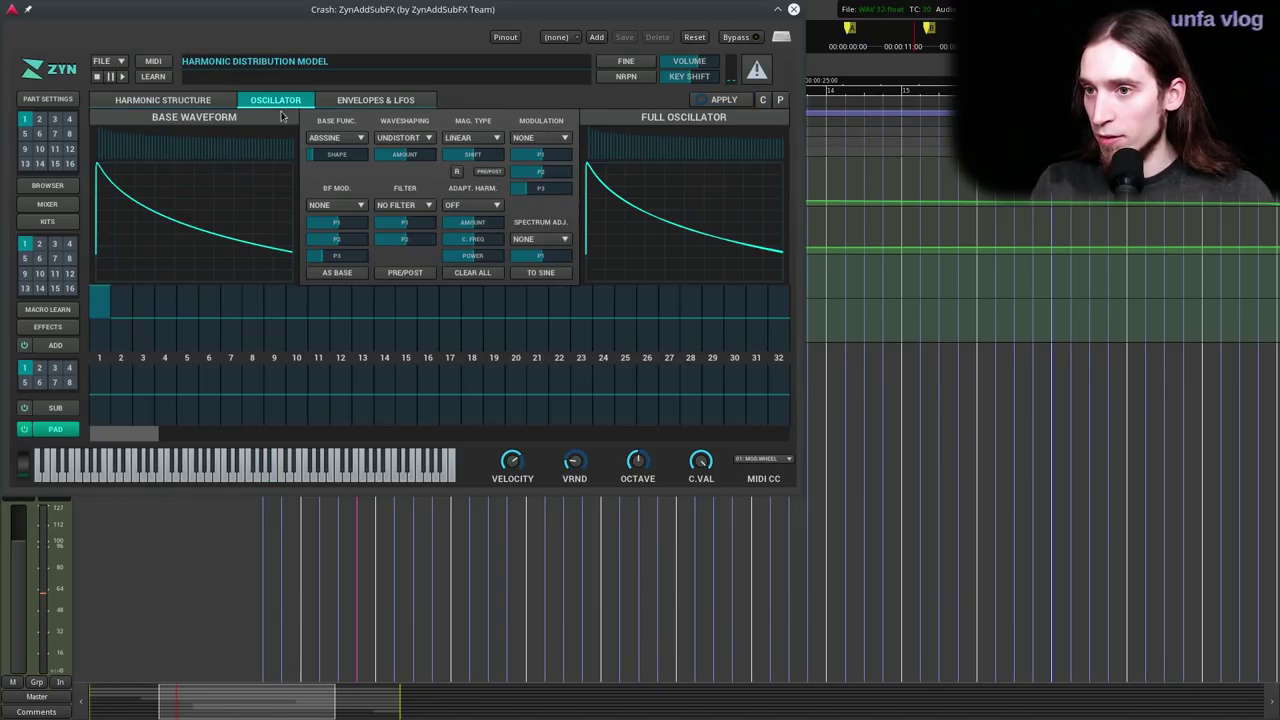
click(336, 137)
click(439, 173)
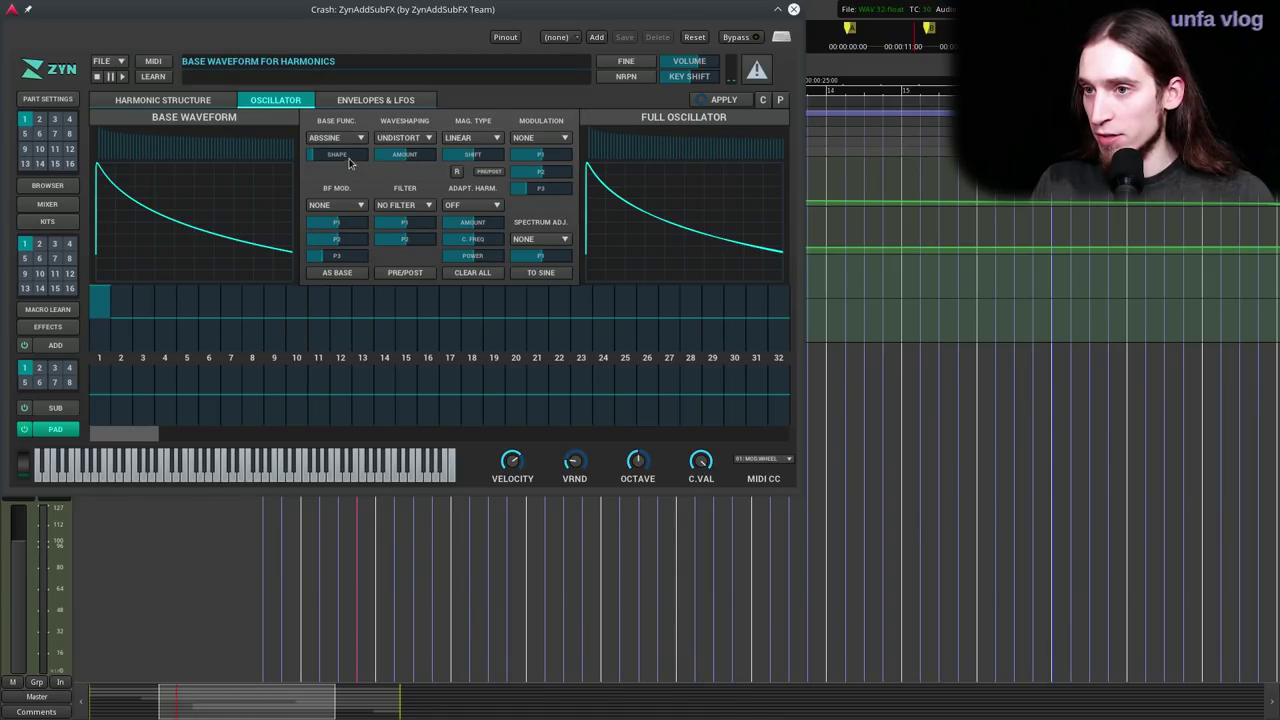
drag(403, 153, 426, 156)
click(413, 140)
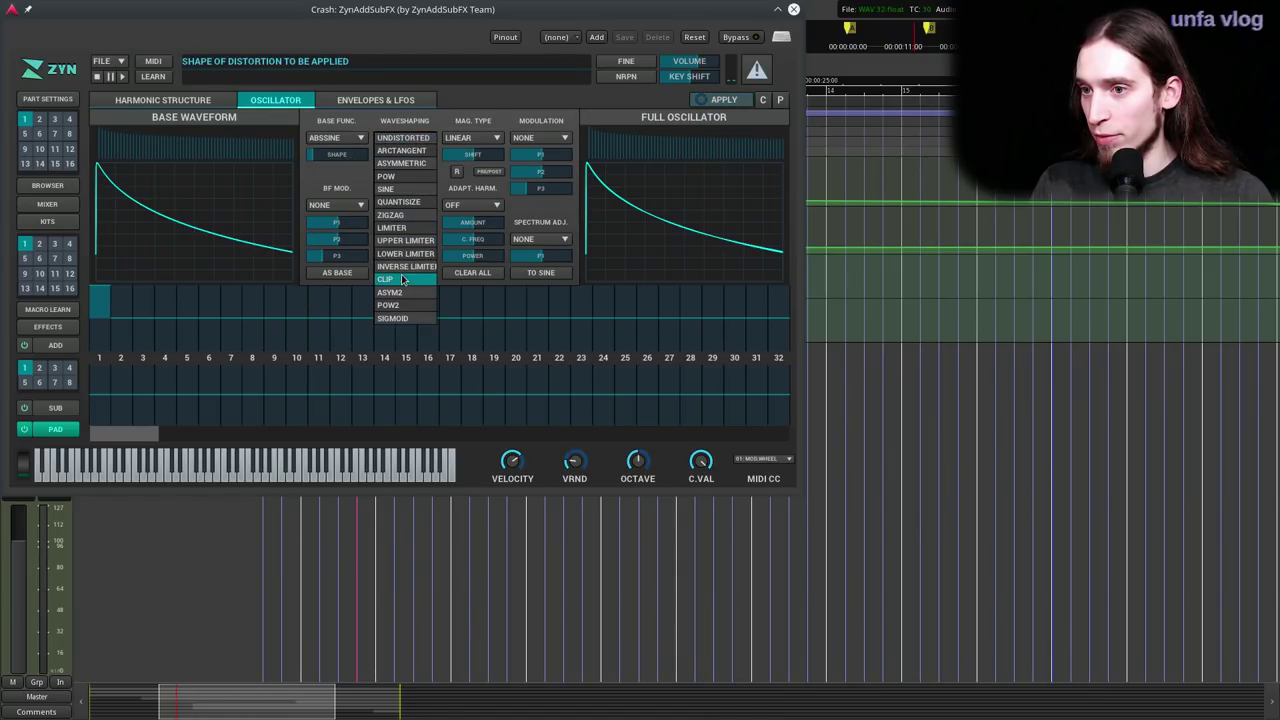
click(405, 265)
scroll(416, 158, up, 5)
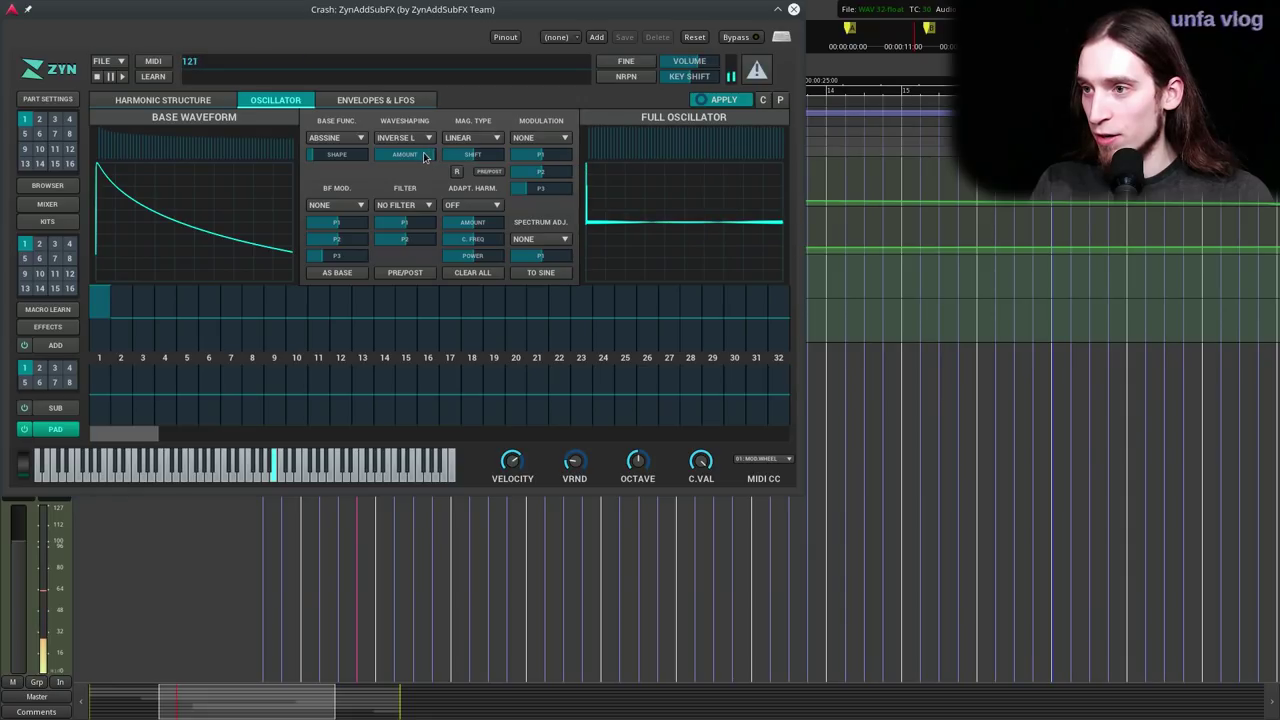
- Set the oscillator's harmonic filter to SIN and lower both of its parameters to near minimum
click(404, 205)
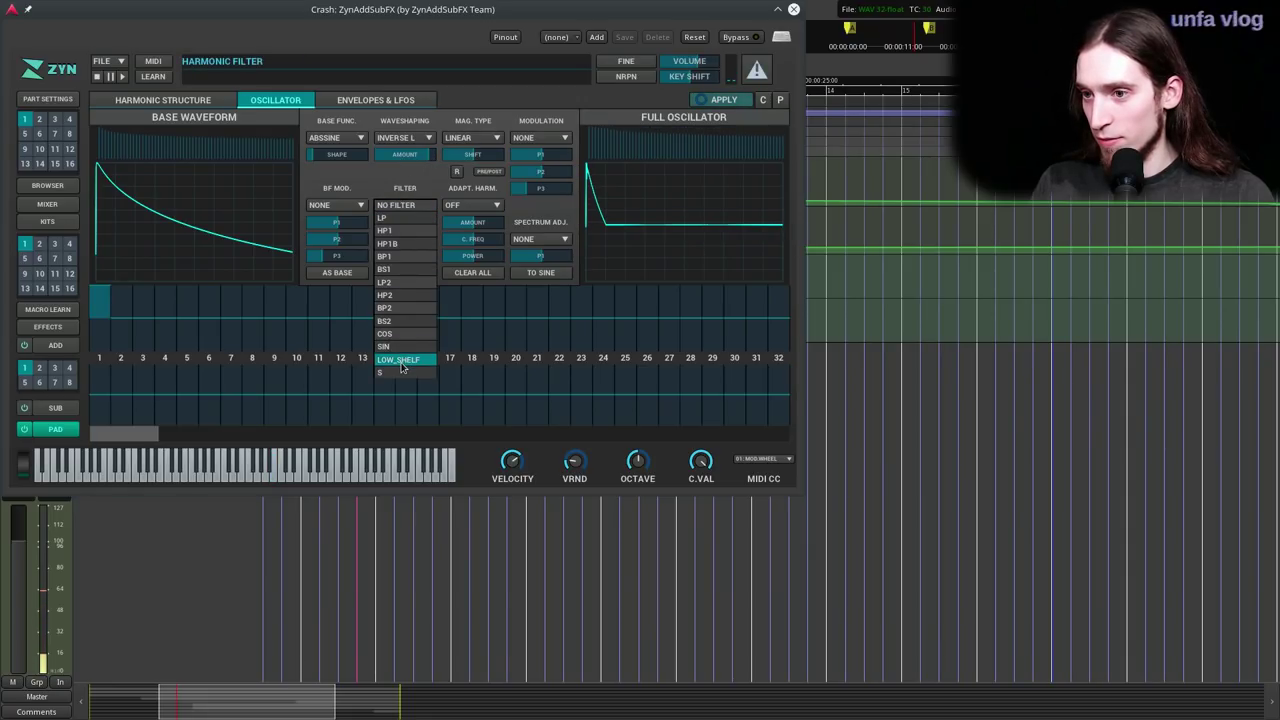
click(386, 346)
scroll(433, 224, up, 5)
drag(433, 222, 380, 249)
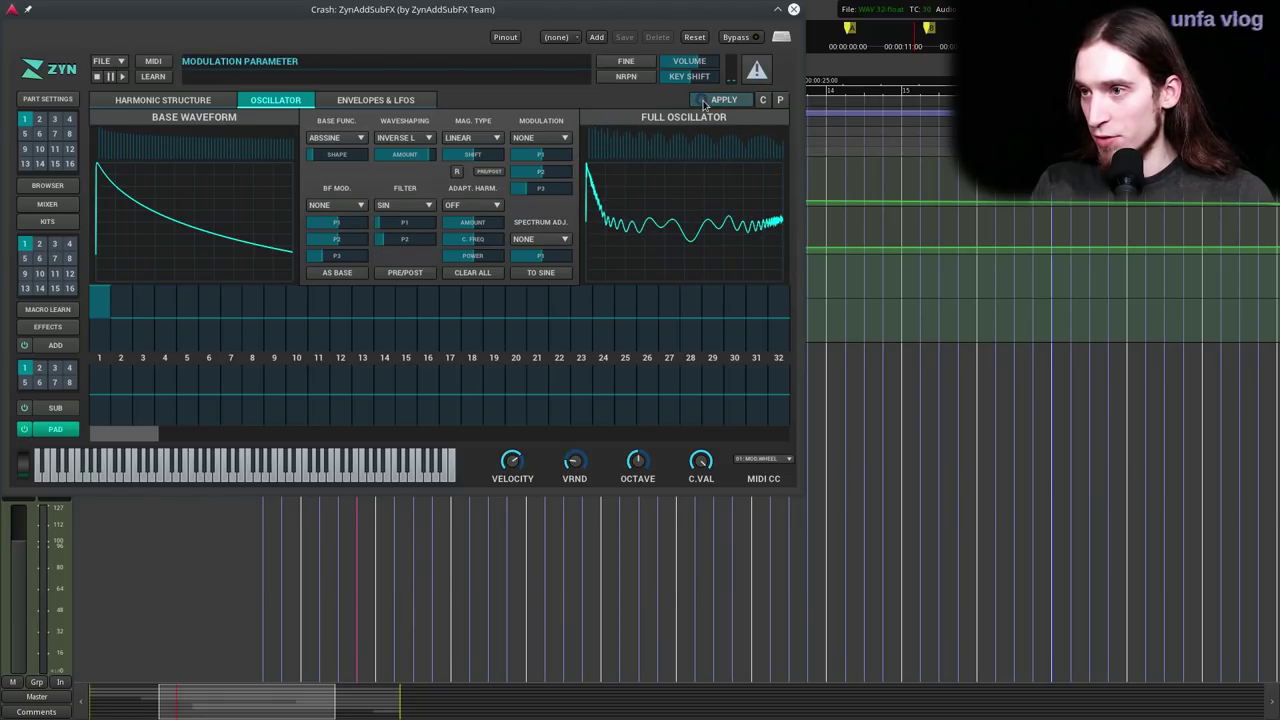
- Set the oscillator's adaptive harmonics to 2XADD with a low amount
click(470, 205)
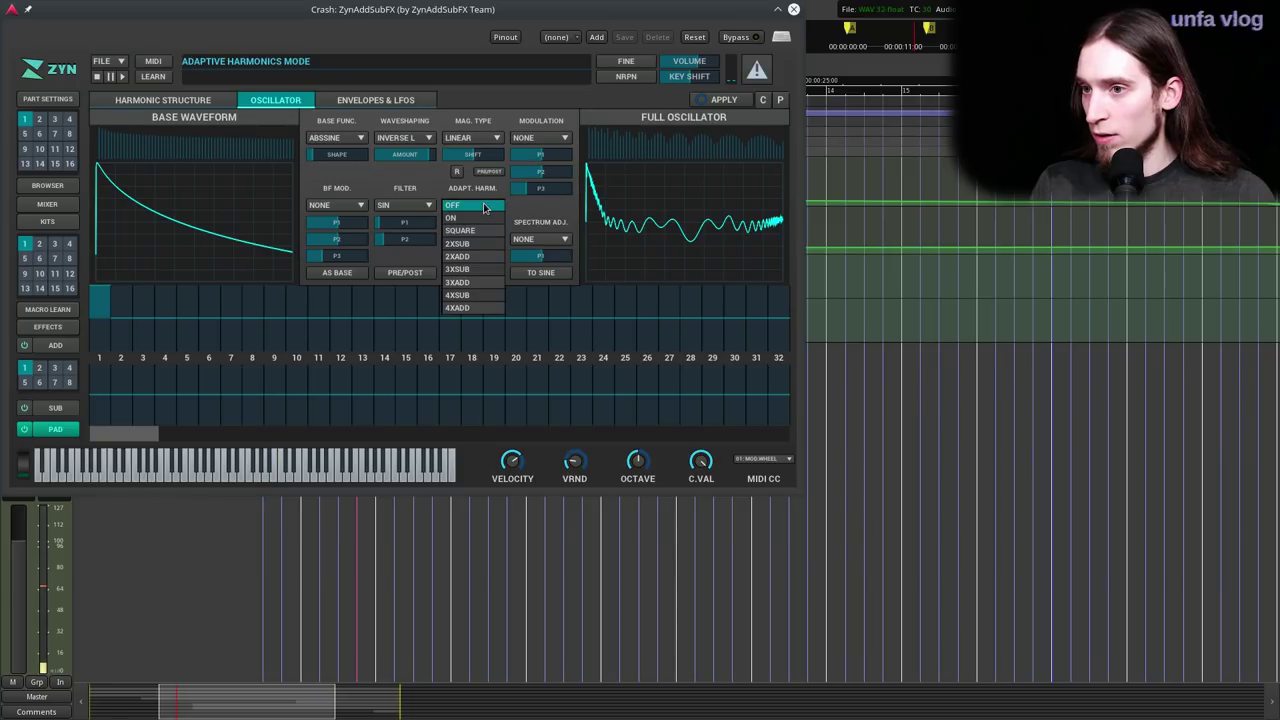
click(469, 257)
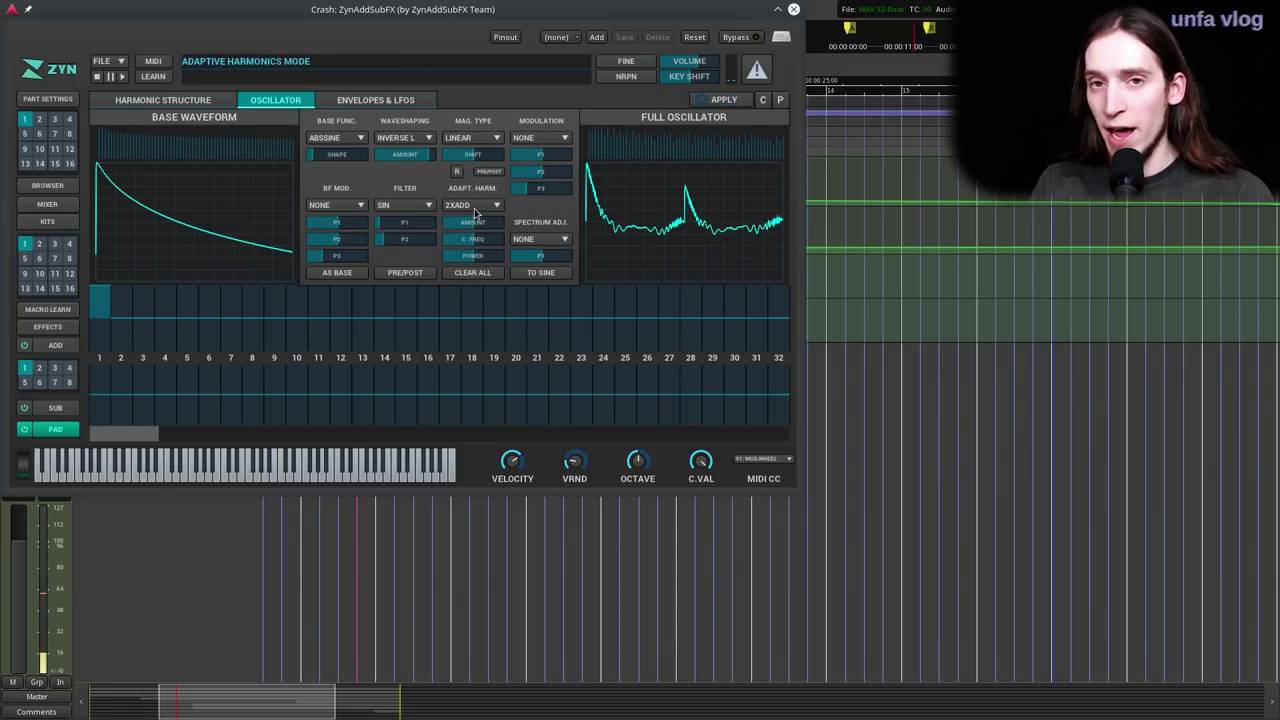
mouse_move(468, 224)
mouse_down()
mouse_move(488, 229)
mouse_move(424, 228)
mouse_move(476, 243)
mouse_up()
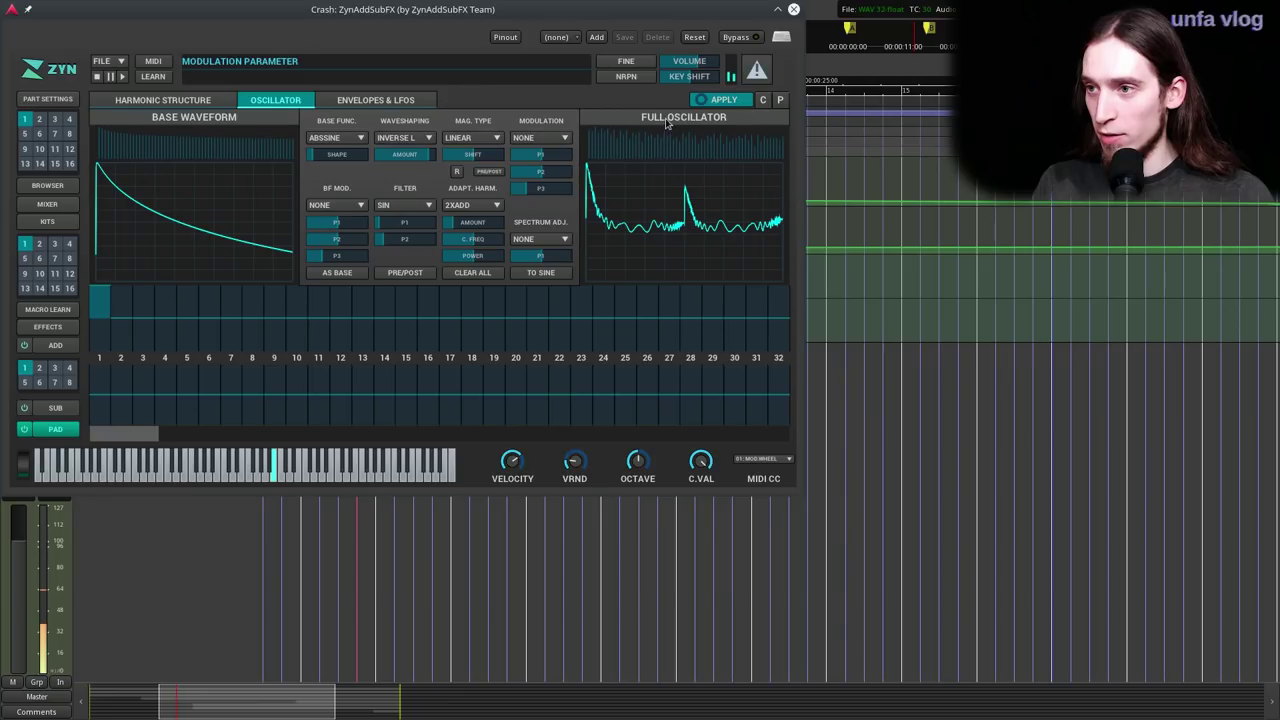
- Modulate the oscillator with SINE, raising P1 to near maximum and P3 to 79 for a noisy waveform
click(540, 137)
click(541, 163)
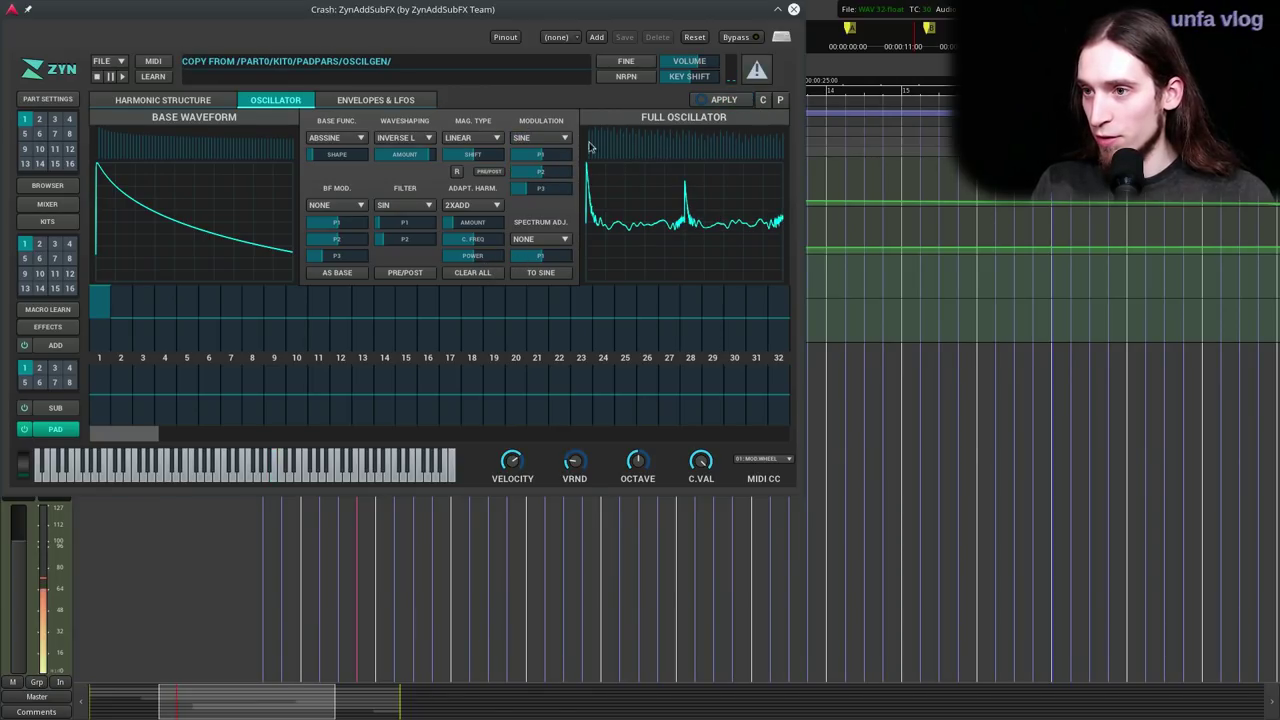
scroll(543, 160, up, 5)
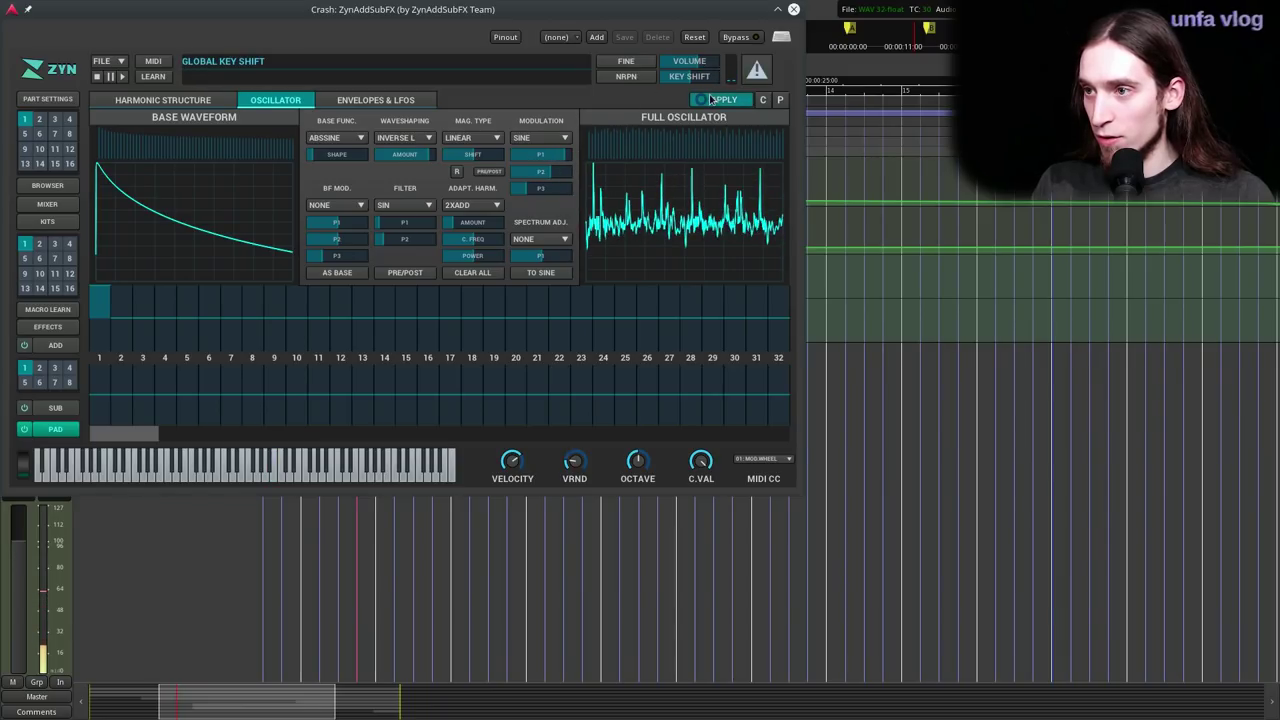
scroll(549, 168, up, 3)
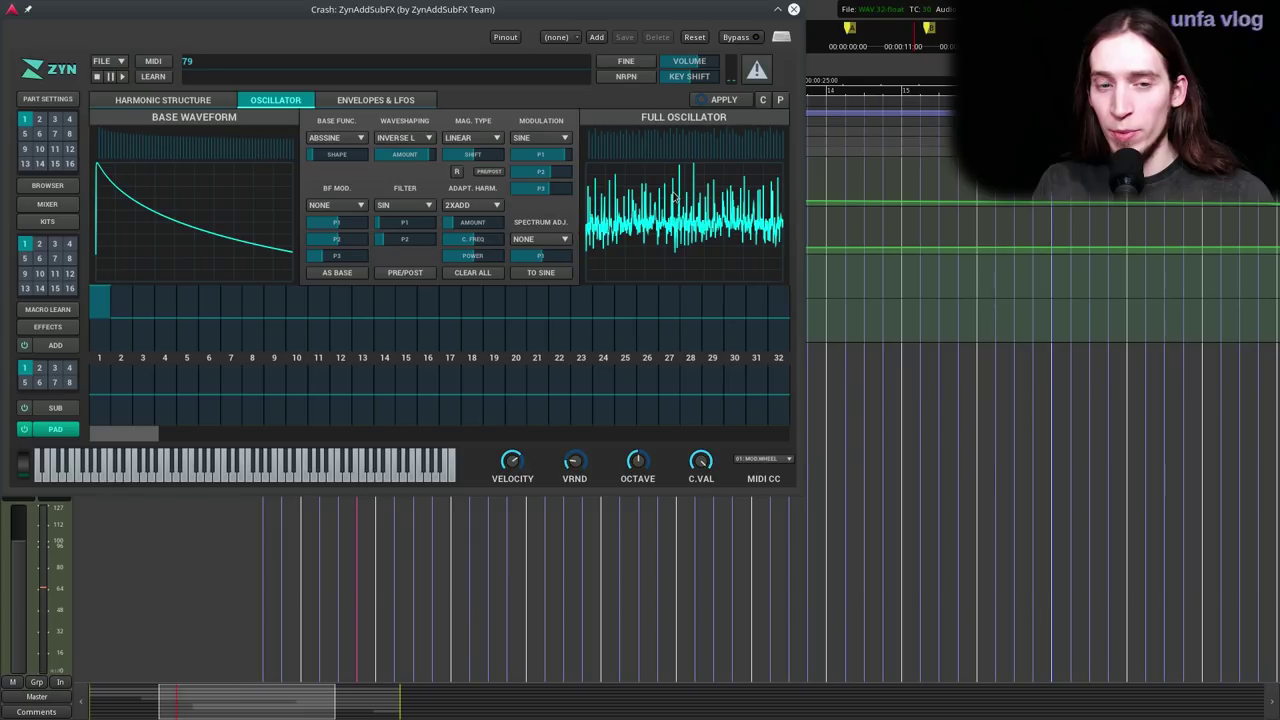
- Set the PAD's overtone position to SHIFTL with a high P1 and a very low P2, and apply the changes
click(204, 101)
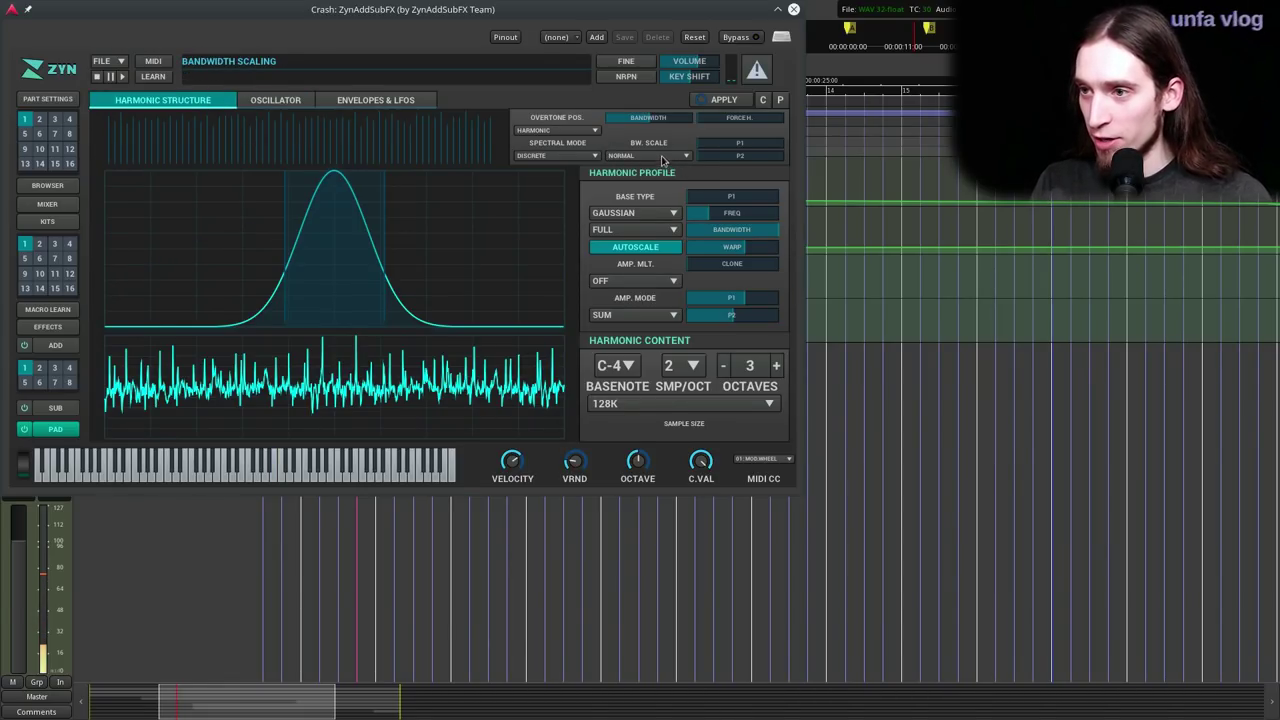
click(592, 156)
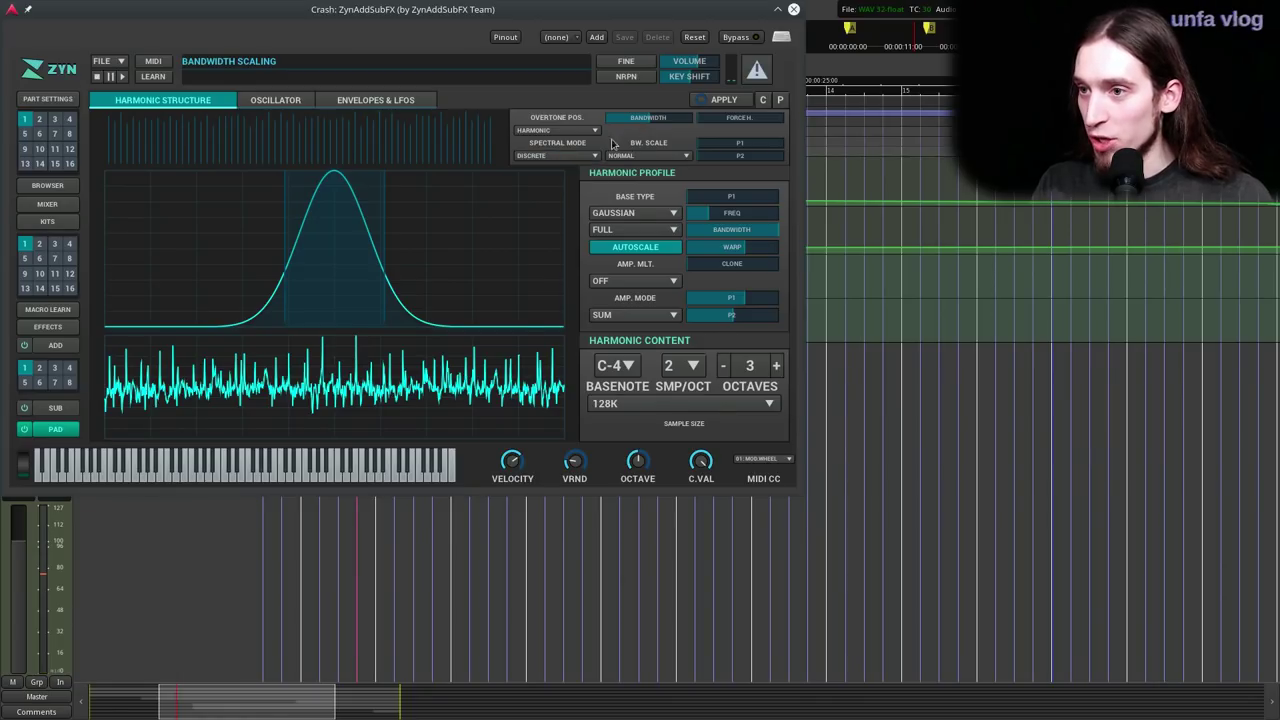
click(588, 131)
click(564, 150)
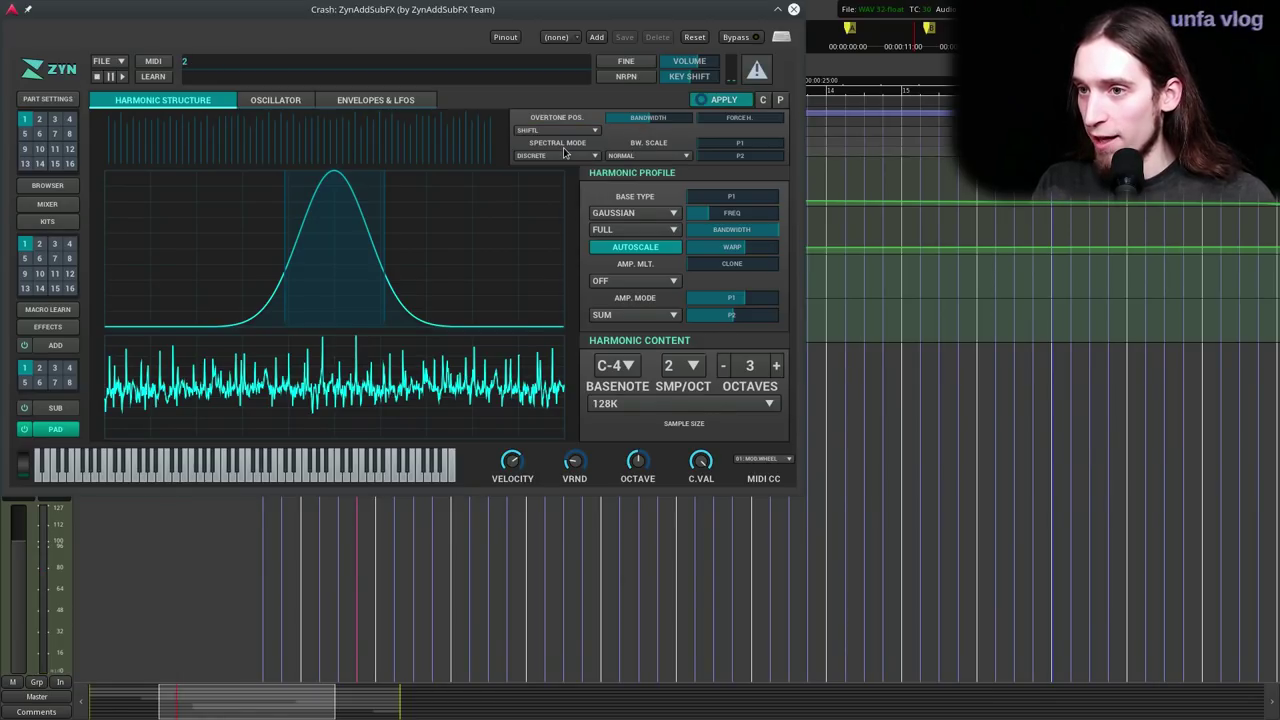
drag(718, 147, 758, 127)
click(735, 103)
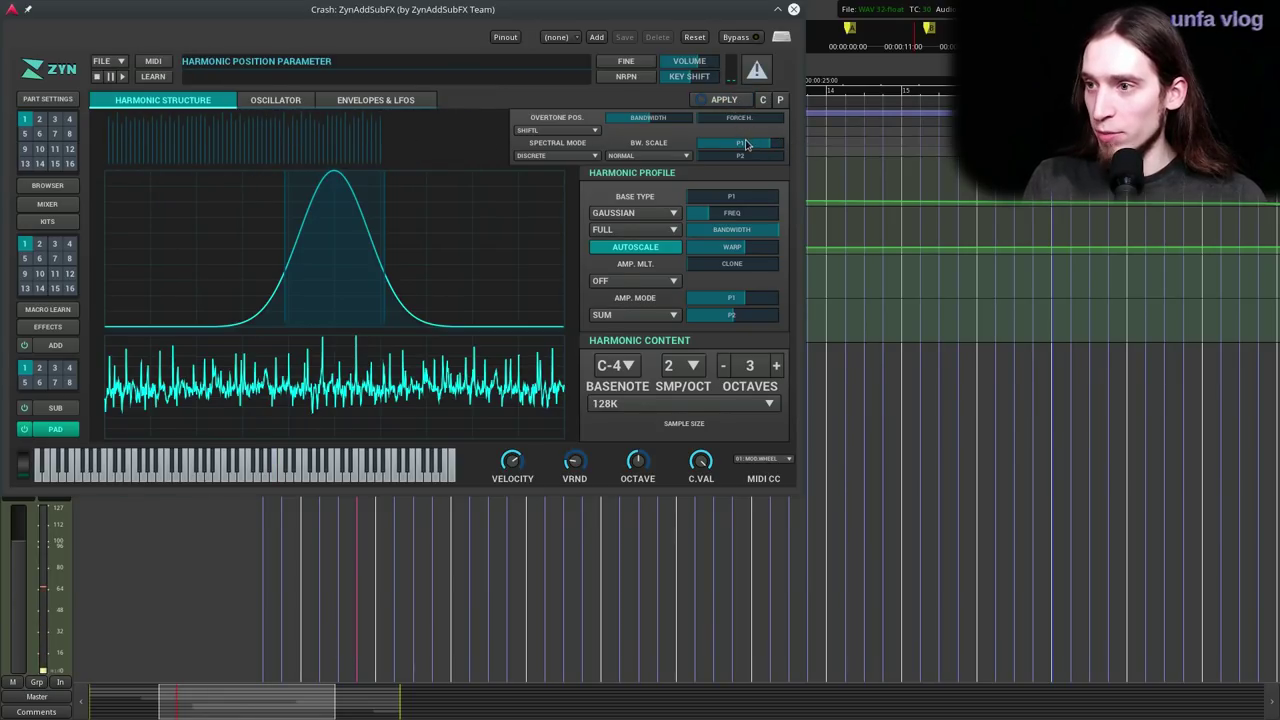
drag(737, 156, 711, 157)
click(728, 104)
click(725, 105)
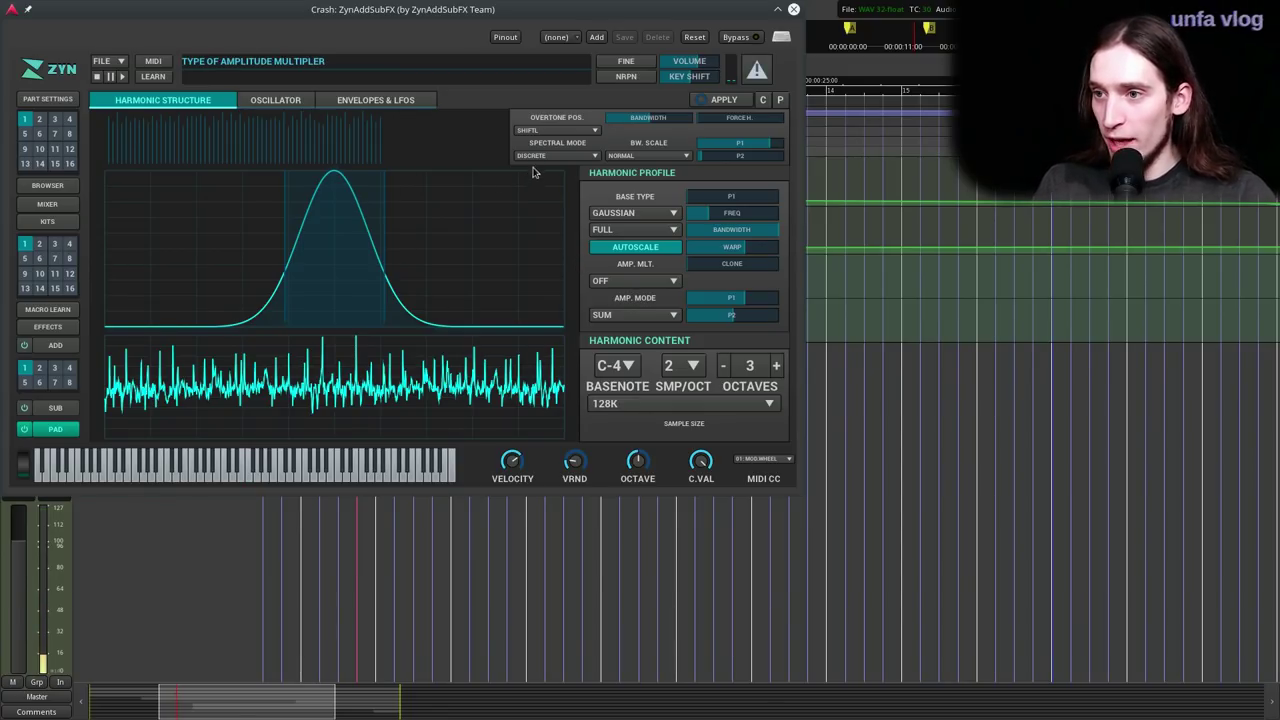
- Switch the PAD's spectral mode to BANDWIDTH, set the harmonic bandwidth to 494 and apply the changes
drag(657, 120, 700, 115)
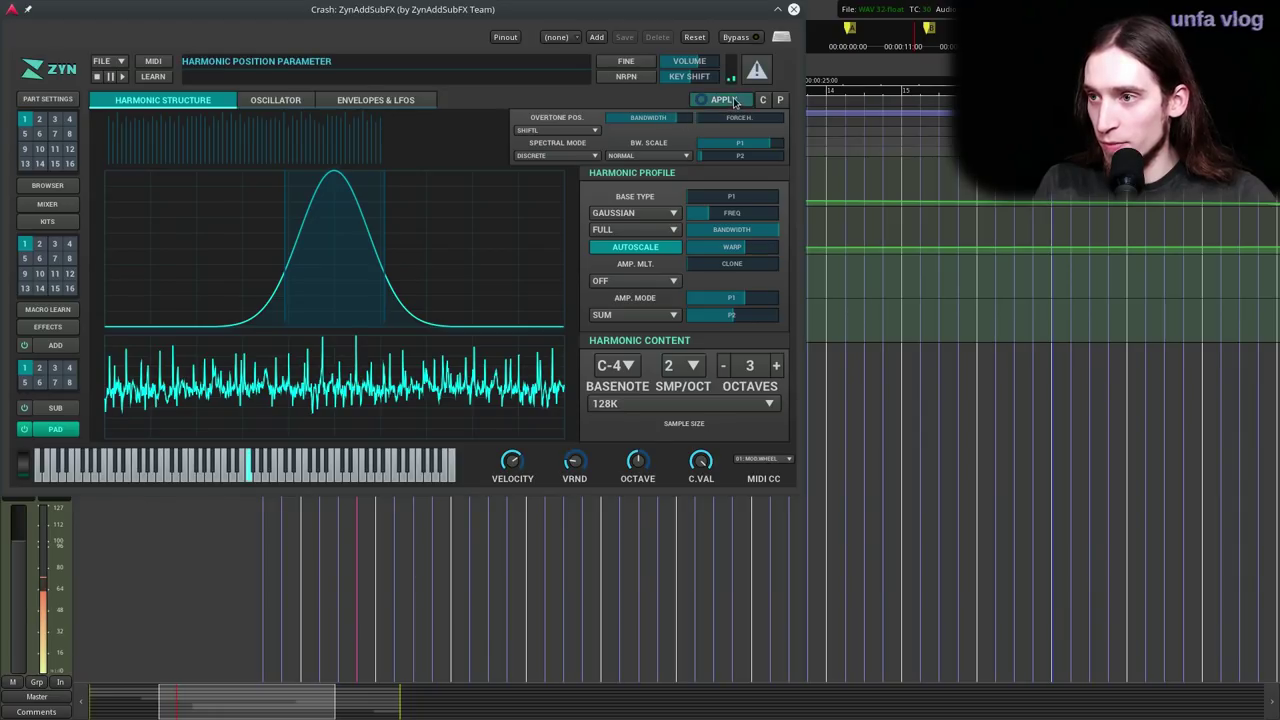
click(548, 157)
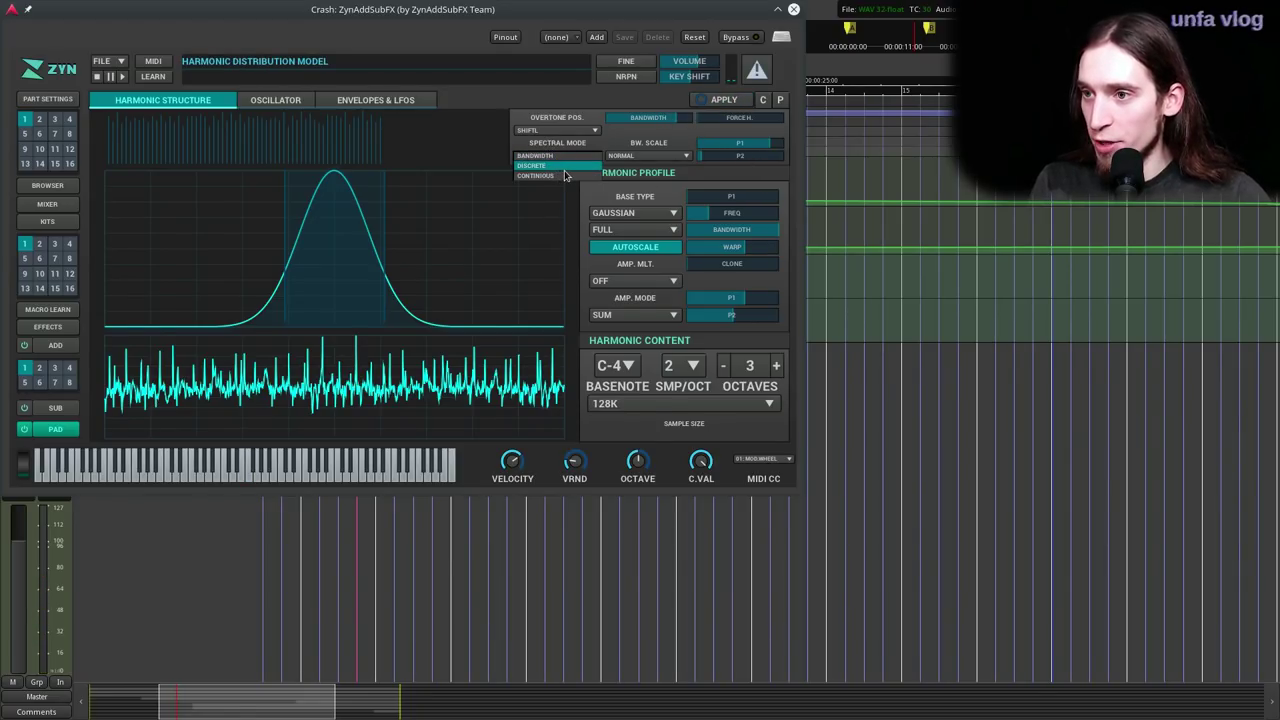
click(550, 165)
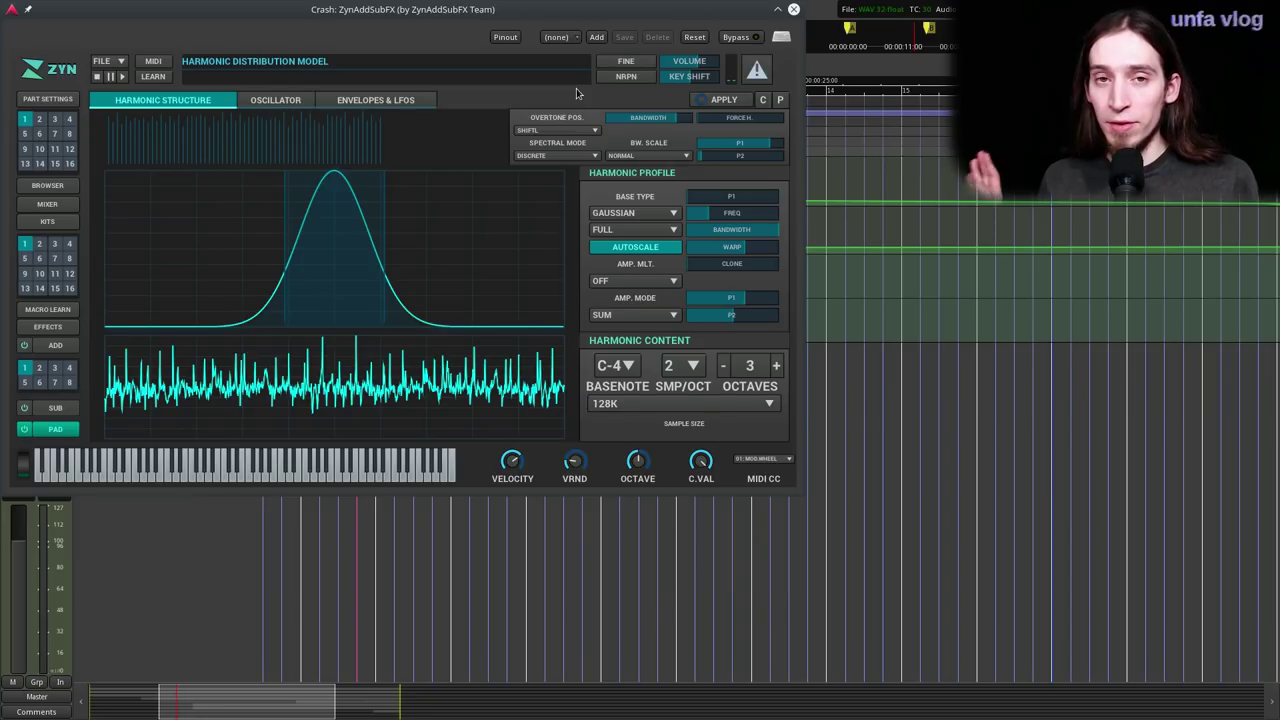
click(555, 160)
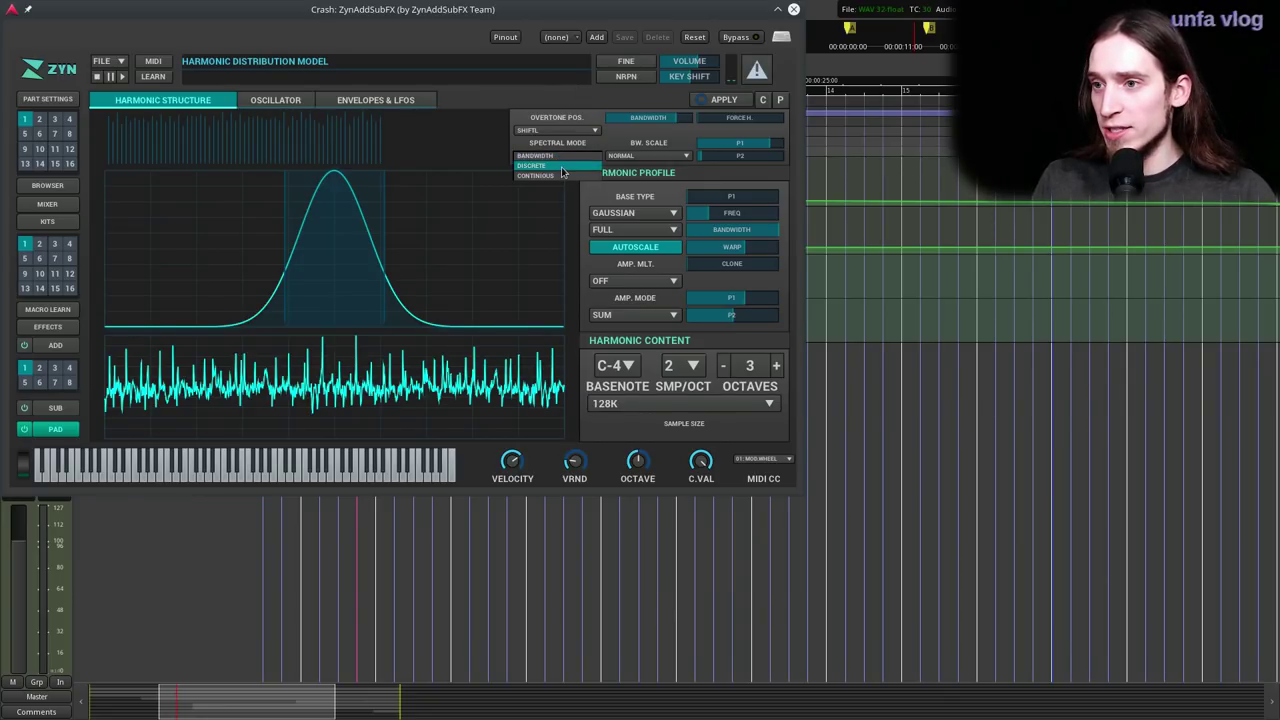
click(562, 174)
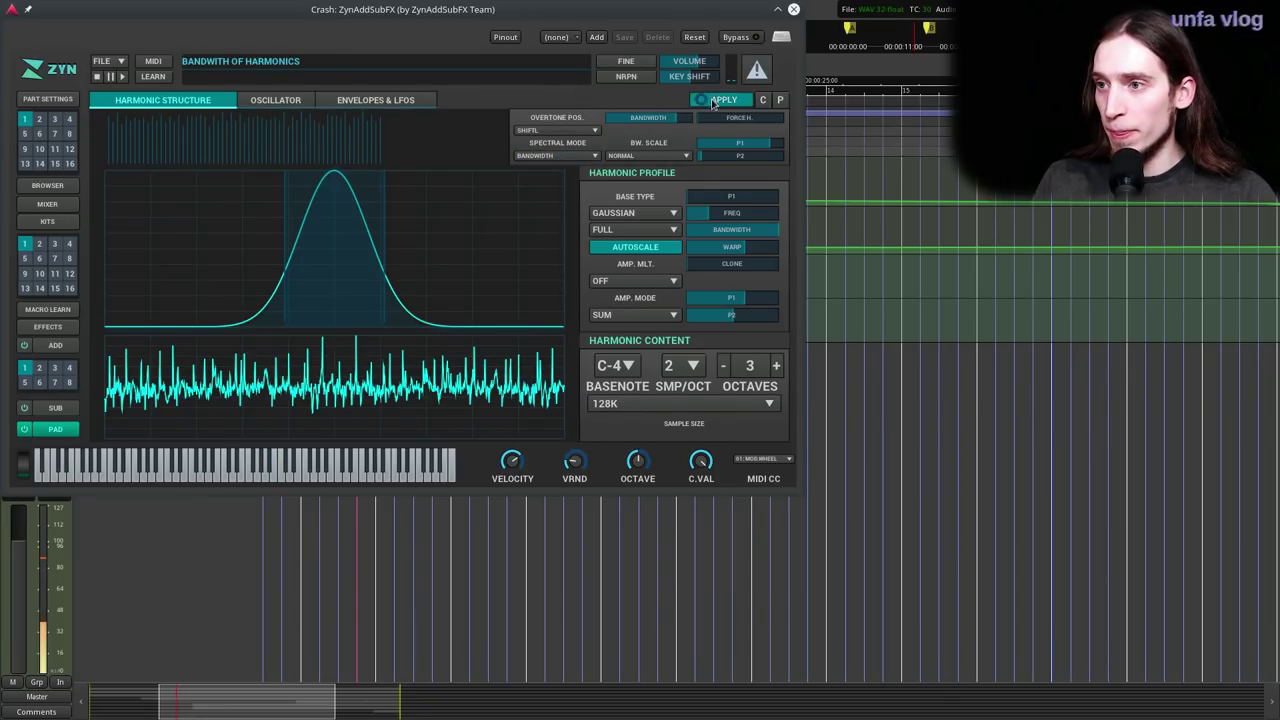
click(707, 103)
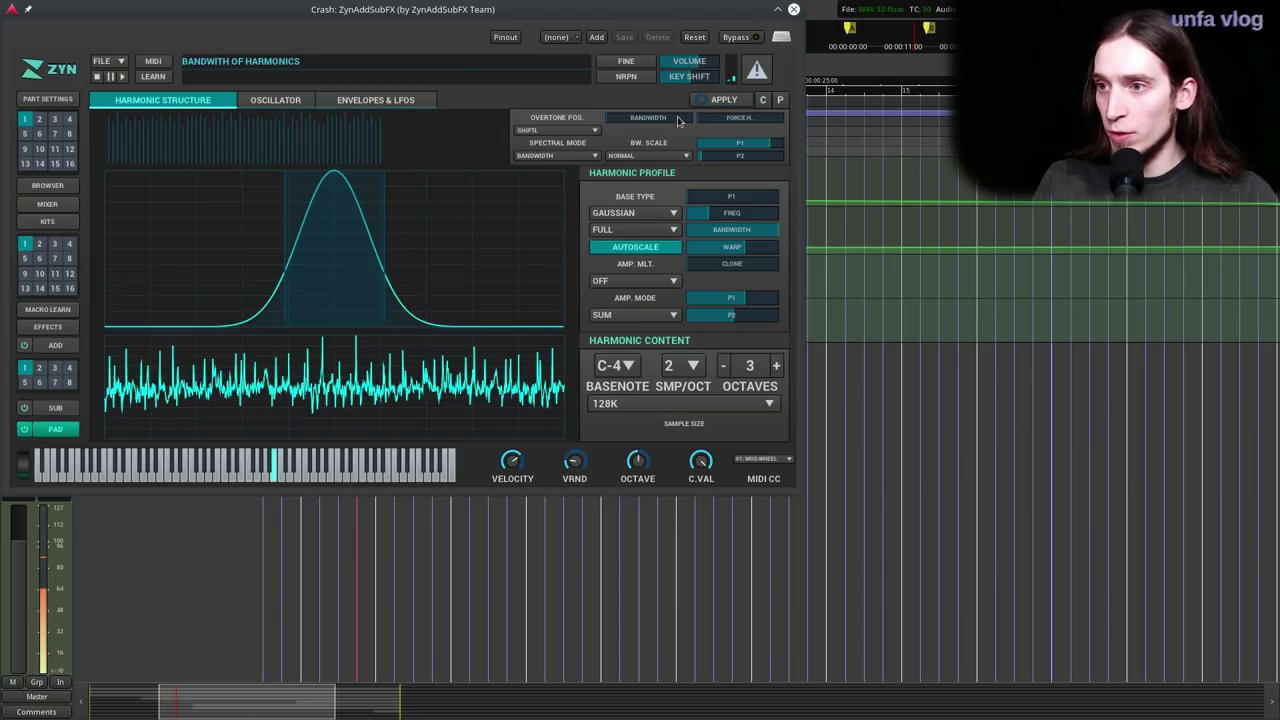
drag(633, 119, 680, 119)
click(730, 103)
click(727, 102)
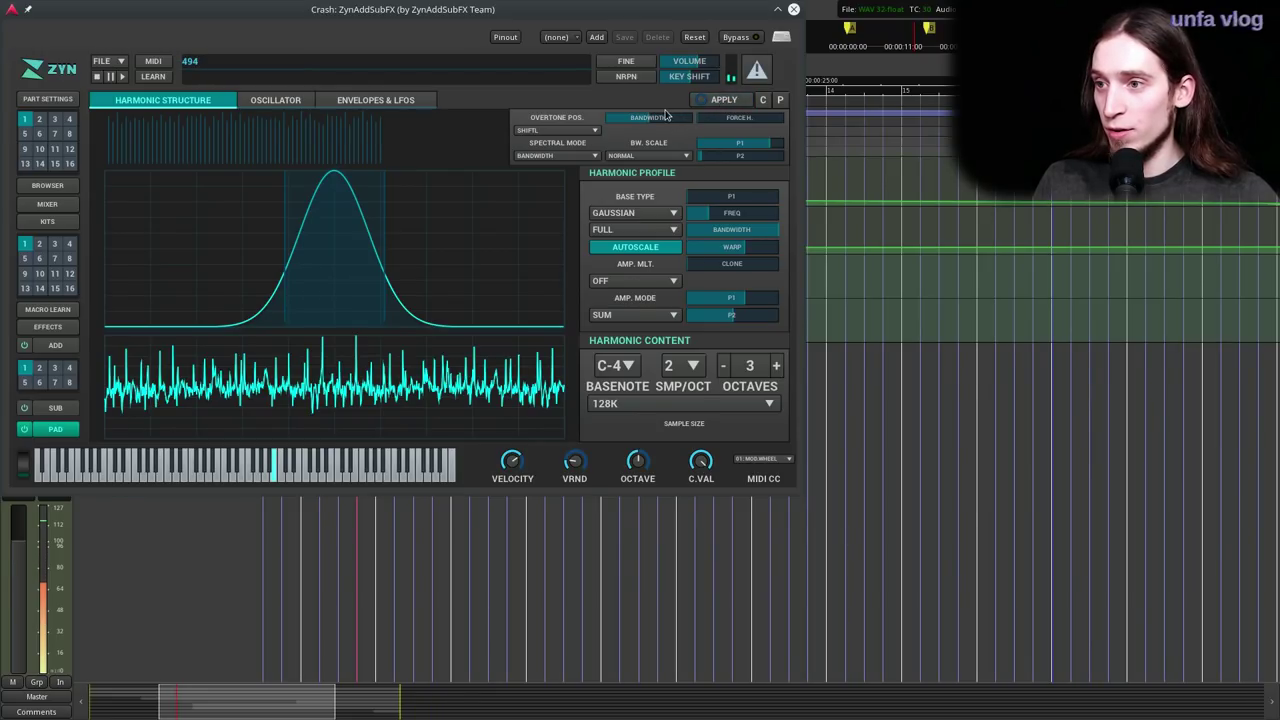
- Lower the PAD's octave offset to -1 in its frequency settings
click(272, 104)
click(150, 101)
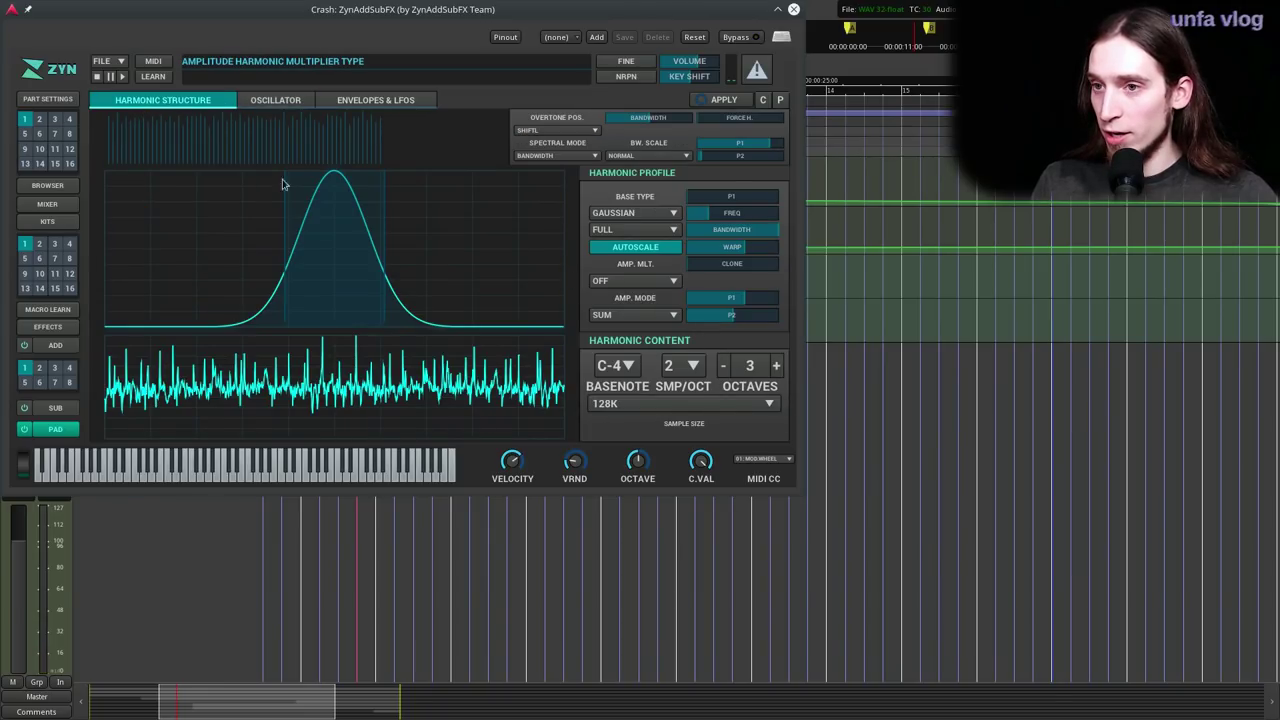
click(274, 104)
click(372, 104)
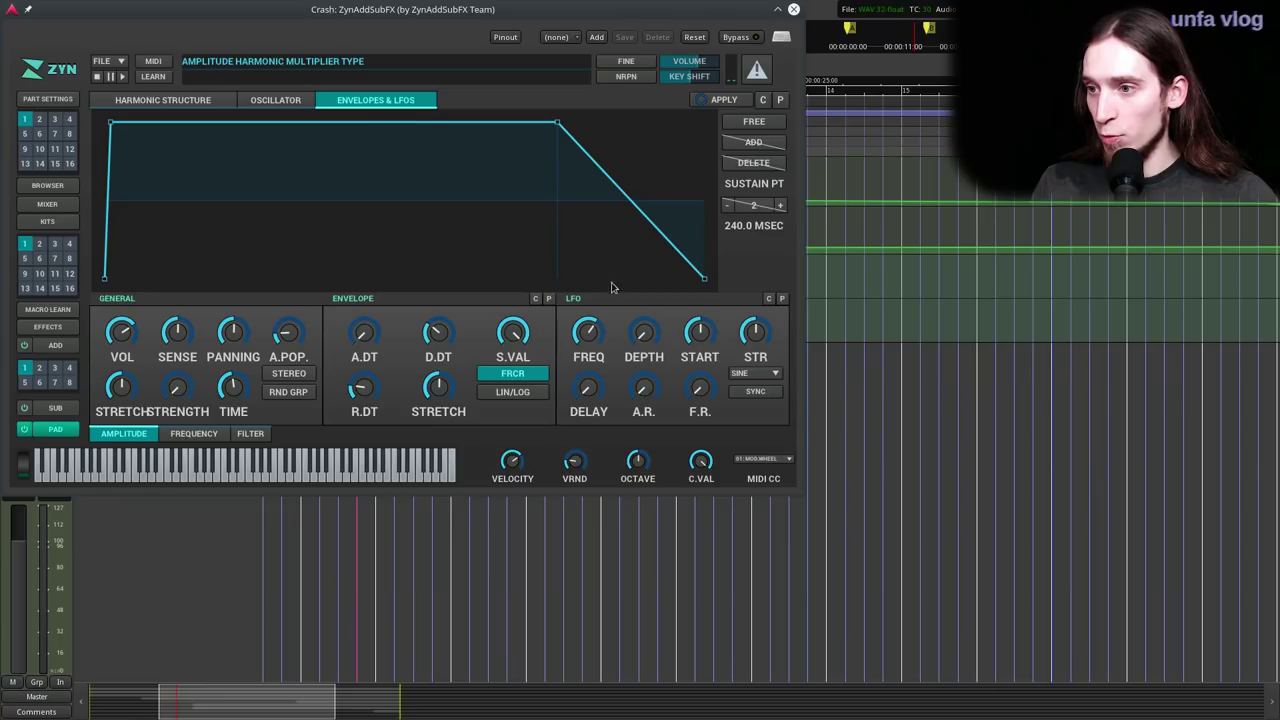
click(218, 433)
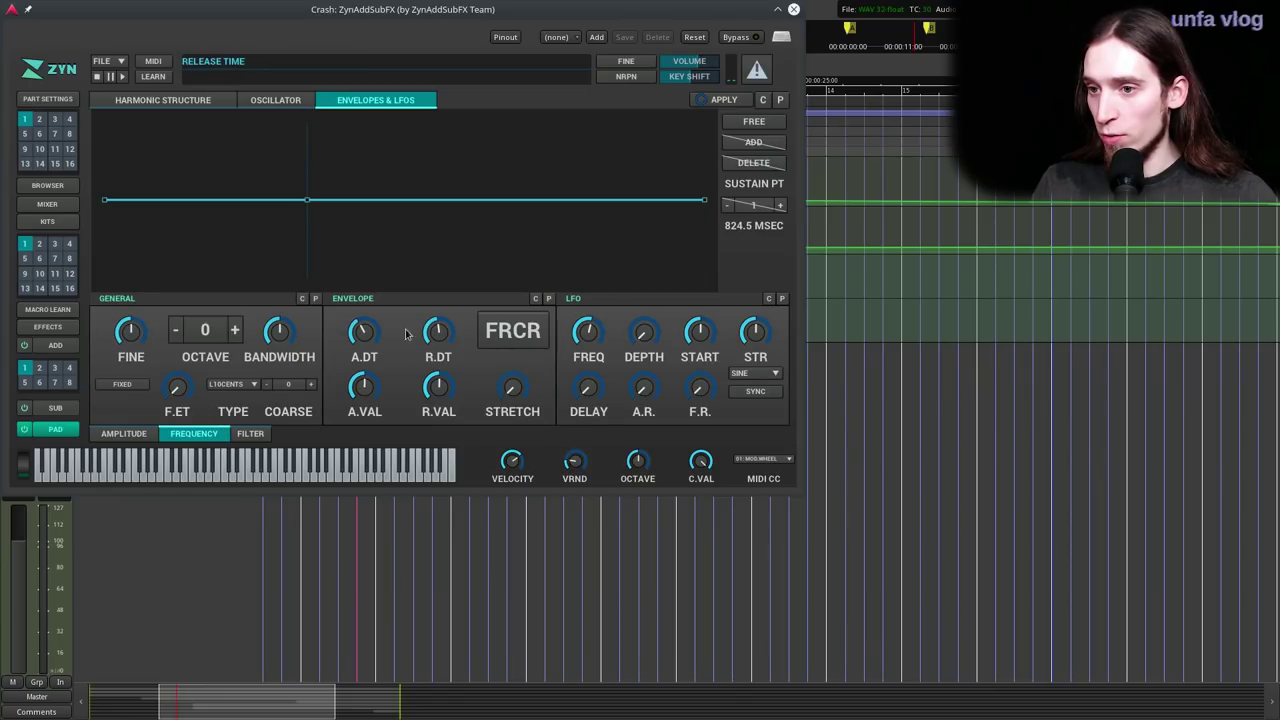
click(178, 333)
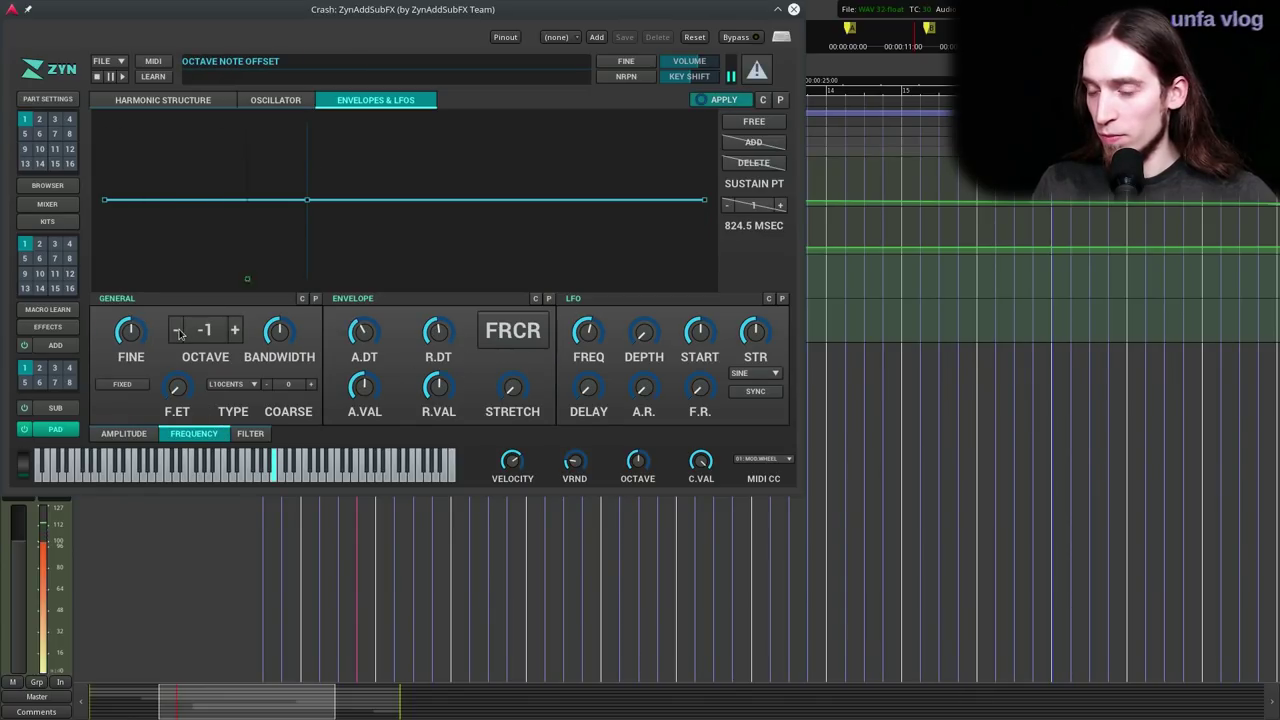
- Set the PAD's analog filter type to HP2 and lower its cutoff and Q
click(250, 435)
click(176, 385)
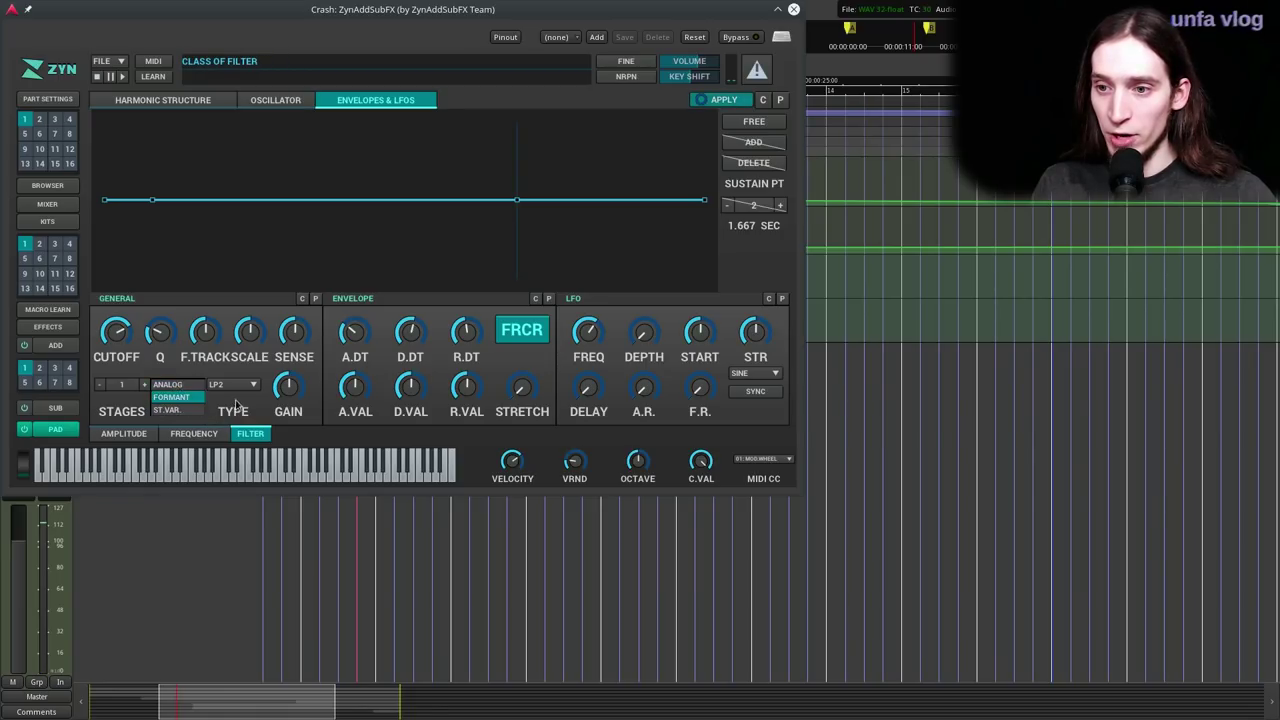
click(232, 384)
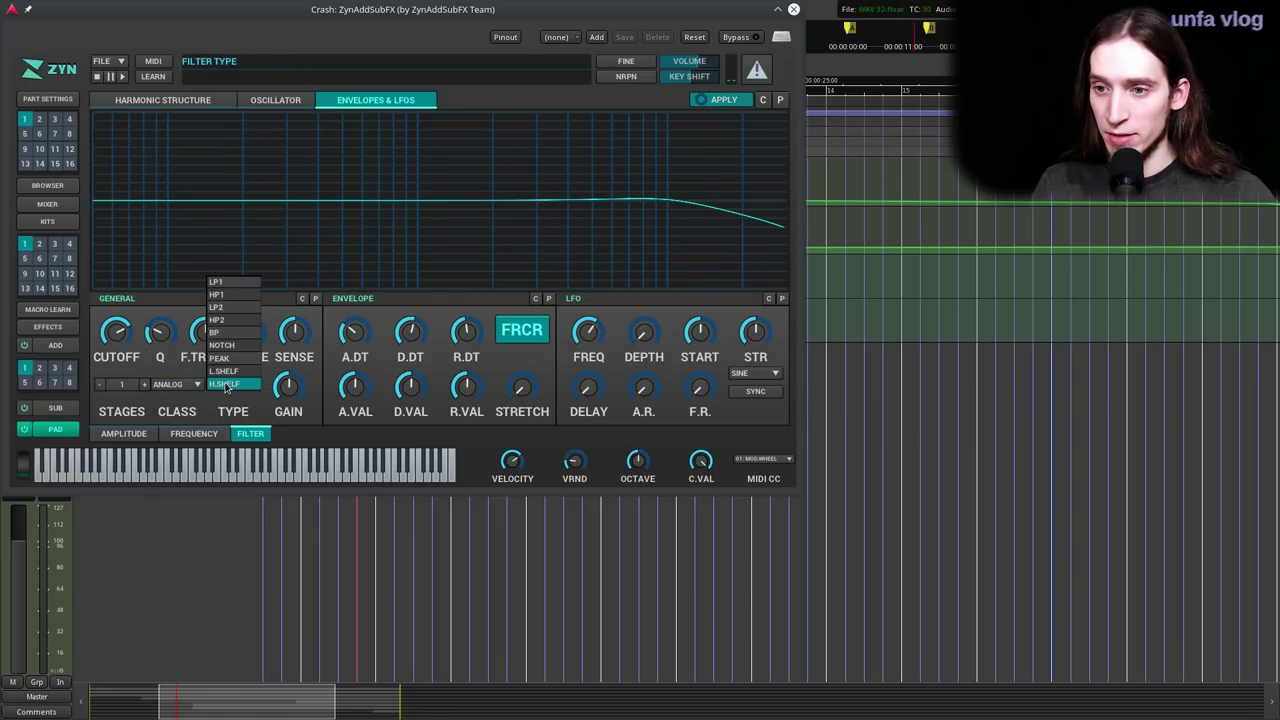
click(218, 319)
drag(131, 356, 172, 353)
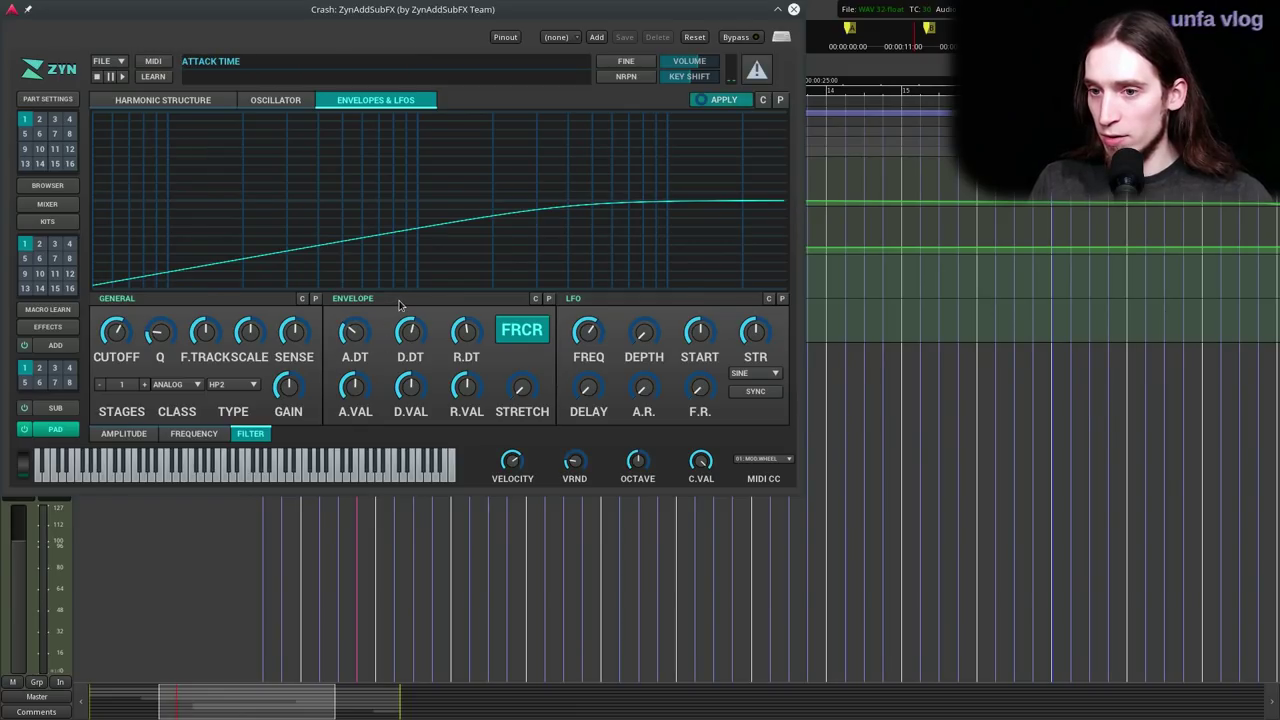
- Shape the PAD's amplitude envelope with zero sustain and a decay time of 70, and turn forced release off
click(124, 433)
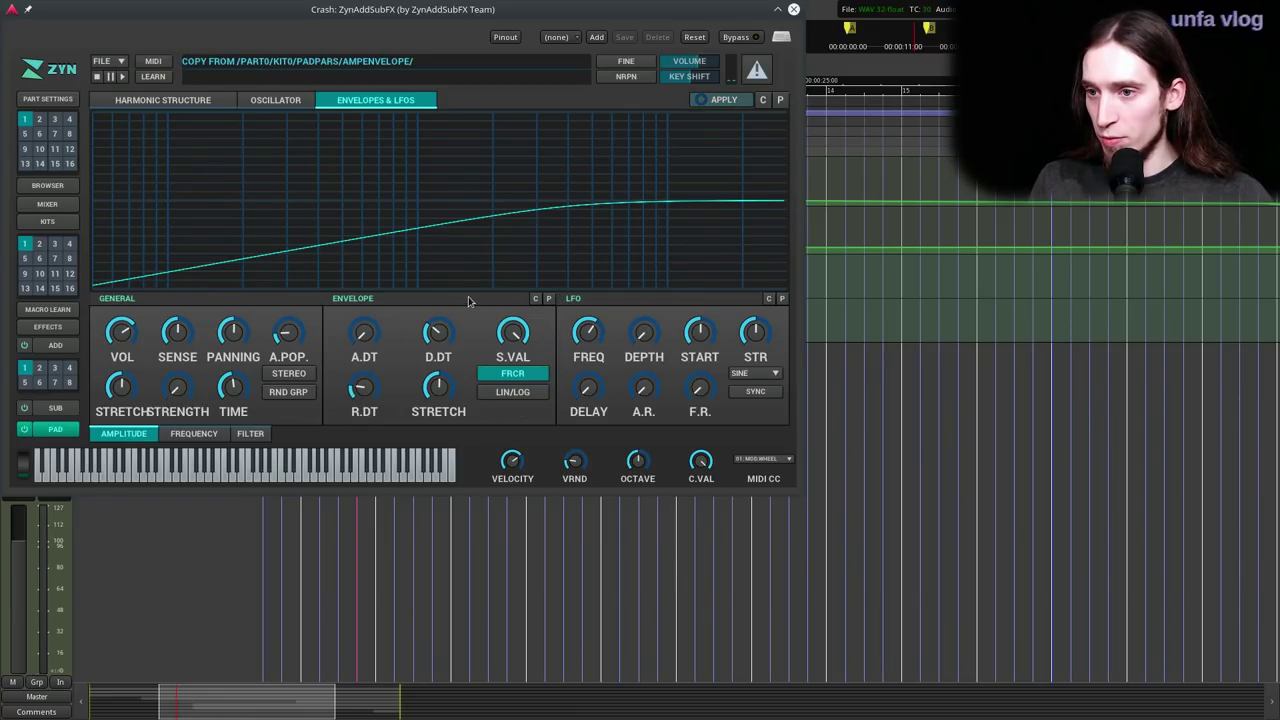
drag(552, 132, 552, 278)
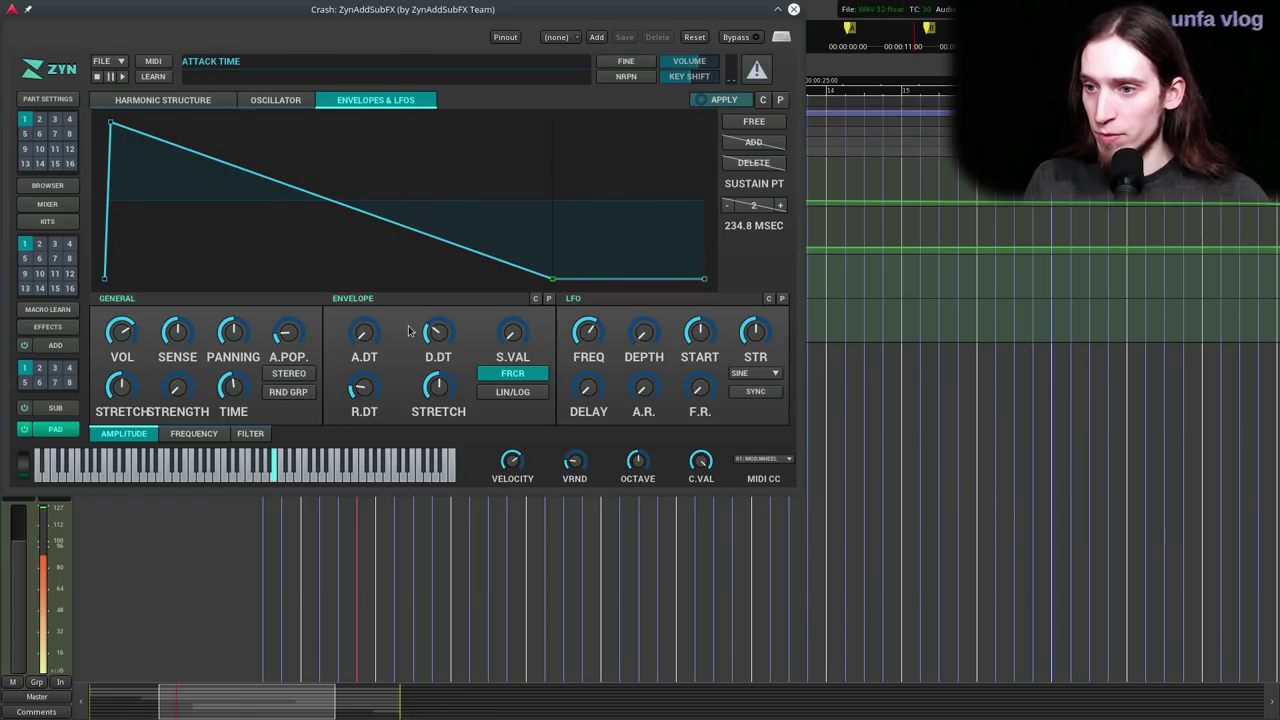
mouse_move(438, 331)
mouse_down()
mouse_move(440, 292)
mouse_move(449, 350)
mouse_up()
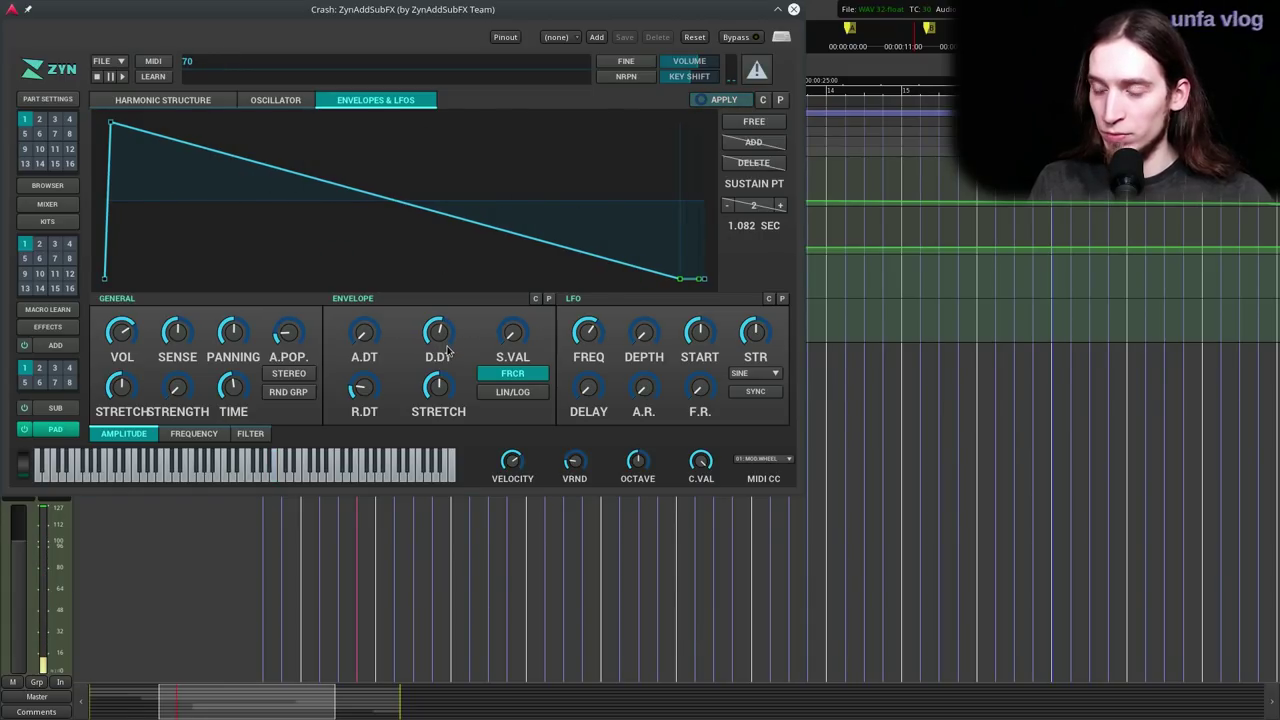
click(507, 379)
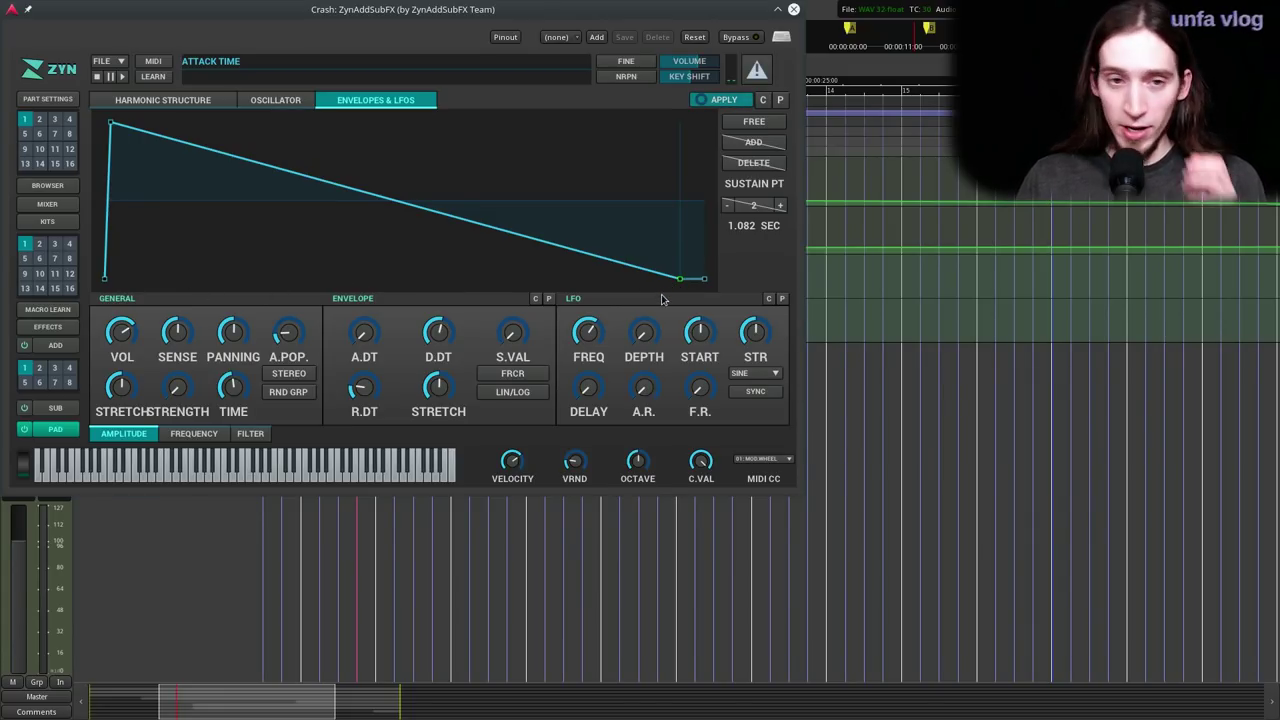
click(505, 379)
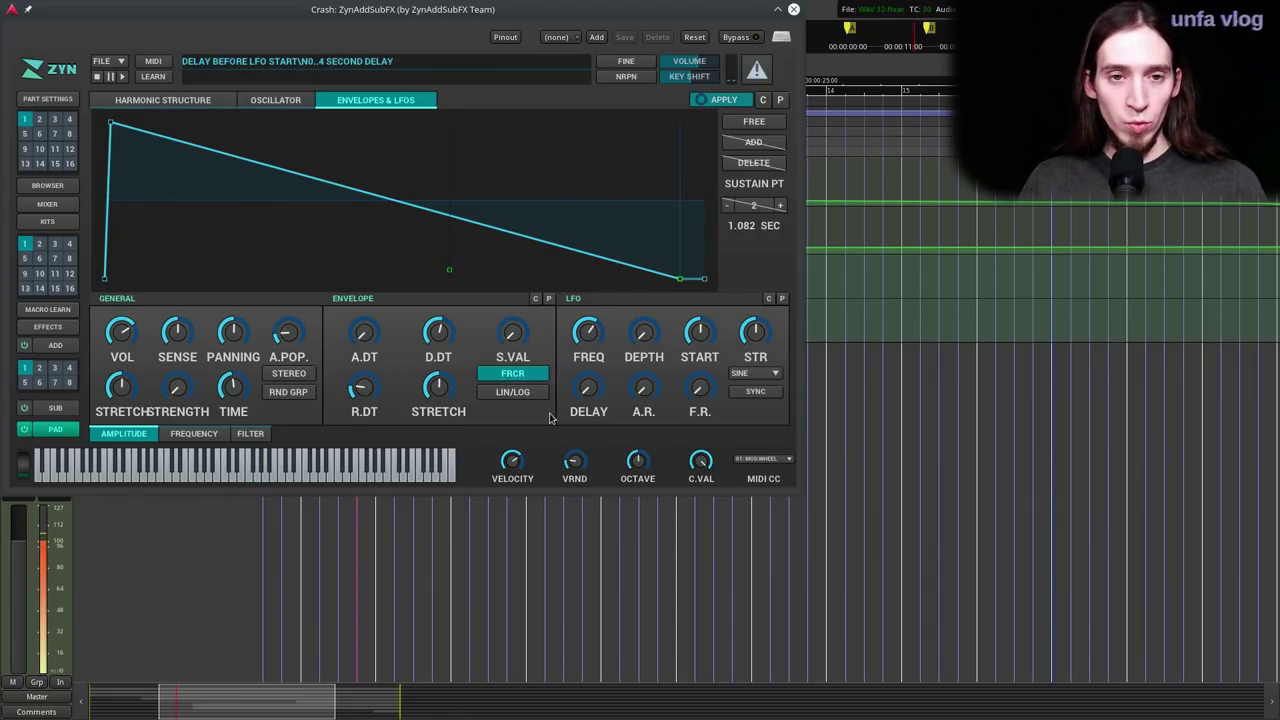
click(496, 377)
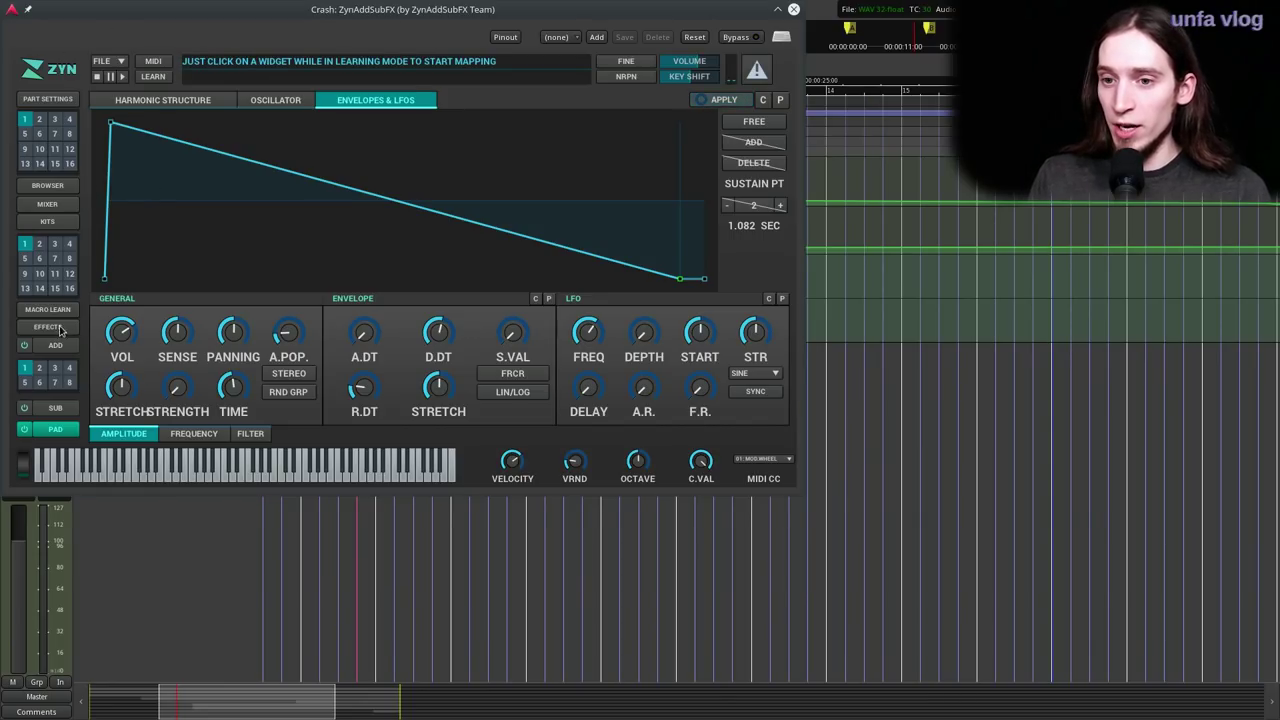
- Enable the SUB synth and draw raised, uneven magnitudes across all 32 harmonics
click(55, 407)
mouse_move(109, 337)
mouse_down()
mouse_move(490, 332)
mouse_move(834, 349)
mouse_up()
mouse_move(112, 337)
mouse_down()
mouse_move(120, 350)
mouse_move(785, 326)
mouse_up()
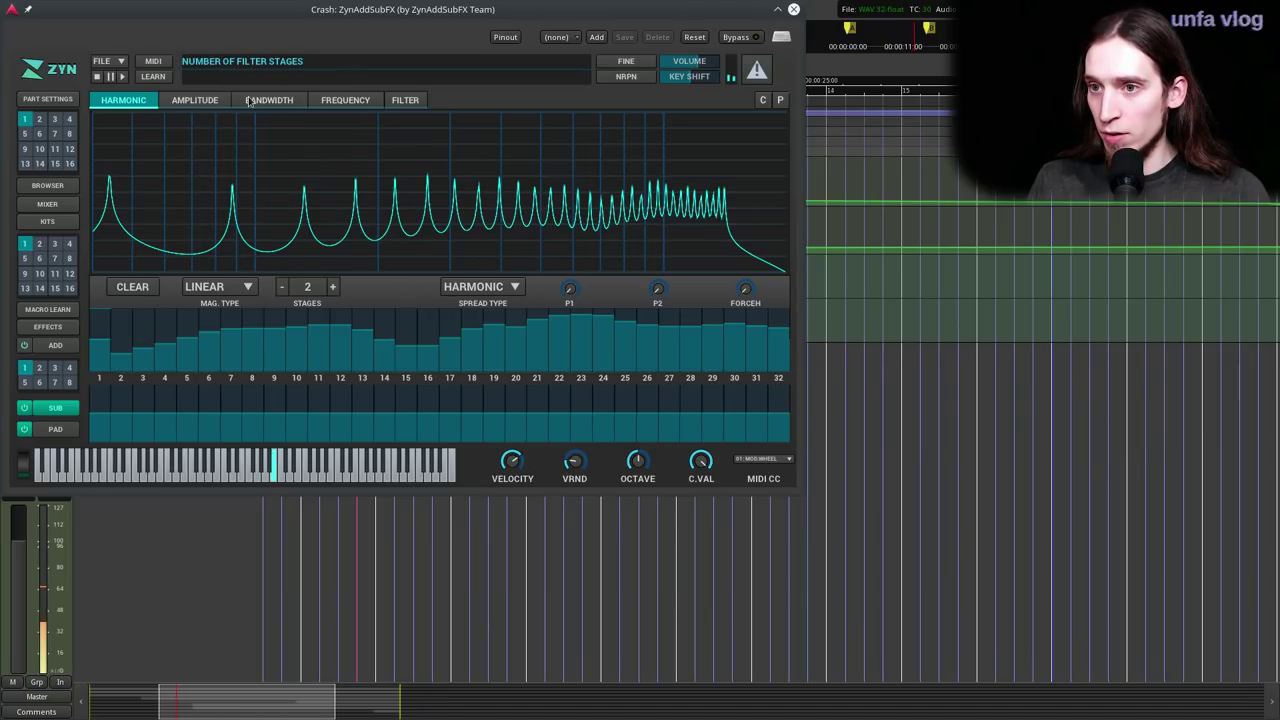
- Set the SUB synth's harmonic spread type to SINE and raise P1 and P2
click(279, 103)
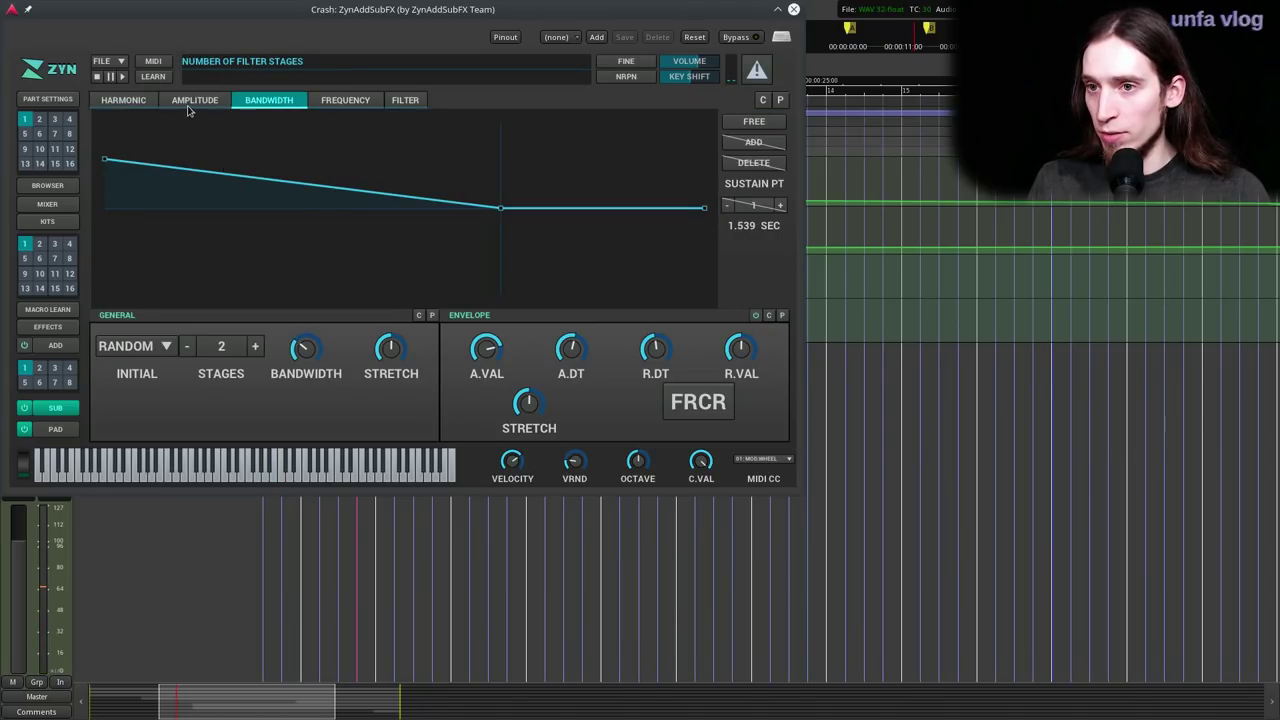
click(130, 101)
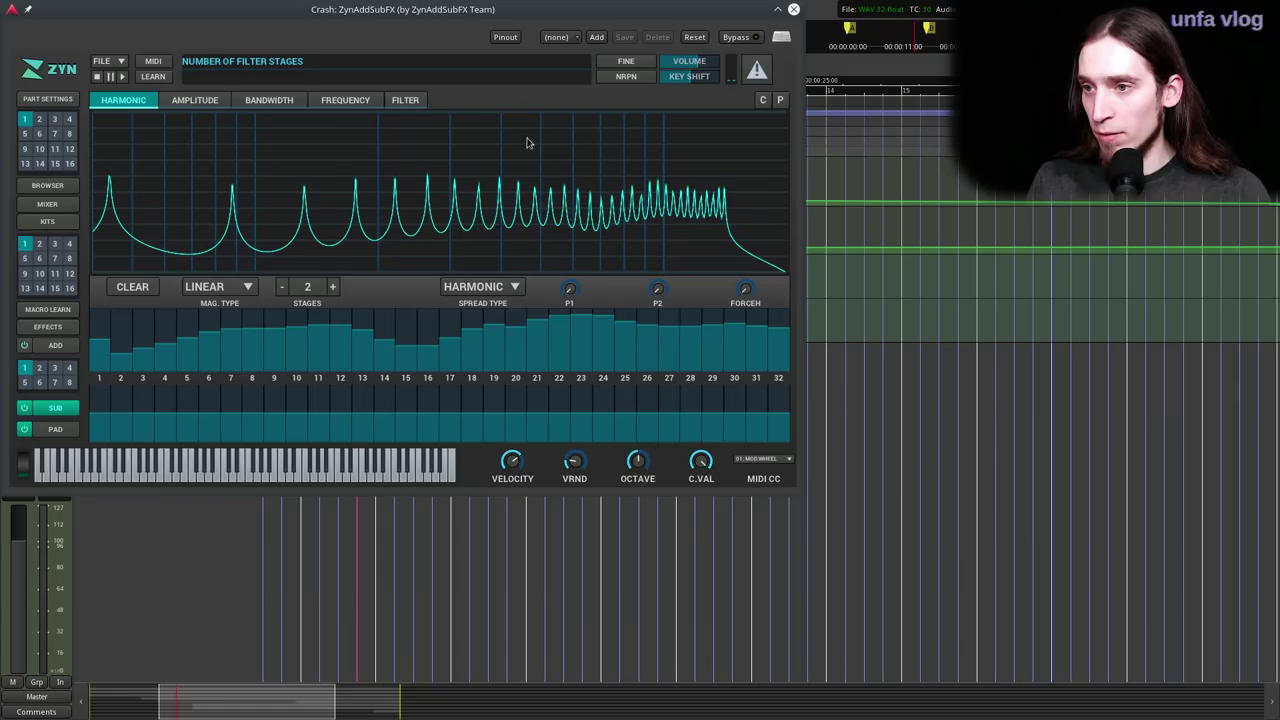
click(500, 287)
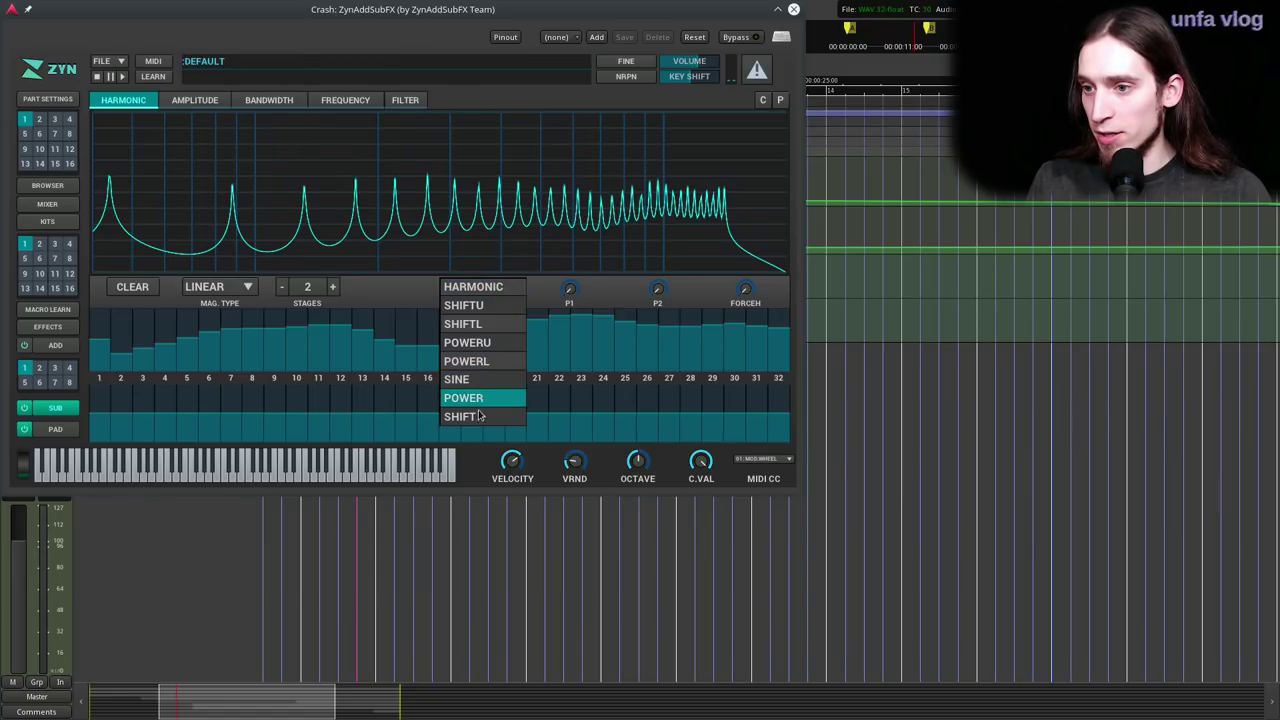
click(457, 379)
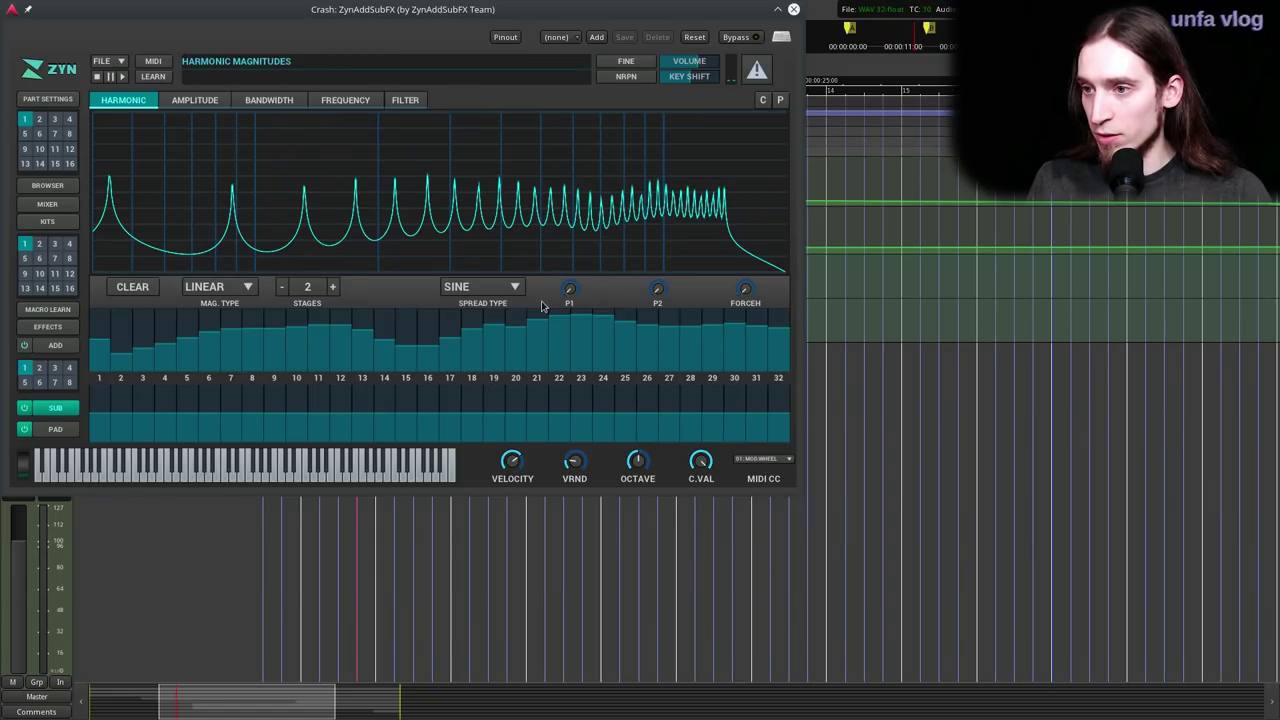
drag(570, 288, 667, 183)
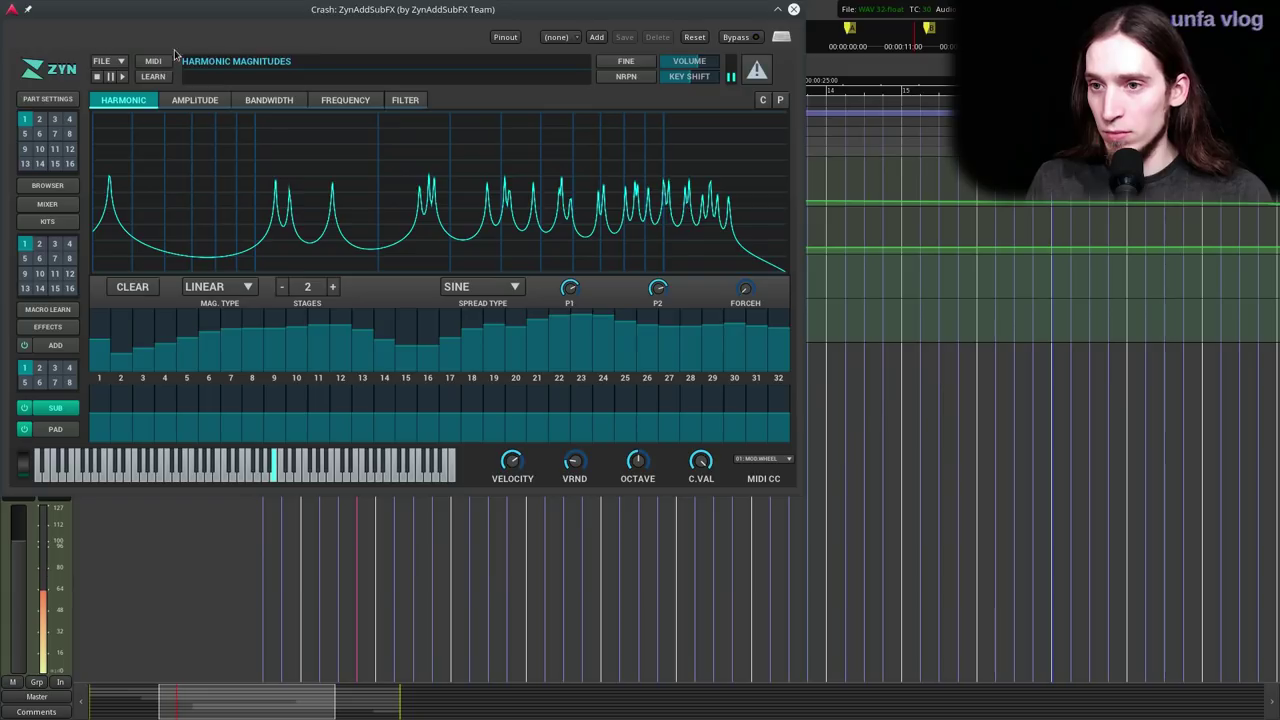
- Raise the SUB synth's bandwidth to 66
click(269, 101)
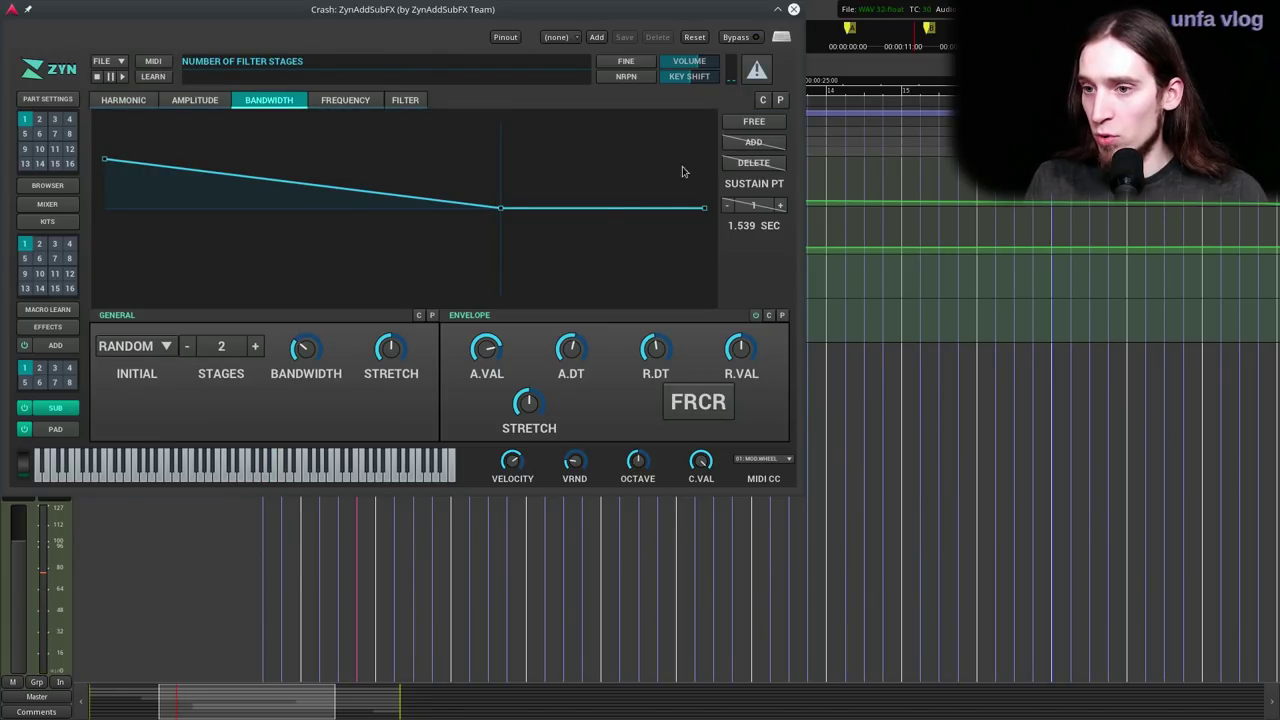
mouse_move(306, 348)
mouse_down()
mouse_move(308, 325)
mouse_move(306, 358)
mouse_up()
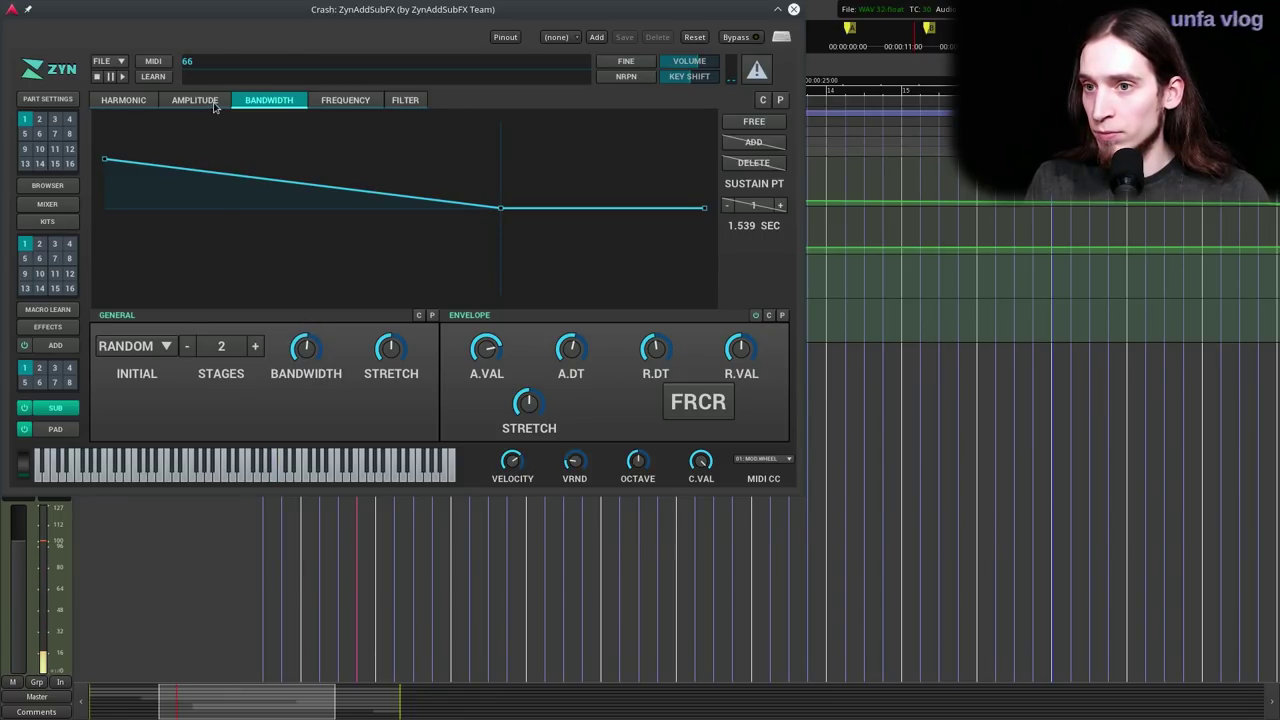
click(340, 104)
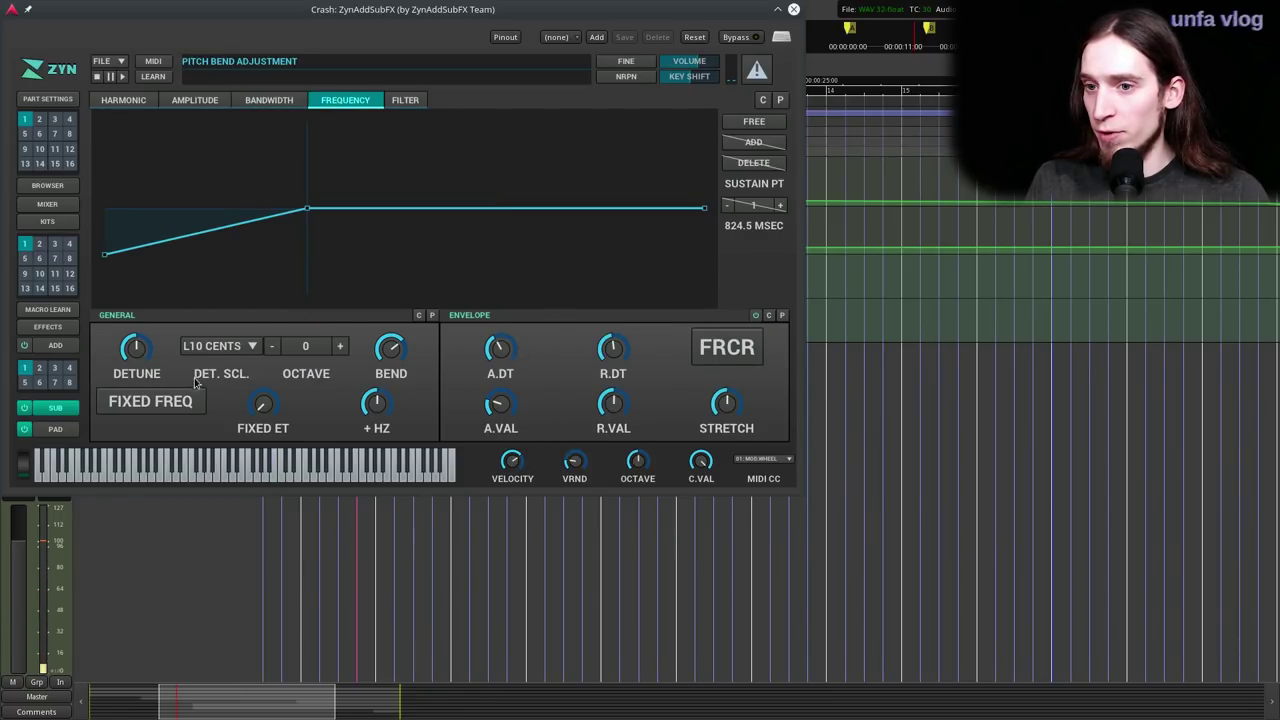
- Enable the SUB synth's analog filter as HP2 with a 1000 Hz cutoff and a slightly lower Q
click(397, 104)
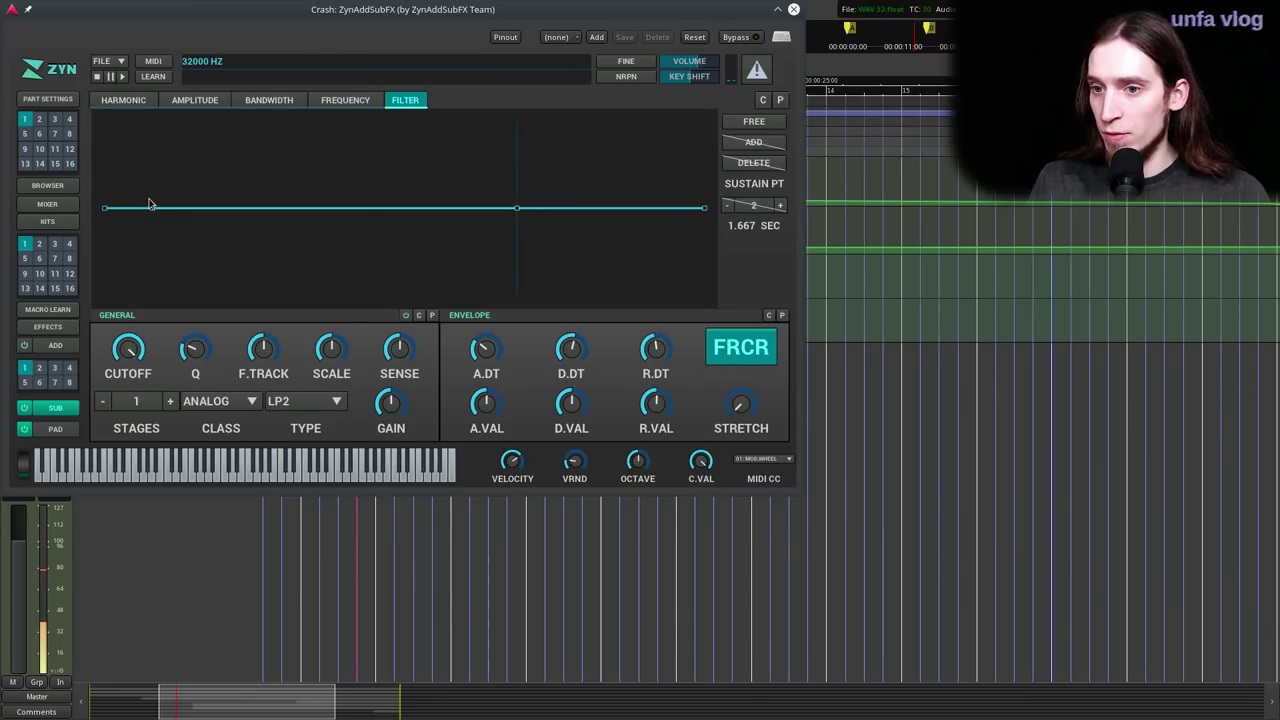
click(296, 401)
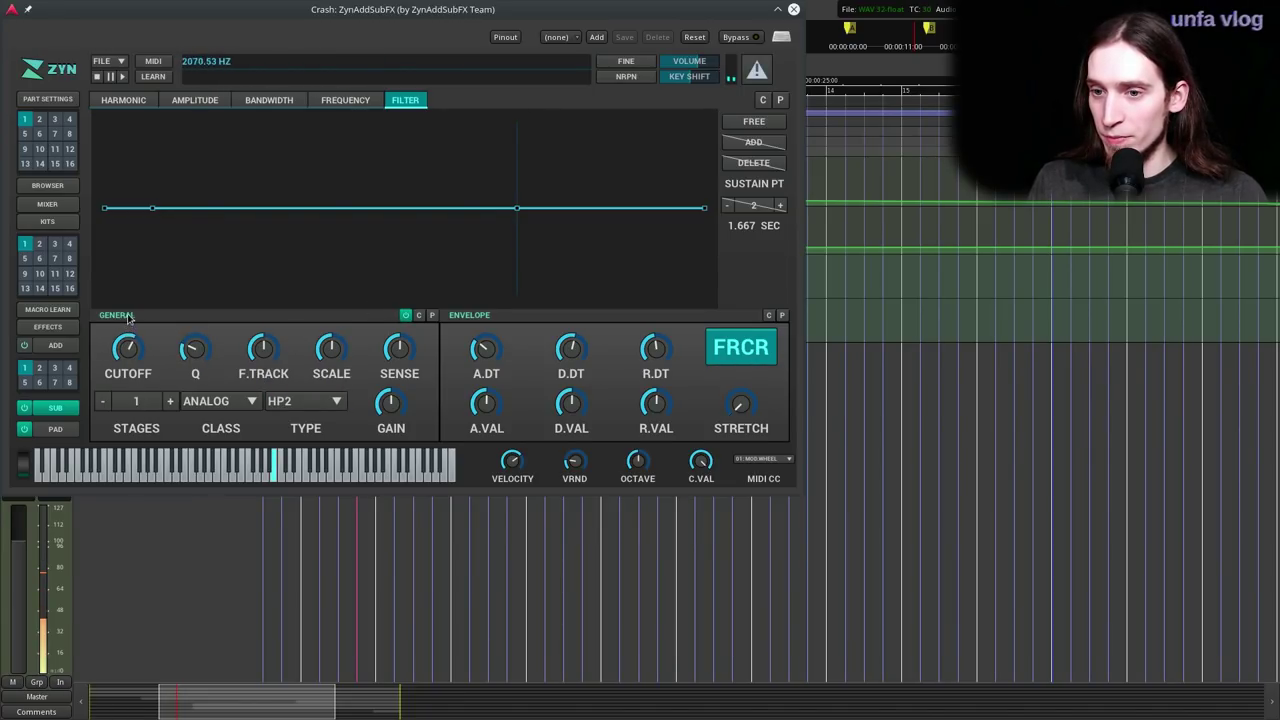
drag(211, 357, 138, 358)
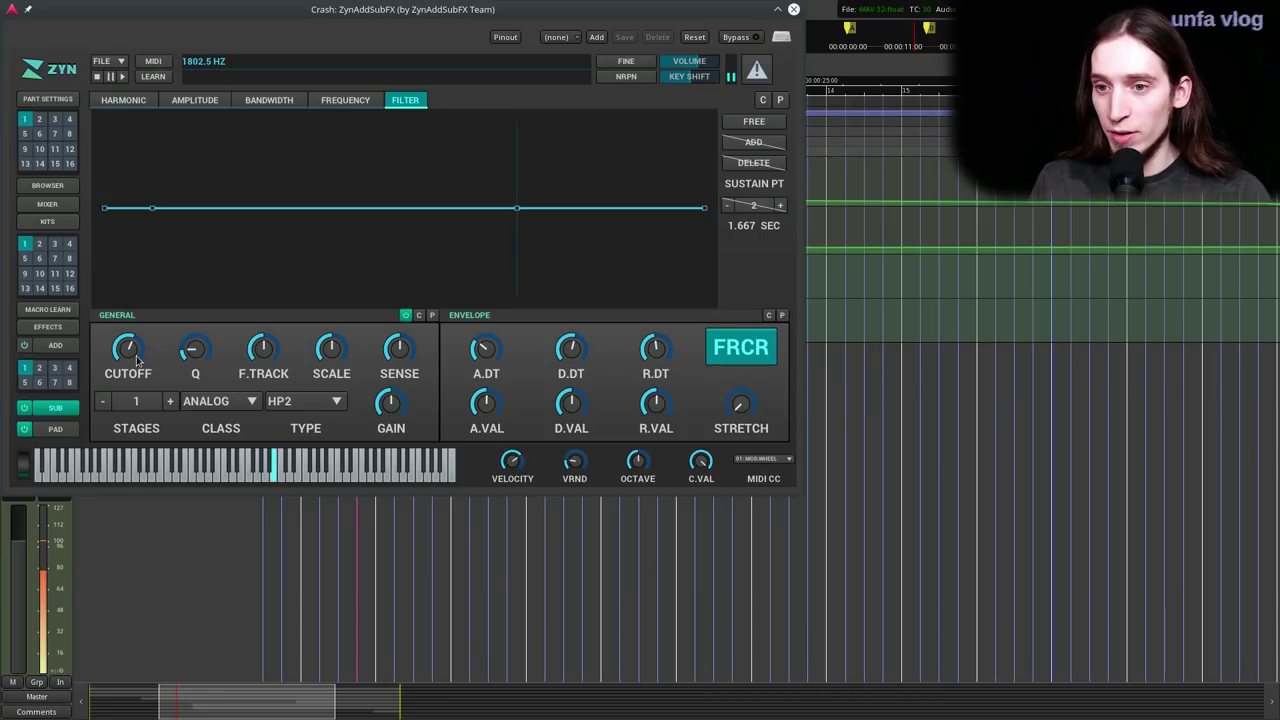
double_click(135, 364)
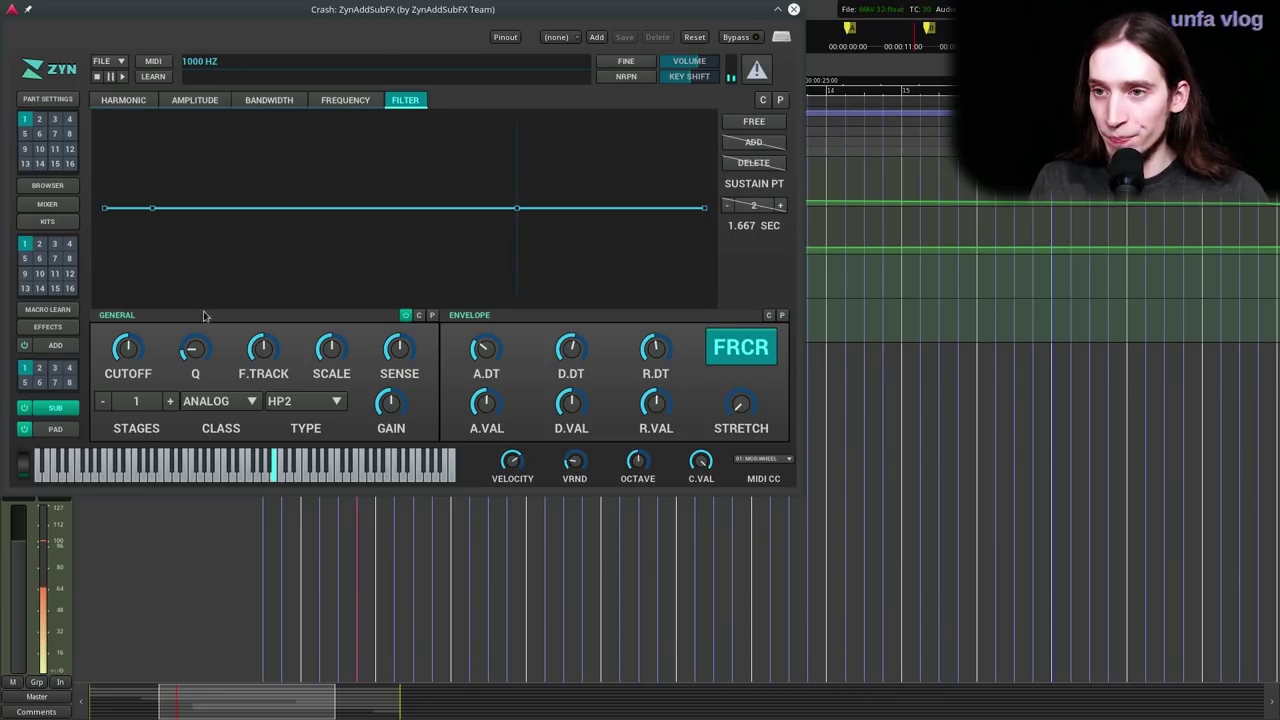
- Set the SUB synth's octave shift to -1
click(330, 101)
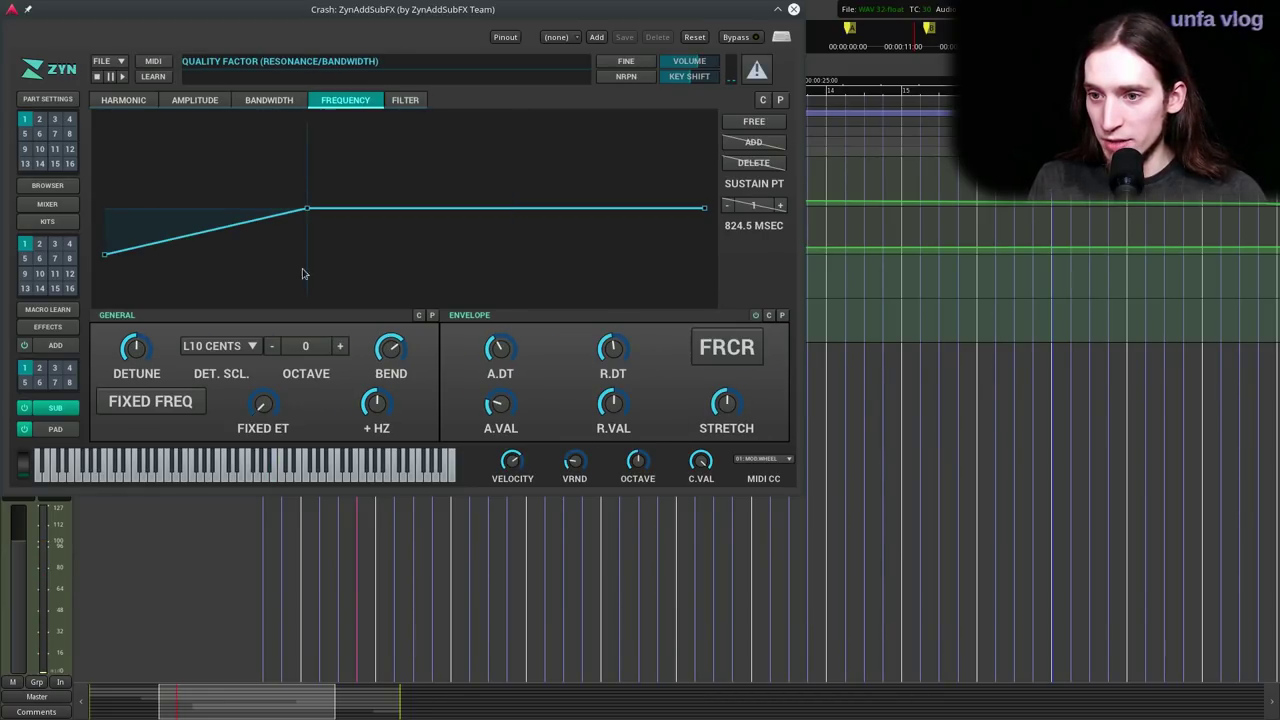
click(340, 347)
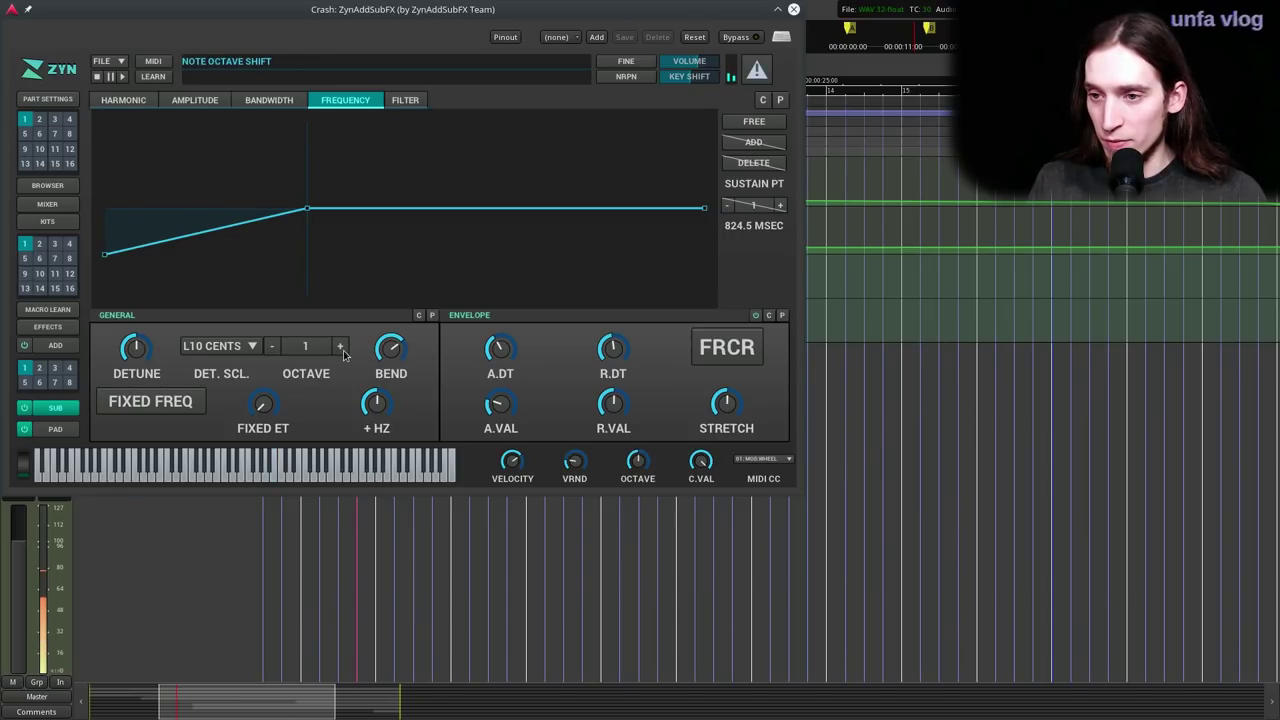
click(272, 347)
click(272, 347)
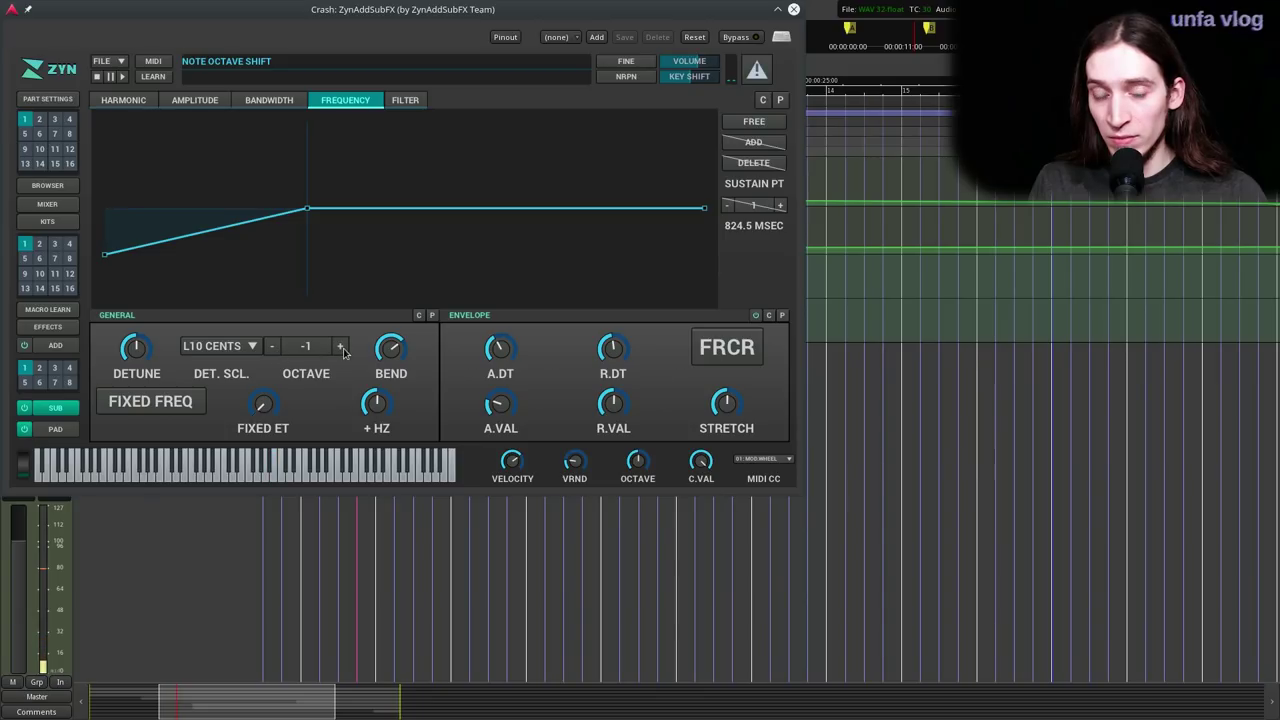
- Give the SUB synth's amplitude envelope zero sustain, a longer decay and no forced release, and set its volume to 104
click(224, 103)
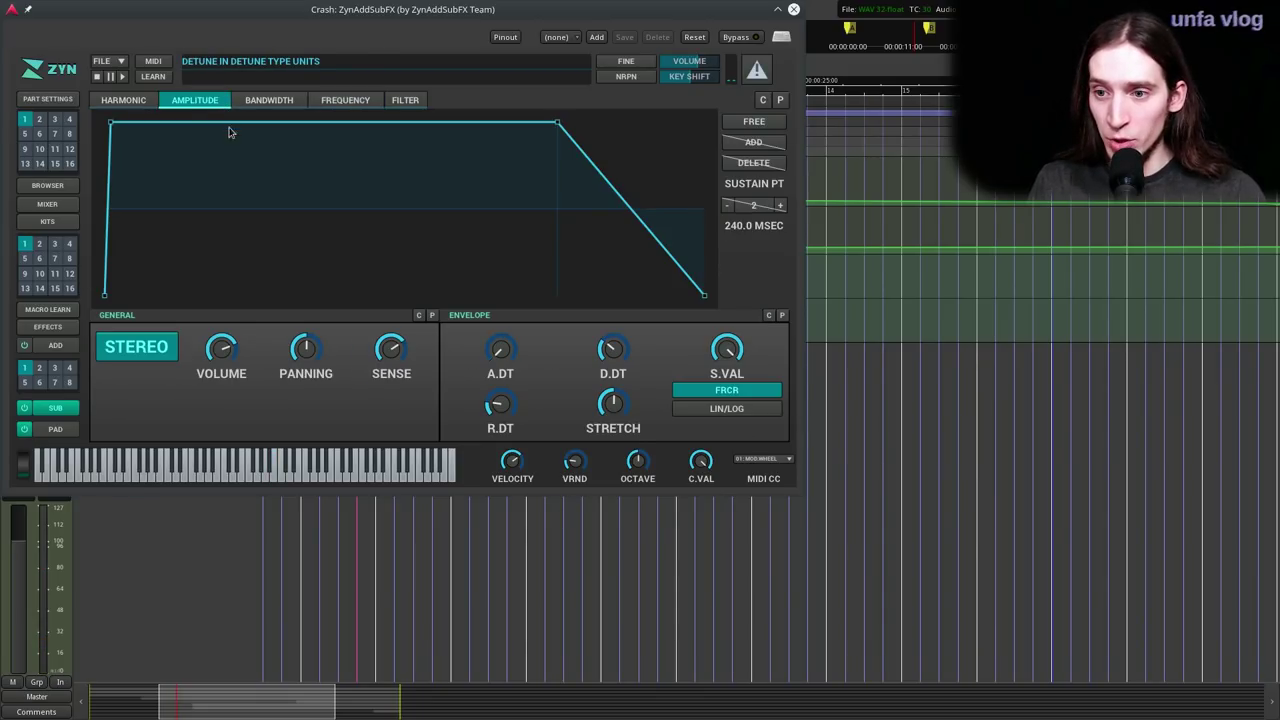
drag(712, 352, 694, 612)
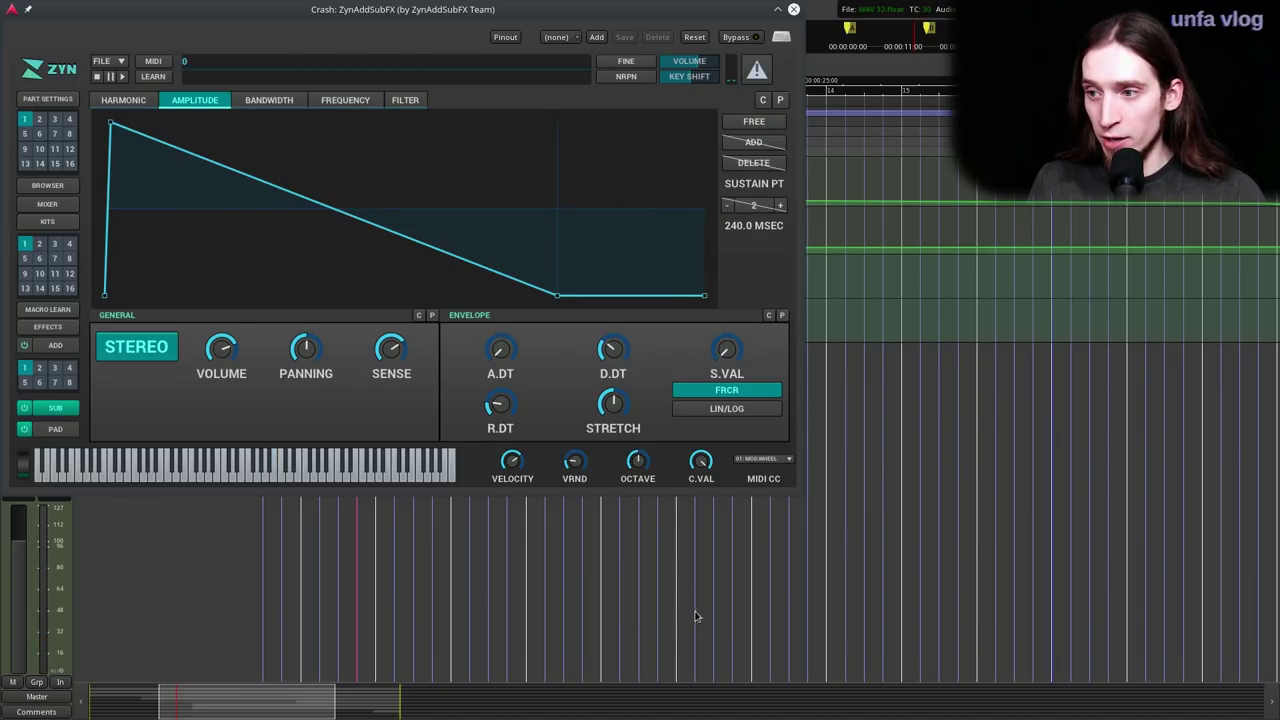
click(727, 390)
mouse_move(628, 362)
mouse_down()
mouse_move(617, 317)
mouse_move(622, 372)
mouse_up()
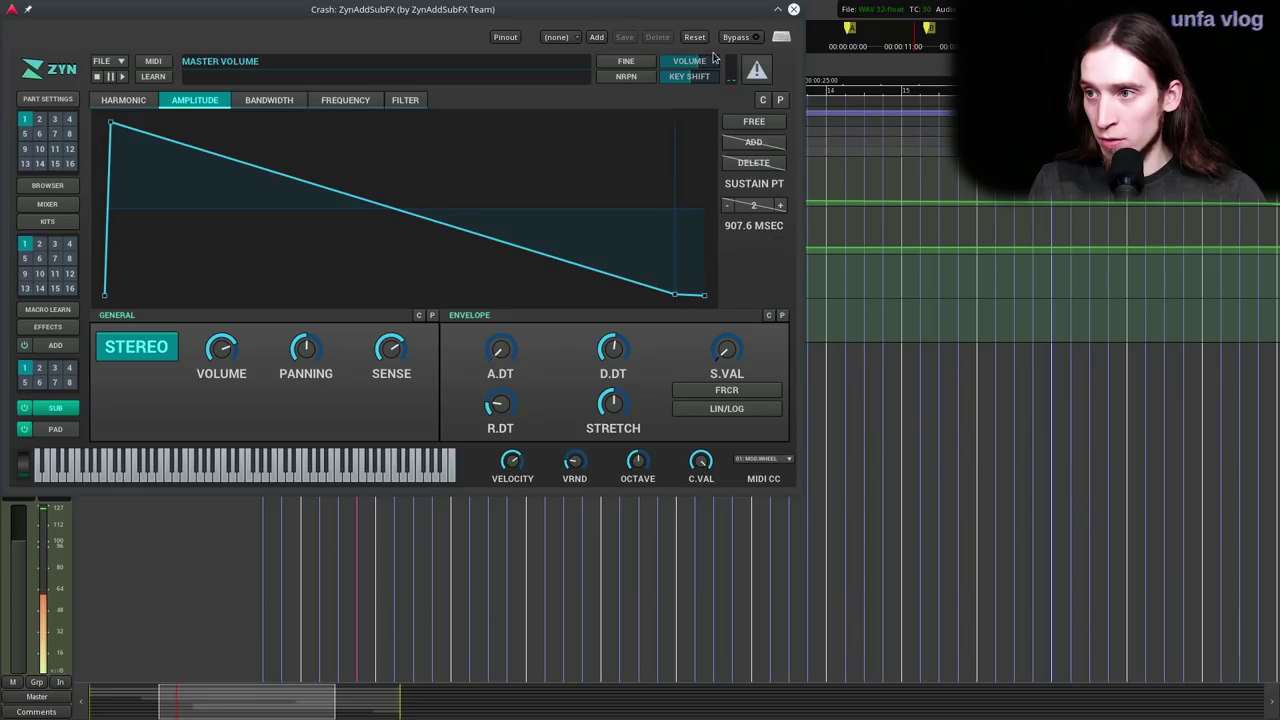
drag(612, 358, 614, 370)
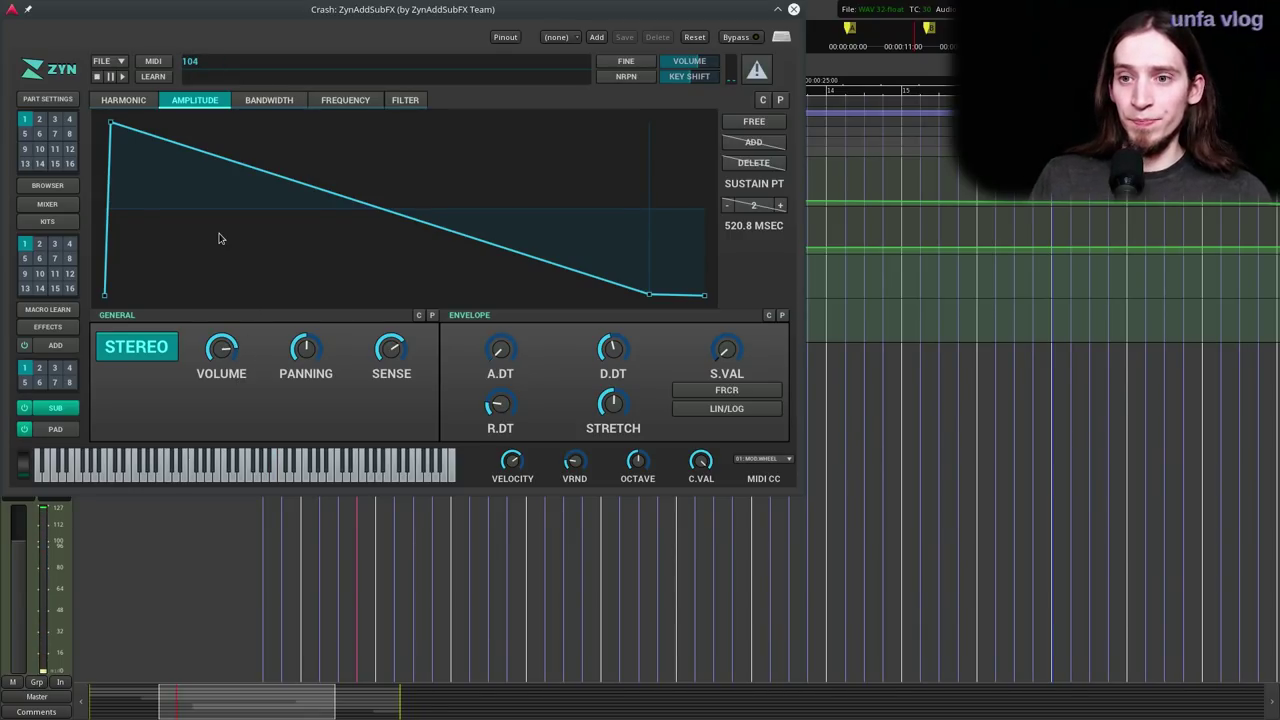
- Enable the ADD synth and set voice 1's oscillator base function to PULSE
click(48, 349)
click(337, 137)
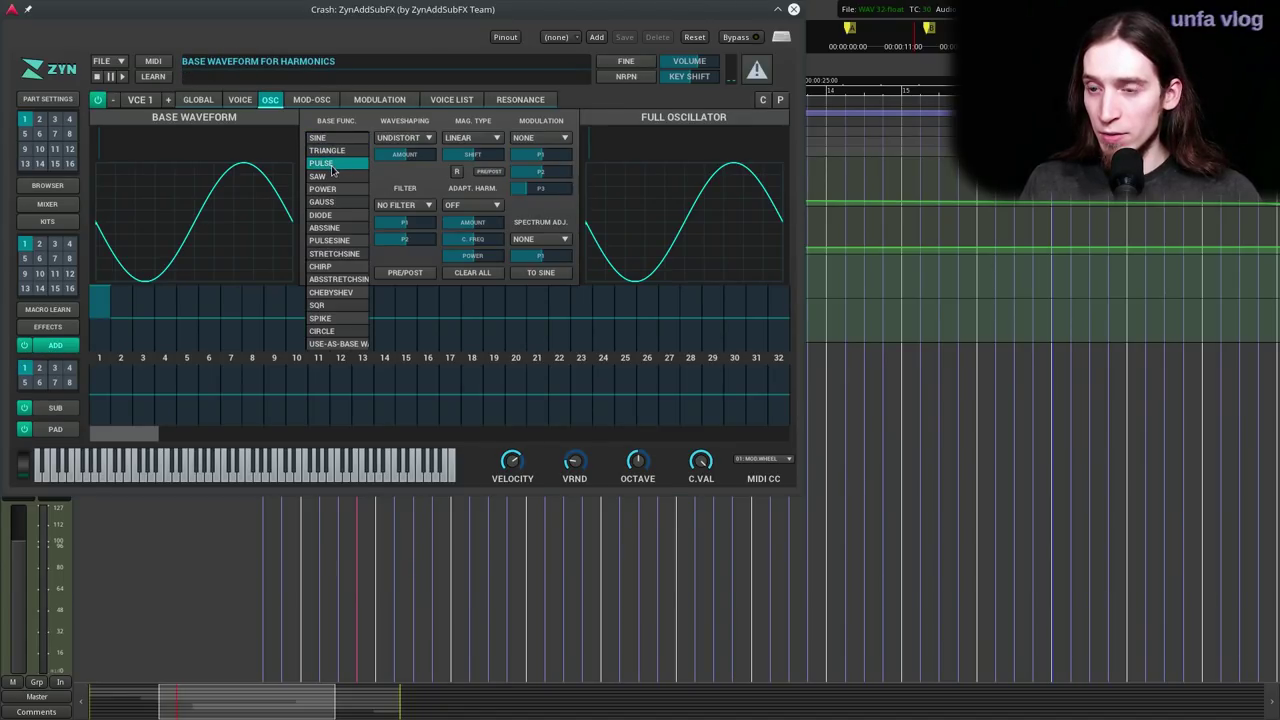
click(332, 165)
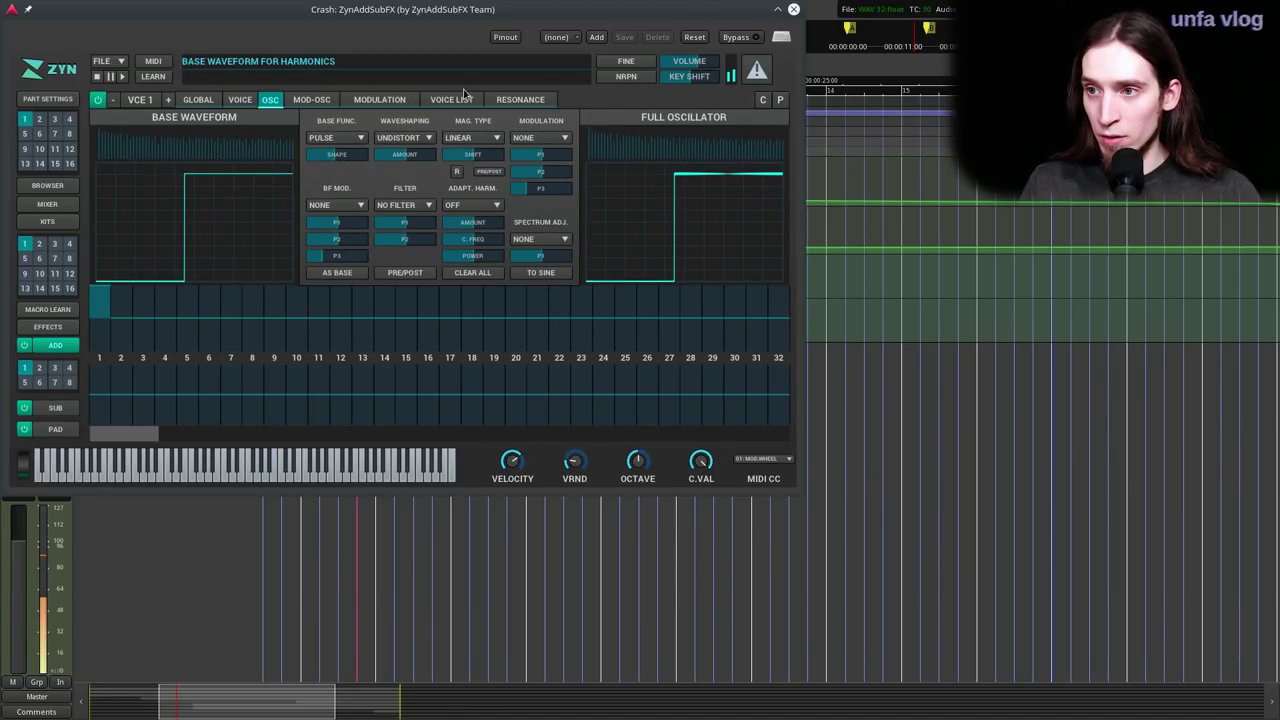
- Set voice 1's unison size to 50 with maximum detune and spread and zero vibrato
click(368, 102)
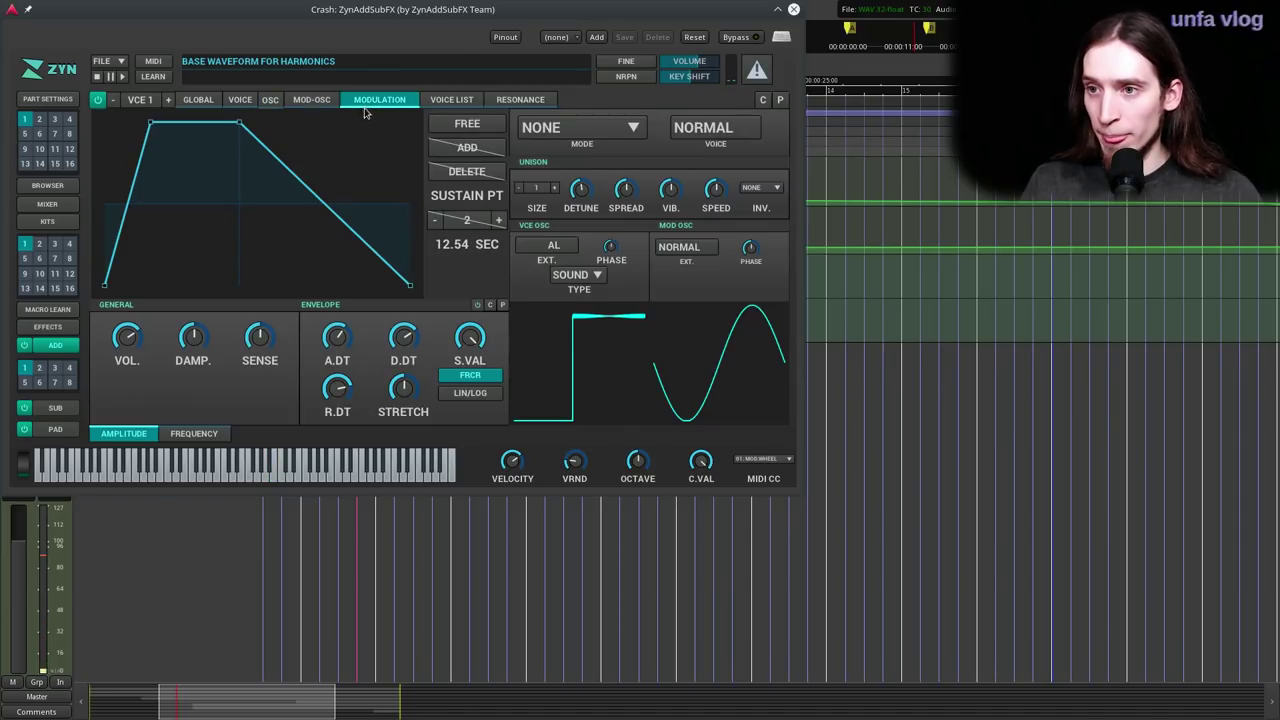
click(556, 188)
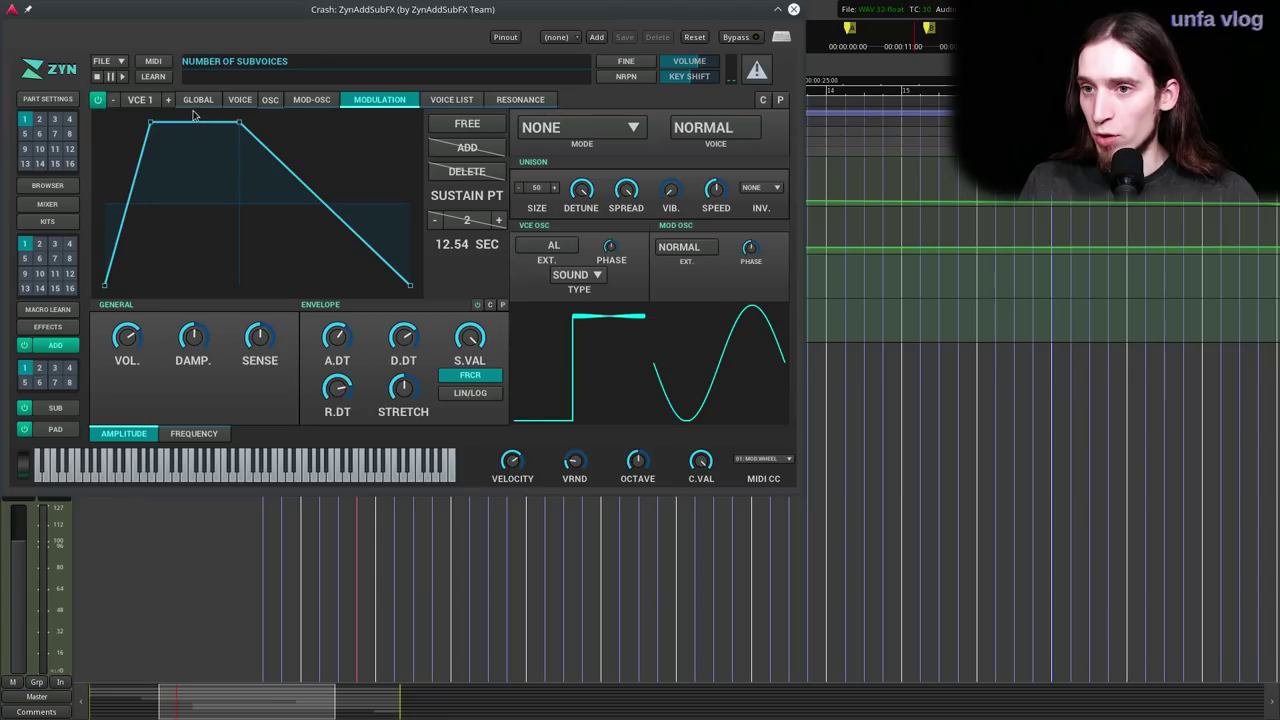
click(452, 100)
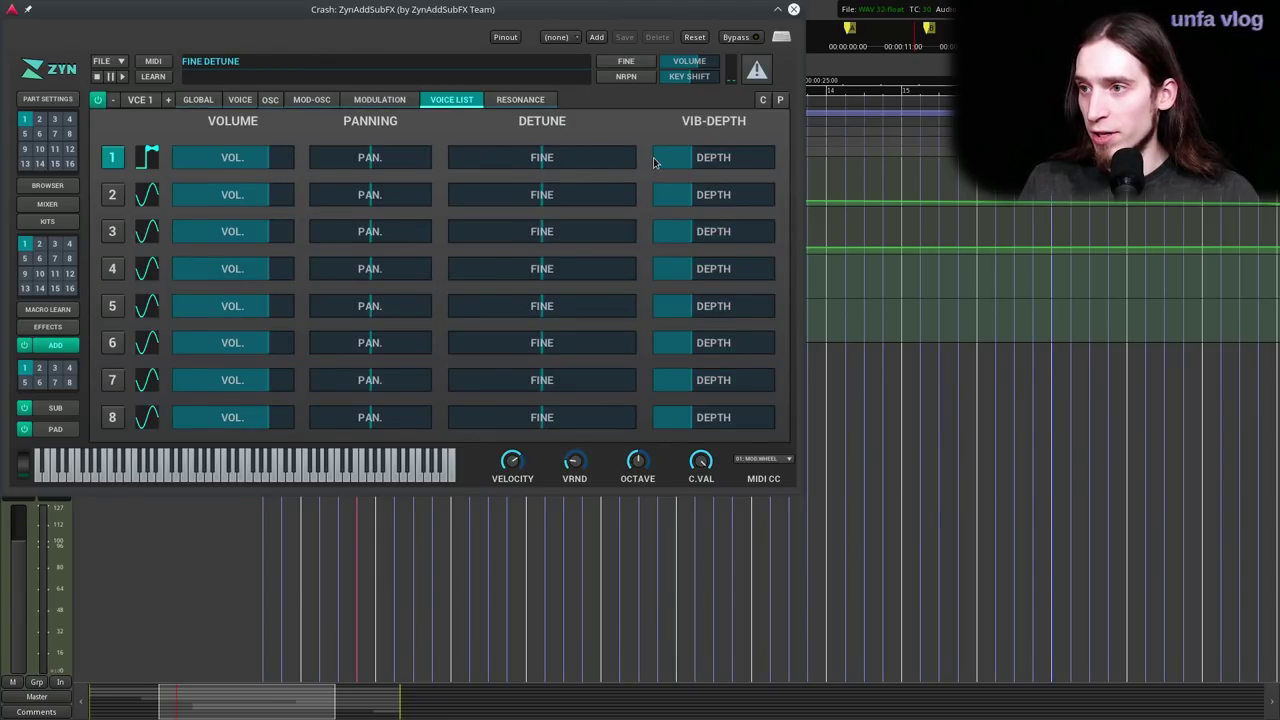
- Try the ADD synth's global relative detune bandwidth at 0 and raise it back up fully
click(198, 100)
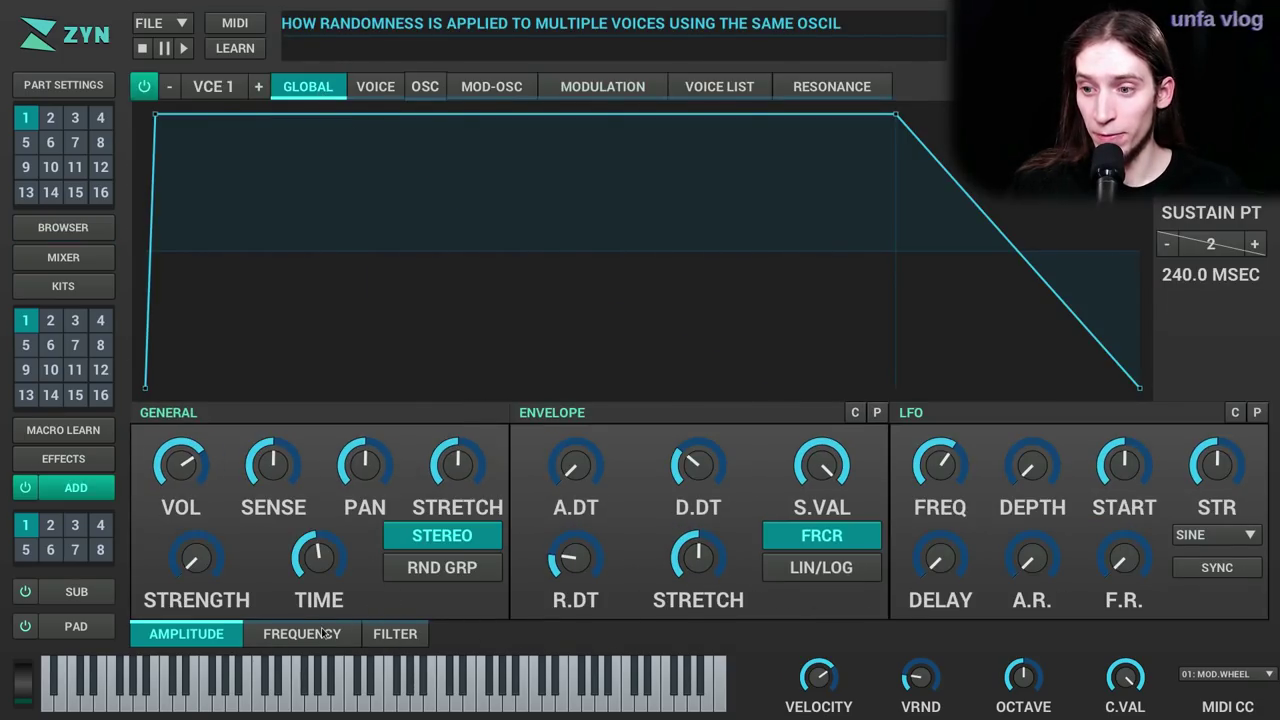
click(325, 634)
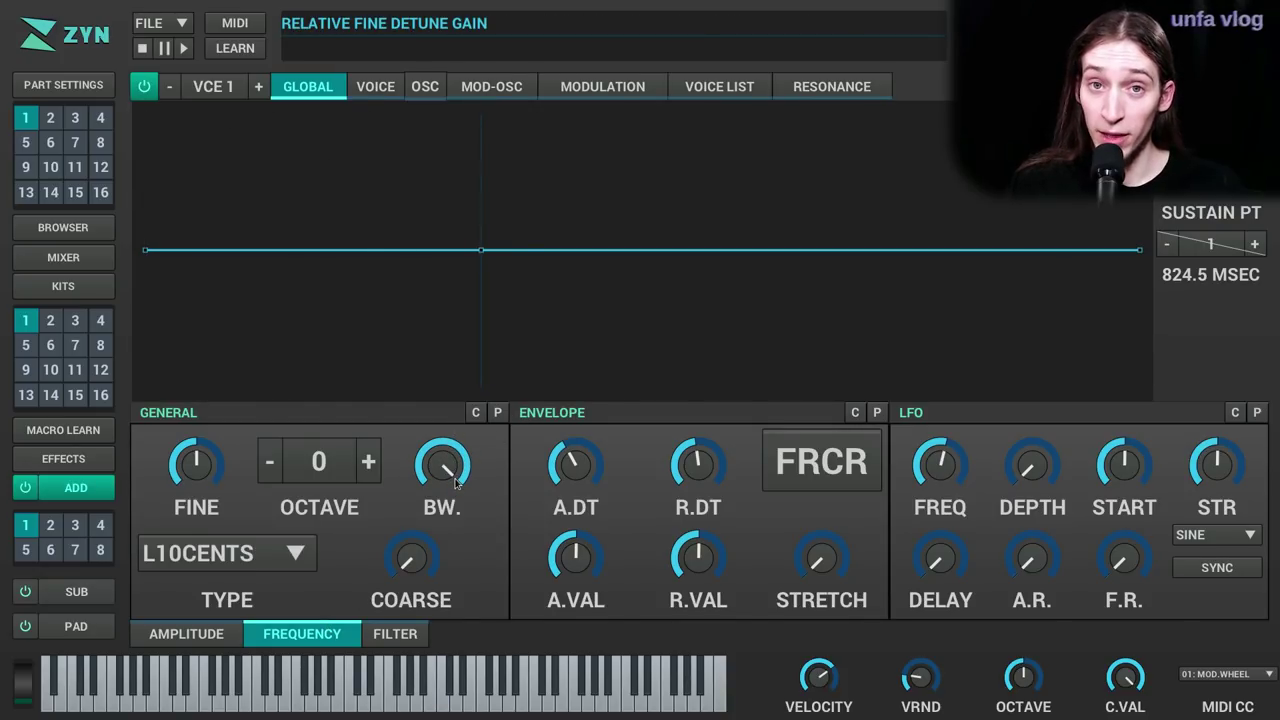
drag(455, 474, 453, 600)
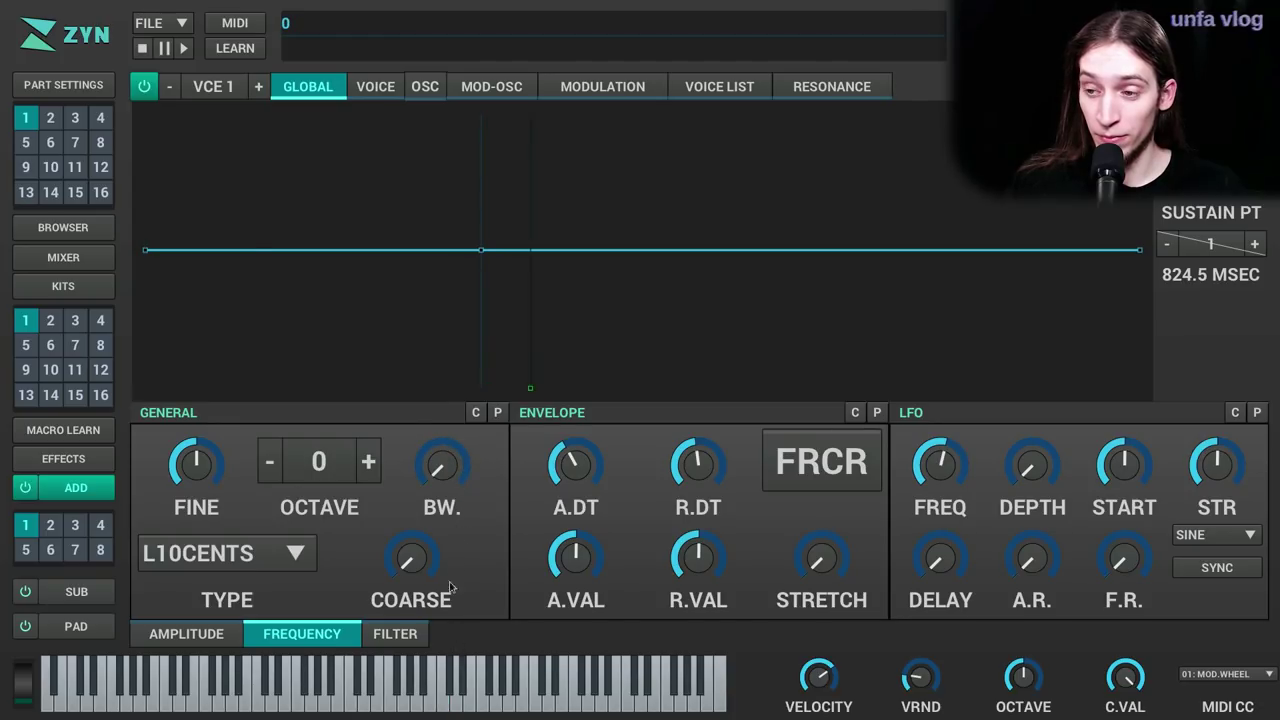
drag(449, 474, 443, 166)
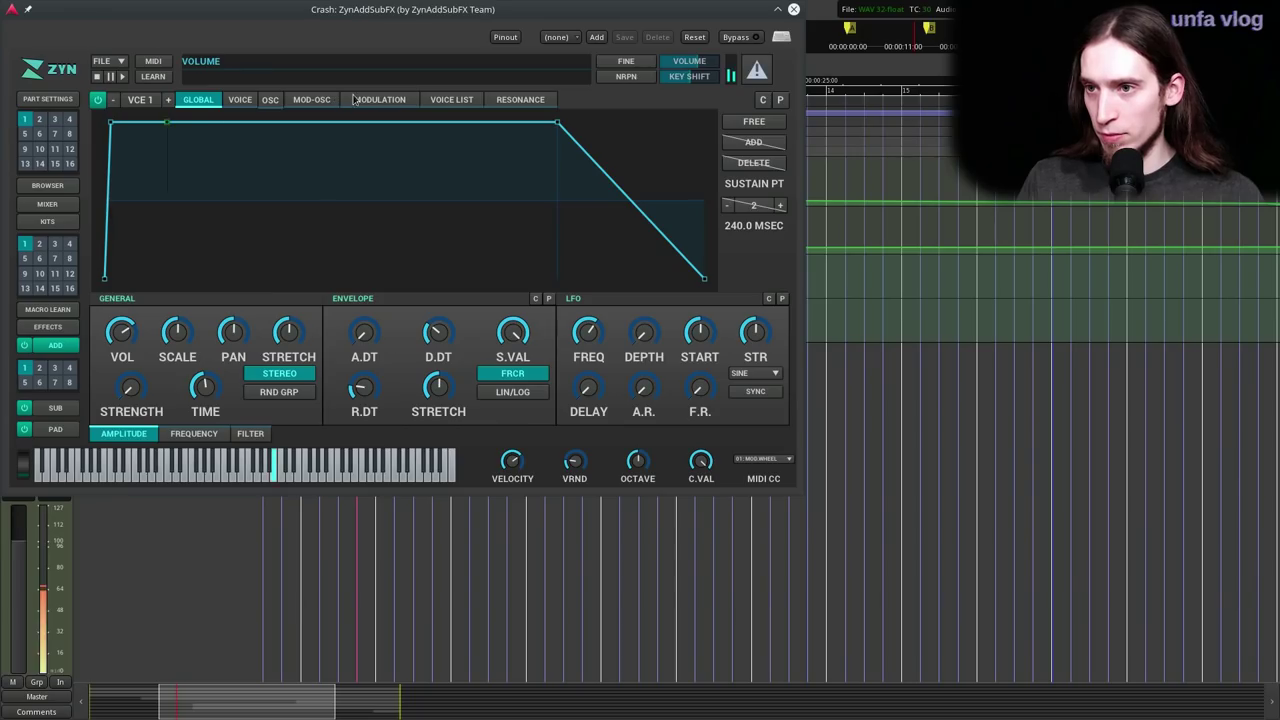
- Set voice 1's oscillator base function to ABSSINE and raise its shape close to maximum
click(379, 99)
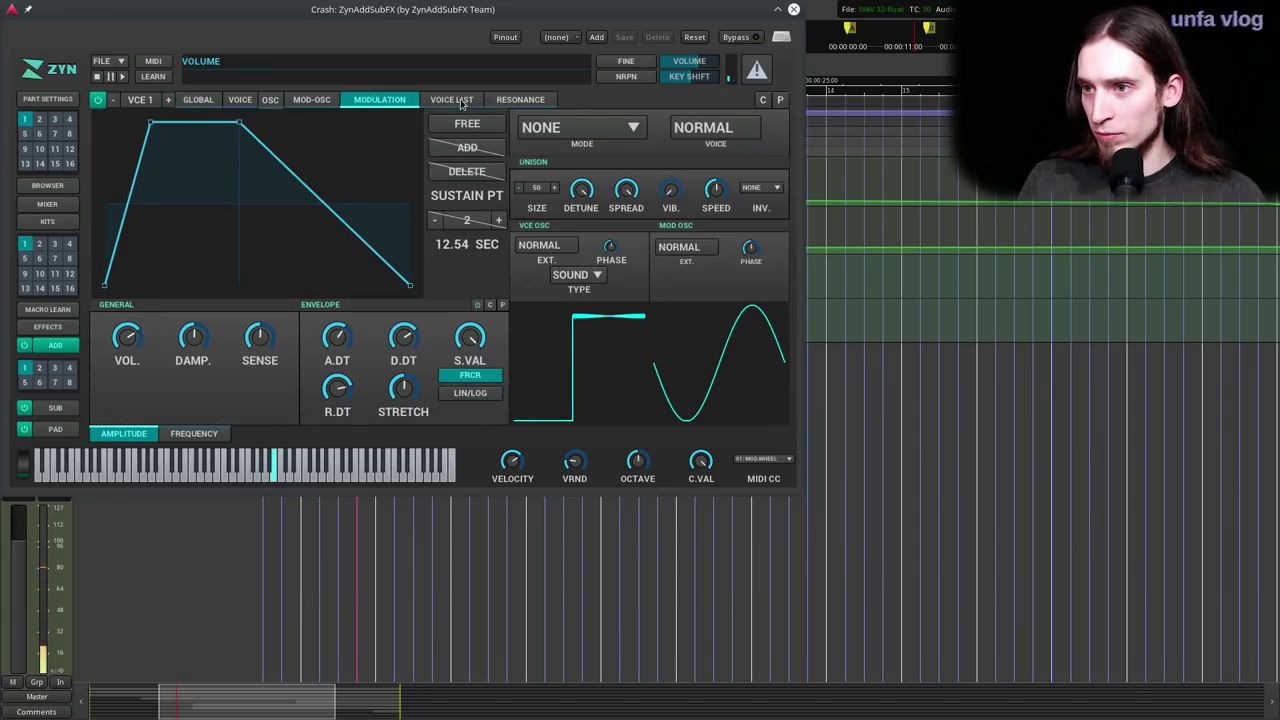
click(270, 100)
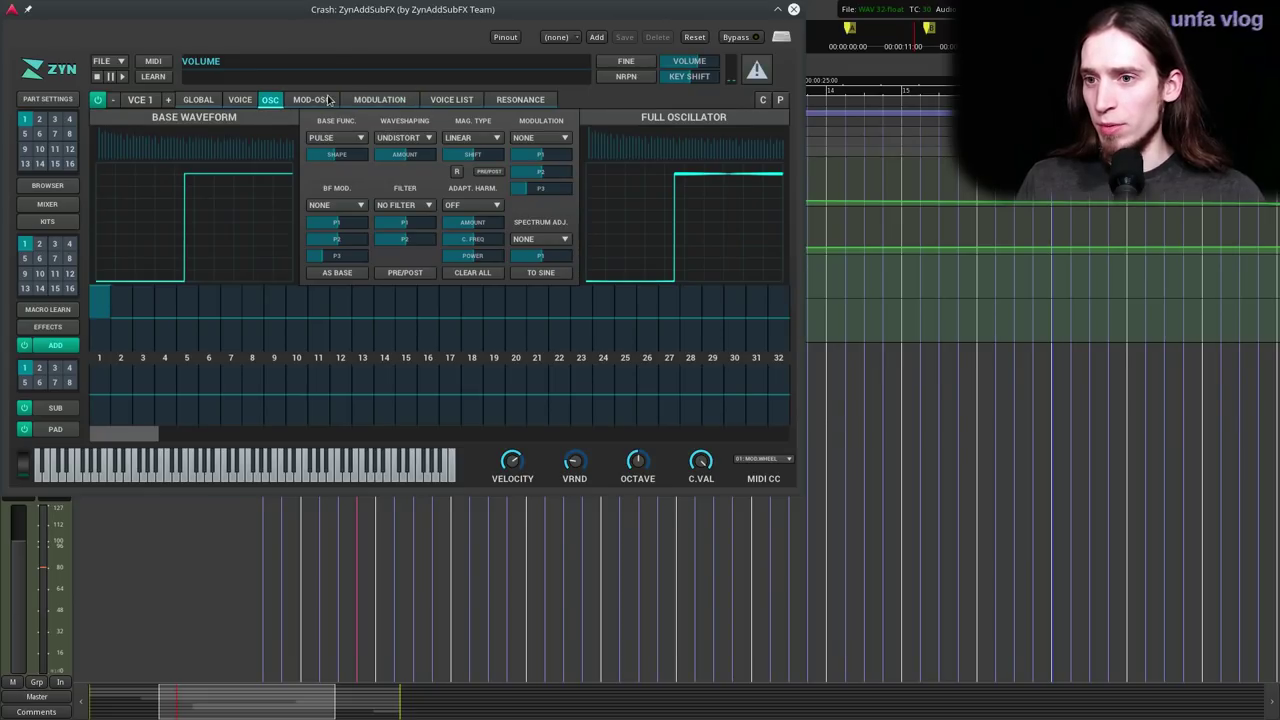
click(362, 140)
click(343, 231)
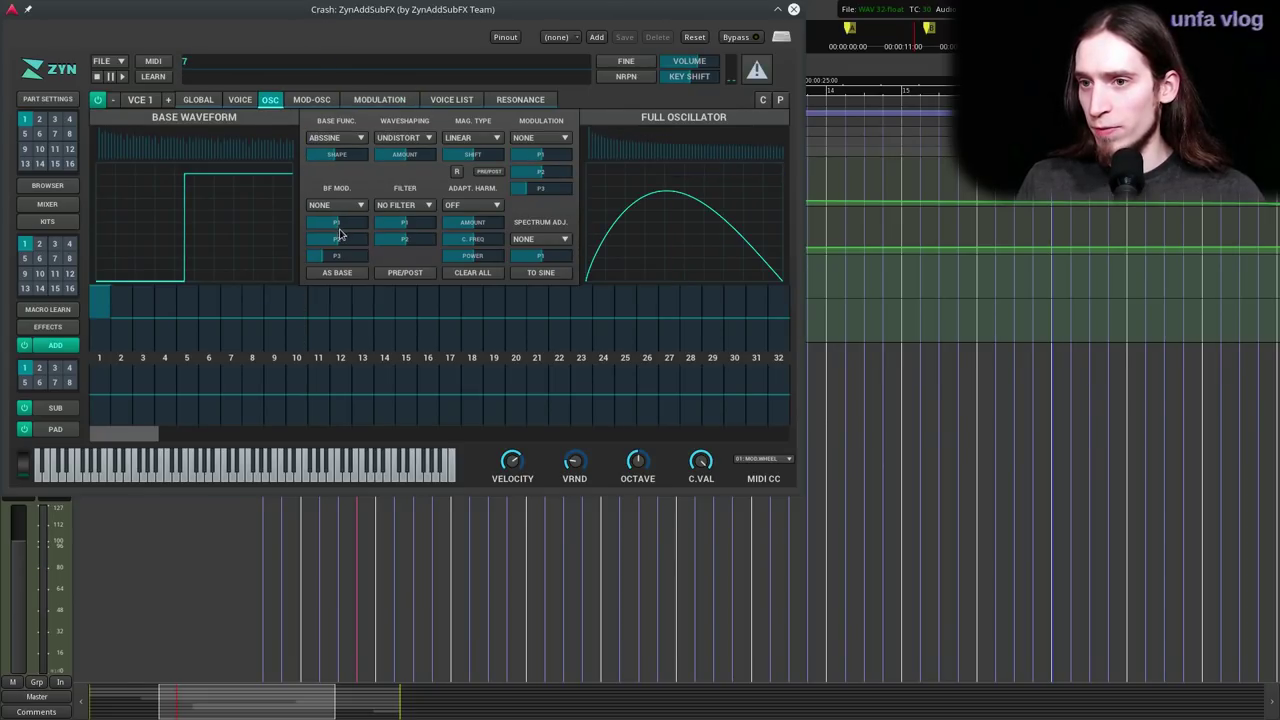
drag(340, 157, 370, 157)
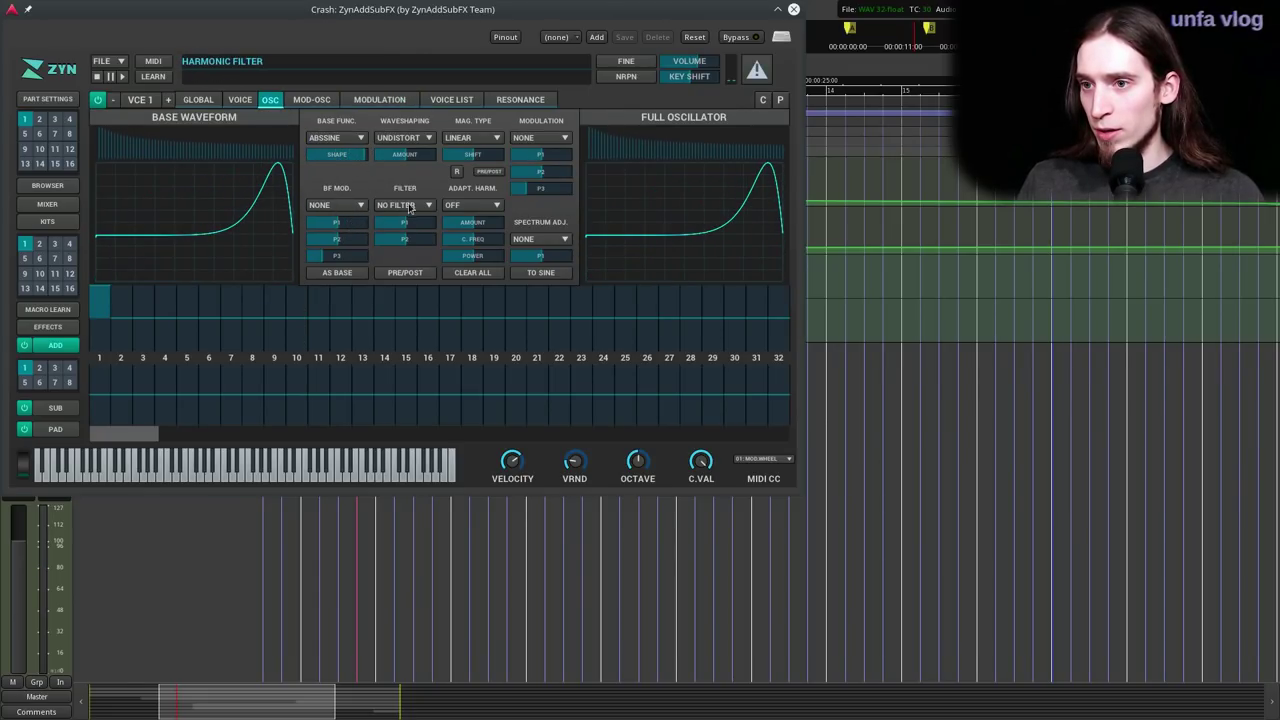
- Apply ASYM2 waveshaping to voice 1's oscillator and raise the distortion amount
click(404, 138)
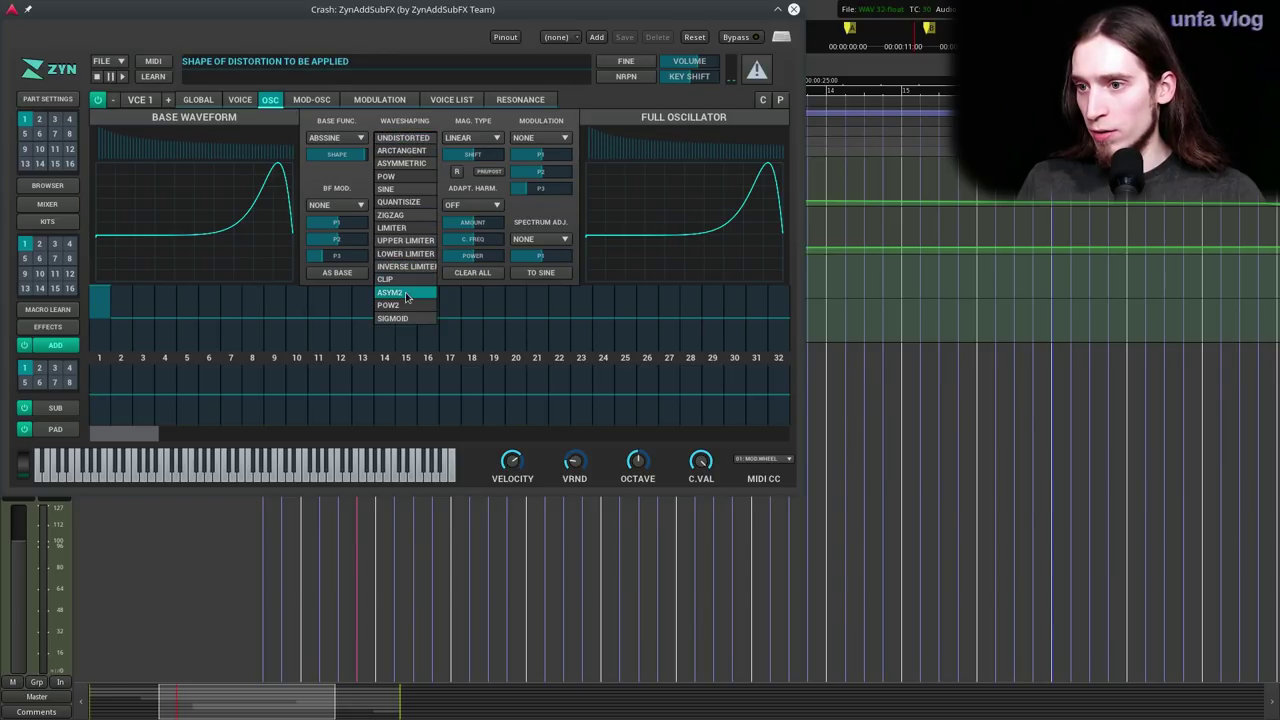
click(404, 292)
drag(405, 156, 420, 163)
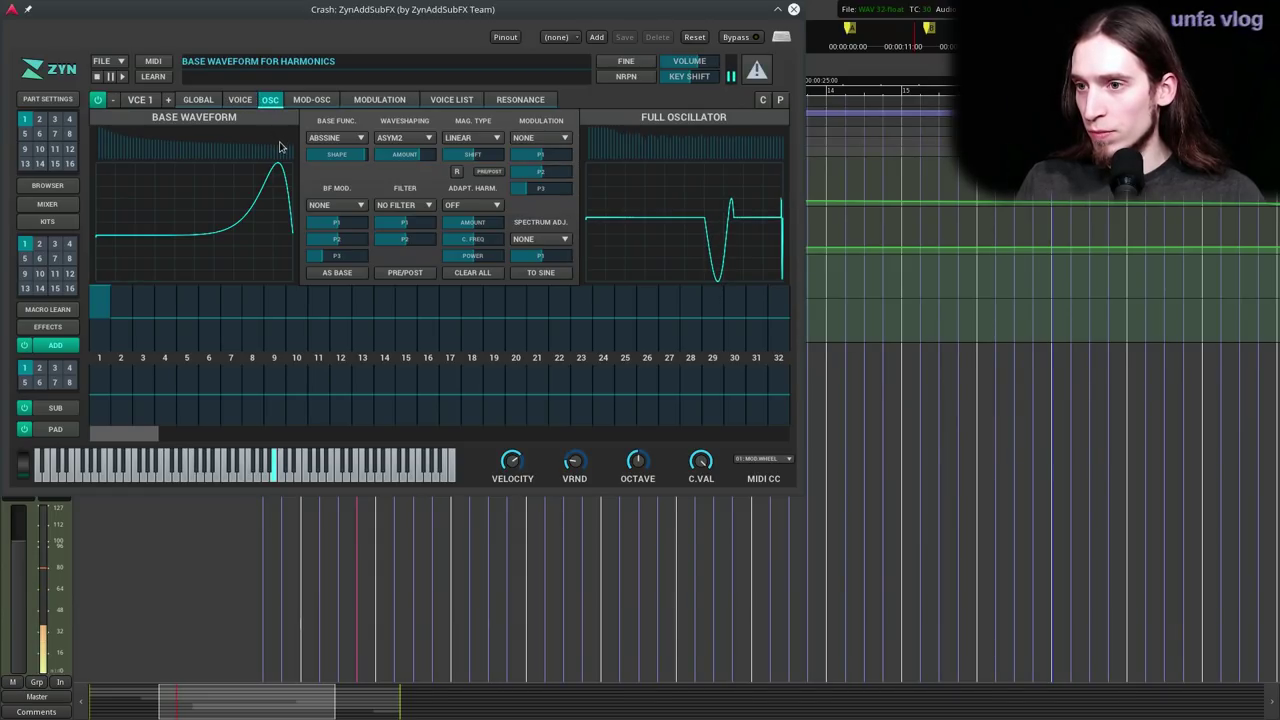
- Set voice 1's modulator mode to RING and raise the modulator volume to maximum, keeping the modulator oscillator a sine
click(379, 99)
click(566, 128)
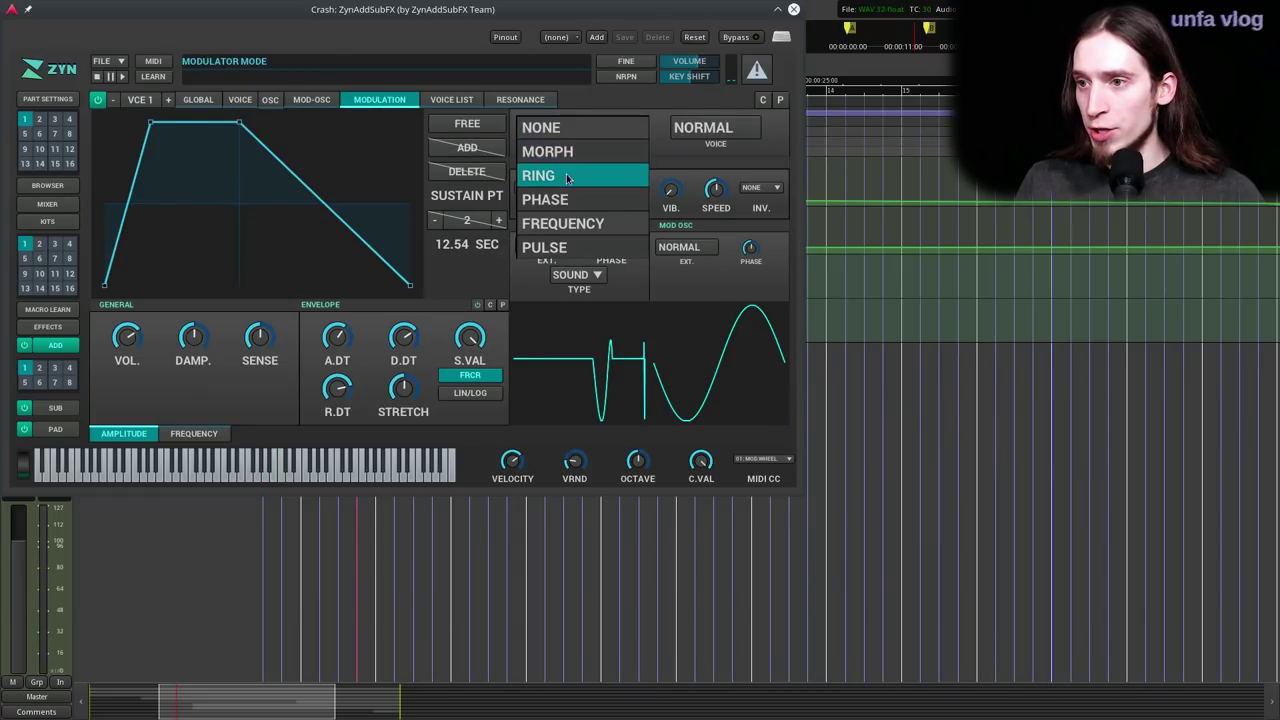
click(566, 183)
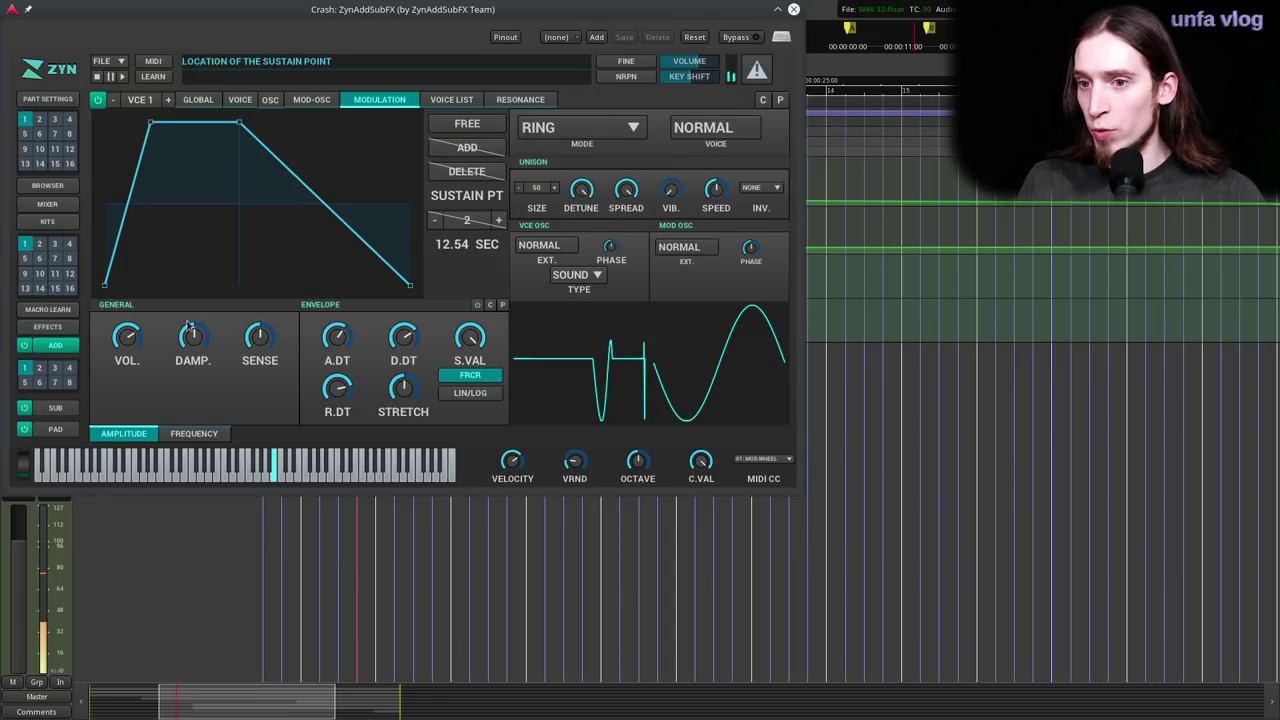
click(317, 103)
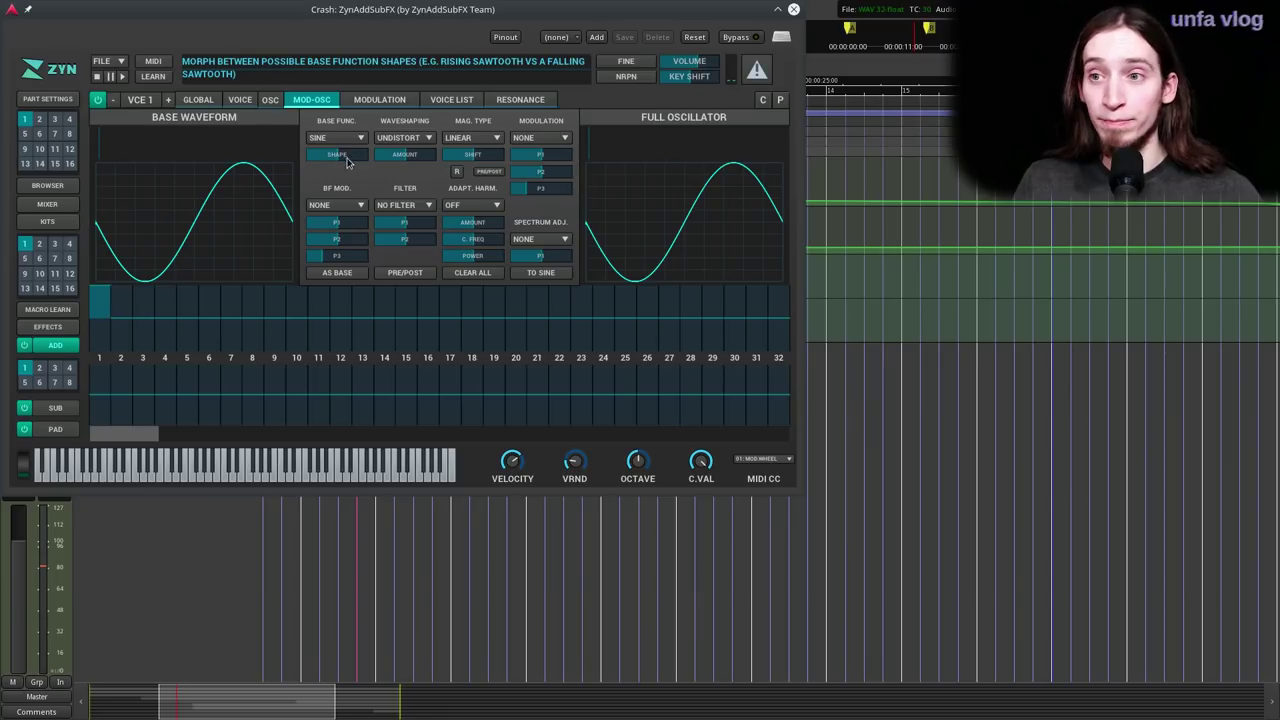
click(376, 103)
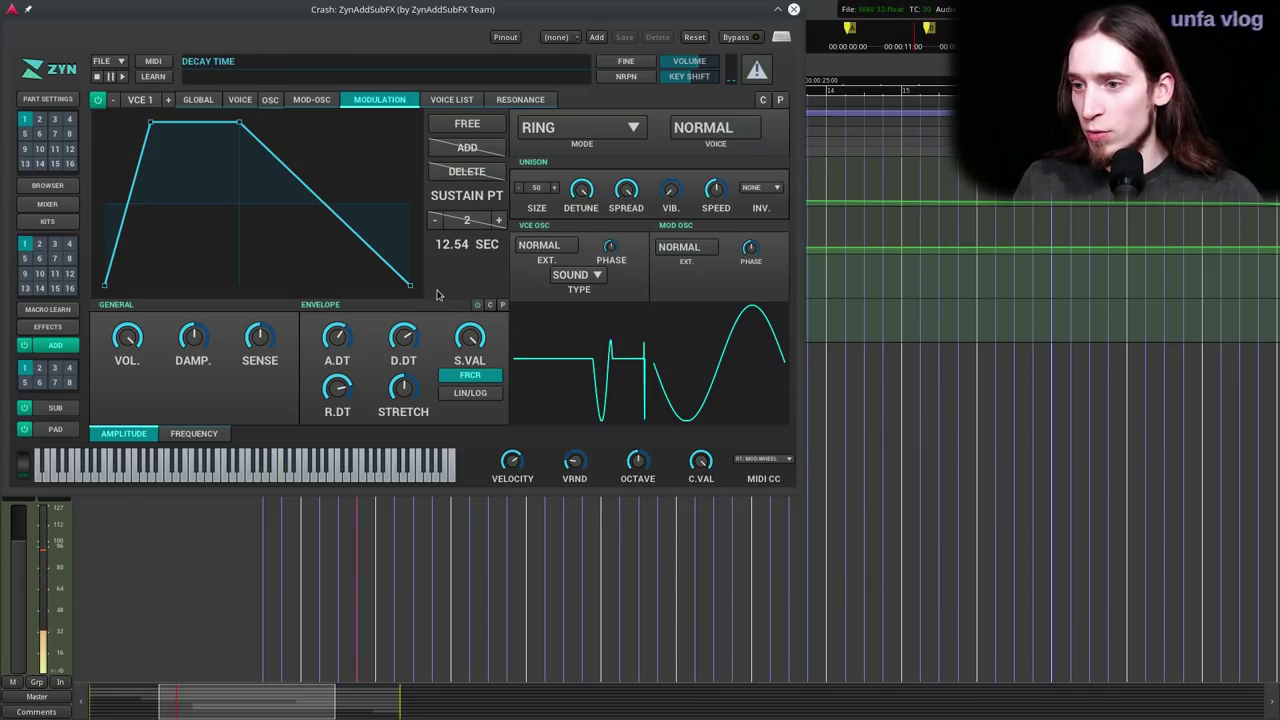
- Set the frequency octave of voice 1's modulator to 7
click(193, 433)
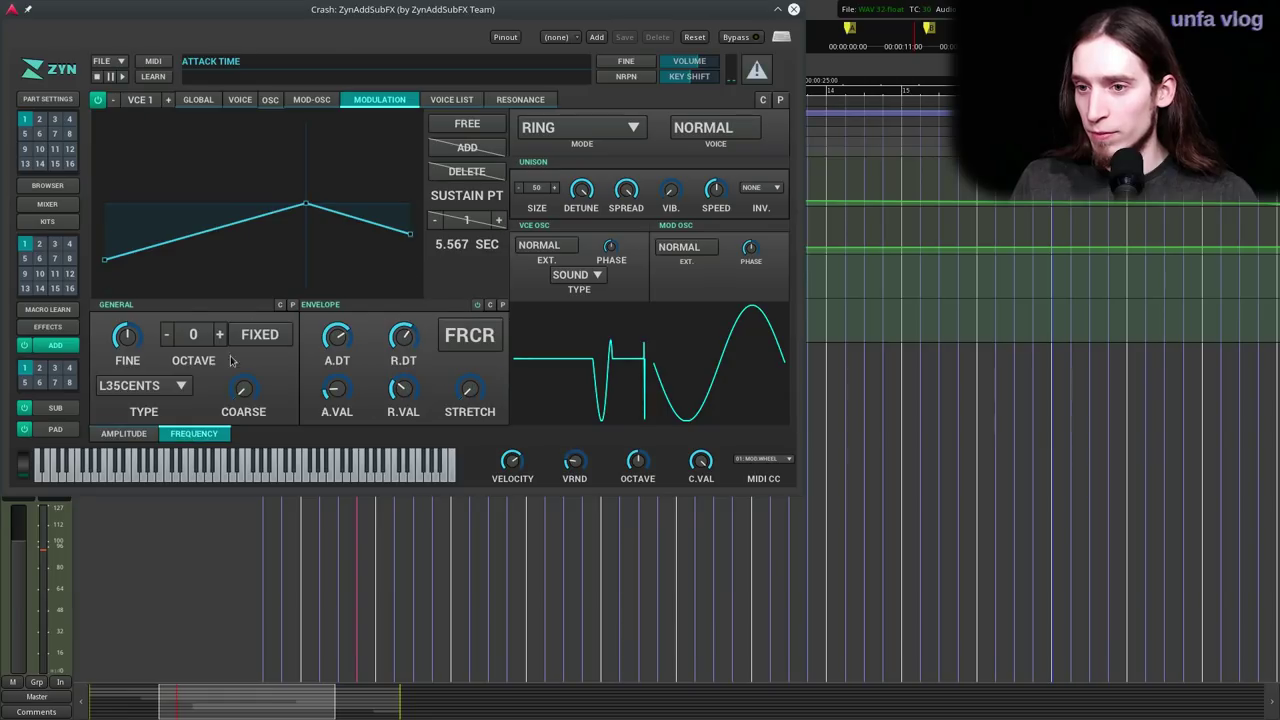
click(221, 335)
click(221, 335)
click(221, 335)
click(221, 335)
click(221, 335)
click(221, 335)
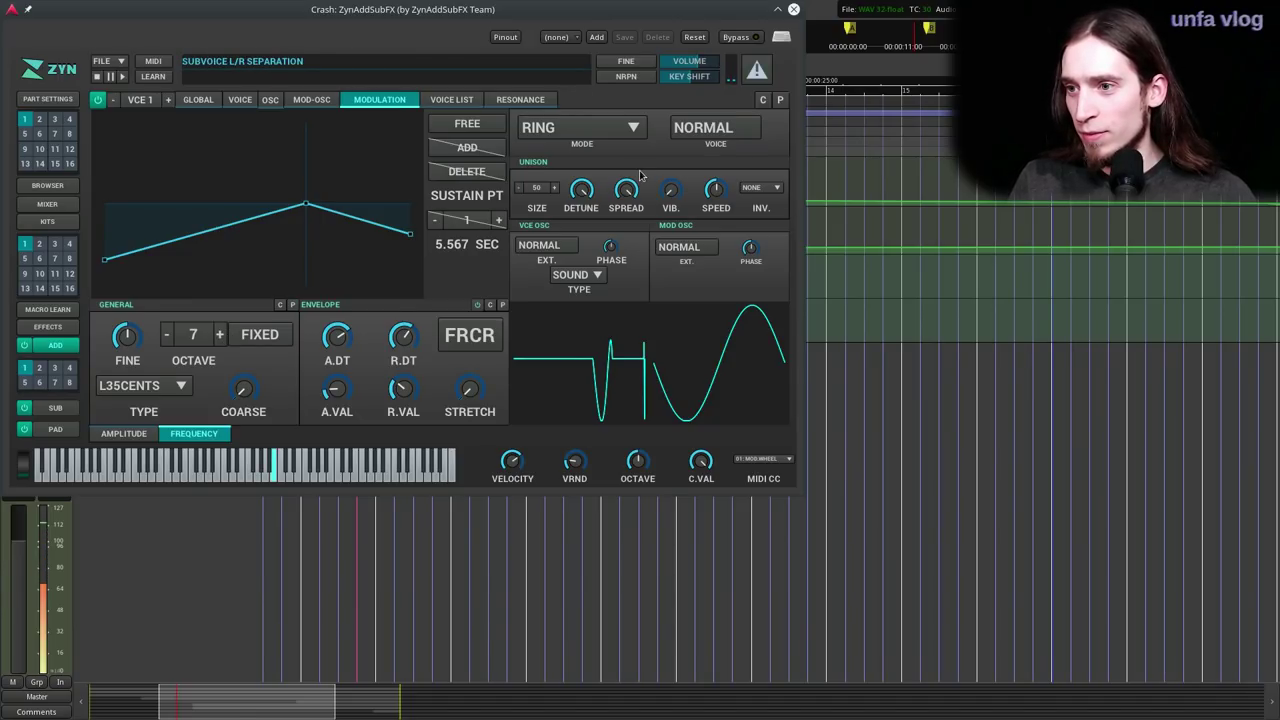
- Raise the fine detune of voice 1's modulator to maximum and its coarse detune close to maximum
click(128, 434)
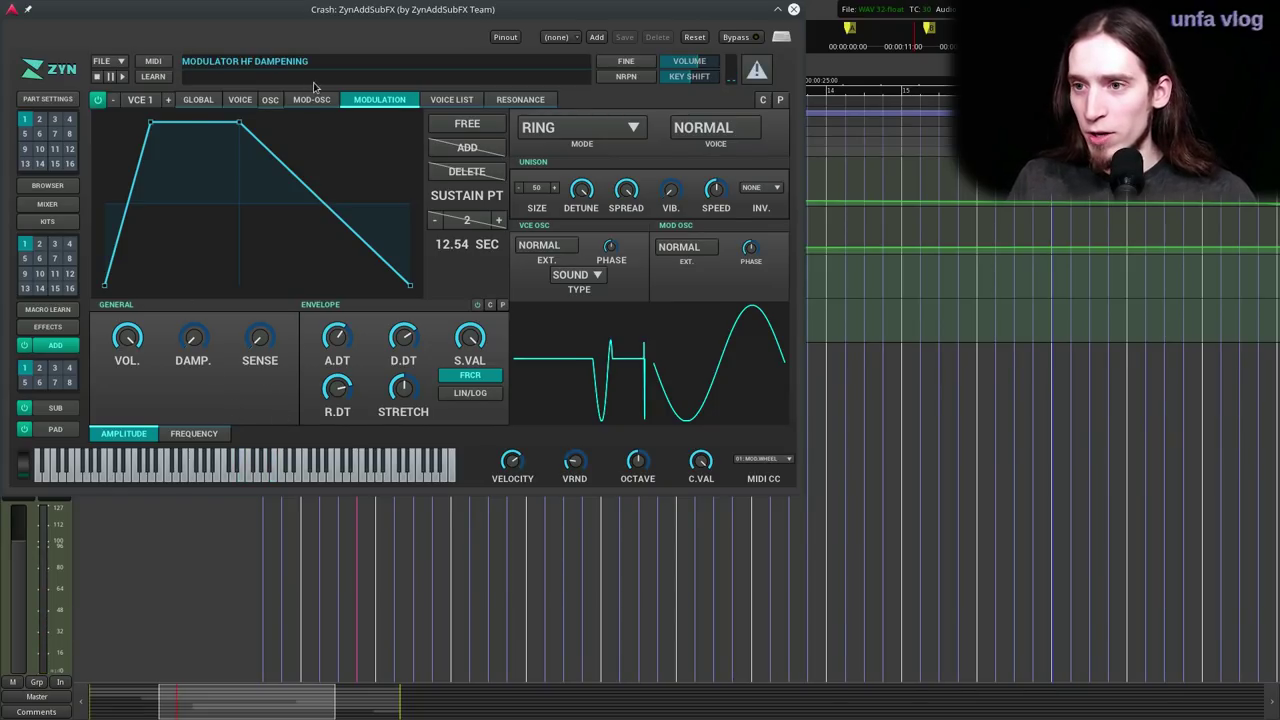
click(194, 433)
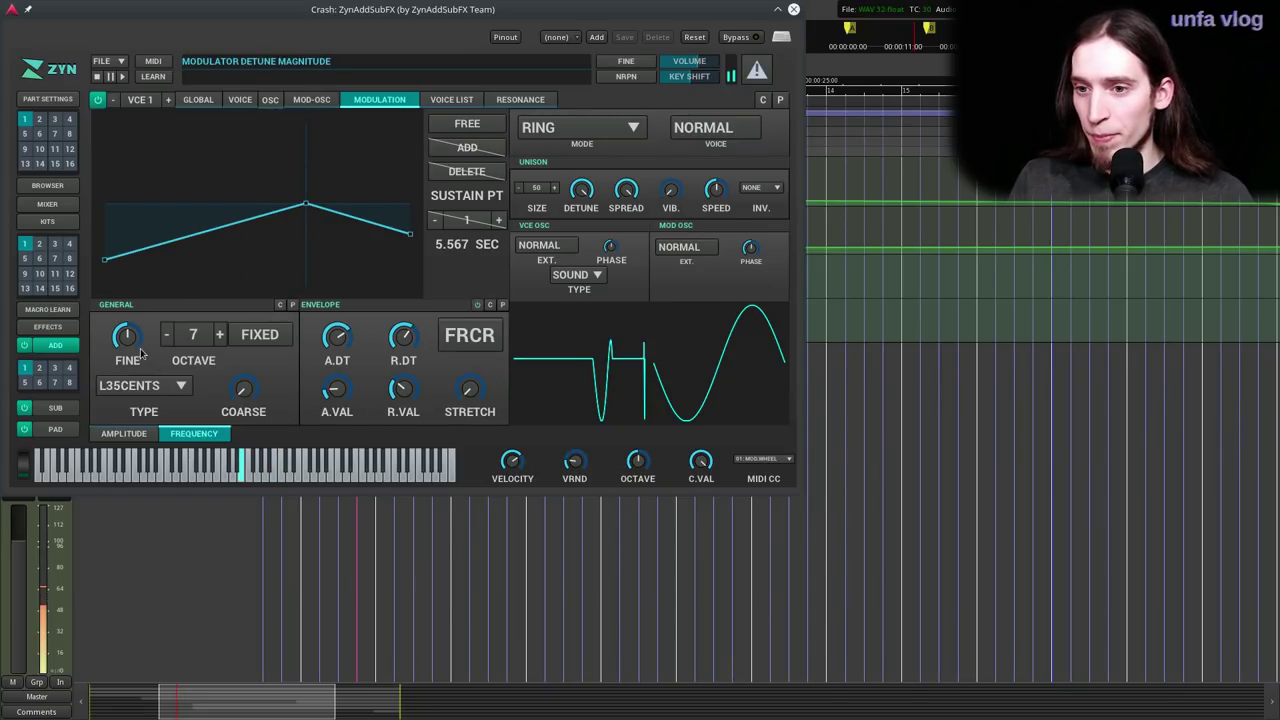
drag(250, 390, 255, 303)
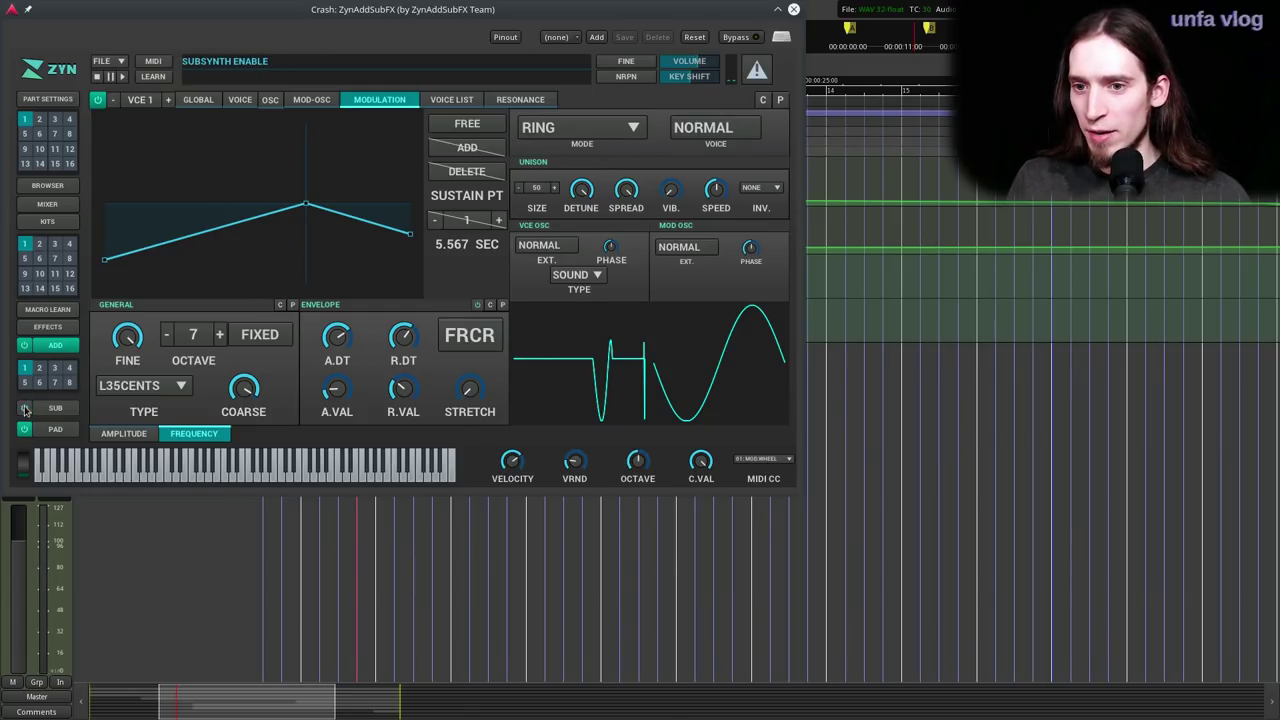
- Try the PHASE modulation mode for voice 1's modulator and bring up the modulator's amplitude settings
click(575, 130)
click(566, 130)
click(575, 128)
click(550, 175)
click(575, 130)
click(569, 197)
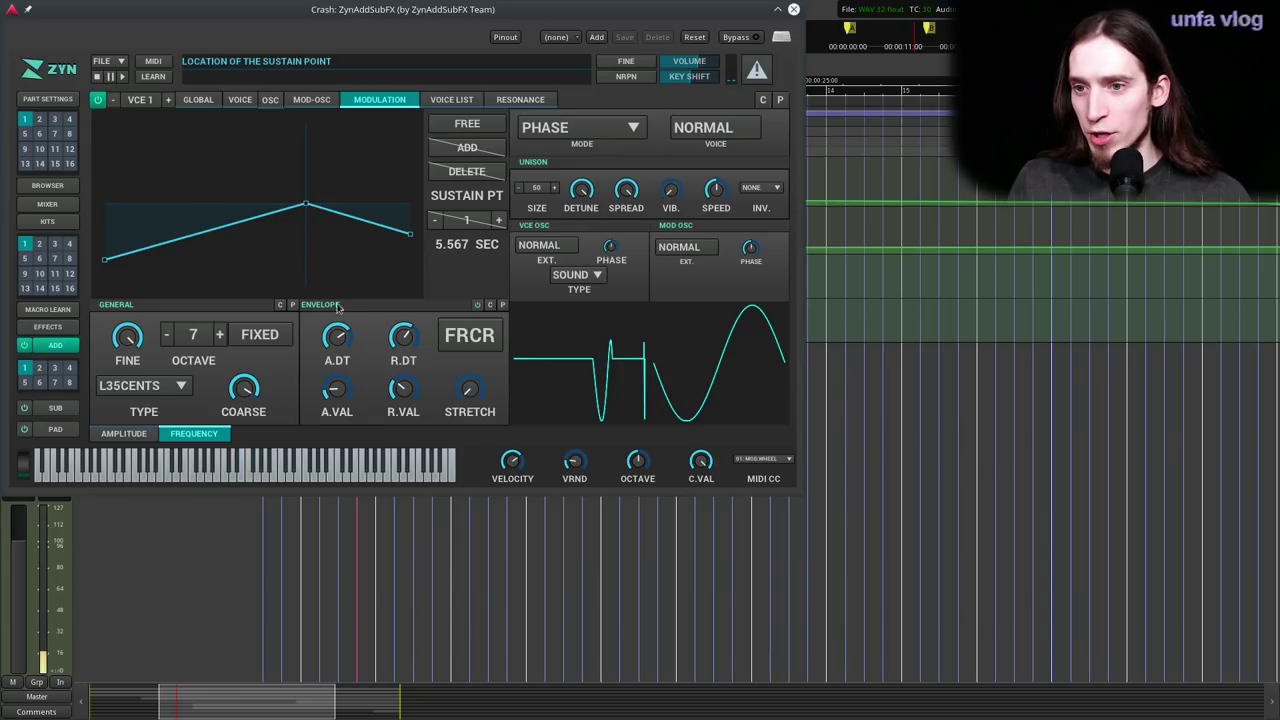
click(151, 436)
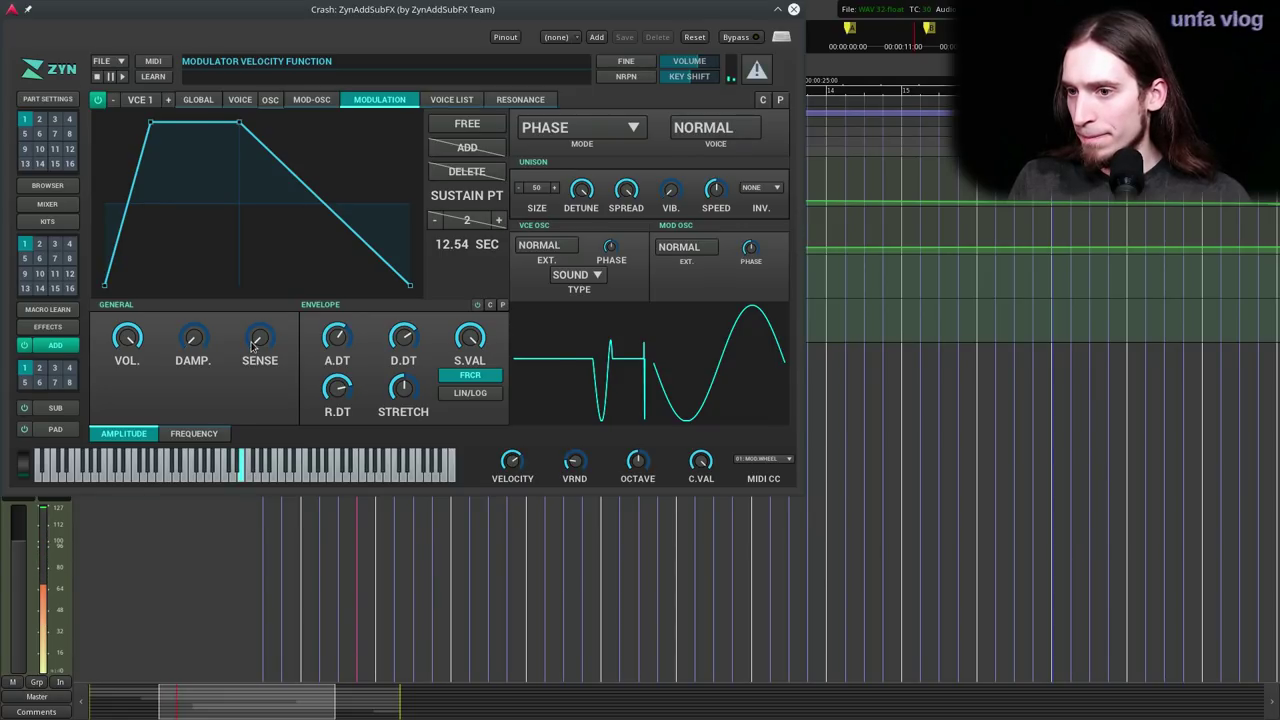
- Raise the ADD synth's global filter cutoff to maximum and set voice 1's filter velocity sensing to 0
click(198, 99)
click(251, 434)
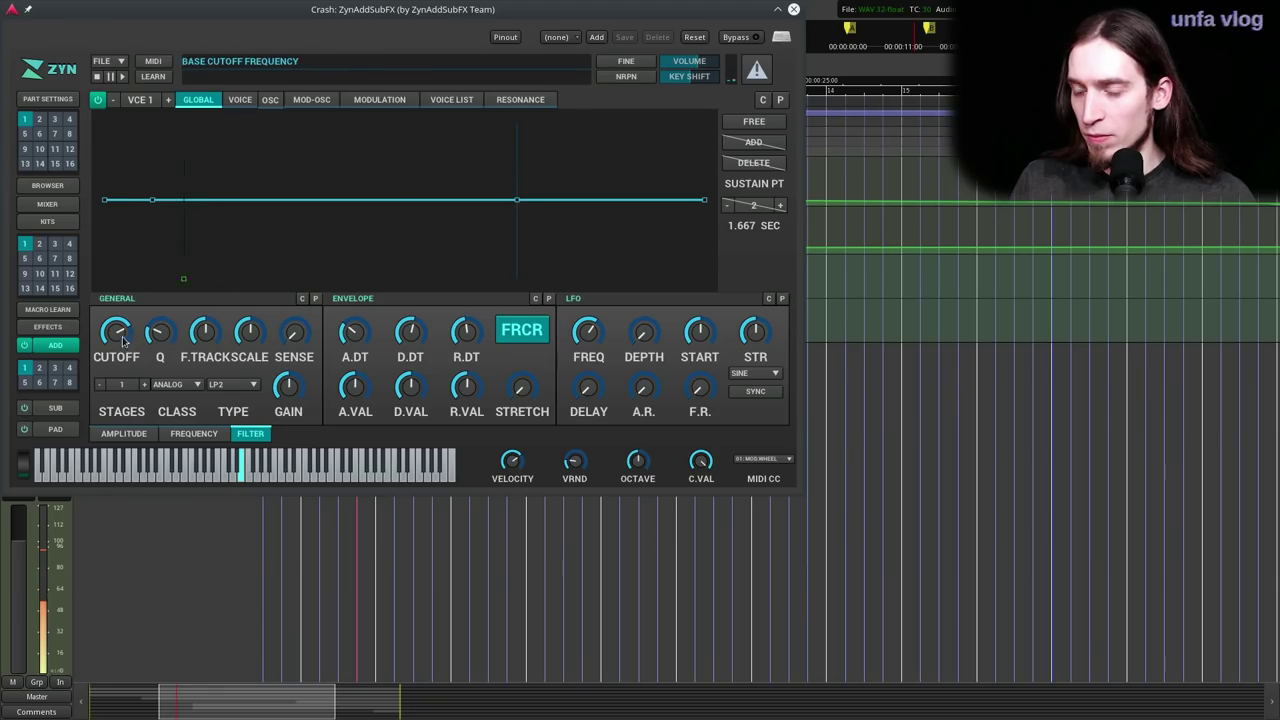
drag(123, 340, 128, 141)
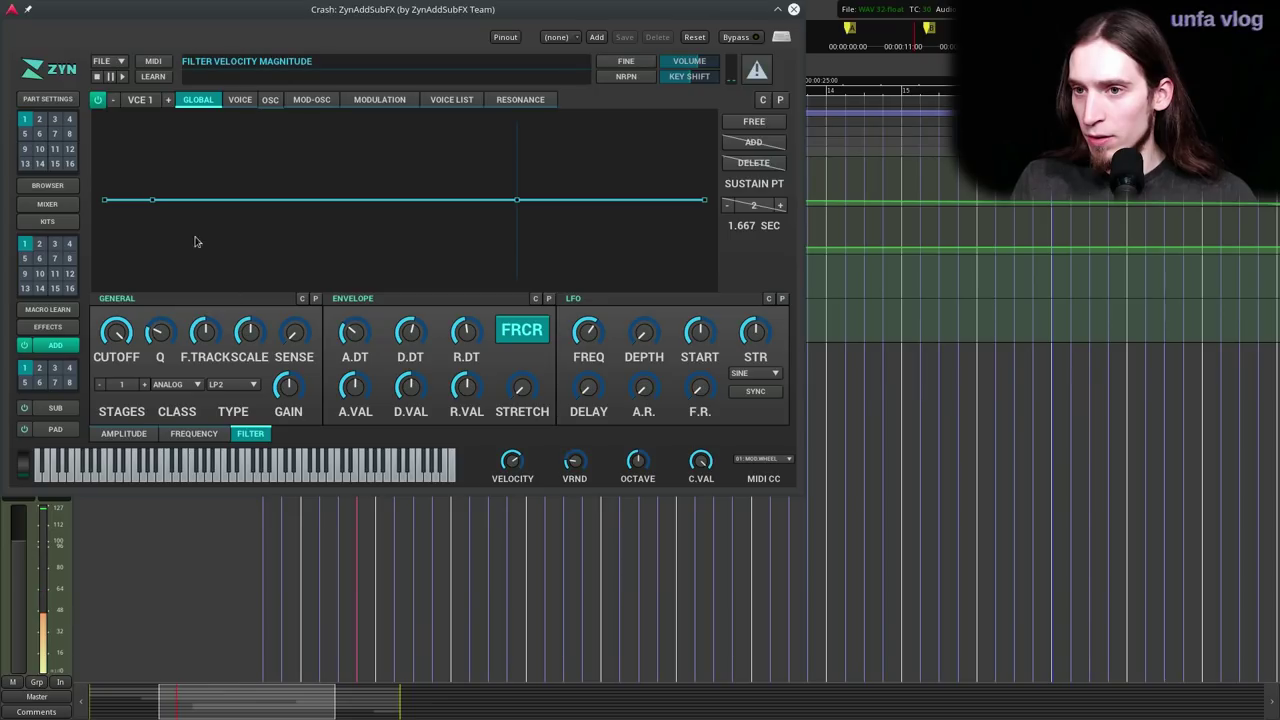
click(238, 103)
drag(297, 336, 305, 494)
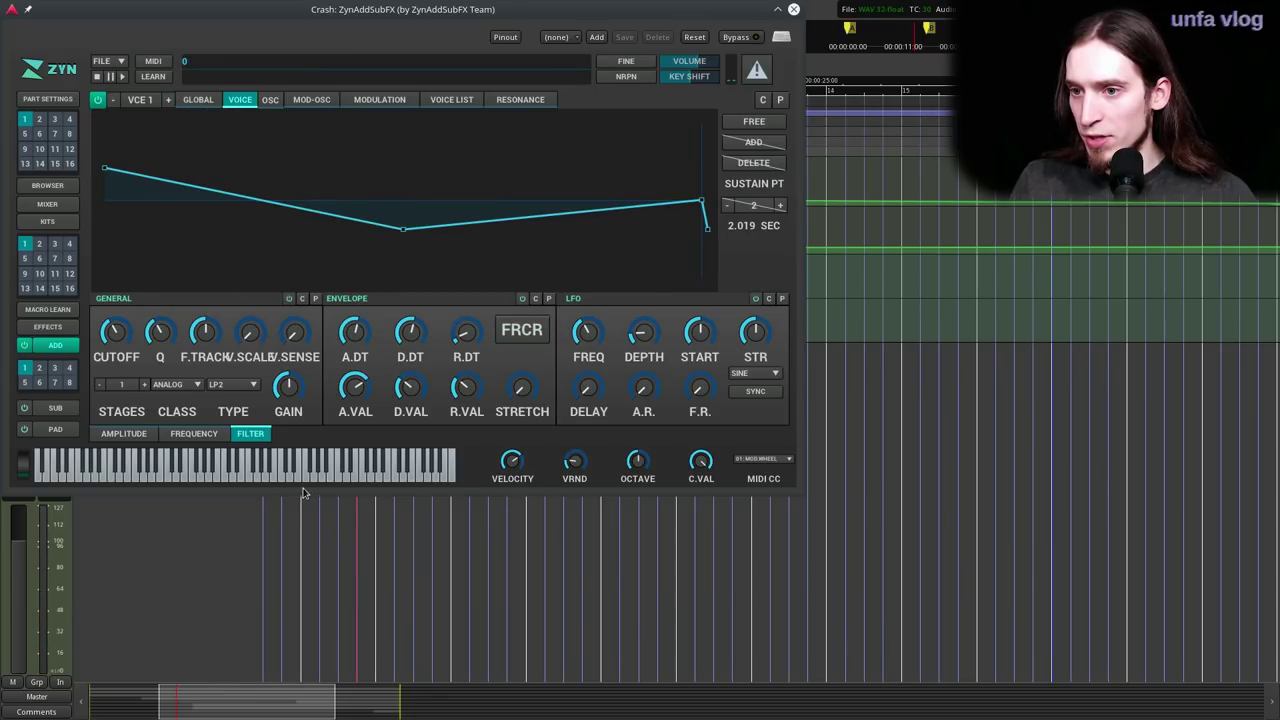
click(116, 436)
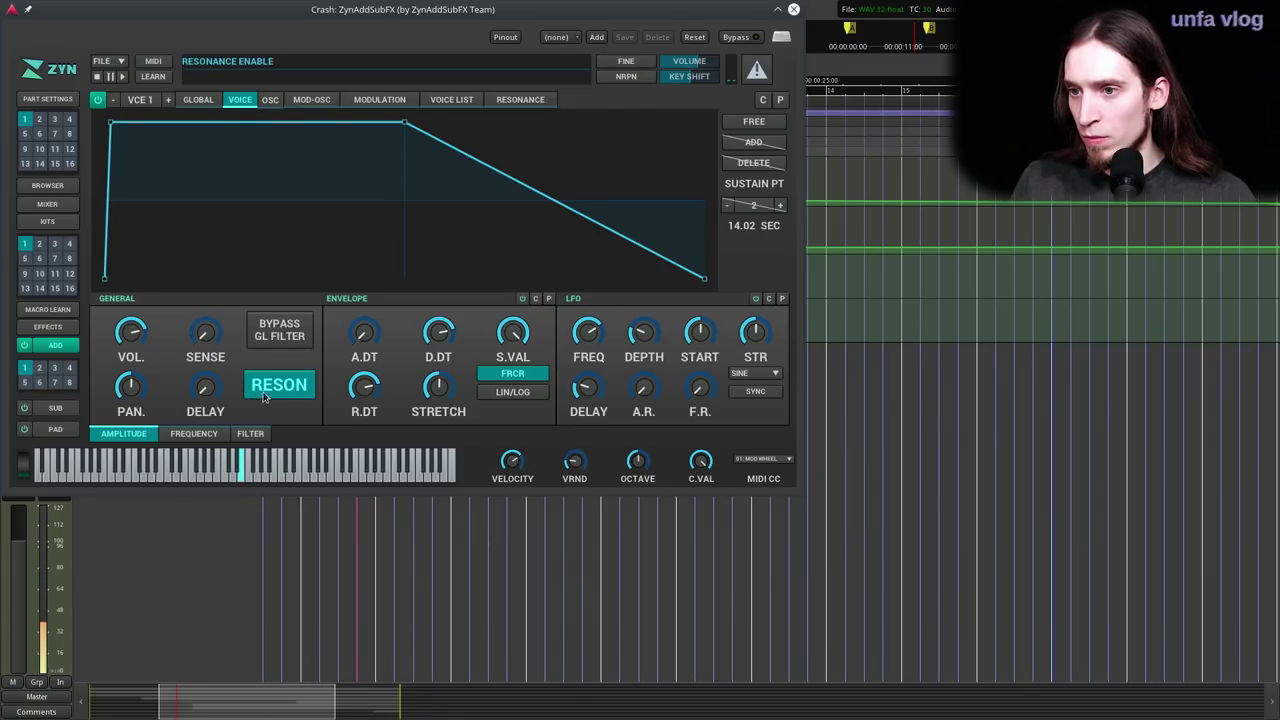
- Switch voice 1's modulator mode back to RING
click(379, 99)
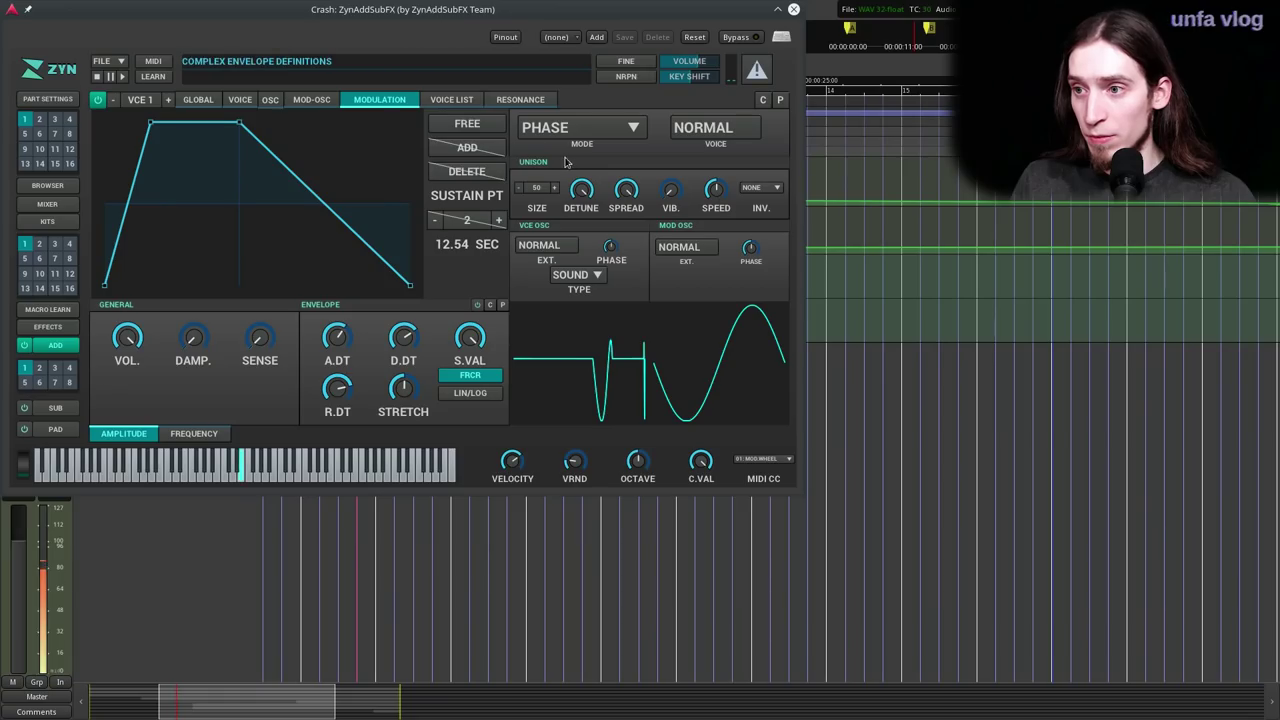
click(575, 134)
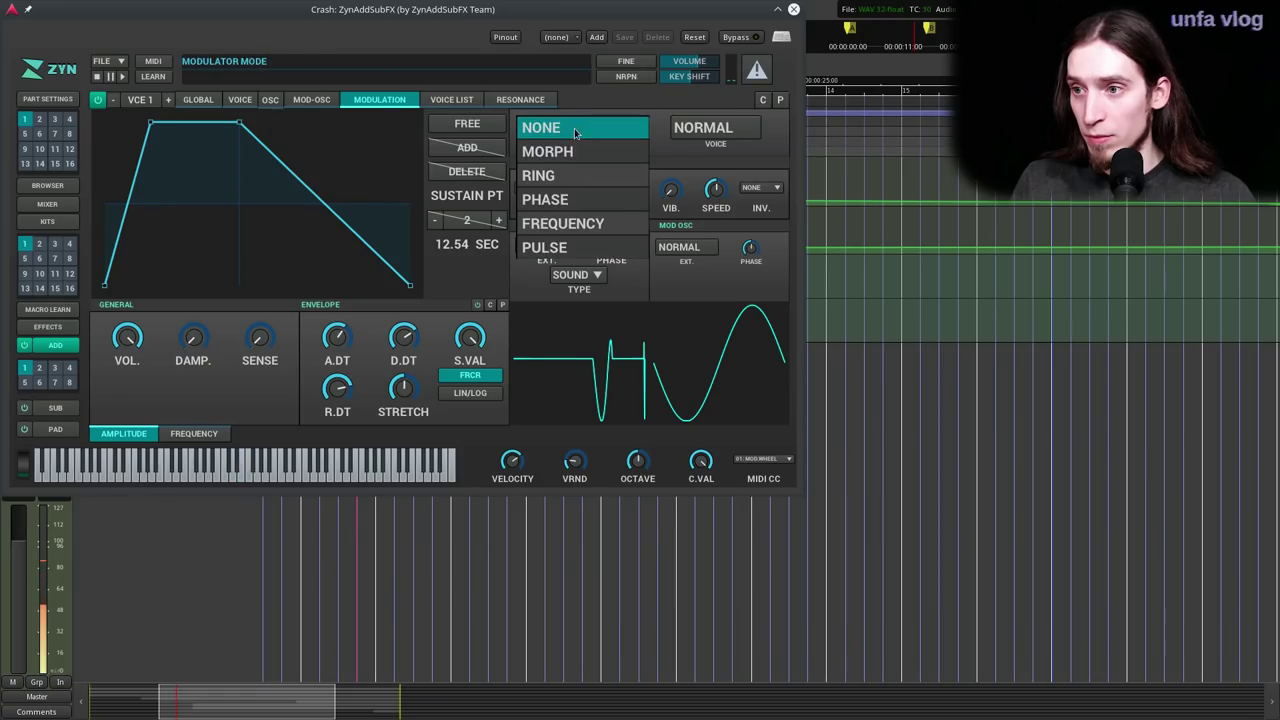
click(560, 172)
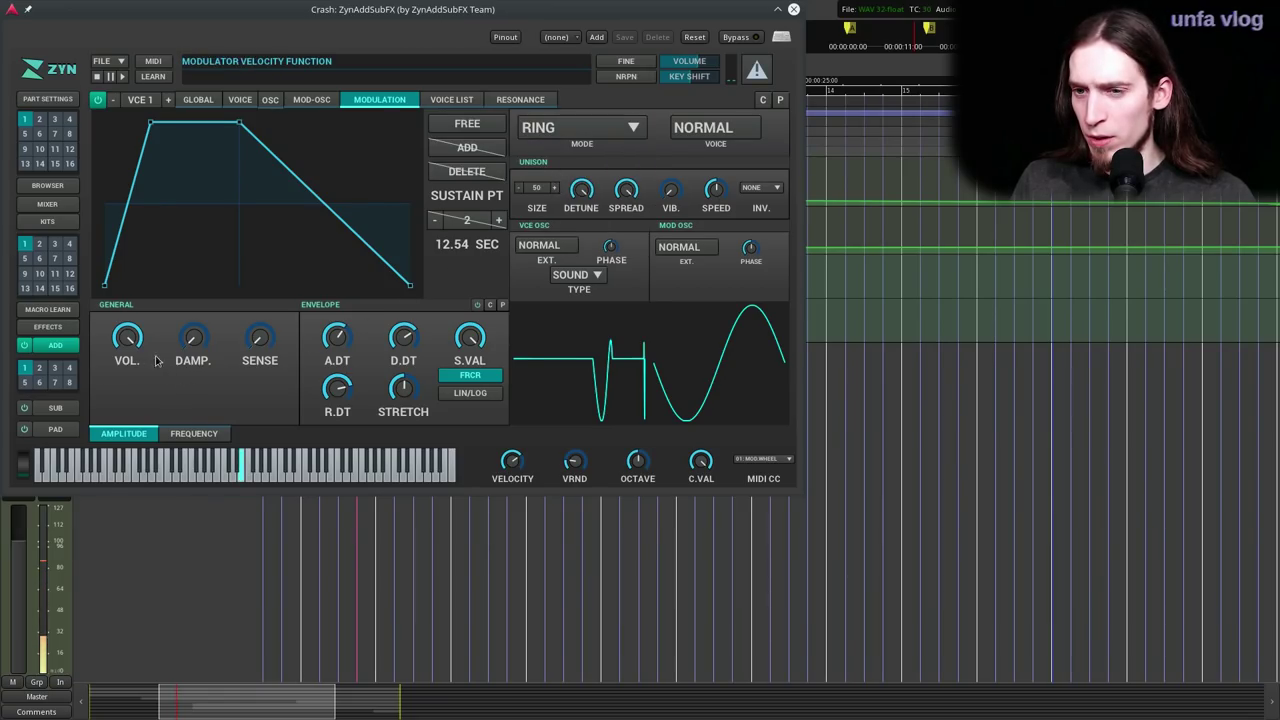
- Raise voice 1's volume to 127 and review the ADD synth's global amplitude, frequency and filter settings
click(240, 99)
drag(131, 330, 137, 286)
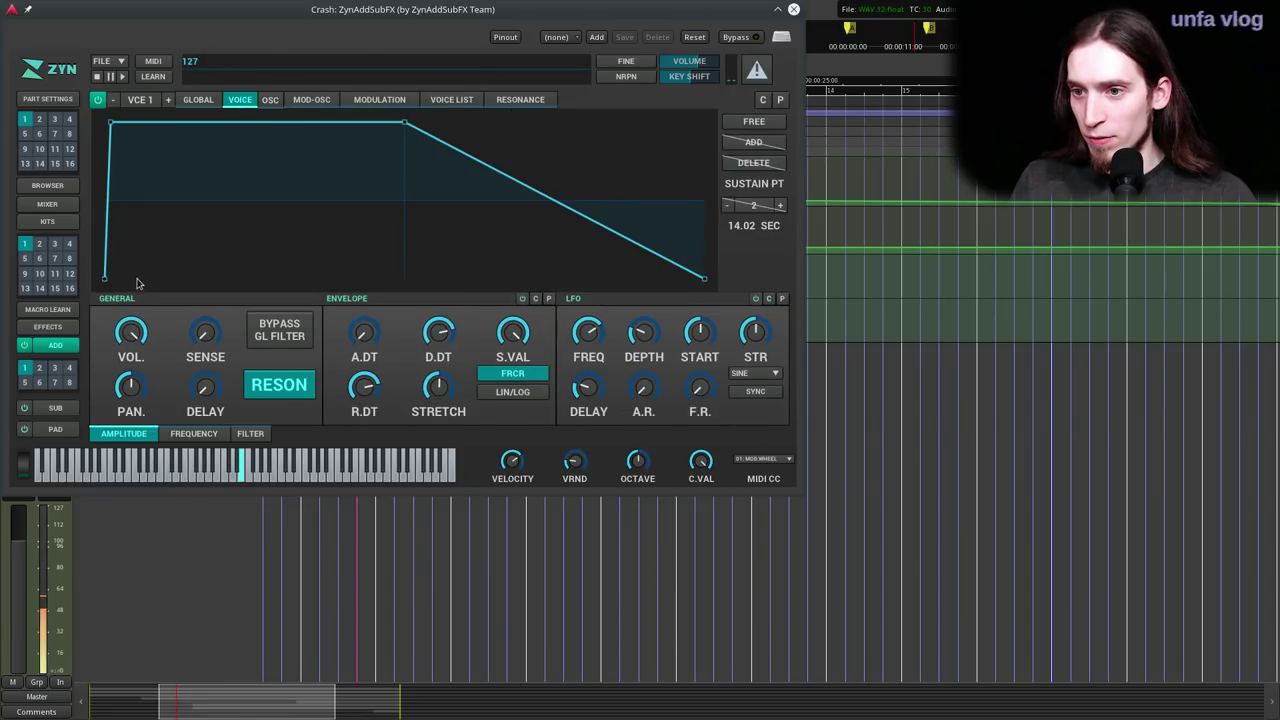
click(198, 99)
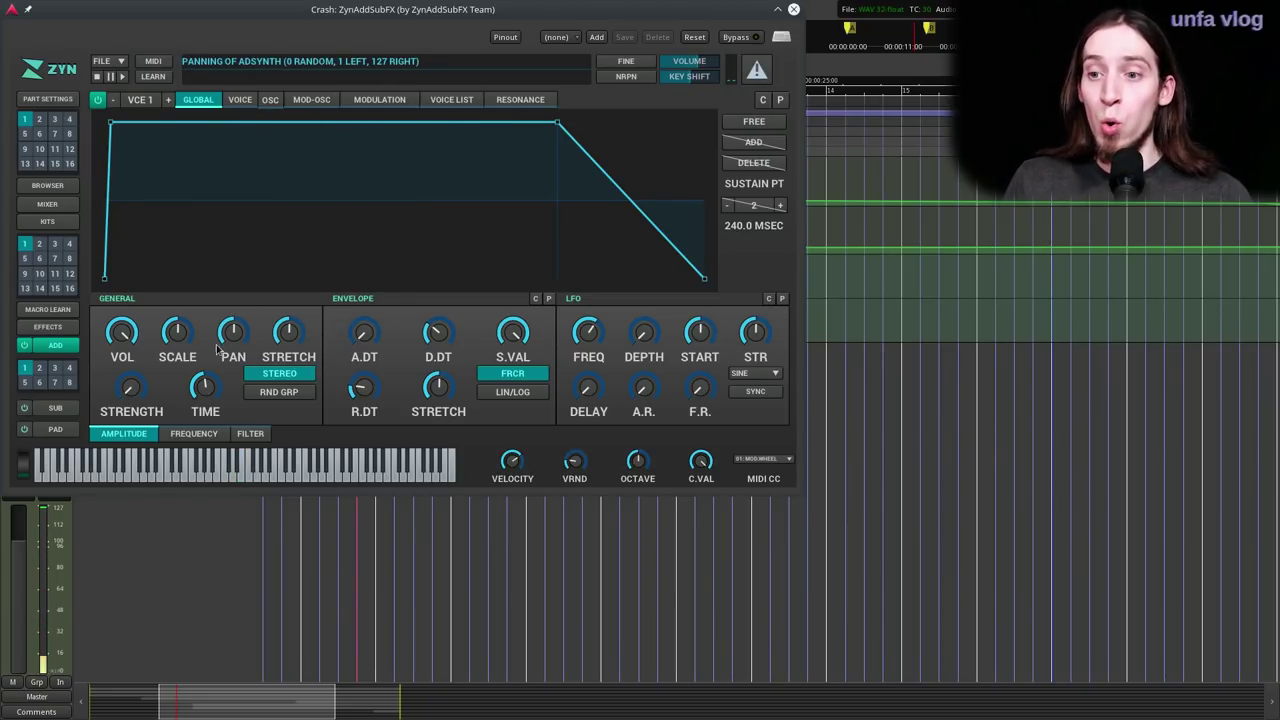
click(193, 433)
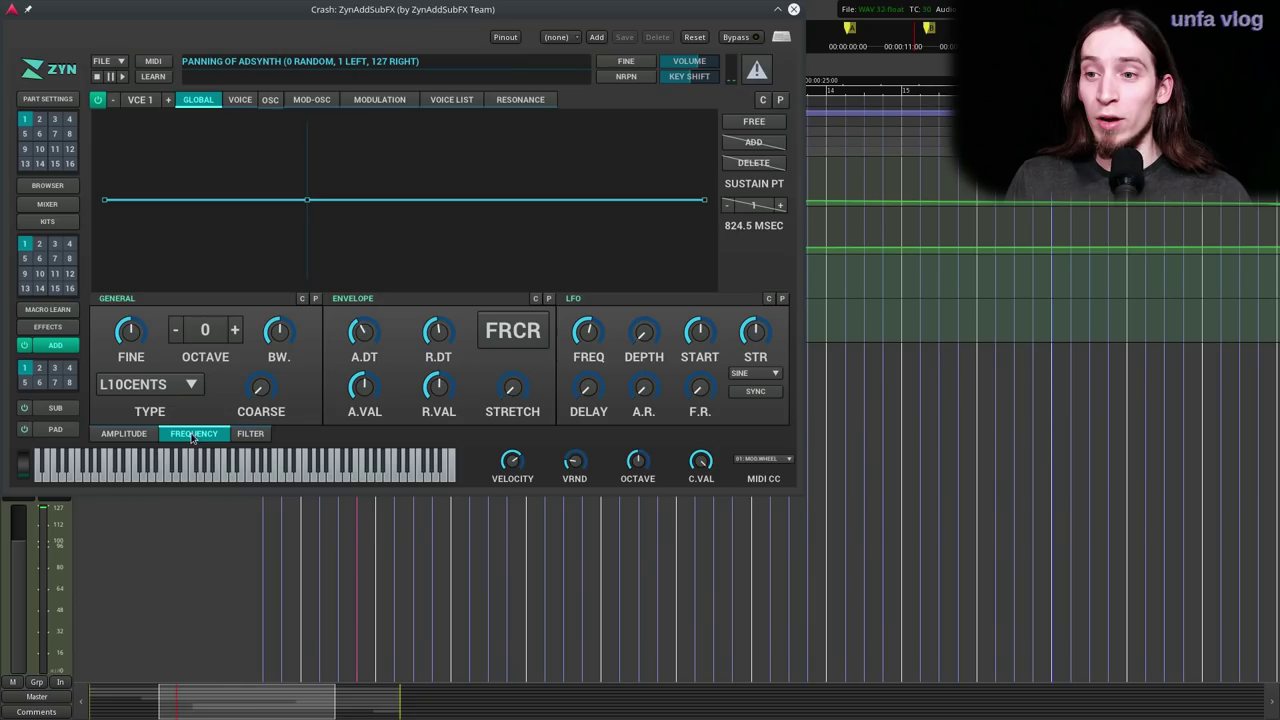
click(132, 436)
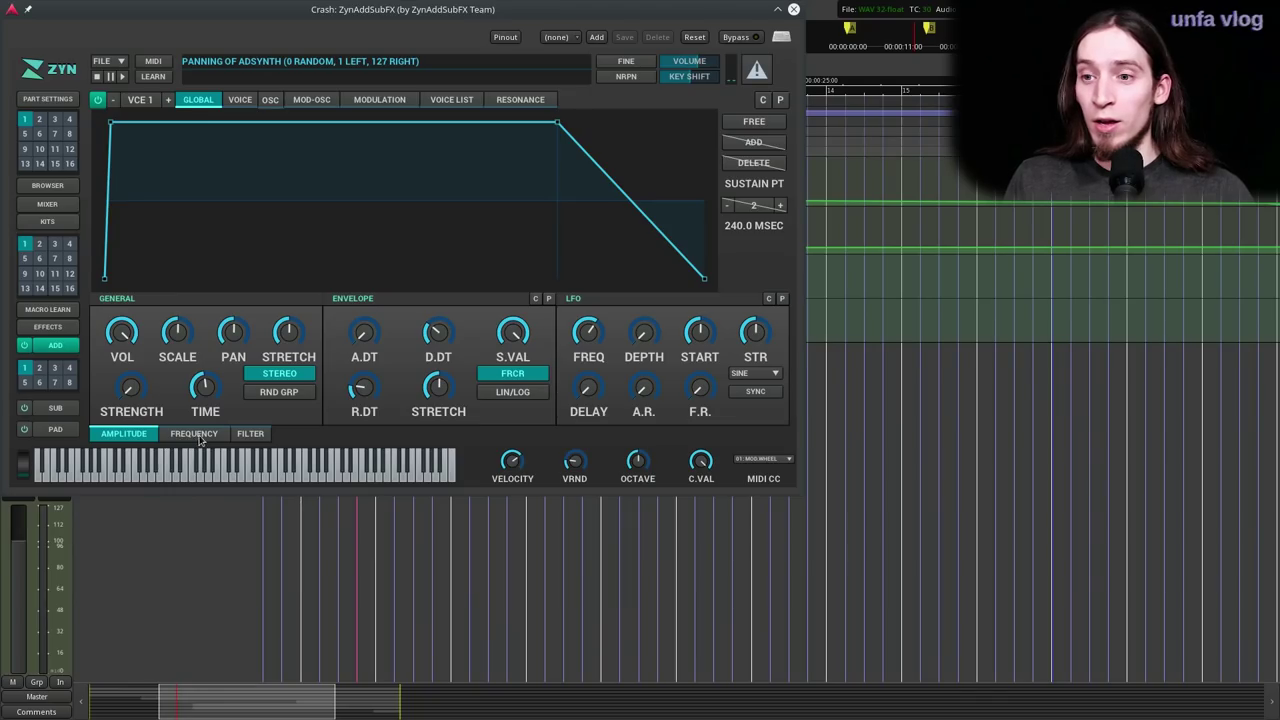
click(243, 438)
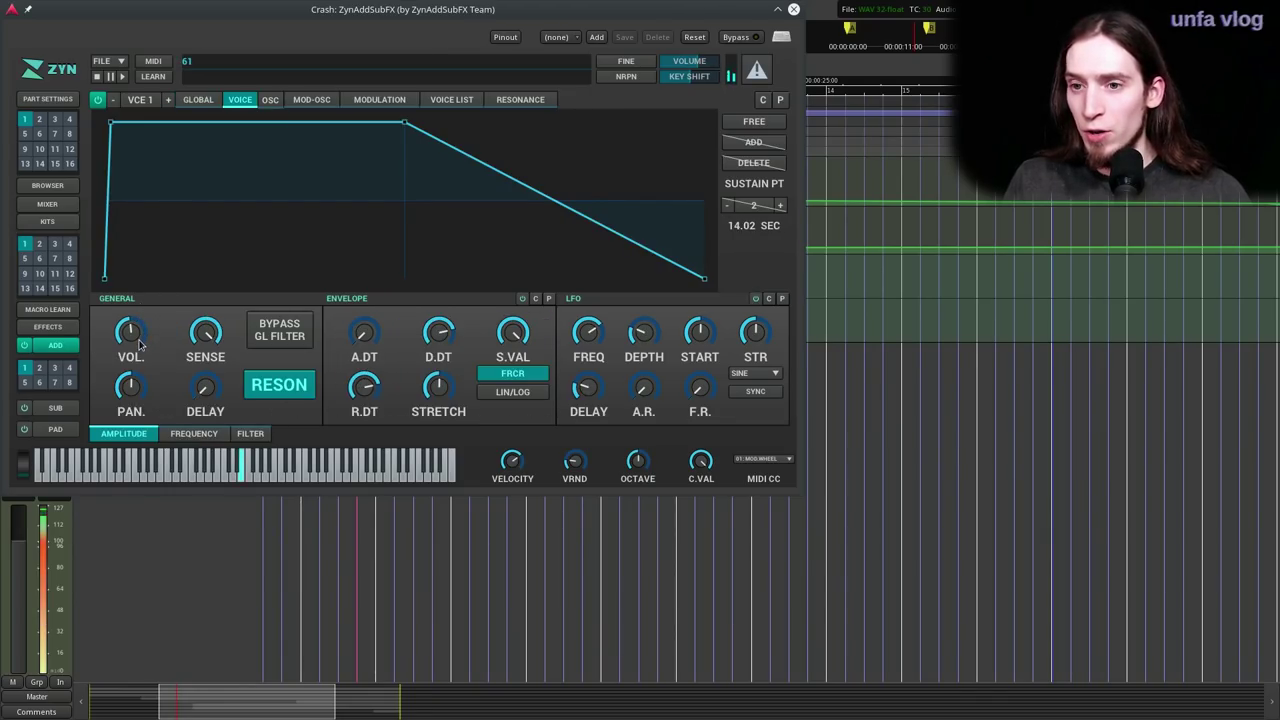
click(198, 99)
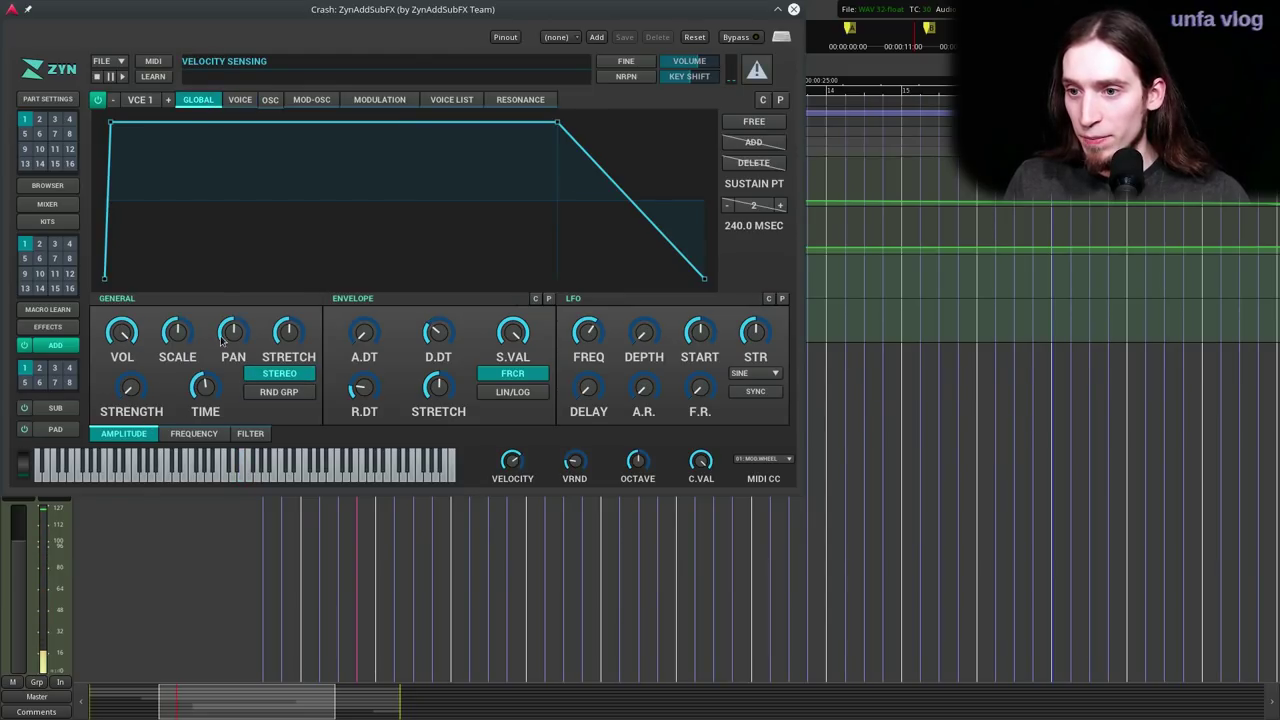
click(250, 433)
click(372, 100)
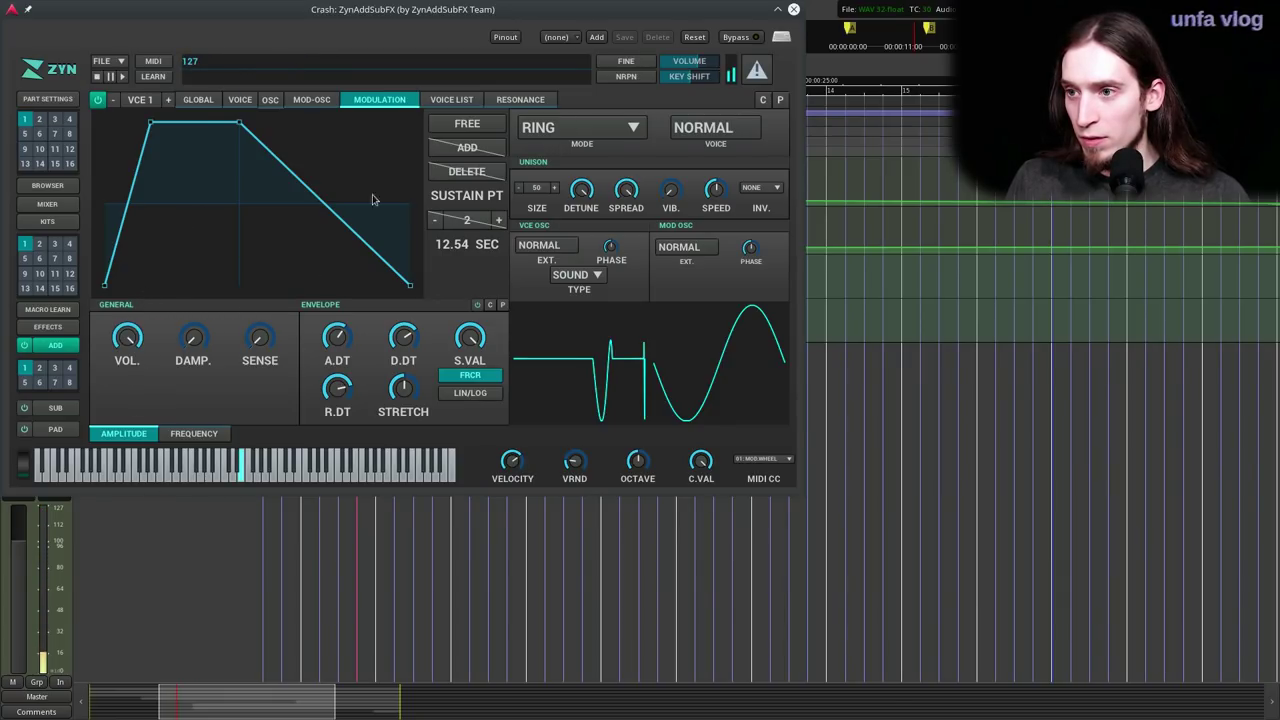
- Set the frequency octave of voice 1's modulator to 1 and its coarse detune to maximum
click(203, 440)
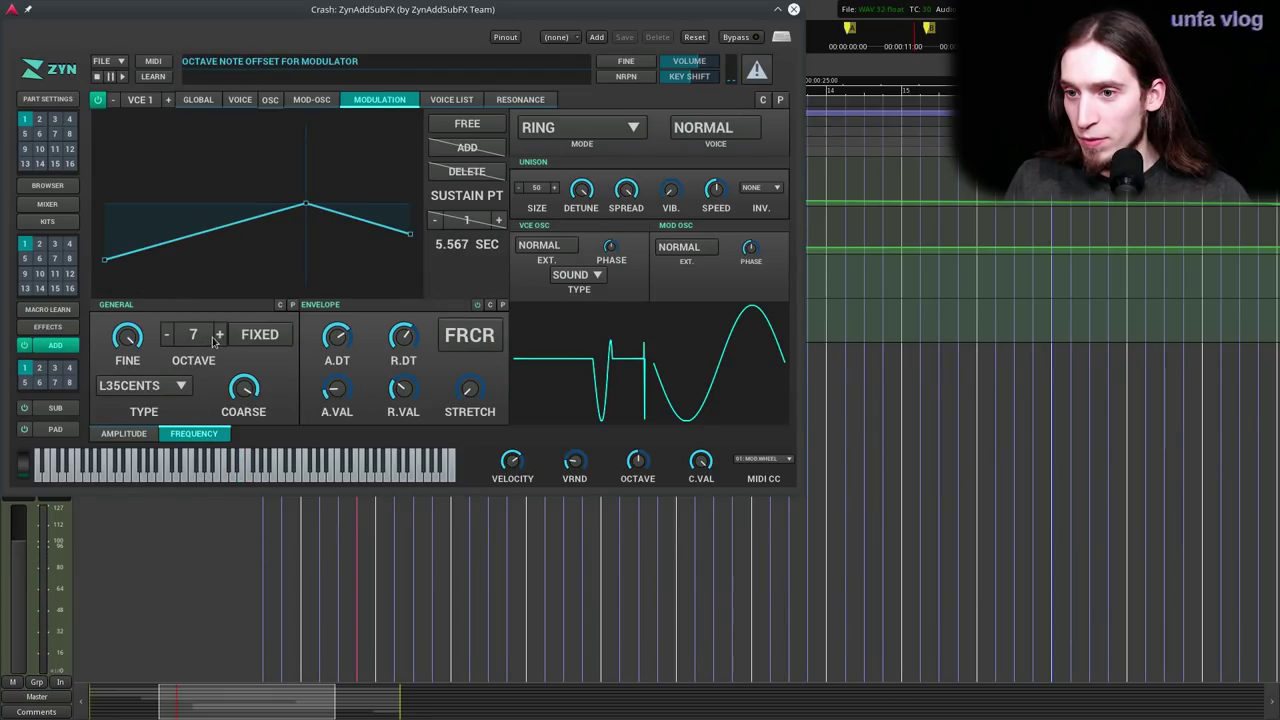
click(124, 436)
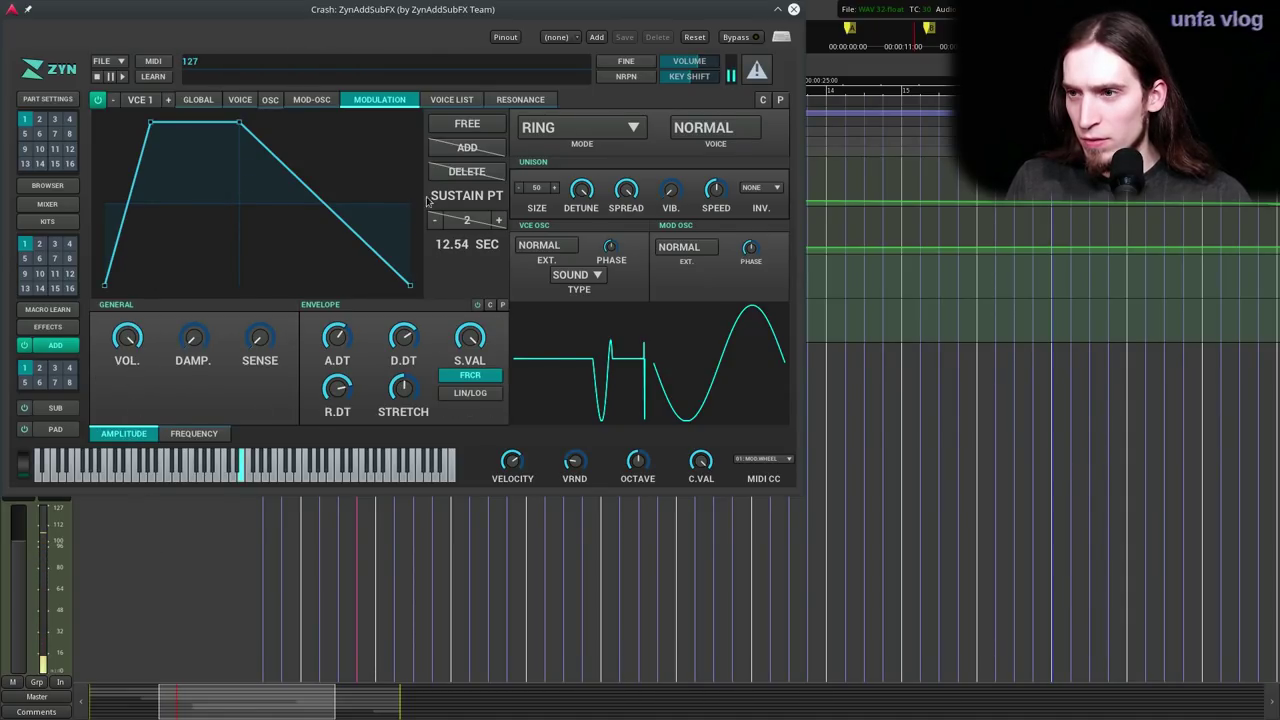
click(222, 436)
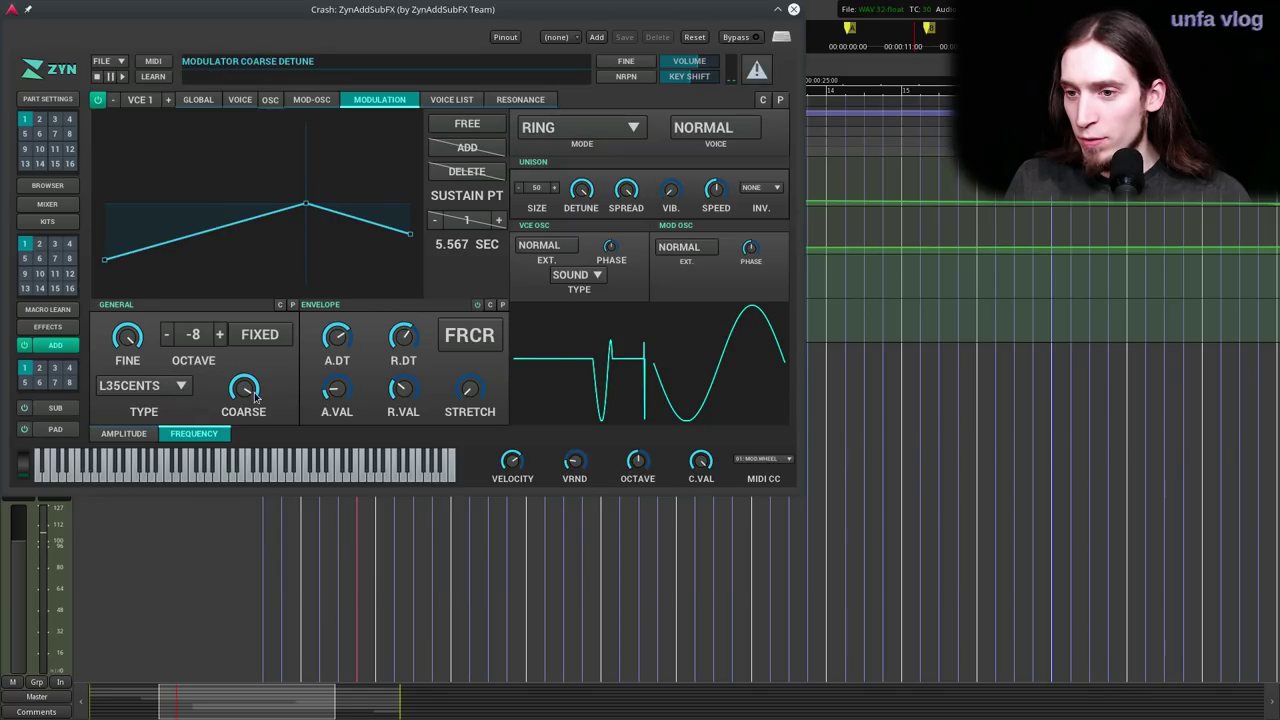
click(138, 438)
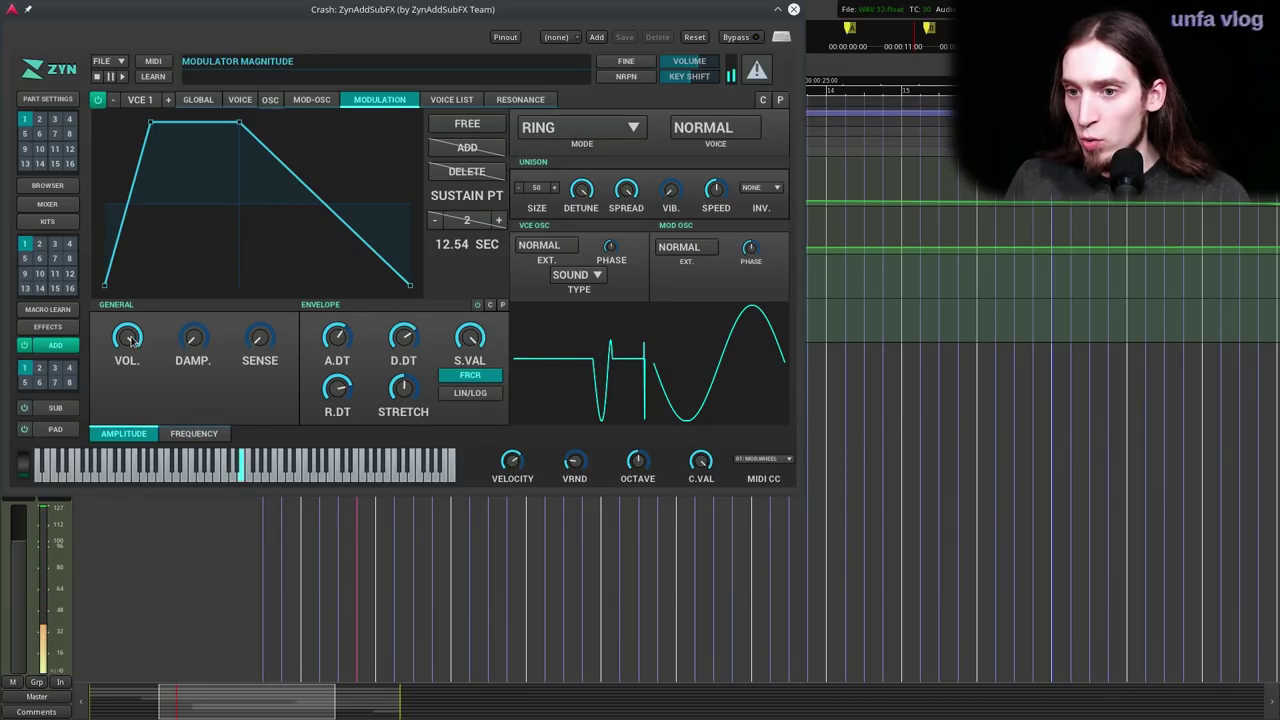
click(192, 436)
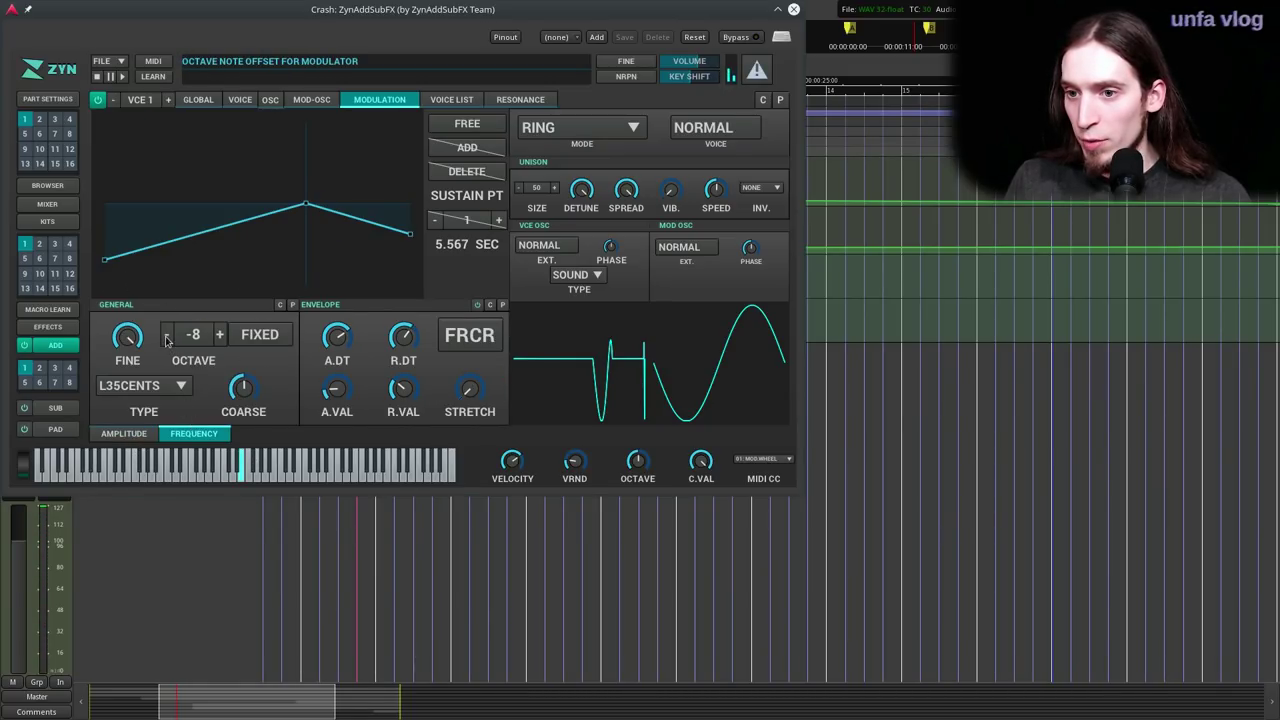
double_click(220, 338)
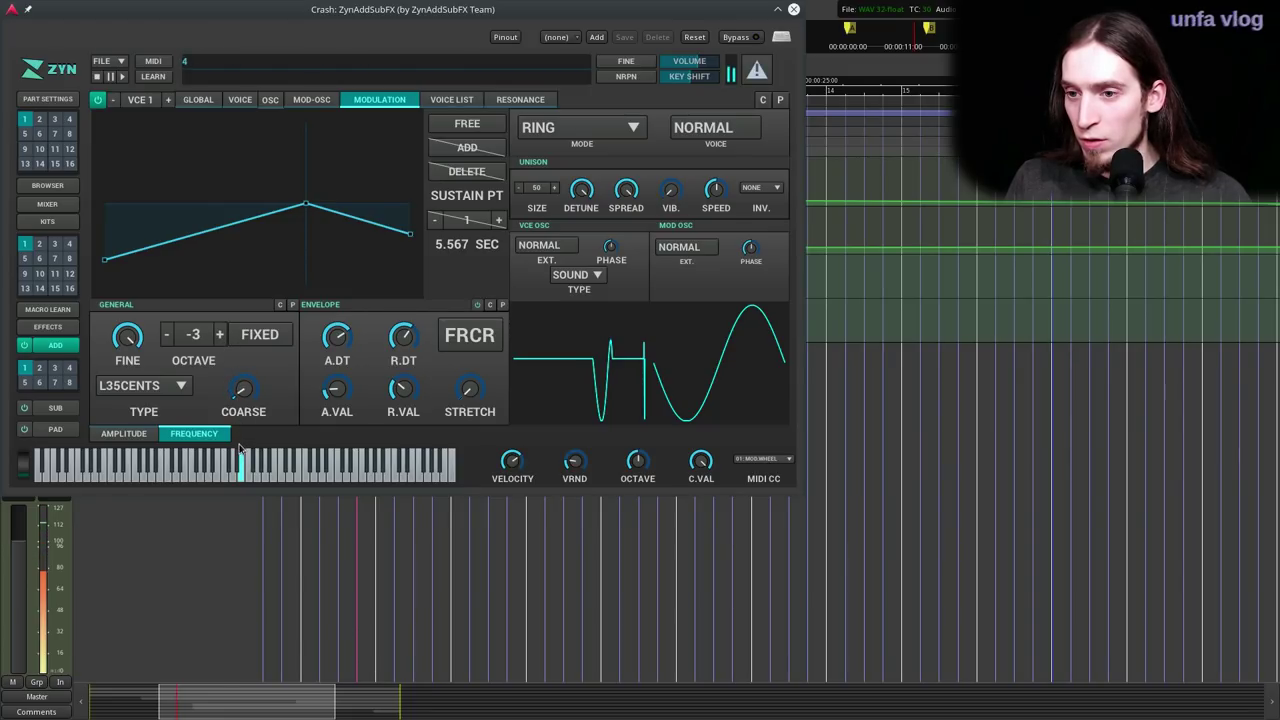
double_click(167, 338)
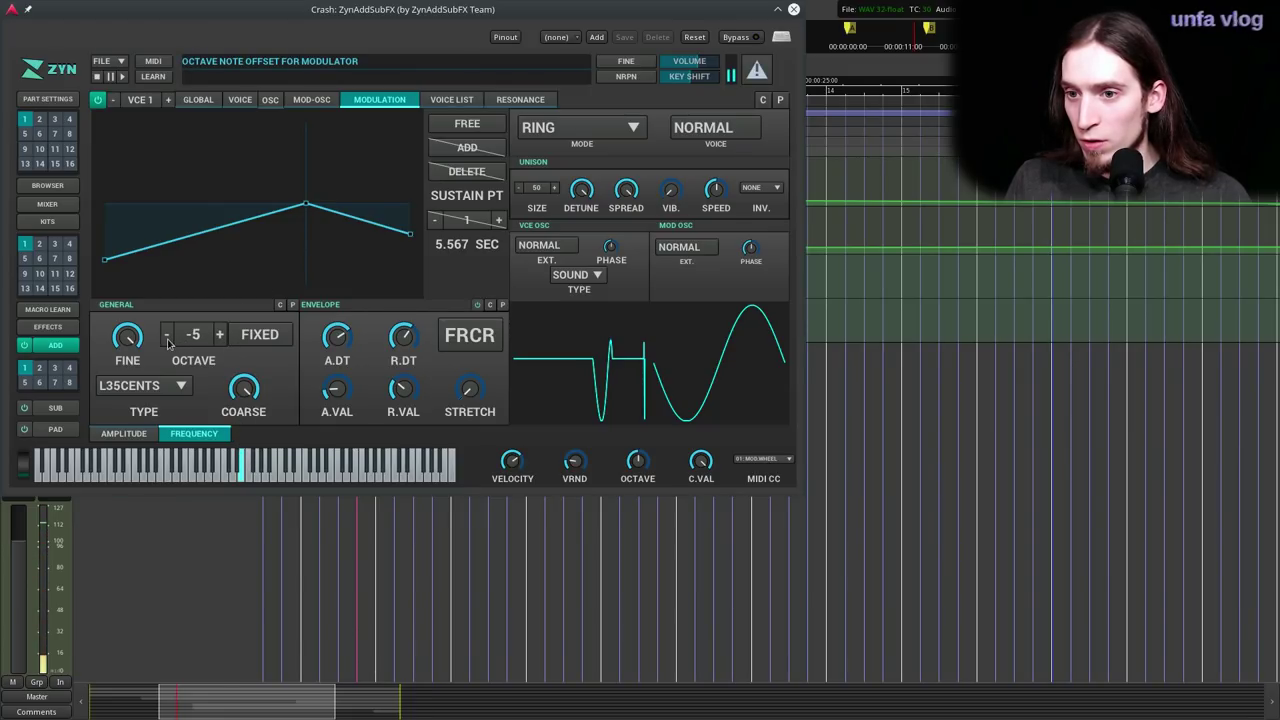
click(220, 336)
- Set voice 1's modulator mode to PHASE and lower the modulator volume somewhat below maximum
click(570, 127)
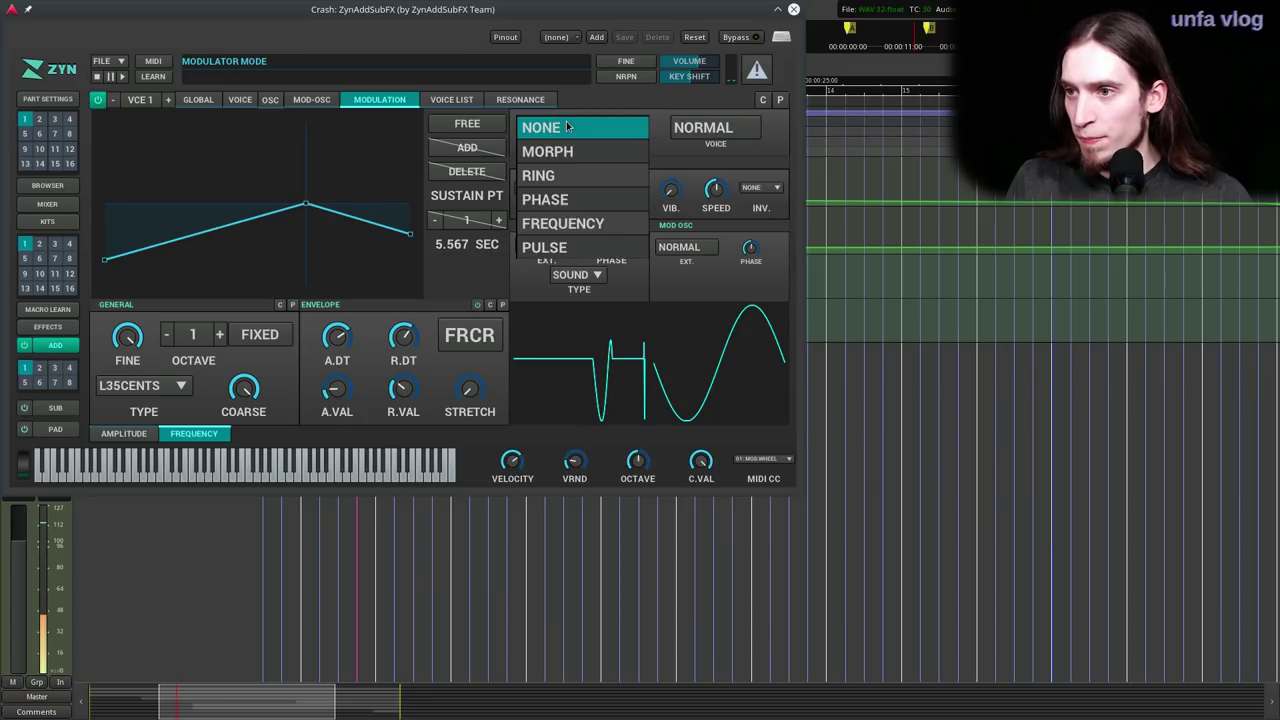
click(566, 203)
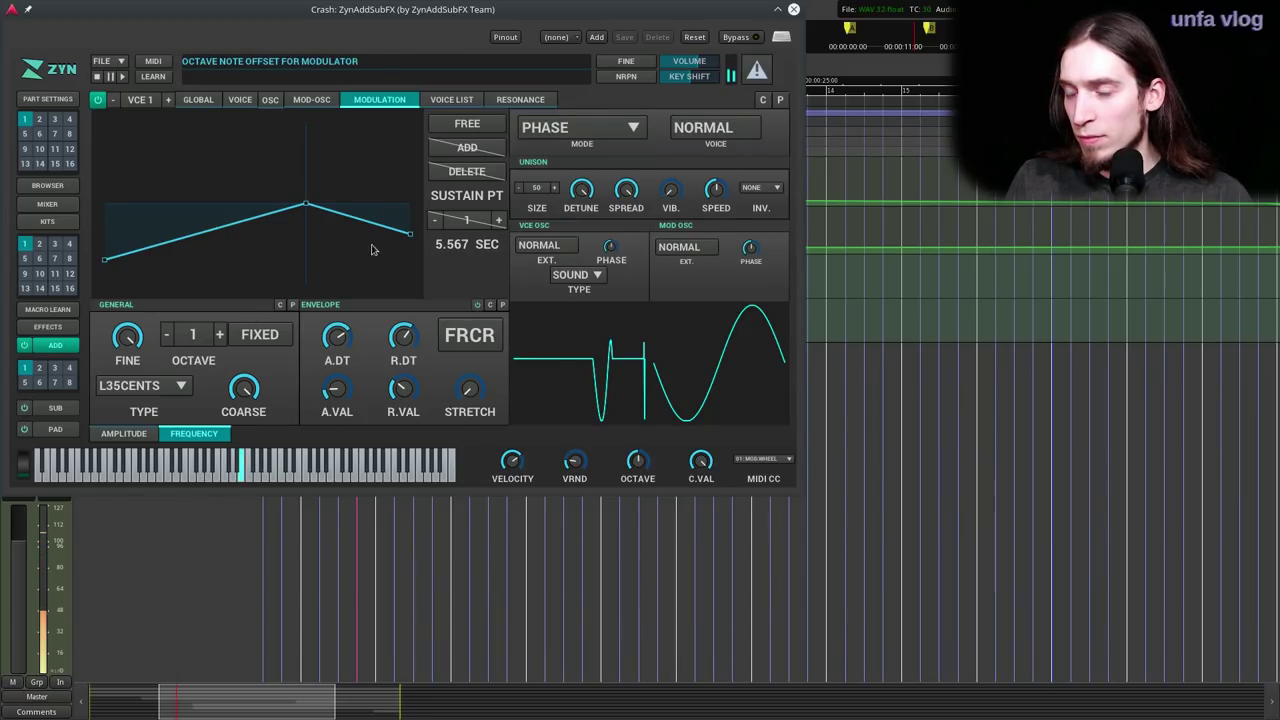
click(130, 433)
click(128, 360)
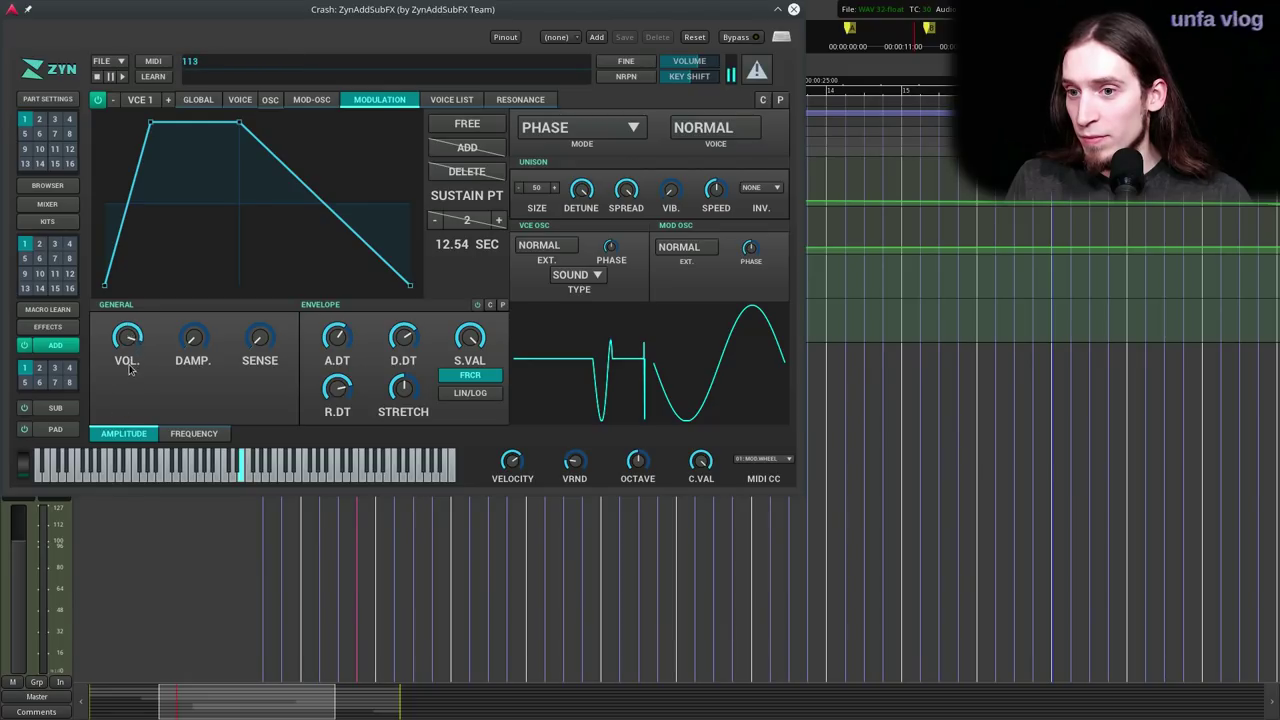
mouse_move(131, 332)
mouse_down()
mouse_move(143, 320)
mouse_move(153, 337)
mouse_up()
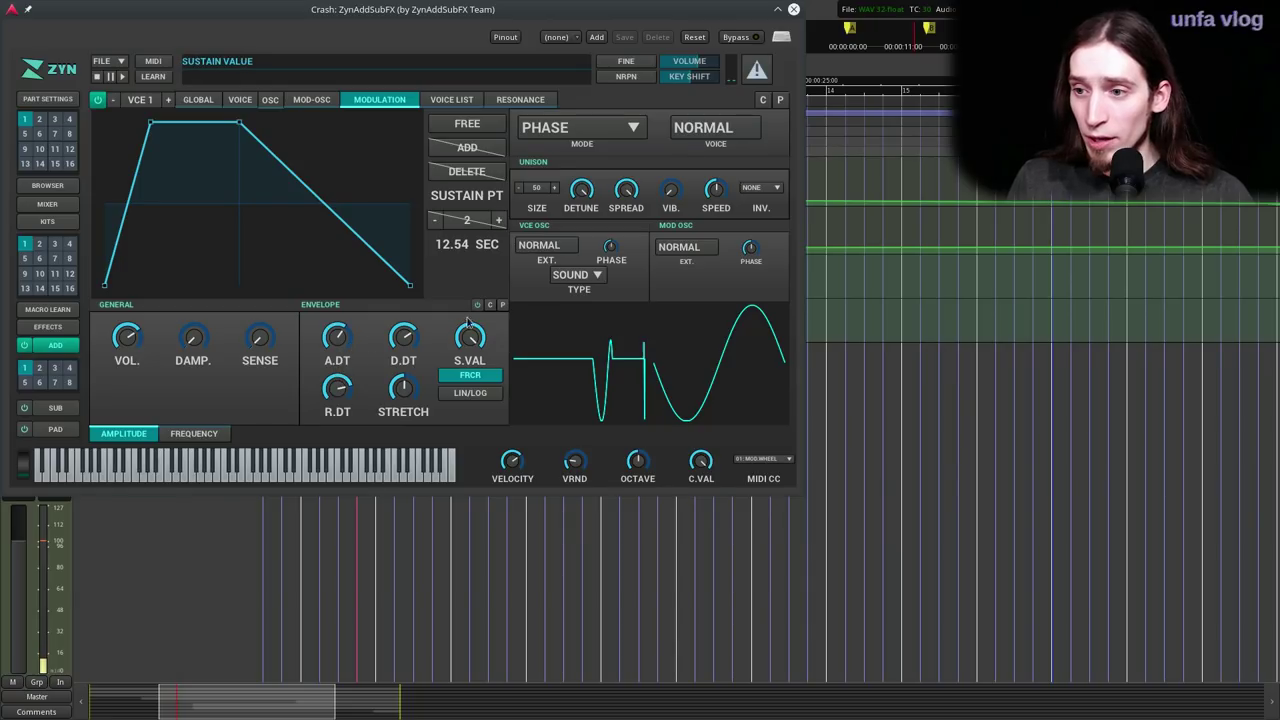
- Enable the modulator's amplitude envelope with zero sustain and minimum attack, turn off forced release, and raise the modulator volume slightly
drag(466, 340, 466, 385)
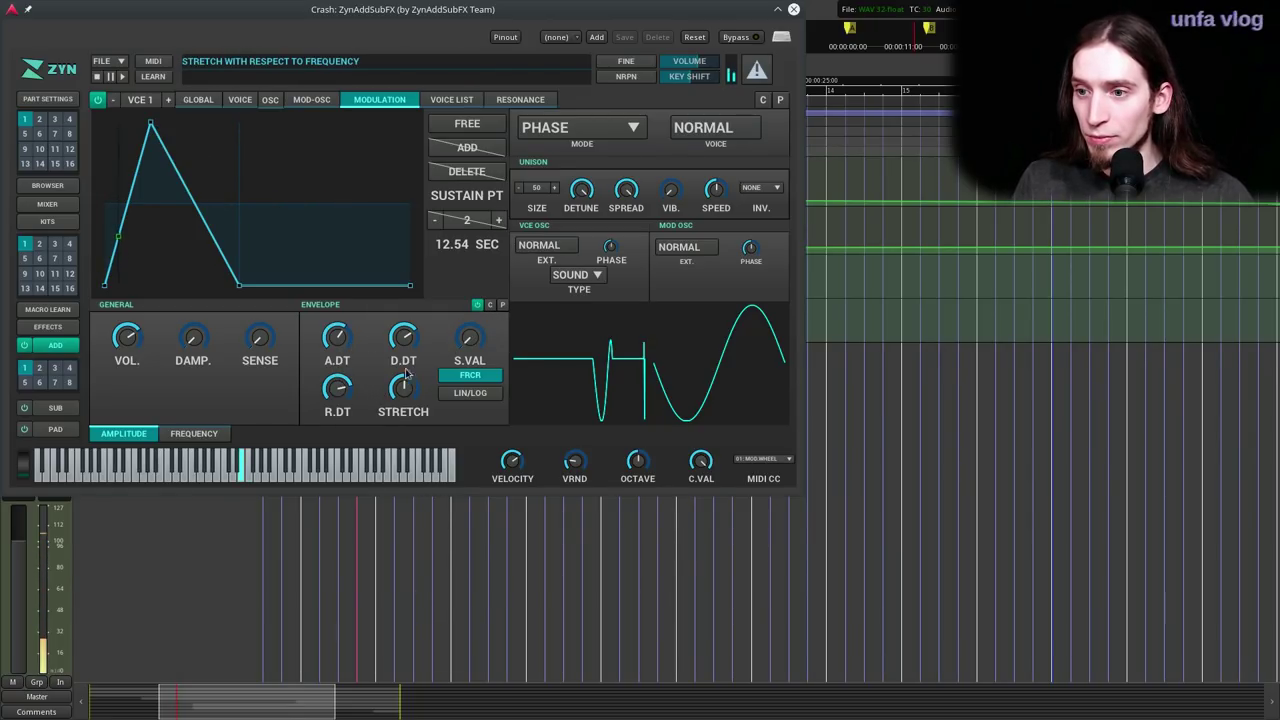
drag(337, 338, 352, 507)
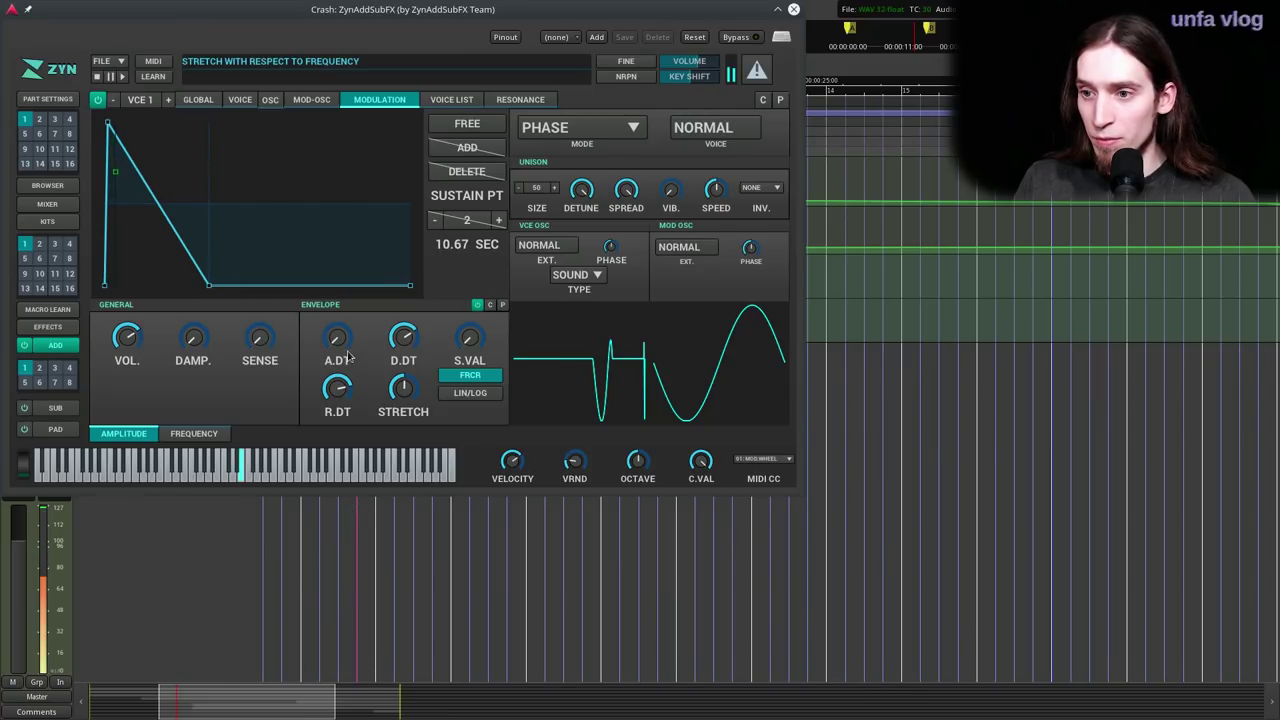
mouse_move(118, 333)
mouse_down()
mouse_move(127, 367)
mouse_move(147, 328)
mouse_move(120, 319)
mouse_up()
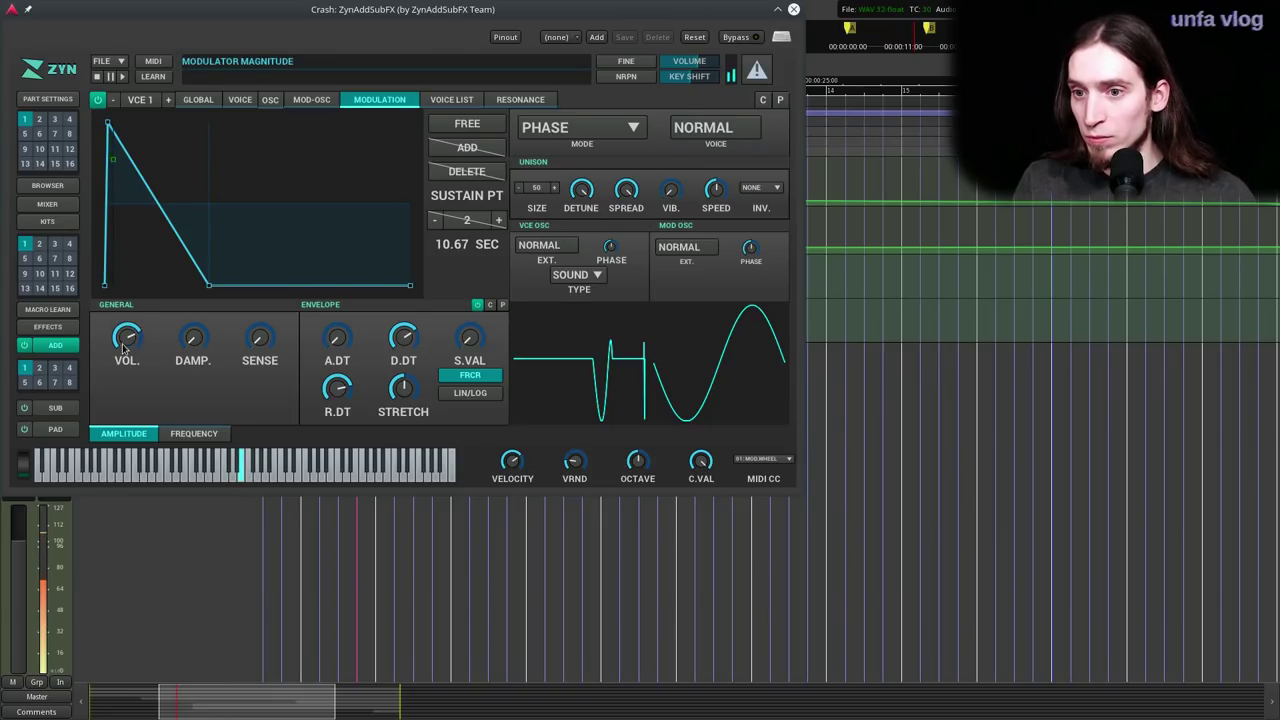
click(470, 375)
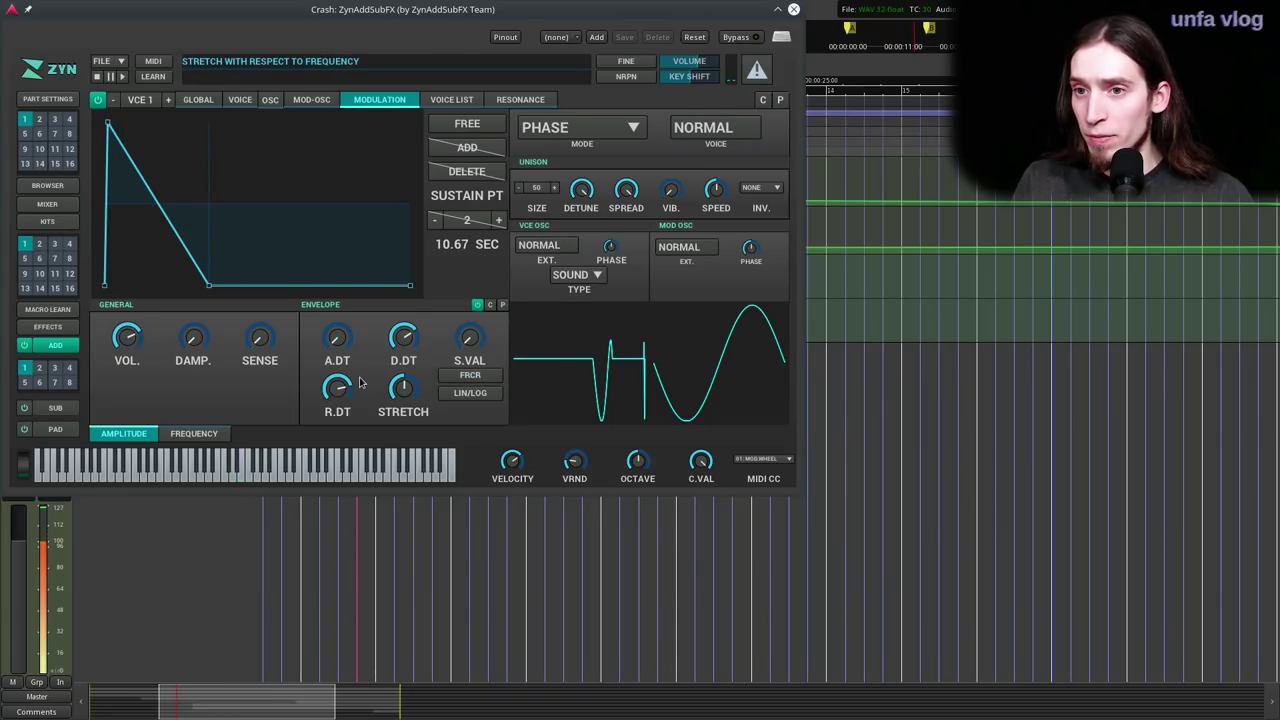
- Turn off forced release on the ADD synth's global amplitude envelope, set its sustain to zero and its decay to 63
click(205, 99)
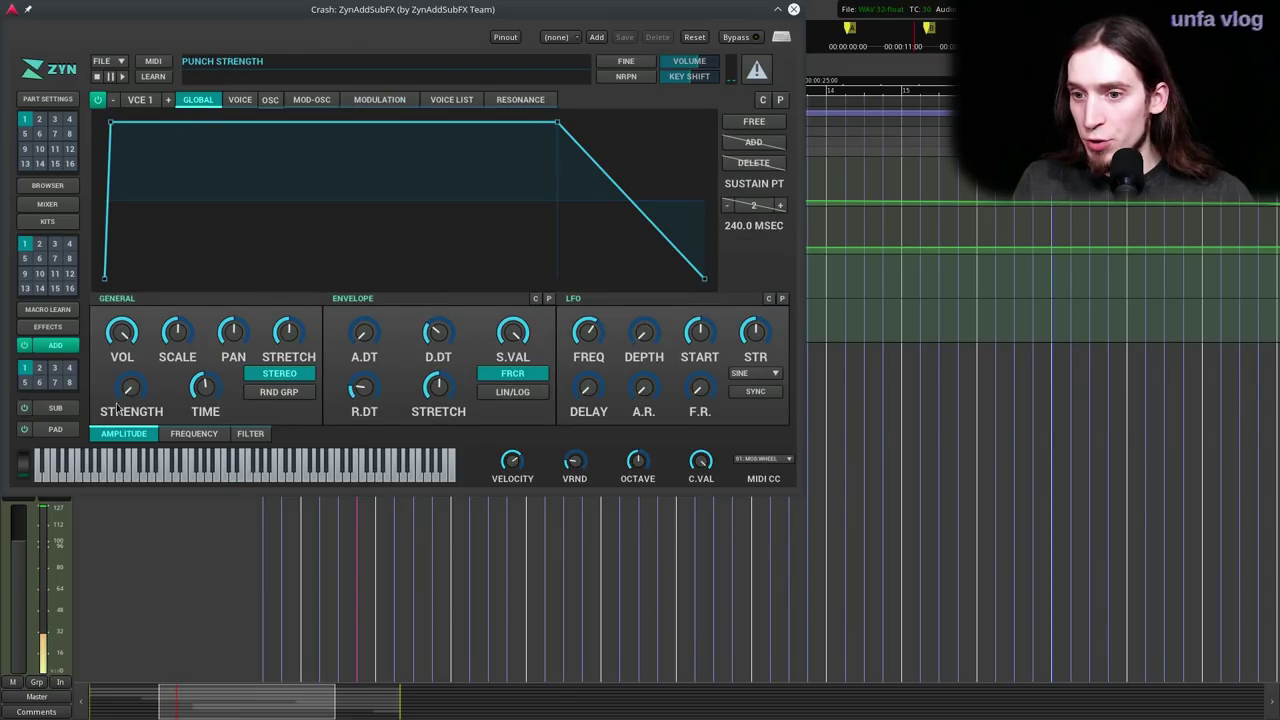
click(505, 376)
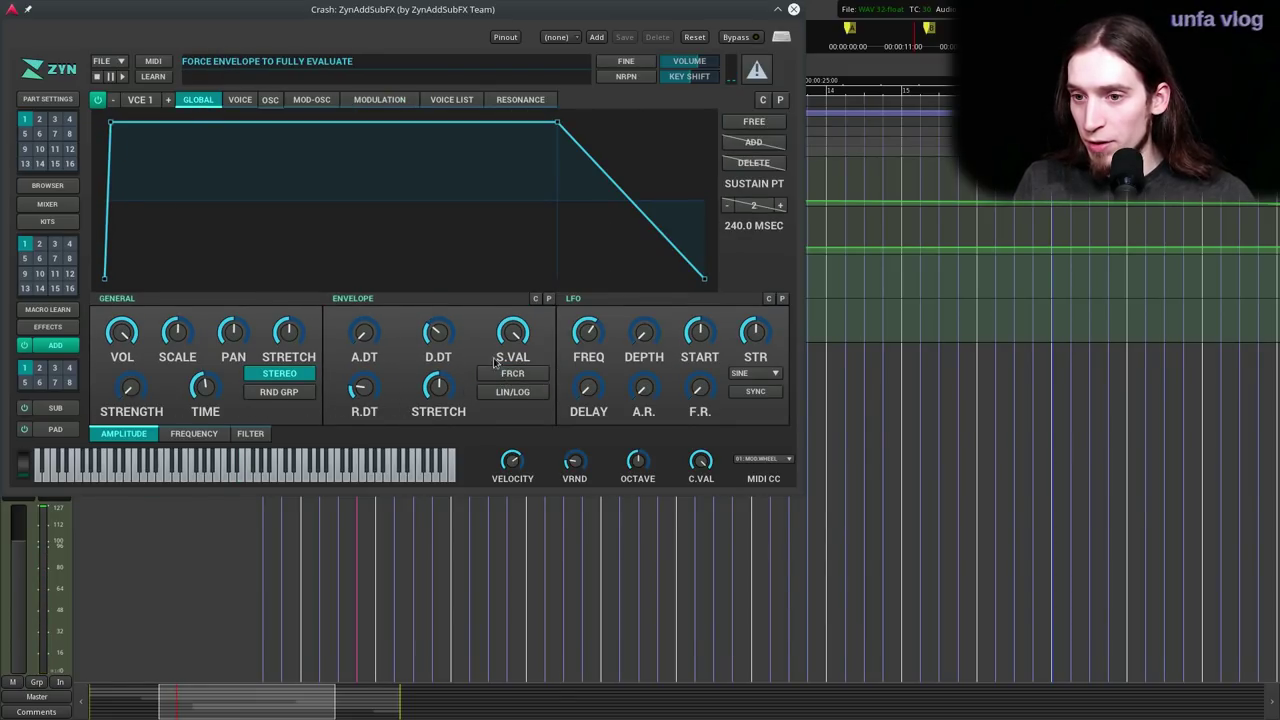
drag(511, 336, 460, 553)
scroll(445, 330, up, 5)
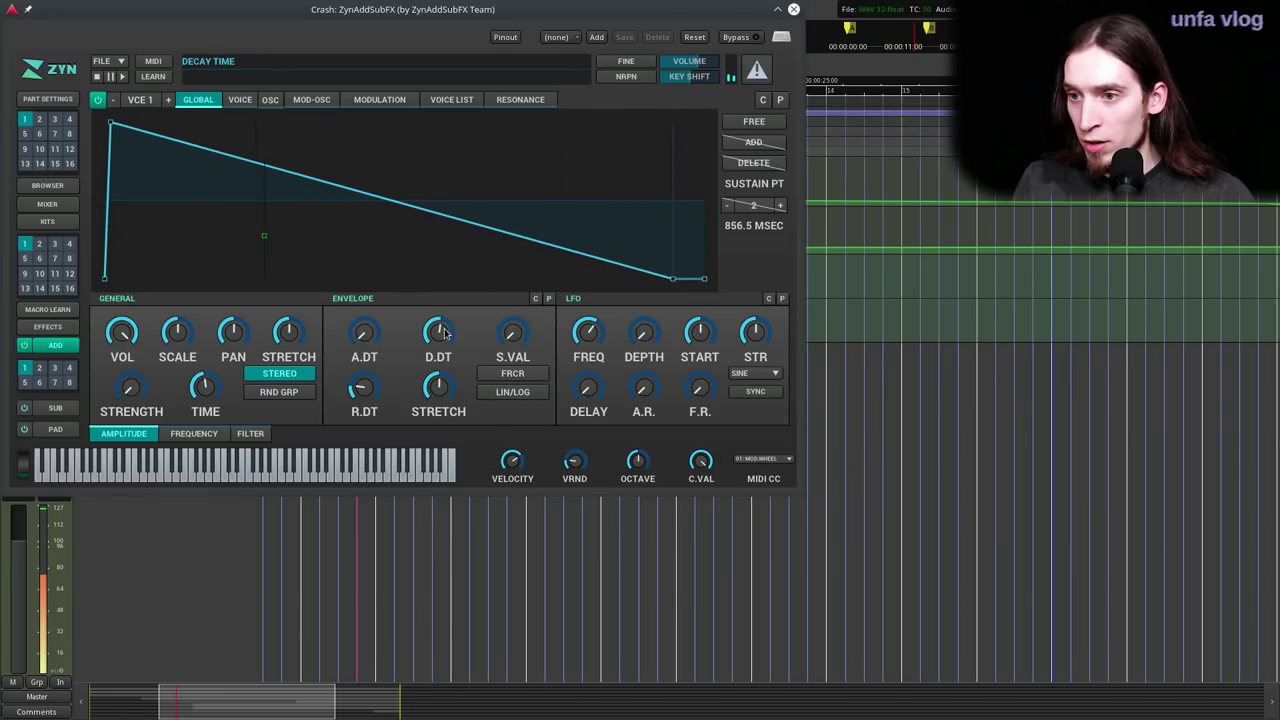
scroll(445, 338, down, 2)
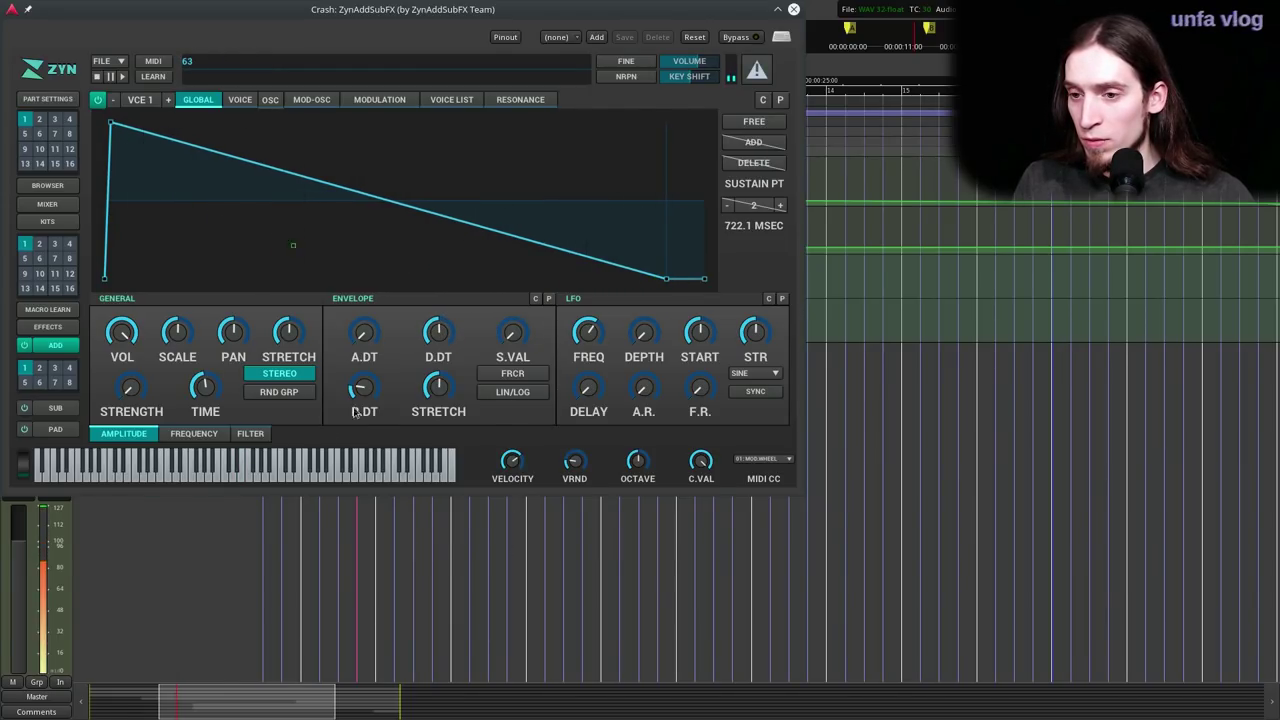
- Set the ADD synth's global filter to HP2 with 3 stages, and lower its cutoff and Q
click(256, 435)
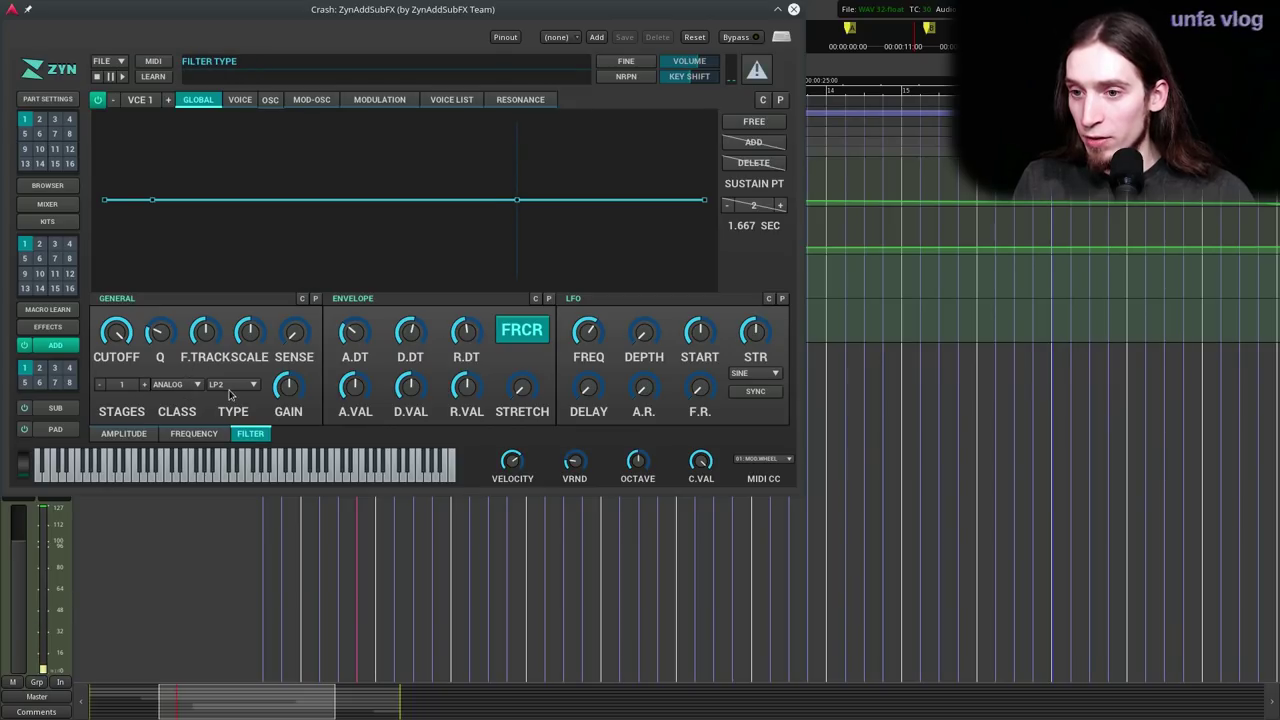
click(228, 393)
click(230, 318)
scroll(117, 333, up, 5)
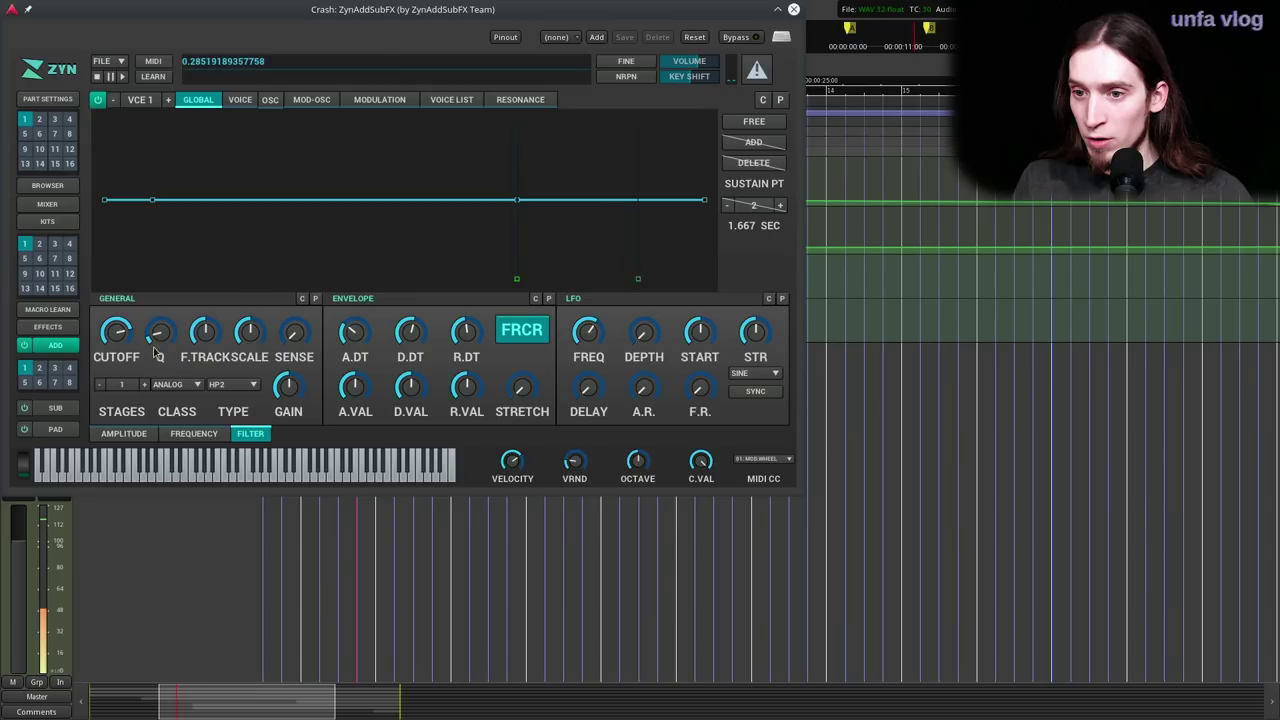
click(144, 385)
click(144, 385)
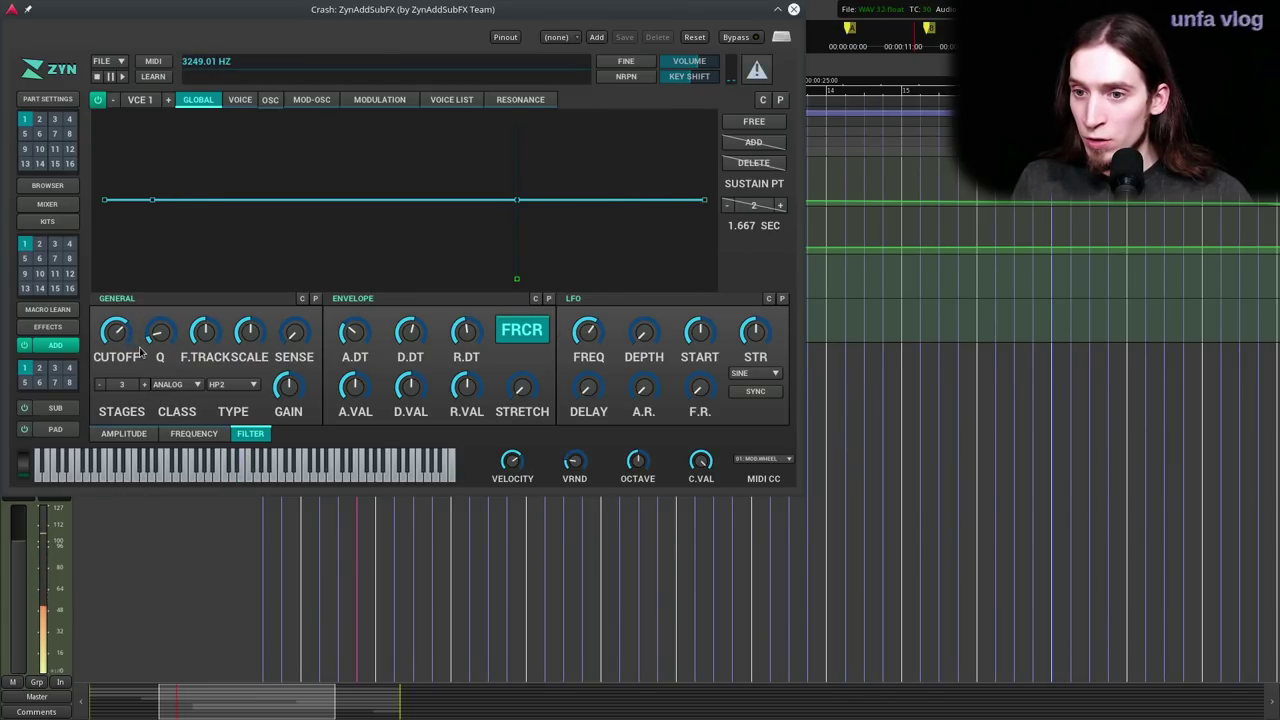
- Re-enable the SUB and PAD synths and add a Reverb as the first part insertion effect
click(25, 408)
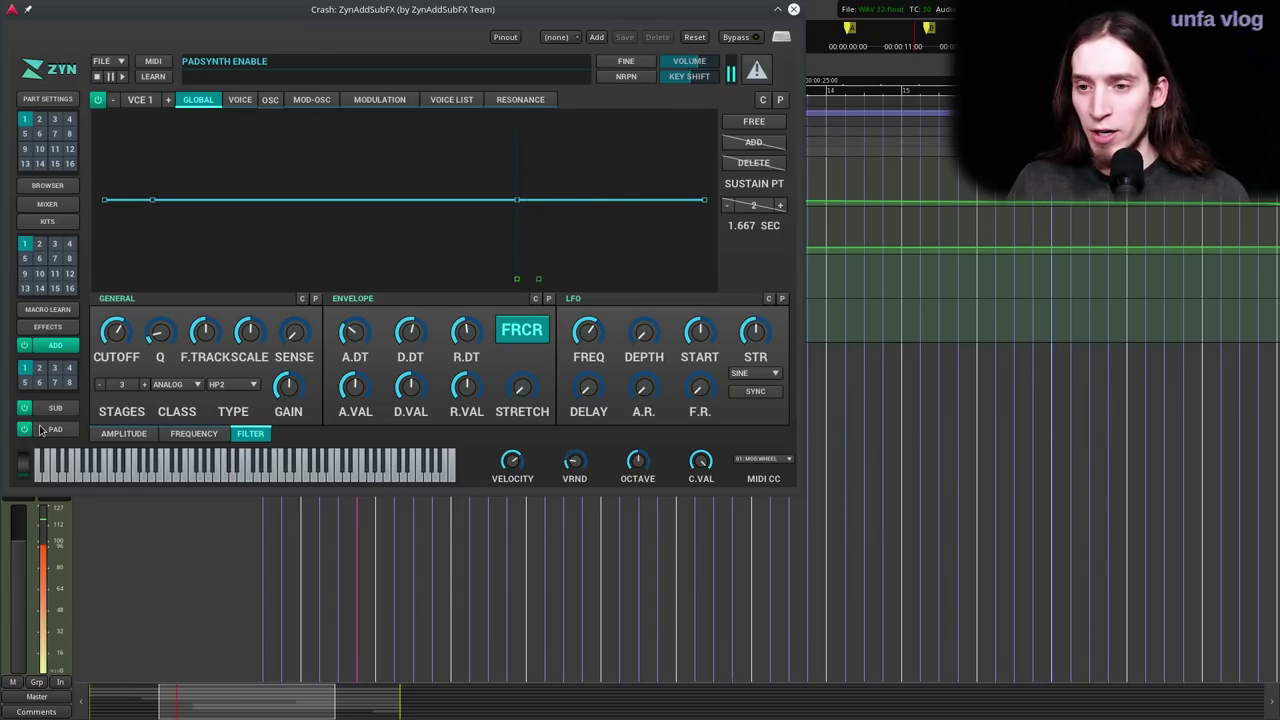
click(47, 329)
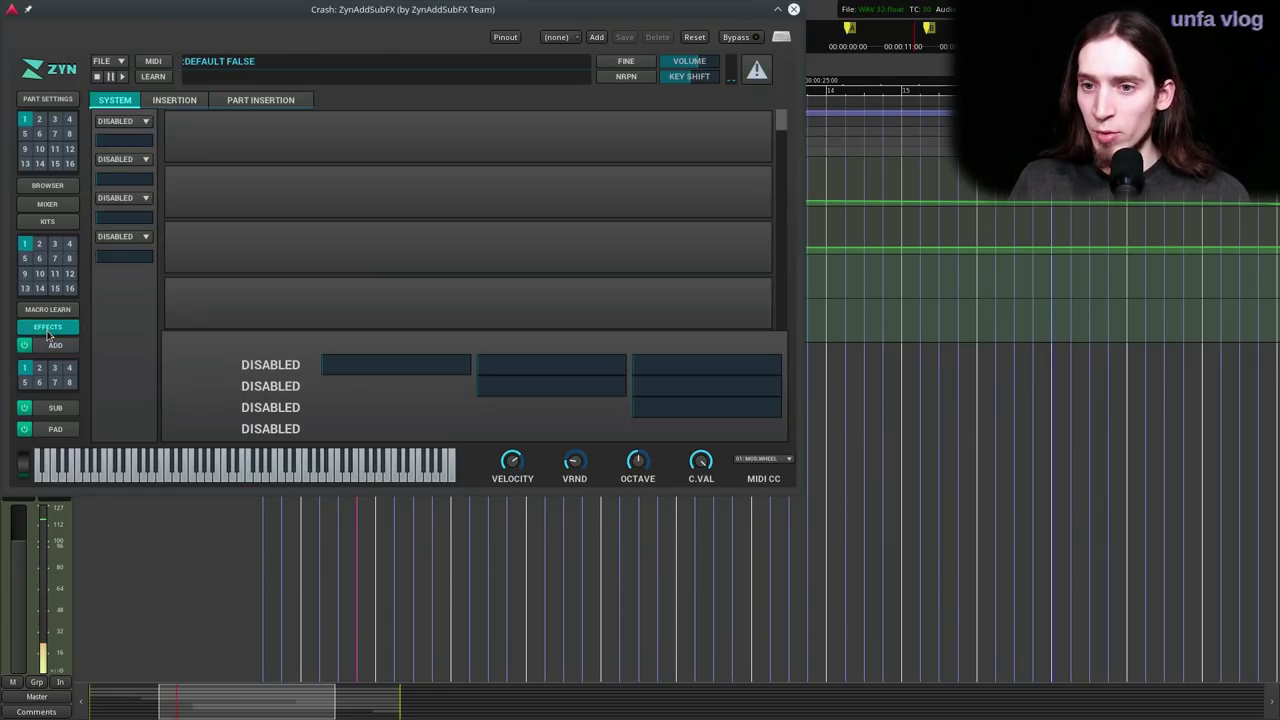
click(260, 100)
click(123, 121)
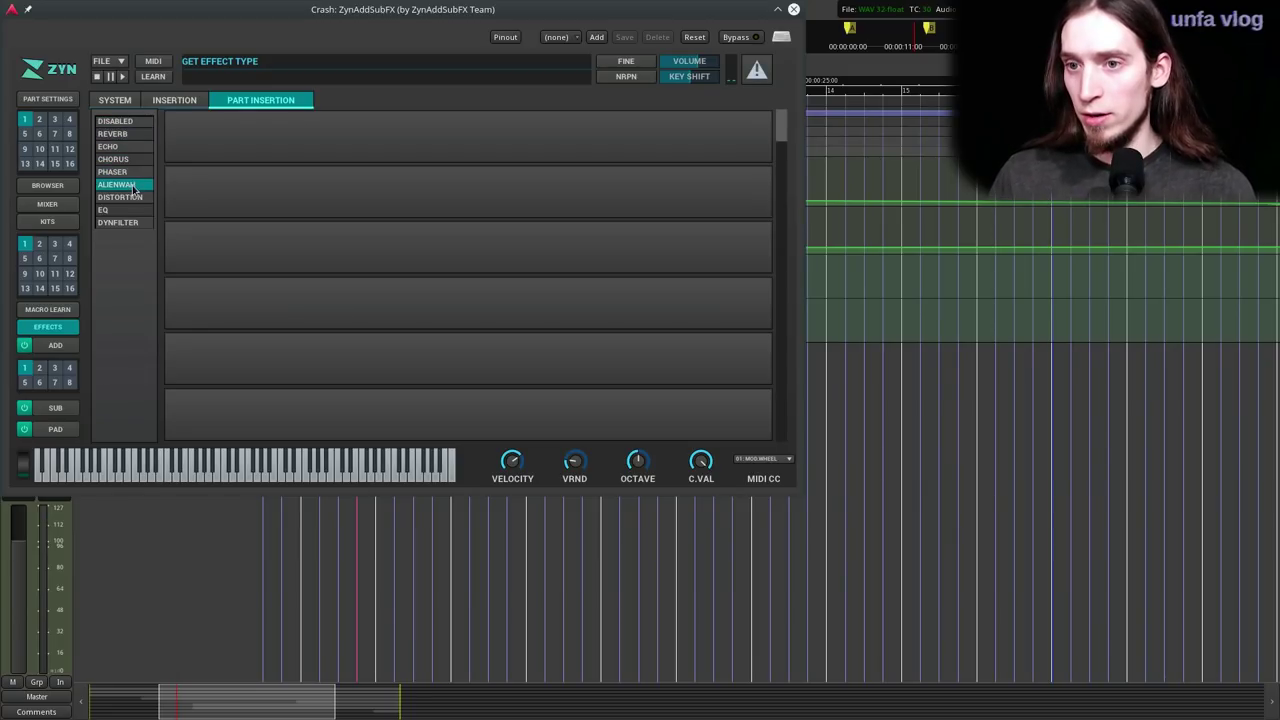
click(118, 134)
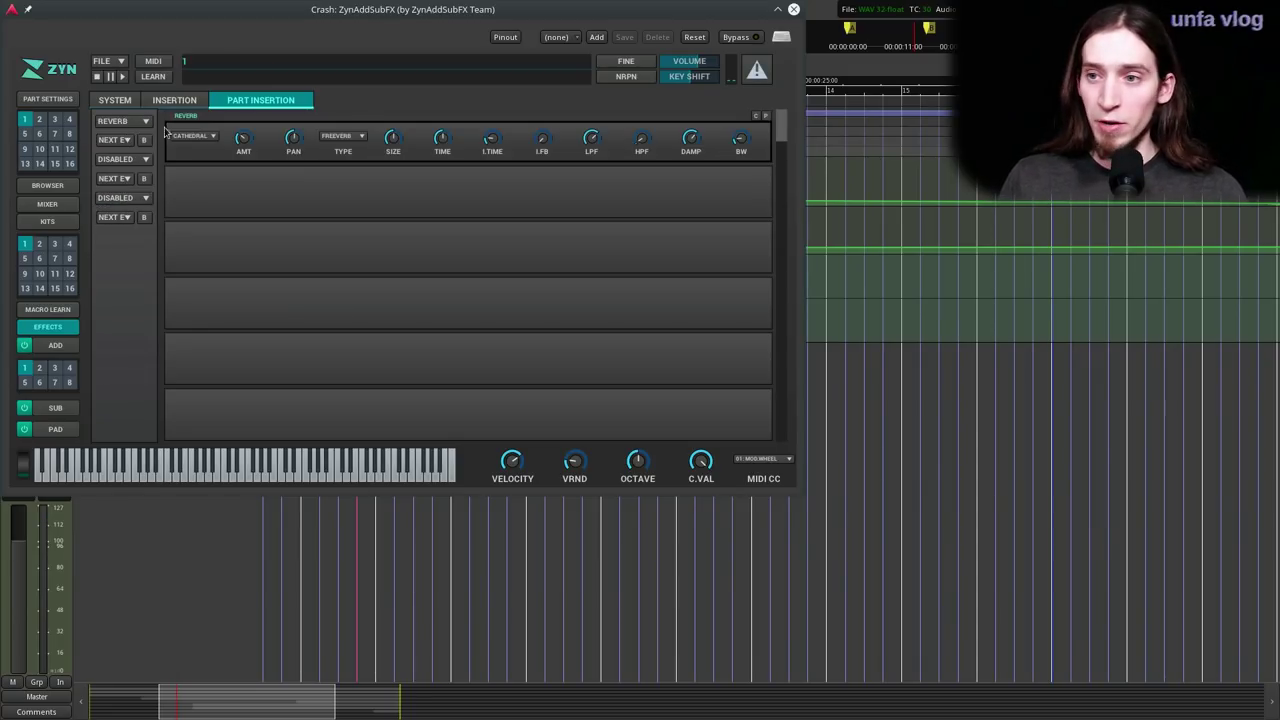
- Set the first reverb's type to RANDOM and its low-pass to maximum, raise the effect amount and reduce the room size
drag(642, 140, 597, 90)
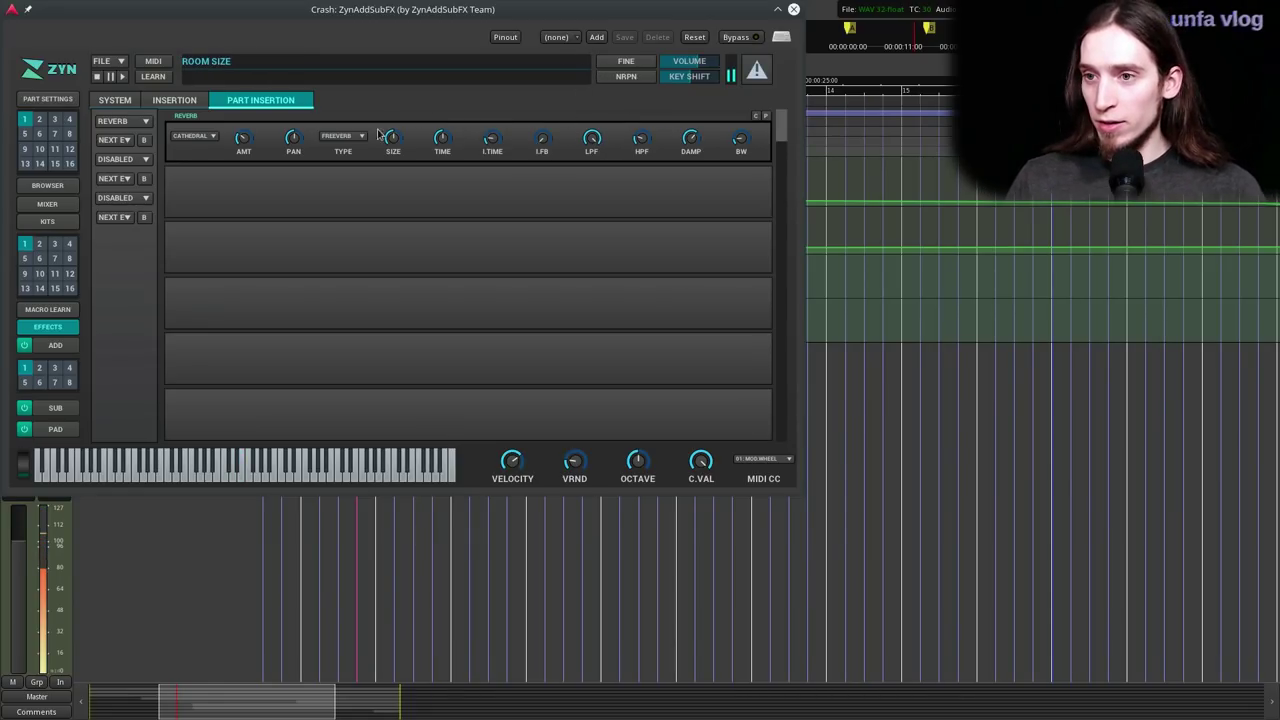
click(347, 135)
click(340, 134)
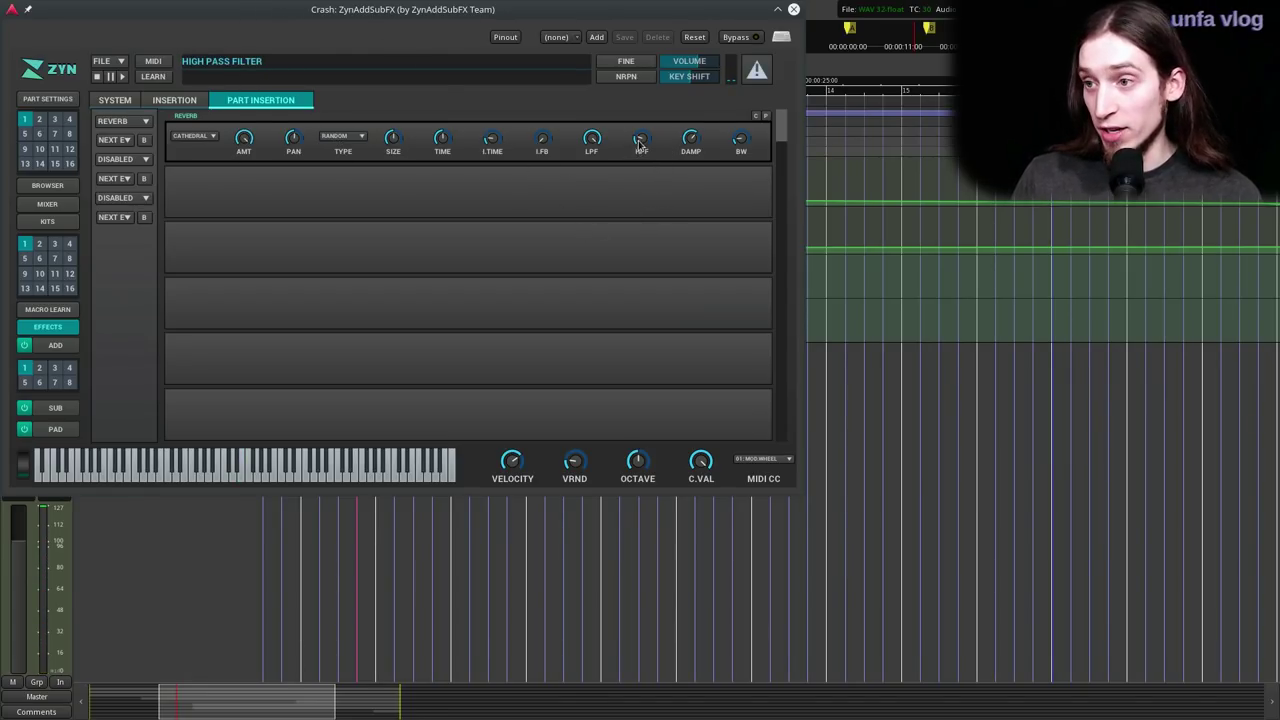
click(443, 148)
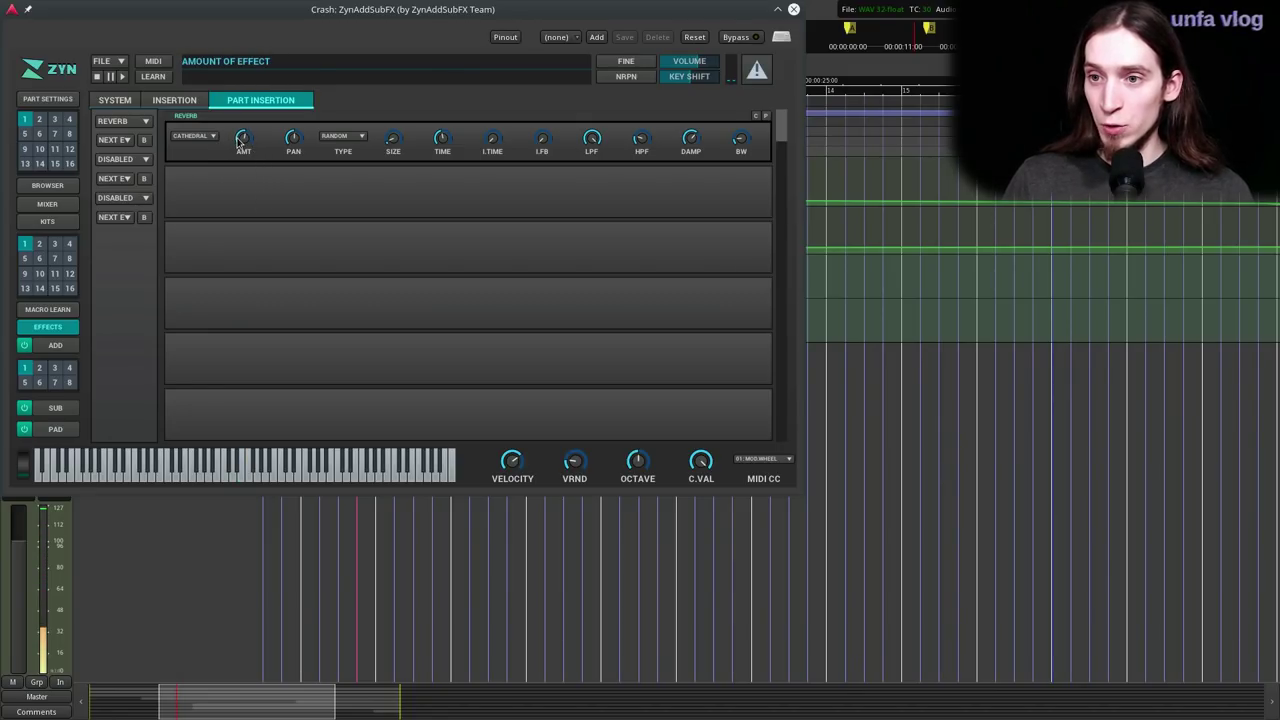
- Add a second Reverb and an EQ in the next two part insertion effect slots
click(125, 160)
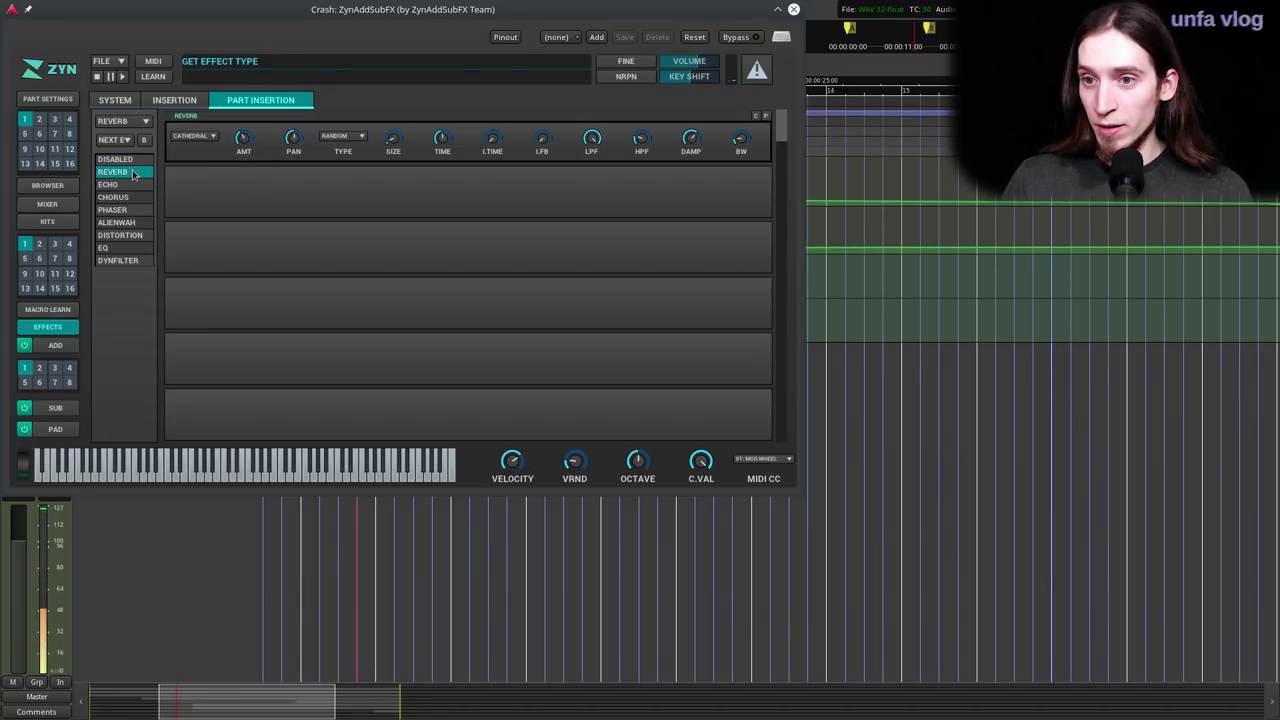
click(133, 174)
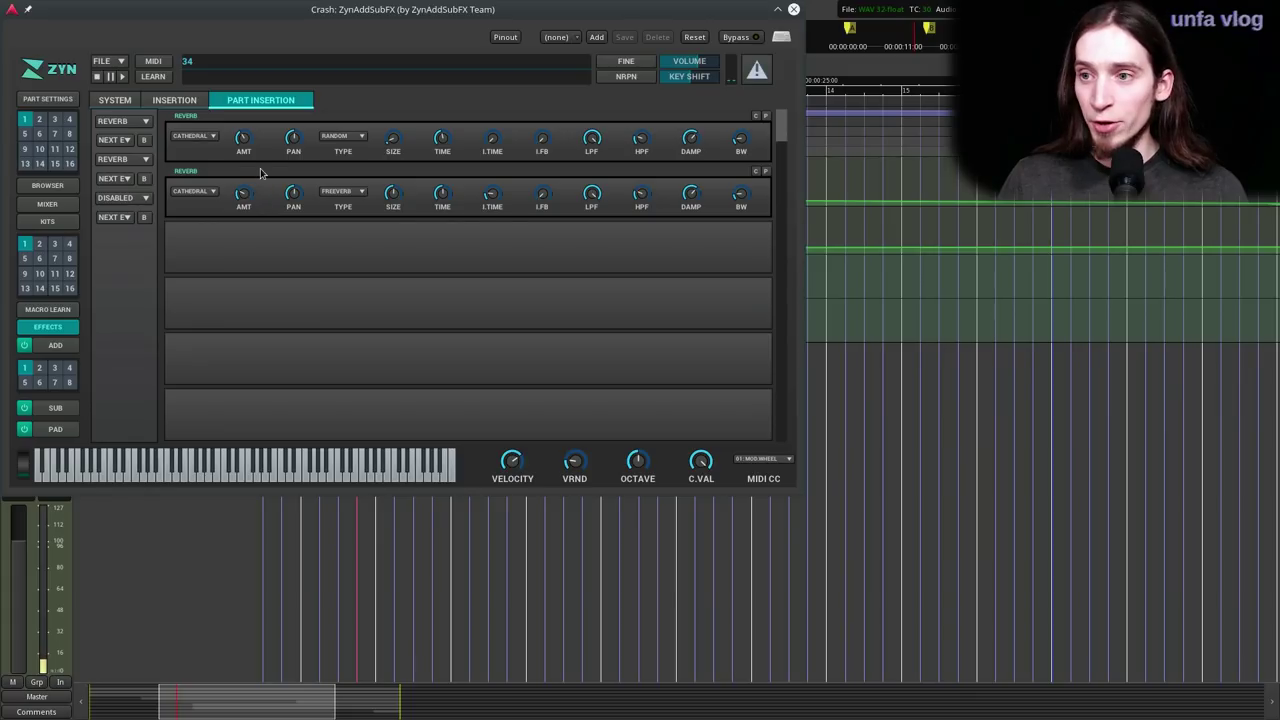
click(122, 197)
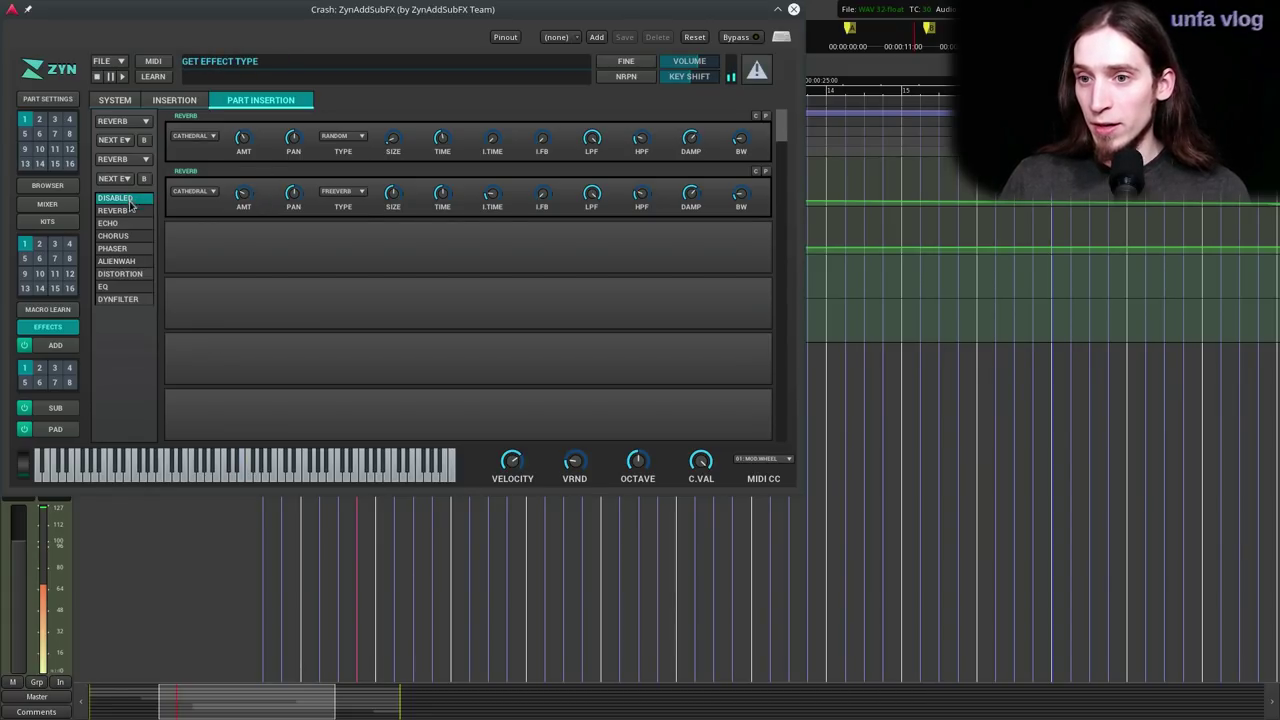
click(120, 288)
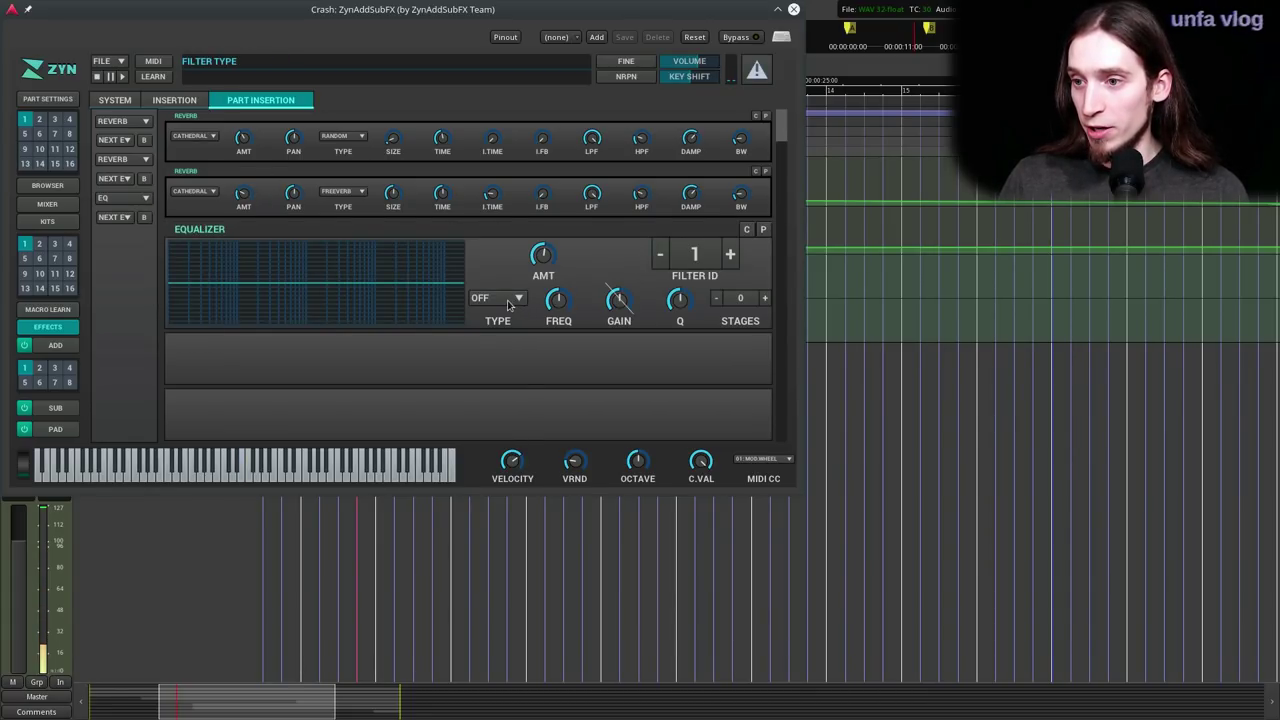
- Configure the equalizer's filter 1 as HP2 with 4 stages, Q 59 and frequency 53
click(508, 305)
click(490, 359)
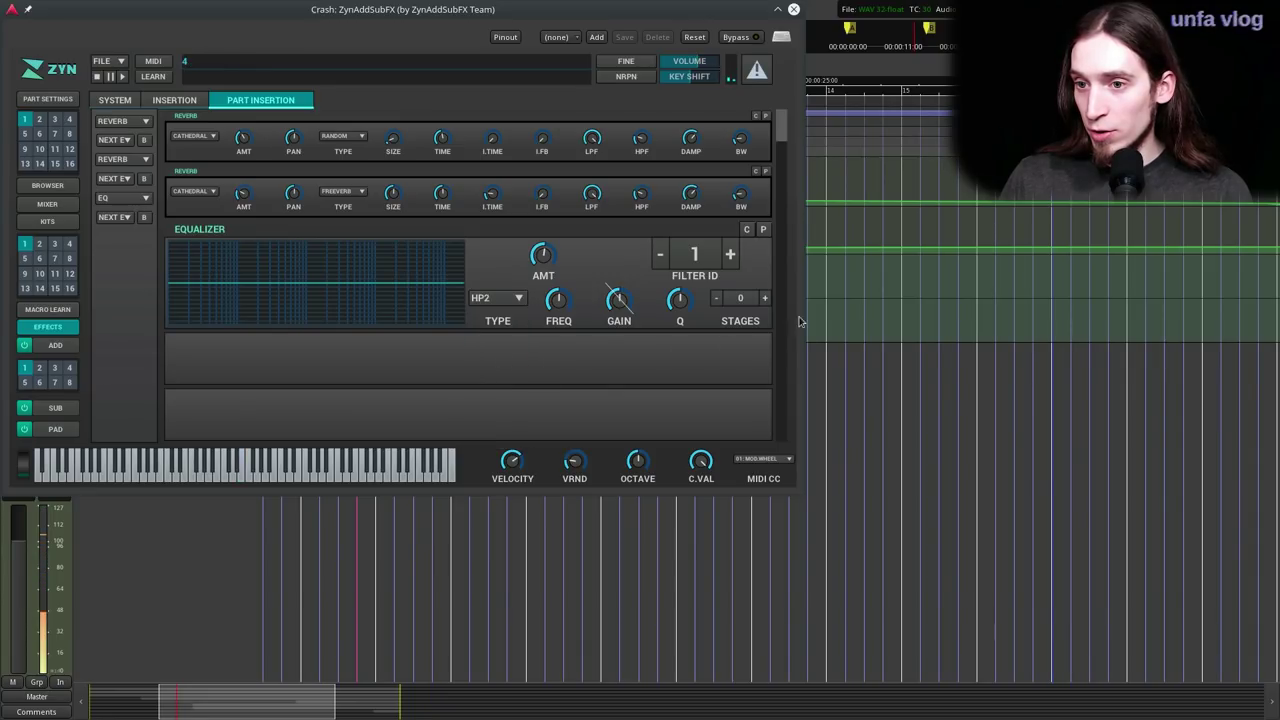
click(767, 300)
click(767, 300)
click(767, 300)
click(767, 300)
drag(688, 297, 688, 302)
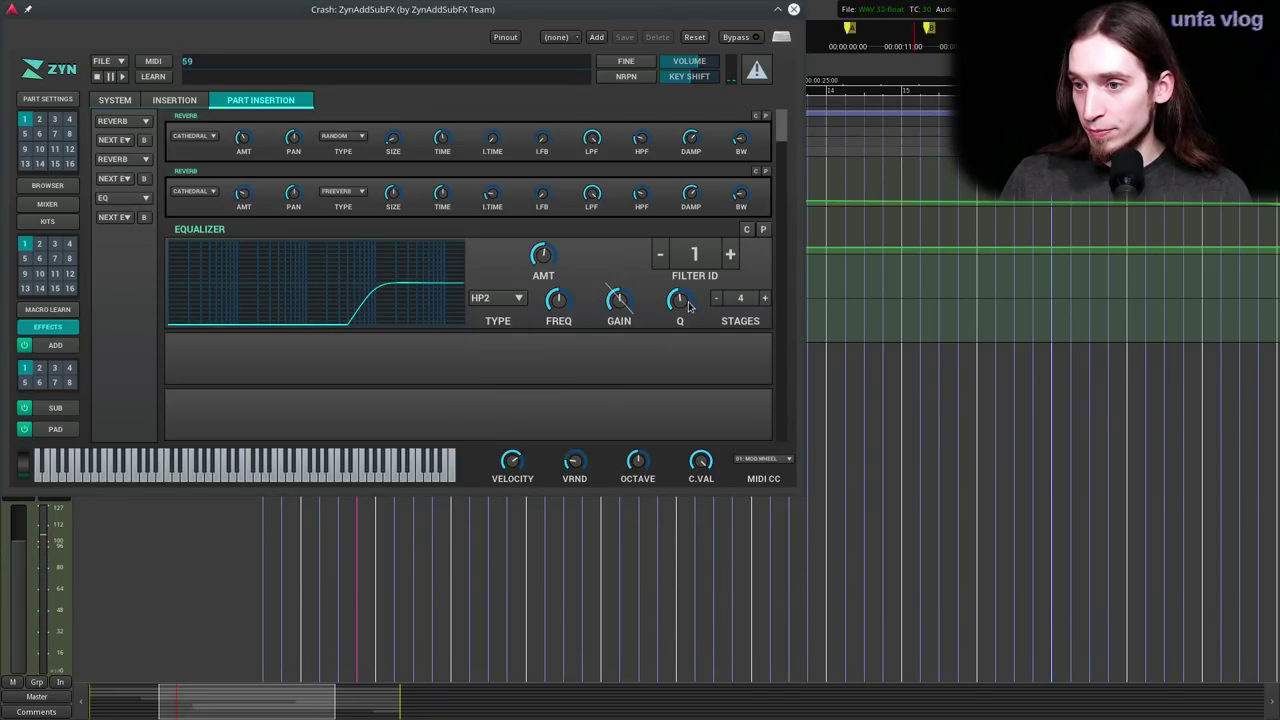
mouse_move(557, 300)
mouse_down()
mouse_move(546, 338)
mouse_move(563, 298)
mouse_up()
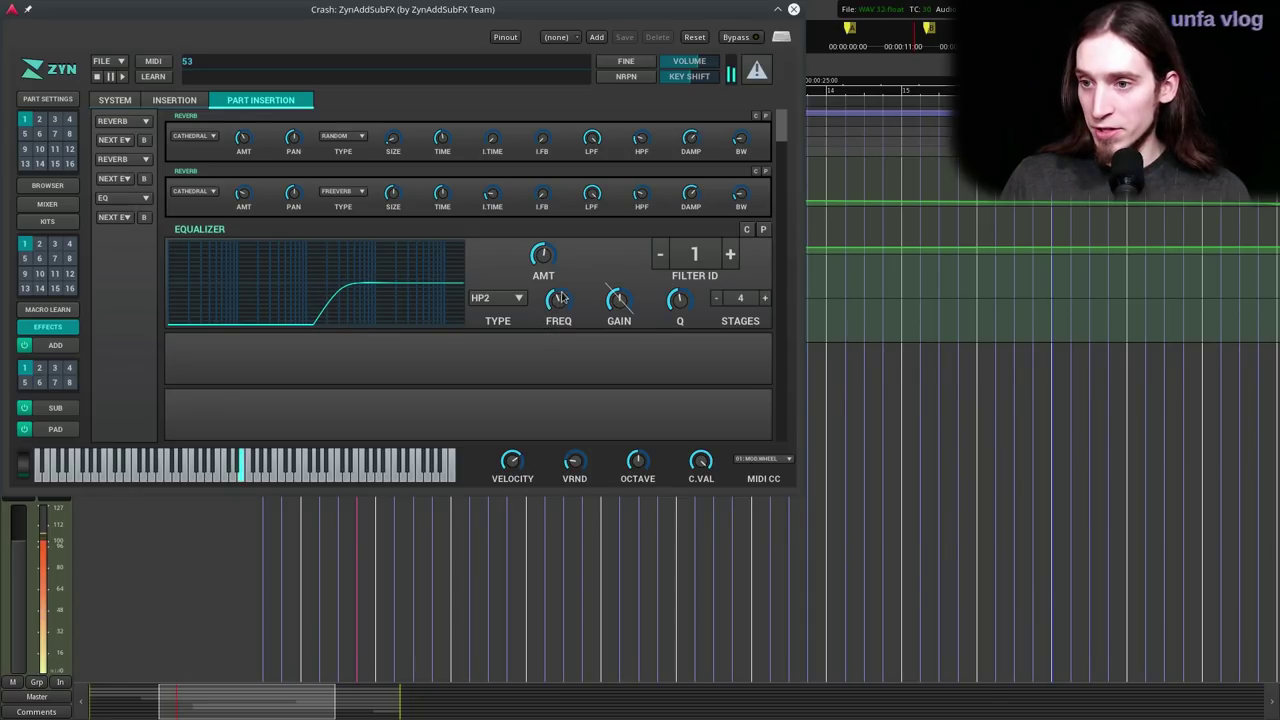
- Configure the equalizer's filter 2 as a PEAK with a raised frequency, a moderate gain boost and Q 27
click(722, 256)
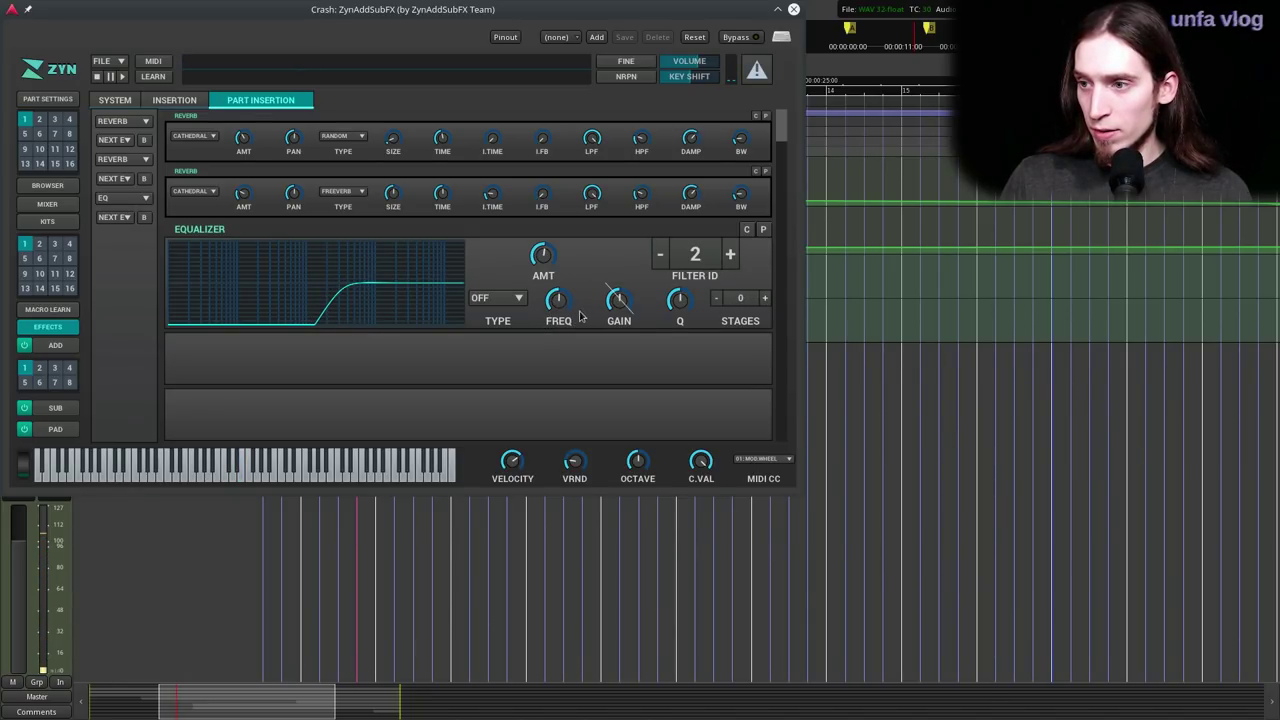
click(500, 299)
click(482, 377)
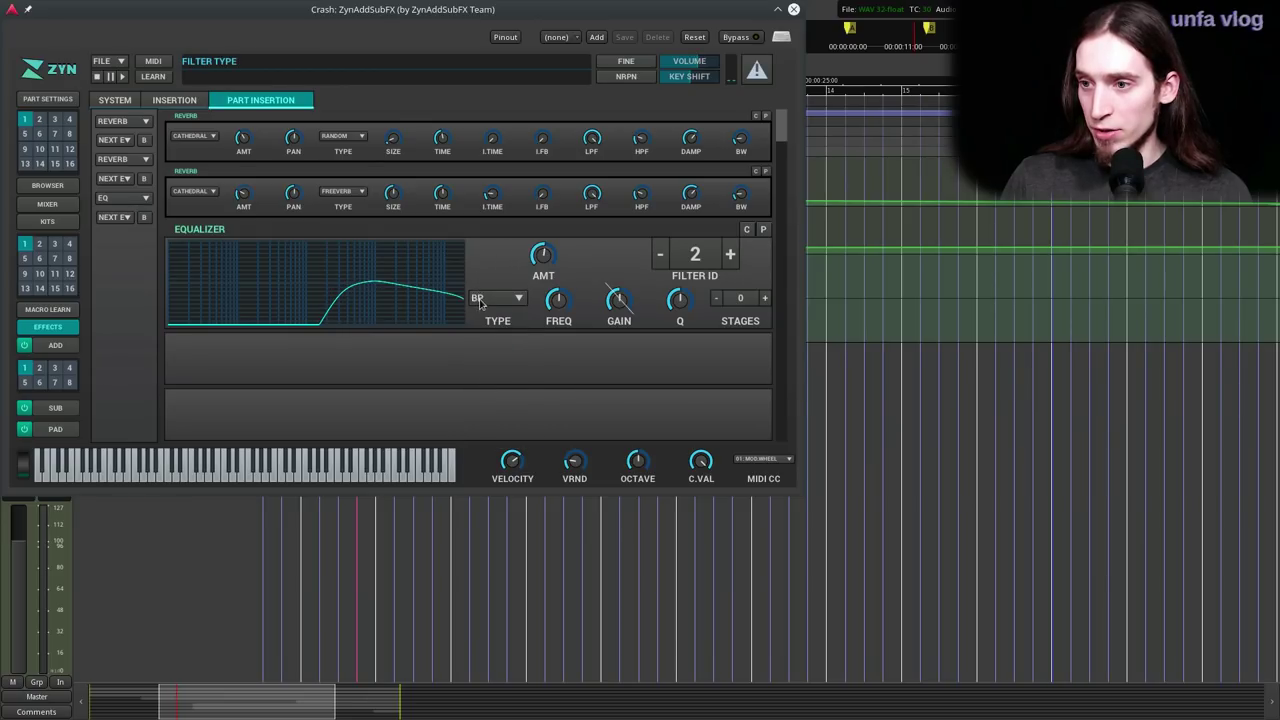
click(482, 299)
click(484, 410)
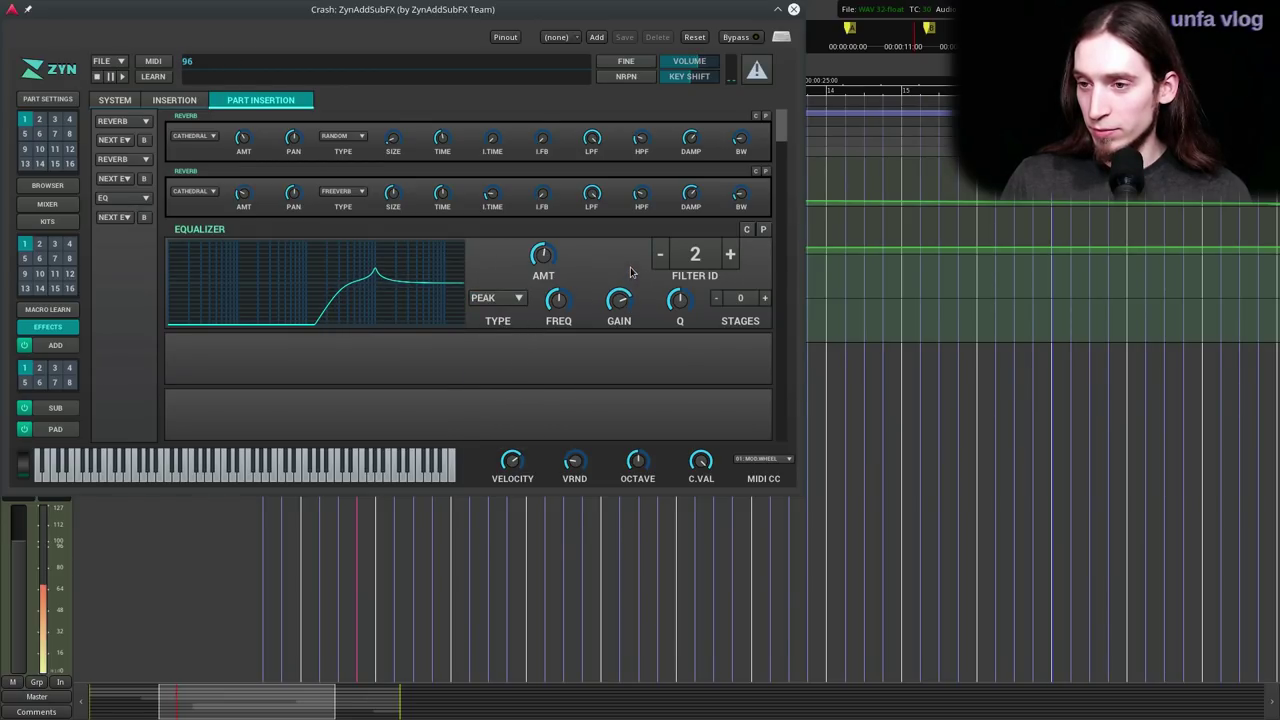
drag(565, 297, 621, 323)
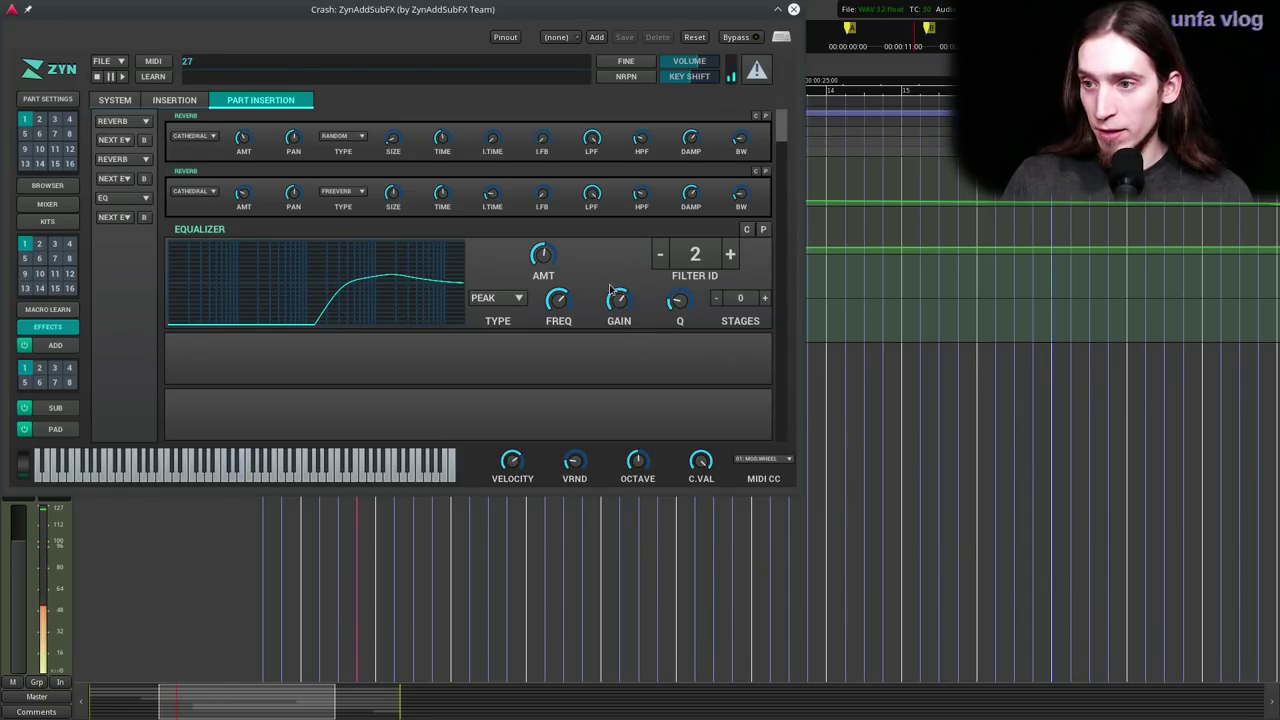
- Configure the equalizer's filter 3 as a wide PEAK near the highest frequencies with a slight gain boost and a lowered Q
click(729, 256)
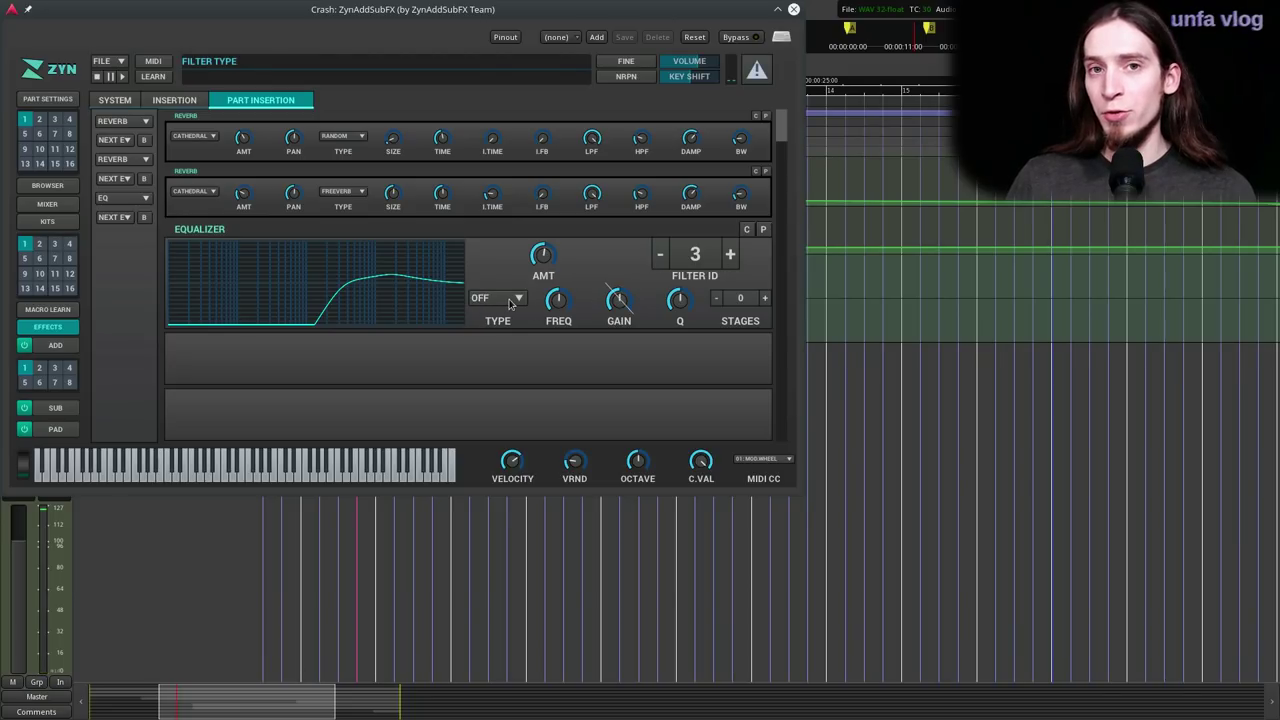
click(508, 304)
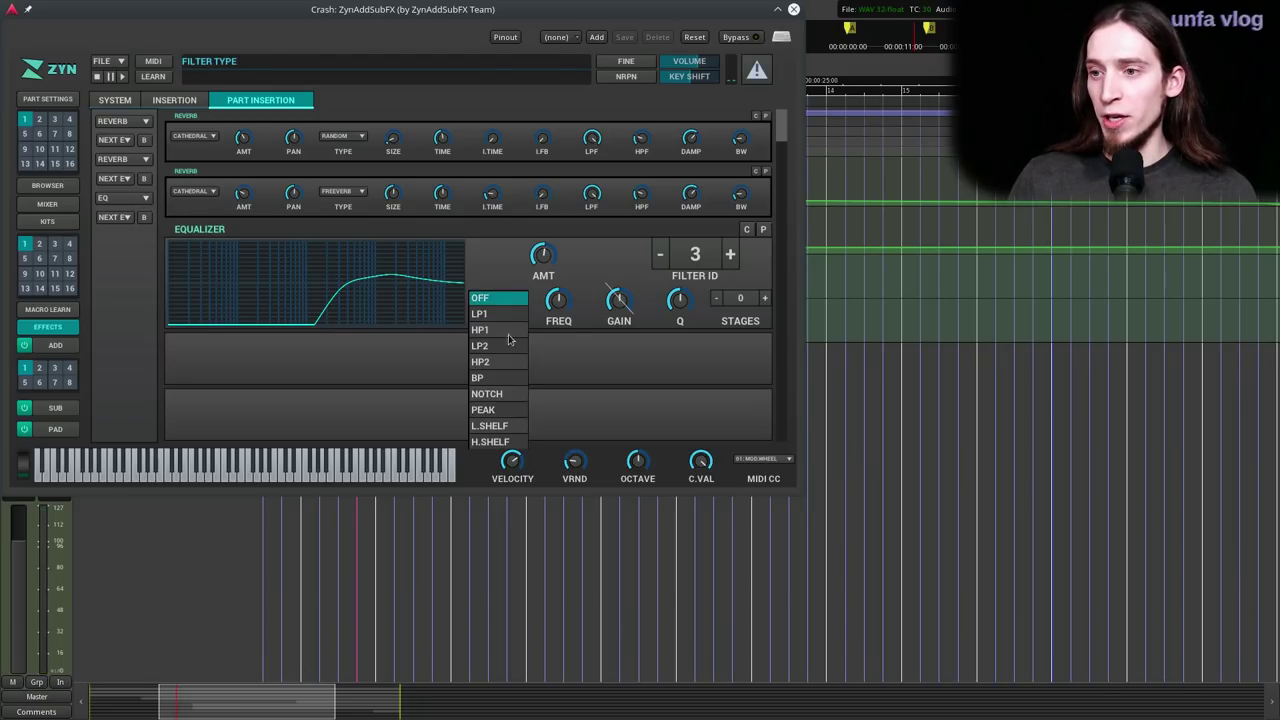
click(497, 408)
drag(548, 308, 588, 230)
drag(677, 310, 620, 317)
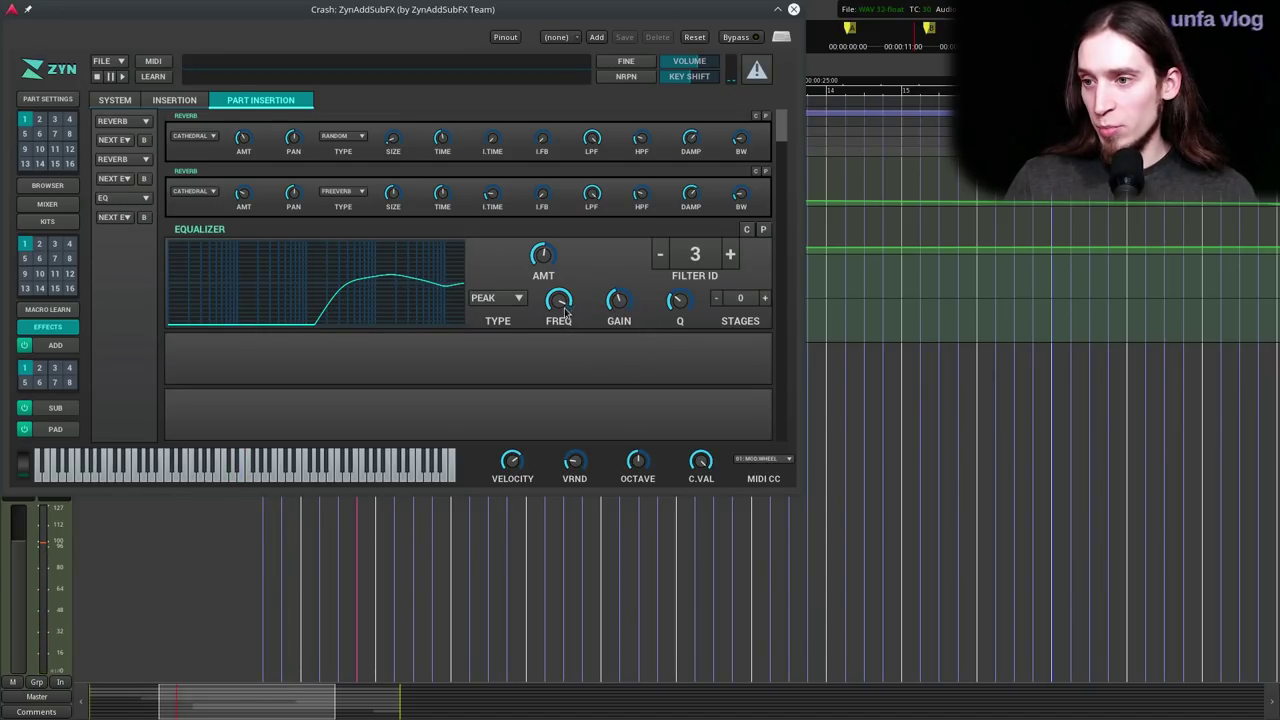
mouse_move(623, 312)
mouse_down()
mouse_move(632, 285)
mouse_move(680, 296)
mouse_move(608, 305)
mouse_move(556, 291)
mouse_move(642, 304)
mouse_up()
drag(685, 305, 681, 333)
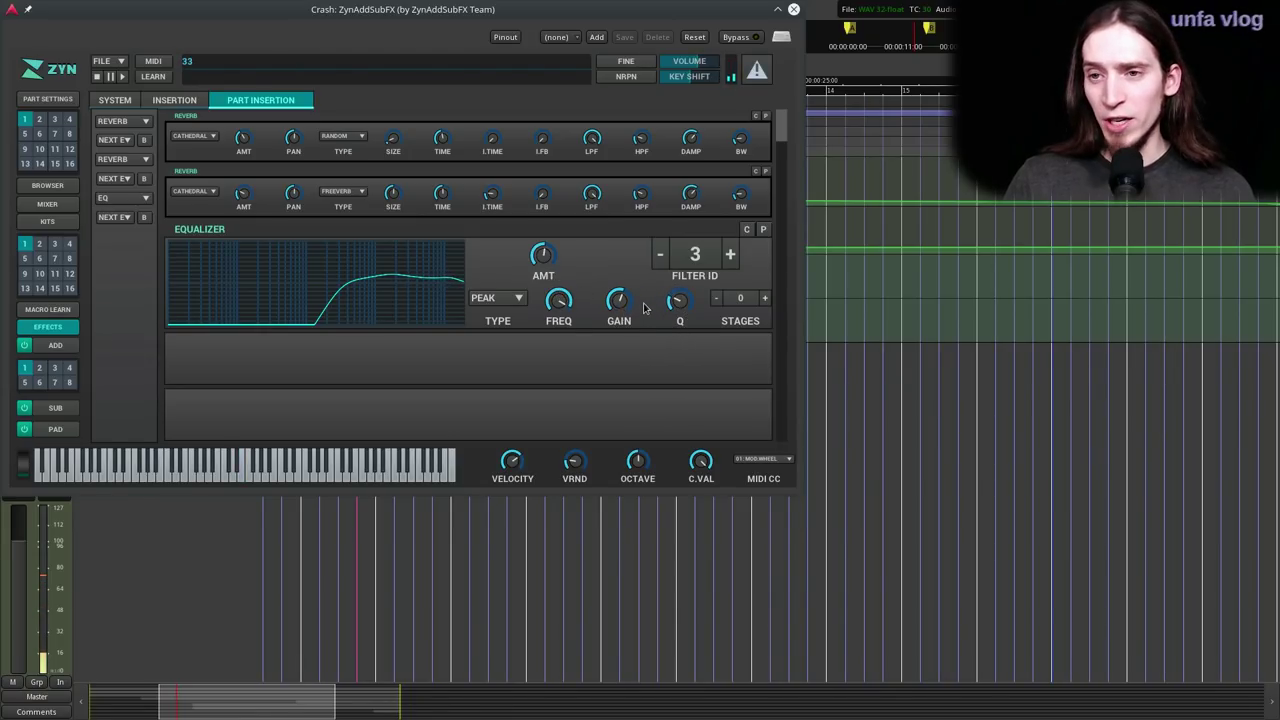
- Close the synth window, draw a one-bar MIDI region at bar 9 on the Crash track and add a short note at its start
click(793, 9)
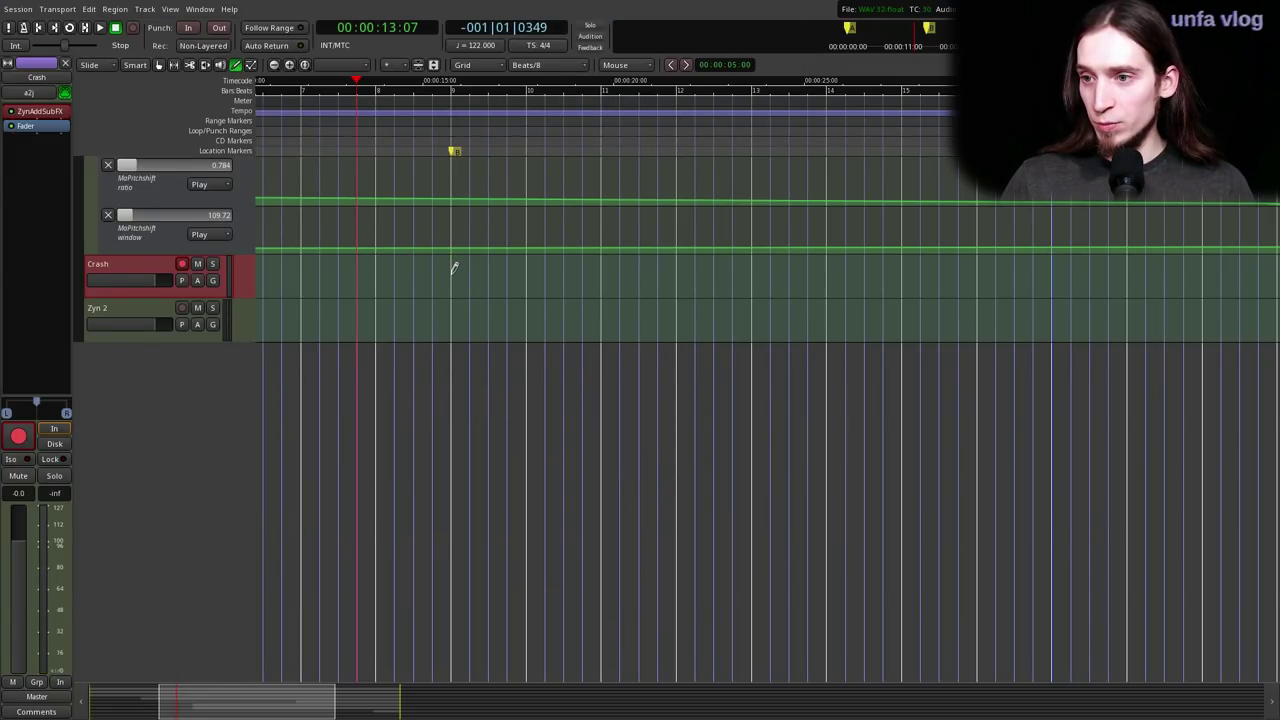
scroll(453, 268, up, 1)
mouse_move(486, 268)
mouse_down()
mouse_move(891, 277)
mouse_move(600, 272)
mouse_up()
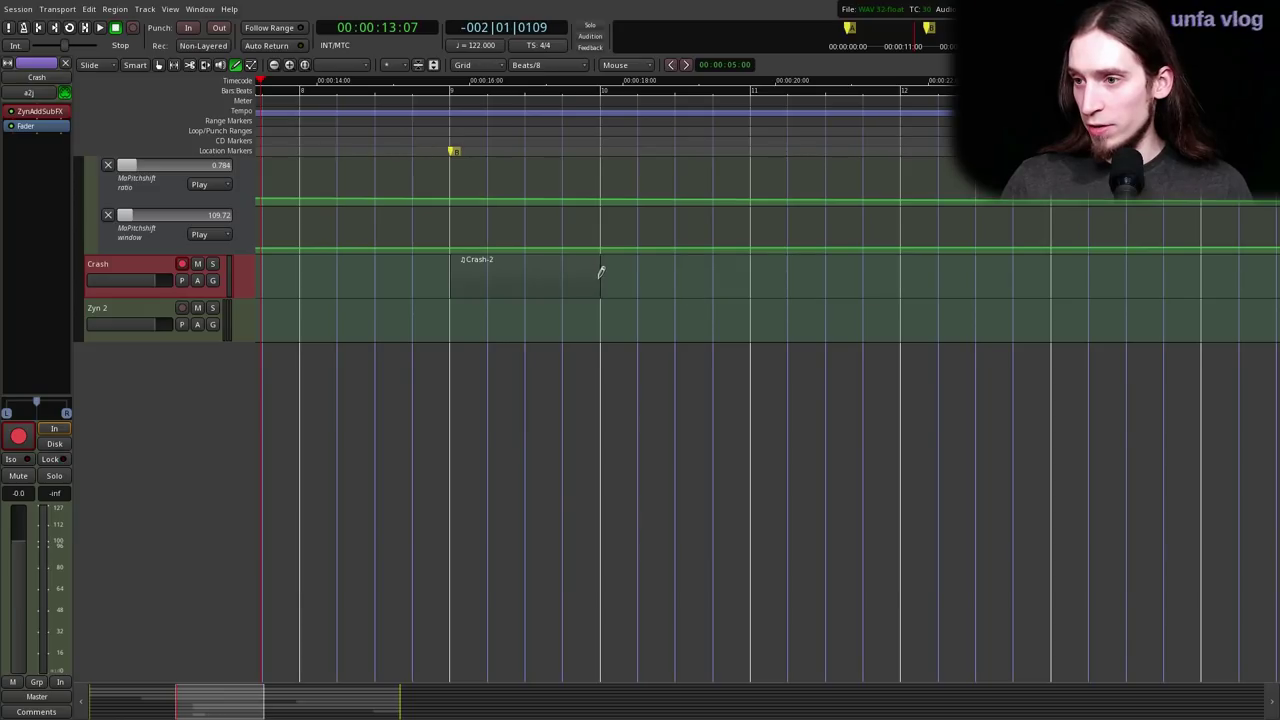
click(451, 289)
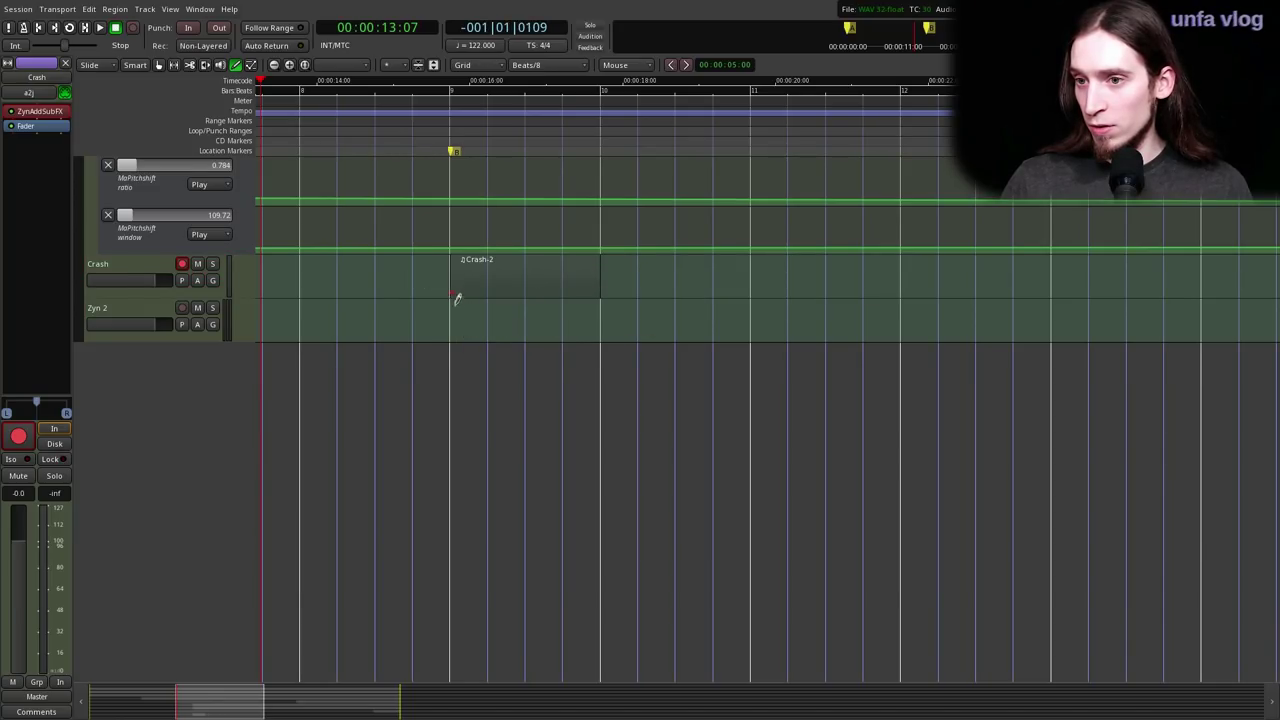
mouse_move(451, 295)
mouse_down()
mouse_move(452, 263)
mouse_move(451, 320)
mouse_move(450, 300)
mouse_up()
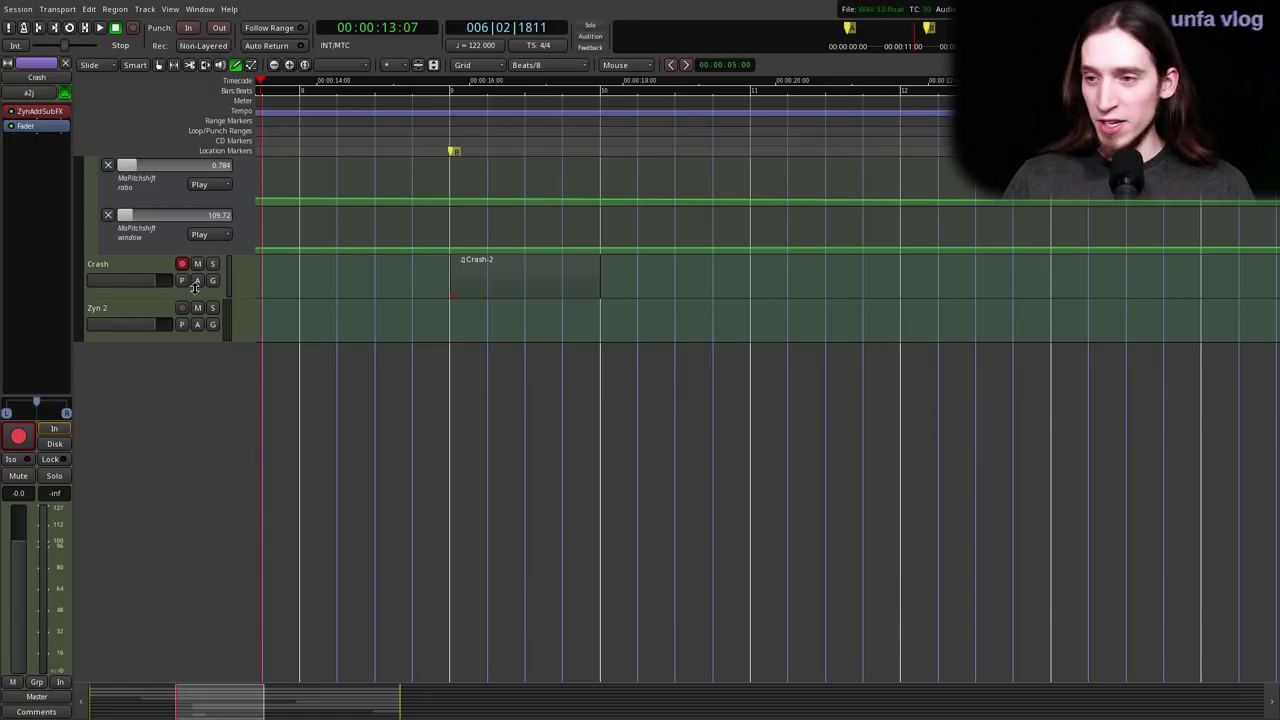
- Enlarge the Crash track, extend its visible note range, select its note at bar 9 and return to Grab mode
drag(189, 290, 204, 486)
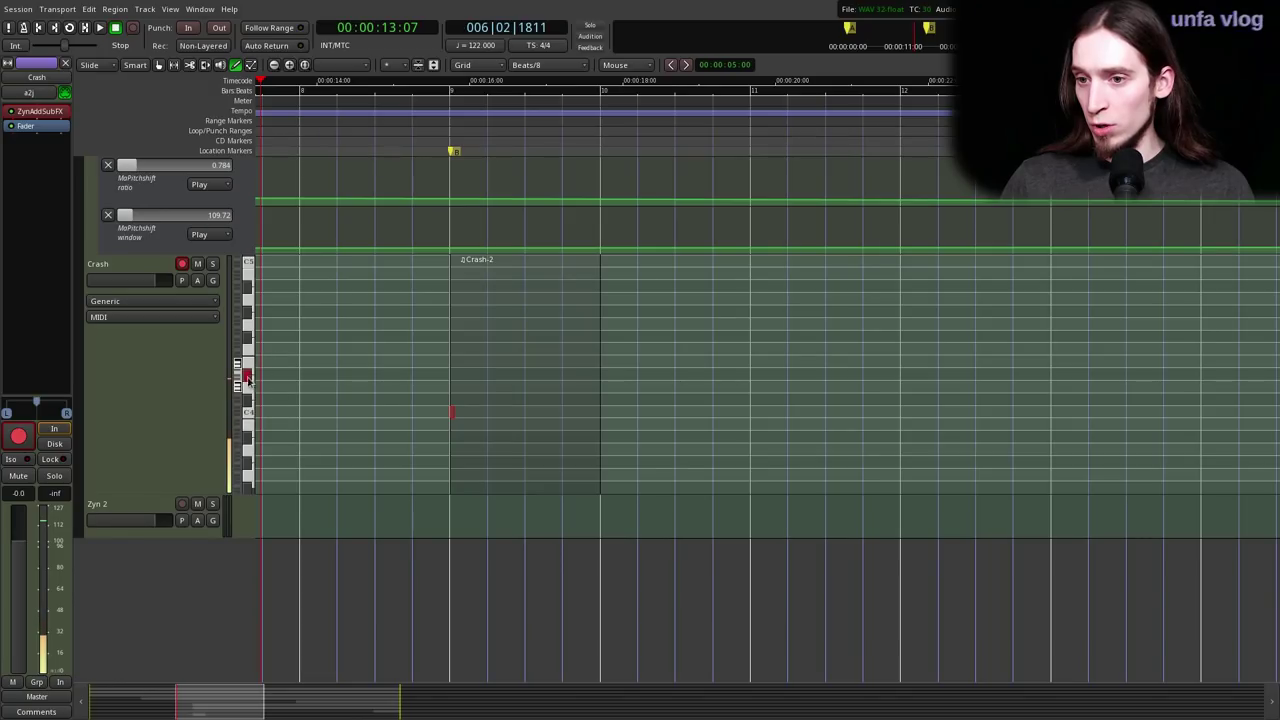
scroll(237, 410, down, 2)
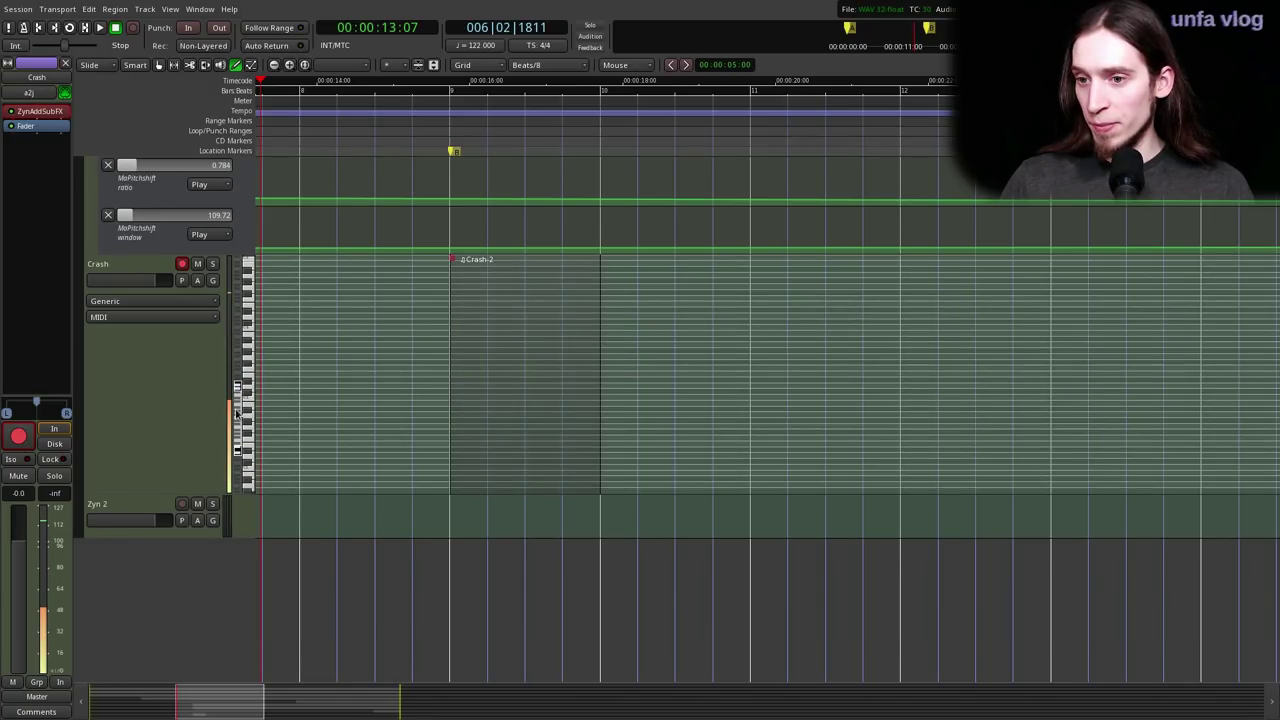
drag(237, 413, 237, 377)
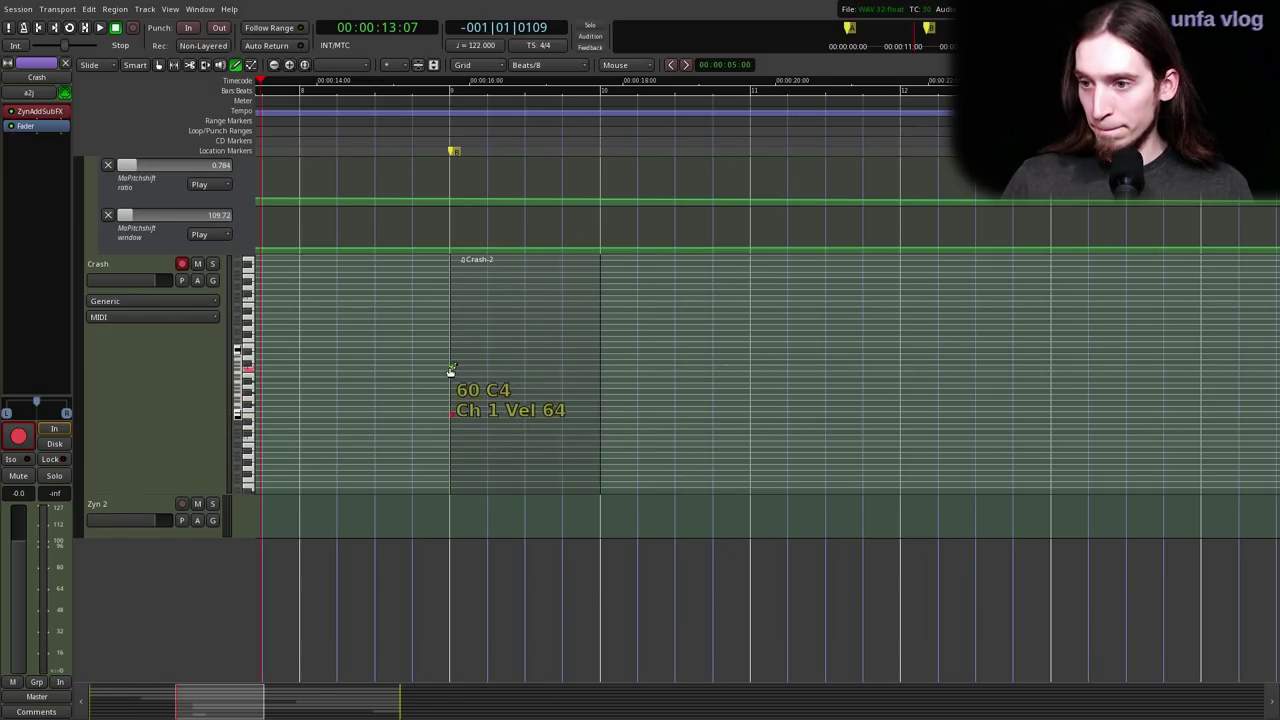
click(451, 411)
key(g)
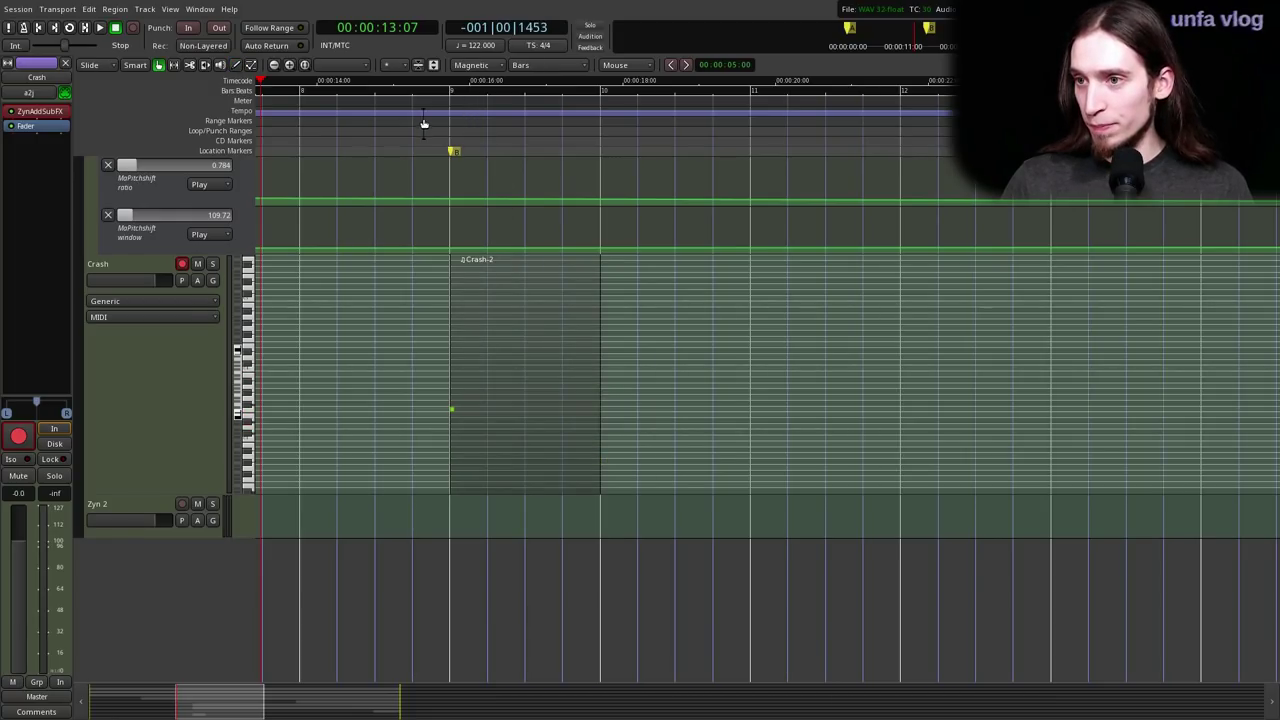
- Disarm recording on the Crash track, lower its fader to -7.1 dB and play the transition into bar 9
click(182, 265)
drag(138, 281, 121, 282)
scroll(549, 210, down, 1)
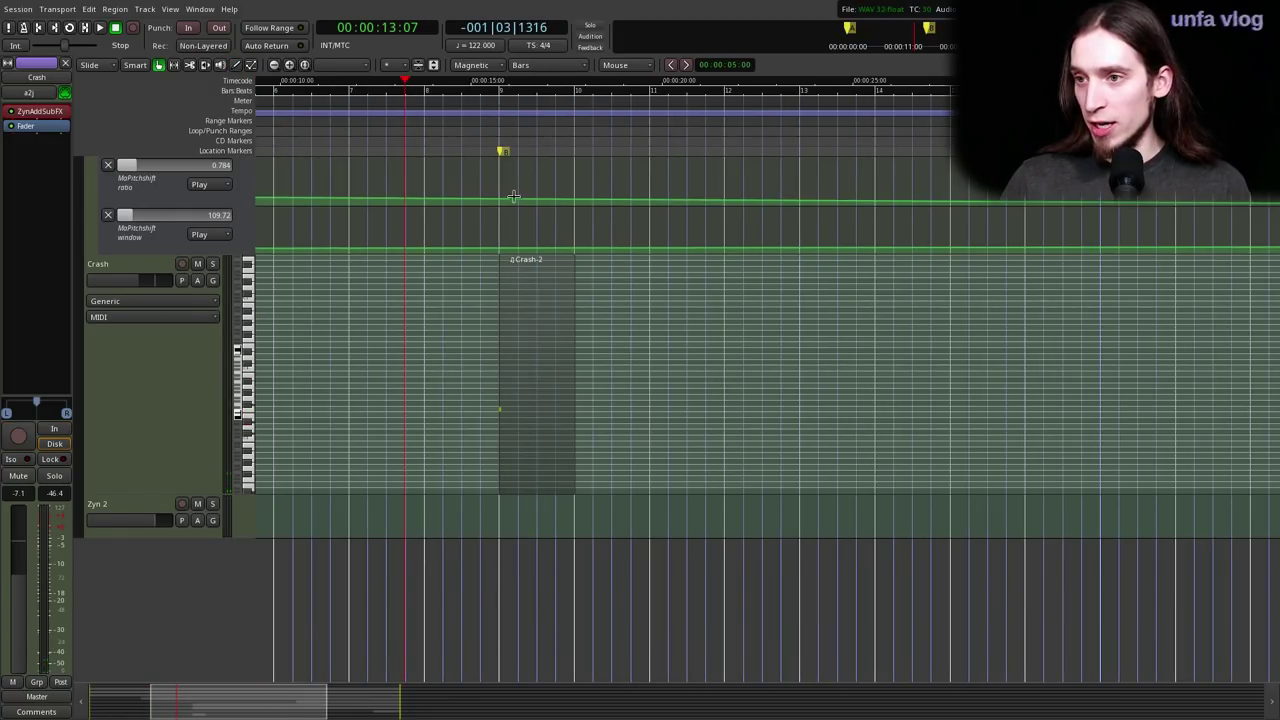
click(340, 133)
key(space)
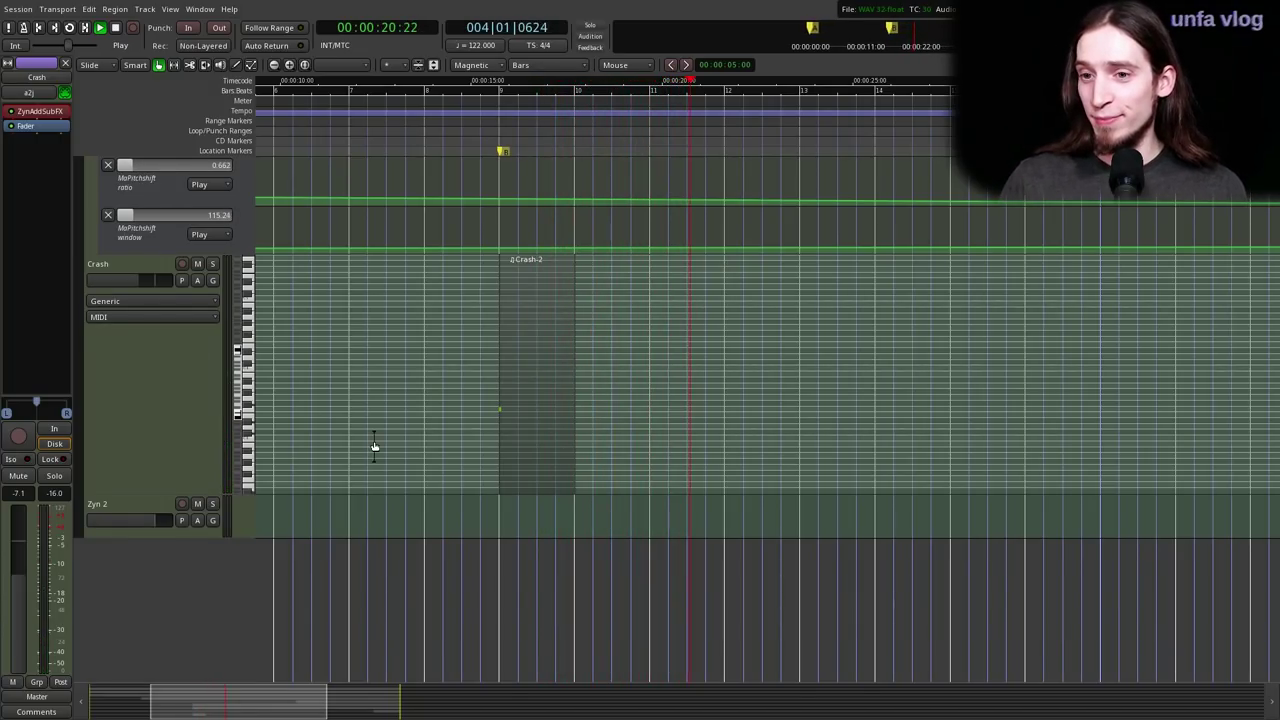
- Copy the Crash region from bar 9 to marker C at bar 17
key(minus)
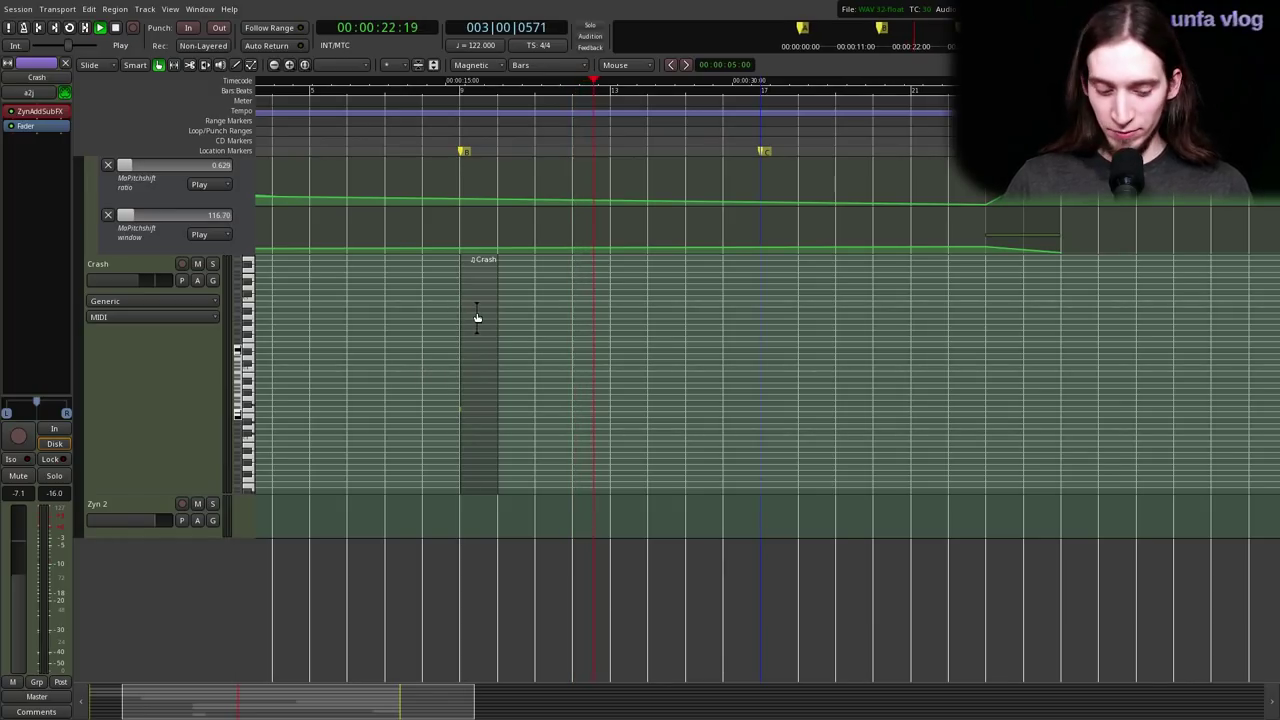
key(minus)
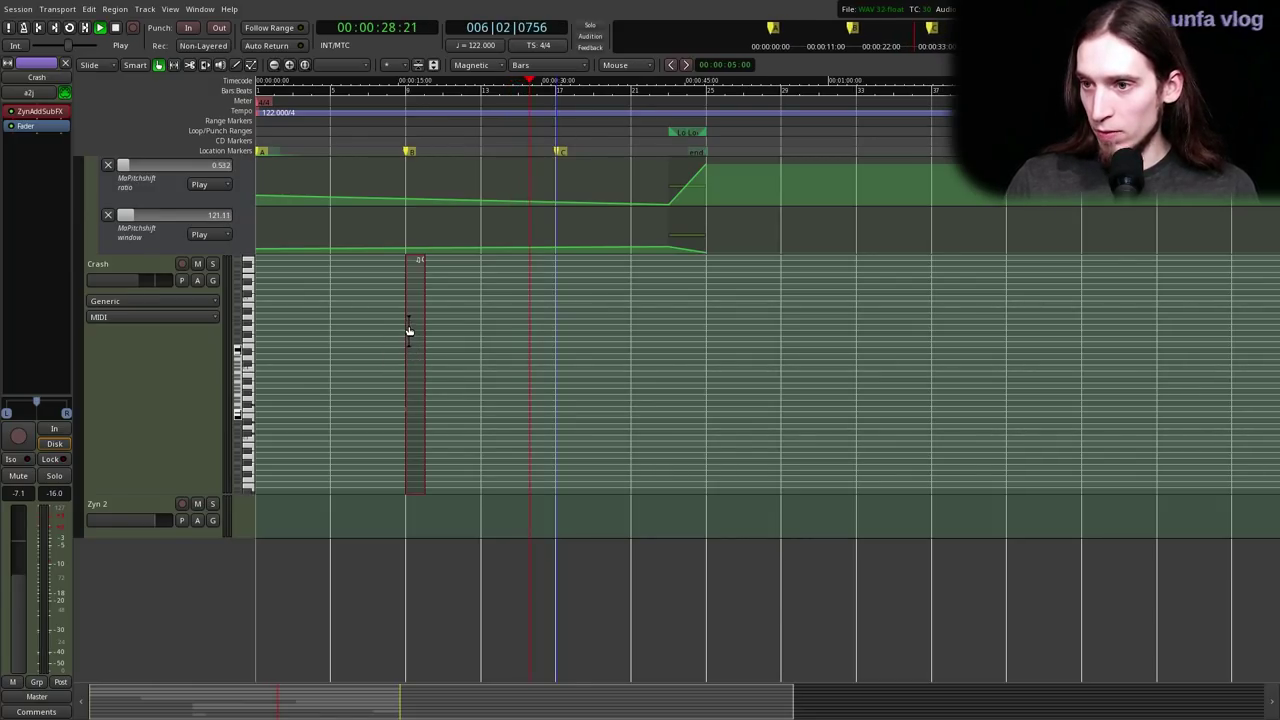
drag(415, 316, 560, 318)
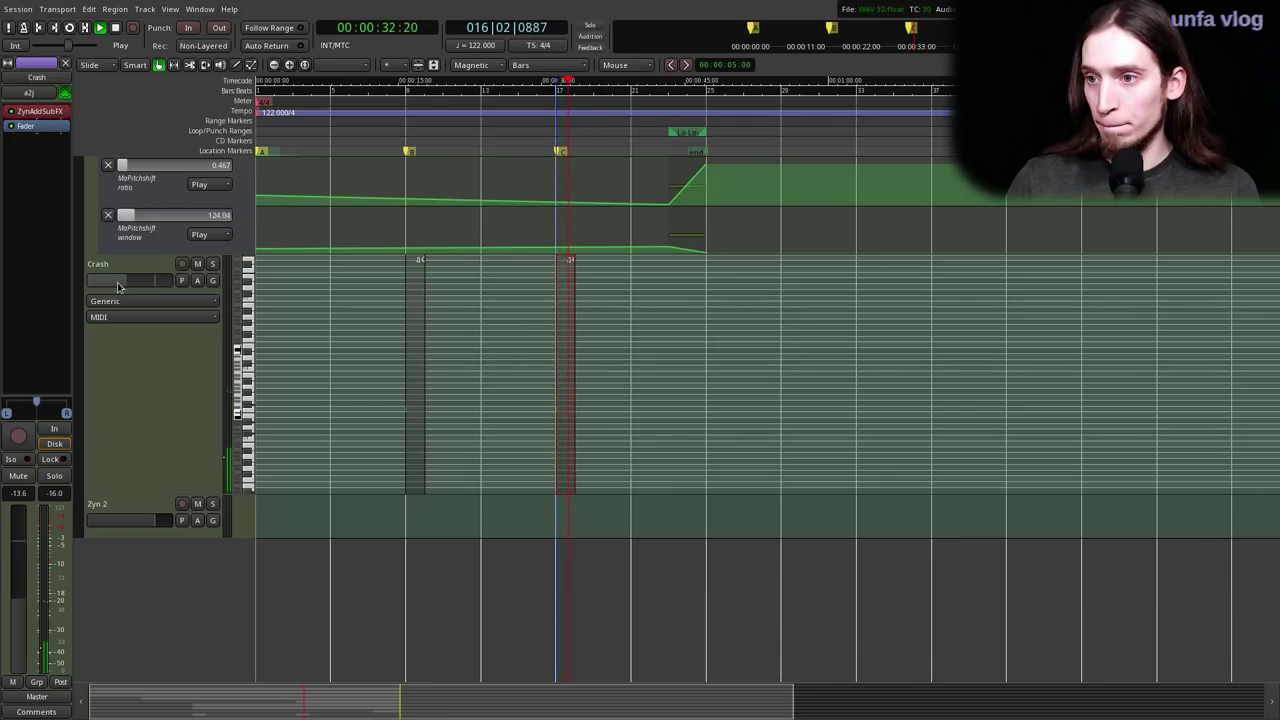
- Set the Crash track's fader to -16.2 dB while replaying the crash from just before bar 9
click(396, 151)
scroll(397, 343, up, 1)
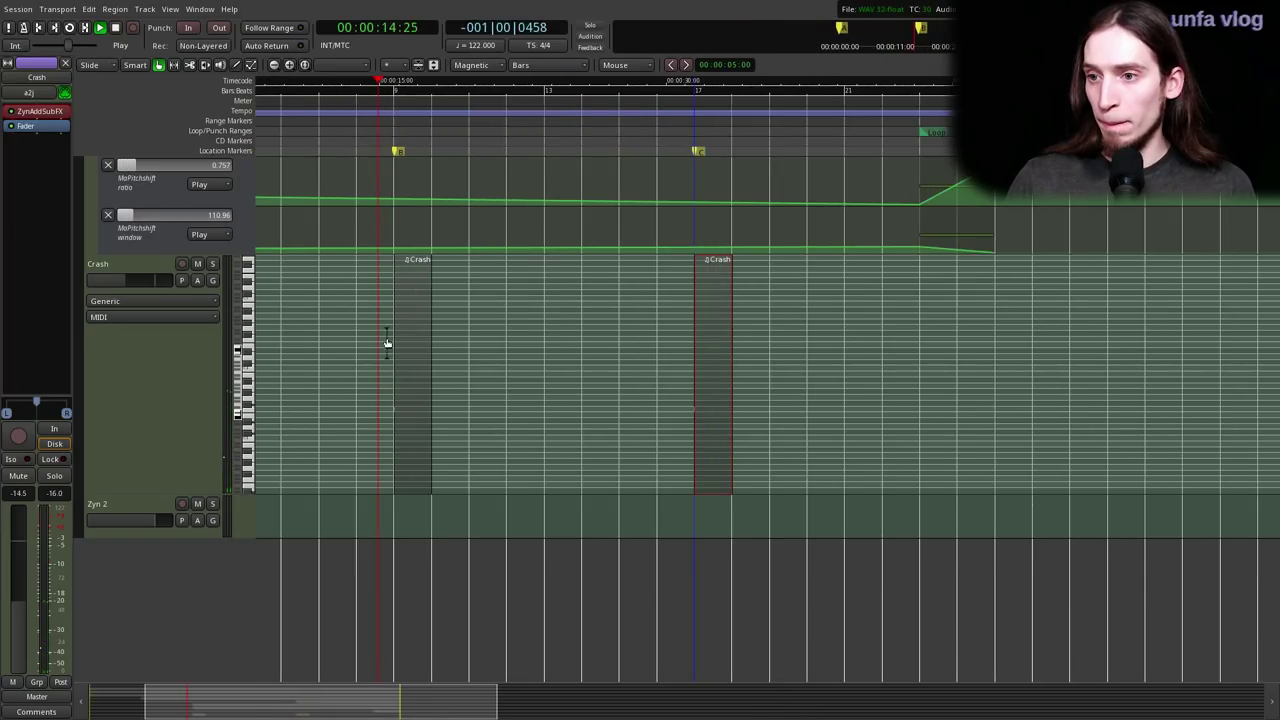
key(space)
click(390, 123)
drag(116, 282, 133, 281)
click(378, 101)
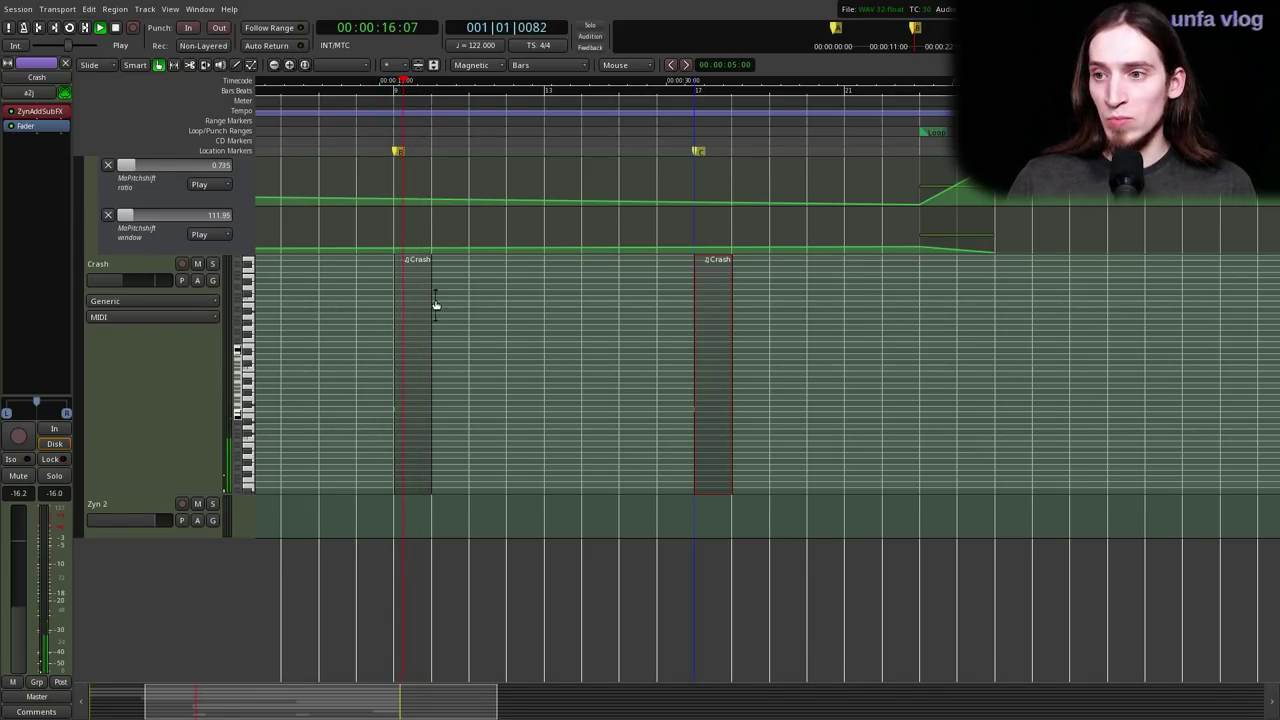
- Stop playback and insert a Calf Compressor from the favorites between ZynAddSubFX and the fader on the Crash track
key(space)
click(185, 386)
right_click(50, 128)
mouse_move(100, 132)
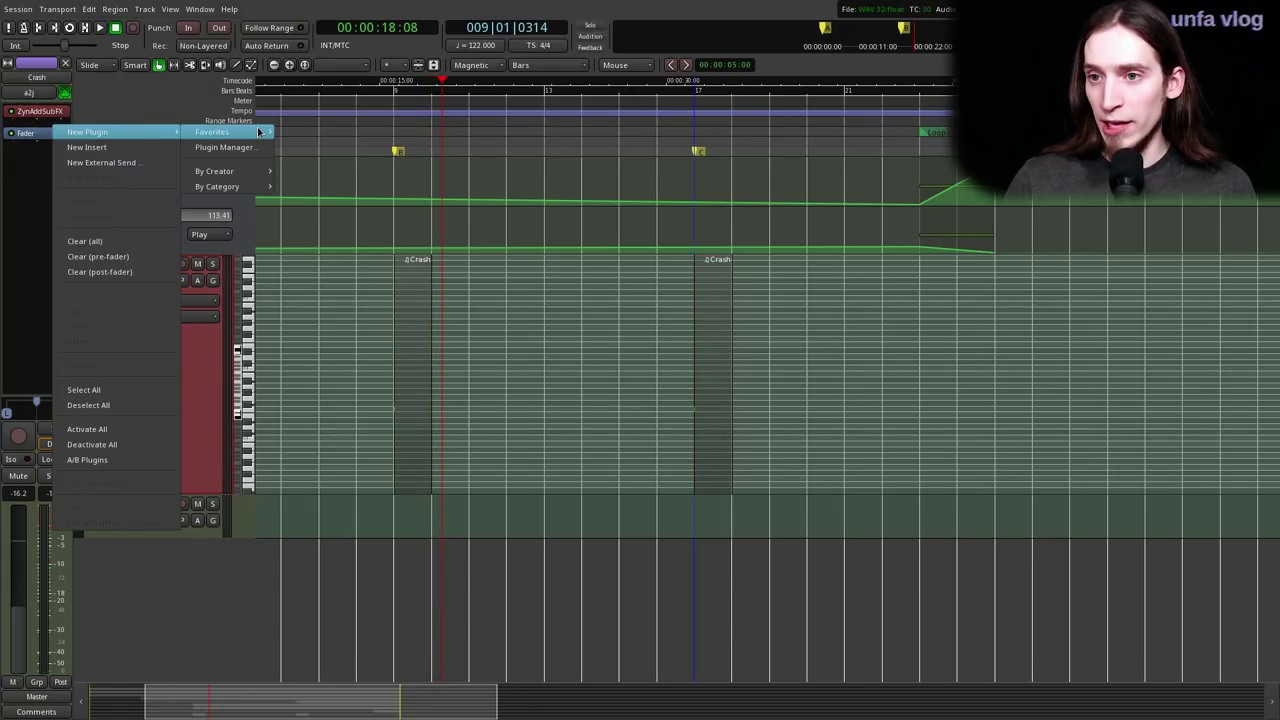
mouse_move(215, 132)
click(362, 196)
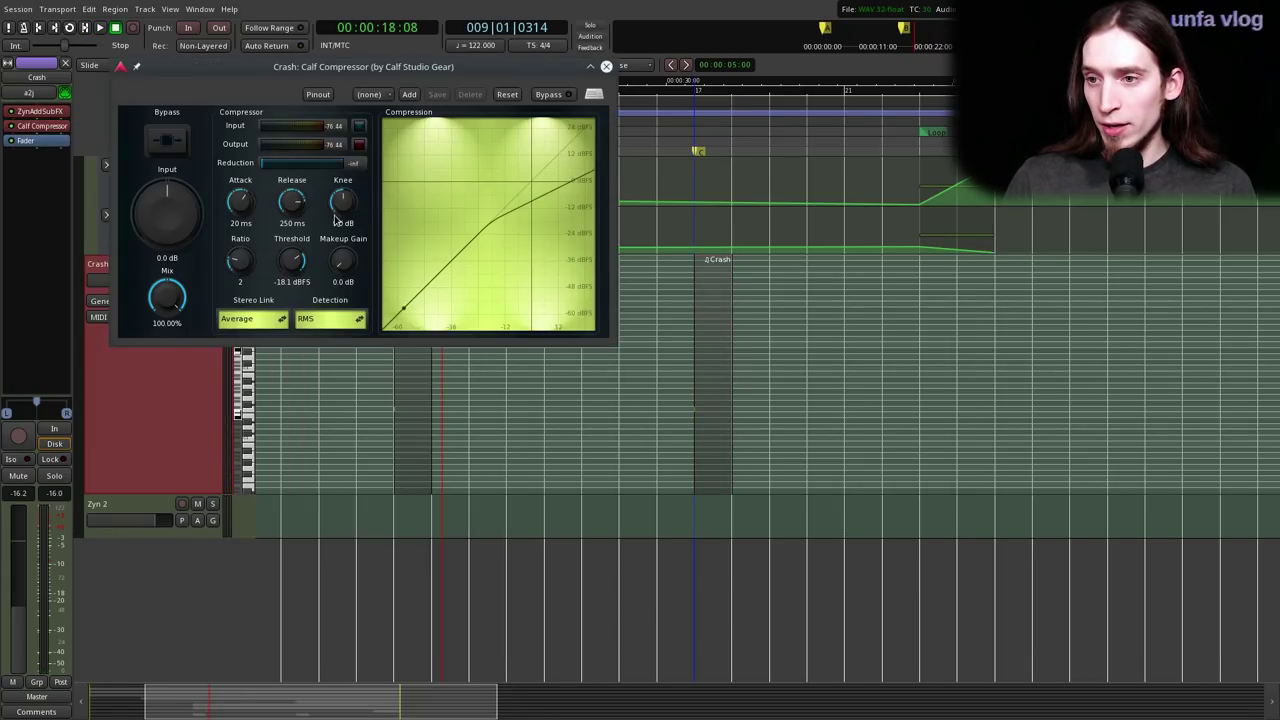
- Move the compressor window below the ruler and apply one of its additional window-manager actions
drag(380, 82, 673, 303)
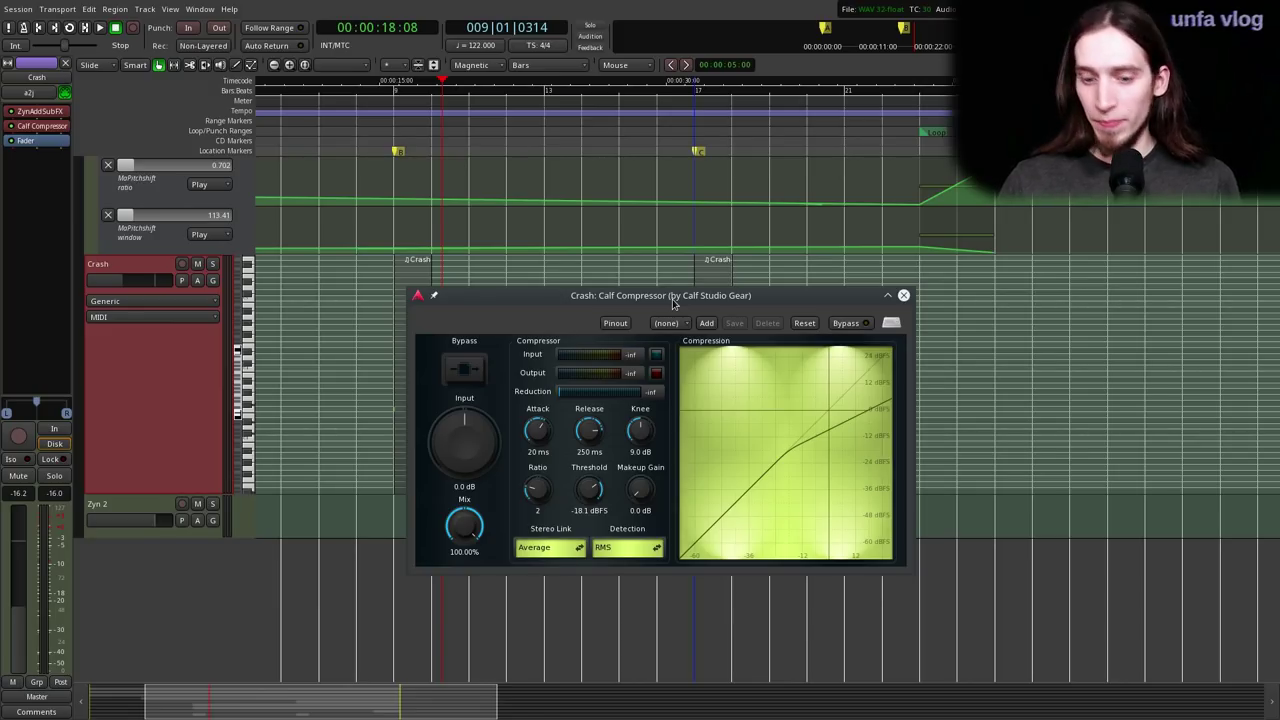
drag(569, 303, 651, 385)
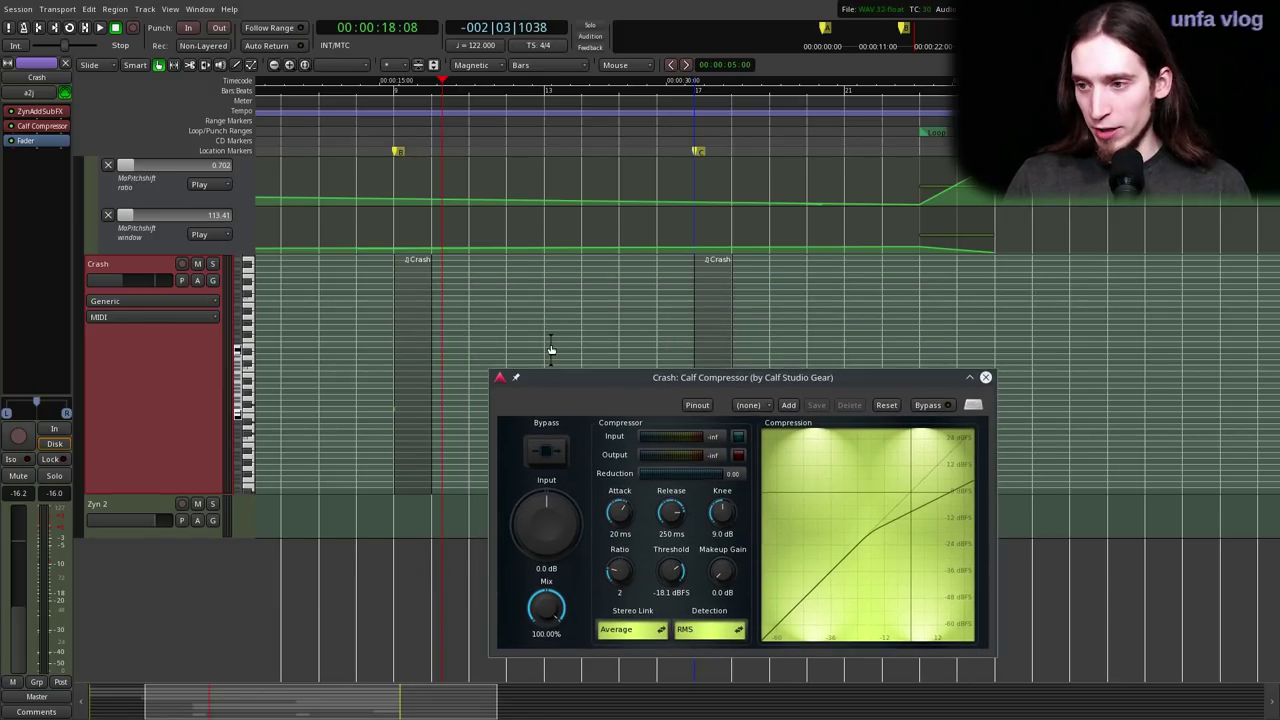
drag(563, 386, 539, 381)
right_click(540, 378)
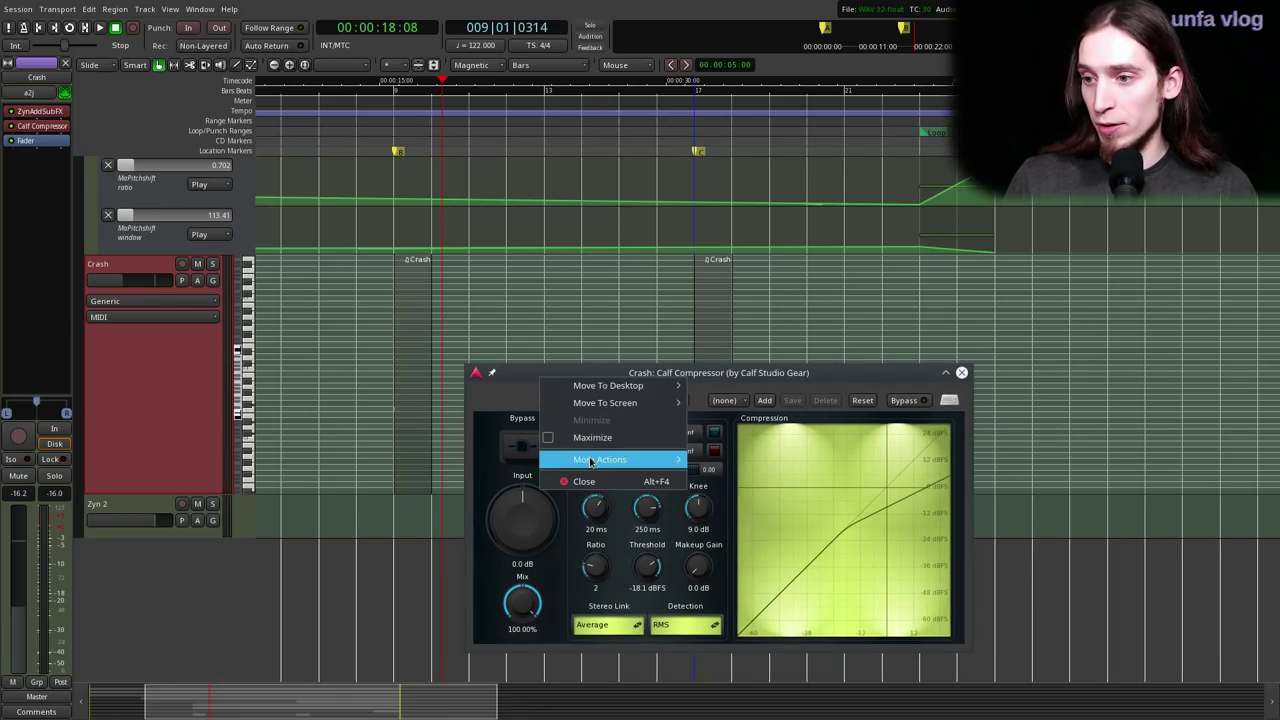
mouse_move(600, 459)
click(700, 497)
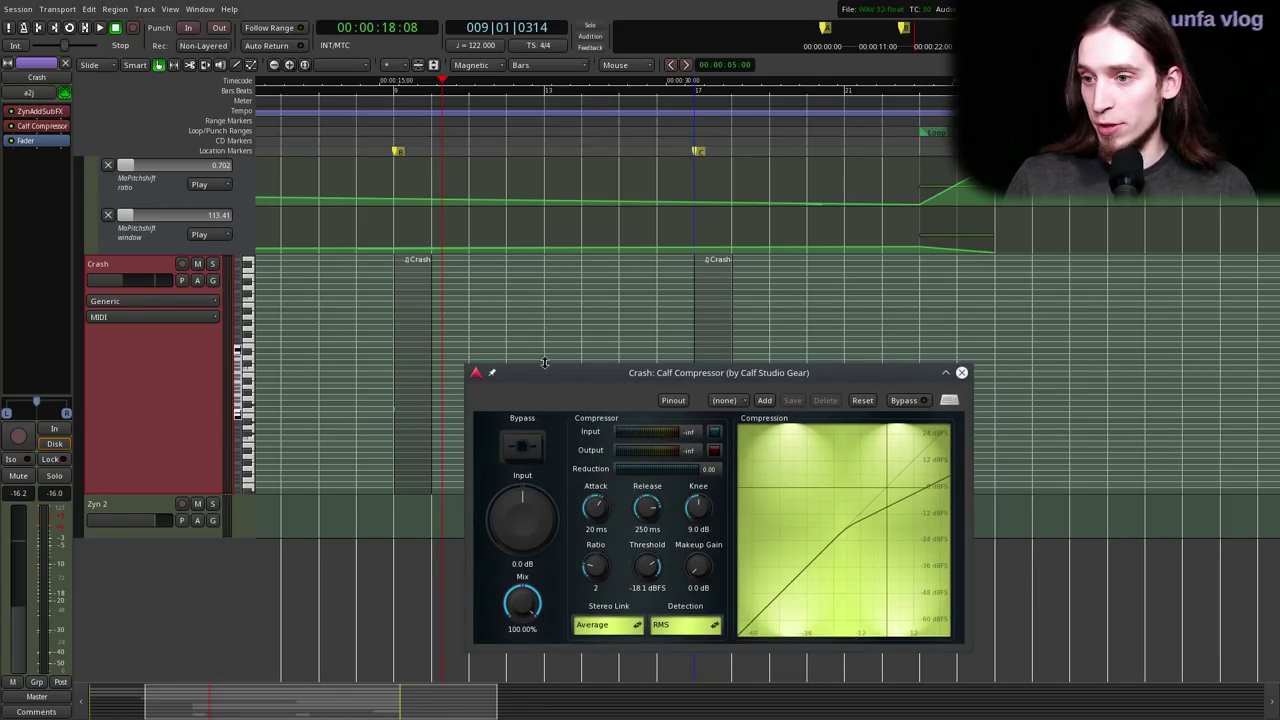
- Play the crash from just before bar 9, reopen the Crash track's compressor and shift its window slightly upward
click(380, 103)
key(space)
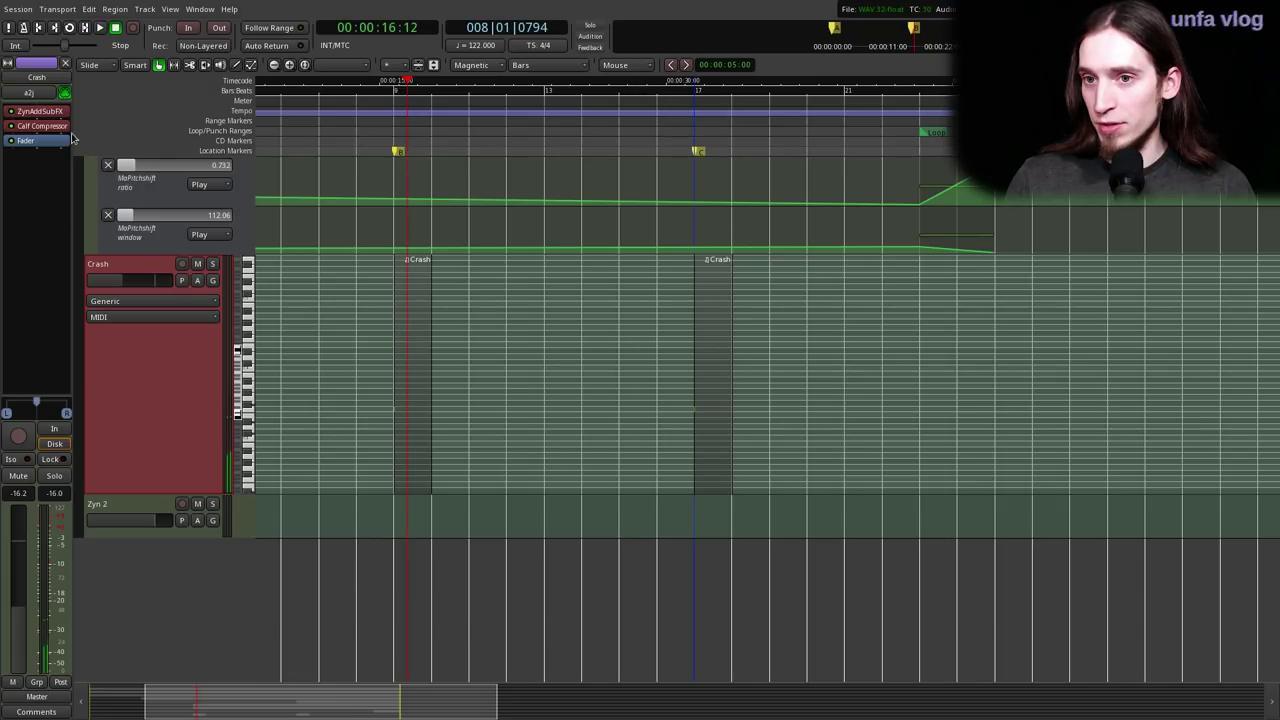
double_click(40, 126)
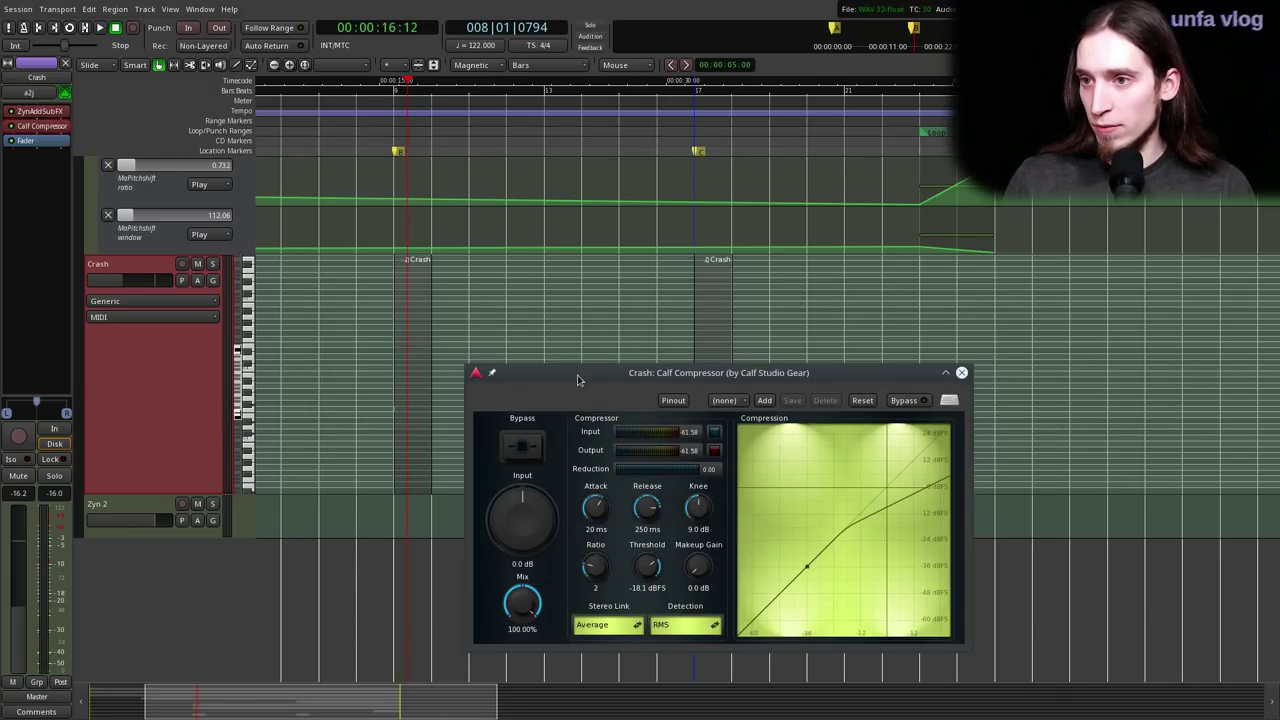
click(383, 116)
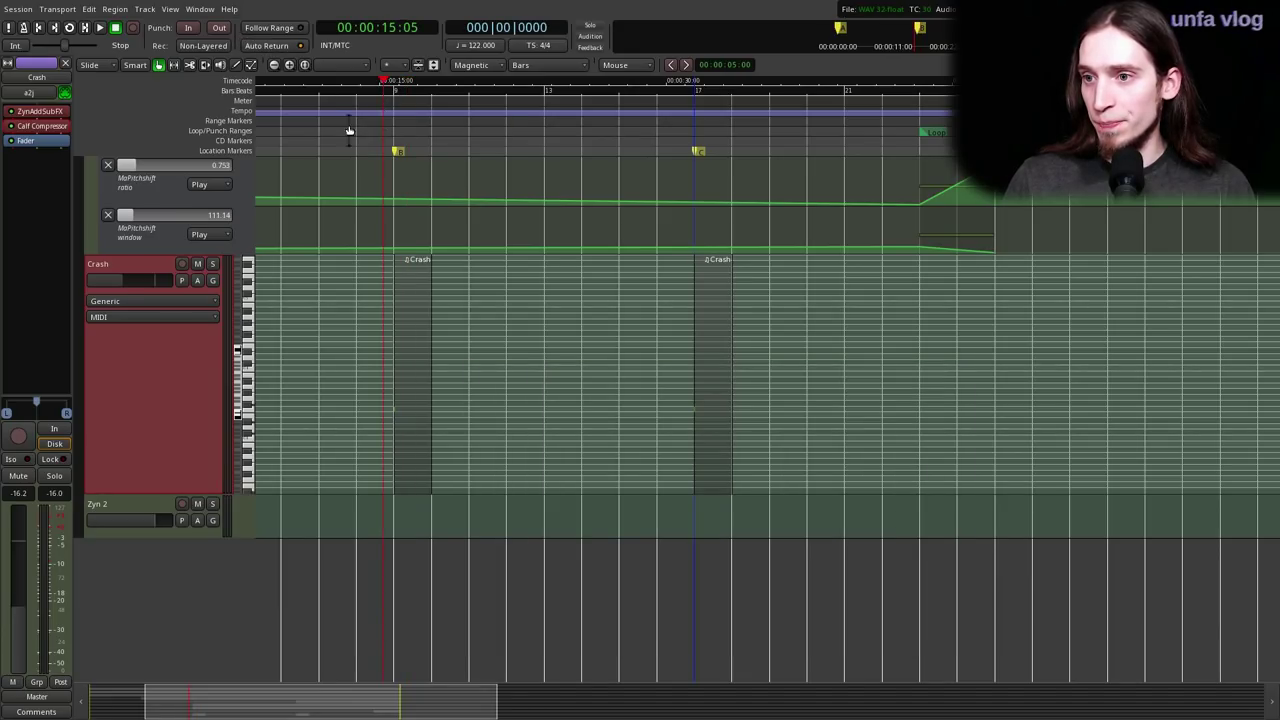
key(space)
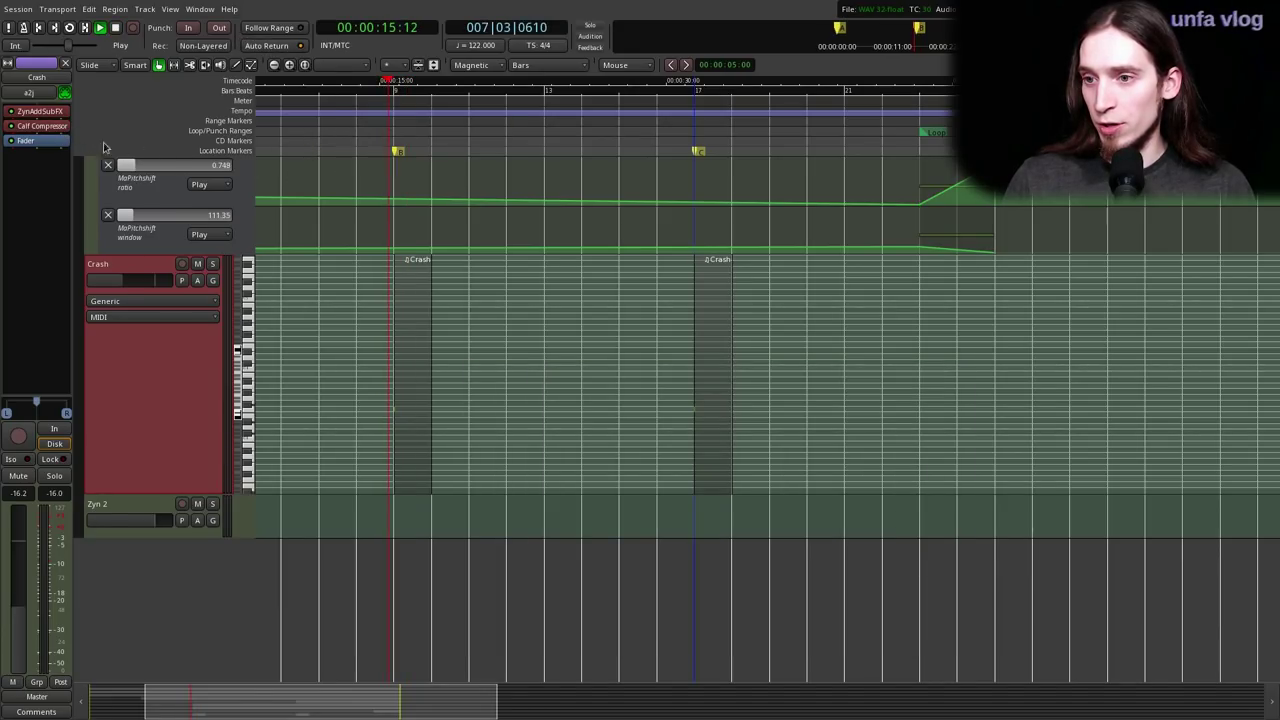
double_click(42, 127)
drag(612, 371, 612, 319)
- Raise the compressor's input to 3.5 dB and audition the crash at bar 9
key(space)
key(space)
drag(541, 458, 540, 442)
key(space)
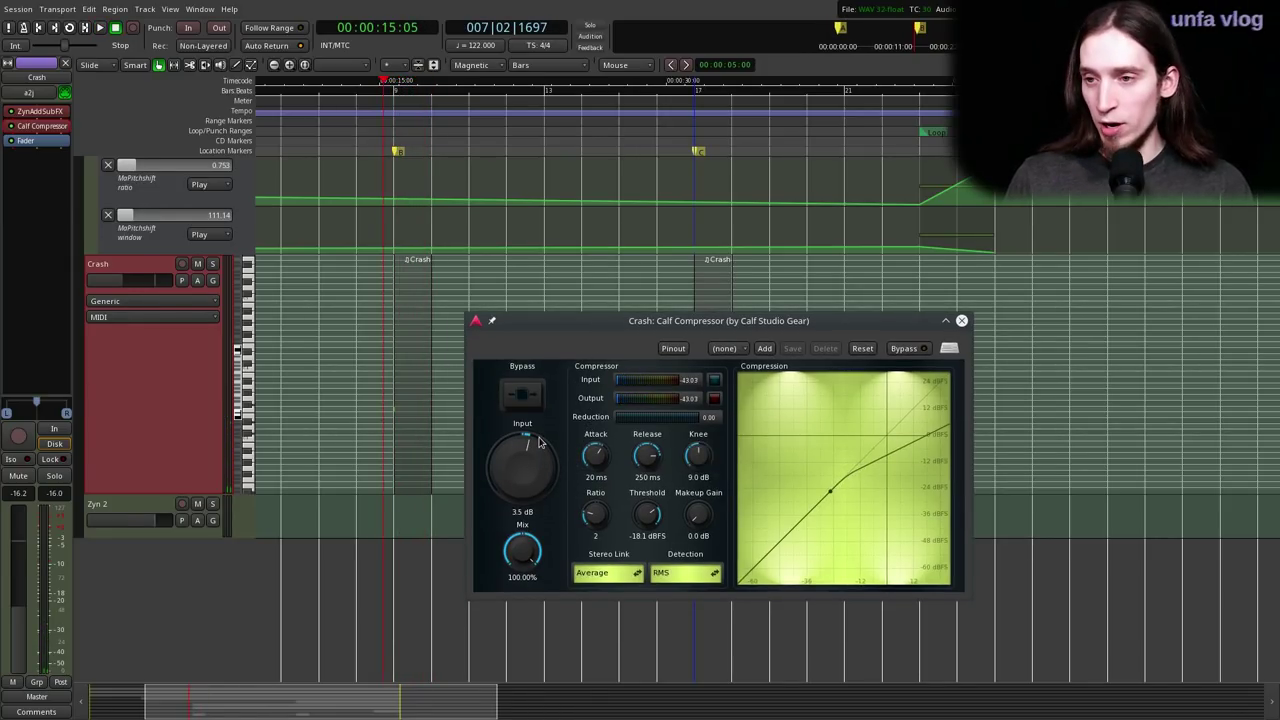
key(space)
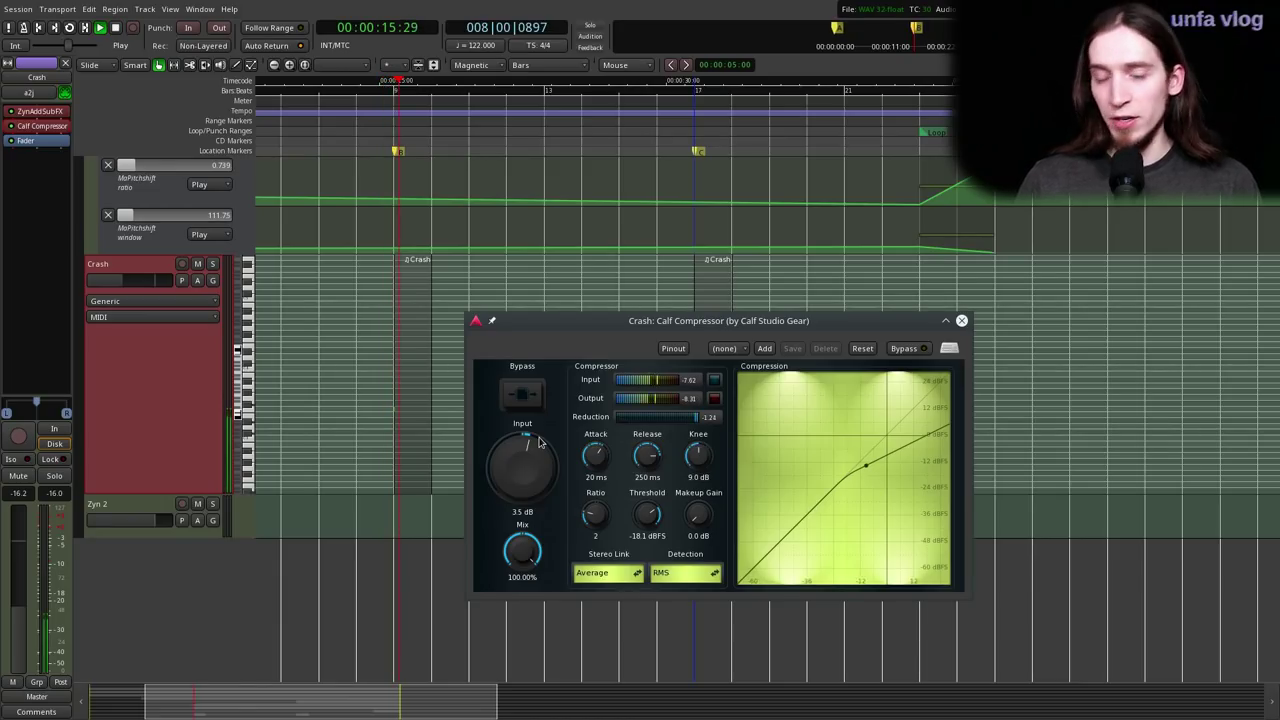
key(space)
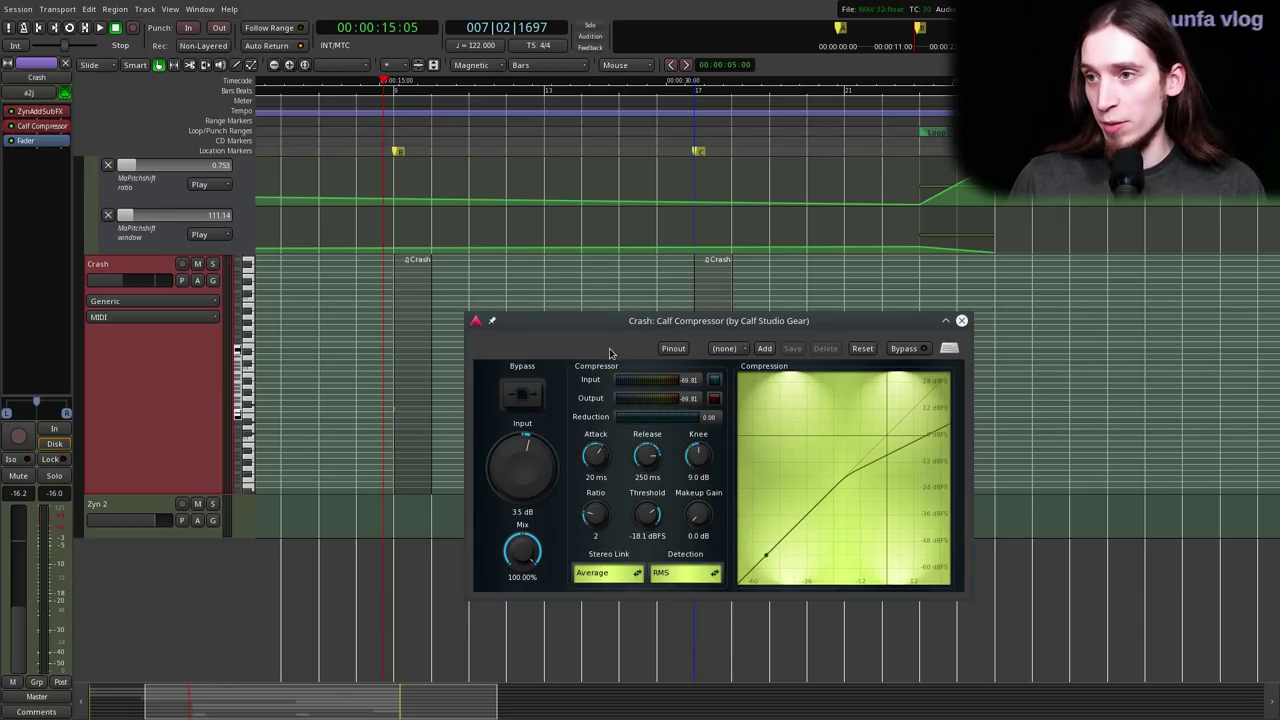
- Set the compressor to 449.148 ms release, -33.5 dBFS threshold, ratio 2.954 and 13.0 dB input while auditioning the crash
key(space)
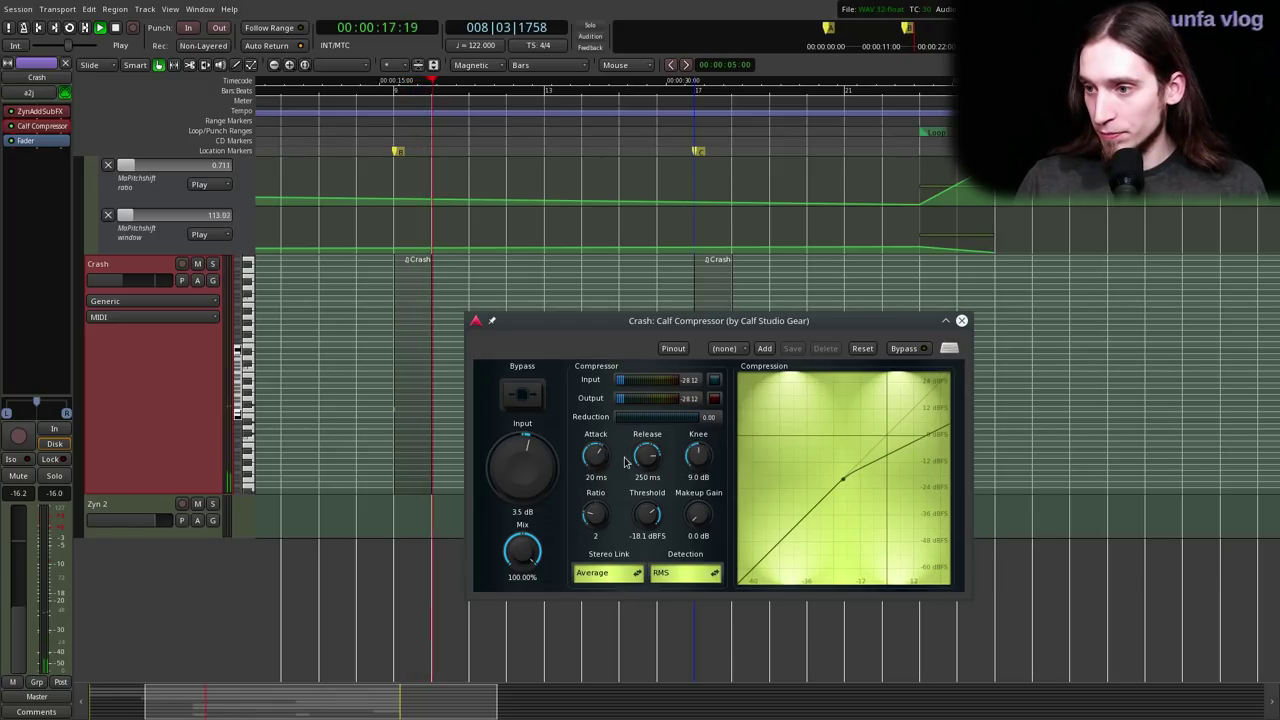
drag(644, 461, 643, 448)
drag(650, 515, 603, 506)
drag(517, 457, 515, 432)
key(space)
key(space)
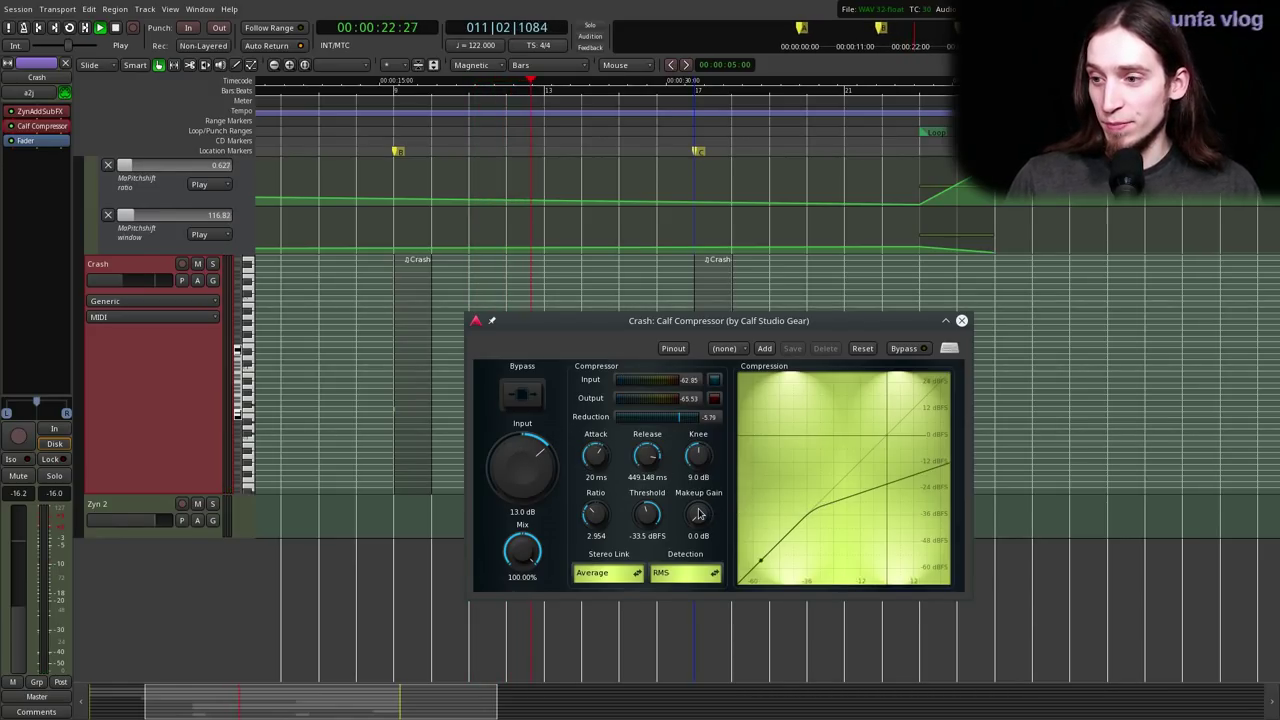
- Adjust the compressor's makeup gain, stop playback and close the compressor window
drag(700, 510, 715, 537)
key(space)
click(961, 322)
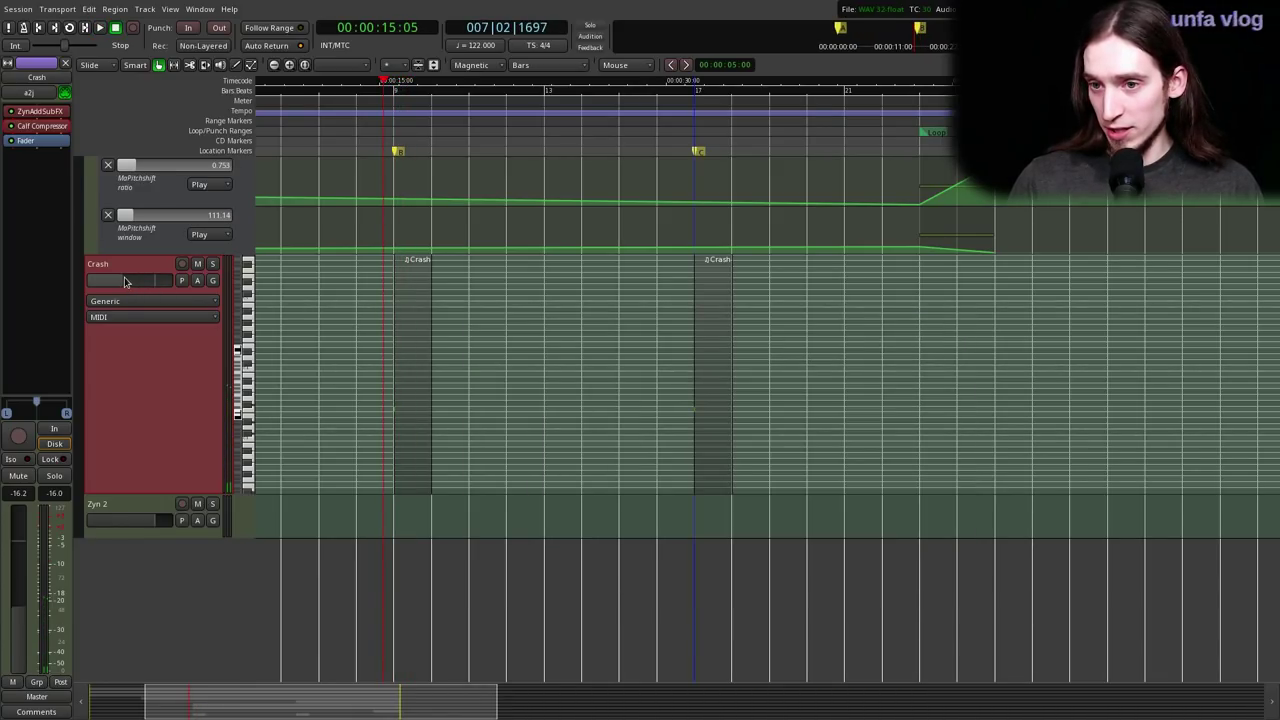
- Set the Crash track's fader to -7.7 dB and play the arrangement from bar 8 past its end, reviewing the upper tracks
key(space)
click(355, 112)
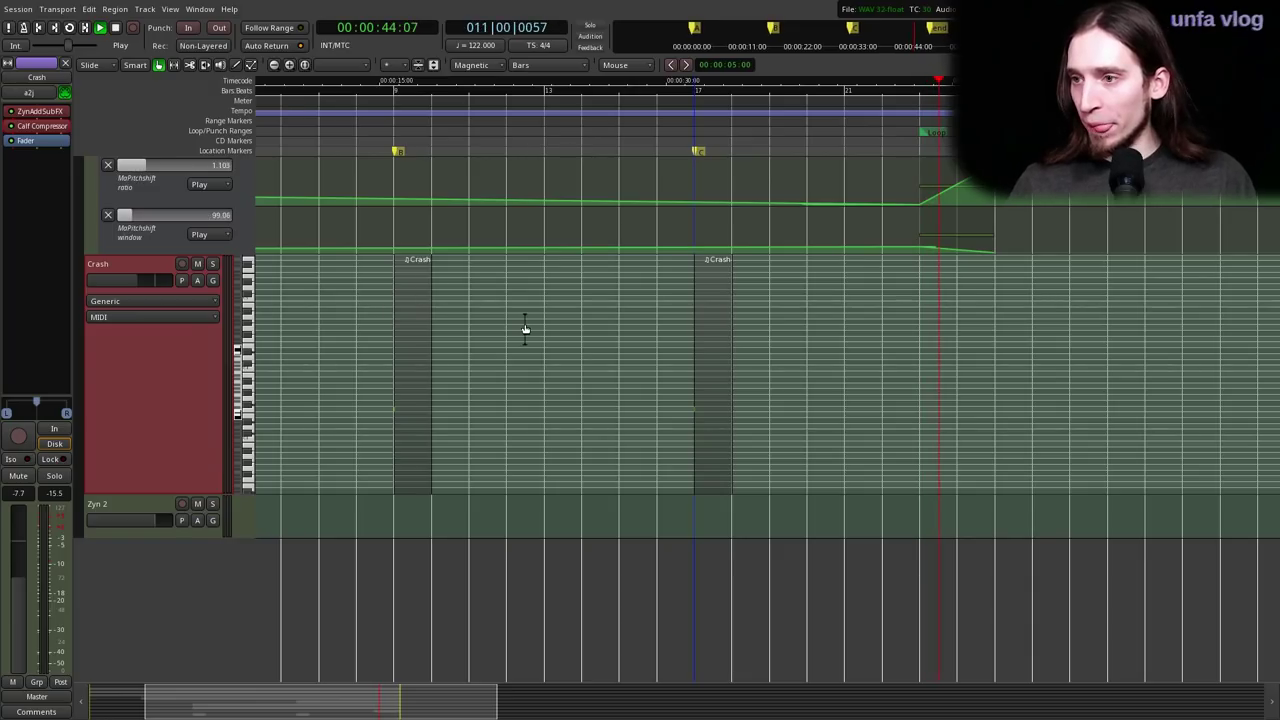
scroll(523, 331, down, 1)
scroll(737, 382, up, 6)
scroll(745, 375, up, 5)
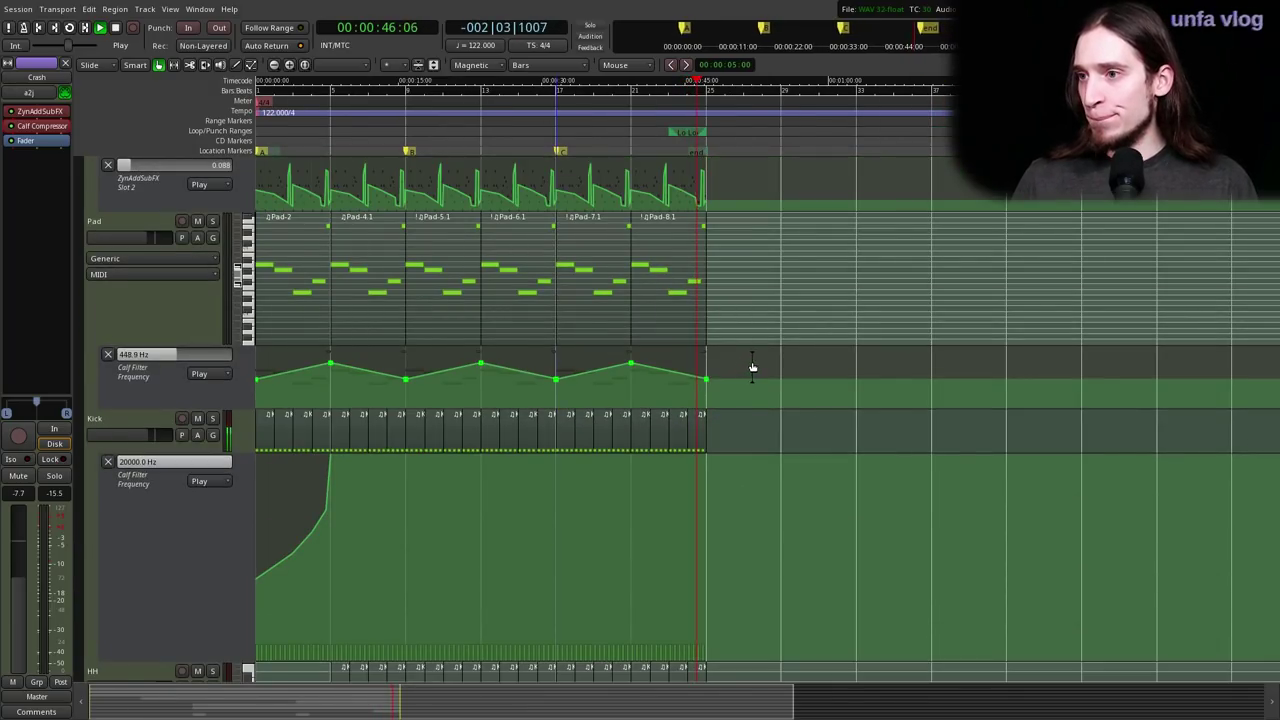
scroll(751, 366, up, 2)
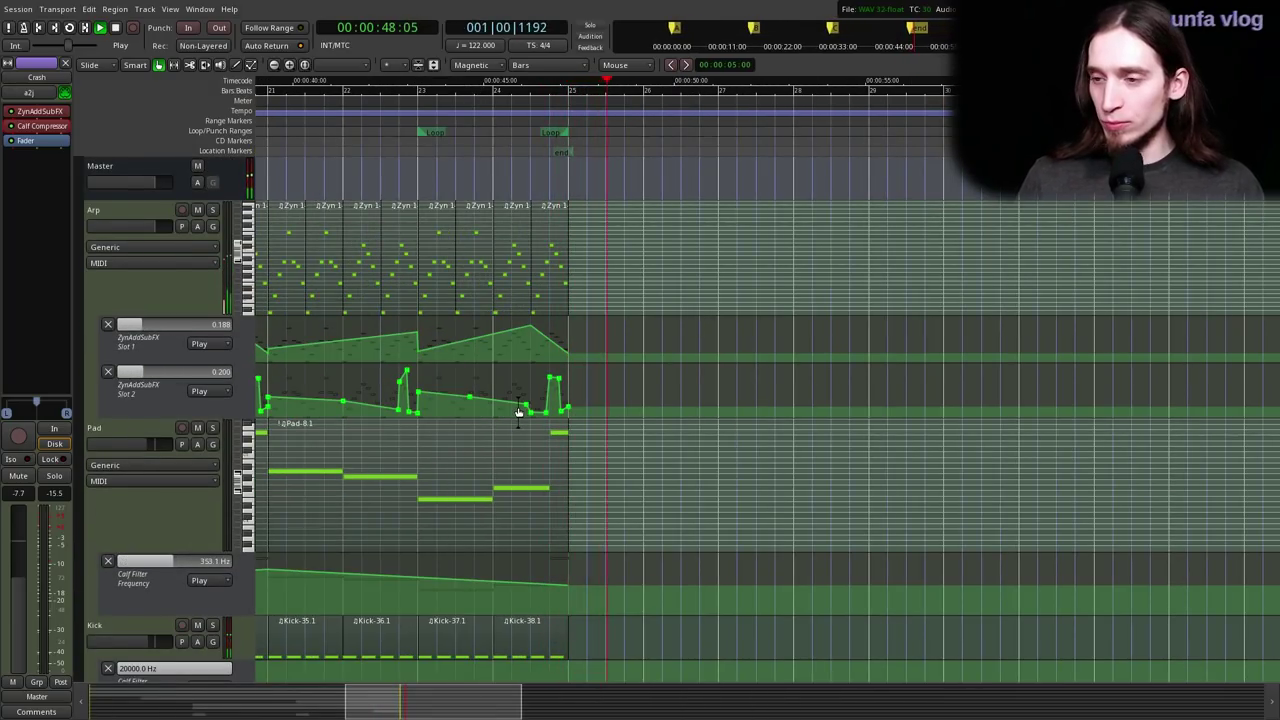
key(space)
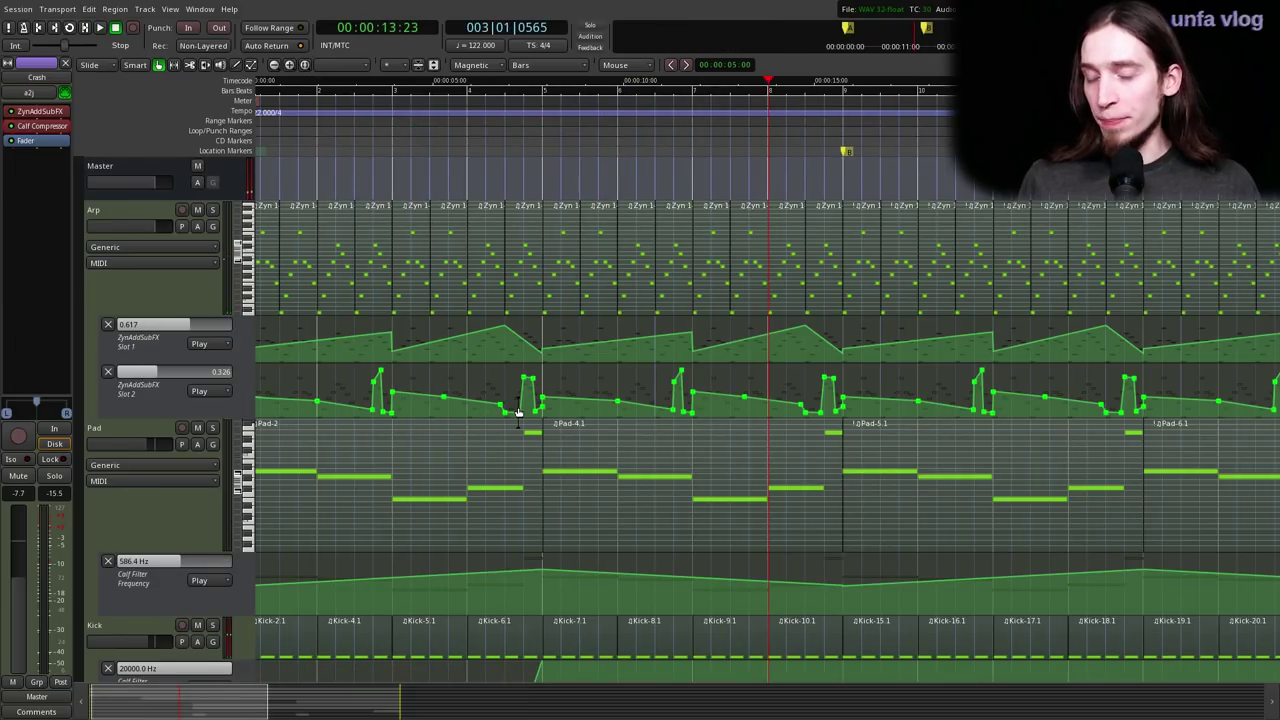